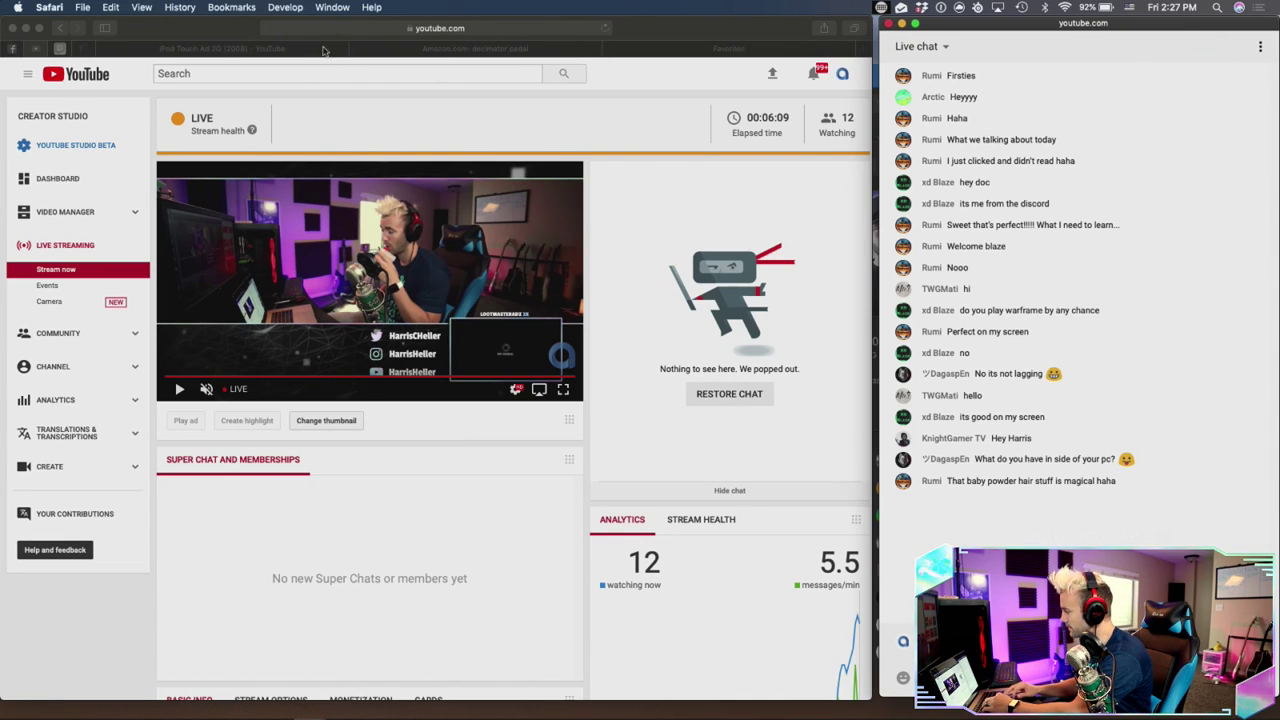
Switch to Finder and look through the Alpha folder in Dropbox
click(228, 36)
mouse_move(468, 708)
click(243, 700)
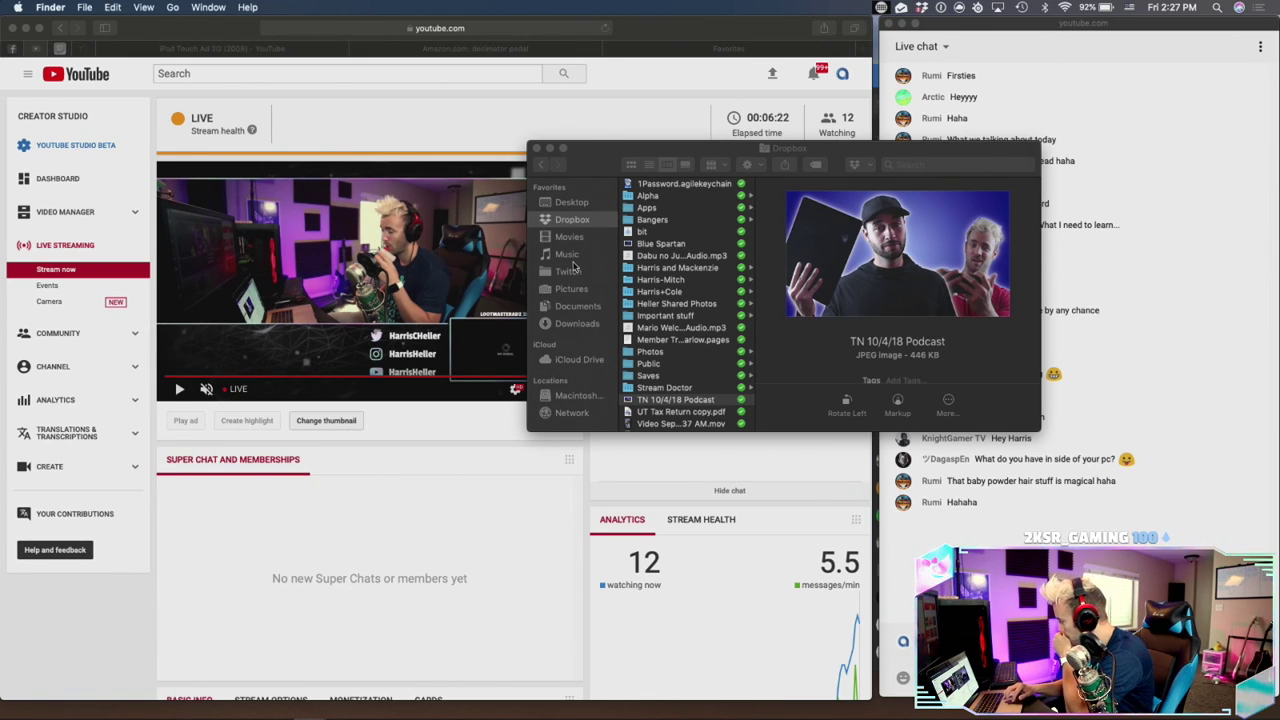
scroll(648, 345, down, 1)
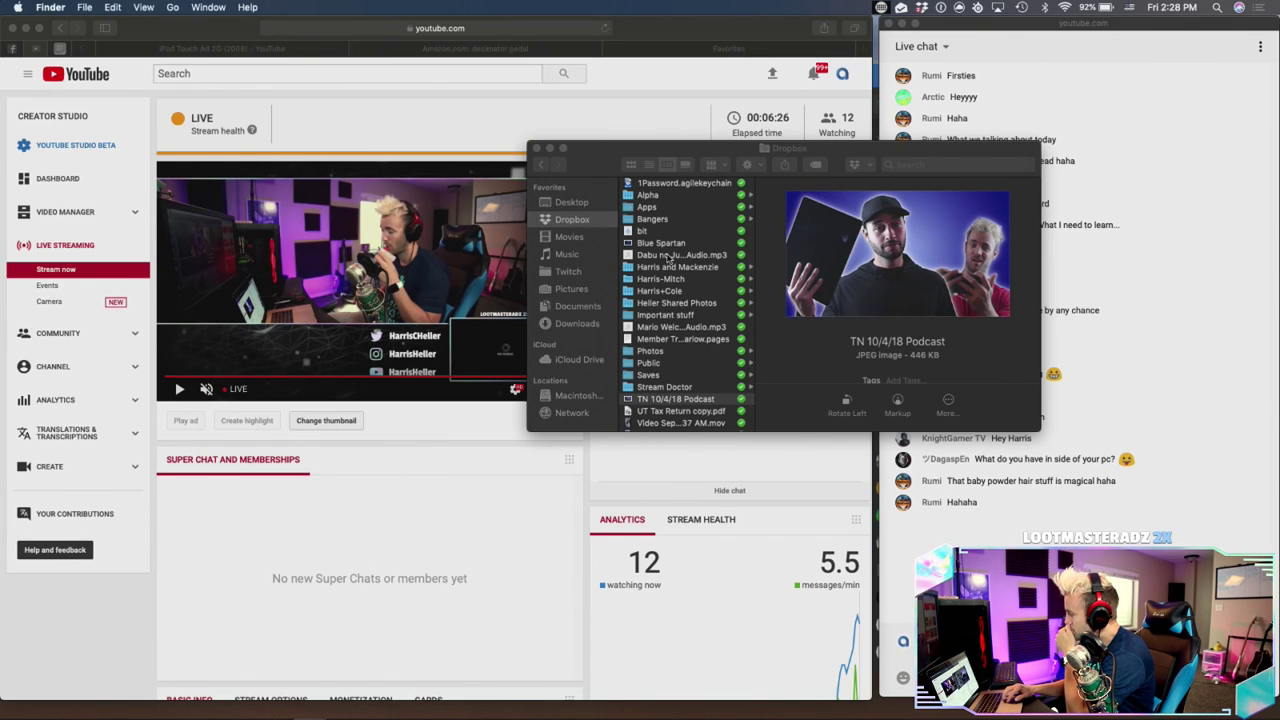
click(656, 199)
click(656, 197)
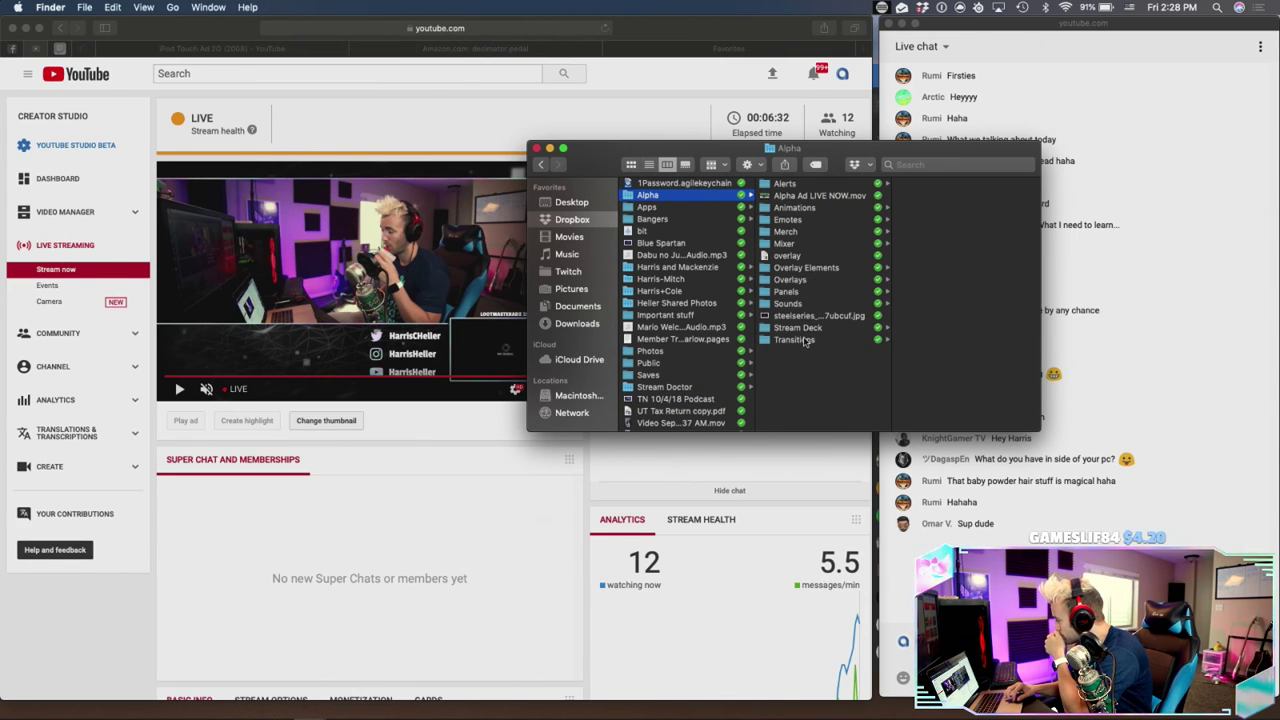
Open the Sub Badges folder inside the Twitch folder and preview the Wing1mo18 and Wing1mo320 images
click(566, 276)
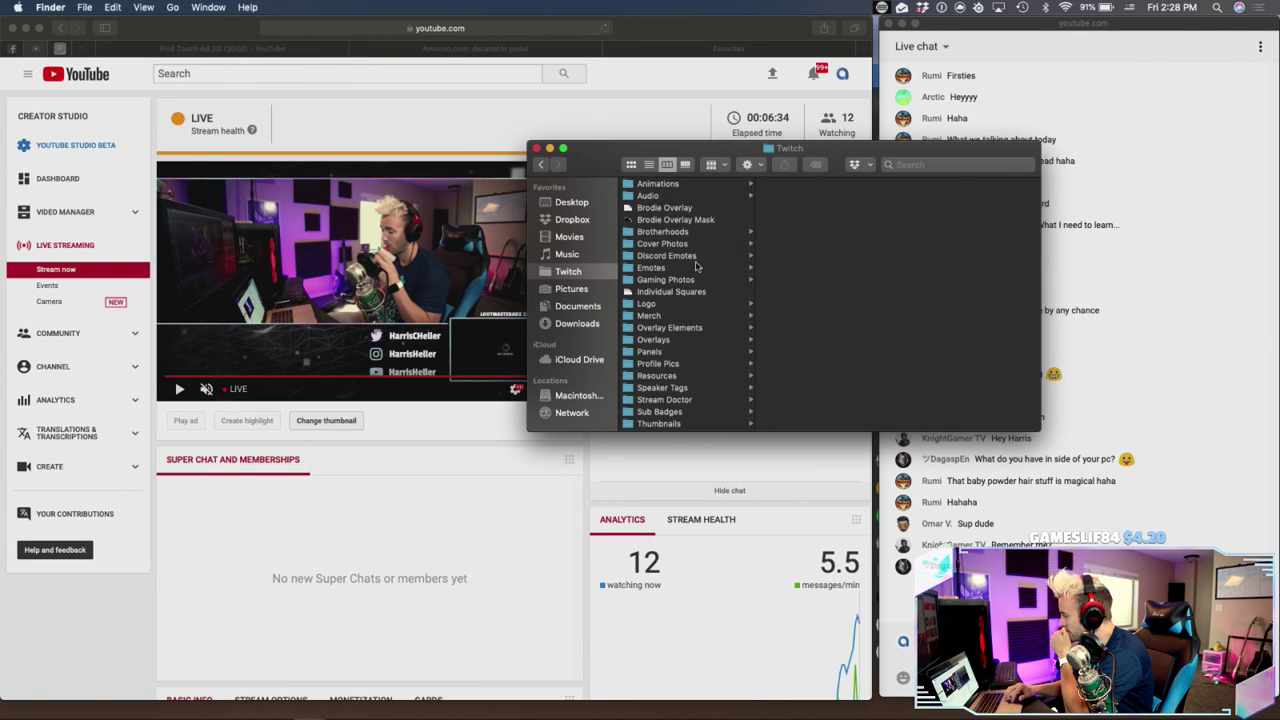
click(660, 411)
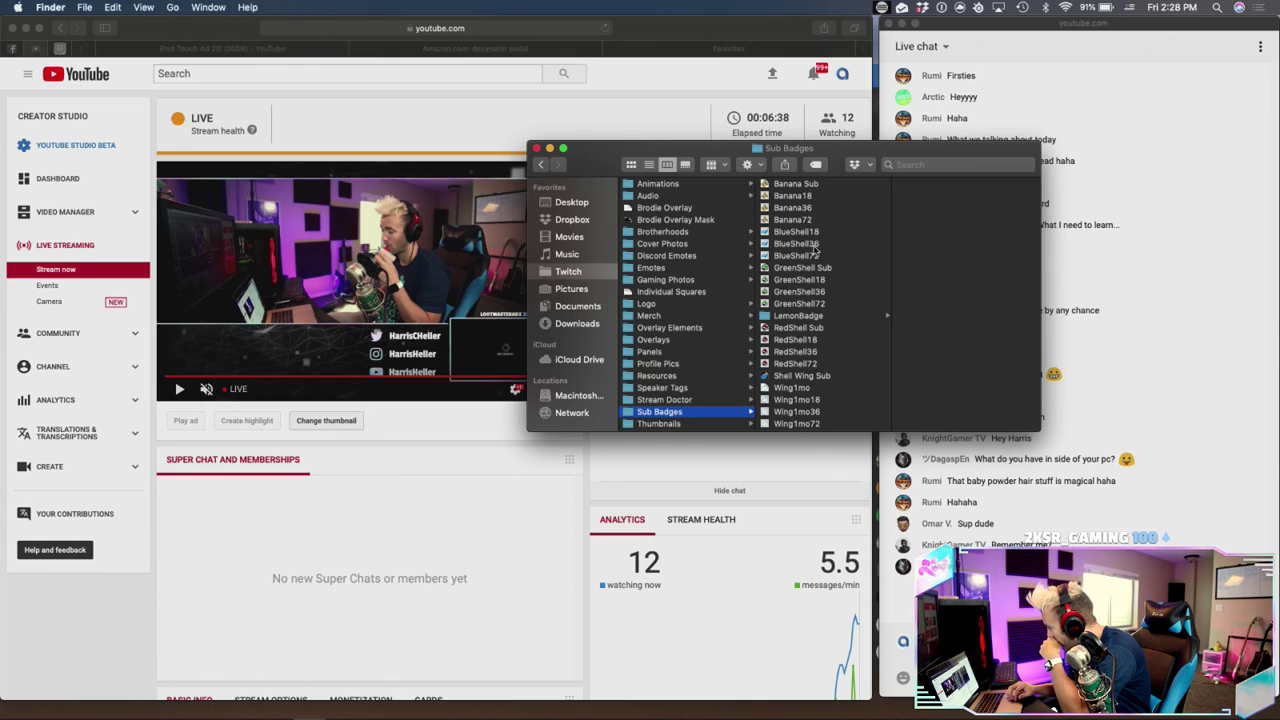
scroll(810, 260, down, 5)
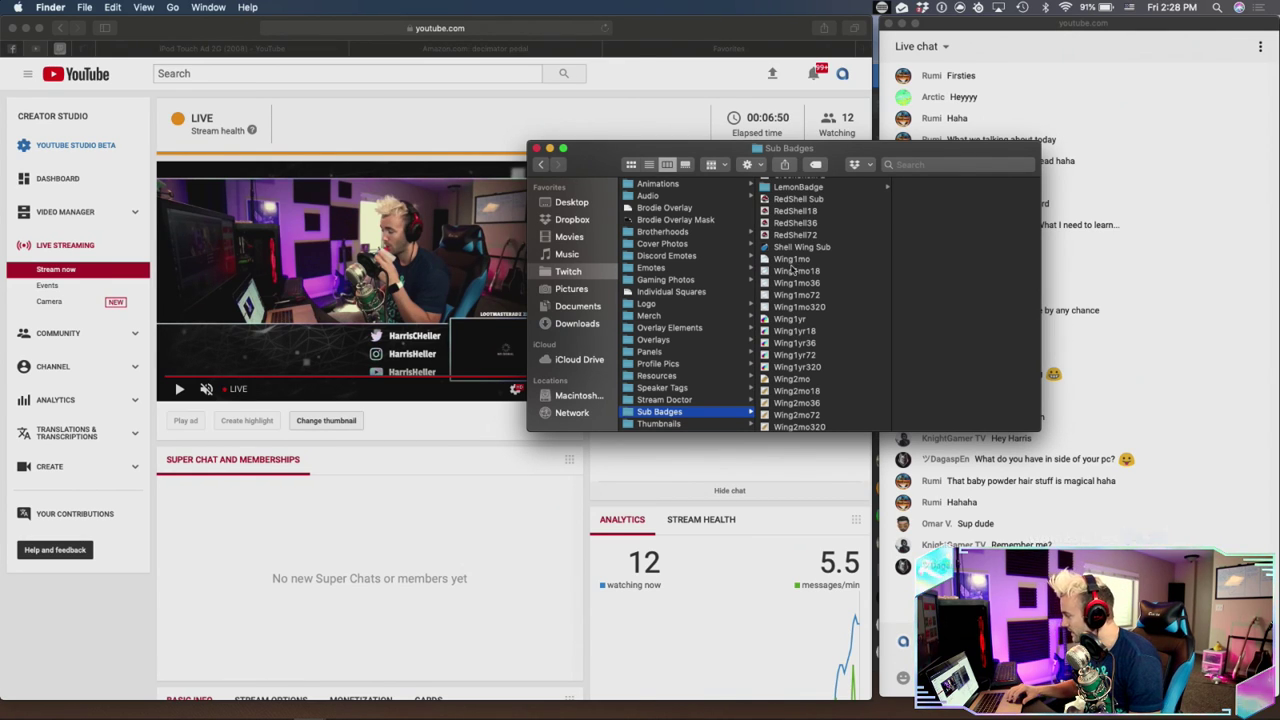
click(795, 271)
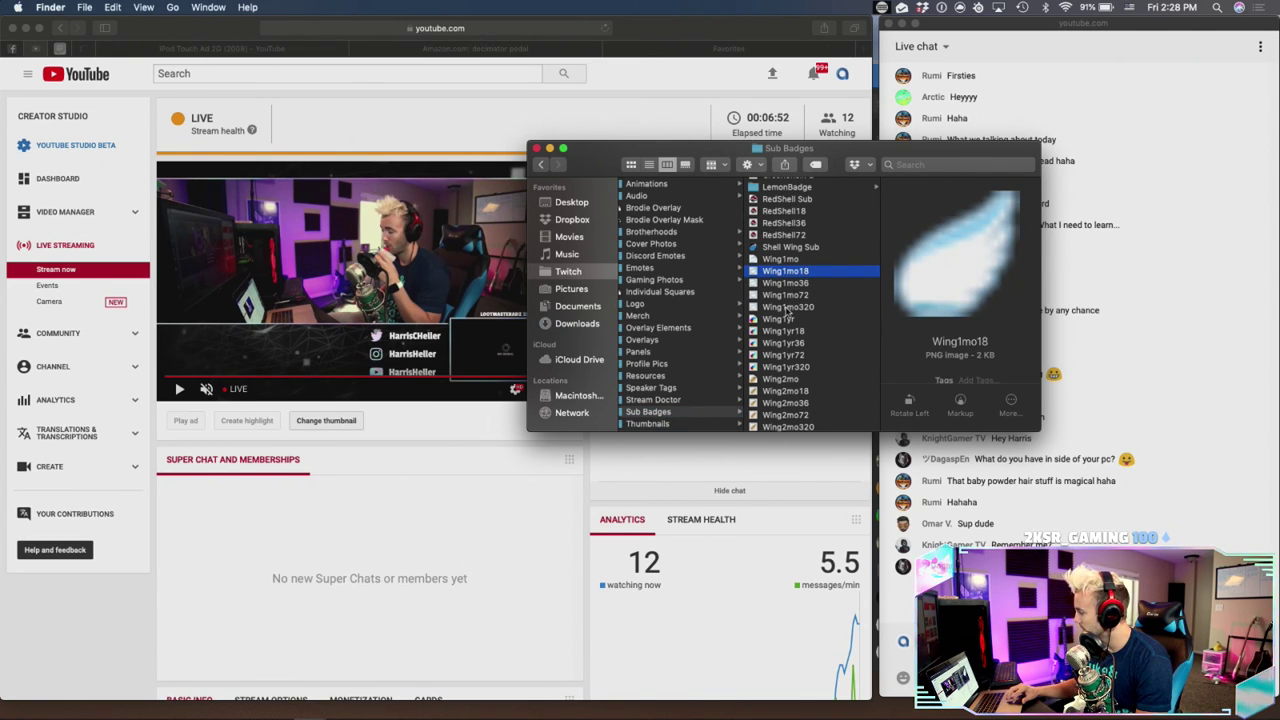
click(789, 308)
key(space)
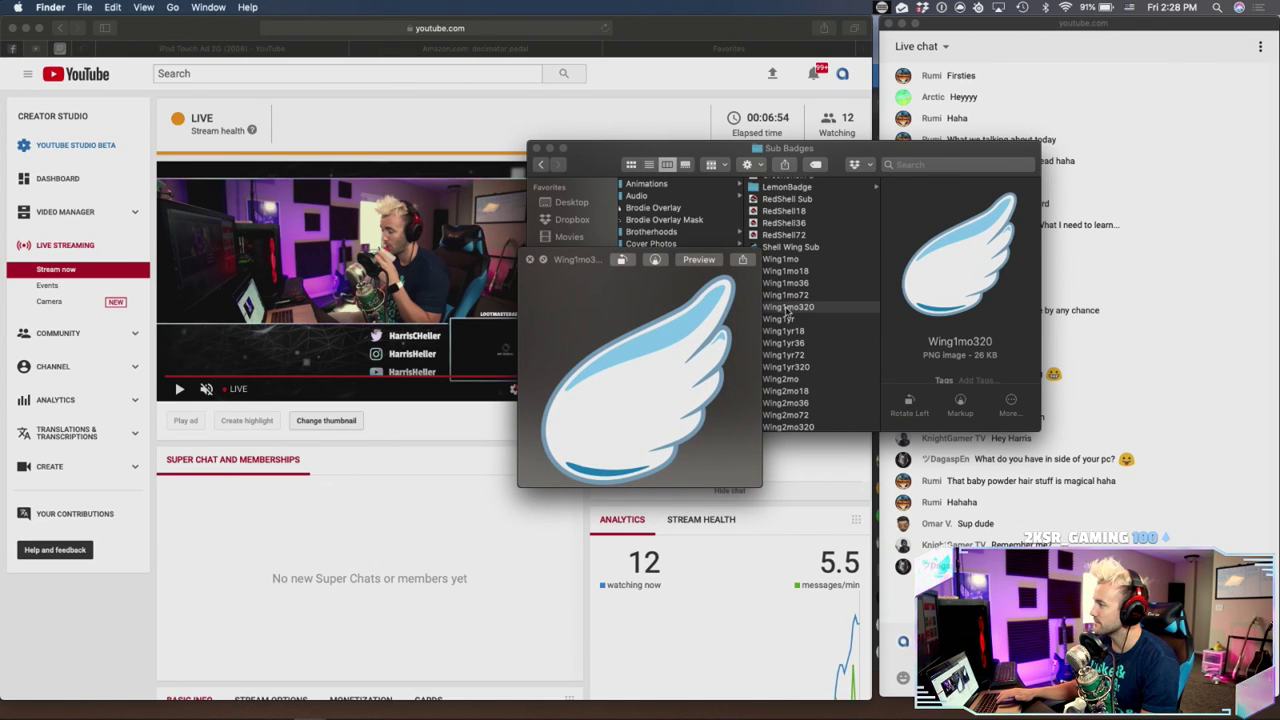
key(space)
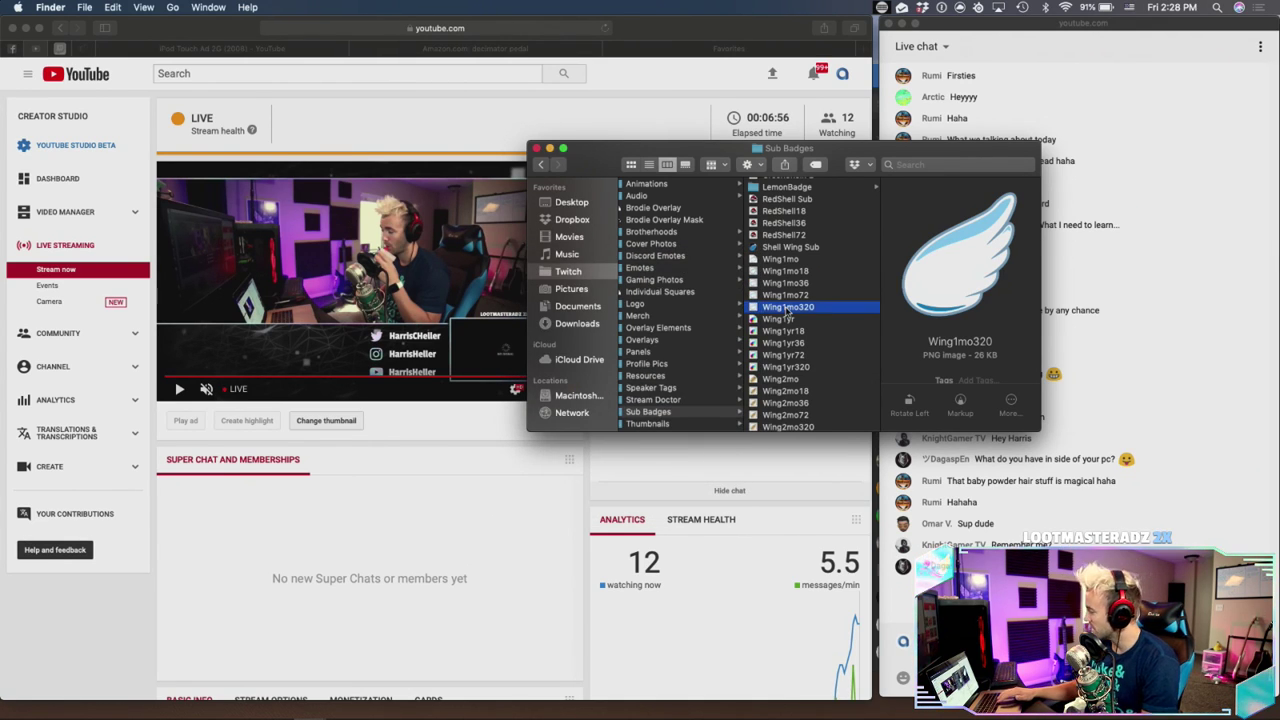
View the Wing2mo320, Wing3mo320, Wing6mo320 and Wing1yr320 badge images, and close the Finder window
scroll(788, 377, down, 3)
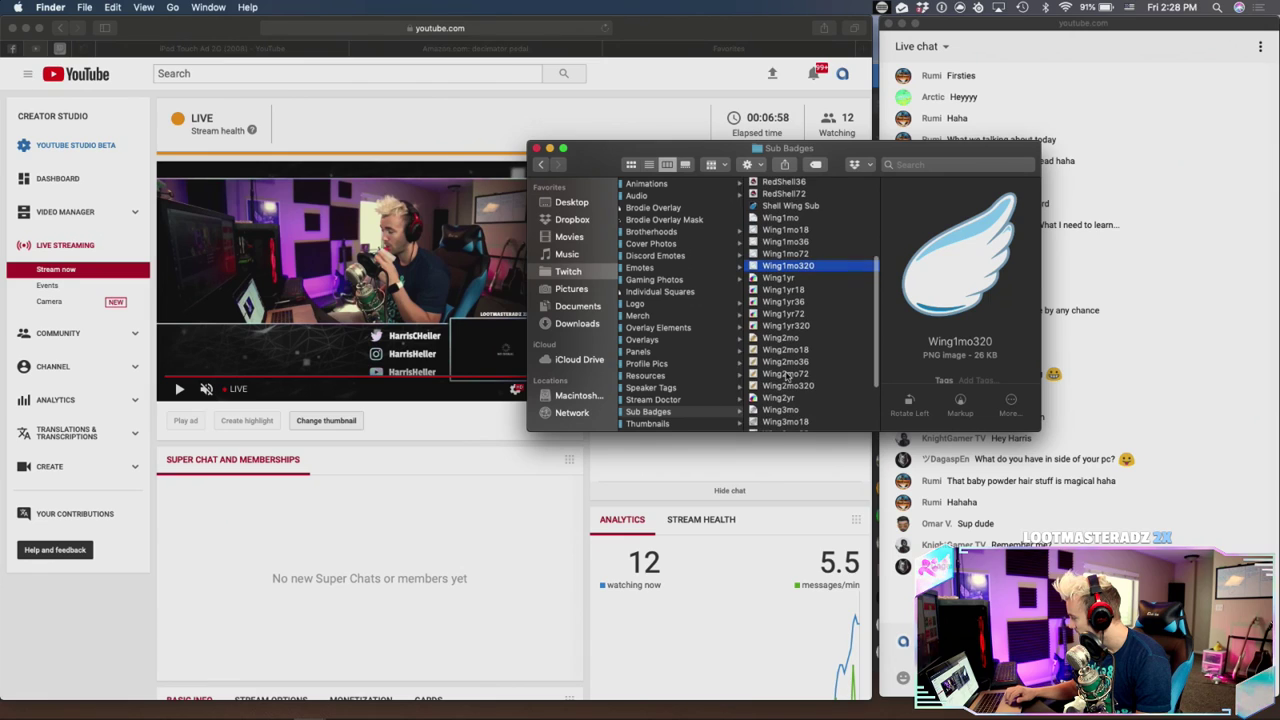
click(789, 385)
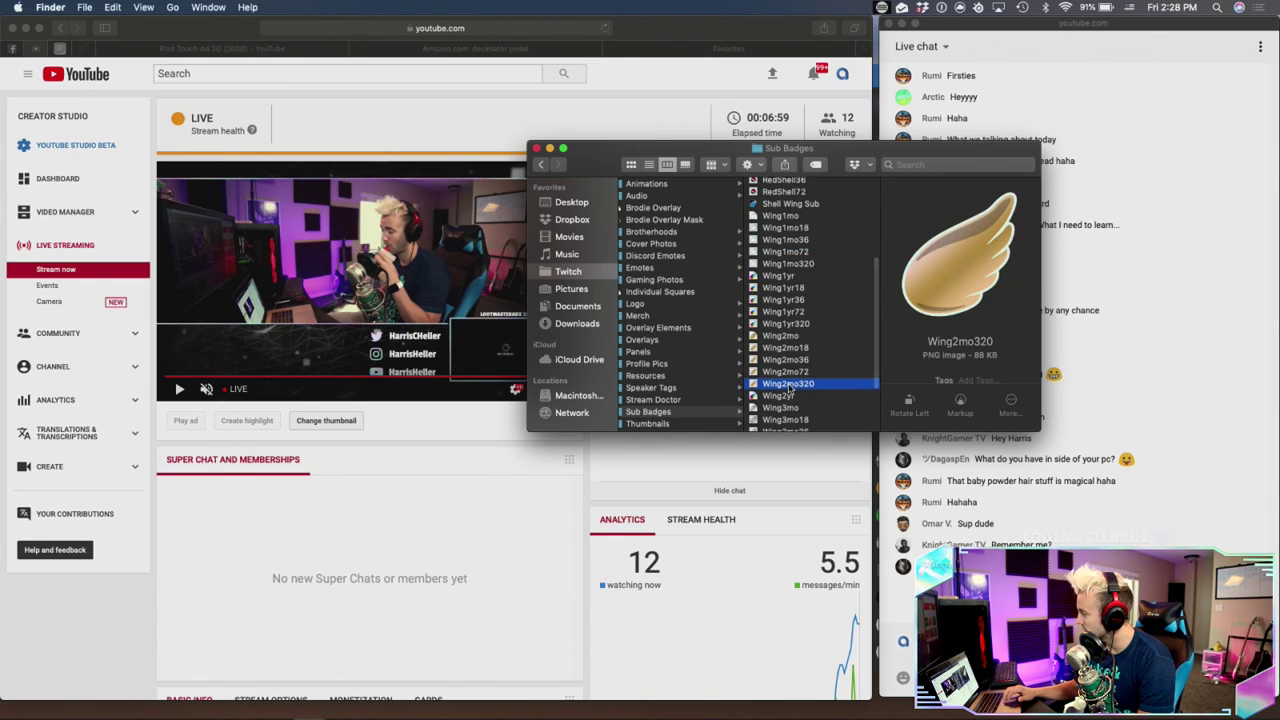
scroll(789, 388, down, 3)
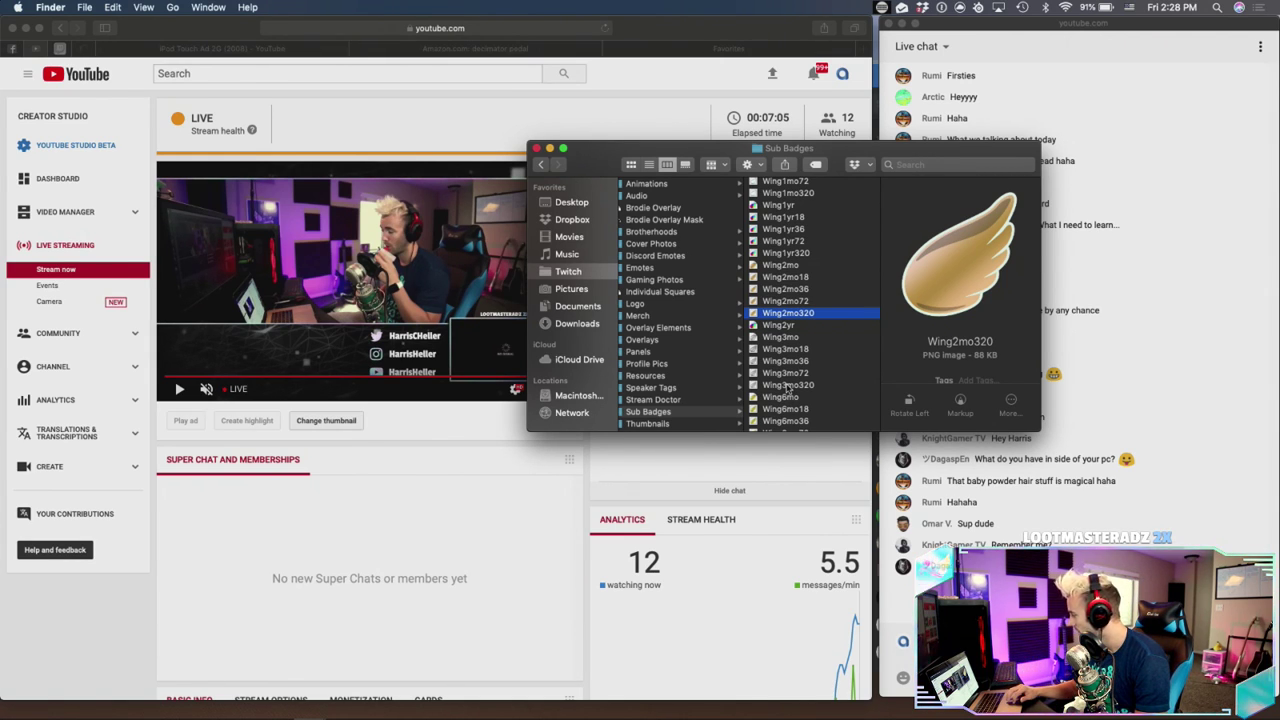
click(789, 385)
scroll(789, 395, down, 2)
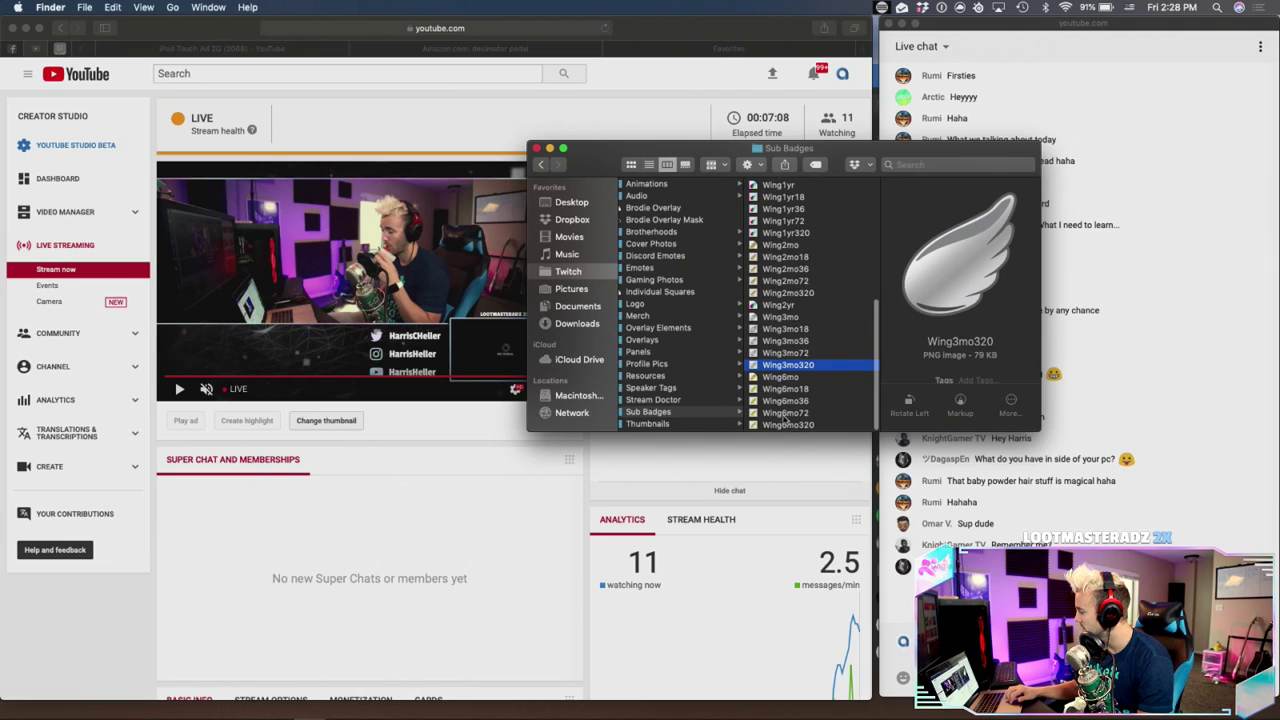
click(784, 426)
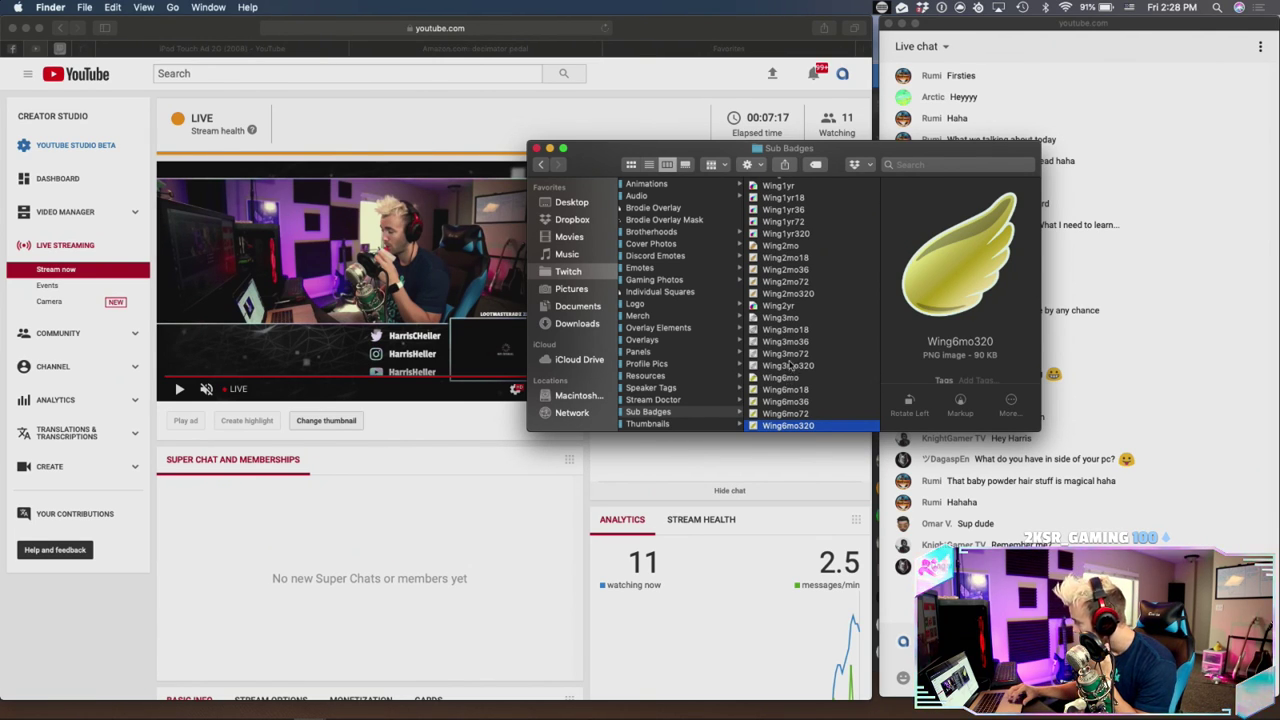
scroll(790, 342, up, 3)
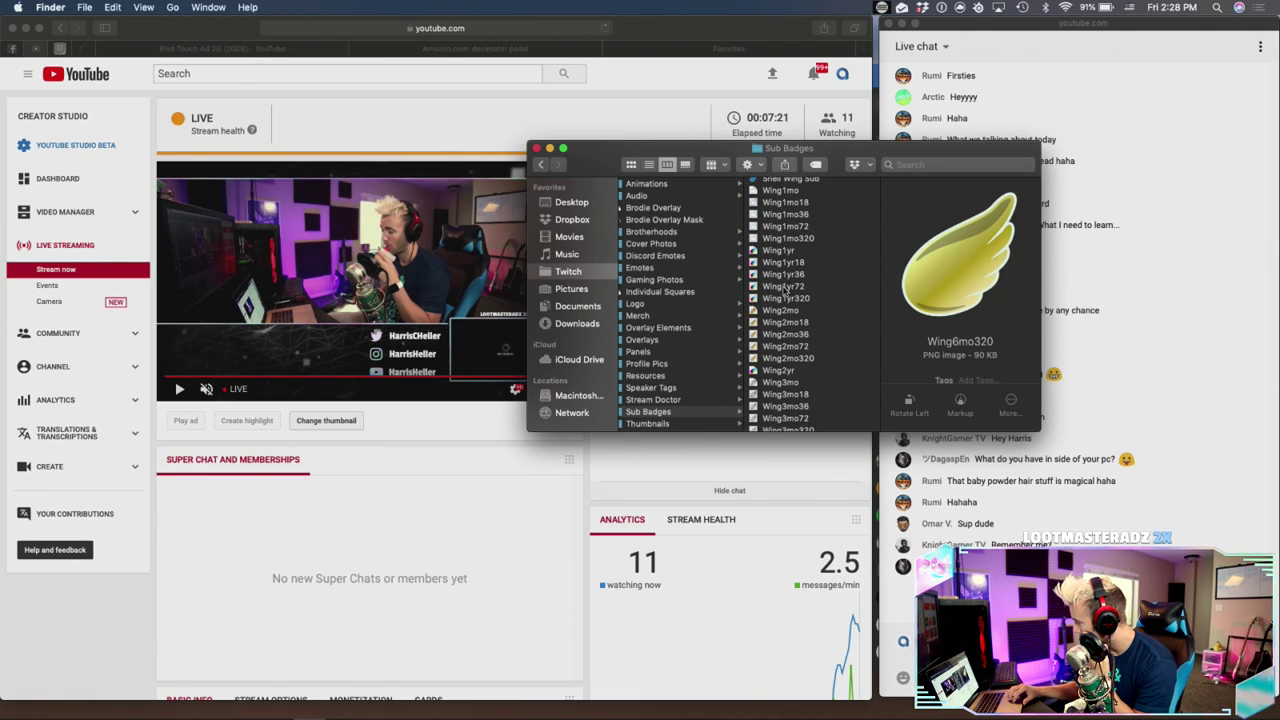
click(784, 299)
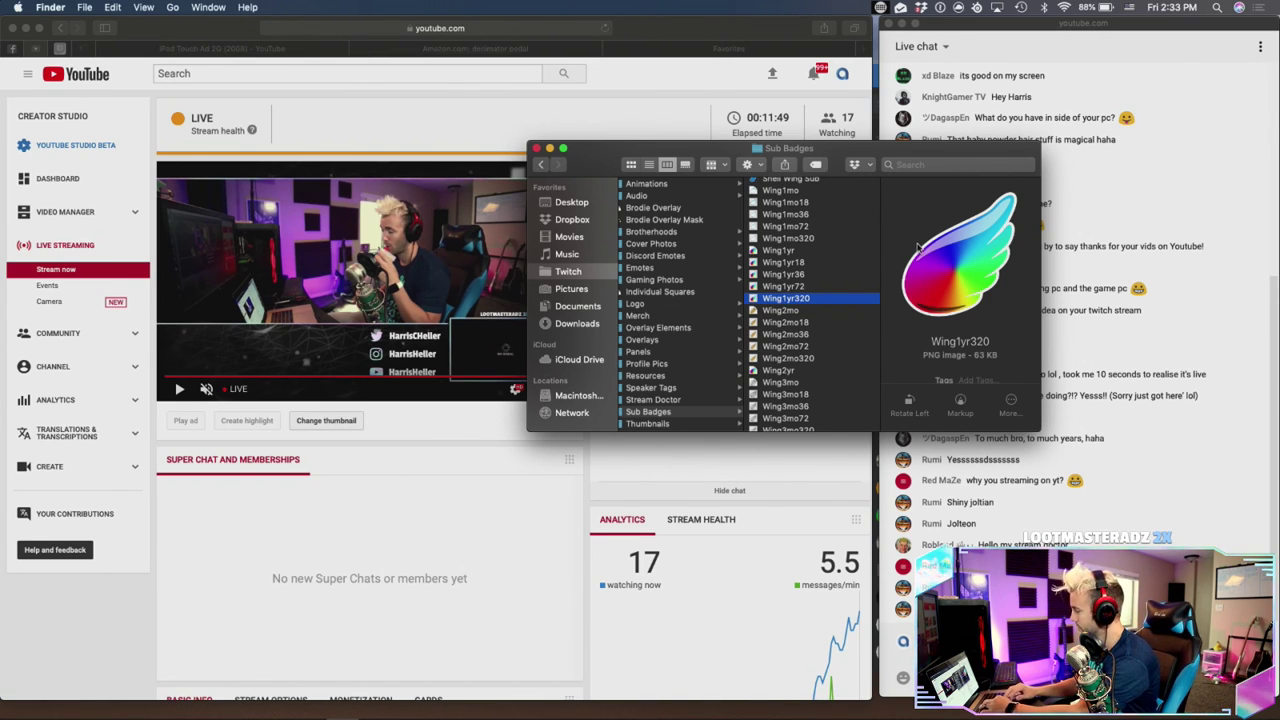
click(538, 148)
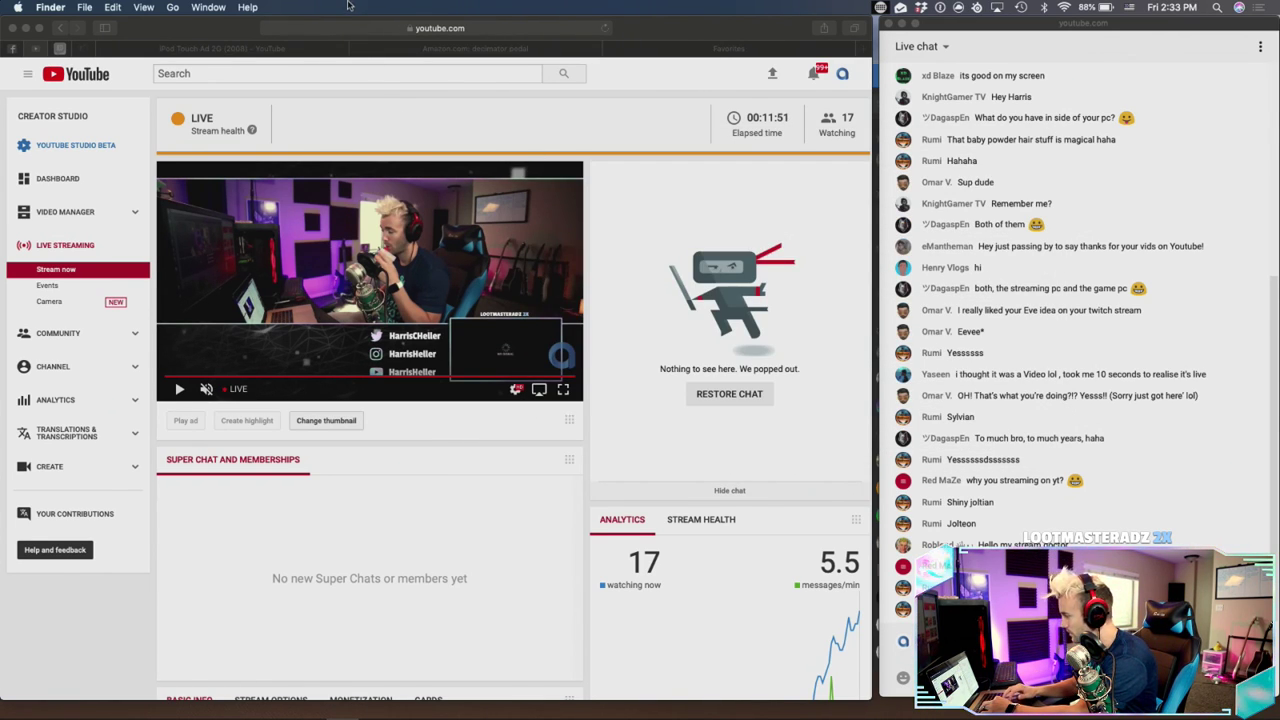
Switch to Pixelmator, minimize the browser window covering it and close the popped-out live chat window
mouse_move(412, 703)
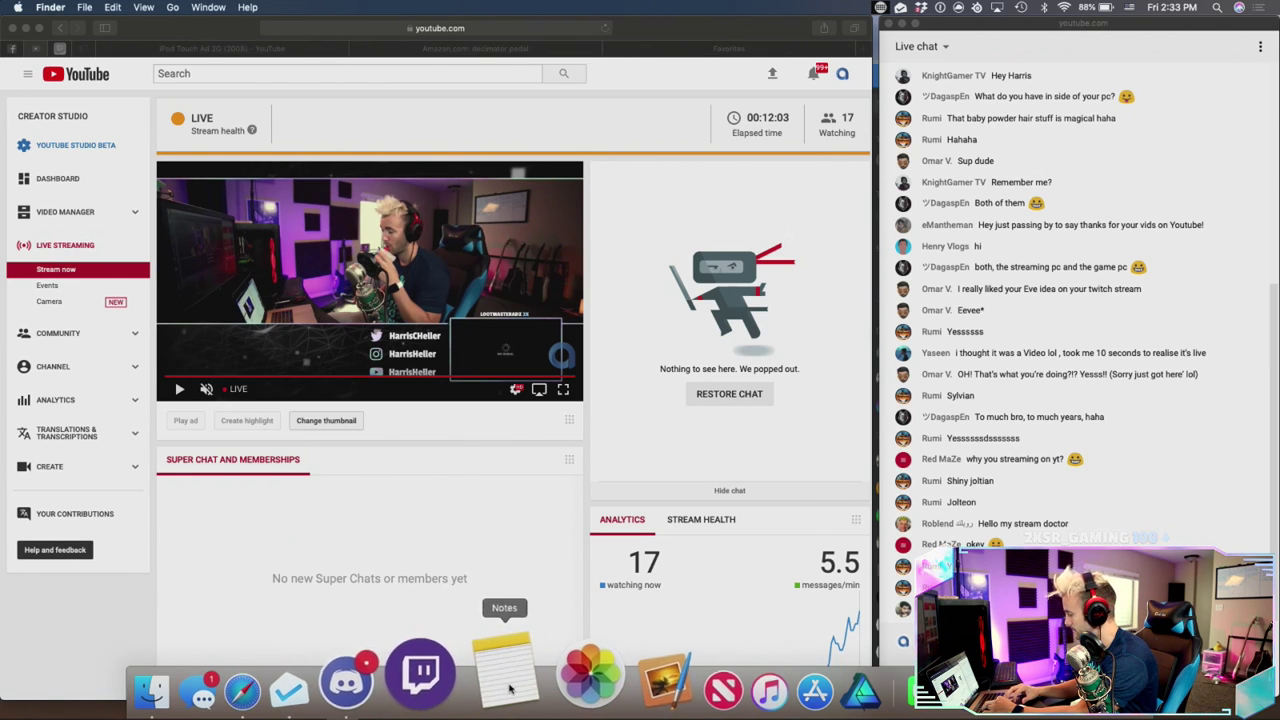
click(600, 688)
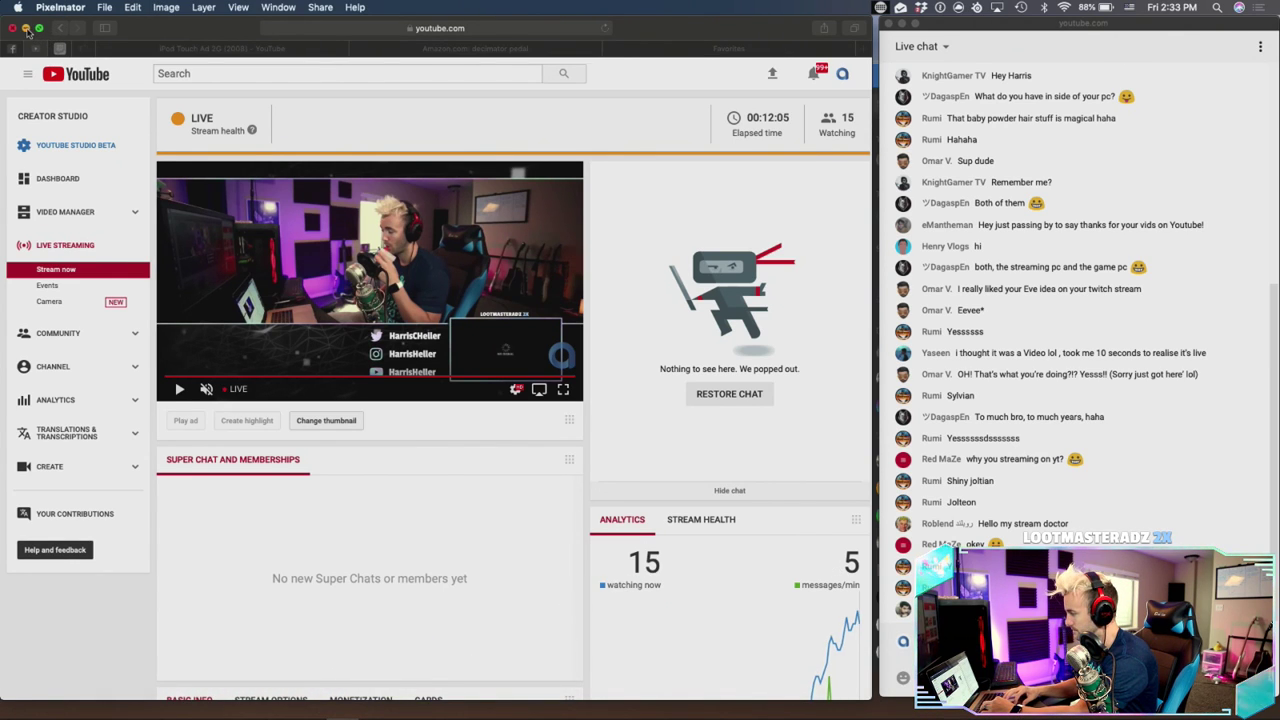
click(26, 29)
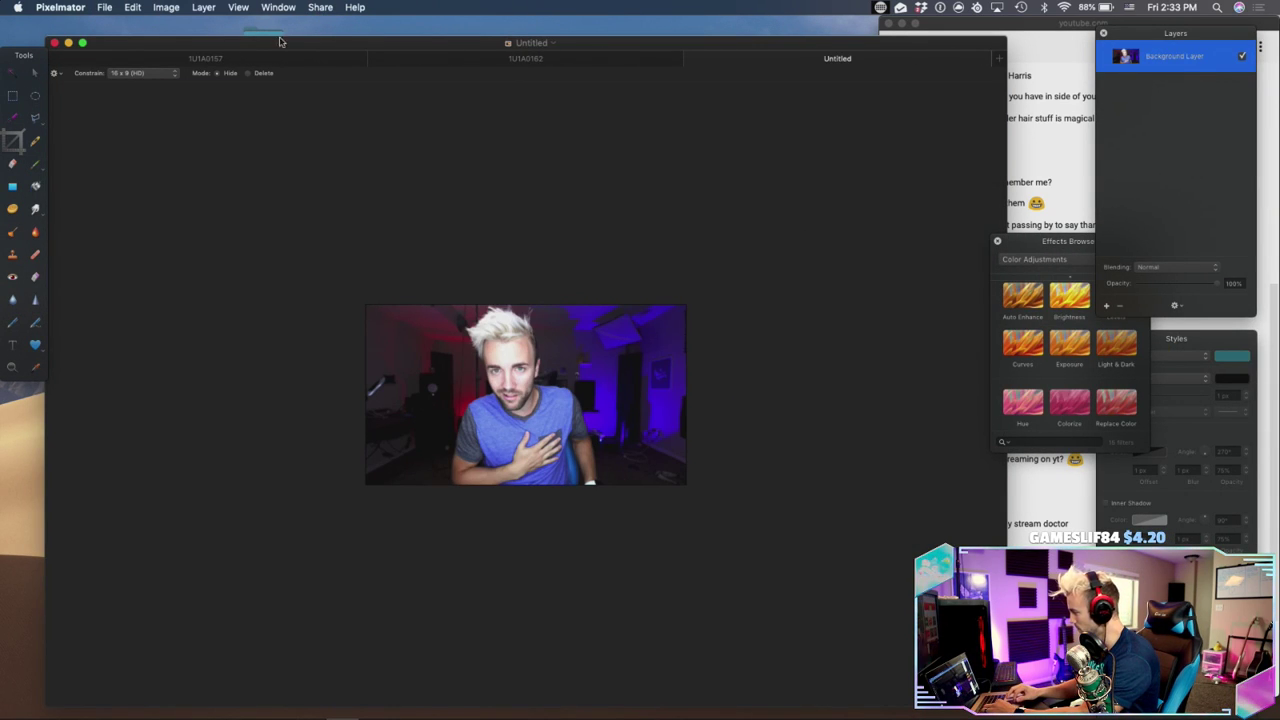
click(888, 23)
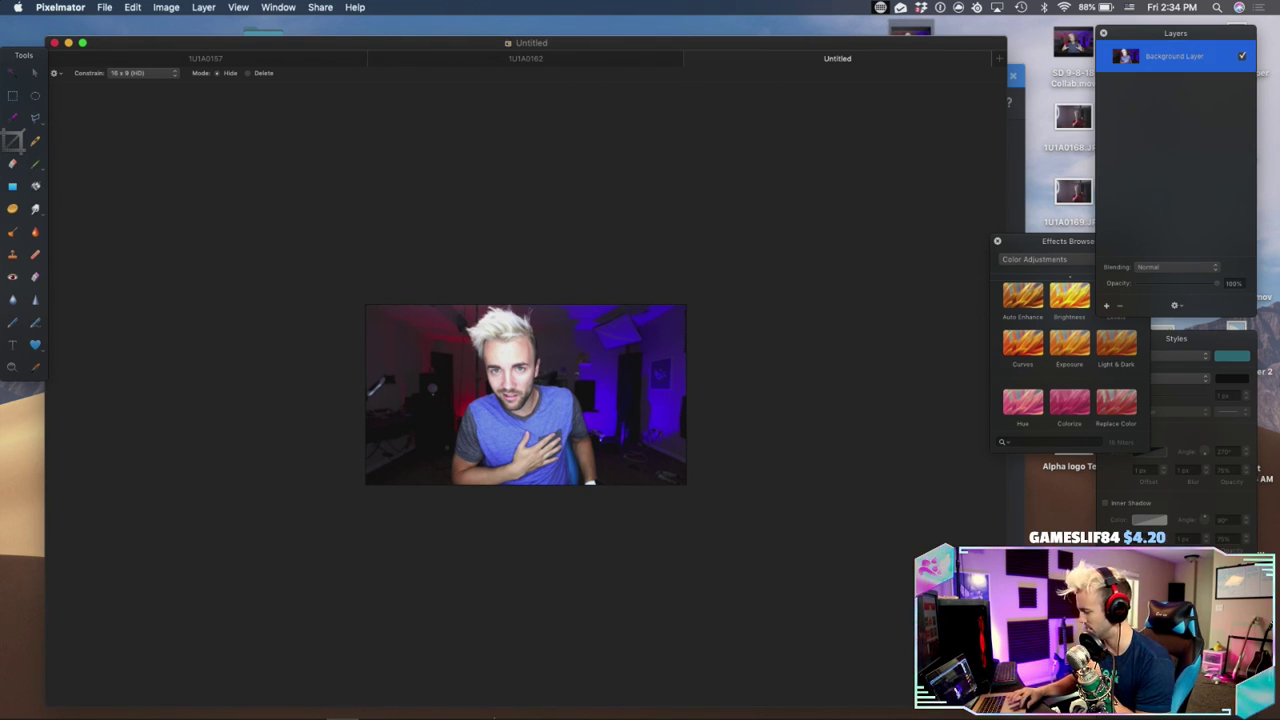
Switch back to Safari and change the live stream's game title in the basic info to "Podcast"
mouse_move(377, 684)
click(285, 675)
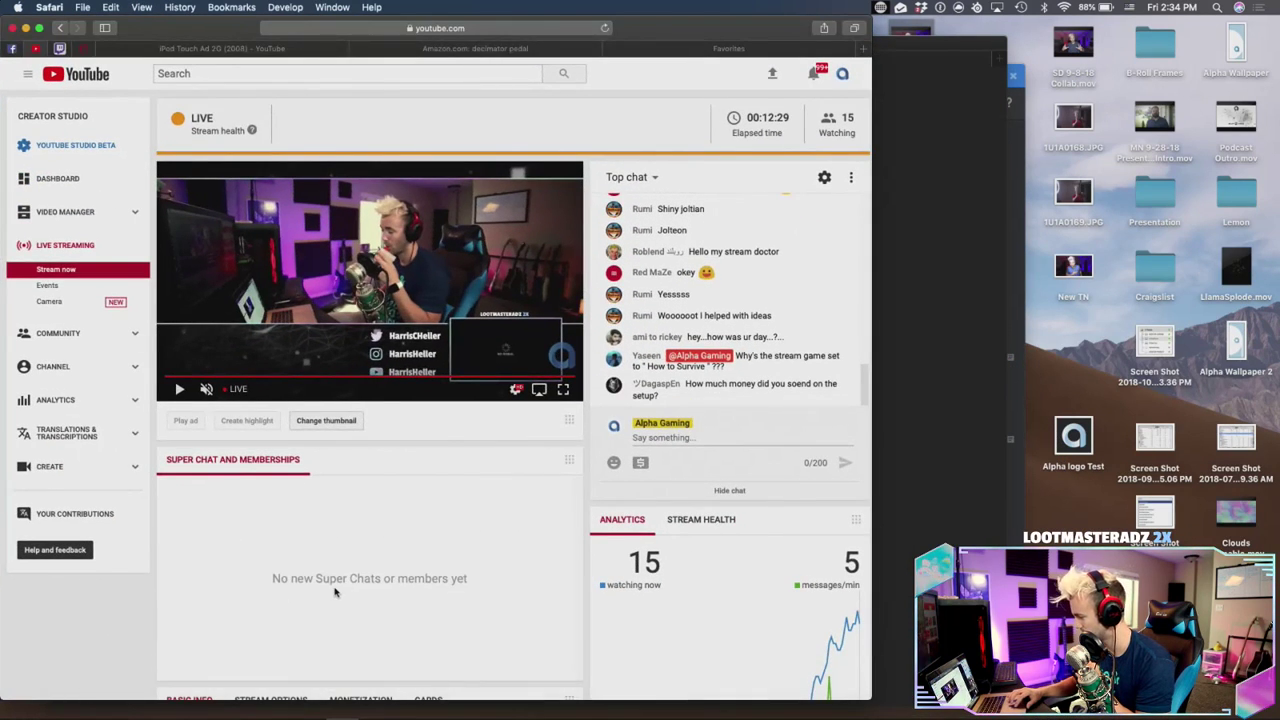
scroll(170, 660, down, 5)
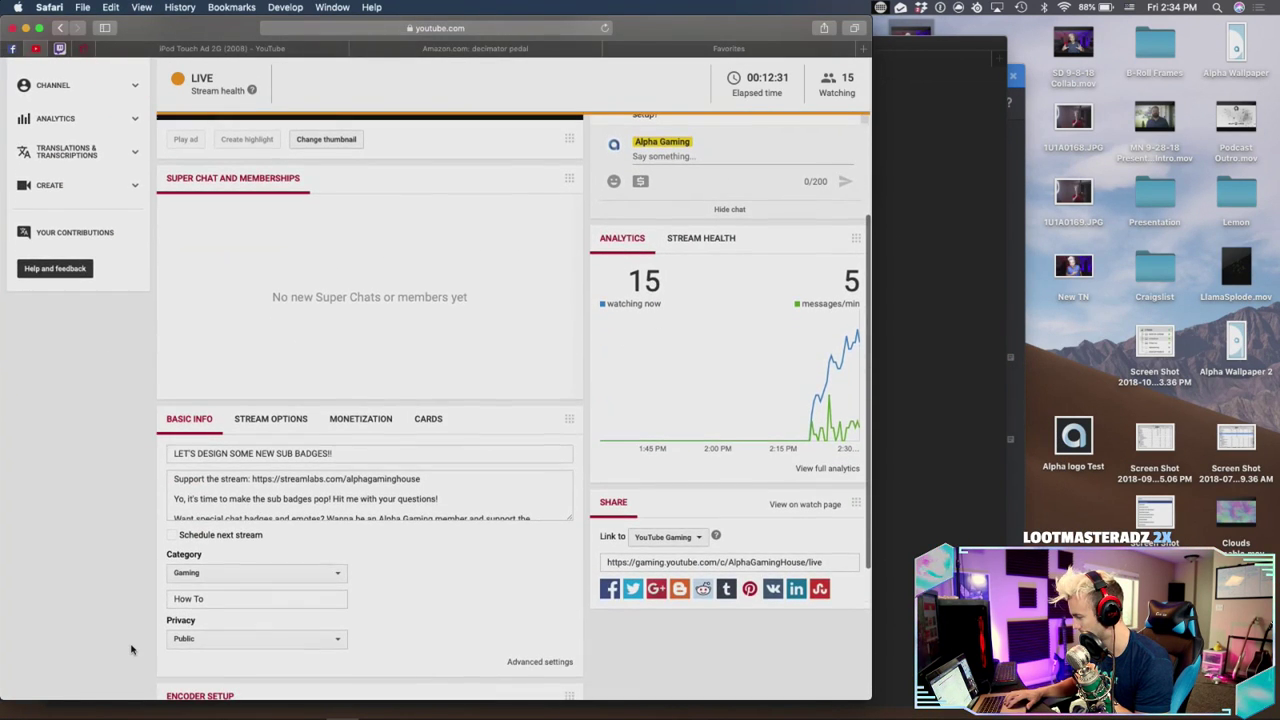
click(205, 599)
key(super+a)
text(p)
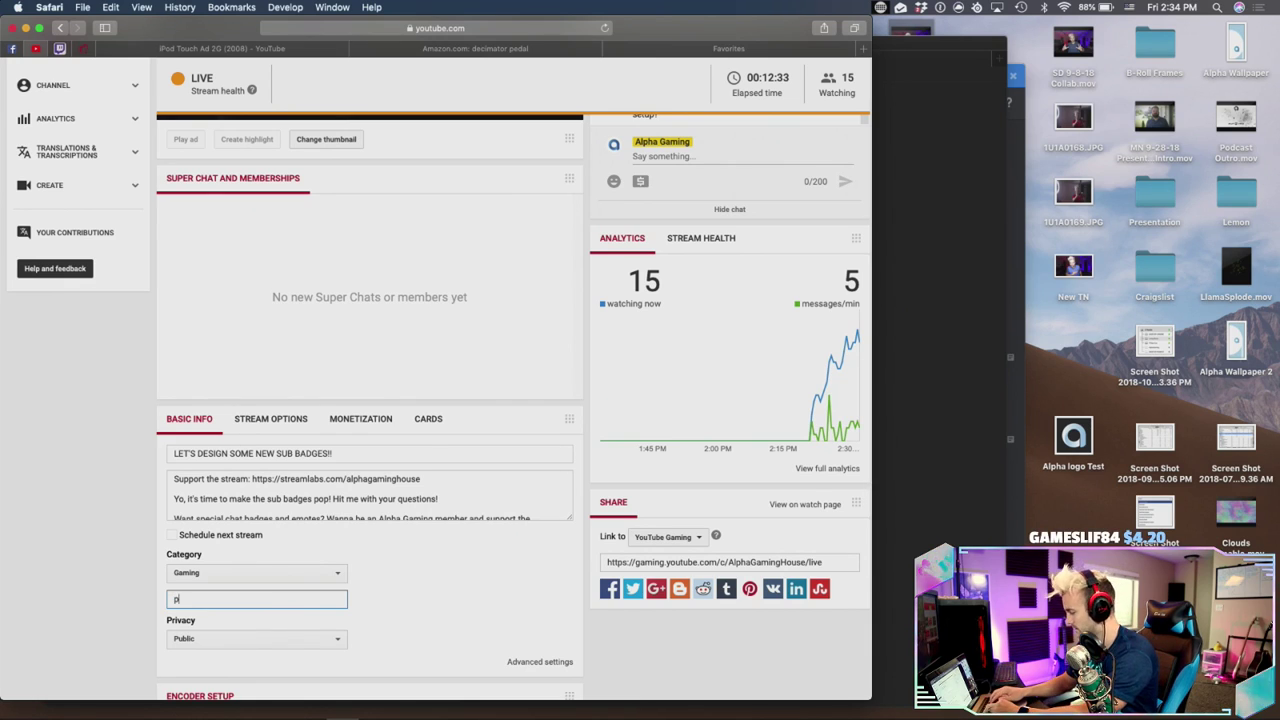
text(odcast)
key(BackSpace)
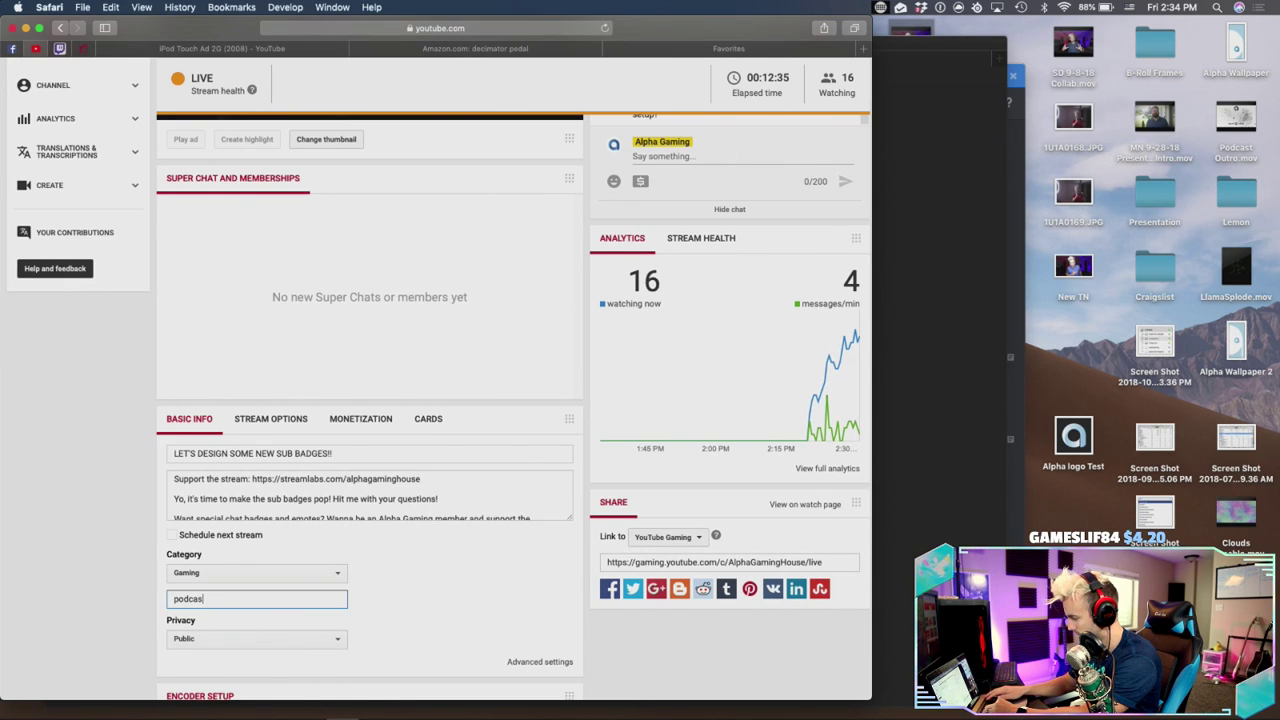
key(BackSpace)
key(BackSpace)
key(BackSpace)
key(BackSpace)
text(Podcast)
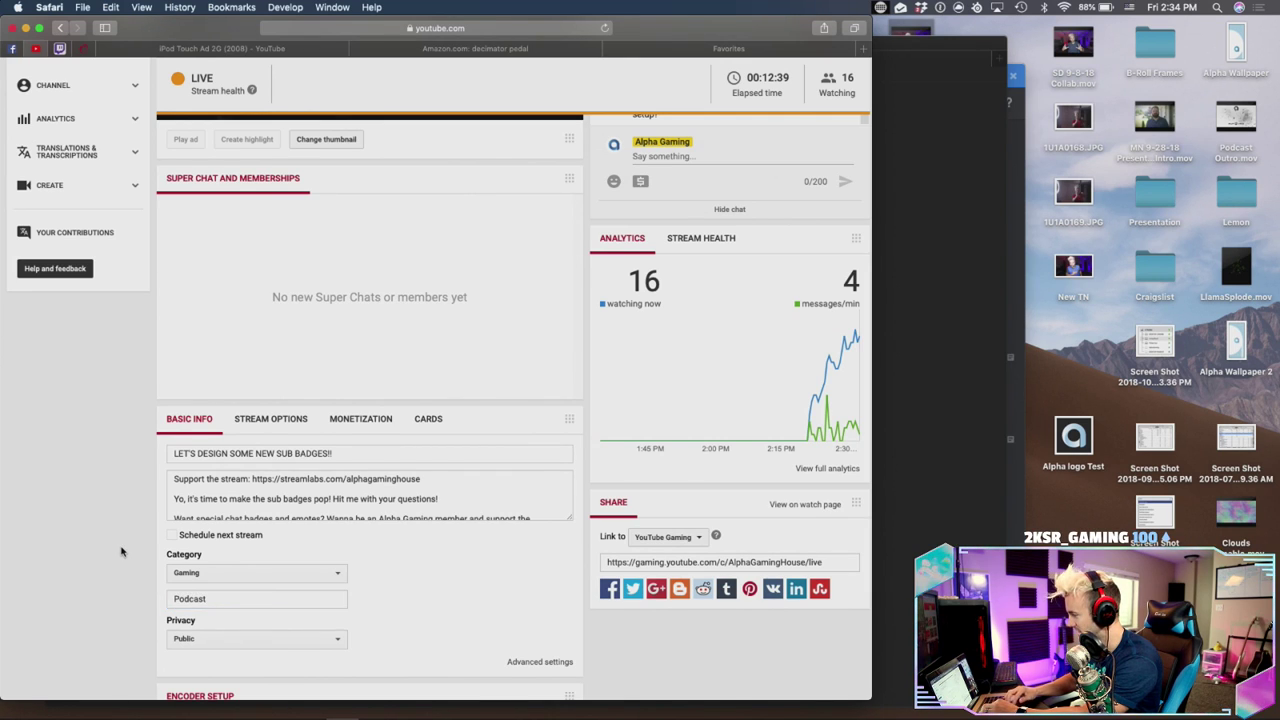
scroll(120, 545, up, 5)
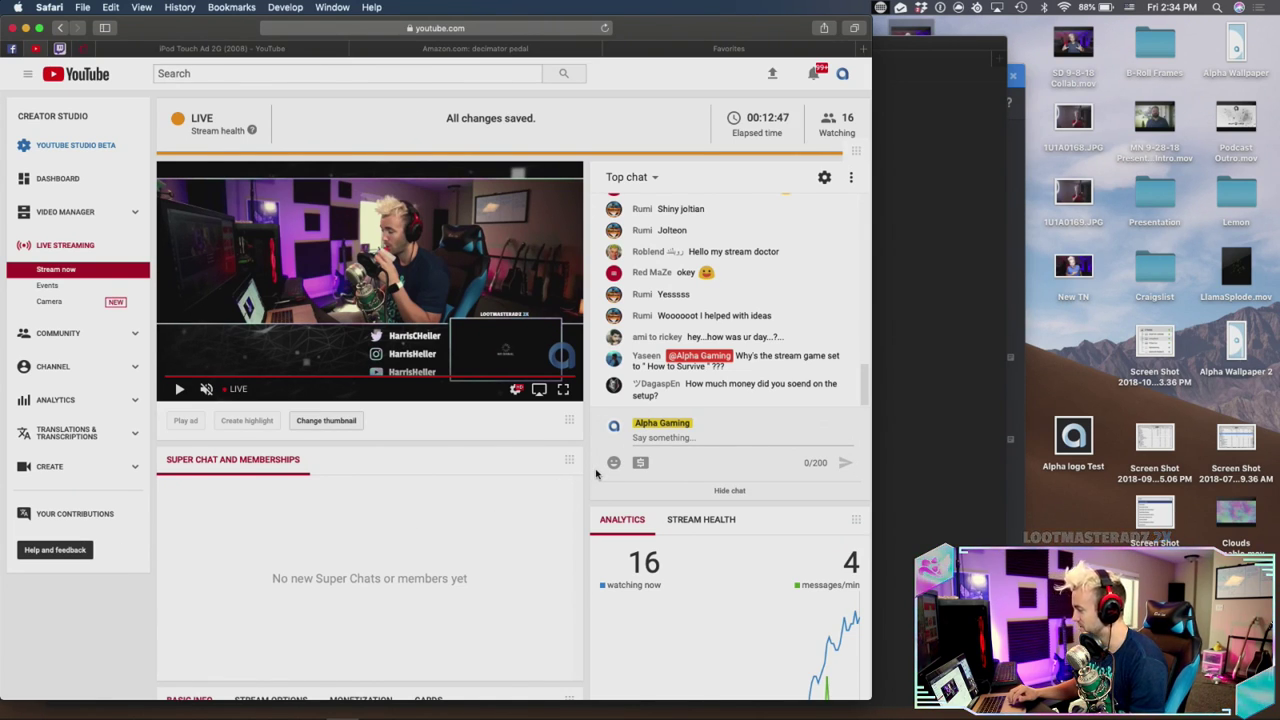
Get the browser window out of the way and close Pixelmator's Untitled document, deleting it without saving
click(40, 27)
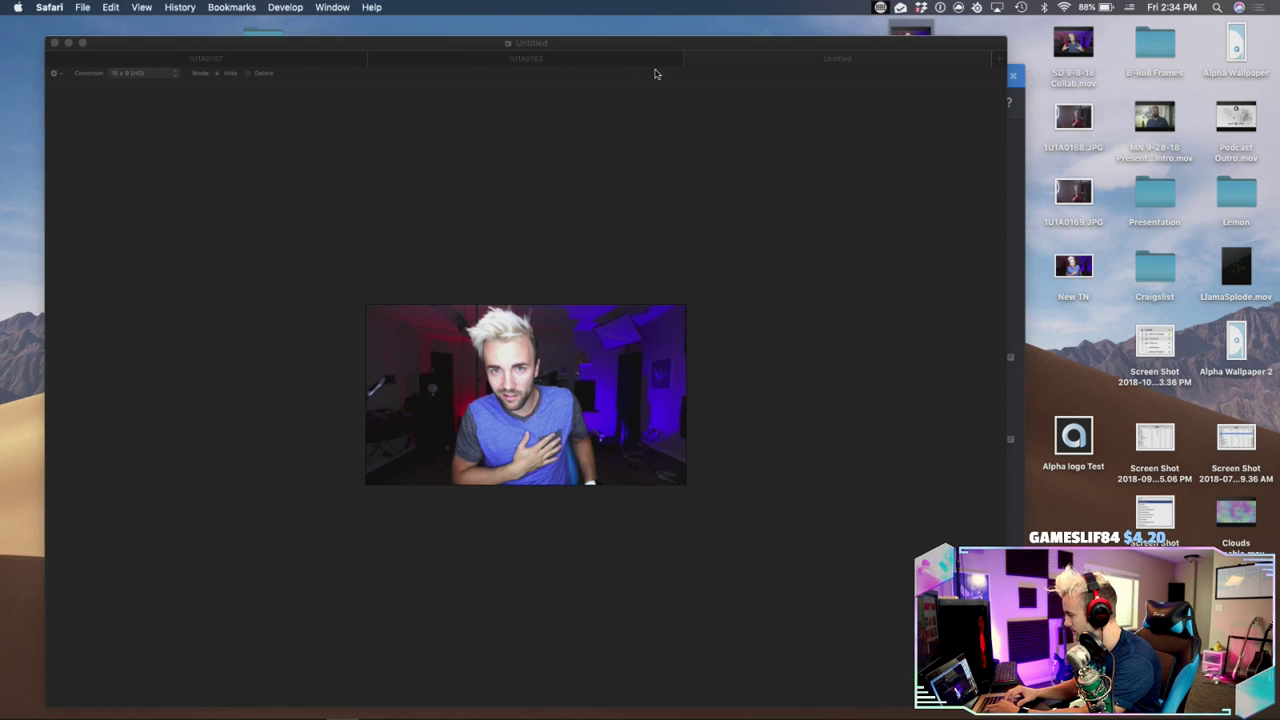
click(693, 61)
click(691, 59)
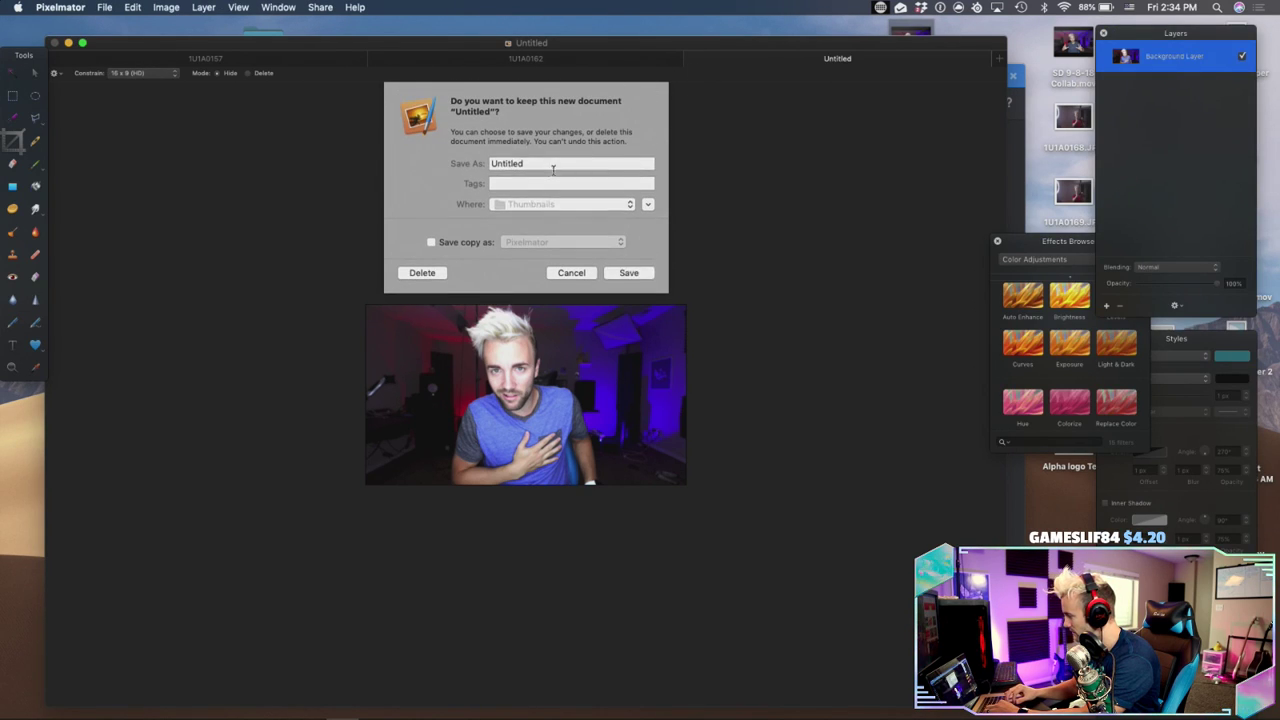
click(422, 273)
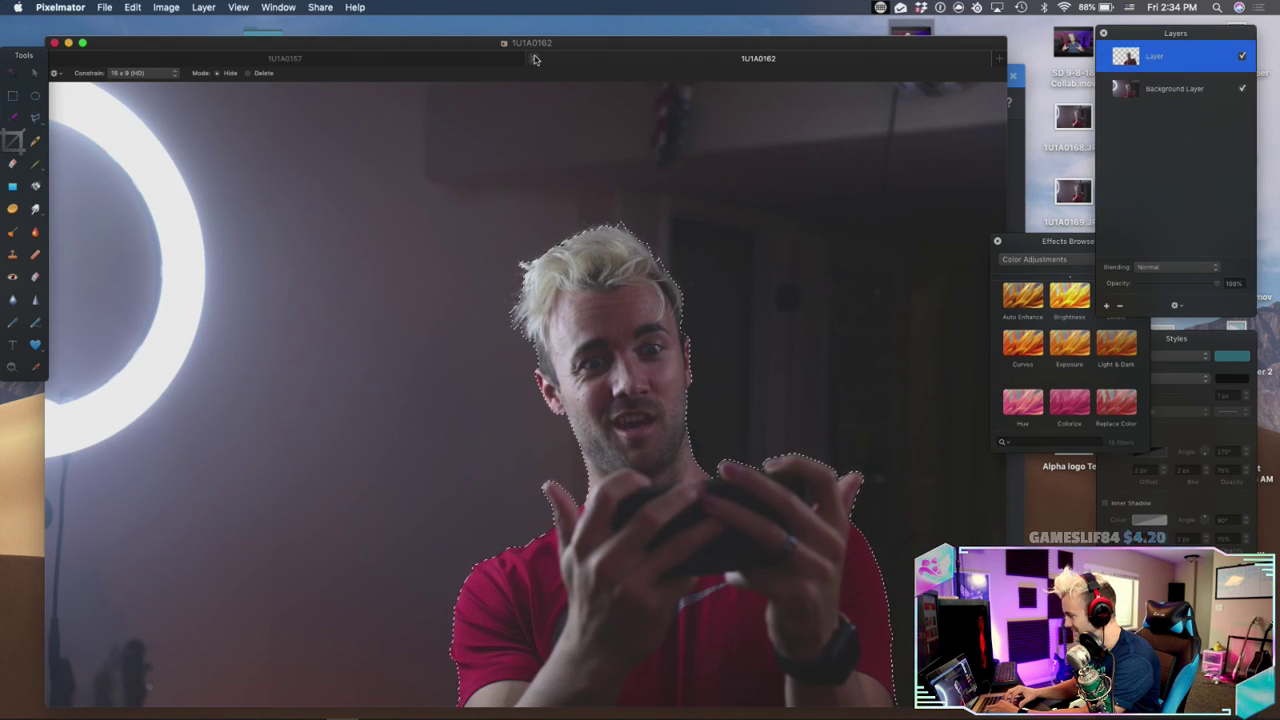
Close the 1U1A0162 and 1U1A0157 documents, discarding both without saving
click(532, 59)
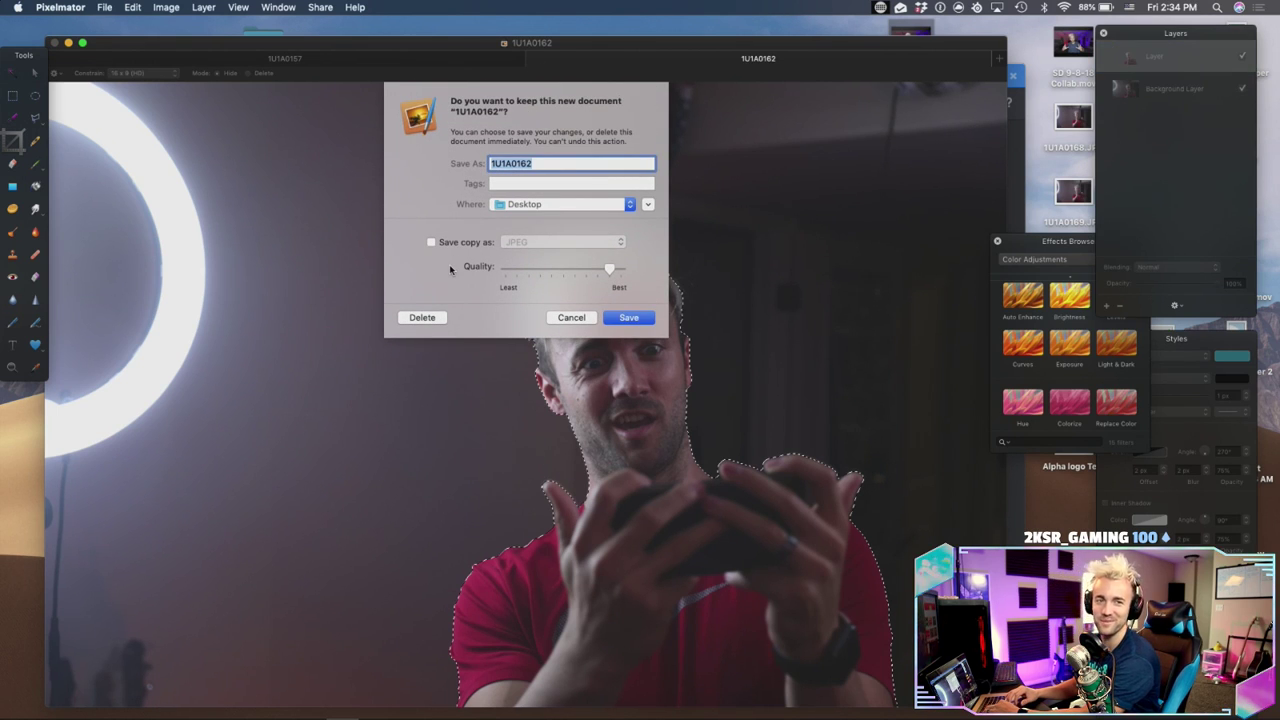
click(431, 320)
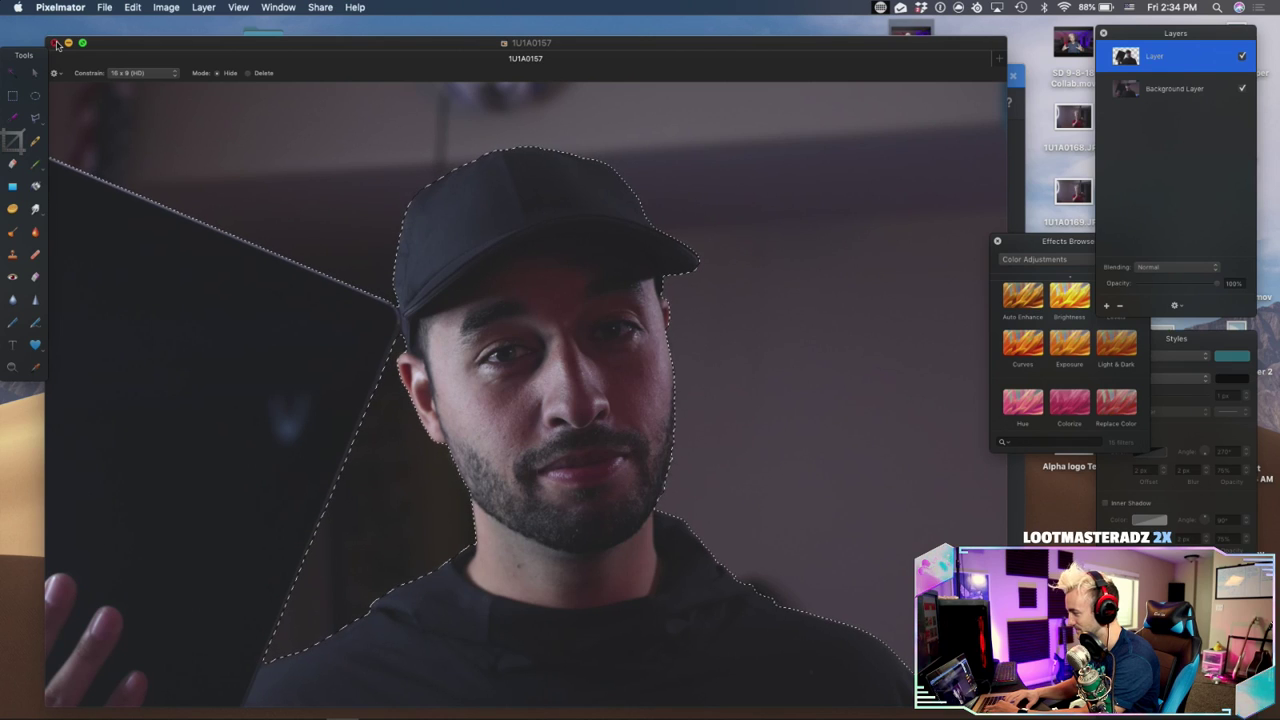
click(55, 43)
click(424, 320)
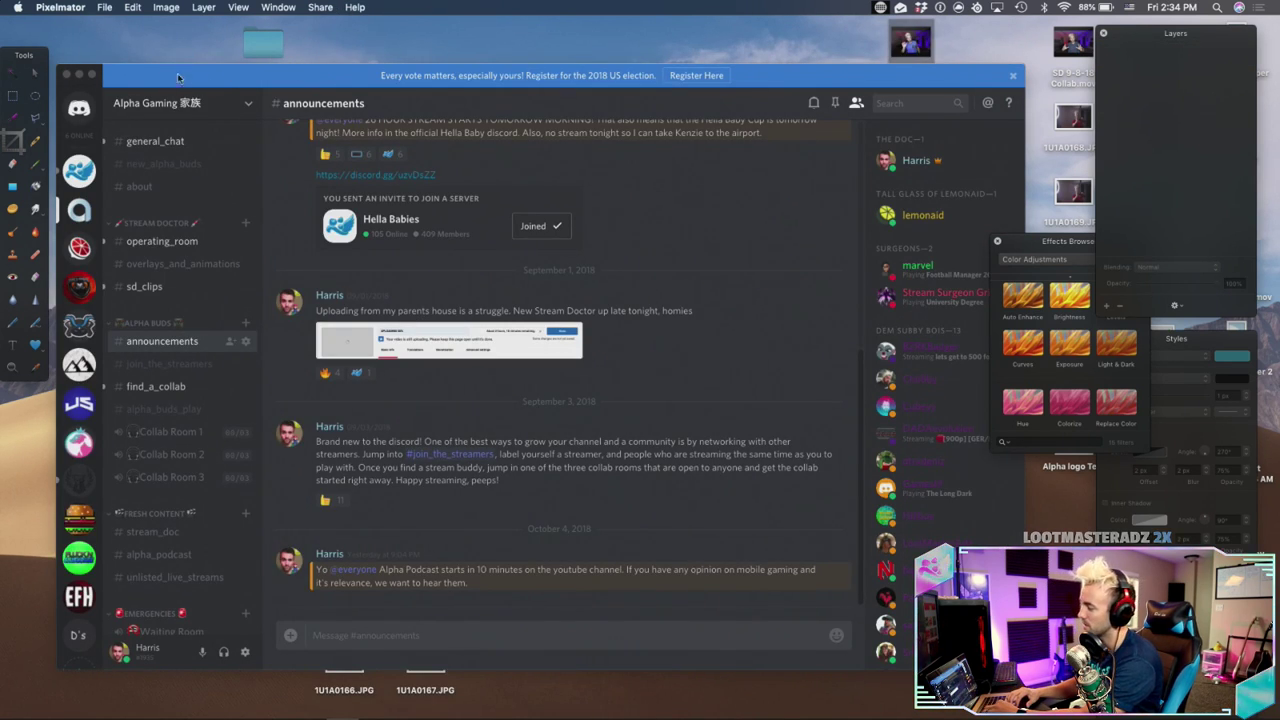
Get the Discord window out of the way and create a new 320 × 320 pixel document in Pixelmator
key(F11)
key(super+space)
text(pi)
key(Return)
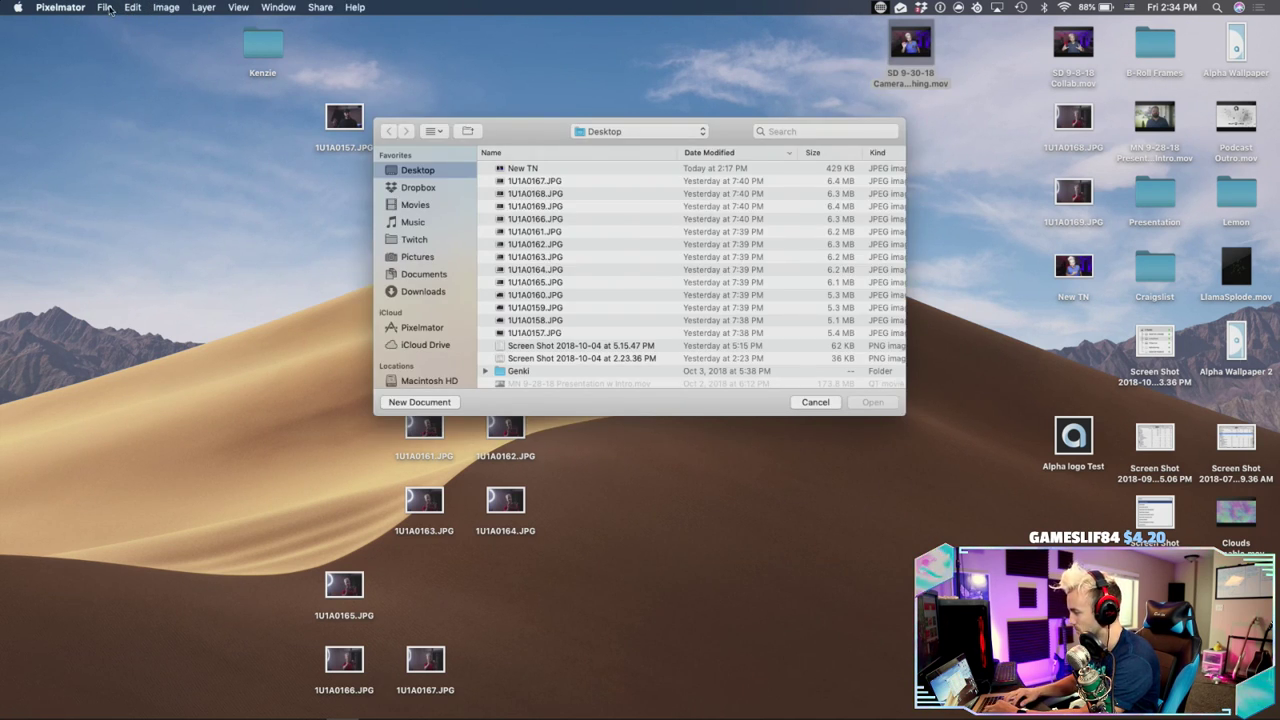
click(391, 406)
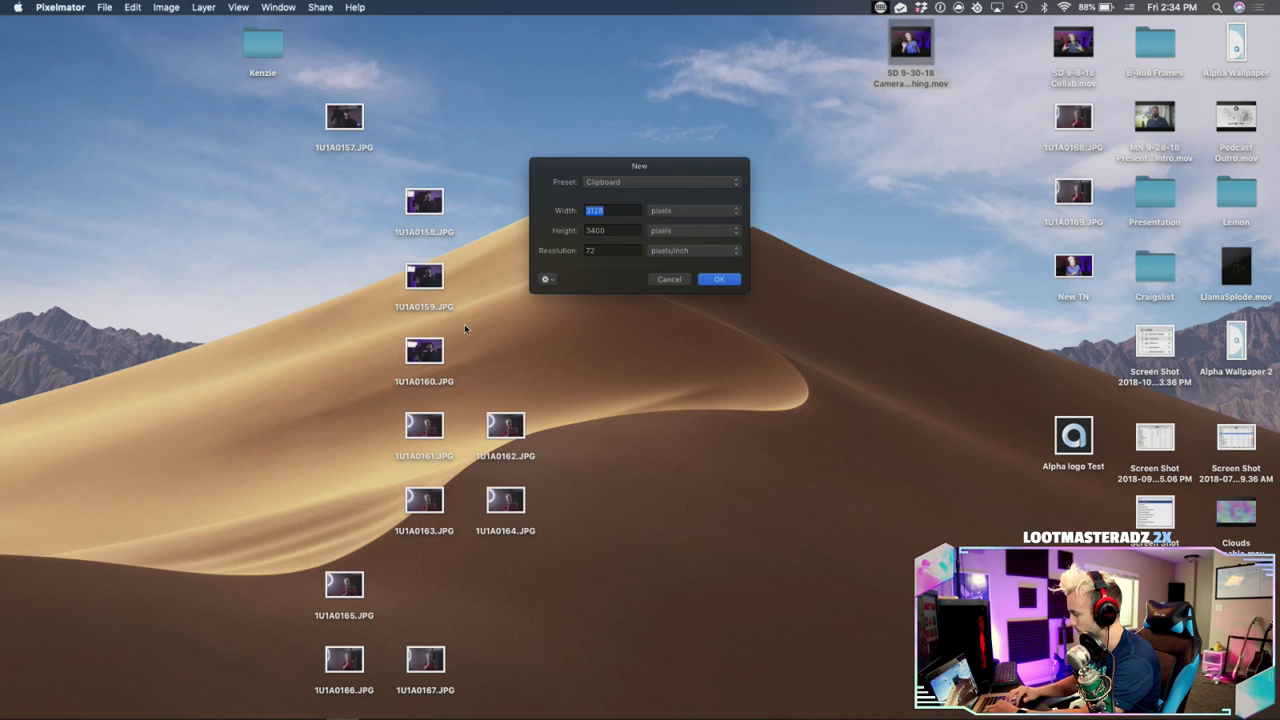
text(320)
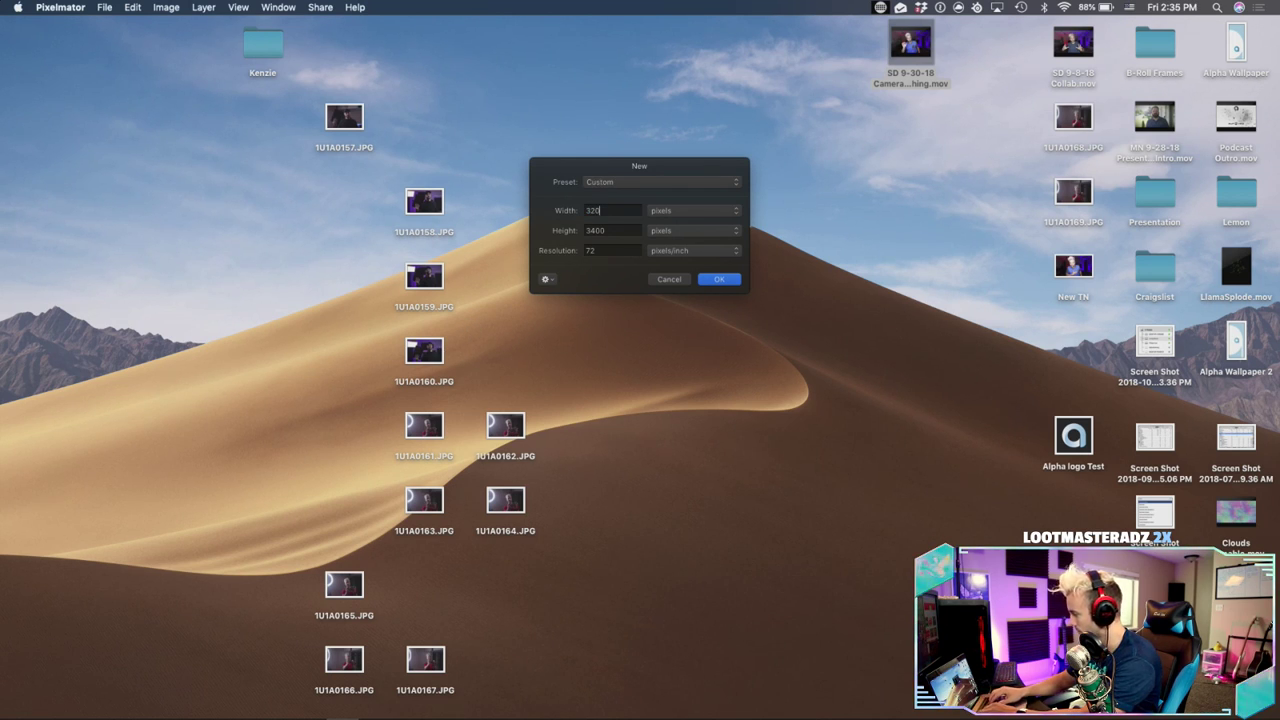
key(Tab)
text(320)
key(Return)
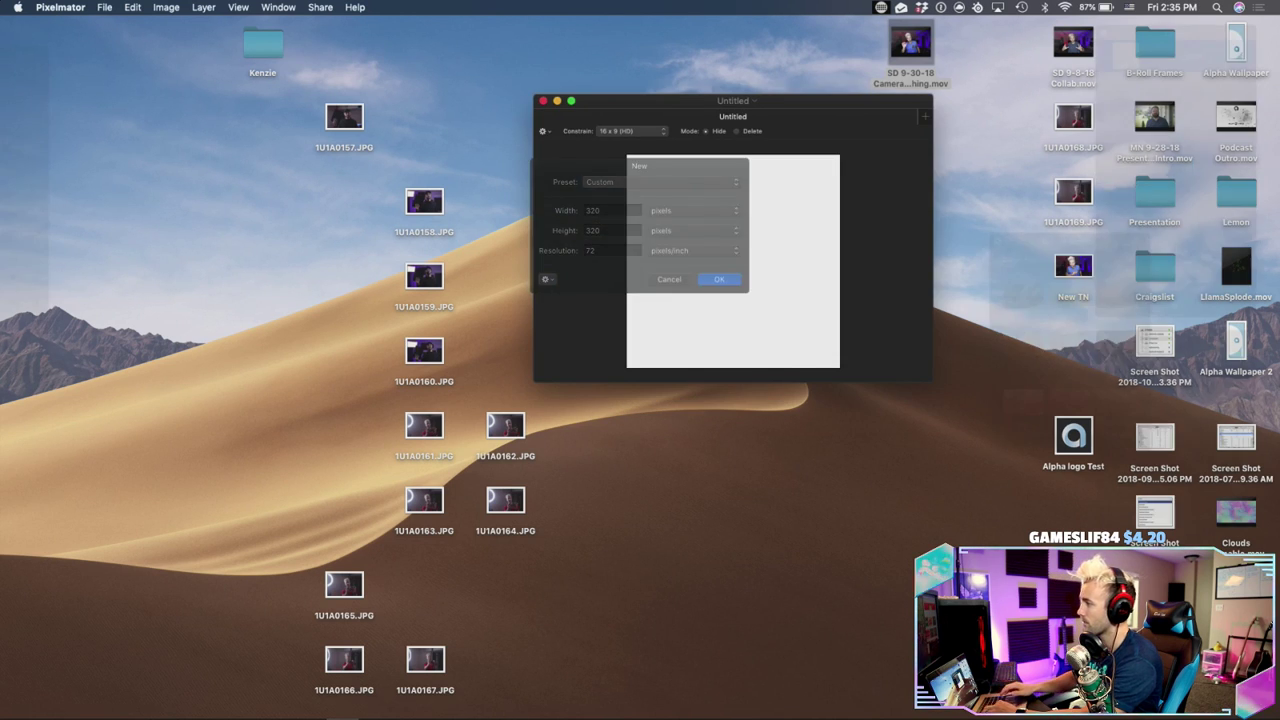
Delete the photos 1U1A0157 through 1U1A0167 from the desktop and move the Untitled document window away from the tool palettes
drag(302, 120, 517, 683)
key(super+BackSpace)
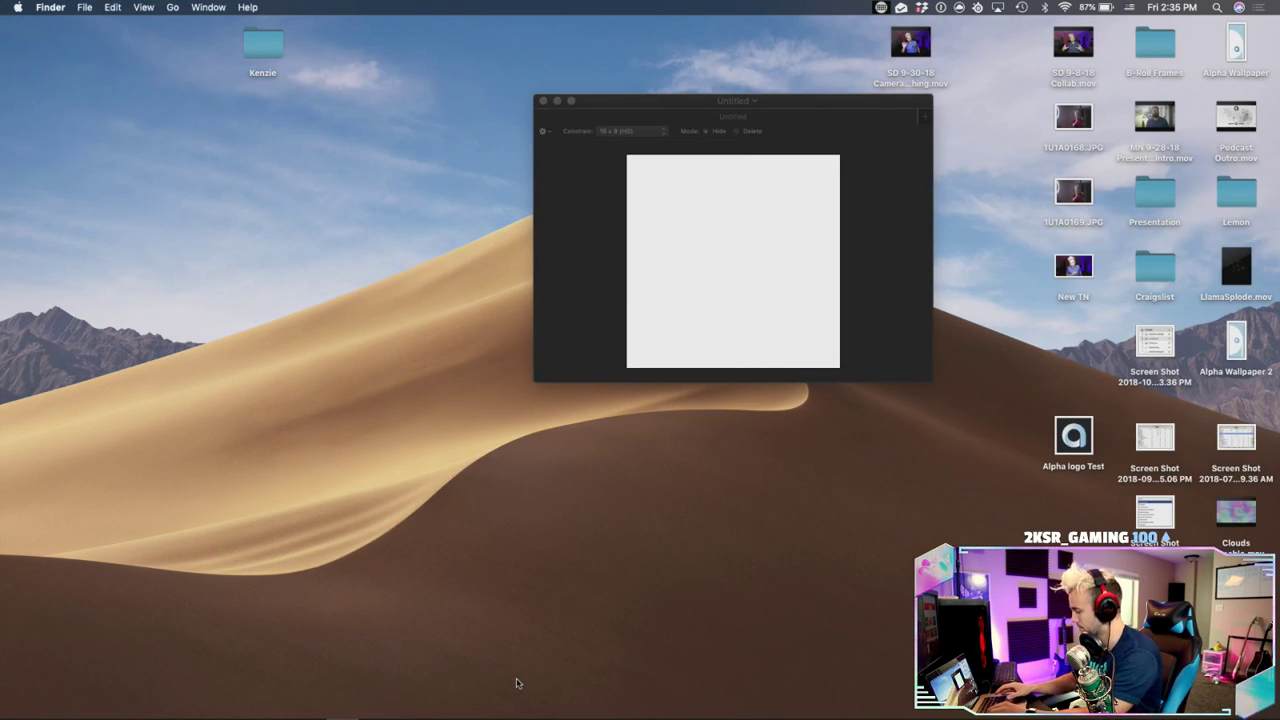
click(593, 344)
drag(655, 109, 489, 215)
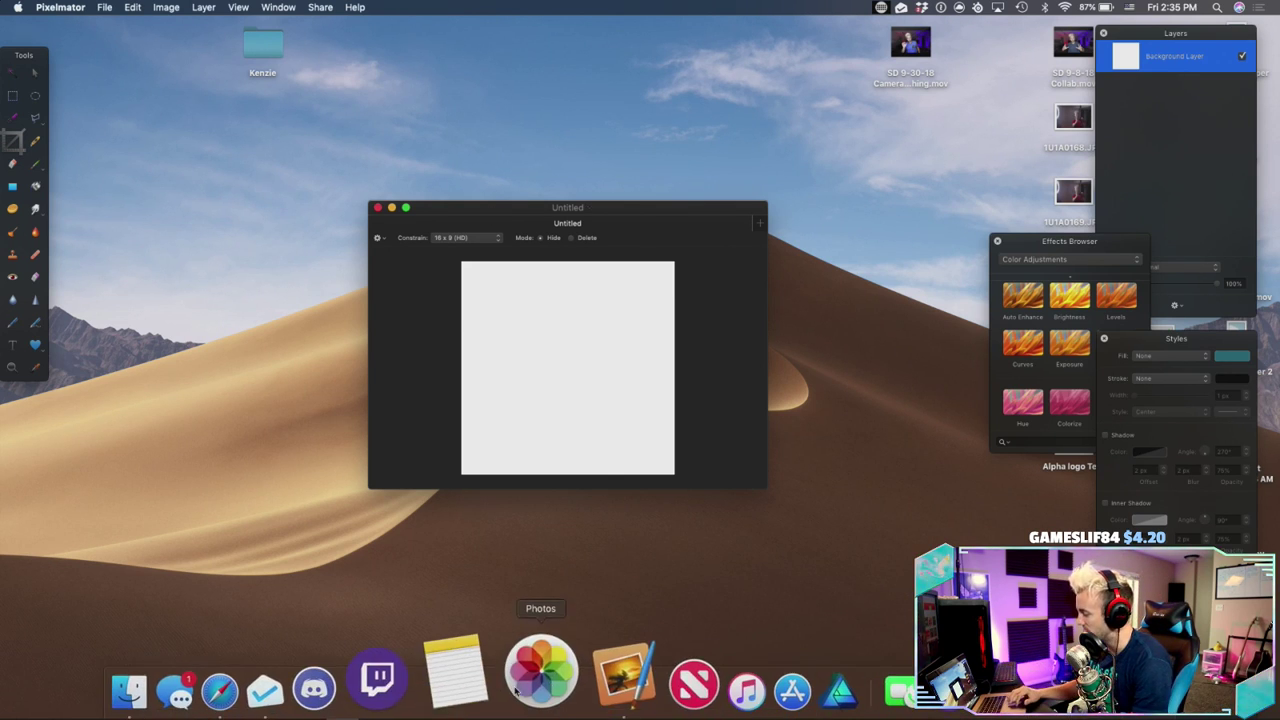
Switch to Safari and search for eeveelutions images in place of the iPod Touch ad video
click(315, 670)
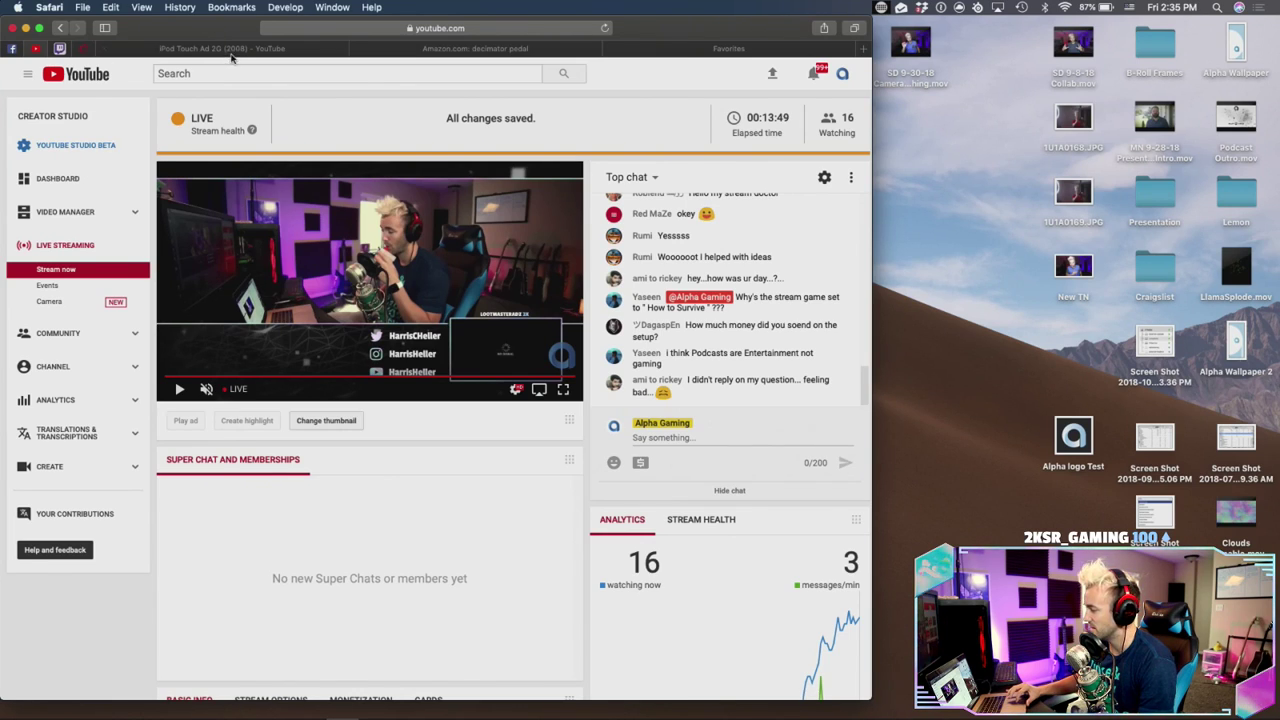
click(236, 52)
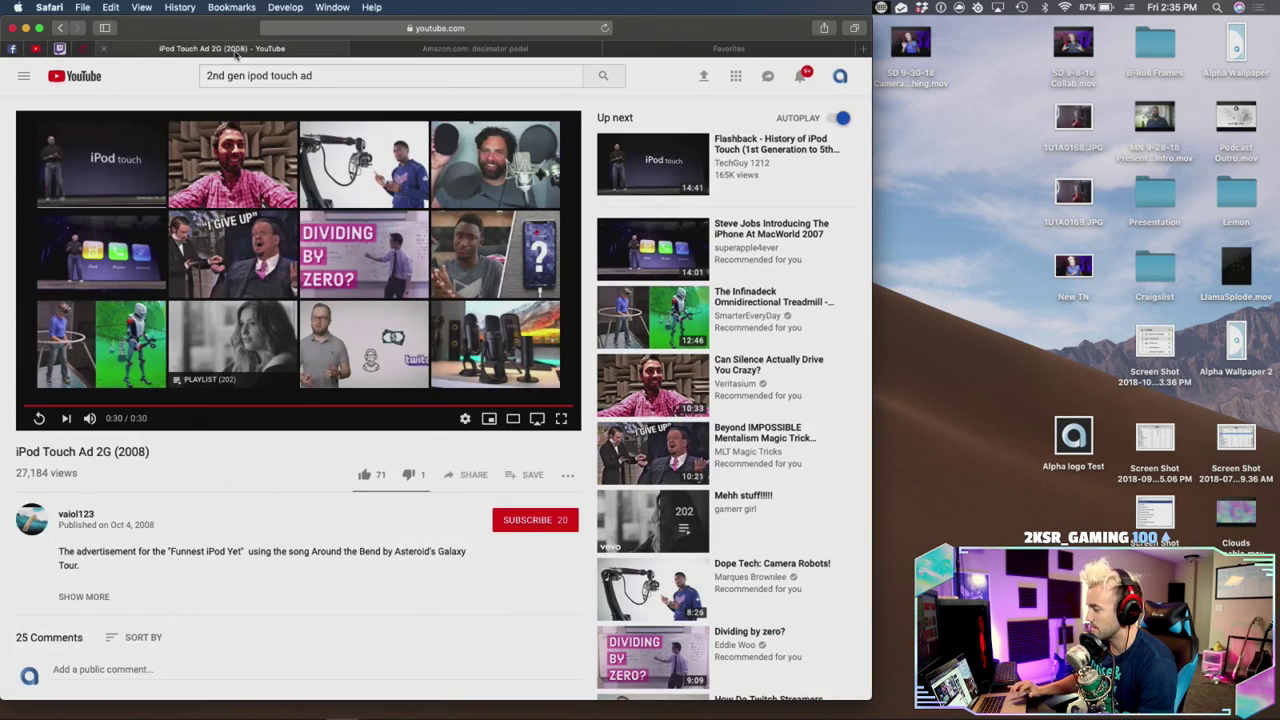
click(438, 30)
text(eevee)
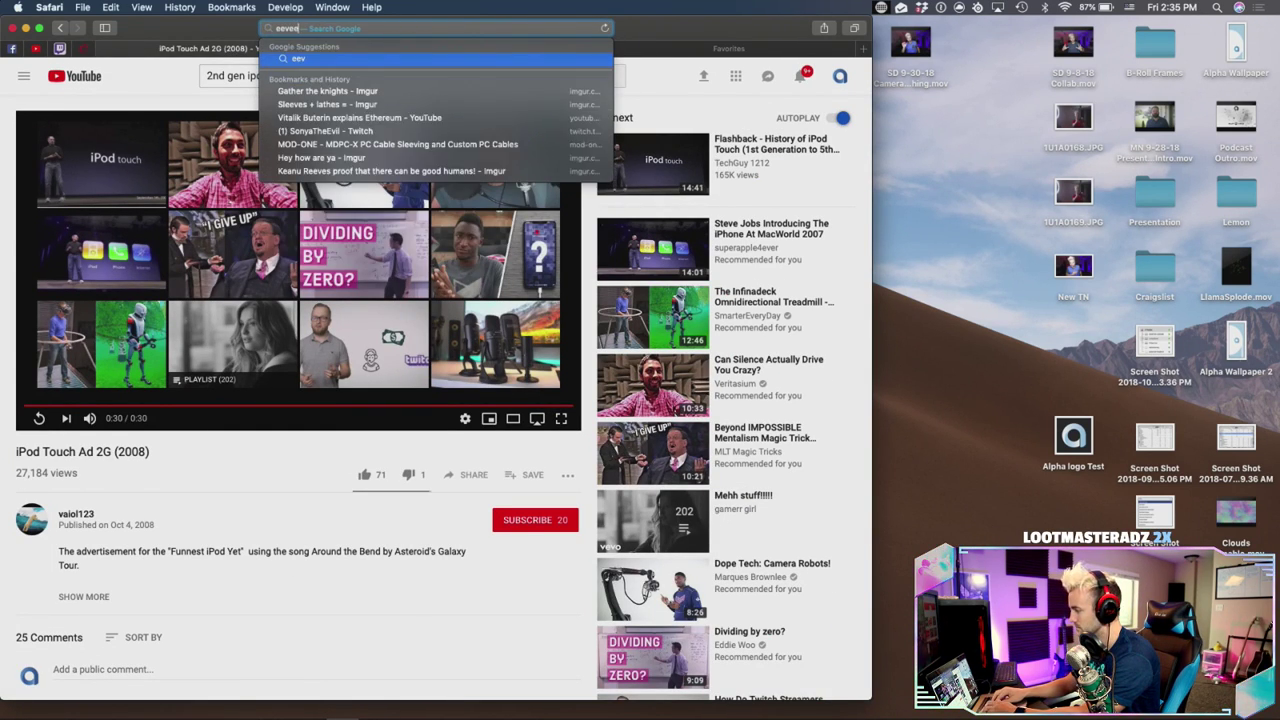
text( lutions)
key(Return)
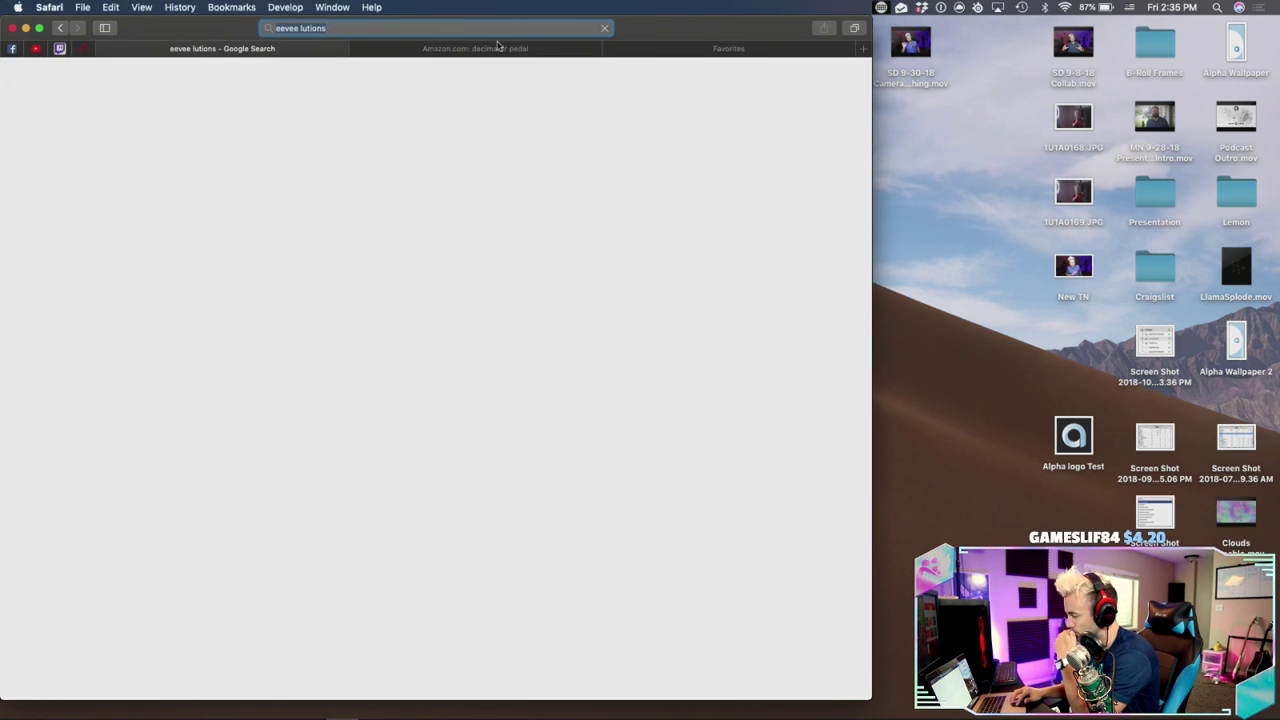
click(245, 185)
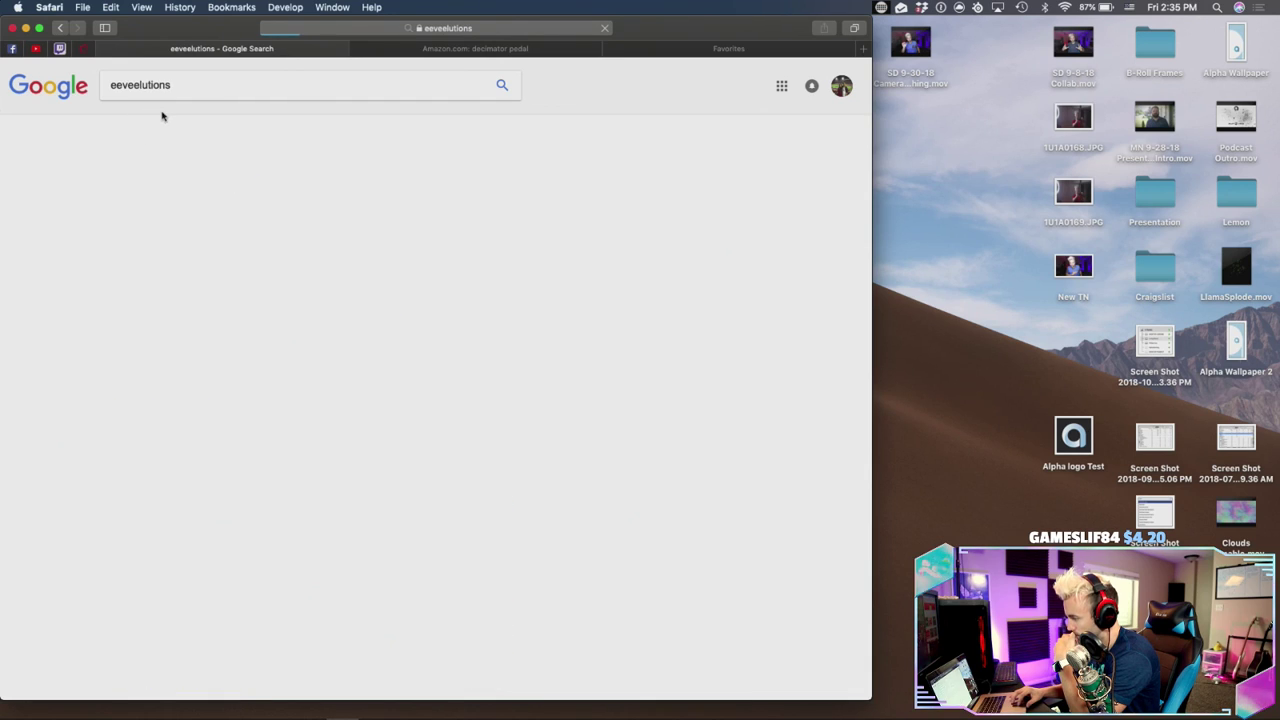
click(157, 124)
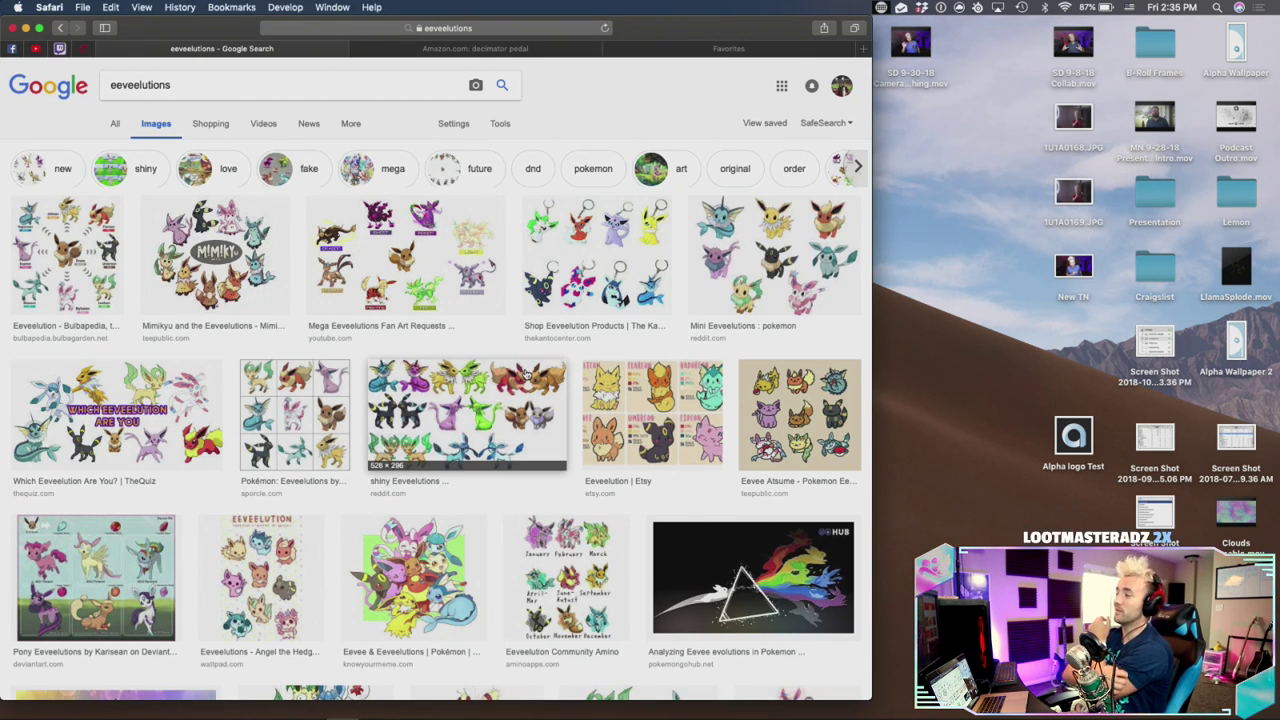
Look over the eeveelutions image results and open the preview of the Wattpad "Eeveelutions - Angel the Hedgehog" sticker sheet
scroll(526, 373, down, 3)
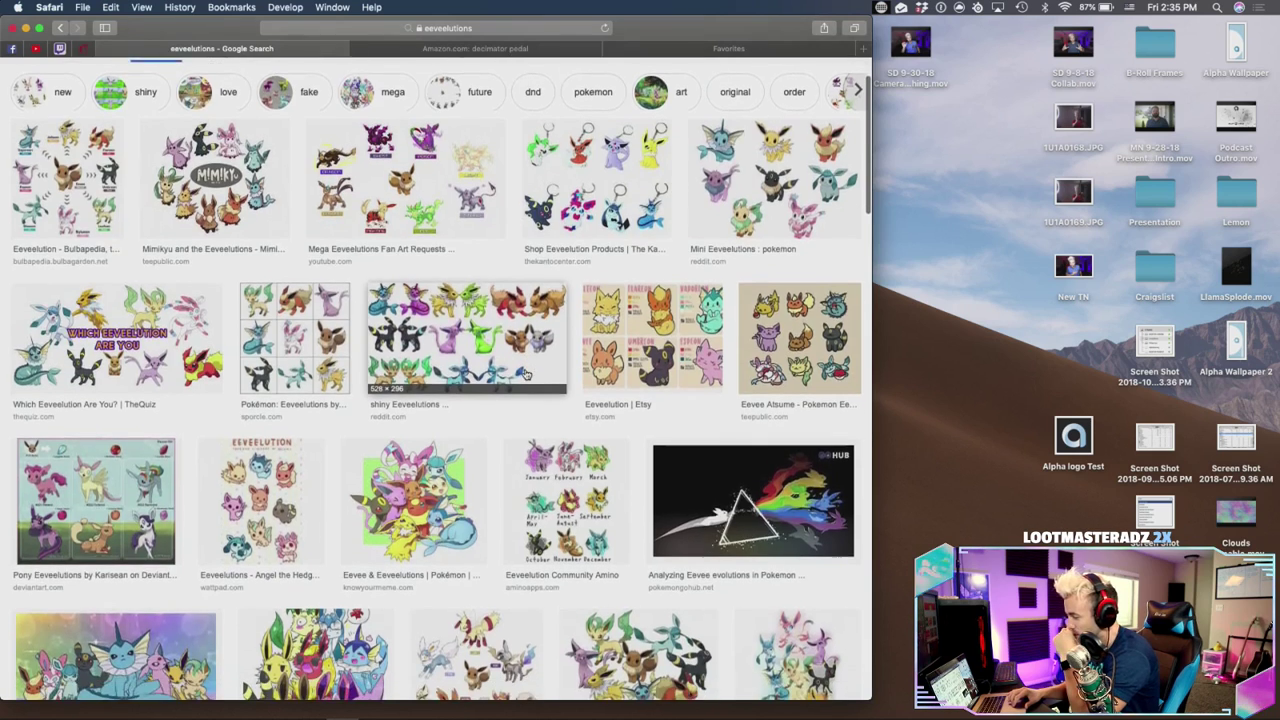
scroll(526, 373, down, 1)
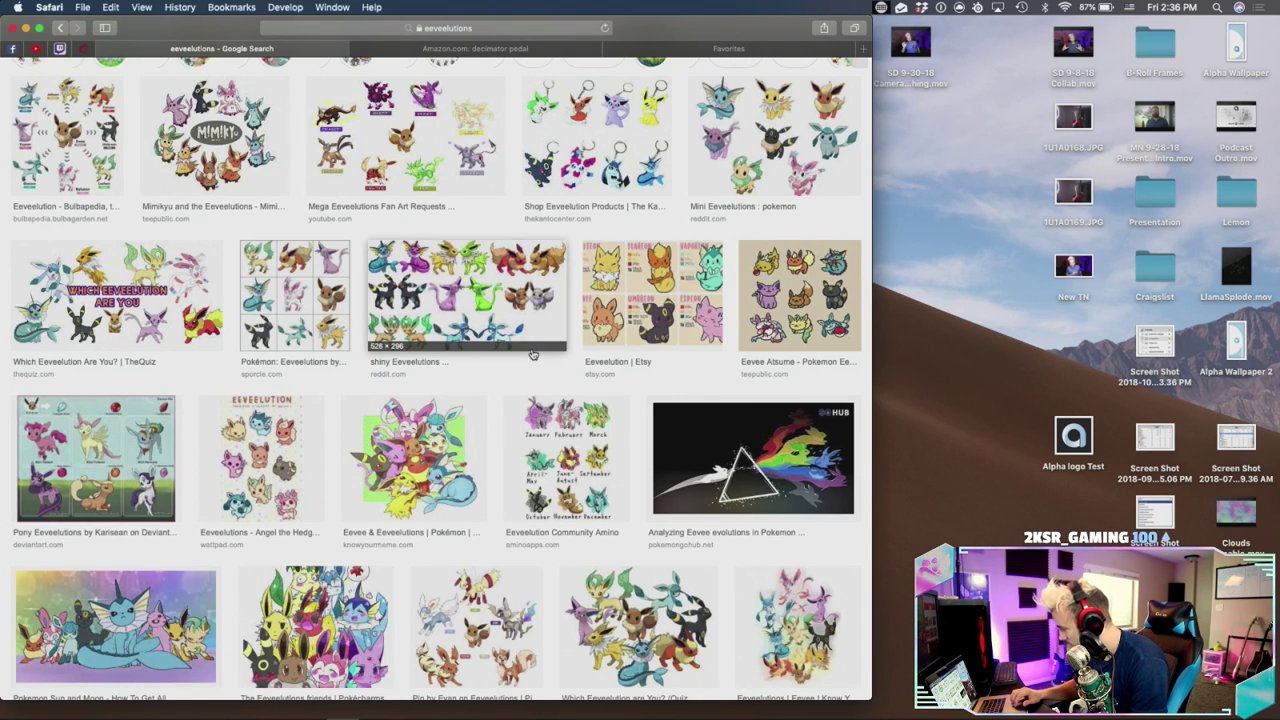
scroll(532, 355, up, 2)
scroll(508, 368, up, 3)
click(265, 580)
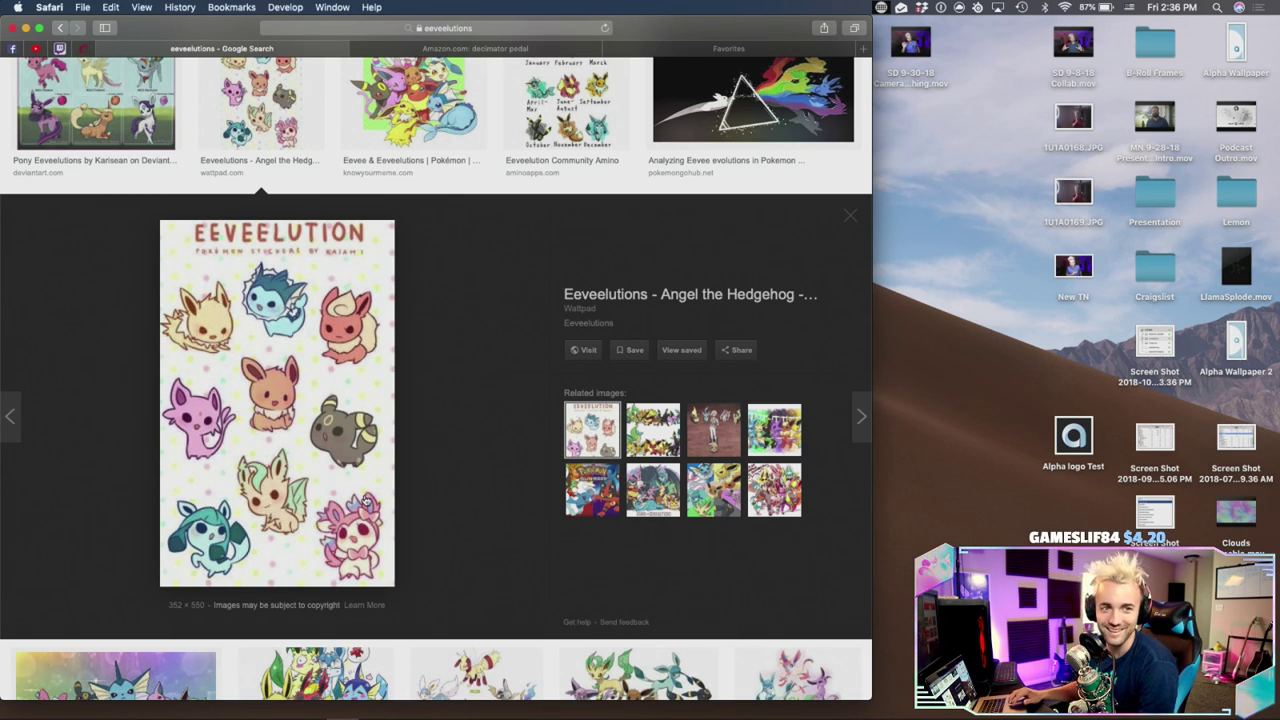
Examine the Eeveelution sticker sheet and compare it with the surrounding image results as badge inspiration
scroll(435, 390, down, 2)
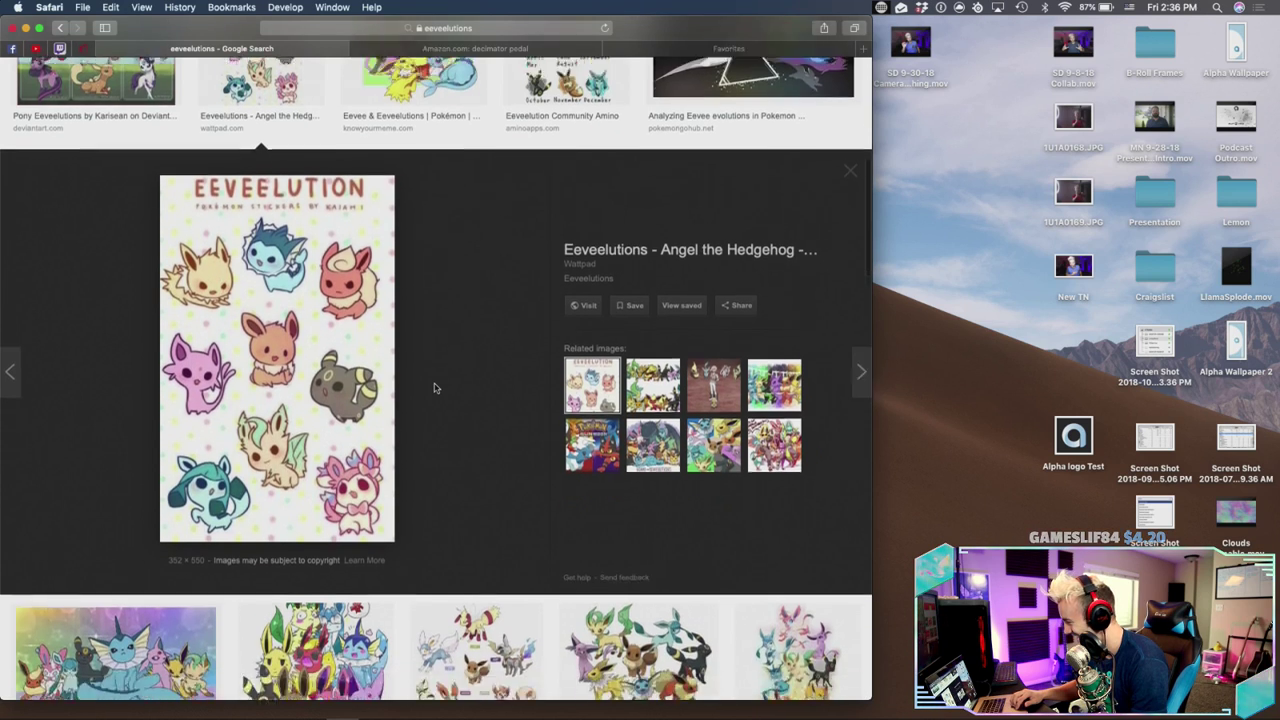
scroll(434, 388, down, 10)
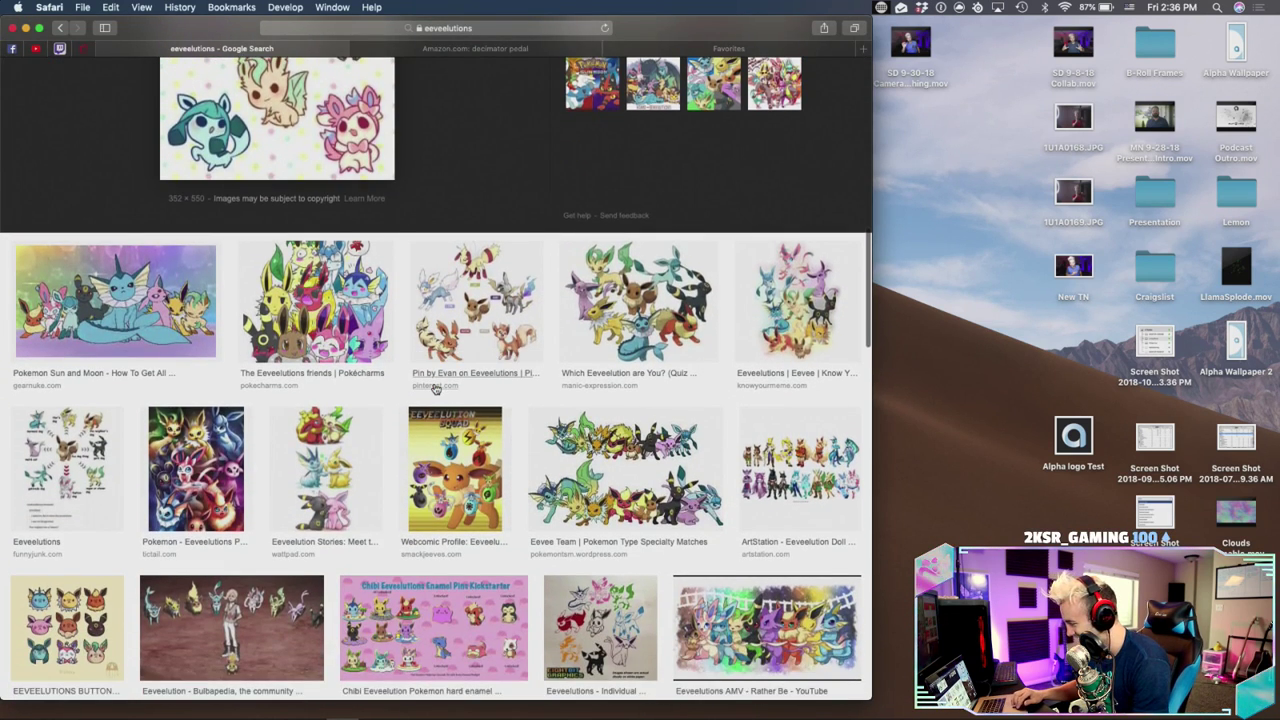
scroll(435, 388, down, 4)
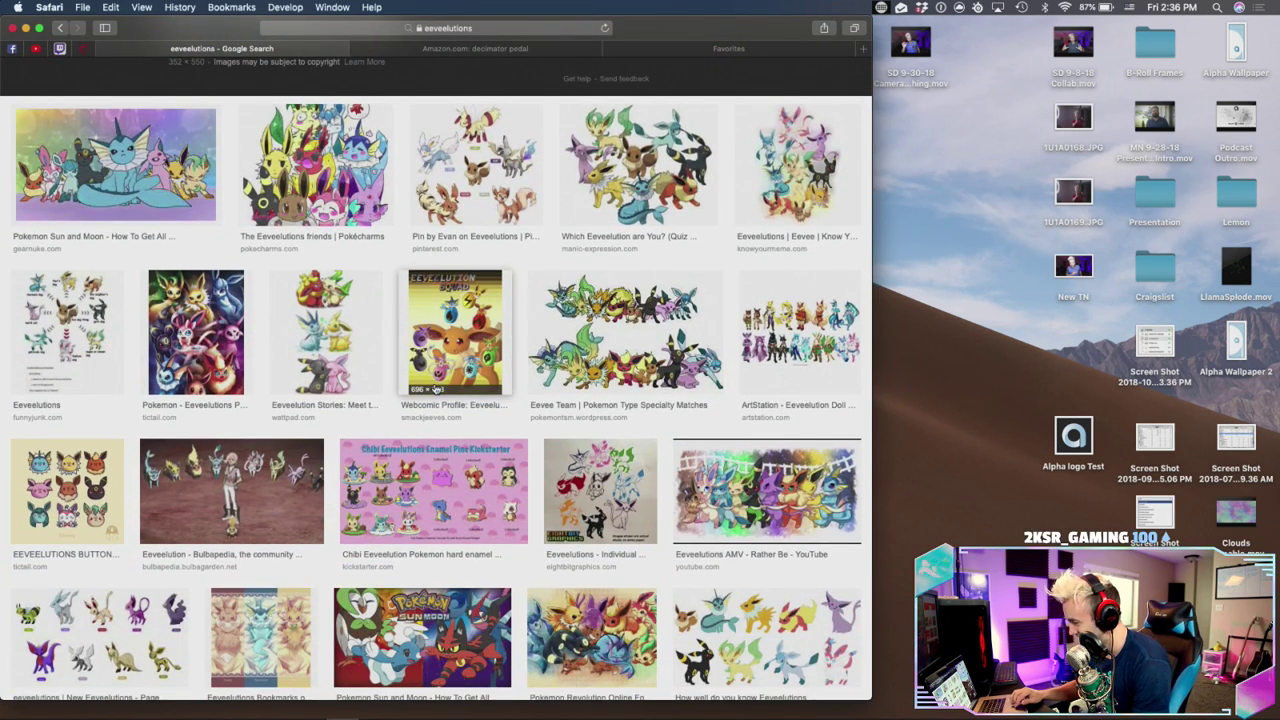
scroll(435, 388, up, 15)
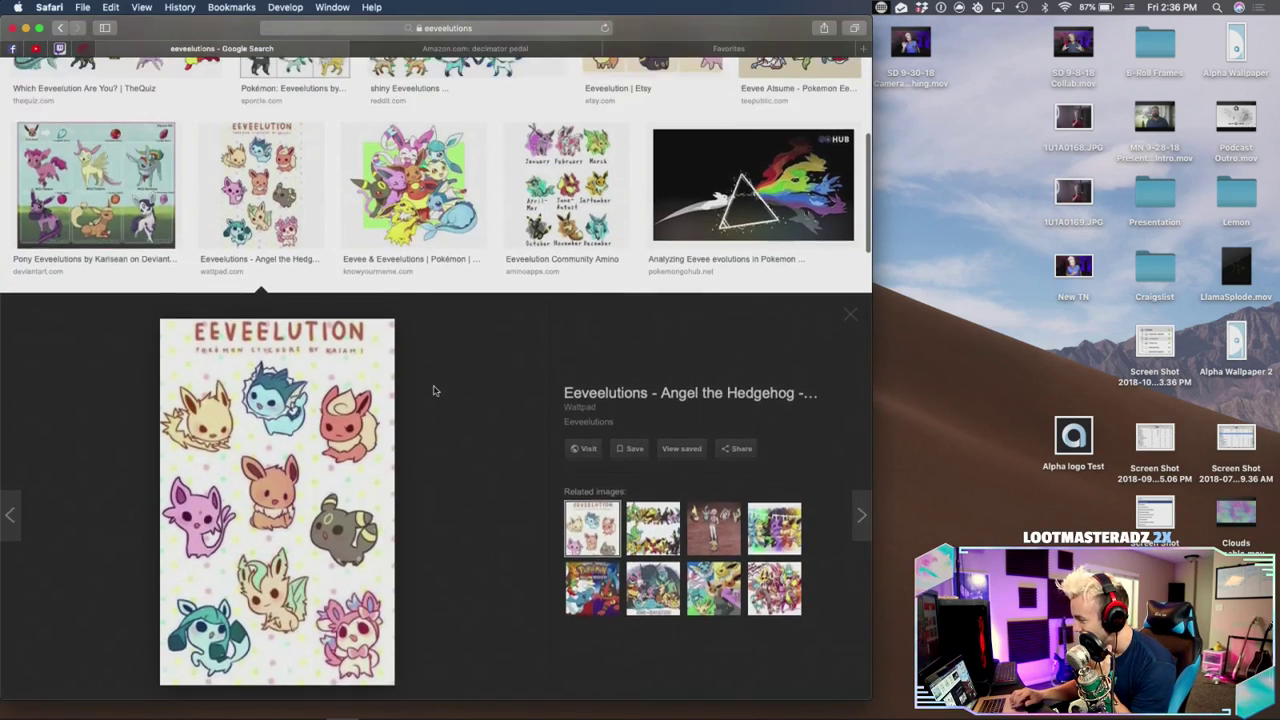
scroll(434, 390, up, 10)
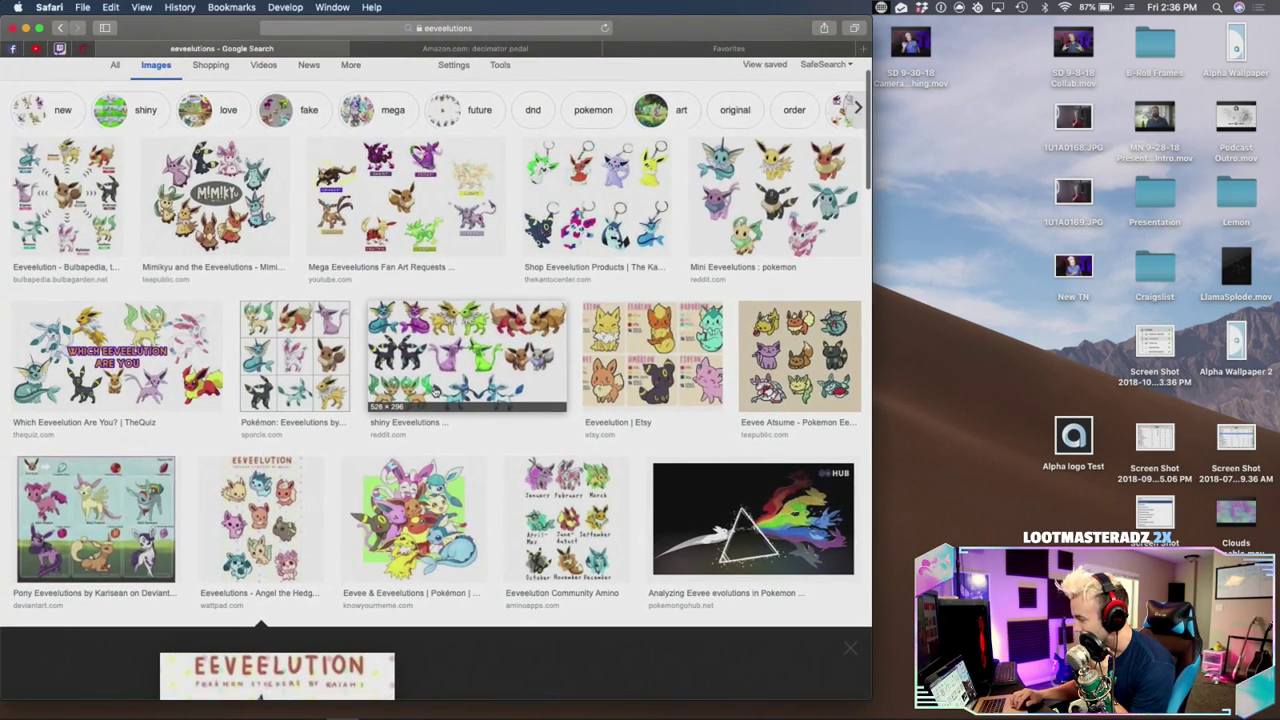
scroll(436, 389, down, 8)
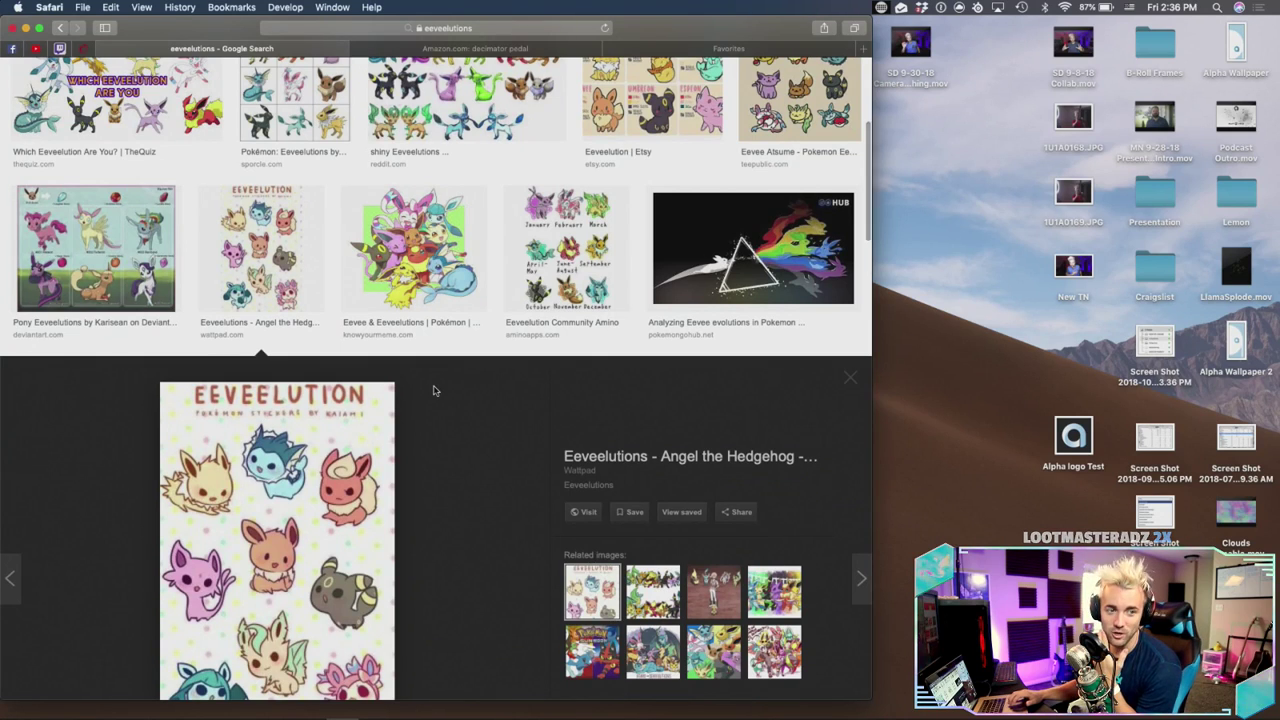
scroll(434, 390, down, 3)
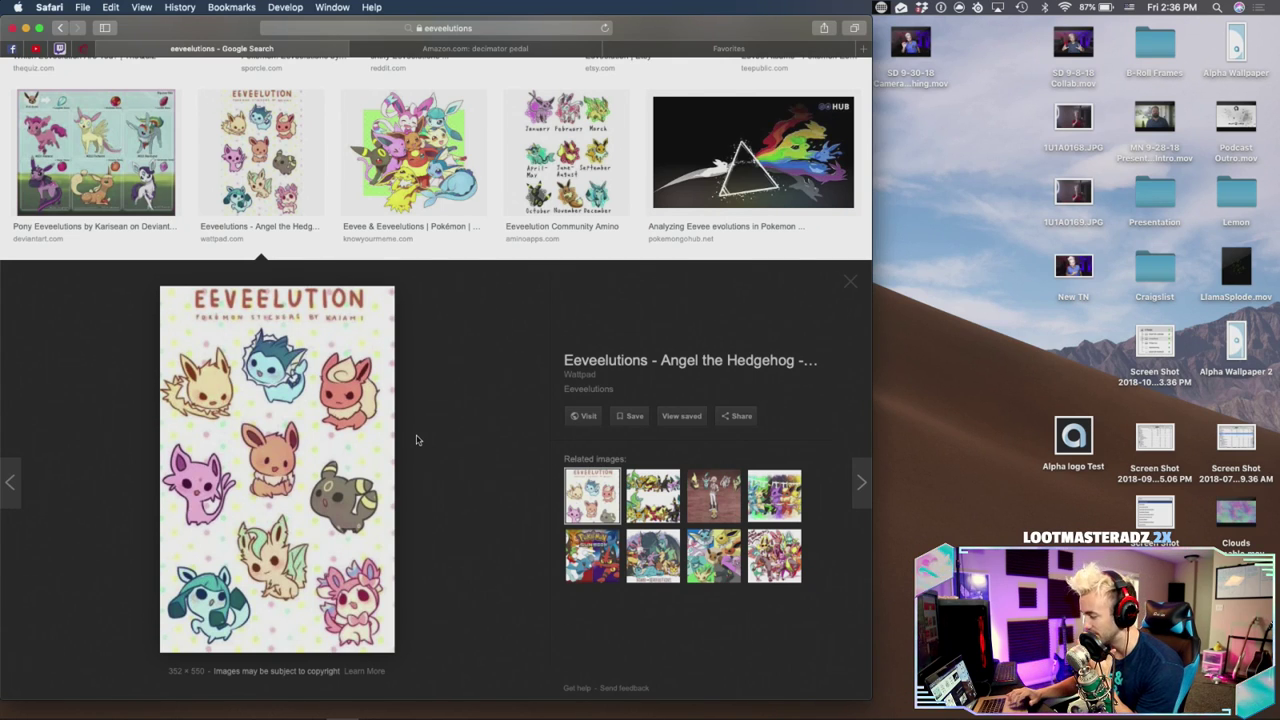
scroll(418, 440, down, 2)
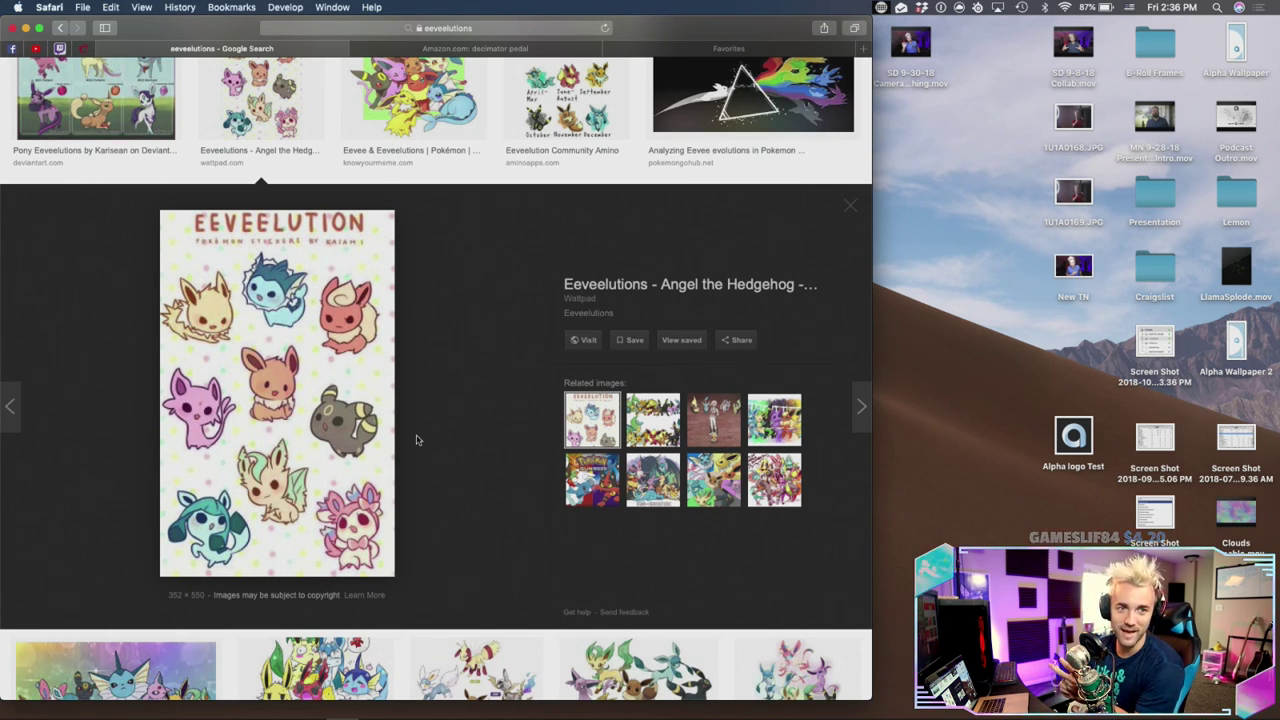
scroll(417, 440, up, 3)
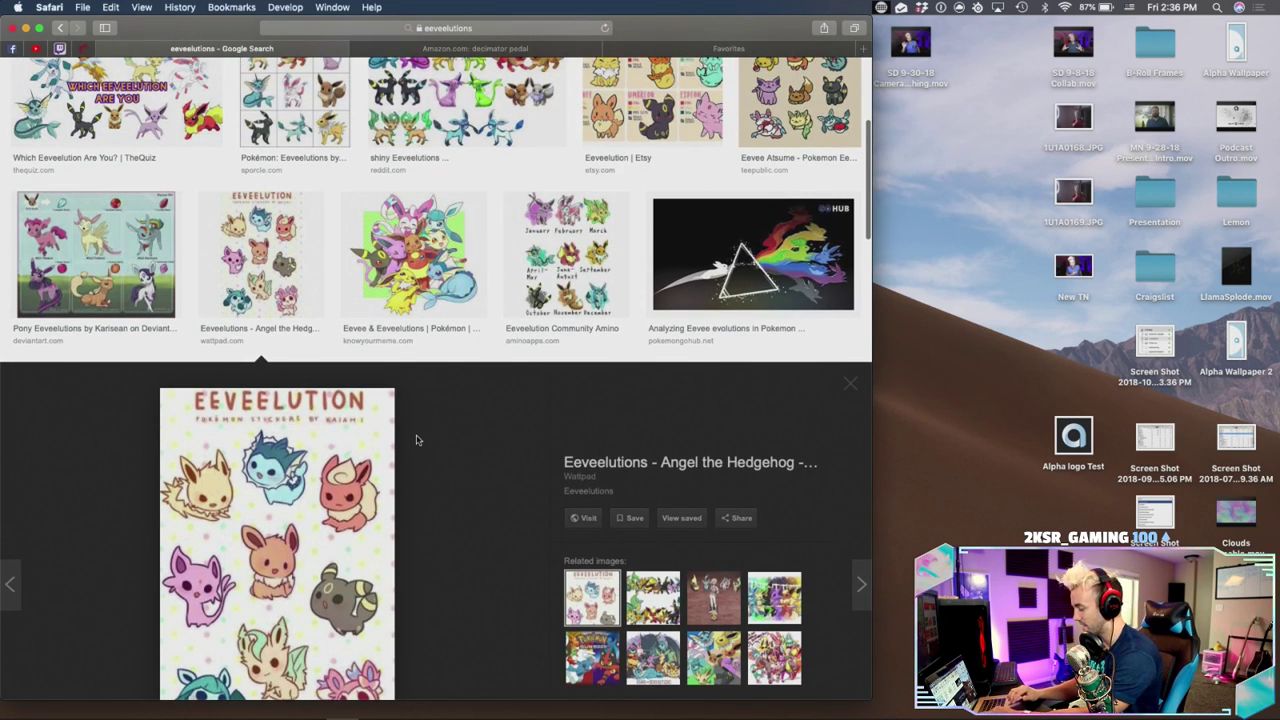
Search for "eevee egg" images in a new tab and look through the results for egg designs
key(super+t)
text(eevee egg)
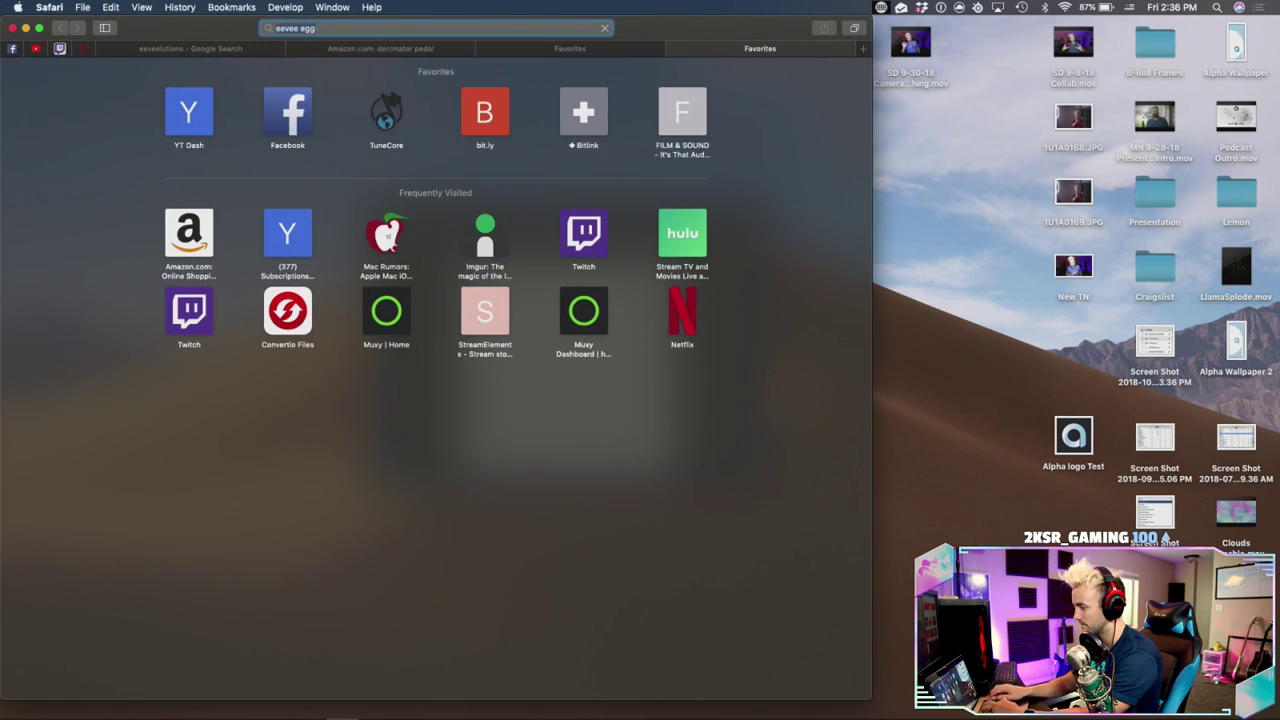
key(Return)
click(158, 125)
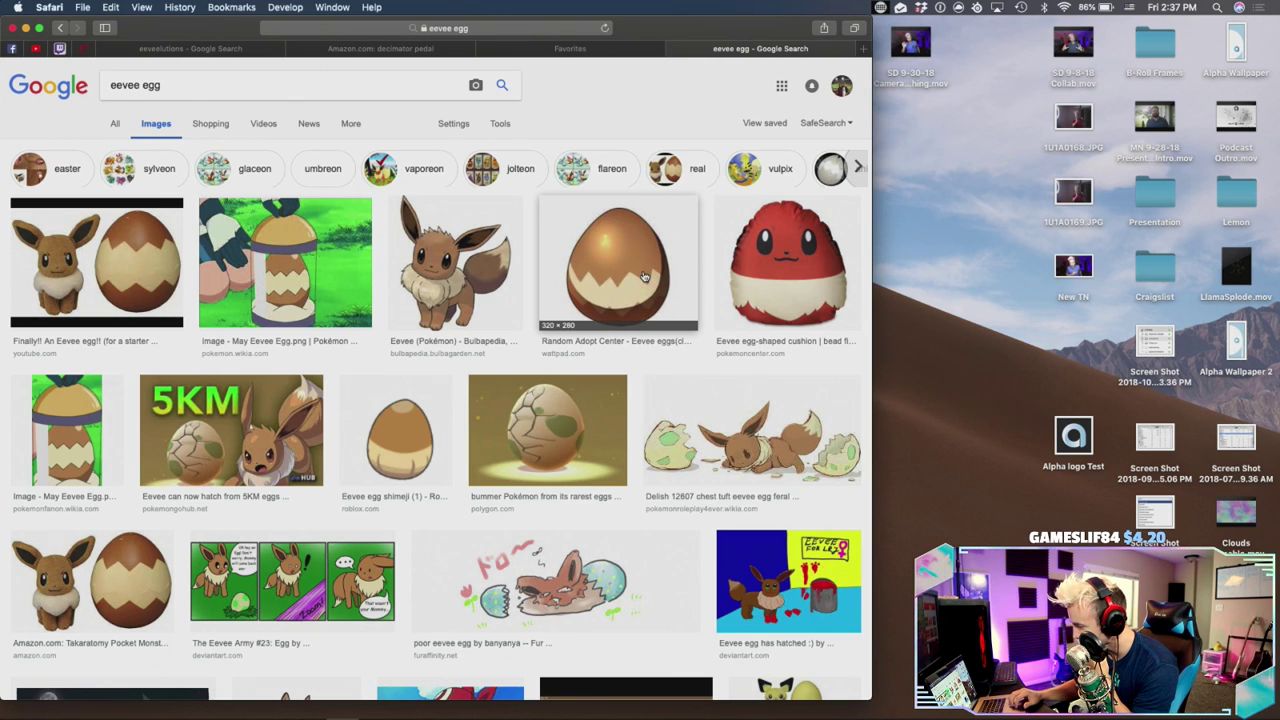
scroll(647, 279, down, 10)
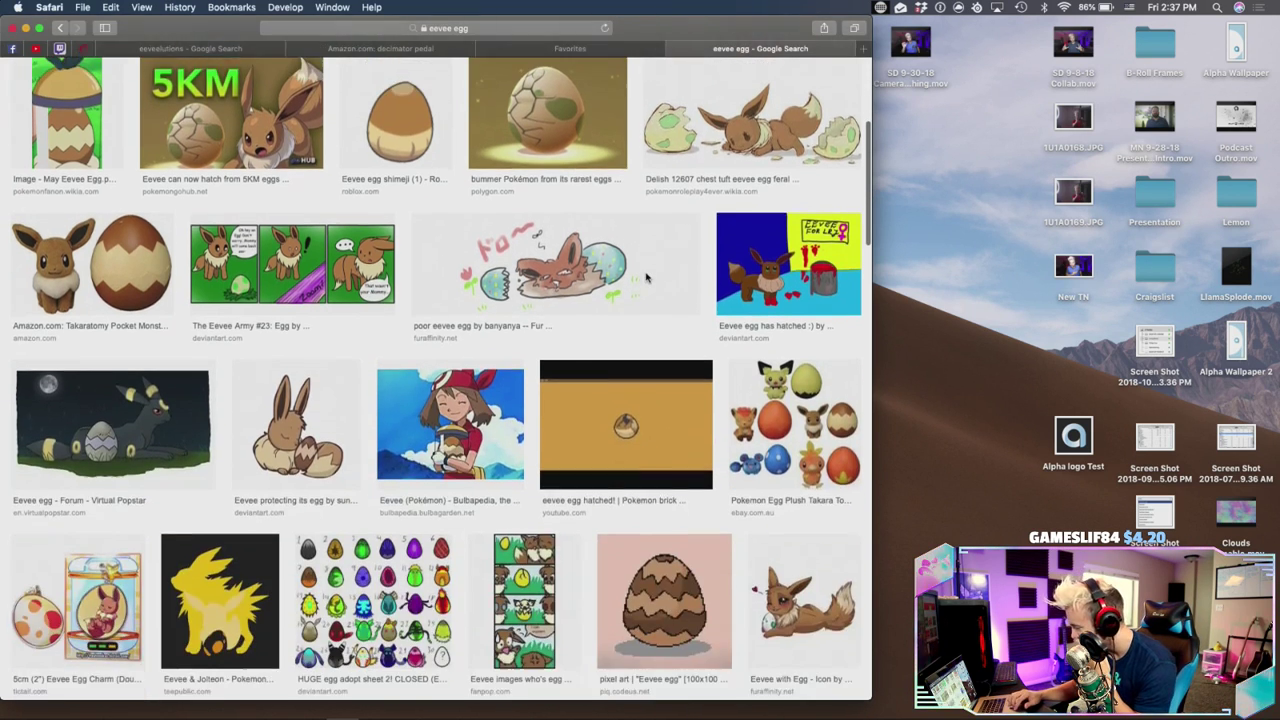
scroll(647, 279, down, 3)
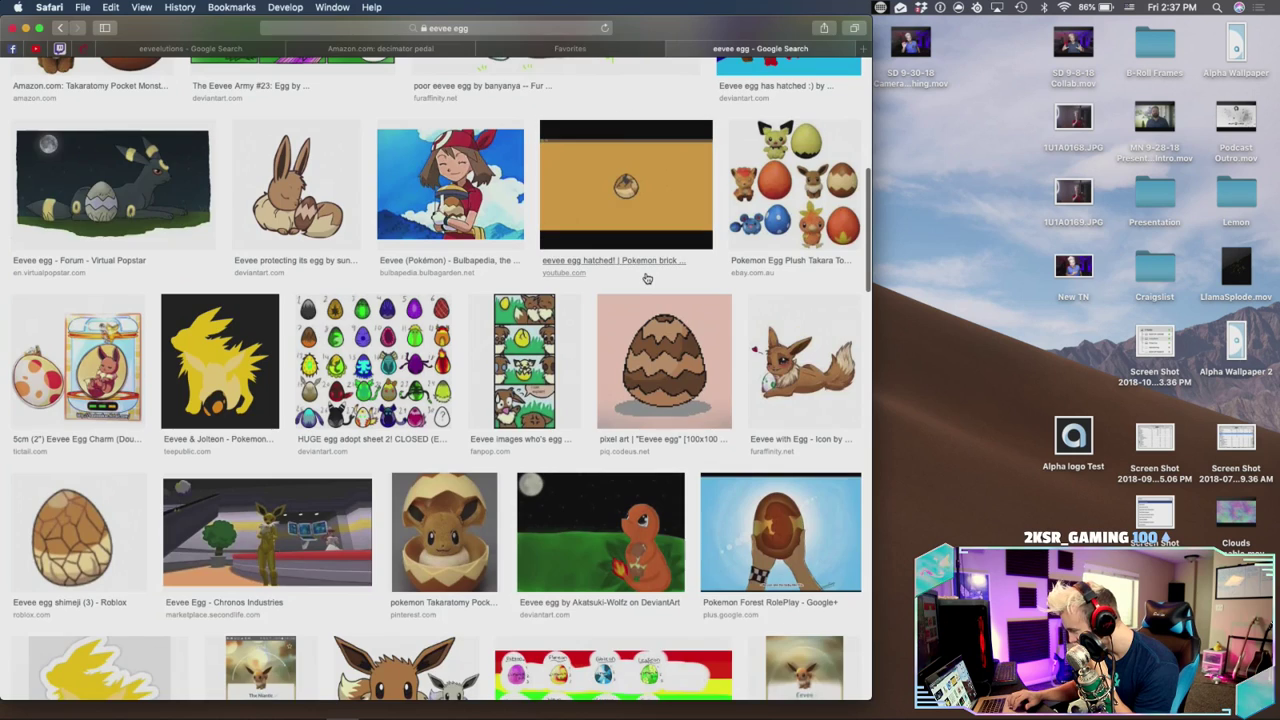
scroll(647, 279, up, 15)
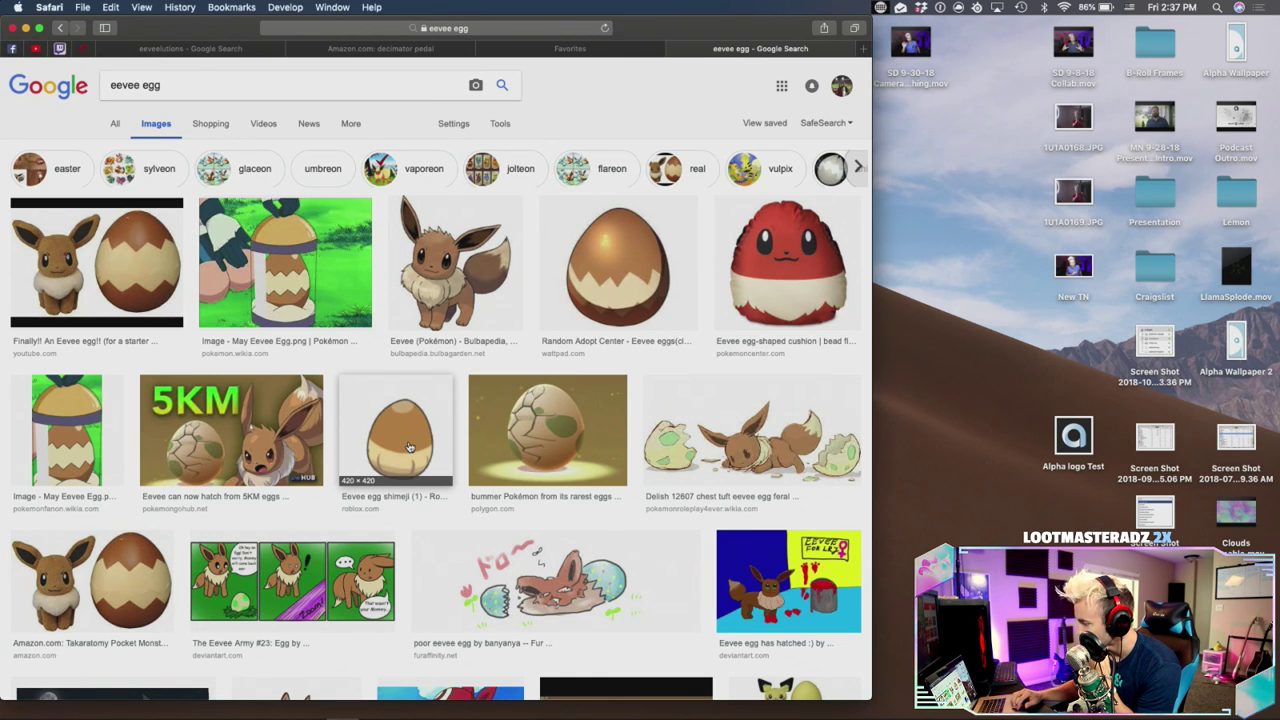
Close the empty Favorites tab and return to the eeveelutions image results
click(576, 49)
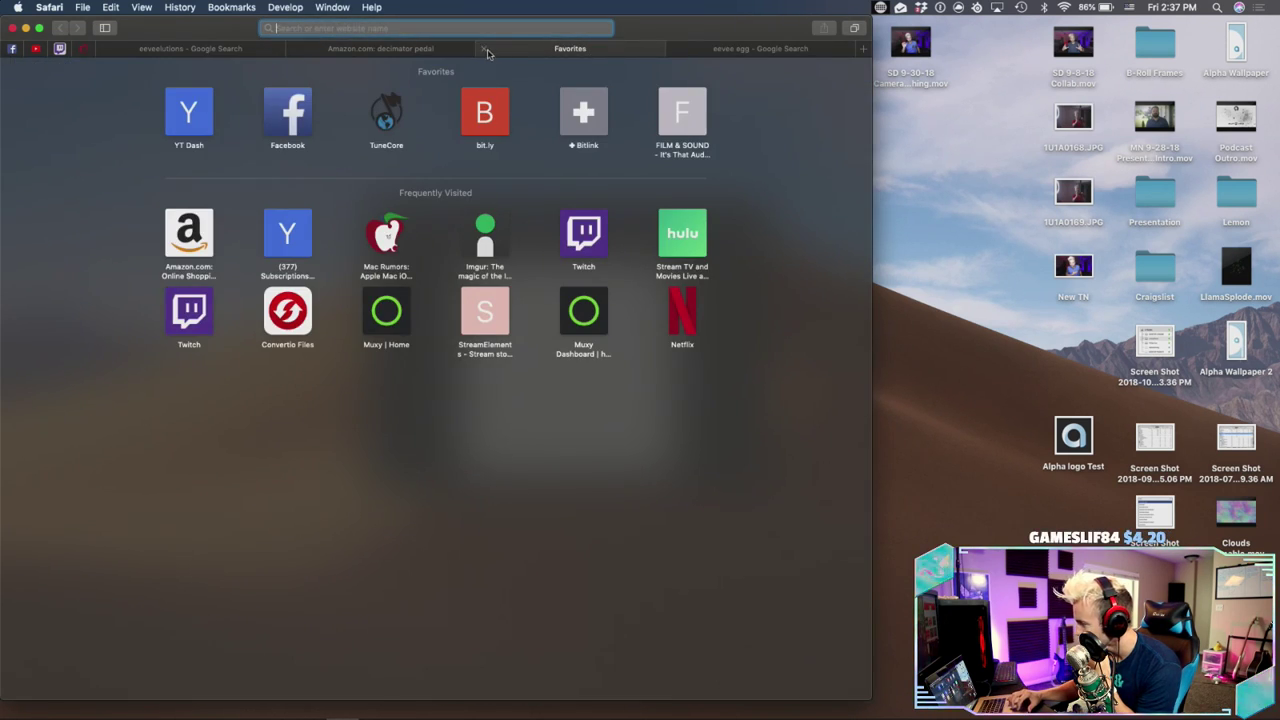
click(486, 49)
click(363, 50)
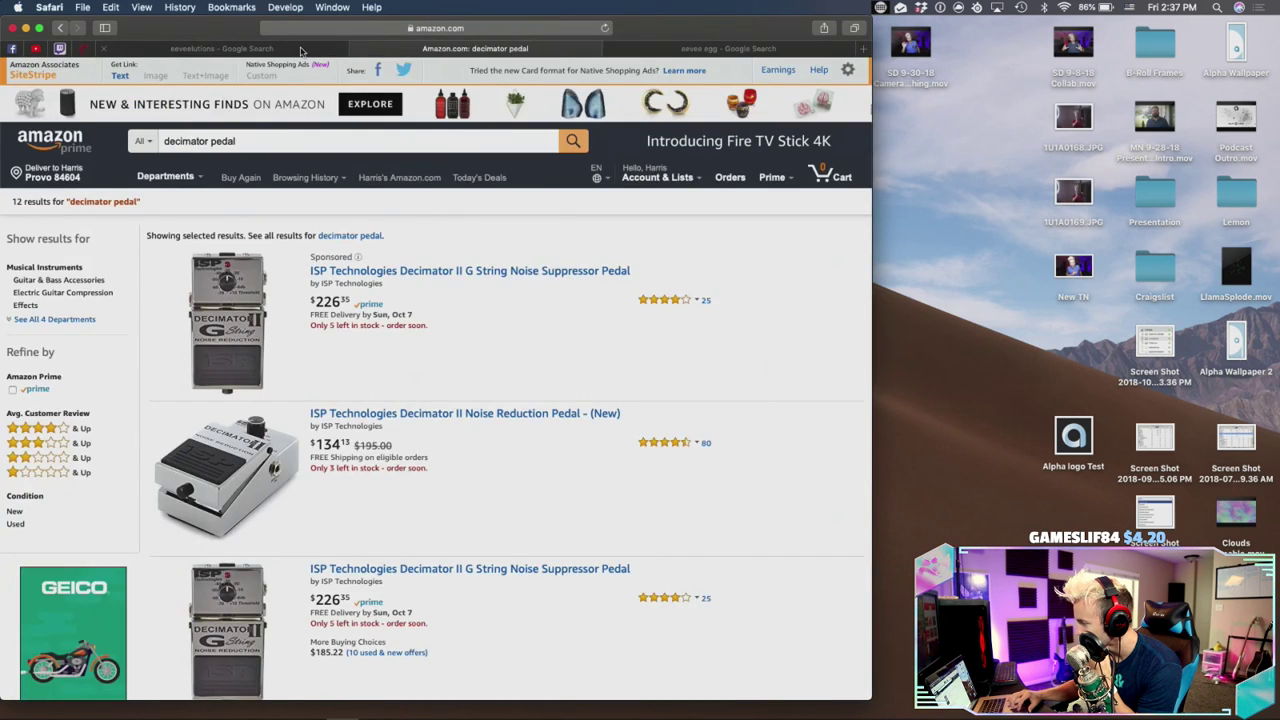
click(340, 49)
Review the eeveelutions results again, close the Amazon decimator pedal tab and go back to the eevee egg images
scroll(447, 483, down, 1)
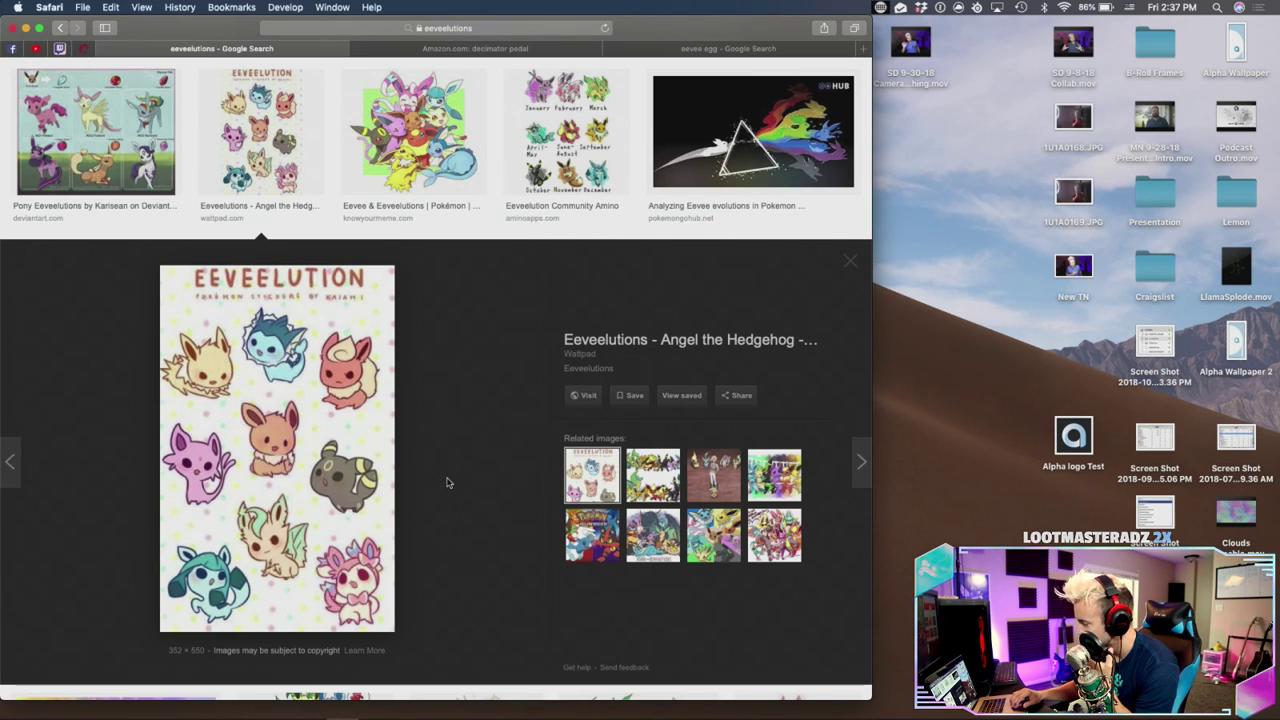
scroll(447, 483, down, 6)
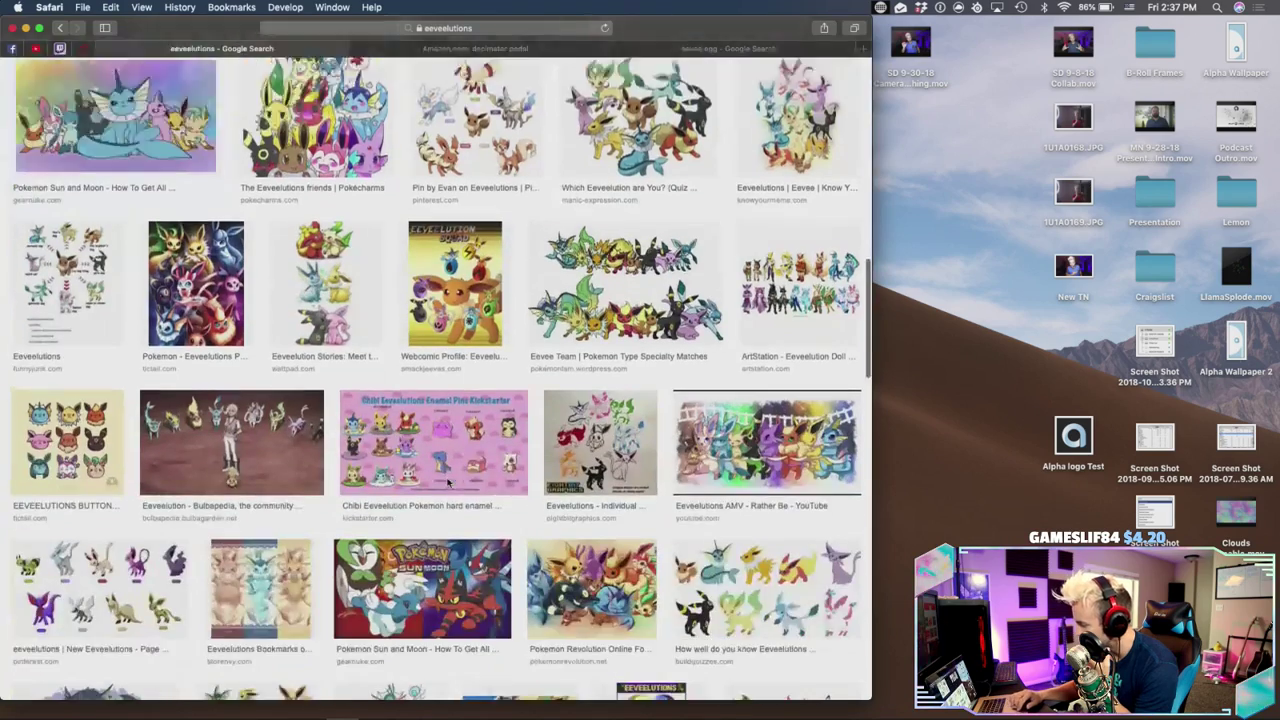
scroll(447, 483, up, 10)
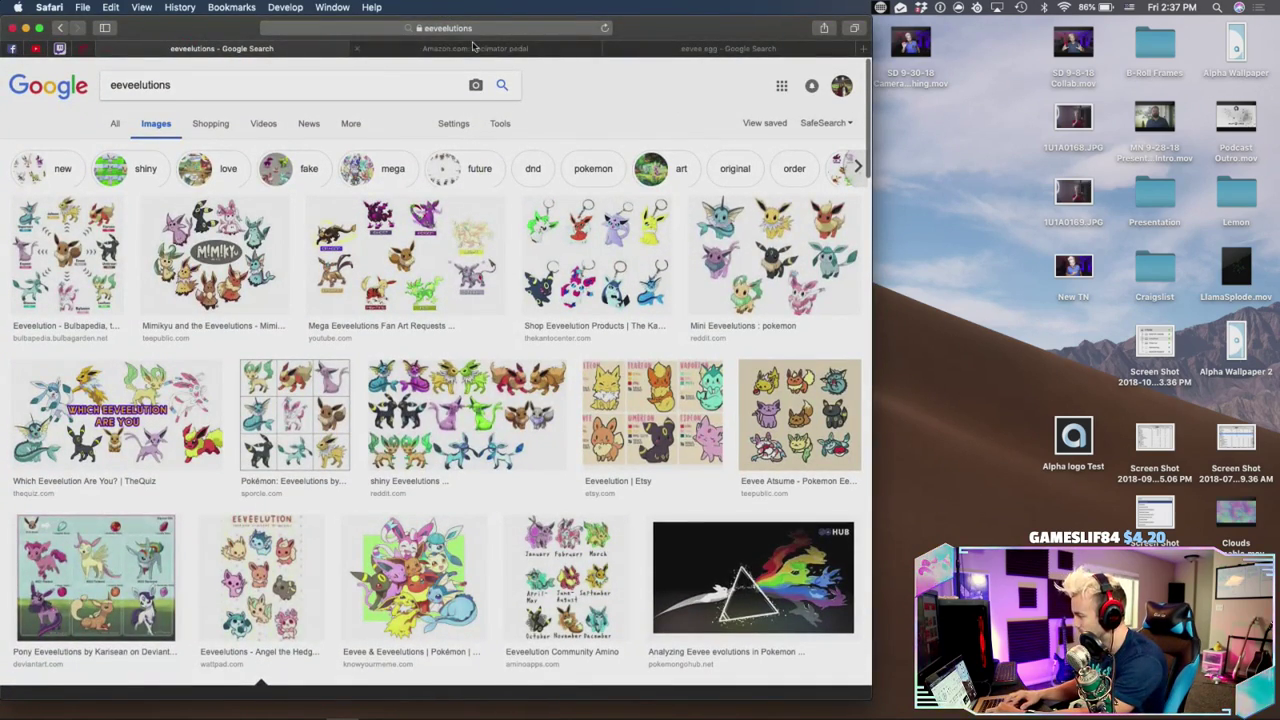
click(360, 49)
click(460, 50)
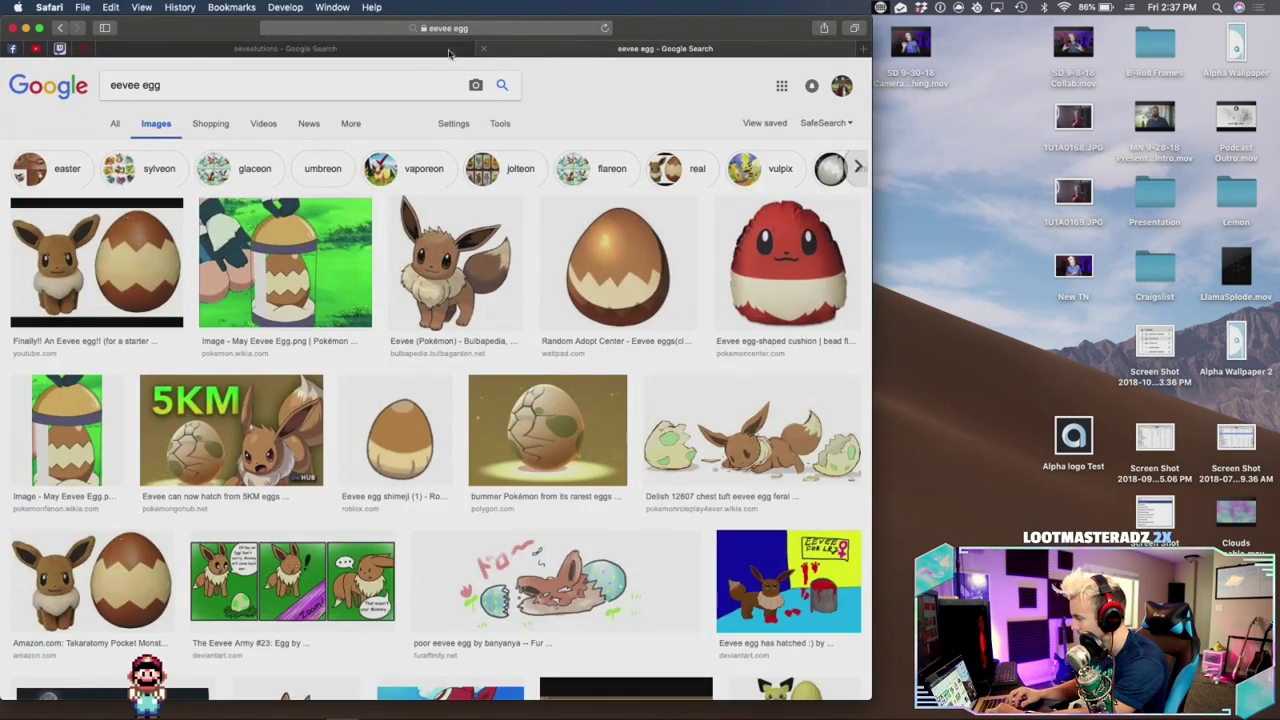
Replace the "eevee egg" image search with a search for "Pokemon eggs"
click(302, 82)
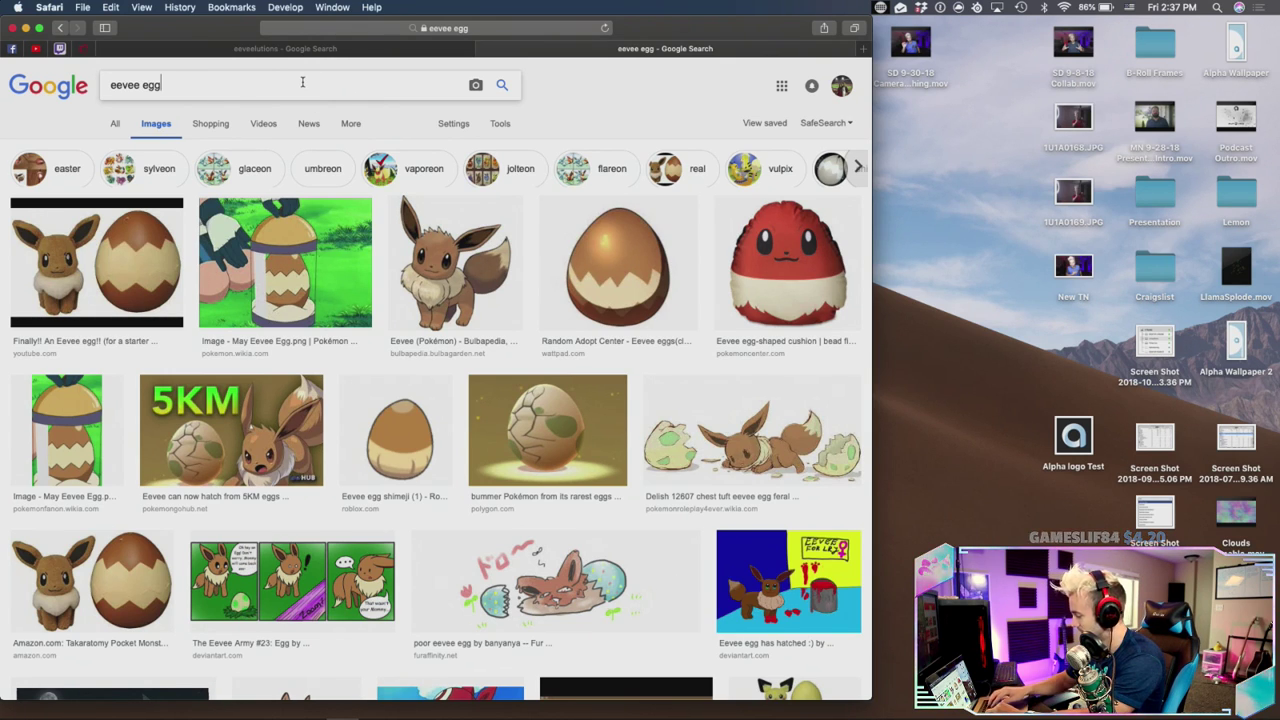
key(super+a)
text(Pokemon eggs)
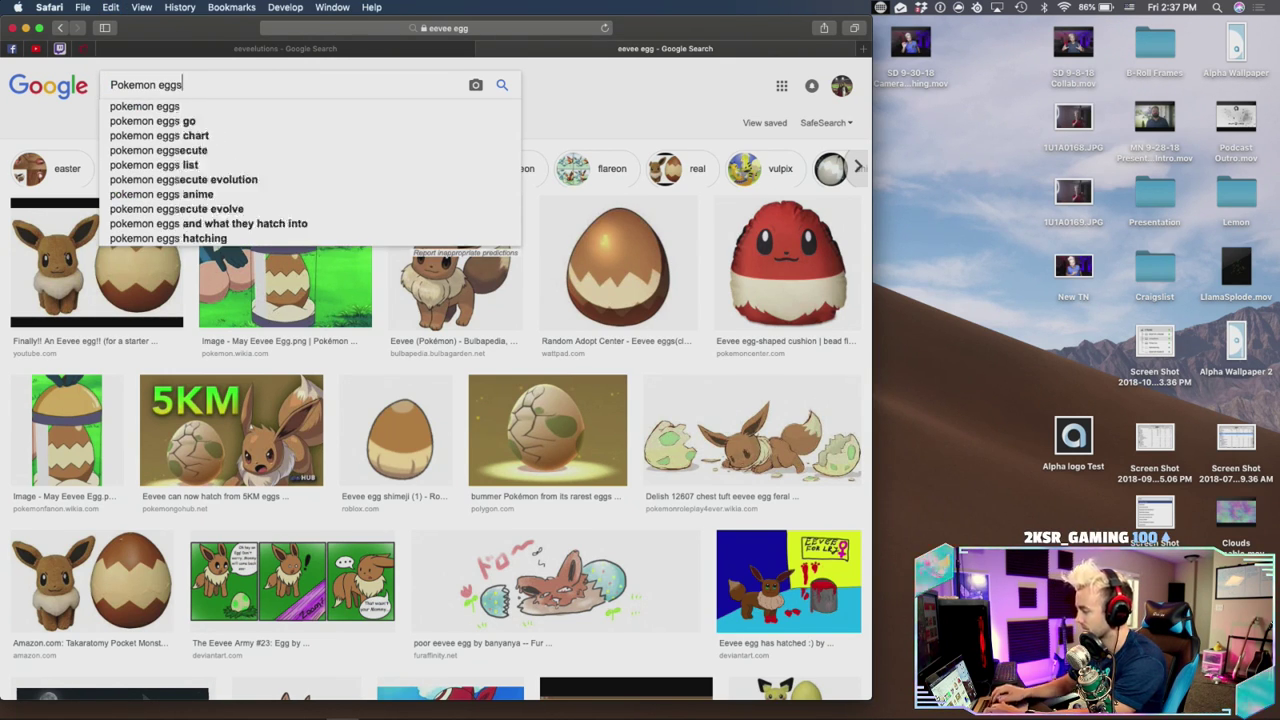
key(Return)
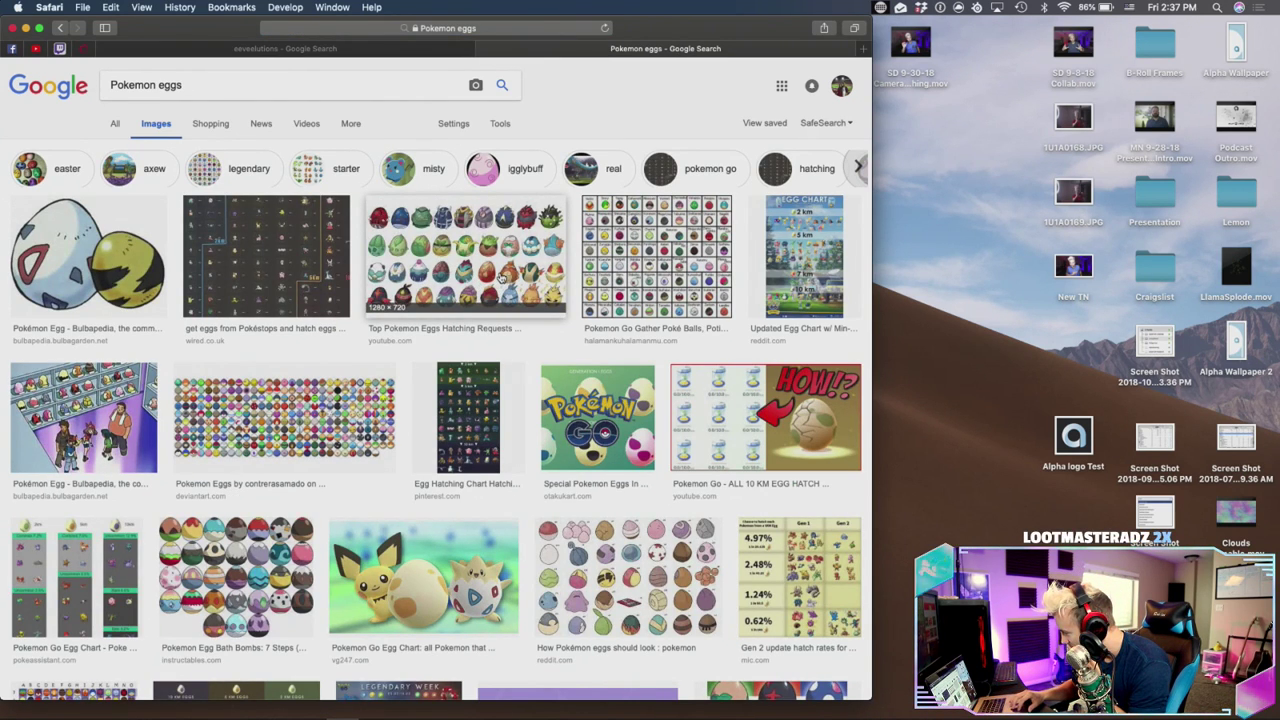
Preview the Top Pokemon Eggs Hatching Requests image, close it, and preview the contrerasamado Pokemon Eggs sheet from DeviantArt
click(502, 278)
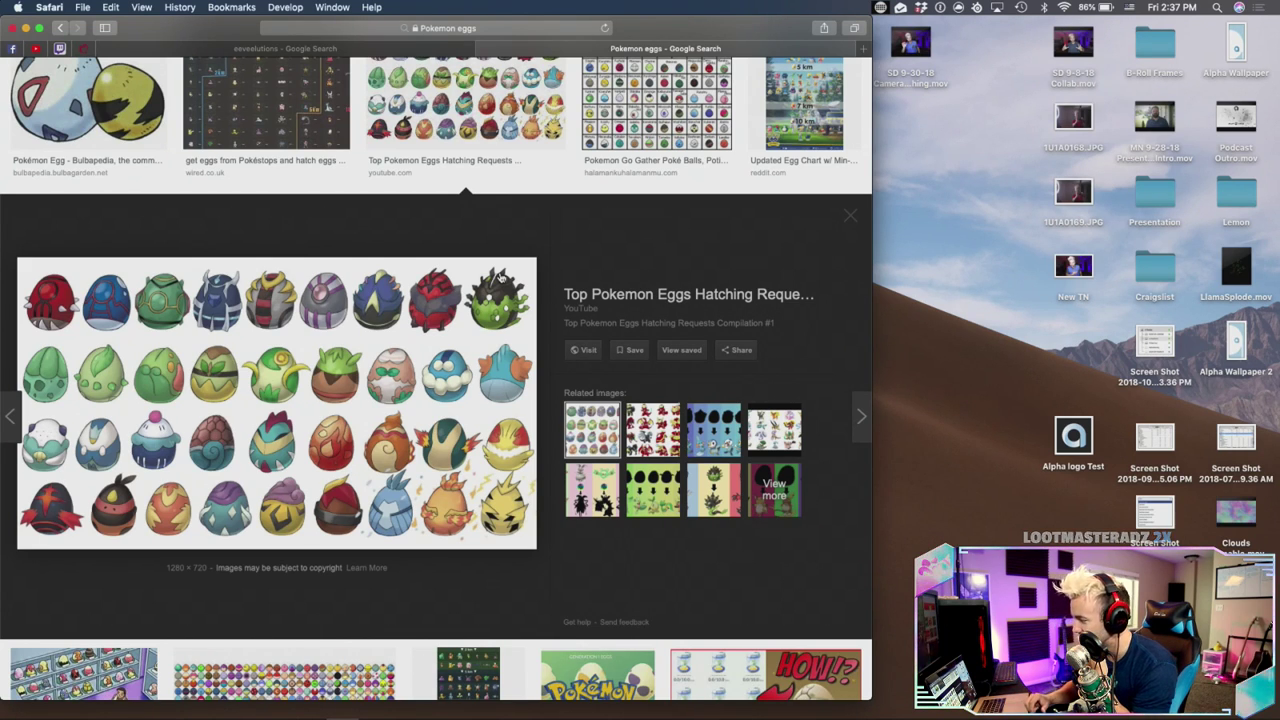
click(487, 117)
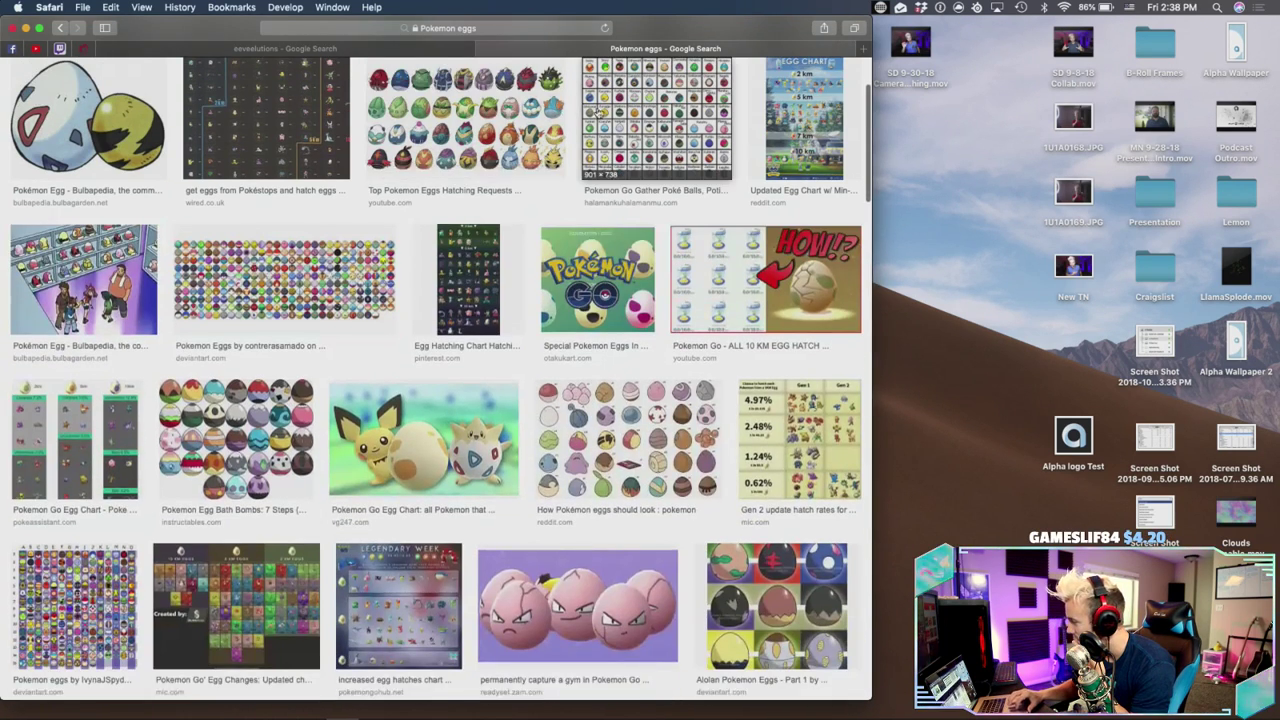
click(271, 275)
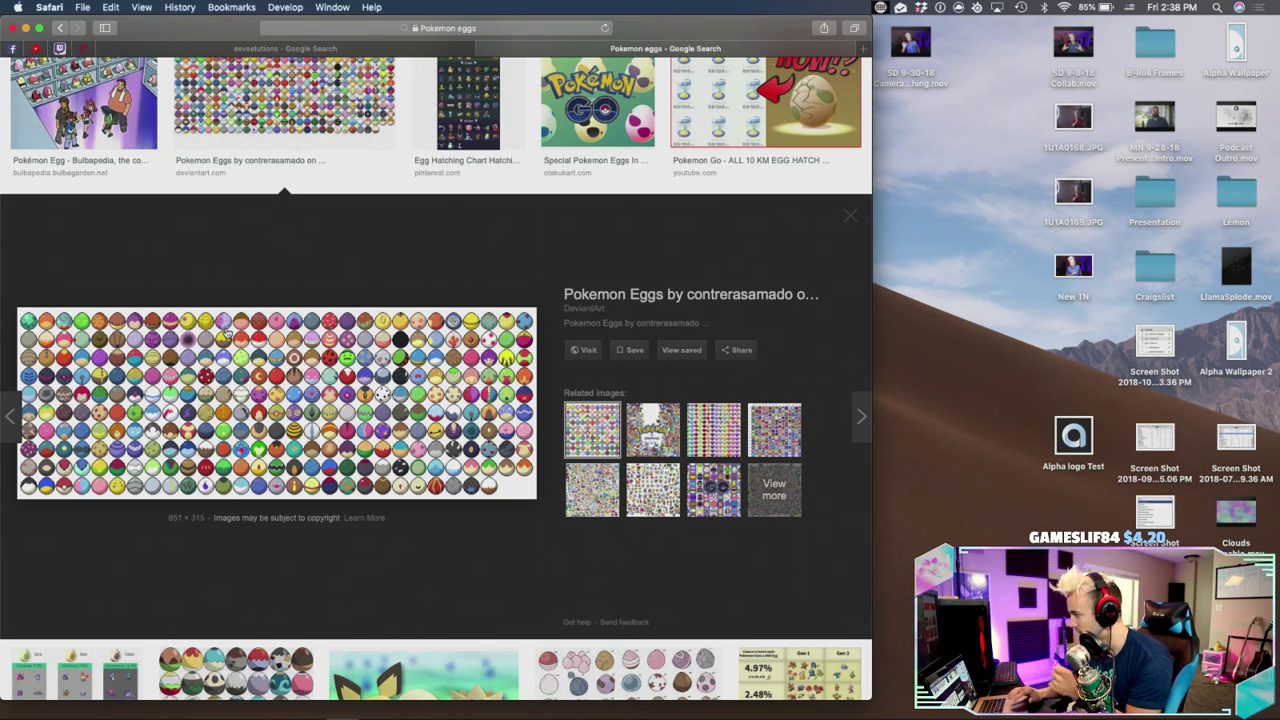
Search for "eevee" in a new tab, open its Bulbapedia article and dismiss the floating video ad
key(super+t)
text(eevee)
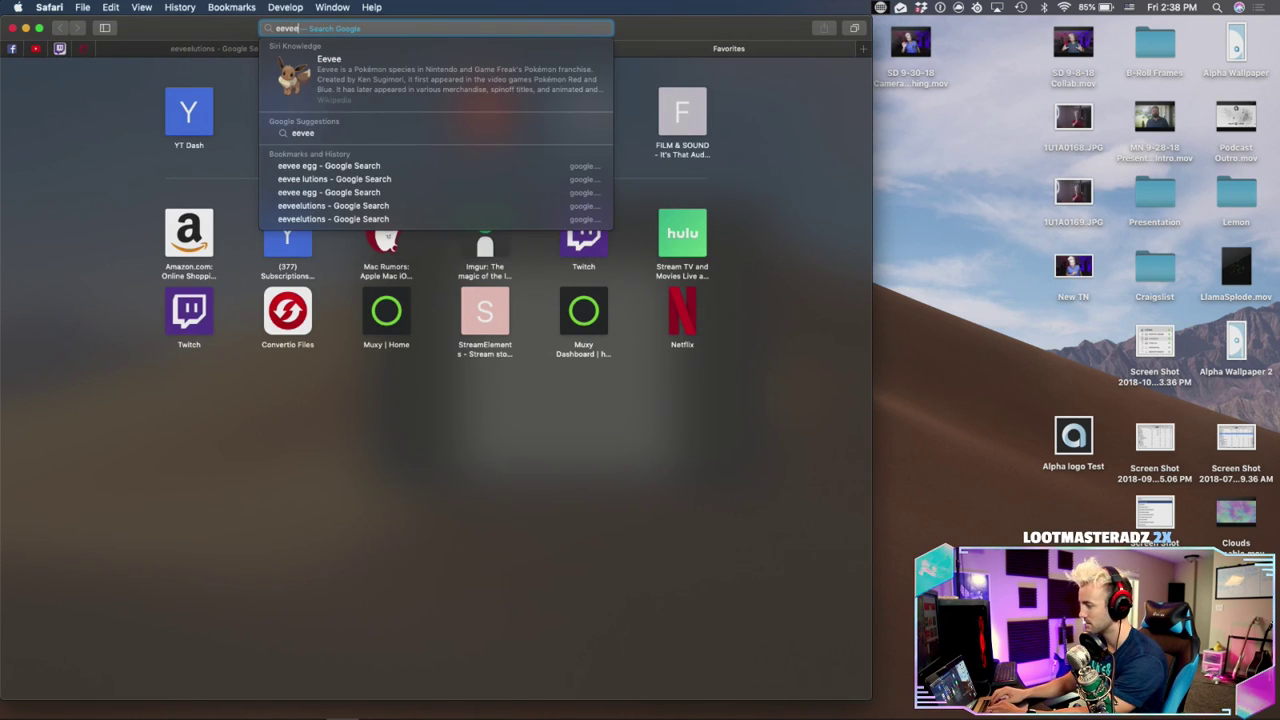
key(Return)
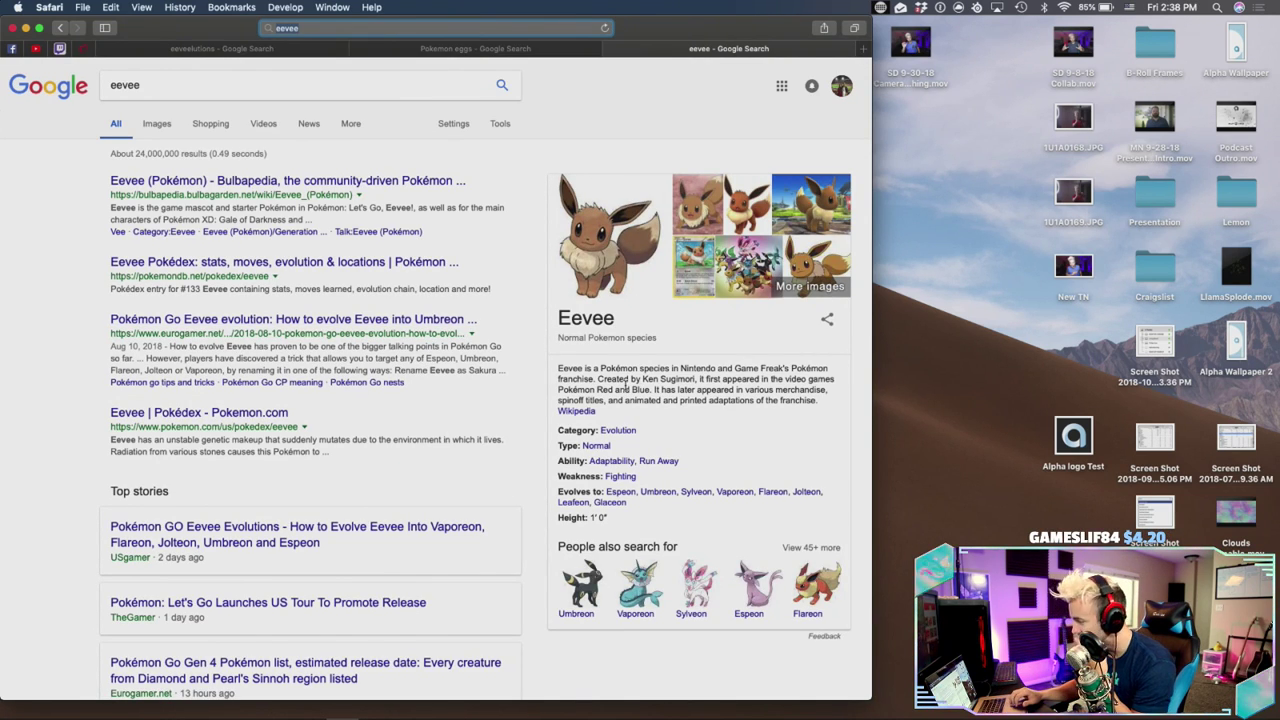
click(280, 180)
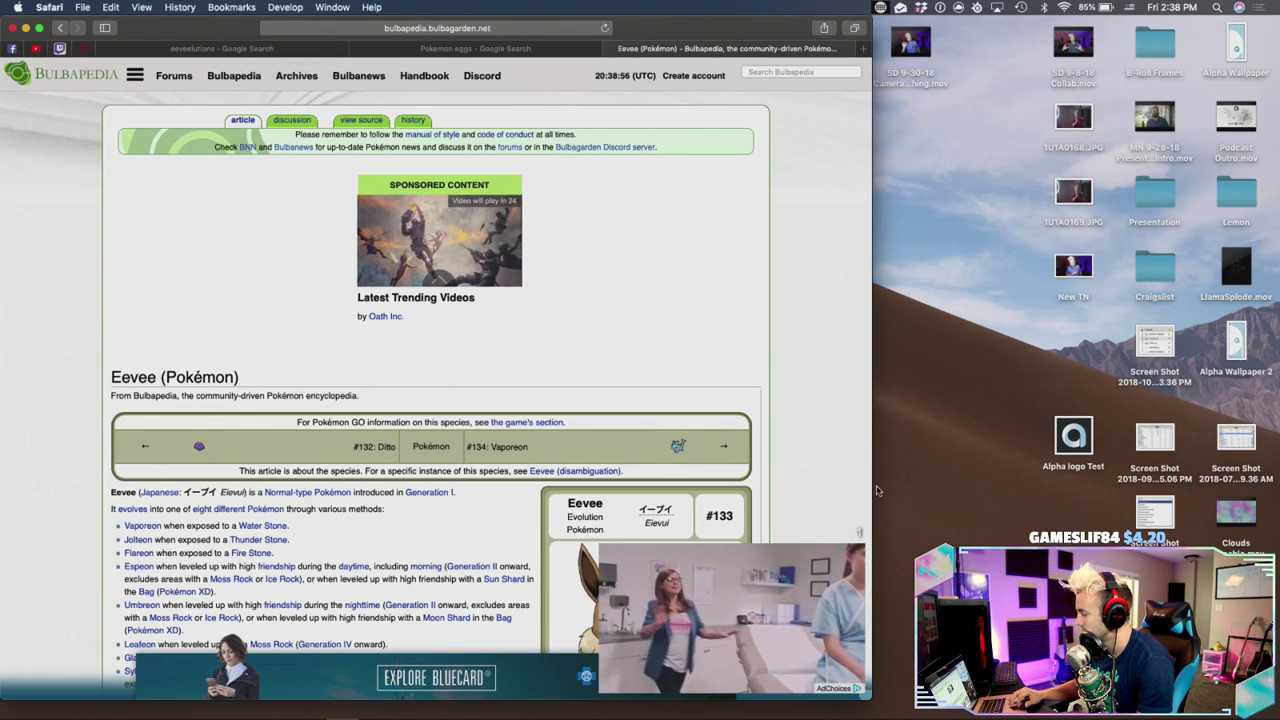
click(858, 538)
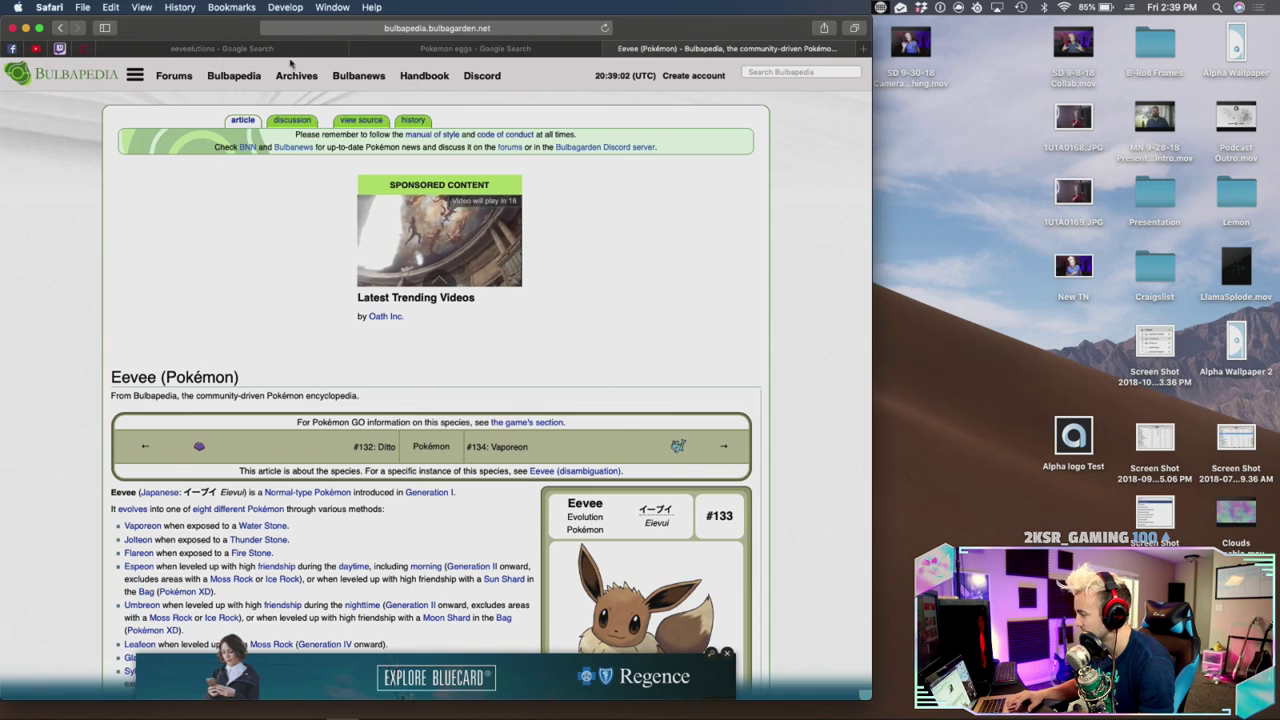
Return to the Pokemon eggs results, magnify the previewed egg sheet and widen the browser window
click(450, 49)
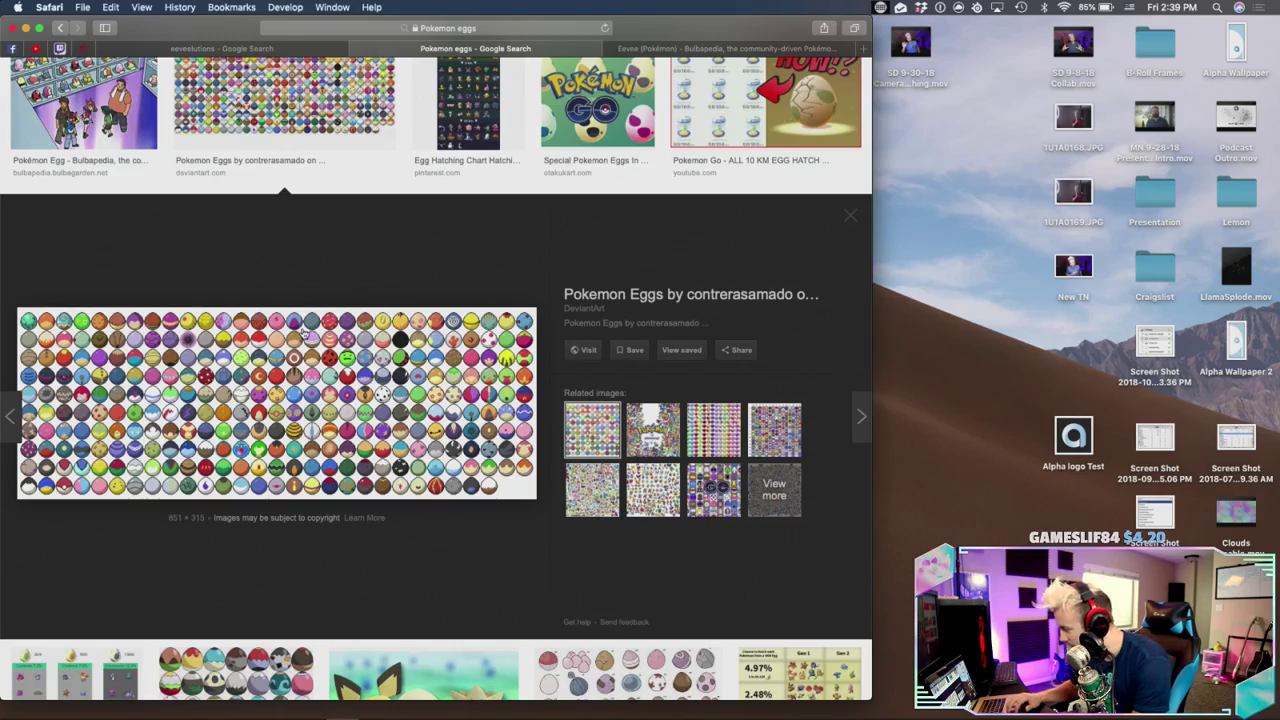
scroll(284, 368, up, 5)
scroll(284, 368, left, 1)
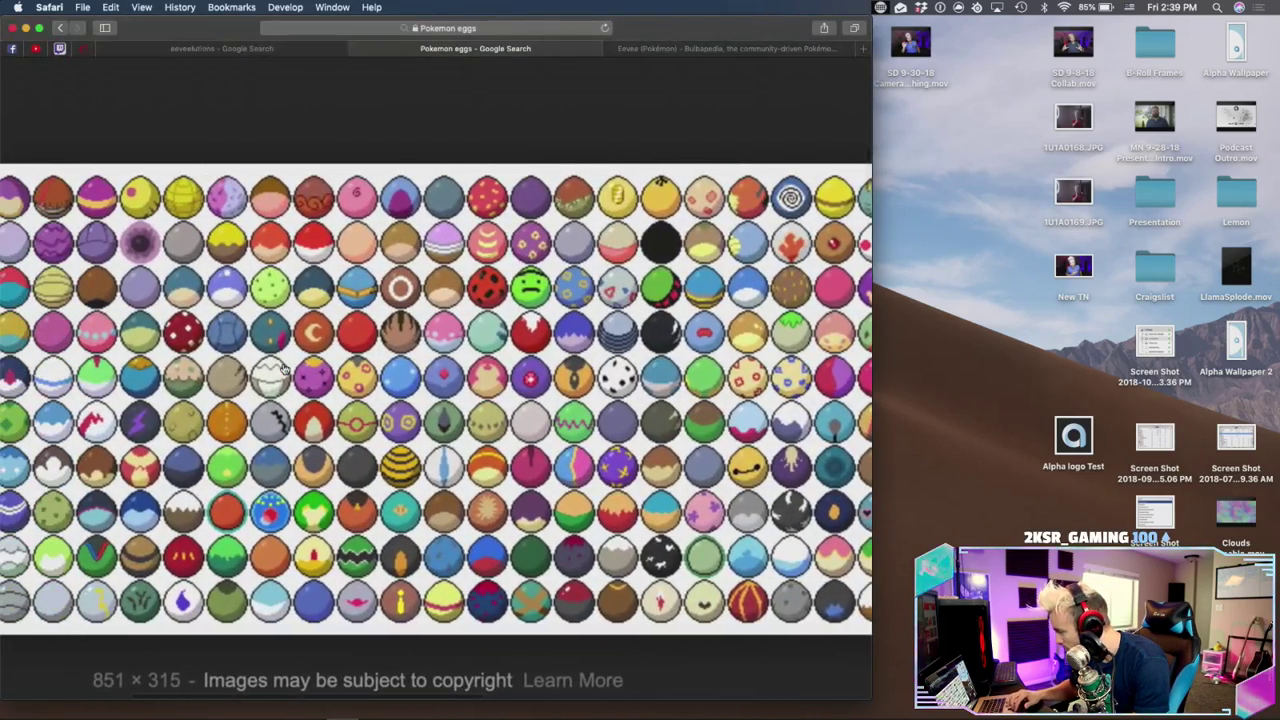
drag(871, 320, 1228, 328)
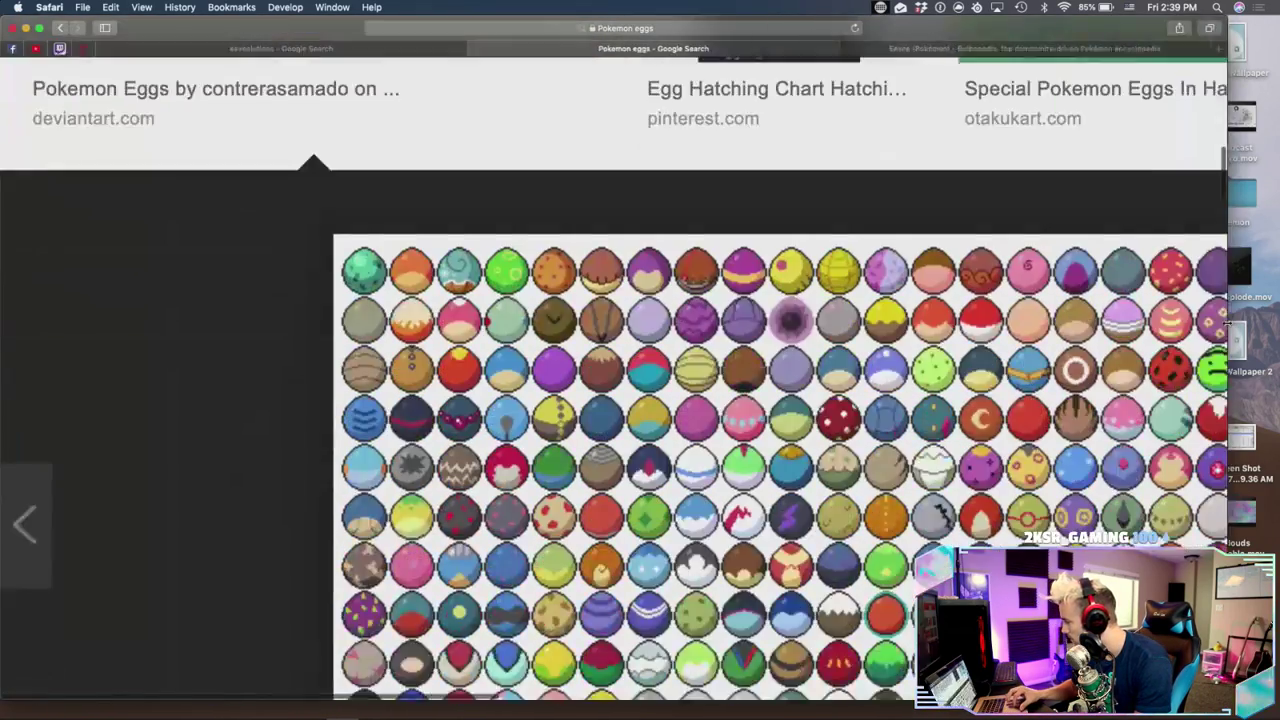
Examine the magnified Pokemon egg sheet from end to end for egg patterns and colours usable on badges
scroll(1070, 342, right, 4)
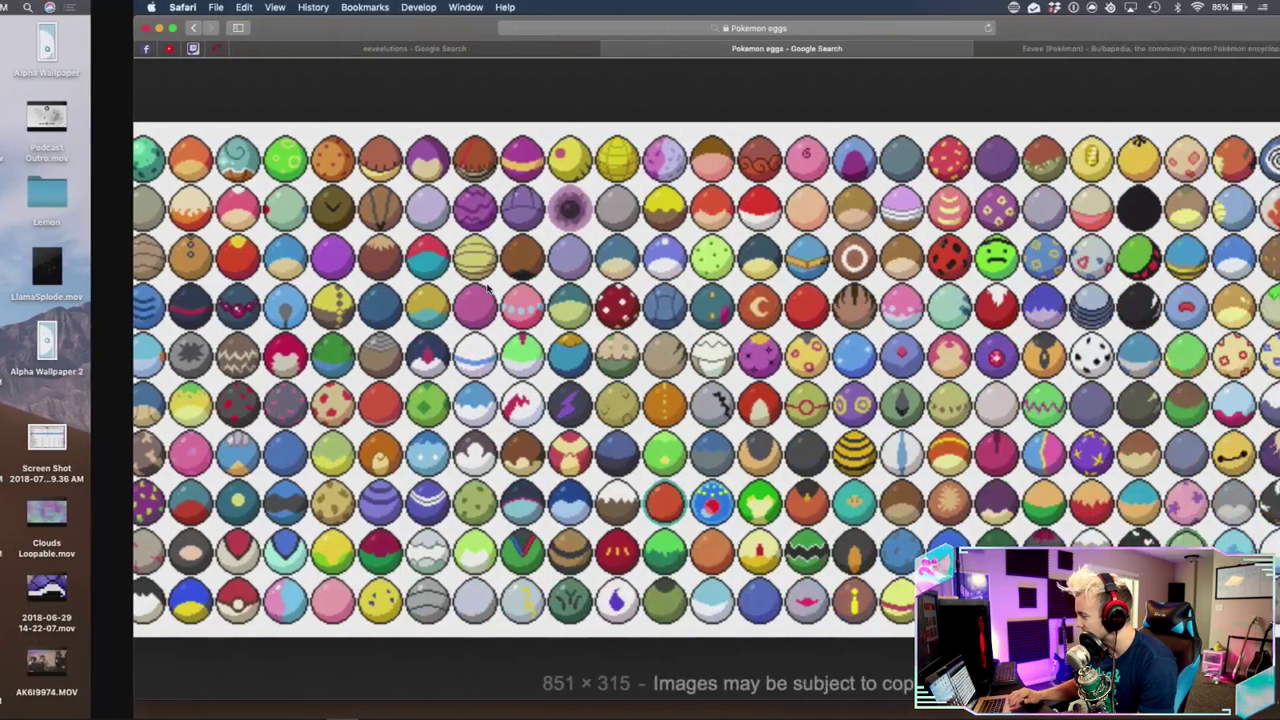
scroll(477, 287, left, 1)
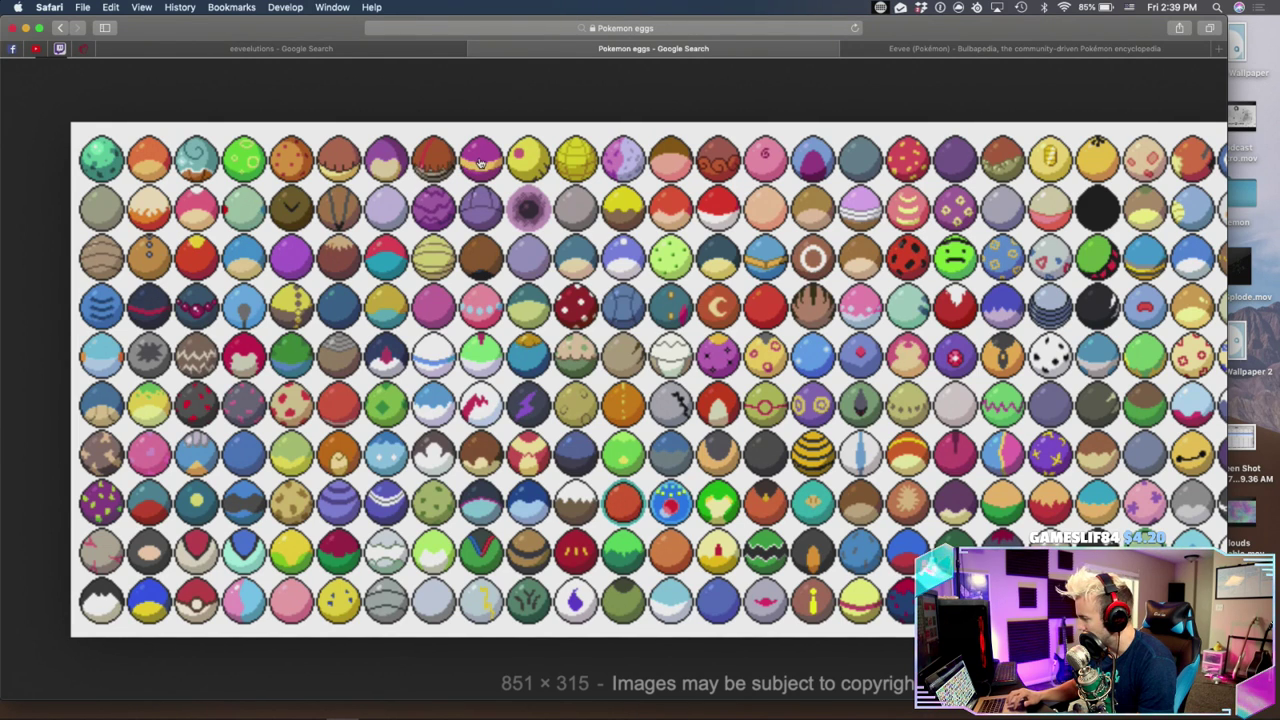
scroll(536, 166, right, 3)
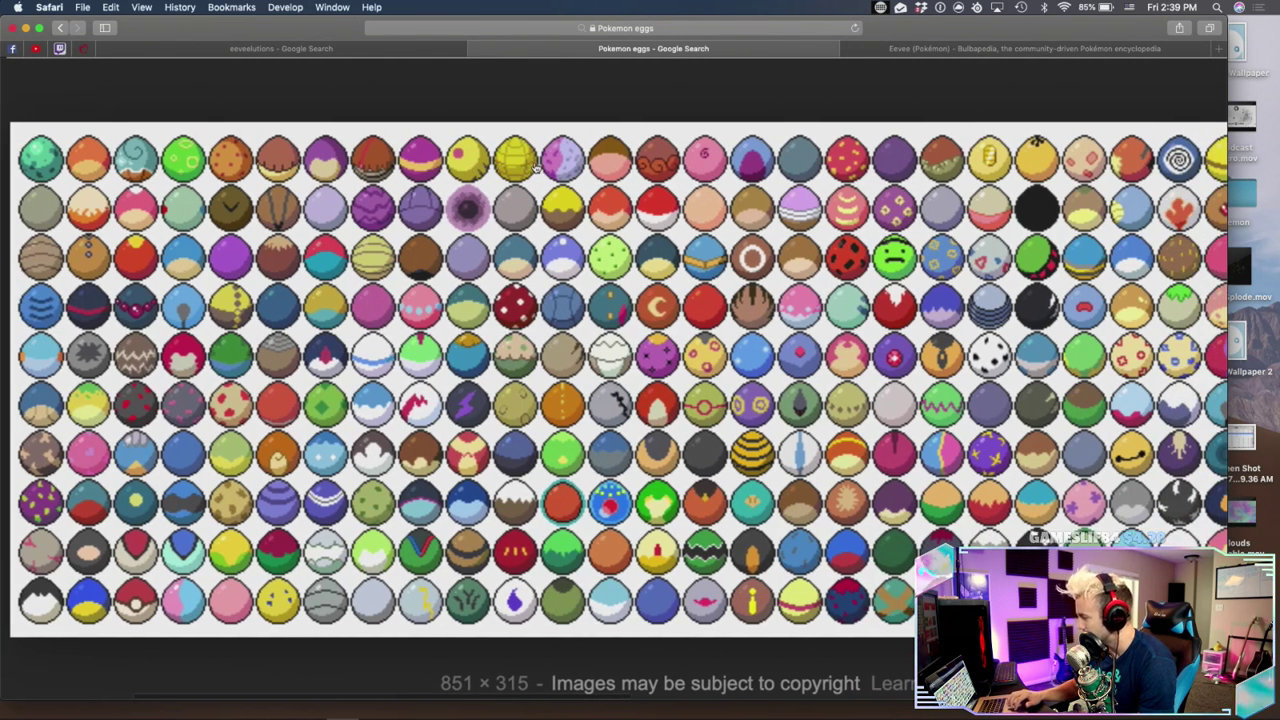
scroll(538, 166, right, 5)
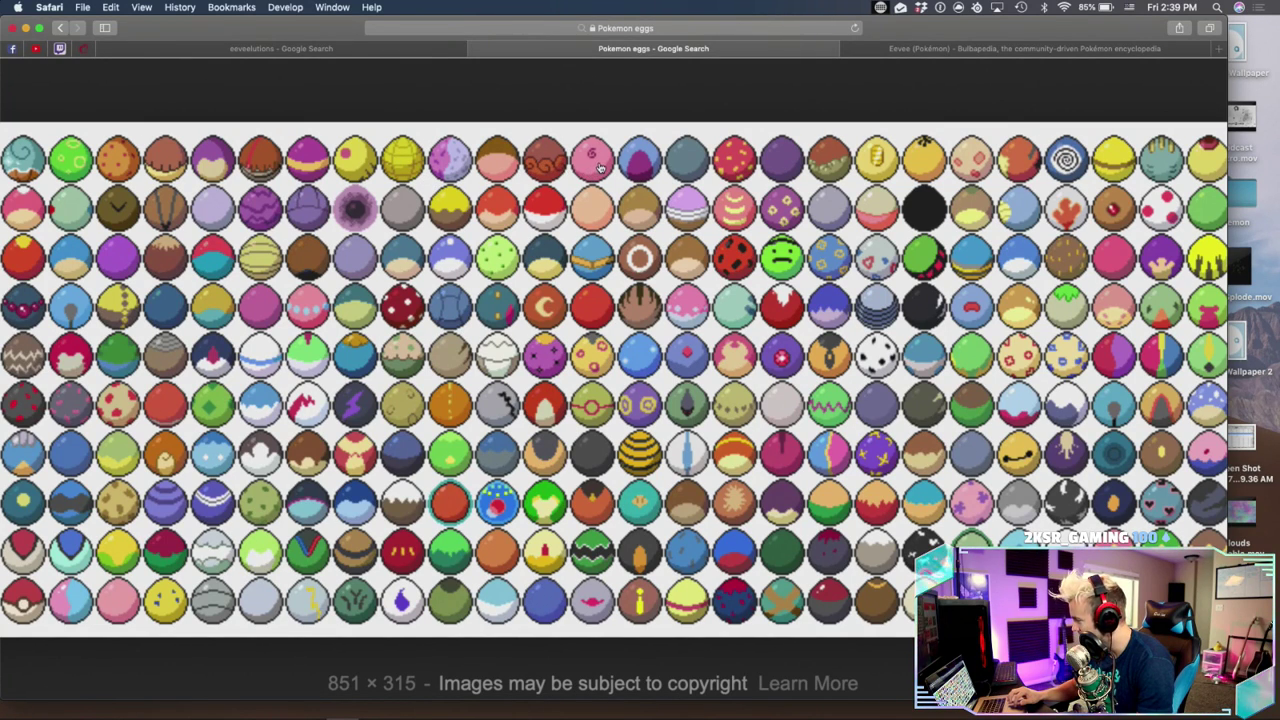
scroll(600, 168, right, 7)
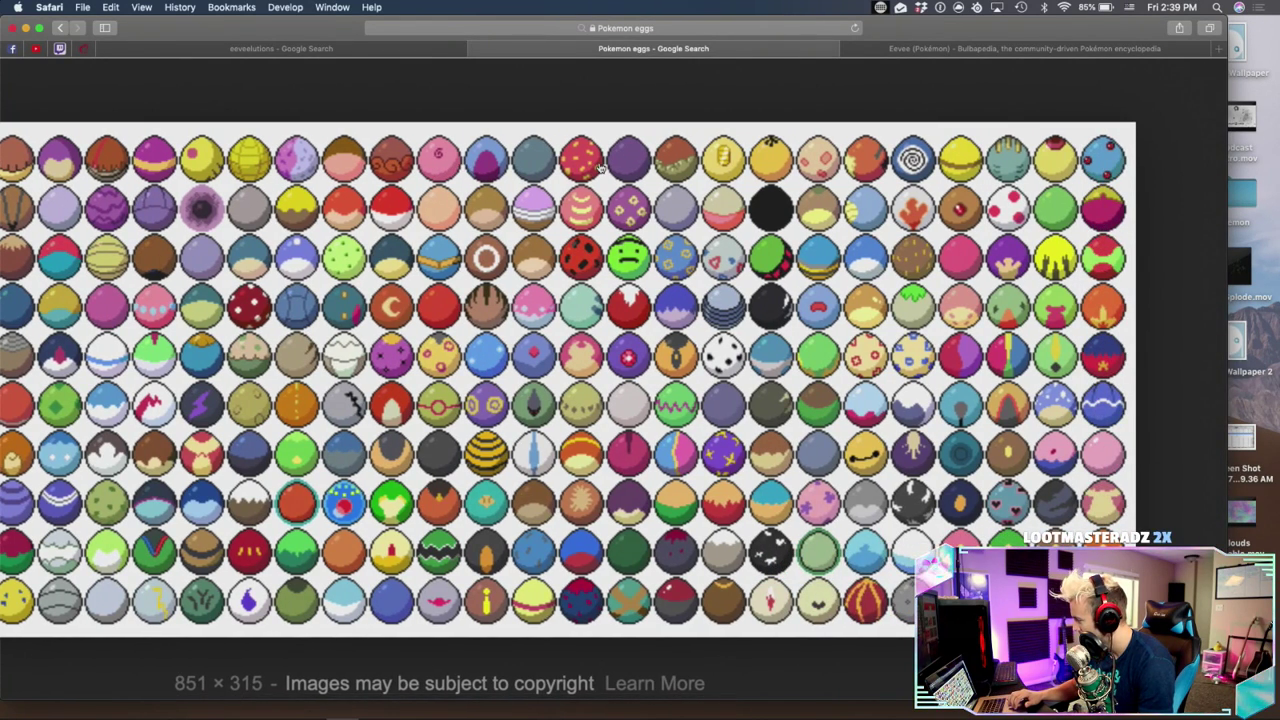
scroll(658, 250, left, 4)
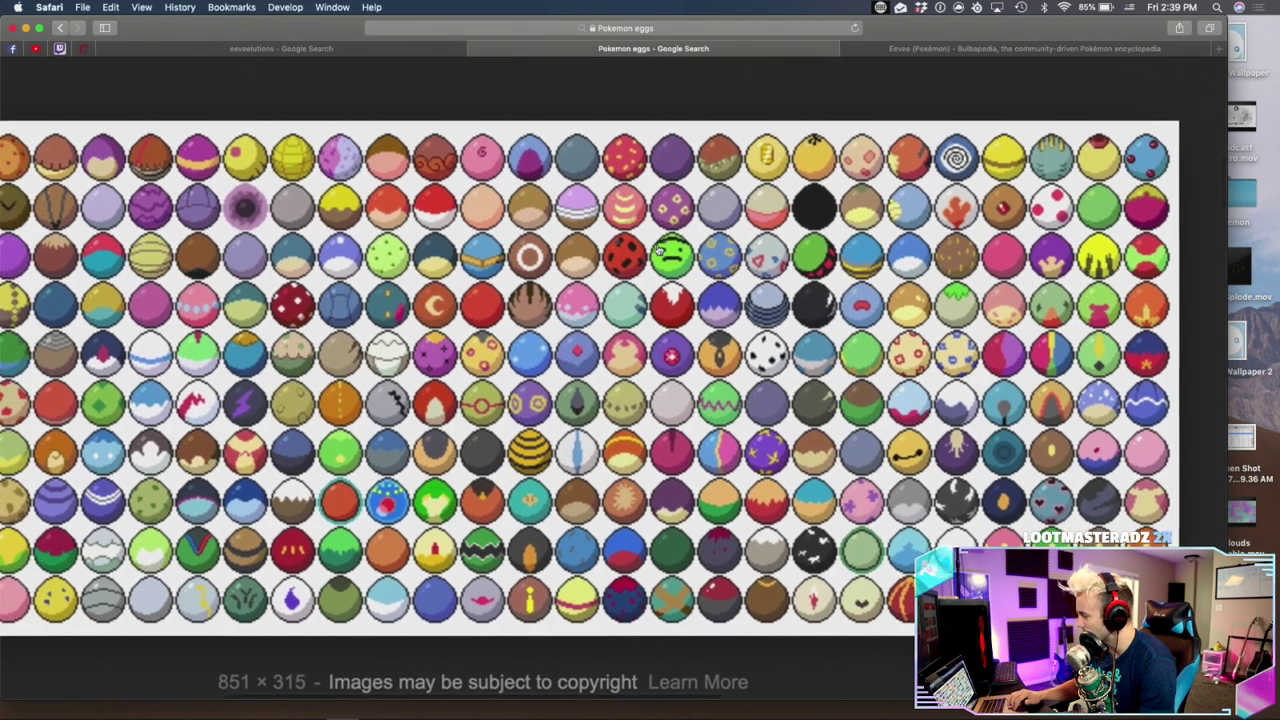
scroll(658, 250, left, 1)
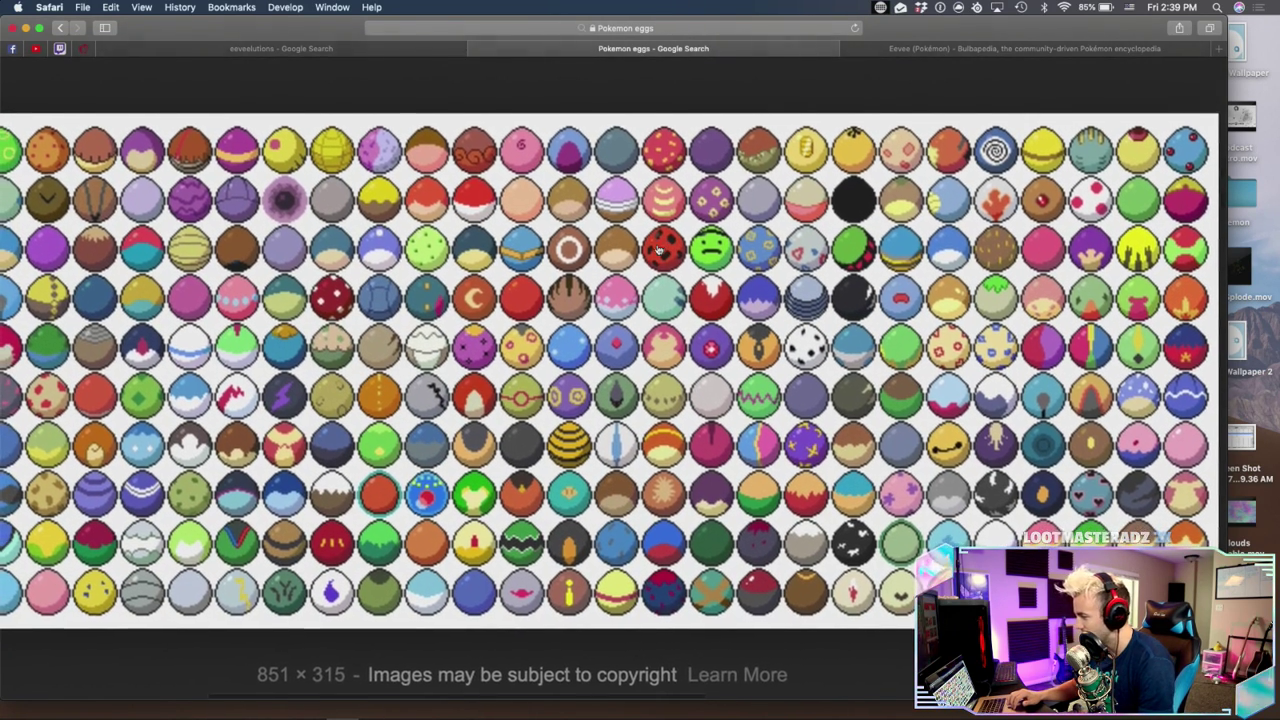
scroll(658, 250, down, 1)
scroll(658, 250, up, 1)
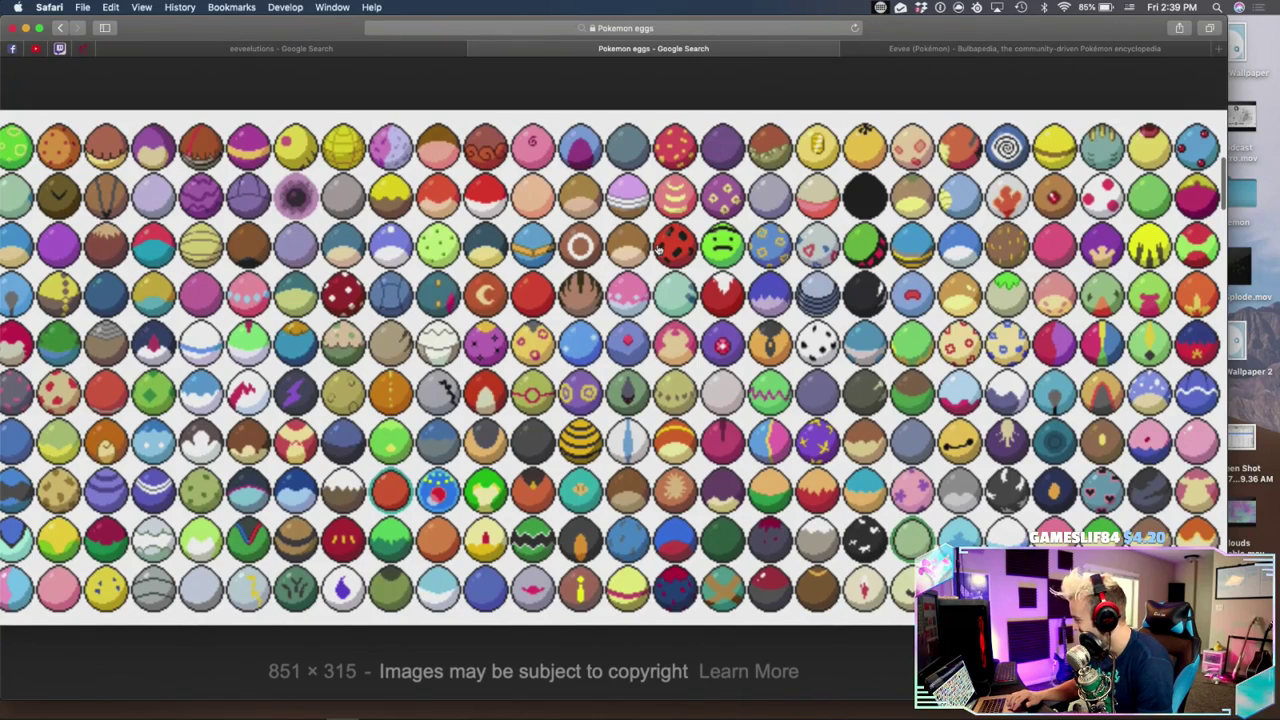
scroll(658, 248, left, 2)
scroll(658, 248, up, 1)
scroll(658, 250, left, 6)
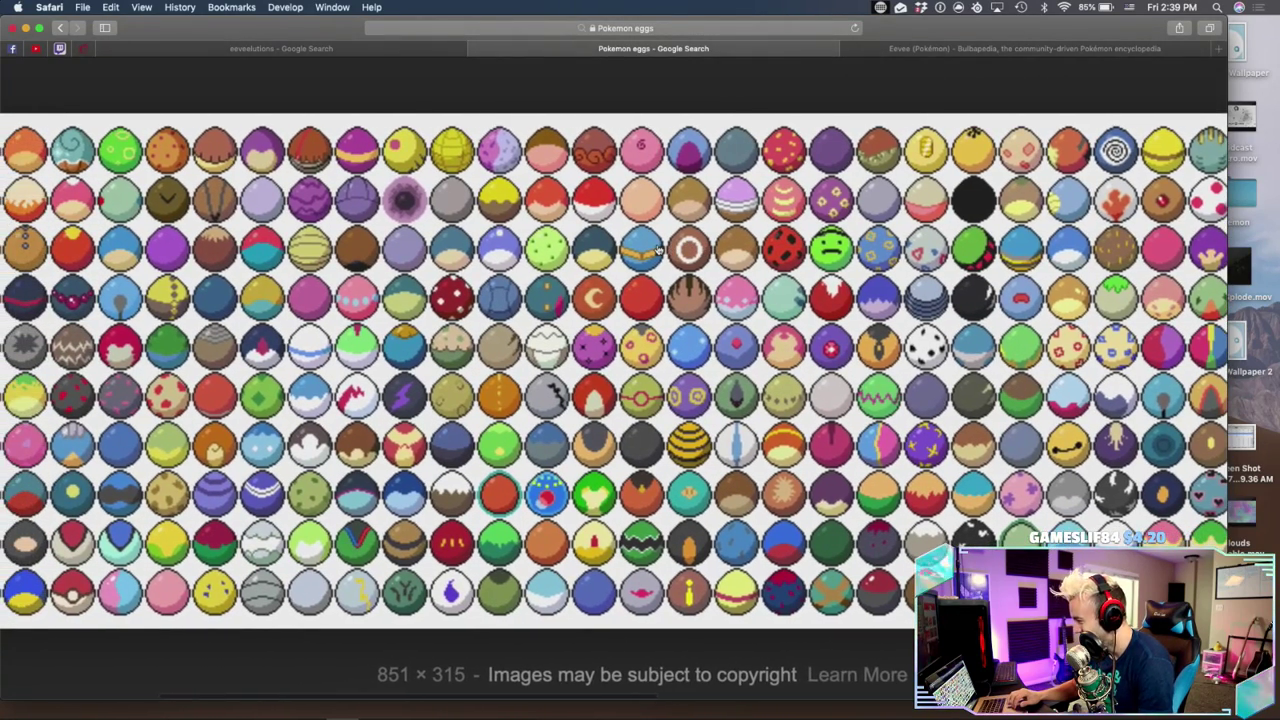
scroll(658, 250, left, 5)
scroll(658, 250, up, 1)
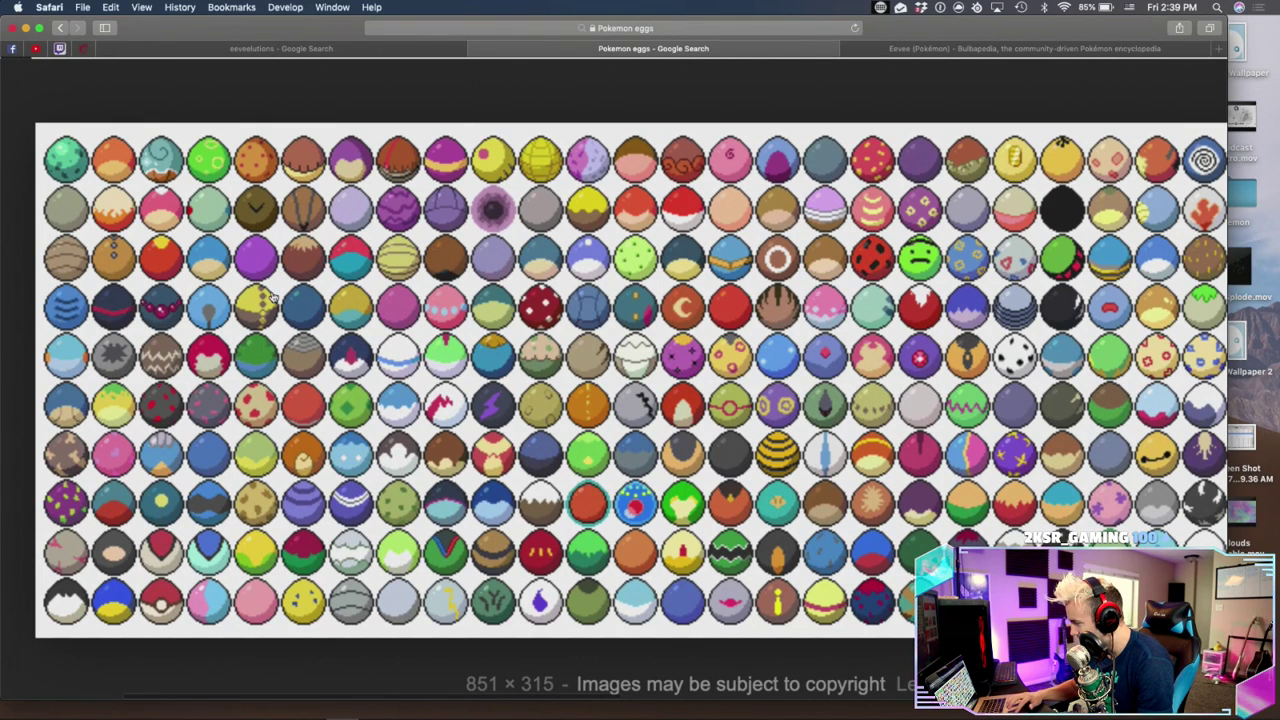
scroll(234, 319, right, 3)
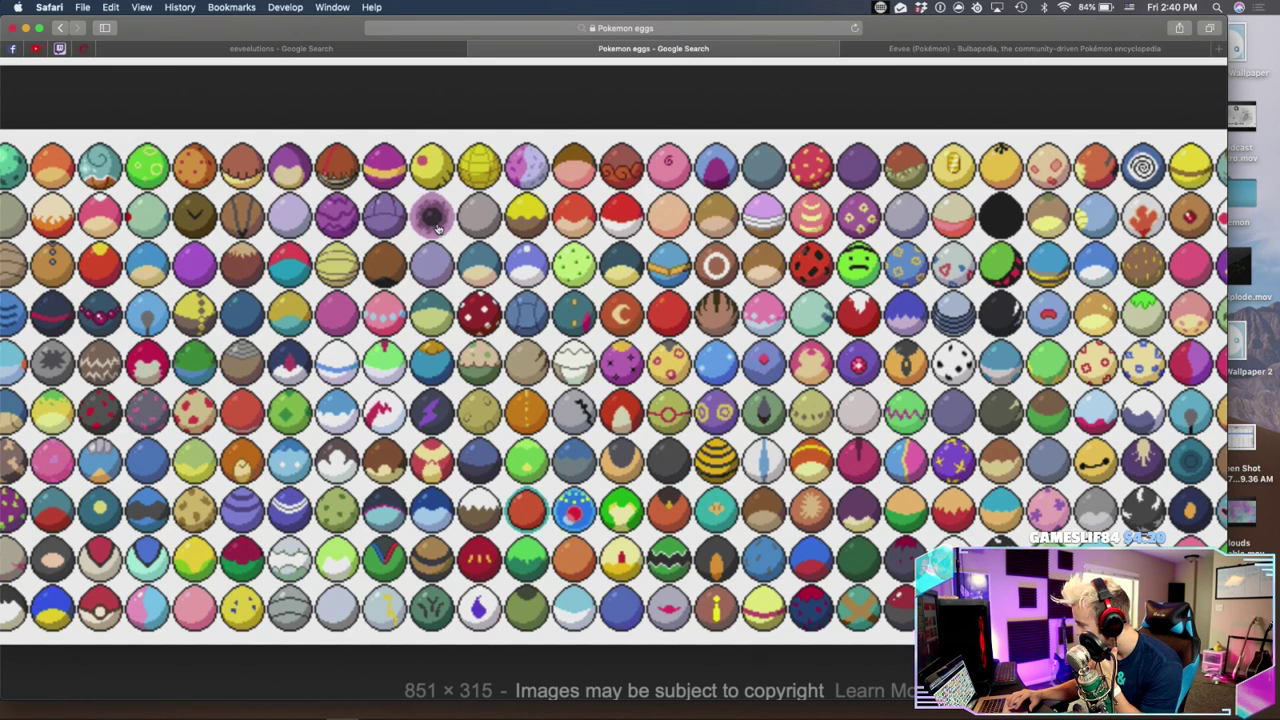
Search for "ghastly pokemon" in the Eevee article's tab and open the Bulbapedia article on Gastly
click(966, 52)
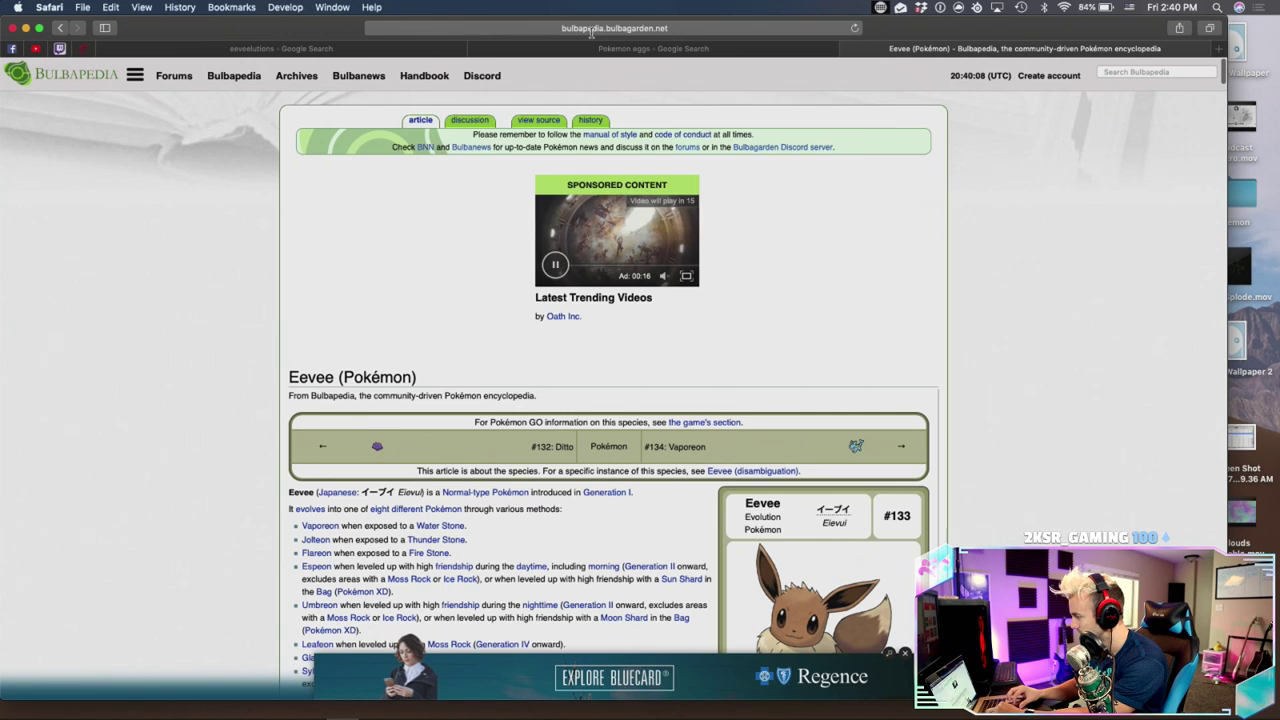
click(562, 22)
text(ghaslt)
key(BackSpace)
key(BackSpace)
text(tly pokemon)
key(Return)
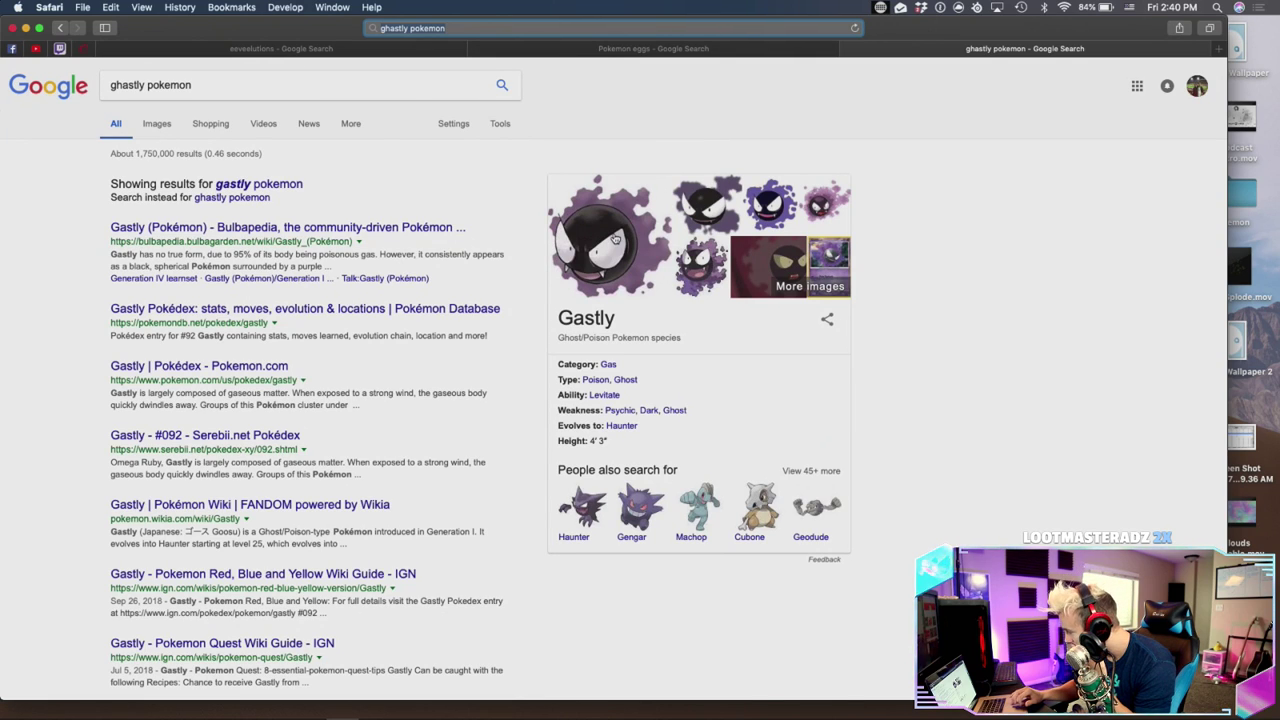
click(294, 231)
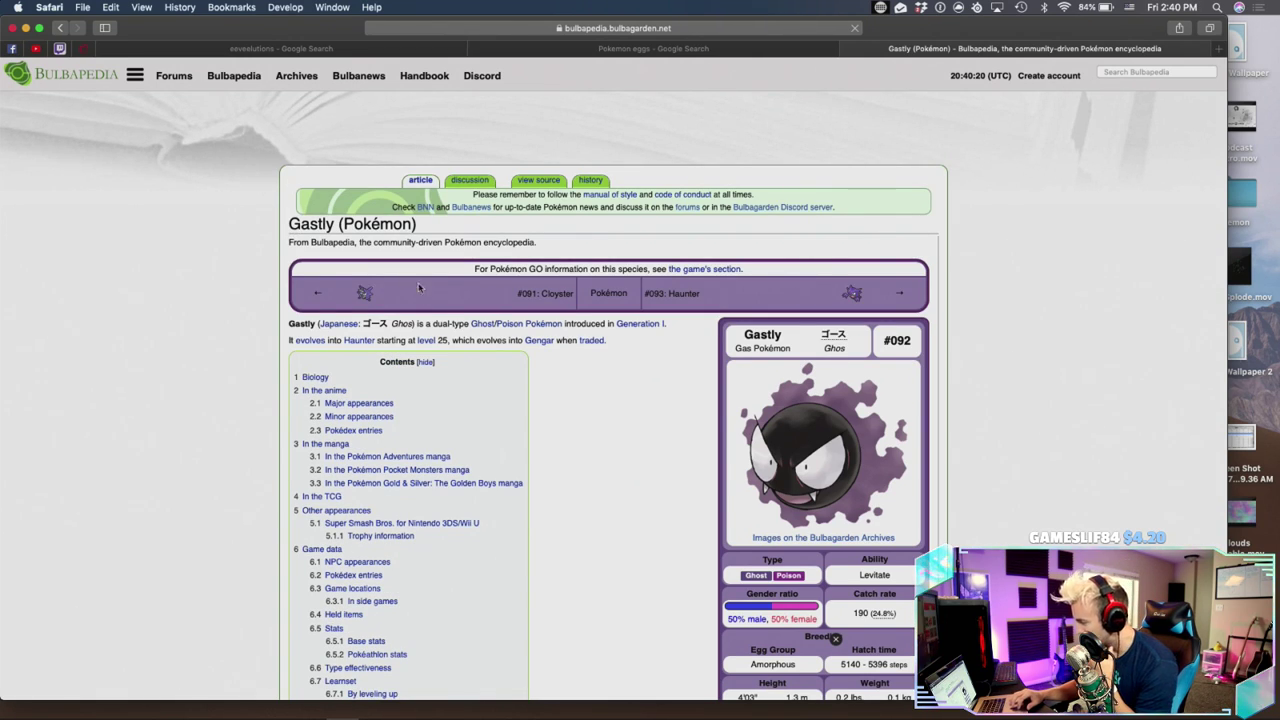
scroll(605, 431, down, 1)
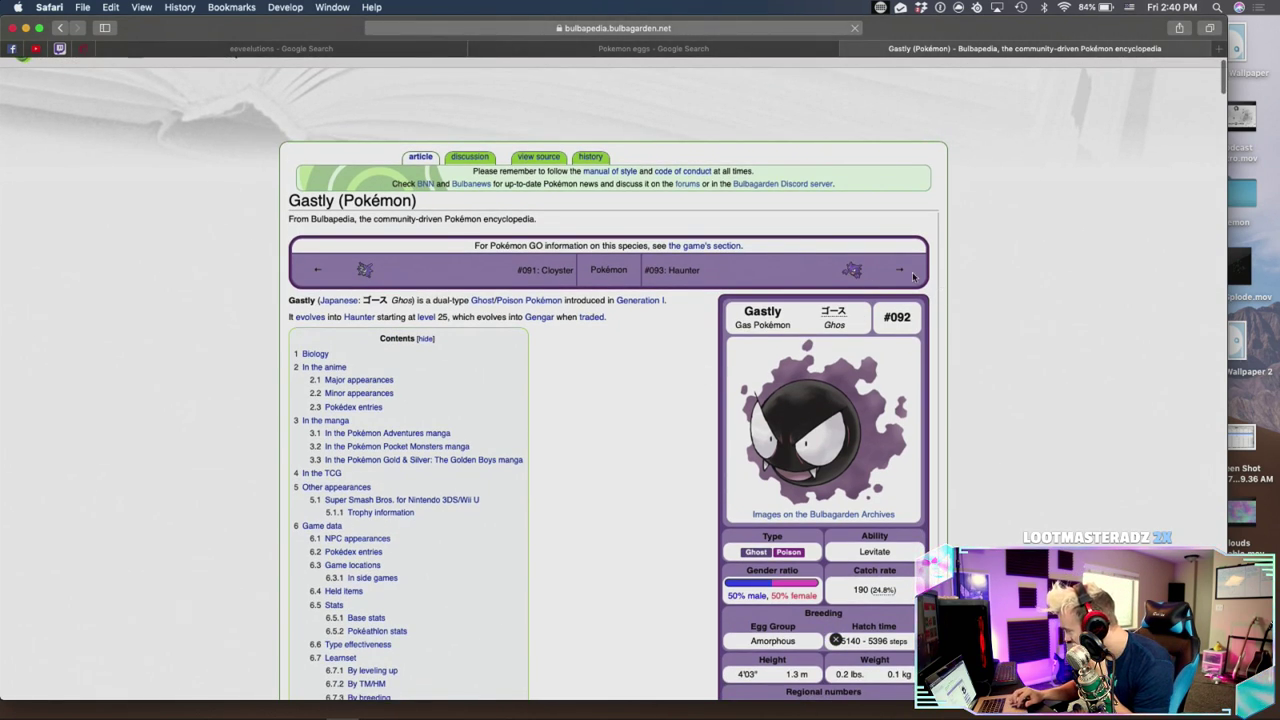
Look over the magnified Pokemon egg sheet again and return to the Gastly article
click(634, 50)
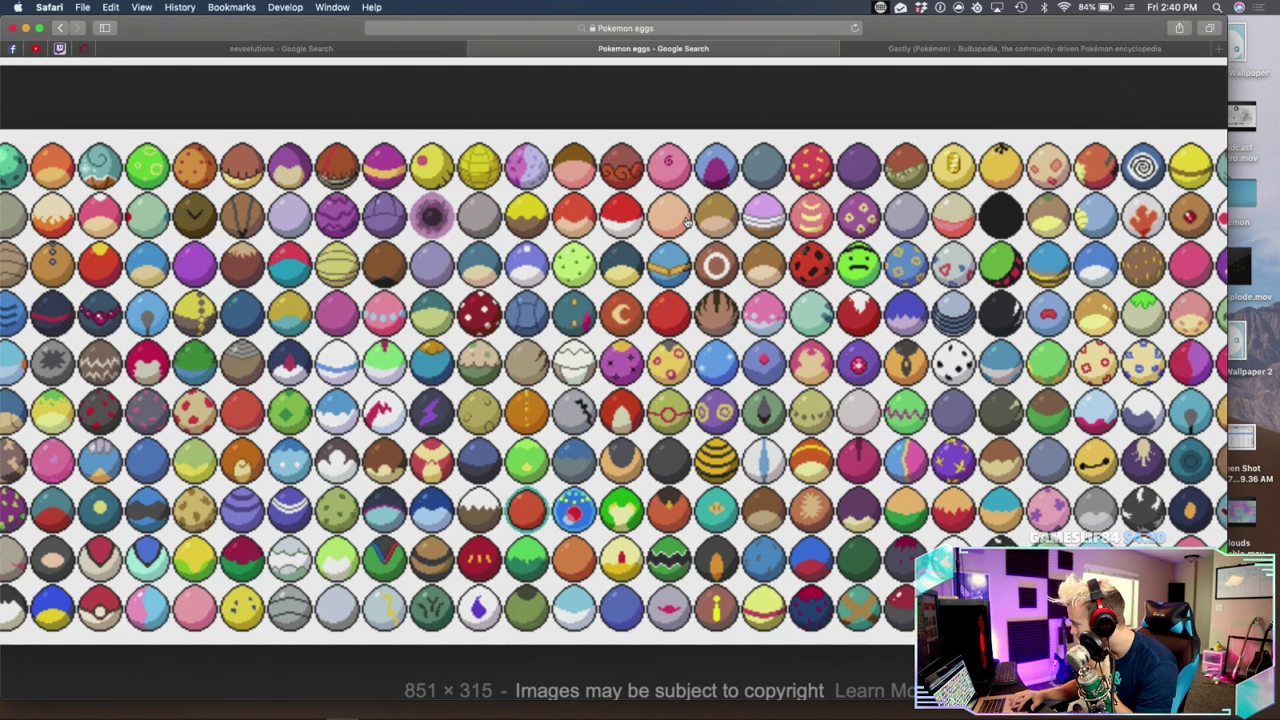
scroll(688, 222, right, 2)
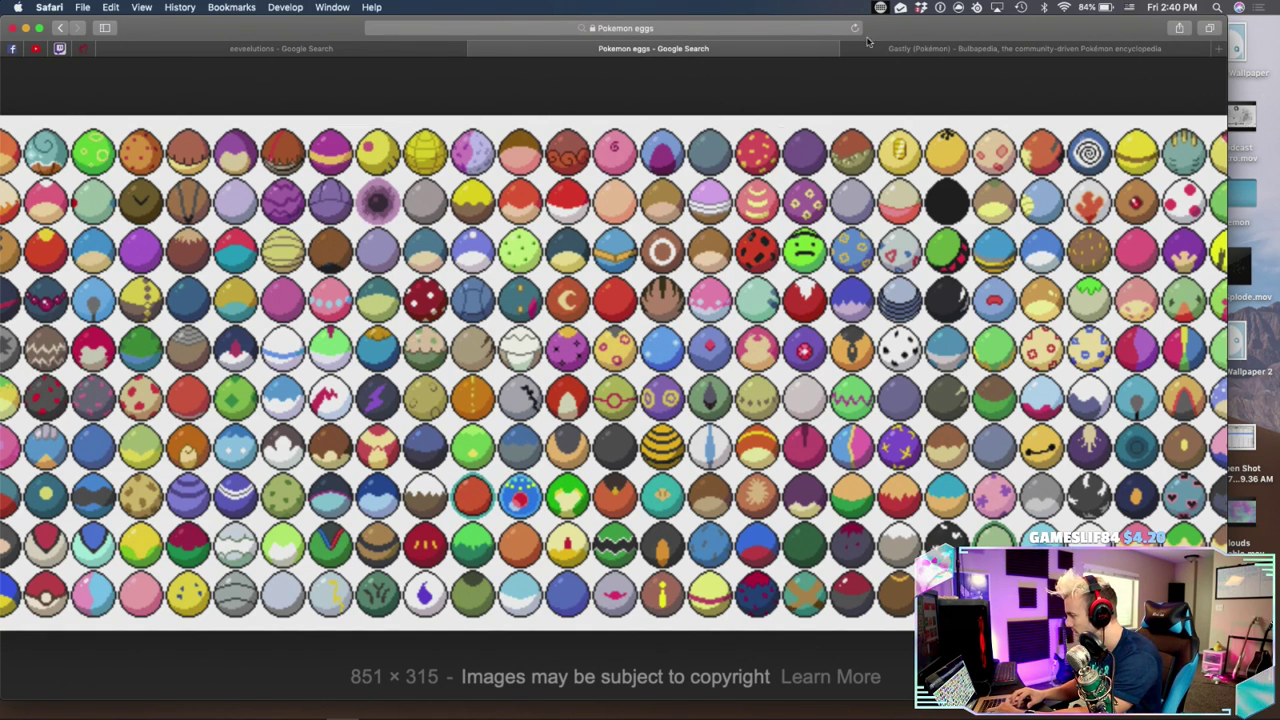
click(898, 48)
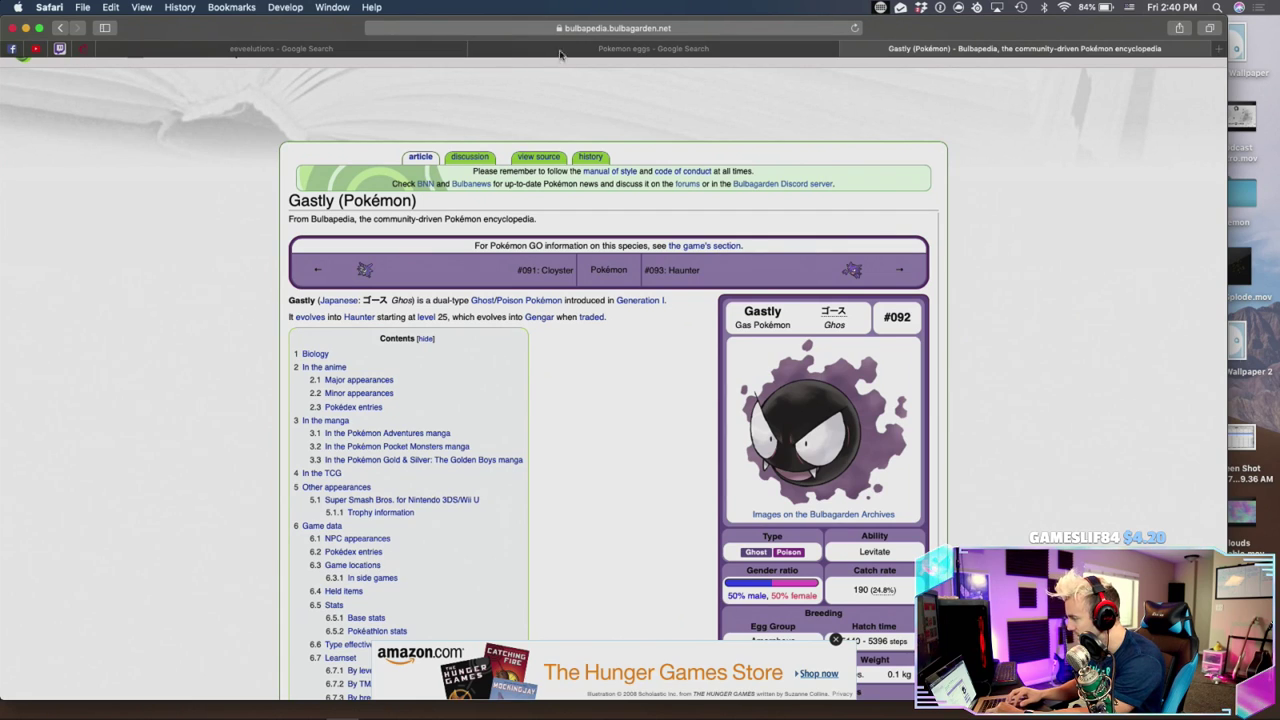
Search for "goldeen" in the Gastly article's tab and open the Bulbapedia article on Goldeen
click(603, 29)
text(goldeen p)
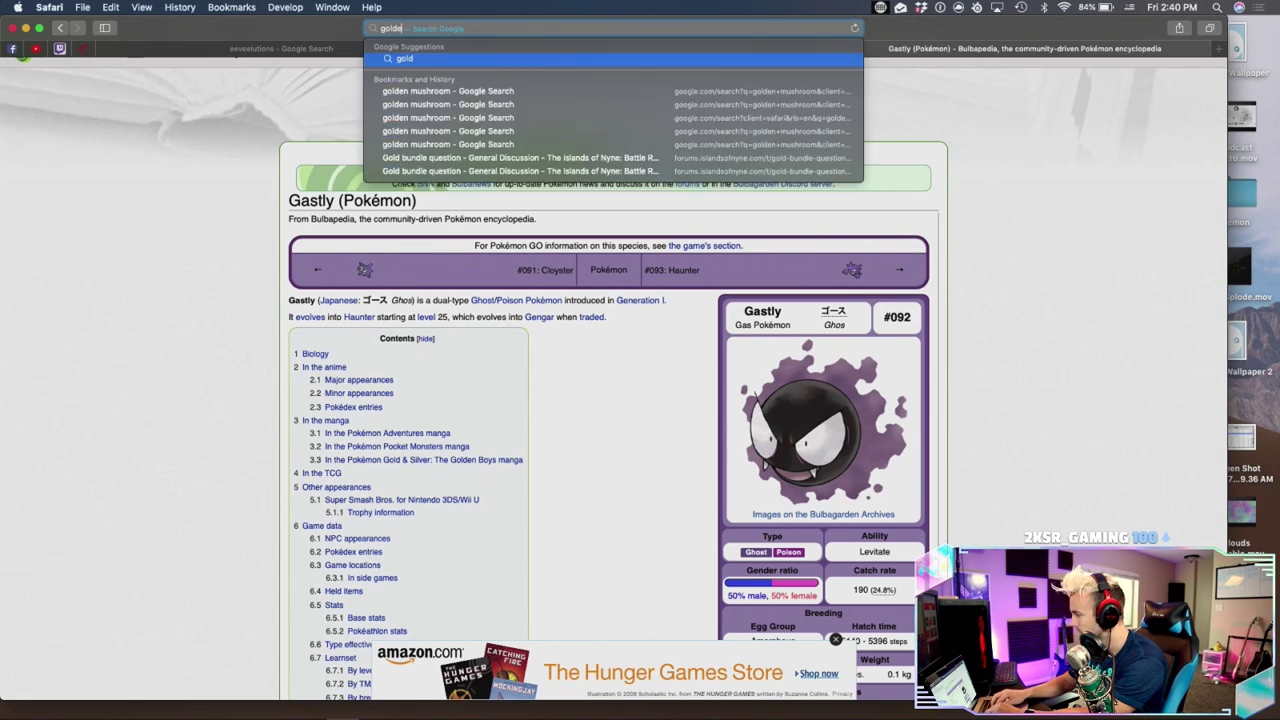
text(okemon)
key(BackSpace)
key(BackSpace)
key(BackSpace)
key(BackSpace)
key(BackSpace)
key(BackSpace)
key(BackSpace)
key(BackSpace)
key(Return)
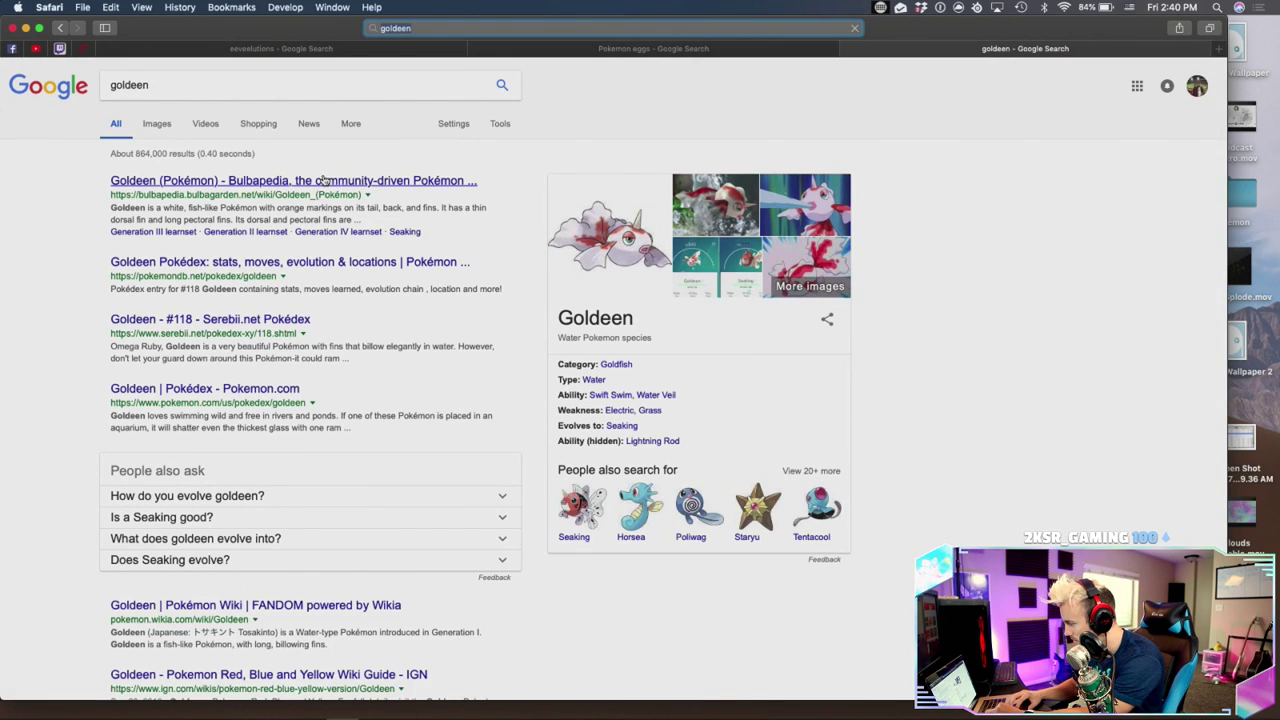
click(322, 180)
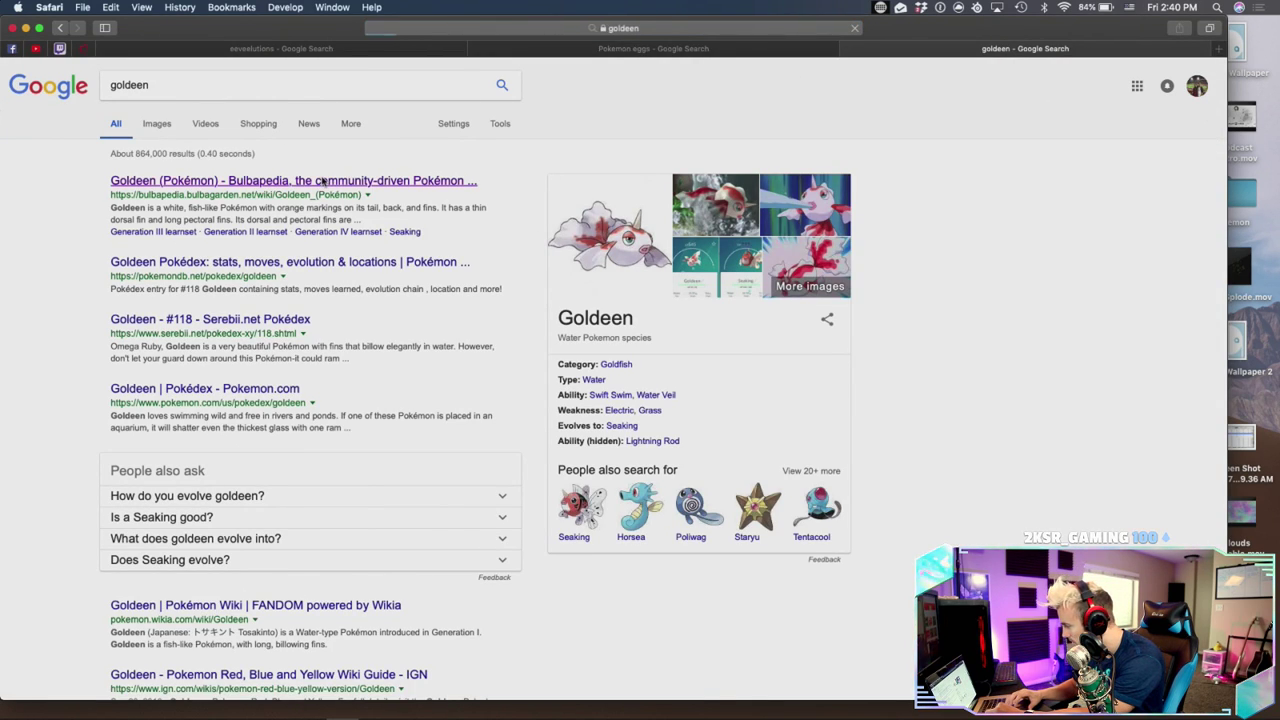
scroll(322, 180, up, 3)
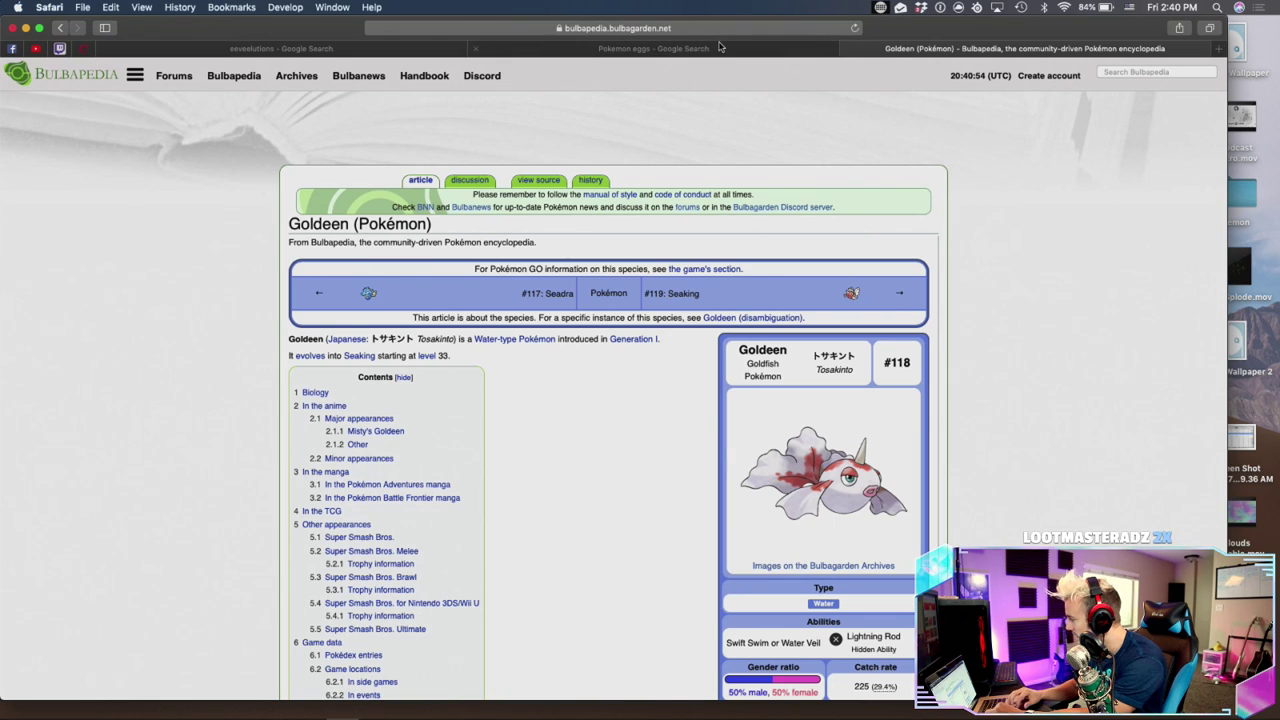
Look over the magnified Pokemon egg sheet from end to end, studying the egg patterns in each row
click(676, 50)
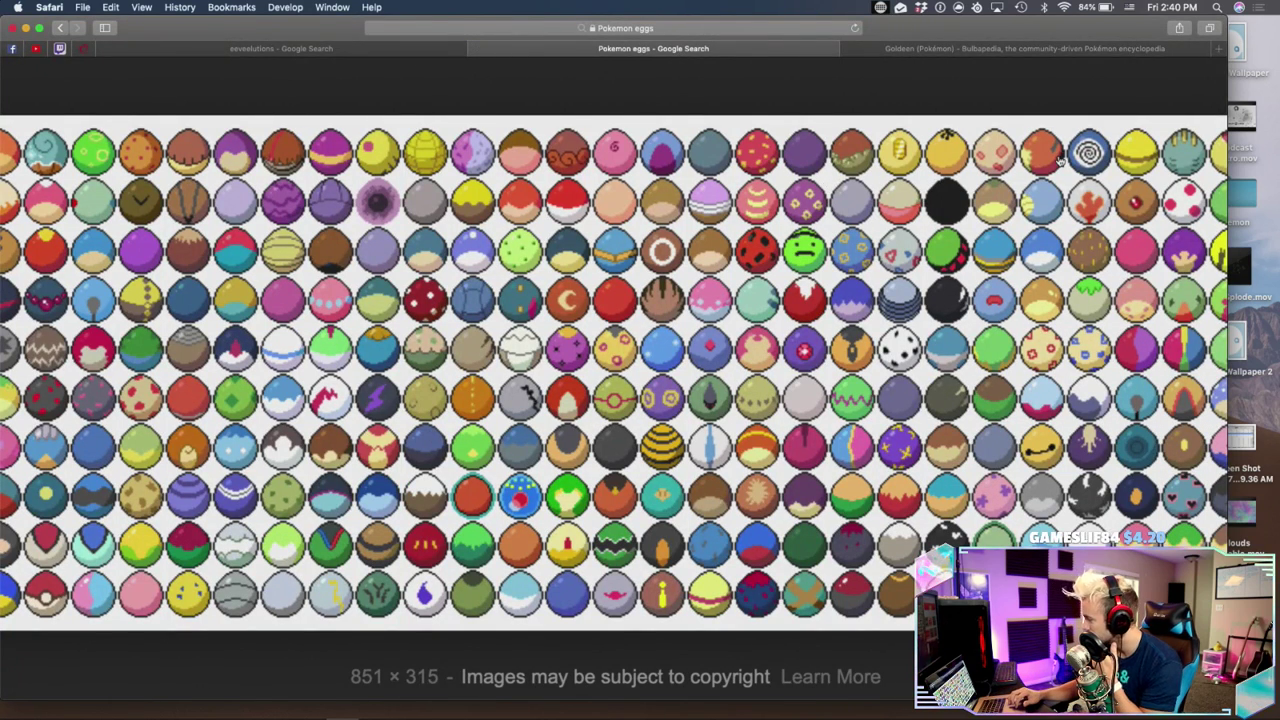
scroll(1060, 162, up, 3)
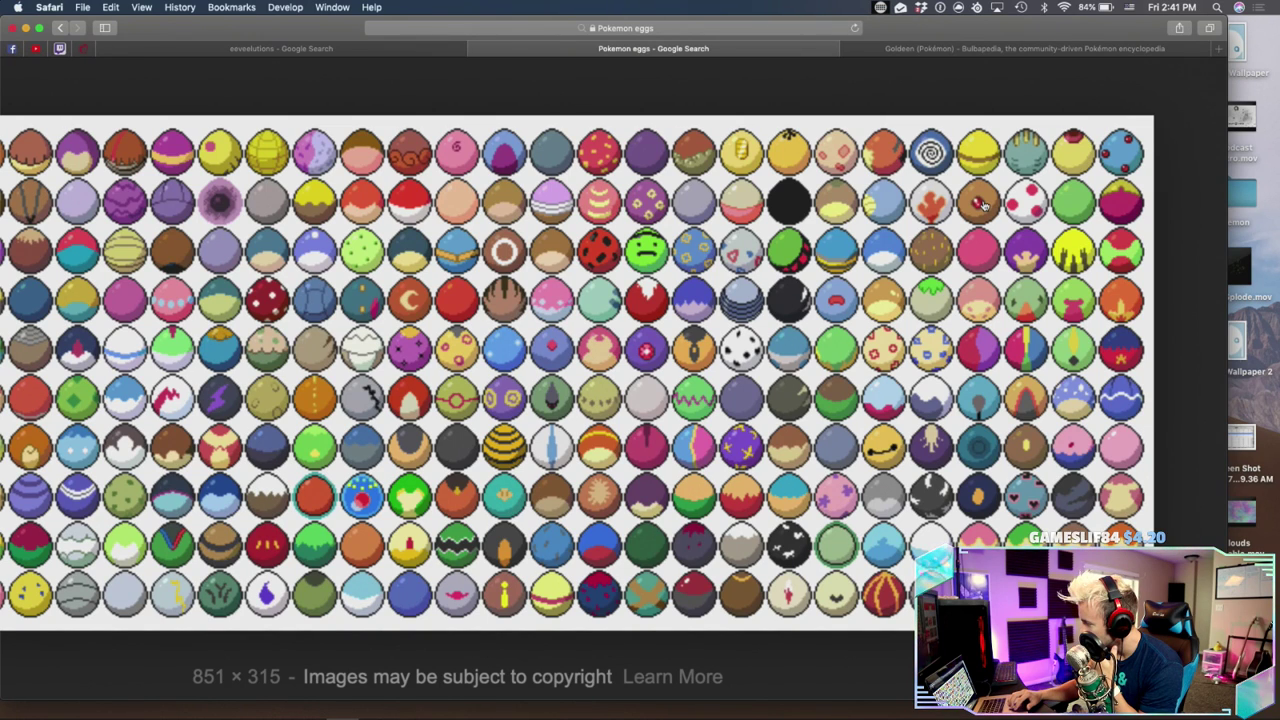
scroll(983, 204, left, 6)
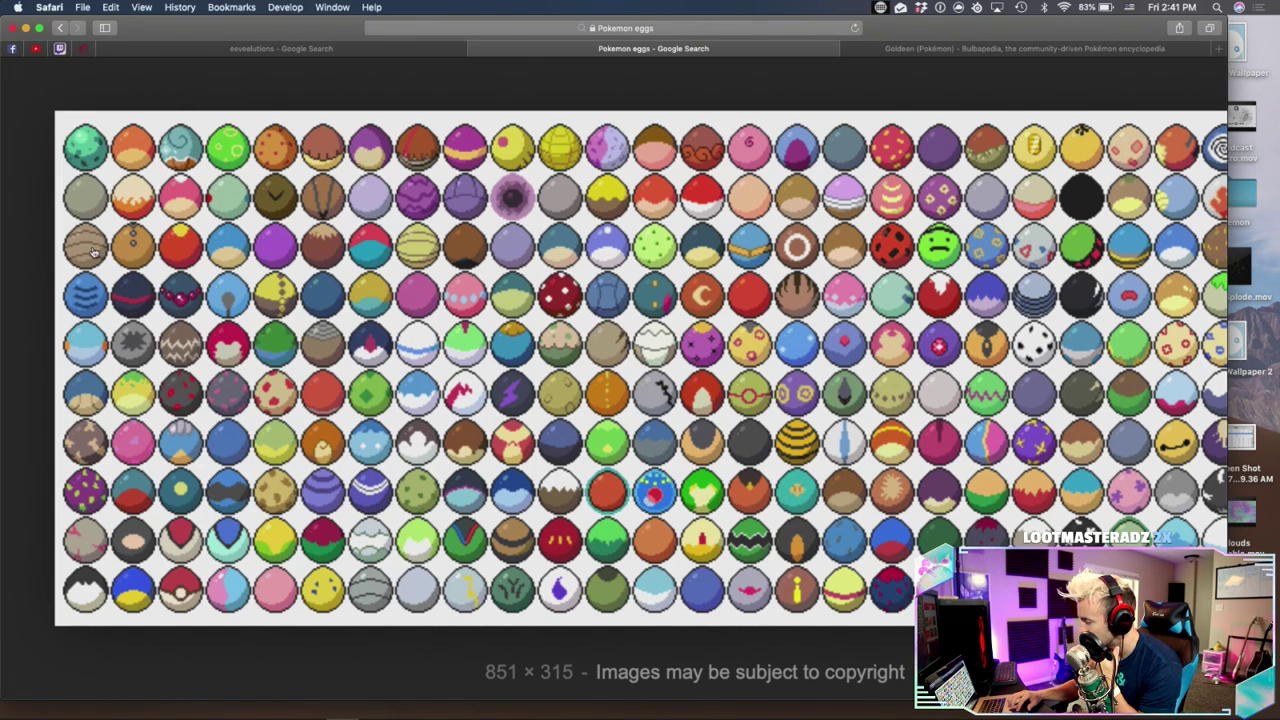
scroll(92, 251, right, 5)
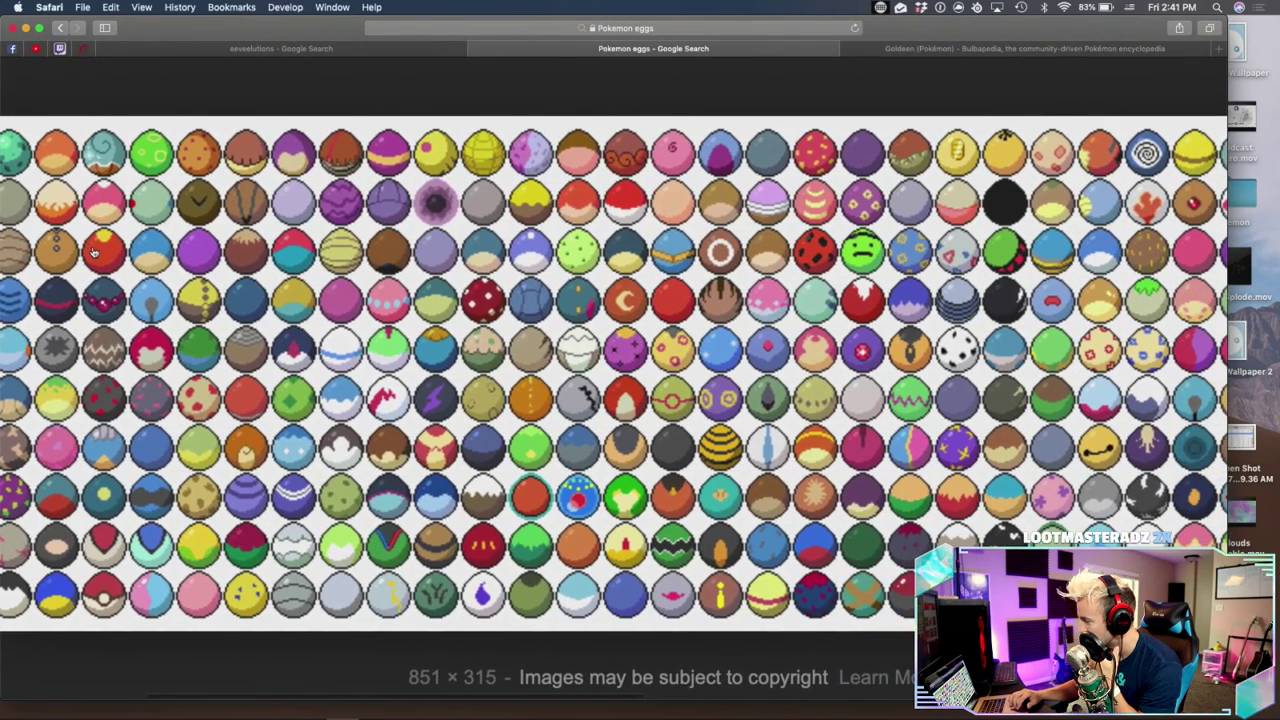
scroll(92, 251, right, 10)
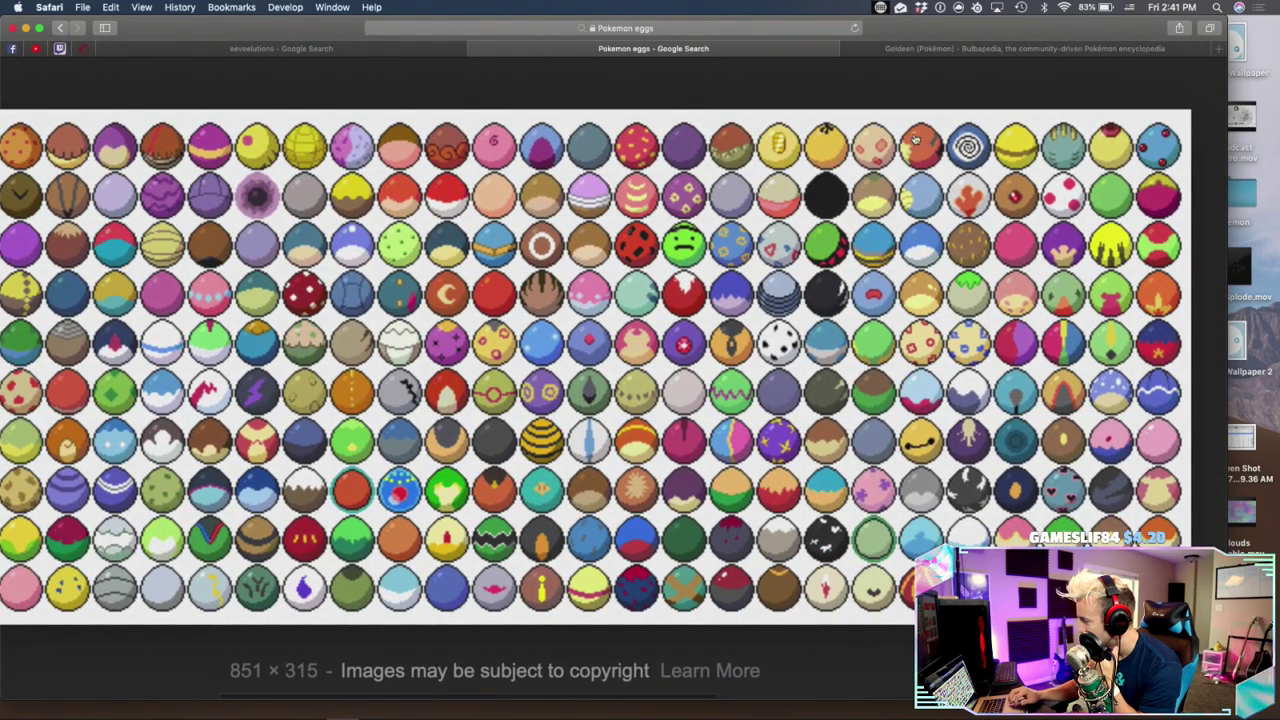
Return to the Goldeen article and advance through Seaking to the Staryu article
click(975, 50)
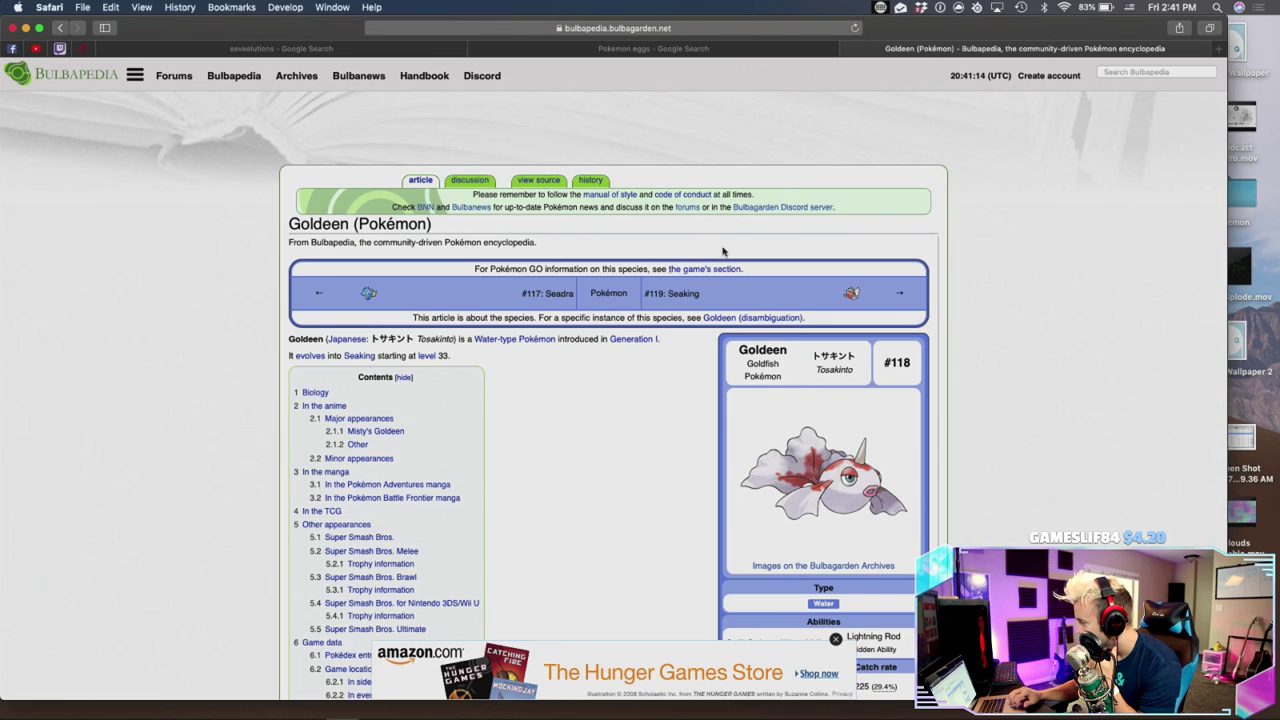
click(898, 291)
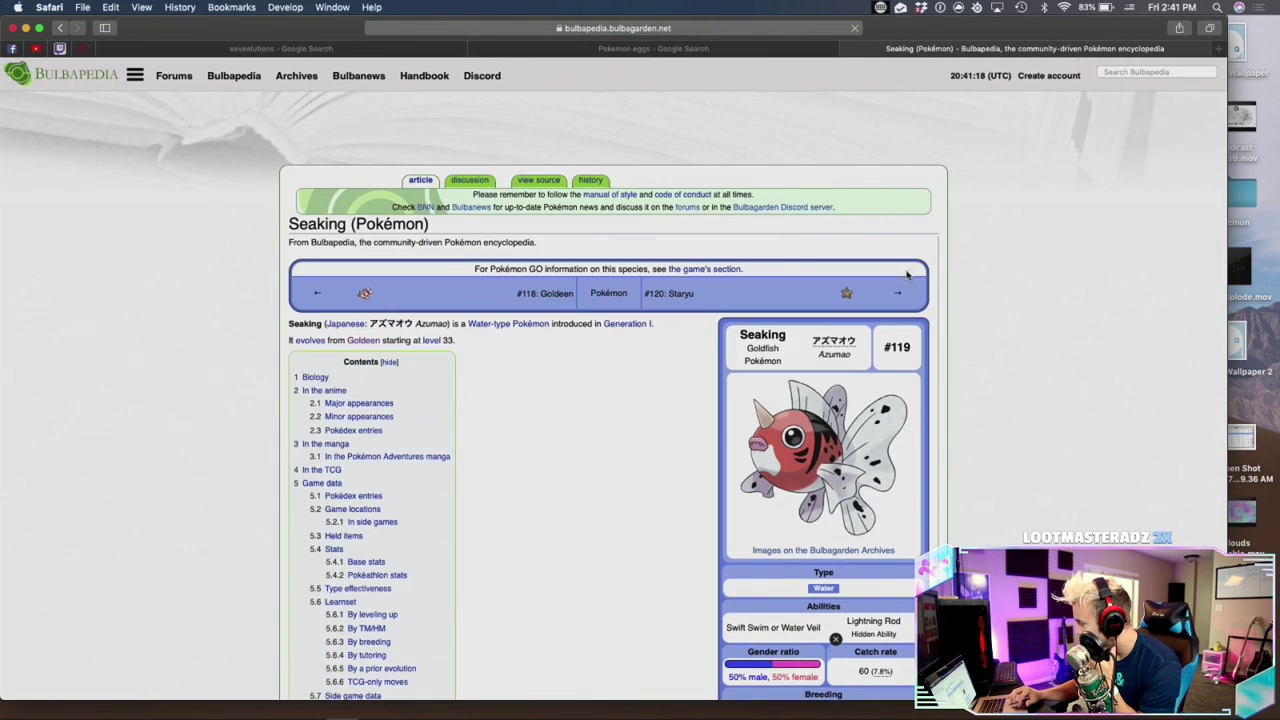
click(898, 292)
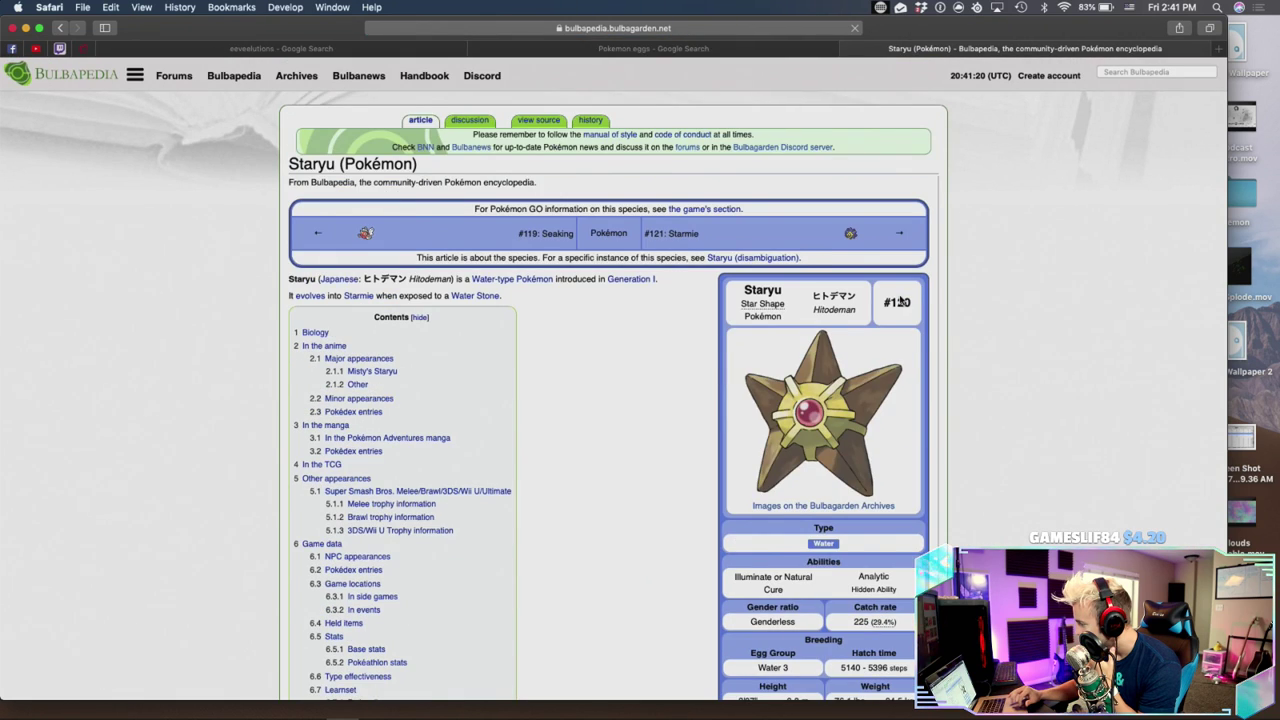
scroll(900, 300, up, 1)
Compare Staryu with the egg sheet and advance from its article through Starmie and Mr. Mime to Scyther
click(700, 44)
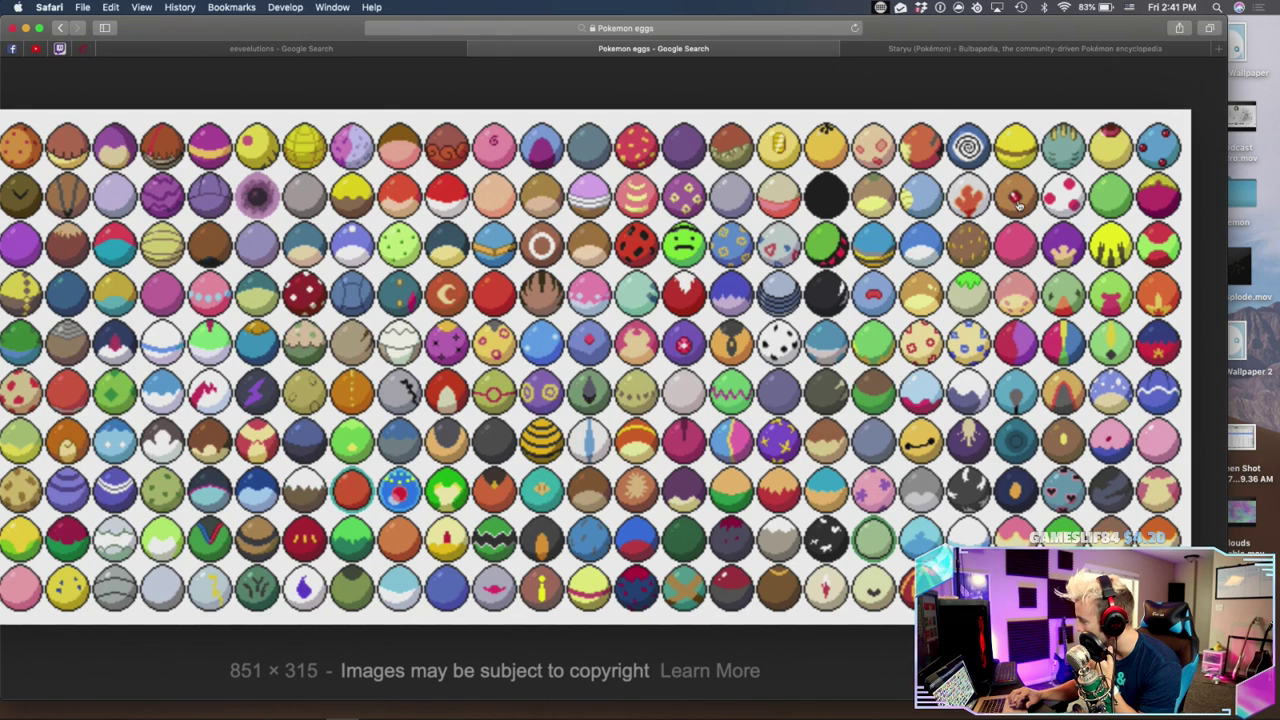
click(970, 50)
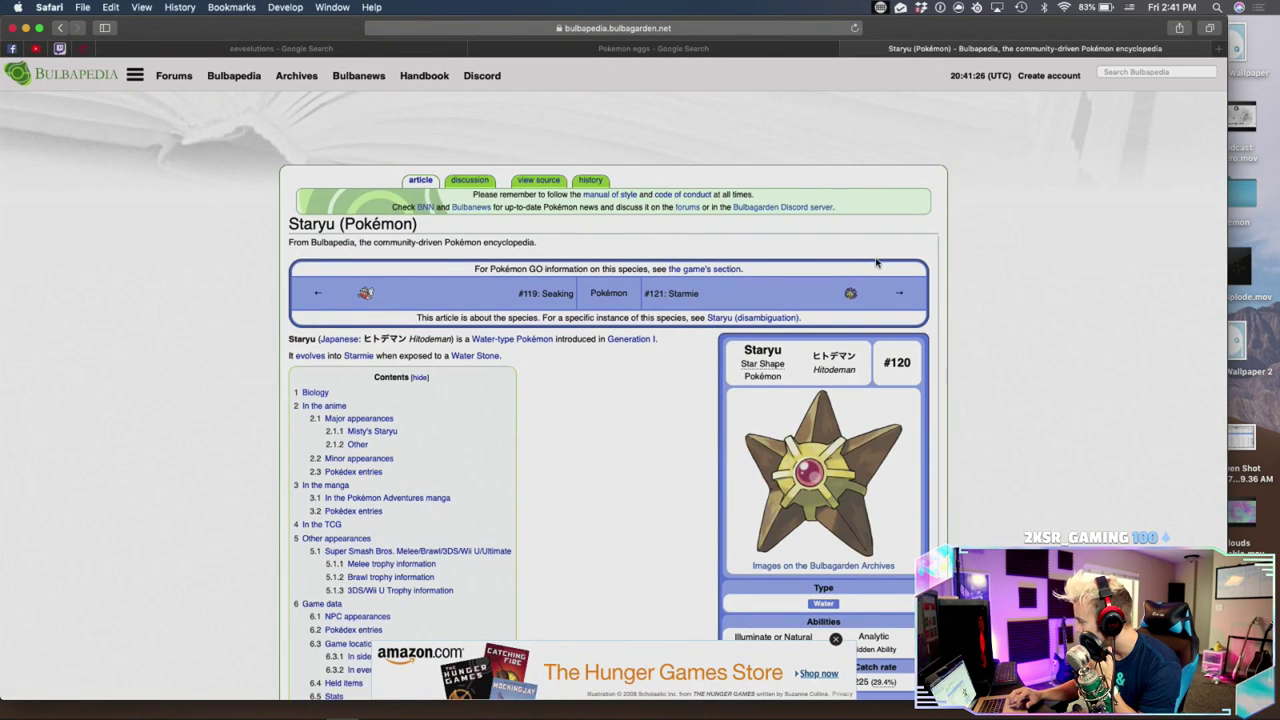
click(900, 293)
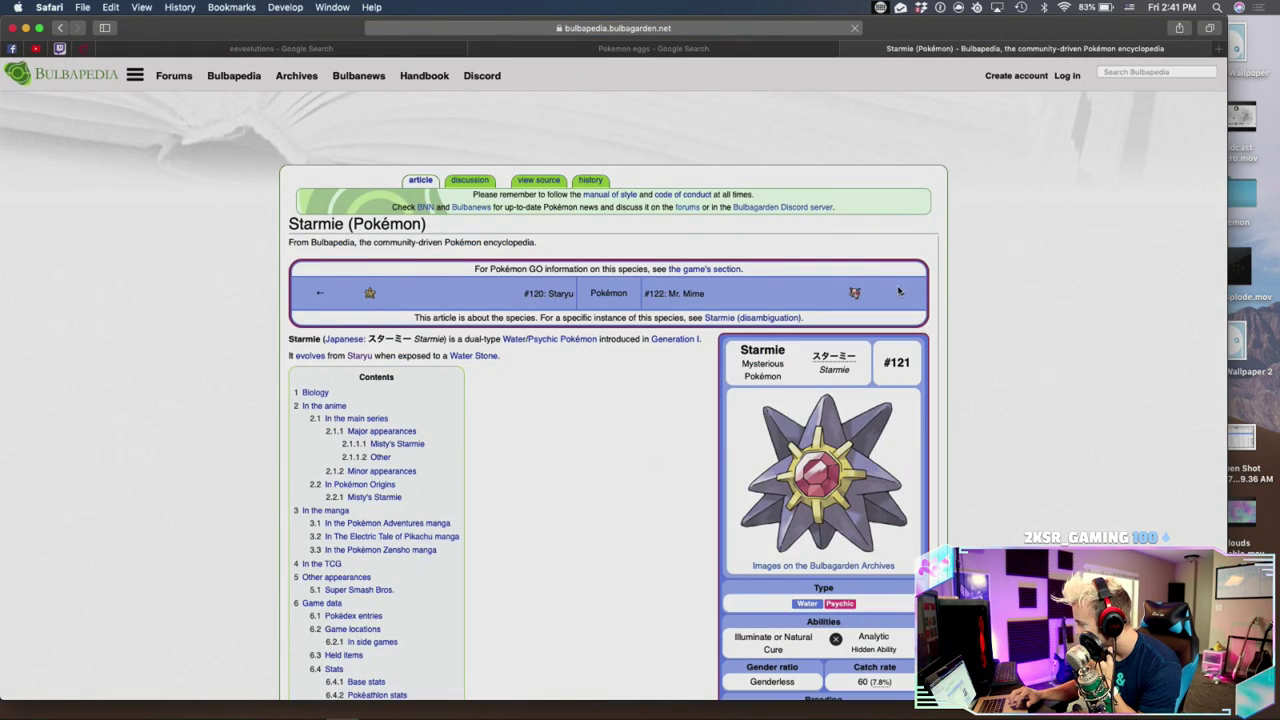
click(900, 296)
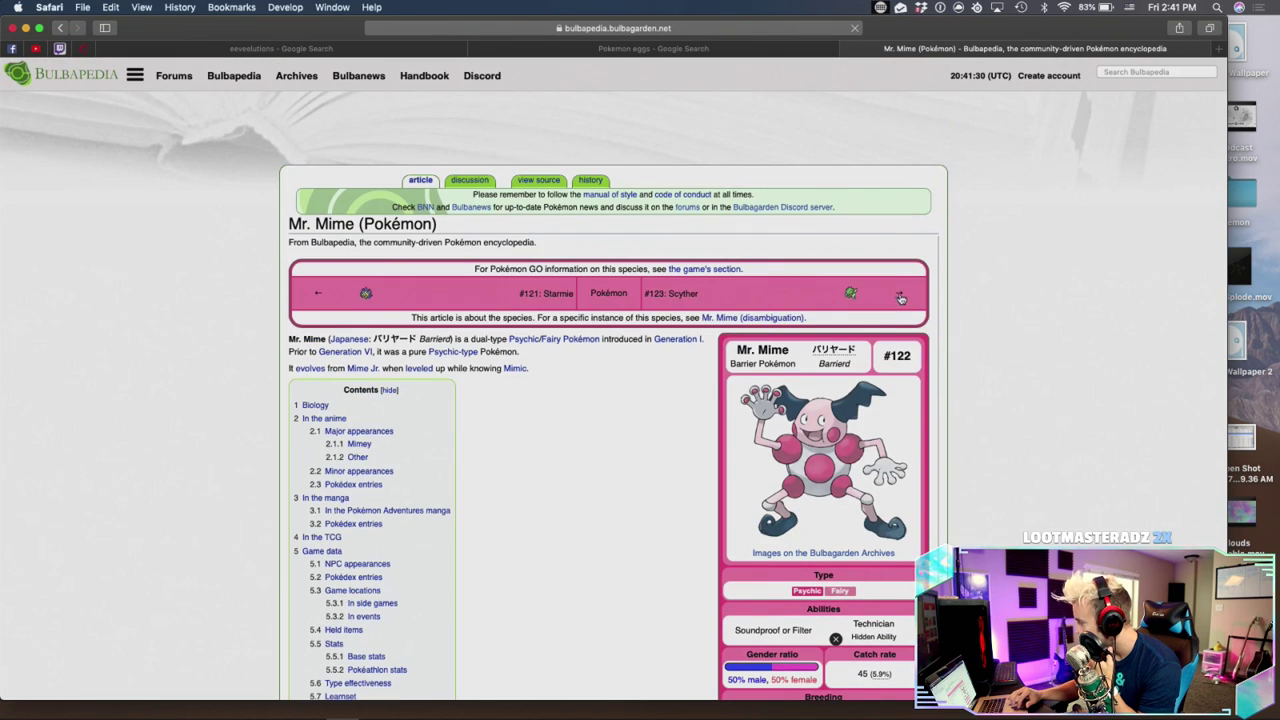
click(900, 297)
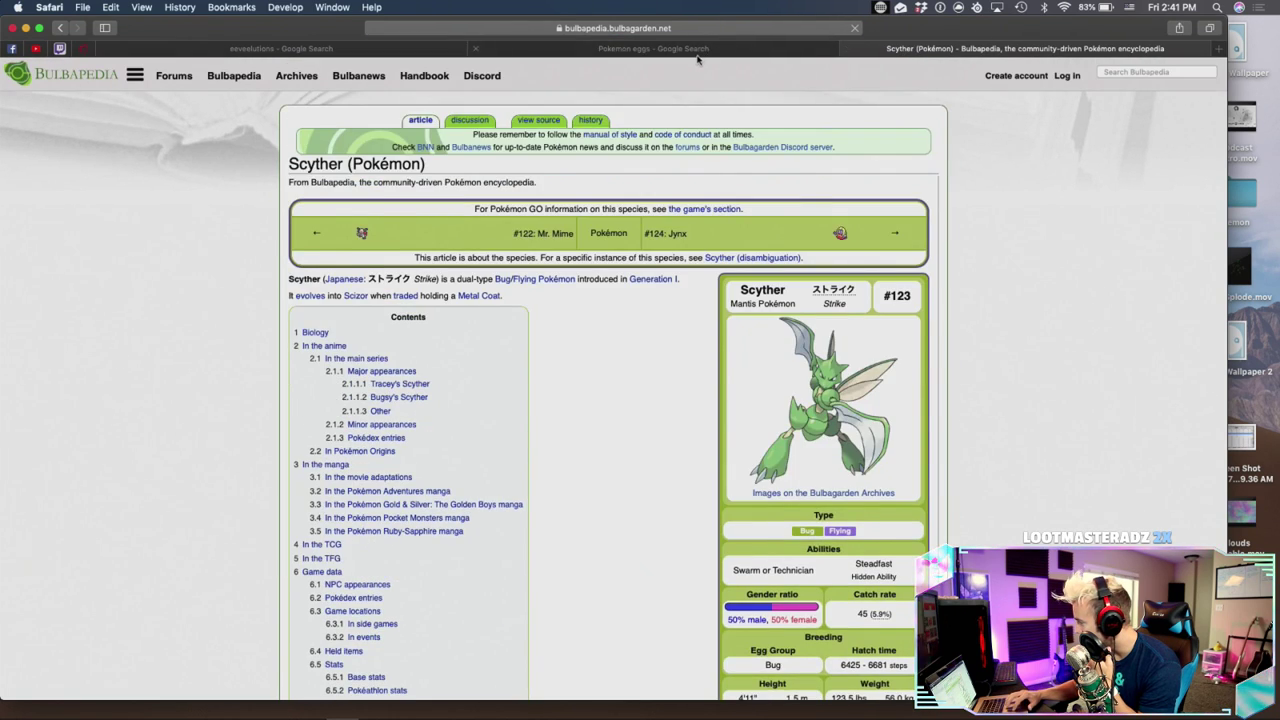
Compare Scyther with the egg sheet and advance from its article to the Jynx article
click(697, 50)
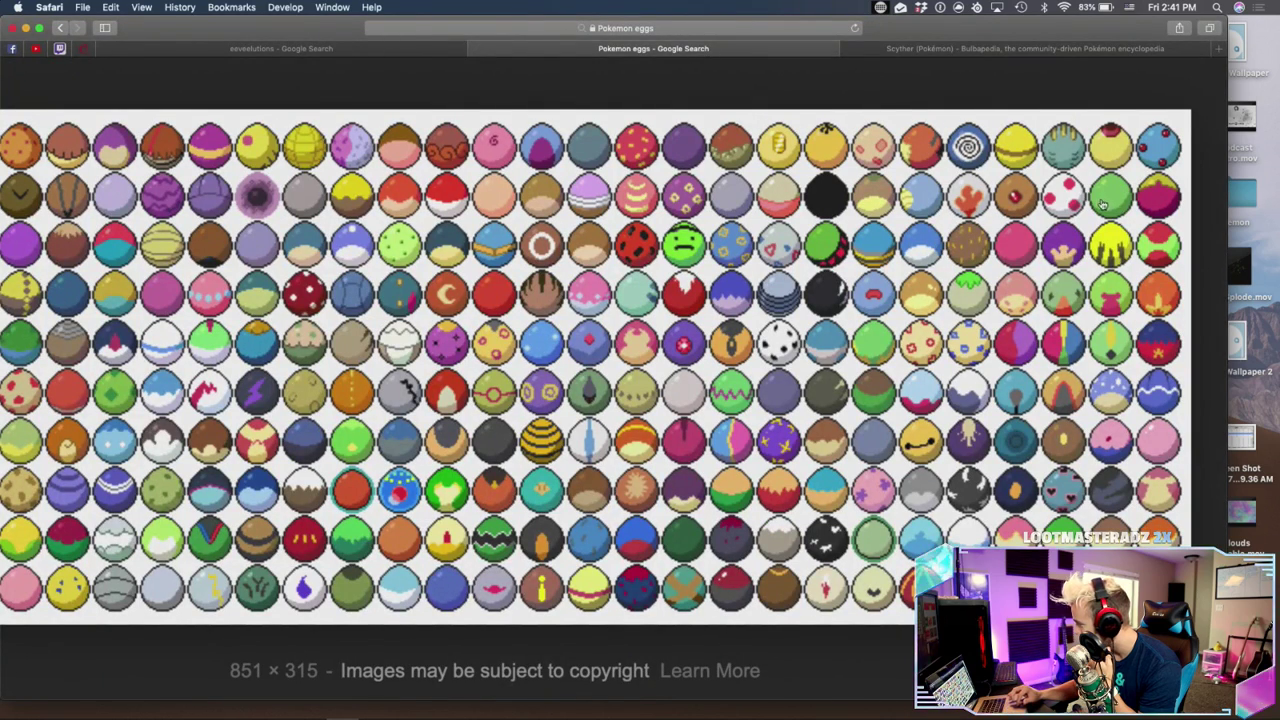
click(954, 50)
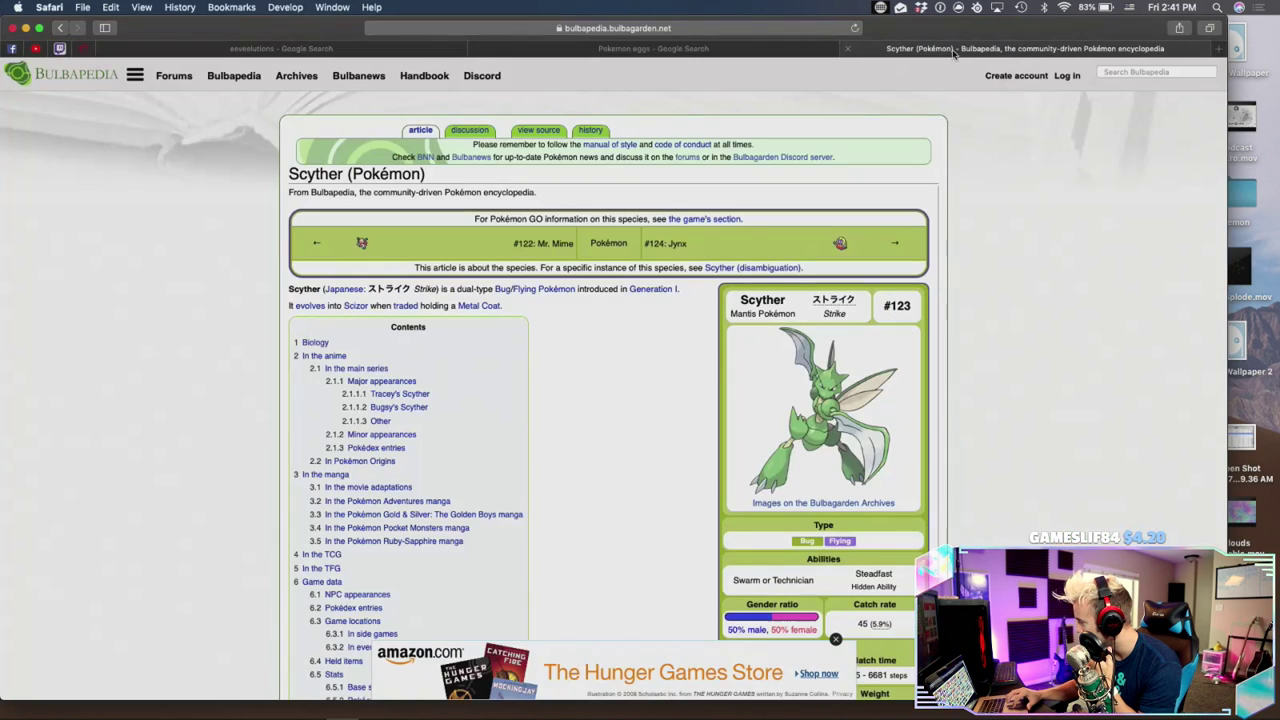
click(896, 248)
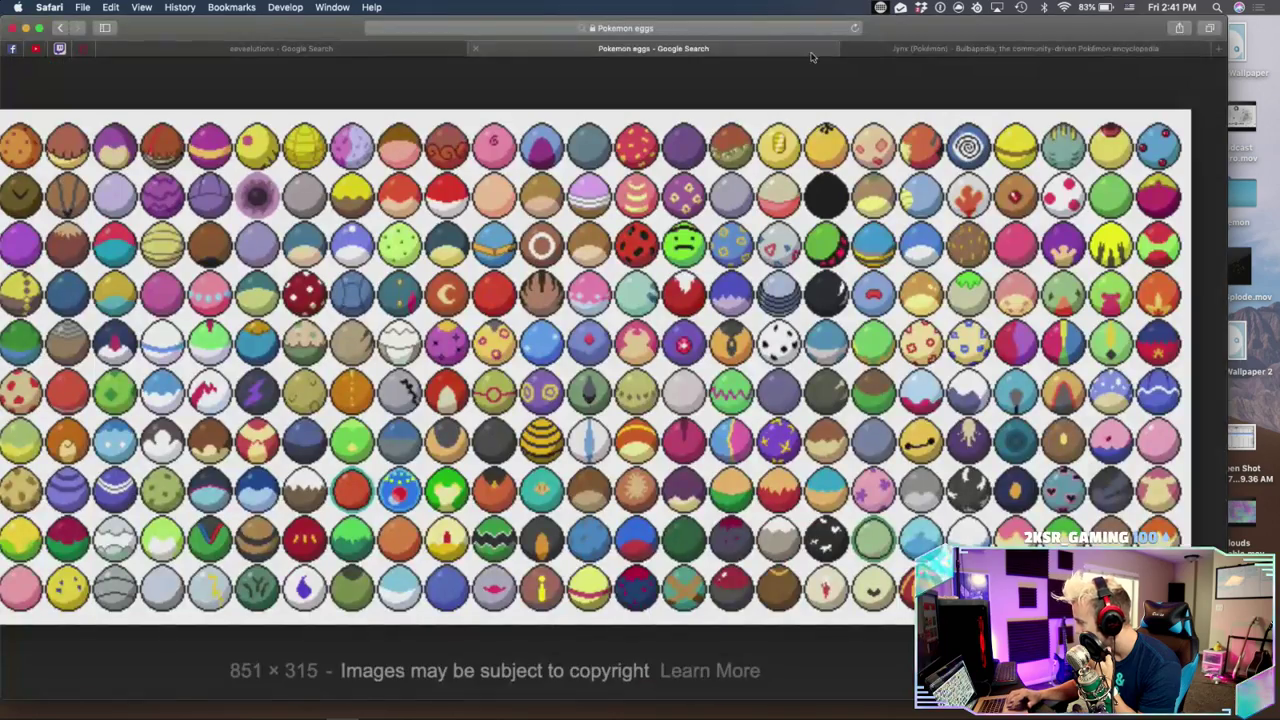
Scan the egg sheet back to its row beginnings, and advance from the Jynx article through Electabuzz to Magmar
click(720, 49)
scroll(645, 205, right, 10)
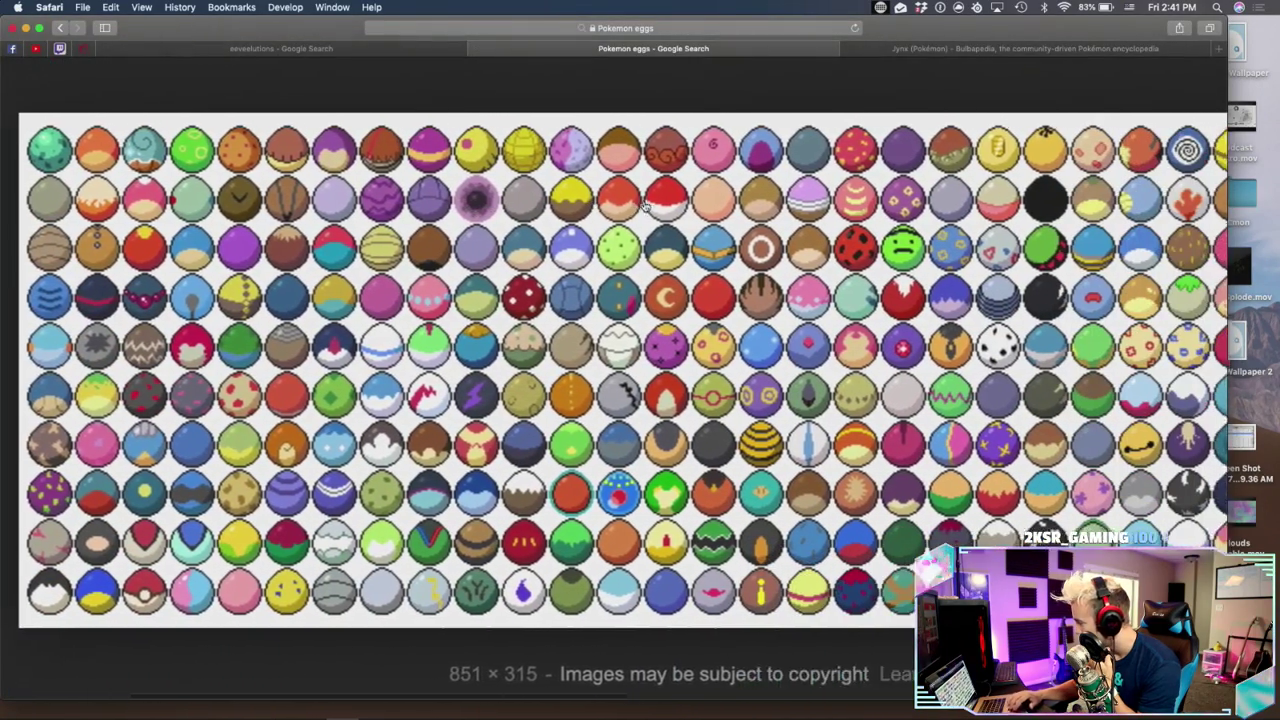
scroll(644, 206, left, 7)
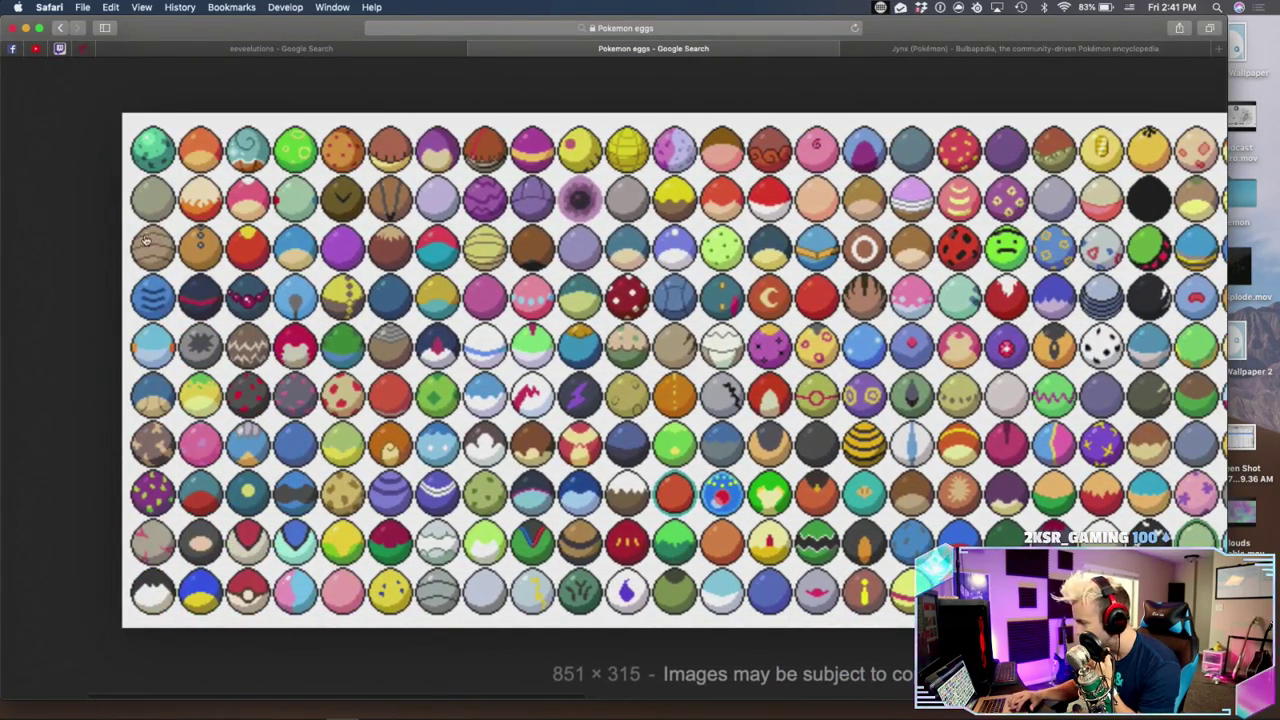
click(1009, 49)
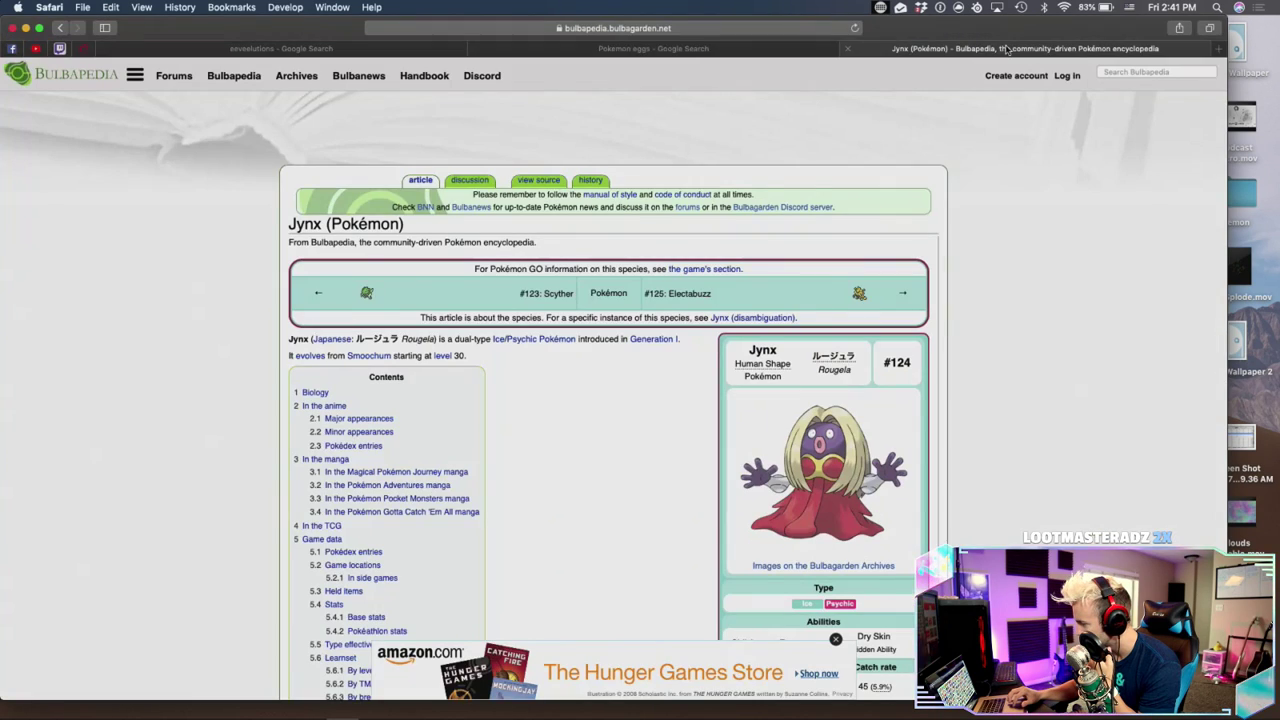
click(904, 294)
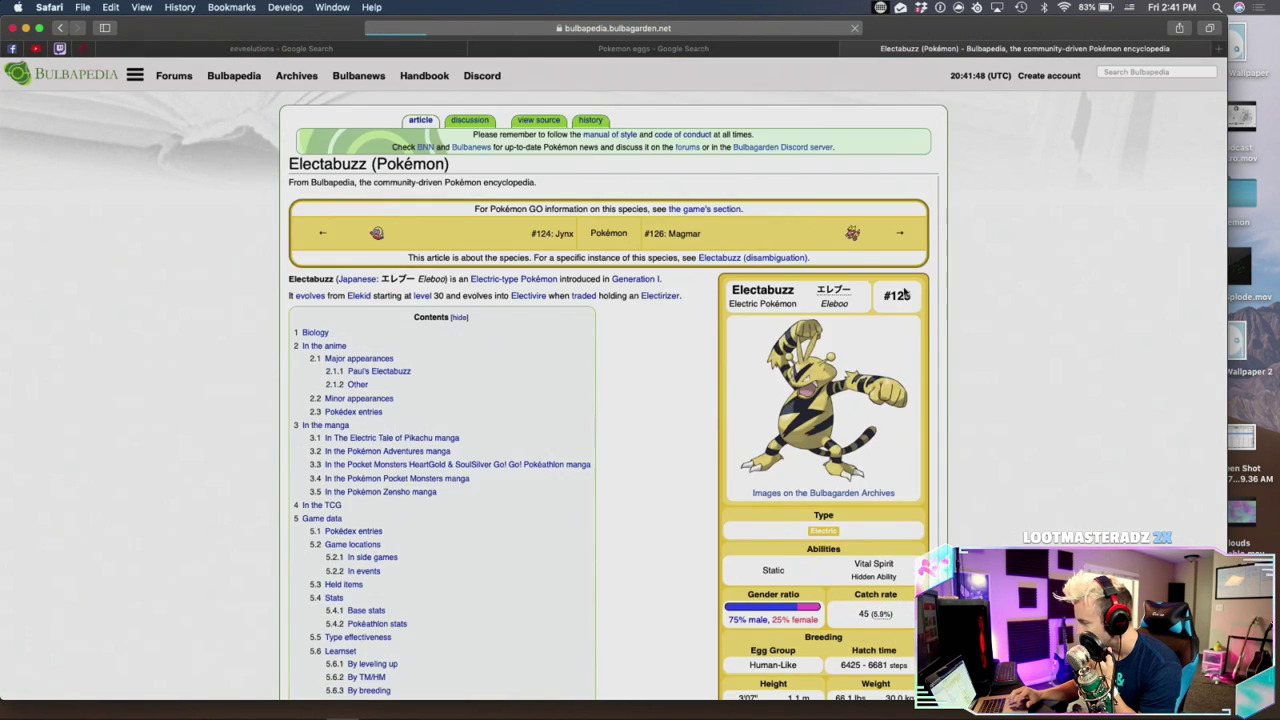
click(900, 294)
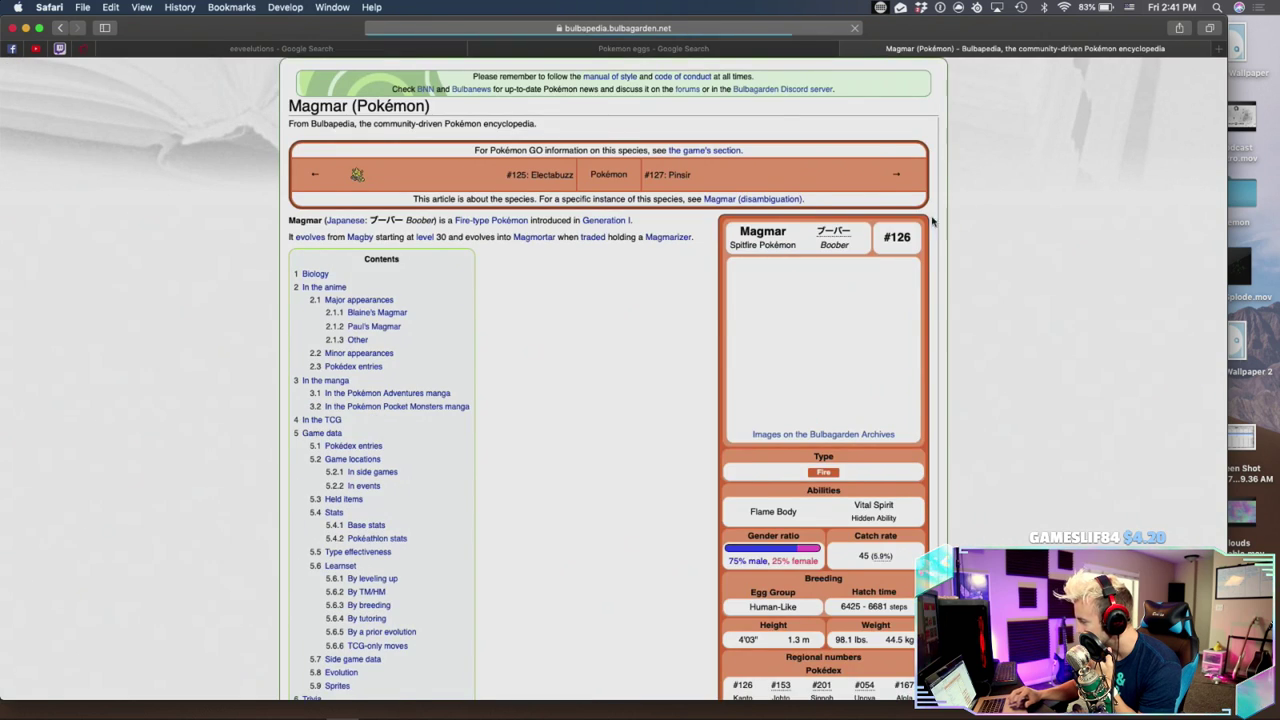
Save the Pokemon egg sheet image to the Downloads folder and open the downloaded file in Pixelmator
click(780, 50)
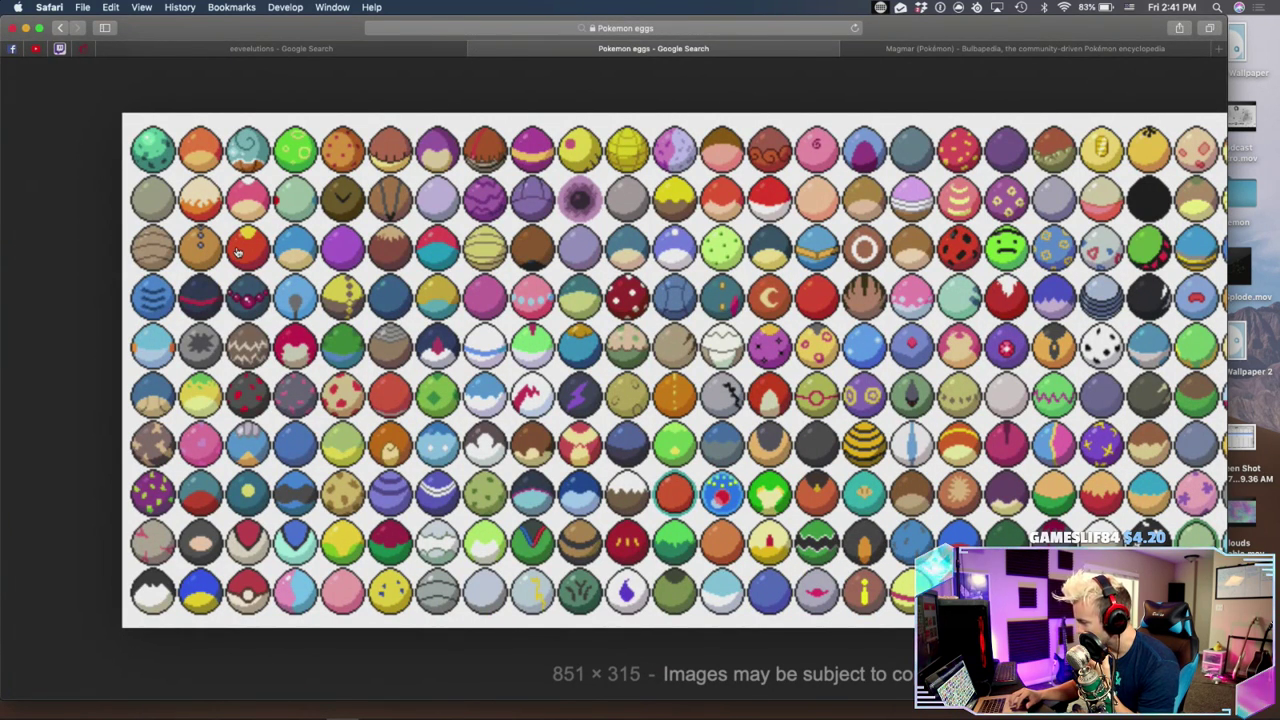
right_click(391, 252)
click(379, 249)
drag(420, 252, 672, 305)
right_click(672, 305)
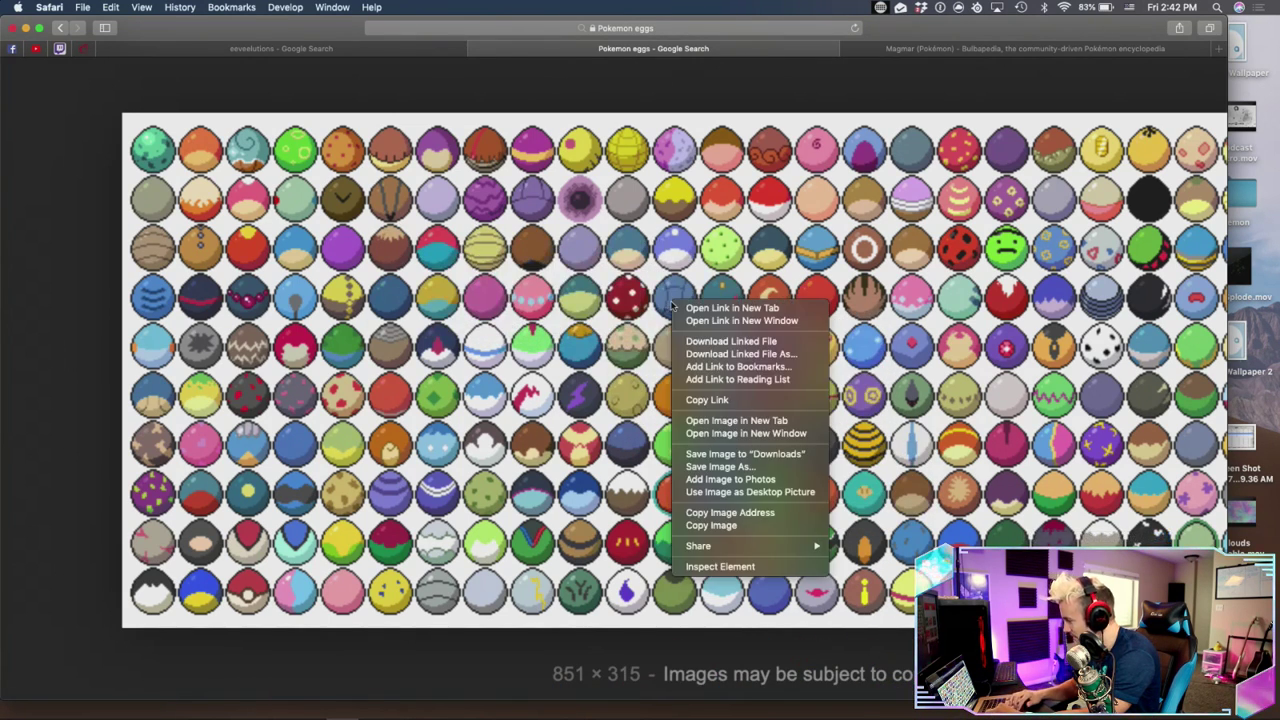
click(764, 454)
click(962, 686)
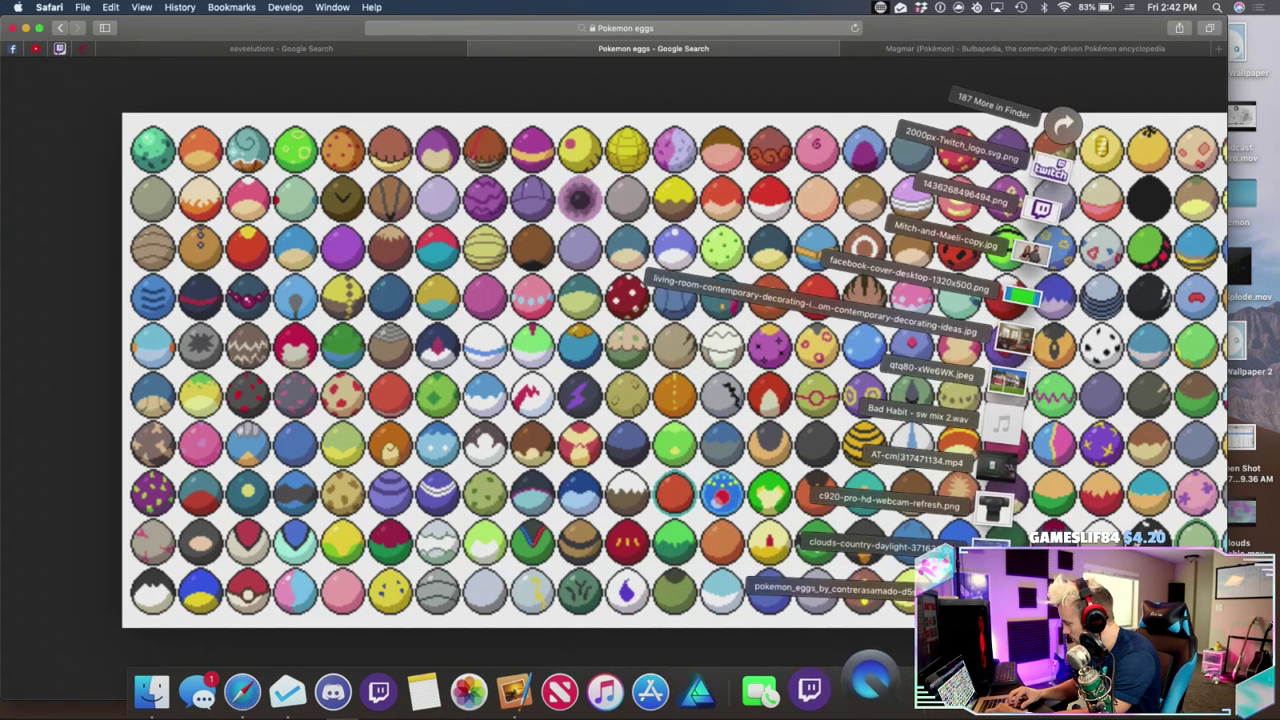
drag(990, 622, 595, 688)
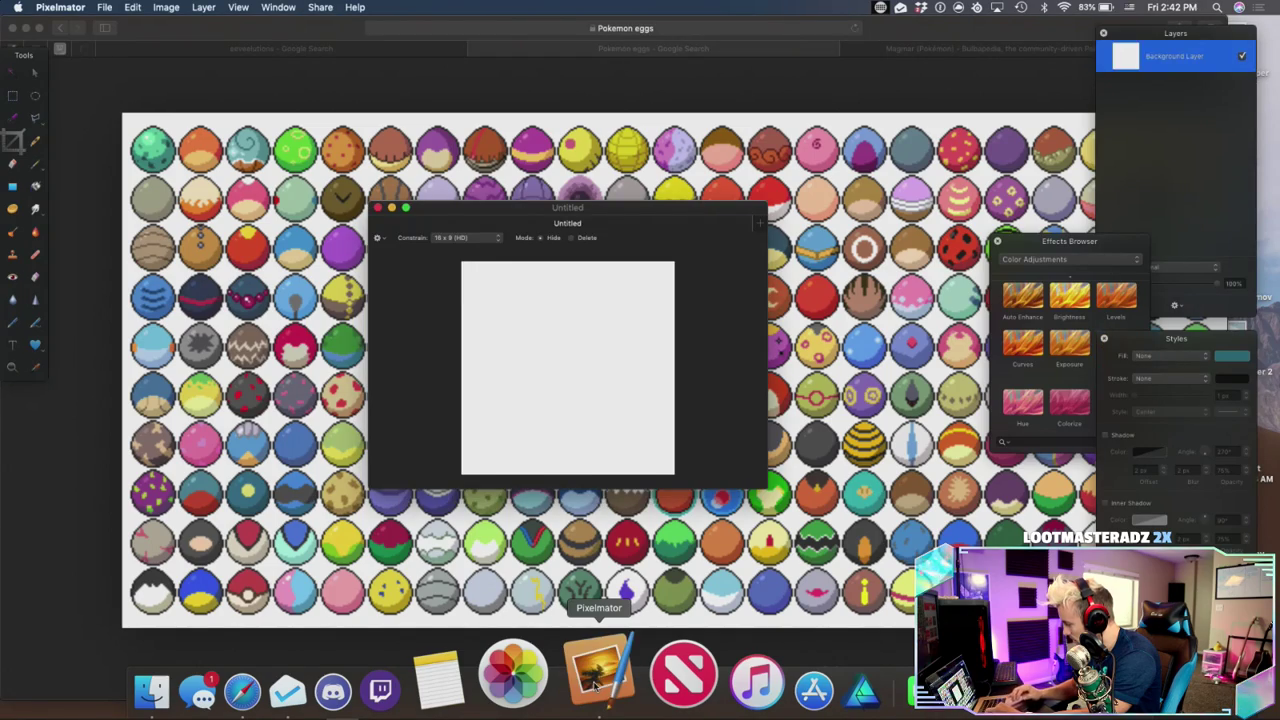
Minimize the browser window, then reposition and enlarge the Pixelmator window holding the egg sheet
click(213, 30)
click(26, 29)
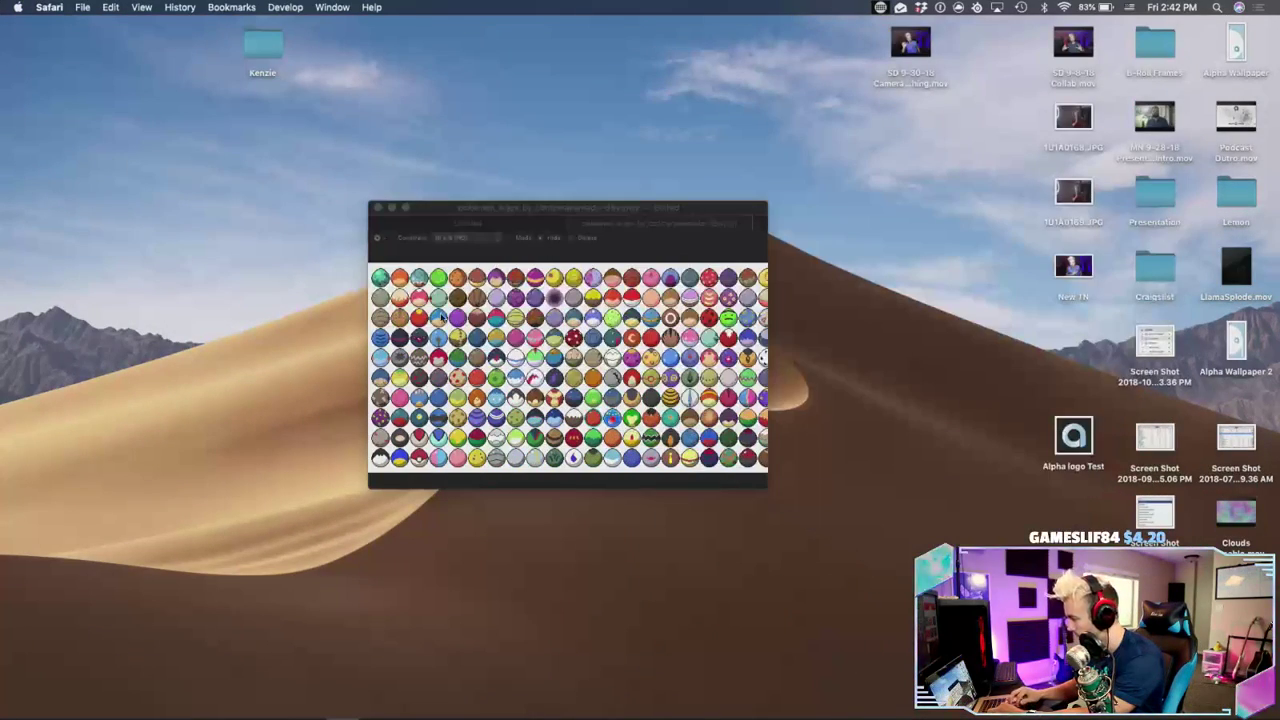
drag(510, 213, 285, 40)
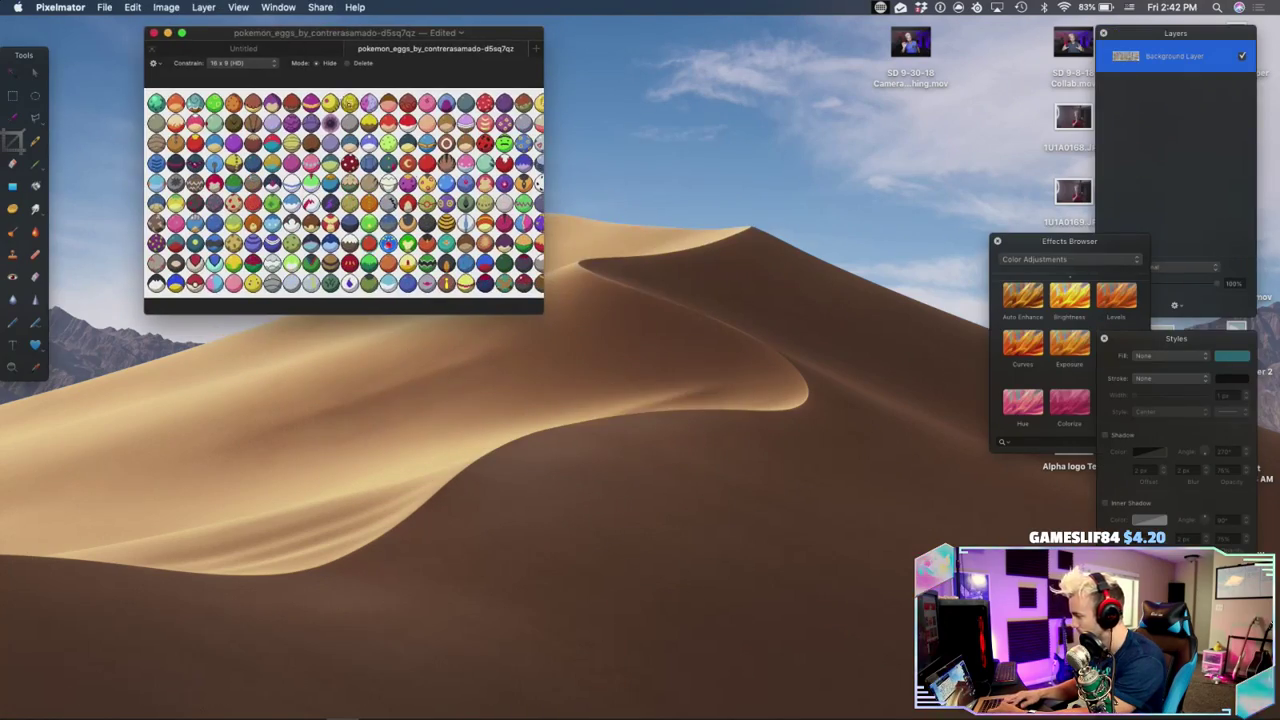
drag(539, 313, 968, 586)
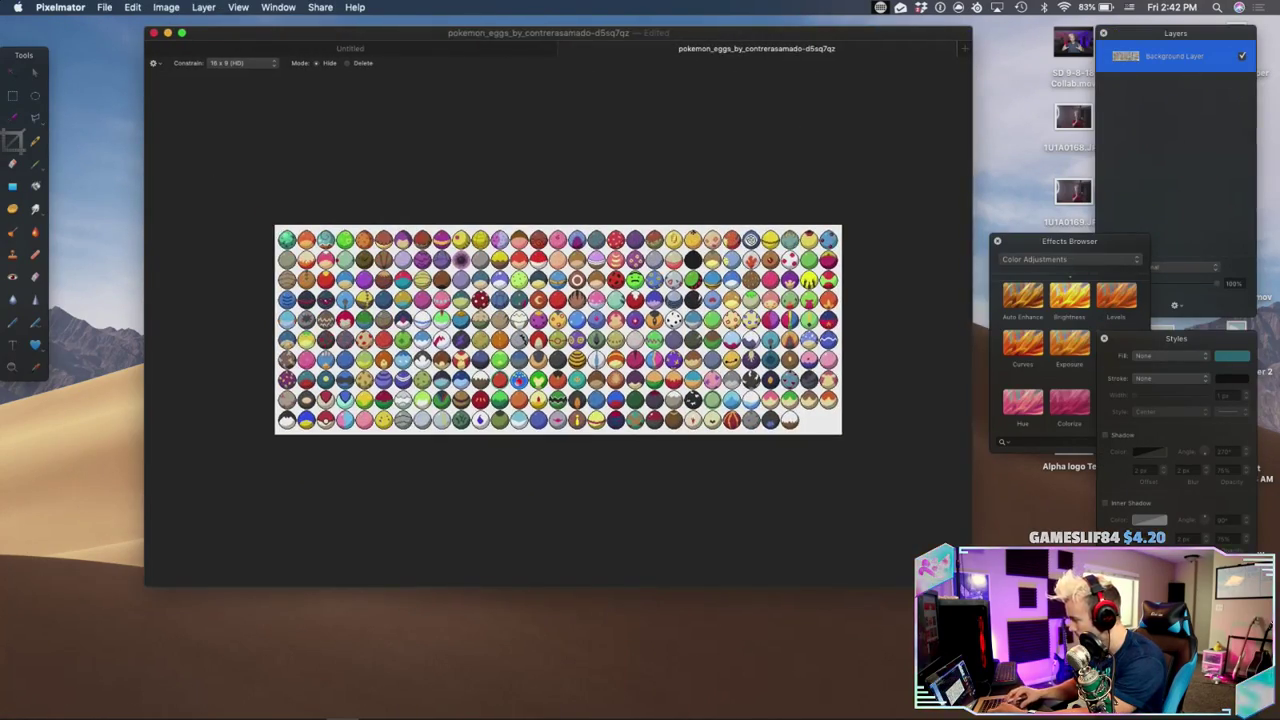
Frame the brown egg with the cream top in the third row of the egg sheet for cropping
scroll(558, 330, up, 5)
scroll(558, 330, left, 10)
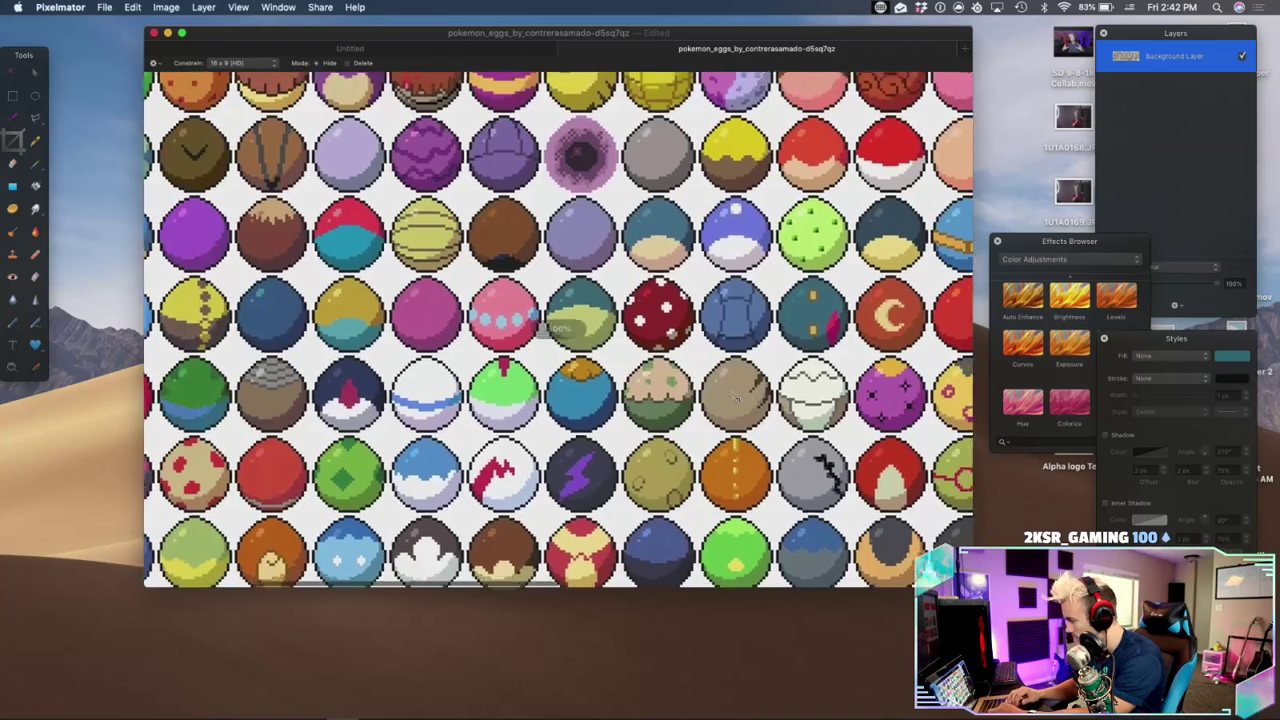
scroll(421, 240, left, 3)
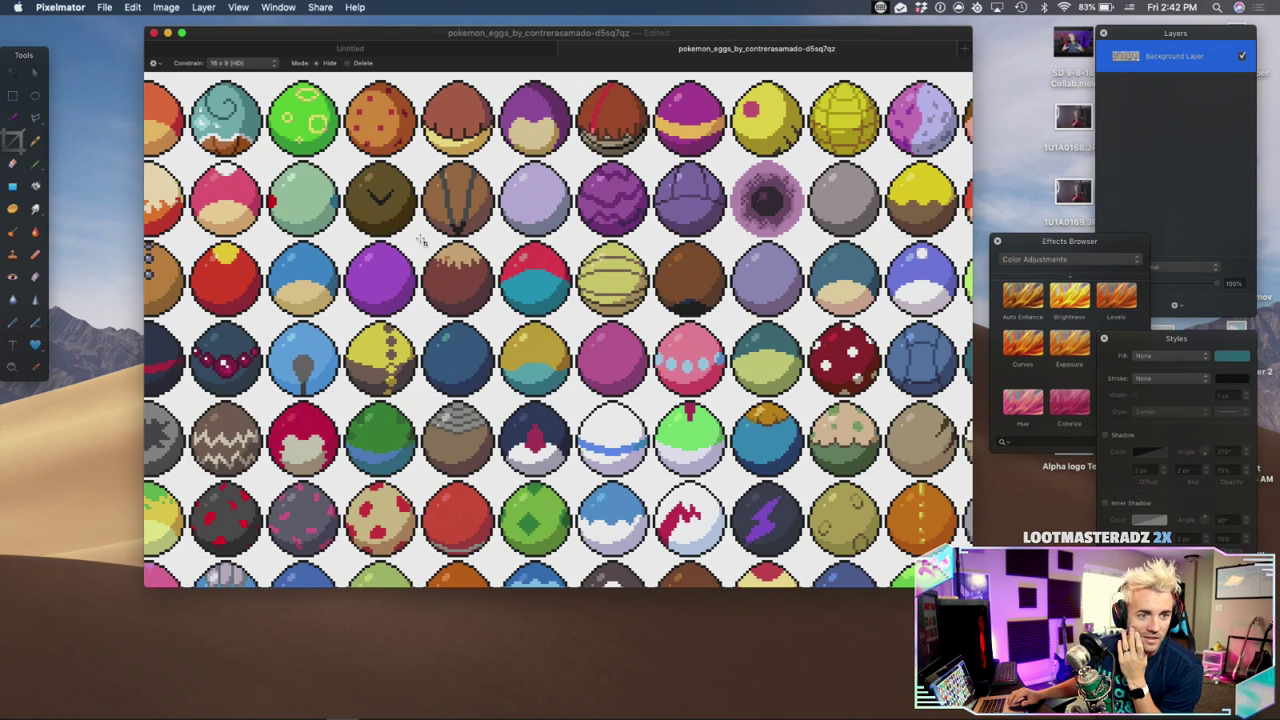
scroll(421, 240, left, 4)
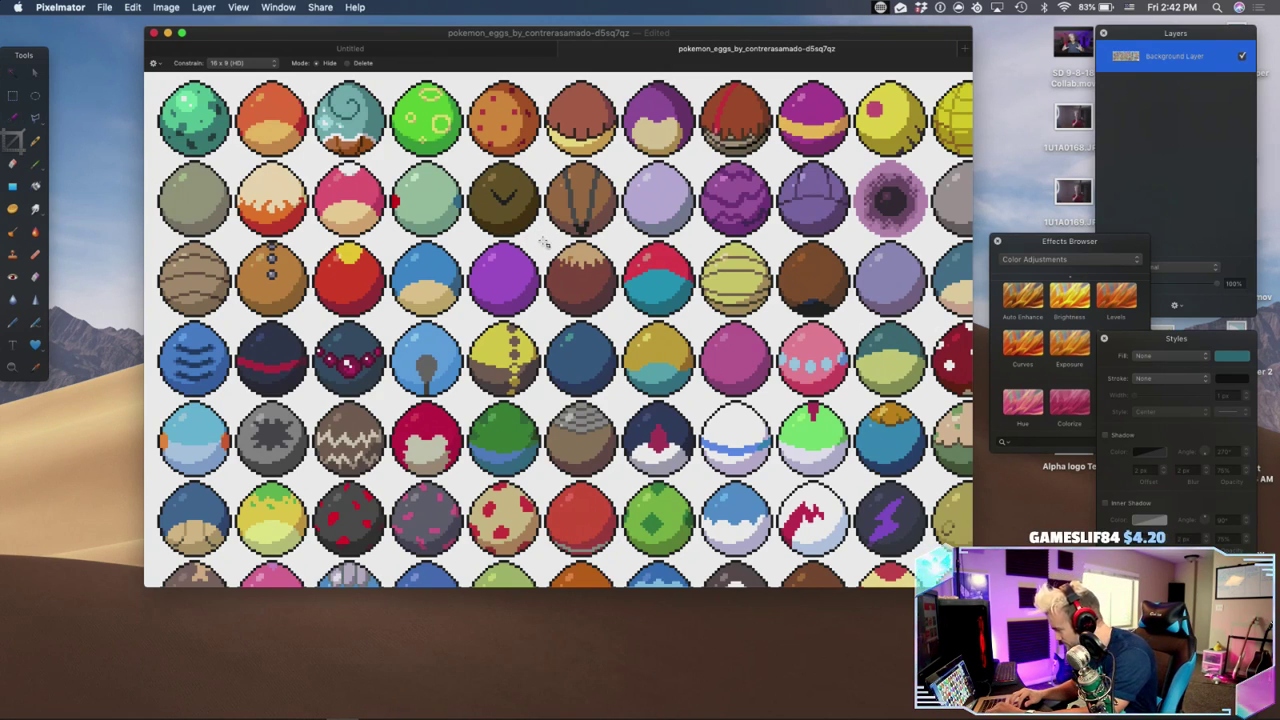
drag(543, 242, 621, 332)
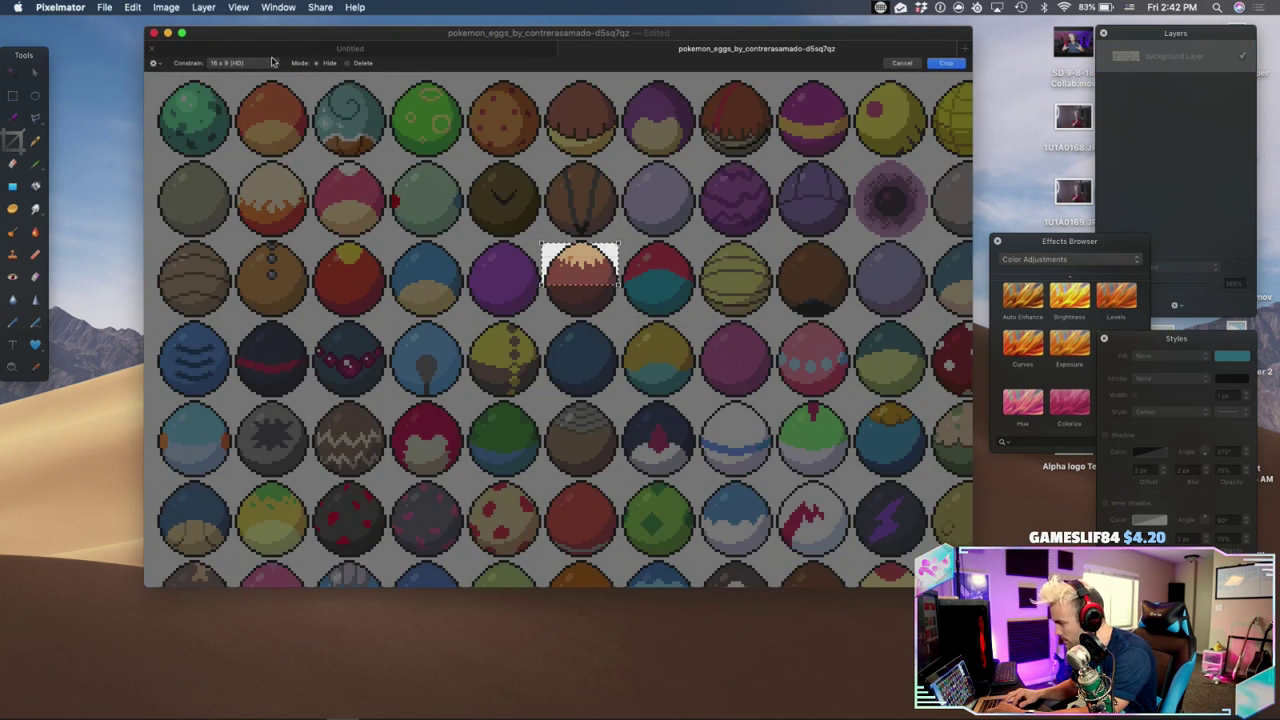
Remove the crop constraint, extend the frame around the whole brown egg, and crop the sheet to it
click(240, 62)
click(235, 32)
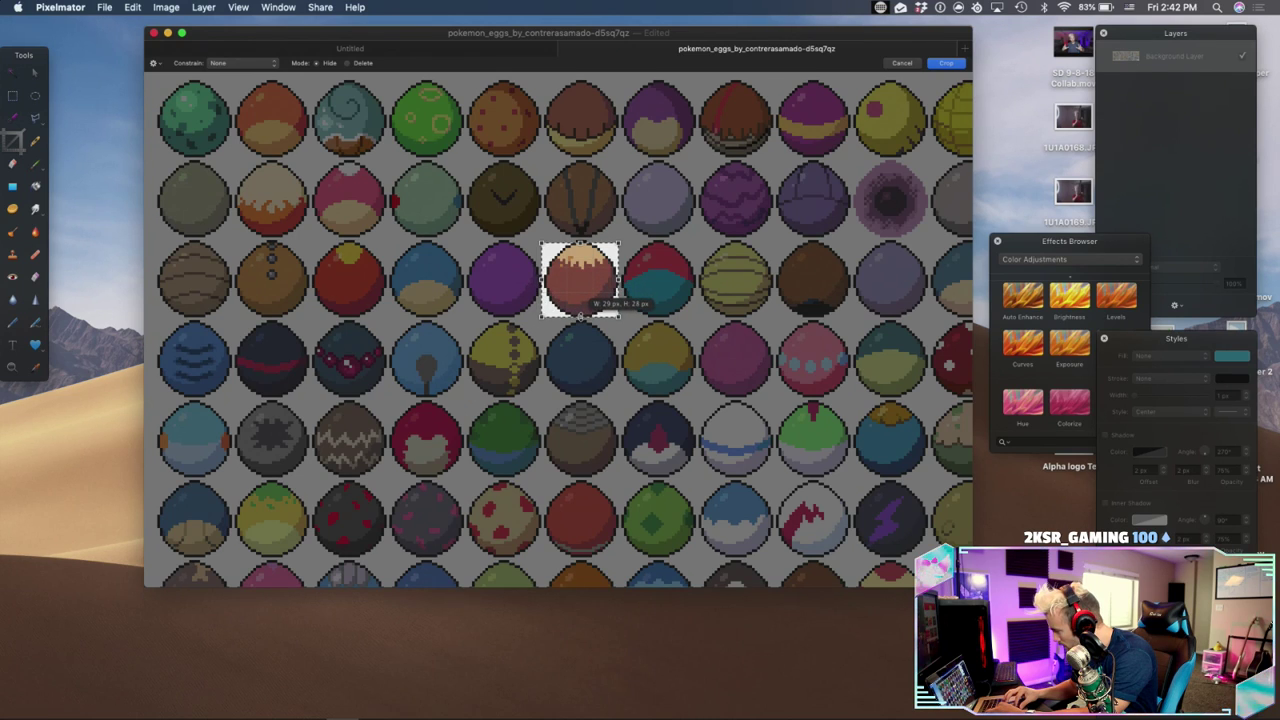
drag(582, 243, 582, 239)
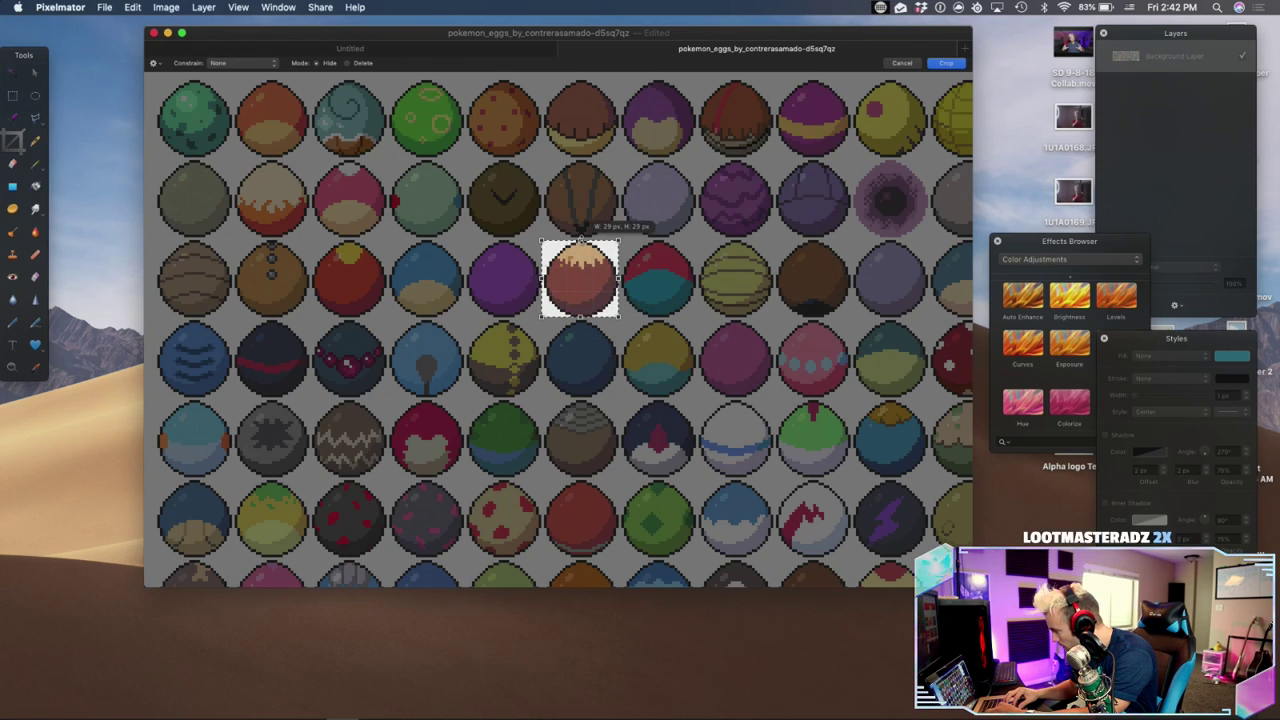
drag(619, 278, 621, 278)
drag(582, 321, 582, 322)
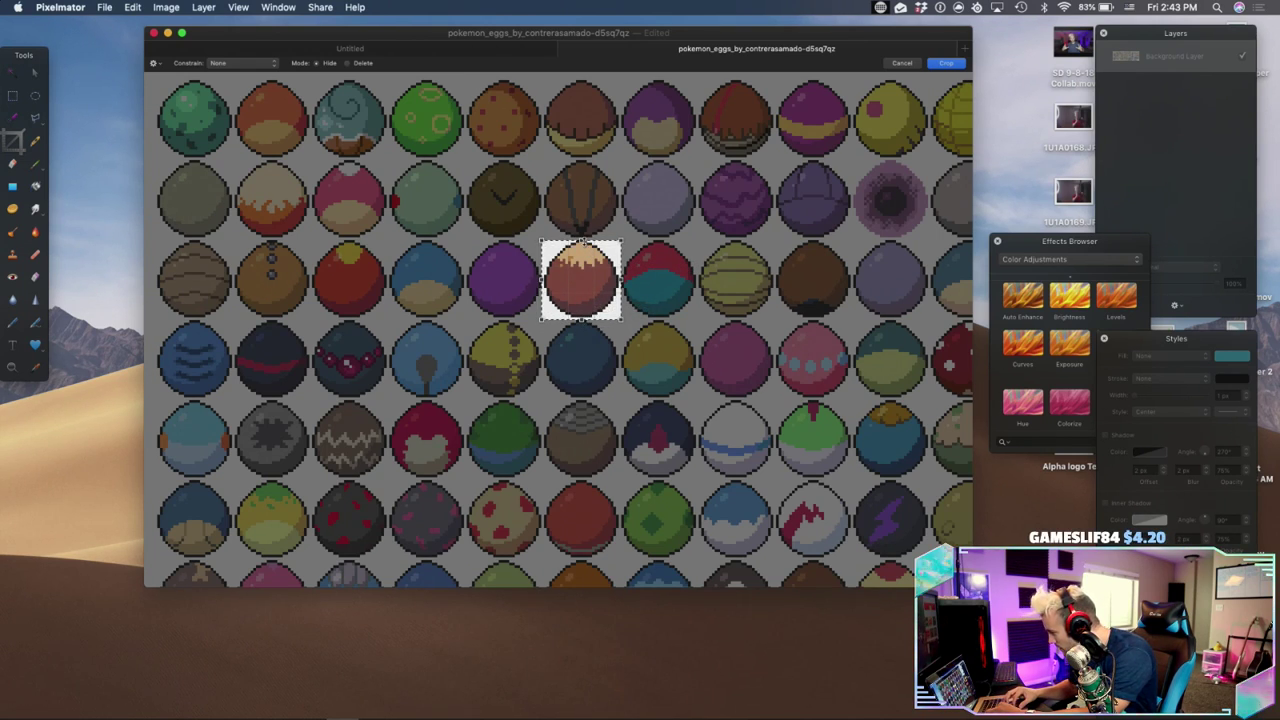
key(Return)
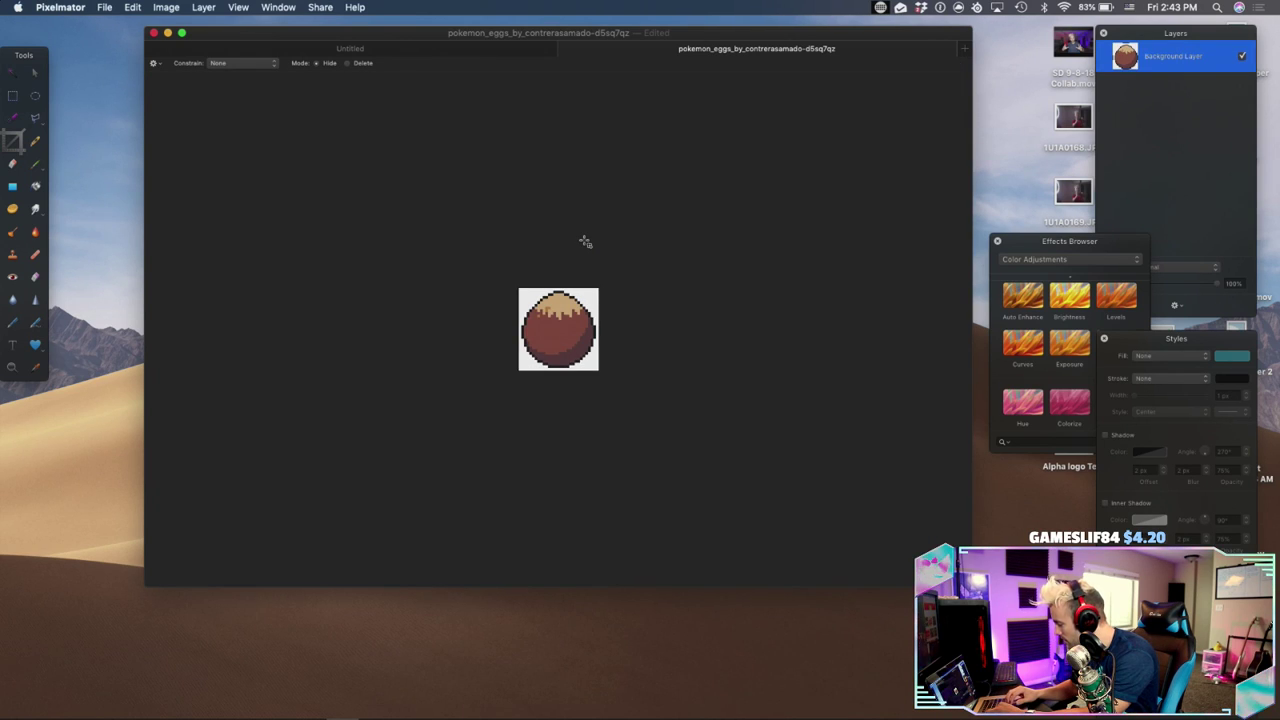
Show the rulers on the cropped egg image and copy the egg into a new document
key(super+r)
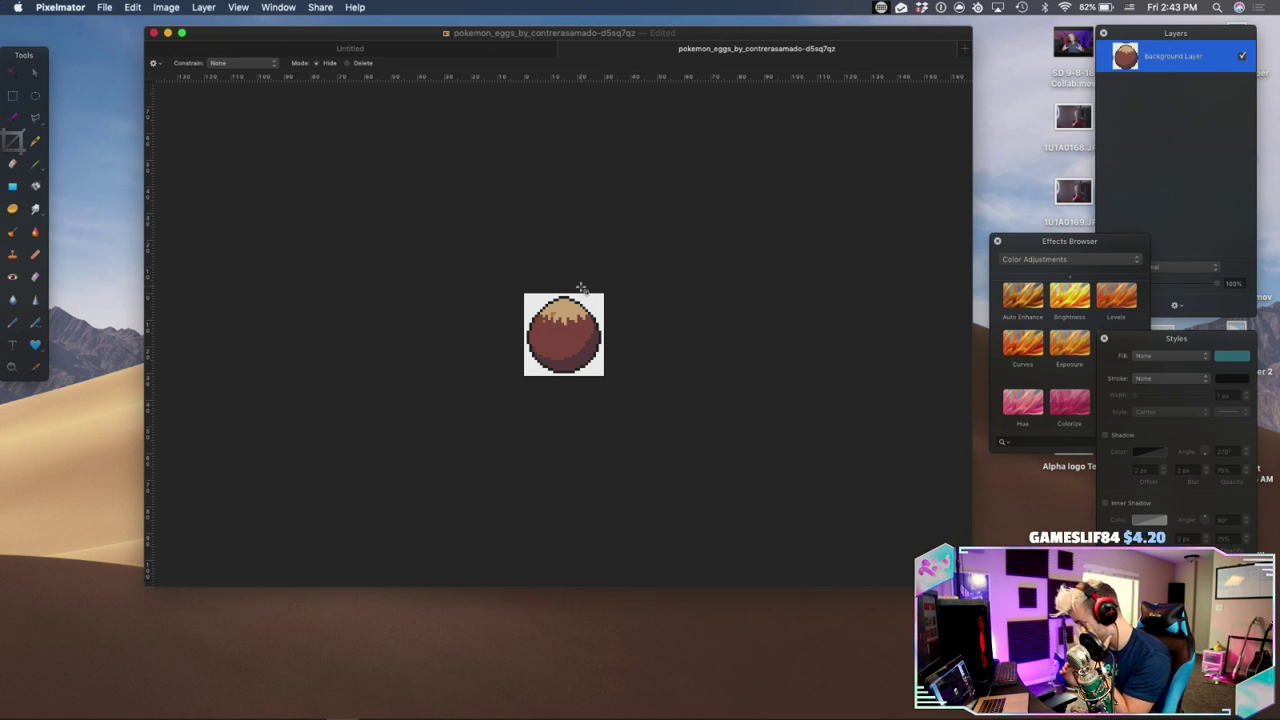
key(super+equal)
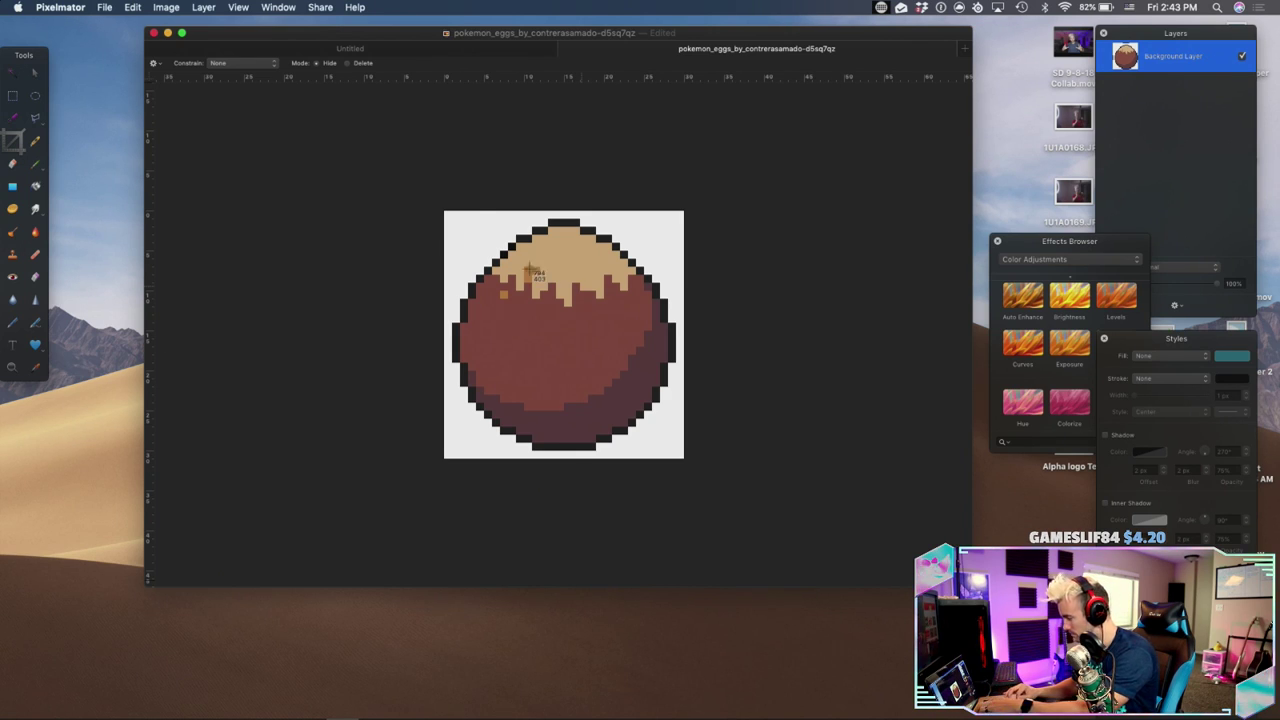
drag(446, 212, 683, 459)
drag(1212, 657, 575, 671)
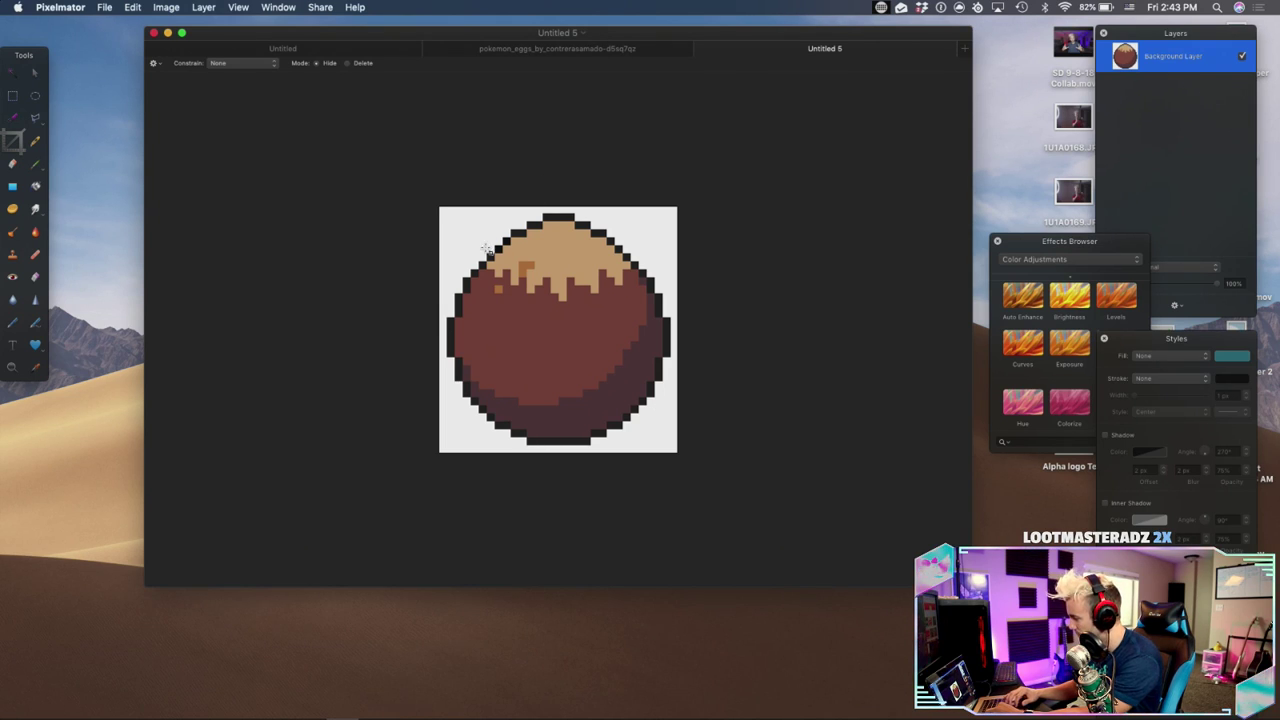
Select the white background around the egg in the new document, delete it, and clear the selection
click(17, 123)
click(493, 227)
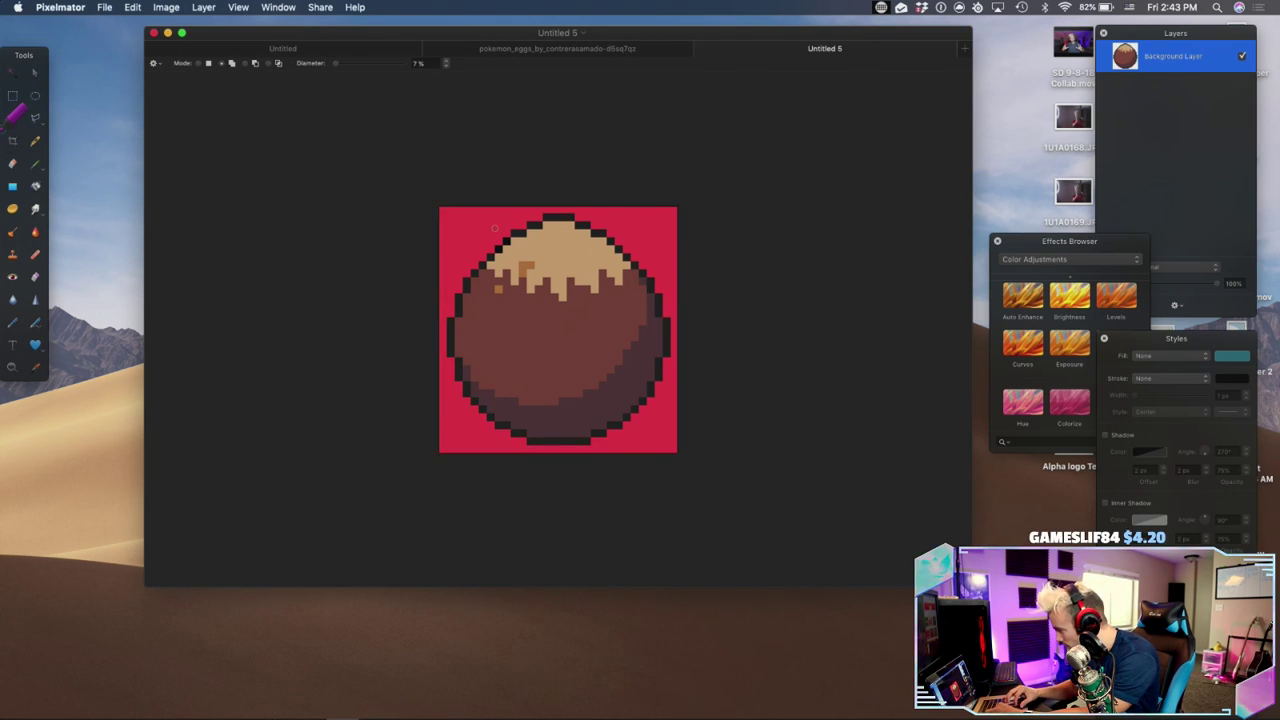
key(Delete)
key(super+d)
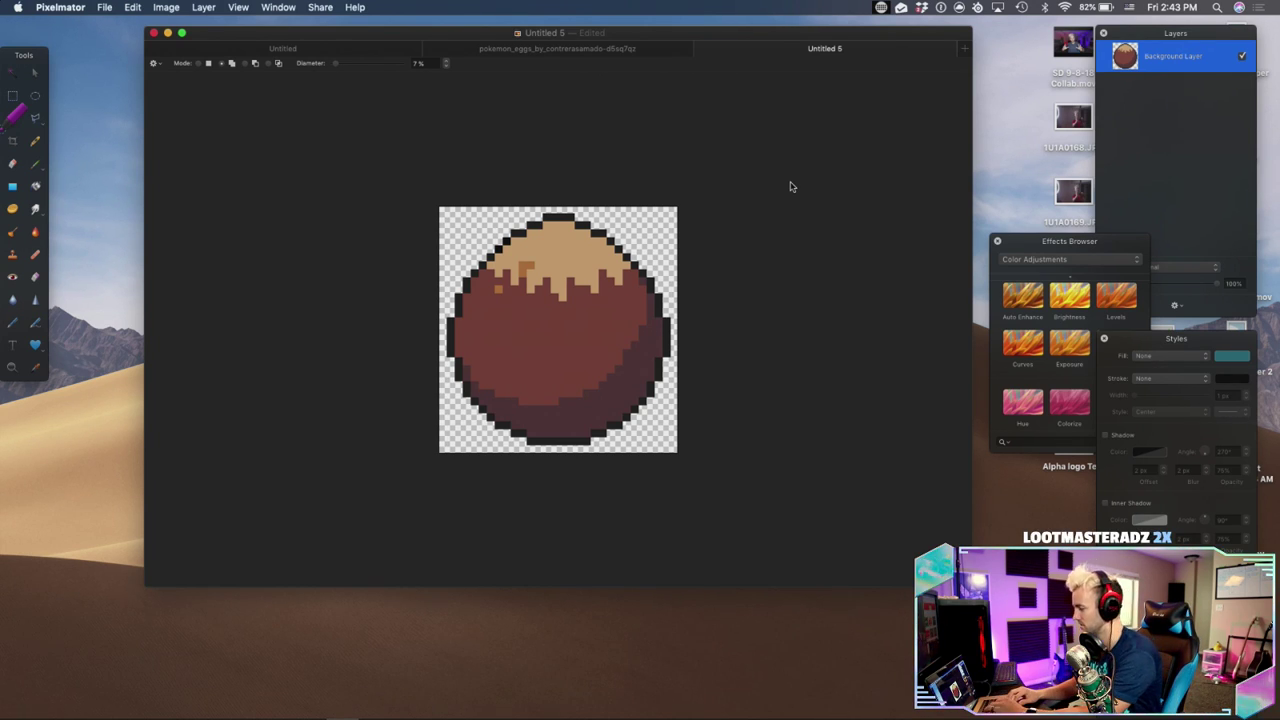
key(super+shift+z)
key(super+z)
key(super+shift+z)
key(super+z)
click(527, 50)
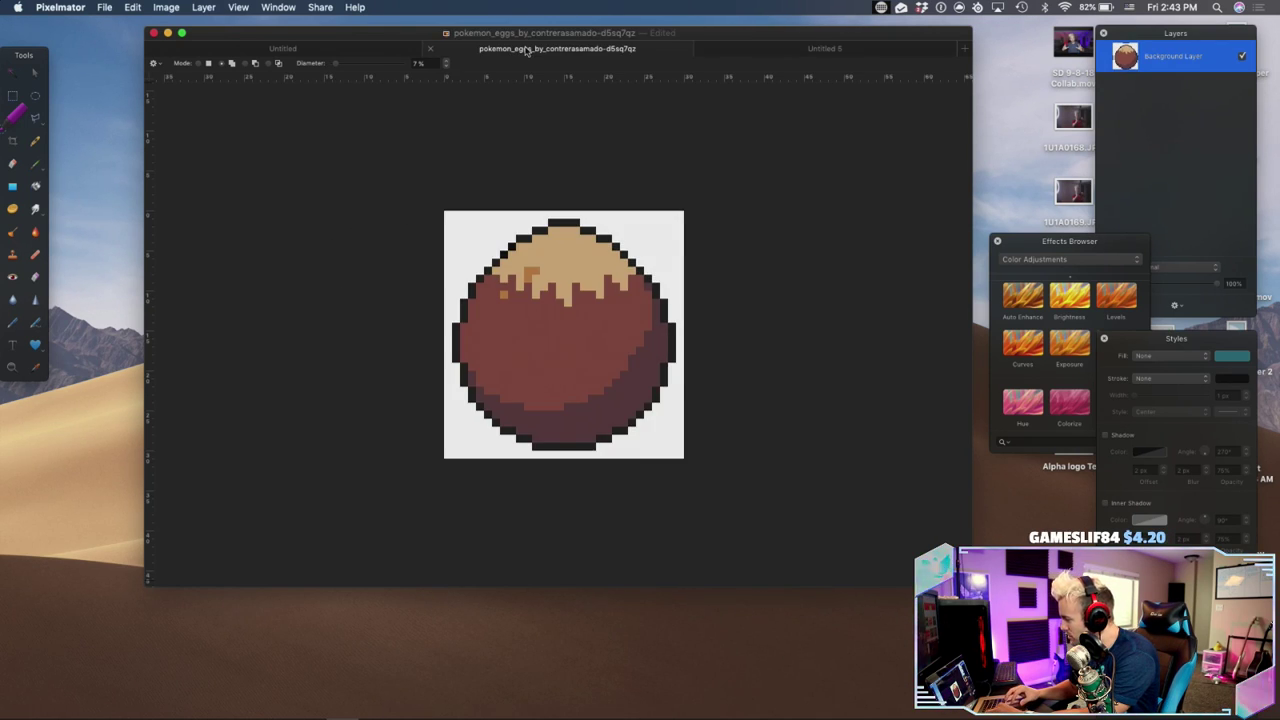
key(super+shift+z)
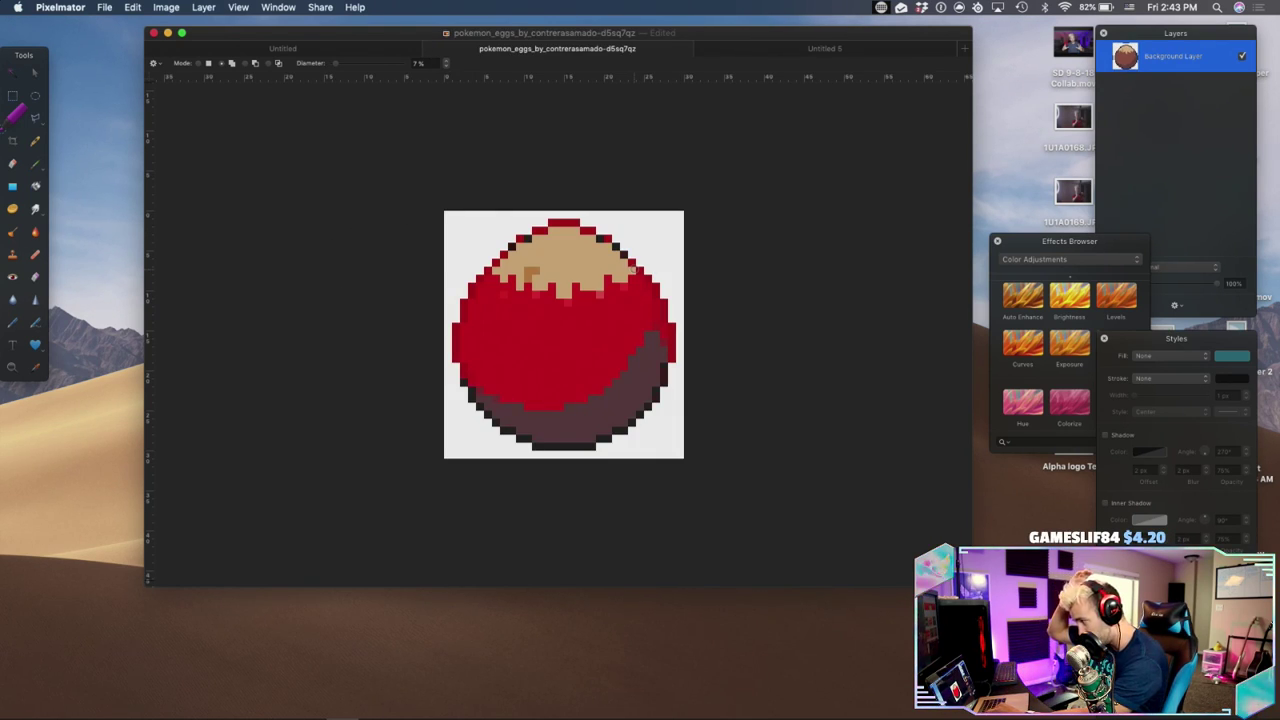
key(super+z)
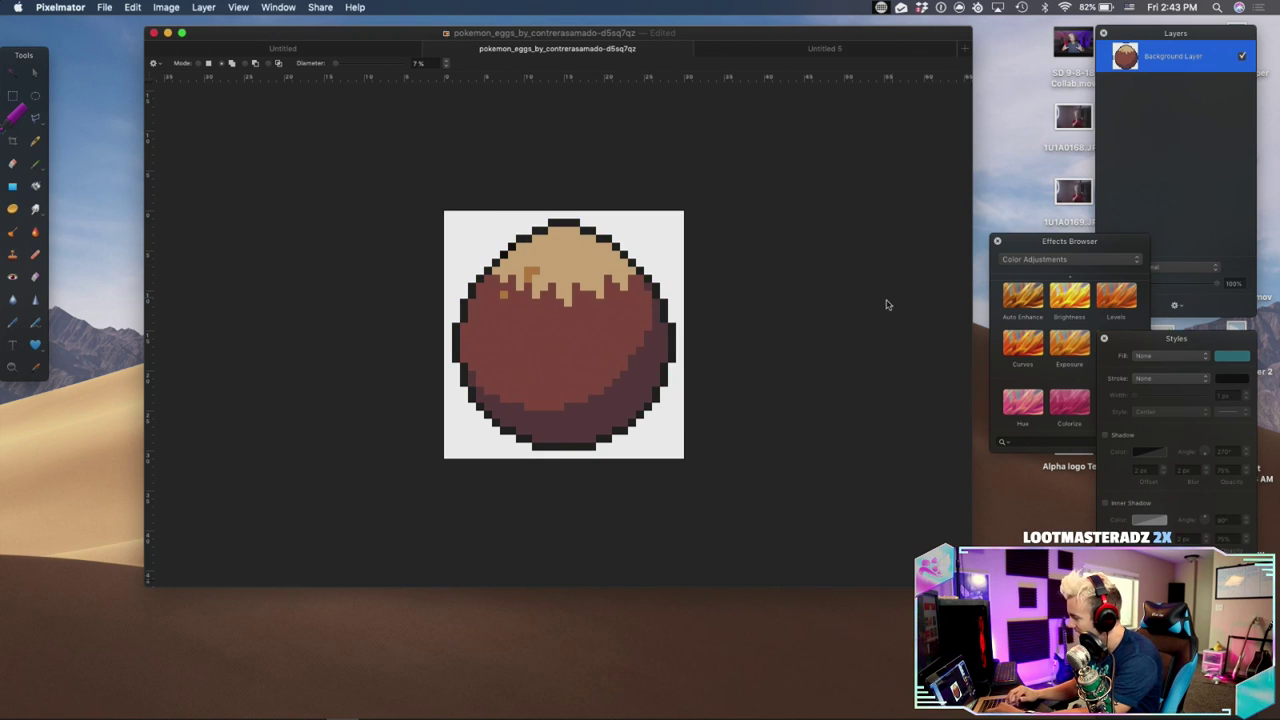
click(862, 48)
key(ctrl+Left)
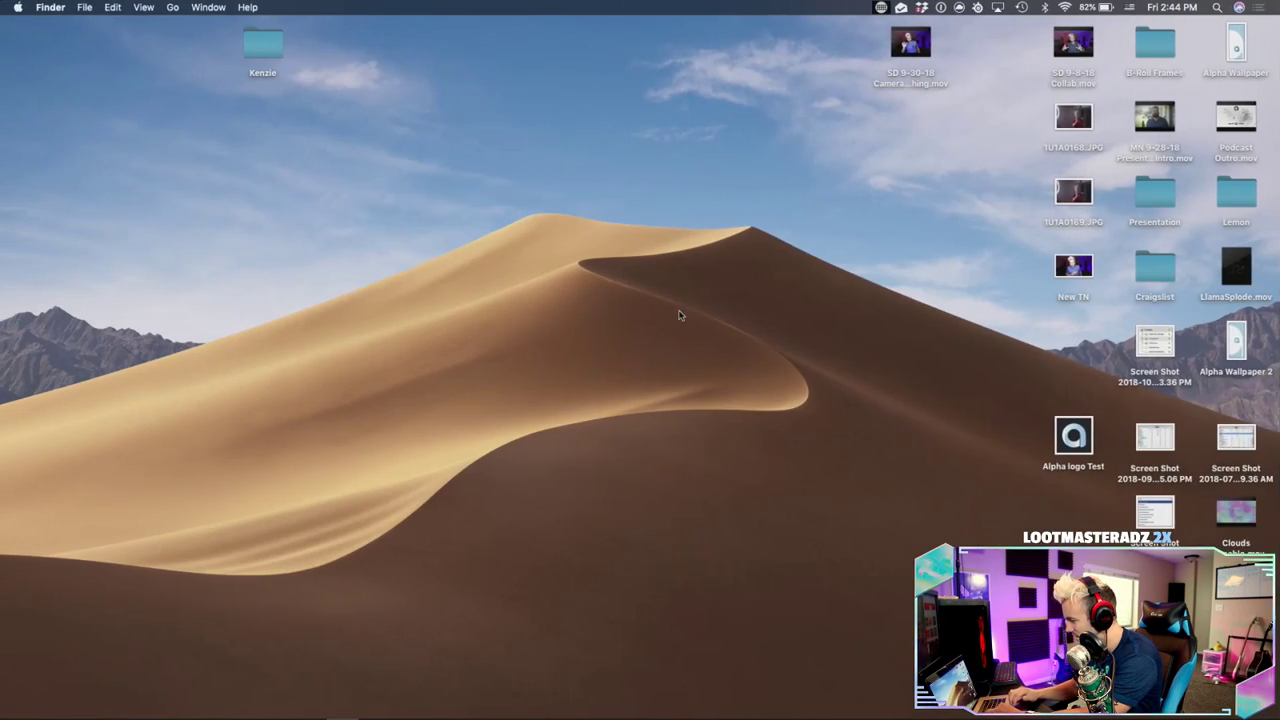
key(ctrl+Right)
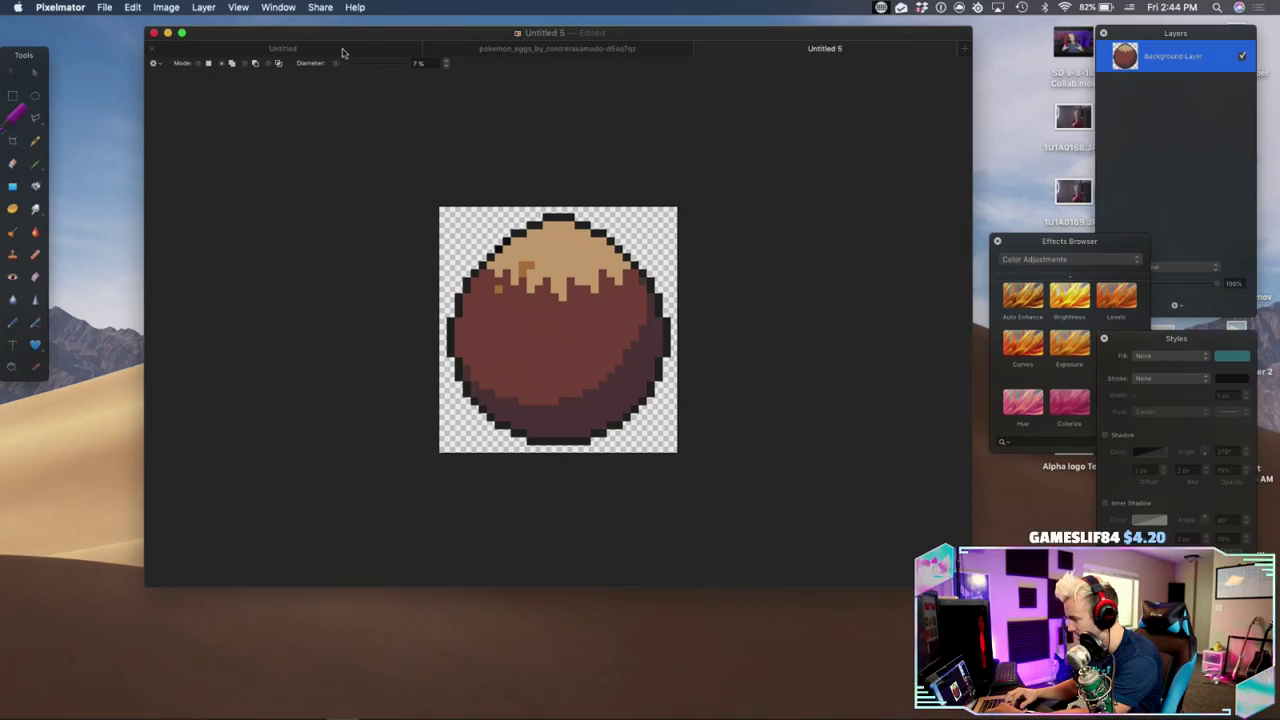
Switch to Safari, save the Eeveelution sticker image to Downloads, and open the downloaded file in Pixelmator
click(344, 52)
click(300, 670)
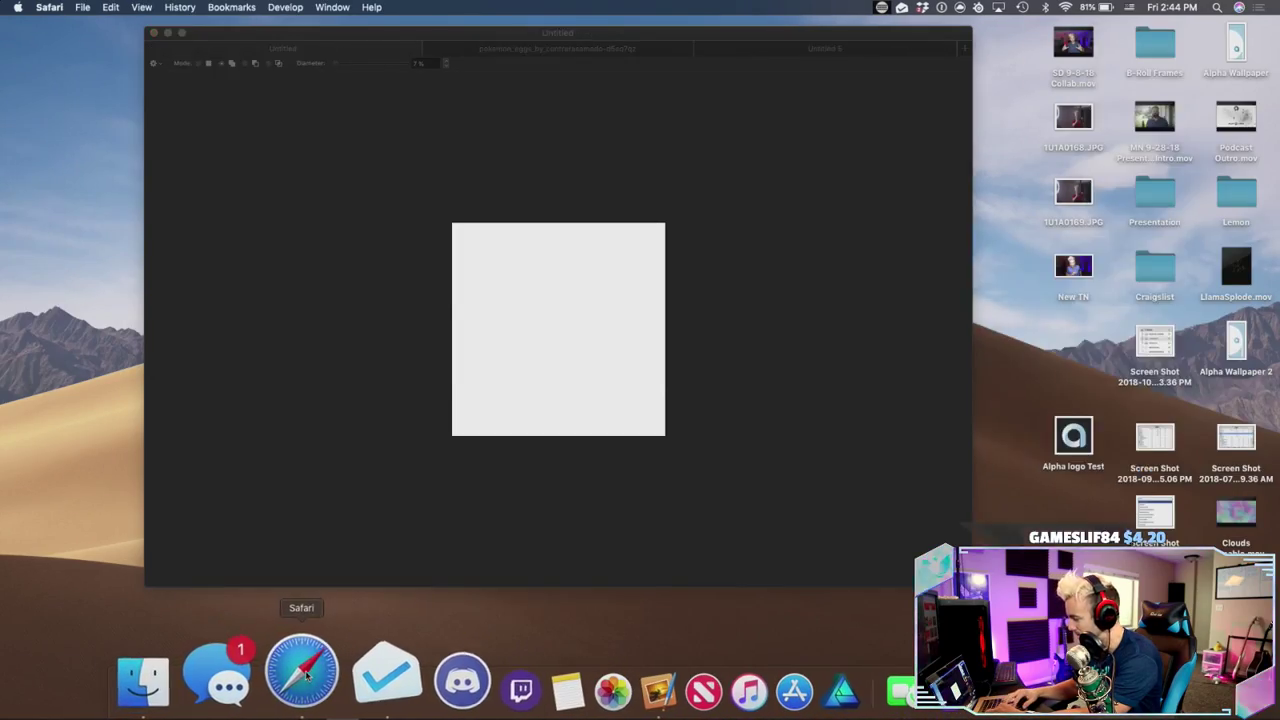
click(352, 50)
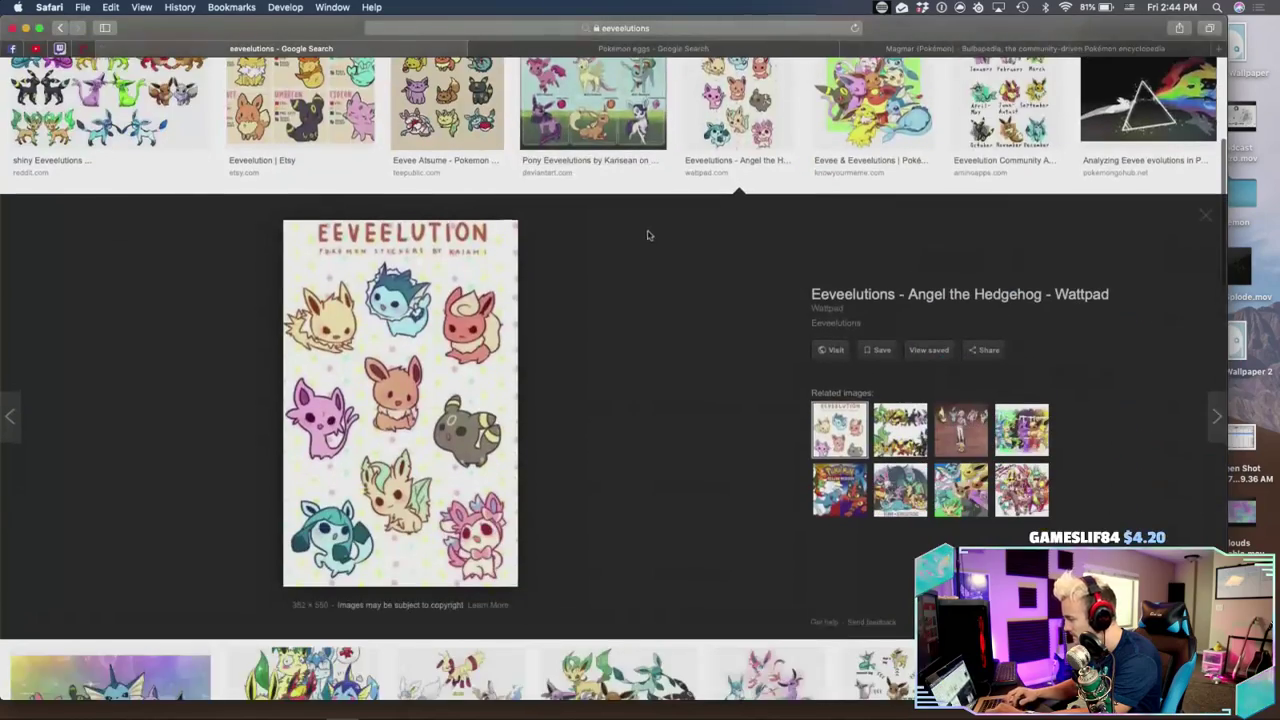
right_click(392, 356)
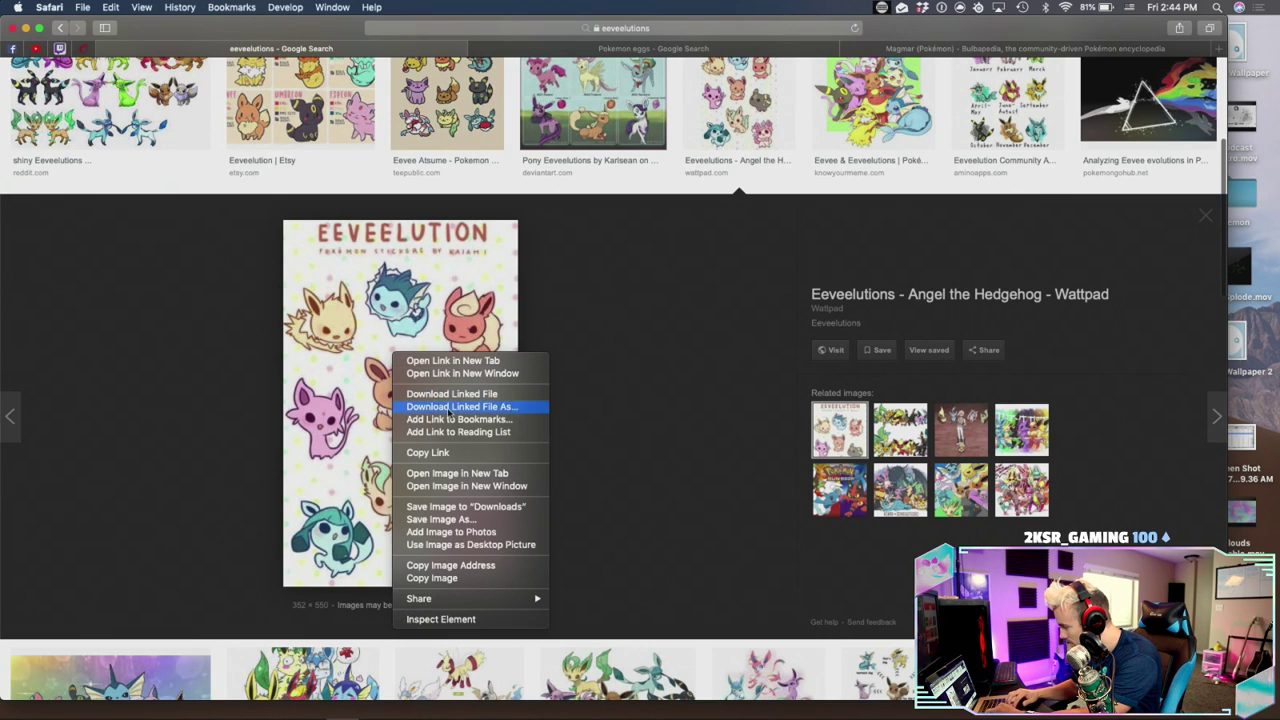
click(452, 506)
click(1000, 688)
drag(1010, 522, 597, 684)
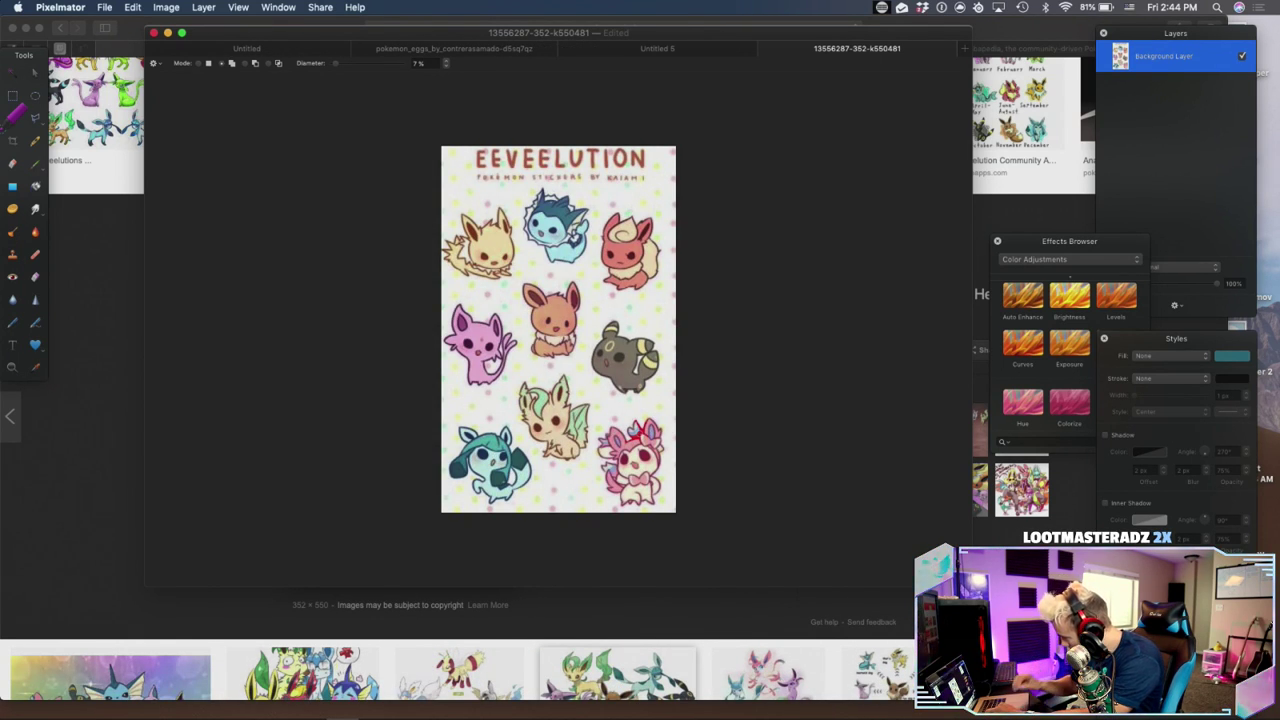
Activate the Crop tool for the Eevee artwork and set its constraint to Square
key(super+plus)
key(super+plus)
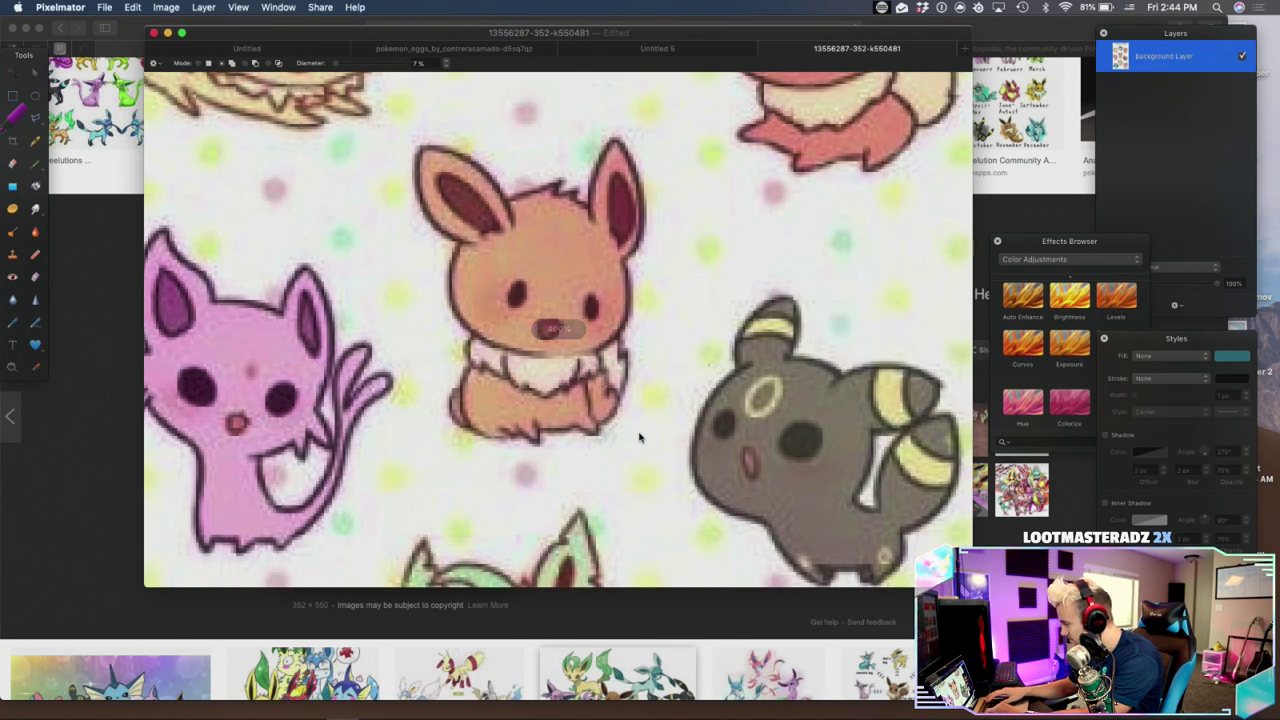
click(639, 435)
key(v)
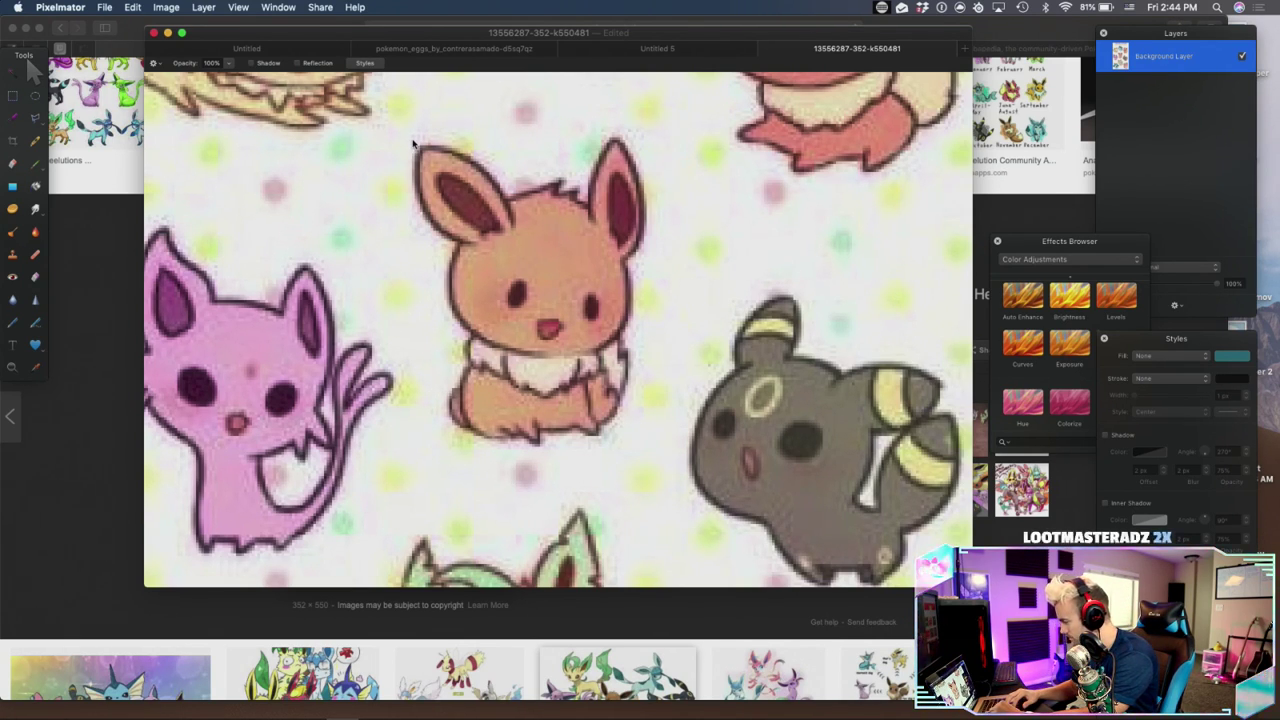
key(c)
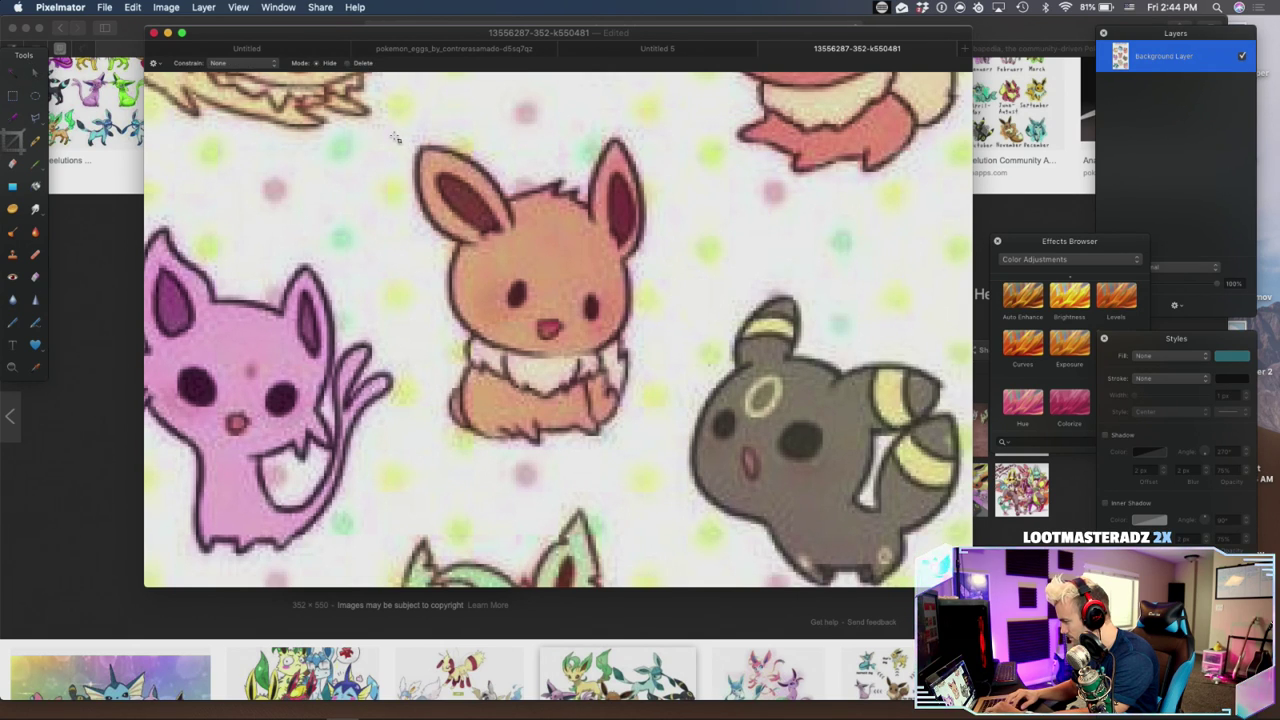
click(290, 48)
click(262, 63)
click(250, 114)
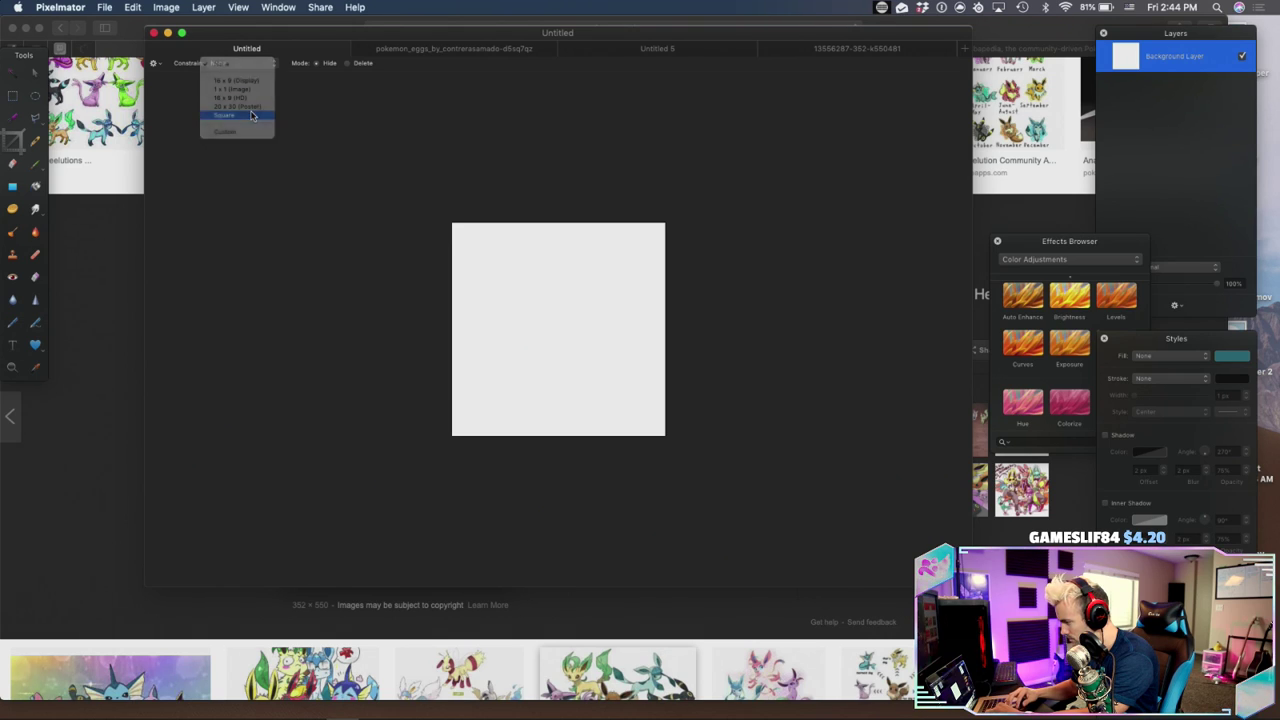
Crop the Eeveelution image to a square around the brown Eevee in the centre and show the rulers
click(440, 49)
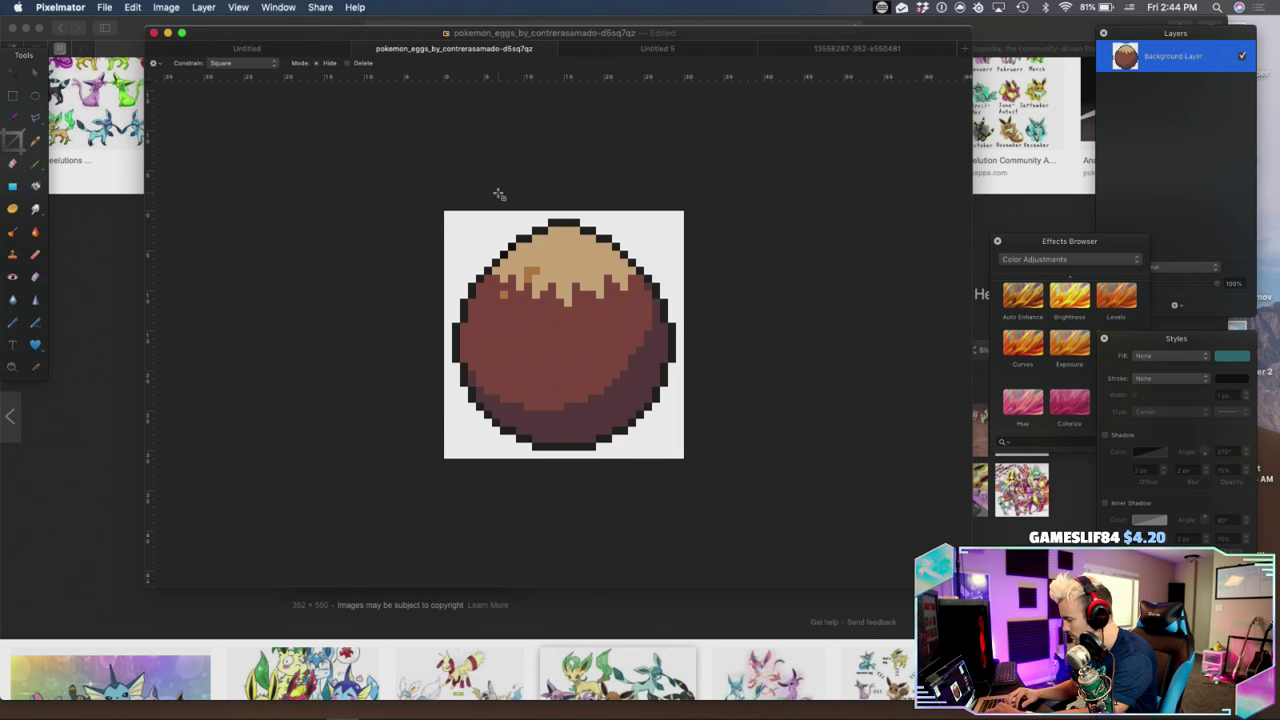
click(857, 49)
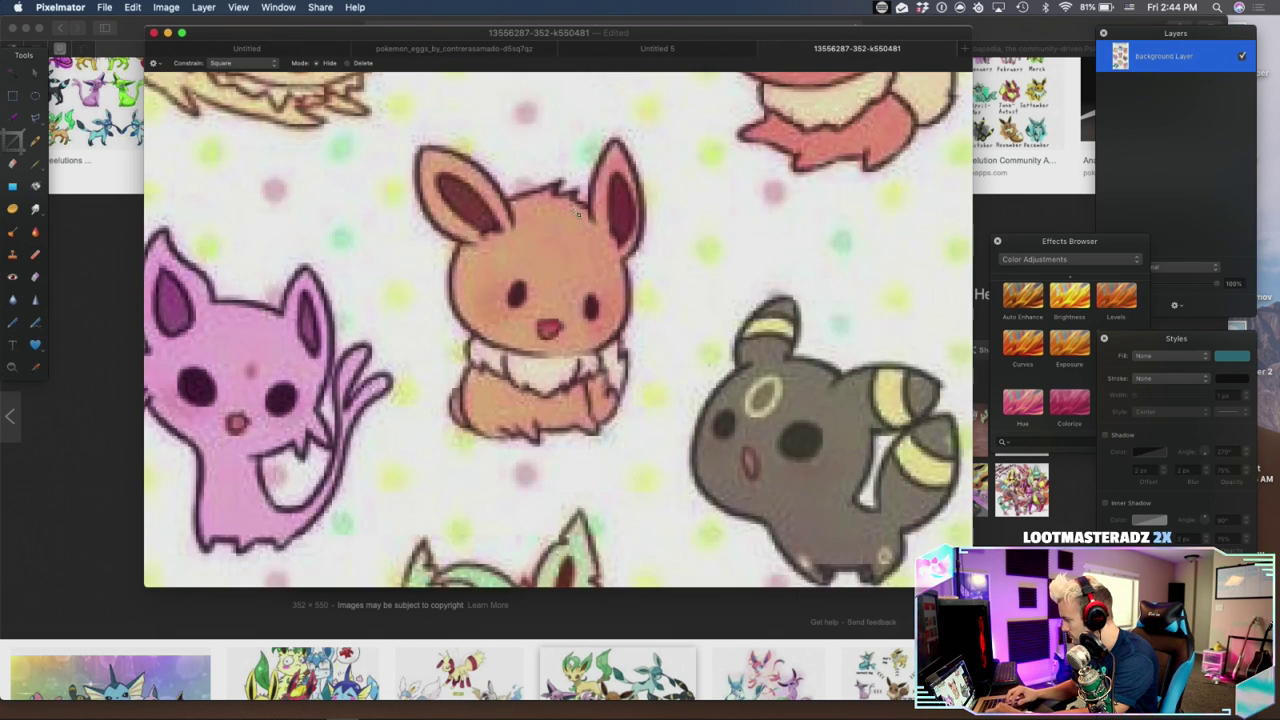
drag(383, 129, 702, 449)
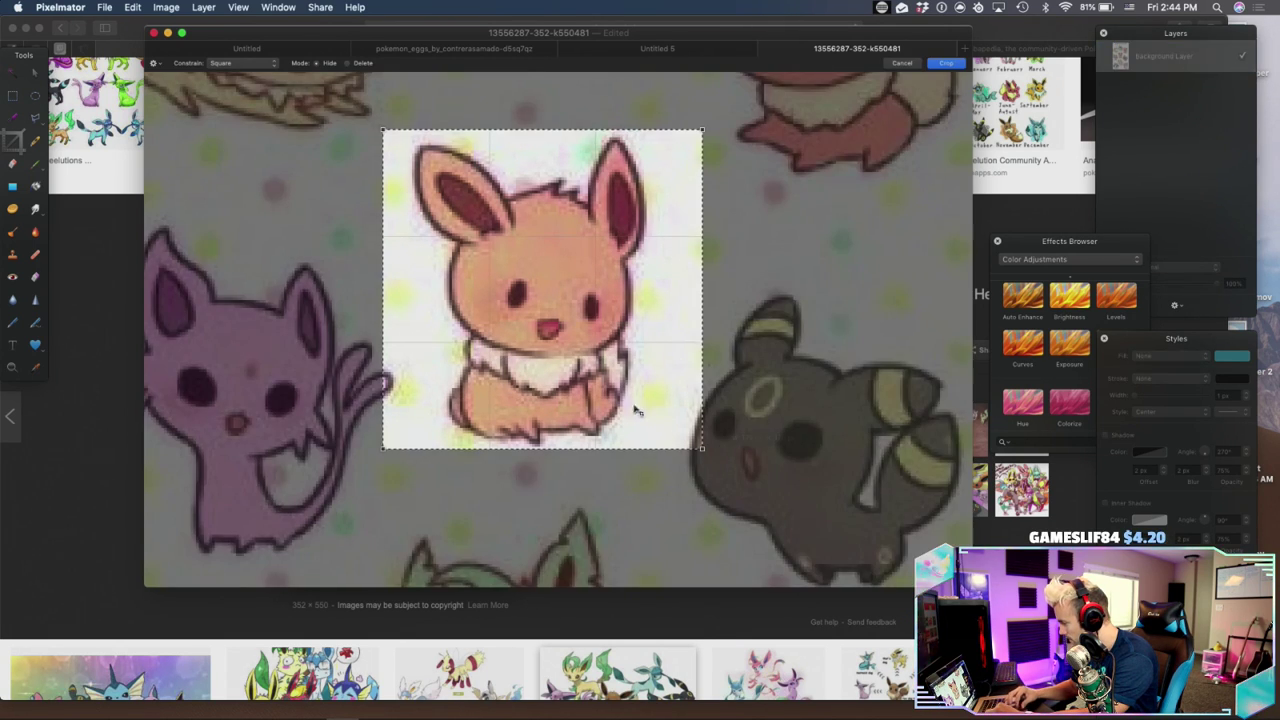
drag(580, 338, 573, 340)
key(Return)
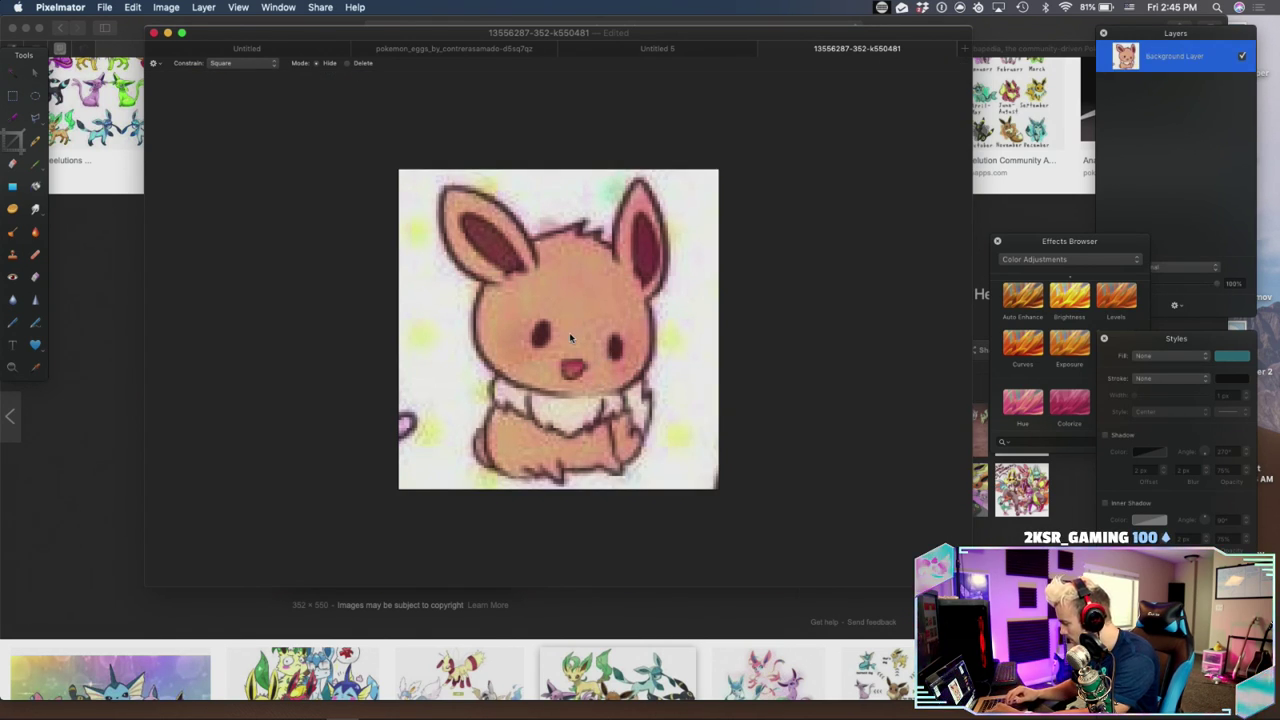
key(super+r)
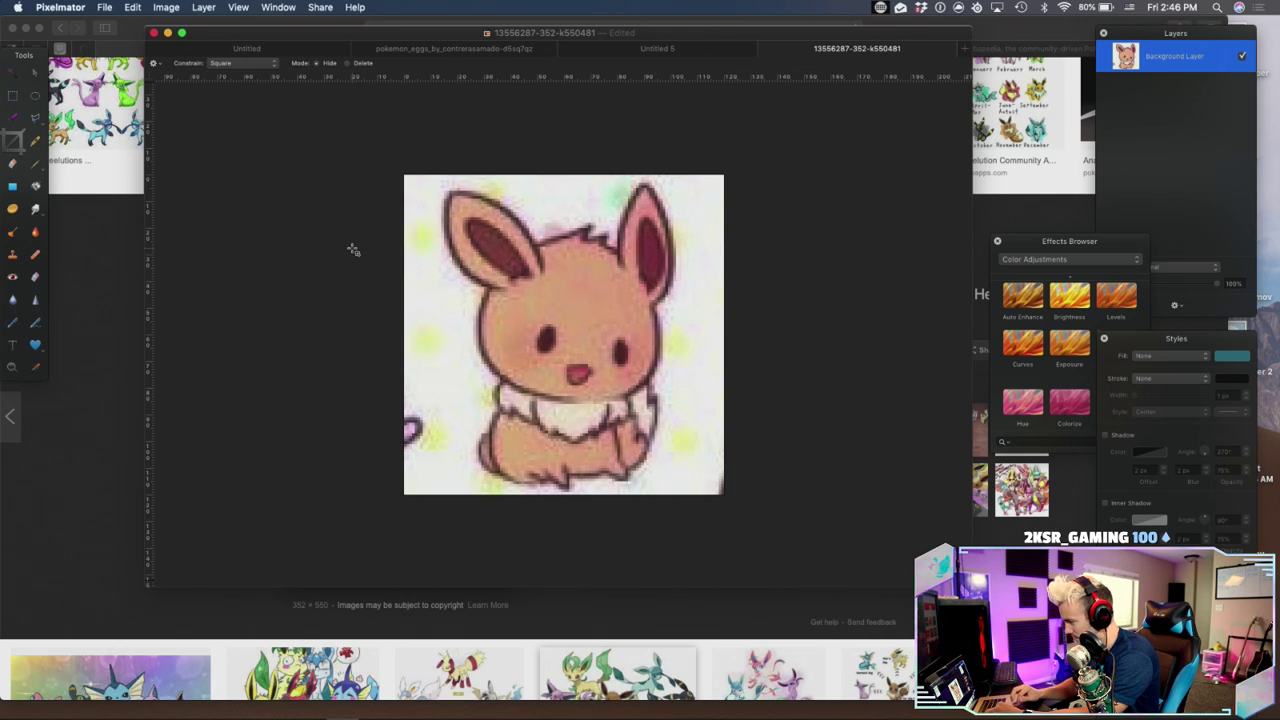
Sketch a V-shaped path with the Pen tool over Eevee's left-hand ear, from its base to the tip and back down
click(35, 328)
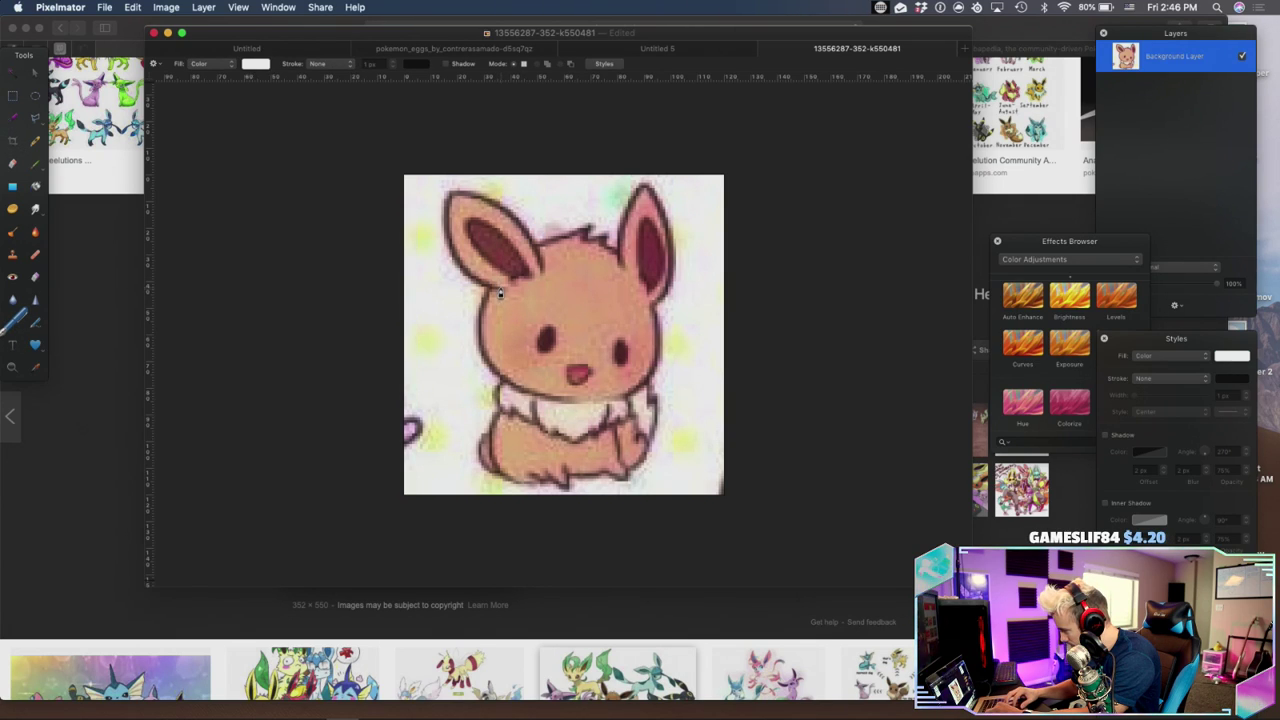
mouse_move(500, 292)
mouse_down()
mouse_move(448, 200)
mouse_move(543, 281)
mouse_up()
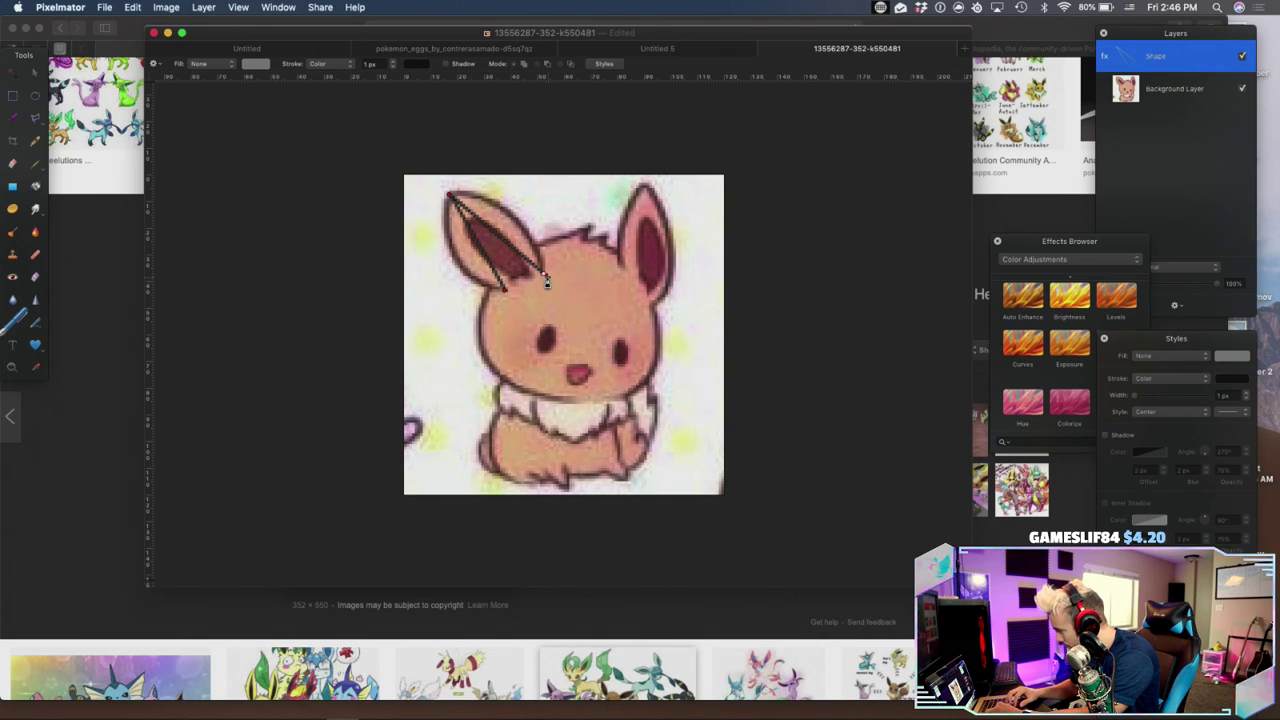
right_click(543, 278)
click(568, 293)
Undo a trial move of the artwork and delete the background layer holding the Eevee image
key(v)
drag(491, 328, 507, 131)
key(super+z)
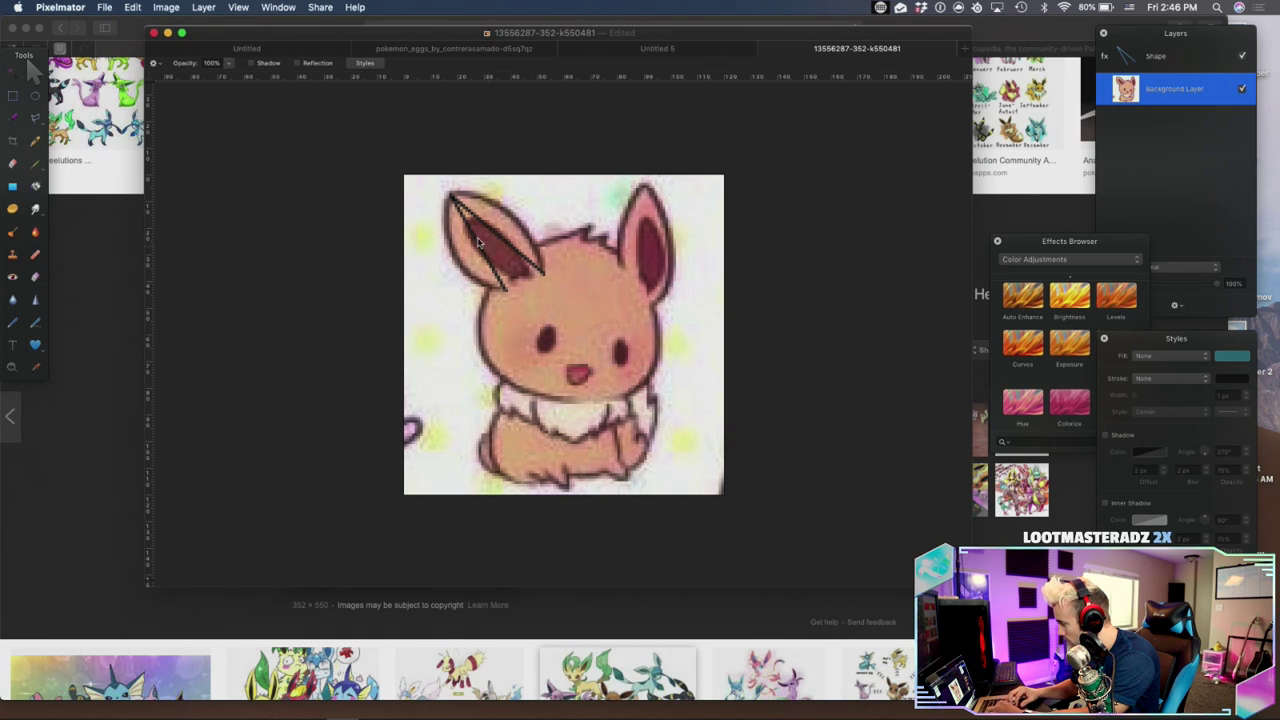
drag(429, 166, 543, 337)
key(Delete)
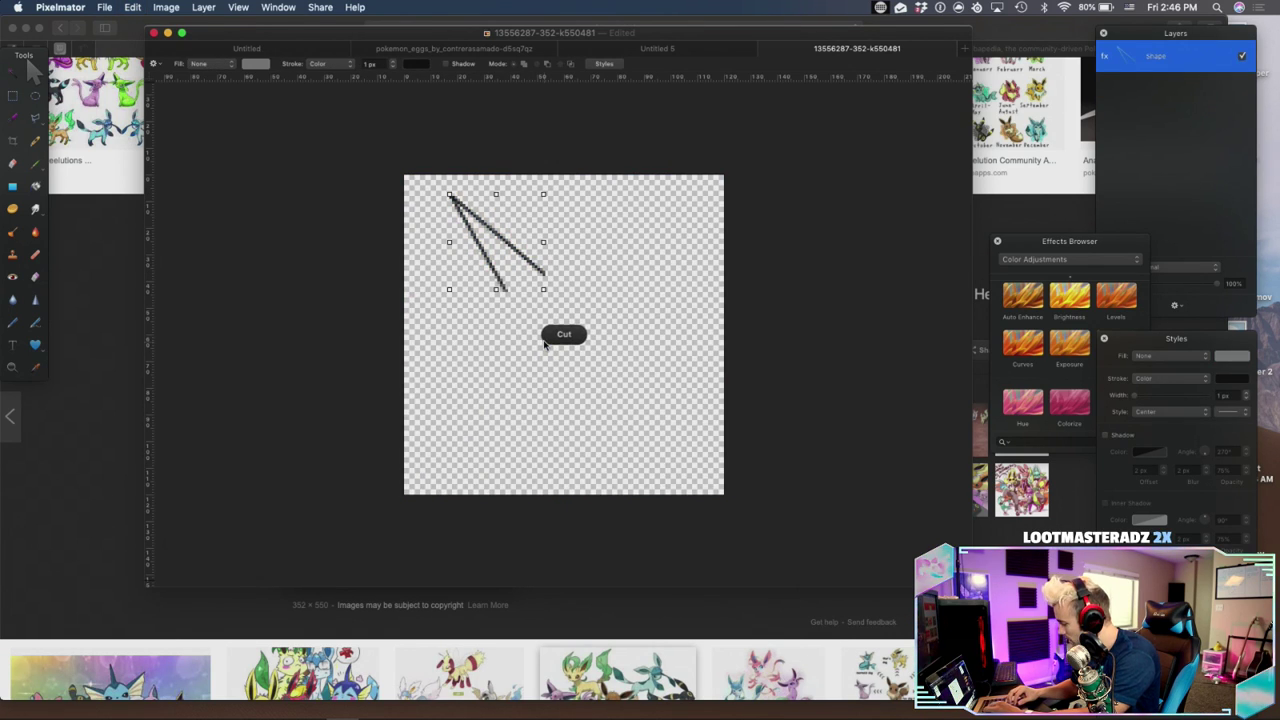
Undo the removal of the Eevee background layer and select the ear's shape layer
key(super+z)
key(super+z)
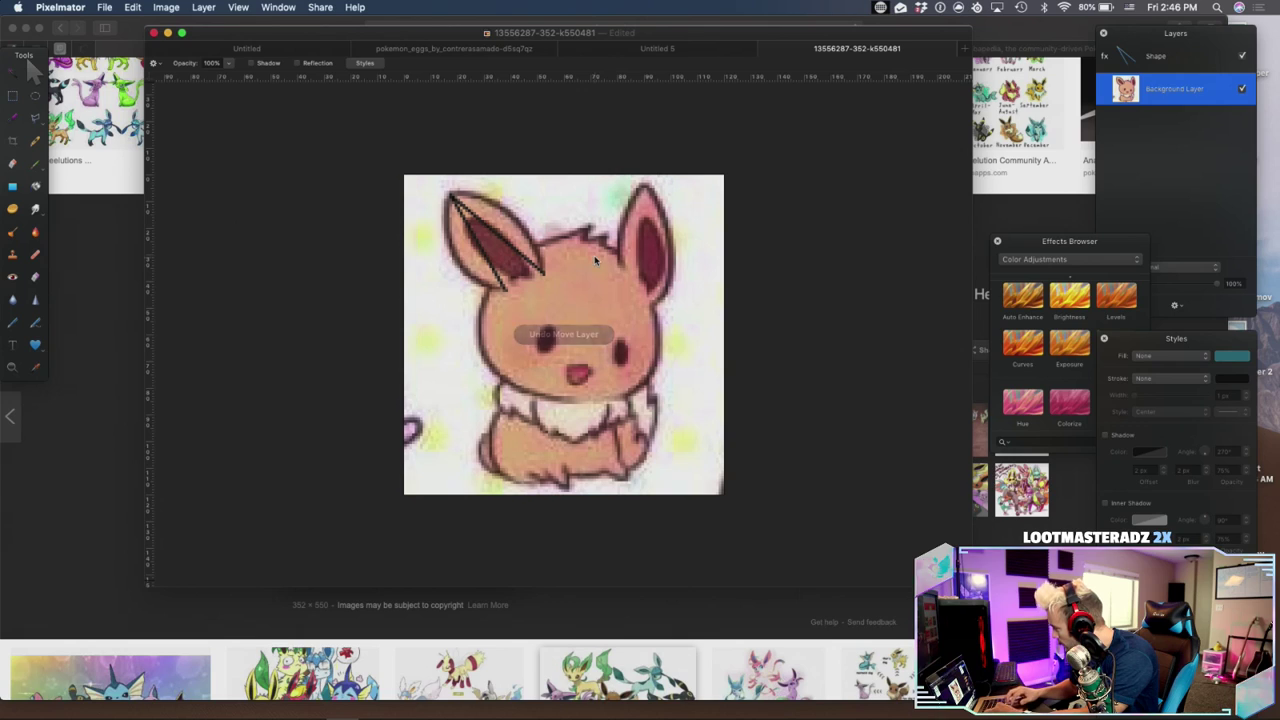
click(1165, 58)
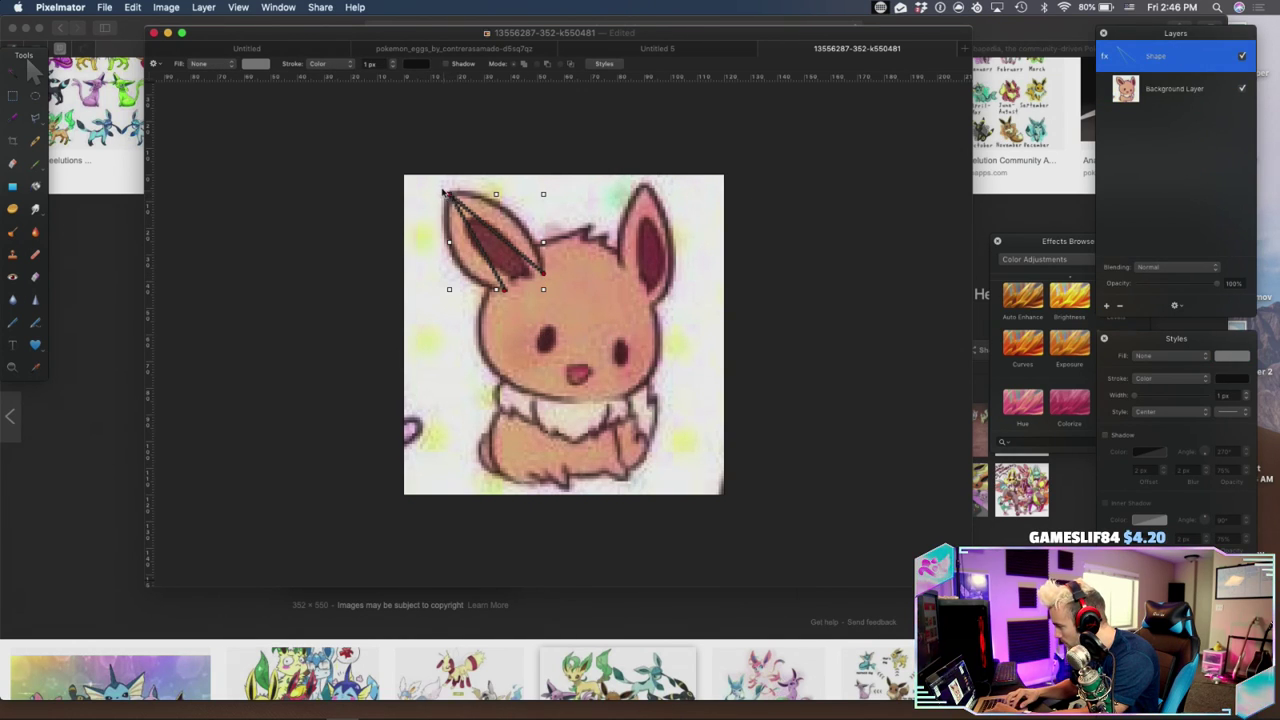
Smooth the points of the left-hand ear path and bend its curves to follow the ear's outline in the artwork
right_click(504, 290)
click(533, 309)
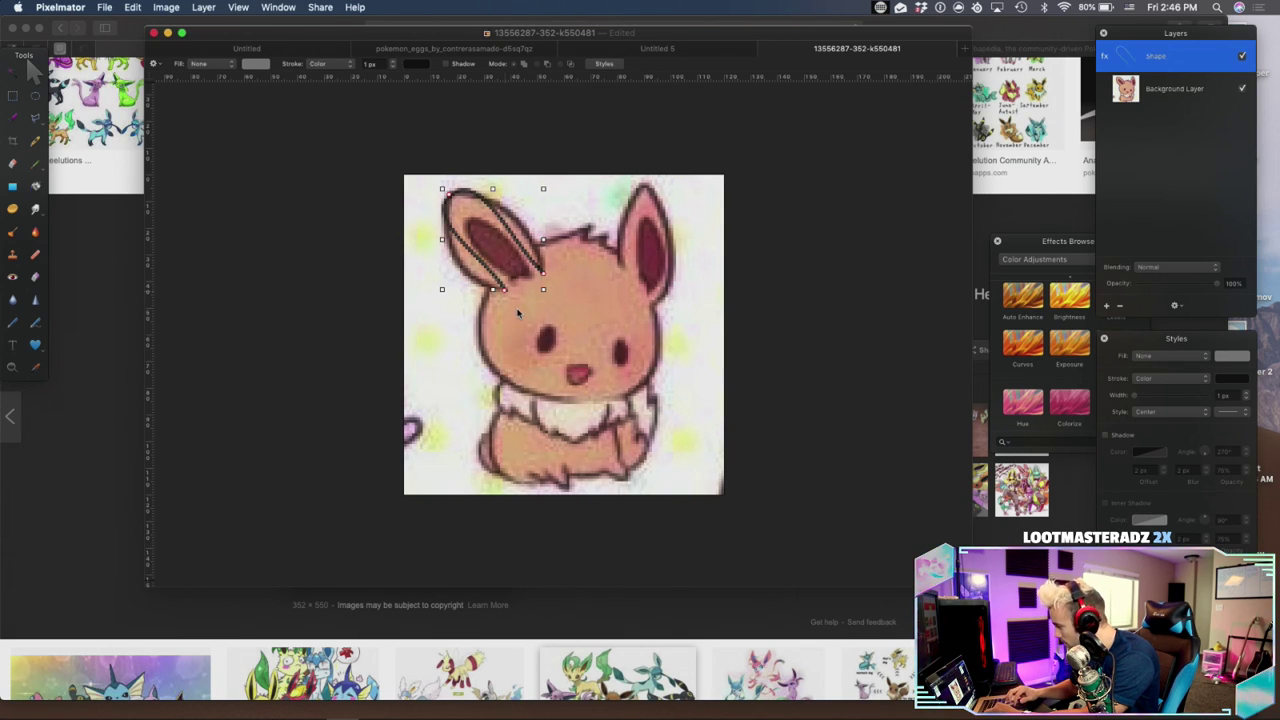
drag(453, 200, 445, 240)
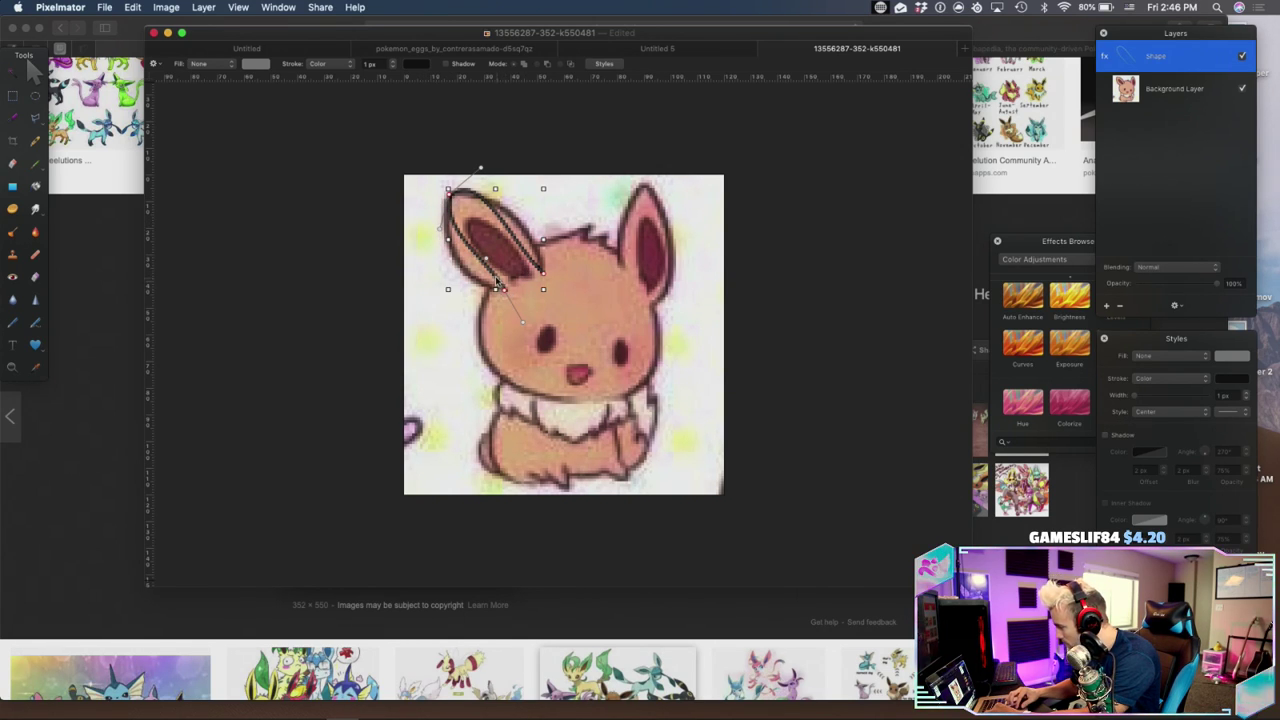
drag(505, 290, 461, 290)
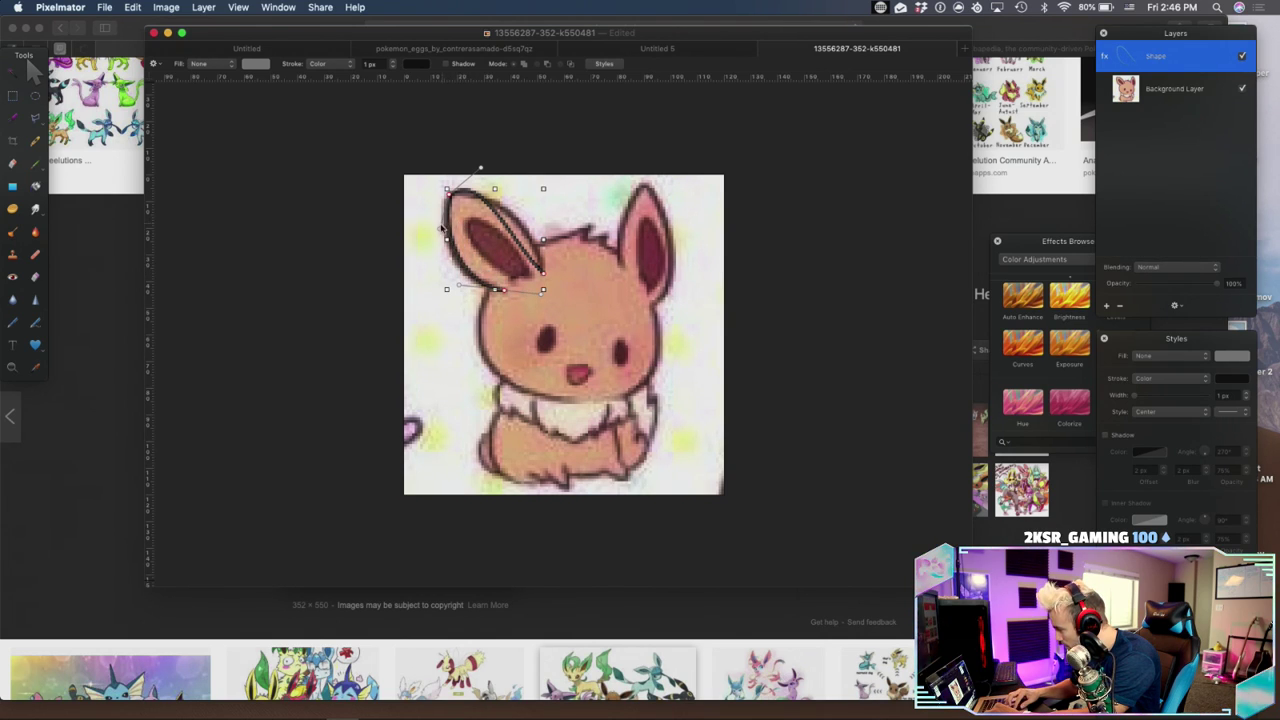
mouse_move(440, 230)
mouse_down()
mouse_move(439, 254)
mouse_move(440, 239)
mouse_up()
drag(481, 168, 492, 179)
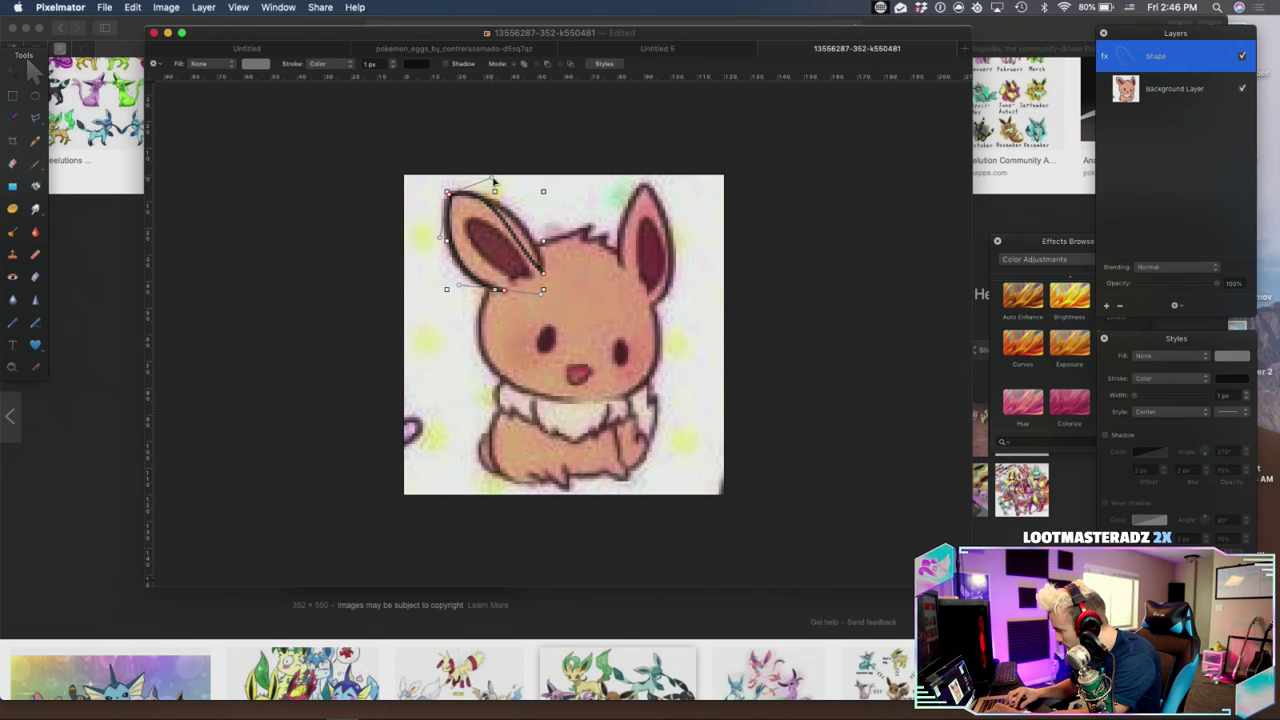
double_click(543, 272)
drag(516, 253, 542, 234)
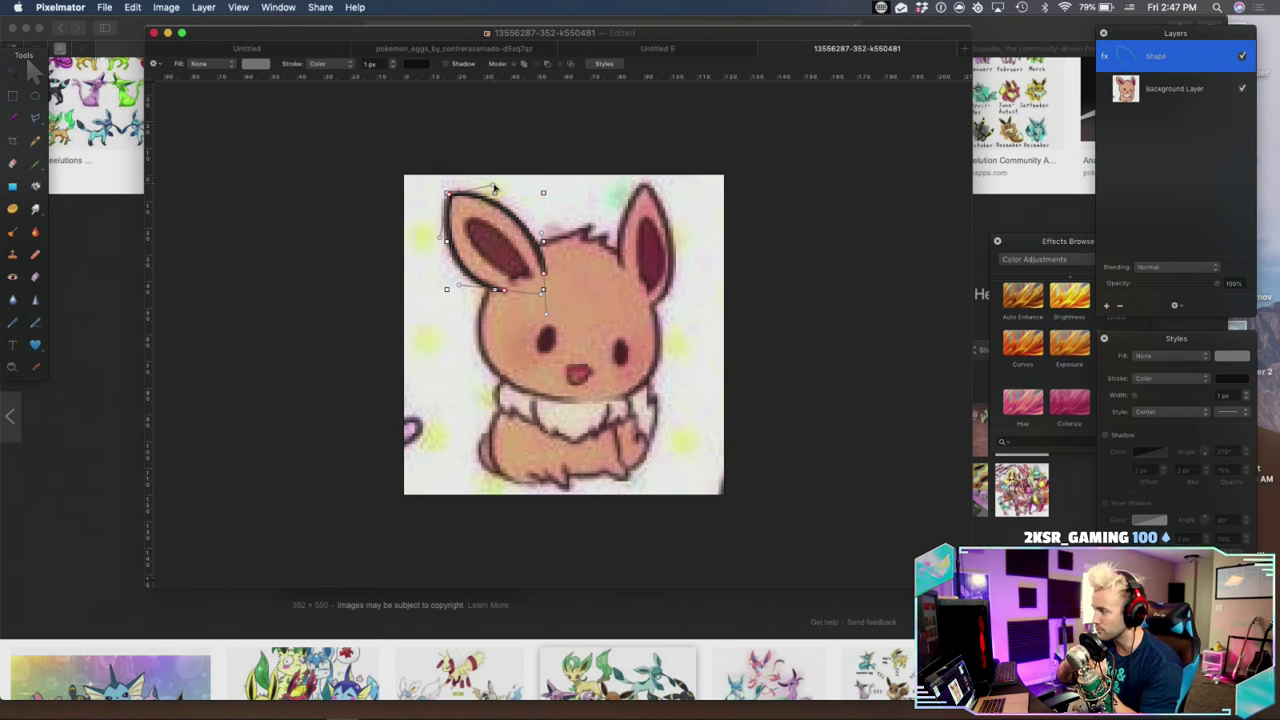
mouse_move(495, 205)
mouse_down()
mouse_move(497, 189)
mouse_move(550, 172)
mouse_move(510, 188)
mouse_move(488, 152)
mouse_move(491, 186)
mouse_up()
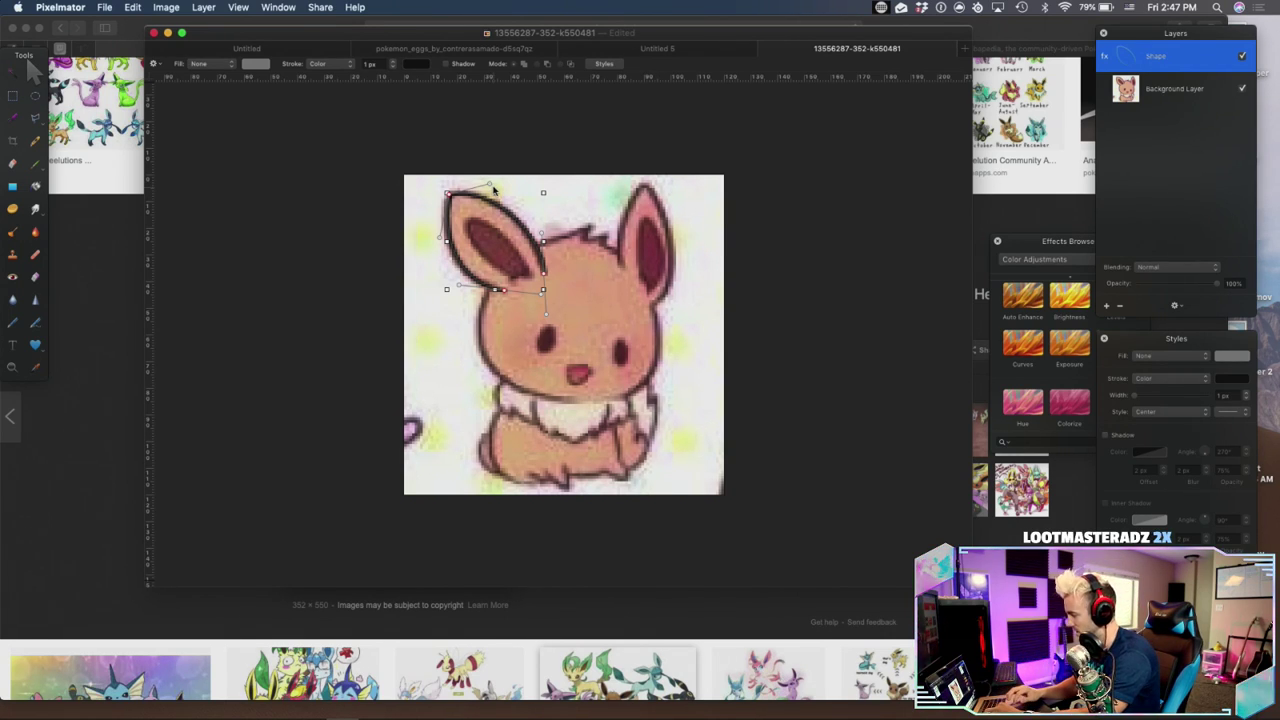
Set the ear outline's stroke width to 2 px and resize the image proportionally to 300 pixels wide
click(1247, 393)
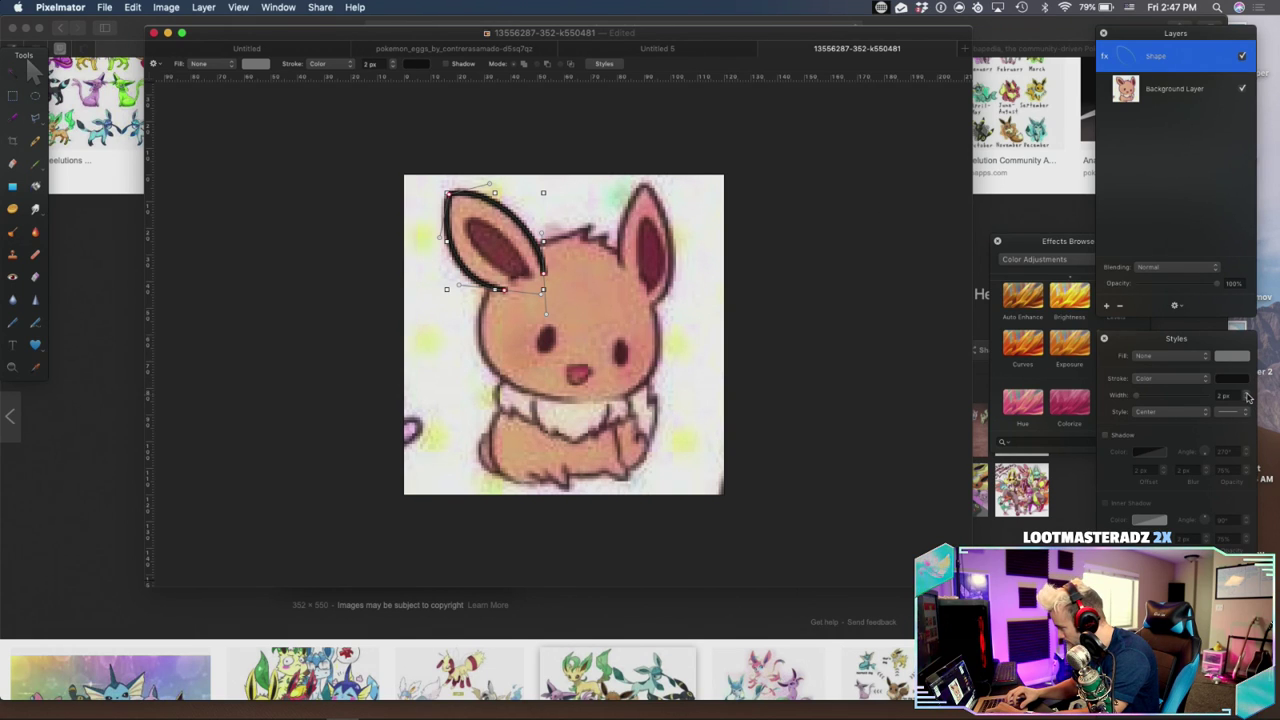
key(super+alt+i)
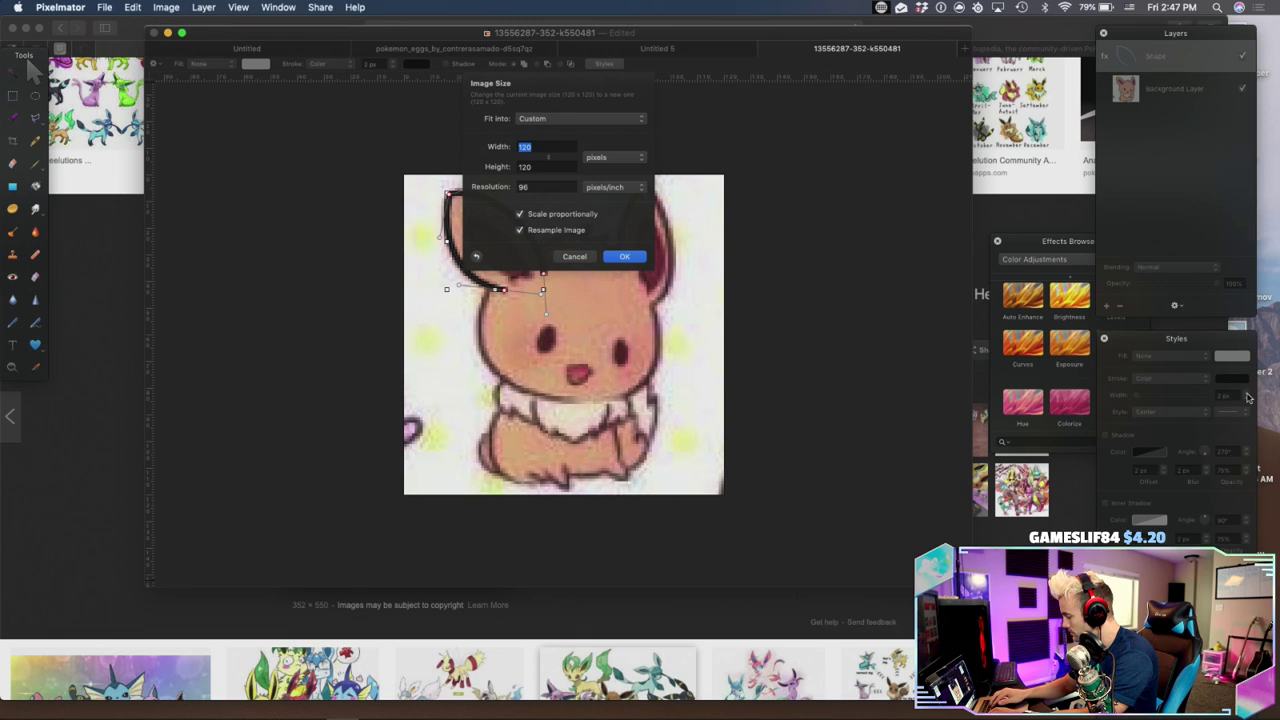
text(300)
key(Return)
key(super+minus)
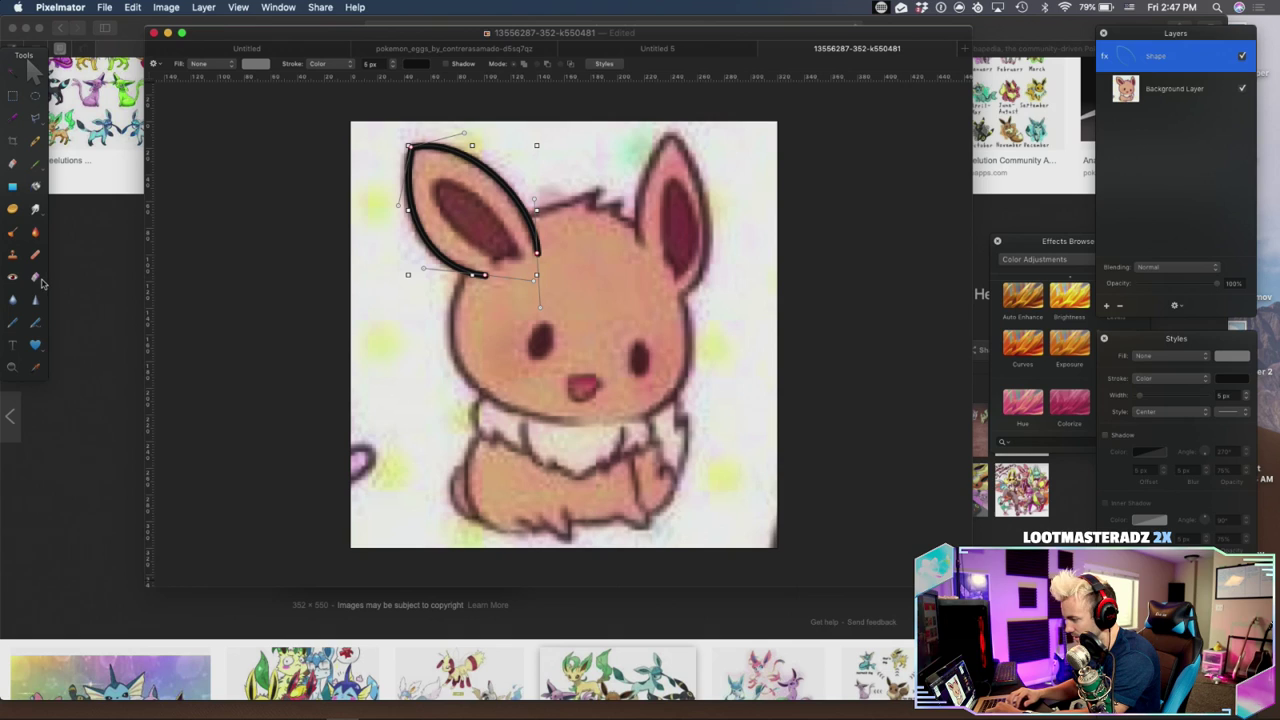
Draw an open Pen path along the top of Eevee's head, from the left-hand ear over the hair tuft to the right-hand ear
click(16, 320)
click(521, 219)
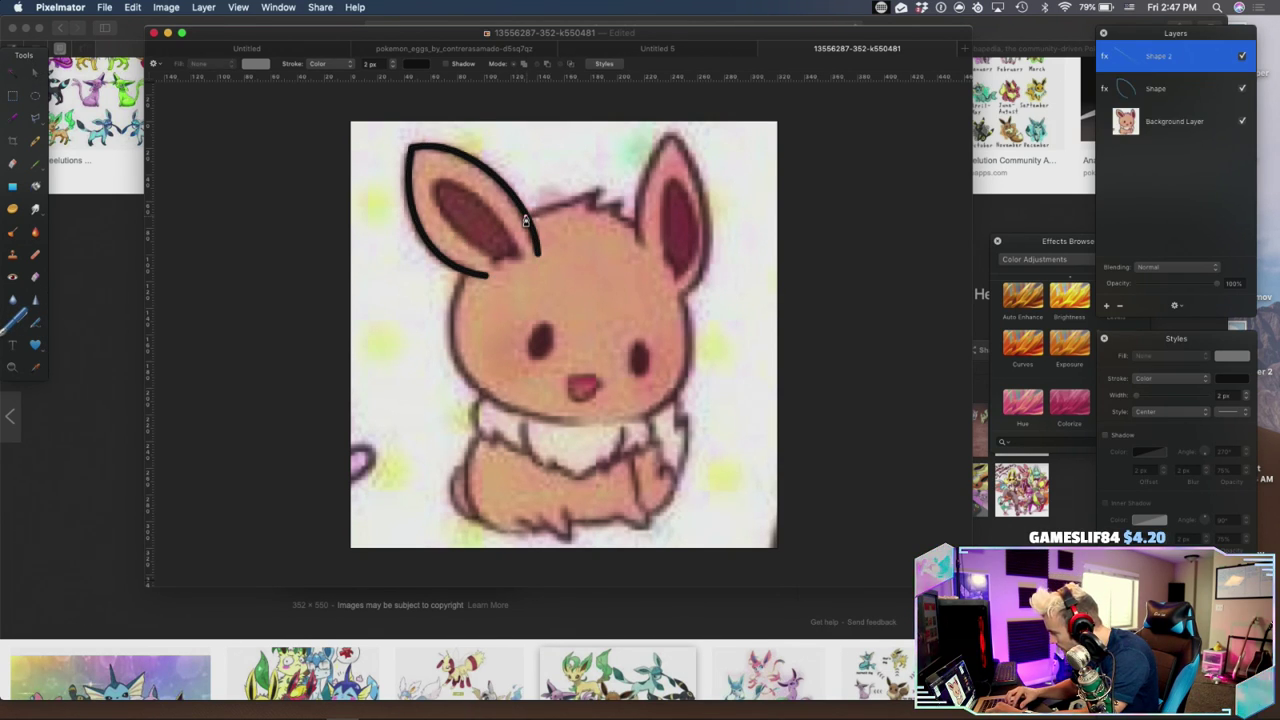
click(596, 194)
click(617, 205)
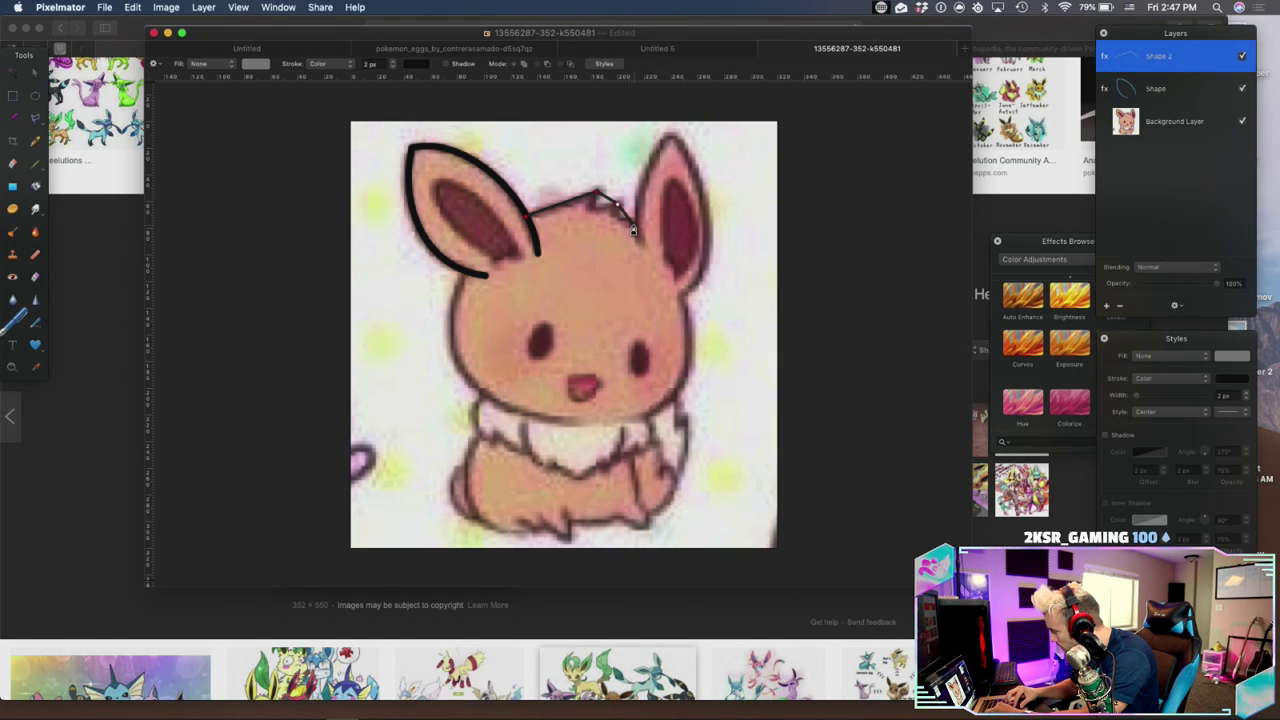
right_click(640, 224)
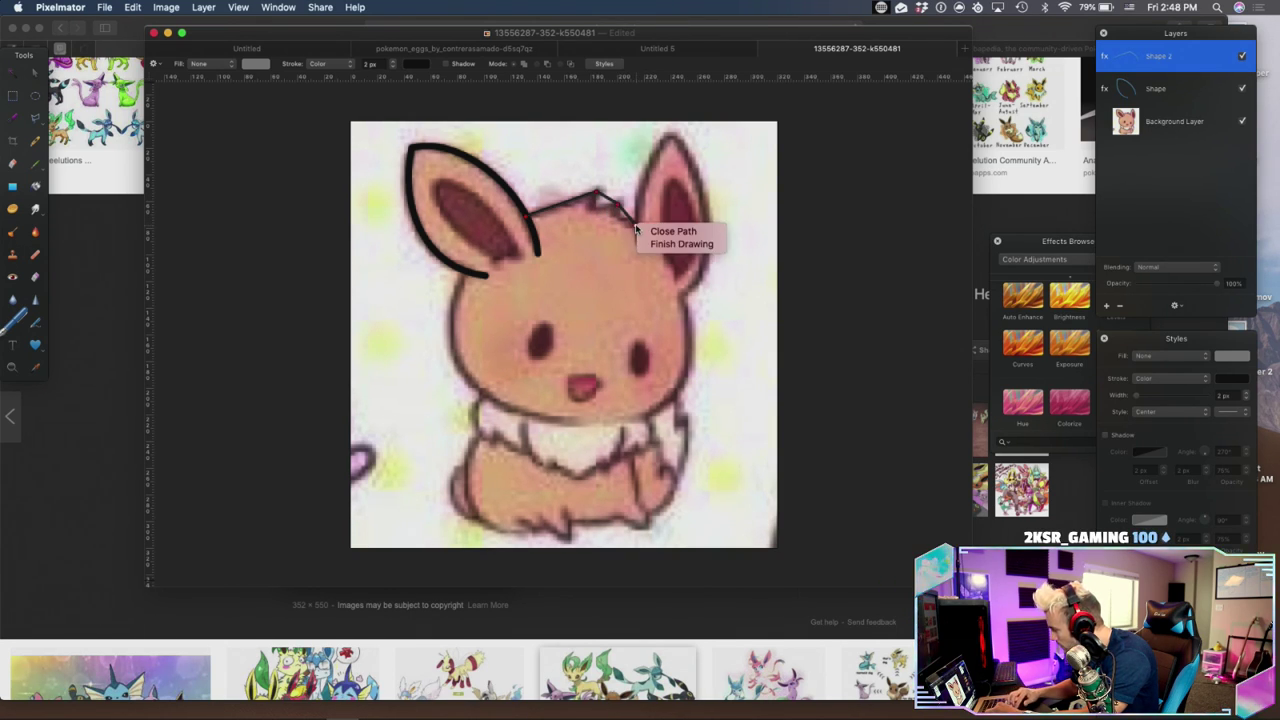
click(665, 243)
Smooth the head-top path's points and reshape its segments to match the jagged hair tuft between the ears
key(v)
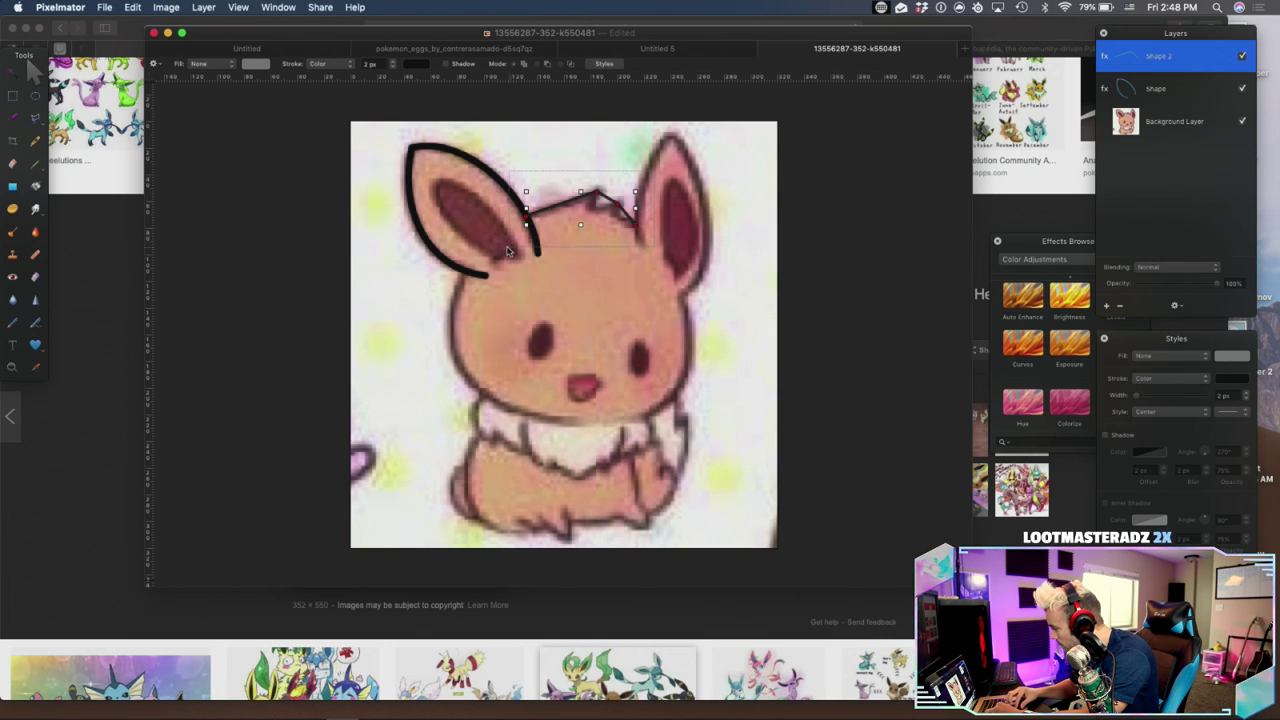
right_click(529, 218)
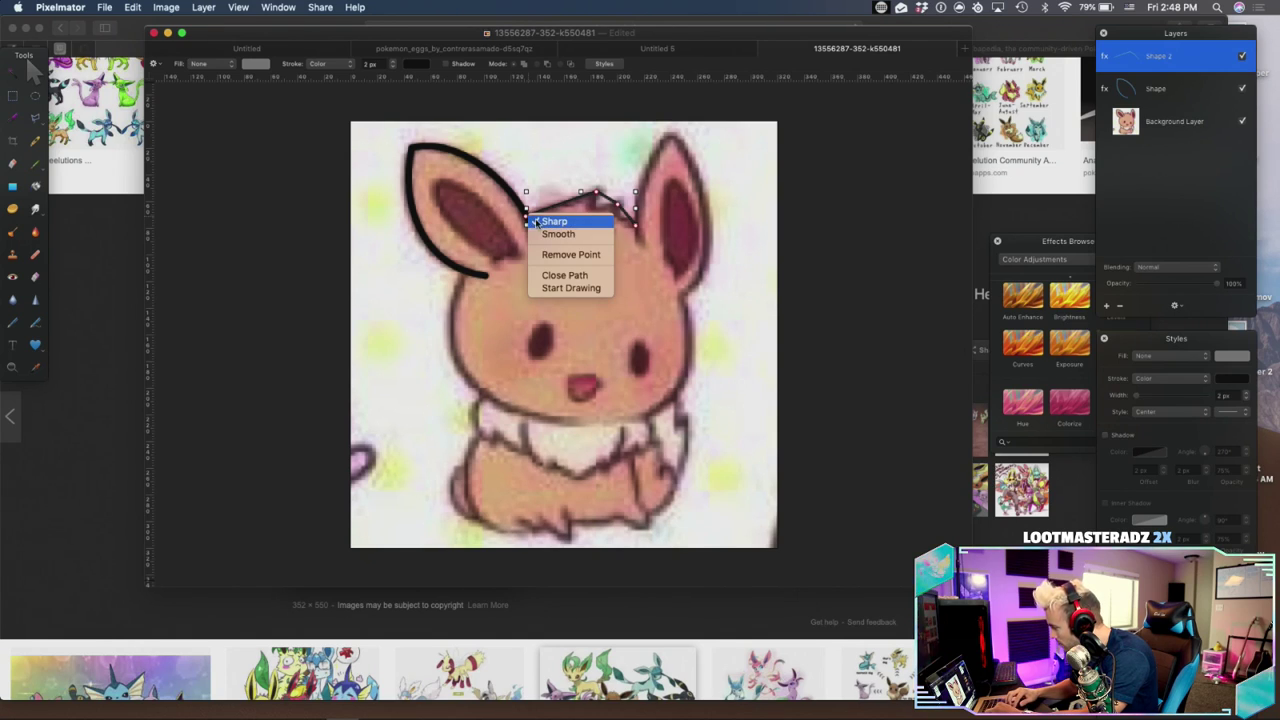
click(558, 234)
click(527, 217)
drag(576, 196, 567, 205)
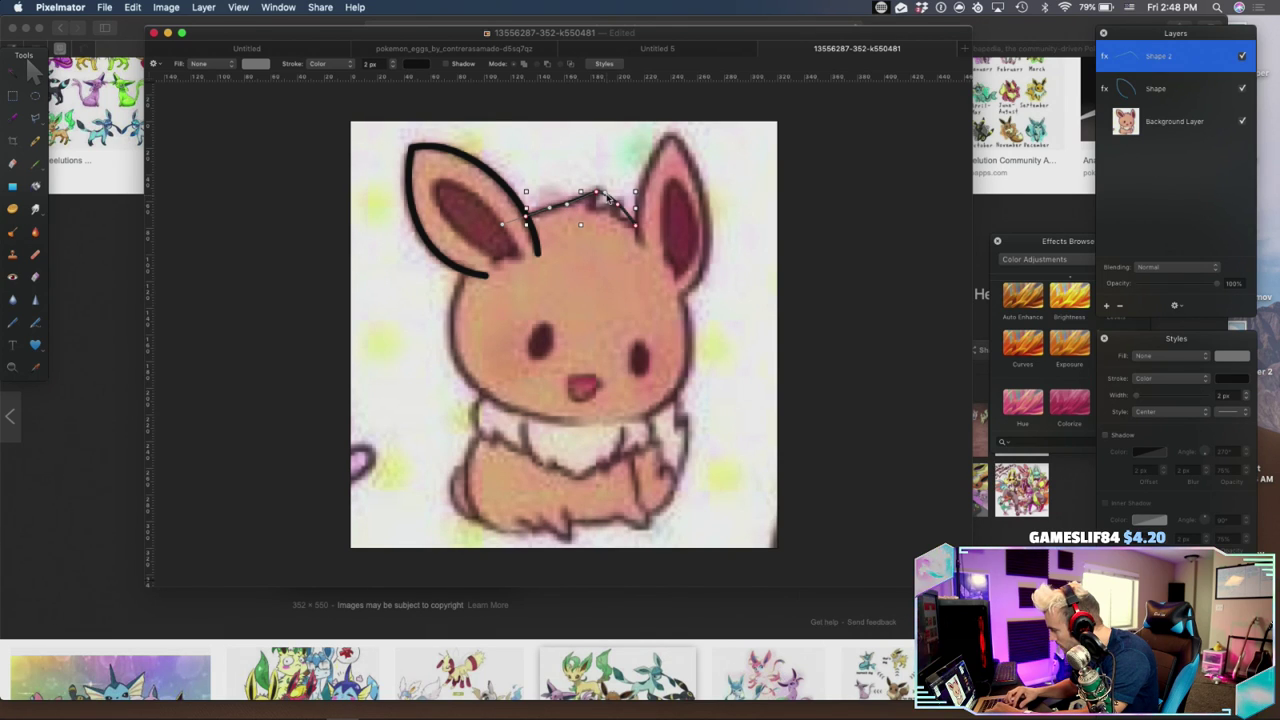
drag(606, 199, 607, 226)
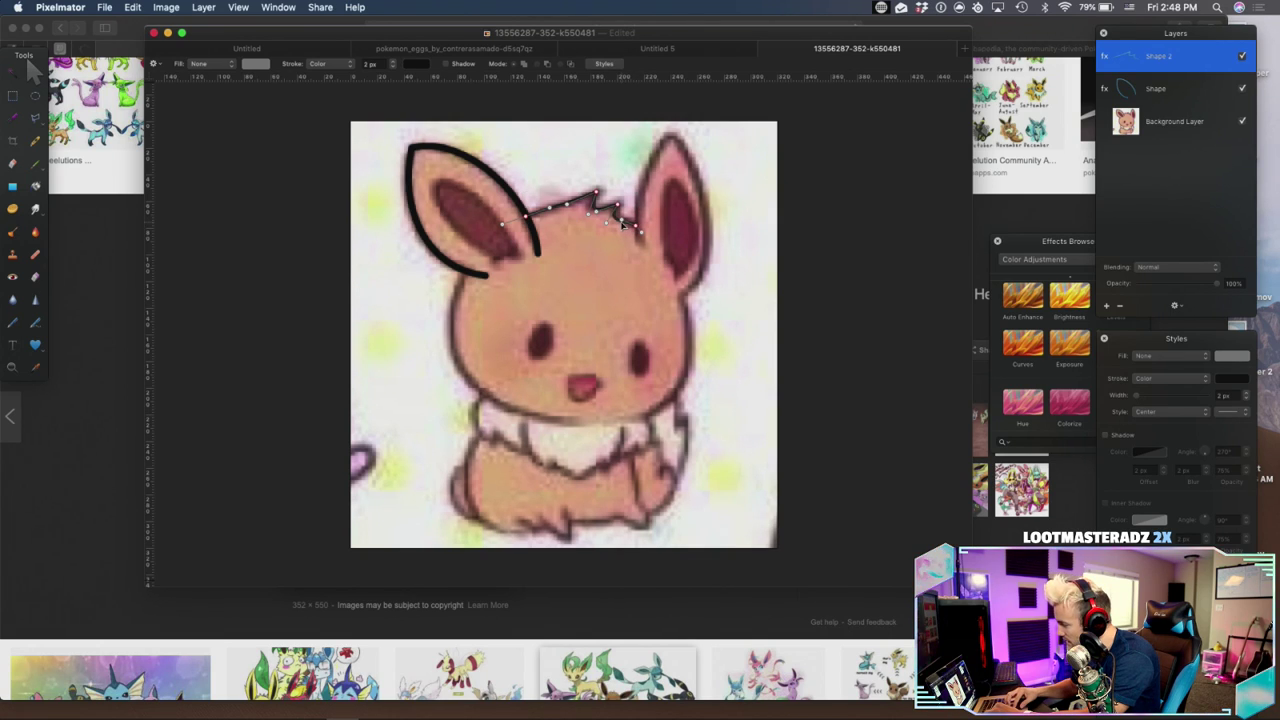
key(super+z)
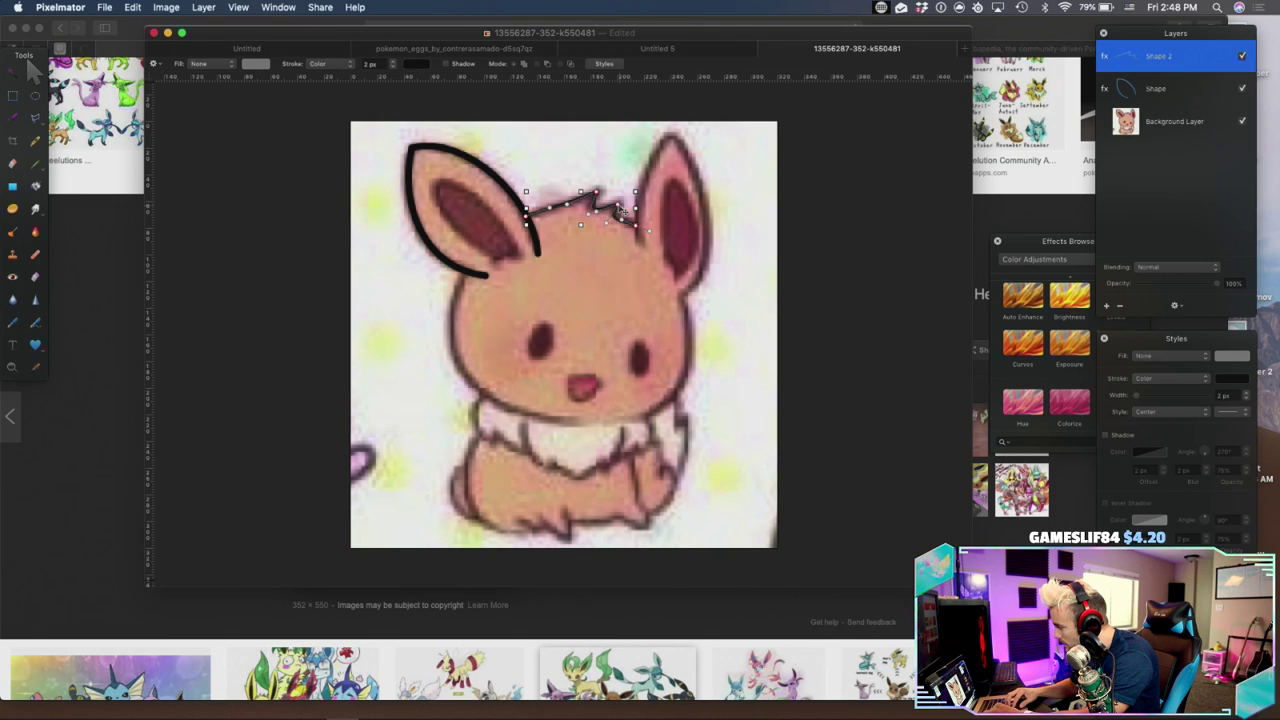
right_click(618, 209)
click(598, 204)
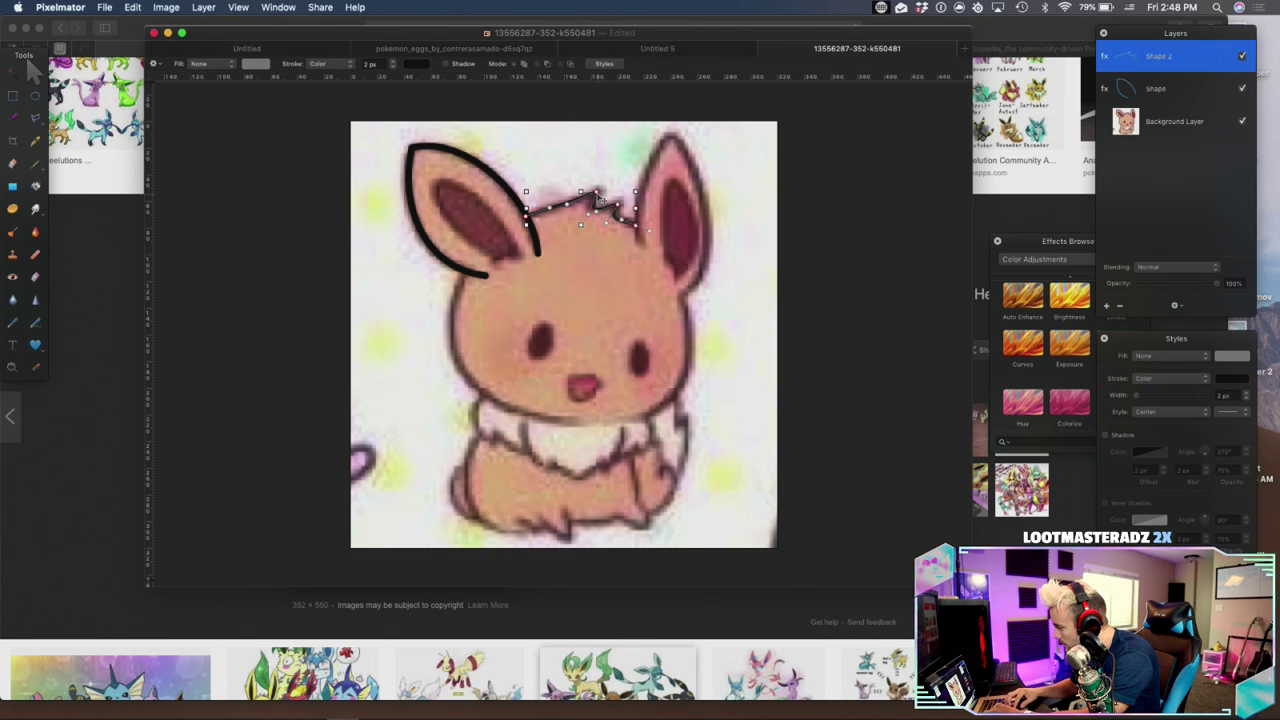
click(641, 229)
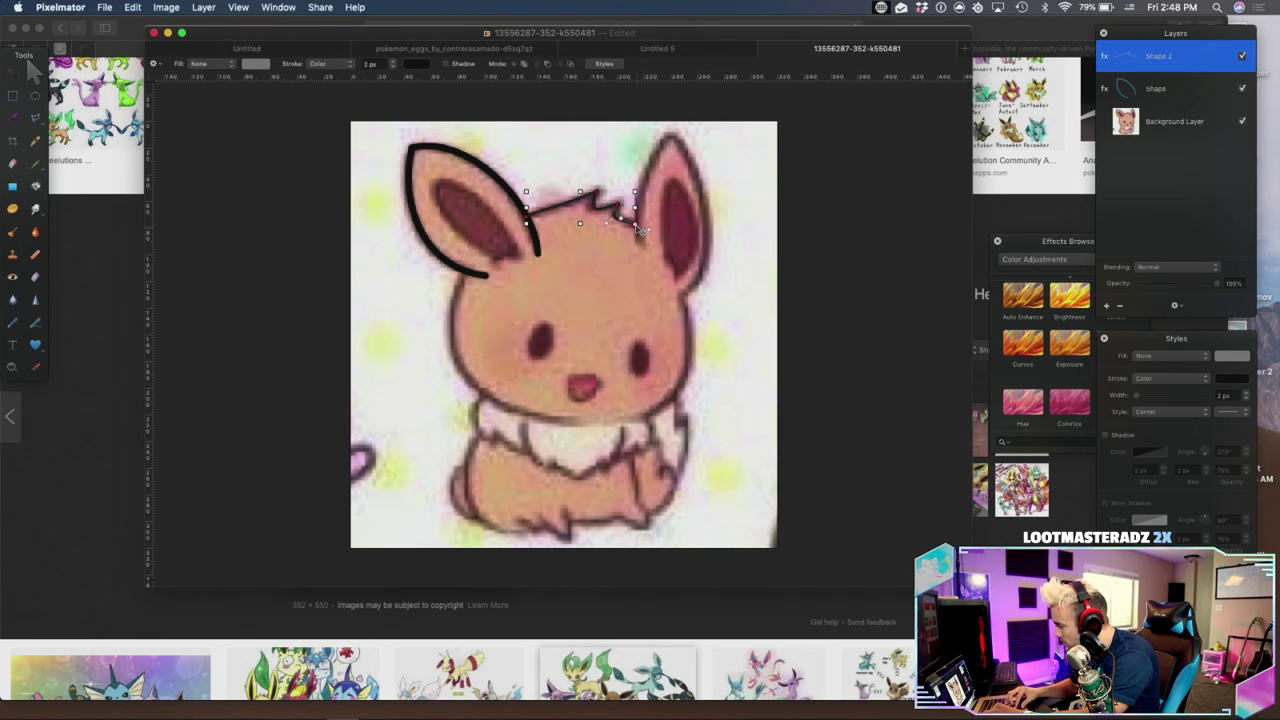
Set the hair tuft outline's stroke width to 5 px
click(1248, 397)
click(1248, 397)
click(1248, 397)
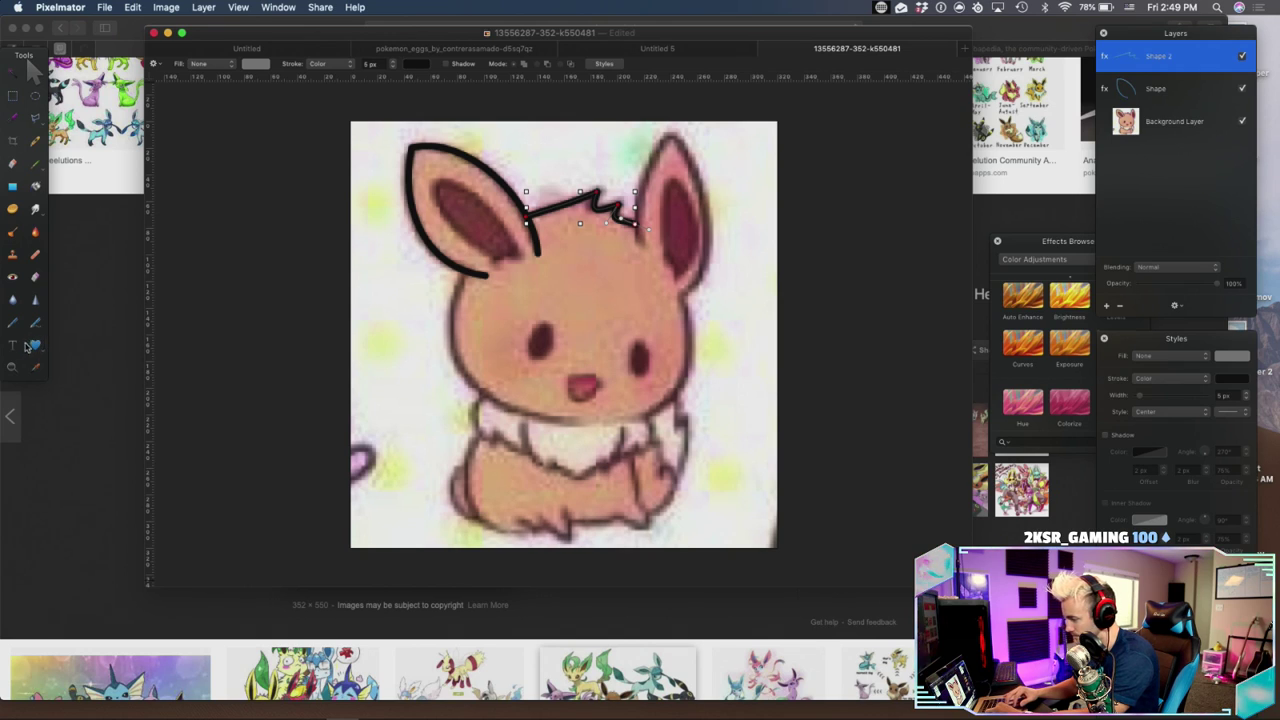
Draw an open four-point Pen path over the right-hand ear, from its inner base over the tip to its outer base
click(16, 323)
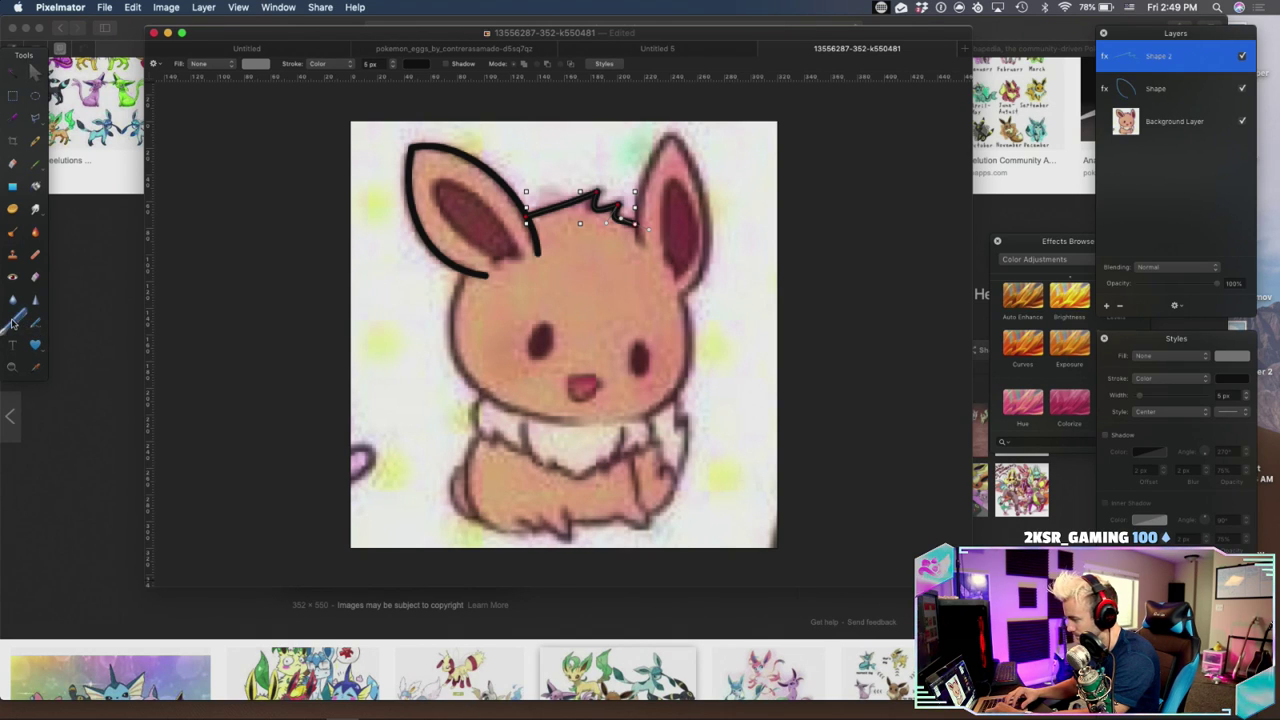
click(638, 242)
click(670, 136)
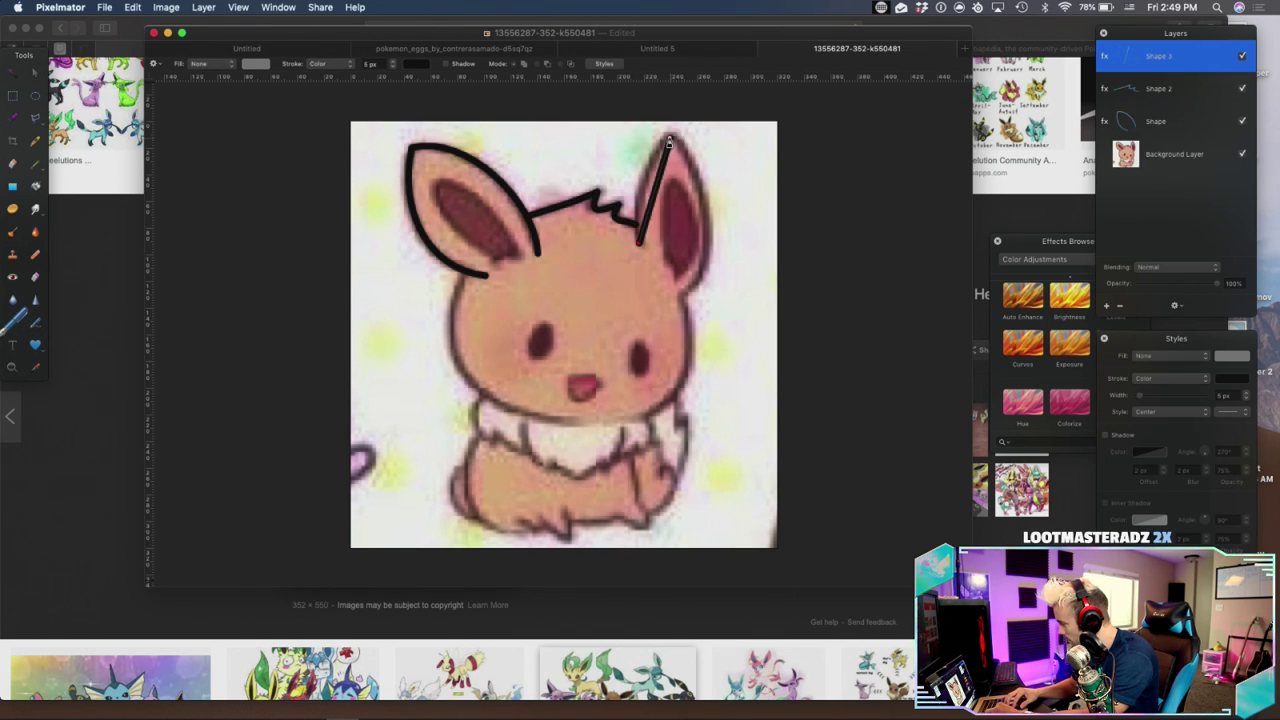
click(707, 252)
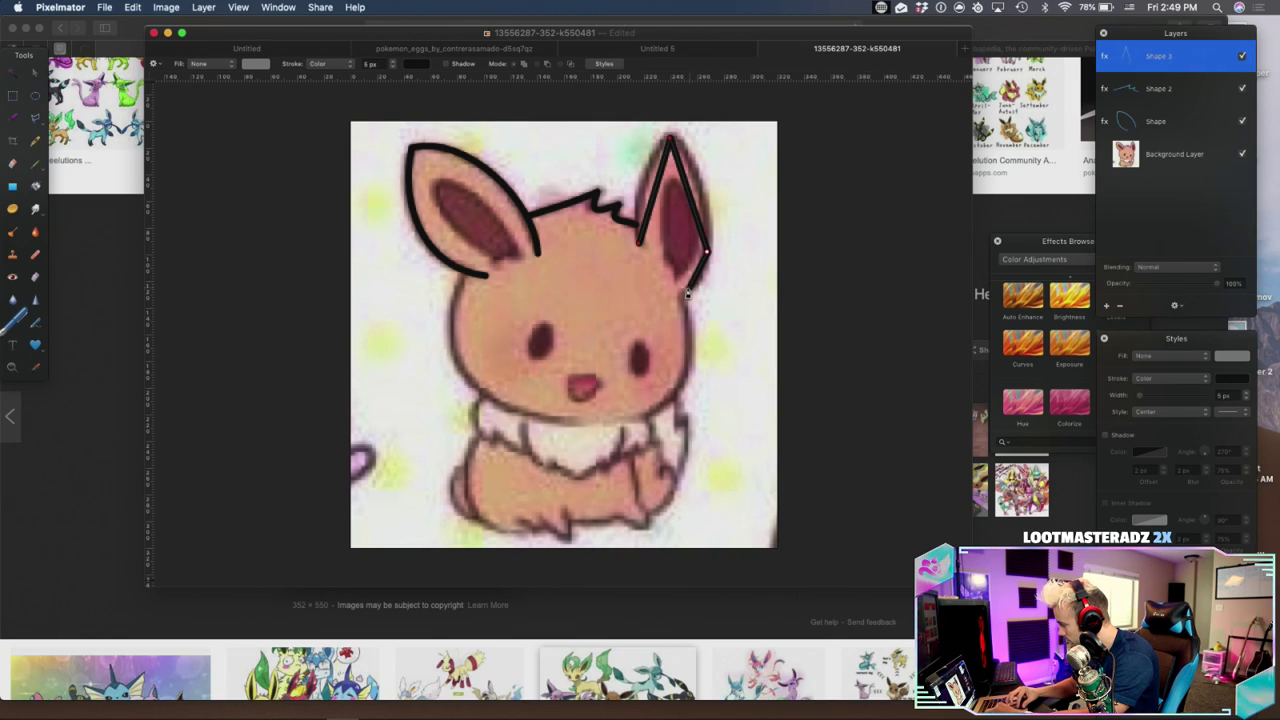
click(681, 294)
right_click(681, 294)
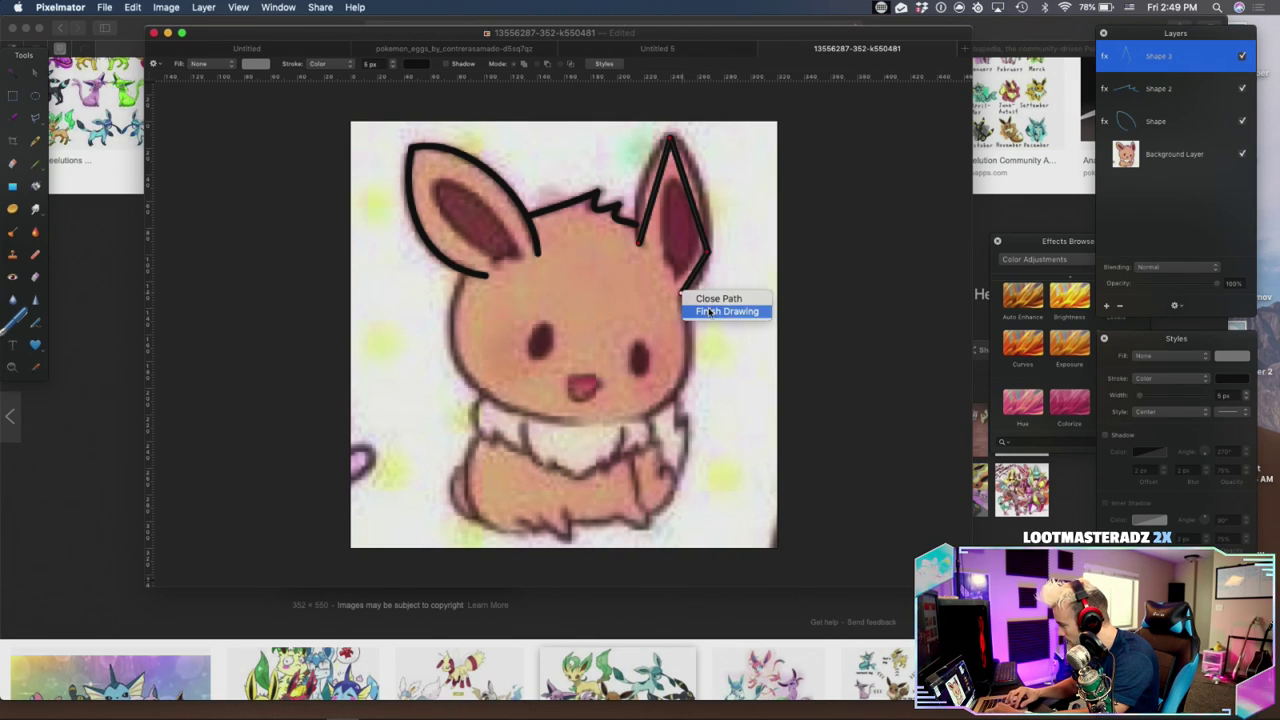
click(712, 308)
Smooth the right-hand ear path's points and adjust their handles so the curves follow the ear with a pointed tip
key(v)
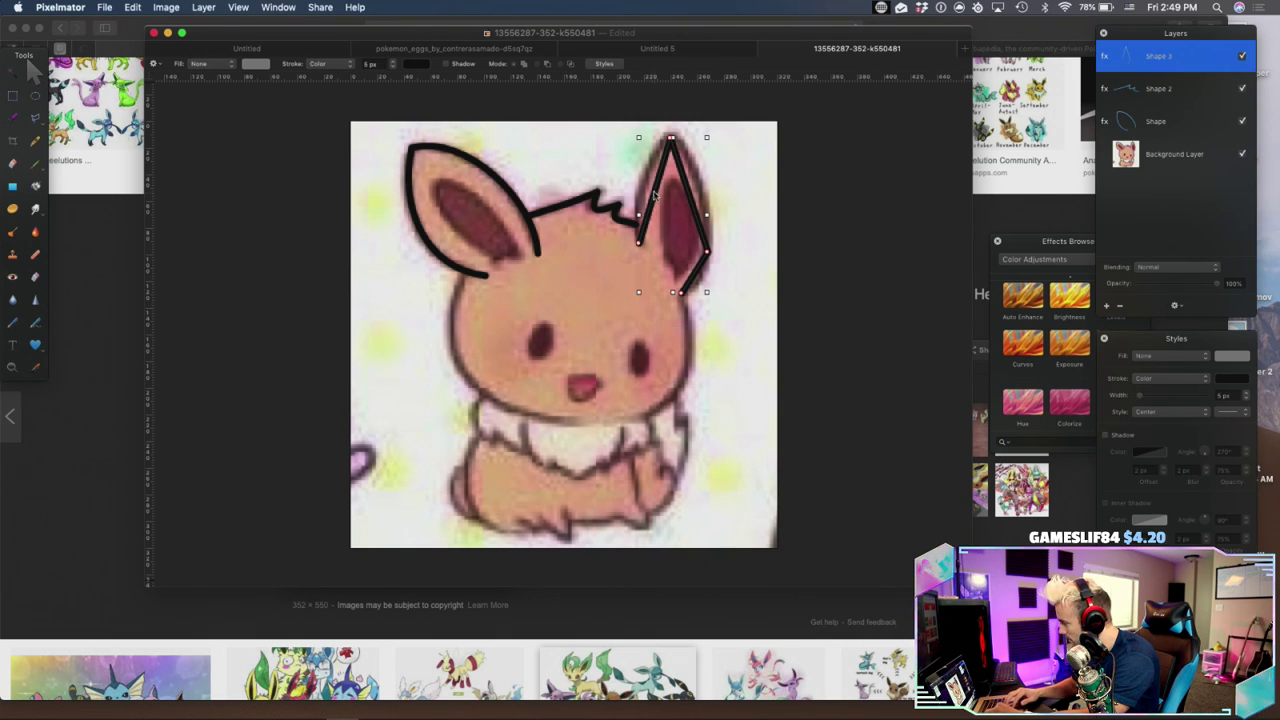
right_click(673, 141)
click(690, 154)
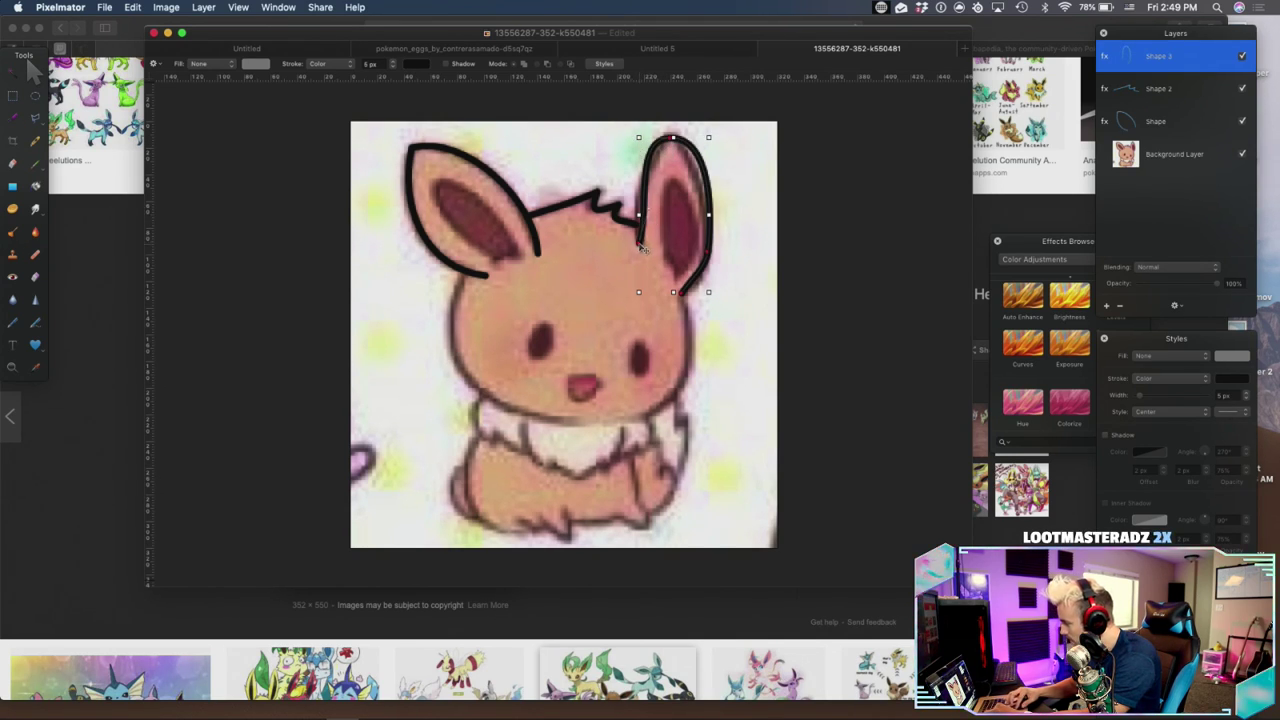
drag(649, 210, 638, 204)
drag(634, 147, 644, 166)
click(671, 139)
drag(709, 139, 682, 142)
key(super+z)
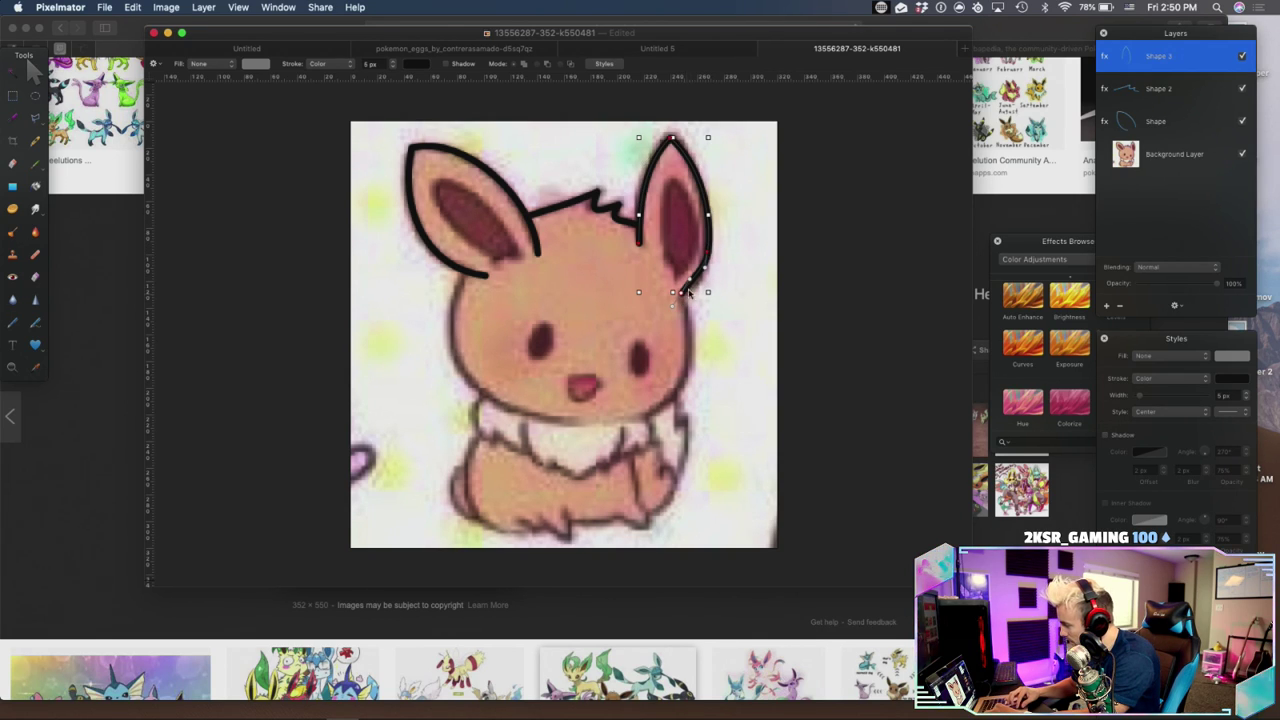
drag(690, 279, 695, 286)
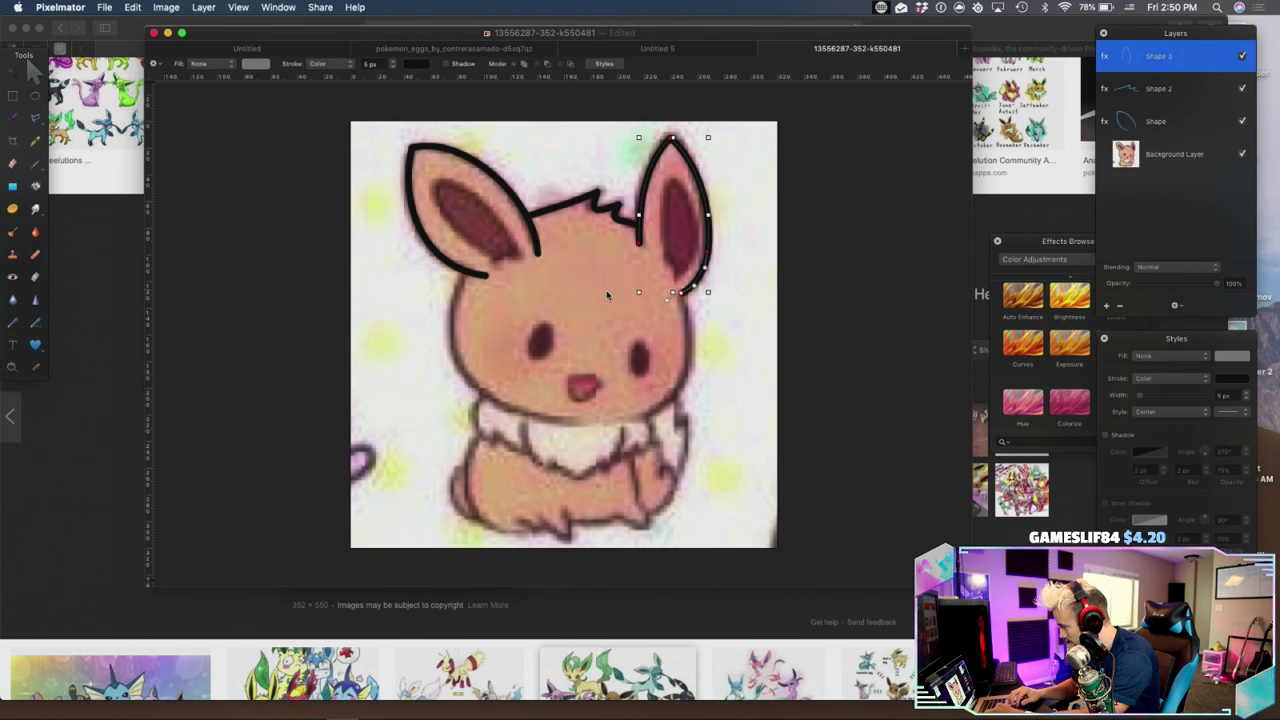
Draw a rough open Pen path around Eevee's face, from the right-hand ear's base along the chin to the left-hand ear, and select the whole canvas
click(12, 324)
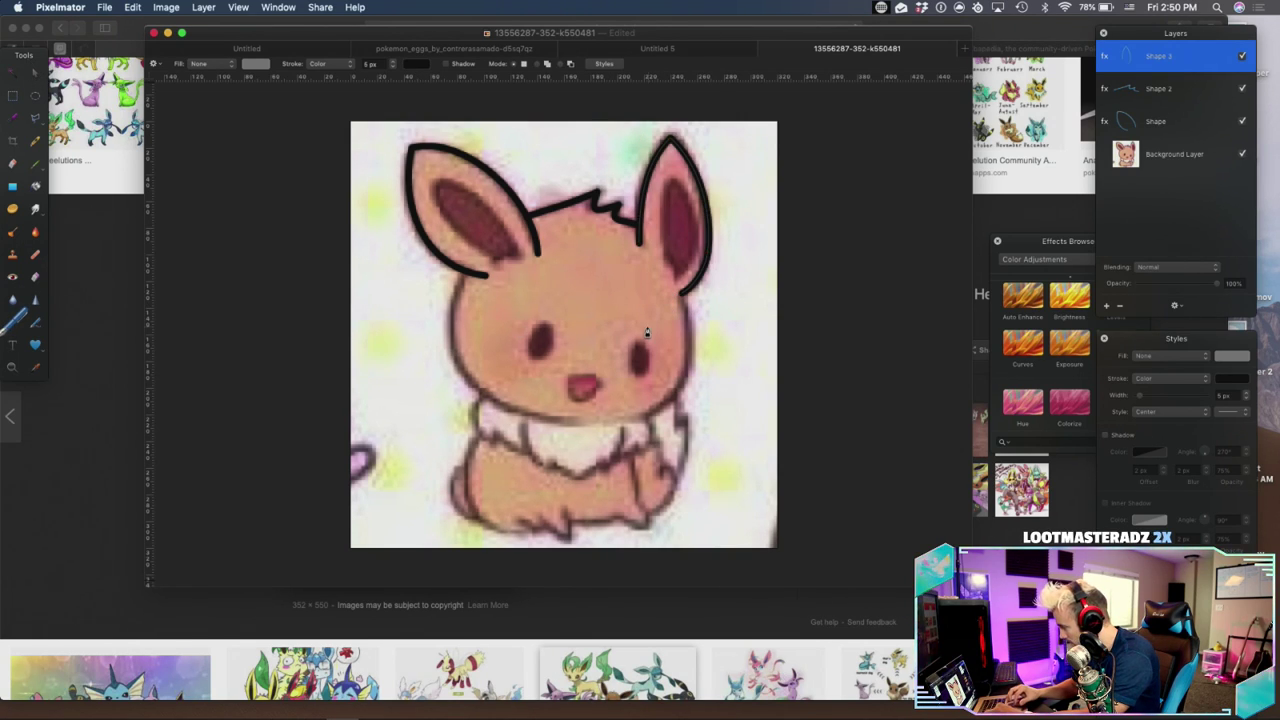
drag(681, 300, 647, 422)
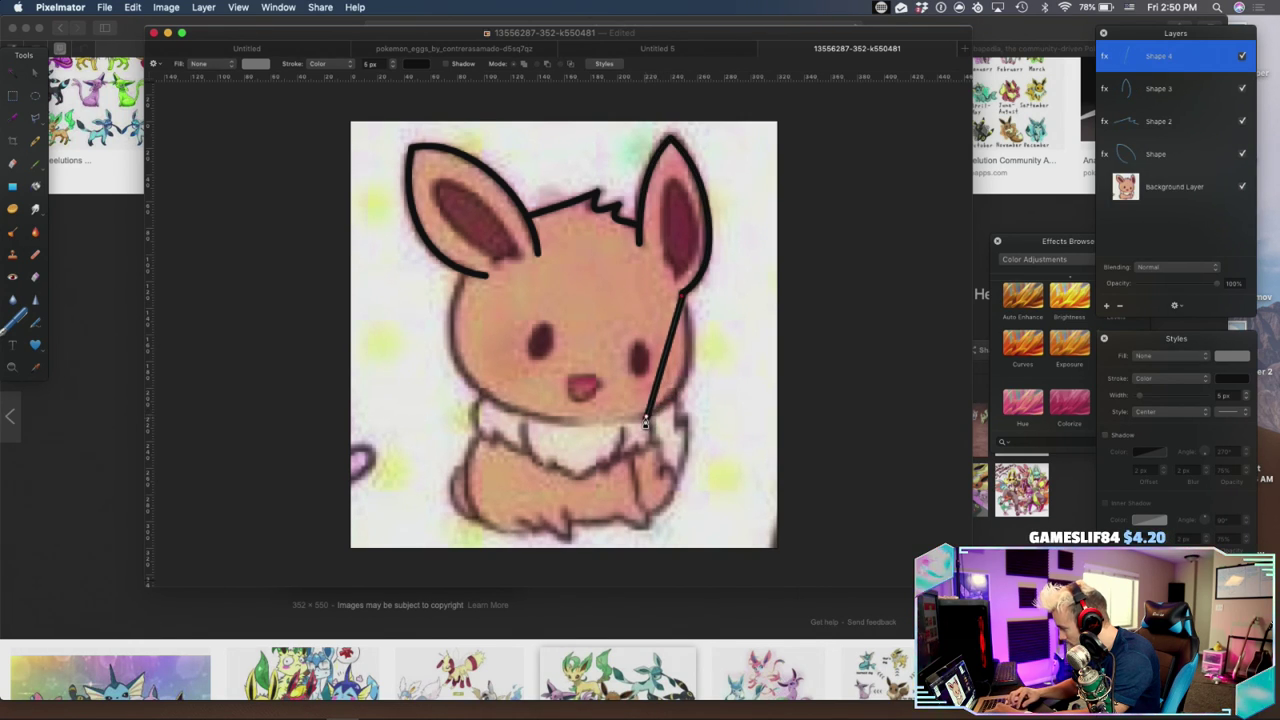
click(525, 414)
drag(450, 267, 465, 276)
right_click(464, 275)
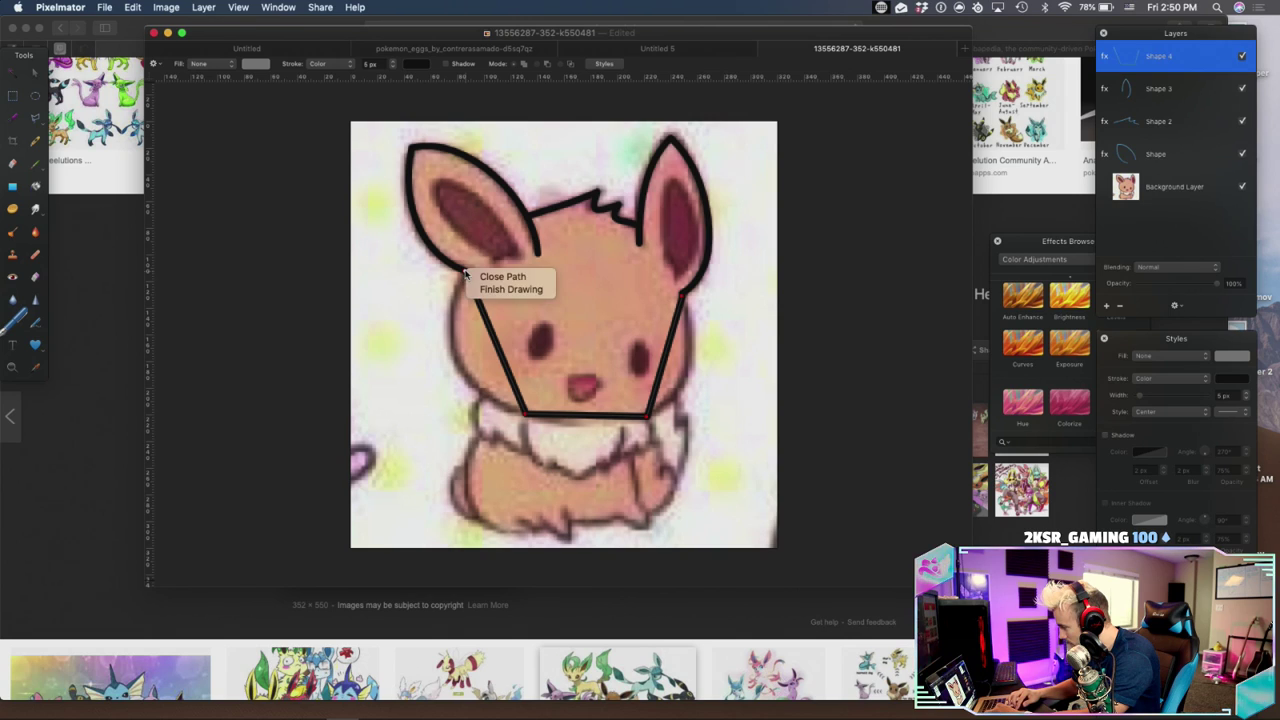
click(490, 288)
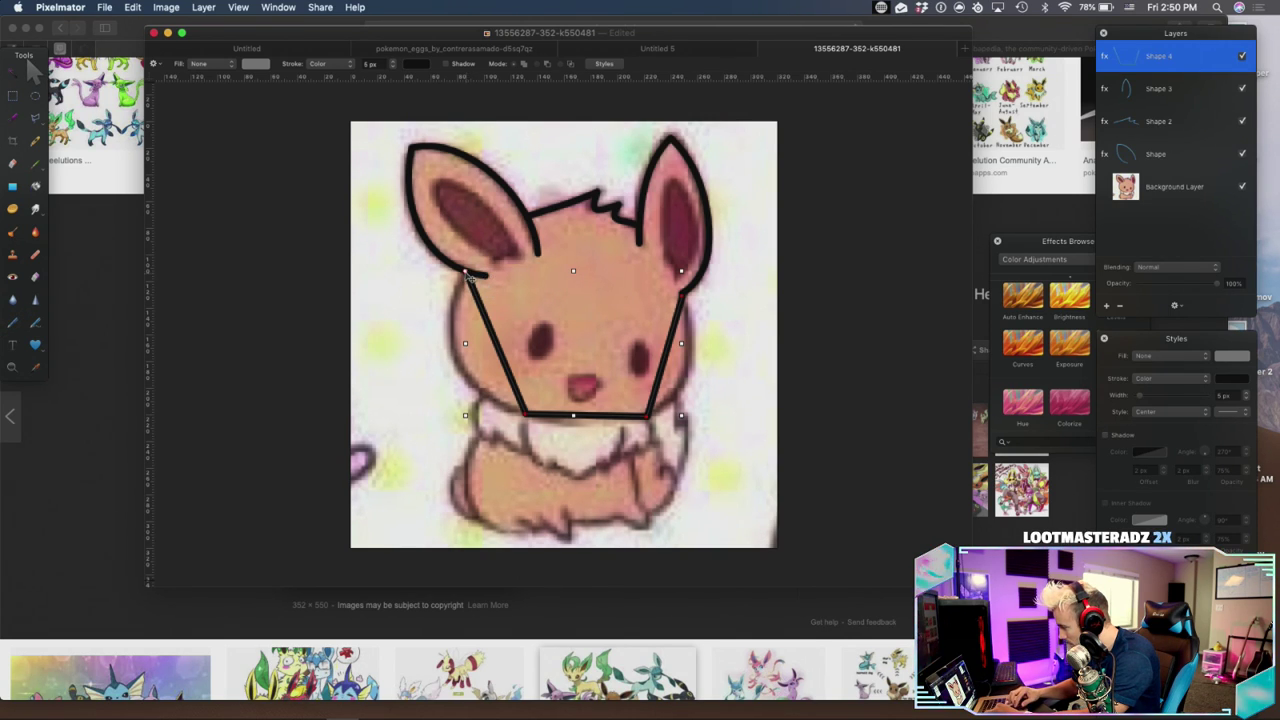
key(super+a)
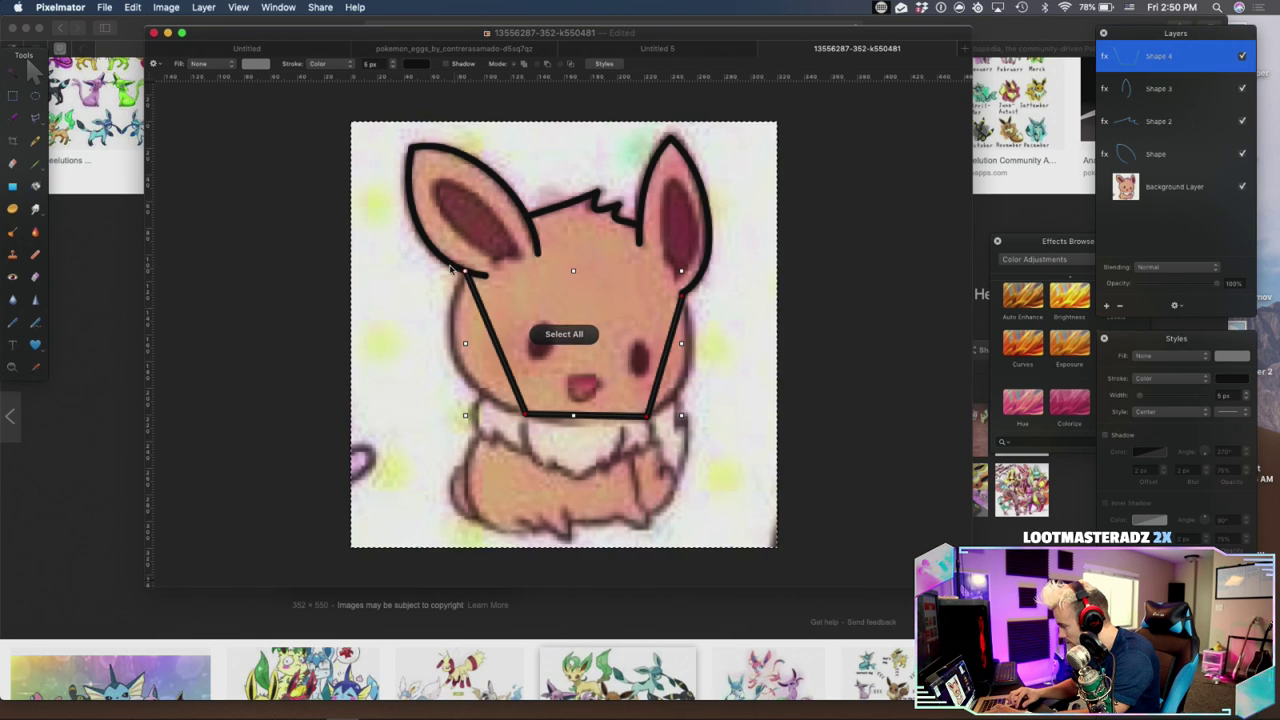
Deselect the canvas and smooth the two chin points of the face path
key(super+d)
drag(436, 259, 731, 439)
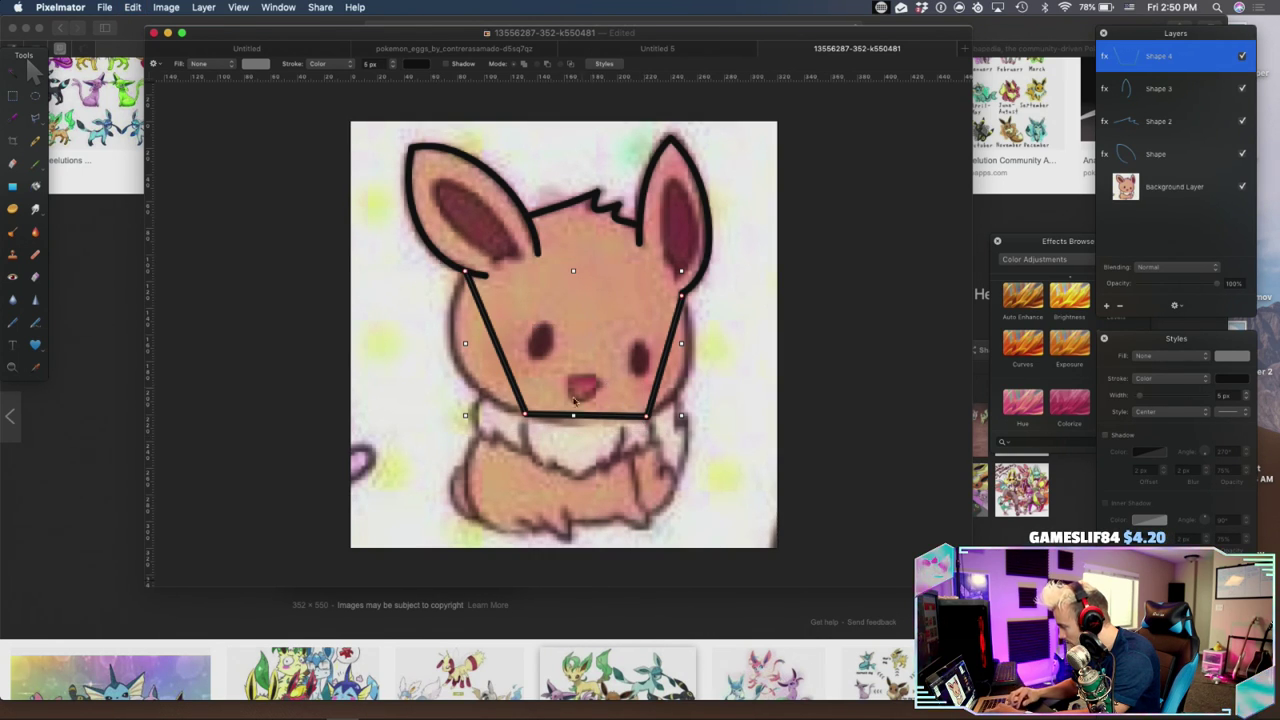
right_click(527, 420)
click(550, 435)
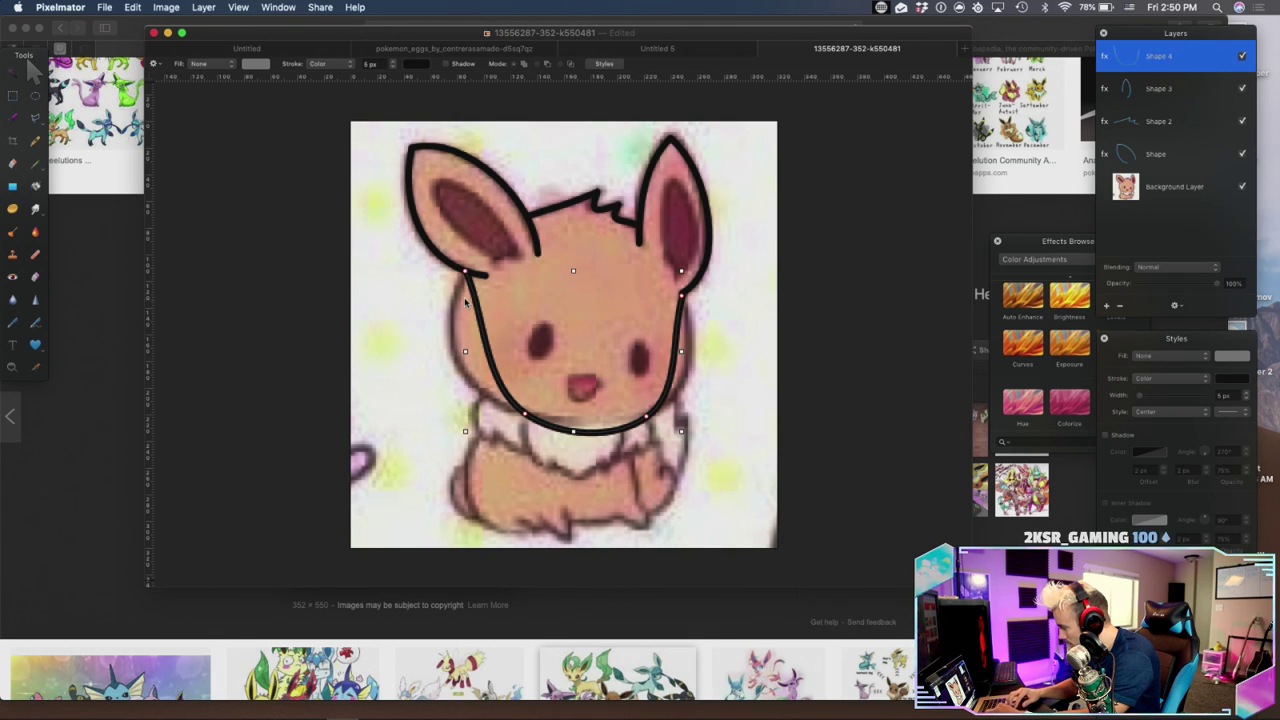
Adjust the face path's points and curve handles so the outline follows Eevee's cheeks and chin
drag(465, 271, 432, 330)
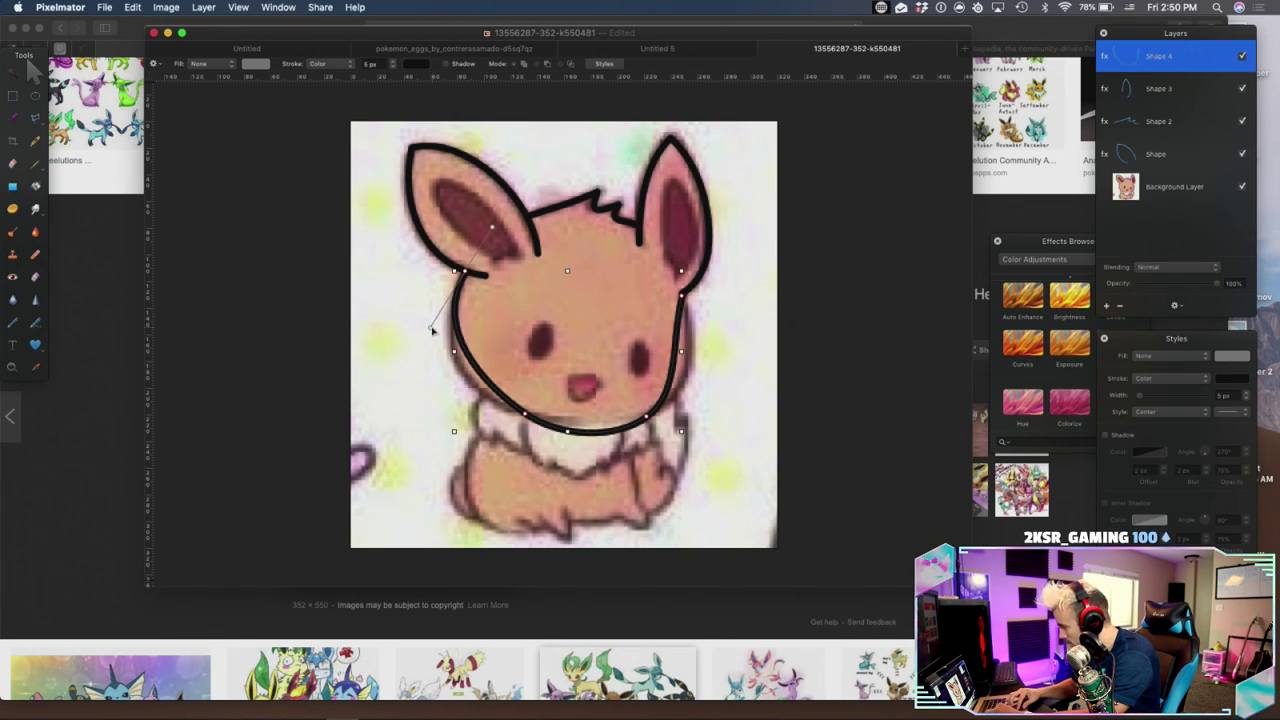
click(560, 432)
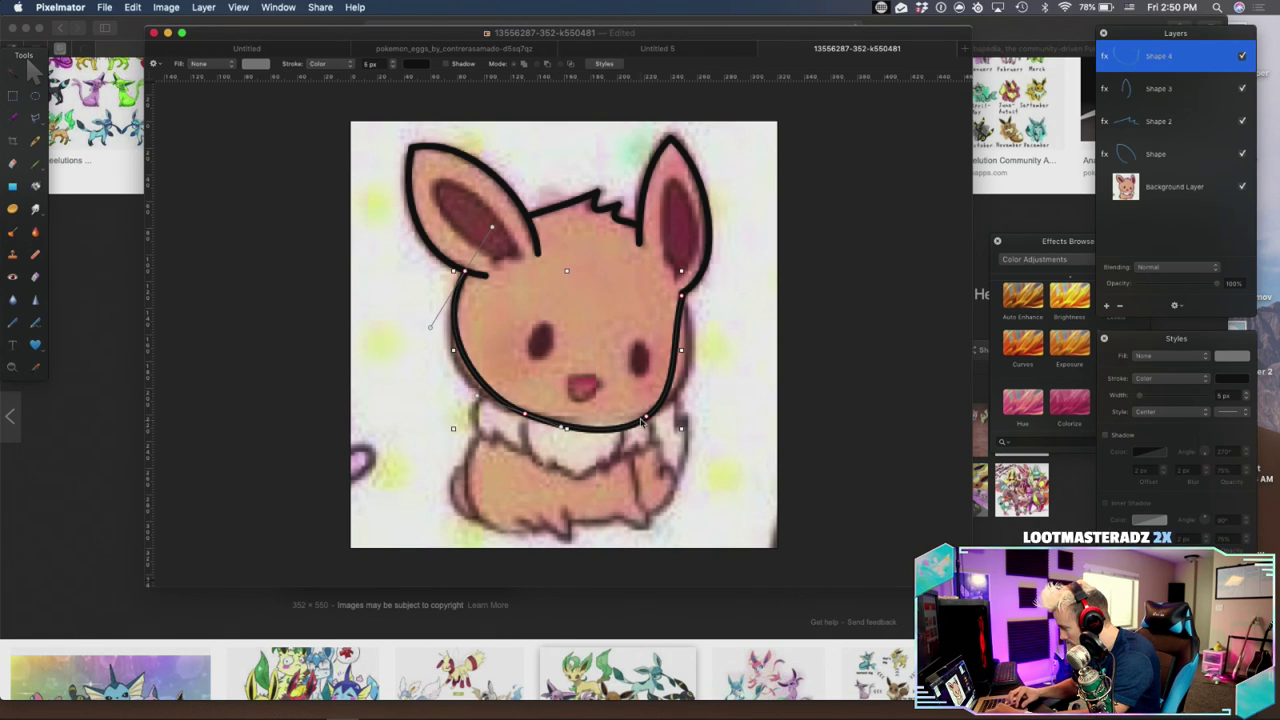
drag(615, 445, 613, 438)
drag(686, 300, 697, 325)
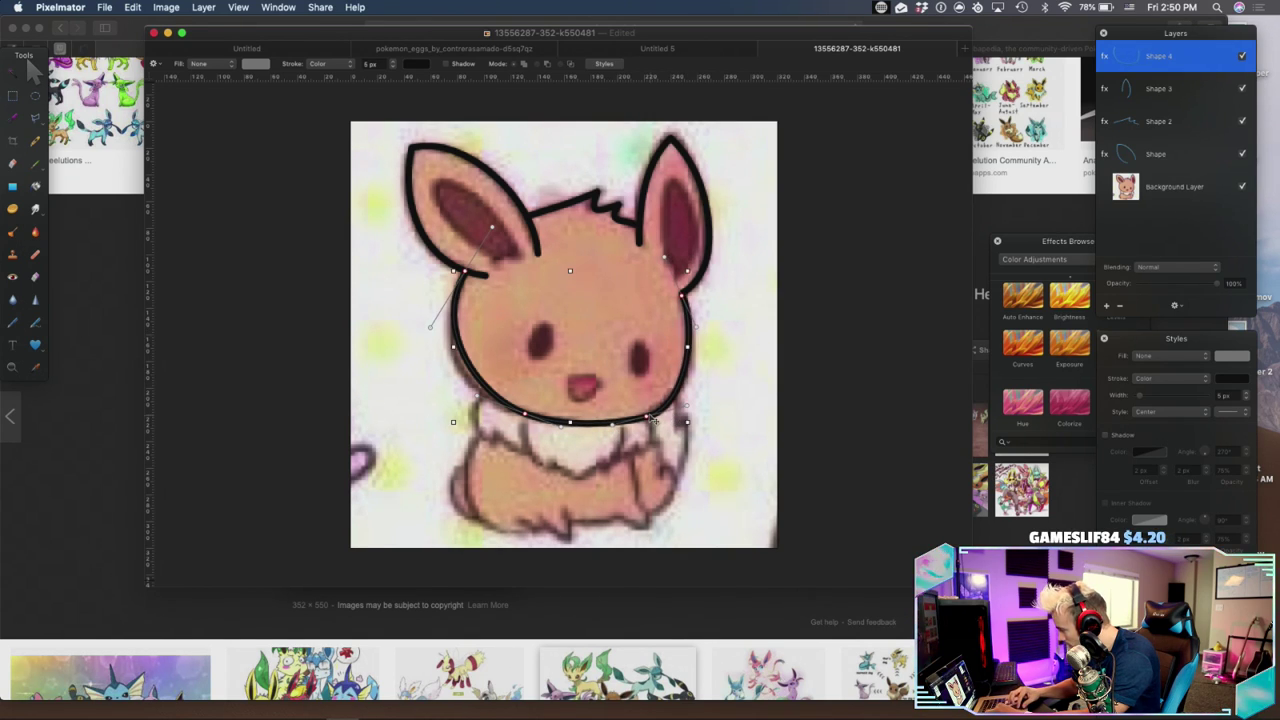
drag(652, 423, 652, 425)
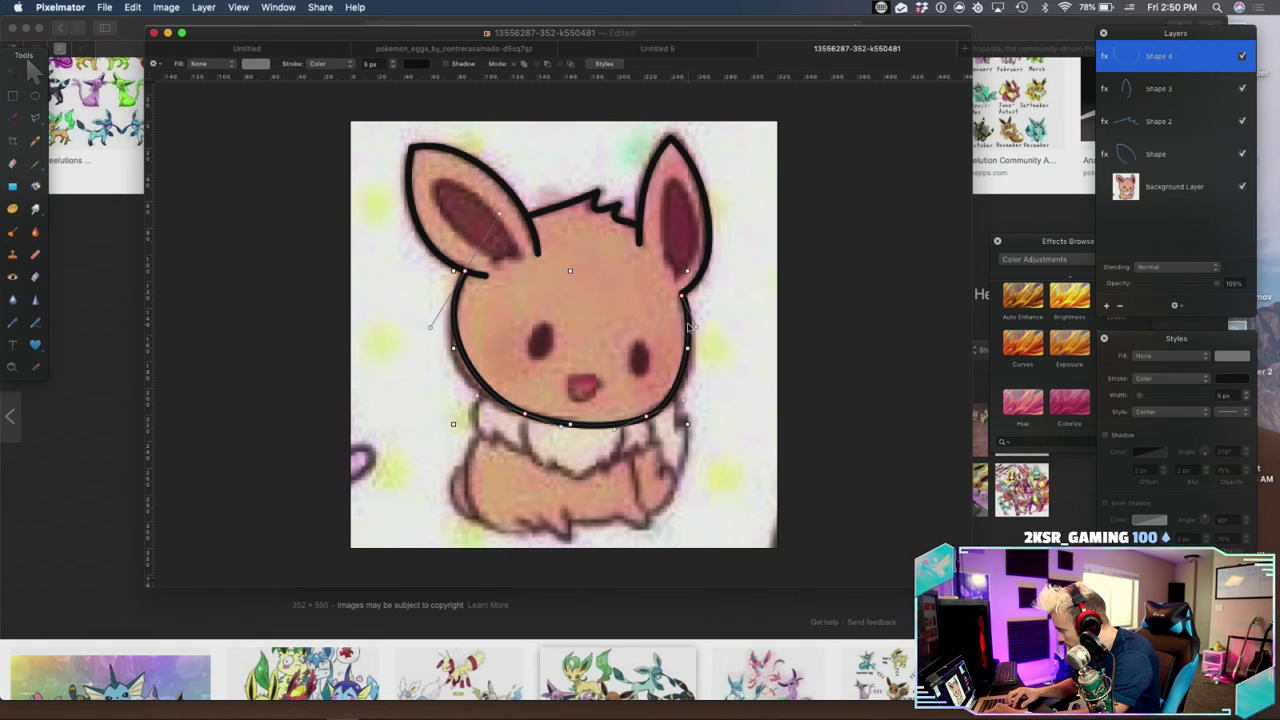
drag(649, 416, 692, 393)
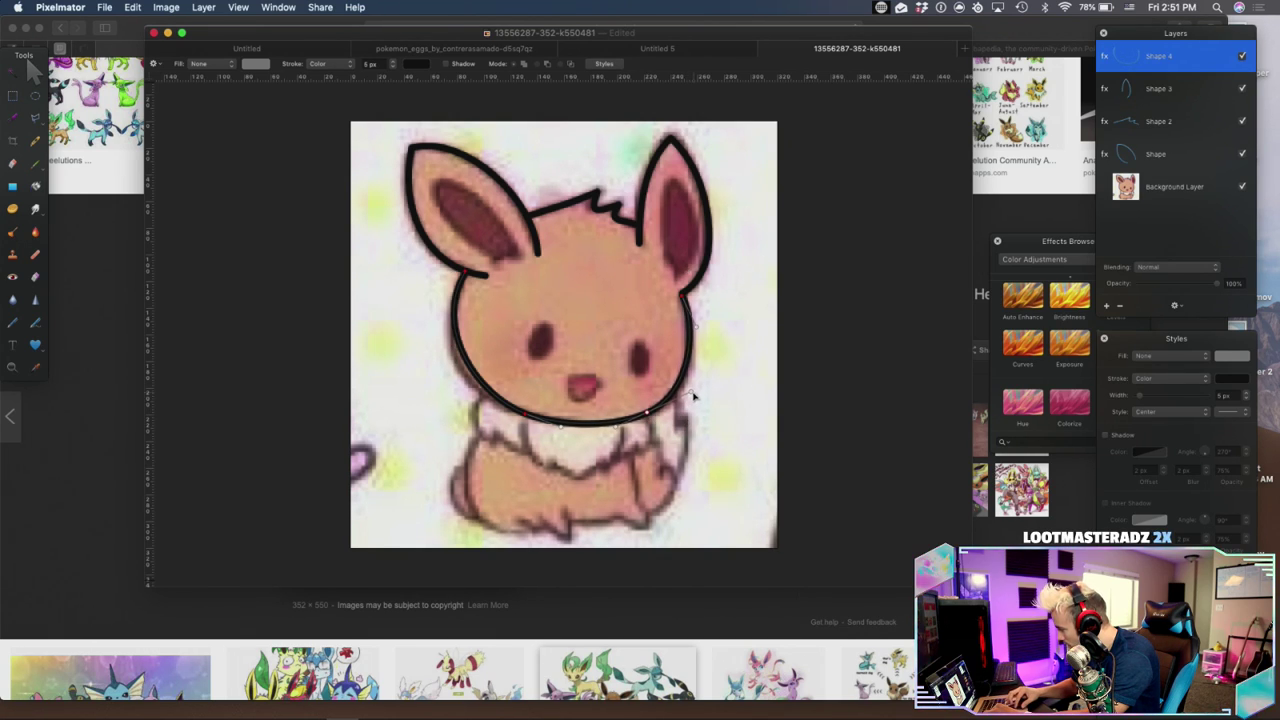
click(526, 415)
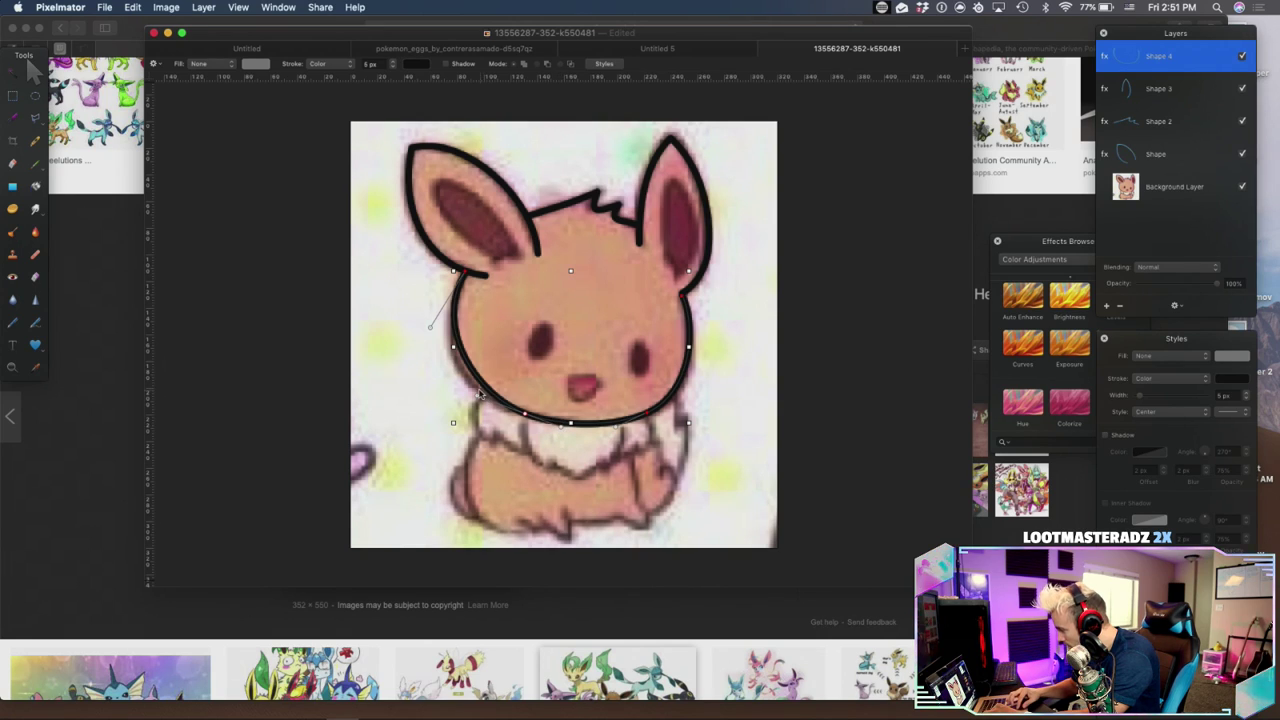
drag(478, 398, 461, 393)
drag(431, 330, 431, 343)
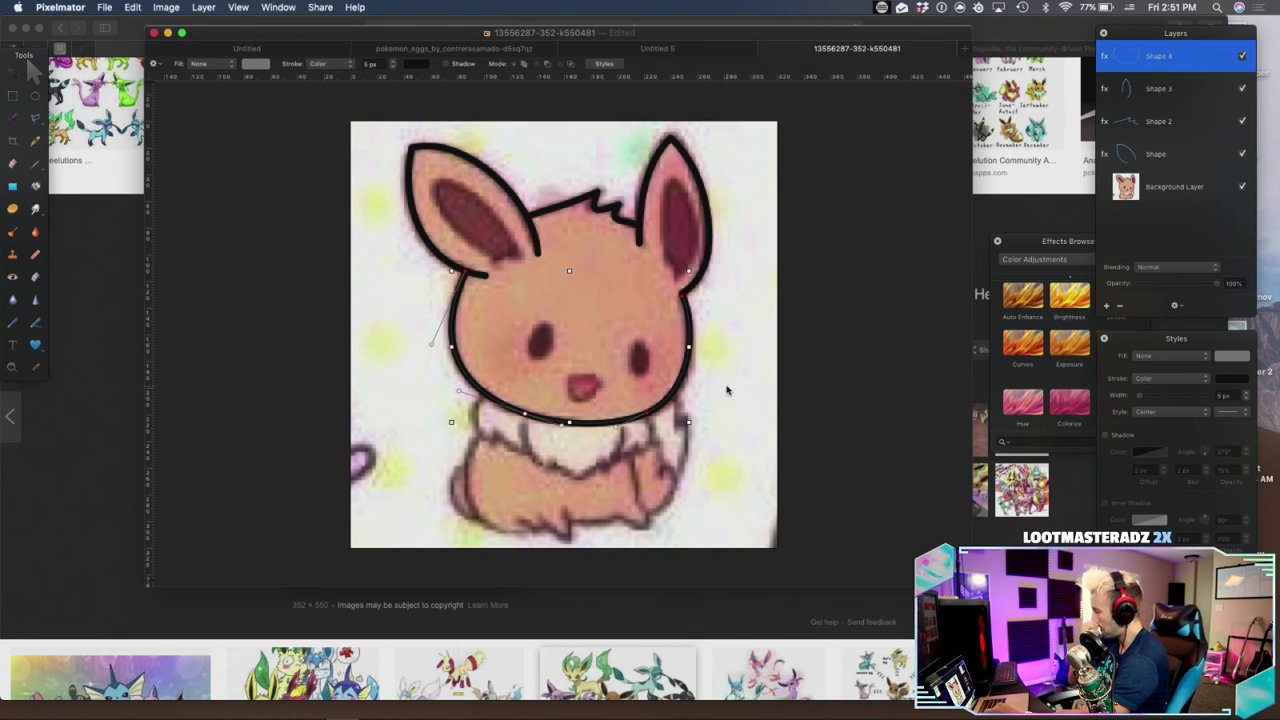
Hide the background image layer to check the traced outlines on their own, and show it again
click(1243, 187)
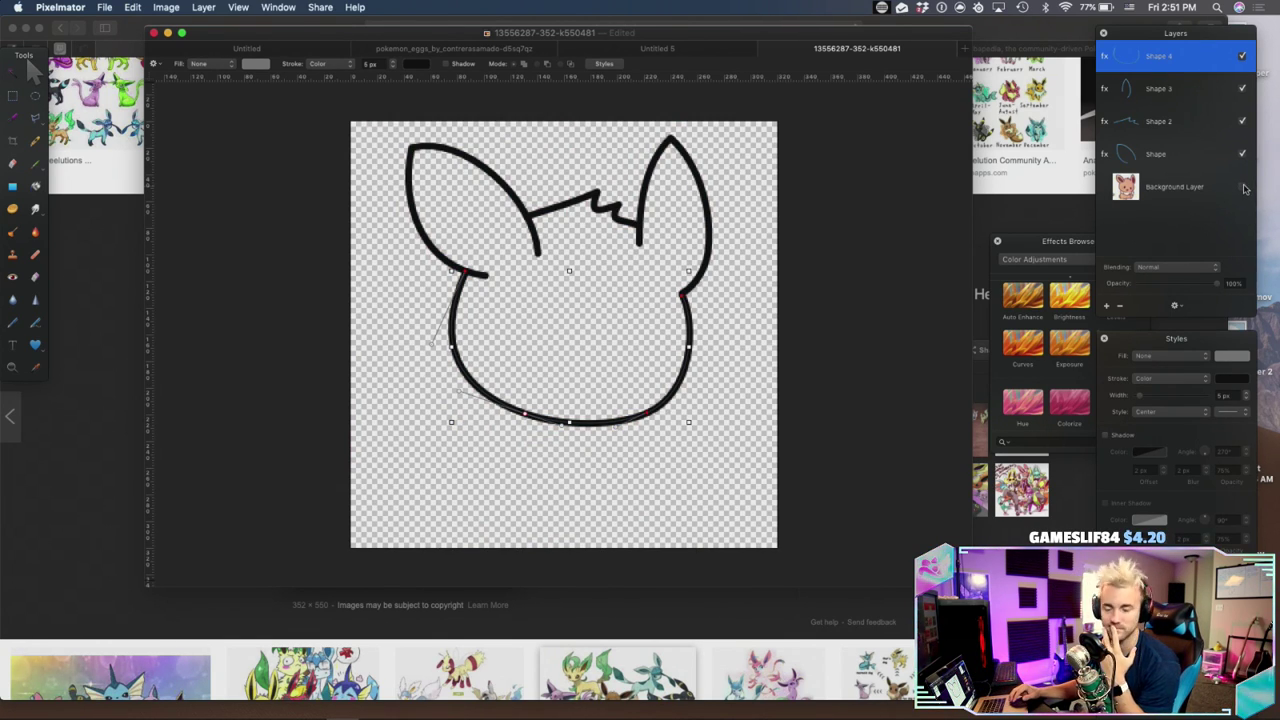
click(1243, 187)
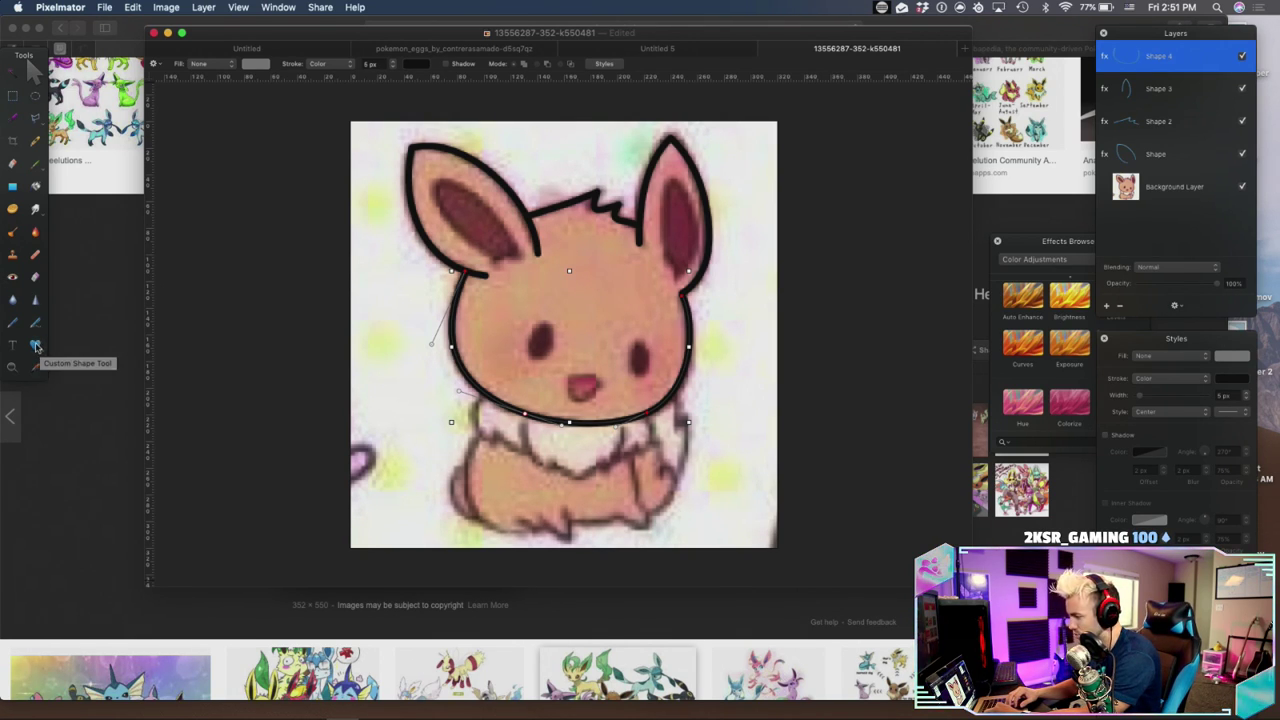
Draw a closed four-point Pen path around the dark inner area of the left-hand ear
click(12, 321)
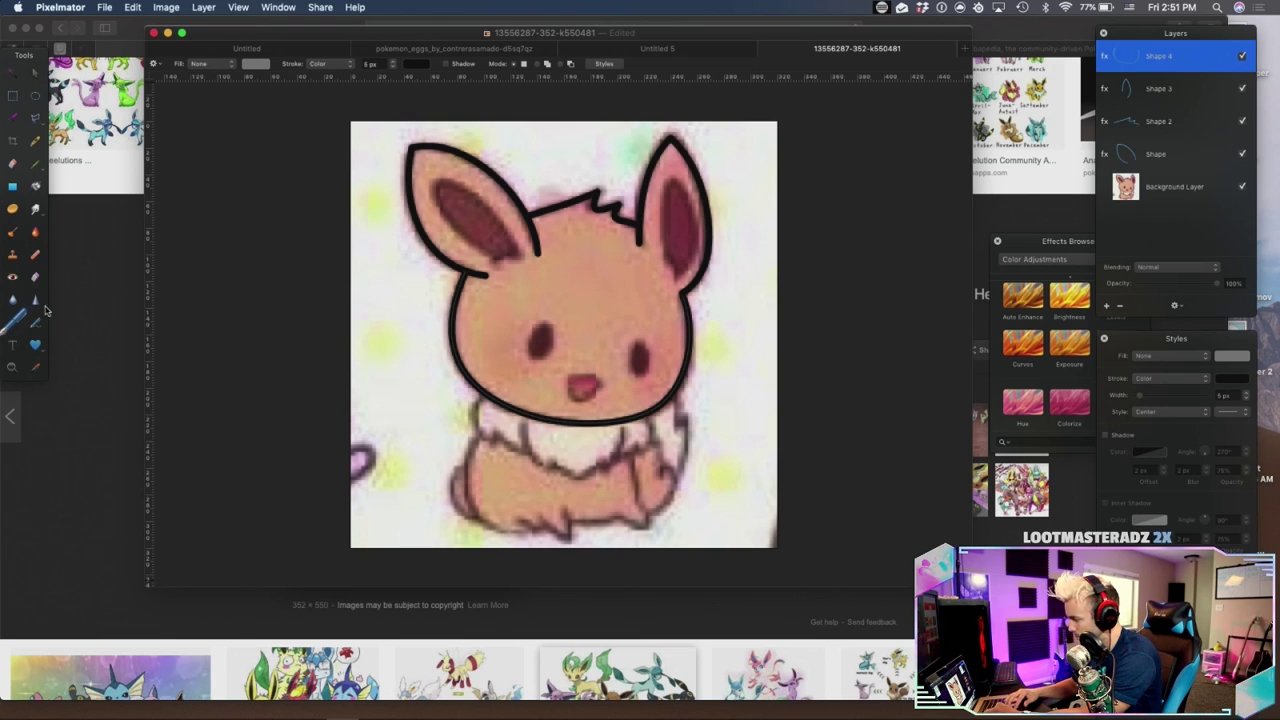
click(494, 267)
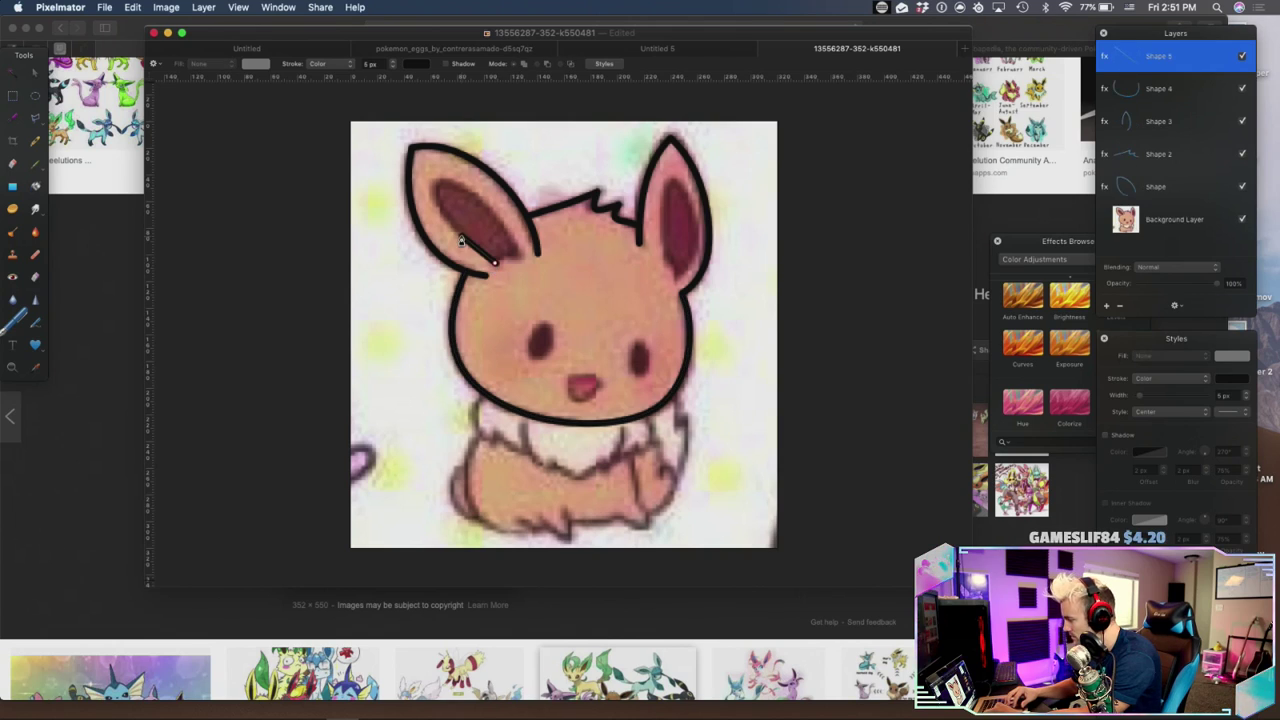
click(437, 203)
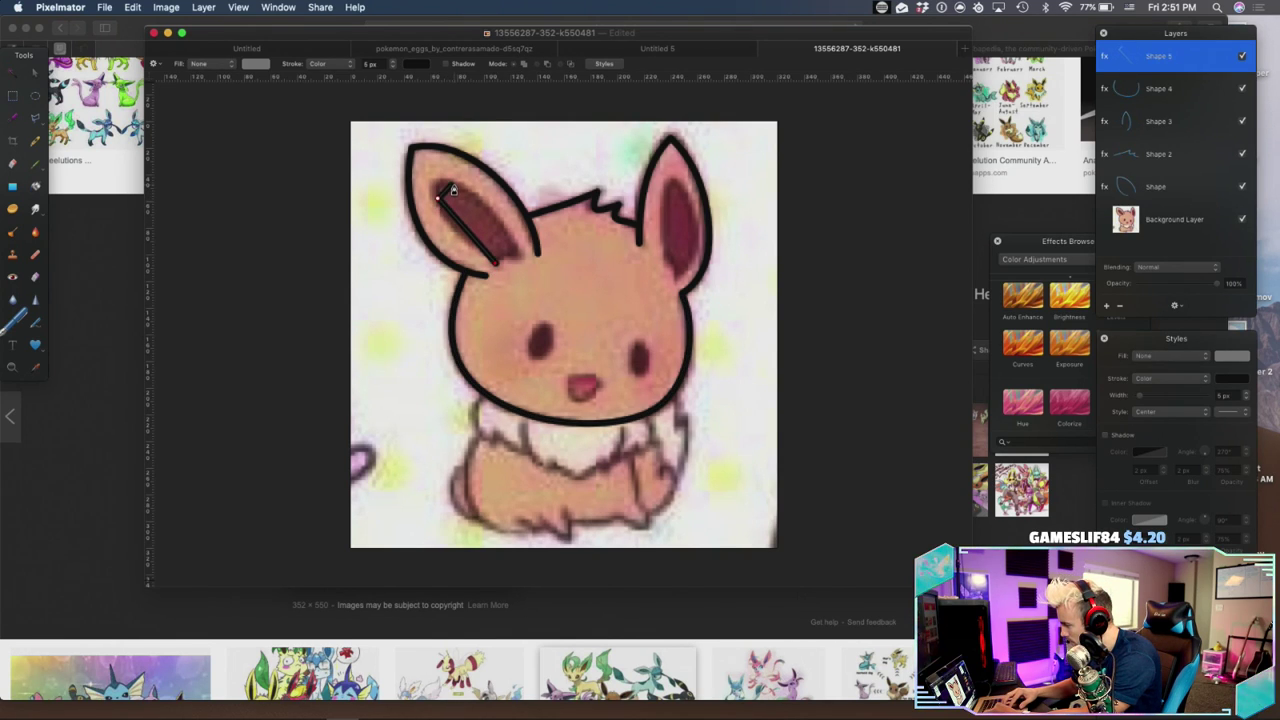
click(451, 188)
click(520, 252)
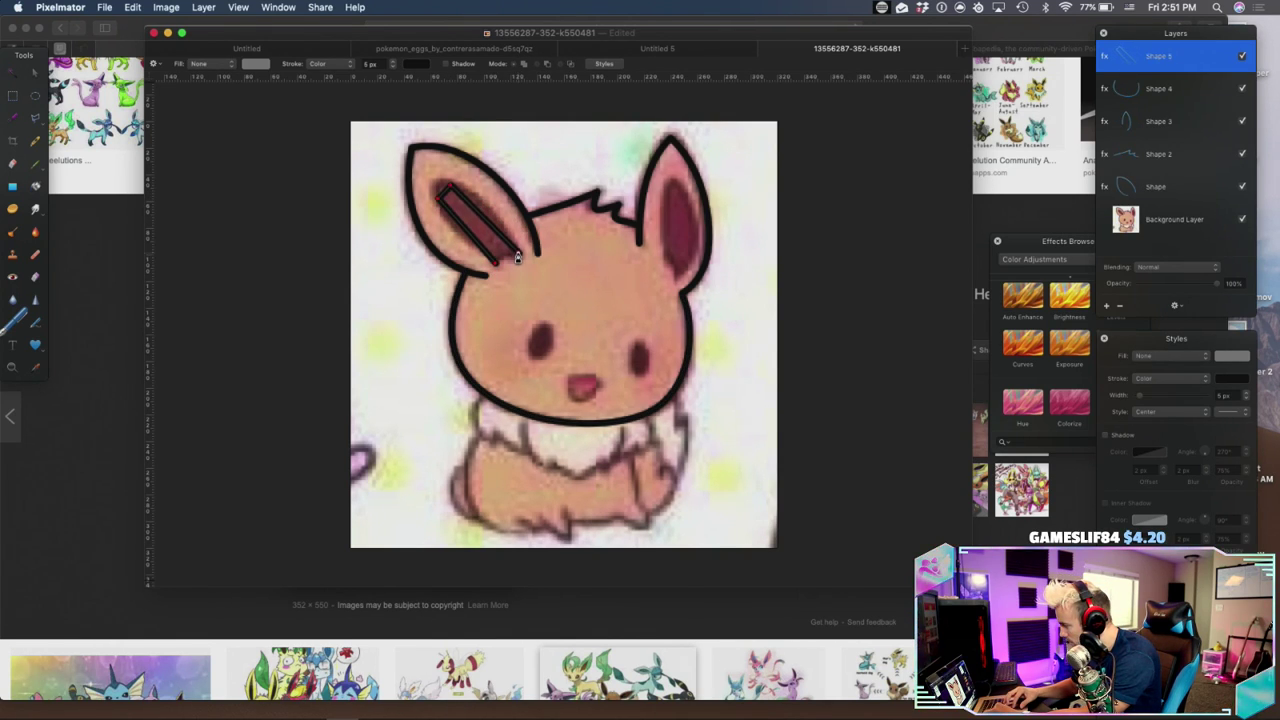
click(496, 265)
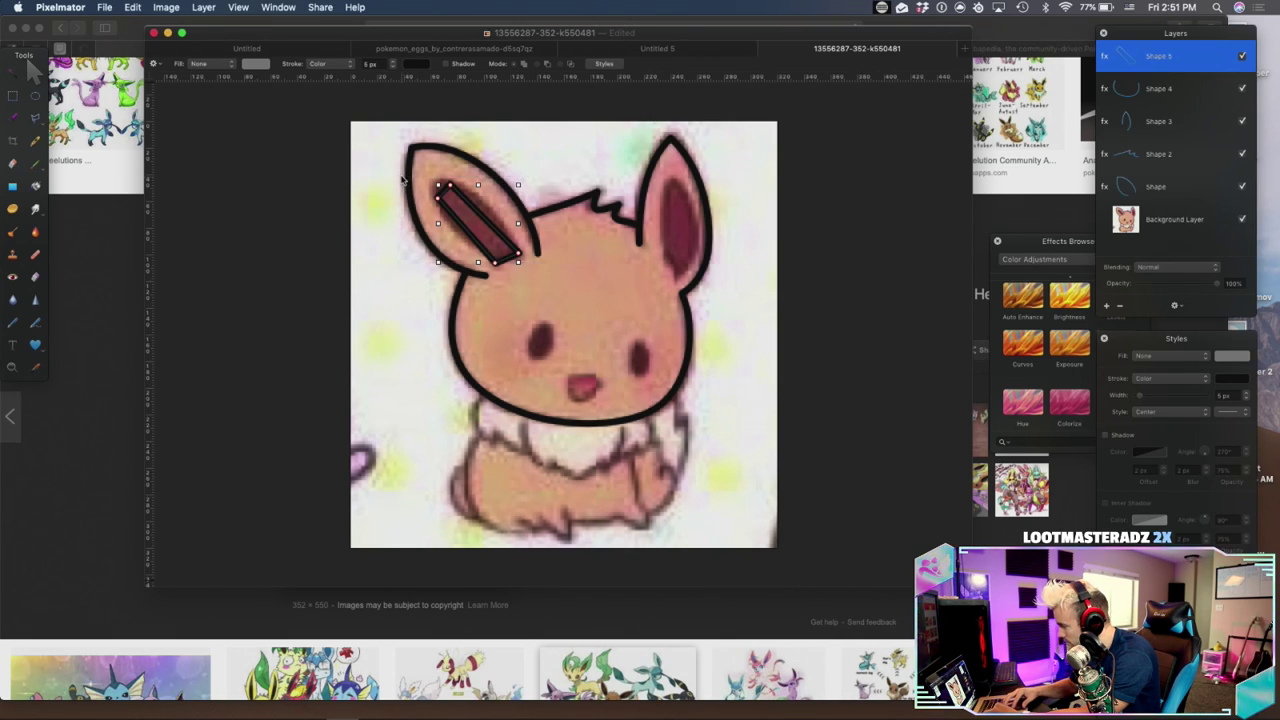
Smooth the points of the left-hand inner-ear path and undo the last point adjustment
right_click(500, 261)
click(522, 283)
drag(498, 267, 504, 265)
key(super+z)
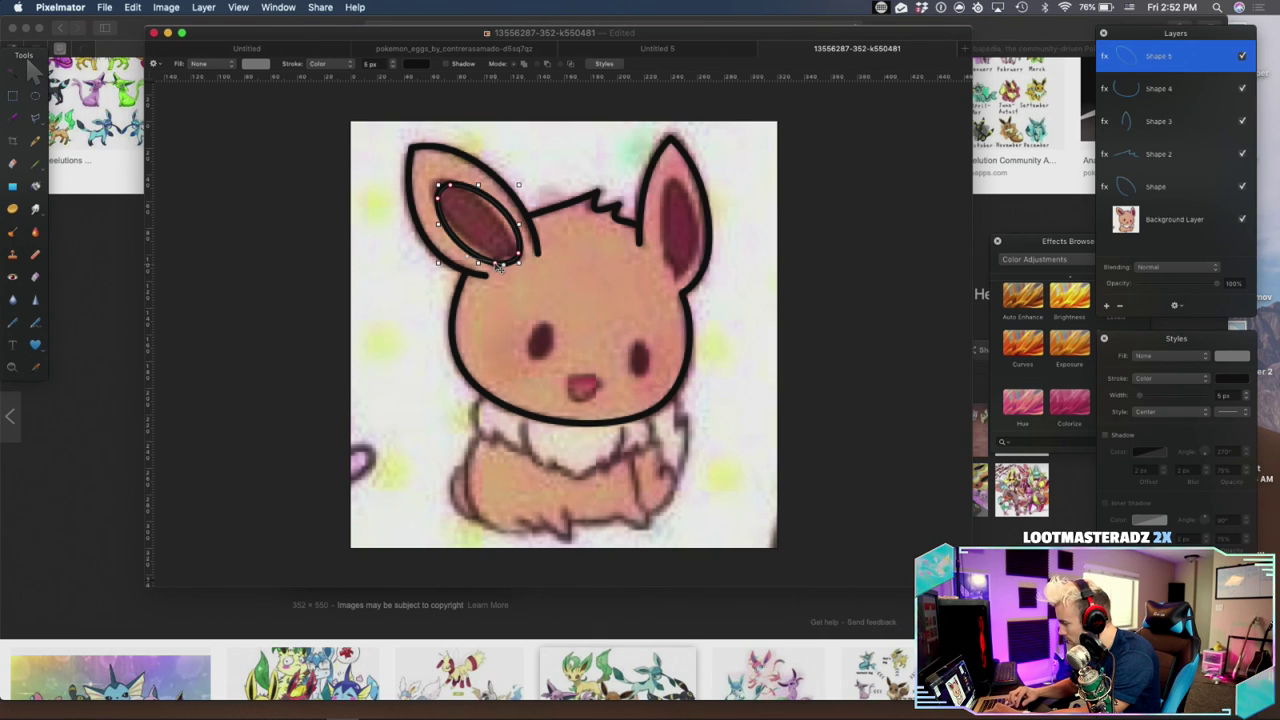
Adjust the inner-ear path's points and handles into a narrow leaf shape with a pointed tip and an inward-curved base
drag(469, 256, 468, 248)
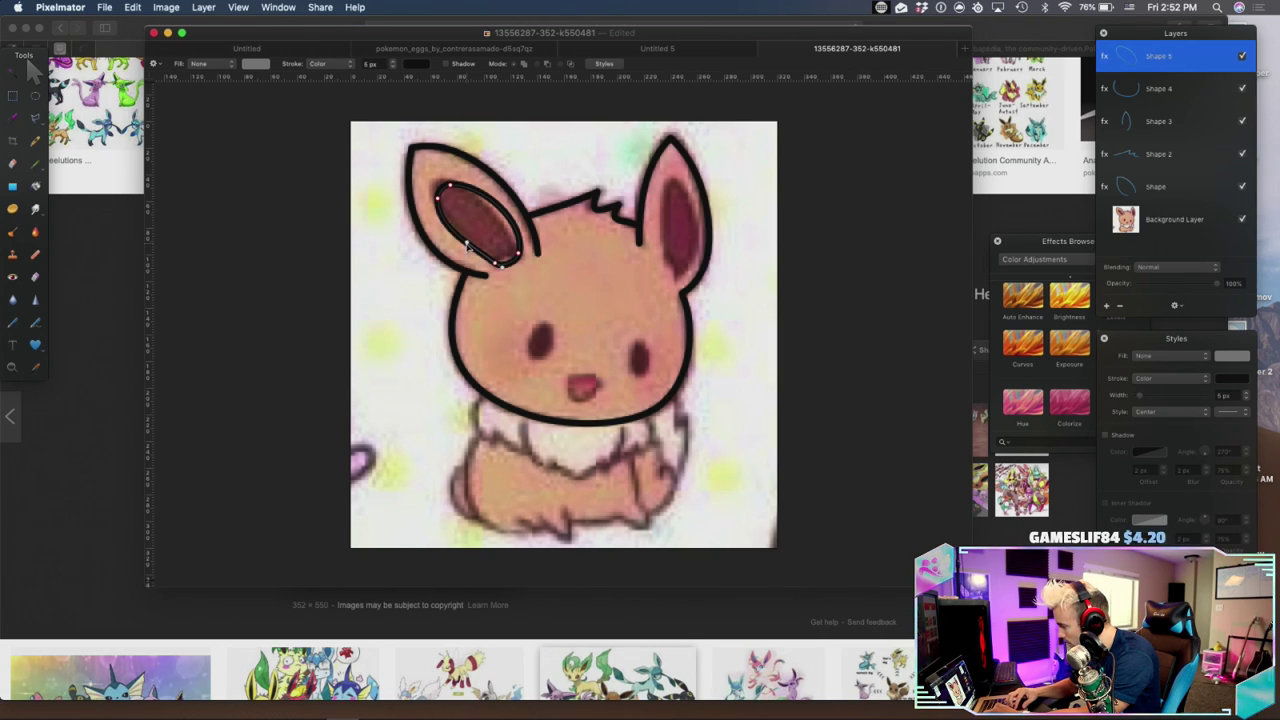
click(438, 196)
click(438, 197)
click(450, 223)
click(435, 188)
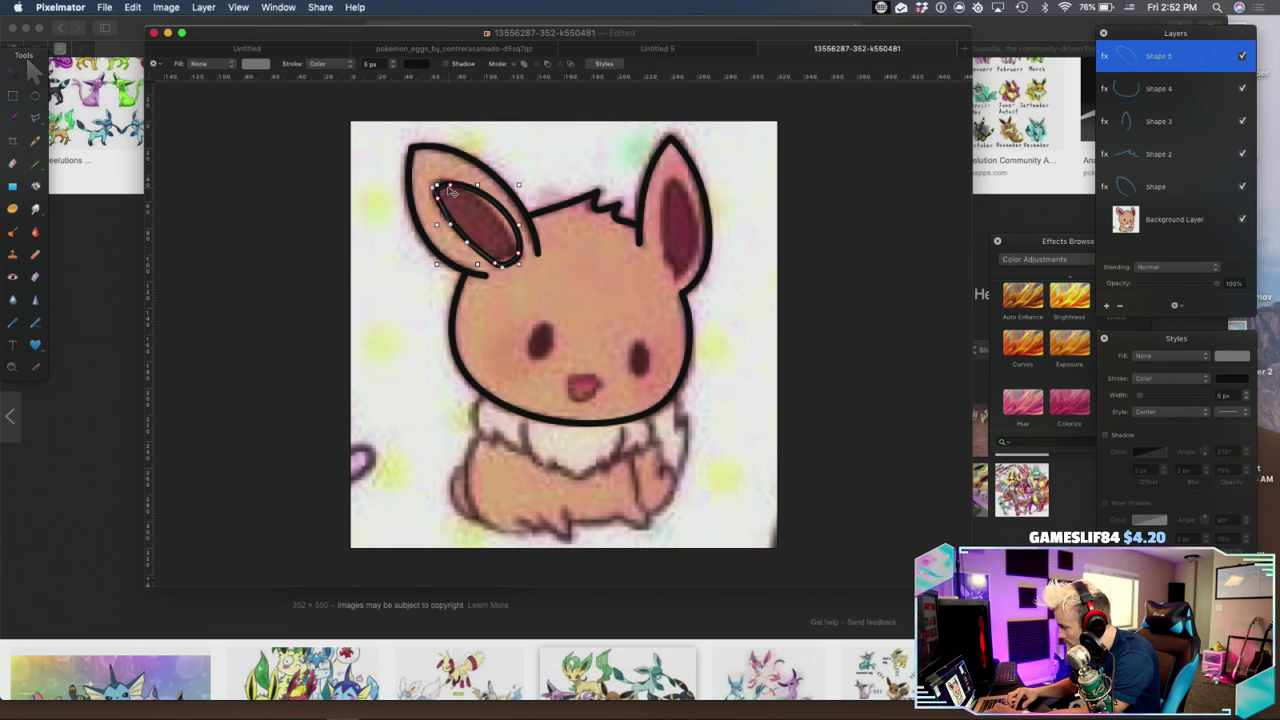
click(451, 191)
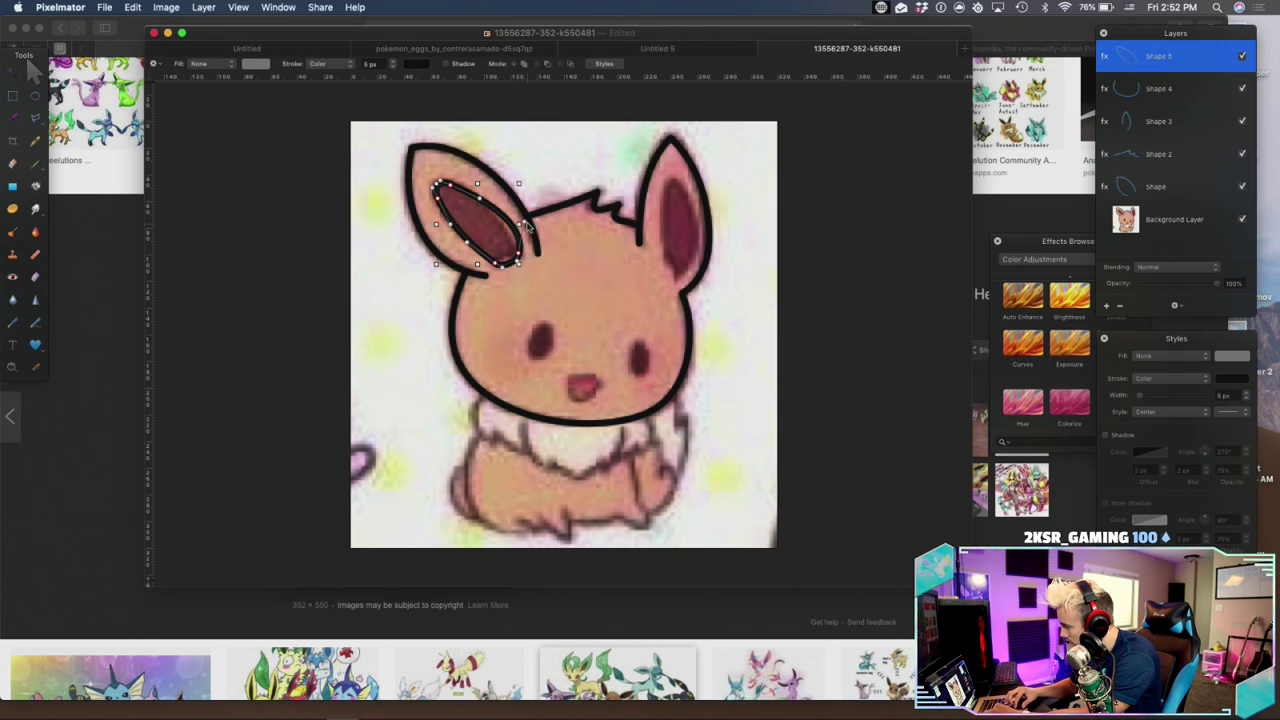
drag(525, 222, 502, 216)
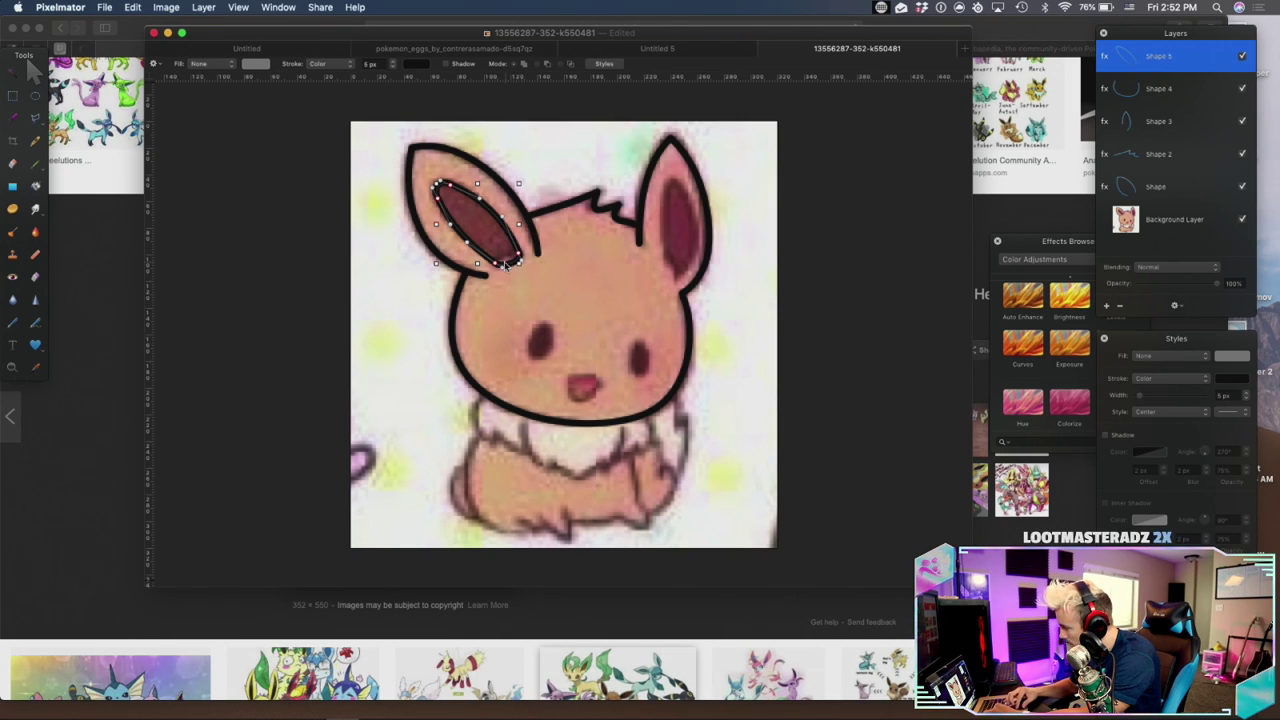
mouse_move(504, 265)
mouse_down()
mouse_move(489, 250)
mouse_move(514, 254)
mouse_up()
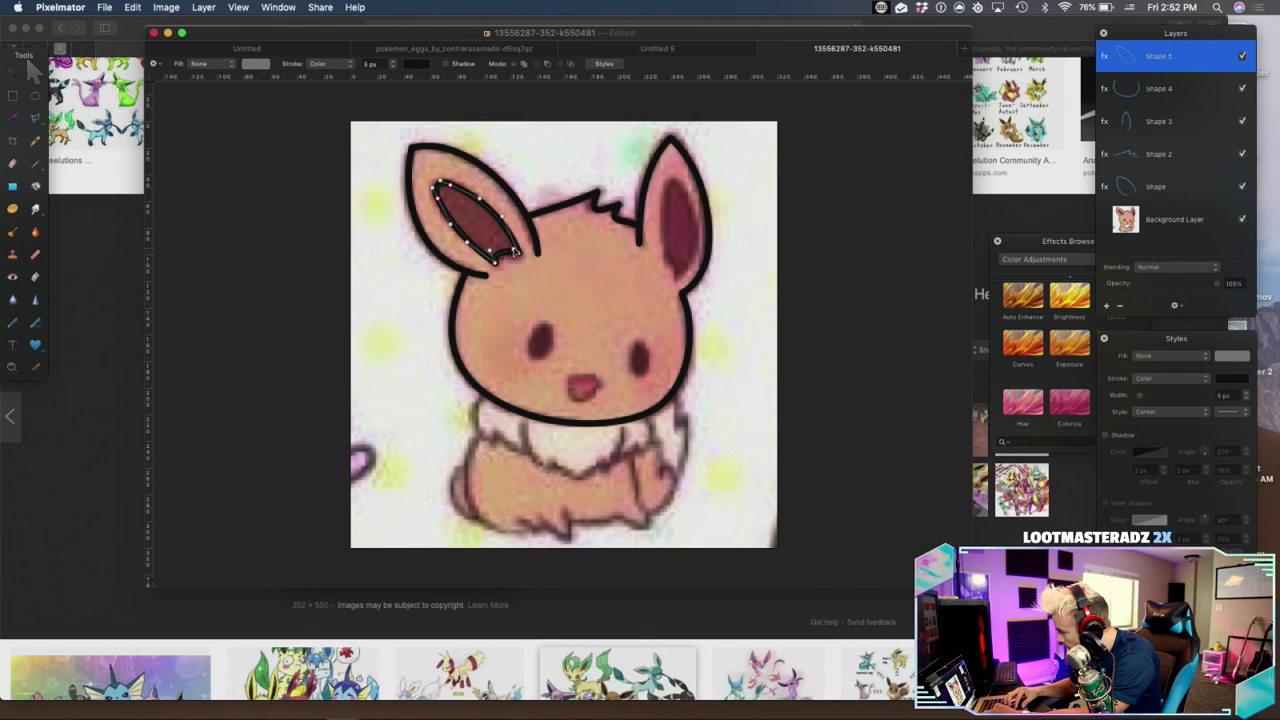
click(466, 200)
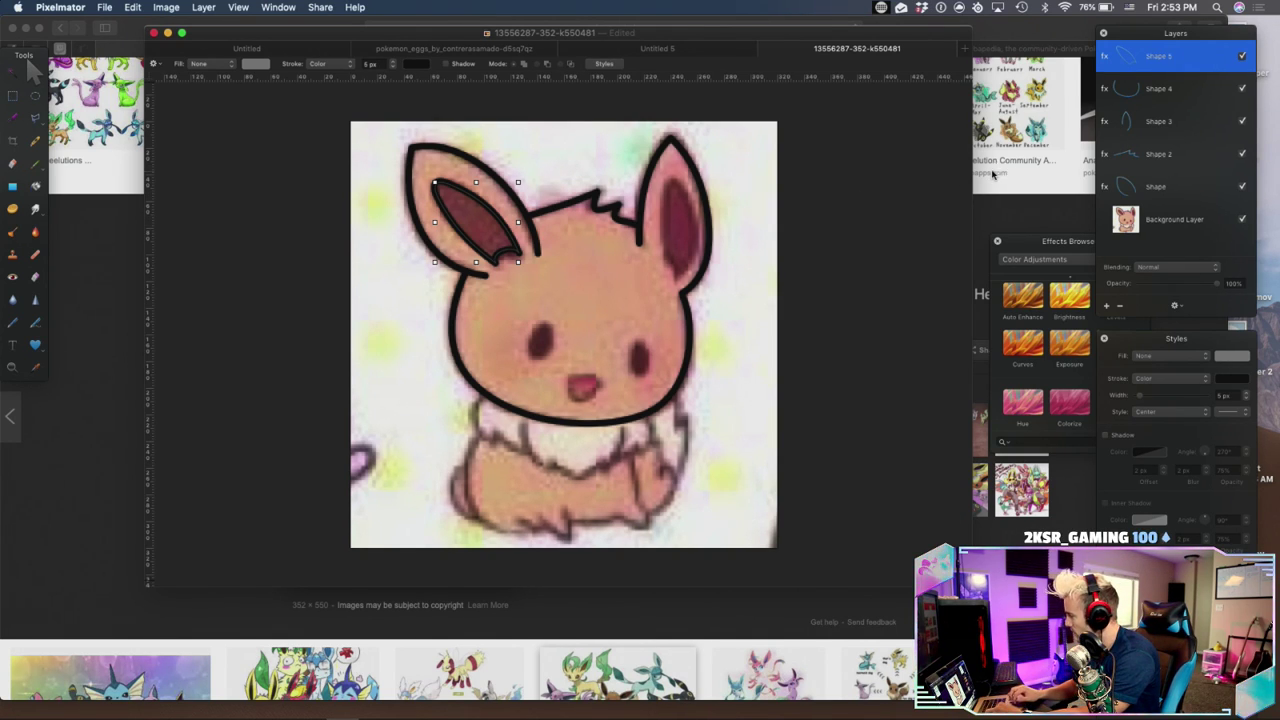
Duplicate the inner-ear shape layer and place the copy directly beneath the original
right_click(1172, 50)
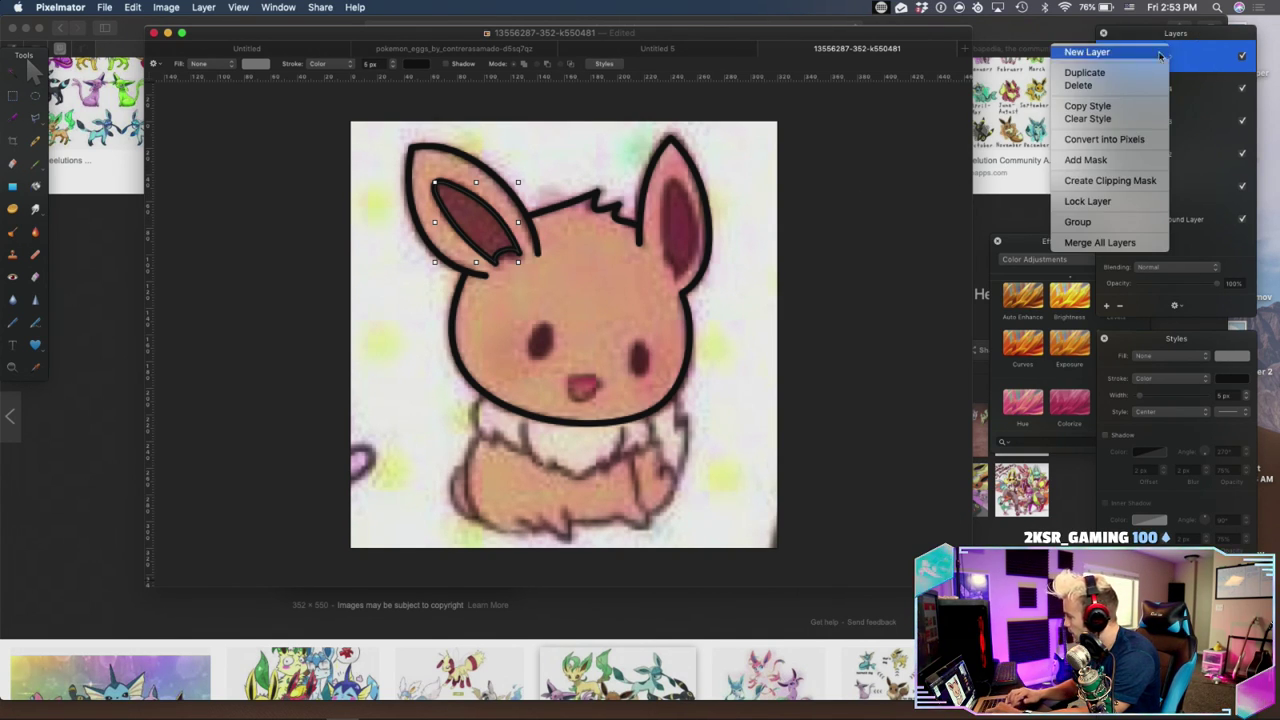
click(1058, 74)
drag(505, 273, 489, 257)
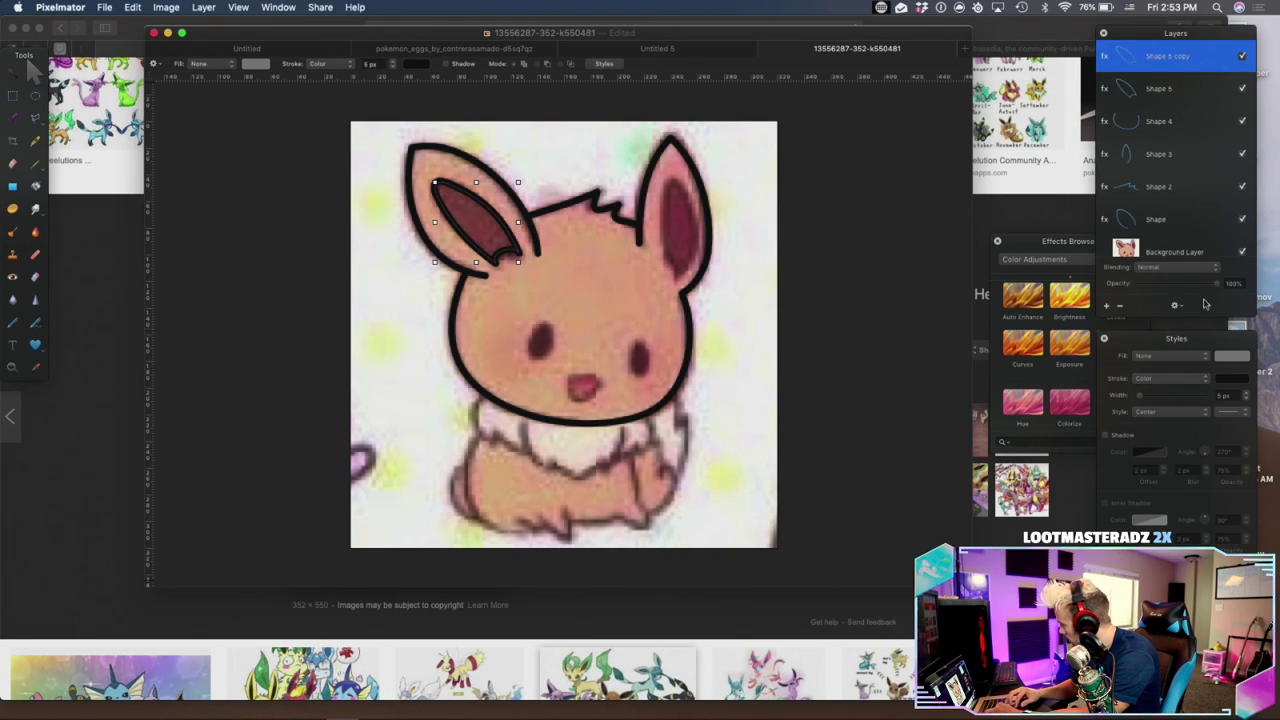
drag(1193, 56, 1170, 104)
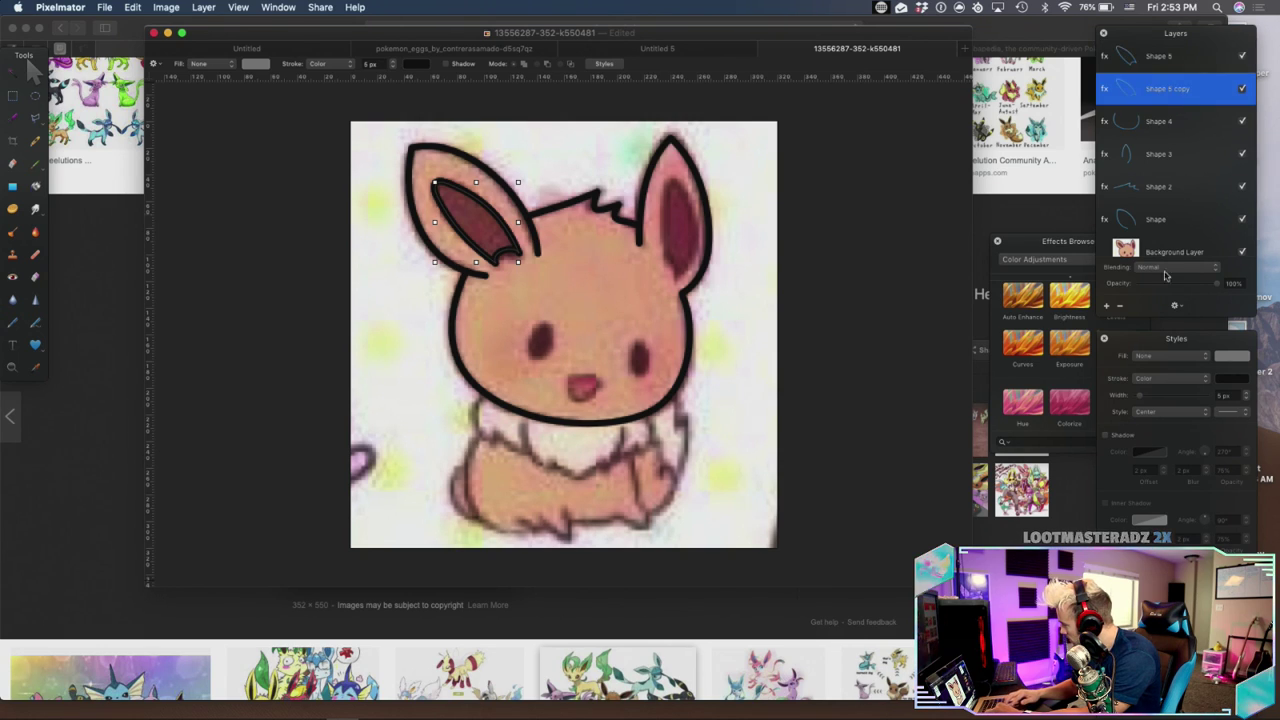
Give the inner-ear copy a solid fill sampled from the dark red inside the right-hand ear, and set its stroke to None
click(1168, 357)
click(1172, 368)
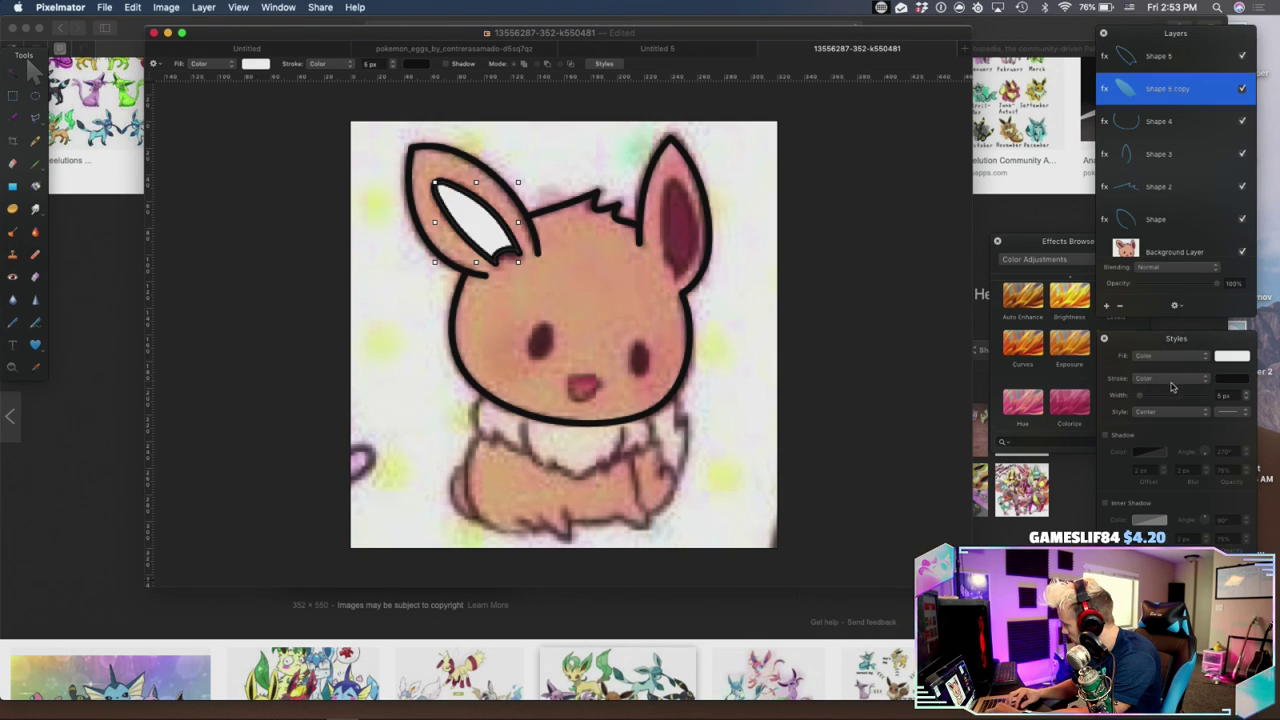
click(1172, 386)
click(1172, 368)
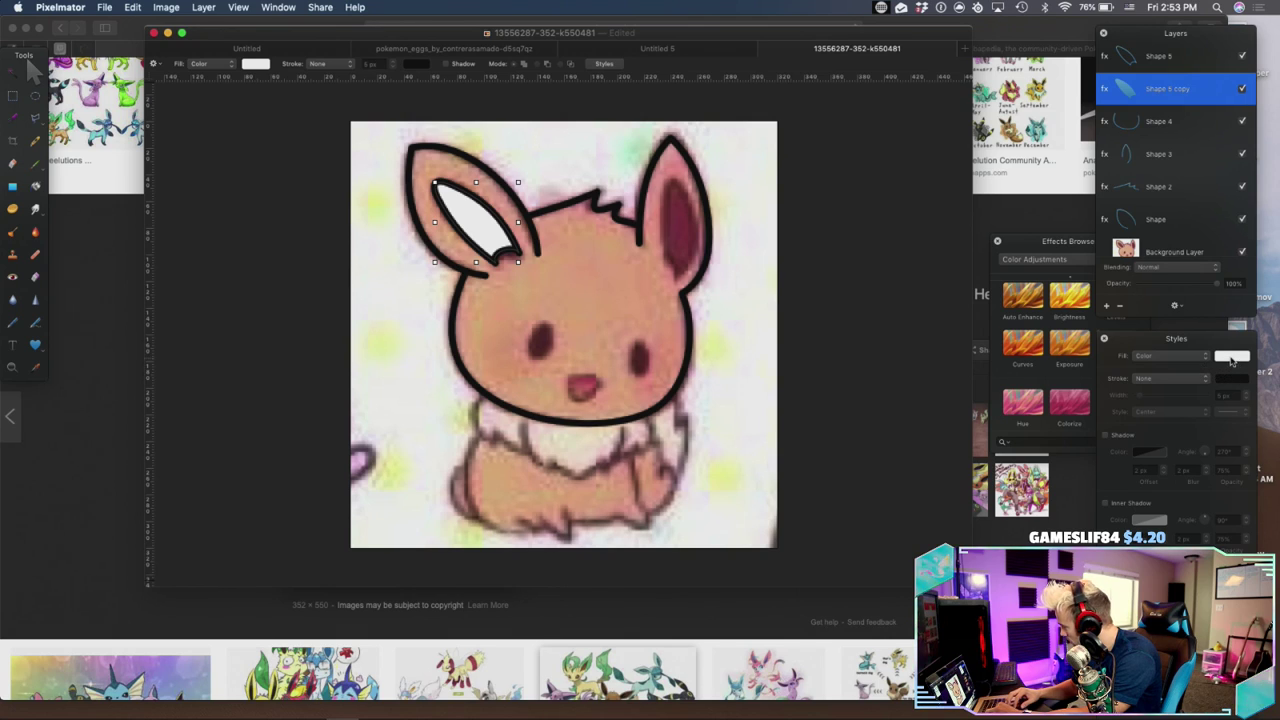
click(1232, 357)
click(1068, 452)
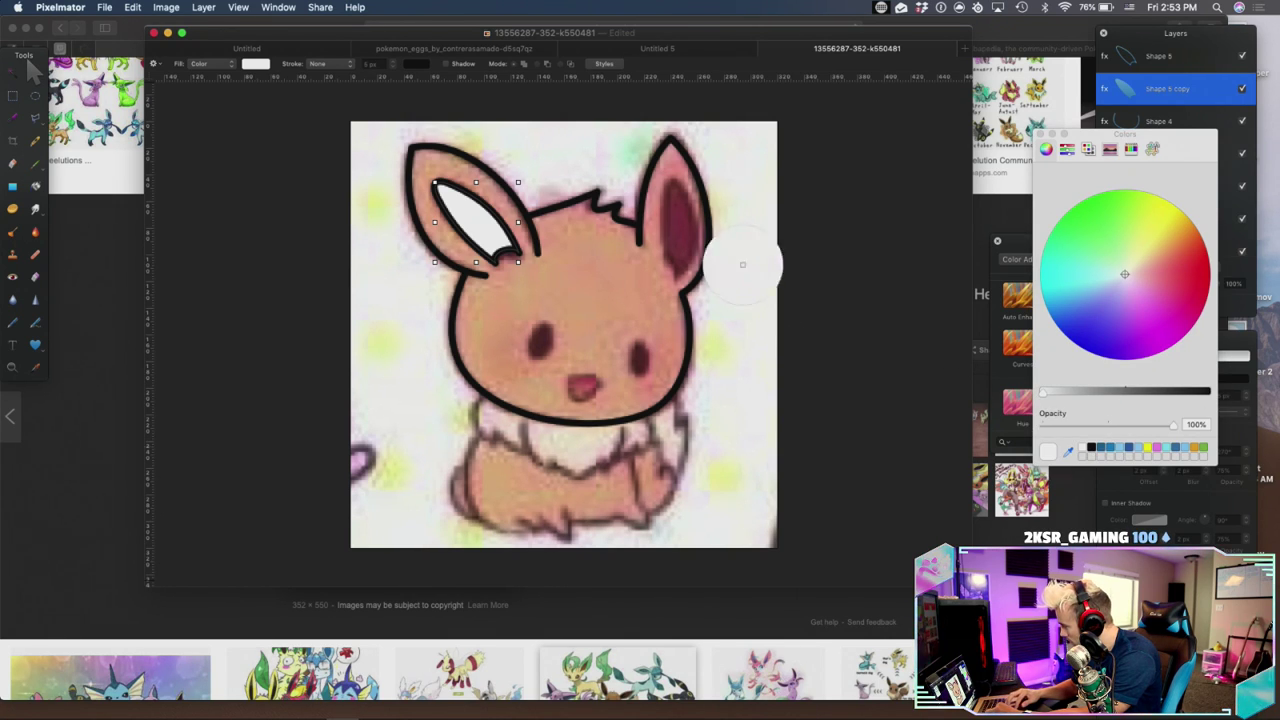
click(678, 222)
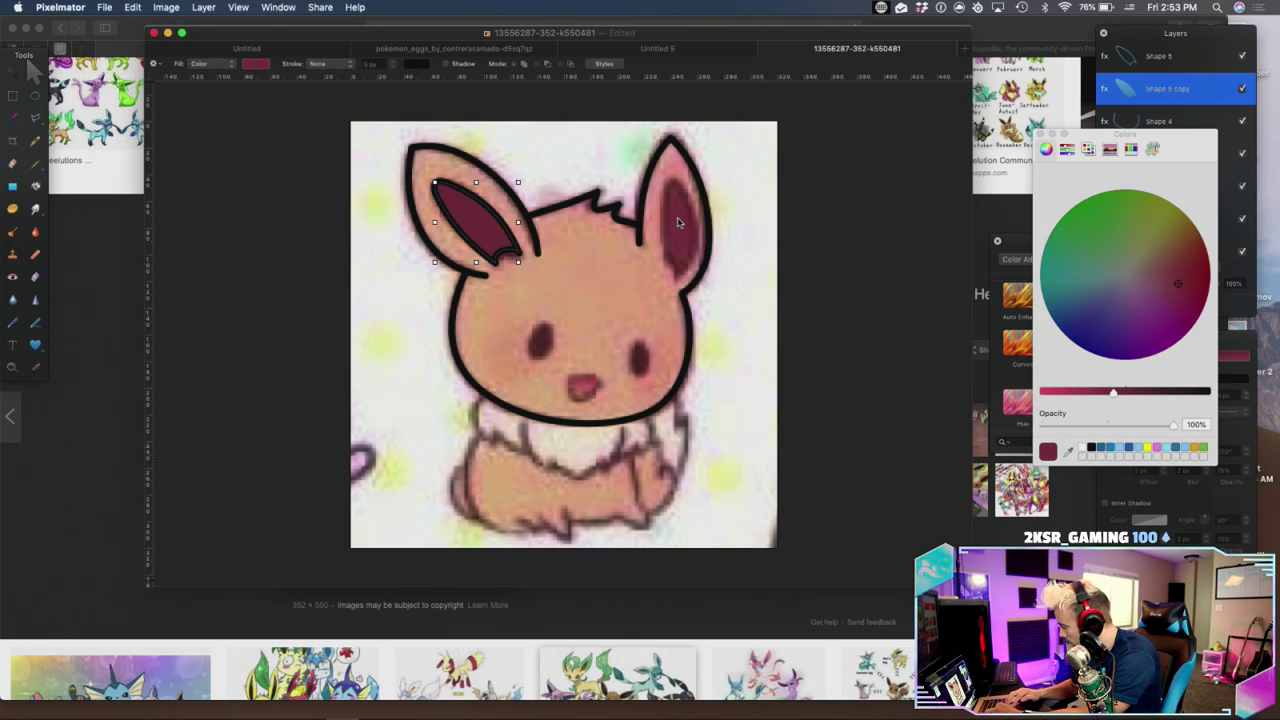
click(1041, 134)
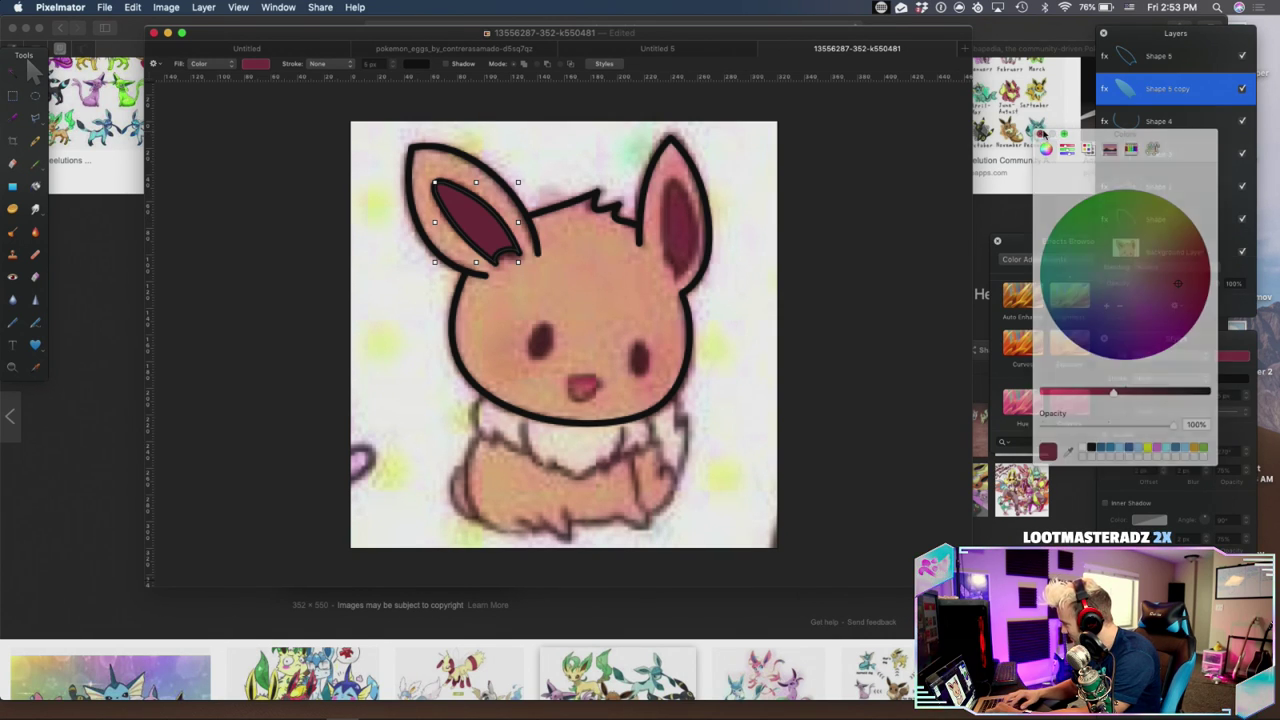
Set the original inner-ear outline's stroke to a darker red sampled from the upper inside of the right-hand ear
click(1168, 58)
click(1184, 365)
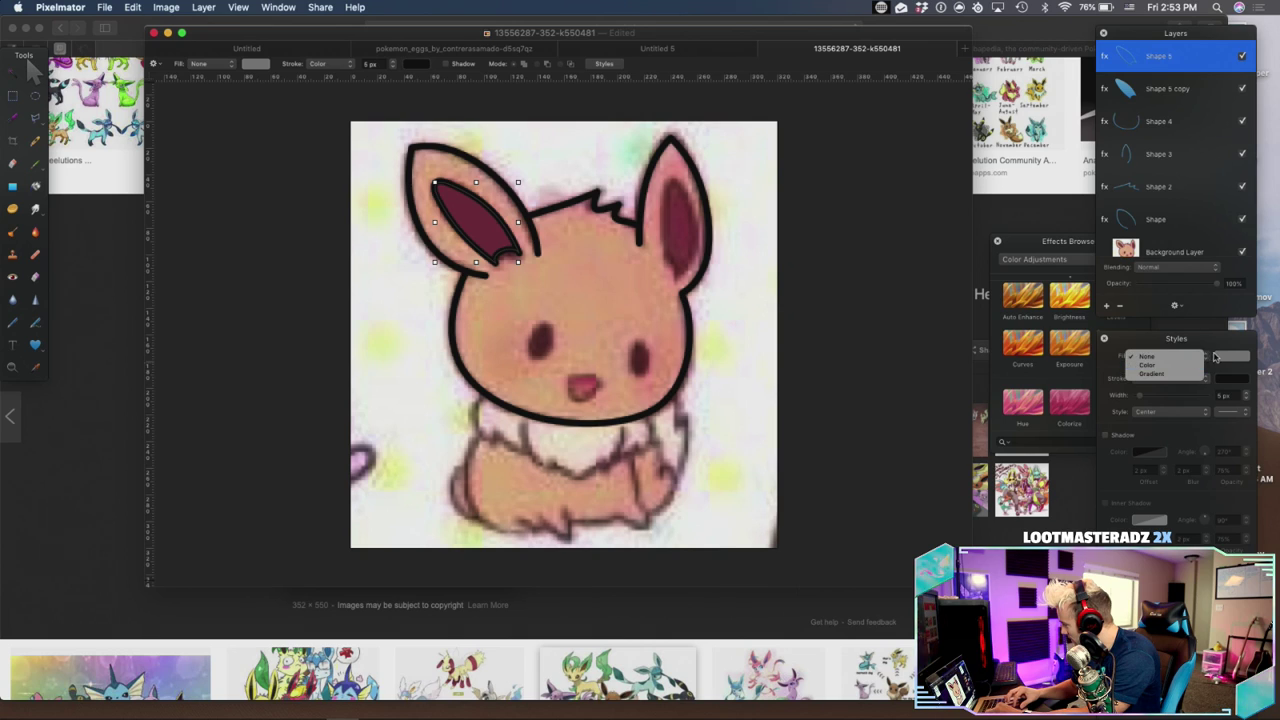
click(1231, 381)
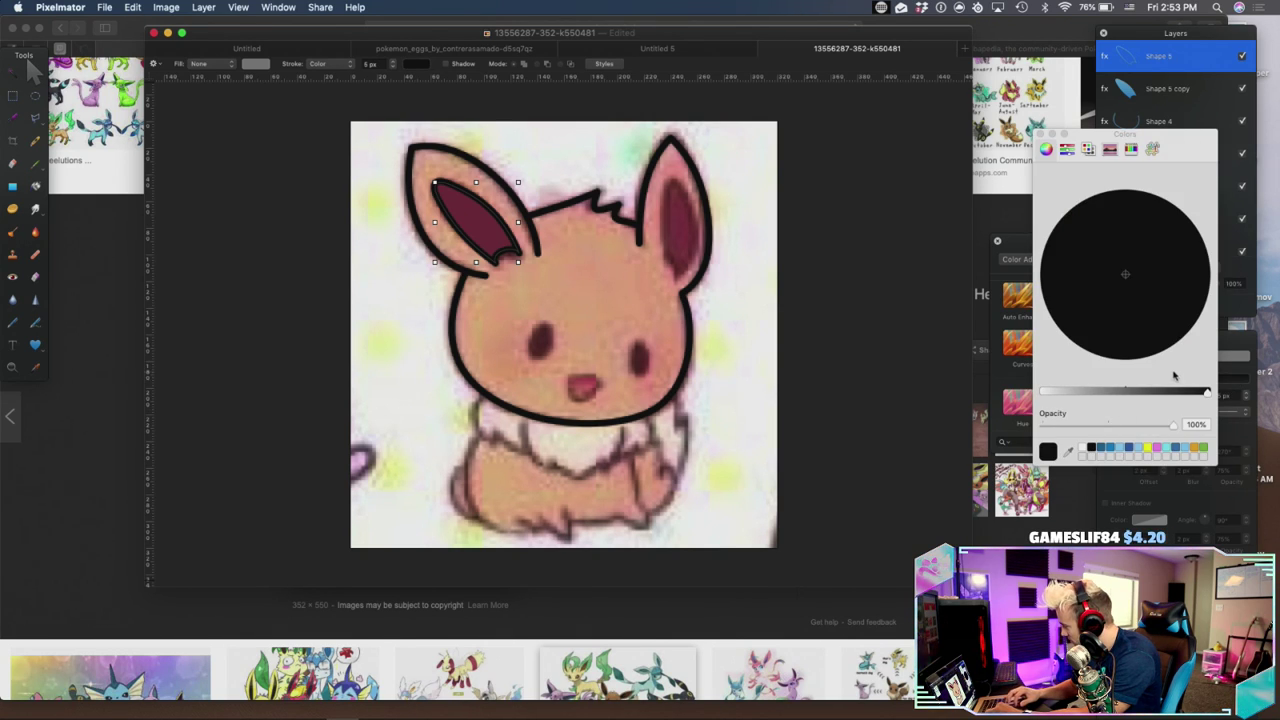
click(1068, 452)
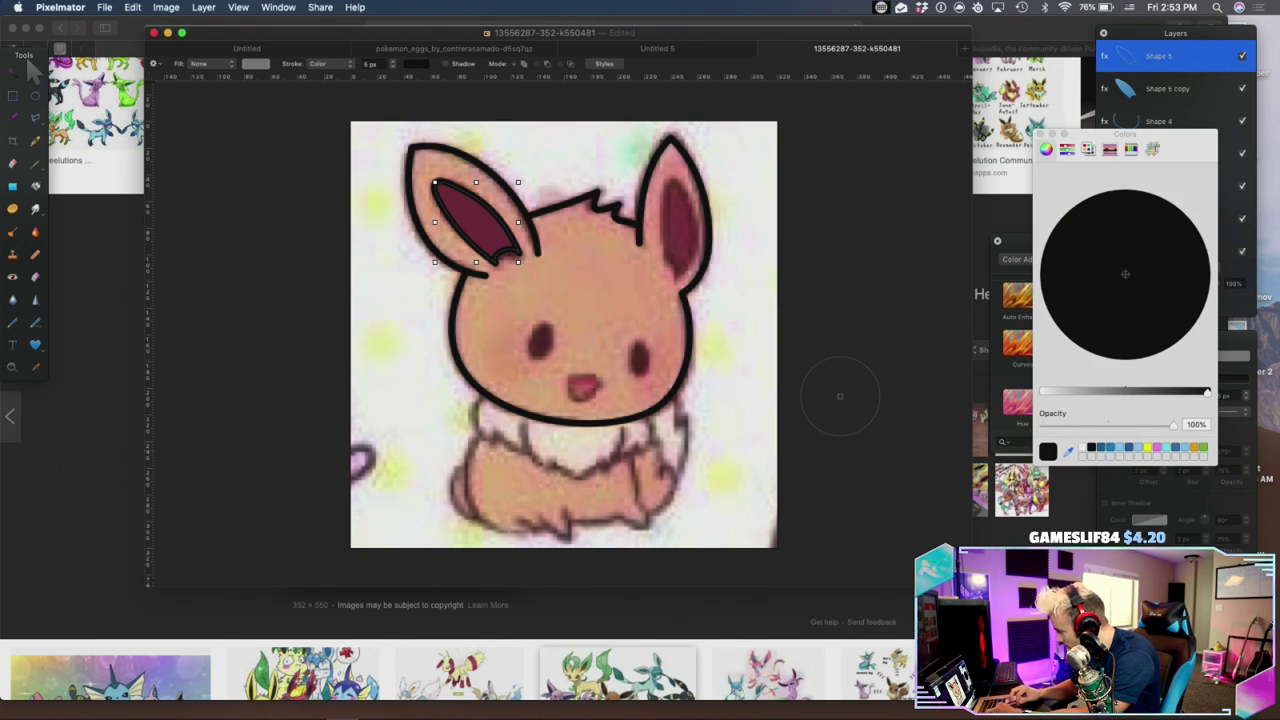
click(666, 200)
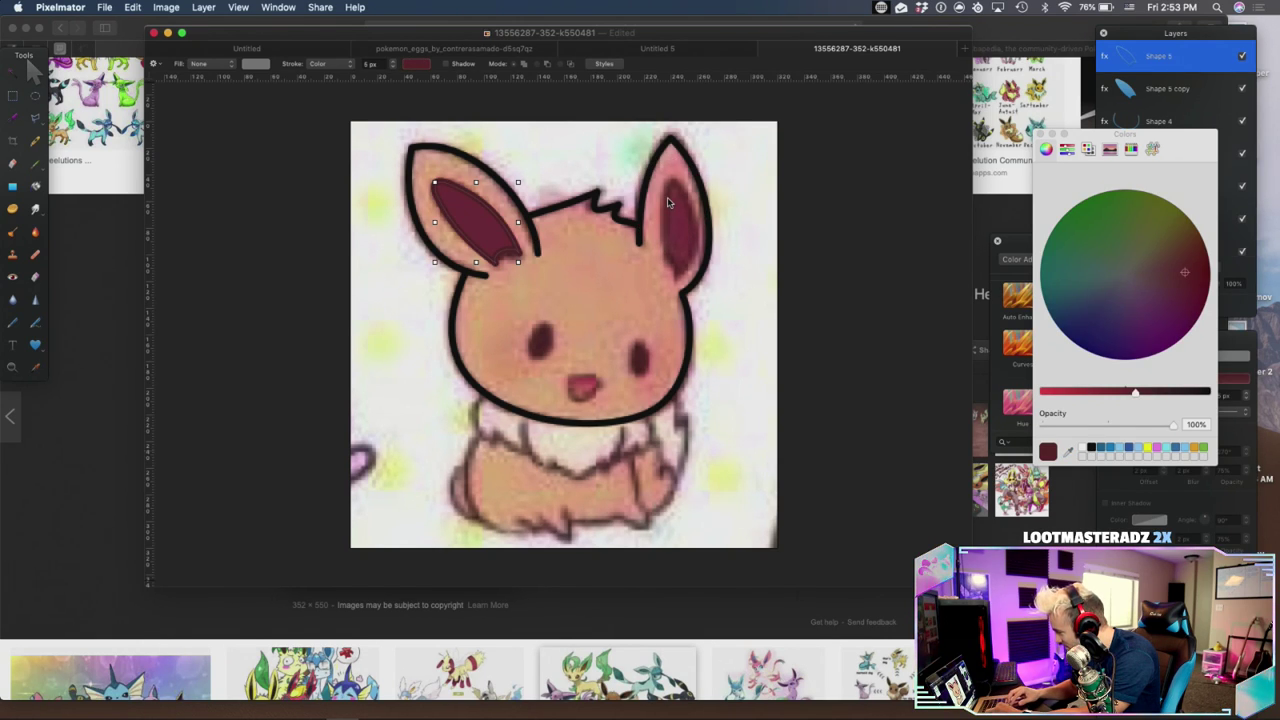
Darken the left inner-ear outline's stroke colour and save the dark maroon as a custom swatch
drag(1135, 394, 1157, 395)
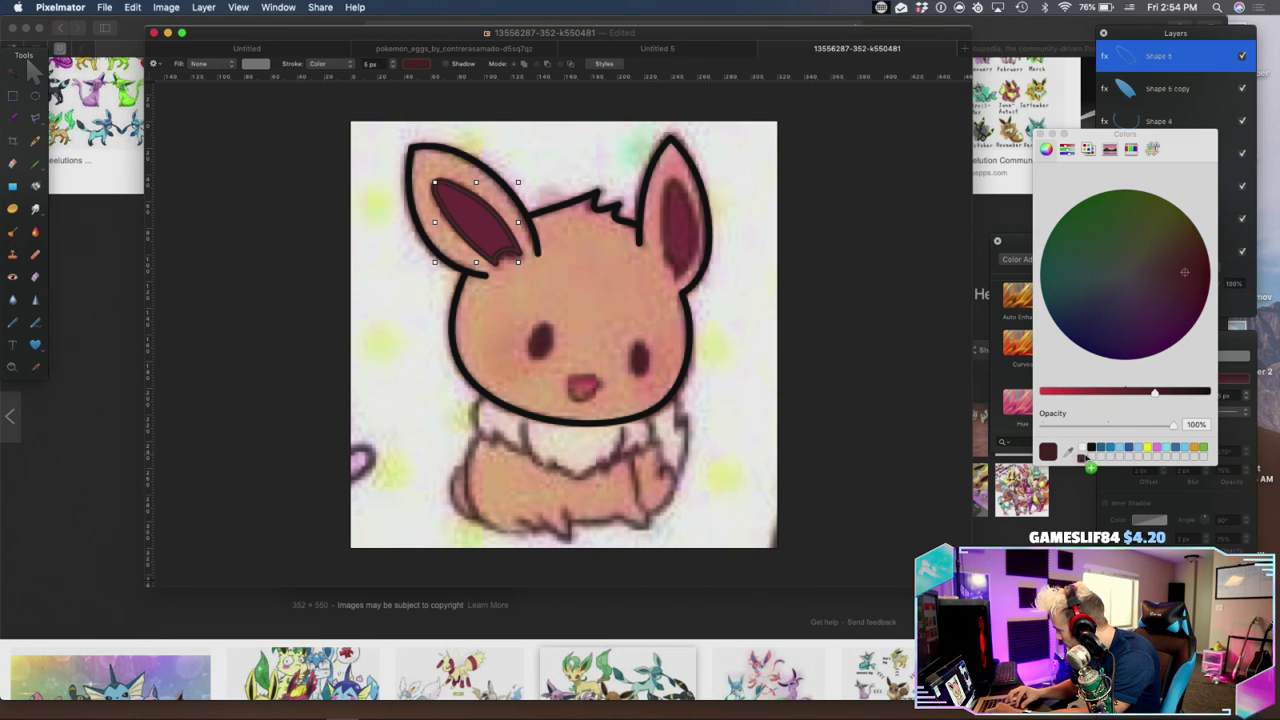
click(1040, 133)
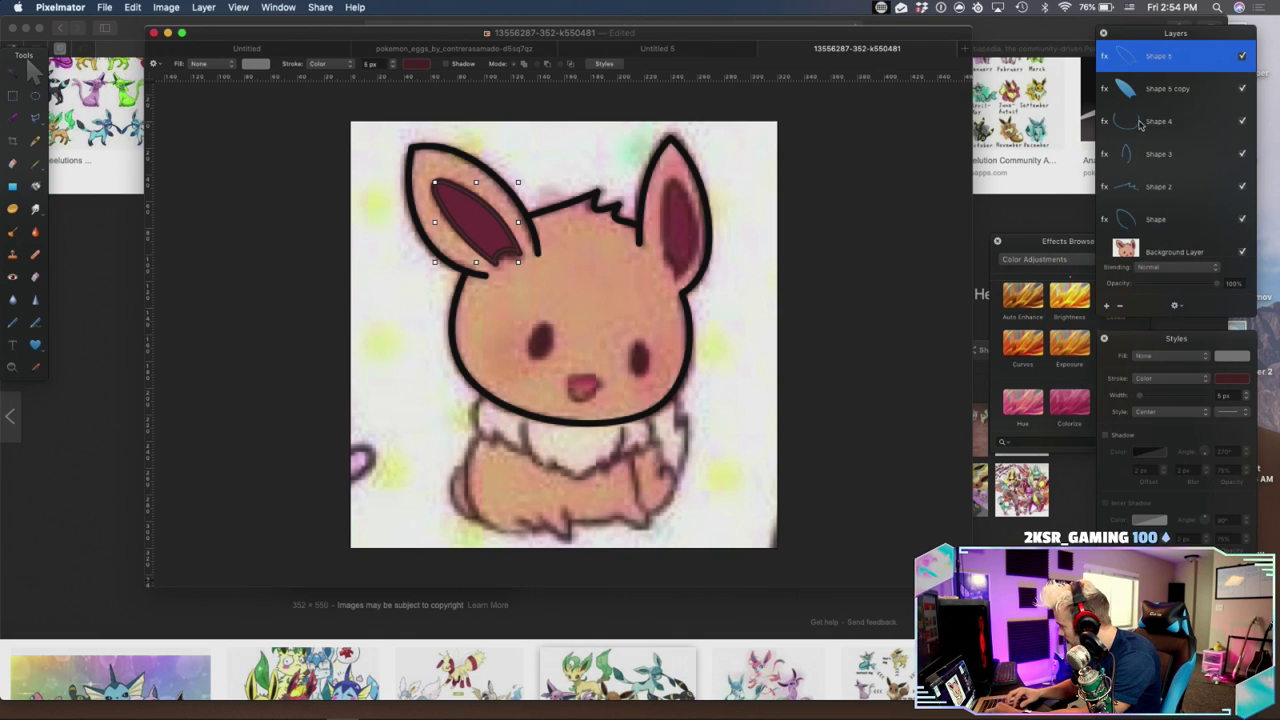
Apply the saved dark maroon swatch to the strokes of the face outline (Shape 4) and the right ear outline (Shape 3)
click(1160, 121)
click(1233, 379)
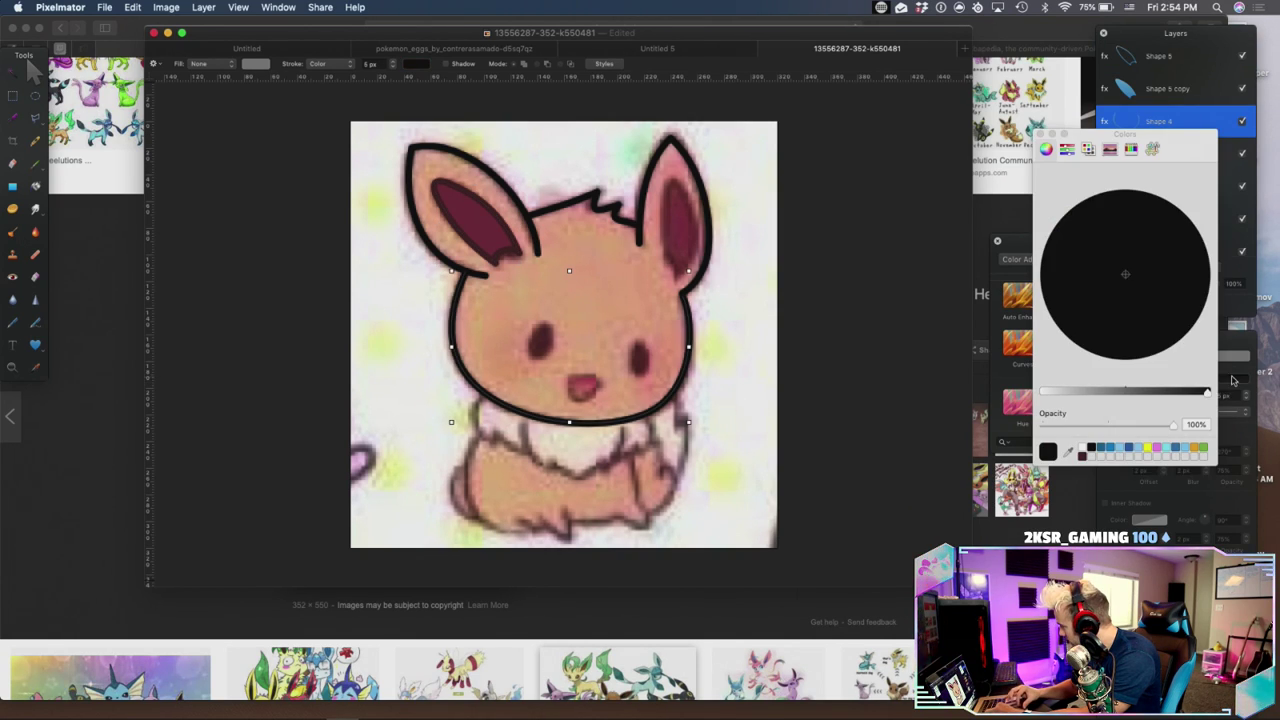
click(1083, 457)
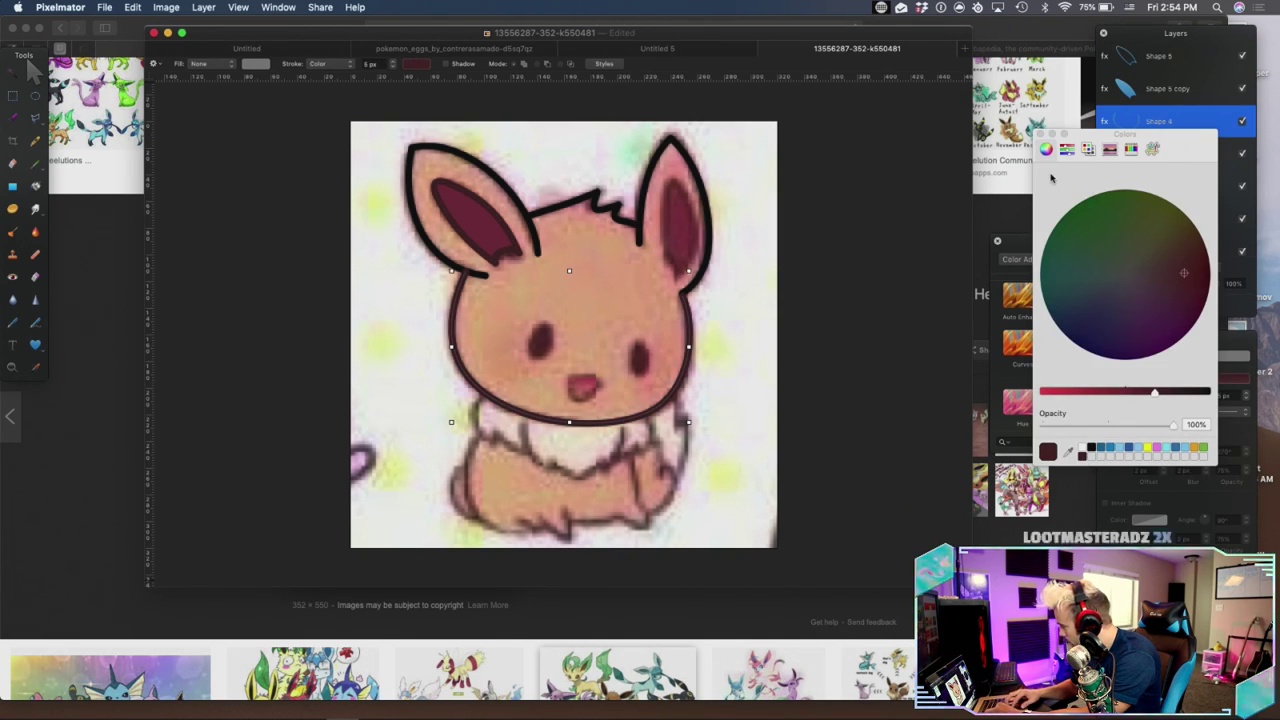
click(1040, 133)
click(1160, 153)
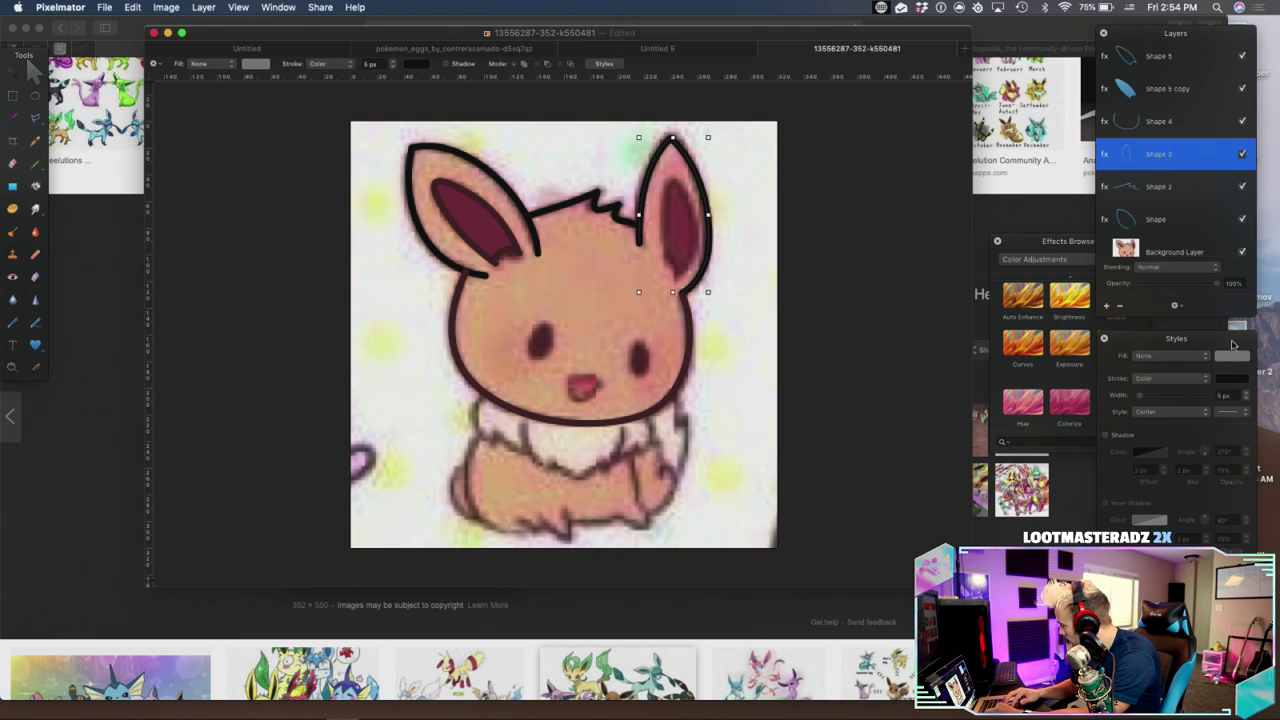
click(1233, 379)
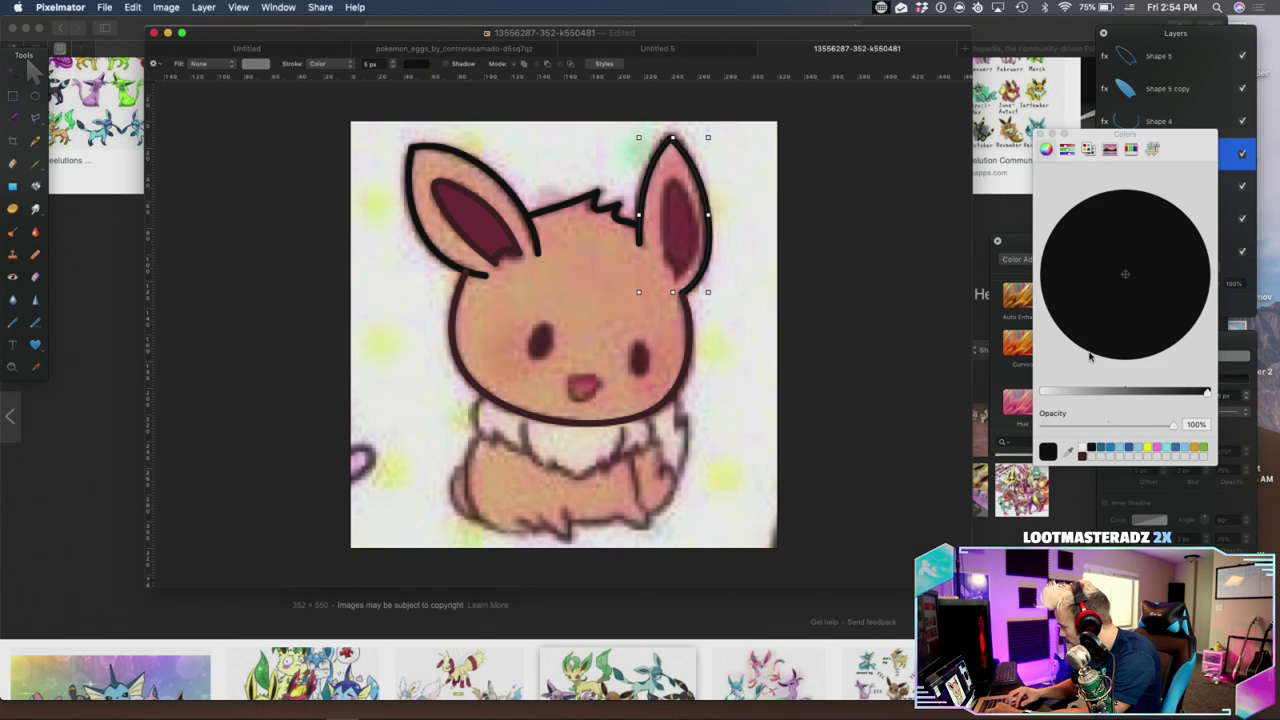
click(1083, 457)
click(1040, 133)
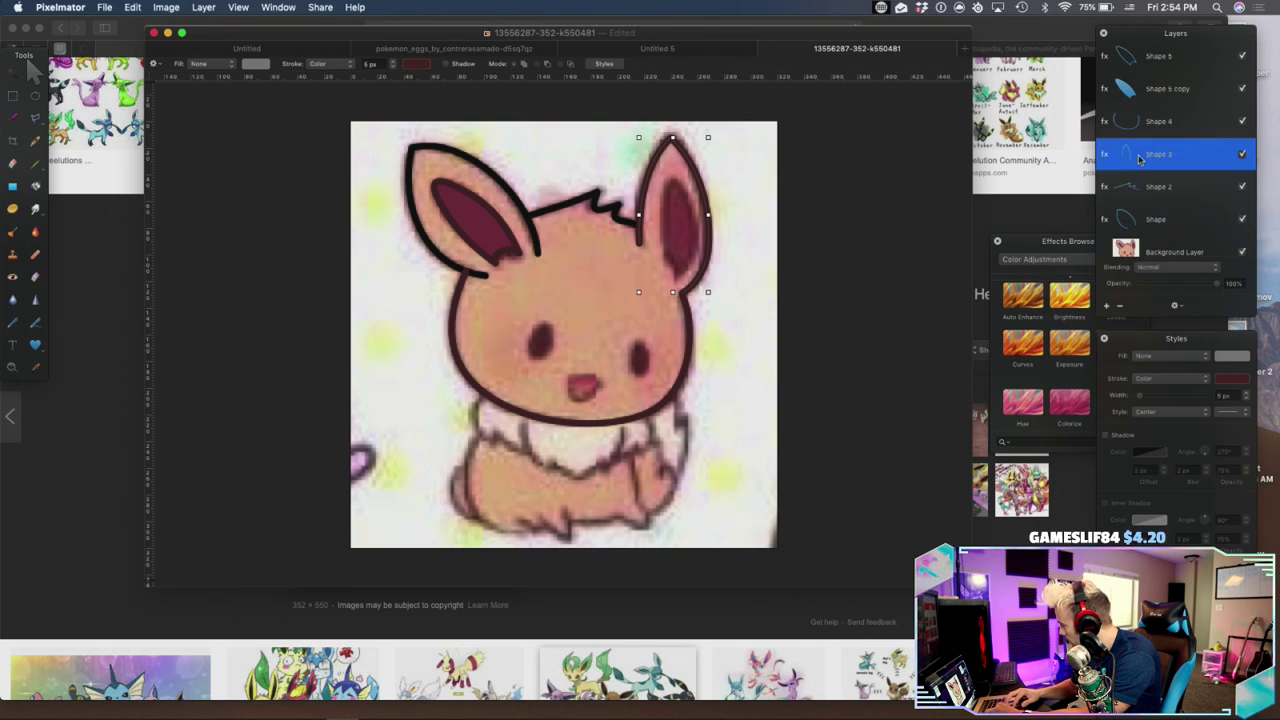
Apply the saved dark maroon swatch to the strokes of the hair tuft (Shape 2) and the left ear outline (Shape)
click(1140, 189)
click(1231, 384)
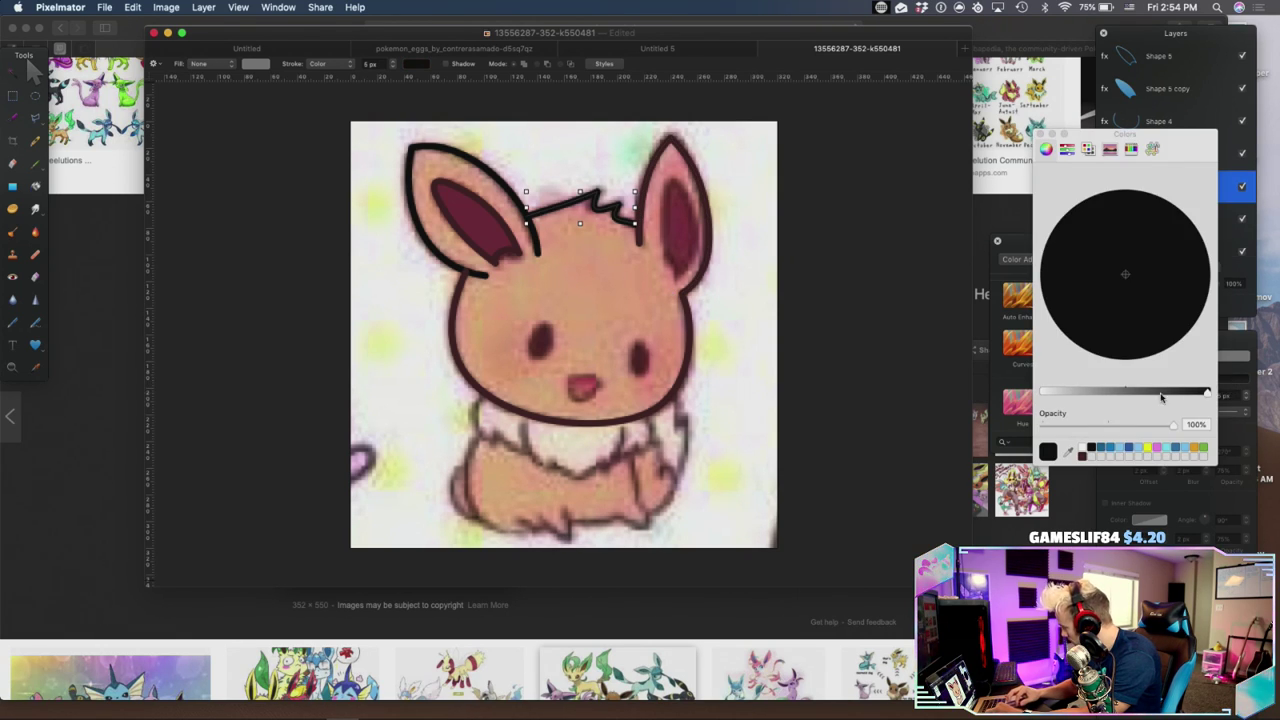
click(1083, 457)
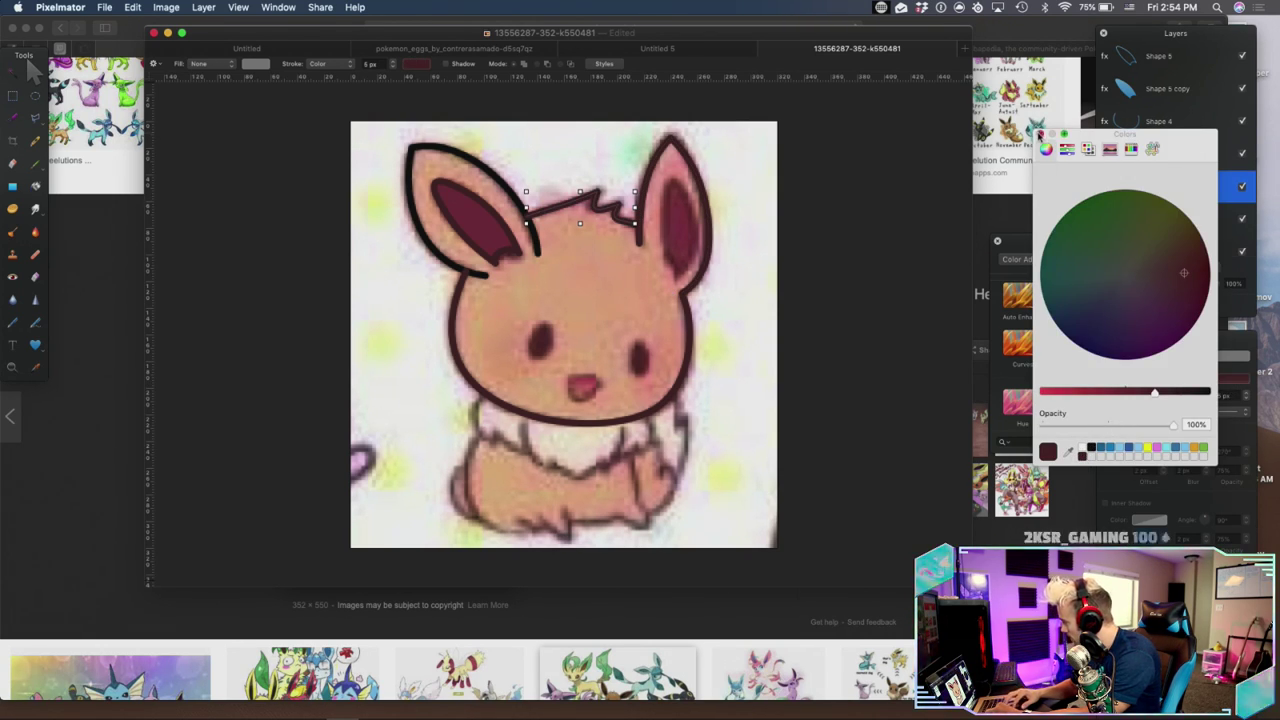
click(1040, 133)
click(1194, 221)
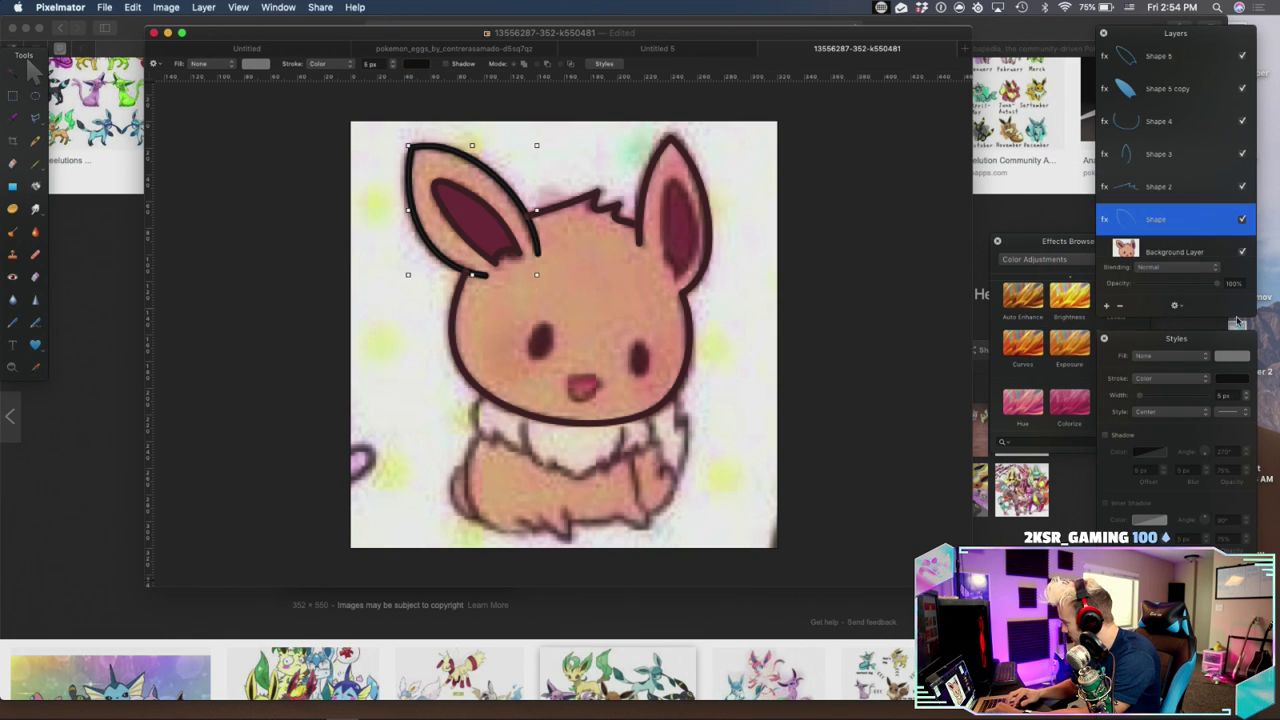
click(1231, 379)
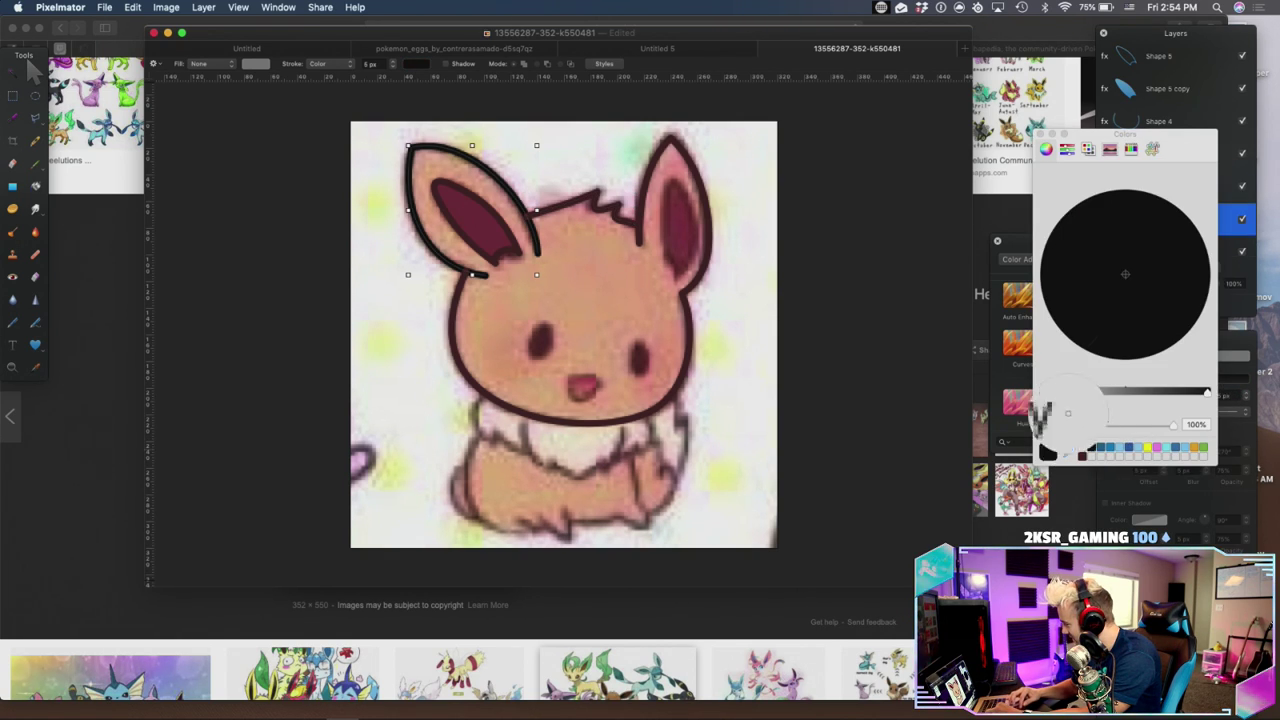
click(1069, 451)
click(1082, 456)
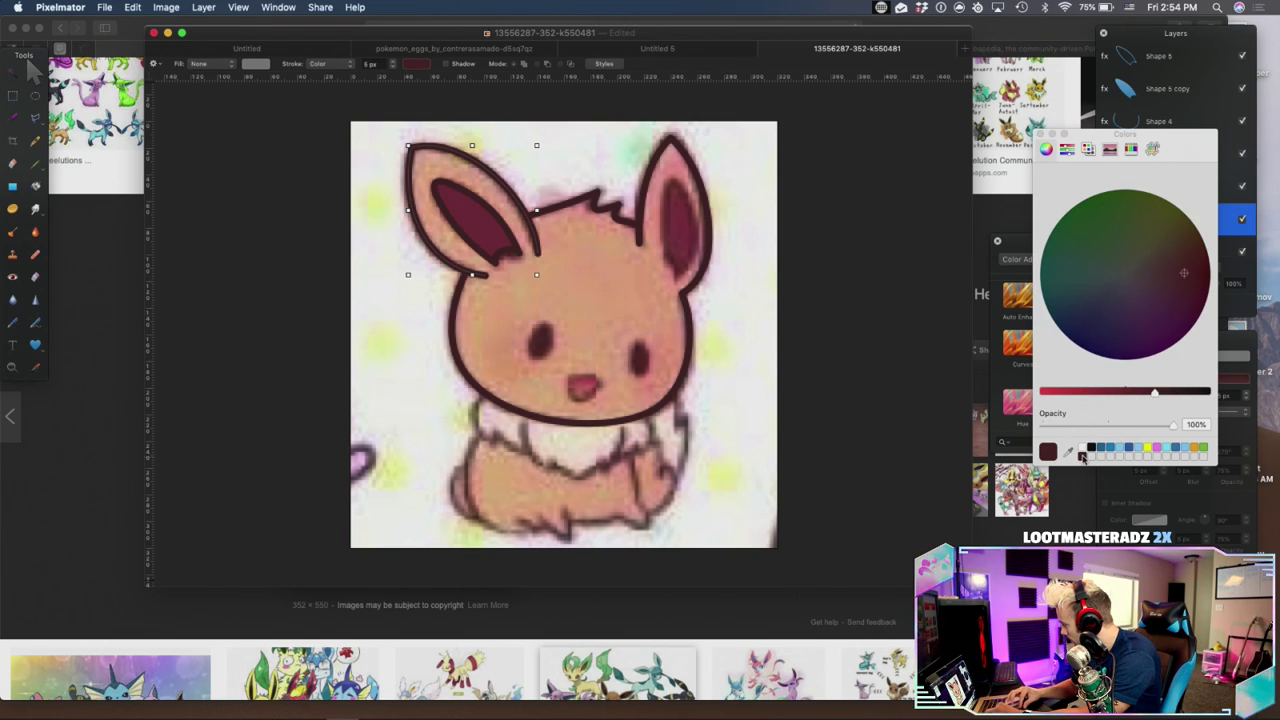
click(1041, 134)
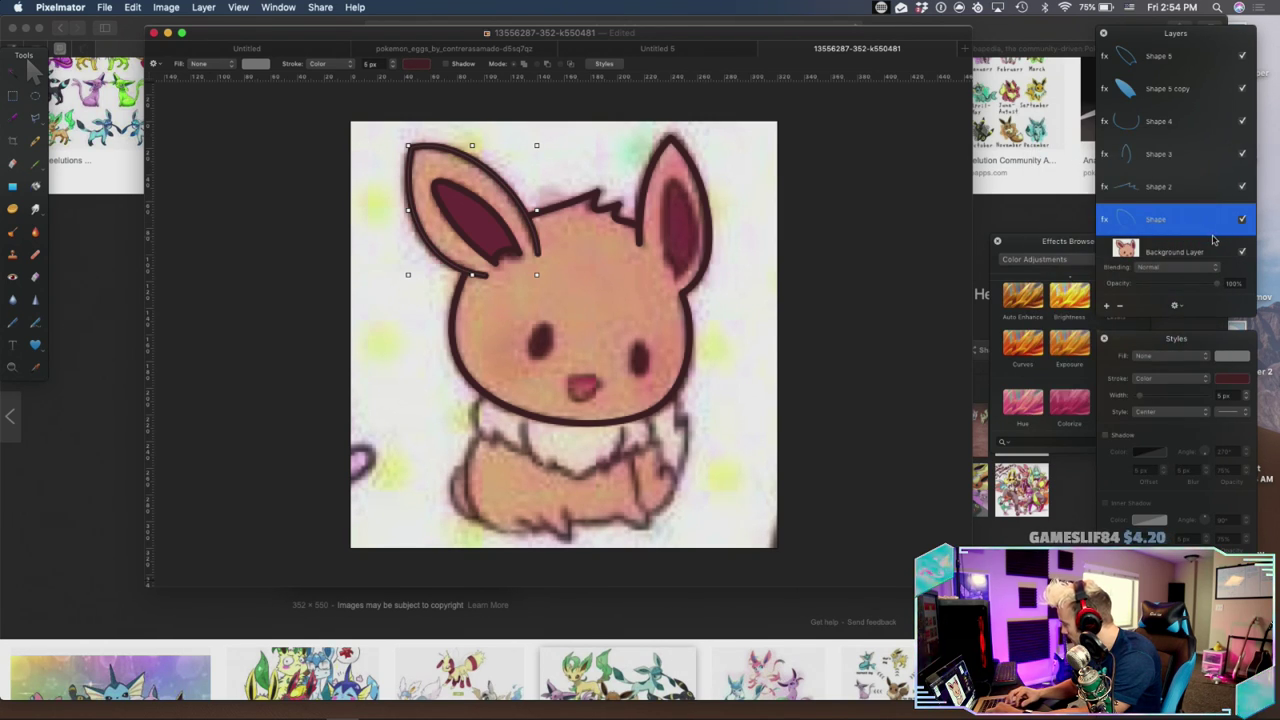
Hide the Background Layer to check the traced outlines on their own, and show it again
click(1241, 252)
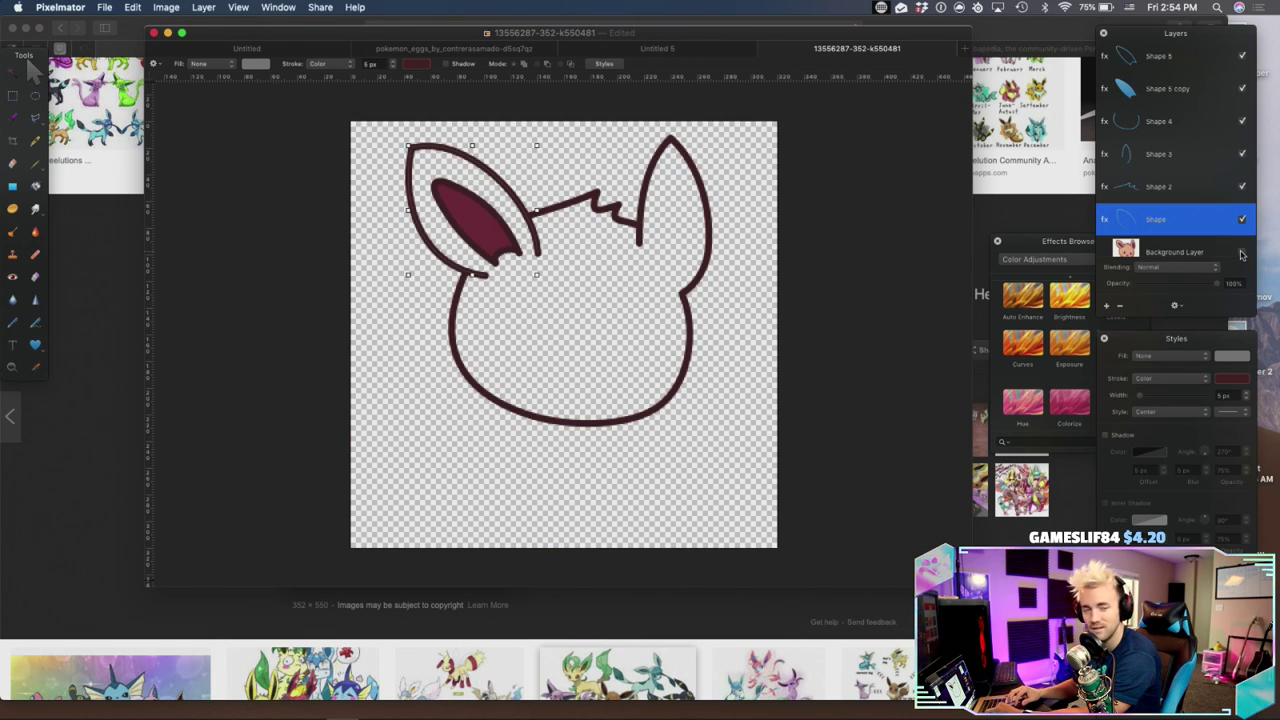
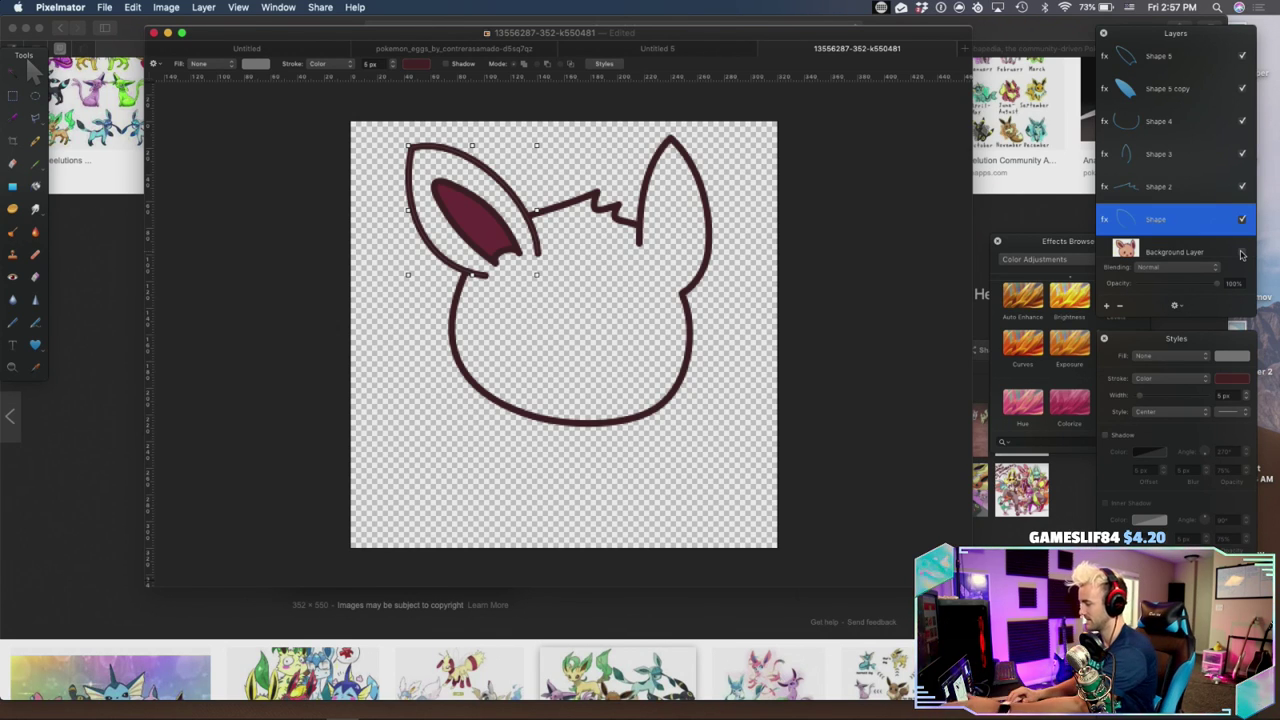
scroll(1240, 204, down, 1)
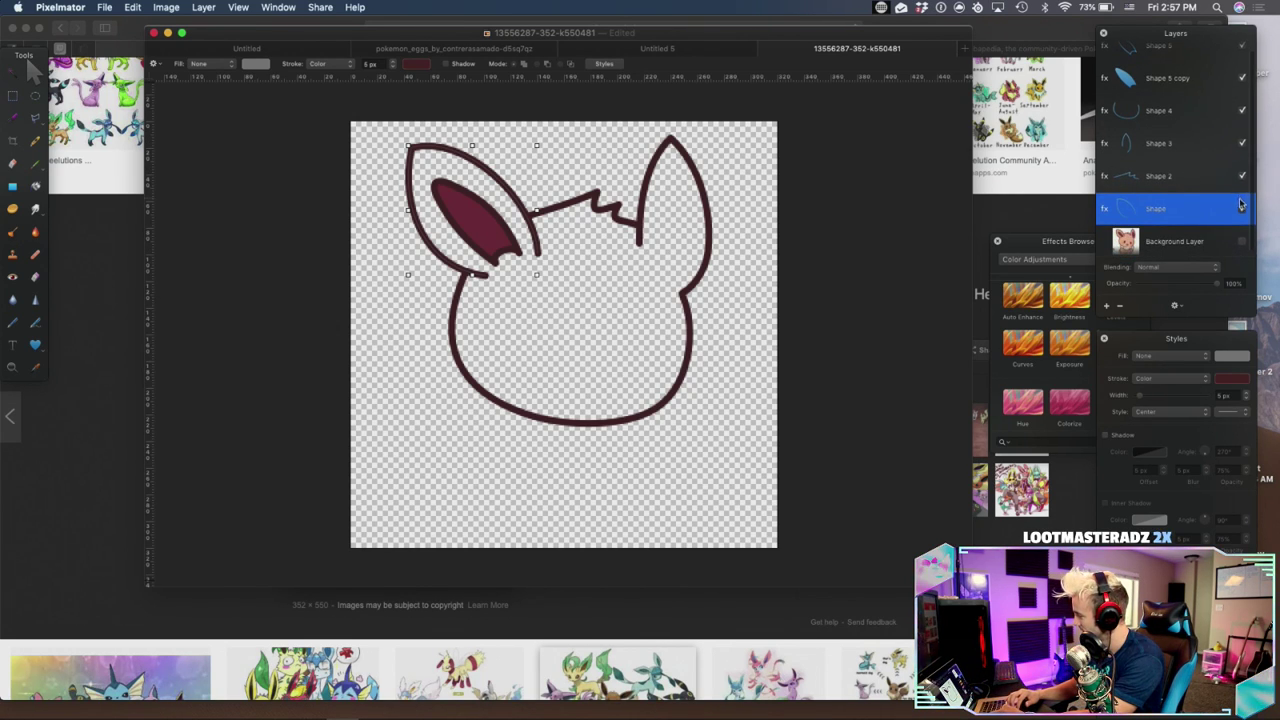
click(1242, 243)
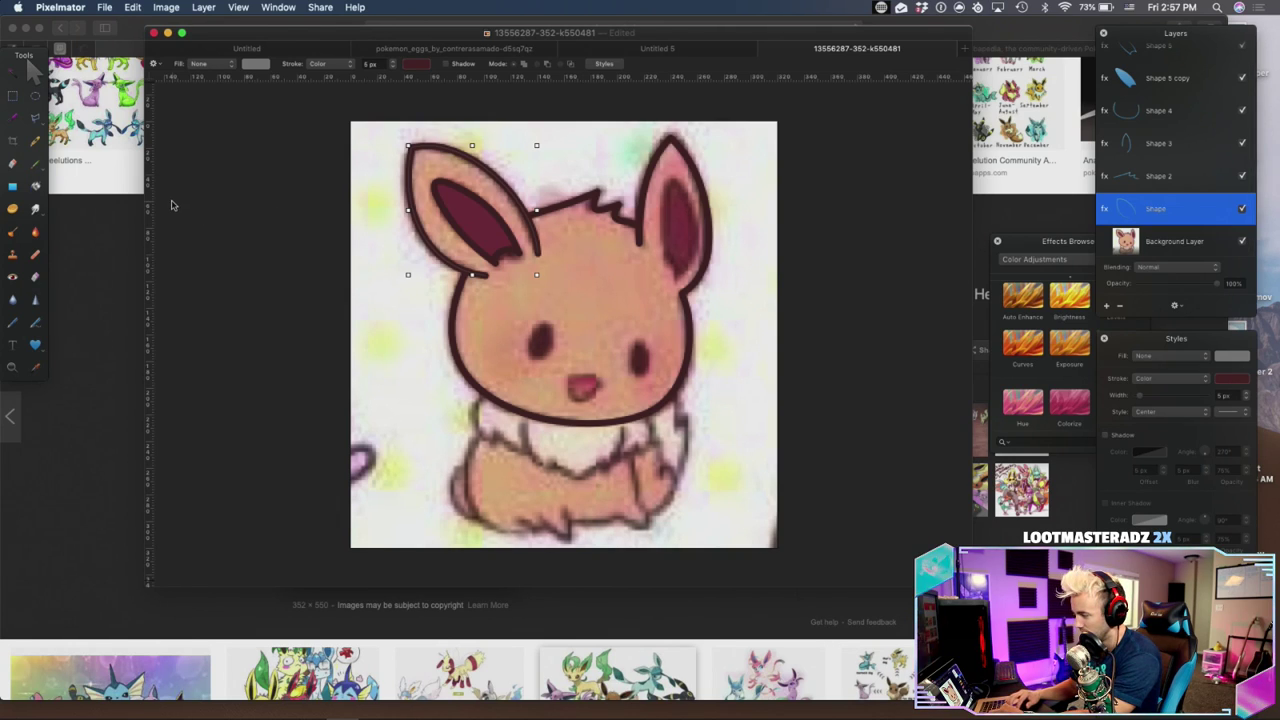
Draw a closed four-point Pen path around the dark inner area of the right ear
click(15, 322)
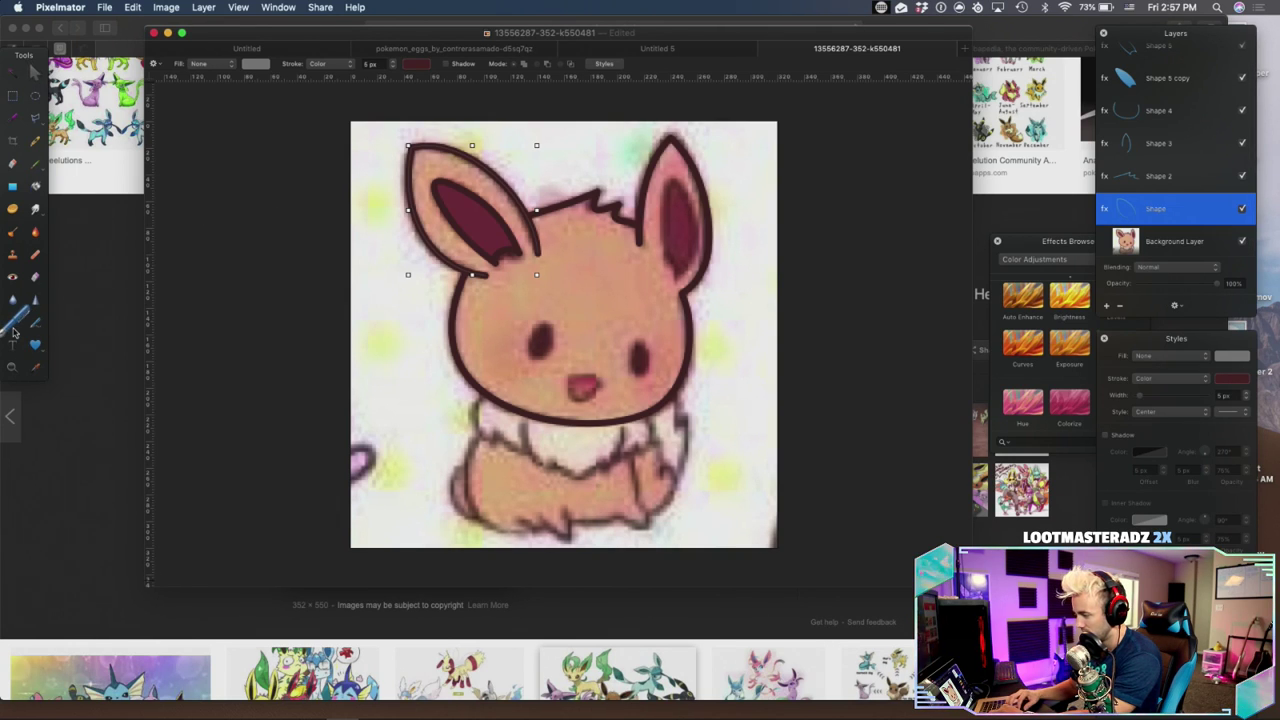
click(665, 263)
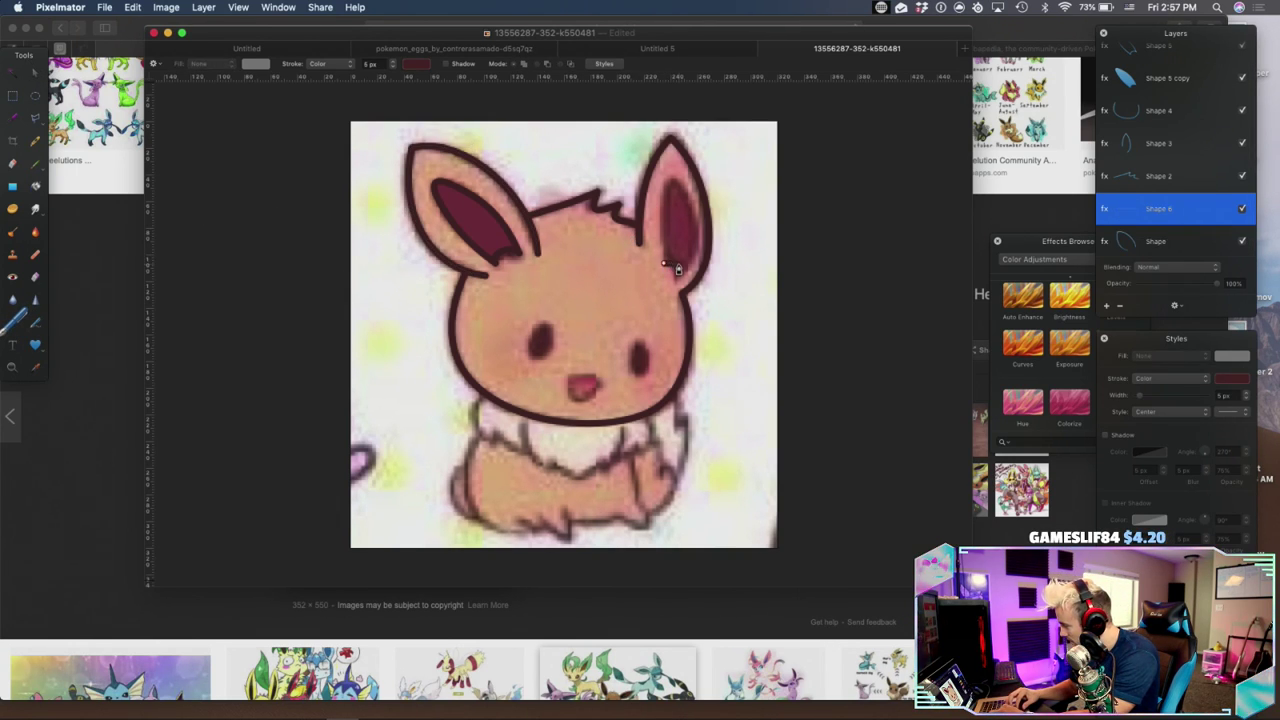
click(667, 195)
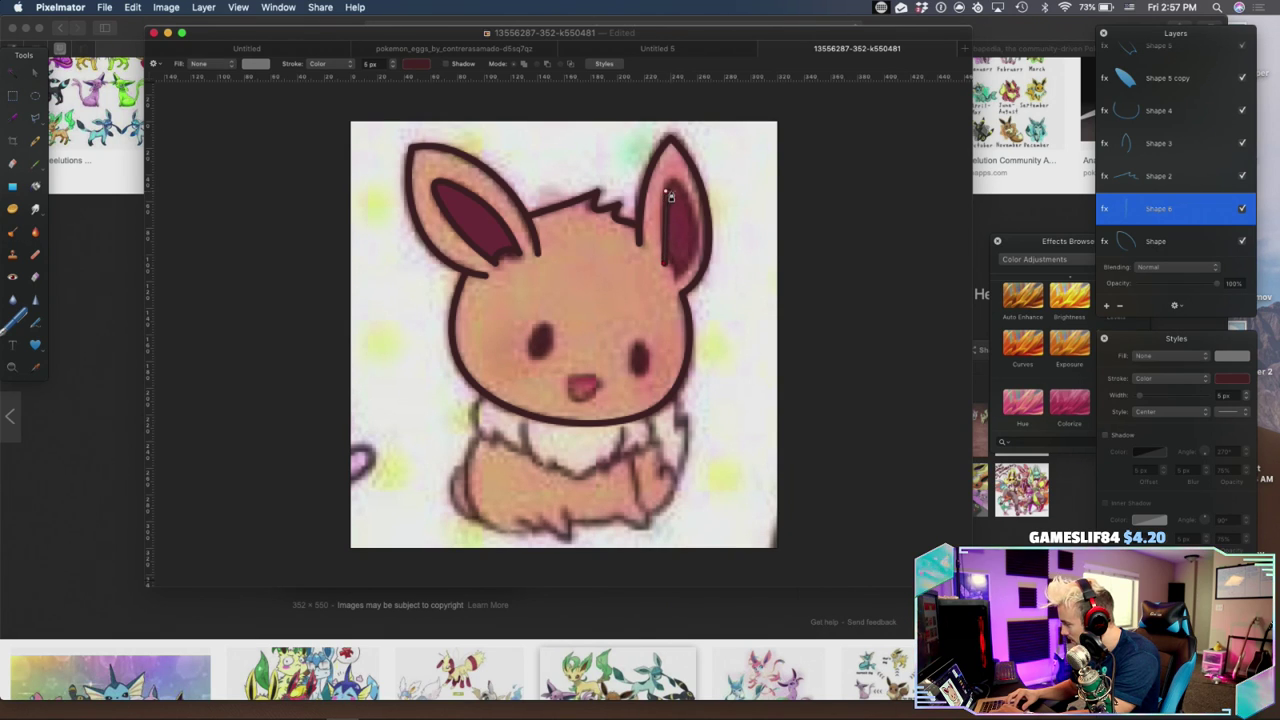
click(679, 277)
click(666, 267)
key(v)
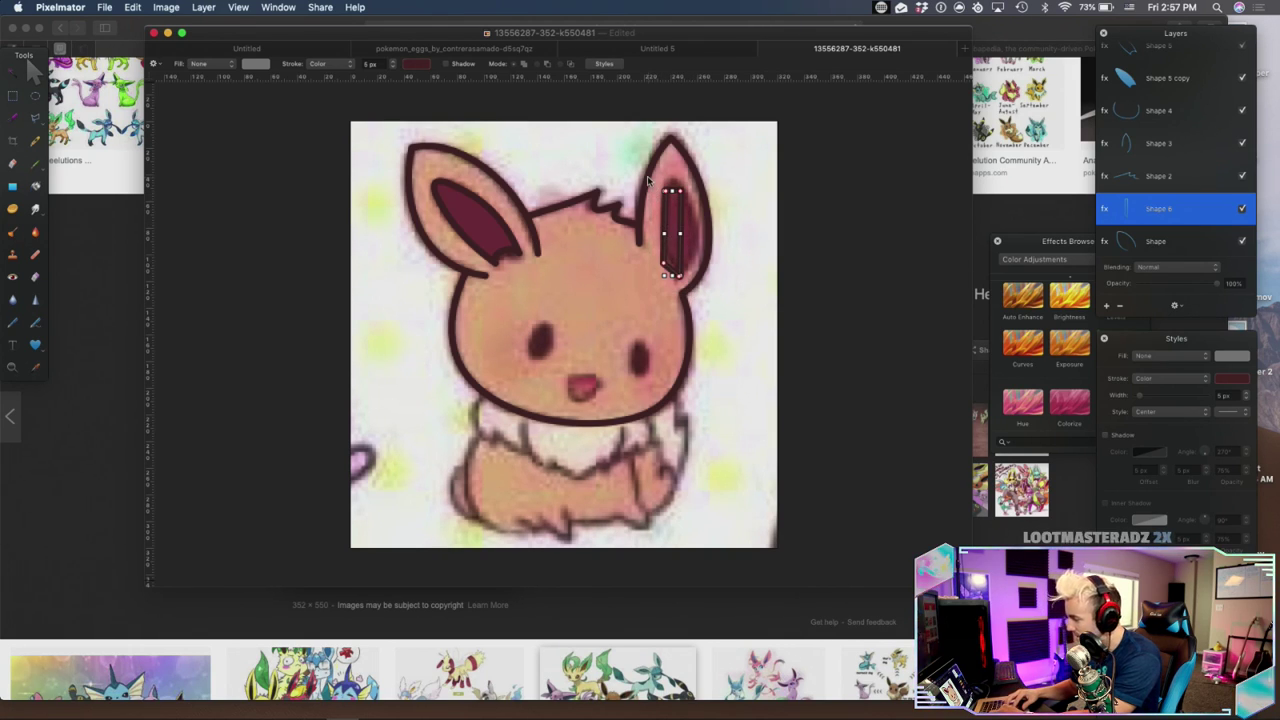
Smooth the right inner-ear path's points and reshape its upper end into a narrow tip following the dark area
right_click(686, 197)
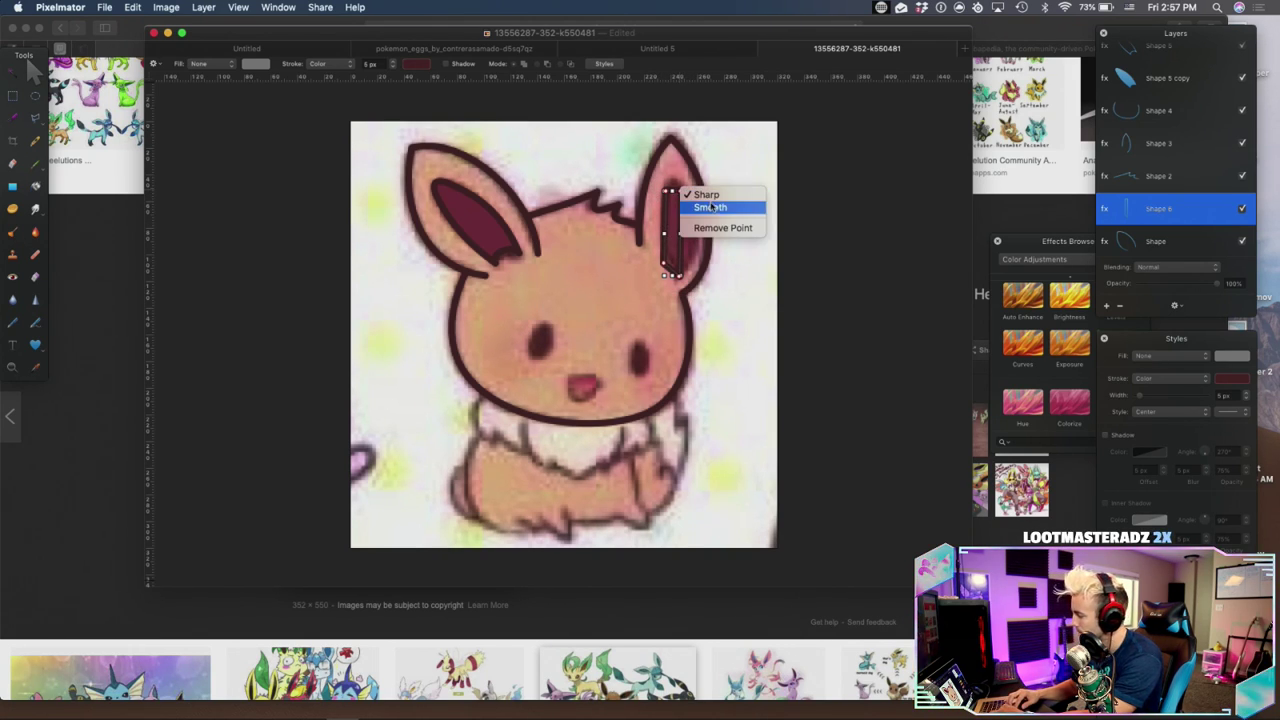
click(690, 208)
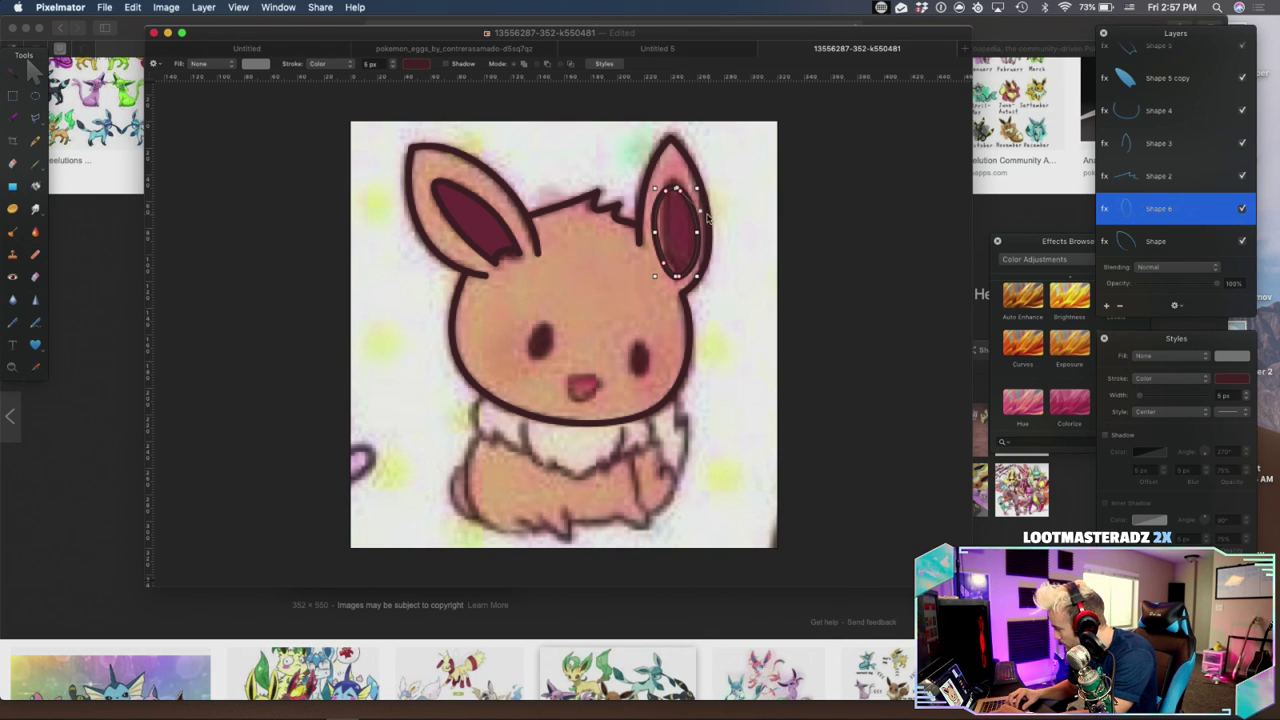
drag(701, 213, 681, 188)
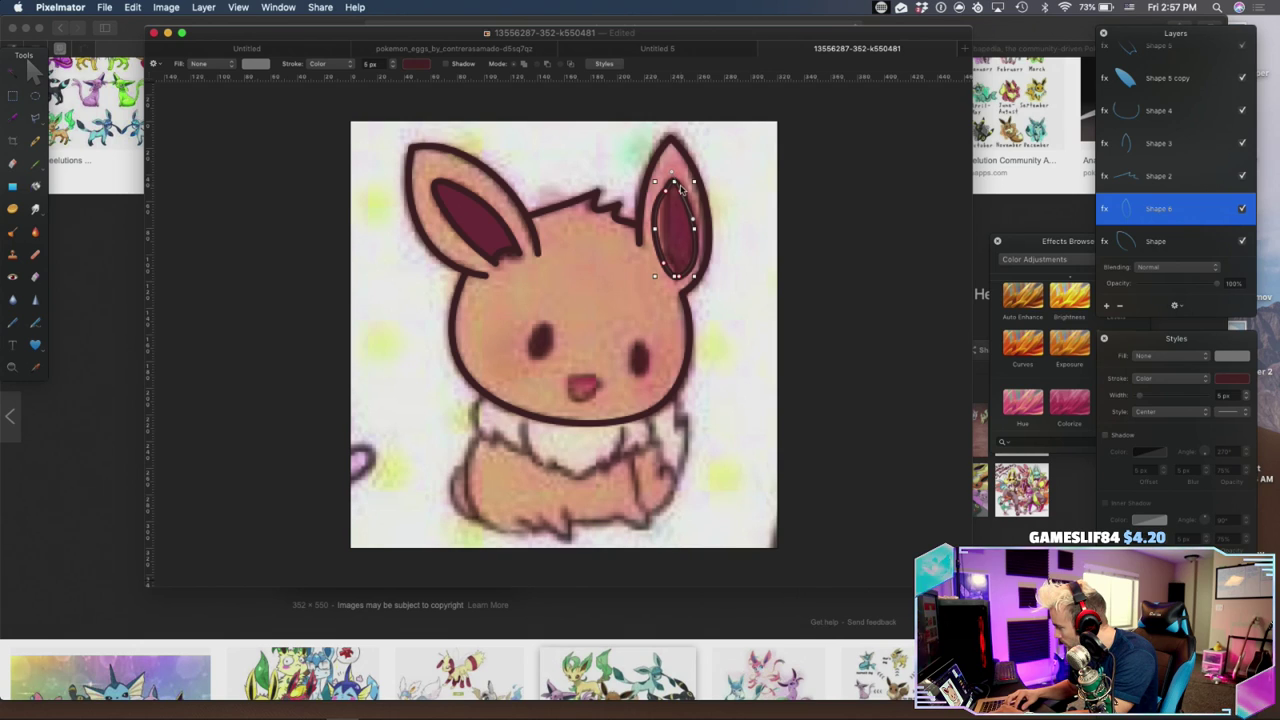
key(super+z)
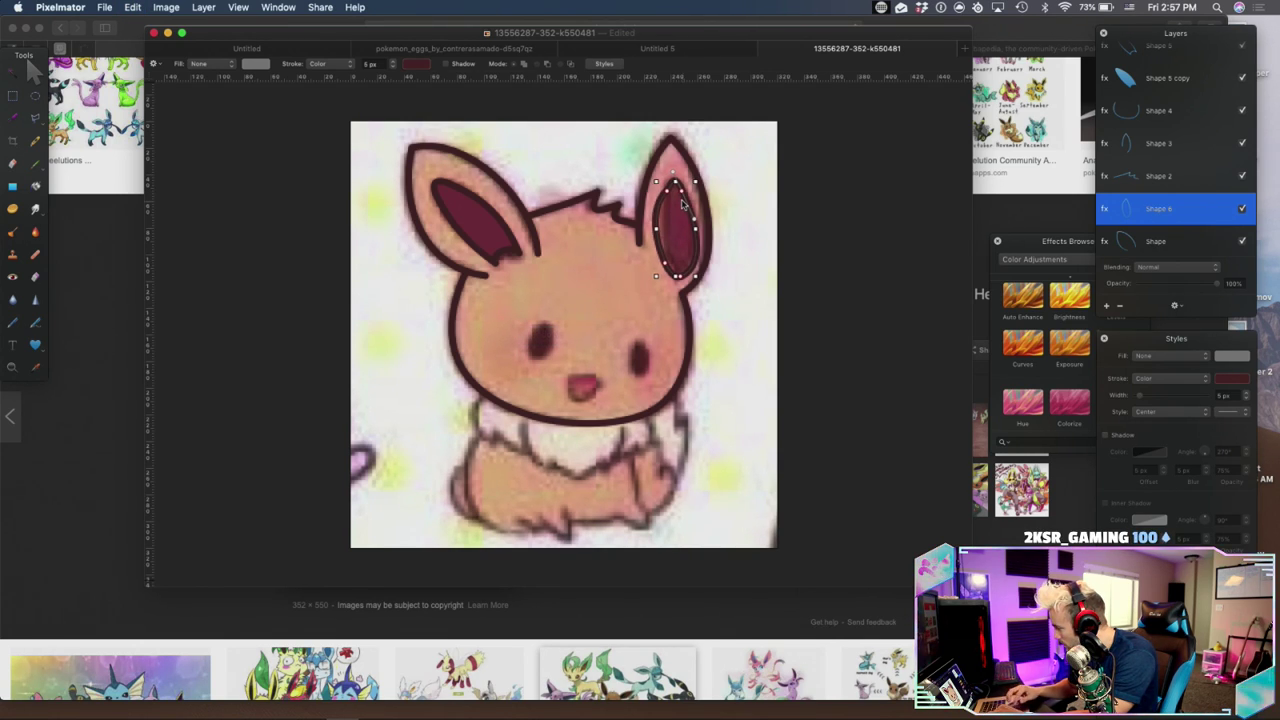
double_click(669, 187)
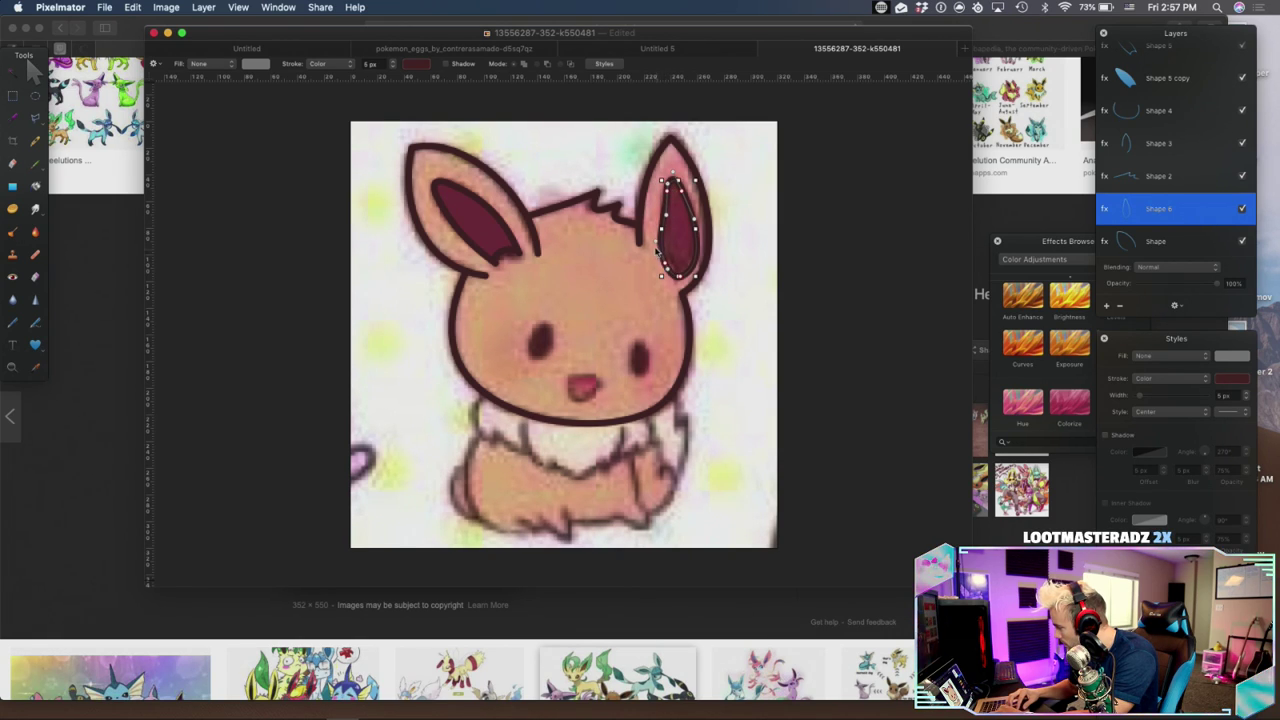
Adjust the lower points and handles of the right inner-ear path to narrow it and give it an inward-curved base
drag(655, 243, 665, 258)
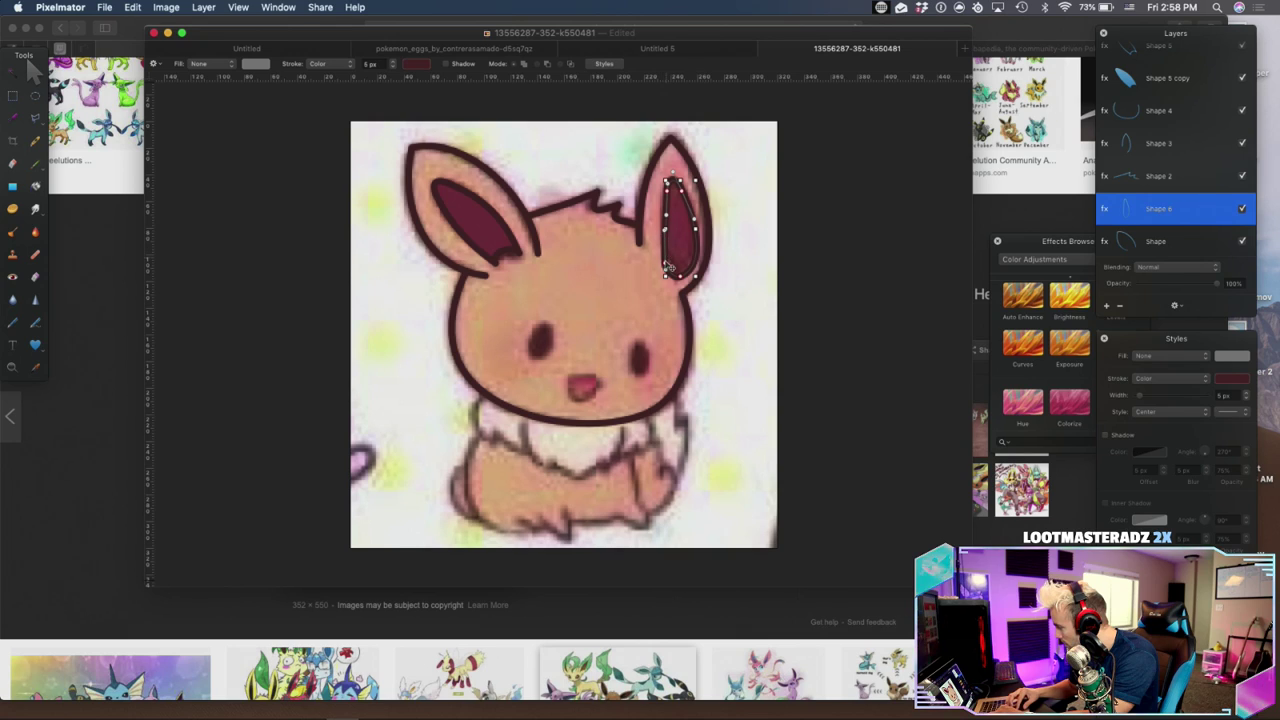
drag(706, 265, 703, 248)
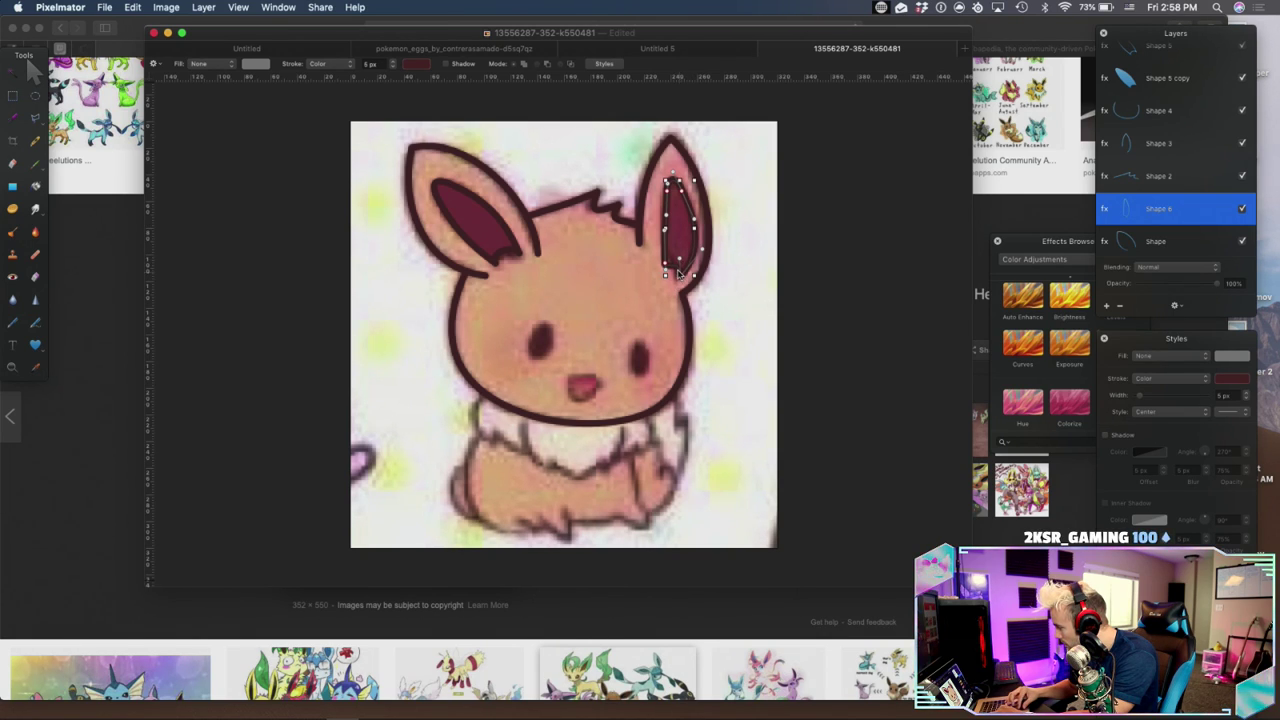
click(684, 278)
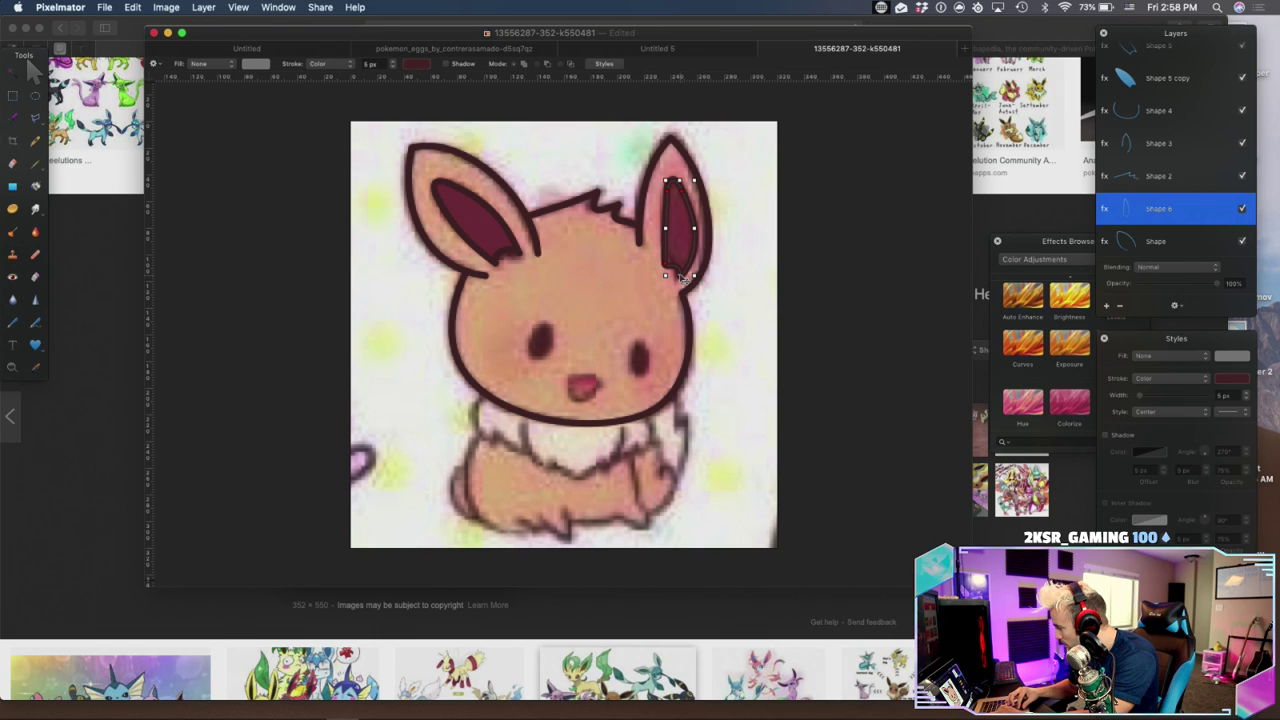
click(670, 268)
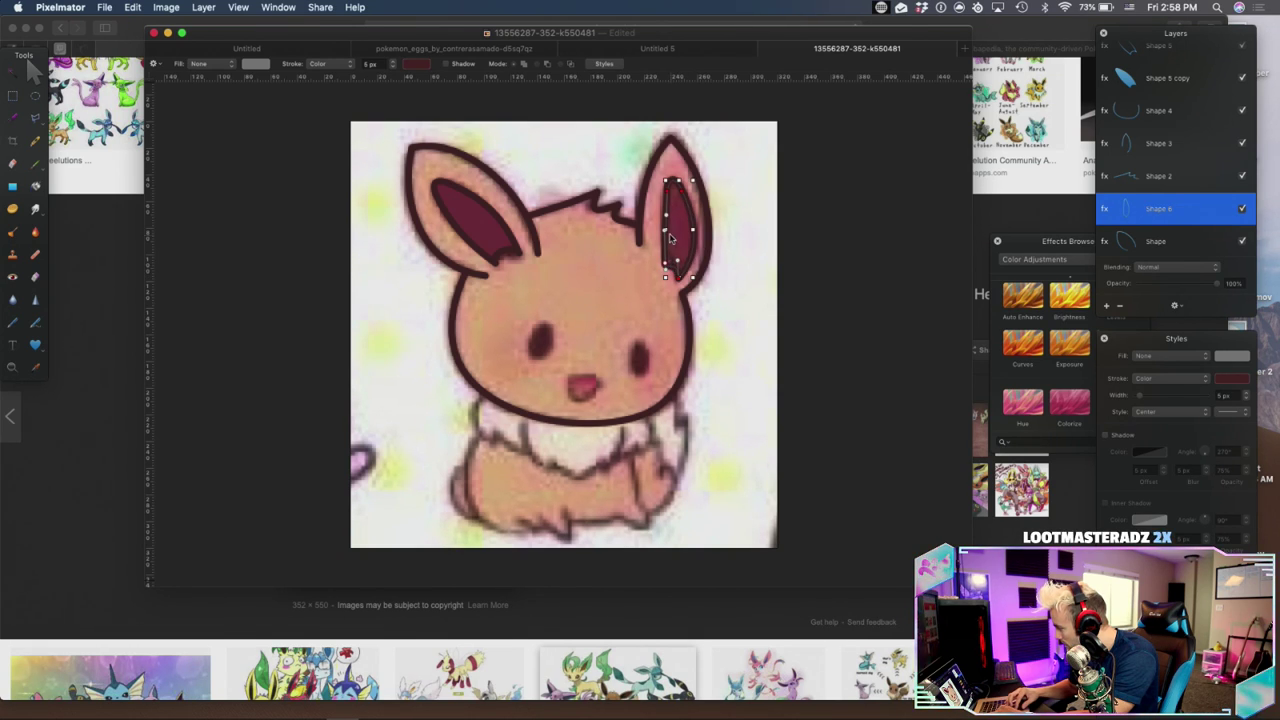
double_click(670, 262)
click(671, 245)
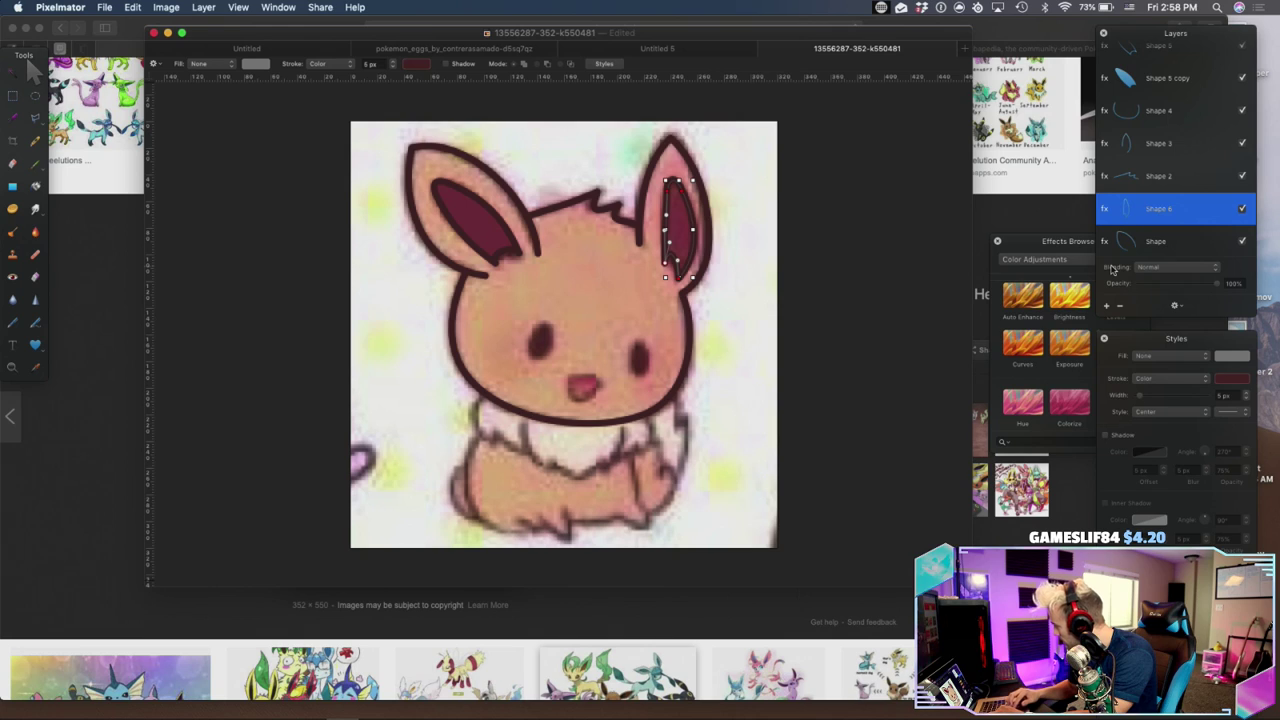
Duplicate the right inner-ear shape layer and place the copy directly beneath the original
right_click(1156, 207)
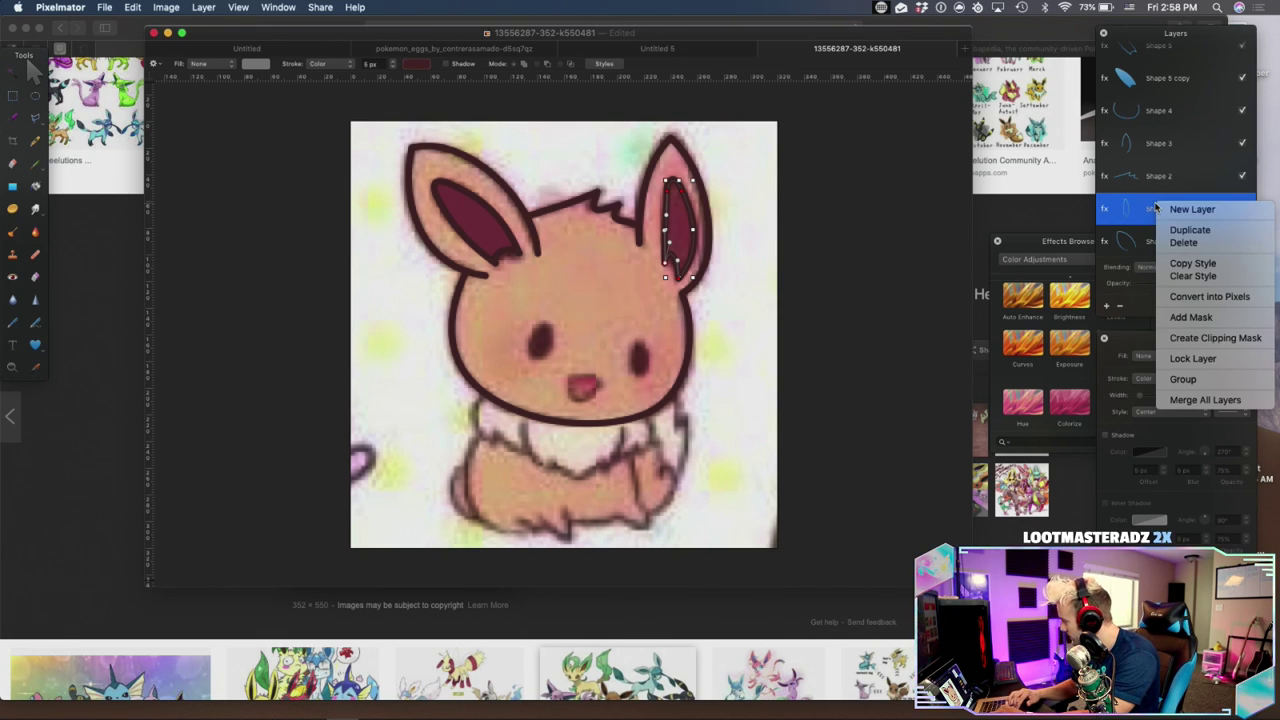
click(1177, 232)
drag(690, 270, 696, 265)
drag(1154, 215, 1180, 195)
Remove the right inner-ear copy's stroke and fill it with the maroon sampled from the left inner ear
click(1180, 380)
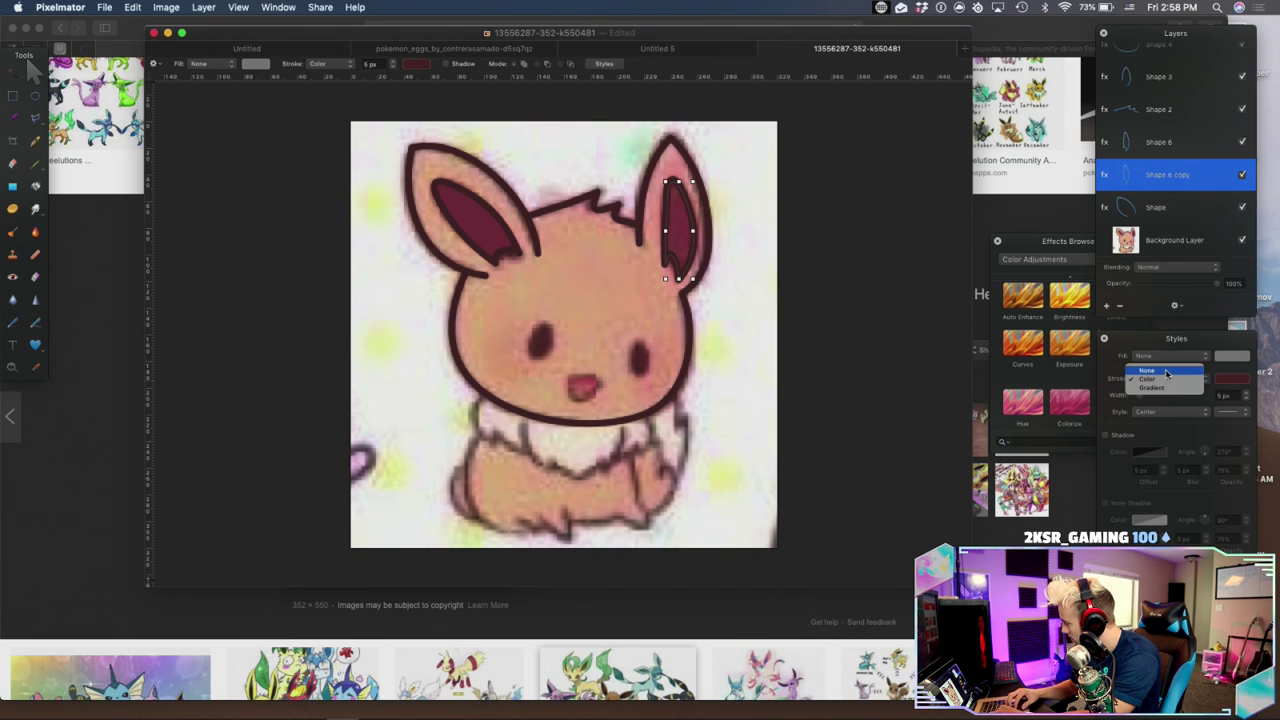
click(1166, 372)
click(1168, 357)
click(1158, 366)
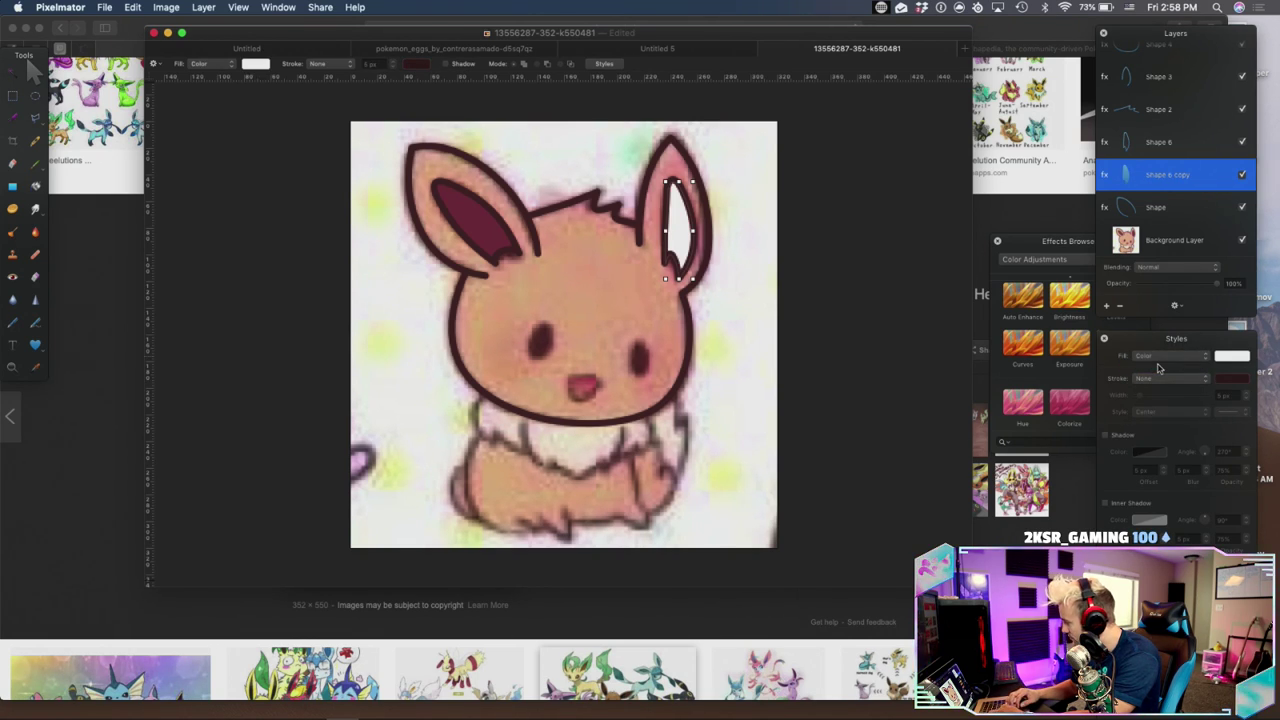
click(1232, 356)
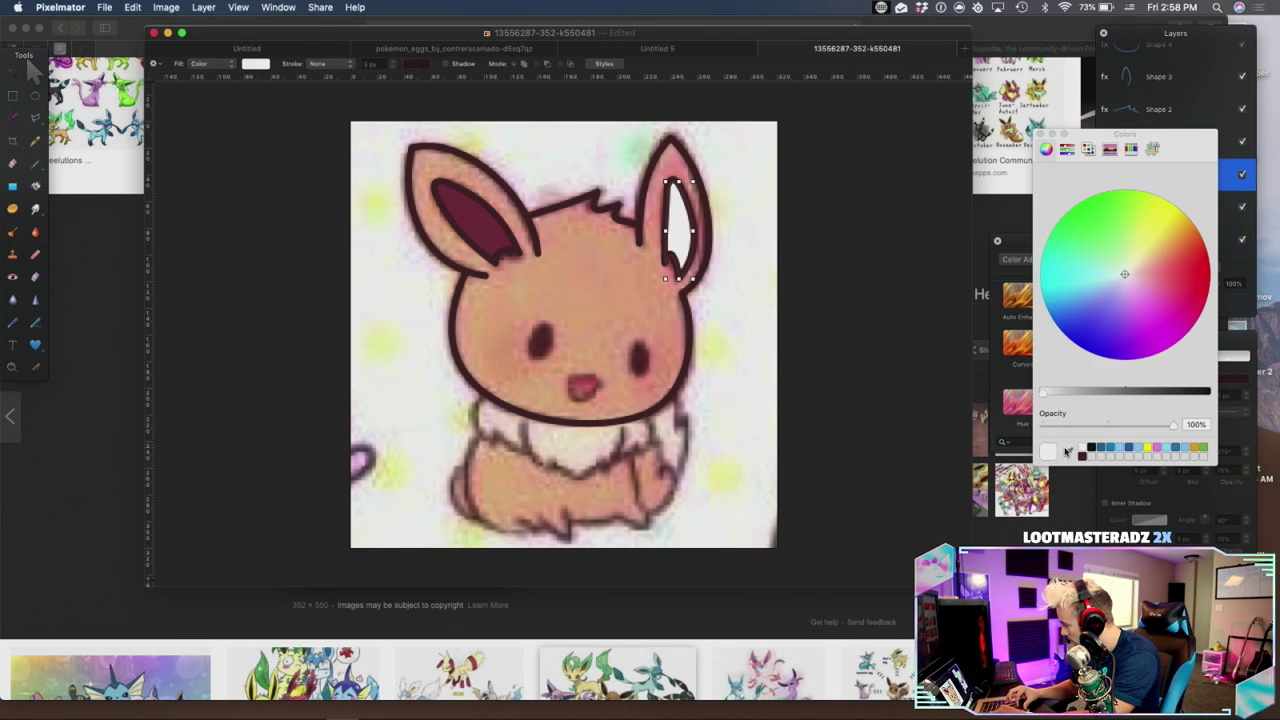
click(1068, 453)
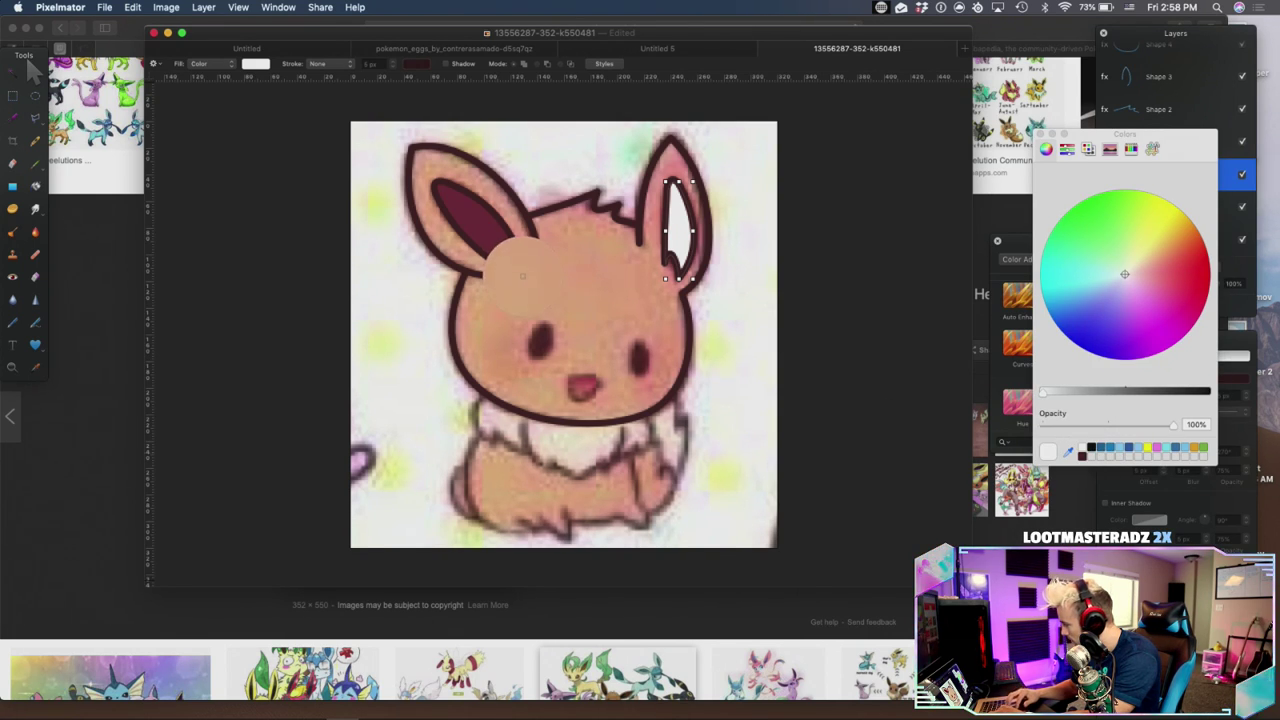
click(482, 228)
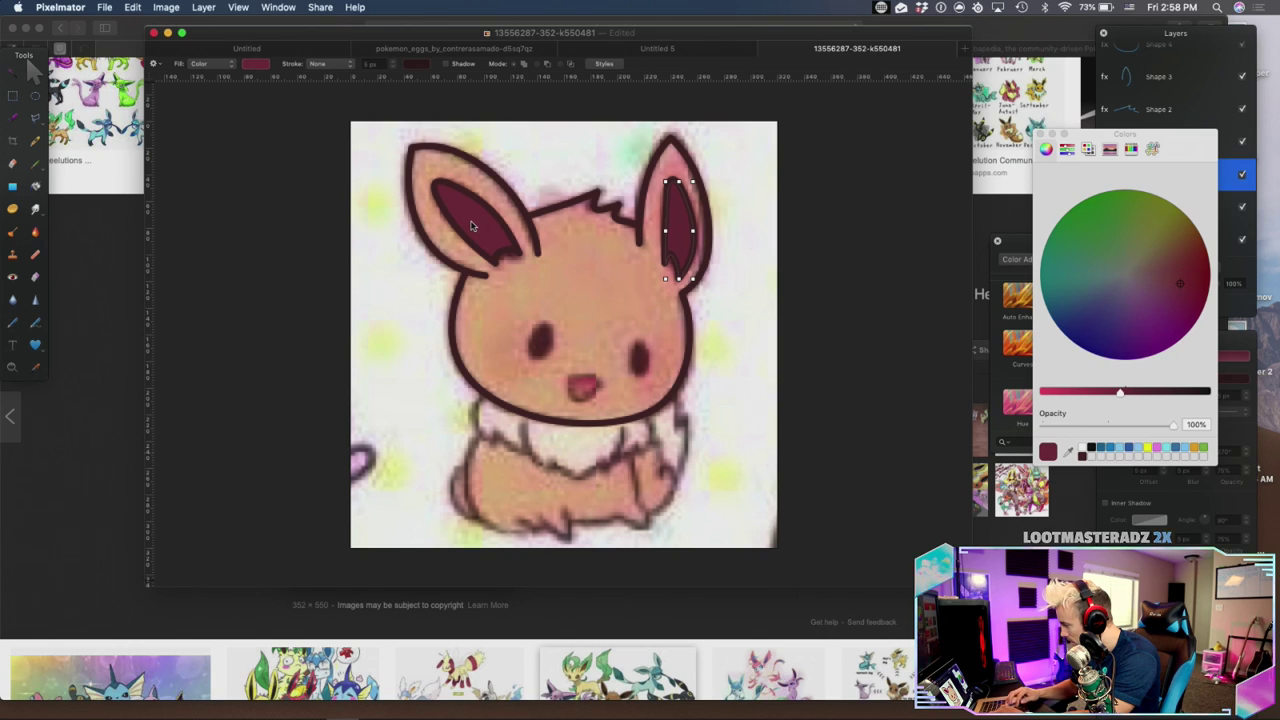
click(1040, 134)
Hide the background image to check the traced shapes on their own, and show it again
click(1241, 242)
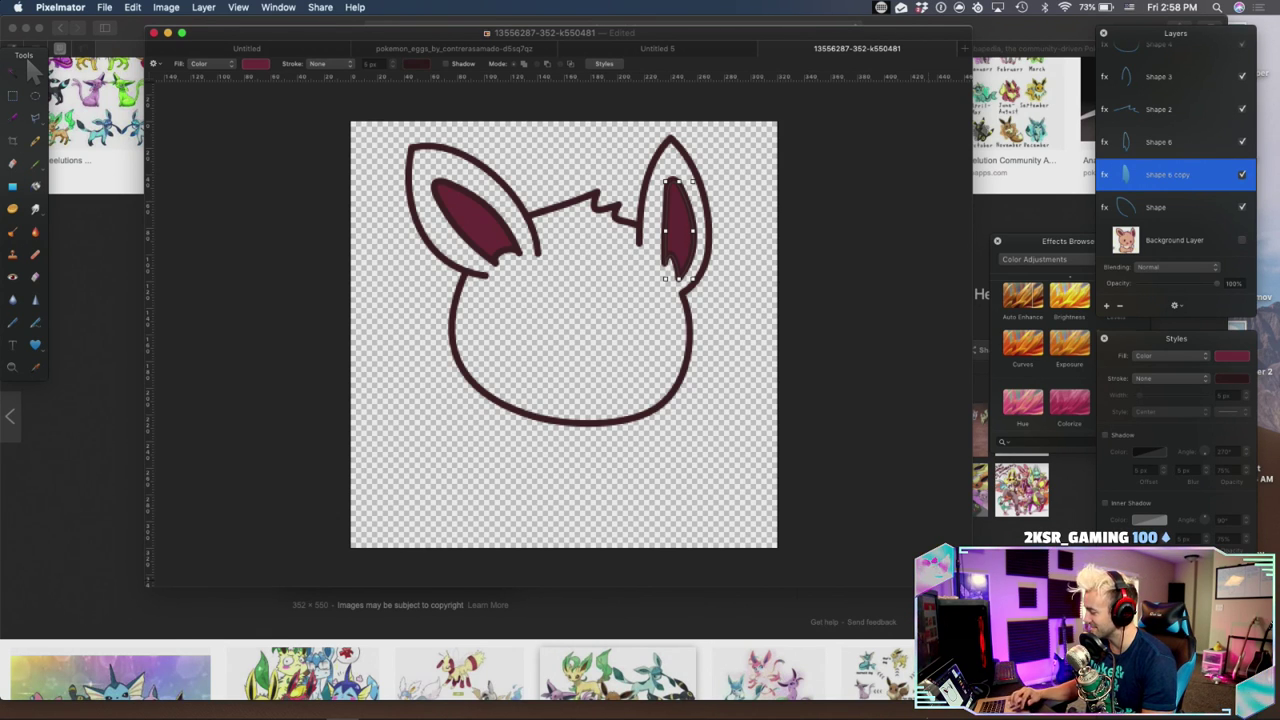
mouse_move(700, 714)
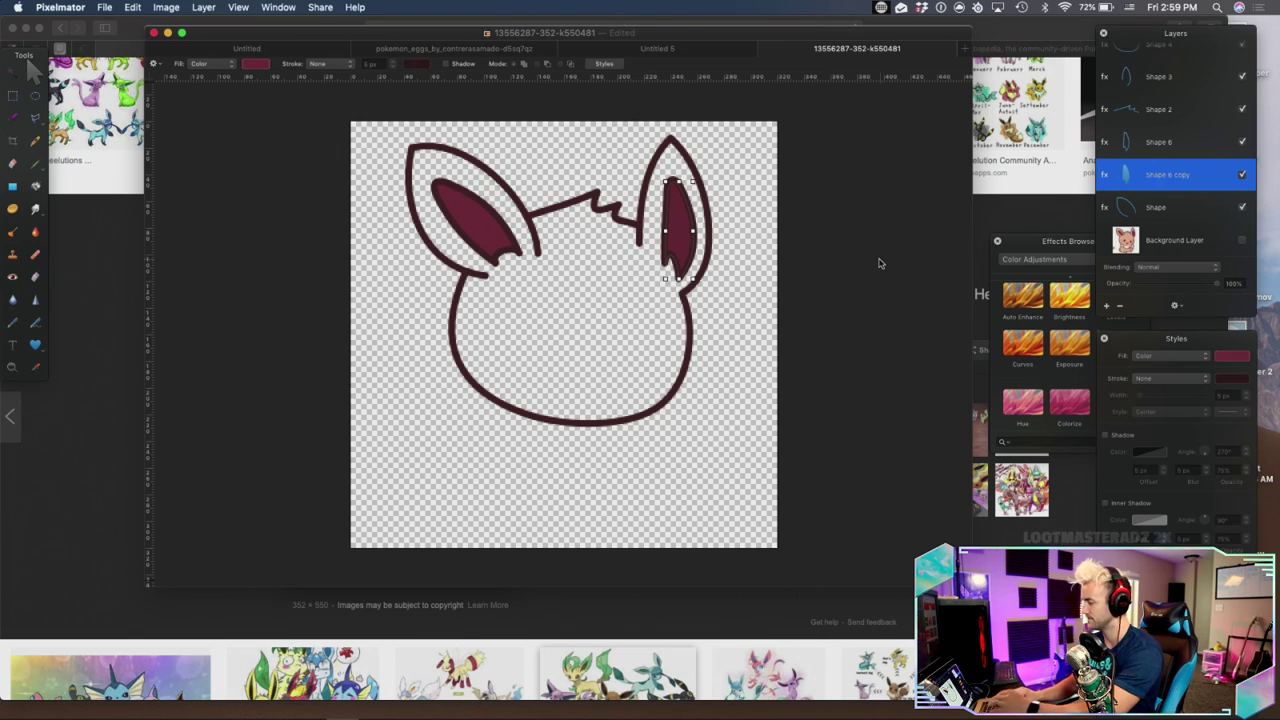
click(1241, 241)
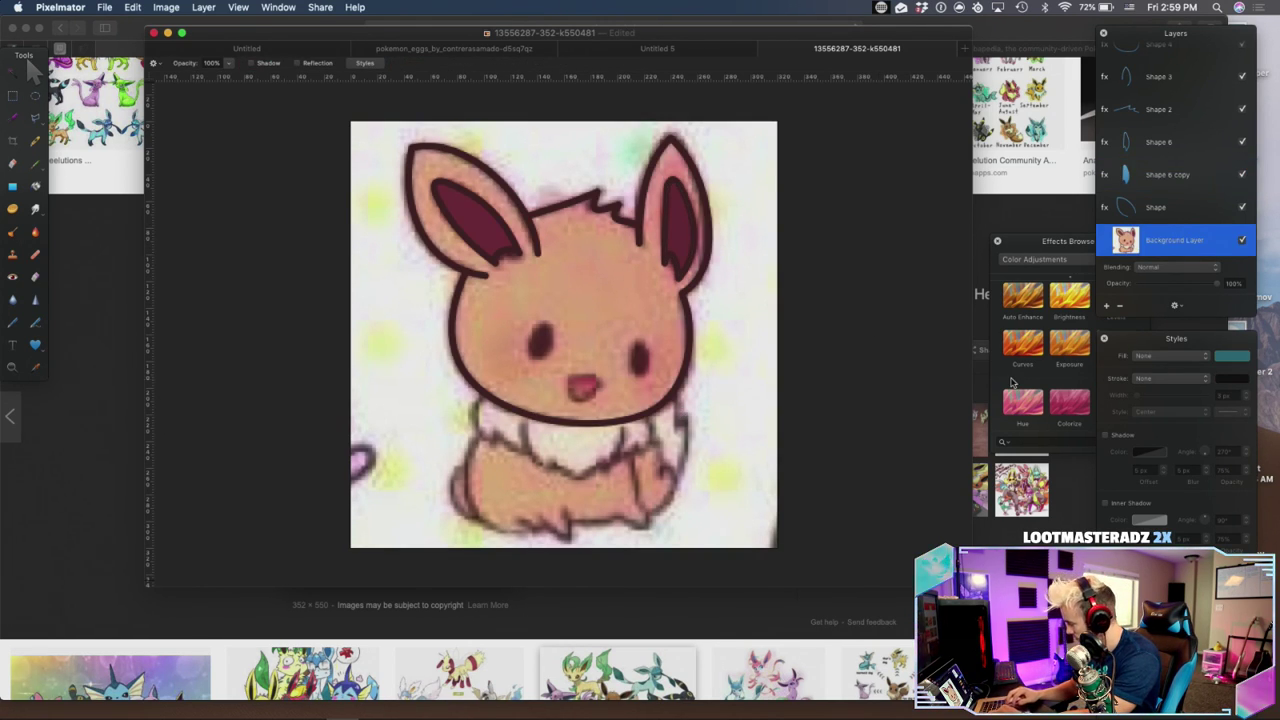
click(37, 345)
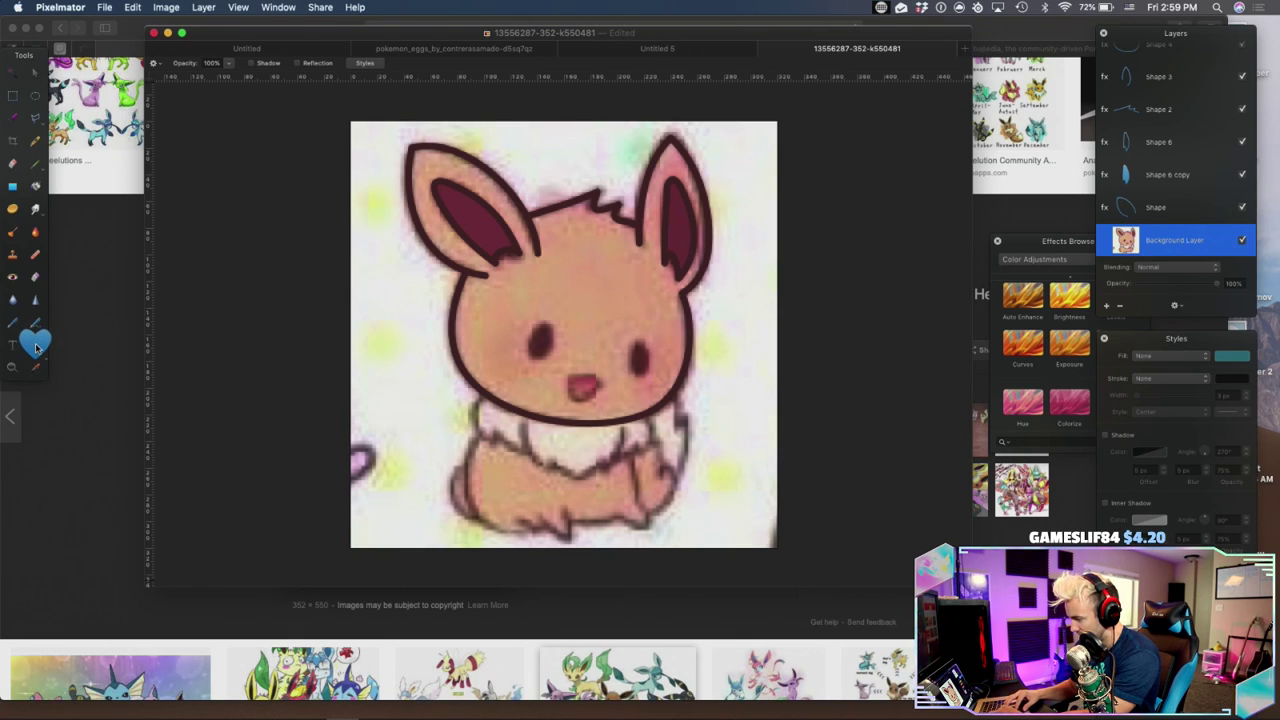
click(38, 346)
click(100, 420)
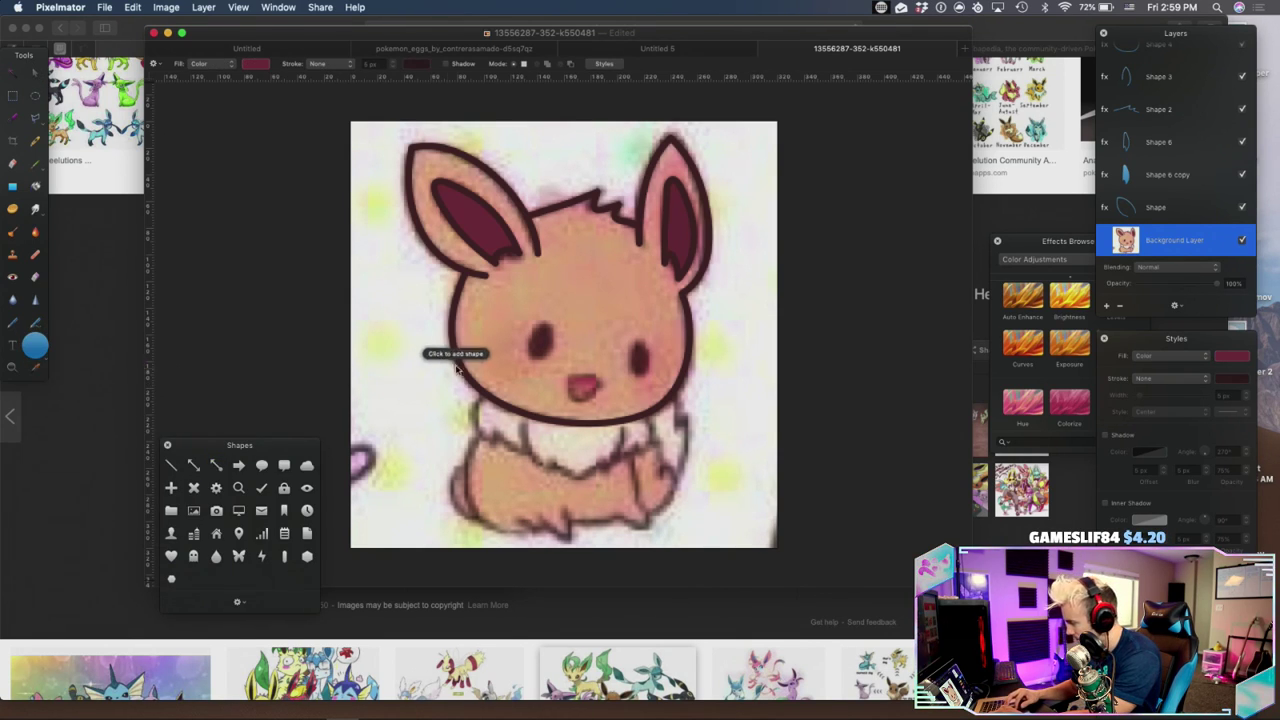
click(541, 347)
mouse_move(542, 345)
mouse_down()
mouse_move(546, 361)
mouse_move(543, 347)
mouse_up()
key(v)
right_click(543, 347)
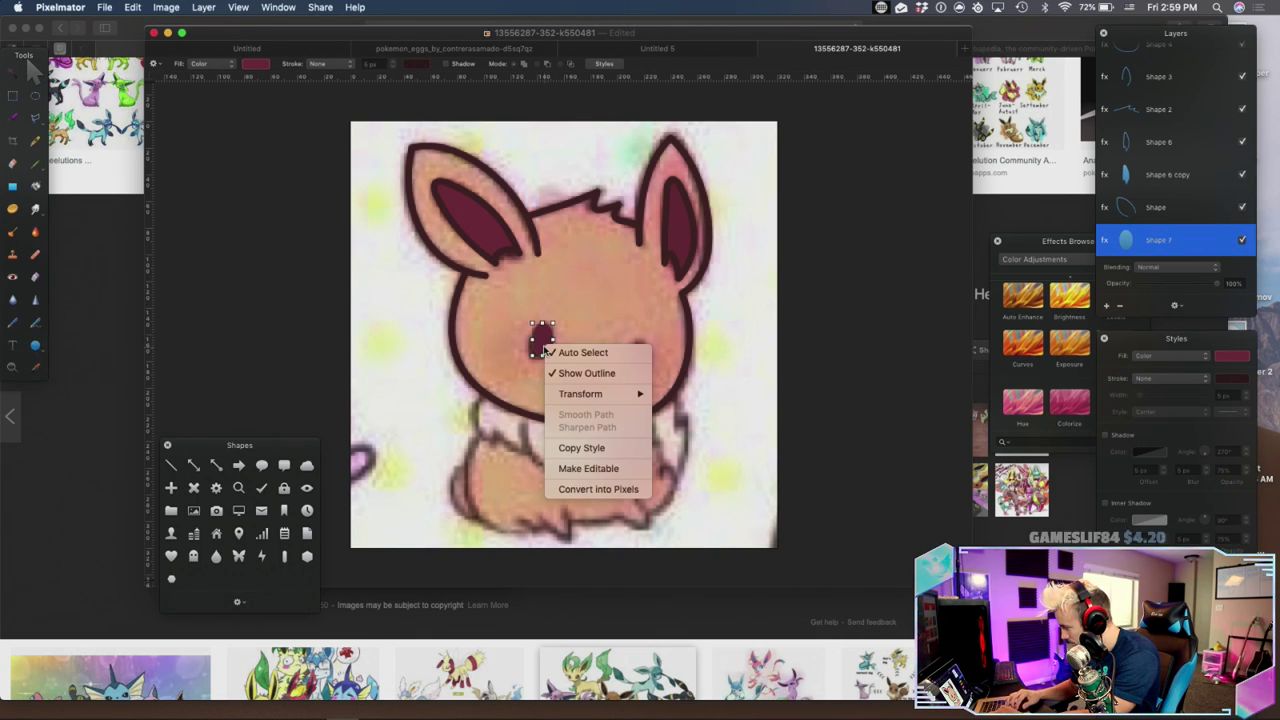
click(581, 471)
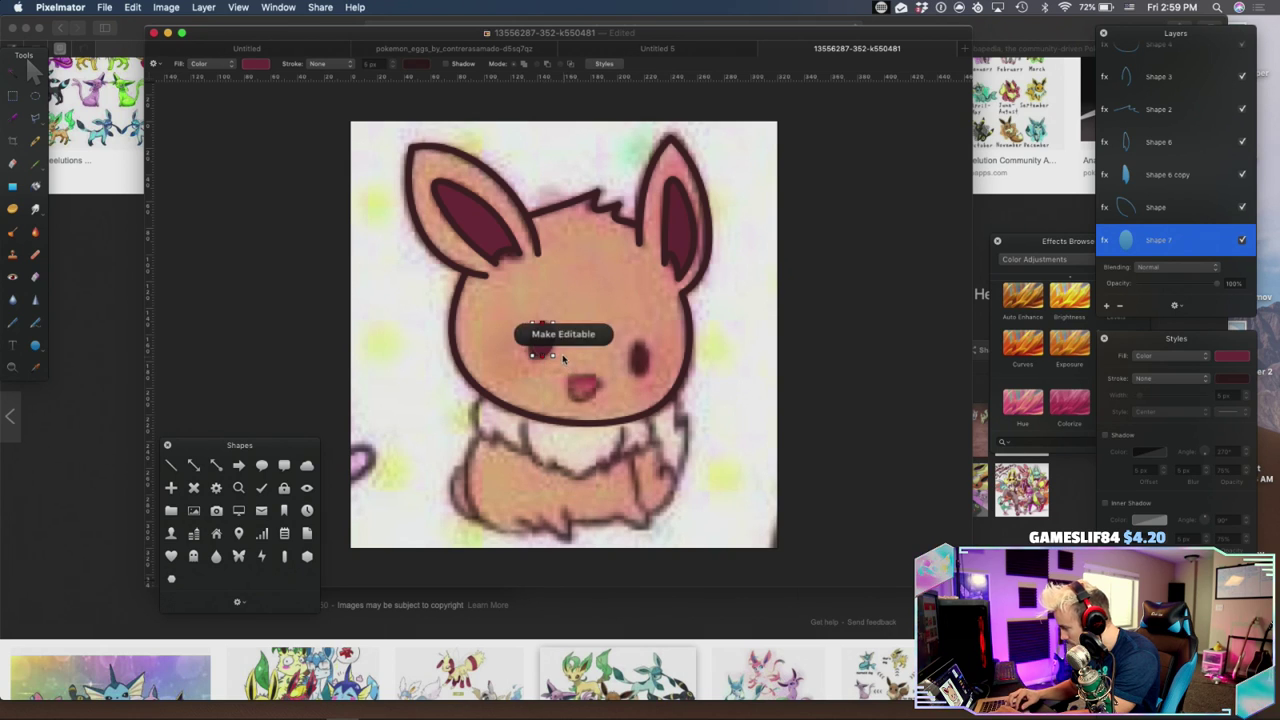
key(super+=)
key(super+=)
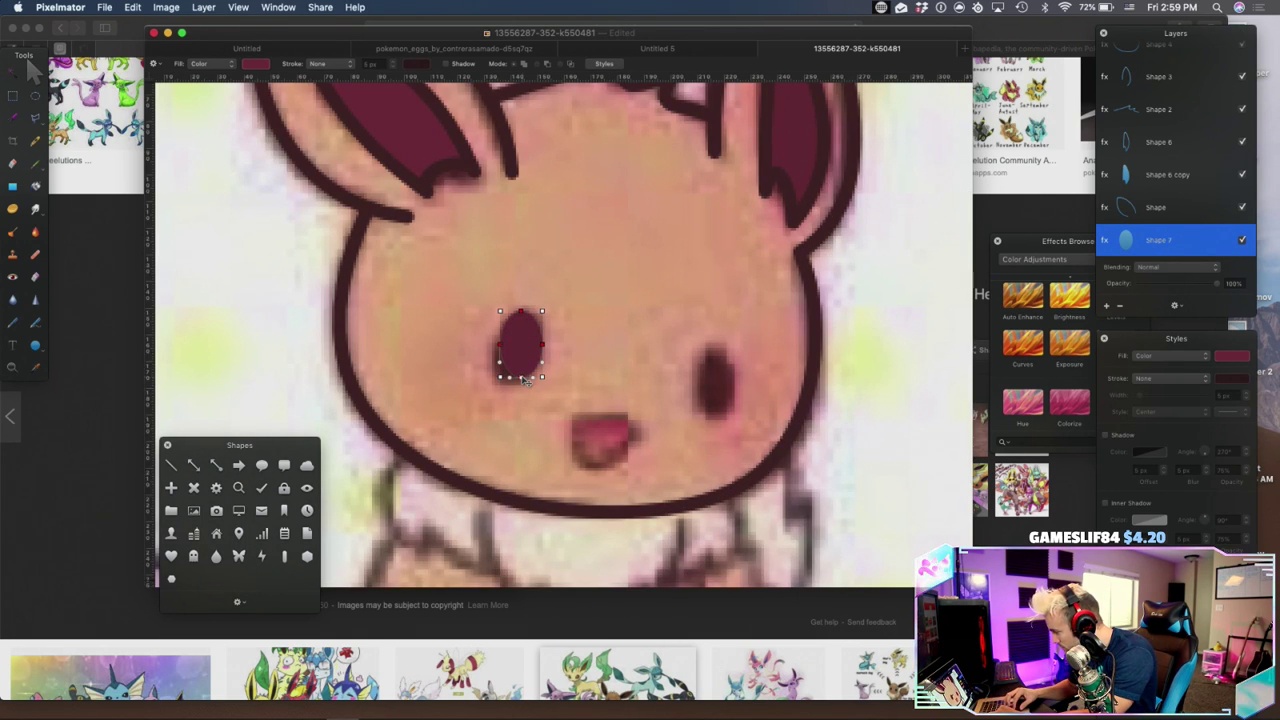
drag(521, 379, 513, 384)
key(super+z)
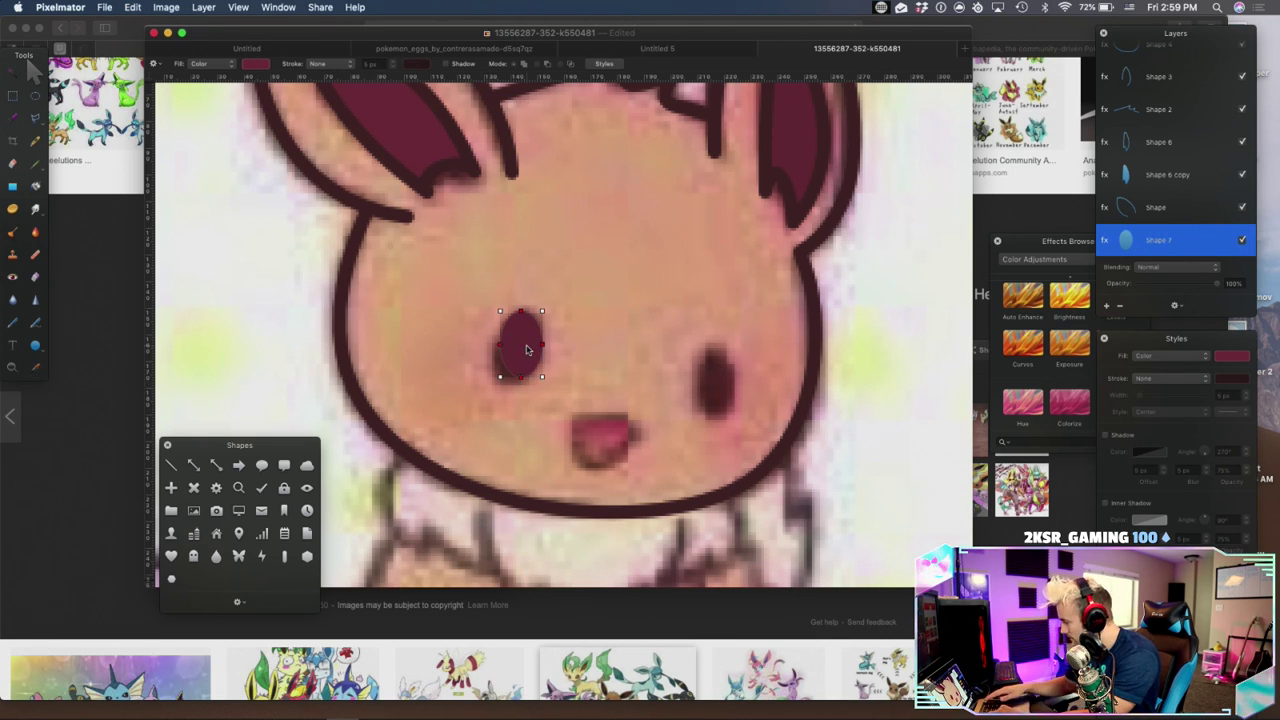
key(BackSpace)
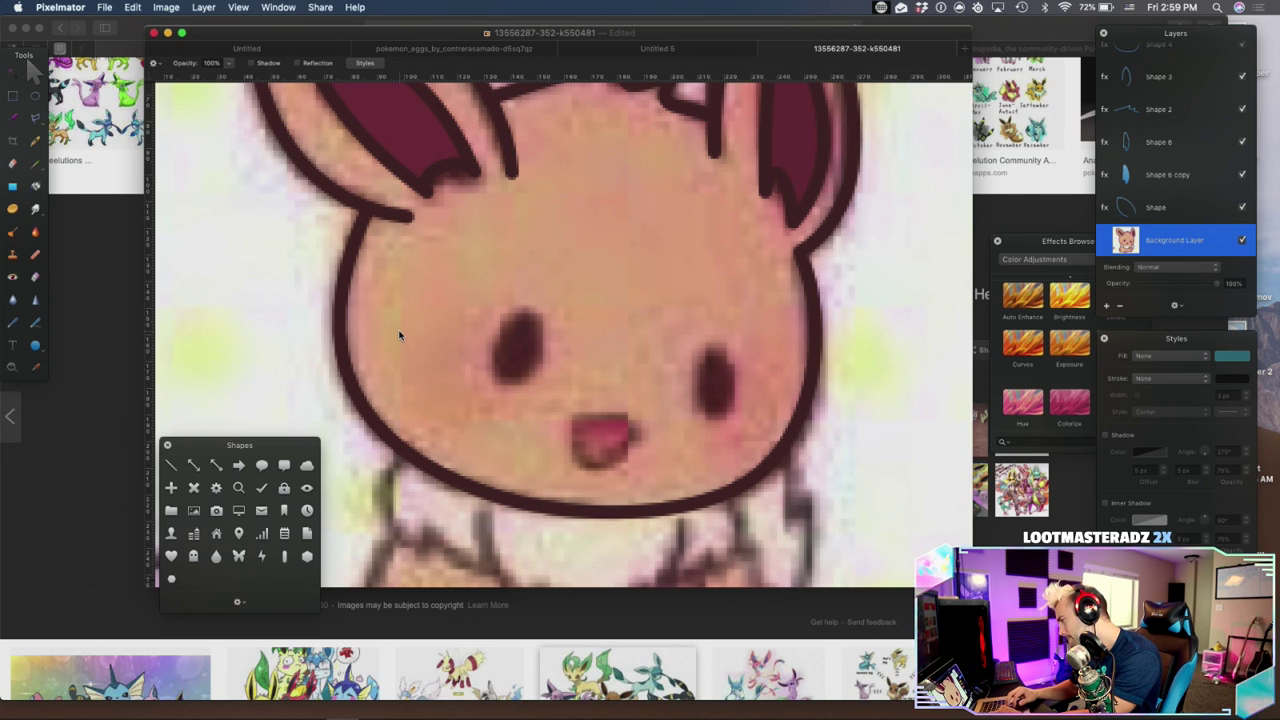
Draw a closed four-point Pen path around the left eye and smooth its points into a rounded shape
click(13, 325)
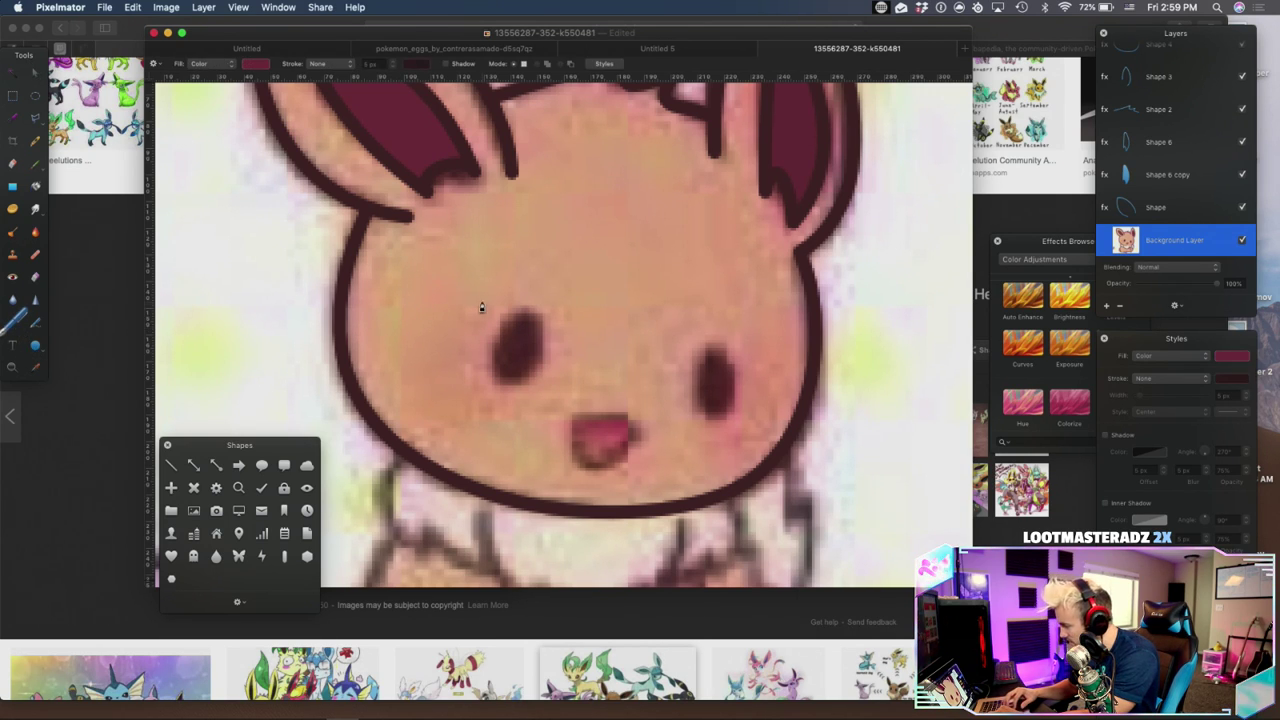
click(509, 320)
click(529, 380)
click(488, 360)
click(508, 325)
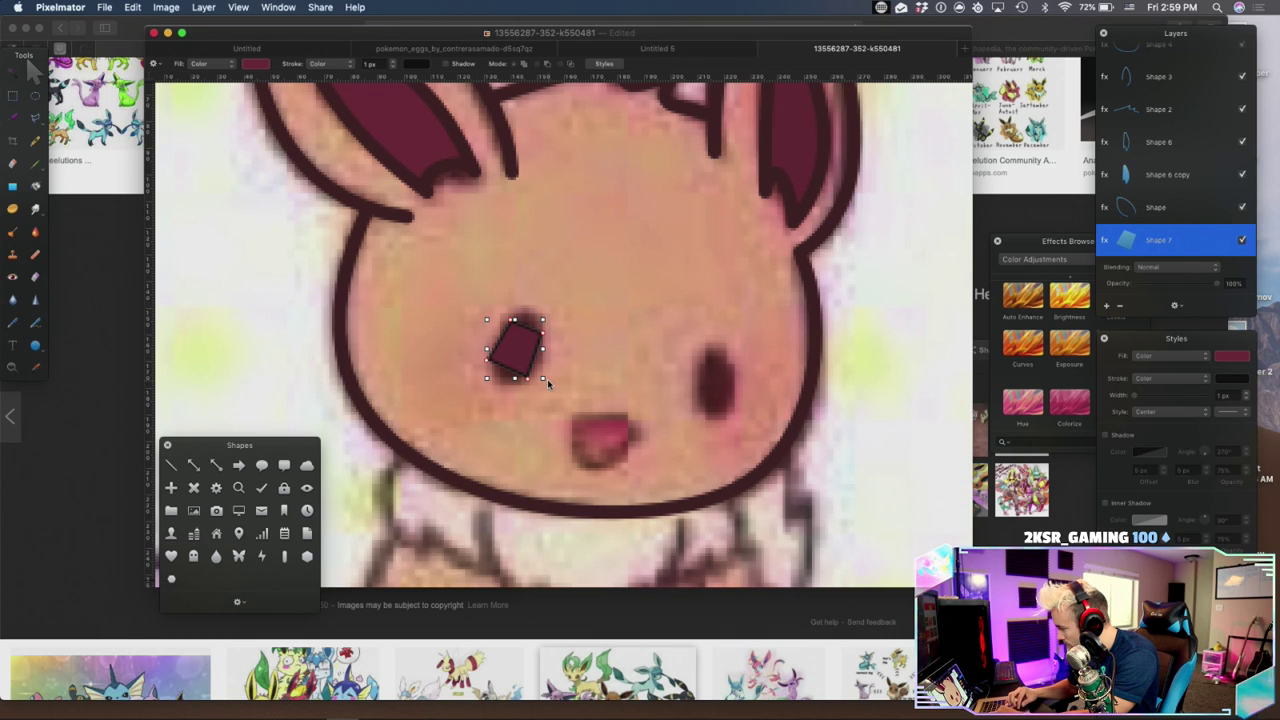
right_click(488, 361)
click(508, 382)
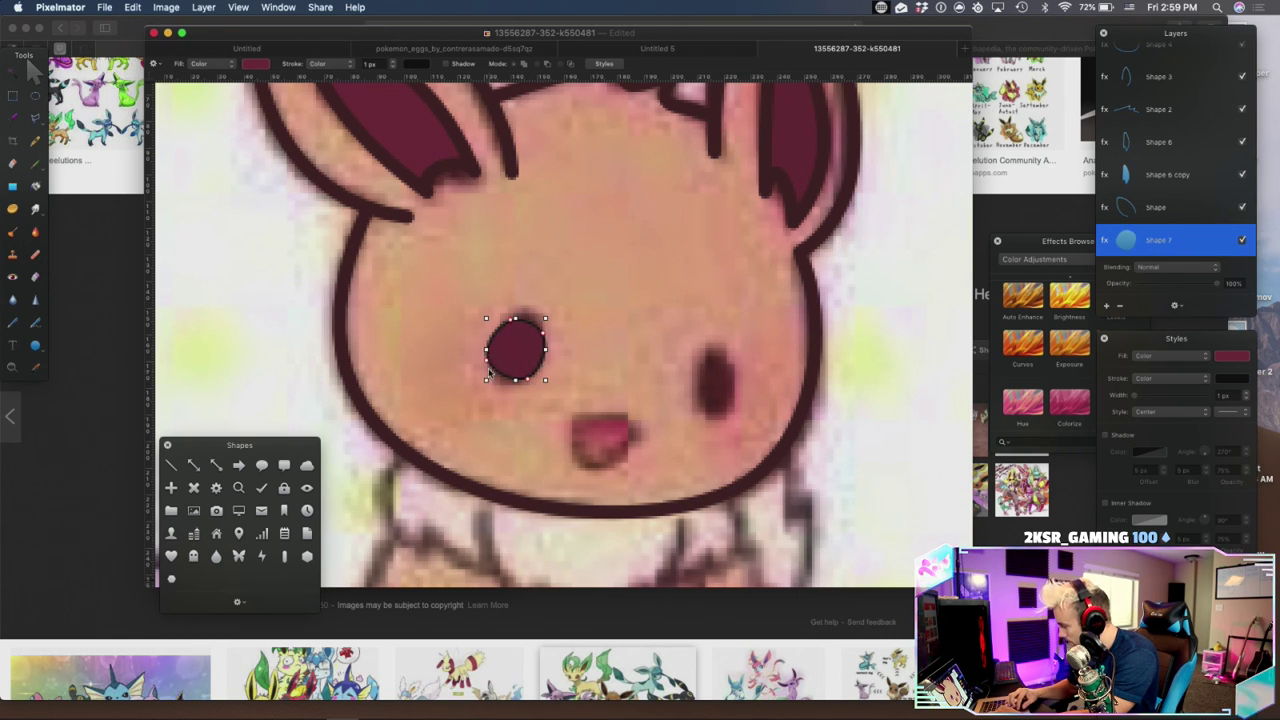
Lower the left-eye shape's opacity and adjust its points to match the tilted oval of the eye beneath
mouse_move(499, 355)
mouse_down()
mouse_move(517, 370)
mouse_move(530, 361)
mouse_move(496, 363)
mouse_move(496, 387)
mouse_move(508, 361)
mouse_up()
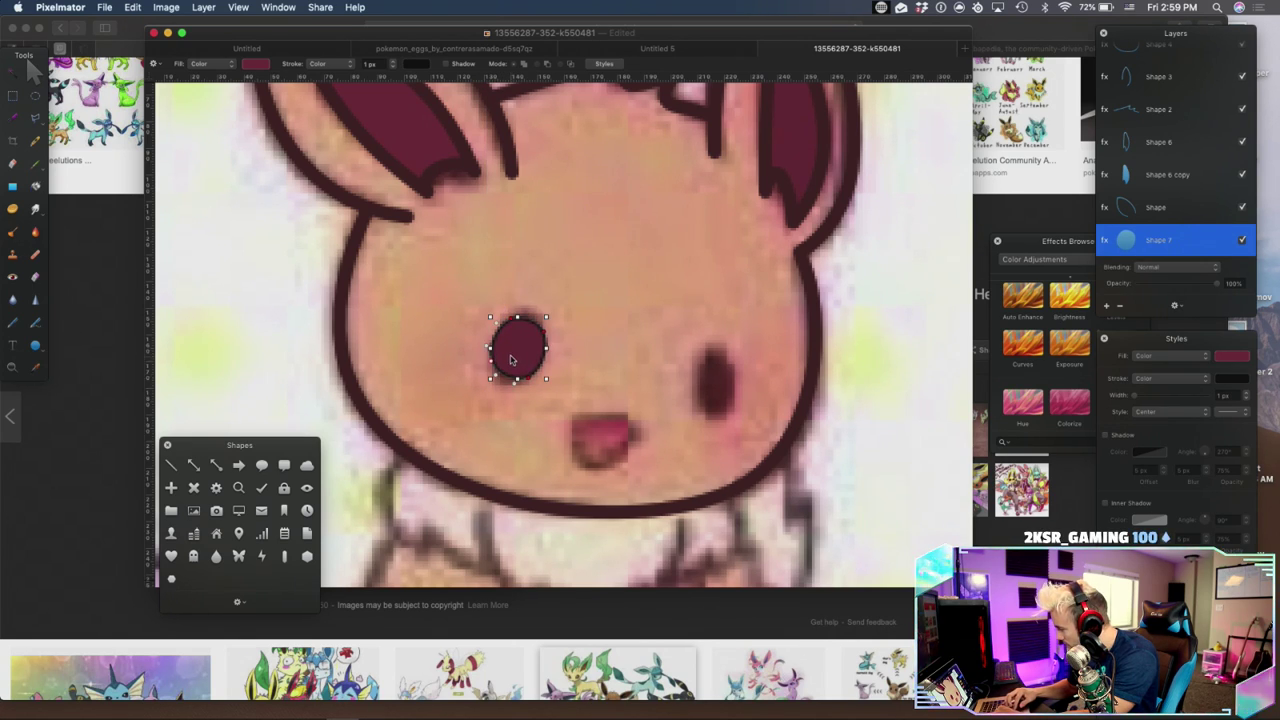
drag(497, 378, 495, 382)
key(super+z)
click(512, 321)
mouse_move(1216, 284)
mouse_down()
mouse_move(1180, 290)
mouse_move(1213, 287)
mouse_up()
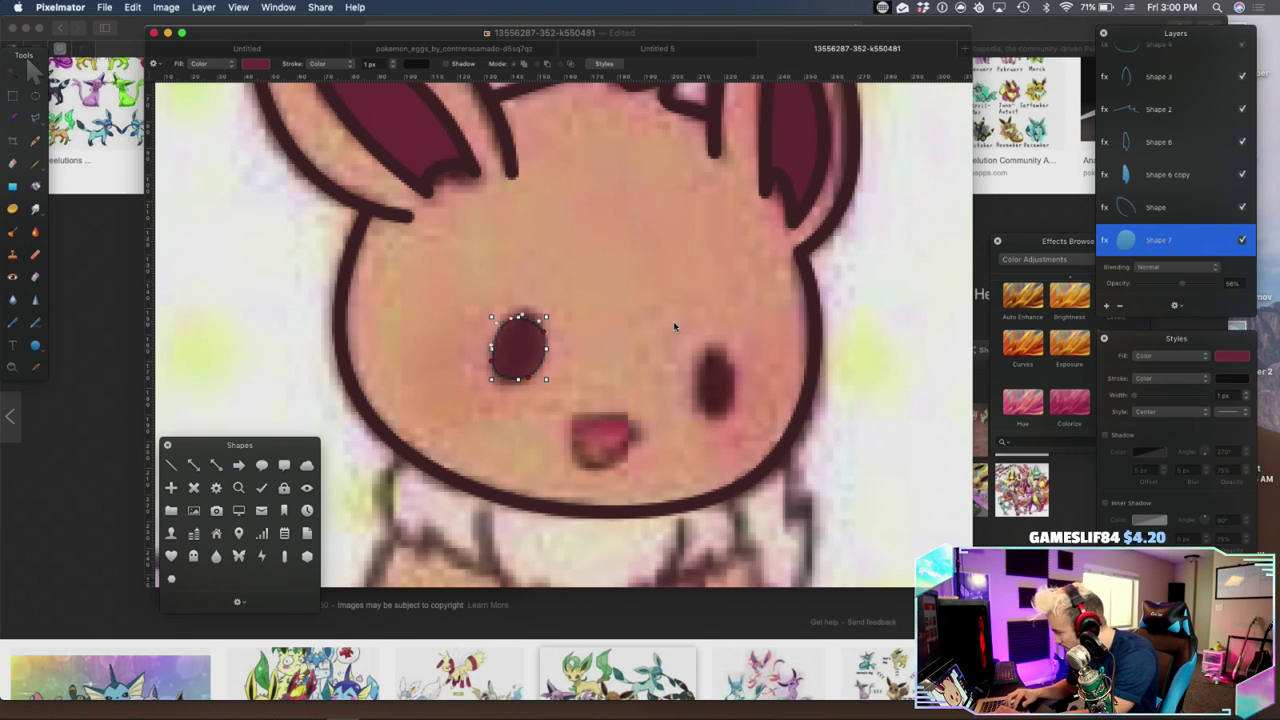
double_click(521, 315)
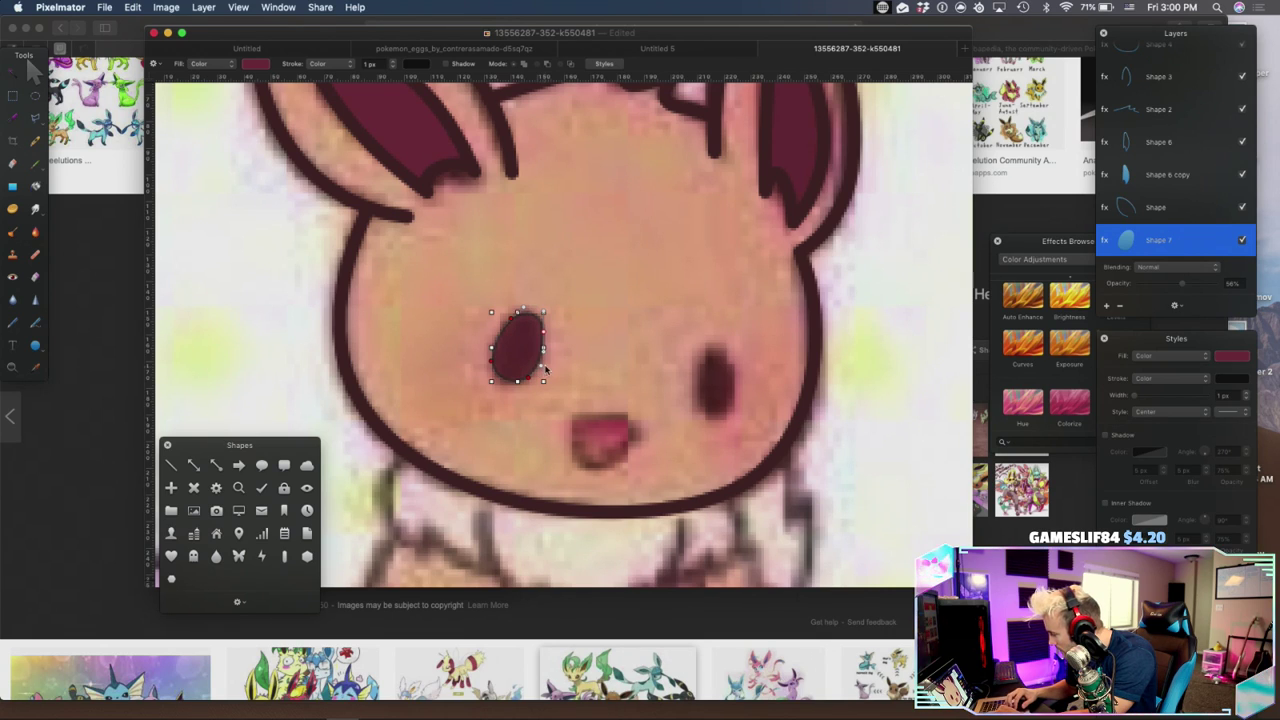
drag(544, 347, 545, 348)
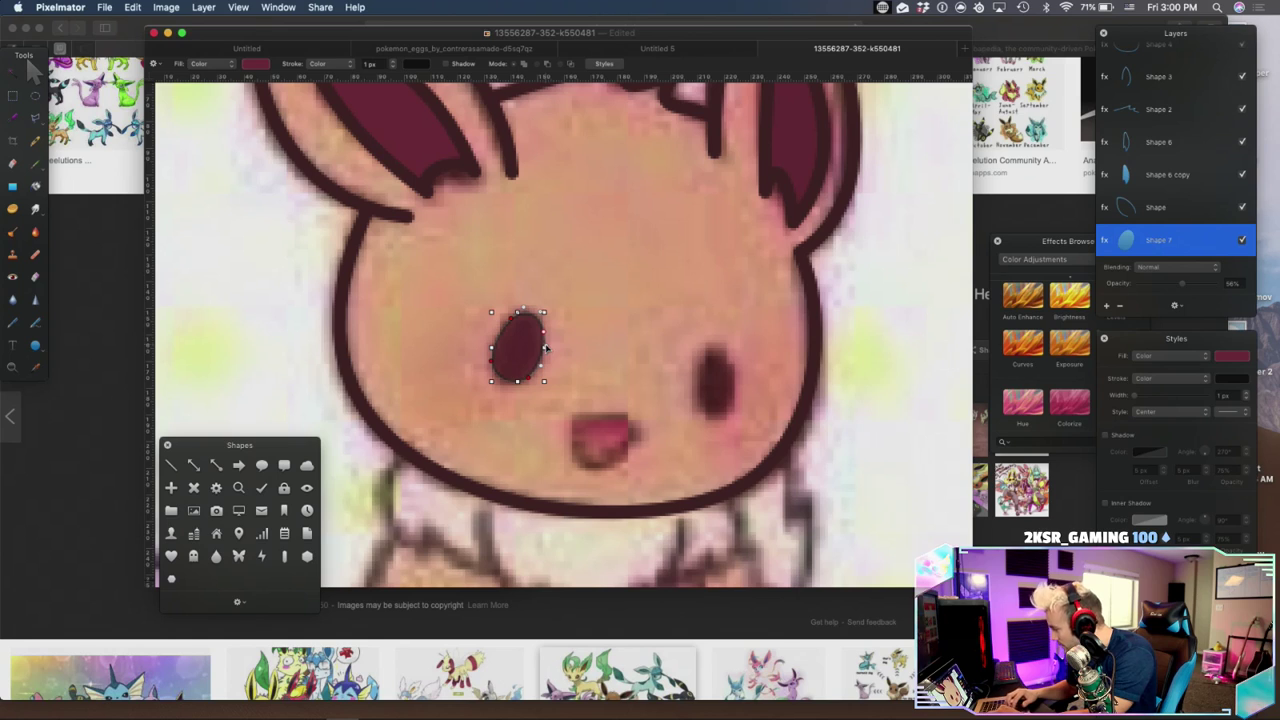
Remove the left-eye shape's fill and colour its stroke with the dark brown sampled from the right eye
click(1150, 355)
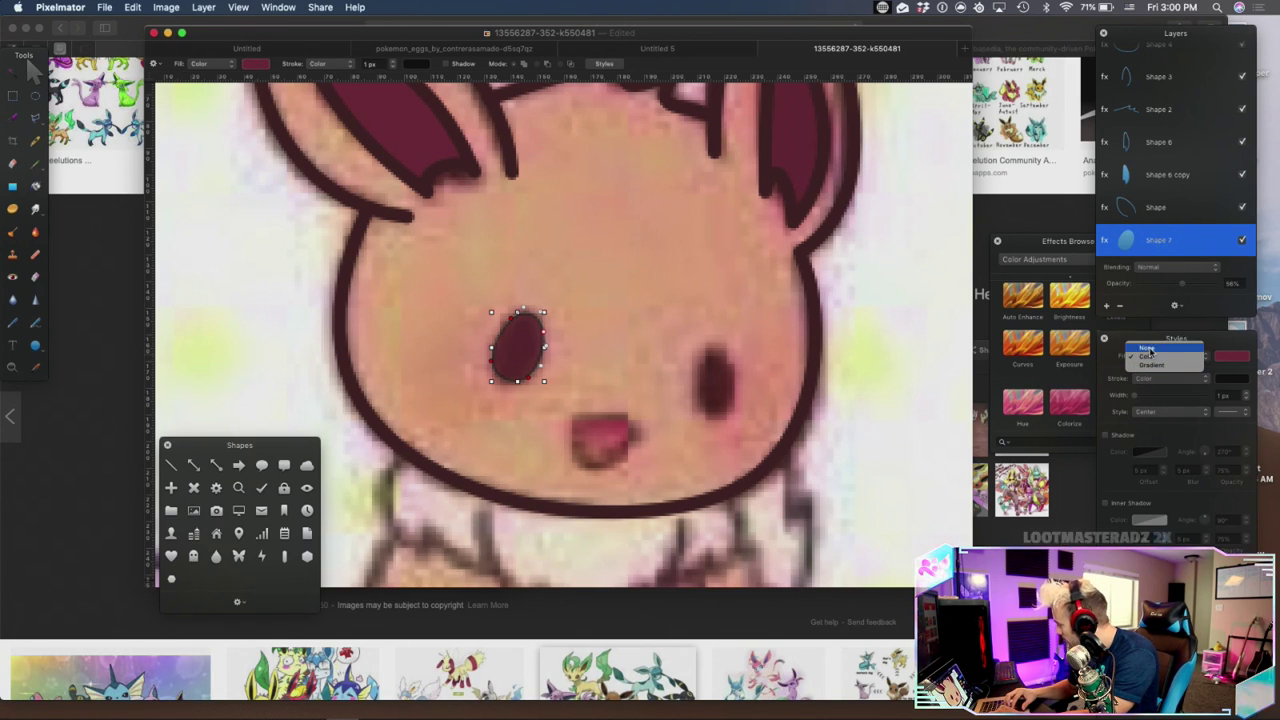
click(1148, 351)
click(1226, 384)
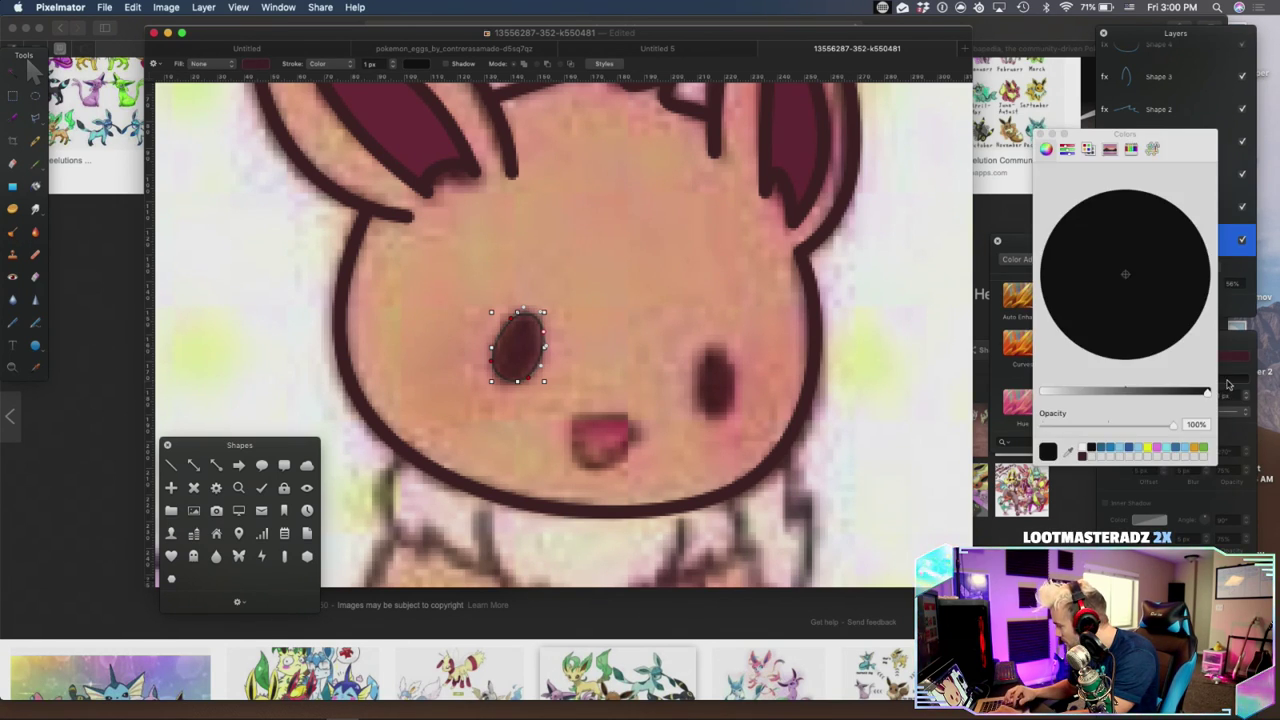
click(1068, 451)
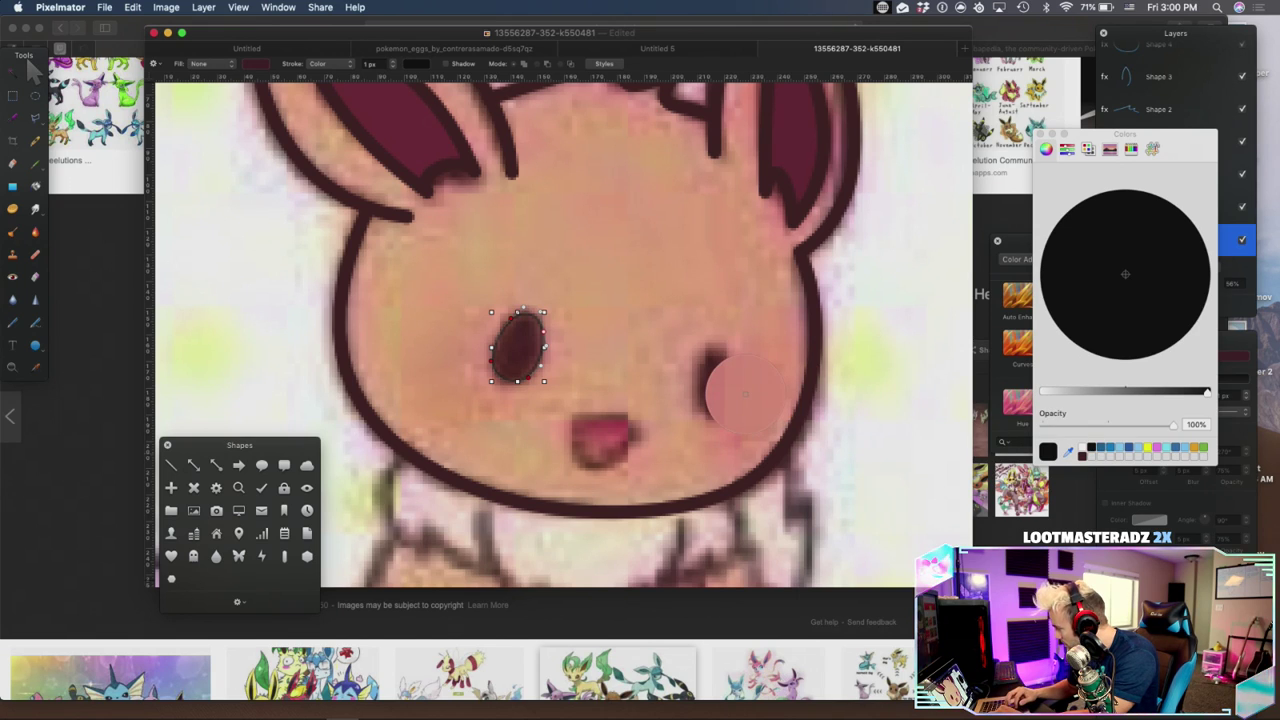
click(716, 382)
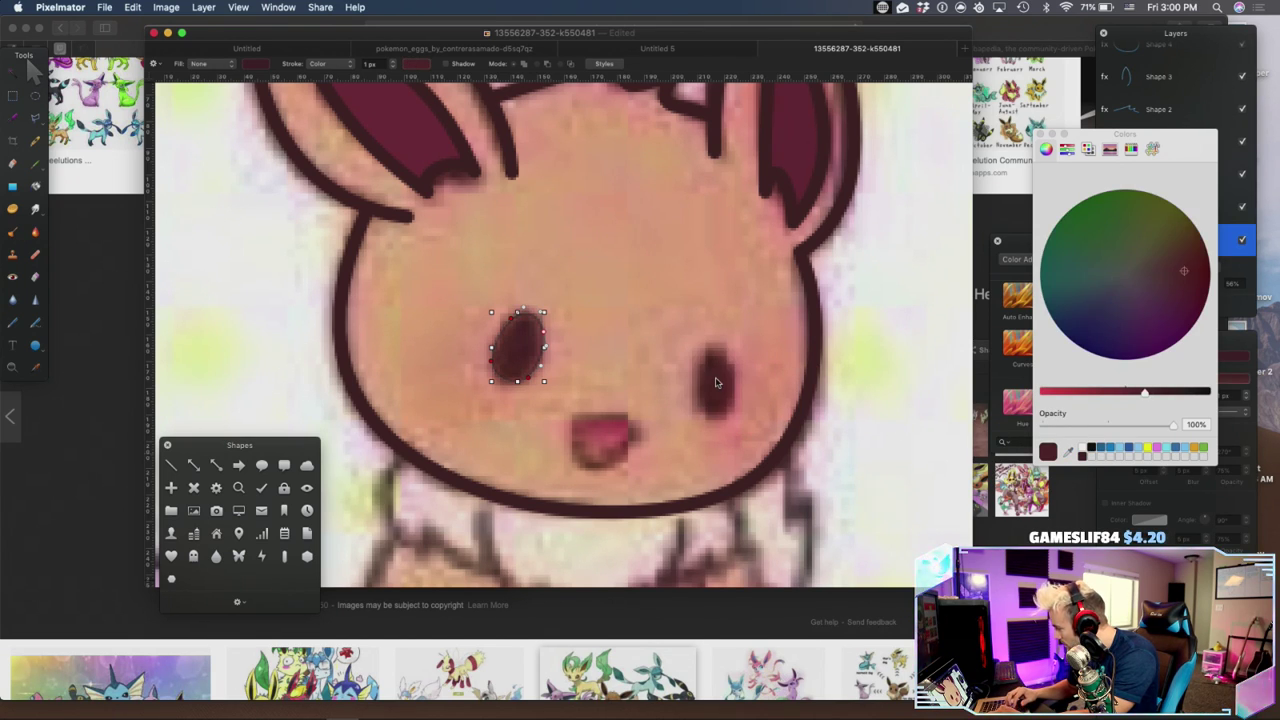
click(1041, 134)
Remove the left-eye shape's stroke and fill it with the dark brown sampled from the right eye
click(1180, 357)
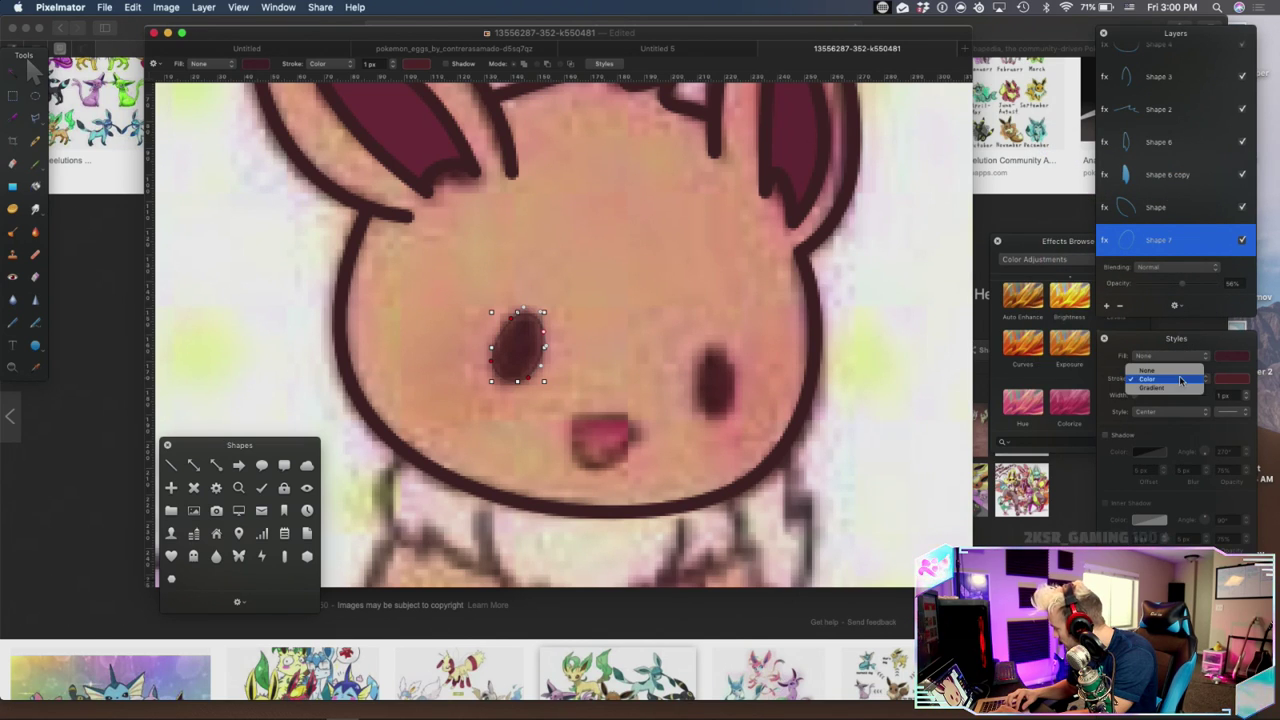
click(1182, 358)
click(1182, 358)
click(1160, 372)
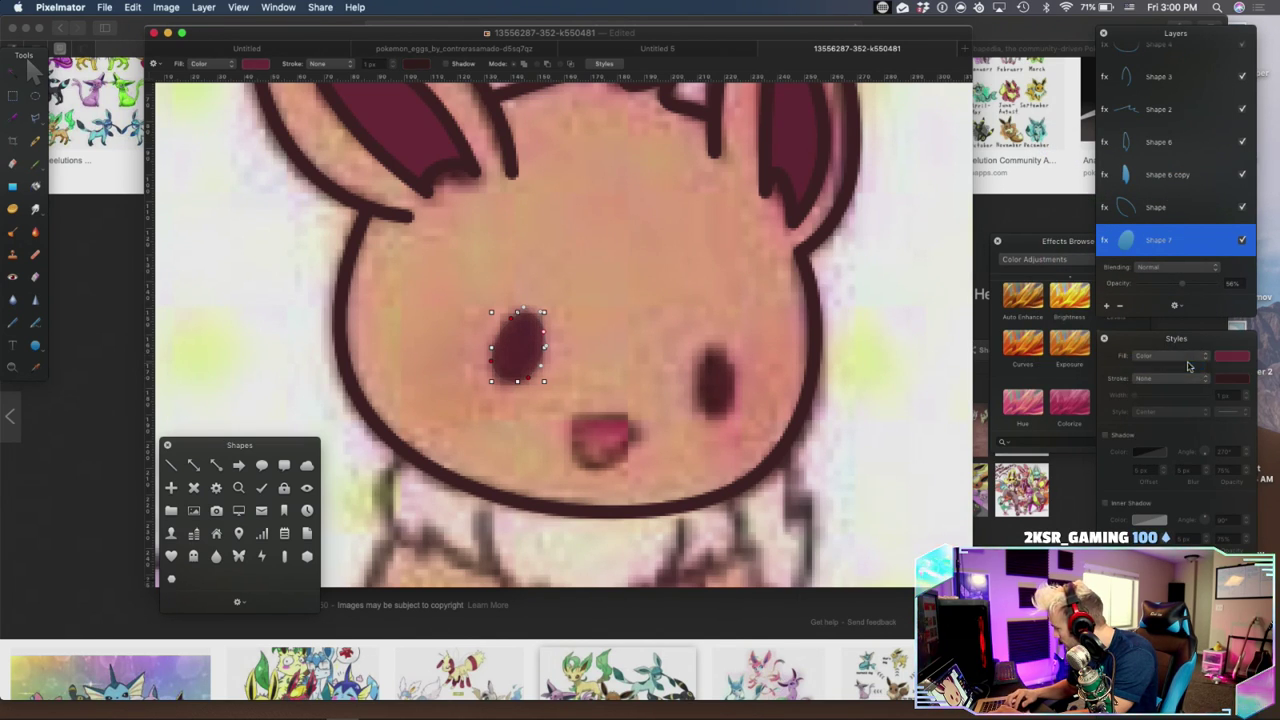
click(1231, 357)
click(1064, 451)
click(716, 385)
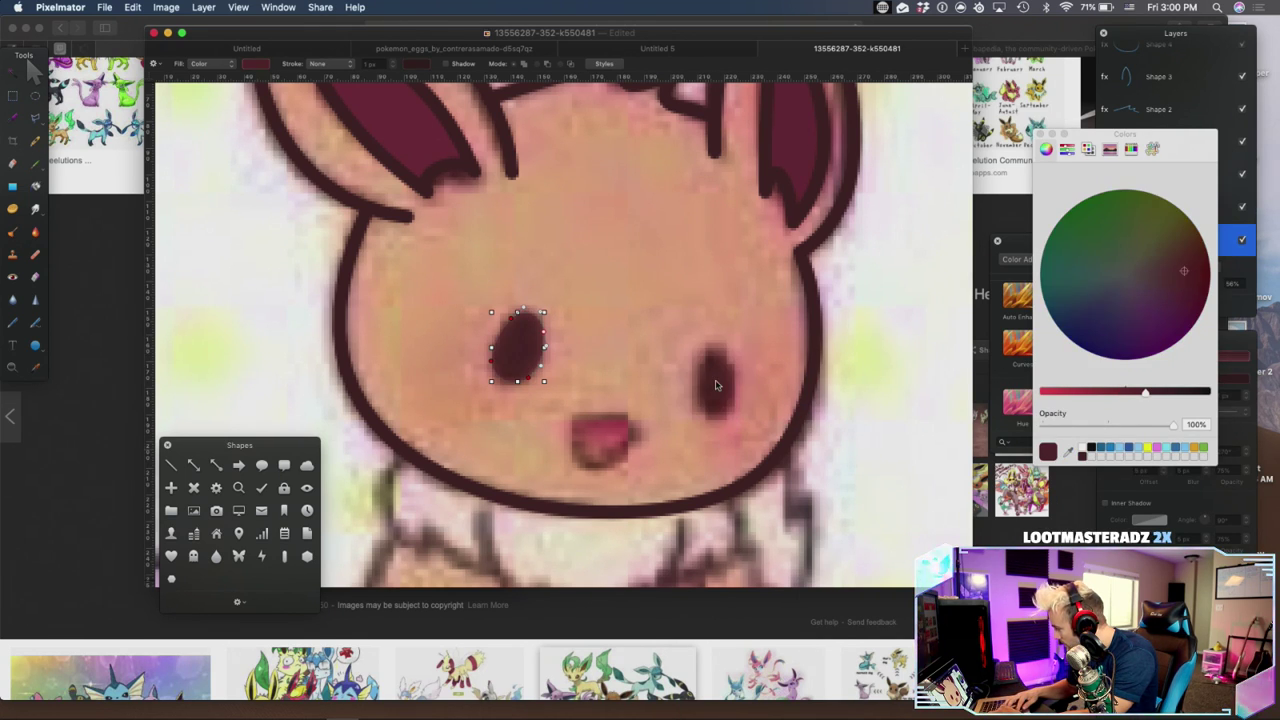
click(1039, 133)
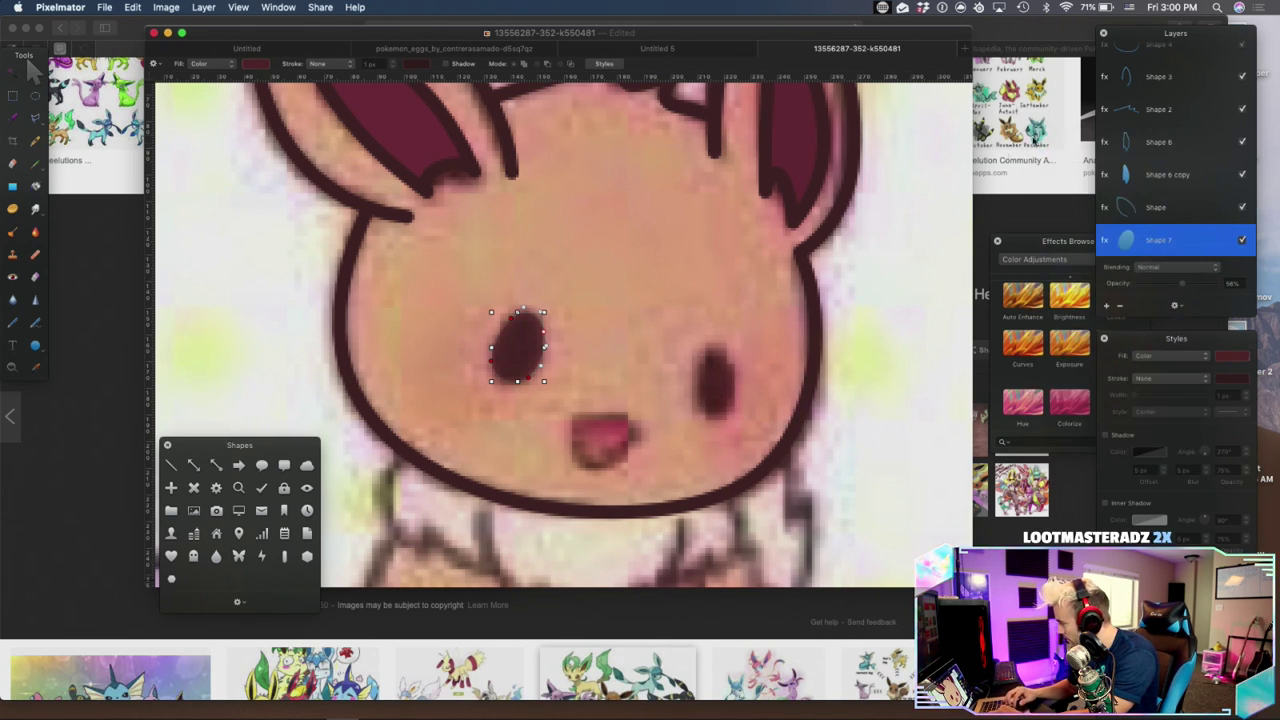
Place an ellipse shape over the right eye, shrink it to fit, and make it editable
scroll(821, 220, up, 3)
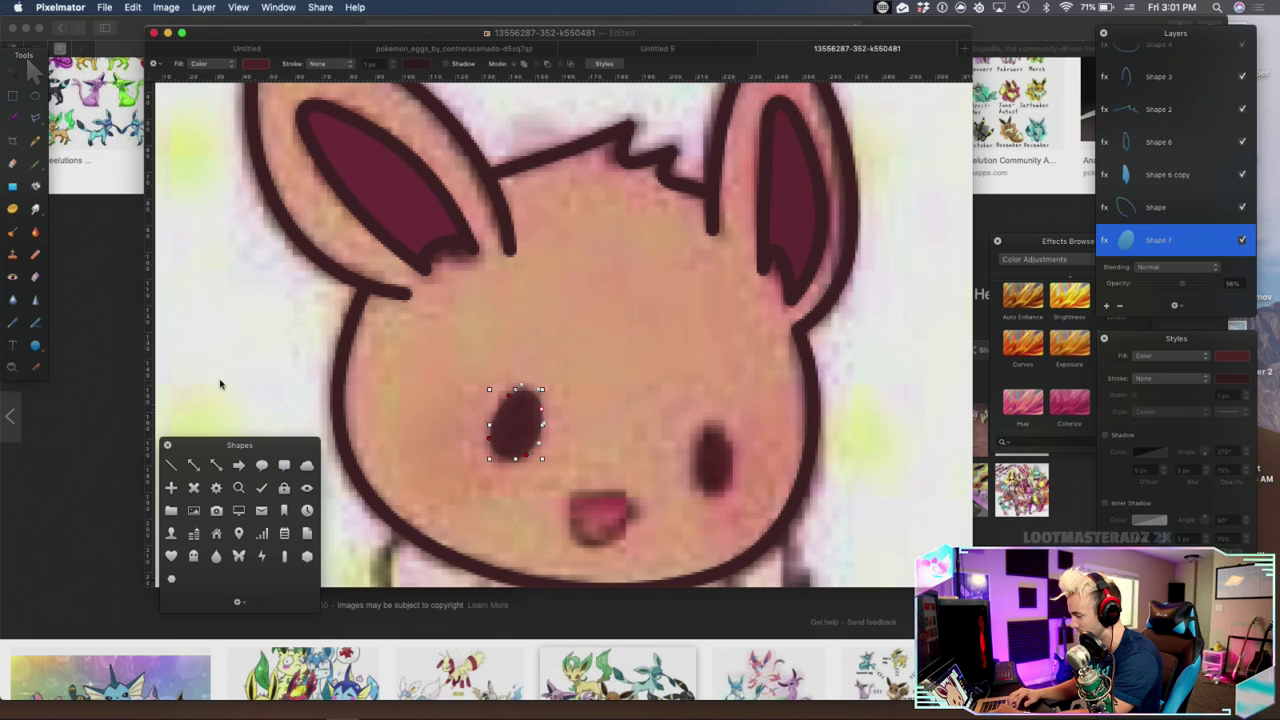
click(37, 347)
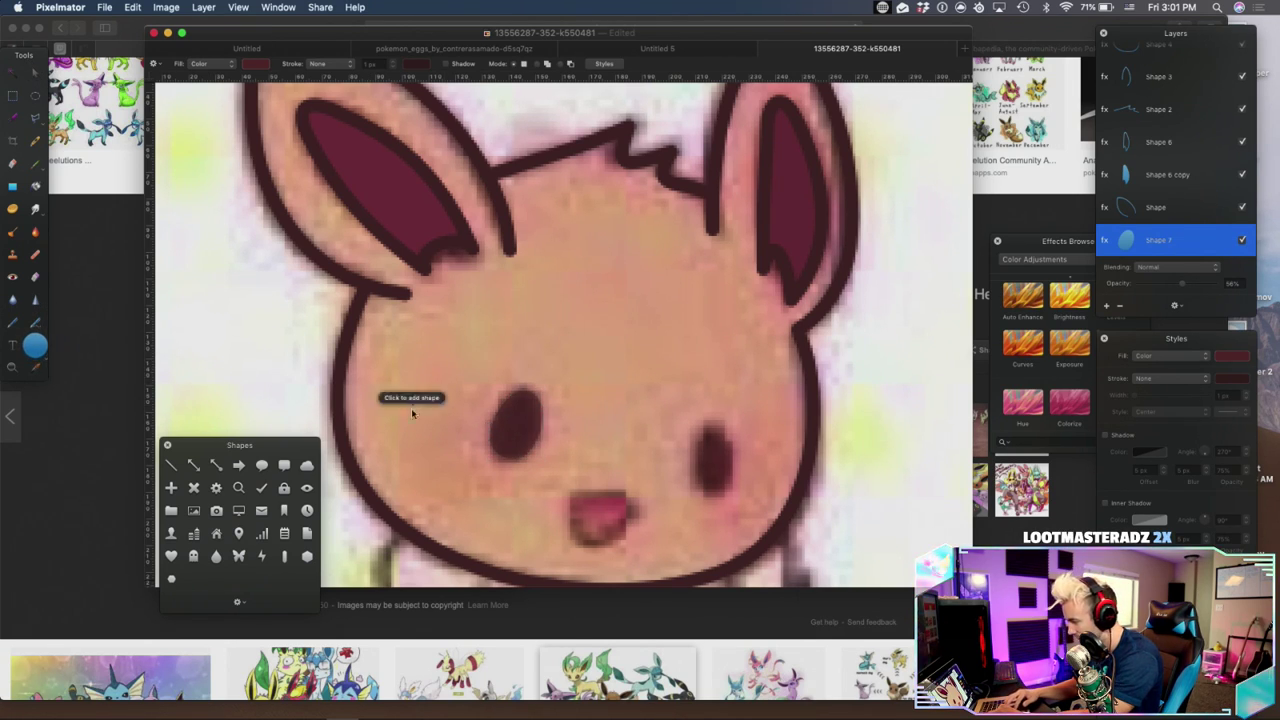
mouse_move(724, 485)
mouse_down()
mouse_move(761, 511)
mouse_move(722, 481)
mouse_up()
key(v)
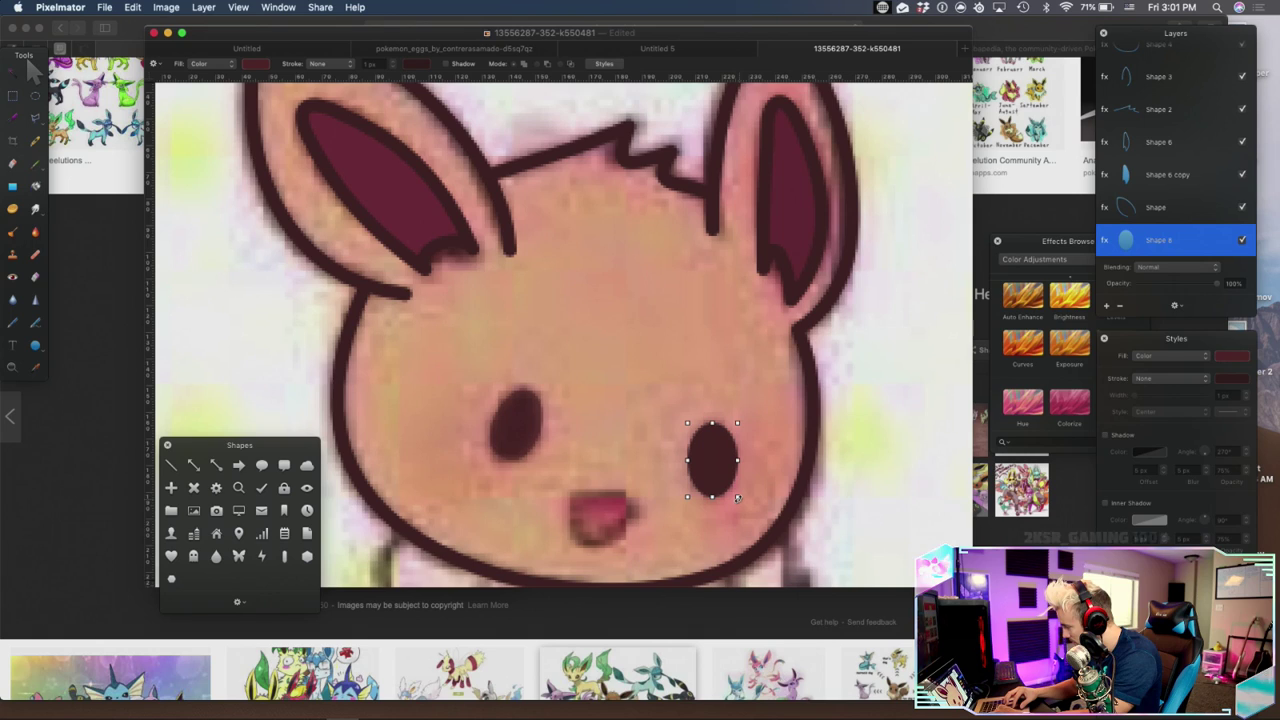
drag(739, 500, 734, 490)
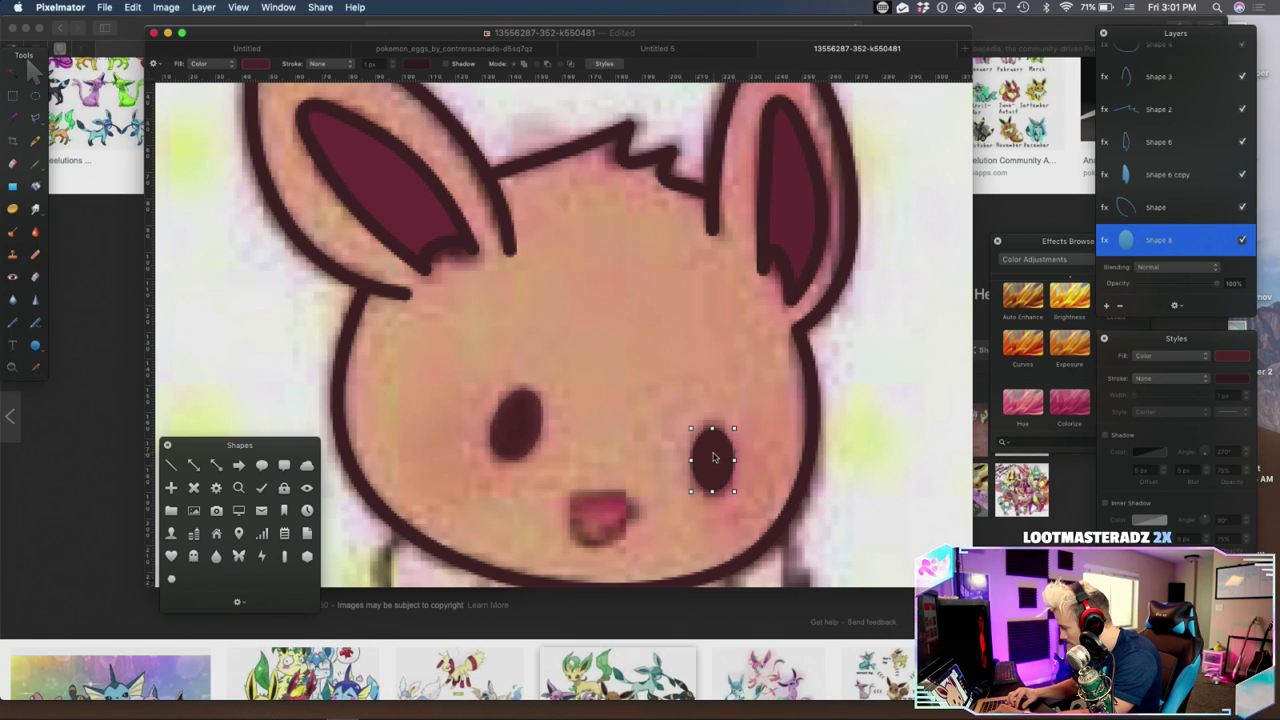
right_click(713, 457)
click(771, 574)
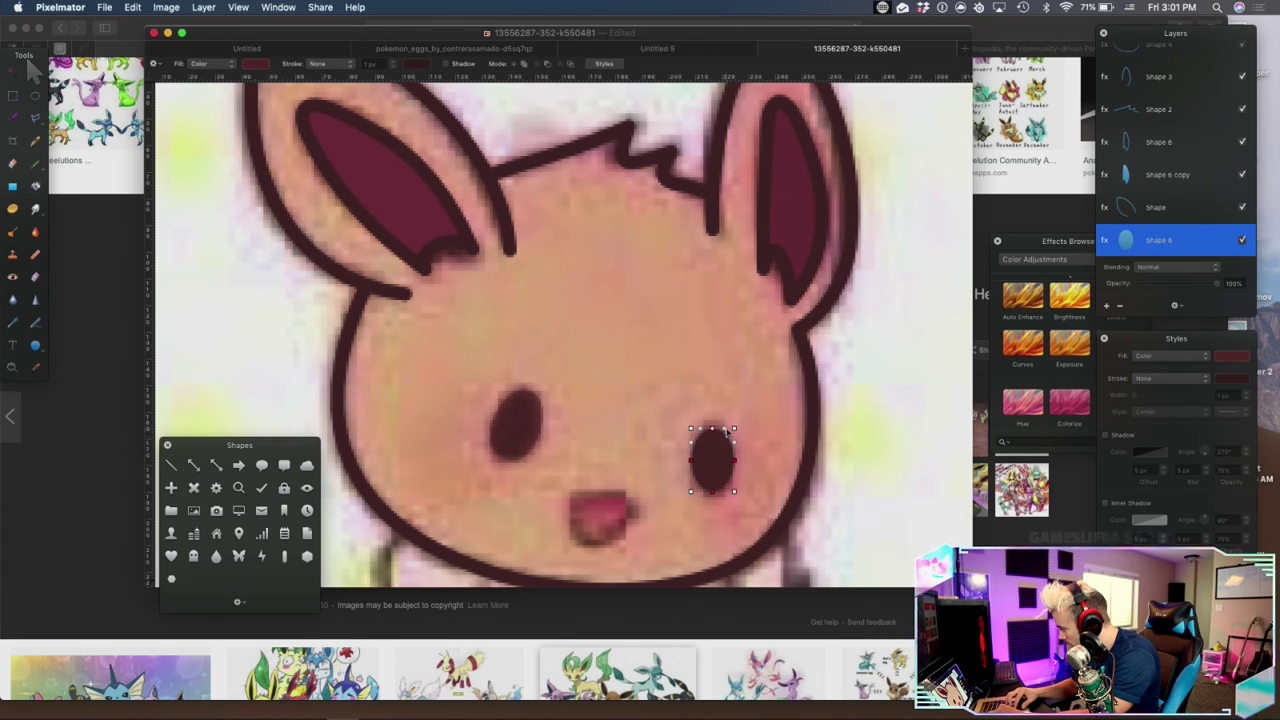
Adjust the points of the right-eye ellipse so its outline narrows at the top and matches the eye beneath
double_click(697, 492)
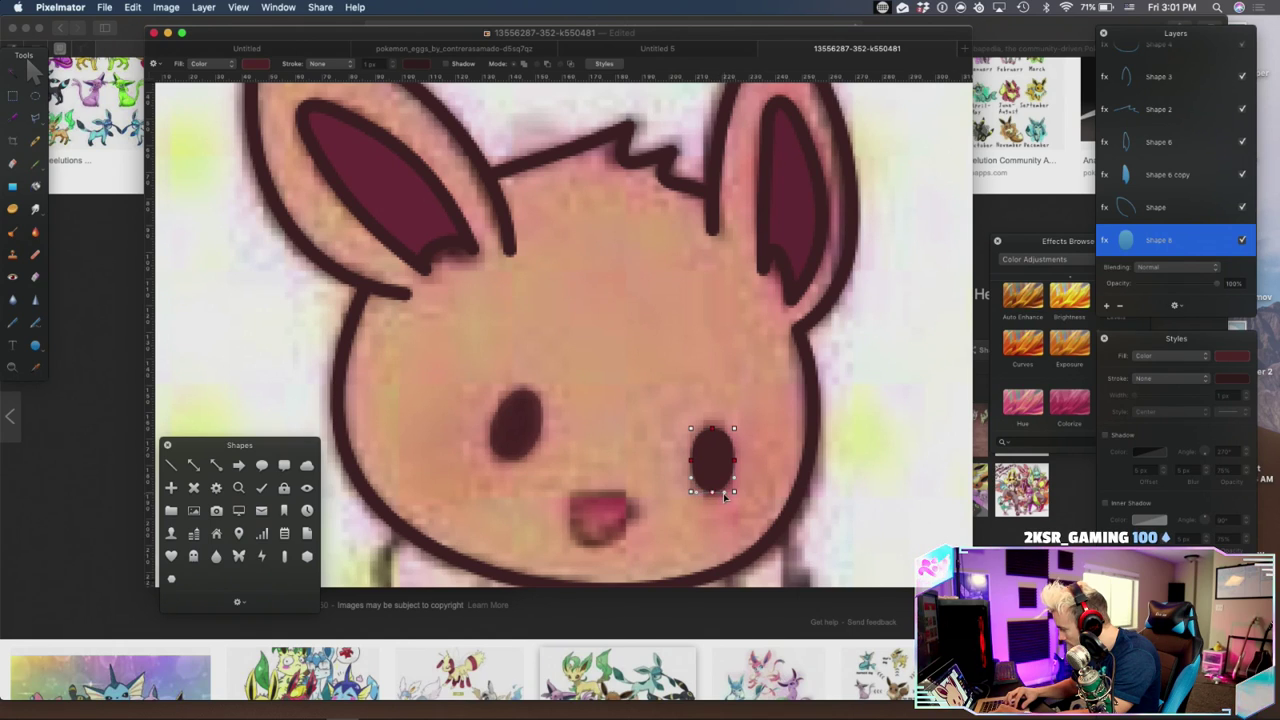
key(Return)
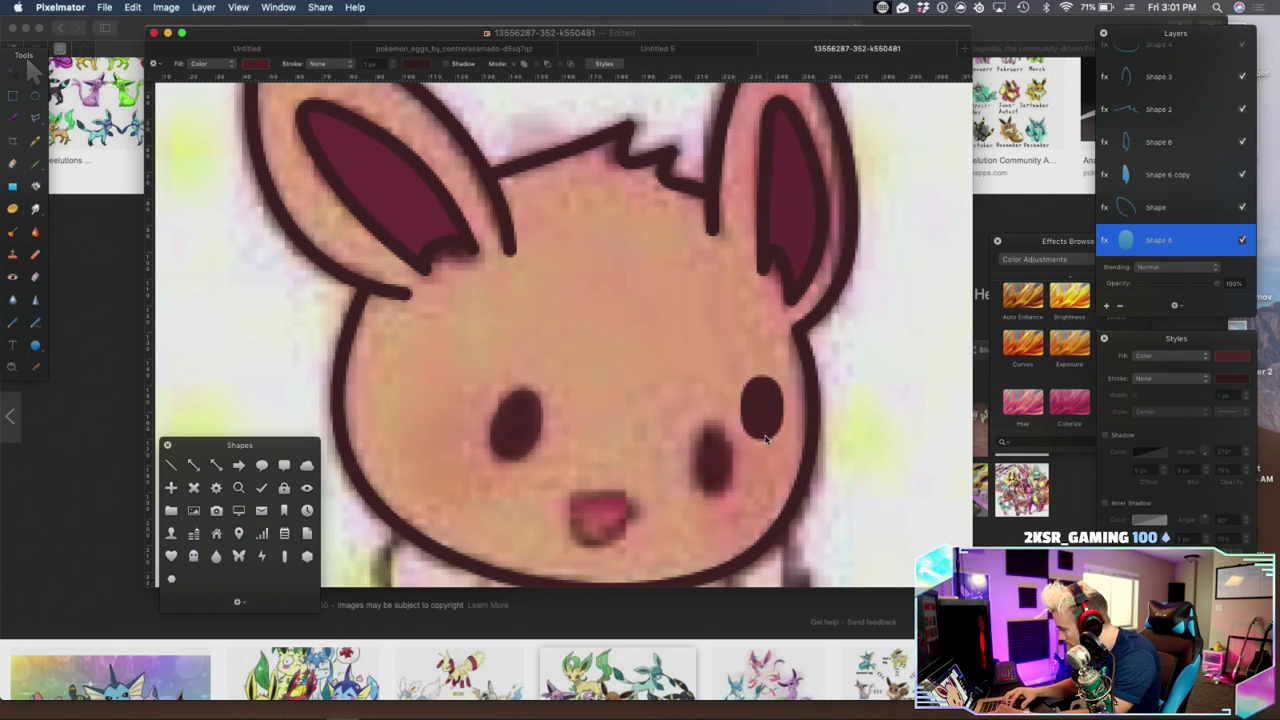
click(718, 479)
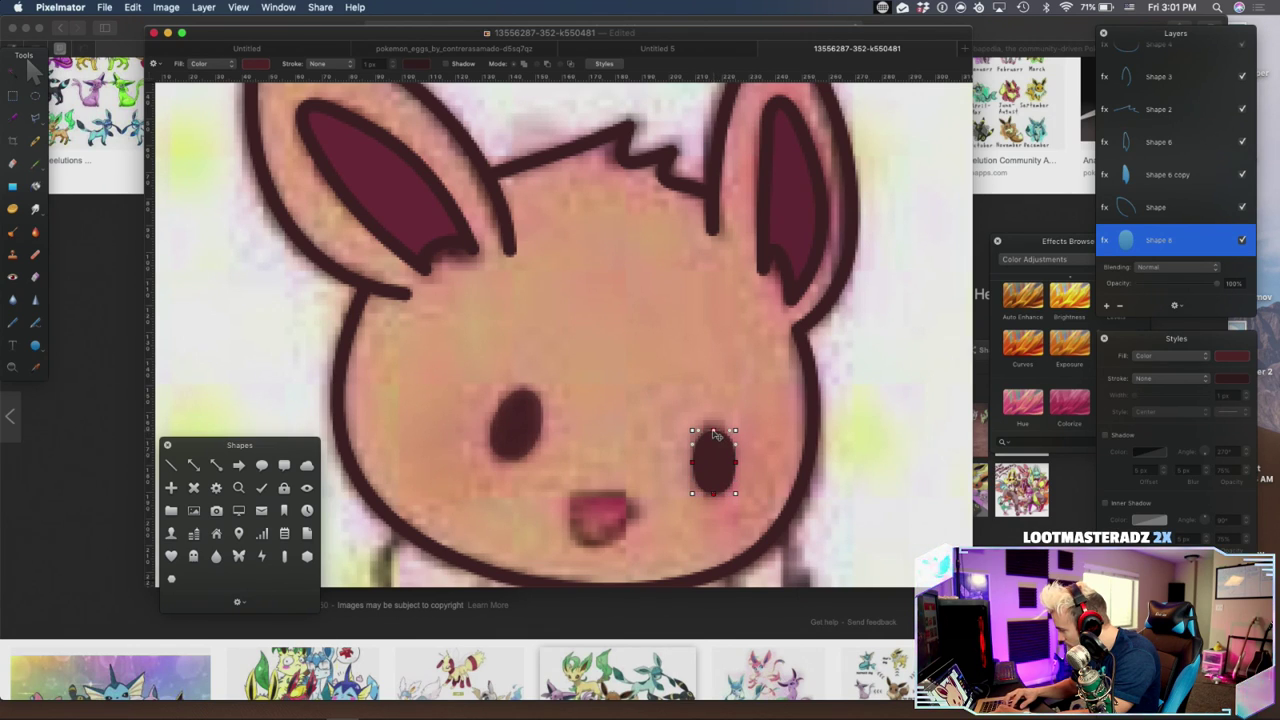
click(714, 431)
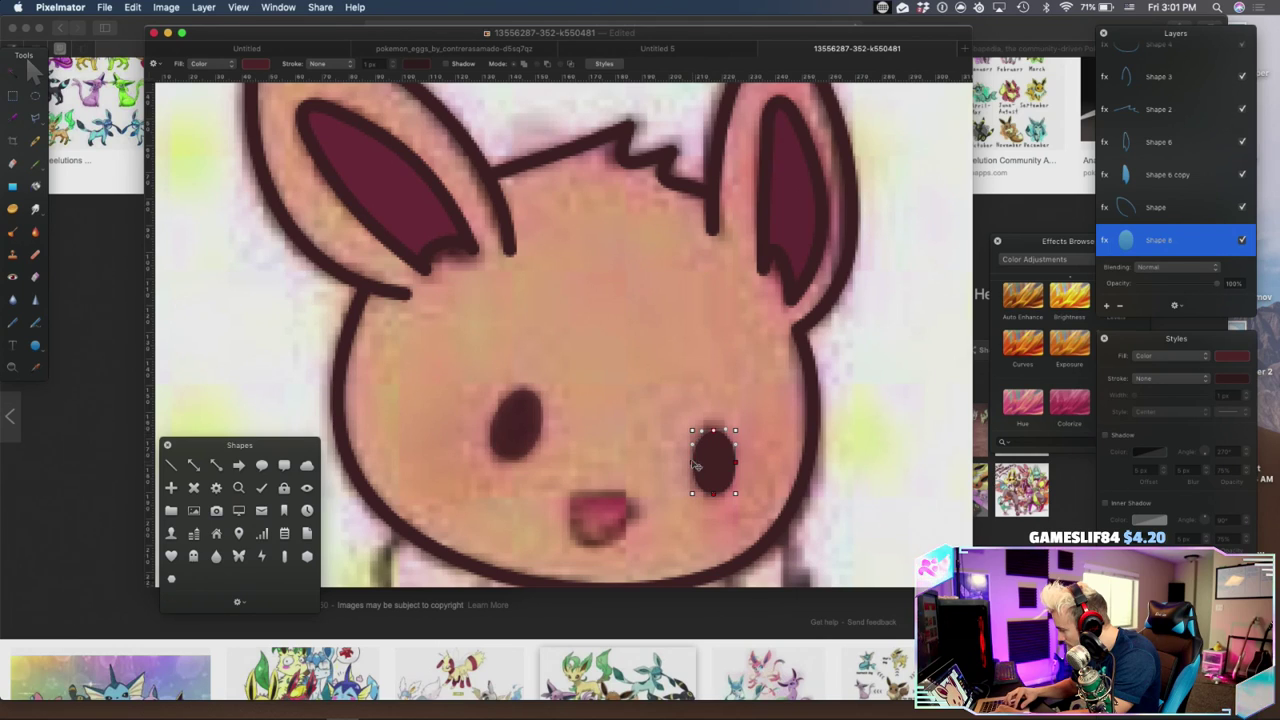
click(698, 446)
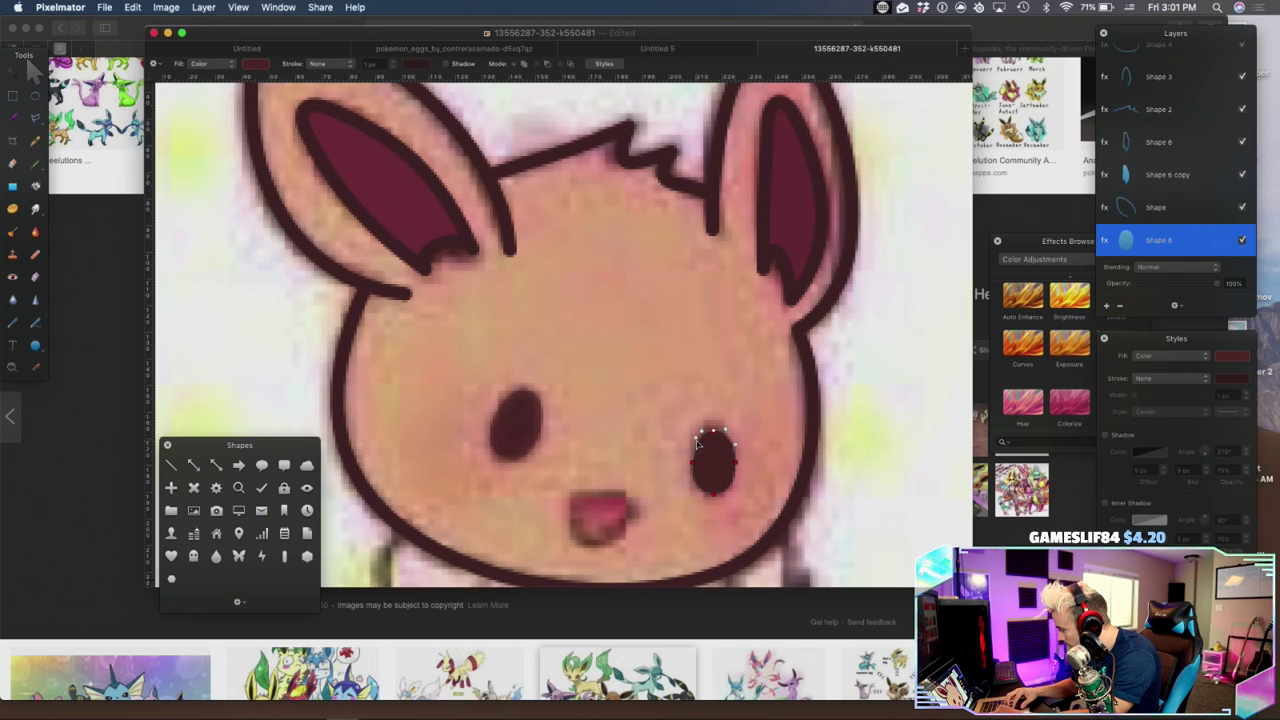
click(732, 449)
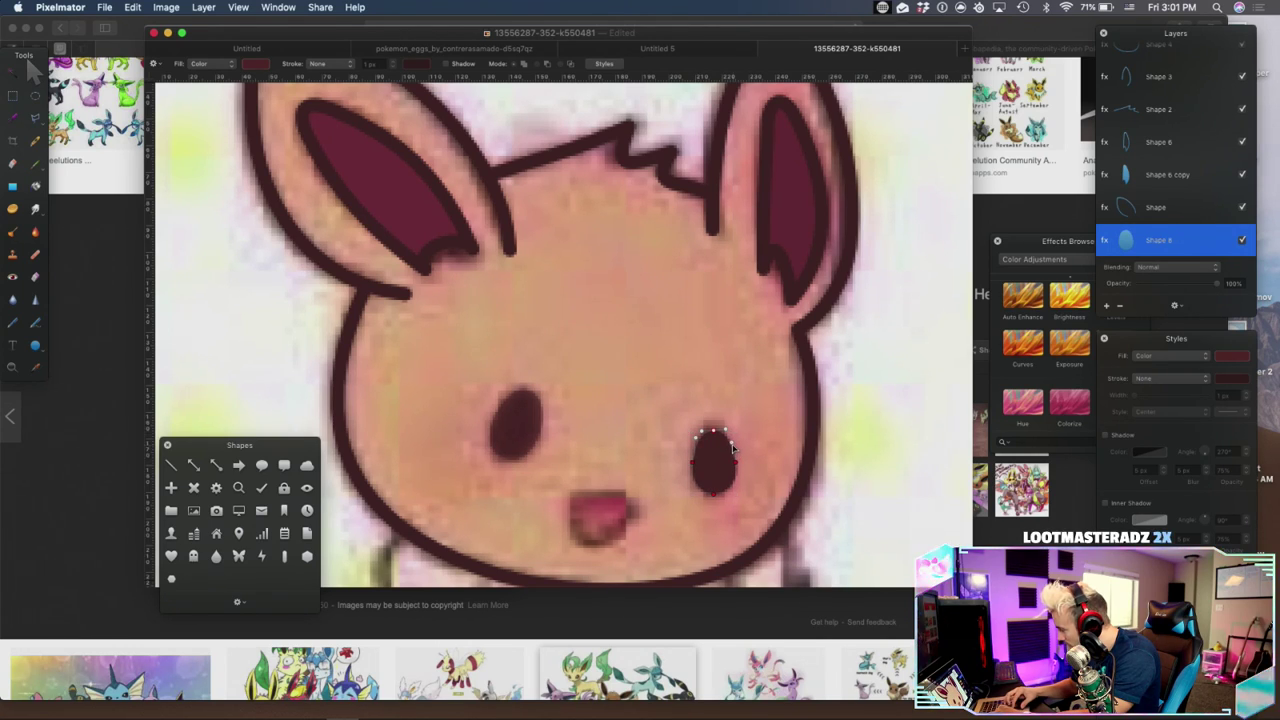
mouse_move(721, 453)
mouse_down()
mouse_move(722, 430)
mouse_move(716, 455)
mouse_up()
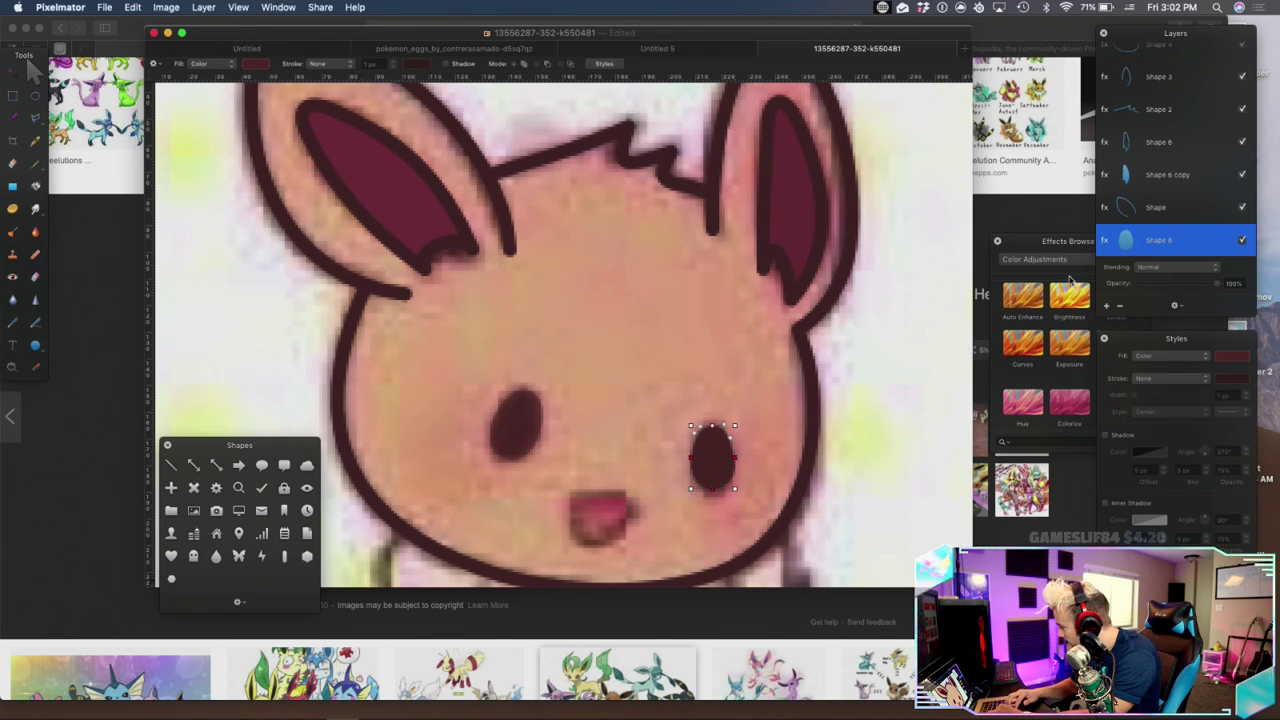
Set the left-eye shape's opacity to 100% while the background layer is temporarily hidden to check the traced face
scroll(1207, 227, down, 2)
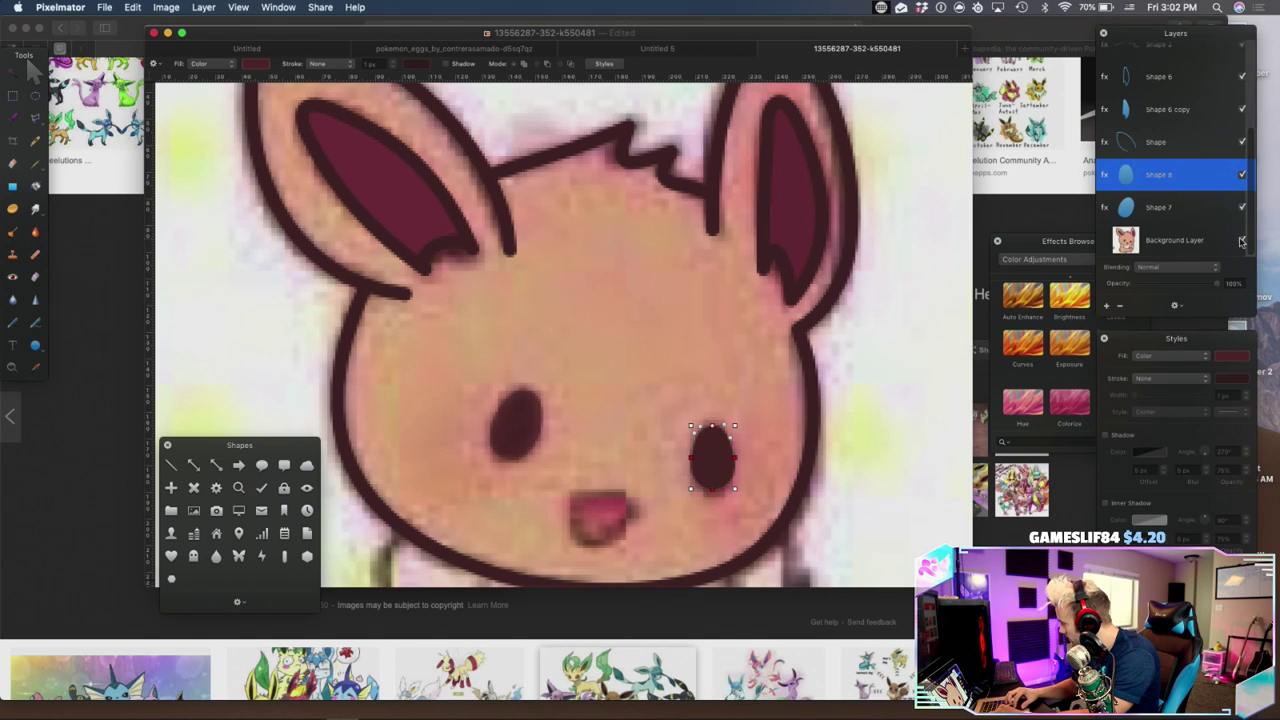
click(1241, 241)
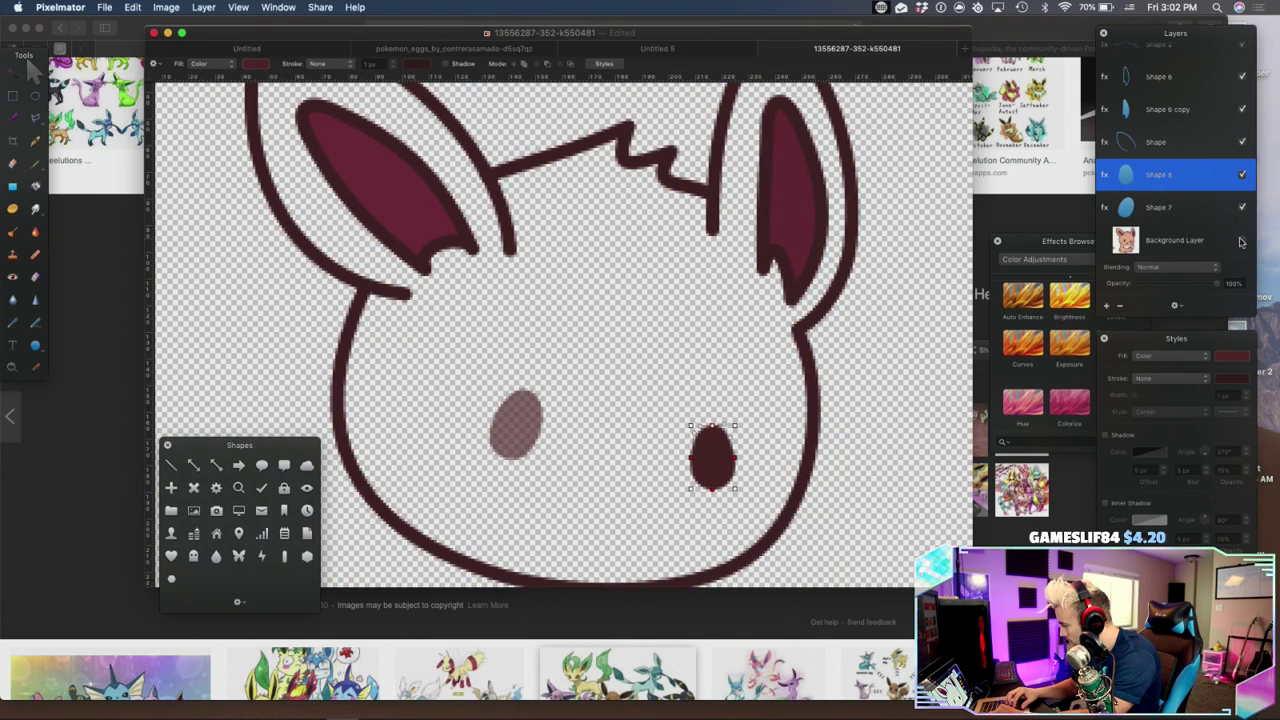
click(1181, 205)
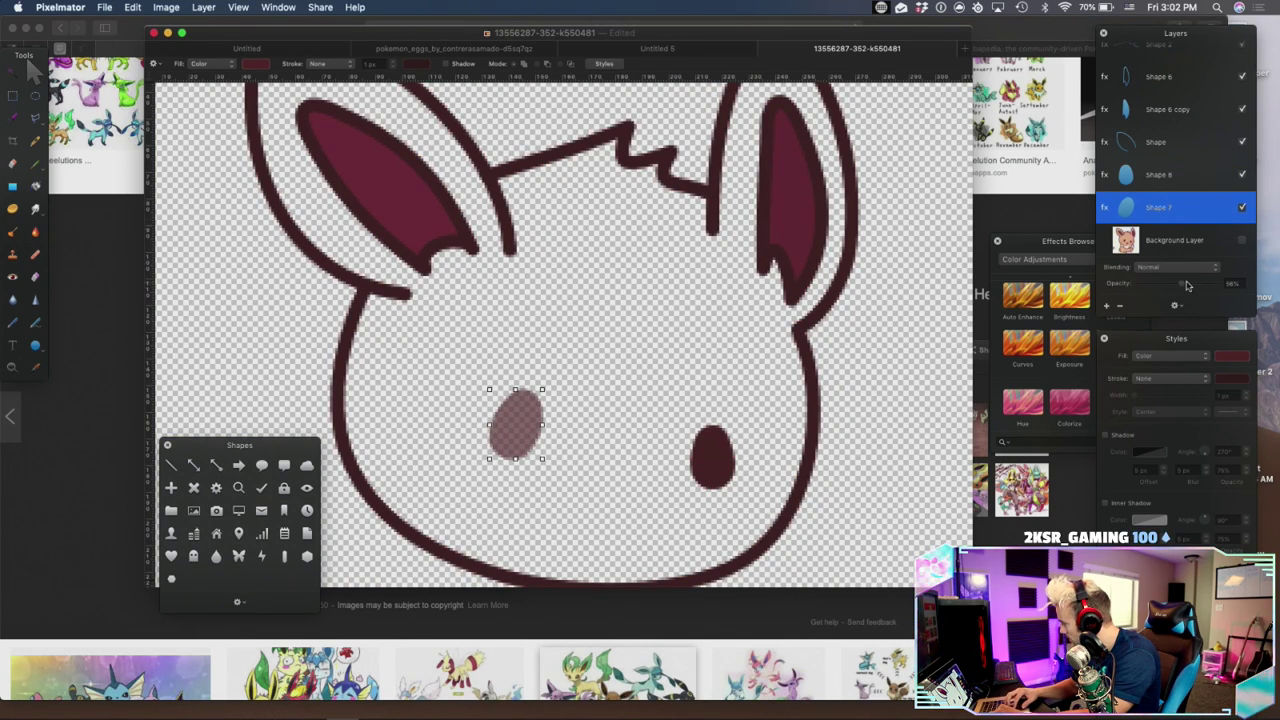
drag(1187, 286, 1278, 285)
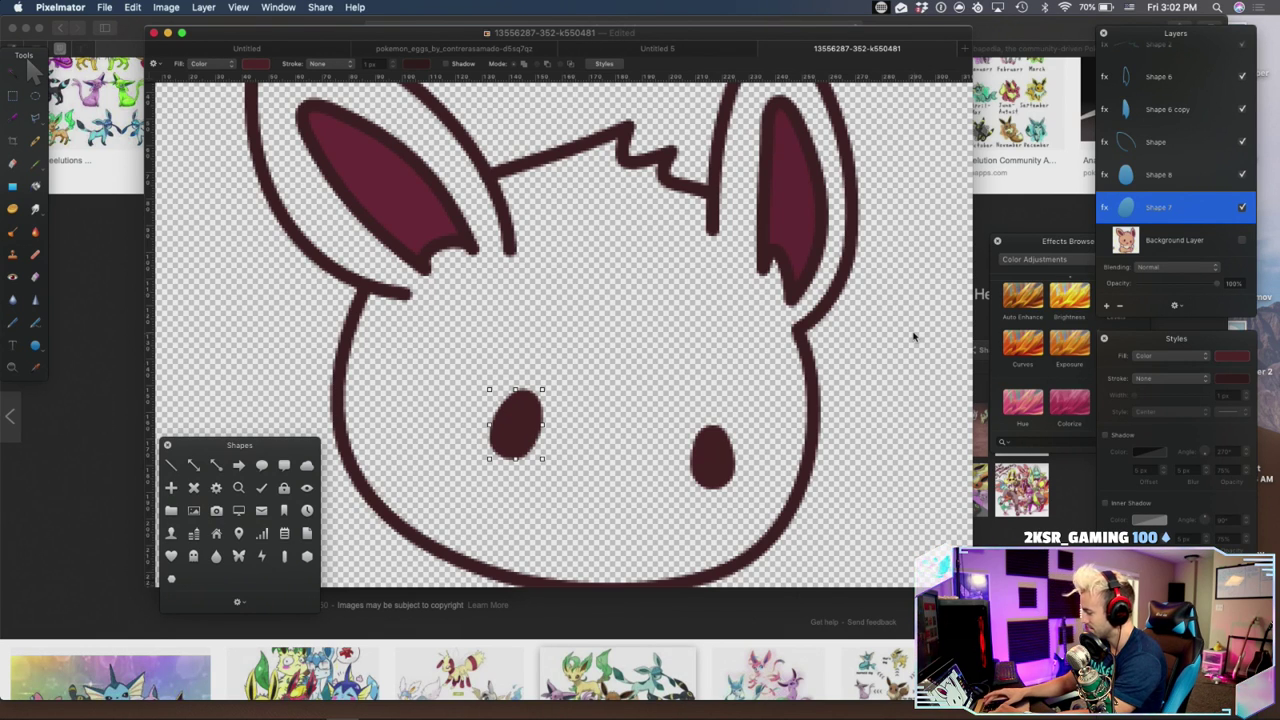
key(super+minus)
key(super+plus)
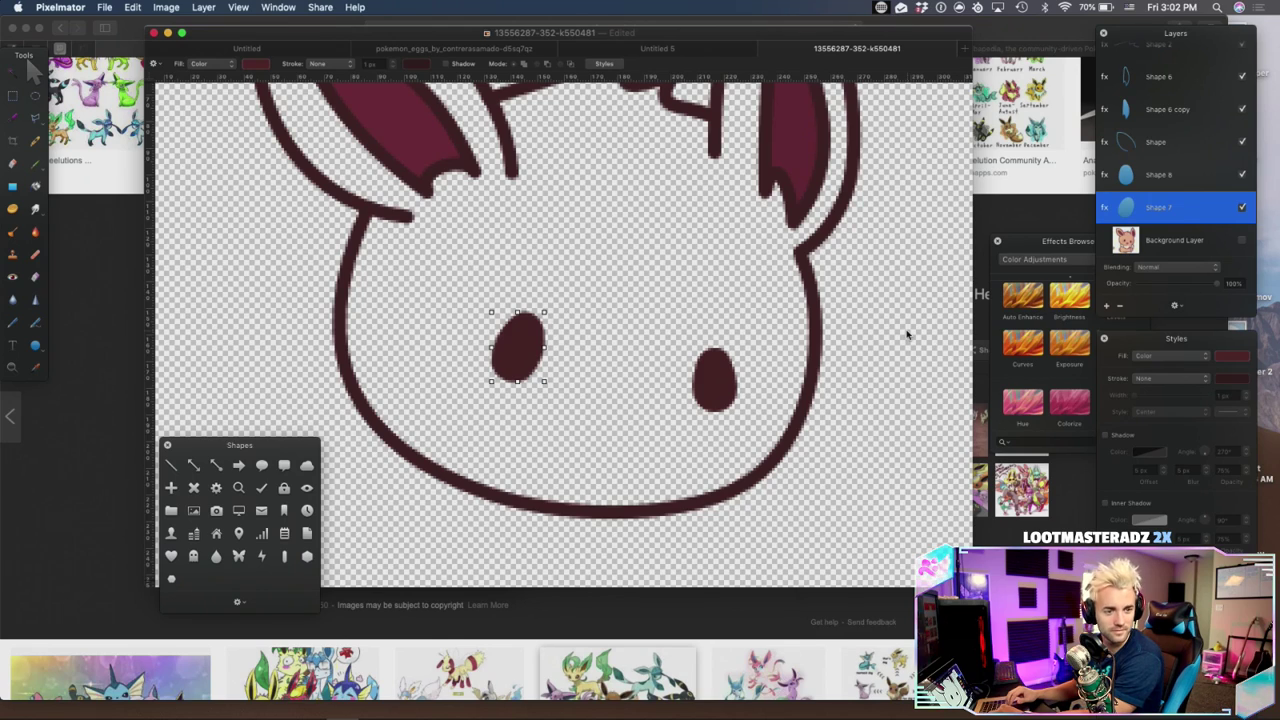
click(1242, 240)
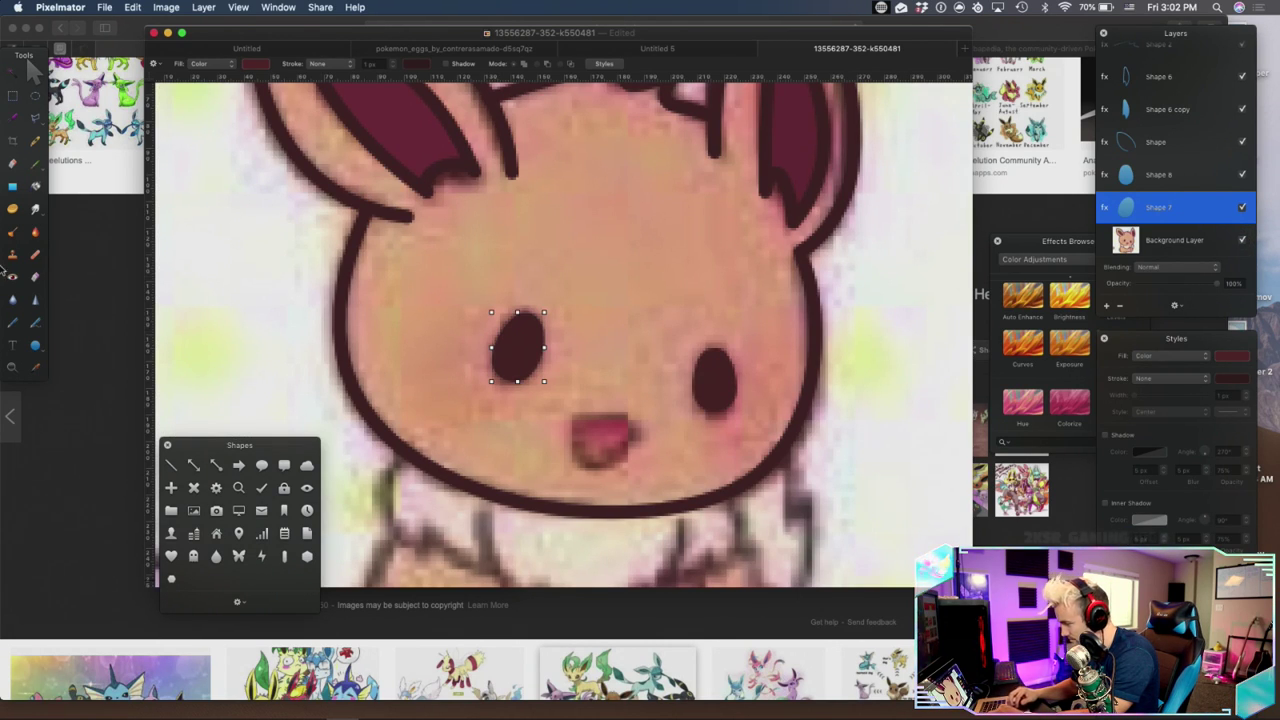
Trace the mouth with the Pen tool as a closed five-point shape
click(16, 322)
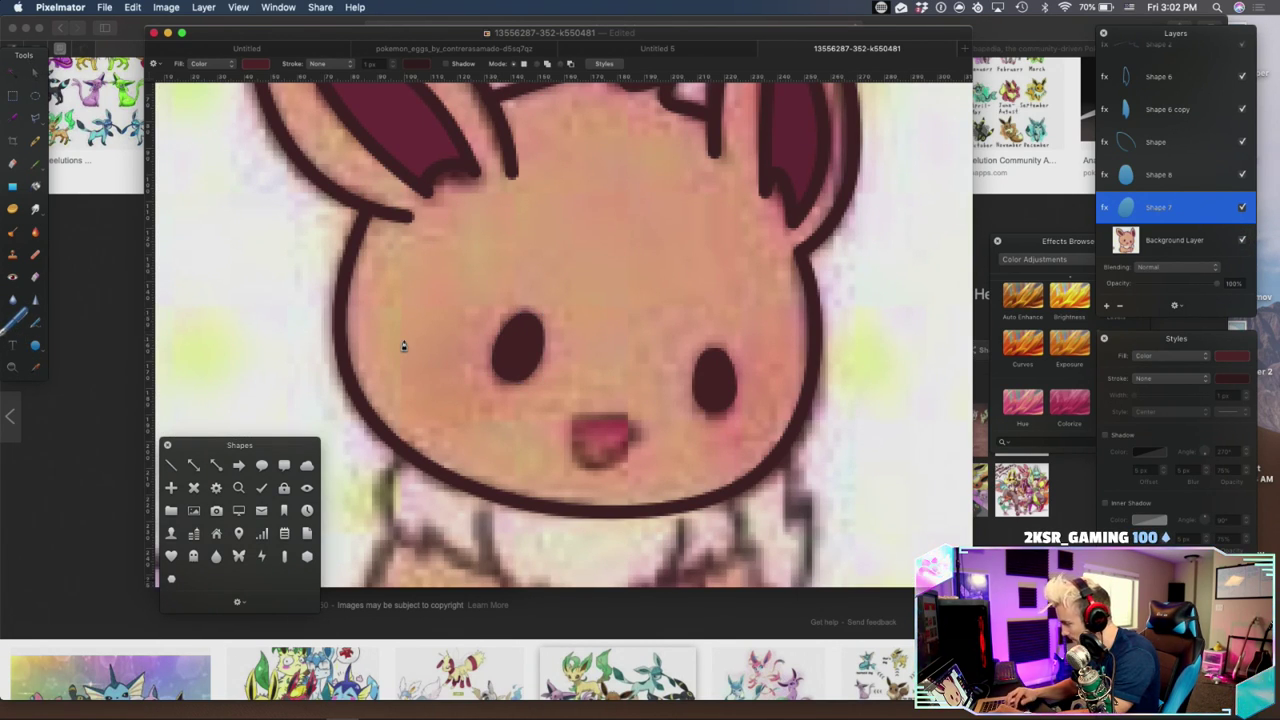
click(578, 414)
click(621, 413)
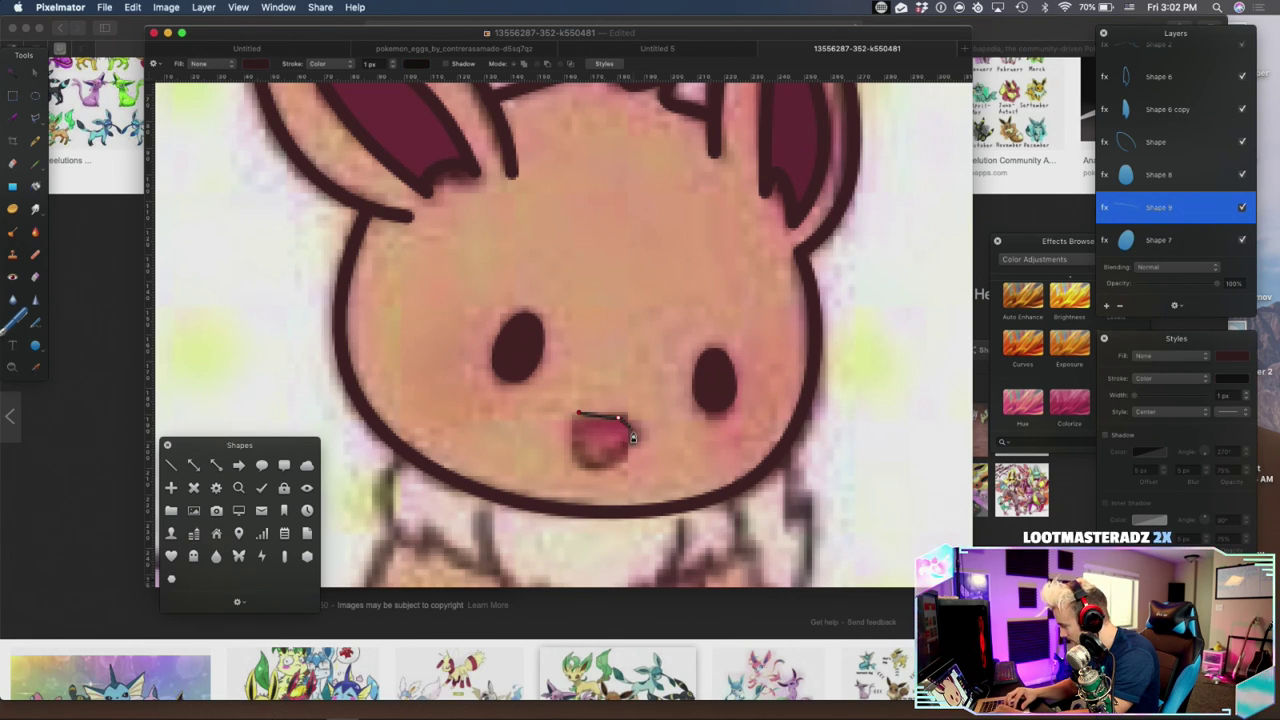
click(630, 440)
click(604, 461)
click(578, 450)
click(578, 413)
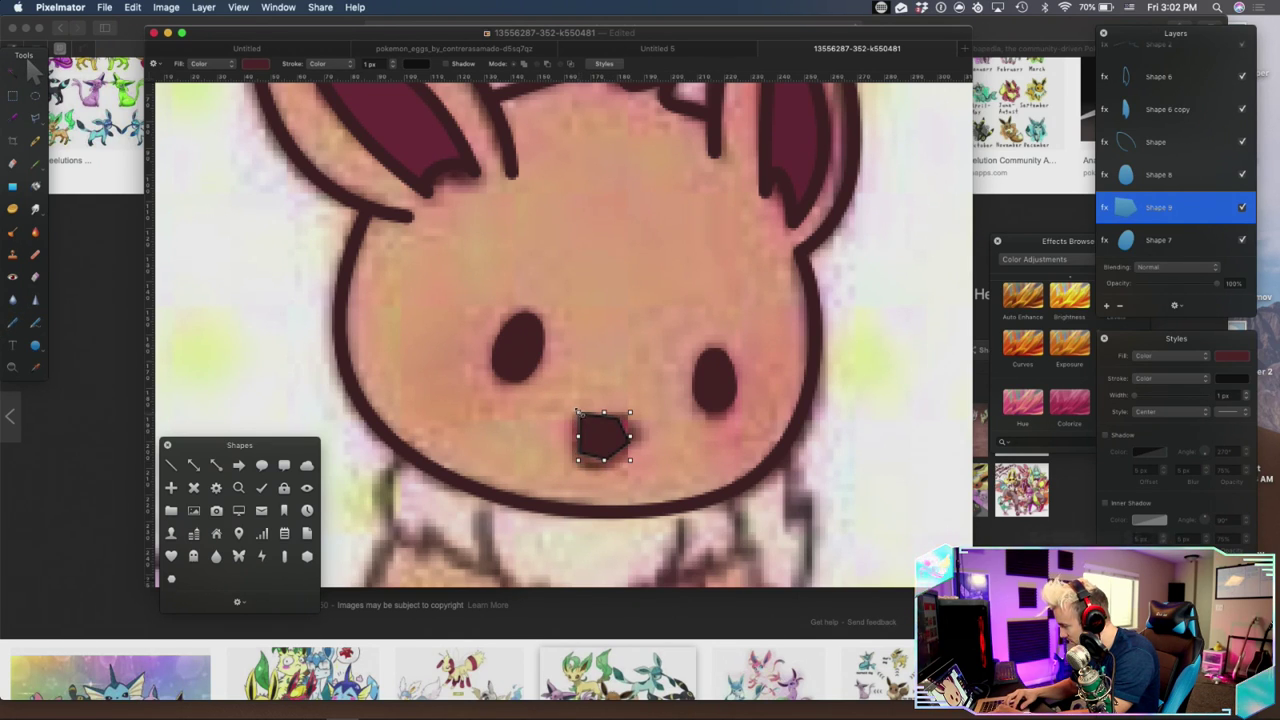
Refine the mouth shape's points to follow the mouth beneath, changing sharp corners to smooth curves
mouse_move(579, 414)
mouse_down()
mouse_move(587, 425)
mouse_move(574, 417)
mouse_up()
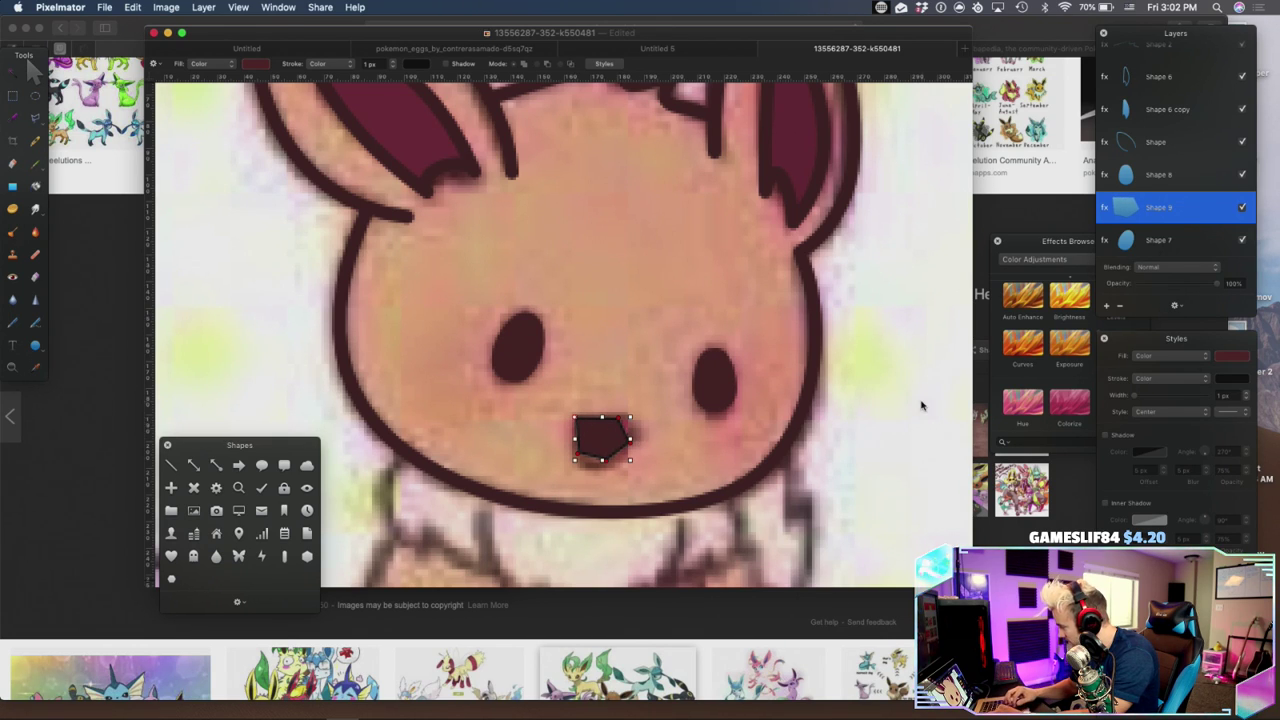
mouse_move(626, 433)
mouse_down()
mouse_move(640, 430)
mouse_move(608, 447)
mouse_up()
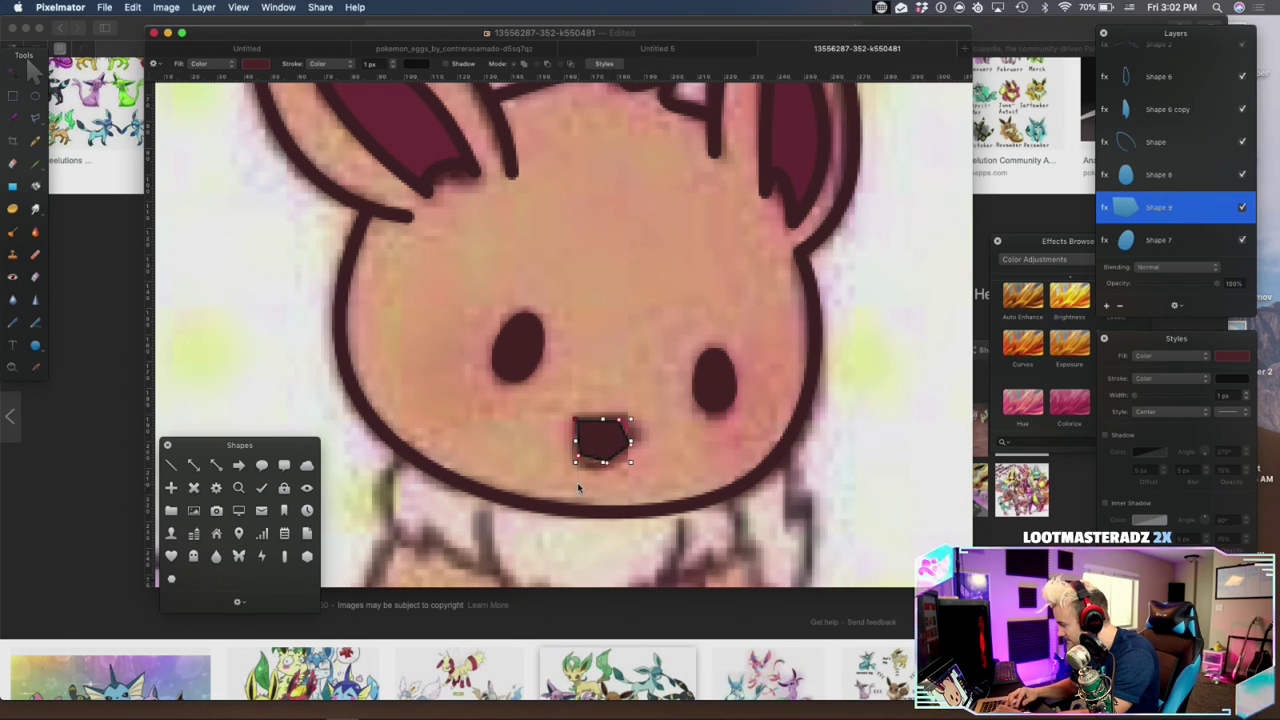
right_click(624, 421)
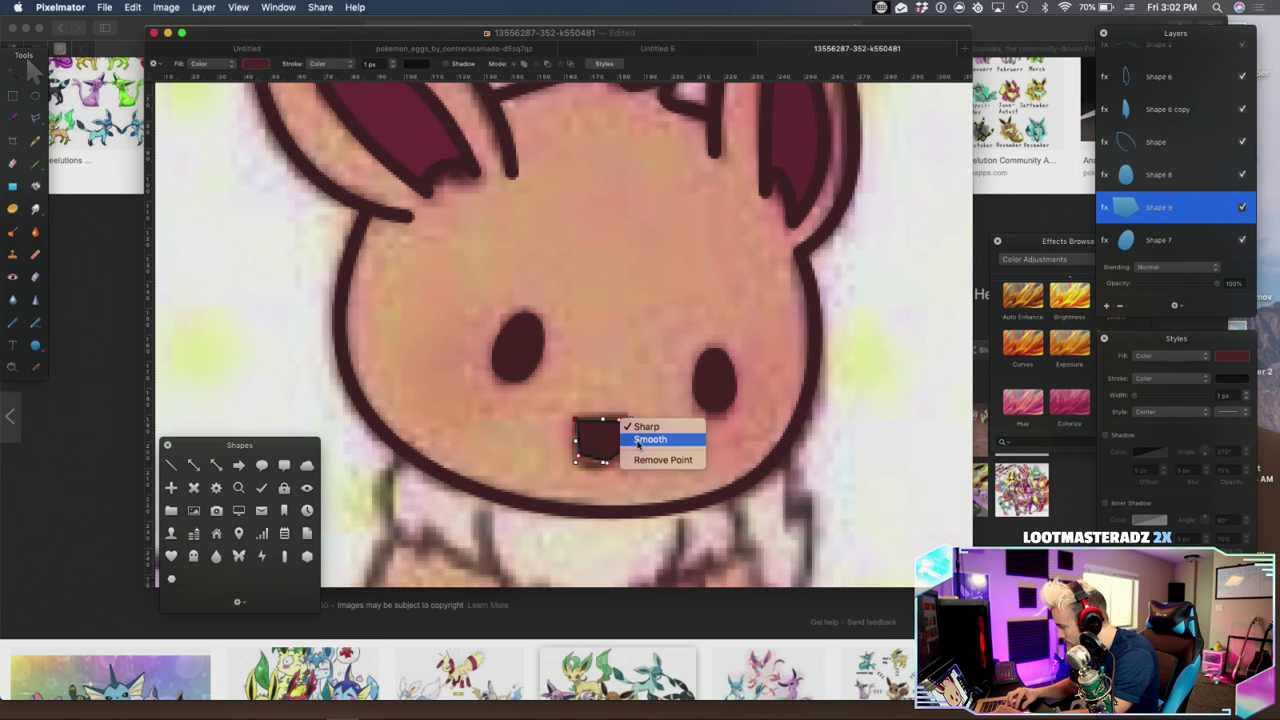
click(649, 440)
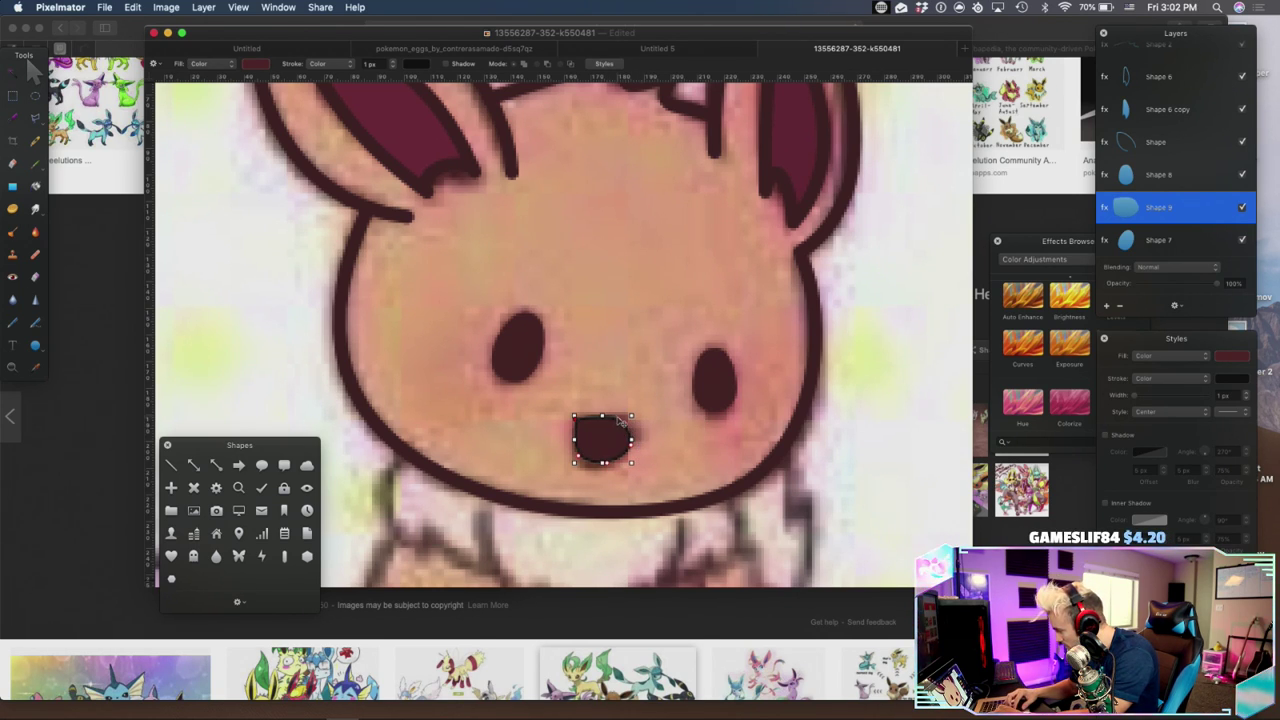
drag(605, 417, 620, 420)
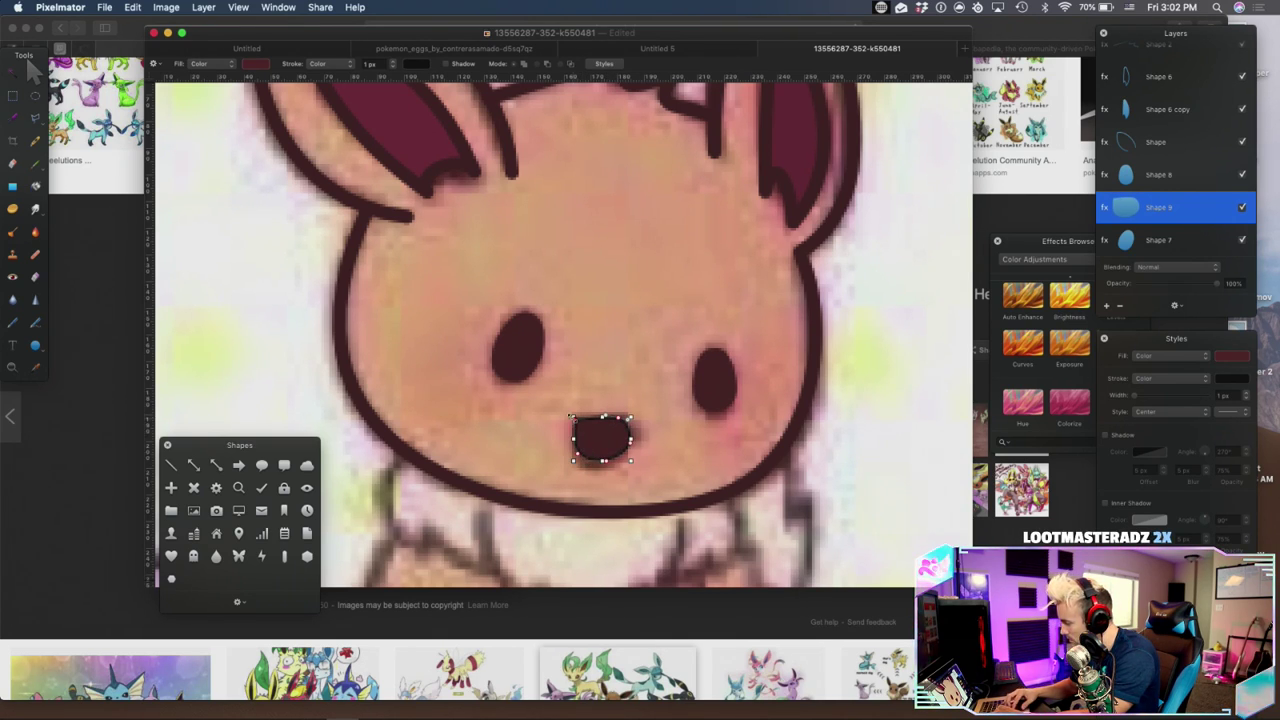
drag(581, 458, 608, 465)
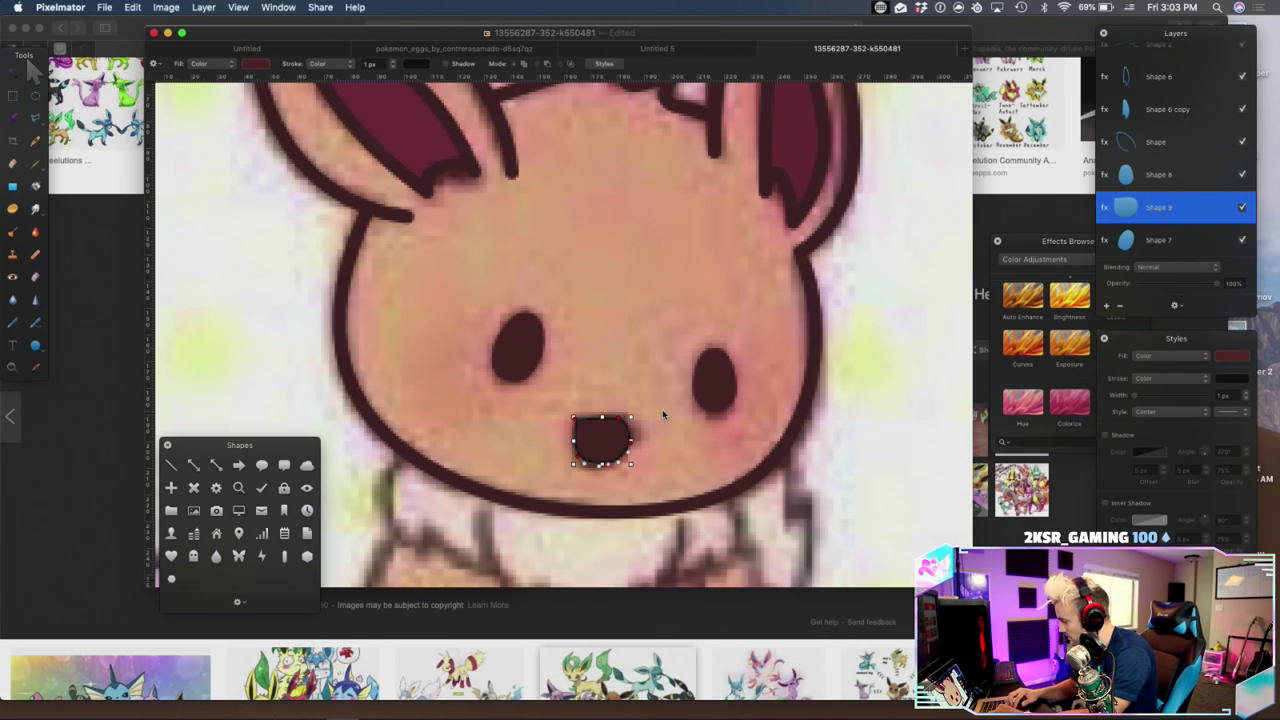
Colour the mouth shape's stroke with the dark brown sampled from the face outline and set its width to 3 px
click(1232, 378)
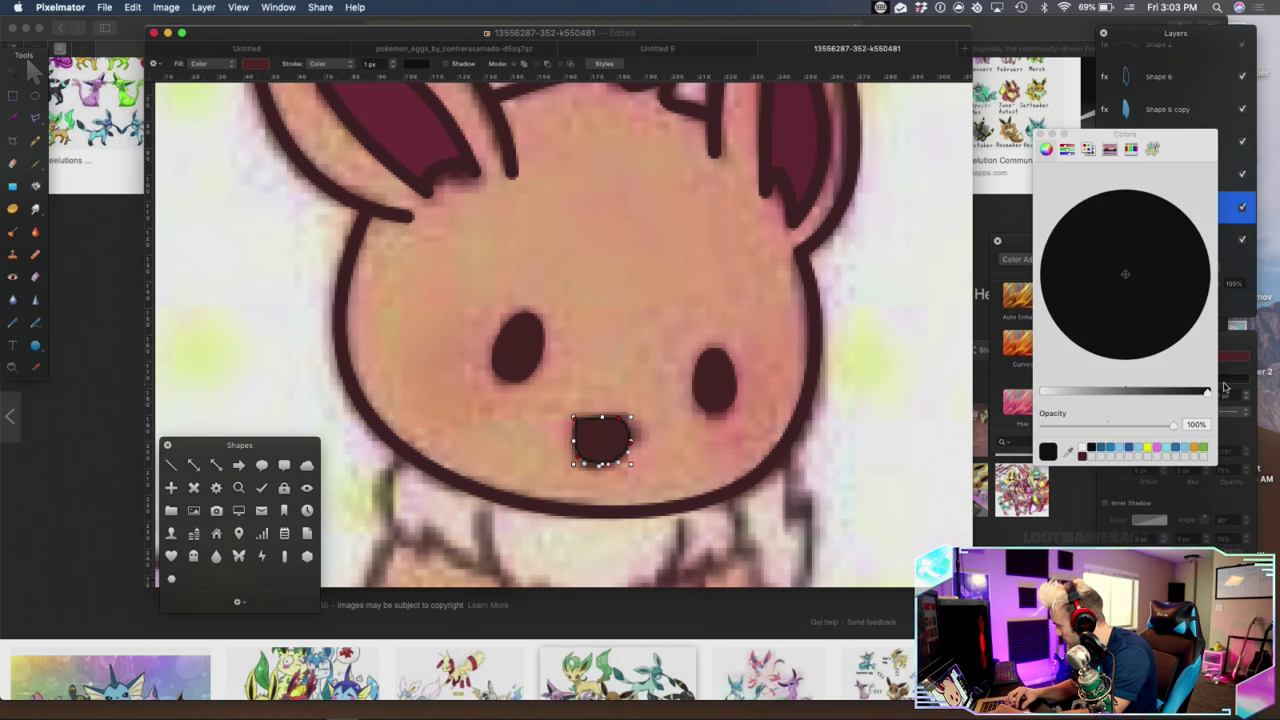
click(1069, 451)
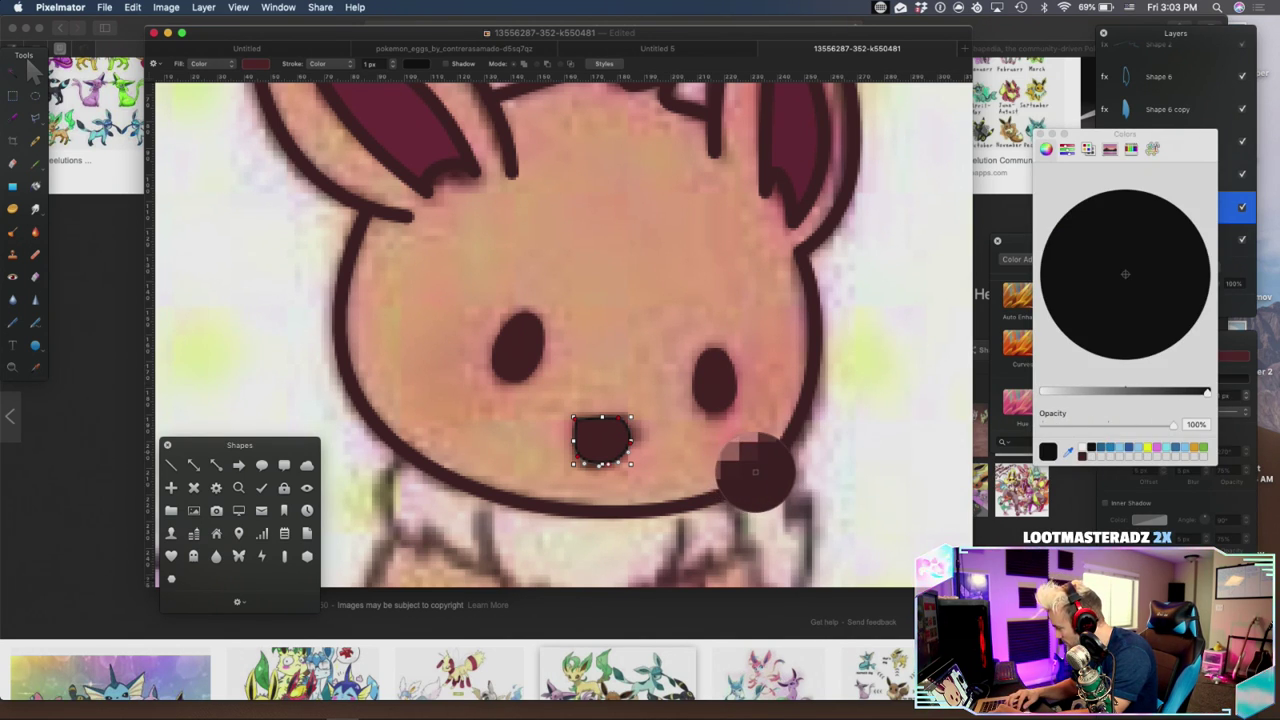
click(758, 475)
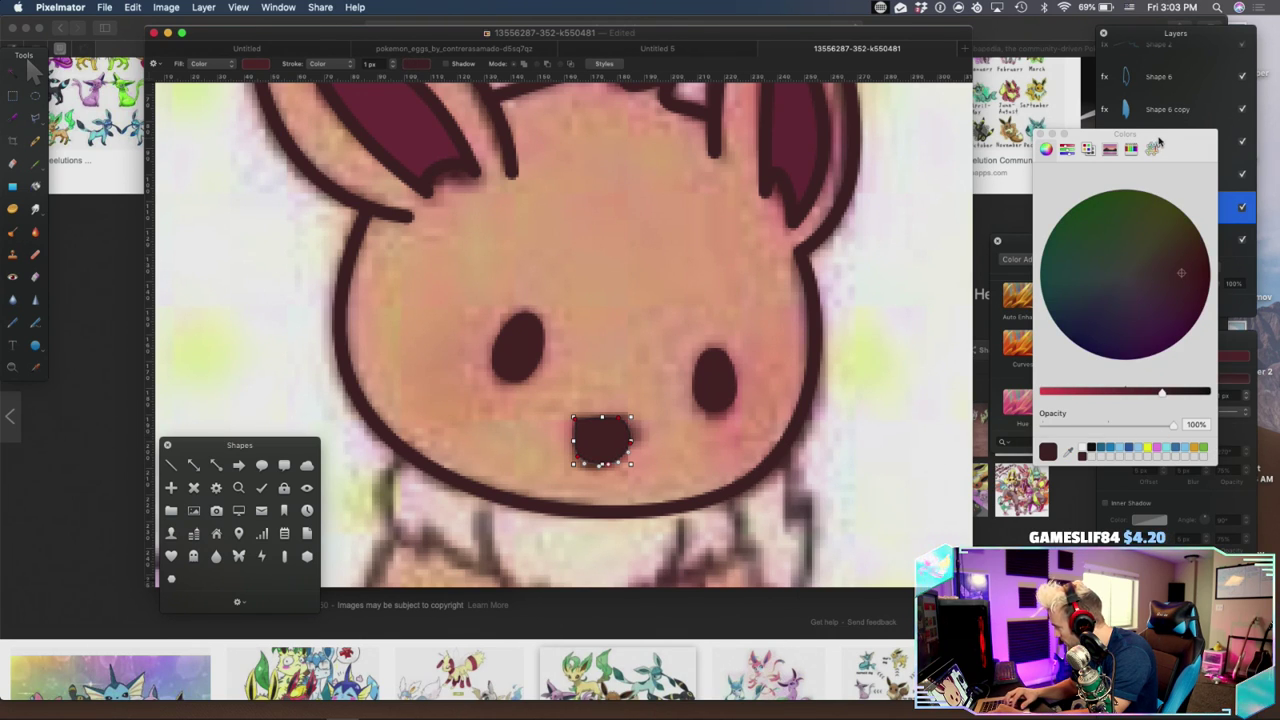
drag(1158, 143, 1070, 107)
click(1246, 396)
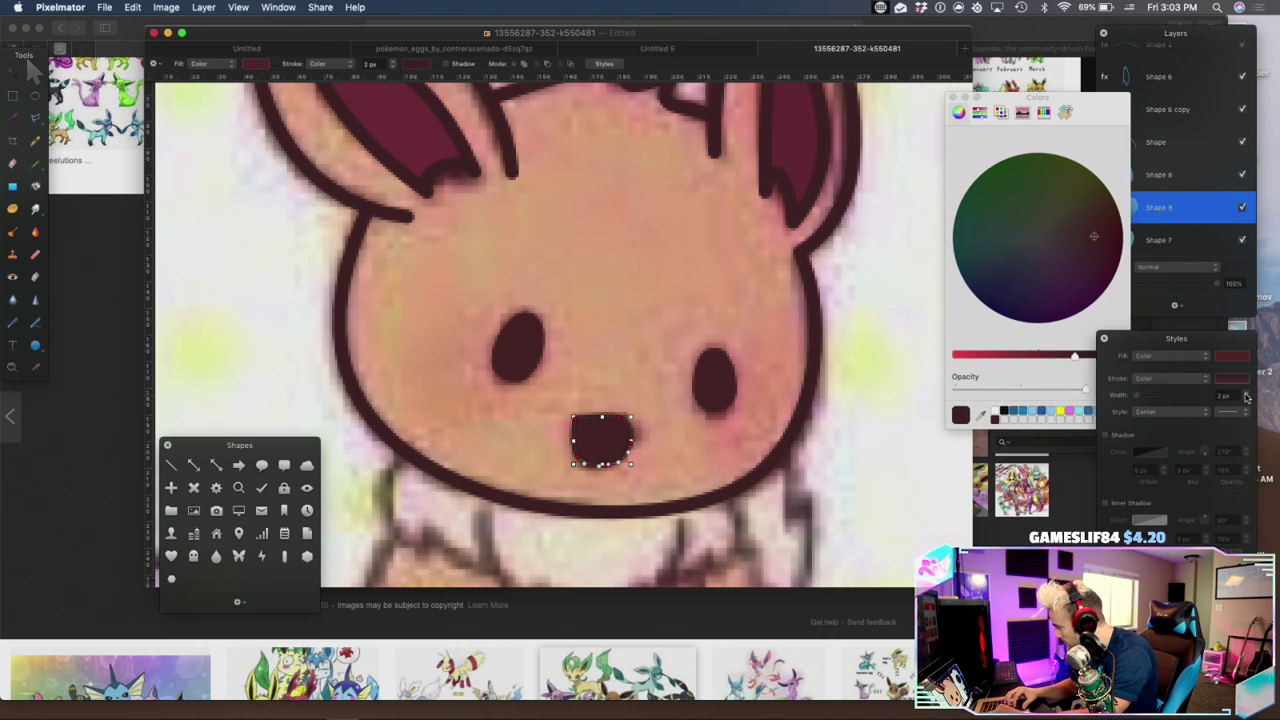
click(1246, 396)
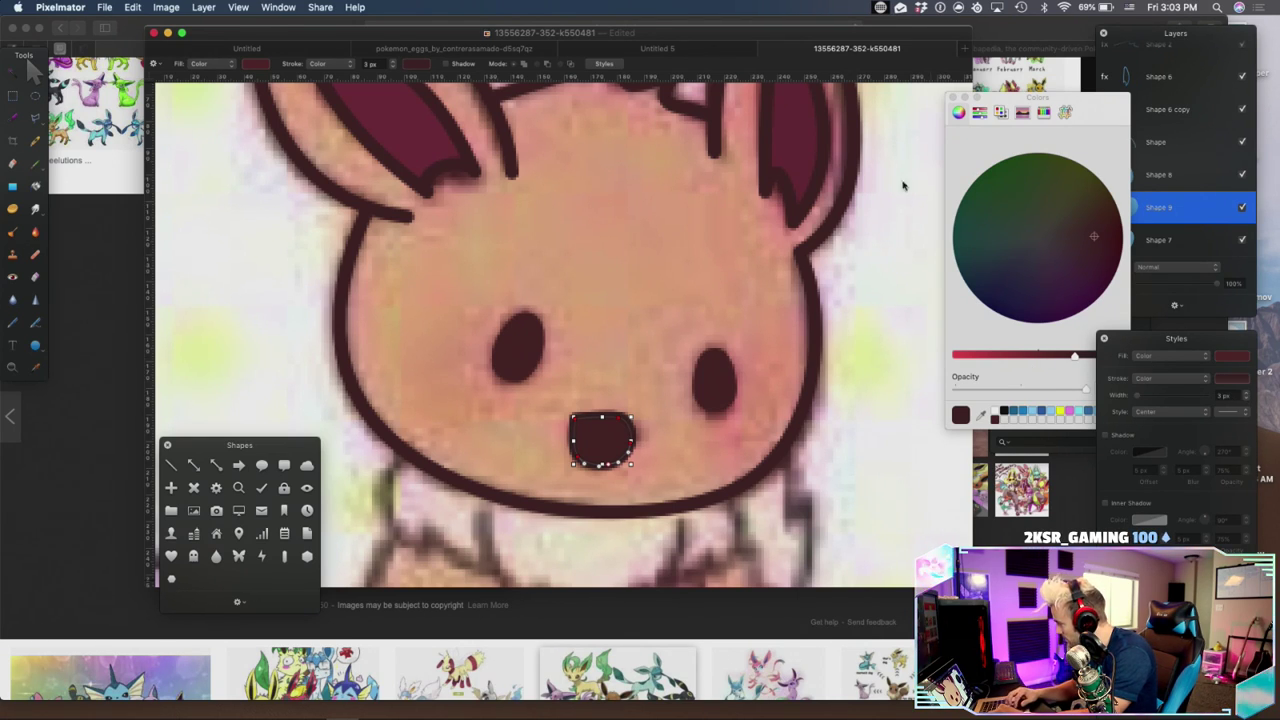
Move the mouth shape beside the original mouth and fill it with the pinkish red sampled from that mouth's centre
drag(594, 446, 525, 441)
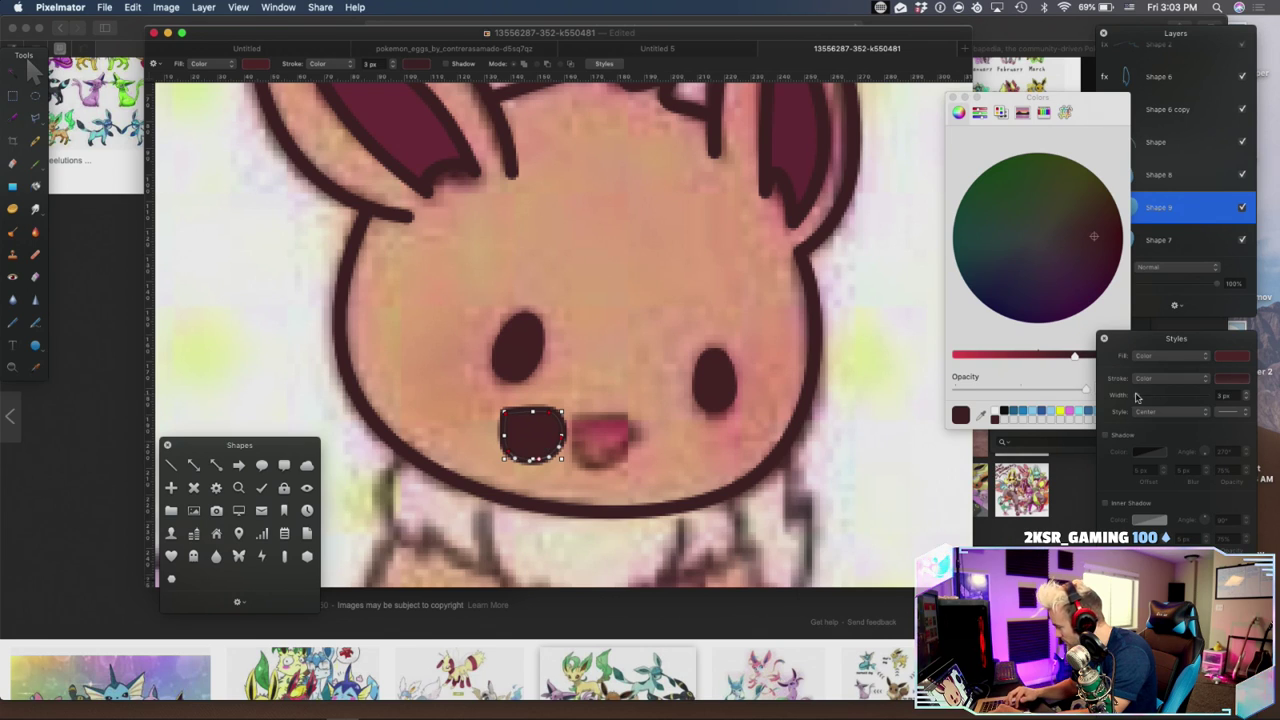
click(1222, 379)
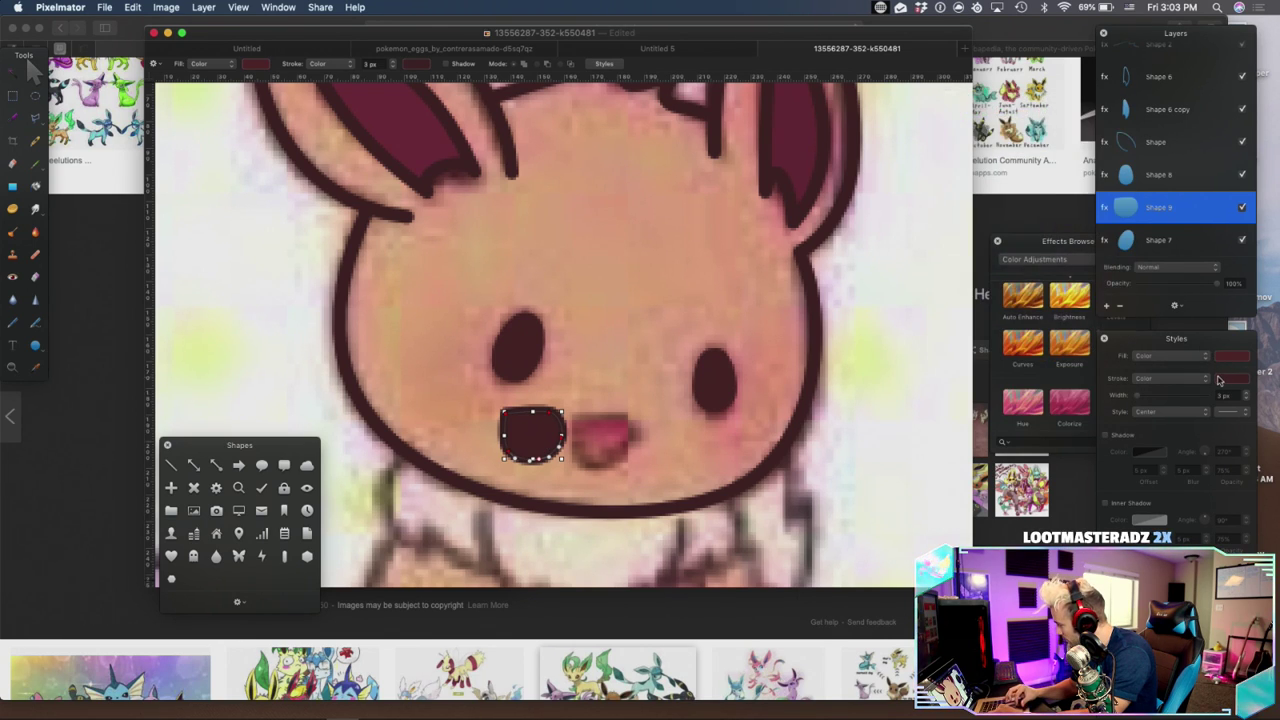
click(1244, 381)
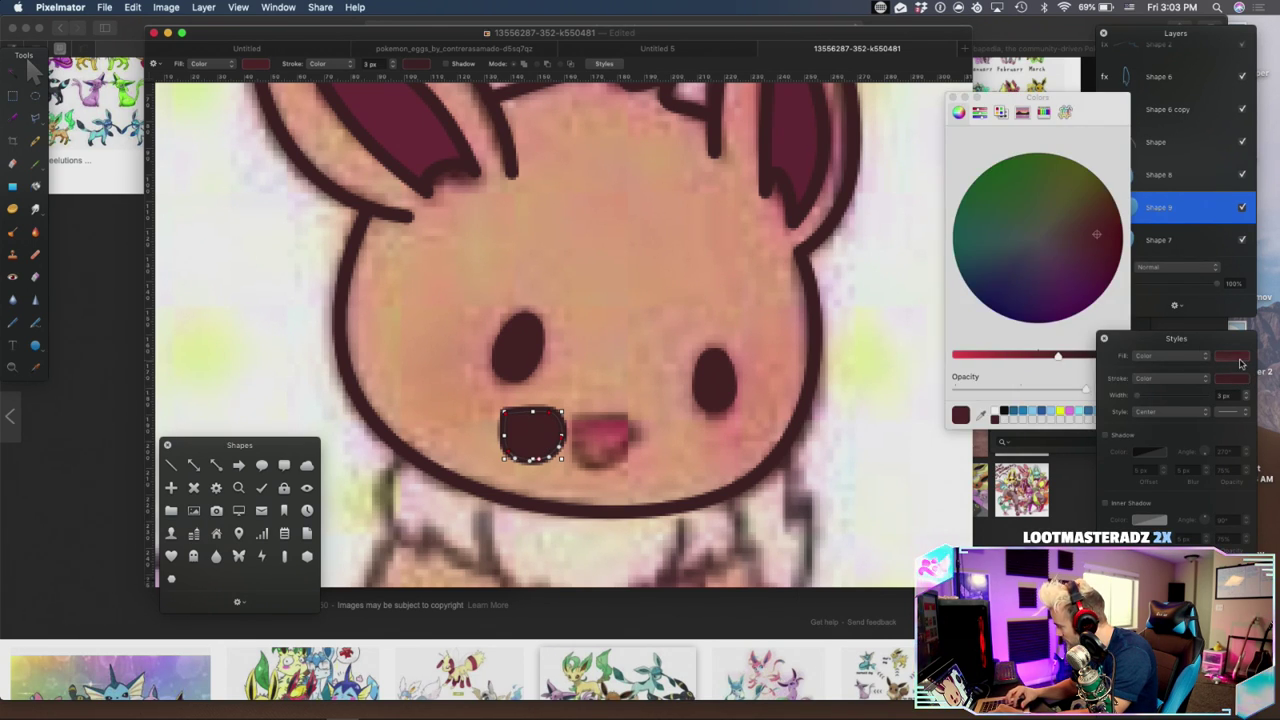
click(962, 412)
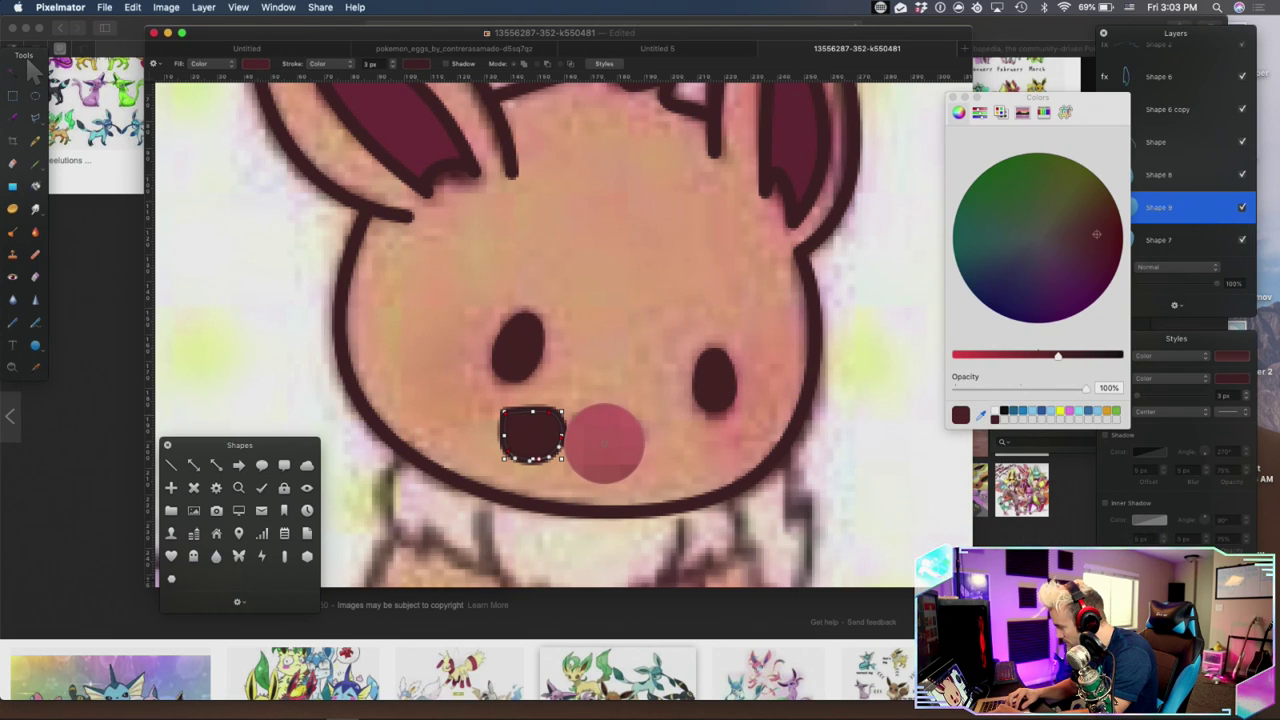
click(603, 444)
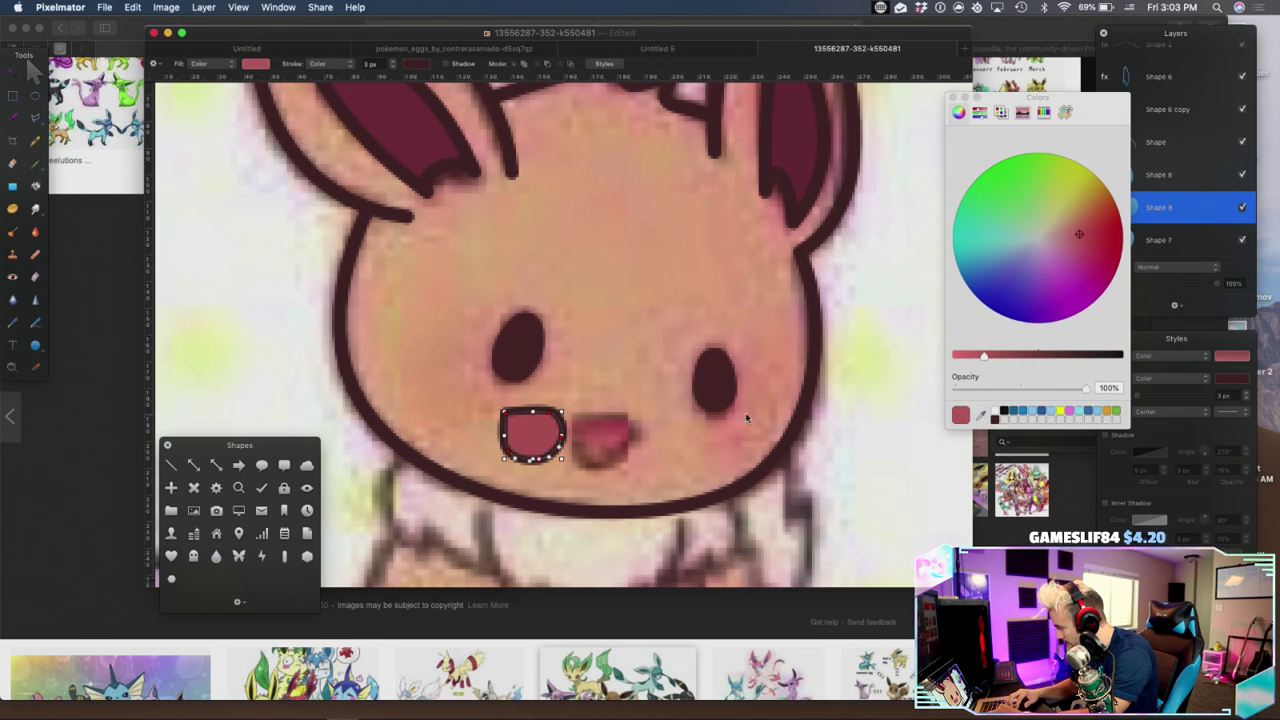
Lighten the mouth shape's red fill slightly and move the shape onto the reference mouth
drag(987, 360, 978, 360)
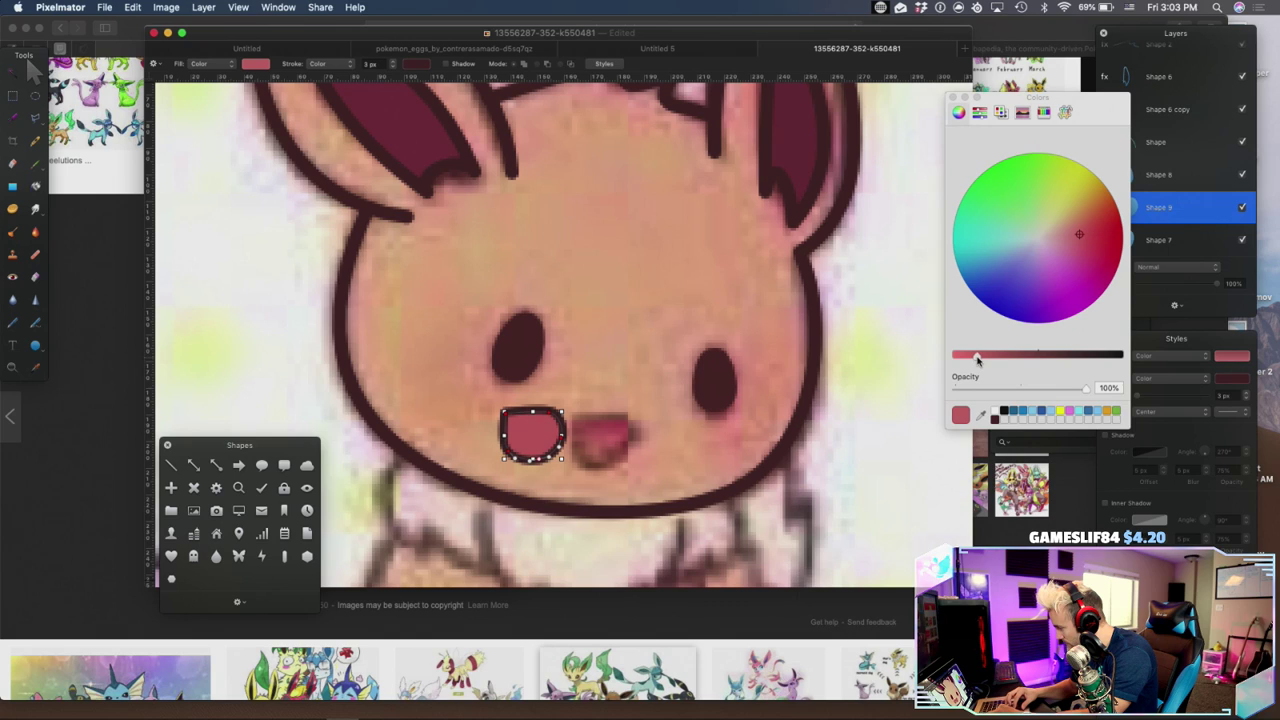
click(953, 98)
drag(531, 446, 599, 454)
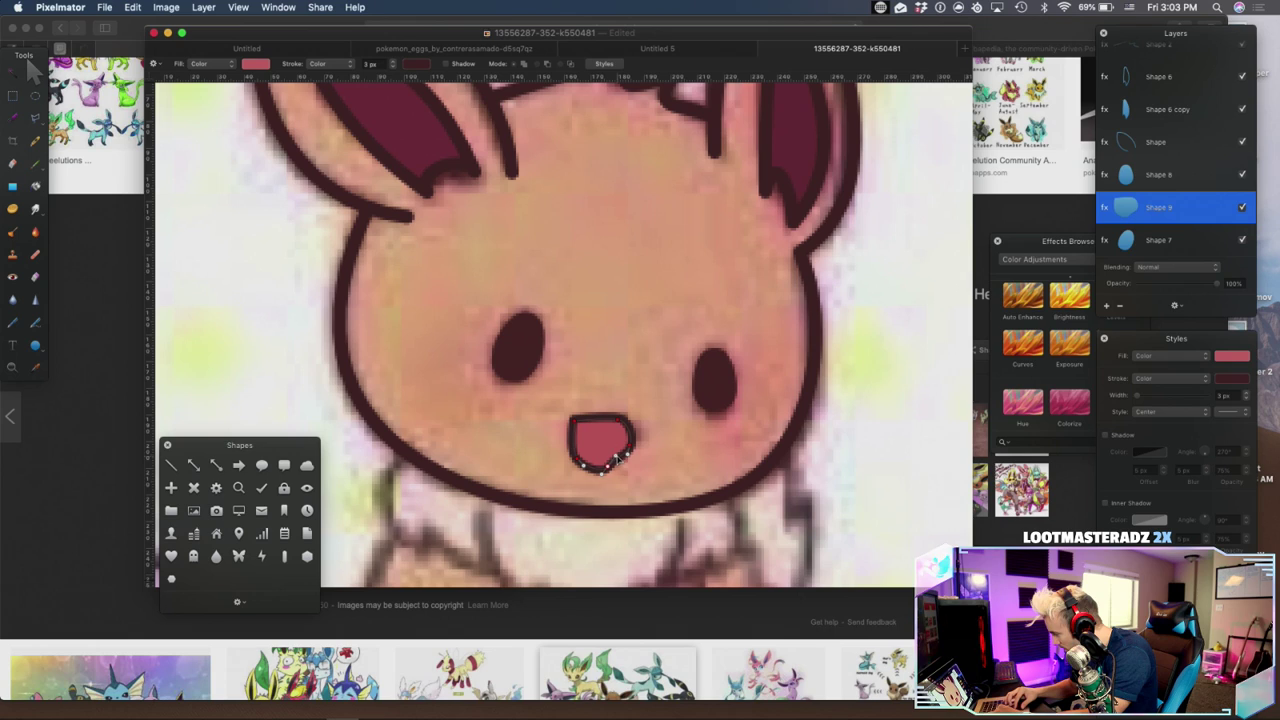
Fine-tune the mouth shape's lower edge and position to match the mouth in the reference image
drag(616, 457, 623, 456)
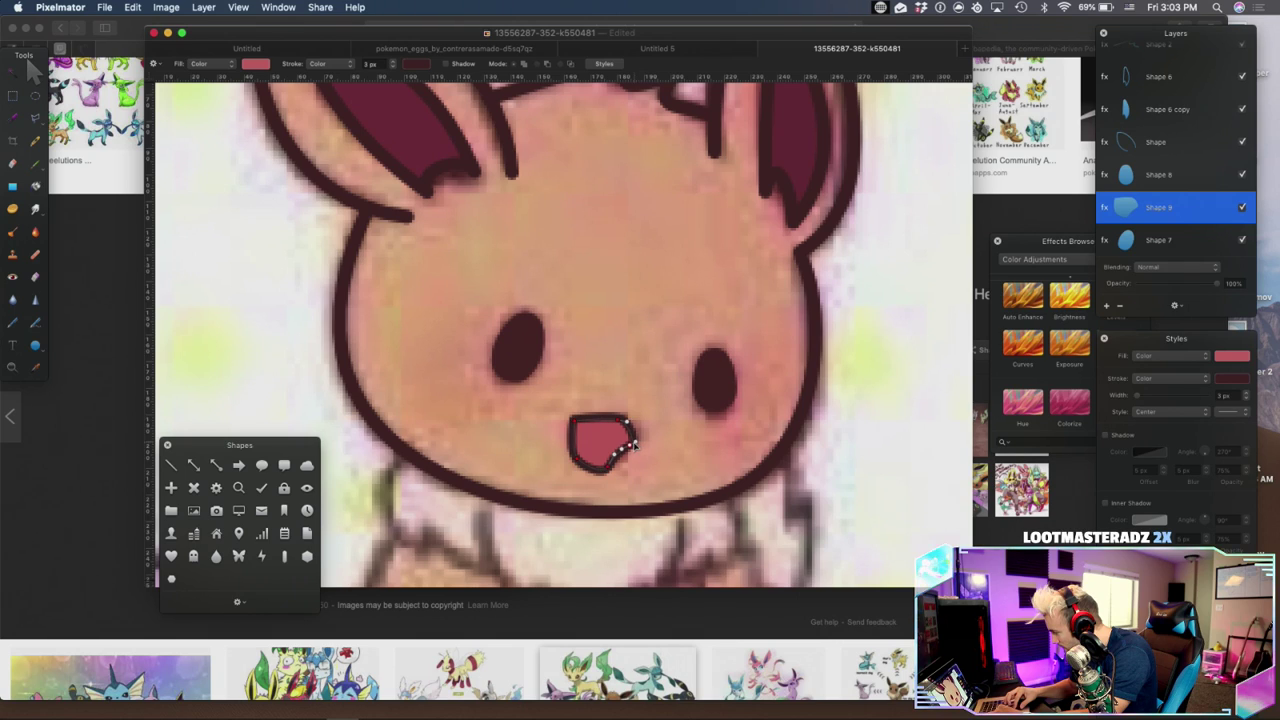
drag(632, 448, 628, 447)
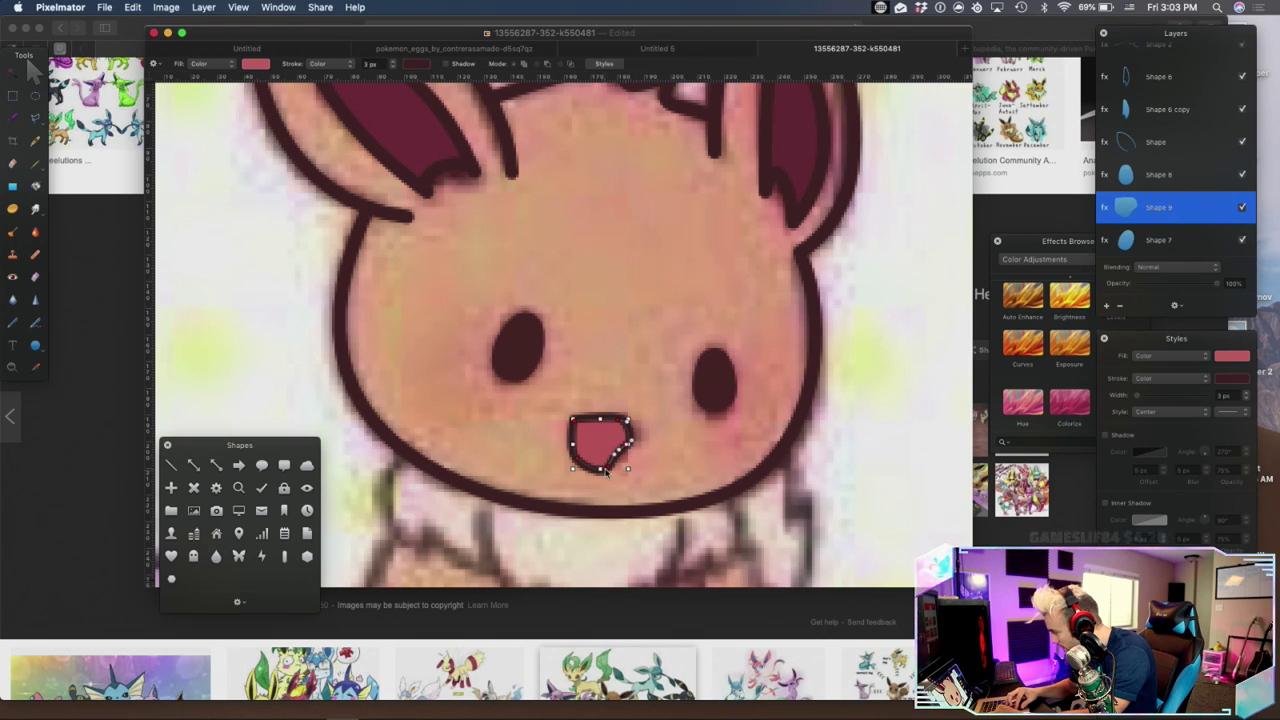
drag(604, 477, 587, 466)
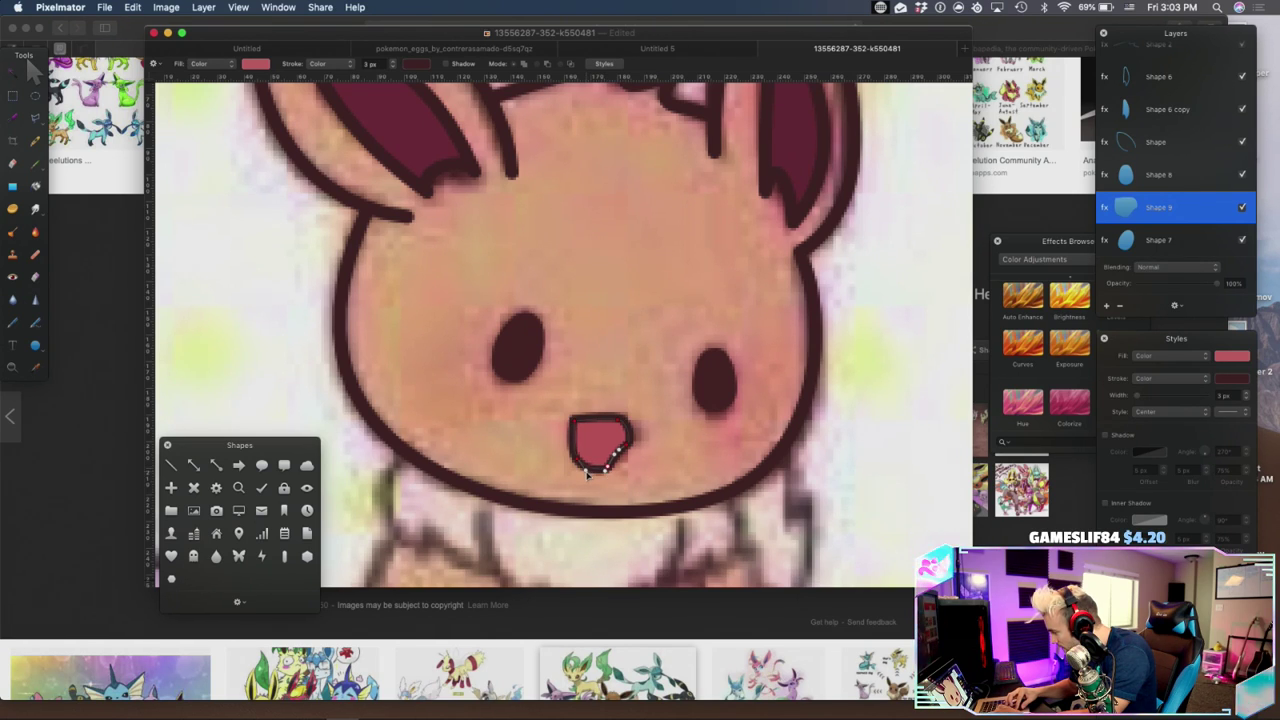
key(Return)
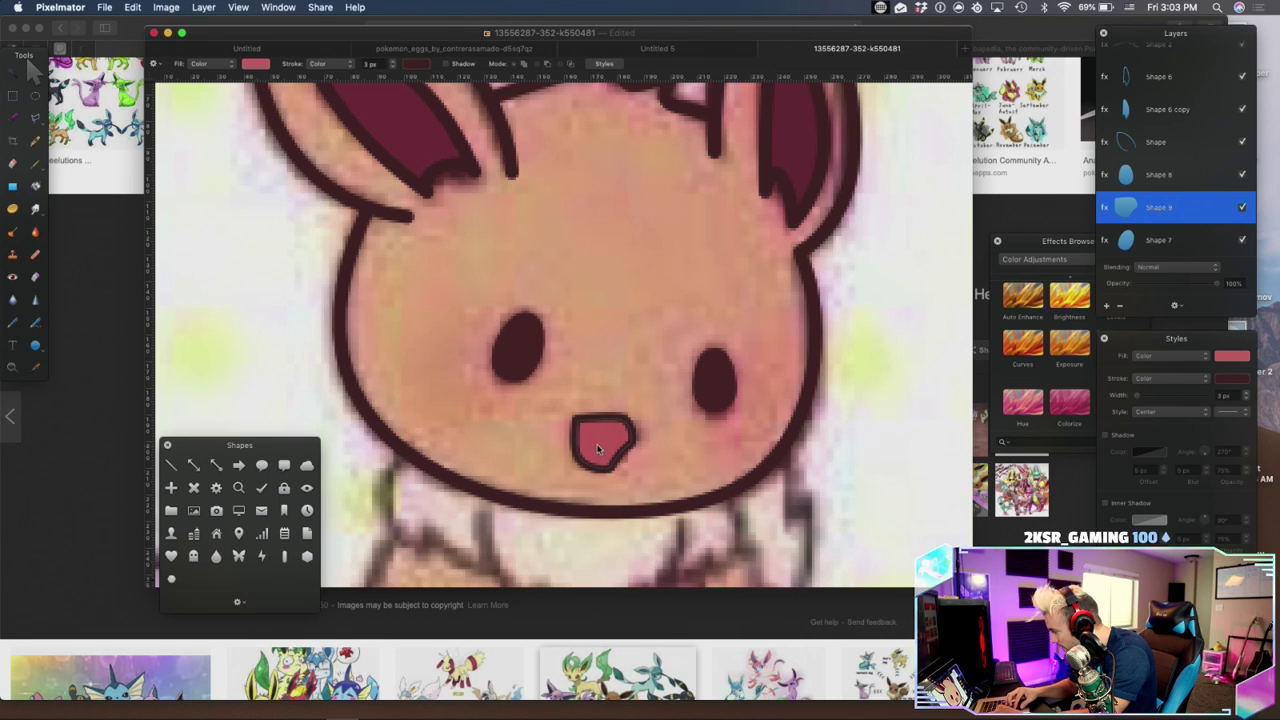
double_click(596, 442)
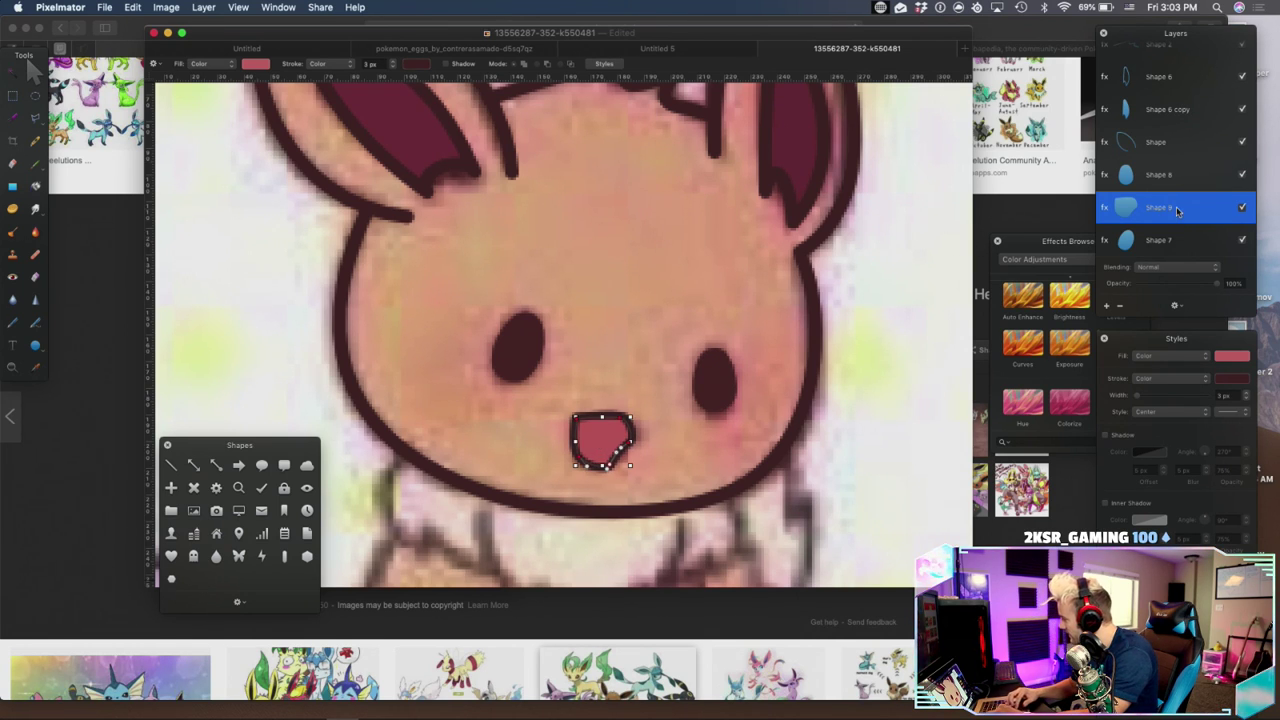
Hide the background layer and examine the line art on its own at several zoom levels
scroll(1178, 210, down, 2)
click(1242, 240)
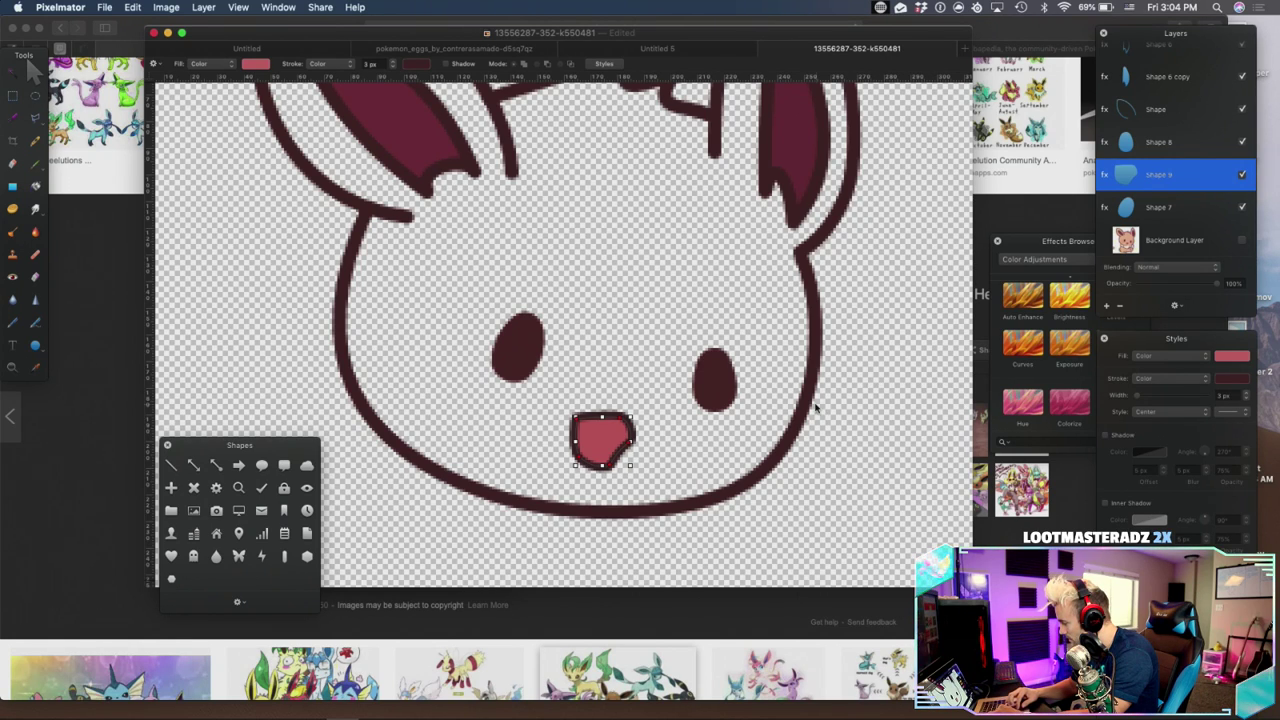
click(835, 426)
key(super+0)
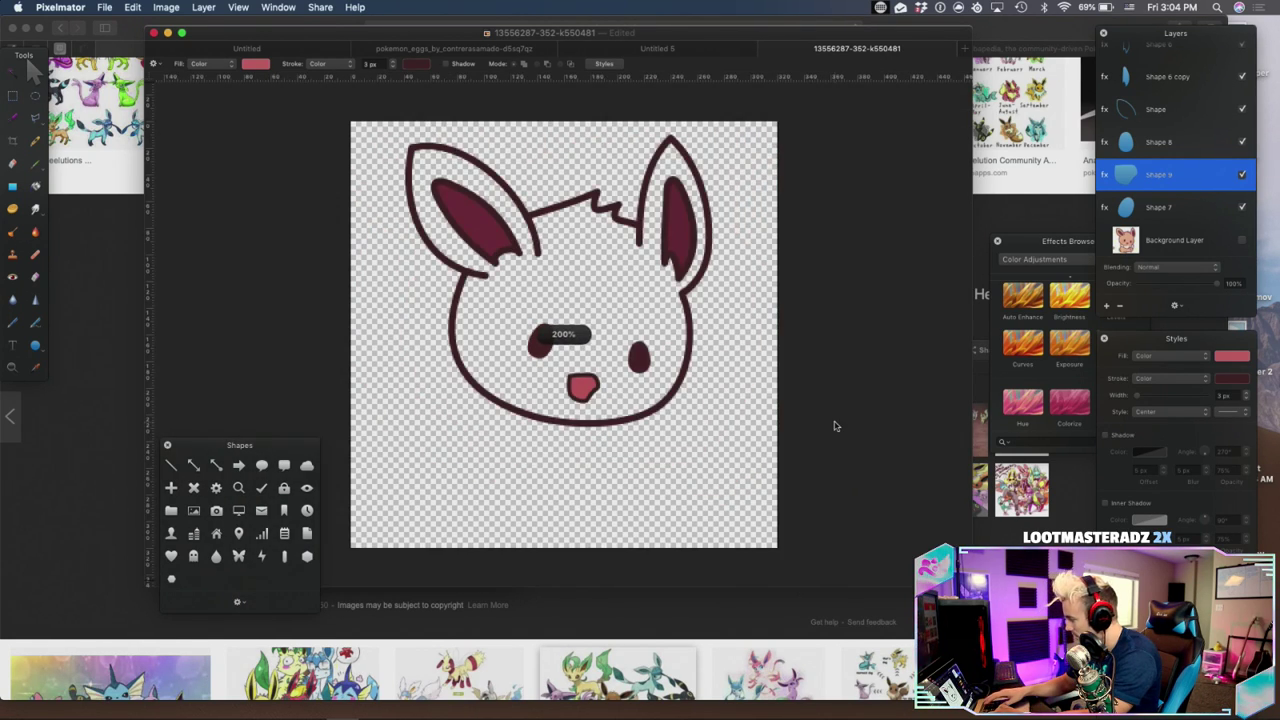
key(super+alt+0)
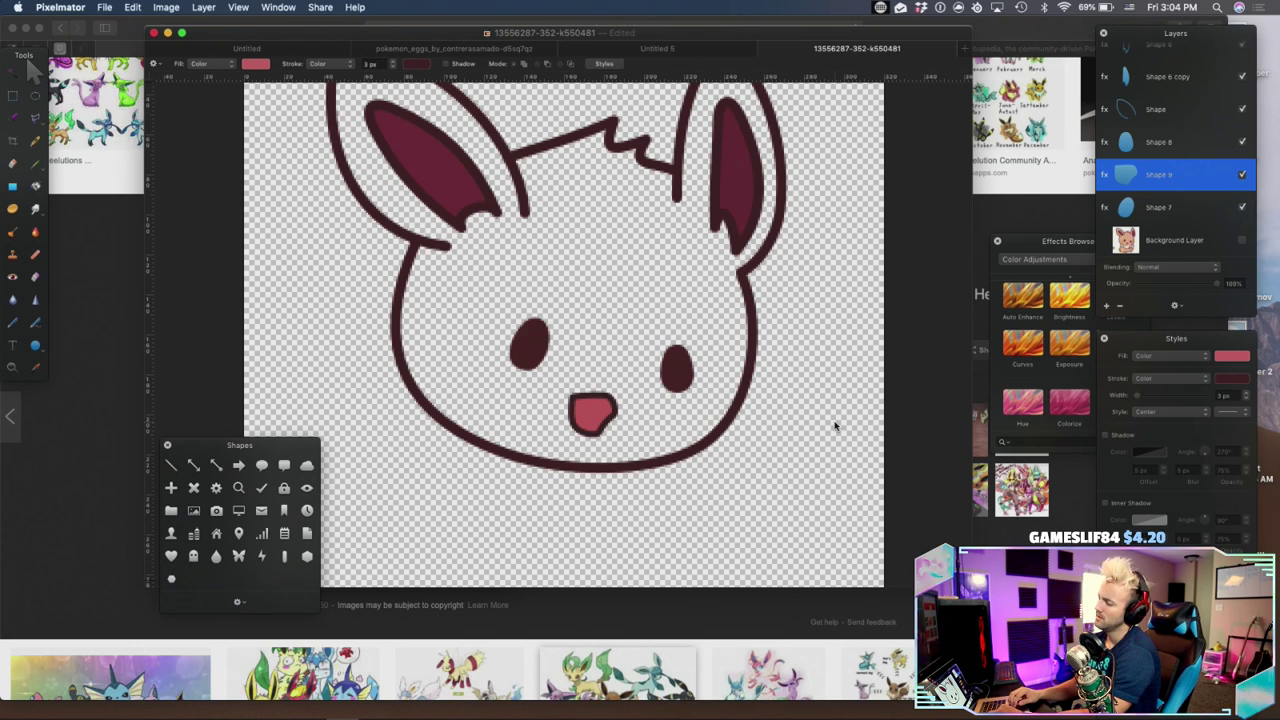
key(super+minus)
key(super+minus)
key(super+minus)
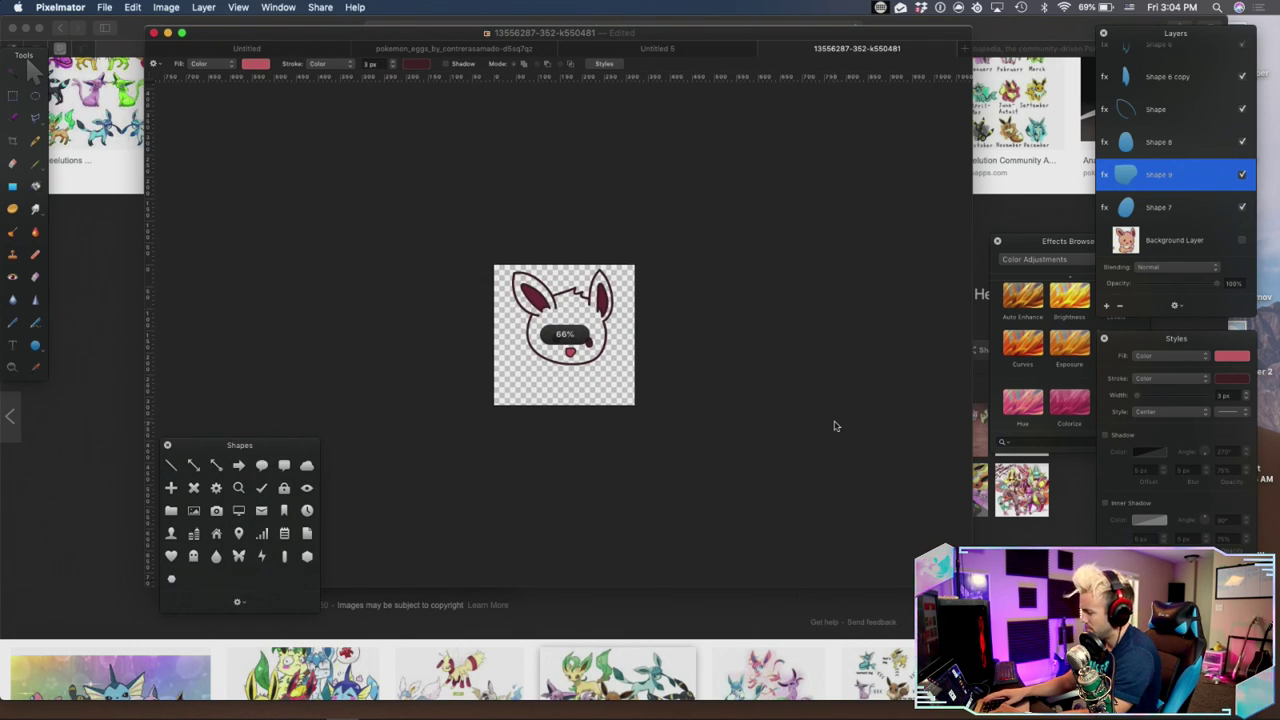
key(super+alt+0)
key(super+plus)
key(super+plus)
key(super+plus)
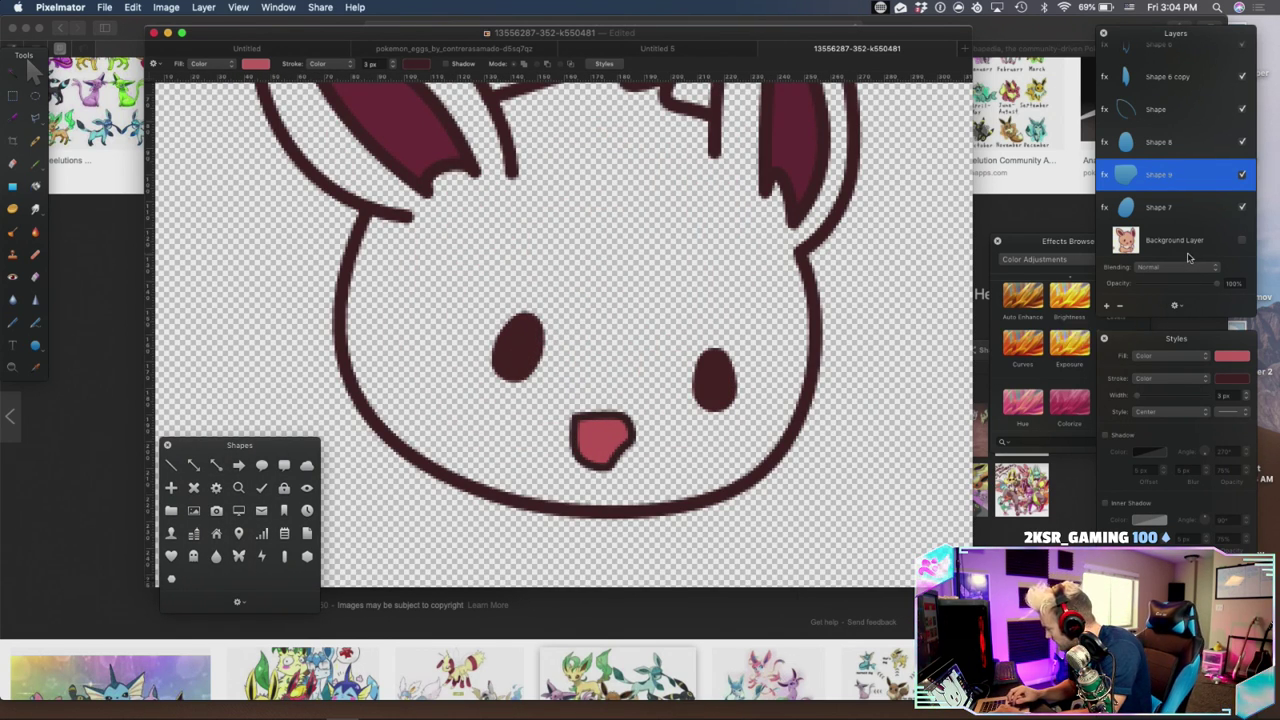
Brighten the mouth shape's stroke colour slightly to match the outline colour of the other shapes
click(1229, 384)
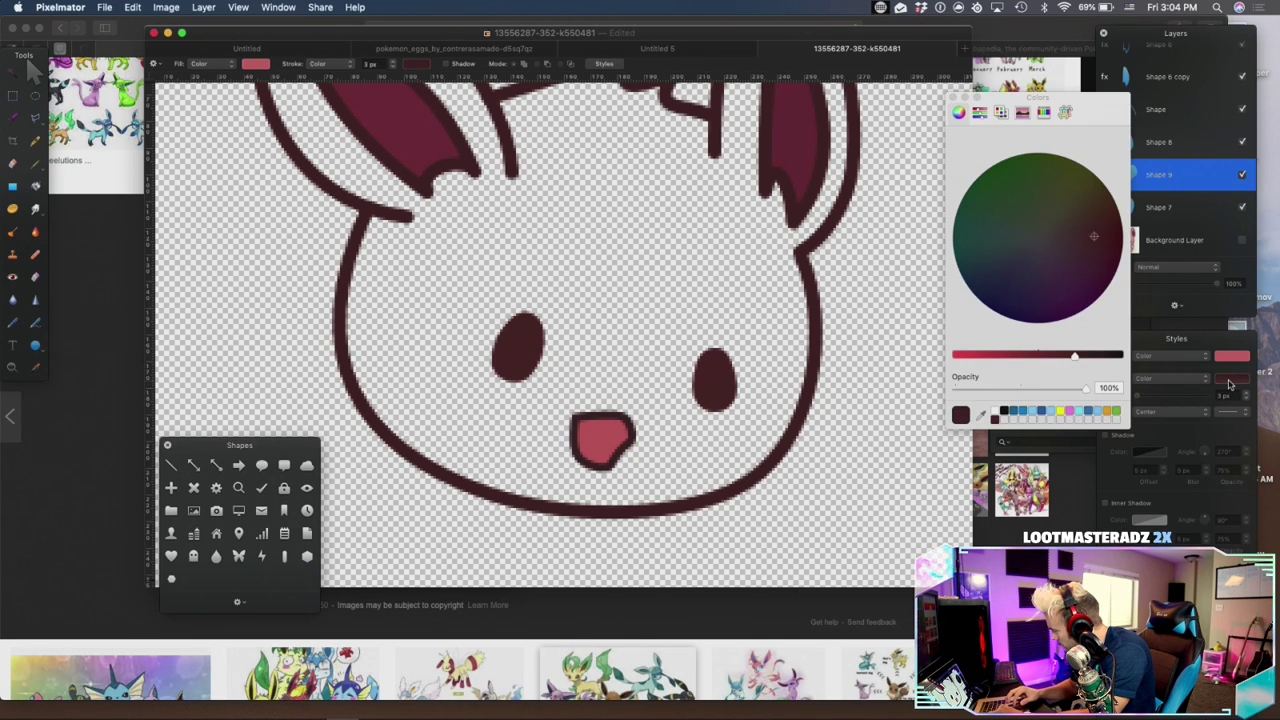
click(1178, 110)
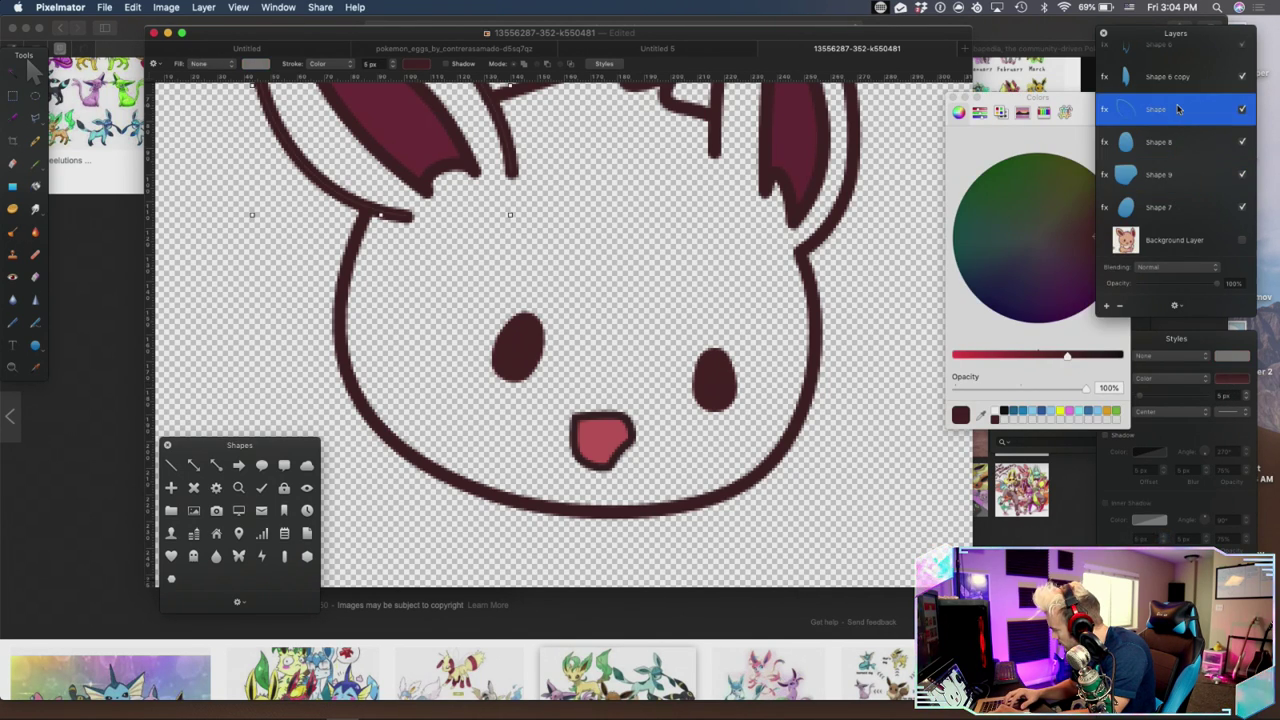
click(1182, 175)
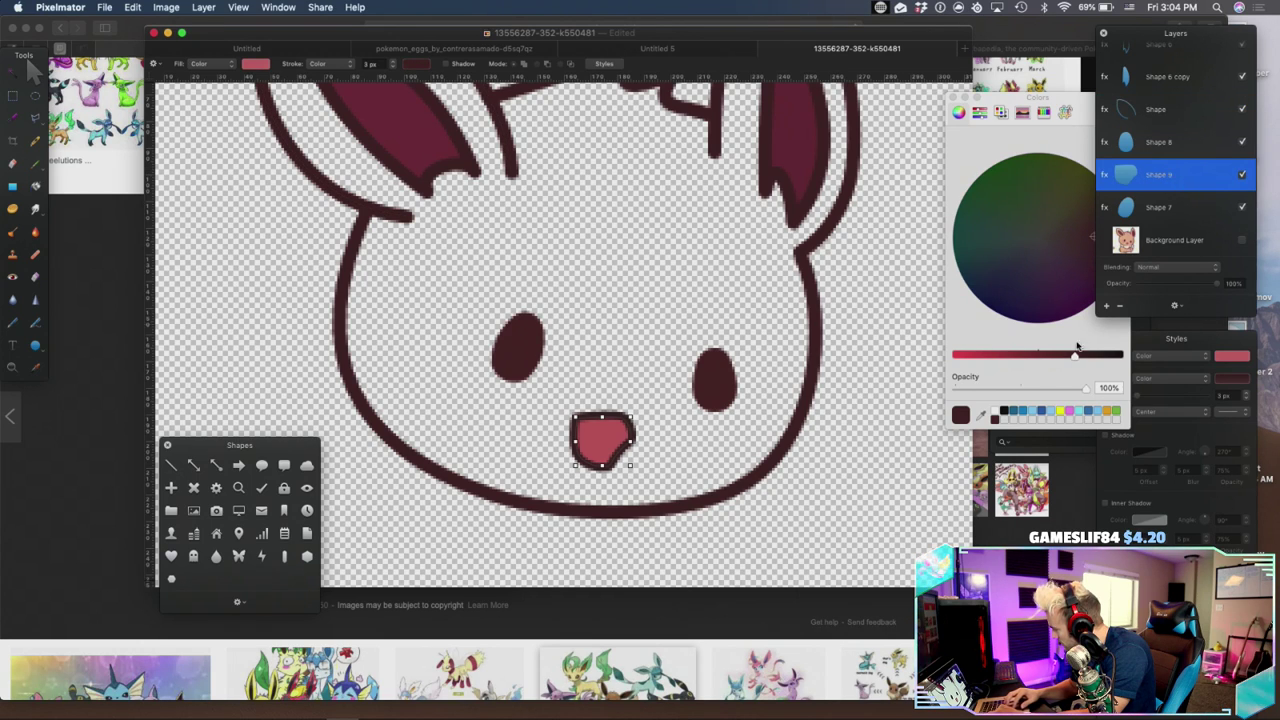
drag(1075, 362, 1065, 362)
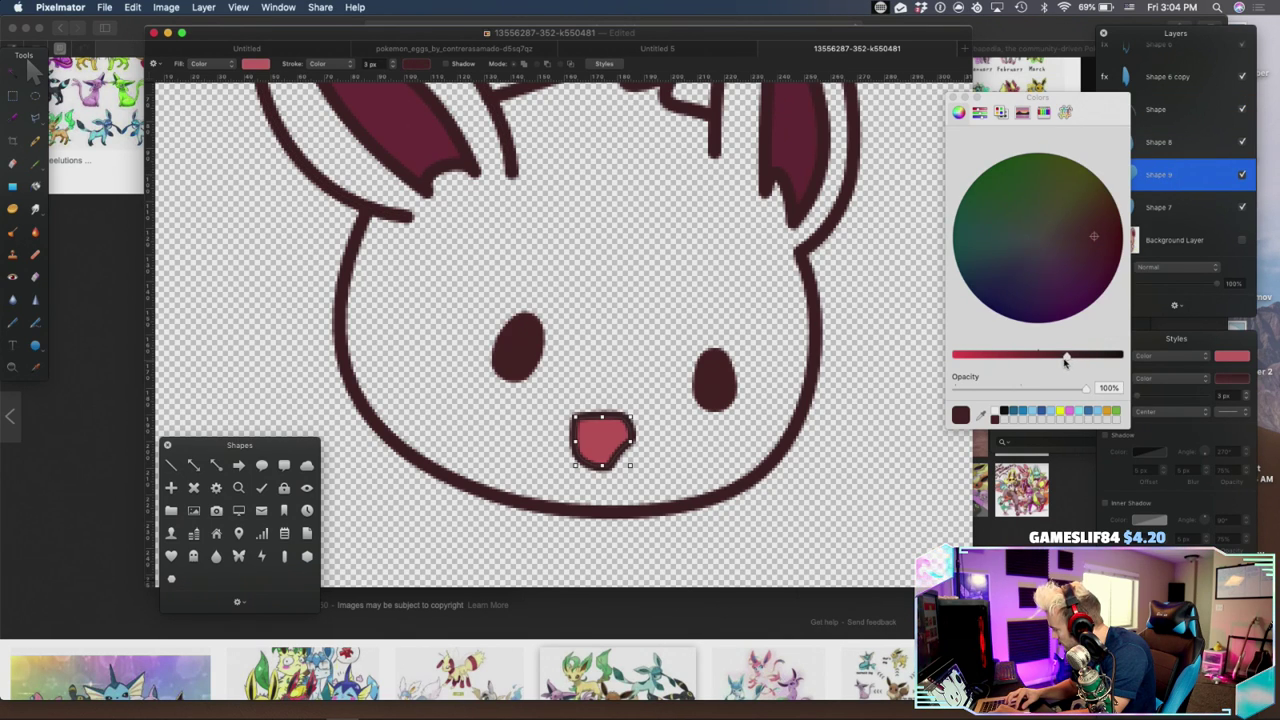
click(952, 98)
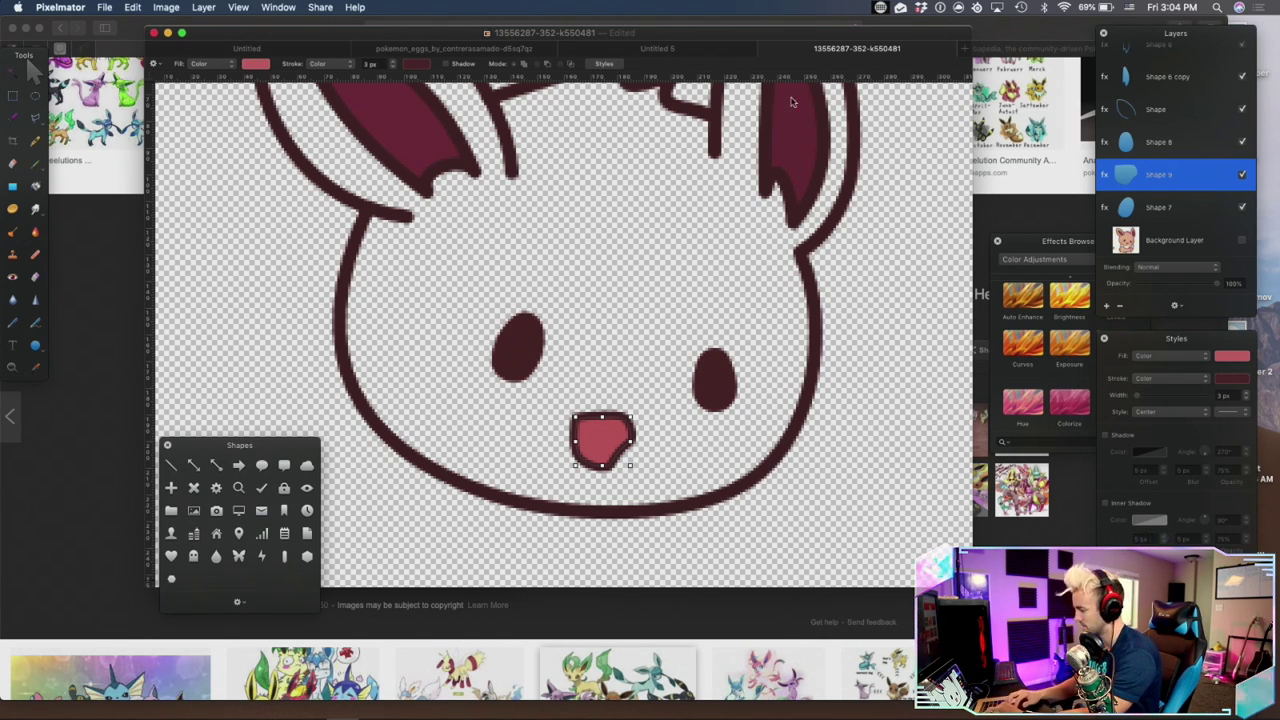
scroll(694, 316, up, 3)
key(super+minus)
key(super+minus)
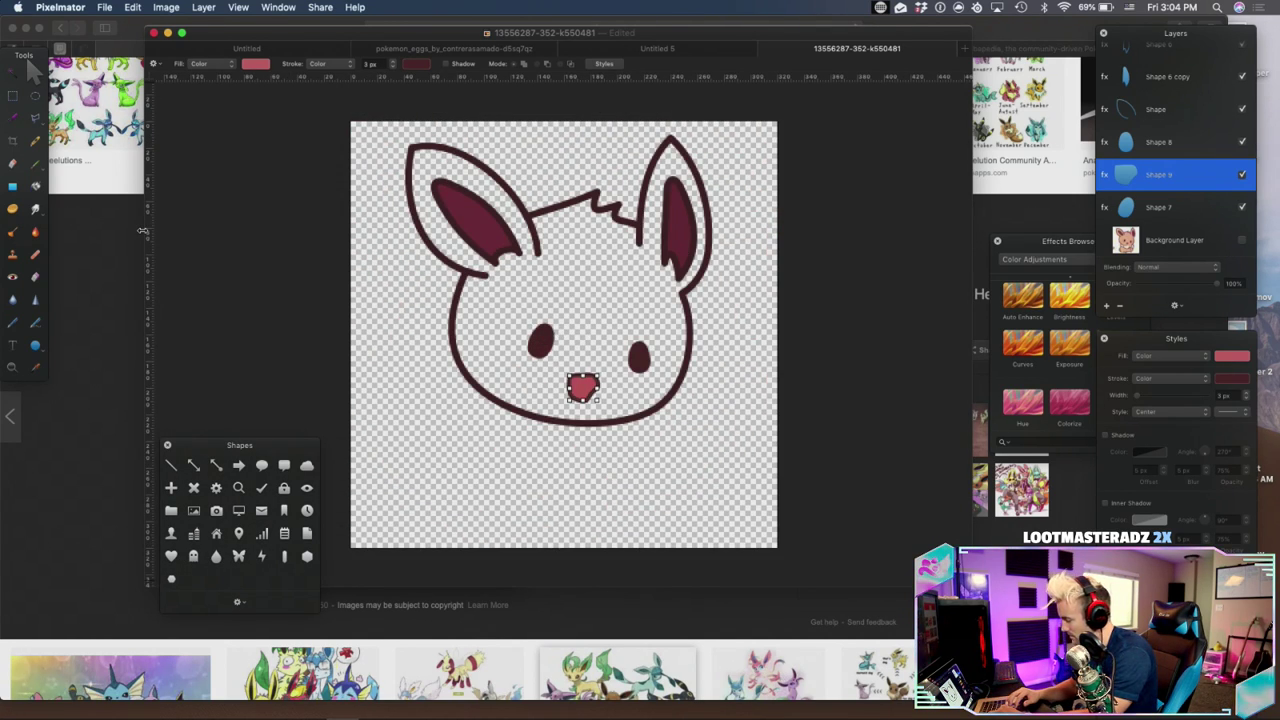
click(36, 186)
key(super+shift+n)
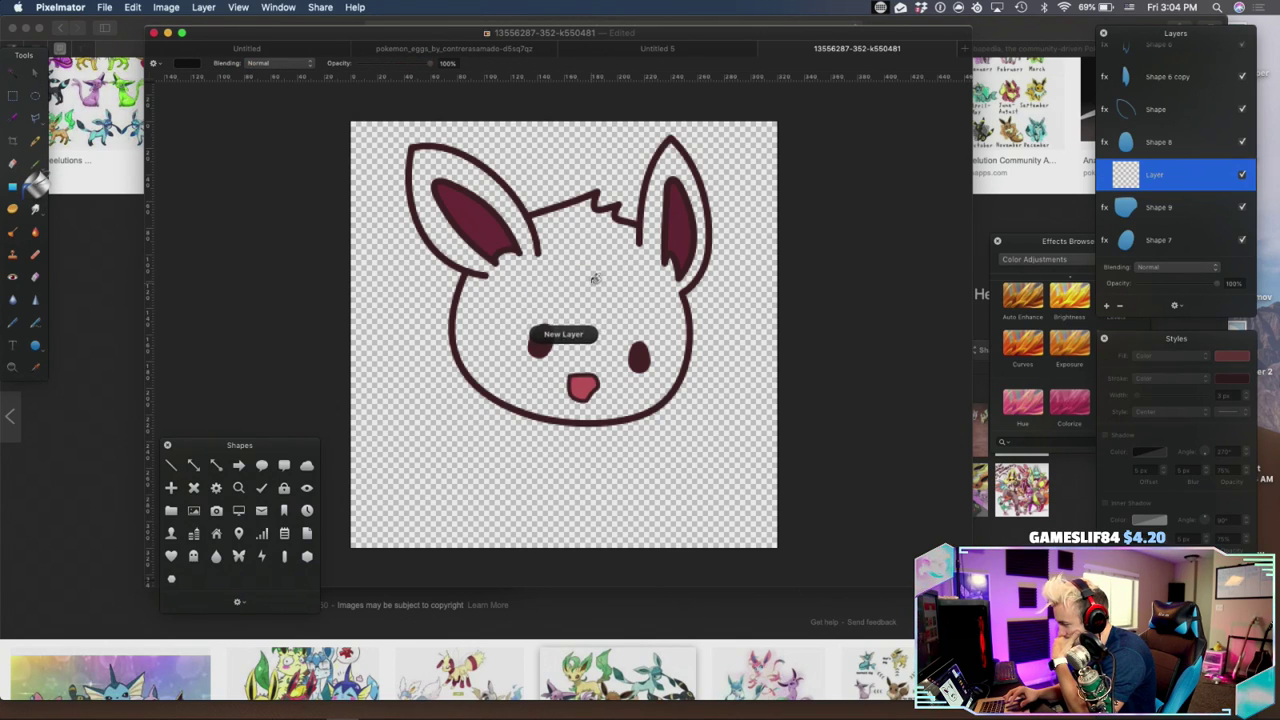
click(595, 278)
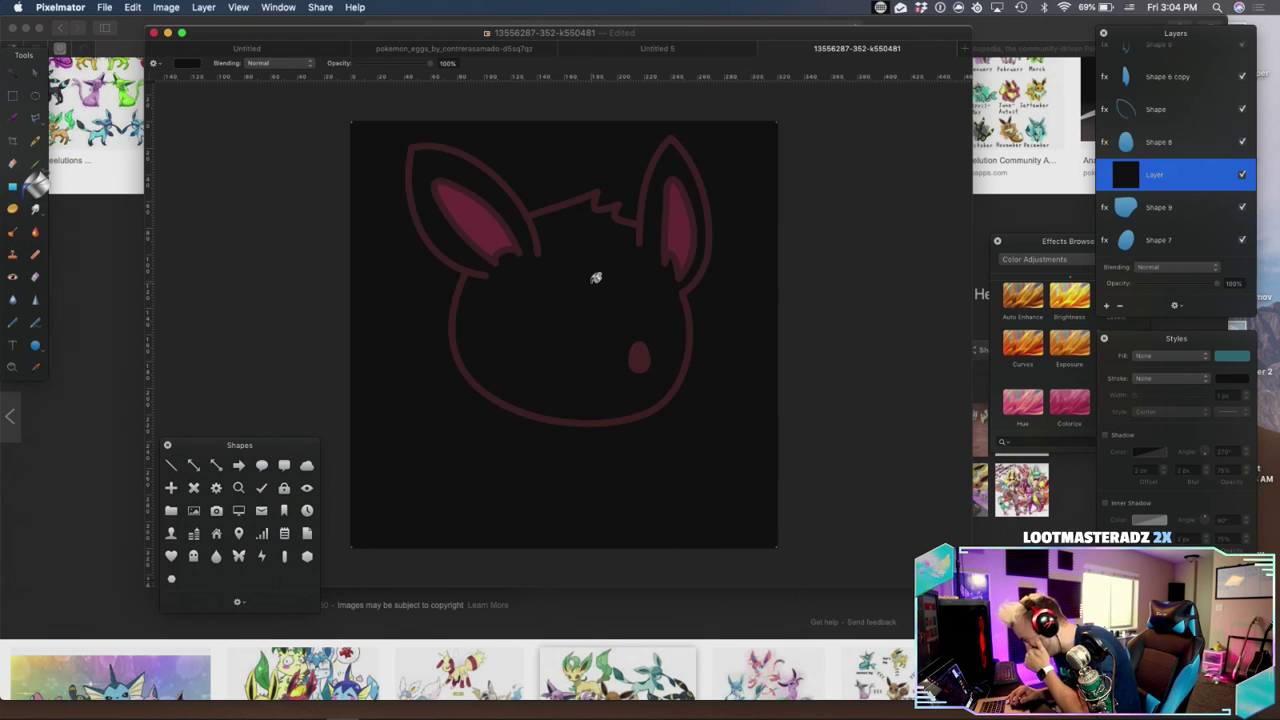
key(super+z)
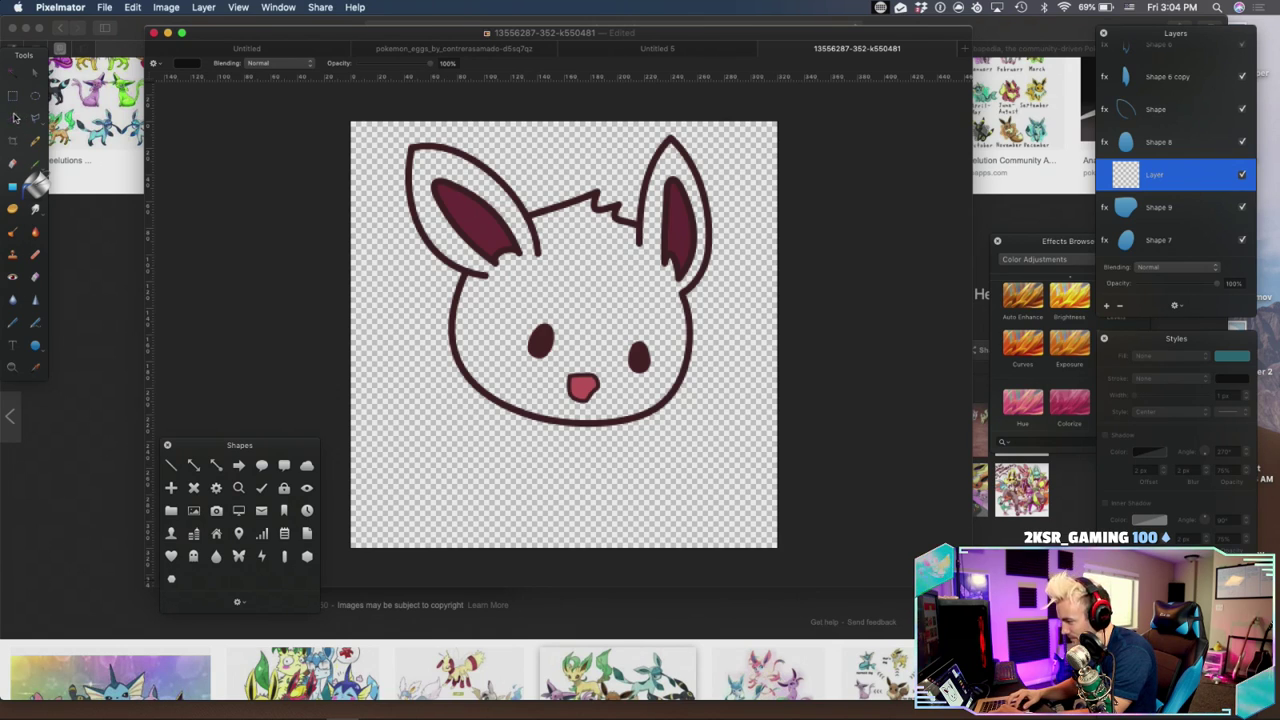
key(e)
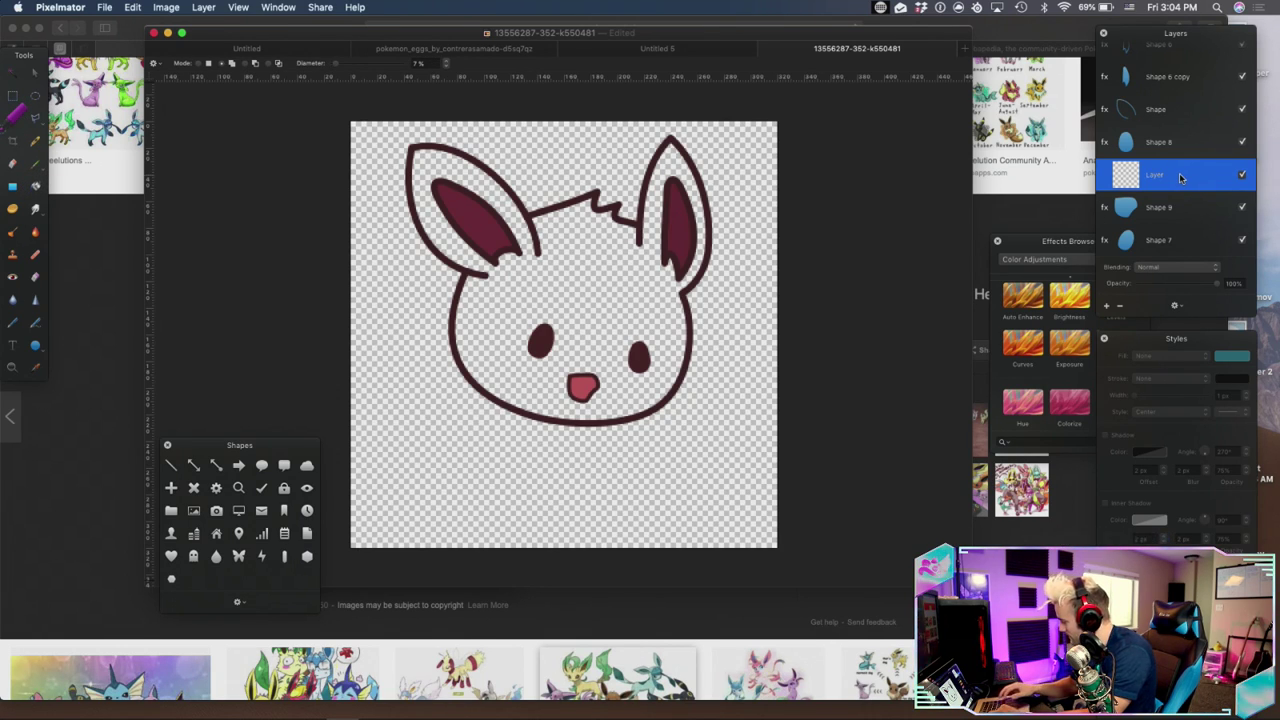
key(Delete)
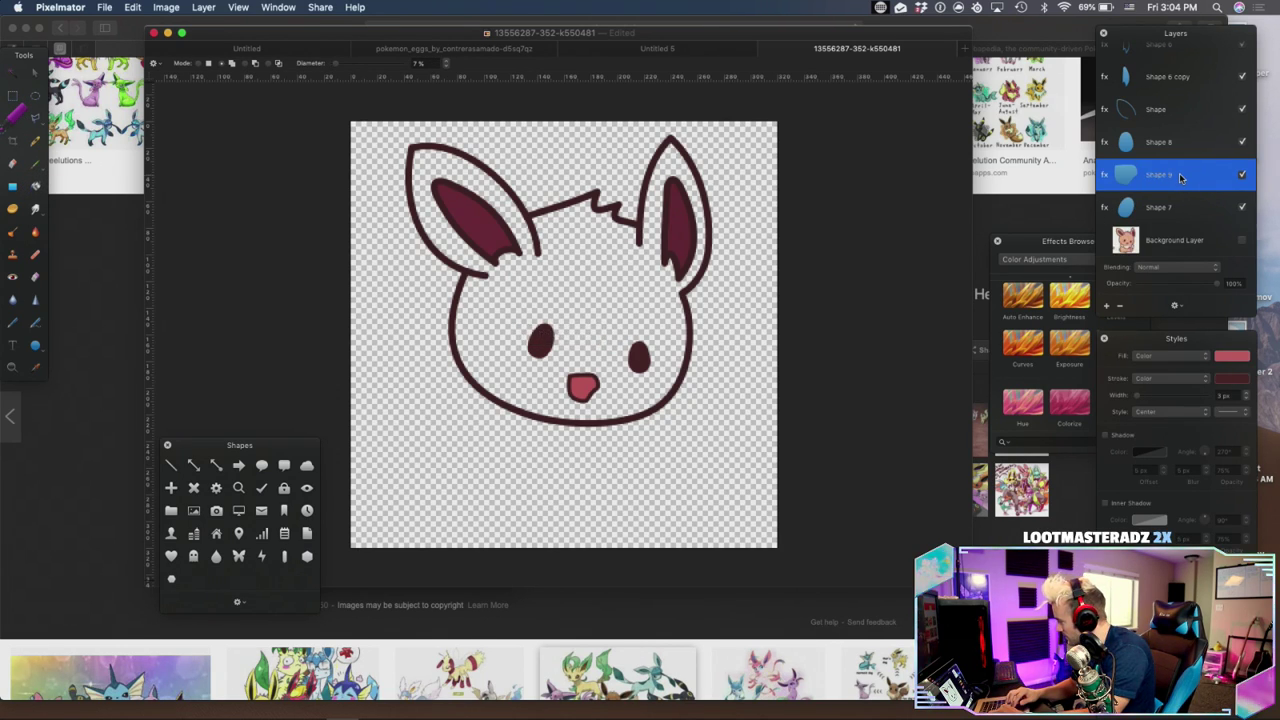
Show the background layer and paint a selection over the character's head and both ears
click(1162, 244)
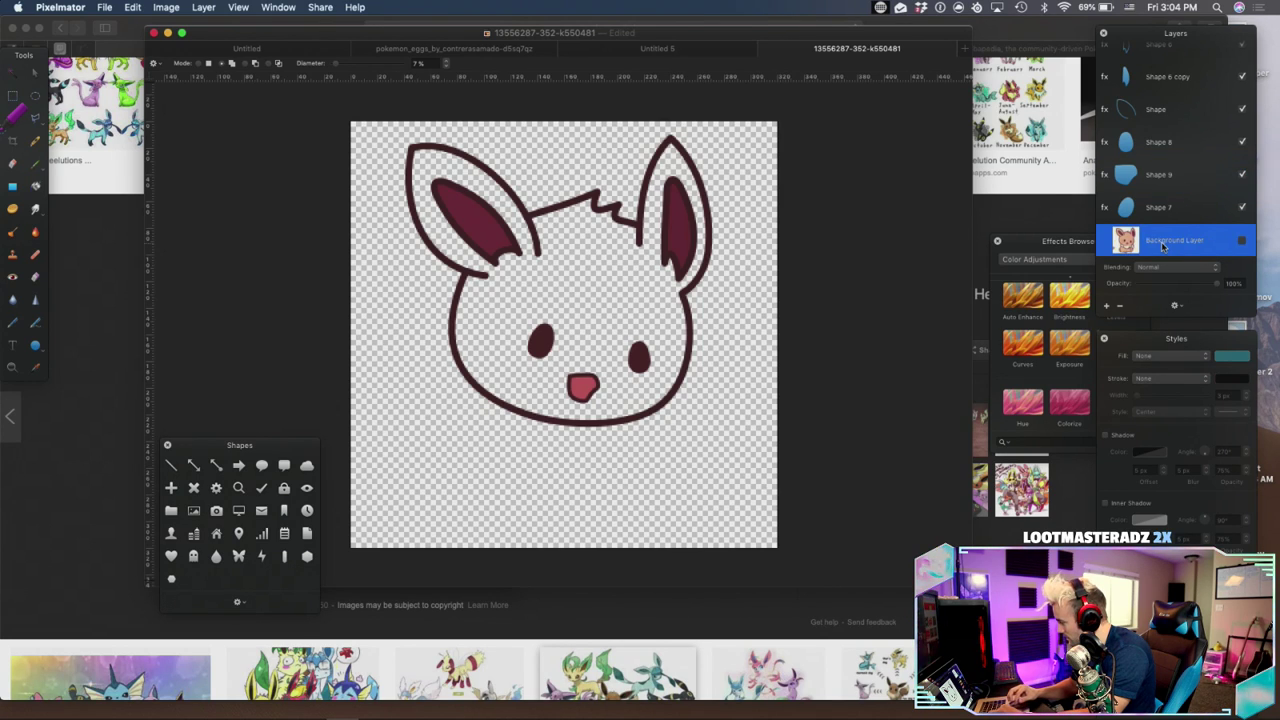
click(1243, 241)
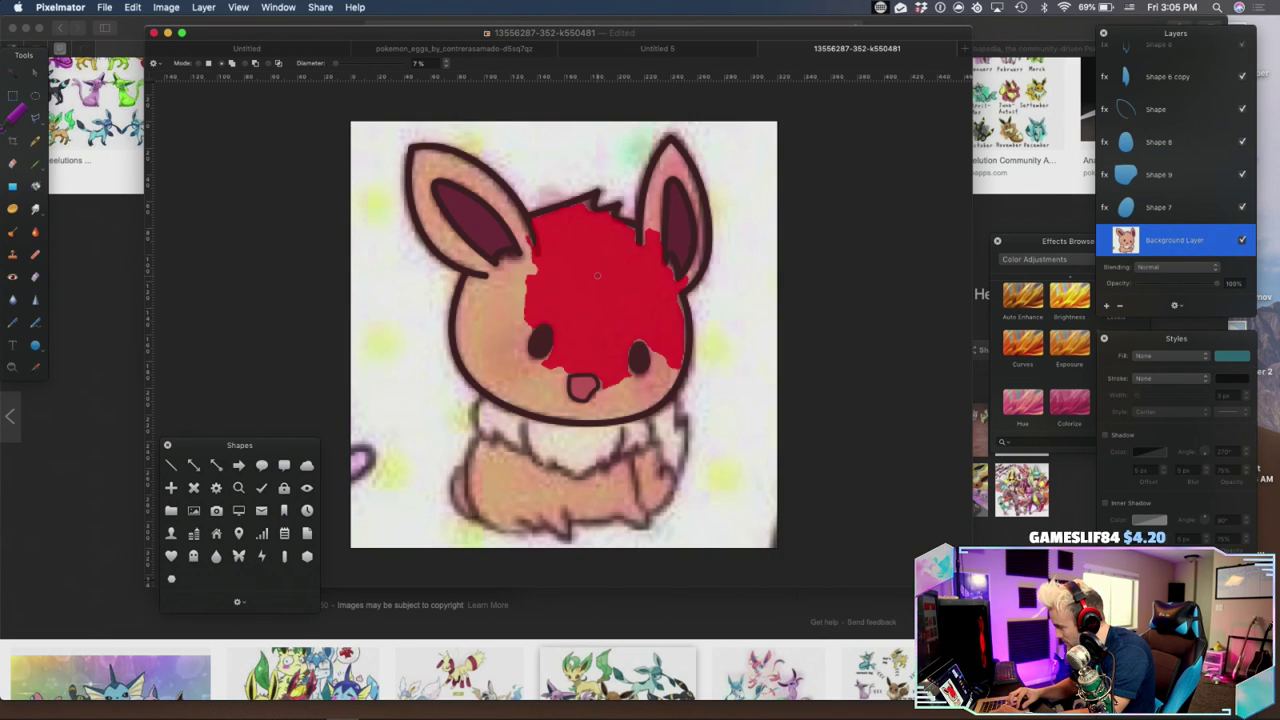
mouse_move(600, 271)
mouse_down()
mouse_move(490, 285)
mouse_move(504, 268)
mouse_move(448, 238)
mouse_move(418, 160)
mouse_move(431, 210)
mouse_move(427, 176)
mouse_move(470, 180)
mouse_move(513, 223)
mouse_move(490, 361)
mouse_move(494, 331)
mouse_up()
mouse_move(519, 378)
mouse_down()
mouse_move(607, 400)
mouse_move(660, 361)
mouse_move(634, 356)
mouse_move(565, 385)
mouse_move(585, 394)
mouse_move(549, 410)
mouse_up()
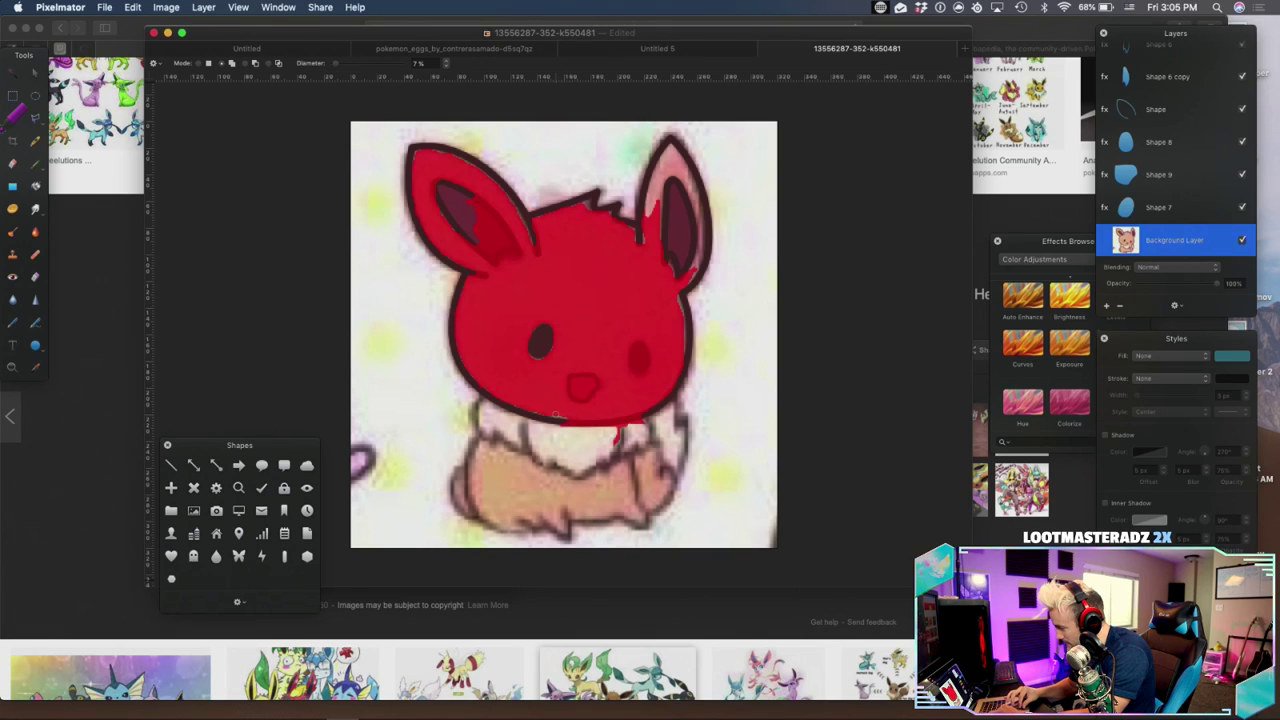
drag(535, 366, 597, 279)
mouse_move(633, 222)
mouse_down()
mouse_move(664, 162)
mouse_move(691, 216)
mouse_up()
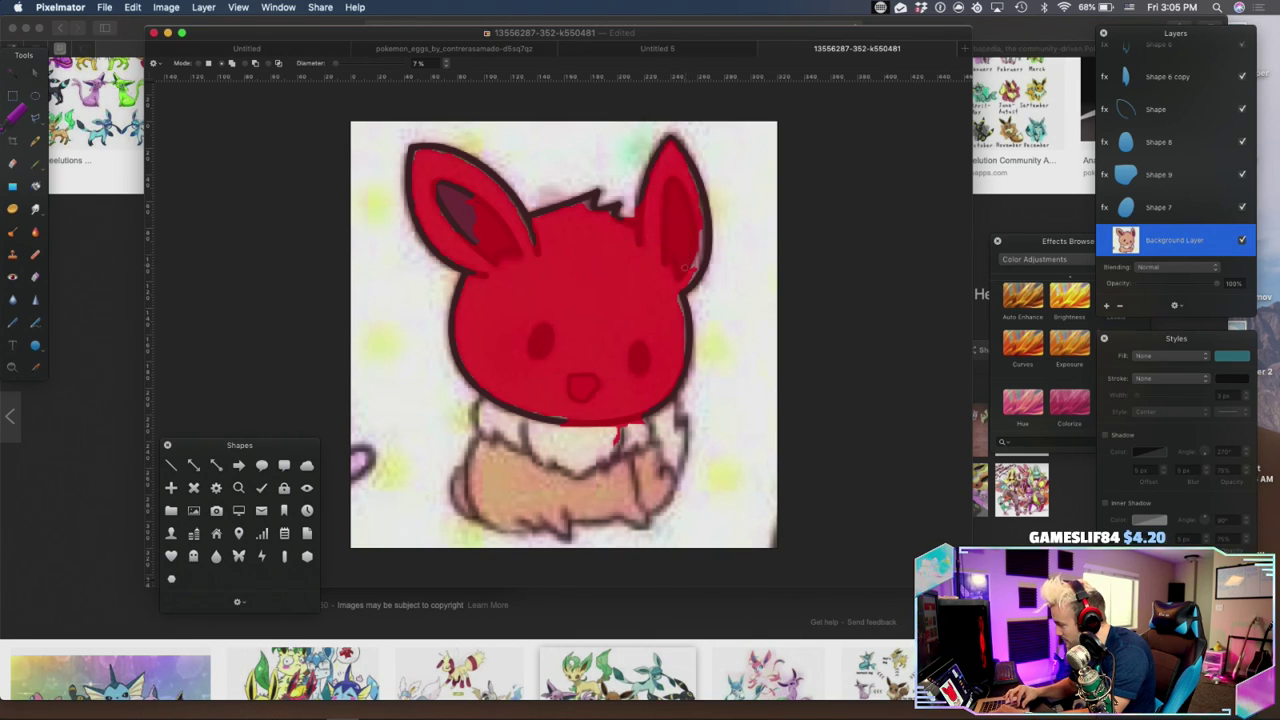
drag(695, 270, 693, 219)
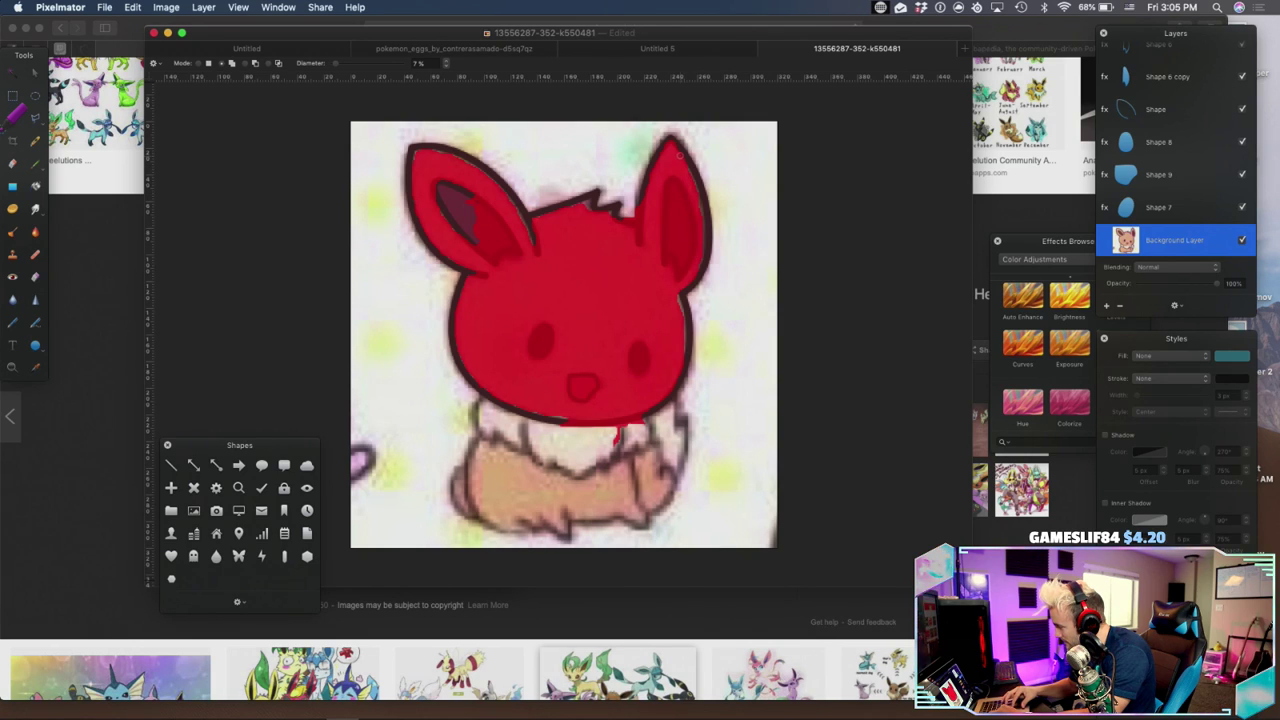
Clean up the head selection's edges around the hair tuft, the ears and below the chin
mouse_move(610, 208)
mouse_down()
mouse_move(606, 183)
mouse_move(585, 204)
mouse_up()
mouse_move(588, 178)
mouse_down()
mouse_move(543, 158)
mouse_move(614, 150)
mouse_move(608, 196)
mouse_move(622, 206)
mouse_up()
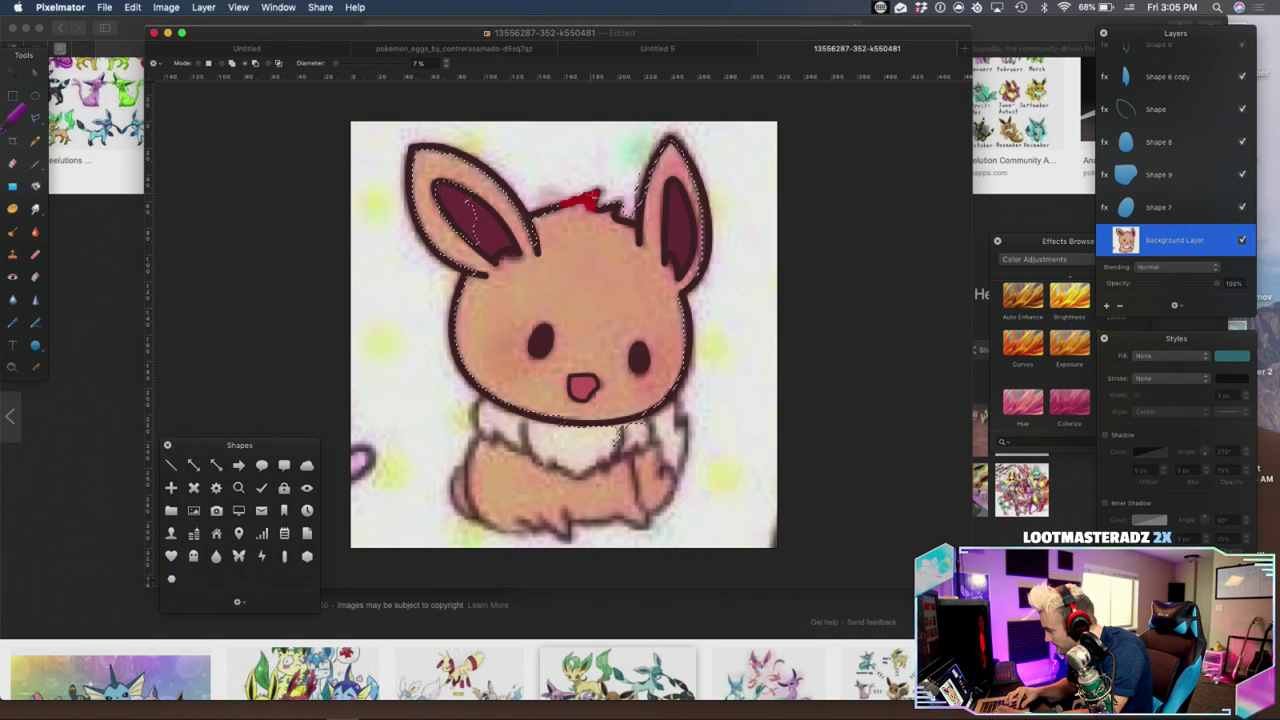
mouse_move(560, 204)
mouse_down()
mouse_move(475, 215)
mouse_move(448, 195)
mouse_move(565, 320)
mouse_up()
mouse_move(578, 382)
mouse_down()
mouse_move(618, 437)
mouse_move(605, 422)
mouse_move(645, 418)
mouse_up()
drag(636, 248, 636, 247)
drag(624, 209, 638, 219)
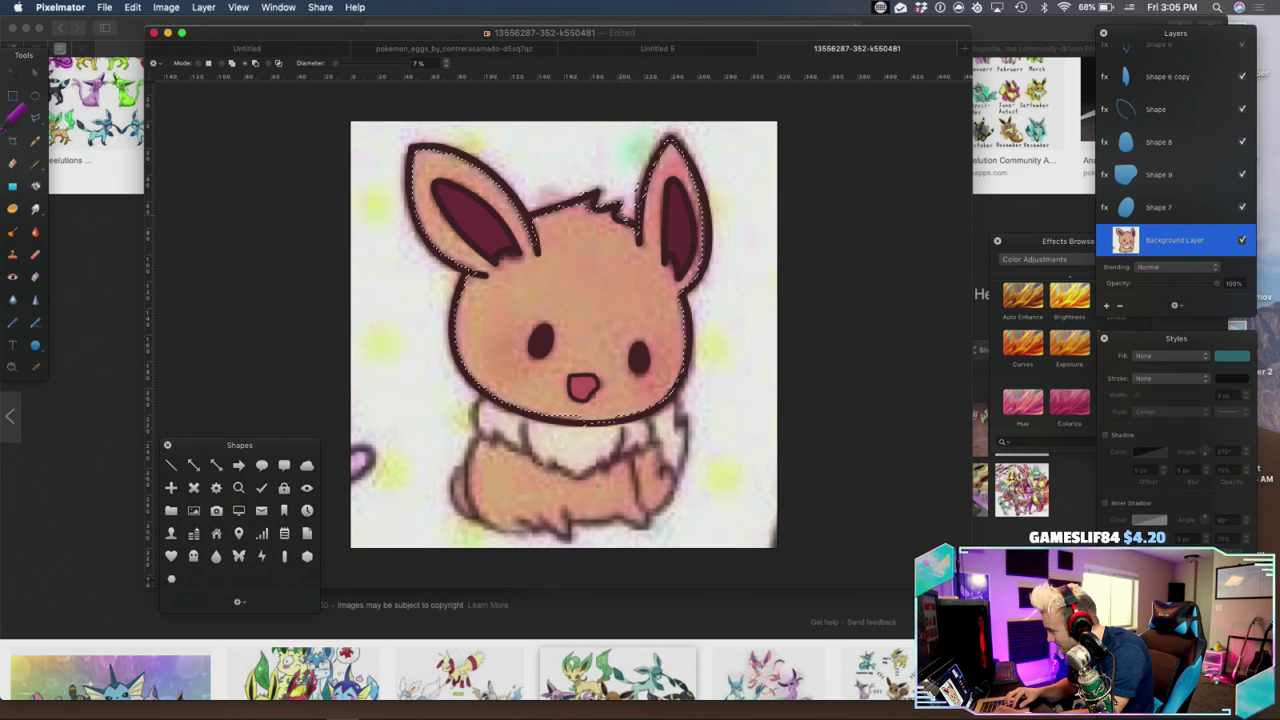
mouse_move(596, 200)
mouse_down()
mouse_move(632, 184)
mouse_move(606, 164)
mouse_move(622, 182)
mouse_up()
drag(596, 441, 614, 441)
drag(612, 432, 591, 428)
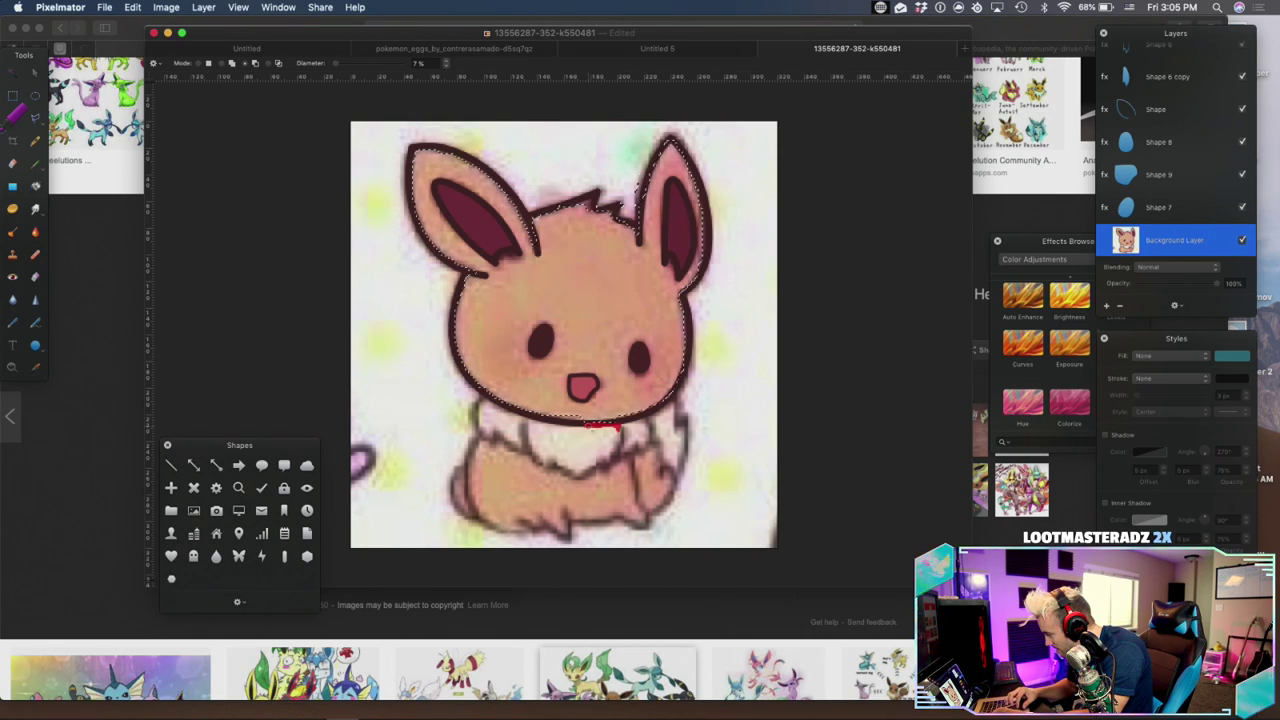
Refine the head selection with 6% shape roundness and 3% expansion, and convert it into a shape
key(alt+super+r)
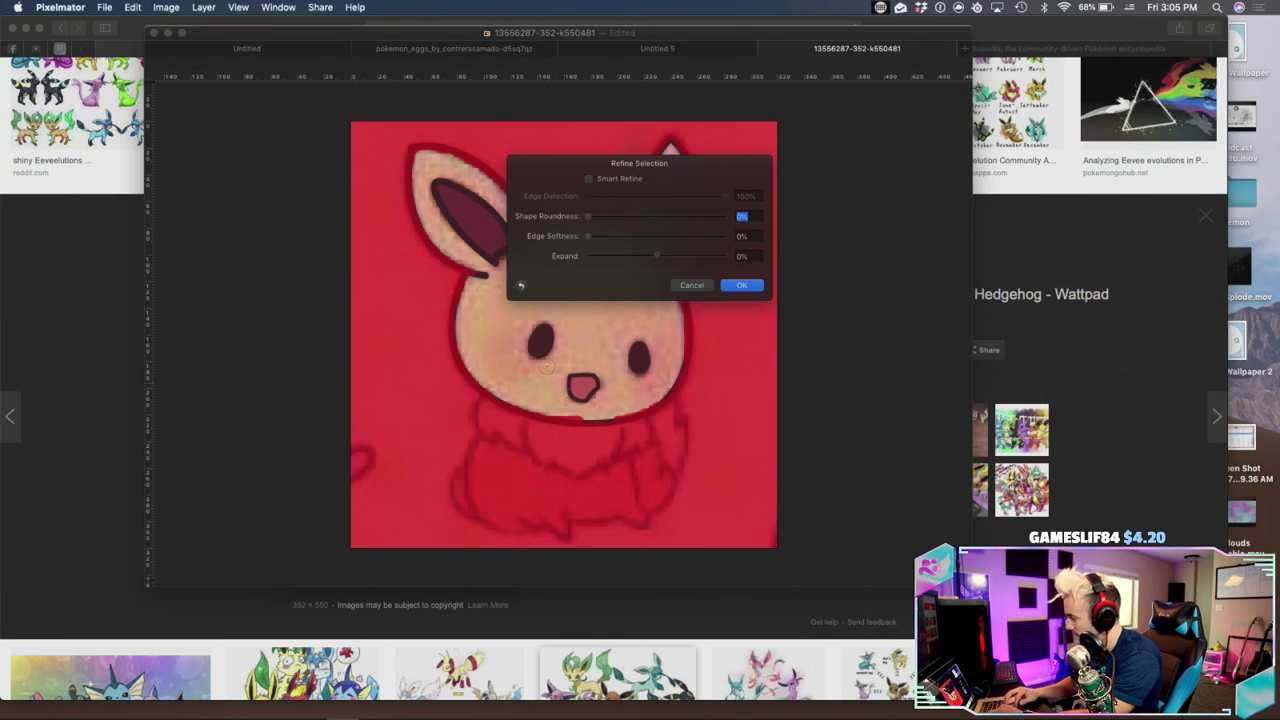
drag(592, 167, 847, 130)
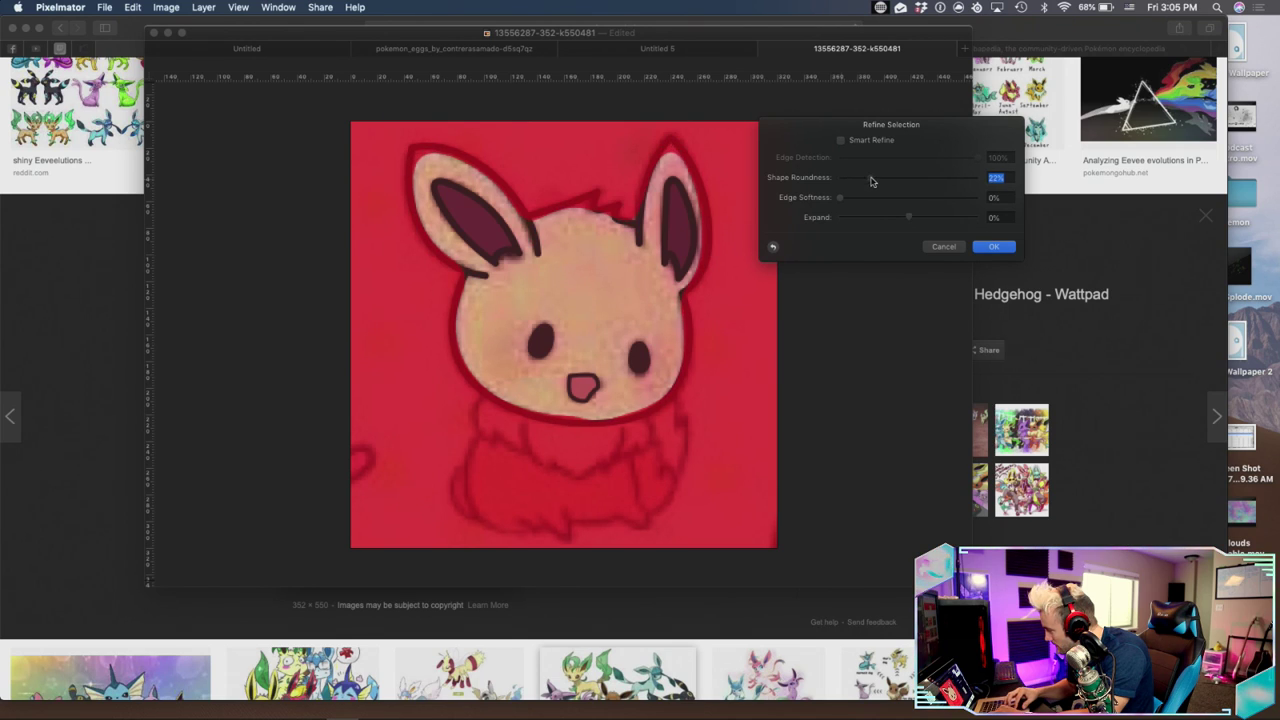
mouse_move(842, 199)
mouse_down()
mouse_move(889, 199)
mouse_move(797, 200)
mouse_move(844, 179)
mouse_up()
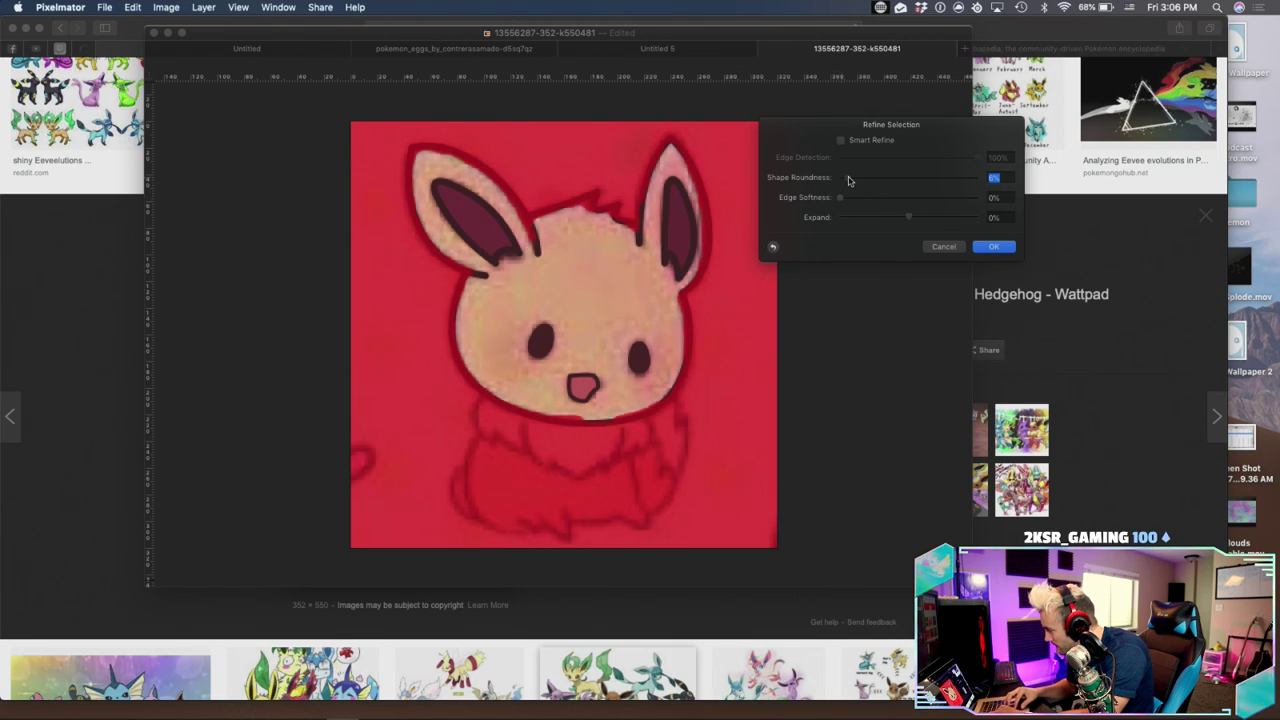
drag(908, 217, 912, 220)
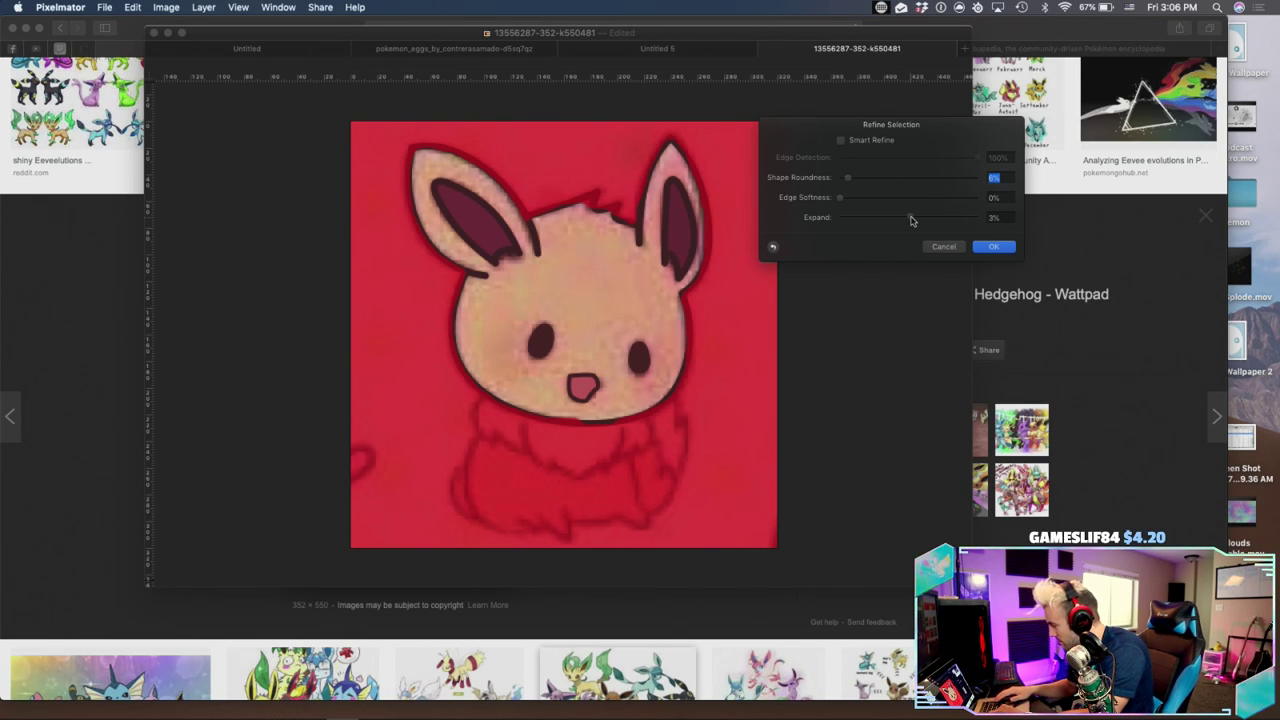
click(994, 247)
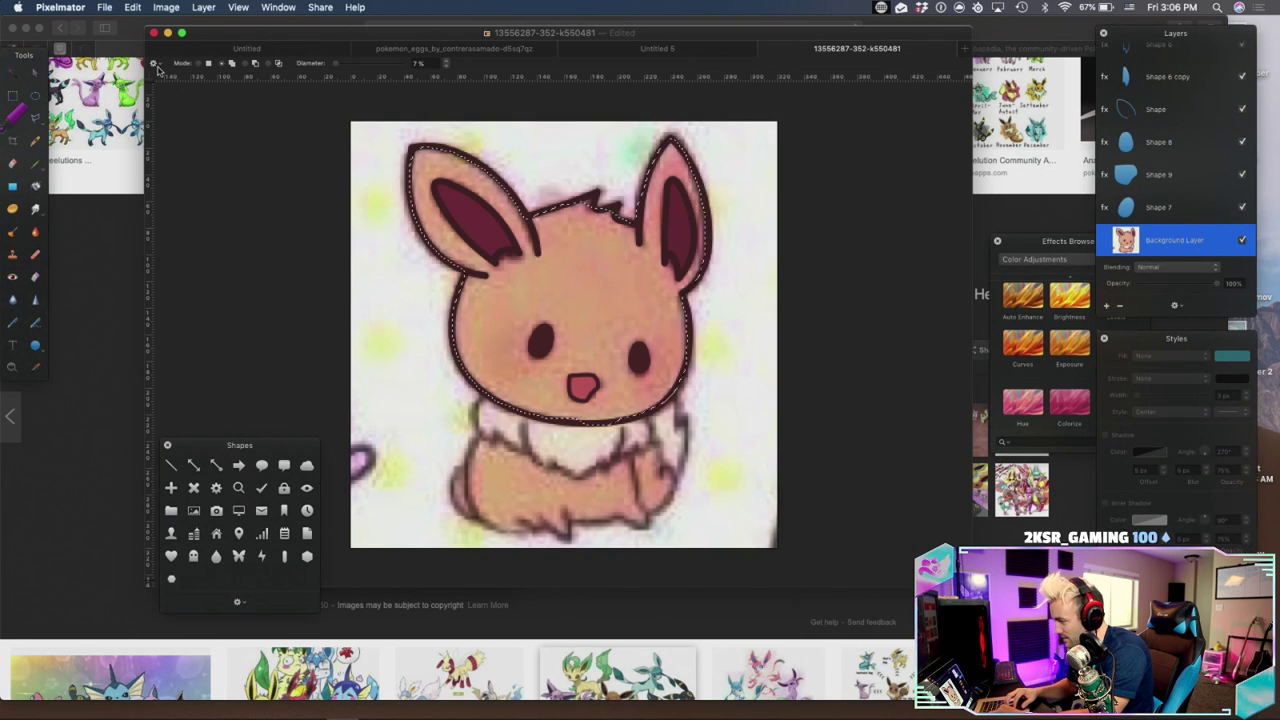
click(155, 63)
click(240, 217)
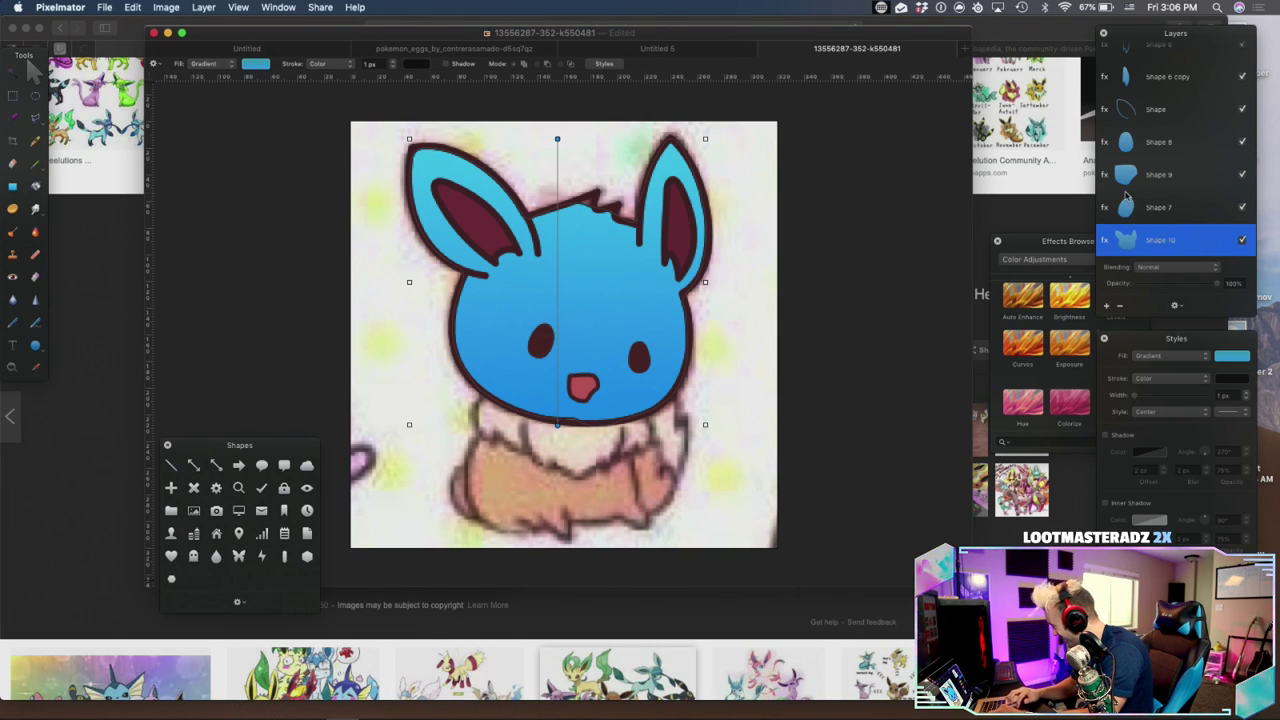
Change the new head shape's gradient fill to a solid colour sampled from the reference character's brown body fur
scroll(1172, 204, down, 1)
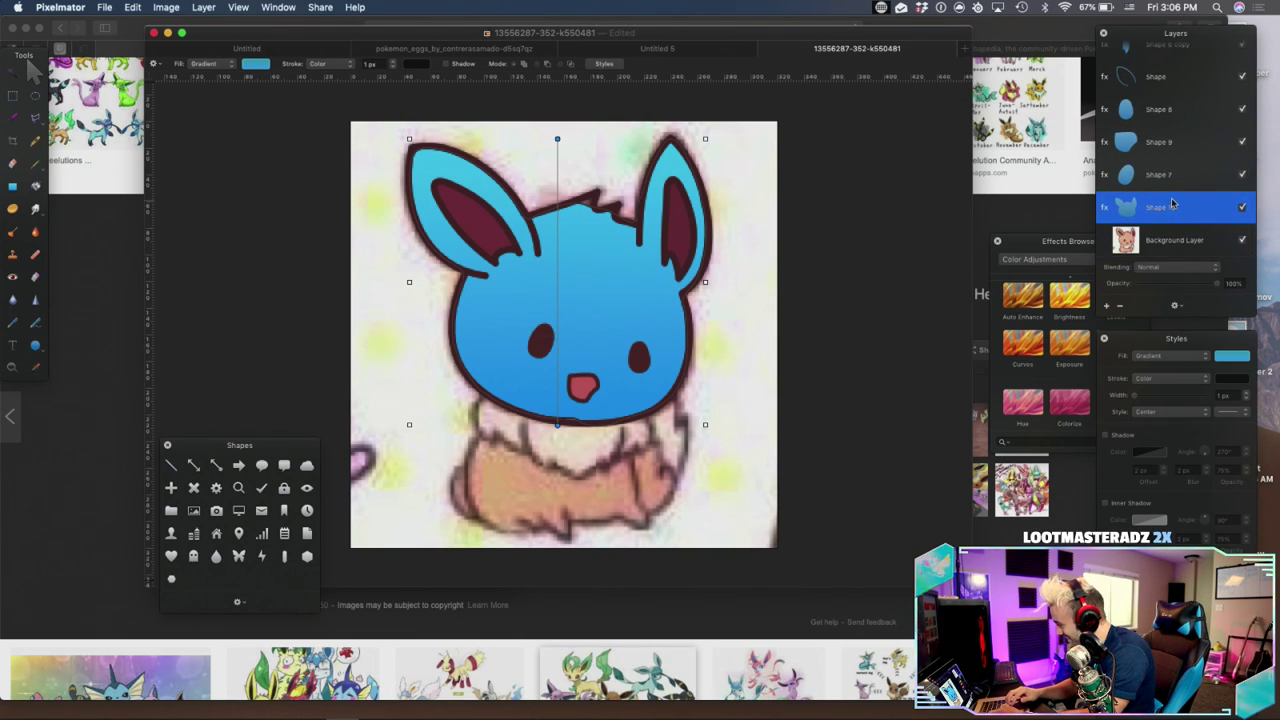
click(1188, 356)
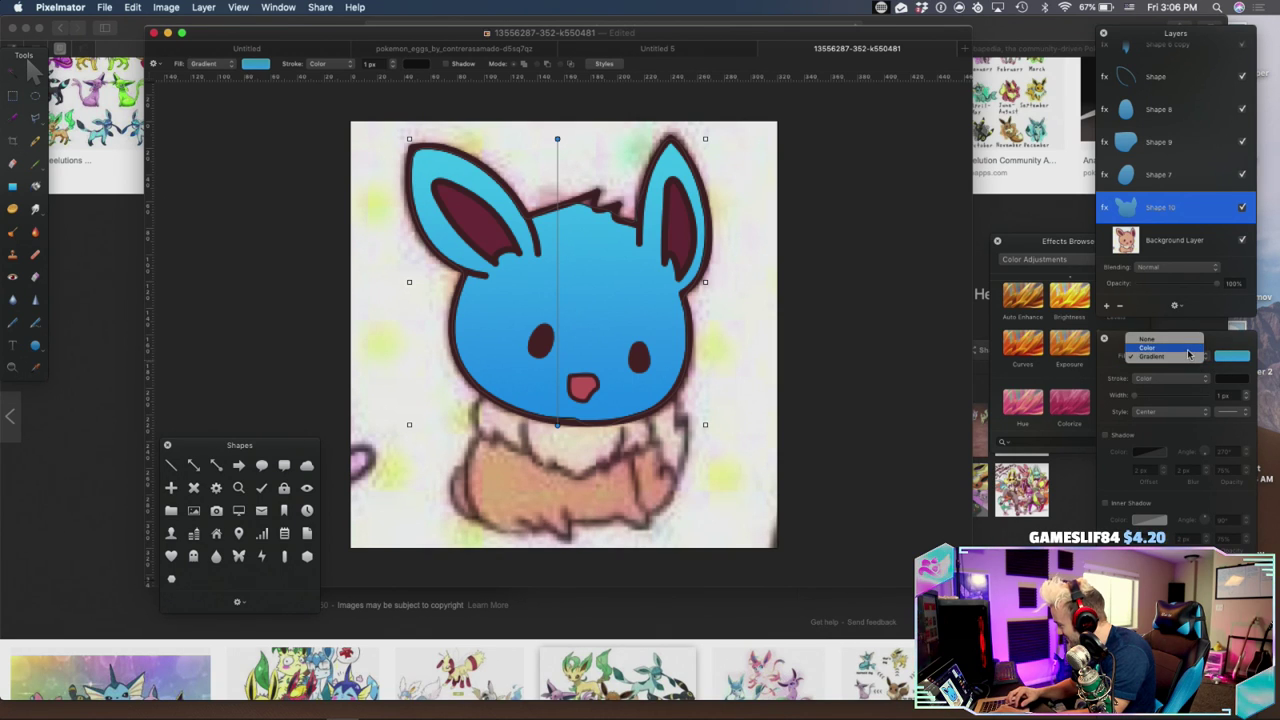
click(1183, 347)
click(1219, 360)
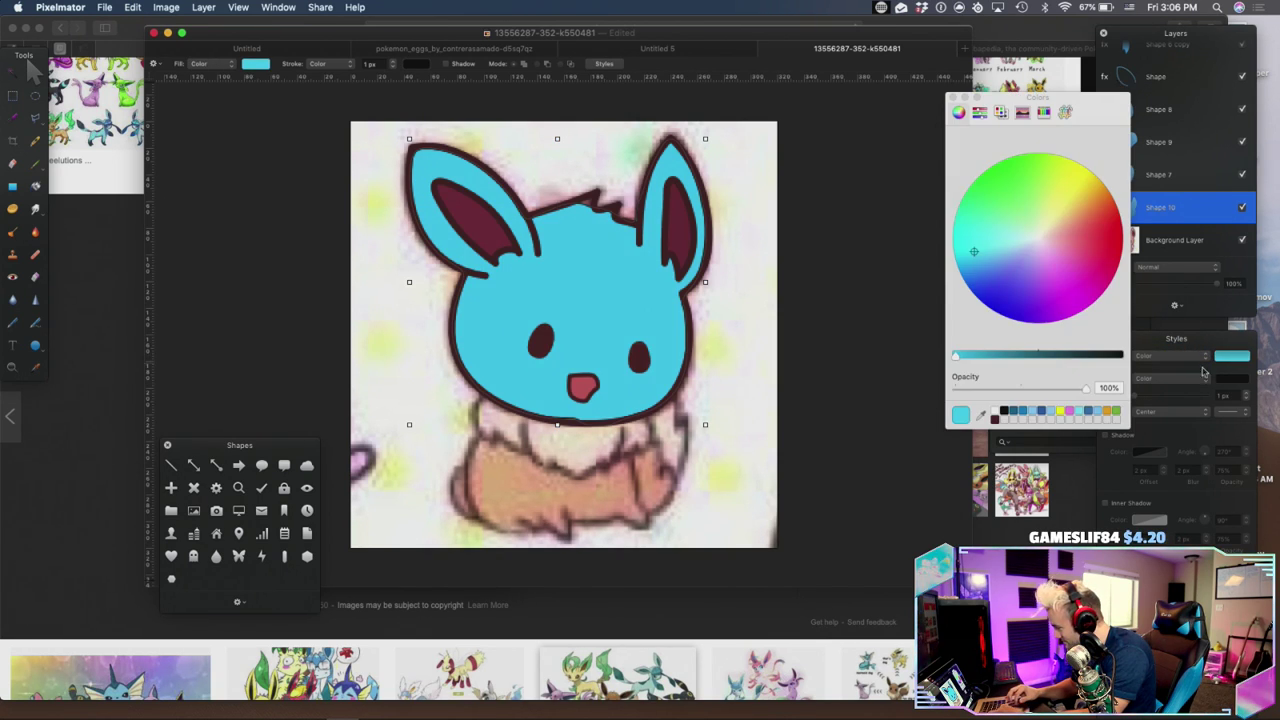
click(498, 486)
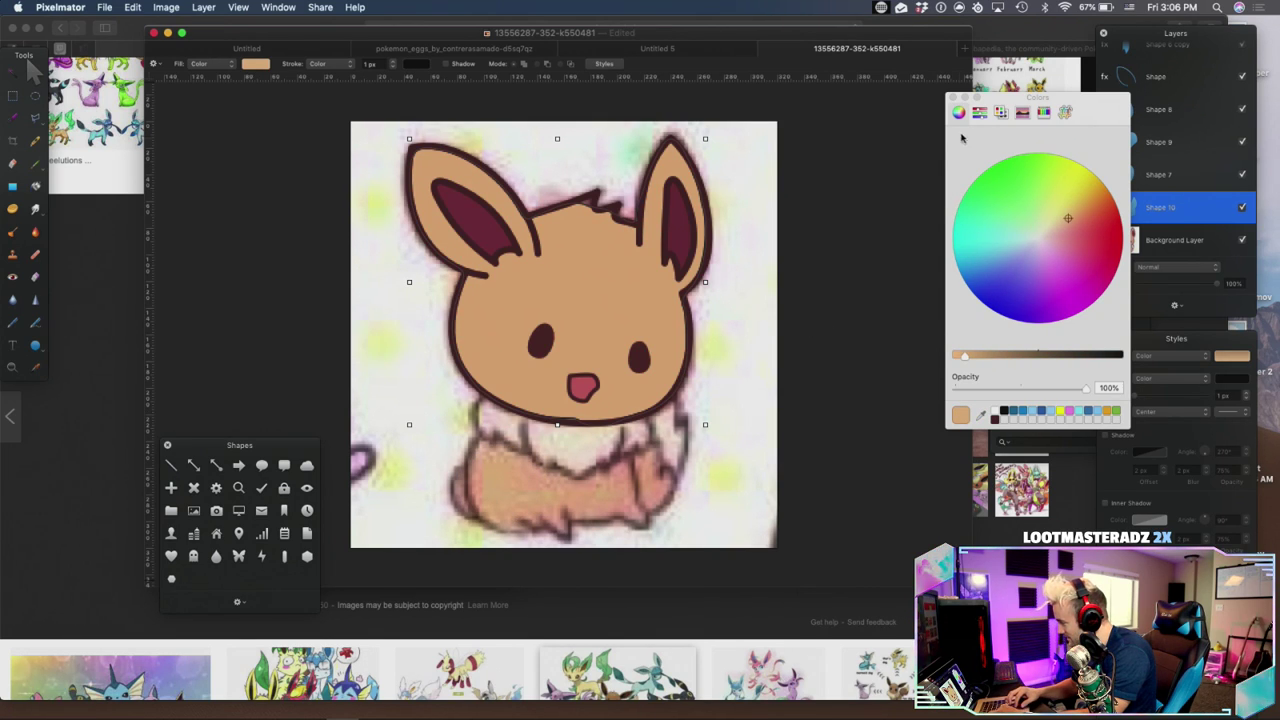
click(950, 97)
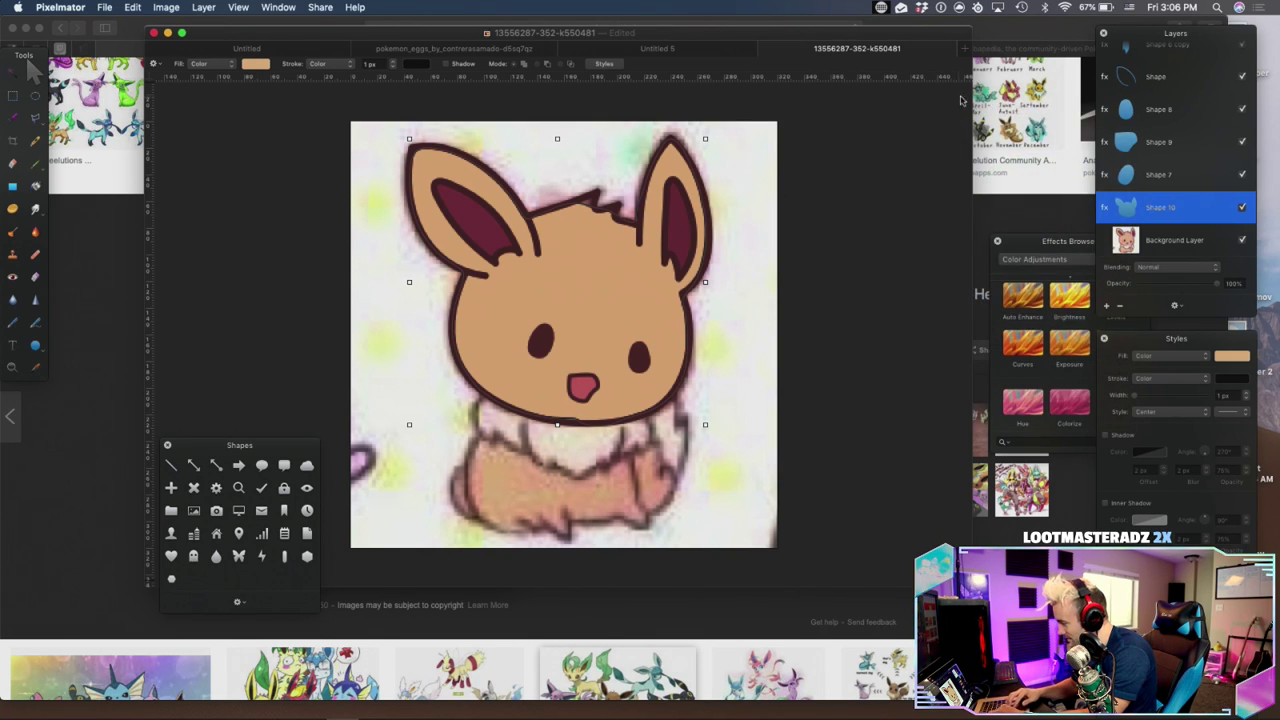
Toggle the visibility of the background layer and the head shape to compare the fill with the reference image
click(1243, 240)
click(1243, 209)
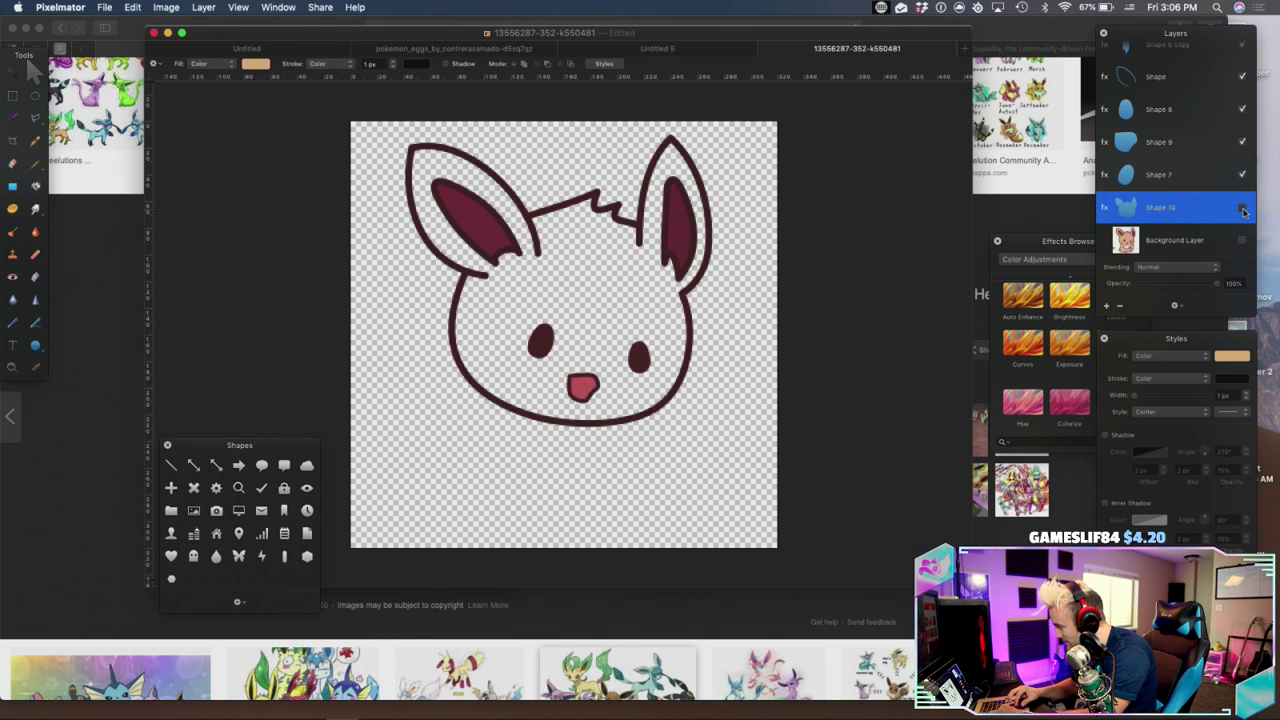
click(1245, 241)
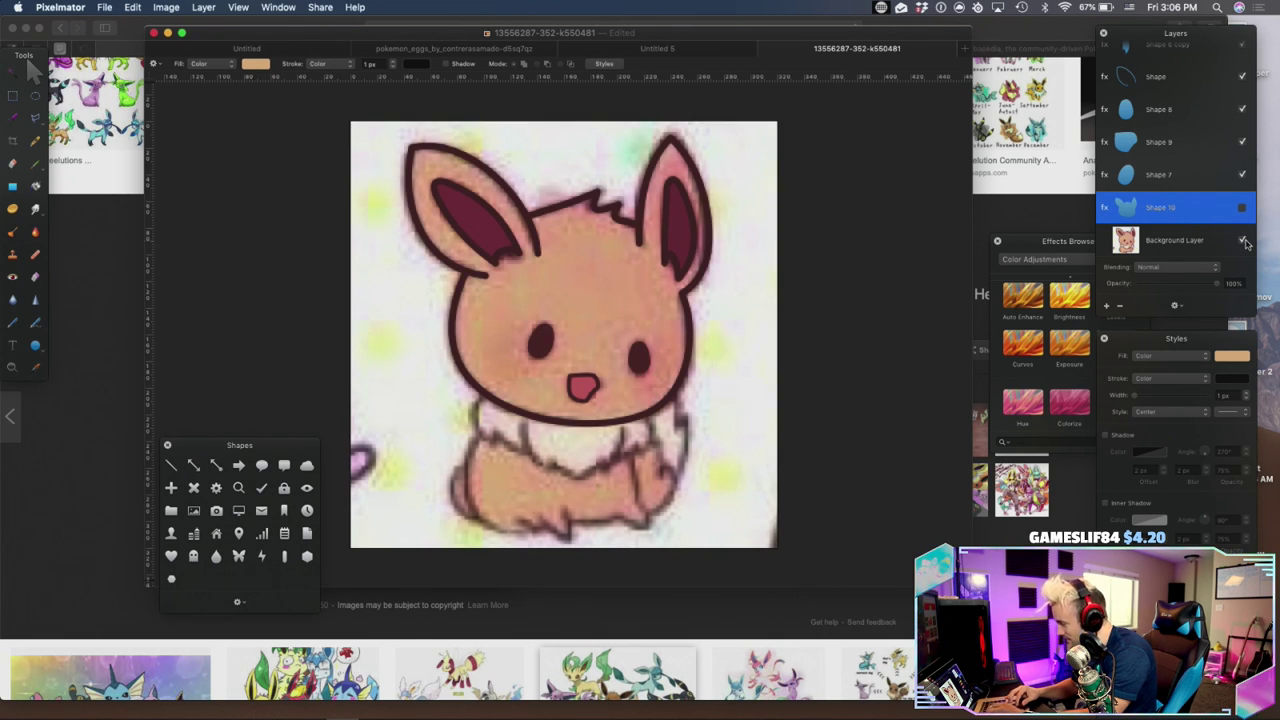
click(1244, 241)
click(1244, 241)
click(1243, 208)
click(1243, 208)
click(1243, 208)
click(1243, 208)
click(1243, 208)
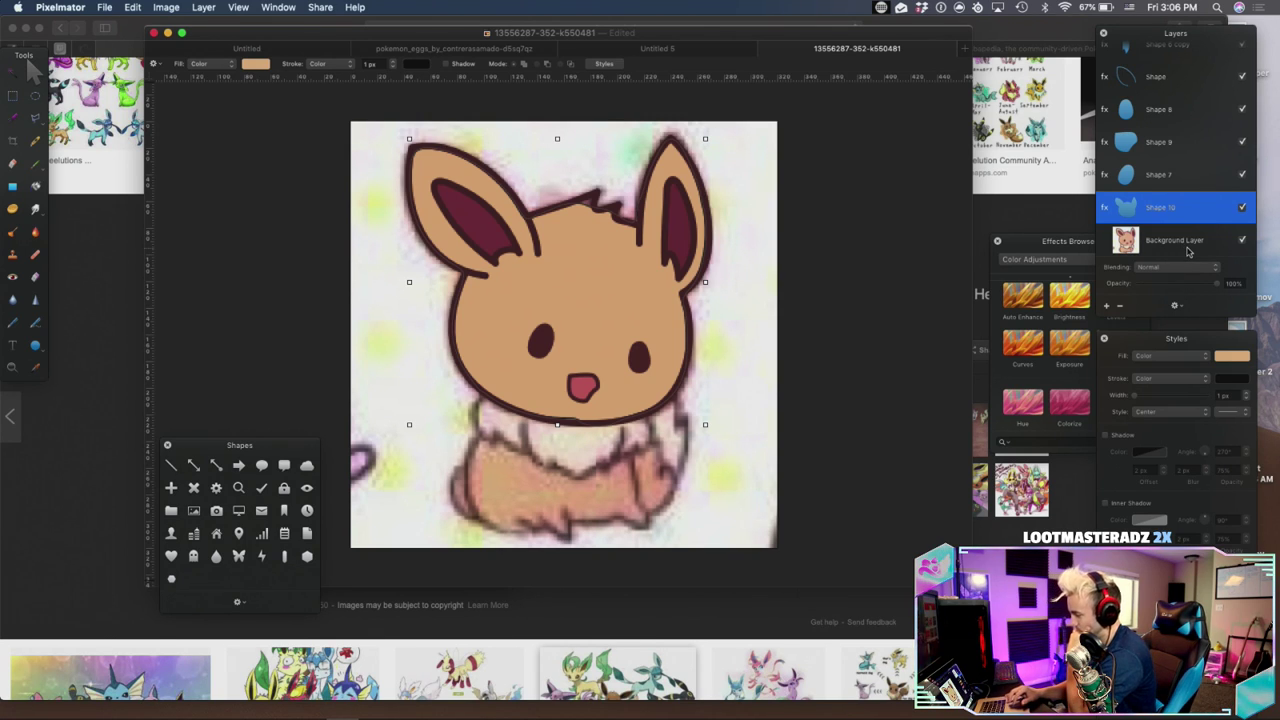
Shift the head shape's fill from tan to a pinker, slightly brighter salmon brown
click(1231, 357)
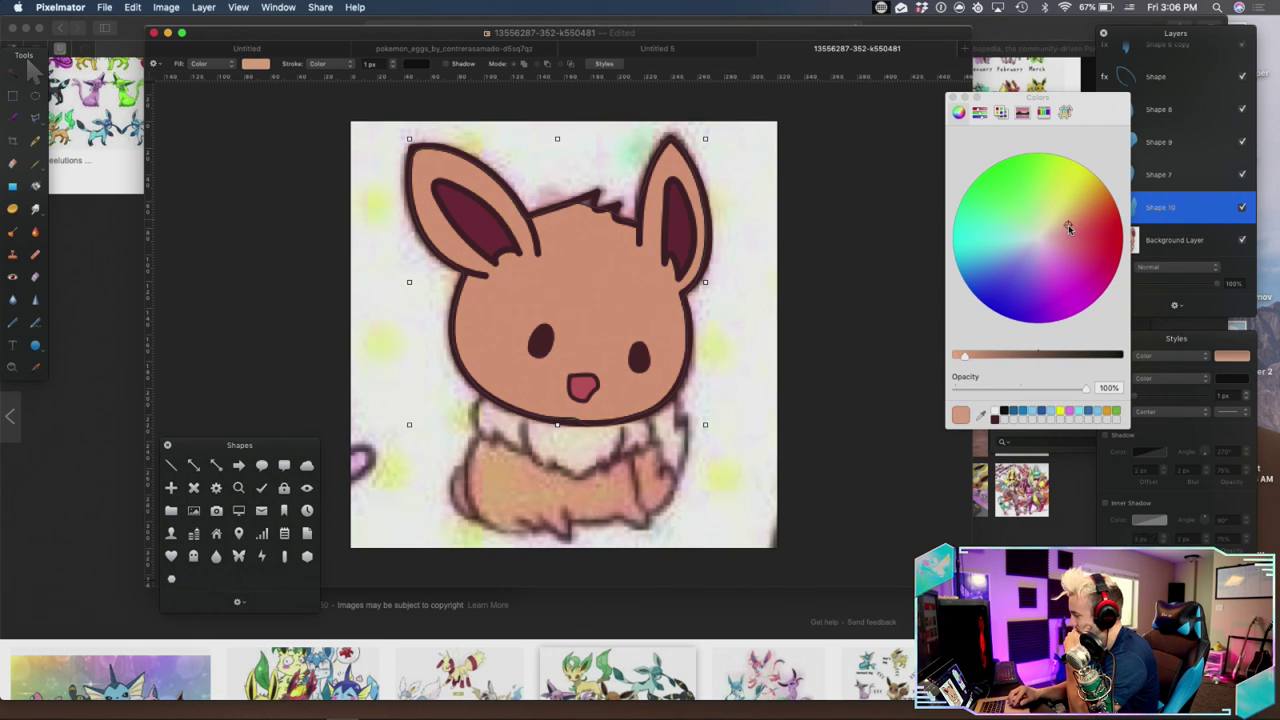
mouse_move(965, 357)
mouse_down()
mouse_move(948, 360)
mouse_move(963, 358)
mouse_up()
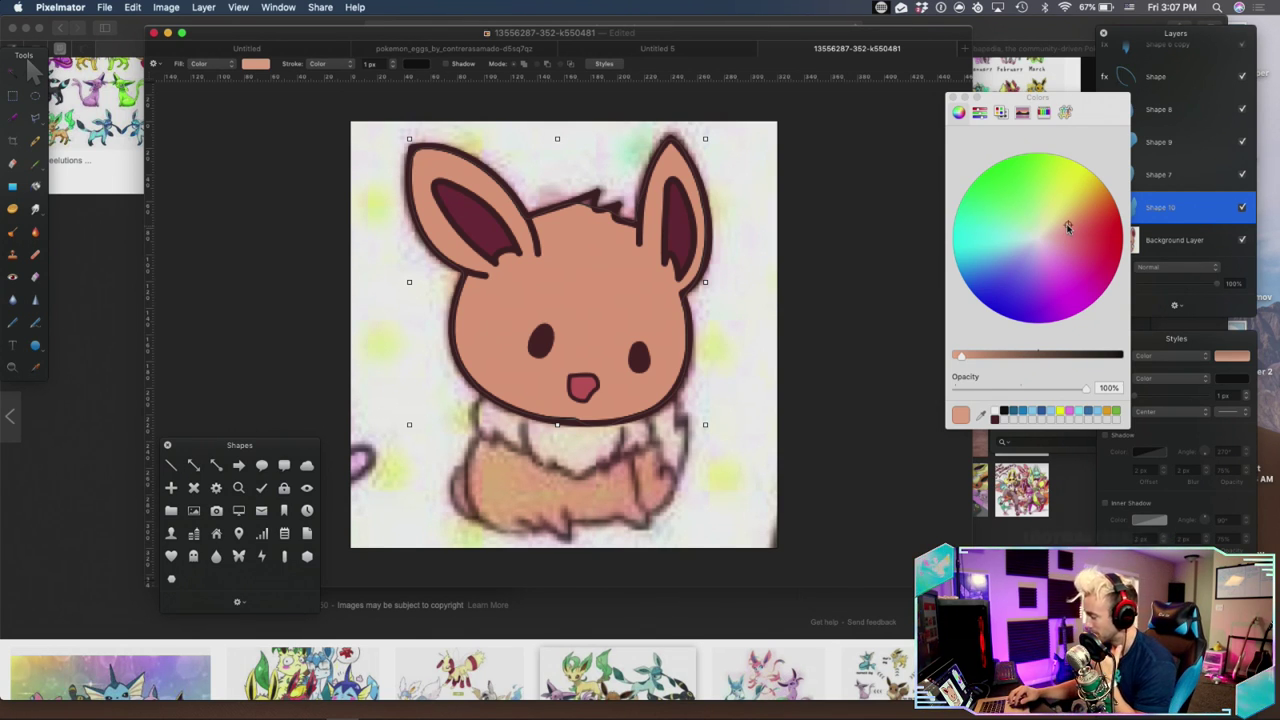
click(953, 98)
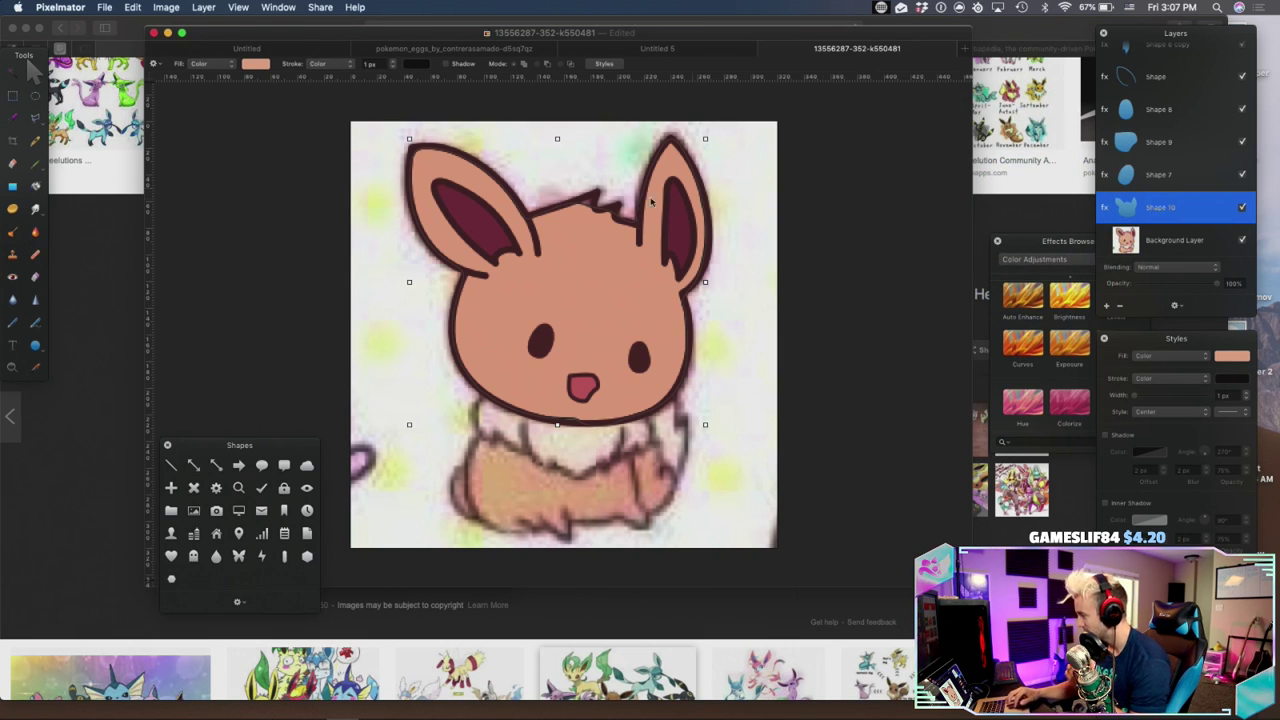
Adjust the head shape's path points along the hair tuft and the right ear's inner base to follow the dark outline
scroll(591, 230, up, 10)
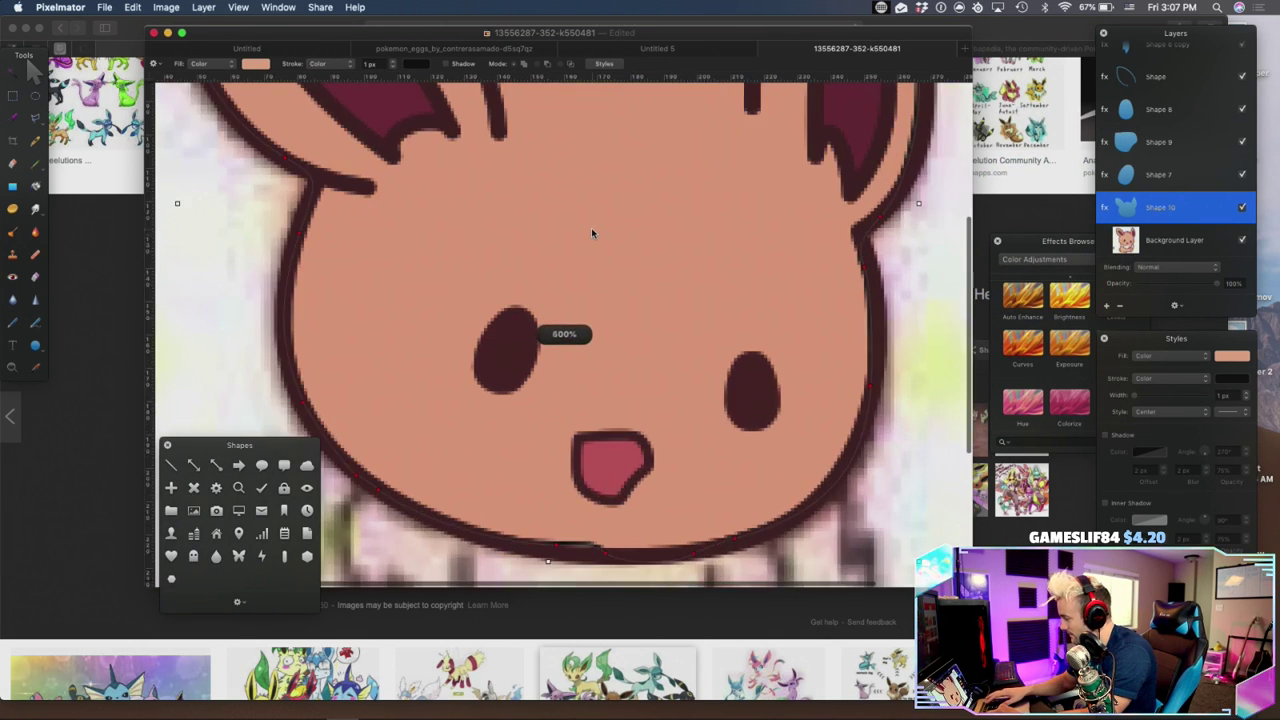
drag(620, 205, 624, 165)
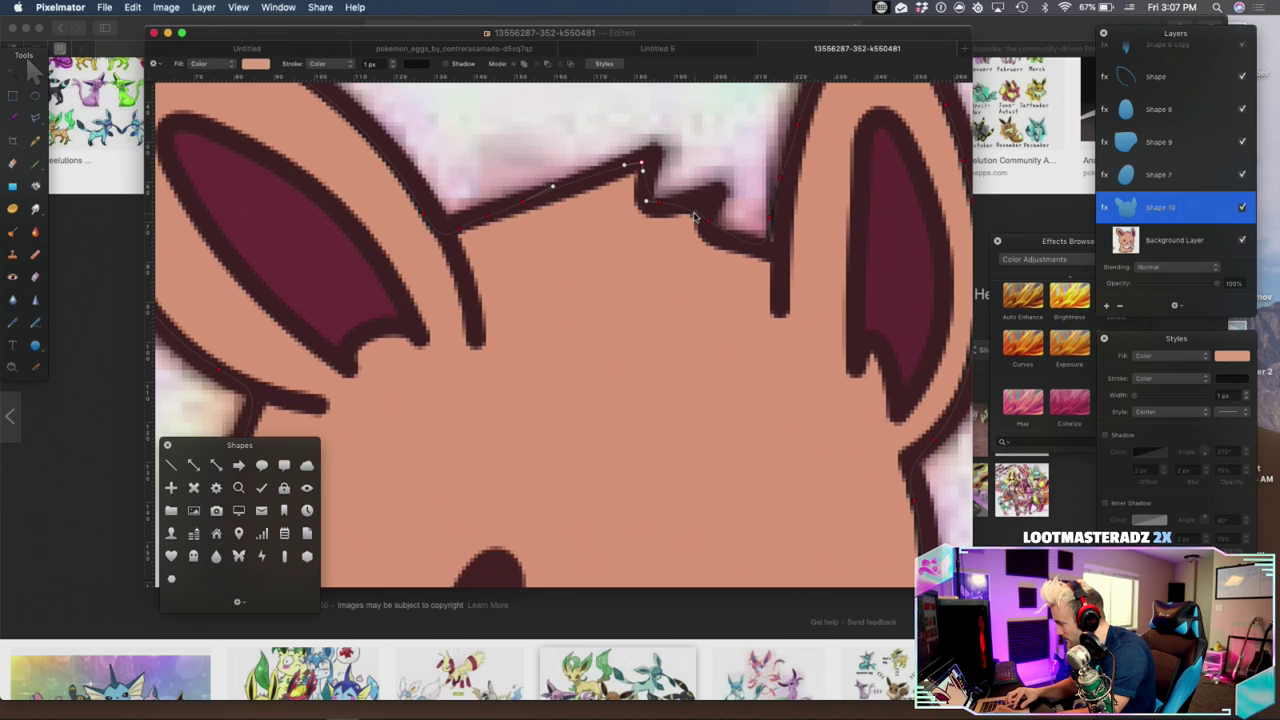
mouse_move(698, 215)
mouse_down()
mouse_move(712, 200)
mouse_move(711, 232)
mouse_up()
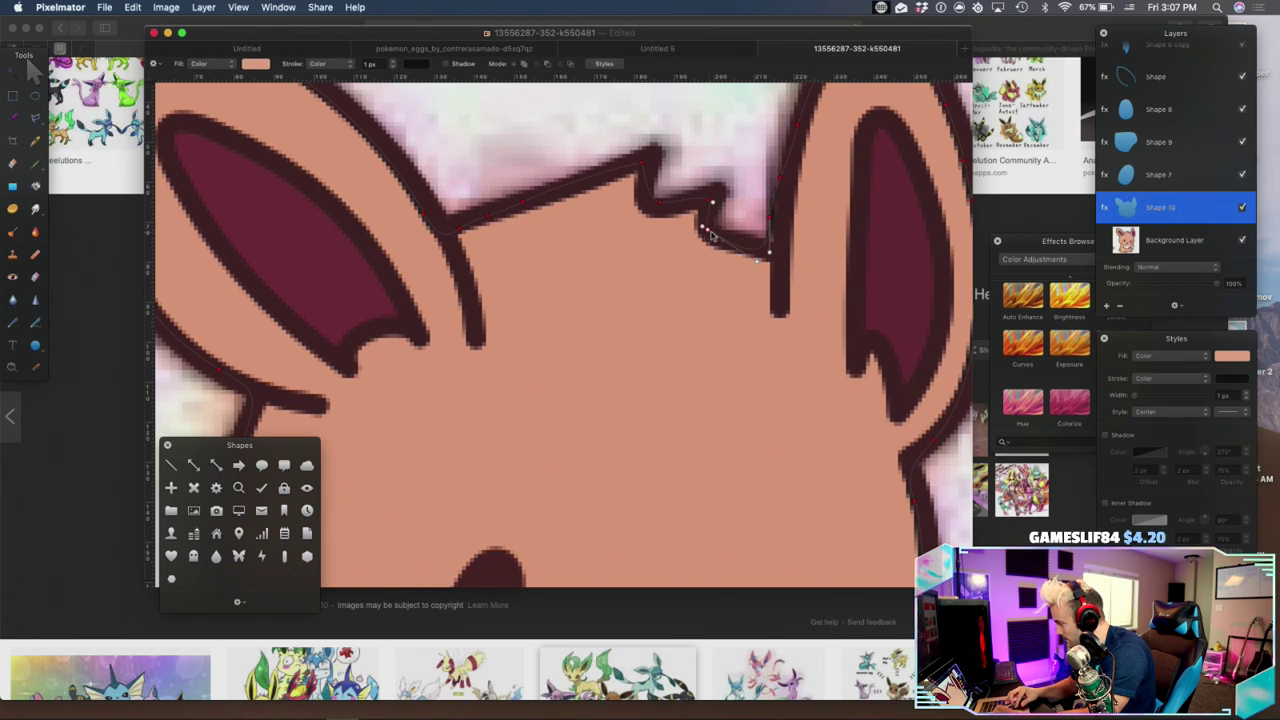
click(777, 210)
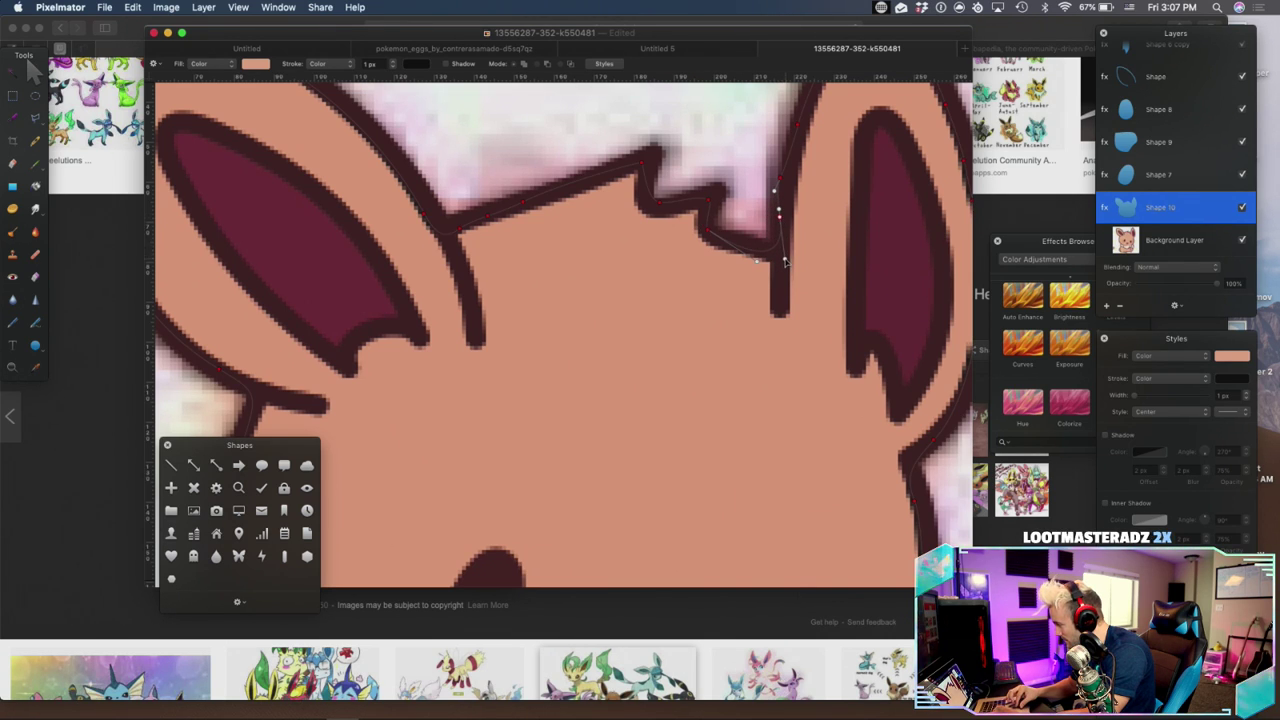
Reshape the head shape's path at the right ear's tip and outer edge to stay within the dark outline
scroll(780, 256, up, 3)
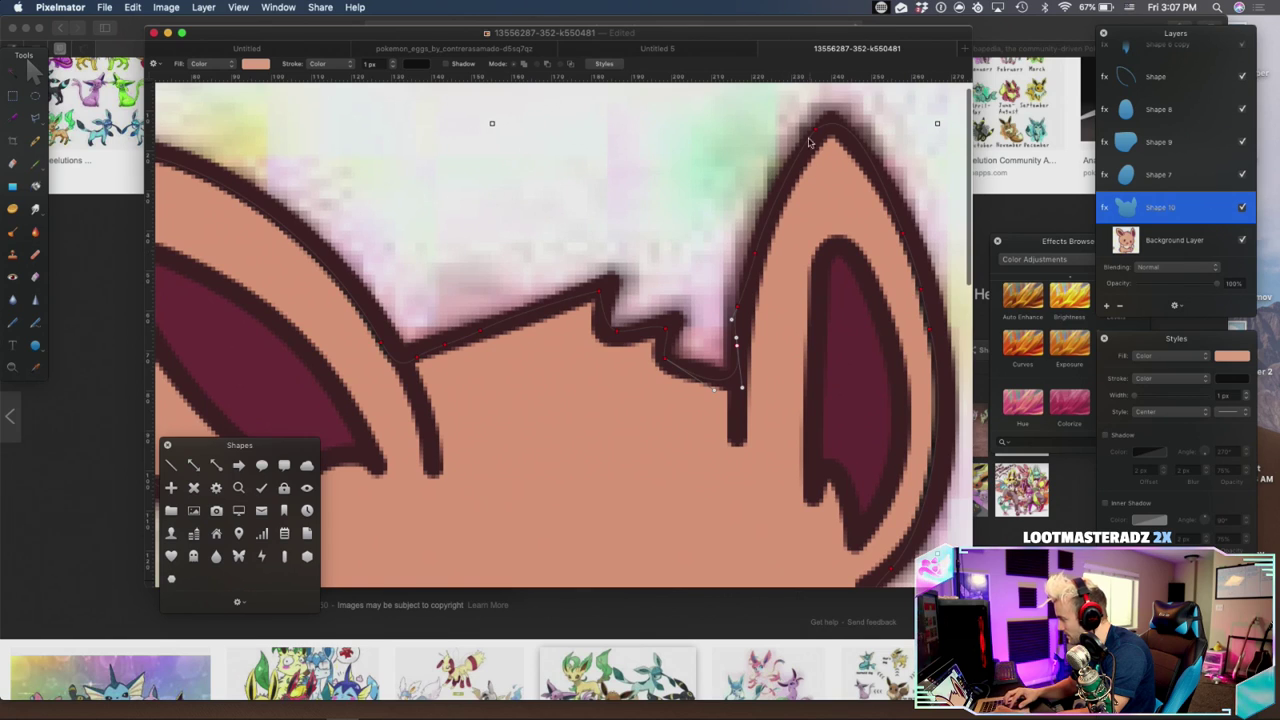
click(820, 132)
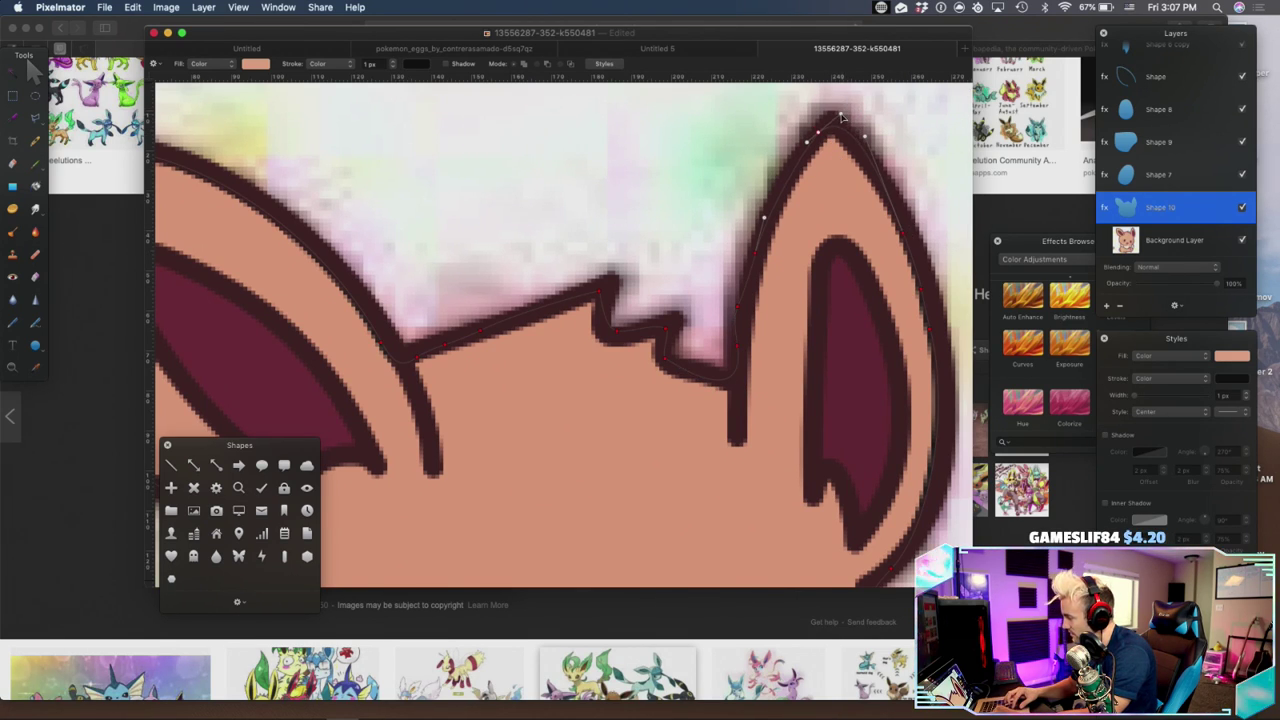
scroll(836, 118, down, 3)
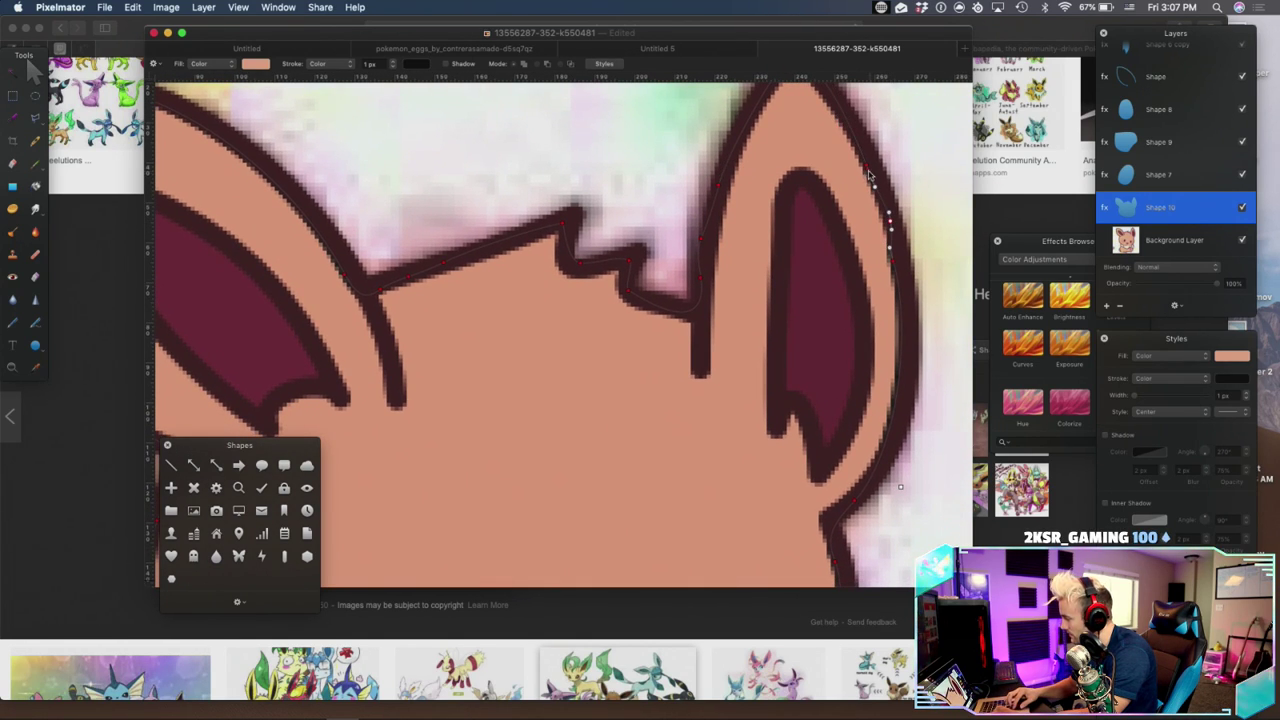
drag(894, 259, 903, 265)
key(super+z)
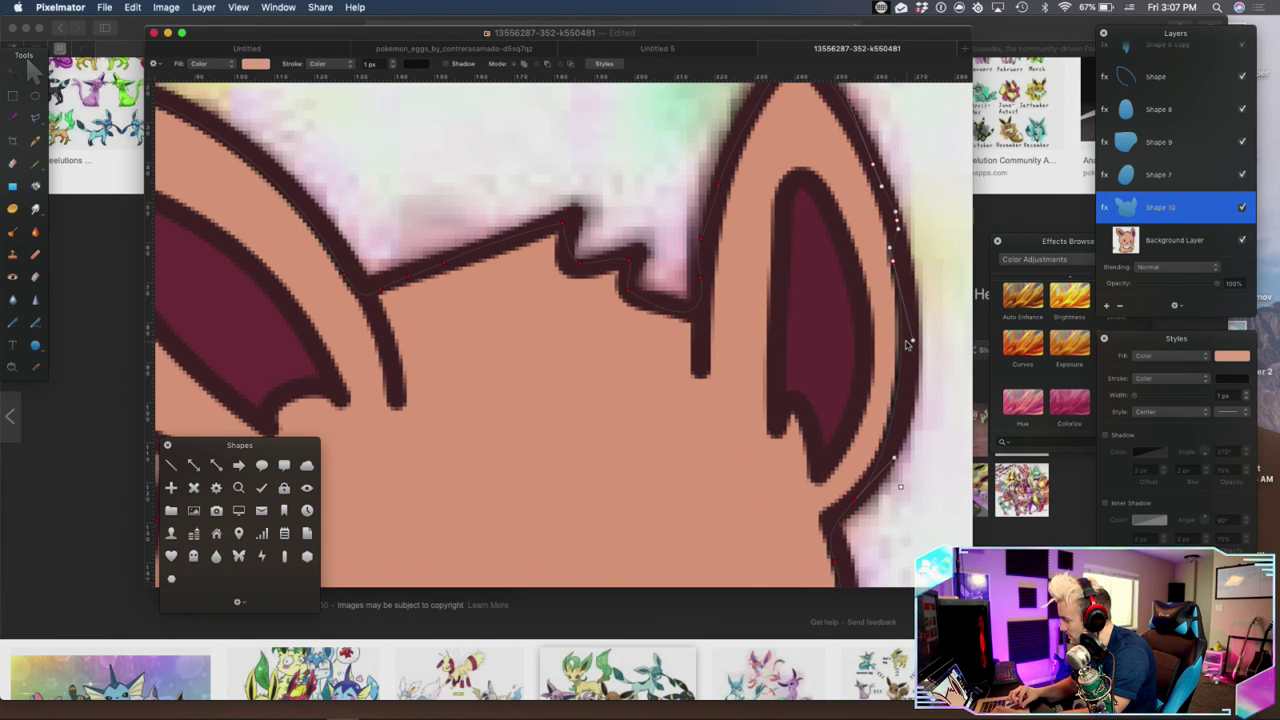
click(855, 503)
drag(896, 265, 906, 270)
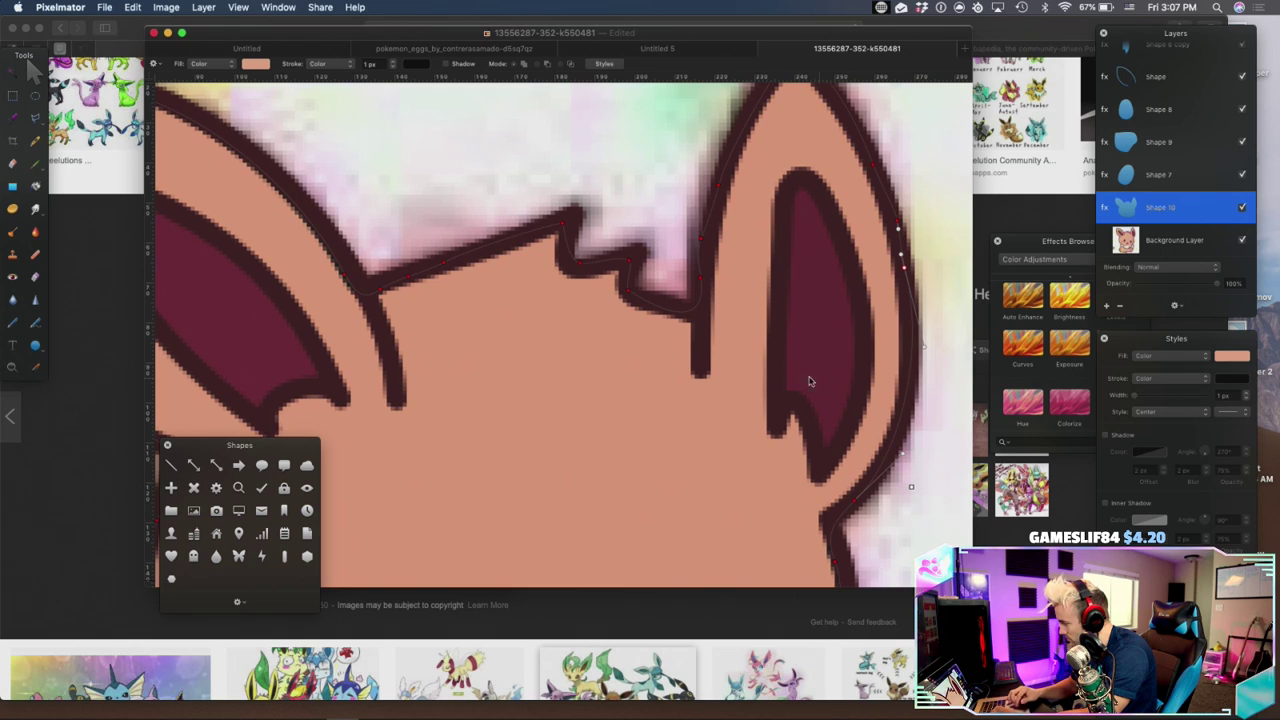
Tighten the head shape's path where the hair tuft meets the right ear and along the left ear's outline
click(628, 290)
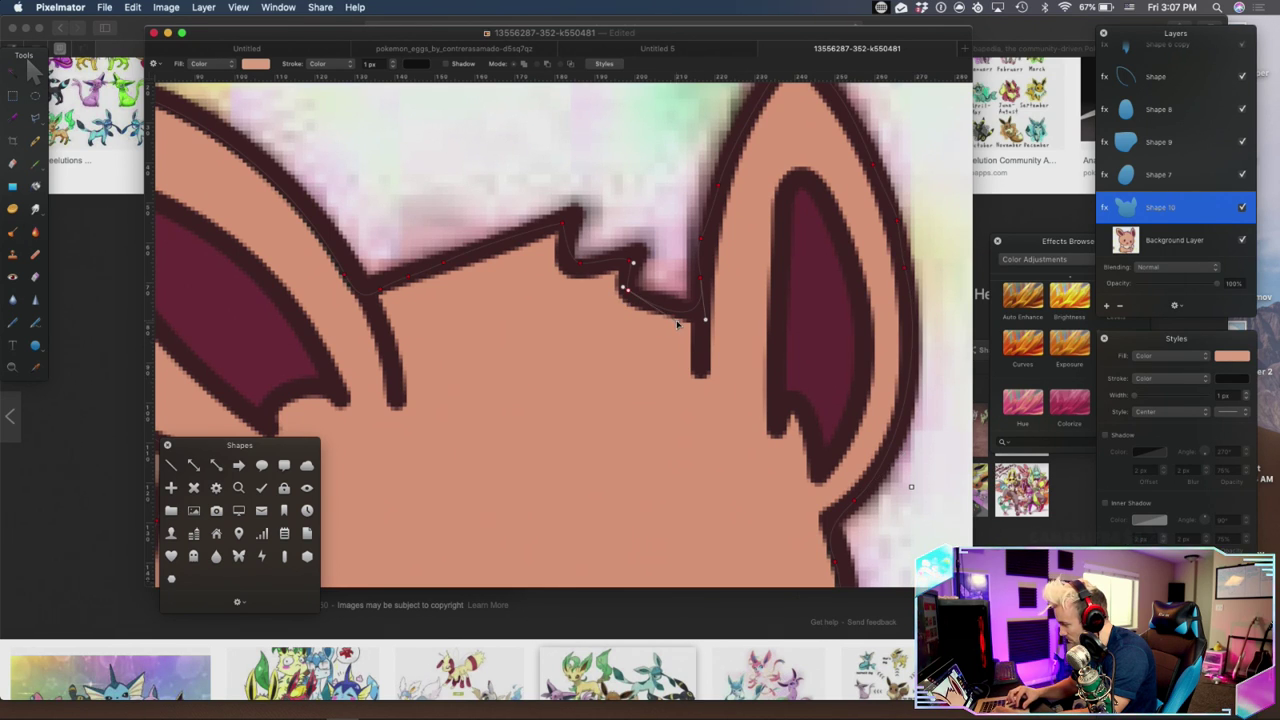
scroll(449, 300, left, 3)
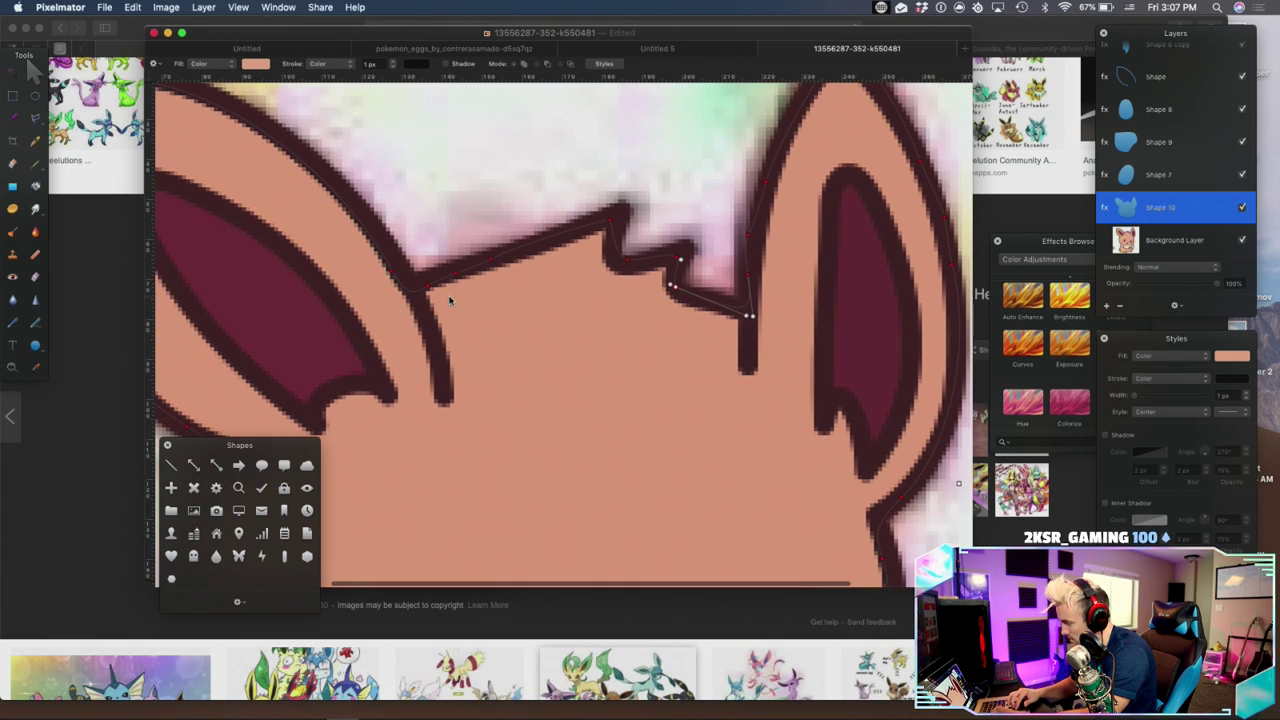
click(395, 274)
scroll(403, 269, left, 1)
scroll(399, 268, left, 5)
scroll(370, 225, up, 1)
click(332, 123)
drag(296, 122, 337, 117)
scroll(400, 428, down, 10)
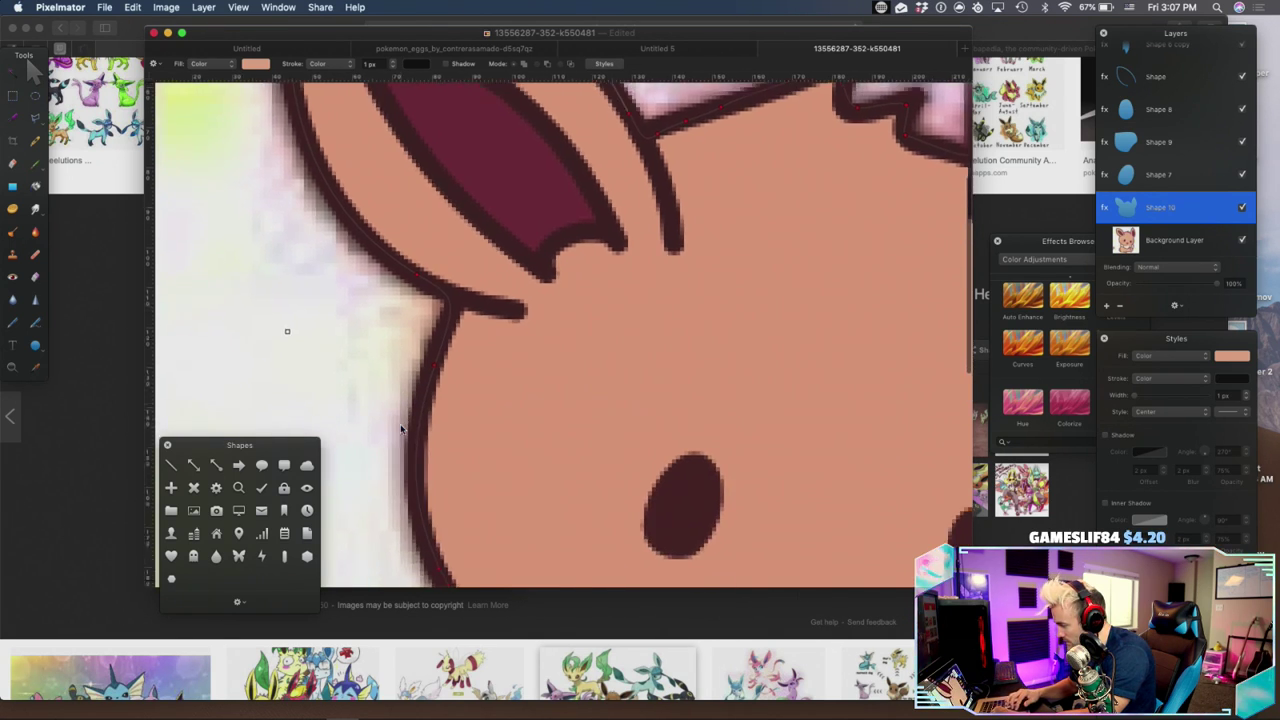
Adjust the path point and curve handle on the head shape's left cheek to follow the dark outline
click(476, 300)
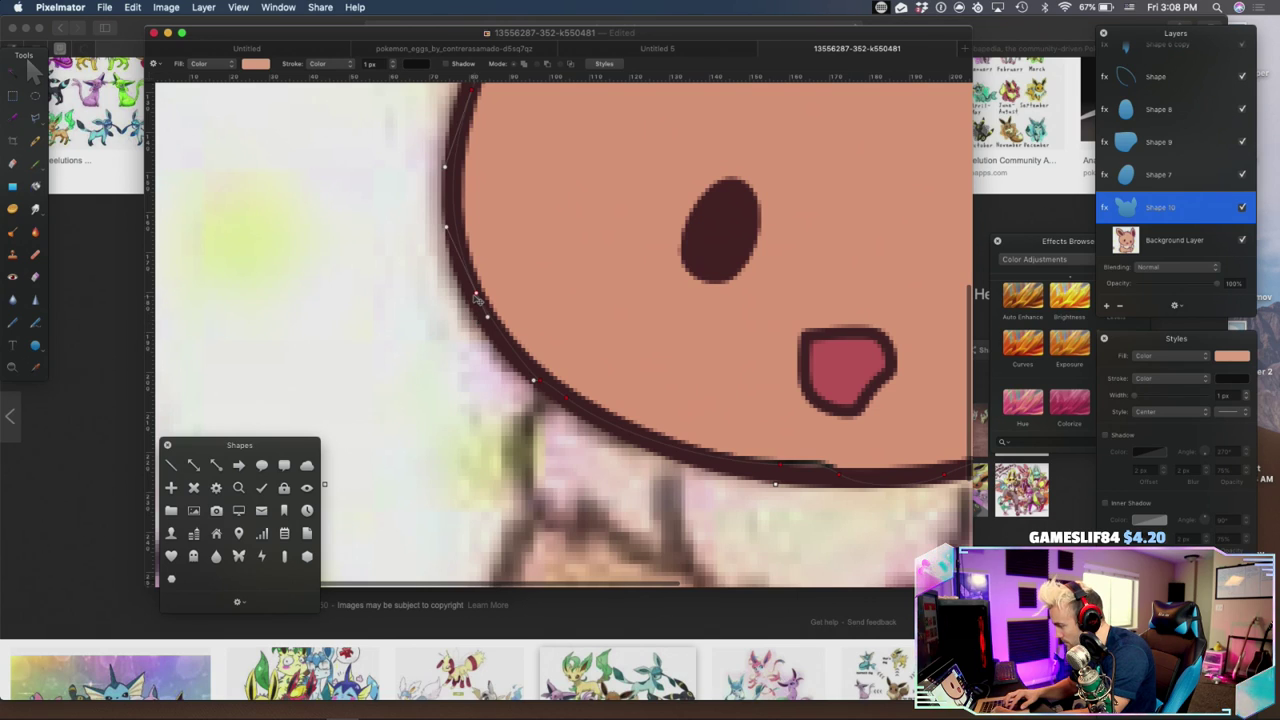
drag(444, 166, 451, 167)
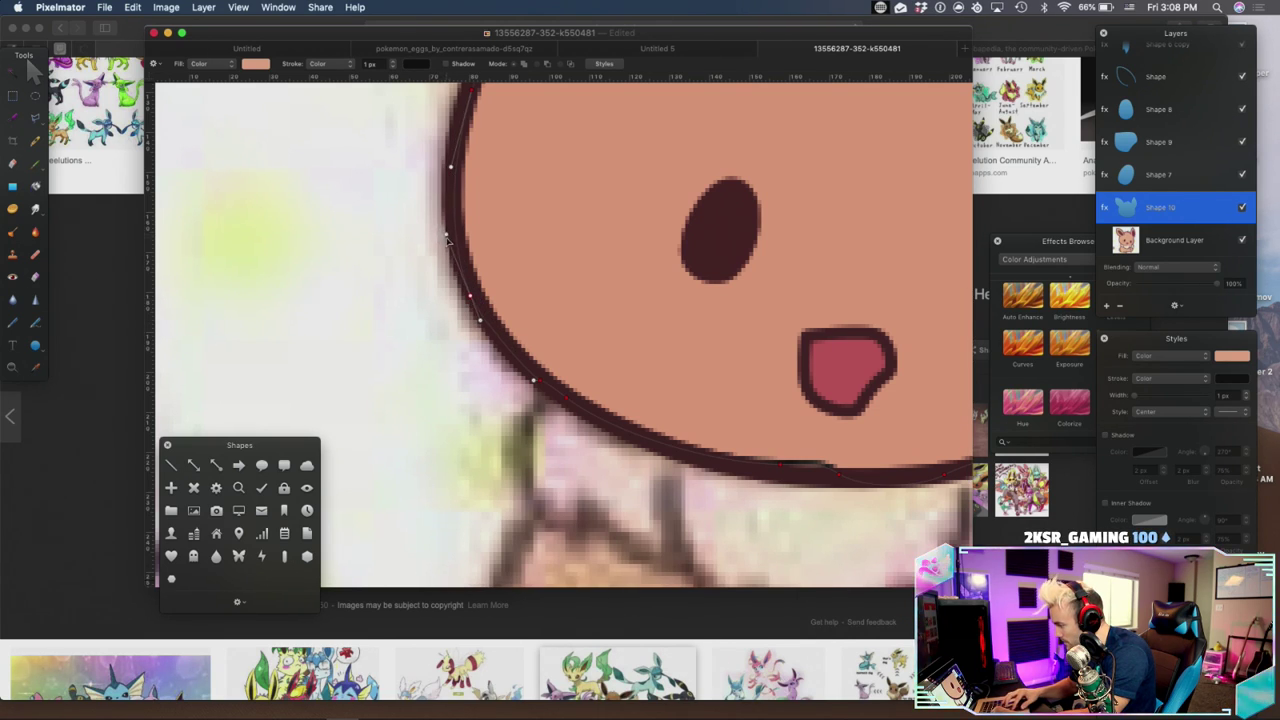
scroll(489, 271, down, 5)
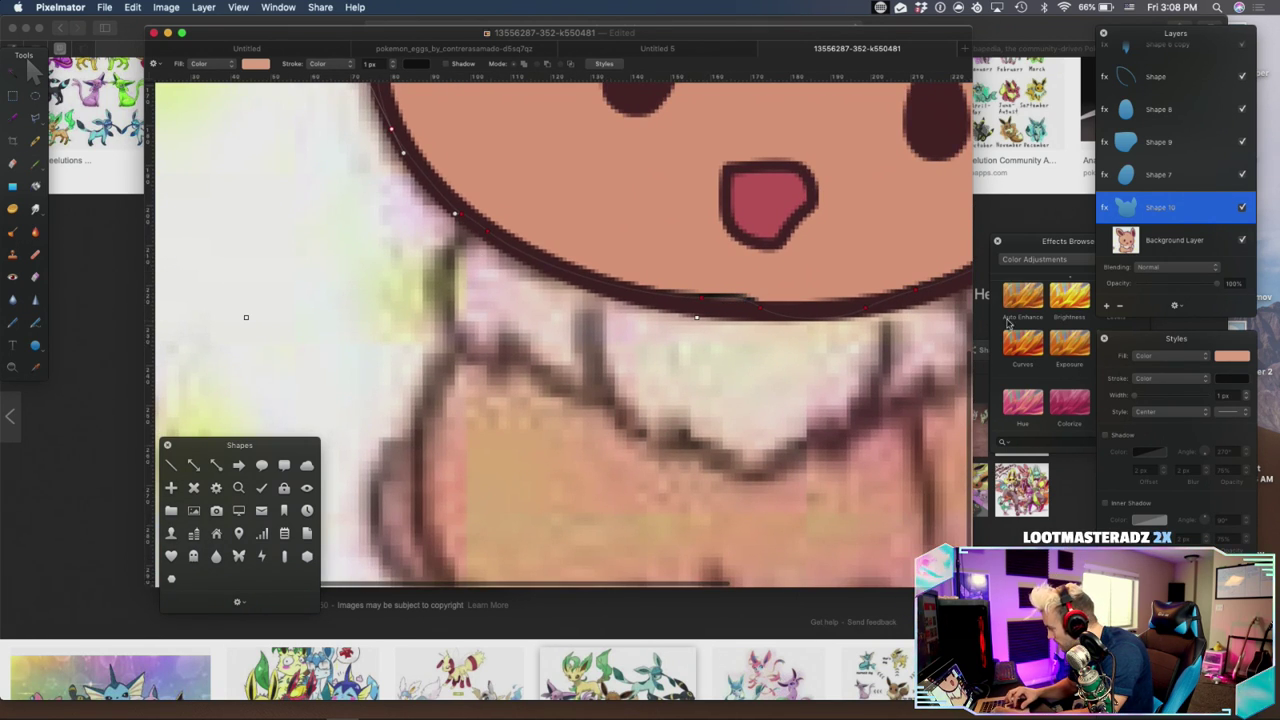
Remove the head shape's stroke and adjust its path points along the chin to follow the dark outline
click(1168, 379)
click(1163, 370)
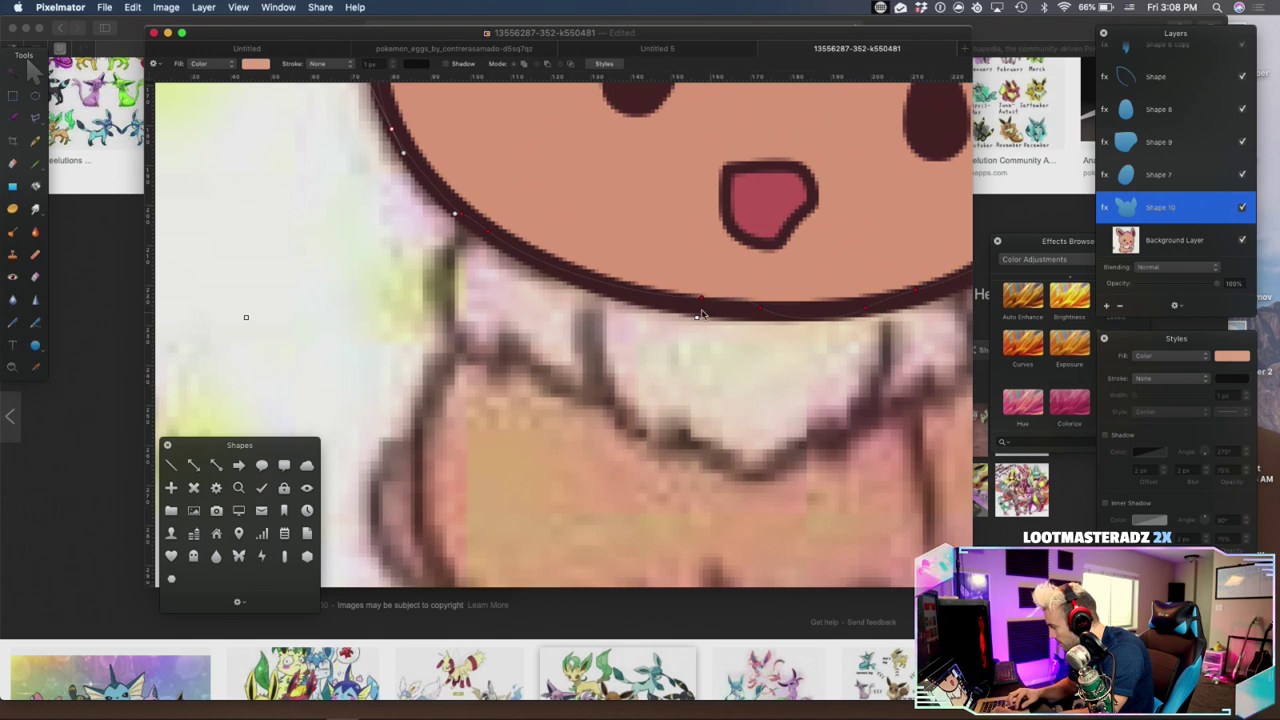
mouse_move(700, 299)
mouse_down()
mouse_move(716, 314)
mouse_move(790, 310)
mouse_up()
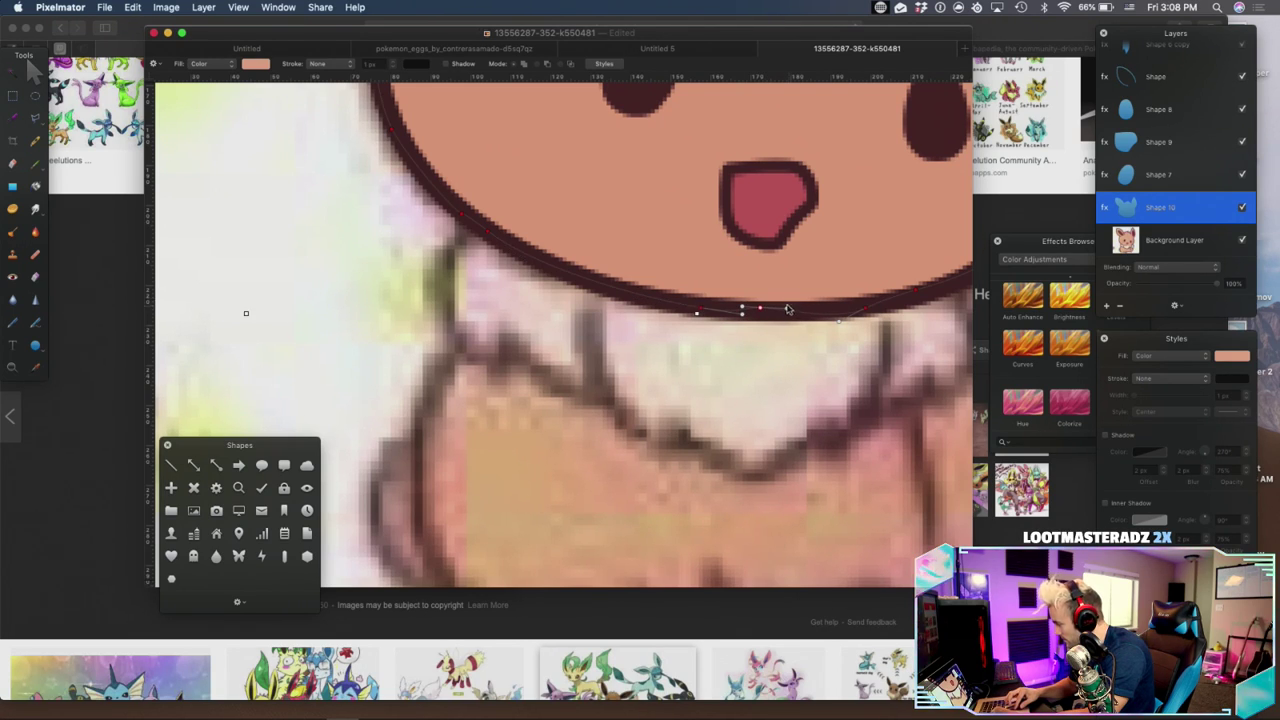
scroll(838, 316, right, 5)
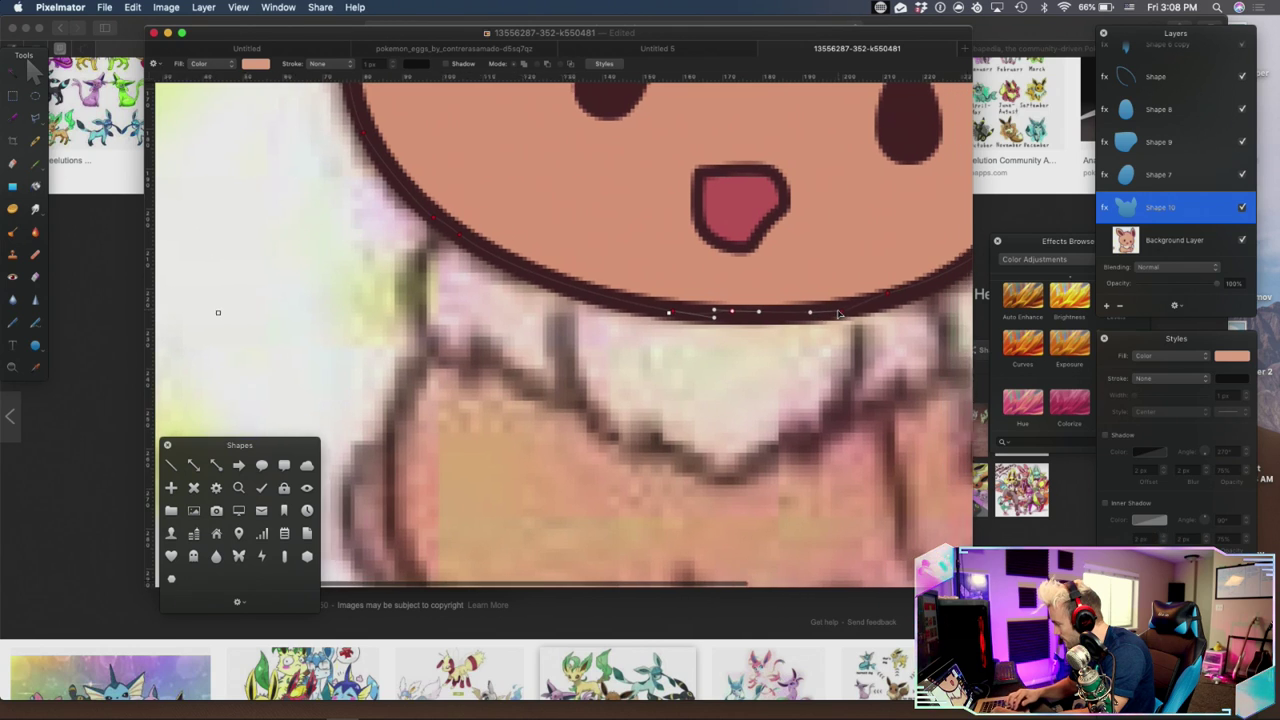
click(868, 302)
scroll(873, 303, right, 10)
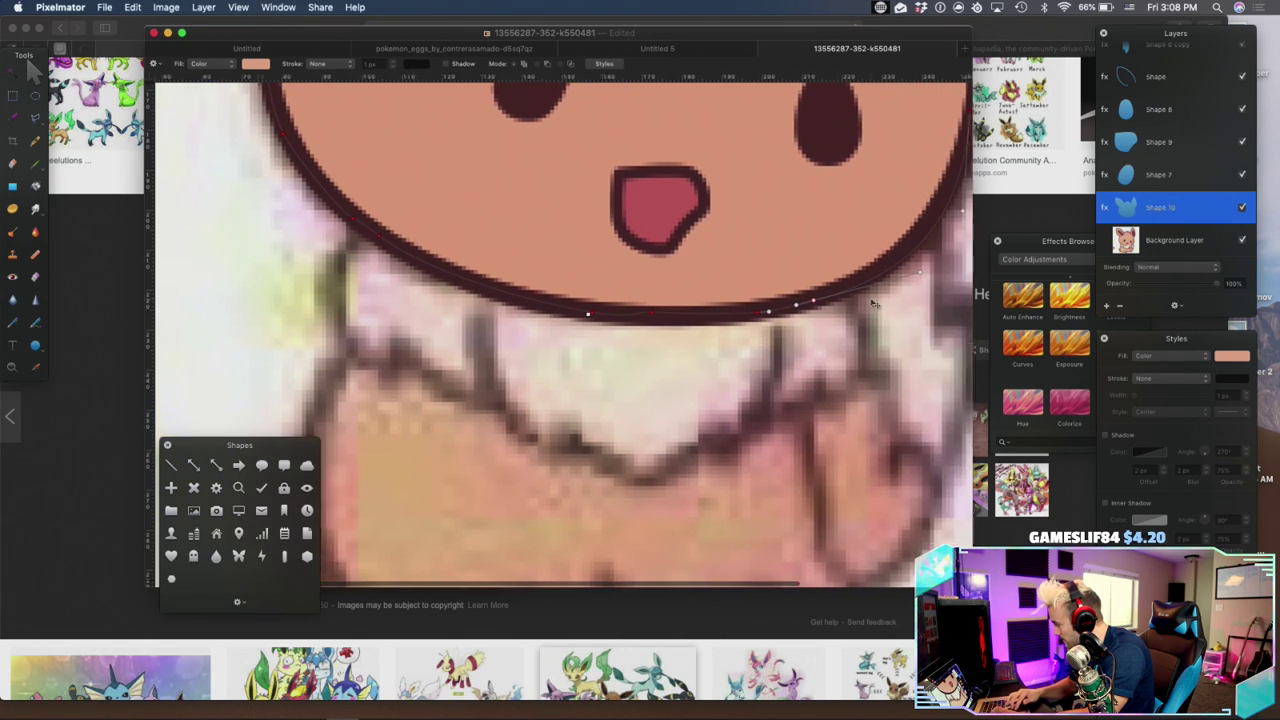
Reshape the head shape's path along the lower right cheek to stay within the dark outline
drag(872, 276, 869, 260)
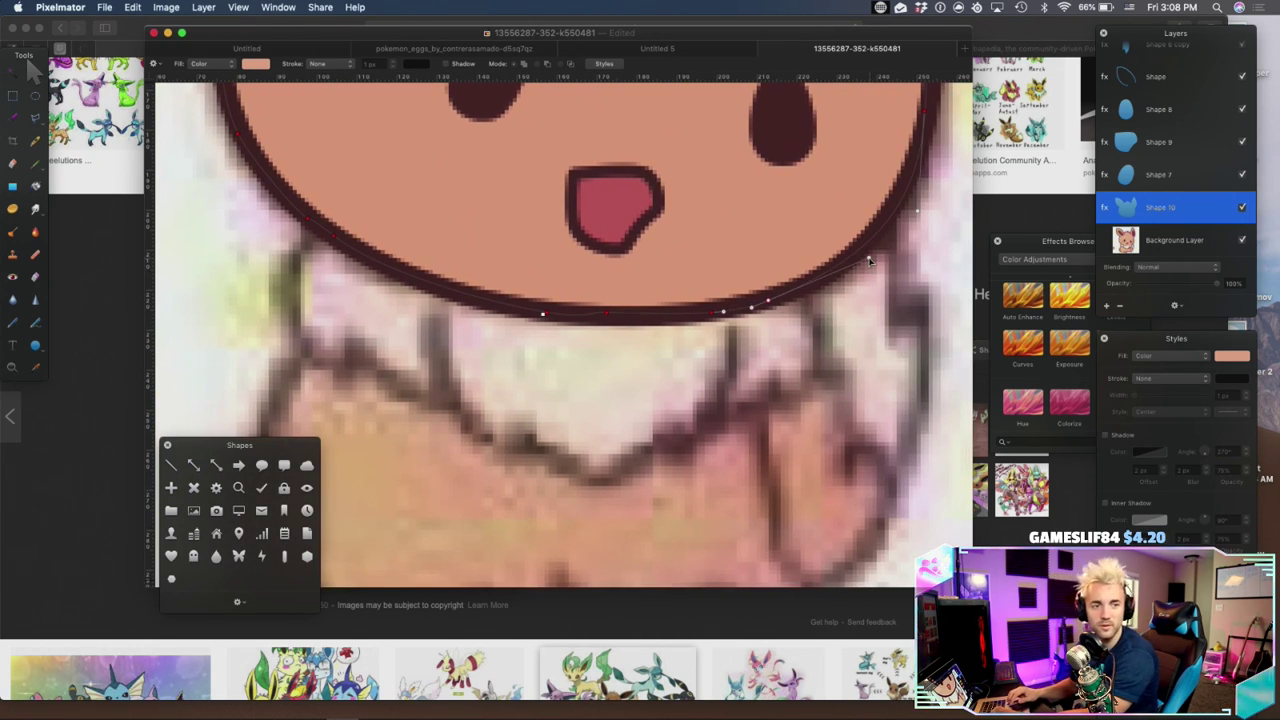
scroll(870, 262, right, 20)
scroll(870, 262, up, 20)
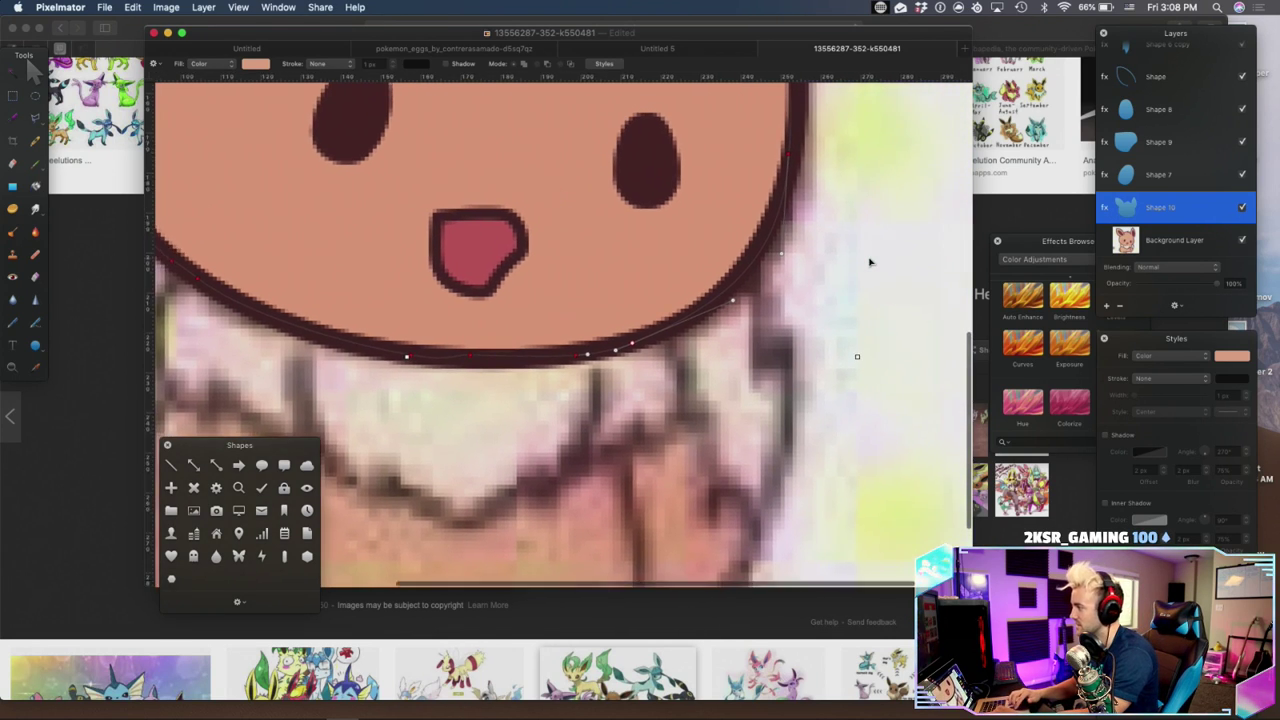
drag(703, 358, 711, 355)
drag(706, 405, 688, 447)
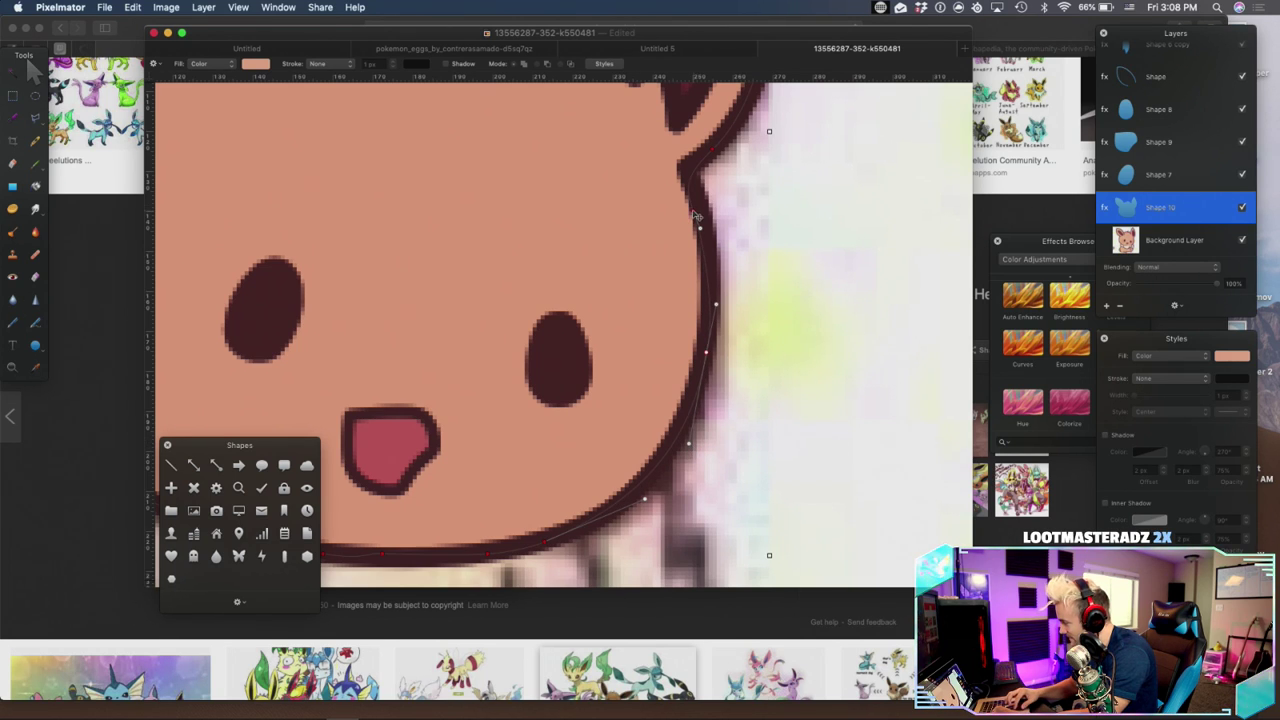
Fine-tune the head shape's path points and curve handles along the right ear's inner and outer edges
scroll(700, 212, up, 10)
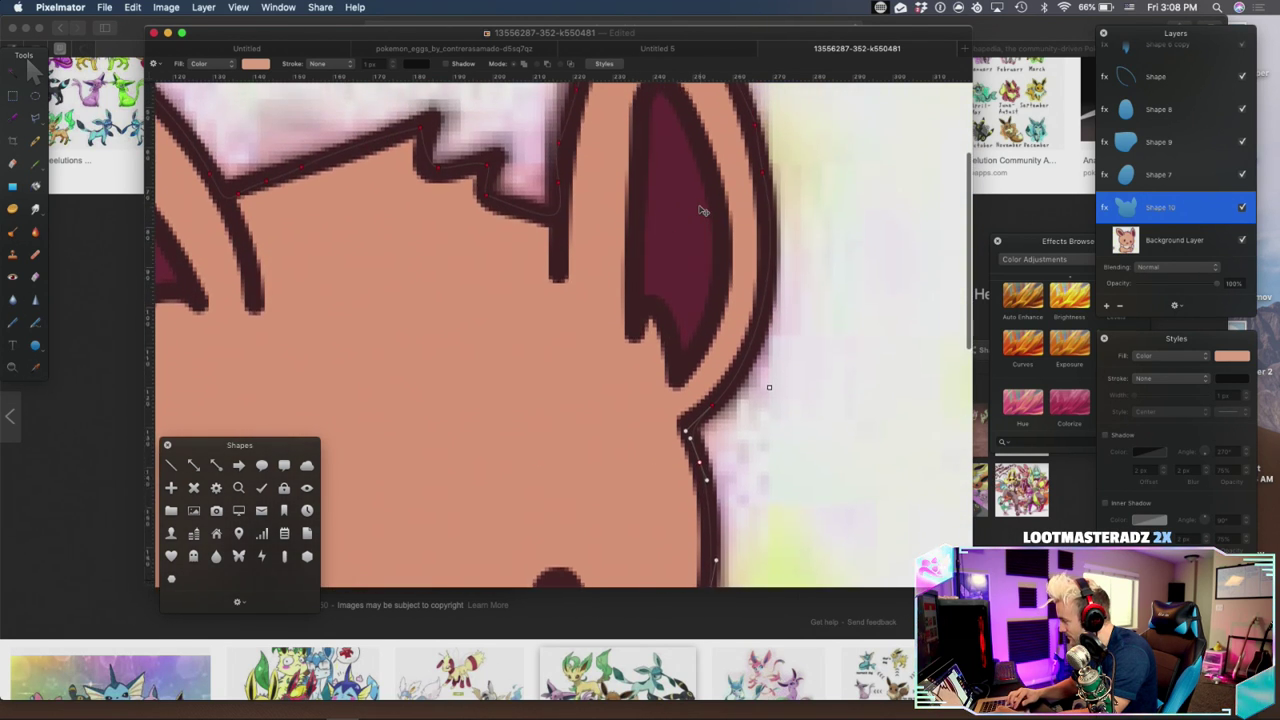
scroll(703, 209, up, 3)
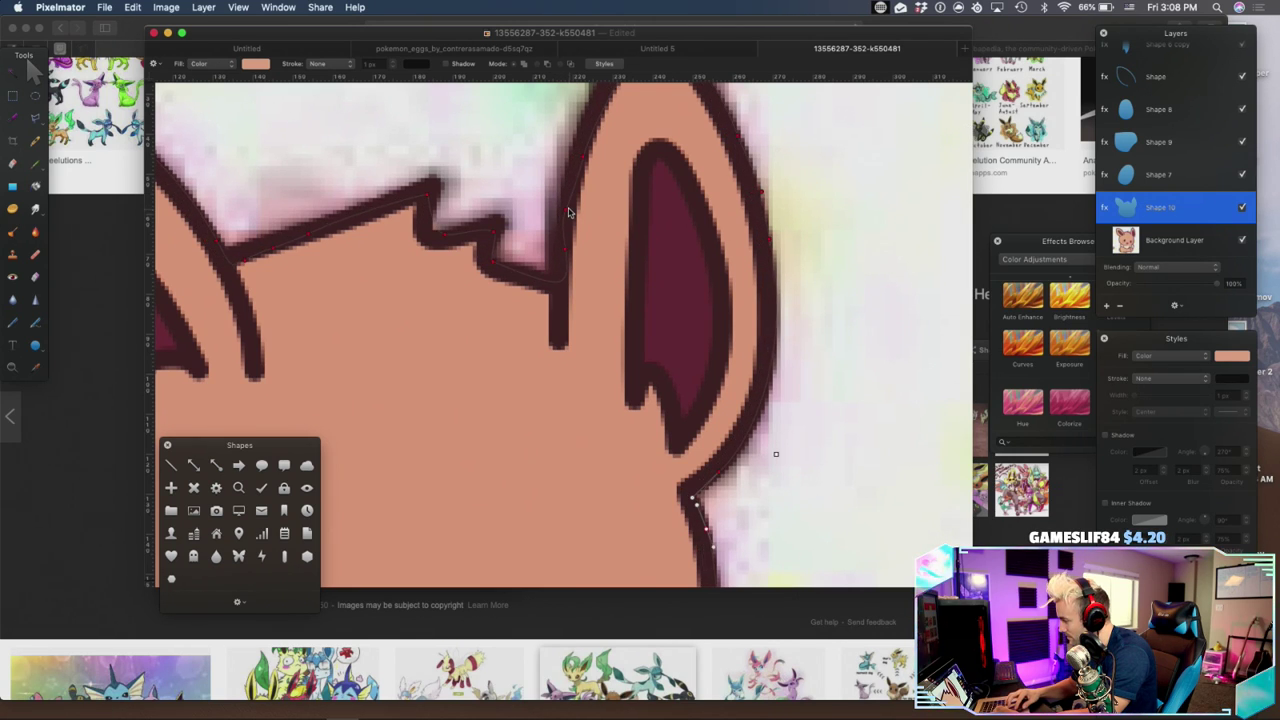
key(super+z)
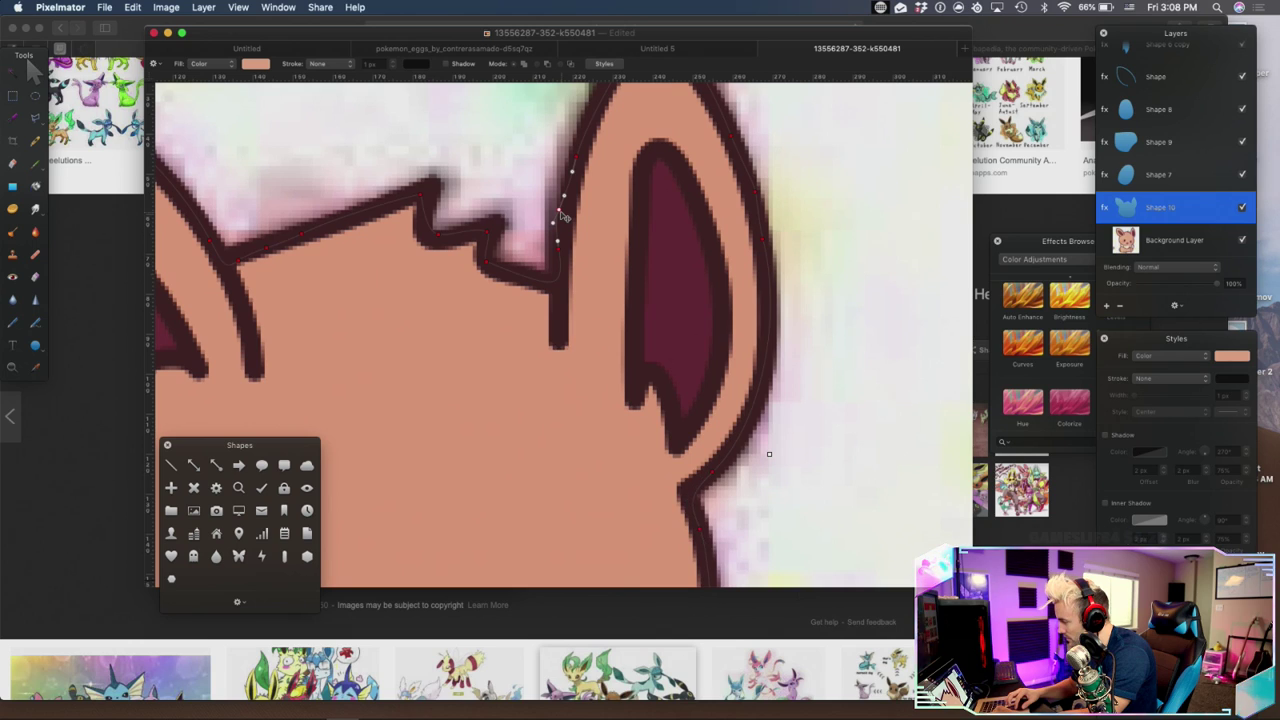
click(563, 215)
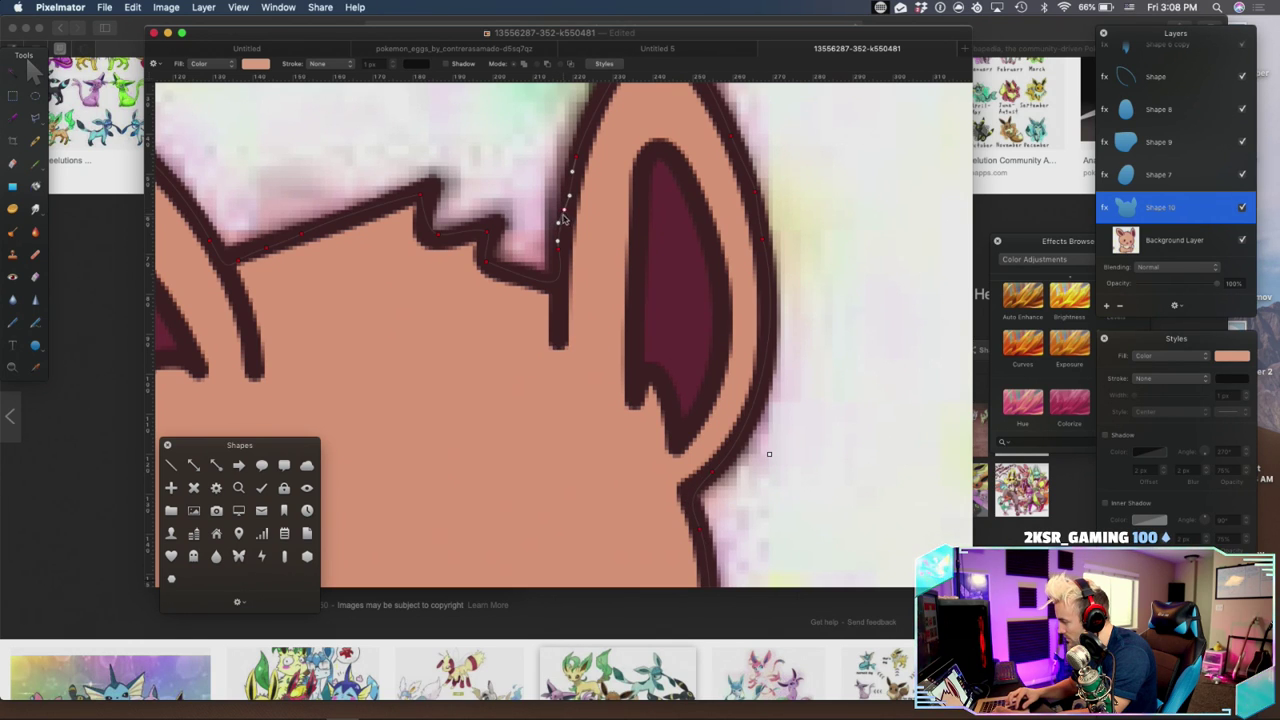
drag(568, 200, 566, 195)
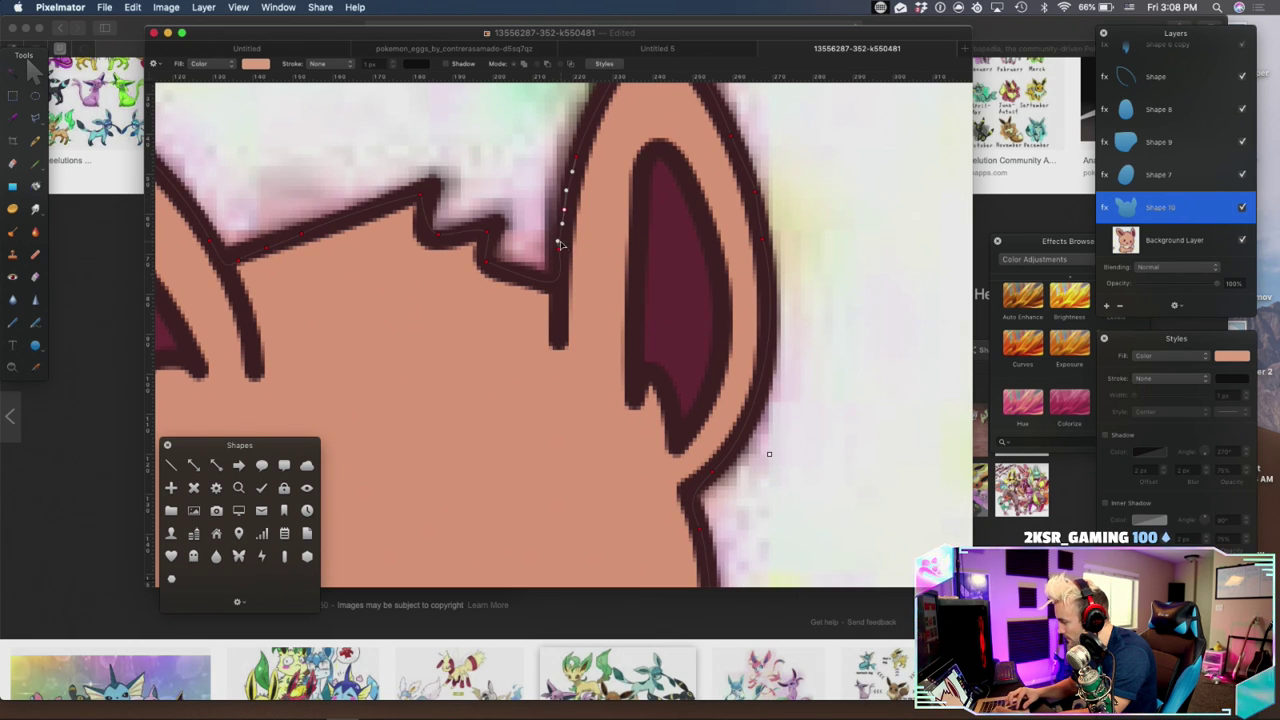
scroll(610, 249, up, 2)
click(757, 240)
scroll(755, 240, up, 3)
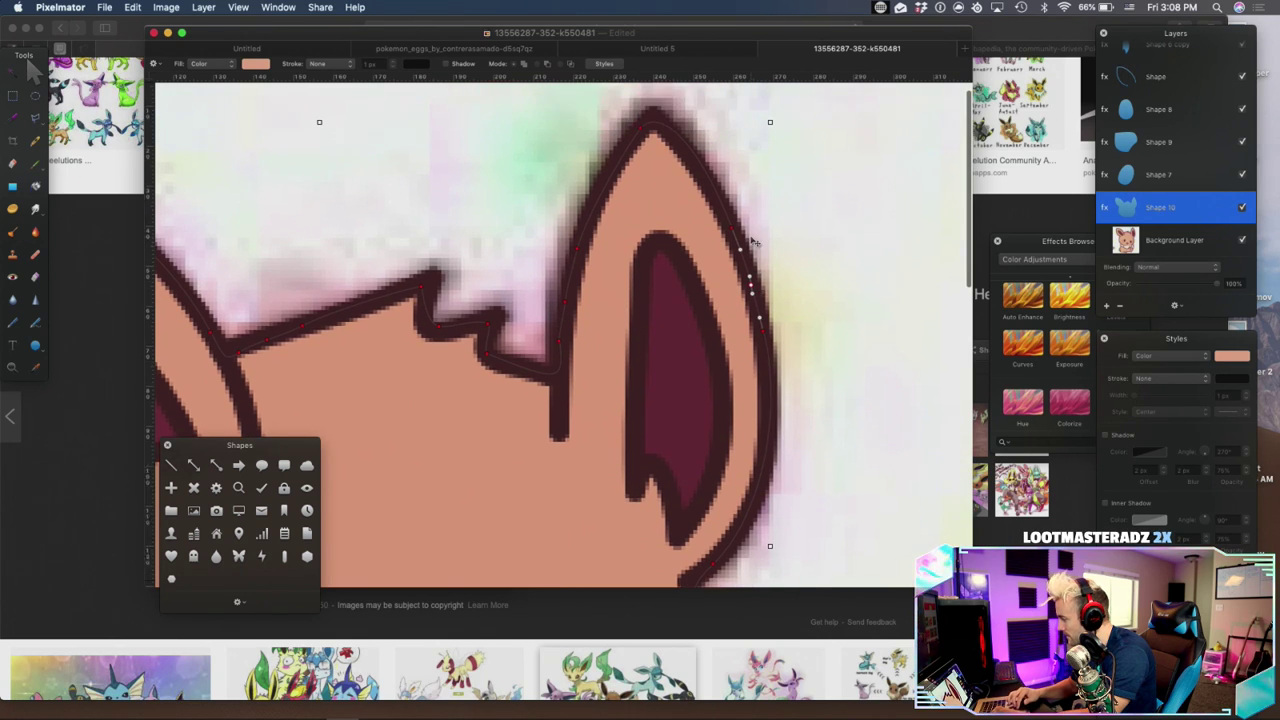
View the whole drawing and toggle the background layer and head shape's visibility to check the fill against the outlines
scroll(755, 240, down, 10)
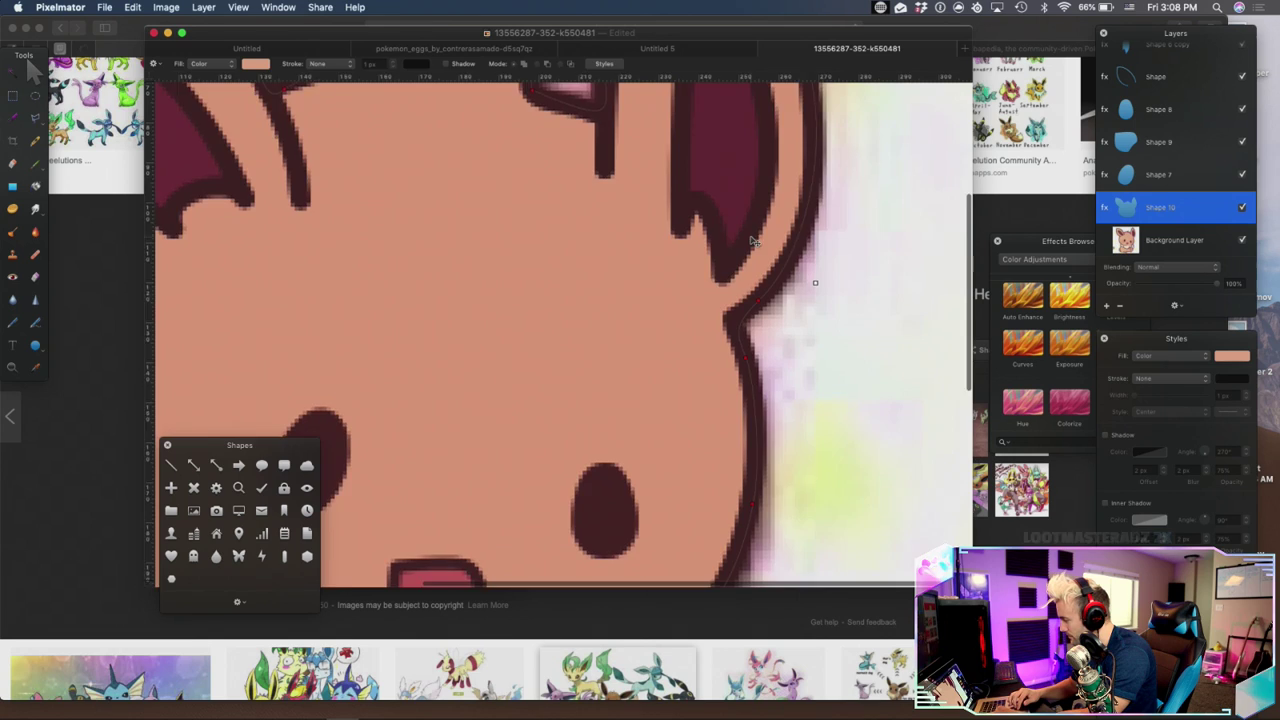
key(super+0)
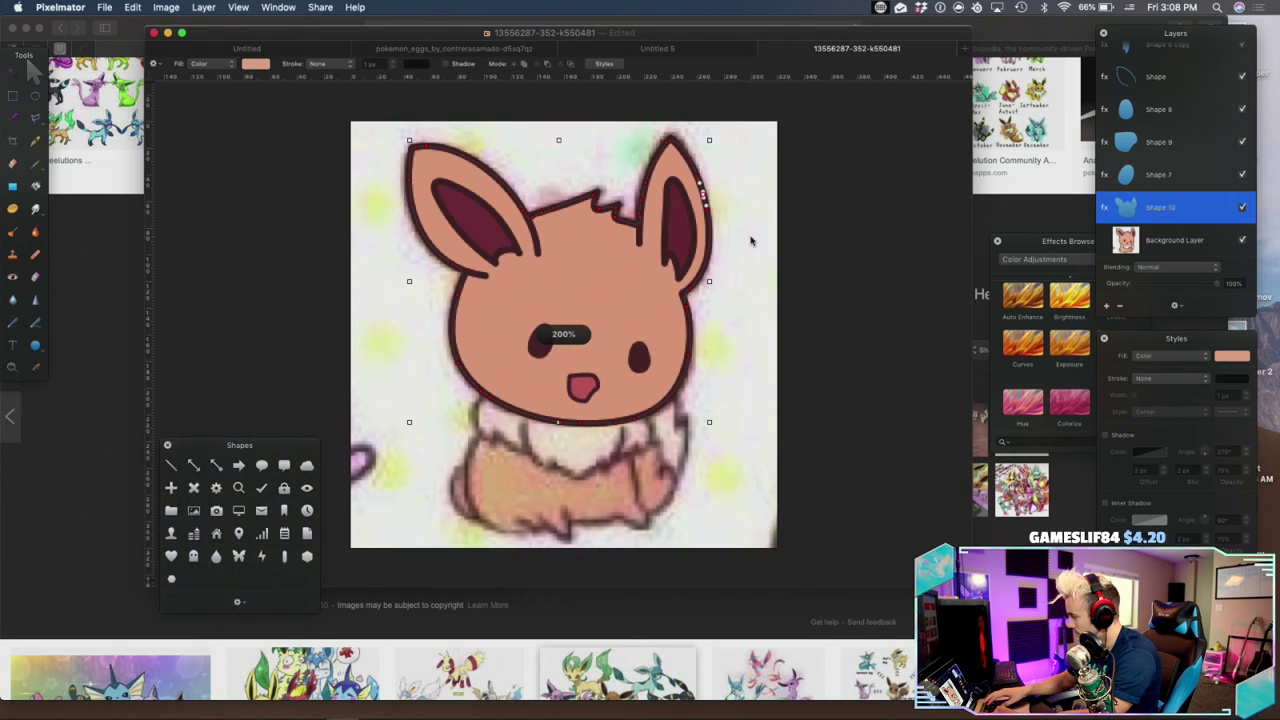
click(1243, 241)
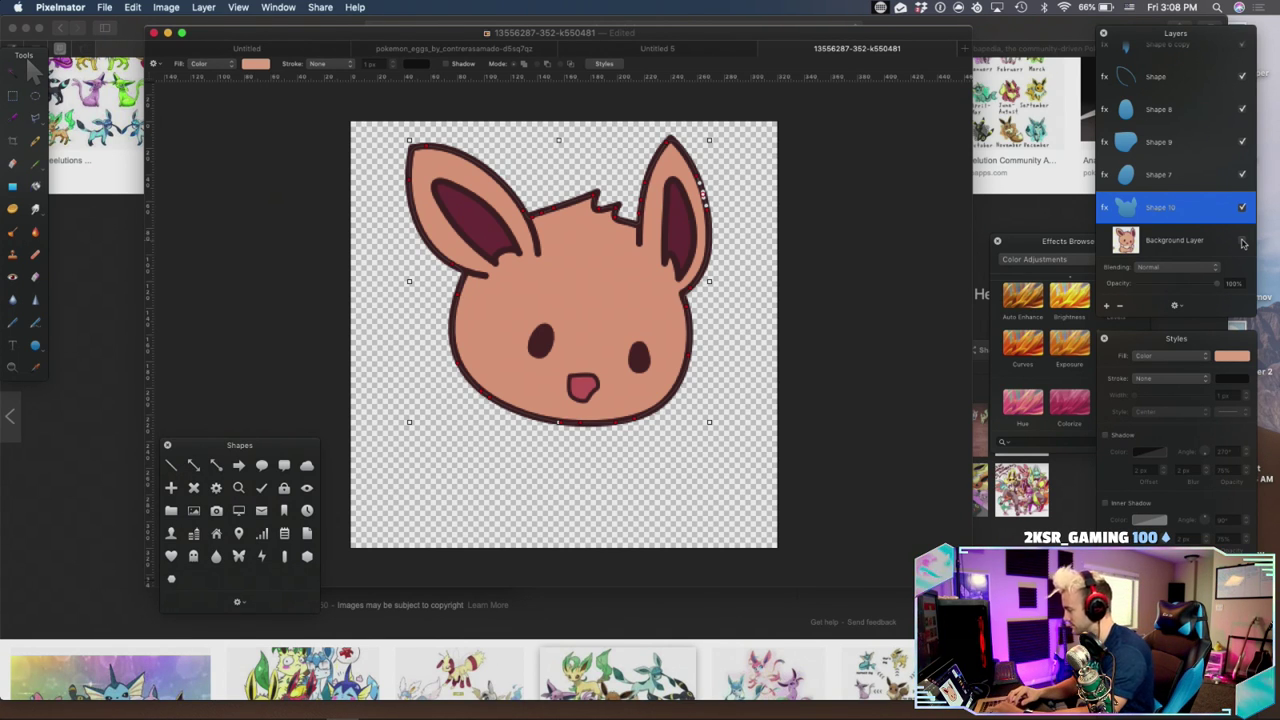
click(1243, 241)
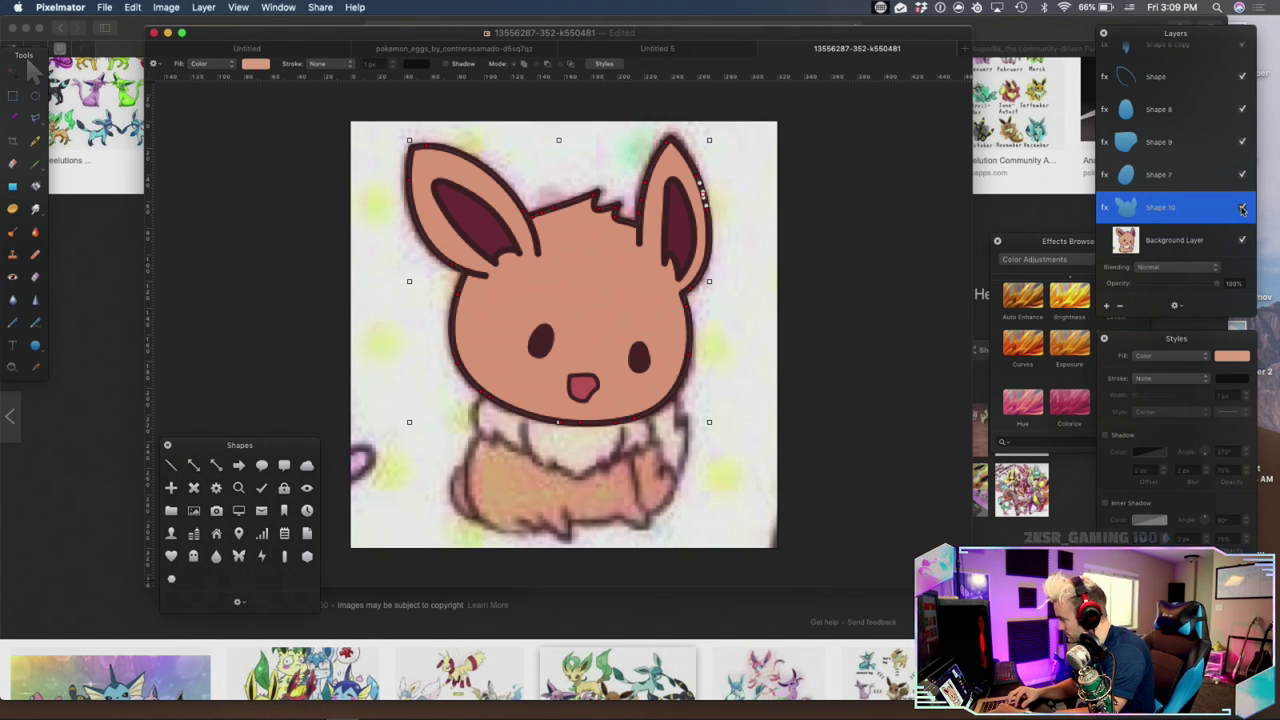
click(1242, 208)
click(1242, 208)
click(1242, 208)
click(1242, 208)
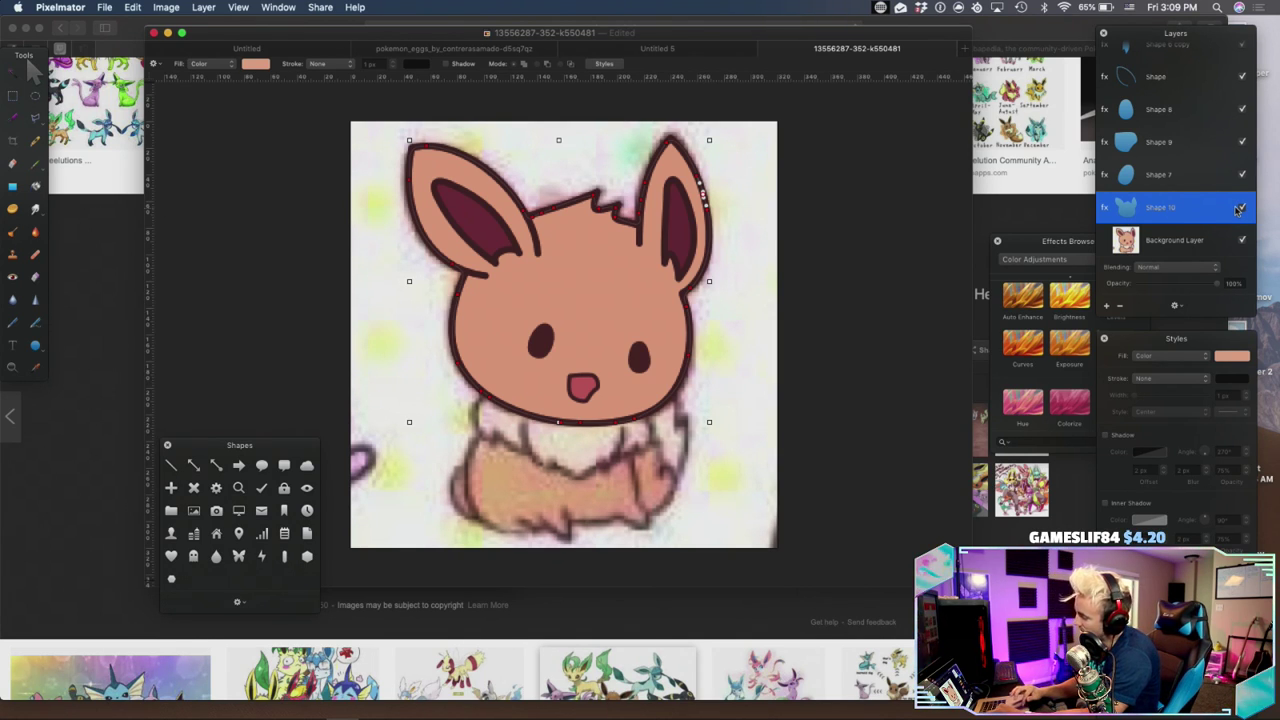
click(1242, 210)
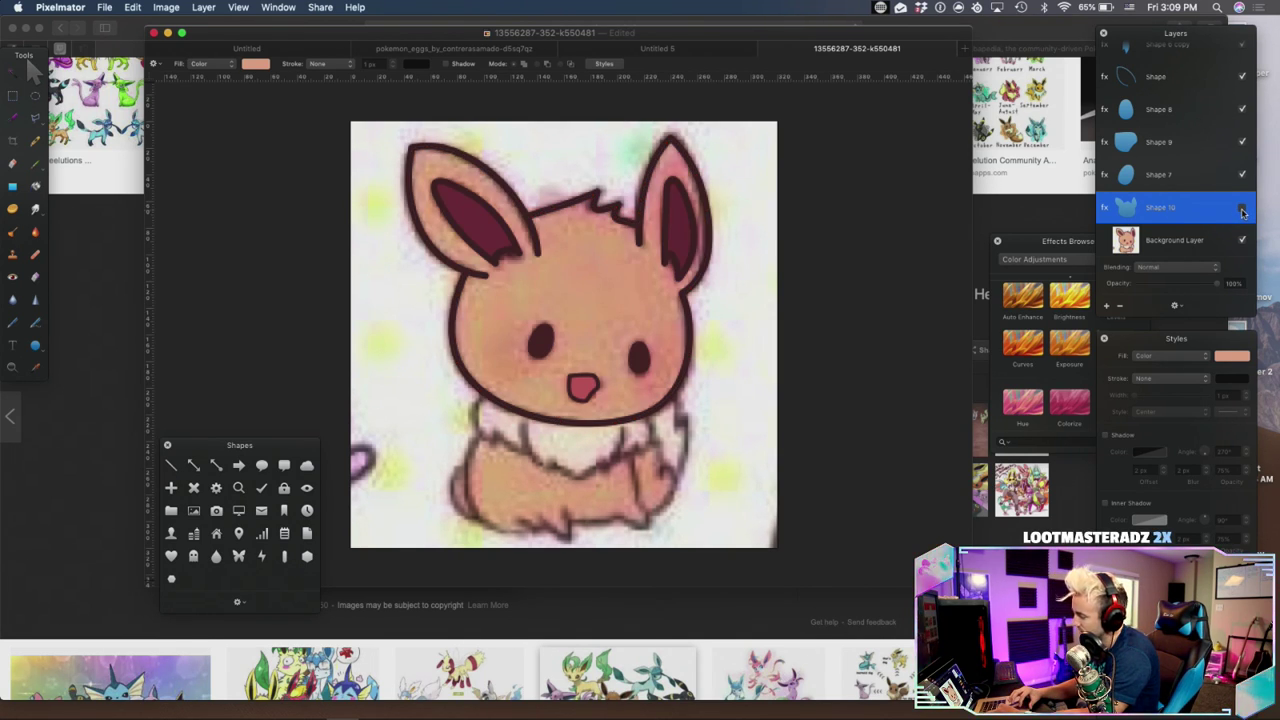
click(1242, 210)
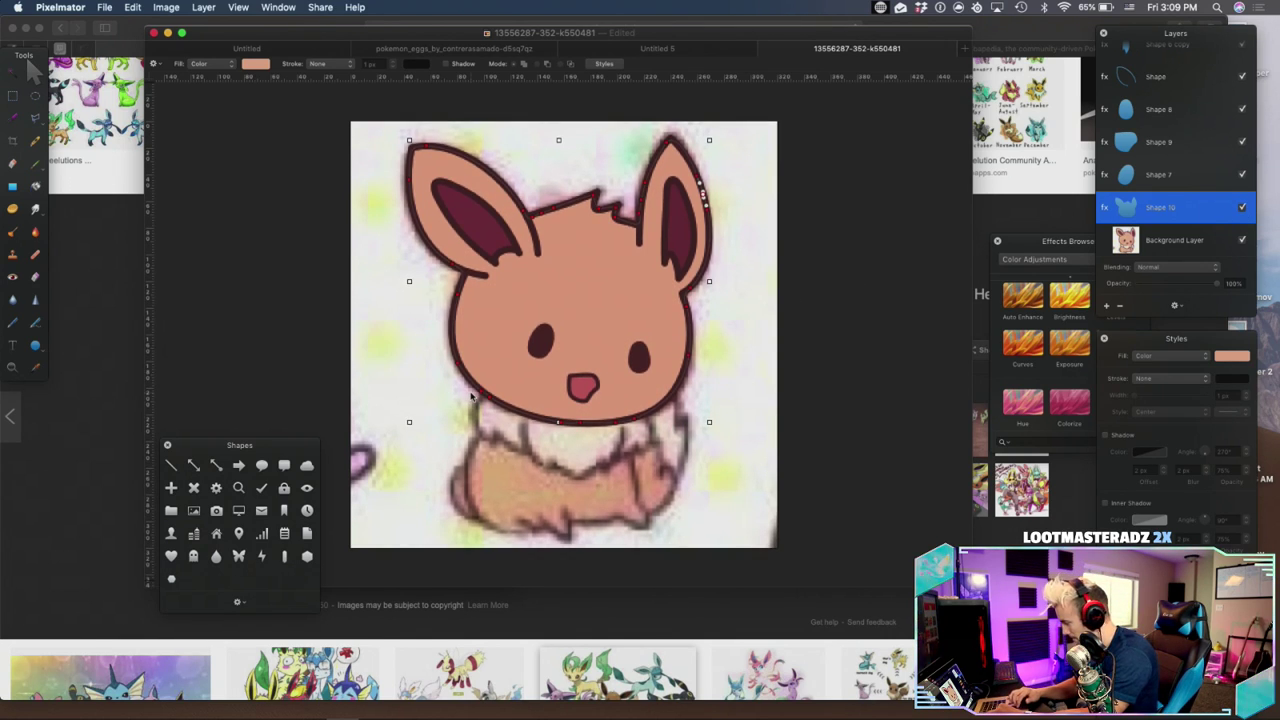
Trace the neck fur with the Pen tool as a closed shape, following its jagged lower edge and closing beneath the chin
key(super+plus)
scroll(471, 393, down, 5)
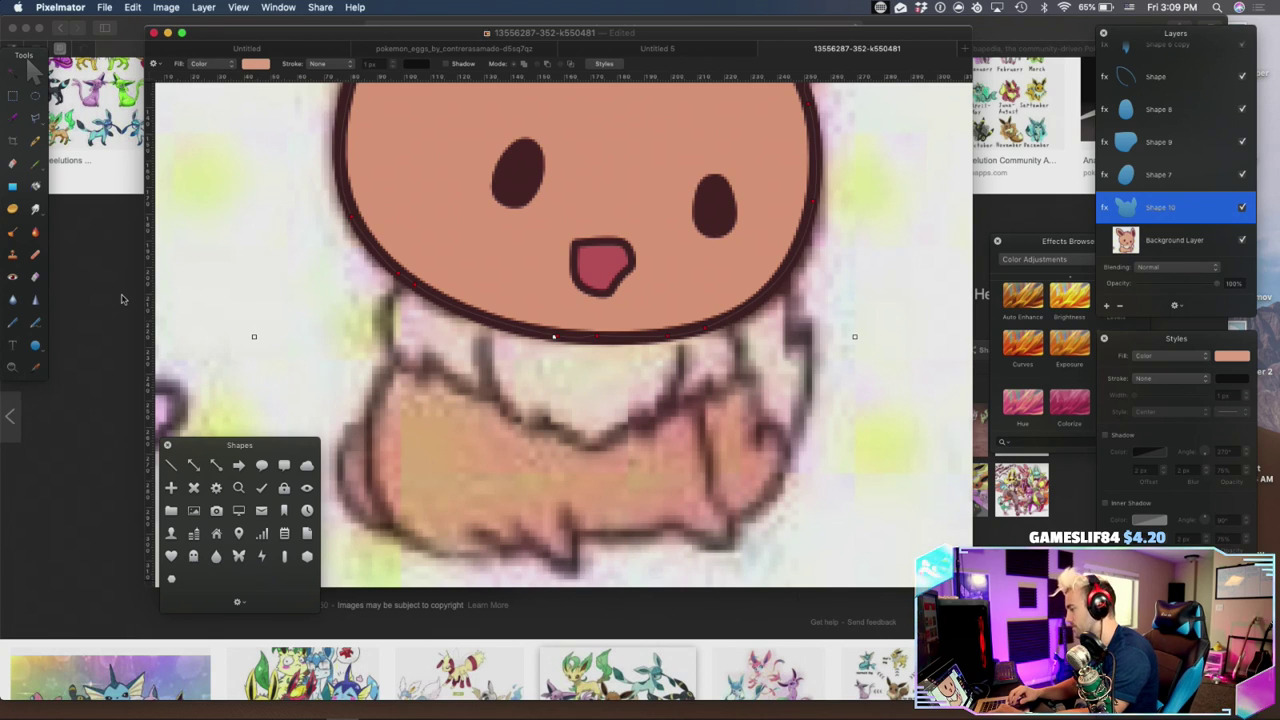
click(13, 321)
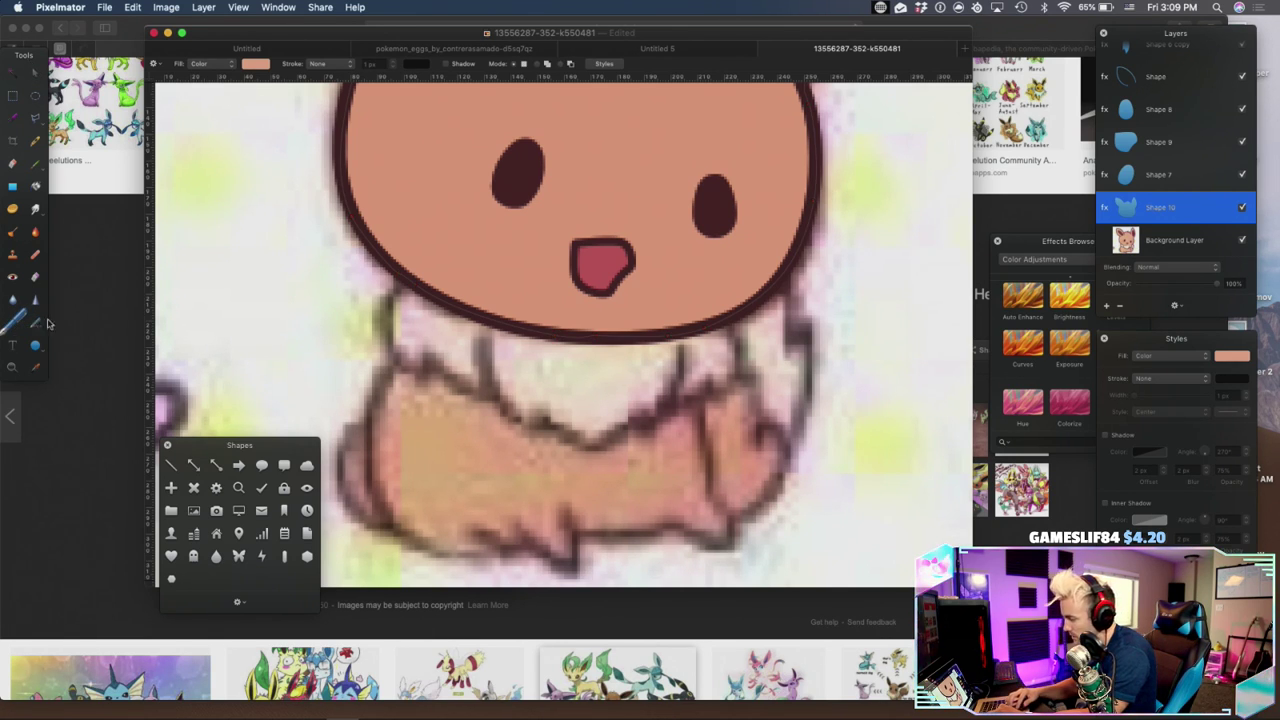
click(410, 285)
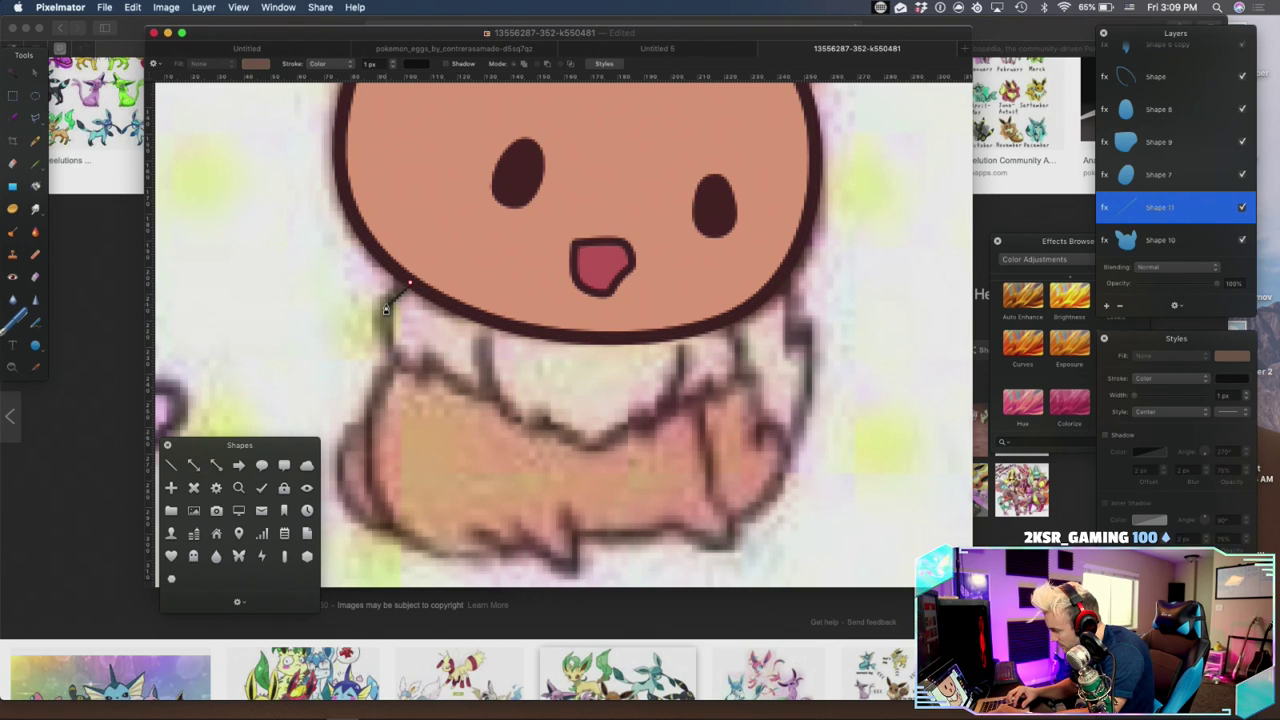
click(393, 350)
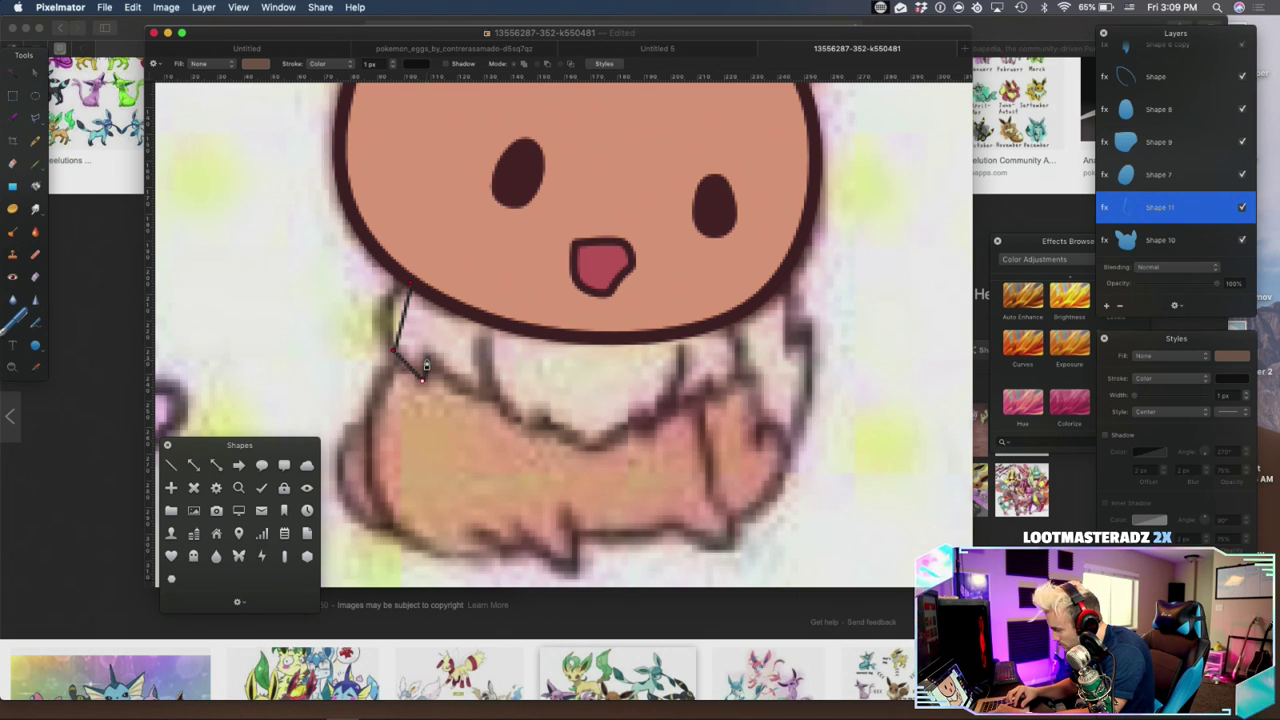
click(422, 377)
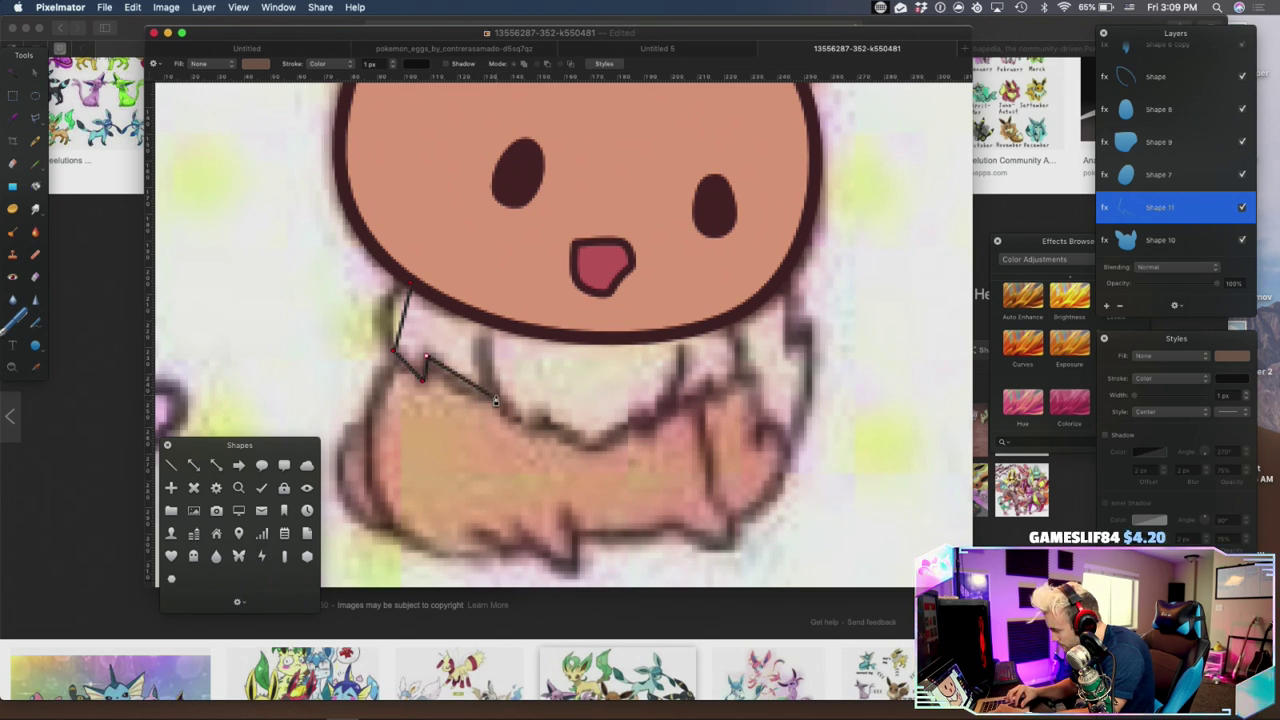
click(545, 422)
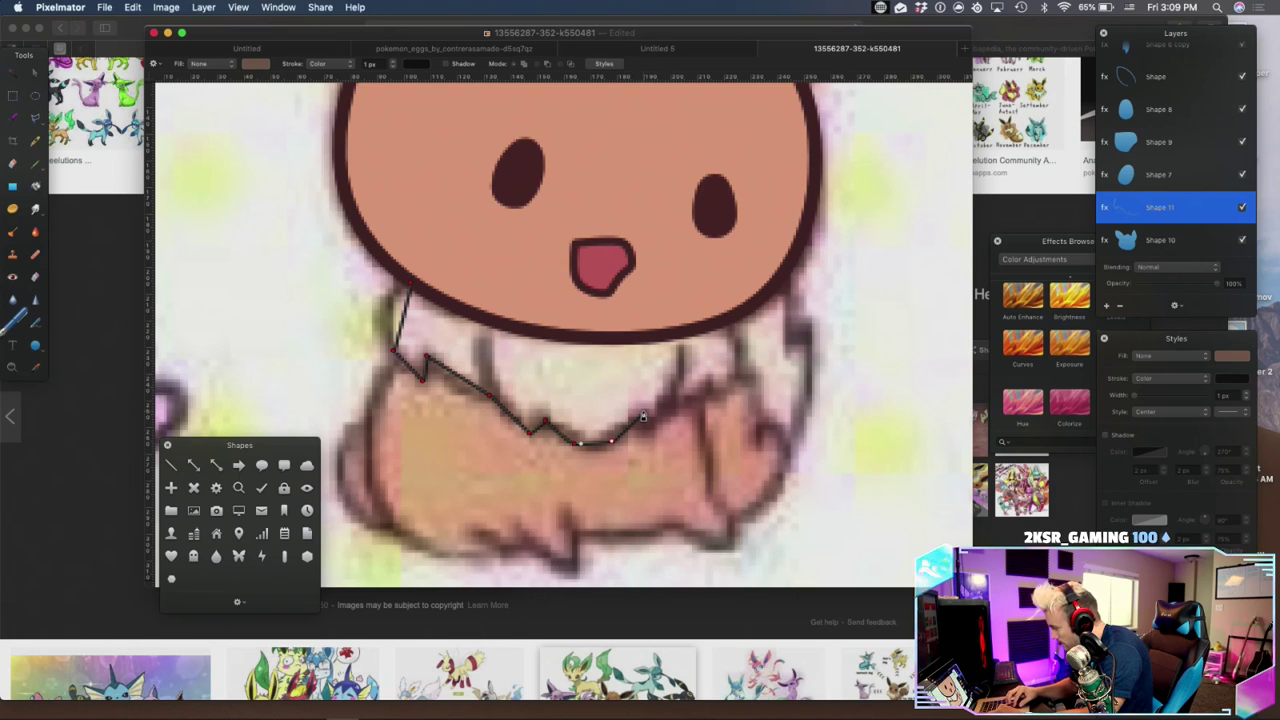
click(672, 406)
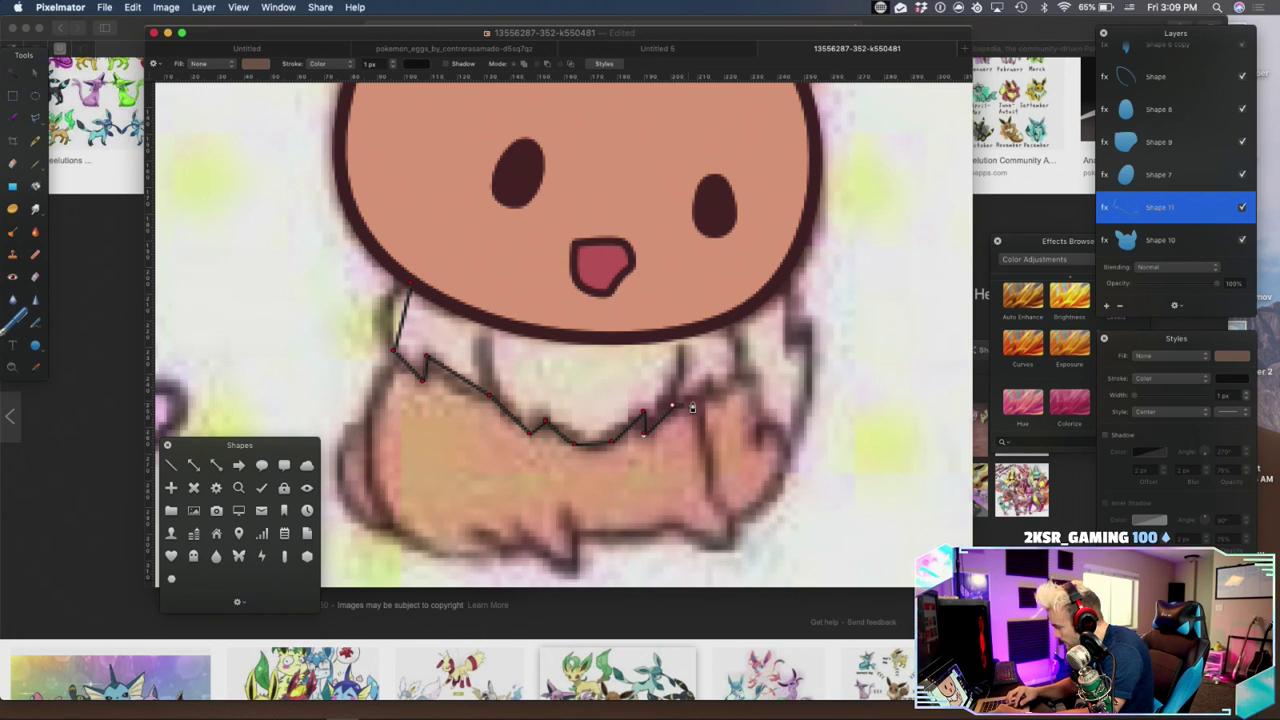
click(709, 387)
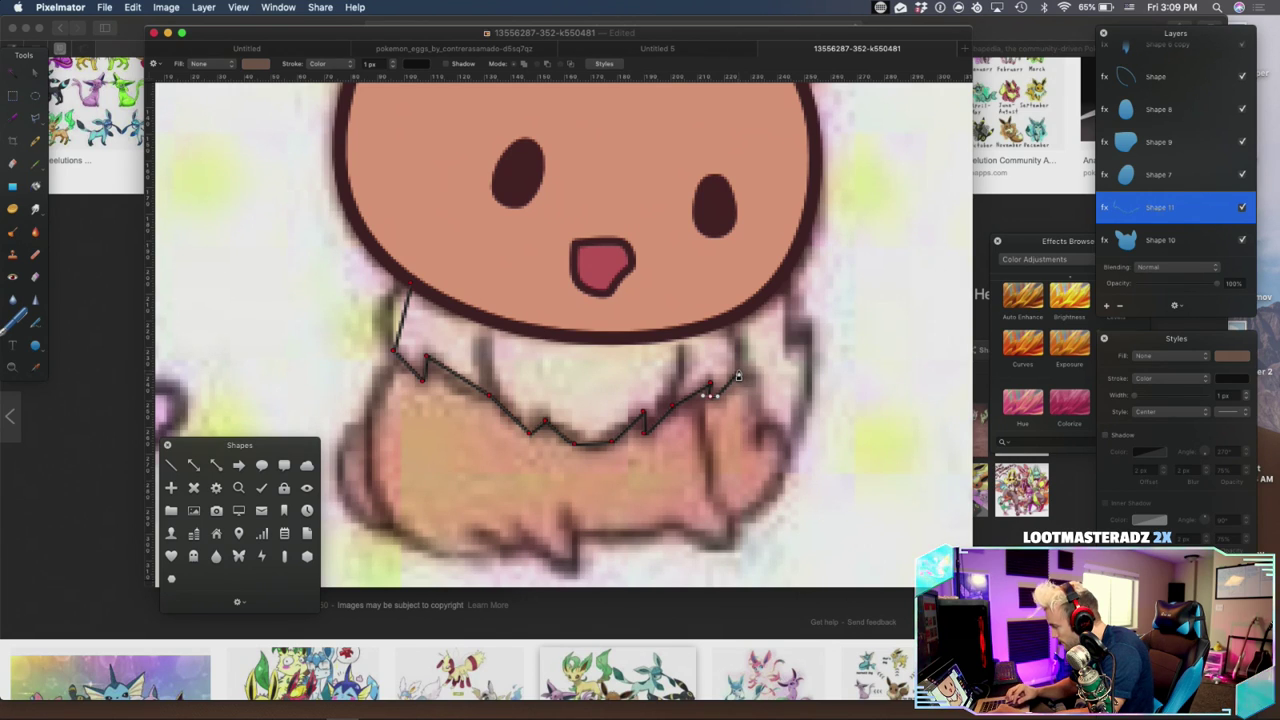
click(722, 322)
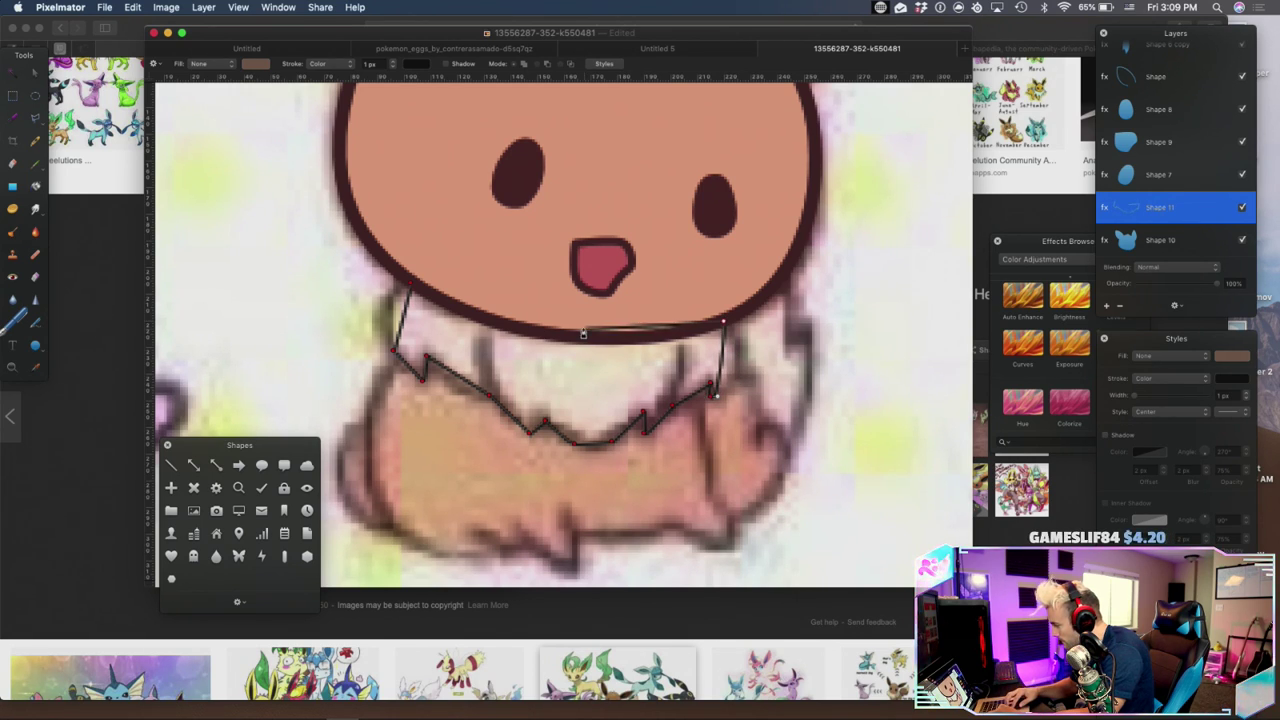
click(408, 287)
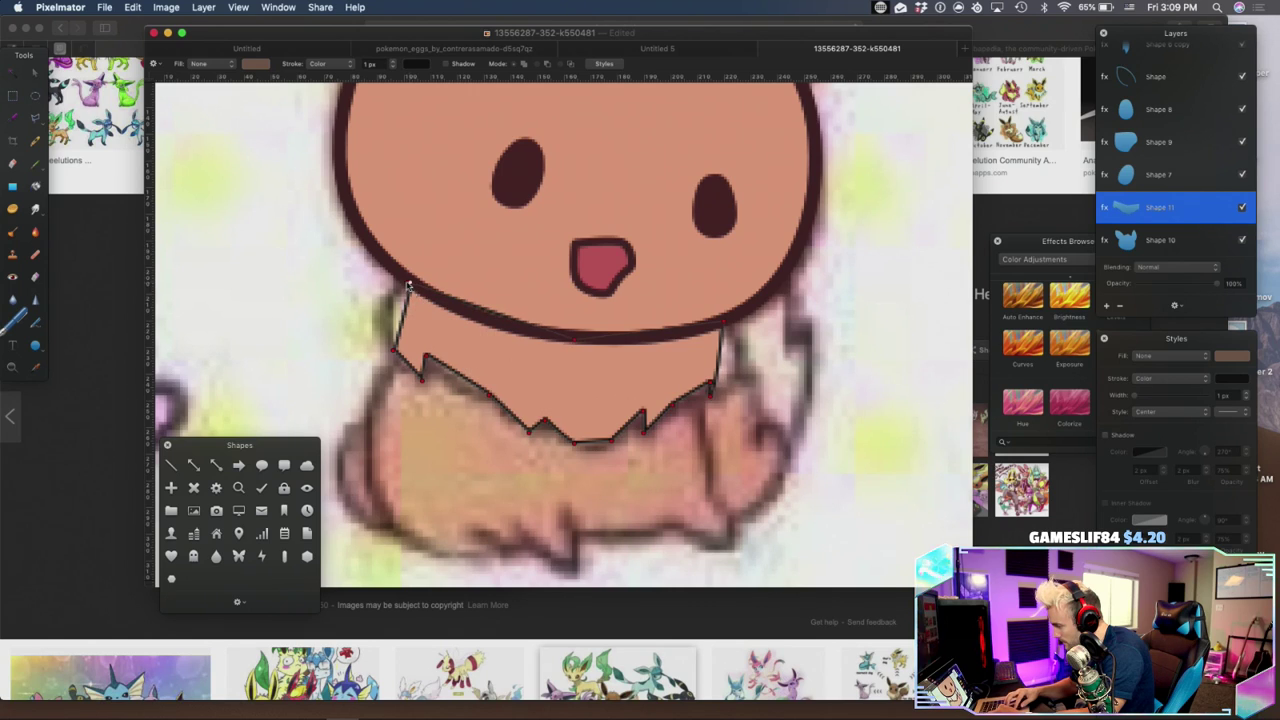
Set the neck fur shape's stroke width to 5 px, comparing its outline with the reference image
click(1245, 394)
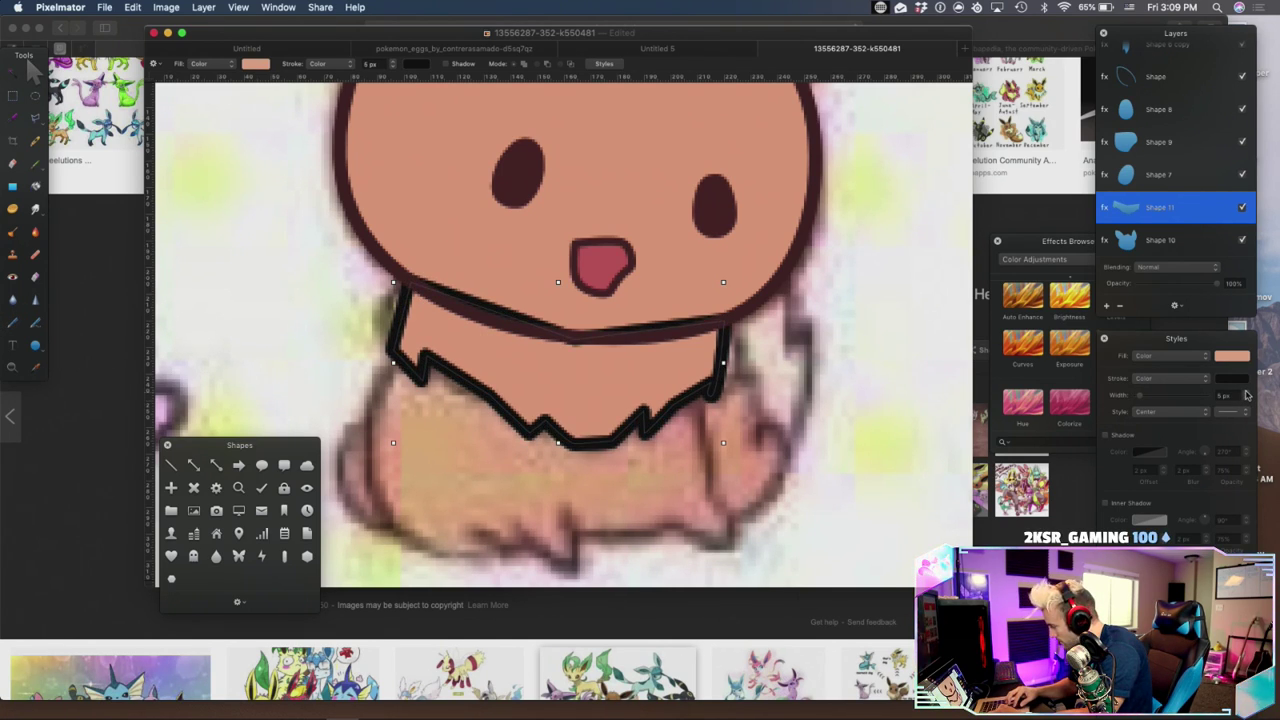
click(1247, 401)
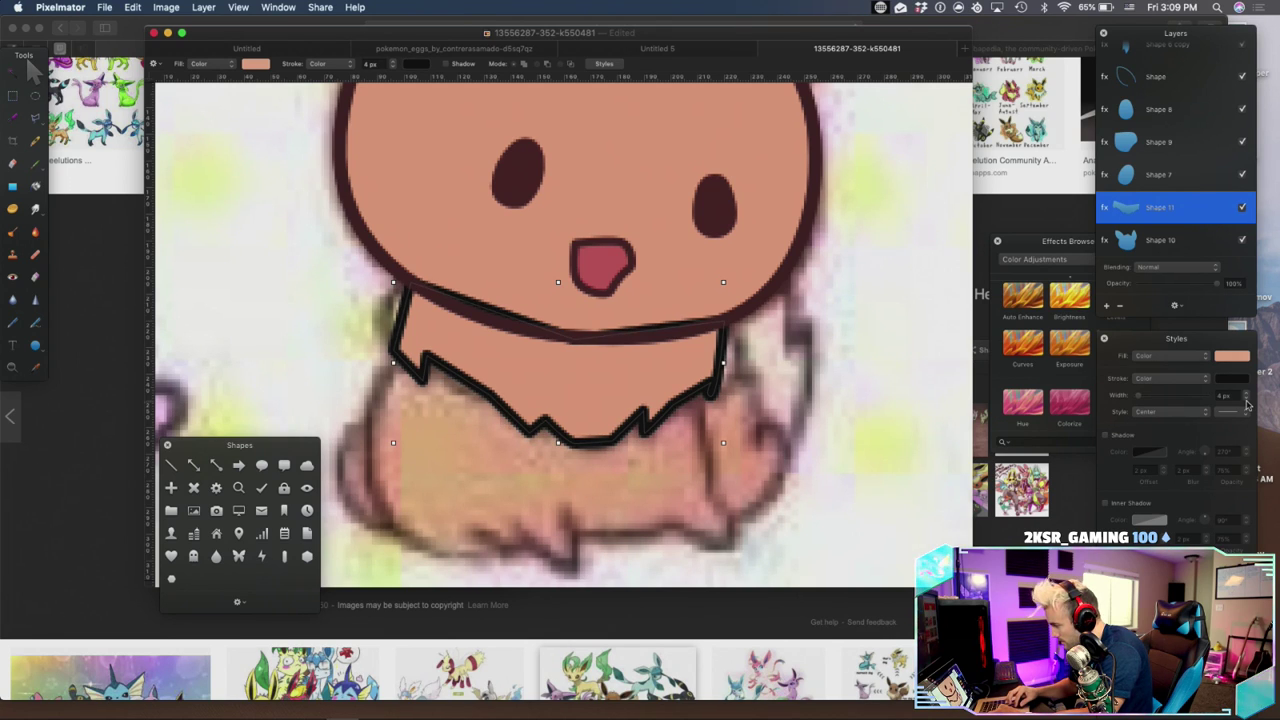
click(1242, 207)
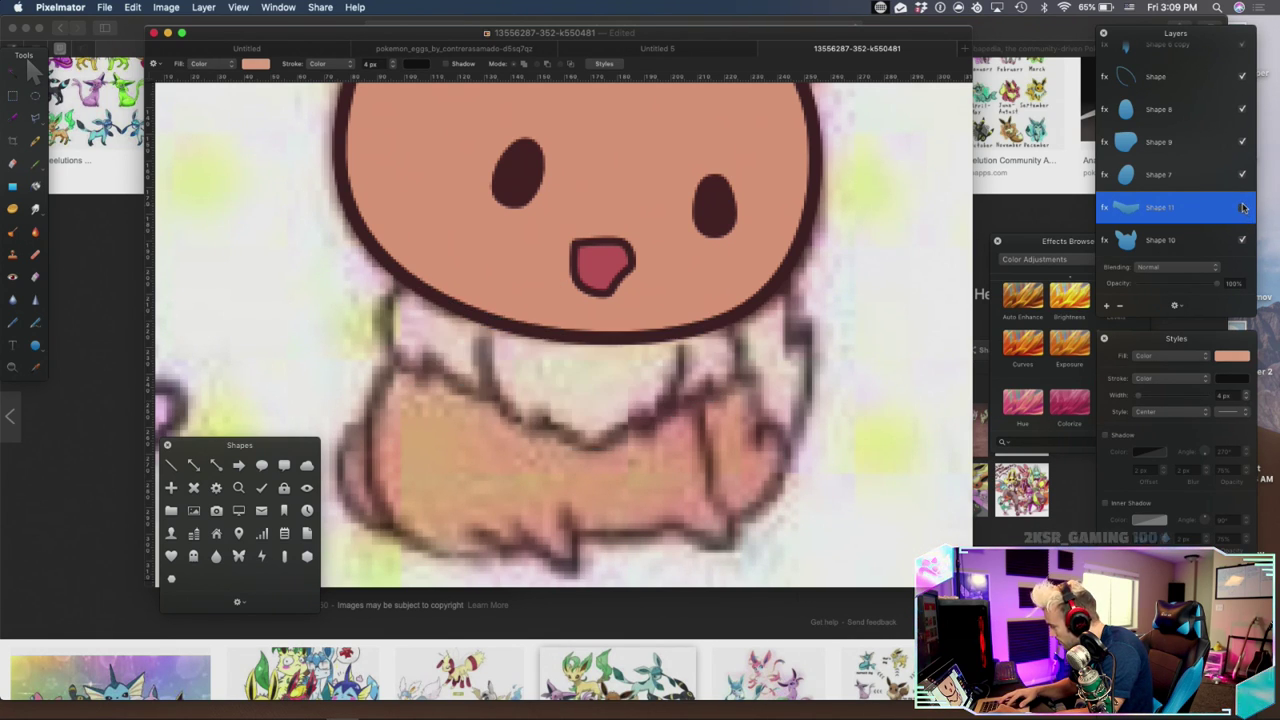
click(1242, 207)
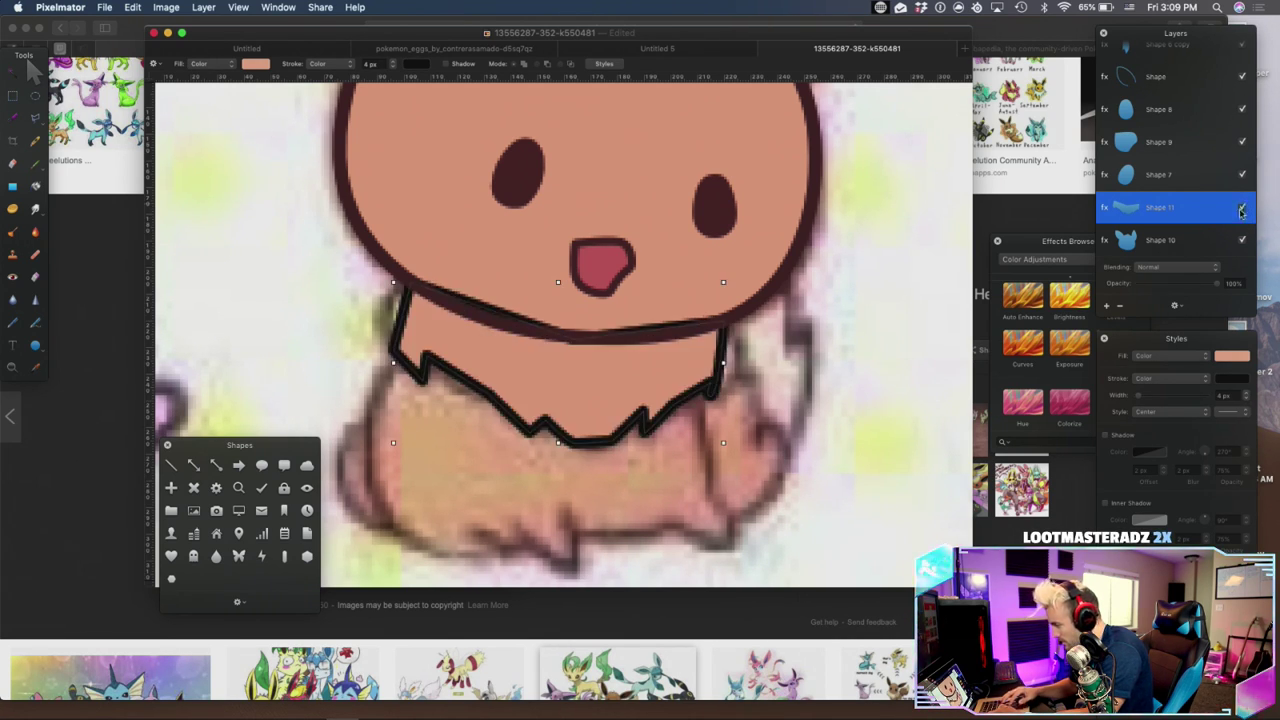
click(1247, 396)
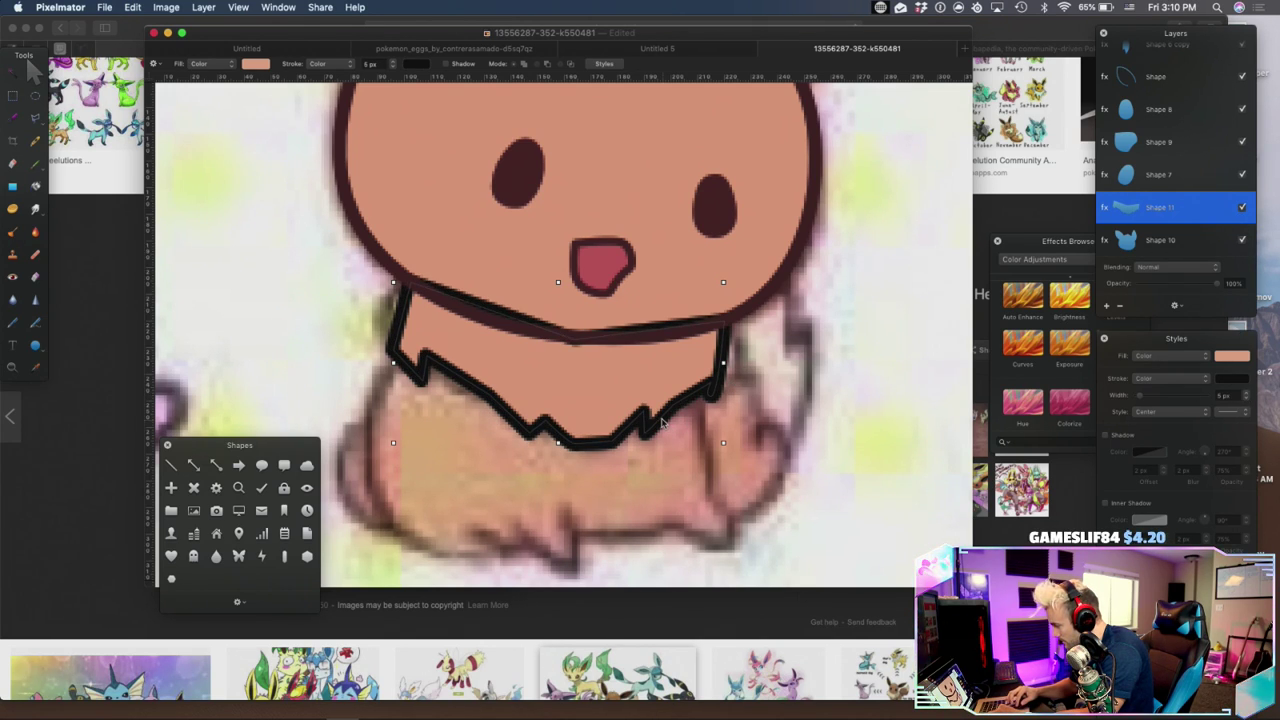
Lower the neck fur layer's opacity to 15% and convert its path points along the chin and jagged lower edge to smooth
drag(473, 381, 472, 383)
key(super+z)
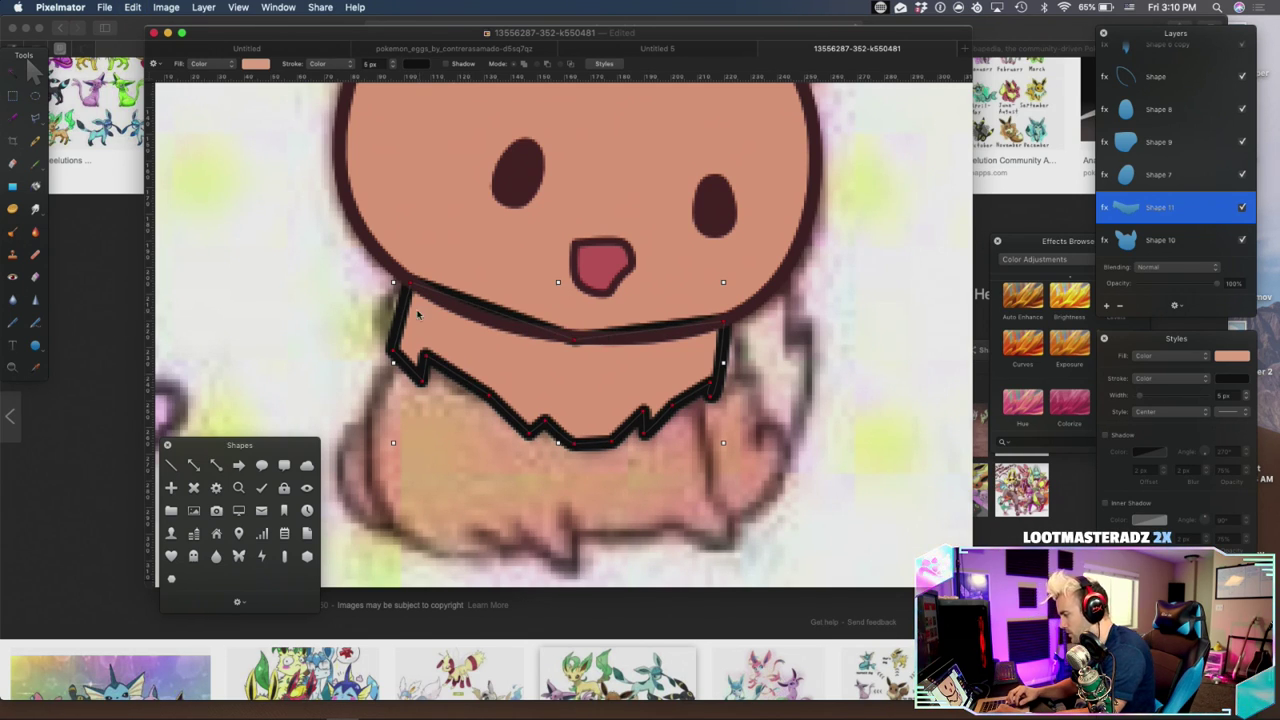
drag(1220, 286, 1148, 286)
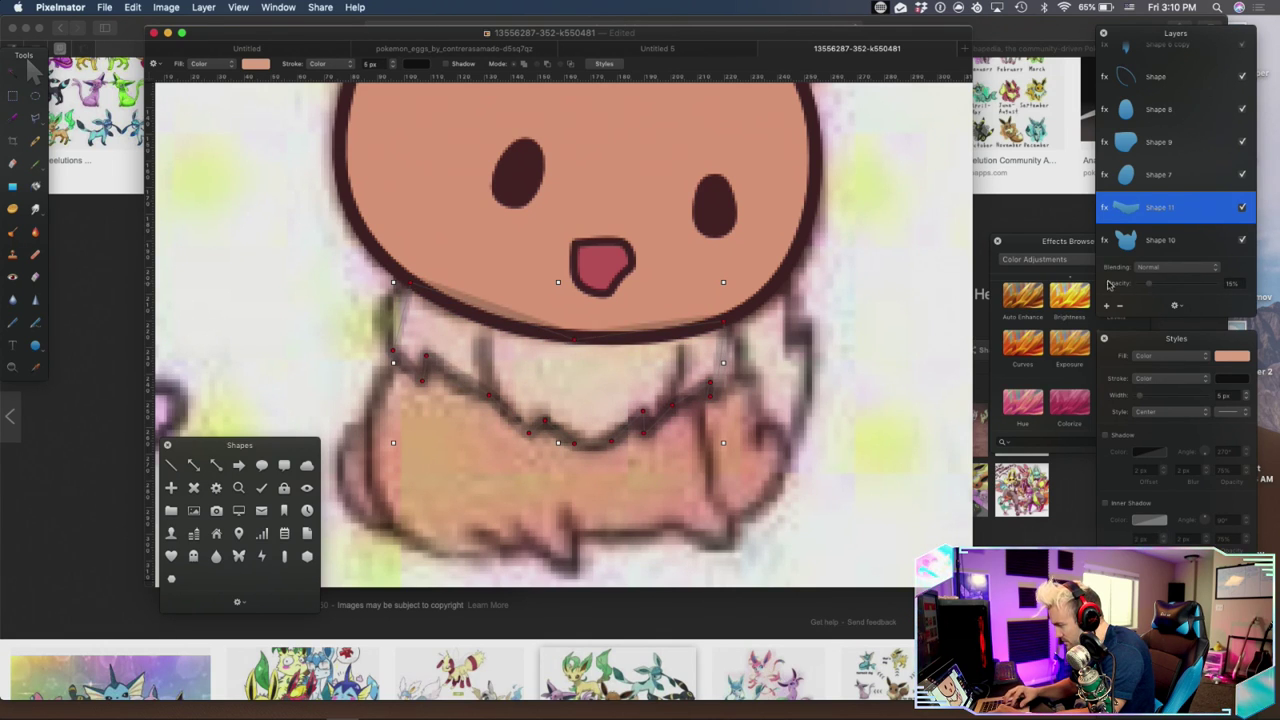
right_click(393, 355)
click(416, 370)
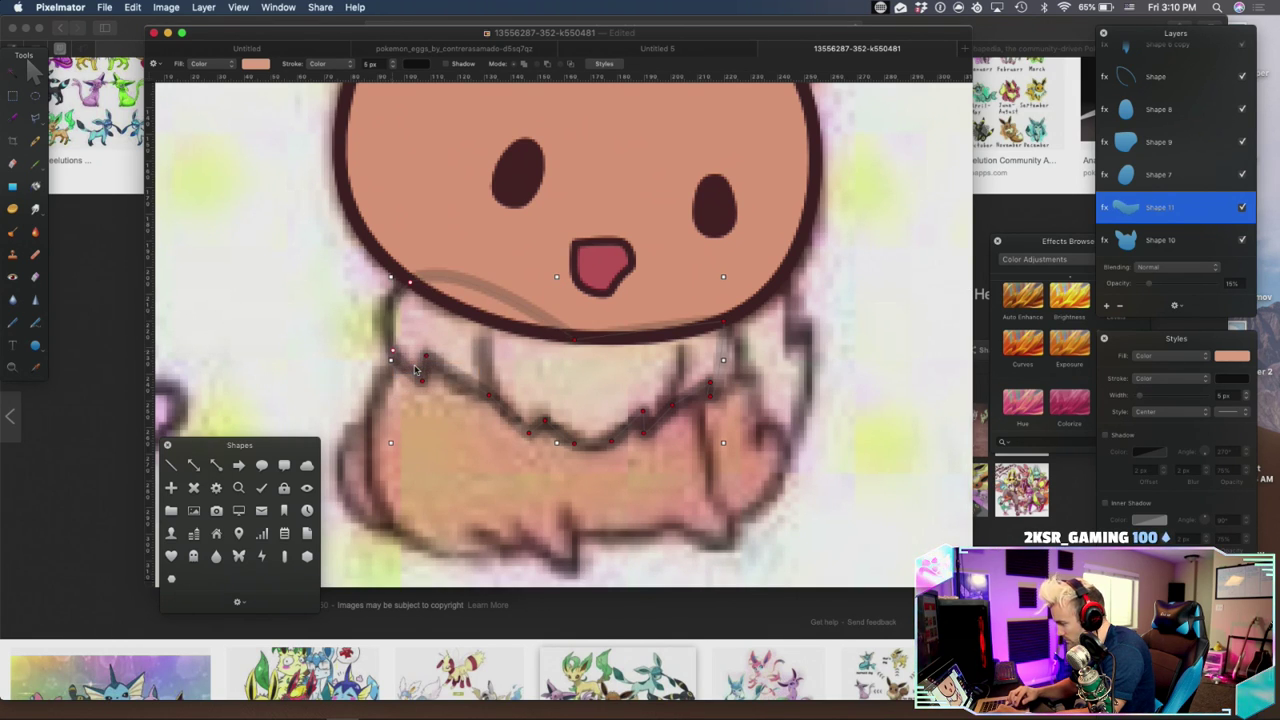
right_click(585, 343)
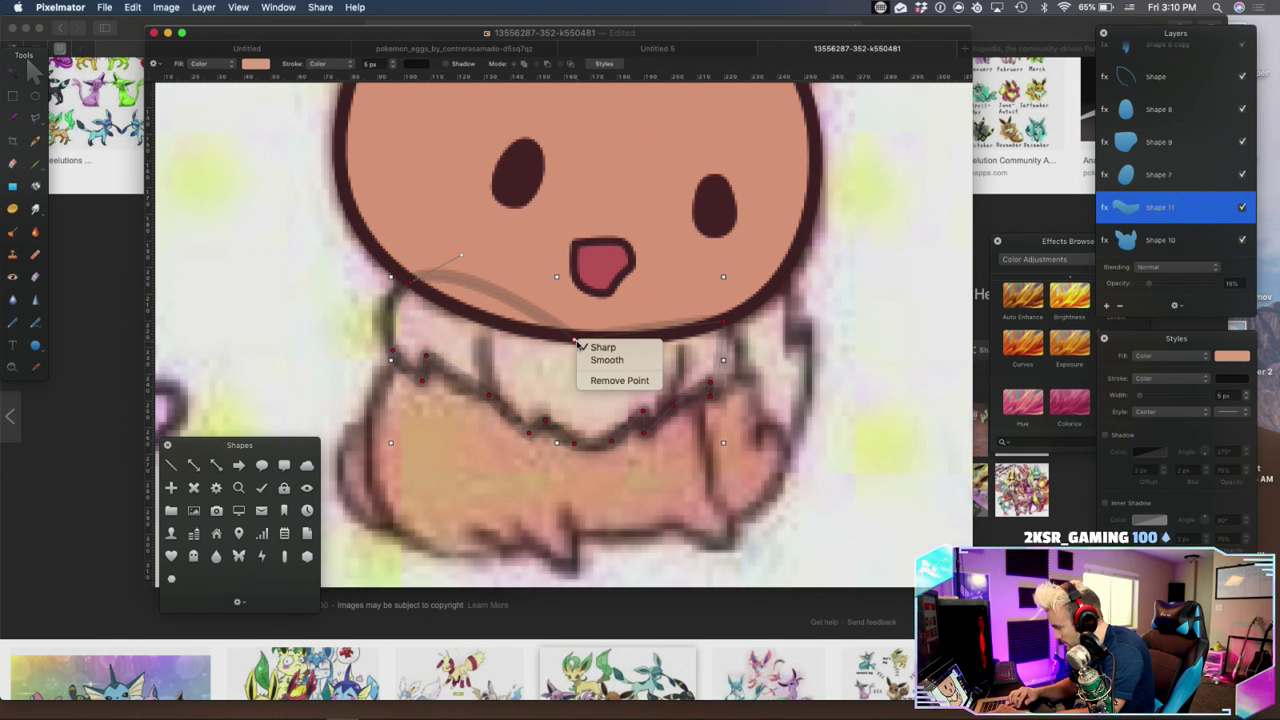
click(608, 357)
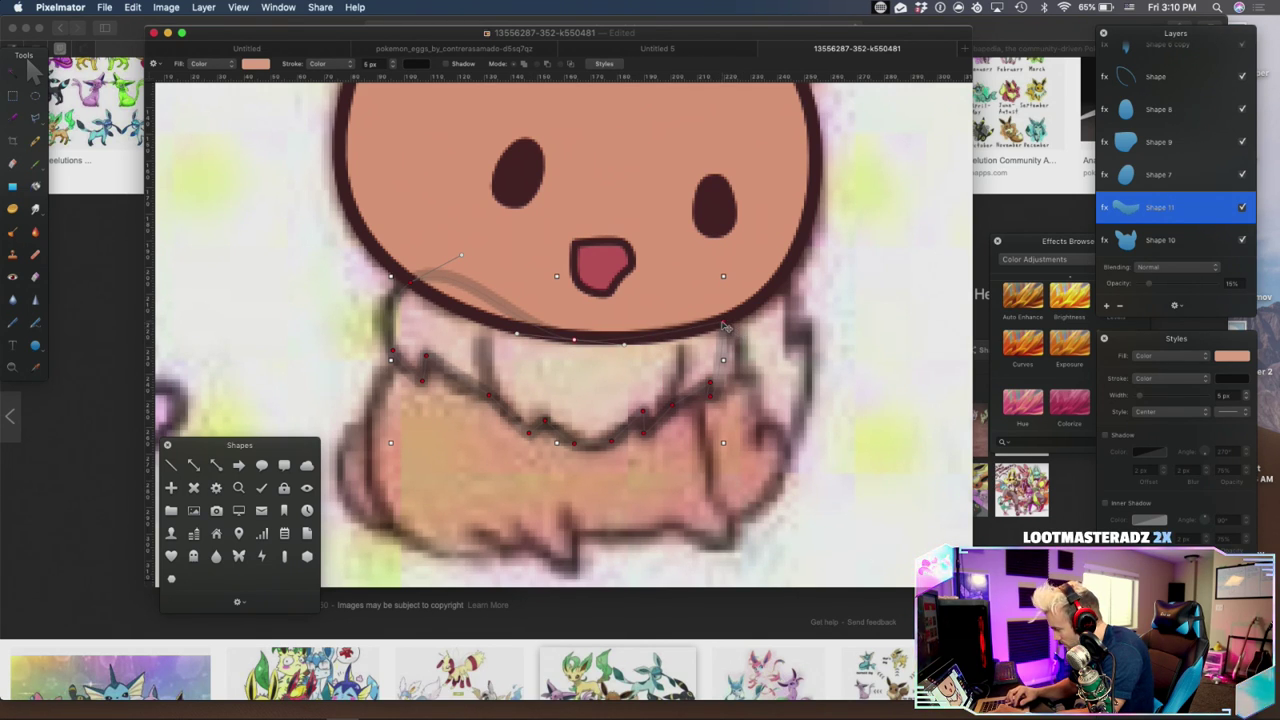
right_click(723, 324)
click(748, 327)
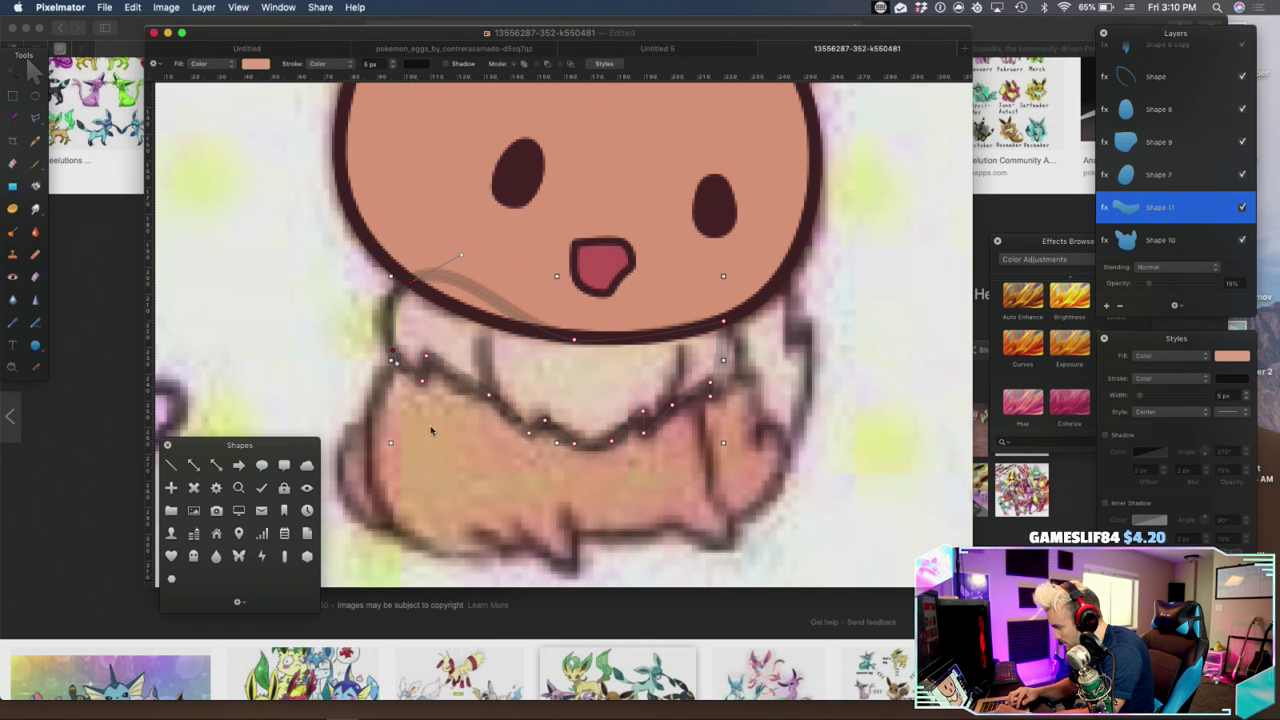
right_click(424, 384)
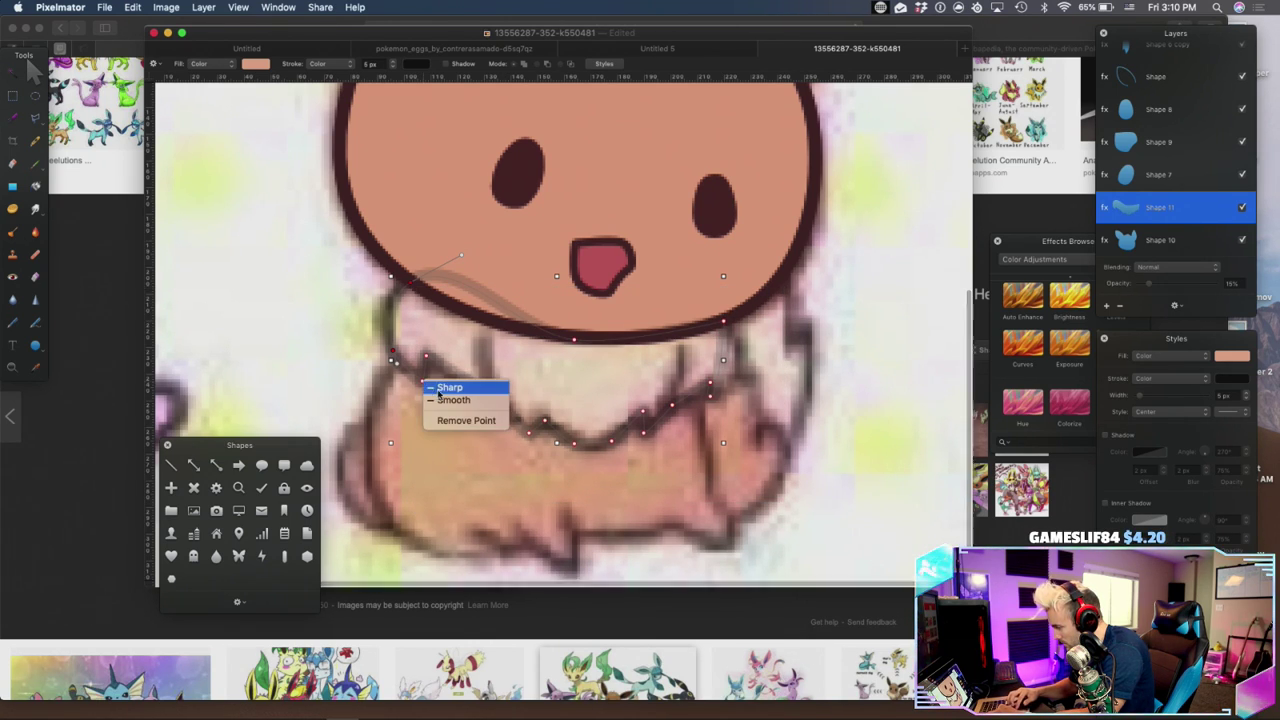
click(444, 401)
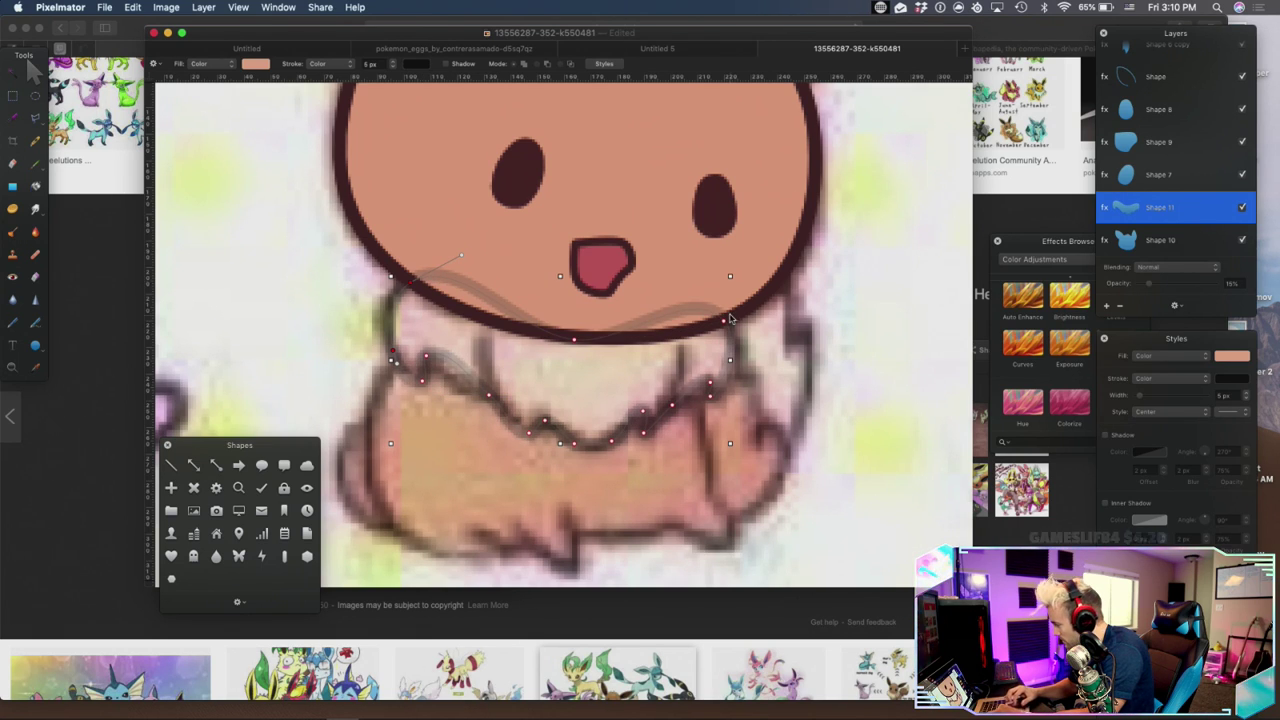
Raise the neck fur's opacity to 44% and bend its left edge outward with the top-left point's curve handle
drag(1149, 284, 1171, 287)
click(410, 285)
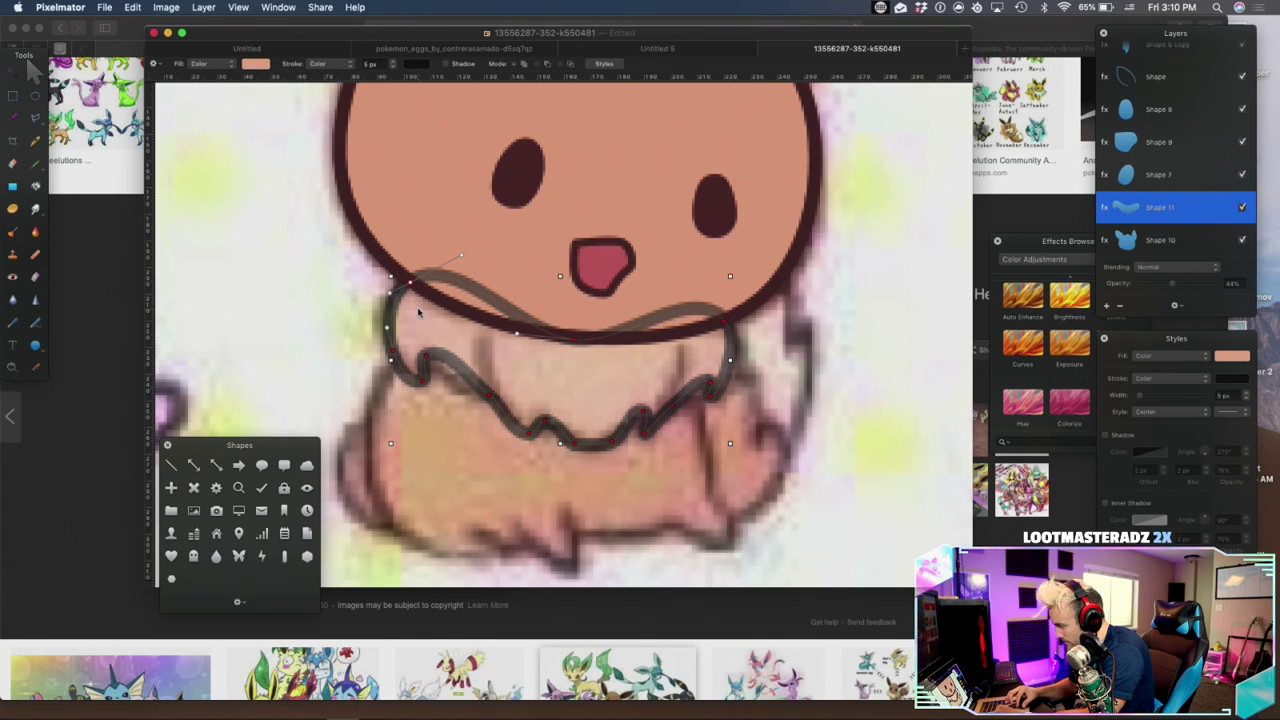
drag(390, 294, 381, 336)
click(382, 306)
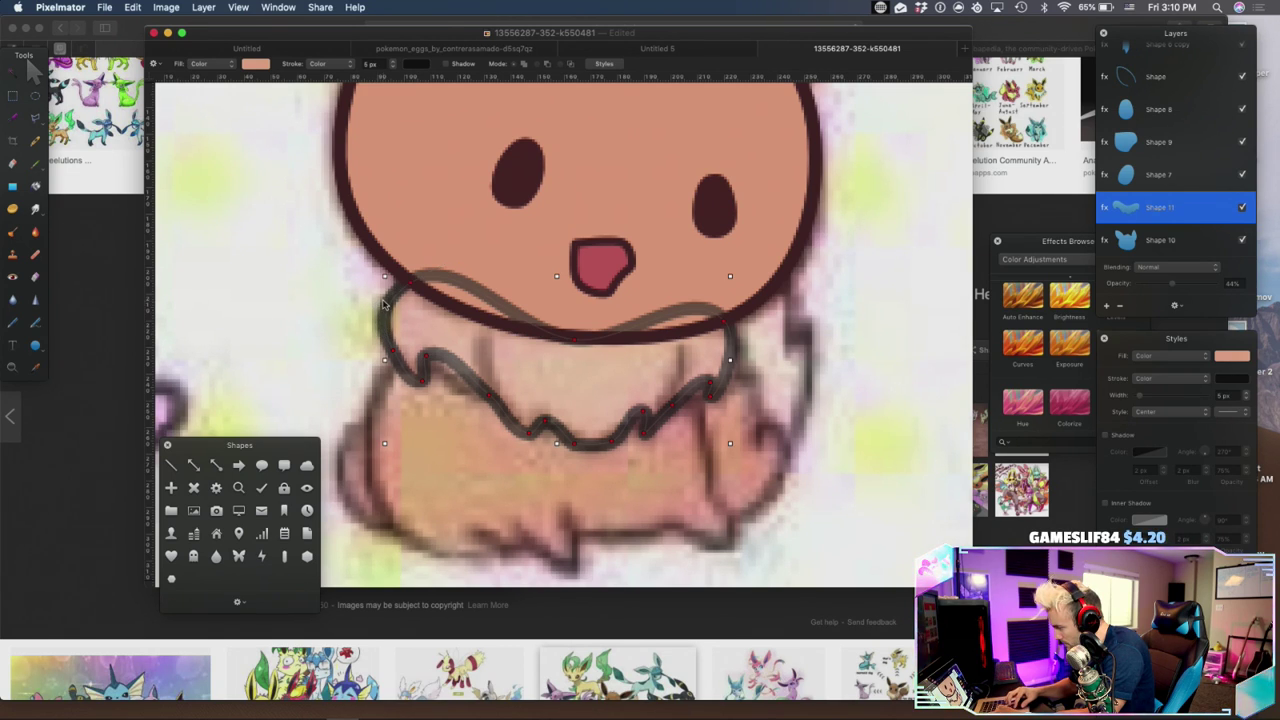
click(410, 285)
drag(377, 308, 388, 297)
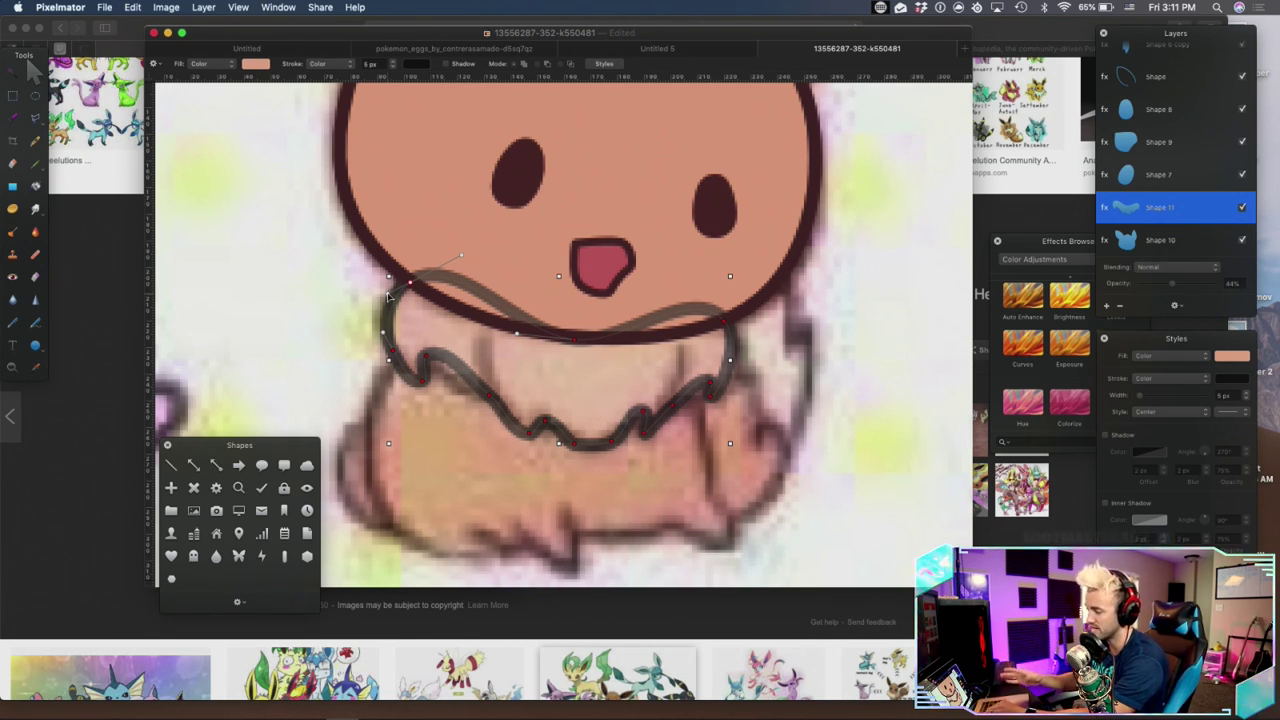
Adjust the curve handles around the neck fur's leftmost tuft and the slope beside it to follow the reference line
click(428, 385)
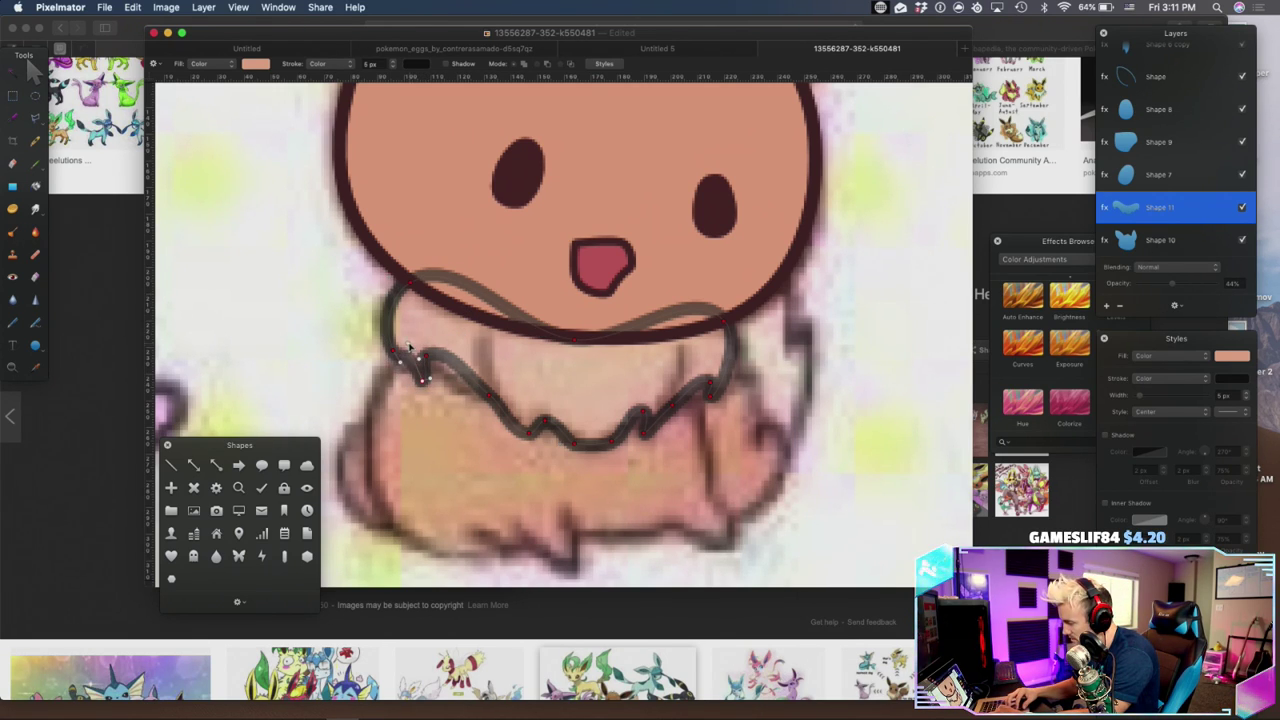
click(425, 378)
click(421, 369)
click(423, 368)
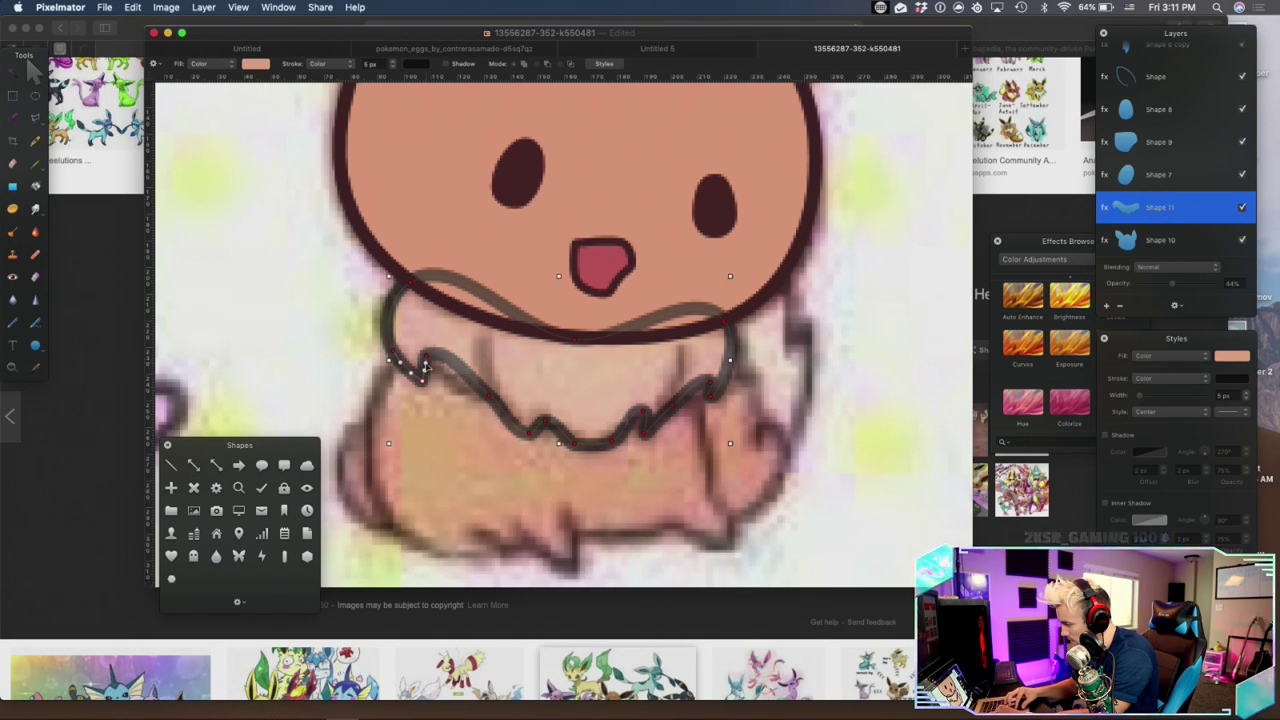
drag(448, 346, 446, 383)
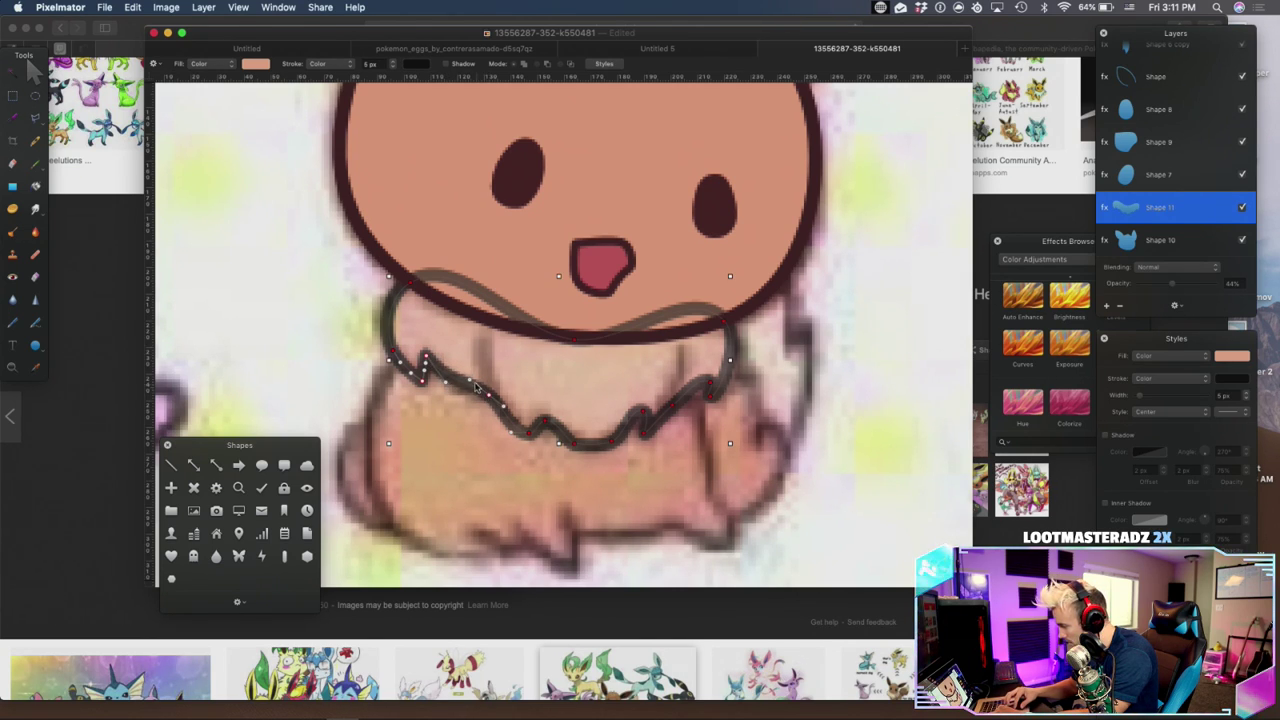
mouse_move(470, 380)
mouse_down()
mouse_move(468, 393)
mouse_move(448, 381)
mouse_up()
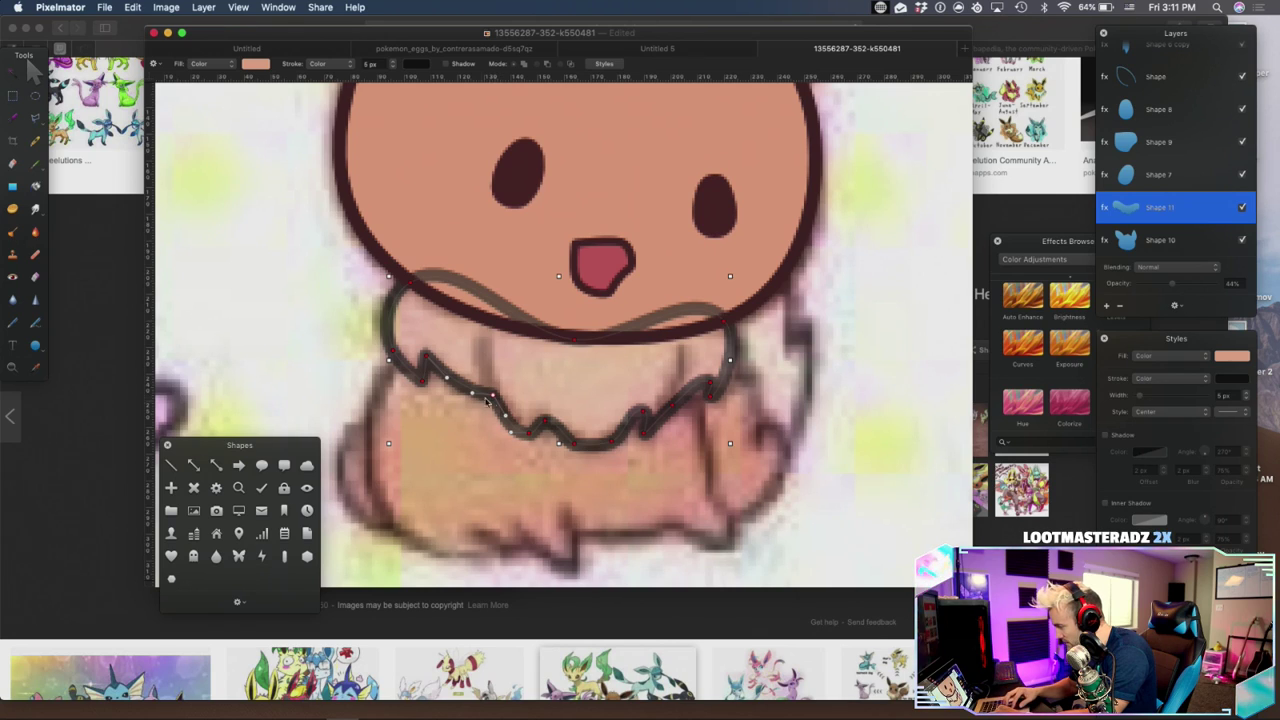
Refine the curve handles of the small notch just left of the neck fur's lowest tip
click(530, 435)
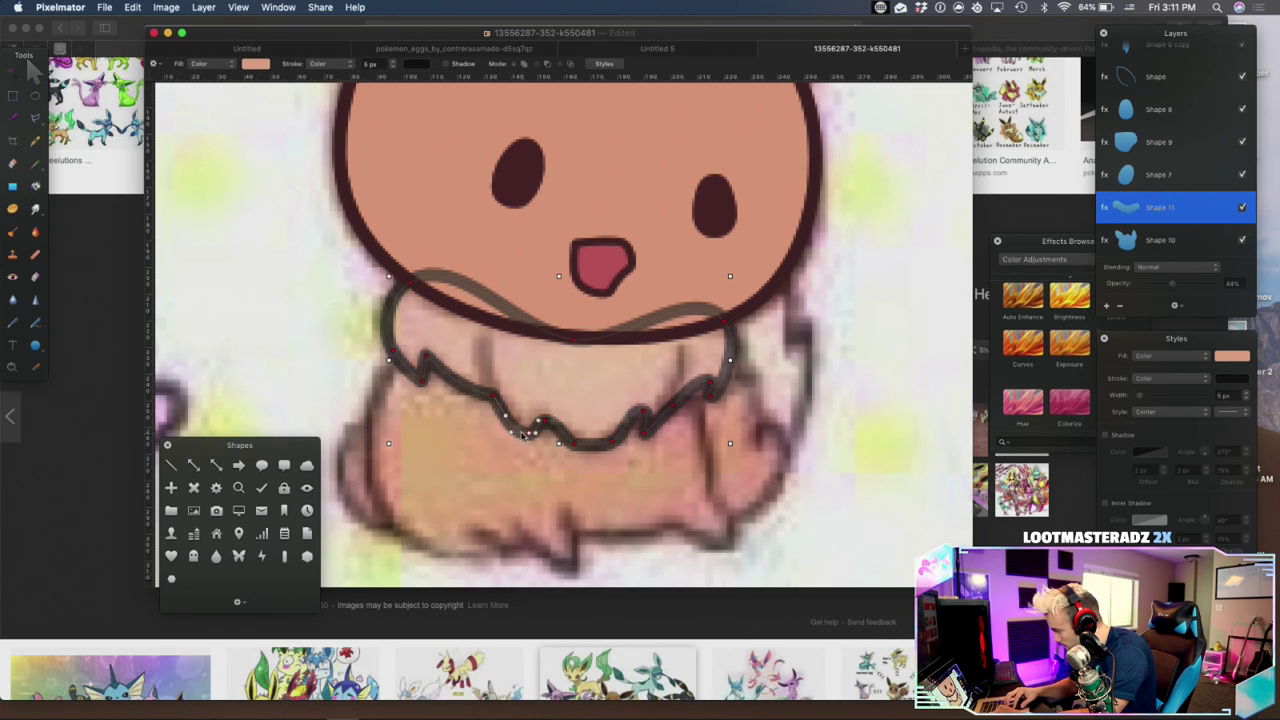
drag(512, 432, 513, 424)
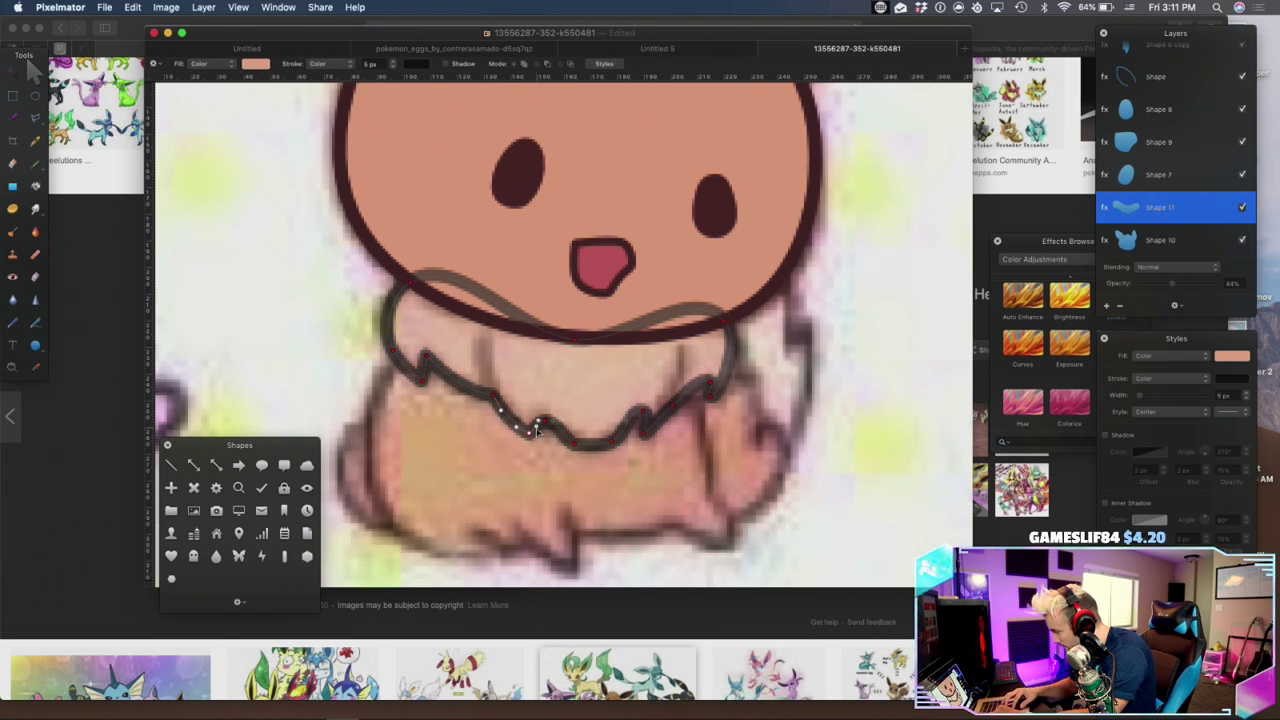
click(544, 421)
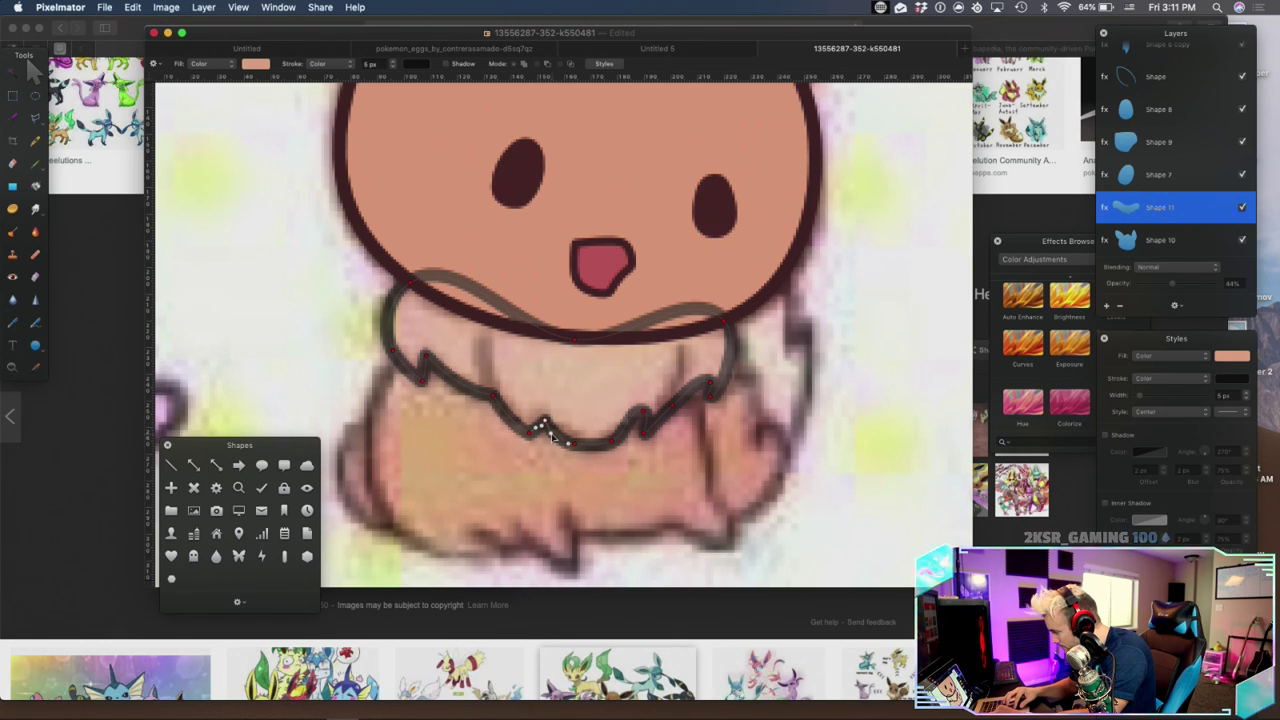
click(578, 447)
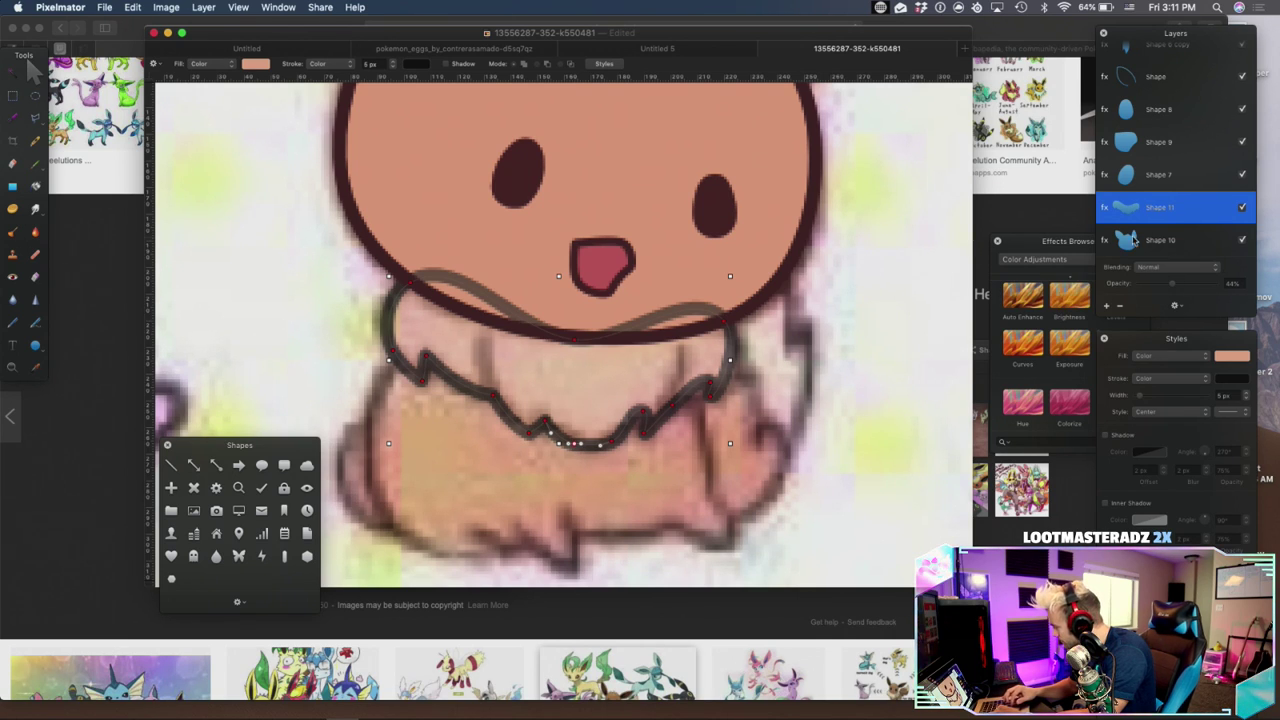
Reduce the neck fur's opacity to 35% and reshape the curve around its lowest tip to match the reference
mouse_move(1173, 283)
mouse_down()
mouse_move(1133, 285)
mouse_move(1165, 284)
mouse_up()
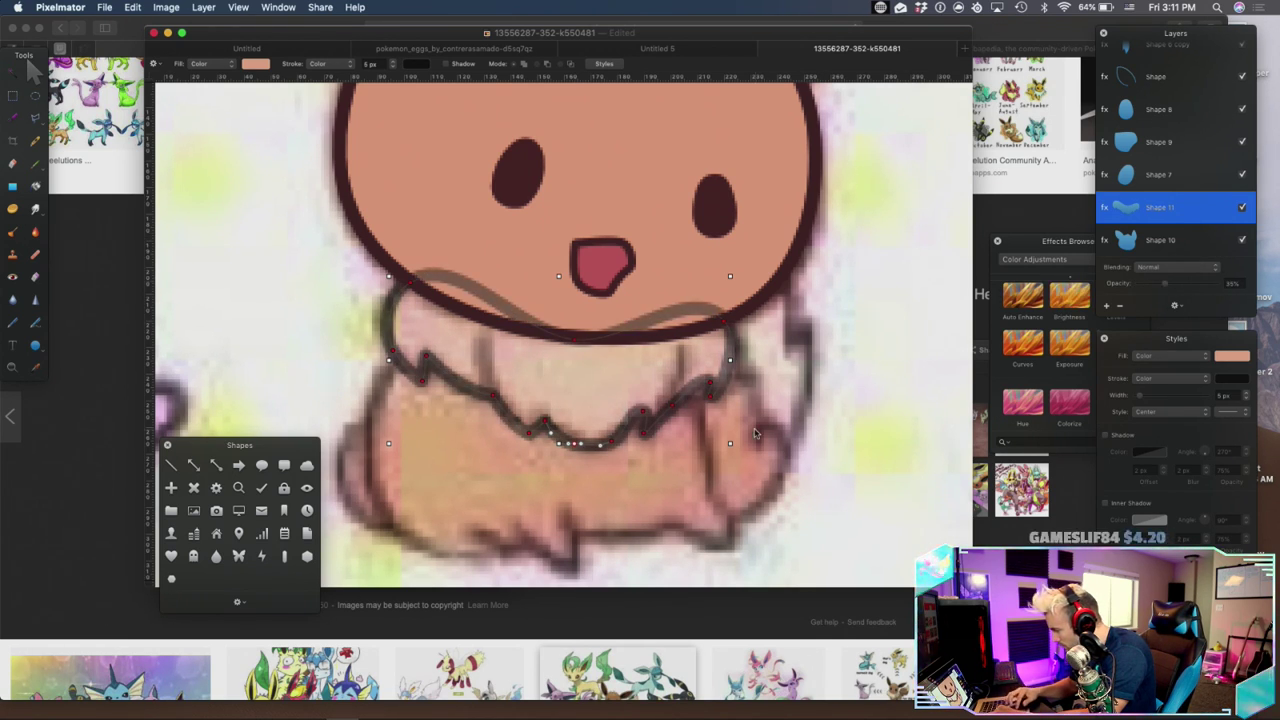
click(557, 433)
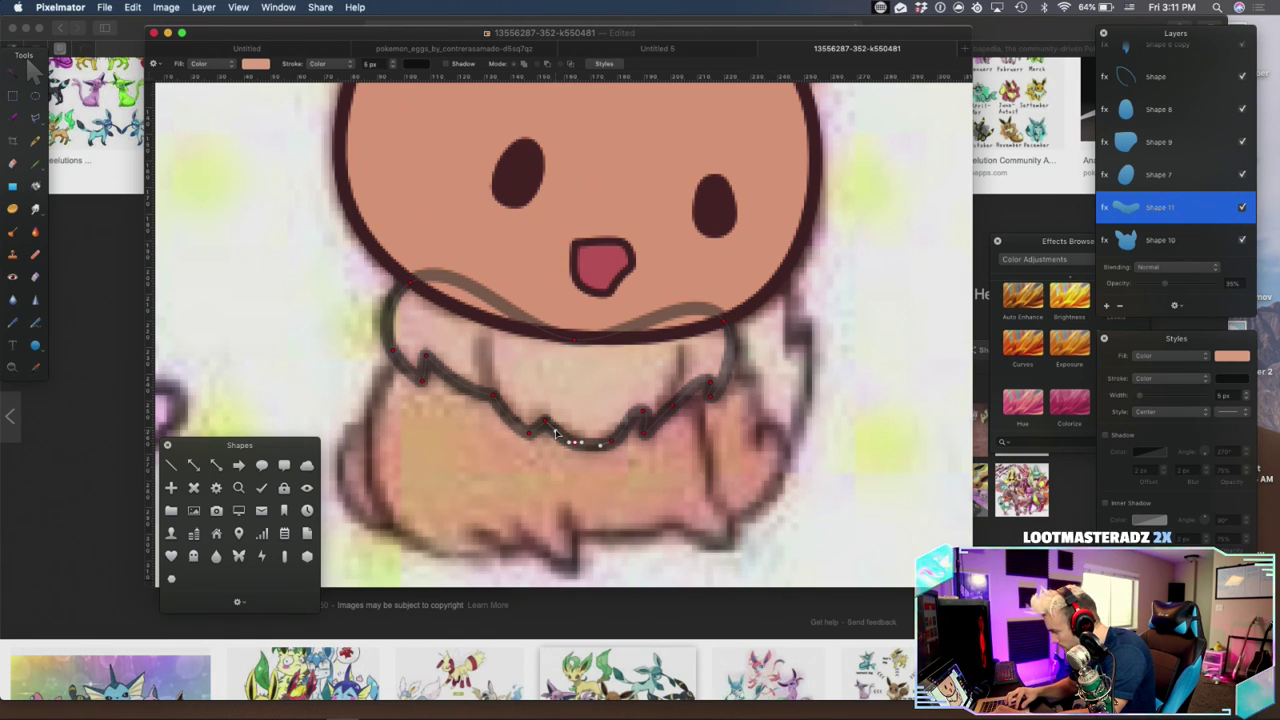
click(569, 441)
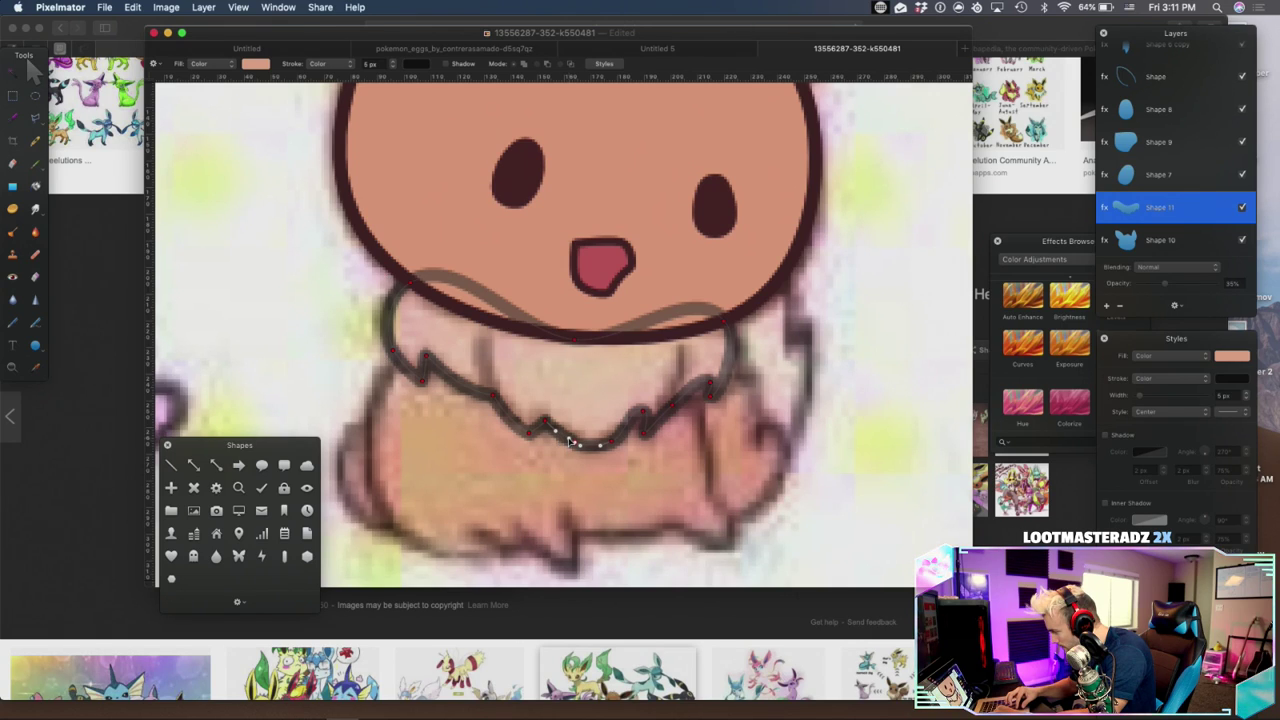
click(583, 449)
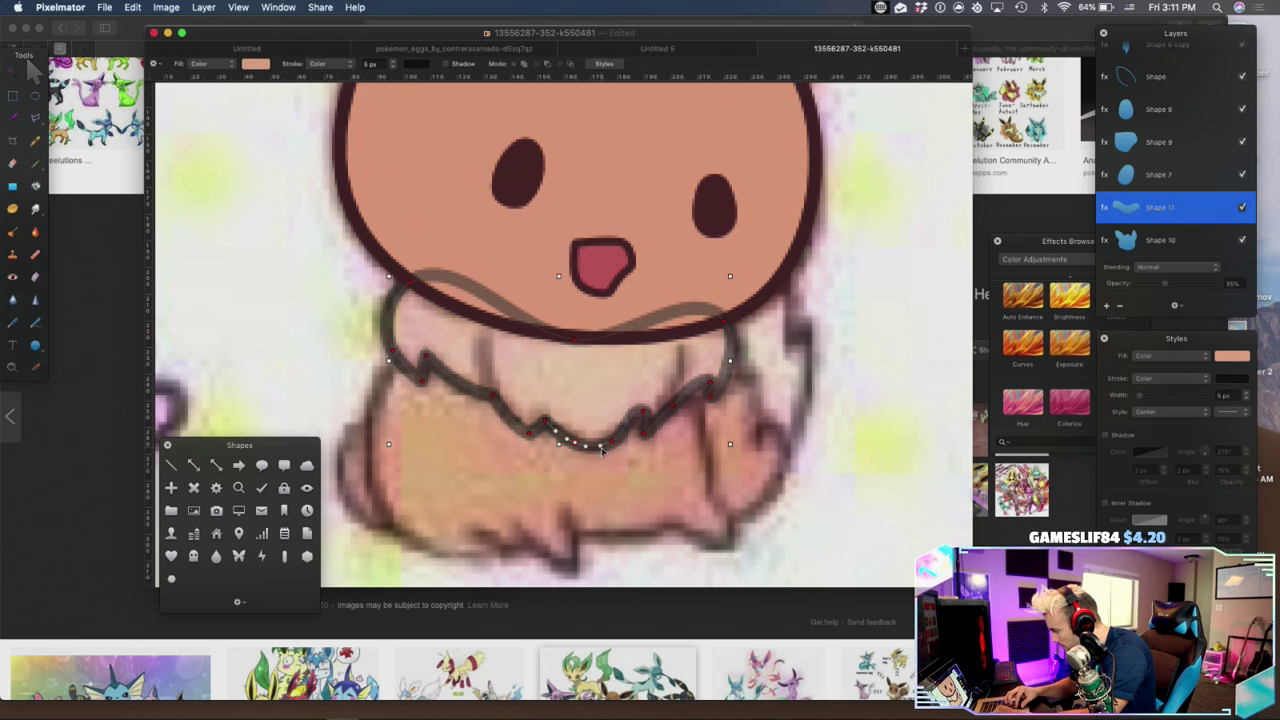
click(601, 450)
click(587, 449)
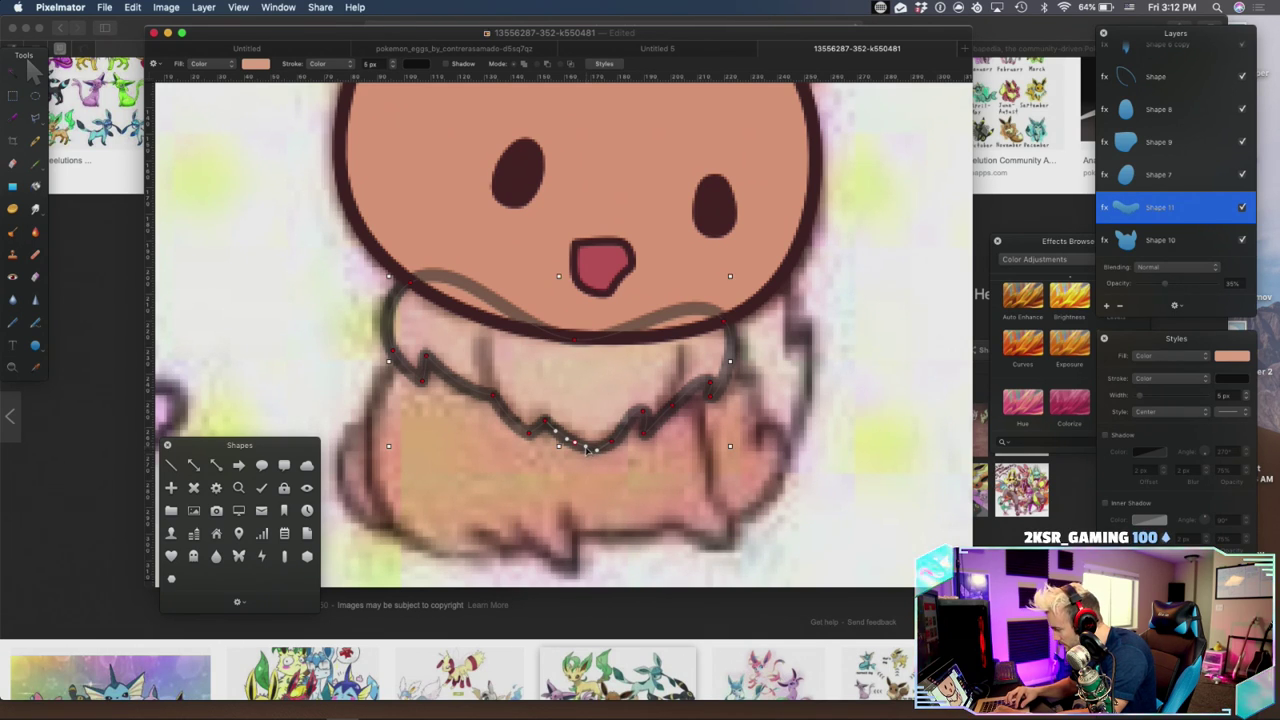
click(587, 449)
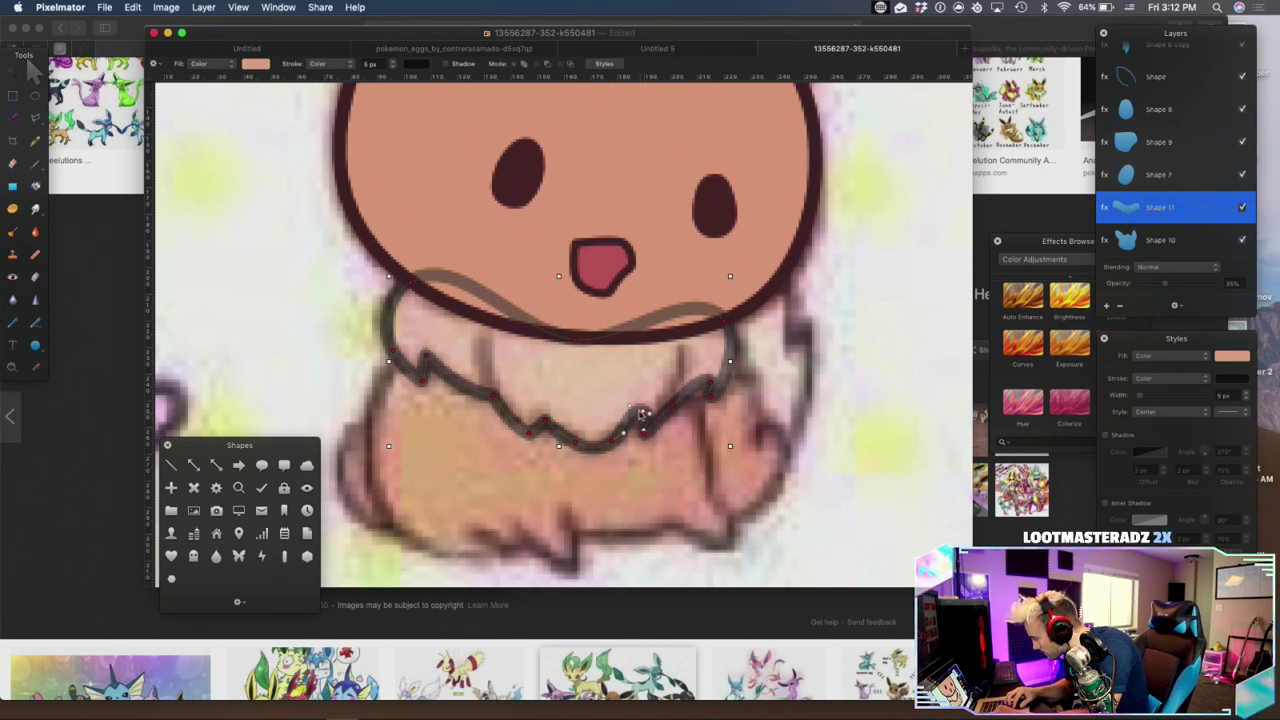
Adjust the curve handles of the neck fur's right notch and the slope up to its right corner tuft
click(630, 430)
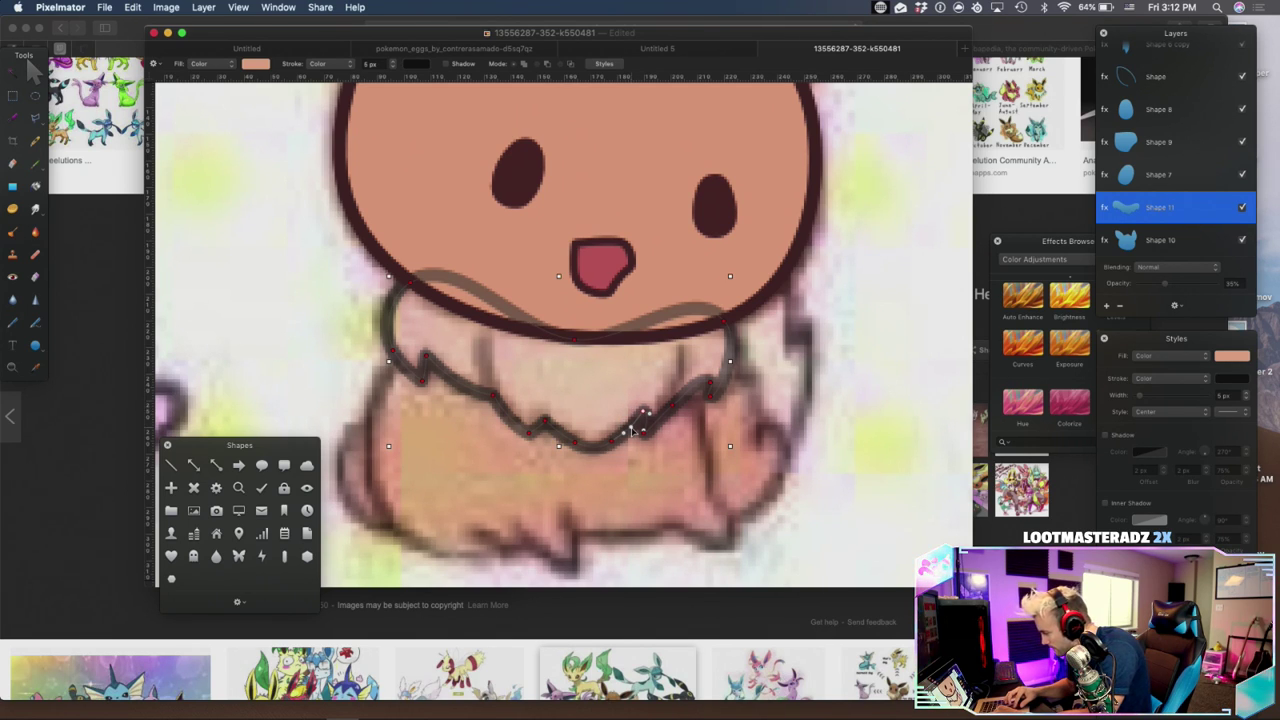
click(645, 427)
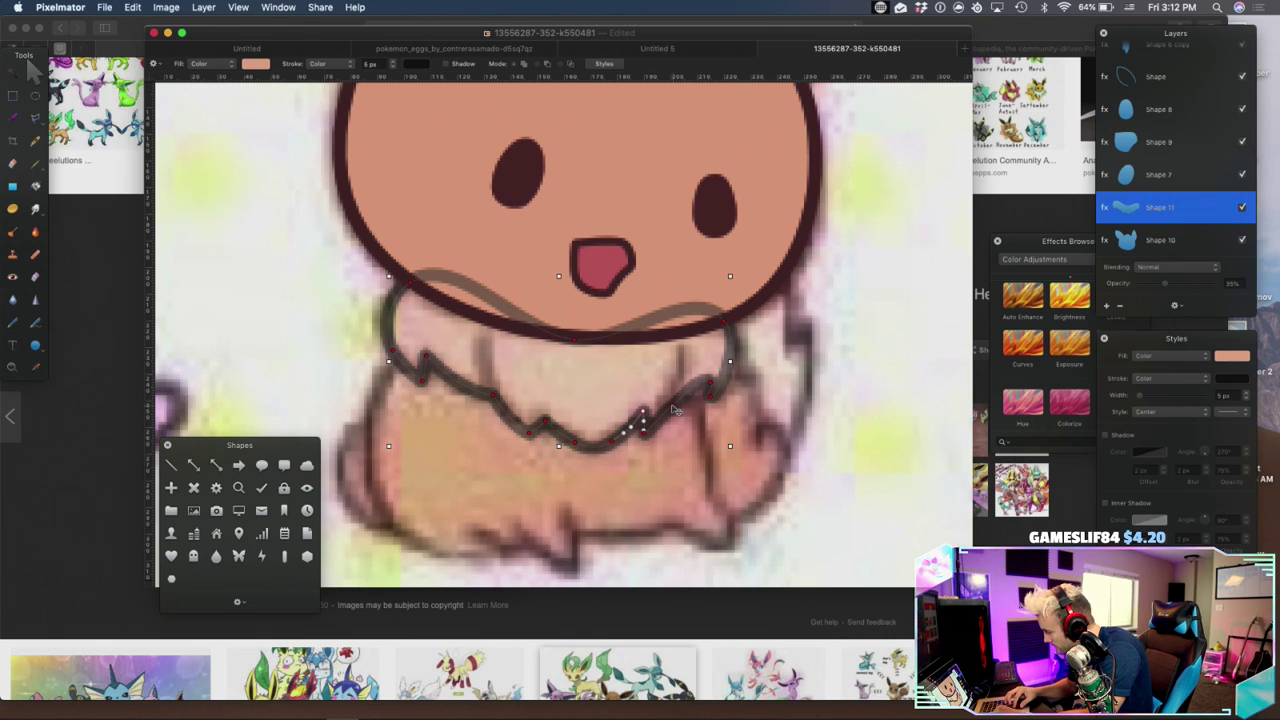
drag(672, 404, 720, 384)
click(711, 383)
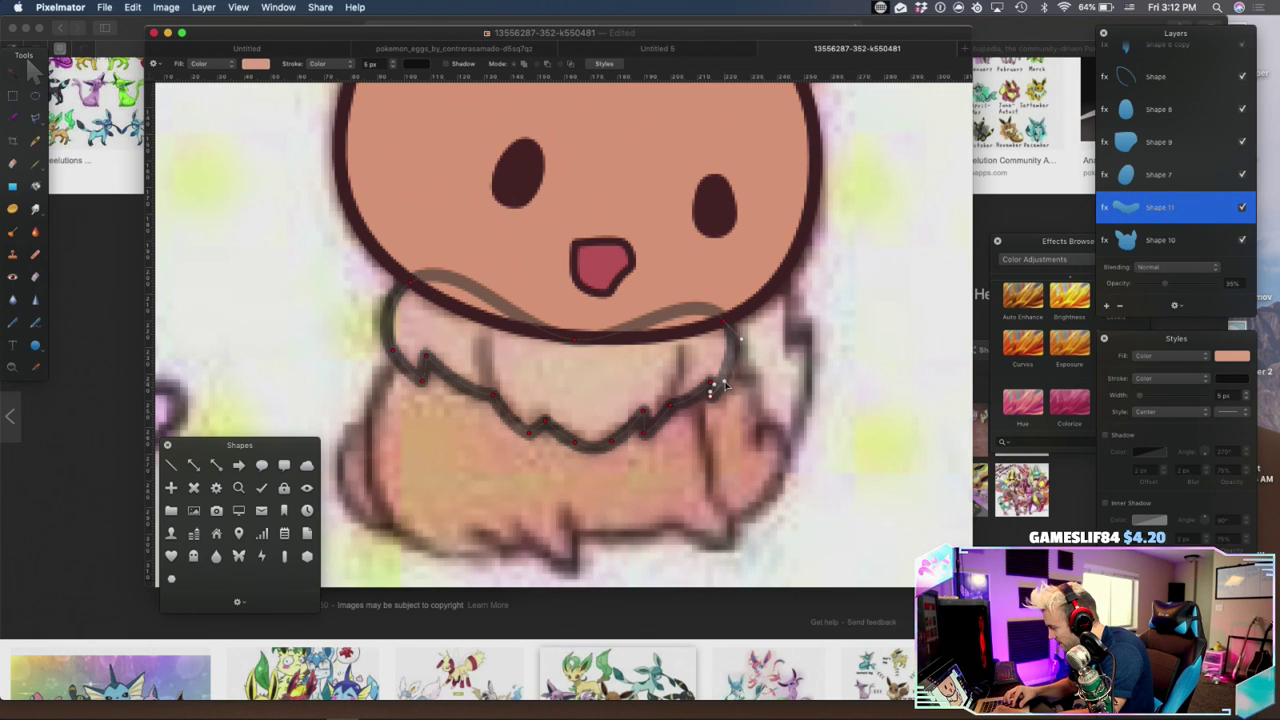
Pull the curve handles of the neck fur's two upper corners down so its top edge follows the chin outline
click(726, 324)
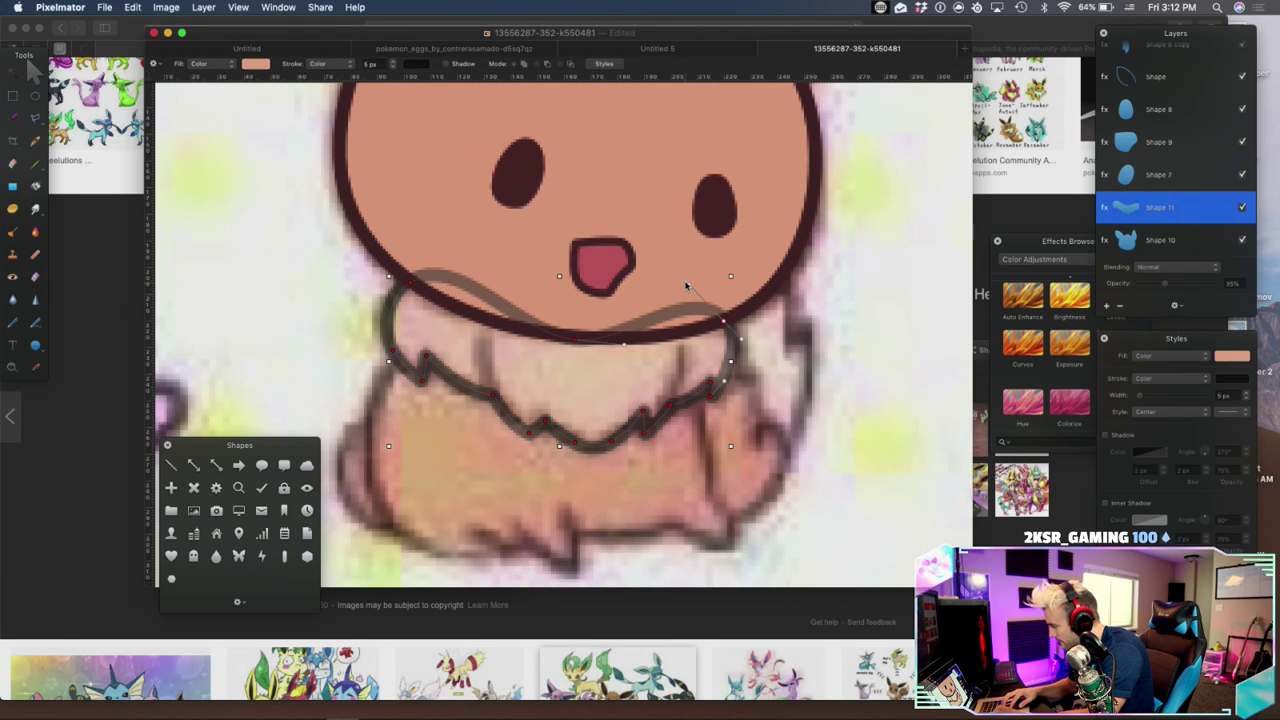
drag(689, 288, 687, 335)
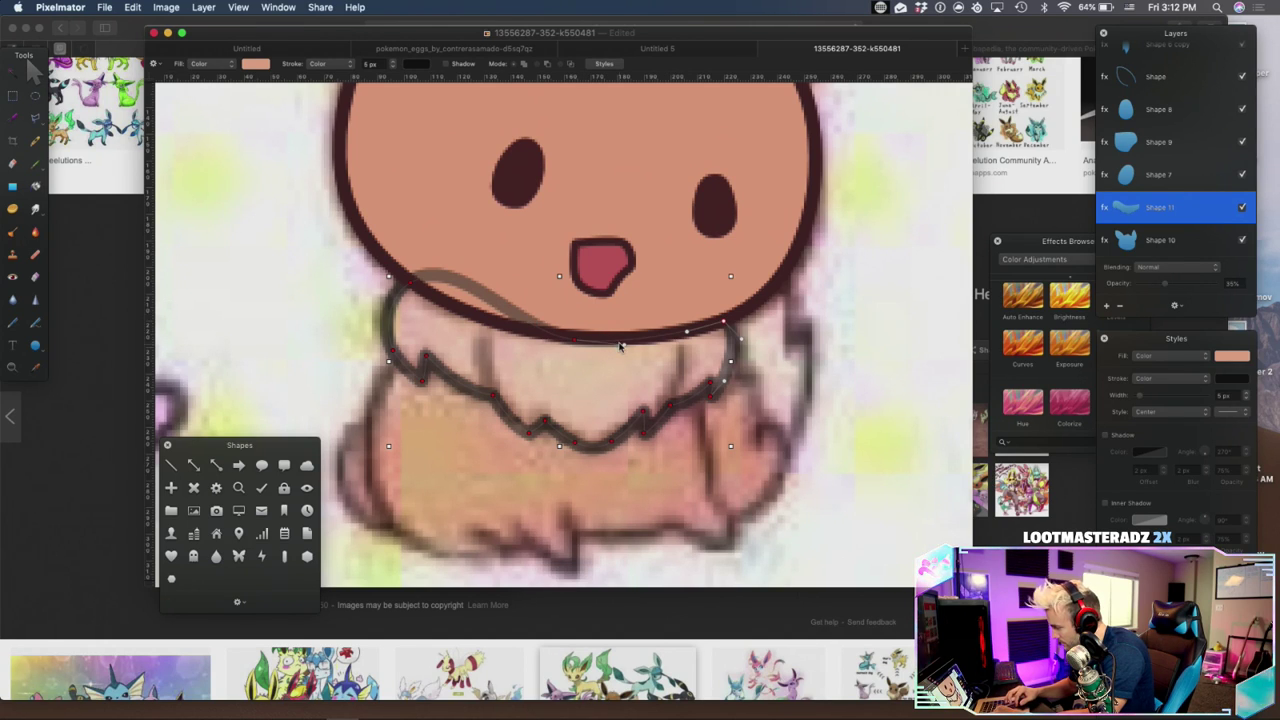
click(410, 284)
drag(458, 258, 447, 312)
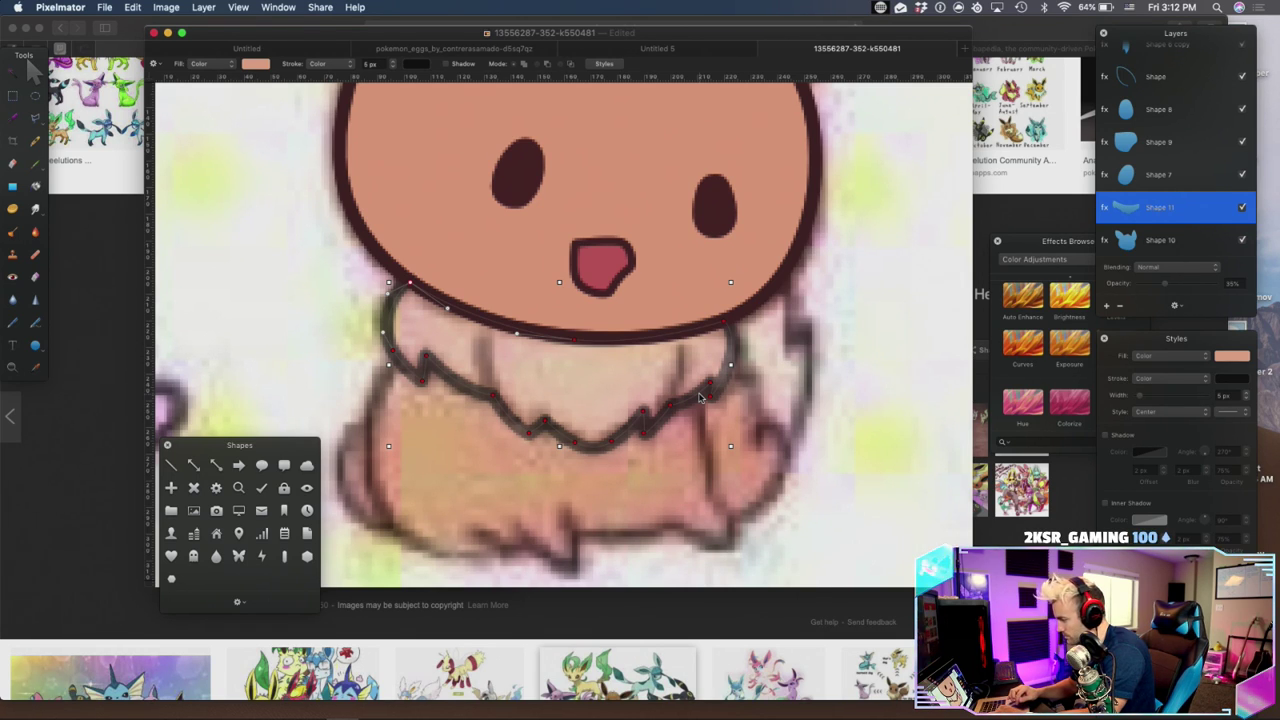
right_click(729, 327)
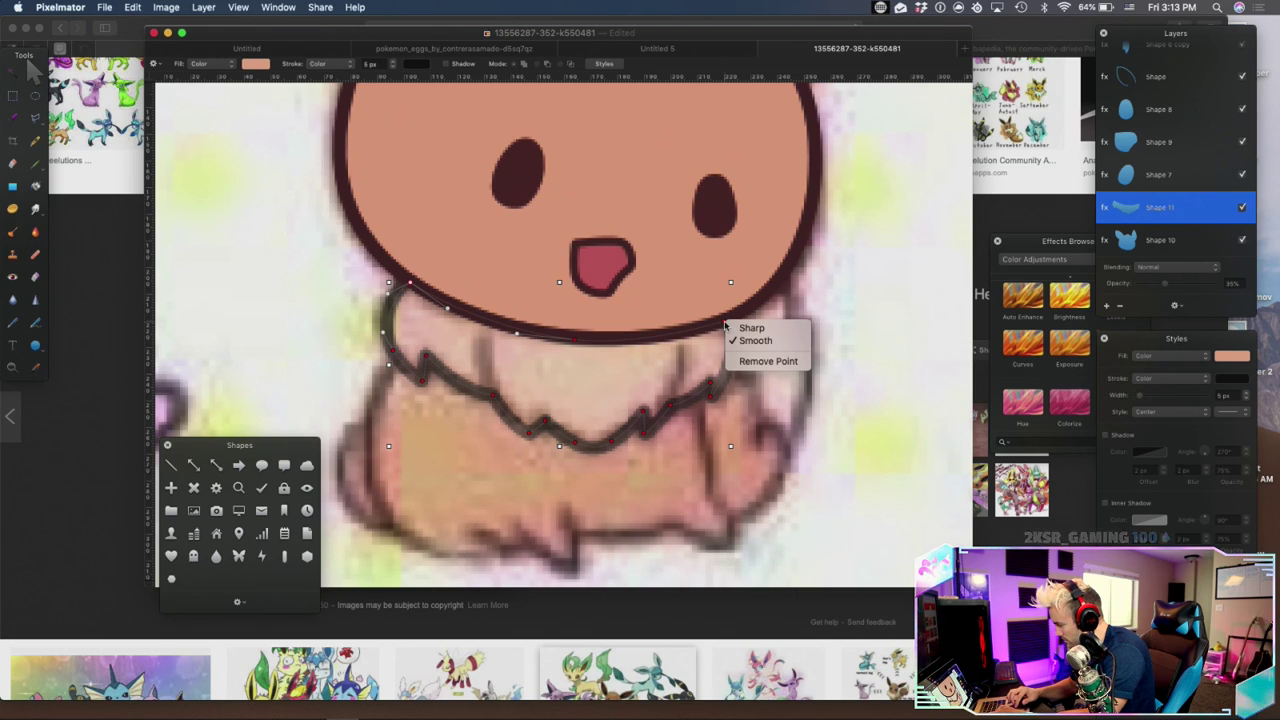
click(677, 330)
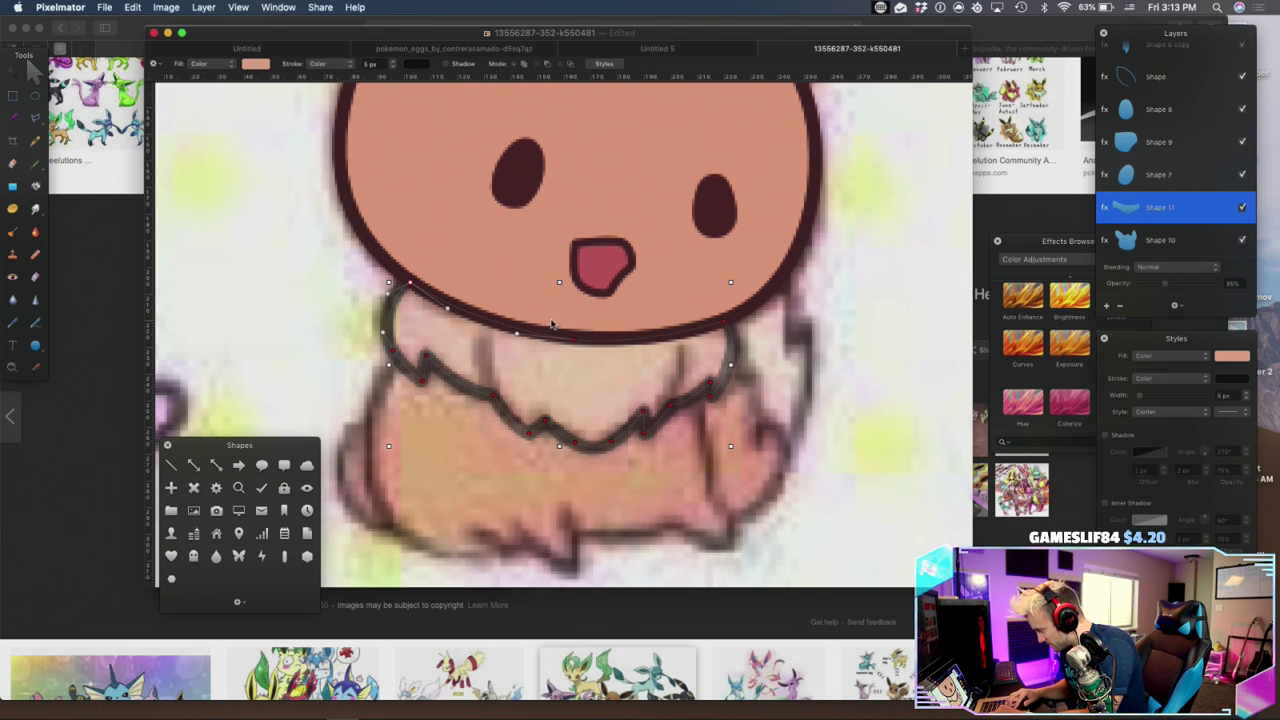
Restore the neck fur's opacity to 100% and set its stroke to the saved dark maroon used on the head
drag(1168, 284, 1266, 281)
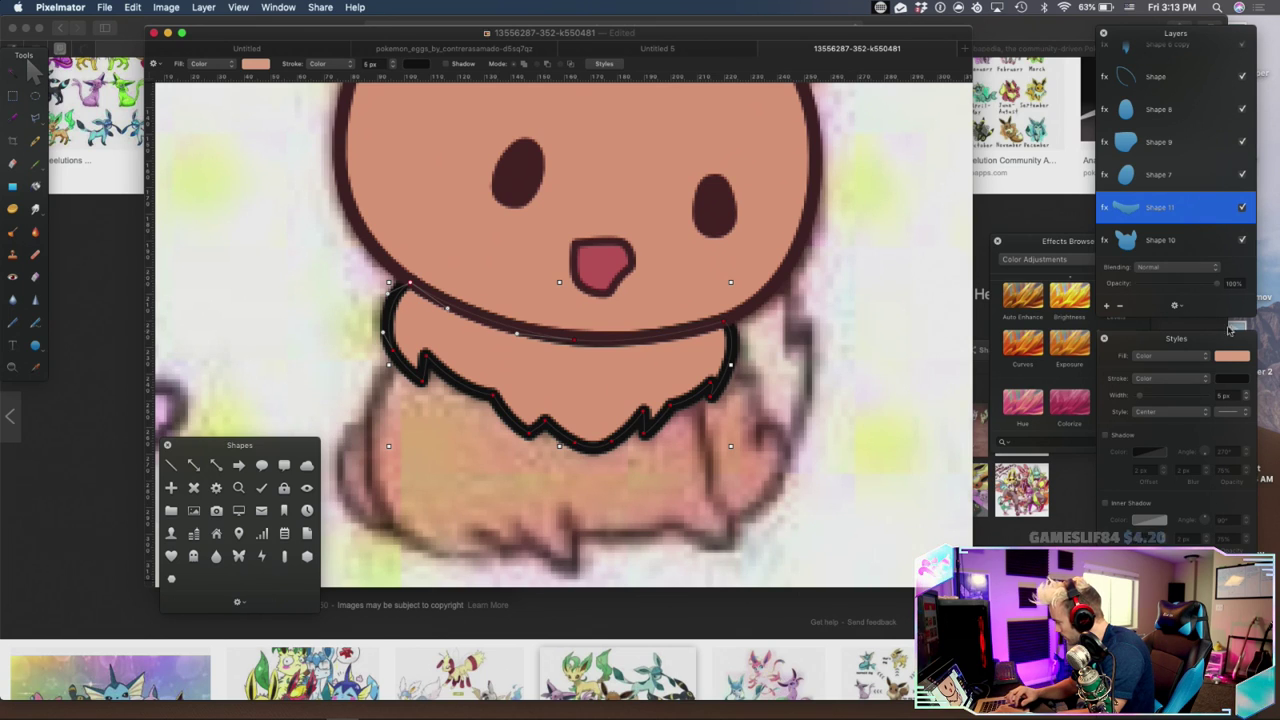
click(1231, 379)
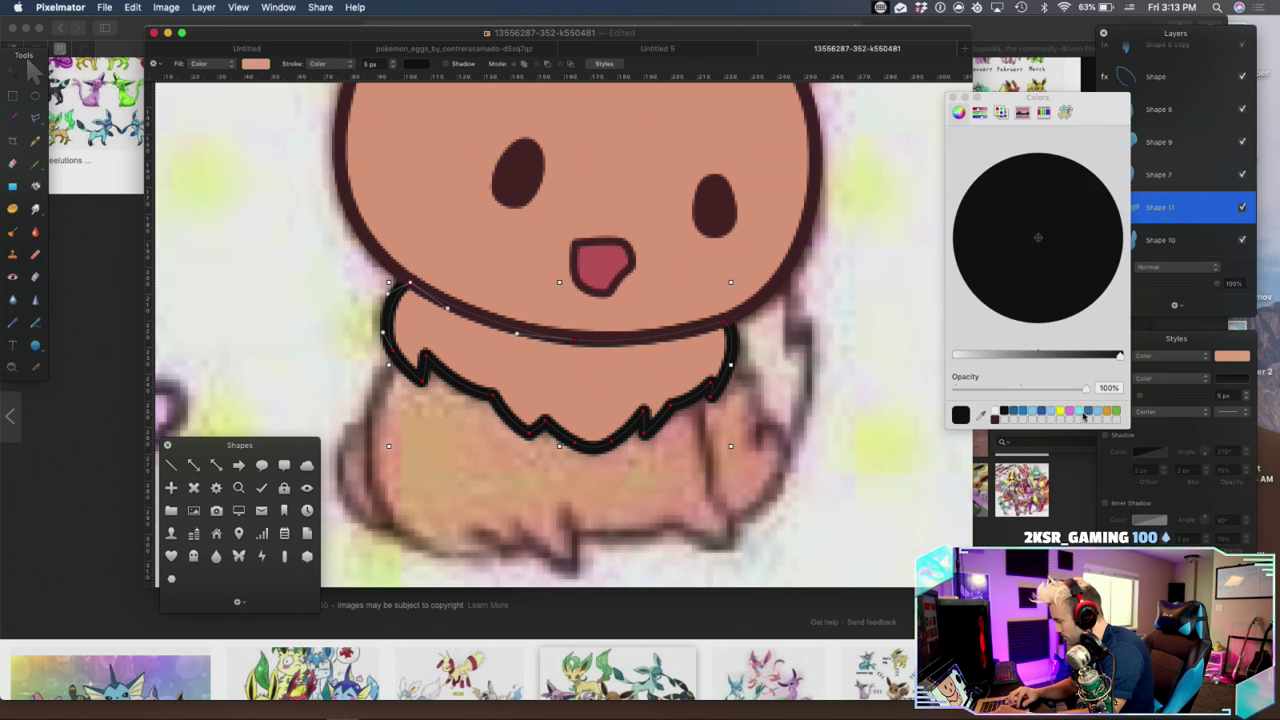
click(995, 419)
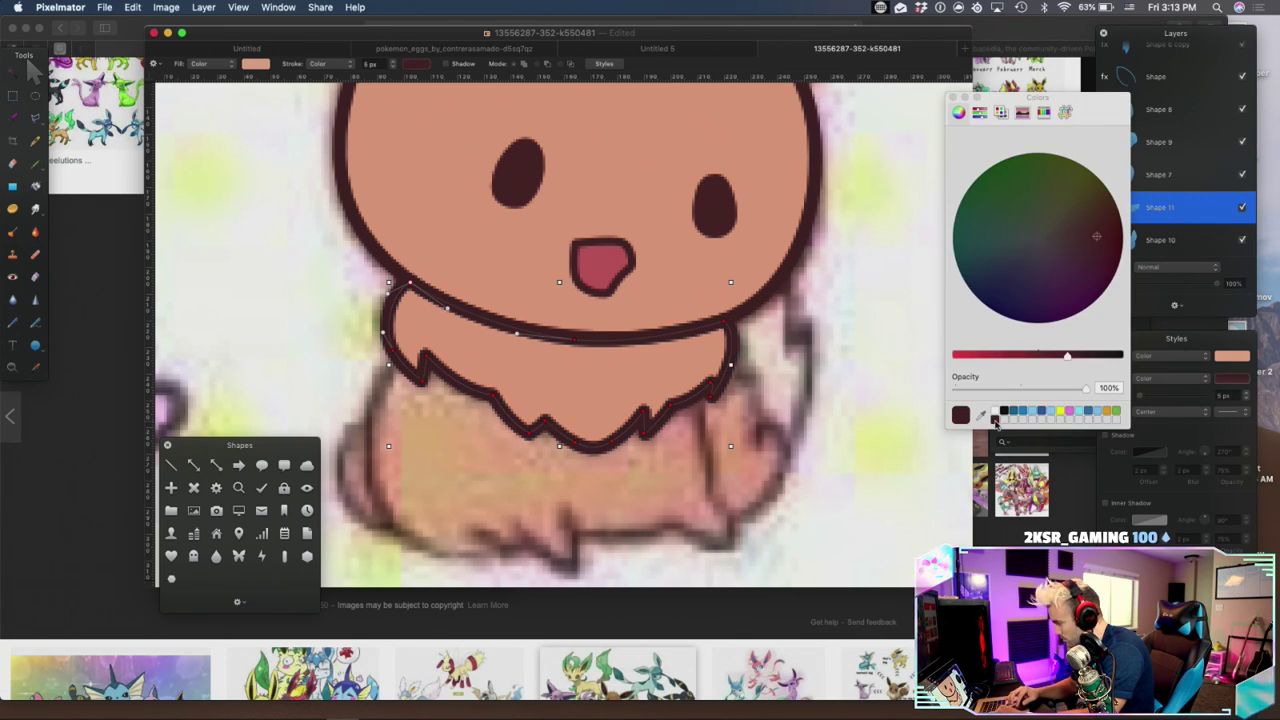
Change the neck fur's fill to a pale cream color and keep its opacity at 100%
click(1230, 356)
click(994, 411)
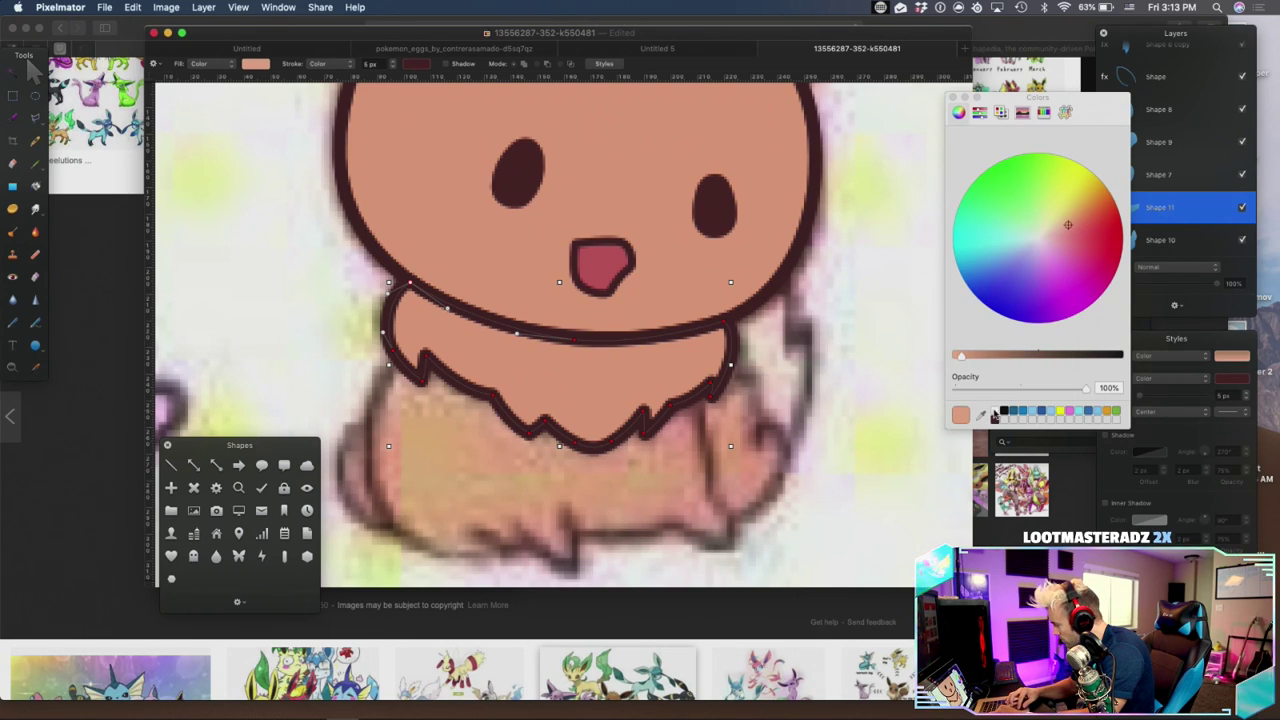
click(1037, 238)
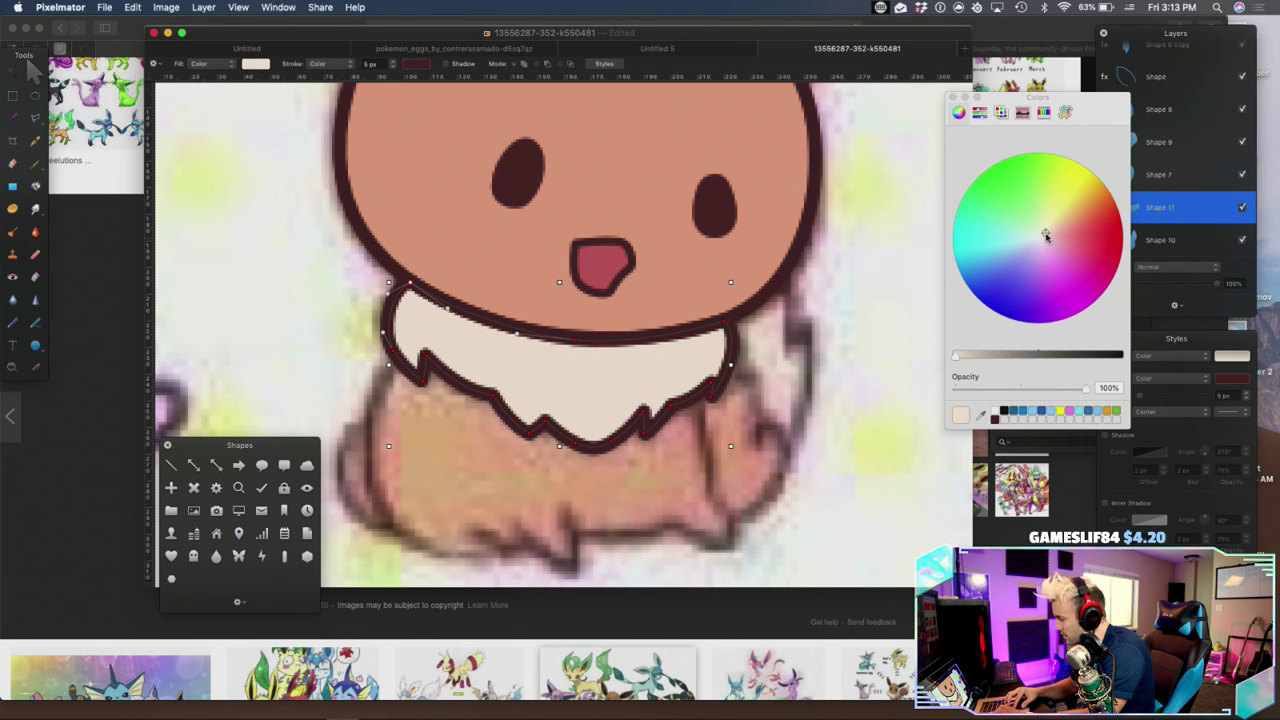
click(956, 101)
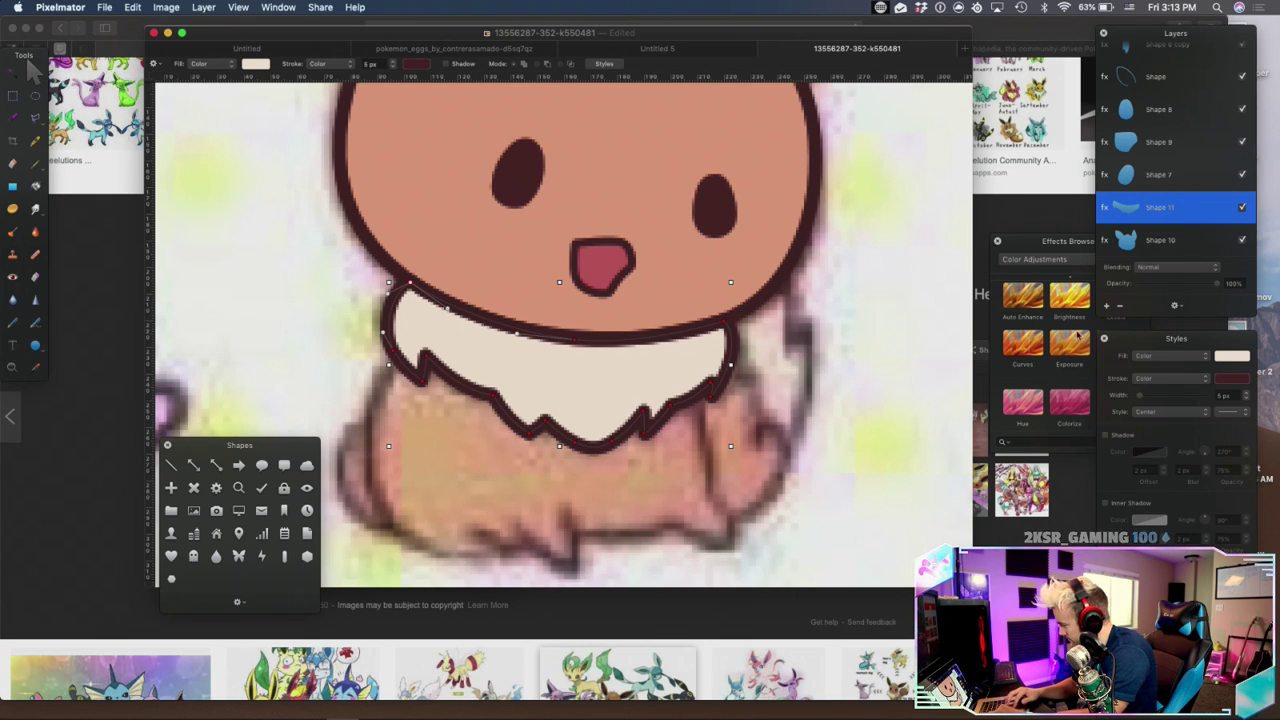
mouse_move(1213, 289)
mouse_down()
mouse_move(1142, 292)
mouse_move(1230, 290)
mouse_up()
Draw a short open crease line up into the neck fur from the notch below its left tuft
click(13, 320)
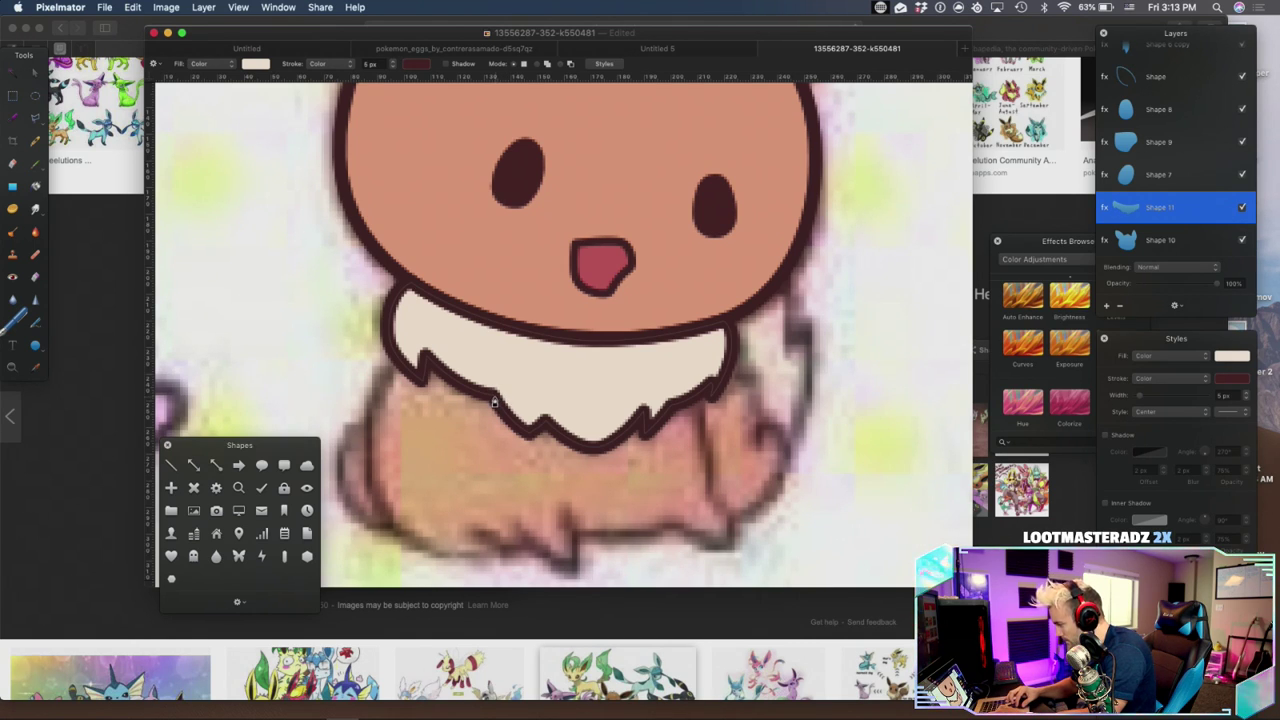
drag(493, 400, 476, 348)
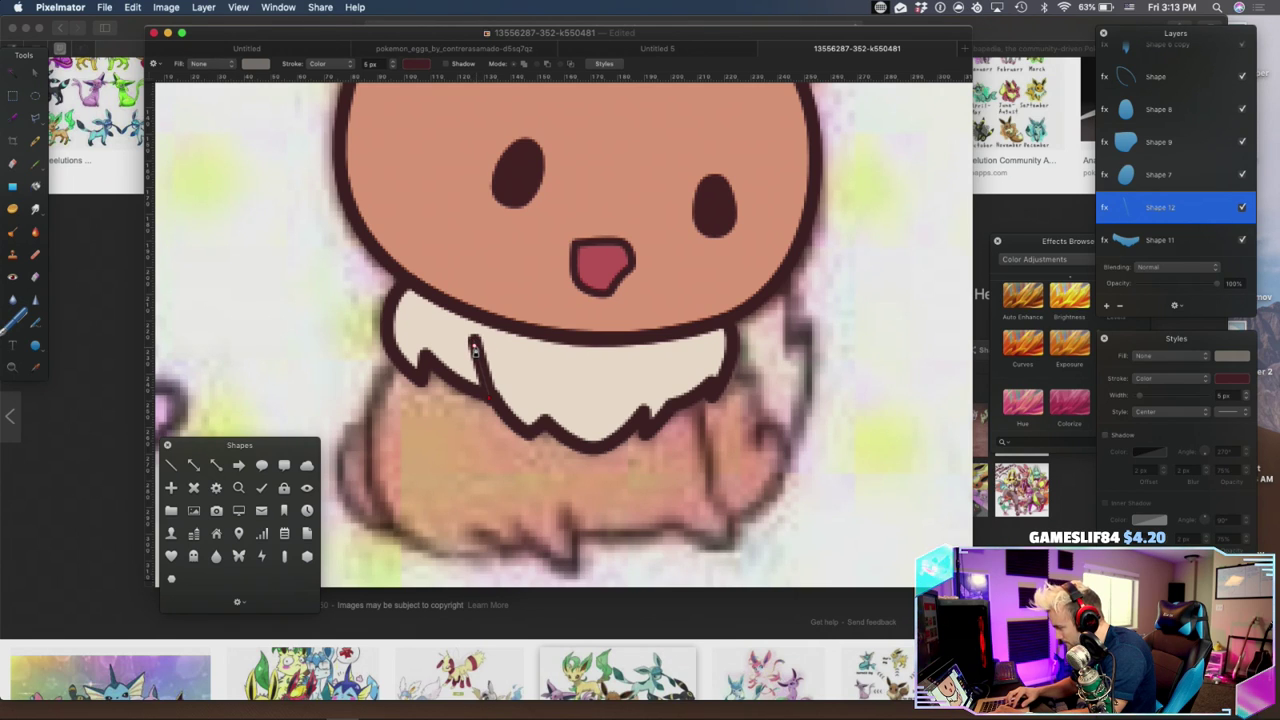
right_click(474, 343)
click(511, 365)
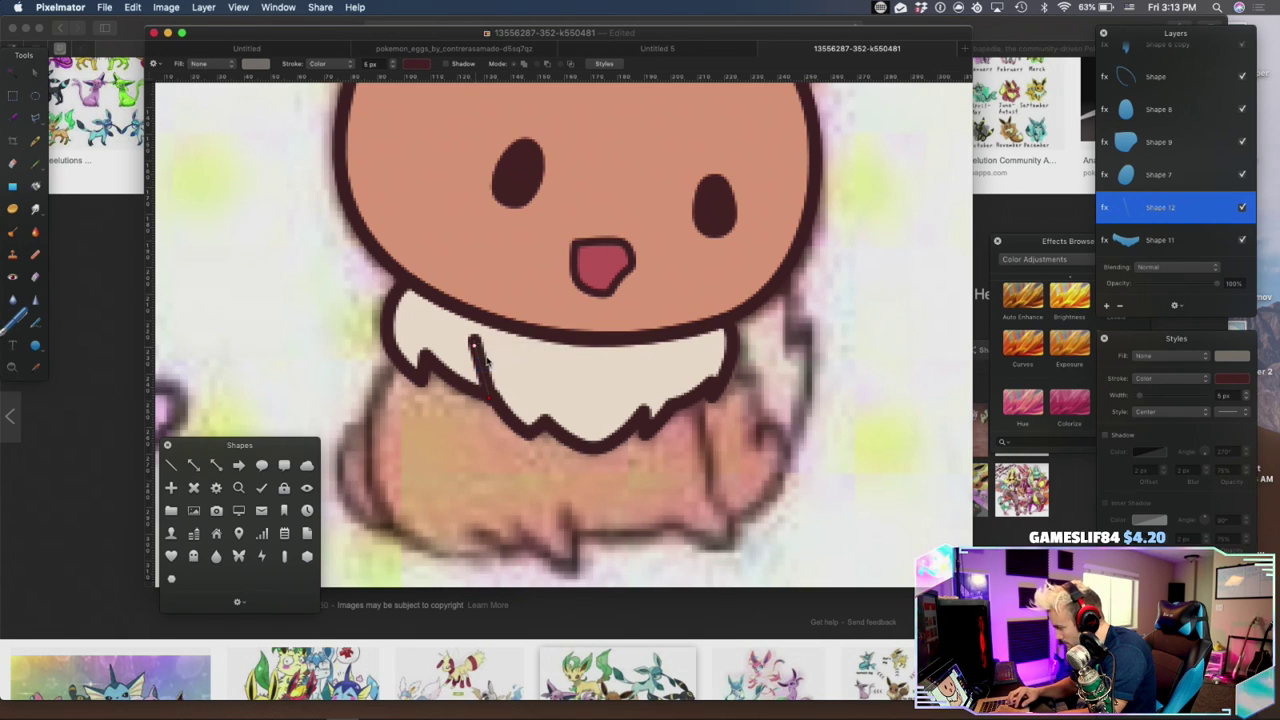
key(super+z)
Smooth the end points of the neck fur's left crease line and bend it into a gentle curve flowing into the outline
right_click(475, 345)
click(481, 365)
drag(480, 363, 473, 367)
click(490, 397)
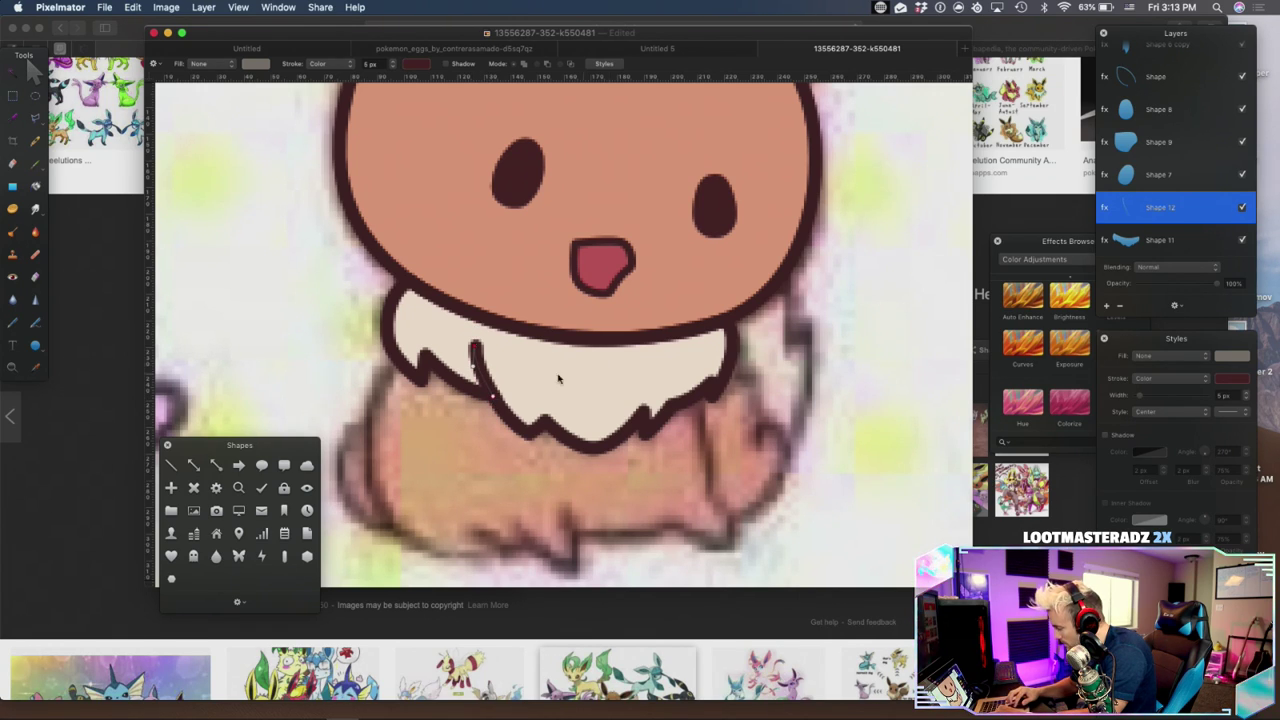
right_click(494, 398)
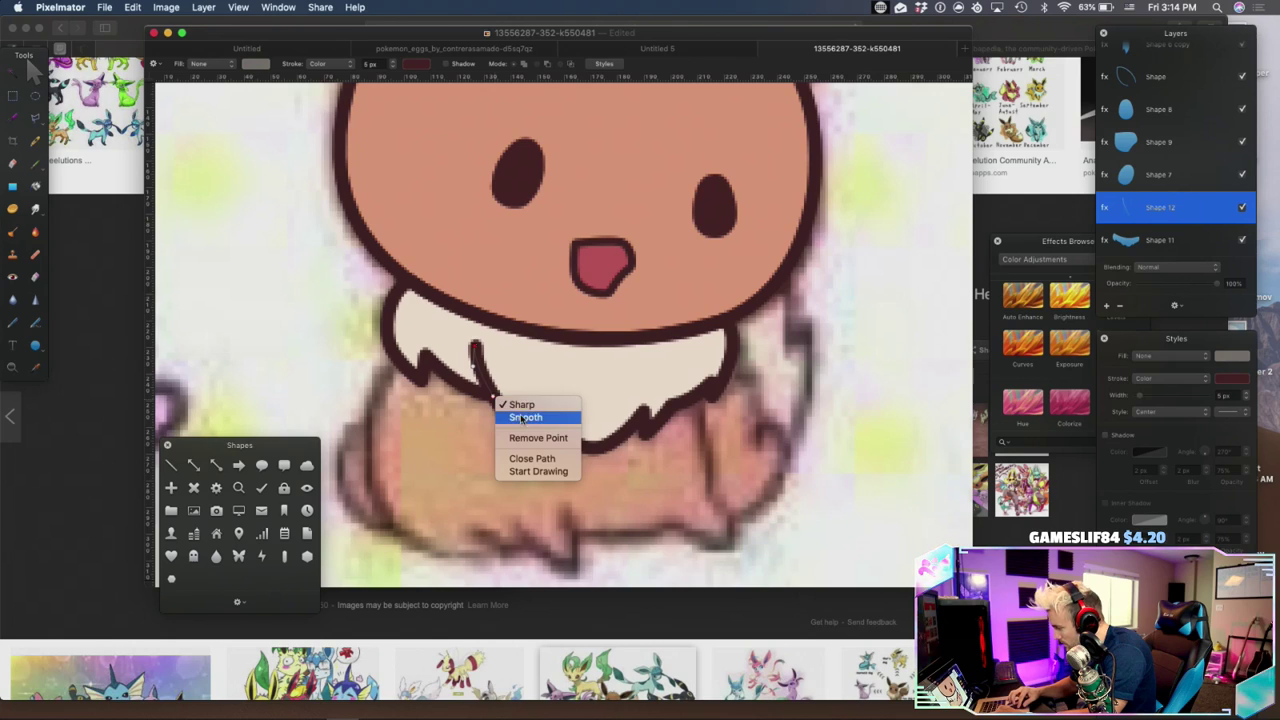
click(525, 417)
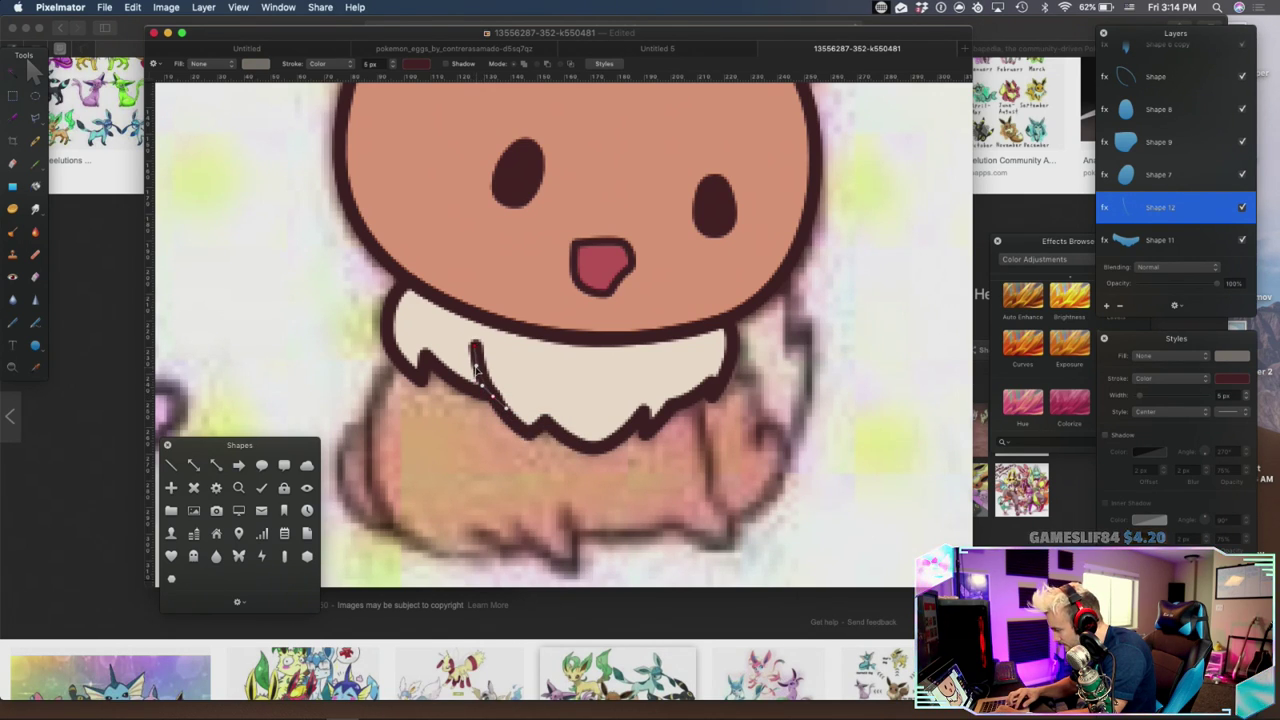
Draw a matching short open crease line up into the right side of the neck fur, undoing any extra point
click(10, 324)
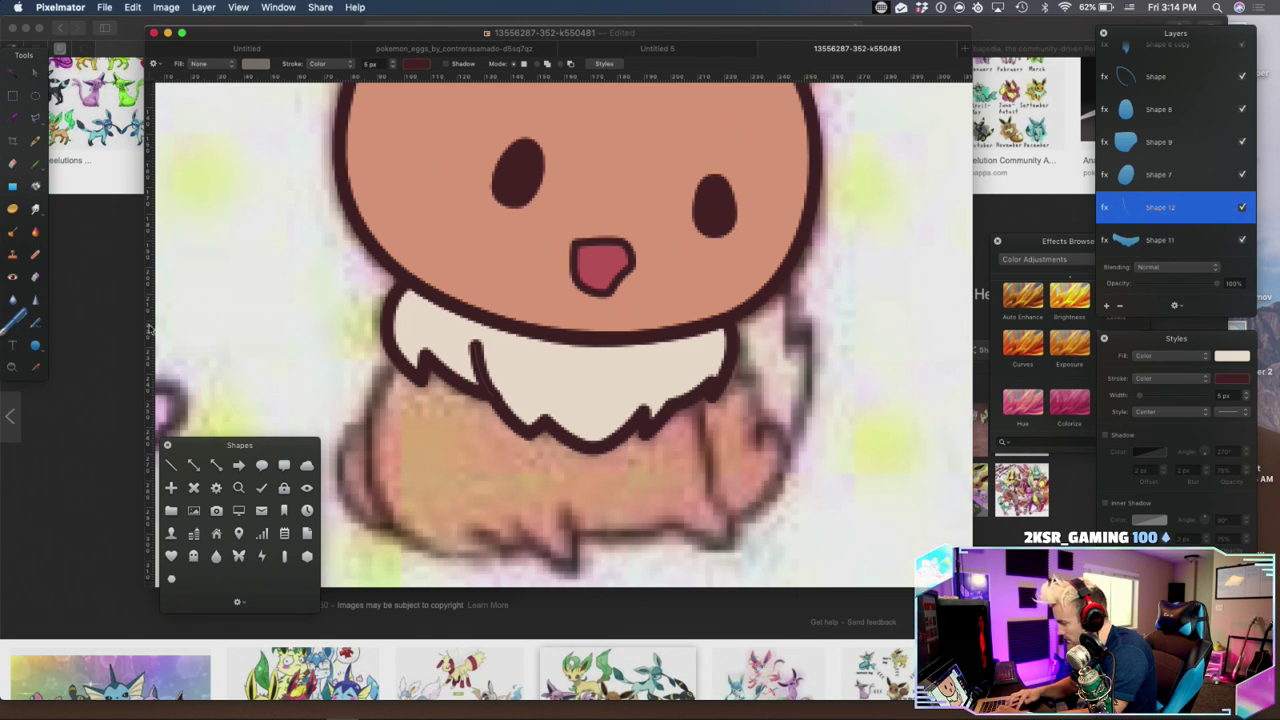
click(667, 410)
click(682, 361)
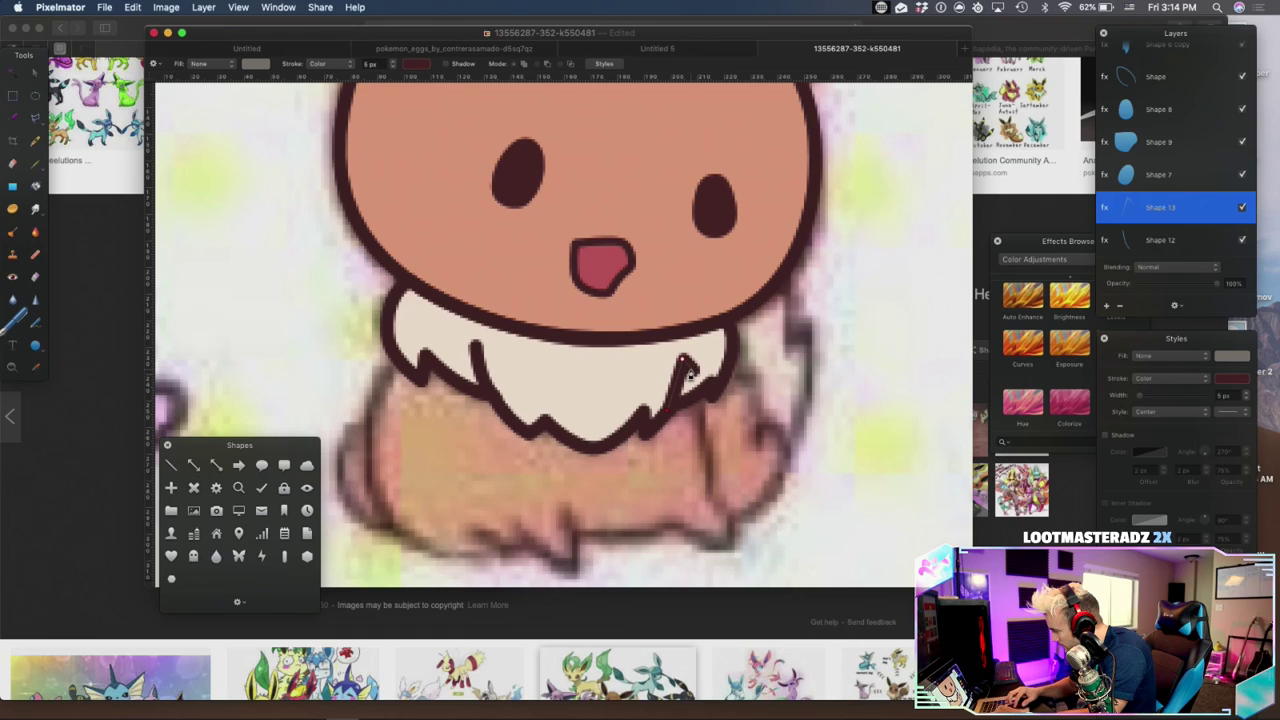
right_click(684, 364)
click(705, 380)
key(v)
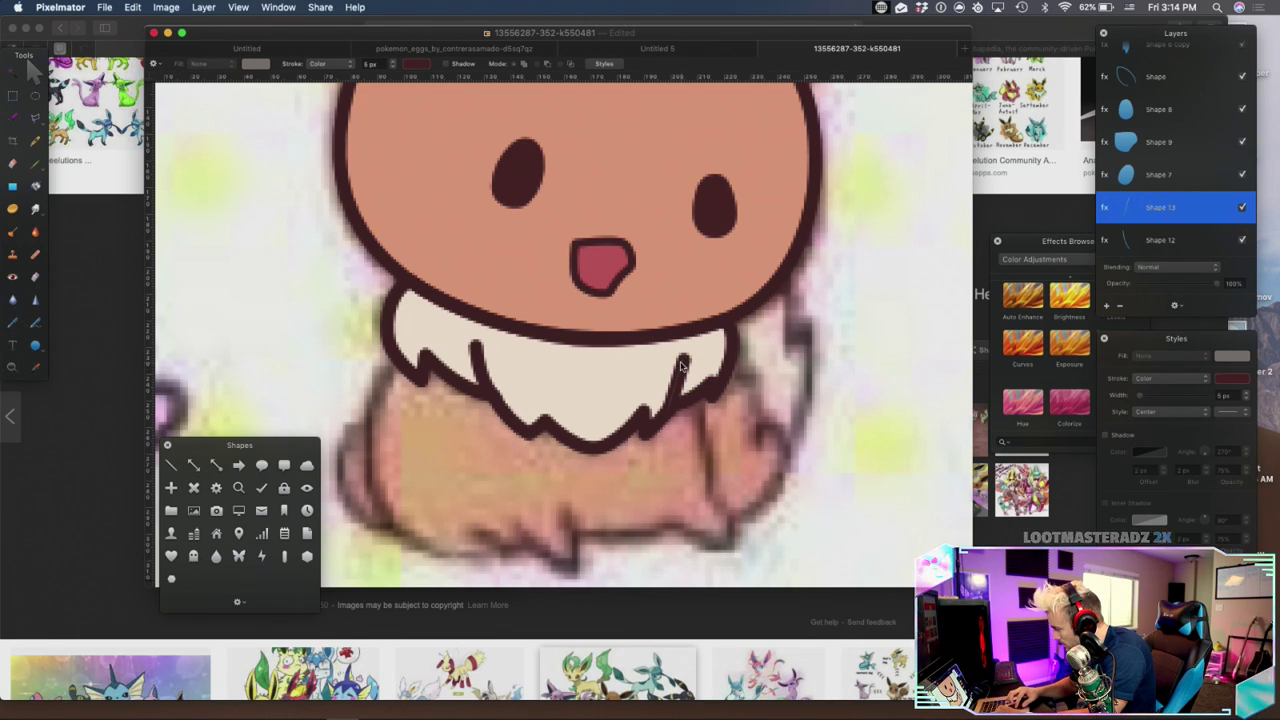
click(677, 370)
double_click(682, 362)
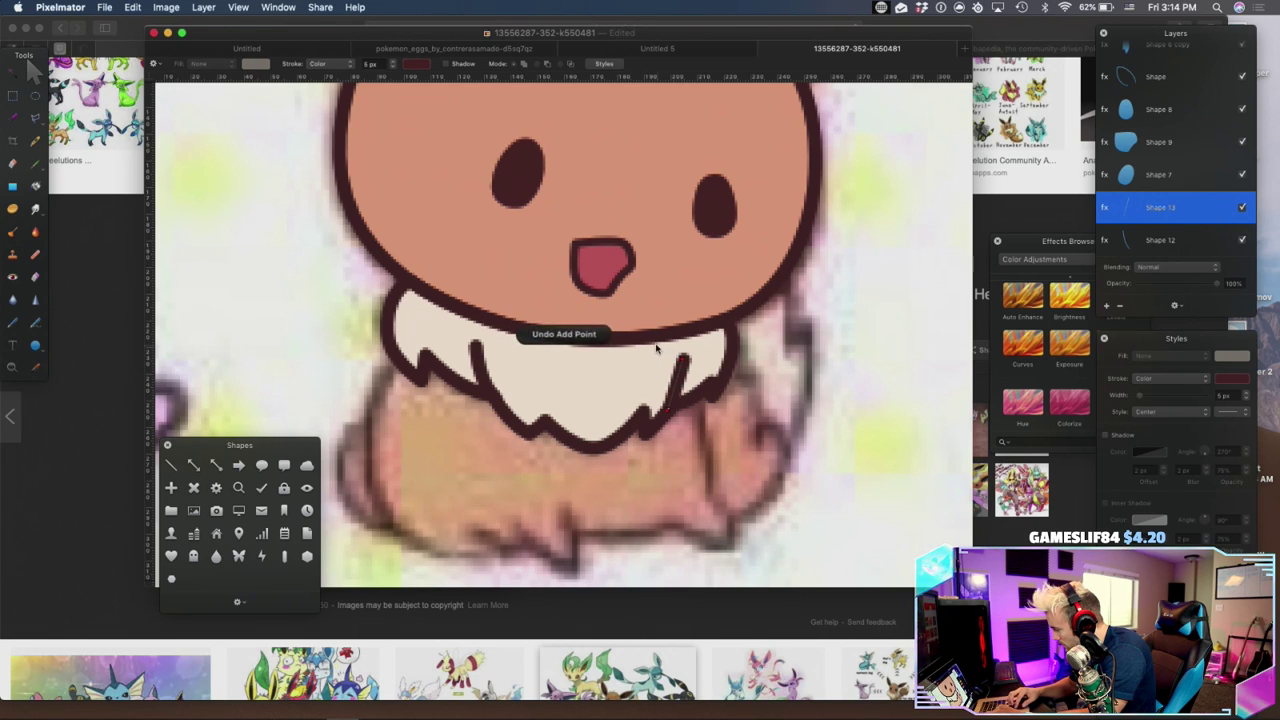
Smooth the lower point of the right crease line and adjust its handles so it curves into the fur outline
right_click(666, 416)
click(686, 426)
drag(668, 411, 676, 392)
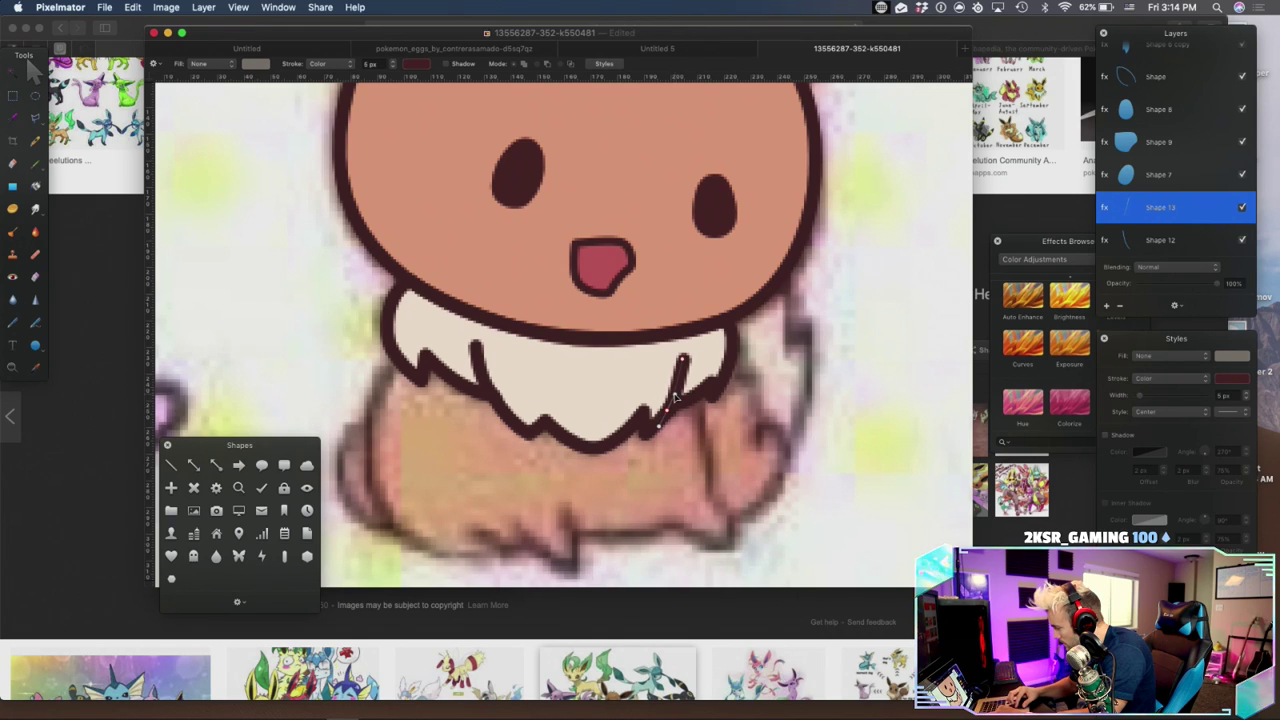
drag(680, 377, 683, 378)
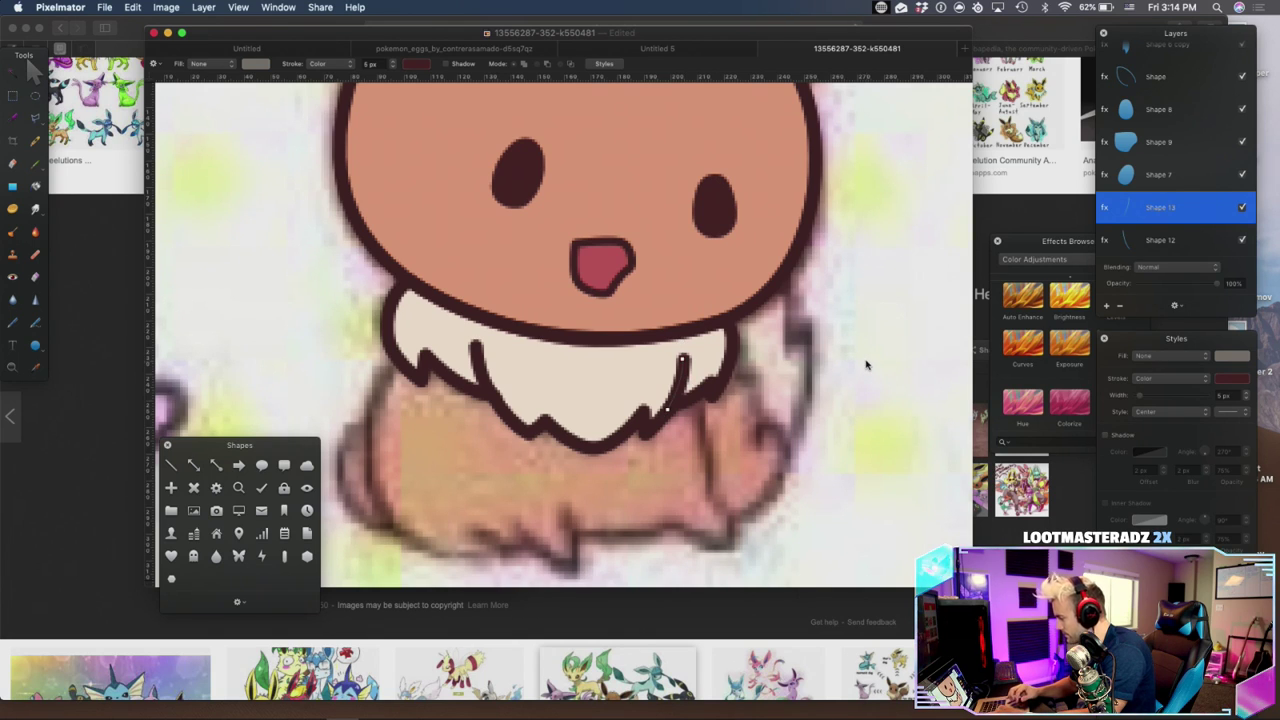
Hide the background reference layer to review the whole traced drawing, and show the reference again
scroll(1237, 210, down, 3)
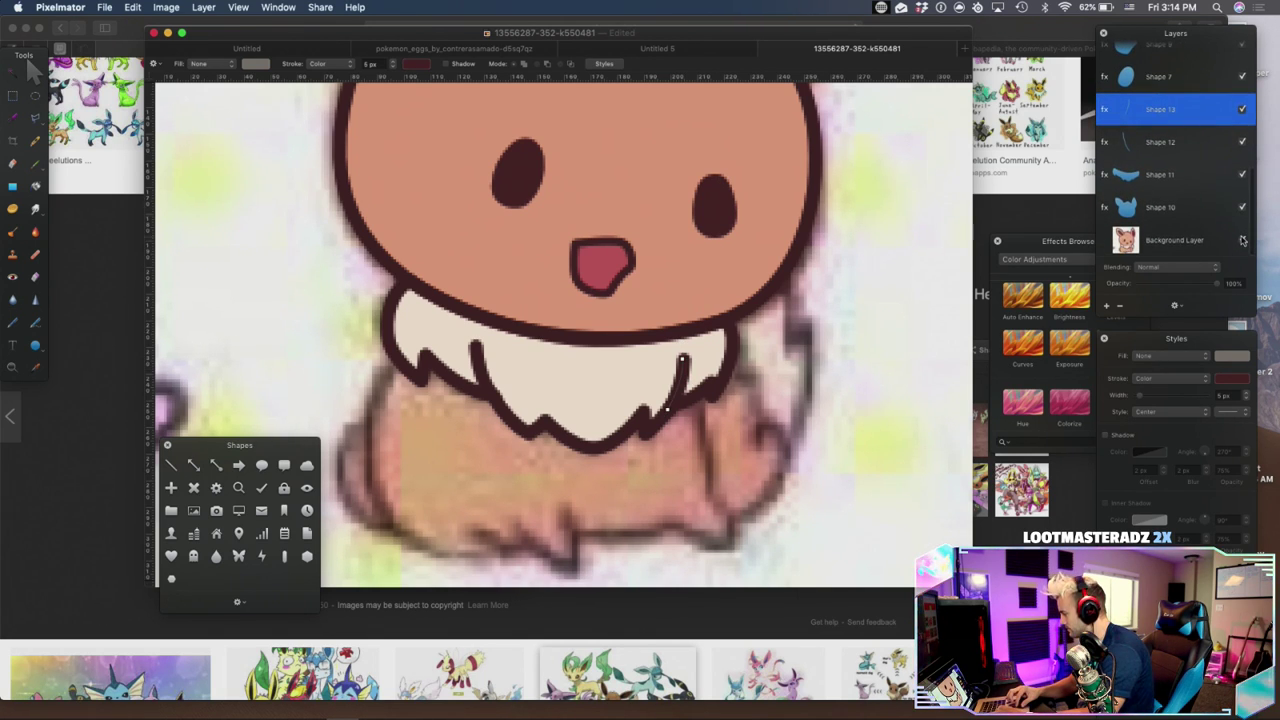
click(1242, 239)
key(super+minus)
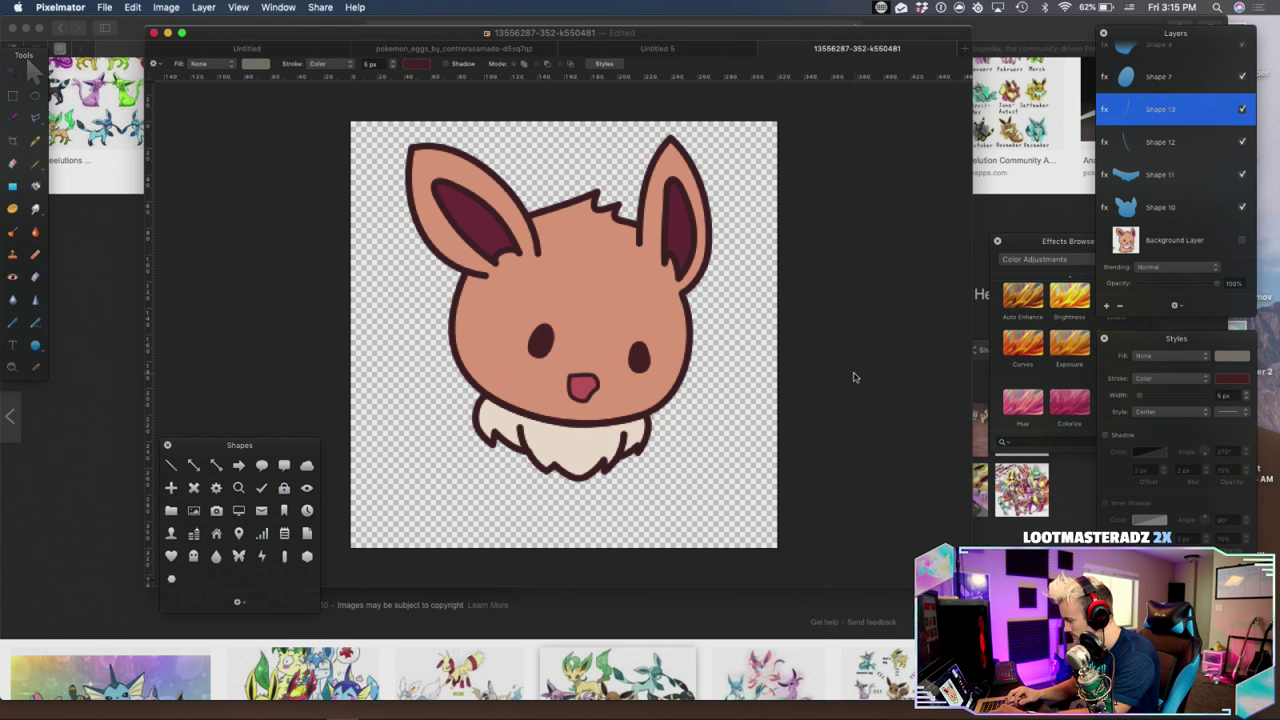
click(1241, 241)
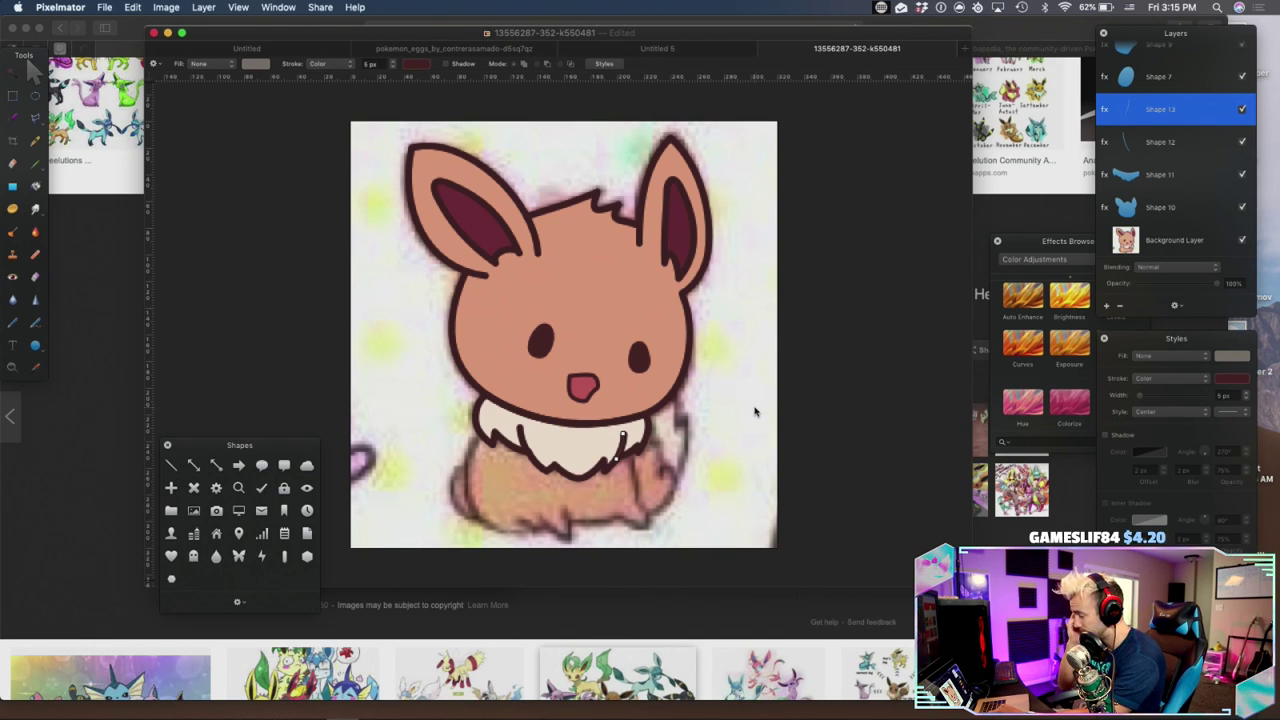
key(super+plus)
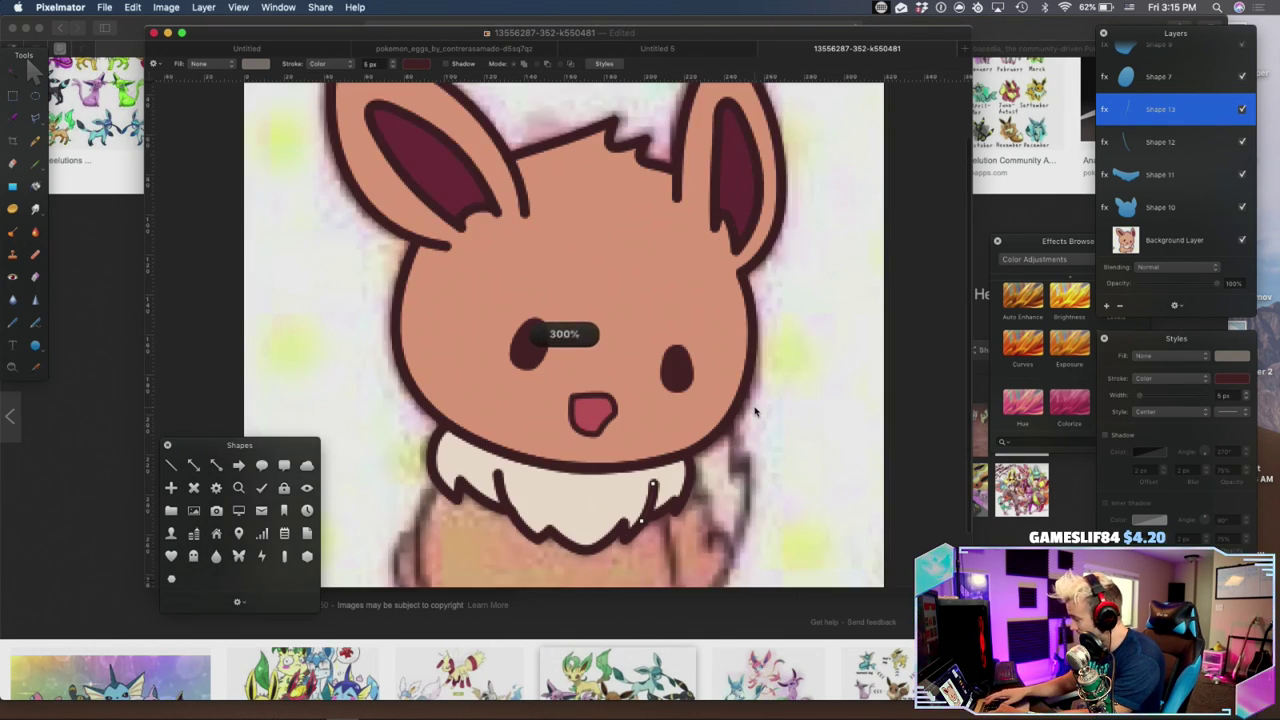
scroll(755, 410, down, 2)
key(super+minus)
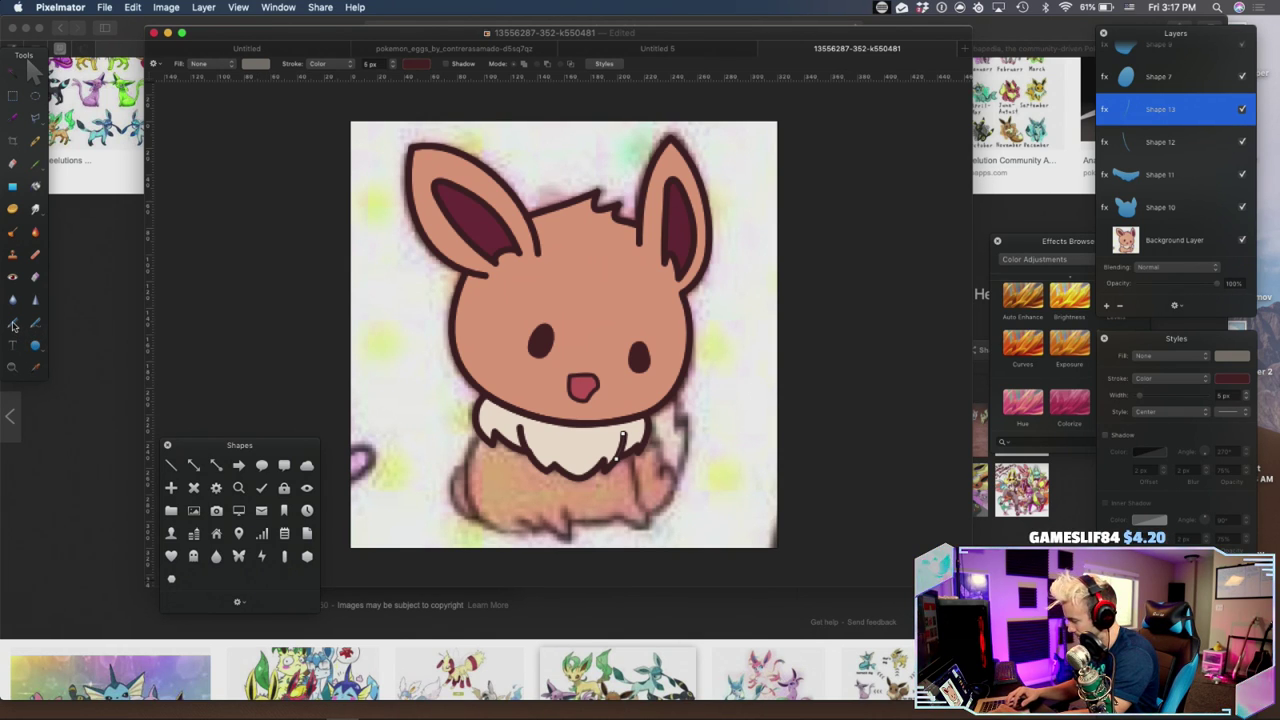
Draw a straight path from the neck fur's left edge to the body's lower edge and undo closing it
scroll(505, 481, up, 5)
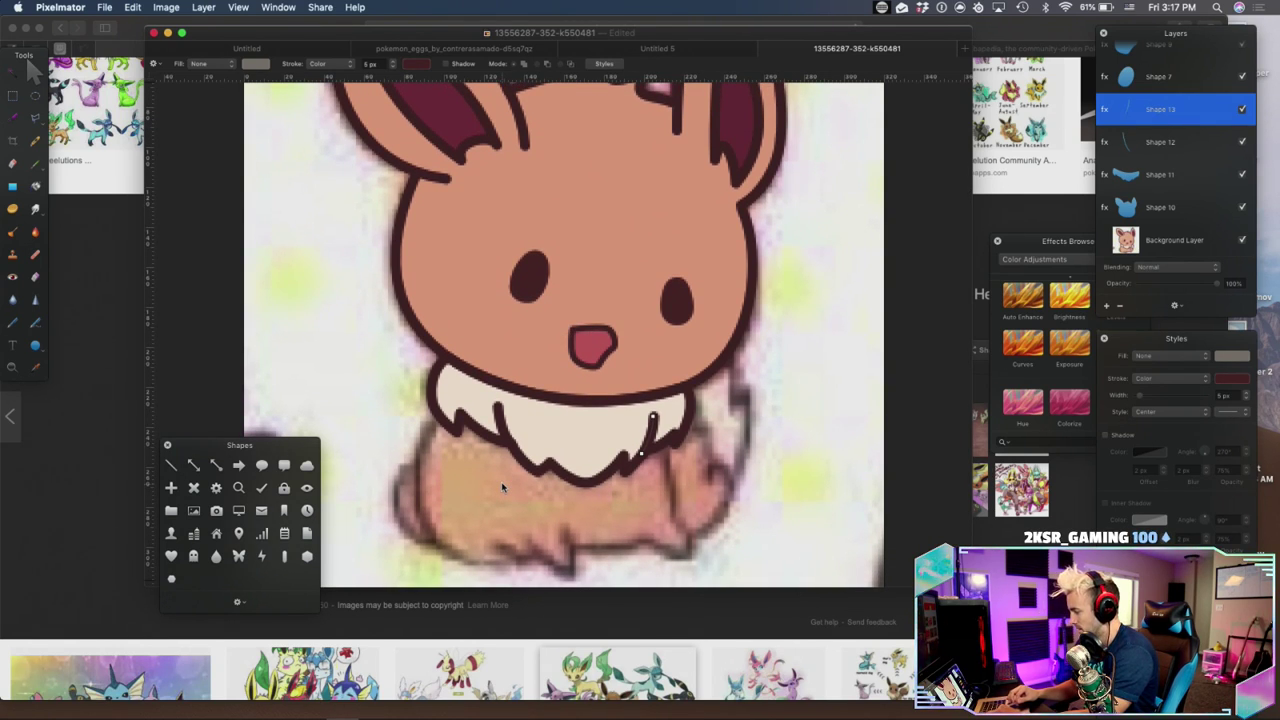
click(16, 323)
click(438, 425)
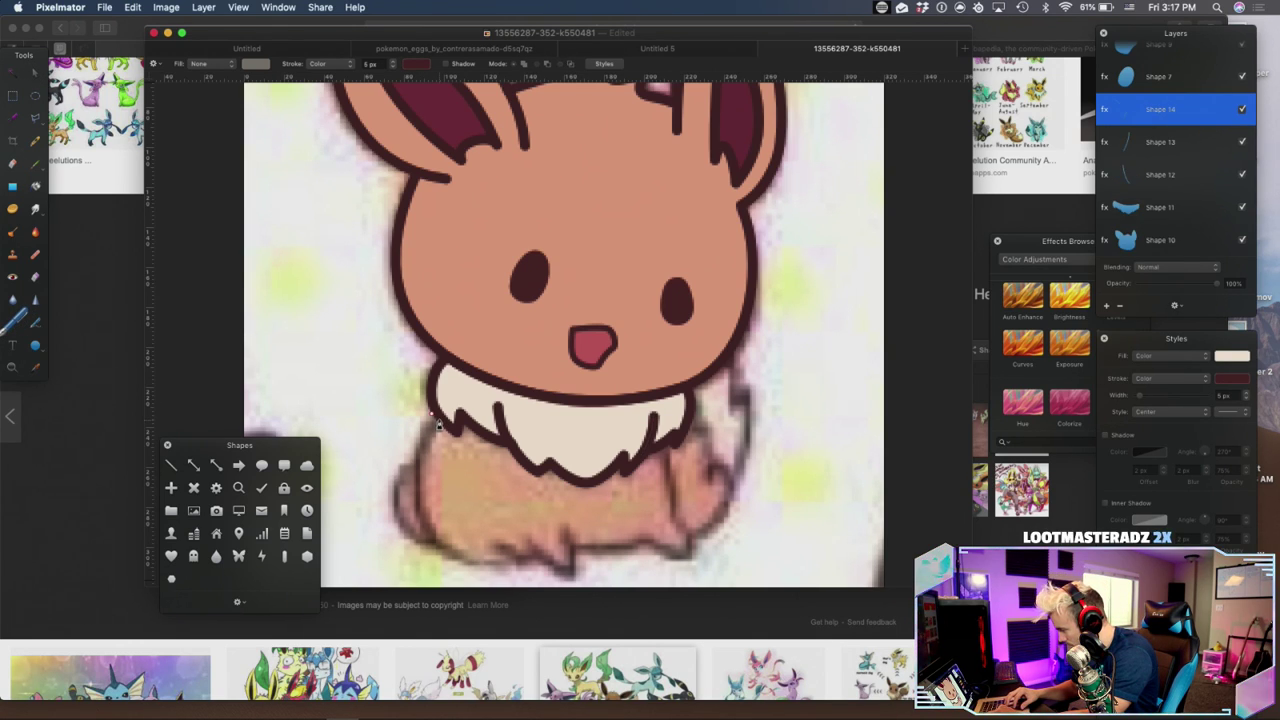
click(512, 565)
right_click(512, 565)
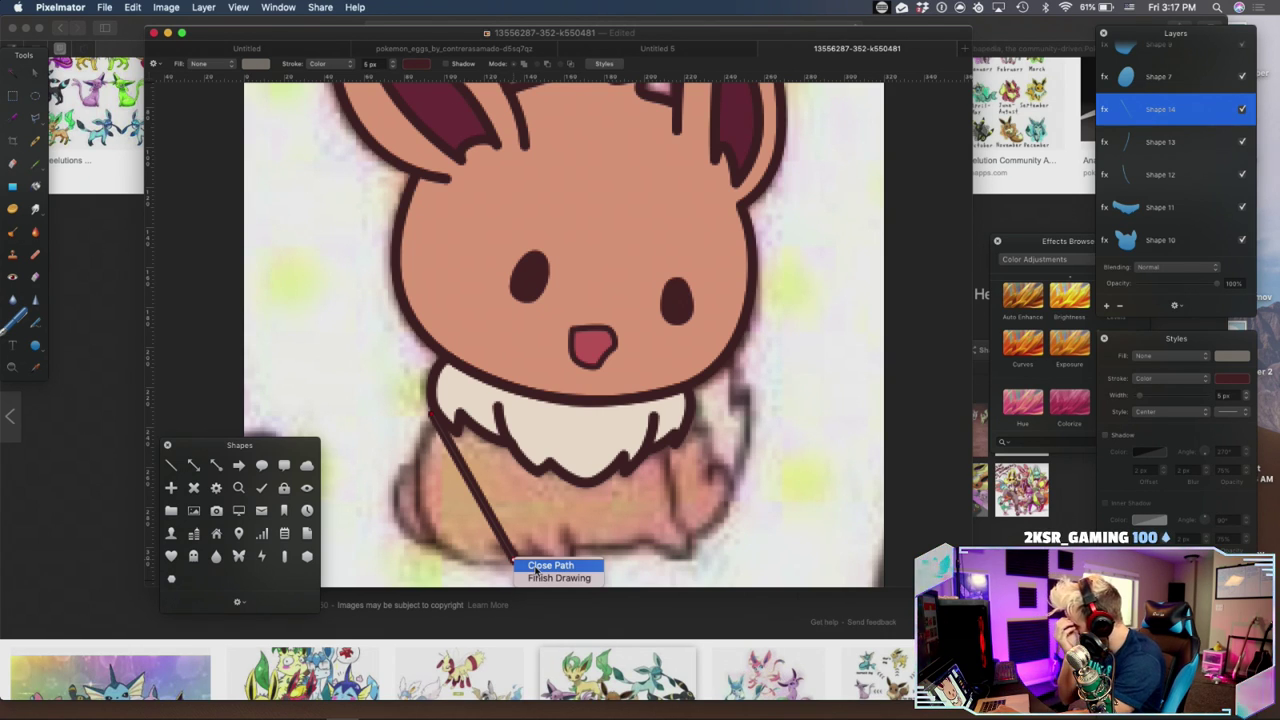
click(536, 567)
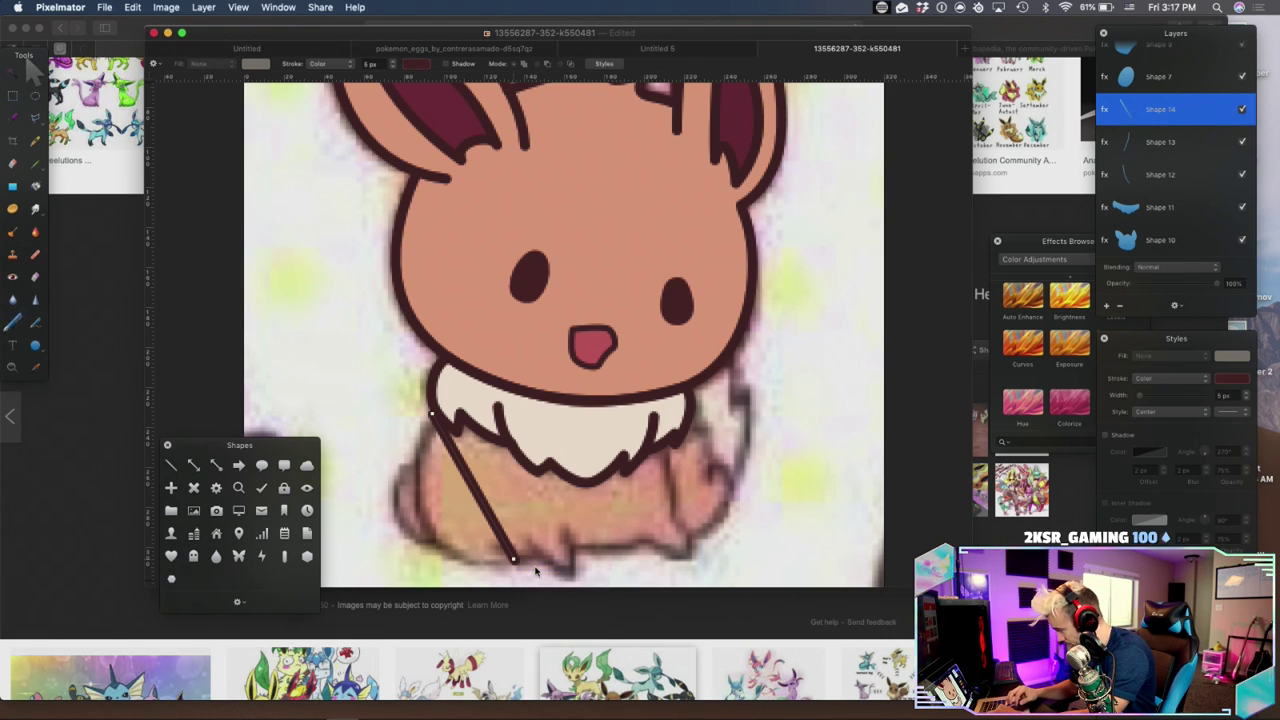
right_click(514, 561)
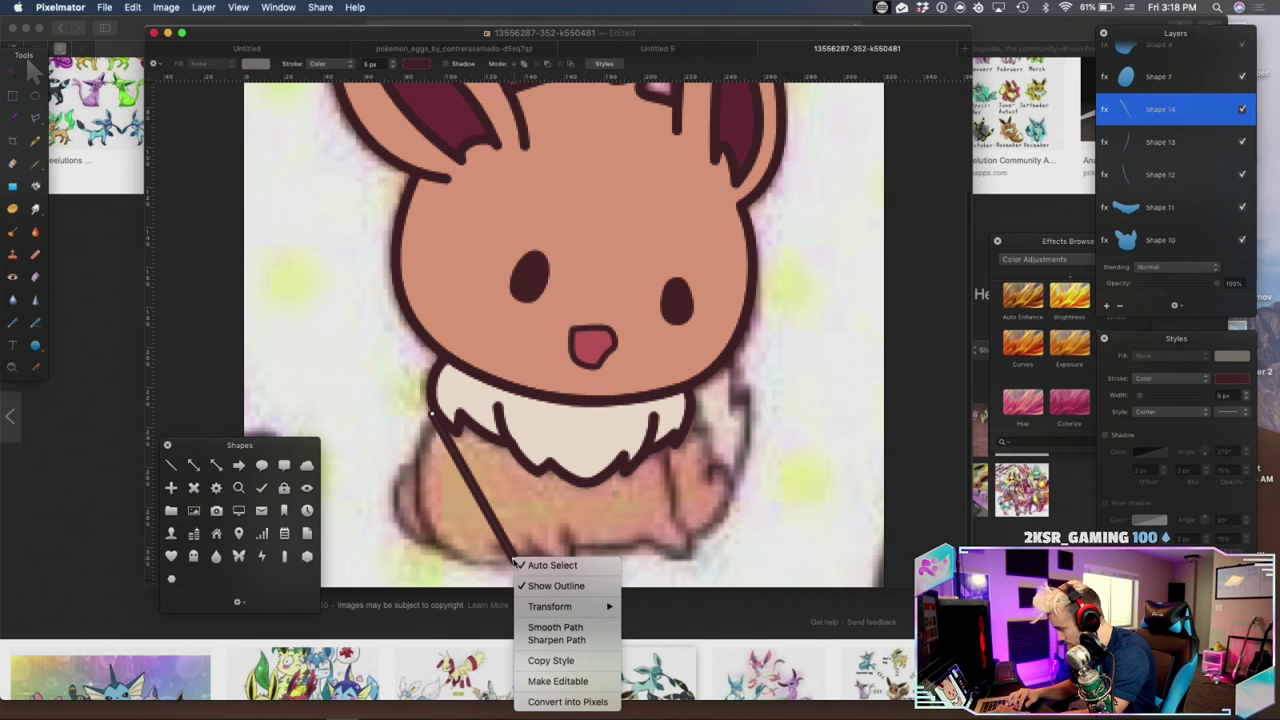
key(super+z)
Make the straight body path's points editable and smooth them, bending the line into a curve toward the body's lower edge
right_click(515, 562)
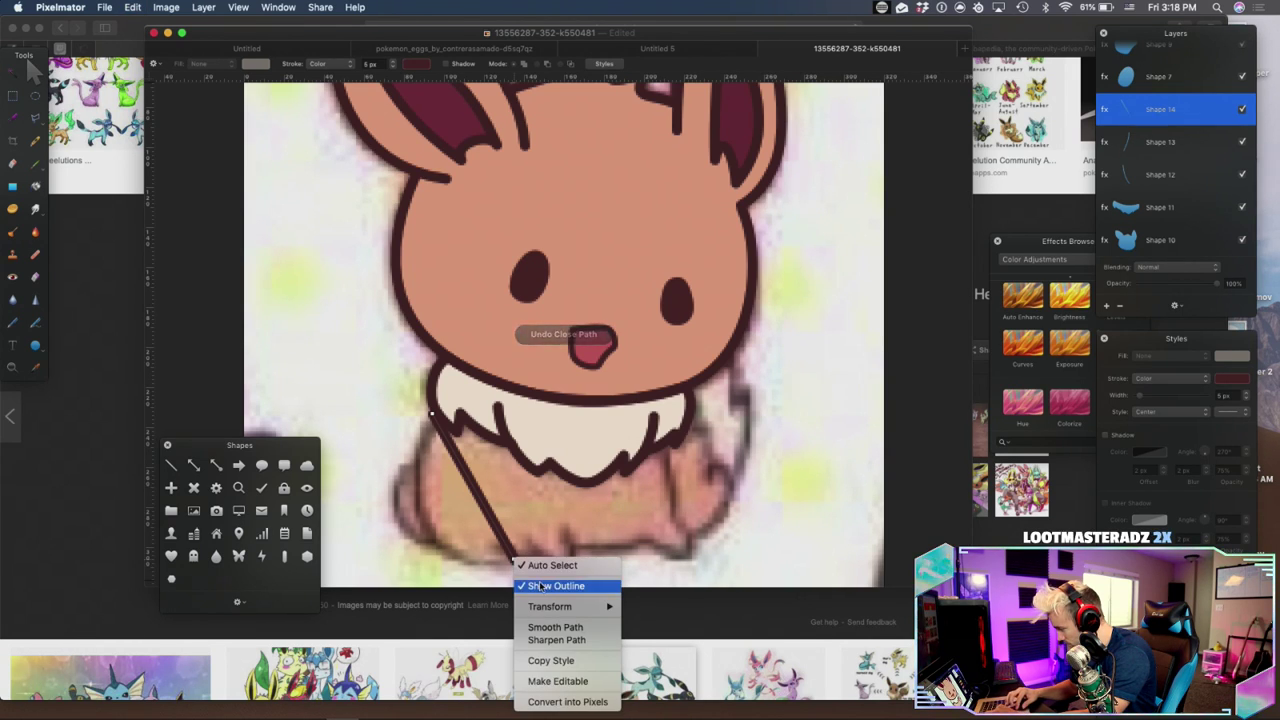
click(501, 542)
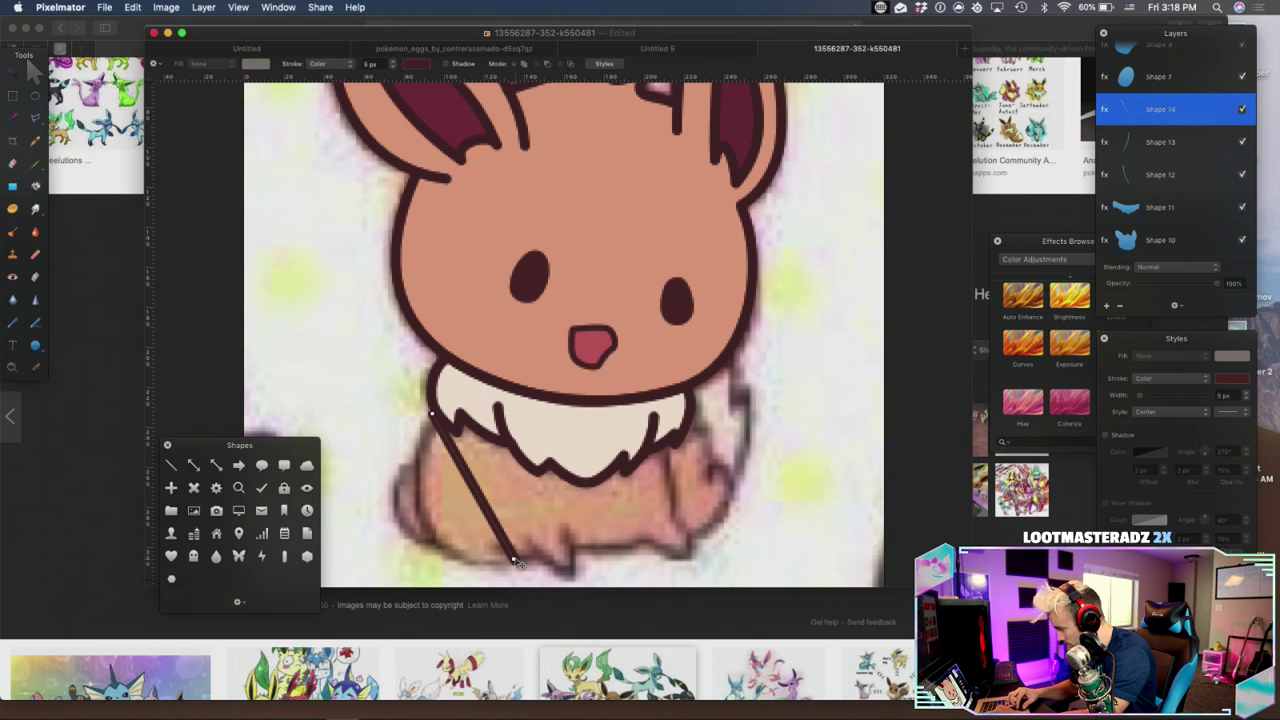
click(474, 494)
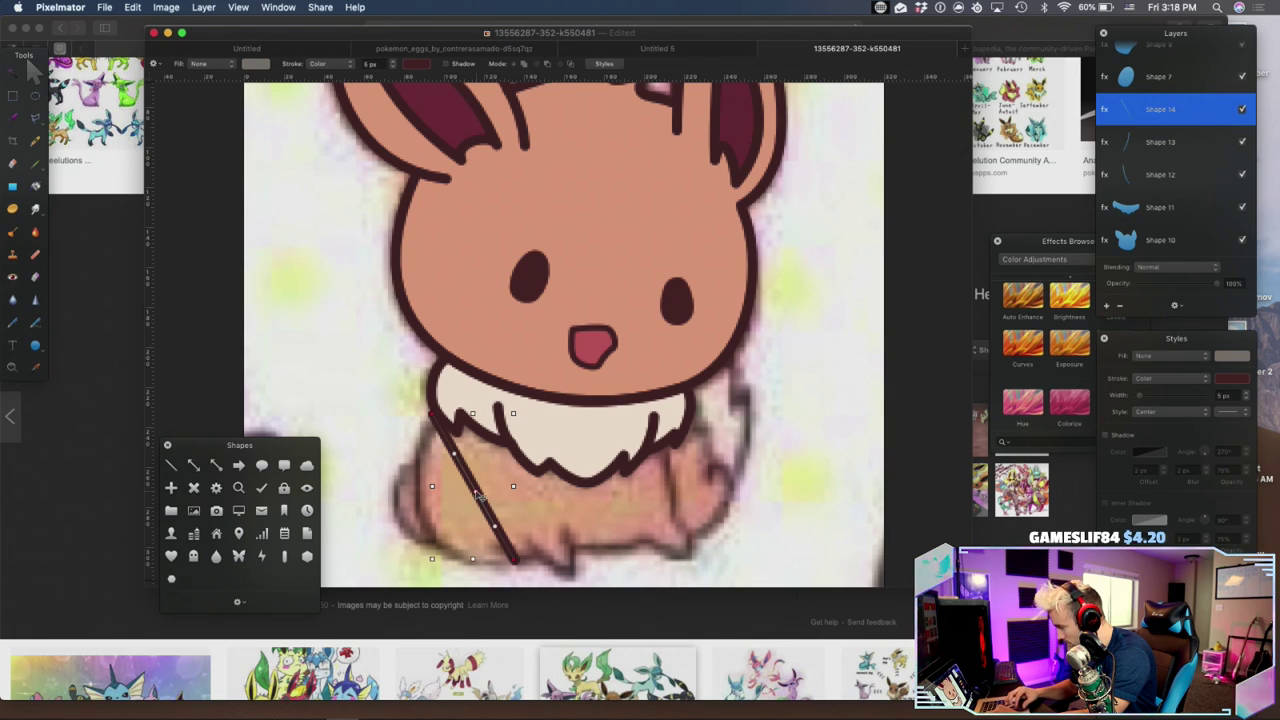
click(398, 385)
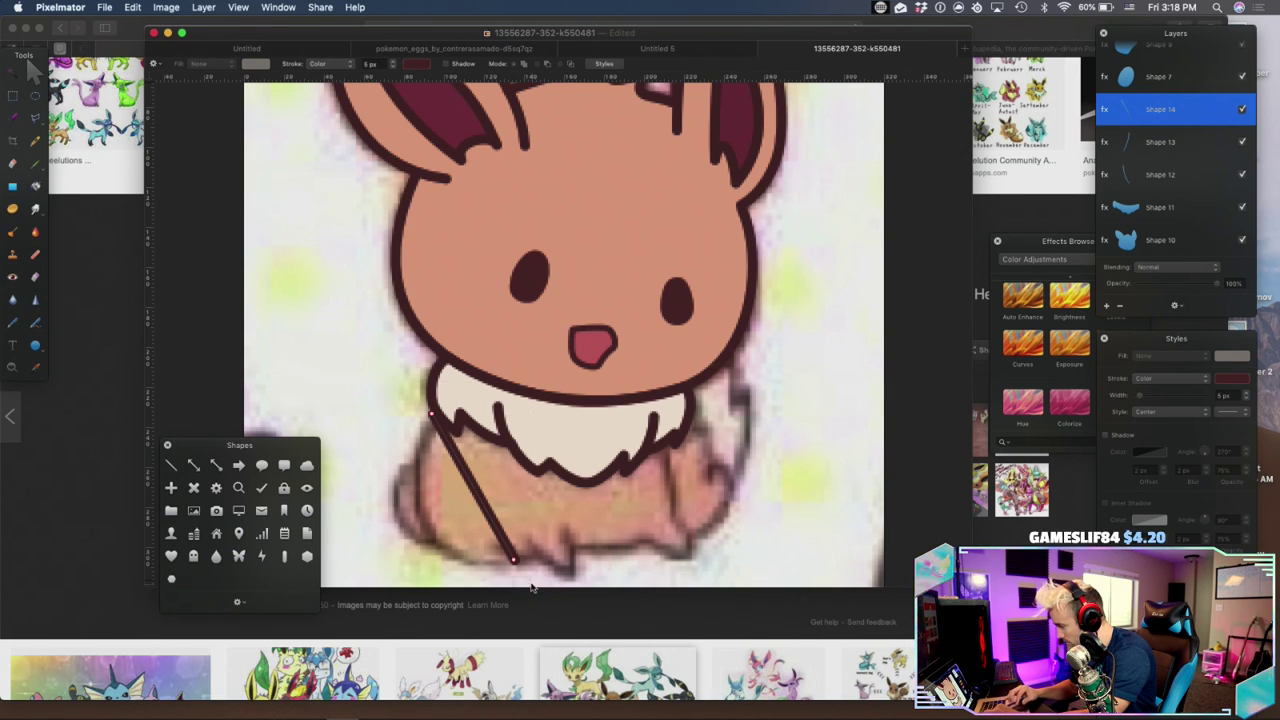
right_click(515, 562)
click(535, 578)
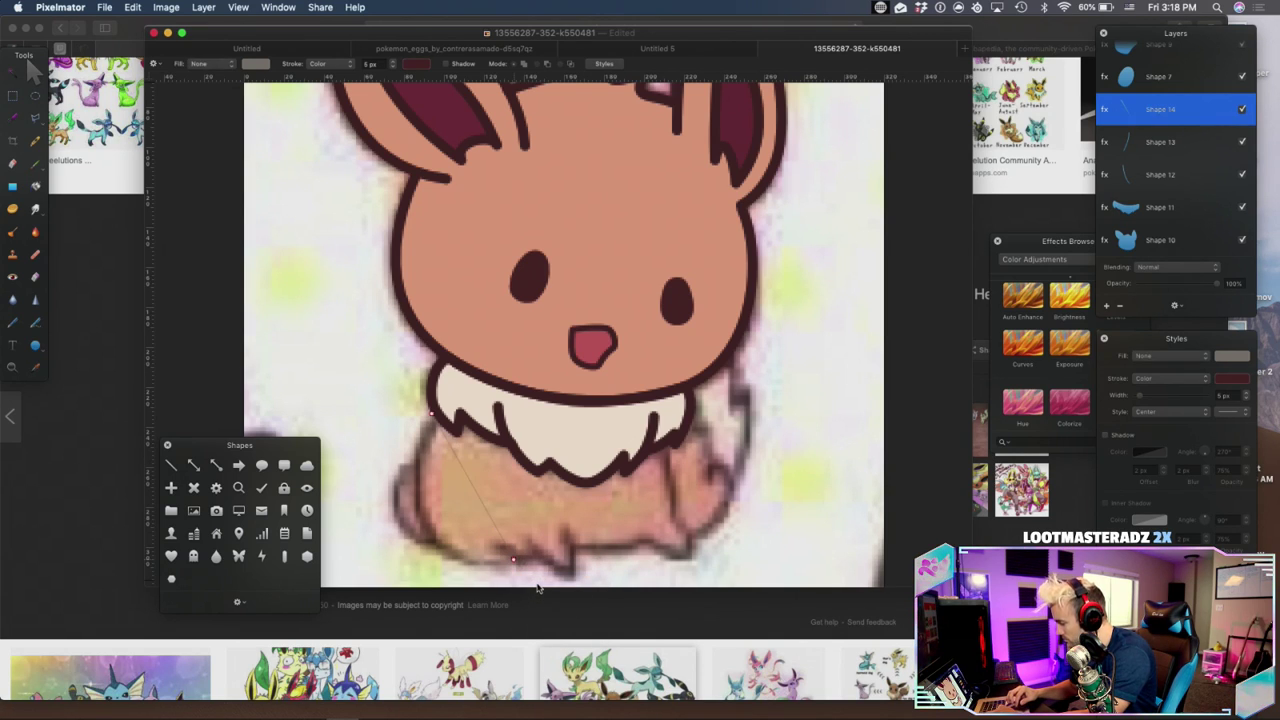
drag(486, 516, 450, 568)
click(432, 414)
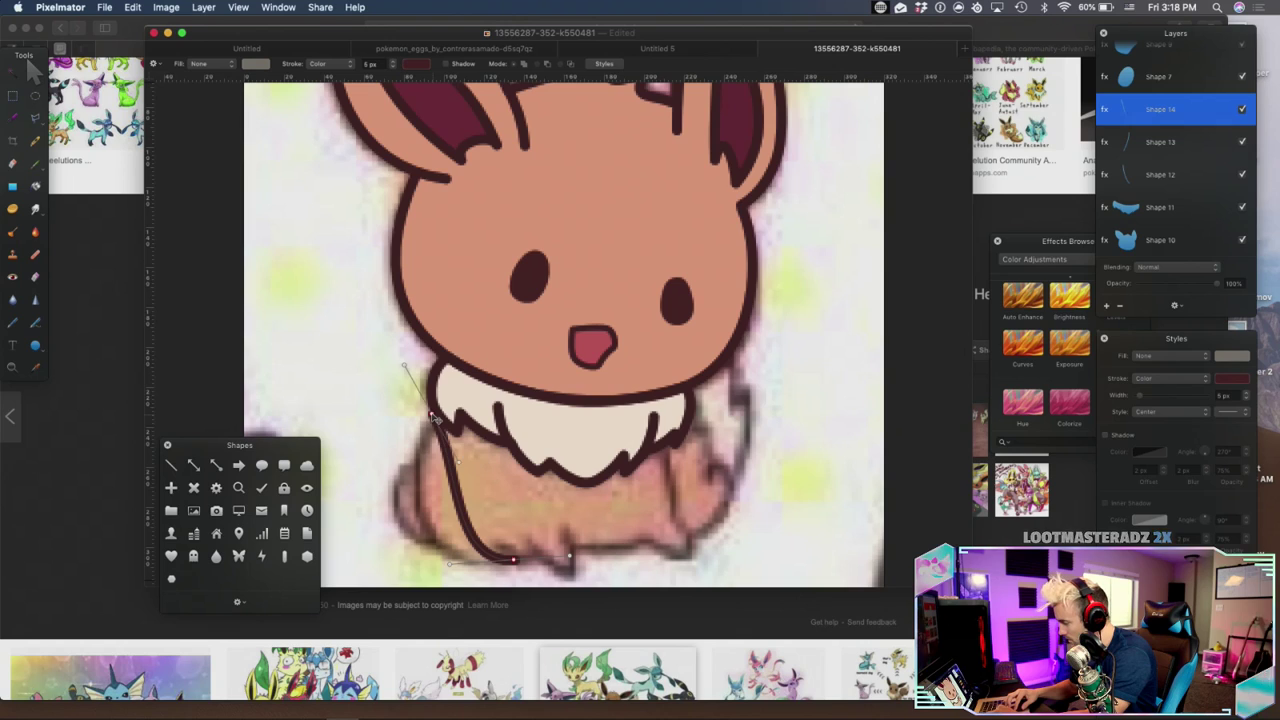
Adjust the body curve's handles and end points so it bulges along the reference's left body edge, undoing stray moves
drag(460, 464, 441, 431)
key(super+z)
key(super+z)
key(super+z)
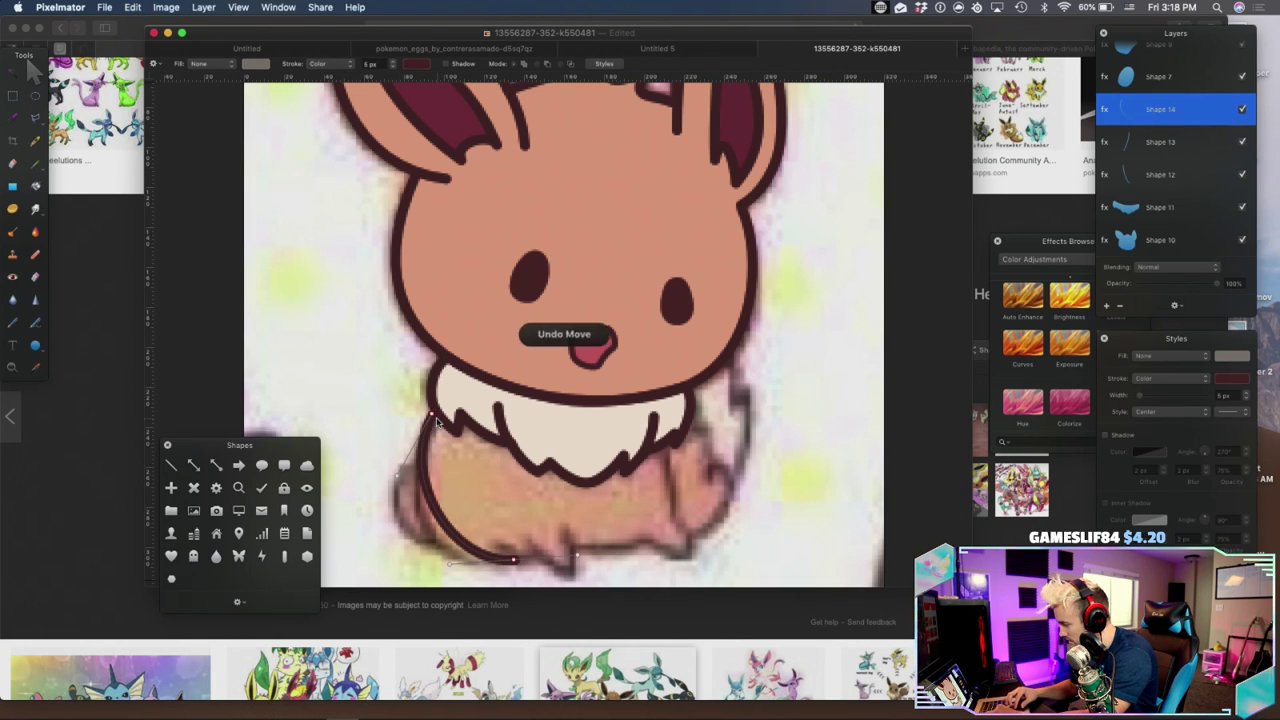
drag(432, 413, 436, 417)
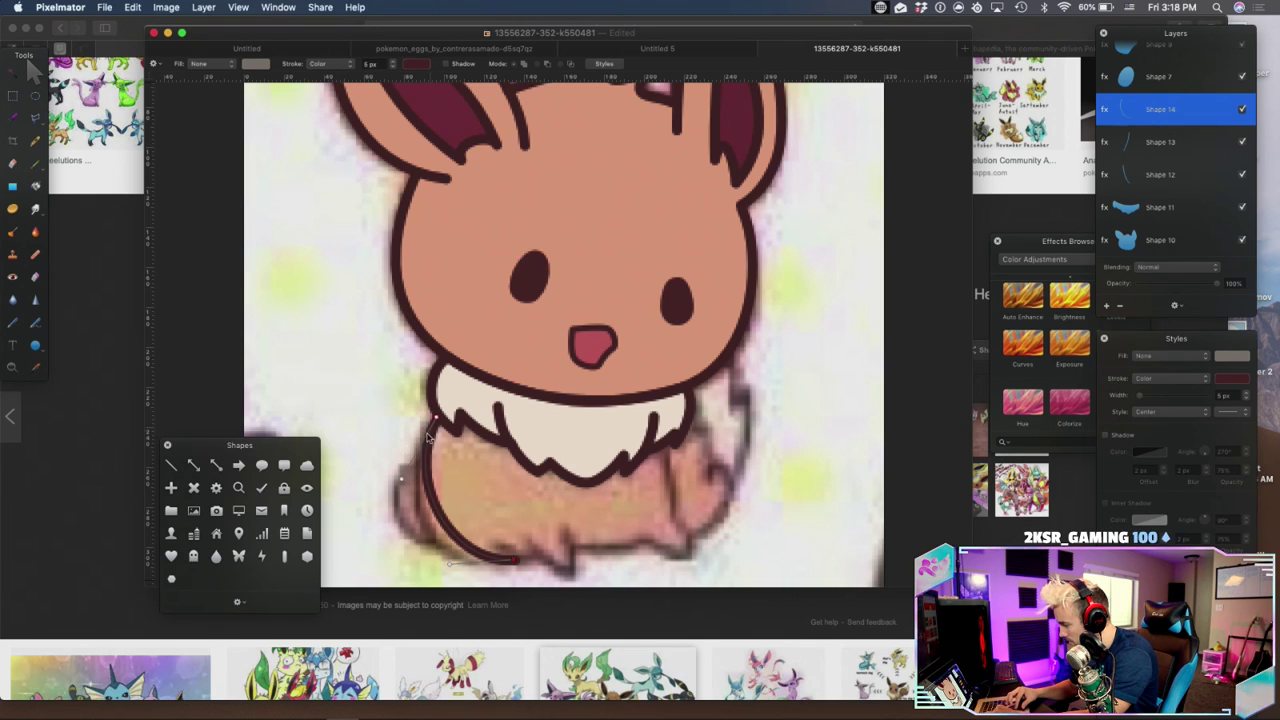
drag(403, 480, 392, 491)
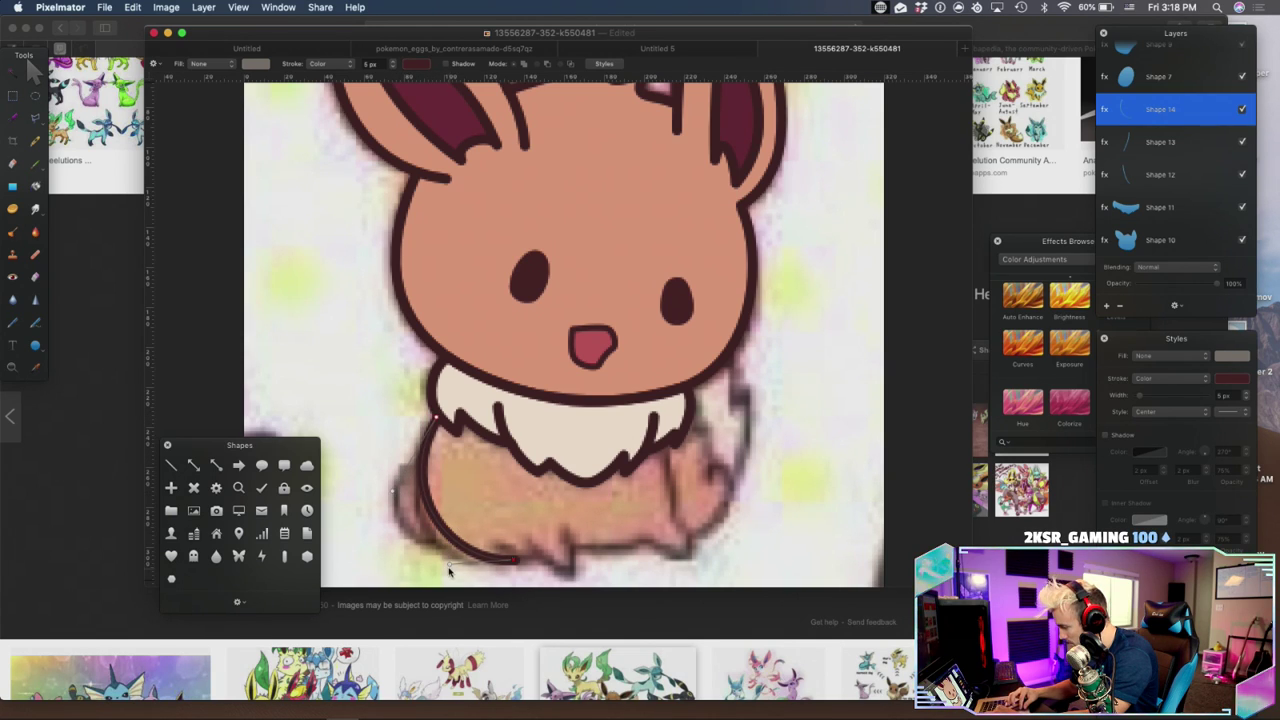
drag(449, 566, 425, 582)
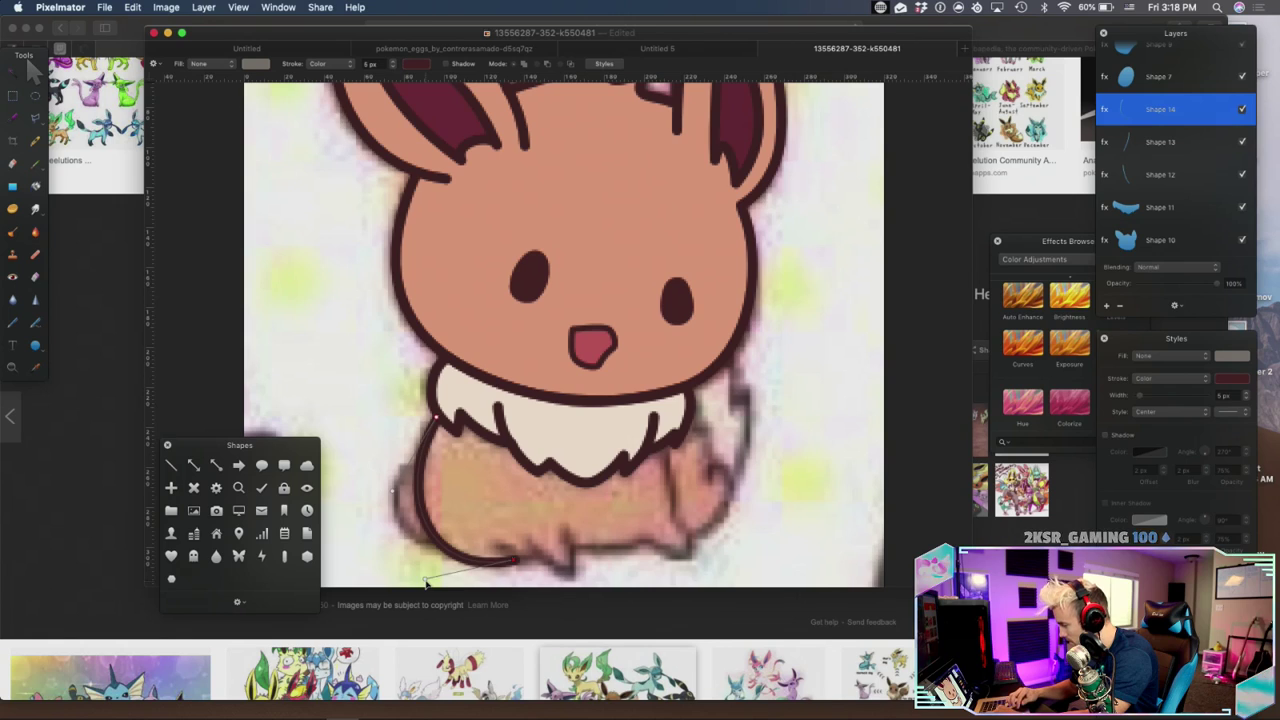
drag(519, 563, 521, 559)
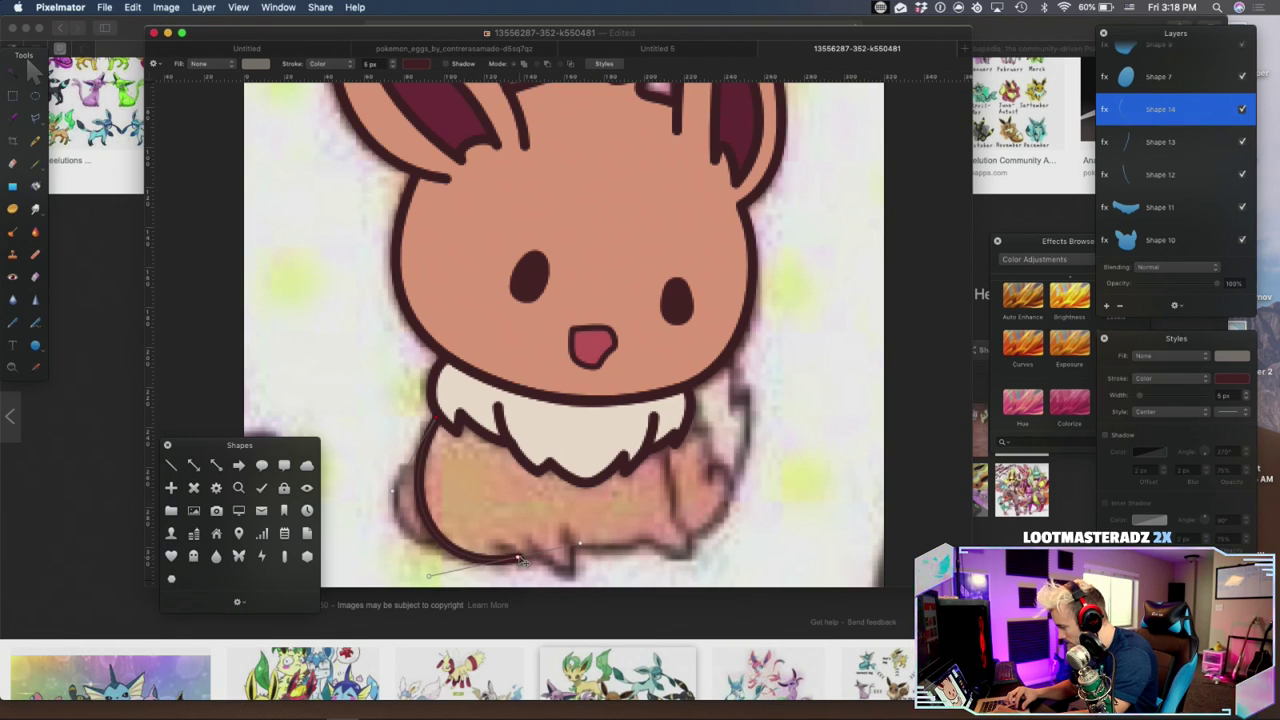
drag(432, 579, 424, 581)
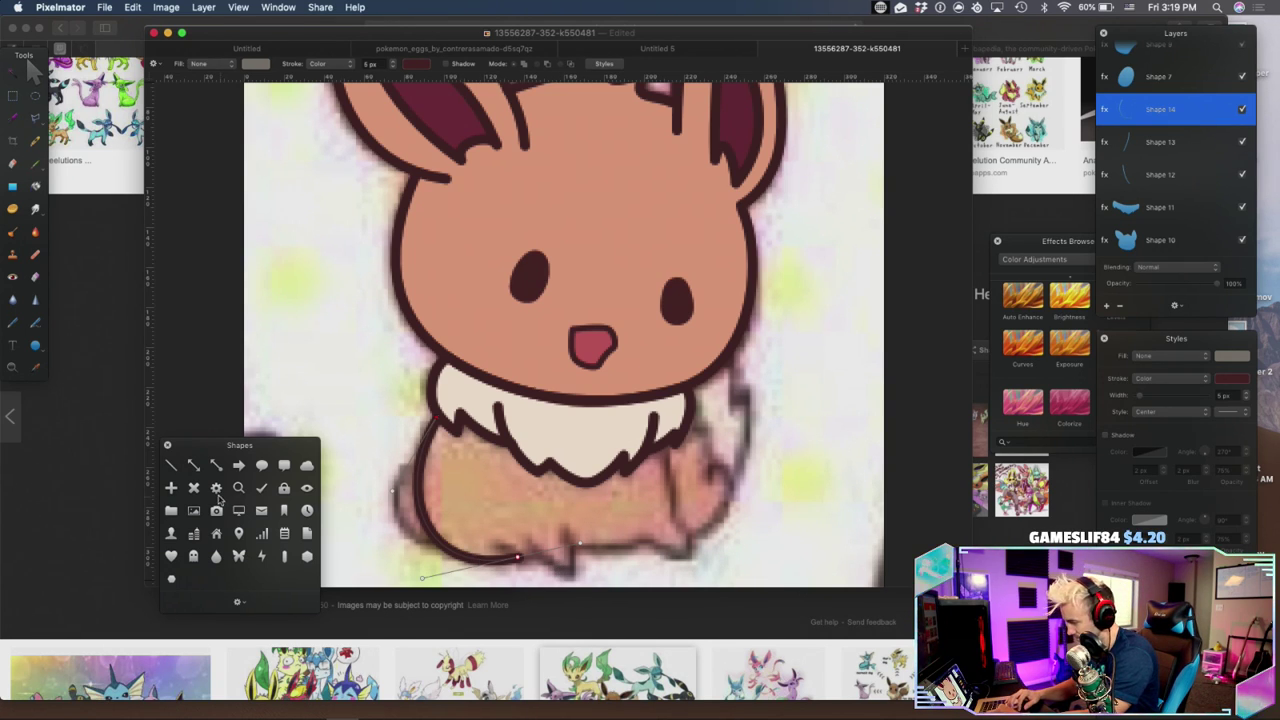
Draw a short open line from inside the body's lower left edge toward the left foot, undoing the background layer's move
click(12, 325)
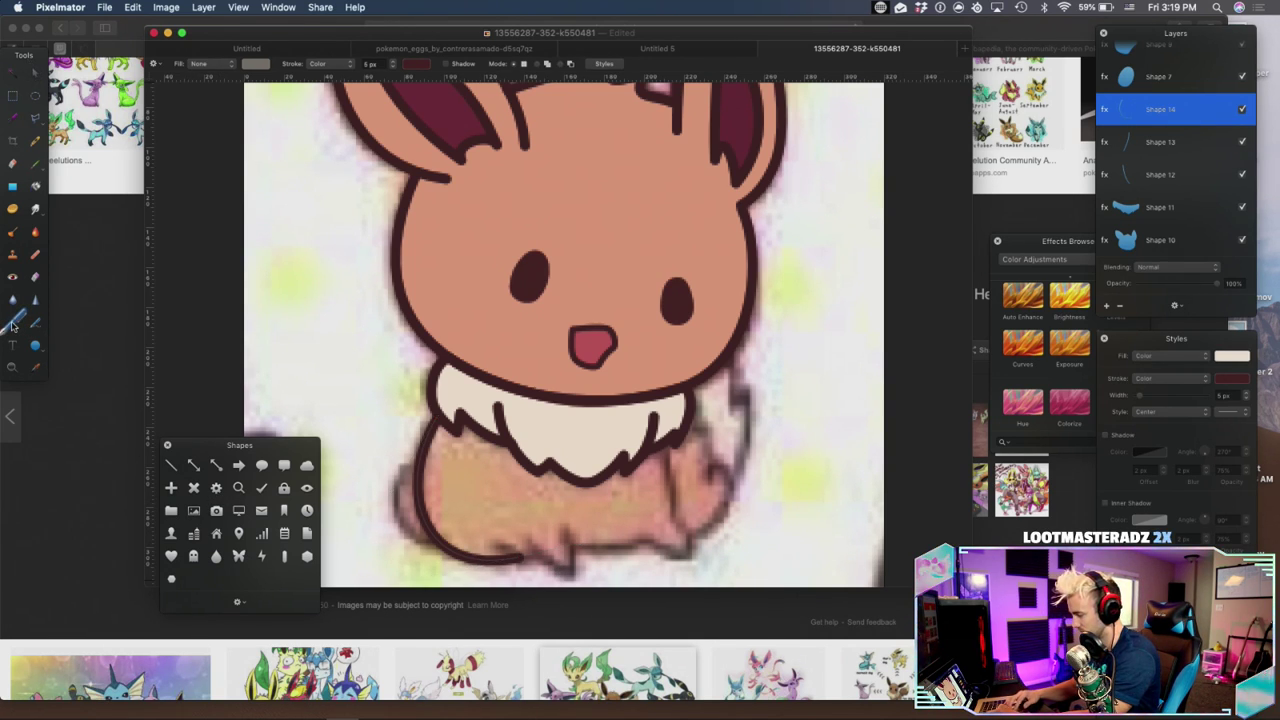
click(495, 546)
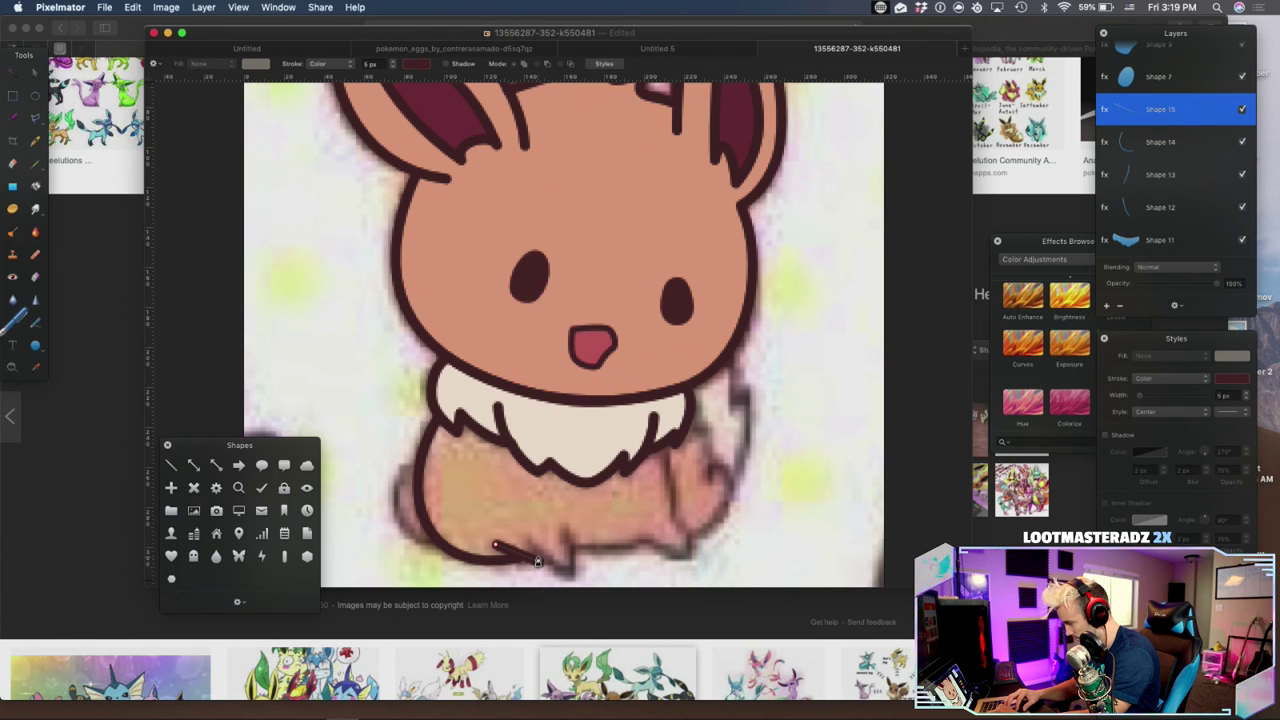
click(539, 559)
right_click(540, 558)
click(566, 574)
key(v)
drag(476, 529, 554, 565)
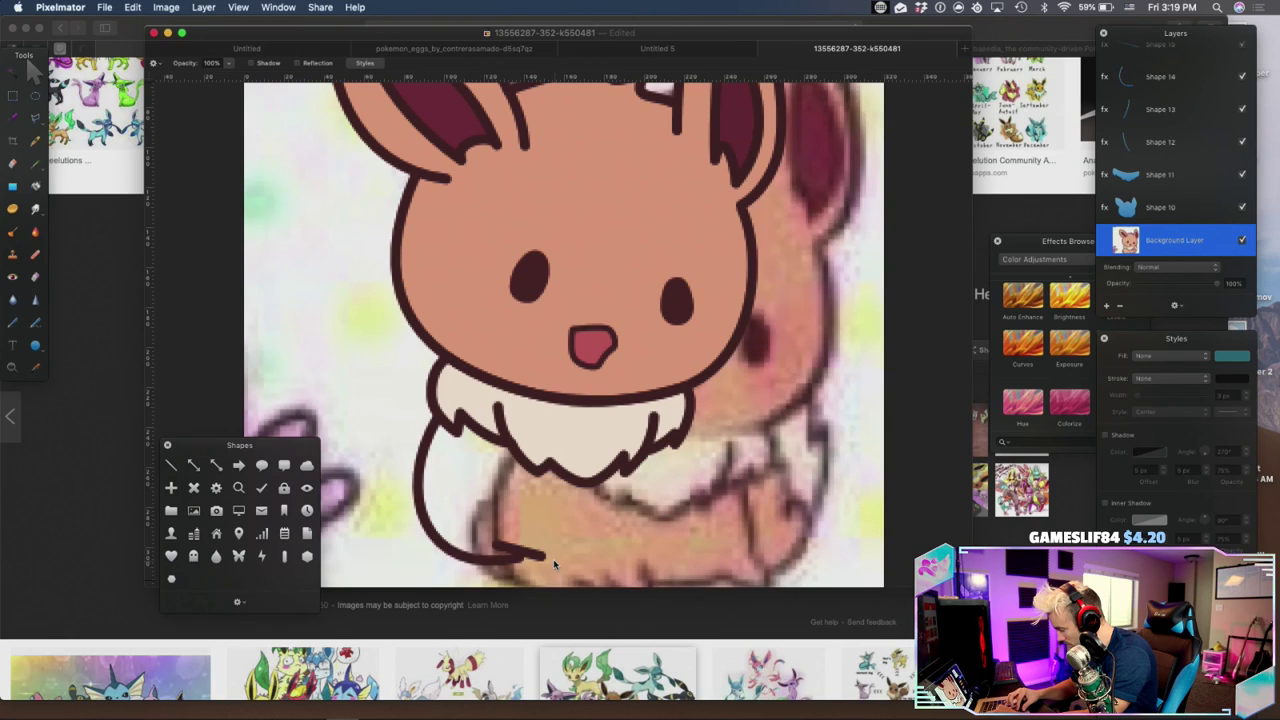
key(super+z)
Smooth the short foot line's points and adjust its handle so it bends into the body's lower edge
click(546, 557)
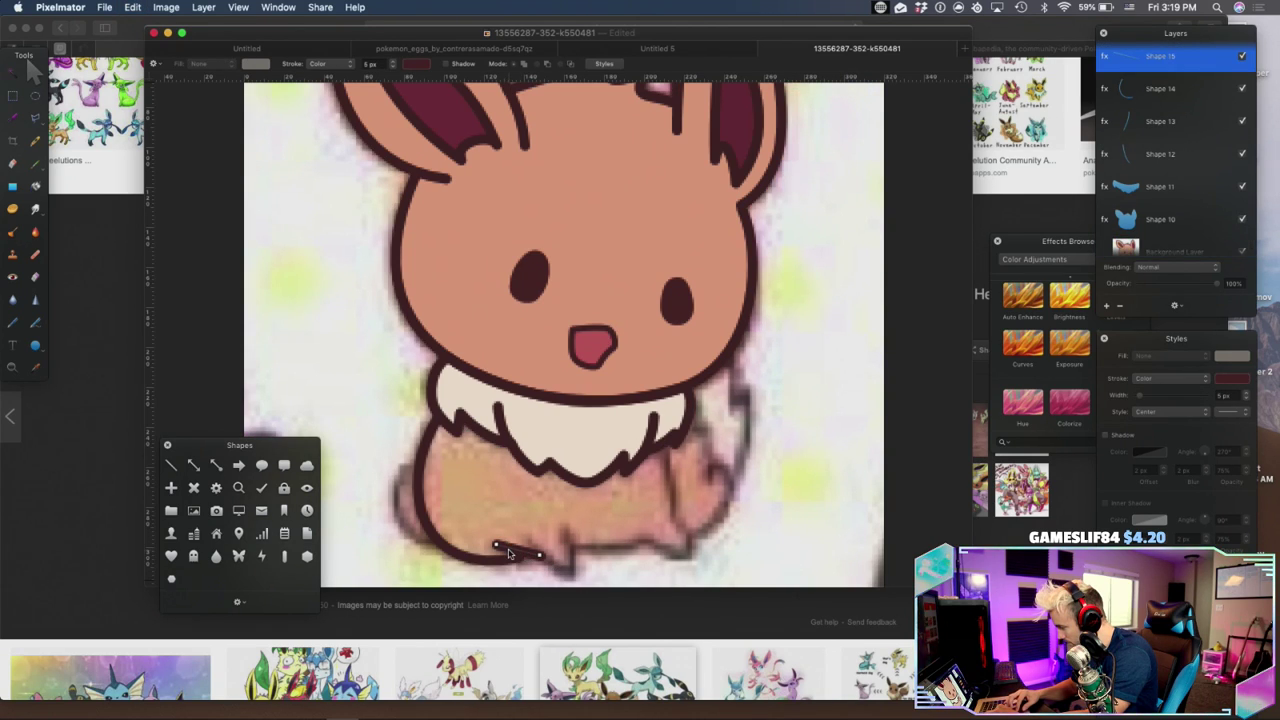
right_click(542, 557)
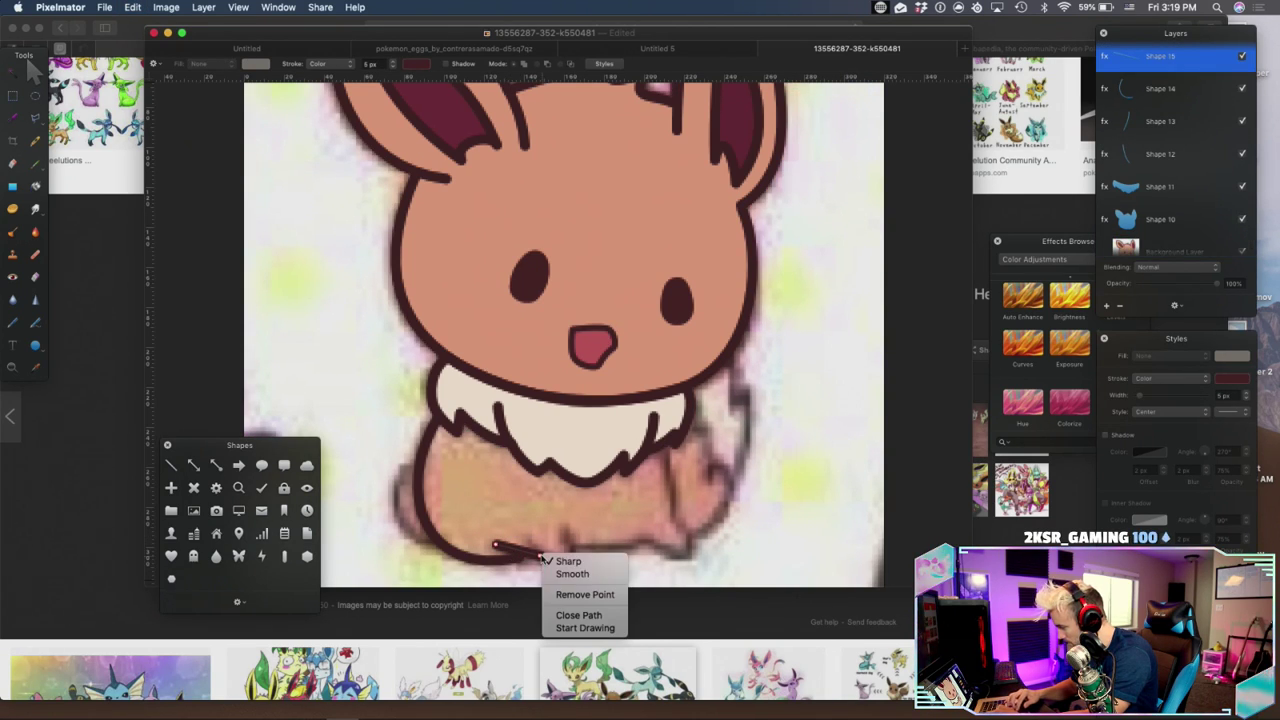
click(568, 574)
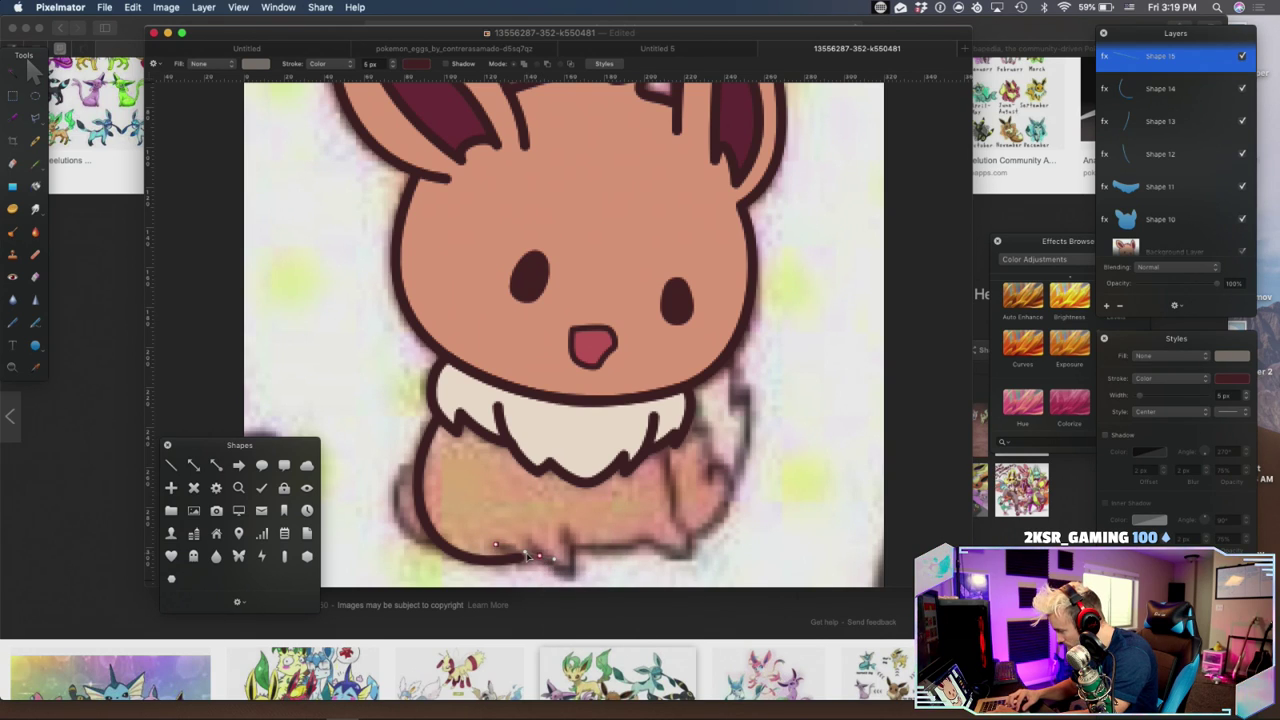
drag(525, 567, 522, 565)
click(497, 546)
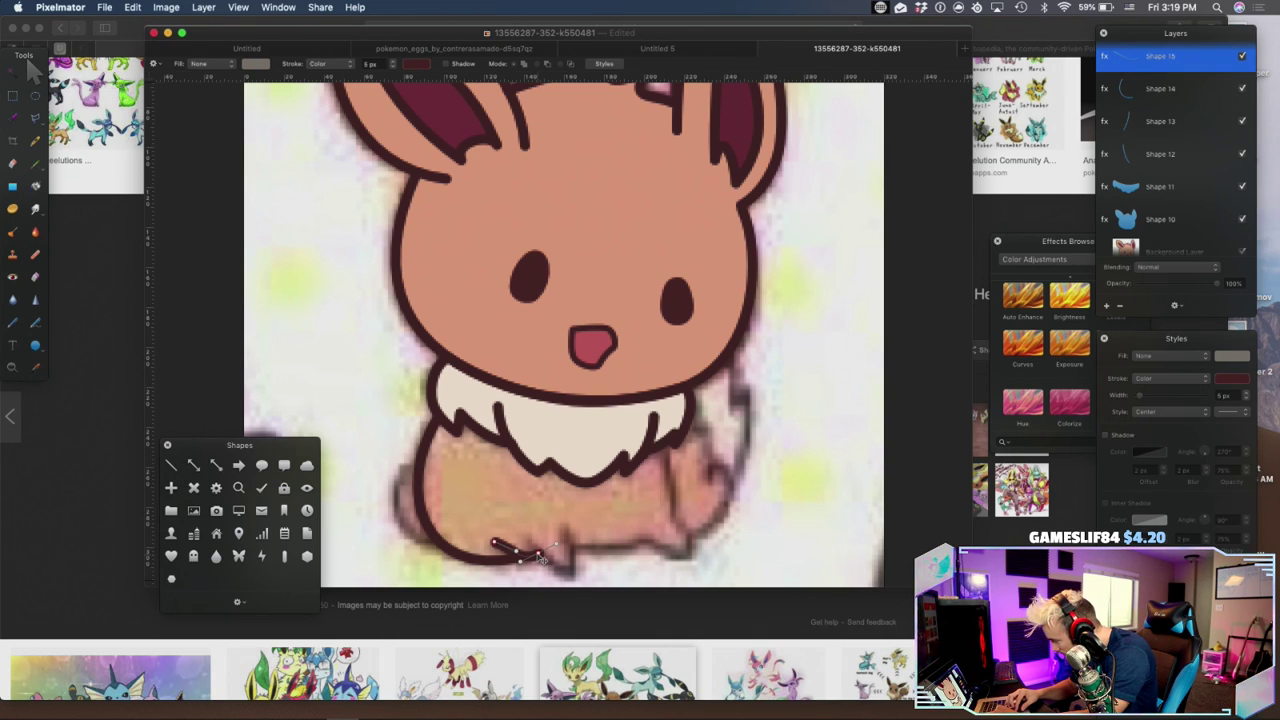
key(super+z)
drag(522, 564, 532, 573)
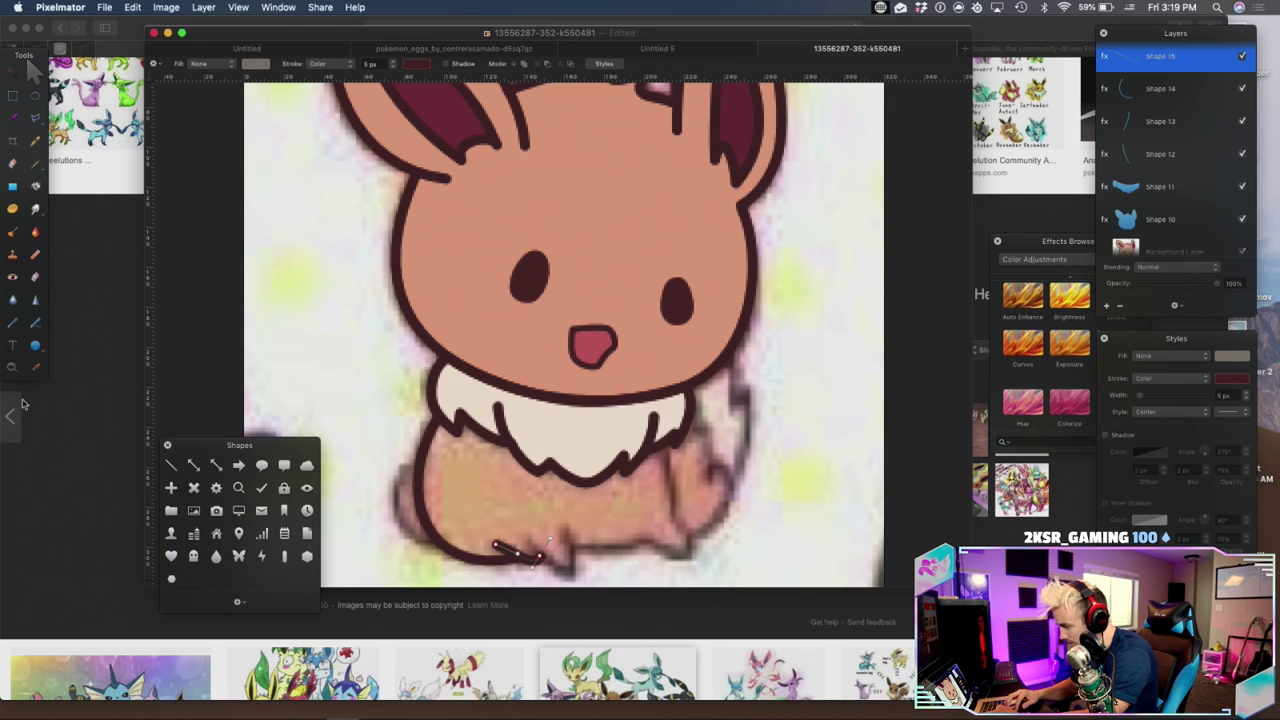
Draw an open V-shaped path around the pointed tip of the left foot and finish drawing it
click(14, 324)
click(524, 538)
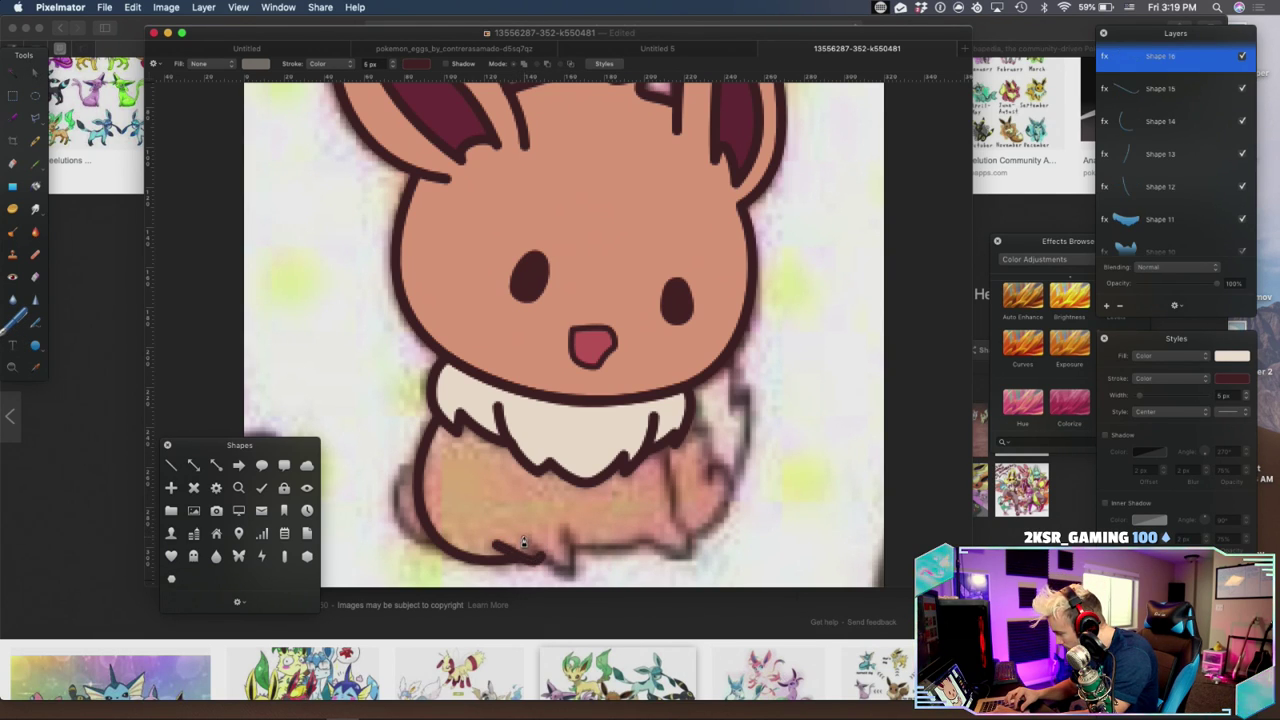
click(570, 567)
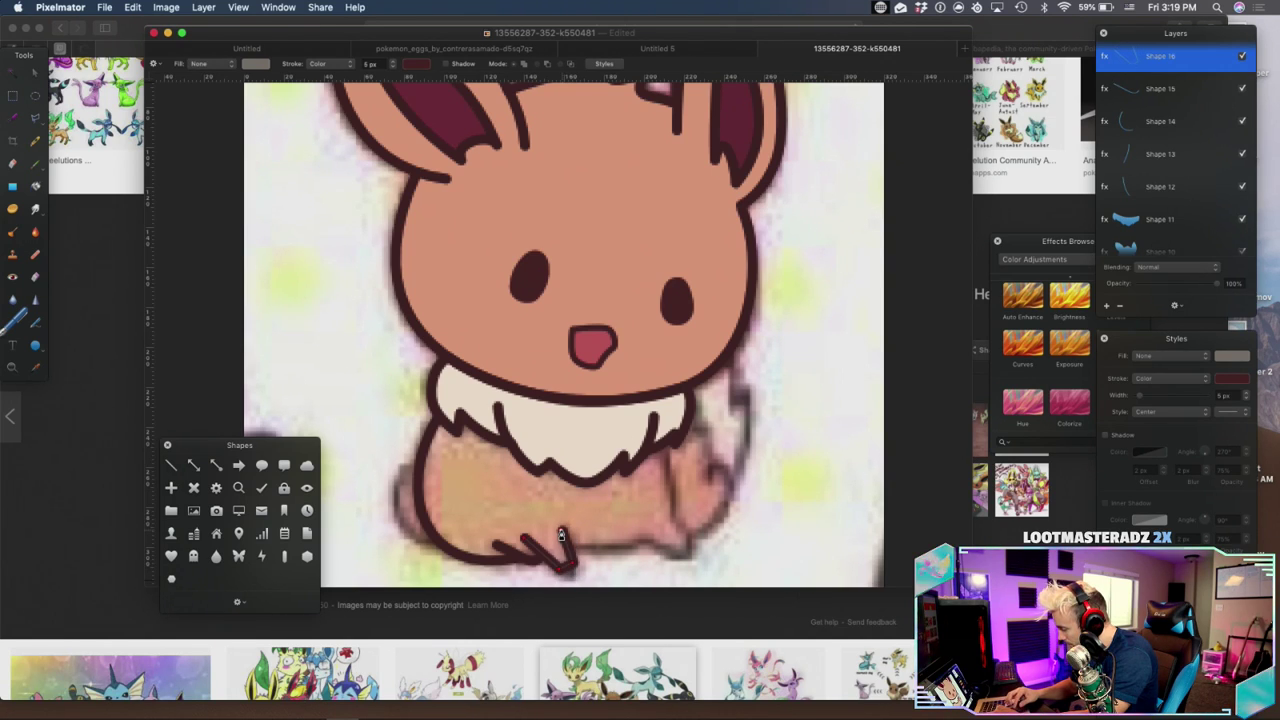
right_click(560, 534)
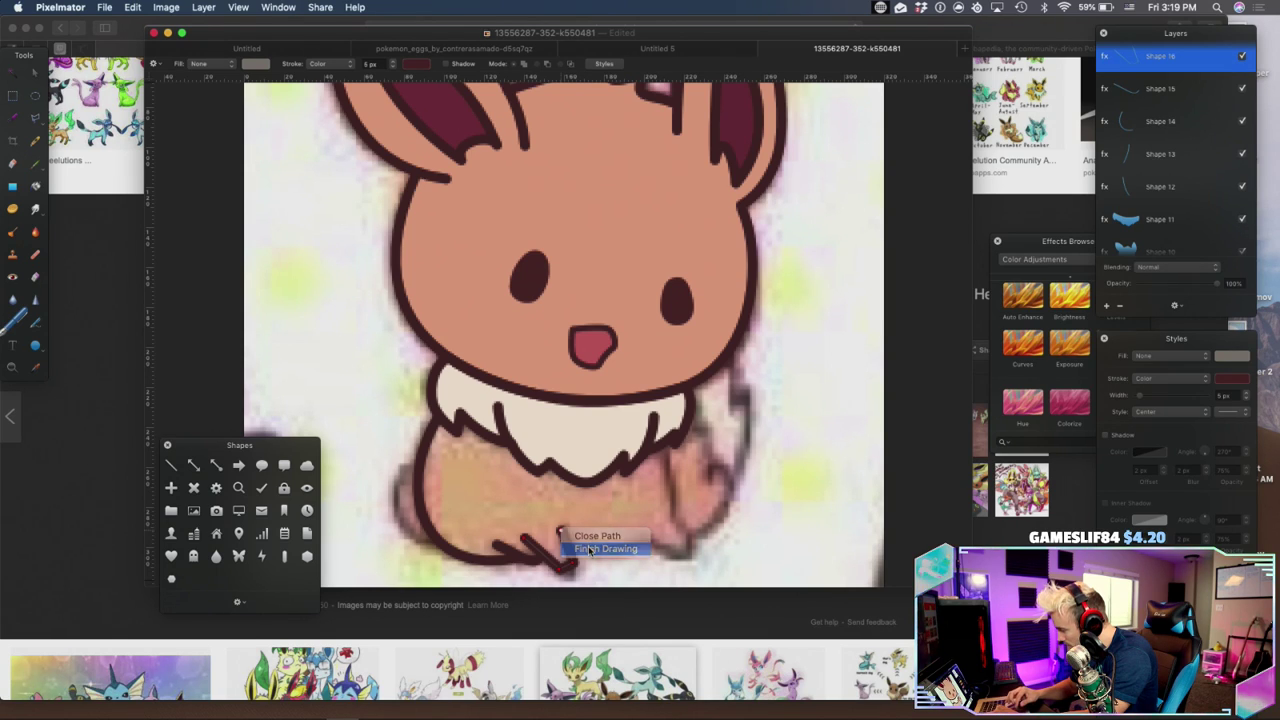
click(590, 549)
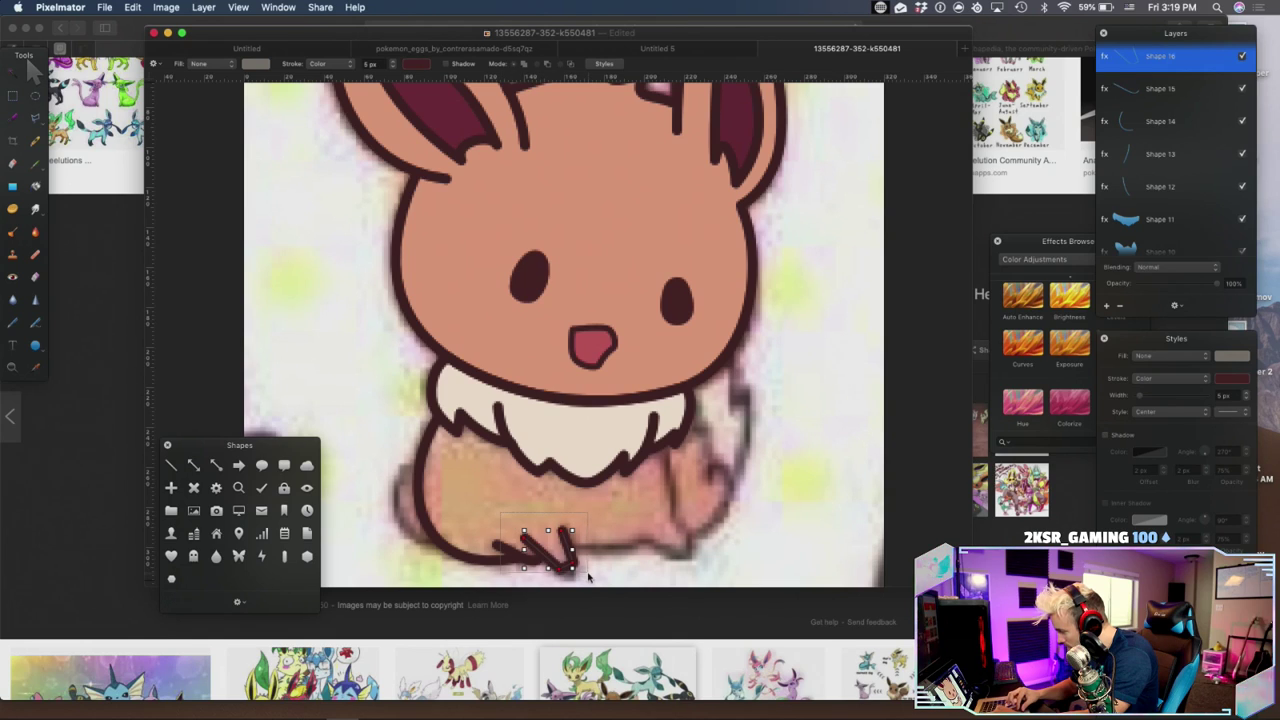
Smooth the V-shaped foot path's points and adjust its handles so both sides curve into the foot's tip
right_click(565, 535)
click(585, 546)
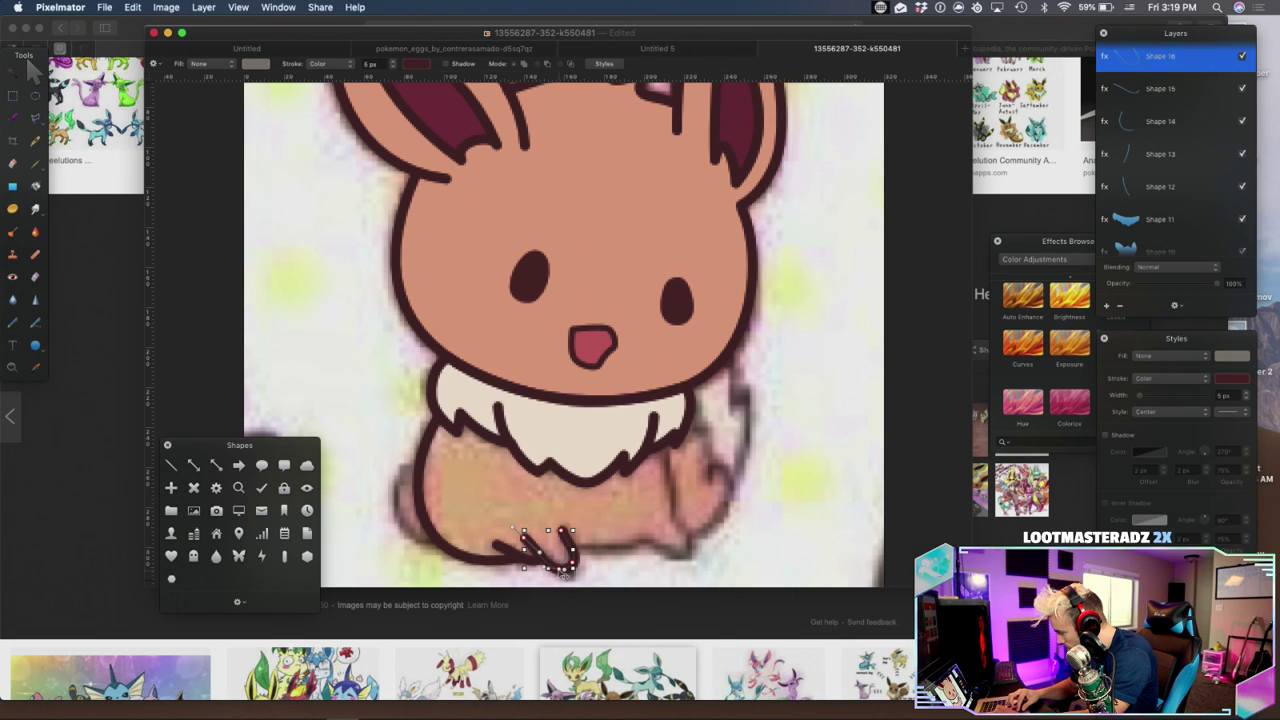
click(548, 565)
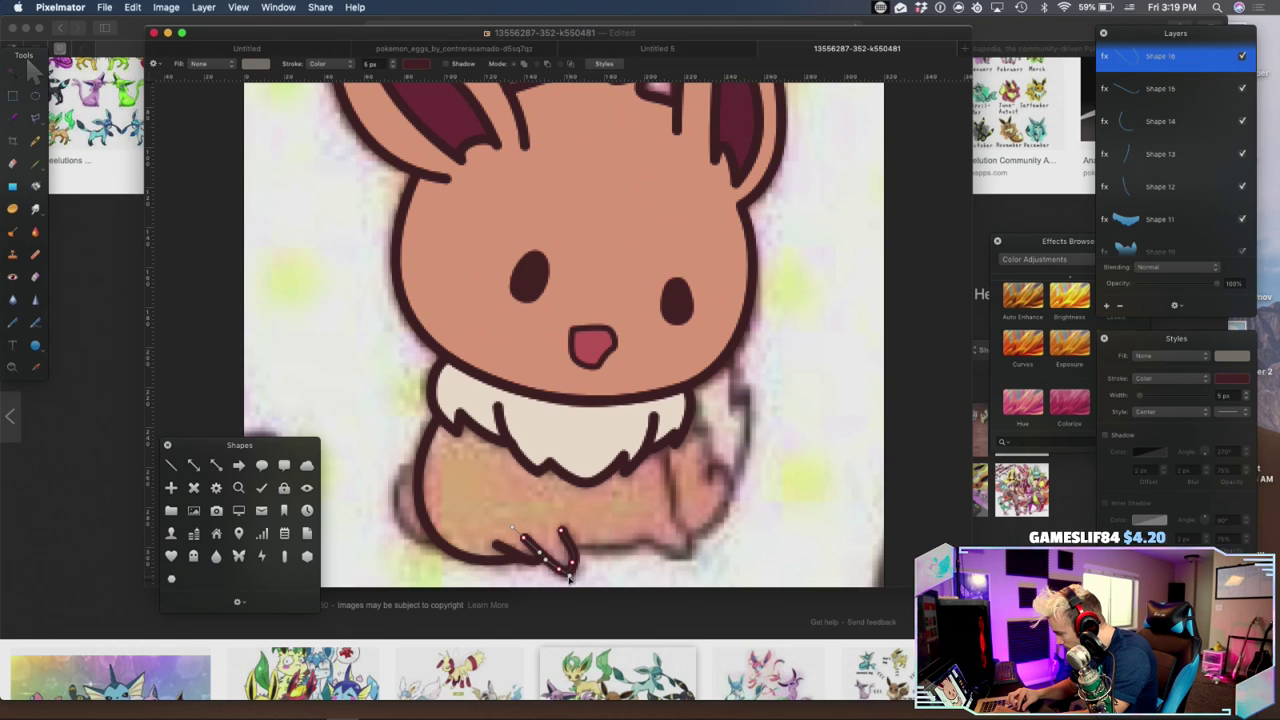
double_click(573, 570)
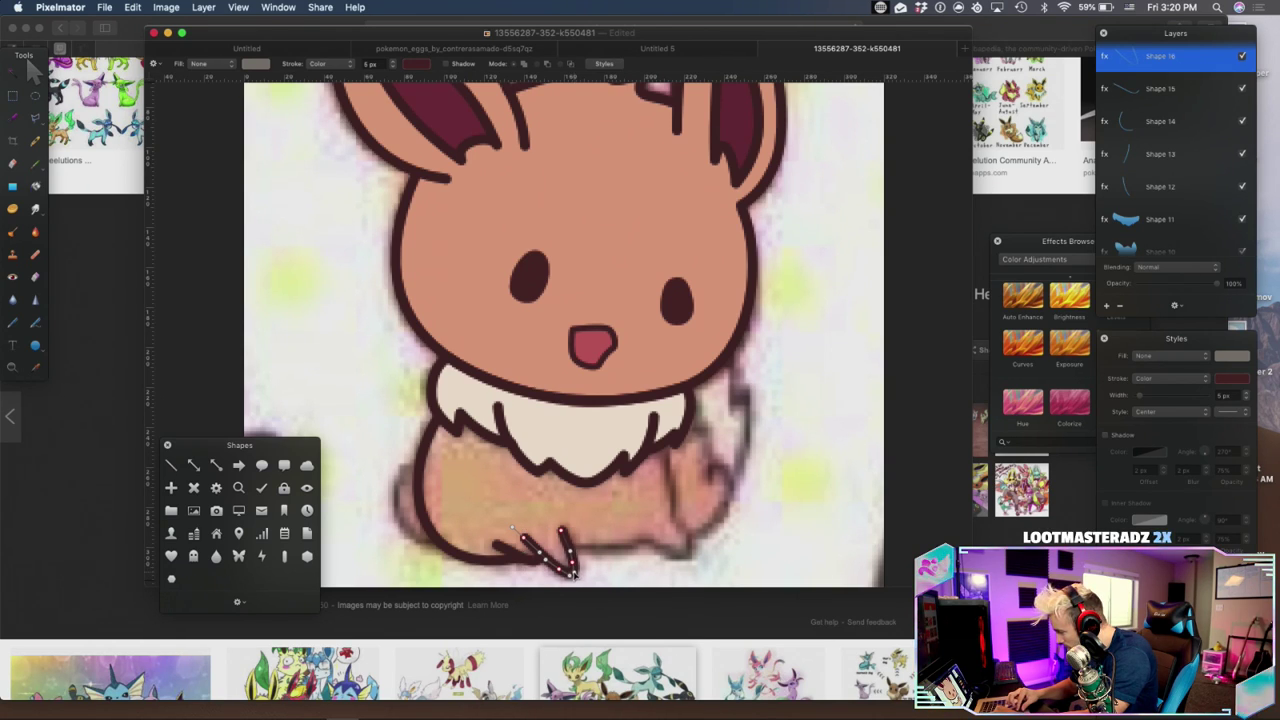
drag(570, 551, 568, 542)
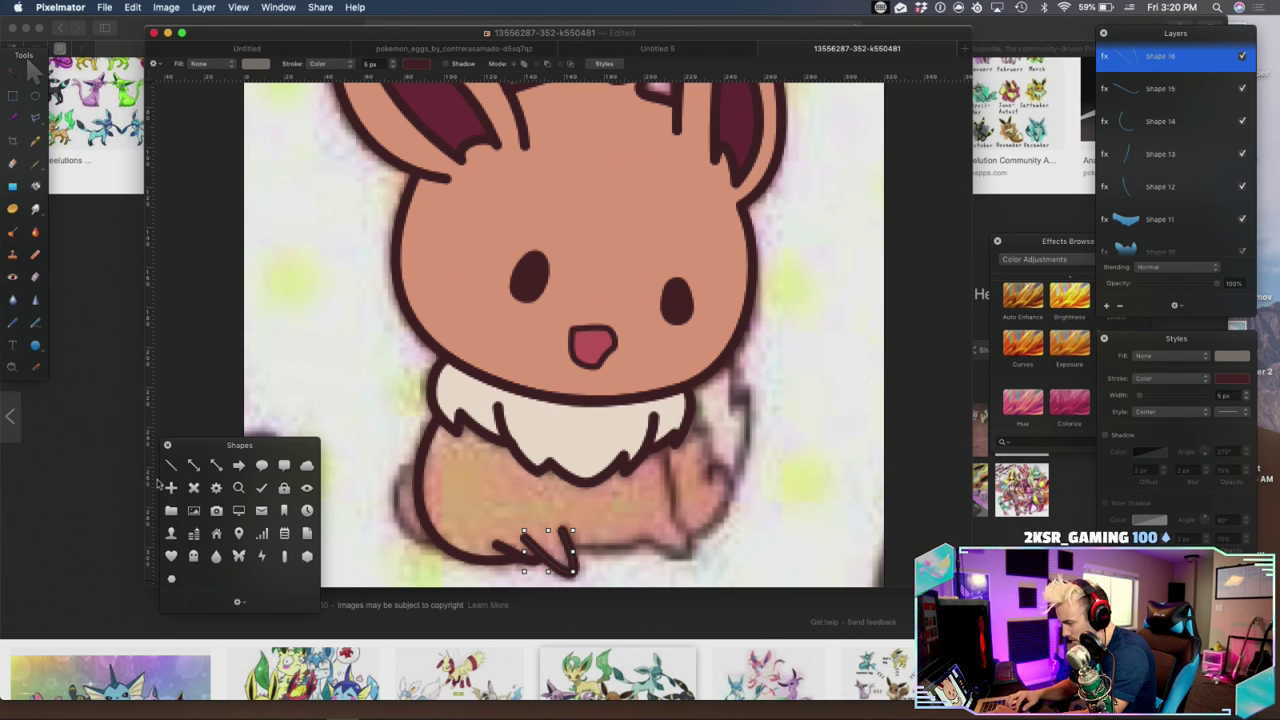
Draw an open path from the left foot along the belly, around the right foot and up to the neck fur
click(14, 322)
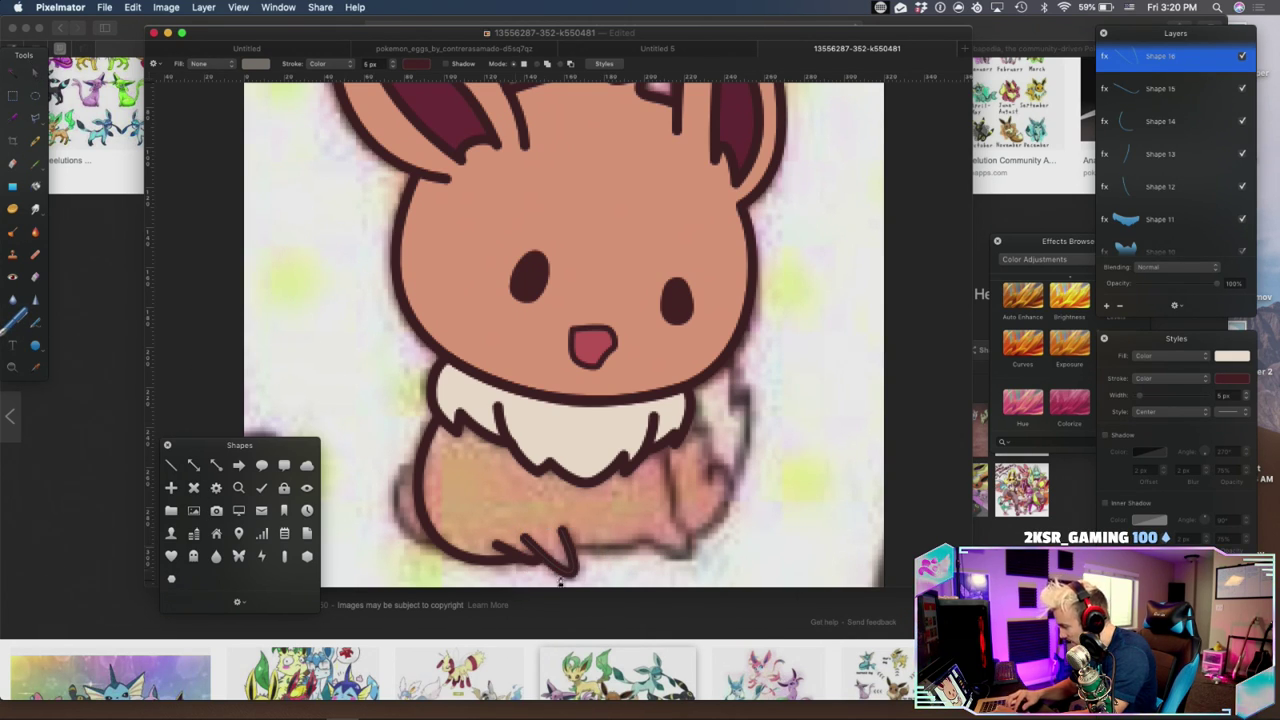
drag(570, 543, 632, 558)
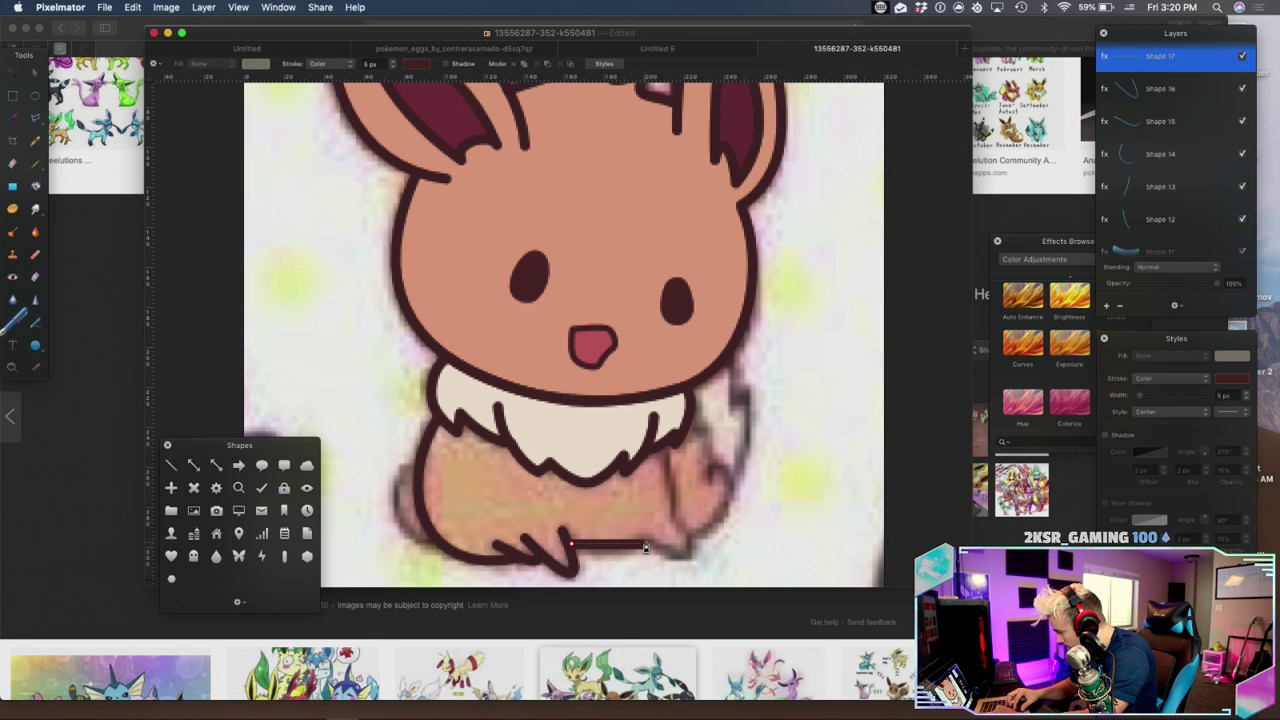
click(644, 539)
click(676, 559)
click(690, 546)
click(669, 519)
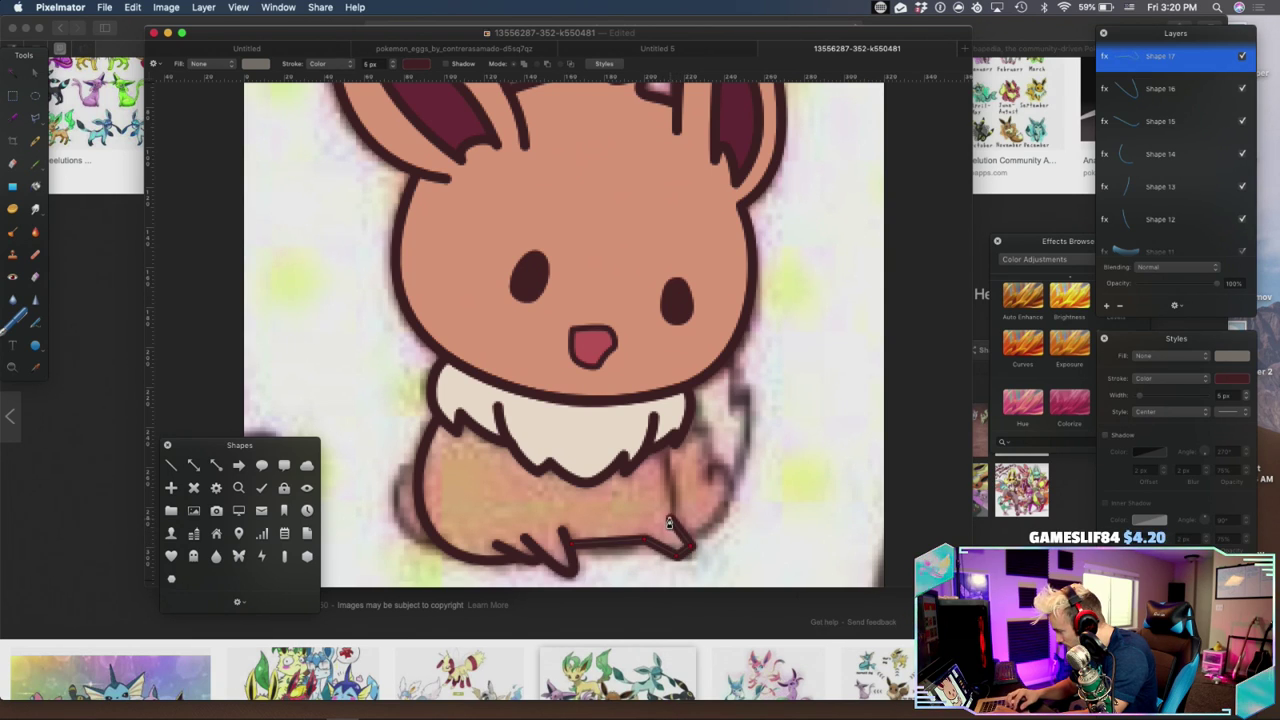
right_click(662, 447)
click(680, 461)
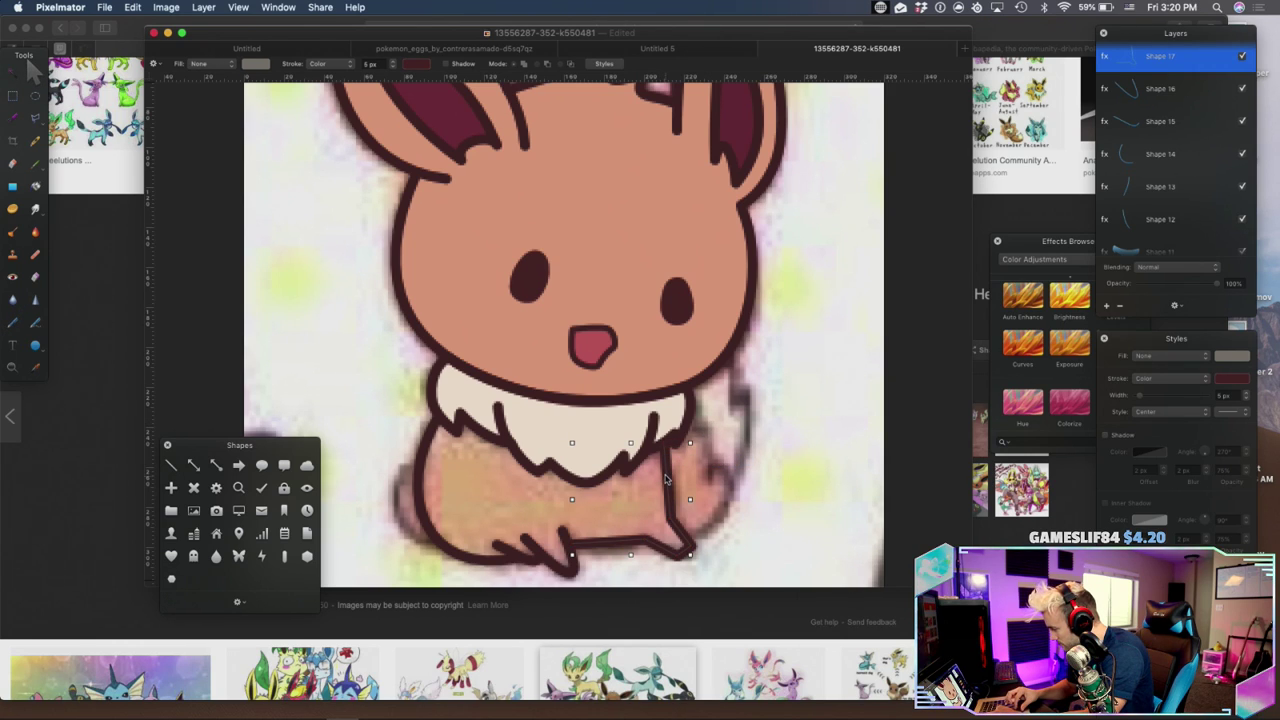
Smooth the belly-and-foot path's points and adjust its handles to follow the belly, right foot and front leg of the reference
mouse_move(742, 408)
mouse_down()
mouse_move(585, 590)
mouse_move(556, 587)
mouse_up()
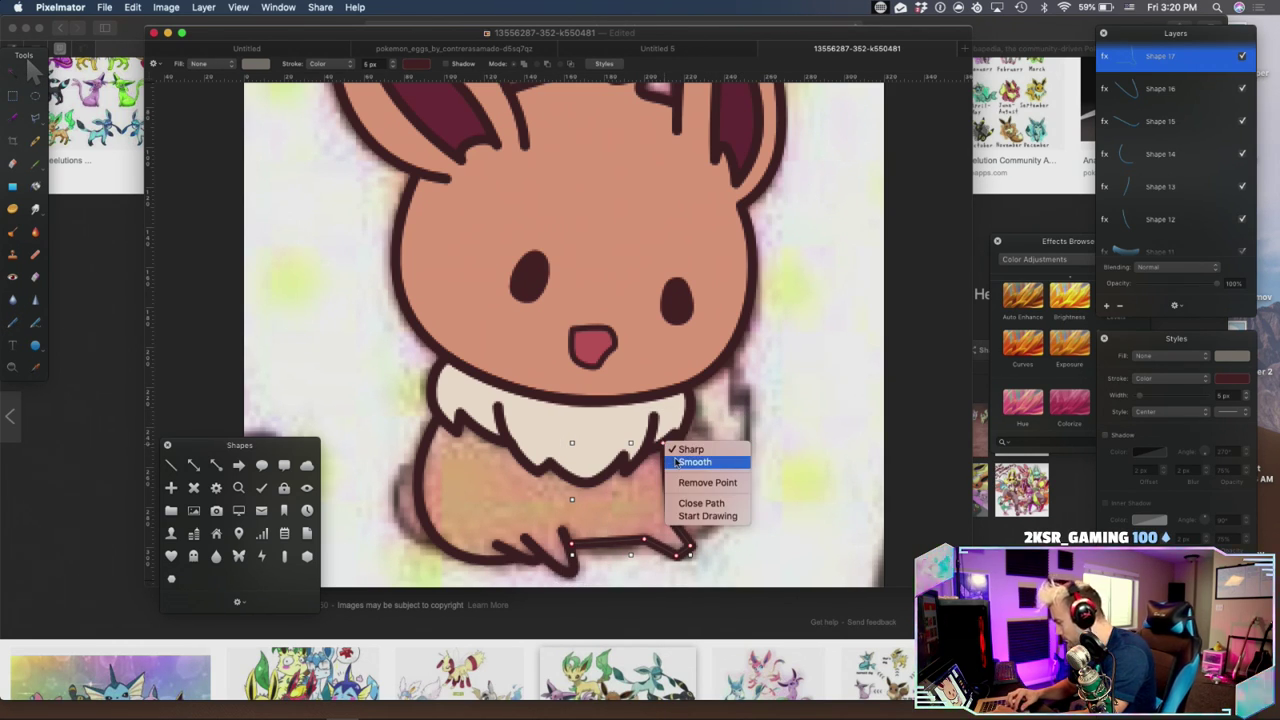
click(694, 461)
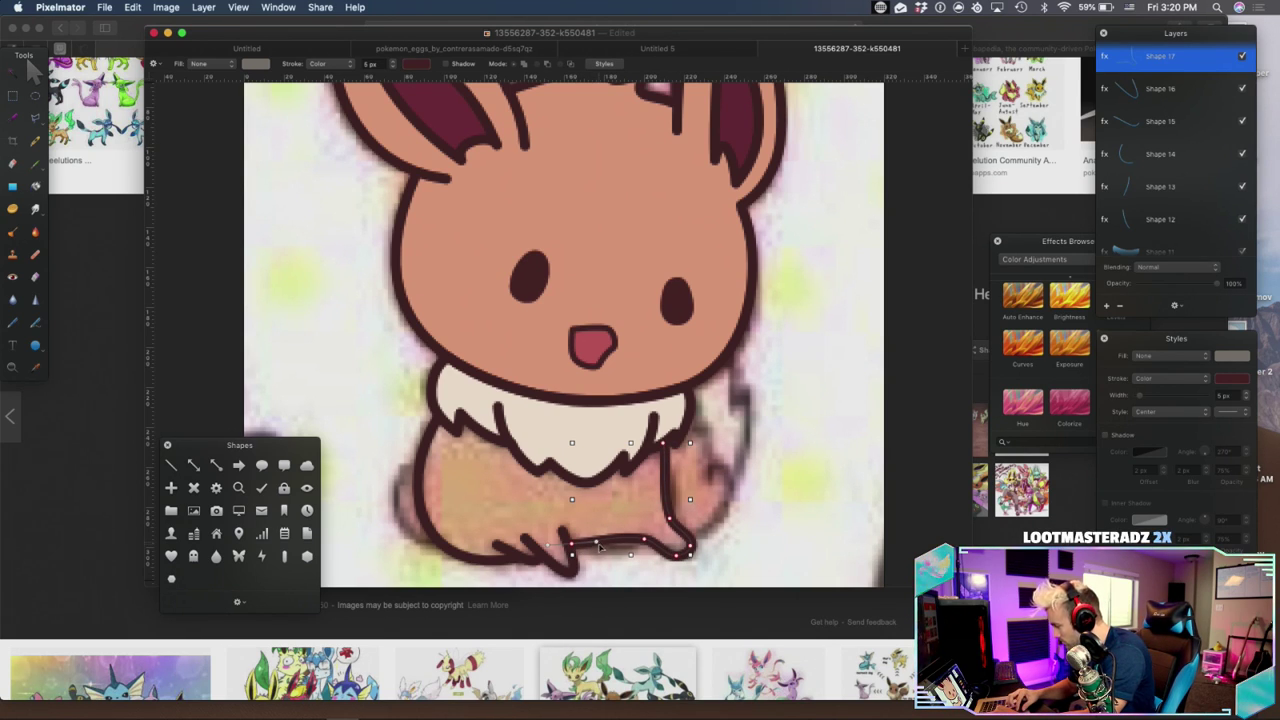
click(645, 539)
drag(627, 536, 630, 547)
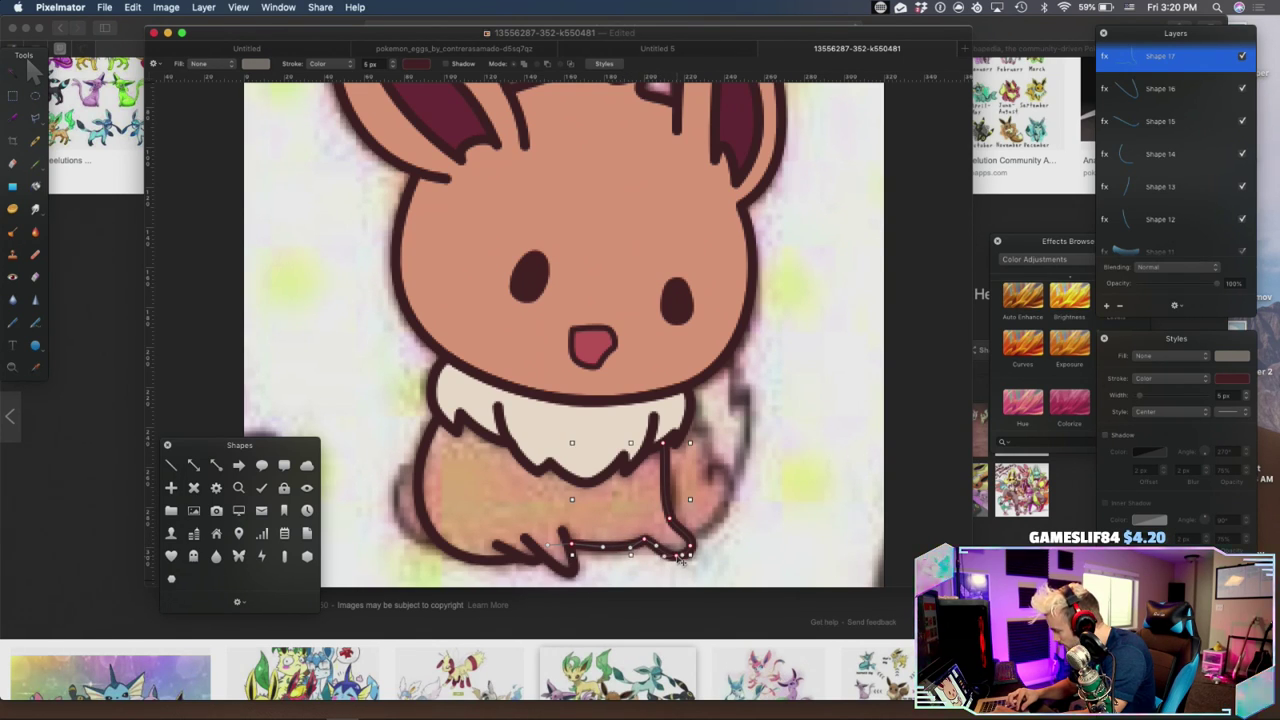
key(super+z)
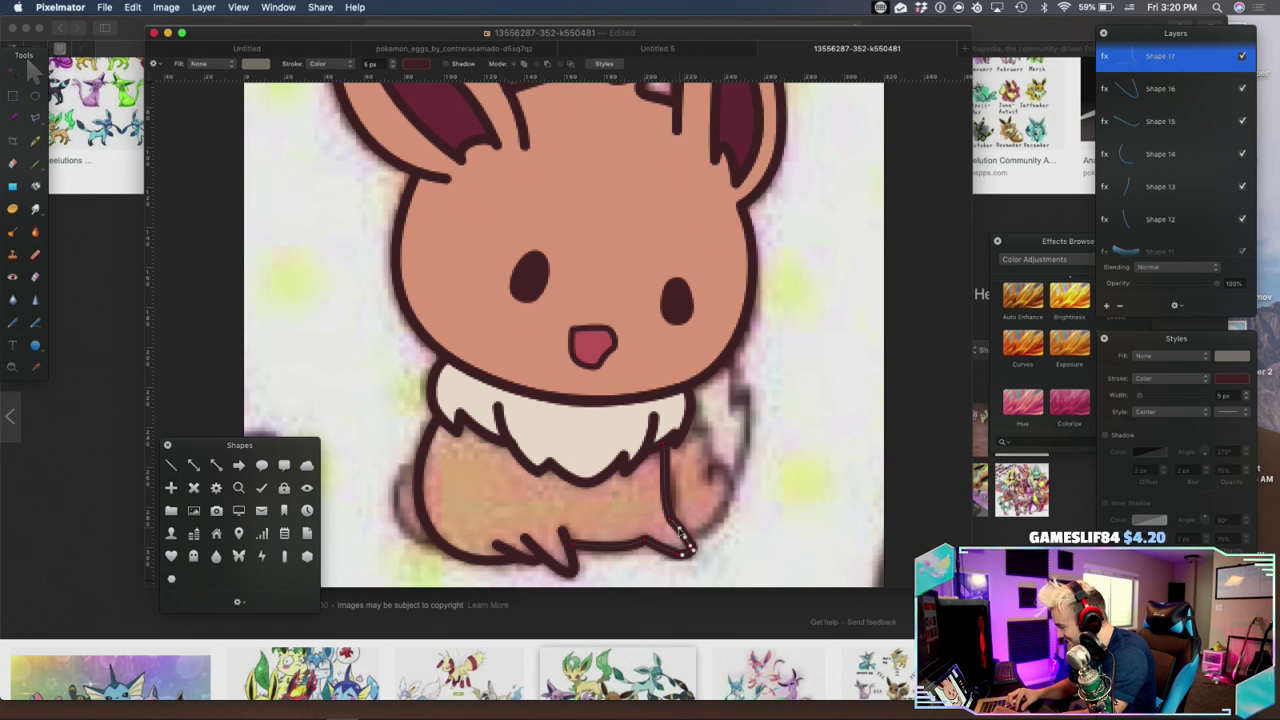
click(659, 416)
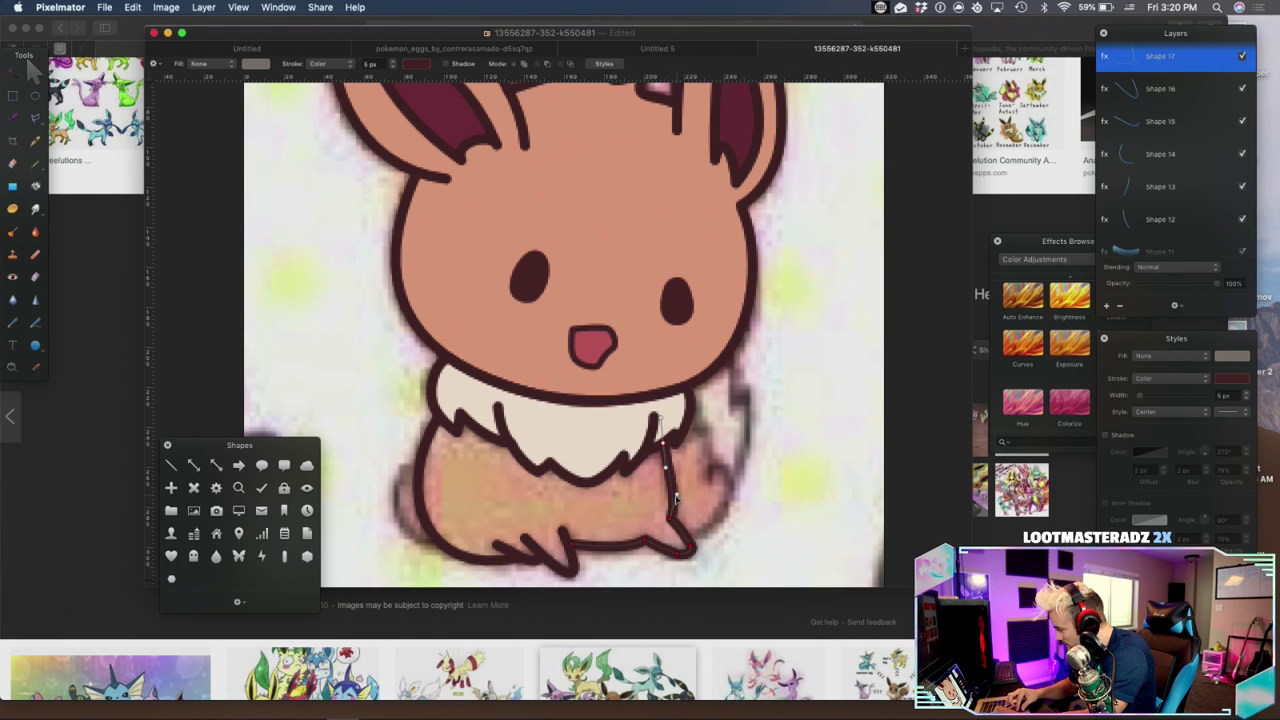
click(667, 460)
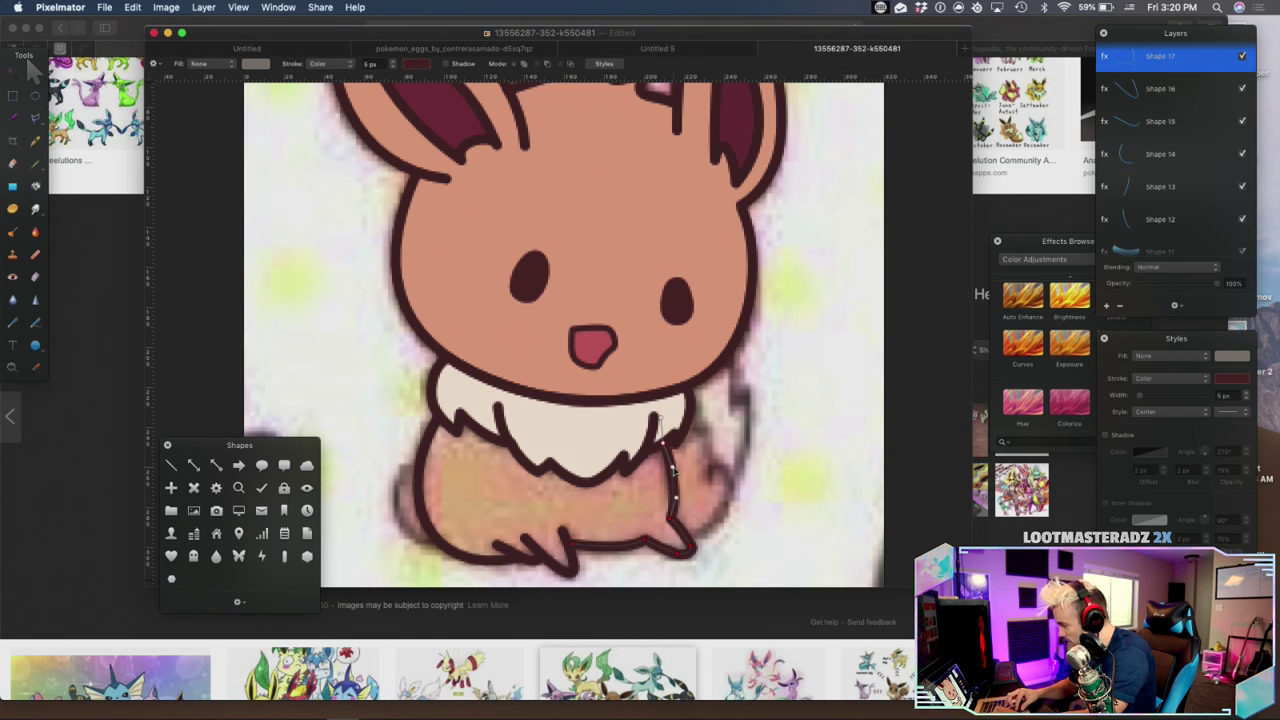
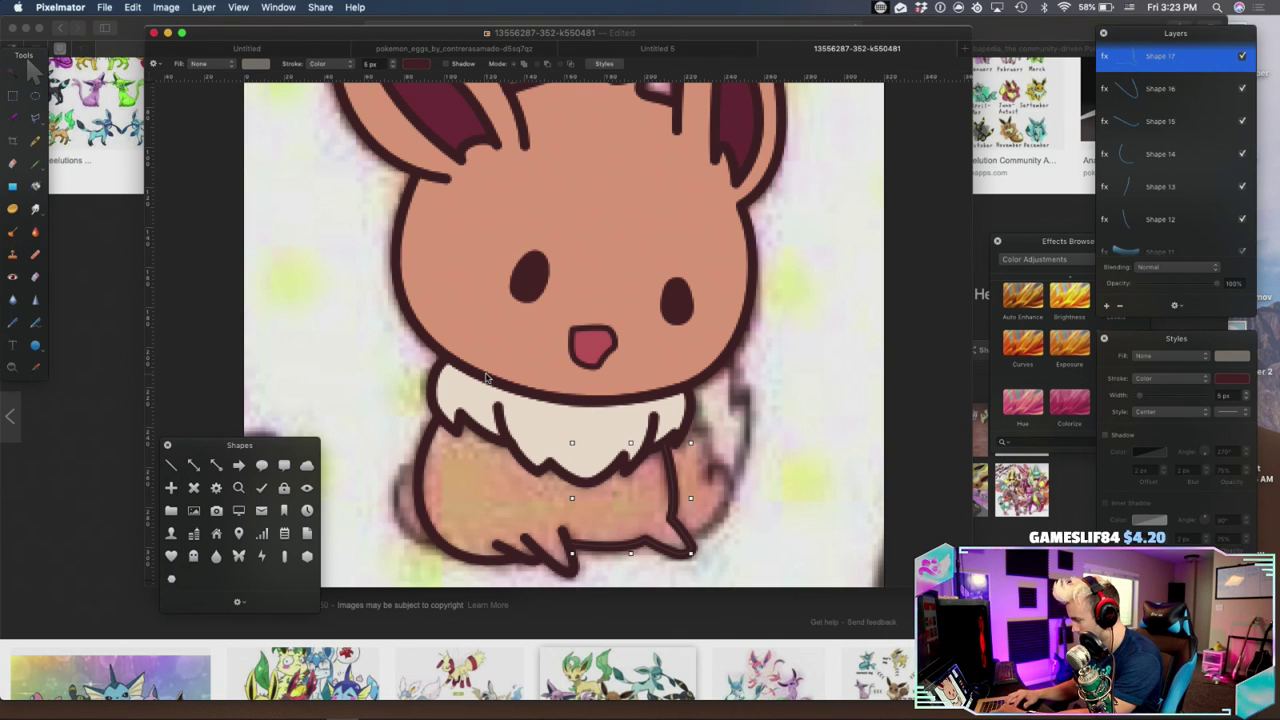
Draw an open path from the right foot's tip around the notched body bulge on the right and up to the neck fur
click(13, 321)
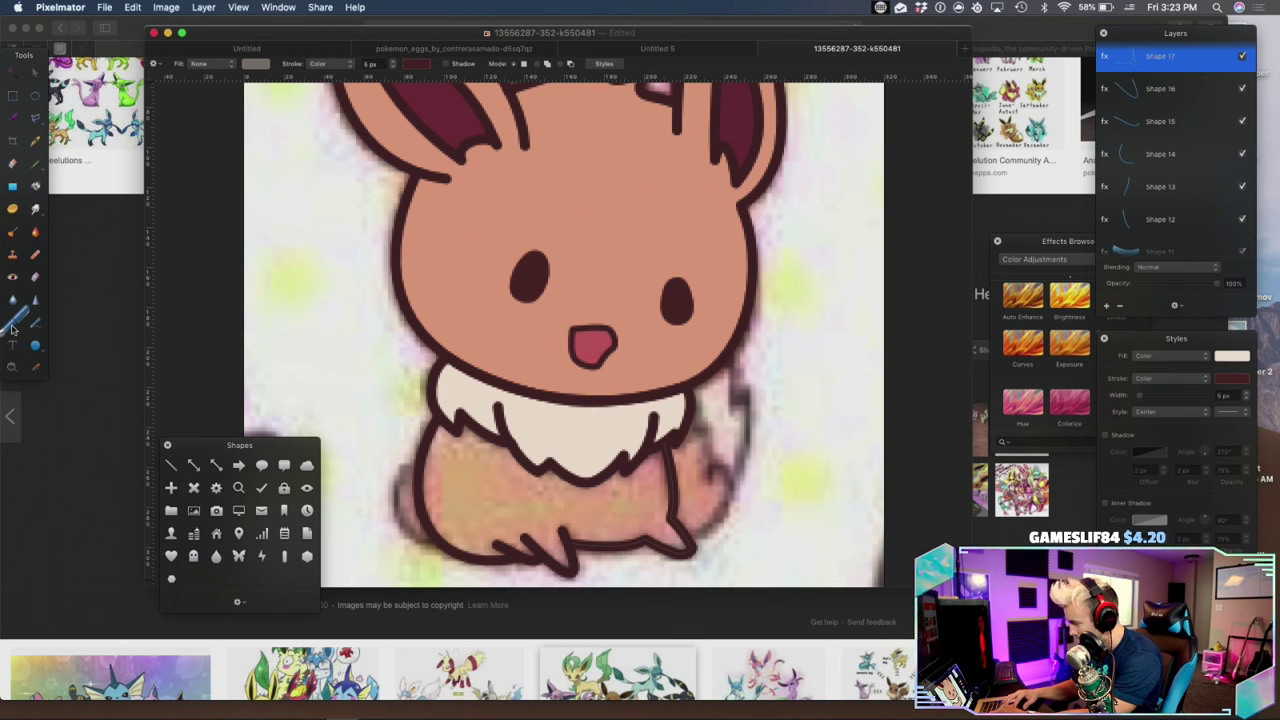
click(688, 543)
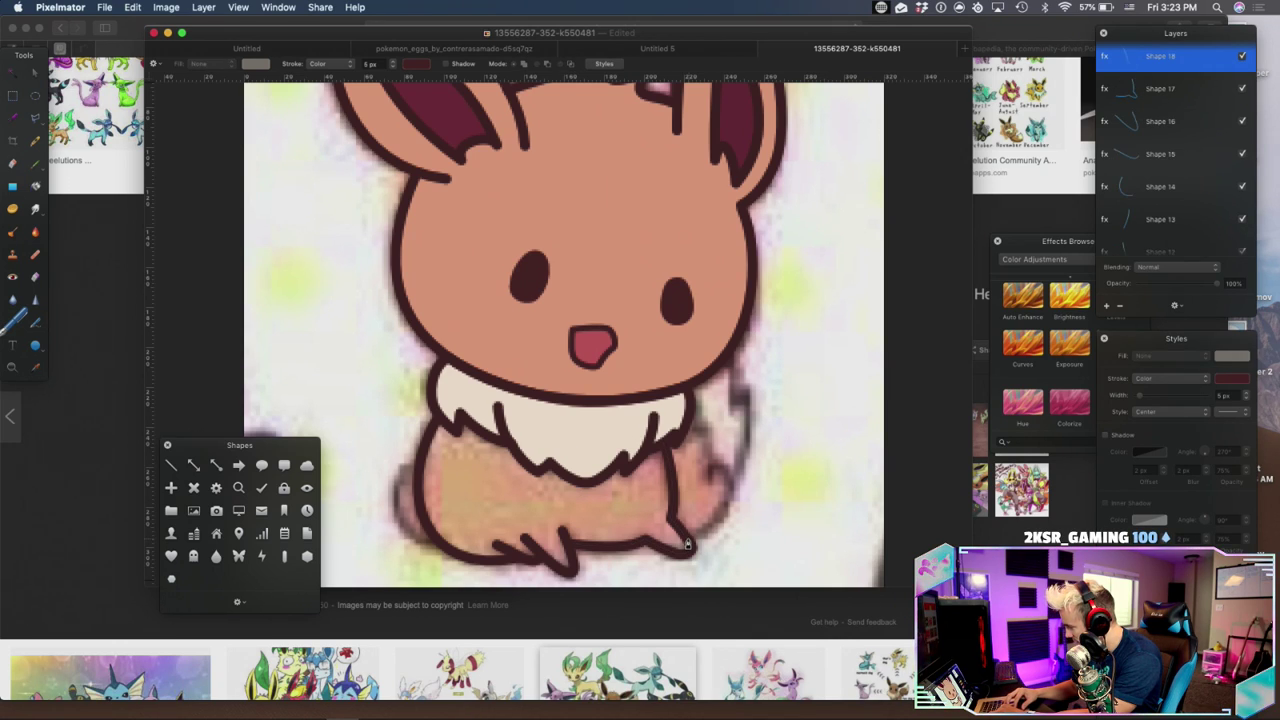
click(726, 474)
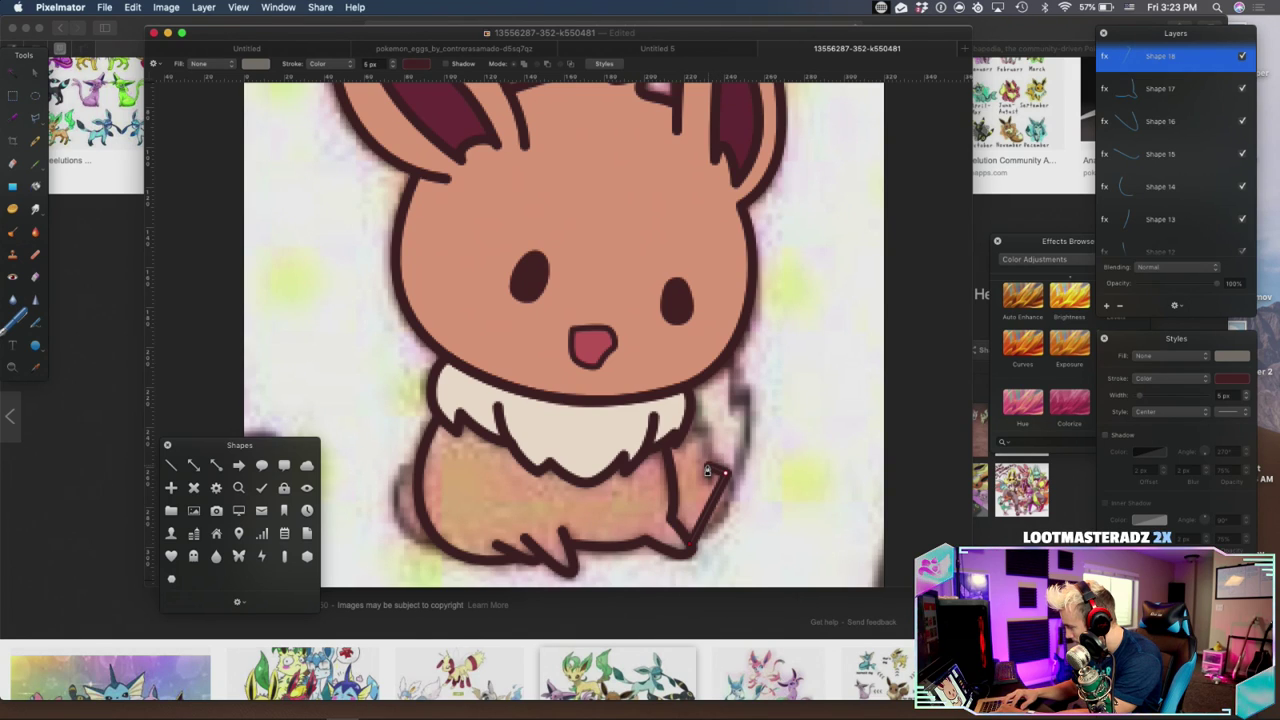
click(688, 422)
click(745, 434)
key(v)
Smooth the right bulge path's points and adjust its handles to round the lower curve and the notch
drag(795, 379, 660, 577)
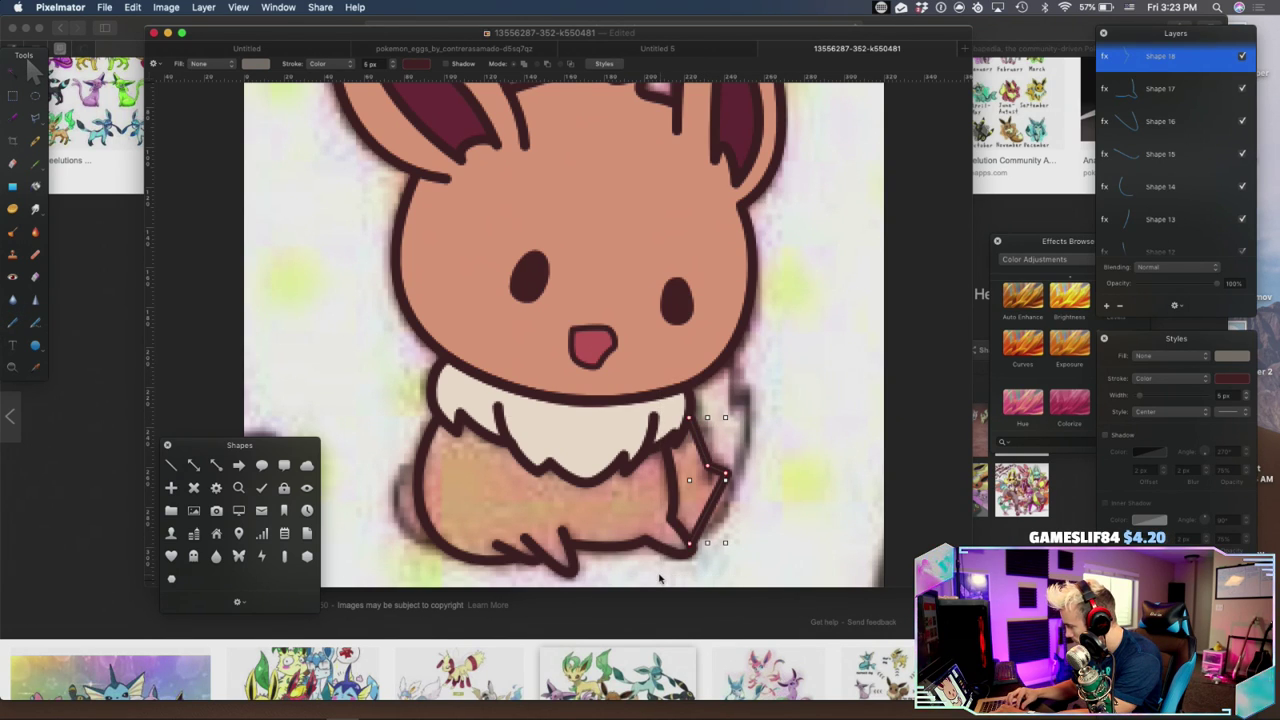
right_click(727, 477)
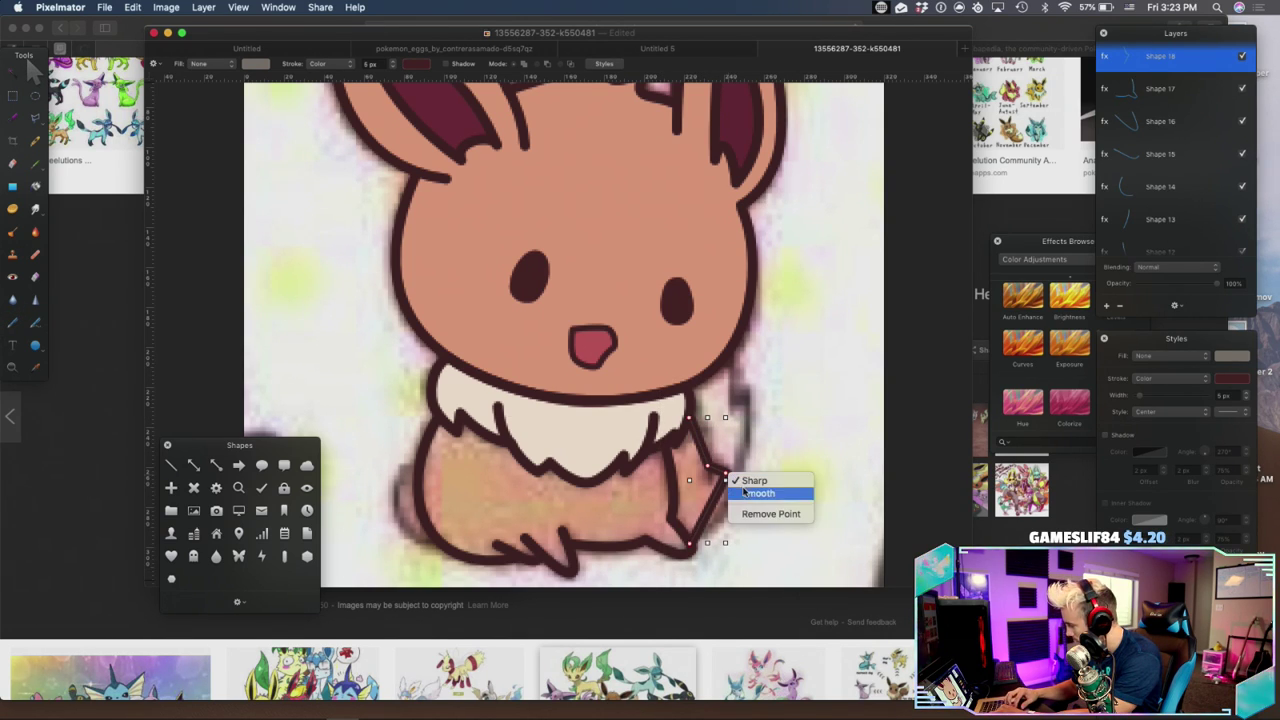
click(757, 493)
mouse_move(702, 524)
mouse_down()
mouse_move(730, 526)
mouse_move(718, 523)
mouse_up()
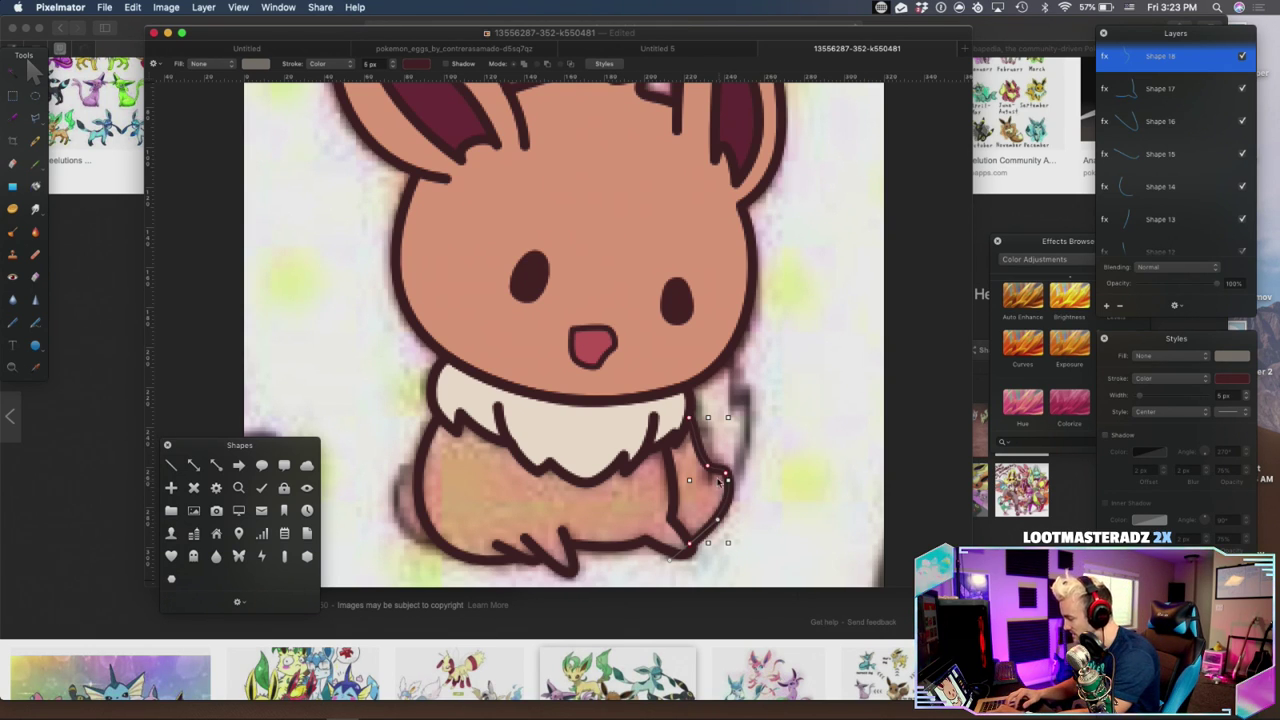
drag(713, 472, 720, 463)
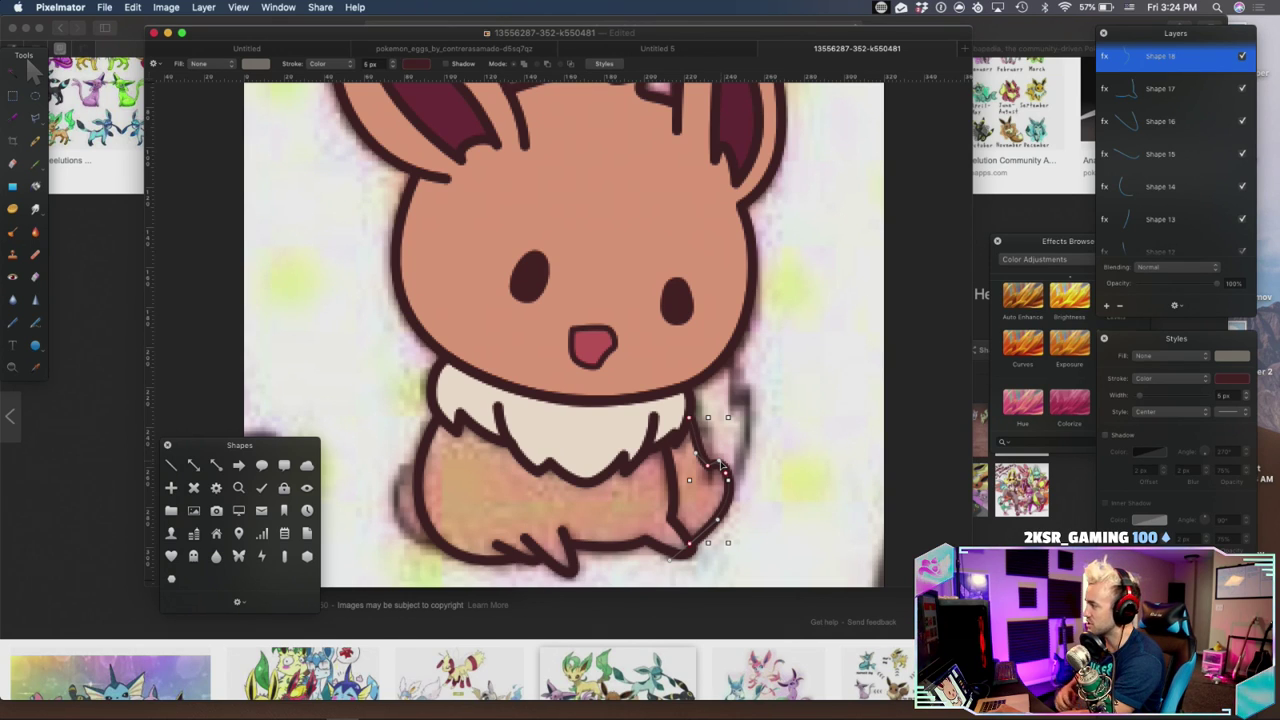
drag(697, 454, 717, 447)
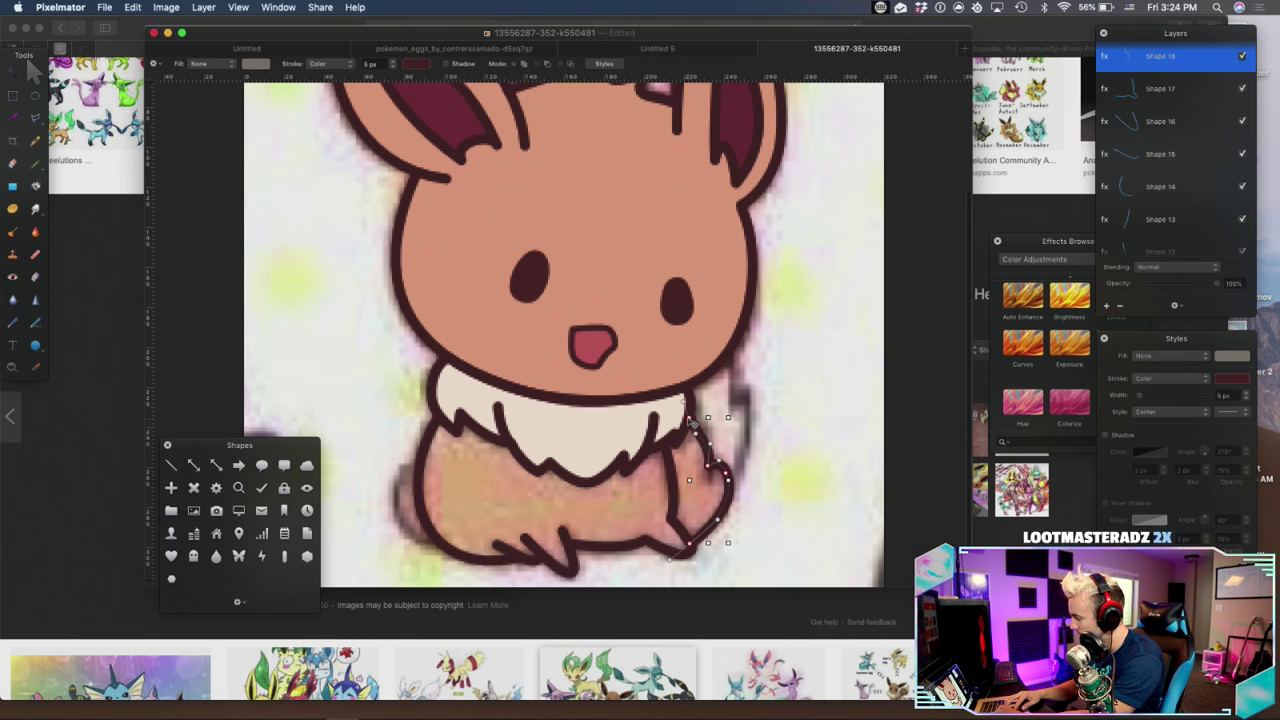
key(super+z)
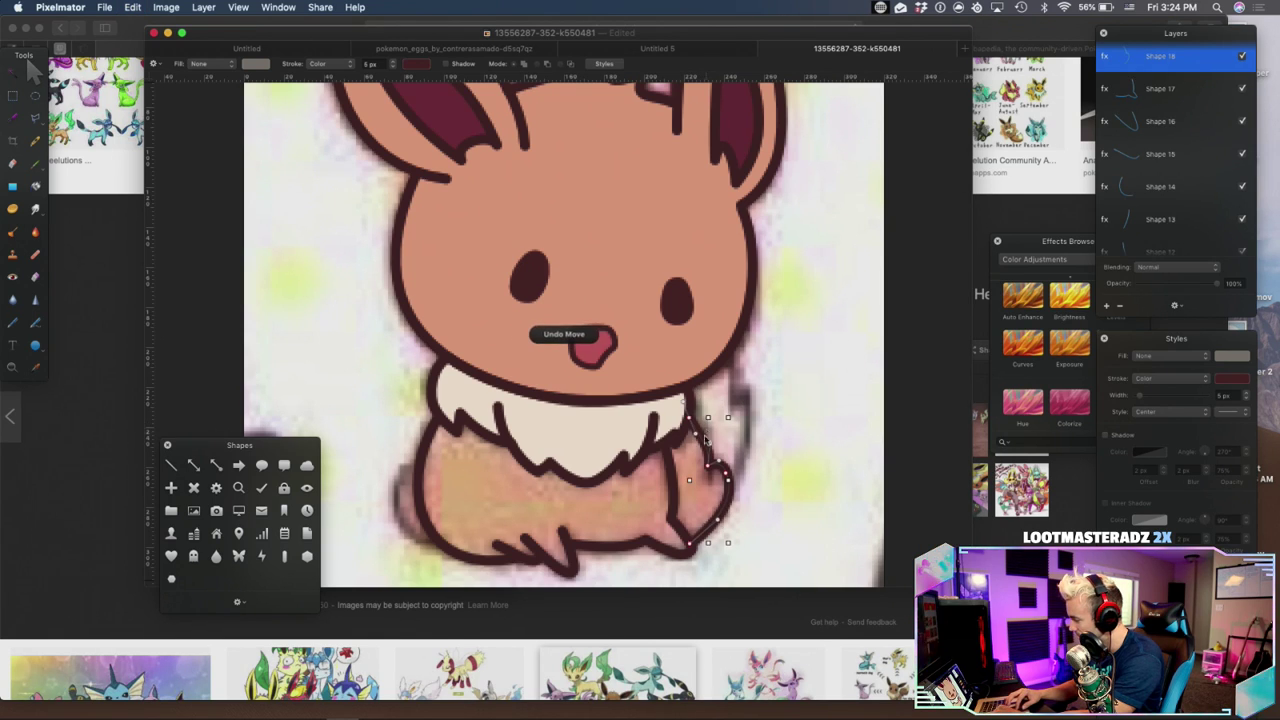
Reposition the right bulge path's upper end beside the neck fur and refine the points and handles around its notch
click(697, 430)
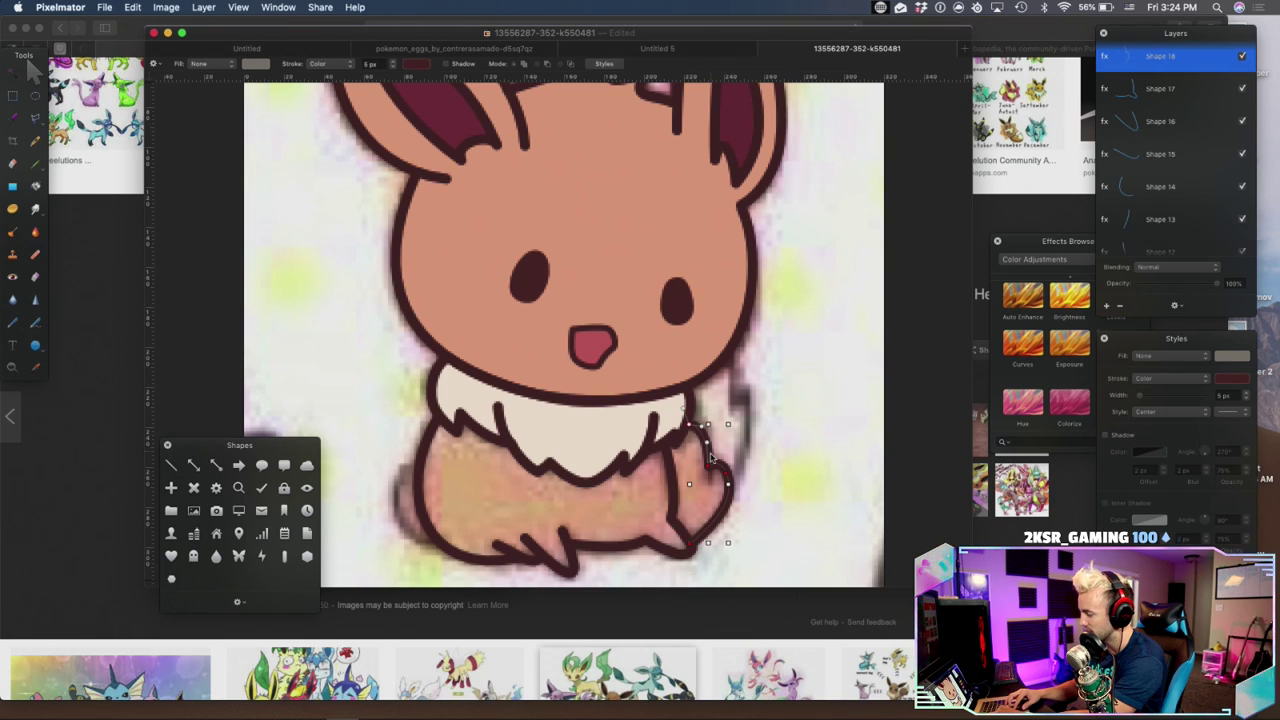
double_click(715, 468)
drag(713, 468, 712, 465)
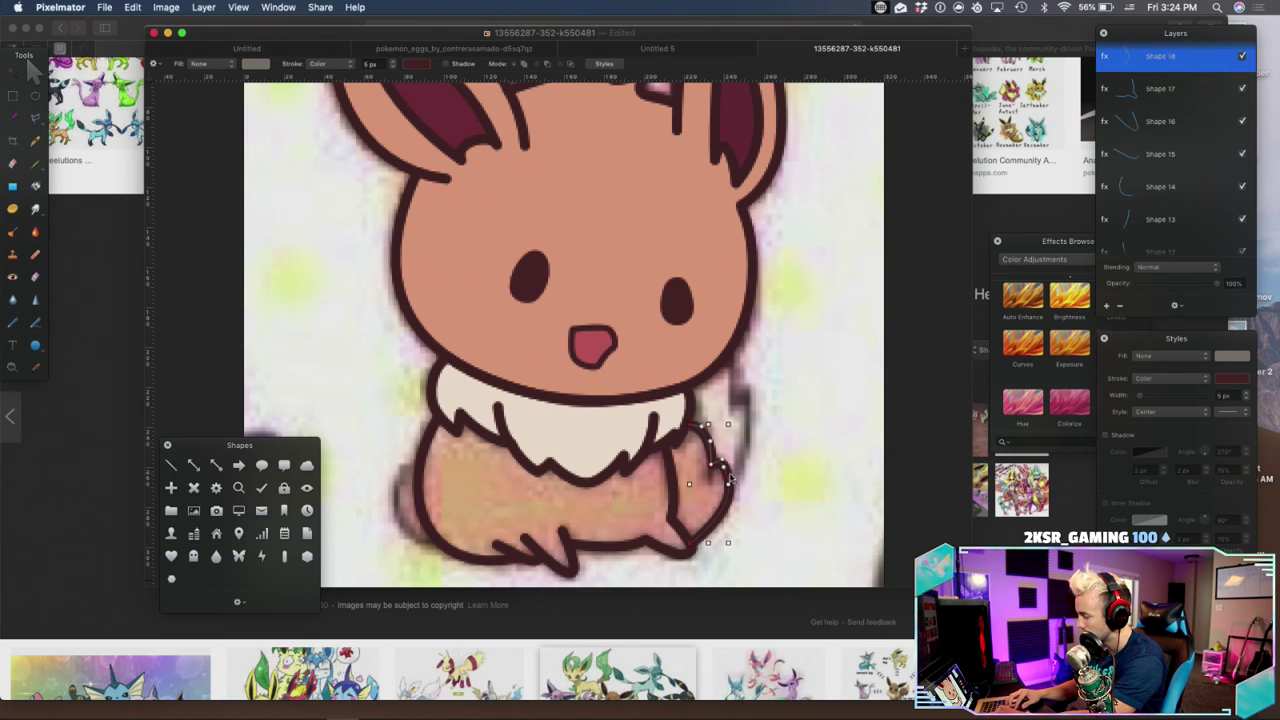
double_click(731, 482)
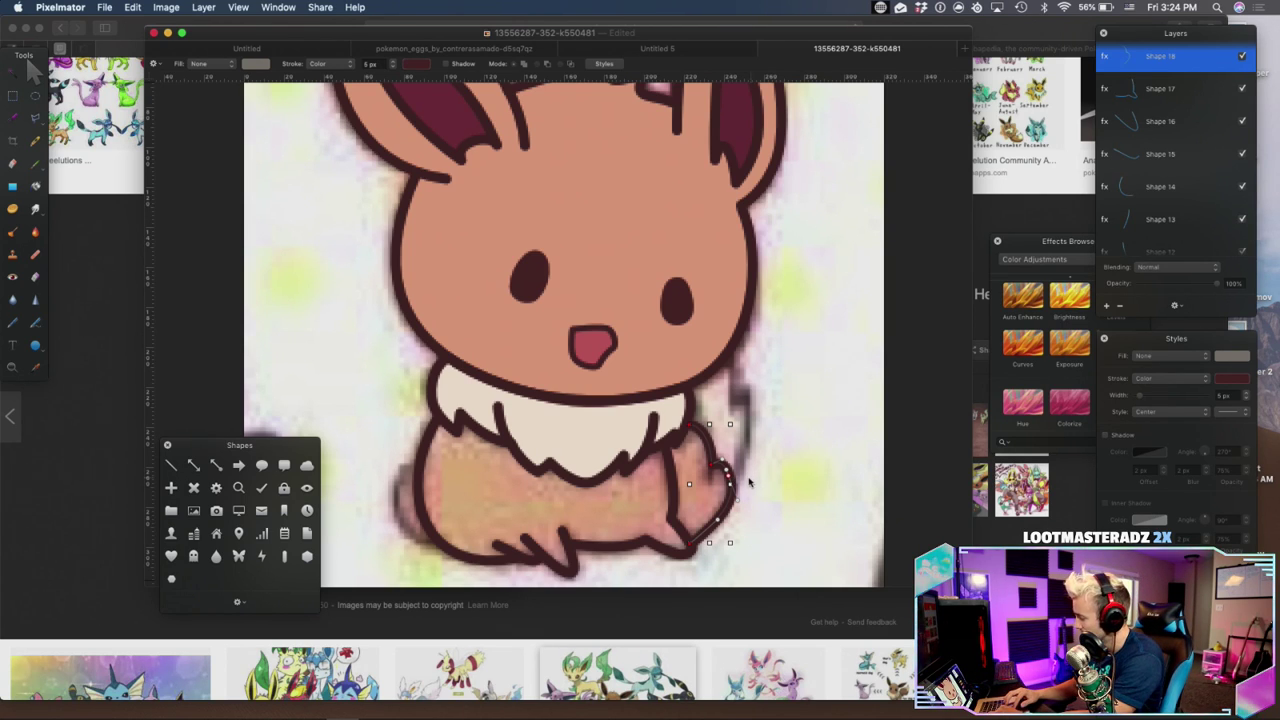
drag(738, 501, 740, 507)
drag(711, 465, 714, 474)
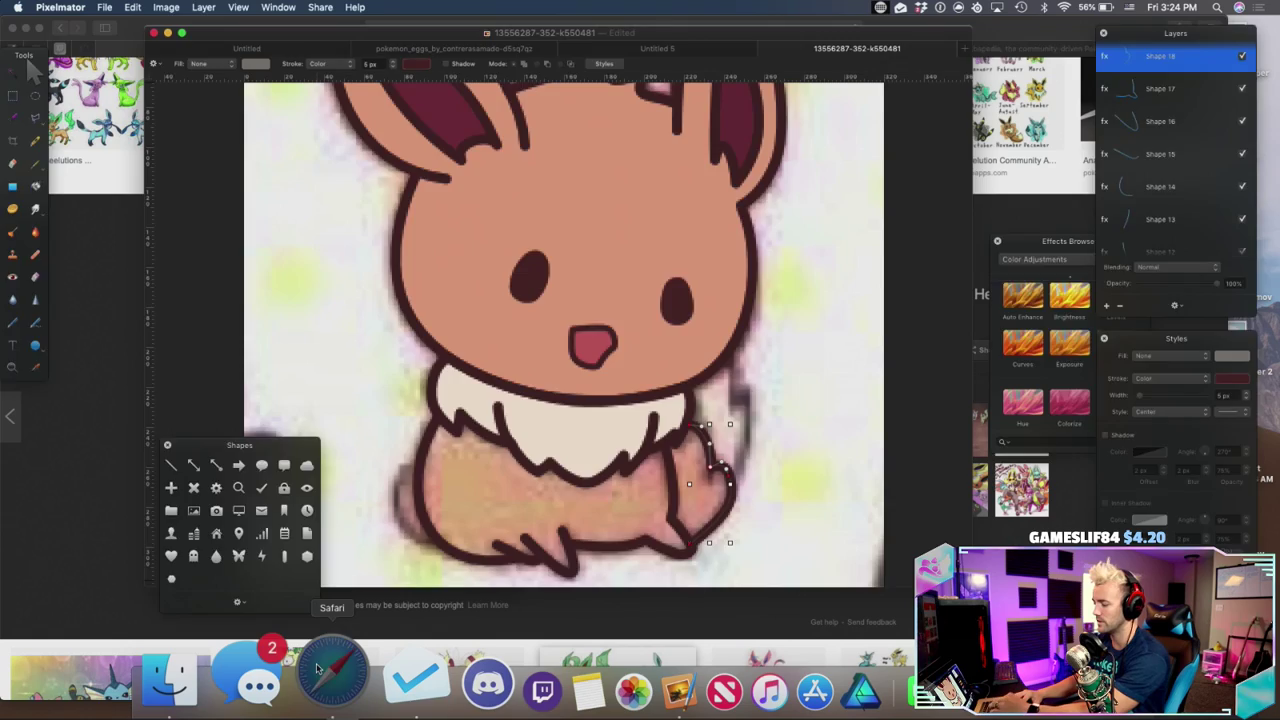
Switch to Safari and search the web for "logitech c922" from the Magmar page's tab
click(333, 678)
click(611, 49)
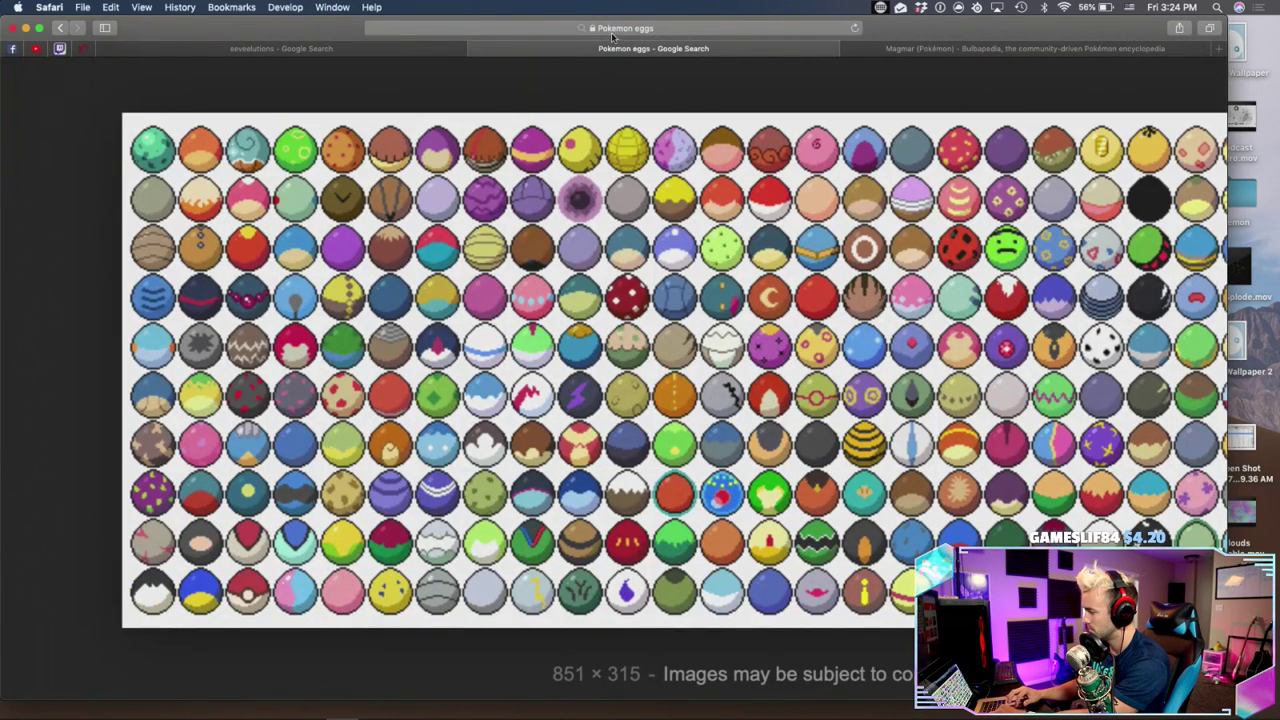
click(924, 49)
key(super+l)
text(logitech c922)
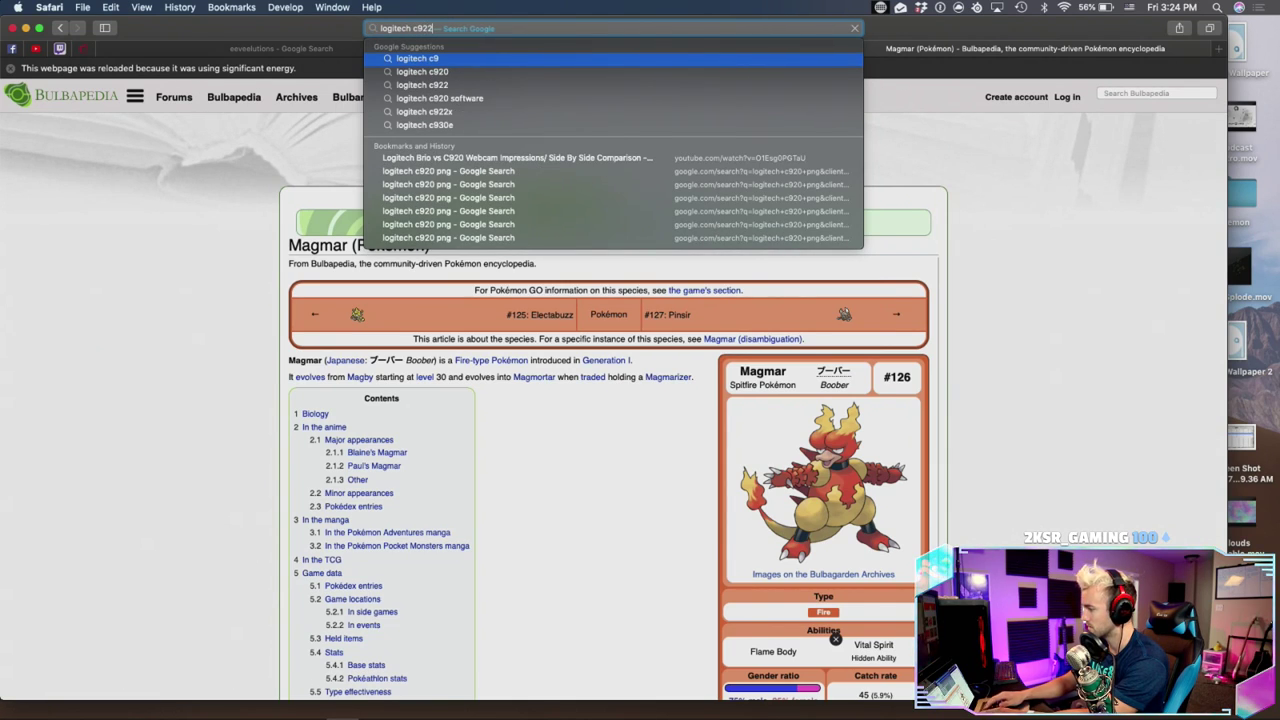
key(Return)
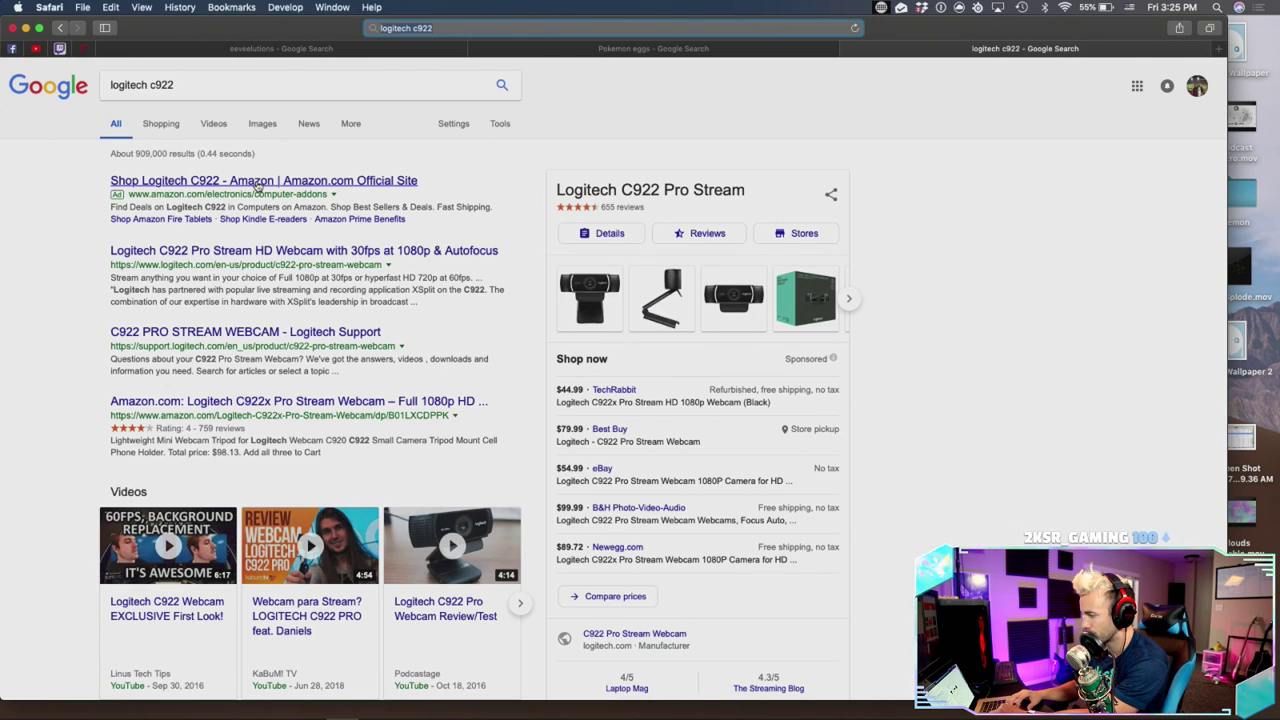
Look through Amazon's Logitech C922 listings, then close that page and return to the Eevee drawing in Pixelmator
click(258, 185)
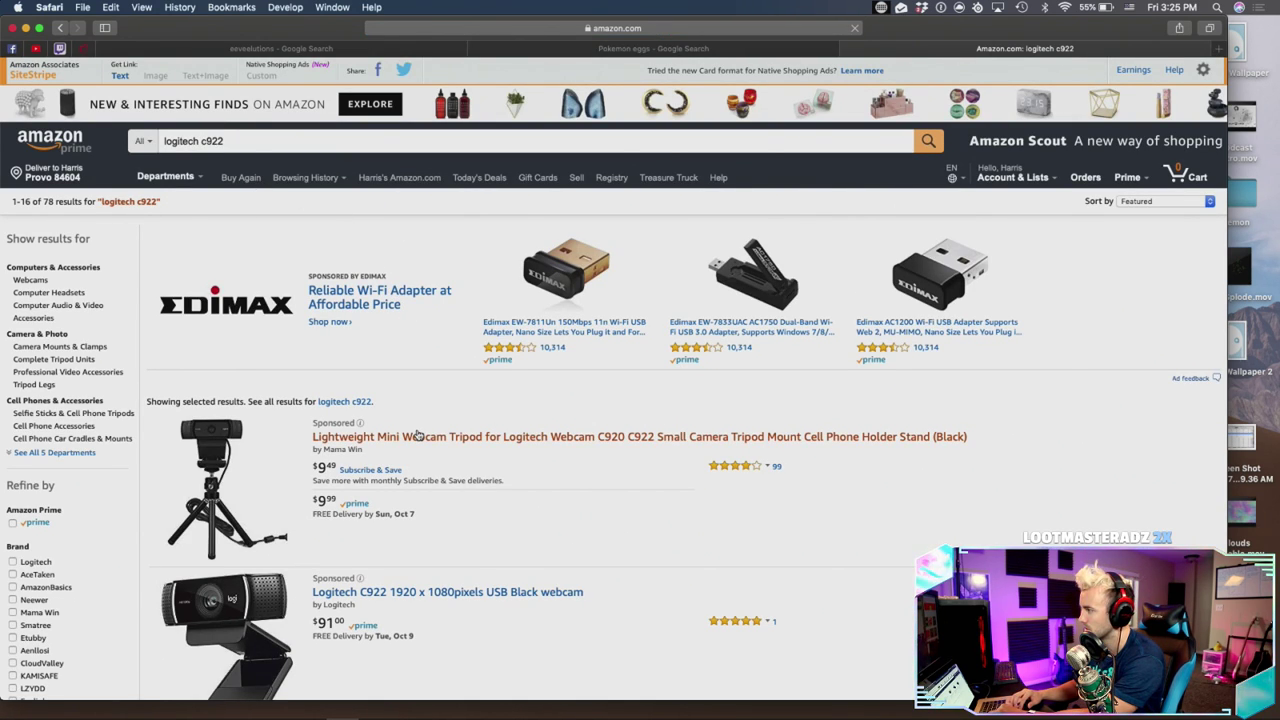
scroll(418, 436, down, 2)
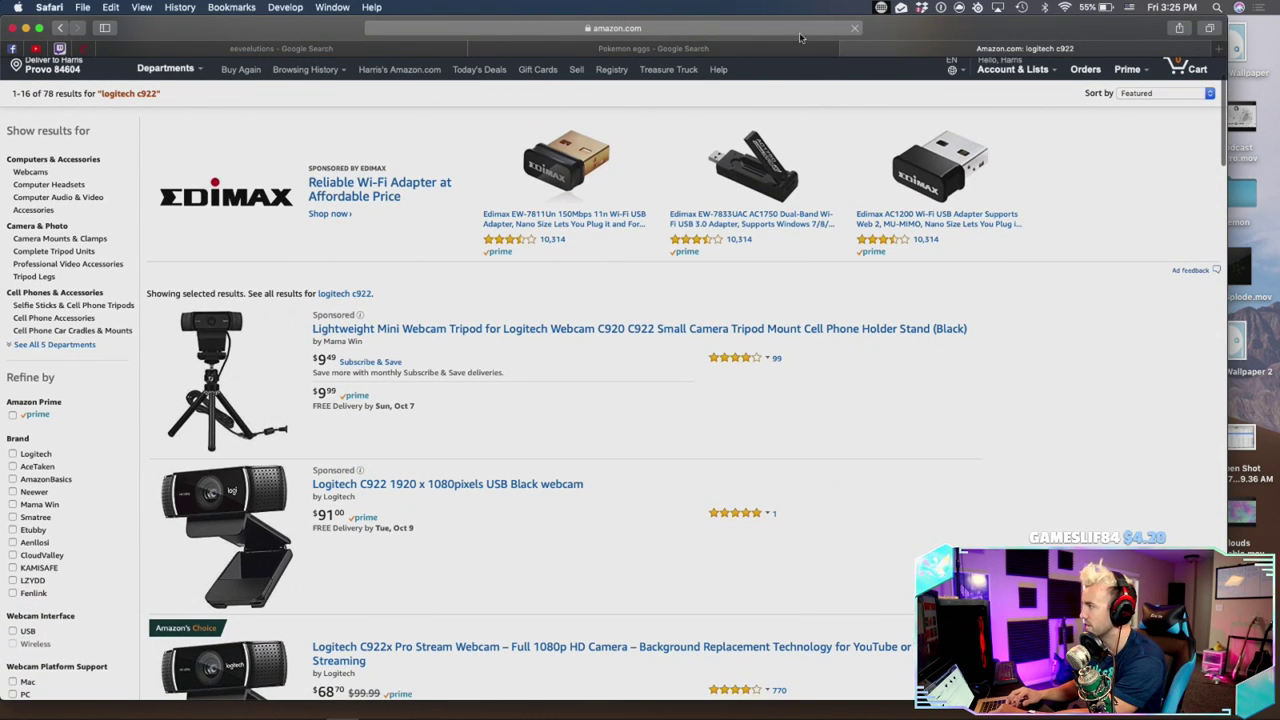
click(844, 50)
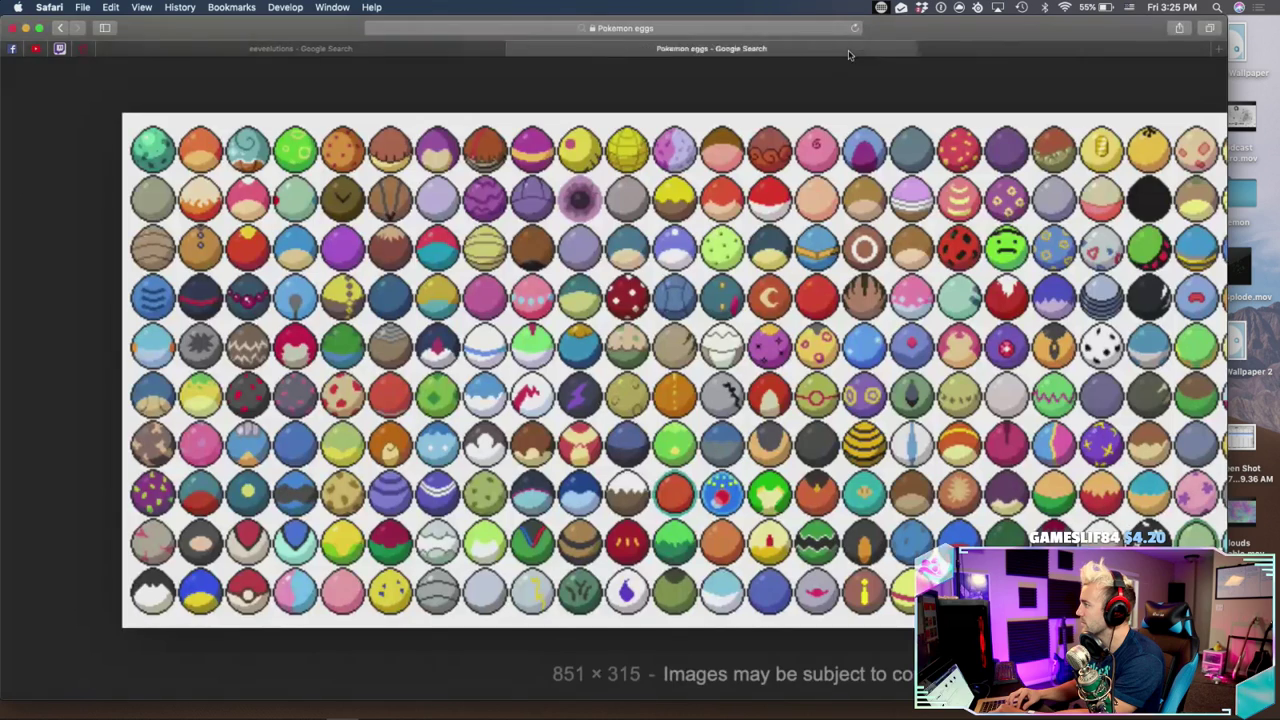
key(ctrl+Up)
click(528, 490)
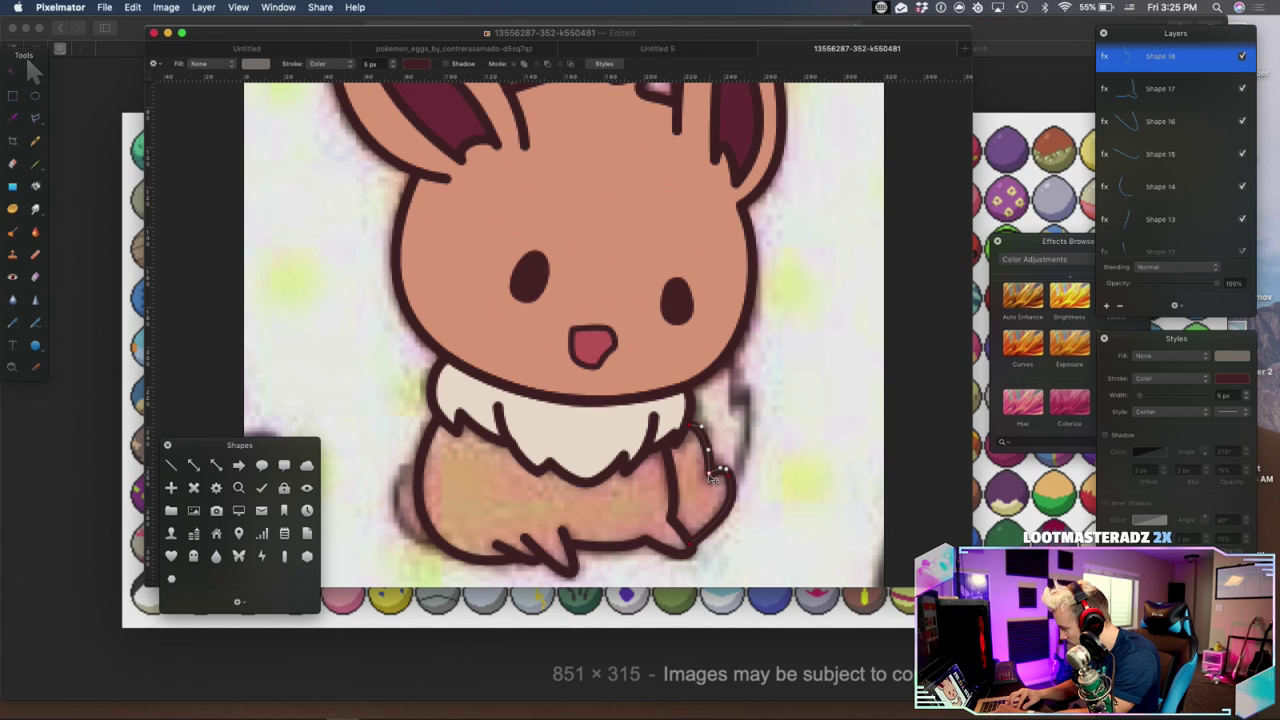
Move the right bulge path's lower end slightly up so it meets the right foot's outline
drag(708, 453, 718, 466)
key(super+z)
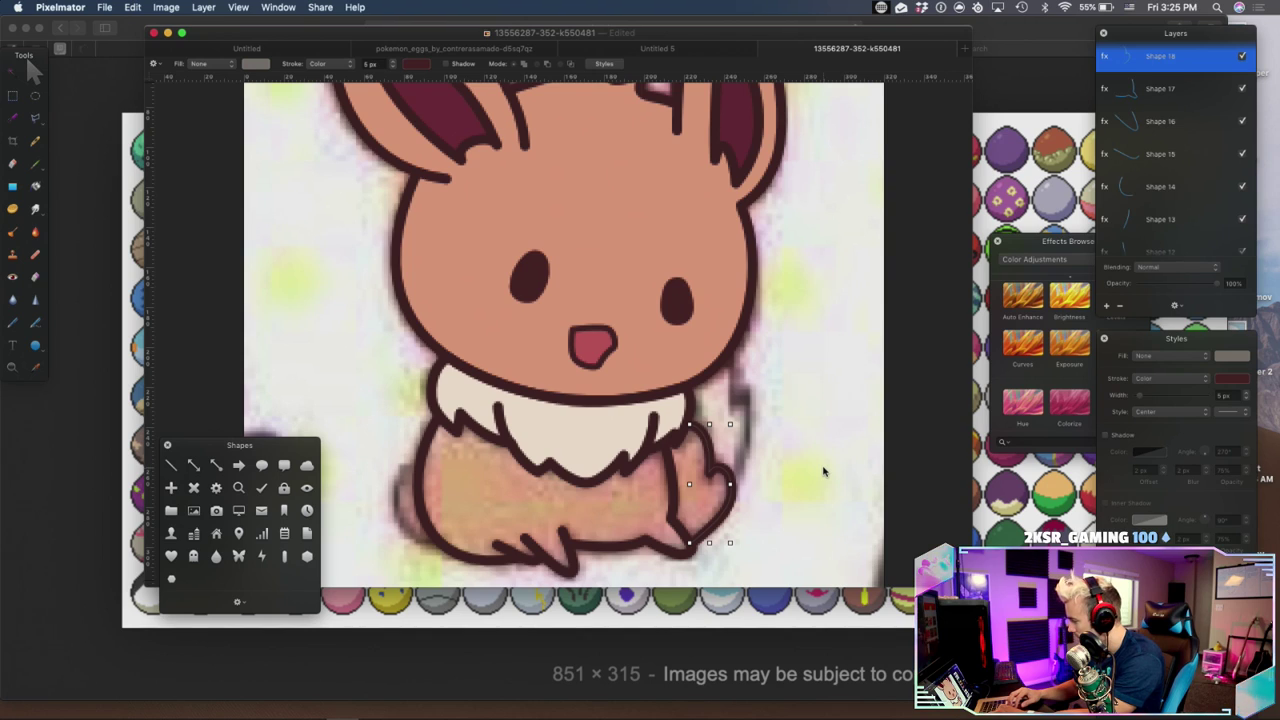
drag(675, 550, 711, 530)
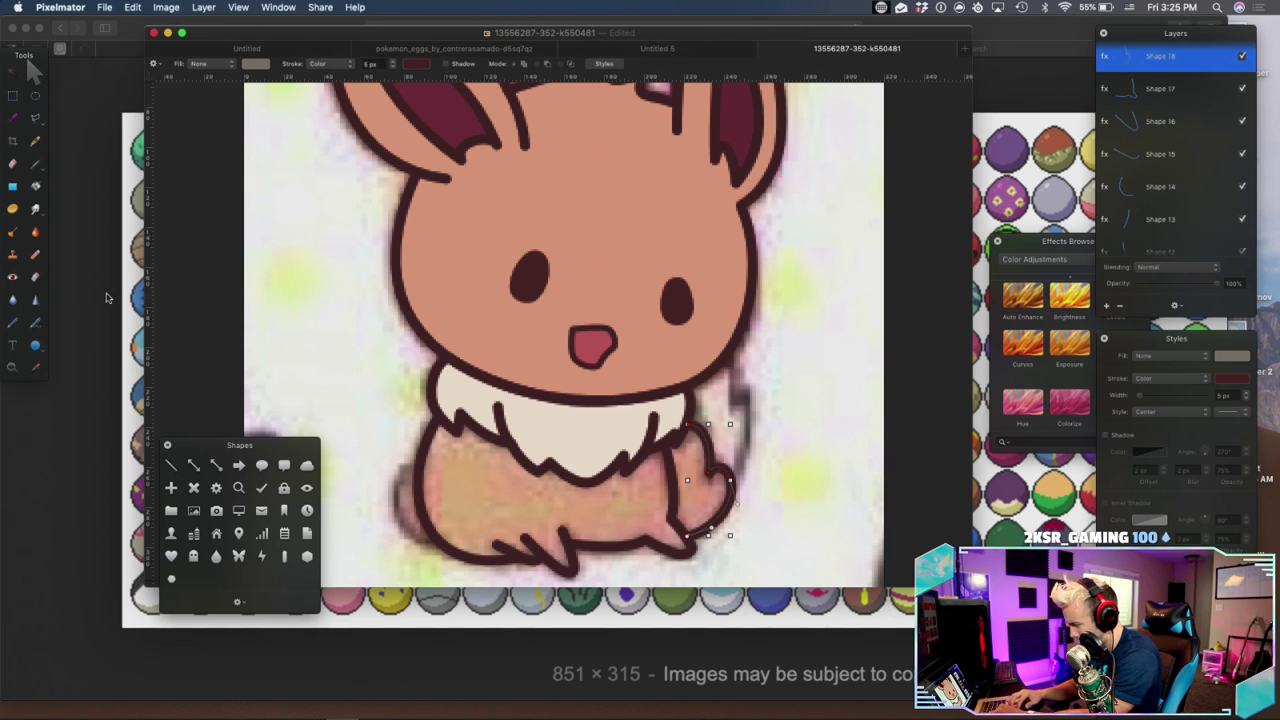
Draw a short open path along the body's left edge where the small bump joins it, and finish drawing it
click(15, 322)
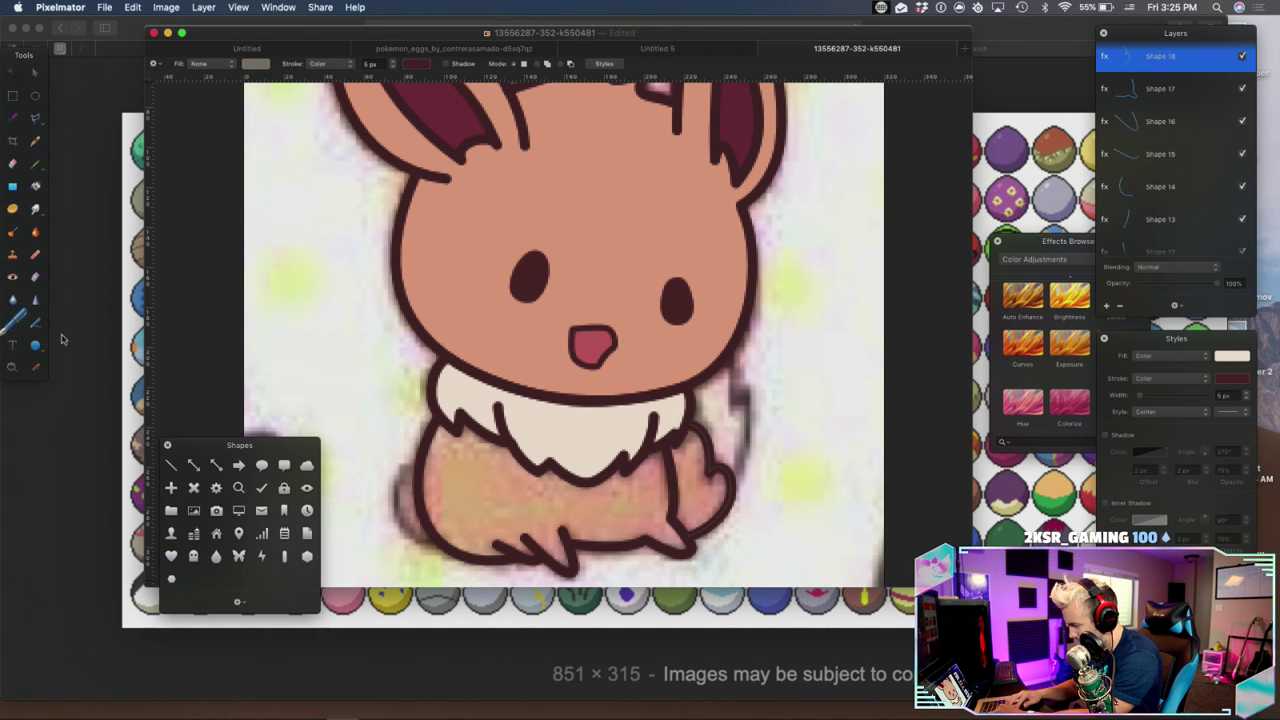
click(416, 465)
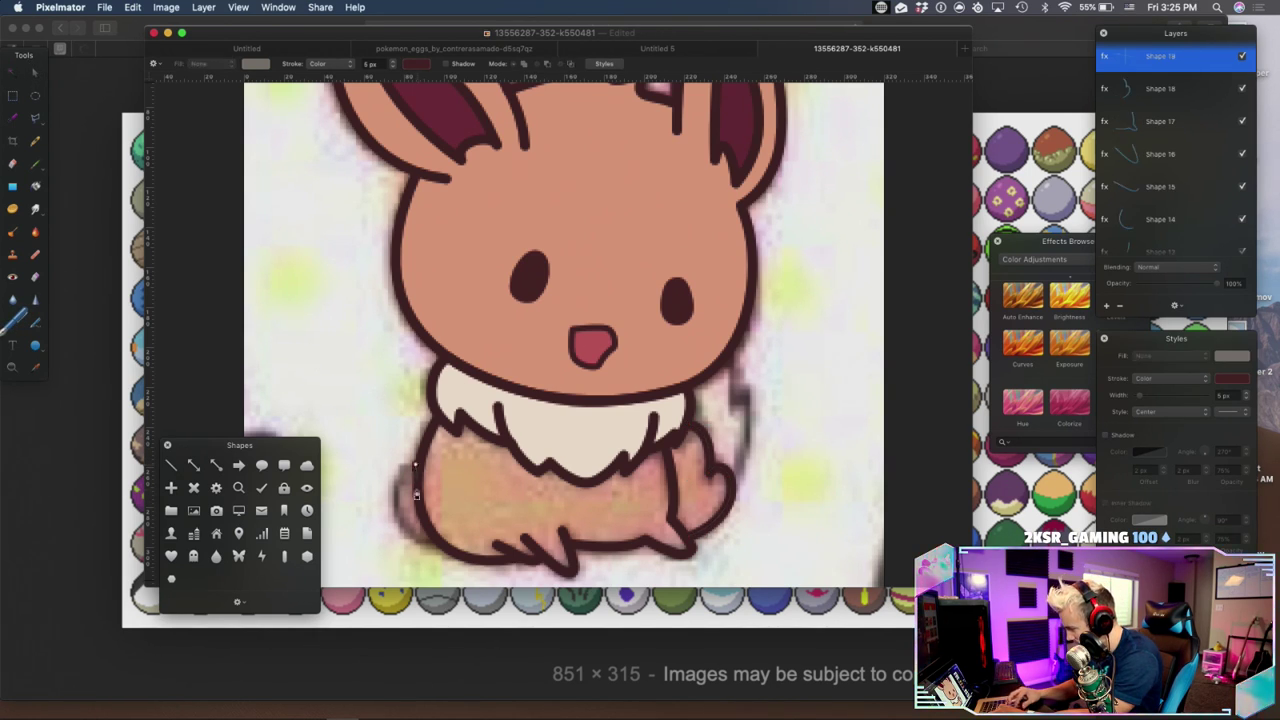
right_click(437, 541)
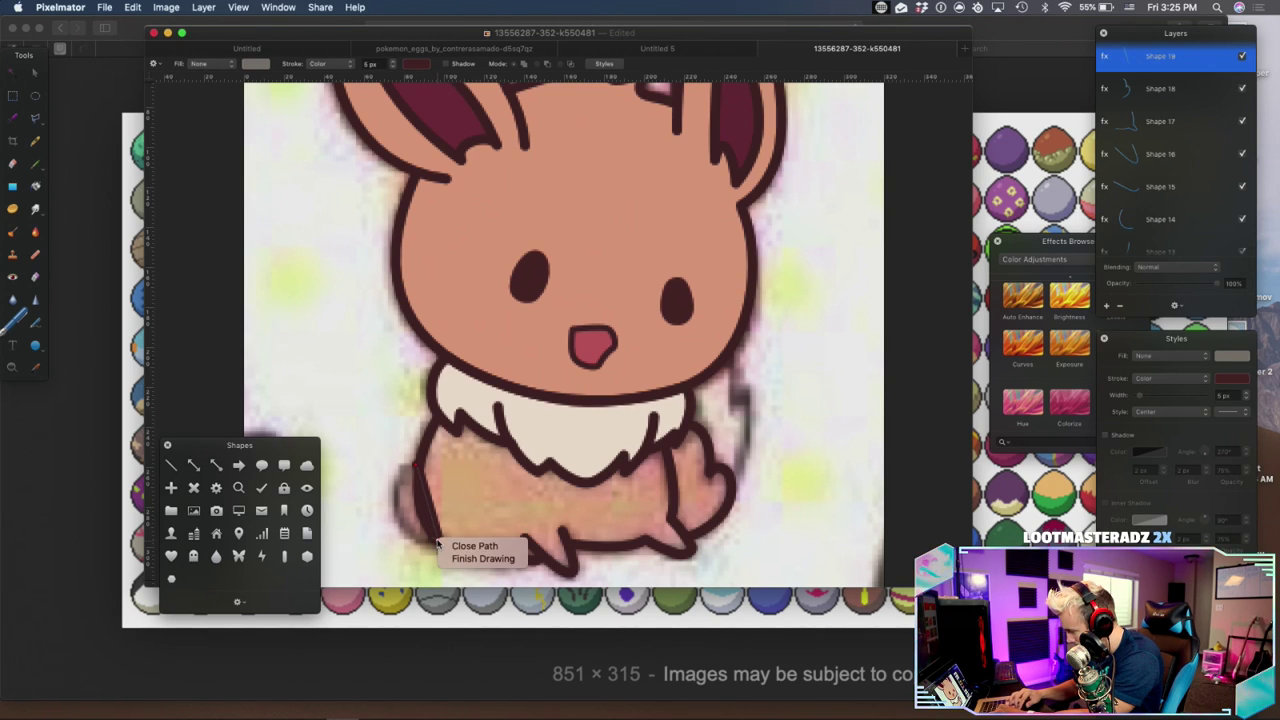
click(453, 560)
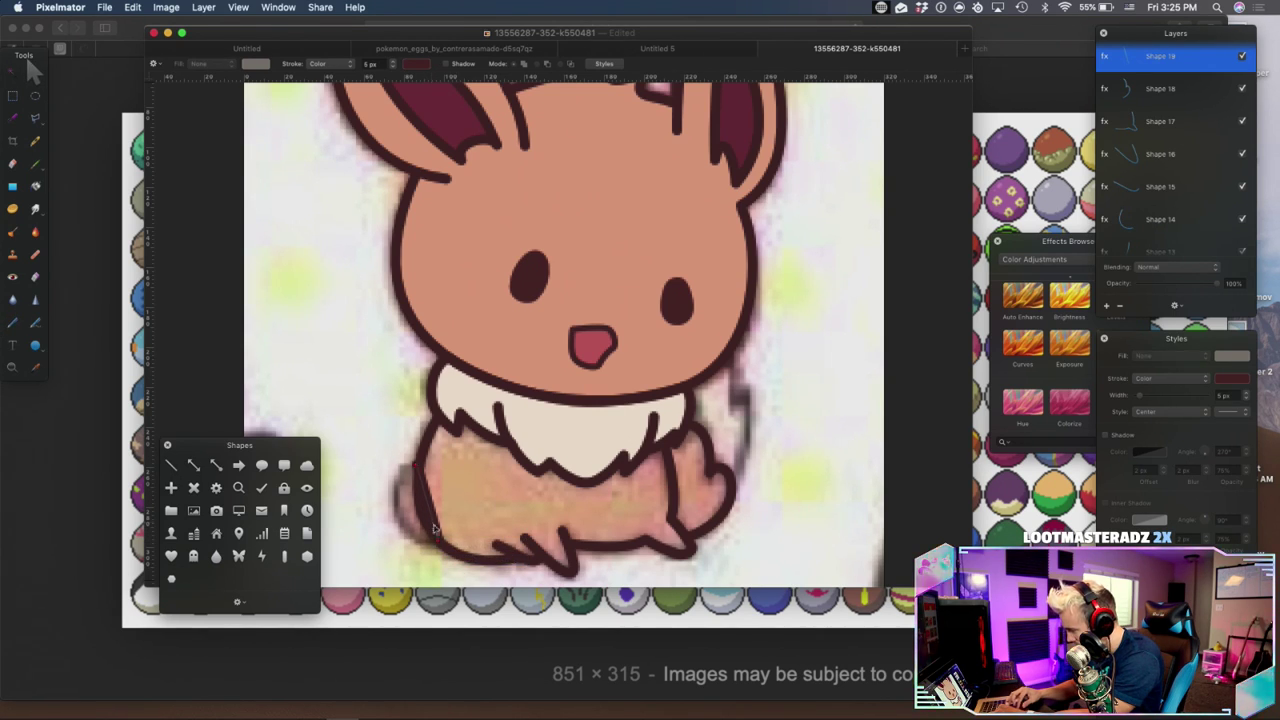
Smooth both points of the left-edge path and adjust the handles and upper end so it curves outward around the bump
right_click(417, 466)
click(444, 484)
click(416, 466)
drag(422, 490, 397, 545)
click(436, 540)
drag(387, 491, 384, 479)
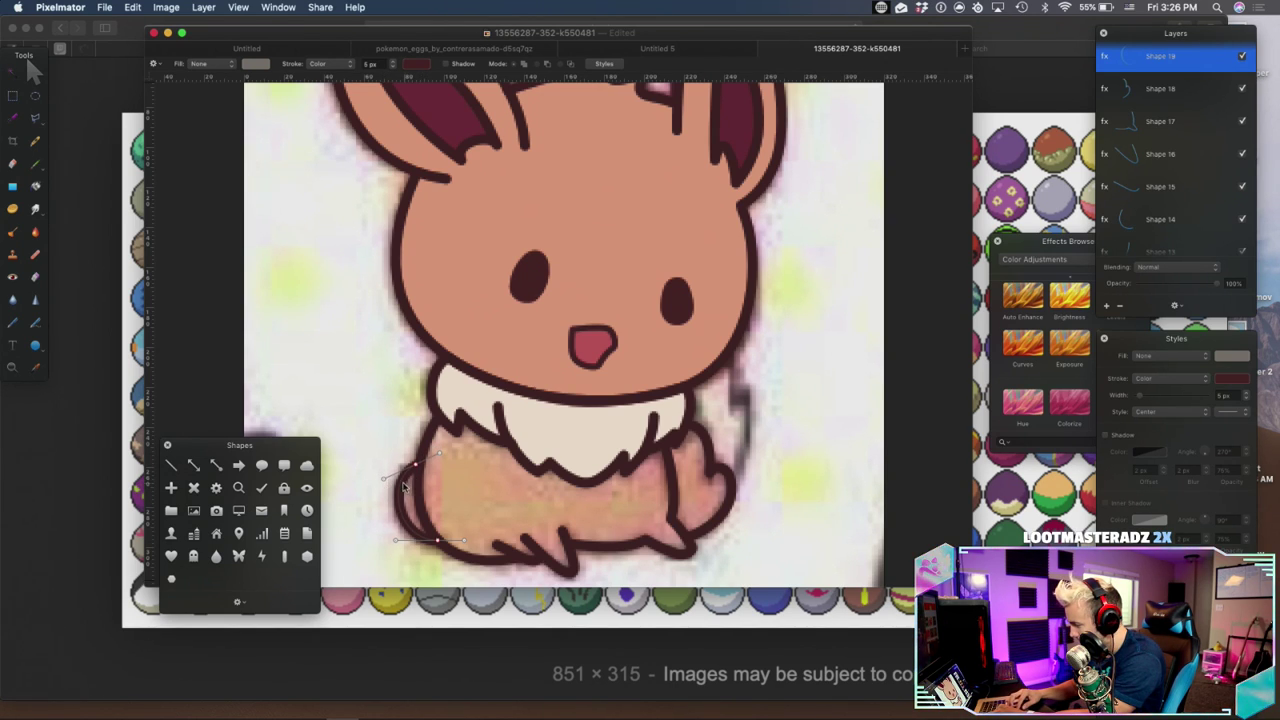
drag(416, 465, 381, 479)
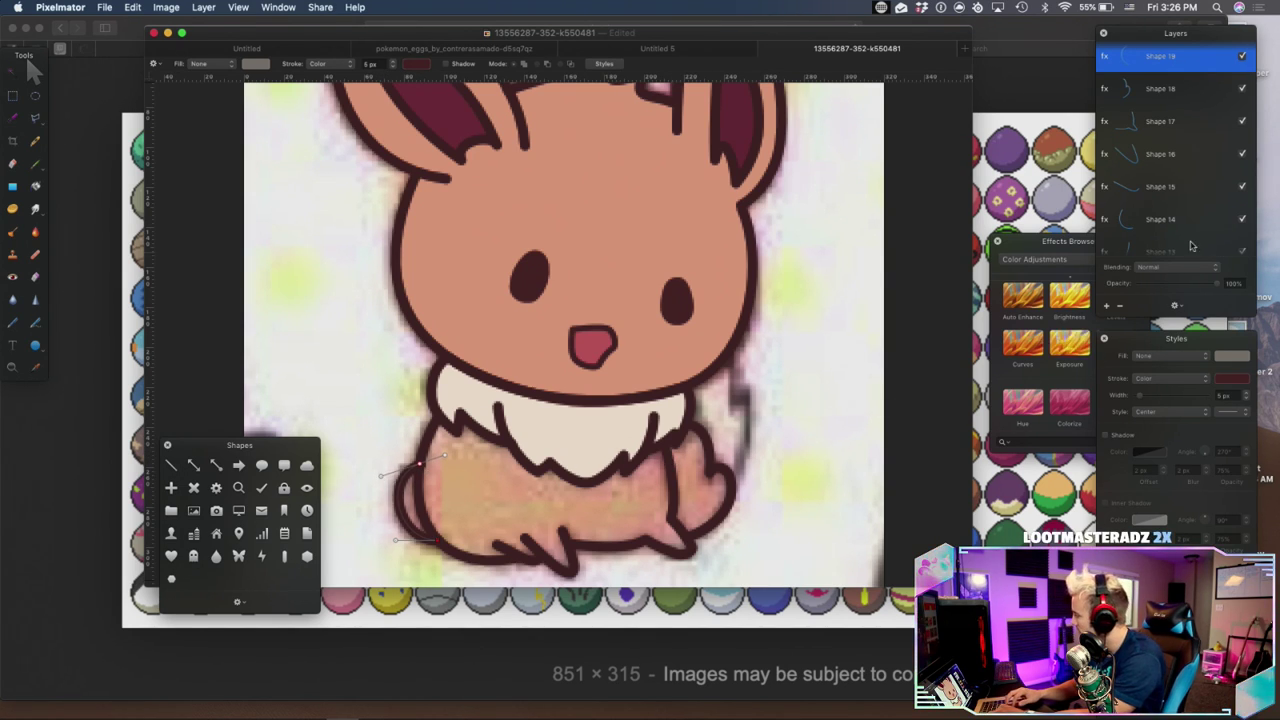
Draw a large rectangle covering the lower face and whole body, and remove its stroke
scroll(1177, 183, down, 5)
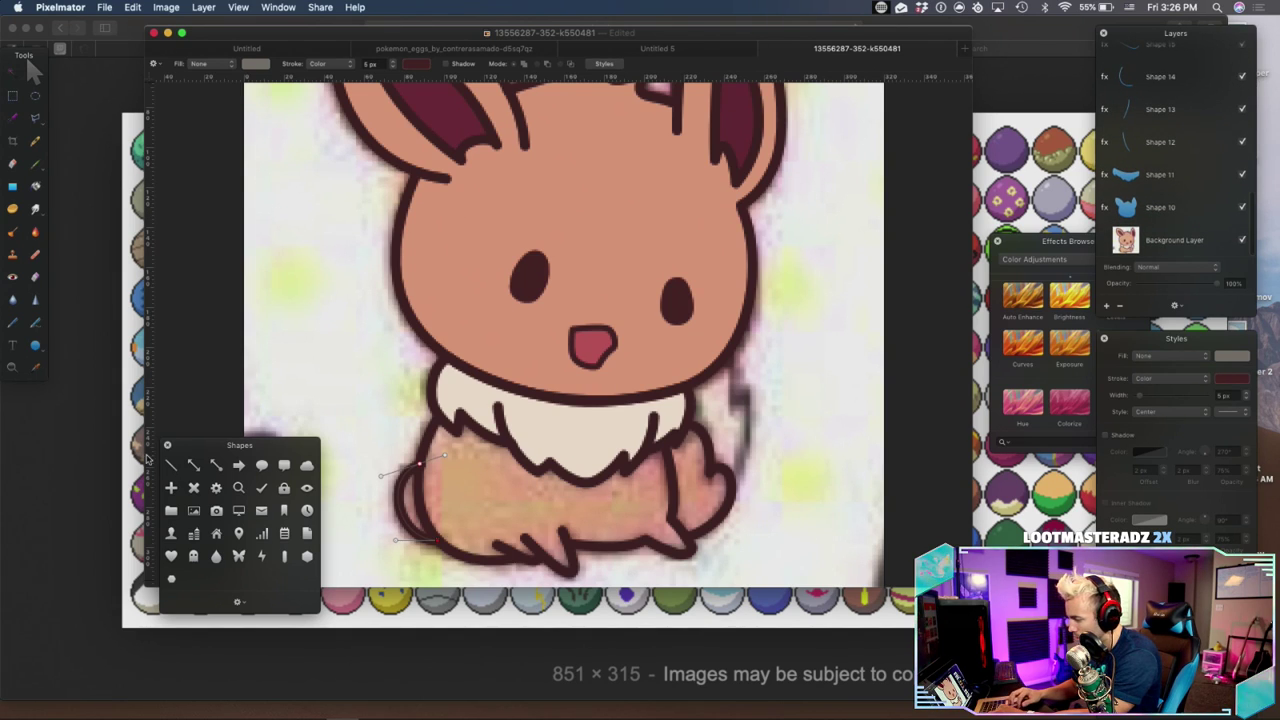
drag(36, 346, 58, 370)
drag(329, 326, 843, 600)
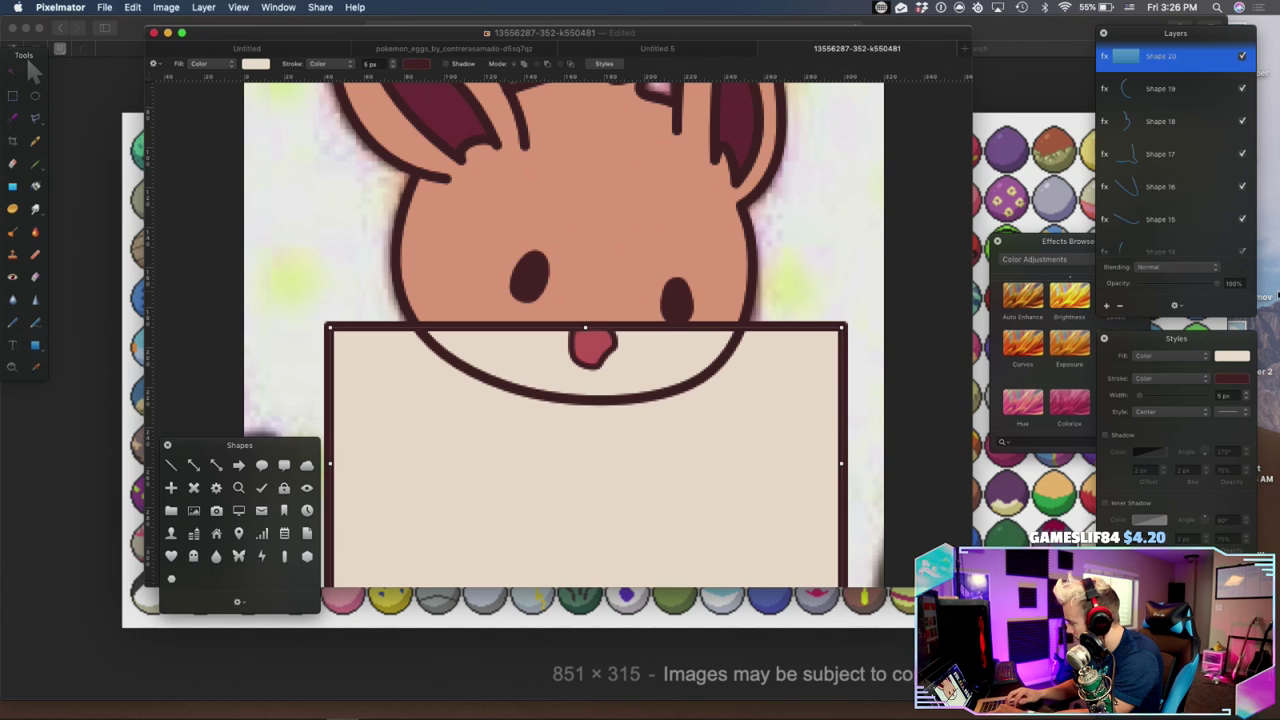
click(1184, 377)
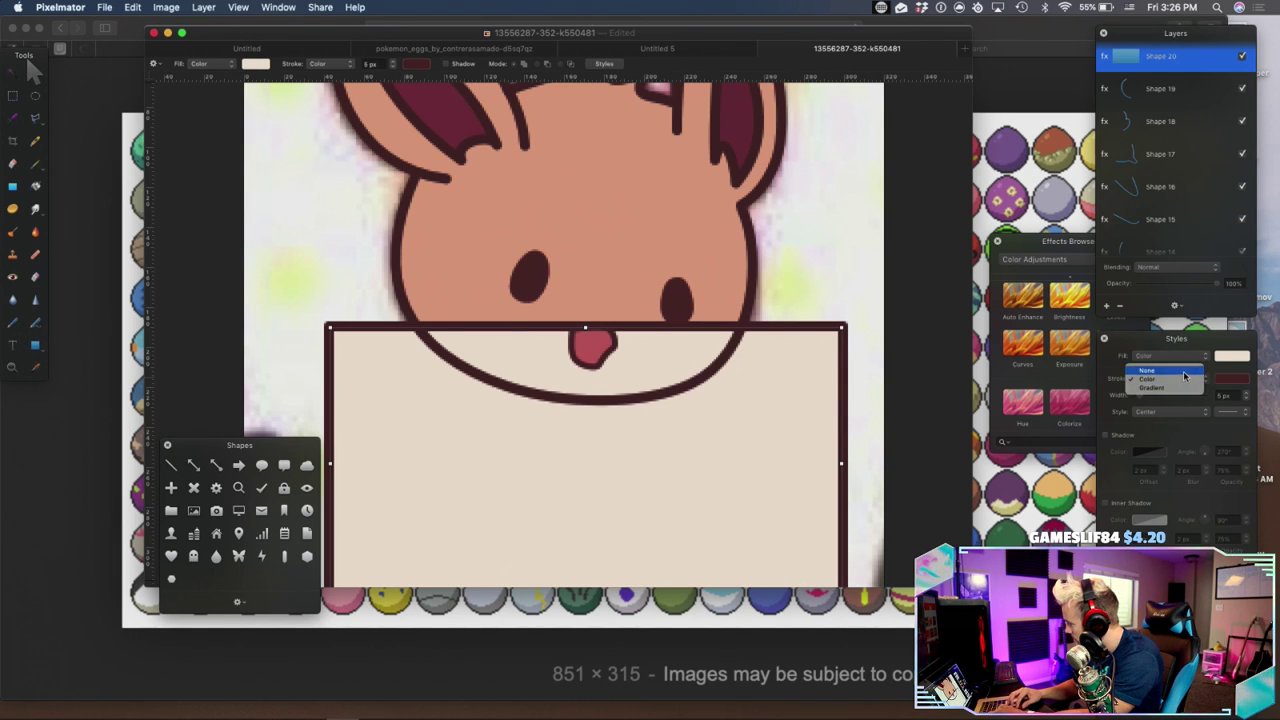
click(1170, 366)
Place the rectangle's layer directly above the Background Layer and change its fill to white
drag(1205, 62, 1191, 239)
scroll(1182, 130, down, 4)
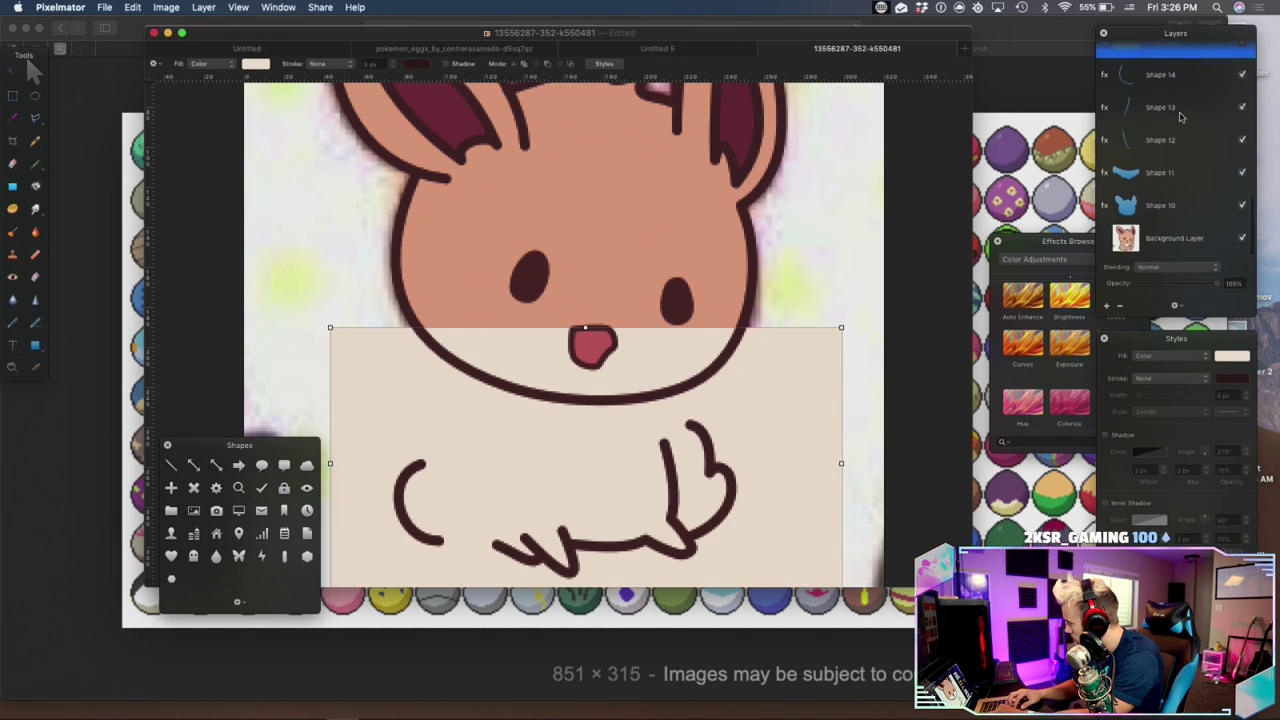
scroll(1181, 117, up, 1)
drag(1160, 60, 1184, 240)
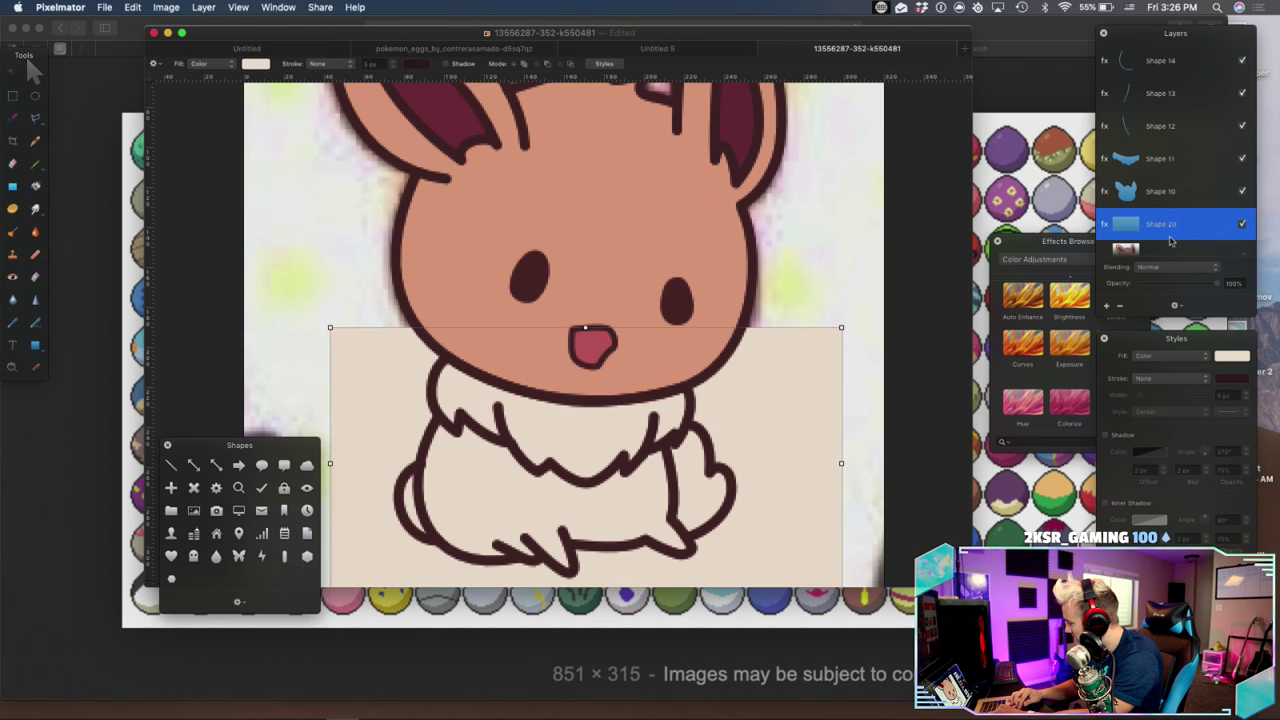
click(1231, 356)
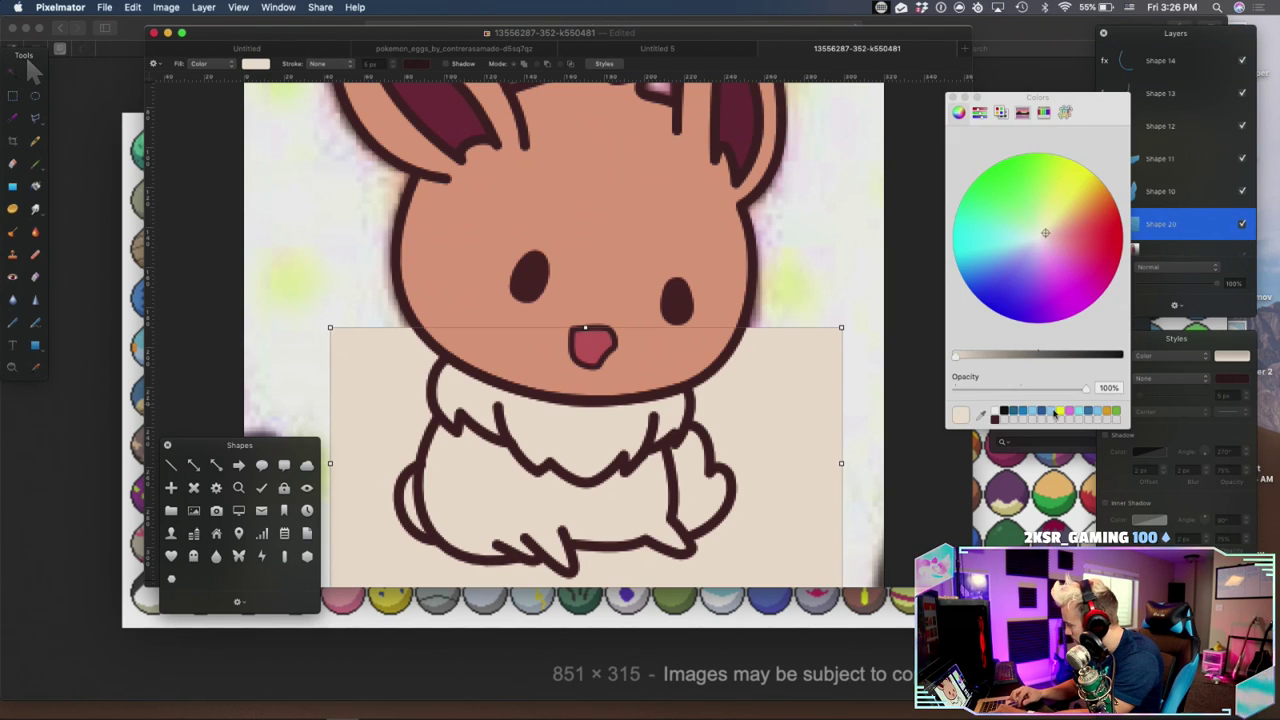
click(996, 411)
click(953, 98)
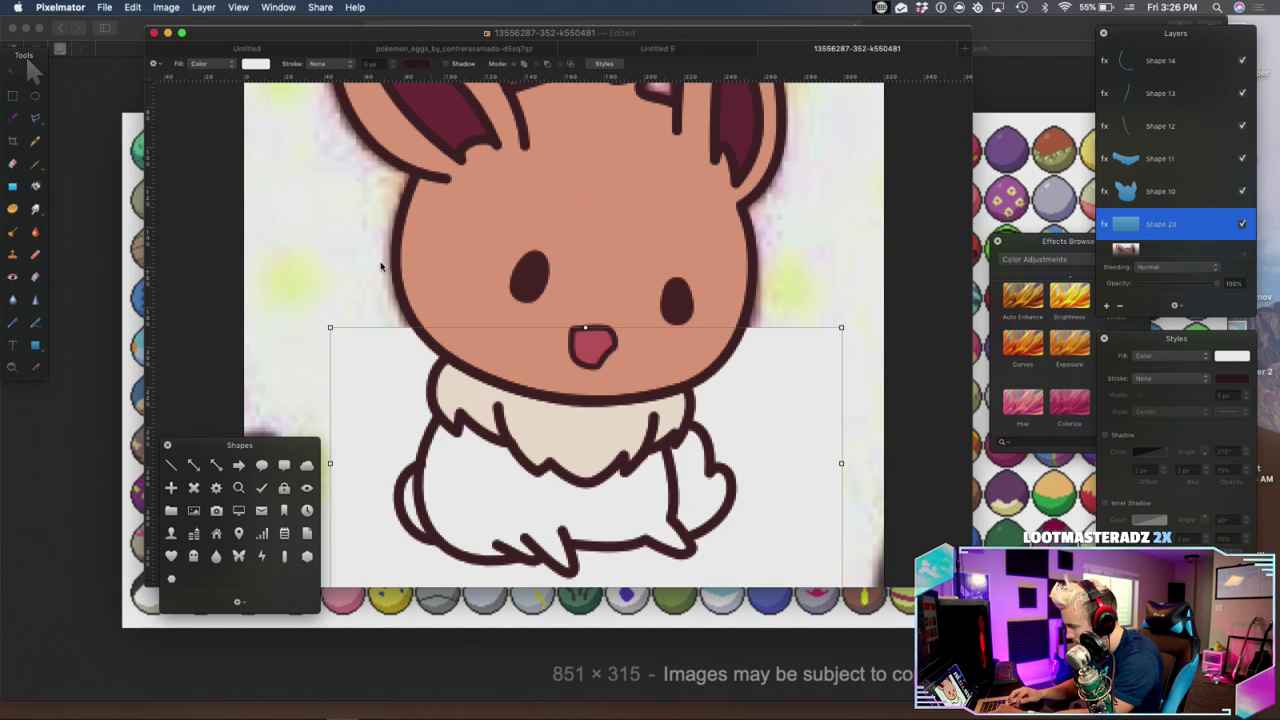
click(14, 127)
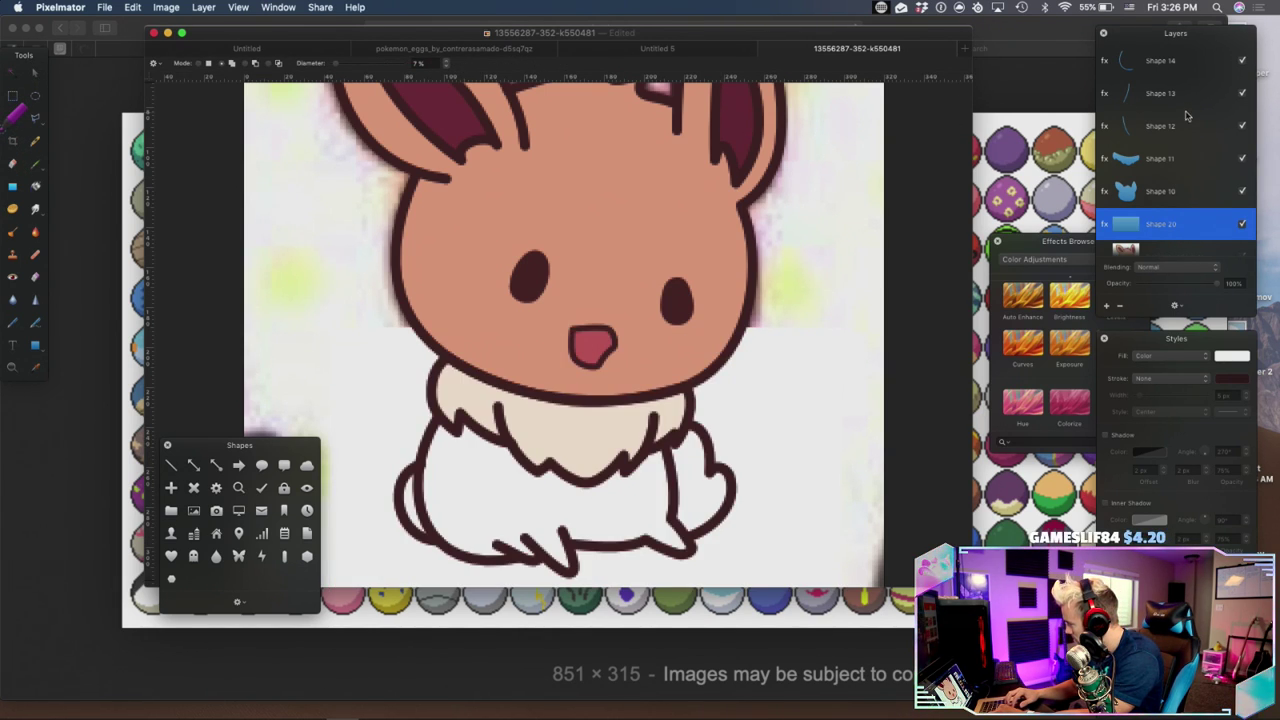
scroll(1152, 148, down, 5)
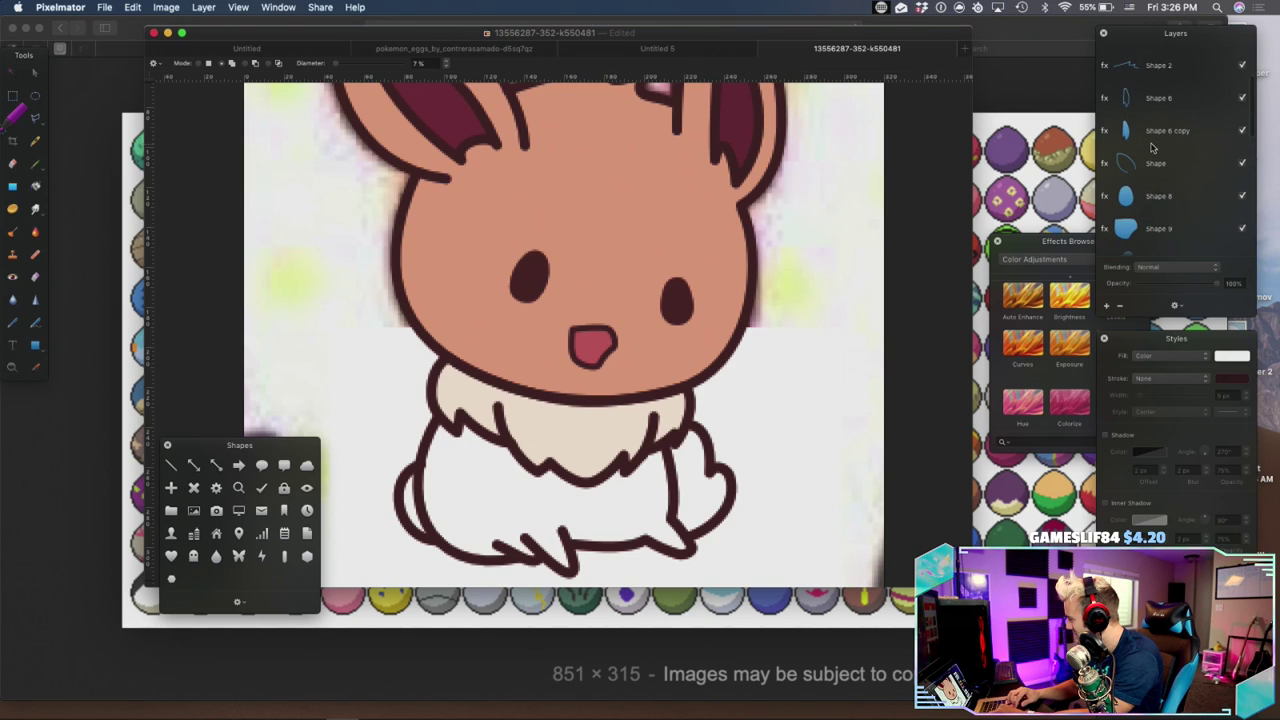
click(1168, 77)
scroll(1168, 78, down, 10)
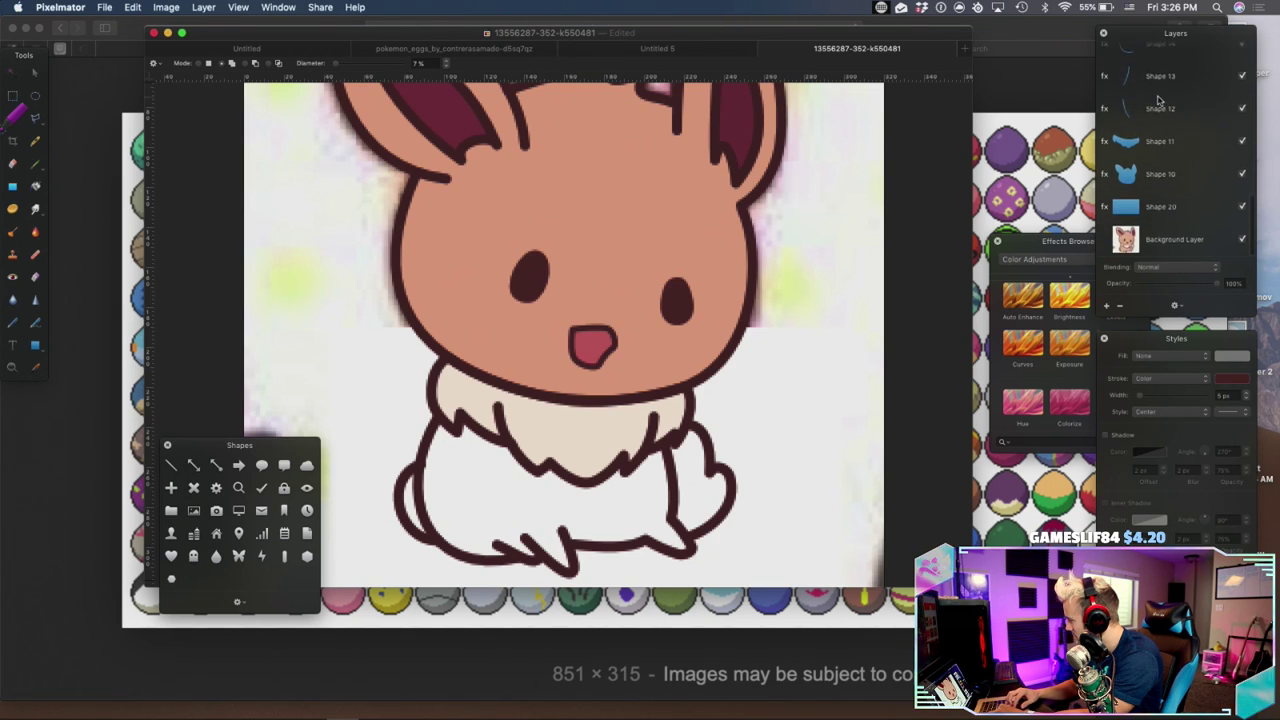
shift+click(1157, 103)
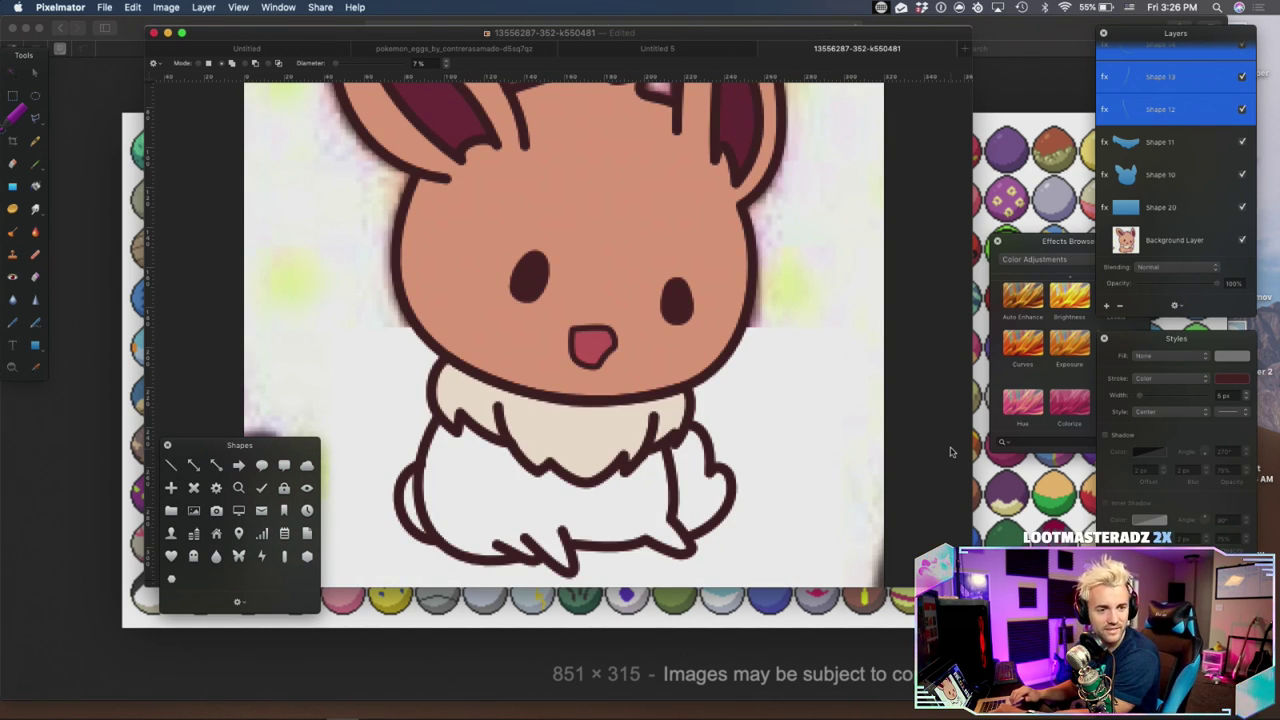
scroll(1151, 138, up, 2)
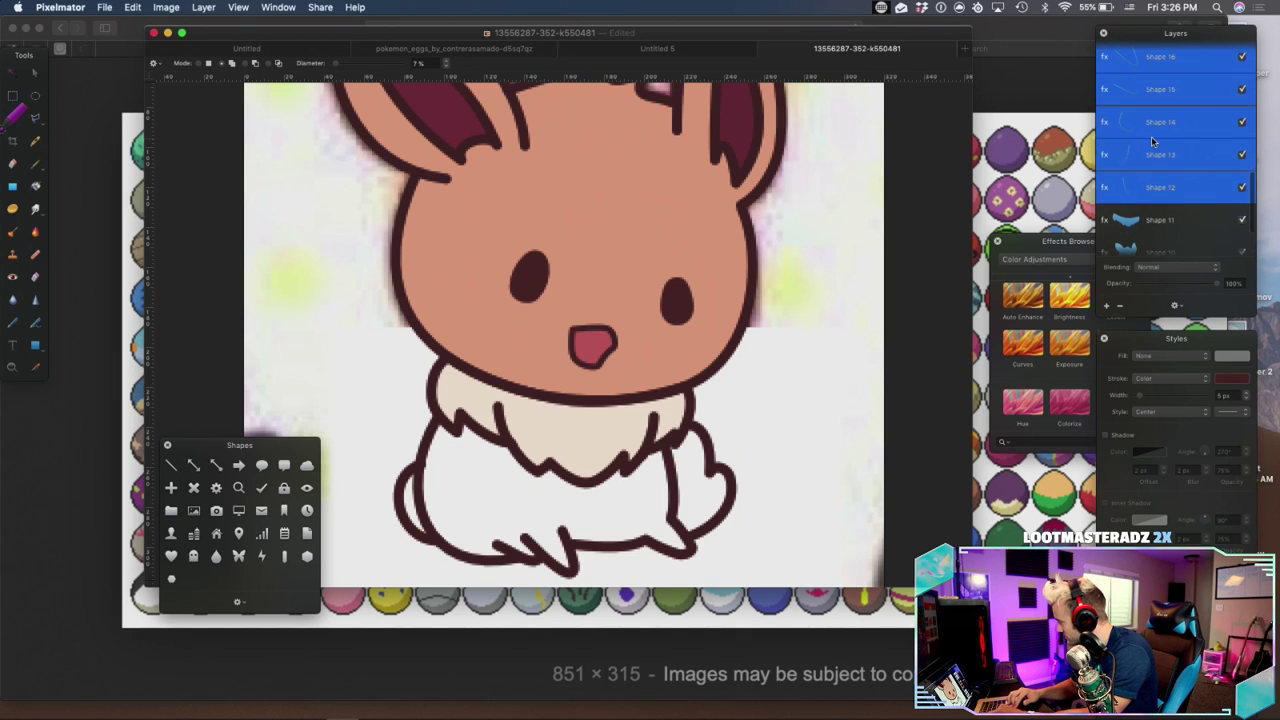
click(1151, 213)
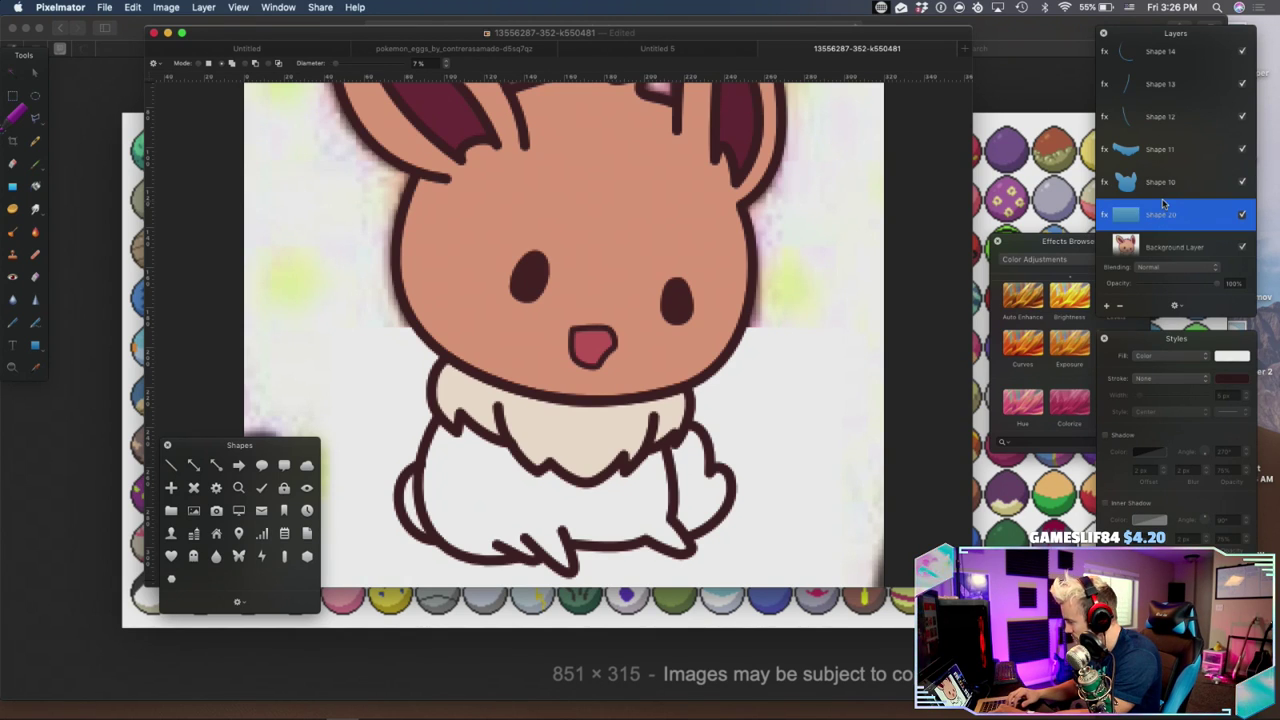
Try to paint-select the white body area with the Shape 12 layer active
scroll(1163, 203, up, 3)
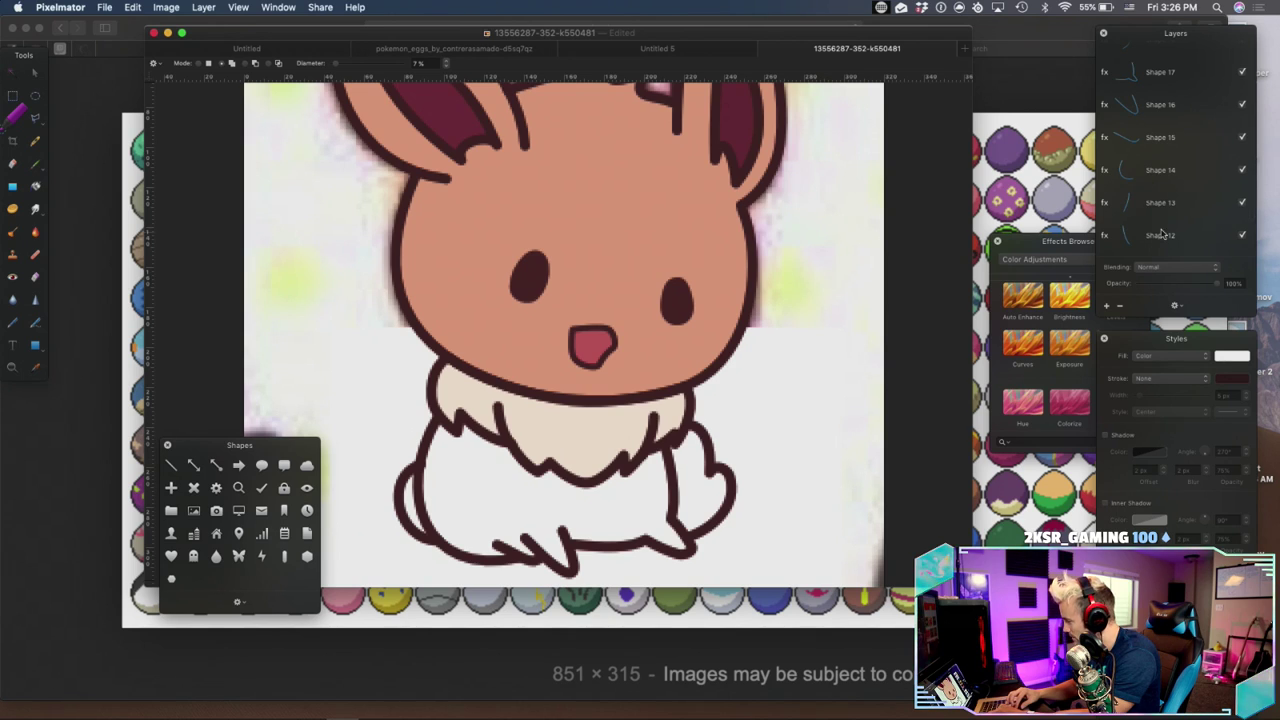
click(1155, 243)
scroll(1168, 119, down, 3)
key(q)
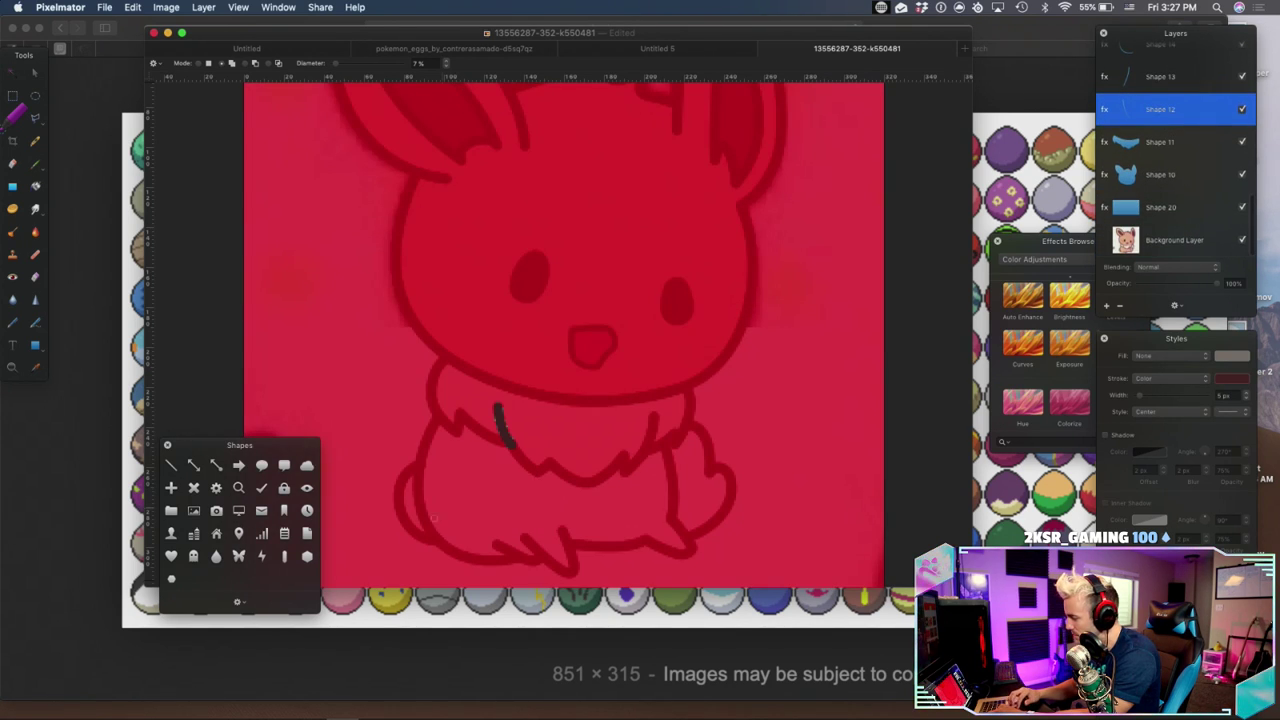
key(q)
Group all layers from Shape 12 up to the topmost shape
scroll(1160, 150, up, 5)
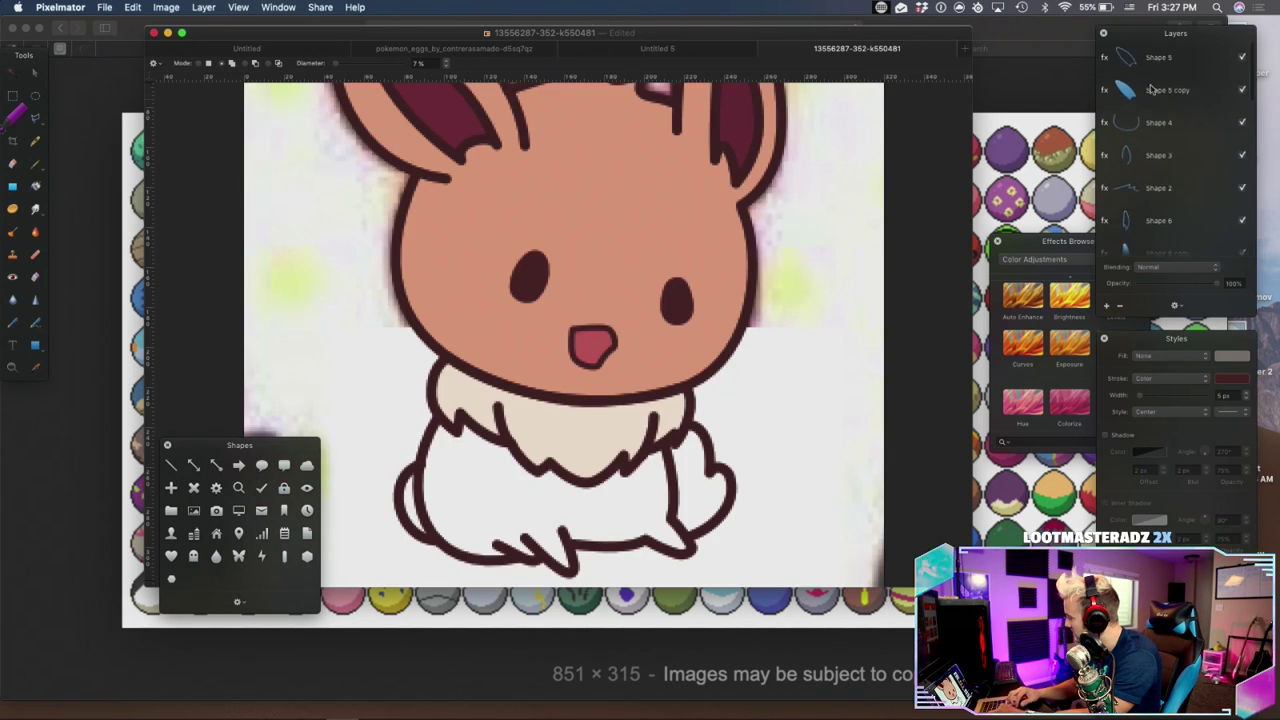
shift+click(1148, 55)
right_click(1148, 54)
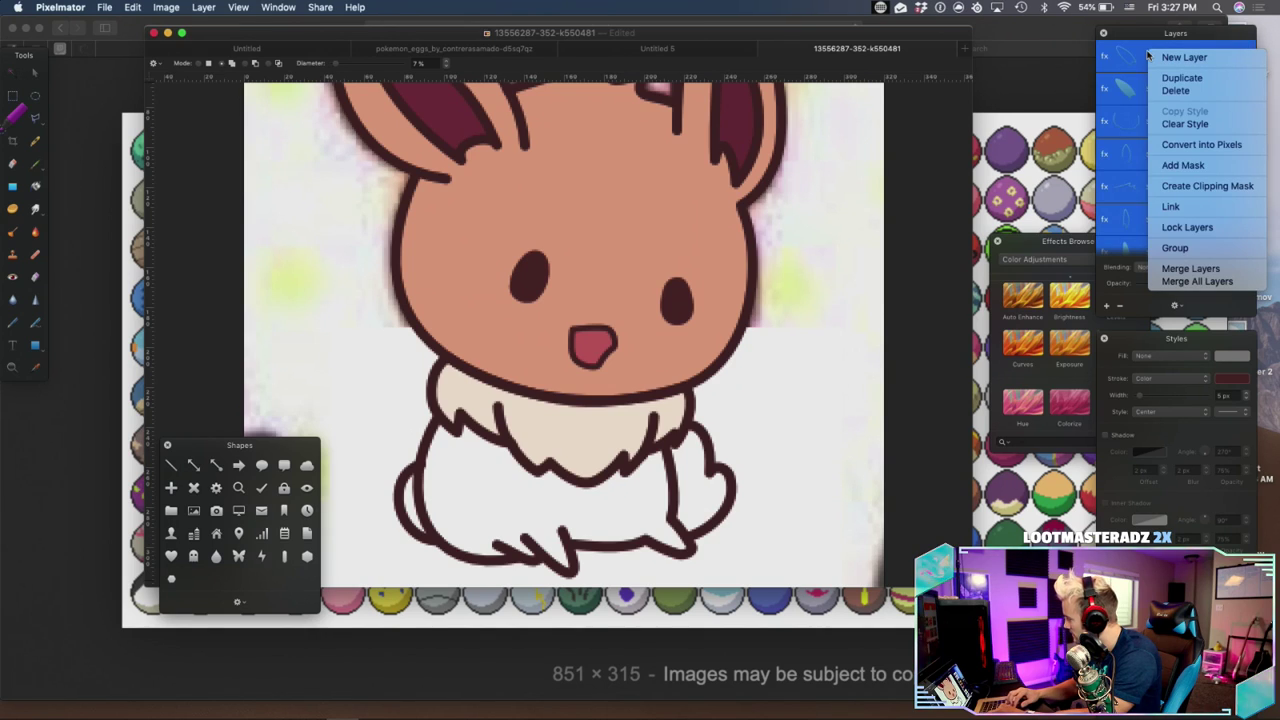
click(1191, 248)
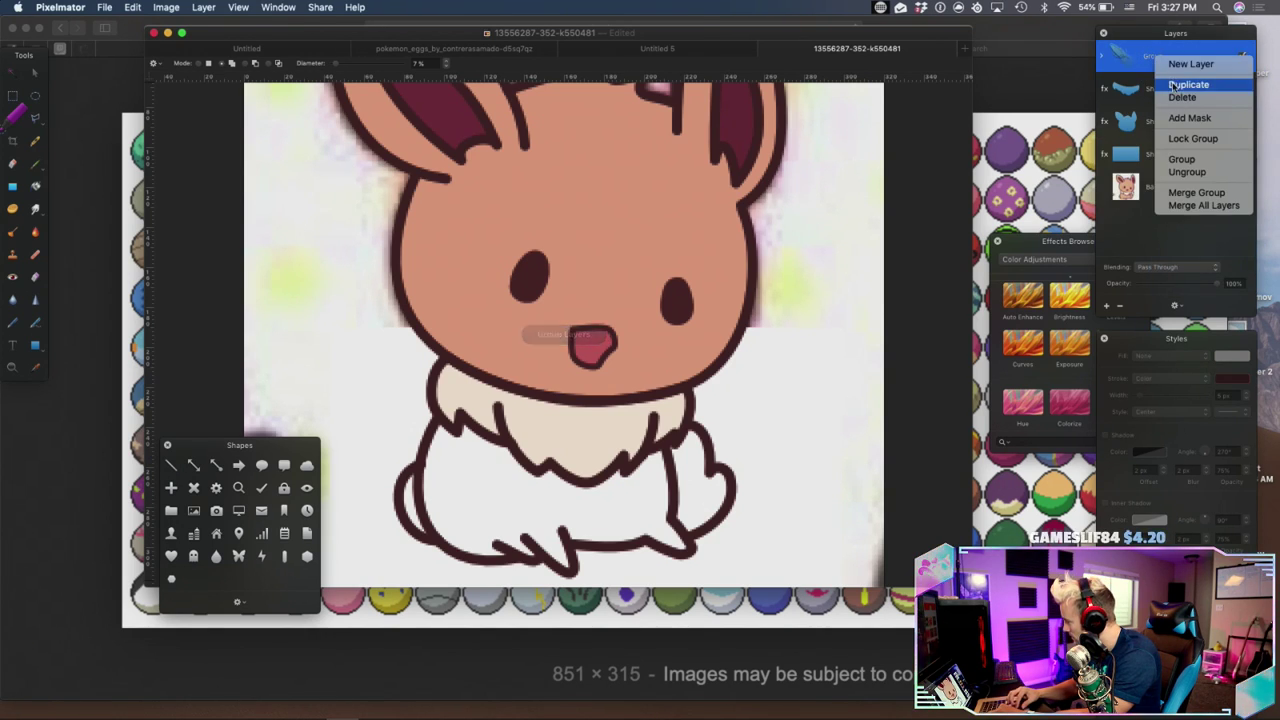
Duplicate the outline group, shift the copy slightly, and merge it into a single layer
click(1187, 85)
key(v)
drag(733, 389, 716, 369)
right_click(1176, 62)
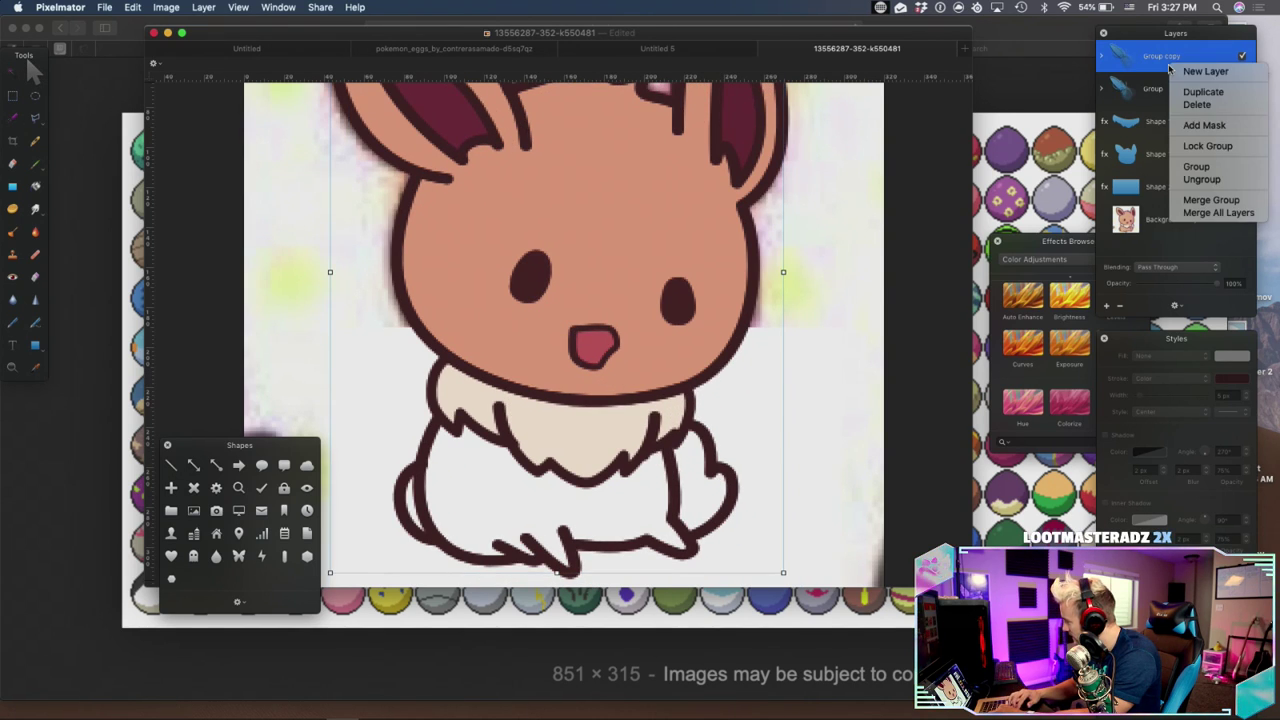
click(1210, 200)
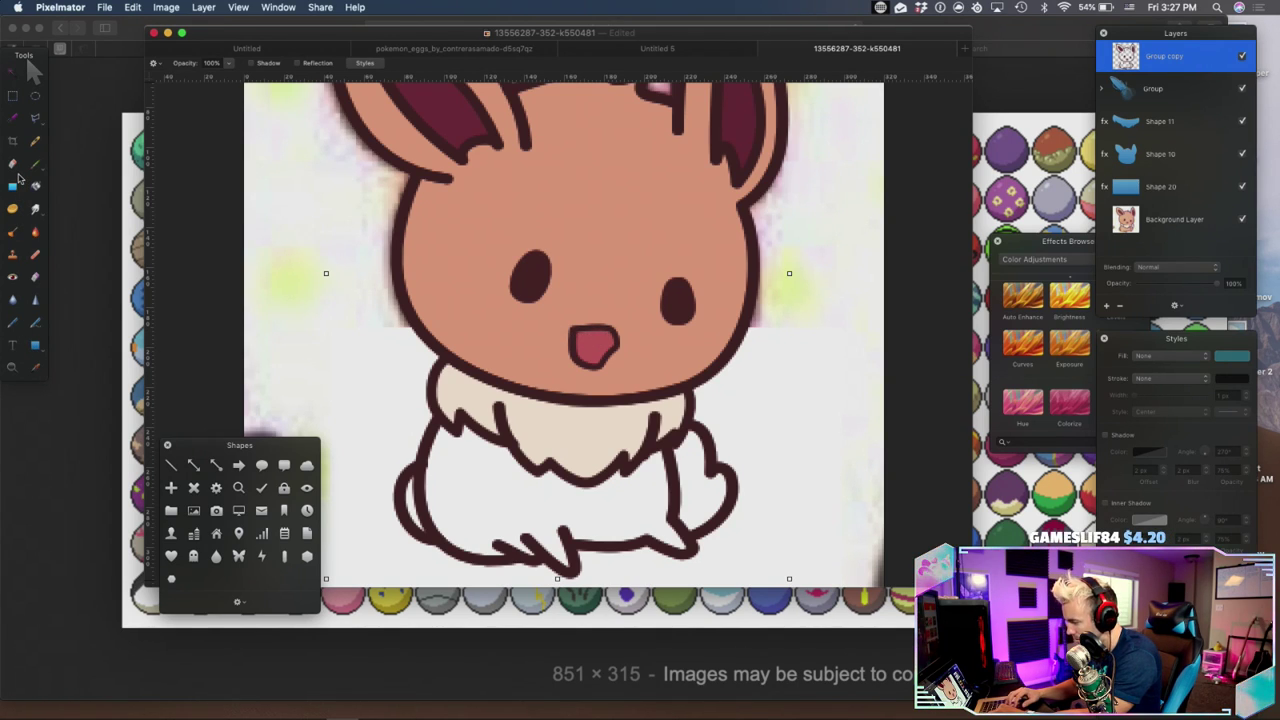
Try to paint-select the body interior on the merged outline copy, and undo the selection
click(12, 122)
click(490, 507)
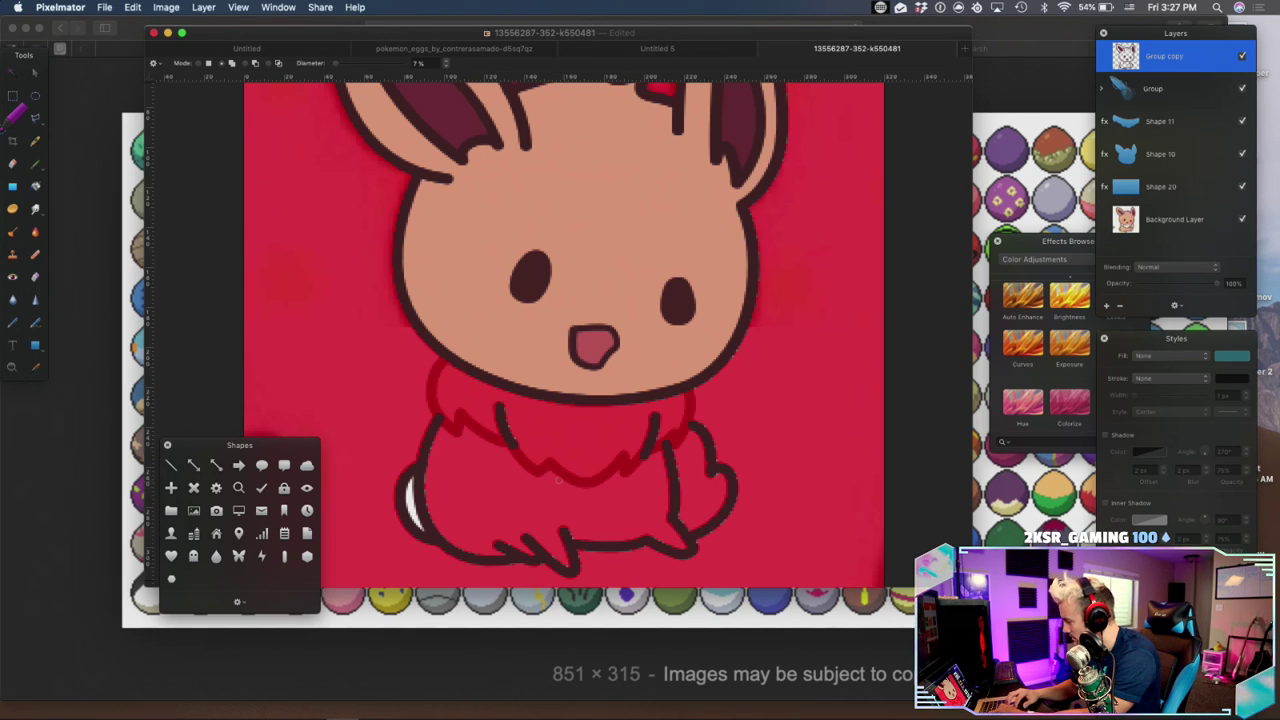
key(super+z)
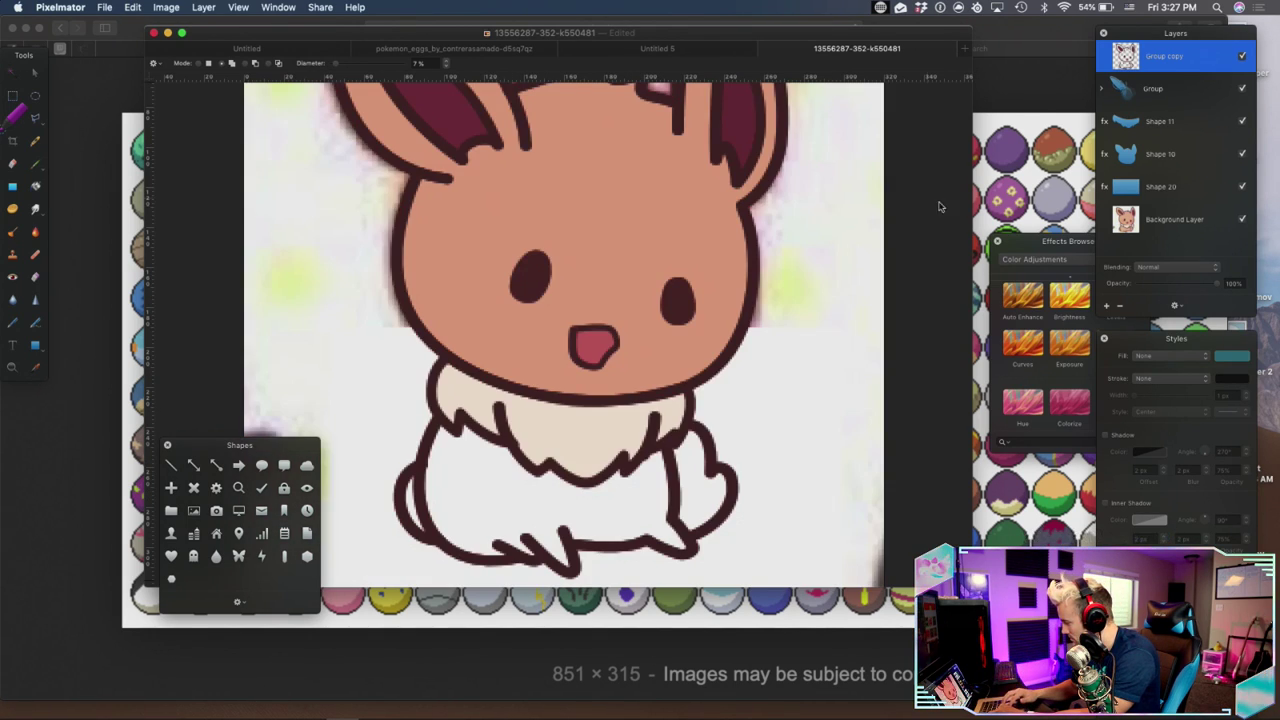
Toggle the original outline group's visibility to compare it with the merged copy, leaving the group hidden
click(1243, 89)
click(1243, 89)
click(1243, 89)
click(1243, 89)
click(1243, 89)
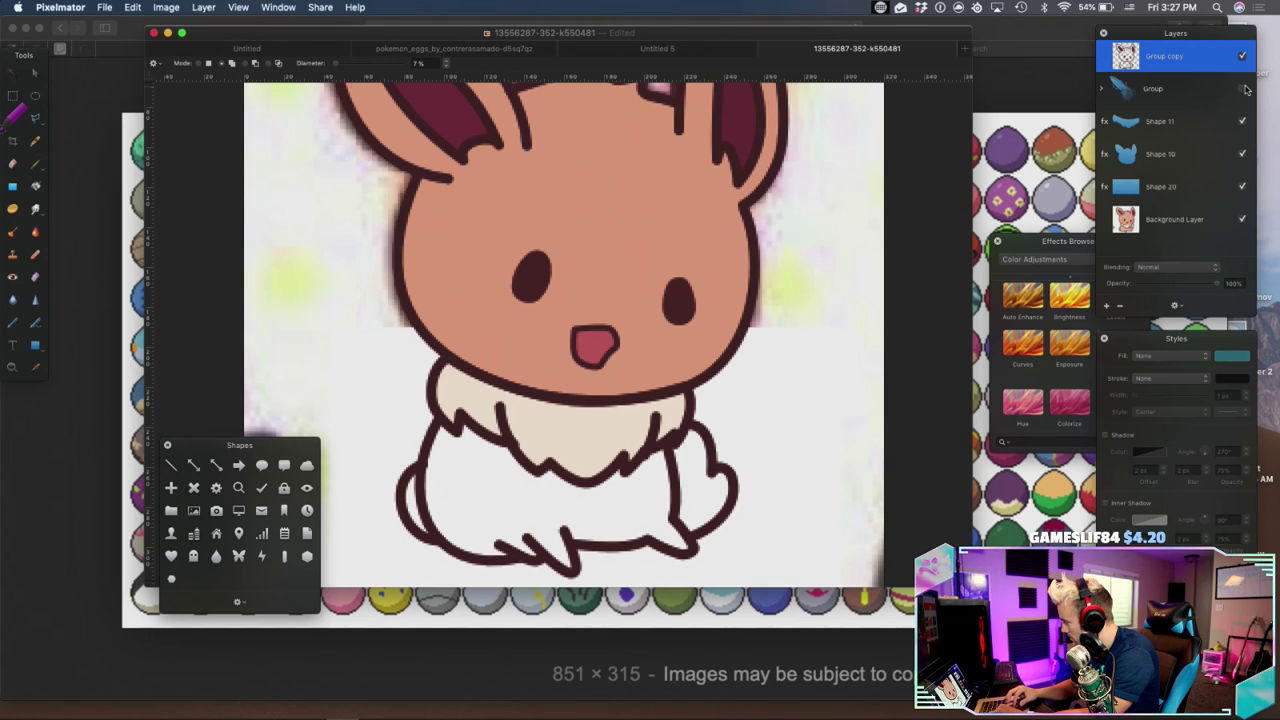
Try the body paint selection again with the original group hidden, and undo it
click(646, 476)
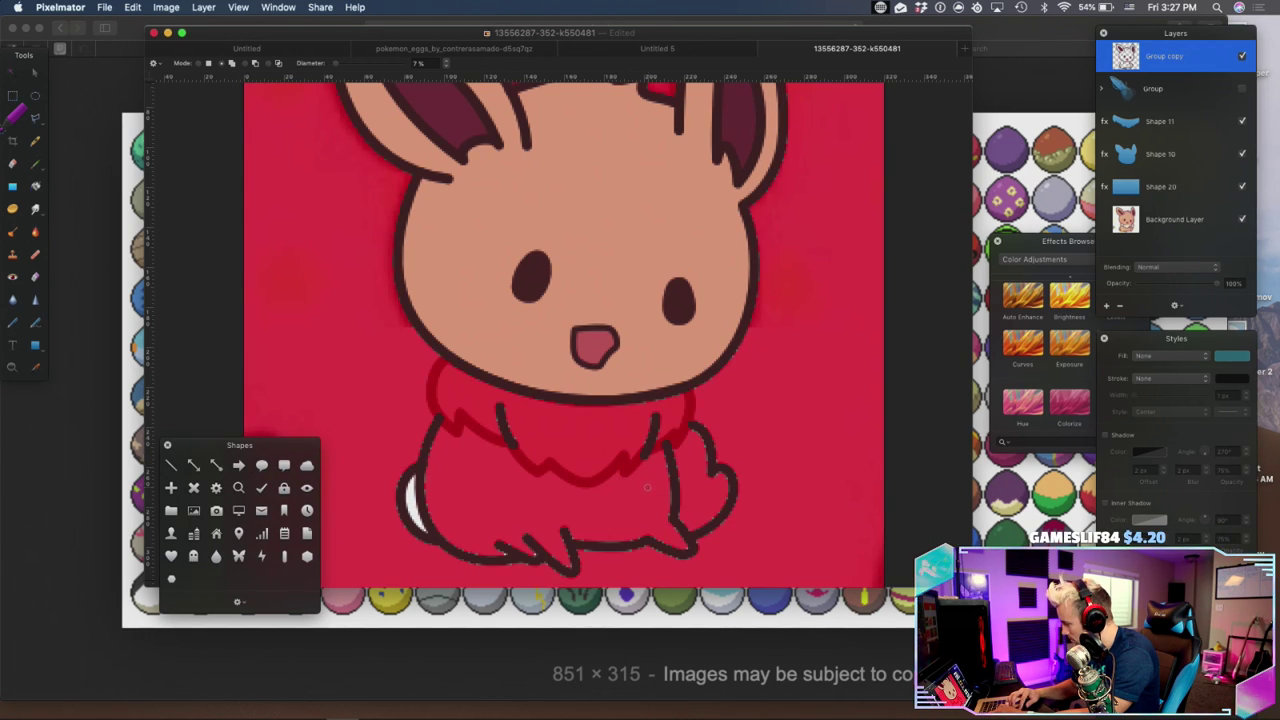
key(super+z)
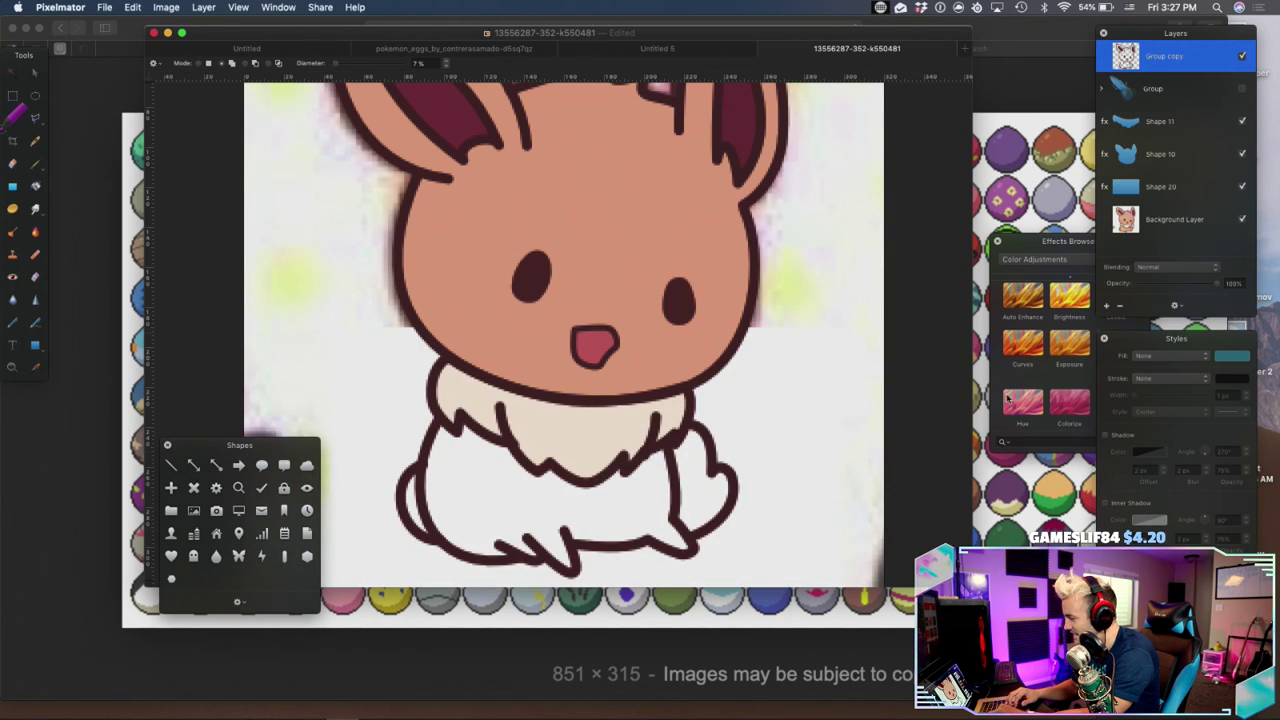
key(super+shift+z)
key(super+z)
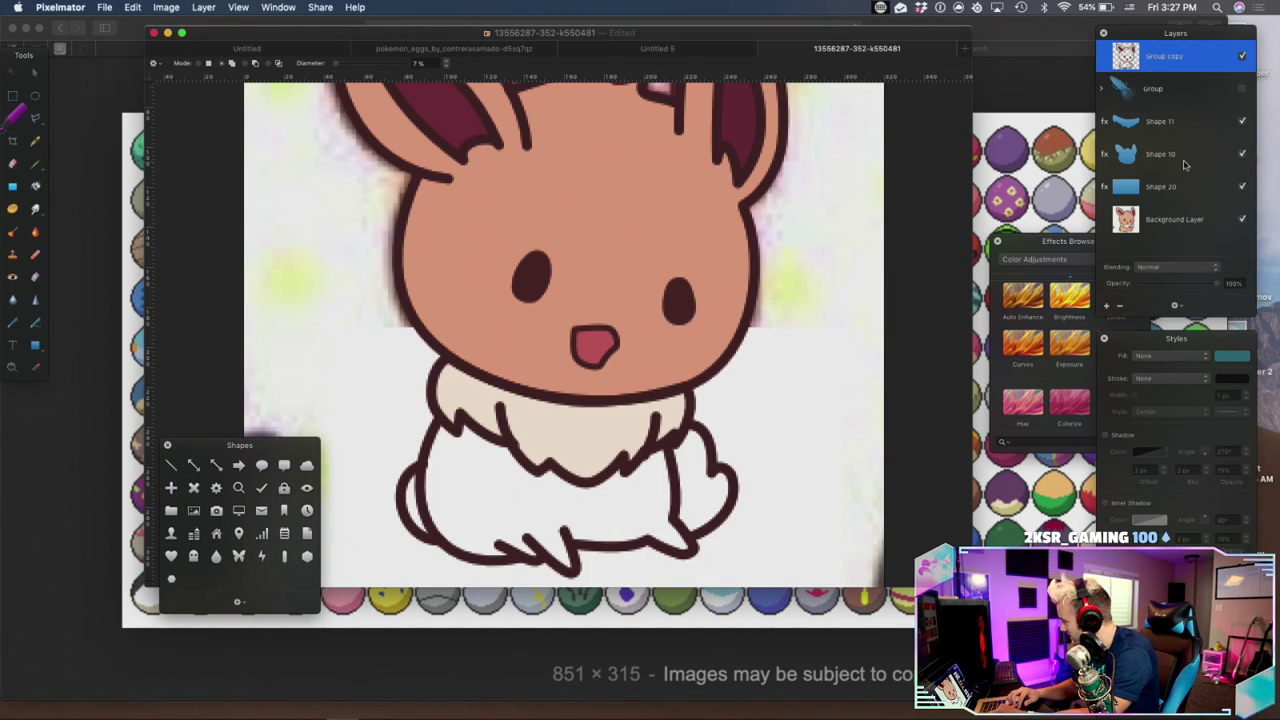
Move the white rectangle directly beneath the merged outline copy, try merging the two layers, and undo the merge
drag(1176, 190, 1175, 77)
shift+click(1175, 63)
right_click(1175, 62)
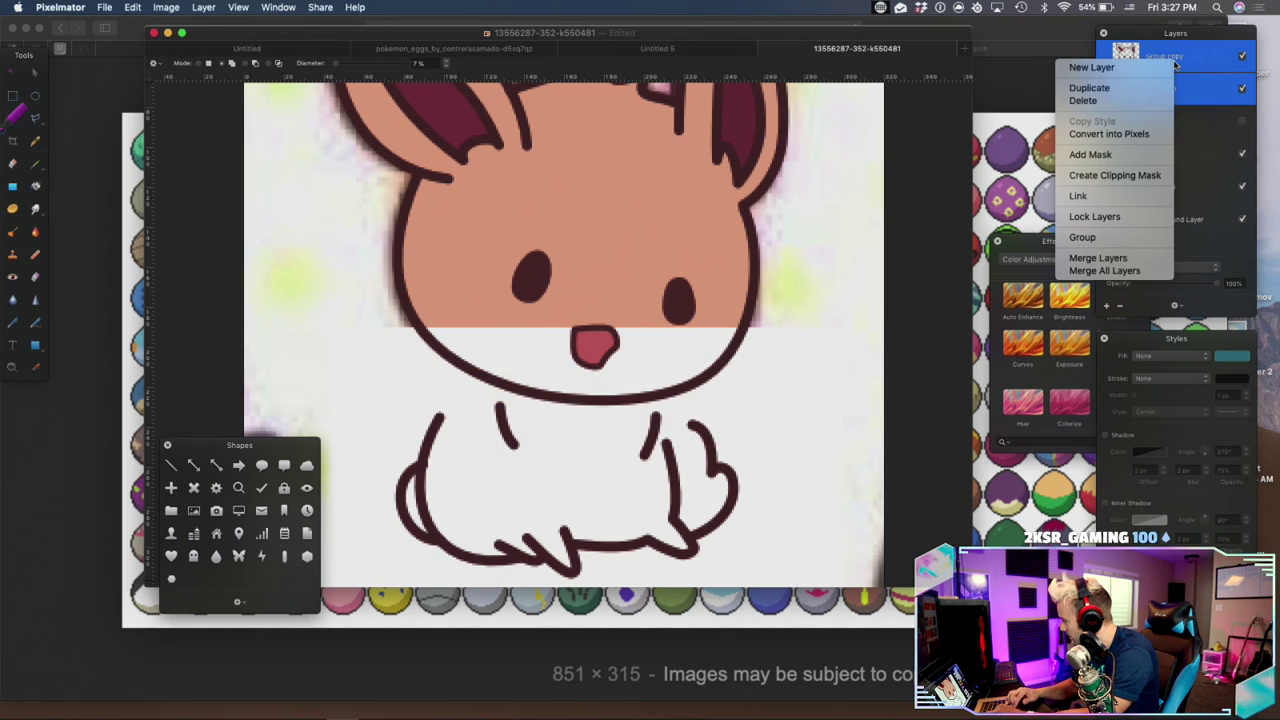
click(1098, 258)
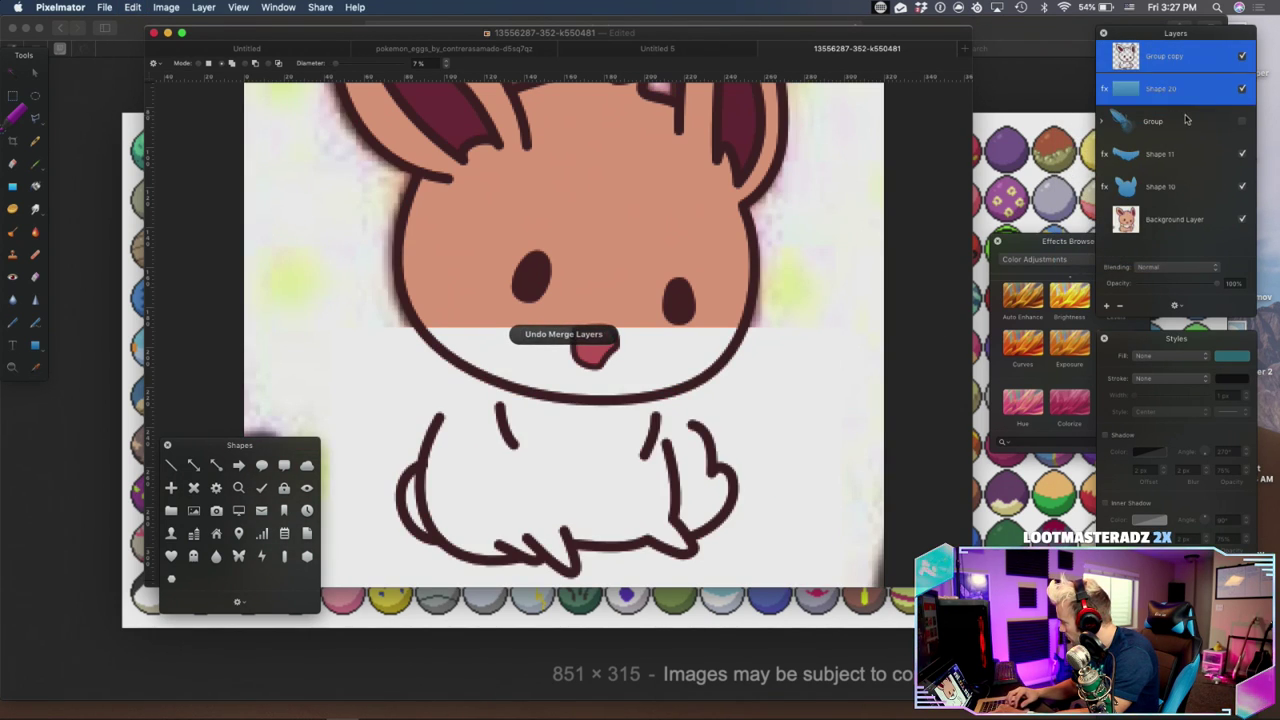
key(super+z)
Undo the layer reordering, the merged copy and the grouping, back to the separate shape layers
click(1183, 89)
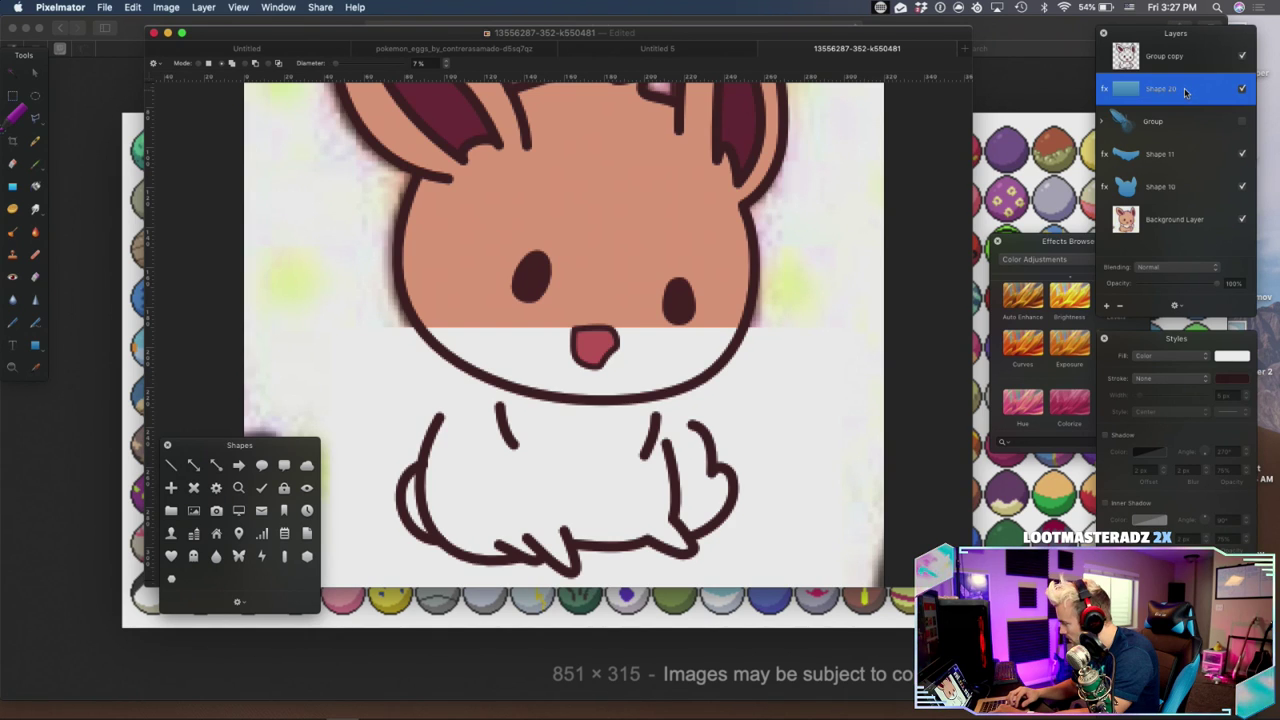
key(super+z)
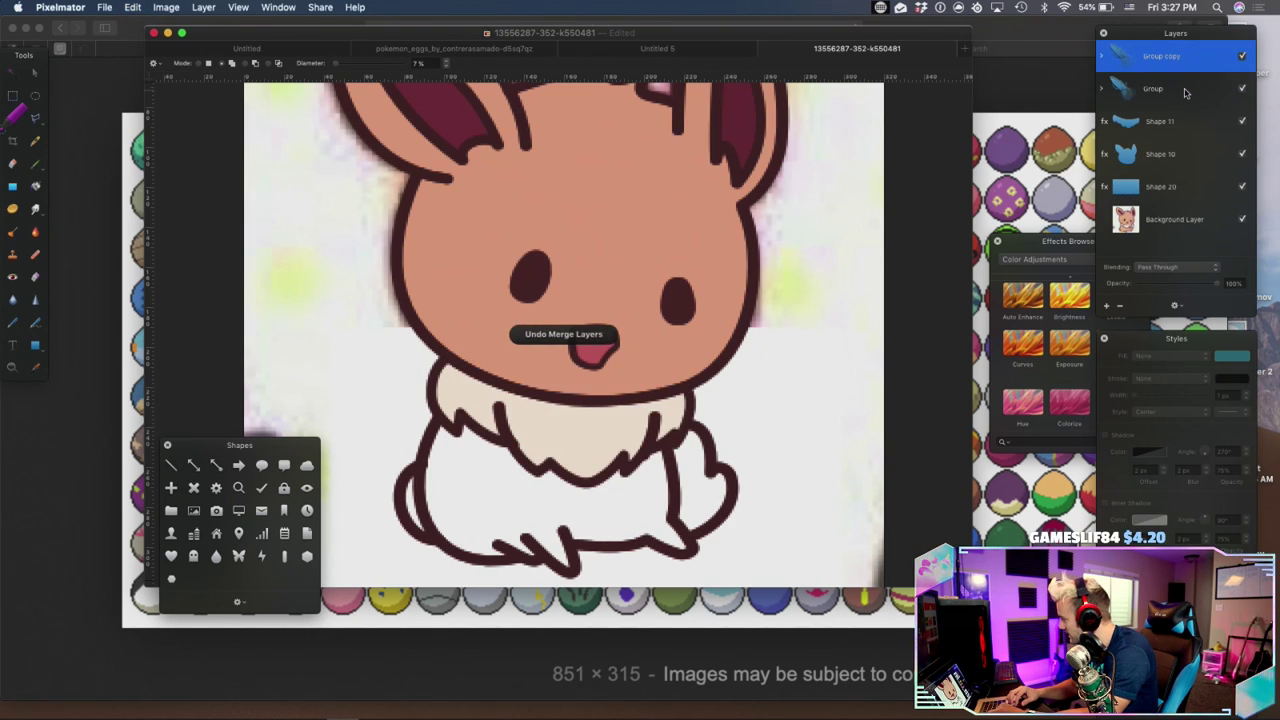
key(super+z)
key(super+z)
key(super+z)
Extend the layer selection down to Shape 10 and group all the Eevee shapes, excluding the white rectangle
scroll(1162, 153, up, 5)
scroll(1162, 153, down, 3)
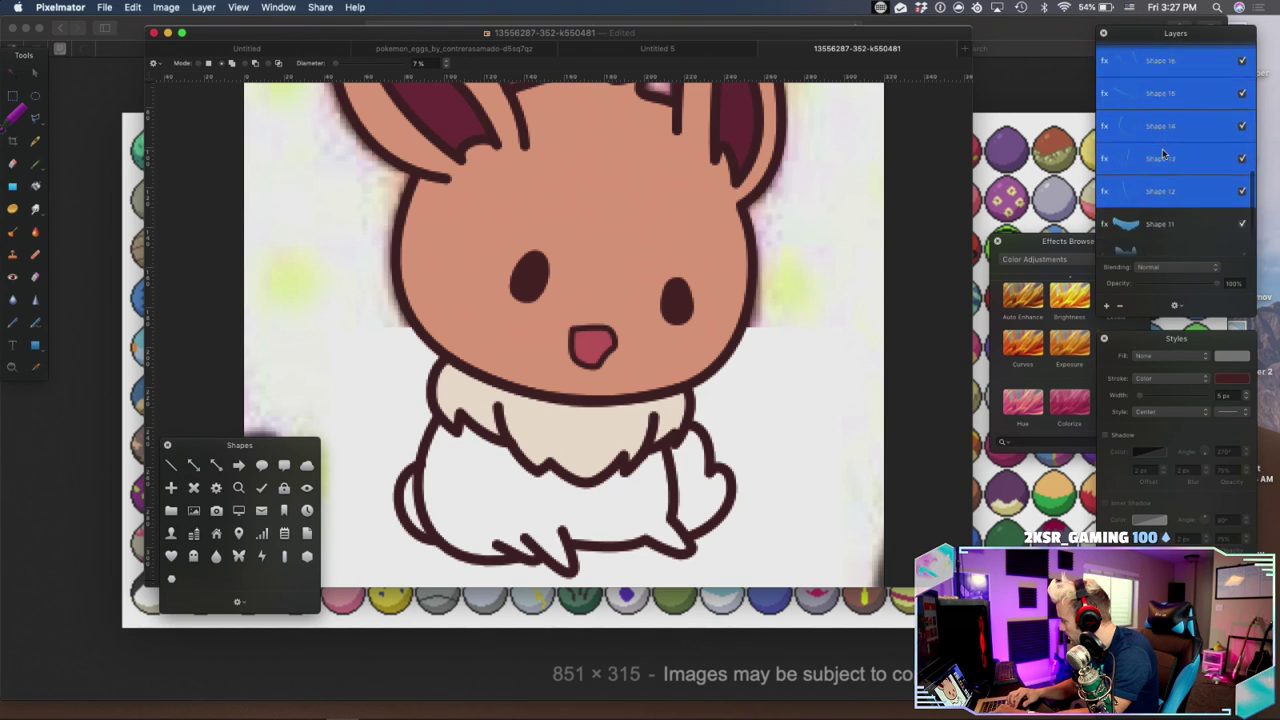
scroll(1162, 153, down, 3)
shift+click(1163, 174)
right_click(1164, 173)
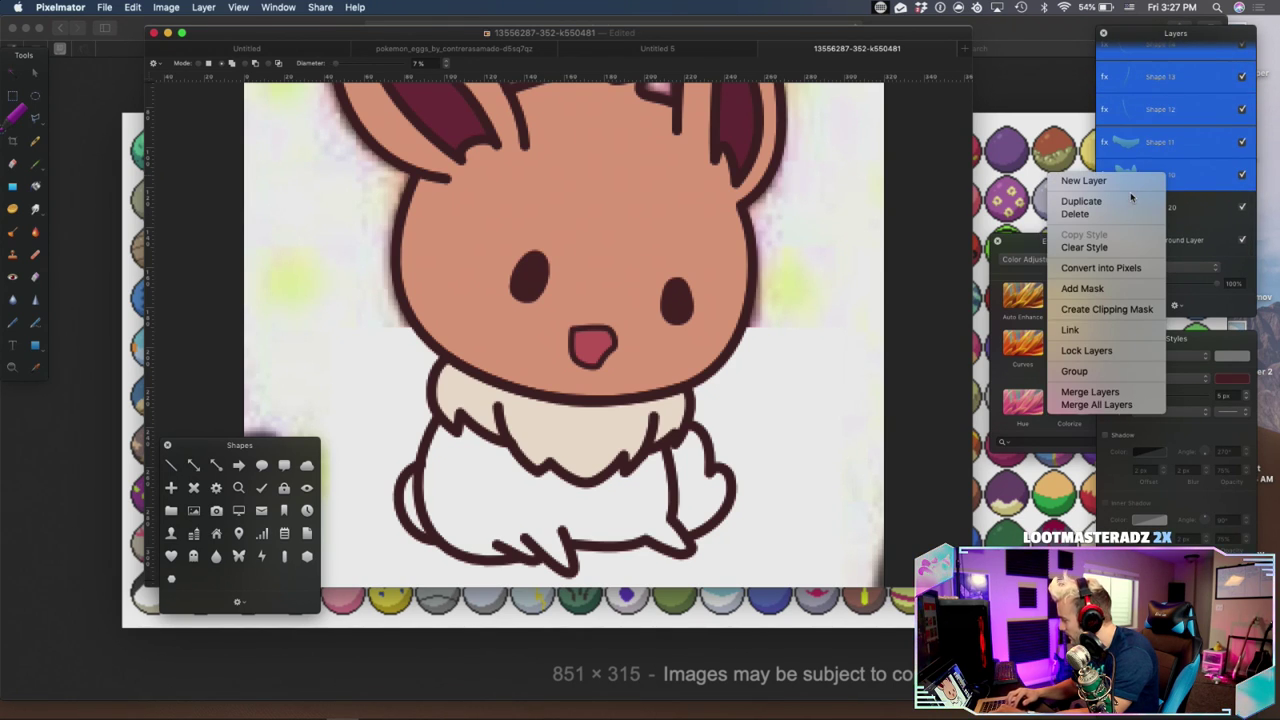
click(1087, 371)
Duplicate the Eevee group, merge the duplicate into one layer and hide the original group
right_click(1163, 55)
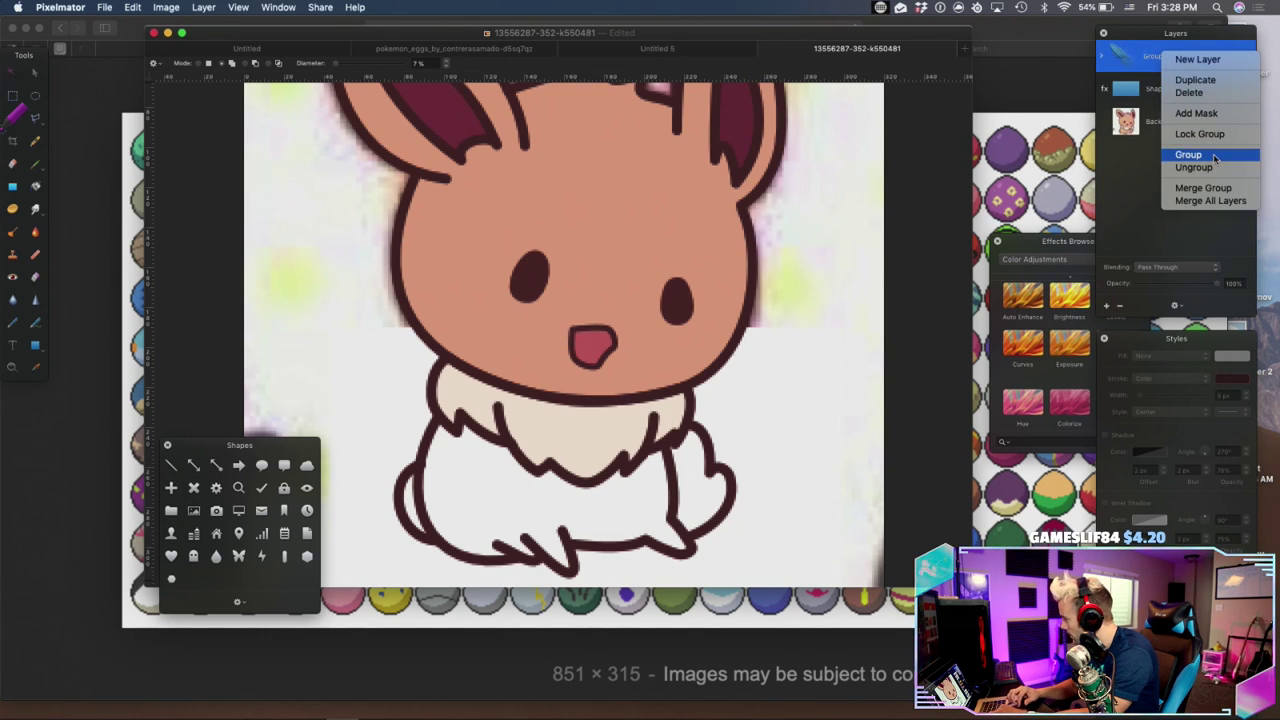
click(780, 289)
key(super+j)
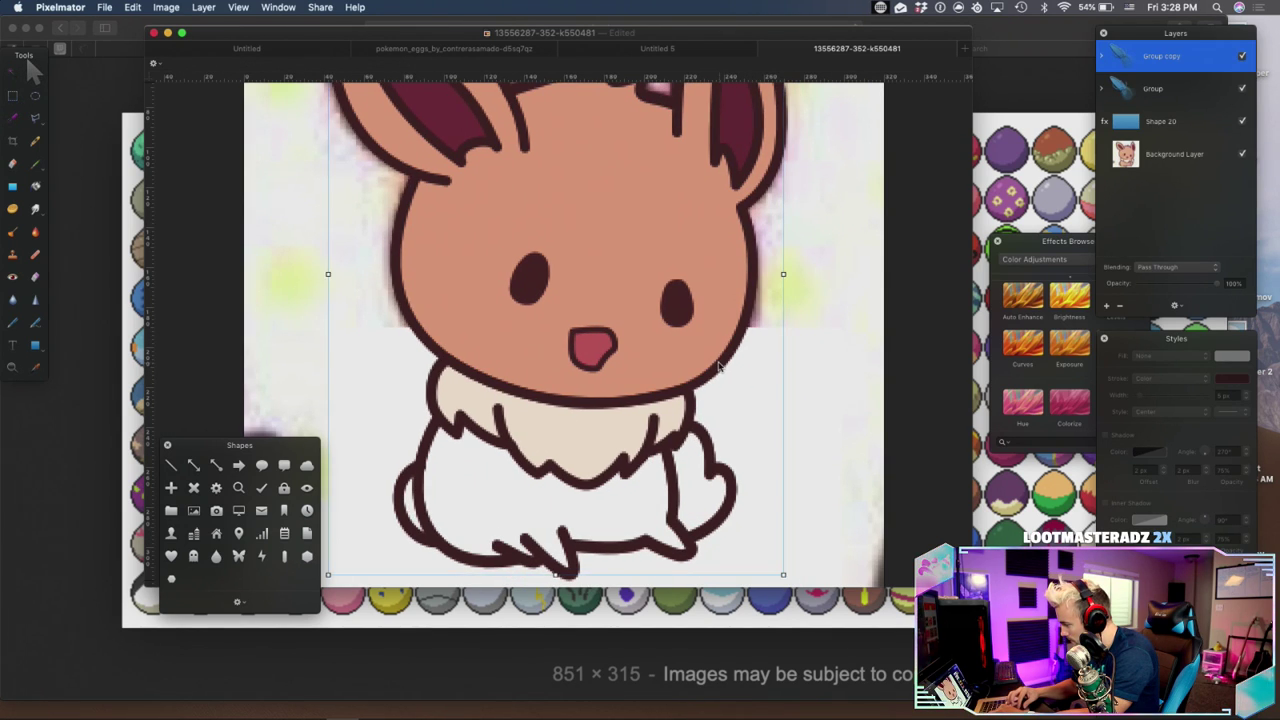
right_click(1162, 62)
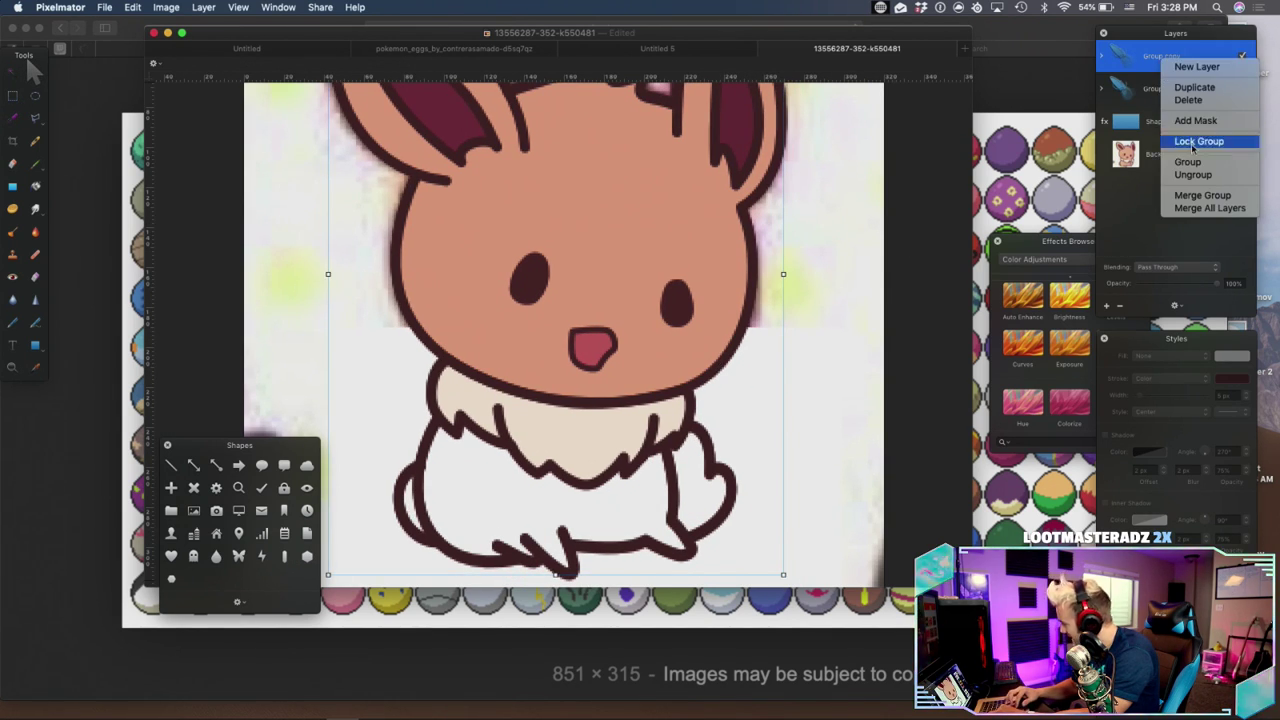
click(1025, 243)
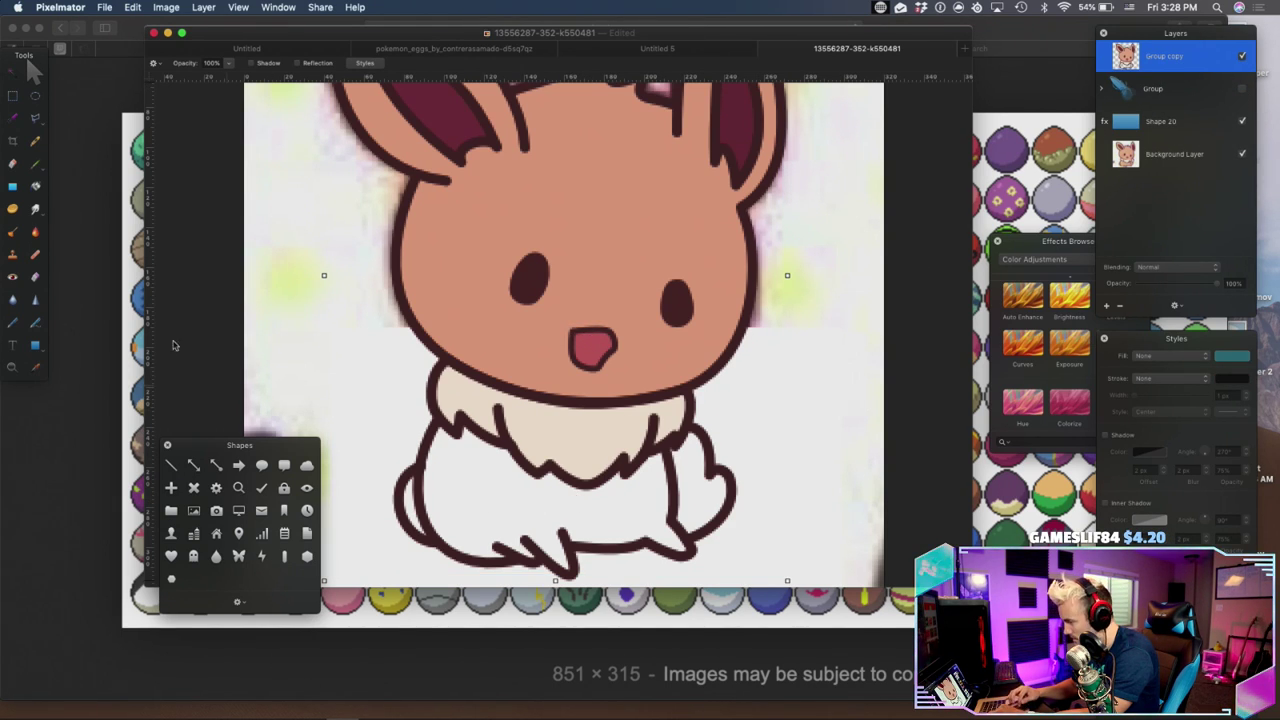
Paint-select the white body on the merged copy and add the narrow area along its left edge with the Polygonal Lasso
click(19, 118)
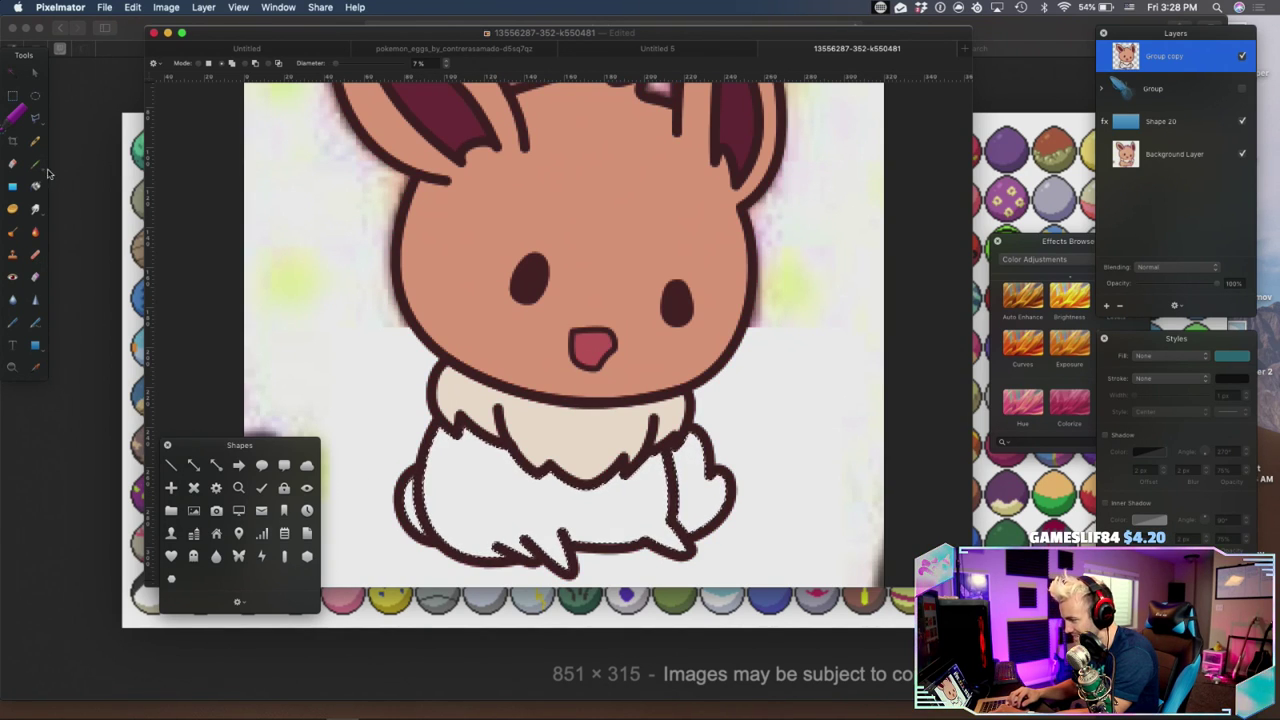
click(36, 119)
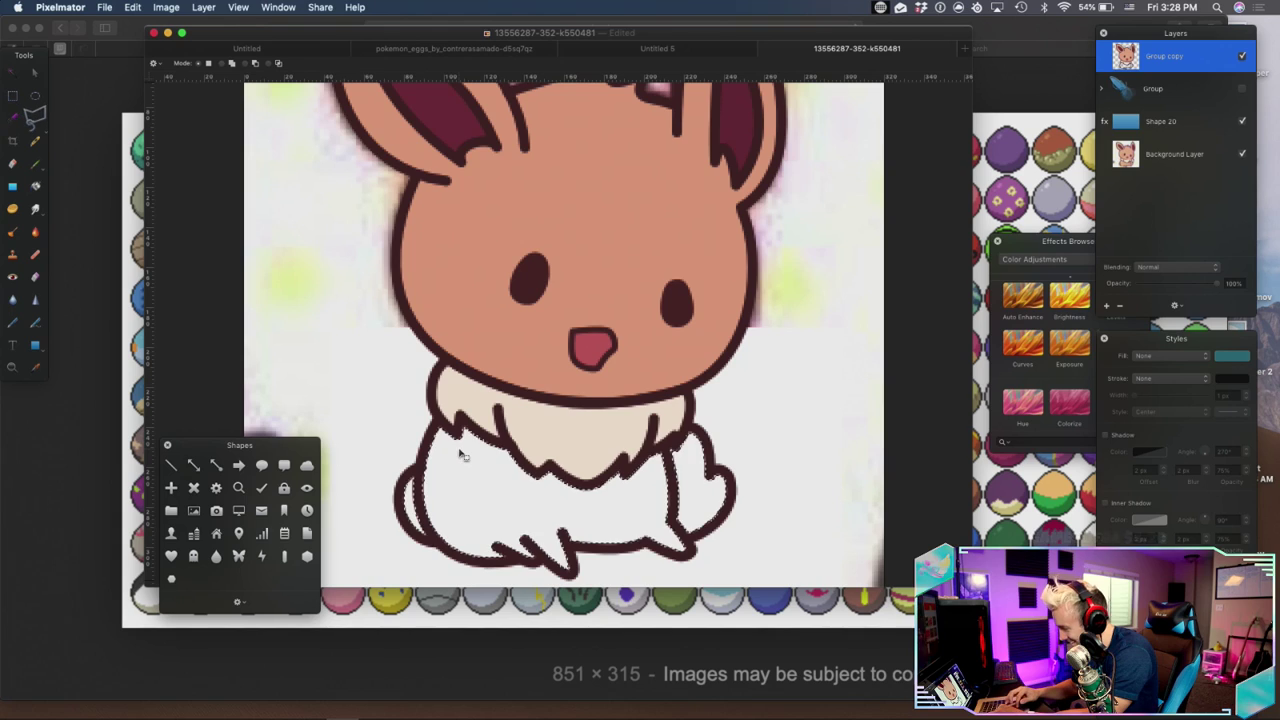
click(412, 473)
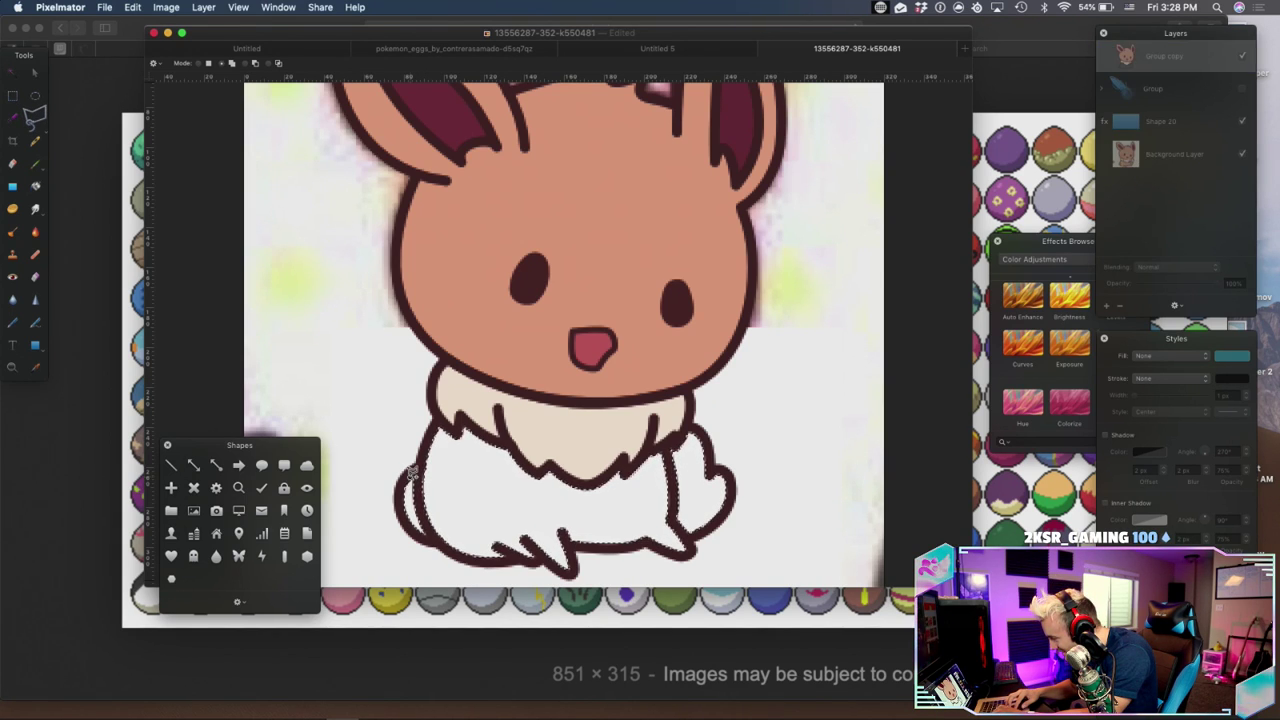
click(438, 528)
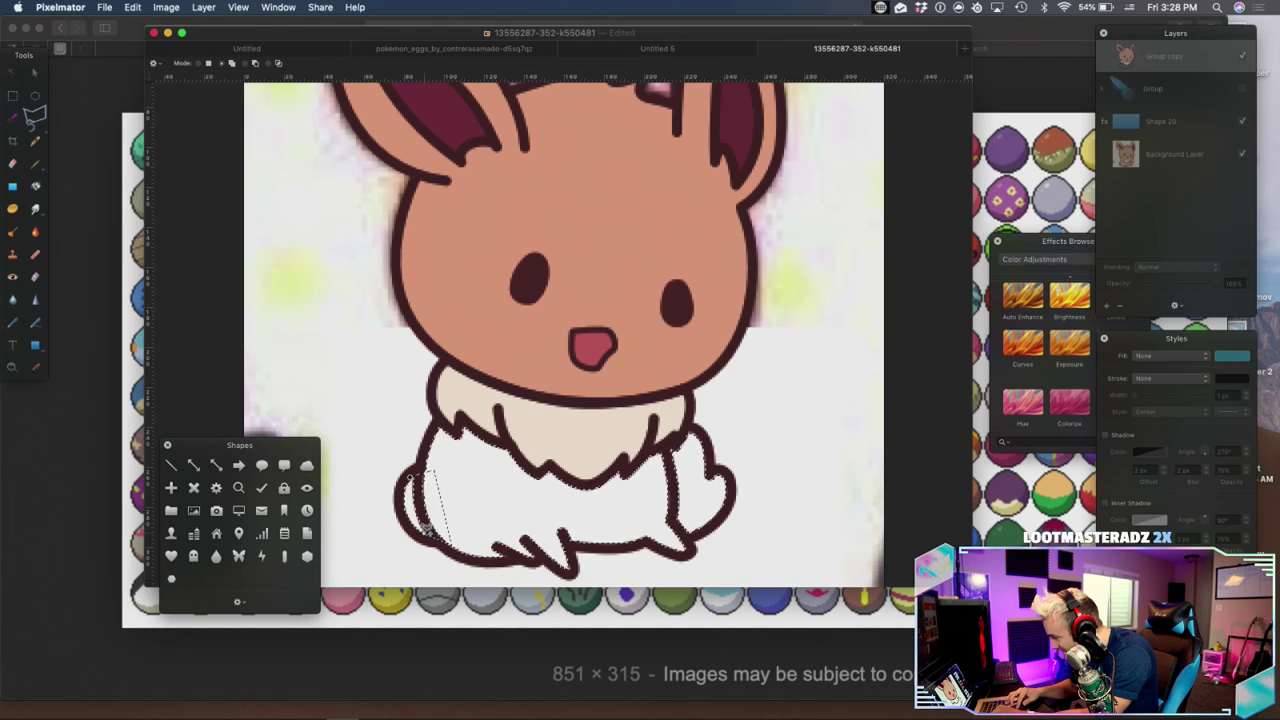
click(410, 472)
click(441, 525)
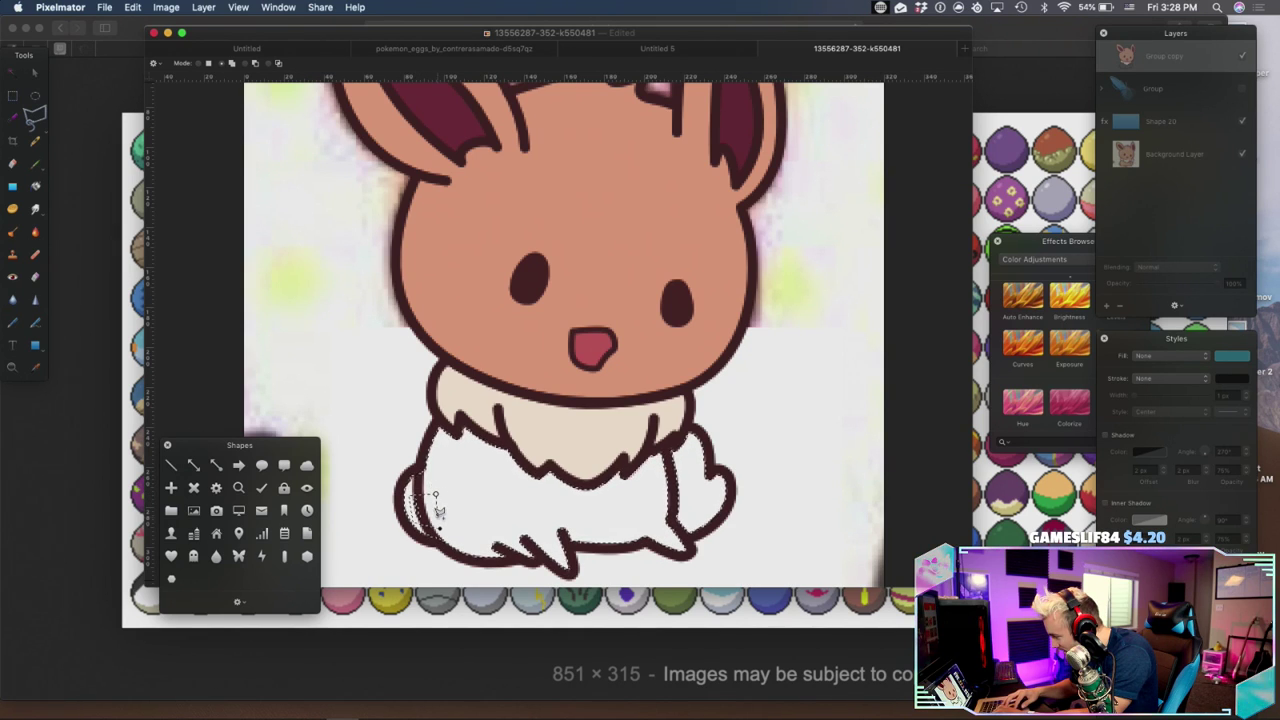
click(440, 525)
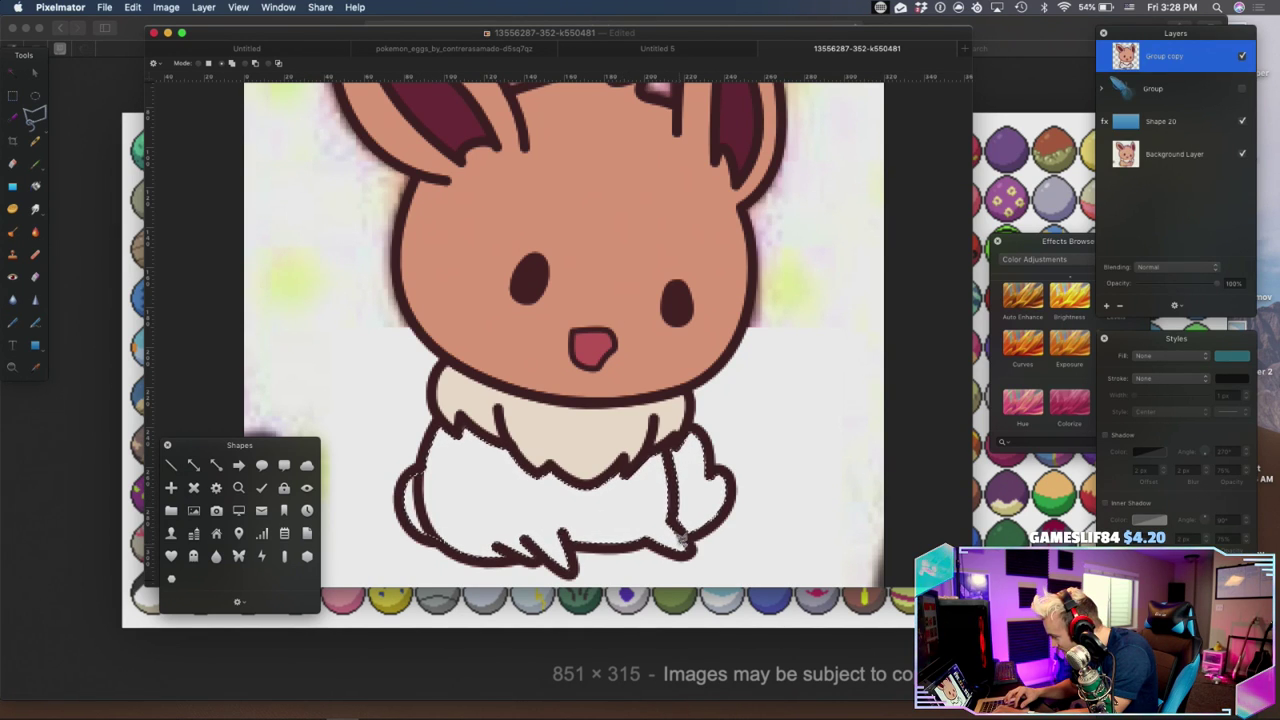
Add the area at the body's right edge to the selection and convert the whole selection into a shape
click(680, 540)
click(697, 521)
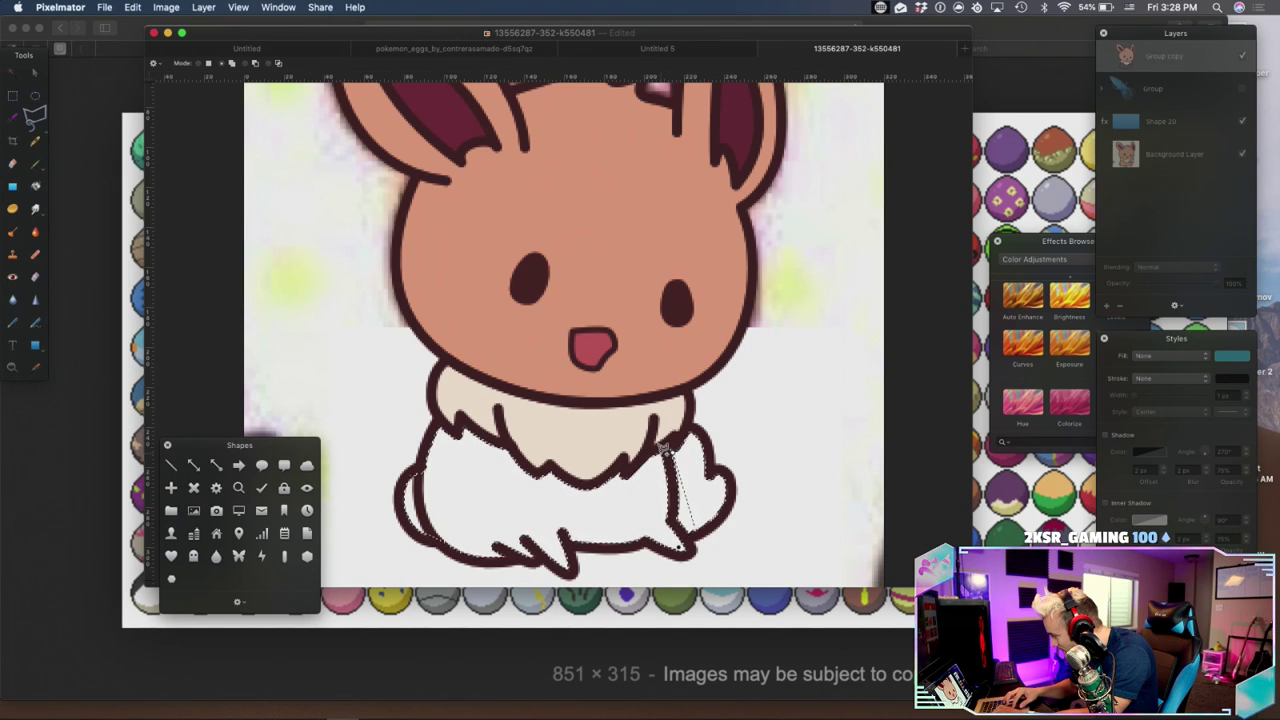
click(678, 540)
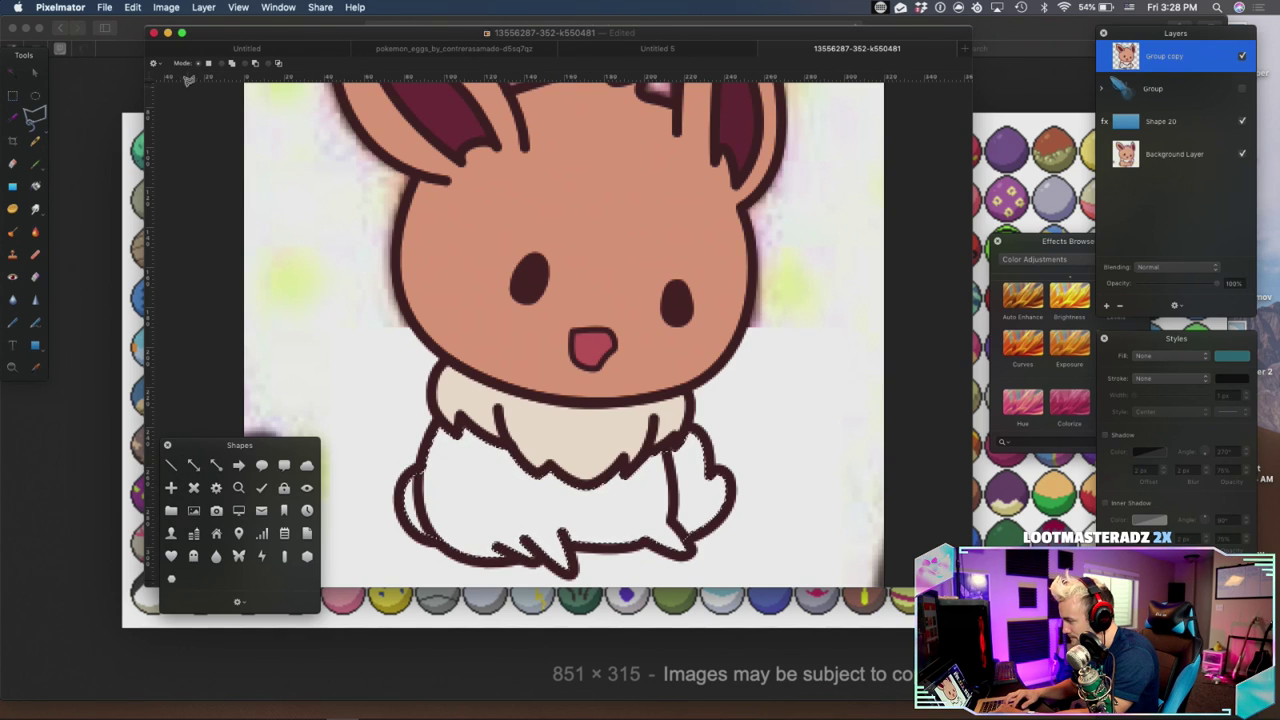
click(156, 67)
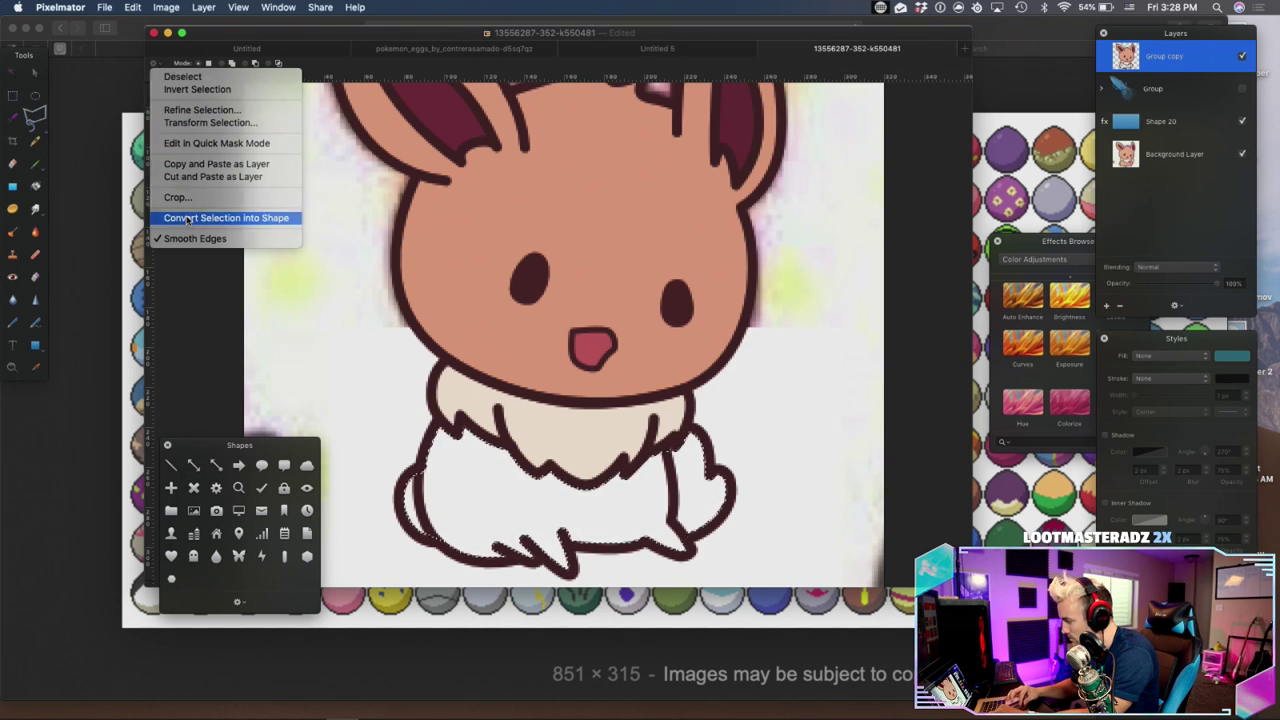
click(228, 214)
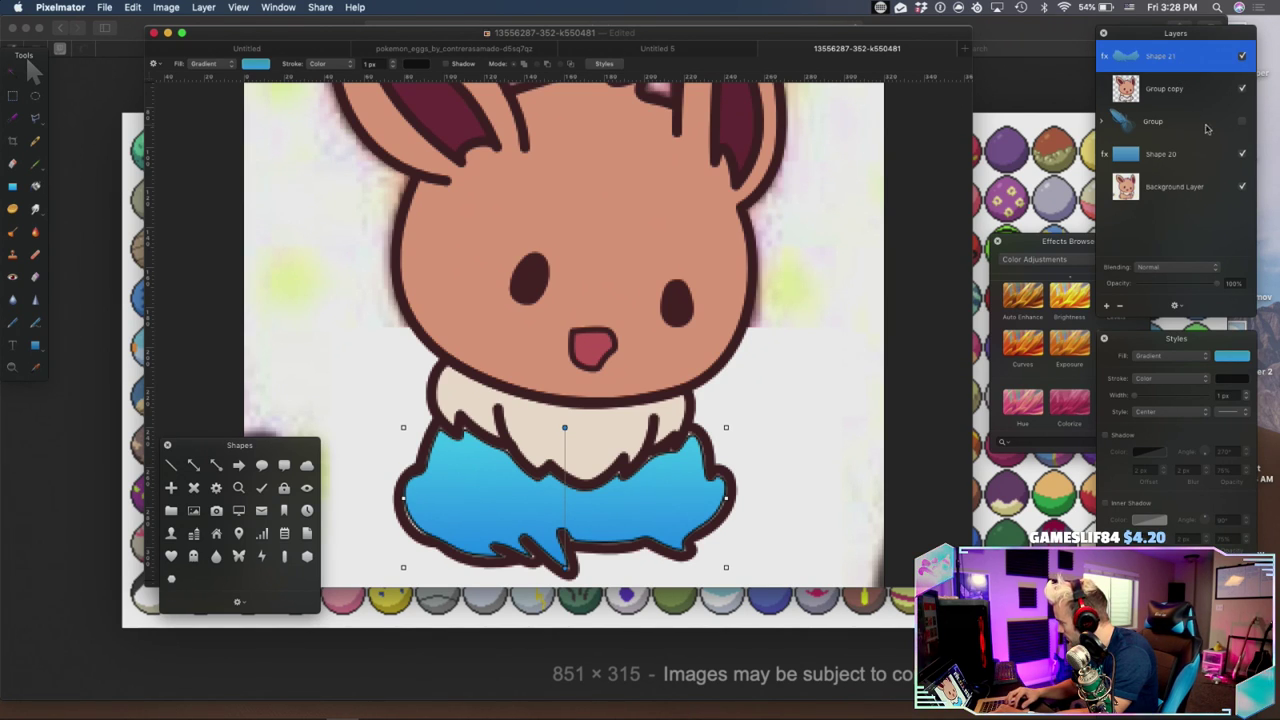
Ungroup the original Eevee group and move the new blue body shape down the layer stack, beneath Shape 2
right_click(1166, 124)
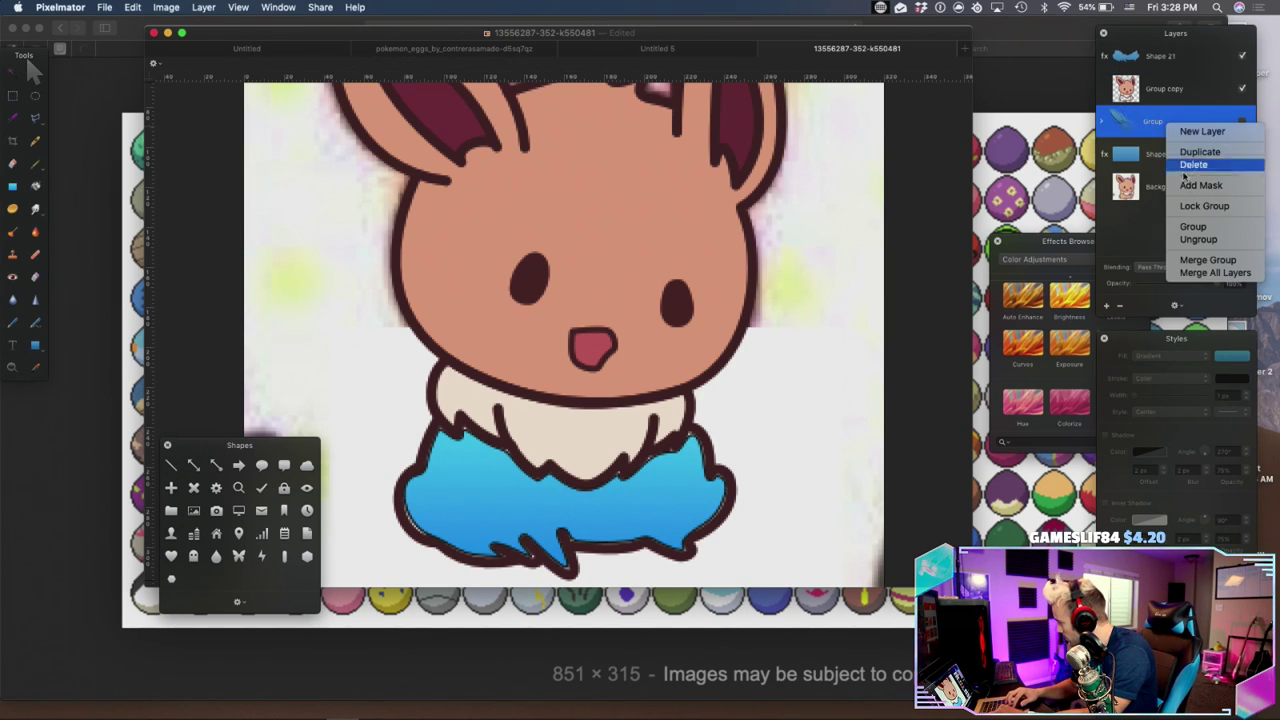
click(1198, 241)
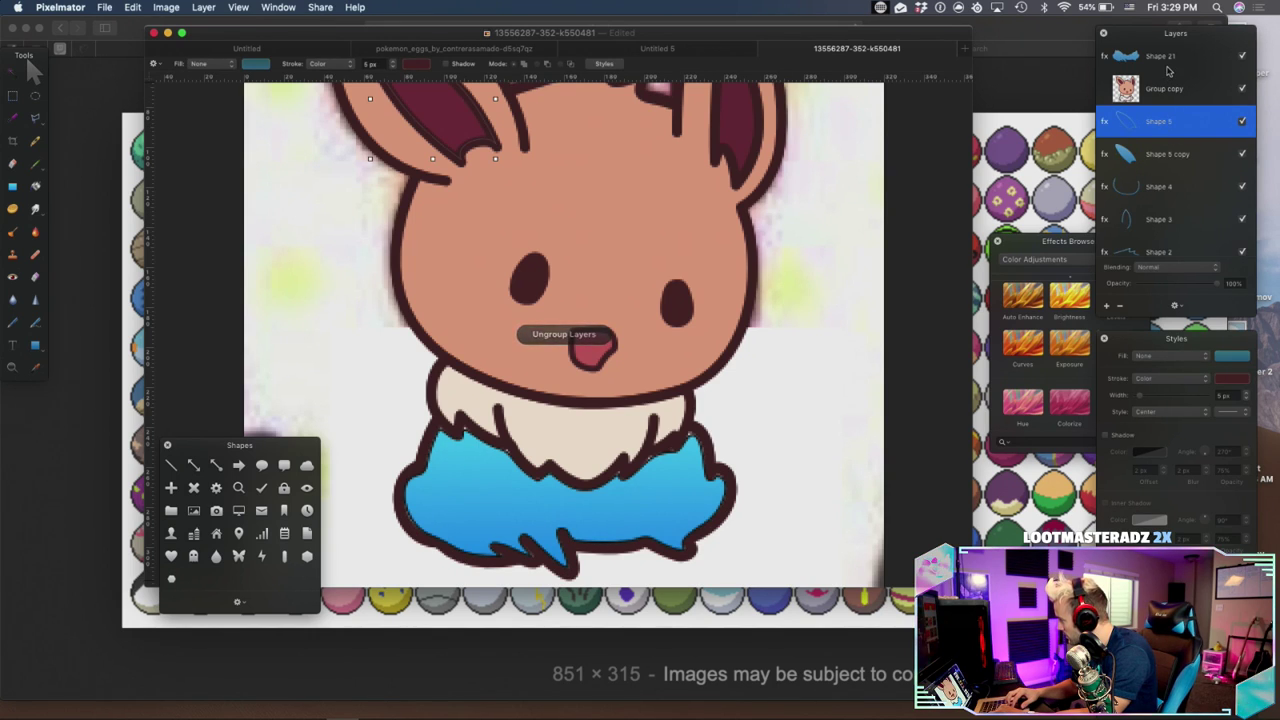
scroll(1168, 66, down, 1)
drag(1168, 58, 1172, 253)
scroll(1172, 253, down, 5)
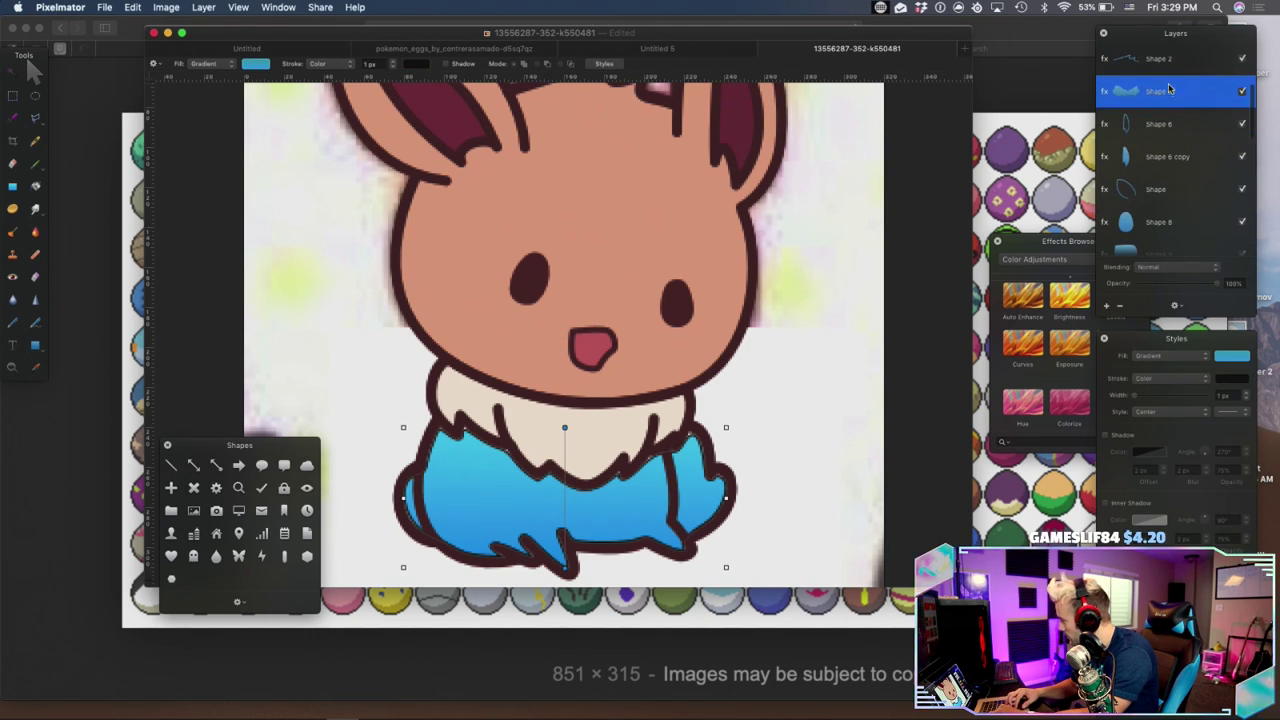
Move the blue body shape down the layer stack to beneath Shape 10 and delete the white rectangle layer, Shape 20
drag(1168, 89, 1158, 188)
click(1158, 219)
drag(1168, 102, 1166, 222)
scroll(1166, 218, down, 3)
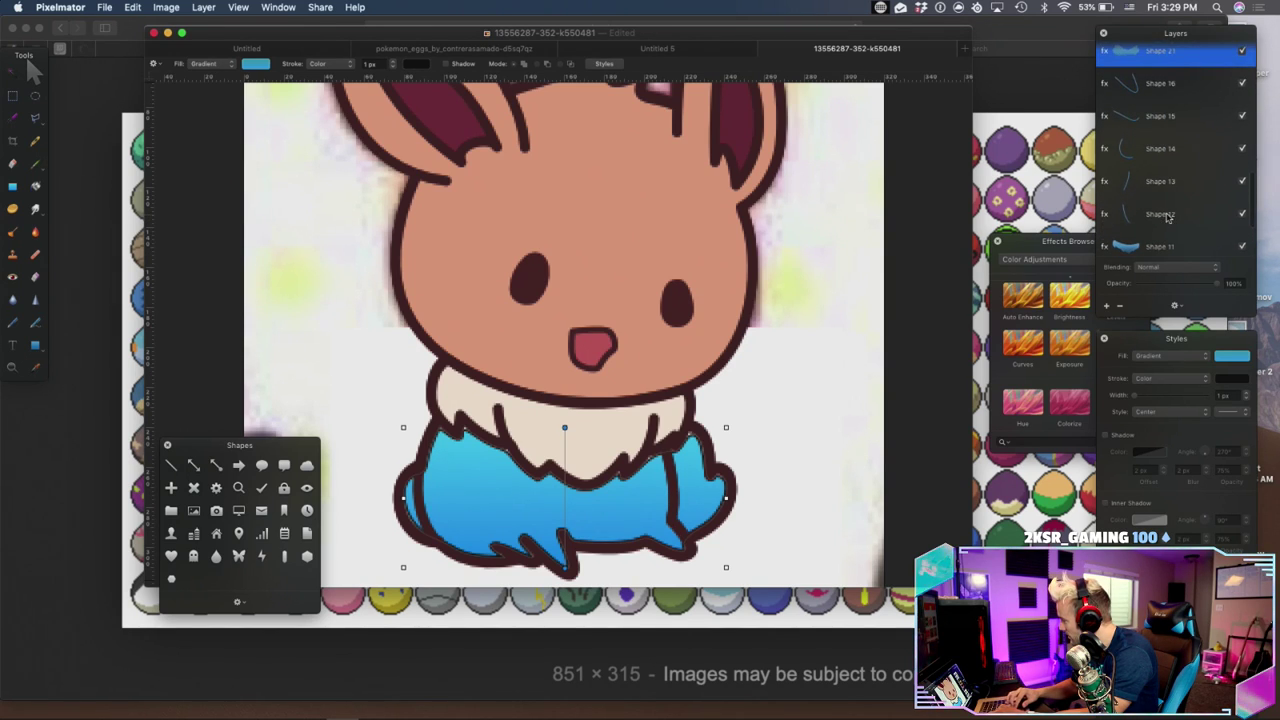
drag(1168, 62, 1178, 231)
scroll(1178, 231, down, 3)
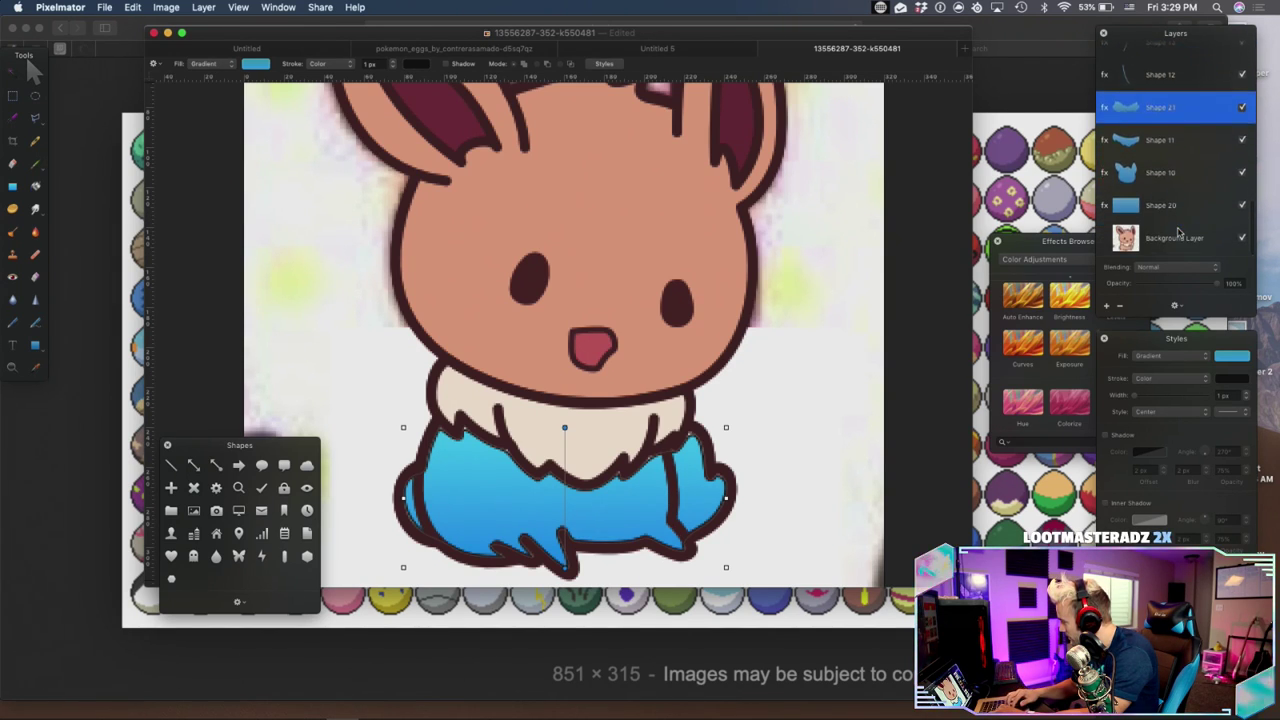
drag(1170, 122, 1163, 192)
click(1161, 213)
key(Delete)
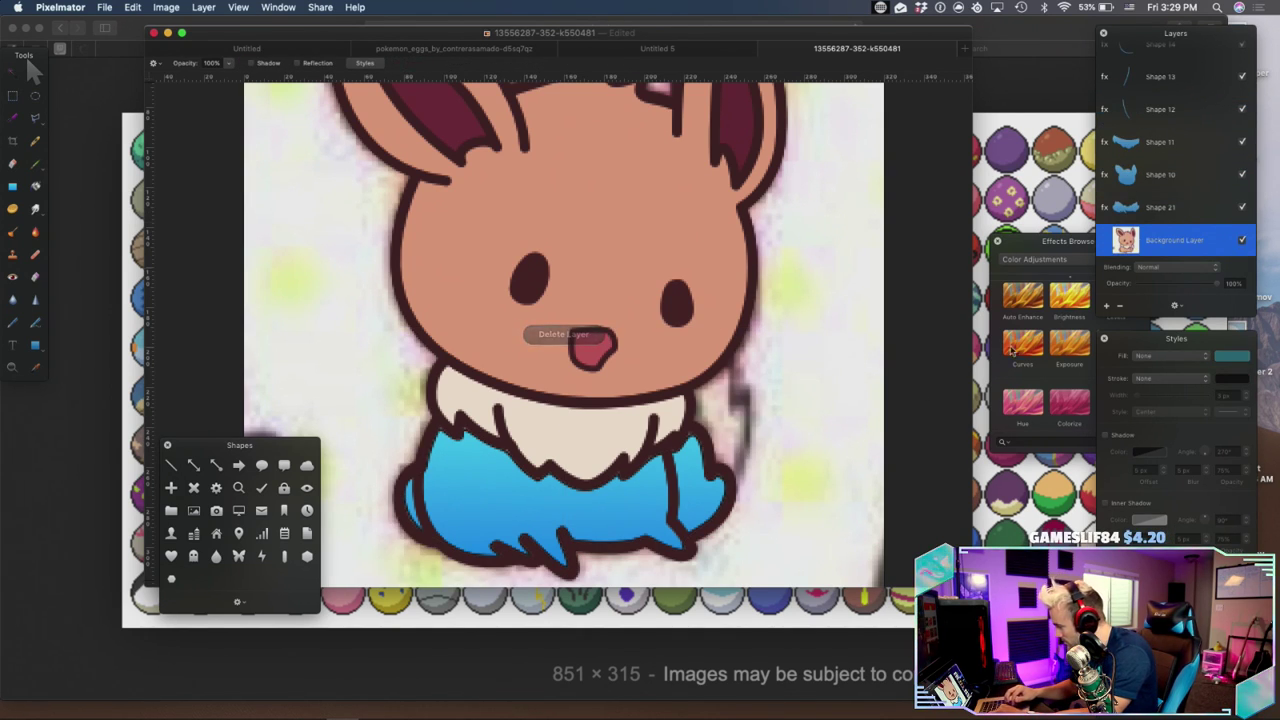
Set the body shape's stroke to None and its fill to a solid Color
click(601, 496)
click(1180, 378)
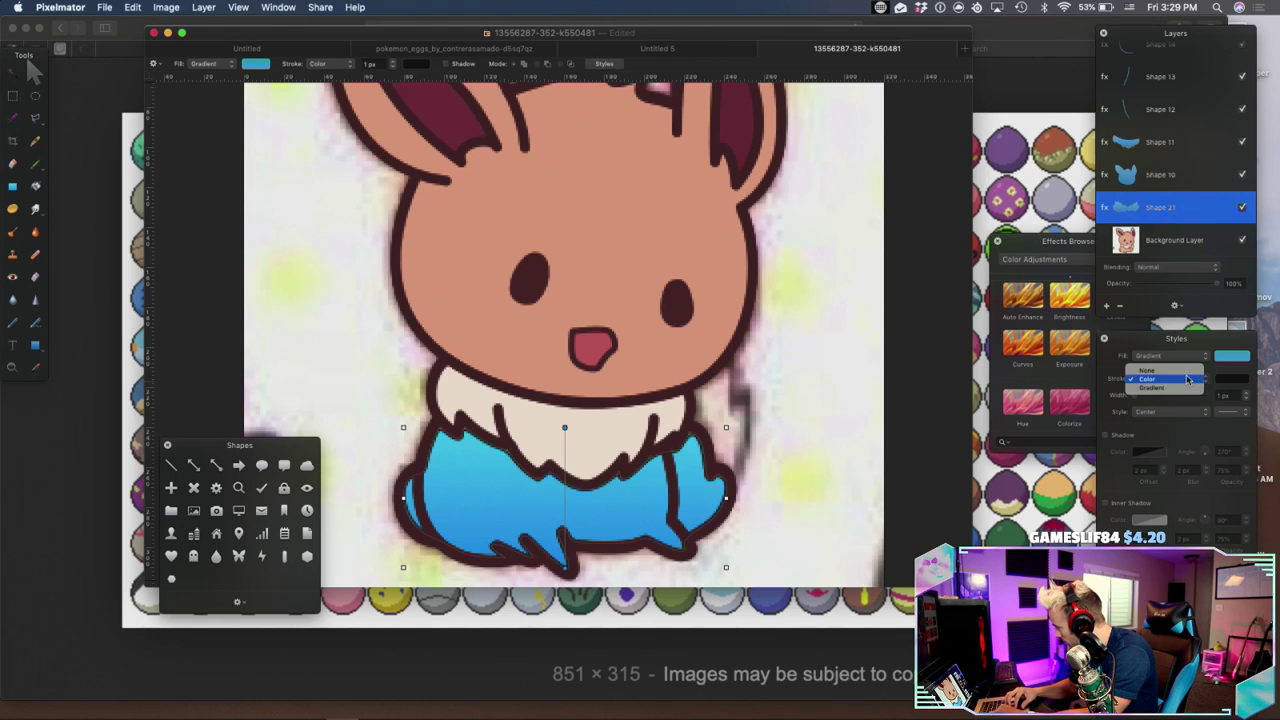
click(1147, 370)
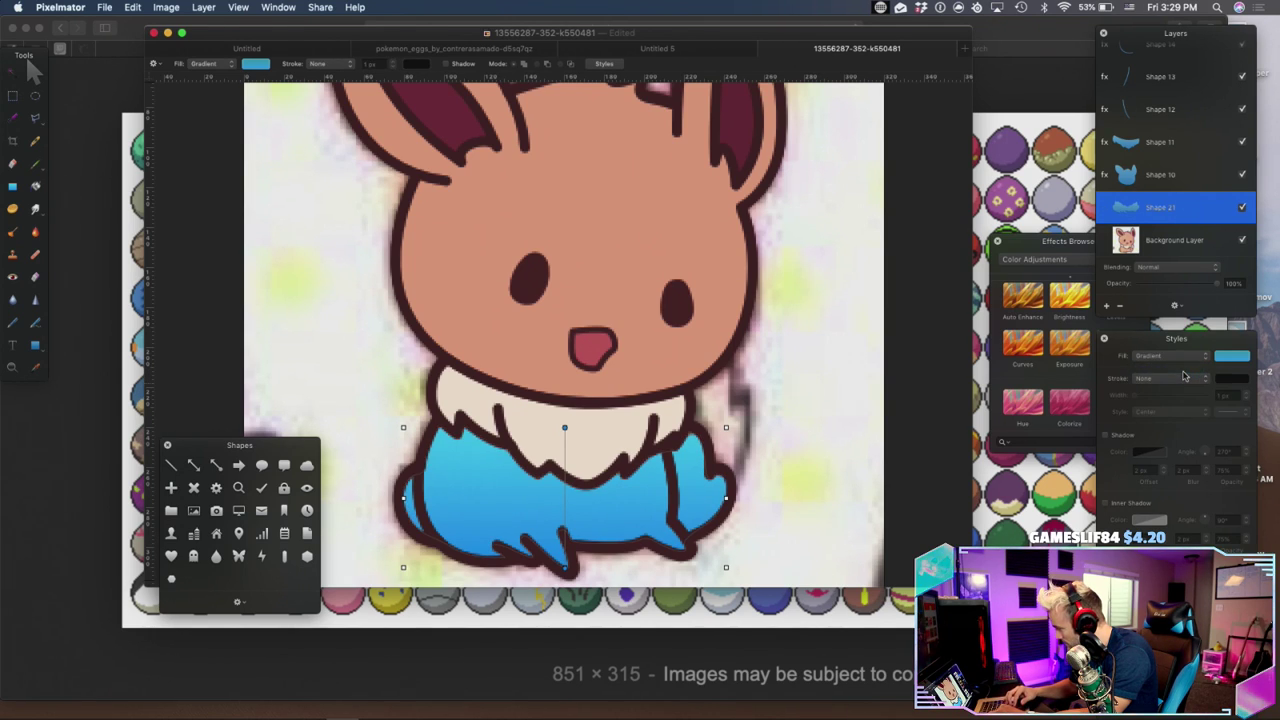
click(1188, 362)
click(1185, 350)
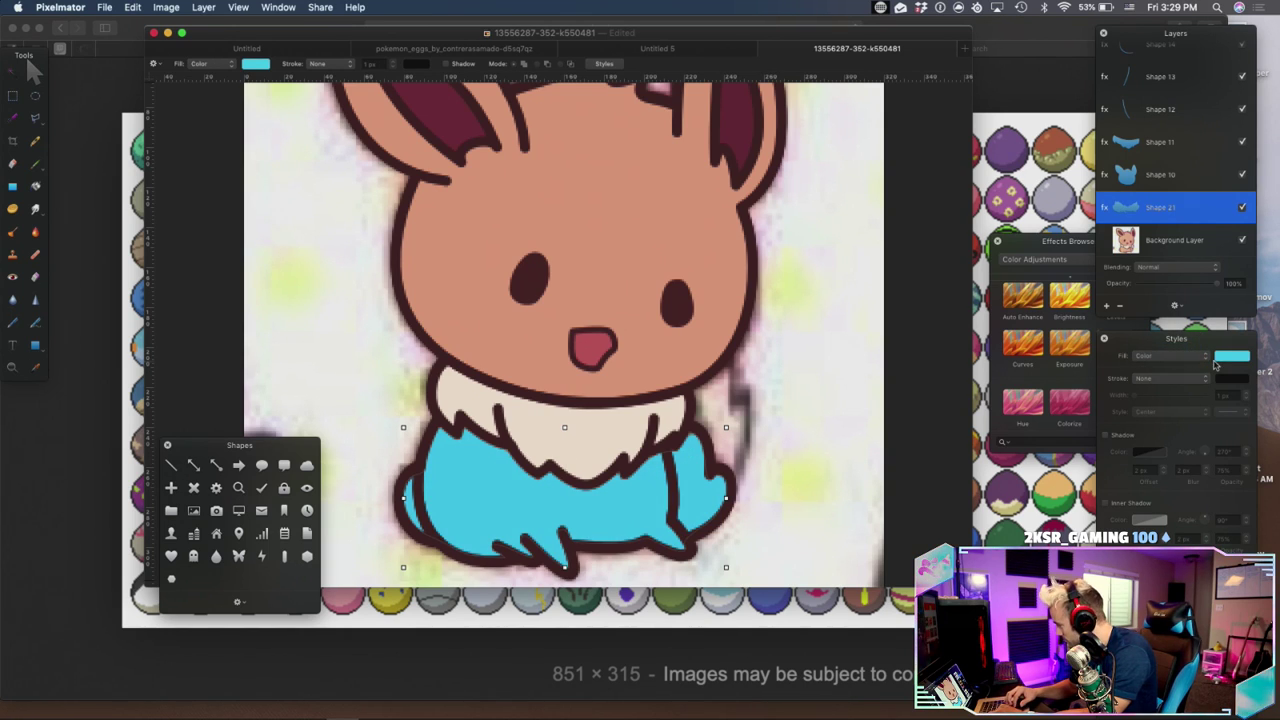
Fill the body shape with the orange-brown color sampled from Eevee's head
click(1230, 356)
click(981, 415)
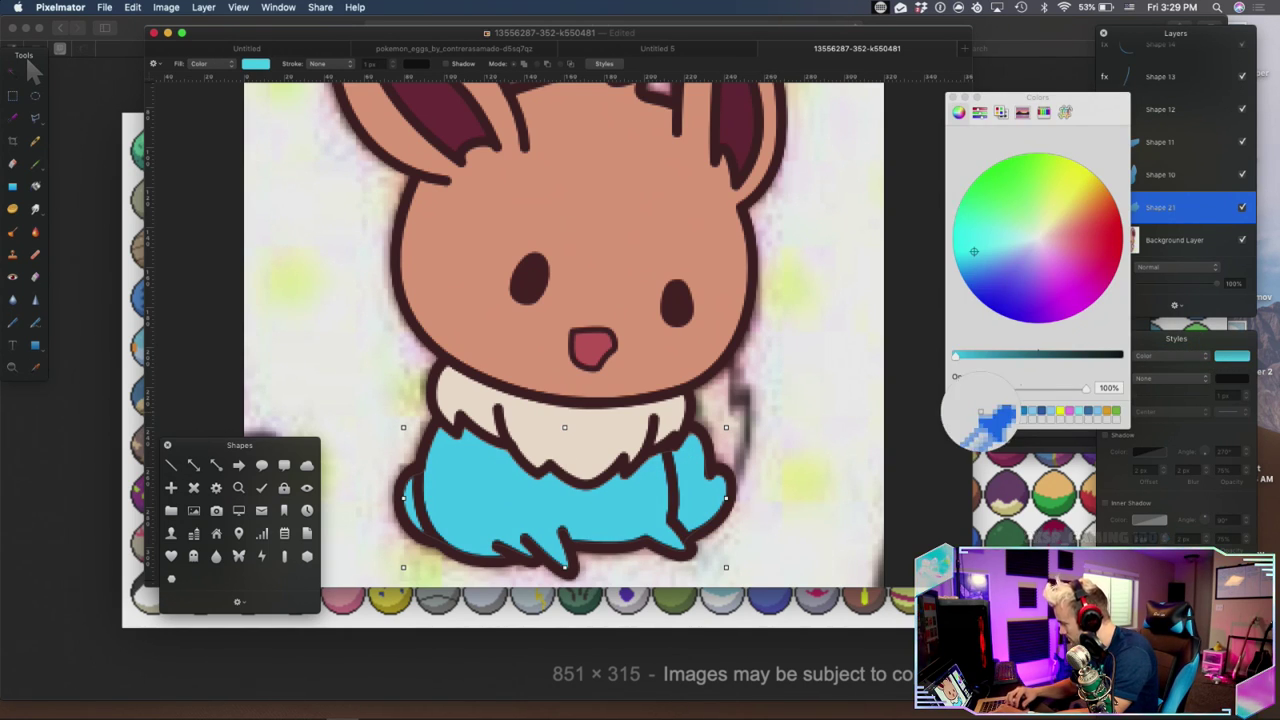
click(590, 192)
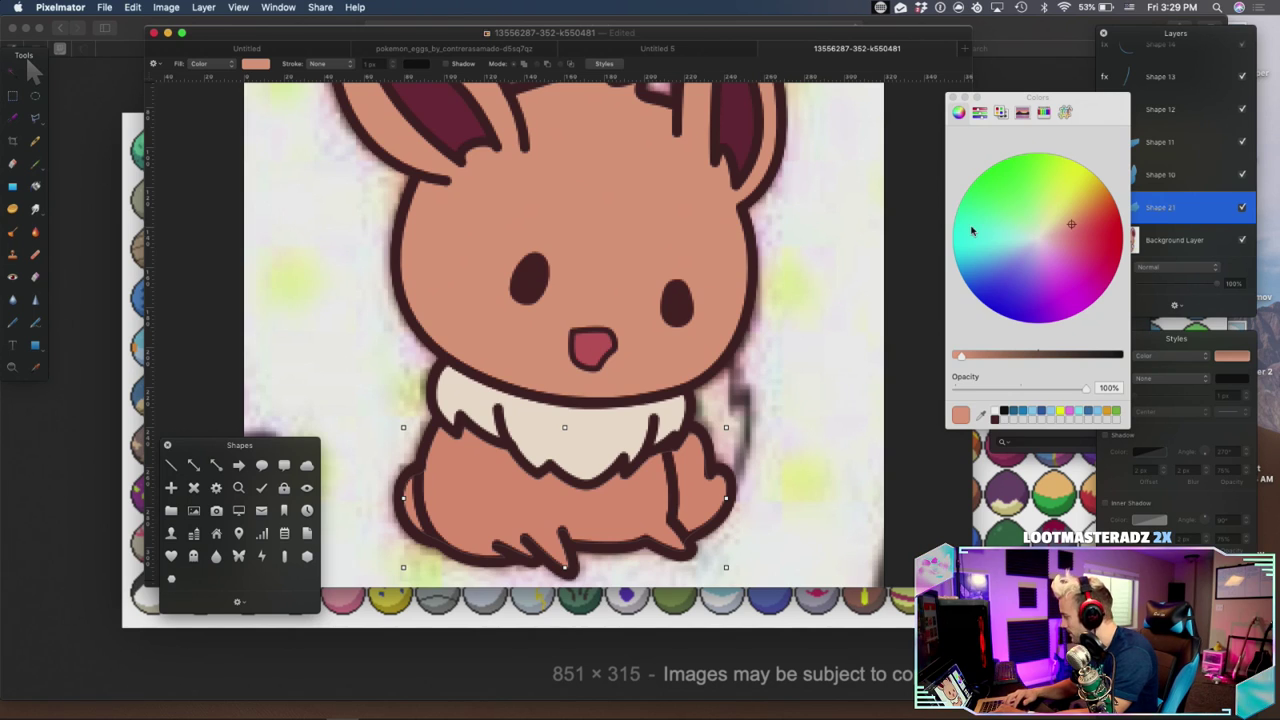
click(951, 98)
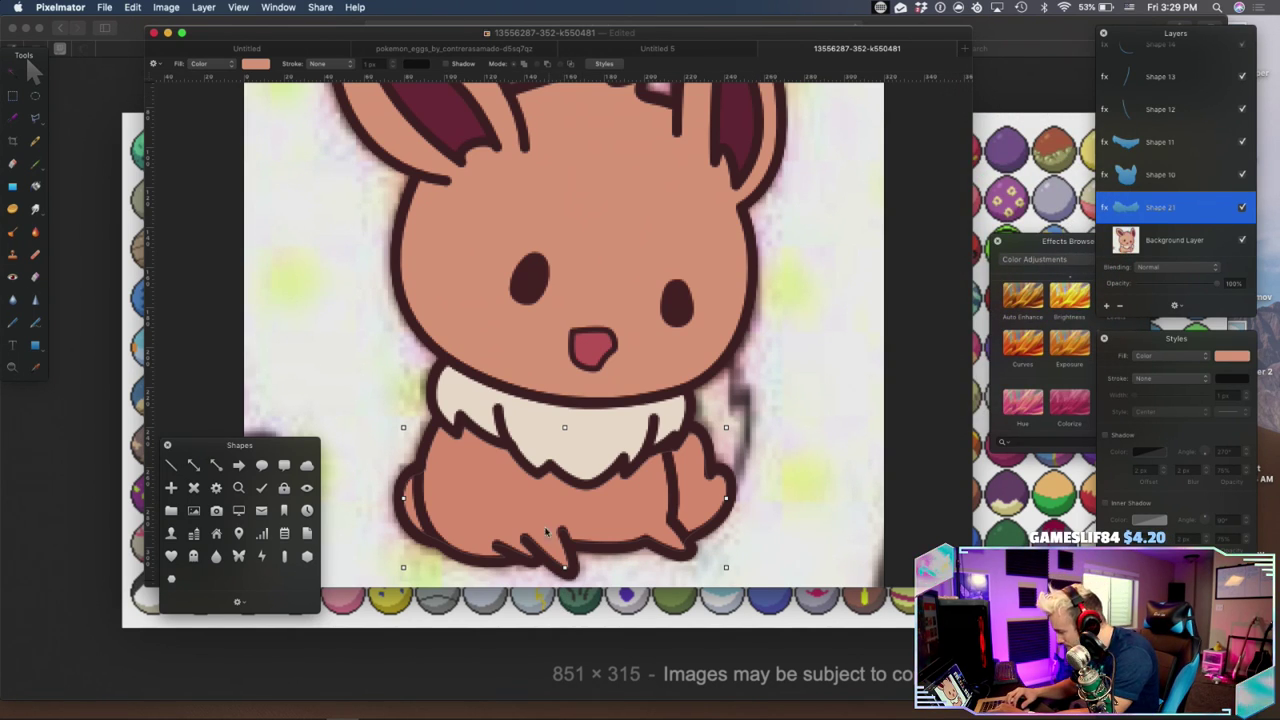
Select the upper anchor points of the body shape, nudge them up toward the collar outline, and undo the stray drag
scroll(525, 516, up, 5)
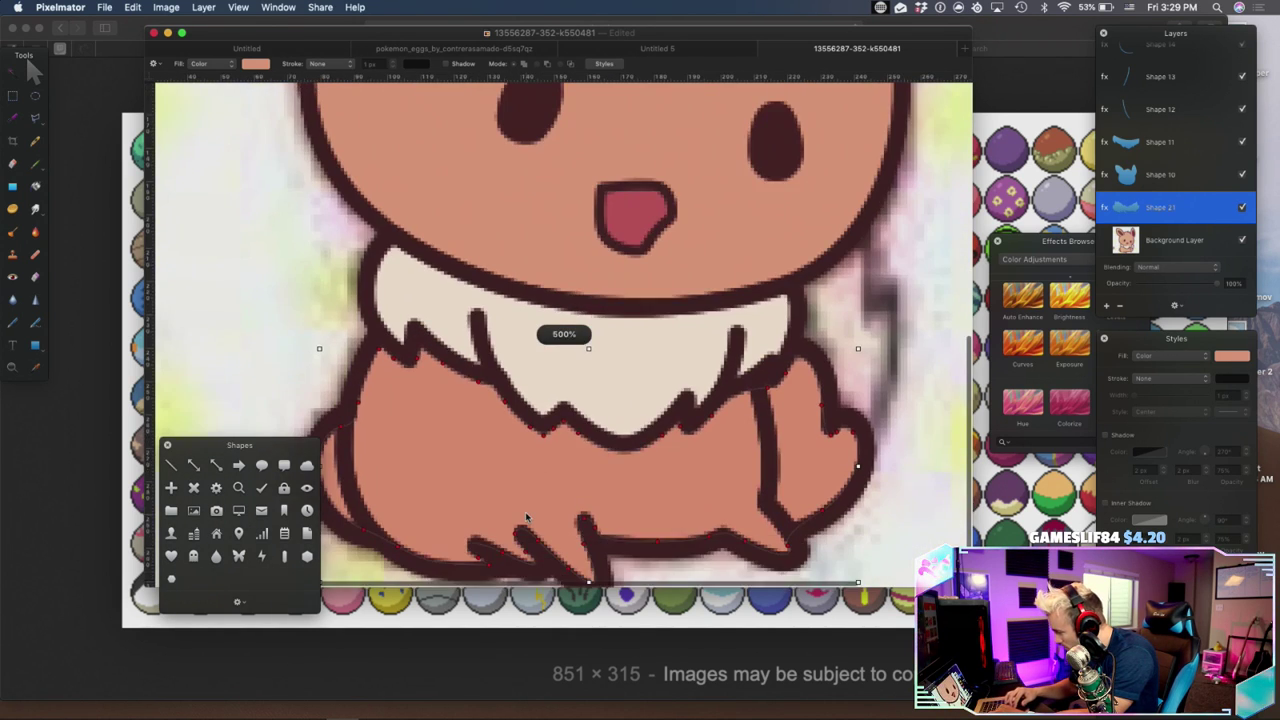
drag(354, 301, 810, 400)
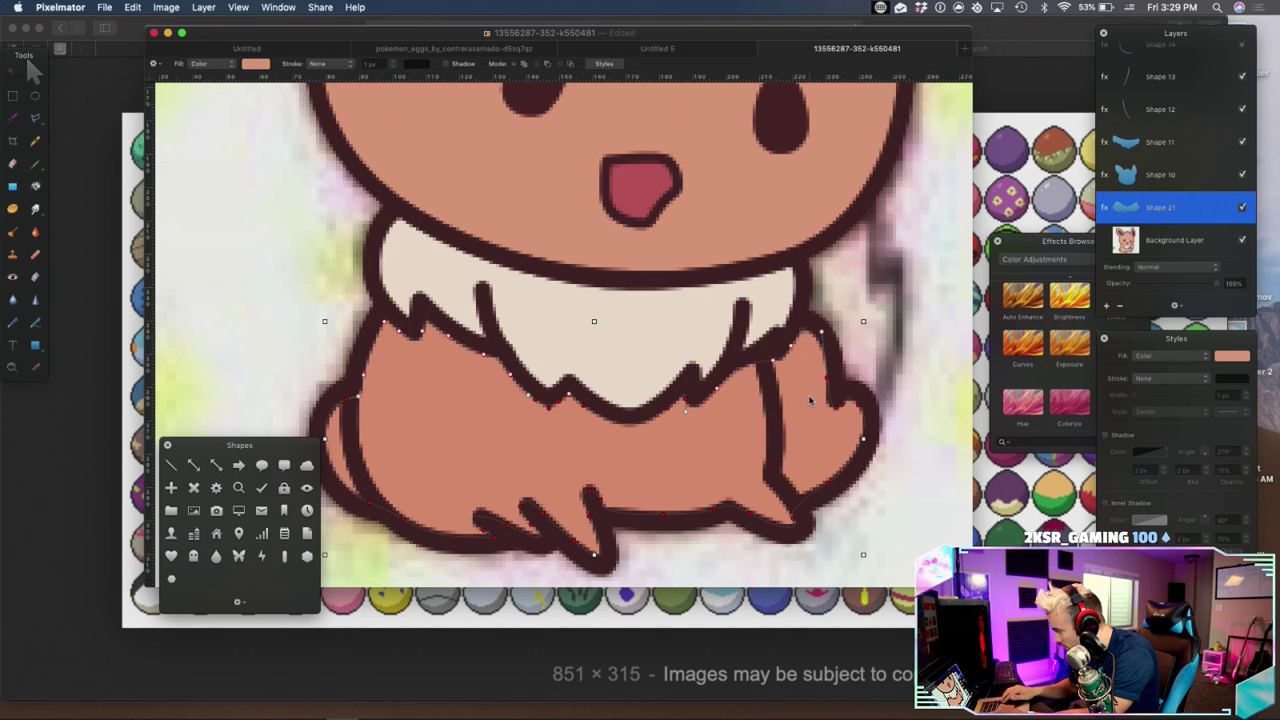
key(Up)
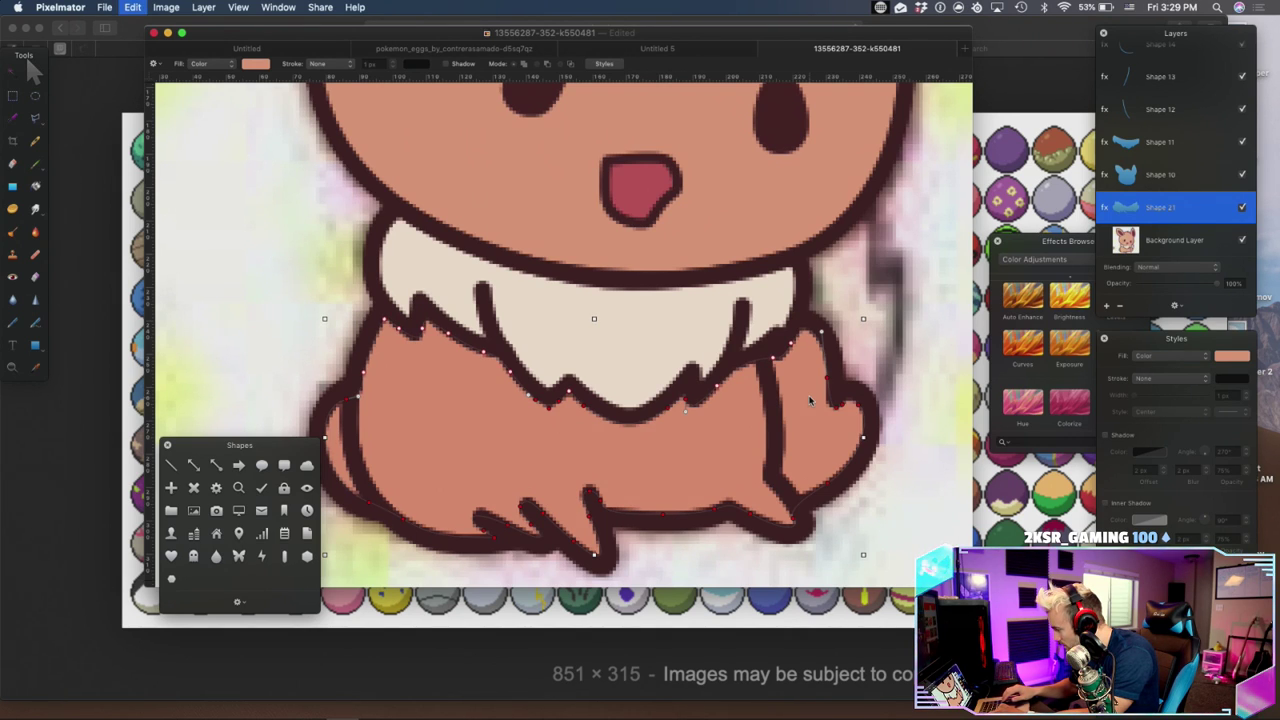
drag(494, 443, 617, 405)
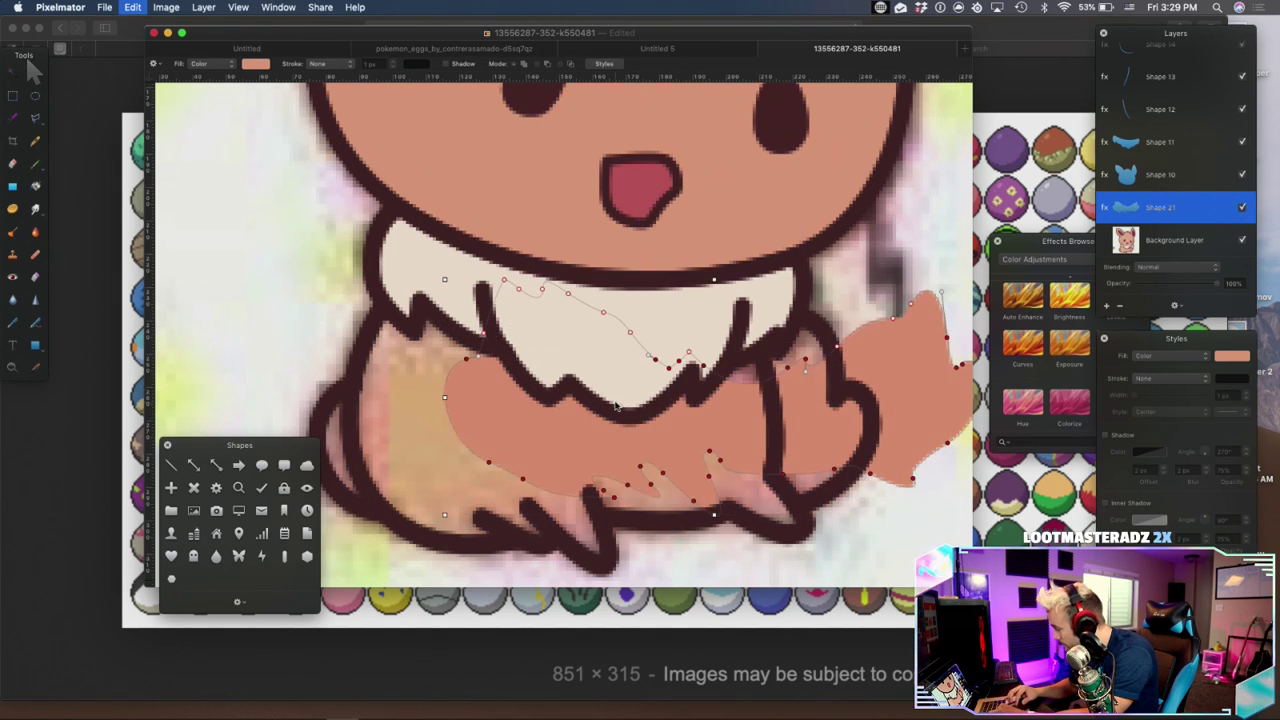
key(super+z)
key(super+z)
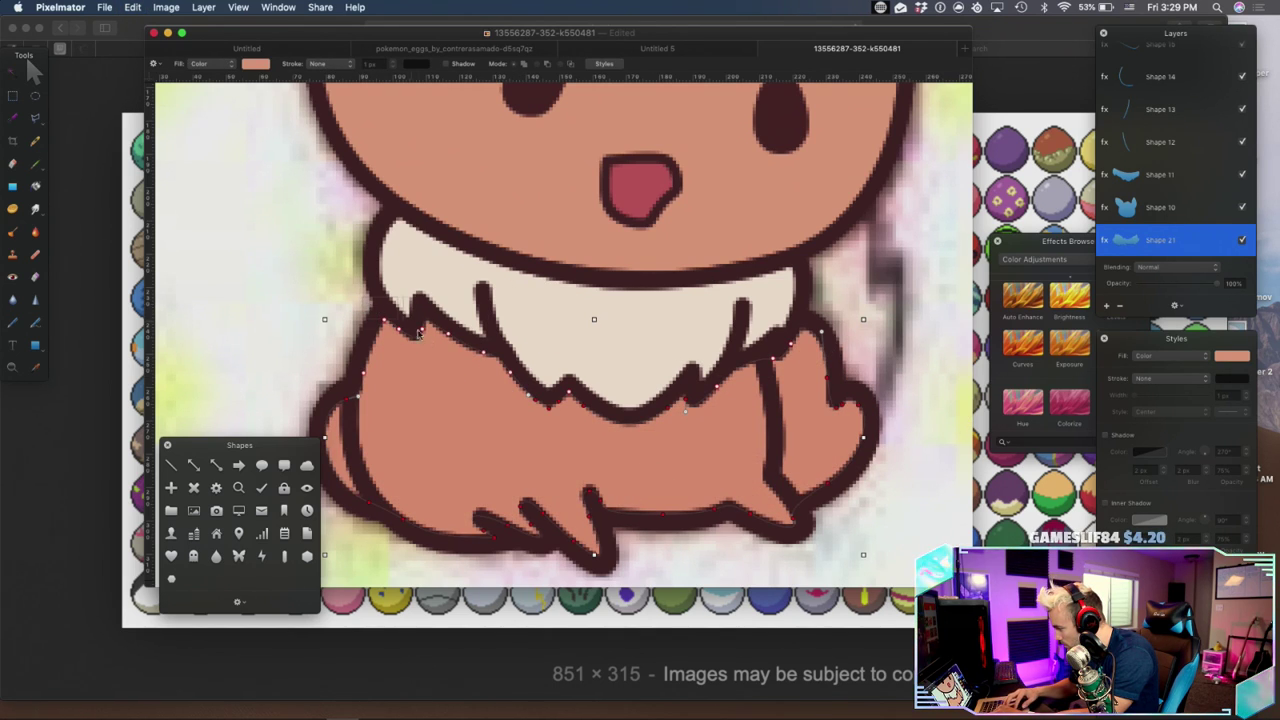
Nudge the body shape's anchor points along the collar and tail notch up under the outline, and adjust the tail's inner curve
drag(648, 466, 704, 392)
key(super+z)
drag(645, 364, 720, 435)
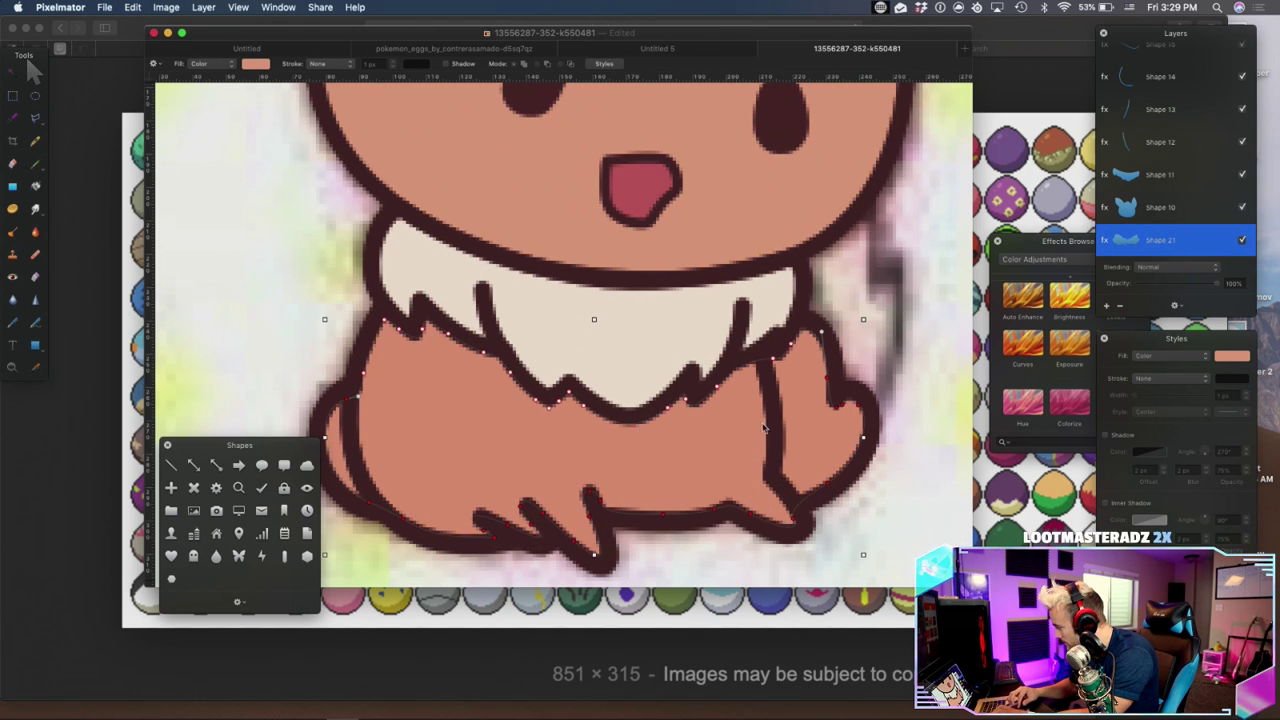
drag(797, 421, 835, 421)
key(super+z)
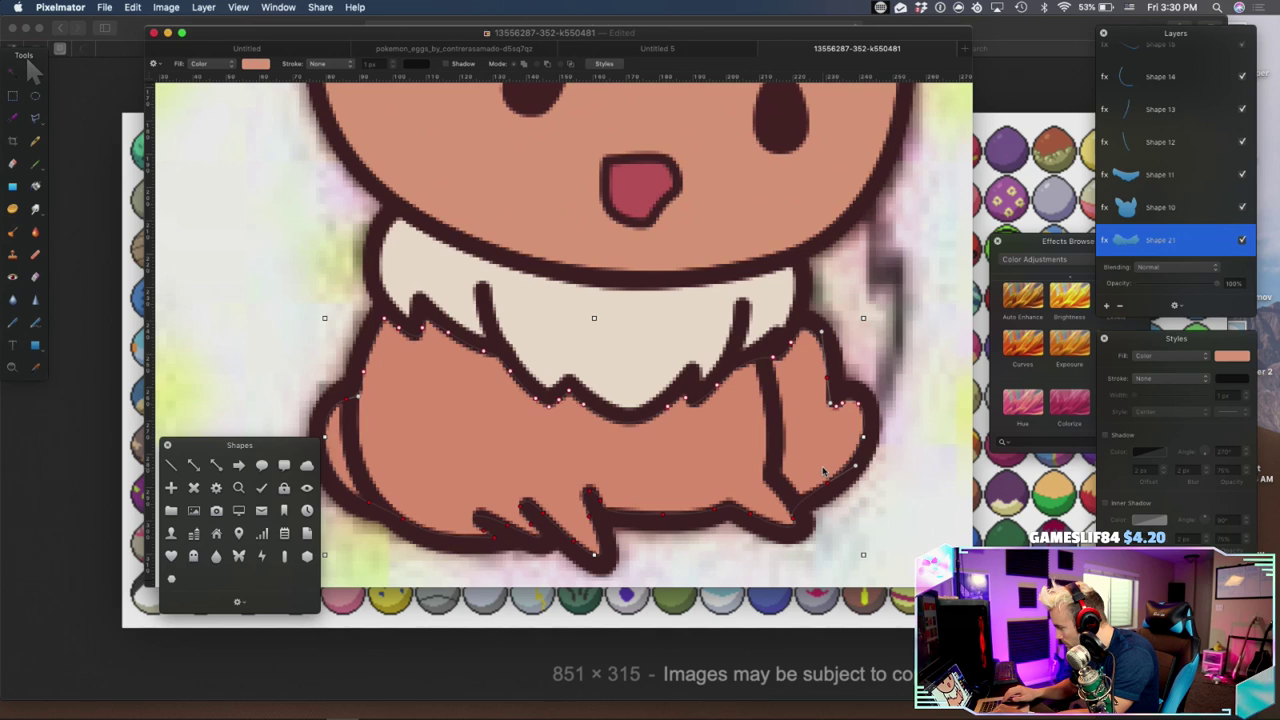
key(Up)
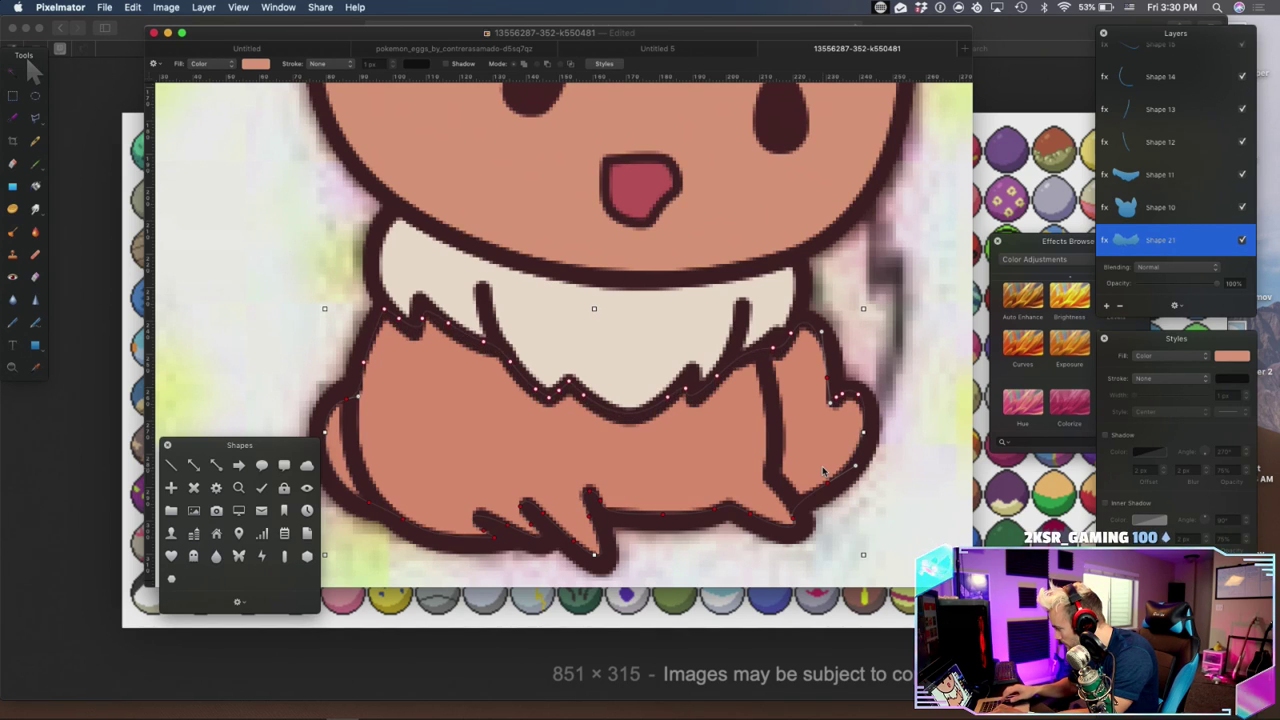
drag(828, 380, 837, 378)
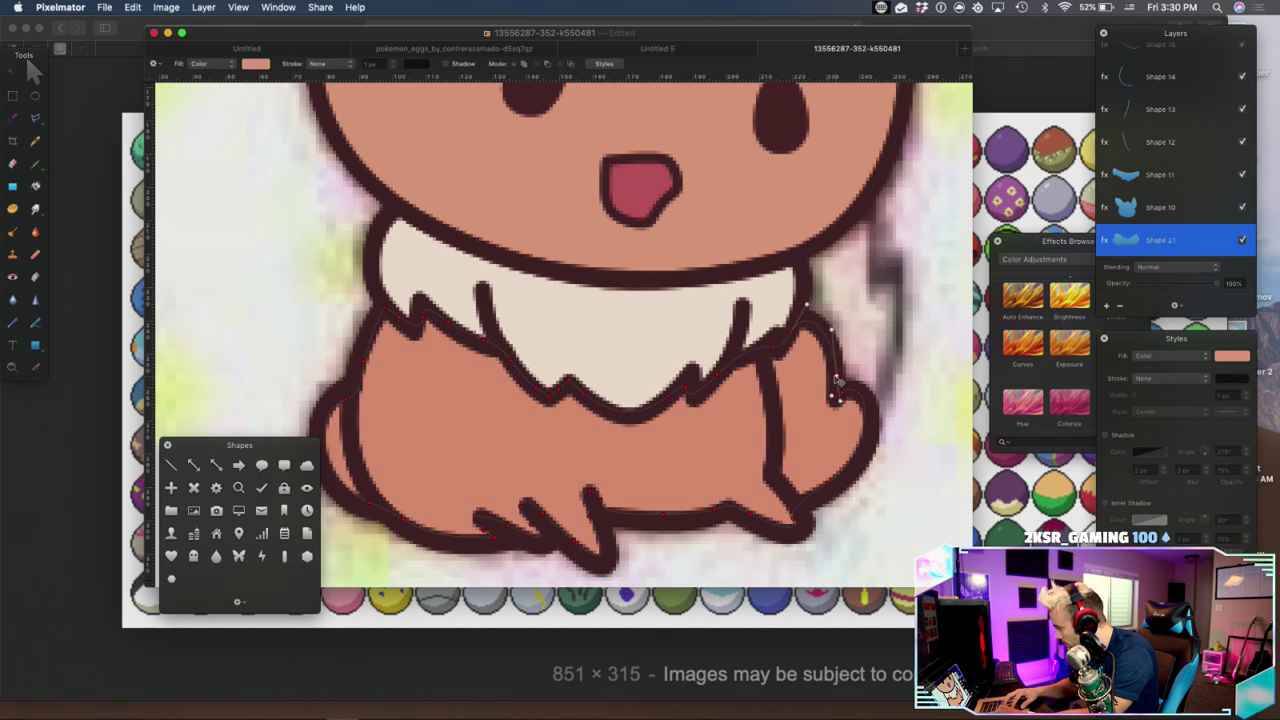
Adjust the body shape's anchor points around the middle front paw to sit under the outline, undoing the stray whole-shape move
click(592, 495)
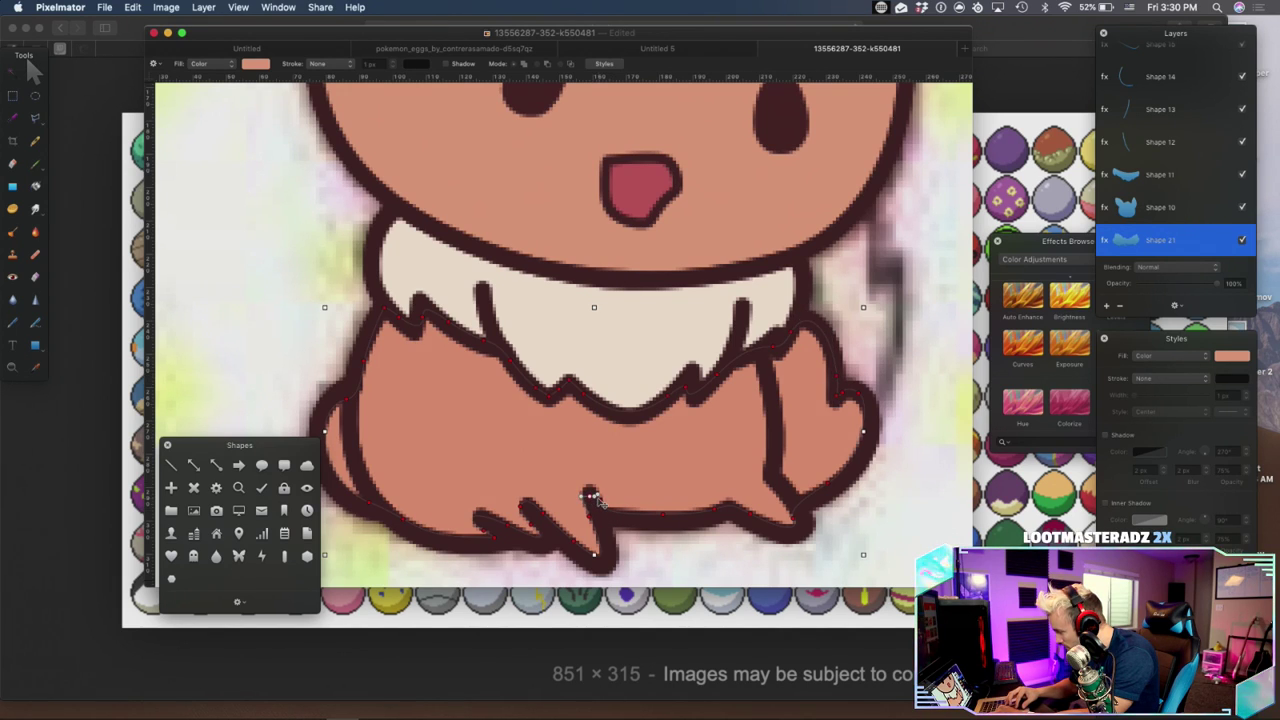
click(600, 498)
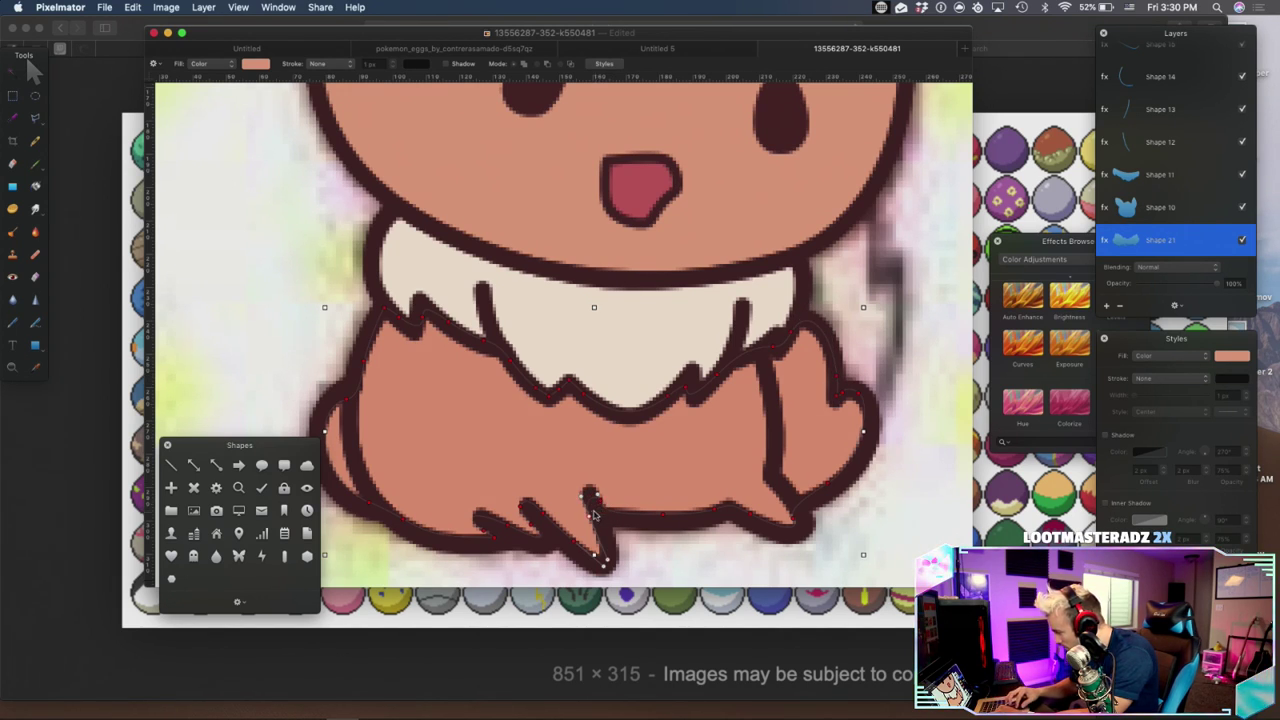
drag(591, 518, 597, 516)
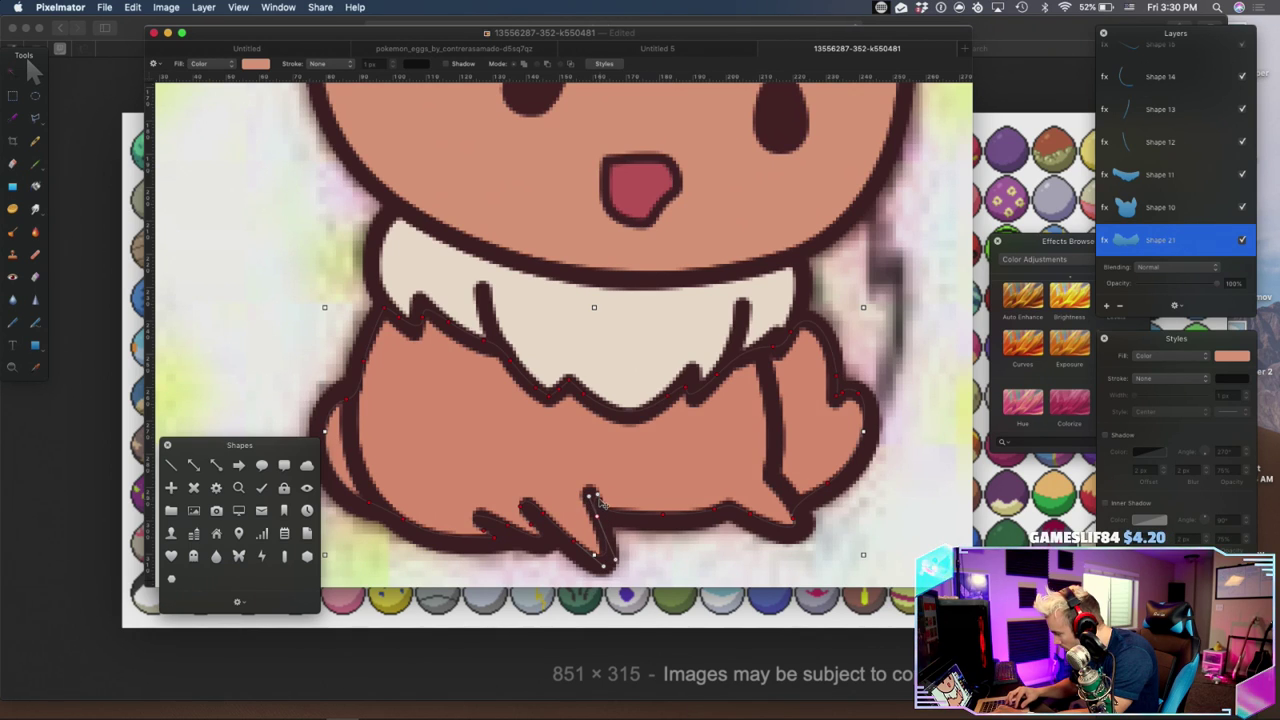
click(600, 501)
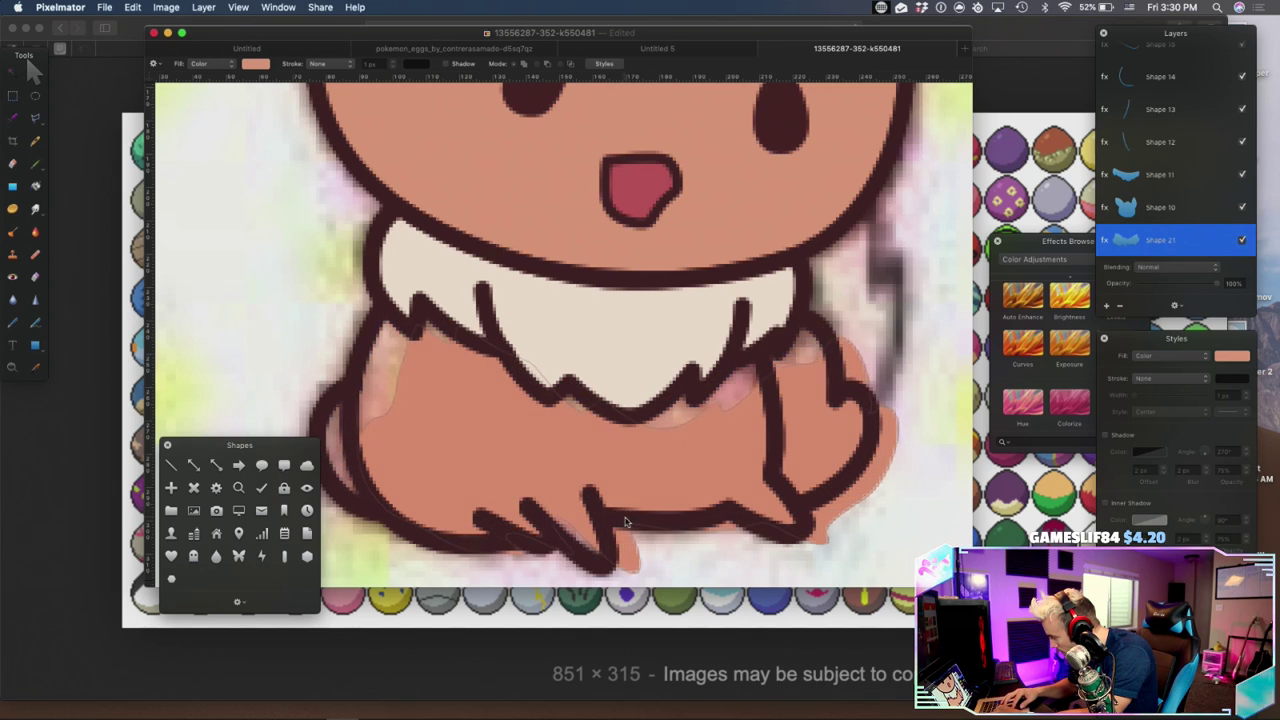
key(ctrl+z)
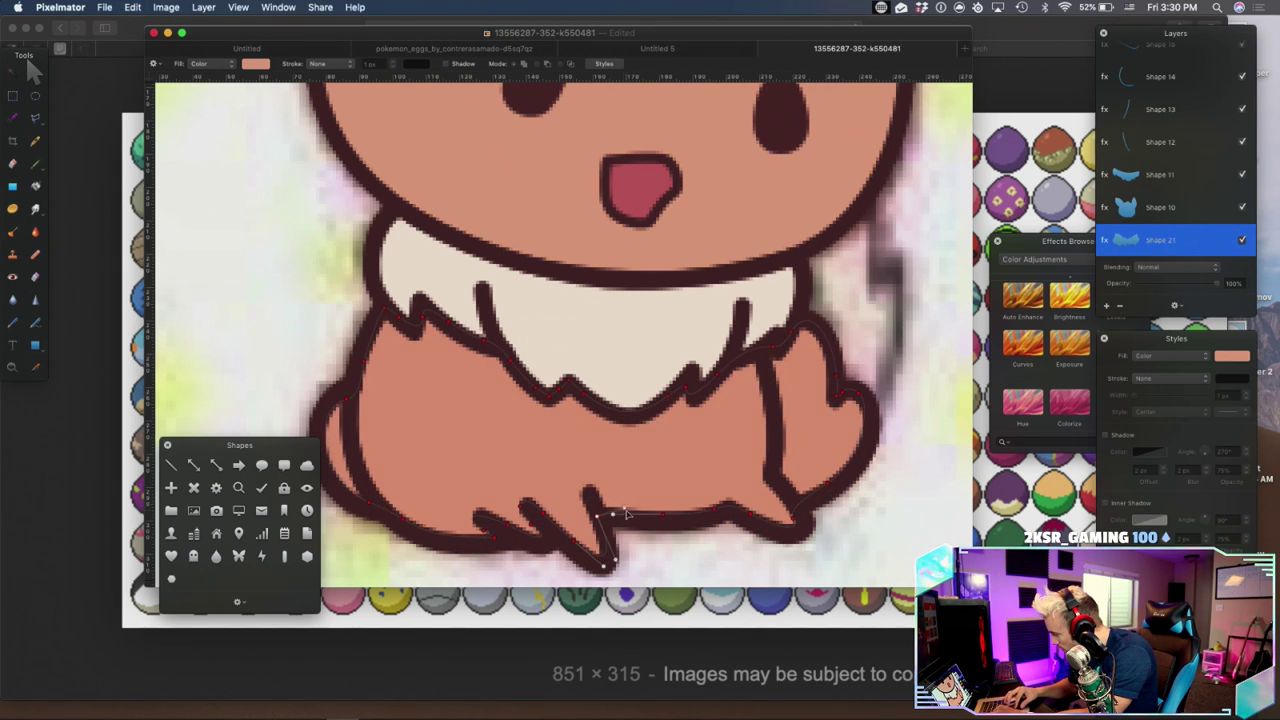
Fit the body shape's belly edge and anchor points at the foot near the tail under the outline, undoing the stray move
click(665, 519)
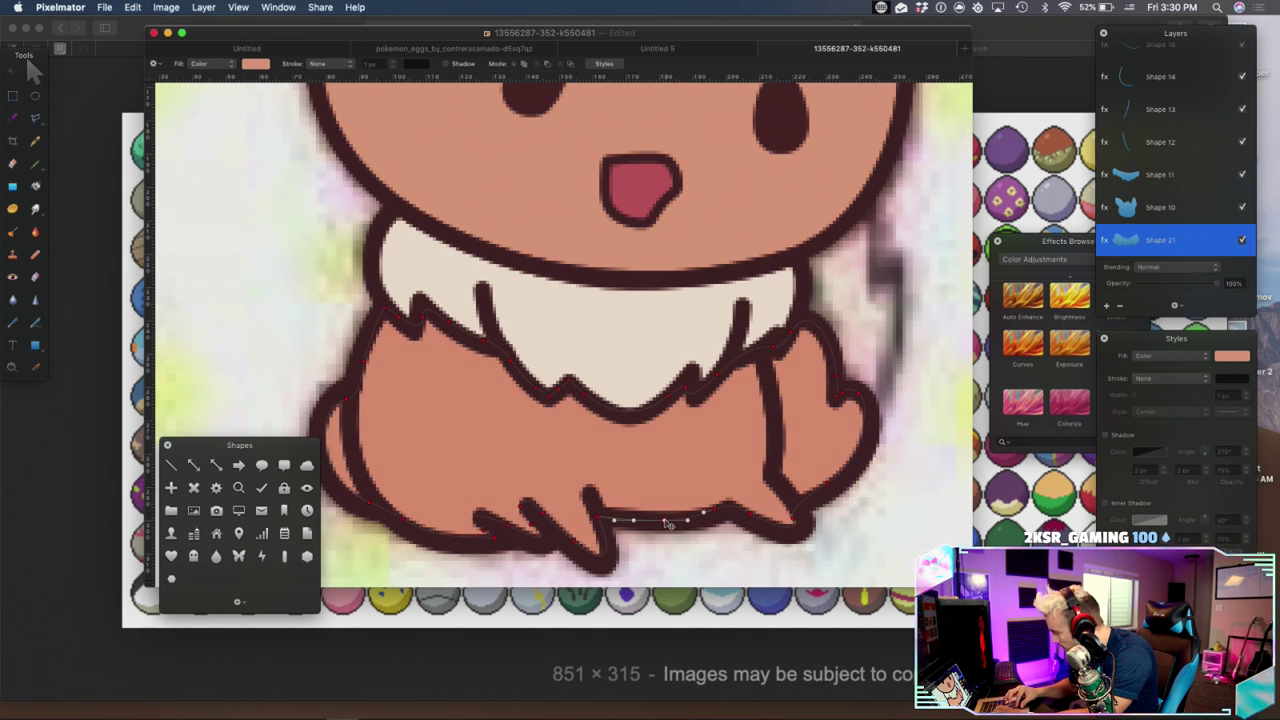
click(753, 519)
drag(795, 525, 807, 522)
drag(800, 520, 794, 509)
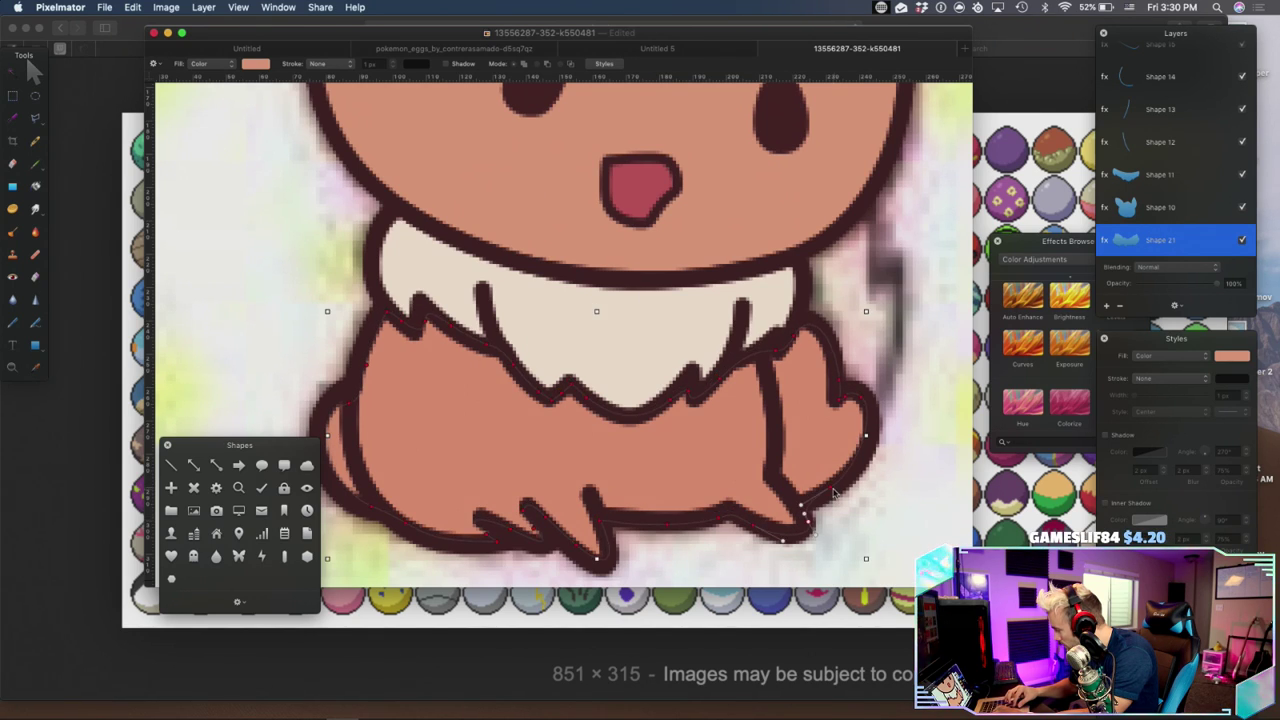
key(cmd+z)
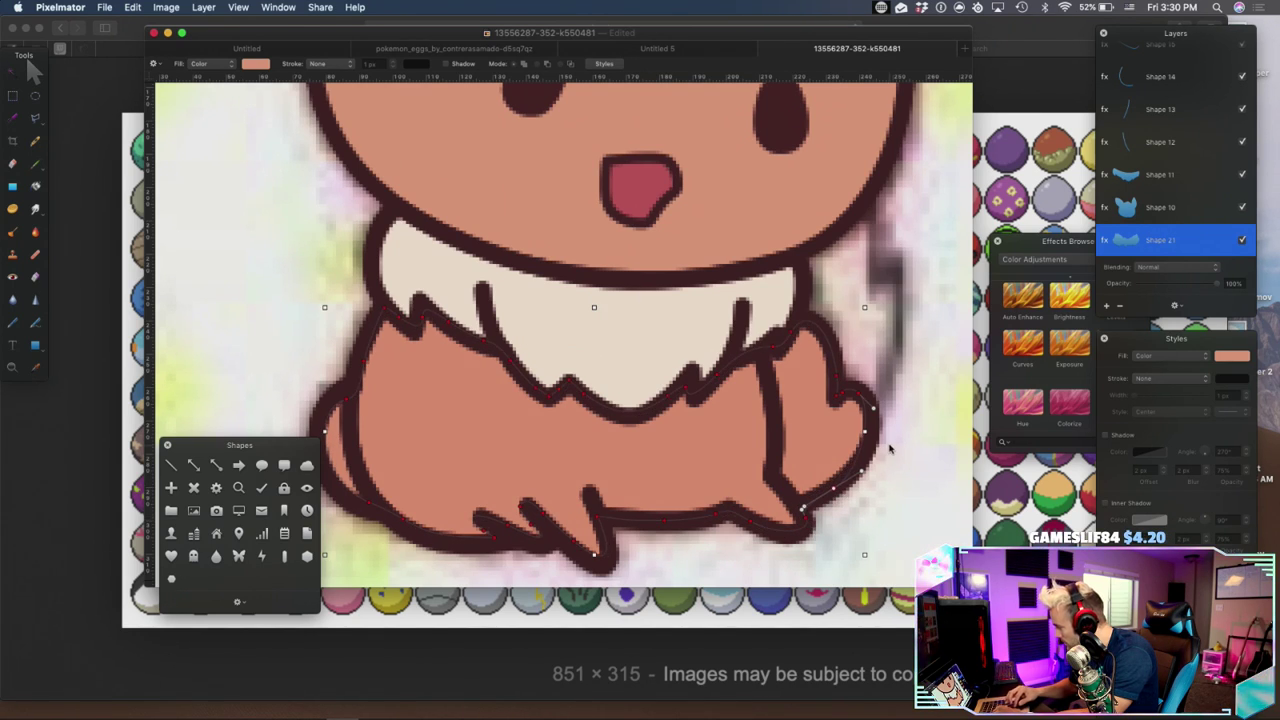
Tuck the body shape's anchor points along the back and rear haunch opposite the tail under the dark outline
click(364, 366)
drag(346, 398, 344, 392)
scroll(347, 450, up, 2)
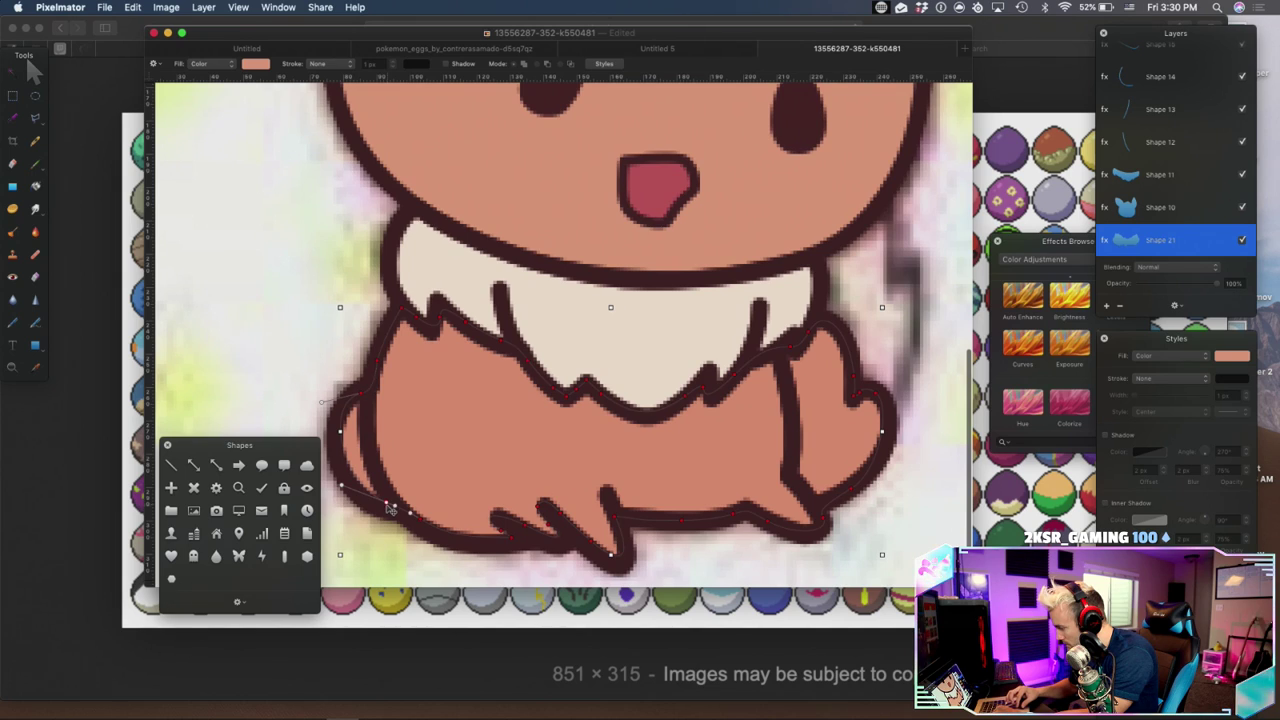
click(386, 514)
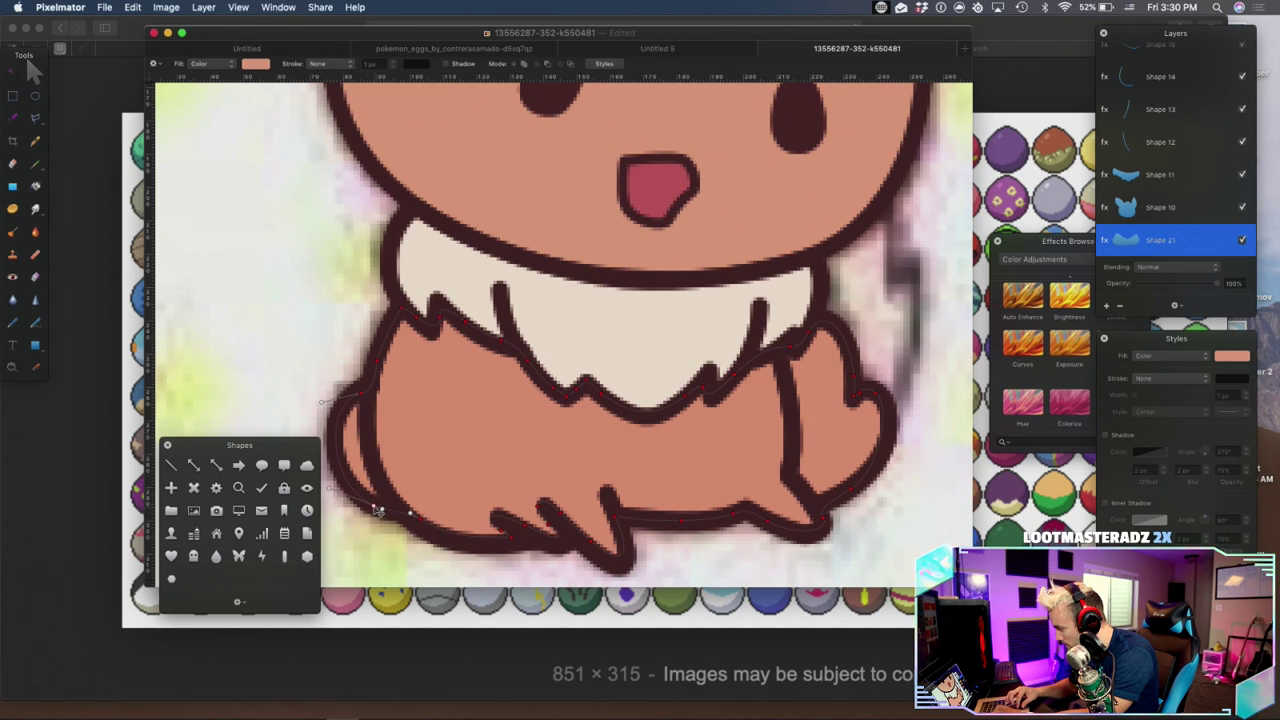
Reshape the body shape's lower edge and the pointed tufts of the front paw so the fill stays beneath the outline
drag(411, 521, 572, 548)
click(530, 530)
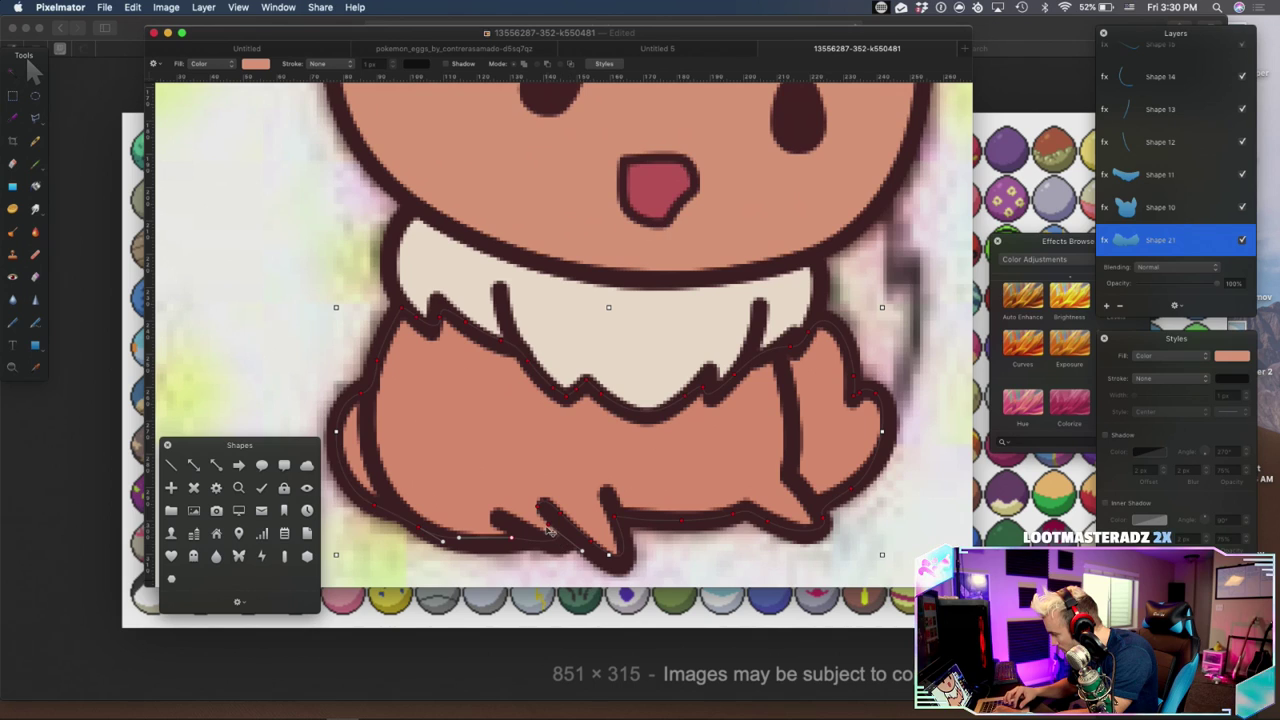
click(555, 528)
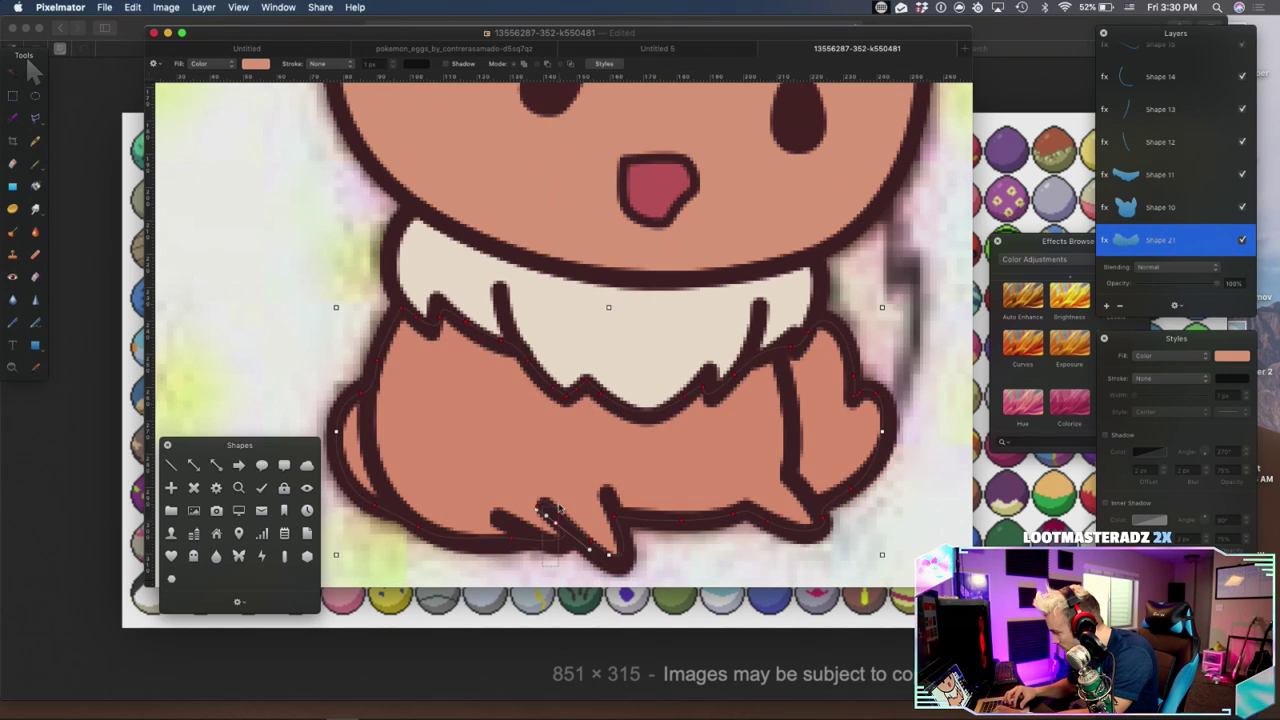
drag(561, 498, 562, 497)
key(Delete)
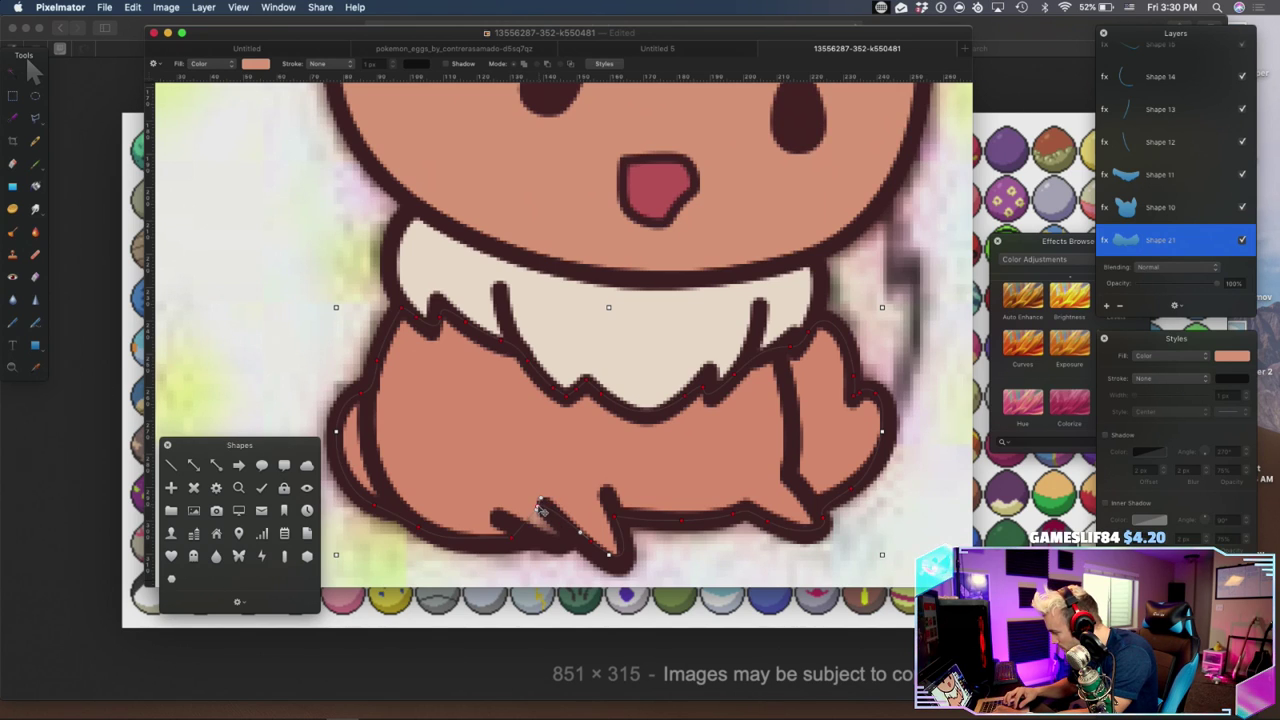
drag(563, 543, 561, 545)
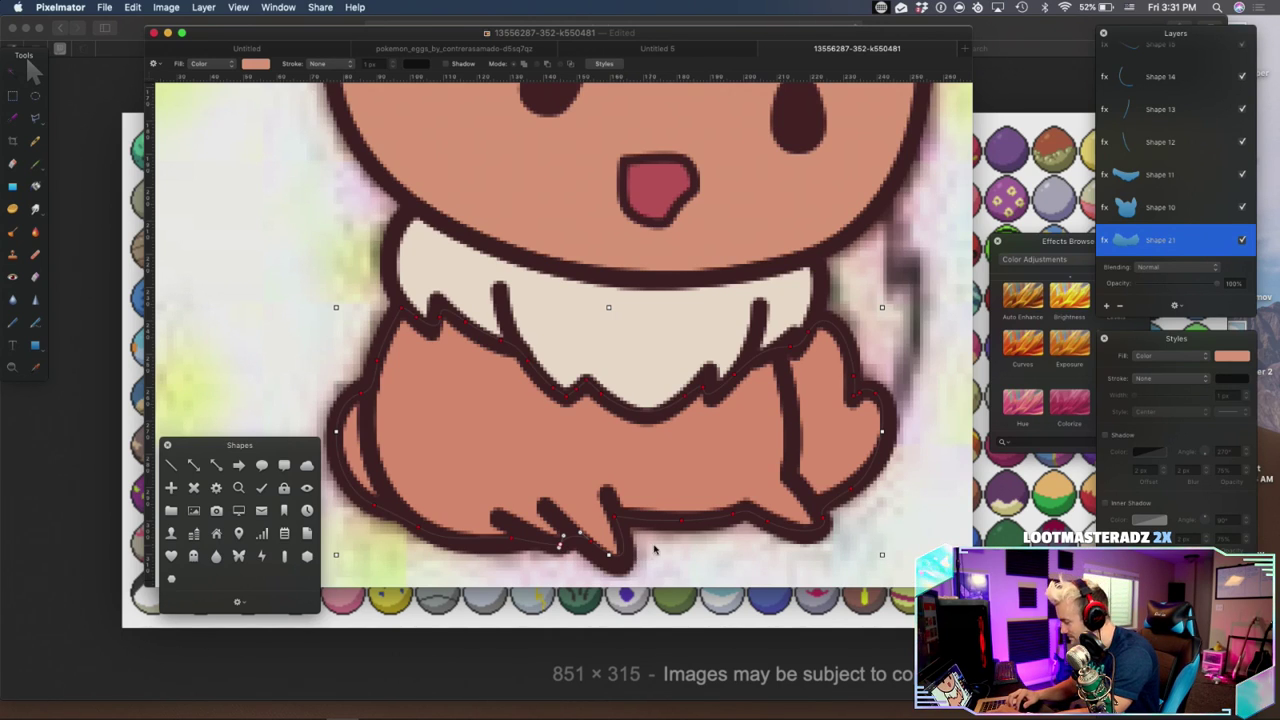
drag(596, 544, 592, 551)
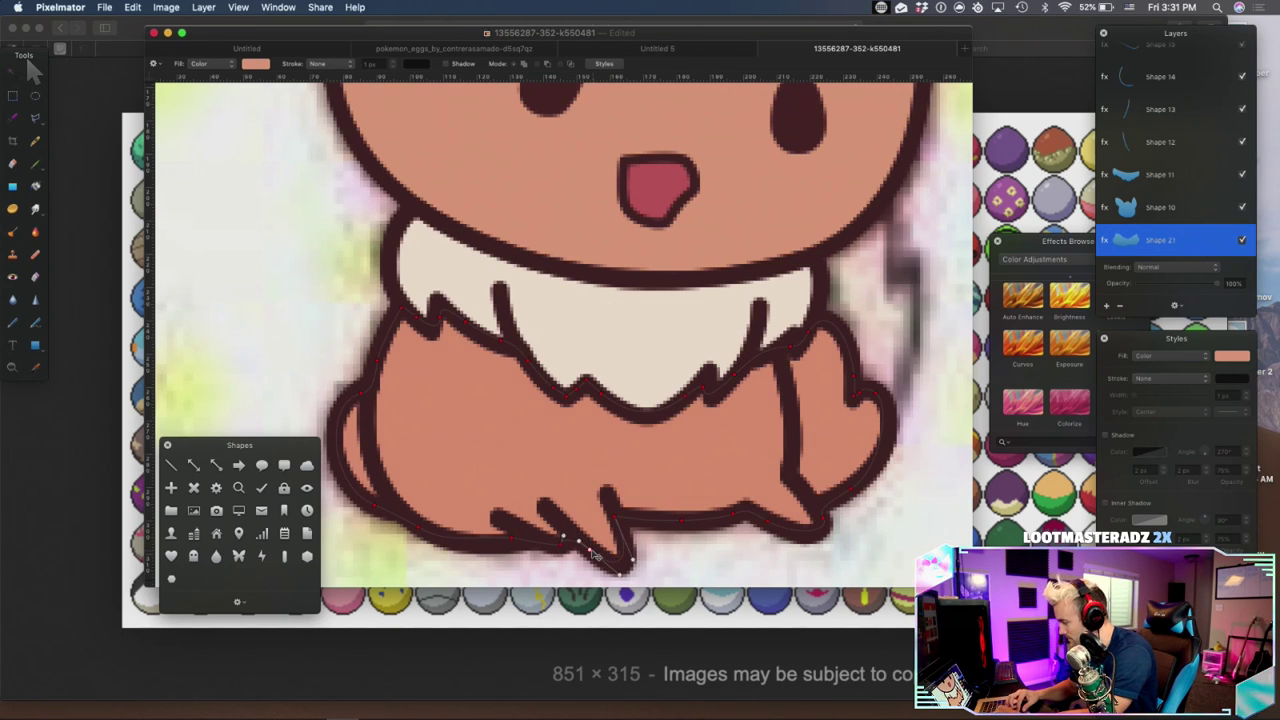
Hide the Background Layer to check the full traced figure, and show the layer again
scroll(1240, 237, down, 2)
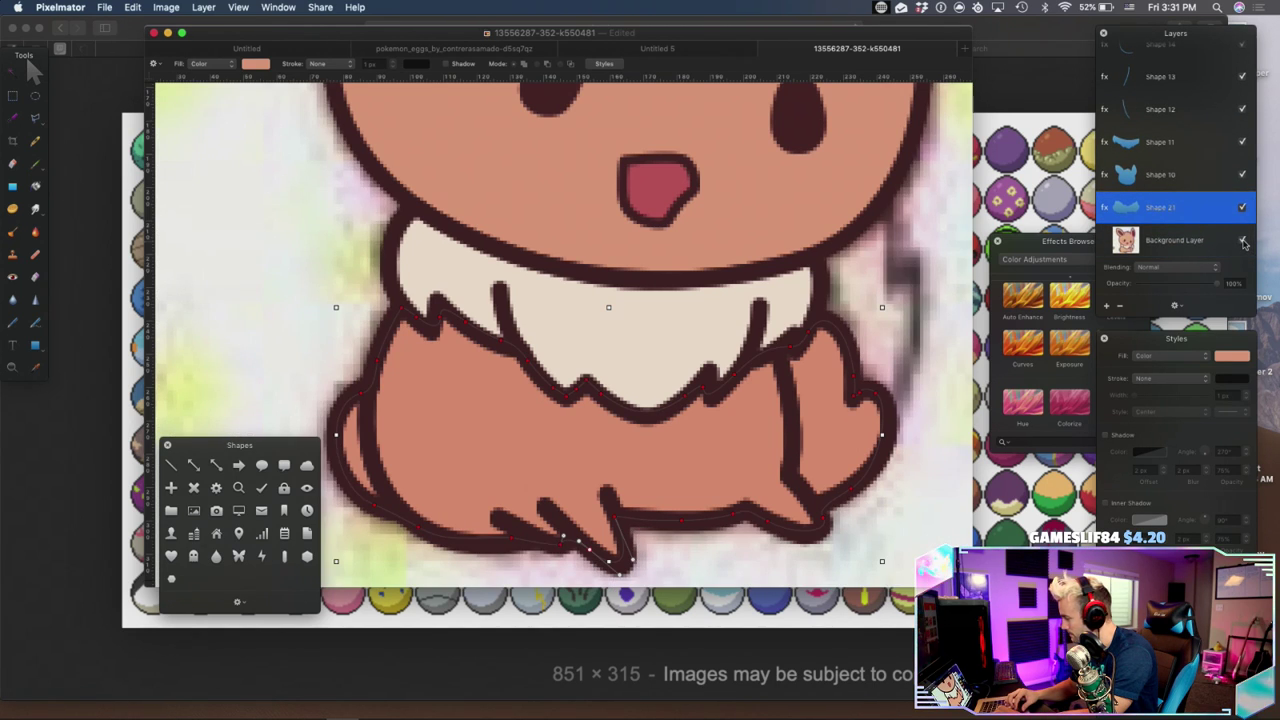
key(super+minus)
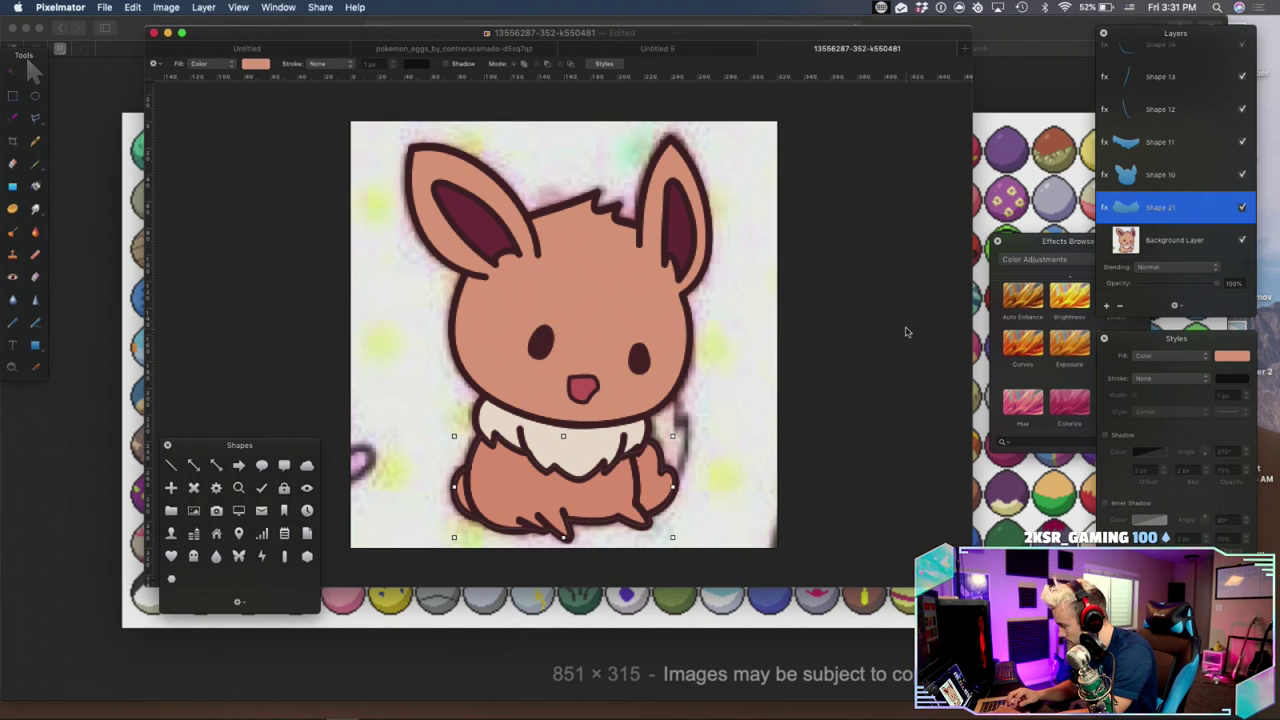
click(1242, 241)
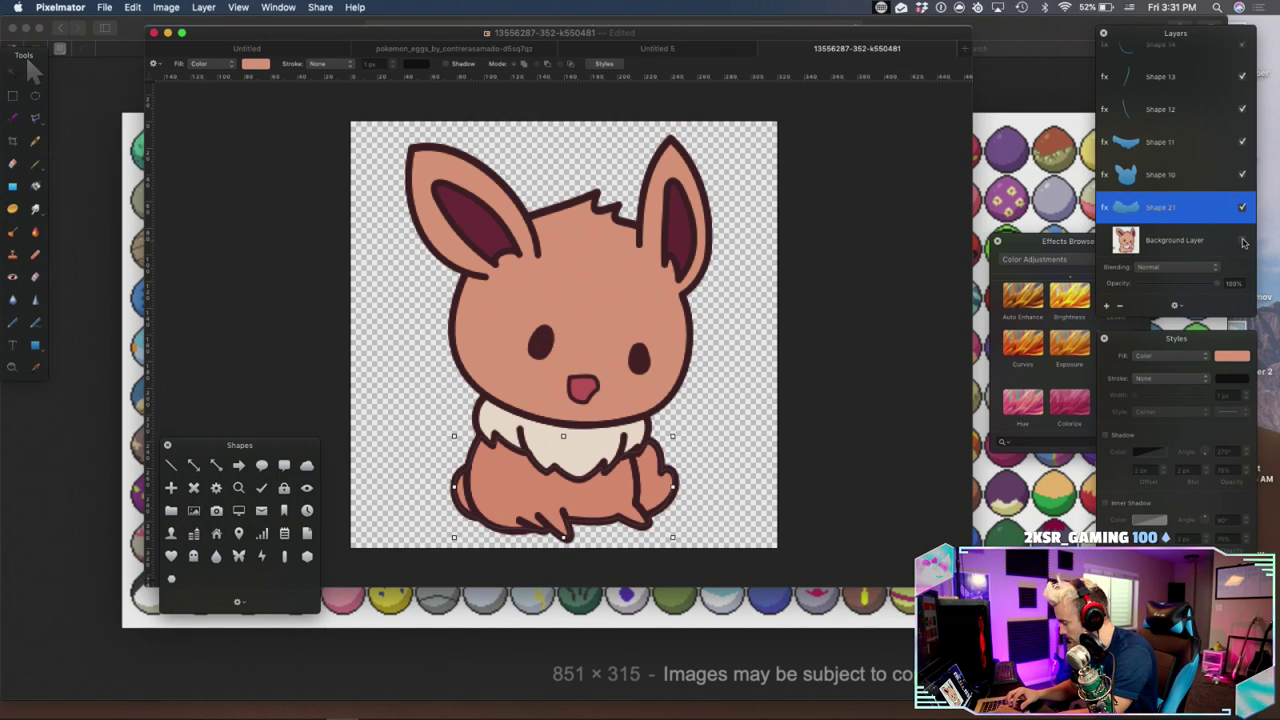
click(1242, 241)
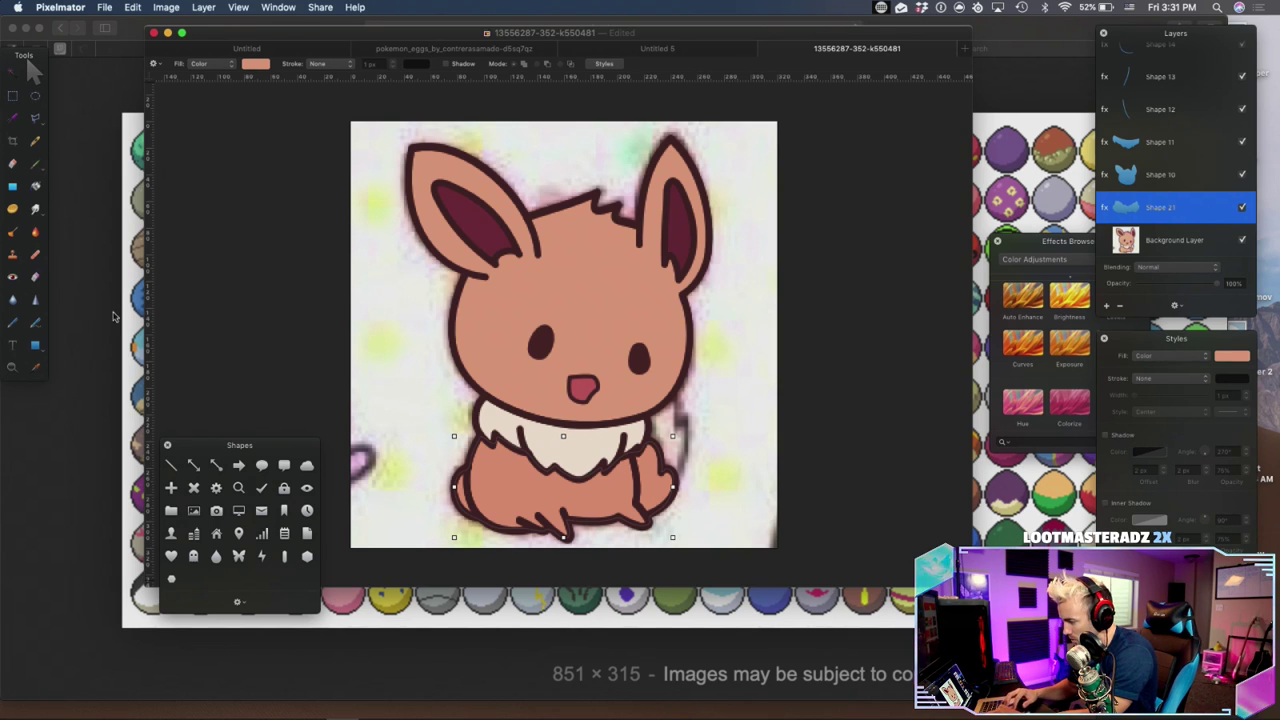
Draw an open Pen path along the reference's jagged line from the tail up to the head, and finish the drawing
key(super+plus)
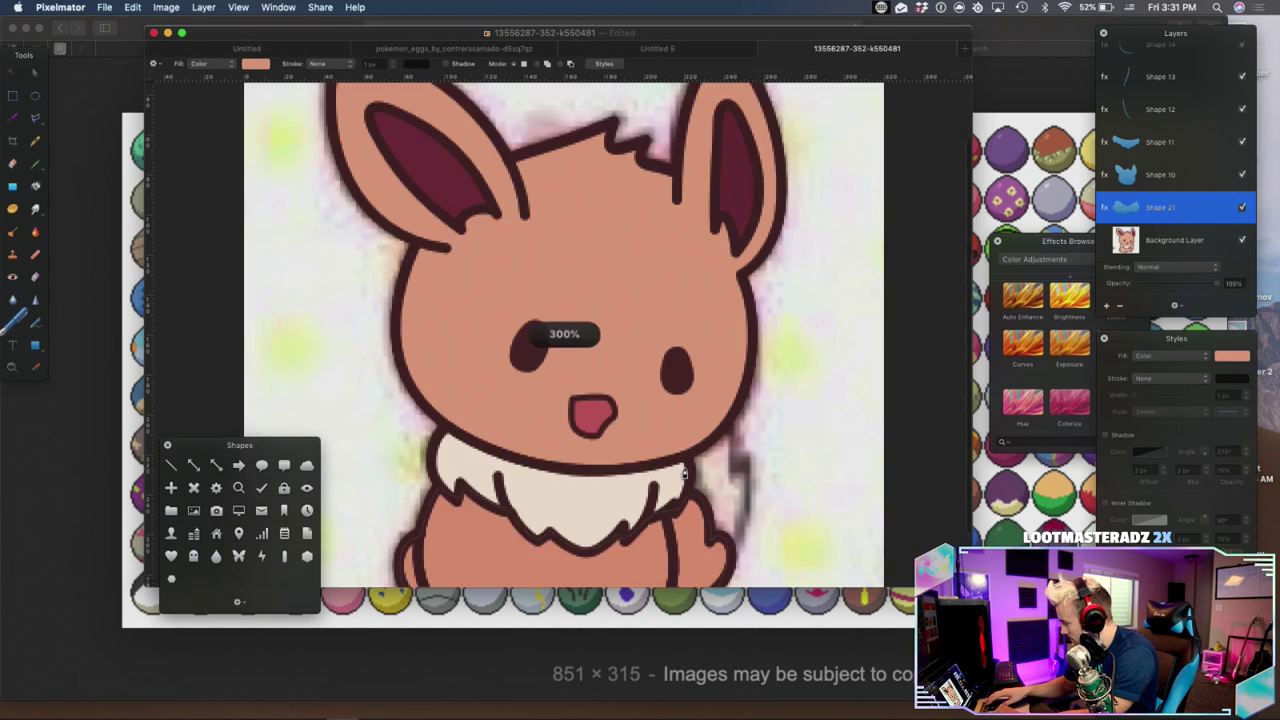
key(super+plus)
scroll(685, 475, down, 4)
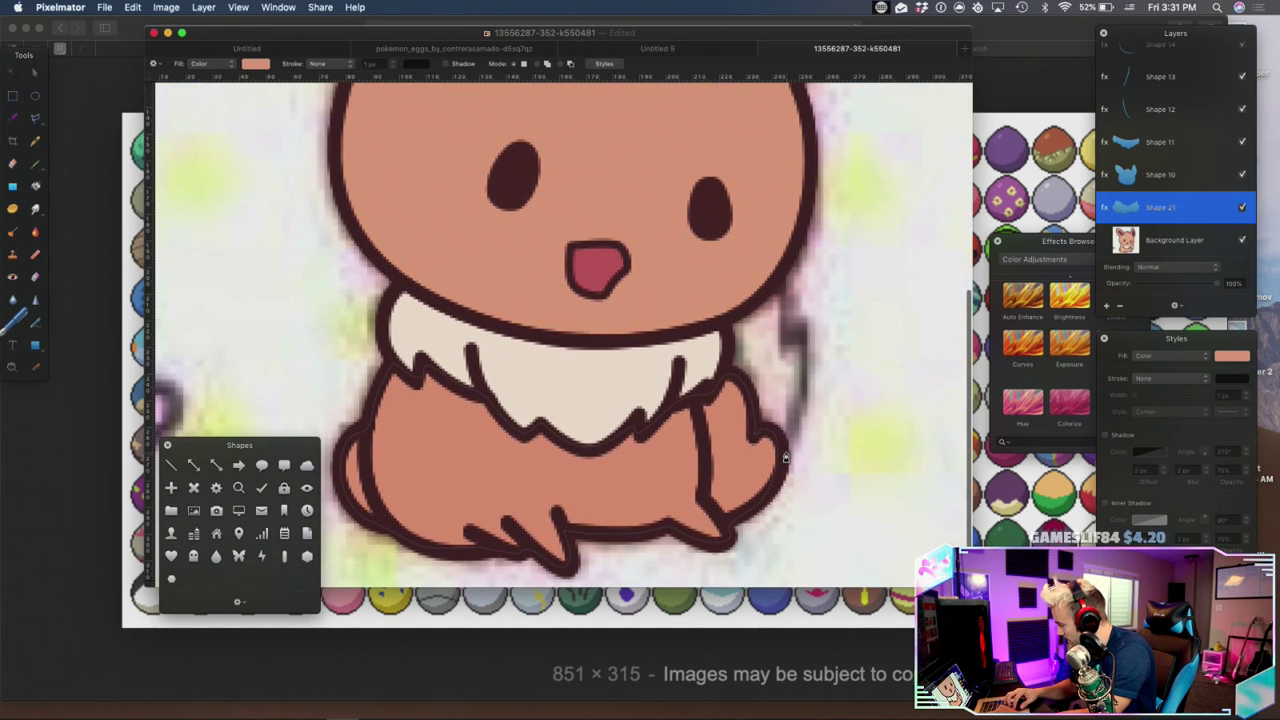
click(785, 455)
click(800, 332)
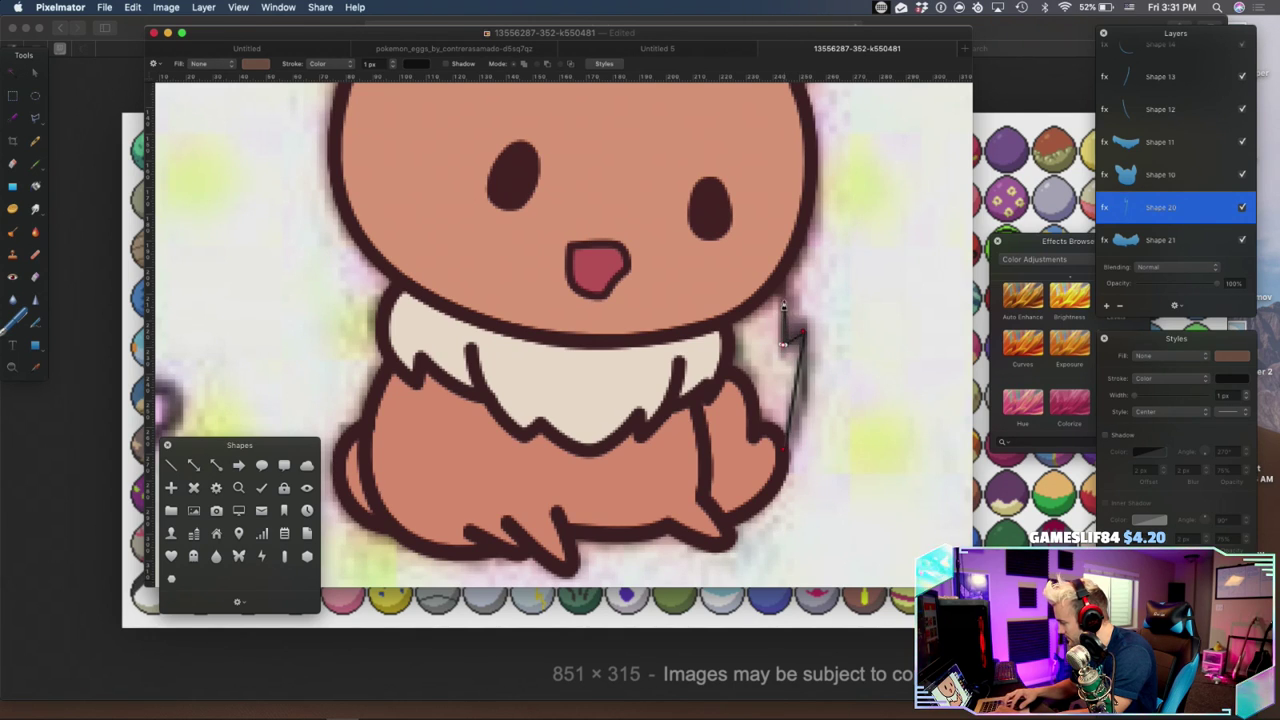
right_click(782, 278)
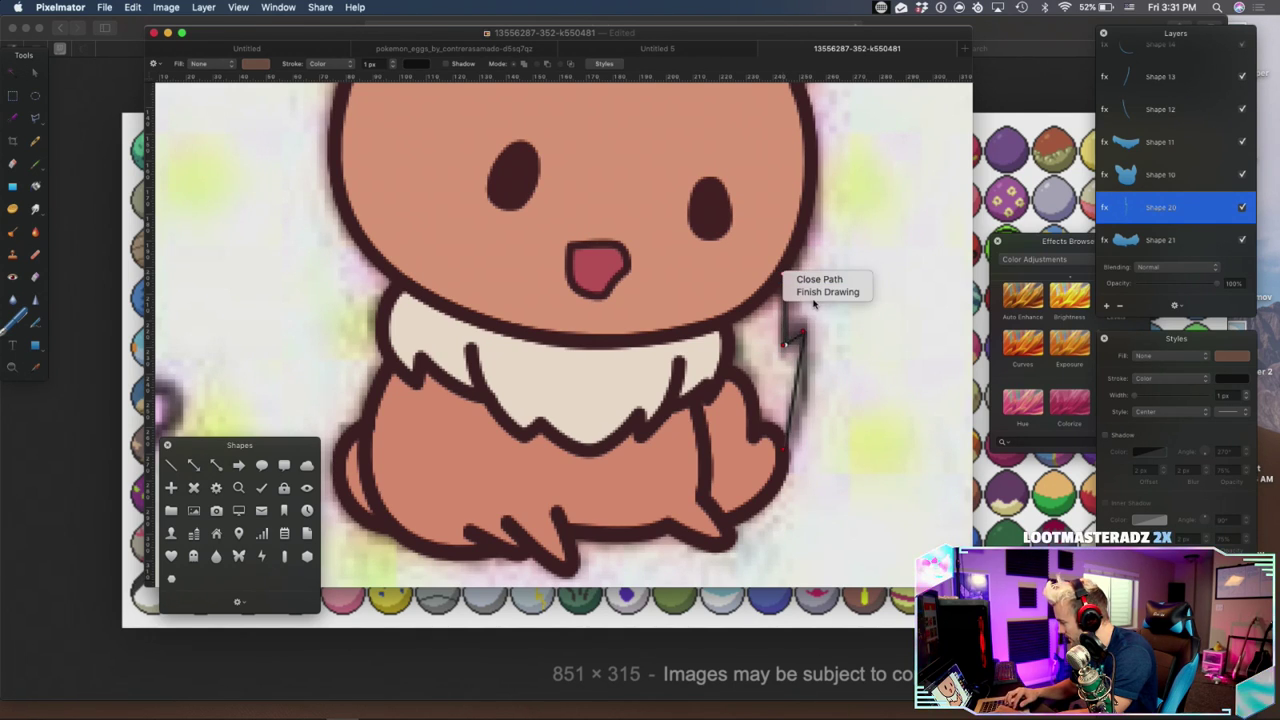
click(829, 291)
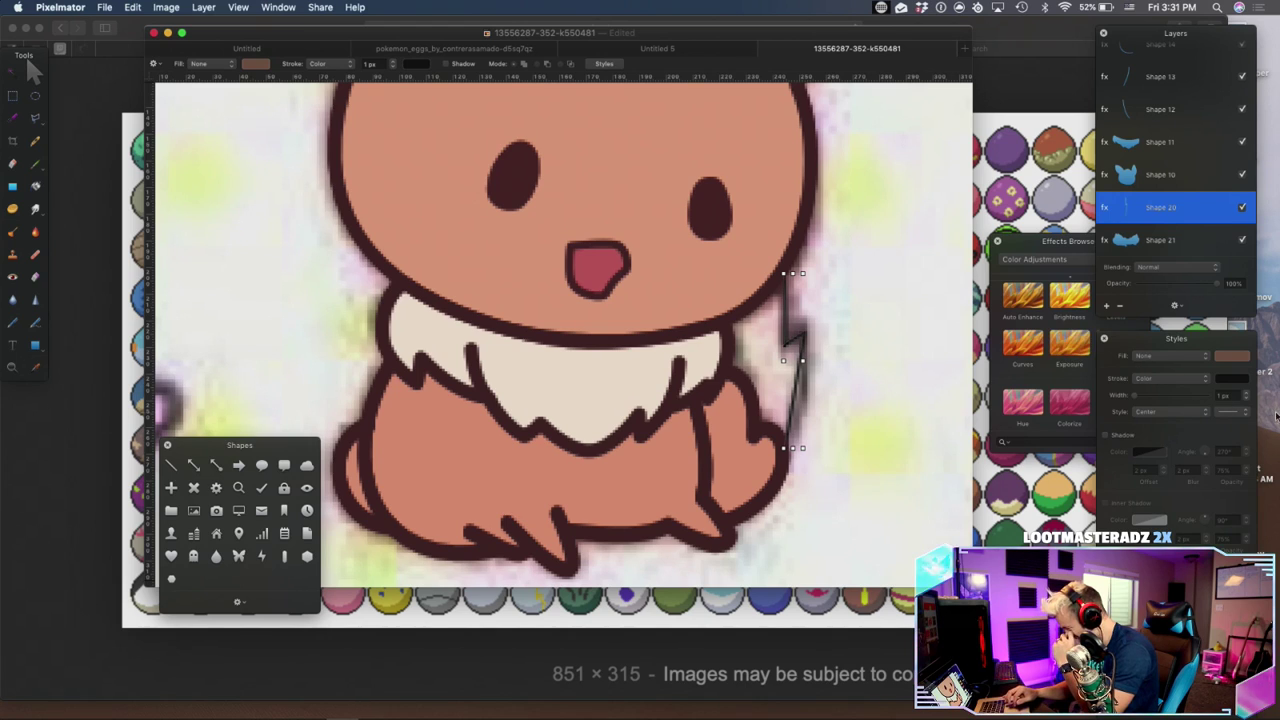
Set the jagged tail line's stroke to the saved dark maroon color and its width to 5 px
click(1232, 379)
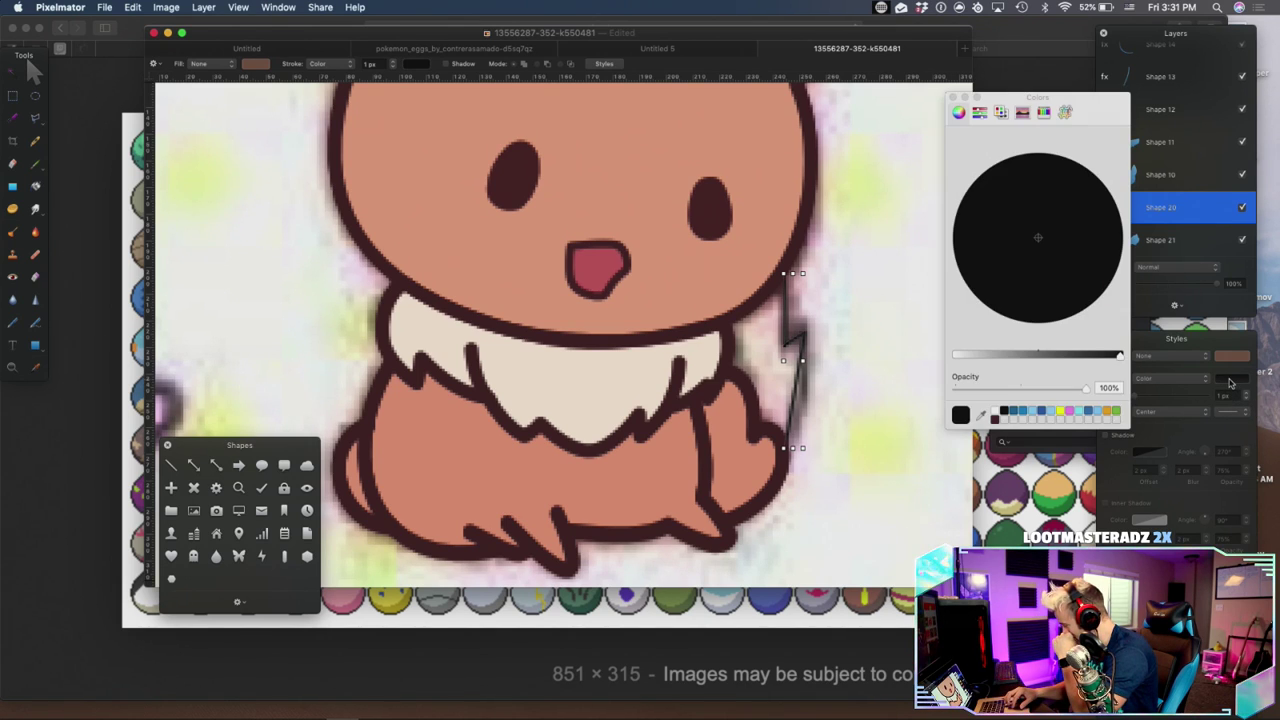
click(994, 418)
click(1242, 385)
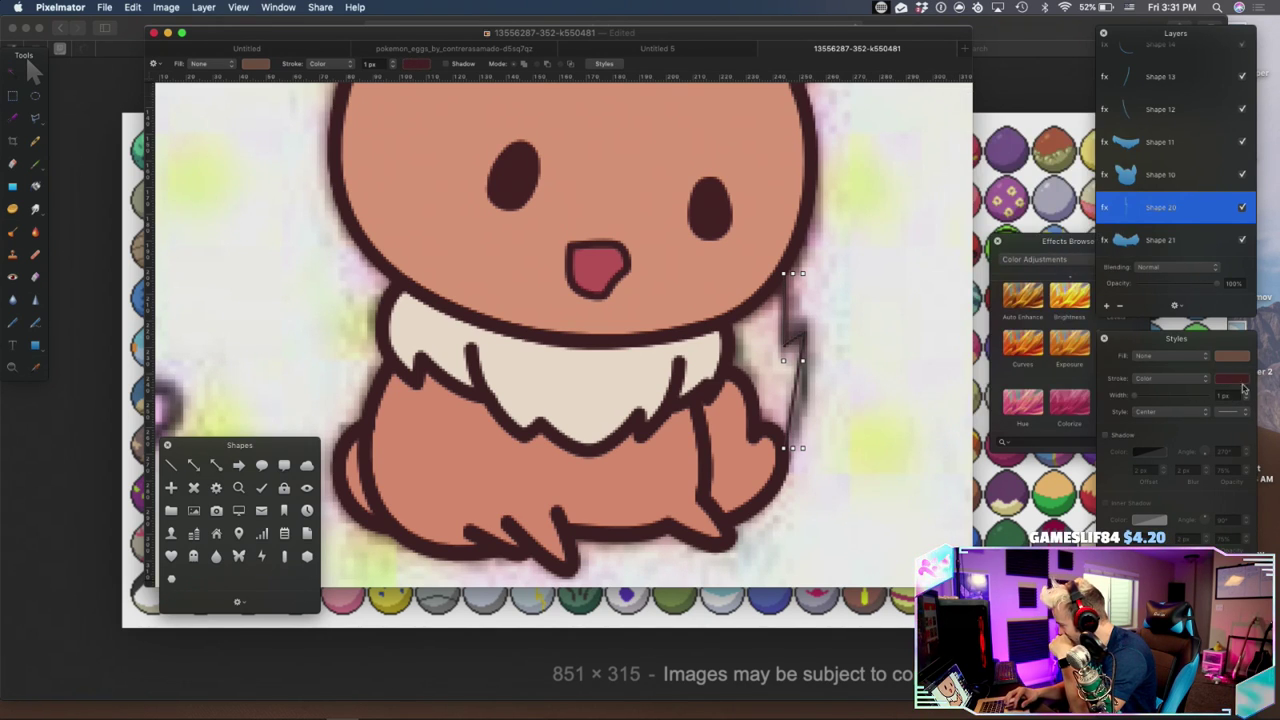
click(1247, 395)
click(1247, 395)
click(1247, 395)
click(1247, 395)
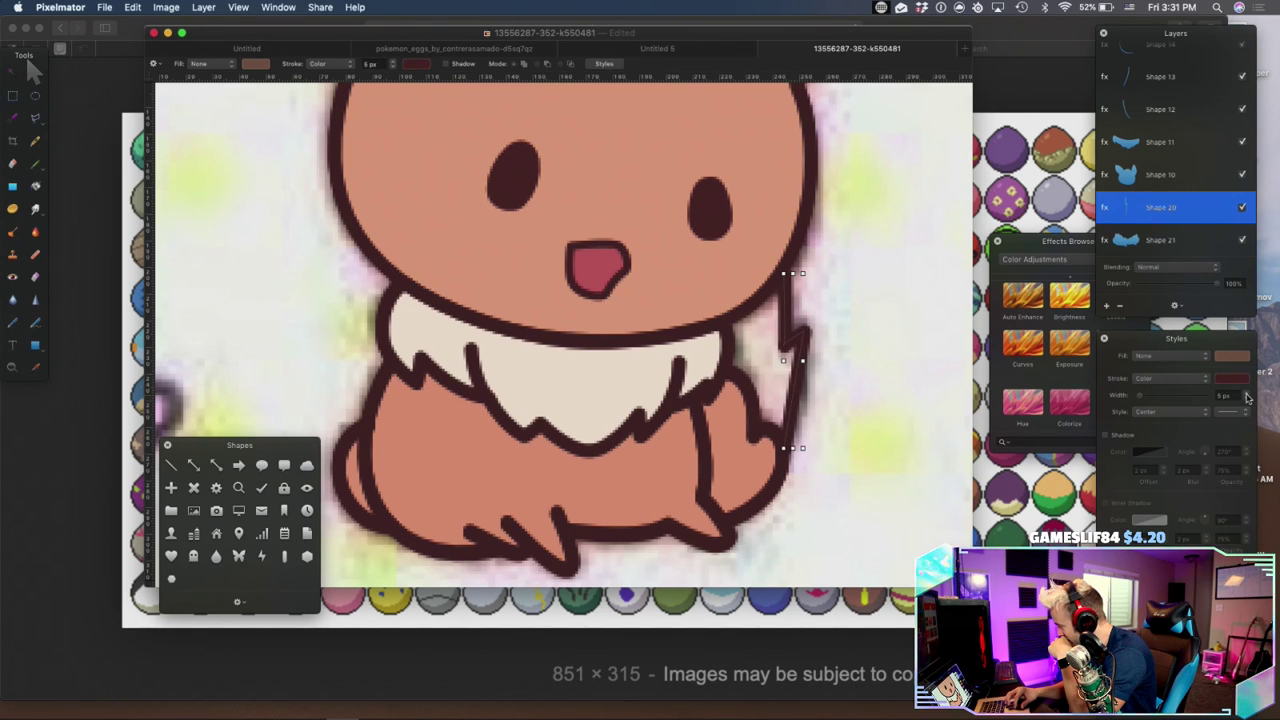
Make the tail line's lower end point smooth and adjust its points and handles to curve the line along the reference, undoing the stray move
right_click(786, 452)
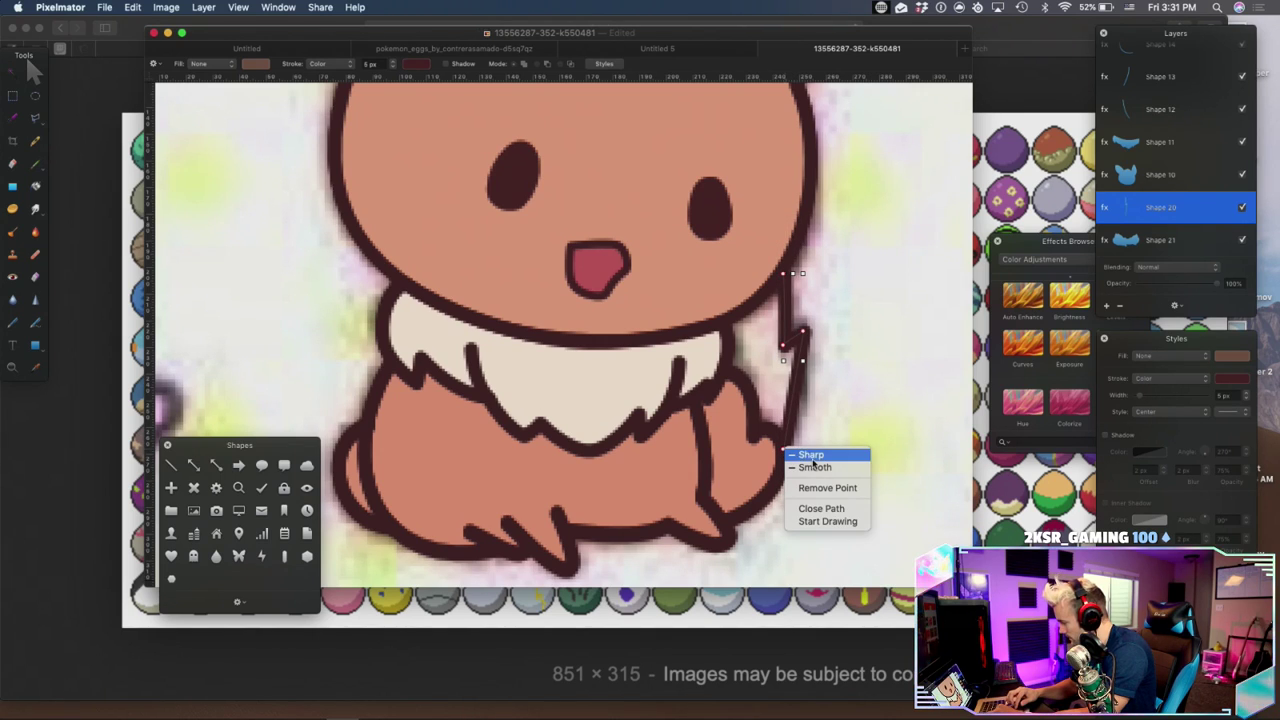
click(817, 467)
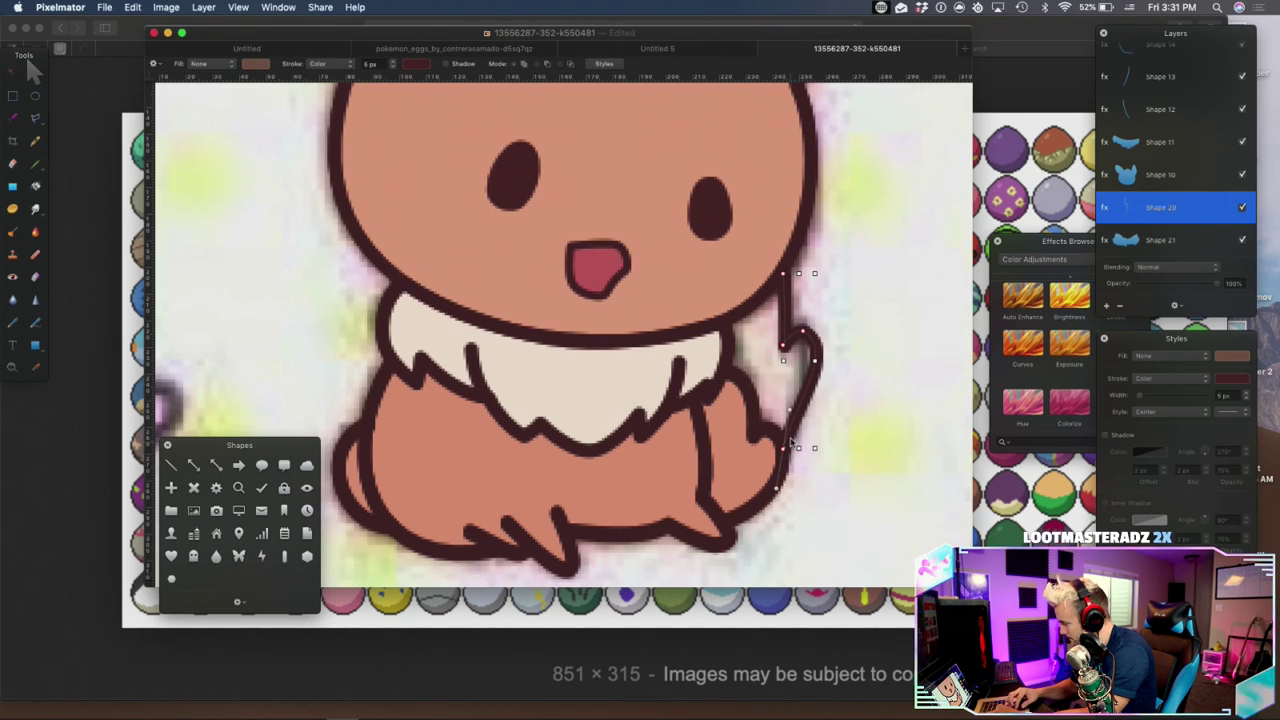
drag(790, 415, 825, 415)
key(super+z)
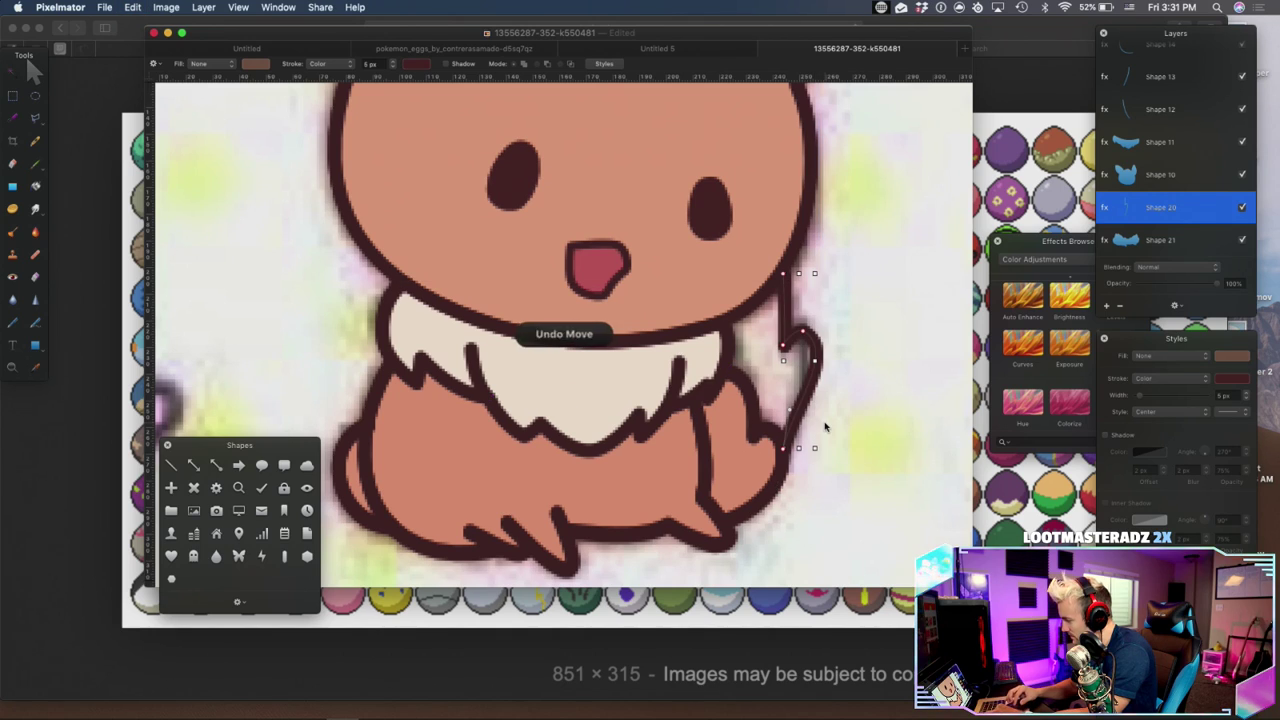
click(792, 412)
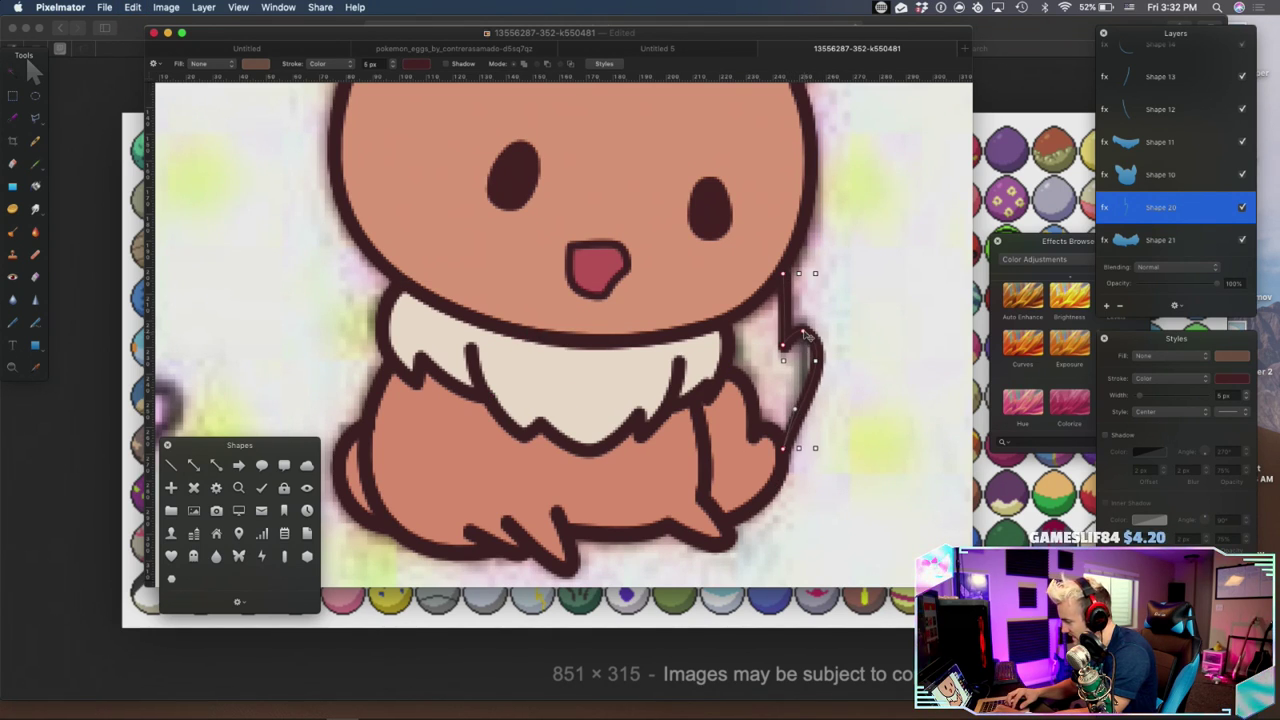
mouse_move(812, 352)
mouse_down()
mouse_move(804, 370)
mouse_move(797, 337)
mouse_up()
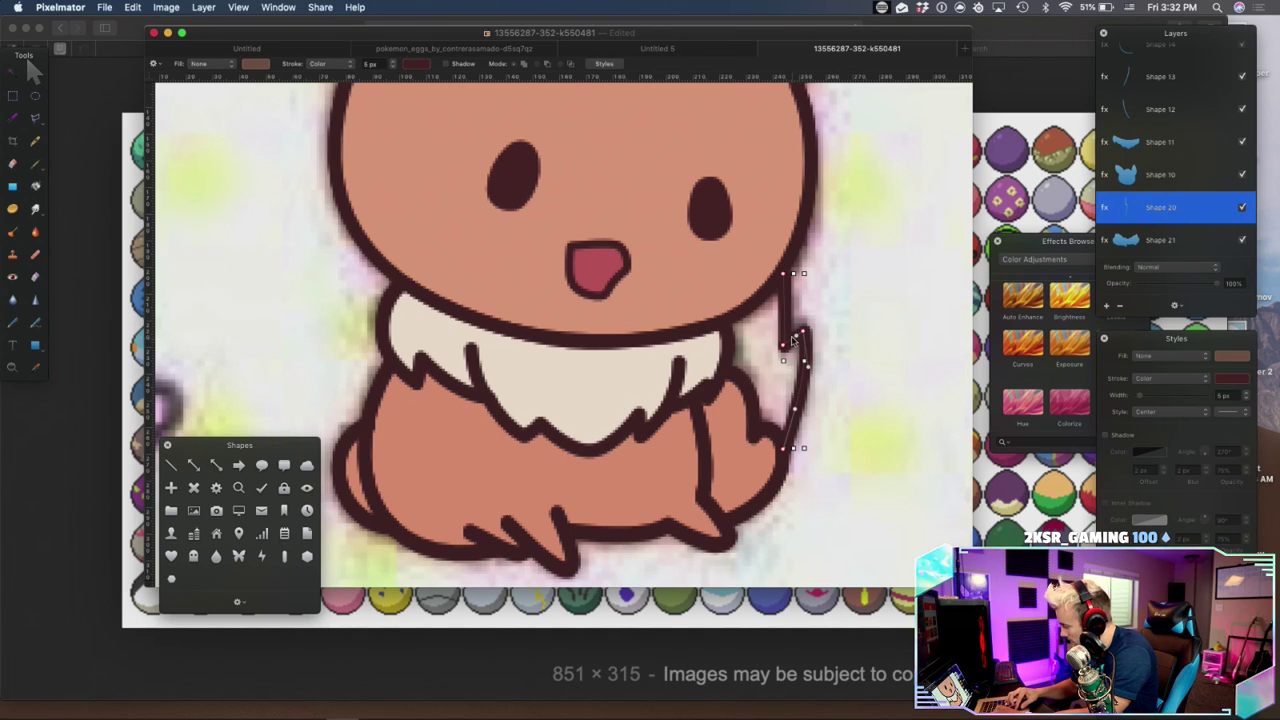
click(784, 348)
click(783, 347)
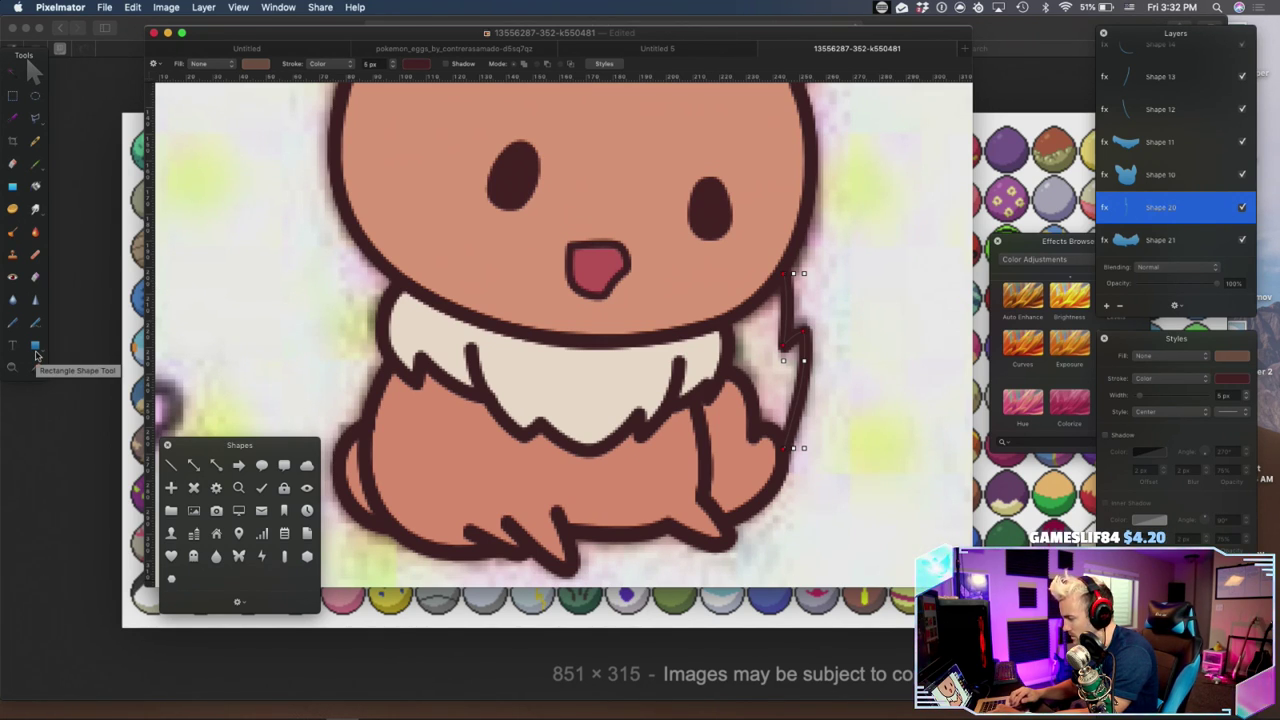
Draw a closed Pen shape covering the tail area between the cream collar, the head and the jagged tail line
click(14, 321)
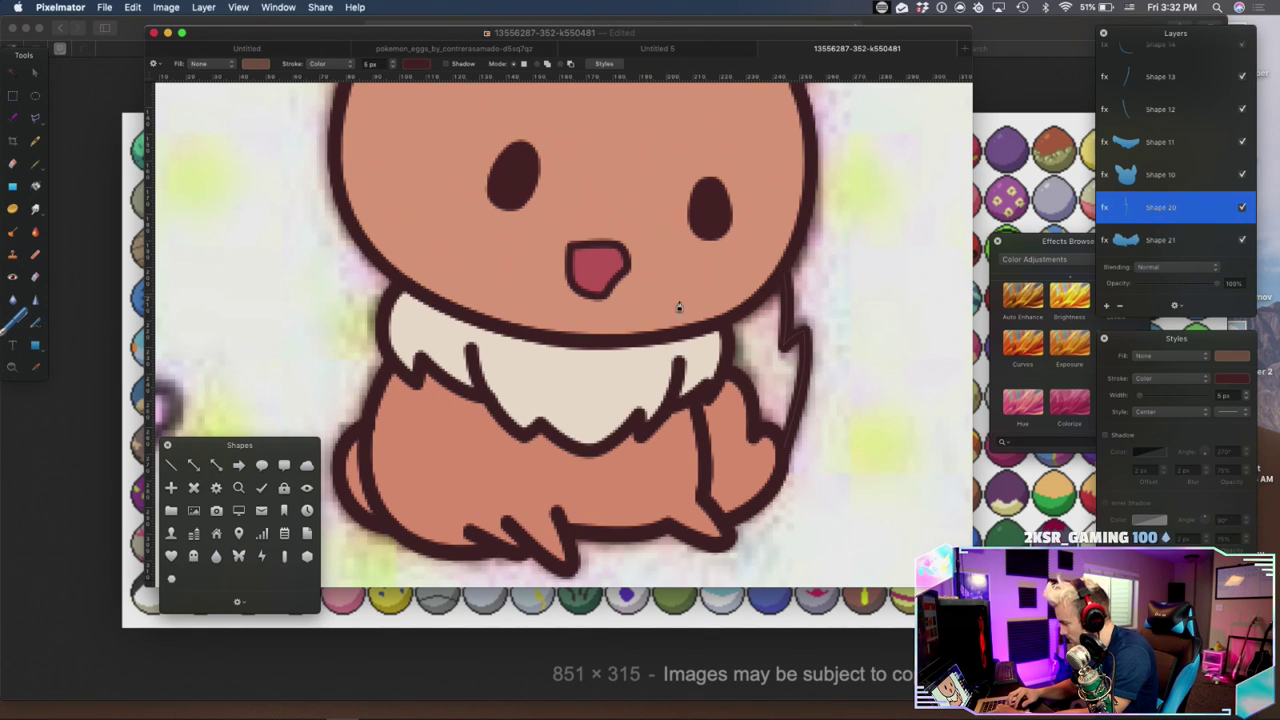
click(724, 328)
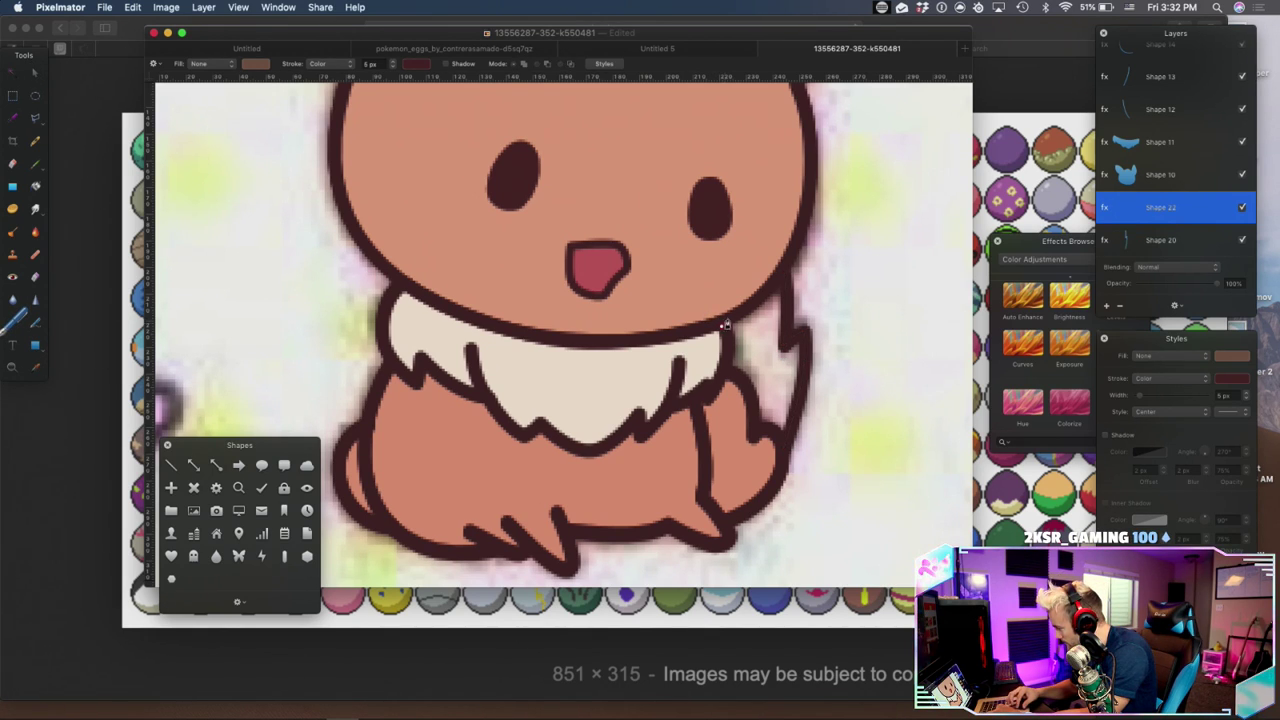
click(778, 272)
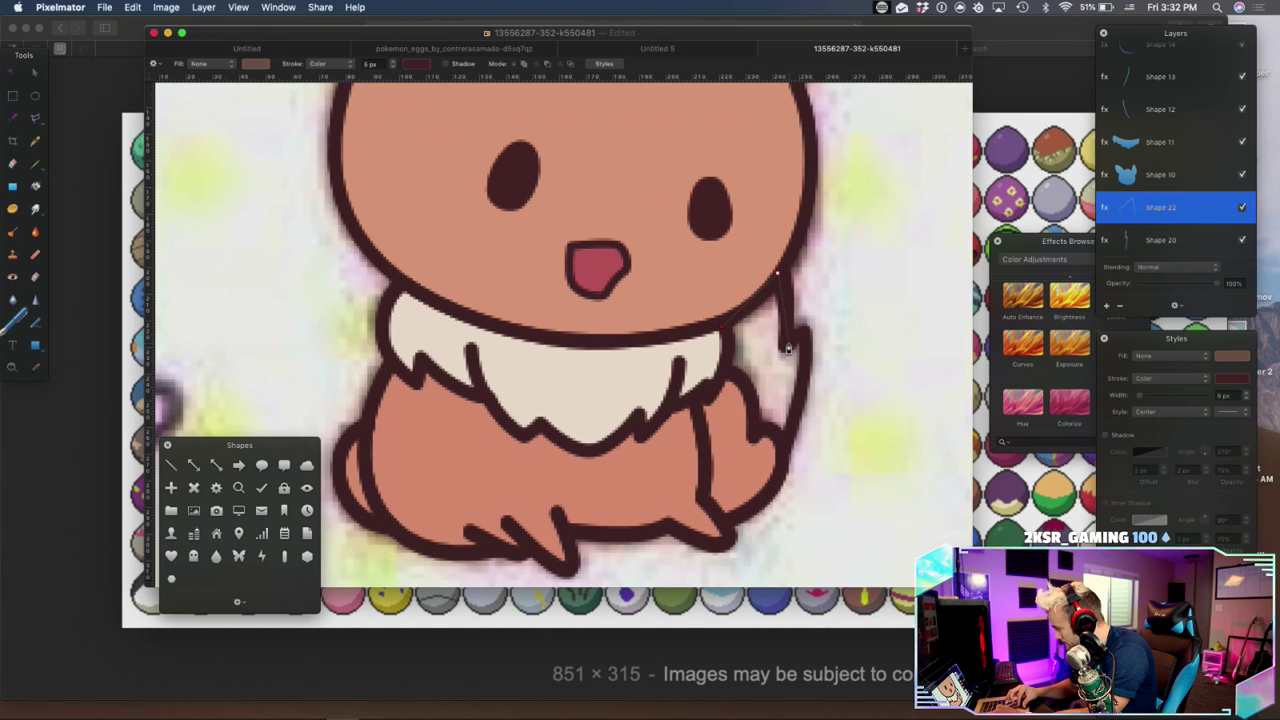
click(802, 334)
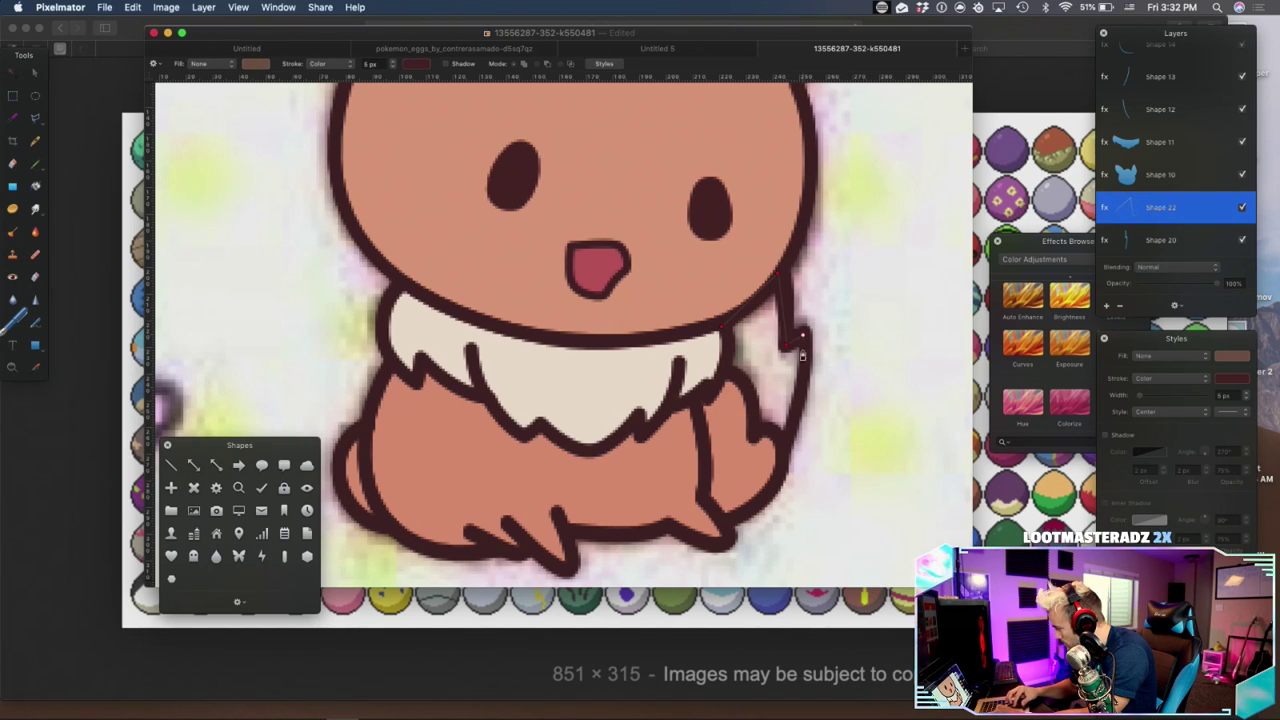
click(782, 448)
click(728, 445)
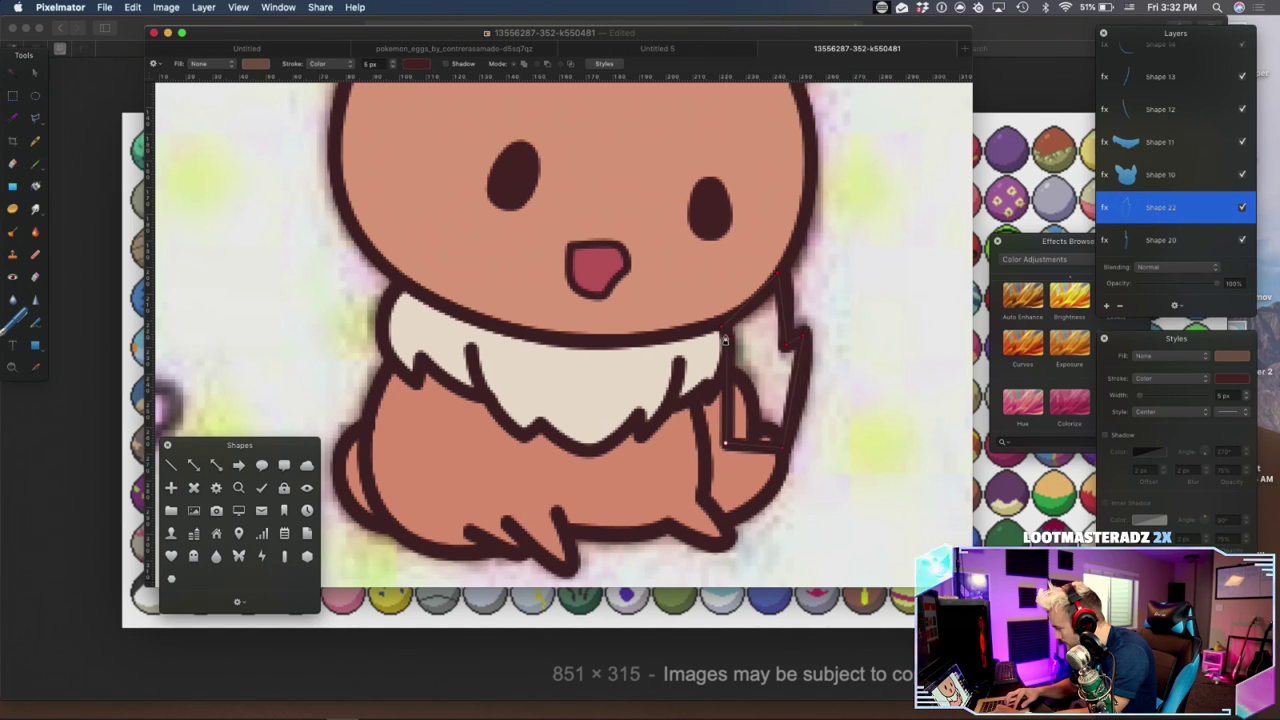
click(723, 328)
key(v)
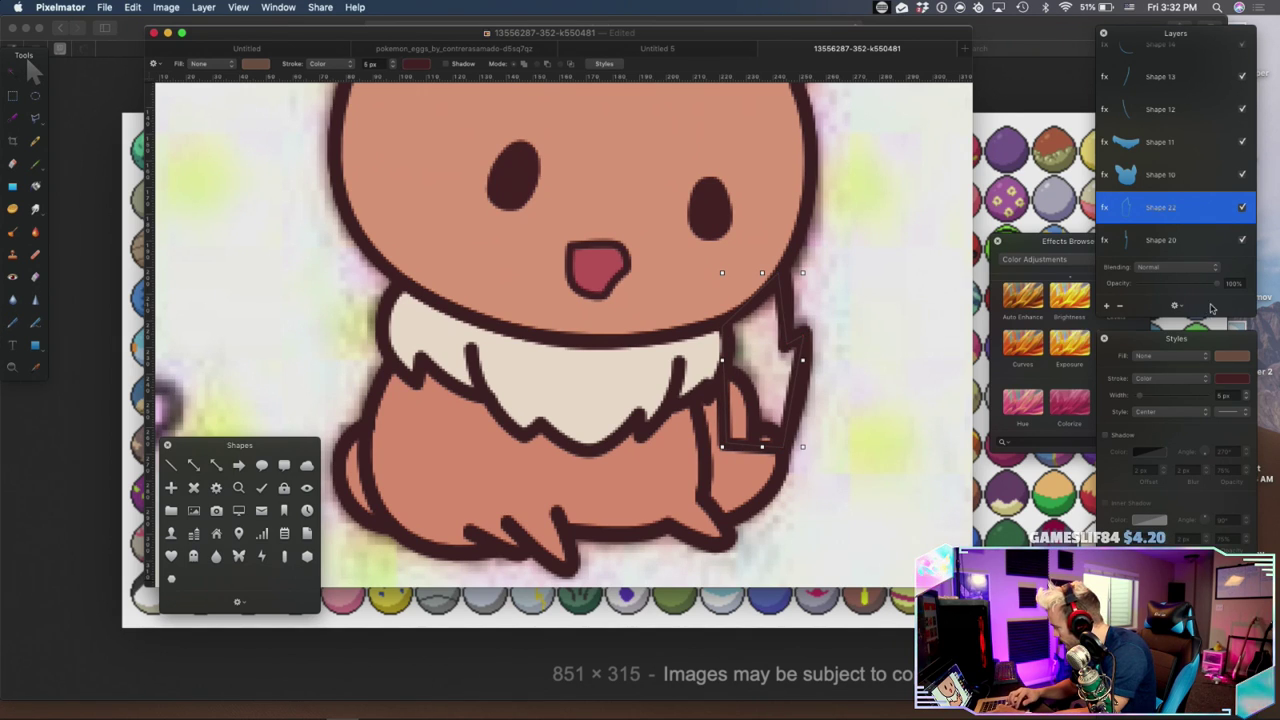
Give the new tail shape the salmon color fill with no stroke, and move its layer directly above the Background Layer
click(1169, 378)
click(1168, 375)
click(1170, 357)
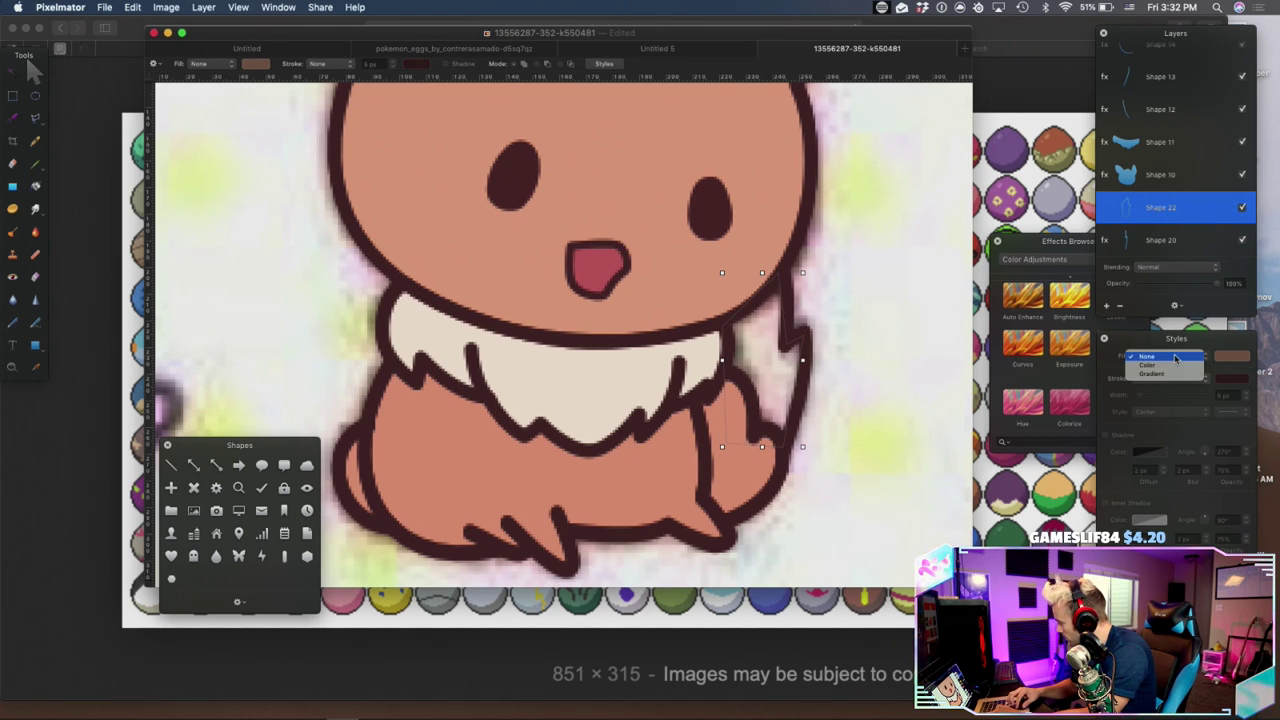
click(1168, 368)
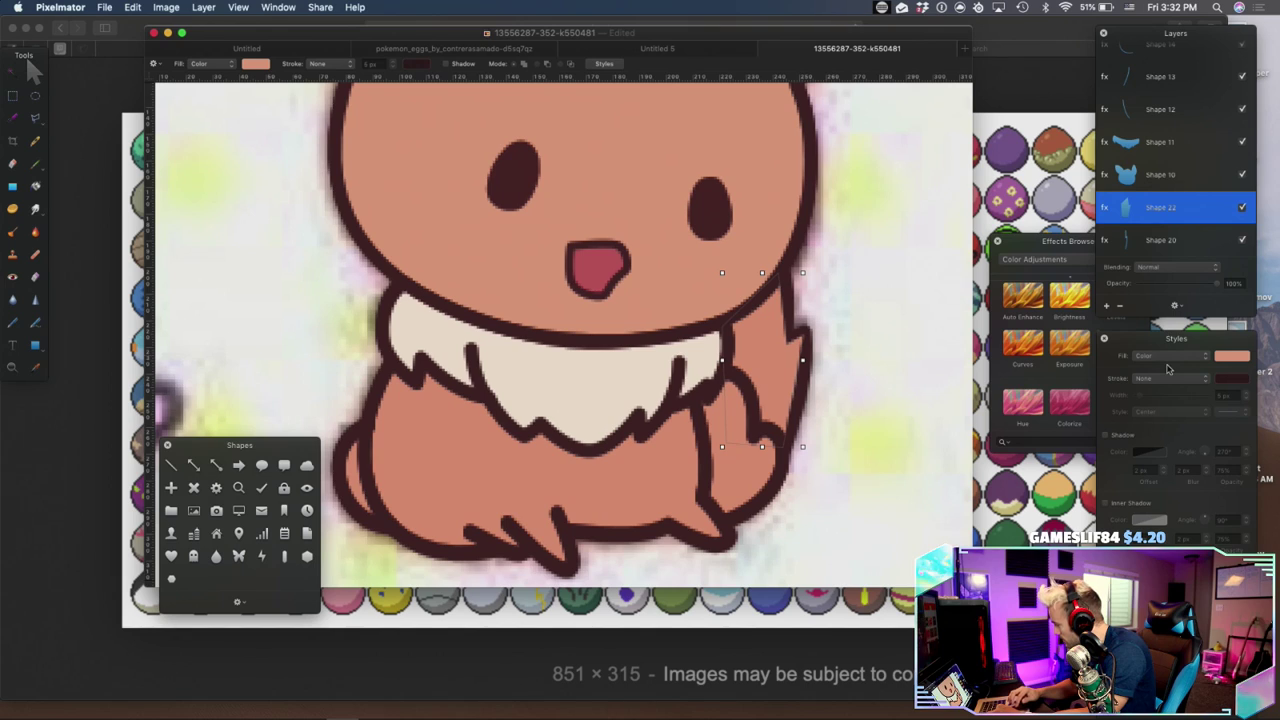
mouse_move(1160, 207)
mouse_down()
mouse_move(1157, 250)
mouse_move(1160, 200)
mouse_up()
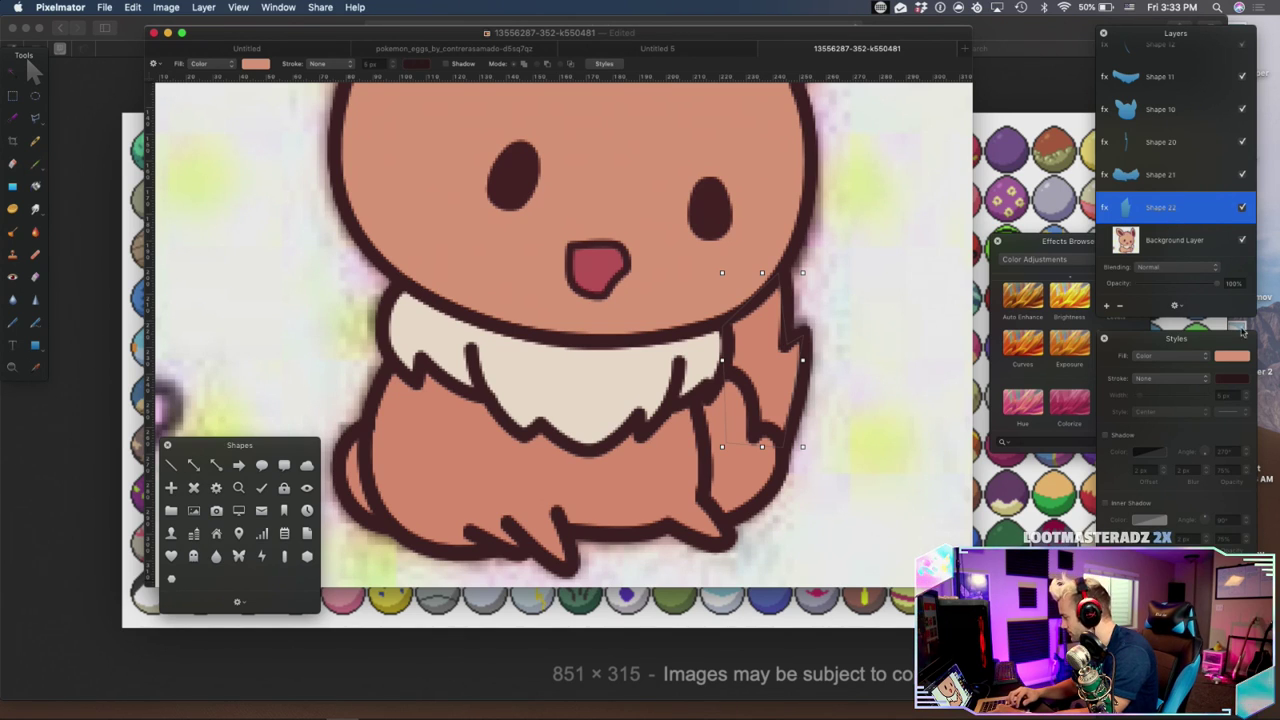
Fill the tail-tip shape, Shape 22, with the cream colour sampled from the collar
click(1214, 357)
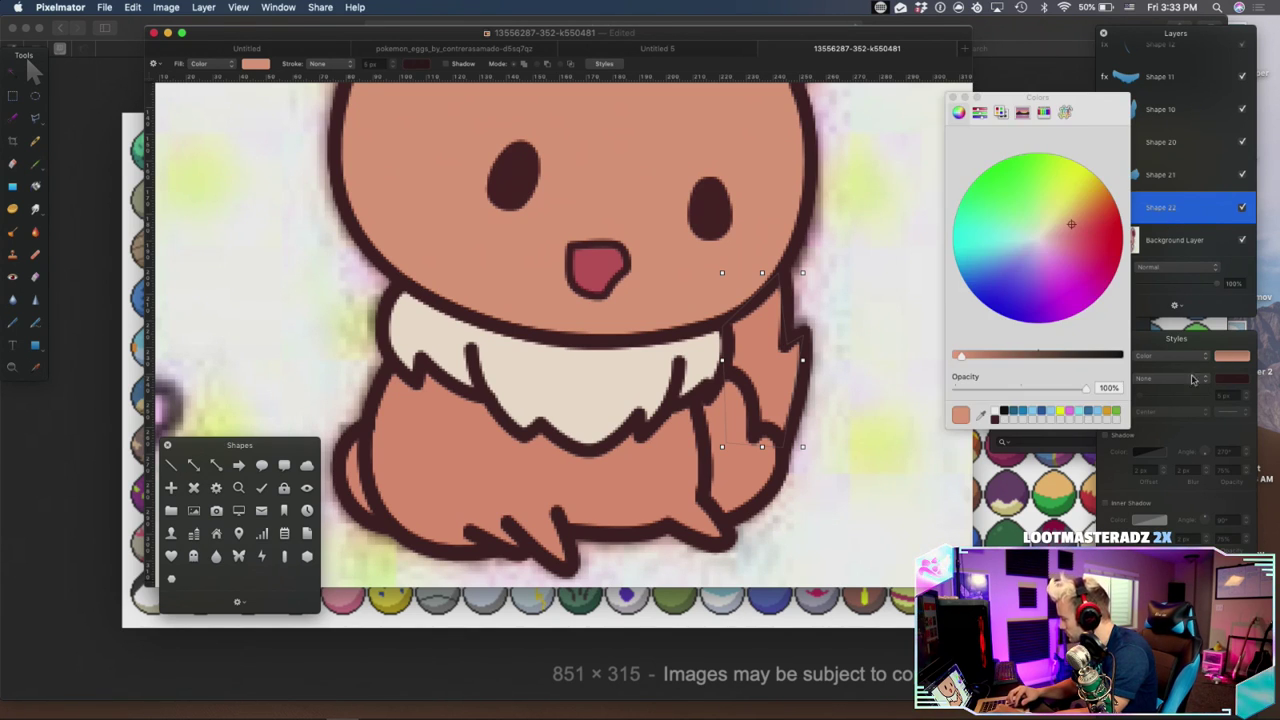
click(980, 414)
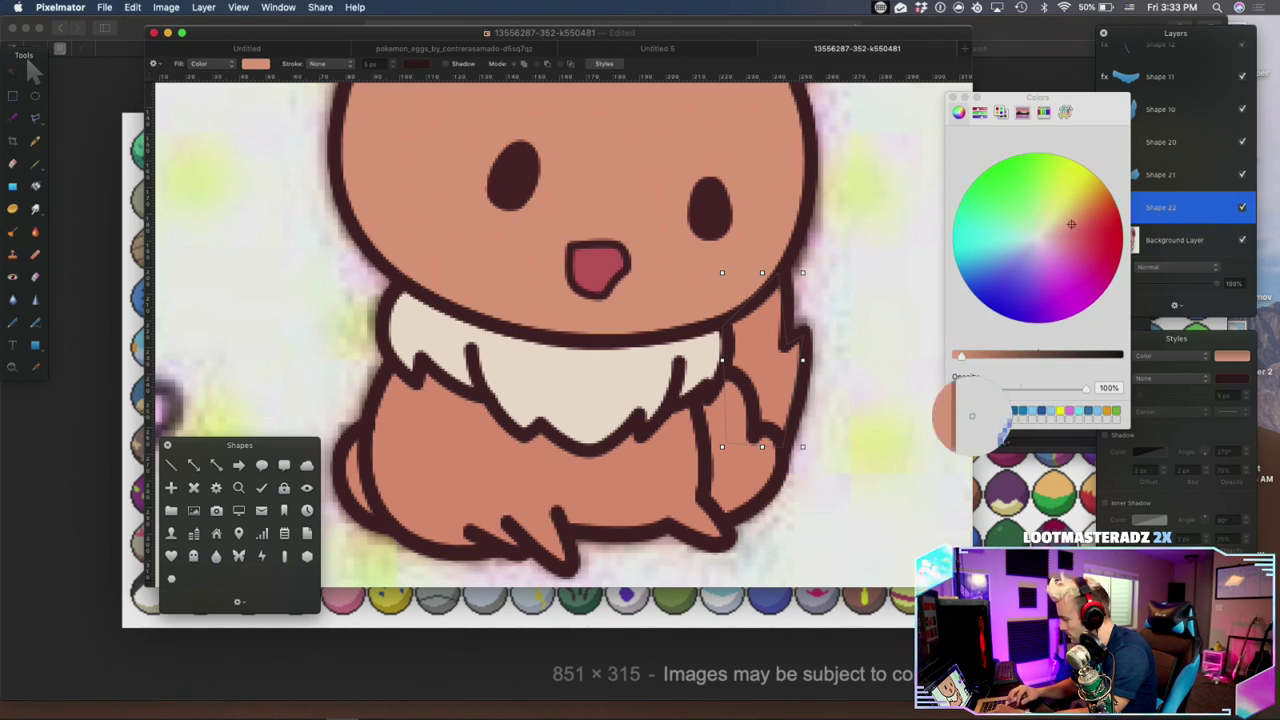
click(550, 375)
click(952, 97)
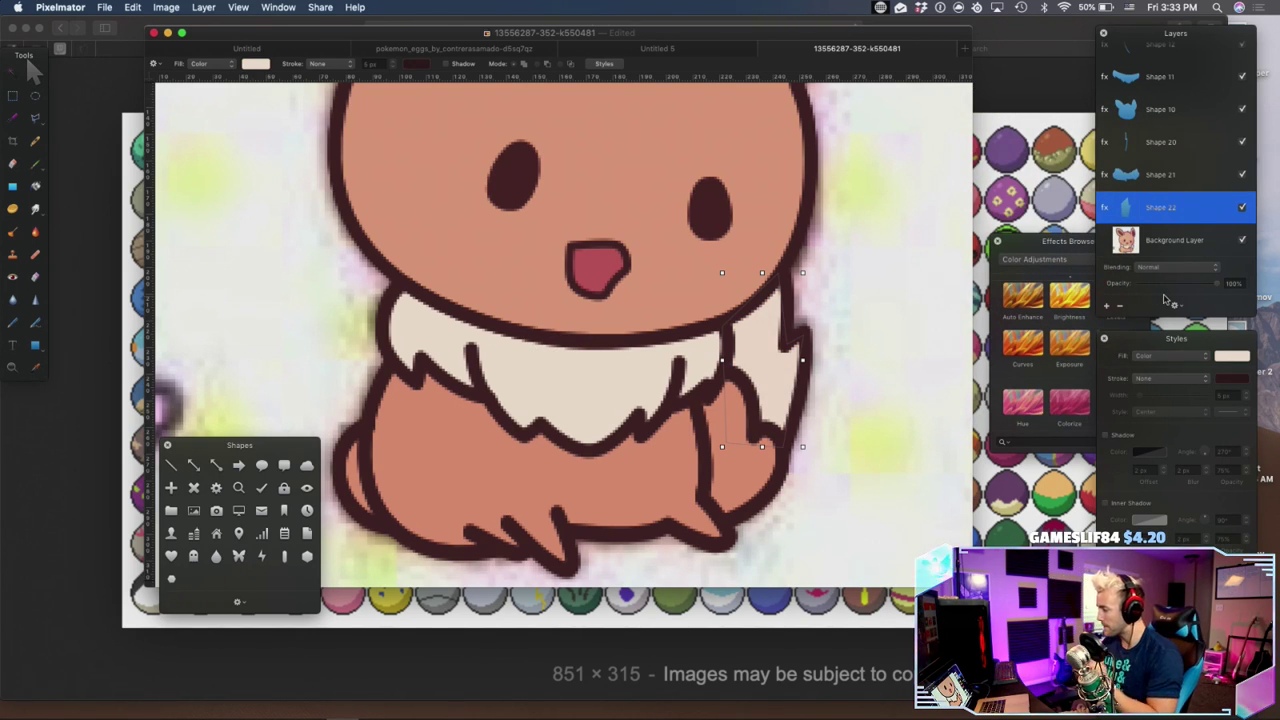
Reshape the cream tail-tip fill by curving the path at its upper and lower corner points to fit the tail outline
click(1160, 142)
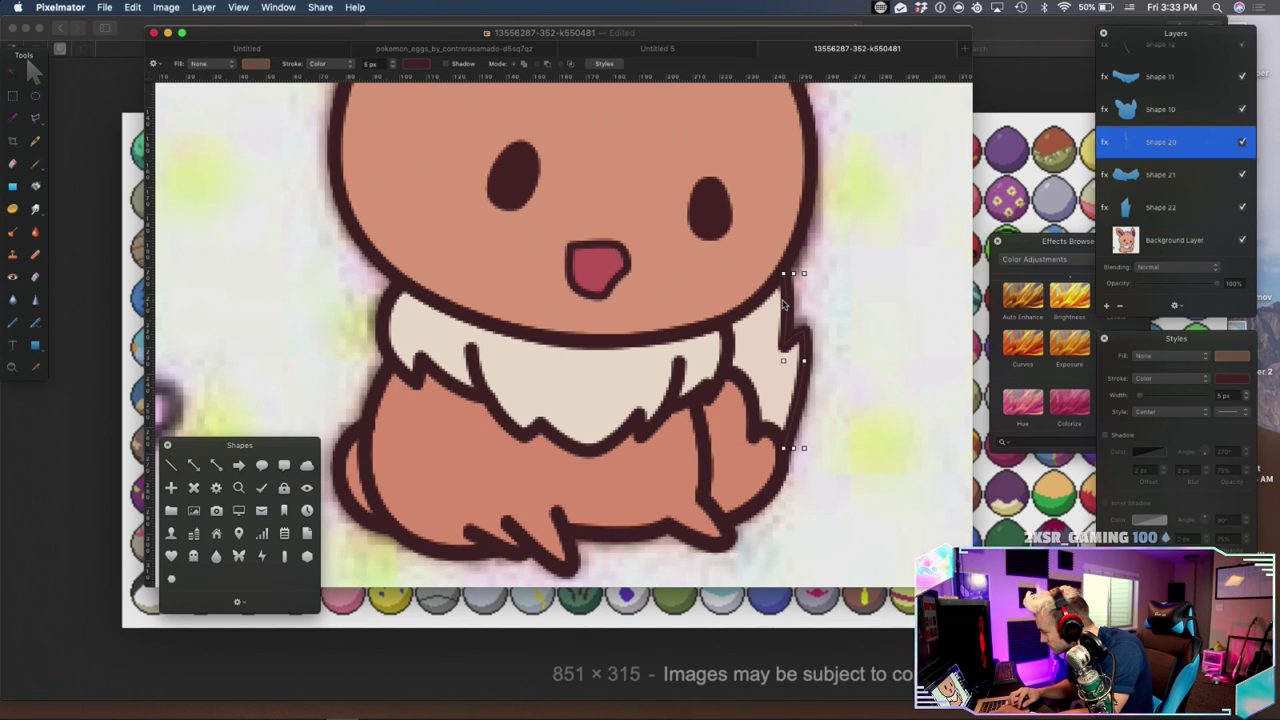
click(1160, 206)
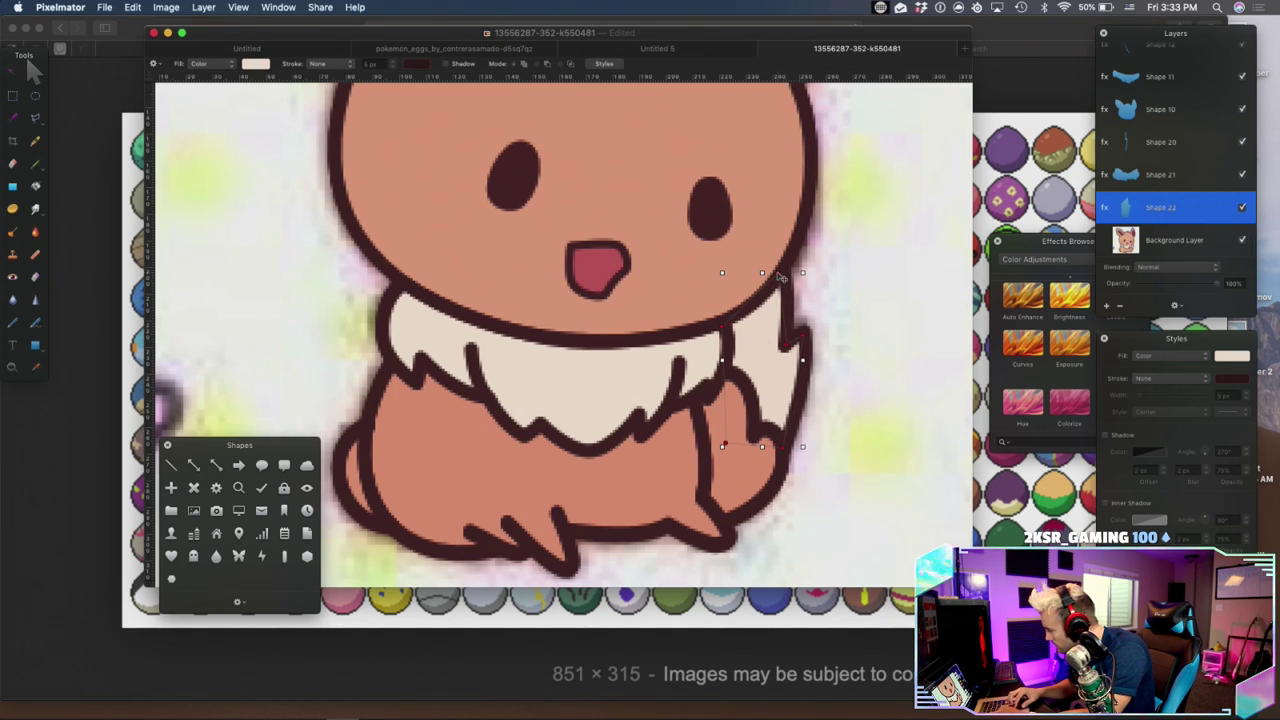
right_click(779, 274)
click(790, 291)
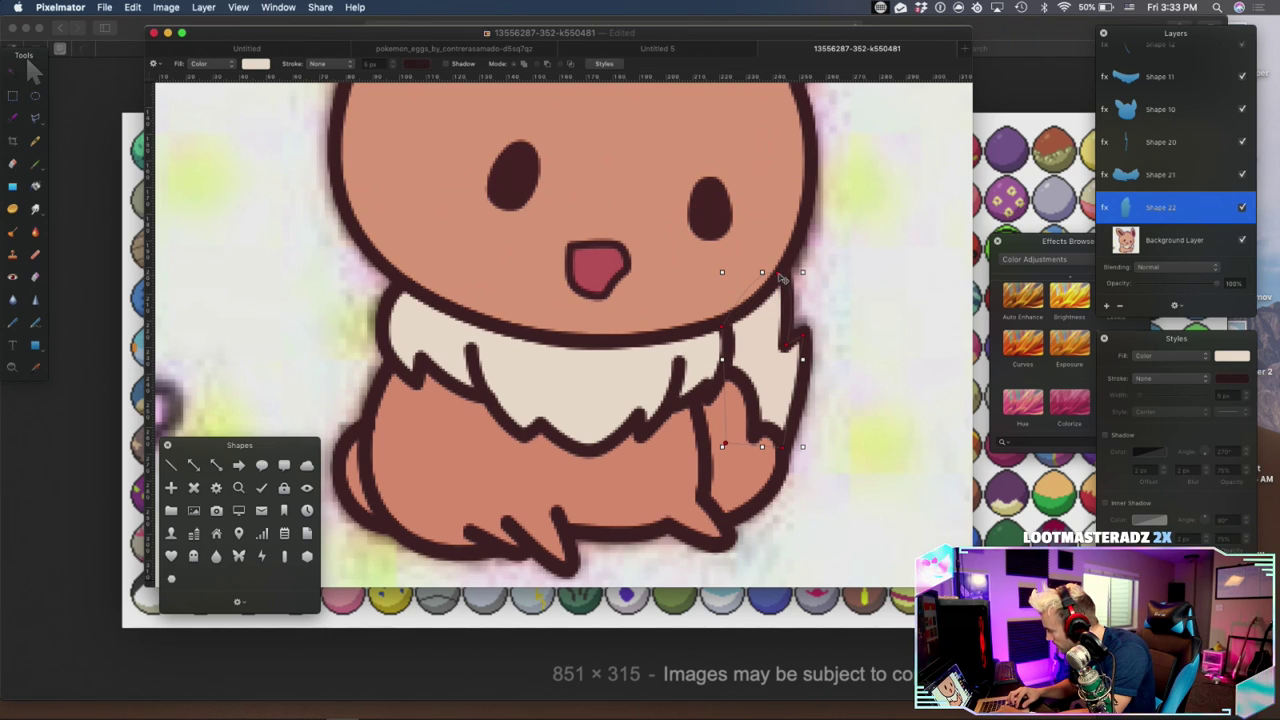
drag(801, 282, 794, 289)
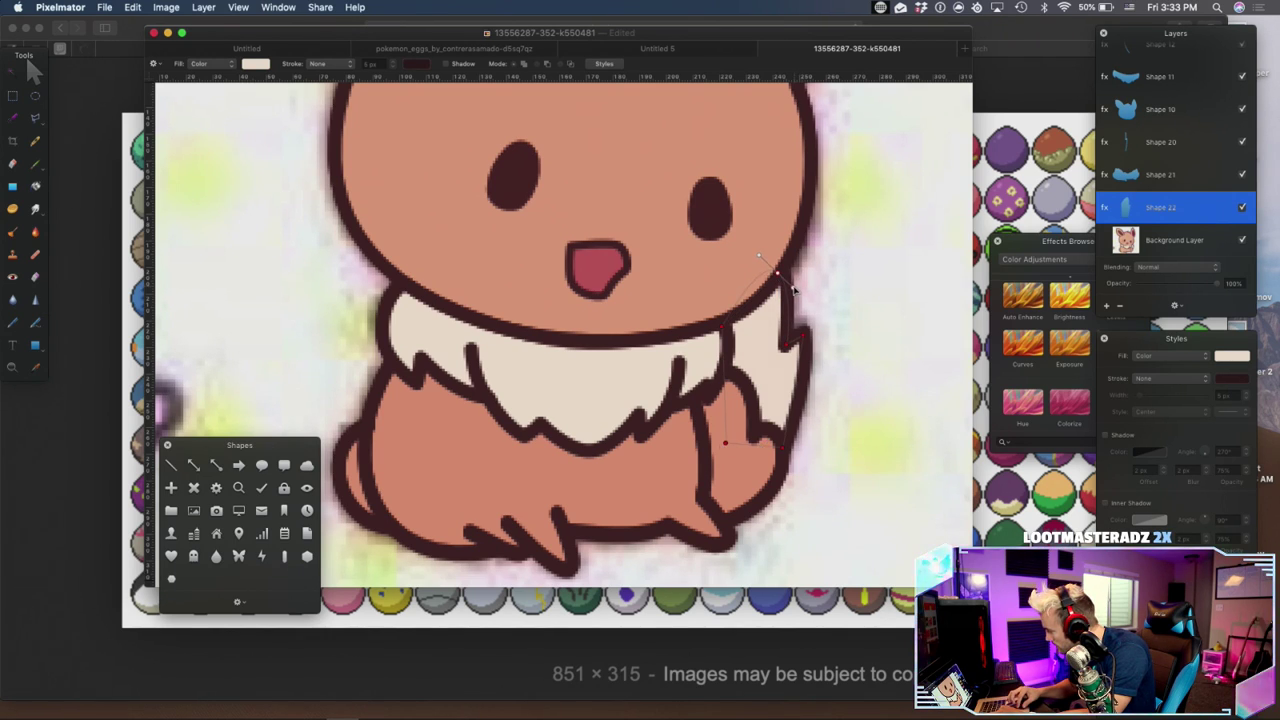
right_click(785, 440)
click(805, 461)
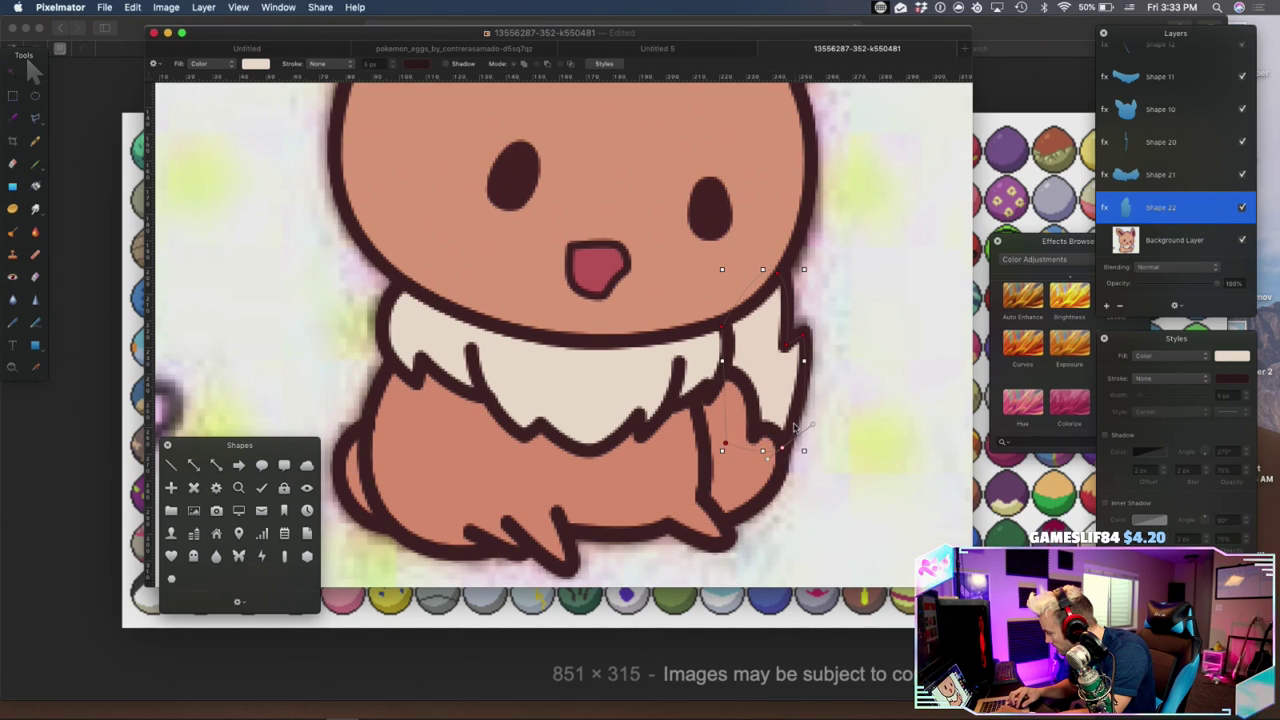
mouse_move(803, 420)
mouse_down()
mouse_move(786, 449)
mouse_move(807, 411)
mouse_up()
click(862, 430)
Hide the Background Layer so that only the traced character shows on the transparent canvas
key(super+minus)
key(super+minus)
key(super+minus)
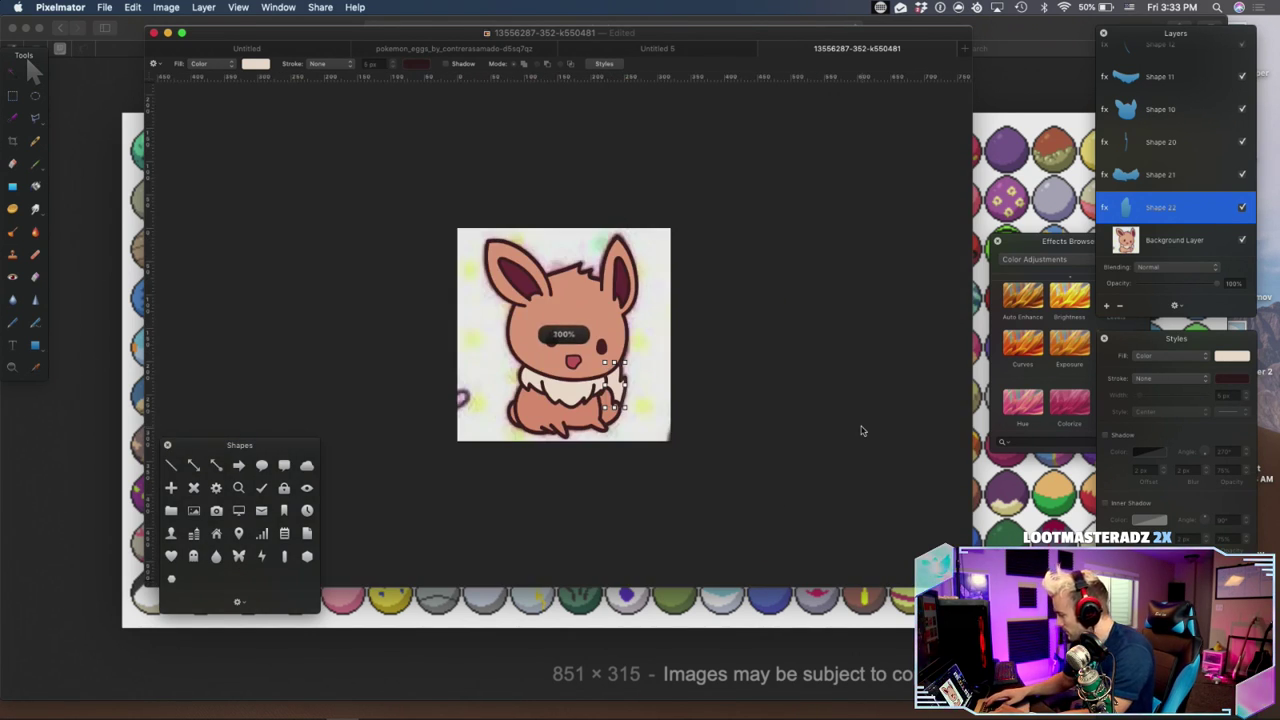
click(1242, 242)
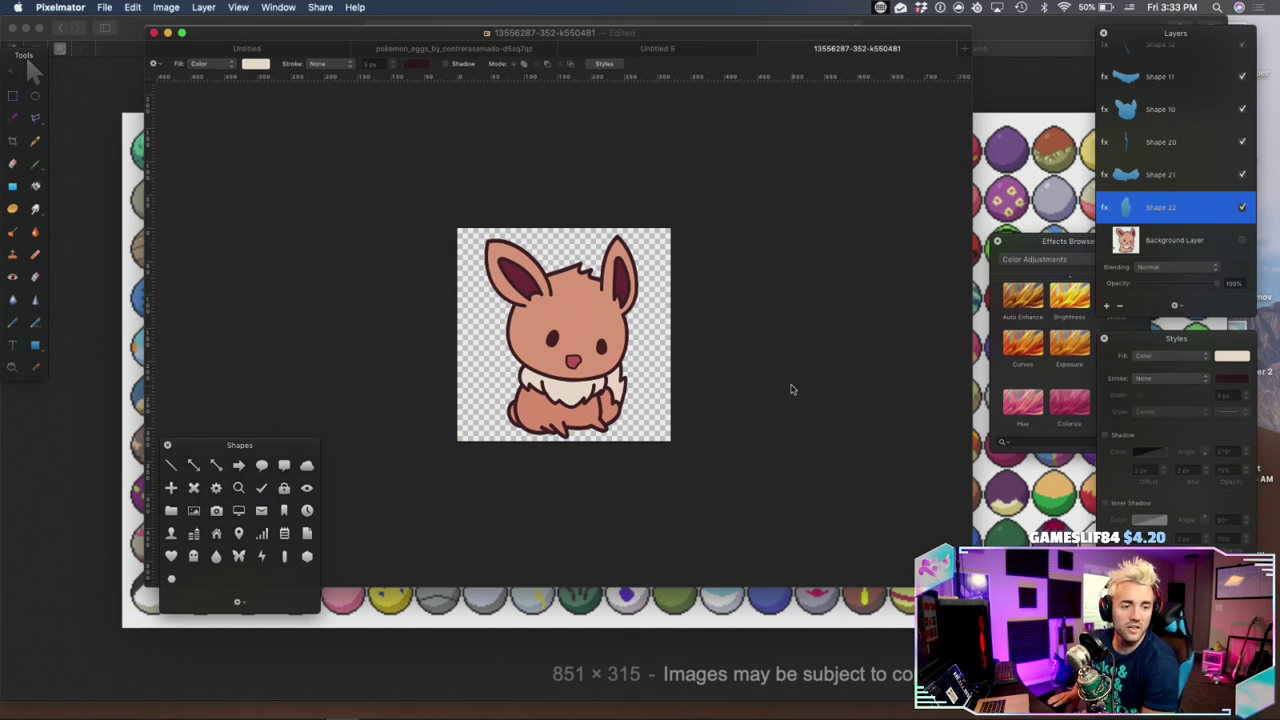
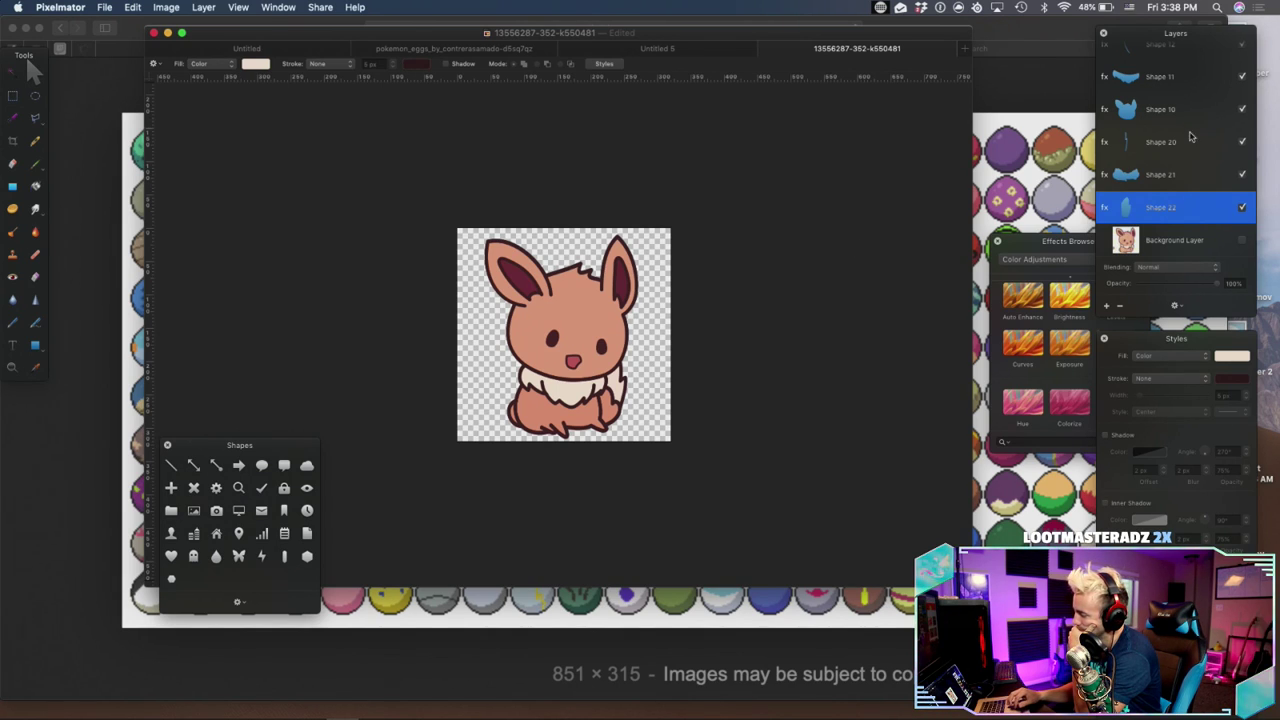
Move the head fill layer, Shape 10, up the layer stack to directly below Shape 7
click(1168, 110)
scroll(1168, 110, up, 3)
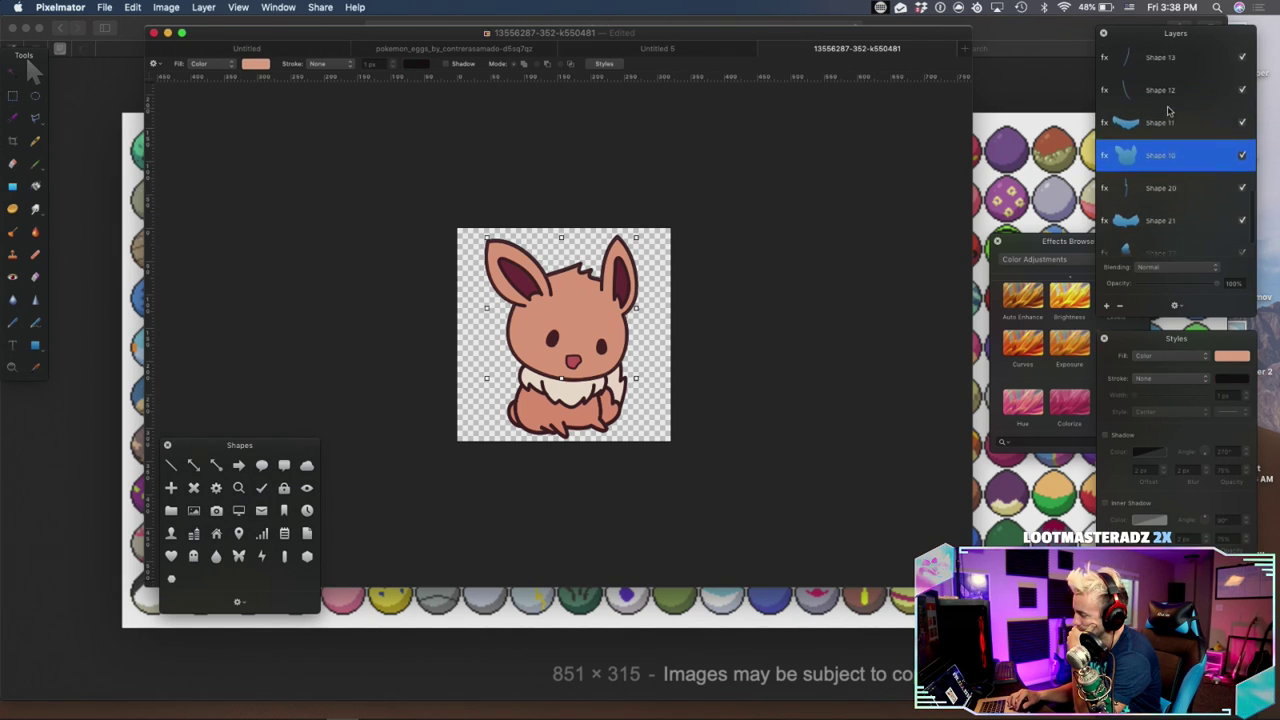
scroll(1168, 111, up, 1)
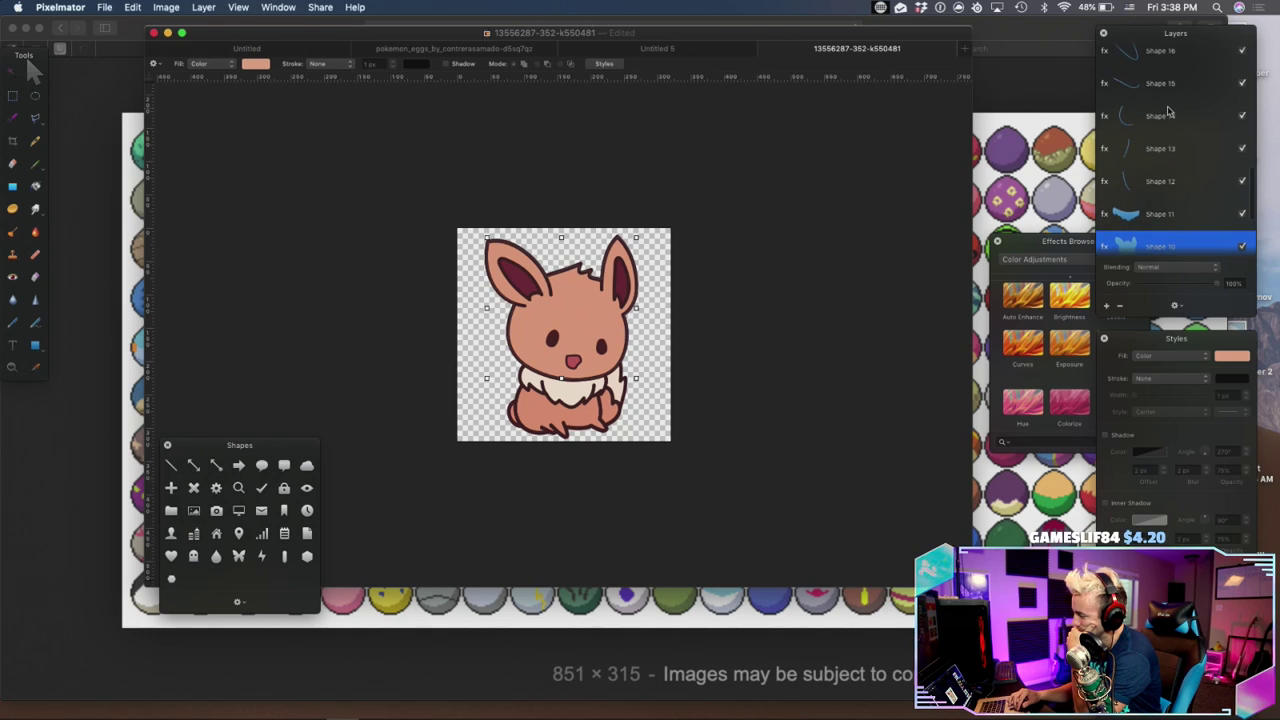
scroll(1168, 111, down, 1)
drag(1183, 214, 1173, 94)
scroll(1173, 95, up, 1)
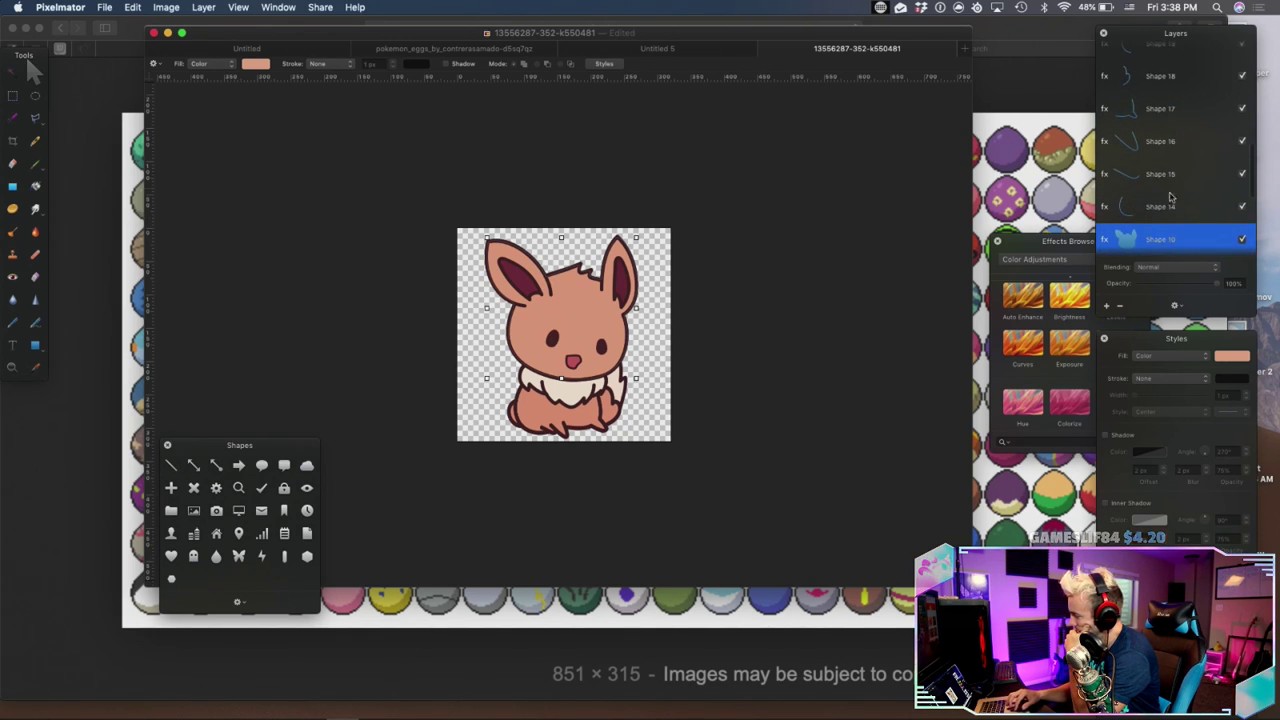
drag(1160, 244, 1160, 104)
scroll(1155, 160, up, 5)
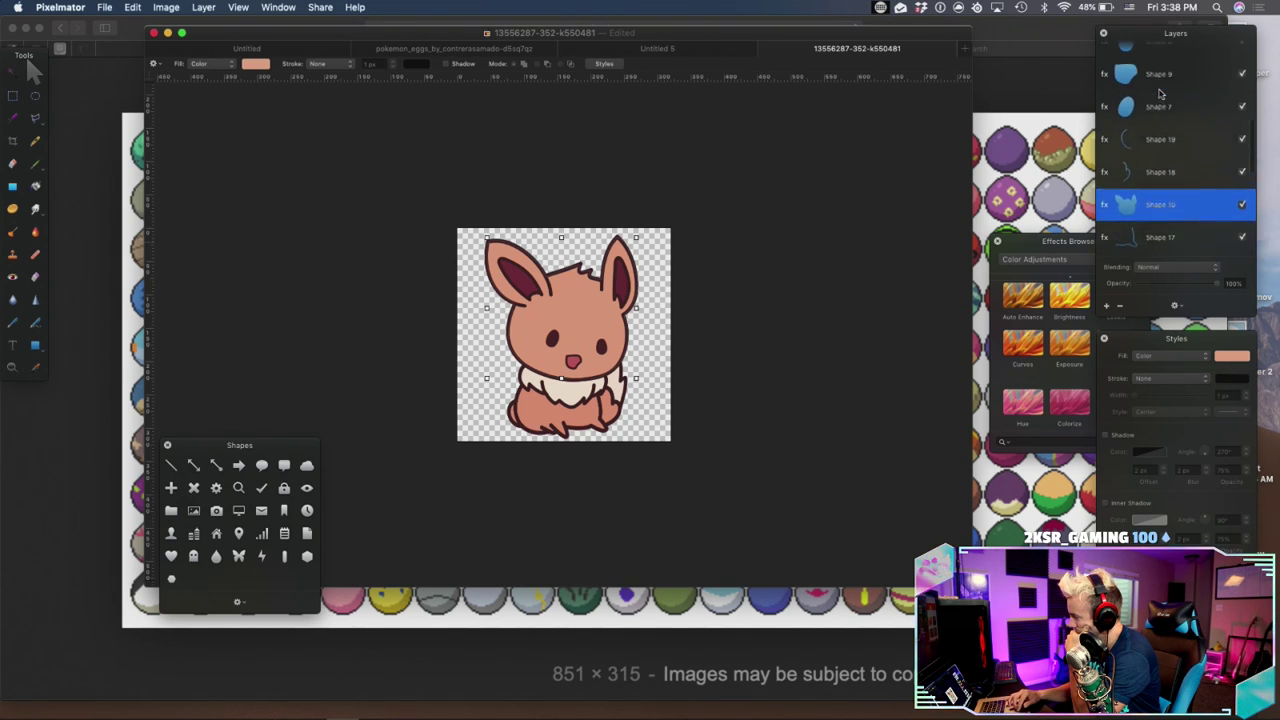
drag(1151, 235, 1220, 58)
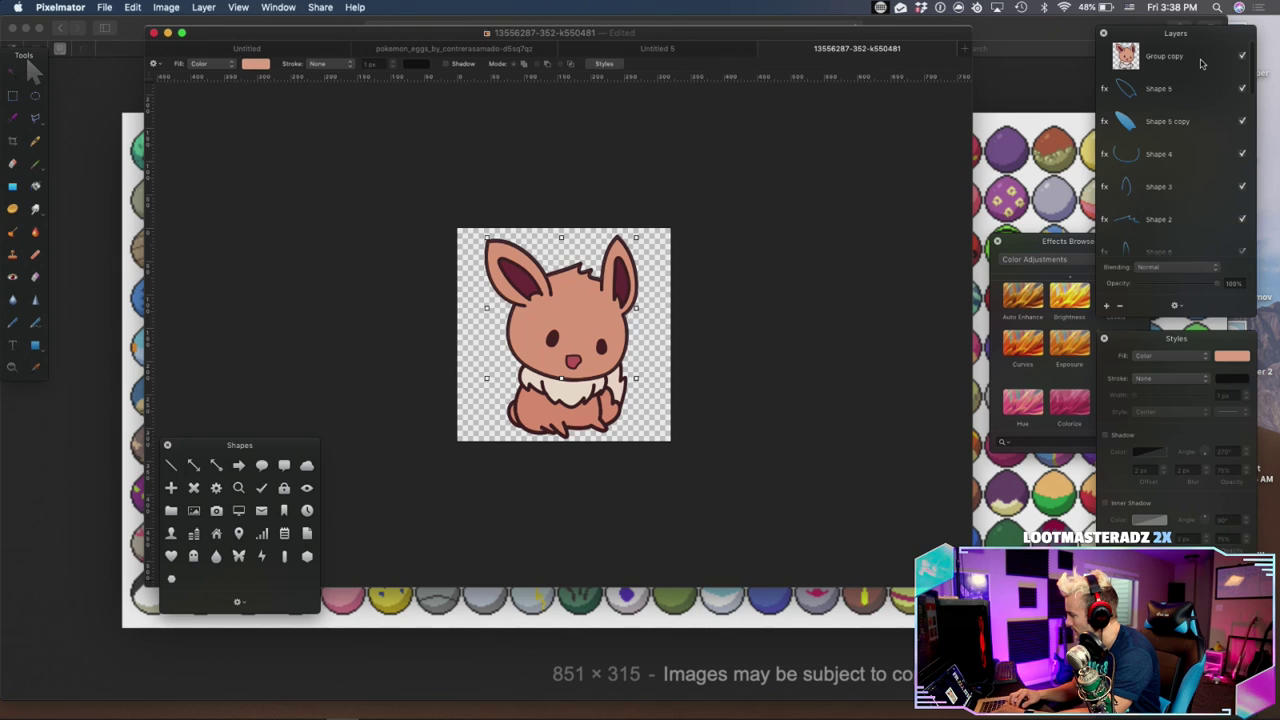
Delete the Group copy layer and group the head layers from Shape 5 through Shape 10
click(1202, 64)
key(Delete)
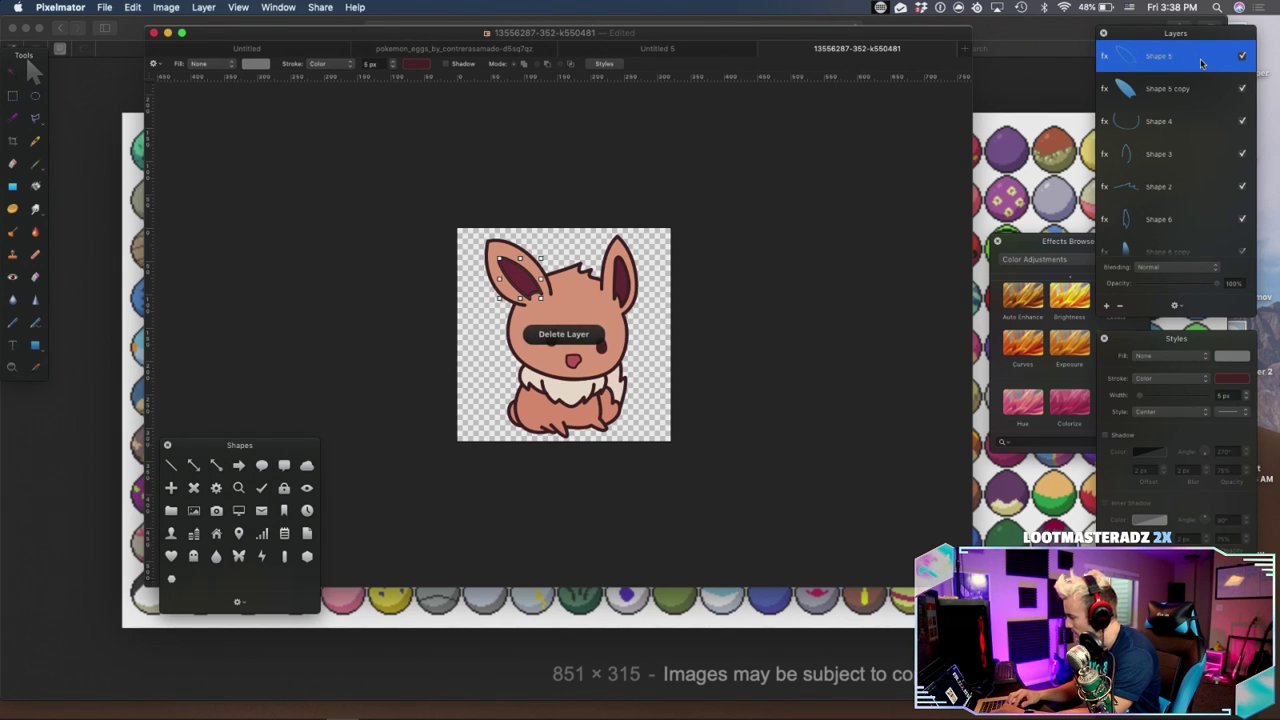
scroll(1165, 120, down, 5)
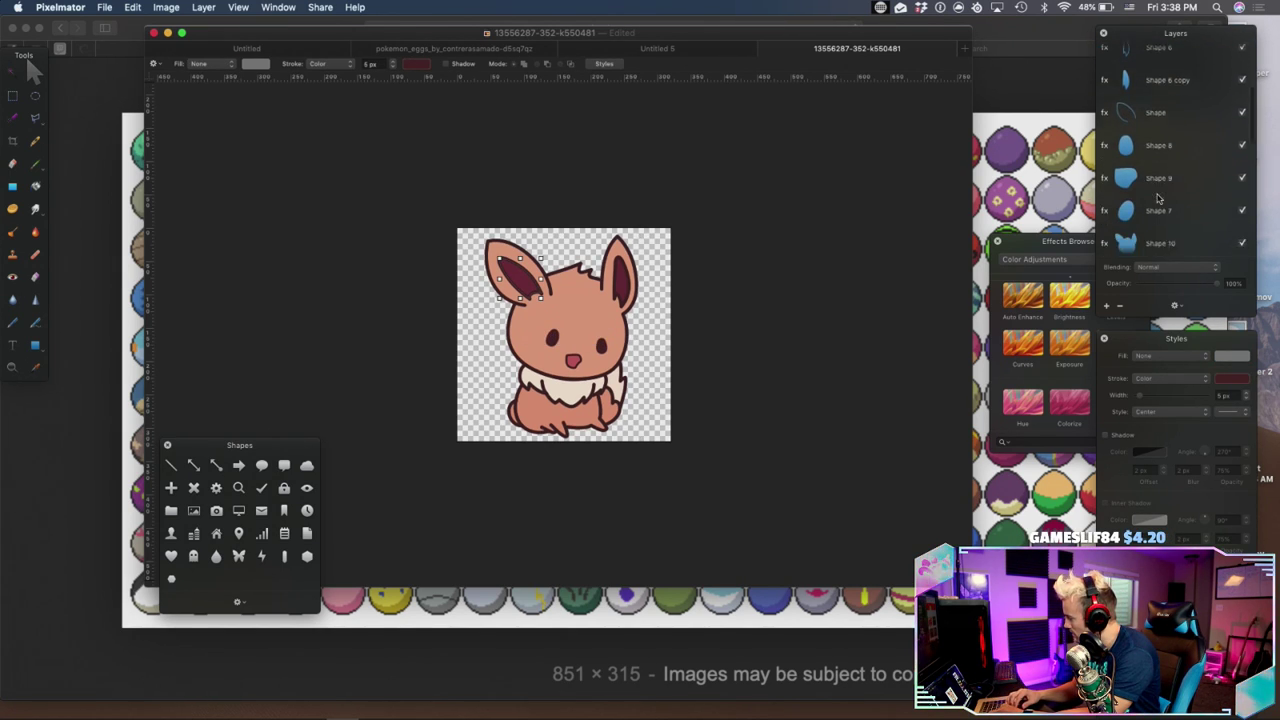
shift+click(1158, 213)
right_click(1158, 215)
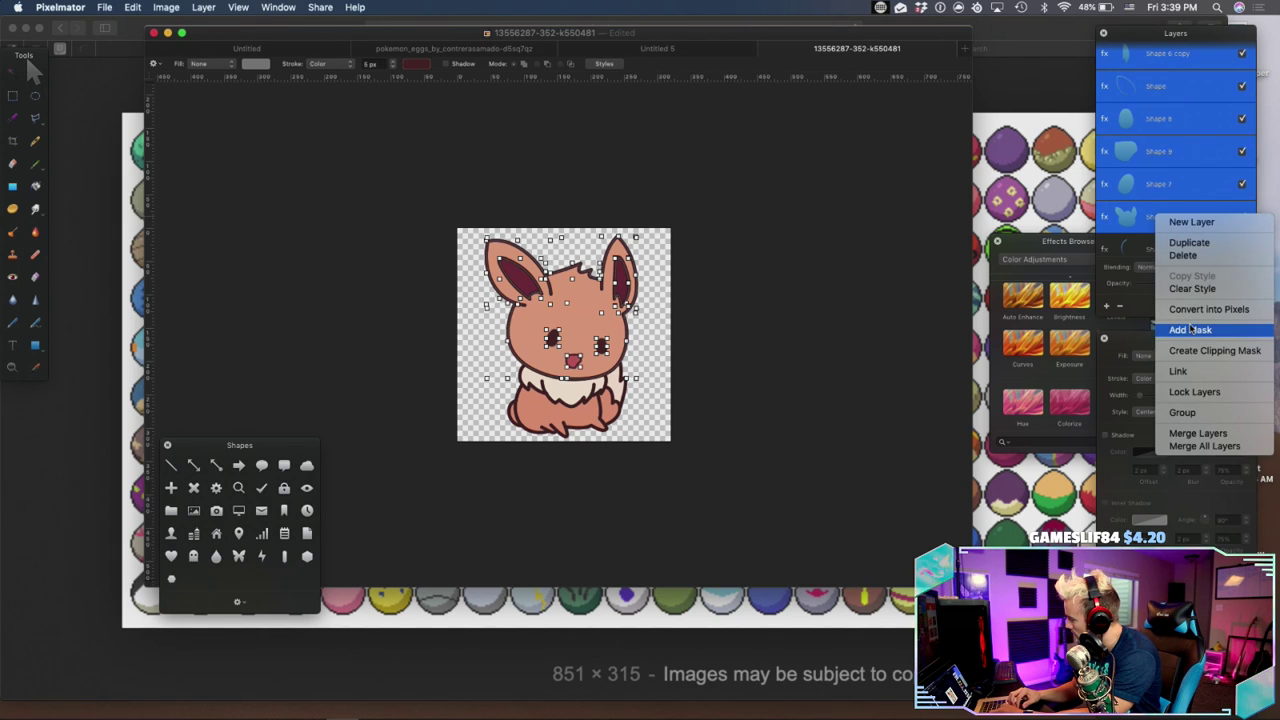
click(1182, 412)
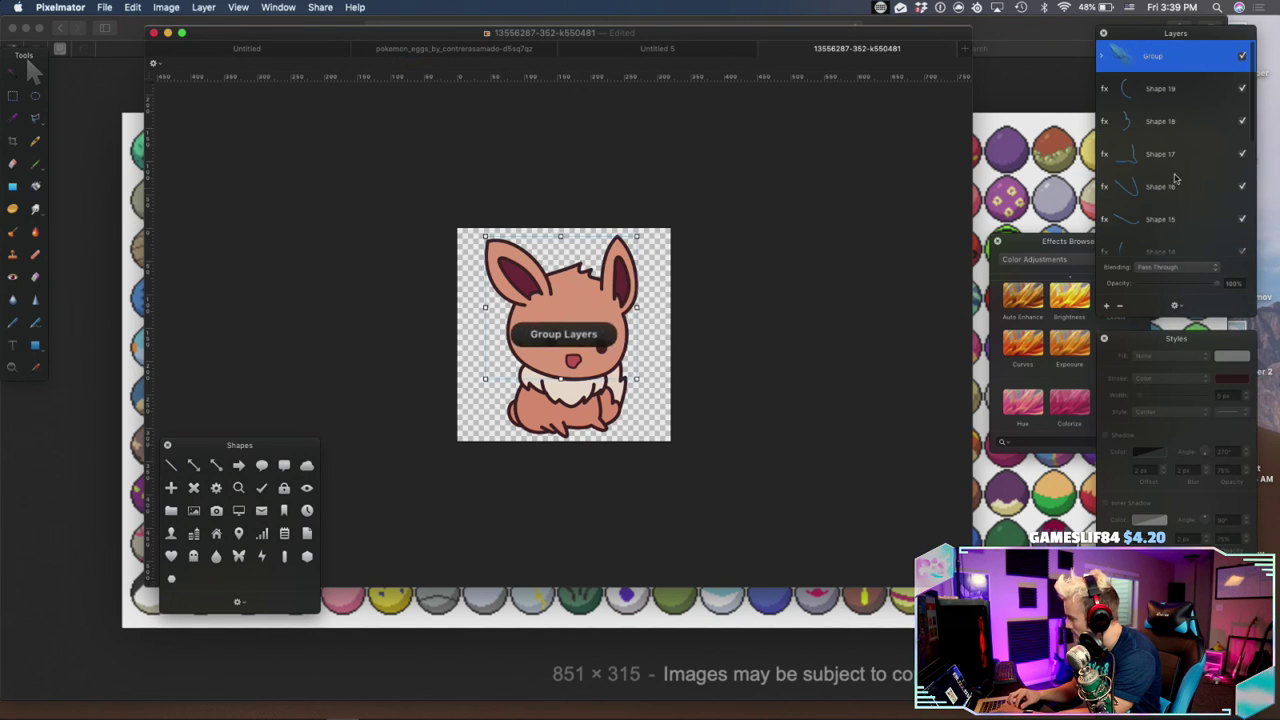
Rename the new group of head layers as Head
double_click(1152, 57)
text(Head)
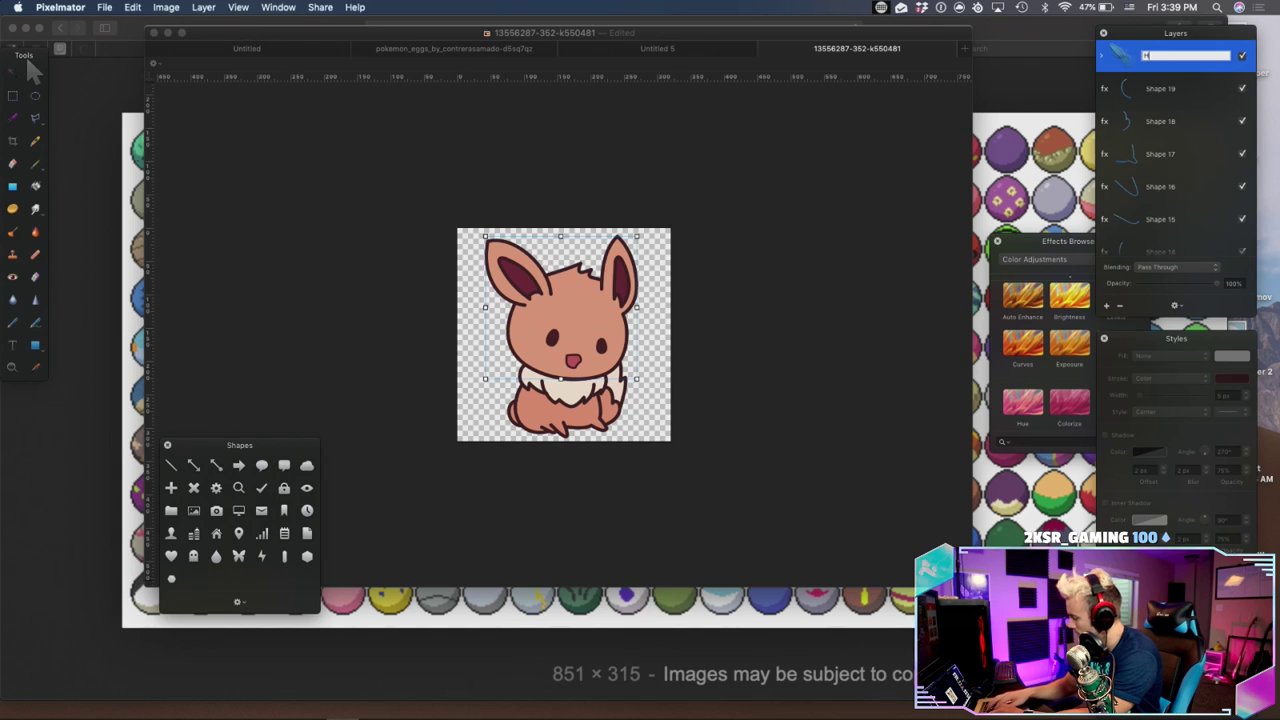
key(Return)
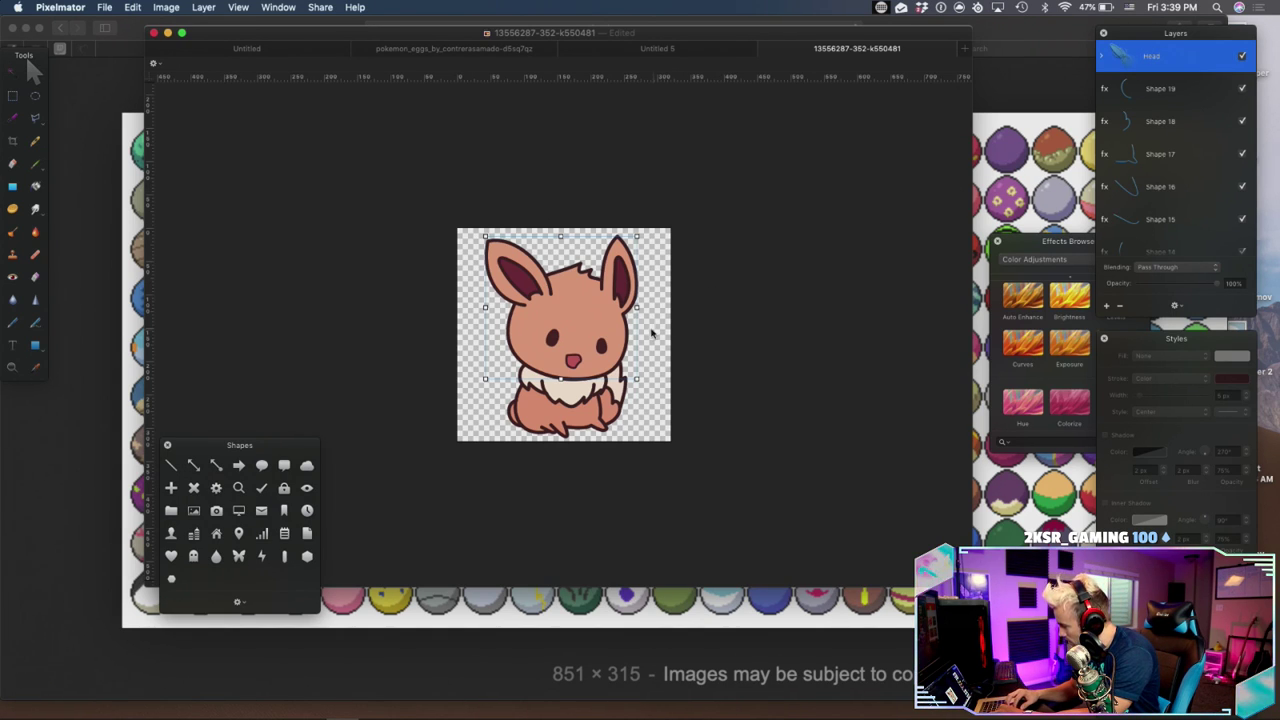
Rotate the Head group to an angle of about 338°, shift it slightly down and left onto the collar, and apply the transform
drag(637, 311, 636, 298)
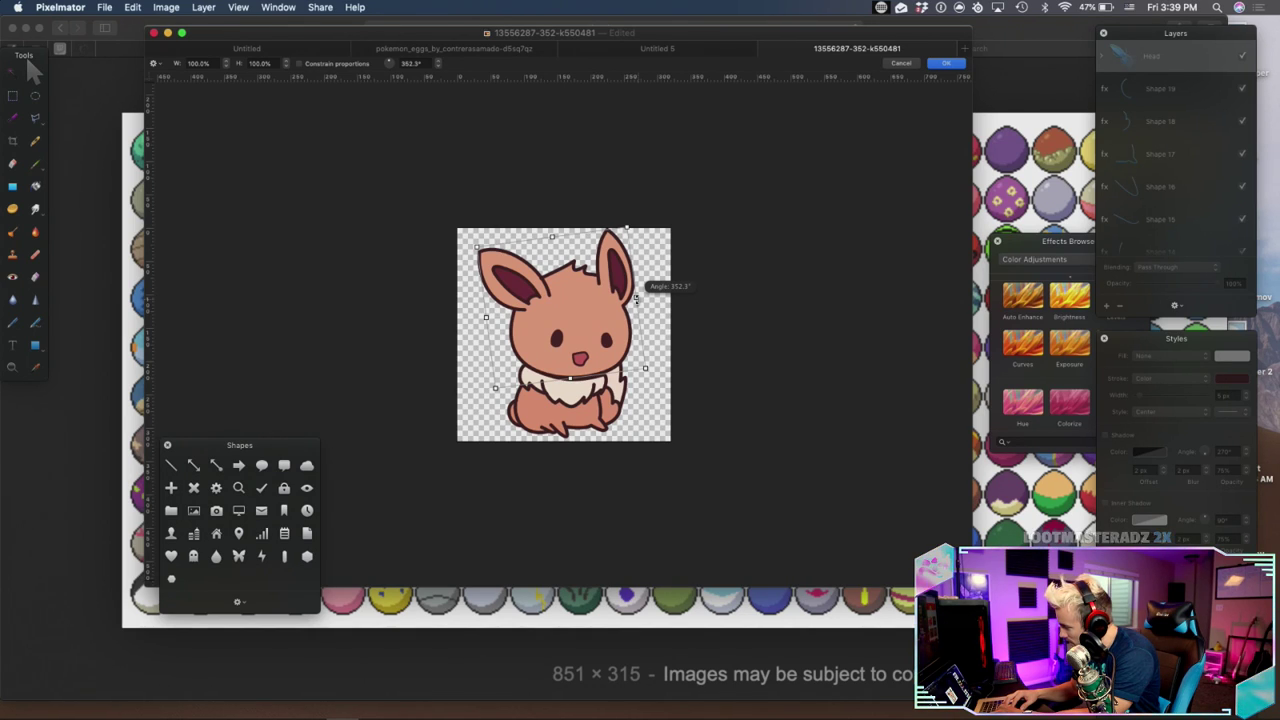
drag(636, 297, 630, 279)
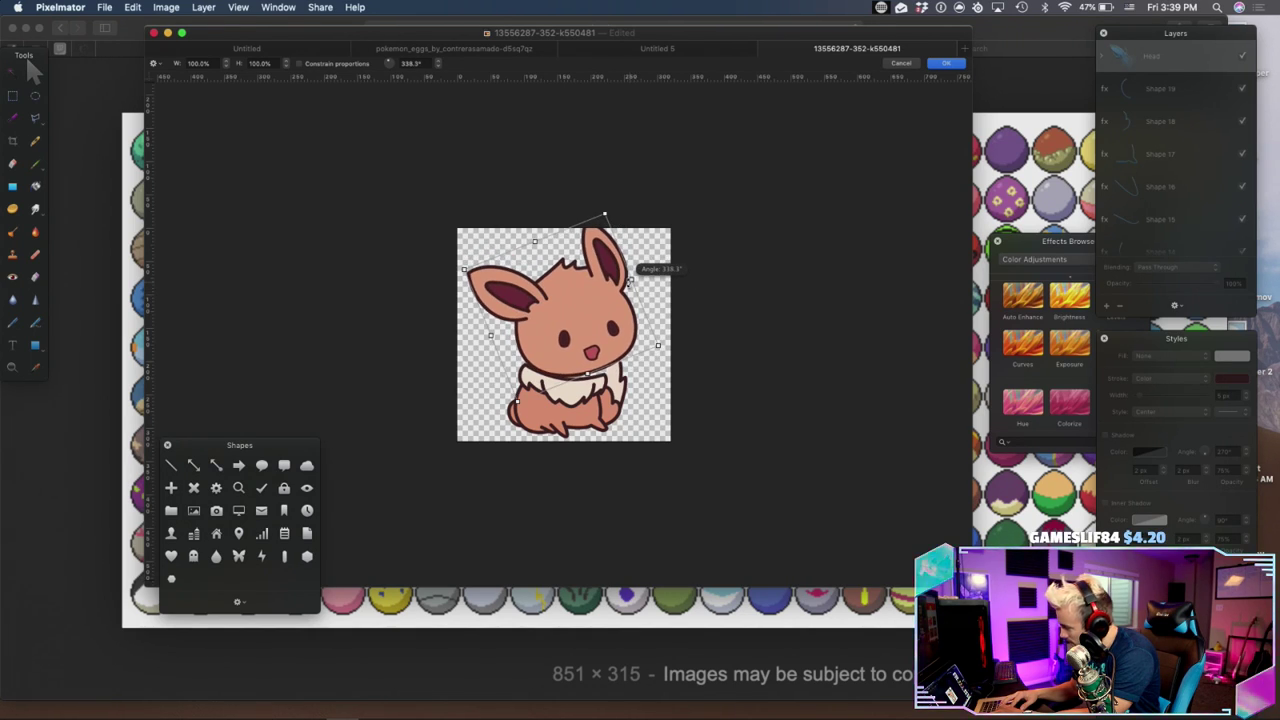
drag(596, 323, 590, 331)
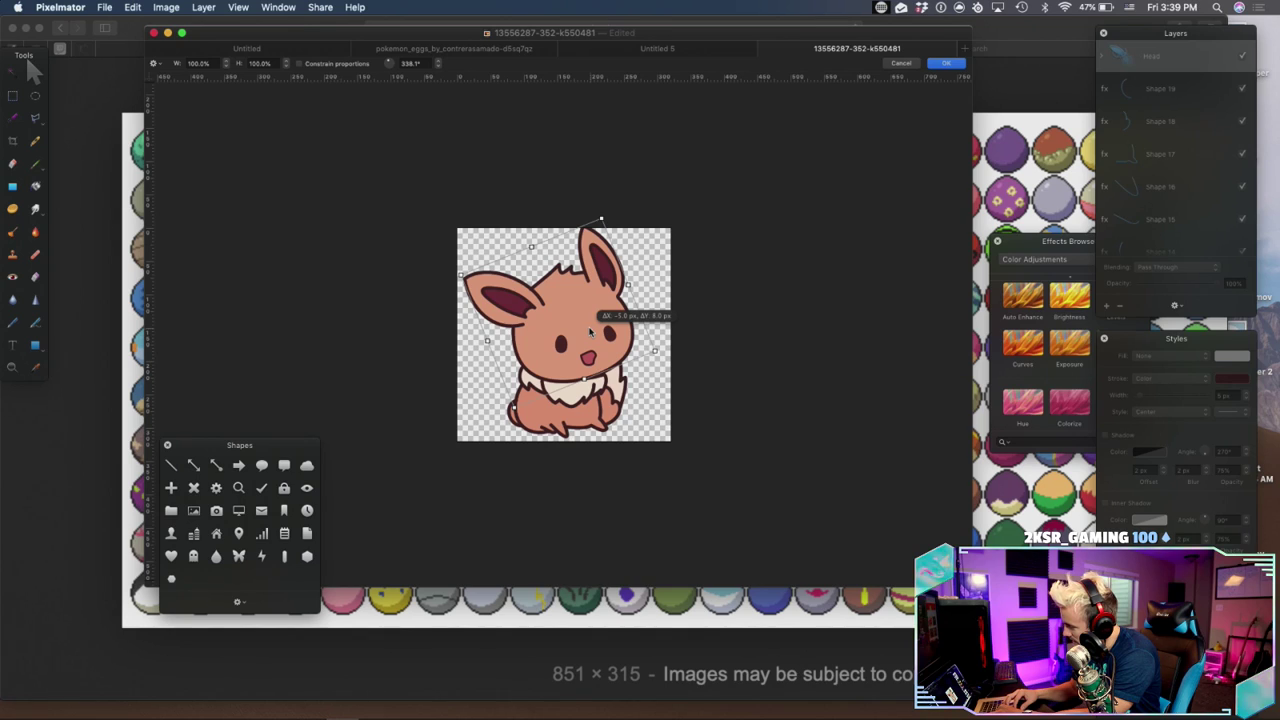
drag(590, 332, 591, 333)
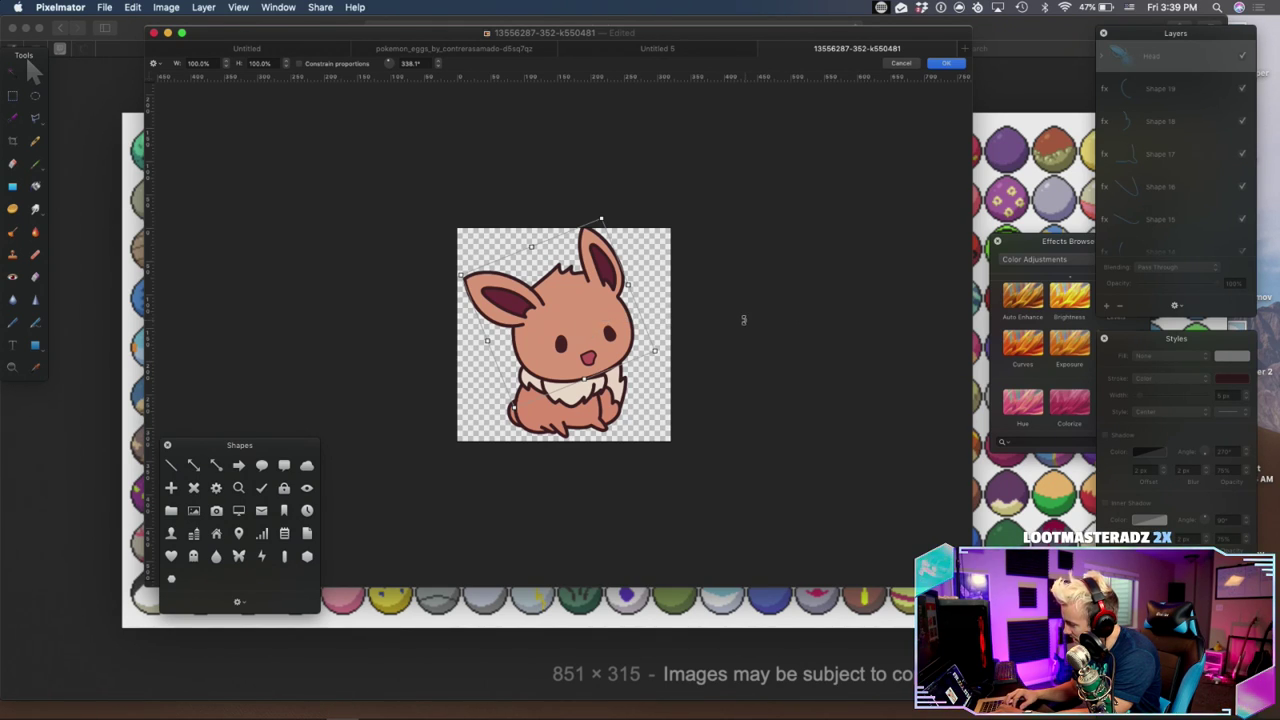
key(super+plus)
key(super+plus)
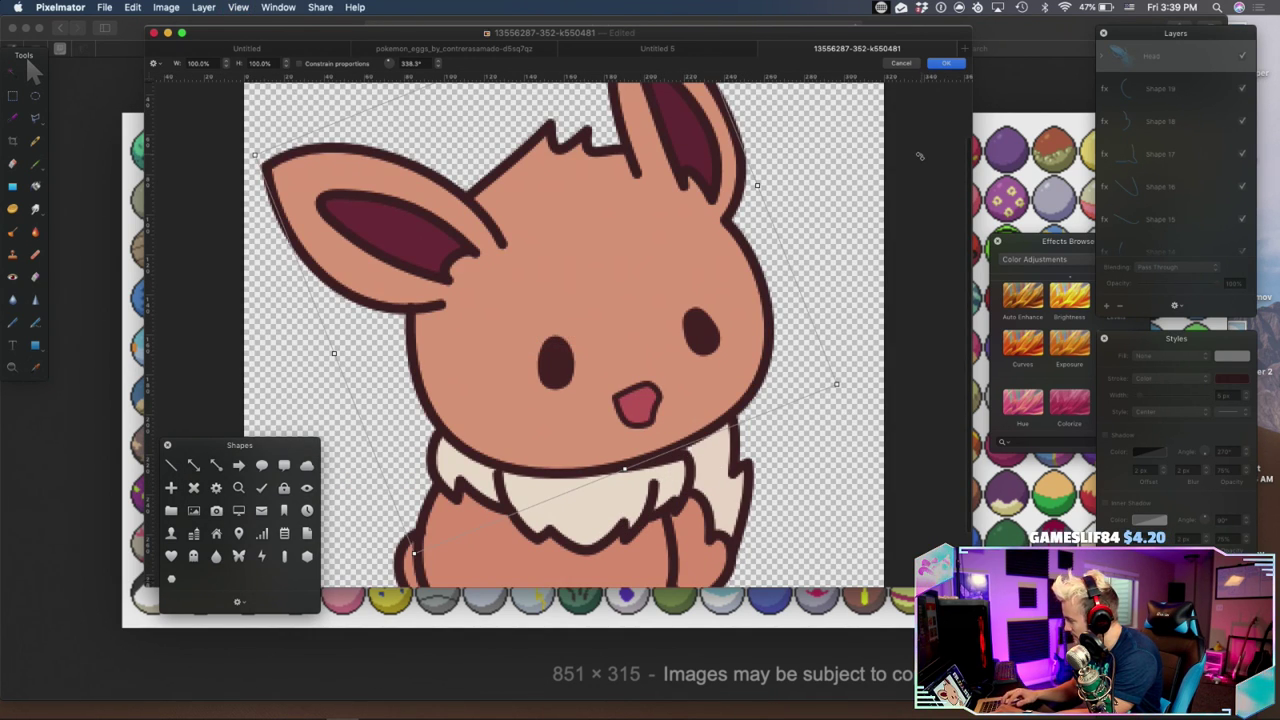
key(Return)
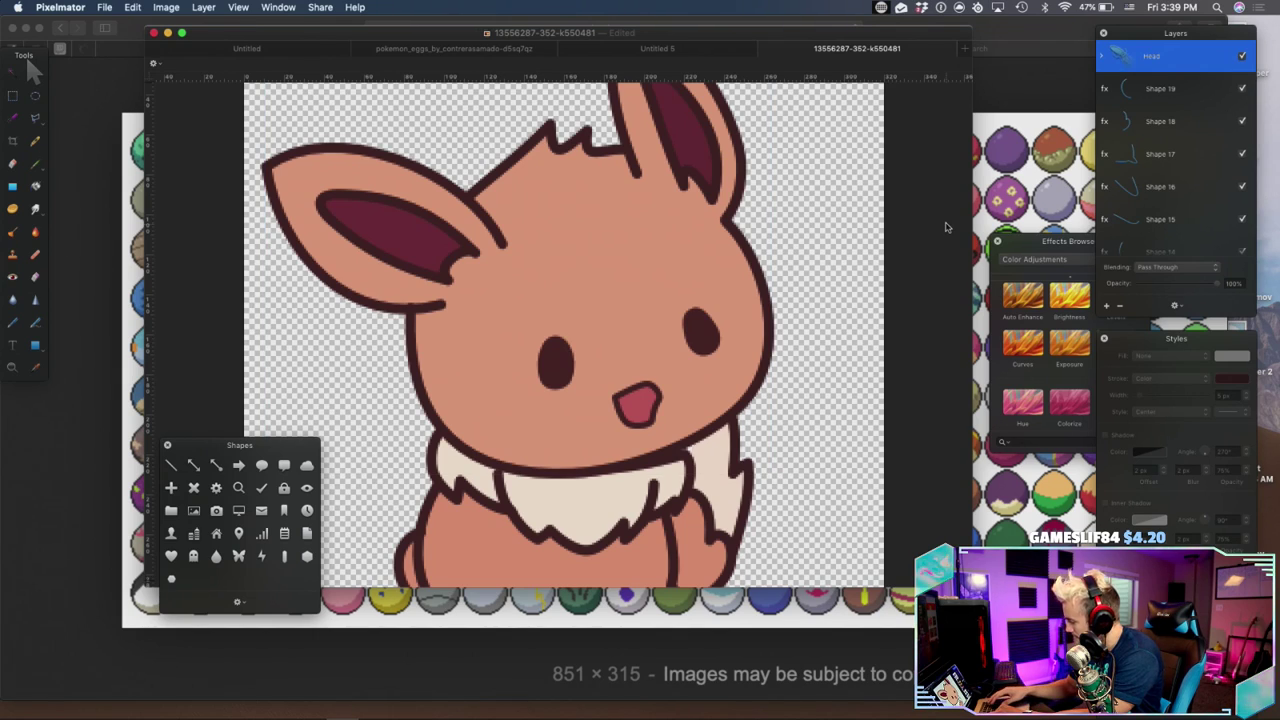
key(super+0)
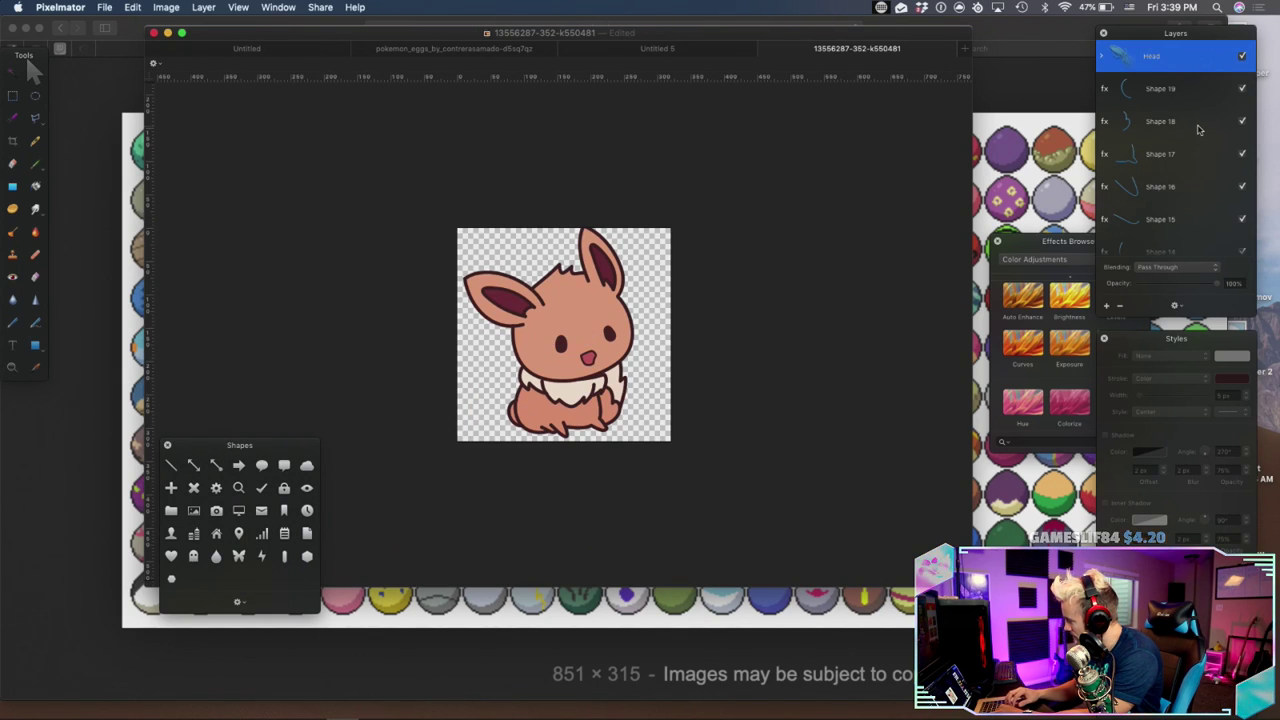
Select all layers from the Head group down to the Background Layer and nudge them down and right to fit the raised ear on the canvas
scroll(1170, 133, down, 1)
scroll(1170, 133, down, 6)
shift+click(1163, 212)
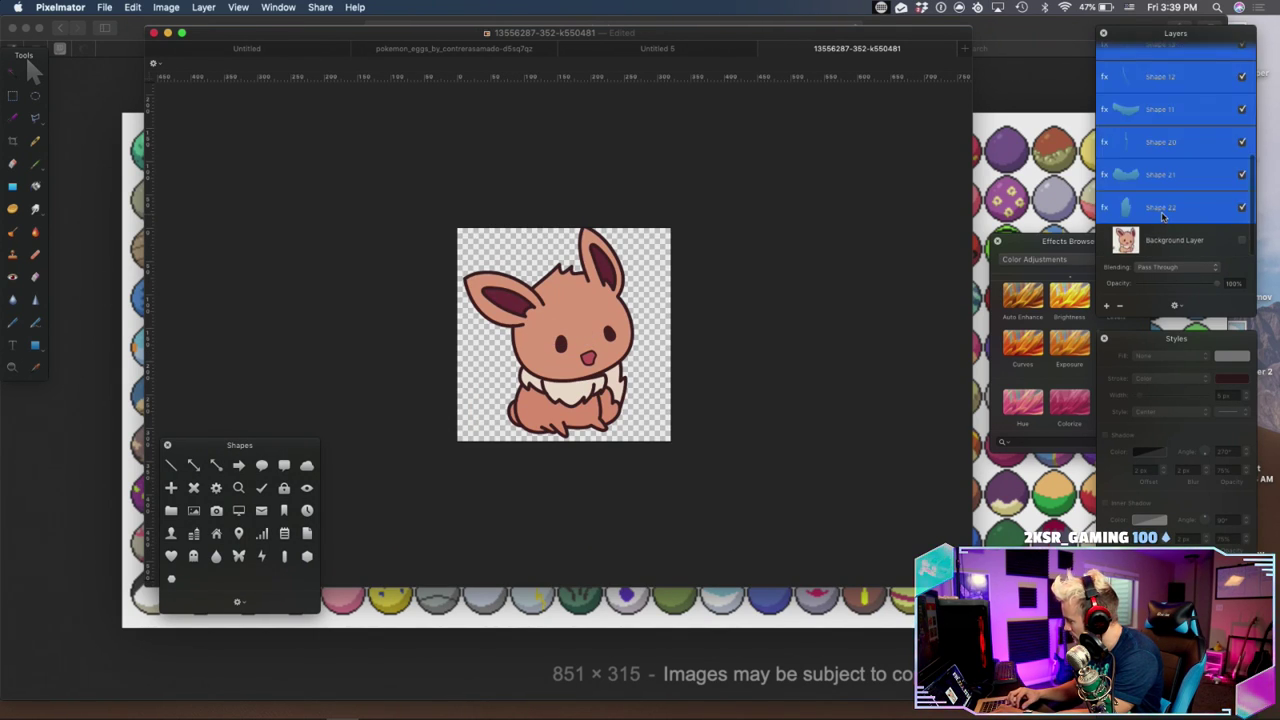
shift+click(1162, 237)
key(Down)
key(Down)
key(Down)
key(Down)
key(Down)
key(Down)
key(Down)
key(Down)
key(Right)
key(Right)
key(Right)
key(Right)
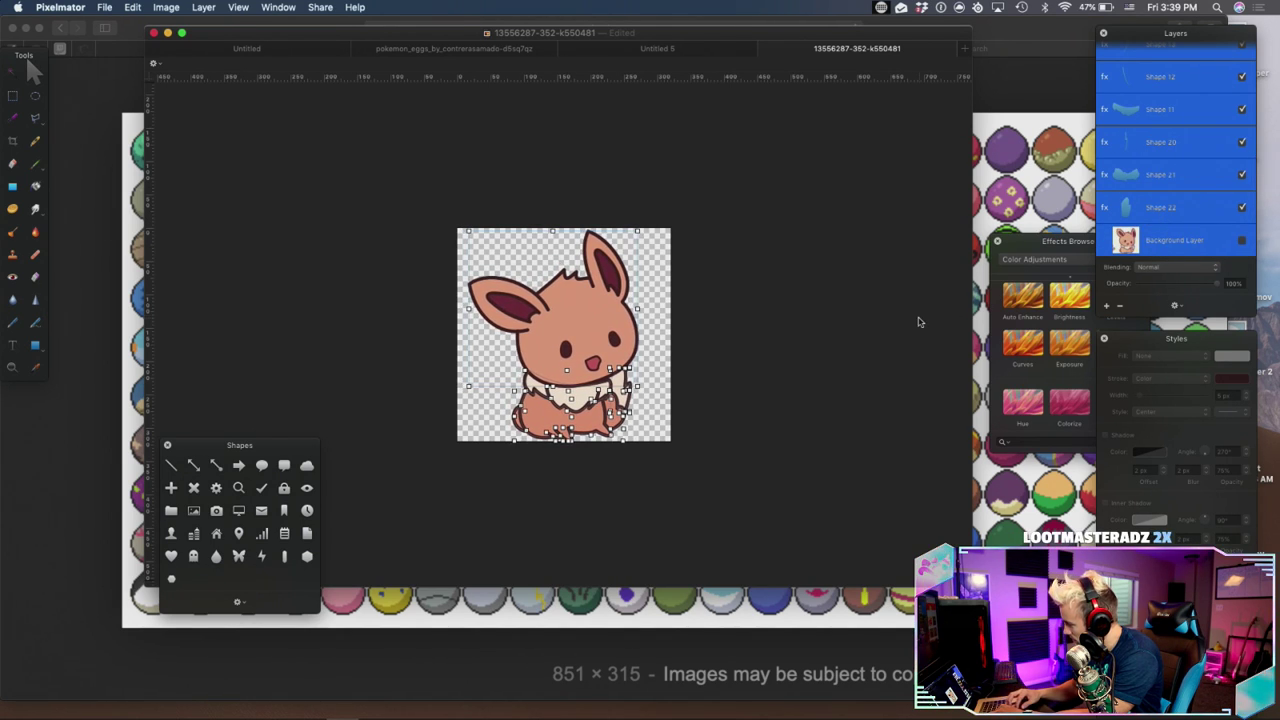
Select the white collar shape, Shape 11, and pull its right edge slightly outward beneath the head's outline
key(super+plus)
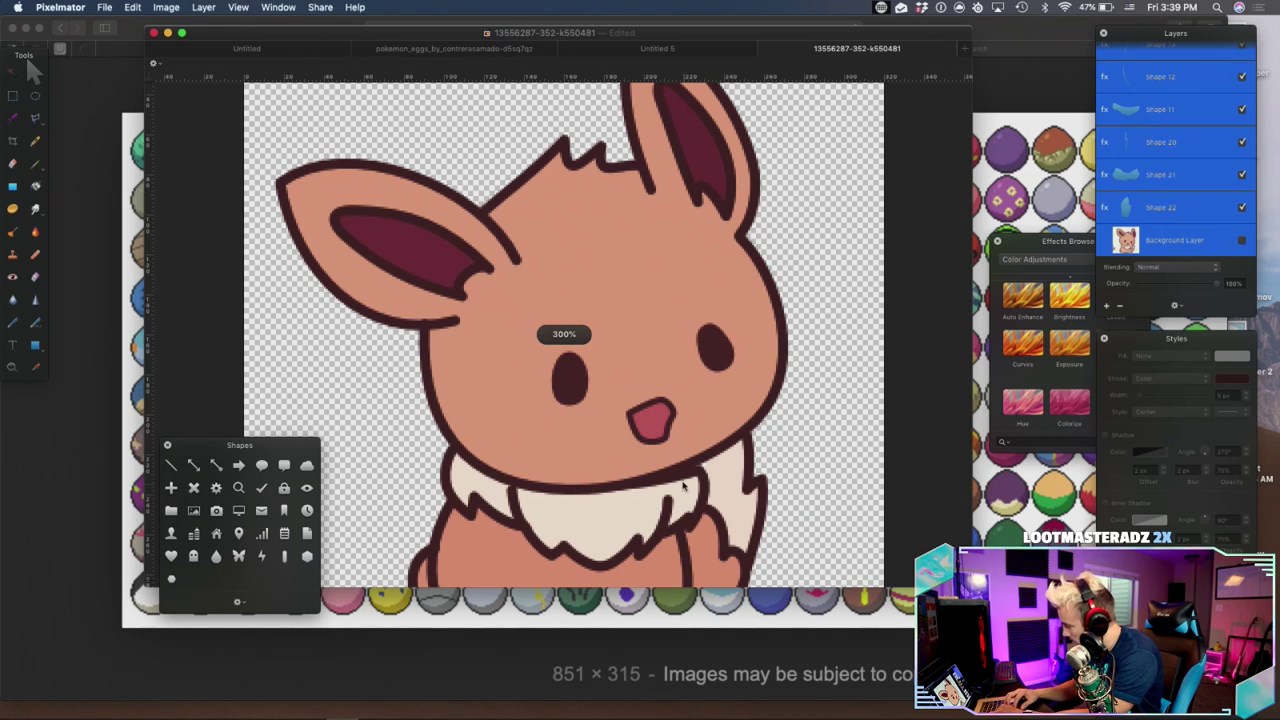
click(1168, 175)
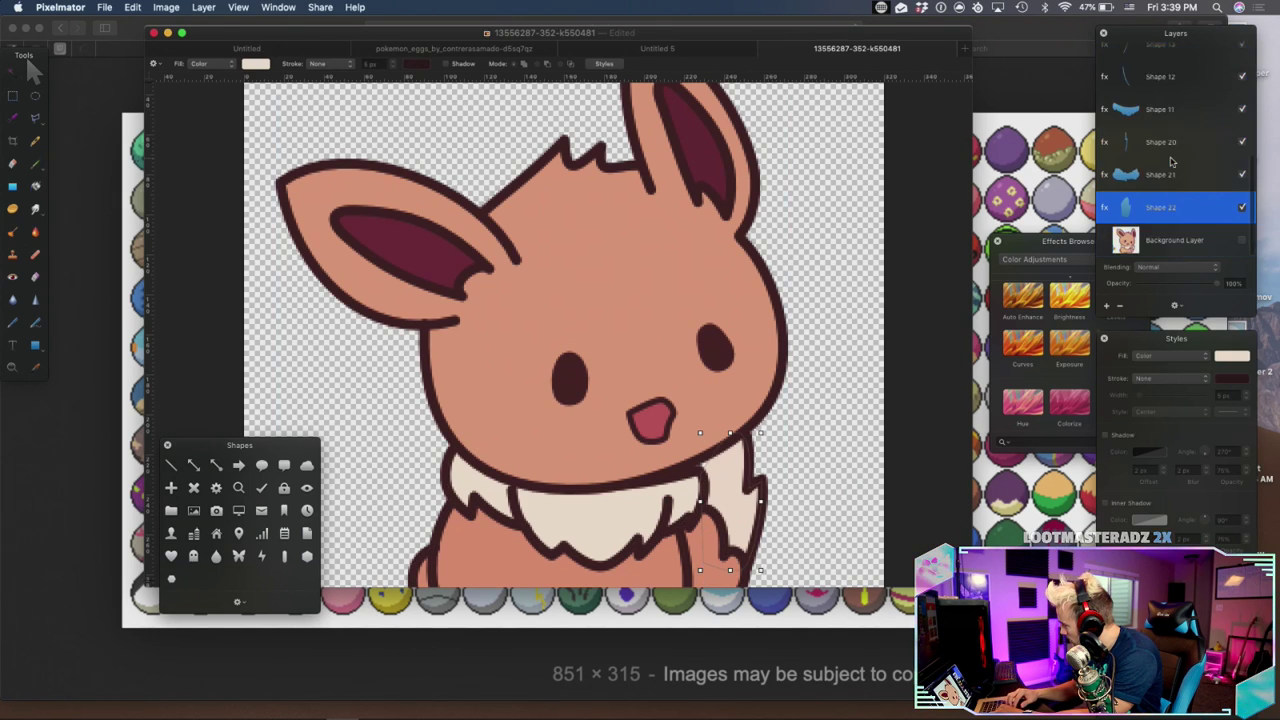
scroll(1170, 165, up, 3)
scroll(1171, 162, down, 5)
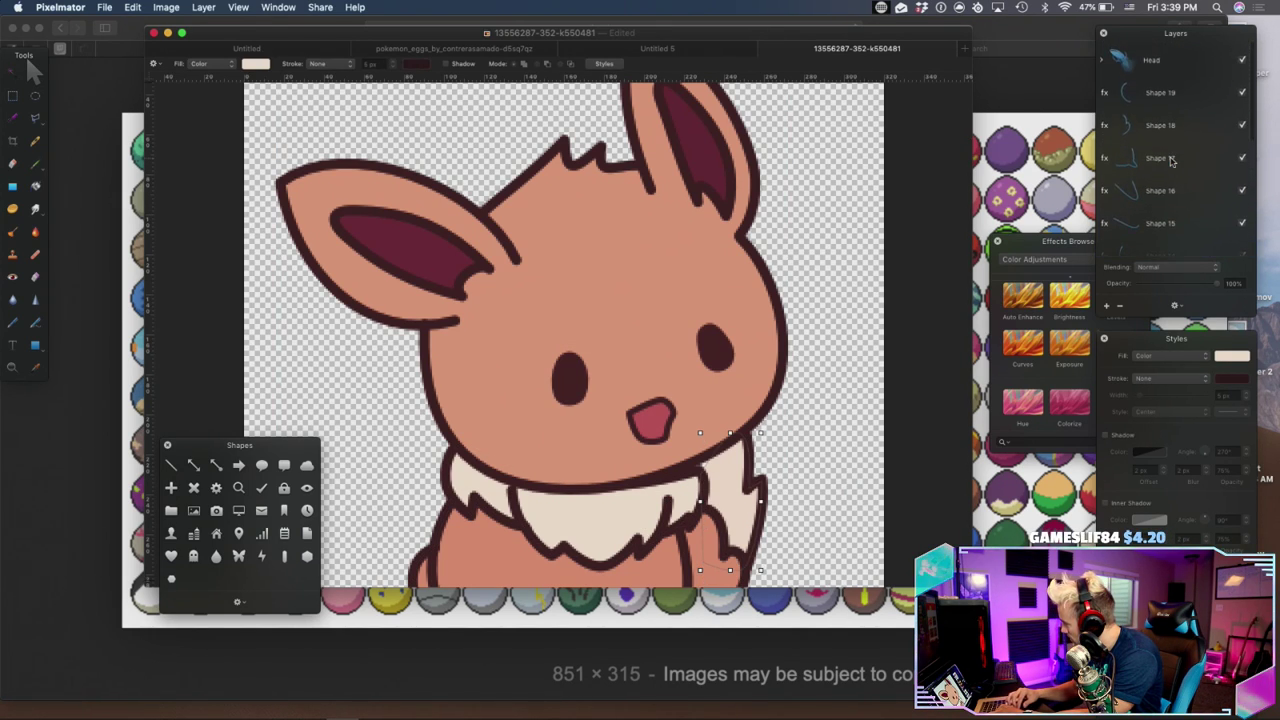
scroll(1173, 127, up, 2)
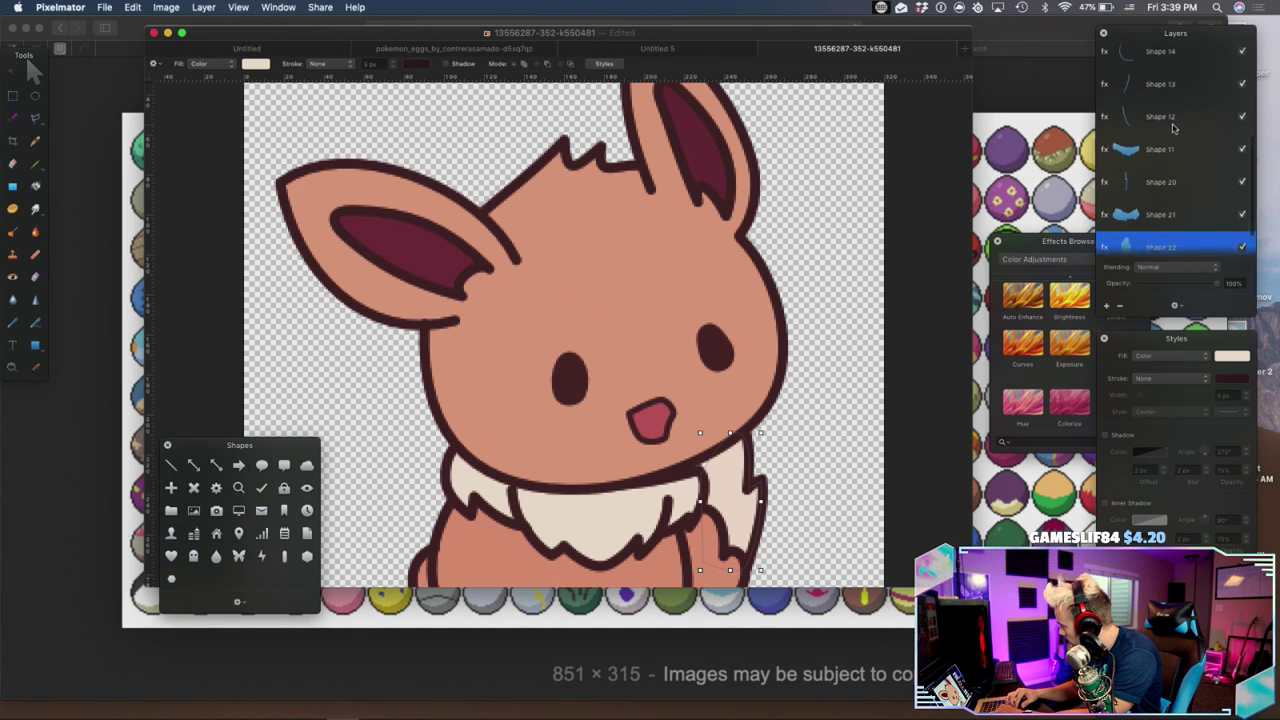
click(1150, 183)
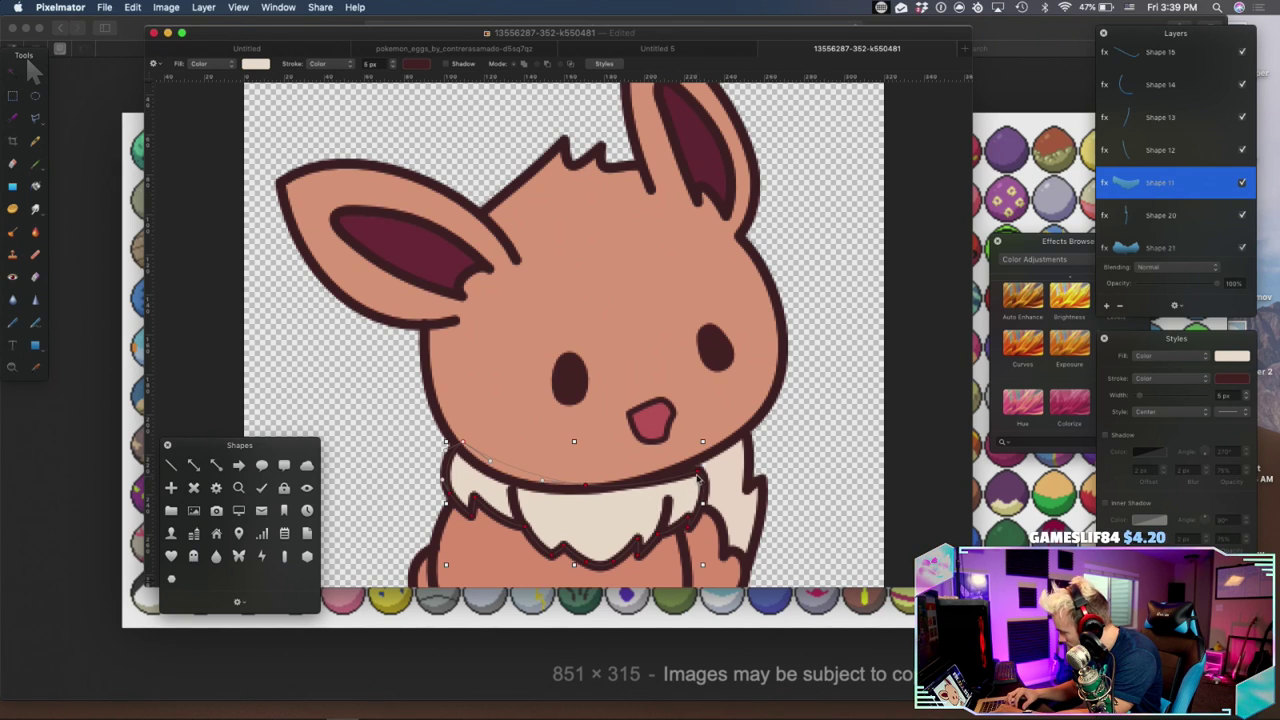
double_click(699, 476)
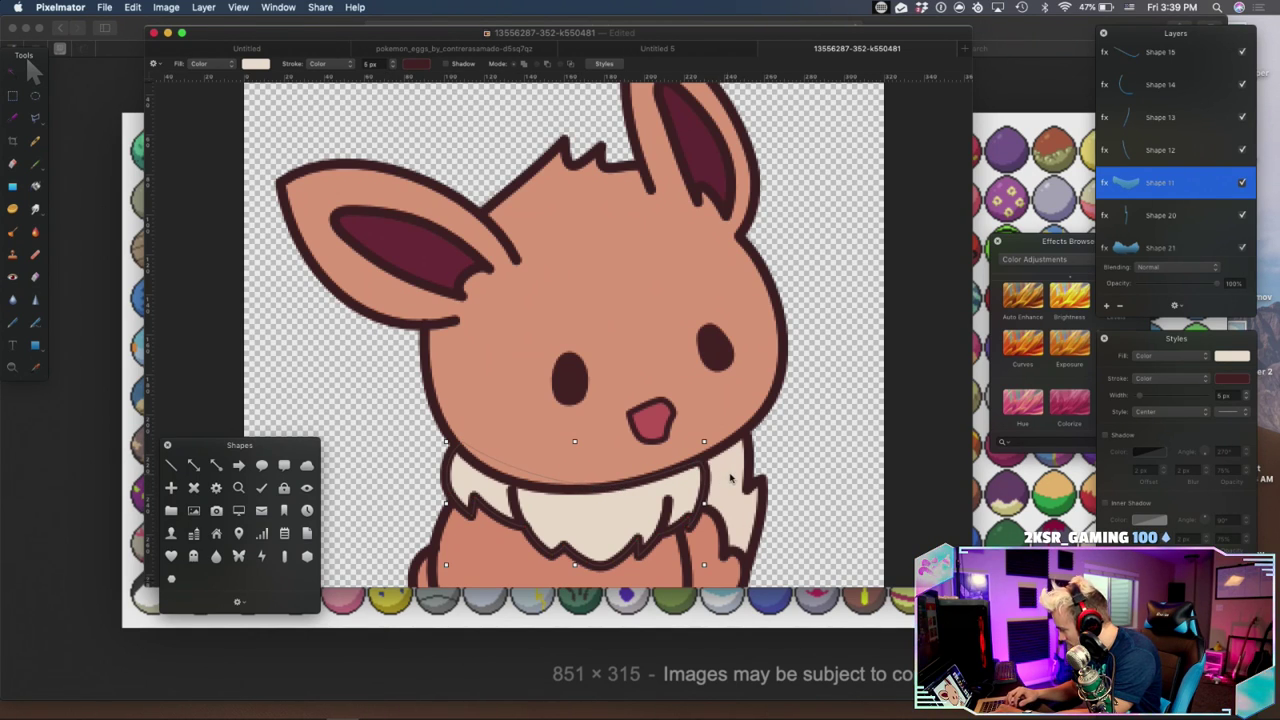
click(873, 450)
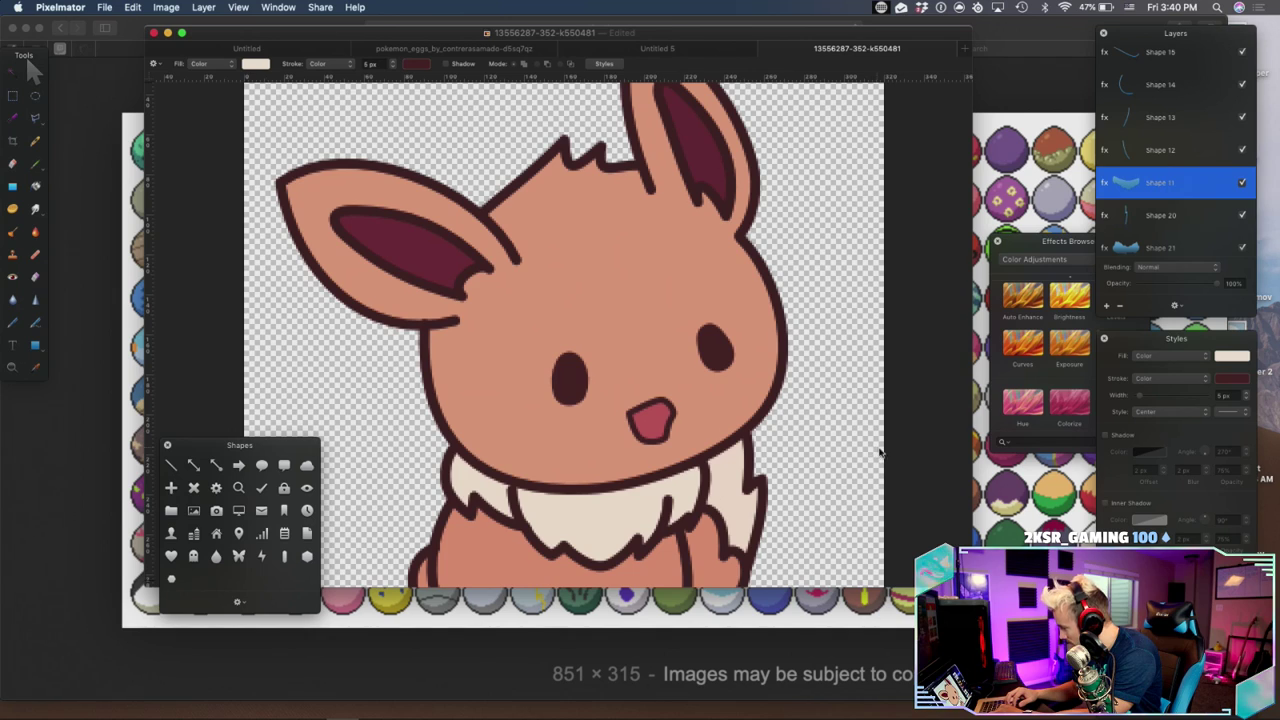
scroll(1172, 60, up, 5)
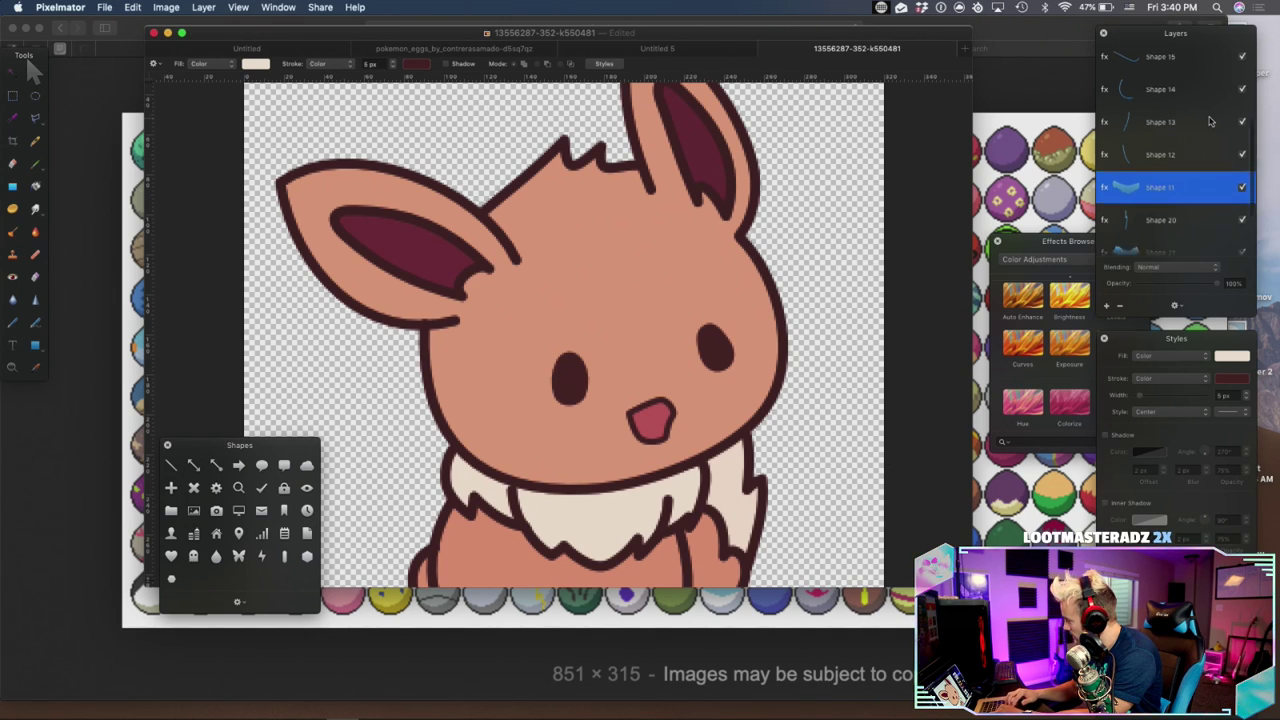
Select the Head group and nudge it slightly left and down over the collar
click(1172, 60)
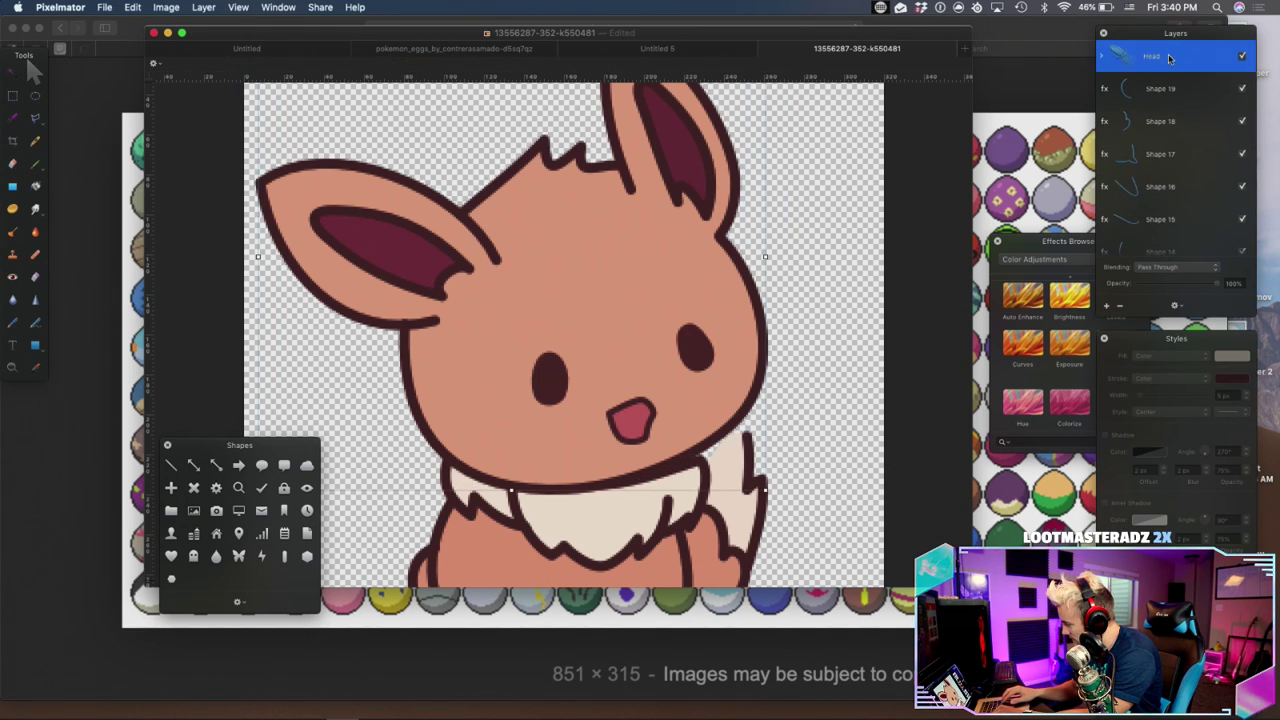
key(Left)
key(Left)
key(Left)
key(Down)
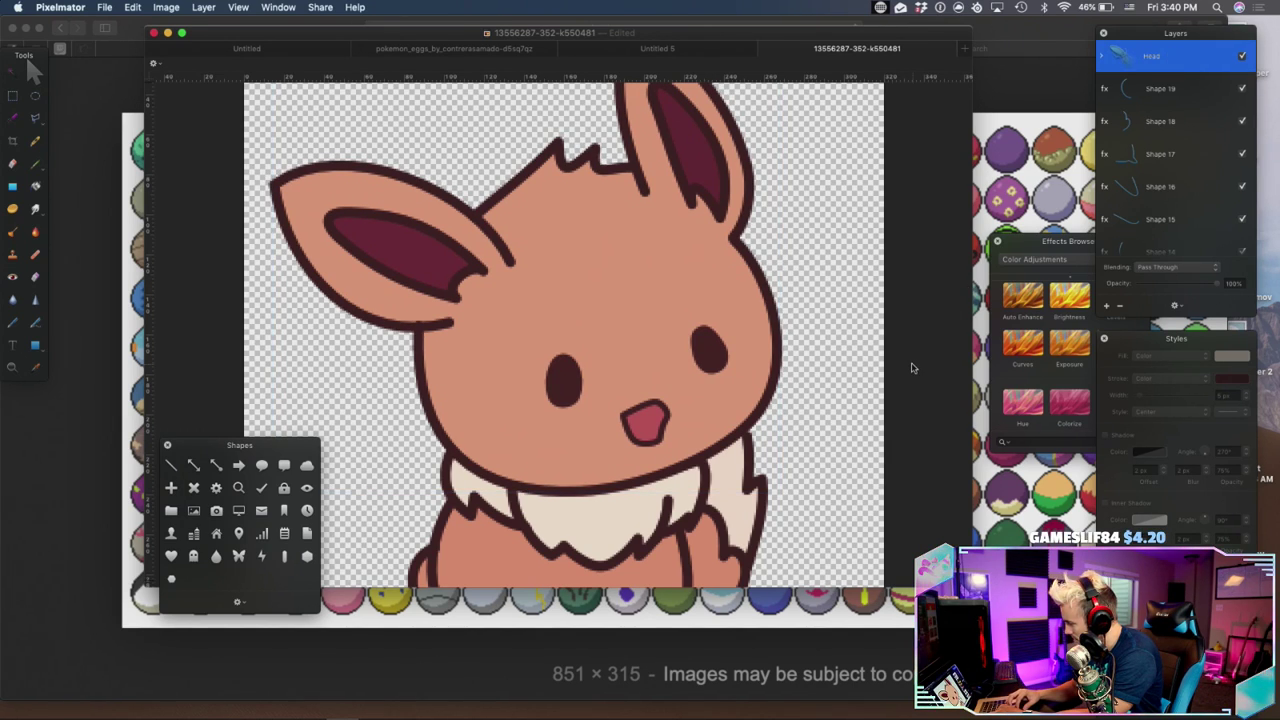
key(super+alt+0)
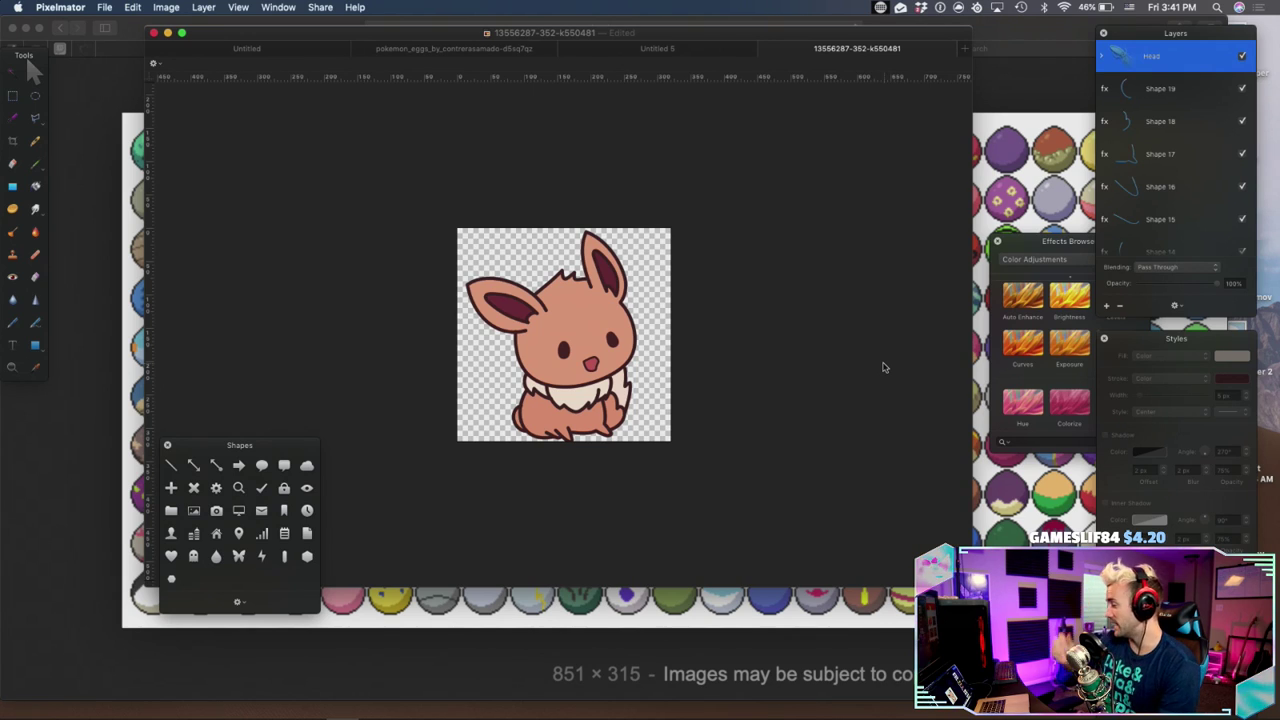
Try to tilt the Shape 11 collar on its own to follow the head, and undo its rotation and move
key(super+equal)
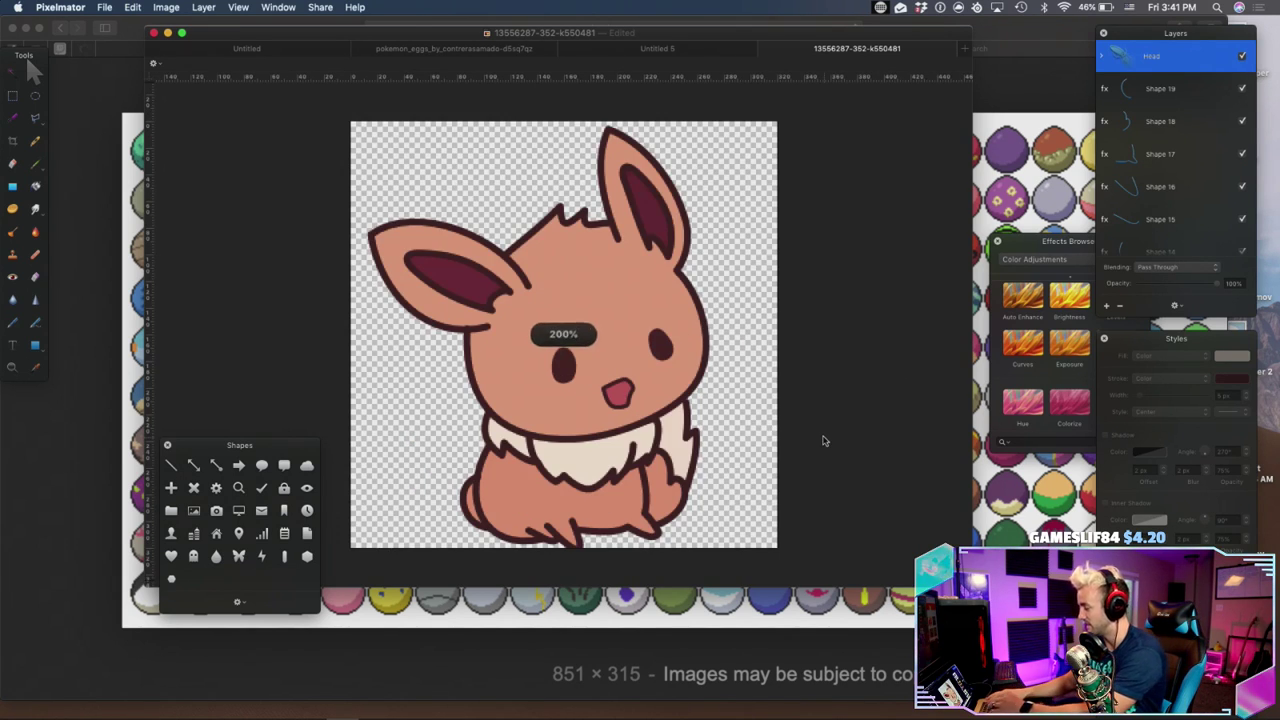
scroll(1163, 108, down, 1)
scroll(1163, 108, down, 5)
click(1160, 147)
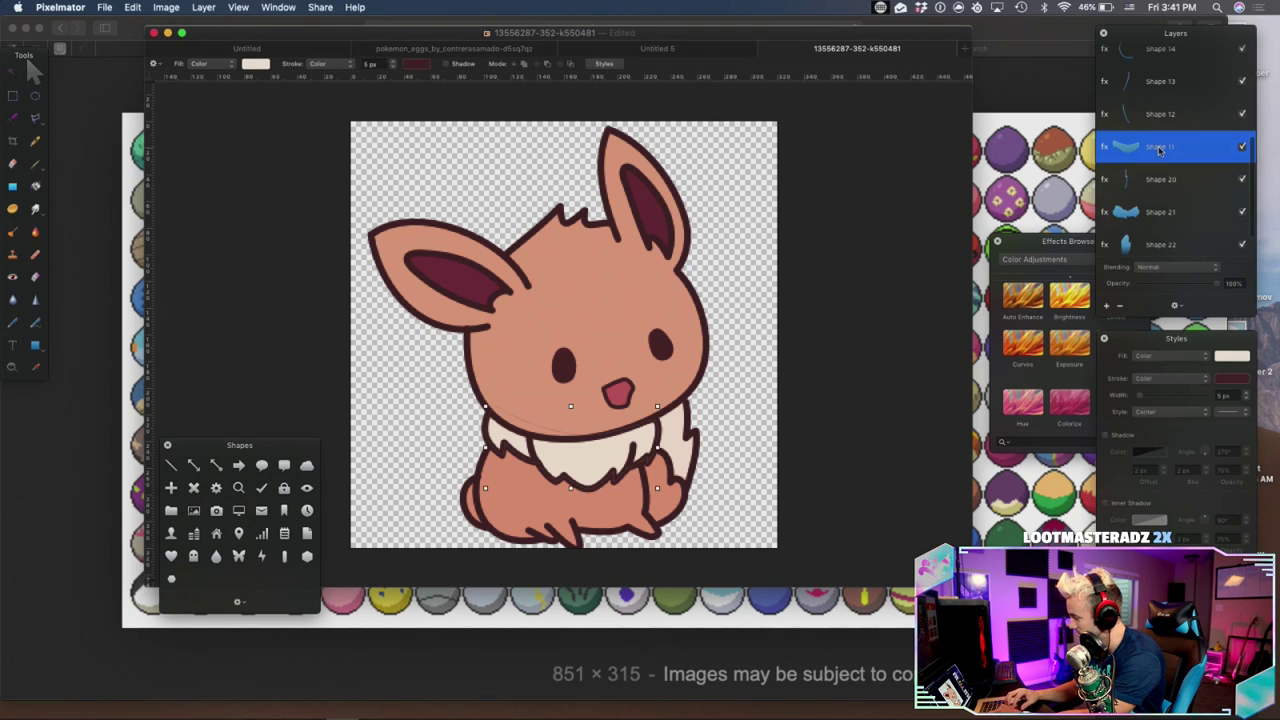
drag(654, 448, 656, 440)
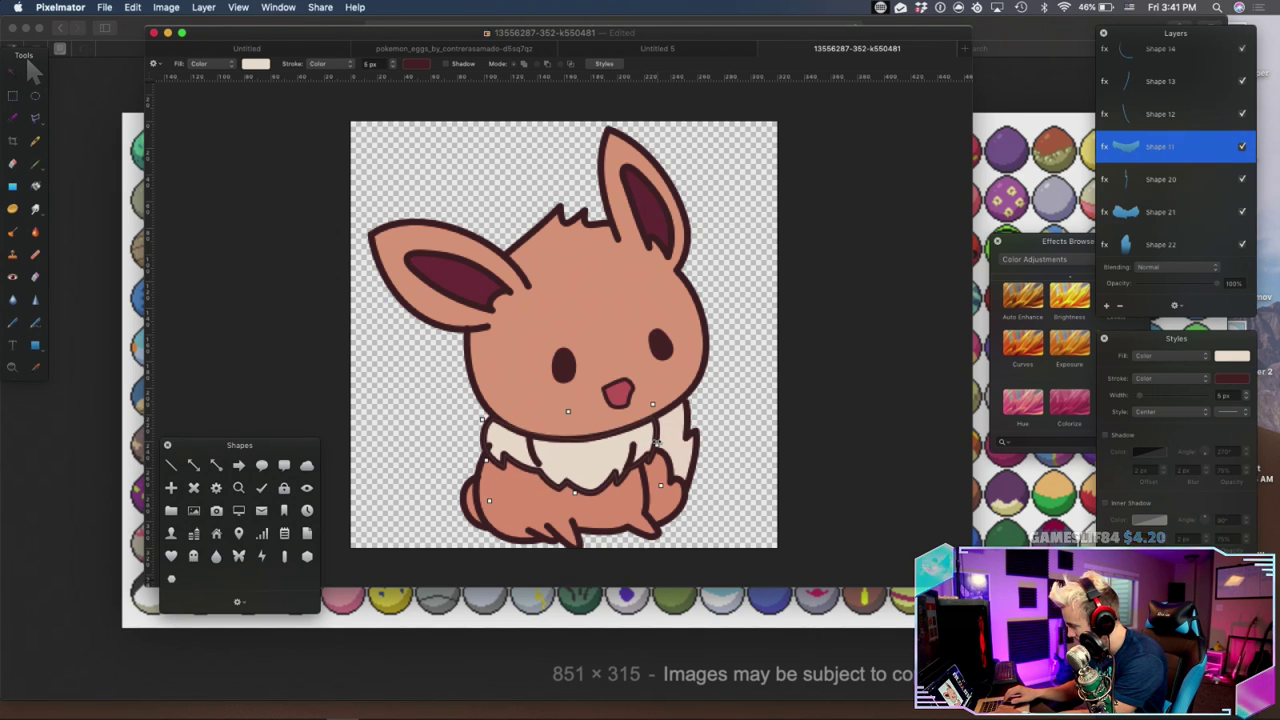
key(super+z)
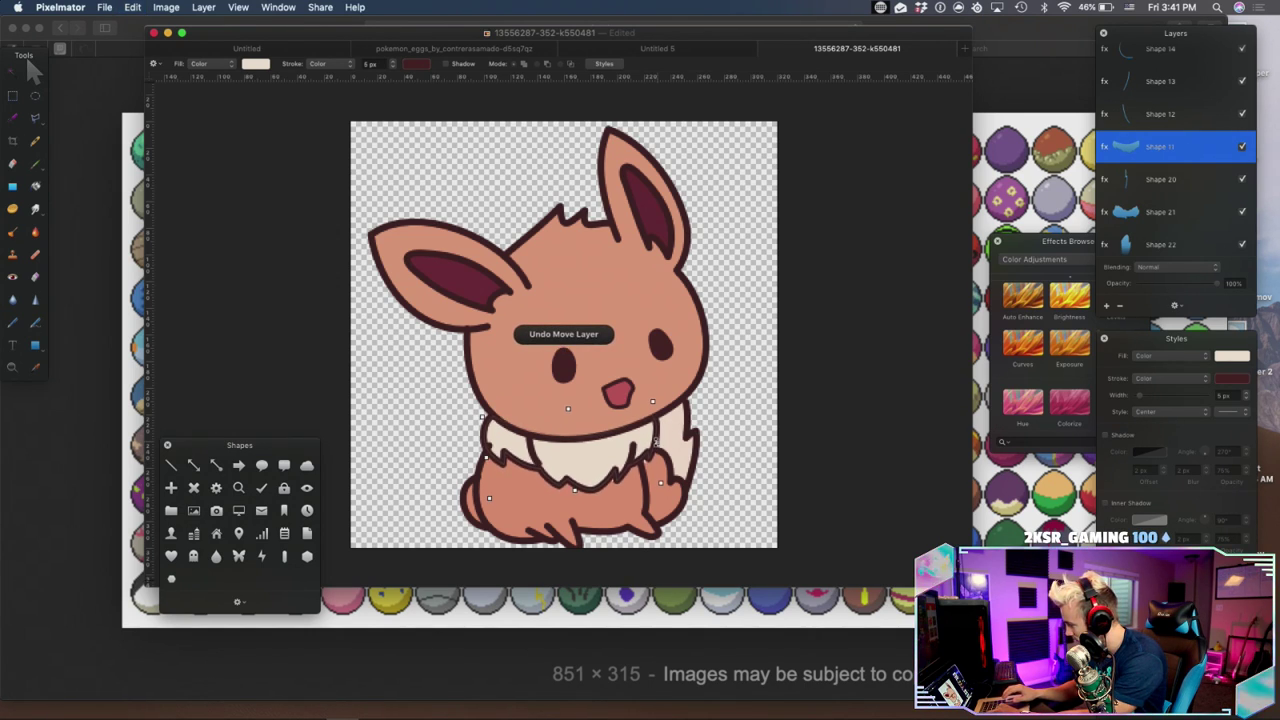
key(super+z)
key(super+shift+z)
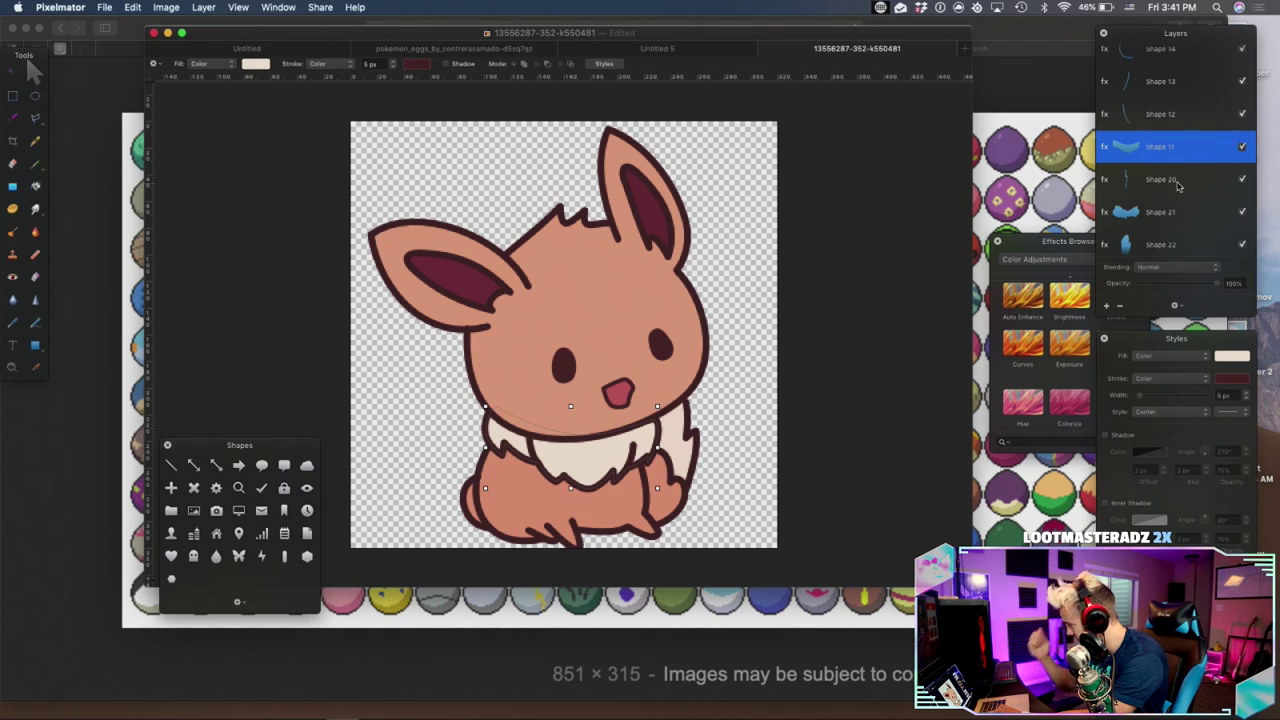
Select Shape 13, Shape 12 and Shape 11 together and rotate the collar slightly counterclockwise to follow the tilted head
click(1165, 86)
click(1163, 107)
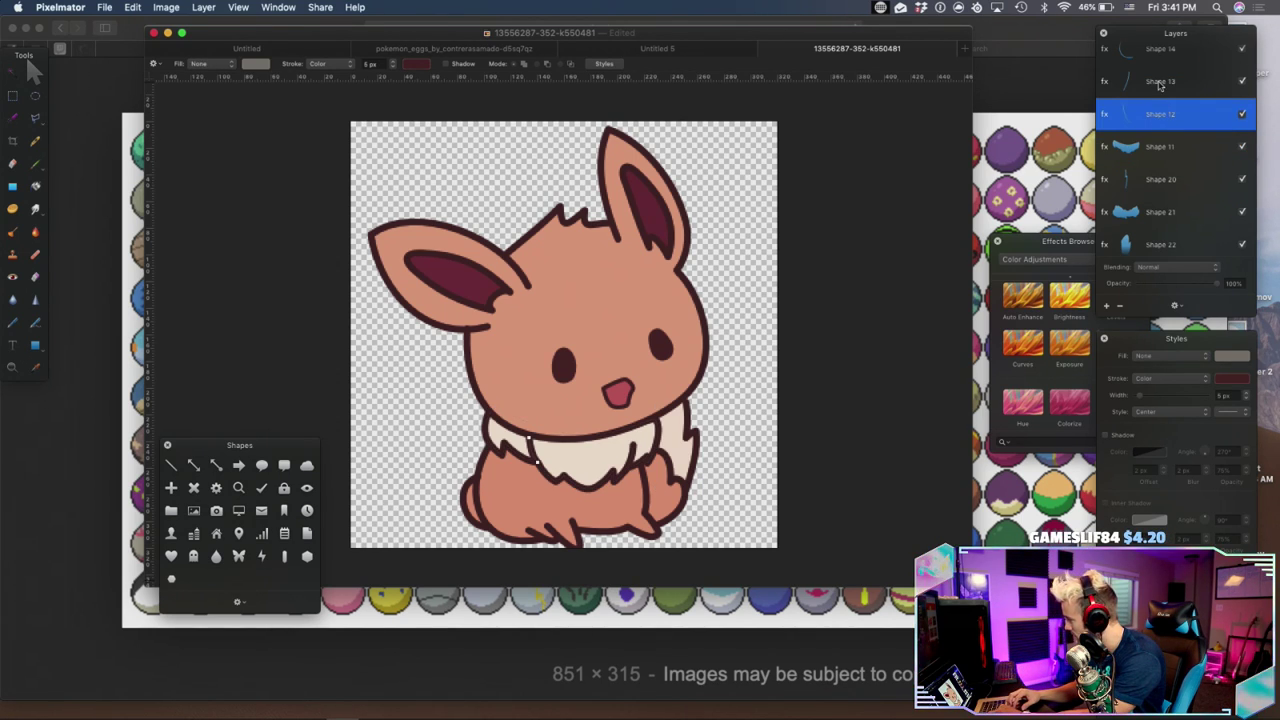
click(1160, 84)
shift+click(1147, 150)
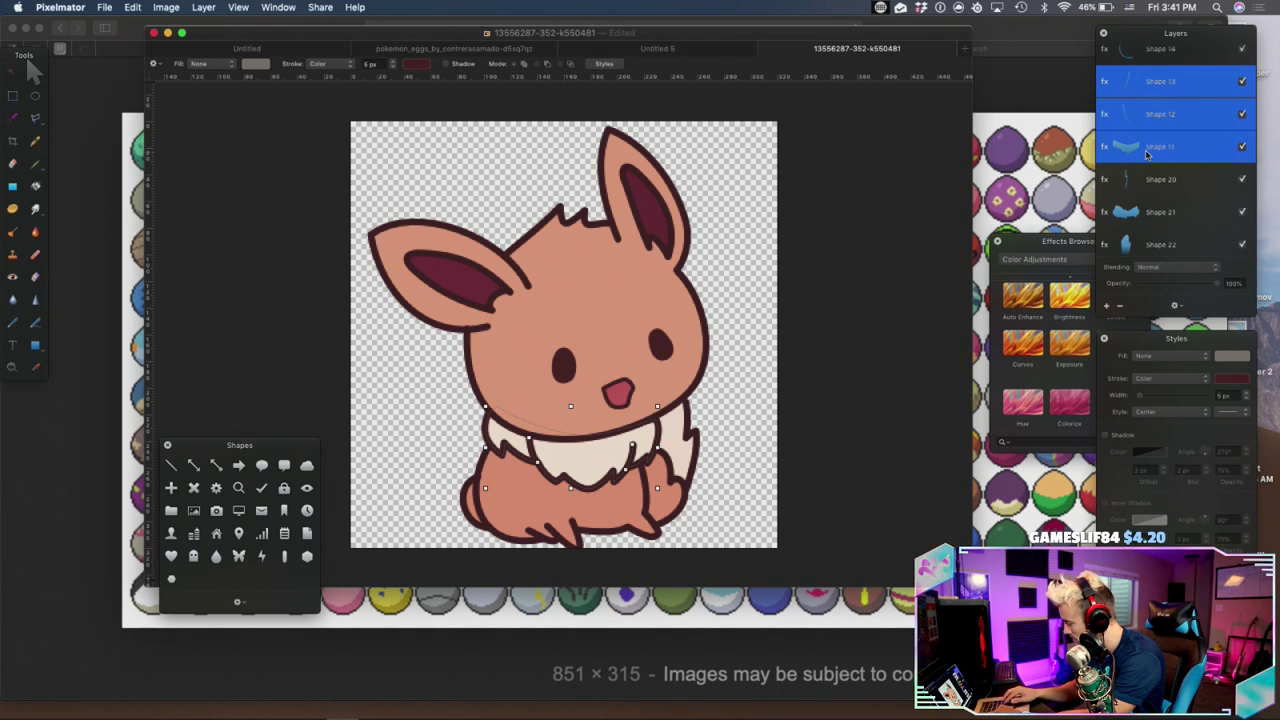
drag(656, 448, 658, 442)
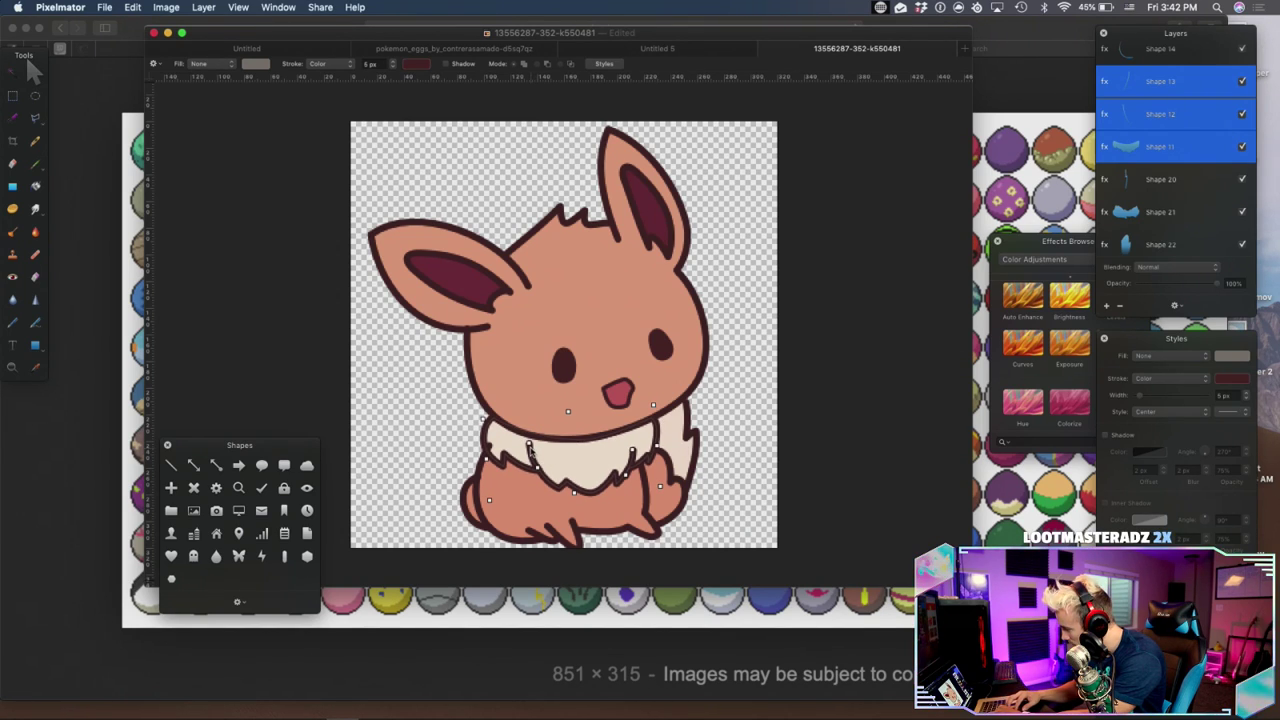
key(super+z)
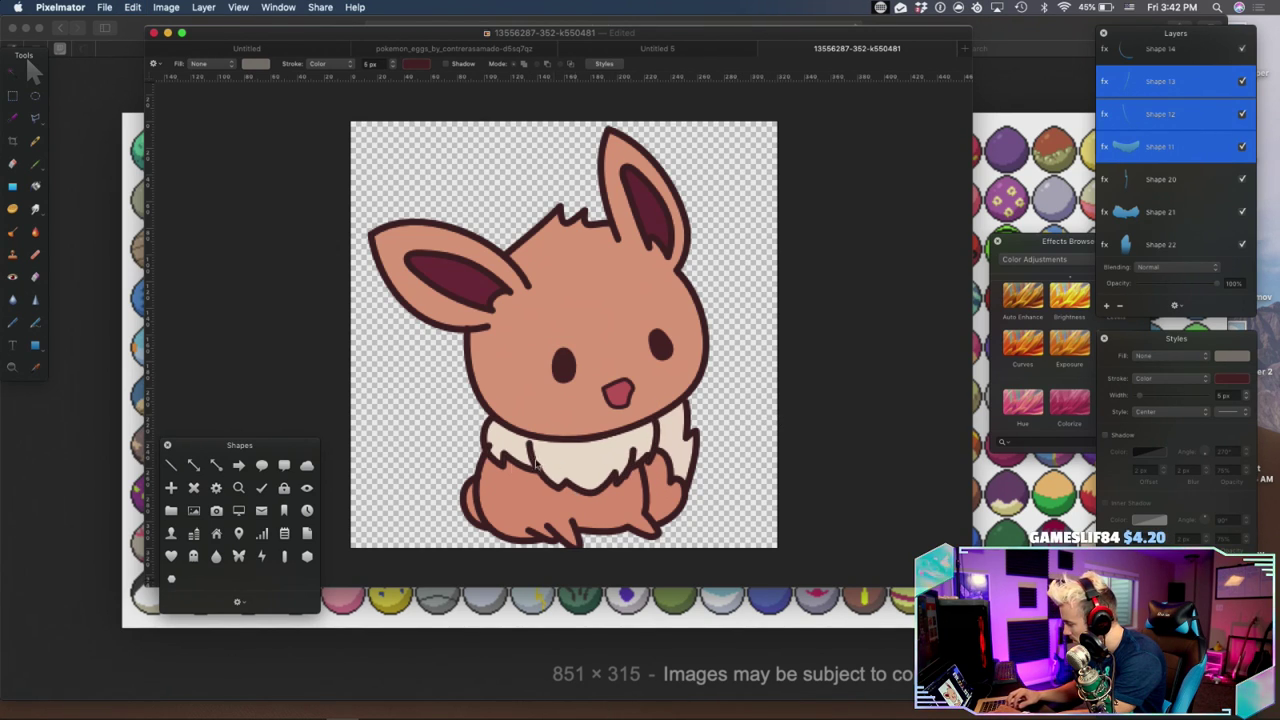
Extend the upper end of the tail outline, Shape 20, up to the head's outline
click(480, 475)
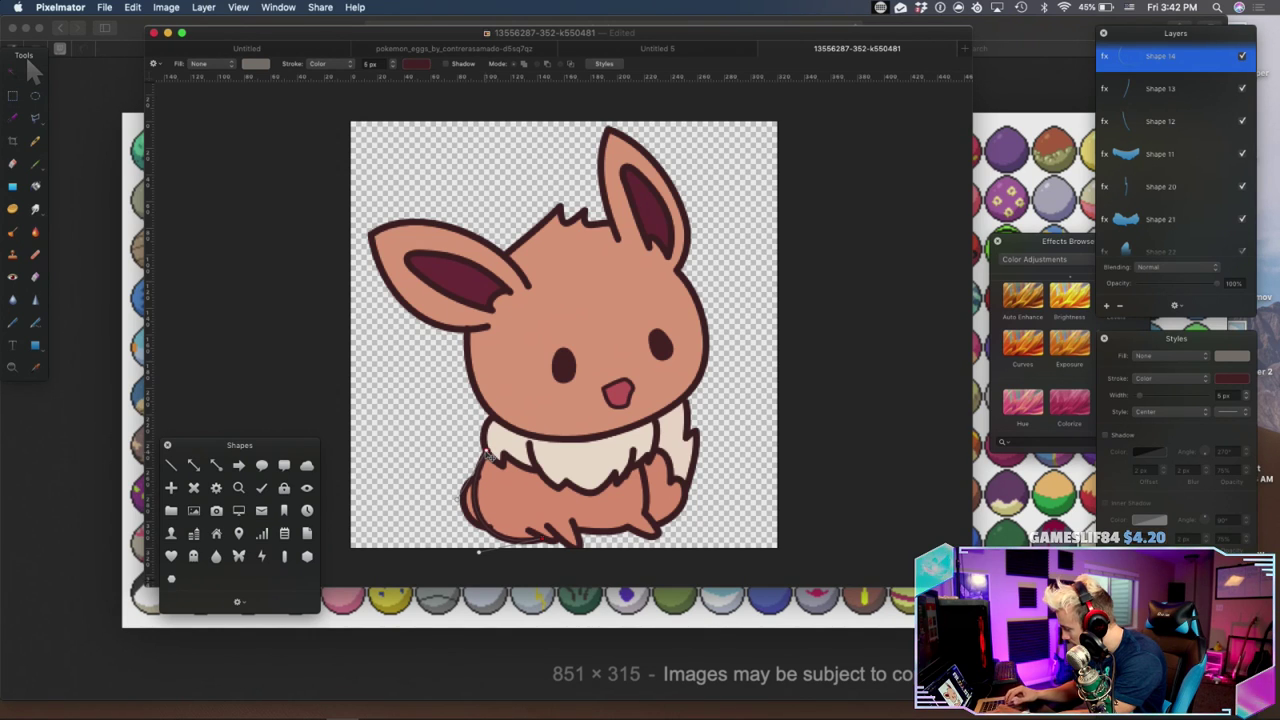
scroll(487, 455, up, 3)
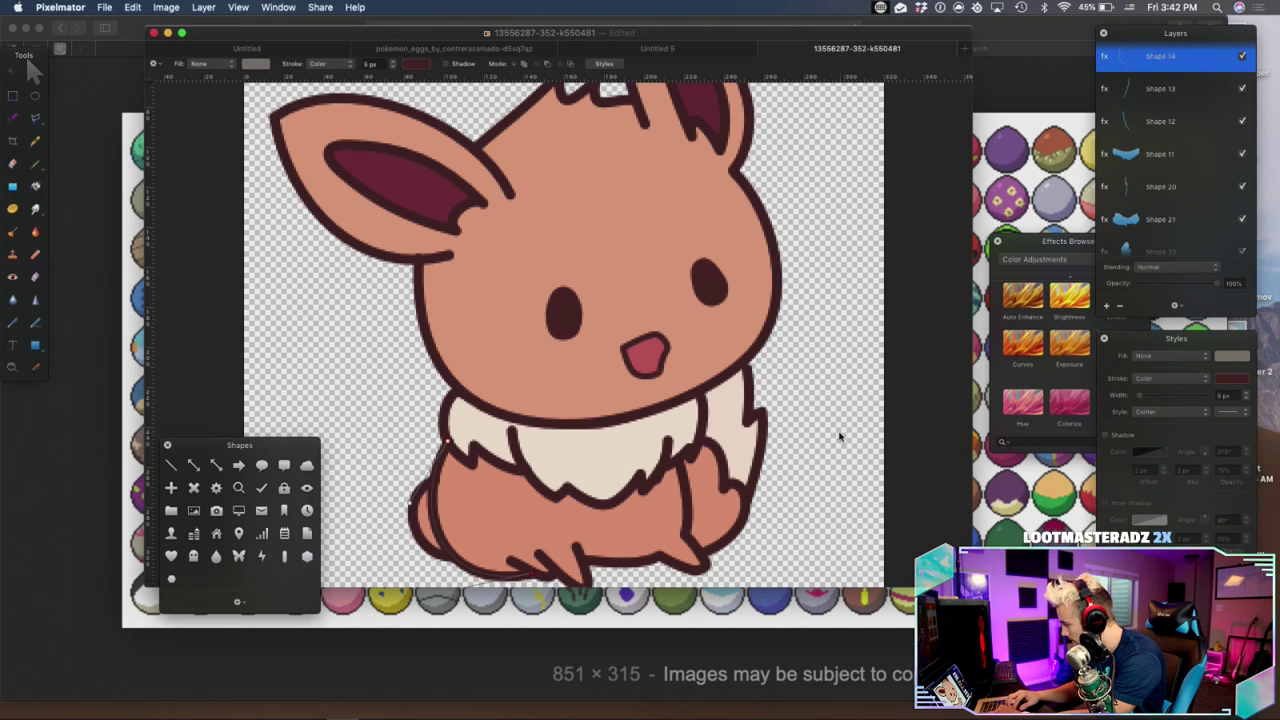
click(751, 392)
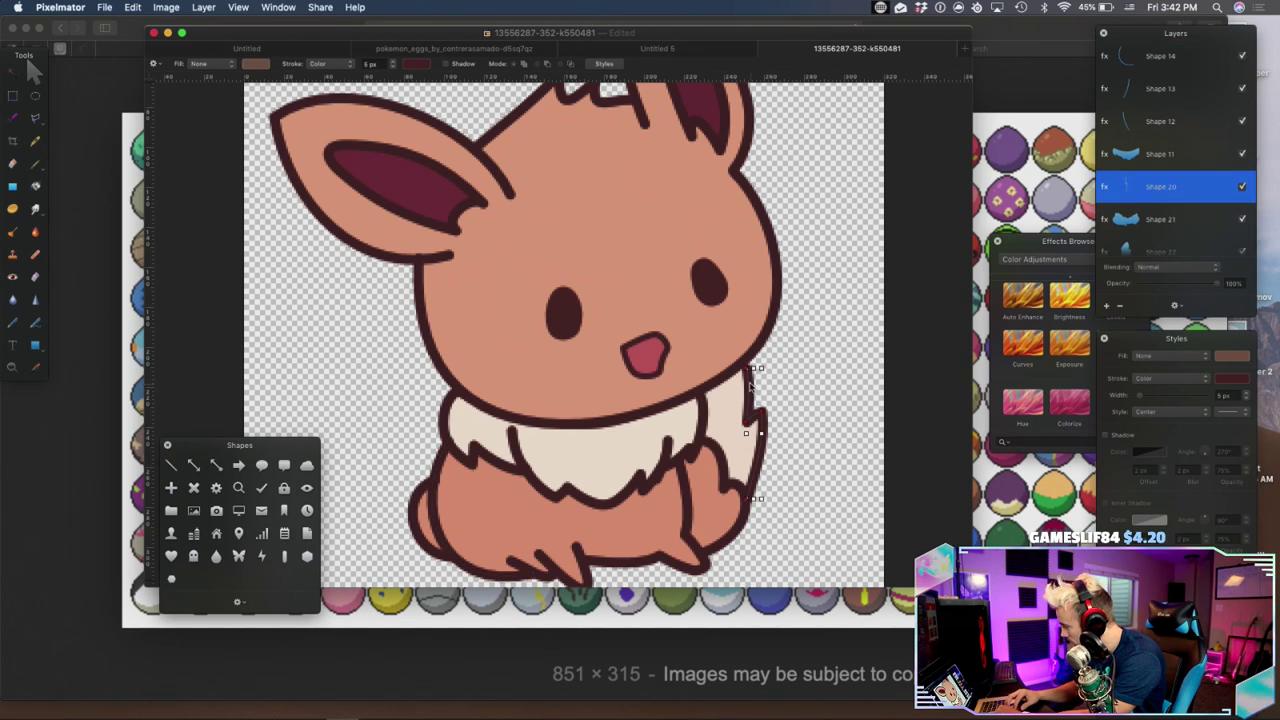
drag(747, 369, 745, 361)
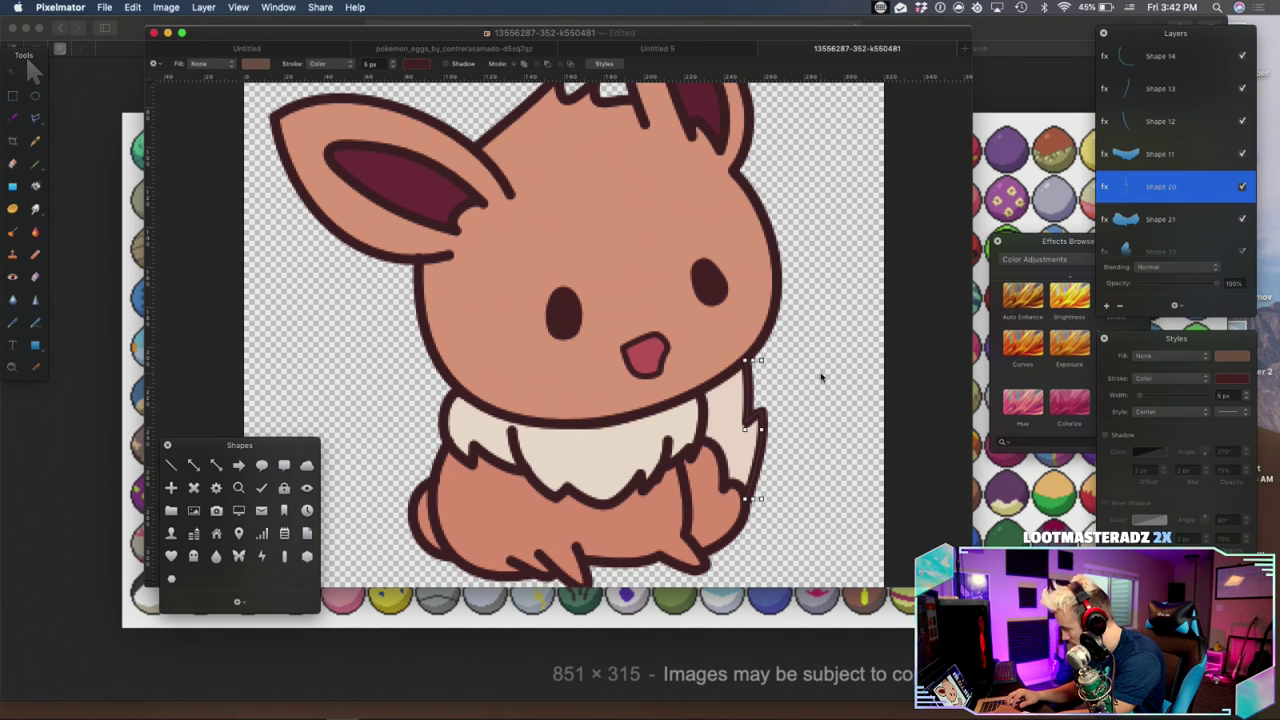
key(super+minus)
key(super+minus)
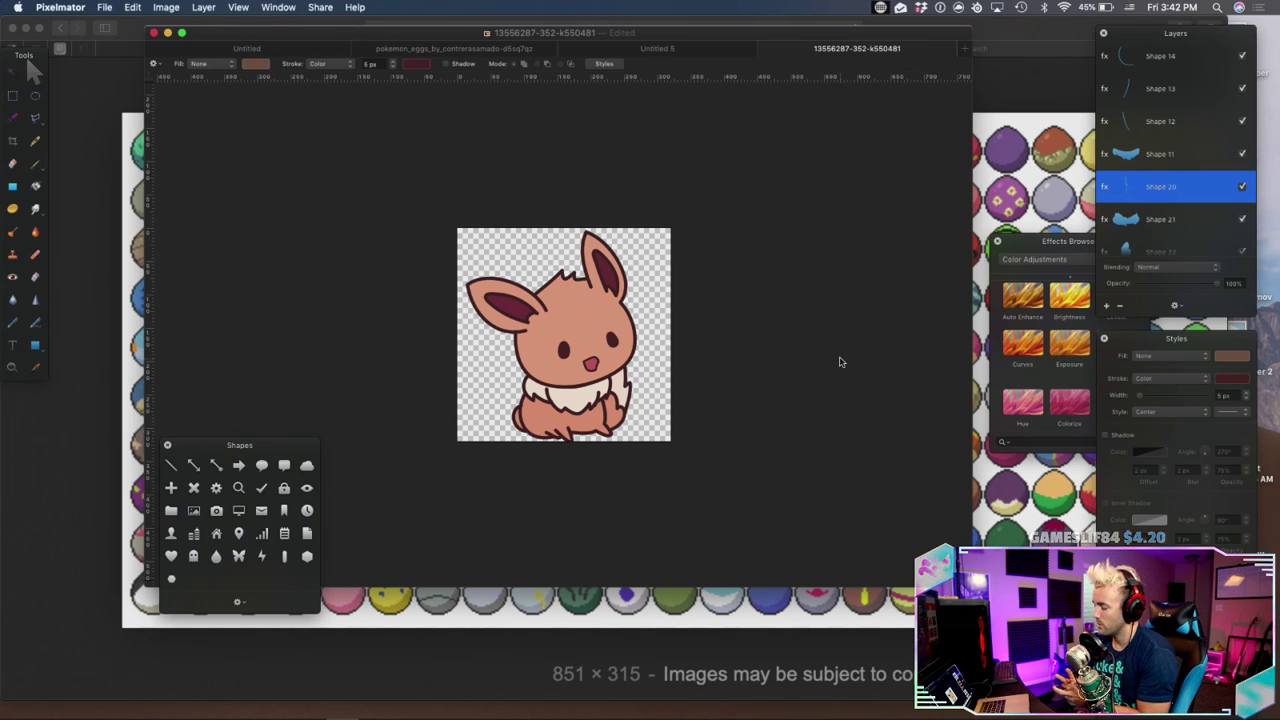
Select Shape 11, Shape 12 and Shape 13 and move these collar layers into the Head group, above its other layers
key(super+plus)
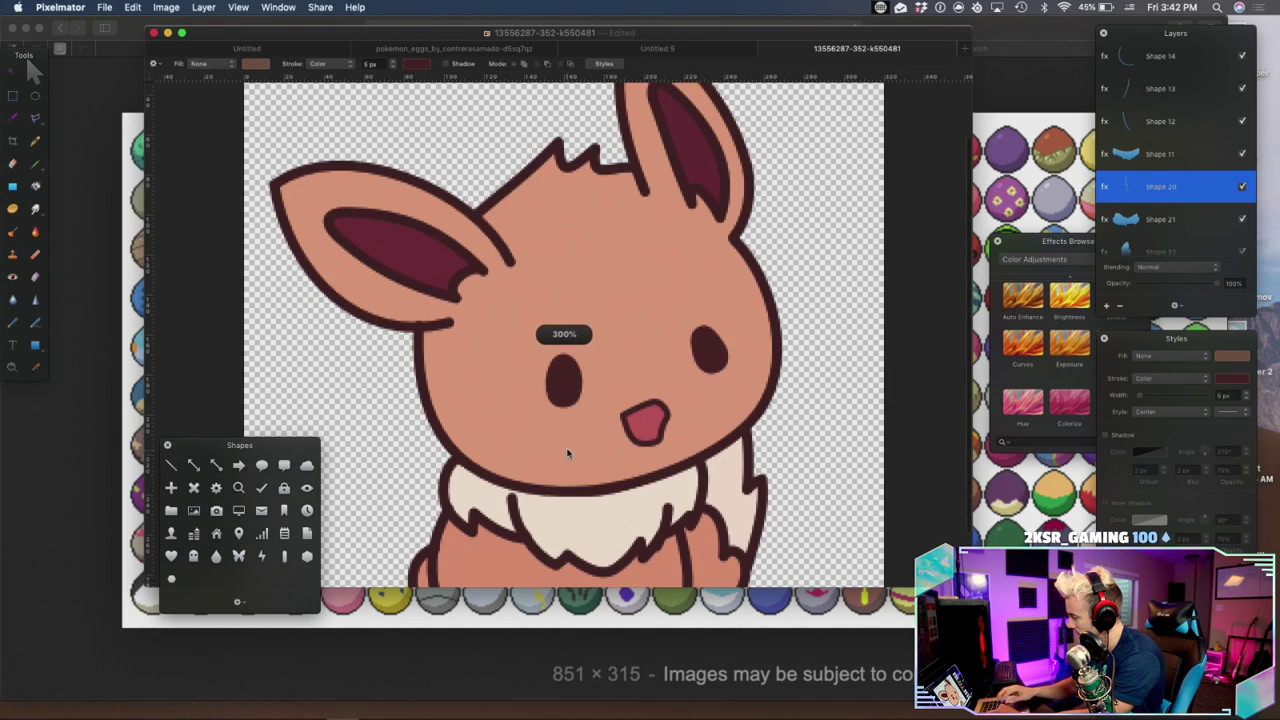
key(super+minus)
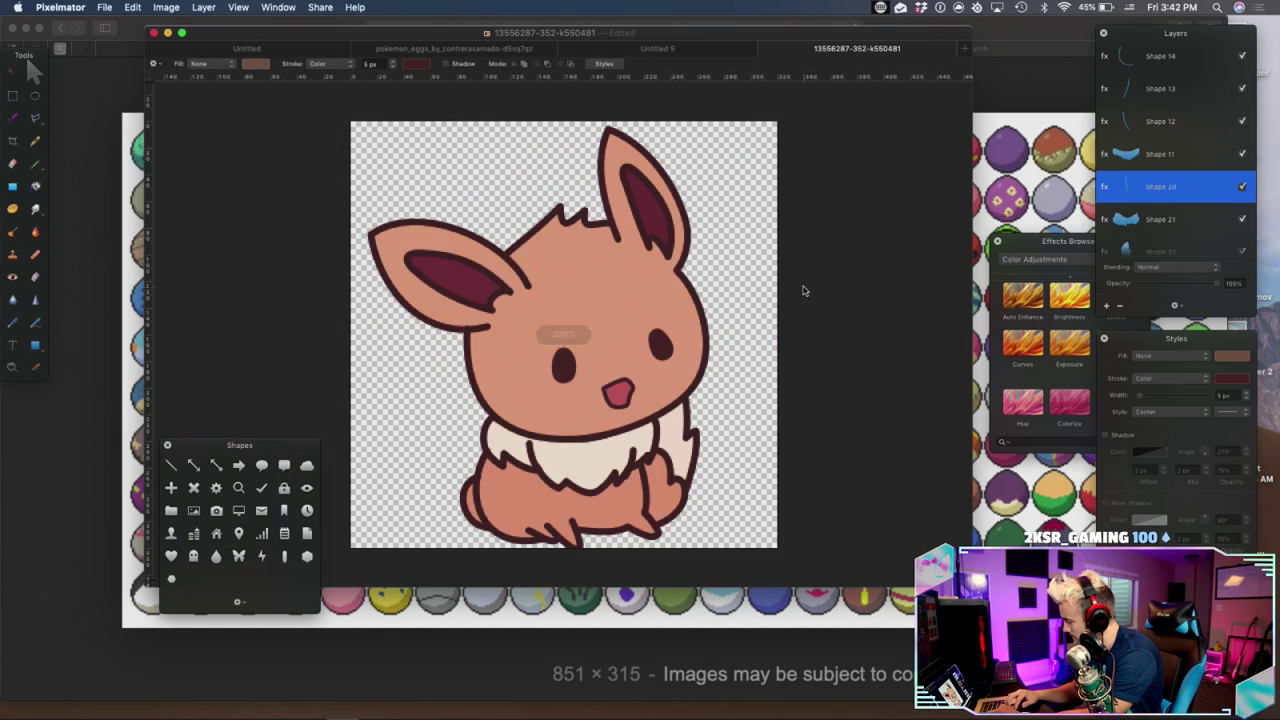
scroll(1187, 189, down, 3)
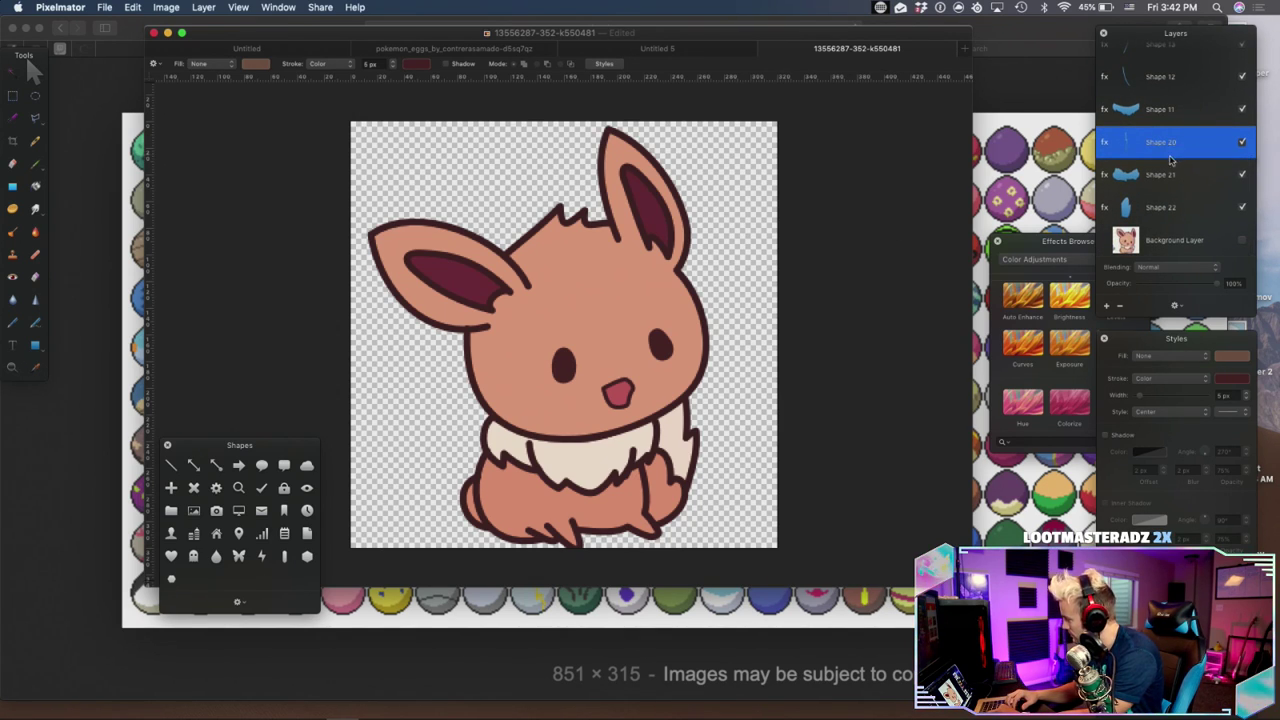
click(1164, 174)
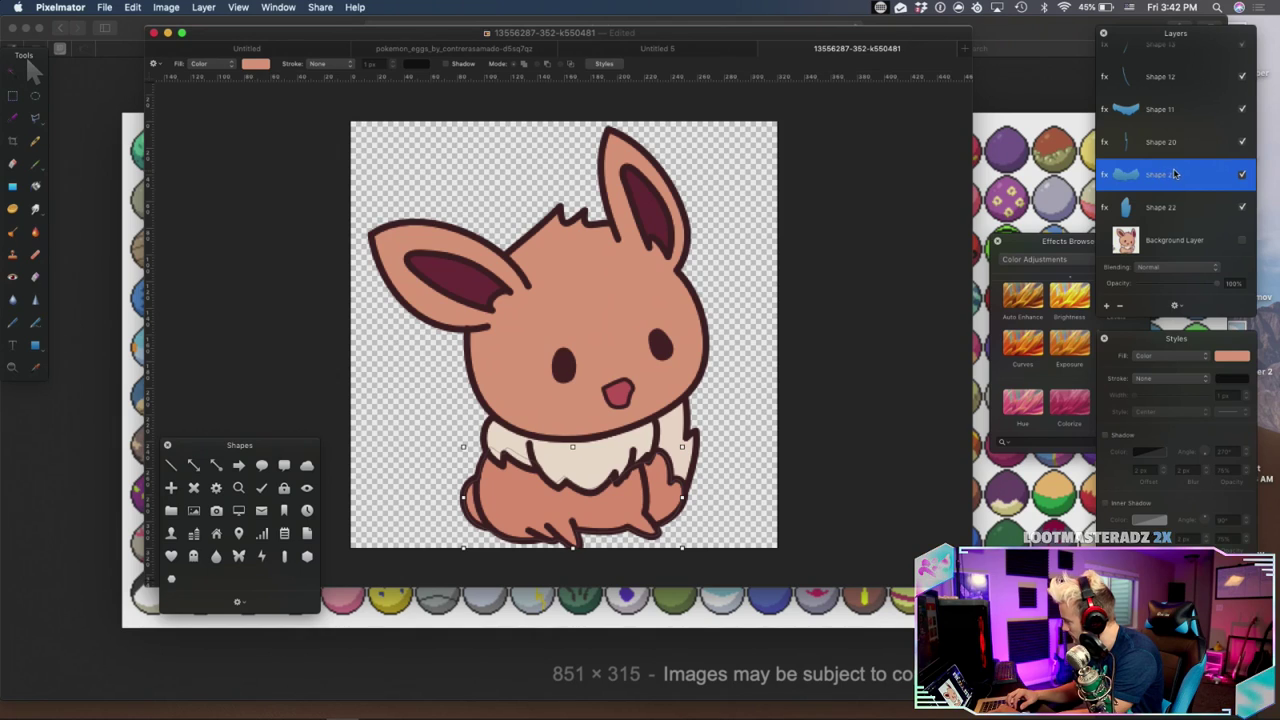
scroll(1175, 174, up, 3)
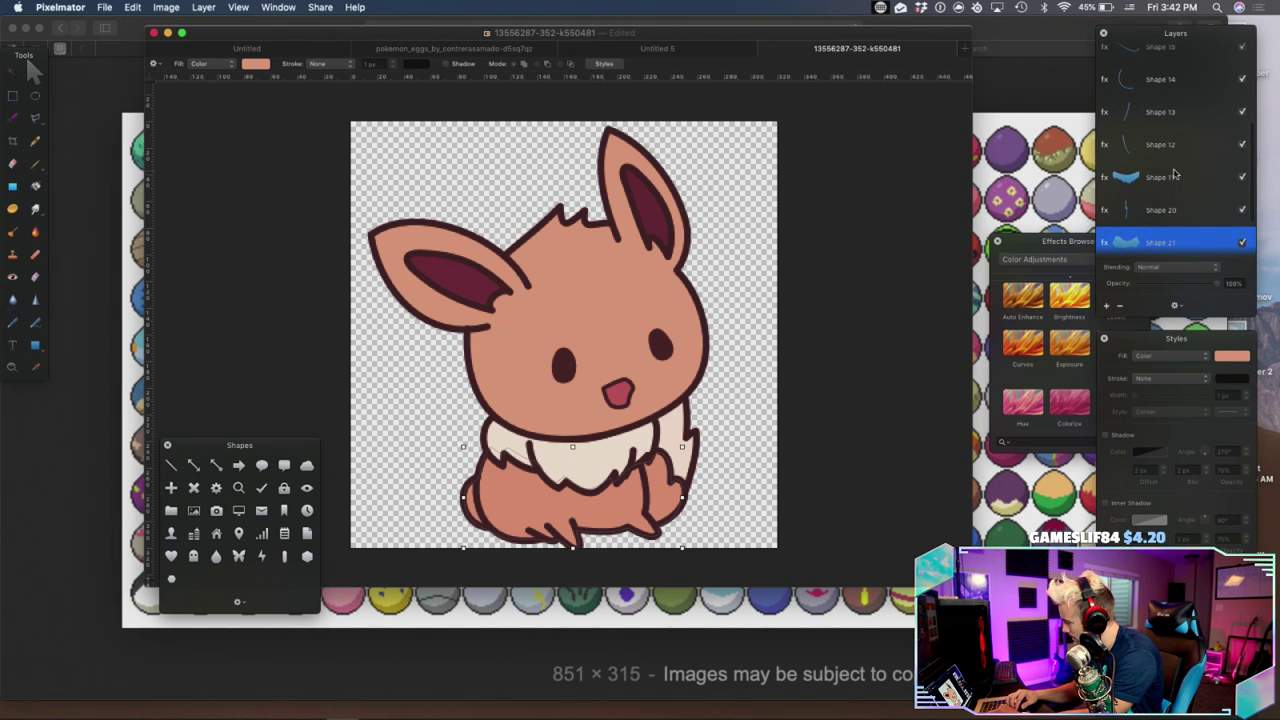
scroll(1175, 174, up, 2)
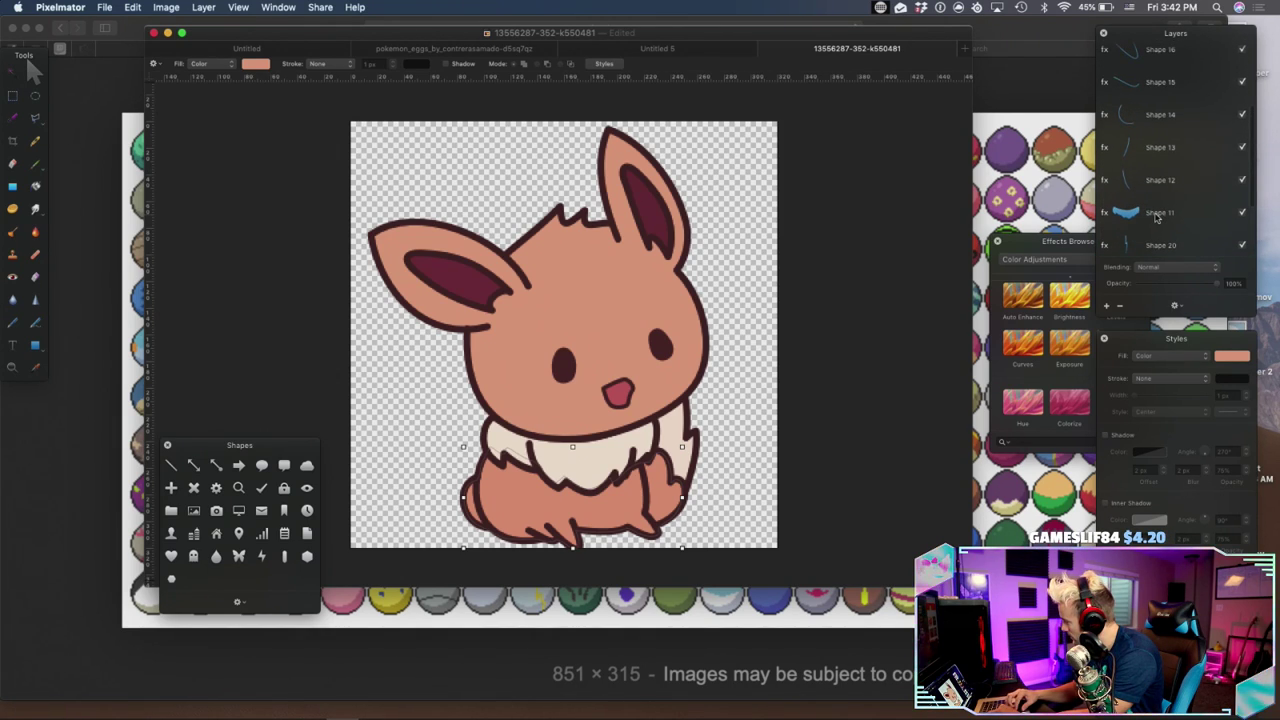
click(1157, 218)
shift+click(1160, 150)
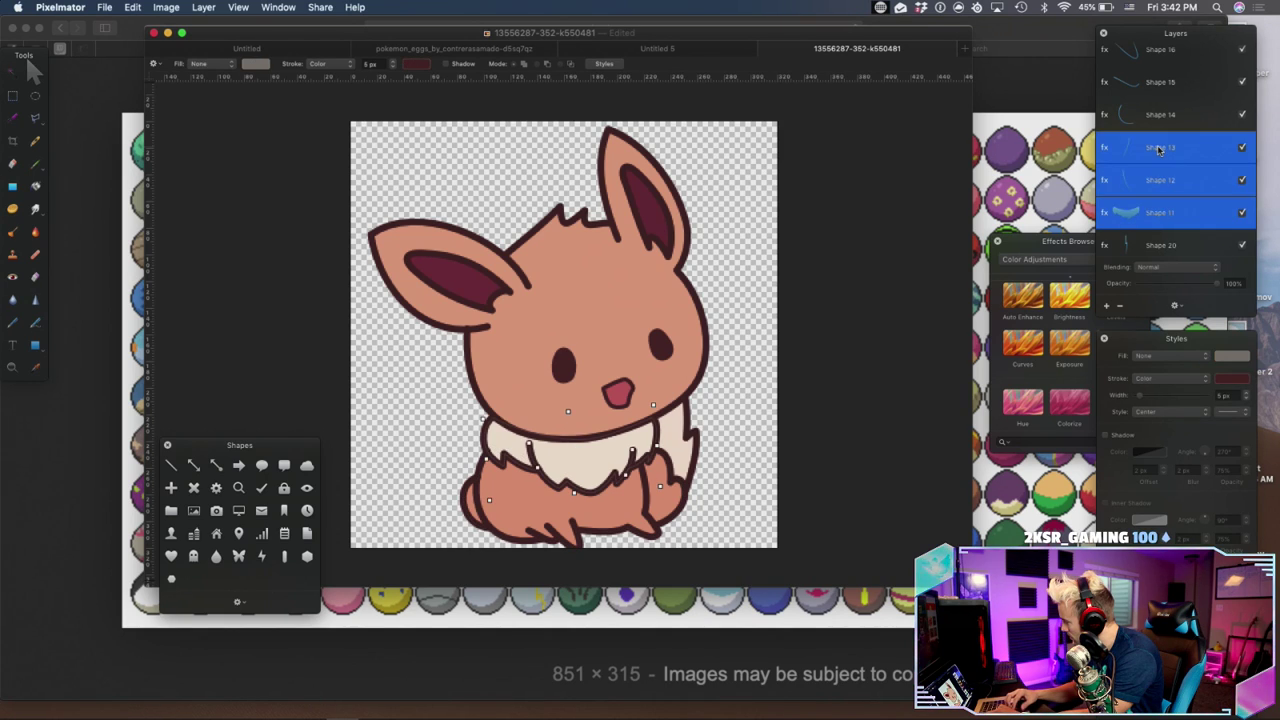
scroll(1160, 150, up, 2)
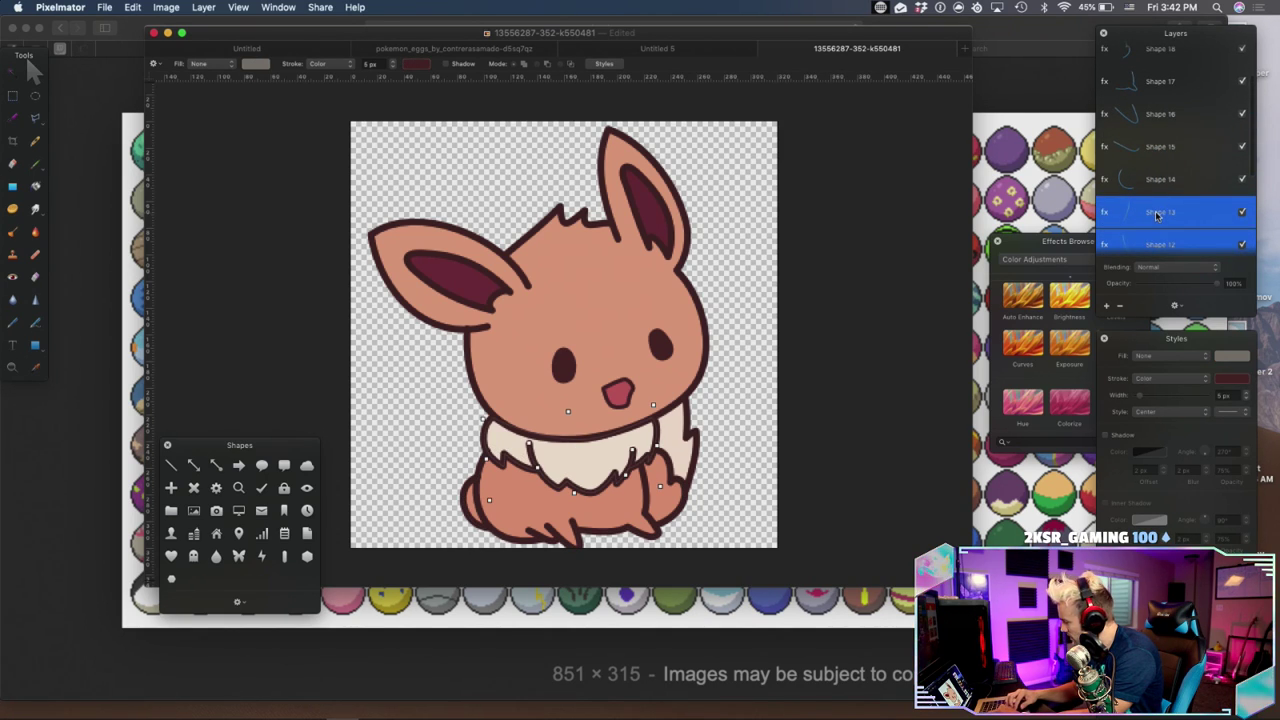
drag(1157, 216, 1158, 84)
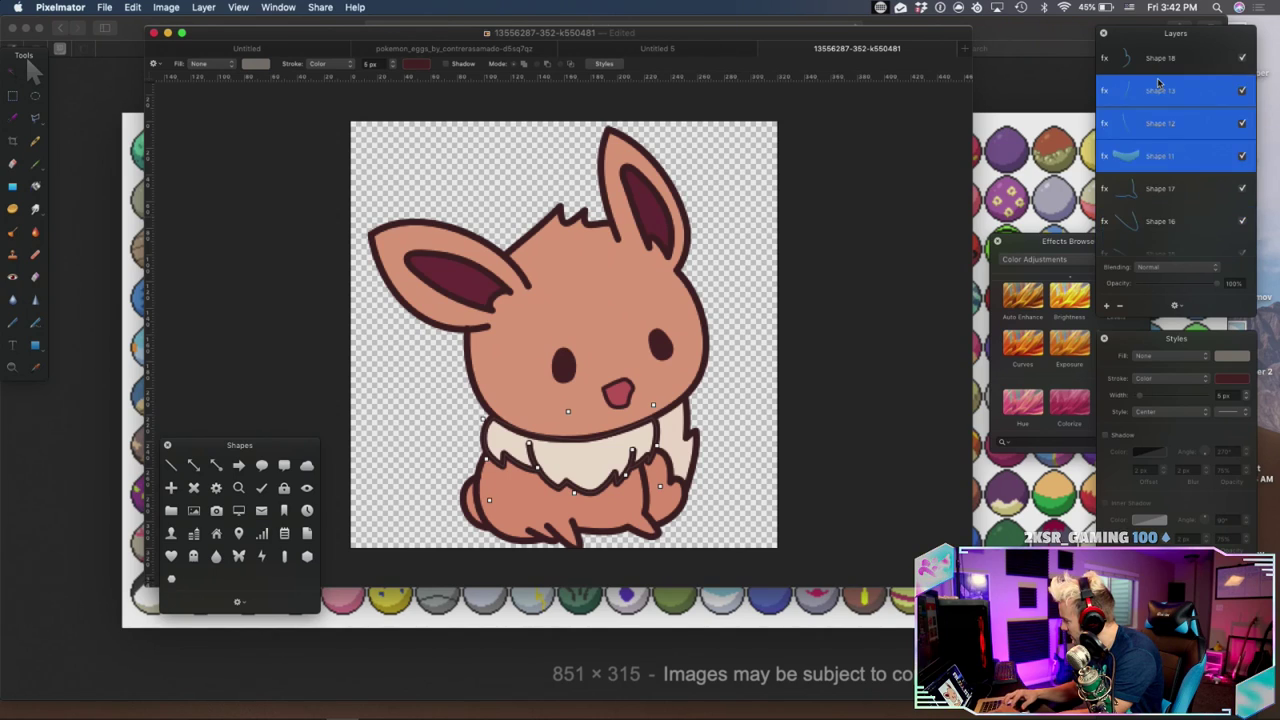
scroll(1159, 84, up, 2)
drag(1158, 150, 1158, 71)
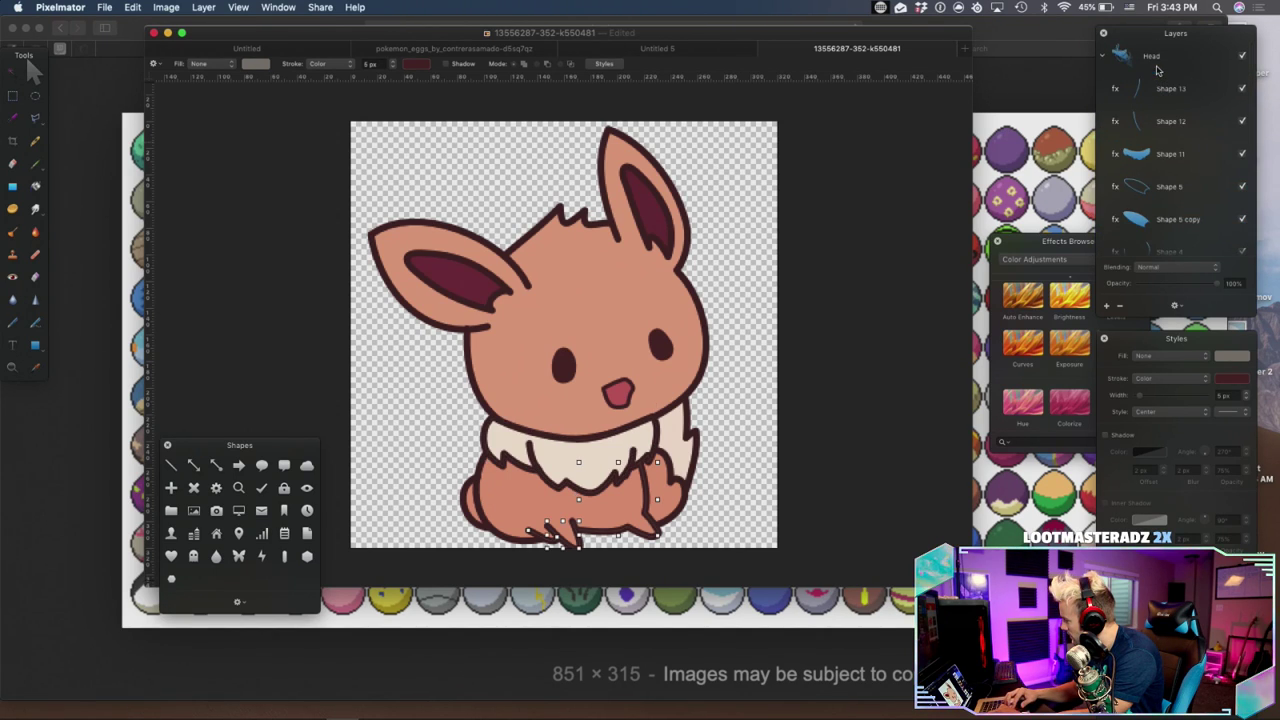
Undo the collar layers' move into the Head group and group Shape 13, Shape 12 and Shape 11 as "Neck", directly below Head
key(cmd+z)
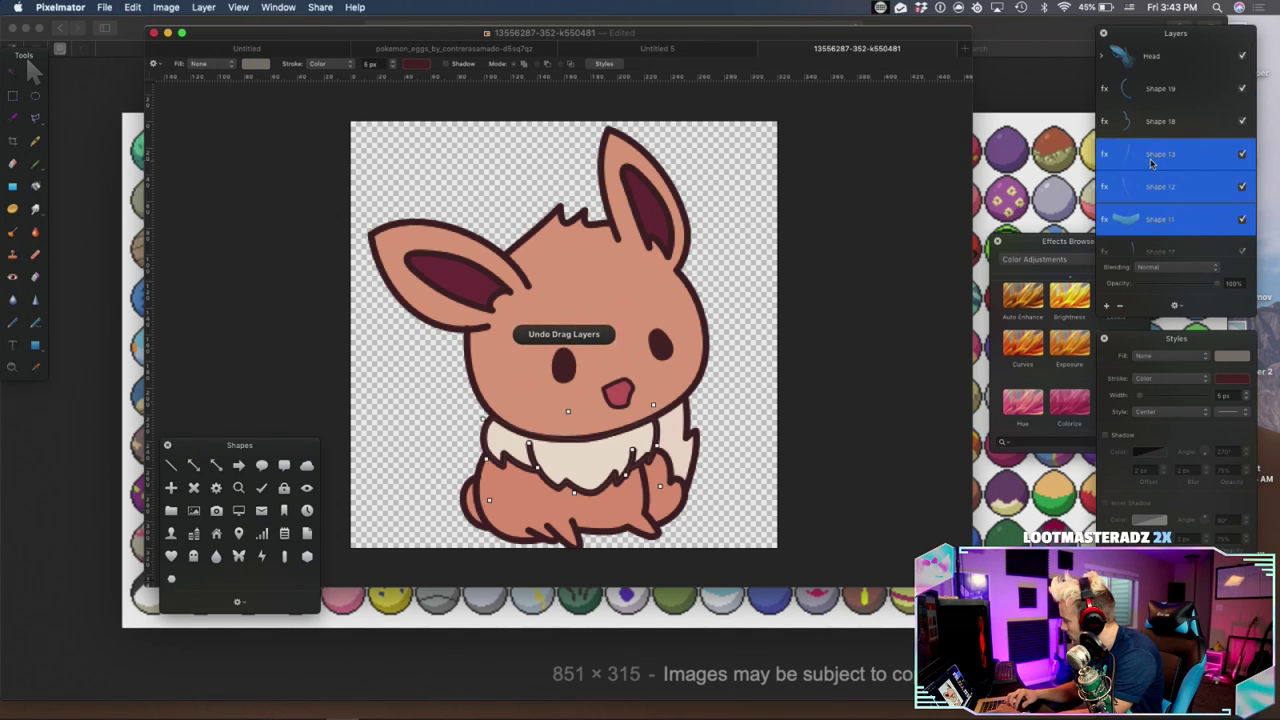
right_click(1150, 163)
click(1185, 352)
double_click(1167, 156)
text(Neck)
key(Return)
drag(1178, 160, 1103, 77)
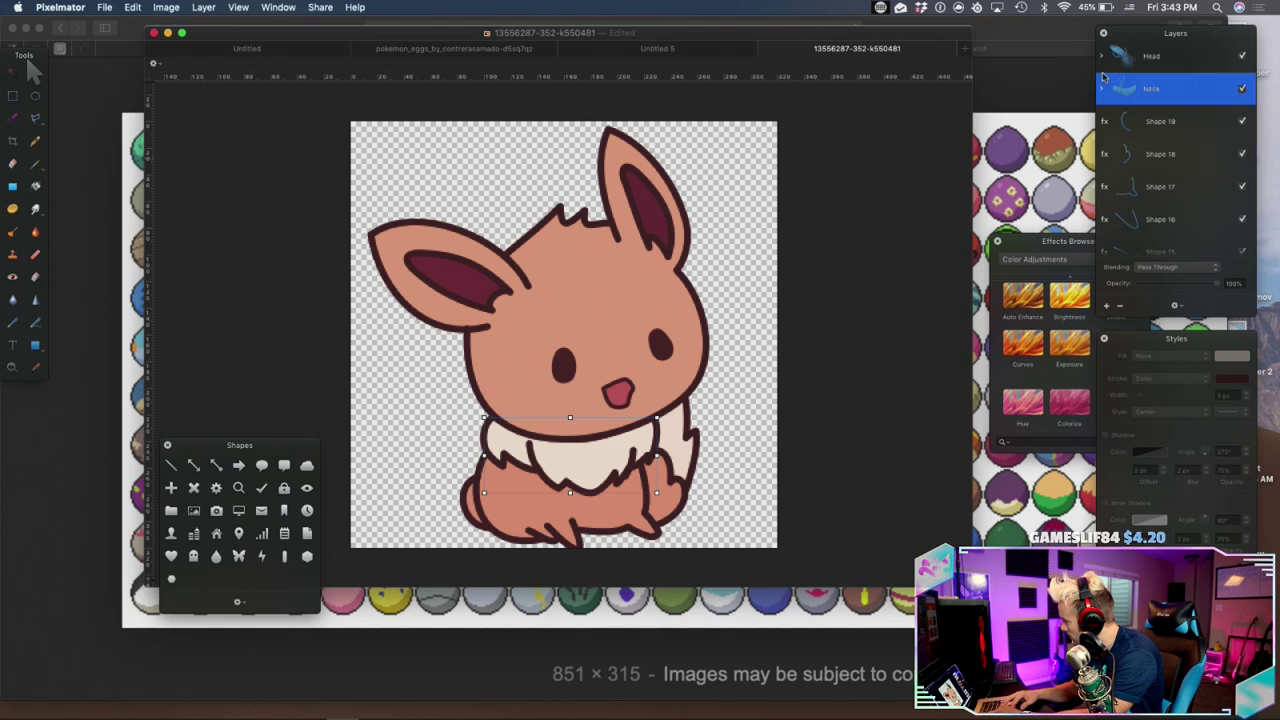
Add an empty layer directly beneath the Neck group and brush a soft black shadow along the collar's jagged lower edge
scroll(1184, 136, down, 5)
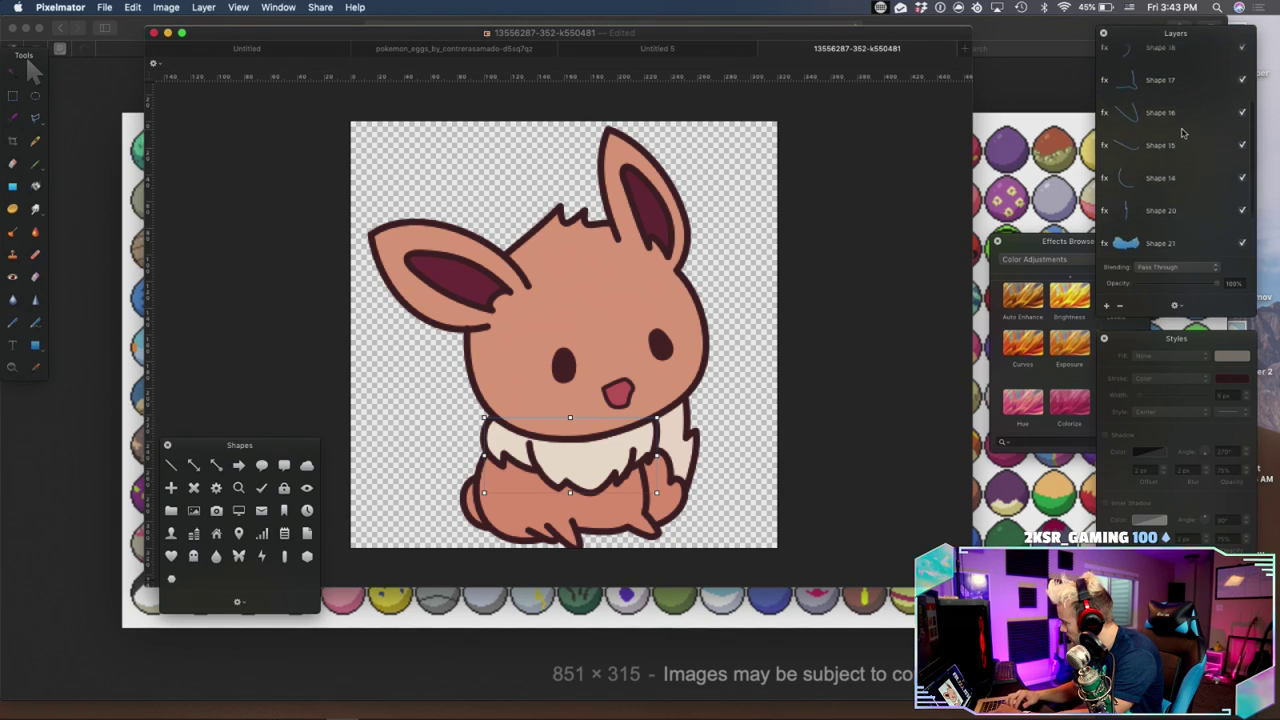
scroll(1182, 133, up, 3)
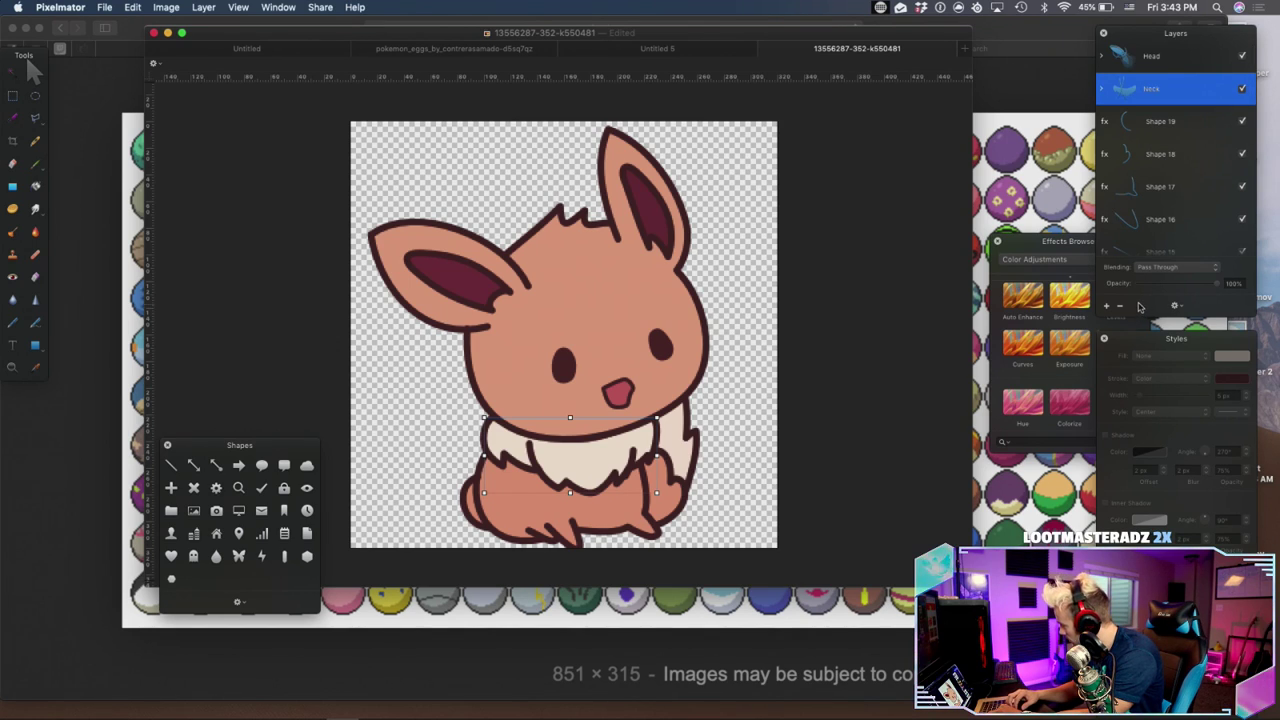
click(1106, 306)
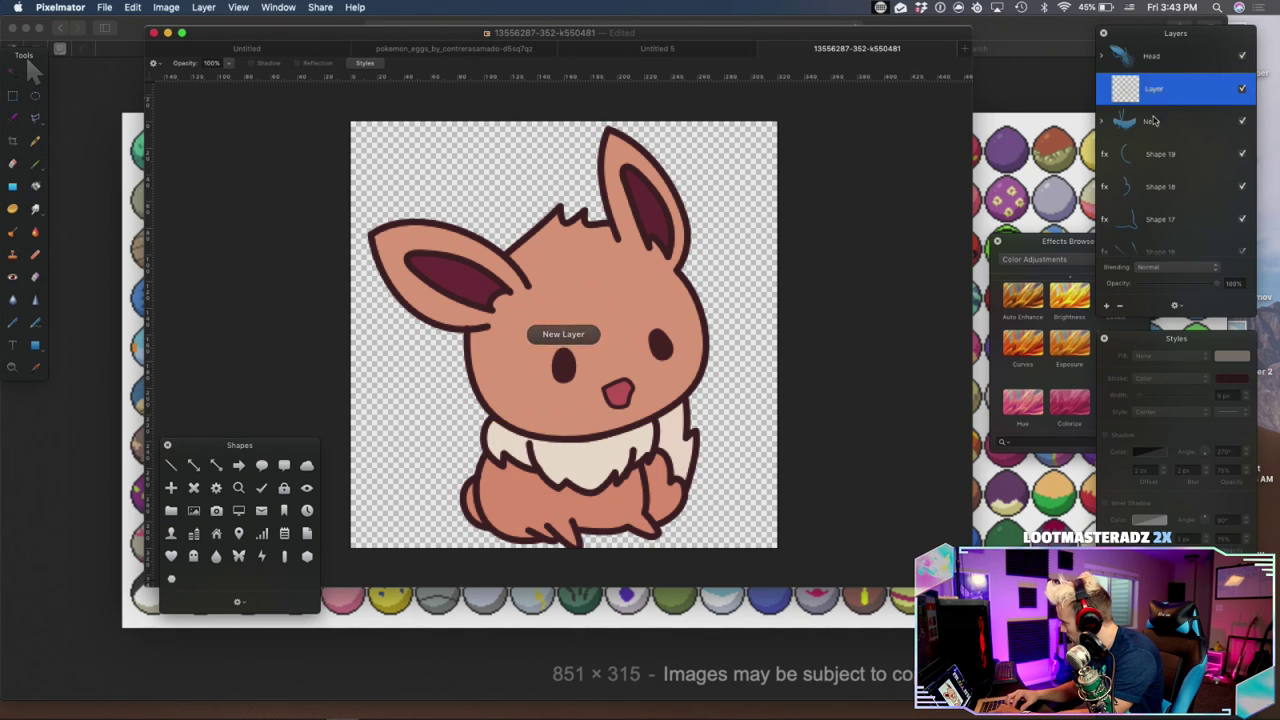
drag(1104, 140, 1105, 140)
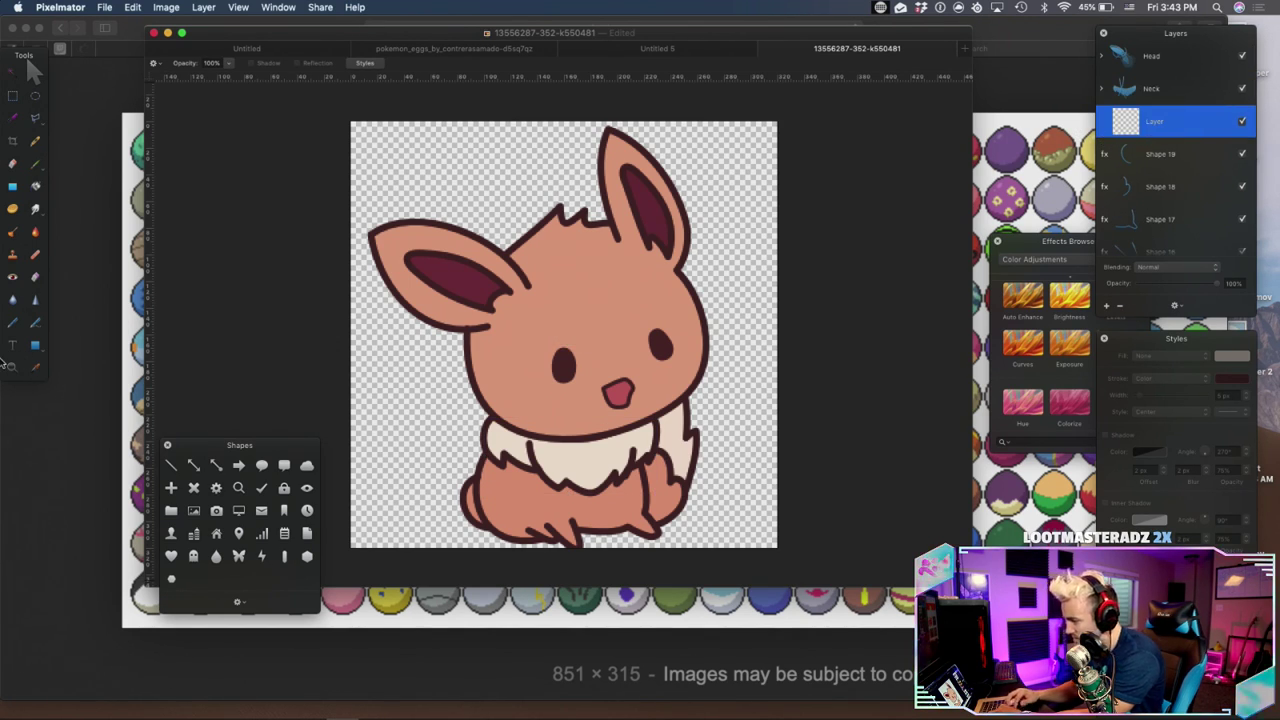
click(36, 163)
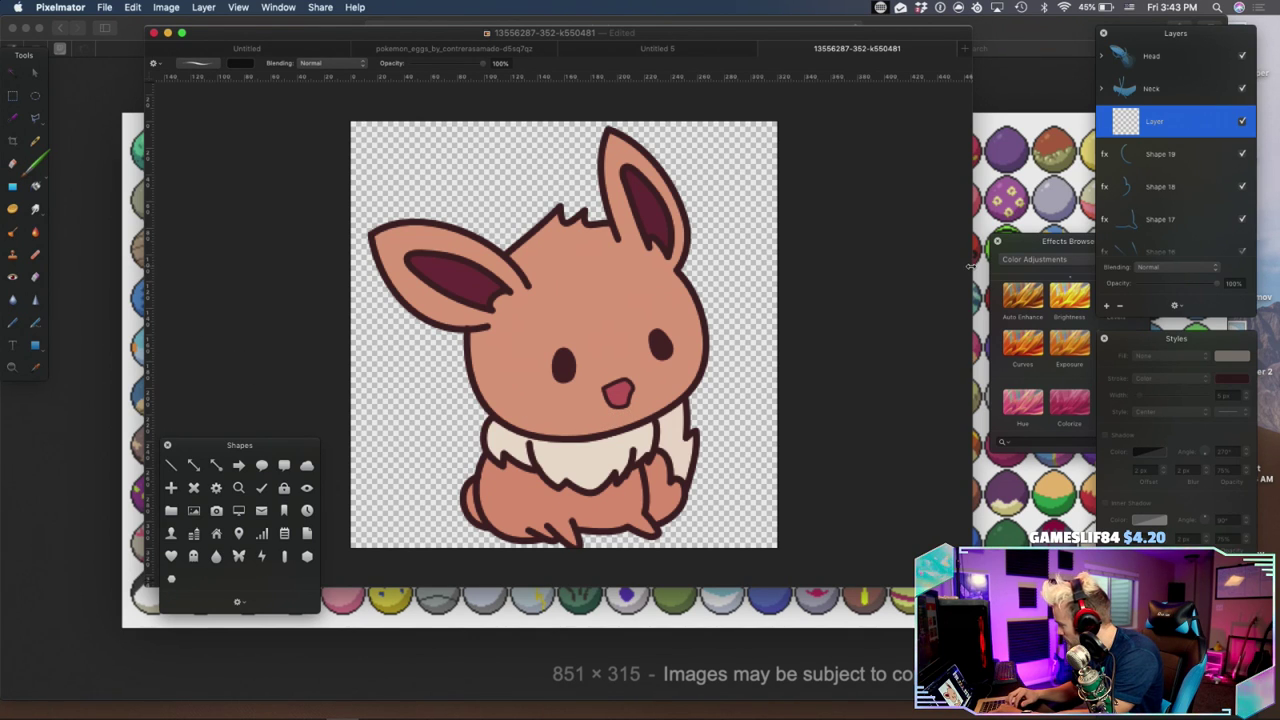
scroll(605, 387, up, 5)
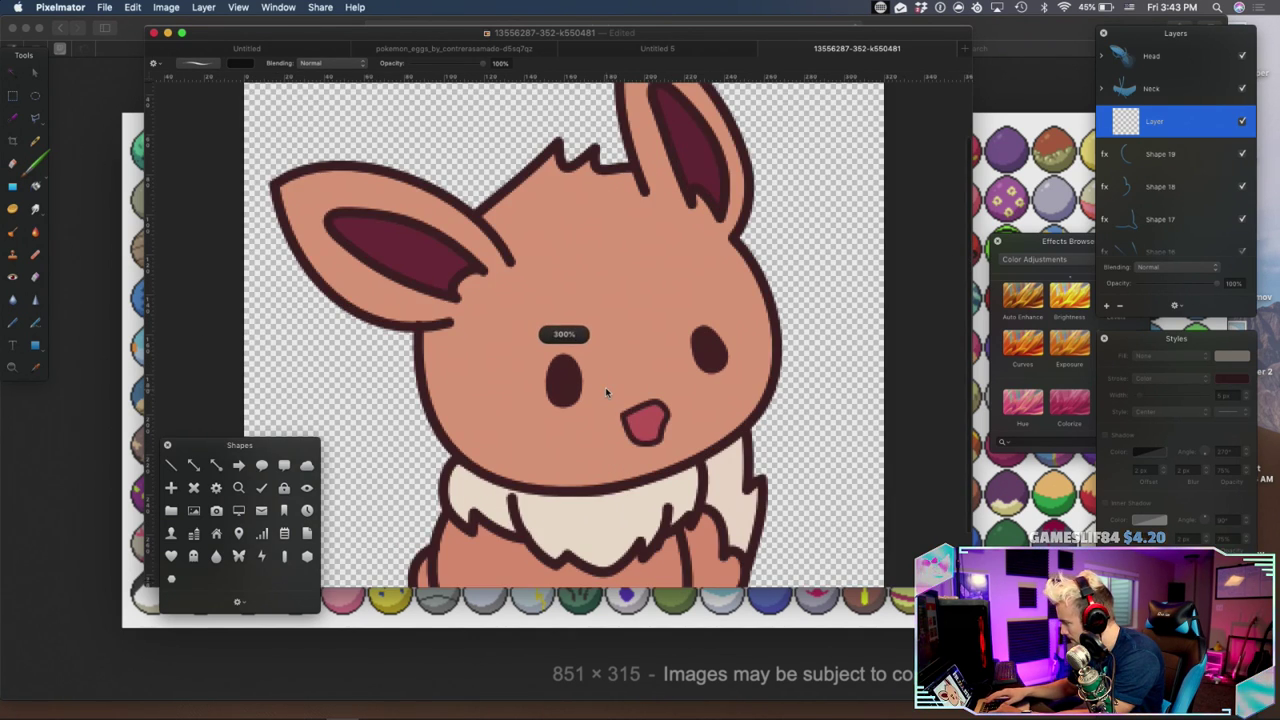
mouse_move(452, 455)
mouse_down()
mouse_move(575, 490)
mouse_move(549, 493)
mouse_move(535, 482)
mouse_move(605, 497)
mouse_move(590, 504)
mouse_move(698, 442)
mouse_up()
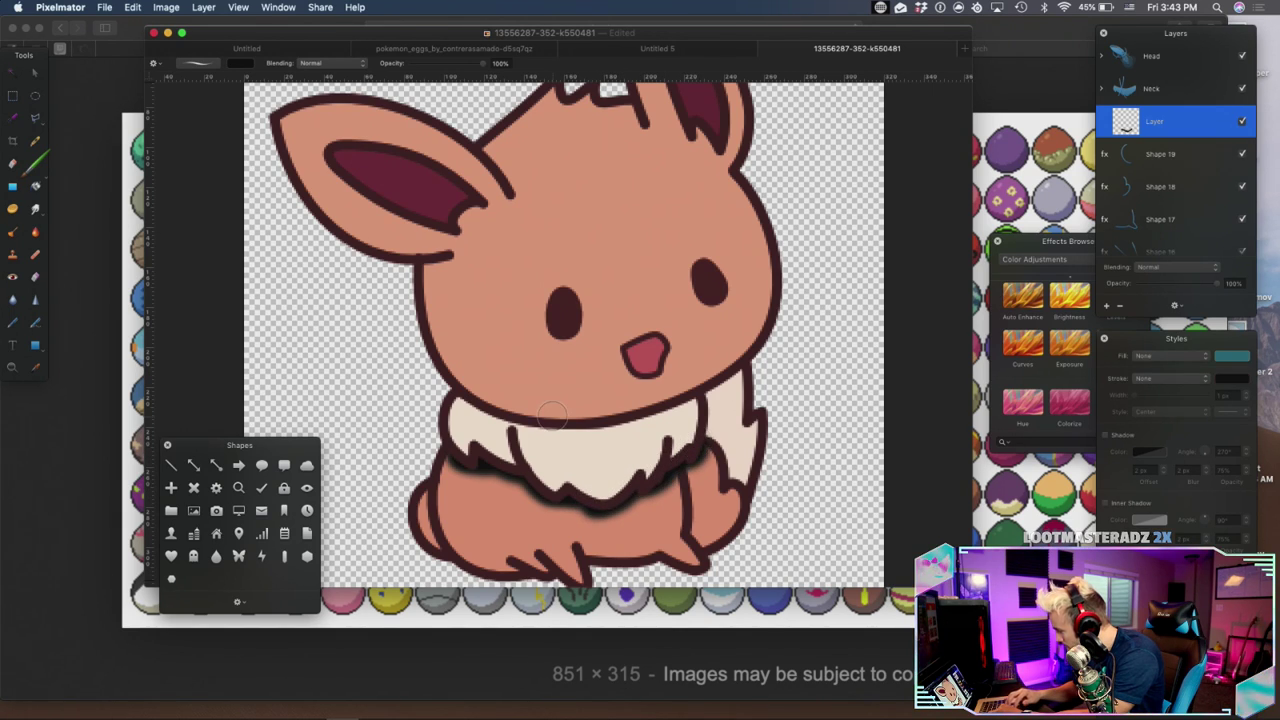
Try the Dissolve blending mode on the shadow layer, switch it to Darken and lower the layer's opacity to 20%
click(1196, 268)
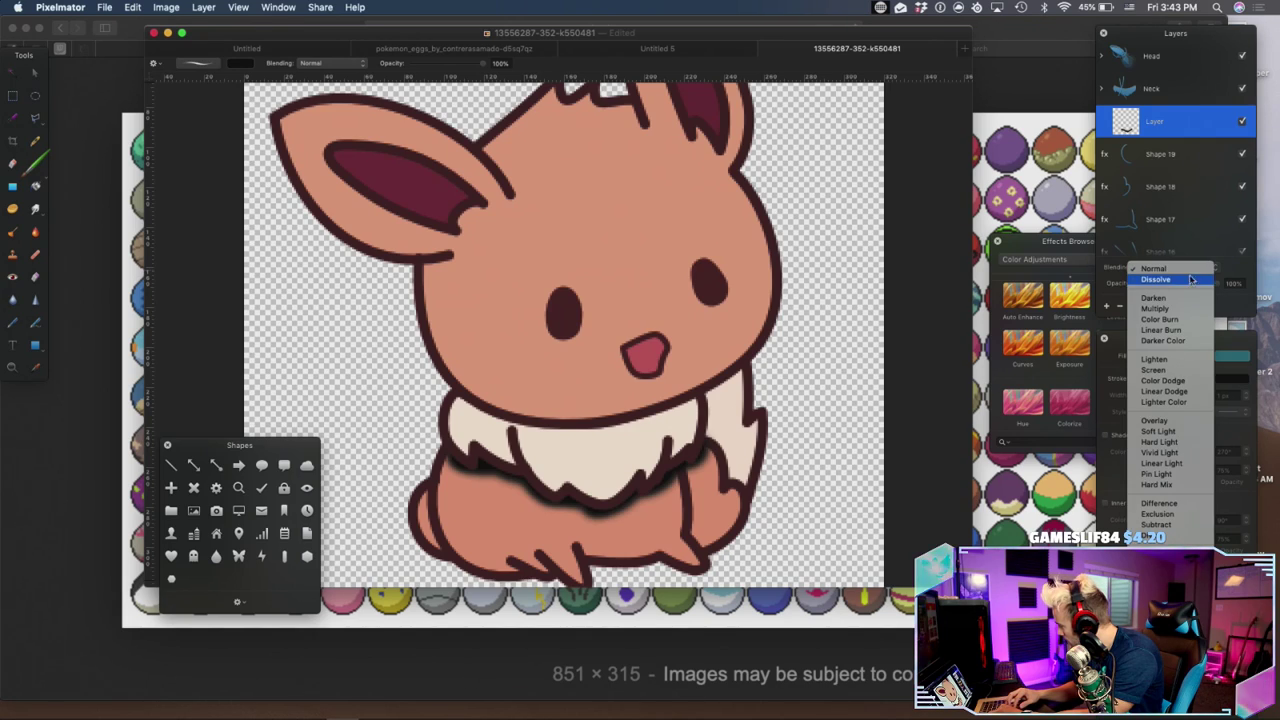
click(1185, 280)
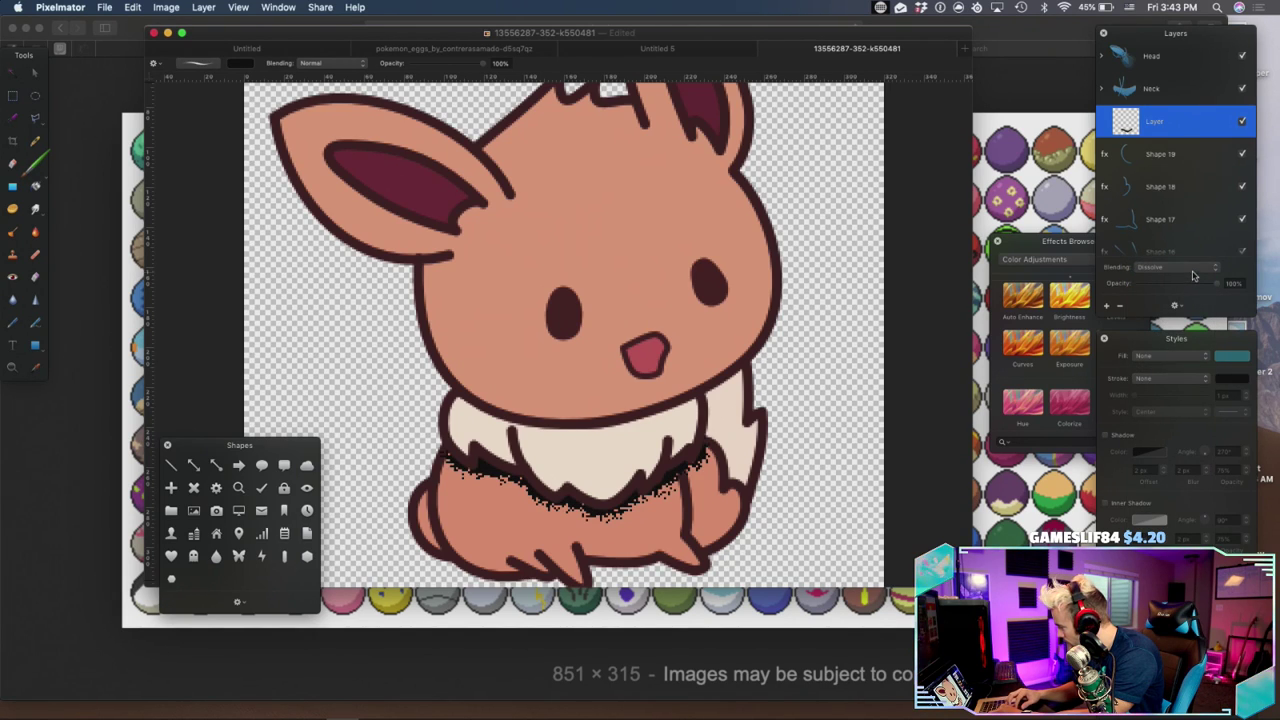
click(1192, 270)
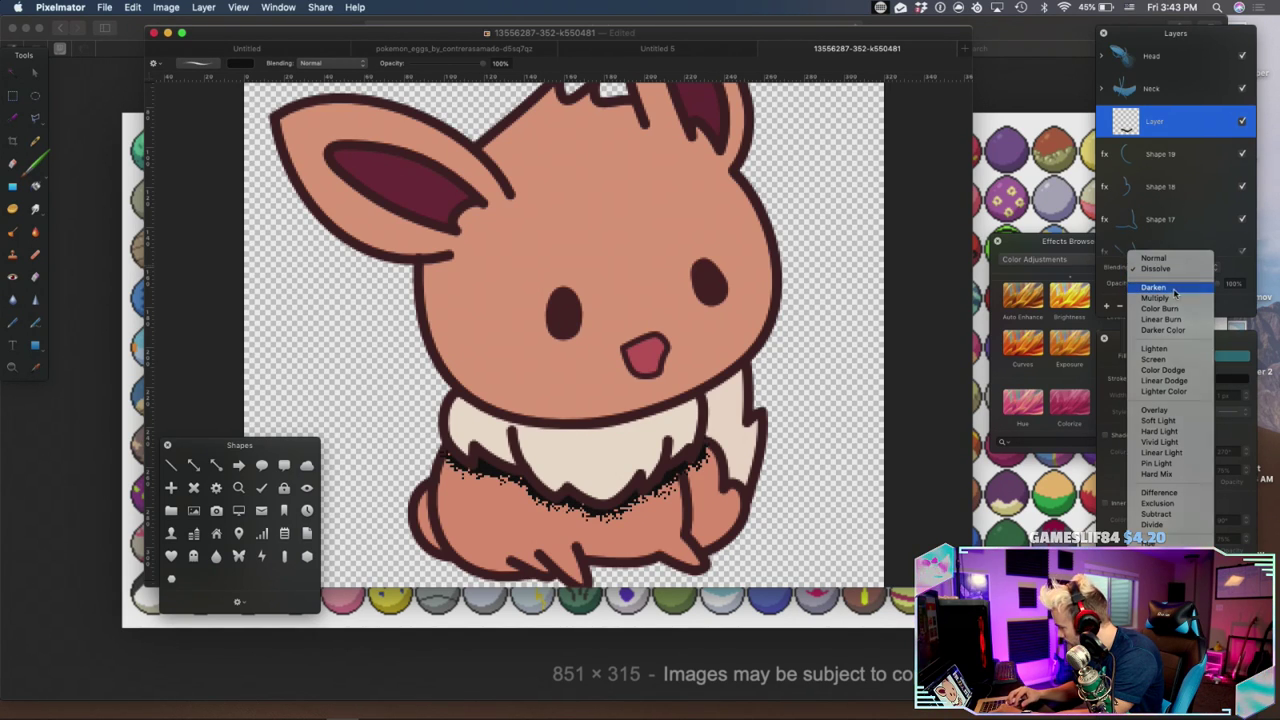
click(1175, 289)
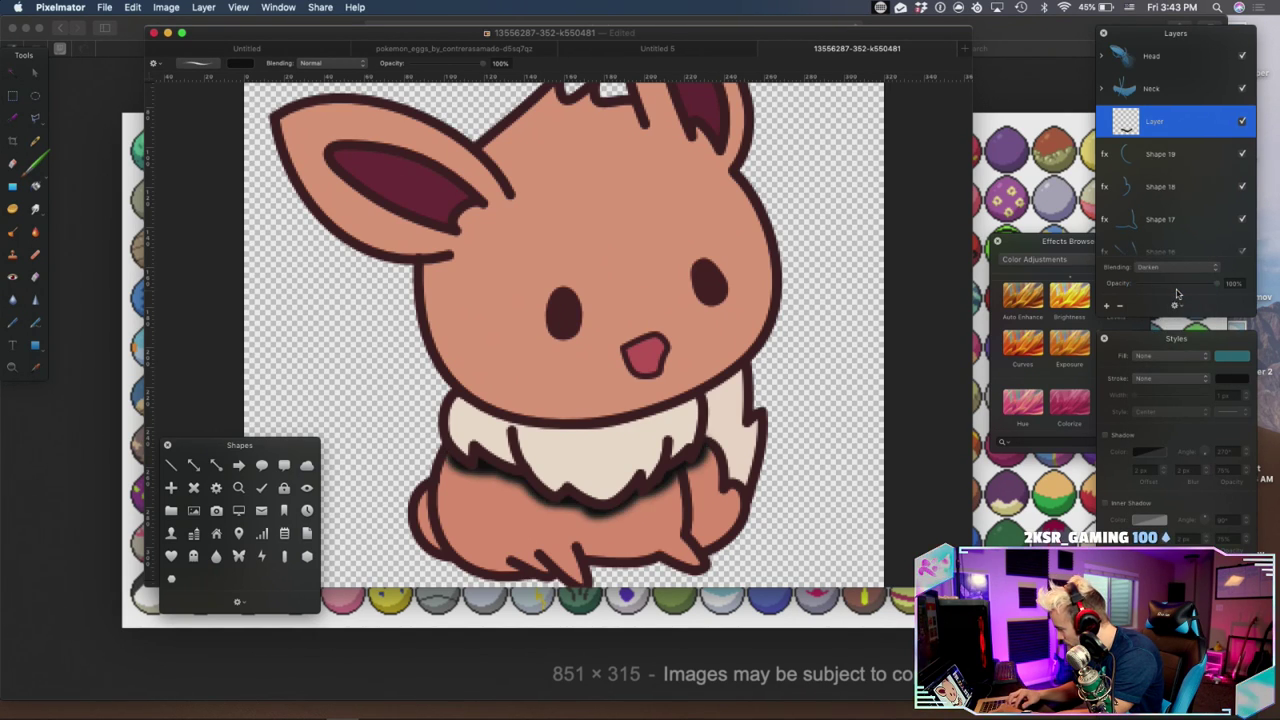
drag(1217, 284, 1153, 298)
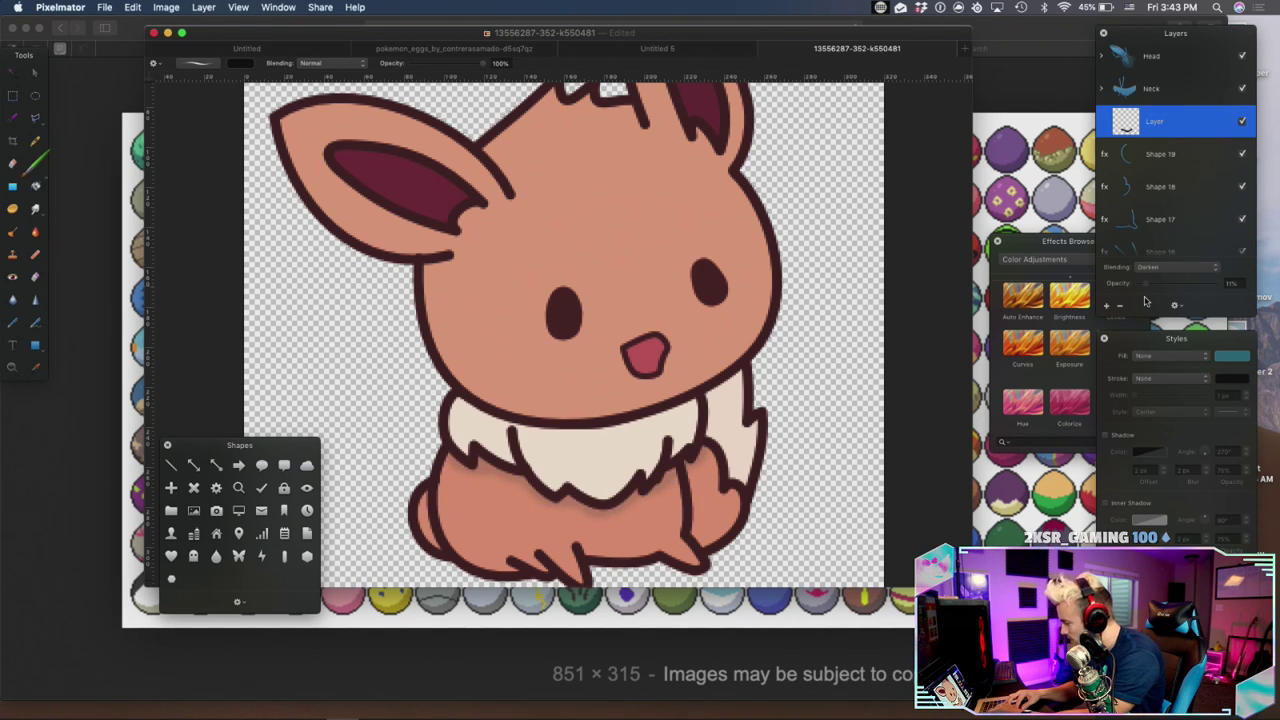
drag(1145, 302, 1152, 302)
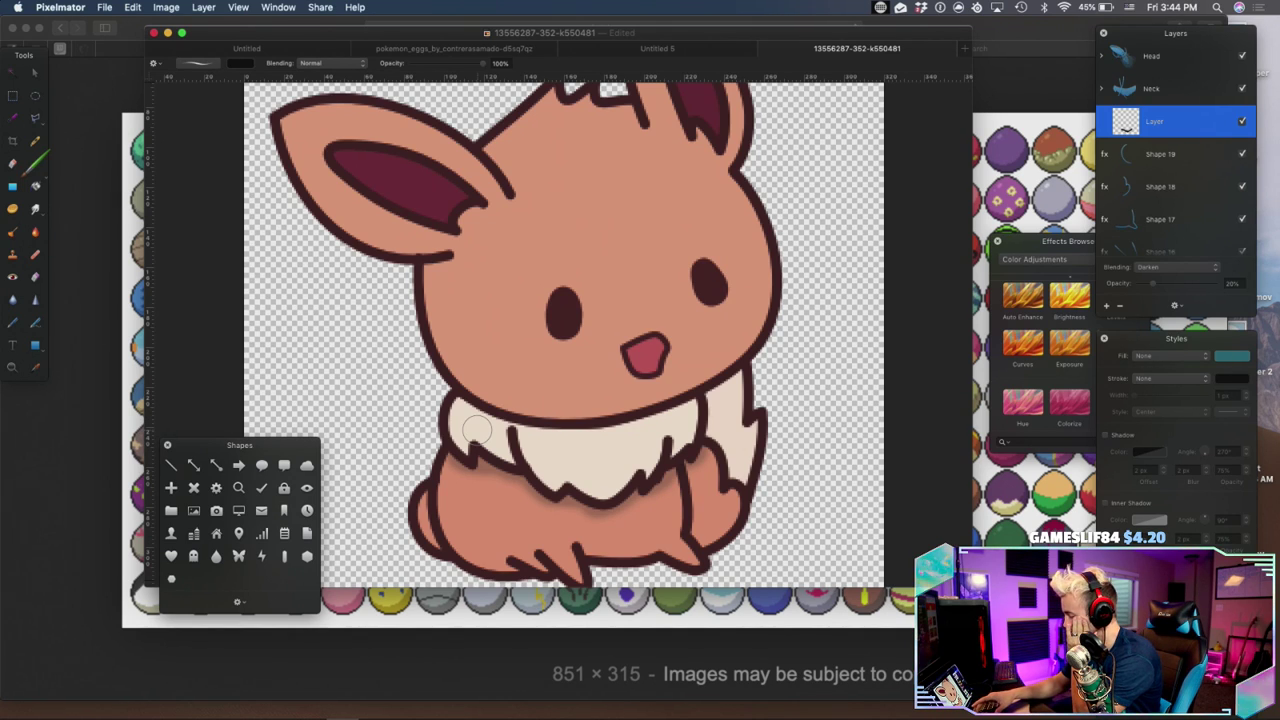
Enlarge the brush and undo the shadow layer's opacity change, blending changes and brush stroke
key(bracketright)
key(bracketright)
key(bracketright)
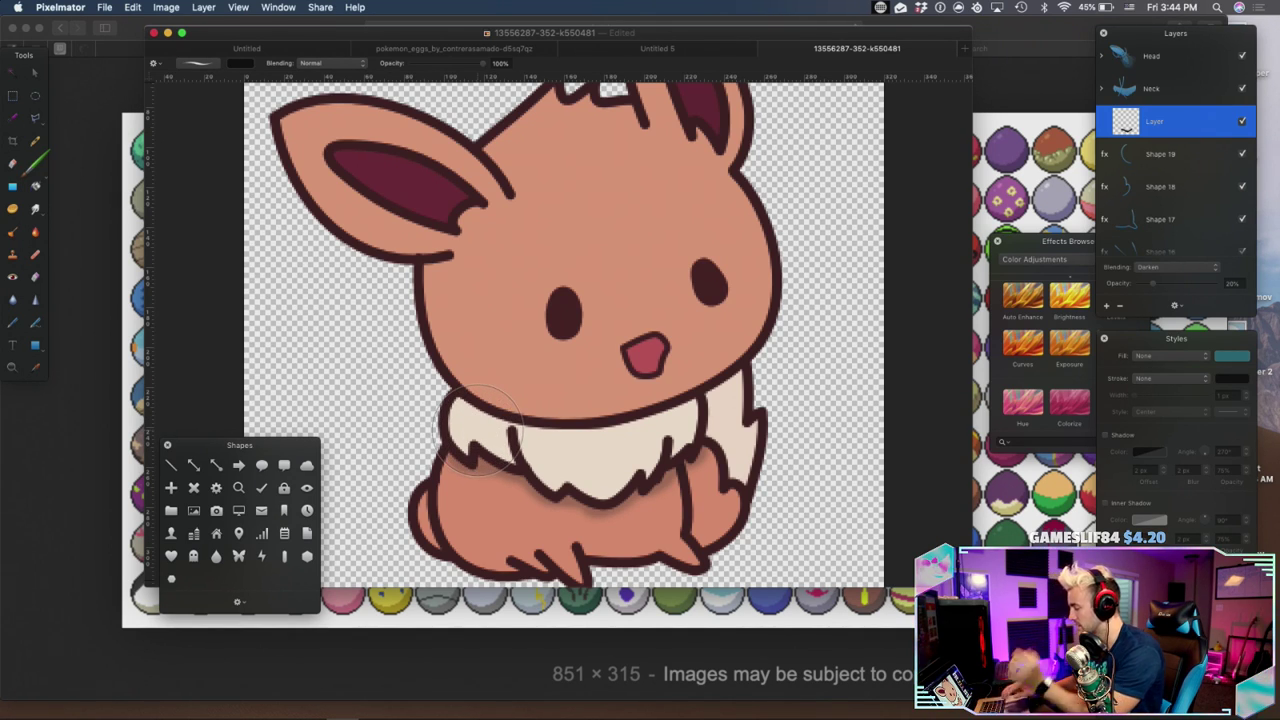
key(super+z)
key(super+z)
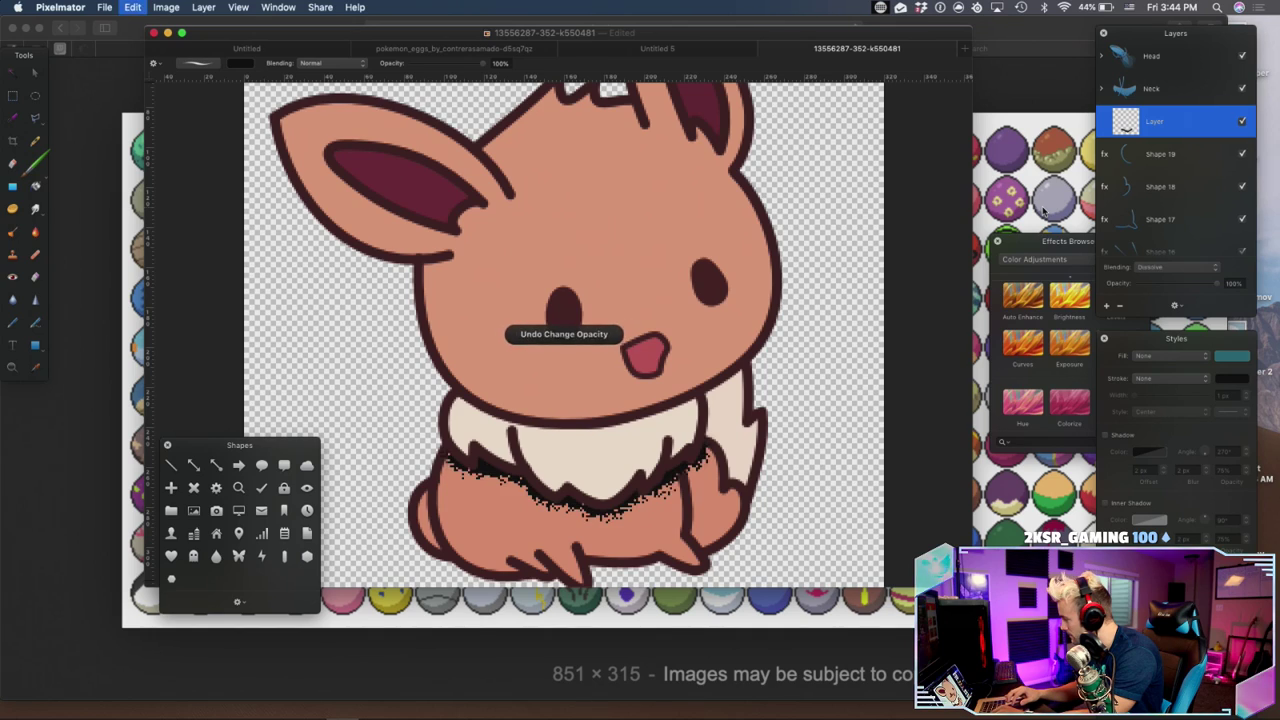
key(super+z)
key(super+z)
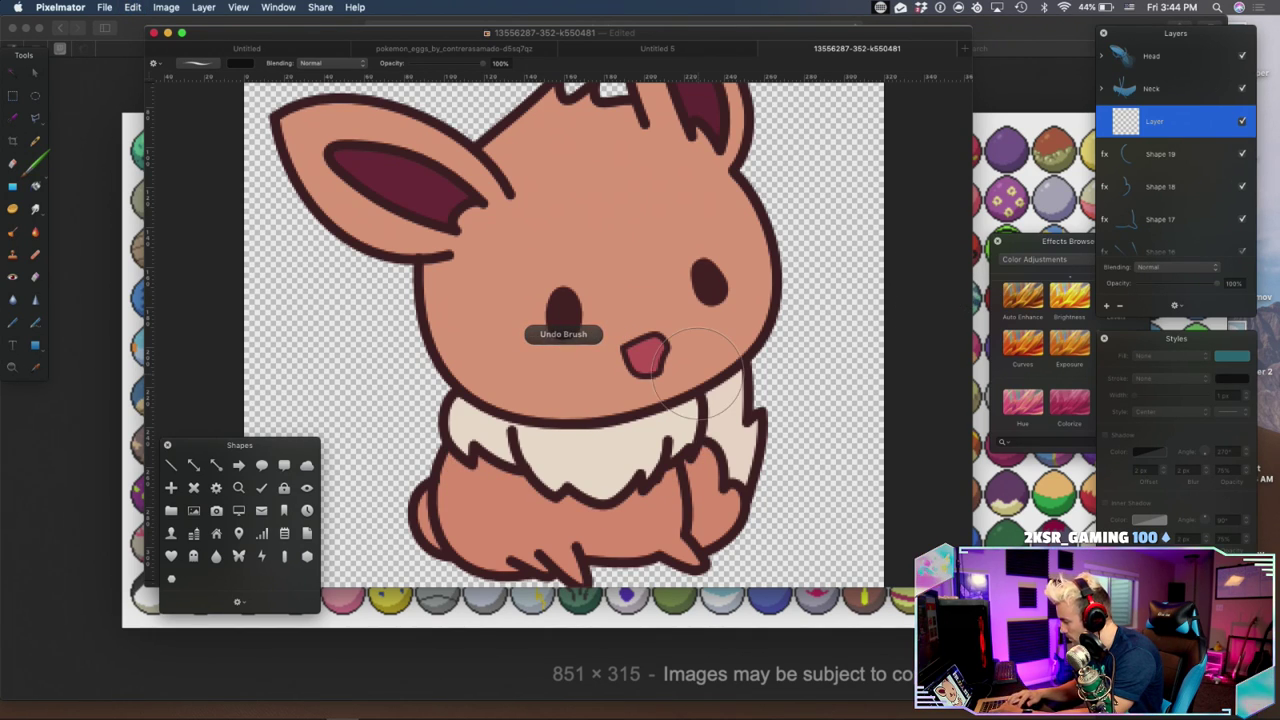
Repaint a wider, softer black shadow beneath the collar and lower the shadow layer's opacity to 21%
click(487, 437)
mouse_move(485, 440)
mouse_down()
mouse_move(604, 463)
mouse_move(600, 445)
mouse_move(643, 432)
mouse_move(672, 445)
mouse_move(590, 458)
mouse_move(607, 465)
mouse_up()
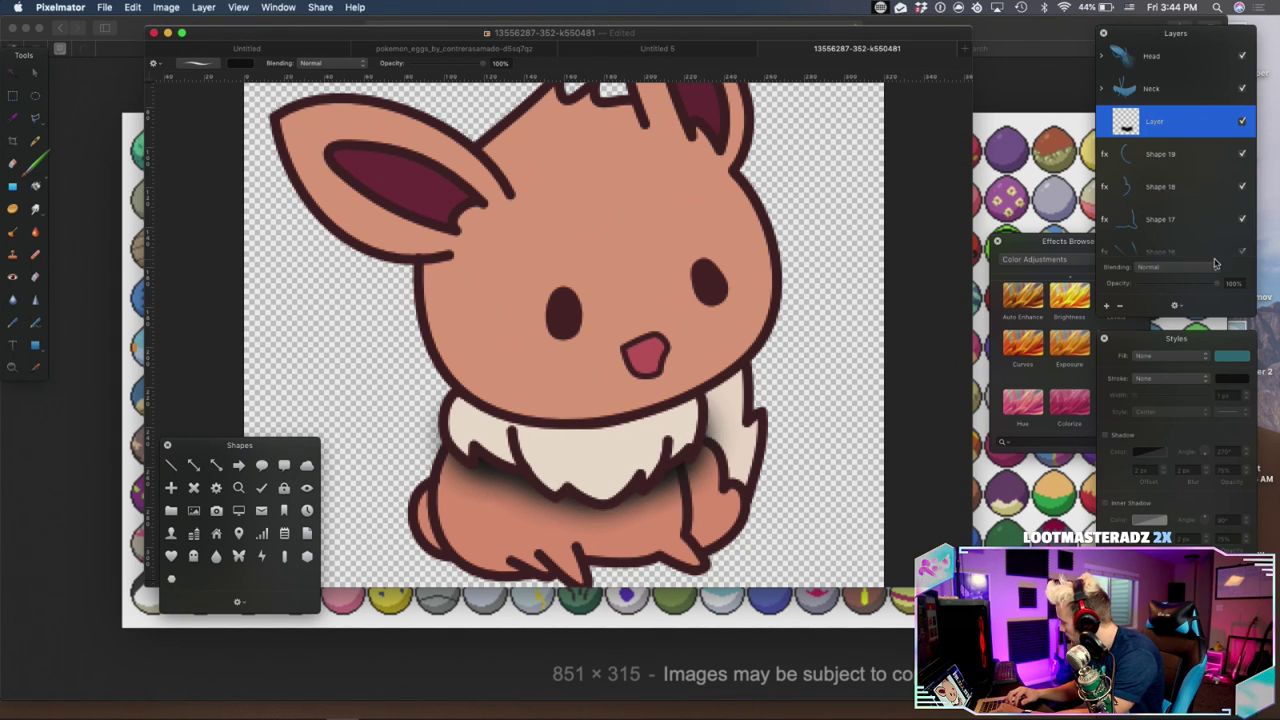
drag(1216, 284, 1162, 292)
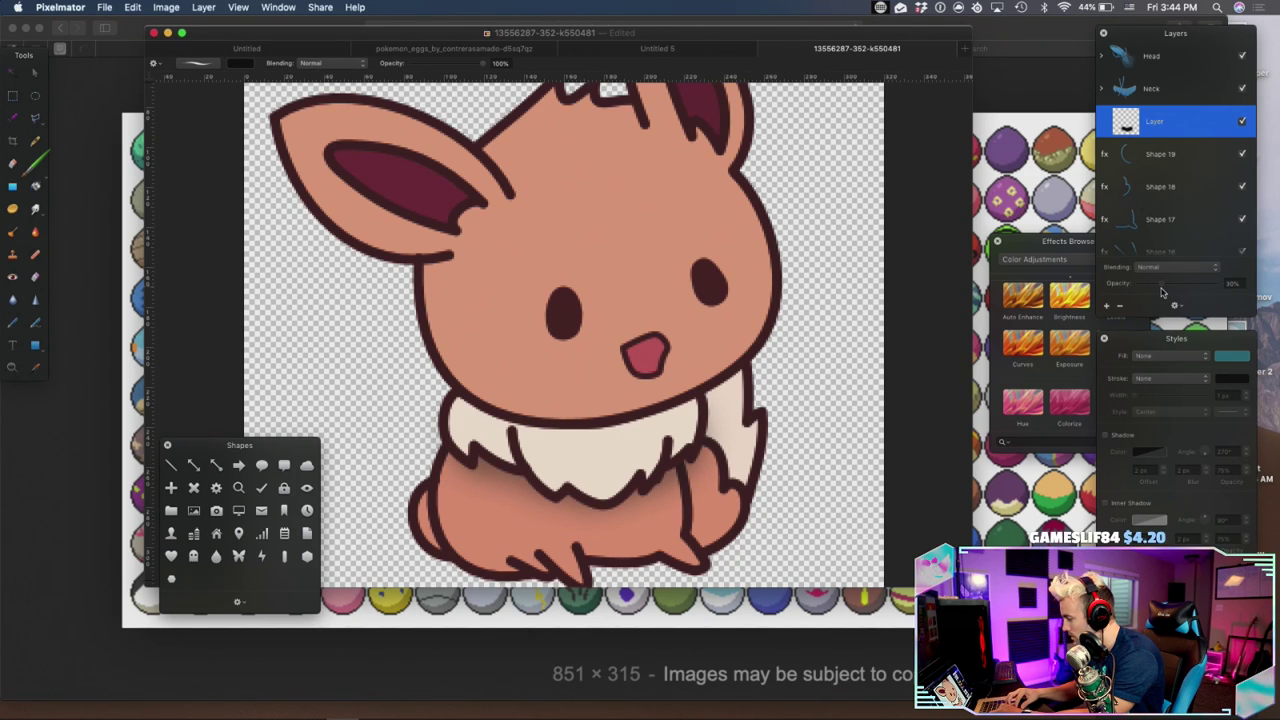
key(super+minus)
key(super+minus)
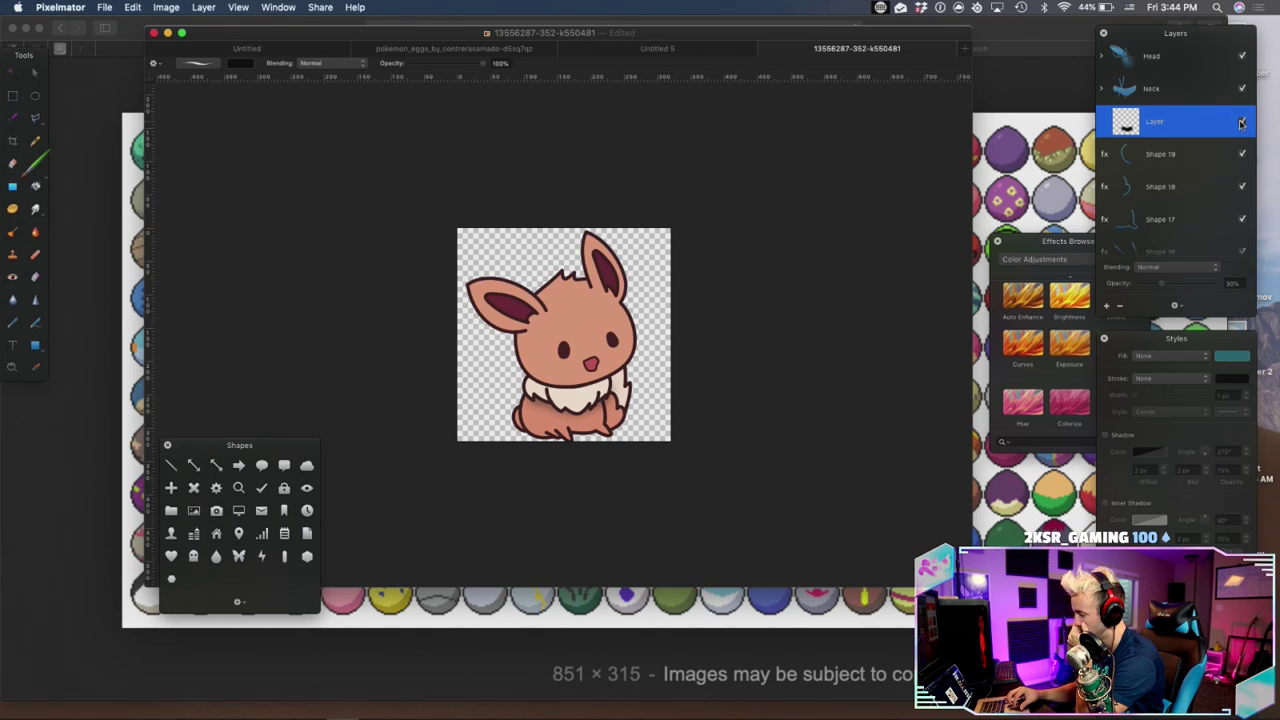
drag(1162, 284, 1153, 287)
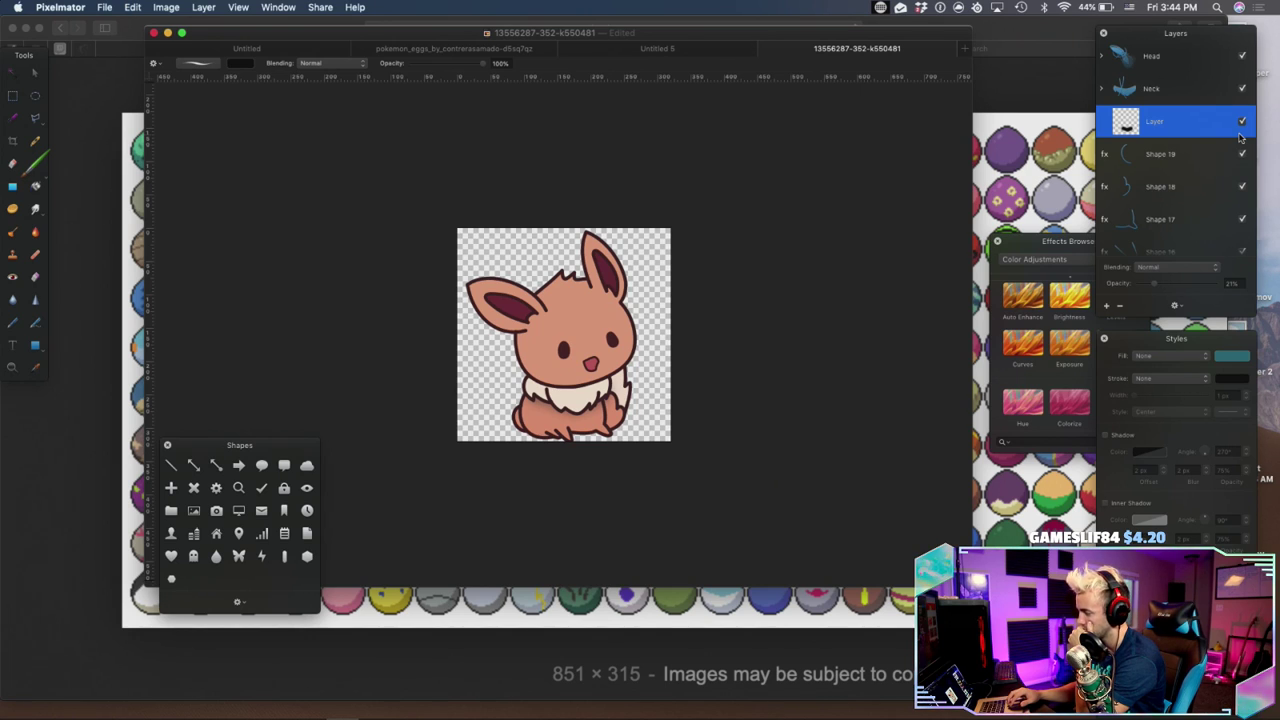
Add a layer above the Neck group, brush a soft black shadow under the chin and set its opacity to 27%
drag(772, 39, 816, 75)
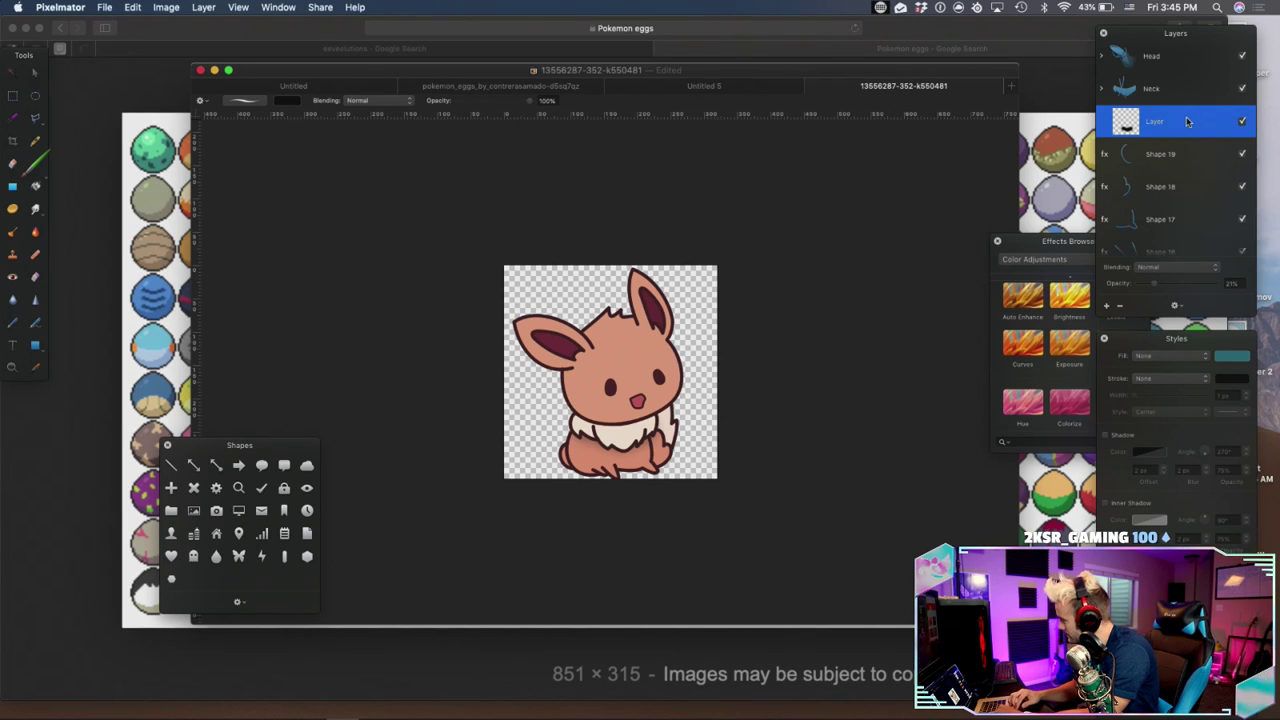
click(1159, 65)
click(1151, 100)
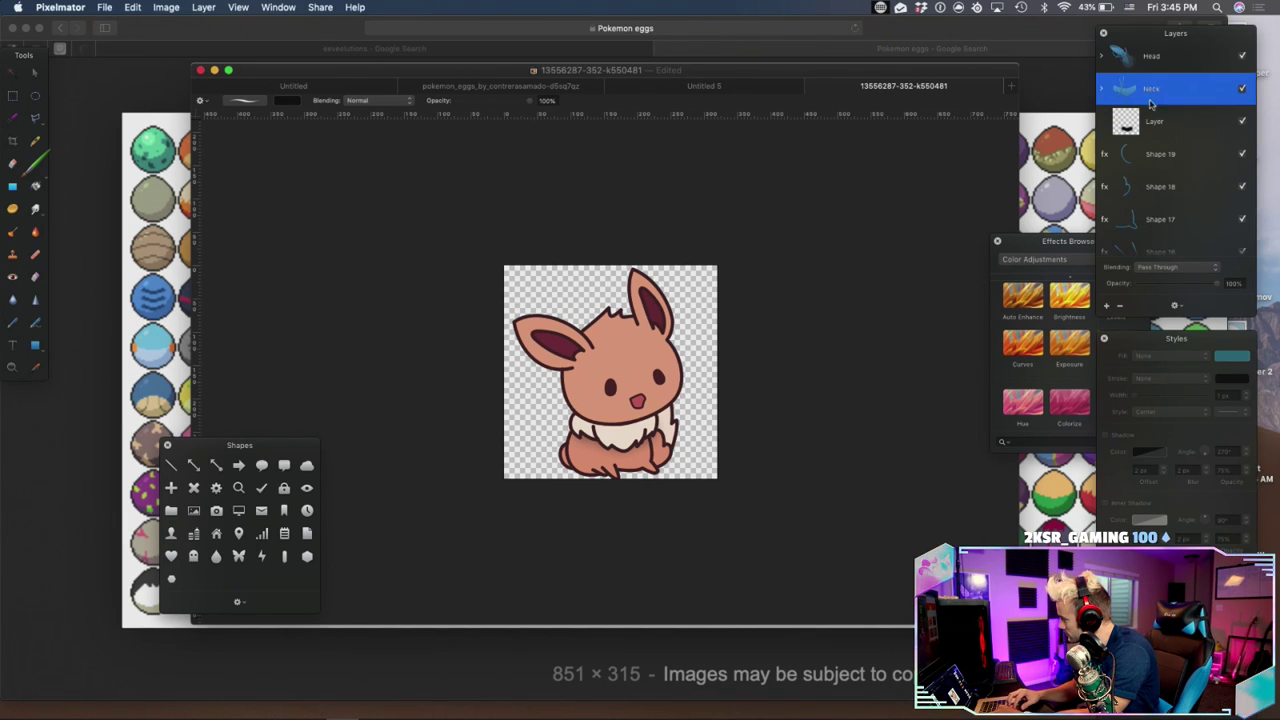
click(1106, 305)
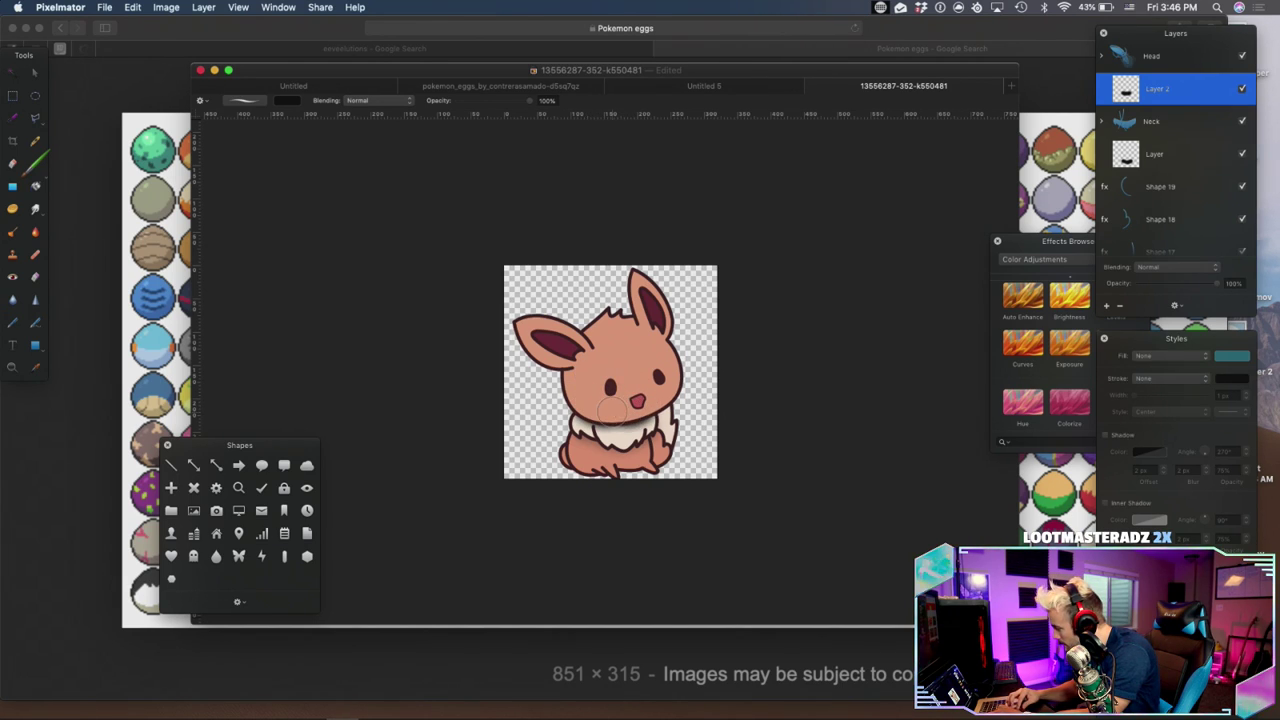
drag(1218, 287, 1160, 287)
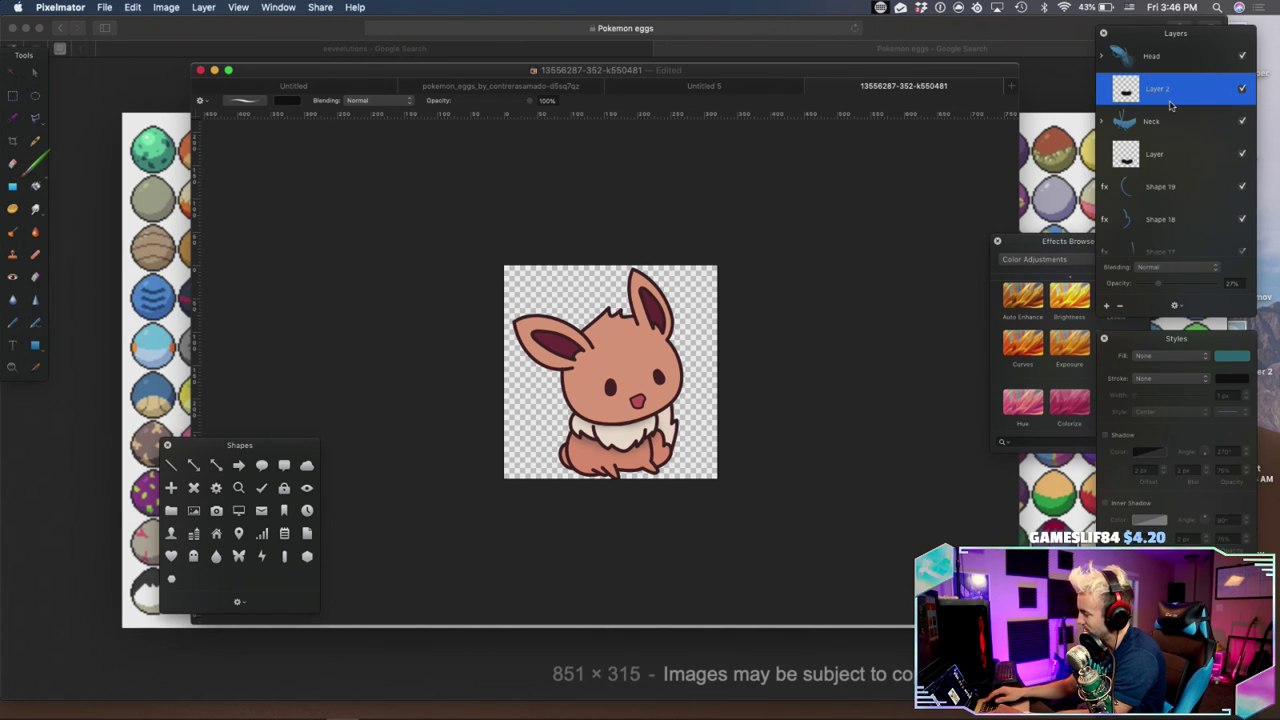
Delete both painted shadow layers, the one above the Neck group and the one beneath it
key(BackSpace)
click(1157, 122)
key(BackSpace)
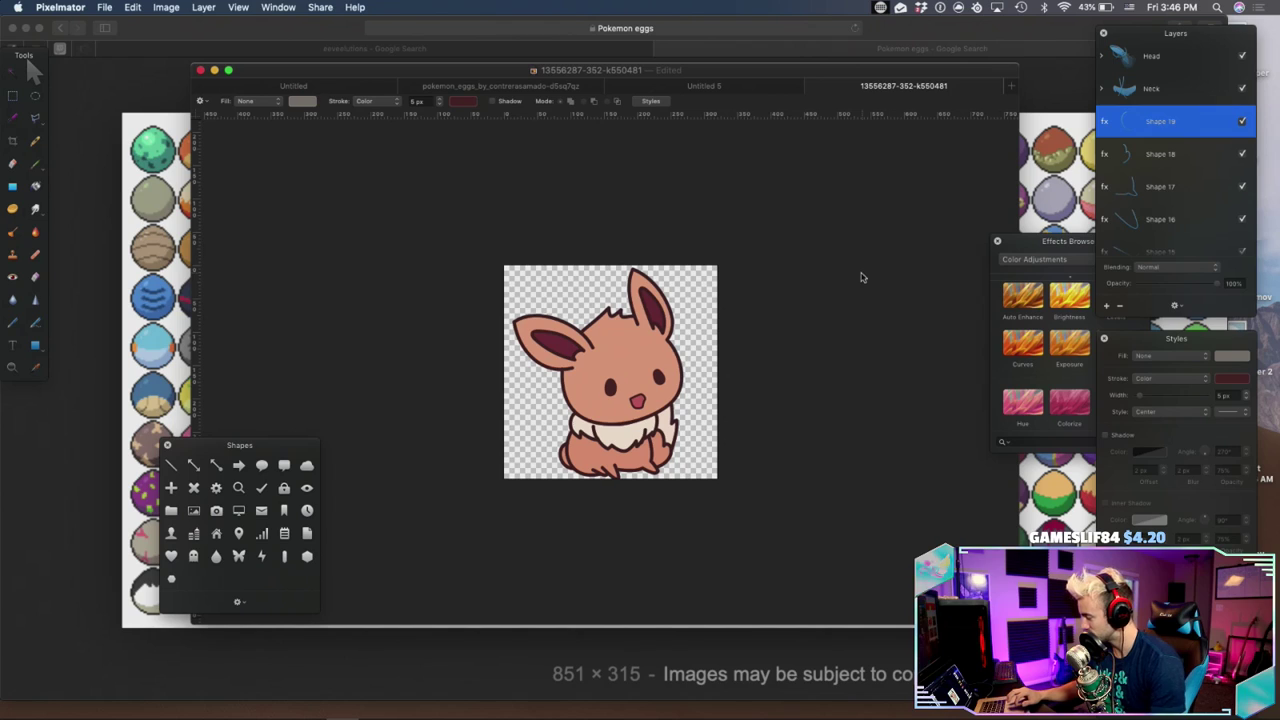
Switch to the Untitled 5 egg document and resize the image proportionally to a width of 320 pixels
click(716, 87)
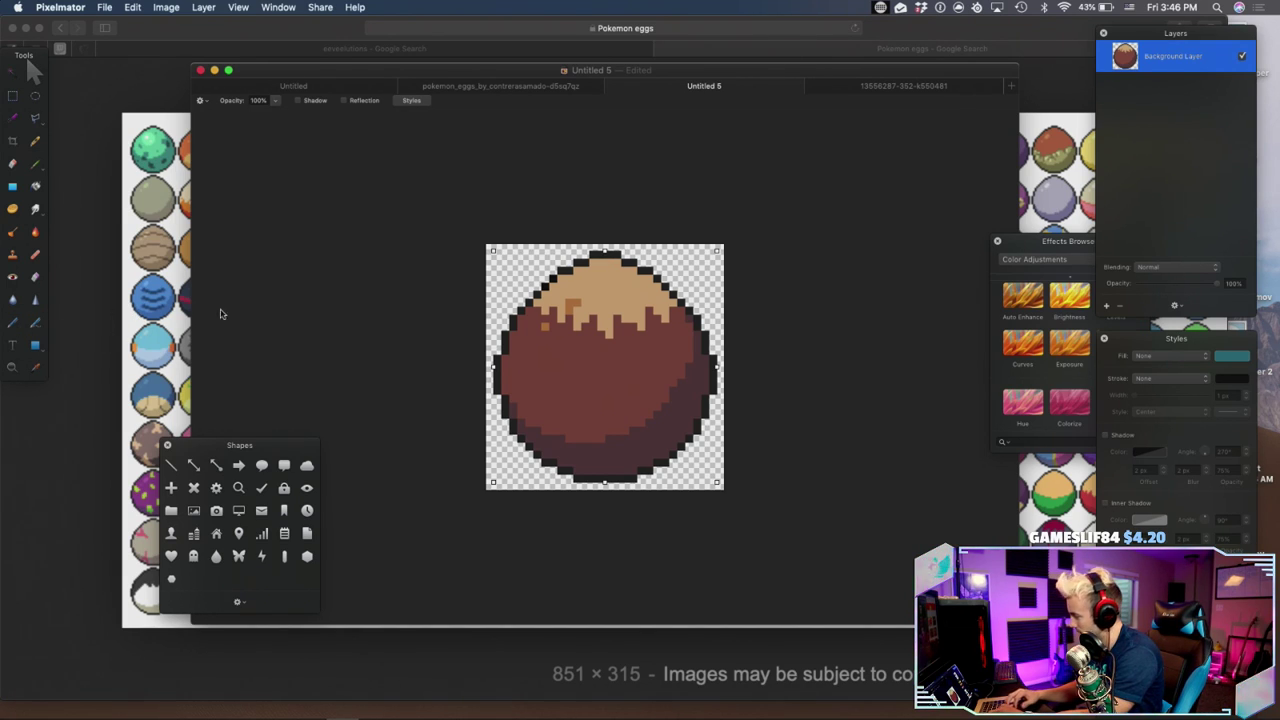
key(super+alt+i)
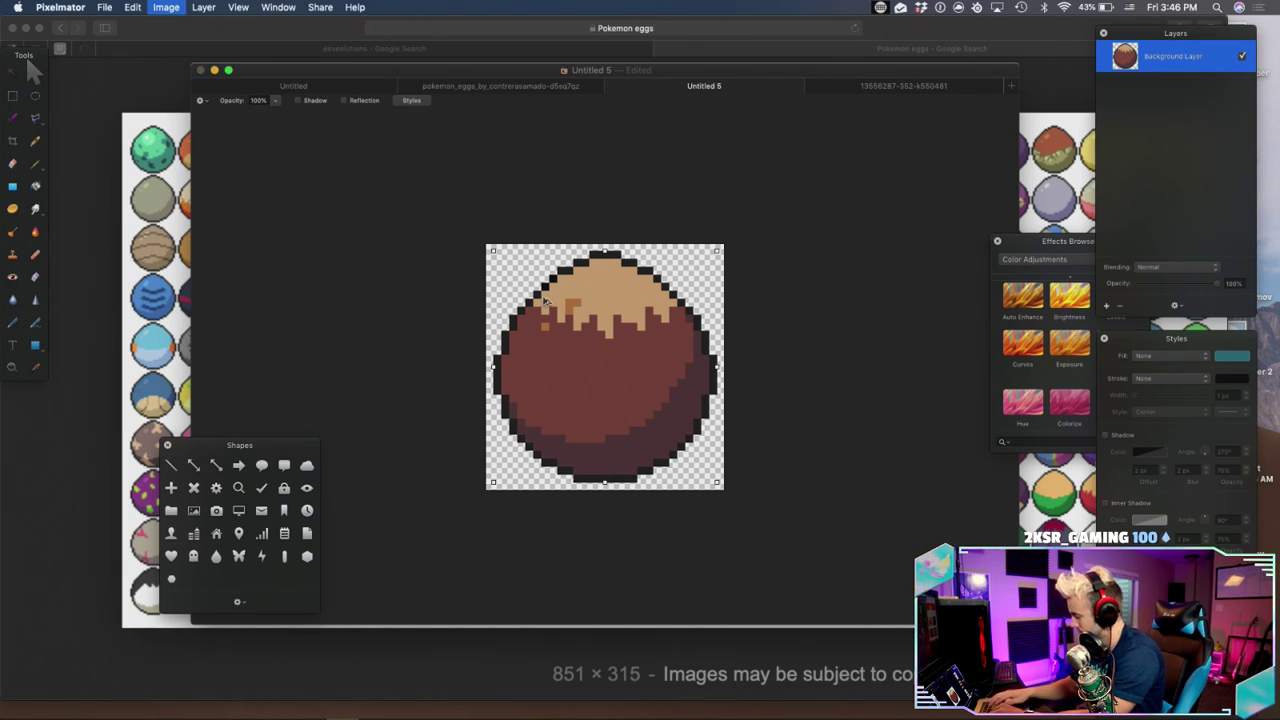
text(320)
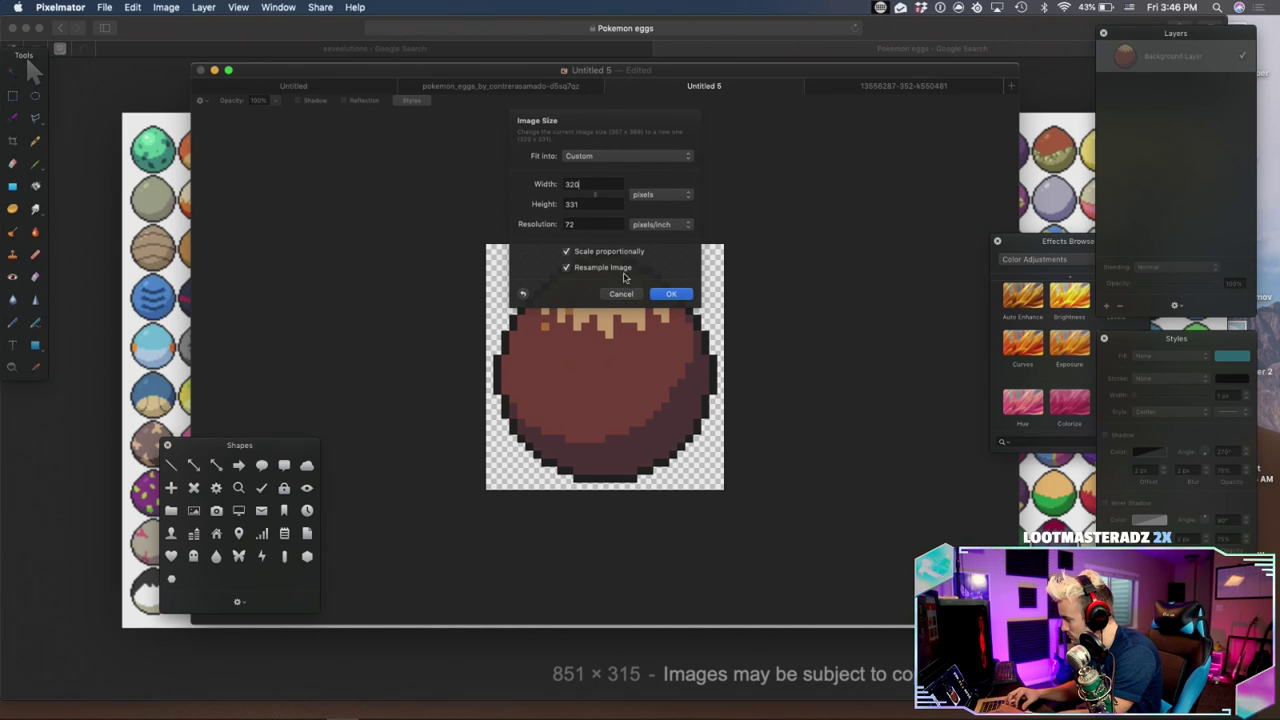
key(Return)
Crop the egg image with the crop constraint set to Square, keeping the whole egg in the frame
key(c)
click(276, 99)
click(276, 101)
drag(486, 247, 724, 484)
drag(548, 397, 547, 398)
key(Return)
Set the cropped egg image's width to 320 pixels
key(super+alt+i)
text(320)
key(Return)
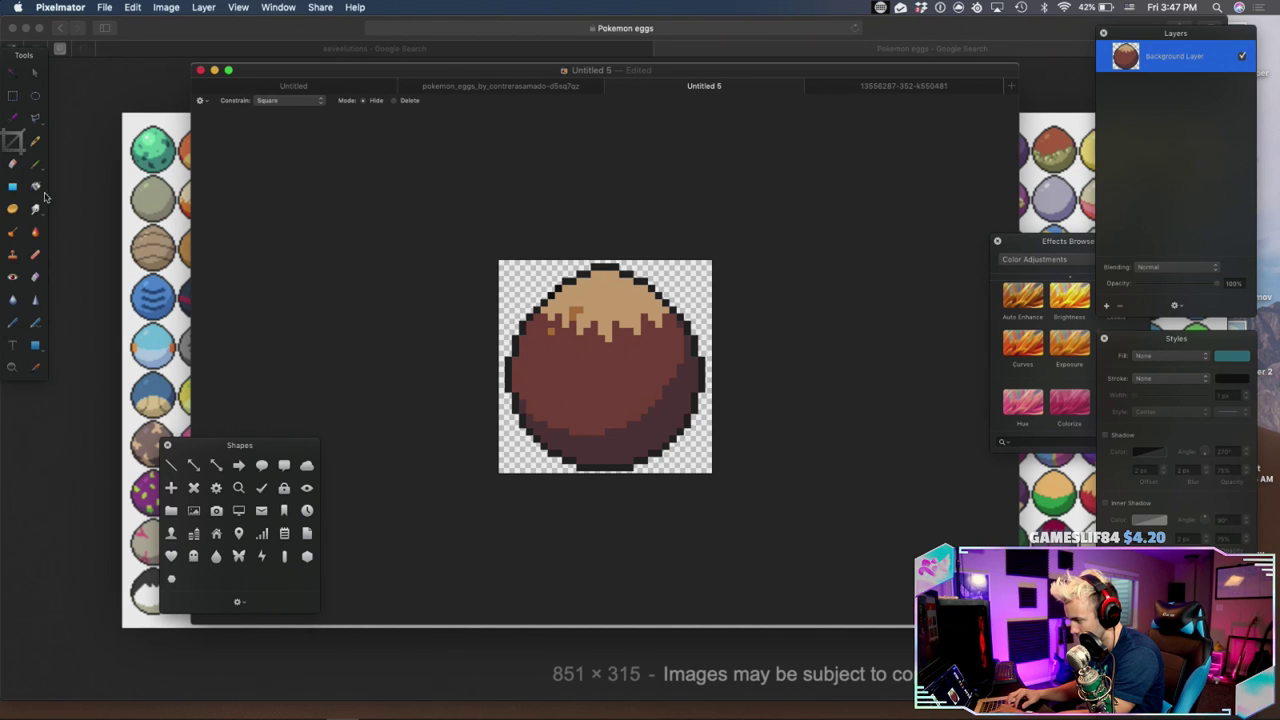
Draw a closed four-point trapezoid over the egg with the Pen tool, narrow near the egg's tip and wider near its base
click(12, 322)
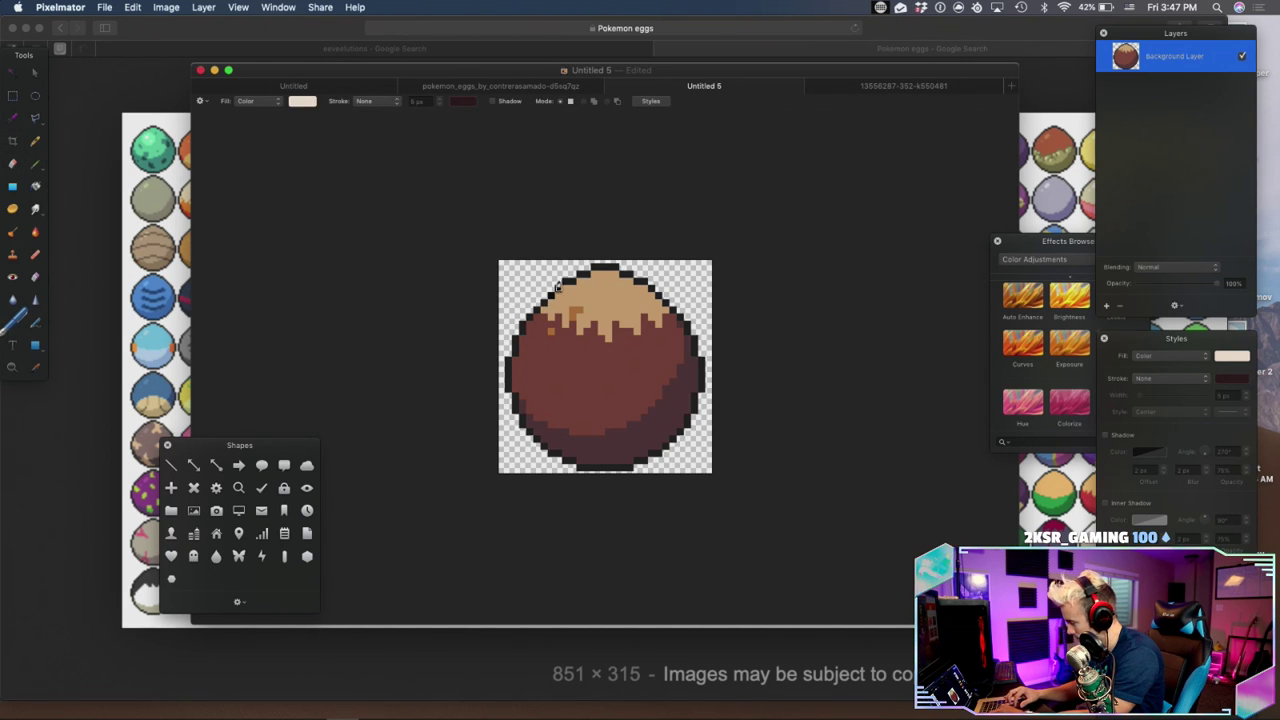
mouse_move(563, 286)
mouse_down()
mouse_move(655, 296)
mouse_move(673, 441)
mouse_up()
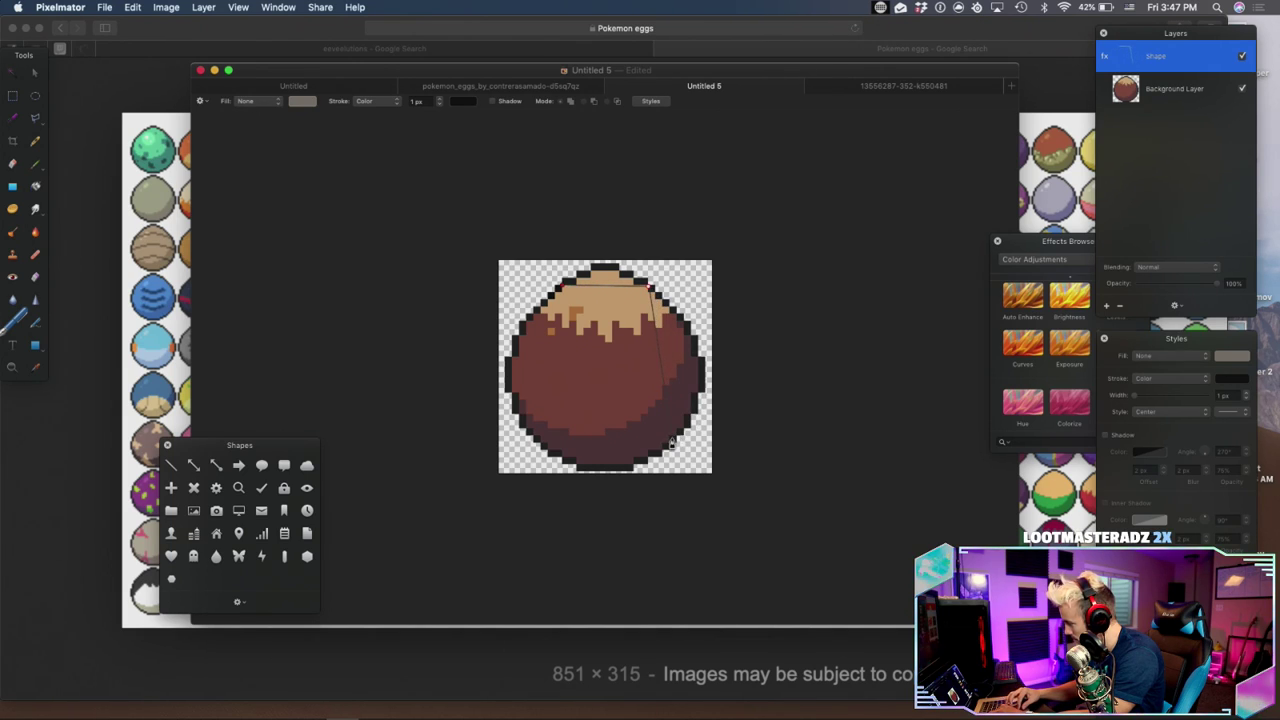
click(530, 438)
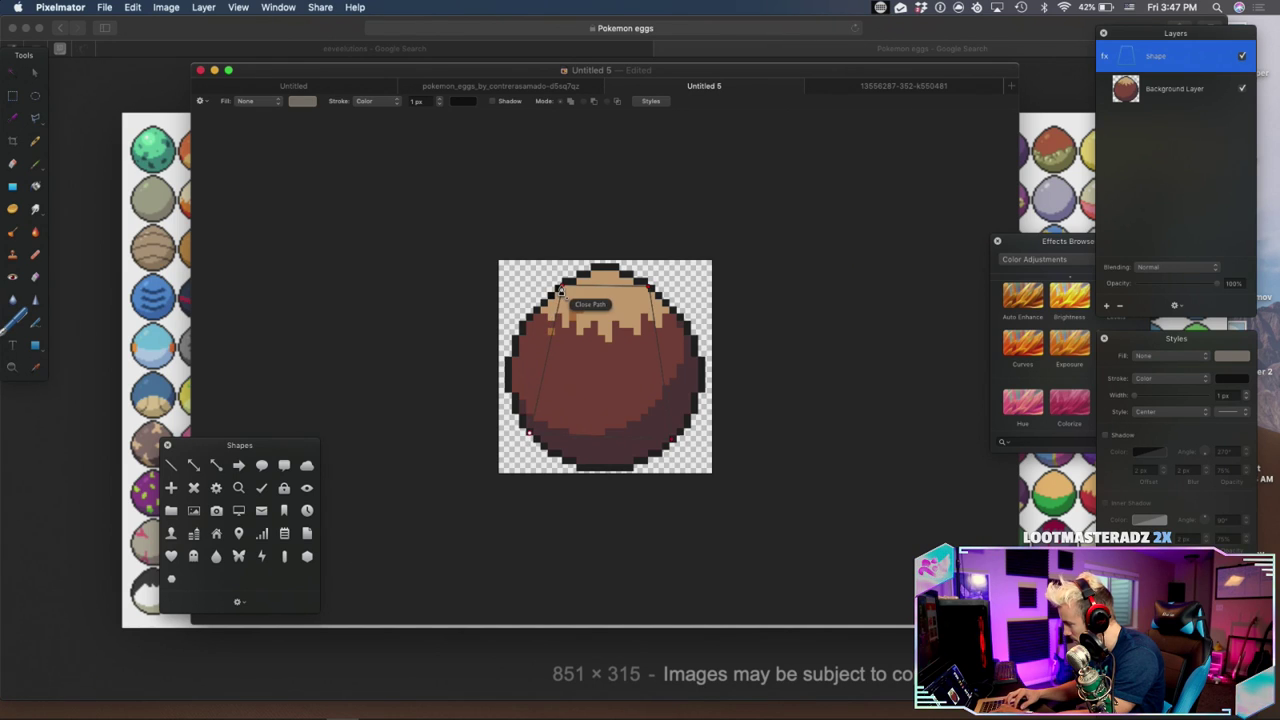
click(562, 287)
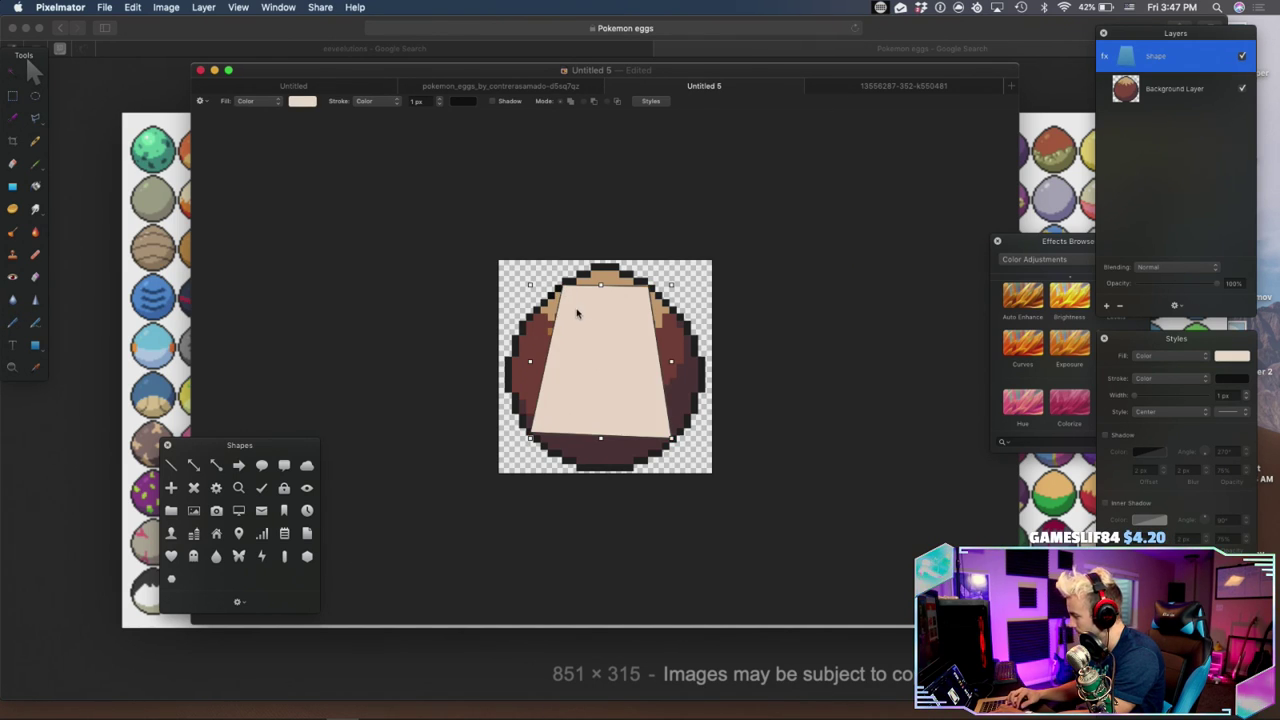
Smooth the trapezoid's corners into curves, lower its opacity, and adjust the curve handles to follow the egg's sides and tip
right_click(532, 438)
click(560, 441)
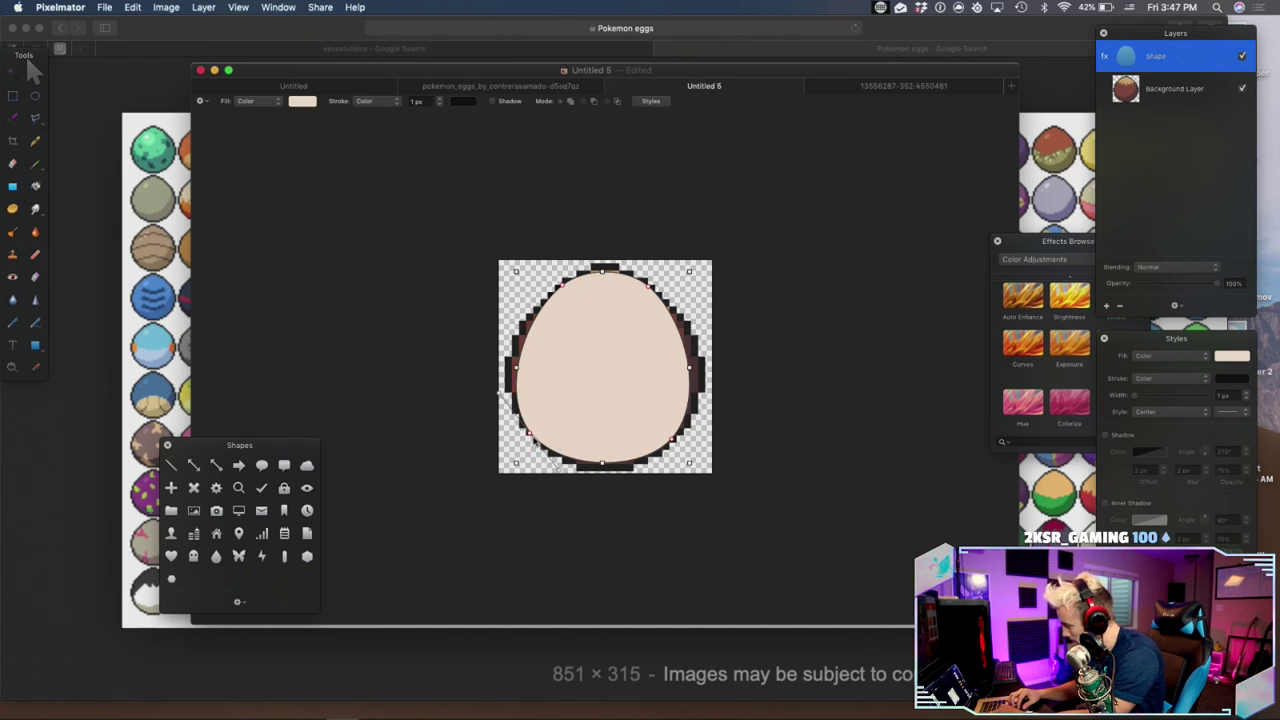
drag(1215, 284, 1169, 286)
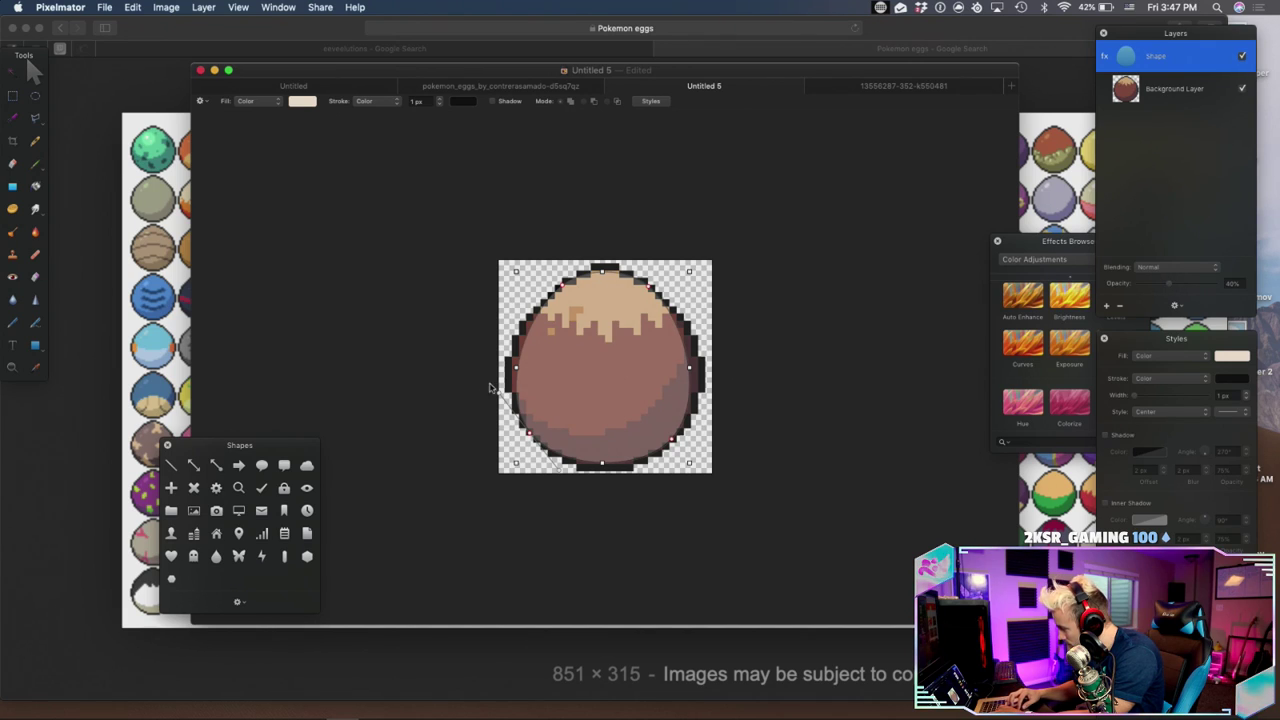
drag(499, 397, 489, 378)
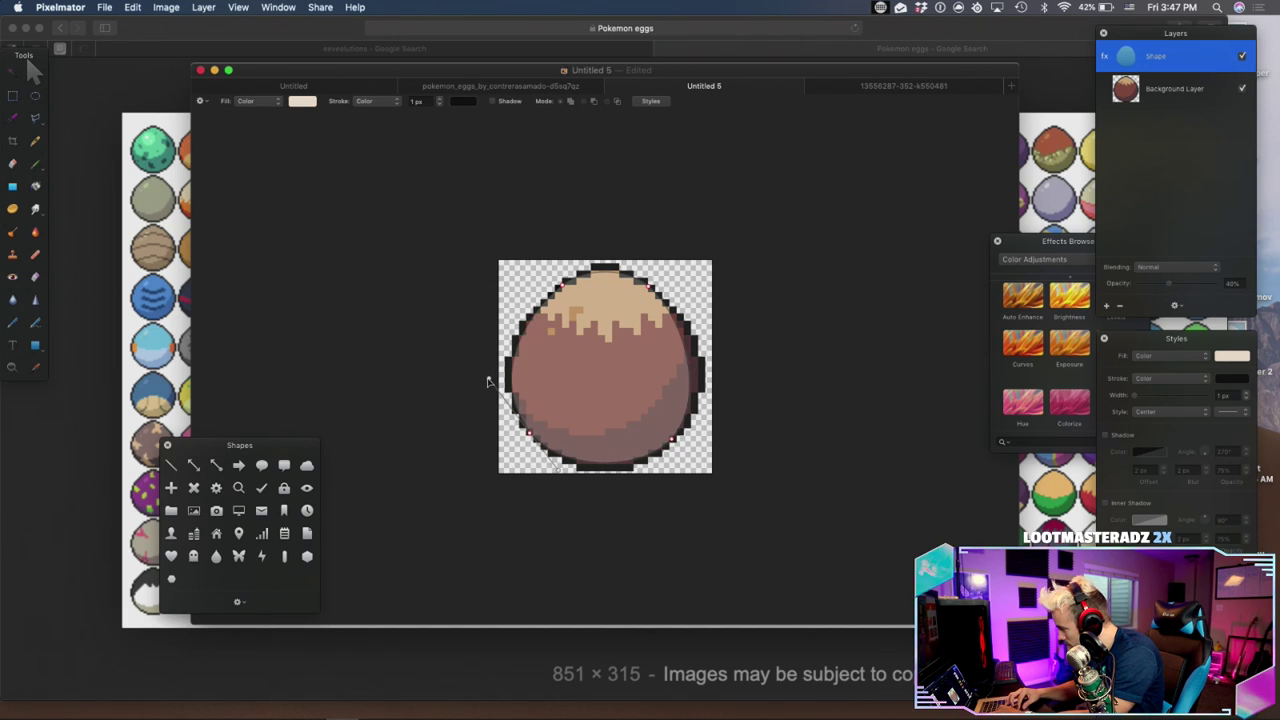
click(563, 287)
drag(525, 319, 515, 325)
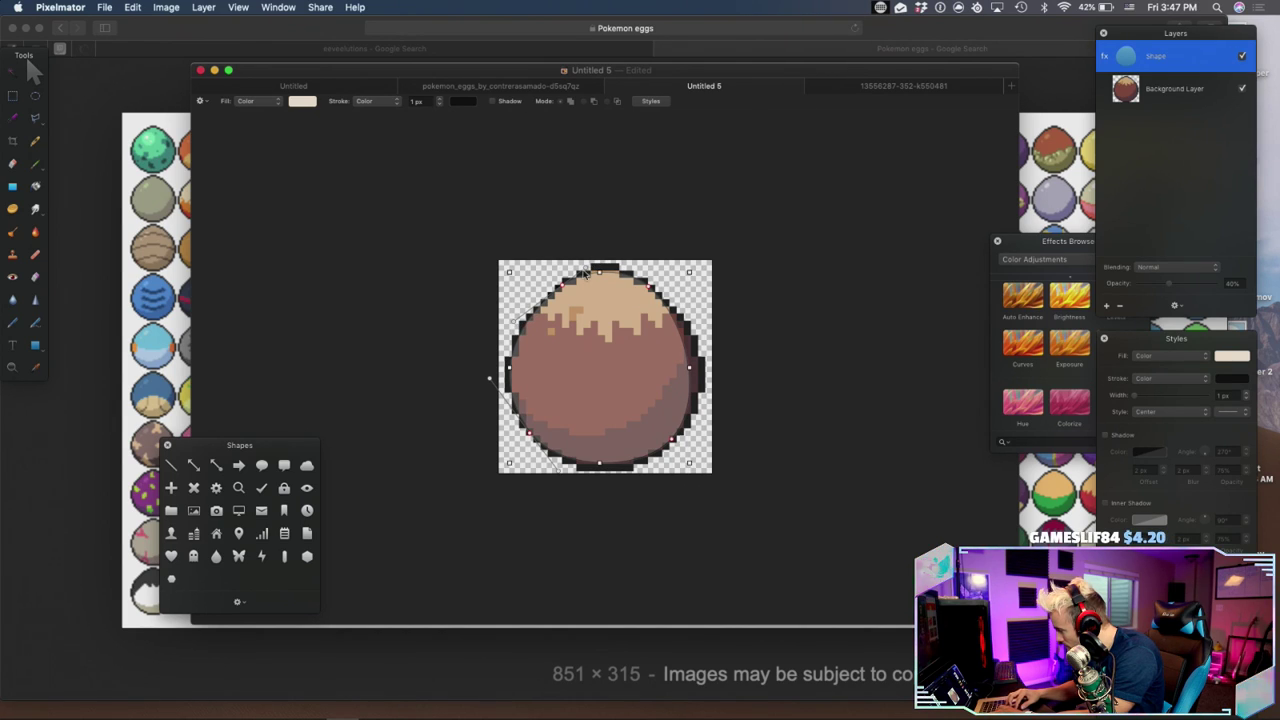
drag(586, 271, 595, 265)
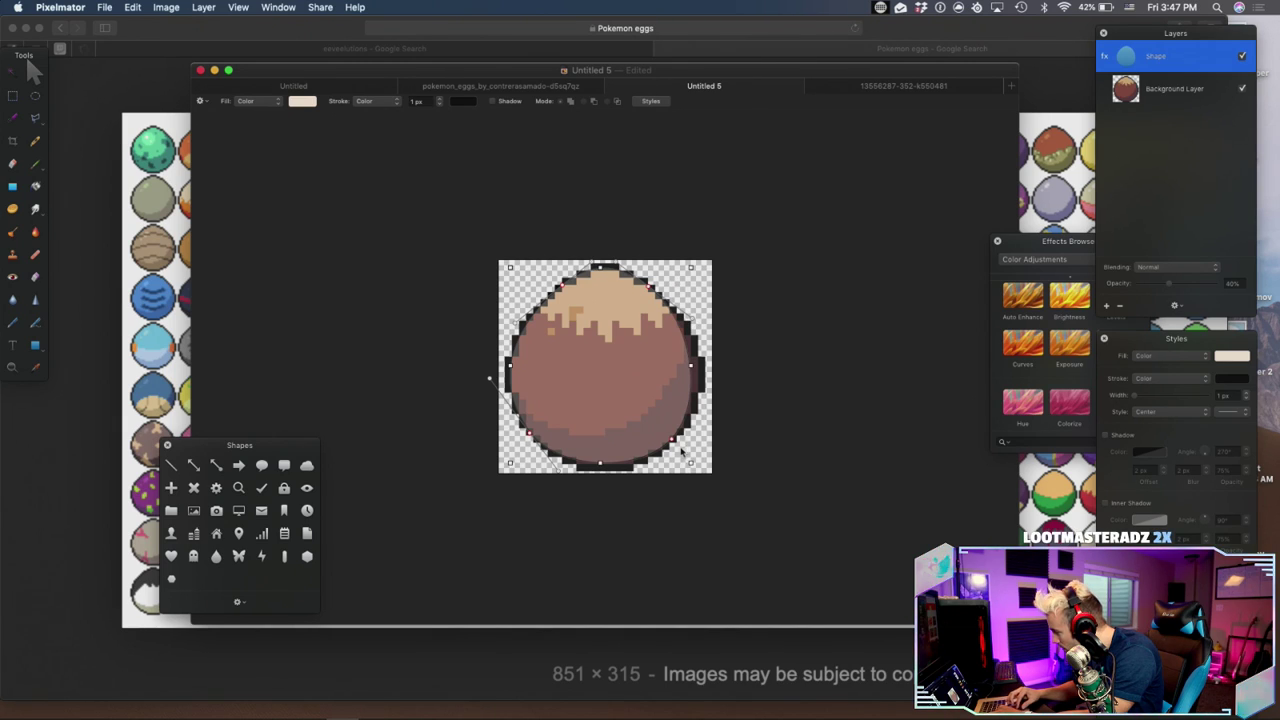
drag(709, 400, 720, 384)
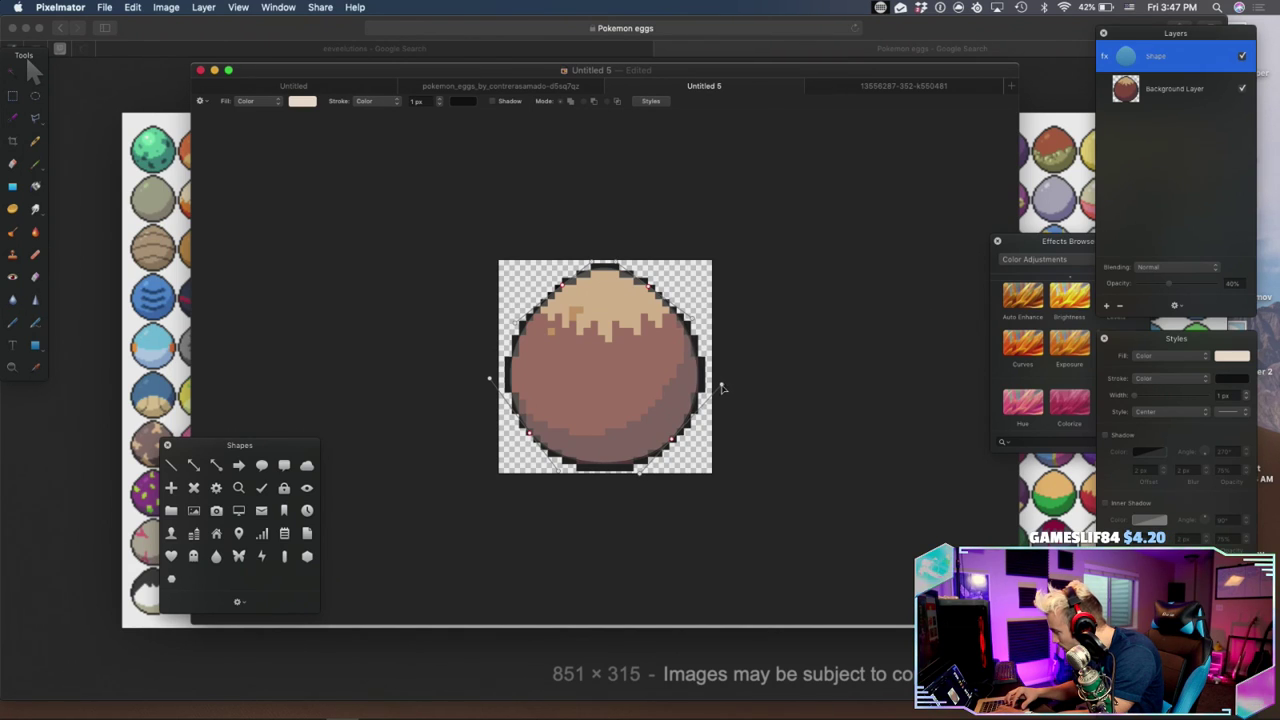
Refine the egg shape's base and side curves to the pixel outline and restore its opacity to 100%
drag(1161, 285, 1203, 283)
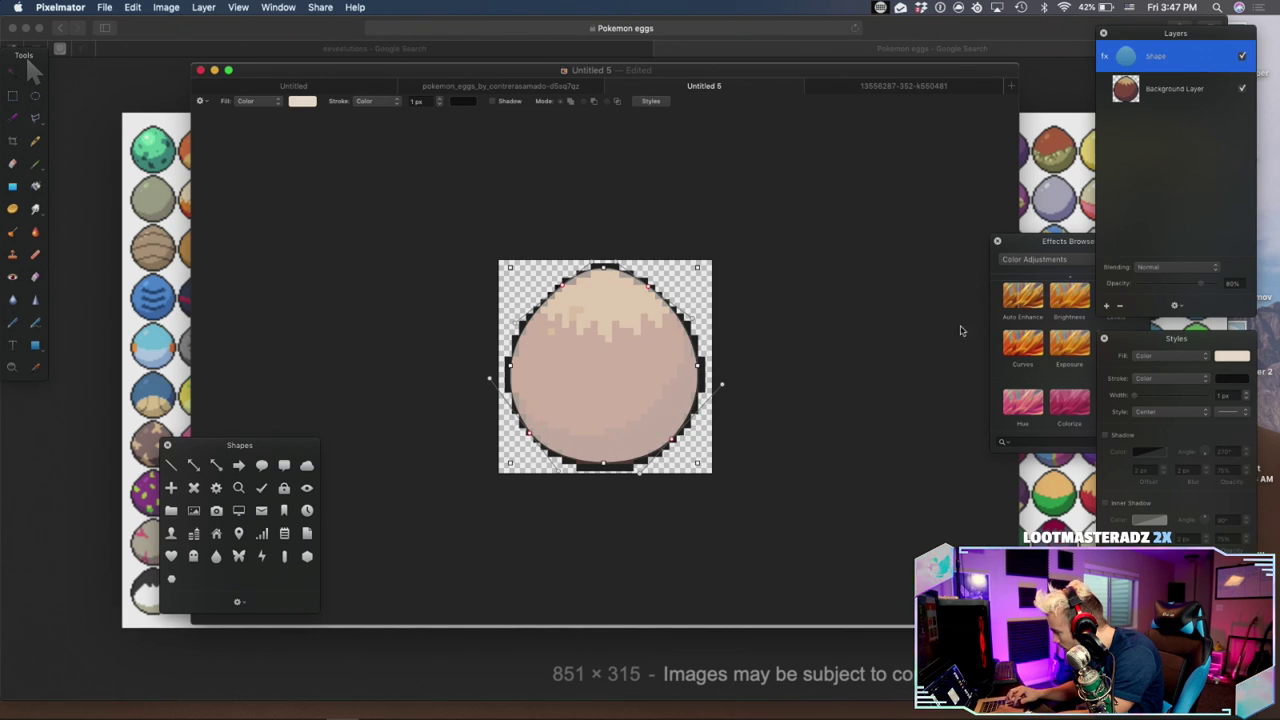
drag(556, 473, 636, 490)
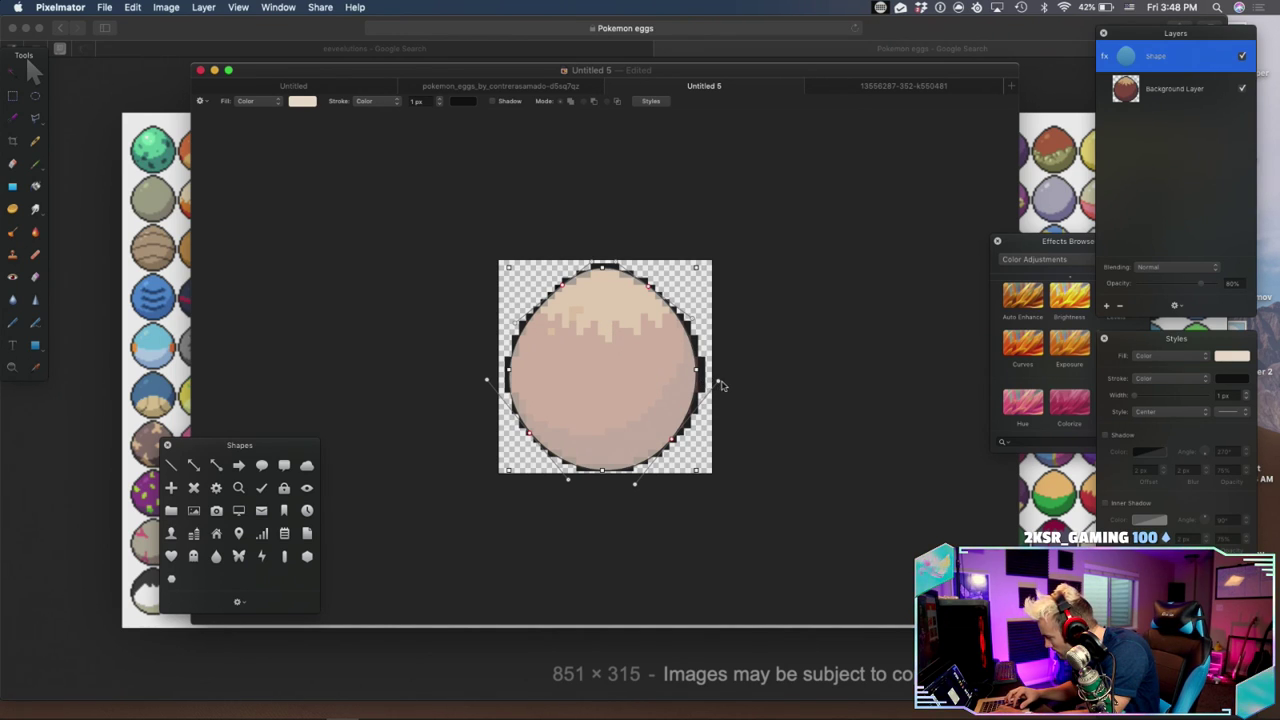
drag(718, 381, 721, 382)
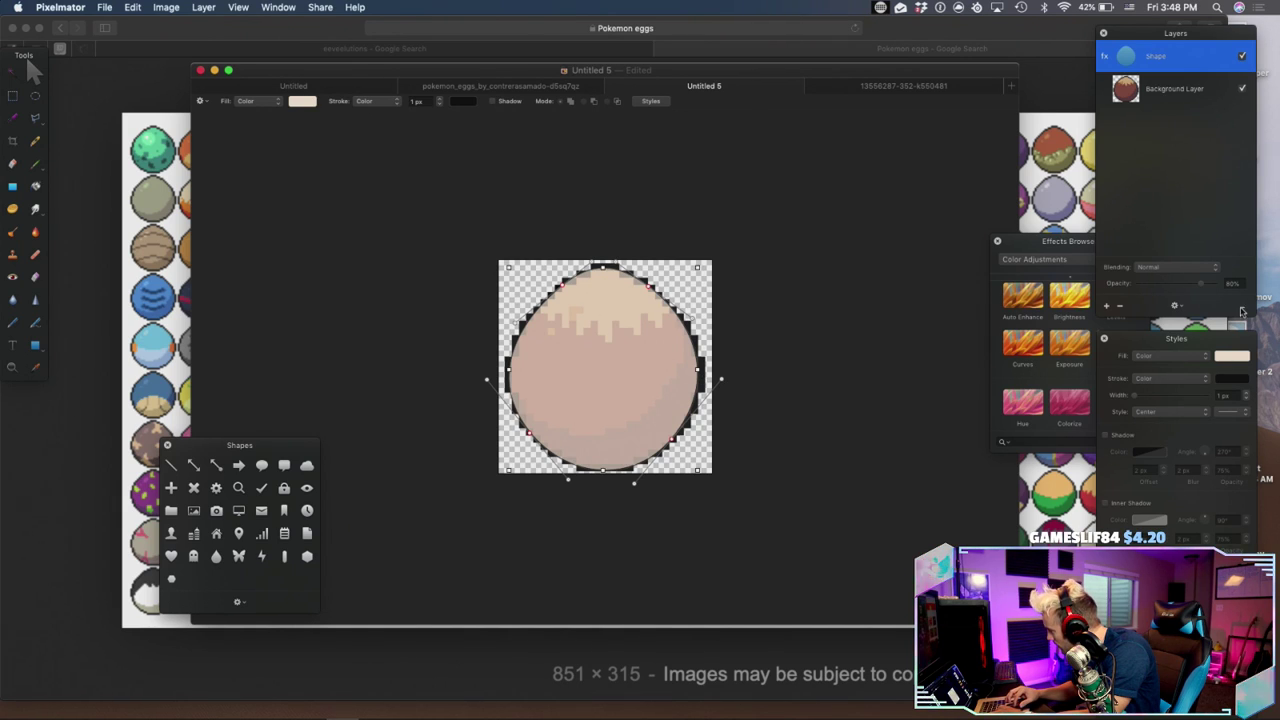
drag(1202, 284, 1254, 287)
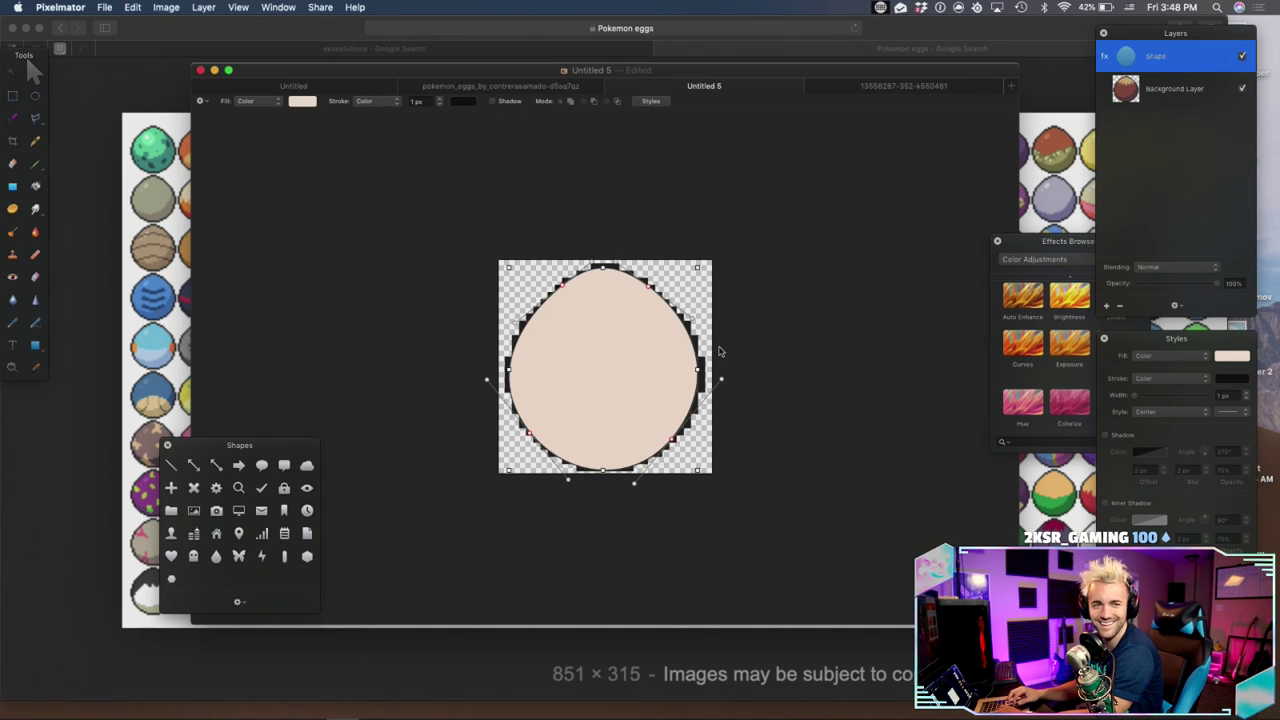
Delete the traced egg shape, leaving only the visible Background Layer
click(1242, 90)
click(788, 328)
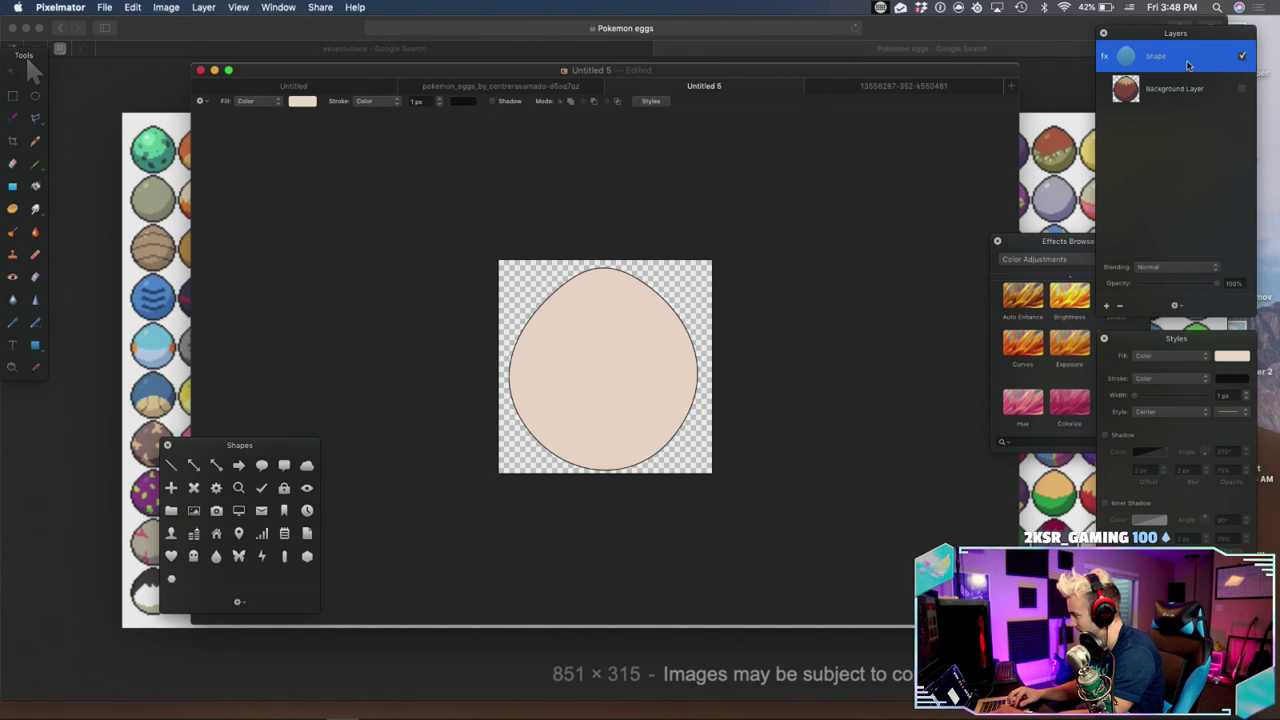
key(BackSpace)
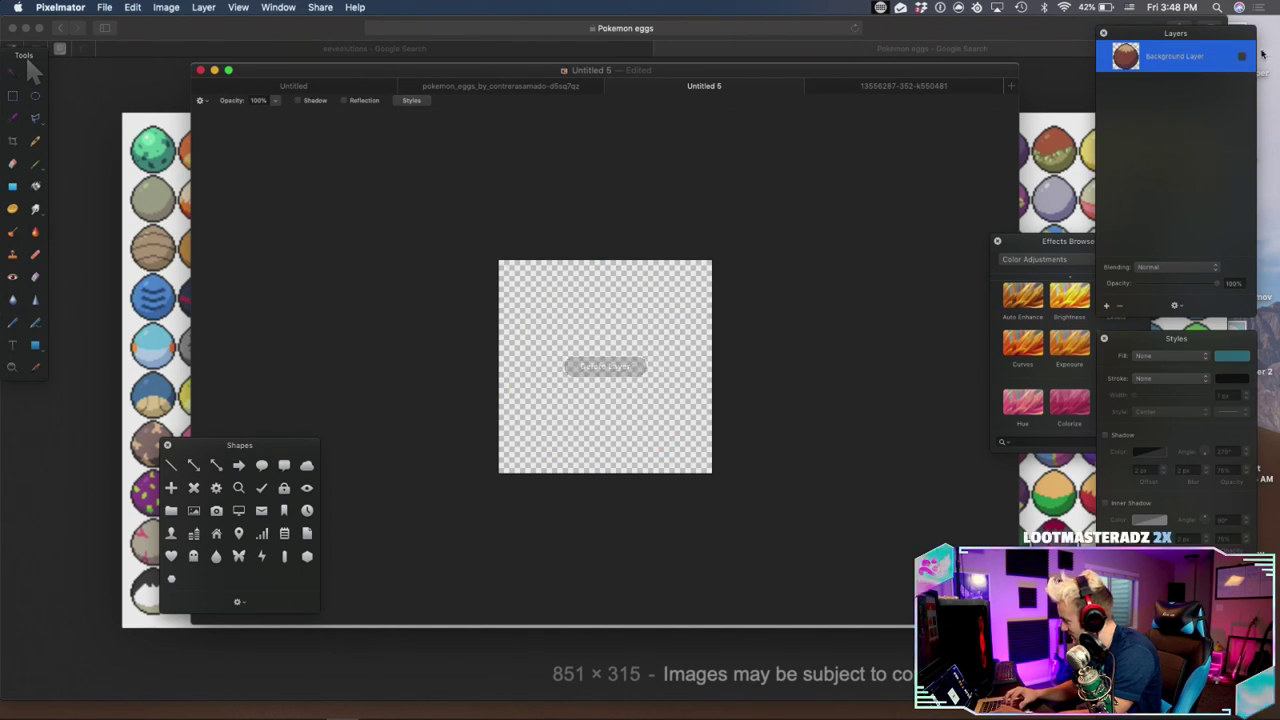
click(1242, 56)
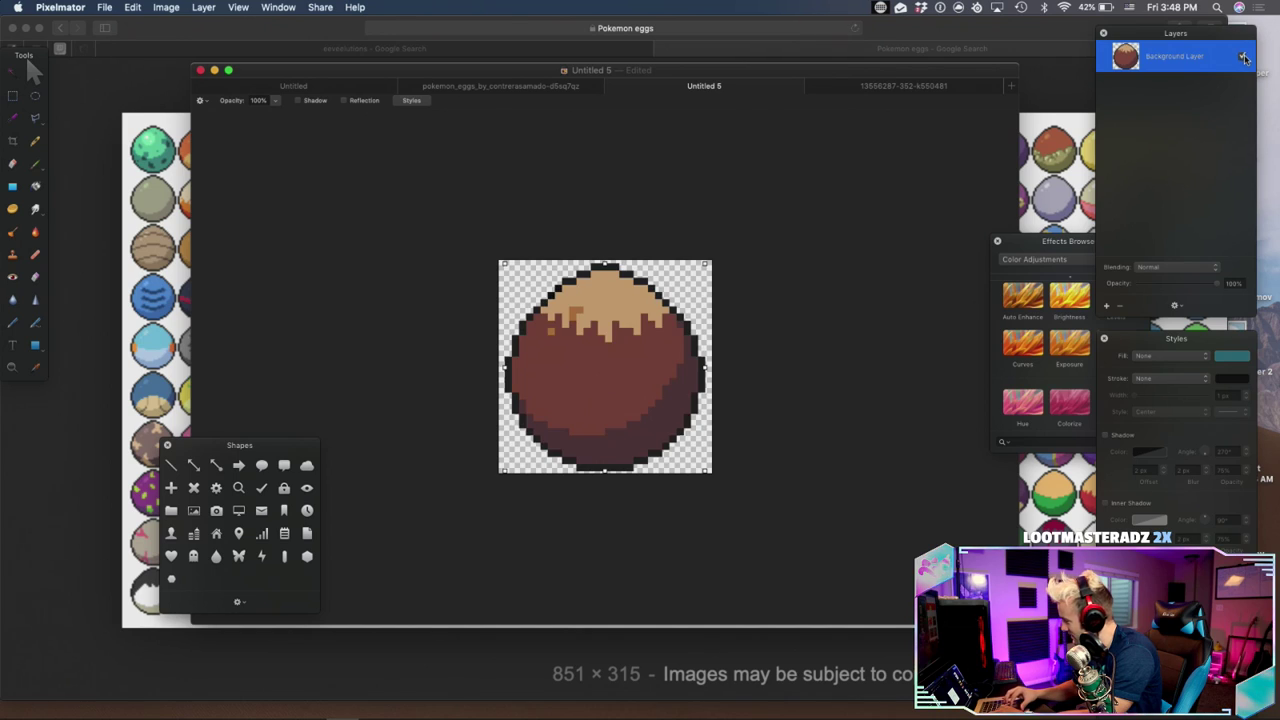
Try tracing the egg with a closed four-point Pen diamond through its tip, sides and base, and delete it
click(13, 323)
drag(604, 270, 703, 385)
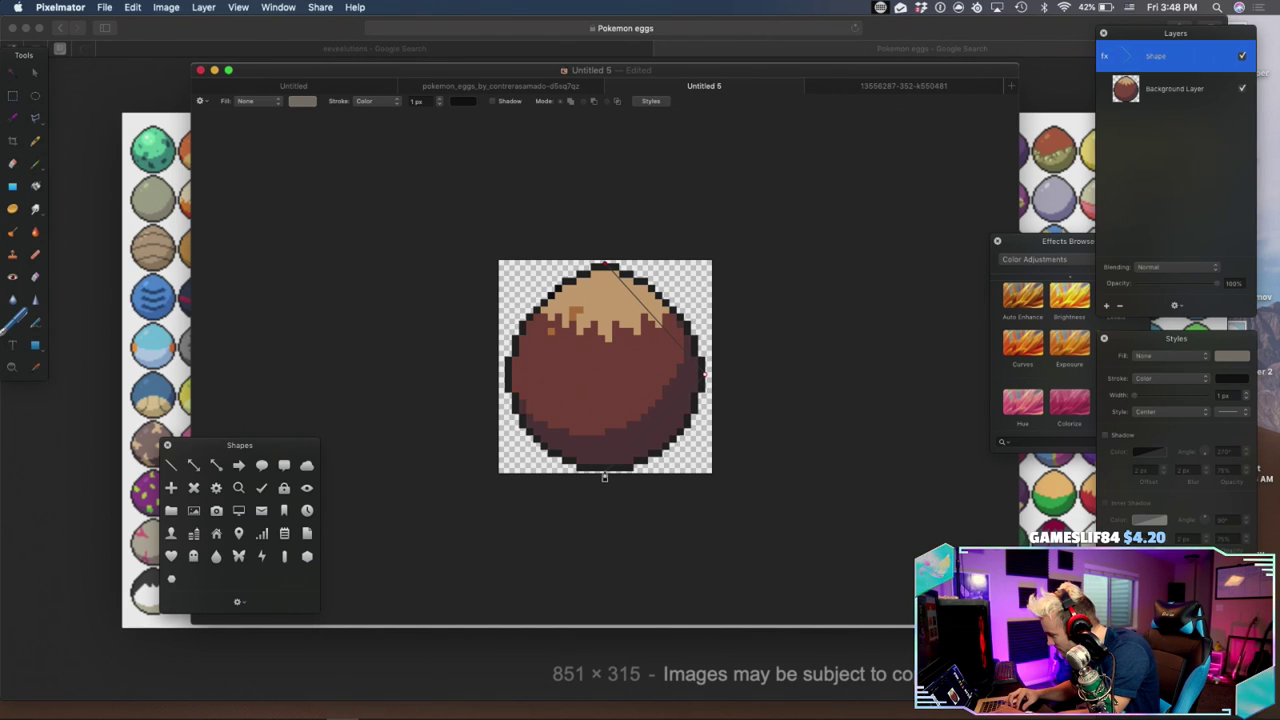
click(504, 378)
click(605, 265)
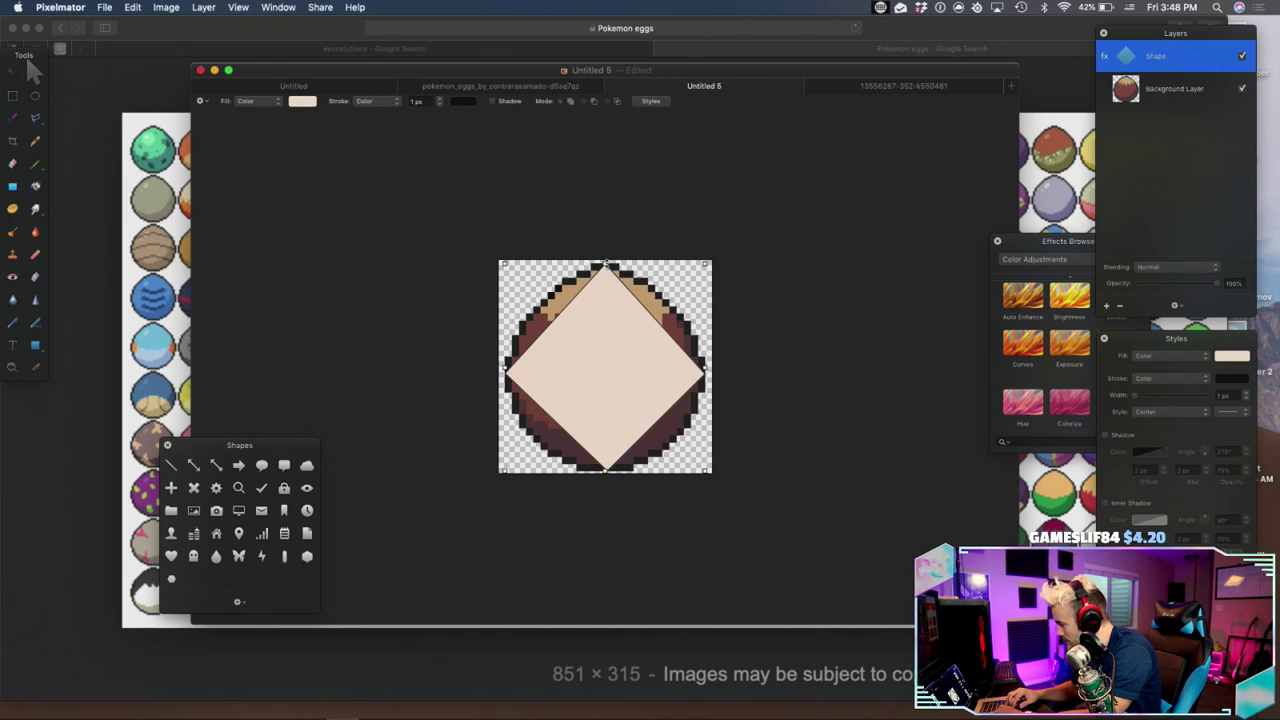
drag(474, 223, 760, 497)
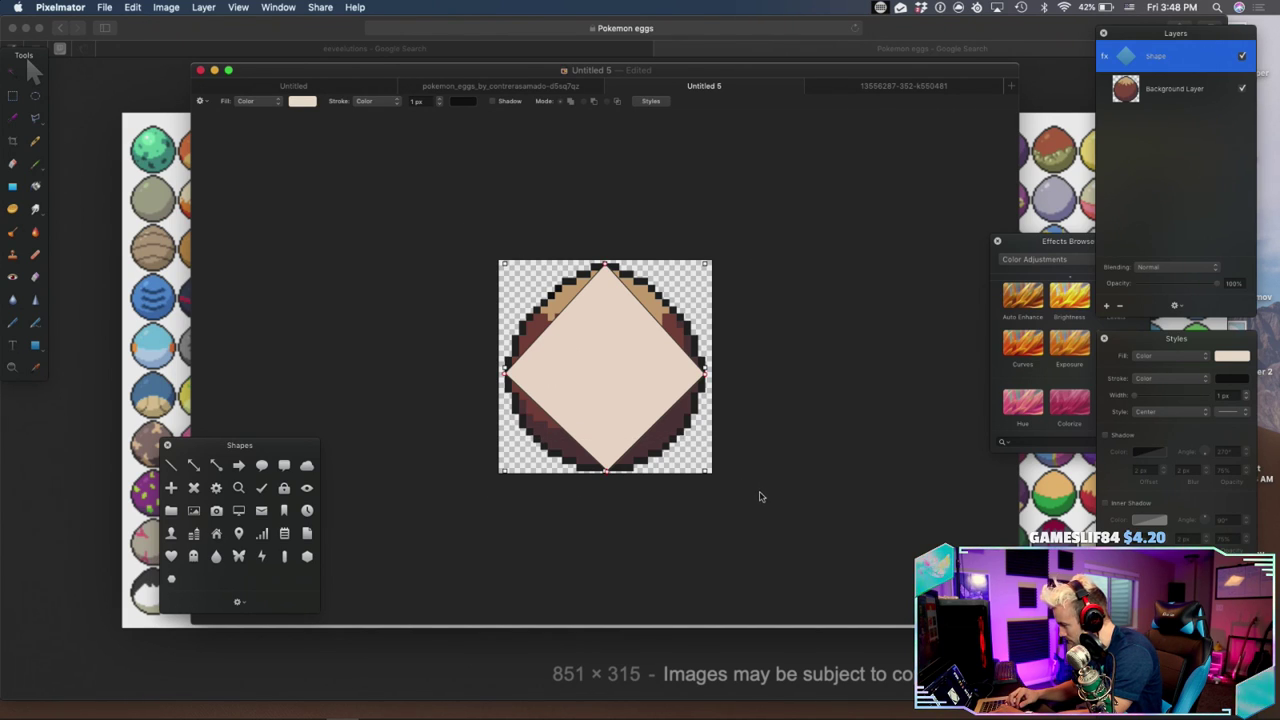
key(BackSpace)
Draw a circle spanning the egg's full width with the Ellipse Shape tool and nudge it down to centre it on the egg
drag(35, 345, 45, 409)
drag(505, 263, 706, 453)
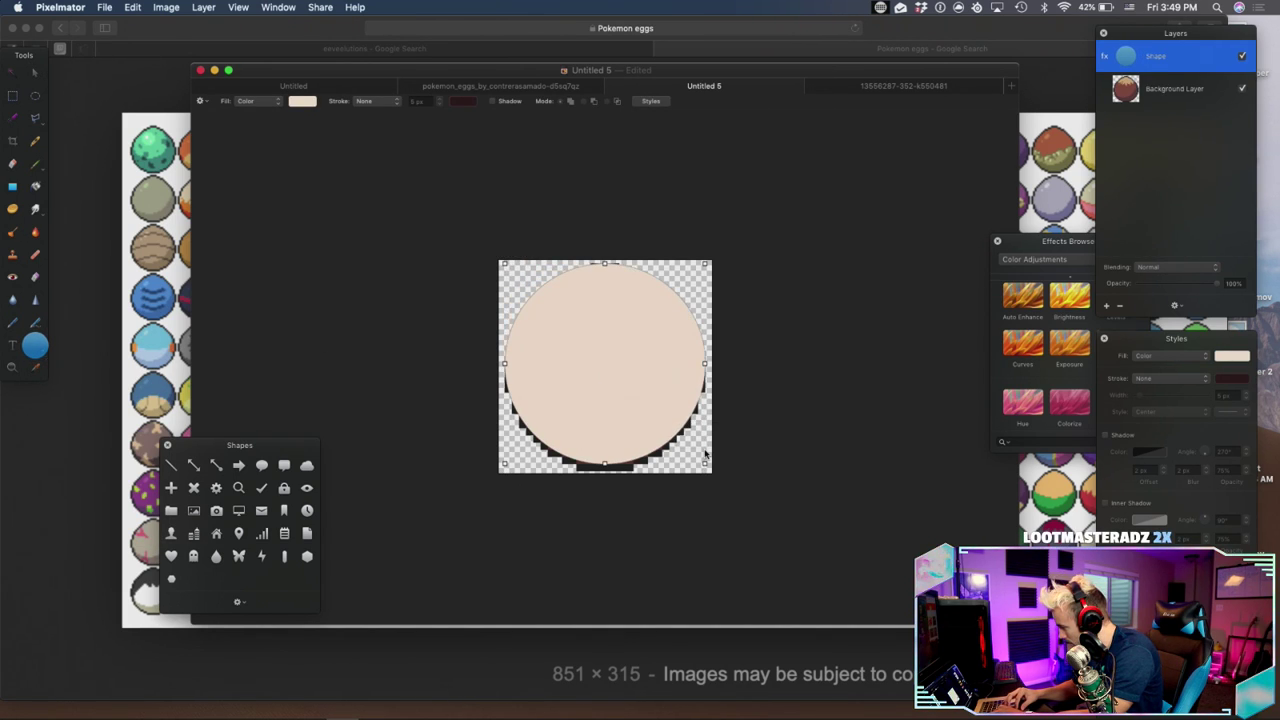
key(v)
key(Down)
key(Down)
key(Down)
key(Down)
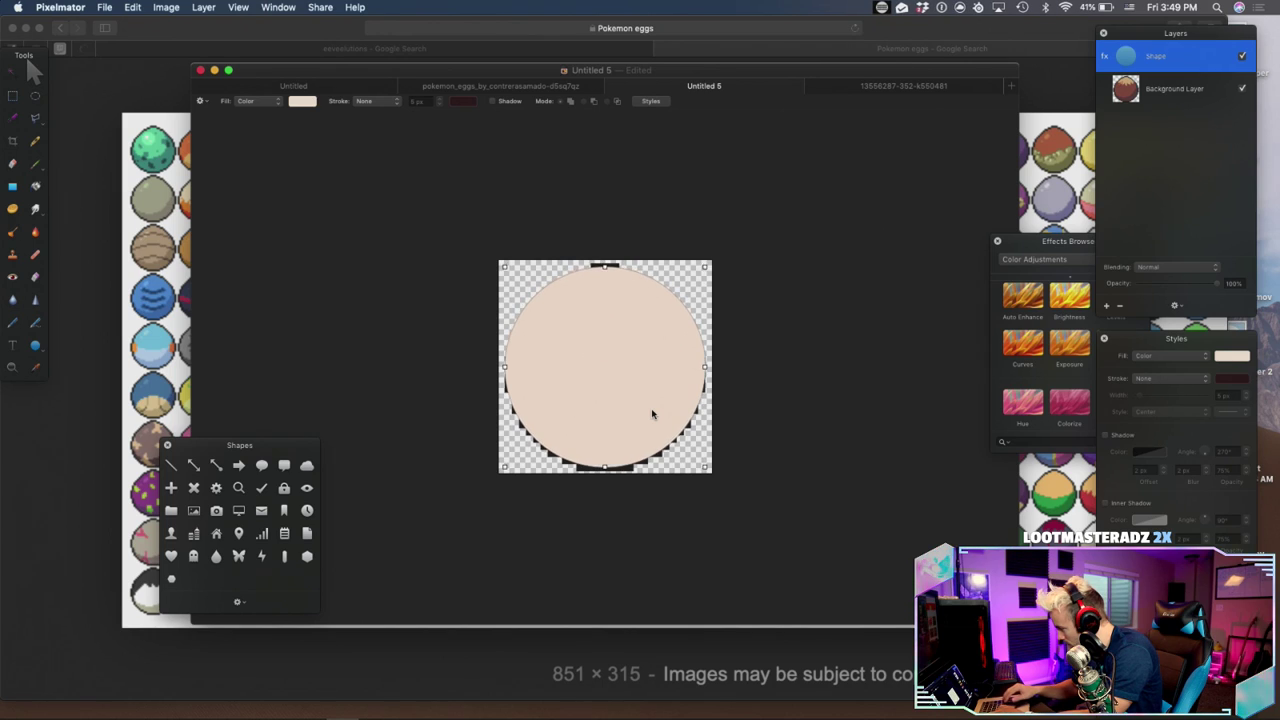
Make the circle's points editable and reshape its curves to narrow toward the egg's tip
right_click(614, 366)
click(656, 487)
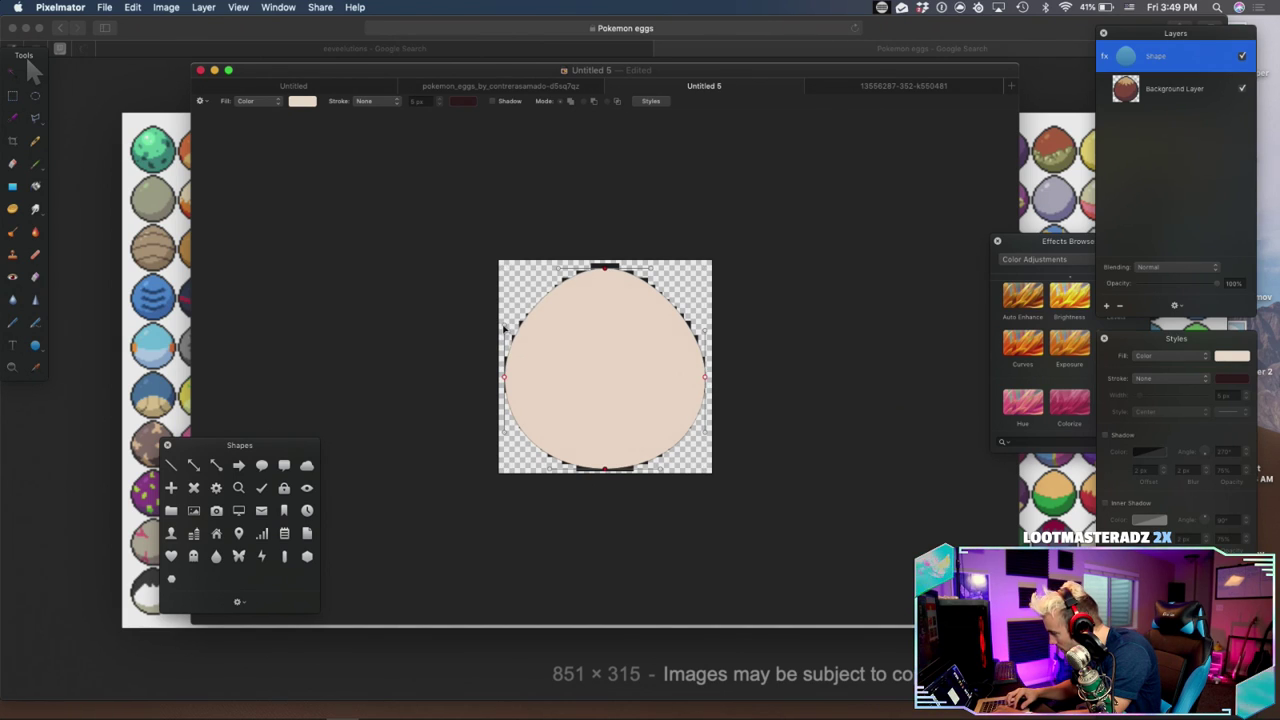
drag(707, 332, 706, 325)
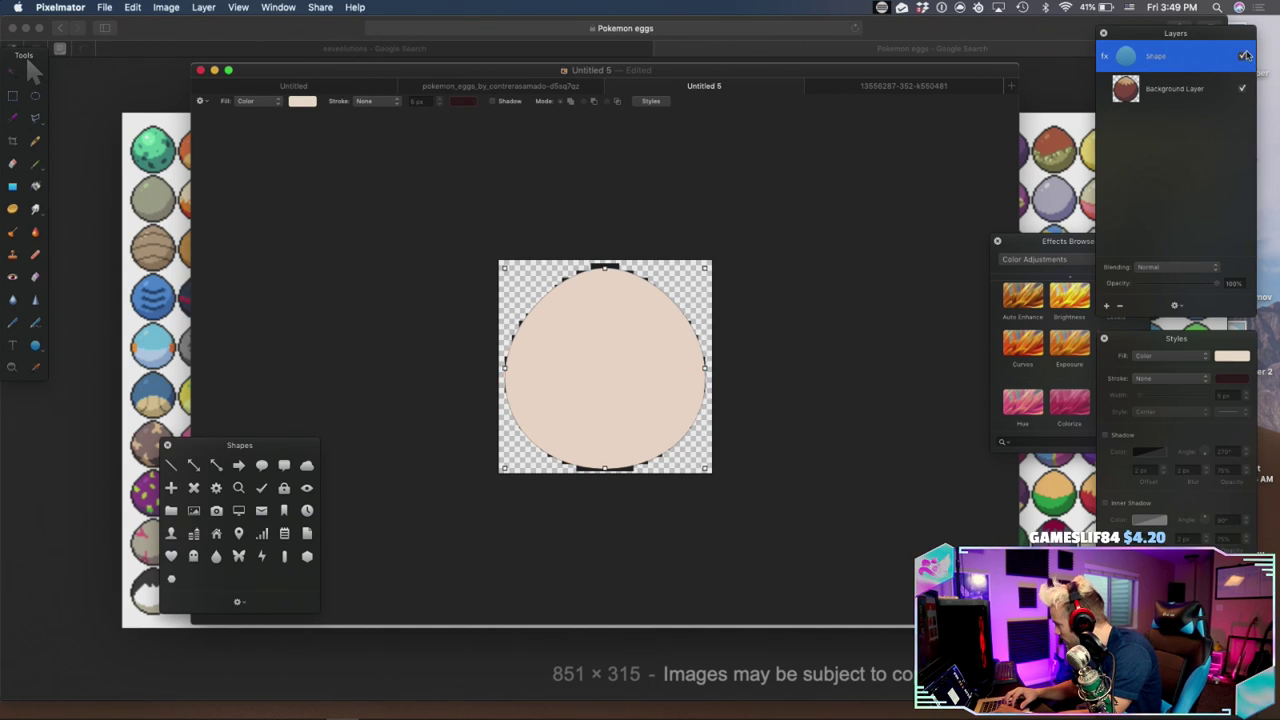
Hide the Background Layer and give the egg shape a solid black colour stroke
click(1242, 90)
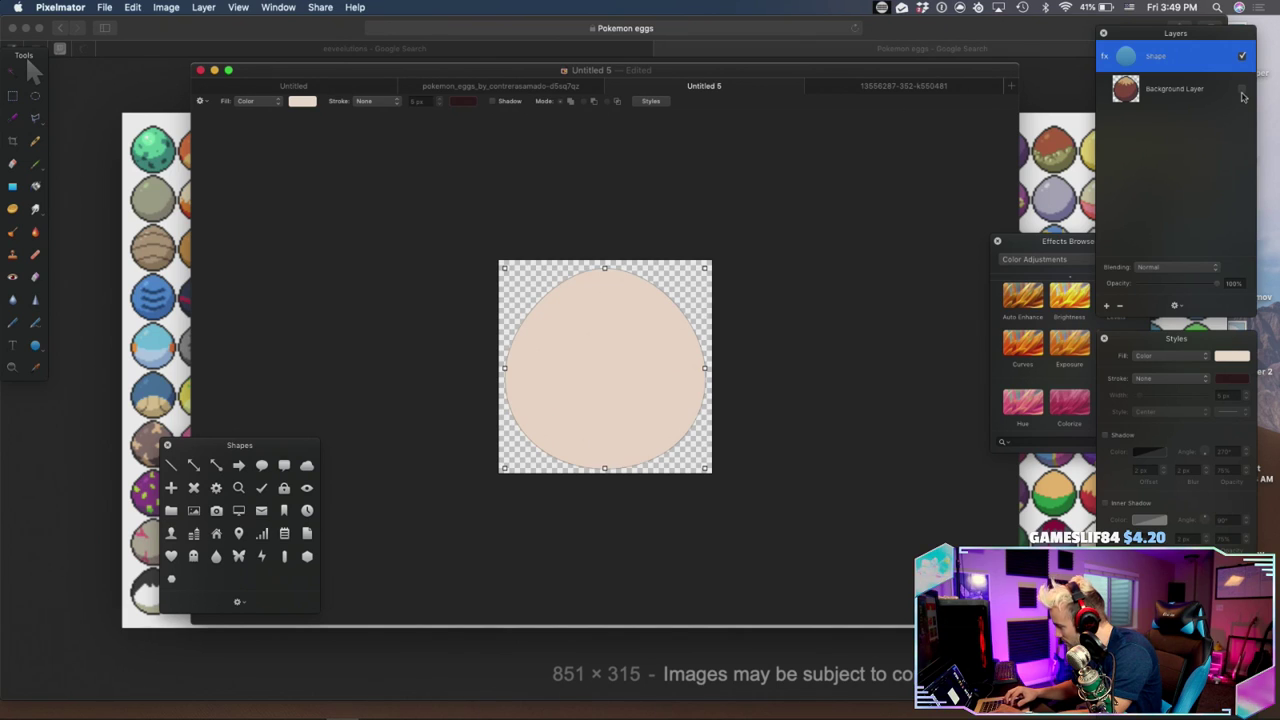
click(1196, 381)
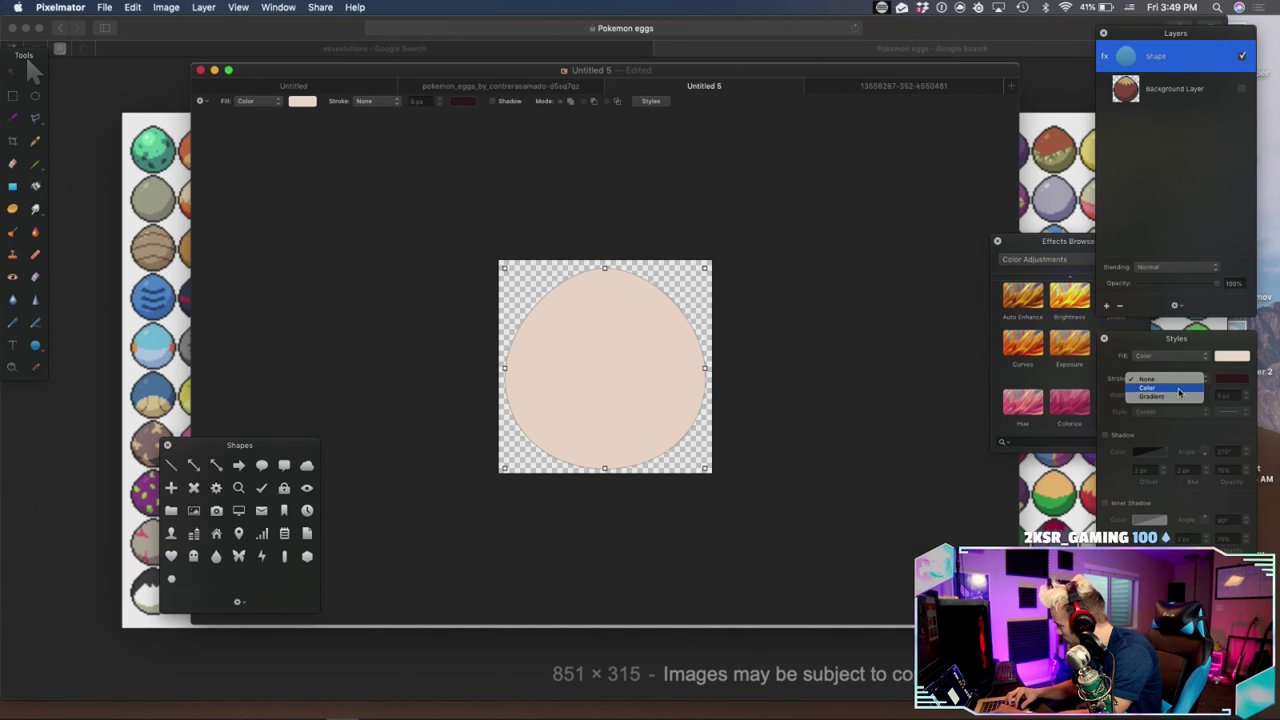
click(1179, 389)
click(1232, 380)
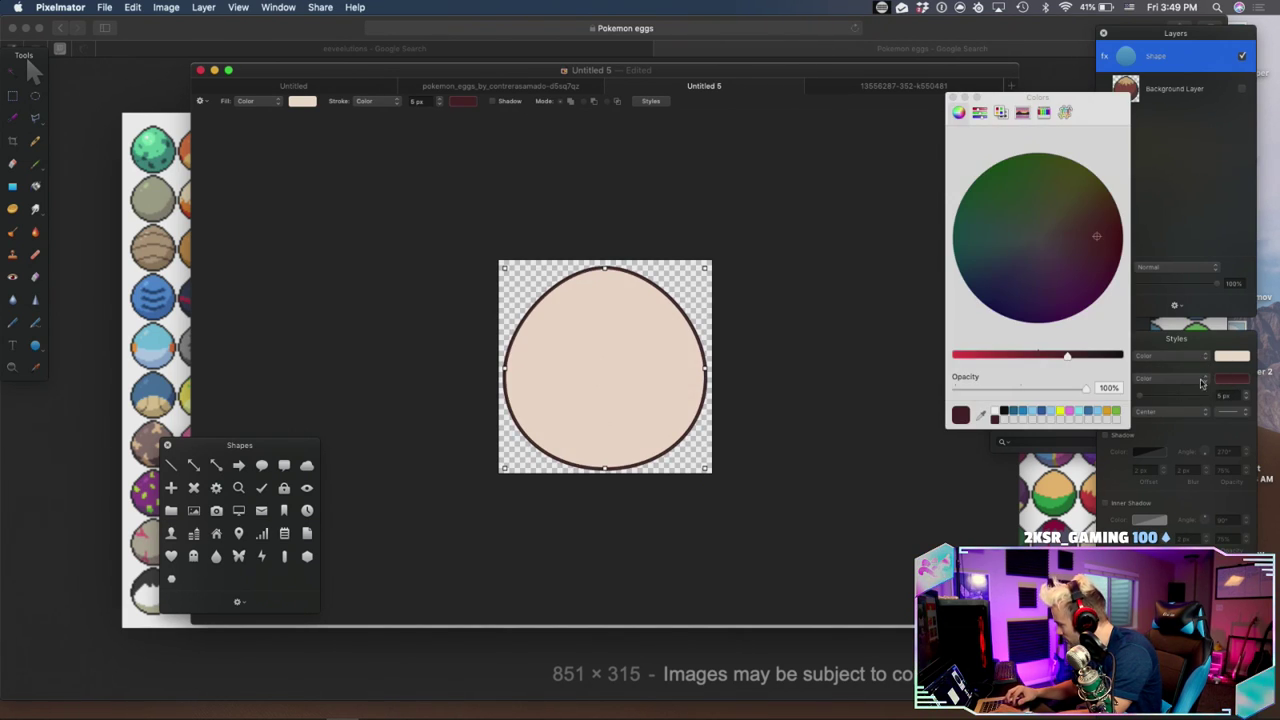
click(1003, 413)
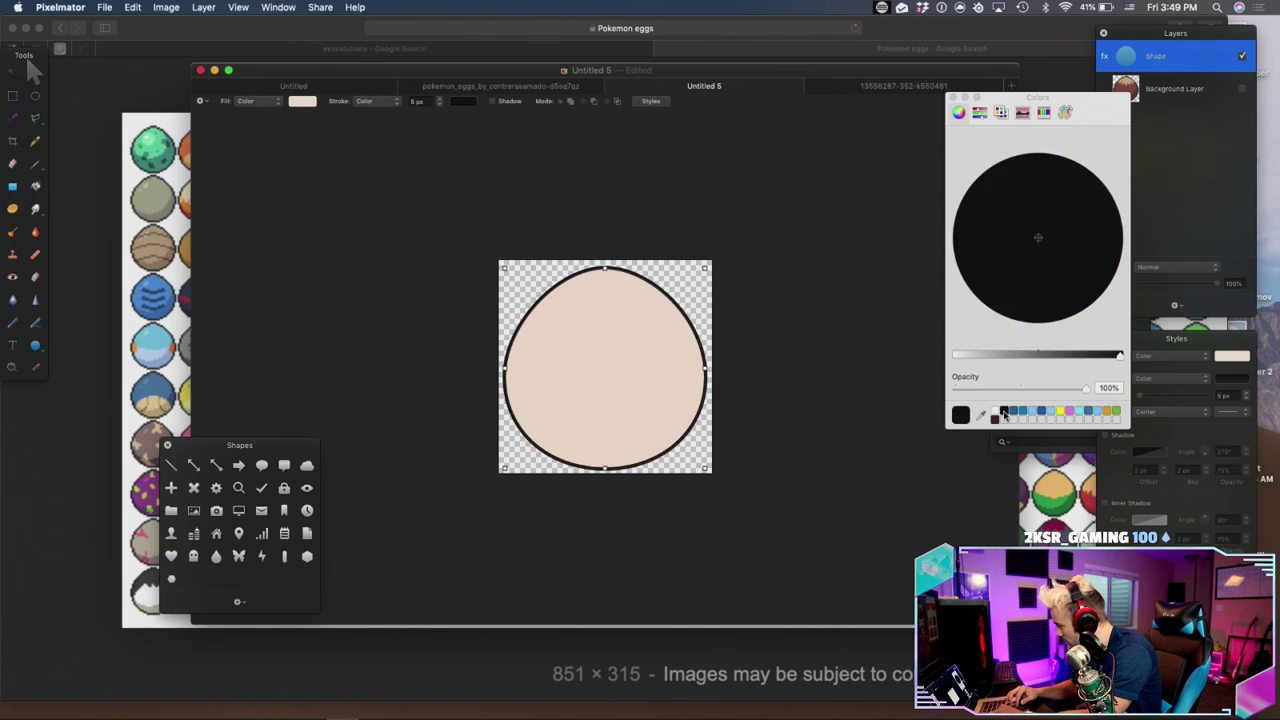
click(952, 97)
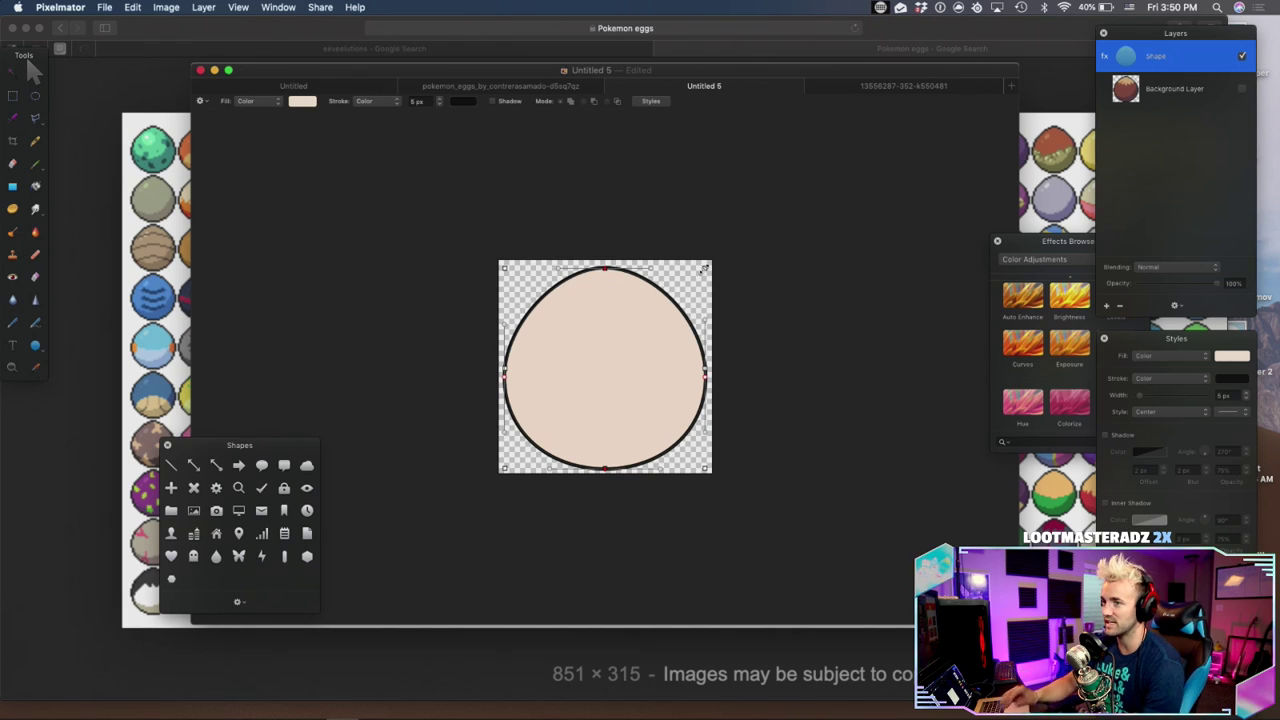
In OBS, switch the scene to Steam and back to Cap Card
click(876, 230)
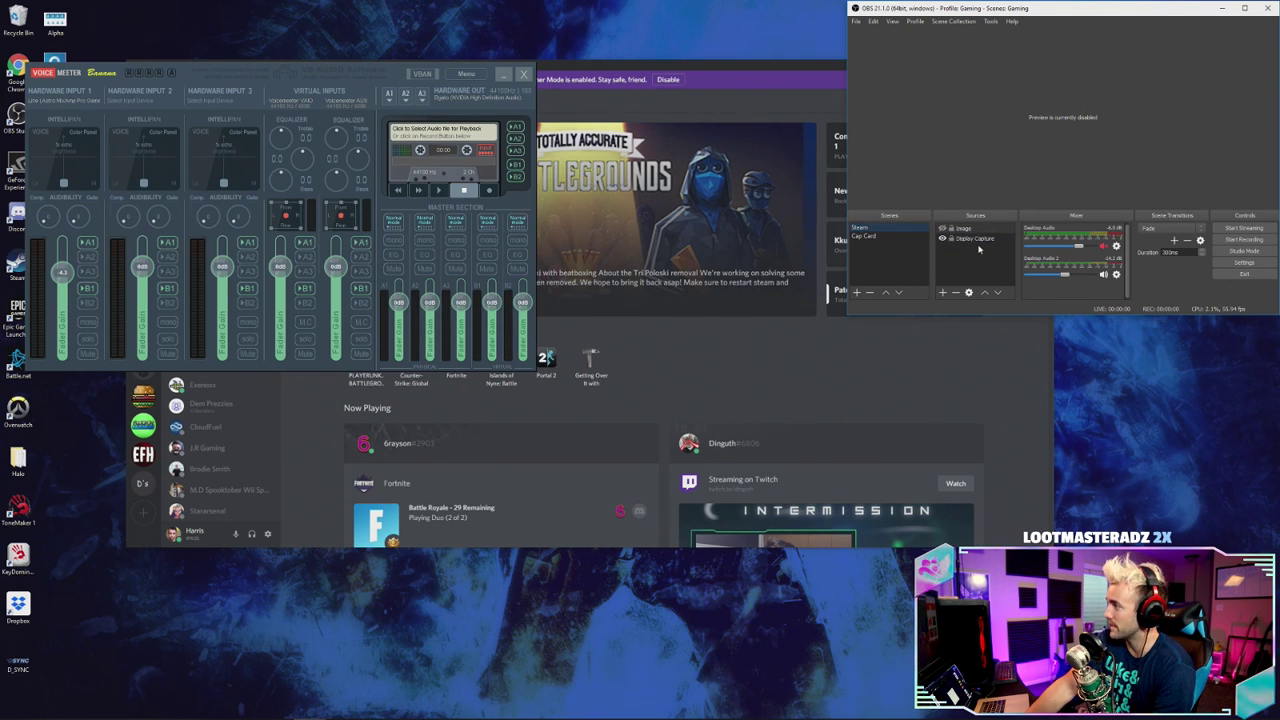
click(873, 237)
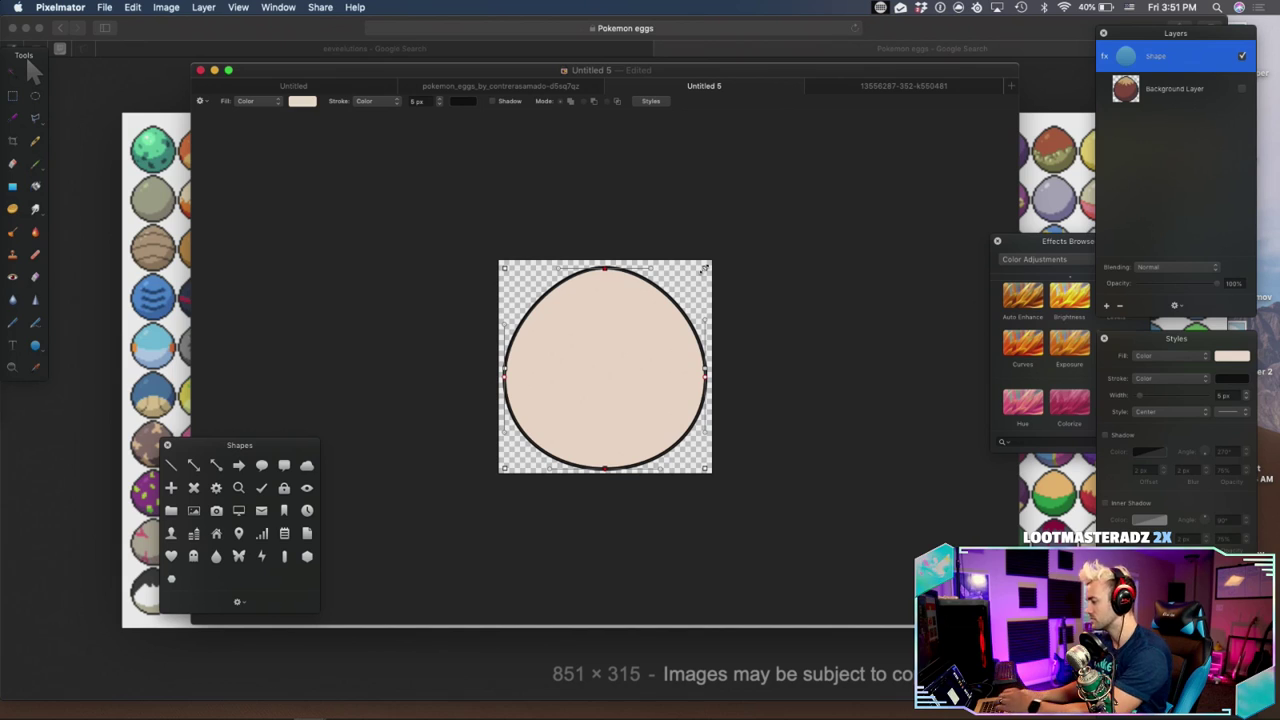
Compare the egg shape with the visible pixel-art background and duplicate the Shape layer
click(1242, 57)
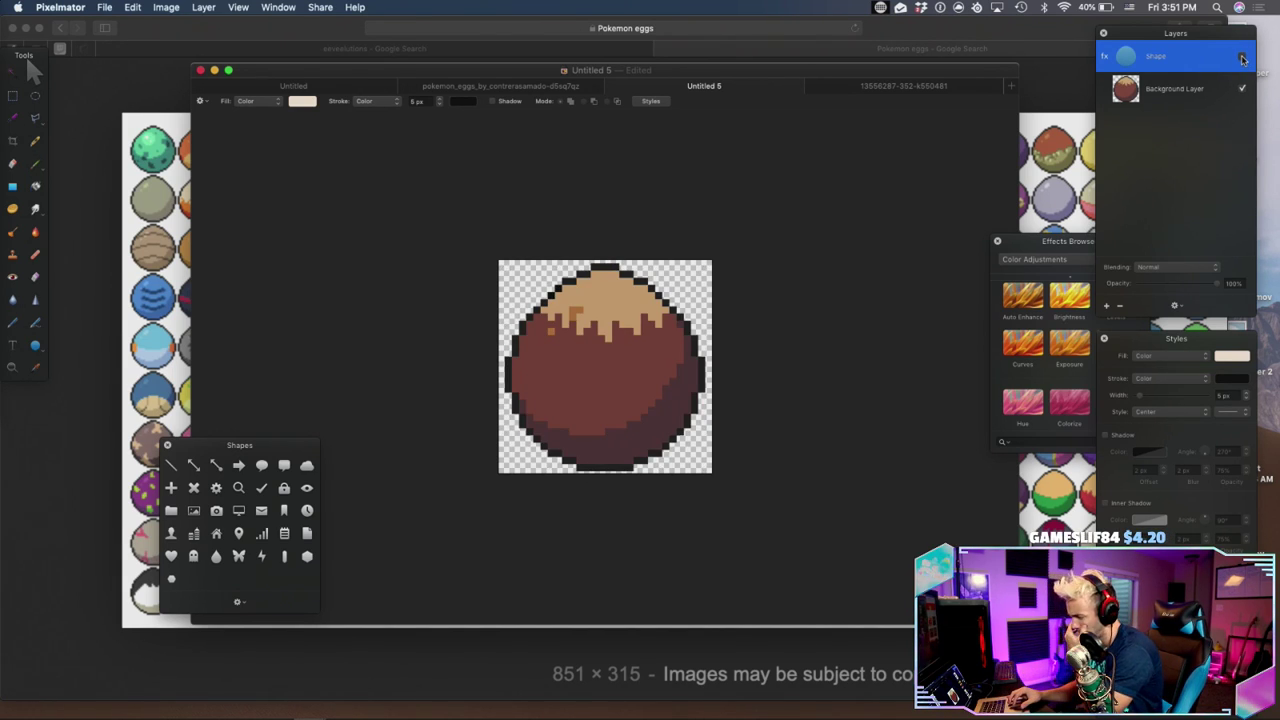
click(1242, 57)
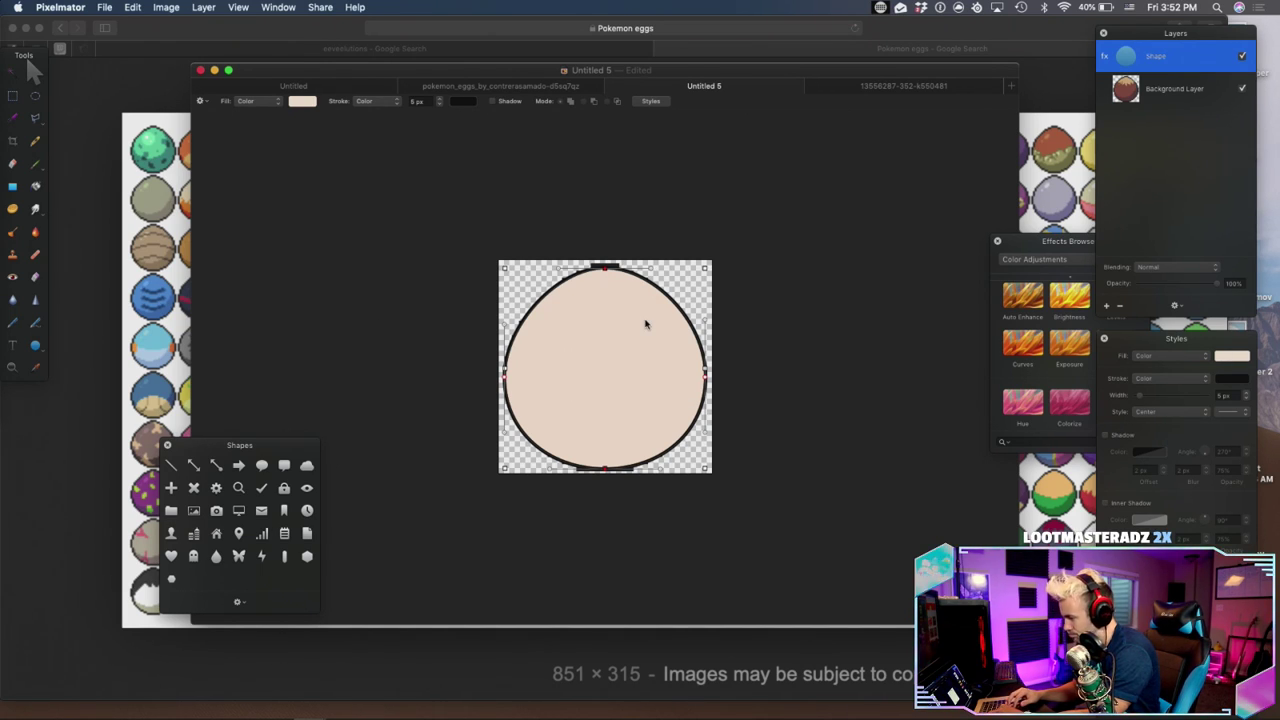
click(1187, 91)
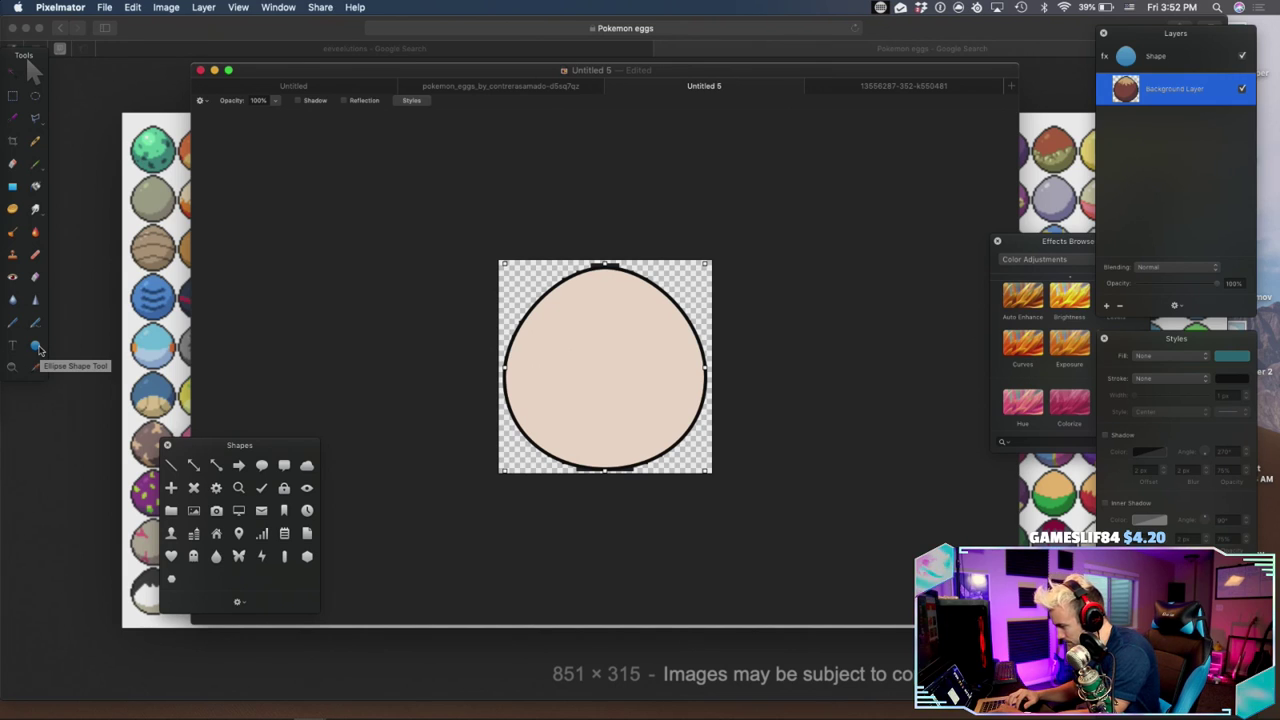
click(1175, 64)
right_click(1175, 66)
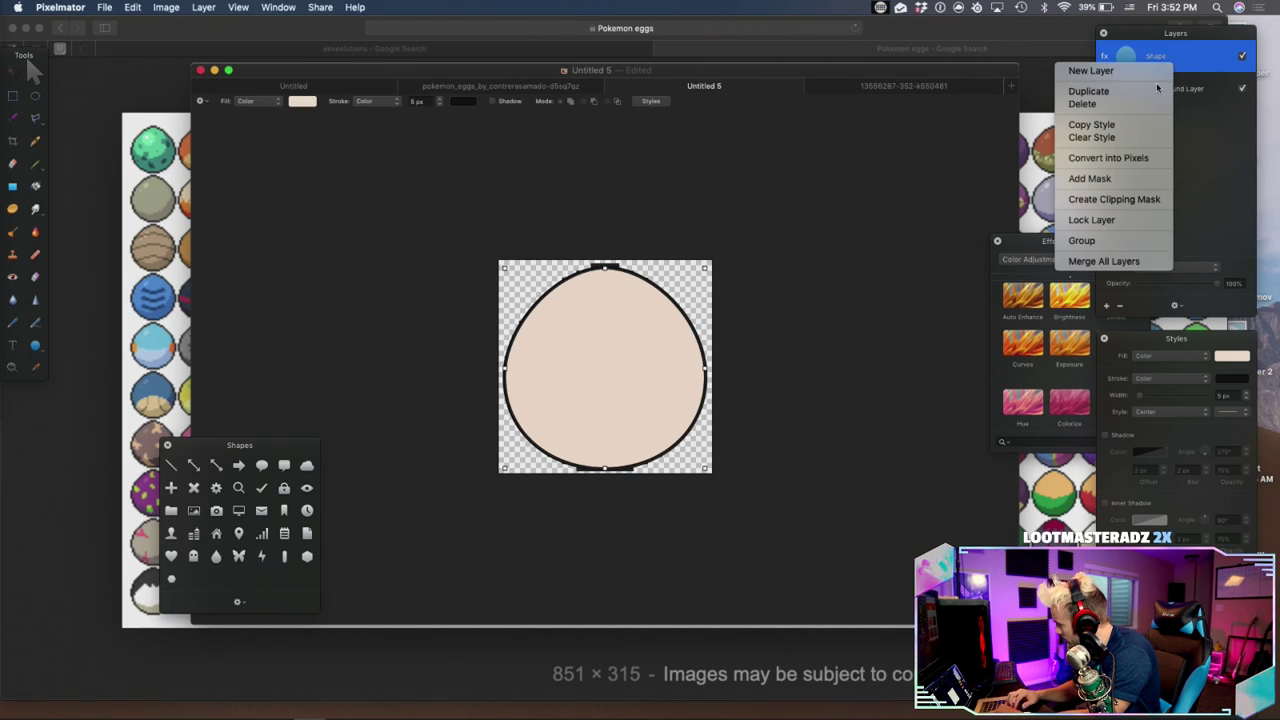
click(1143, 90)
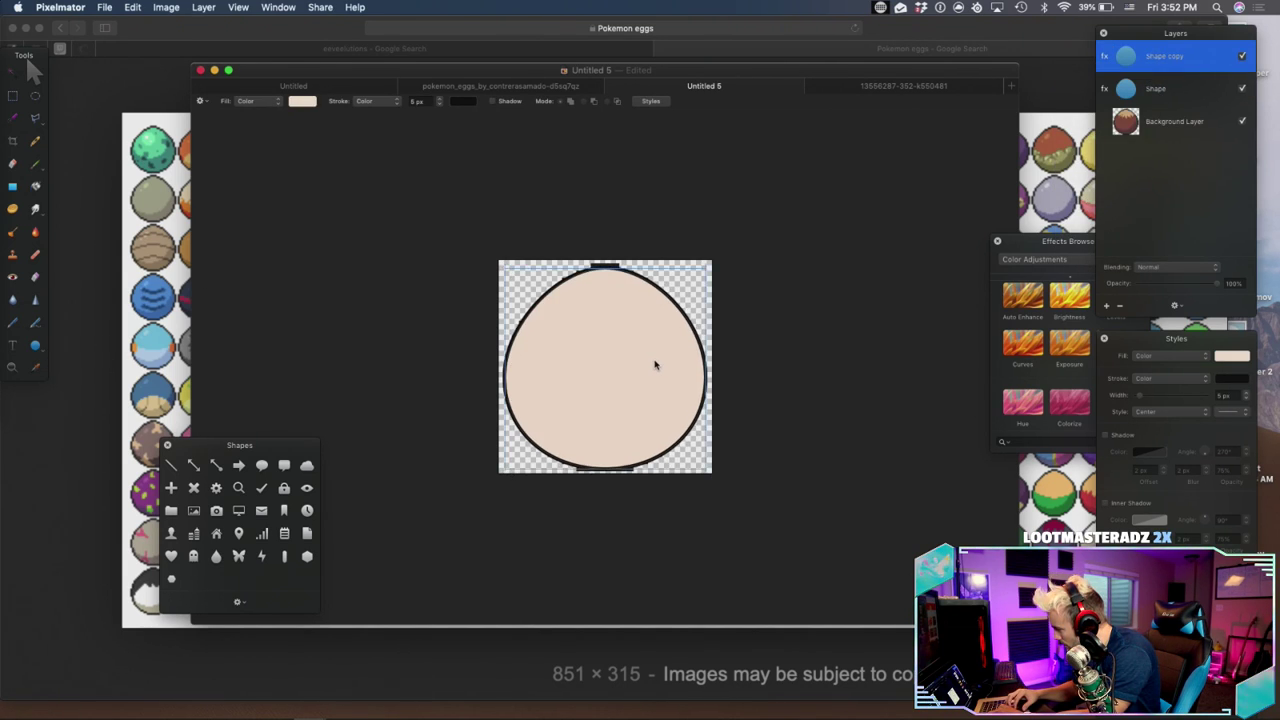
Rename the duplicated shape layer "Outline" and the original shape layer "Fill"
click(1176, 89)
click(1165, 56)
double_click(1165, 56)
text(Outline)
key(Return)
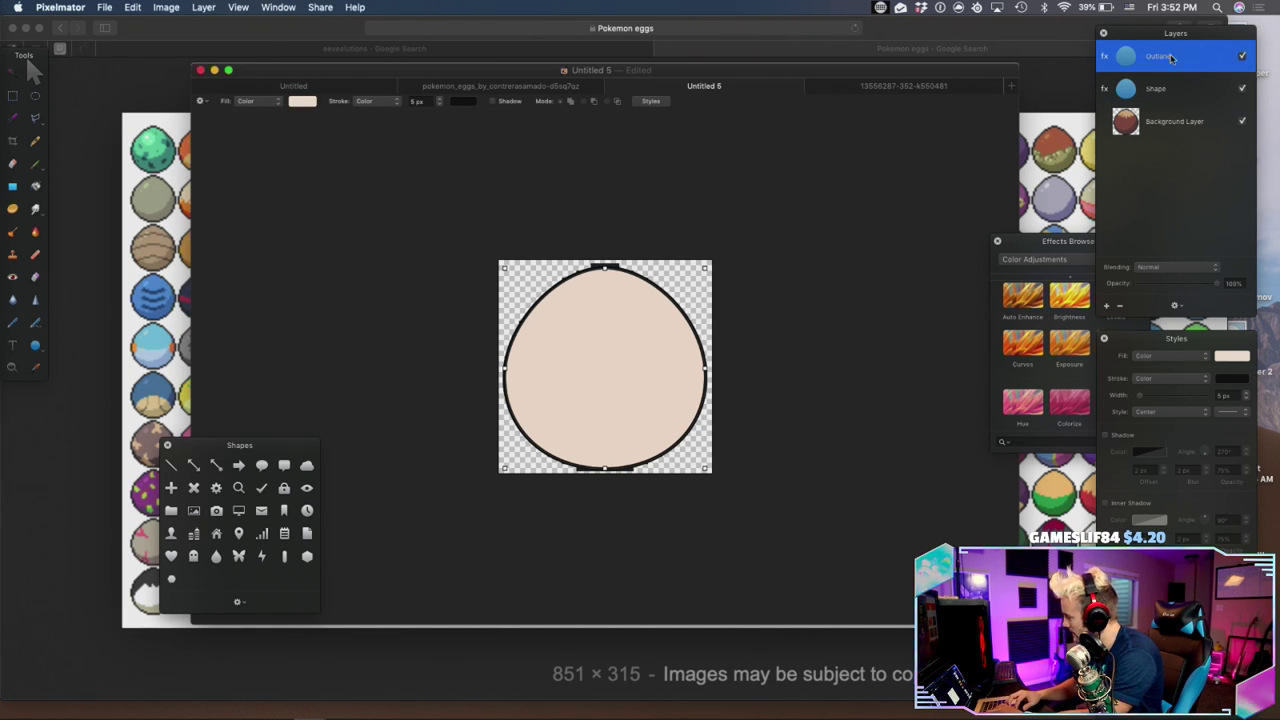
double_click(1160, 89)
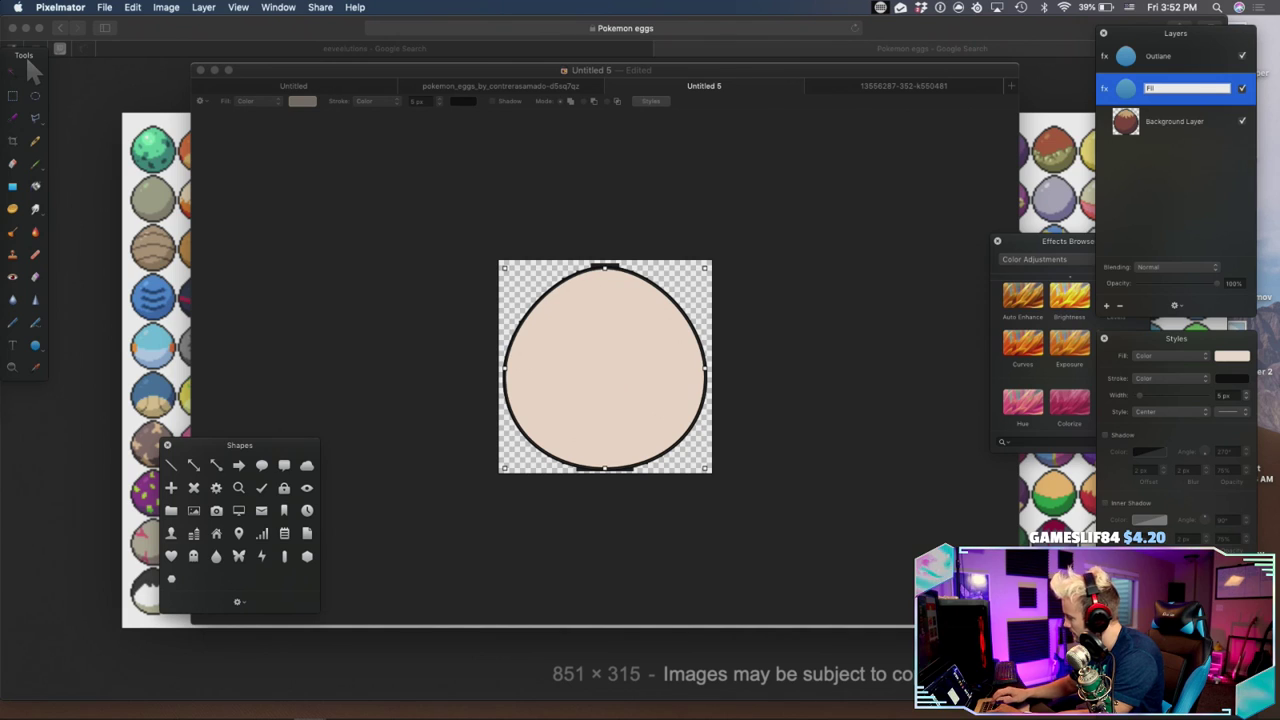
text(Fill)
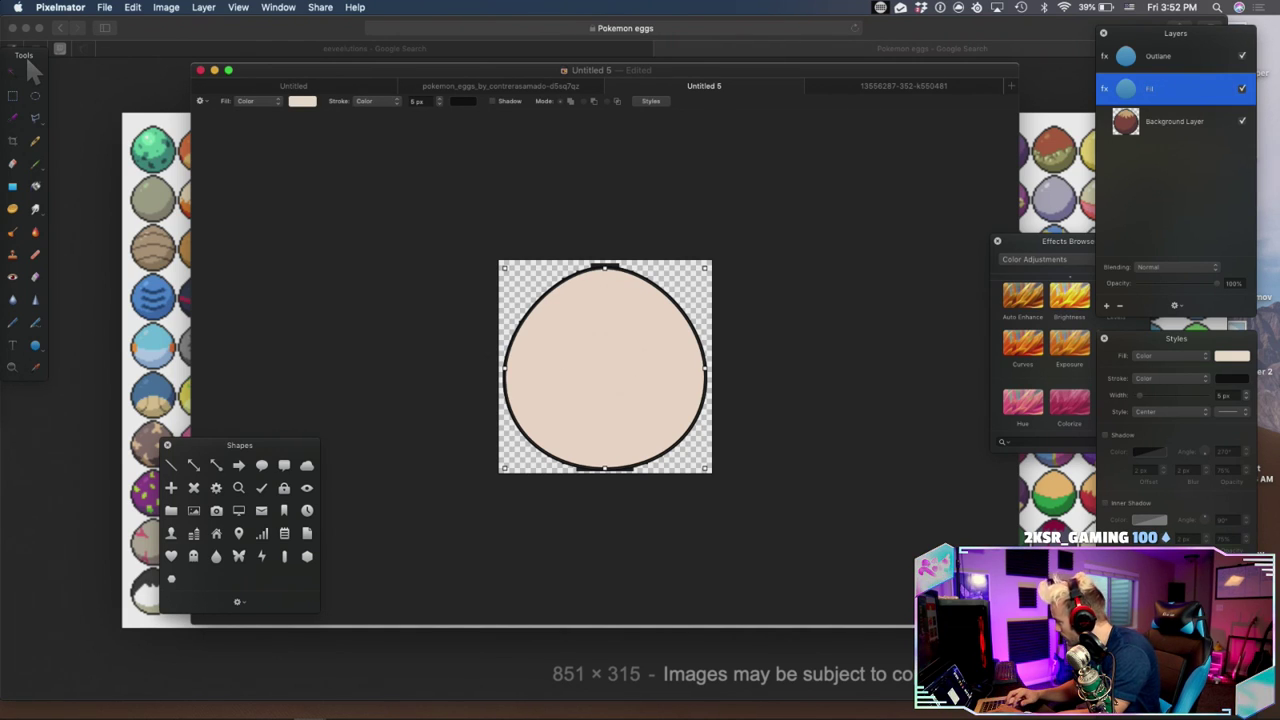
Set the fill of the Outline shape layer to None, keeping its black stroke
click(1196, 68)
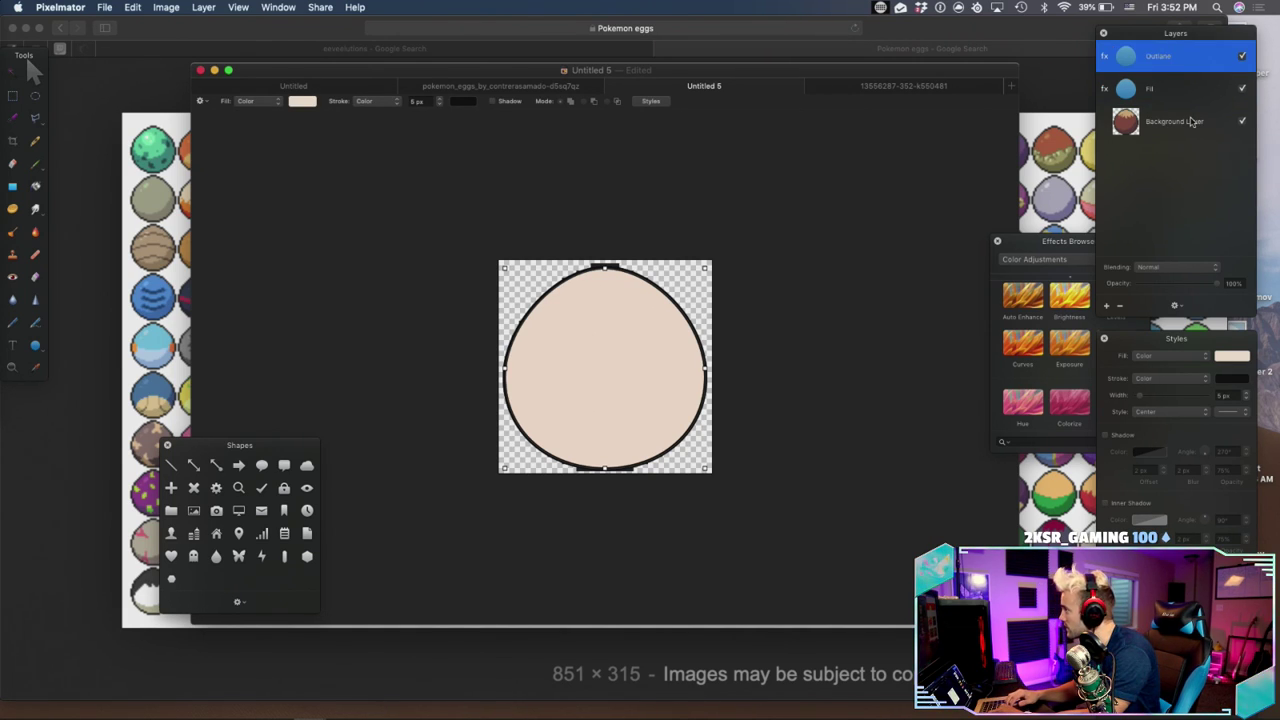
double_click(1153, 88)
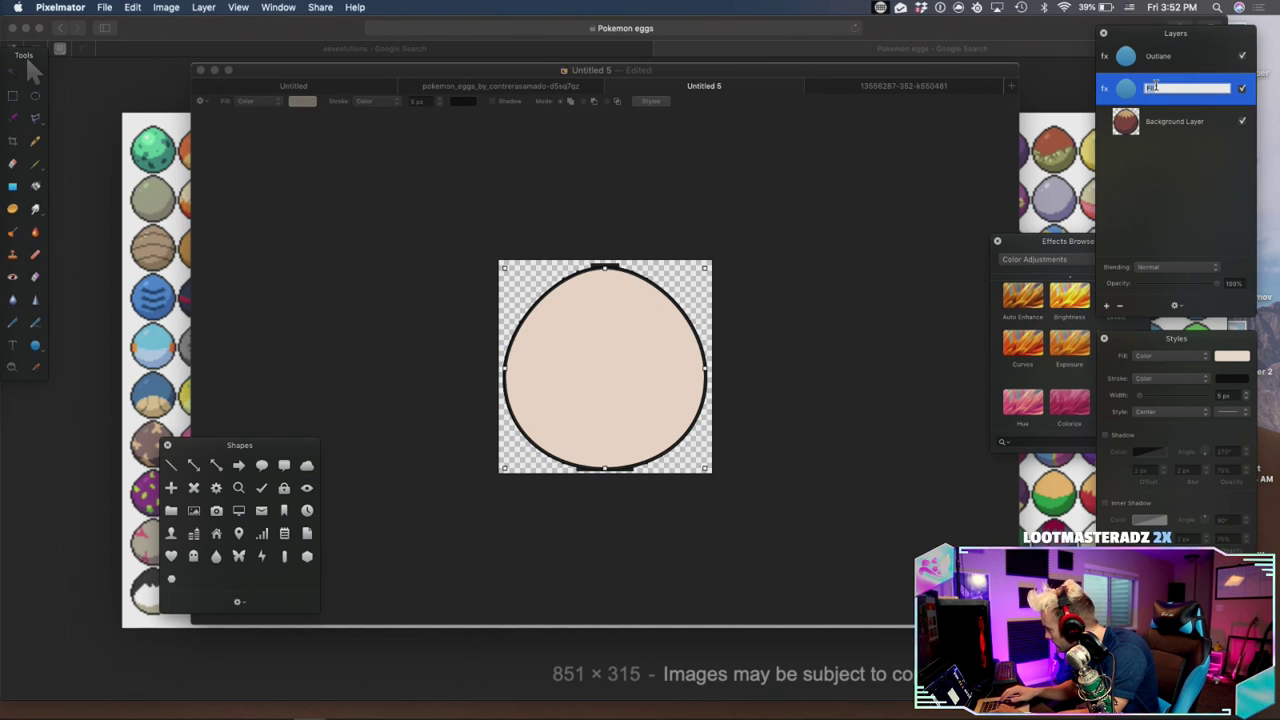
key(Return)
click(1188, 57)
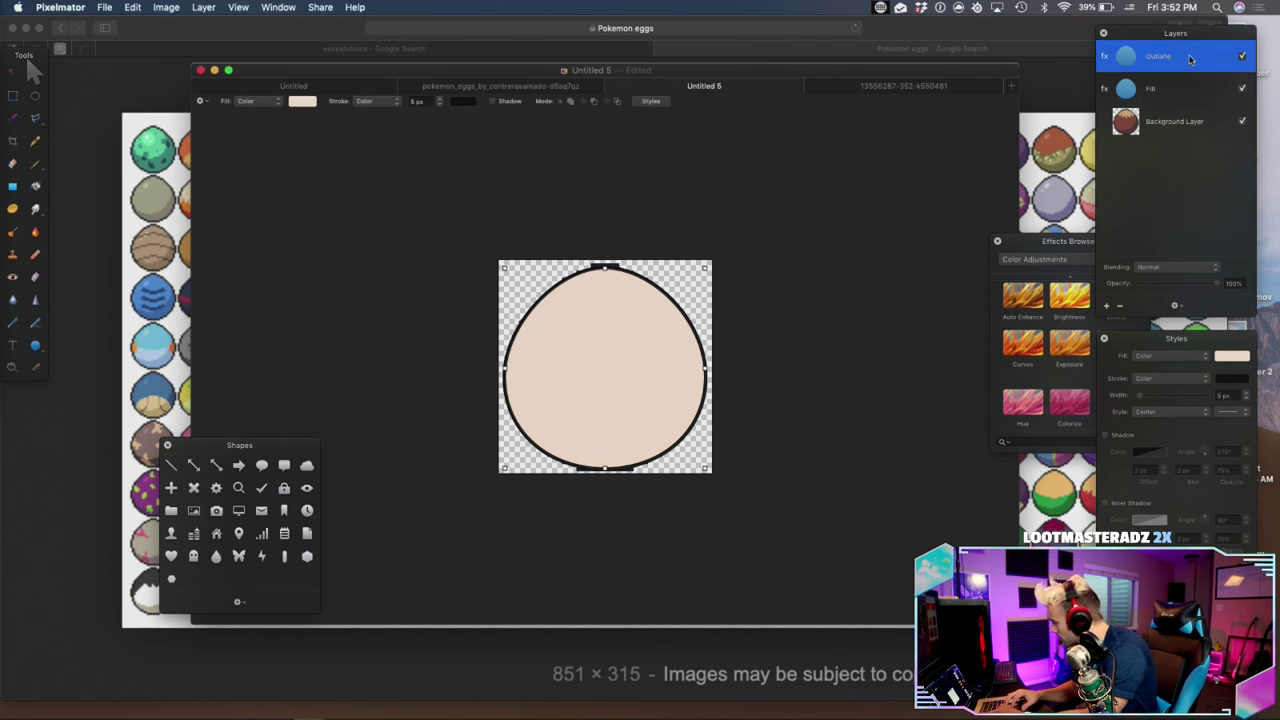
click(1168, 358)
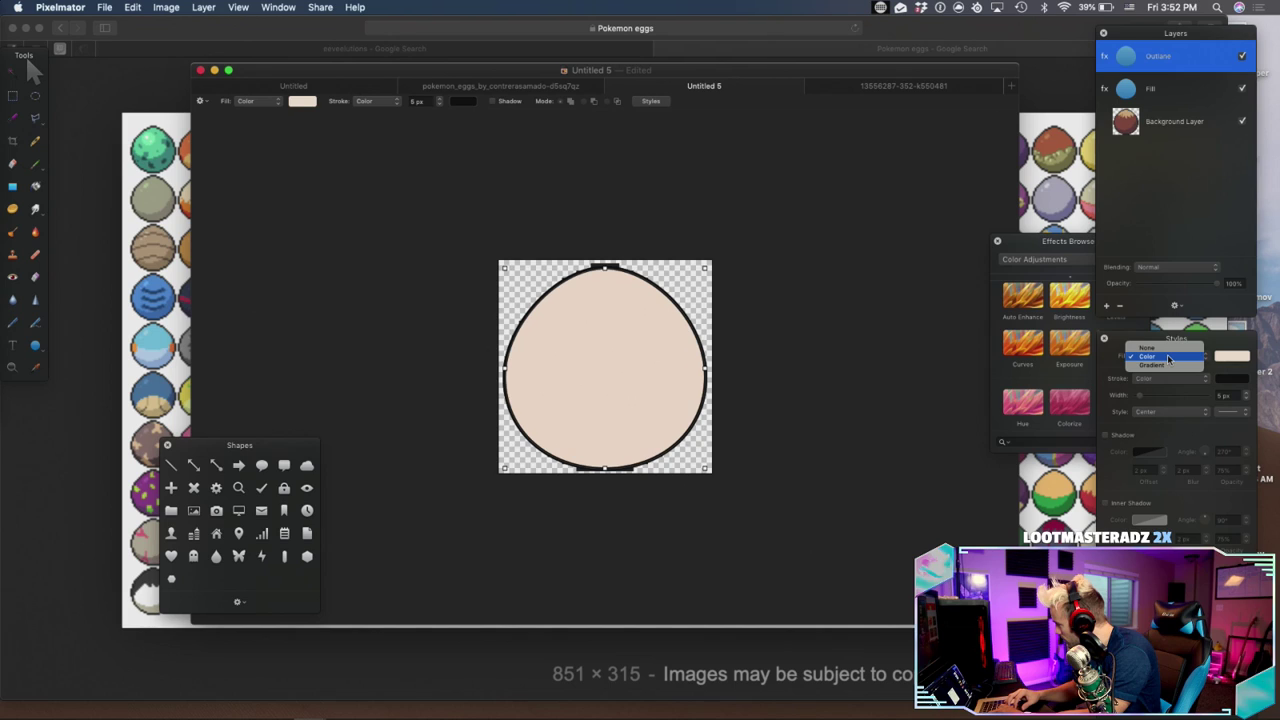
click(1160, 347)
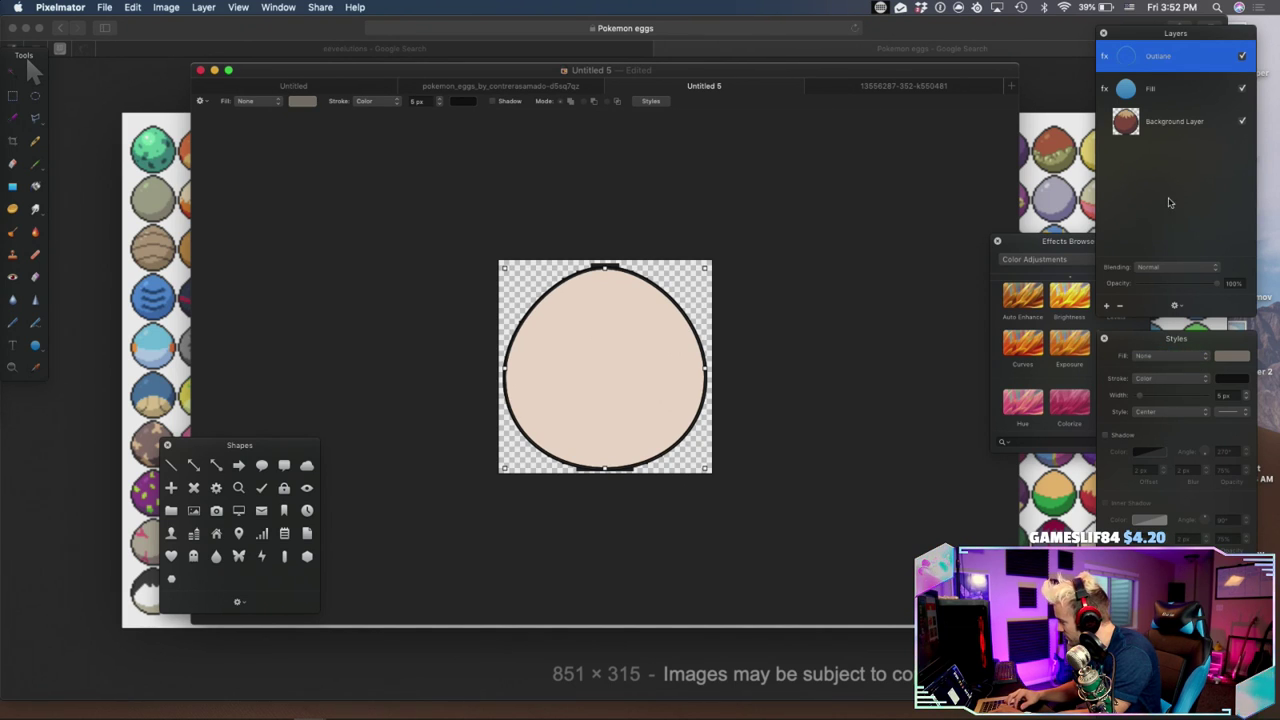
Set the stroke of the Fill shape layer to None
click(1184, 90)
click(1186, 381)
click(1160, 366)
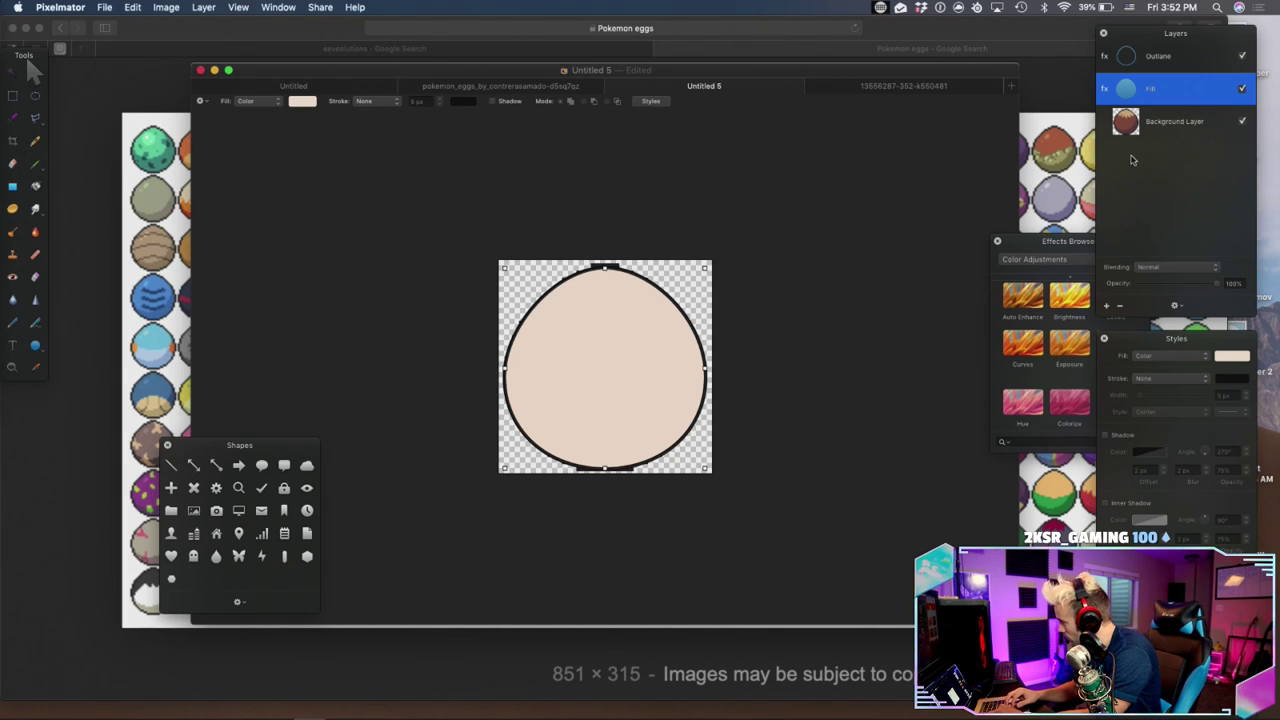
Recolour the Fill layer's shape with the dark reddish brown sampled from the Background Layer's egg thumbnail
click(1228, 358)
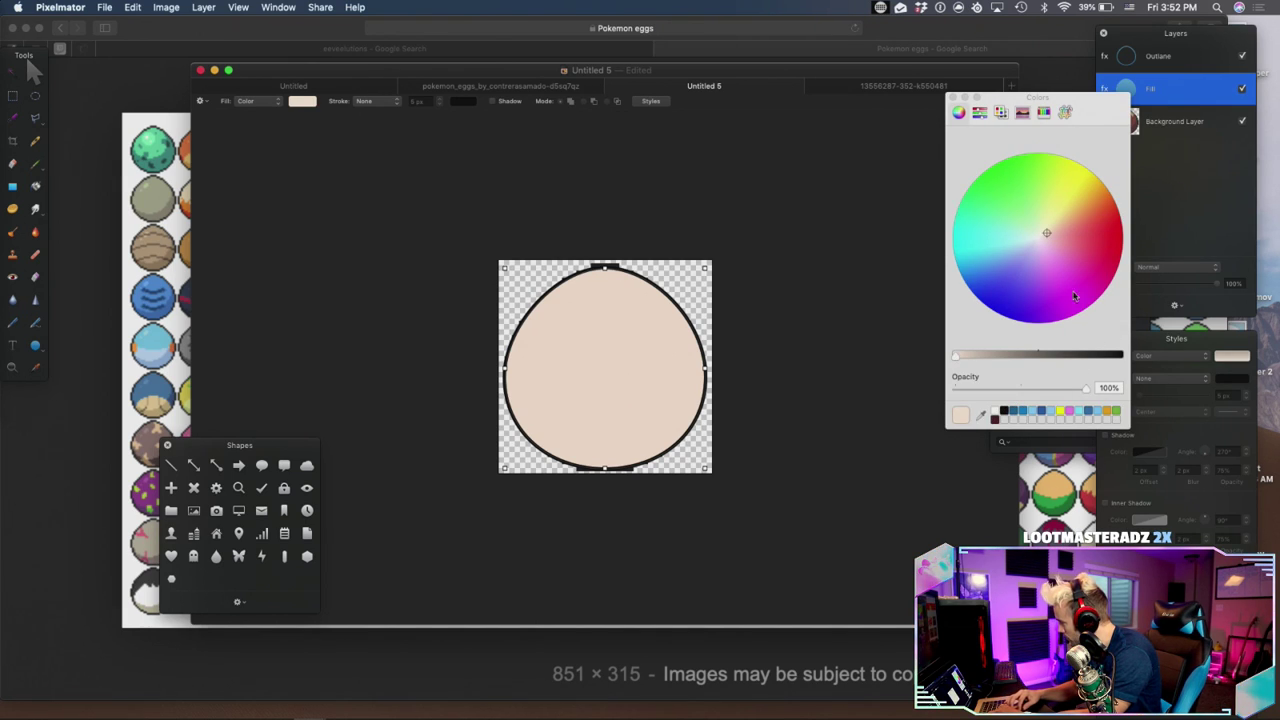
click(981, 411)
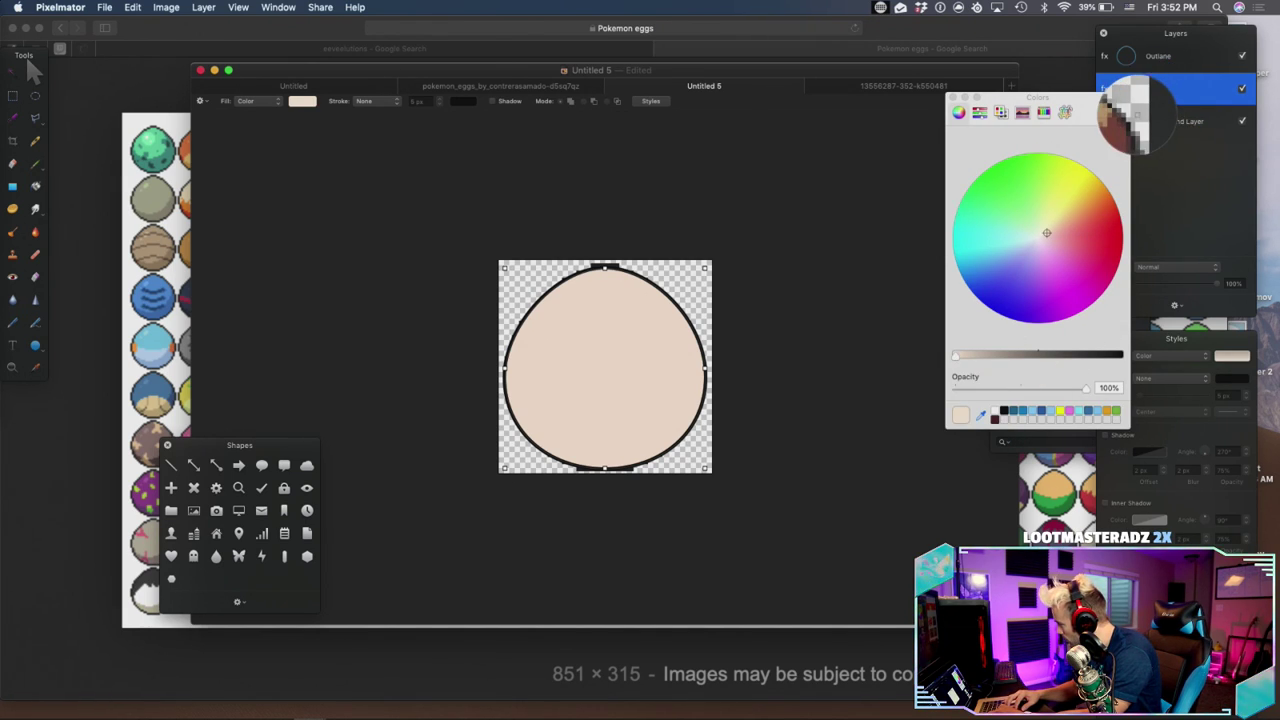
click(1137, 117)
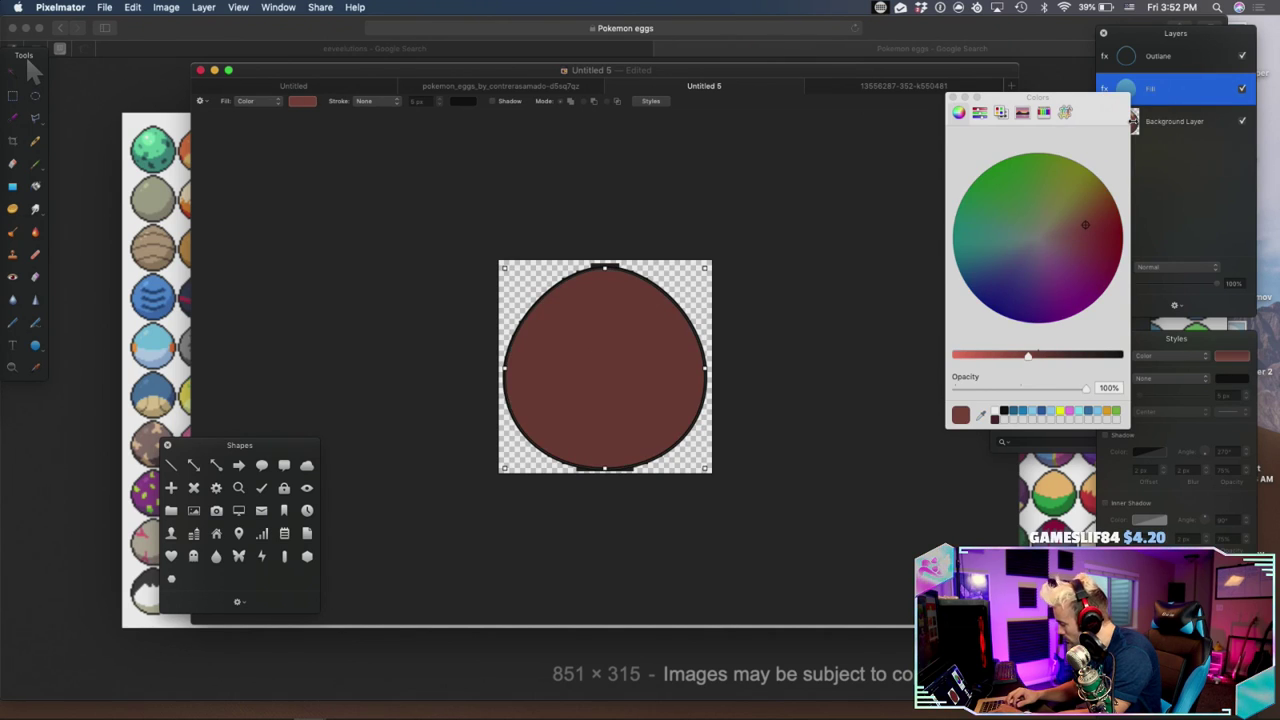
click(952, 98)
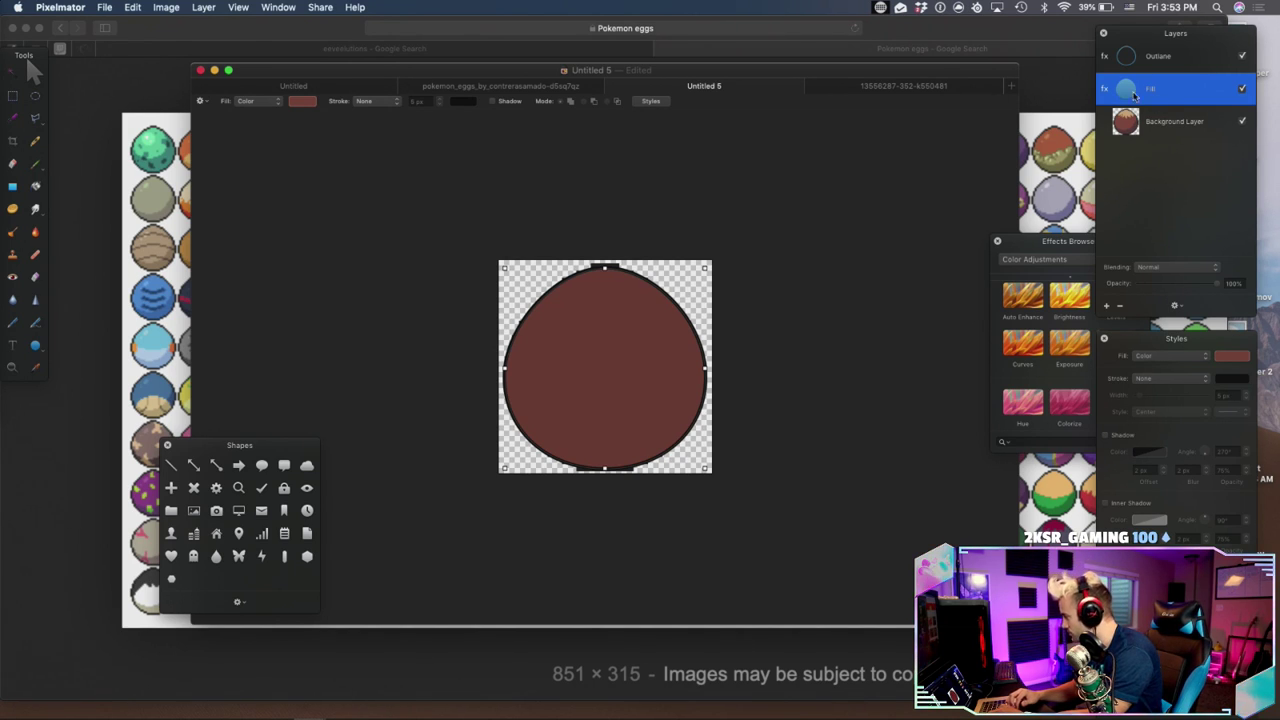
Duplicate the Fill layer and hide the Outline layer
right_click(1170, 82)
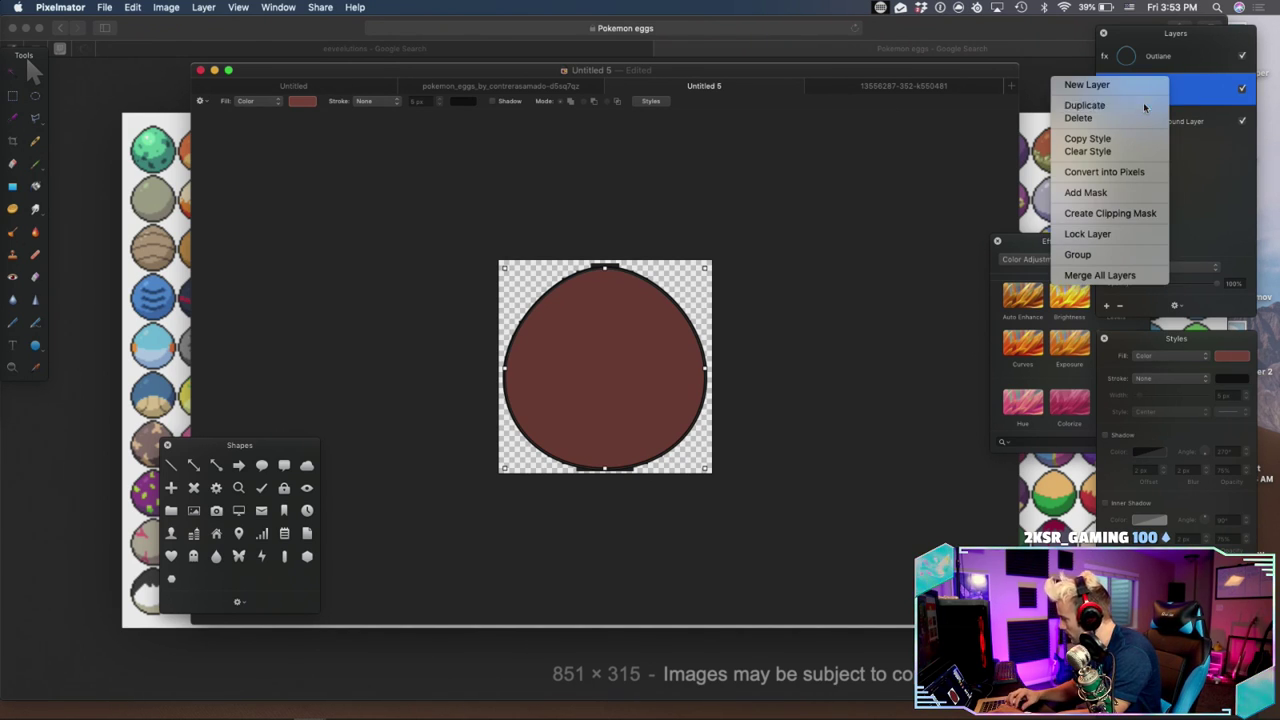
click(1145, 107)
drag(639, 352, 637, 352)
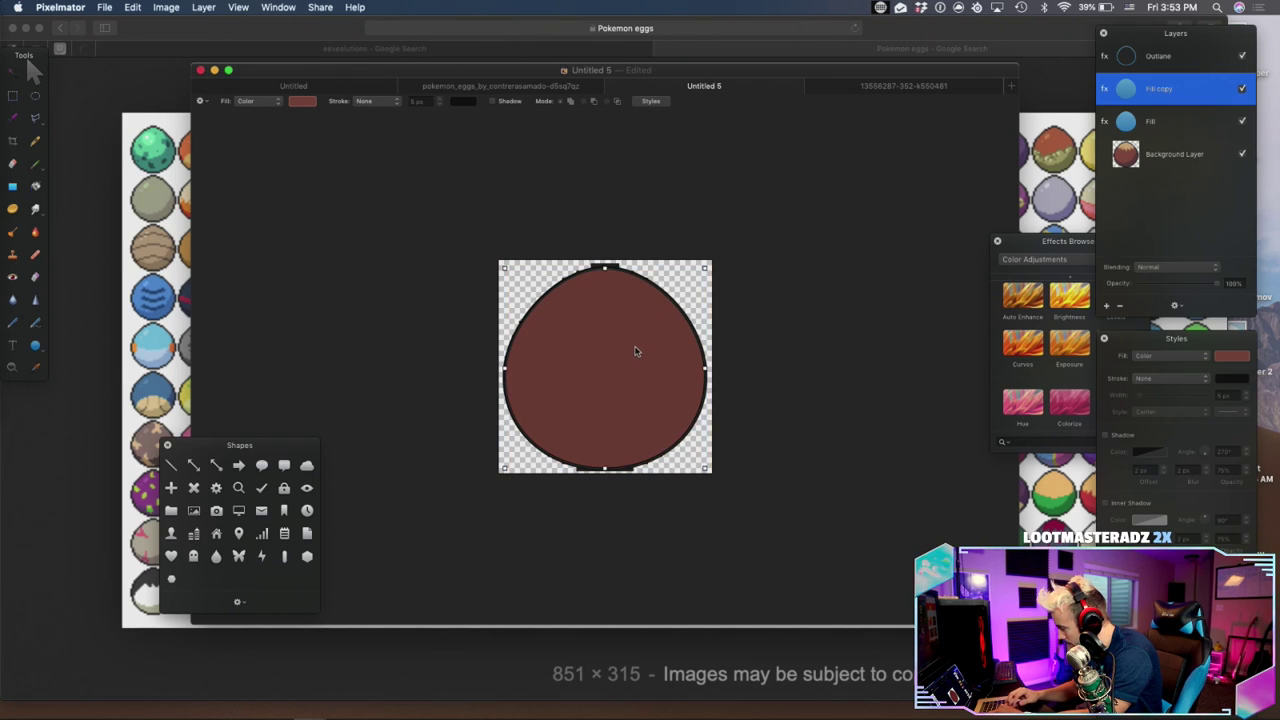
click(1243, 56)
Toggle the Fill copy layer's visibility repeatedly to compare the egg with and without it
click(1242, 89)
click(1242, 90)
click(1243, 91)
click(1243, 91)
click(1243, 91)
click(1243, 91)
click(1243, 91)
click(1243, 91)
click(1243, 91)
click(1243, 91)
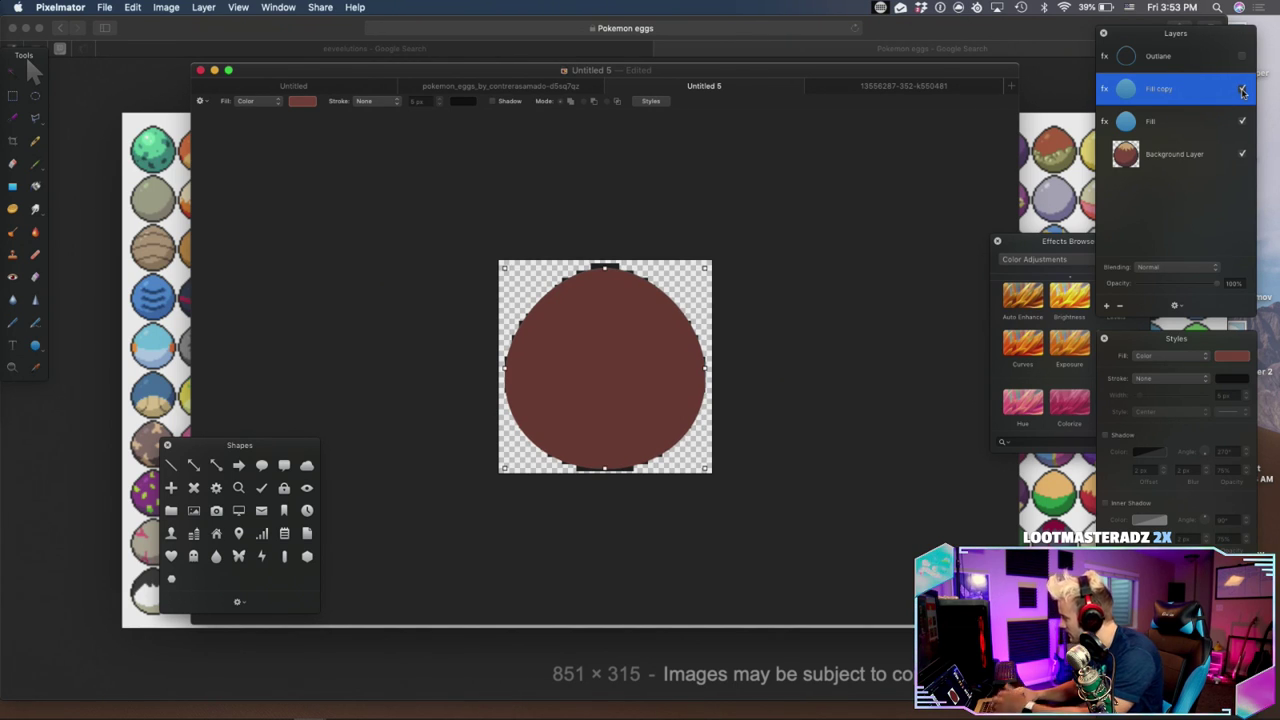
Hide the original Fill layer and lower the Fill copy layer's opacity to about 58% so the pixel art shows through
key(super+equal)
scroll(751, 385, up, 3)
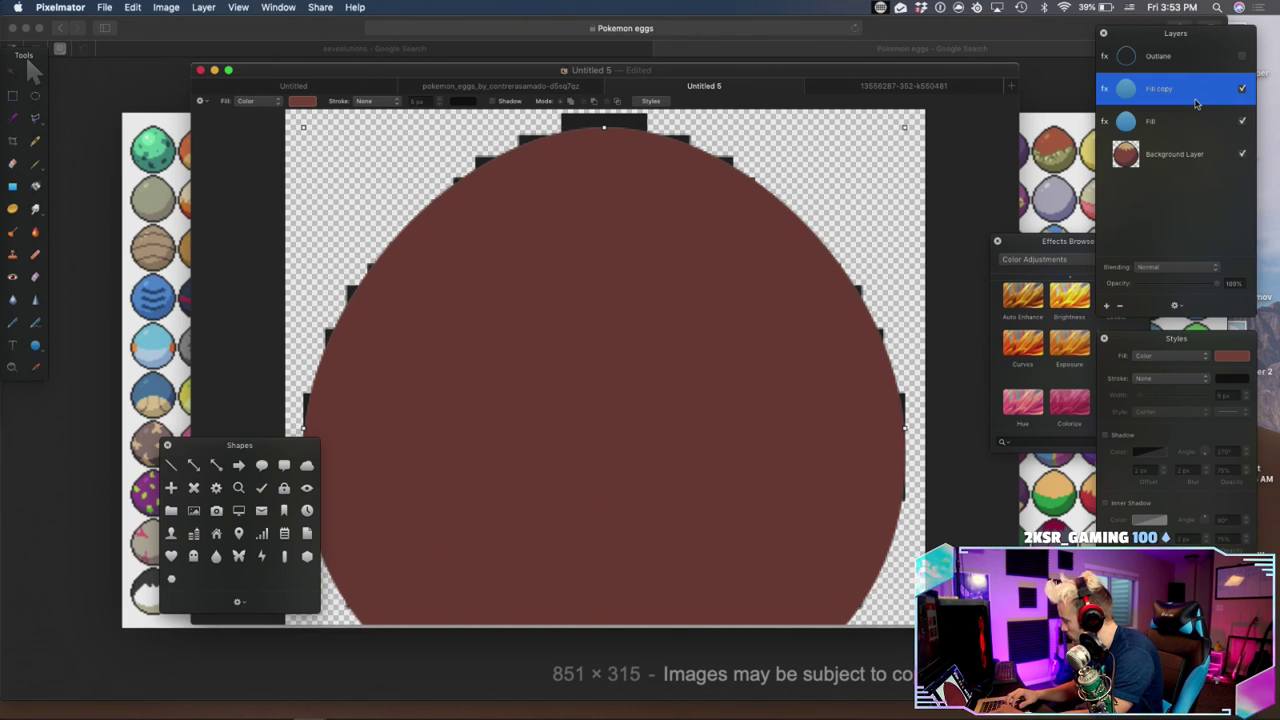
click(1243, 122)
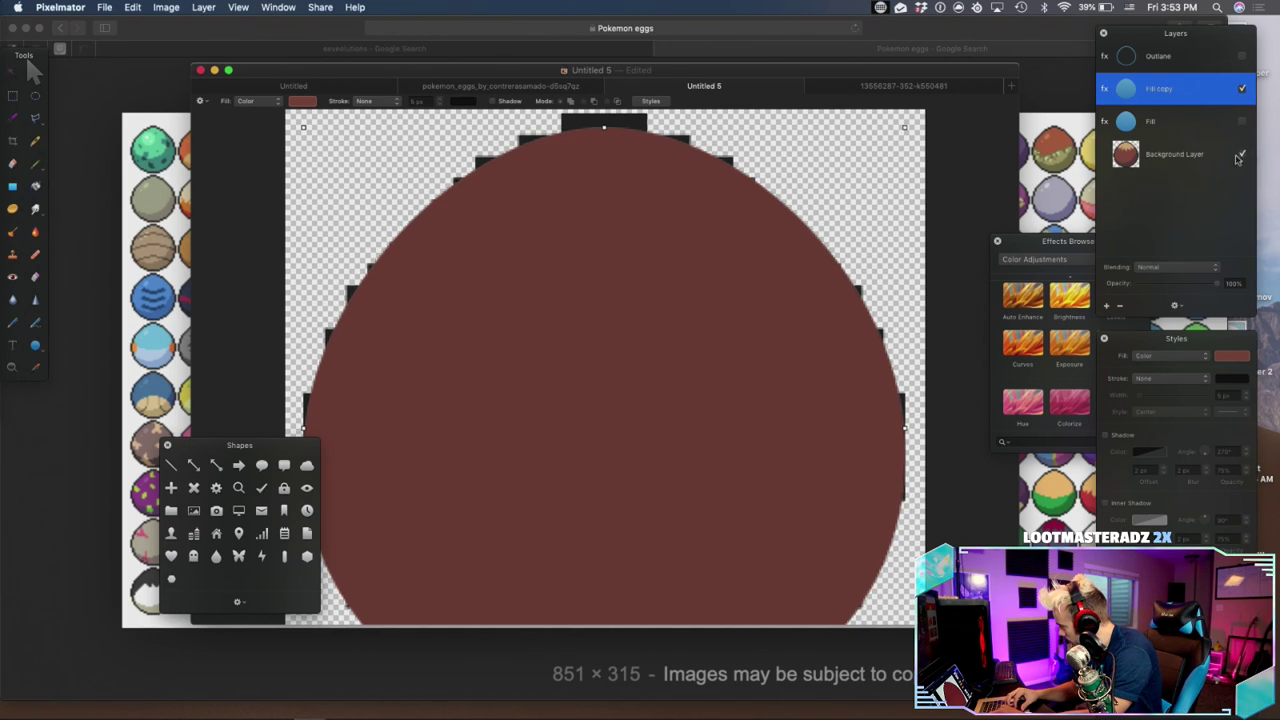
drag(1216, 288, 1186, 290)
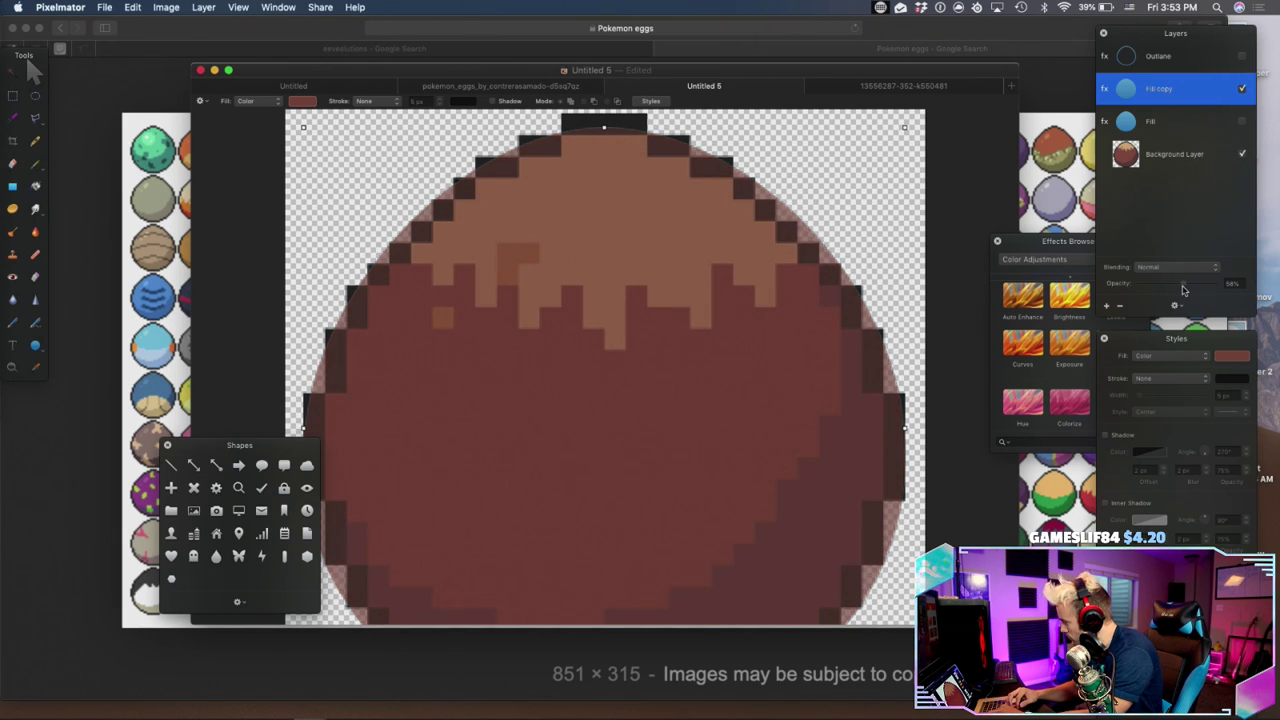
click(1180, 152)
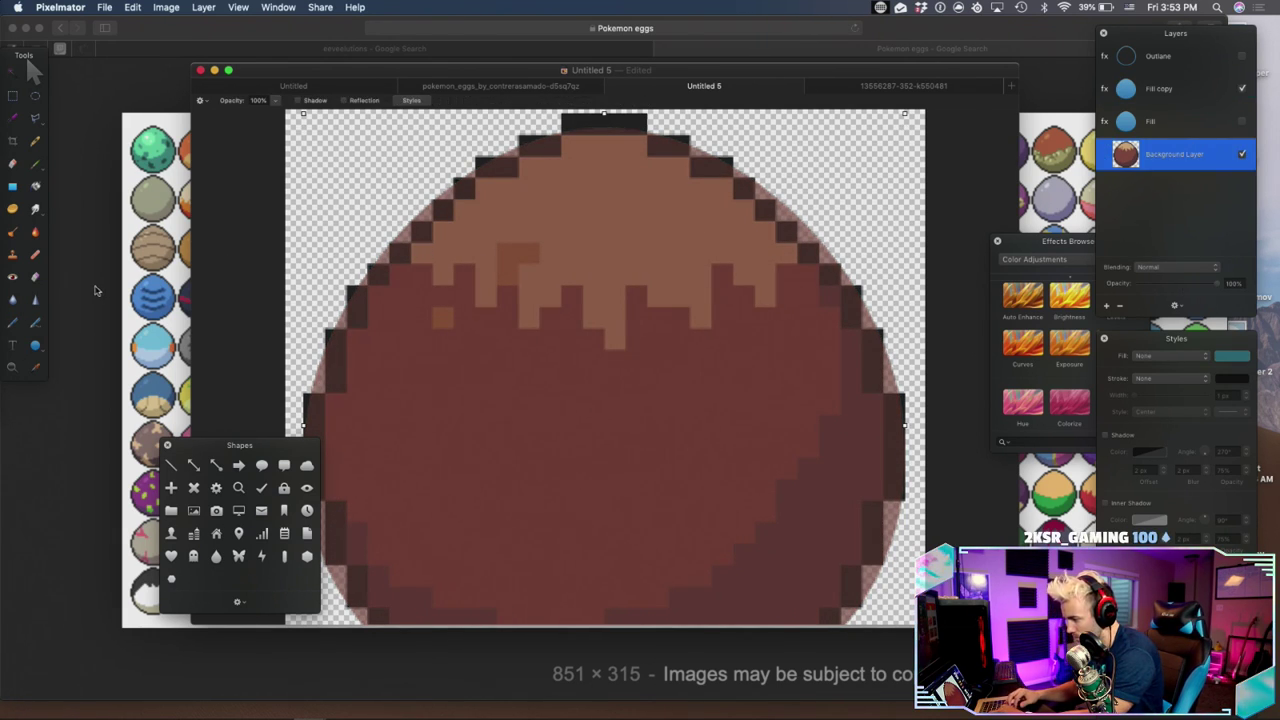
click(13, 345)
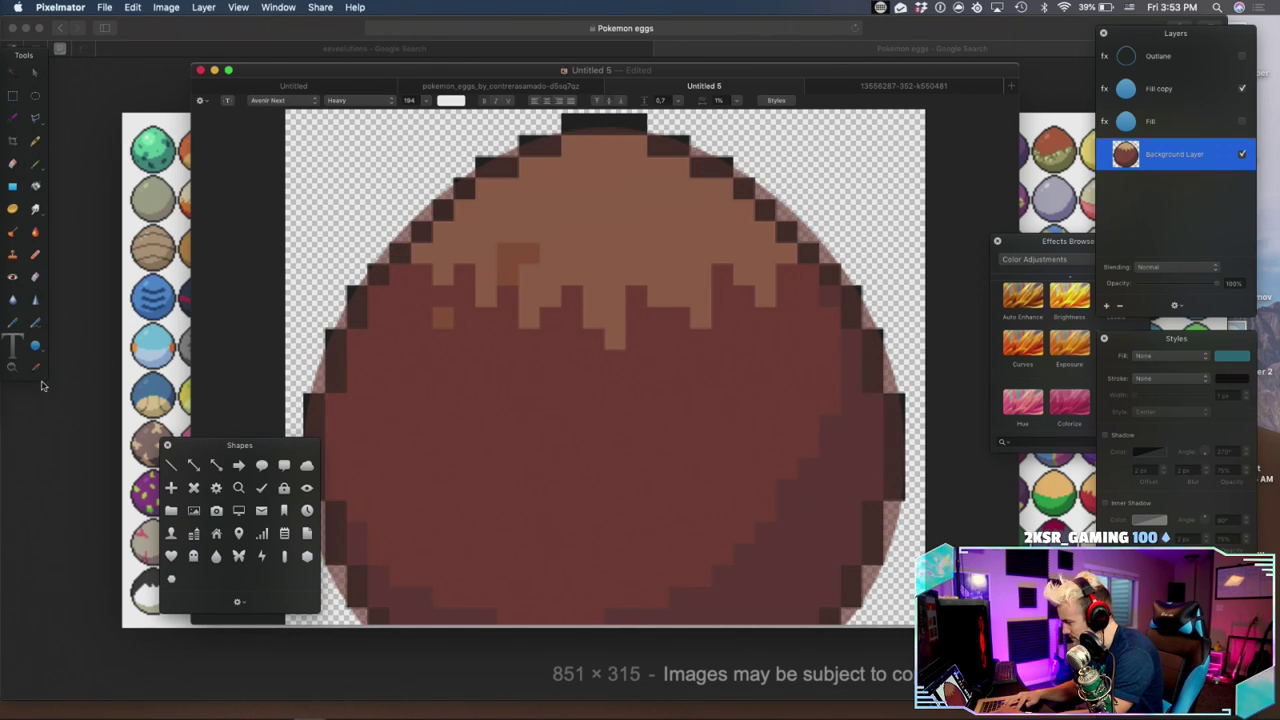
click(18, 322)
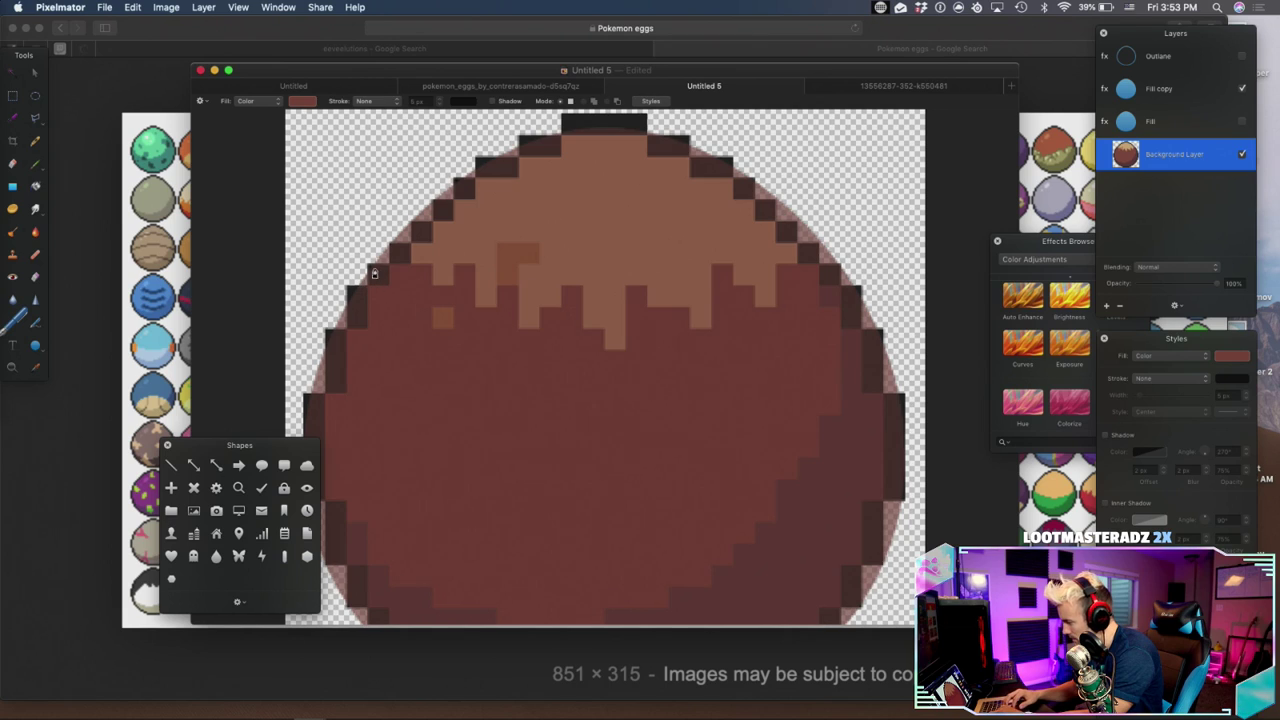
Make the Fill copy shape's path editable and add anchor points along the egg's upper edge, from the tan patch's left end to its right end
click(34, 73)
click(366, 280)
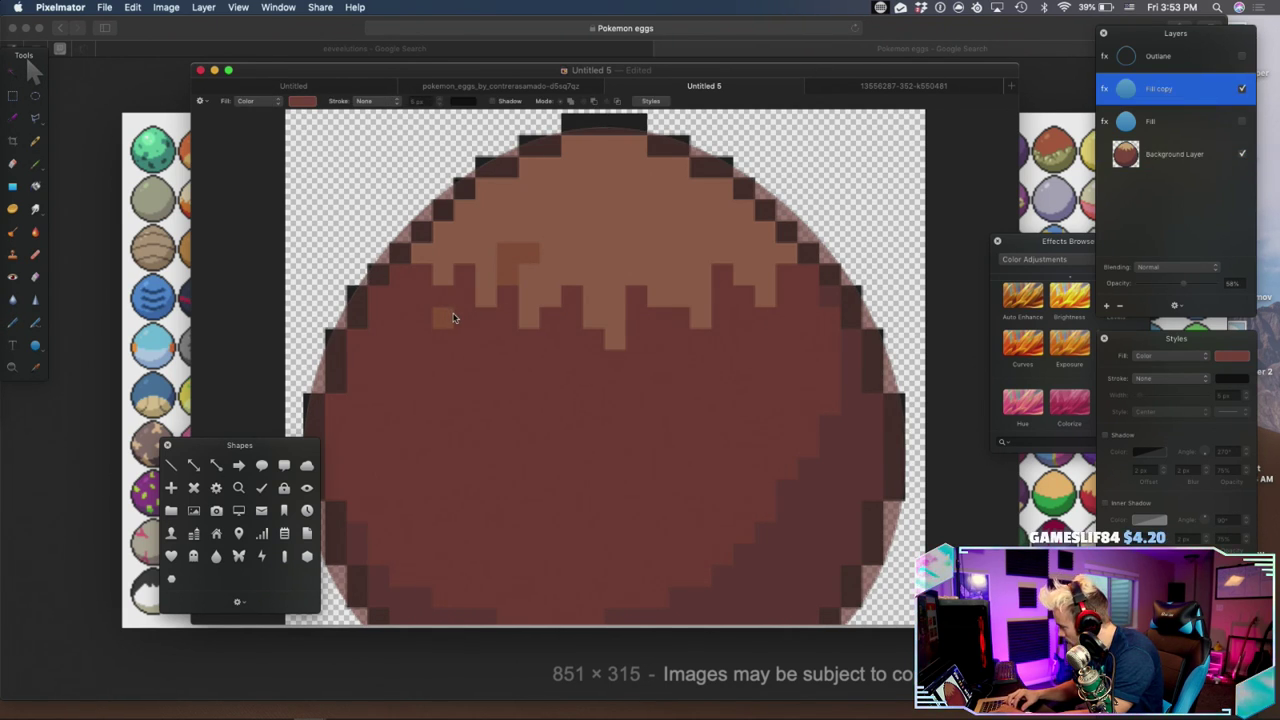
double_click(513, 382)
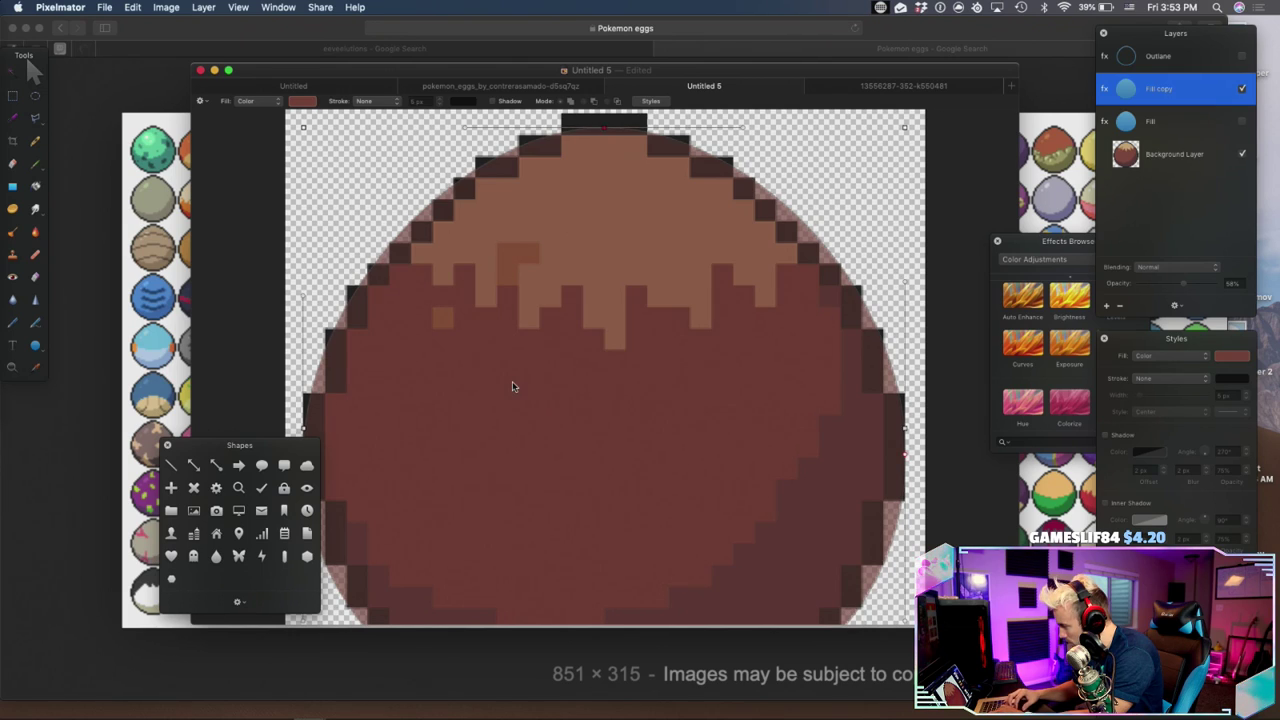
click(369, 272)
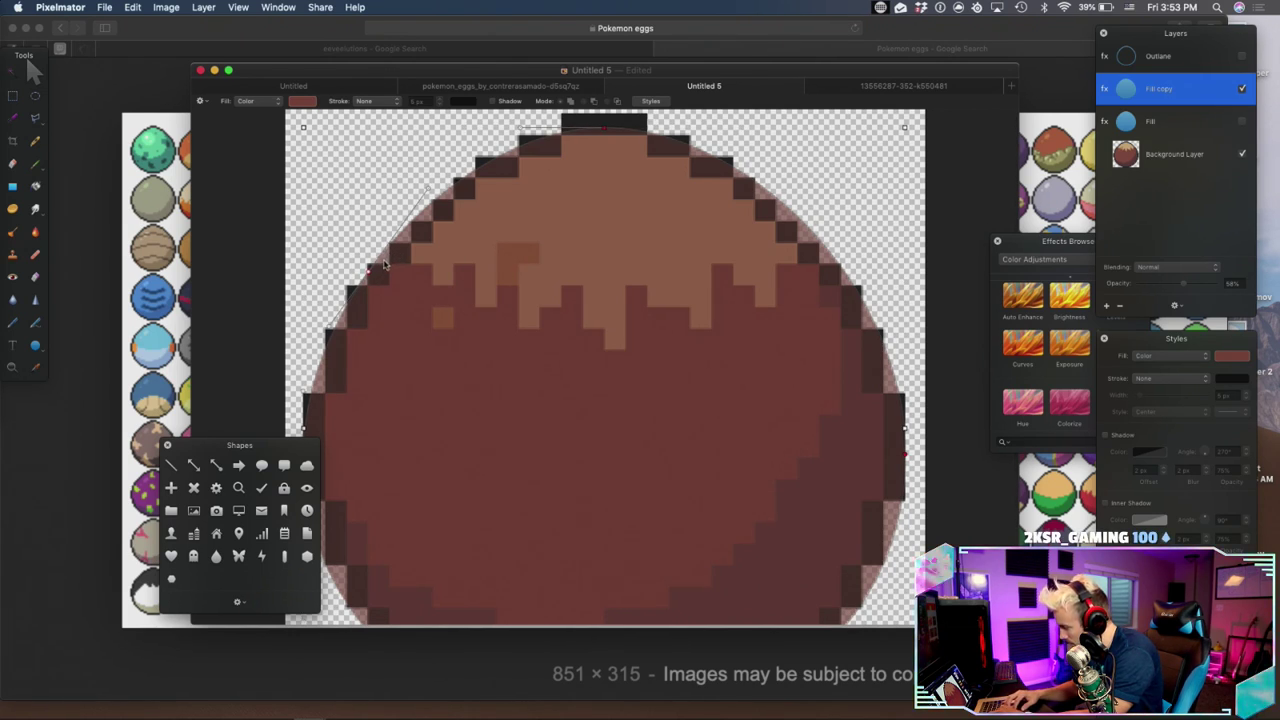
click(422, 215)
click(475, 169)
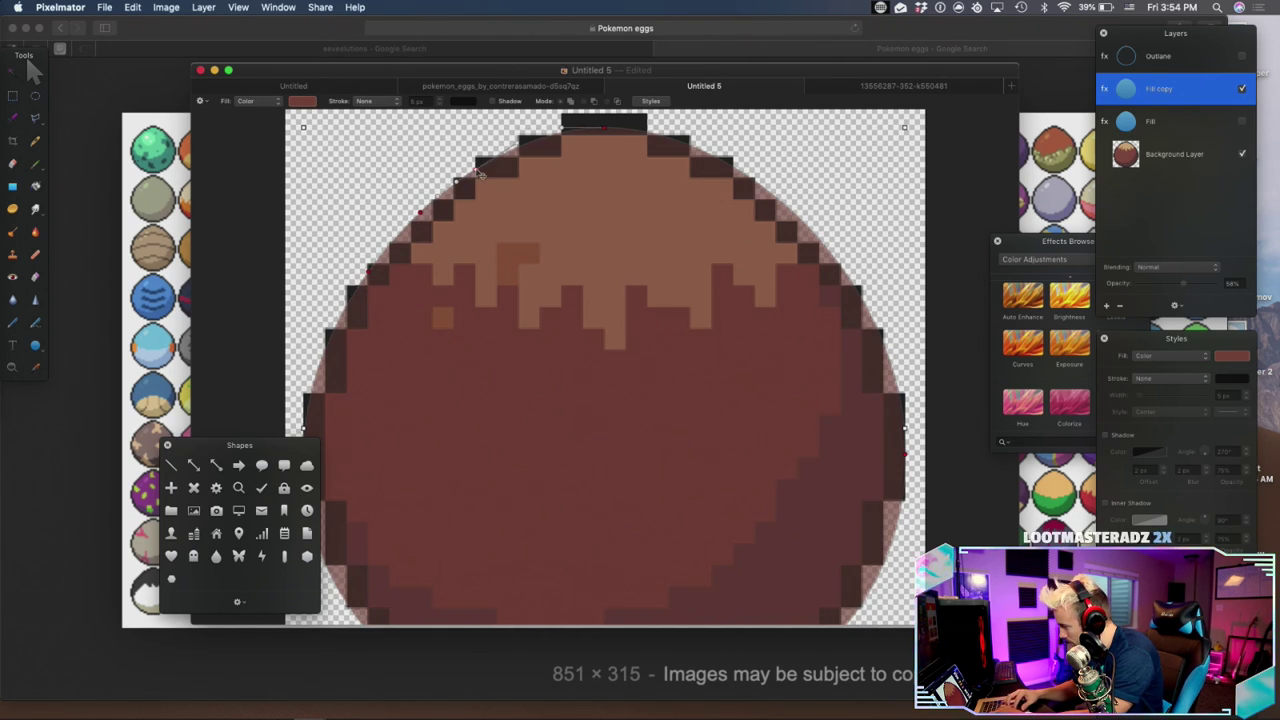
click(543, 139)
click(644, 131)
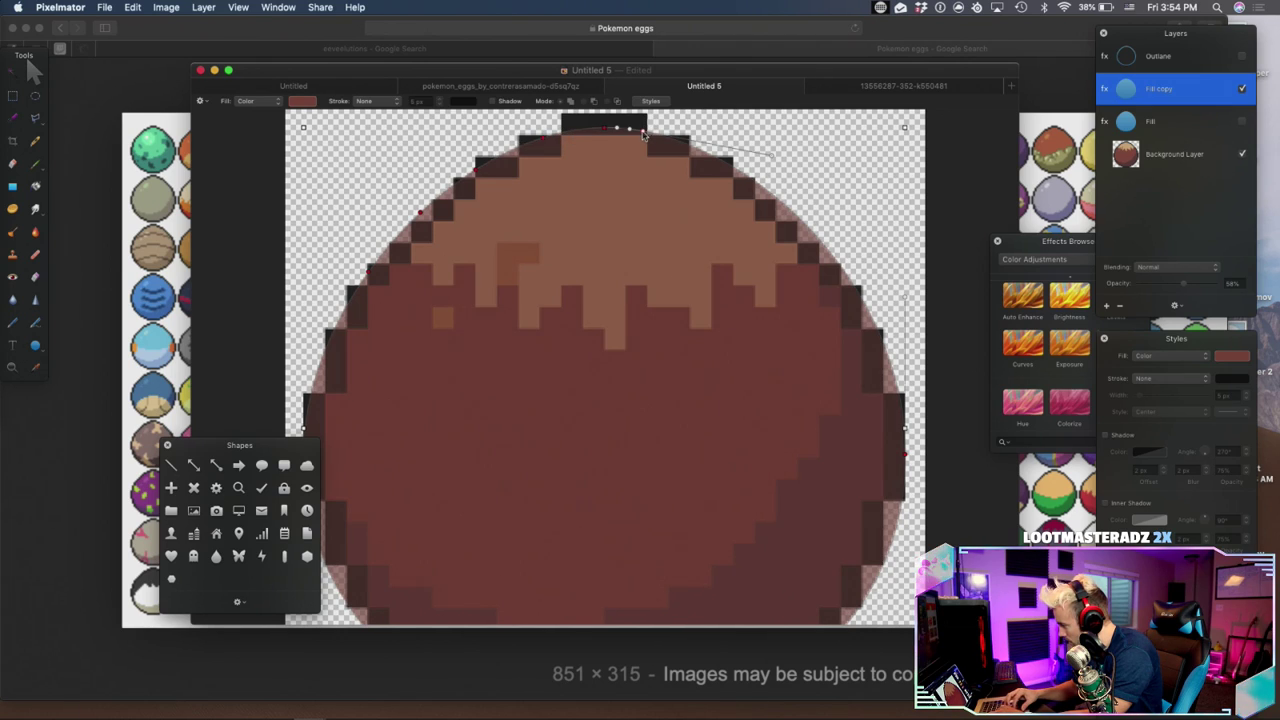
click(697, 149)
click(751, 180)
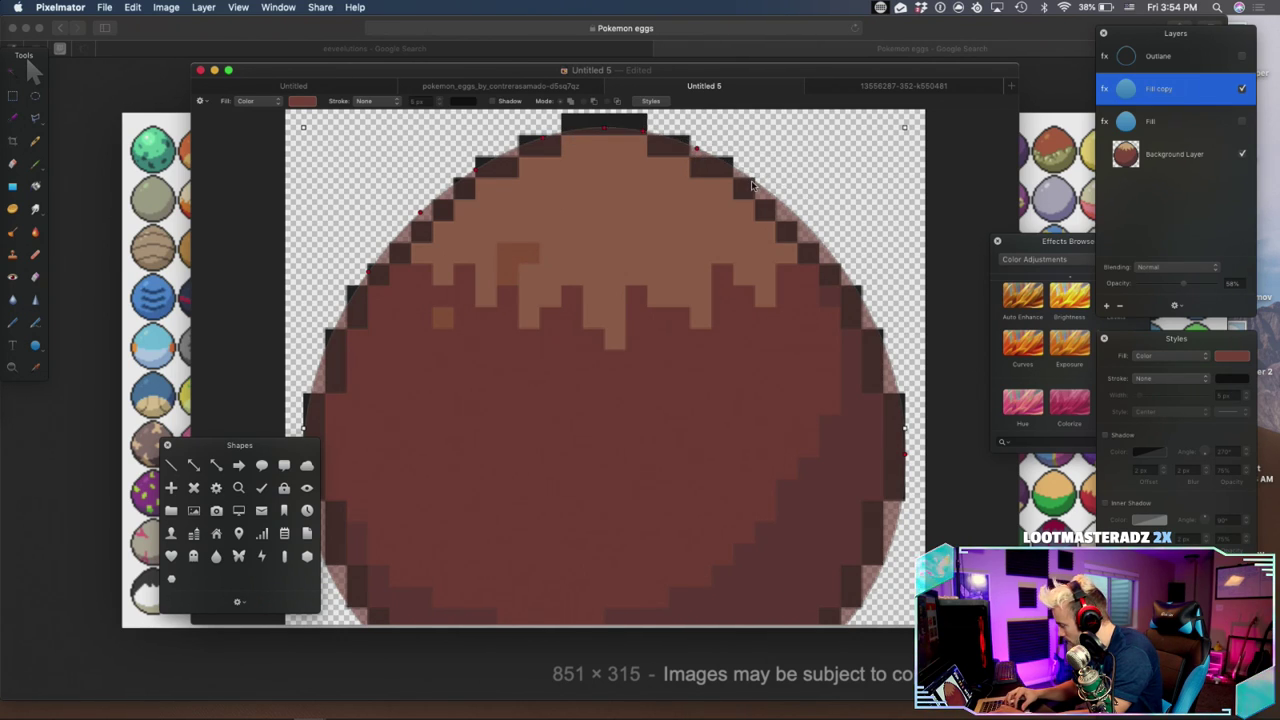
click(823, 245)
Pull the upper-right anchor points of the Fill copy shape down and adjust their handles to follow the tan patch's two rightmost drips
drag(795, 236, 767, 312)
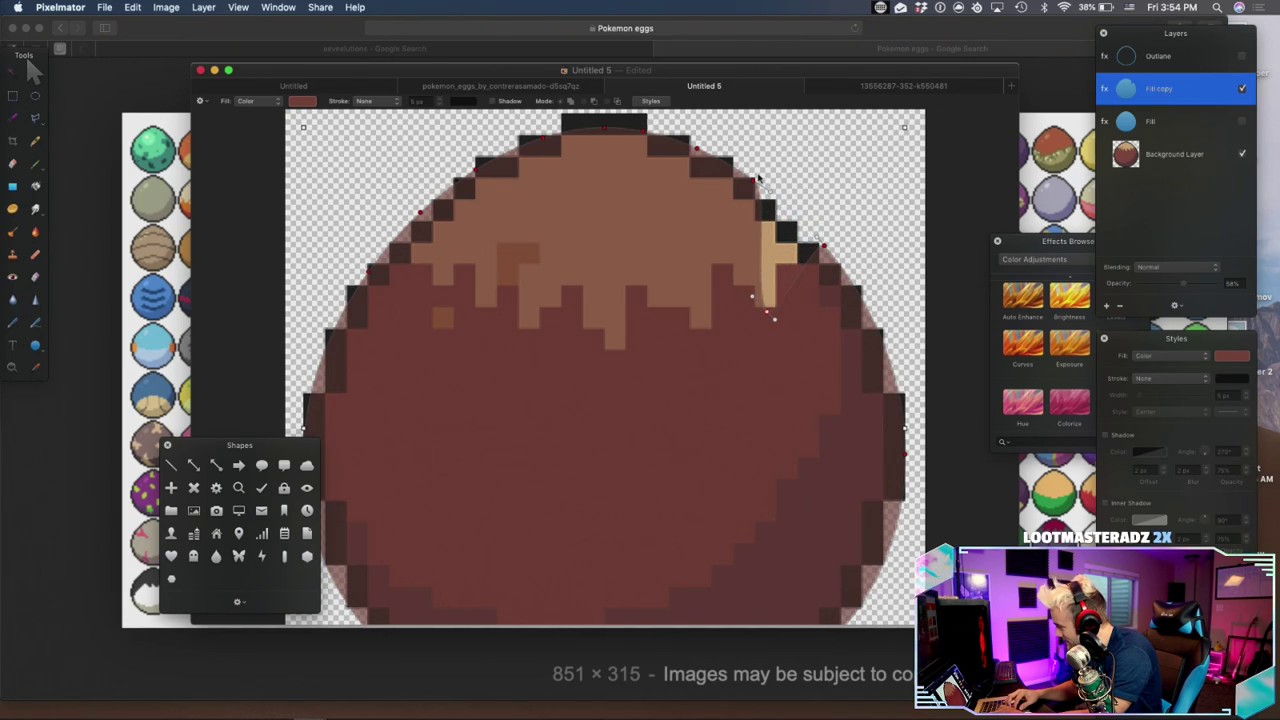
drag(754, 180, 726, 267)
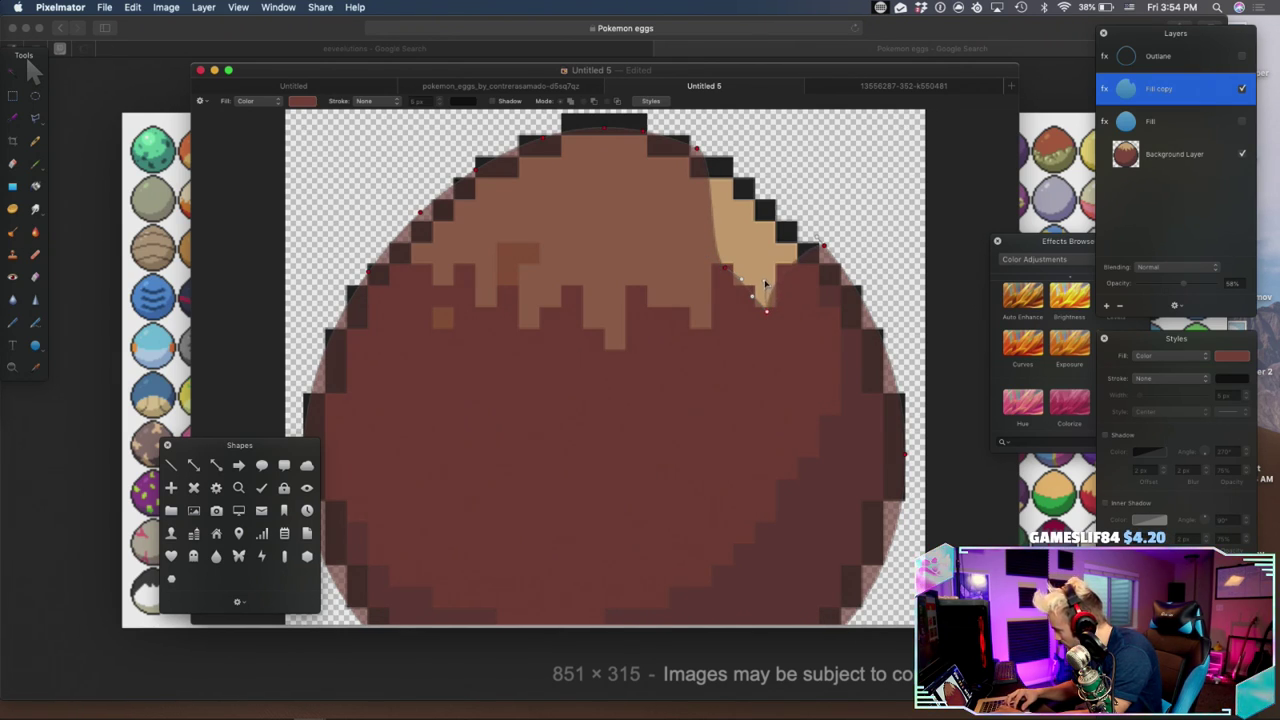
click(800, 292)
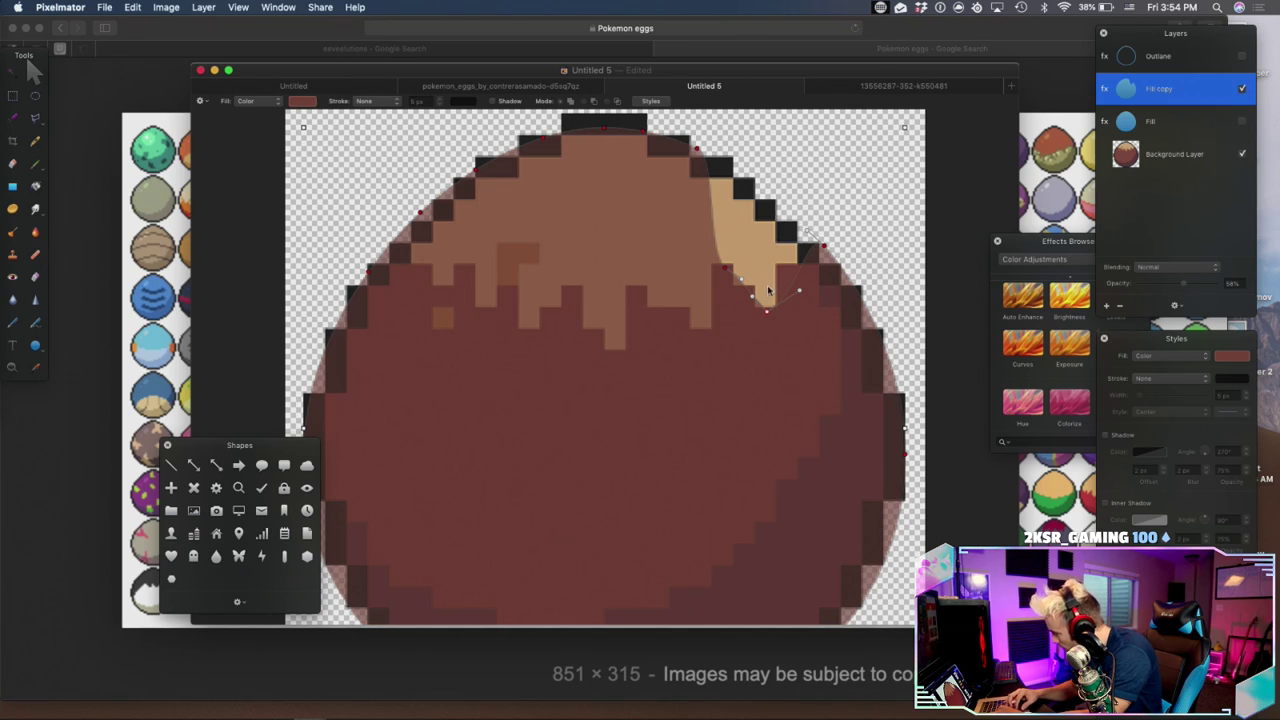
click(726, 269)
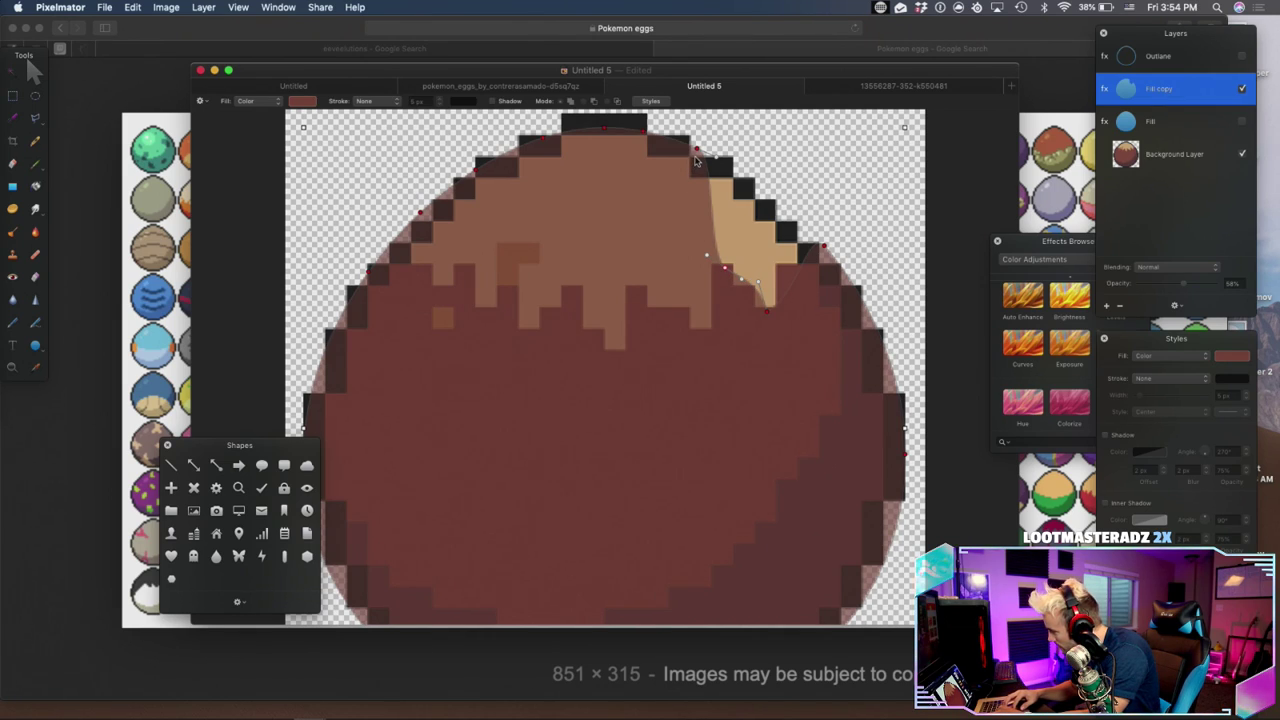
drag(724, 272, 705, 321)
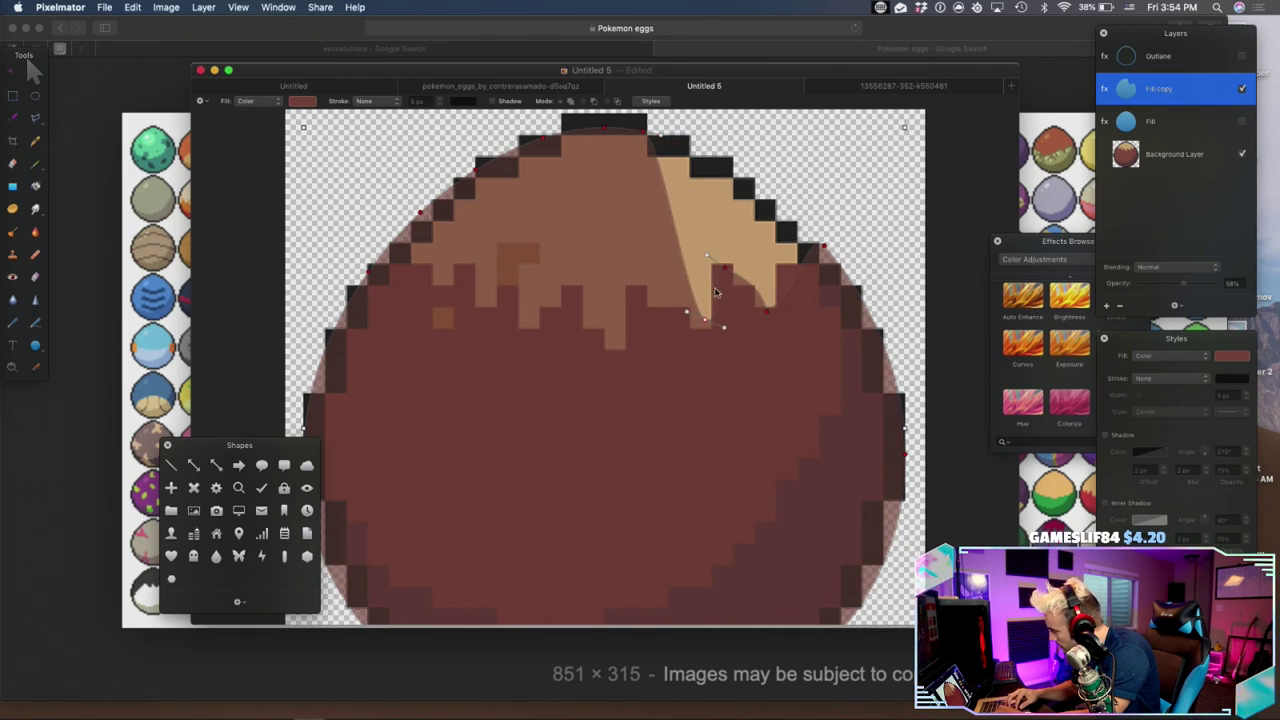
mouse_move(726, 270)
mouse_down()
mouse_move(713, 261)
mouse_move(733, 264)
mouse_up()
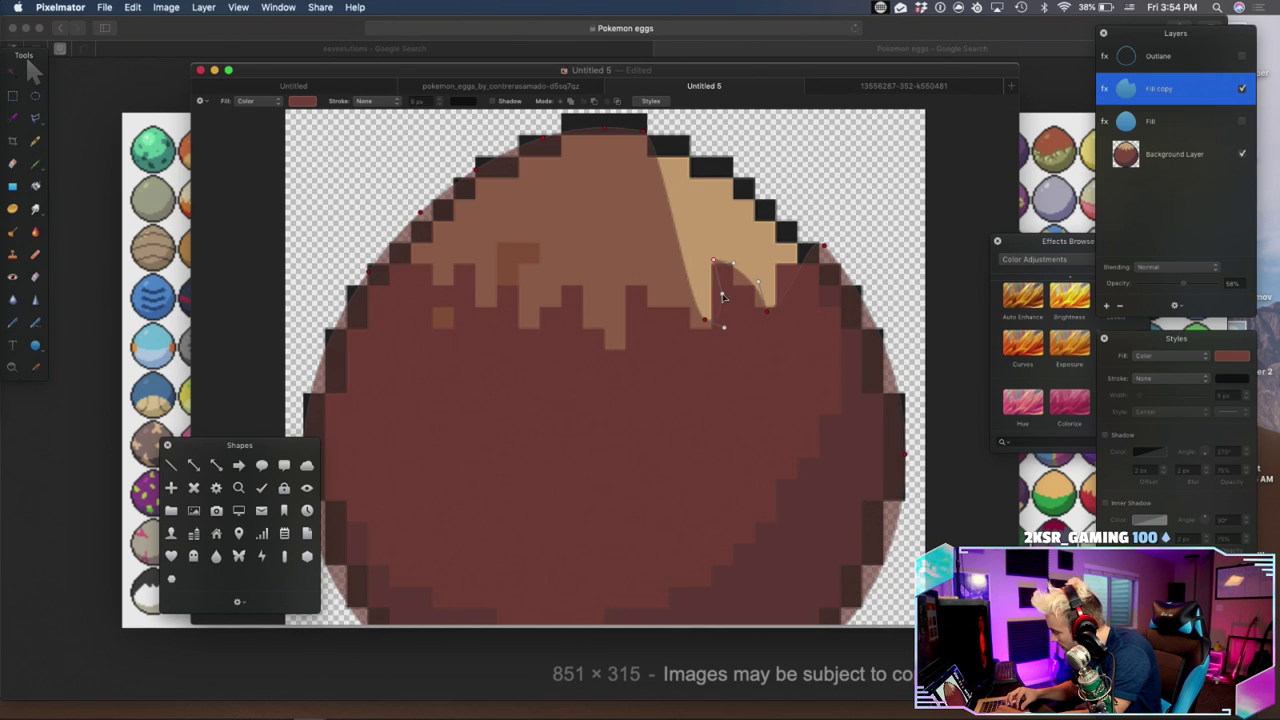
Pull the next Fill copy anchor points down to the notch and tip of the tan patch's long middle drip and adjust their handles
drag(705, 319, 630, 289)
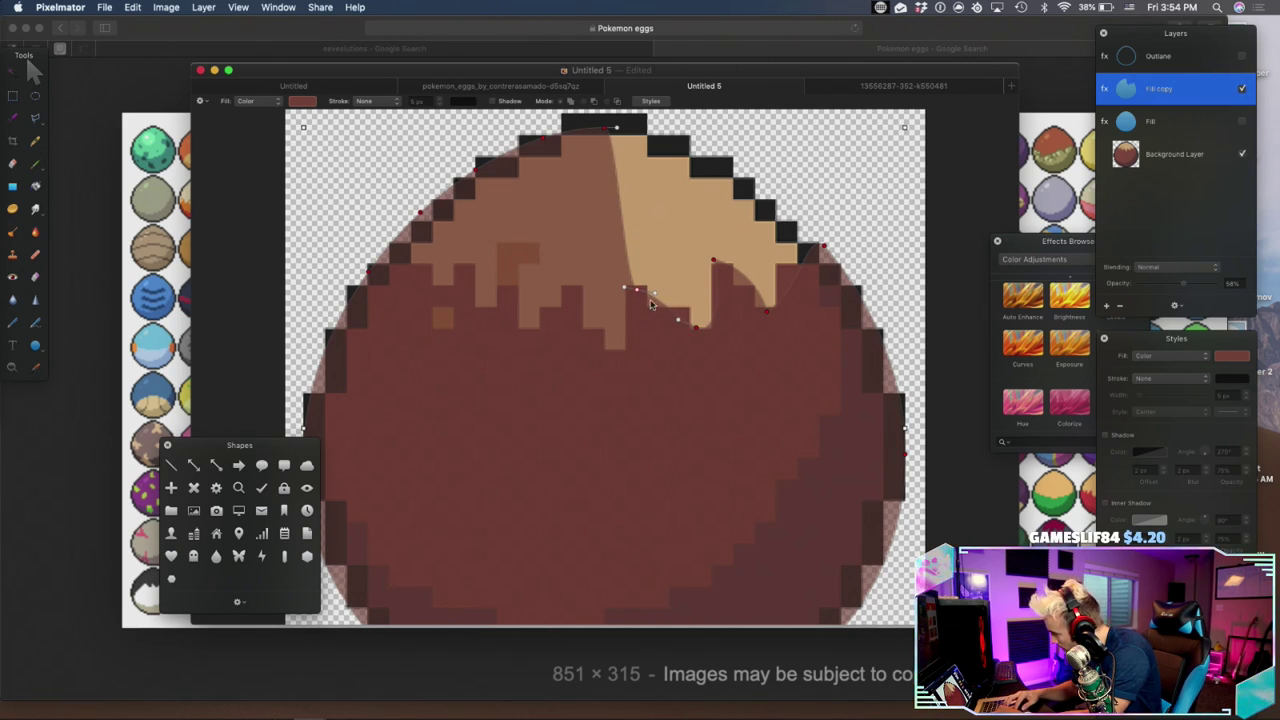
drag(654, 296, 653, 310)
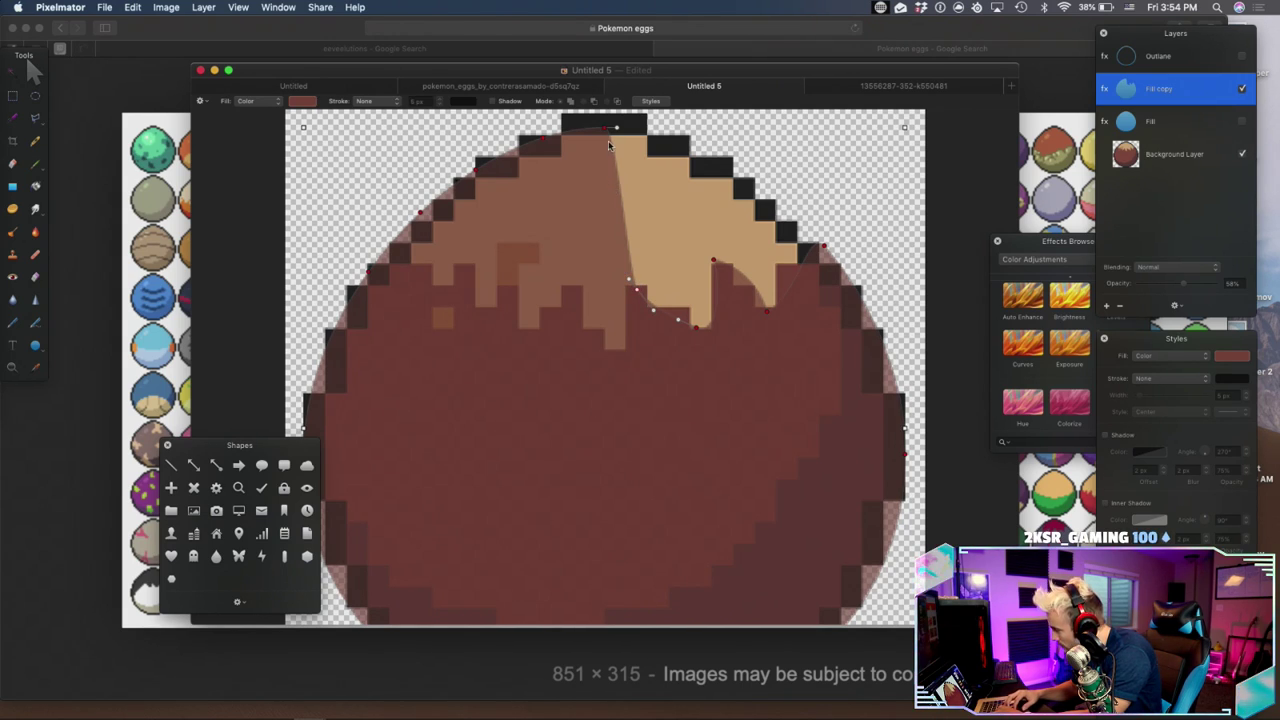
drag(609, 145, 618, 354)
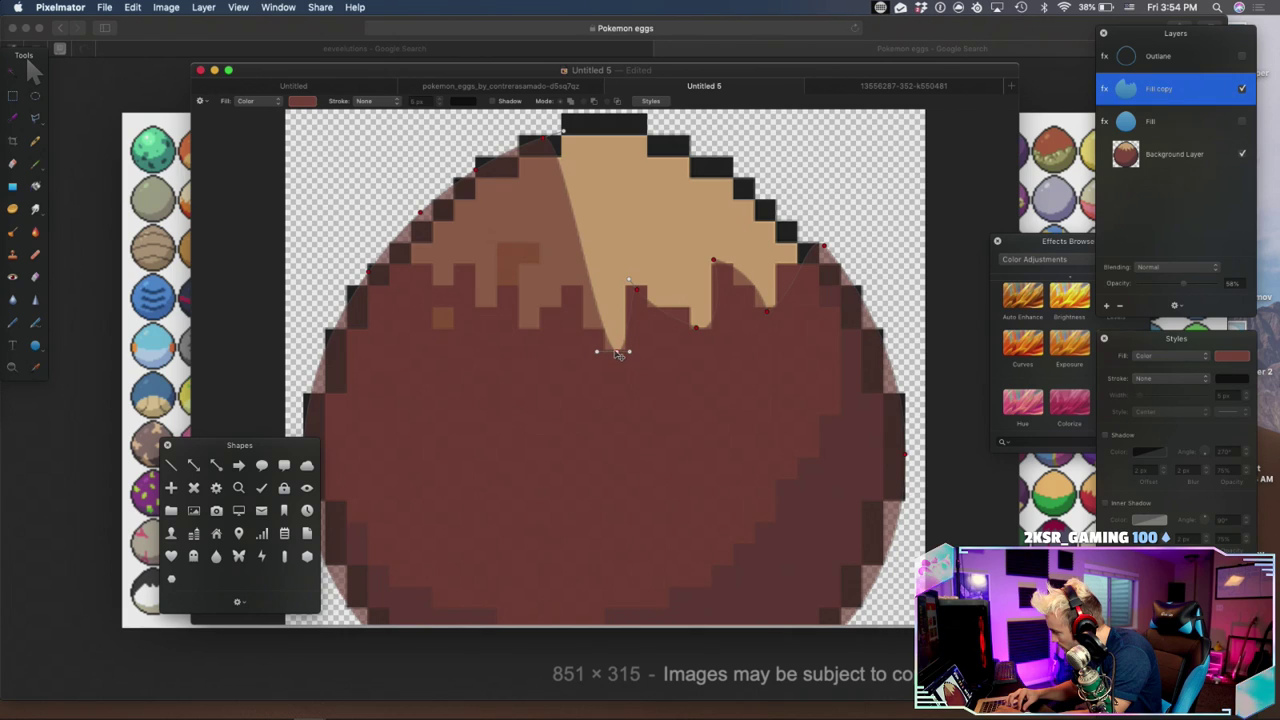
drag(629, 280, 614, 271)
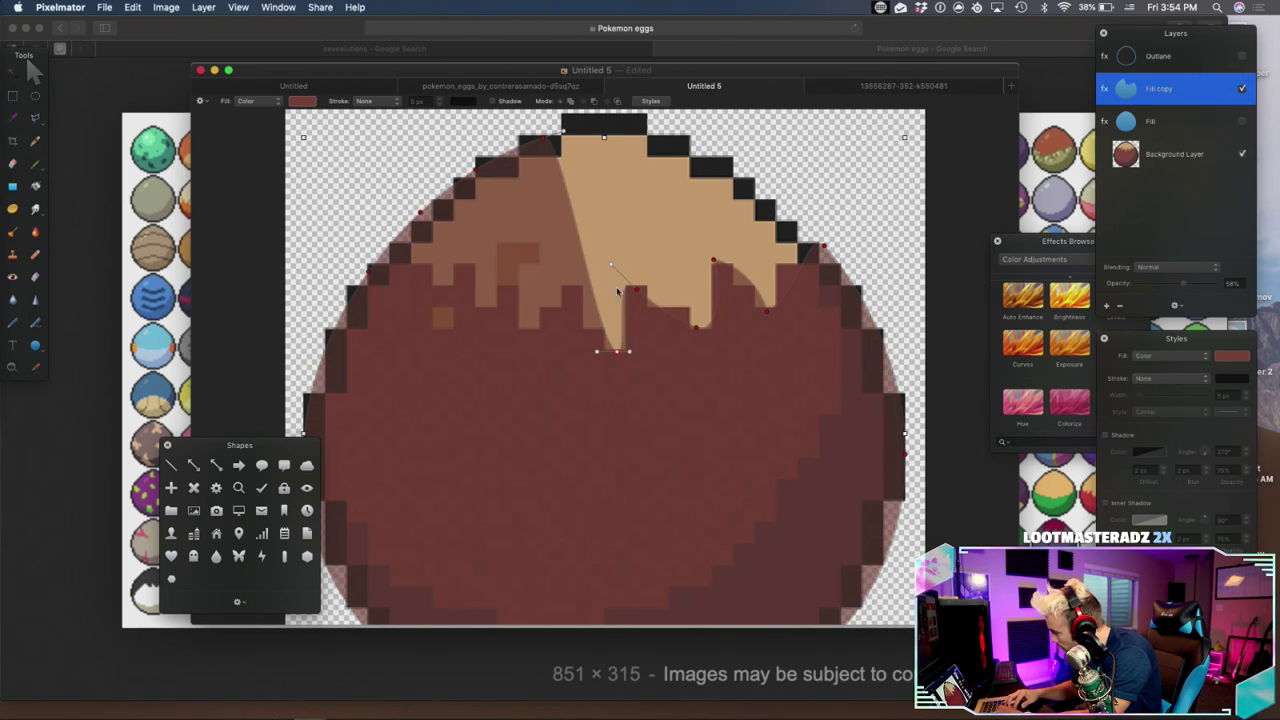
drag(631, 358, 616, 351)
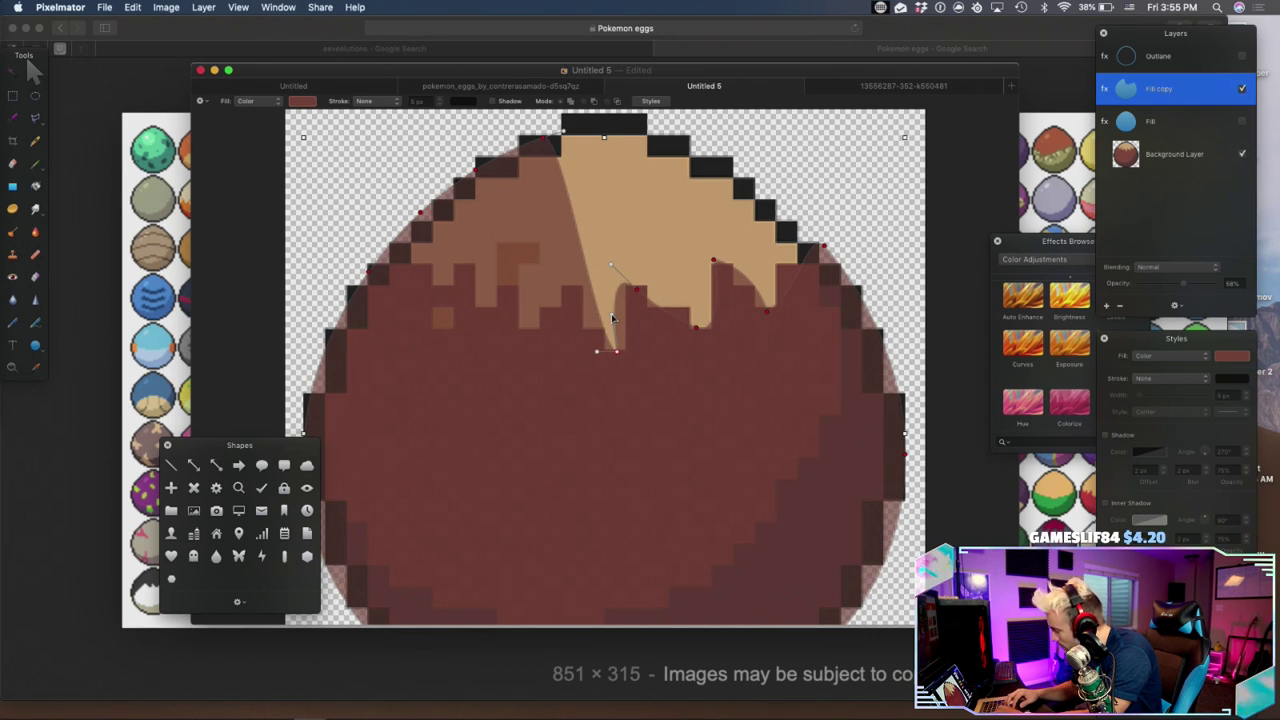
Pull the following anchor point down to the notch beside the middle drip and refine the drip's narrow tip with an extra anchor point
drag(547, 143, 584, 315)
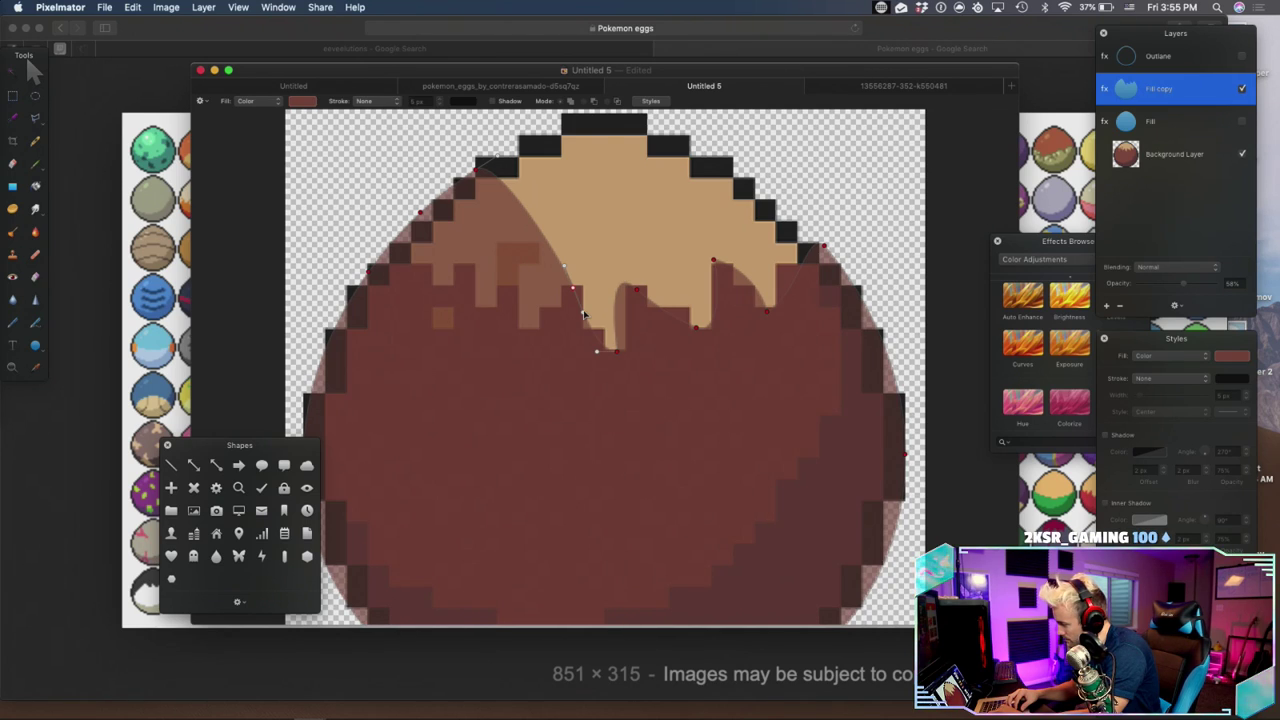
drag(584, 314, 627, 311)
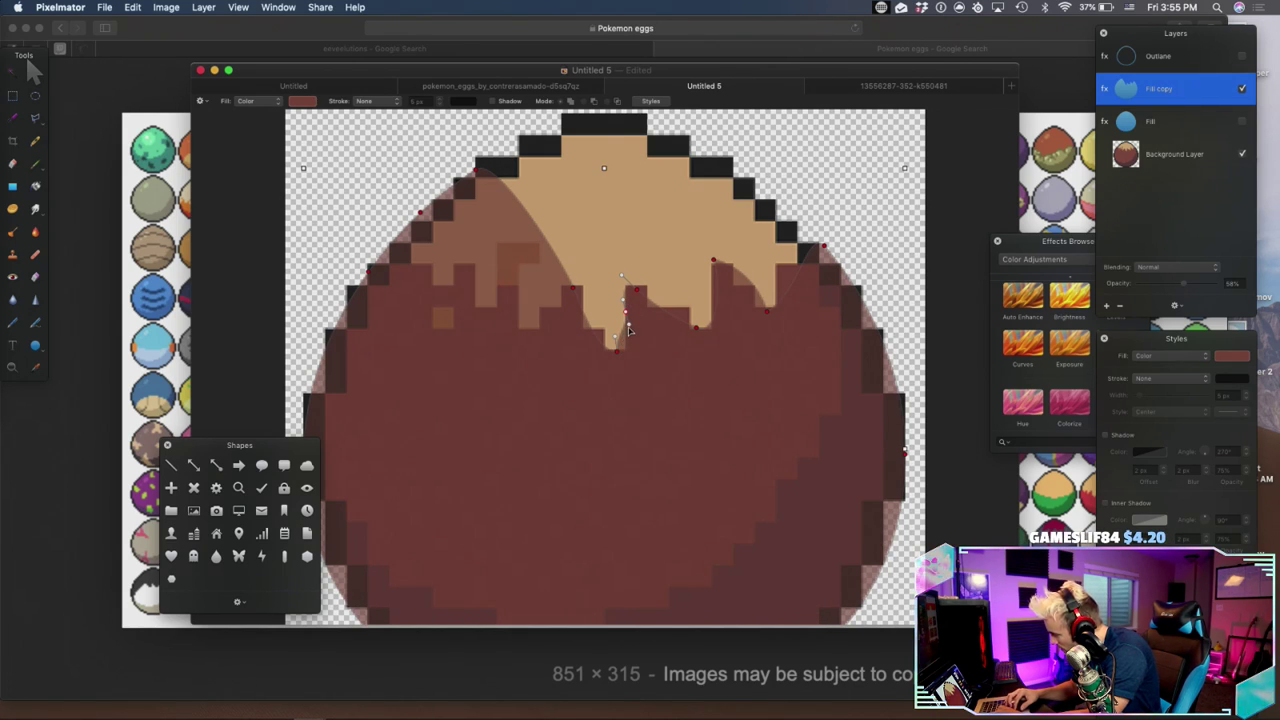
key(super+z)
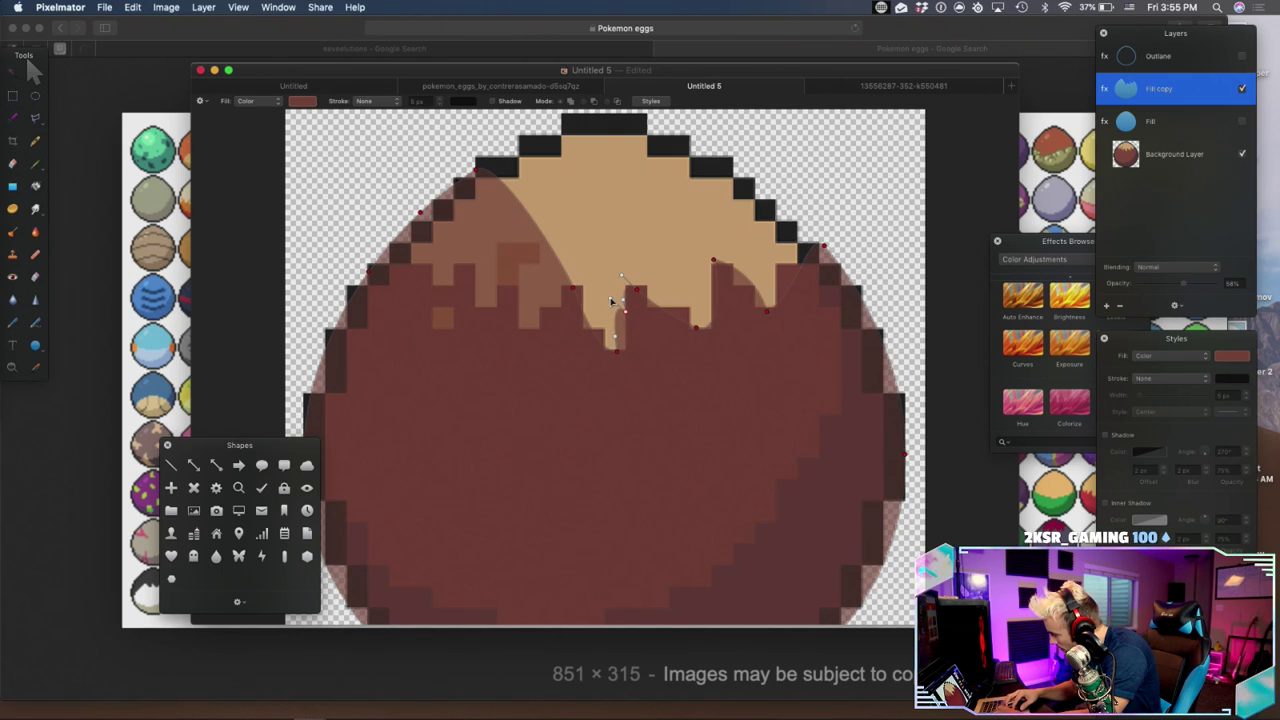
drag(618, 353, 621, 351)
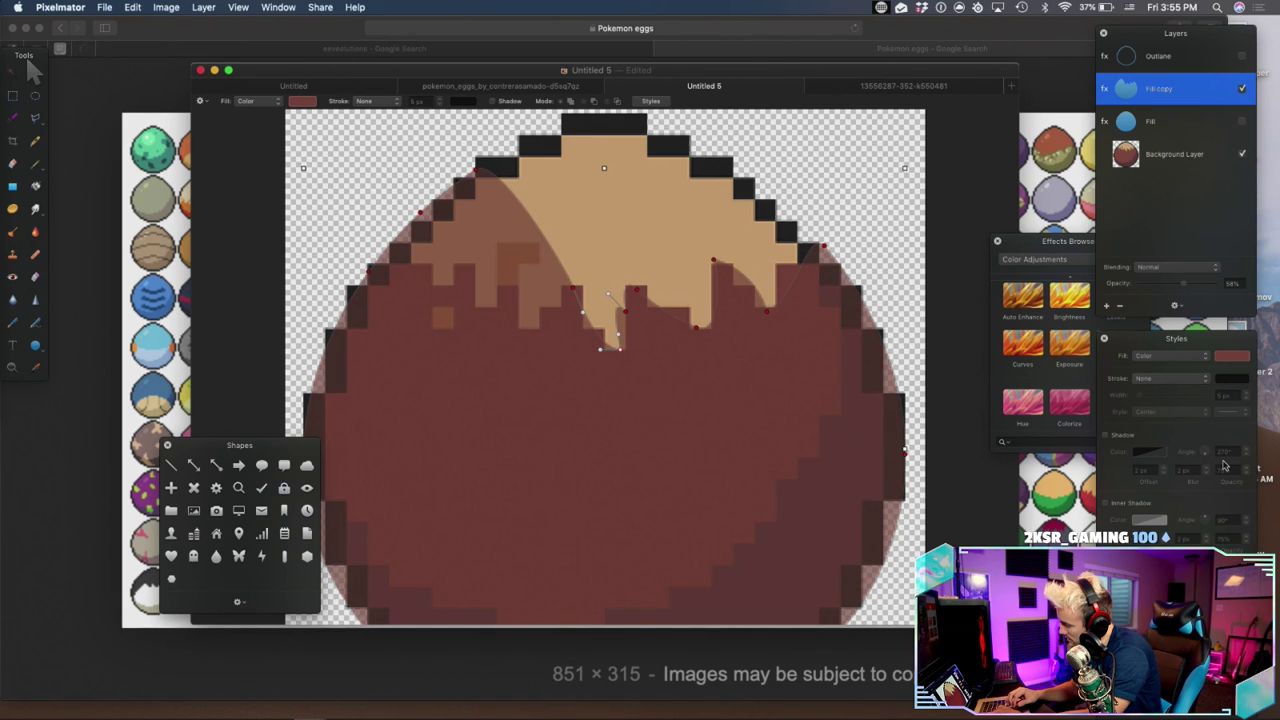
Pull the remaining upper-left anchor points of the Fill copy shape down and adjust their handles to follow the tan patch's left drips
drag(479, 174, 551, 298)
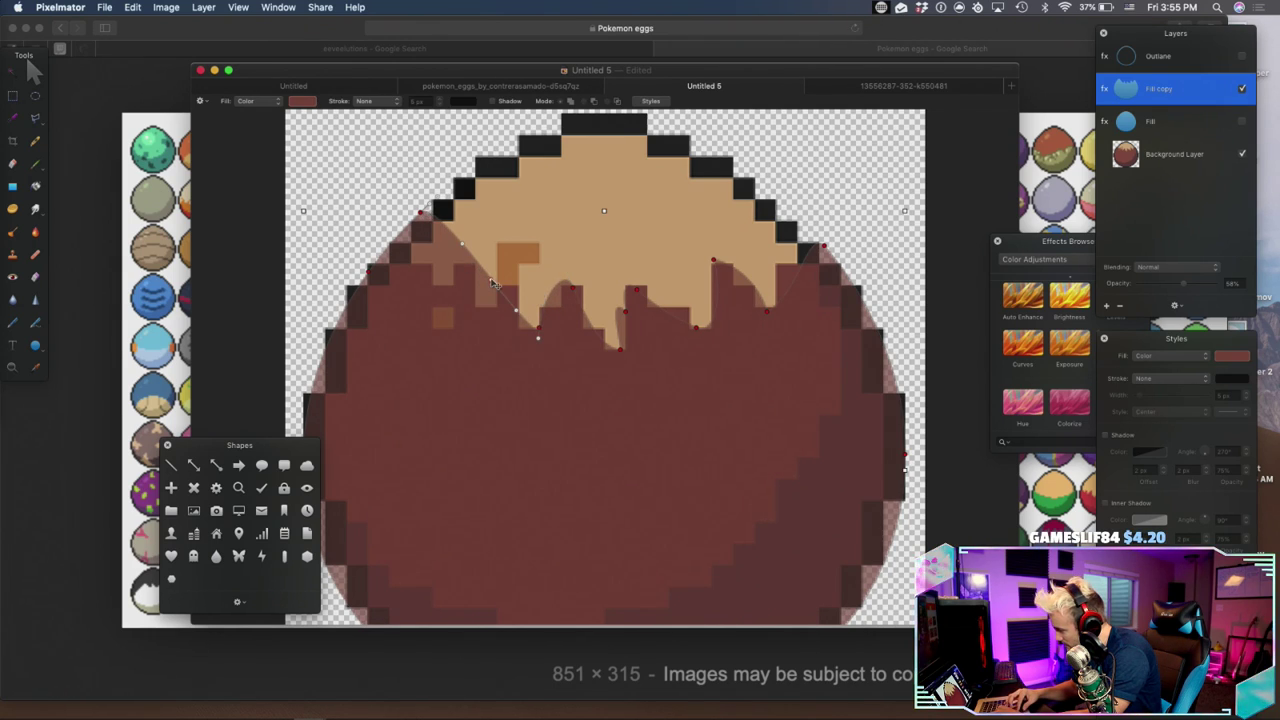
drag(491, 282, 521, 308)
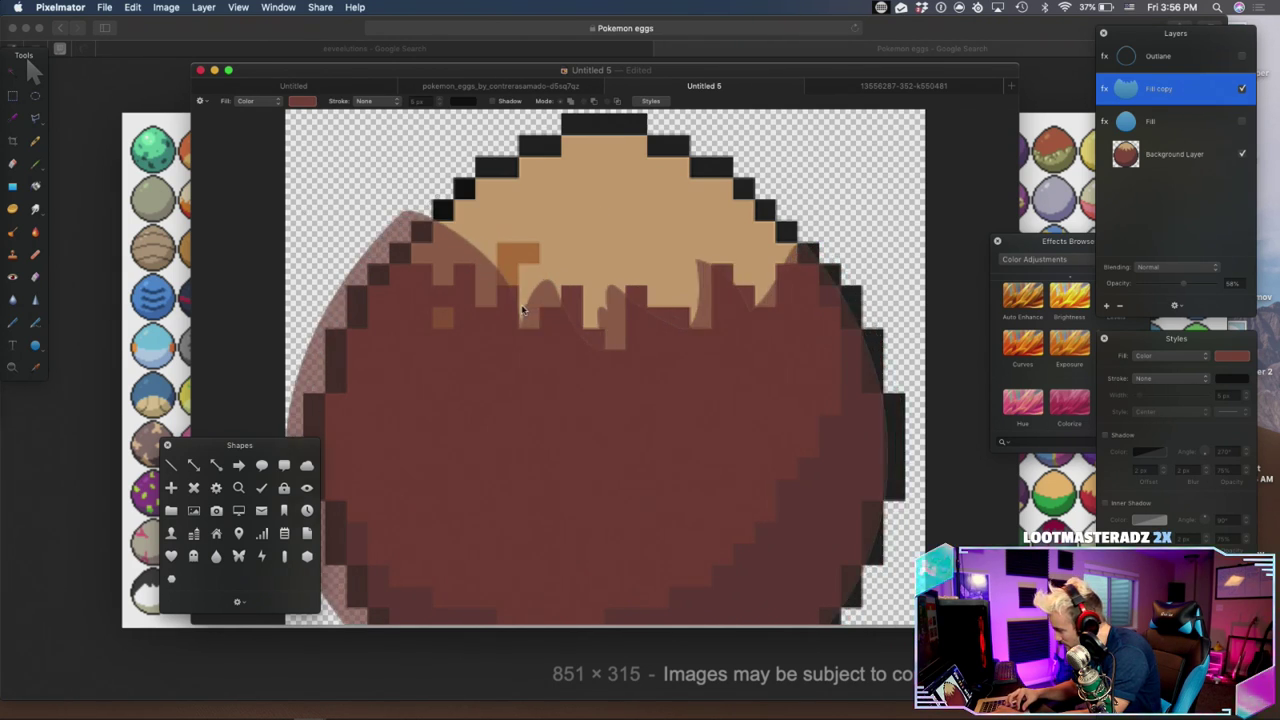
key(super+z)
click(512, 309)
drag(512, 309, 509, 309)
drag(524, 229, 473, 293)
drag(425, 214, 452, 314)
click(518, 274)
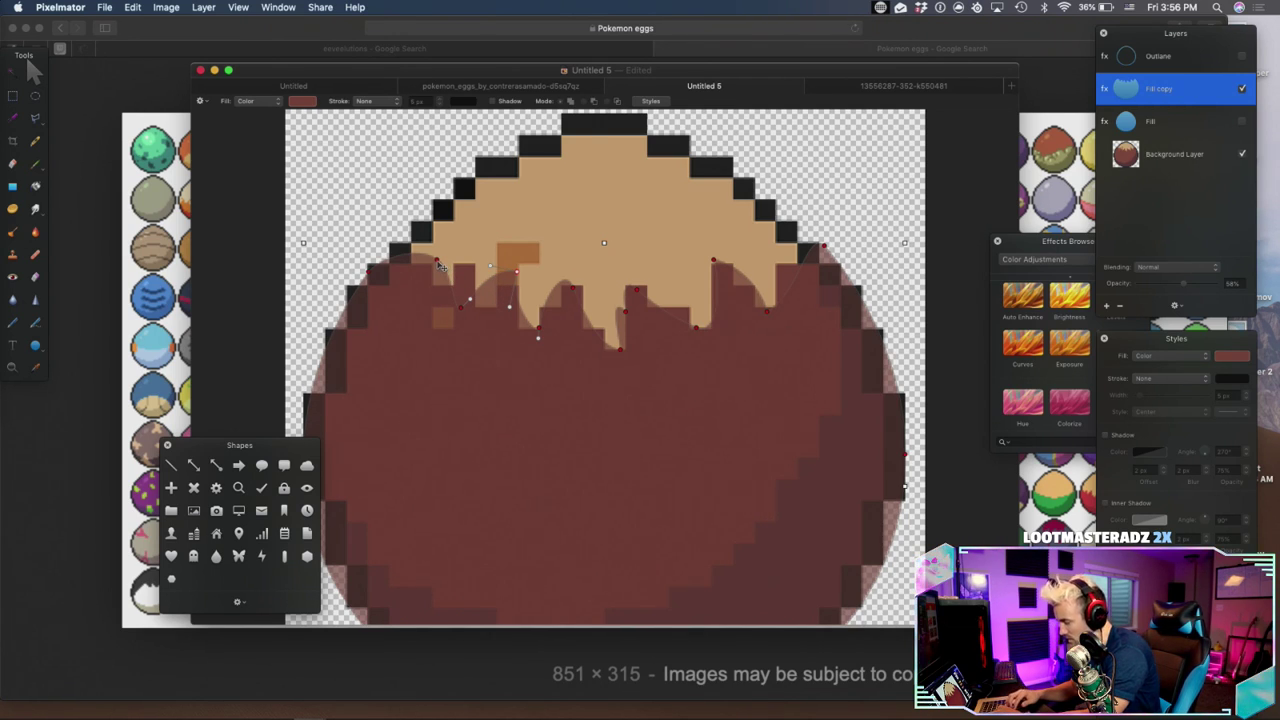
Make the original Fill layer visible and open the colour picker for the shape fill, moved clear of the Layers palette
click(1242, 121)
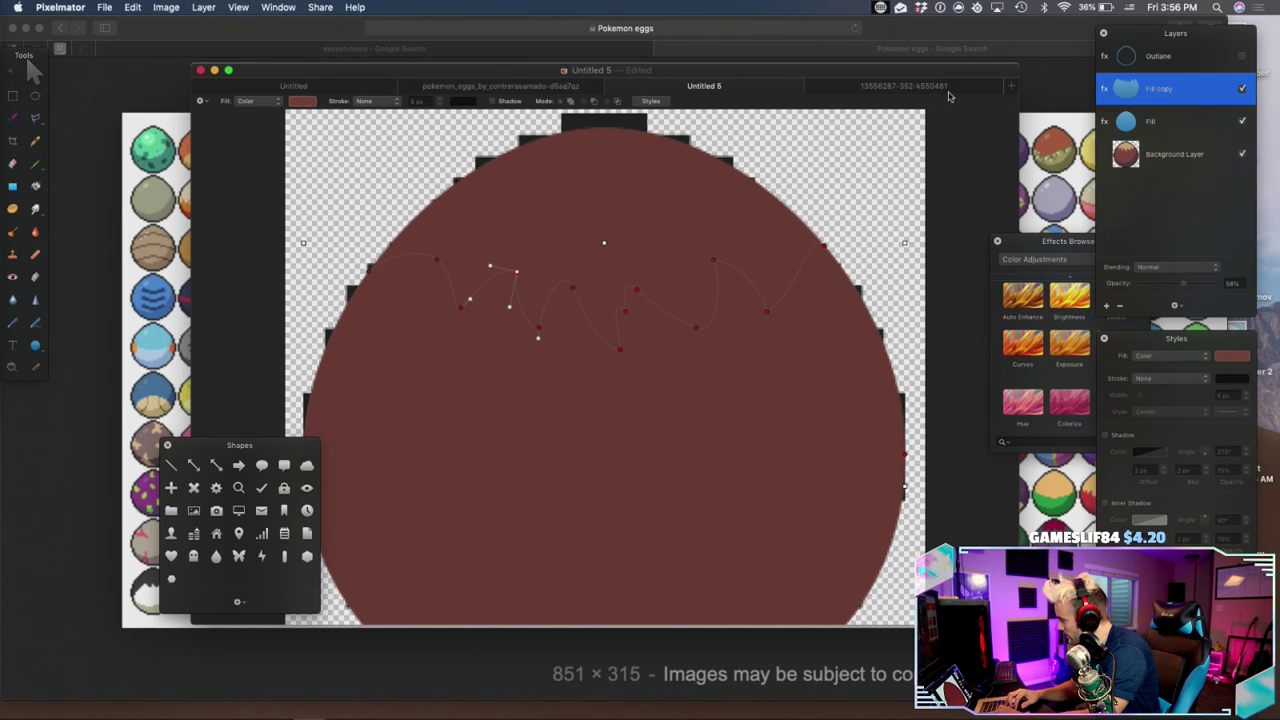
click(1228, 356)
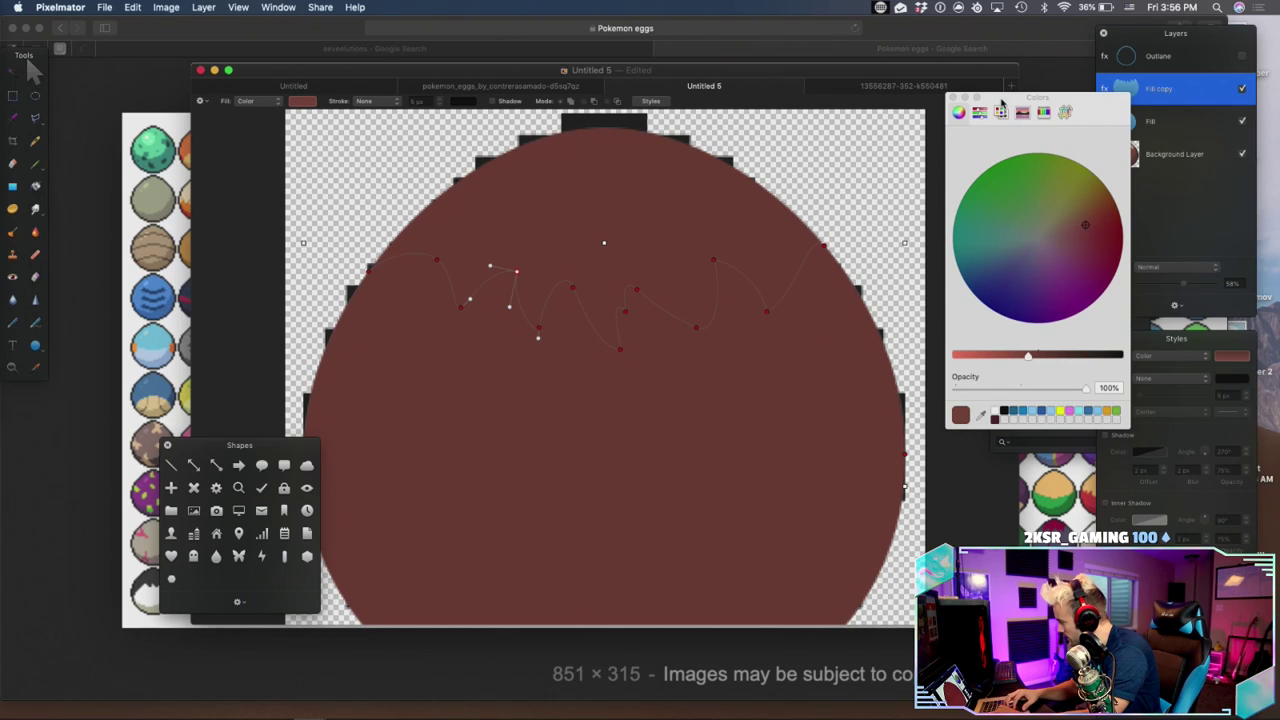
drag(1001, 104, 939, 84)
click(919, 395)
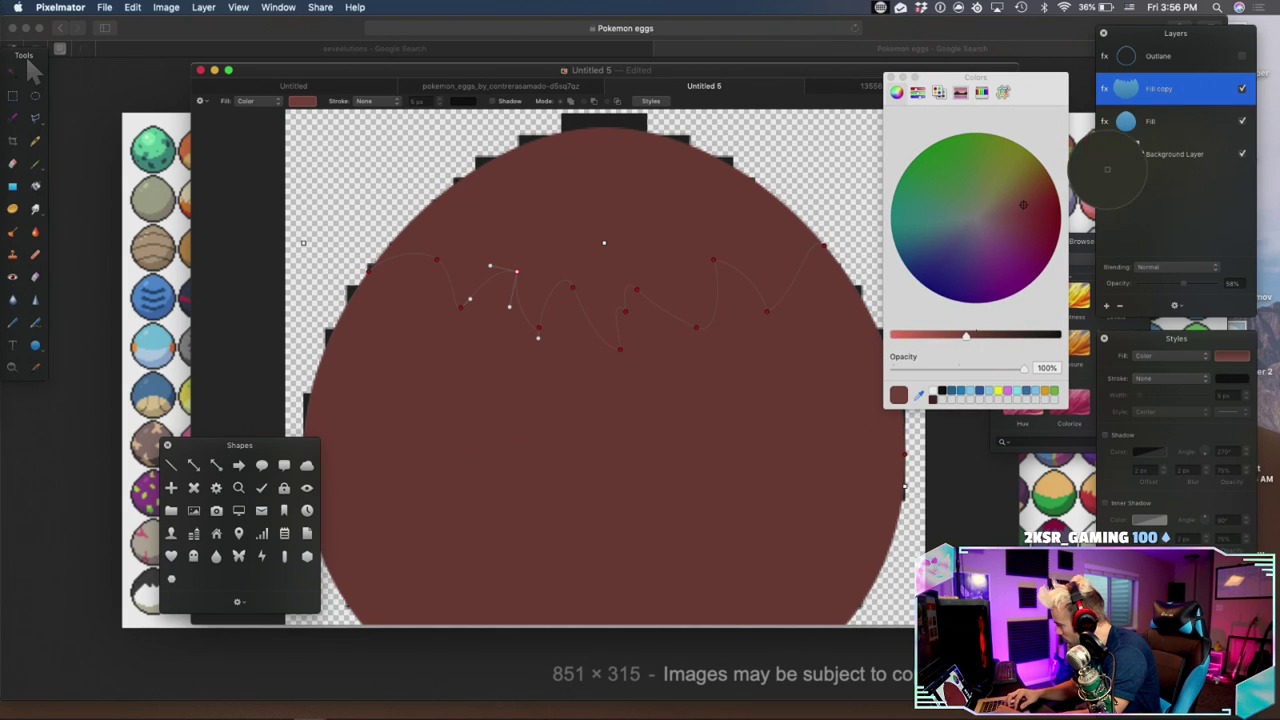
click(1126, 146)
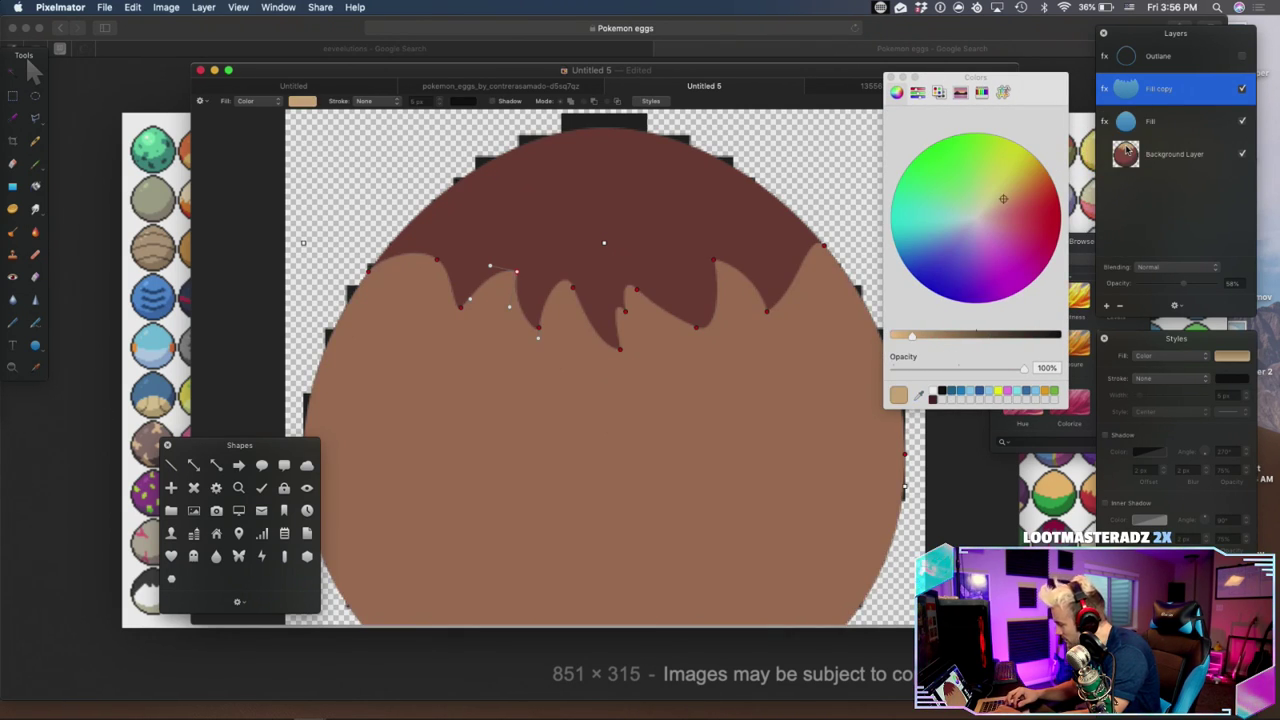
key(super+z)
Recolour the Fill layer with the tan sampled from the Background Layer's thumbnail and close the colour picker
click(1178, 121)
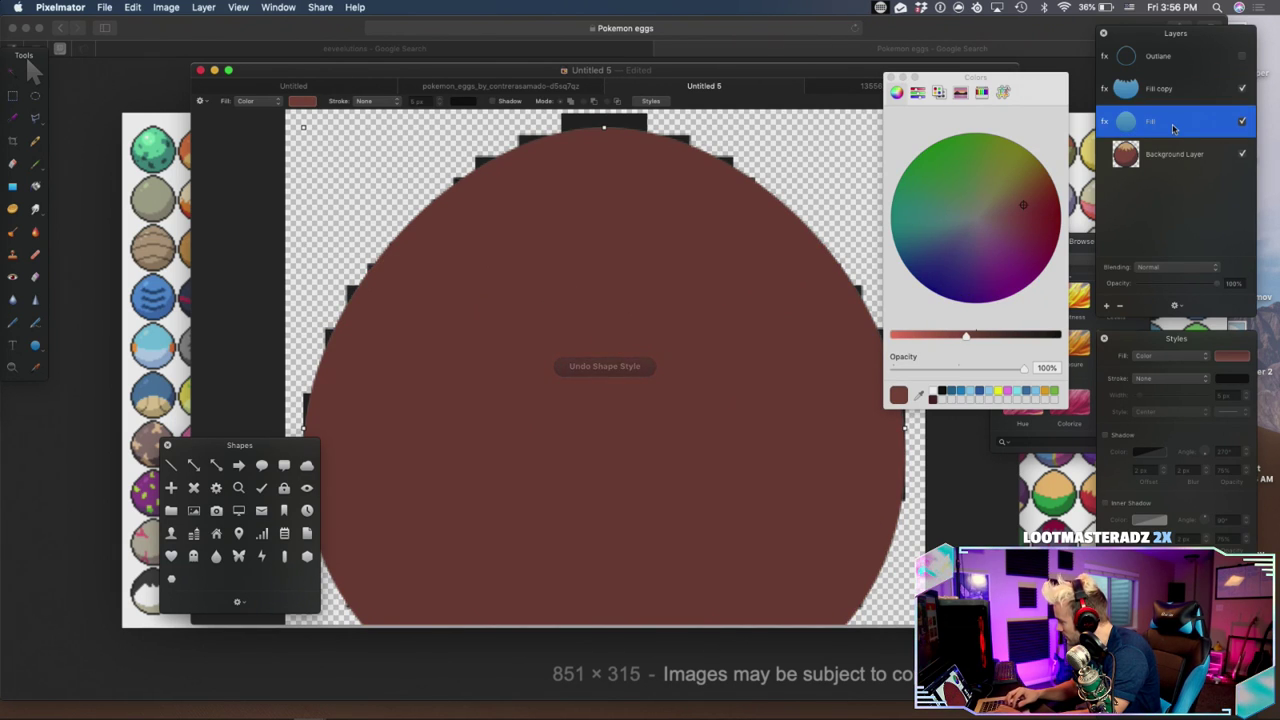
click(919, 395)
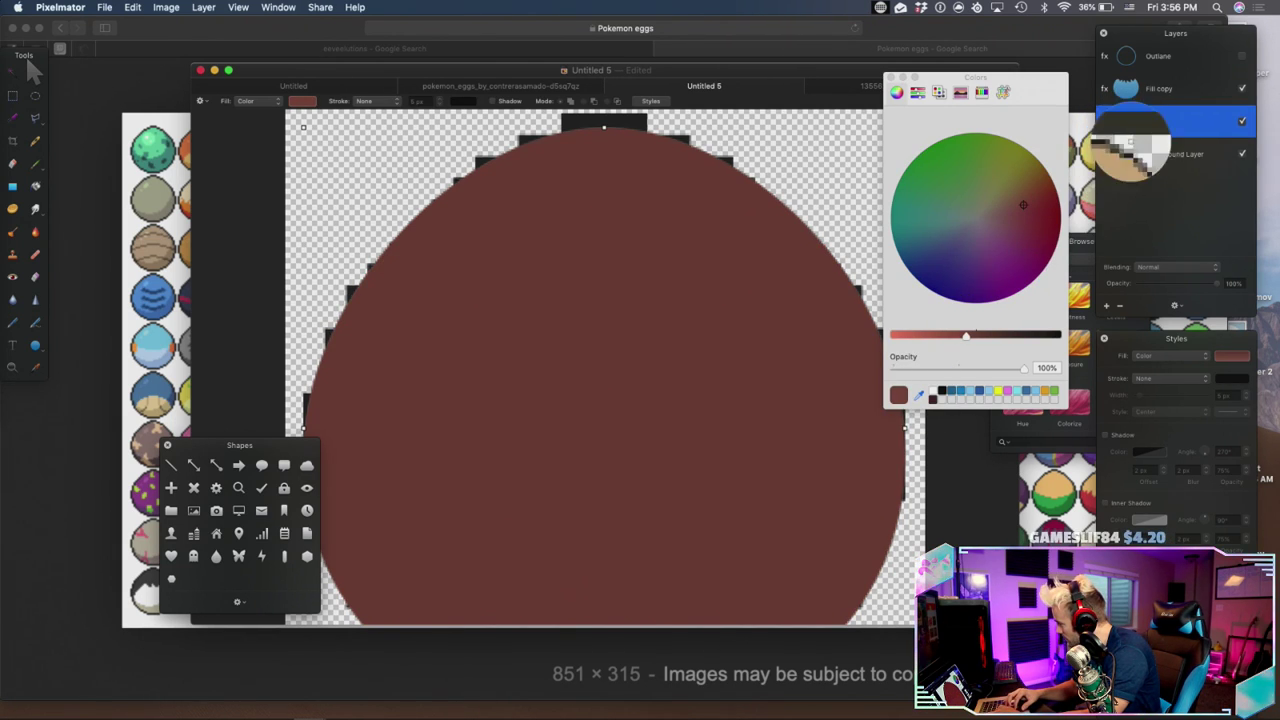
click(1126, 146)
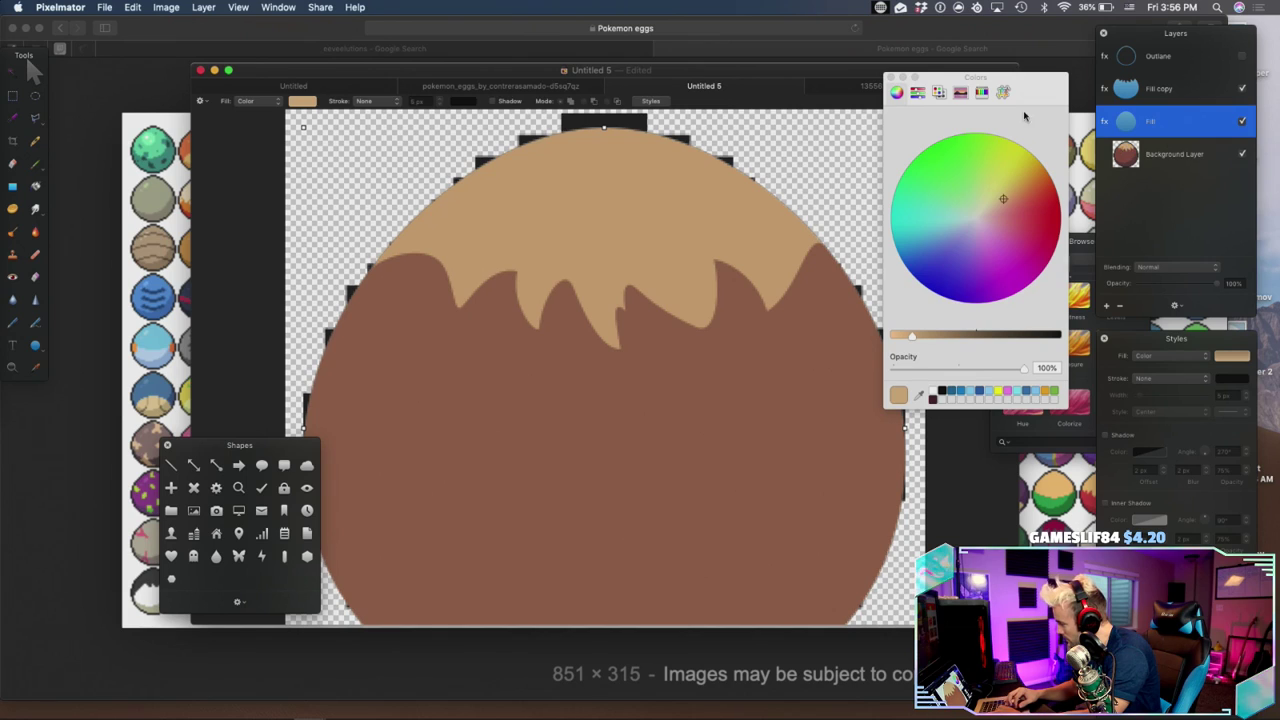
click(899, 79)
click(890, 78)
Show the Outline layer and check the whole egg at actual size
click(1241, 57)
key(super+0)
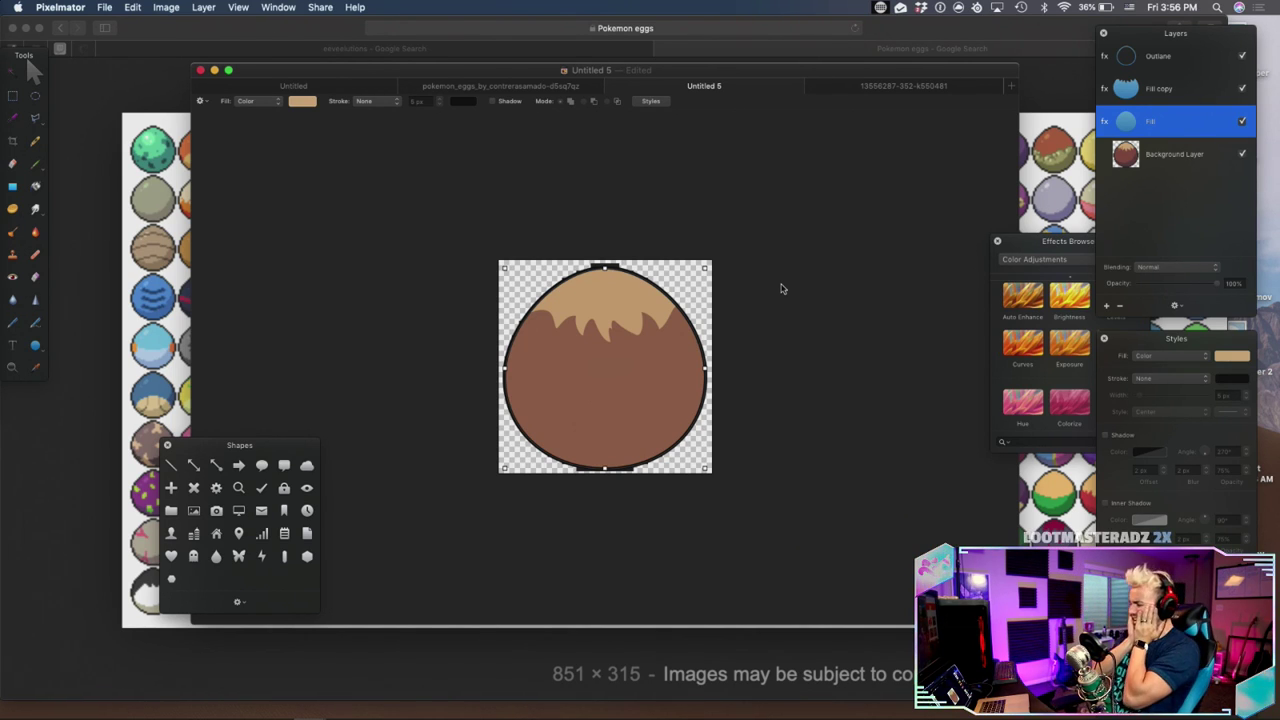
key(super+plus)
key(super+plus)
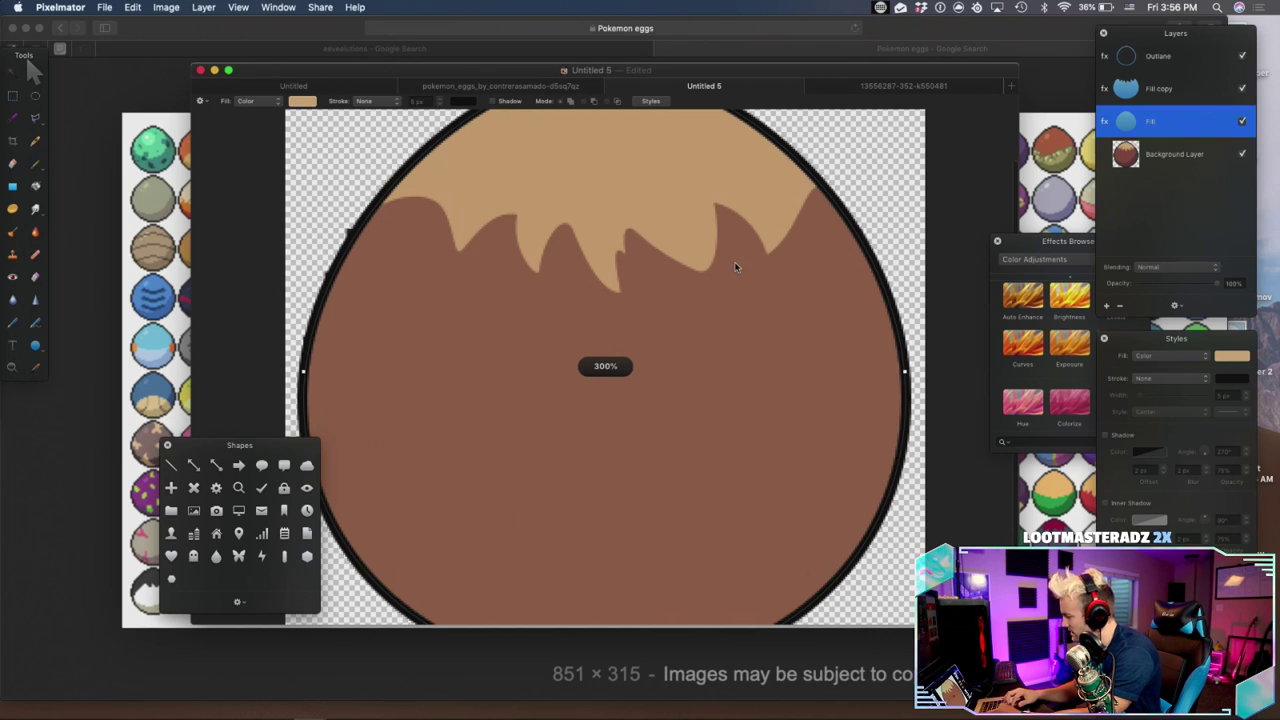
Make the Fill copy path editable again and merge its two left drips into one wide, rounded drip by moving and removing anchor points
click(1165, 90)
scroll(672, 417, up, 1)
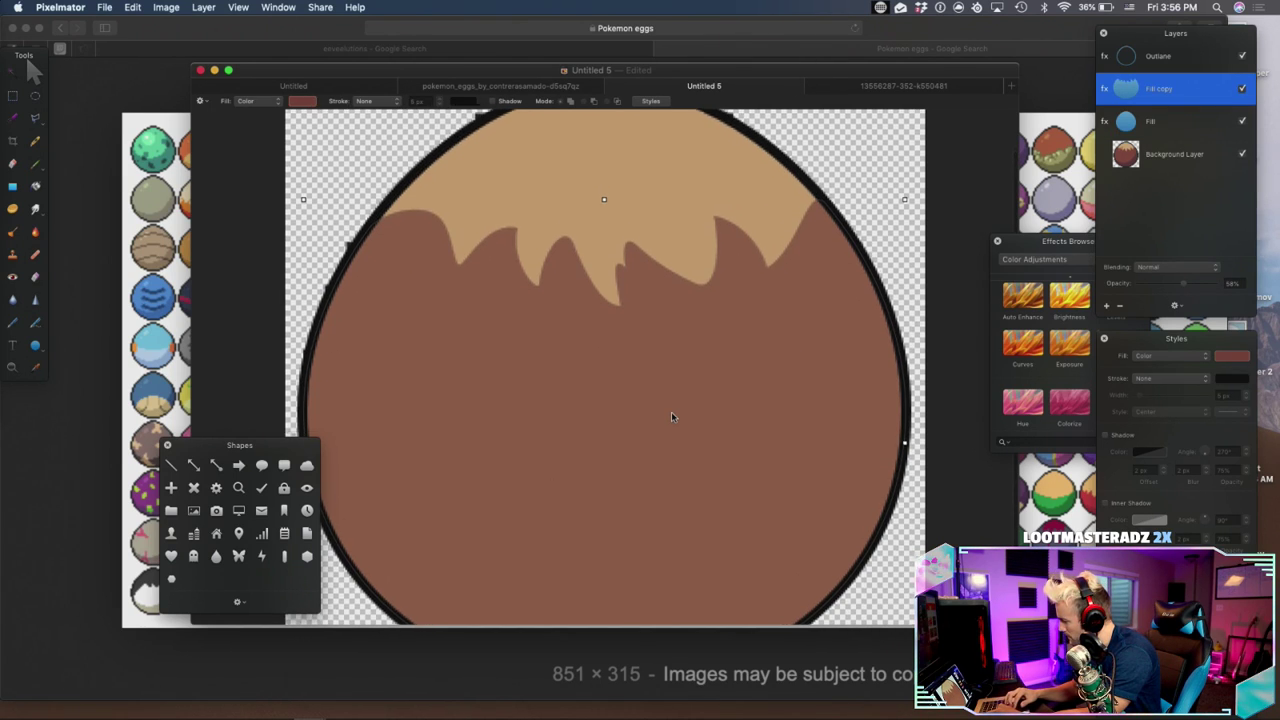
double_click(671, 413)
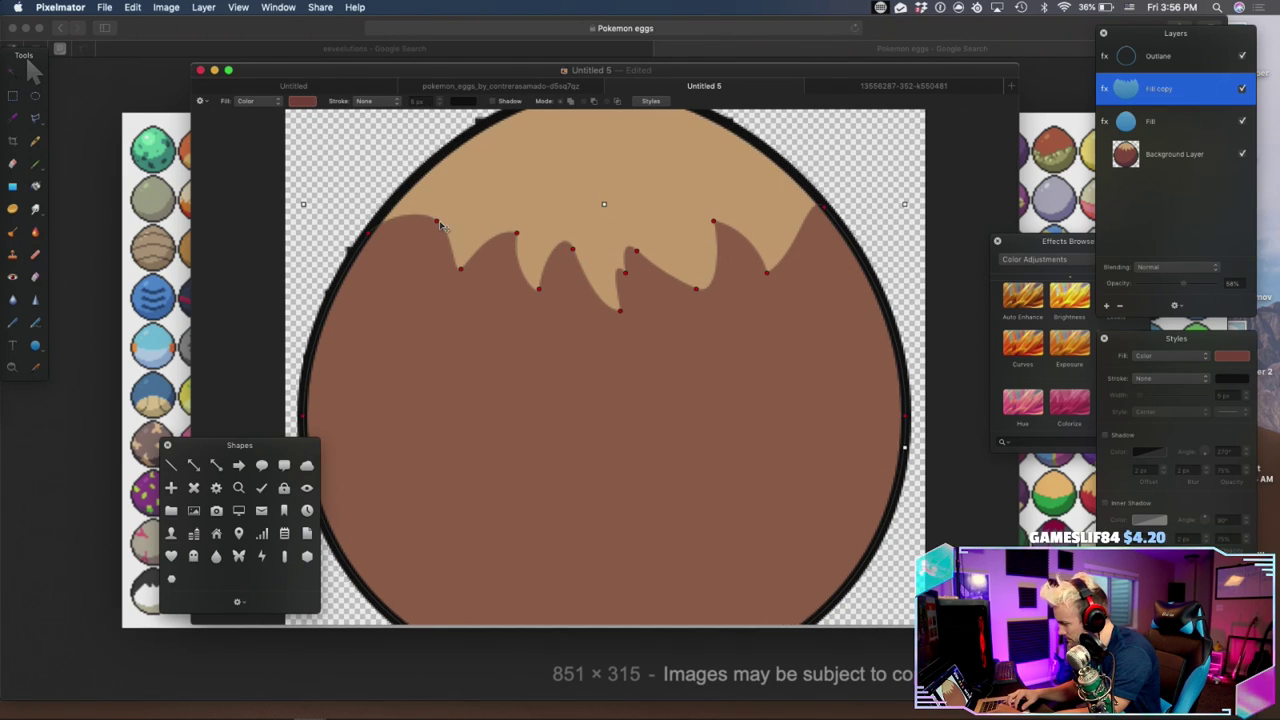
drag(438, 224, 498, 318)
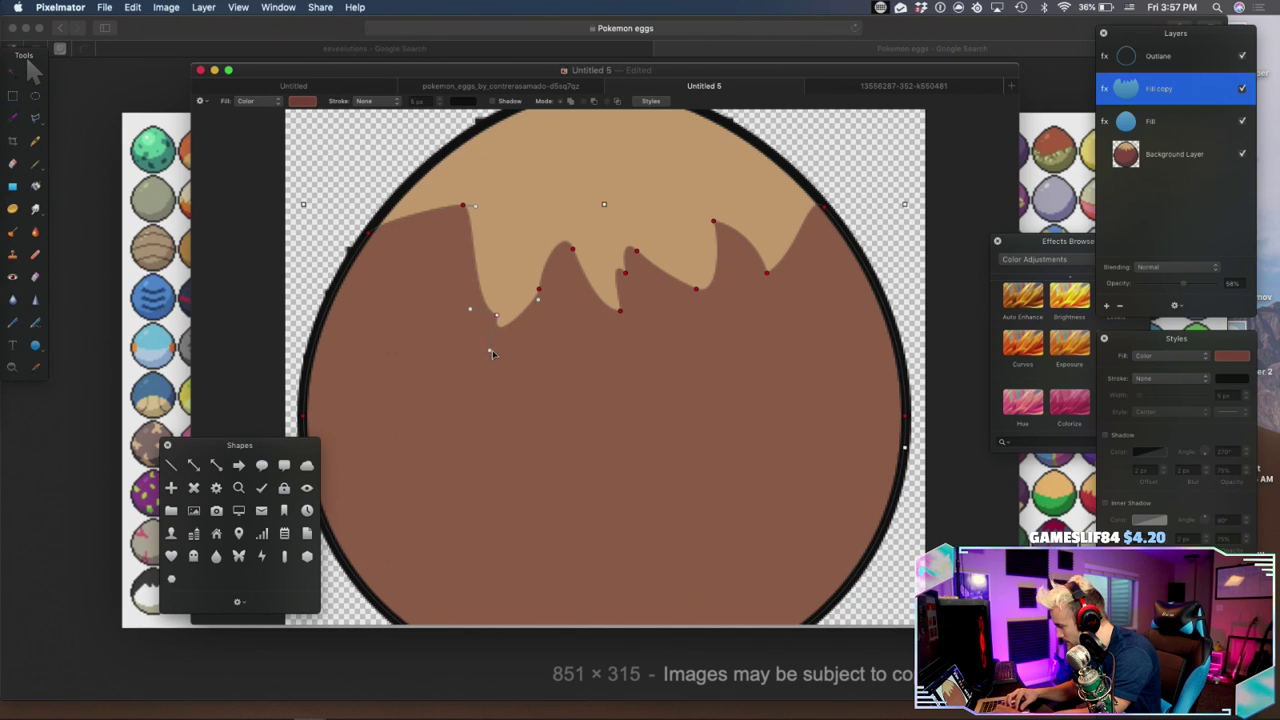
drag(499, 319, 538, 290)
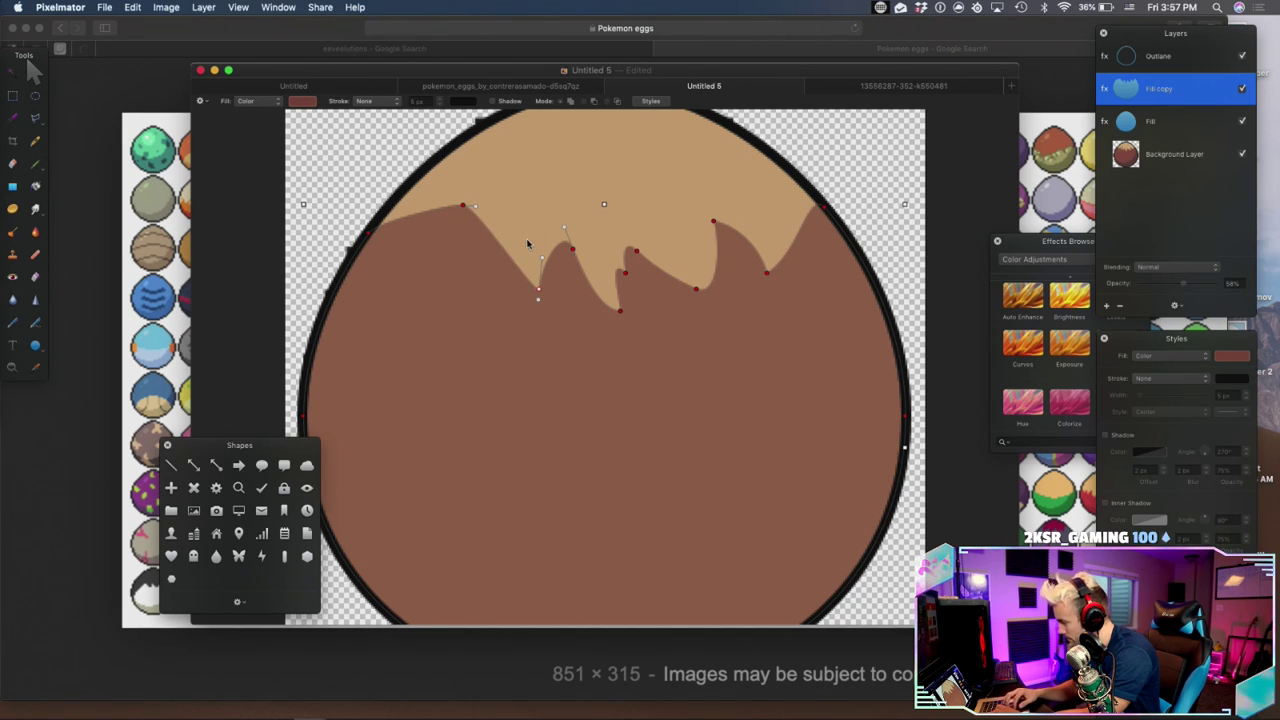
drag(506, 250, 482, 314)
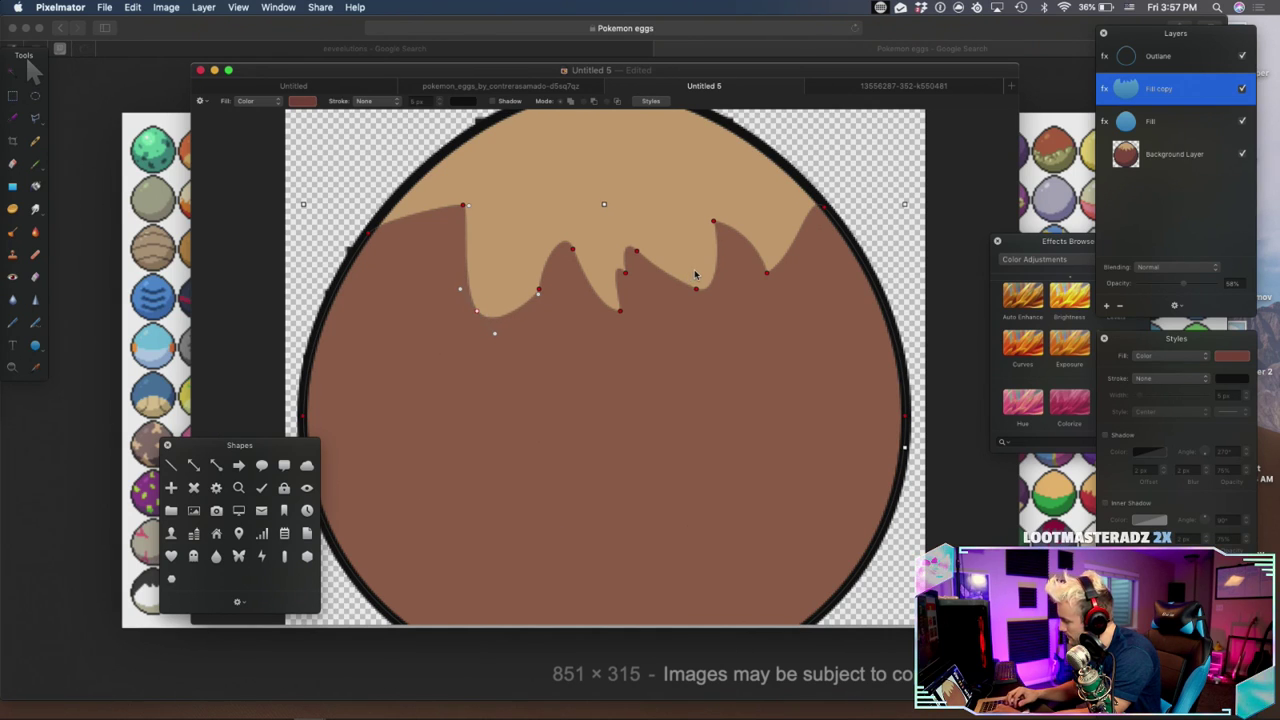
Delete the Fill copy anchor points that form the rightmost drip and its neighbouring peak
click(768, 275)
key(Delete)
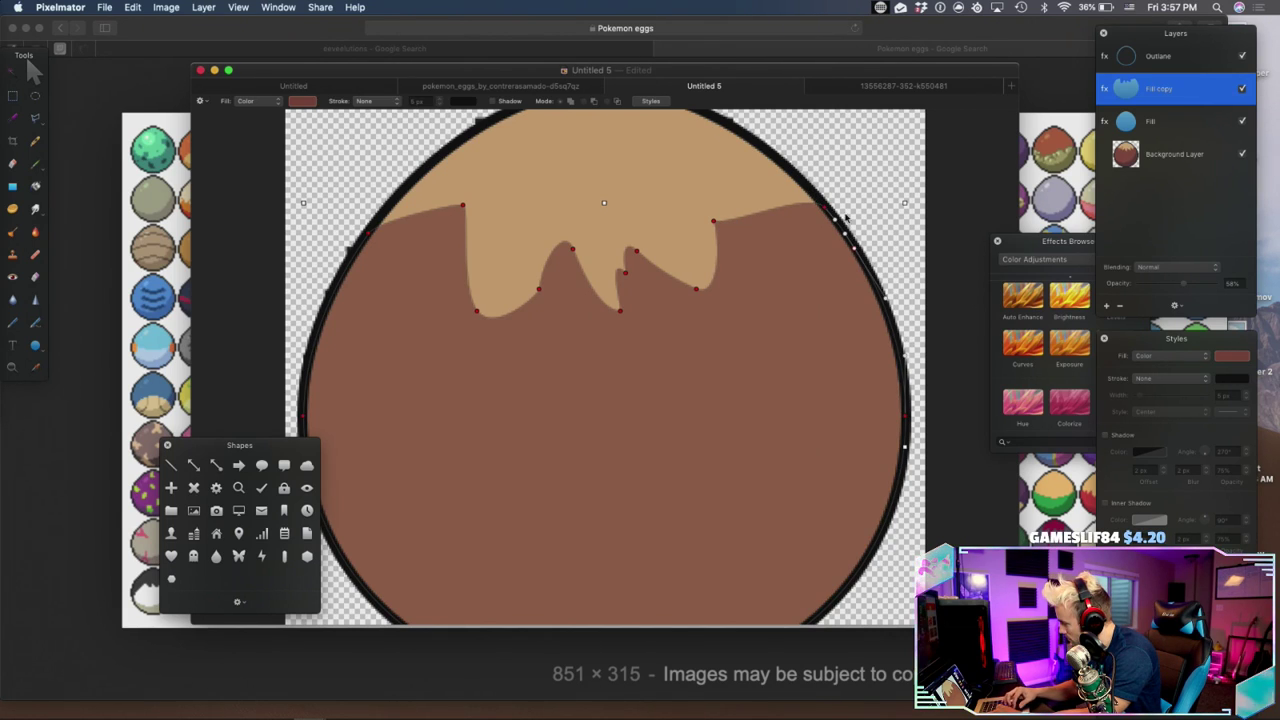
key(super+z)
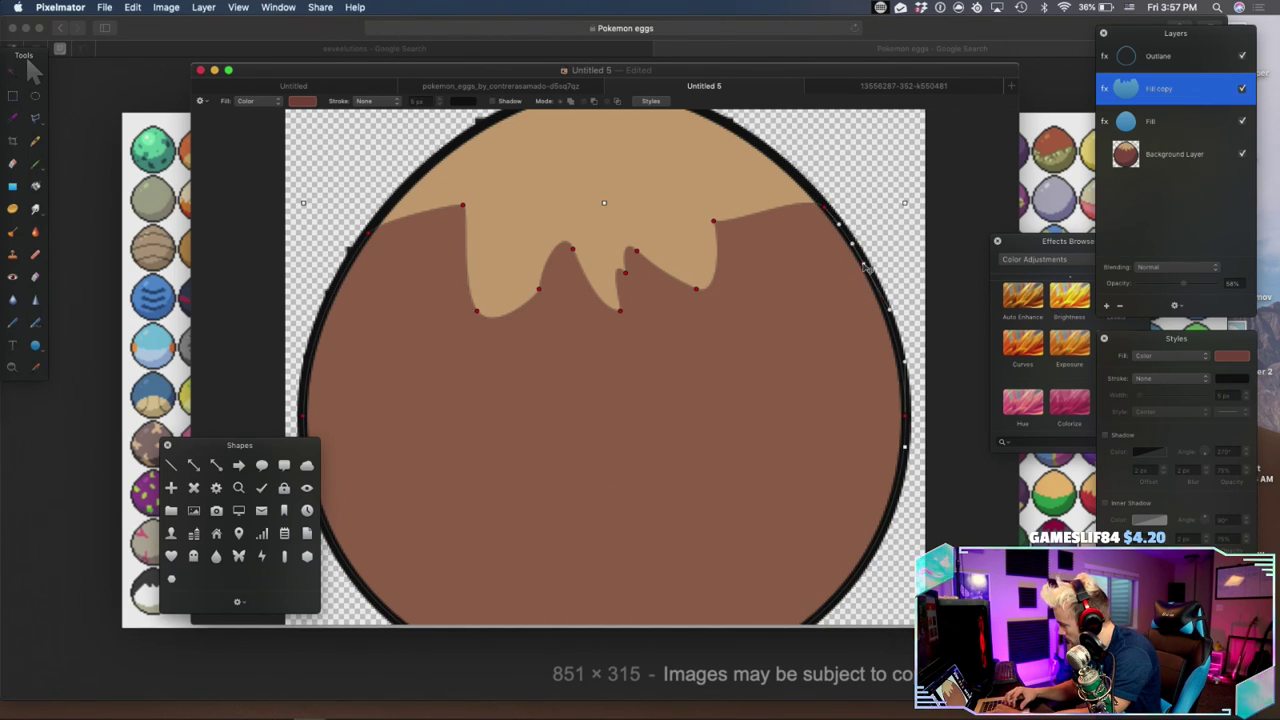
click(822, 204)
key(Delete)
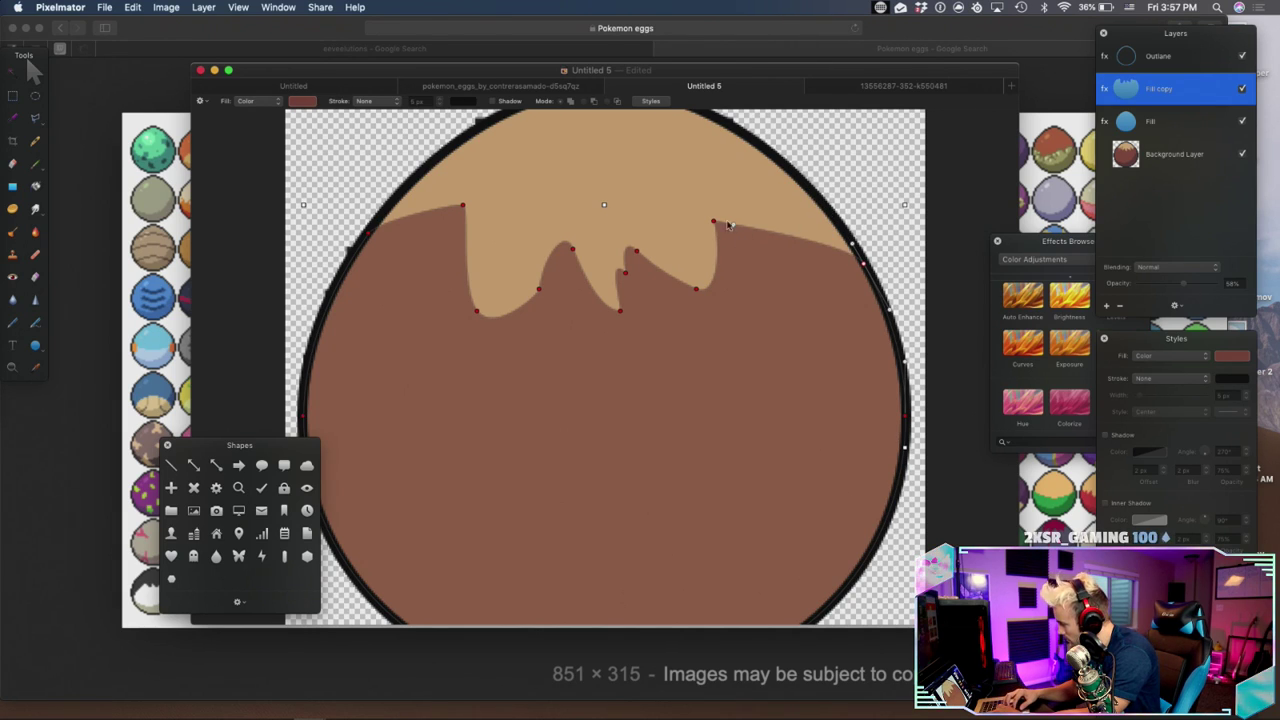
key(Delete)
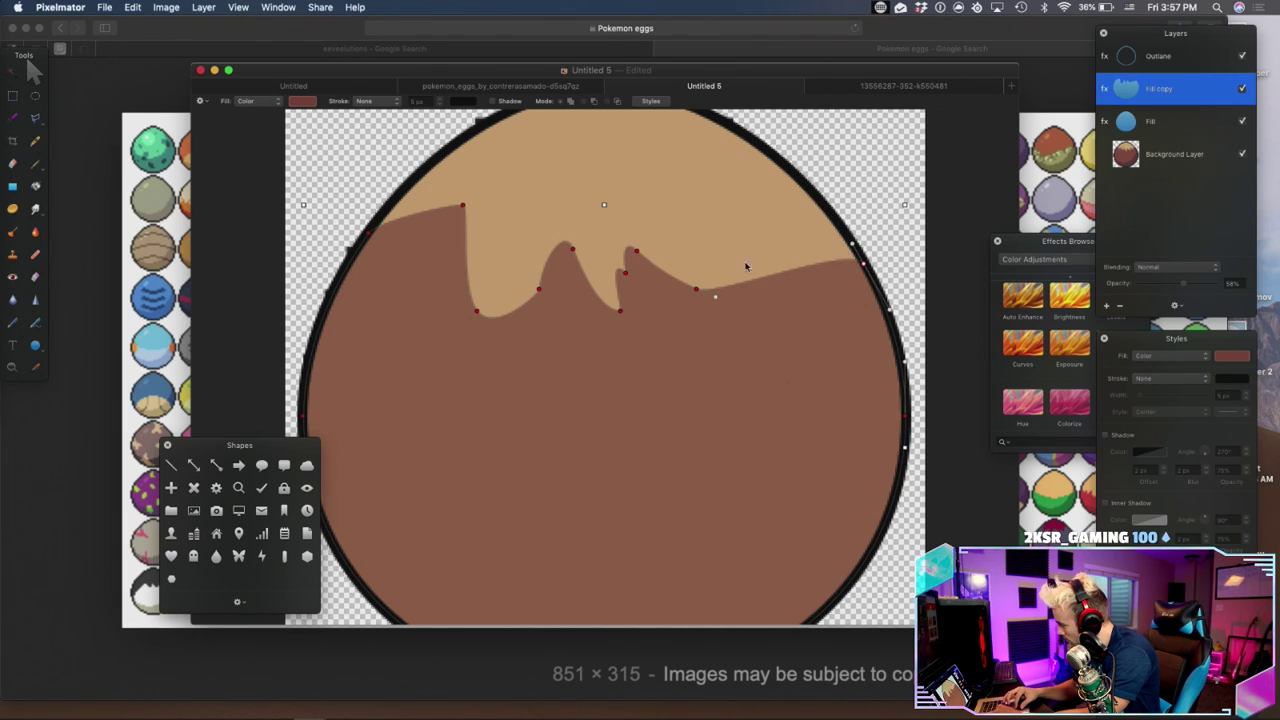
Add an anchor point on the Fill copy's right upper edge and shape one wide, rounded drip beside it
mouse_move(756, 275)
mouse_down()
mouse_move(748, 211)
mouse_move(780, 281)
mouse_up()
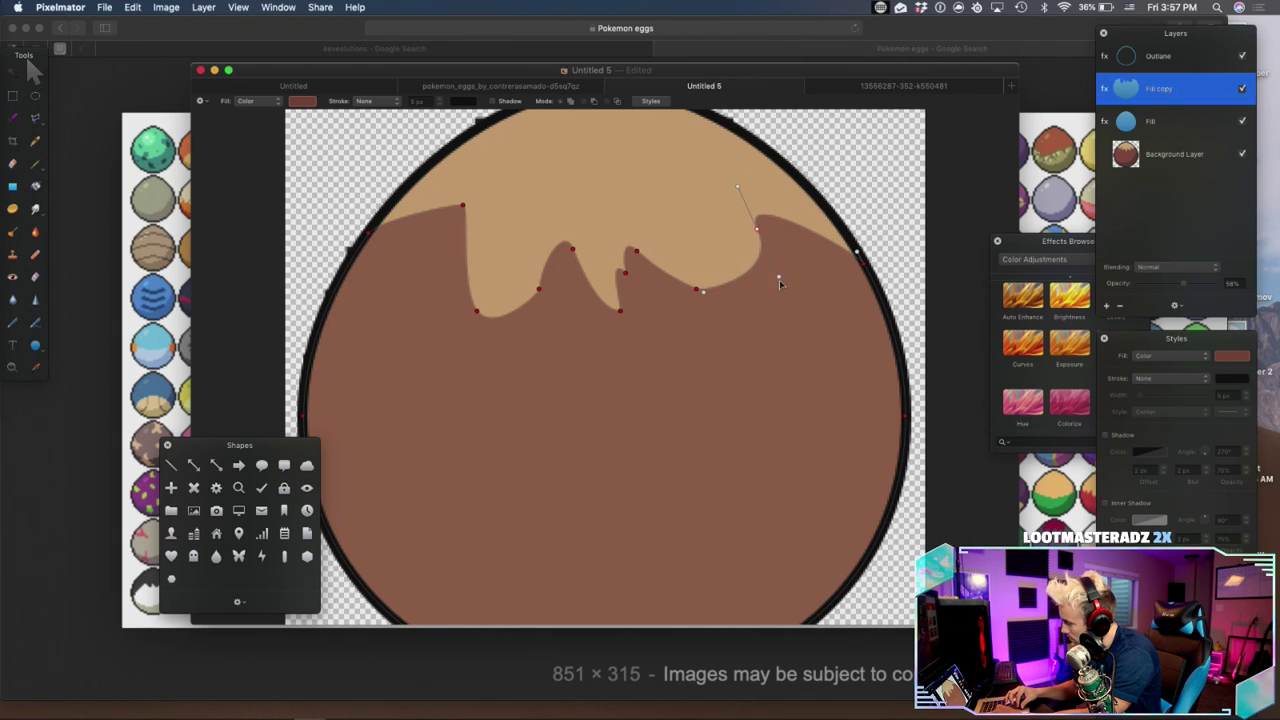
drag(738, 188, 792, 234)
click(704, 298)
drag(708, 304, 679, 311)
Raise the peak between the middle and right drips and move the middle drip's tip to make that drip wider
drag(637, 252, 652, 242)
mouse_move(626, 272)
mouse_down()
mouse_move(647, 279)
mouse_move(640, 316)
mouse_move(657, 320)
mouse_move(633, 292)
mouse_up()
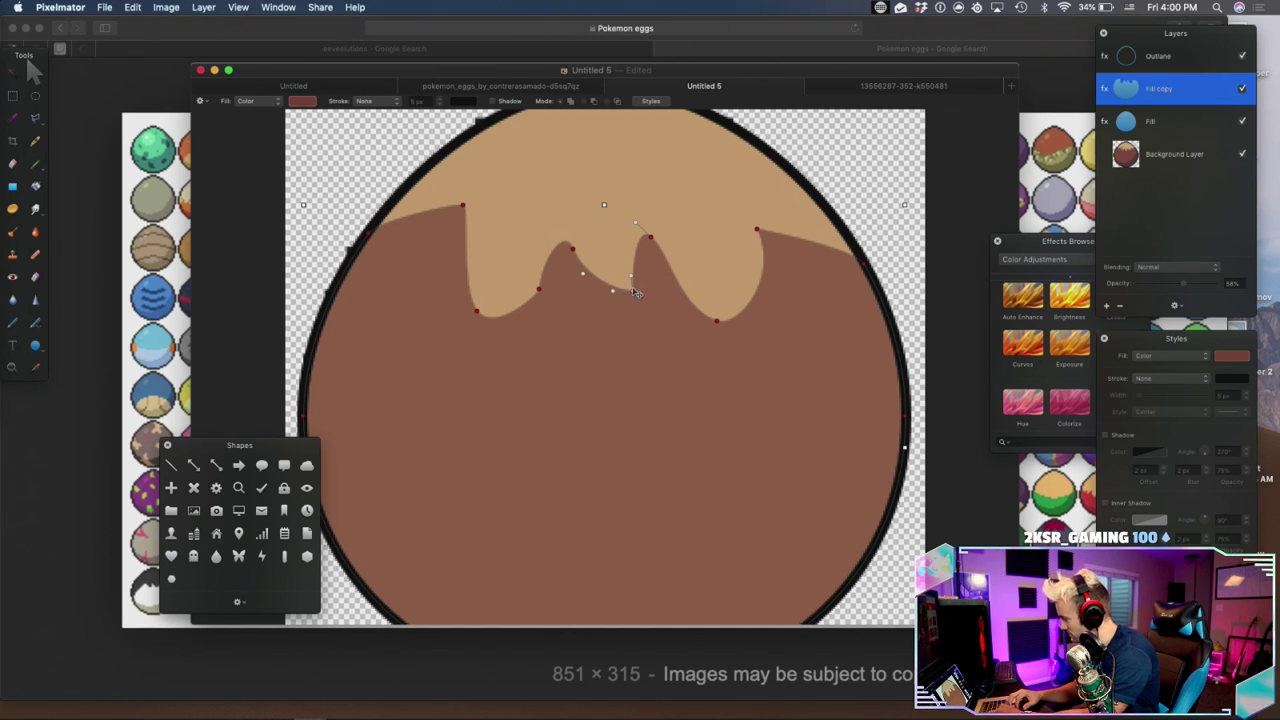
drag(632, 291, 631, 298)
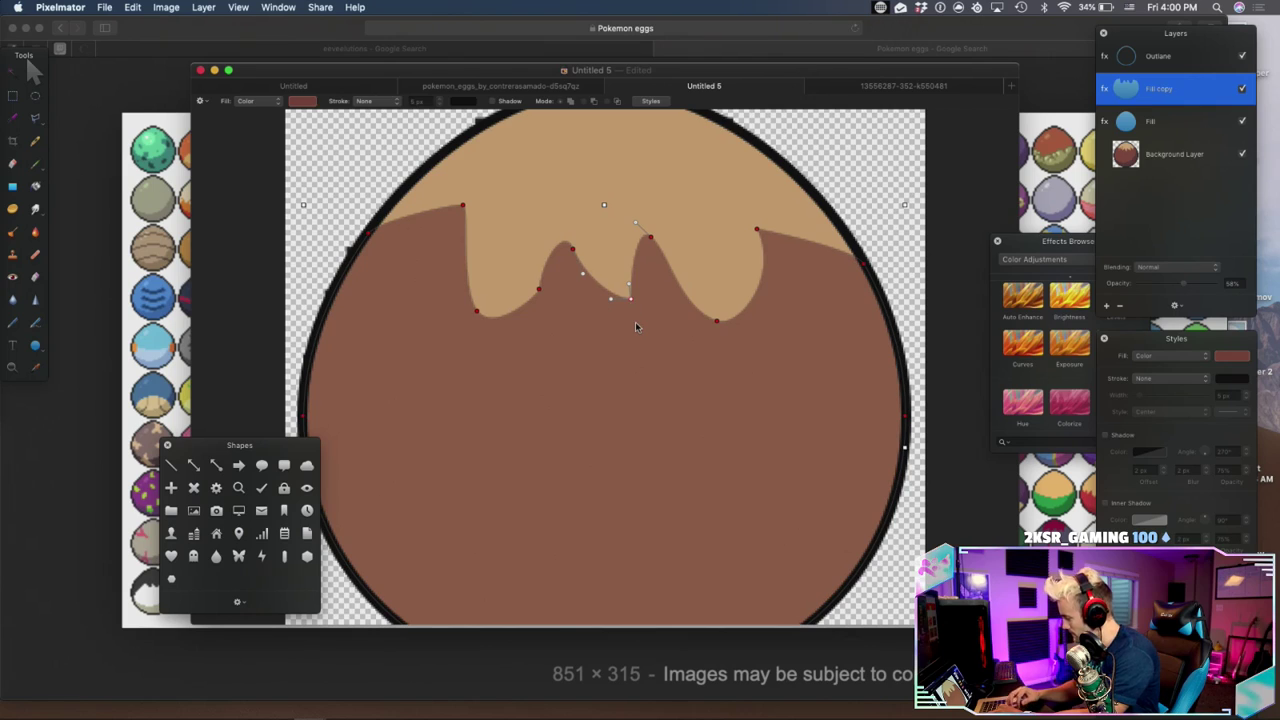
Examine the reshaped drip pattern on the whole egg at a reduced zoom
key(super+minus)
key(super+minus)
key(super+minus)
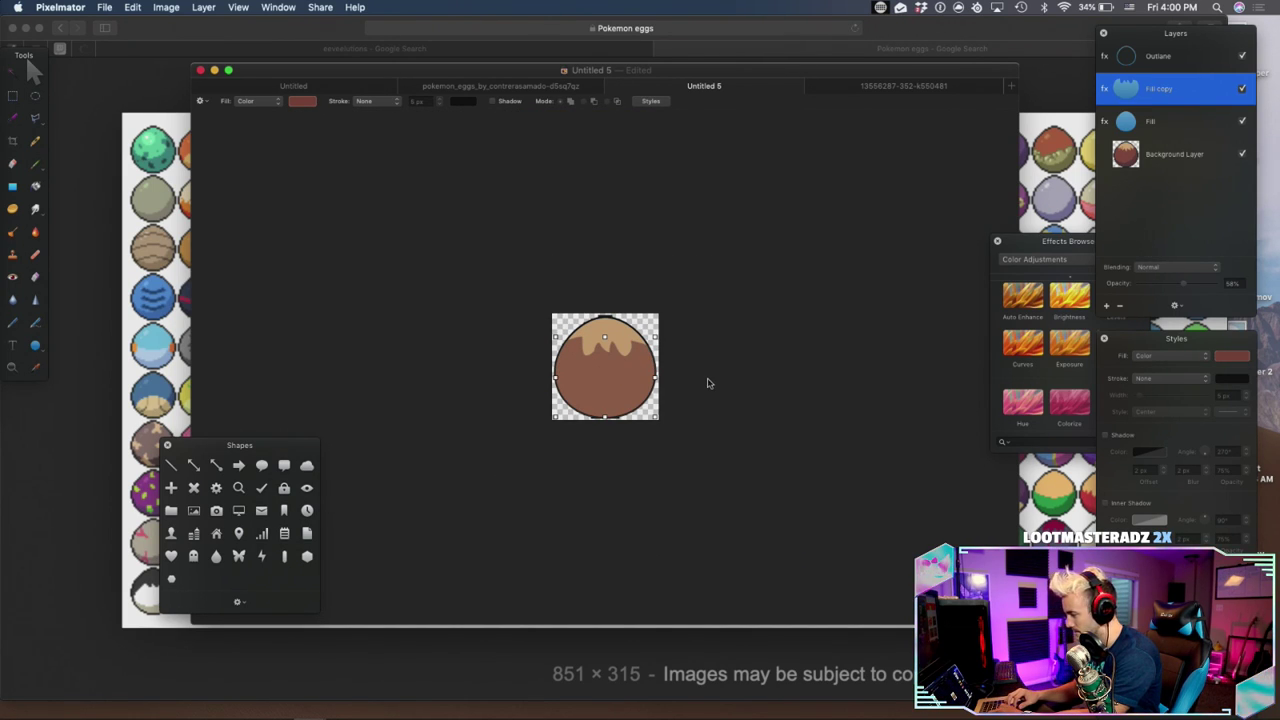
key(super+plus)
key(super+plus)
key(super+plus)
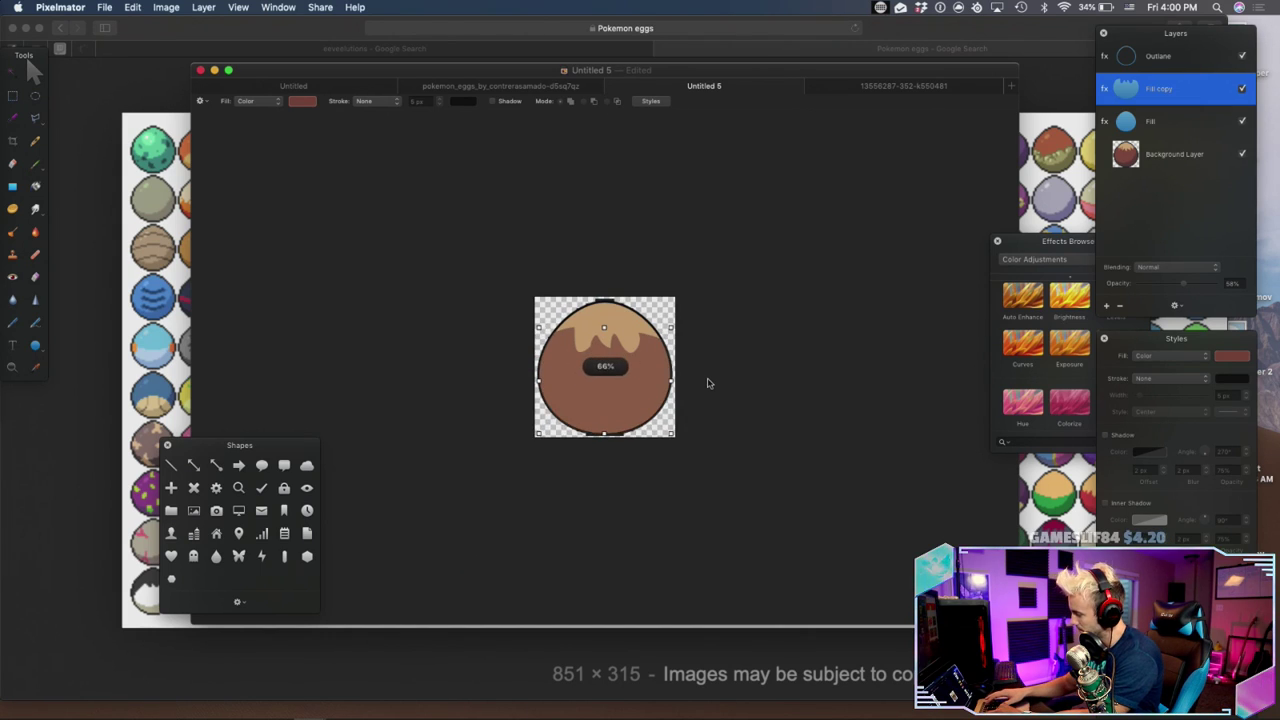
Reposition the Fill copy's middle drip tip and the peaks on both sides of it to reshape the middle drip
double_click(649, 278)
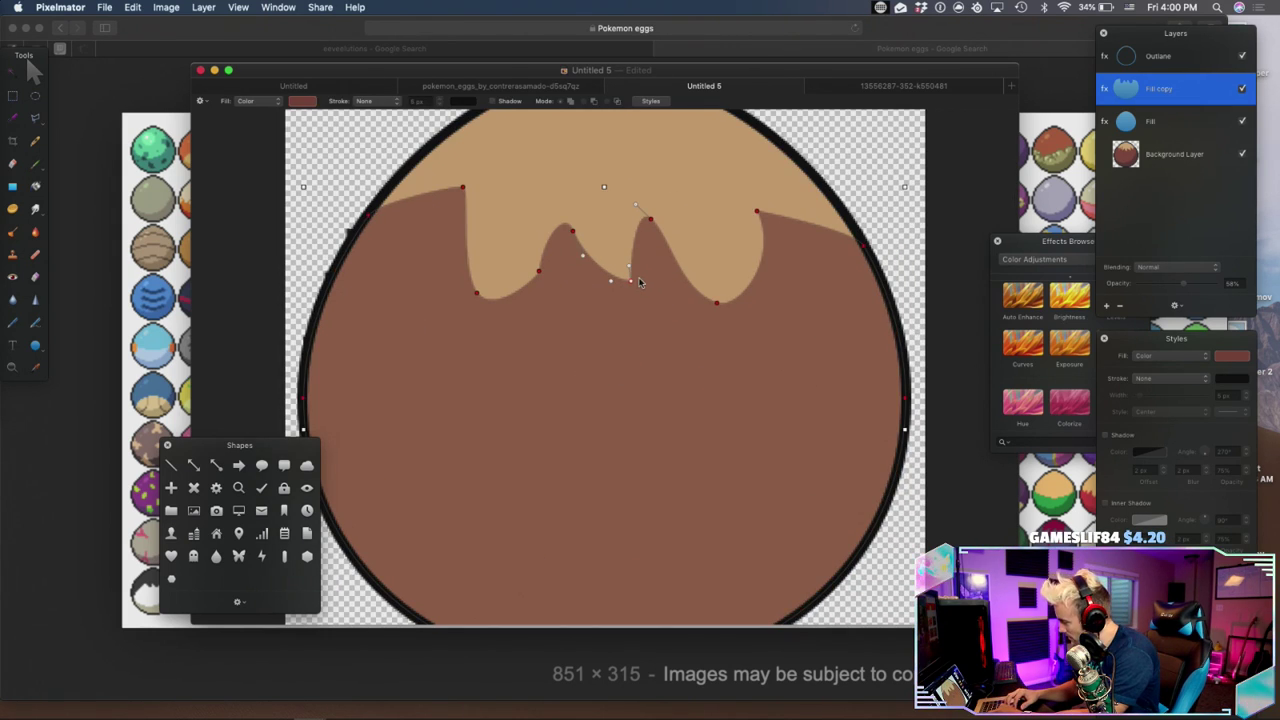
drag(631, 280, 613, 258)
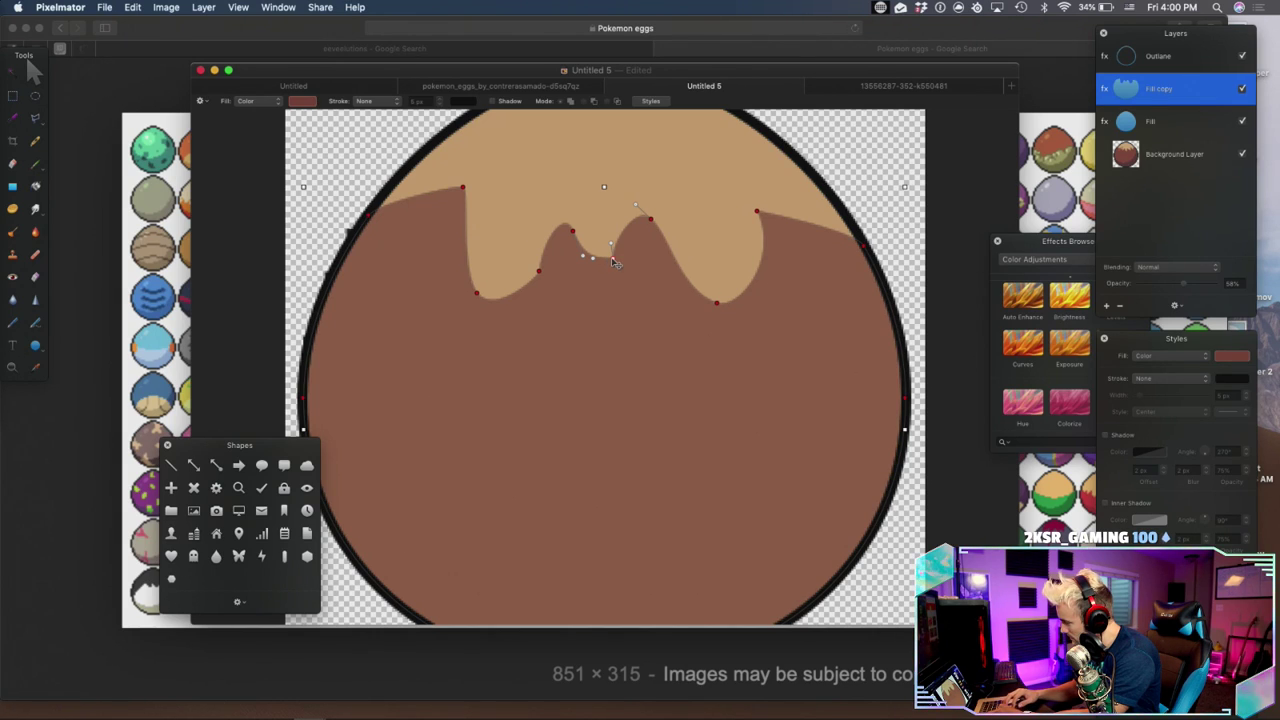
drag(572, 232, 566, 204)
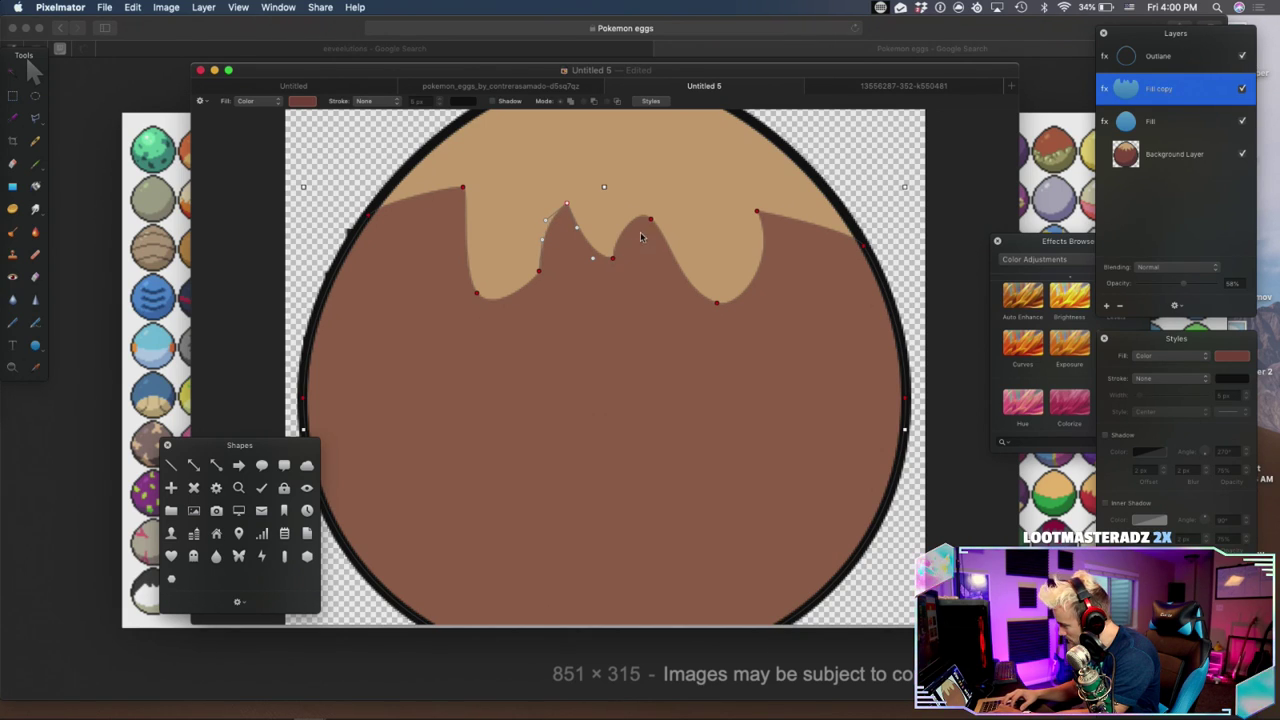
drag(652, 222, 636, 282)
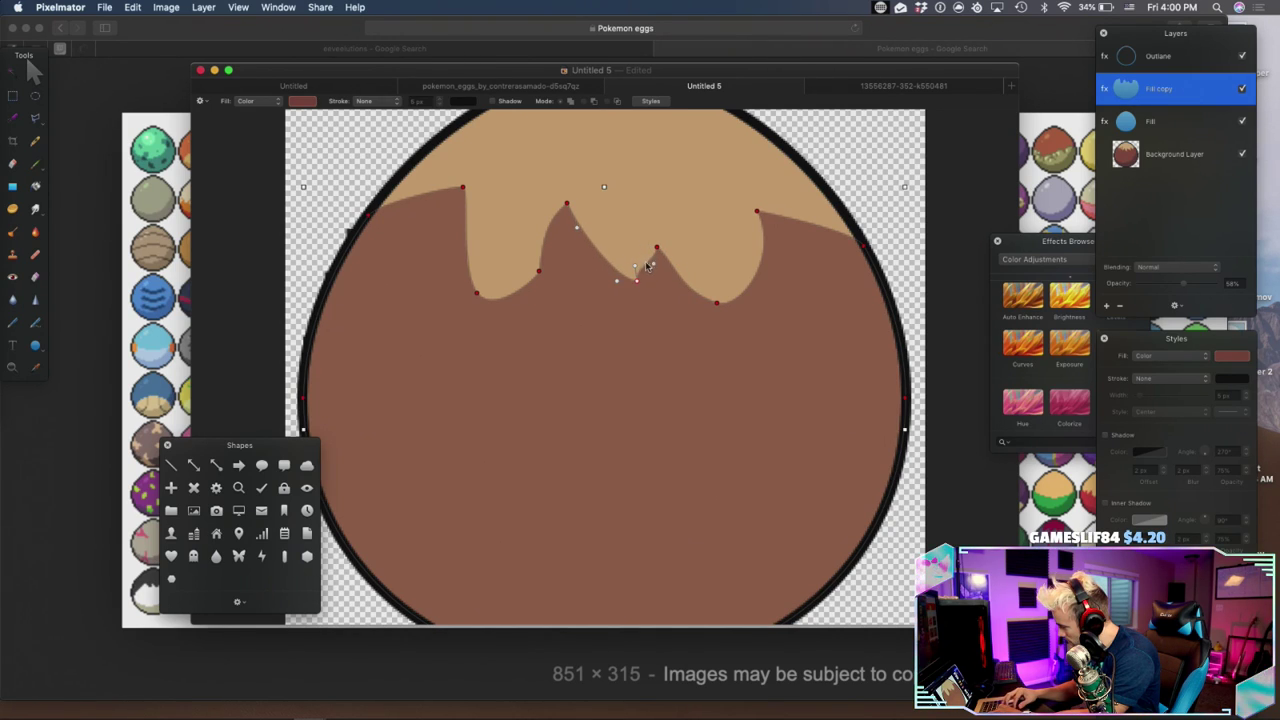
drag(648, 273, 649, 273)
Delete the extra anchor point on the left drip's right side and smooth the adjoining curves with their handles
click(537, 274)
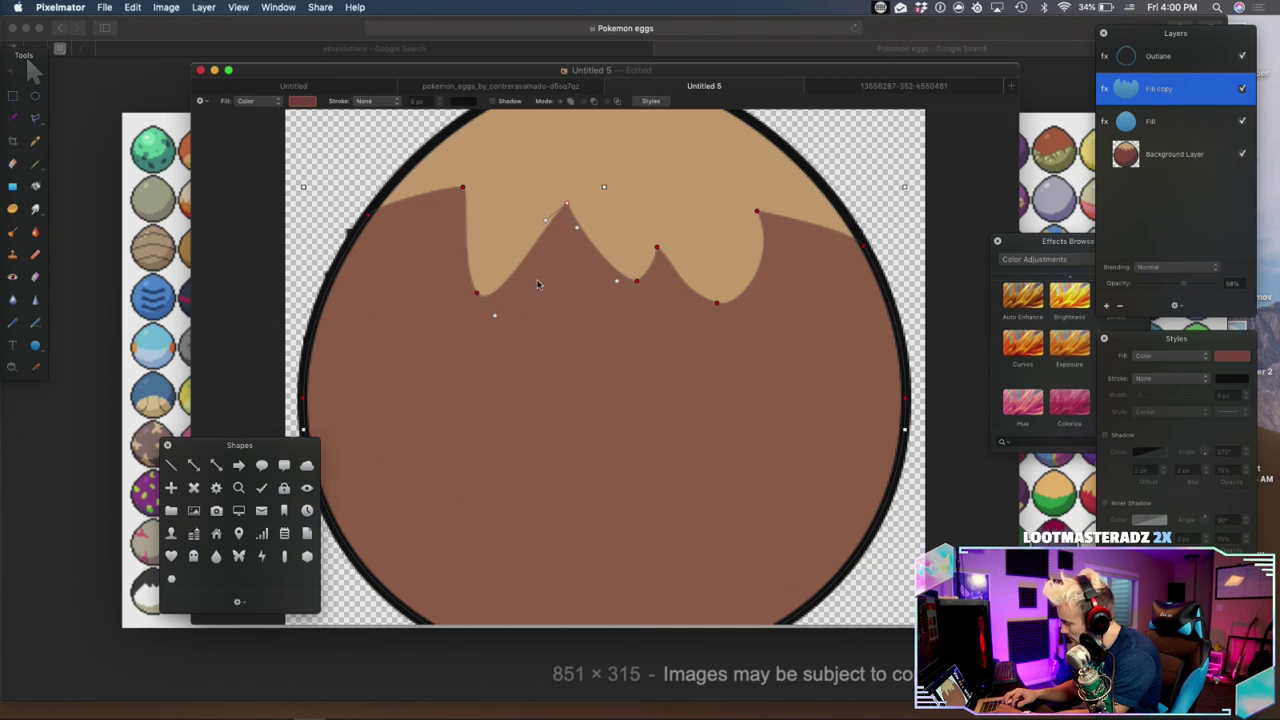
drag(505, 318, 513, 314)
drag(547, 222, 560, 250)
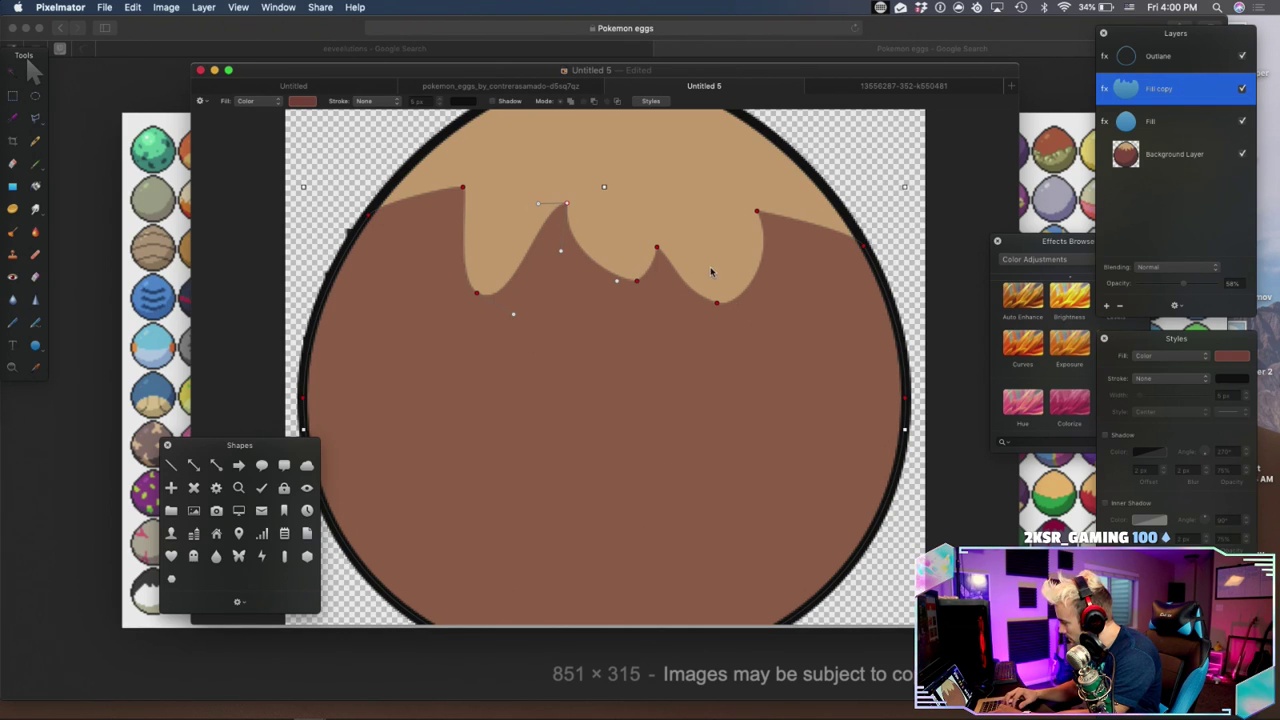
Select the drip tips and inner peaks together and shift them slightly down as a group
drag(742, 182, 479, 354)
drag(476, 290, 478, 306)
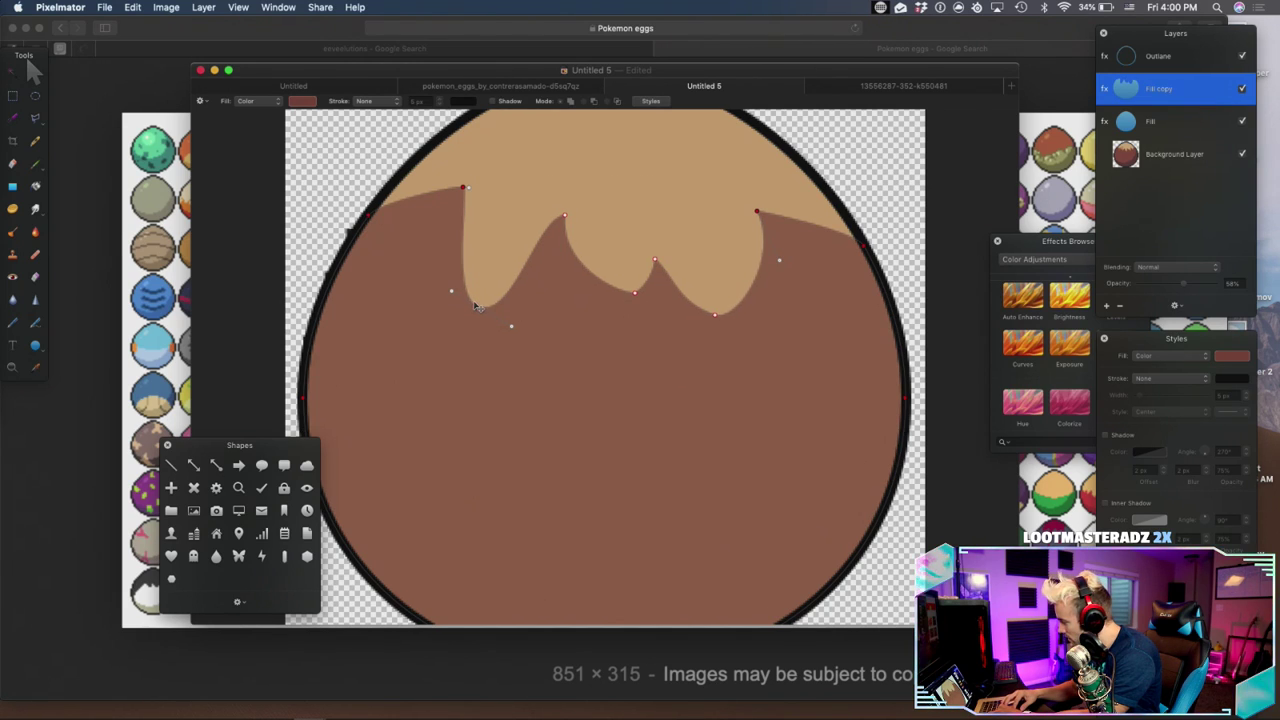
drag(636, 294, 622, 312)
click(654, 326)
key(super+z)
key(super+z)
Round out the middle drip's tip and shift the right drip's tip outward to give it a wider, rounder end
click(633, 291)
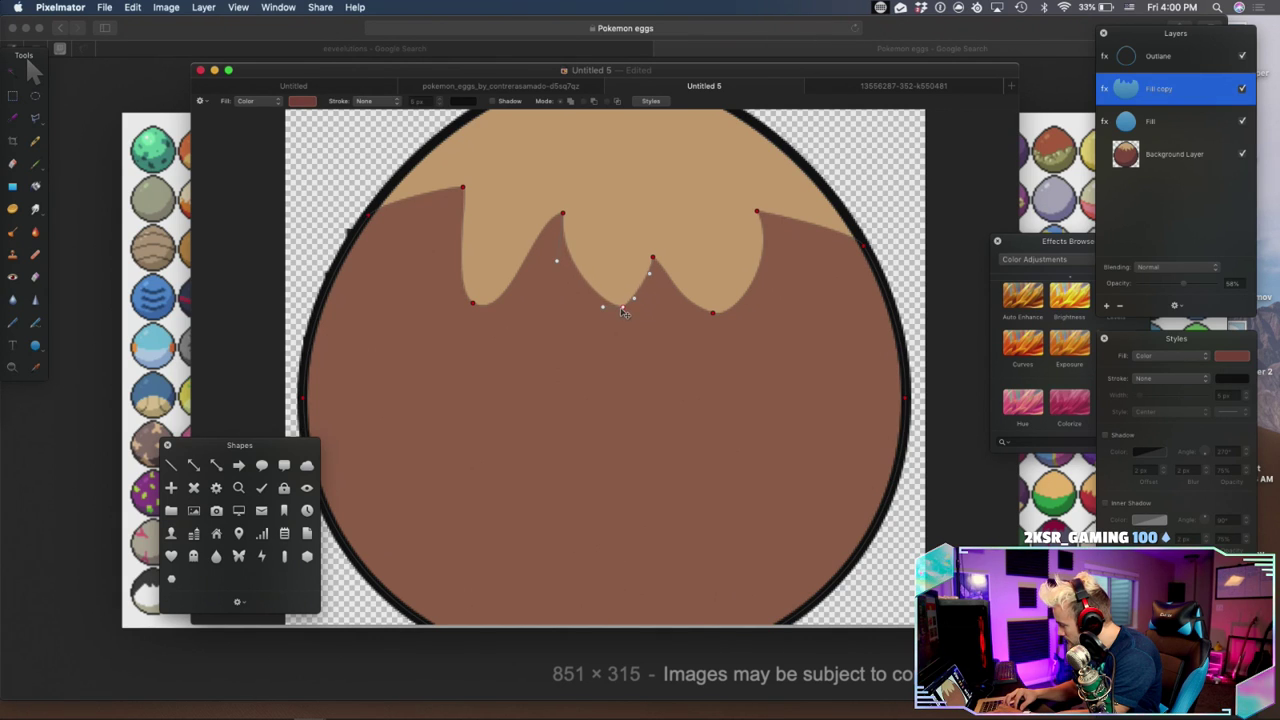
key(BackSpace)
drag(618, 262, 612, 303)
key(super+z)
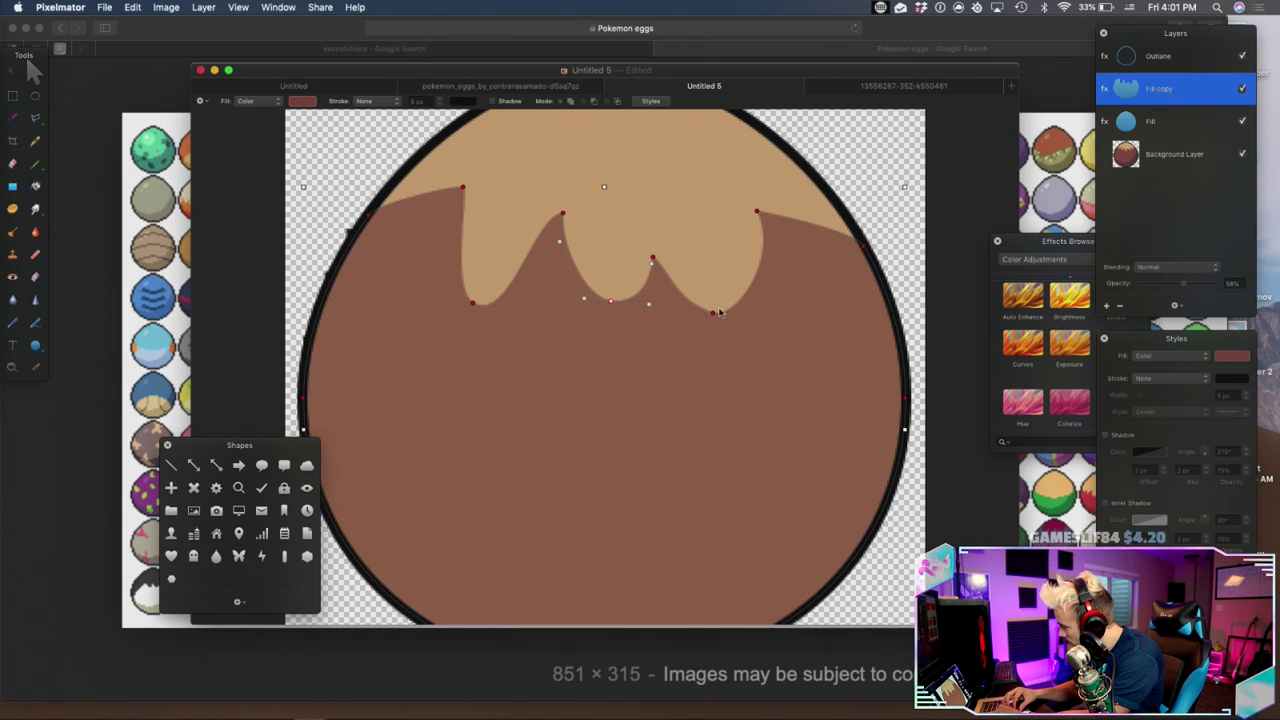
drag(717, 318, 733, 310)
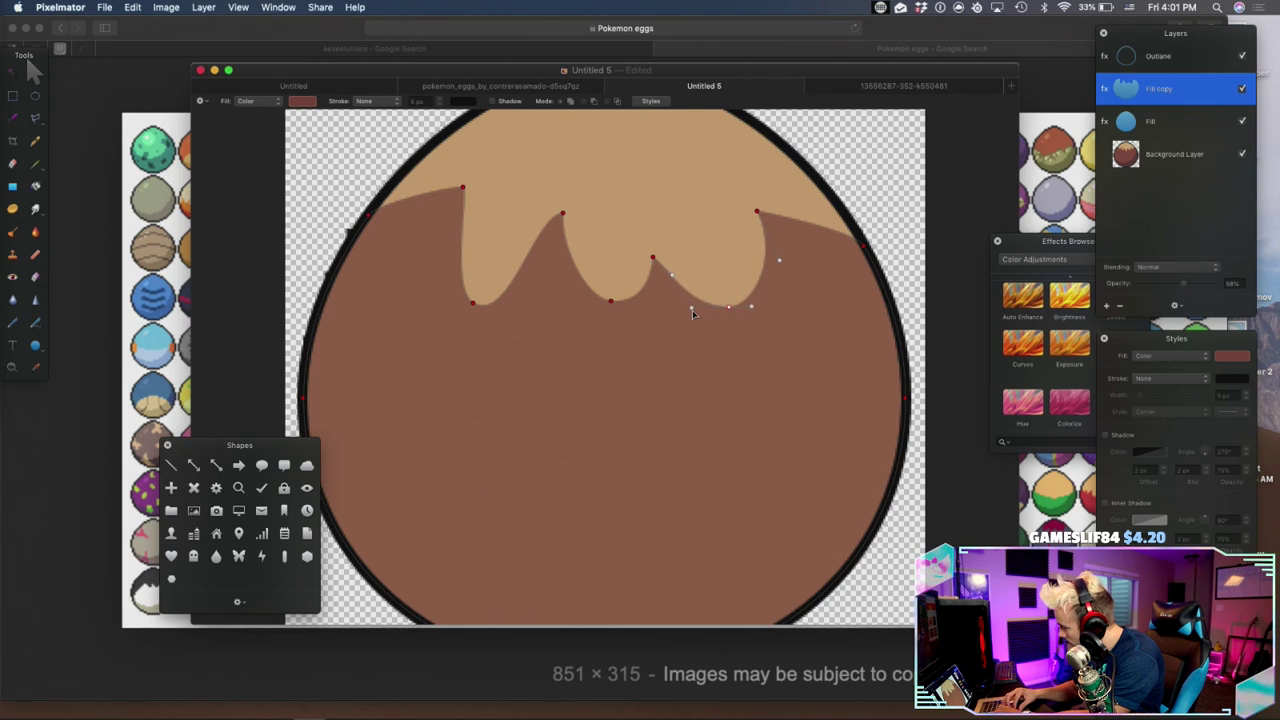
scroll(877, 369, down, 5)
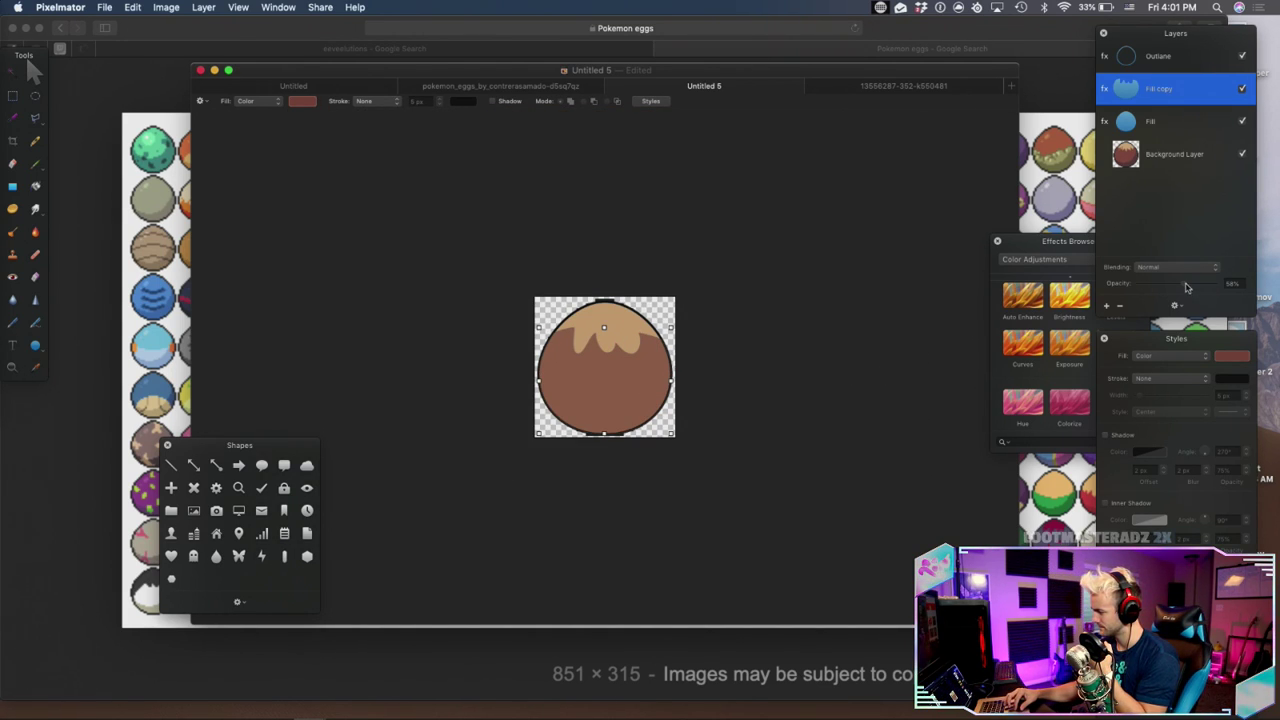
Set the Fill copy layer's opacity to 100% and duplicate the Fill layer
drag(1186, 288, 1240, 284)
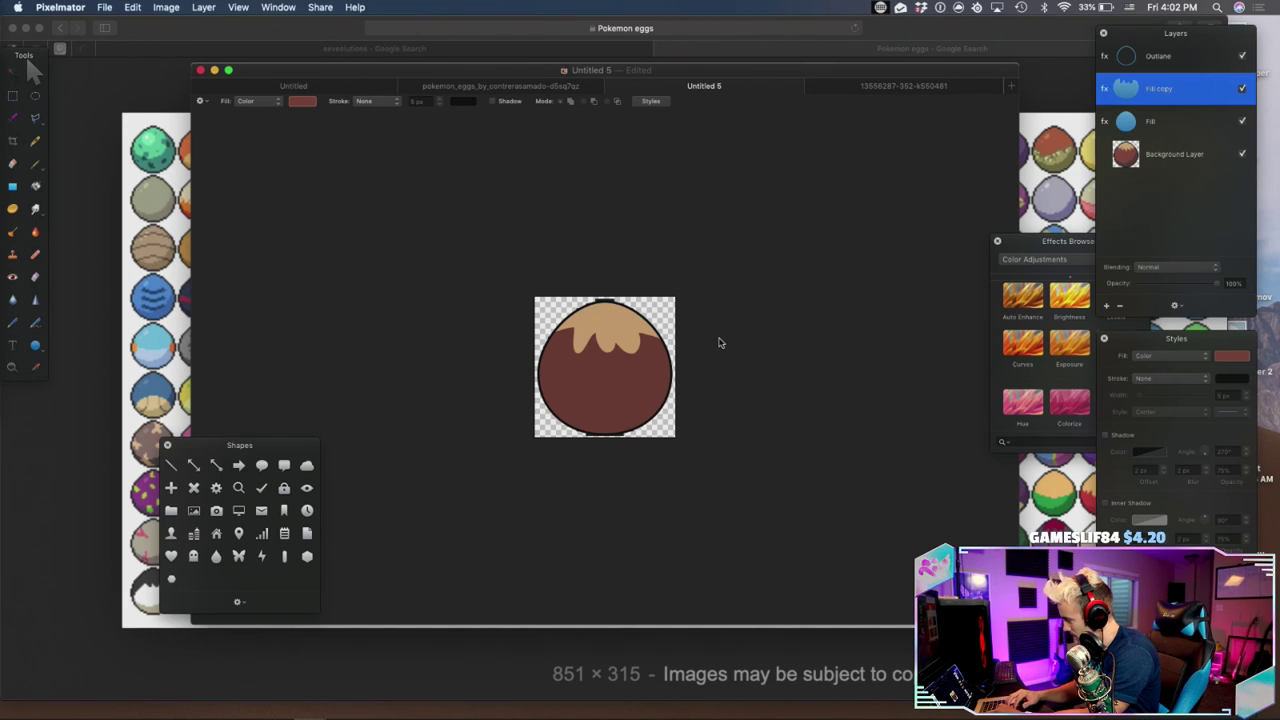
click(1168, 124)
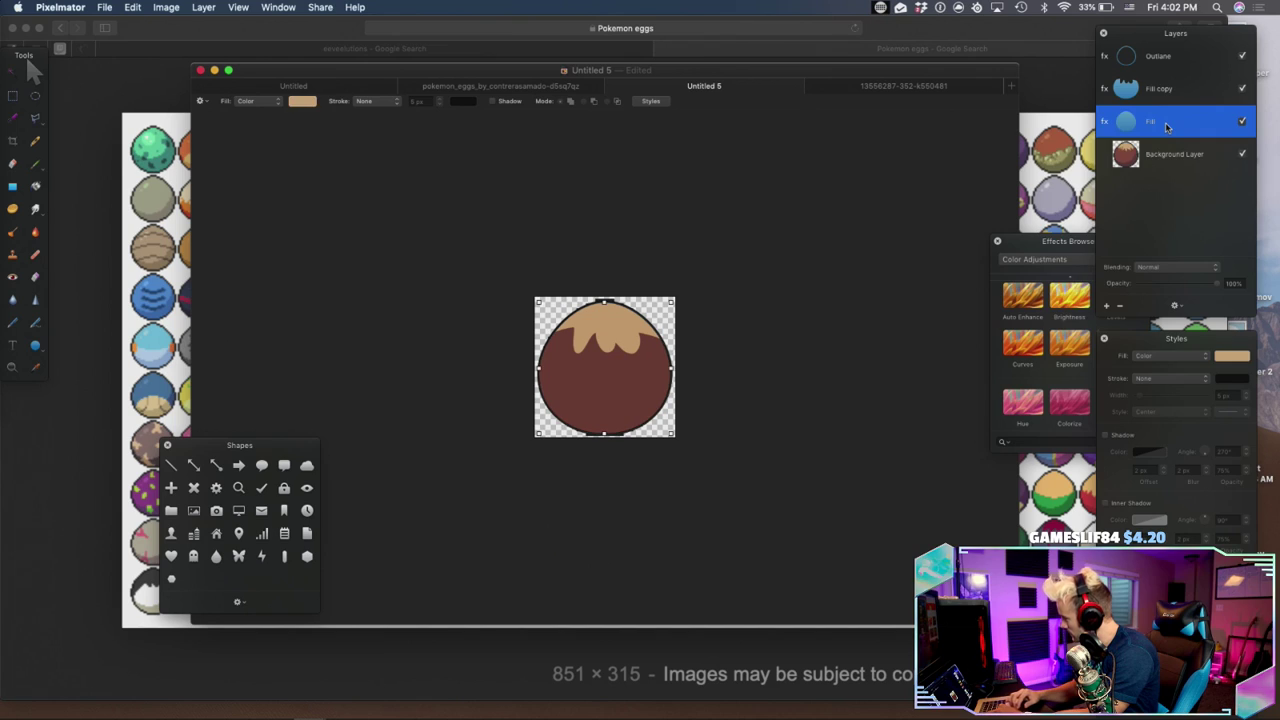
right_click(1167, 122)
click(1127, 150)
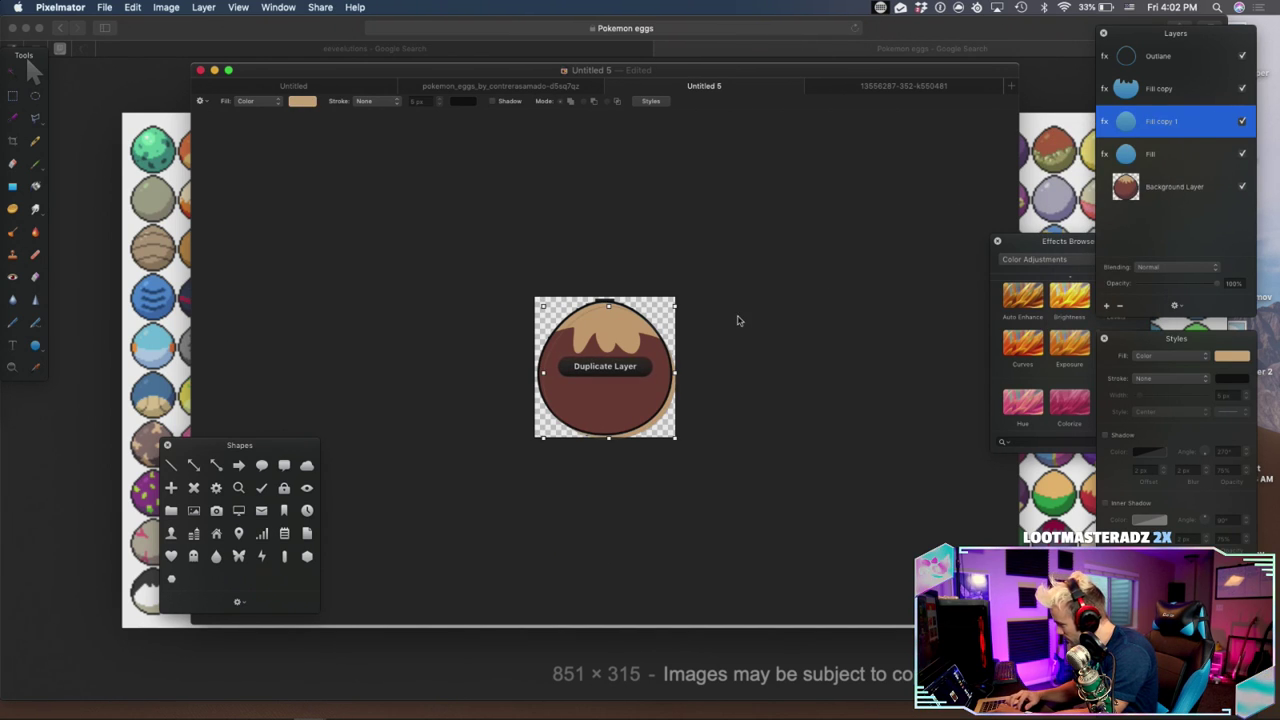
click(643, 400)
drag(643, 400, 644, 401)
key(super+z)
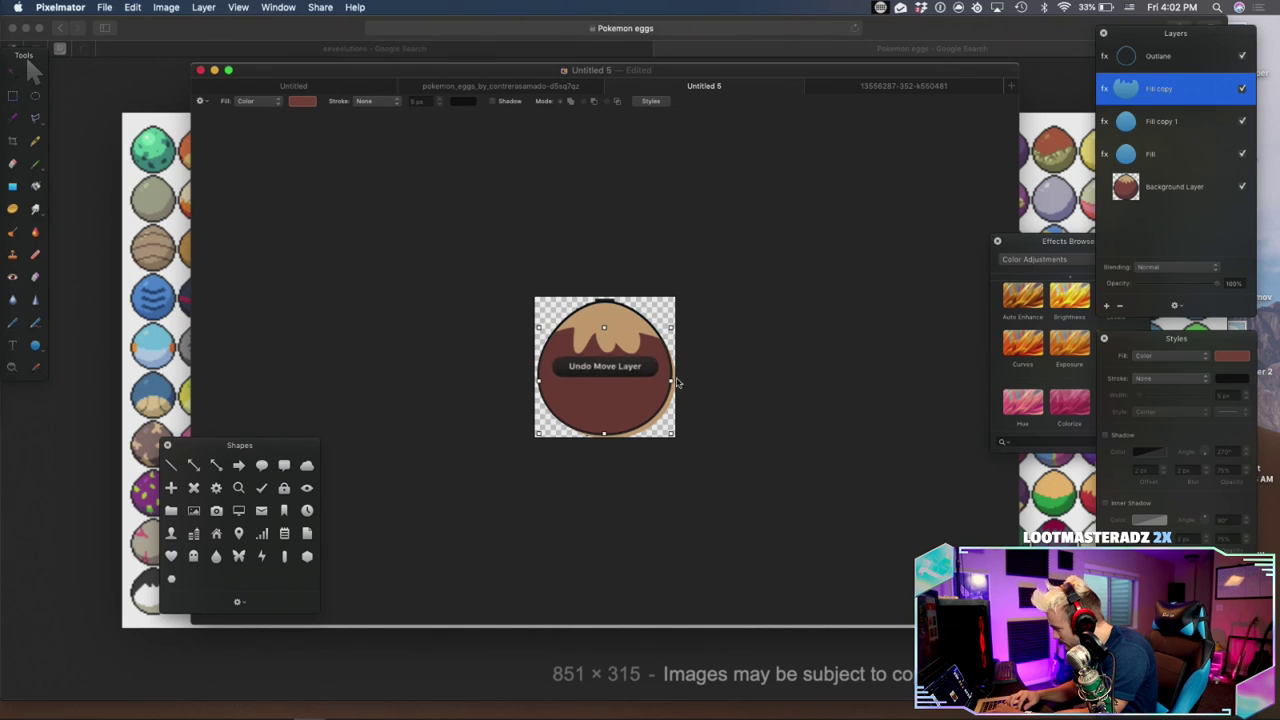
Move the Fill copy 1 layer above Fill copy and align its shape with the egg outline
click(1174, 123)
shift+click(1174, 90)
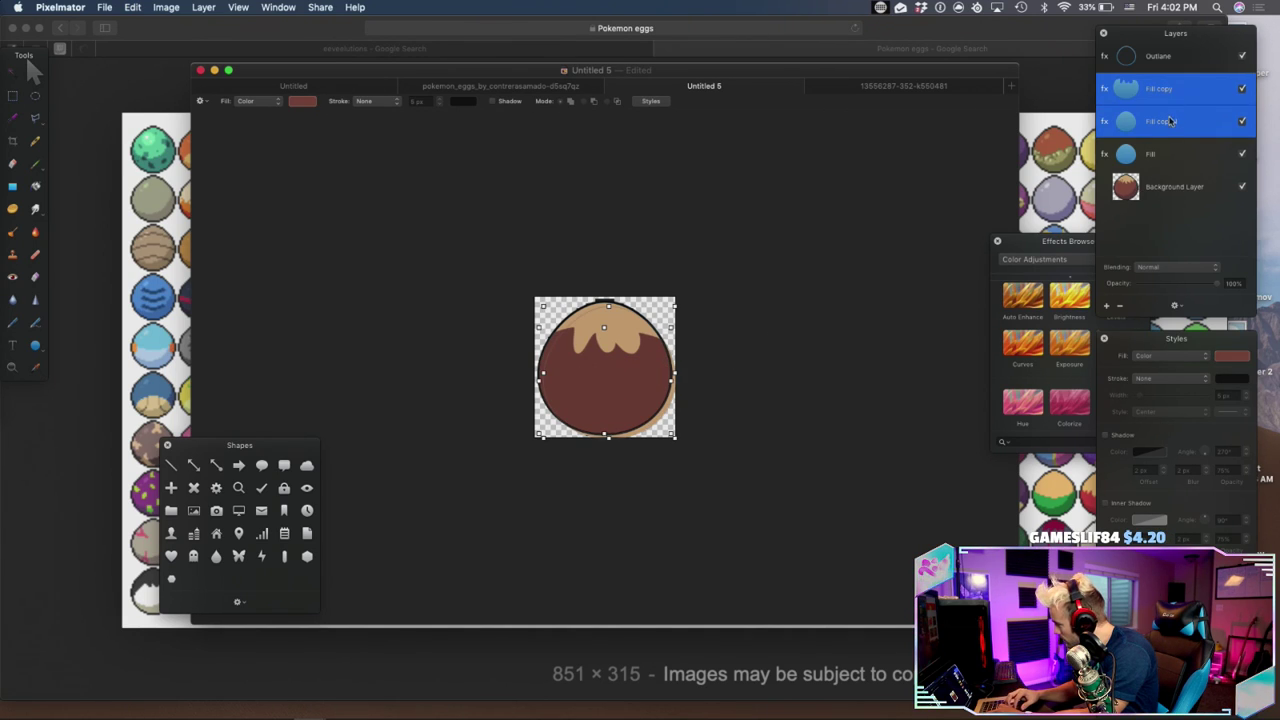
click(1168, 152)
drag(1165, 131, 1163, 76)
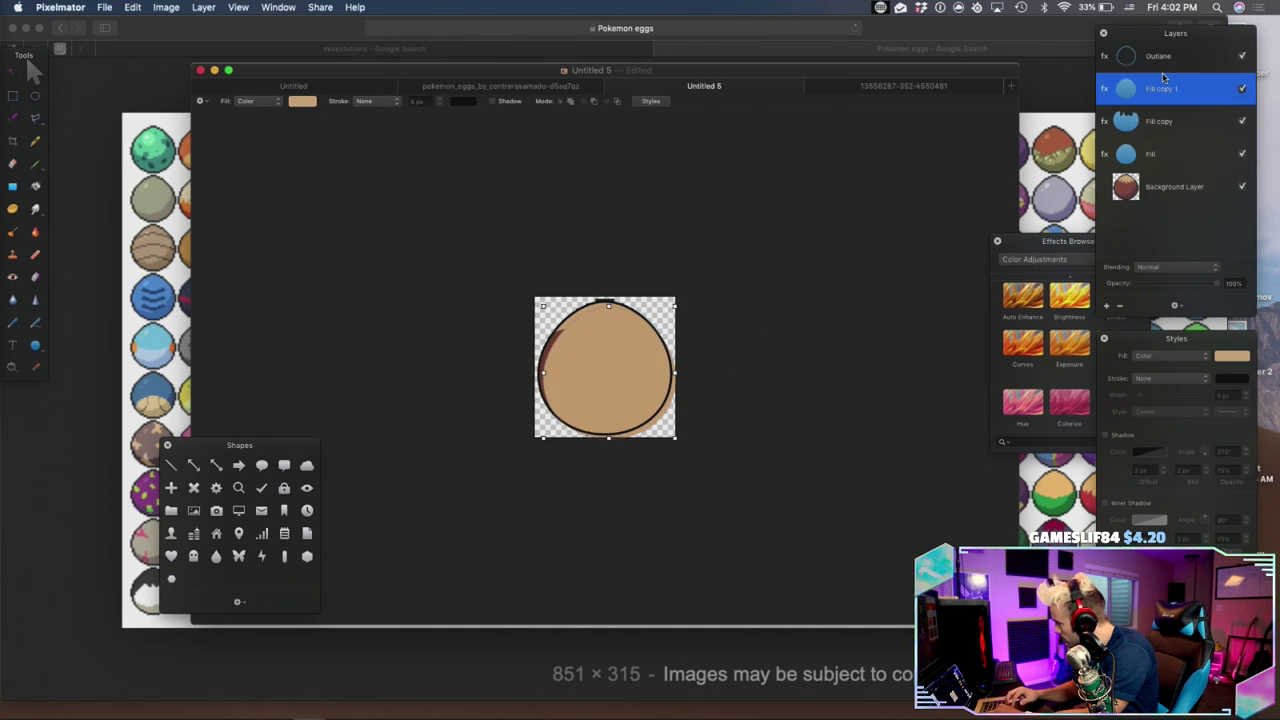
drag(624, 375, 620, 371)
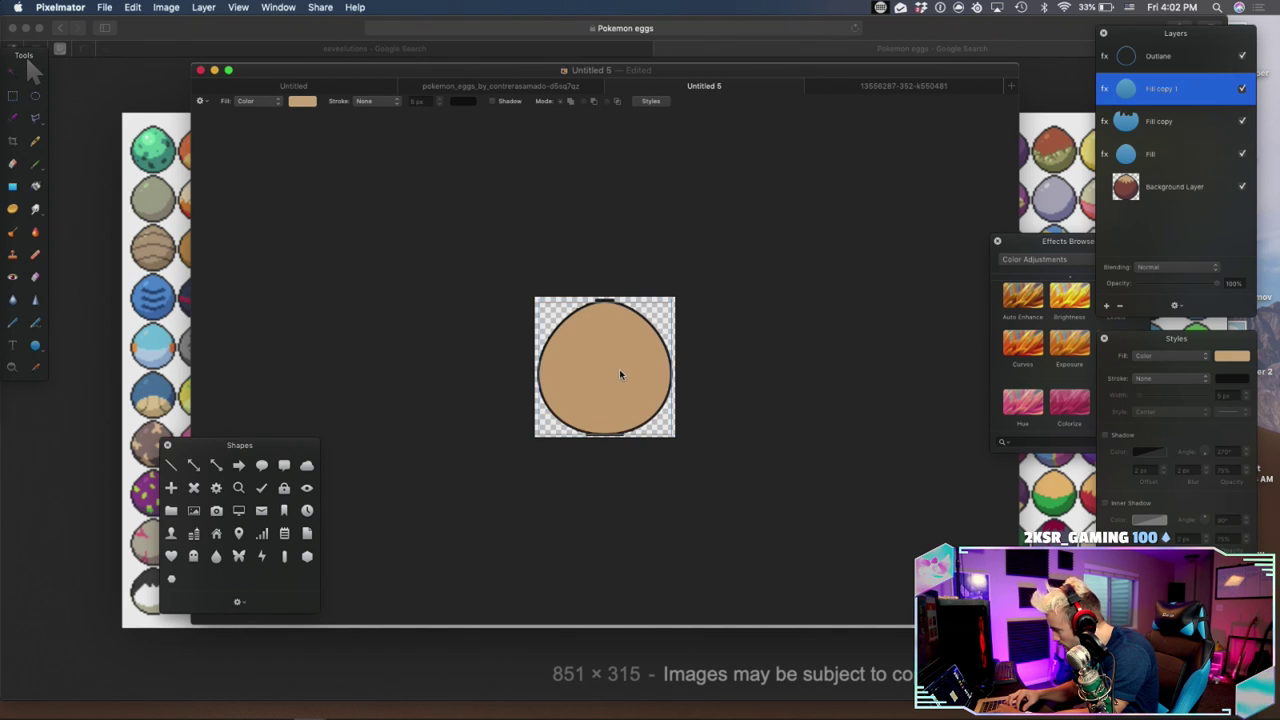
Hide the Fill copy and Fill layers and lower Fill copy 1's opacity to about 65% to reveal the pixel reference
key(super+equal)
key(super+equal)
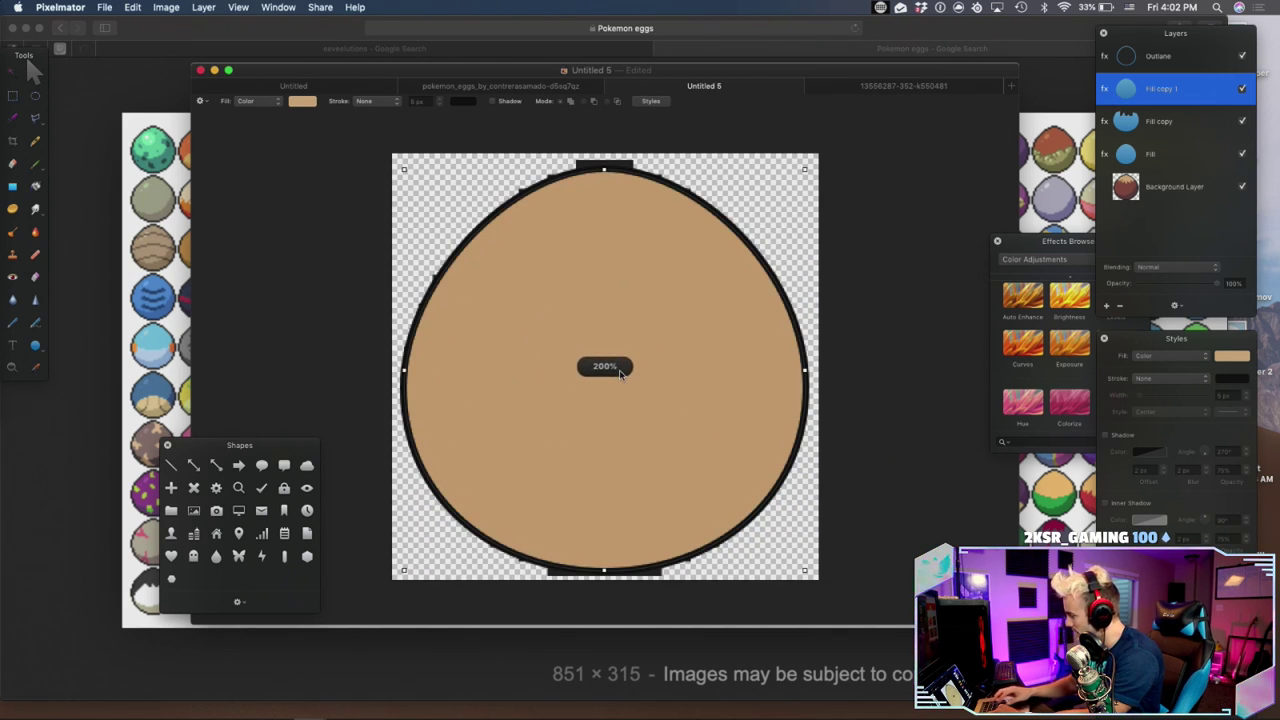
click(1242, 121)
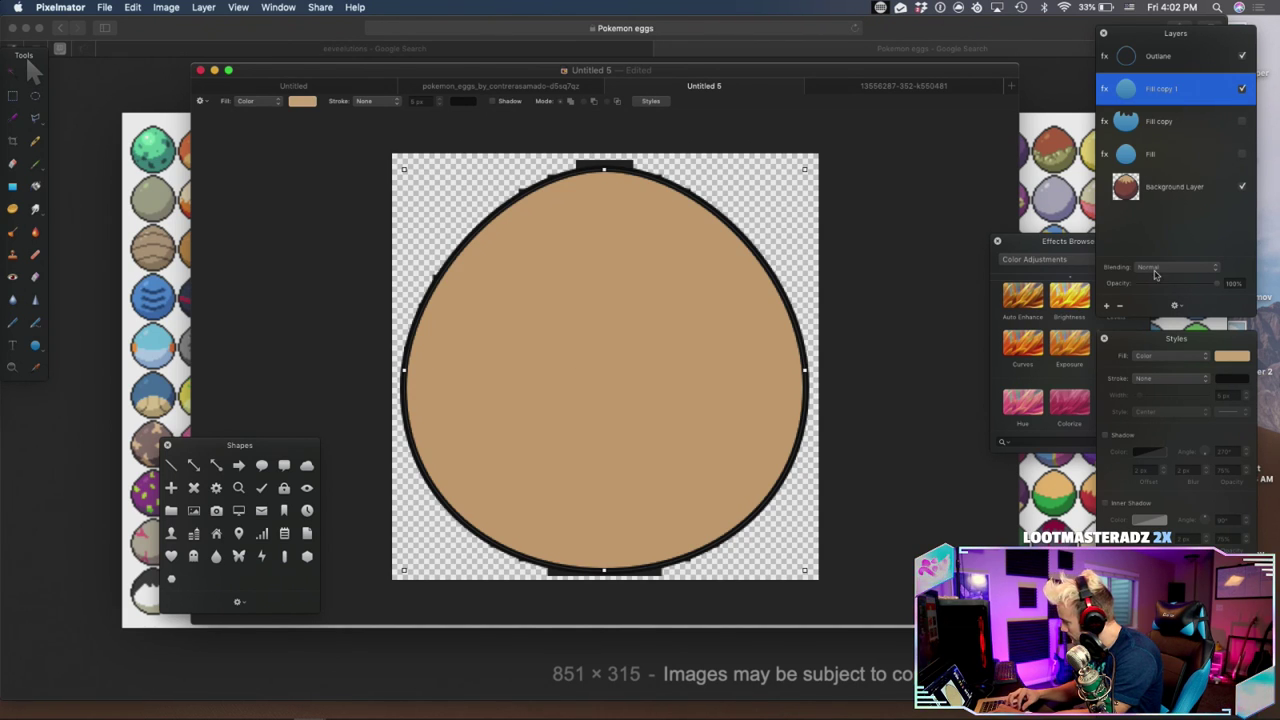
drag(1215, 289, 1188, 290)
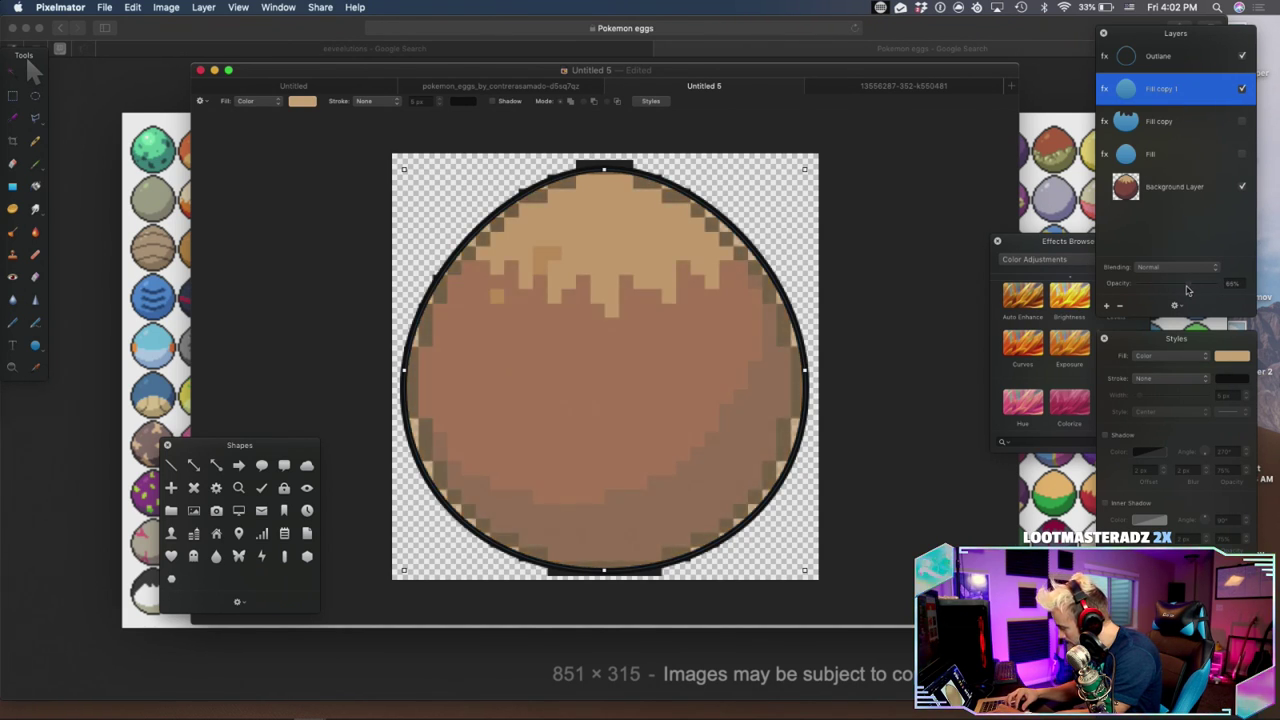
Try to bend the Outline path into a crescent along the egg's lower-right shadow using added anchor points and handles
click(408, 430)
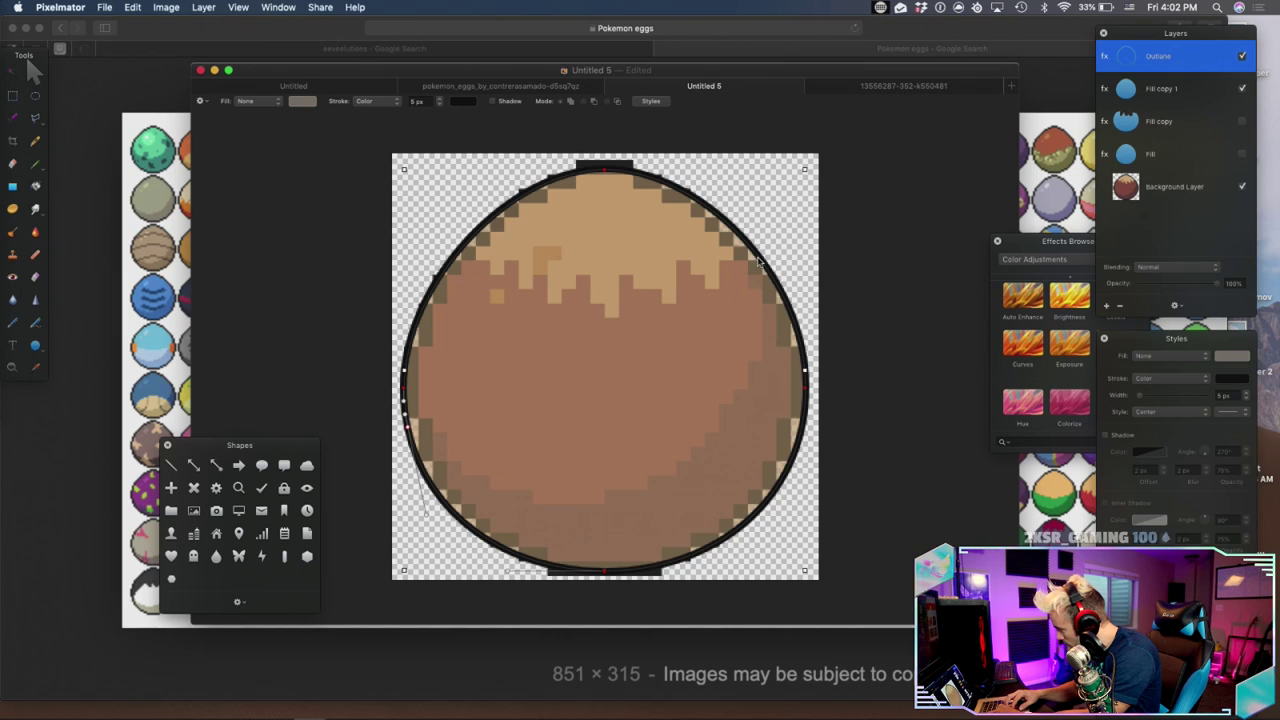
drag(407, 395, 789, 415)
drag(407, 420, 608, 608)
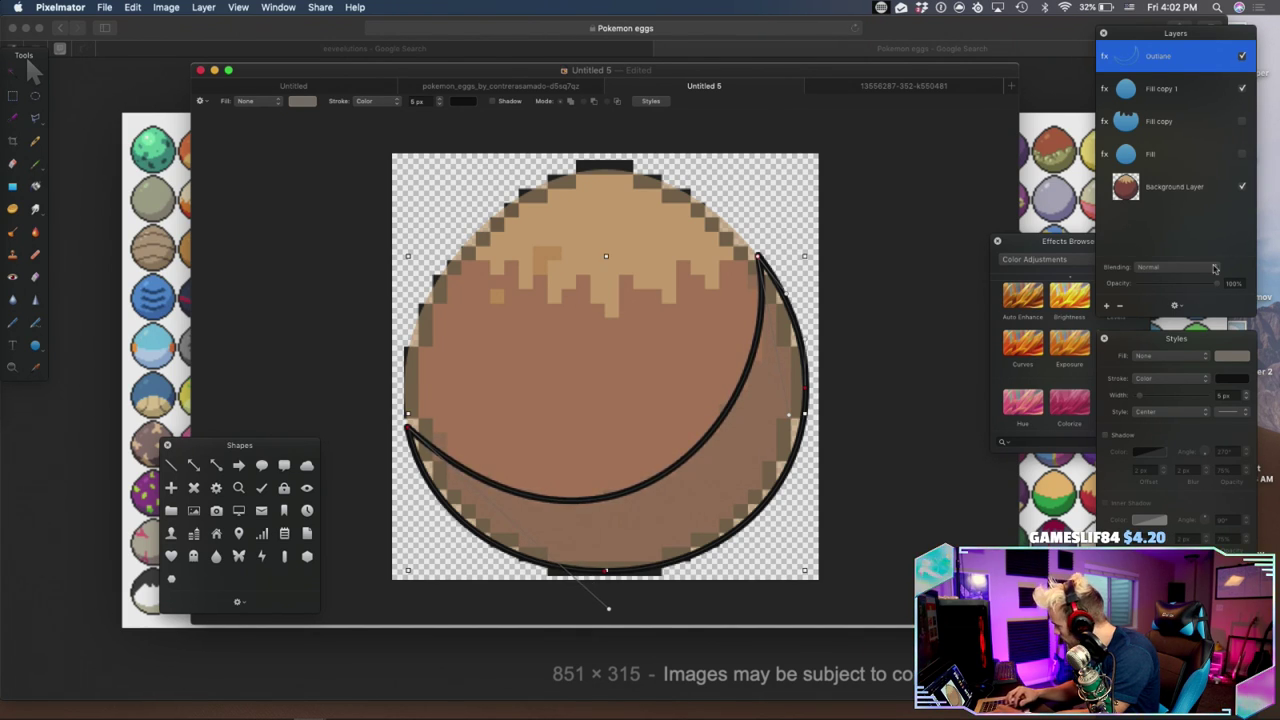
Give the crescent a colour fill with no stroke and place its Outline layer below Fill copy 1
click(1165, 356)
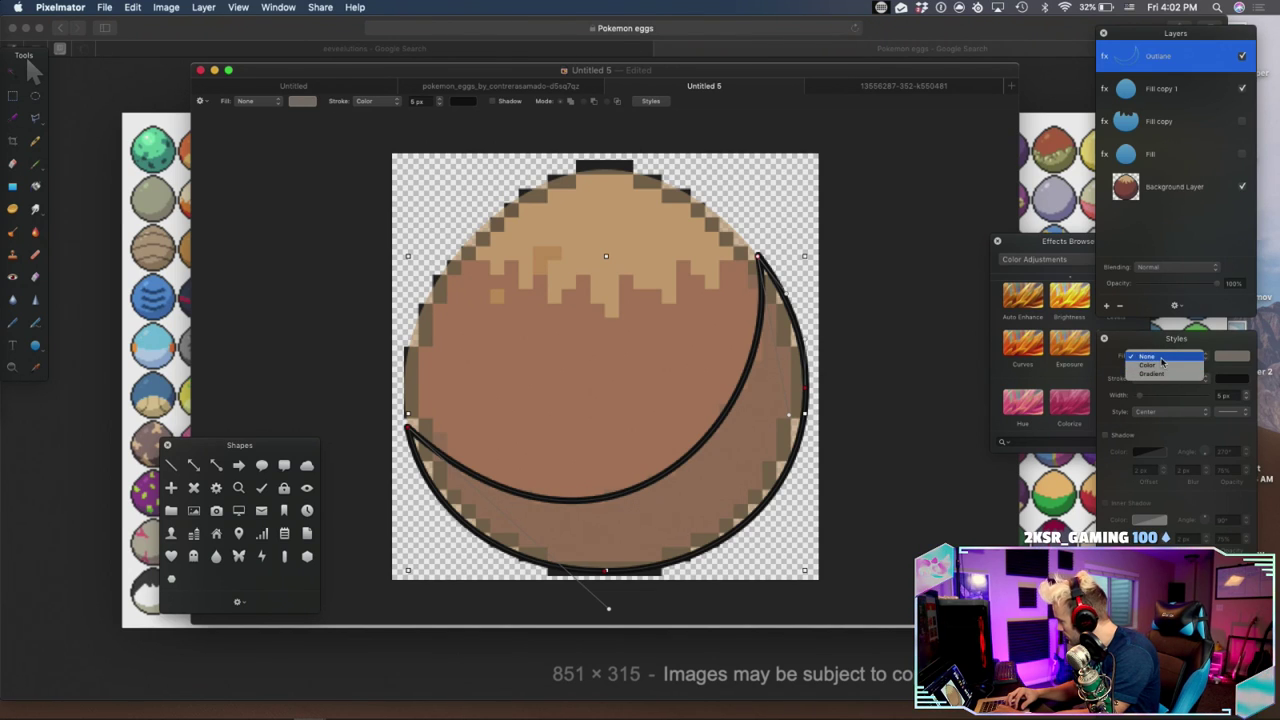
click(1160, 364)
click(1168, 380)
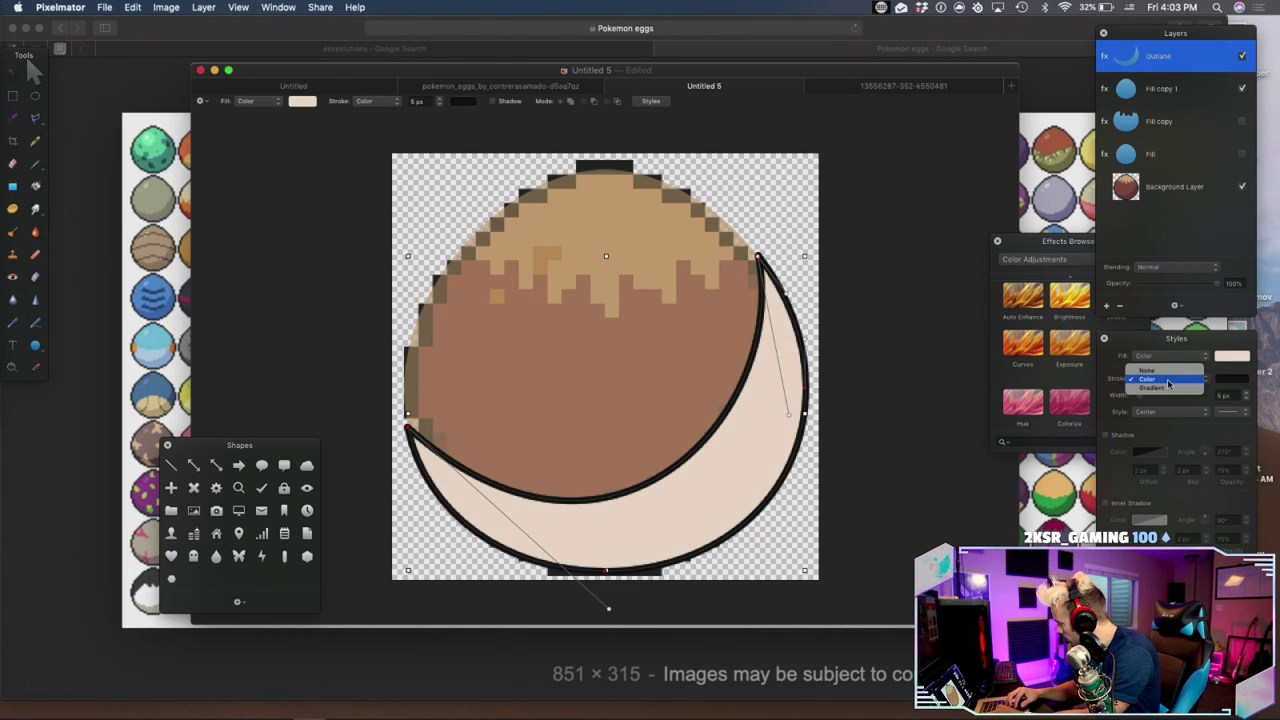
click(1168, 371)
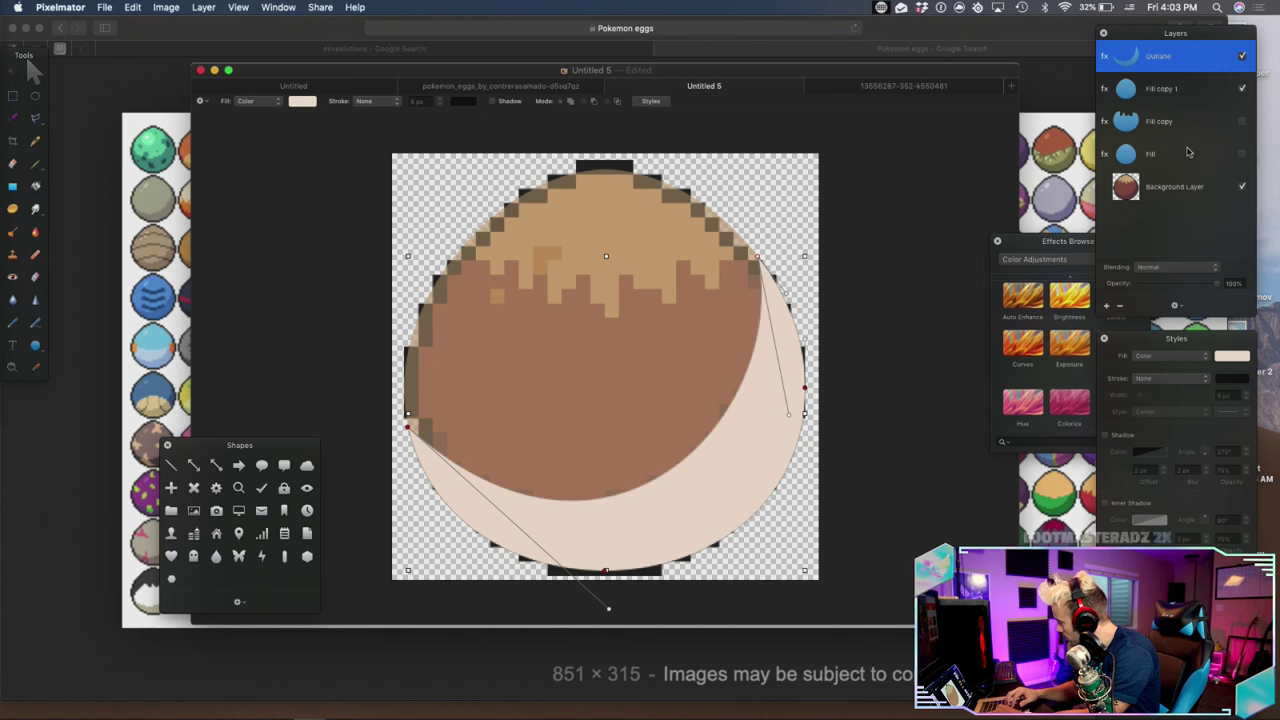
drag(1178, 62, 1163, 103)
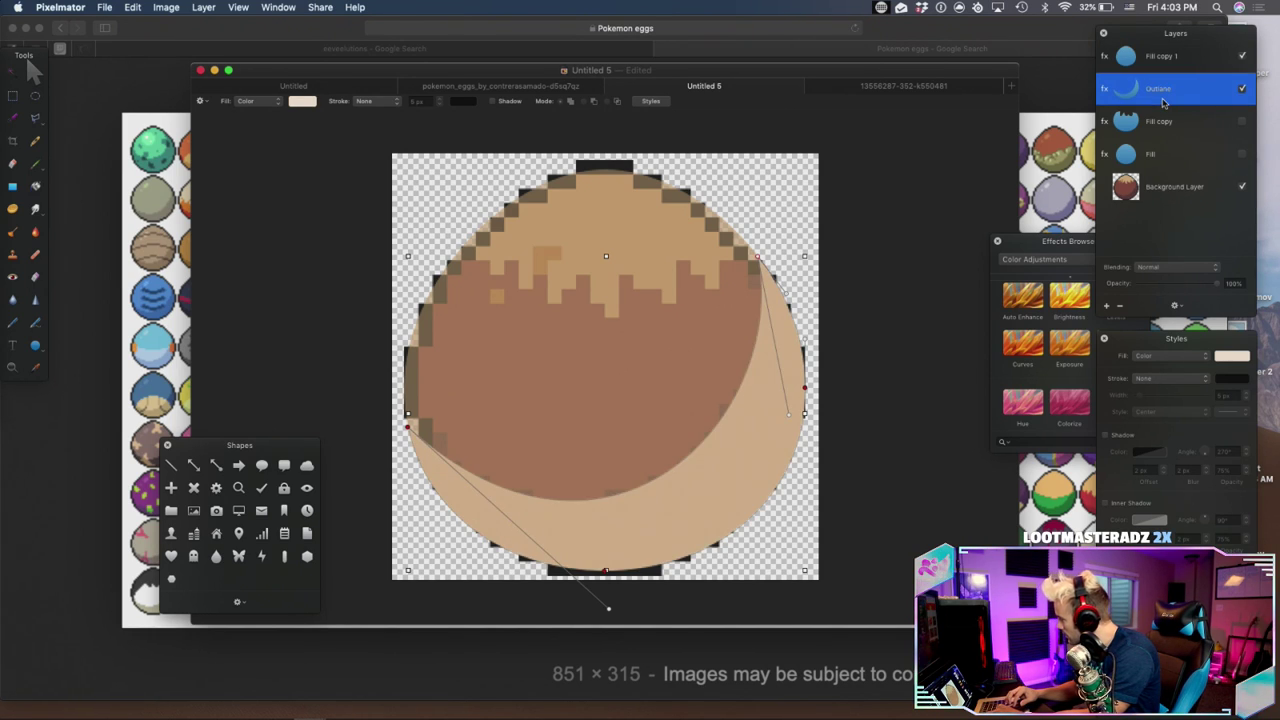
Undo the layer move, style changes and crescent reshaping on the Outline layer, including its added anchor points
key(super+z)
key(super+z)
key(super+z)
key(super+z)
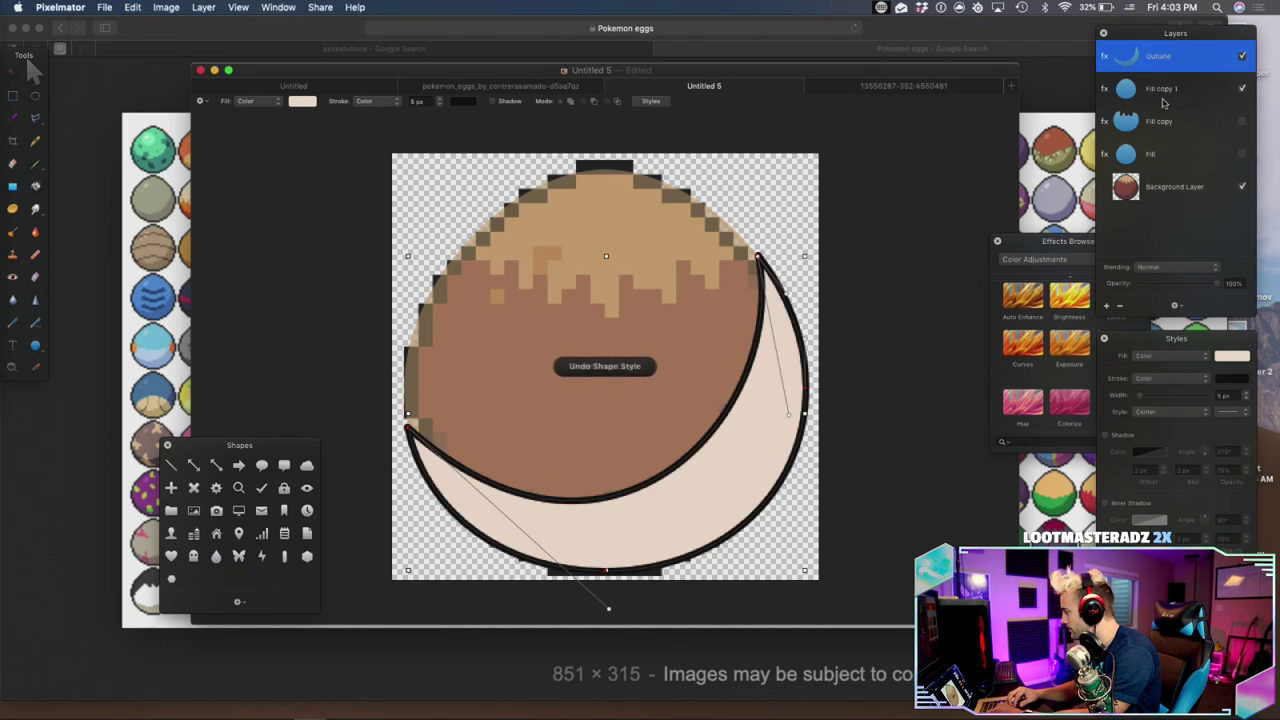
key(super+z)
key(super+z)
key(super+z)
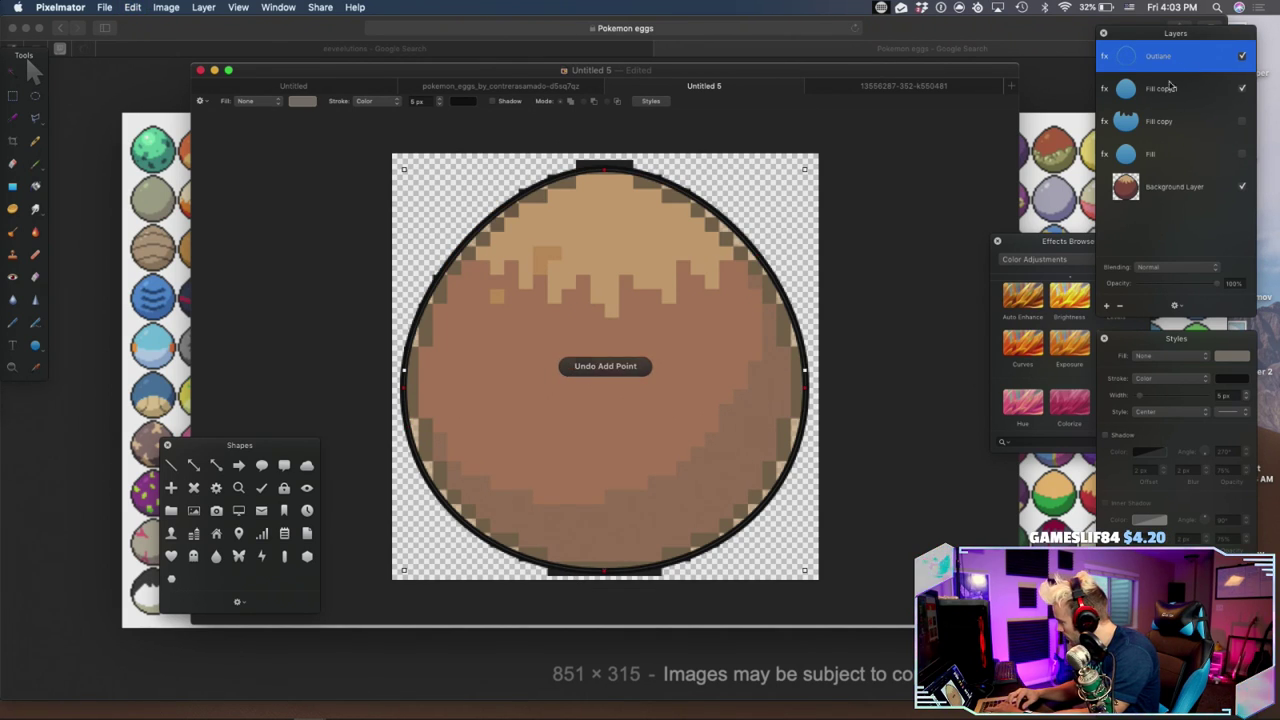
Try to add an anchor point on the left edge of the Fill copy 1 shape, undoing each misplaced one
click(1163, 100)
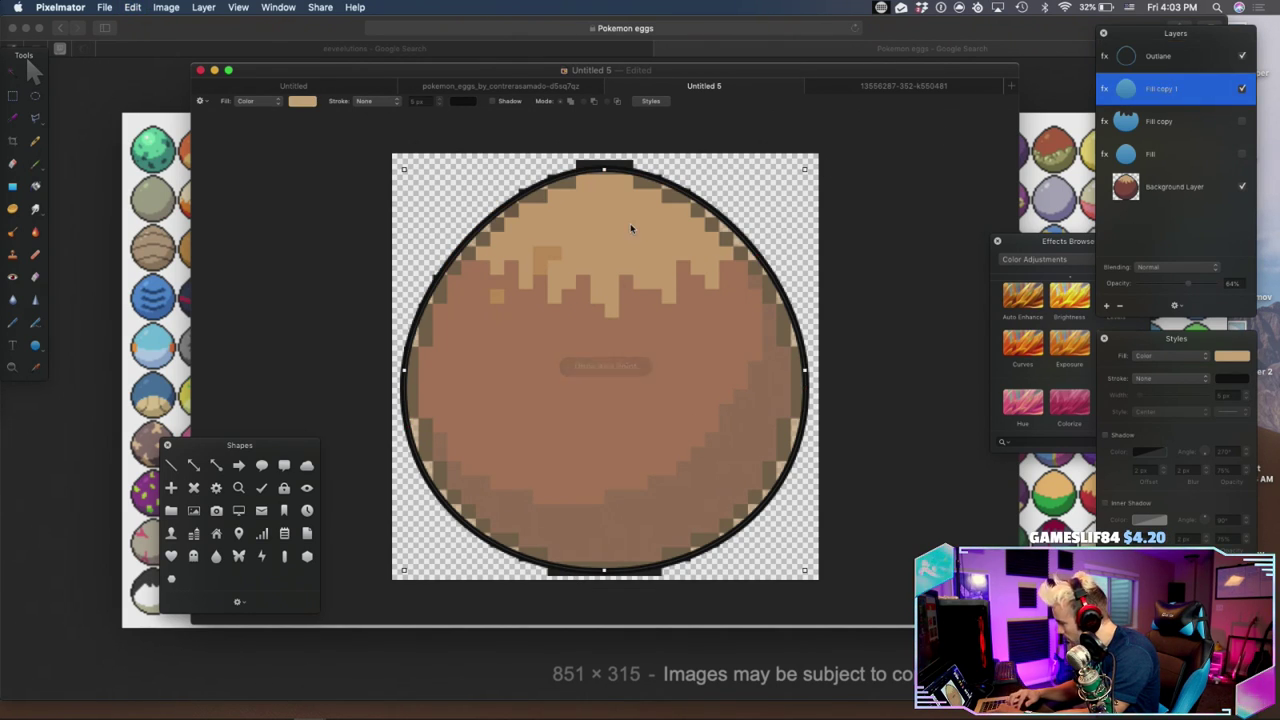
click(406, 415)
key(super+z)
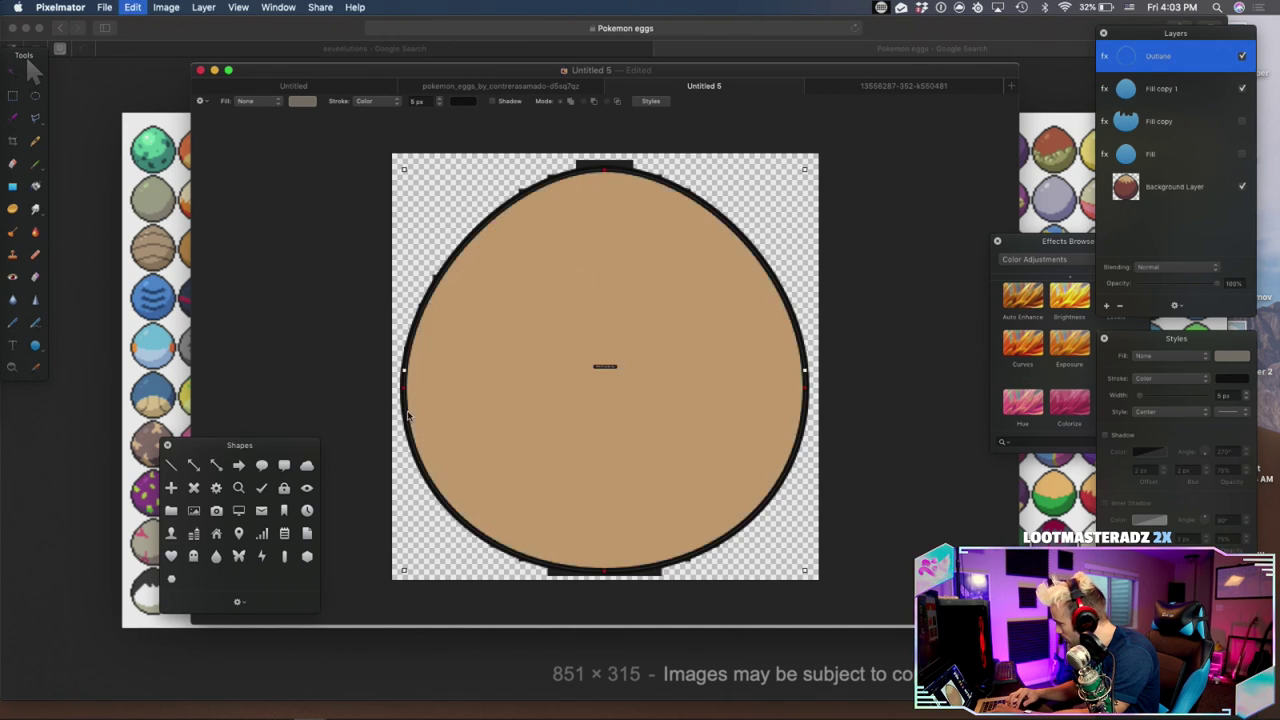
click(1179, 89)
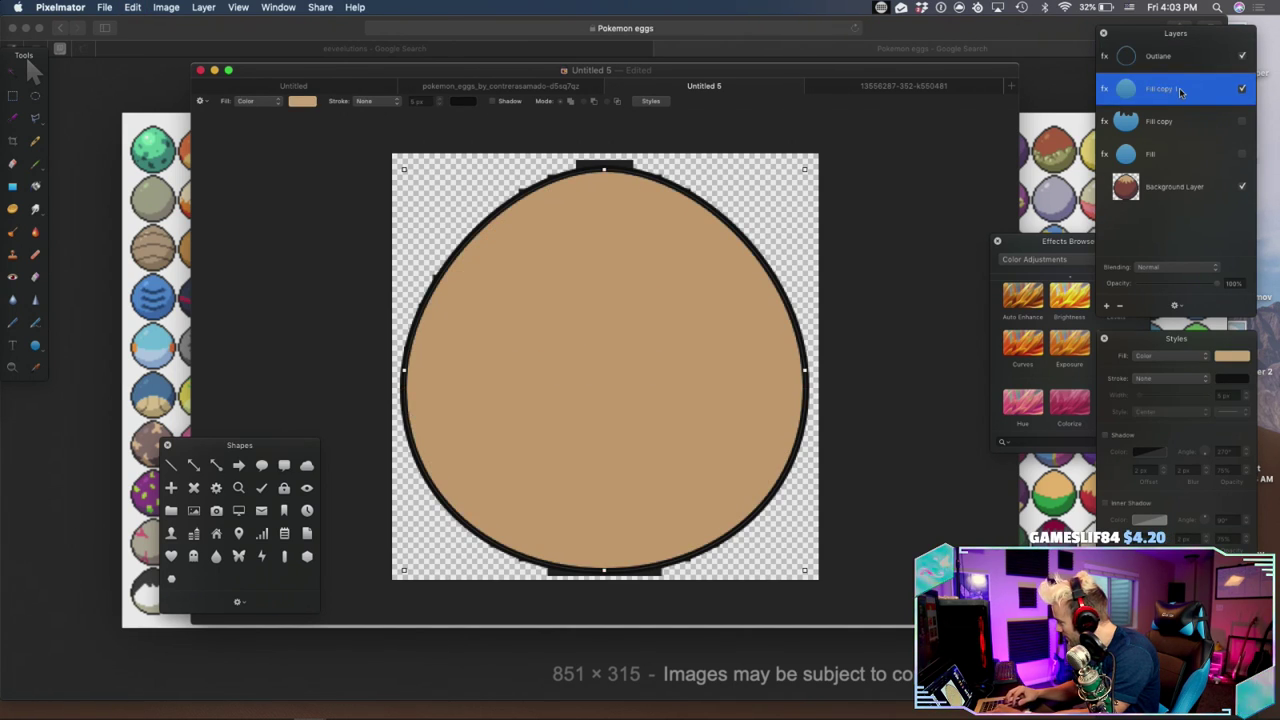
click(408, 417)
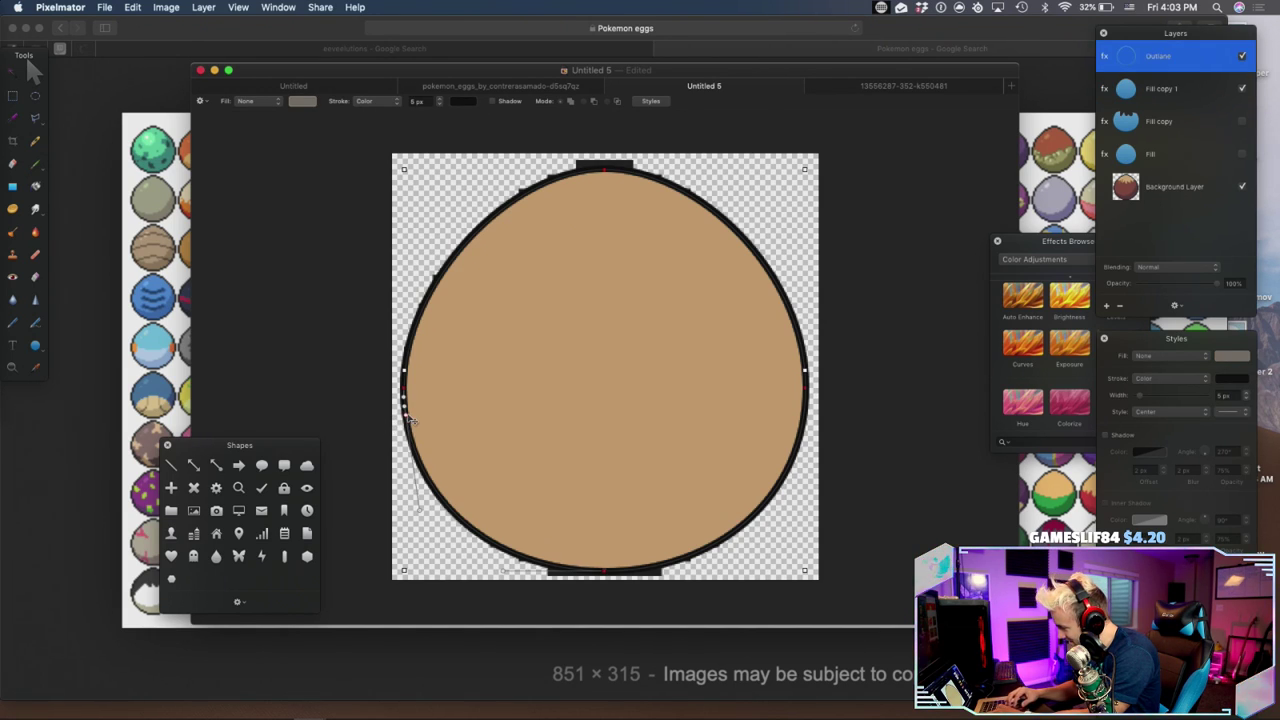
key(super+z)
Set the Fill copy 1 layer's opacity to 26% and hide the Outline layer
click(1183, 89)
drag(1223, 289, 1162, 281)
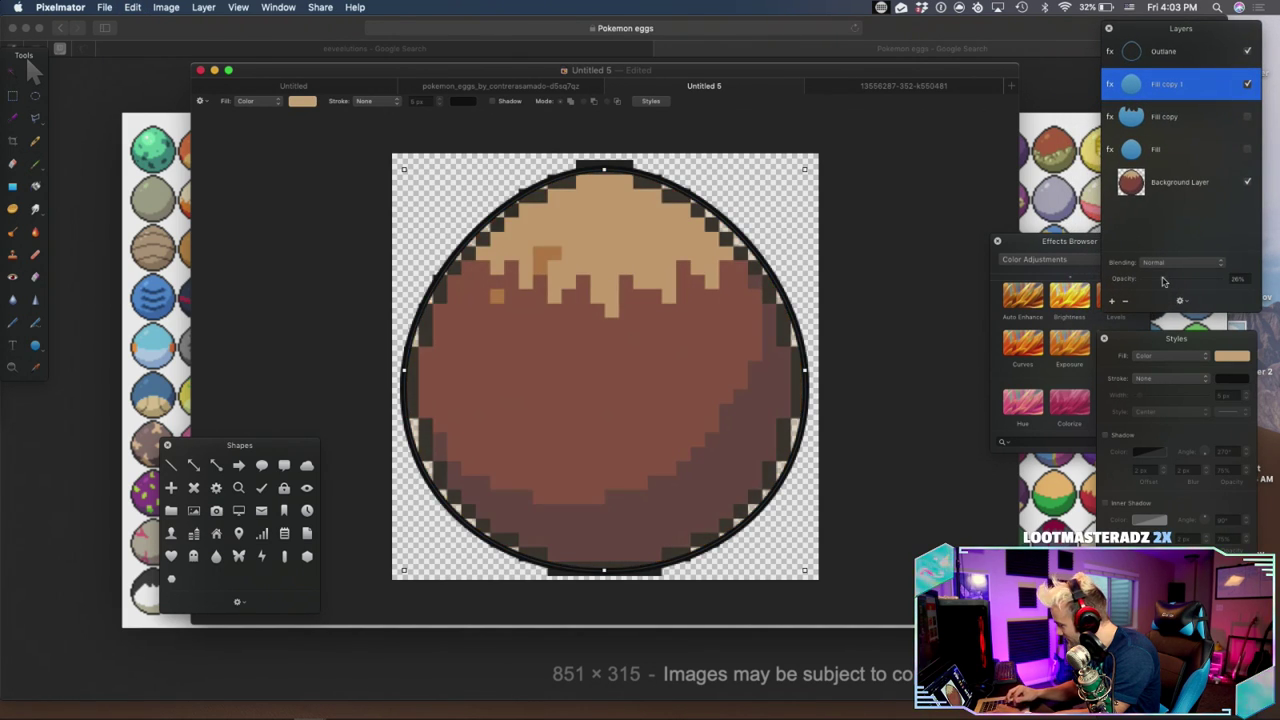
click(1247, 51)
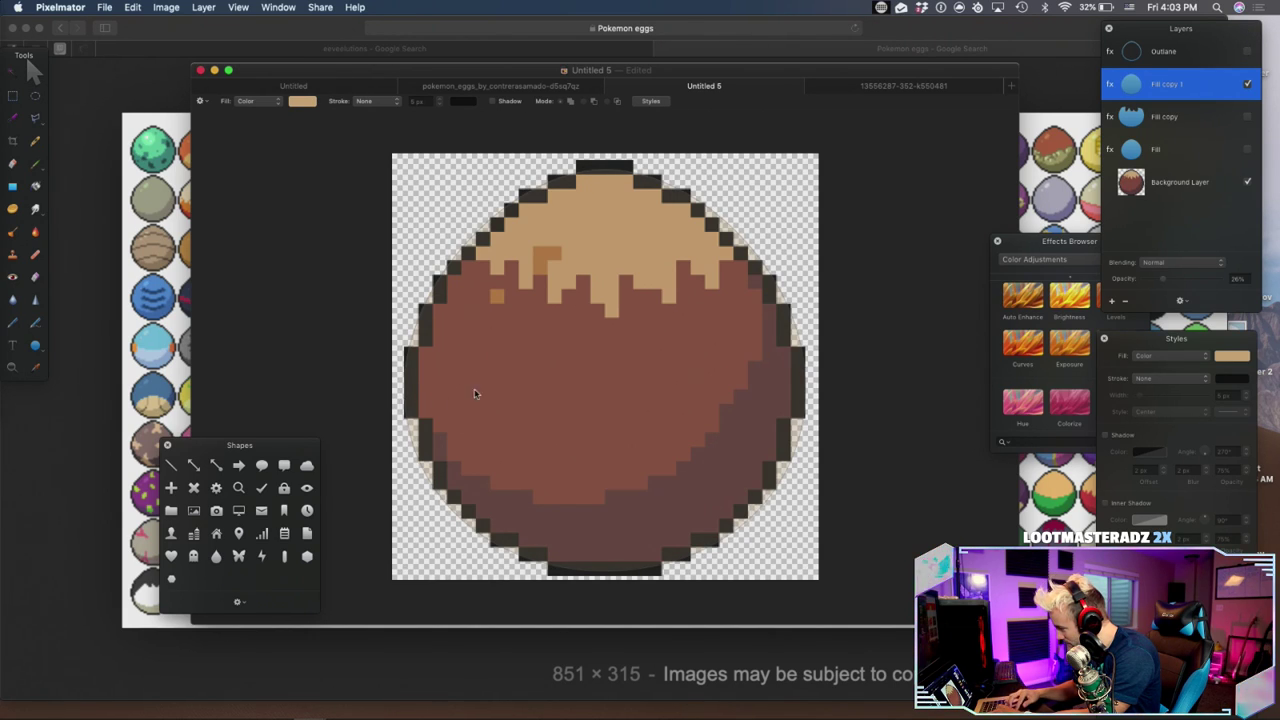
Make the path of the Fill copy 1 shape editable
drag(406, 410, 410, 410)
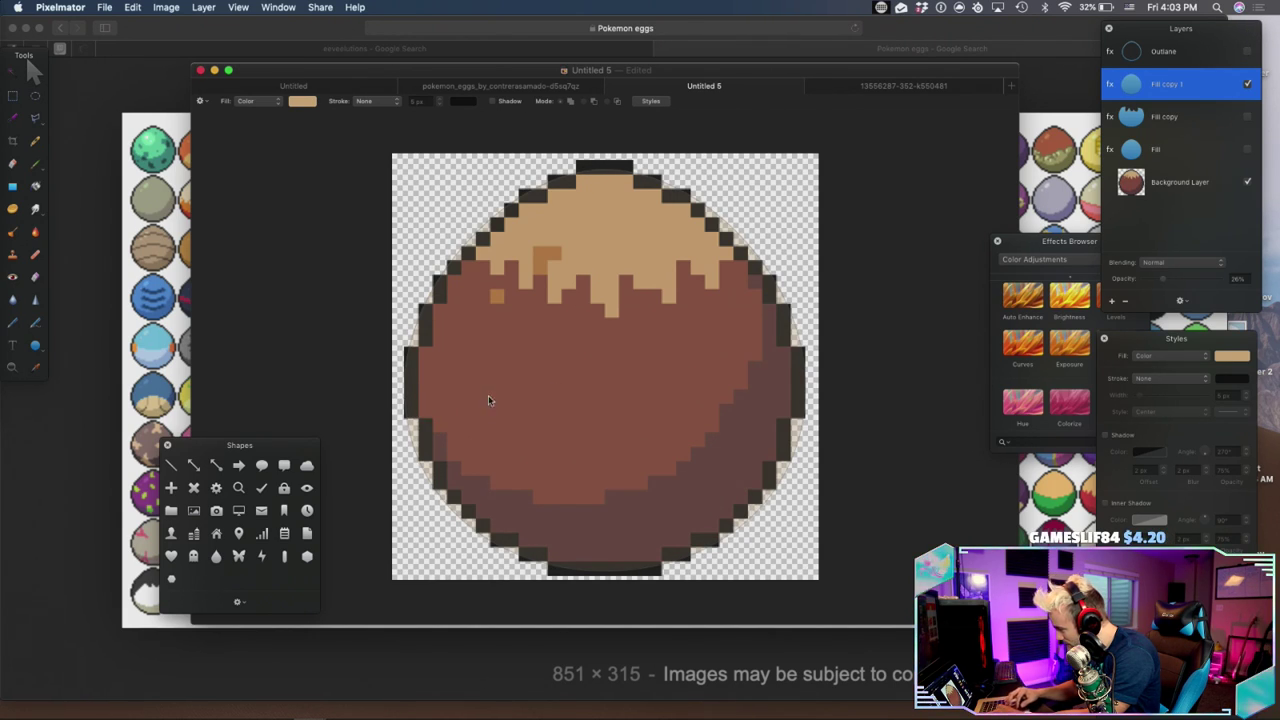
right_click(640, 367)
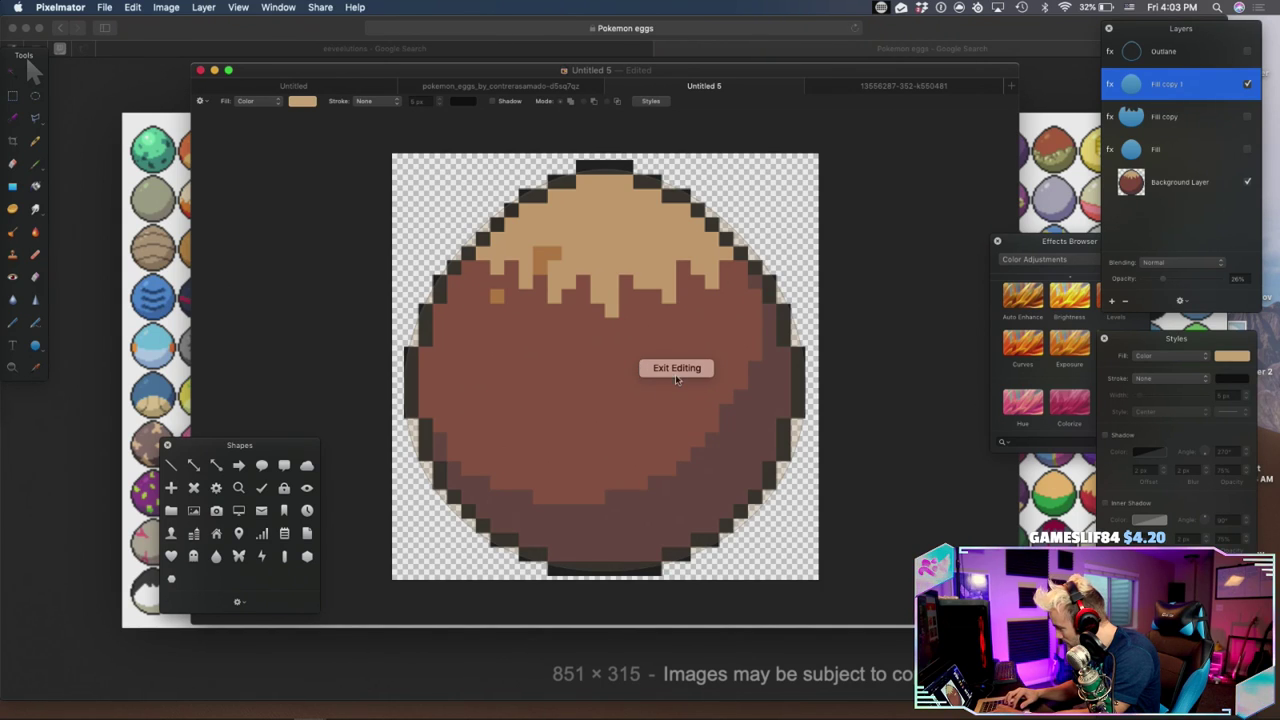
click(676, 372)
right_click(602, 374)
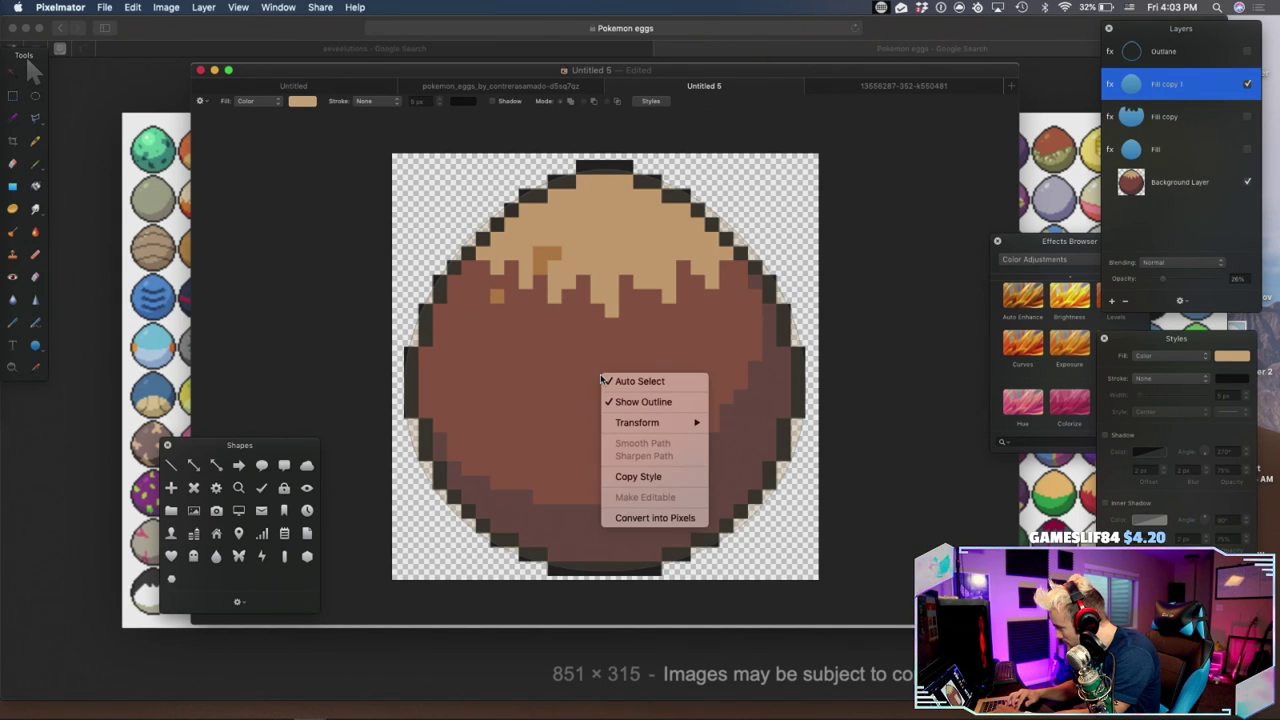
click(755, 323)
right_click(727, 310)
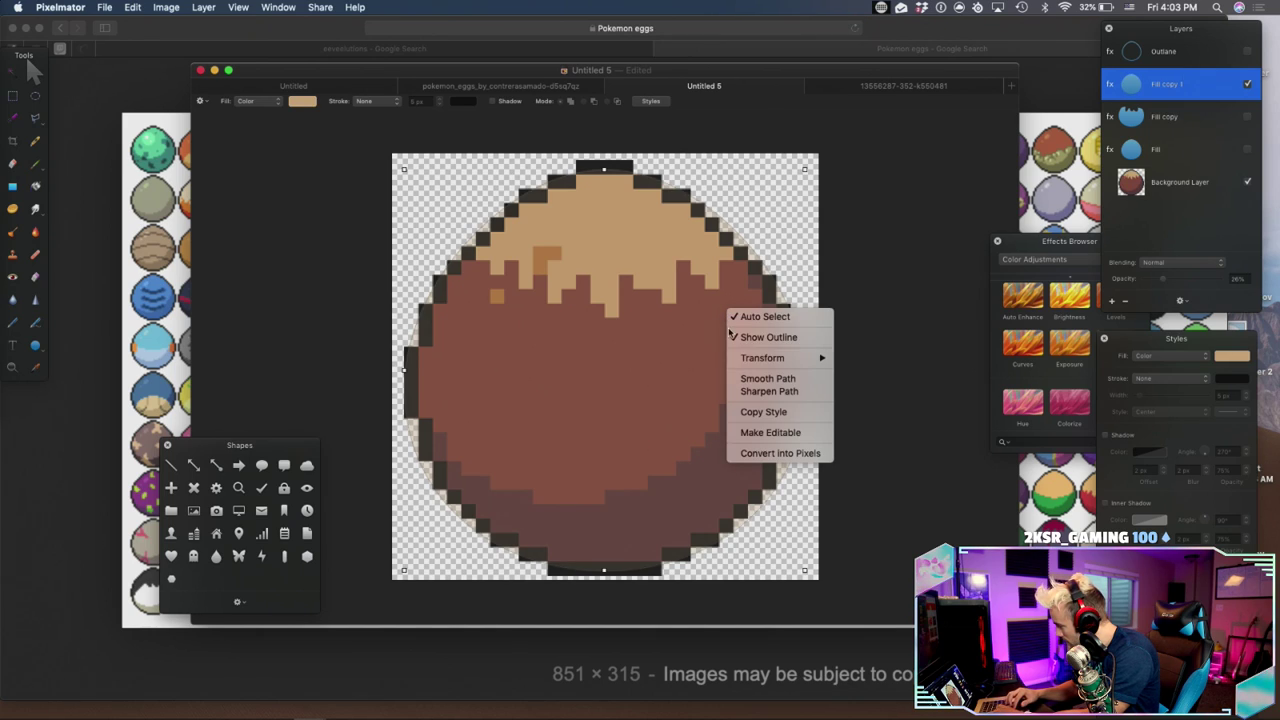
click(770, 432)
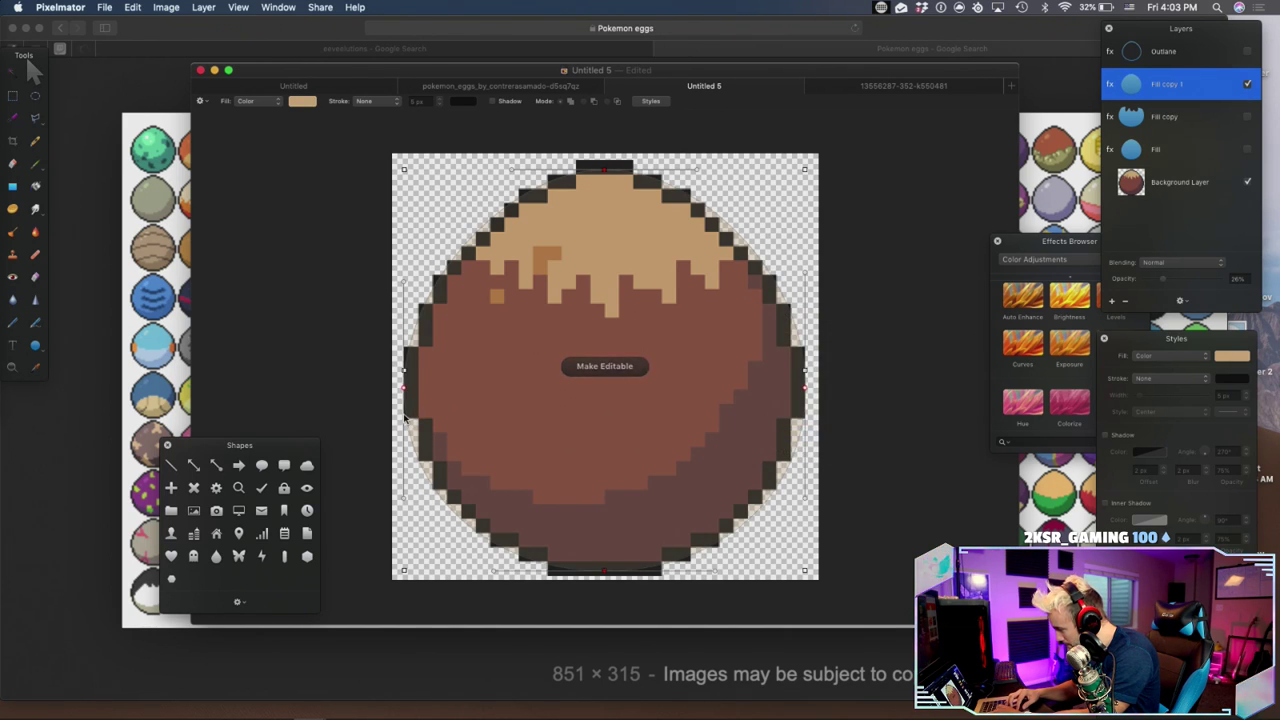
Add anchor points on the Fill copy 1 shape's left and upper-right edges, and delete its original top and left anchors
click(405, 416)
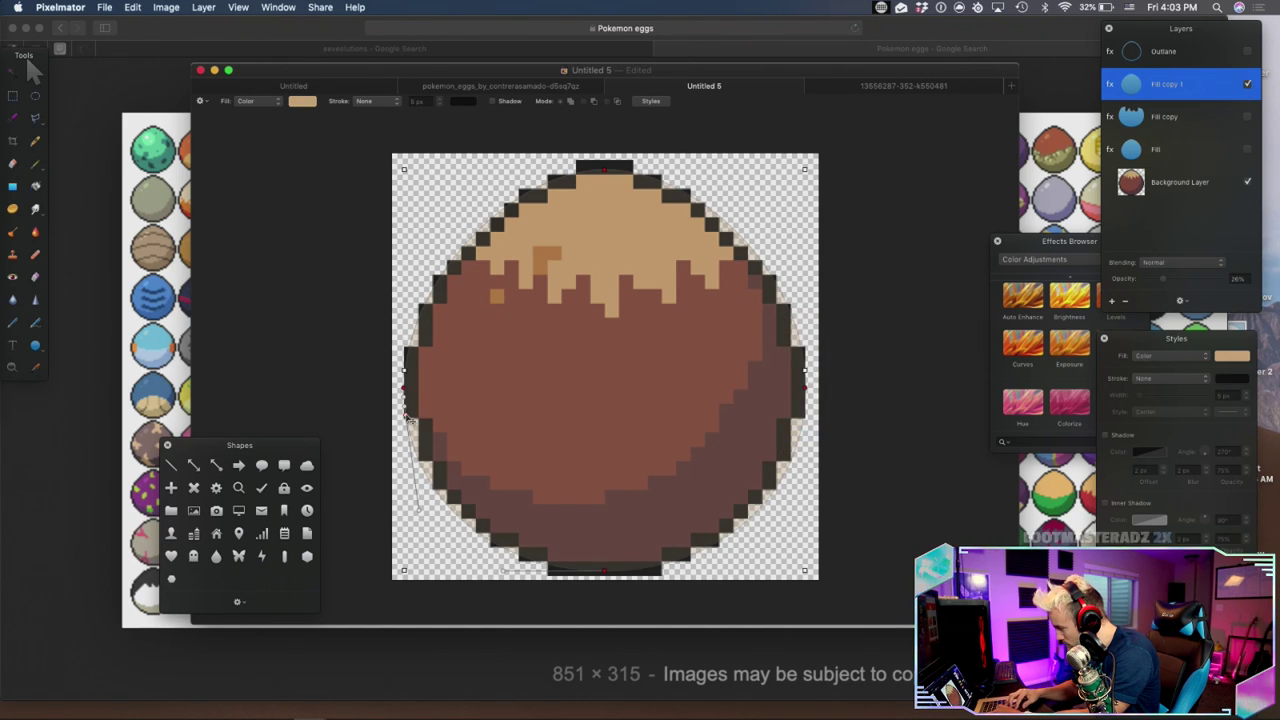
click(767, 278)
drag(732, 216, 756, 358)
click(605, 171)
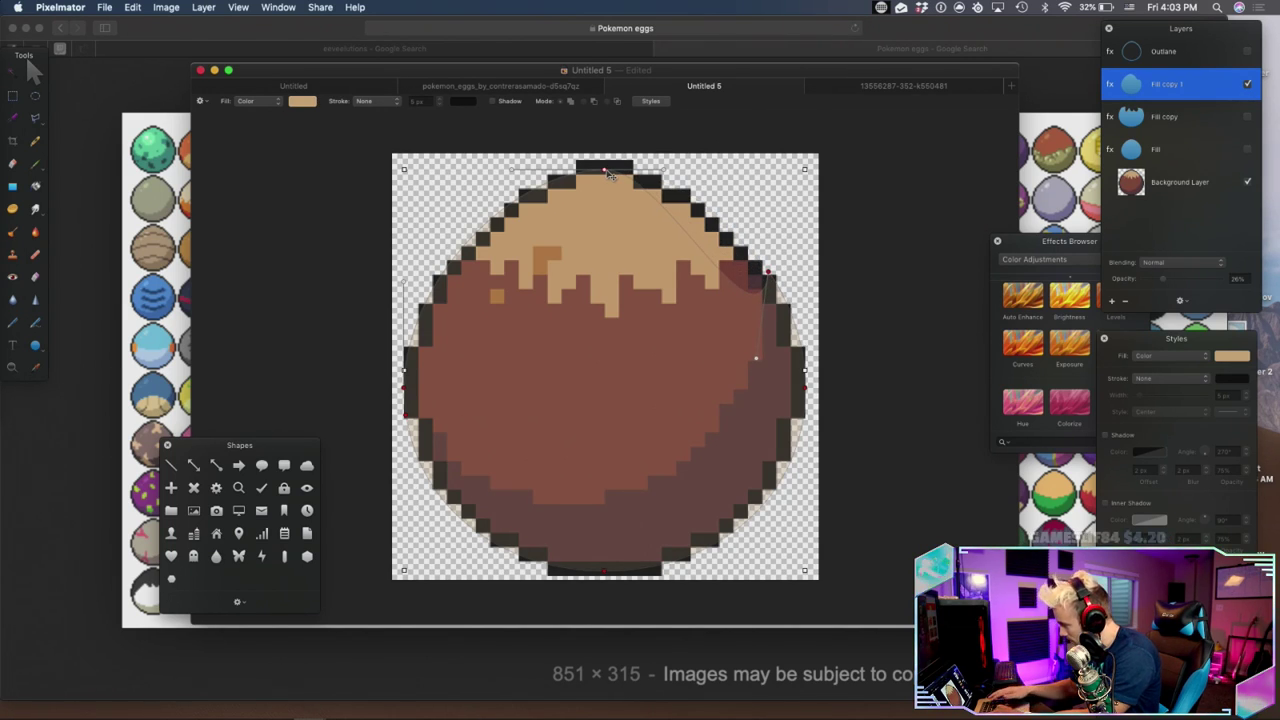
key(BackSpace)
key(BackSpace)
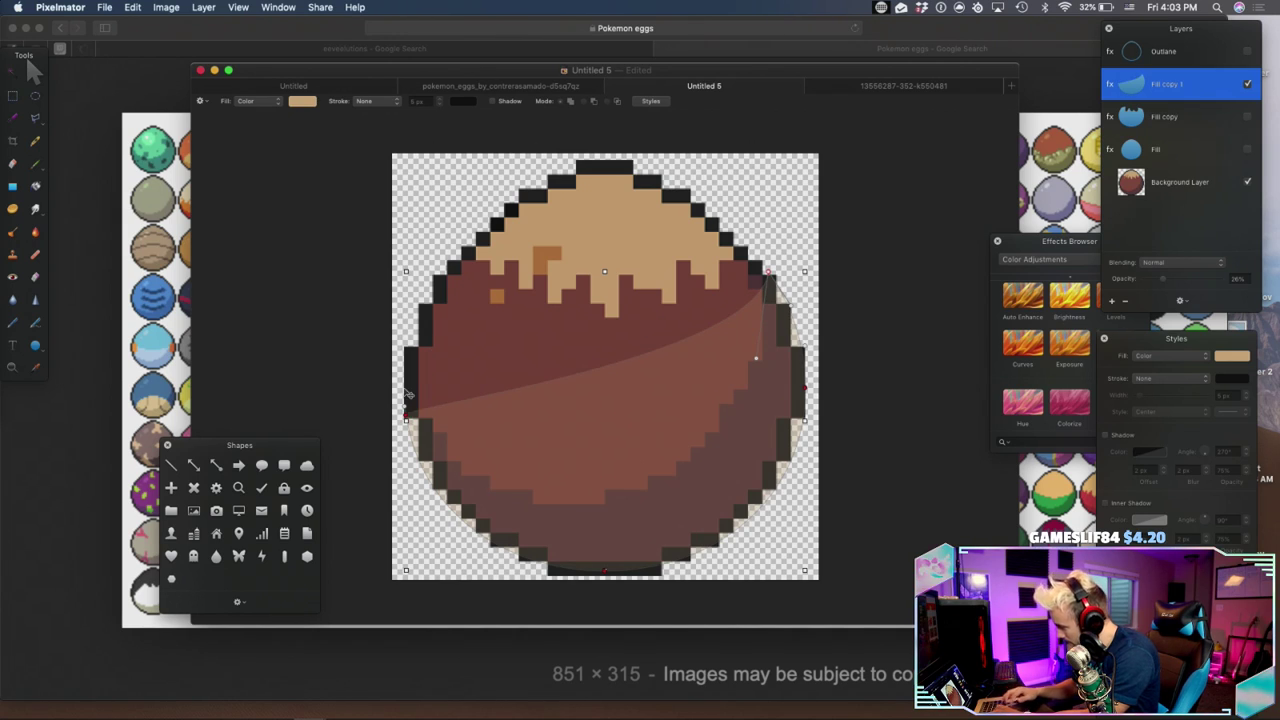
Bend the shape's upper edge into a crescent following the egg's pixel shadow, and set the Fill copy 1 layer's opacity to 52%
drag(405, 412, 490, 453)
key(super+z)
drag(407, 414, 586, 605)
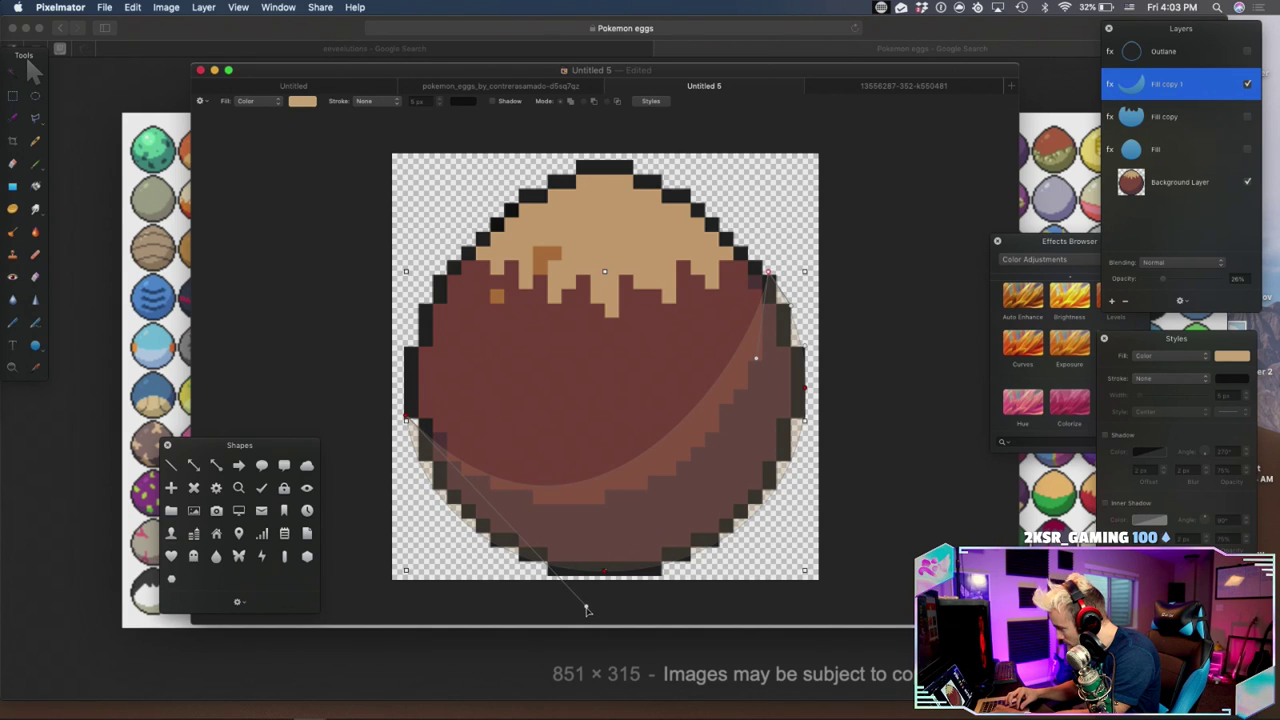
mouse_move(1163, 284)
mouse_down()
mouse_move(1215, 282)
mouse_move(1183, 282)
mouse_up()
drag(757, 360, 785, 446)
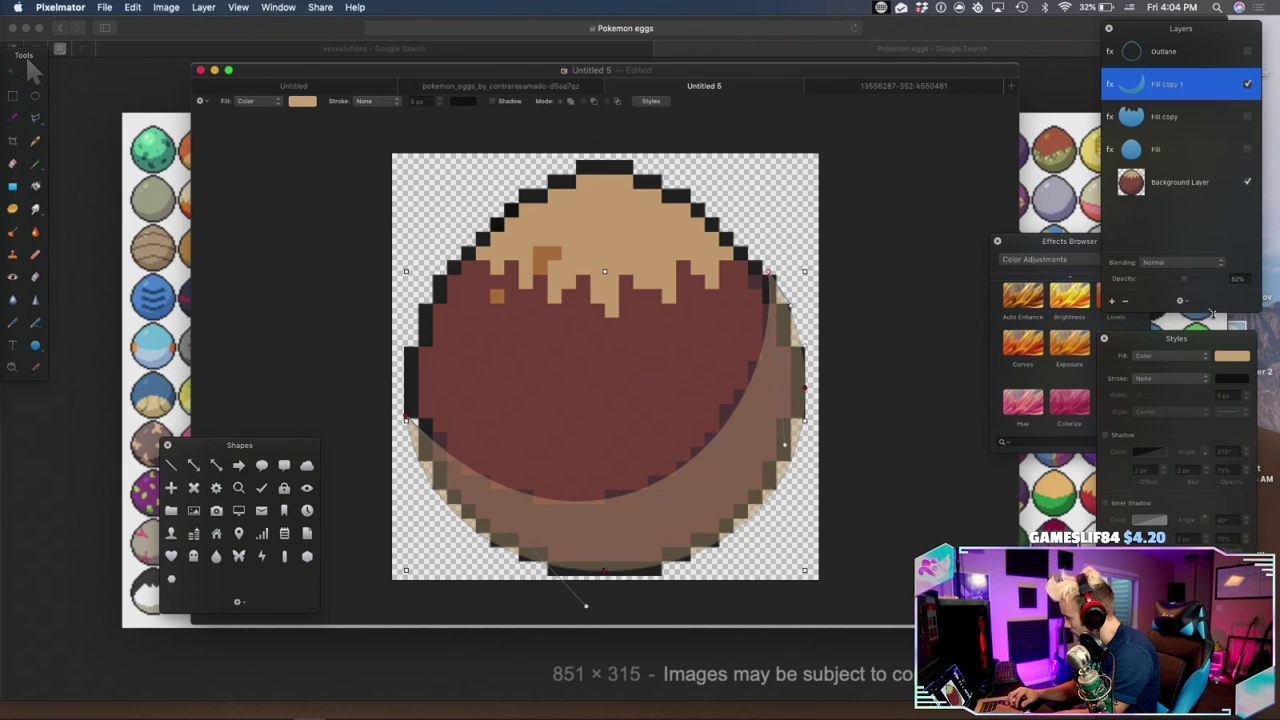
Fill the crescent with the reddish brown sampled from the egg, and show the Outline and Fill copy layers
click(1232, 356)
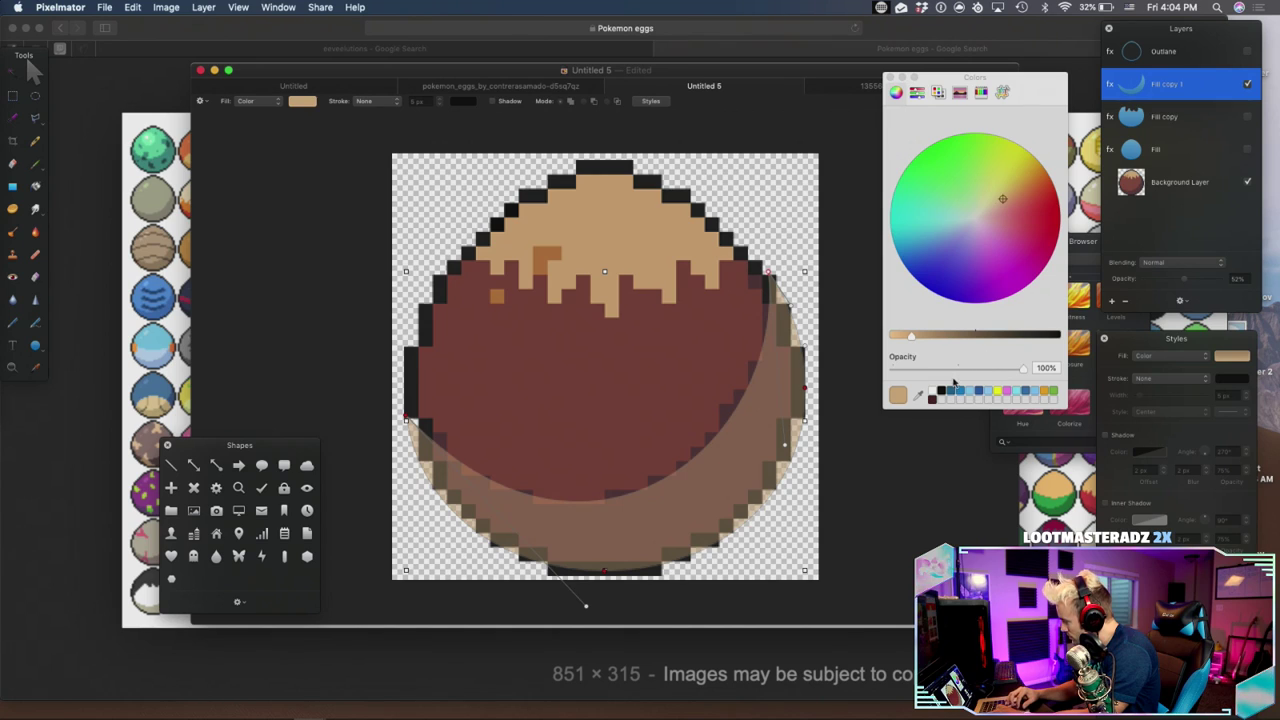
click(919, 398)
click(629, 357)
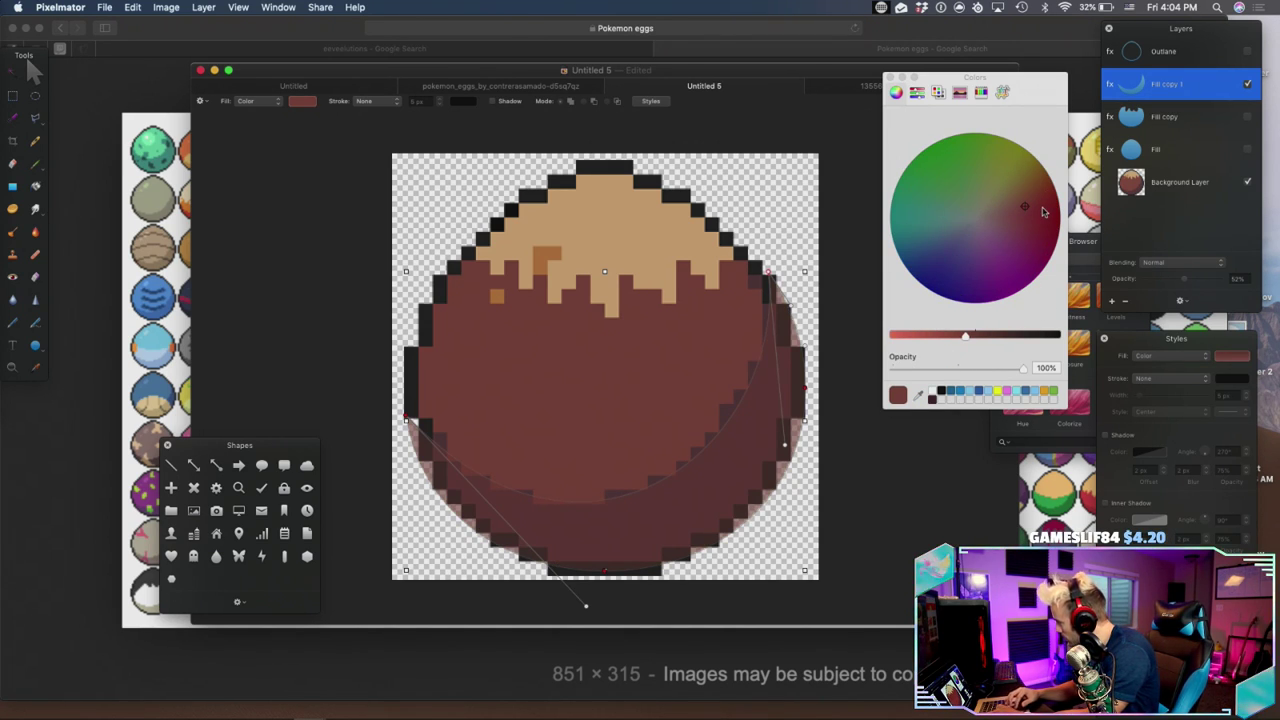
click(891, 78)
click(1247, 51)
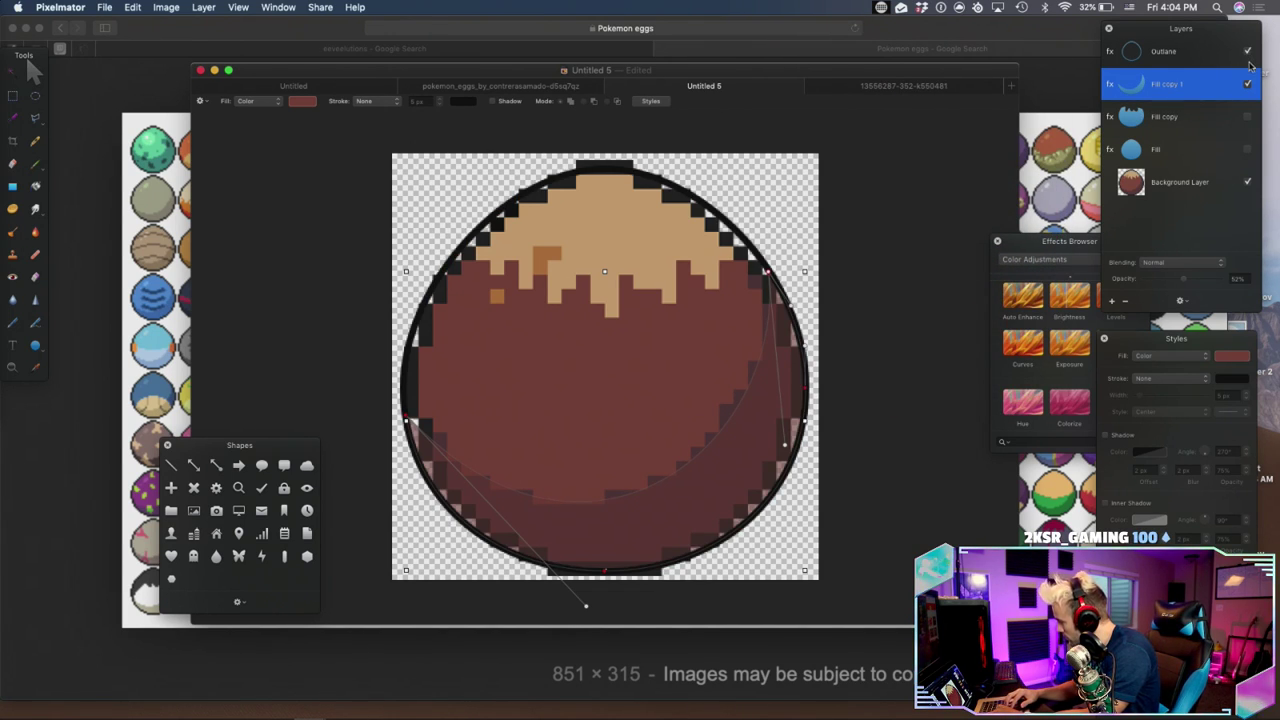
click(1247, 117)
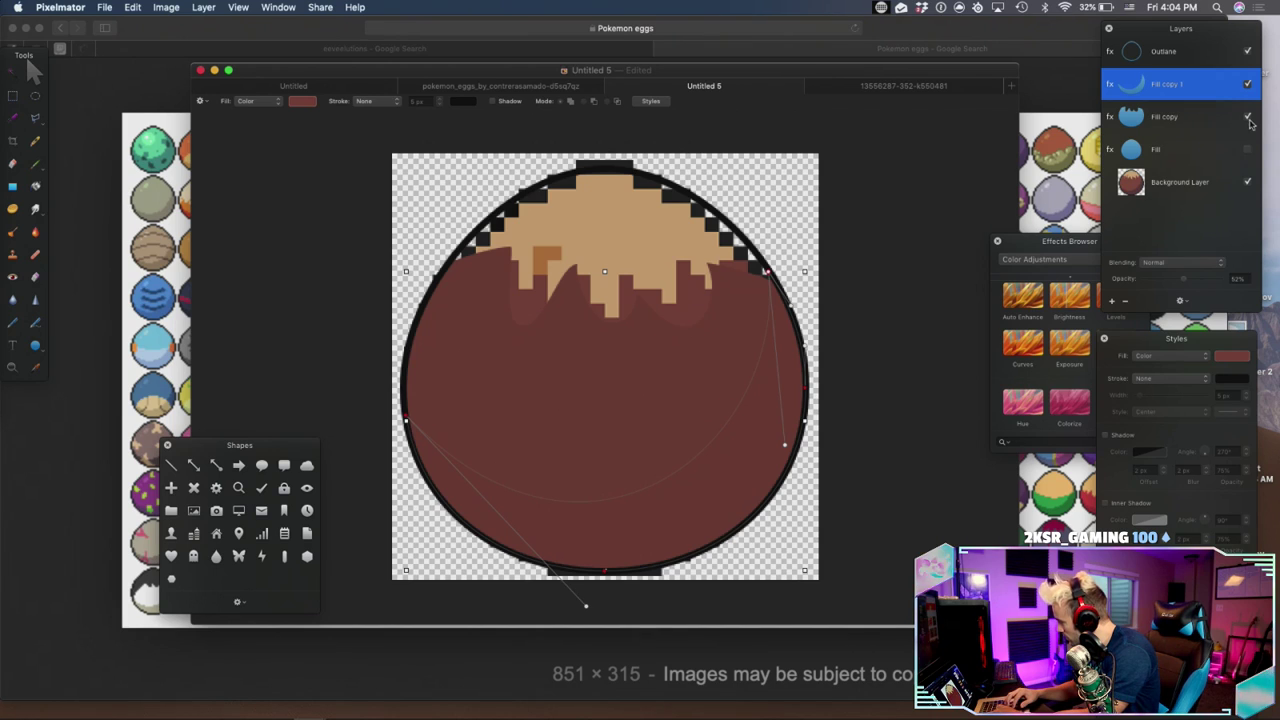
Darken the crescent's brown fill colour and show the Fill layer
click(1232, 356)
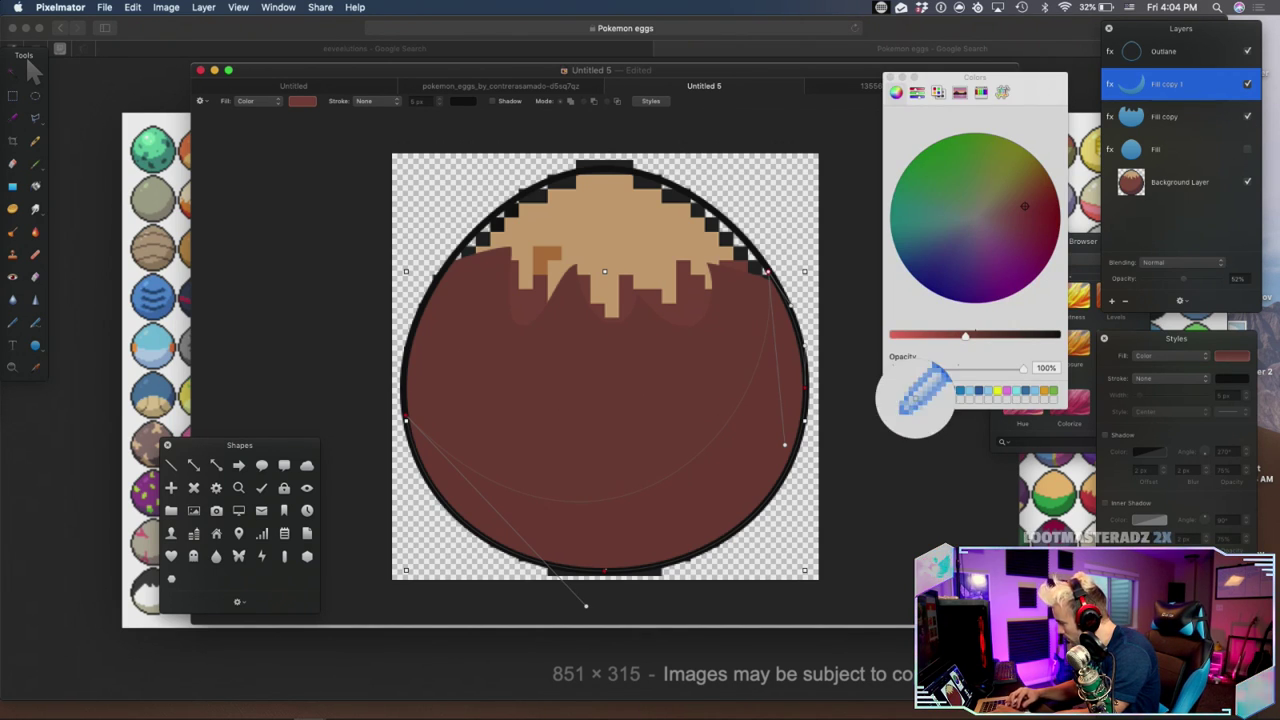
drag(972, 335, 1007, 339)
click(896, 74)
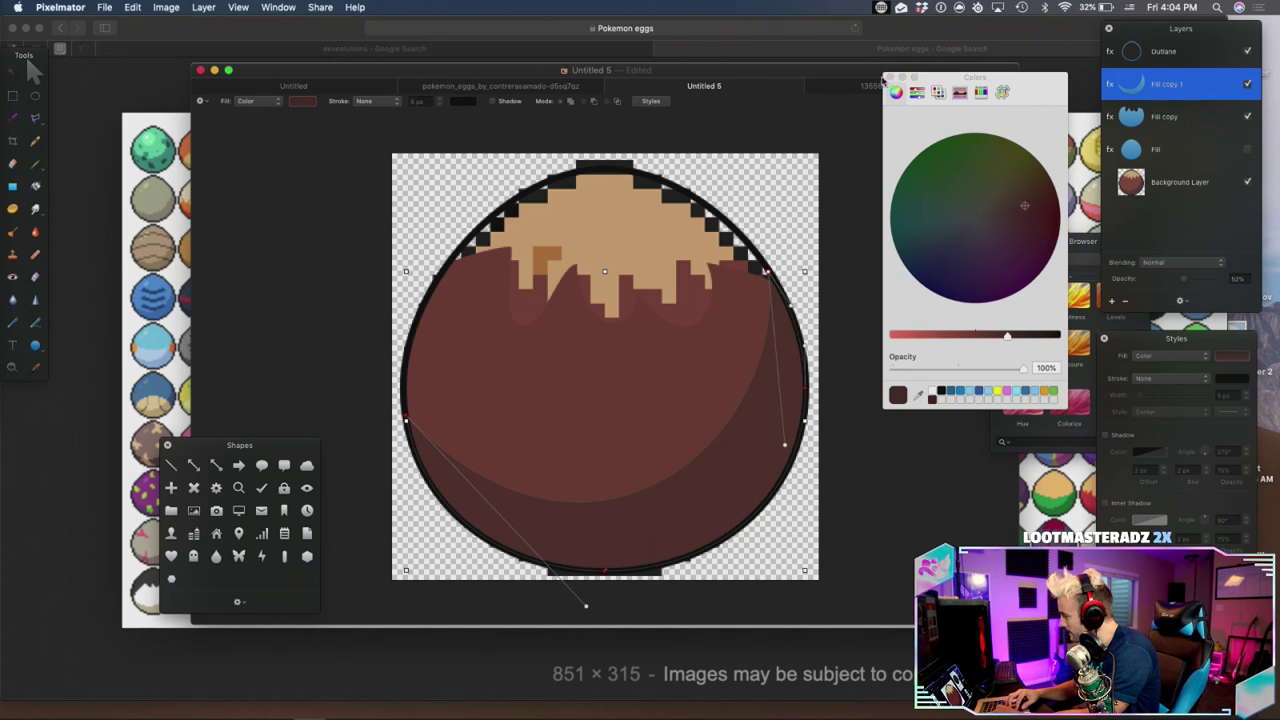
click(1248, 149)
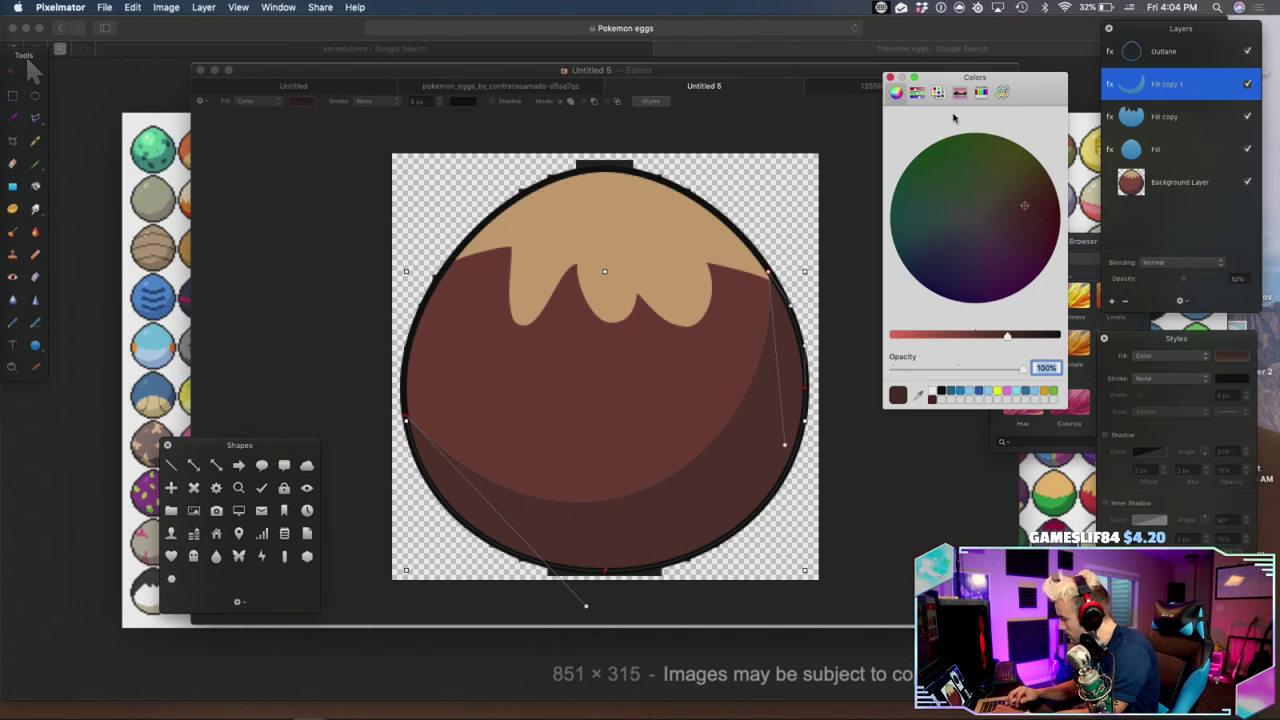
click(890, 77)
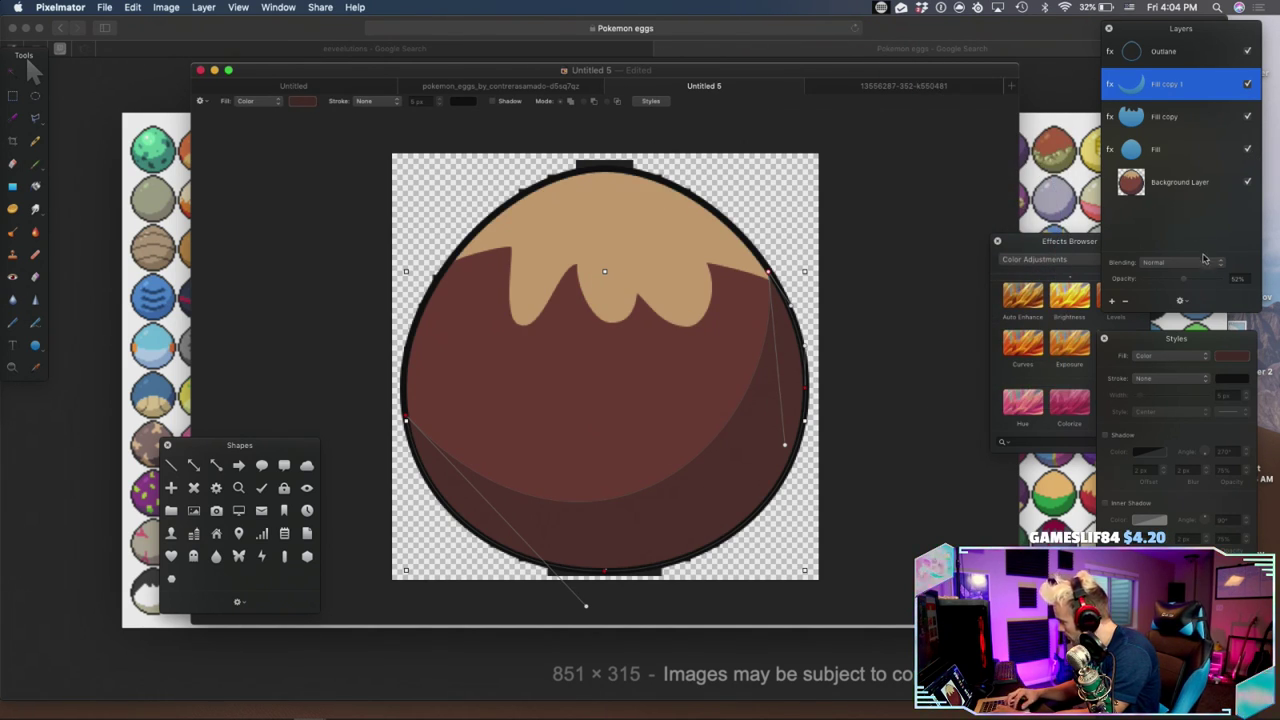
Set the Fill copy 1 layer's opacity to 100% and lighten the crescent's dark brown fill colour slightly
drag(1185, 284, 1267, 288)
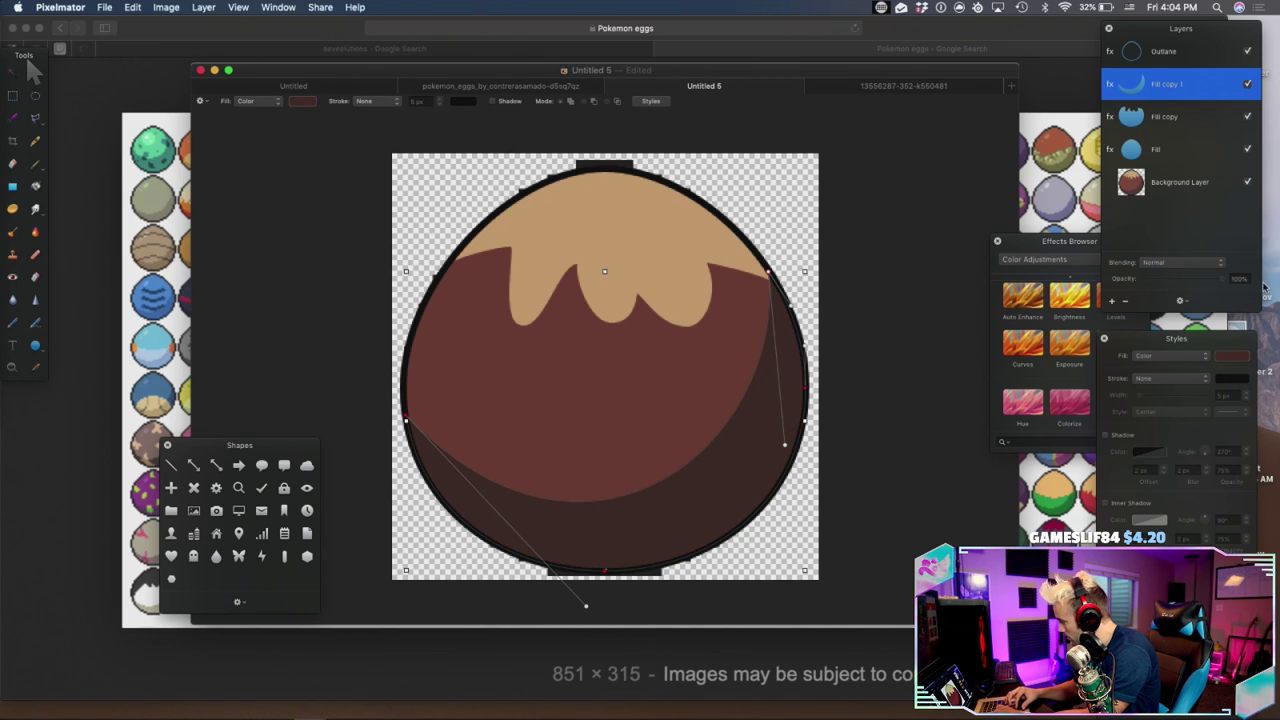
click(1233, 356)
drag(1007, 341, 985, 341)
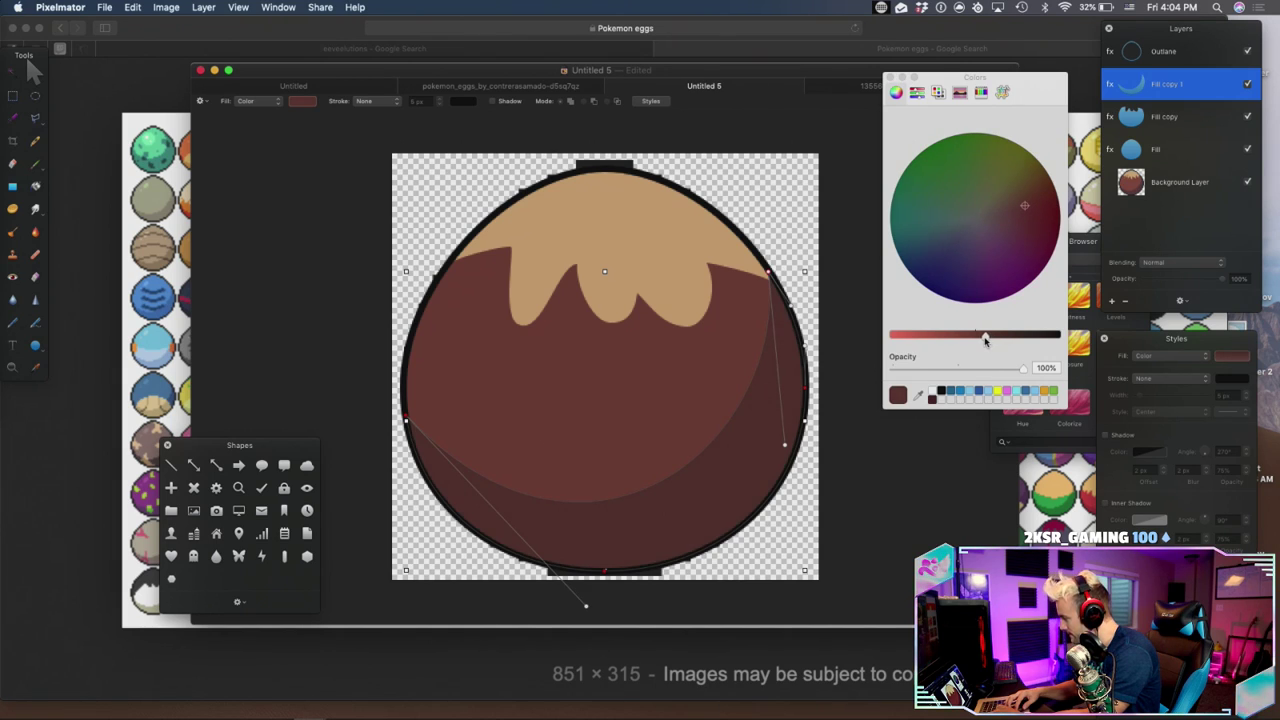
click(835, 242)
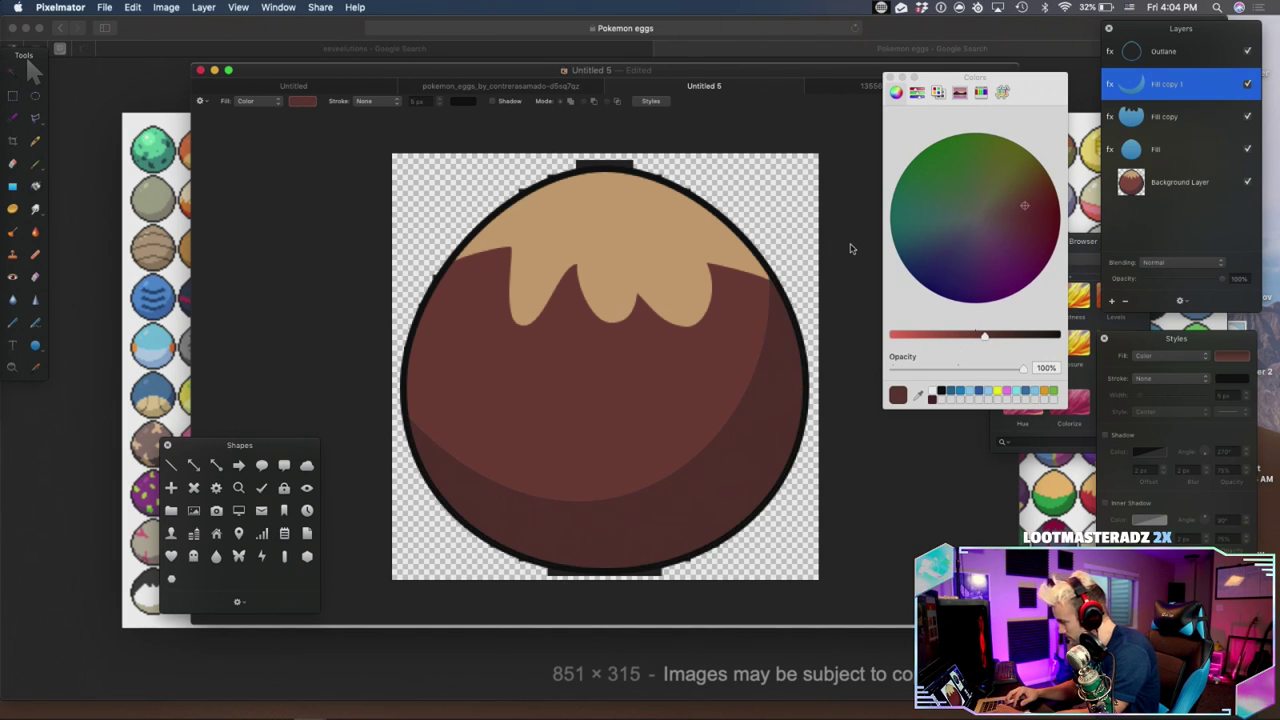
Check the egg at reduced size and hide the Background Layer
key(super+minus)
key(super+minus)
key(super+minus)
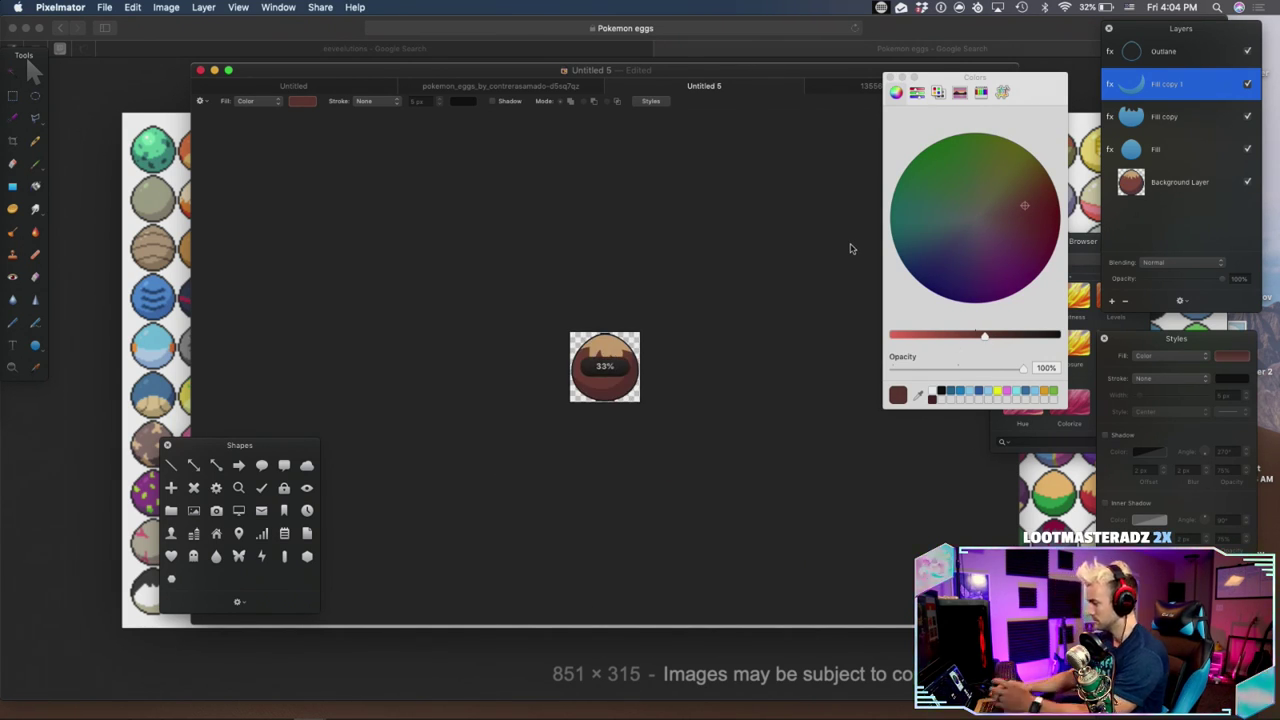
key(super+plus)
key(super+plus)
key(super+plus)
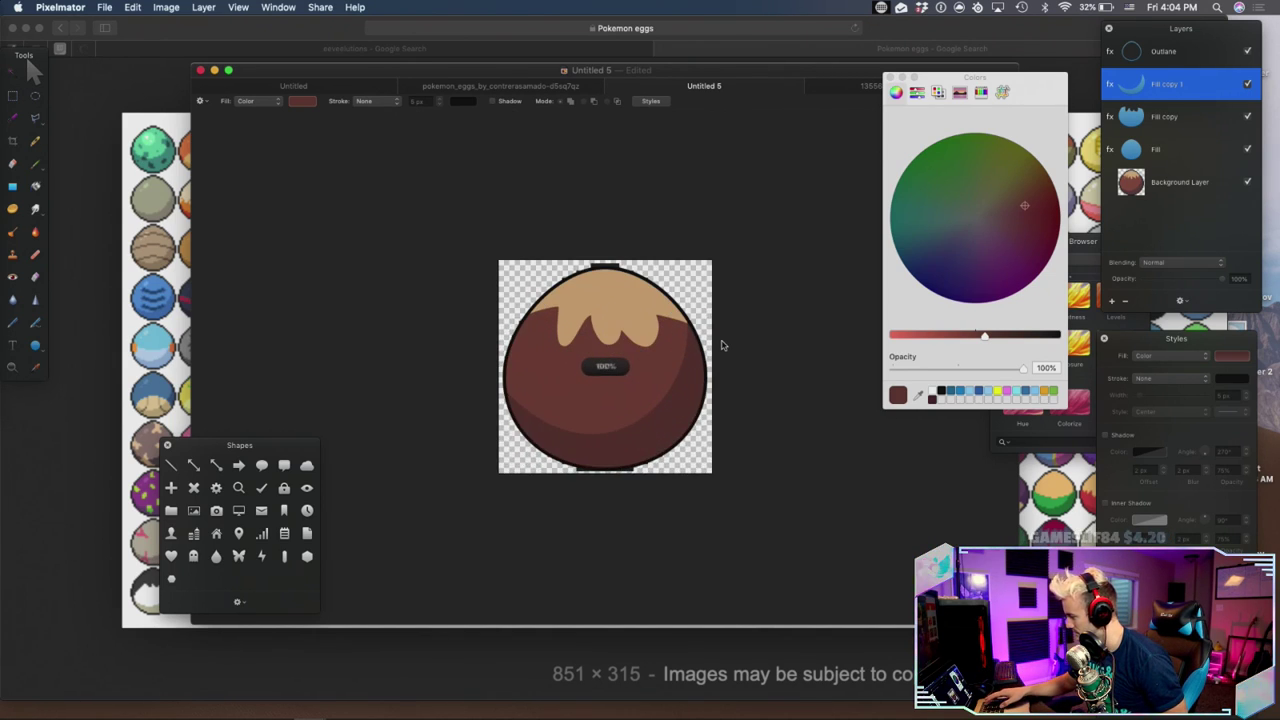
key(super+minus)
key(super+minus)
click(1247, 182)
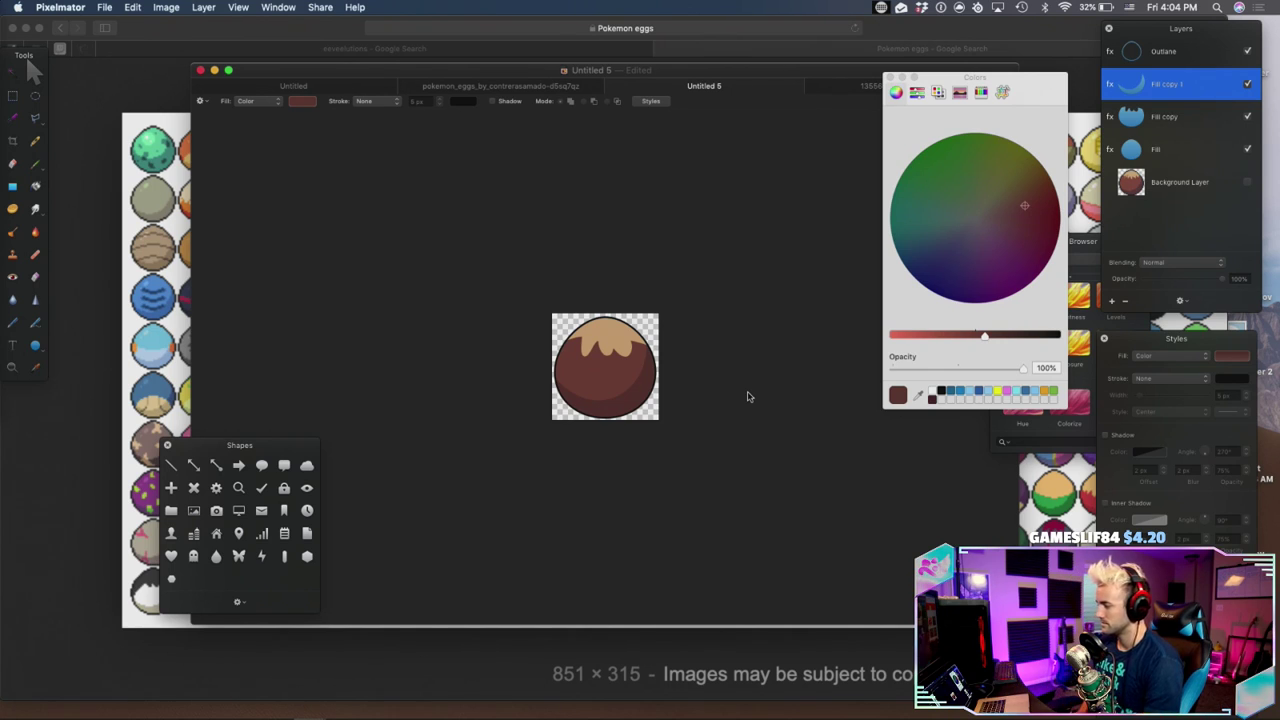
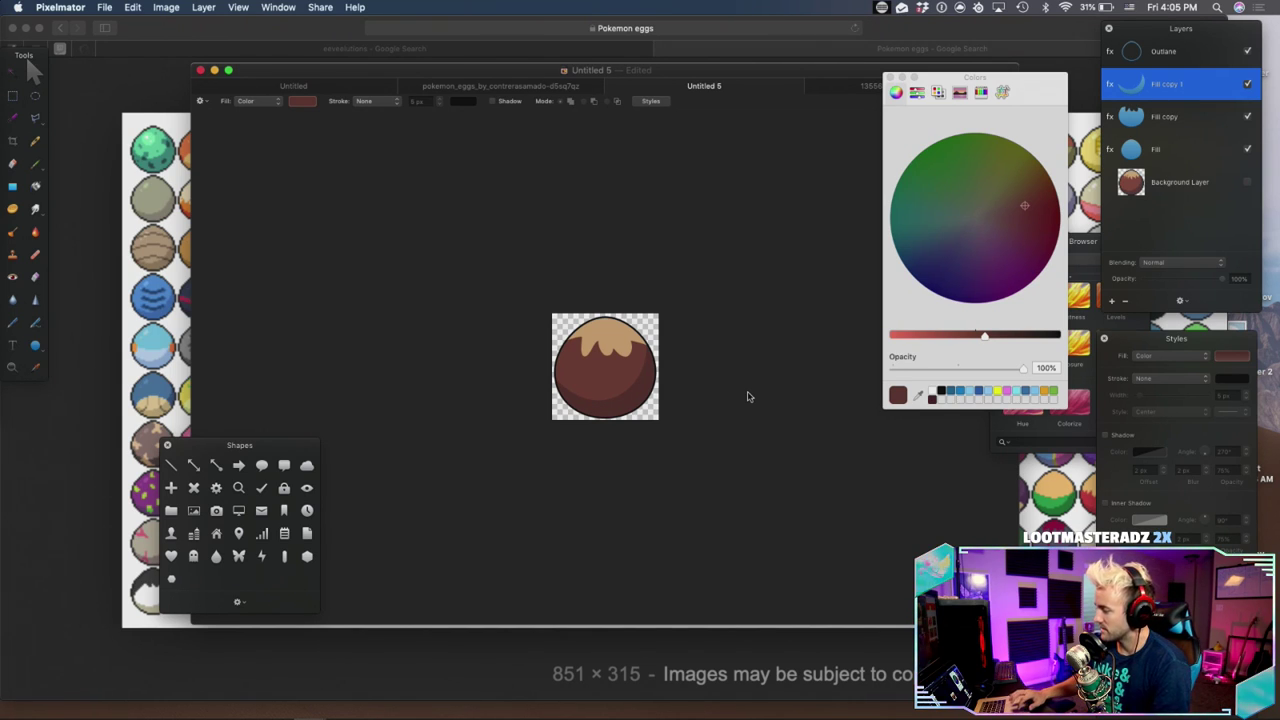
Switch to Safari to view the sheet of Pokemon eggs, and return to the Untitled 5 drawing in Pixelmator
click(75, 478)
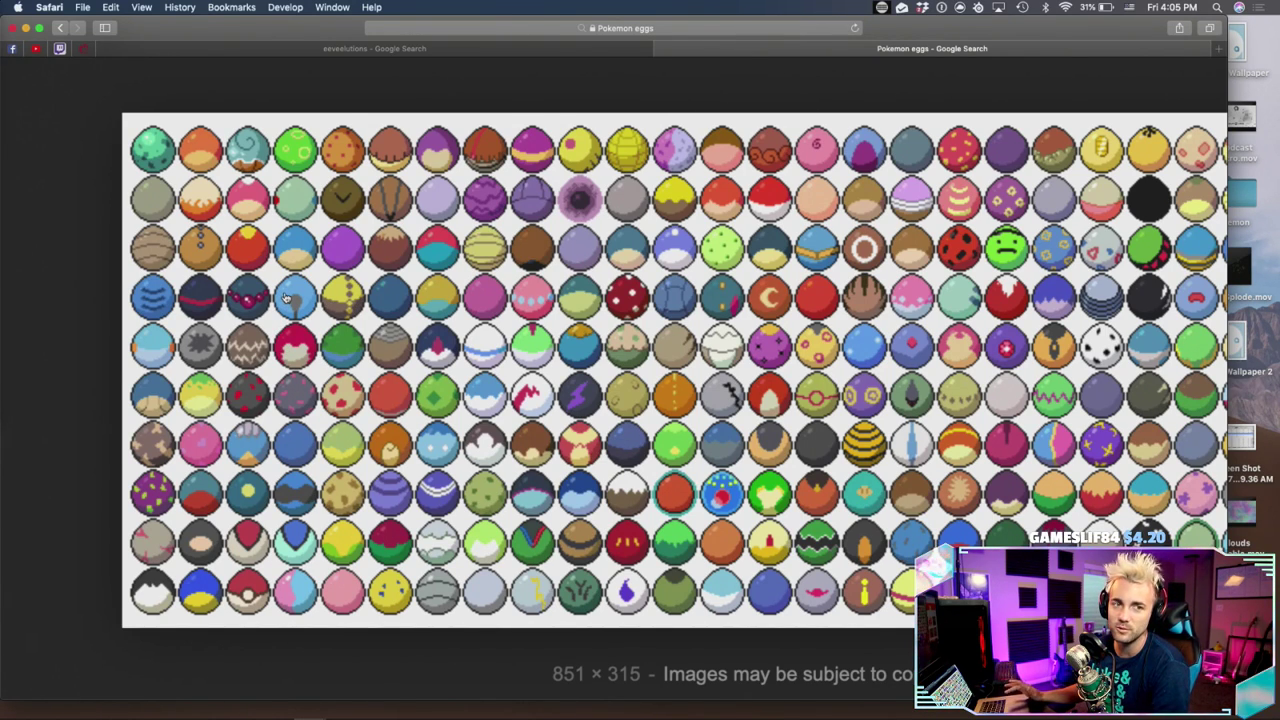
key(ctrl+Up)
click(401, 253)
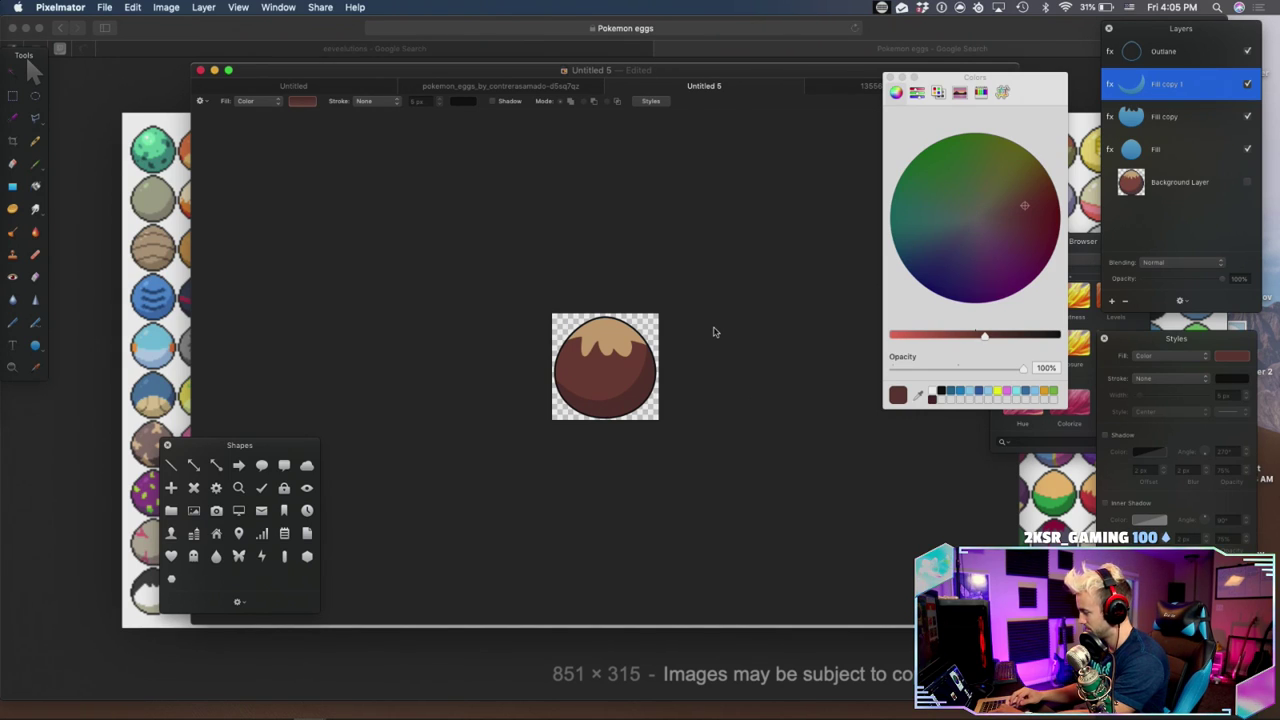
click(1178, 95)
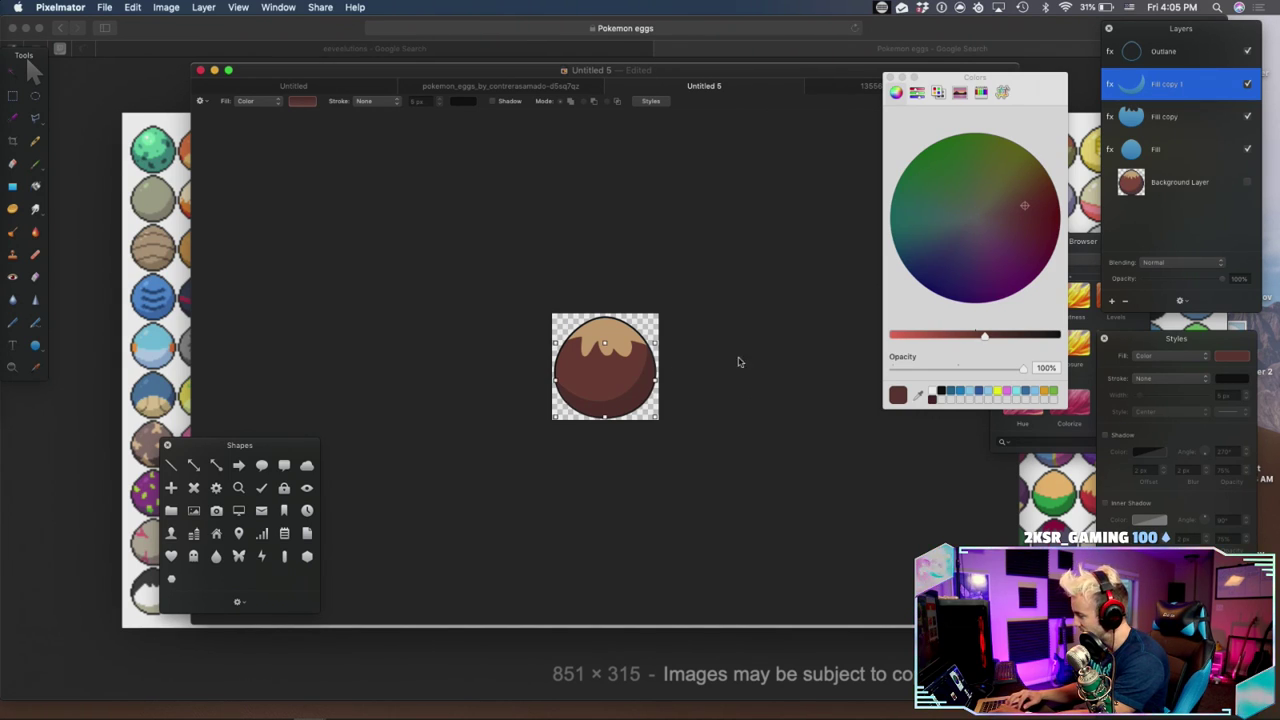
right_click(634, 400)
click(676, 523)
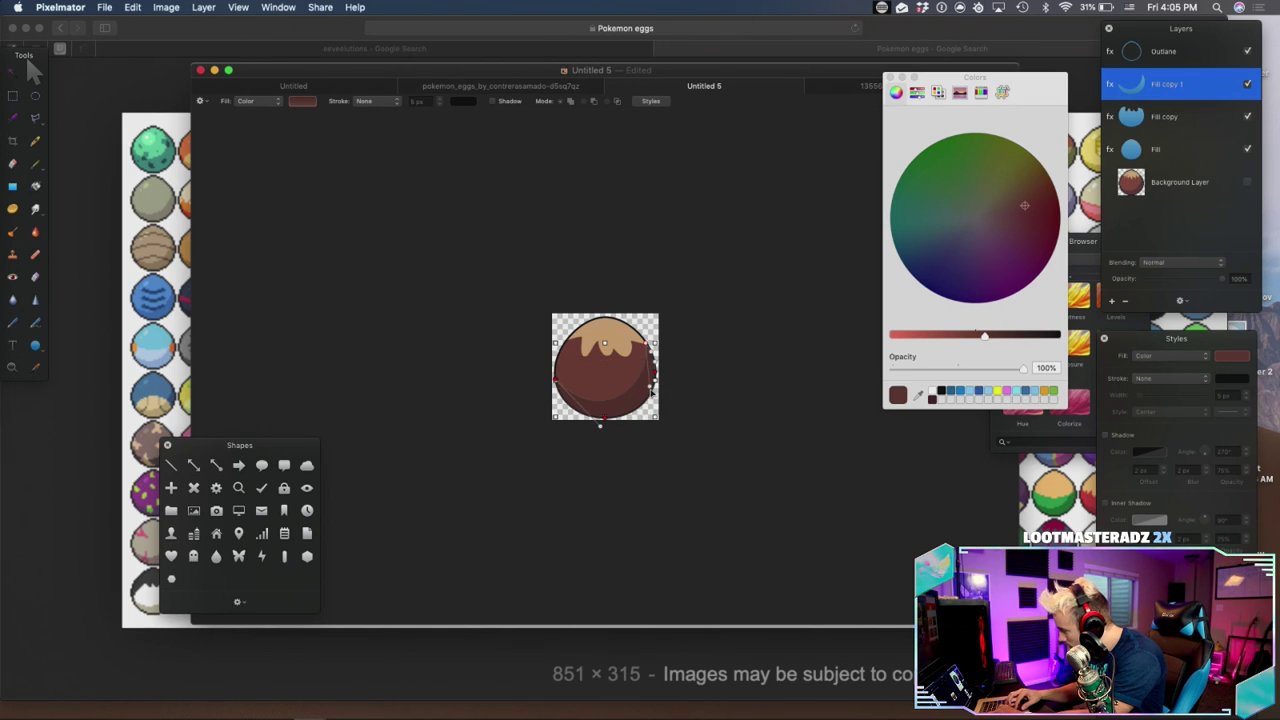
click(777, 405)
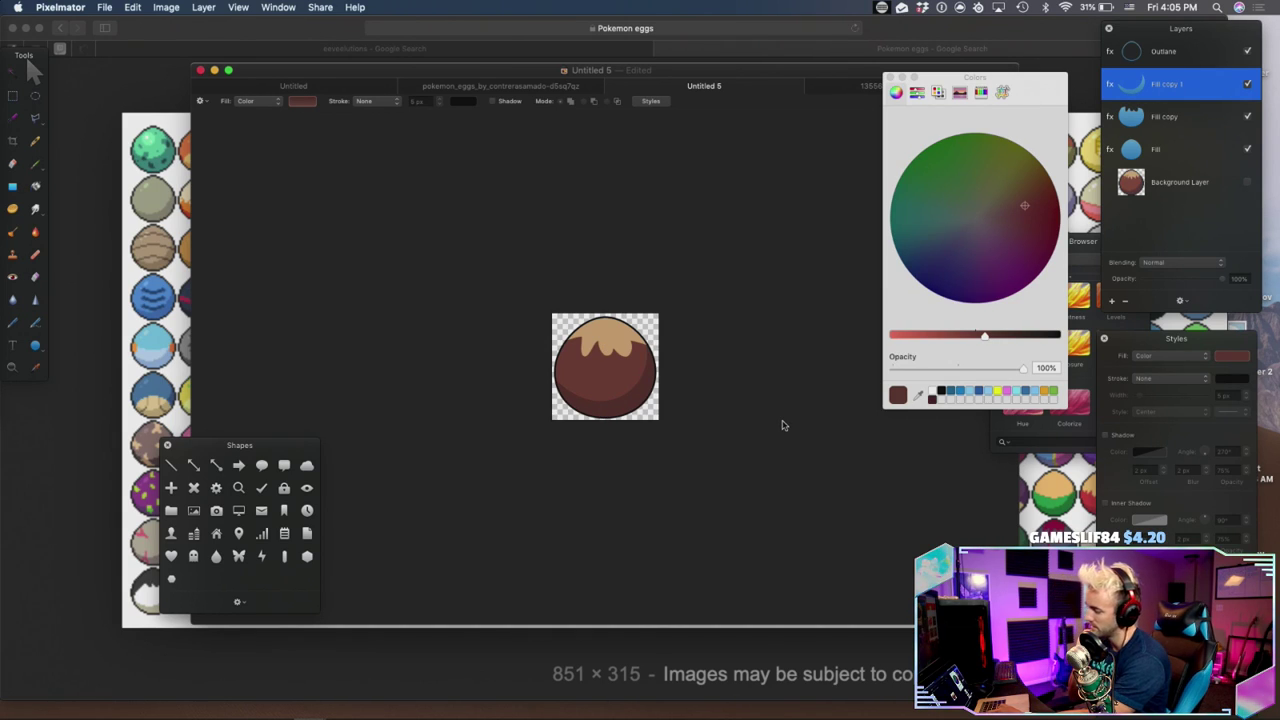
key(super+minus)
key(super+equal)
key(super+equal)
key(super+minus)
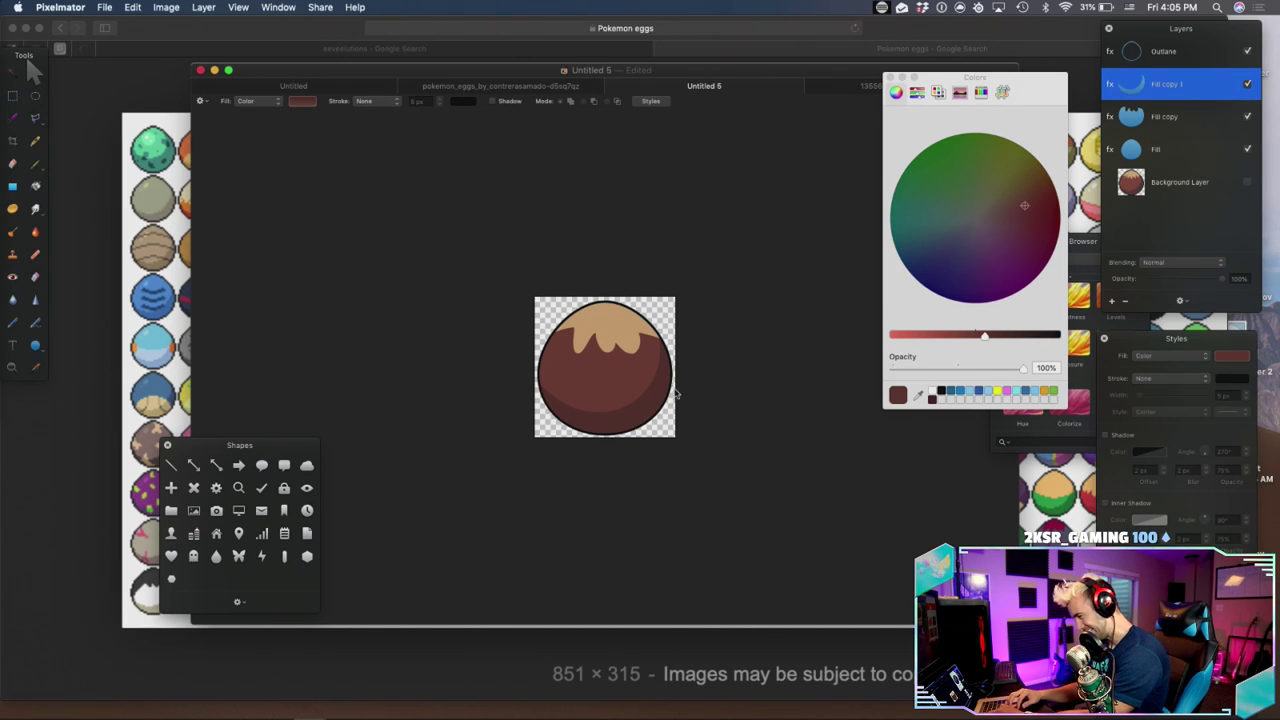
Group the Outline, Fill copy 1, Fill copy and Fill layers
click(1172, 54)
shift+click(1142, 150)
right_click(1142, 151)
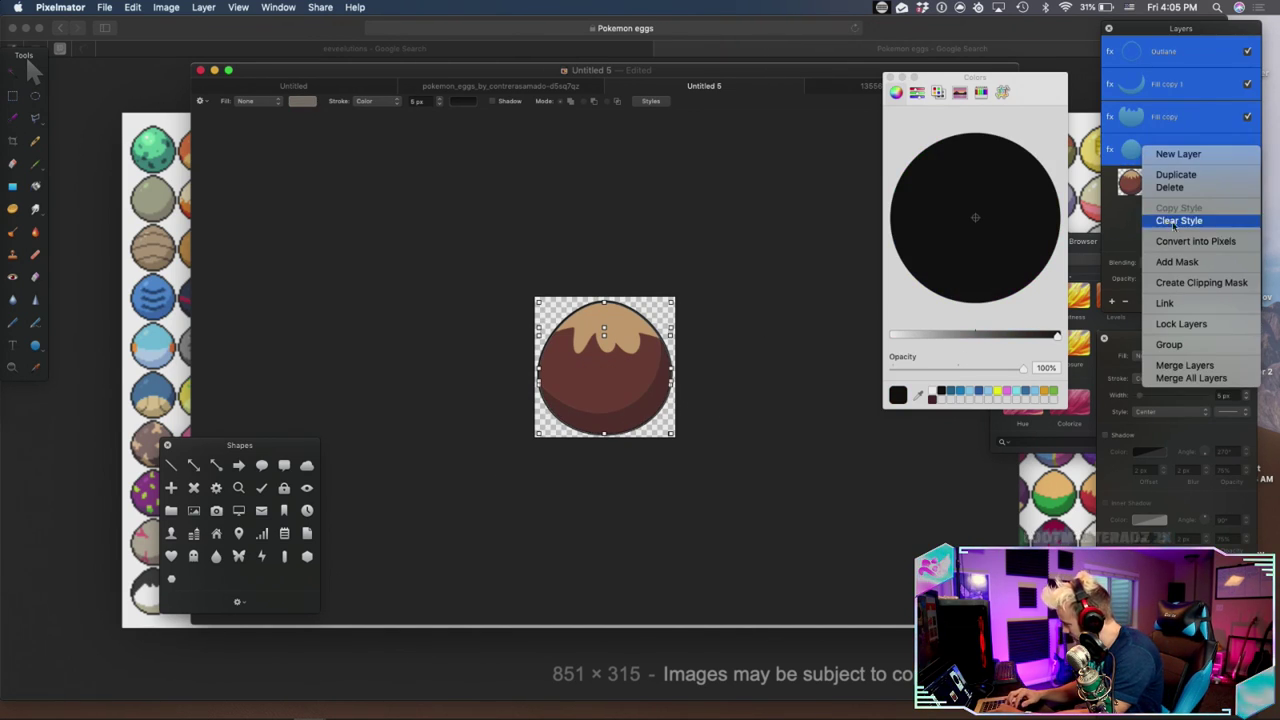
click(1168, 344)
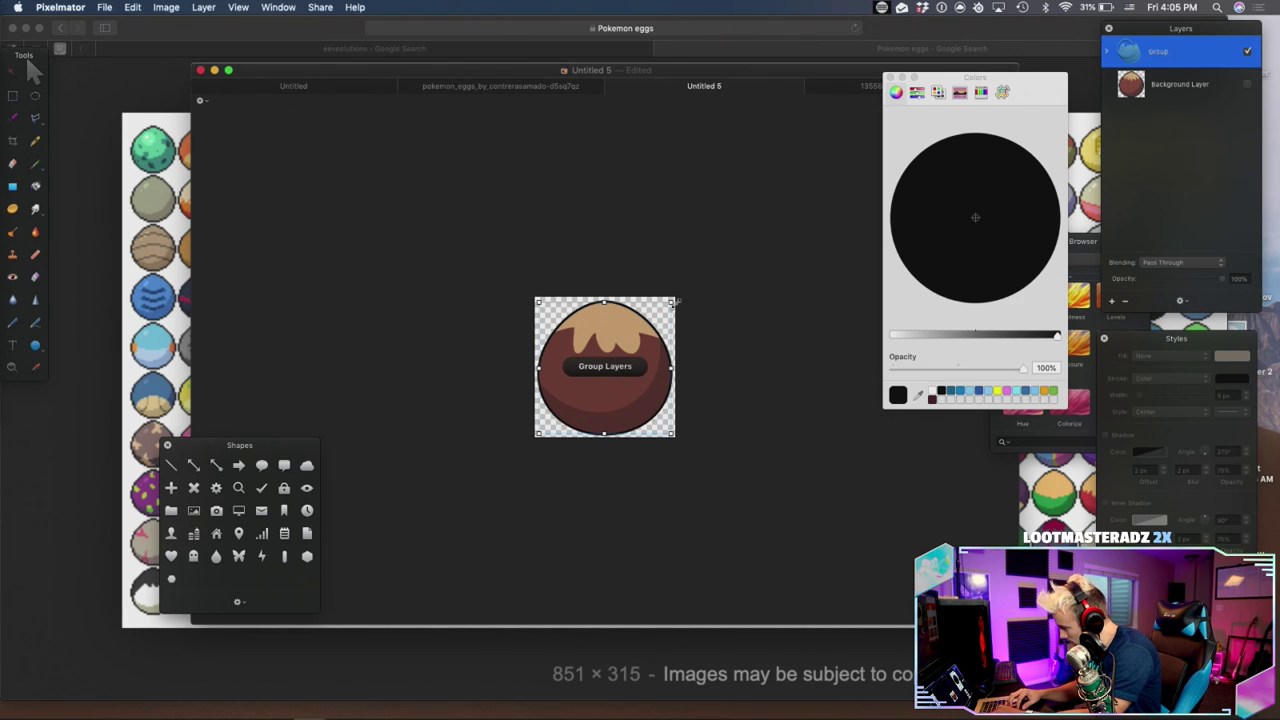
Scale the egg group down to about 87.1% in width and height, and expand the group to list its layers
drag(671, 302, 655, 320)
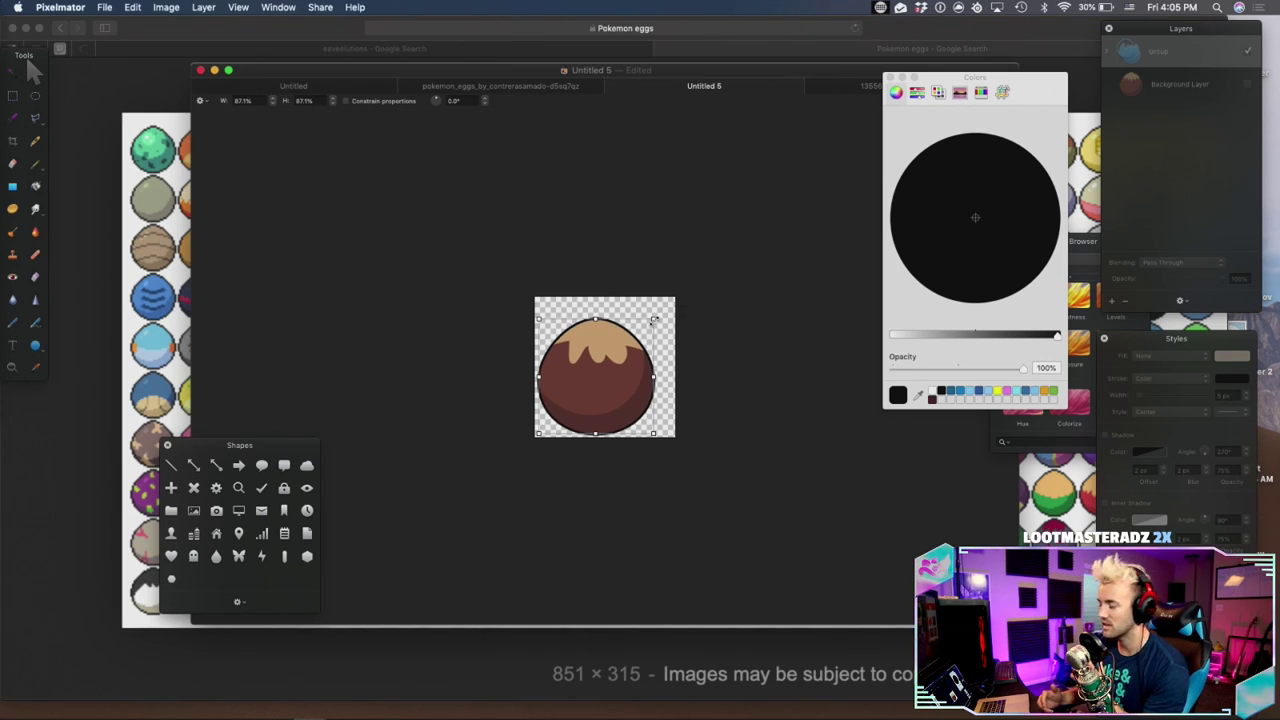
key(super+plus)
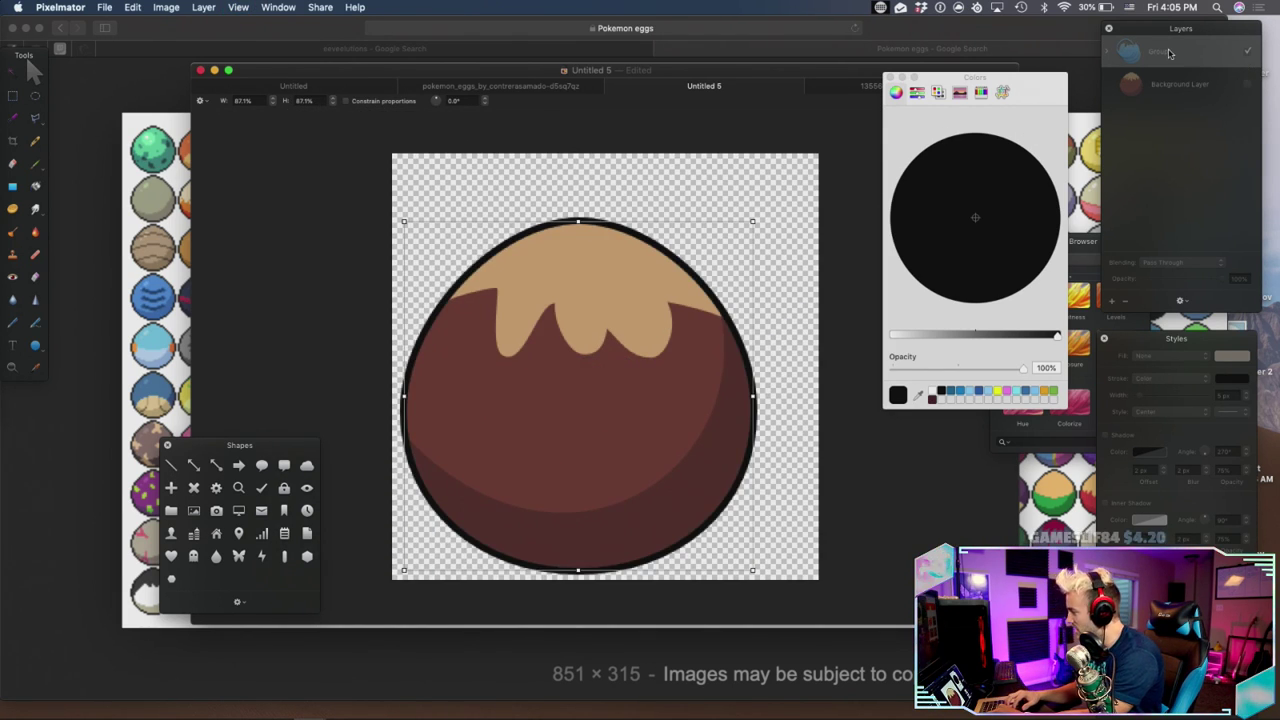
click(1106, 52)
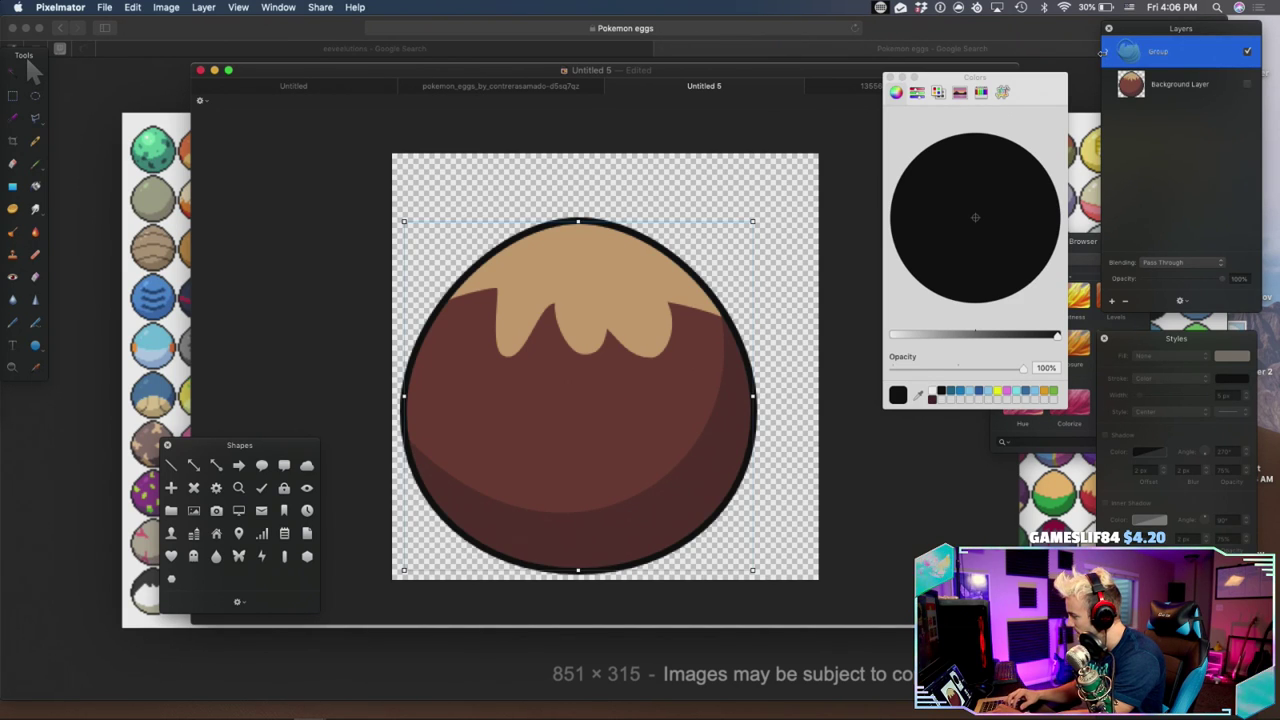
click(1106, 53)
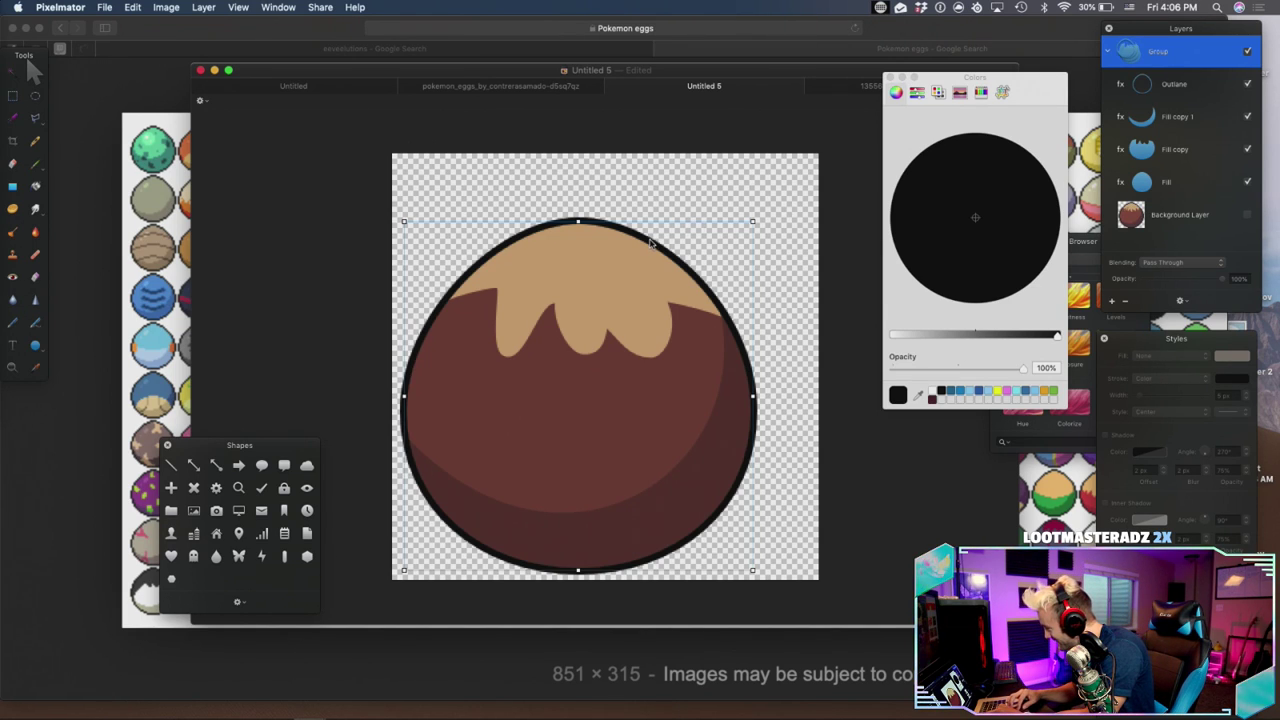
Select the Outline layer and add three anchor points along the upper-right edge of the egg's outline
click(1205, 88)
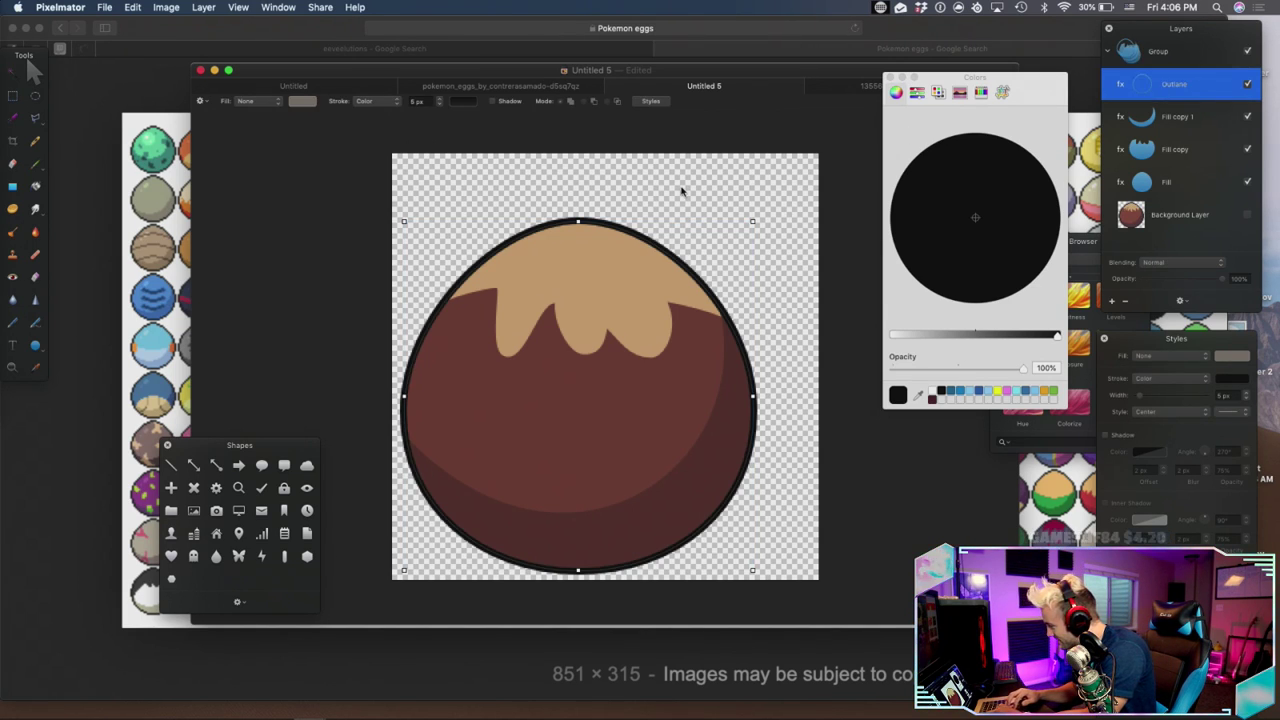
key(Delete)
key(super+z)
key(super+z)
click(625, 234)
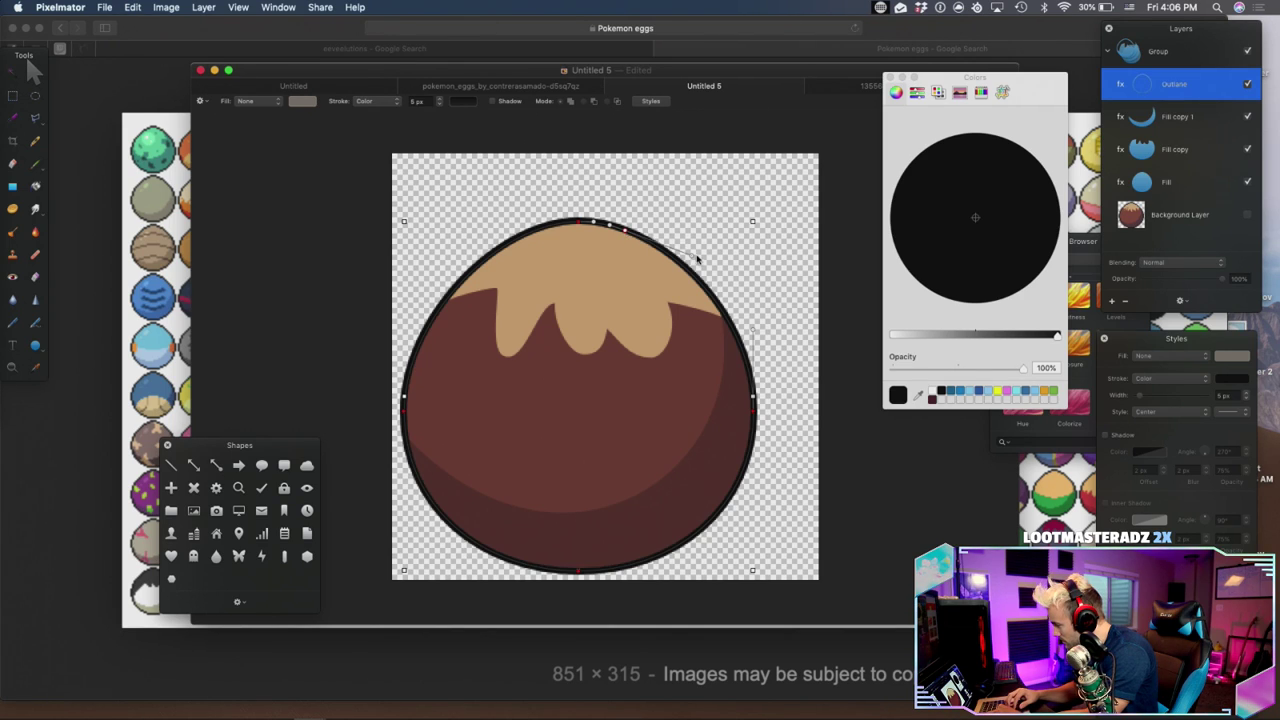
drag(689, 257, 603, 223)
key(super+z)
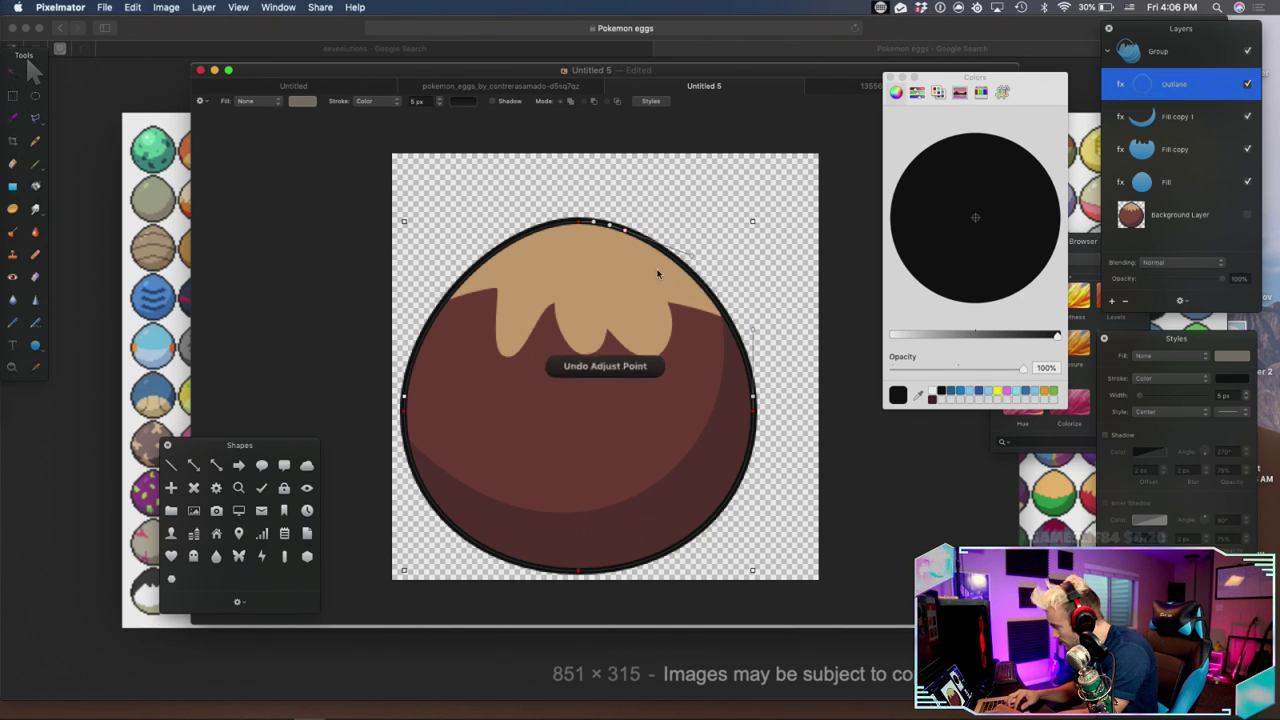
click(706, 292)
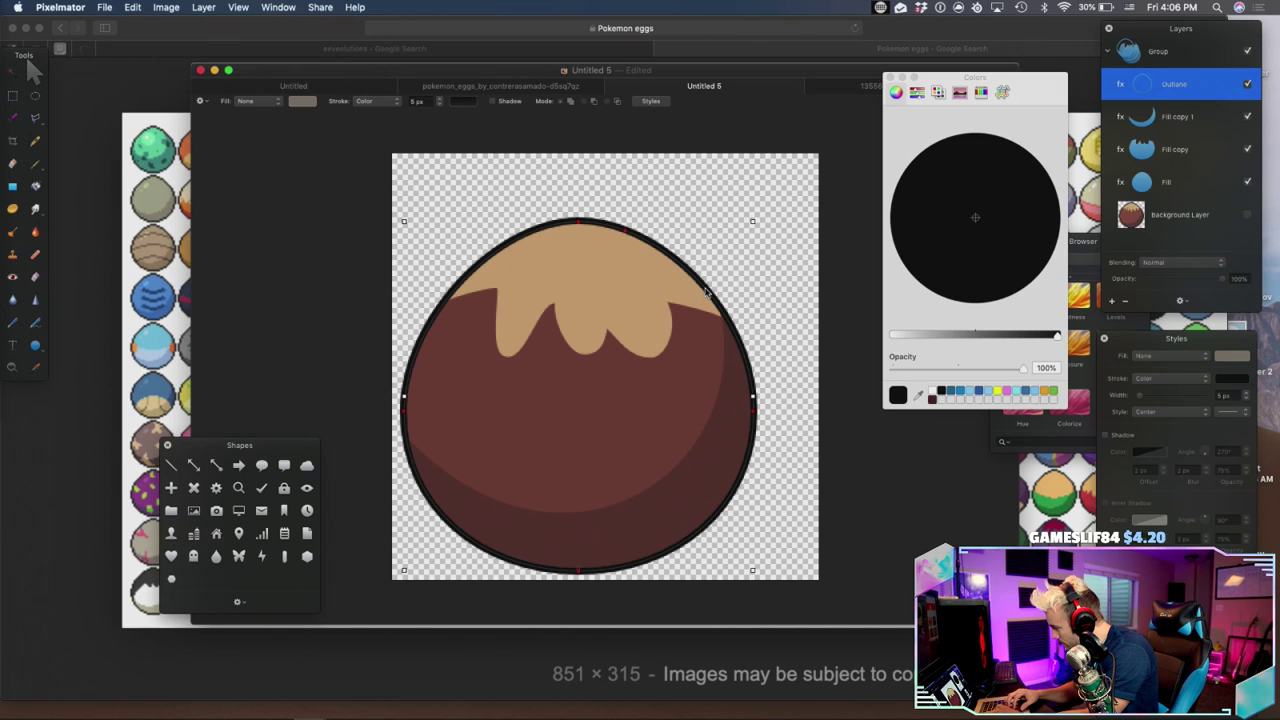
click(681, 266)
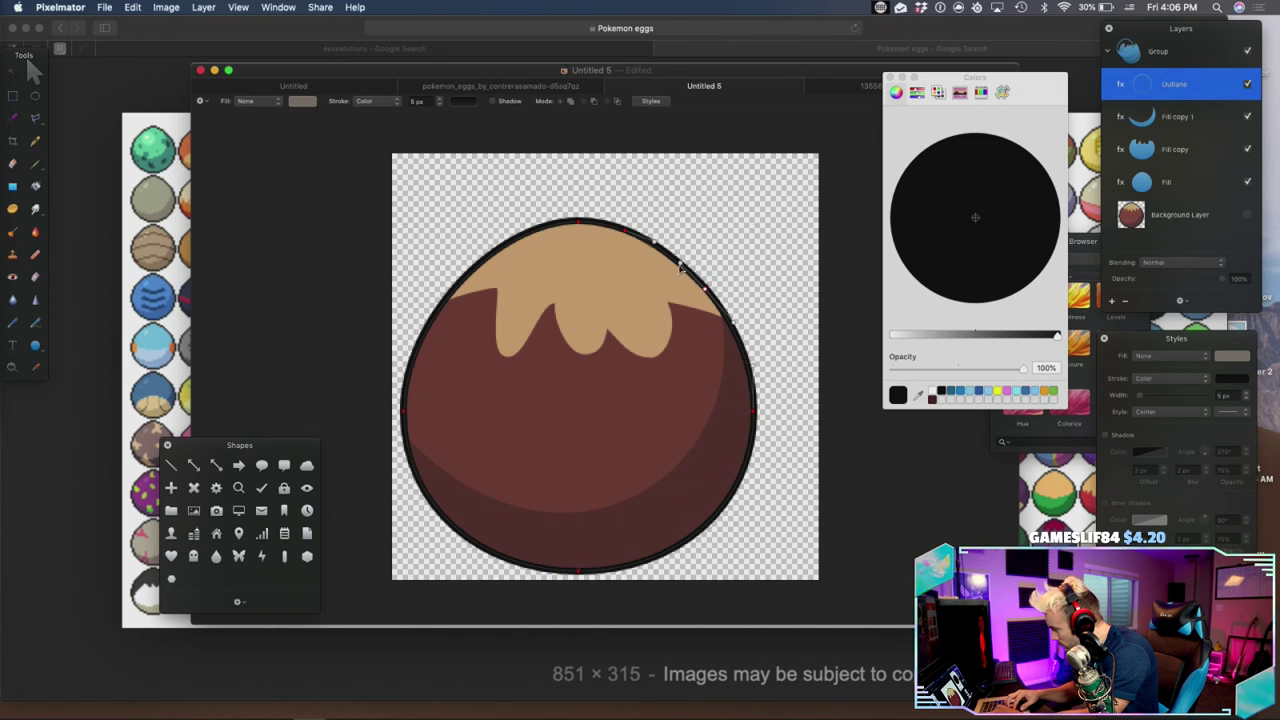
Make the middle added outline point sharp and pull it inward, straightening the adjoining segments into an angular notch
drag(681, 266, 666, 286)
key(super+z)
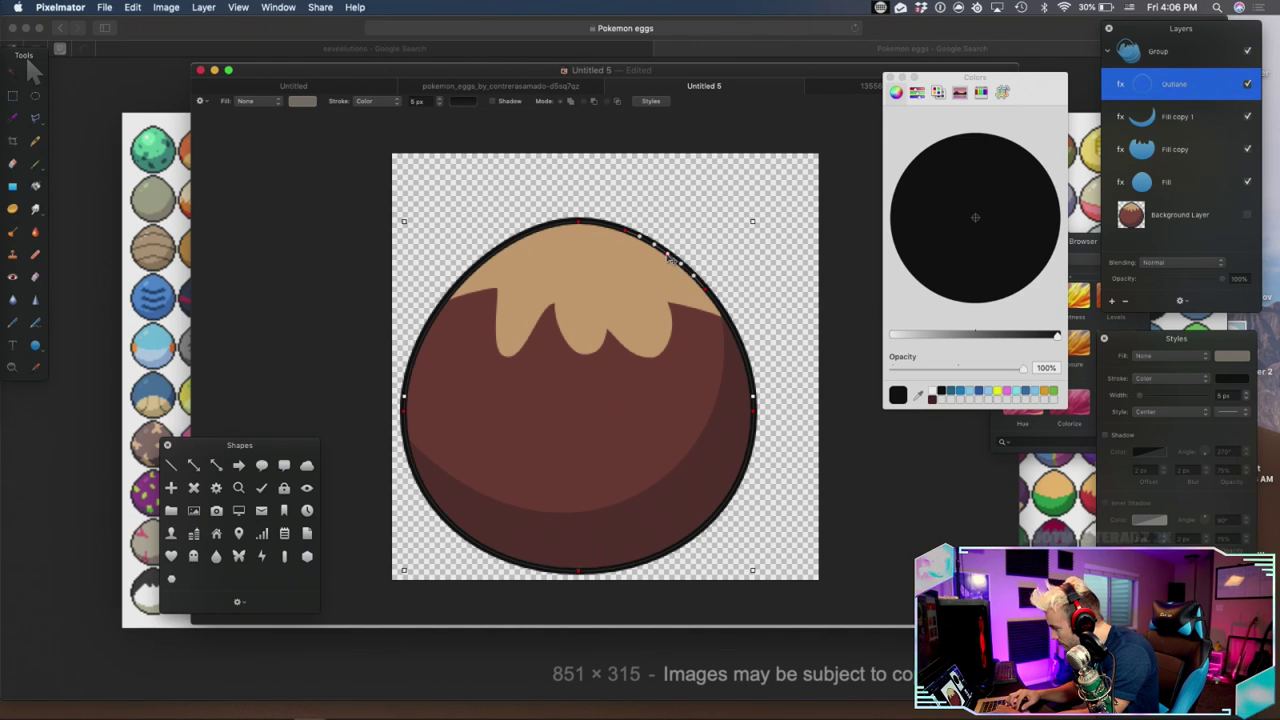
right_click(669, 257)
click(692, 274)
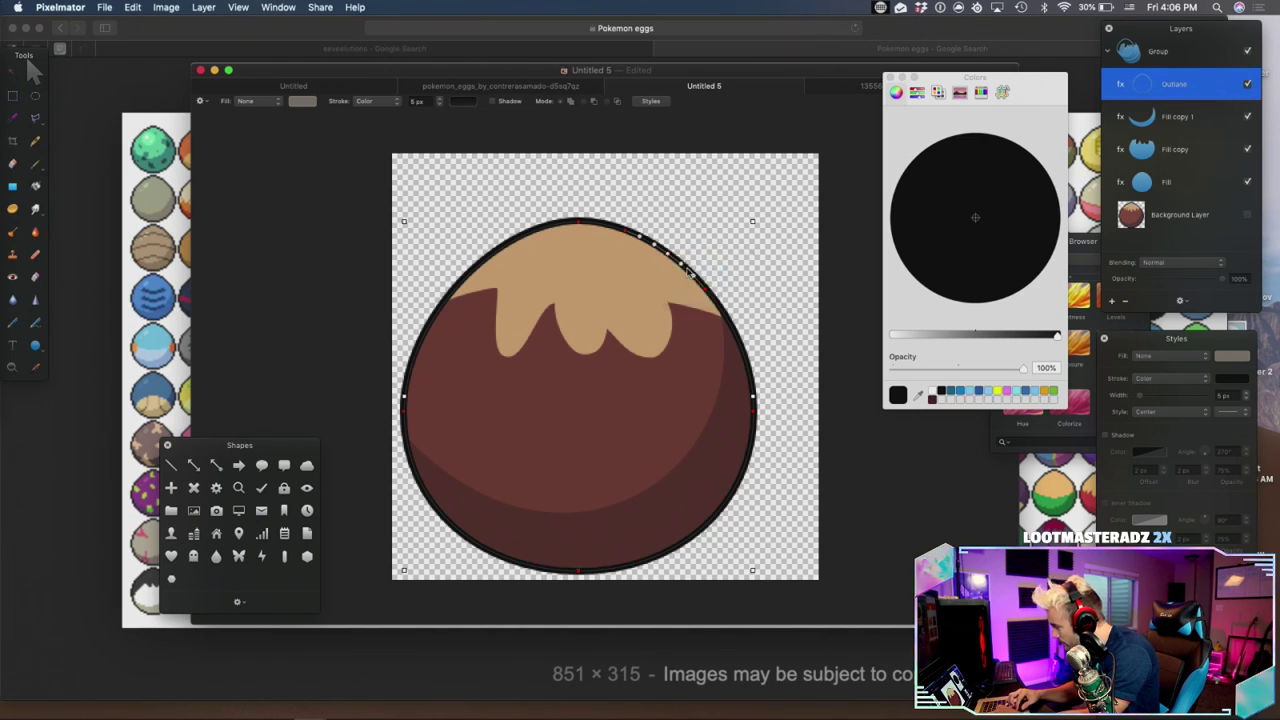
right_click(669, 257)
click(682, 261)
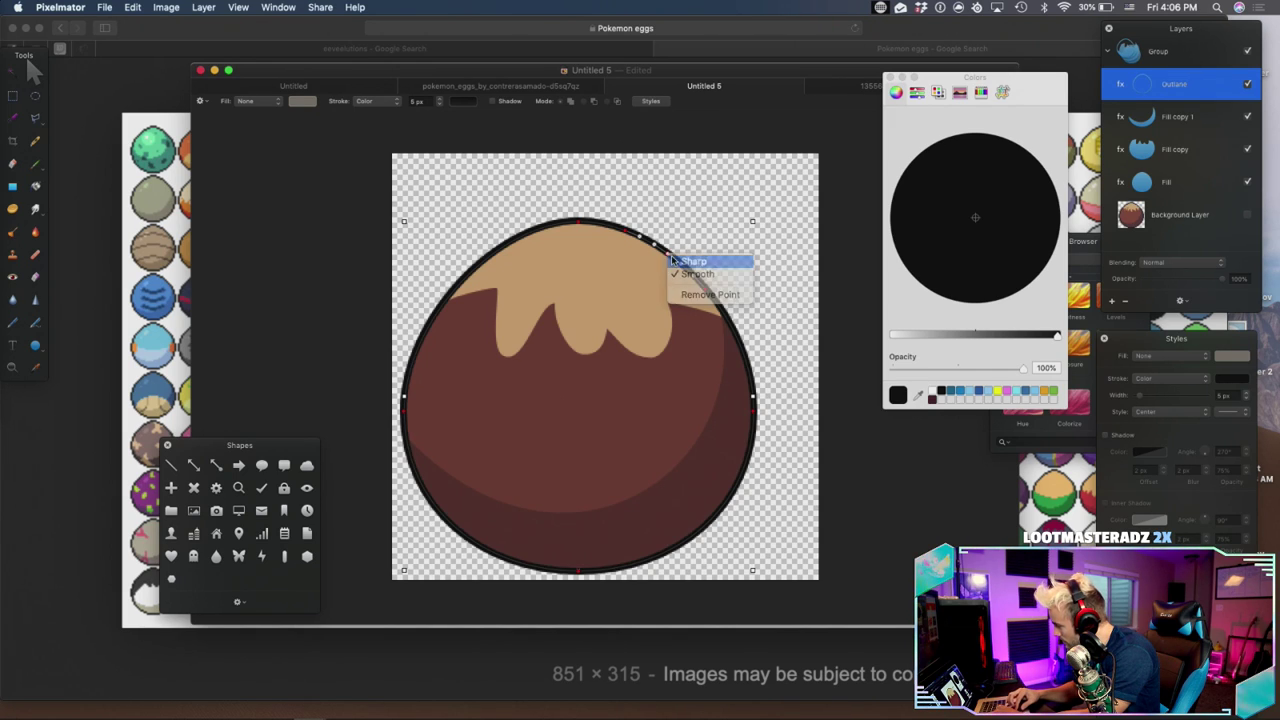
drag(669, 256, 686, 287)
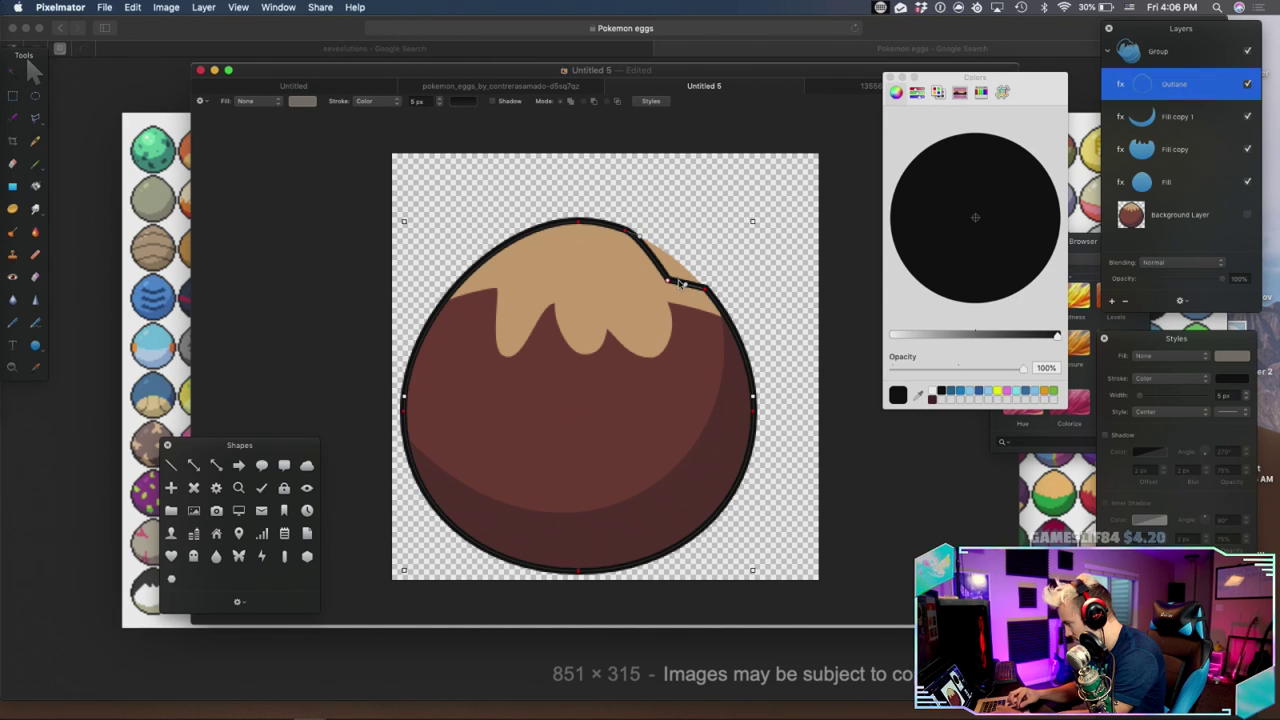
drag(639, 237, 638, 246)
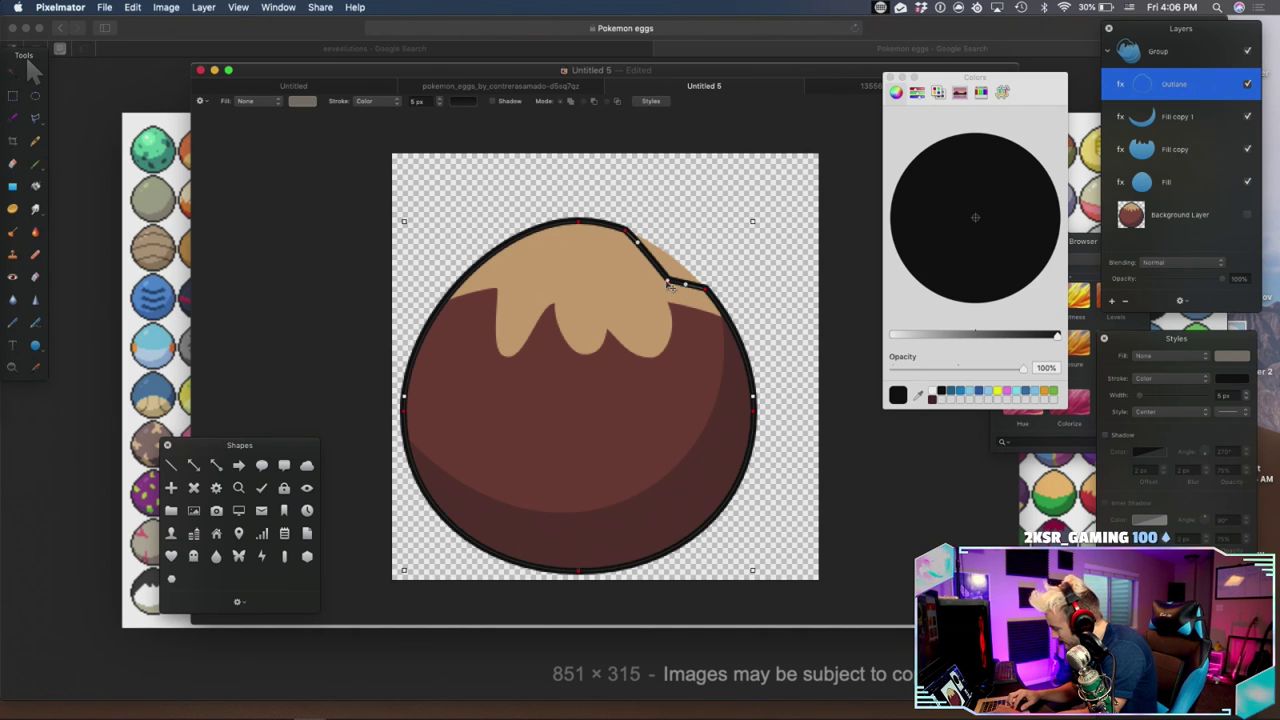
Draw a short two-segment crack with the Pen tool, running down from the notch's inner corner
click(14, 321)
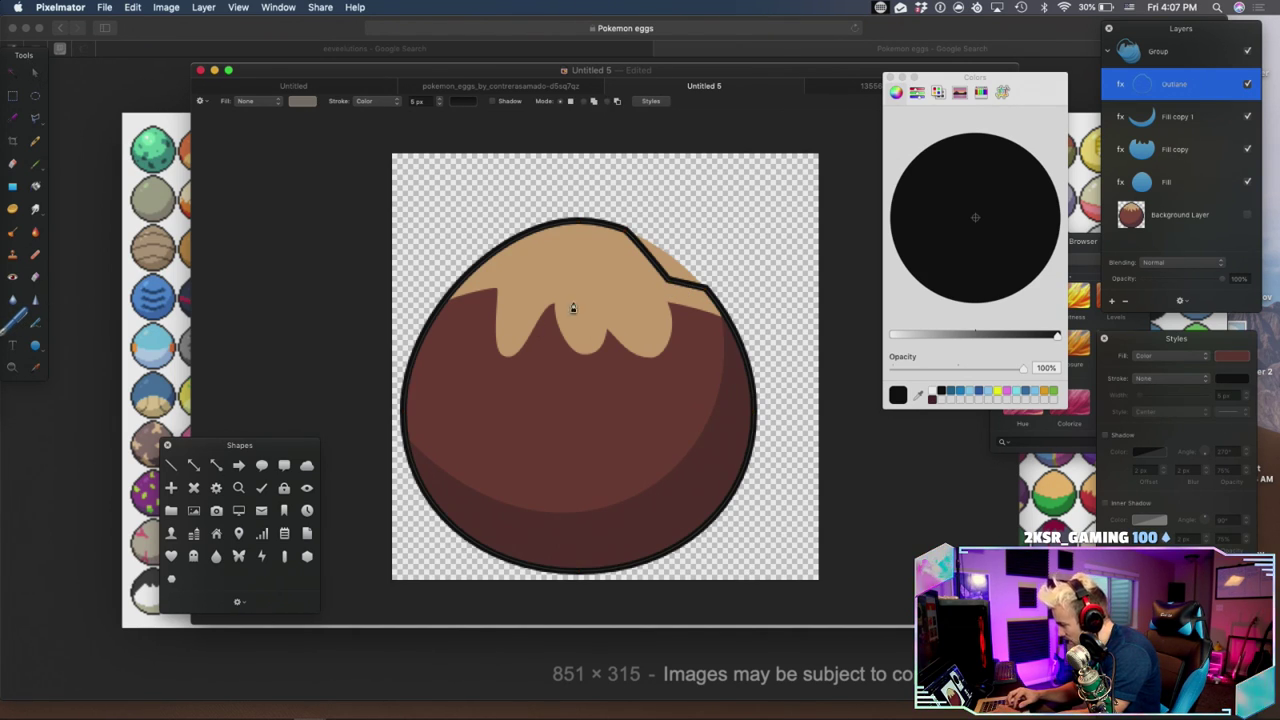
click(667, 281)
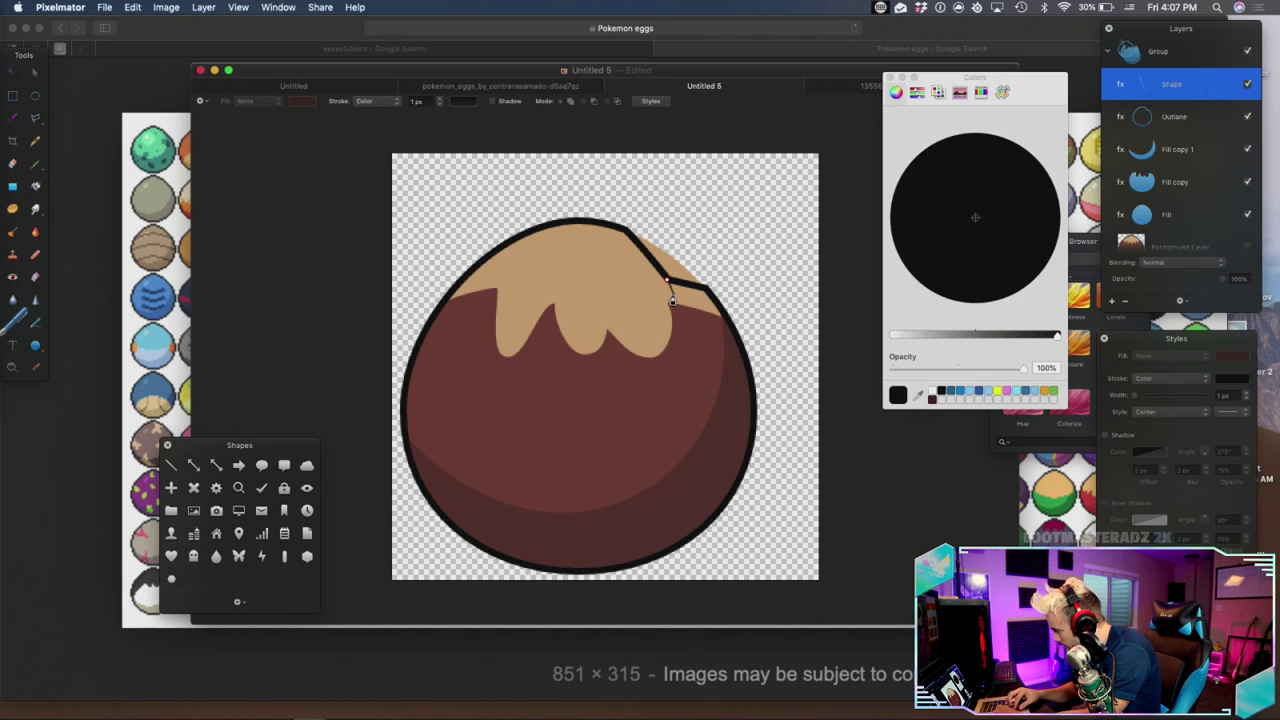
click(678, 299)
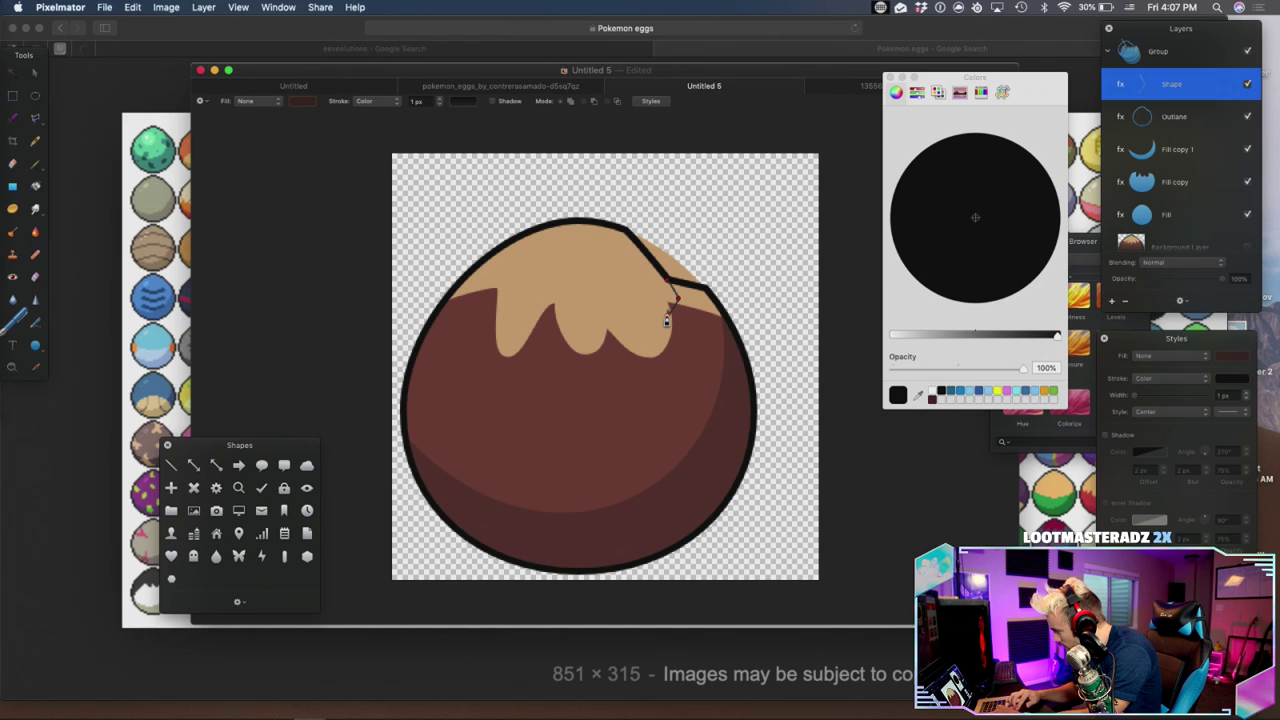
right_click(667, 320)
click(748, 333)
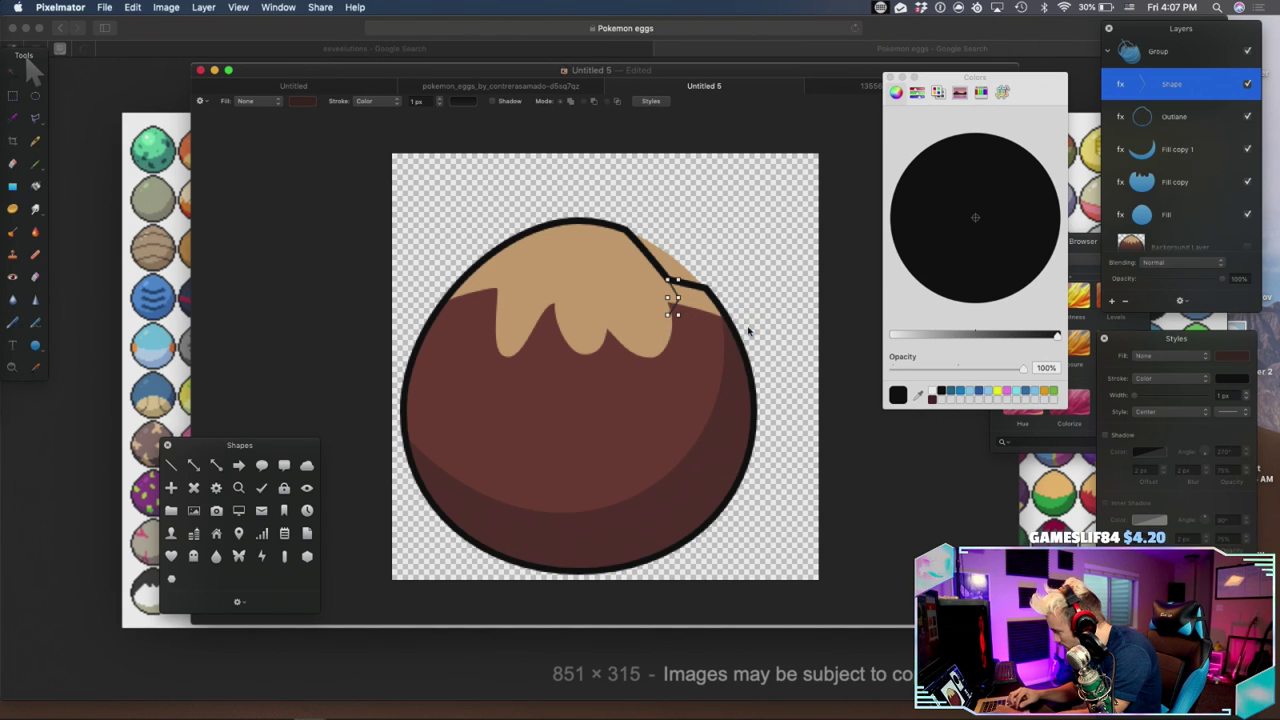
Set the stroke width of the short crack line to 5 px
click(1246, 393)
click(1246, 393)
click(1246, 393)
click(1246, 393)
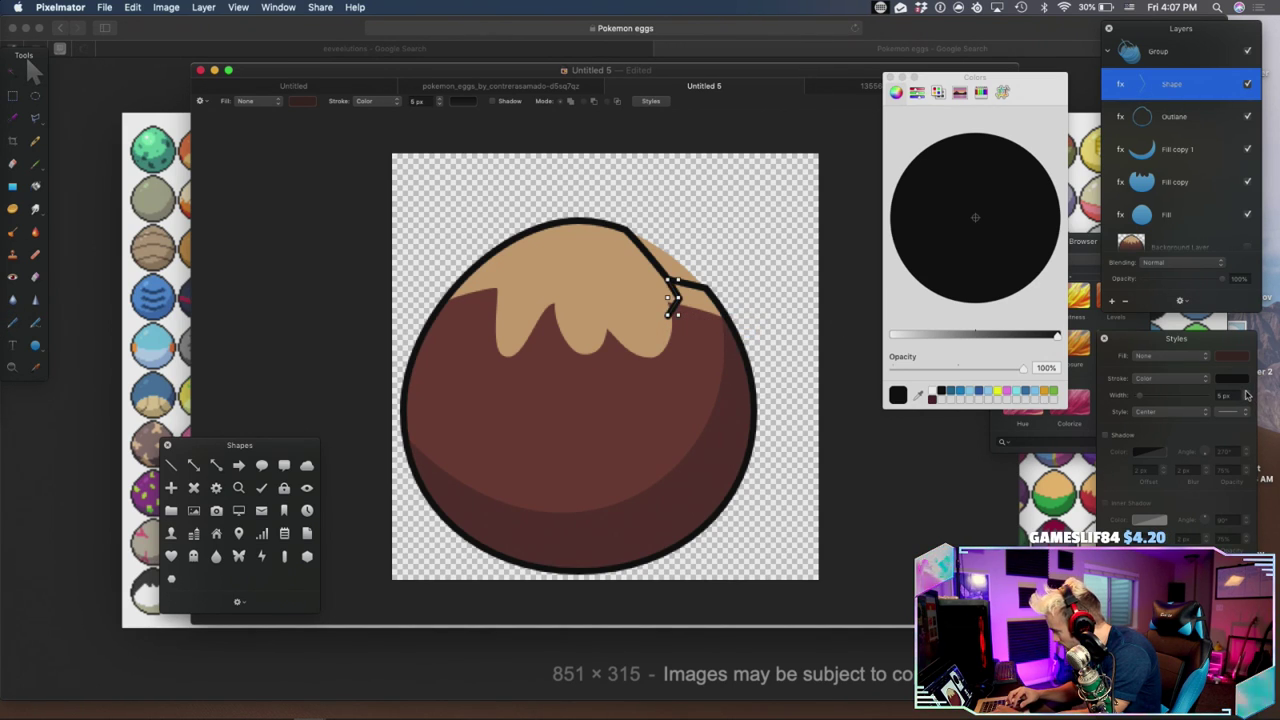
Draw a second, three-segment zigzag crack with the Pen tool from the notch's inner corner toward the egg's centre
click(13, 325)
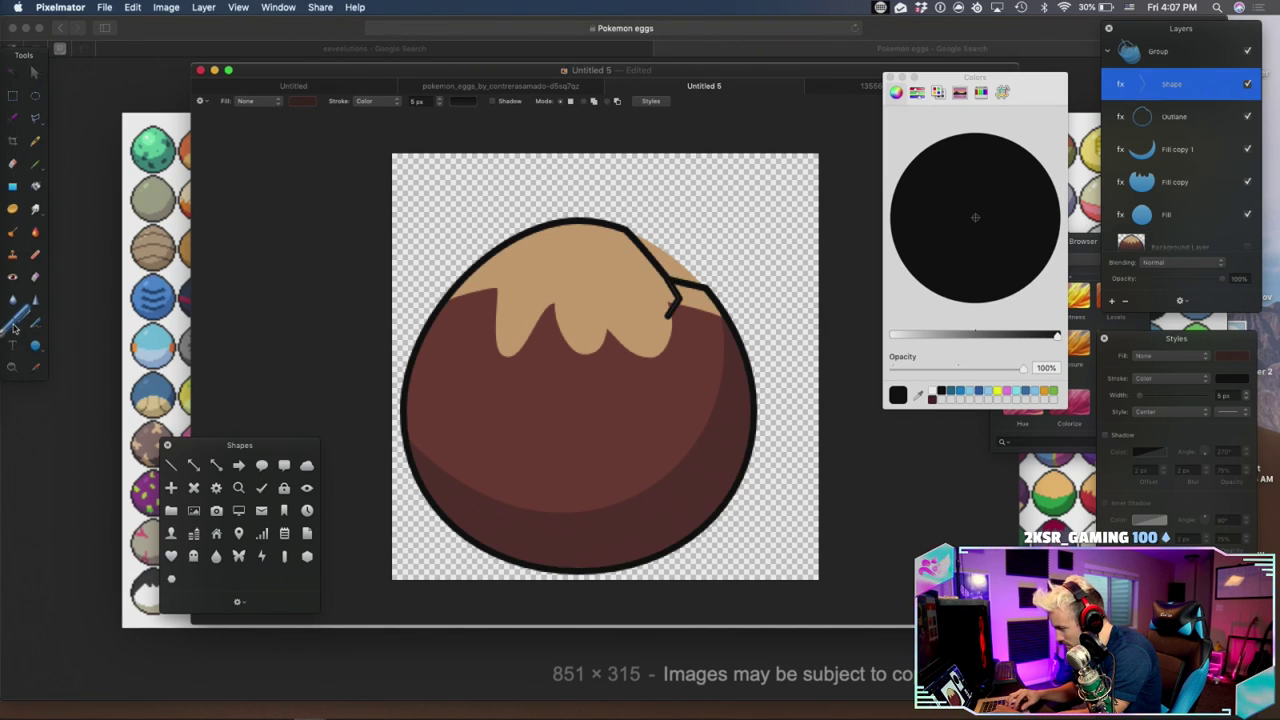
click(665, 282)
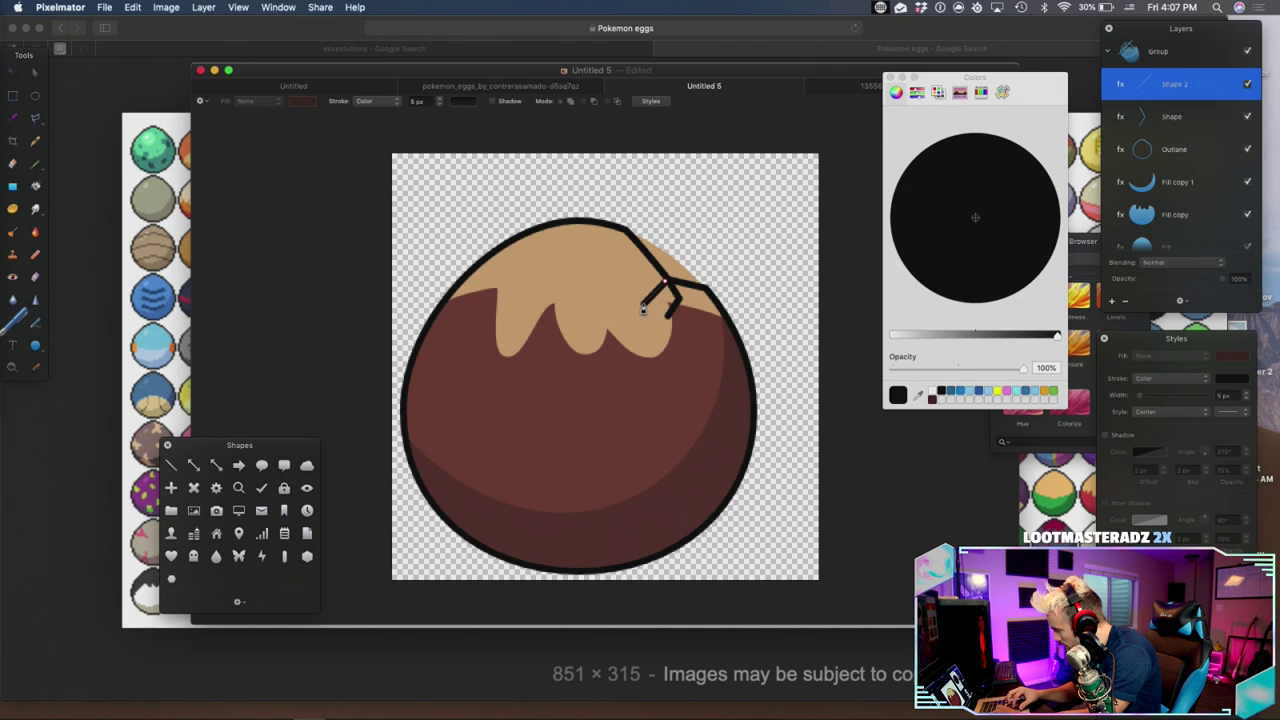
click(647, 299)
click(650, 316)
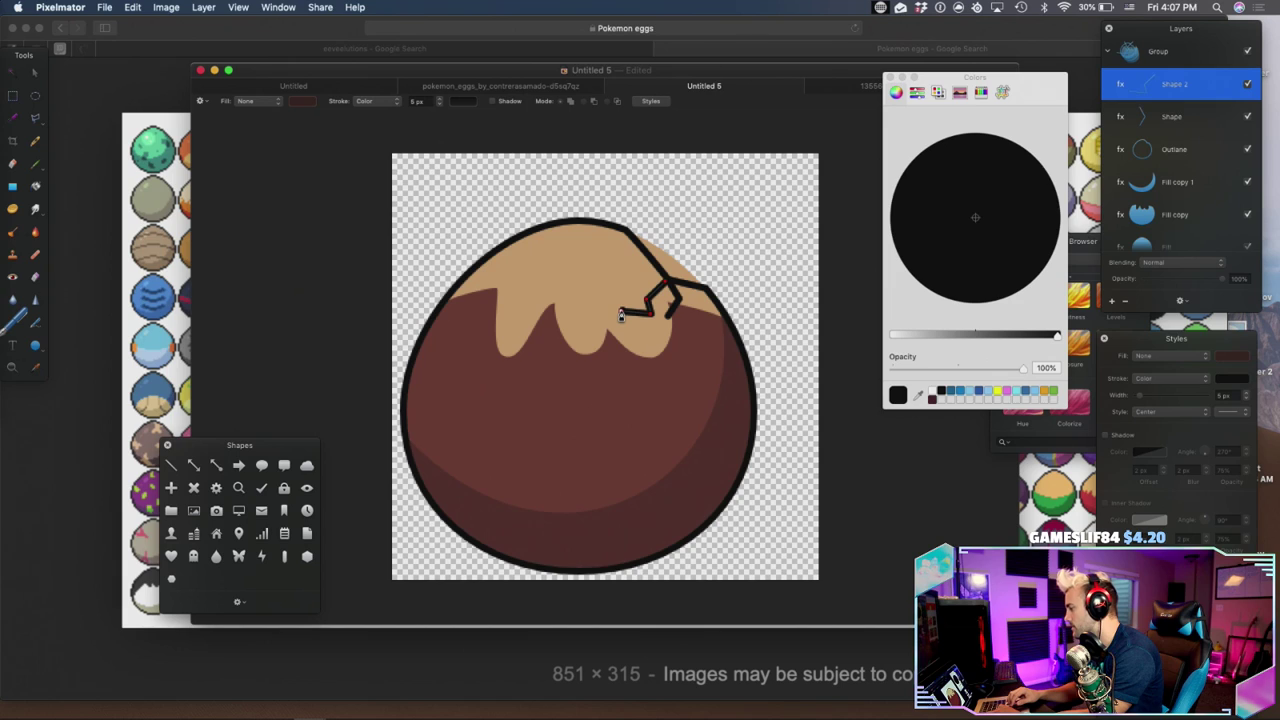
right_click(620, 314)
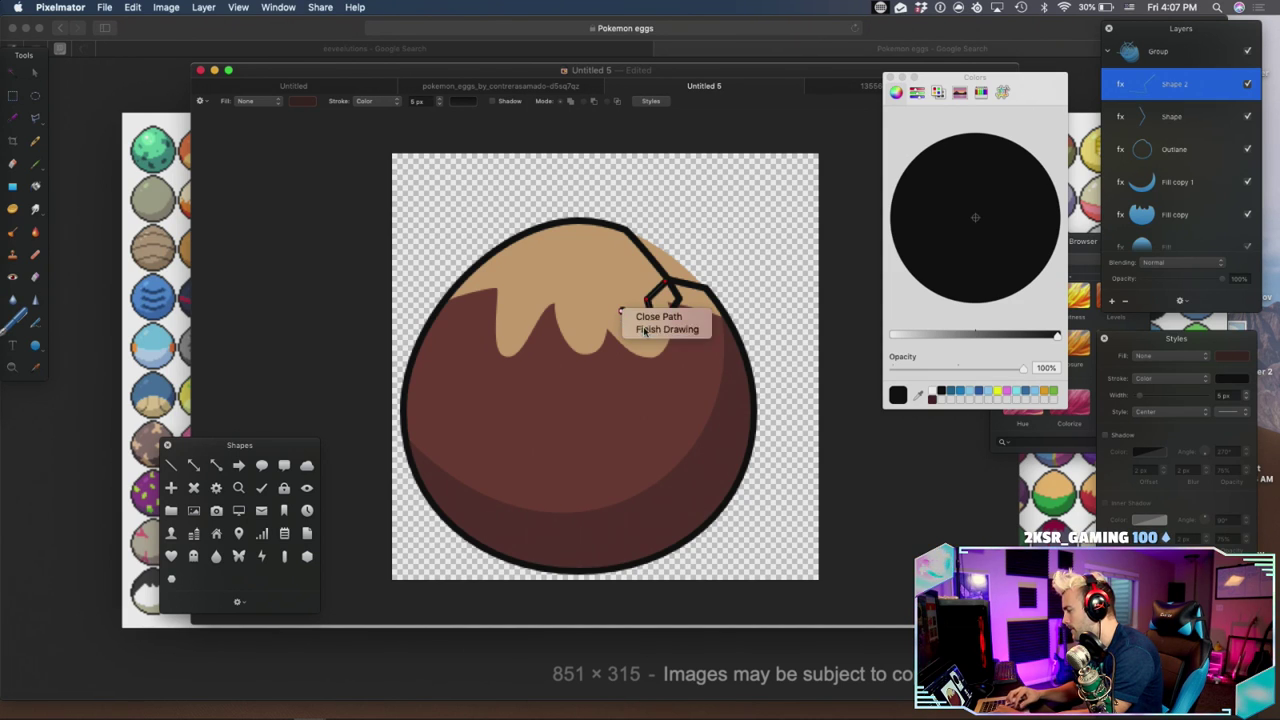
click(650, 334)
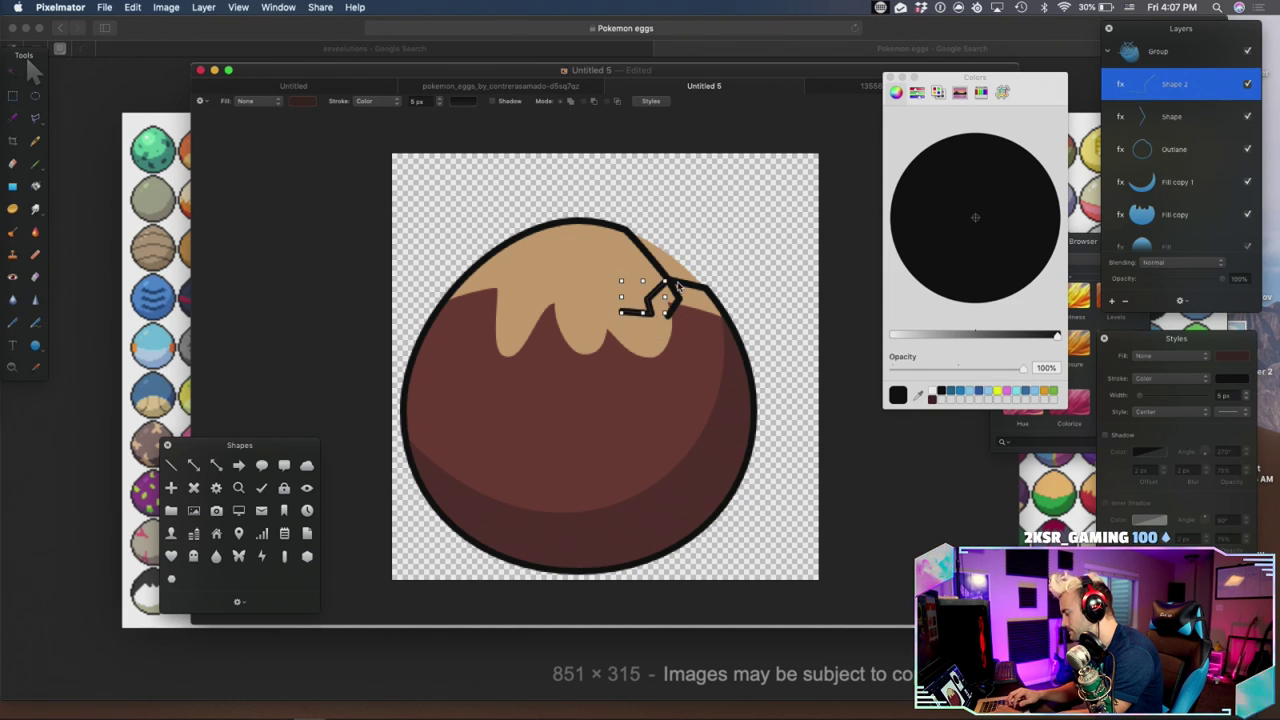
Select the Fill layer and check which shapes form the egg by toggling the visibility of the group, Outline and Fill
scroll(1167, 220, down, 1)
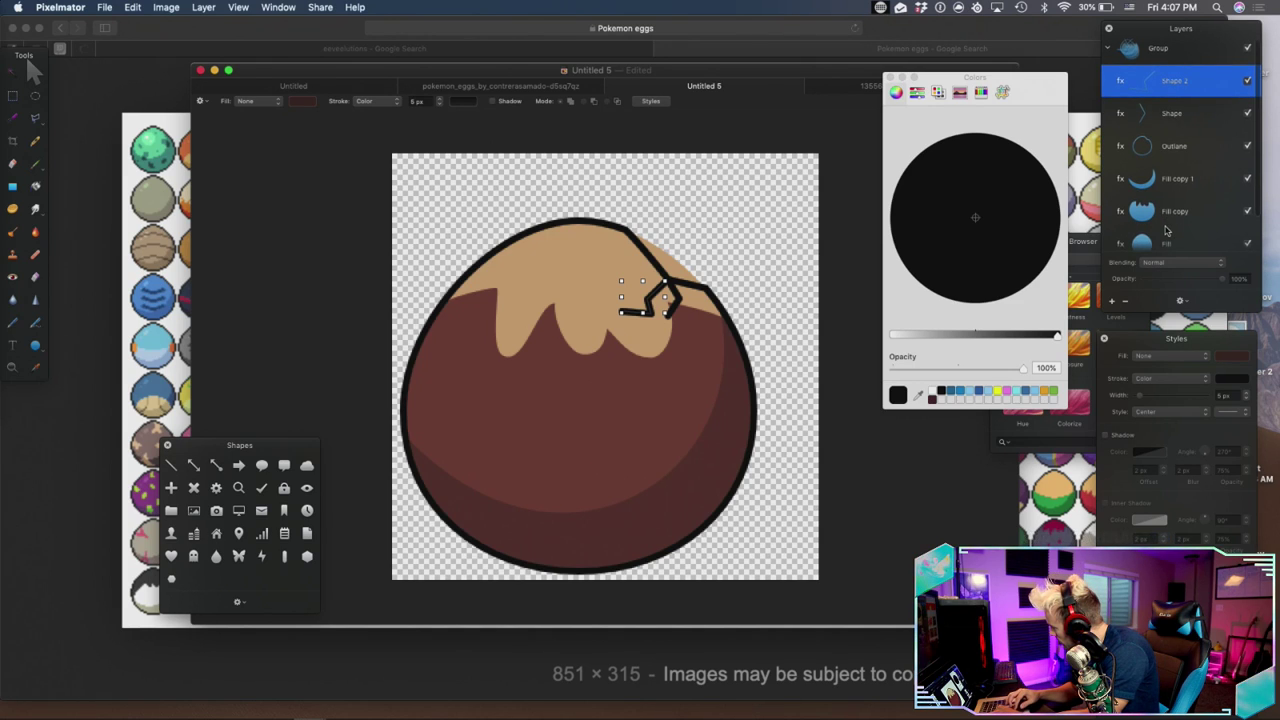
click(1167, 234)
scroll(1243, 70, up, 1)
click(1247, 52)
click(1247, 52)
scroll(1222, 117, down, 1)
scroll(1222, 117, down, 2)
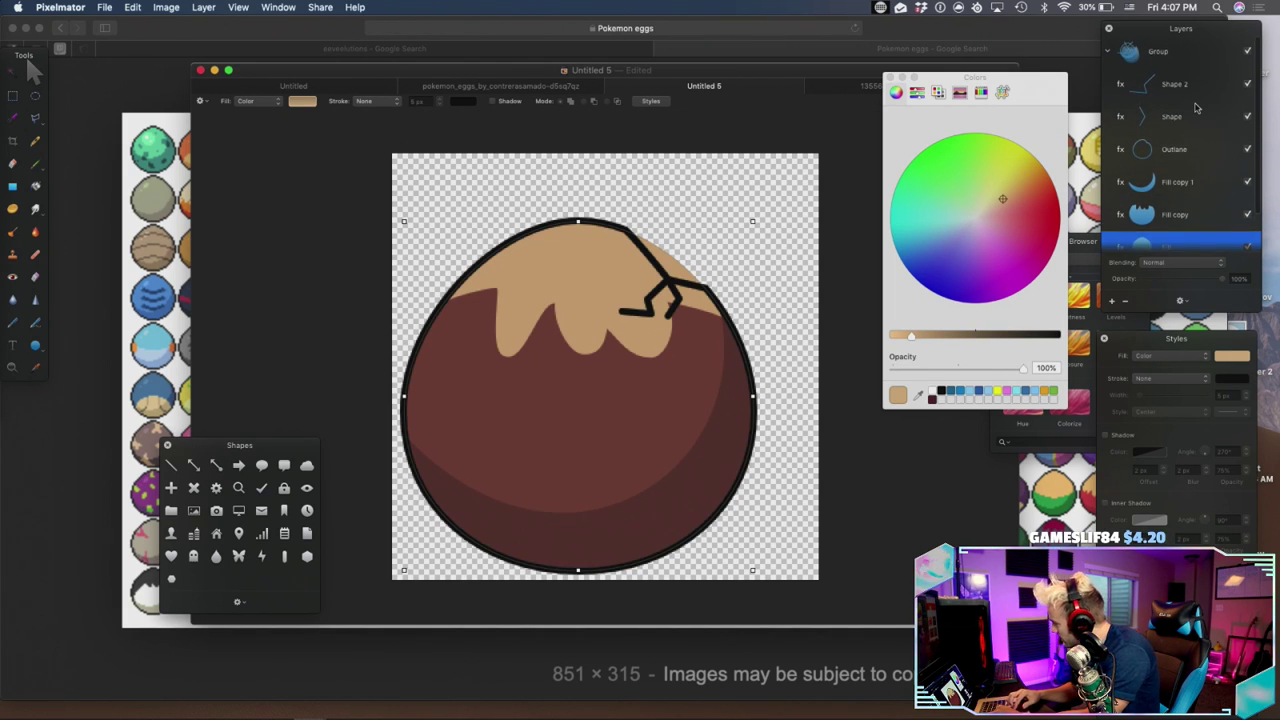
click(1248, 120)
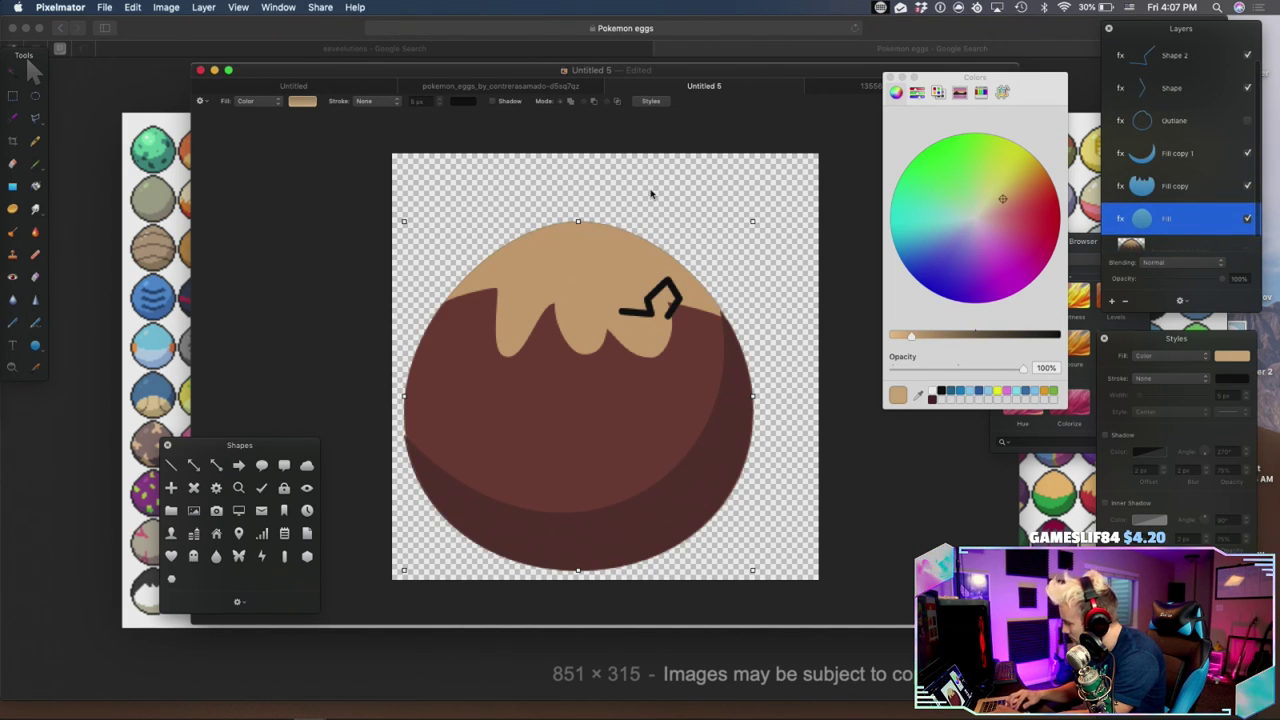
click(1248, 219)
click(1248, 219)
click(1248, 121)
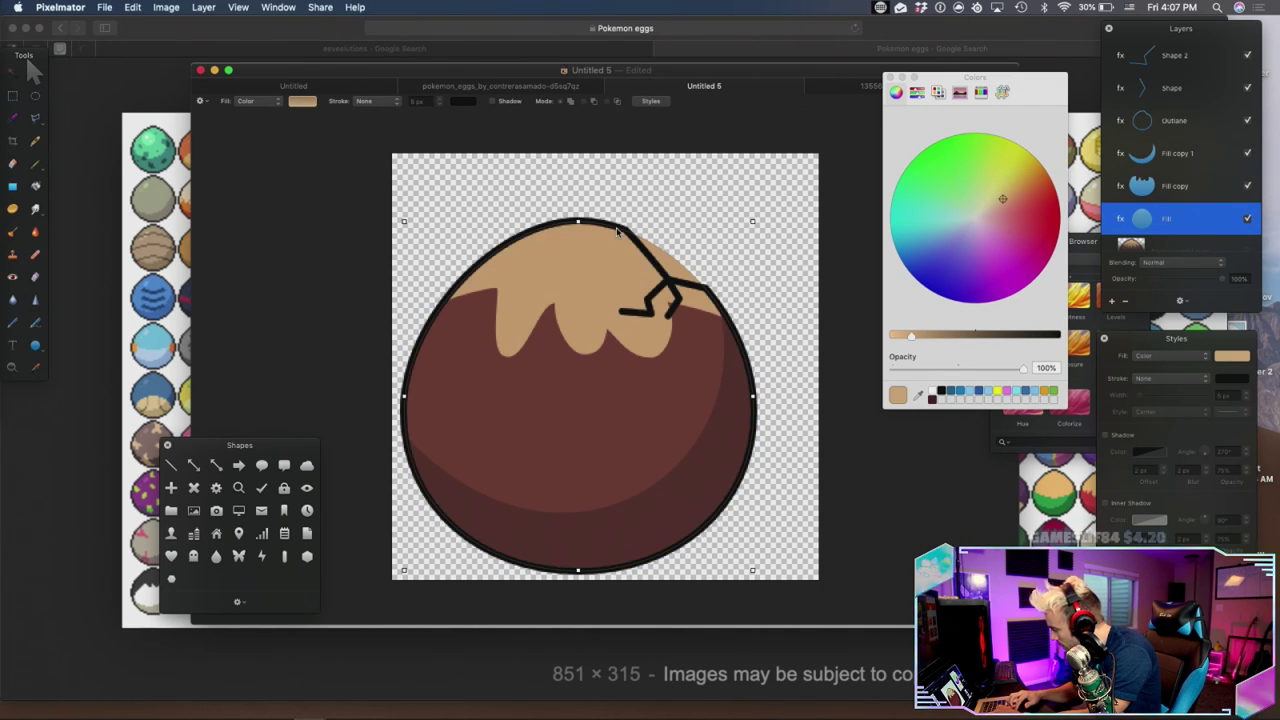
Make the tan Fill shape editable and add anchor points on its edge at both outer corners of the notch
right_click(620, 270)
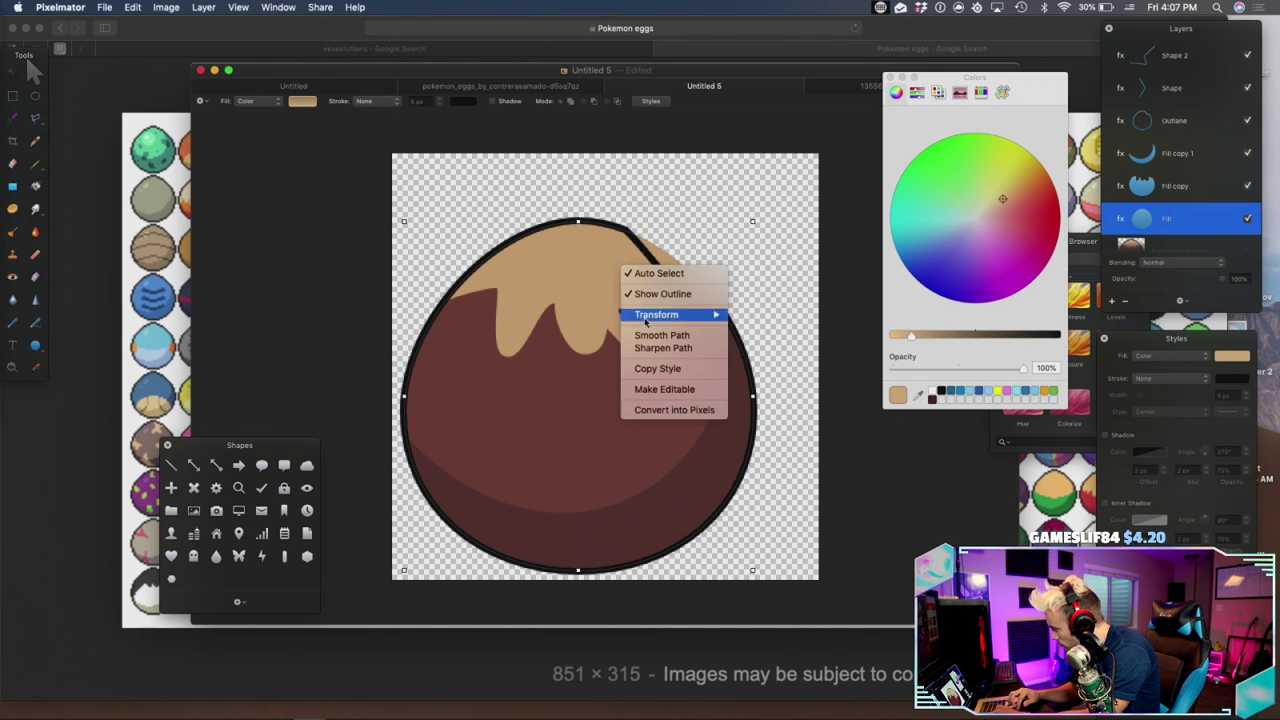
click(663, 389)
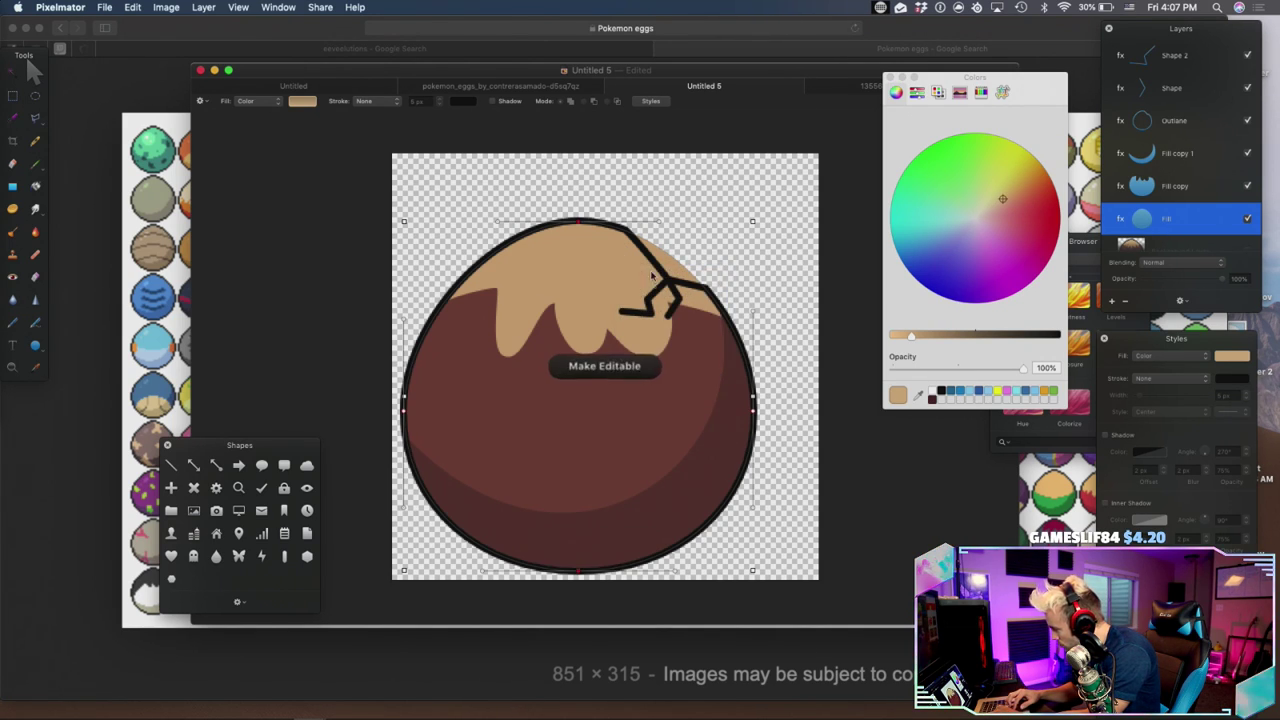
click(628, 234)
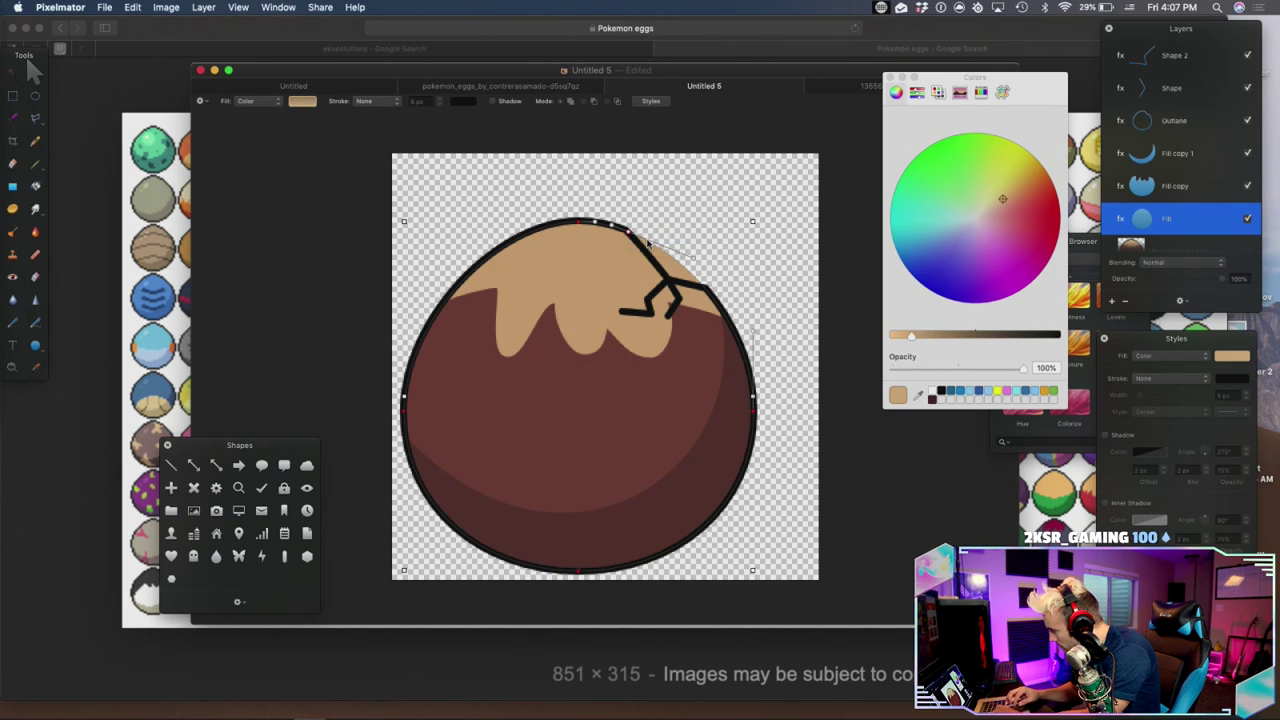
click(706, 289)
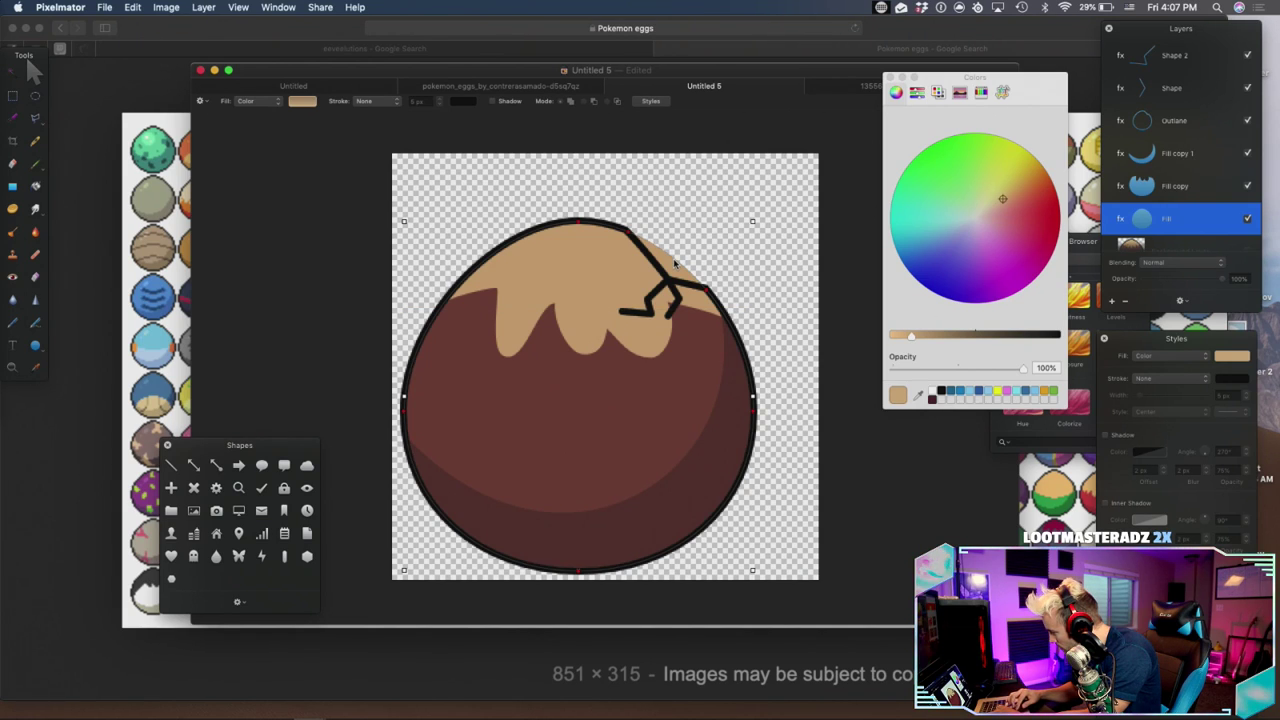
Add a sharp anchor point between the two new Fill points and pull it inward to match the outline's notch
click(675, 263)
right_click(675, 263)
click(682, 268)
drag(673, 269, 667, 278)
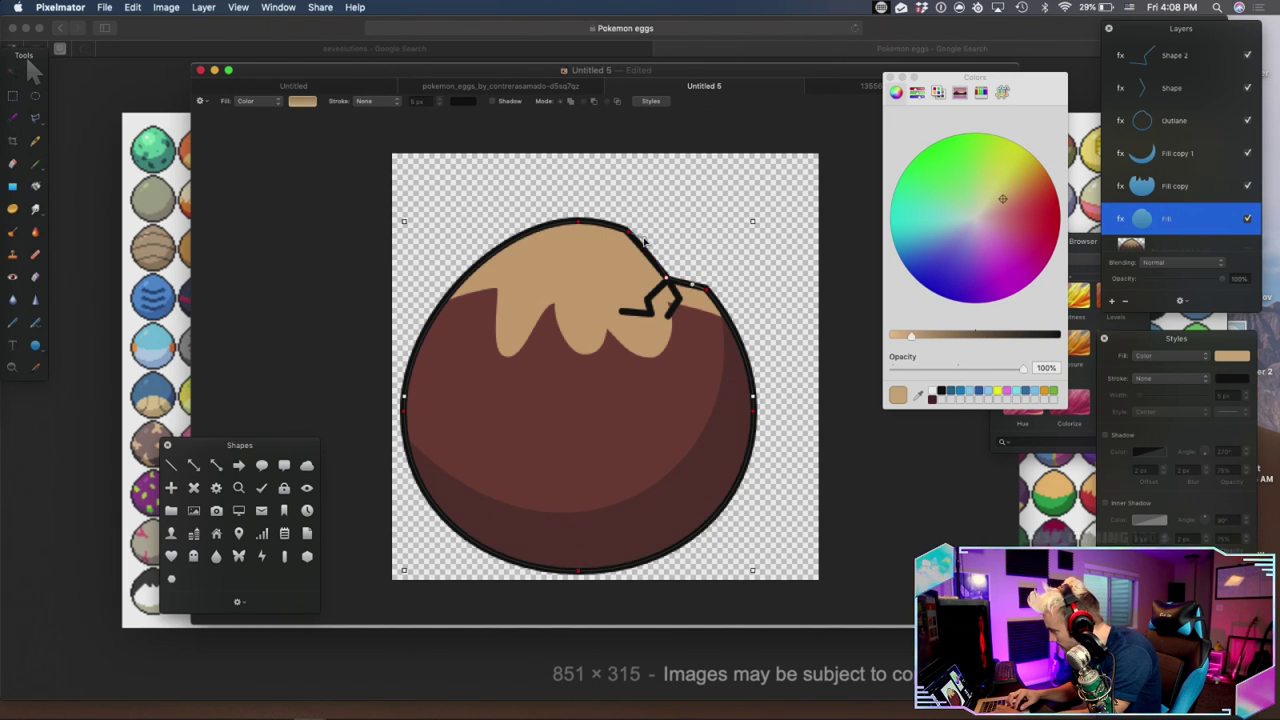
click(832, 312)
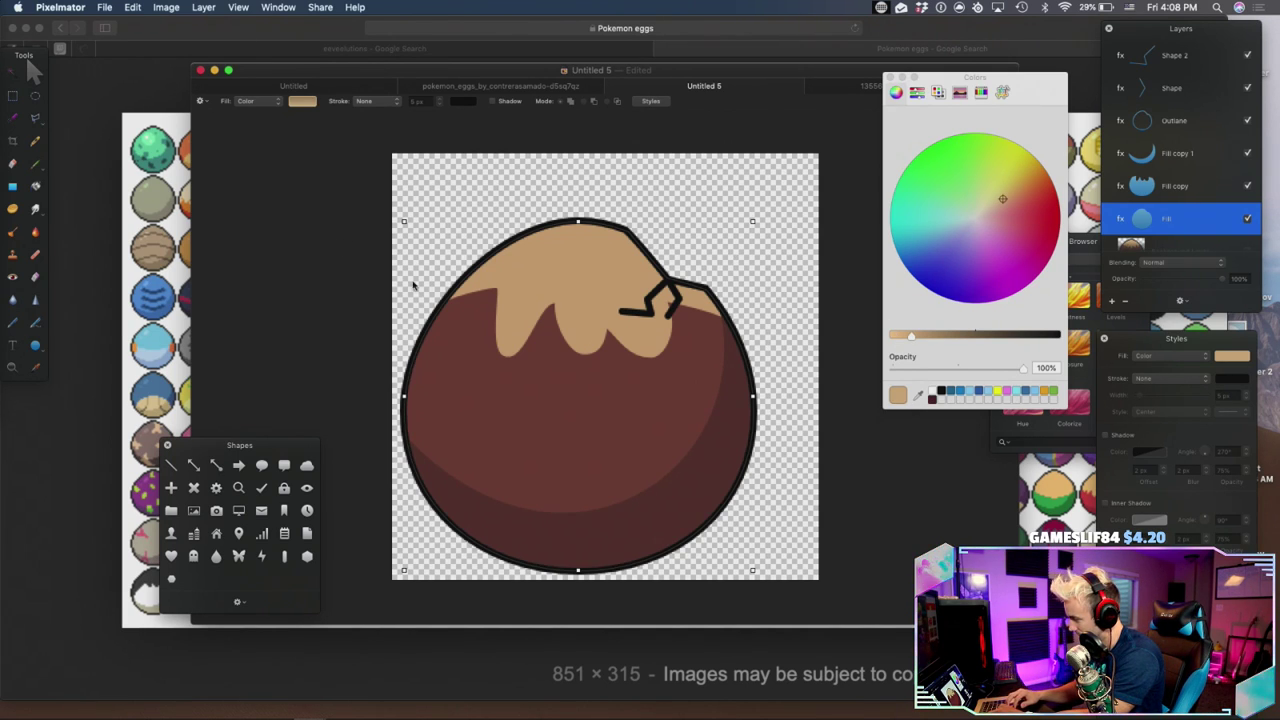
Draw a third, three-segment zigzag crack with the Pen tool from the notch's upper edge into the tan top of the egg
click(14, 322)
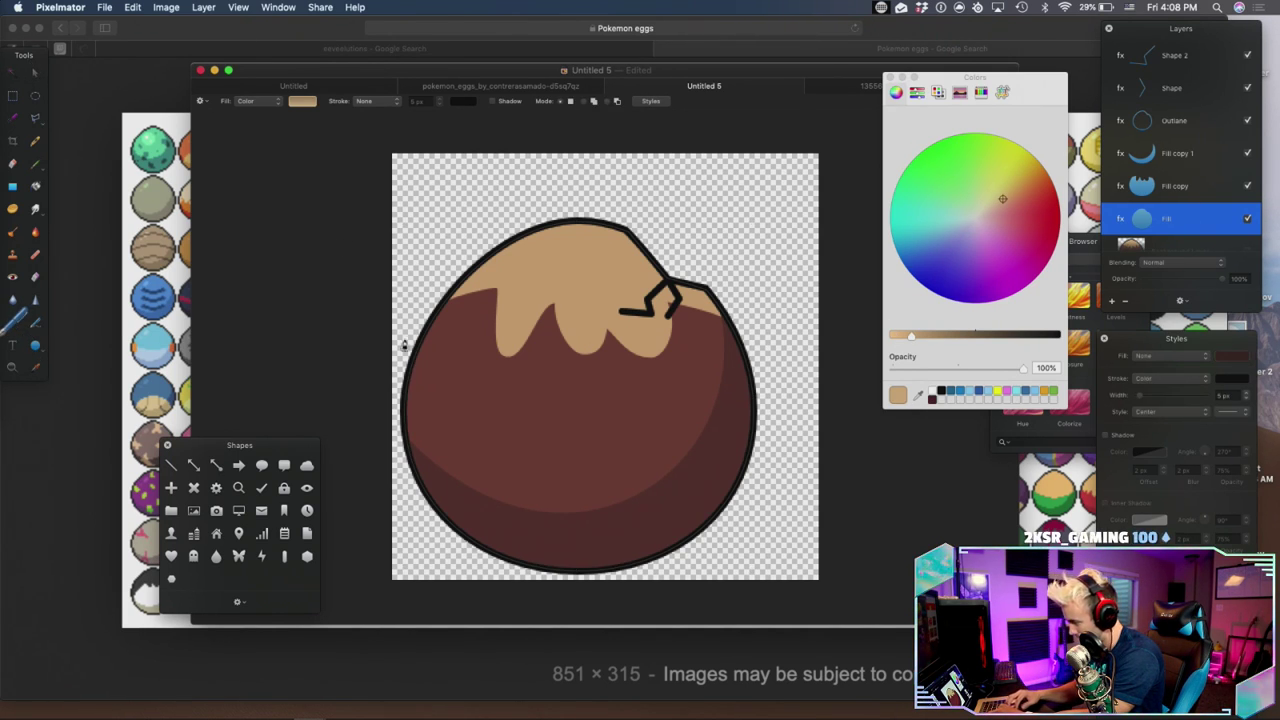
click(646, 263)
click(607, 251)
click(588, 276)
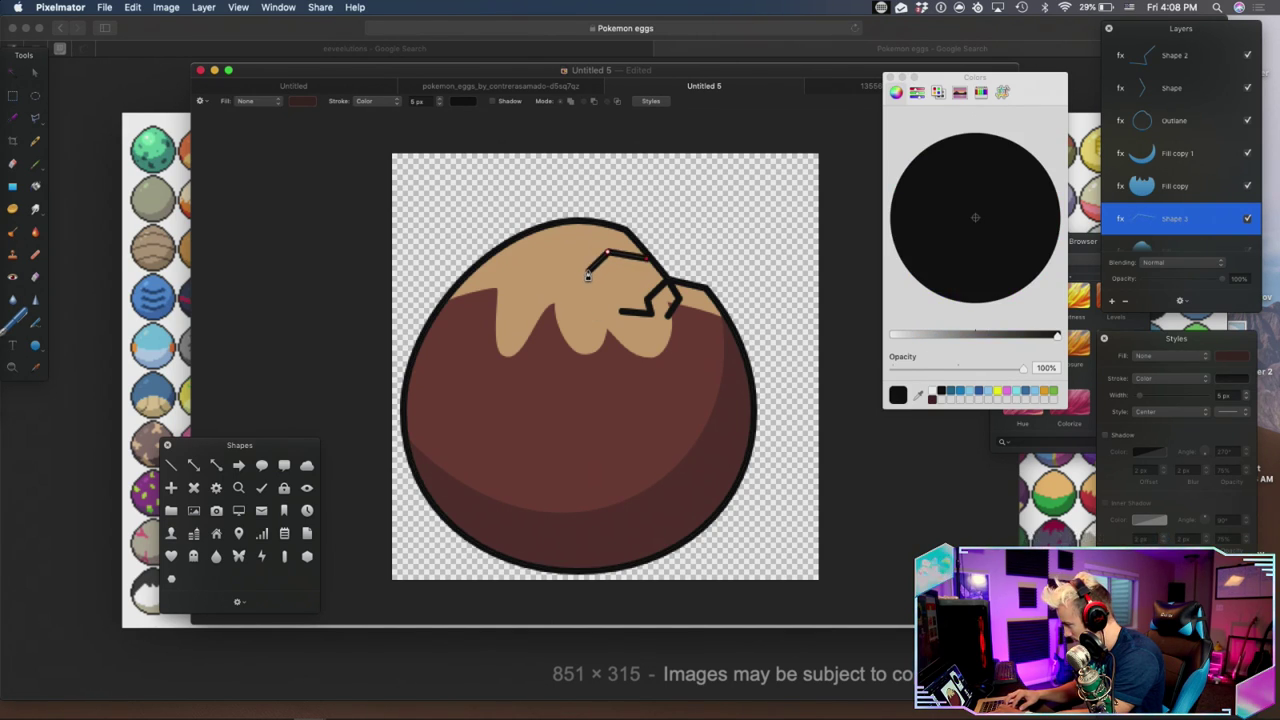
click(581, 258)
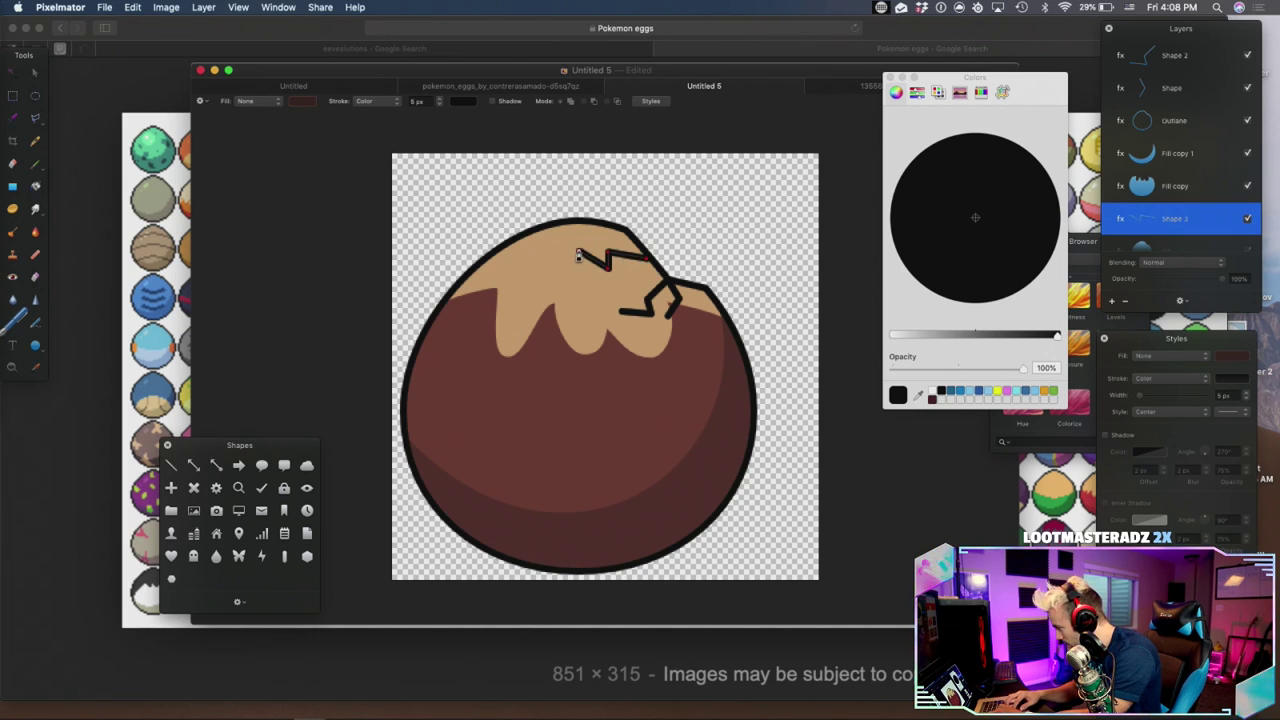
right_click(578, 256)
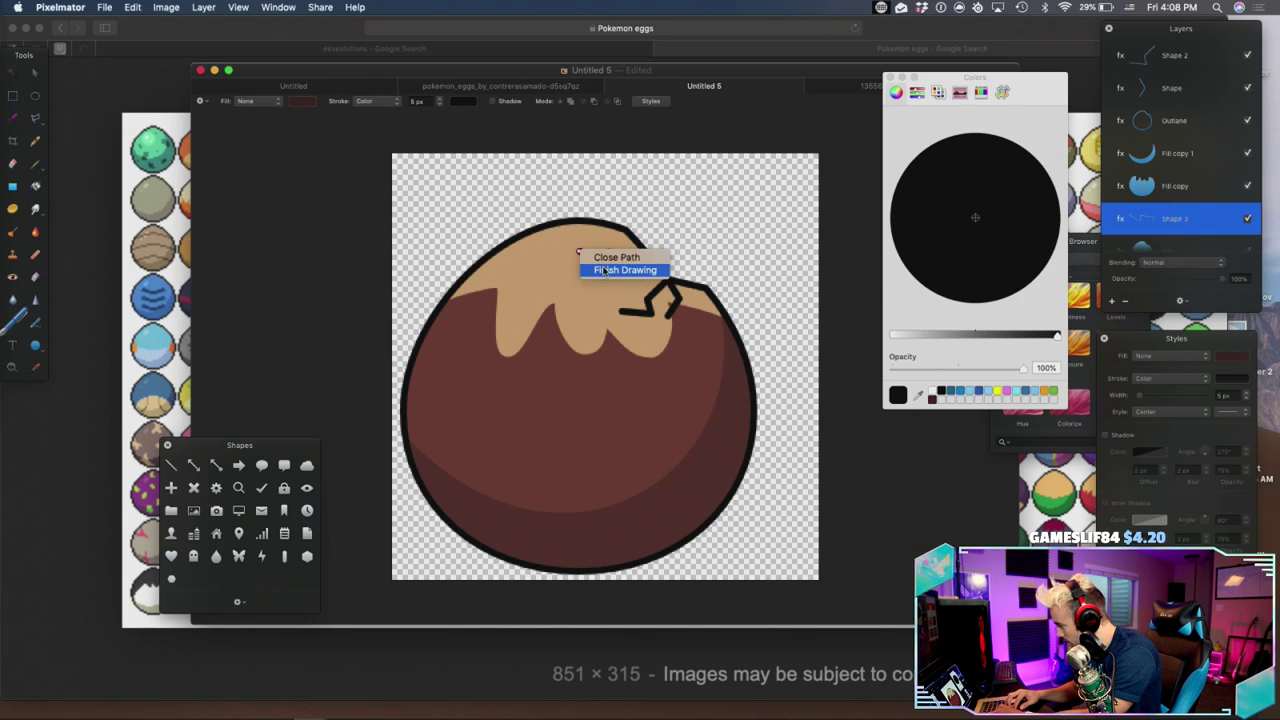
click(606, 271)
Make the Outline shape editable, add a sharp point where the third crack meets the notch's upper edge, and pull it slightly inward
click(652, 265)
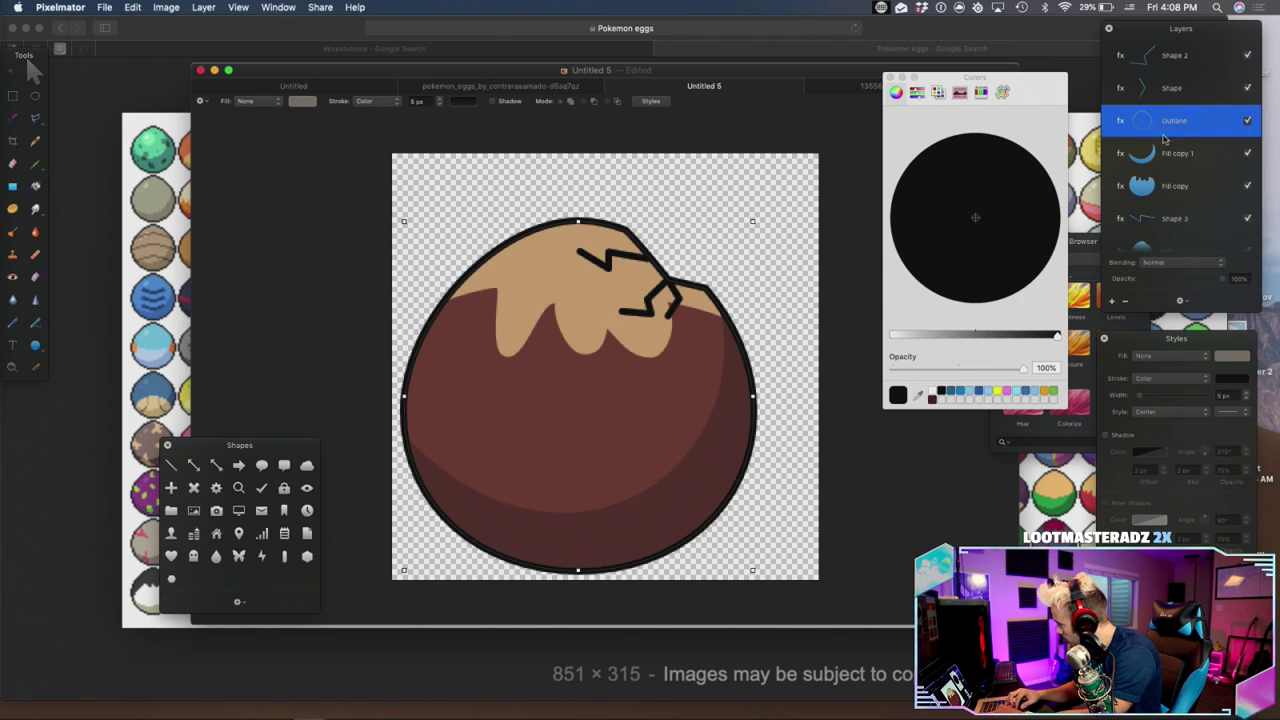
right_click(652, 261)
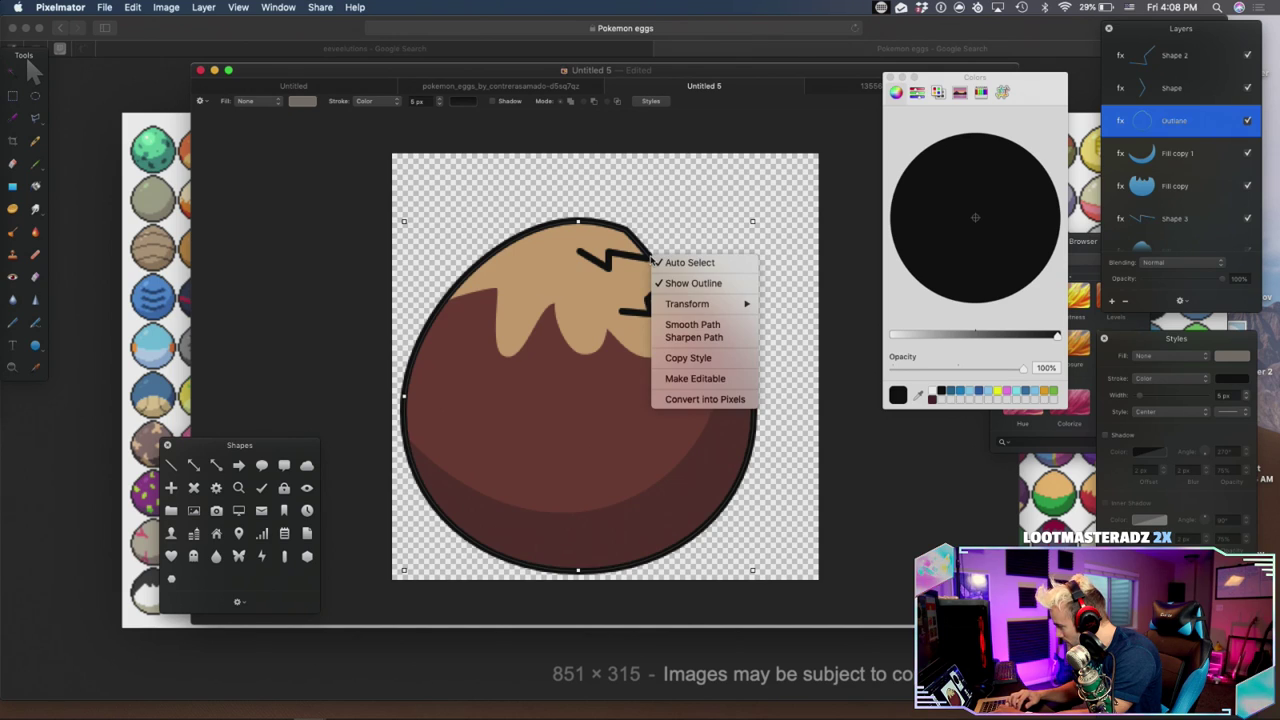
click(690, 376)
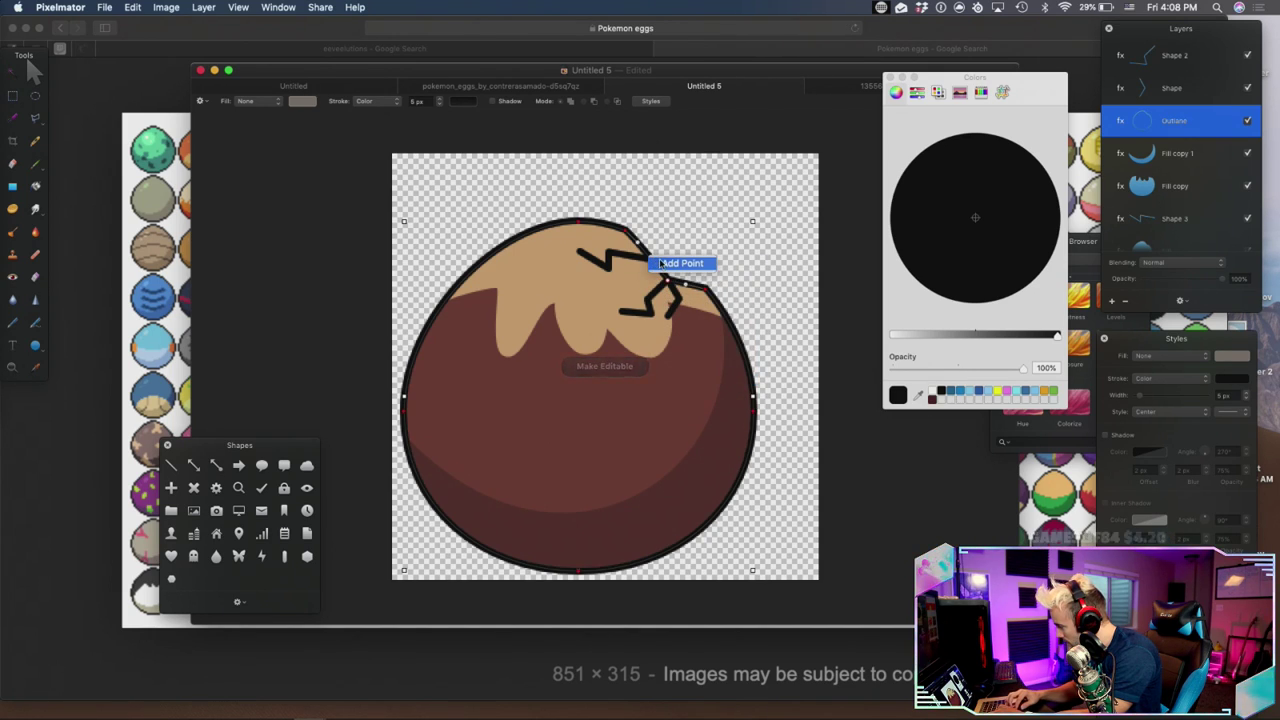
right_click(651, 260)
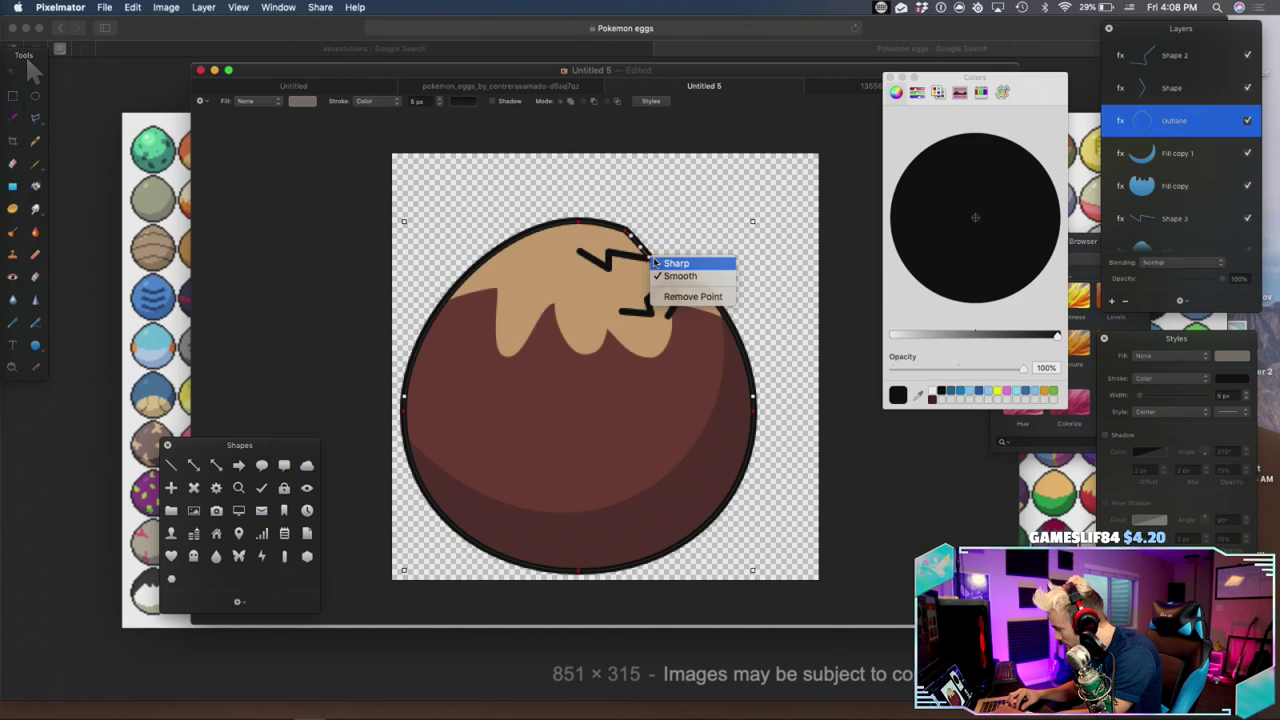
click(662, 264)
drag(651, 260, 647, 262)
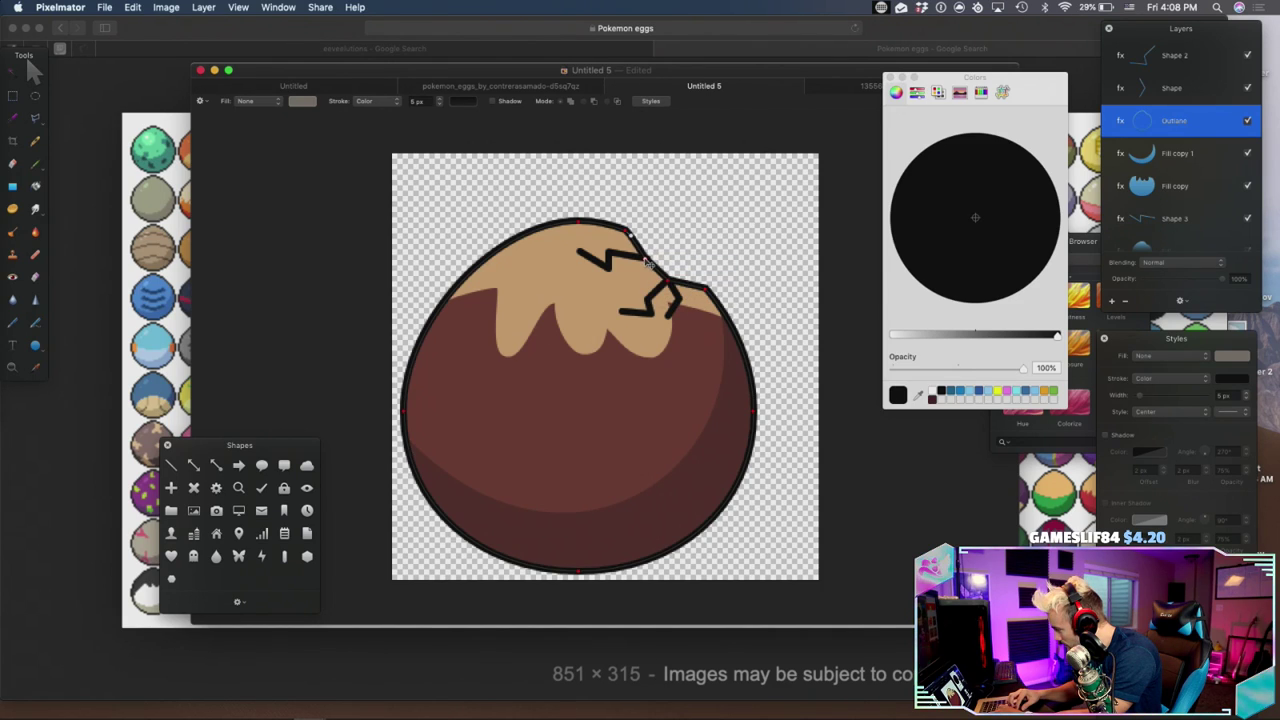
Shift the third crack's outer end point inward to meet the adjusted outline, and view the egg at actual size
click(614, 259)
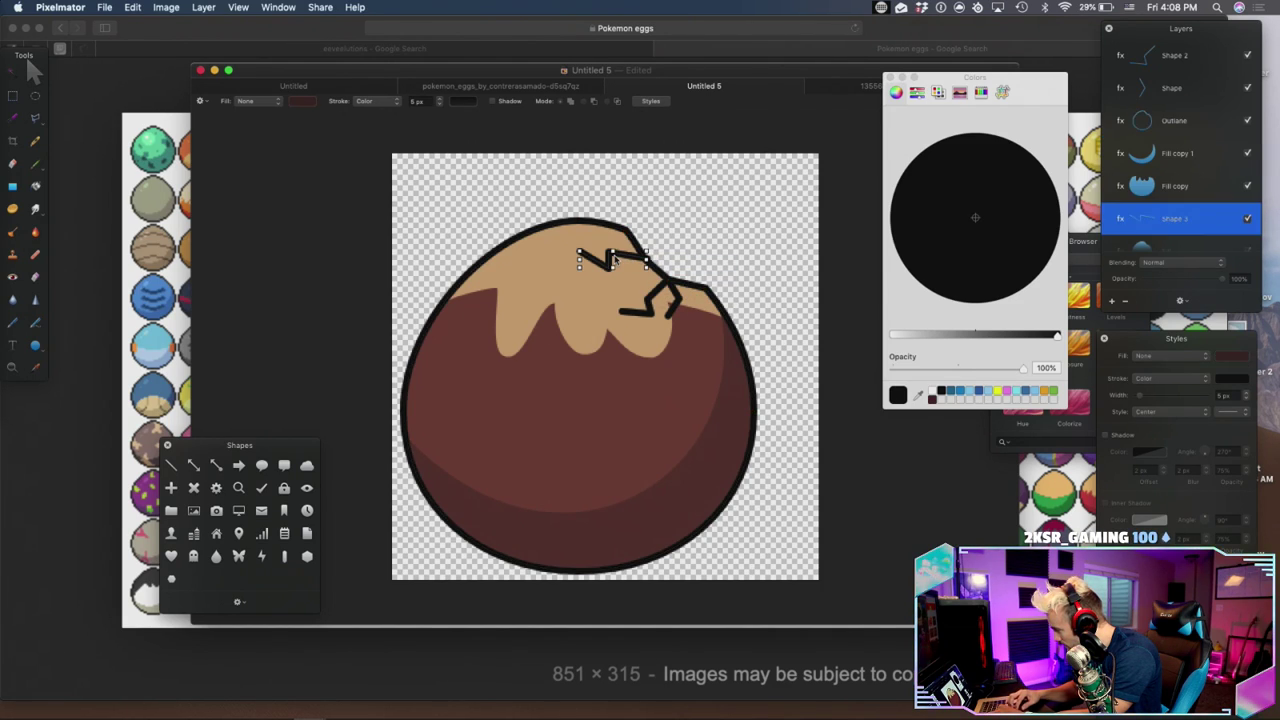
key(super+z)
drag(646, 259, 641, 259)
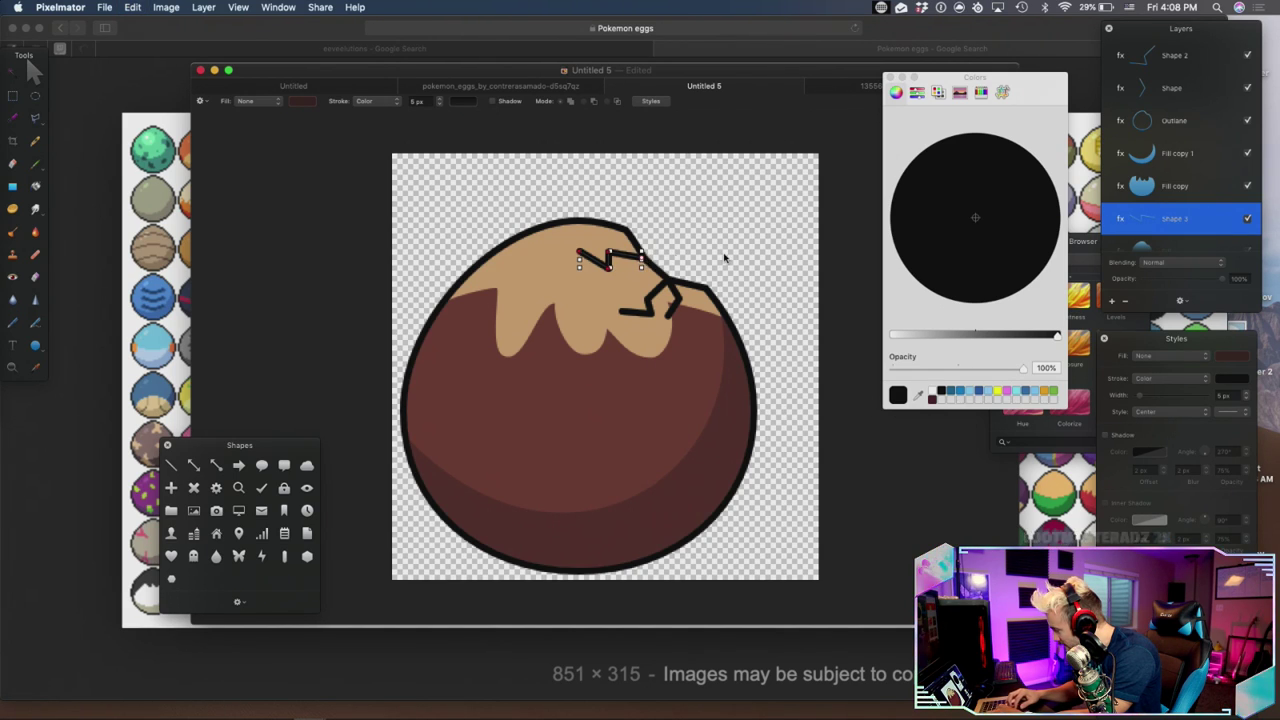
key(super+0)
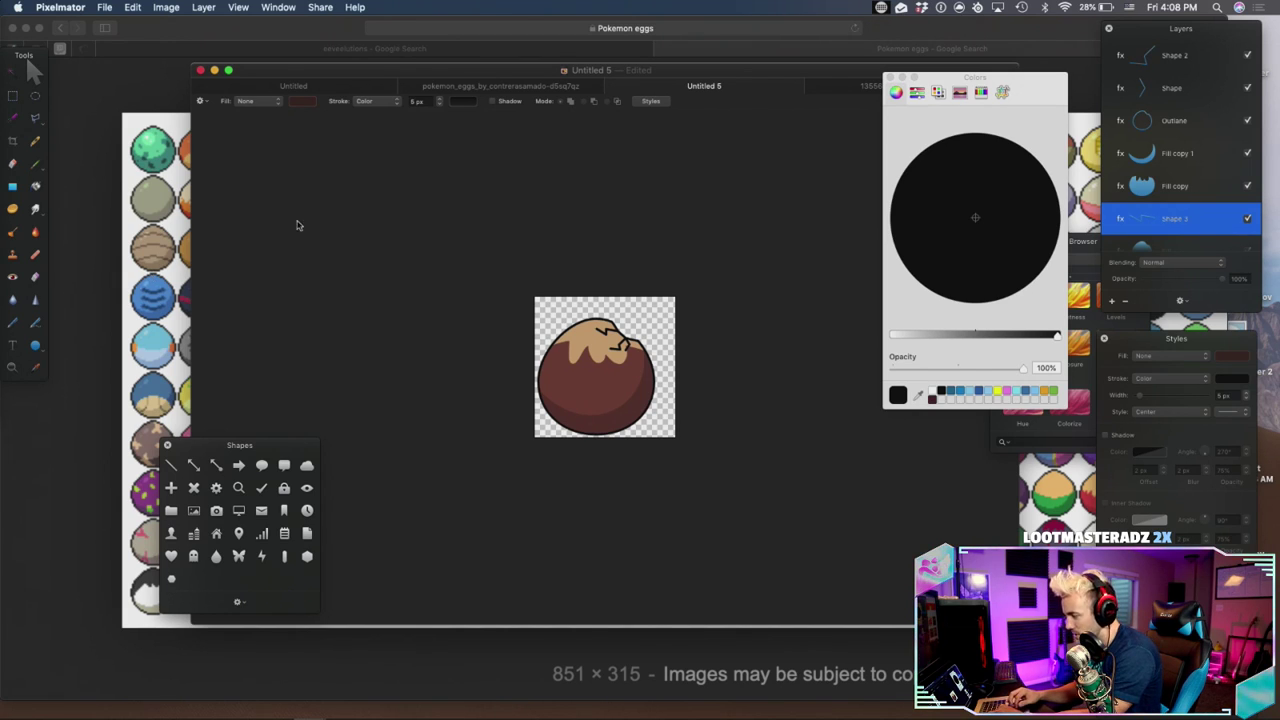
Switch to the Eevee drawing, duplicate its Head group and bring the copy into the Untitled 5 egg document
click(851, 86)
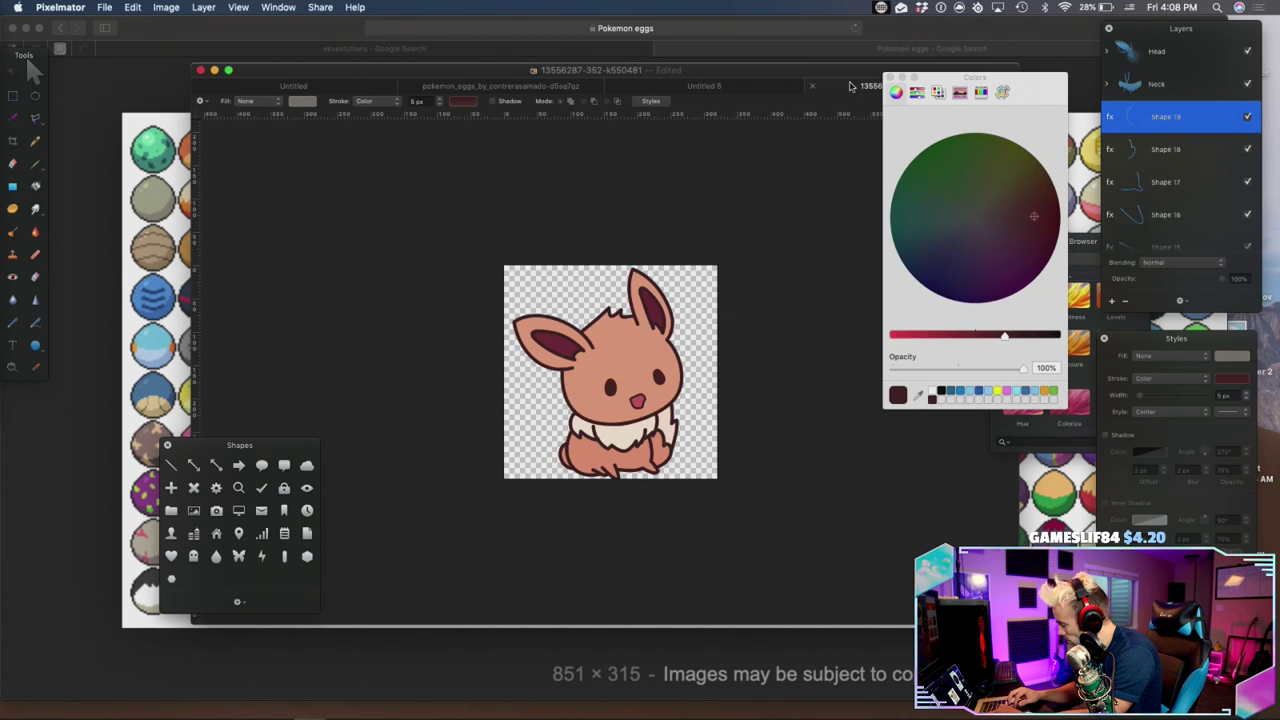
scroll(1210, 100, up, 2)
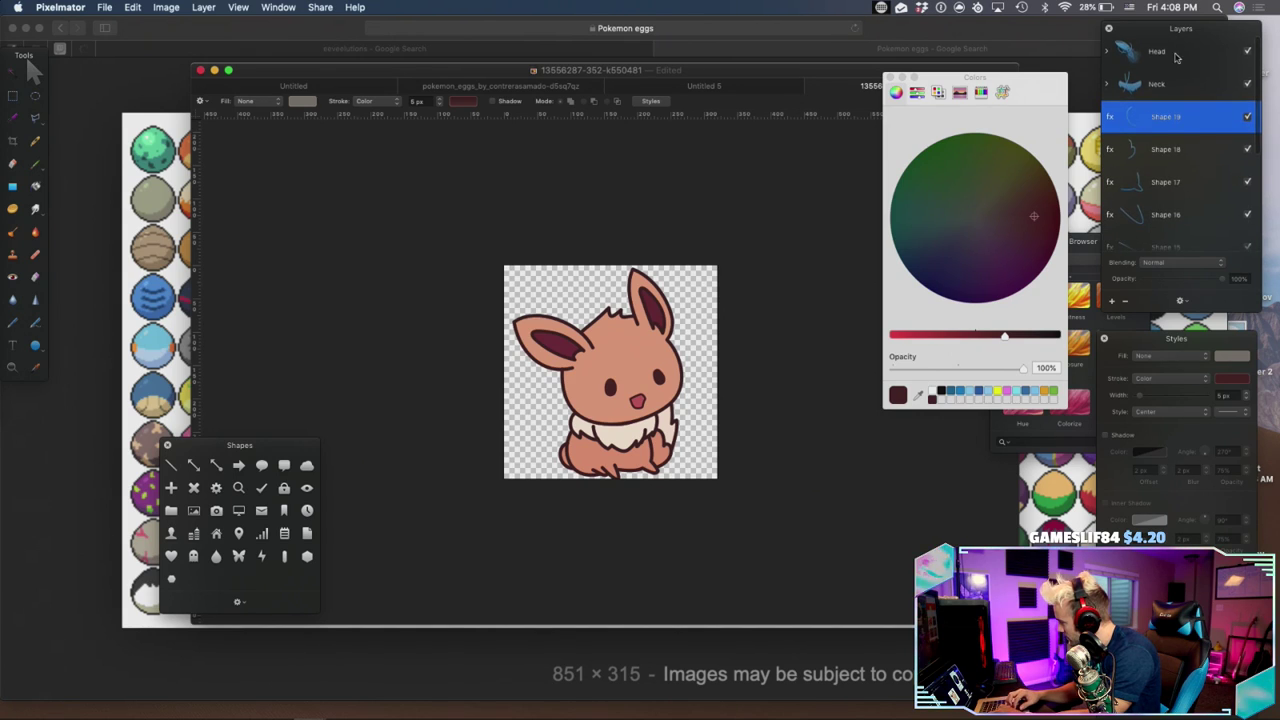
scroll(1140, 110, down, 3)
scroll(1165, 85, up, 3)
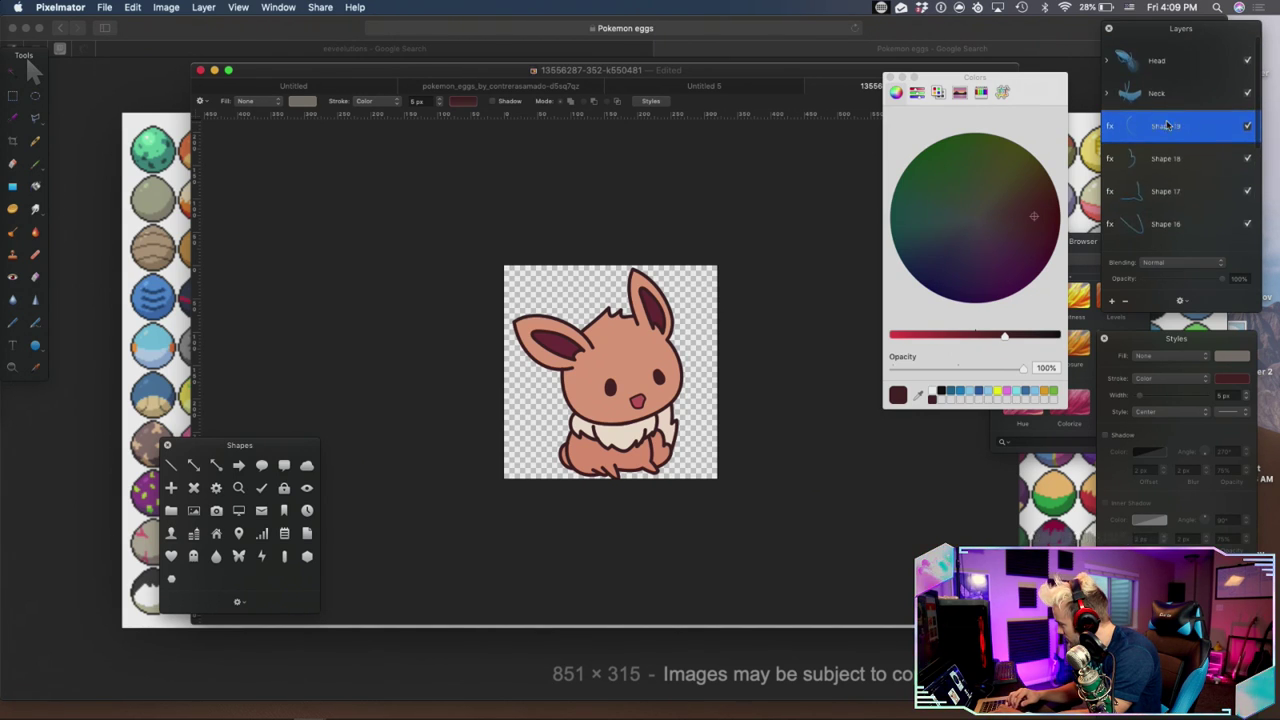
click(1177, 62)
right_click(1181, 56)
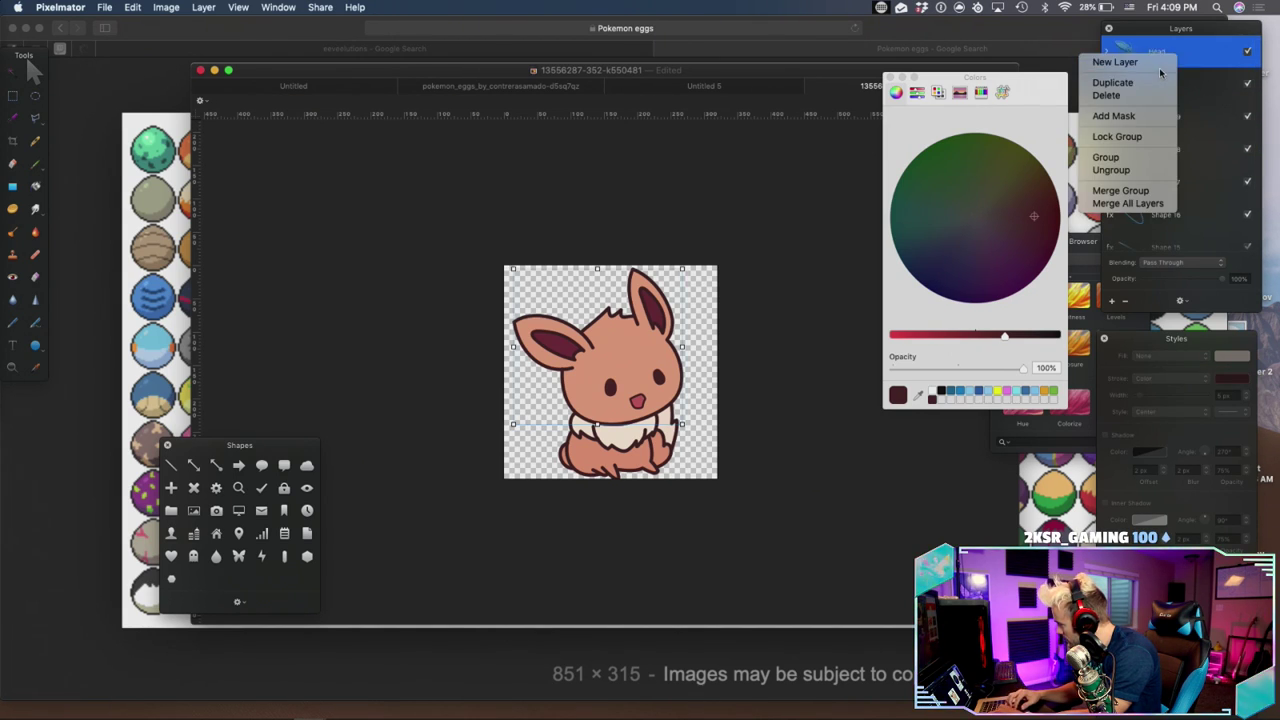
click(1148, 85)
drag(1160, 52, 633, 322)
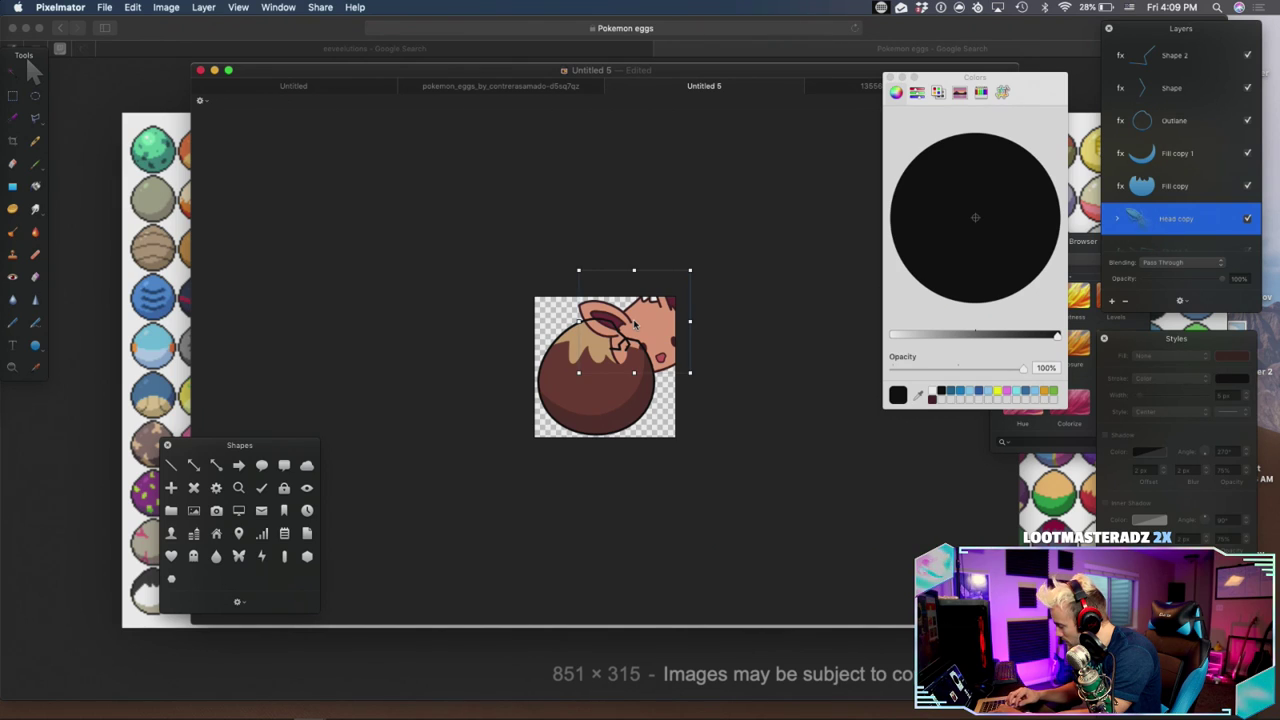
Try merging the Head copy group beneath Fill copy and moving it over the egg, and undo both changes
right_click(1172, 218)
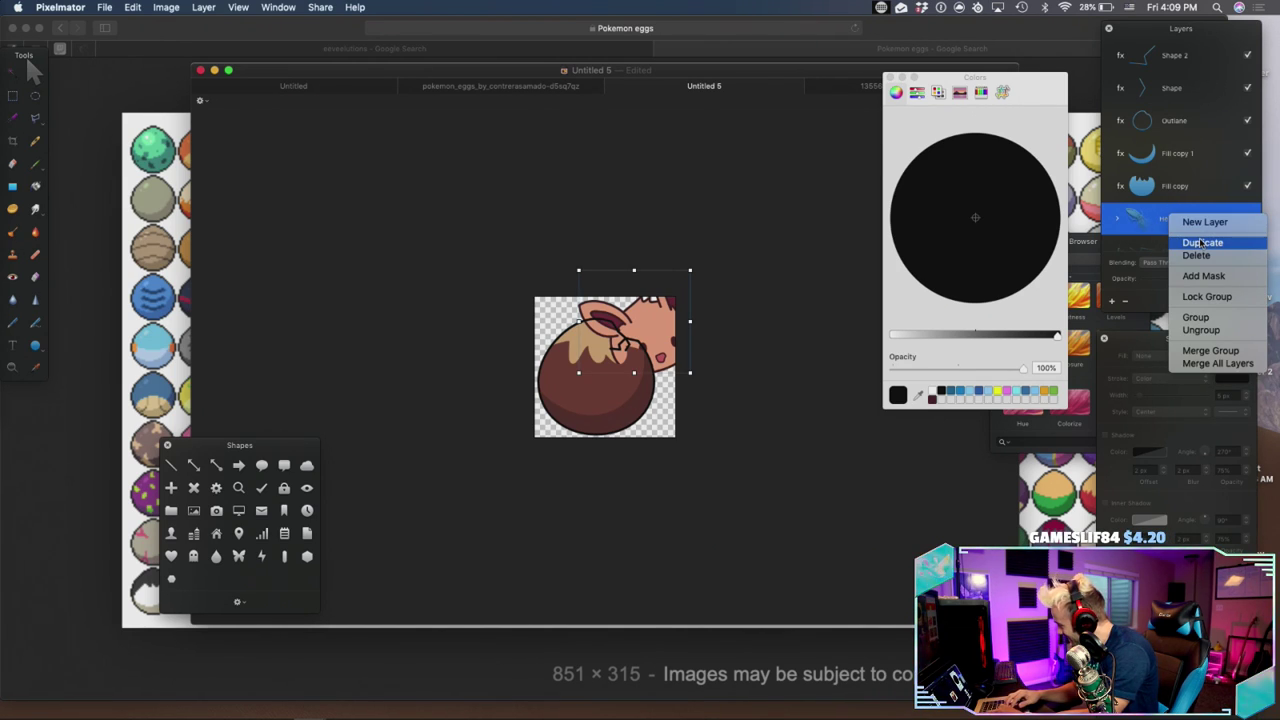
click(1210, 350)
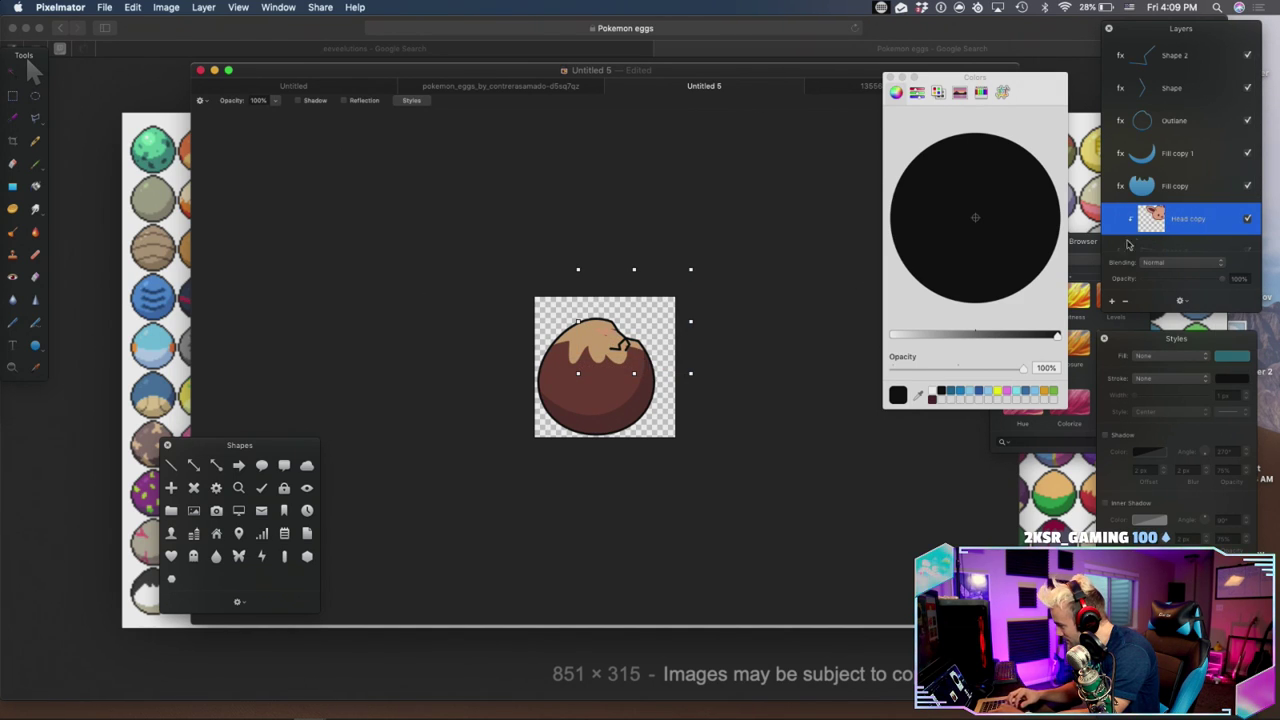
mouse_move(668, 324)
mouse_down()
mouse_move(631, 343)
mouse_move(622, 330)
mouse_move(651, 322)
mouse_move(647, 332)
mouse_up()
key(super+z)
key(super+z)
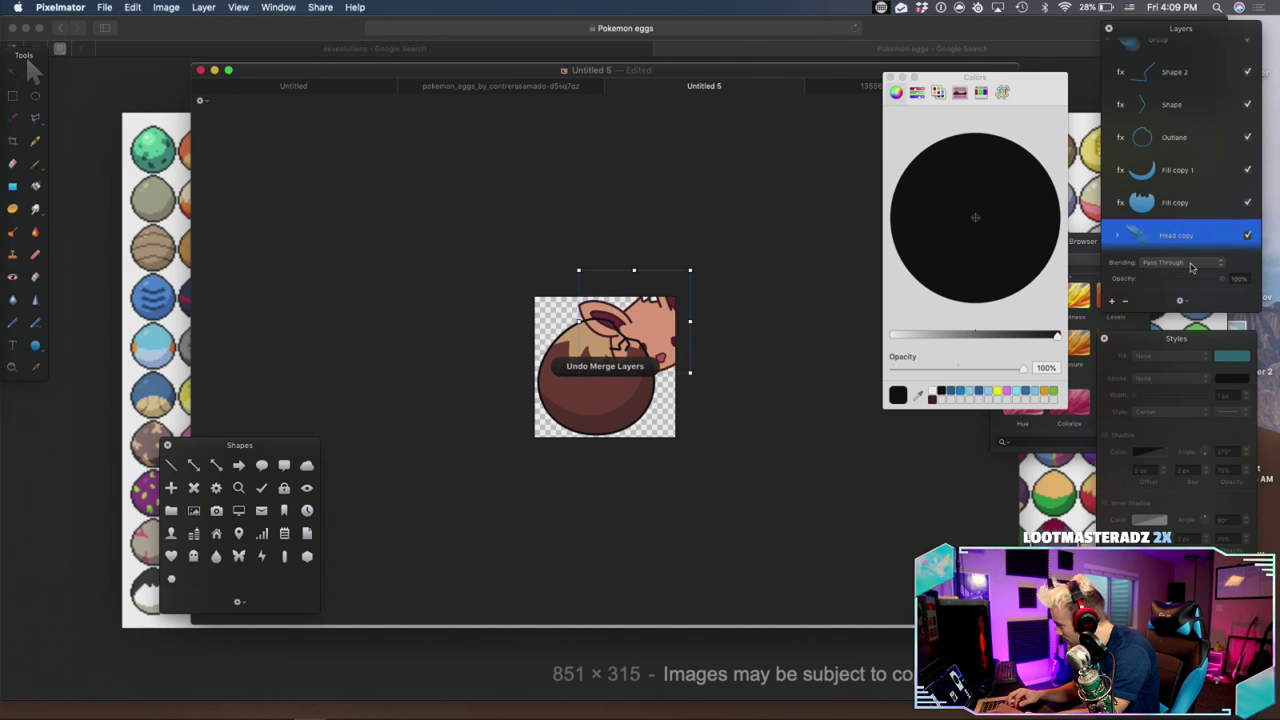
Try merging the Head copy group directly beneath the Shape 3 crack layer, and undo the merge
scroll(1178, 152, down, 2)
drag(1168, 178, 1173, 199)
right_click(1174, 201)
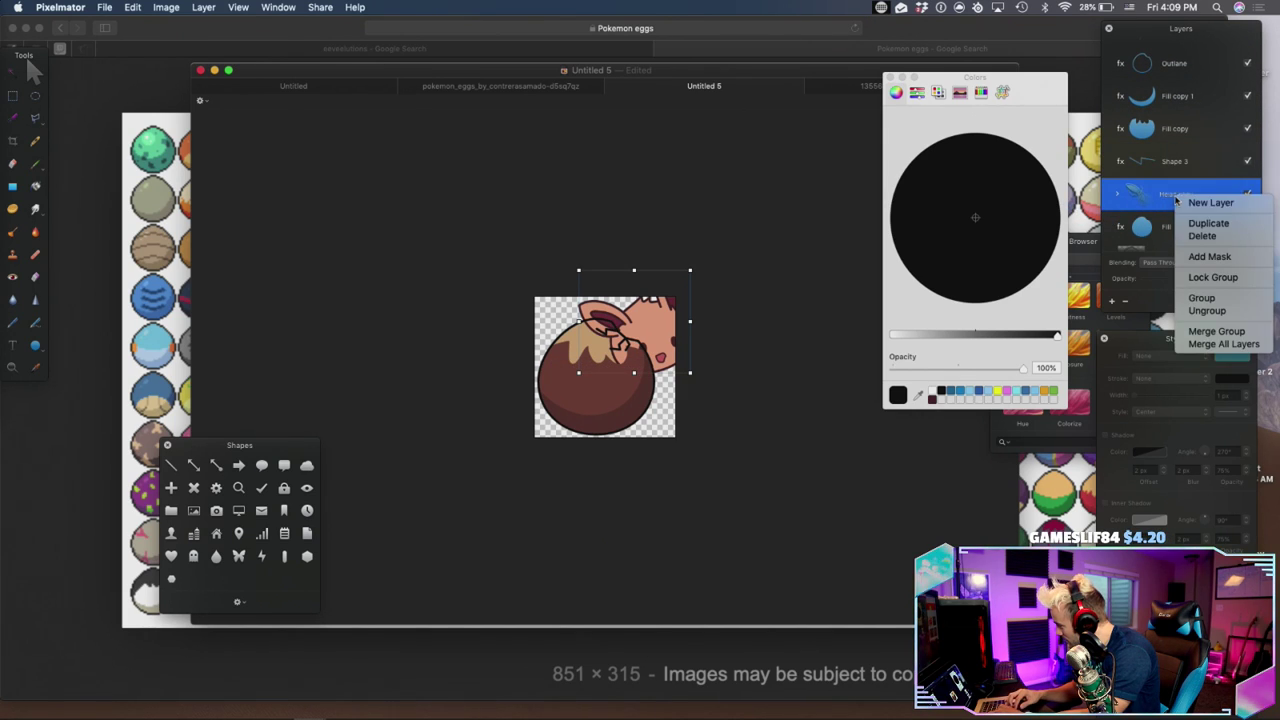
click(1212, 331)
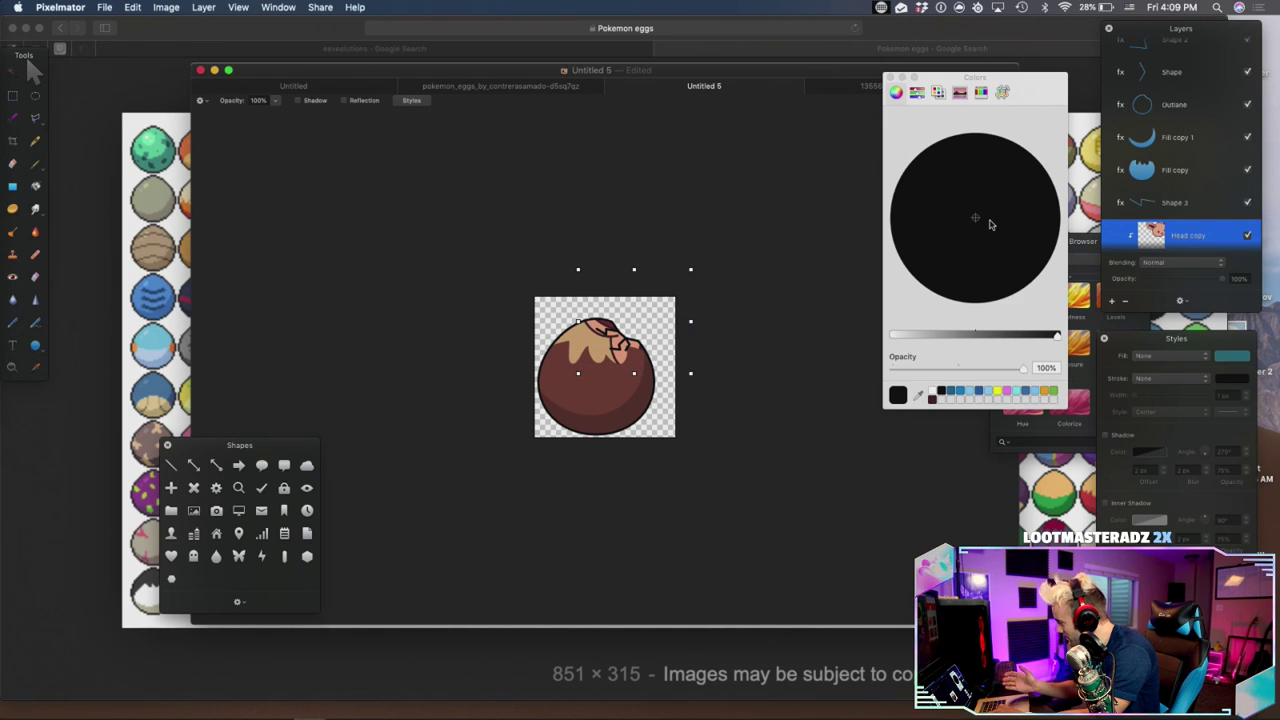
scroll(1122, 172, down, 3)
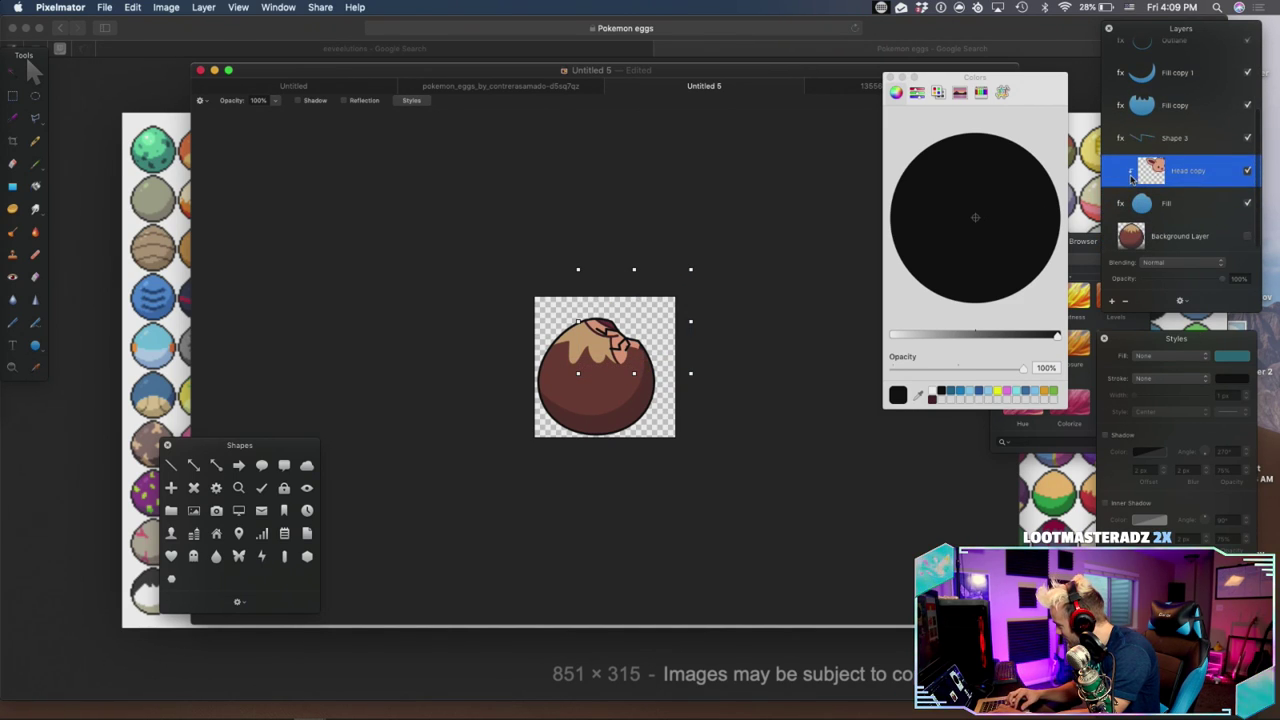
key(super+z)
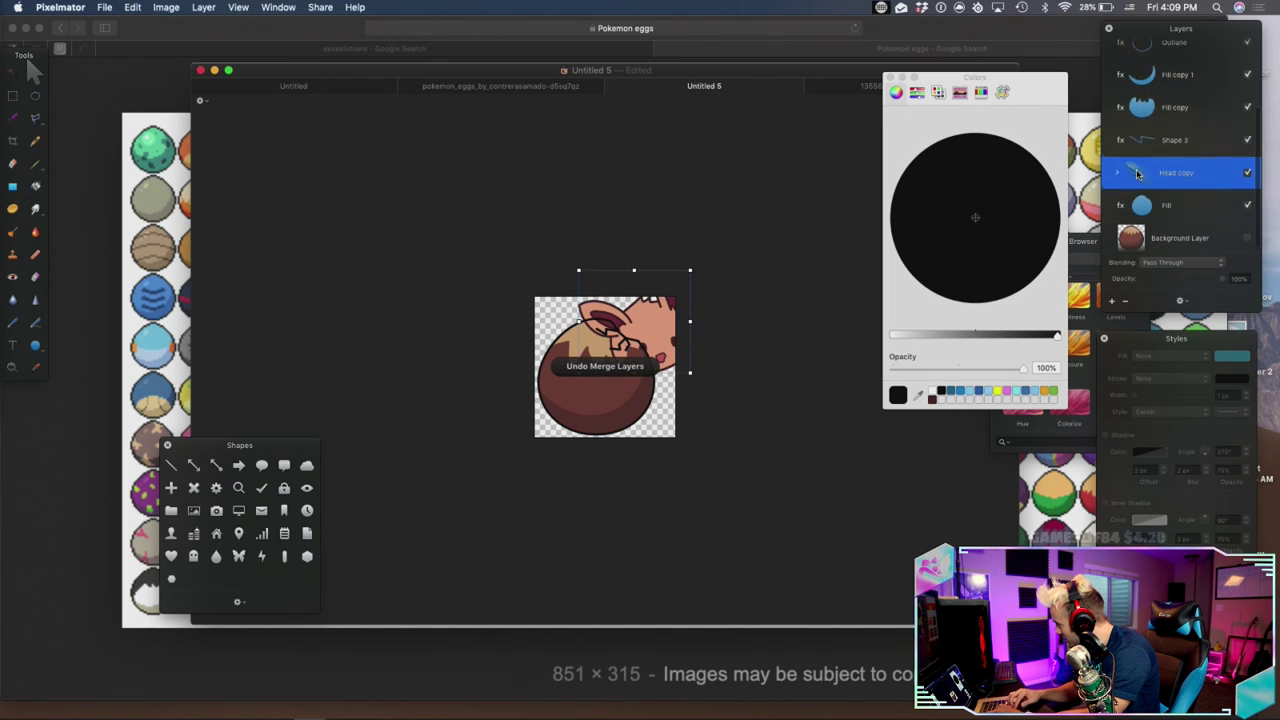
Place the Head copy group beneath the Background Layer, merge it into one layer, and move the head behind the egg's top
drag(1140, 172, 1167, 245)
right_click(1167, 245)
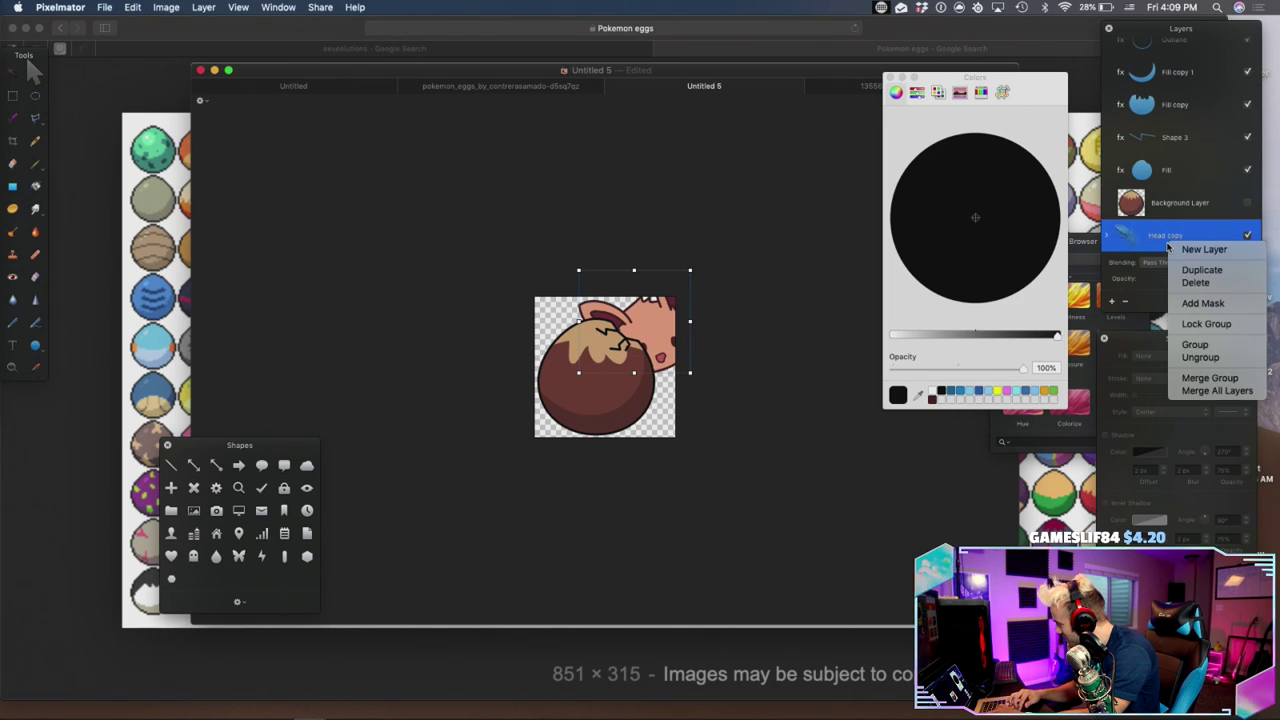
click(1208, 378)
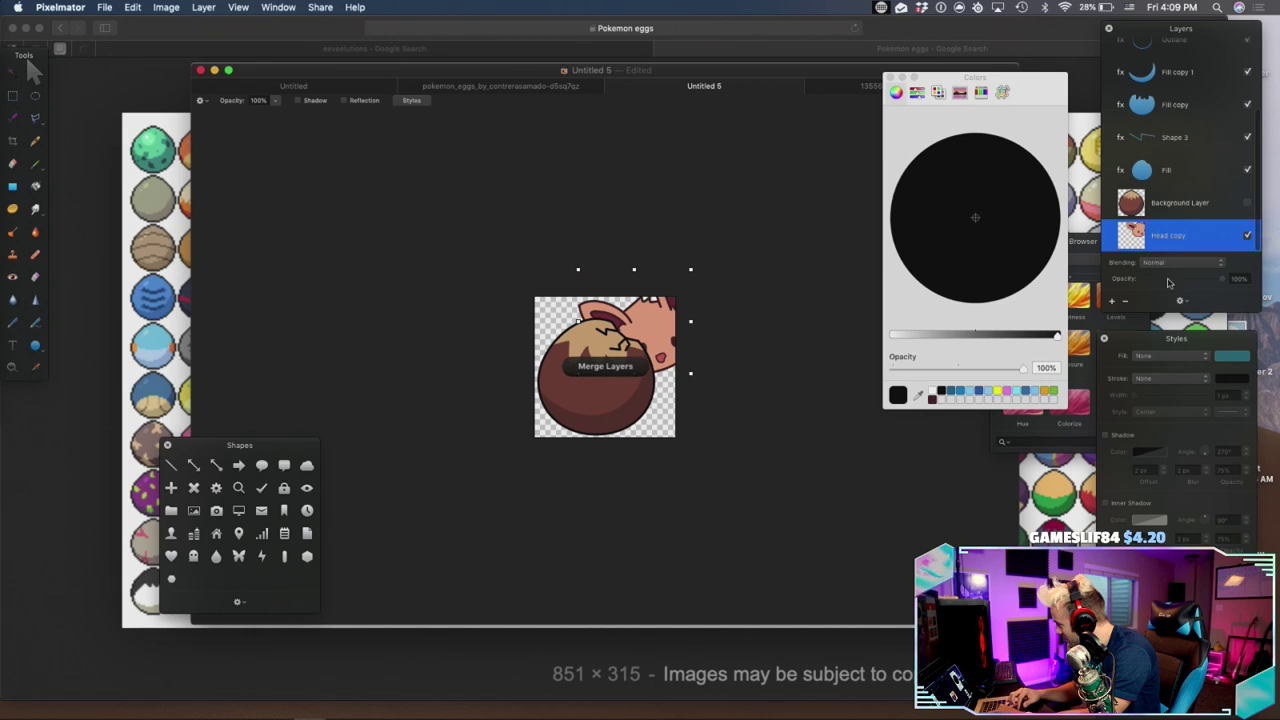
click(626, 350)
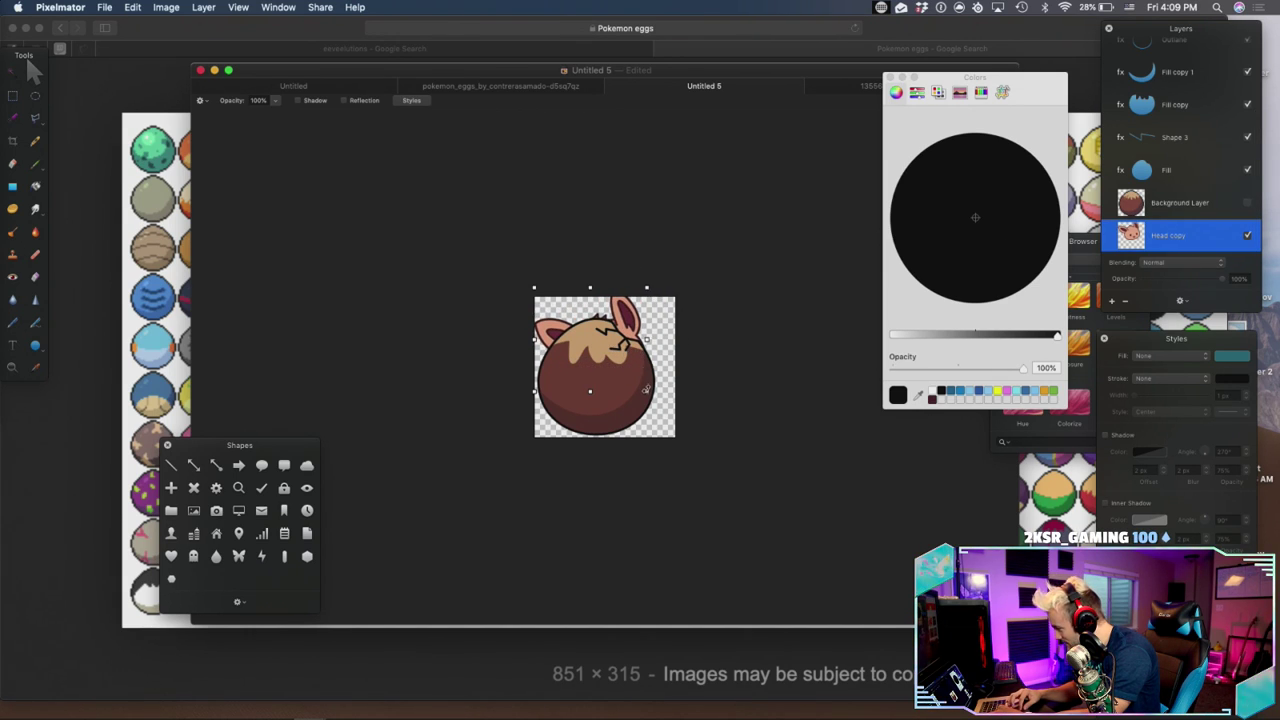
Try rotating the head copy by 37.7° behind the egg, and cancel the transform
drag(645, 391, 601, 406)
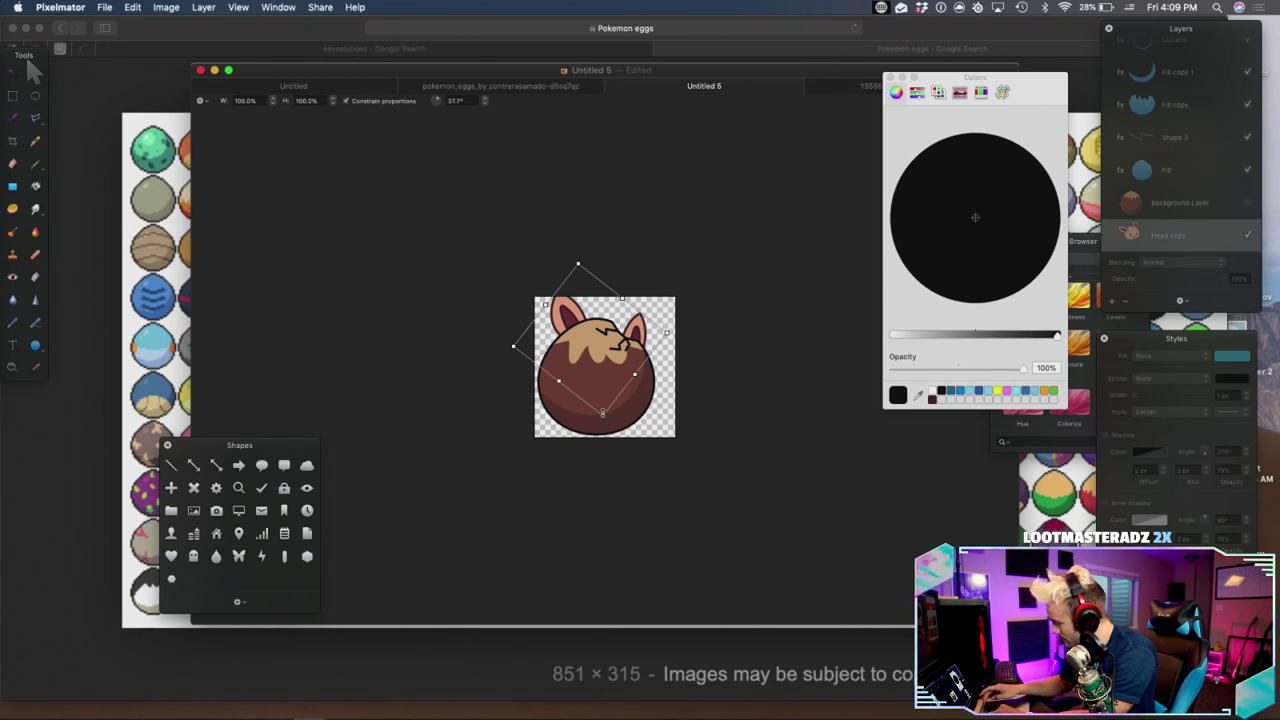
key(super+z)
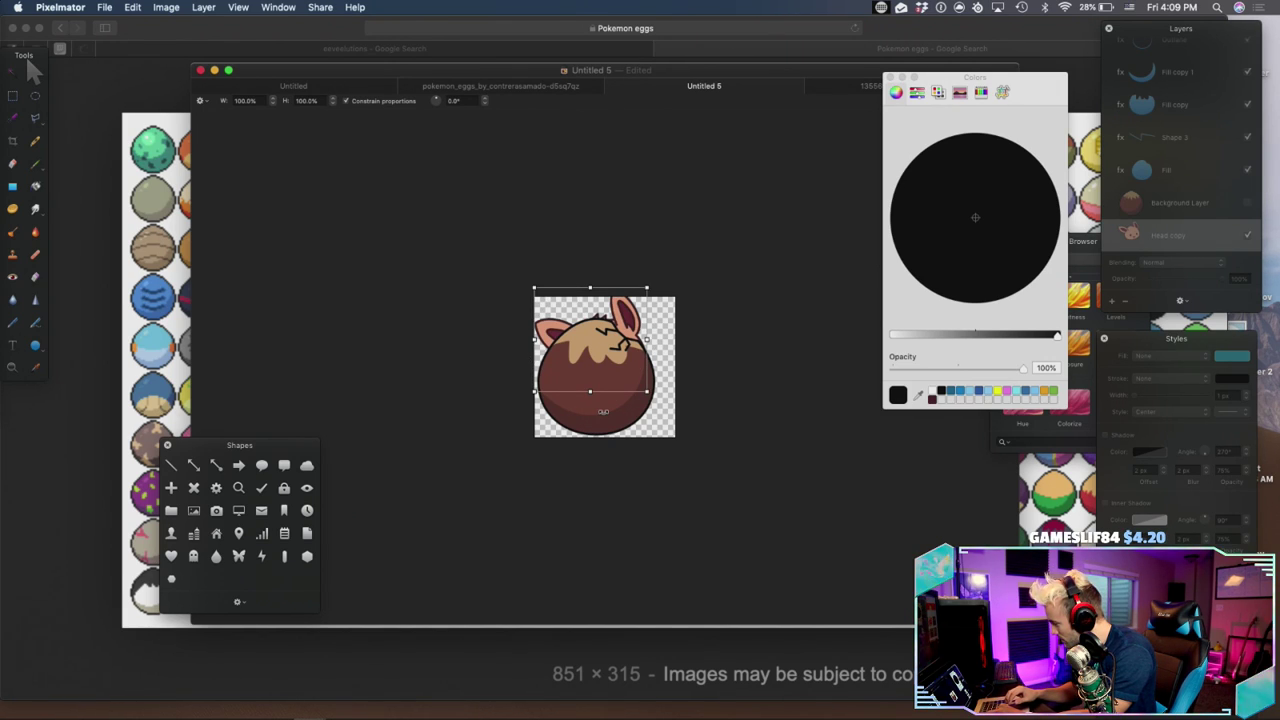
drag(928, 91, 1044, 125)
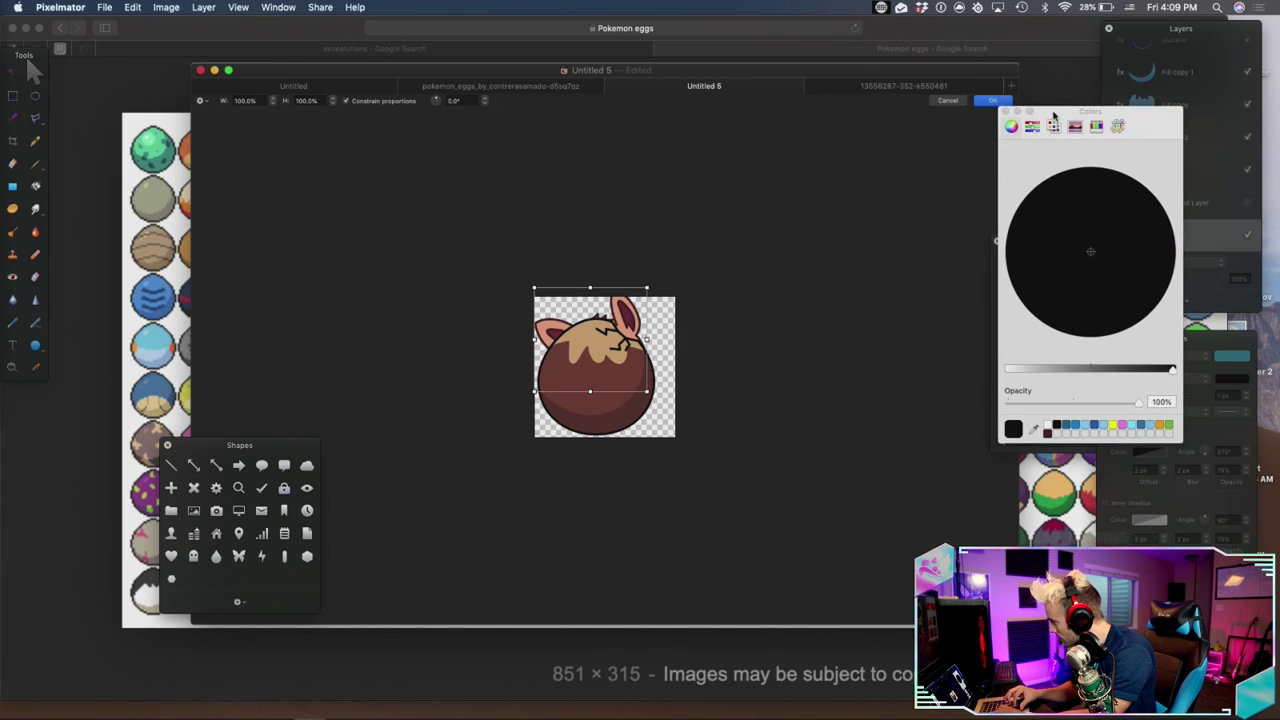
click(391, 266)
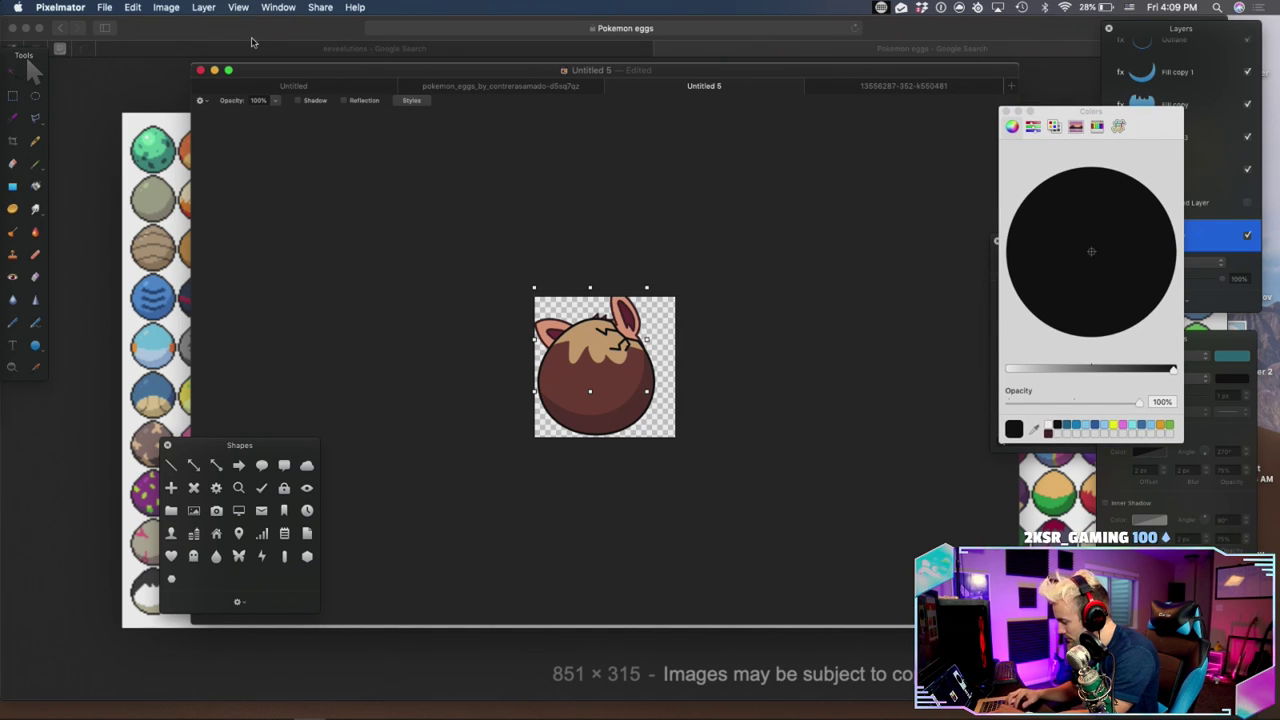
Shift the head copy slightly down behind the egg and flip it horizontally
key(super+z)
mouse_move(552, 333)
mouse_down()
mouse_move(575, 321)
mouse_move(560, 355)
mouse_up()
key(super+z)
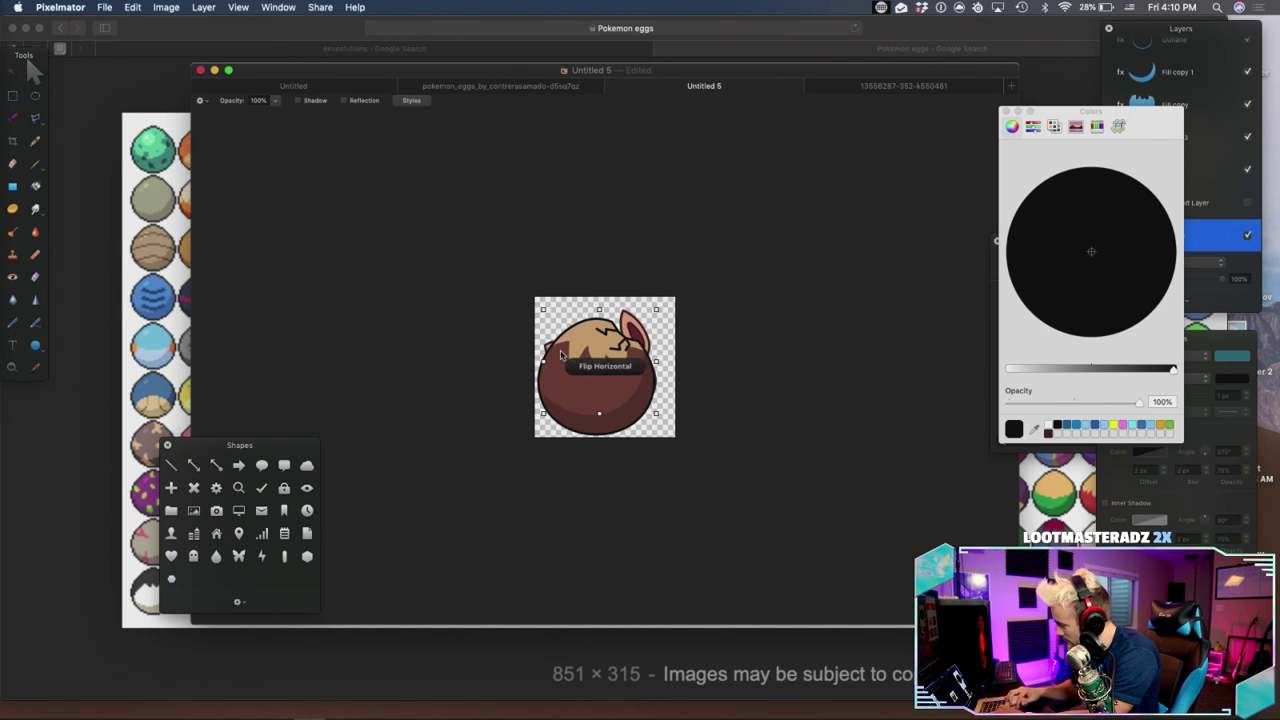
mouse_move(635, 336)
mouse_down()
mouse_move(637, 305)
mouse_move(631, 317)
mouse_up()
drag(646, 386, 636, 393)
drag(632, 316, 629, 313)
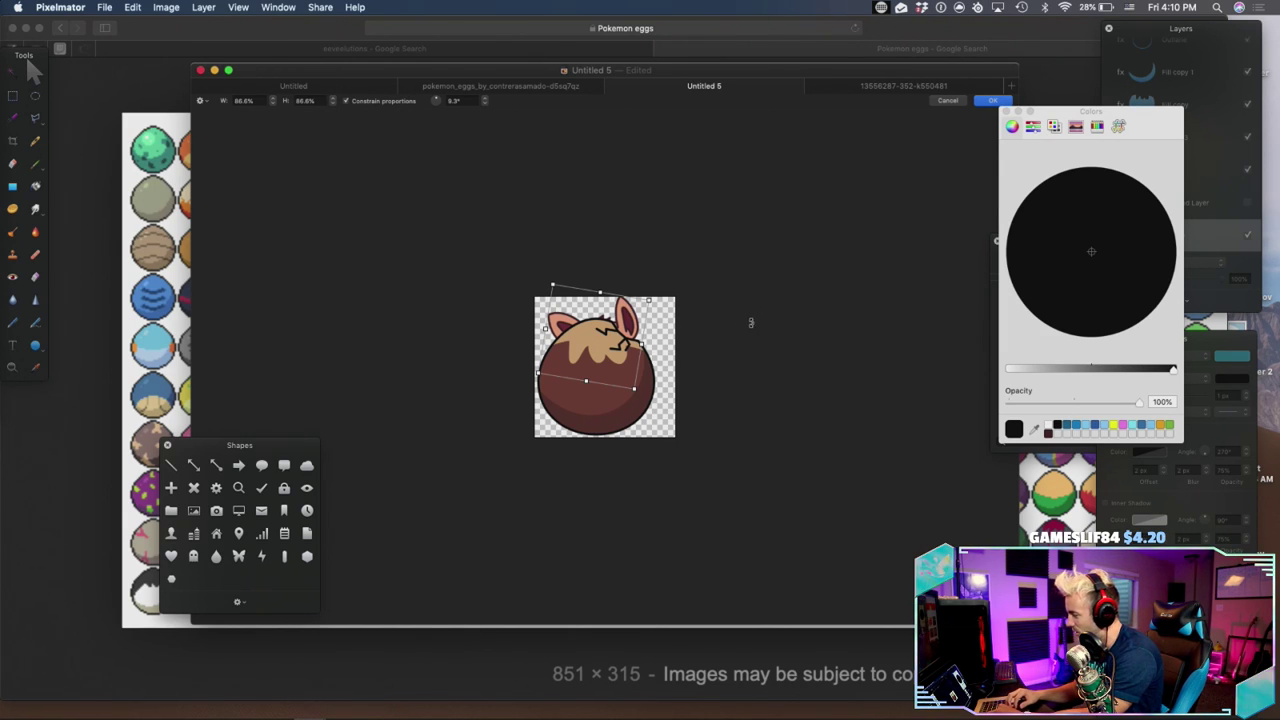
mouse_move(631, 322)
mouse_down()
mouse_move(697, 309)
mouse_move(644, 318)
mouse_move(665, 294)
mouse_move(648, 303)
mouse_up()
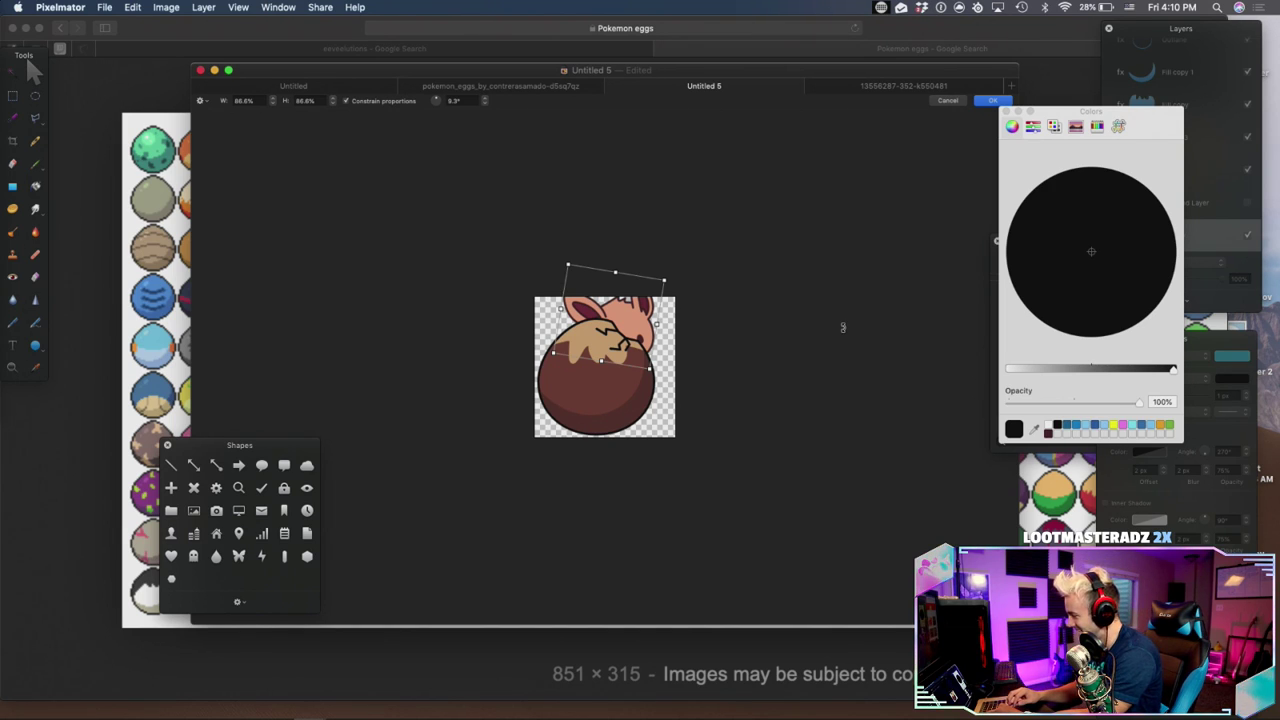
key(super+equal)
key(super+equal)
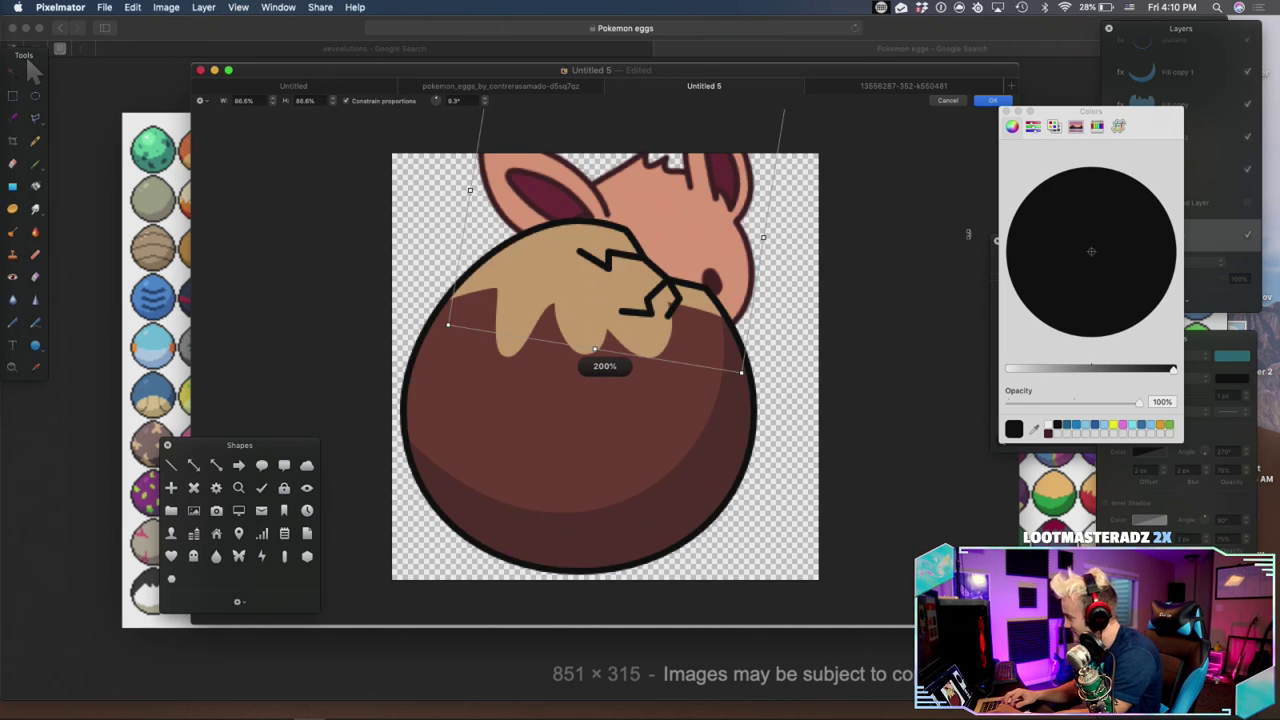
click(1006, 111)
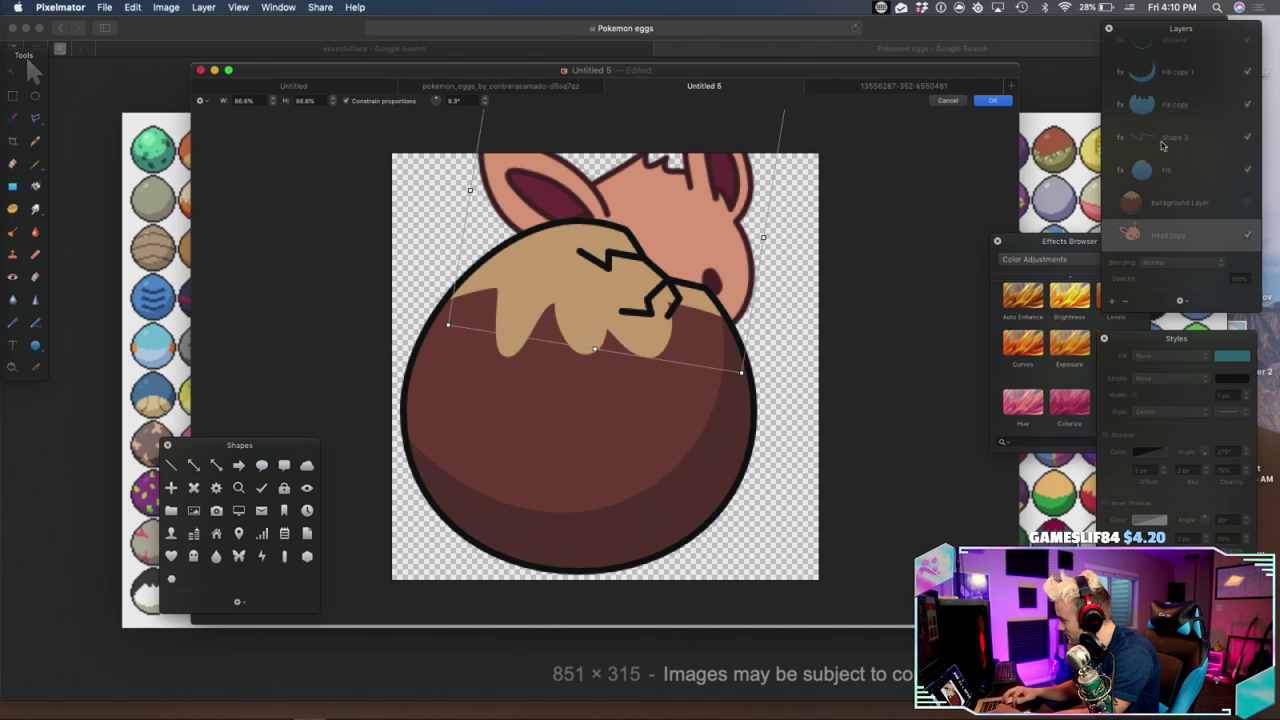
click(949, 103)
Hide the merged Head copy layer and select the egg's Outline layer
click(1247, 234)
scroll(1195, 140, up, 5)
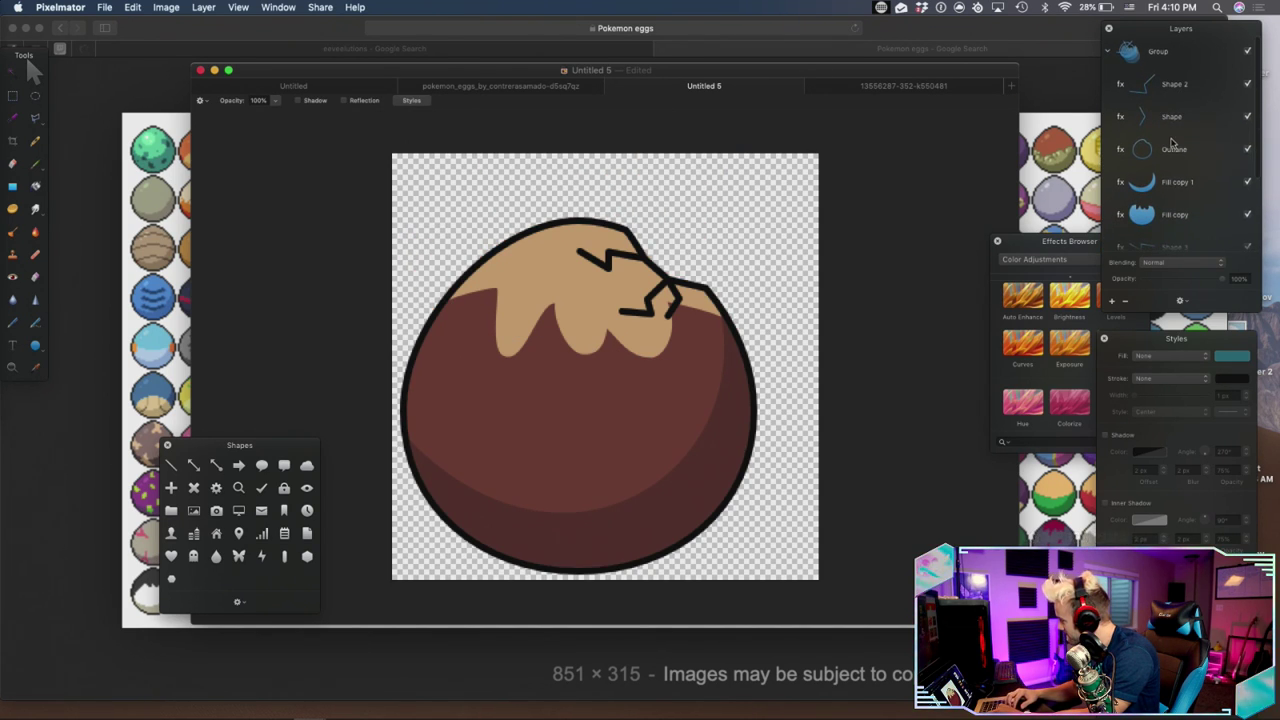
click(1177, 150)
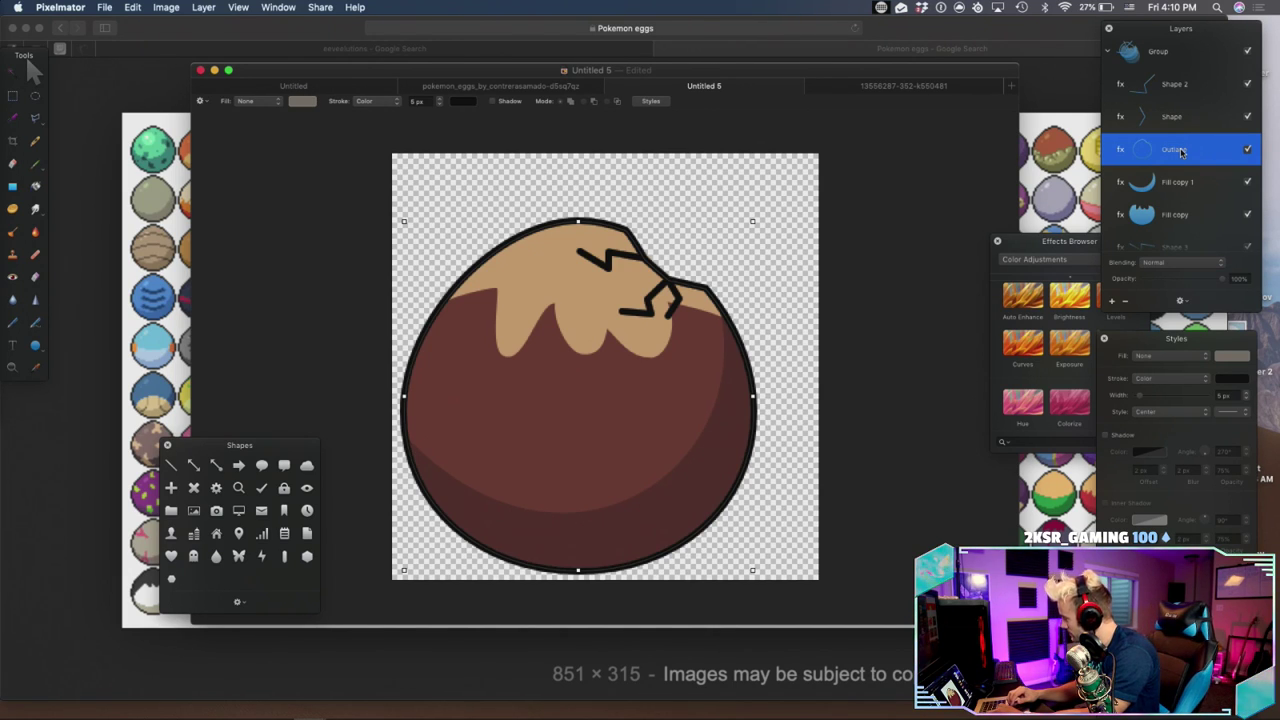
scroll(1181, 151, down, 3)
Undo the head edits back past its horizontal flip, keeping Head copy as an editable group at the bottom of the layer stack
key(super+z)
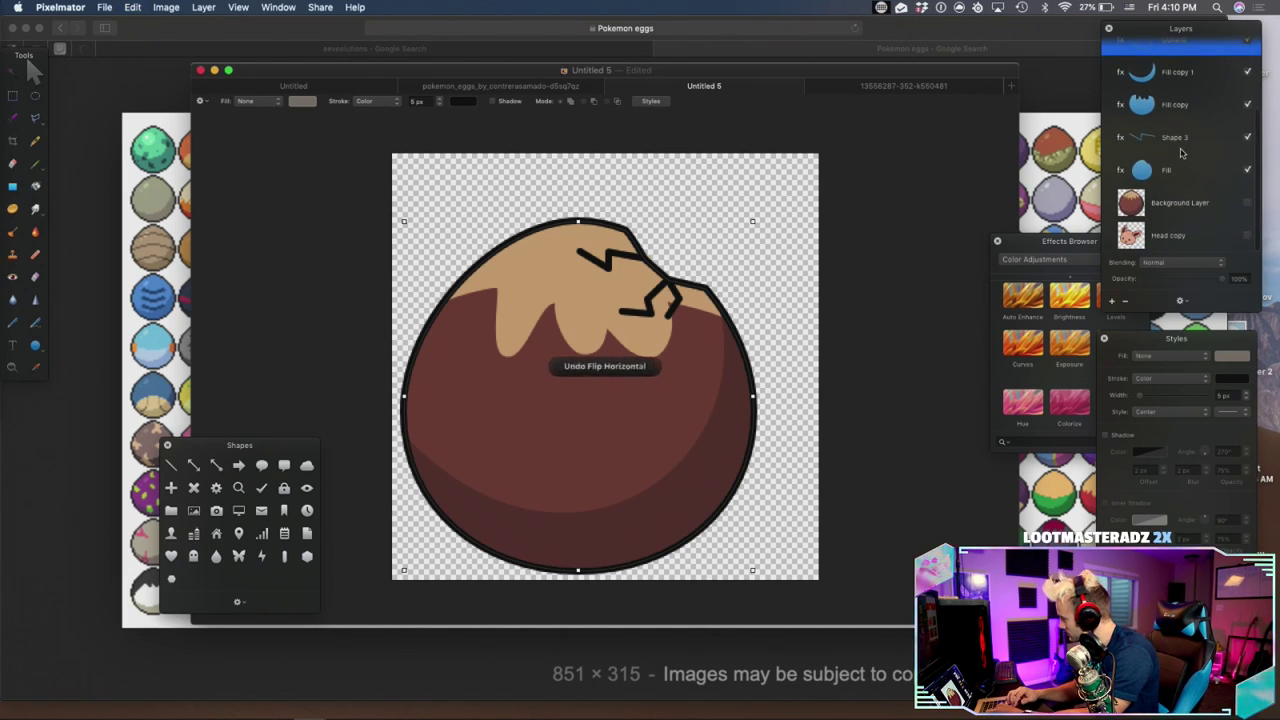
key(super+z)
key(super+z)
key(super+z)
key(super+z)
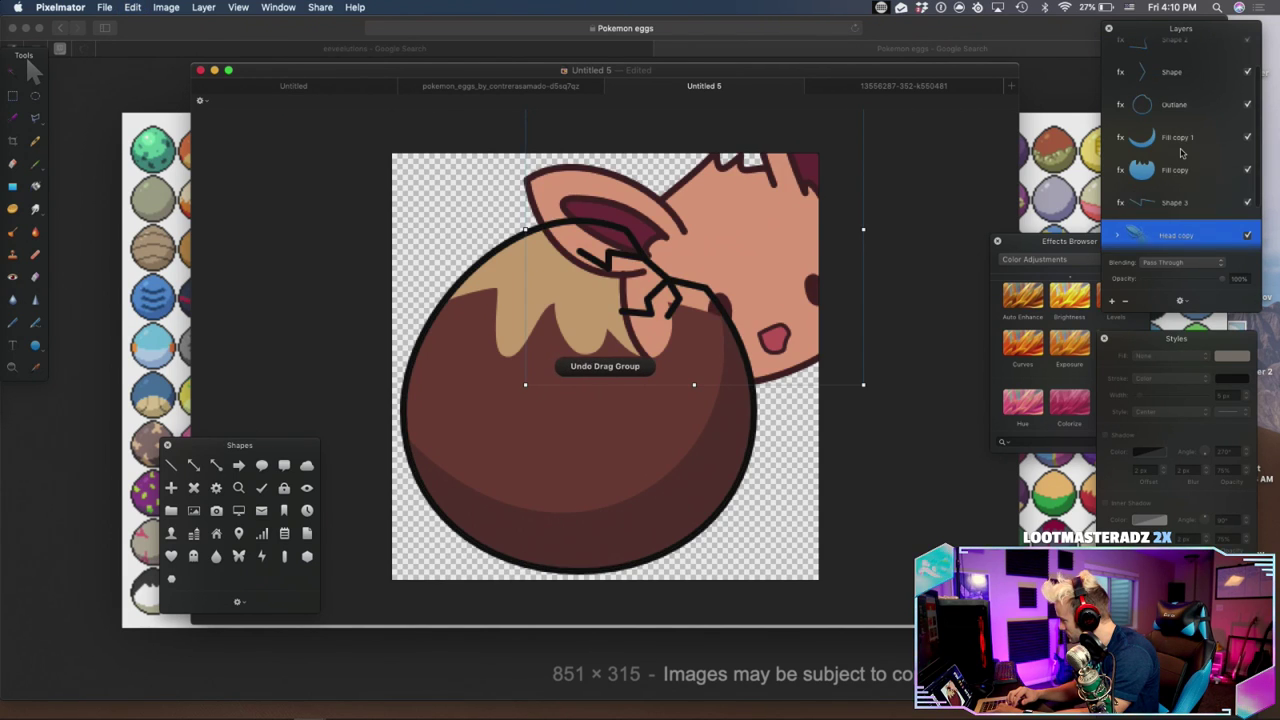
key(super+shift+z)
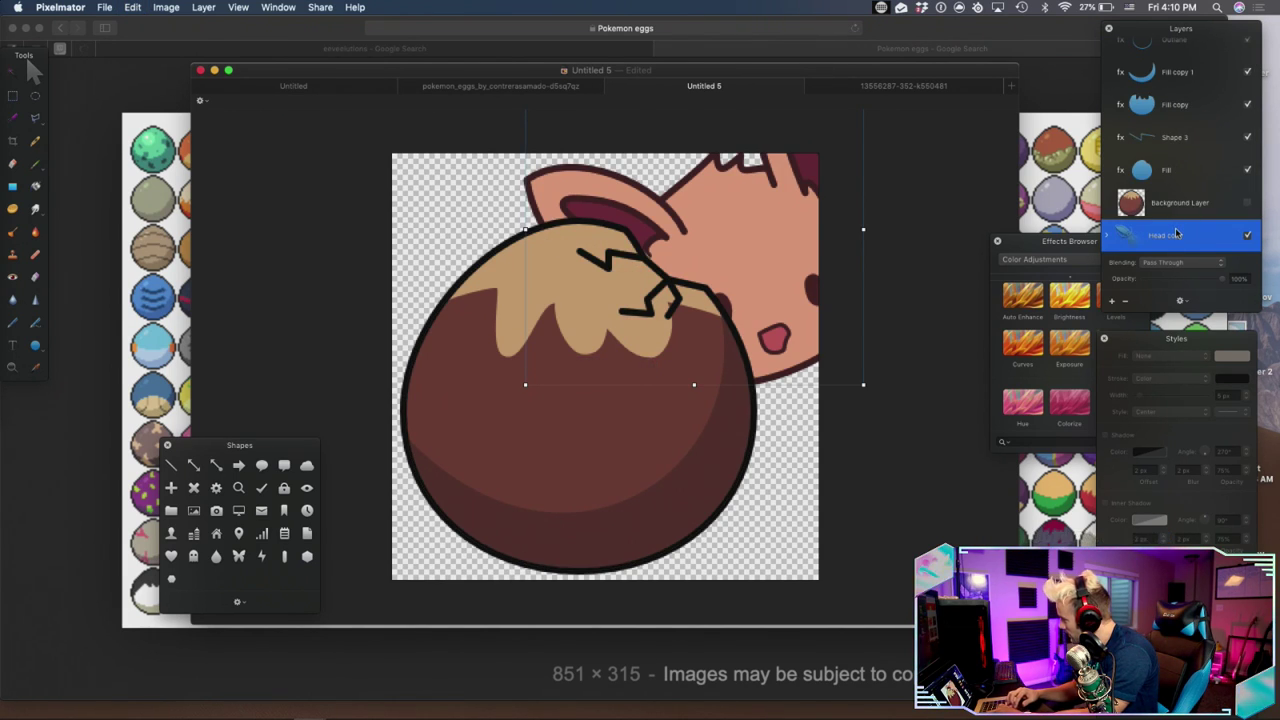
Hide the Head copy group so that only the egg is visible
scroll(1195, 190, down, 1)
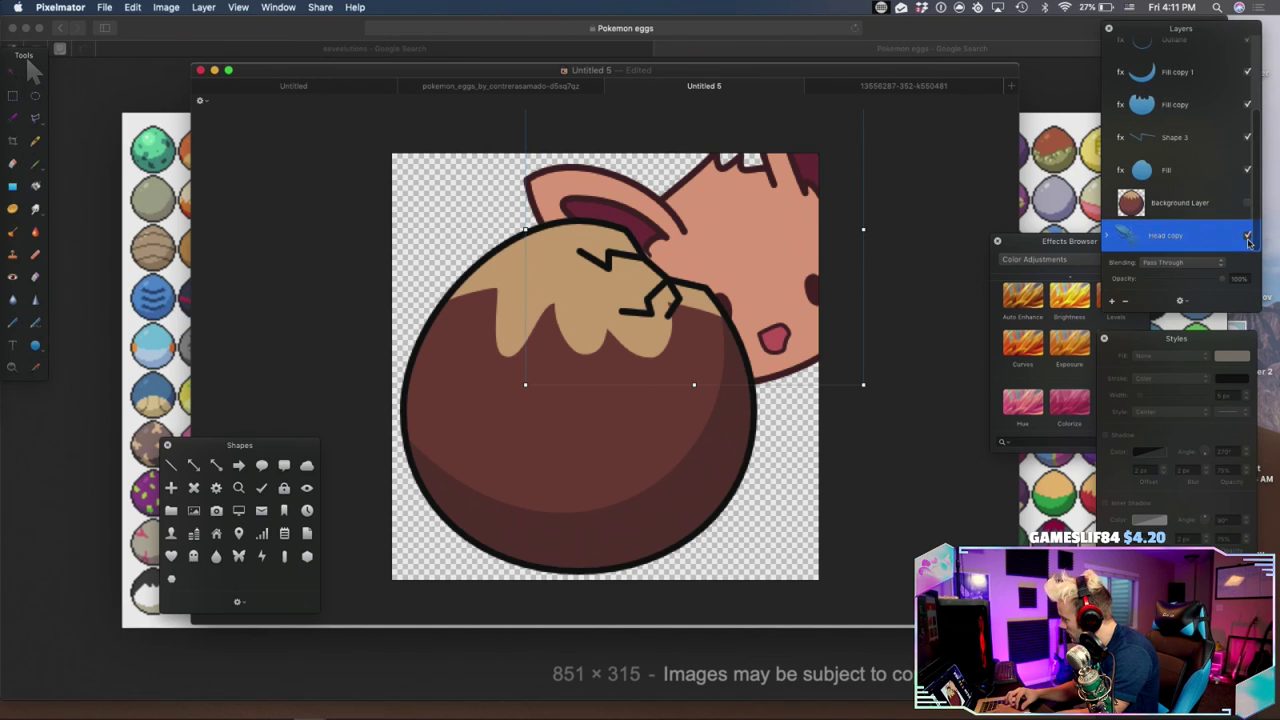
key(BackSpace)
scroll(1185, 150, up, 4)
scroll(1172, 130, down, 6)
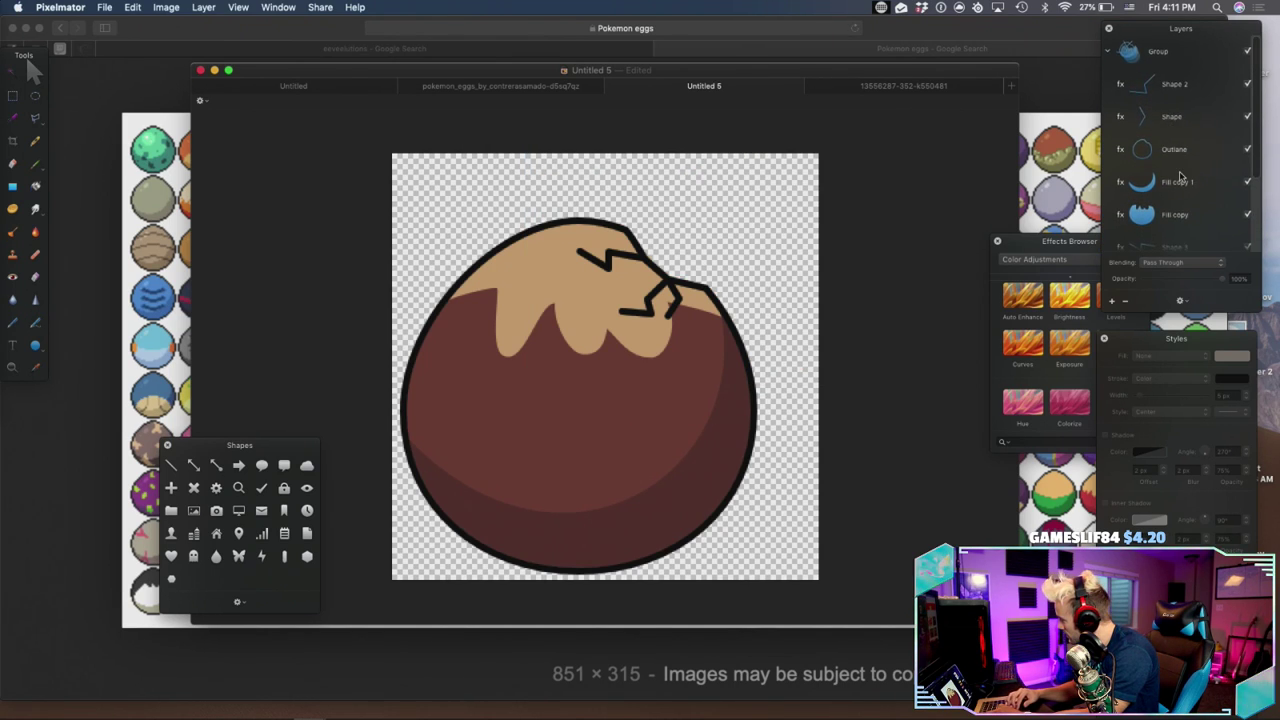
Make the egg's Outline path editable and move its right crack point down and inward as a sharp corner
click(1180, 88)
right_click(716, 301)
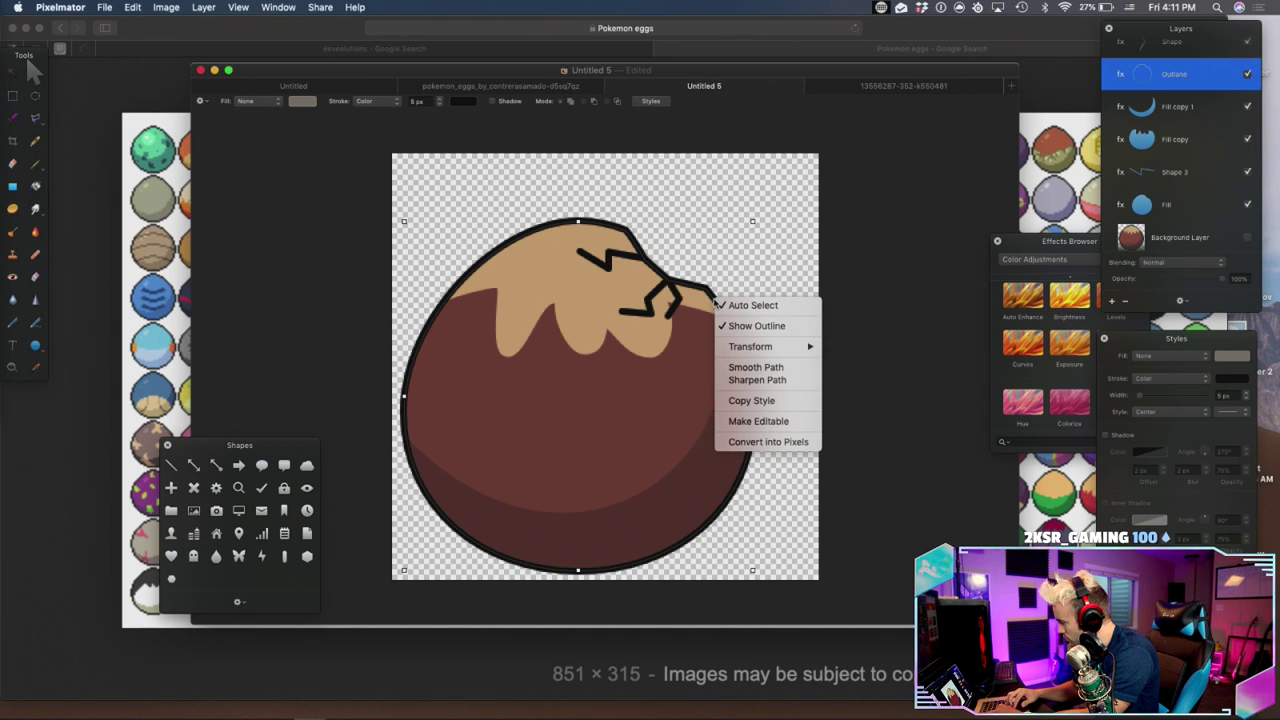
click(758, 422)
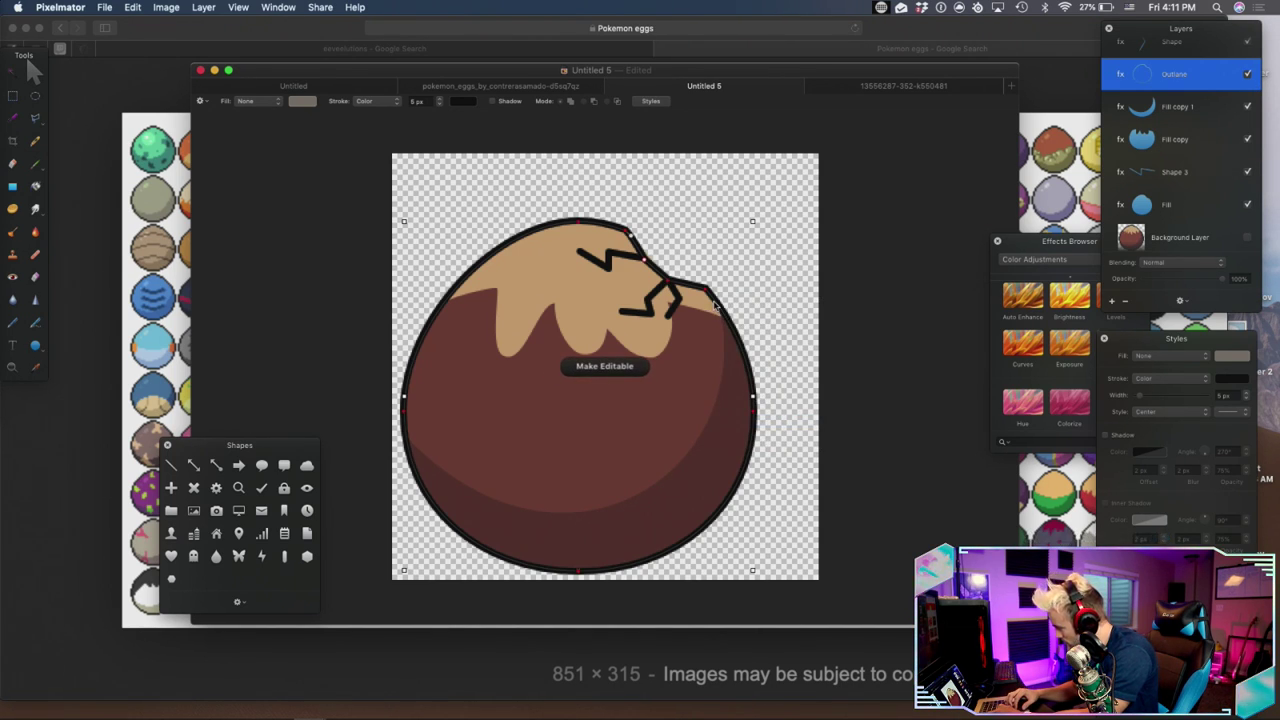
click(725, 318)
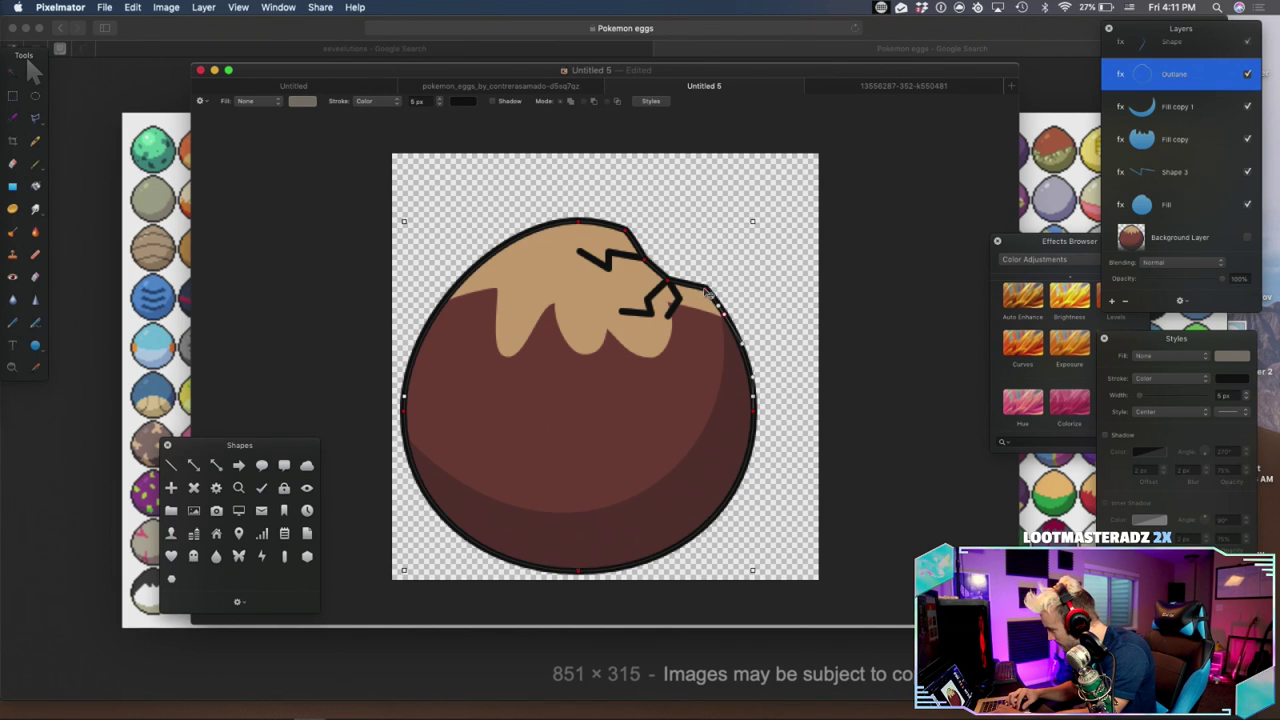
drag(706, 290, 694, 313)
right_click(694, 313)
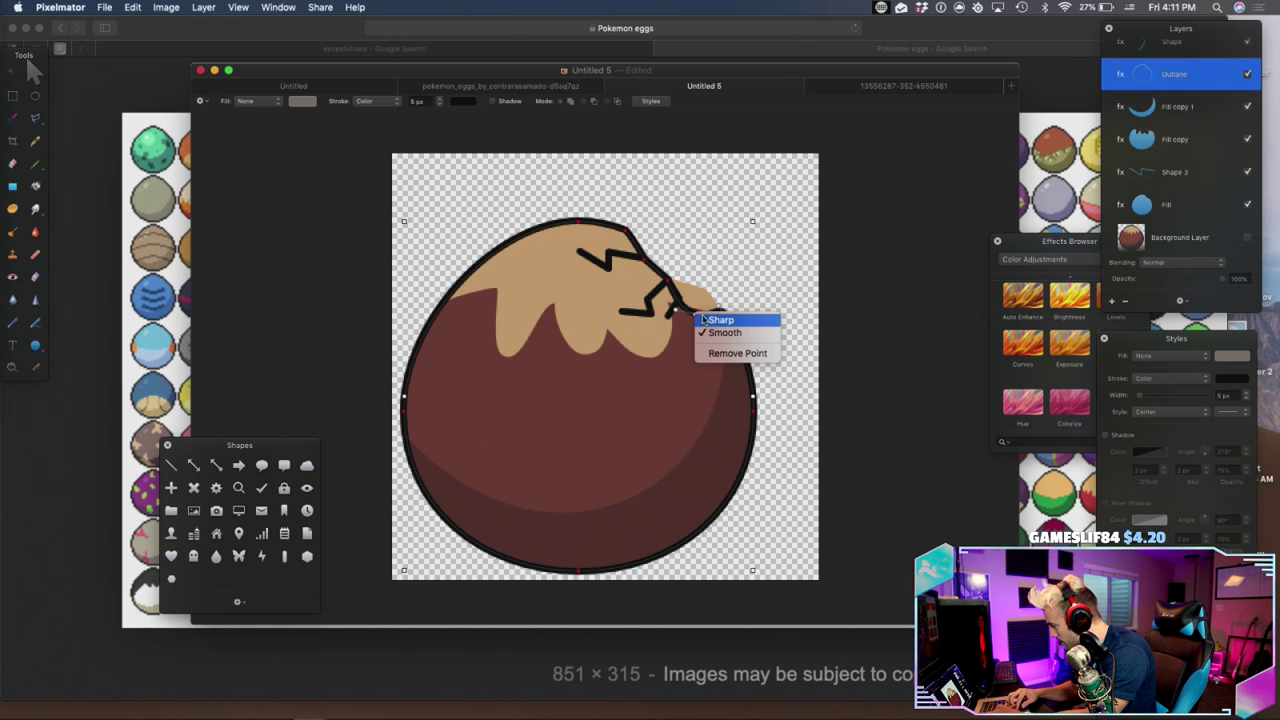
click(705, 320)
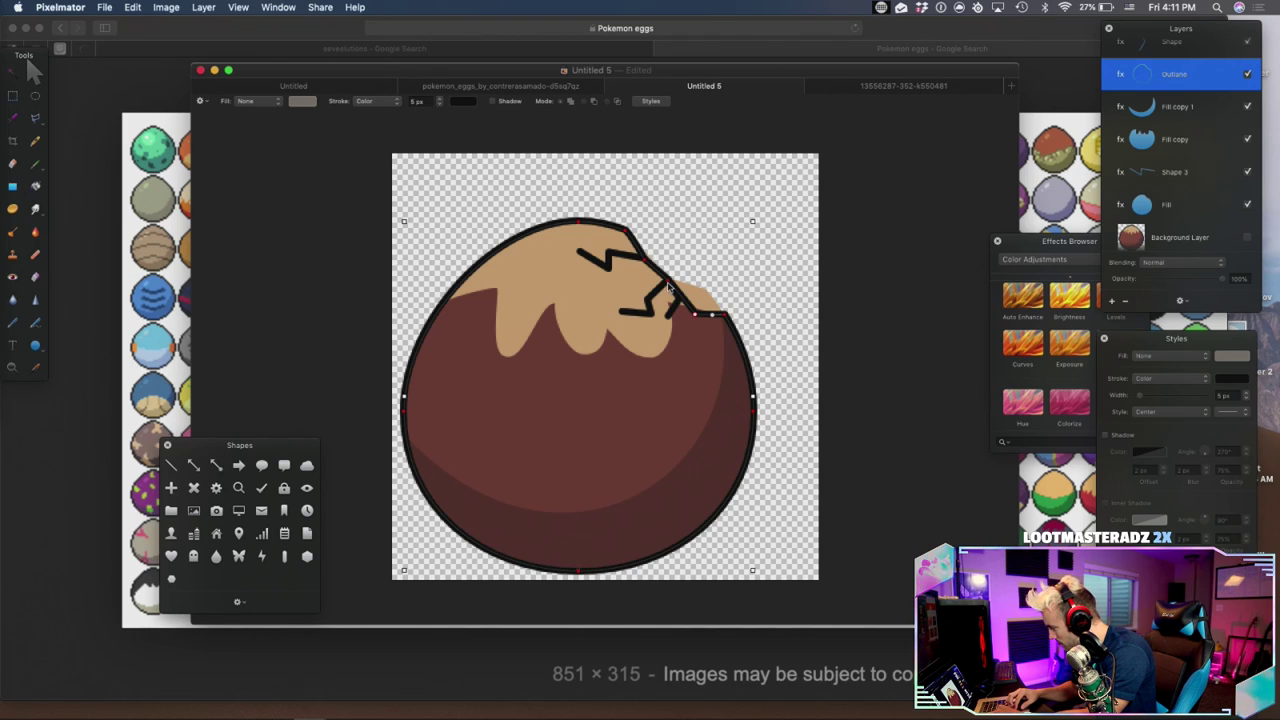
Reshape the Outline's remaining crack points into a deep notch running from the egg's top to its right side
click(680, 293)
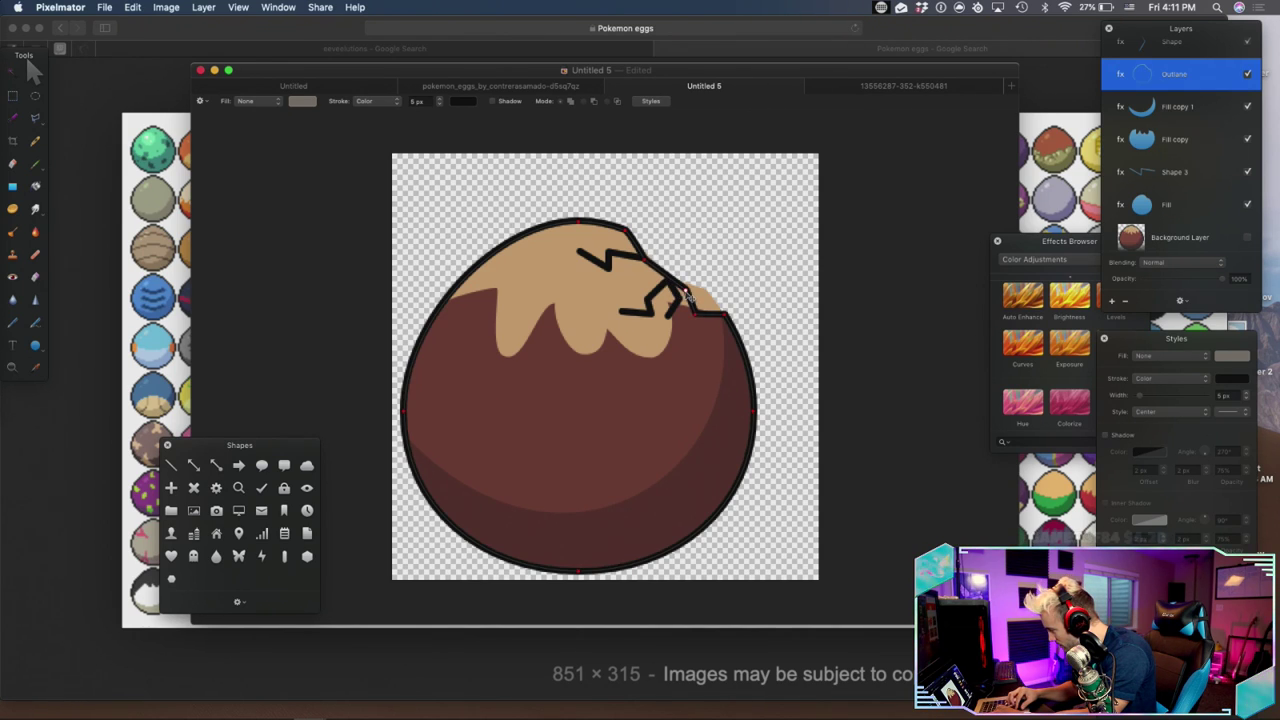
click(648, 264)
drag(648, 264, 607, 294)
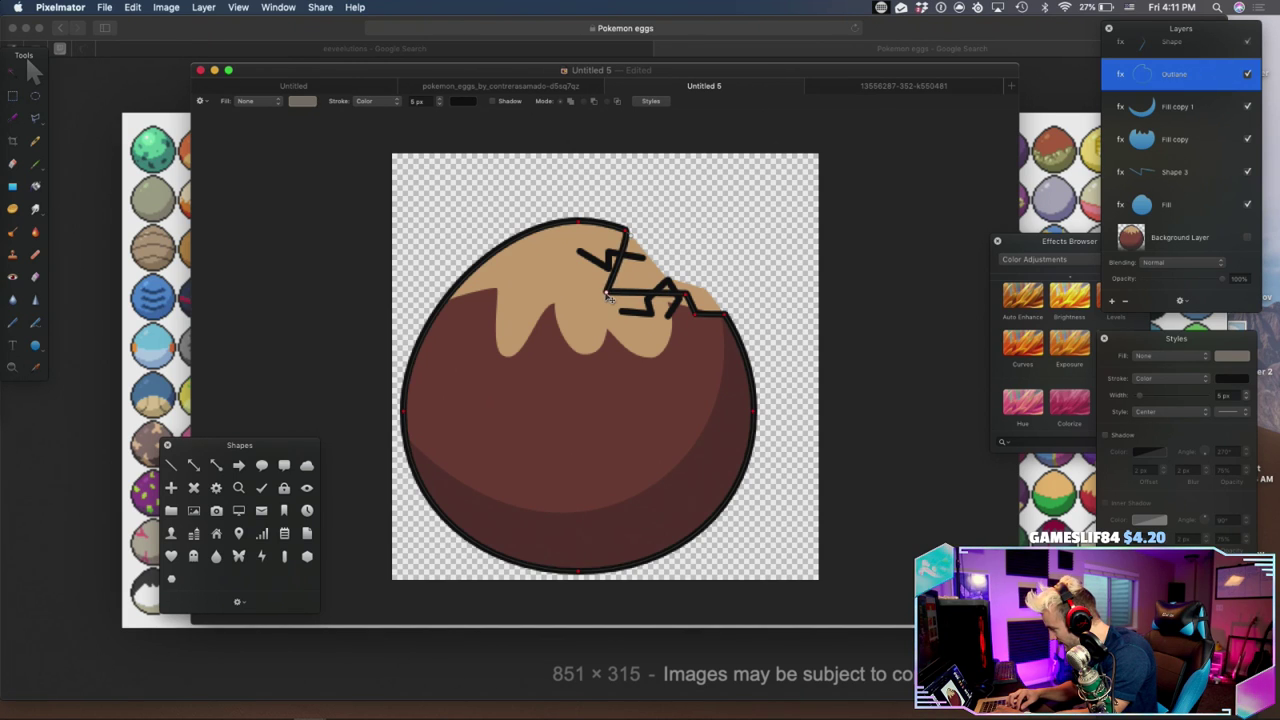
drag(625, 232, 586, 239)
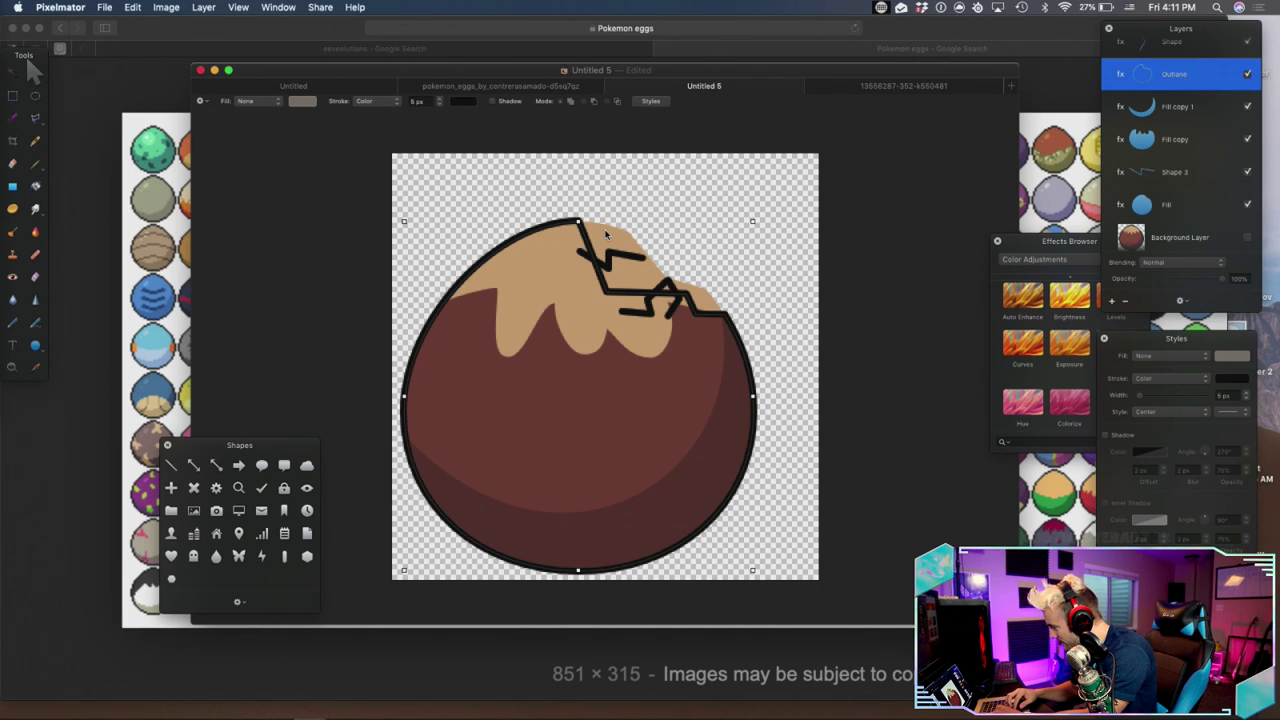
Make the tan Fill shape editable and pull its upper points inward to match the outline's deep notch corner
click(605, 236)
right_click(607, 236)
click(650, 352)
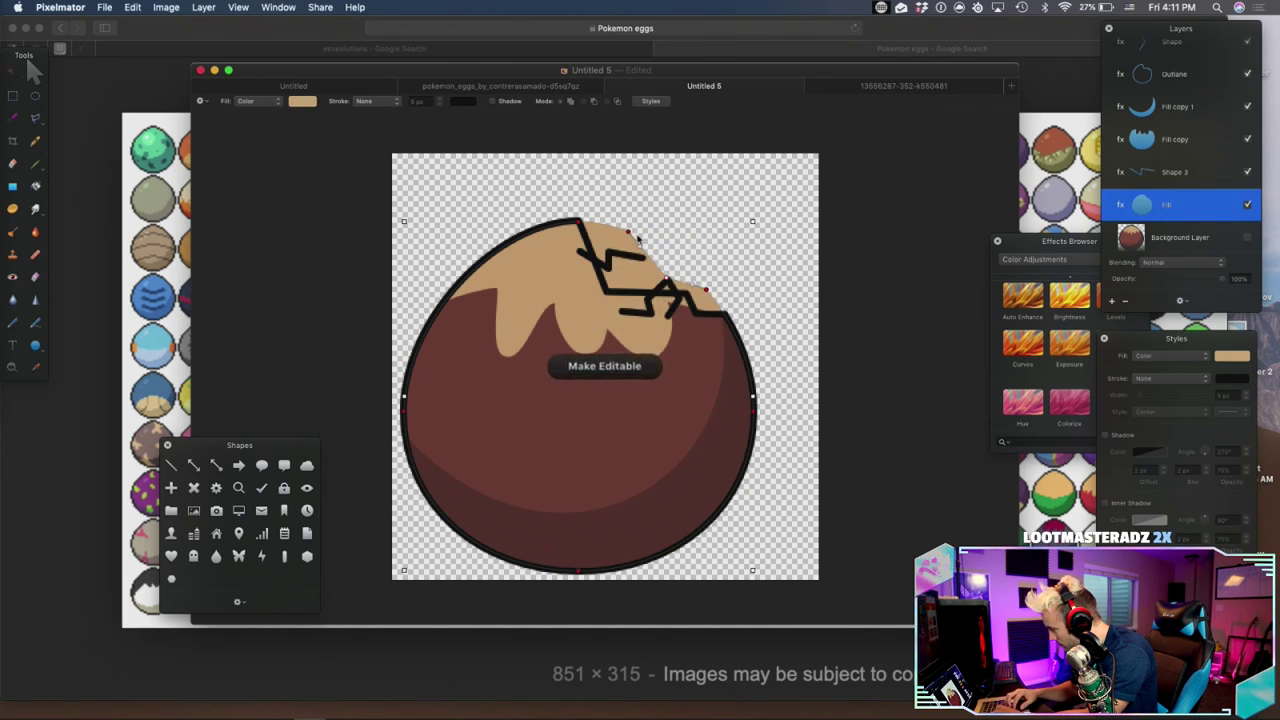
drag(625, 272, 606, 291)
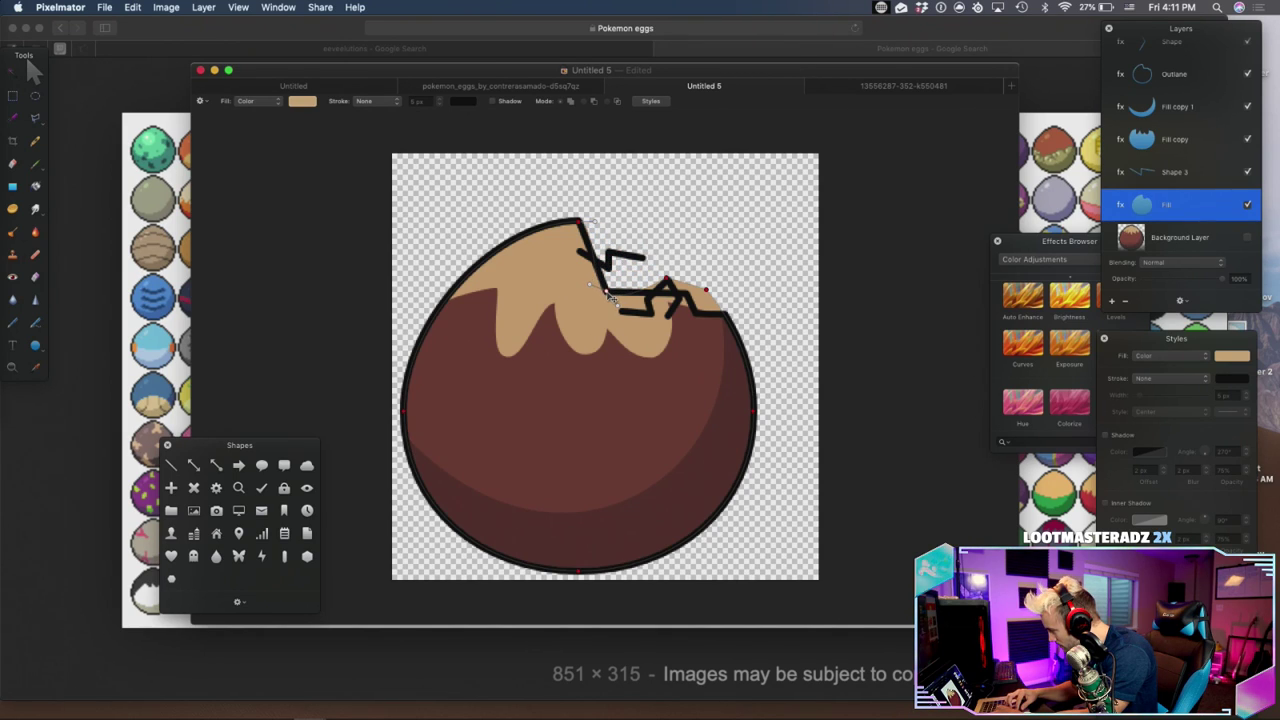
right_click(607, 291)
drag(595, 222, 593, 233)
key(super+z)
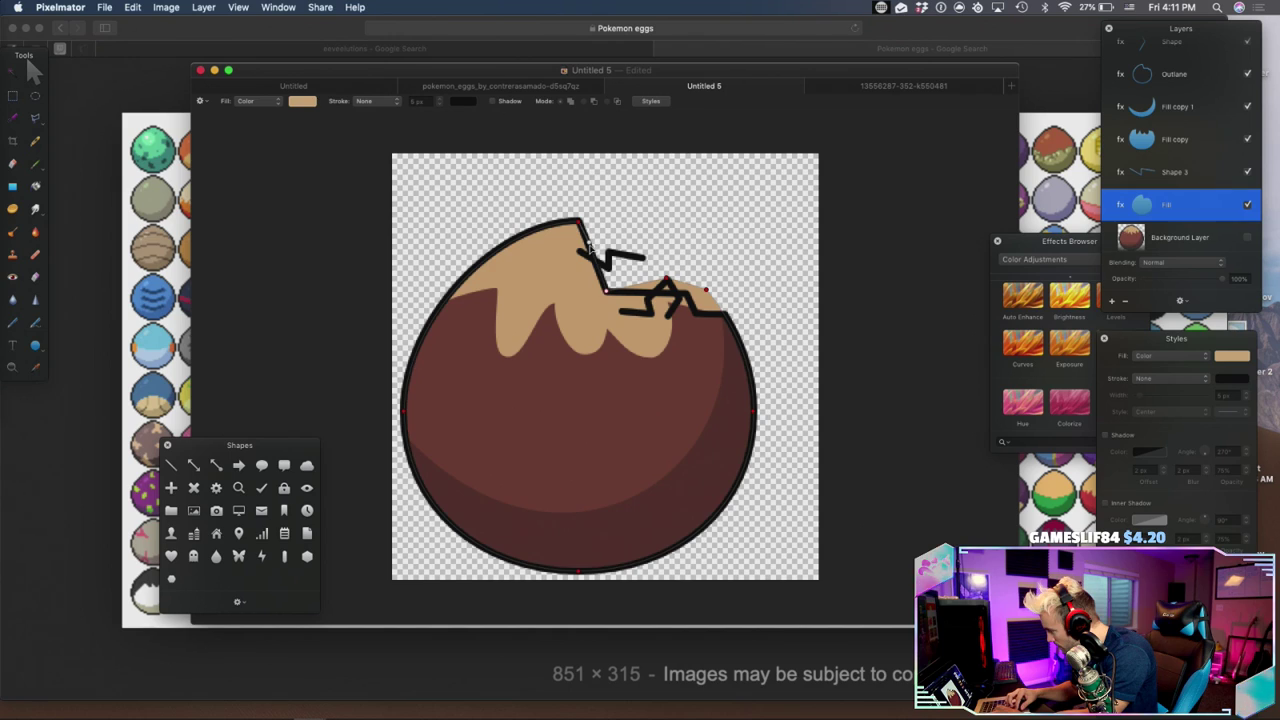
Align the Fill shape's remaining right-hand points with the notched outline, using a sharp corner
drag(668, 279, 686, 292)
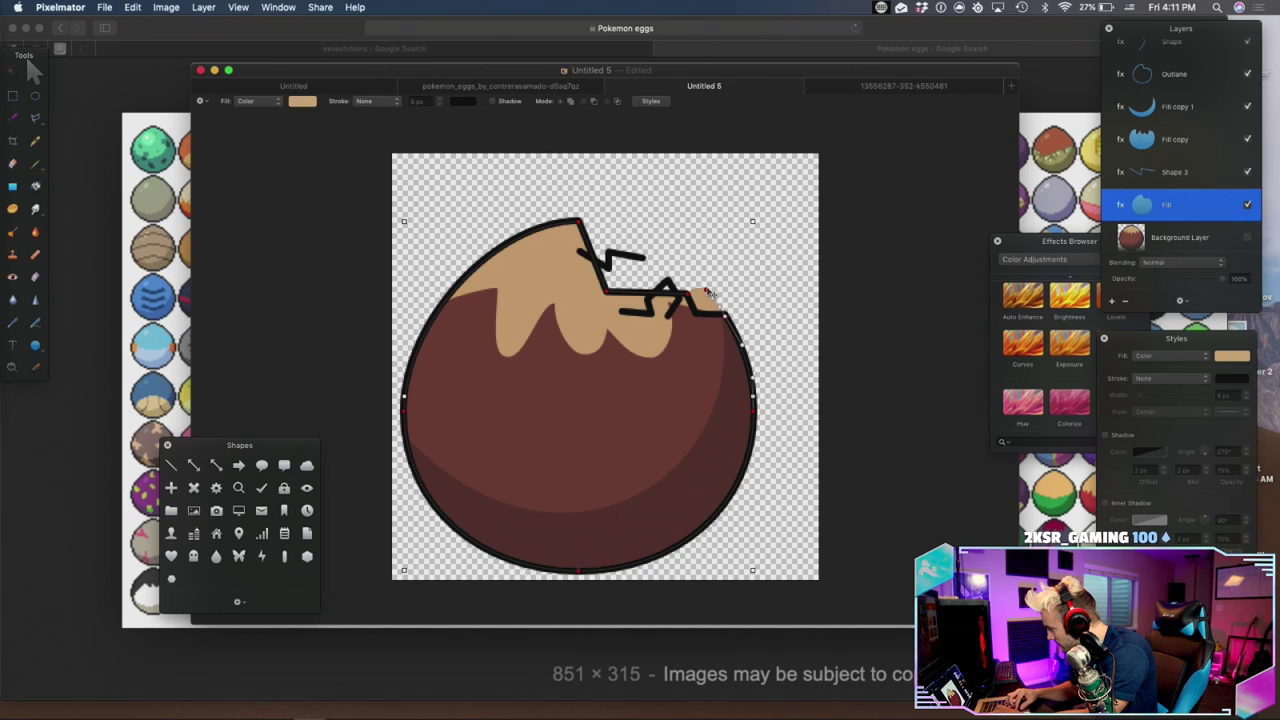
right_click(698, 312)
click(722, 318)
drag(715, 315, 714, 314)
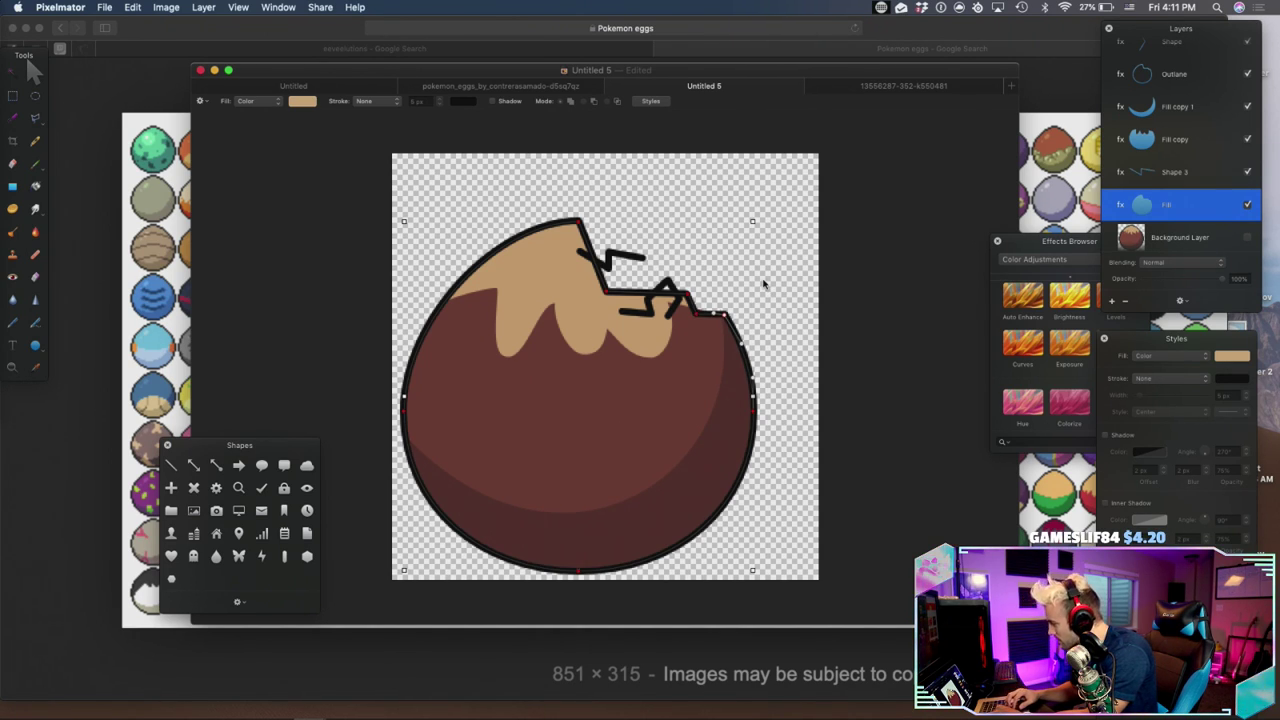
click(903, 326)
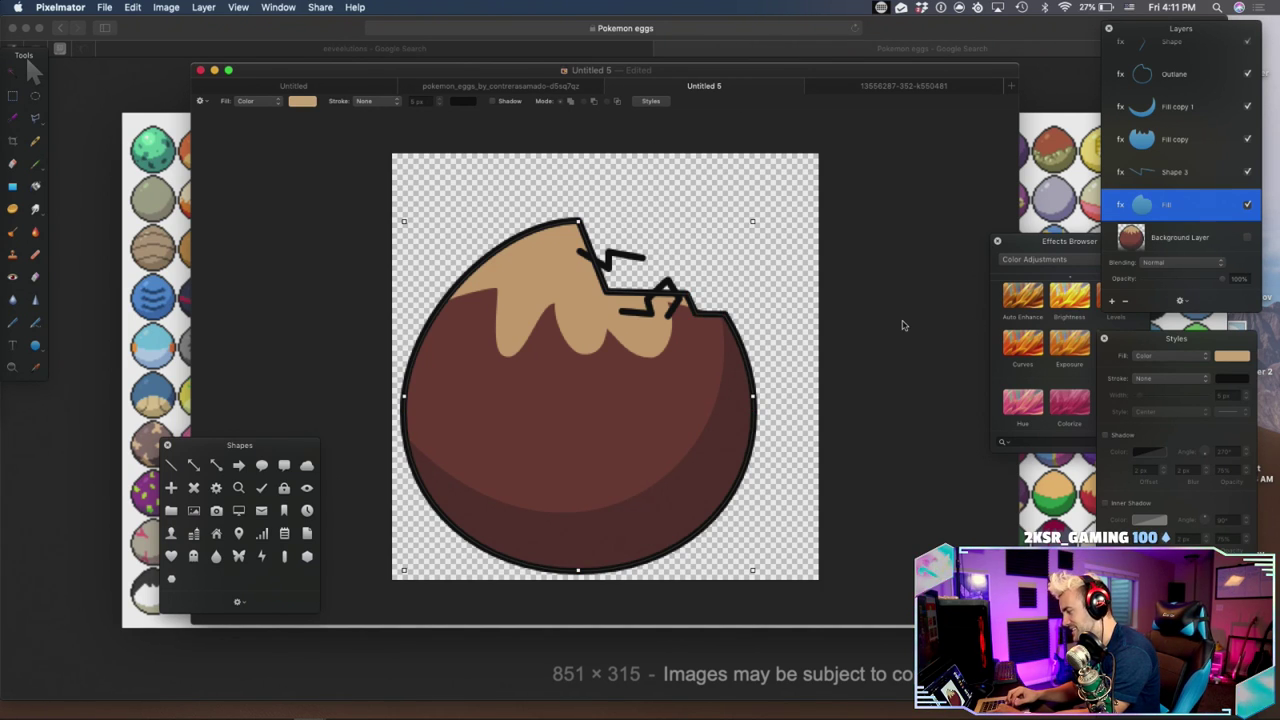
Delete the Shape 2 crack line and reposition the other cracks so they branch from the notch's edges
mouse_move(612, 257)
mouse_down()
mouse_move(580, 292)
mouse_move(541, 293)
mouse_move(578, 292)
mouse_move(599, 320)
mouse_move(621, 316)
mouse_up()
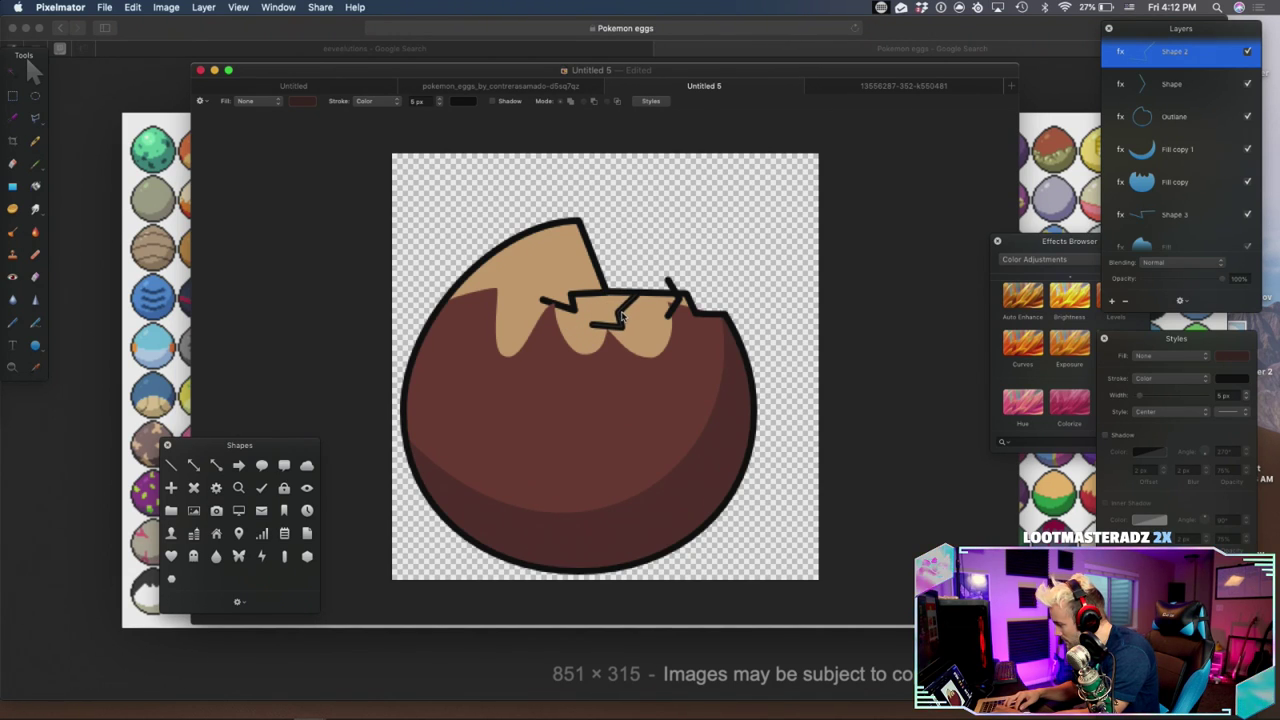
key(Delete)
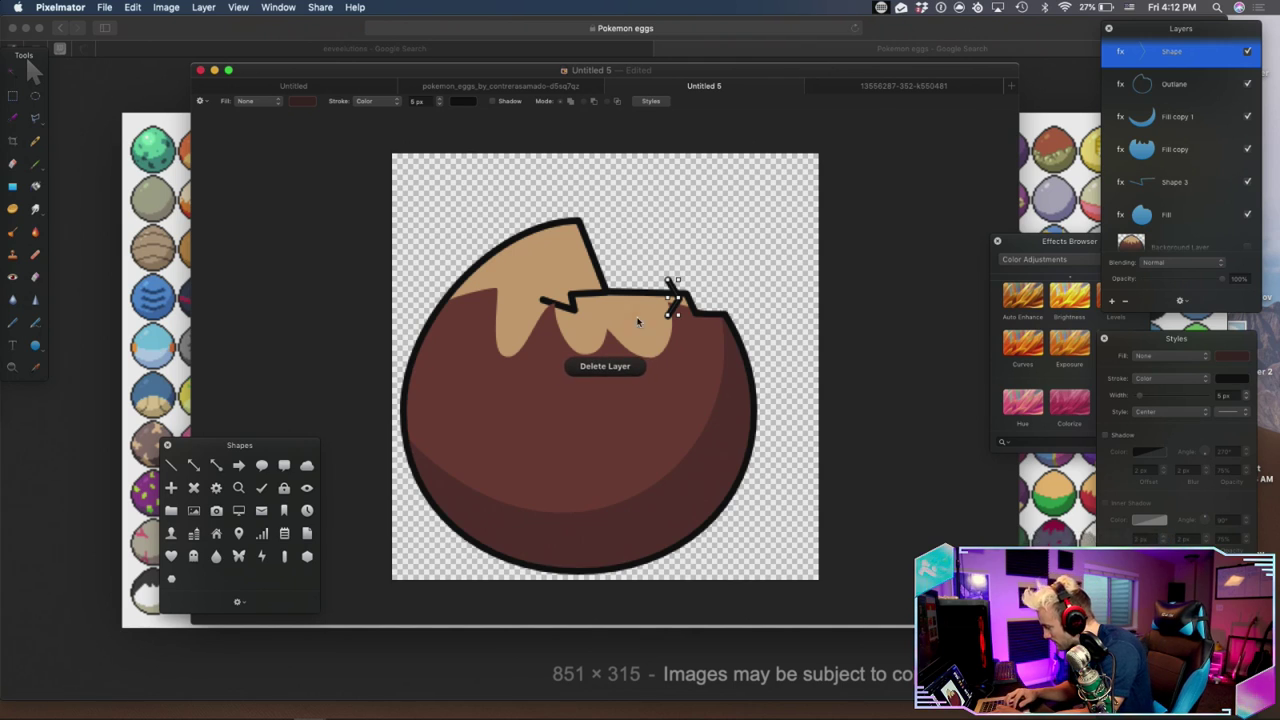
drag(683, 323, 702, 340)
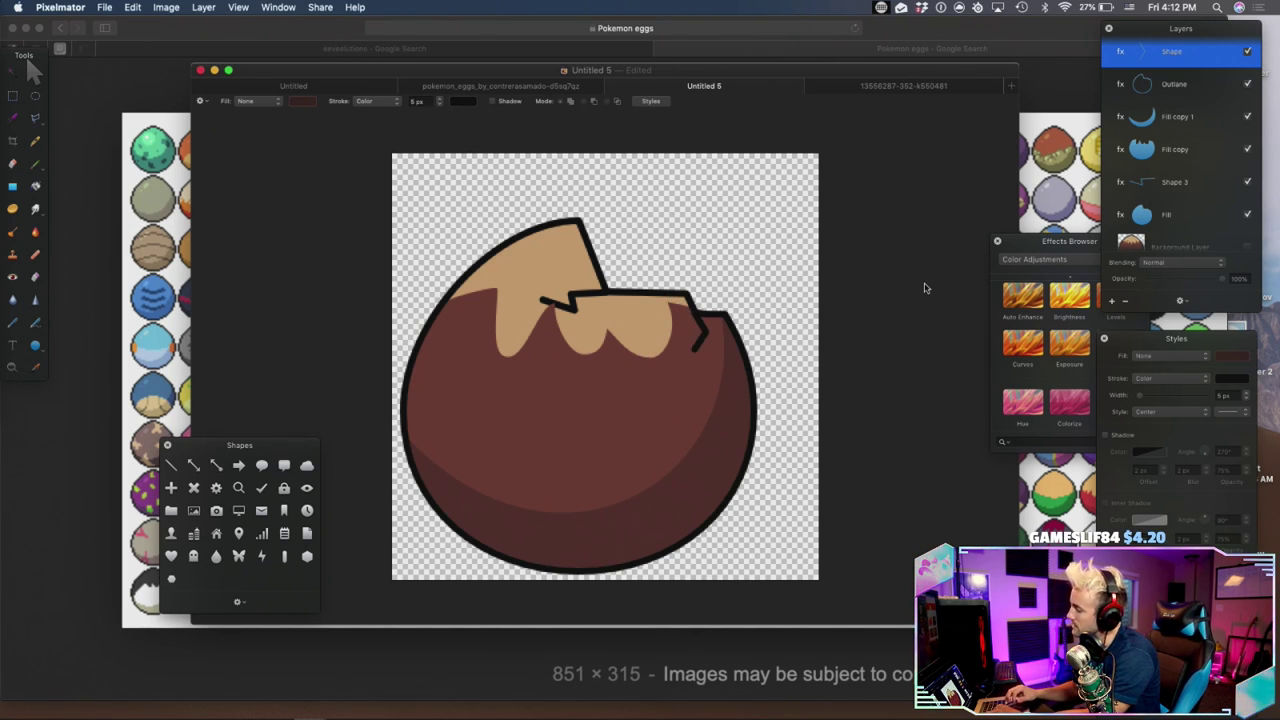
Show the Head copy group and move it behind the egg so the ears stick out around the notch
scroll(1235, 210, down, 3)
click(1246, 236)
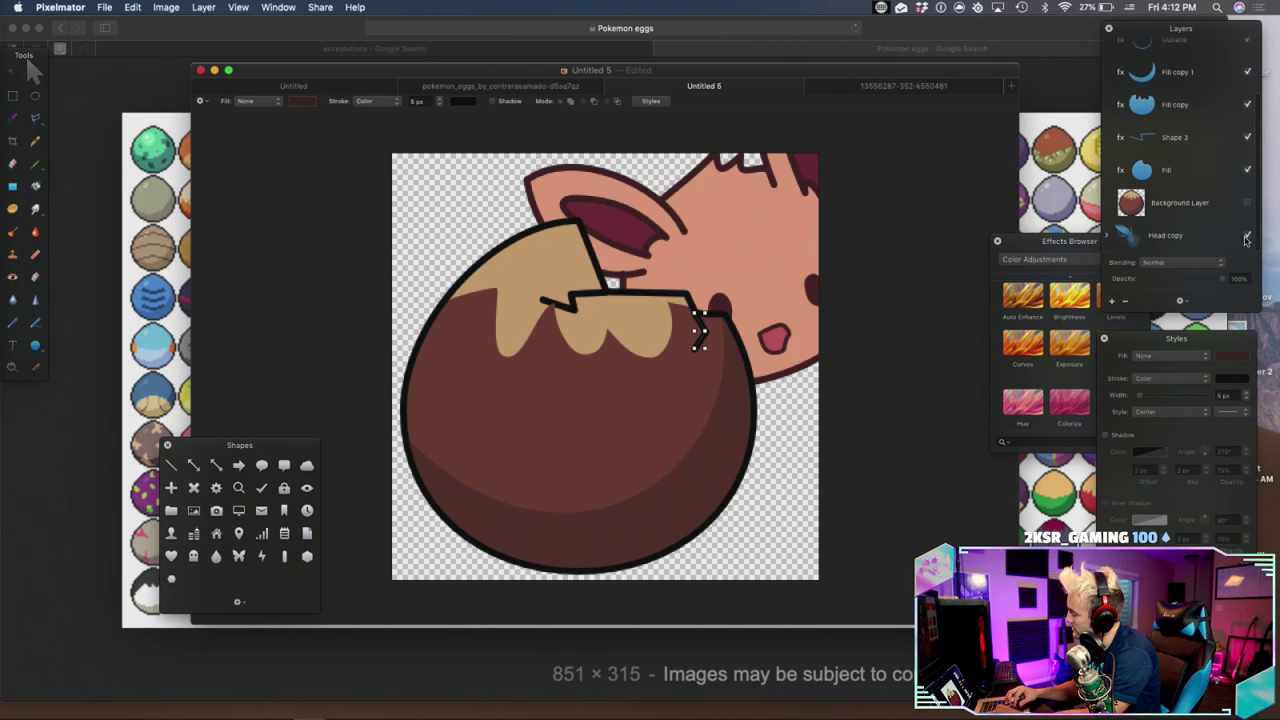
drag(699, 245, 568, 320)
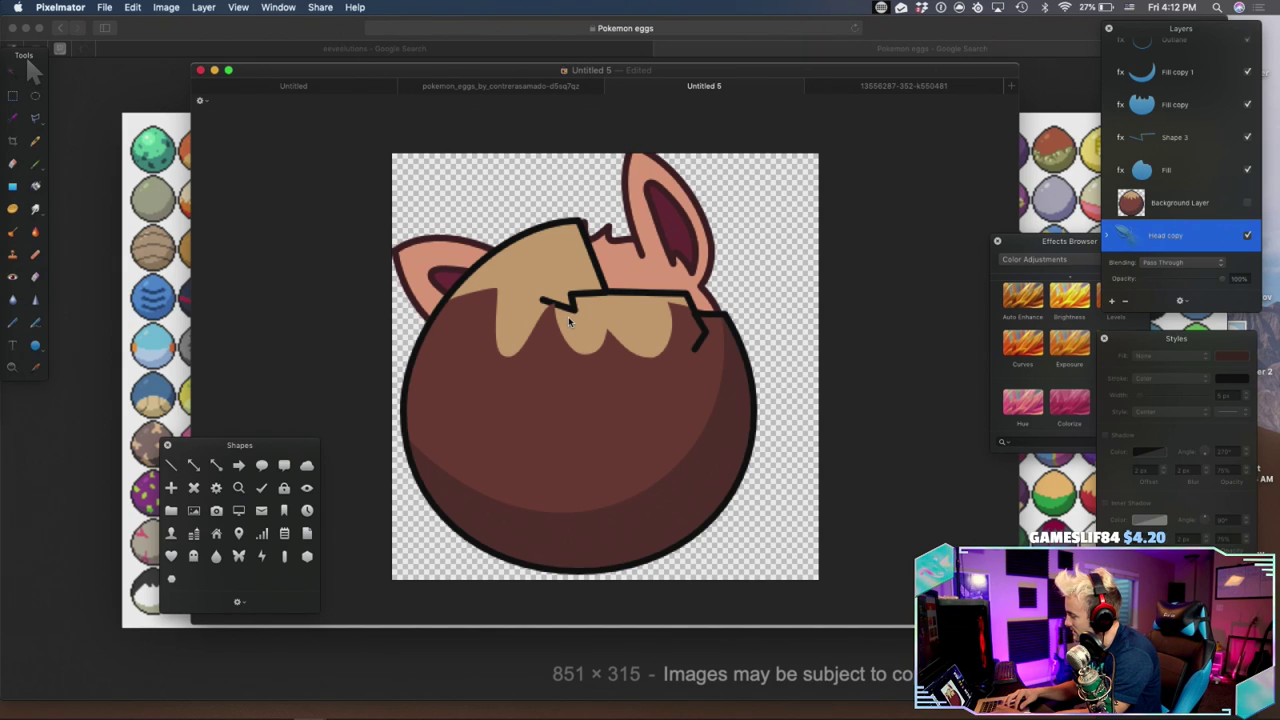
drag(568, 318, 566, 322)
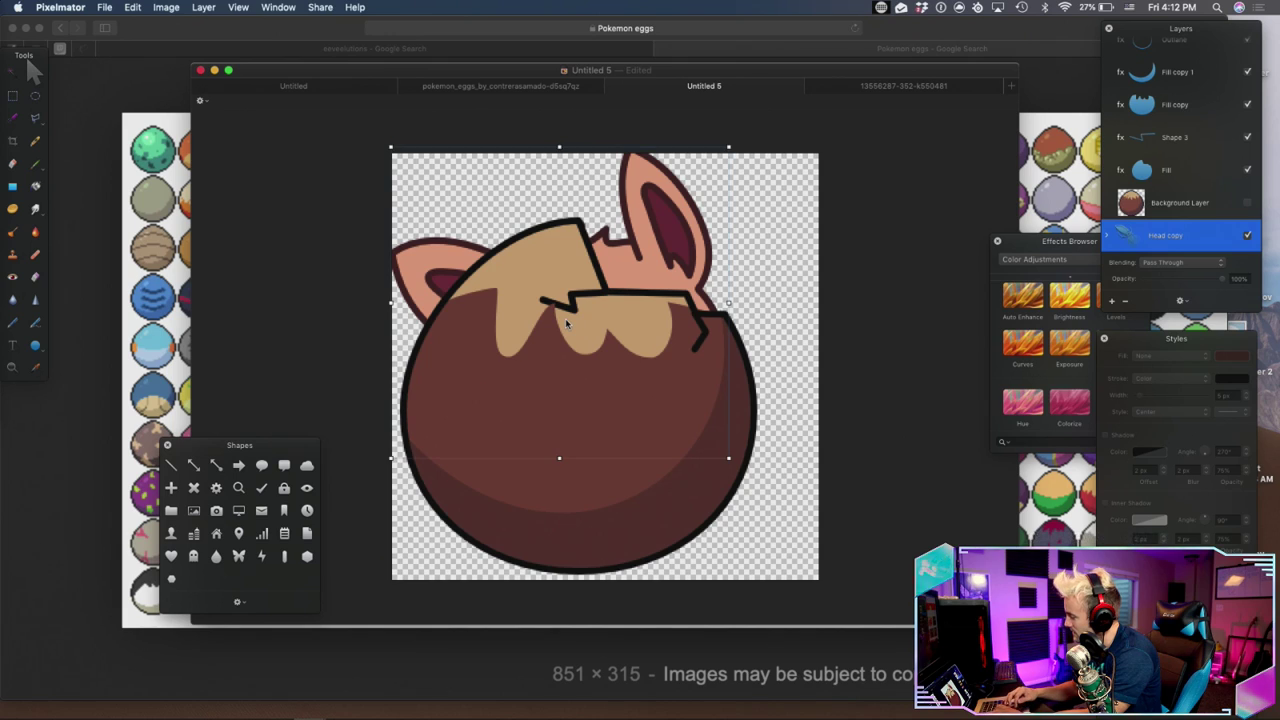
Scale the Head copy group down to about 92% and position its ears within the canvas behind the egg
click(392, 305)
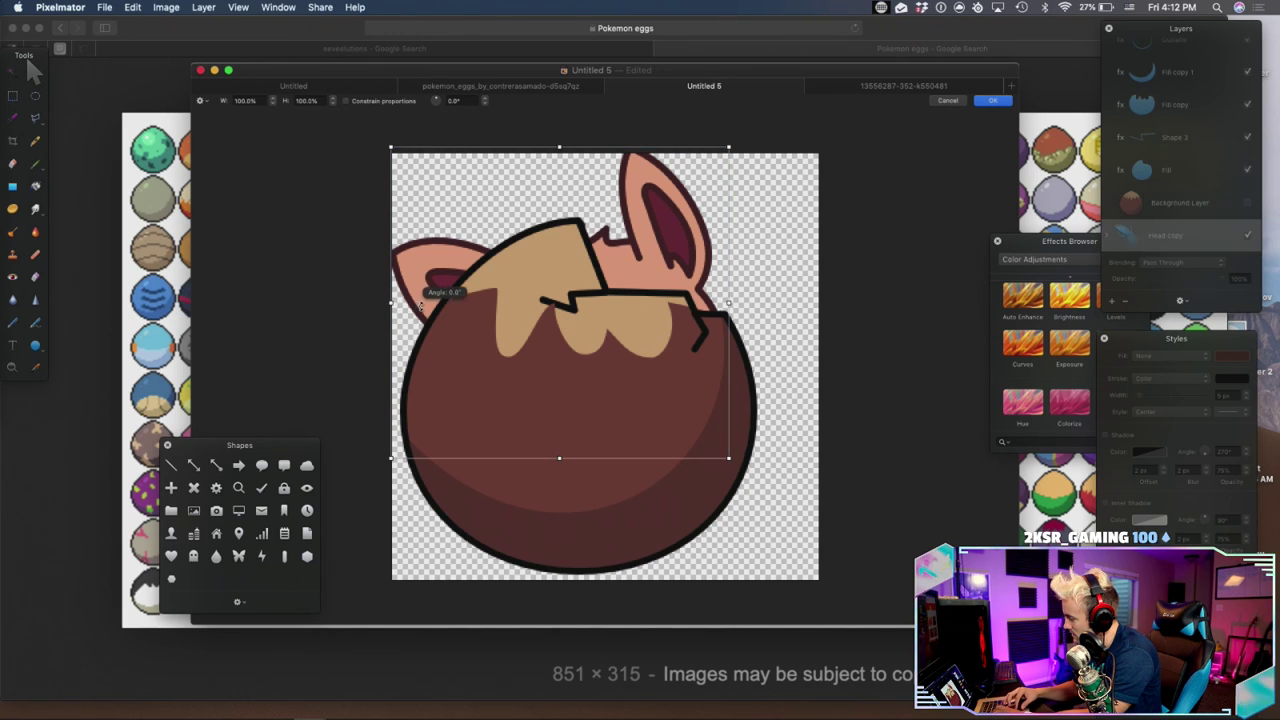
drag(390, 303, 403, 302)
mouse_move(609, 270)
mouse_down()
mouse_move(640, 258)
mouse_move(623, 263)
mouse_up()
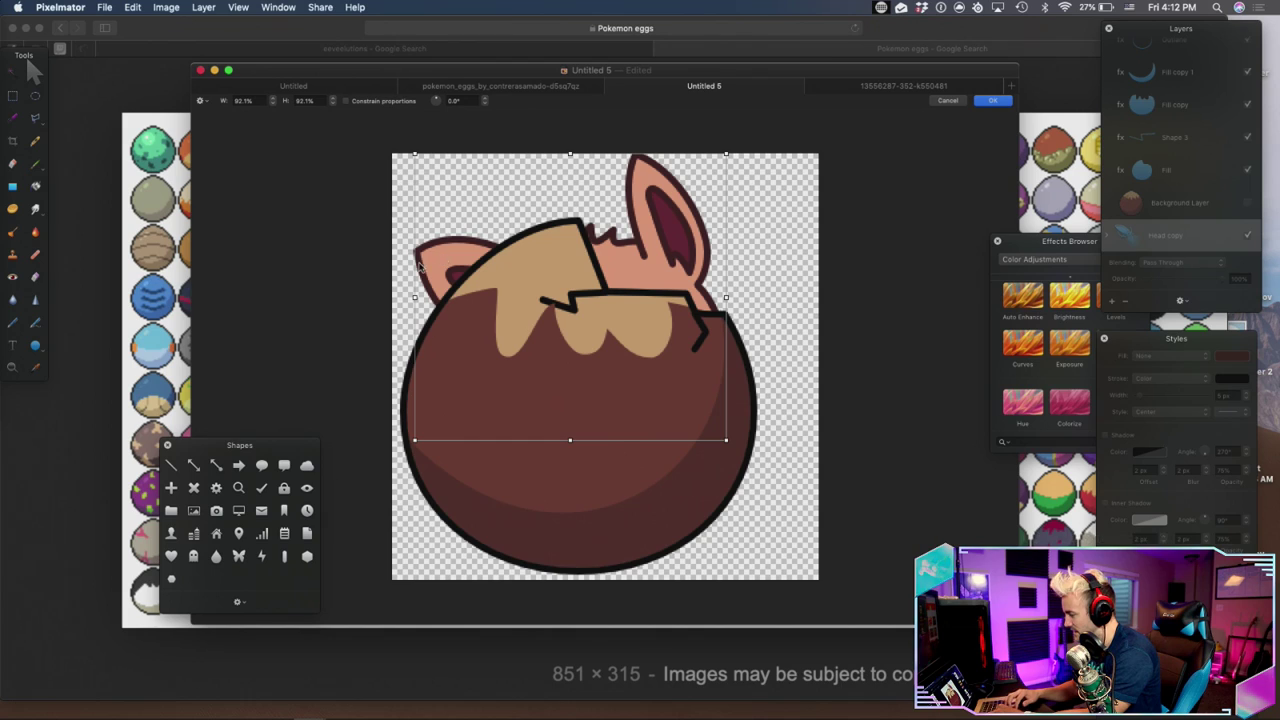
key(Return)
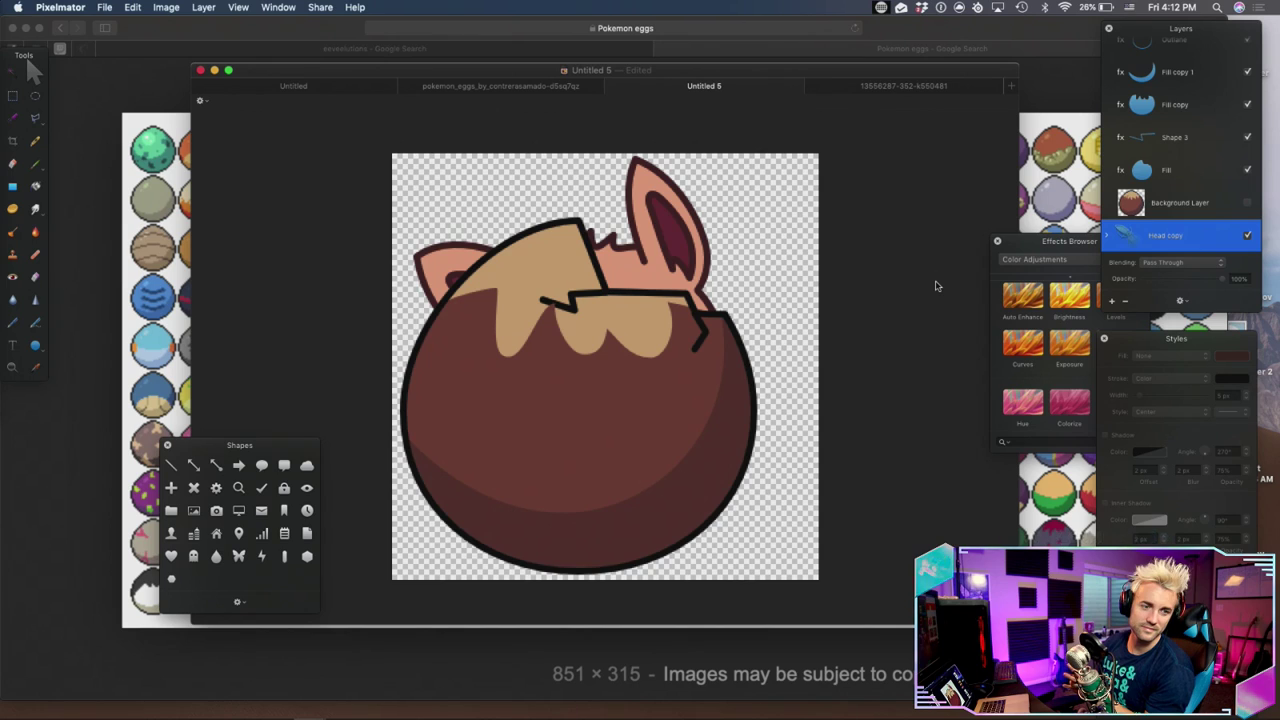
Add a layer mask to the Head copy group and paint out the left ear with a black brush
right_click(1204, 243)
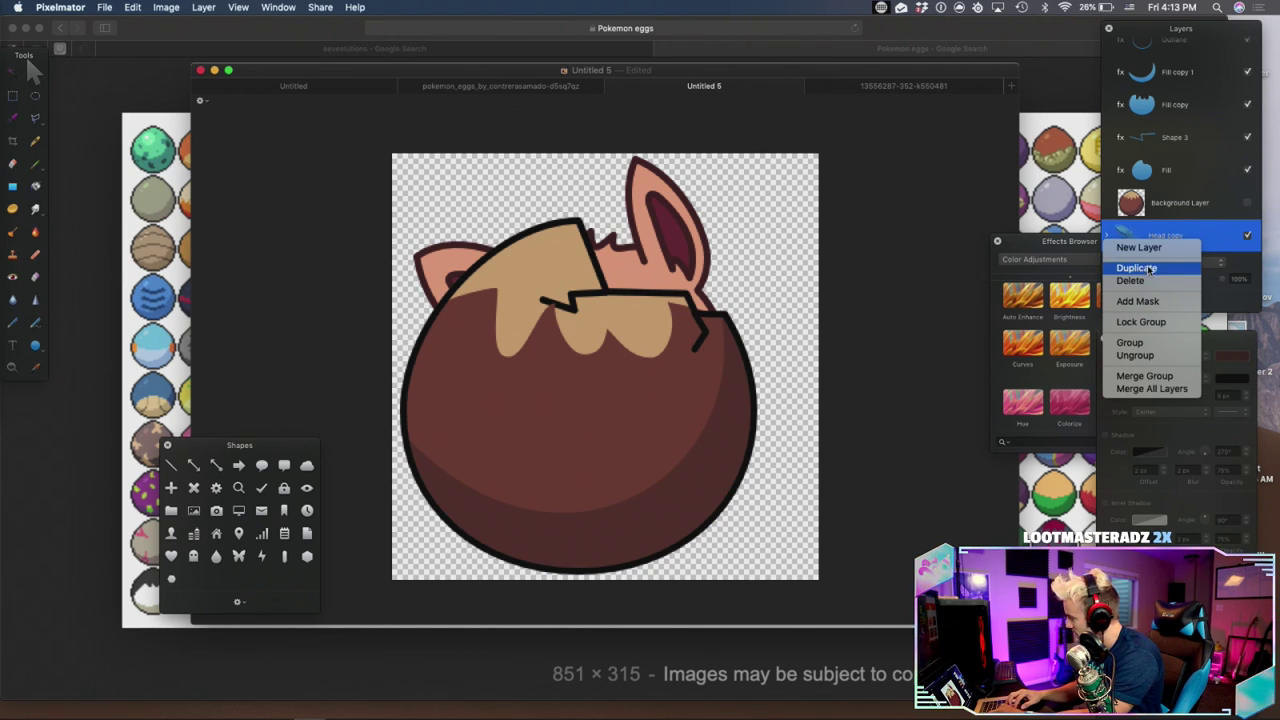
click(1140, 301)
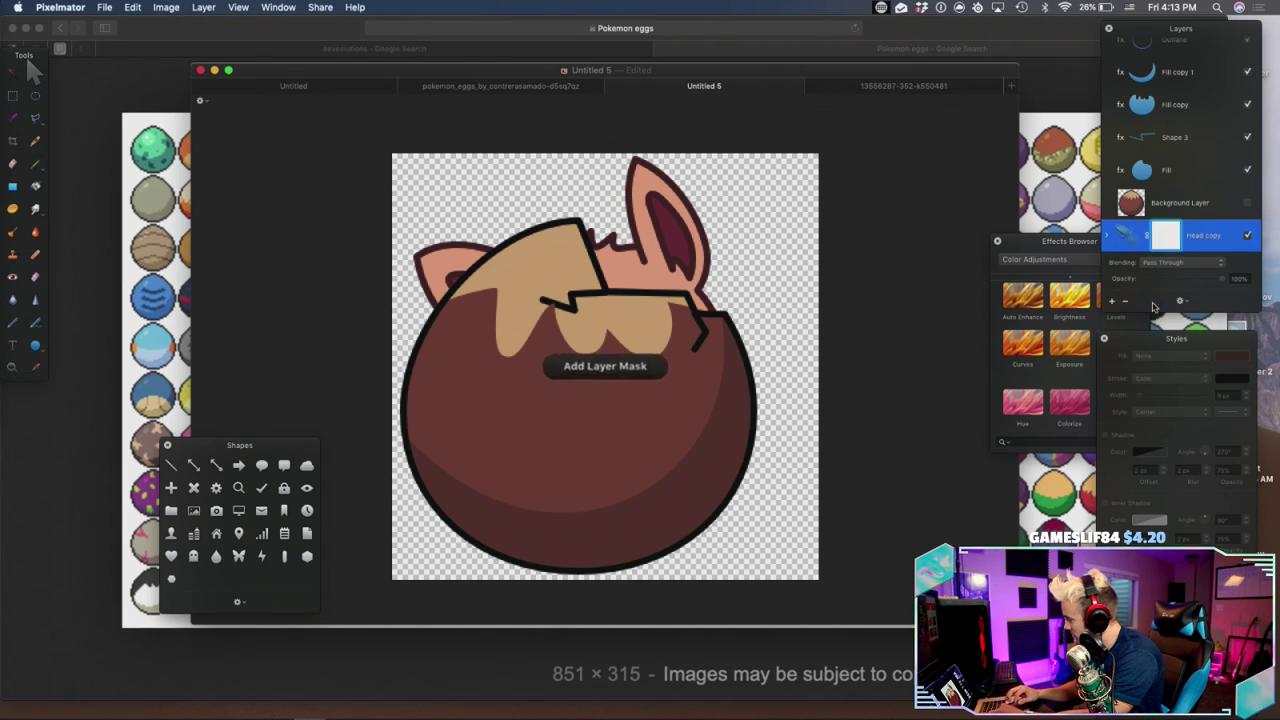
click(10, 119)
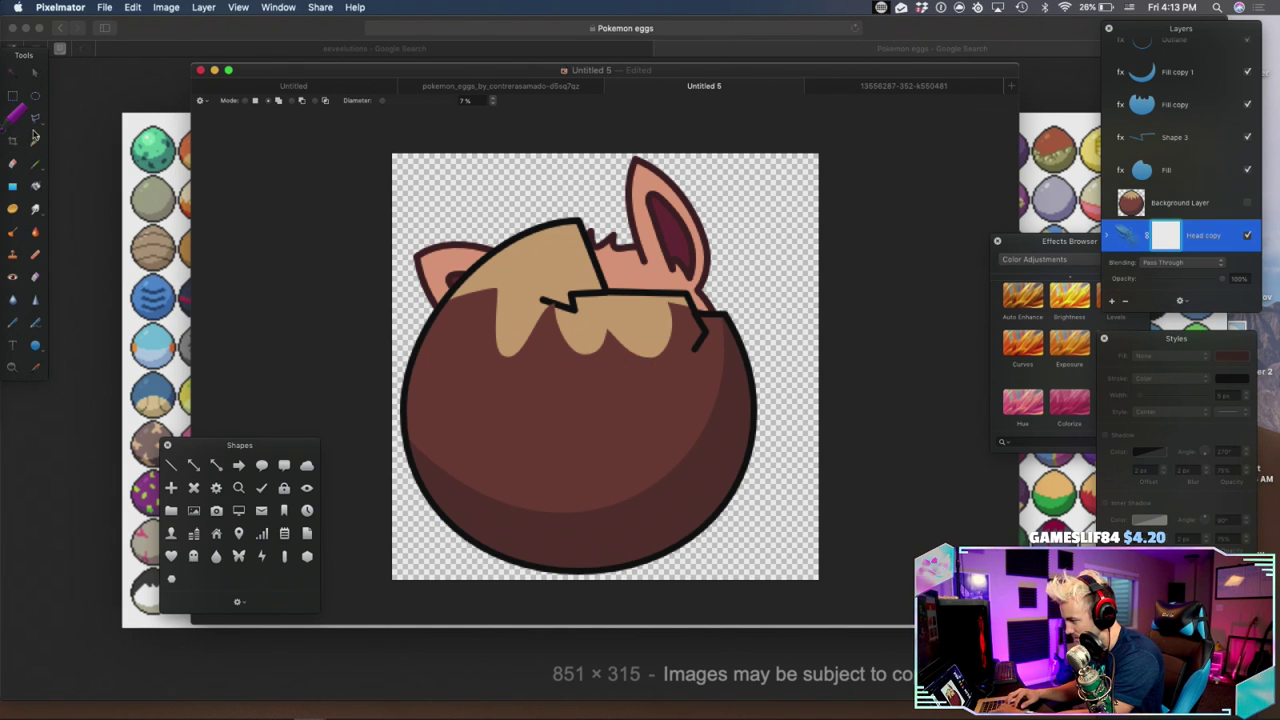
click(36, 164)
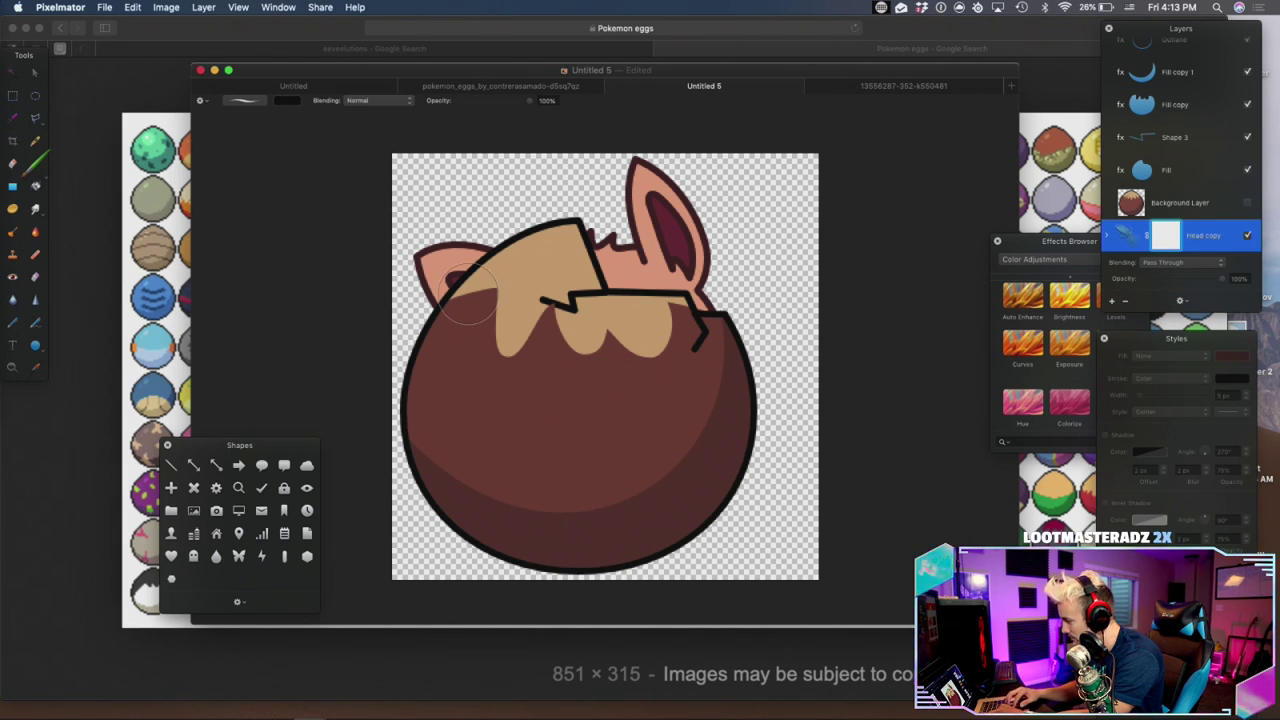
mouse_move(440, 269)
mouse_down()
mouse_move(411, 242)
mouse_move(451, 262)
mouse_move(435, 262)
mouse_move(494, 259)
mouse_up()
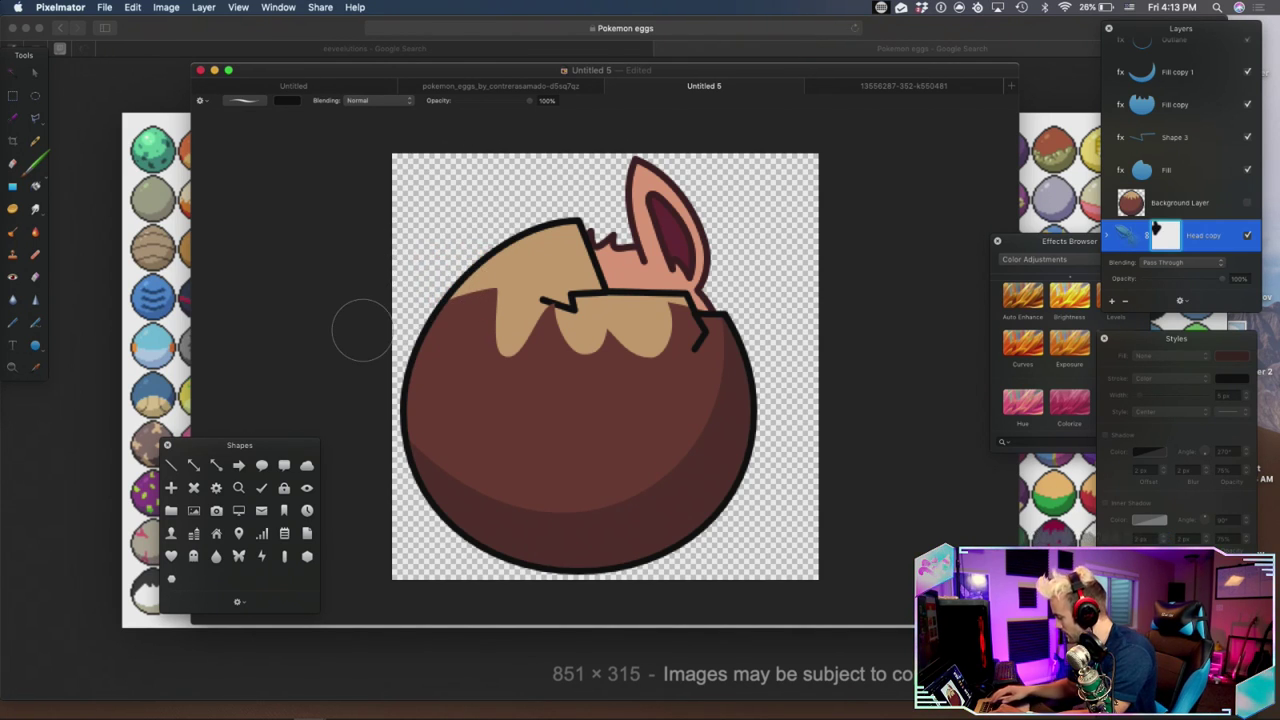
Undo the Head copy group's layer mask along with its recent scaling and repositioning, keeping the Outline layer selected
key(super+minus)
key(super+minus)
key(v)
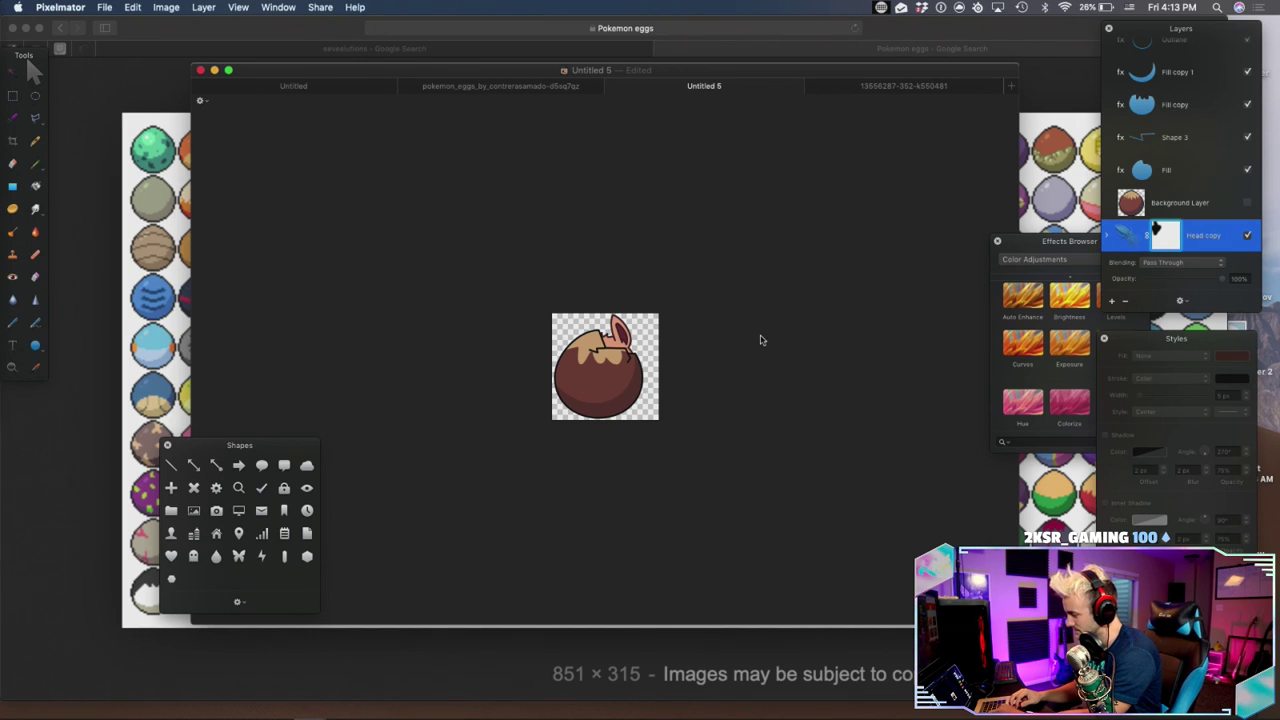
scroll(1170, 188, up, 3)
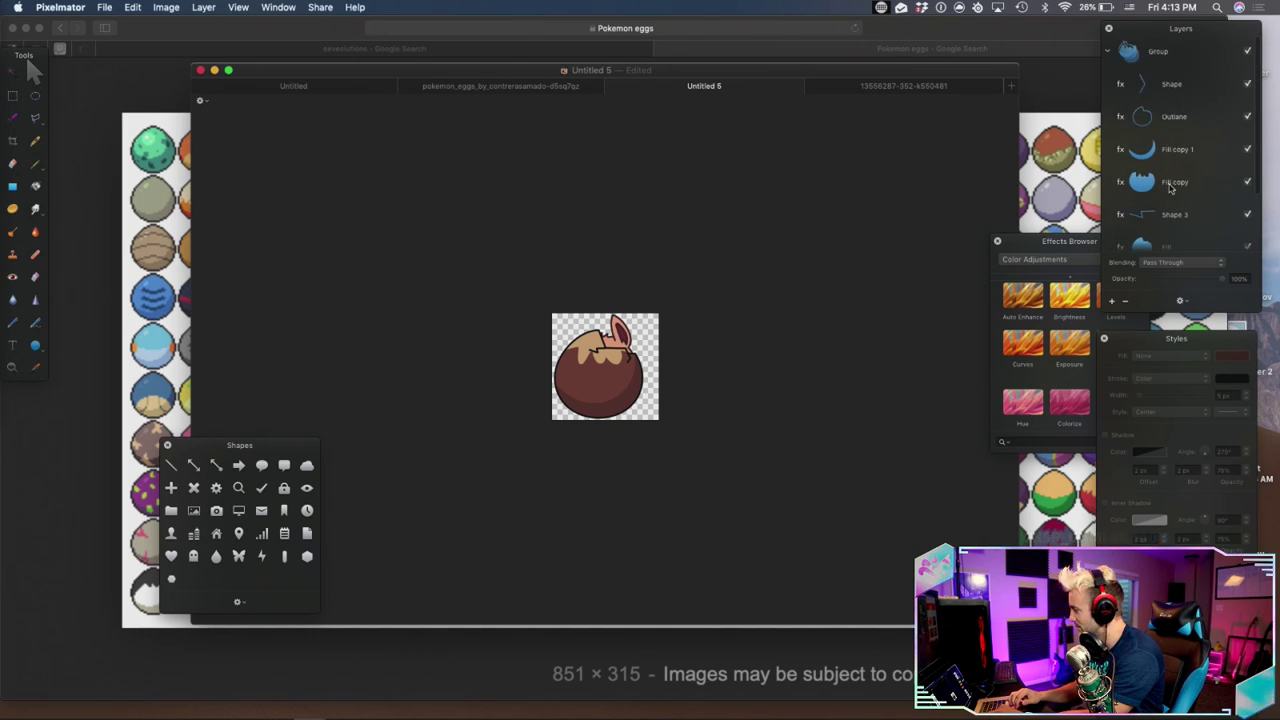
click(1172, 116)
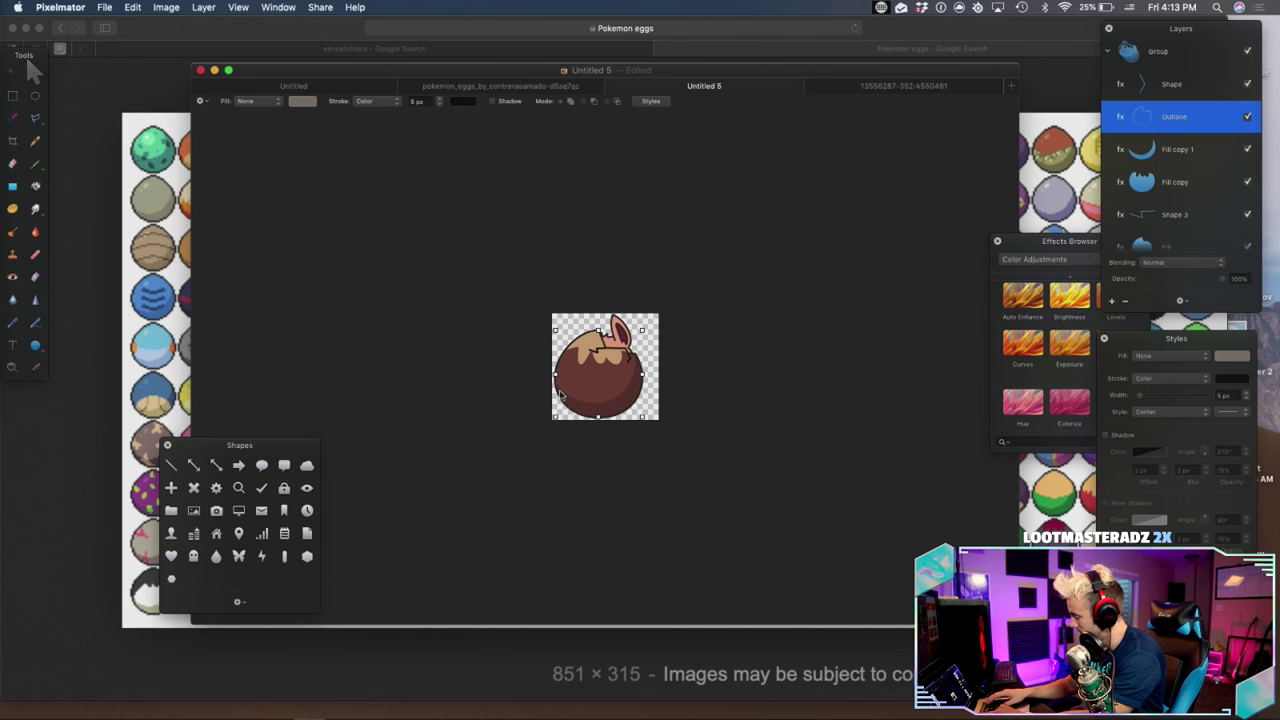
key(super+equal)
key(super+equal)
scroll(1212, 172, down, 3)
scroll(1230, 200, up, 1)
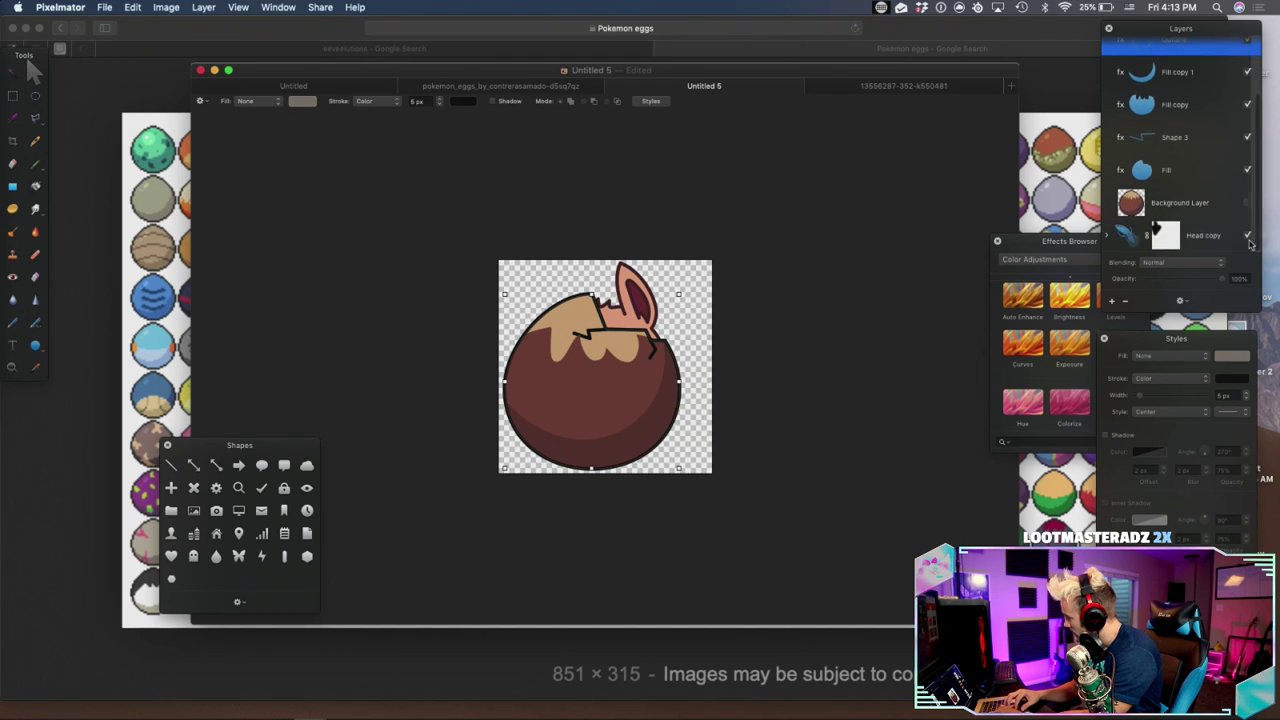
key(super+z)
key(super+z)
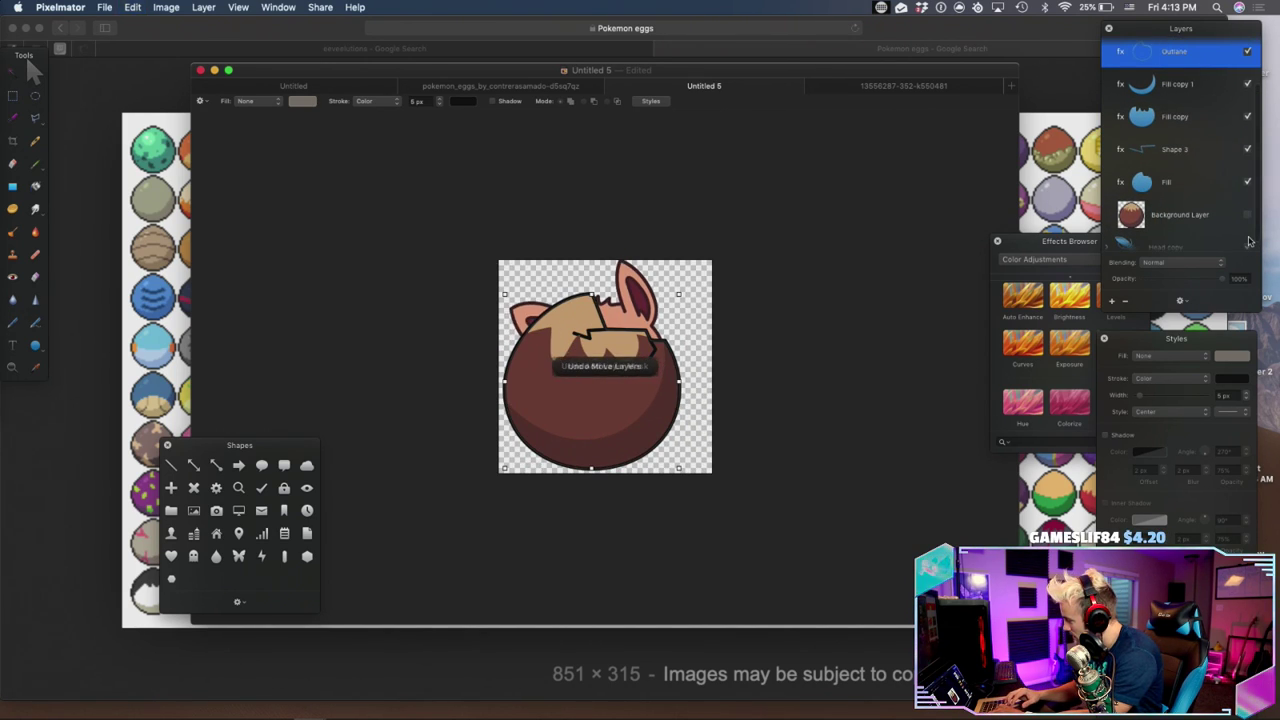
key(super+shift+z)
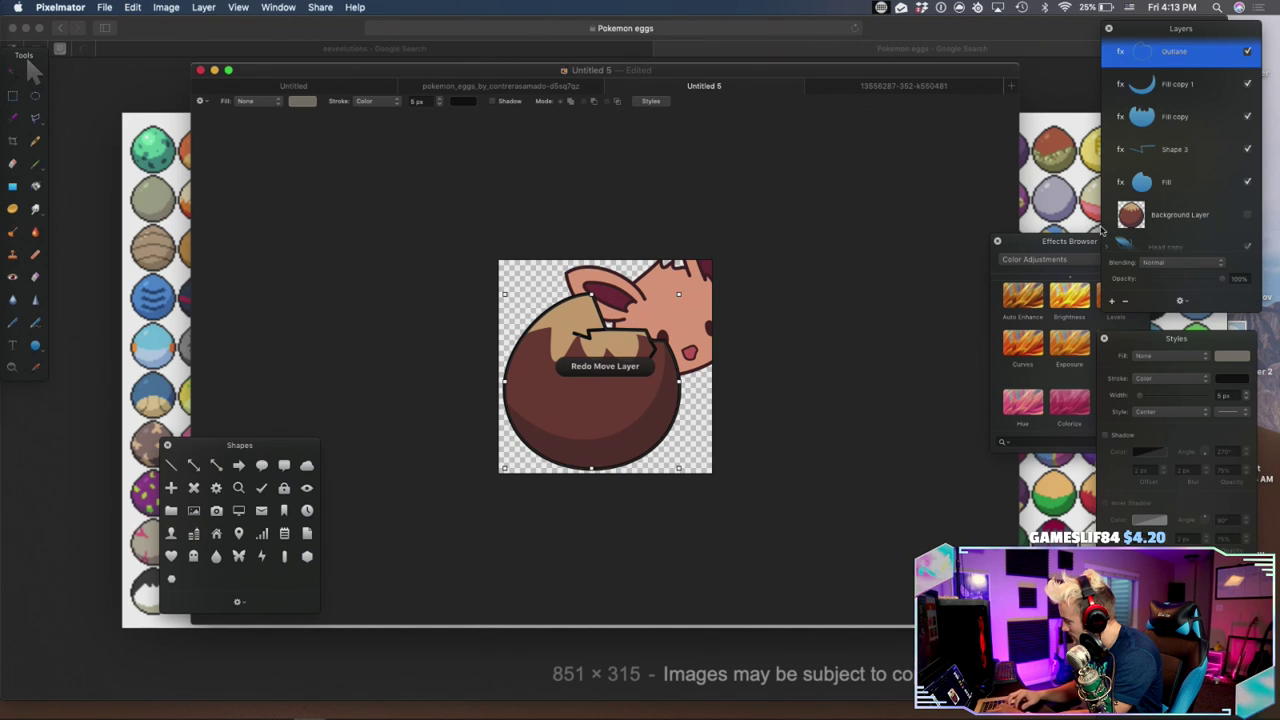
Hide the Head copy group so only the egg shell is shown
scroll(1146, 245, up, 3)
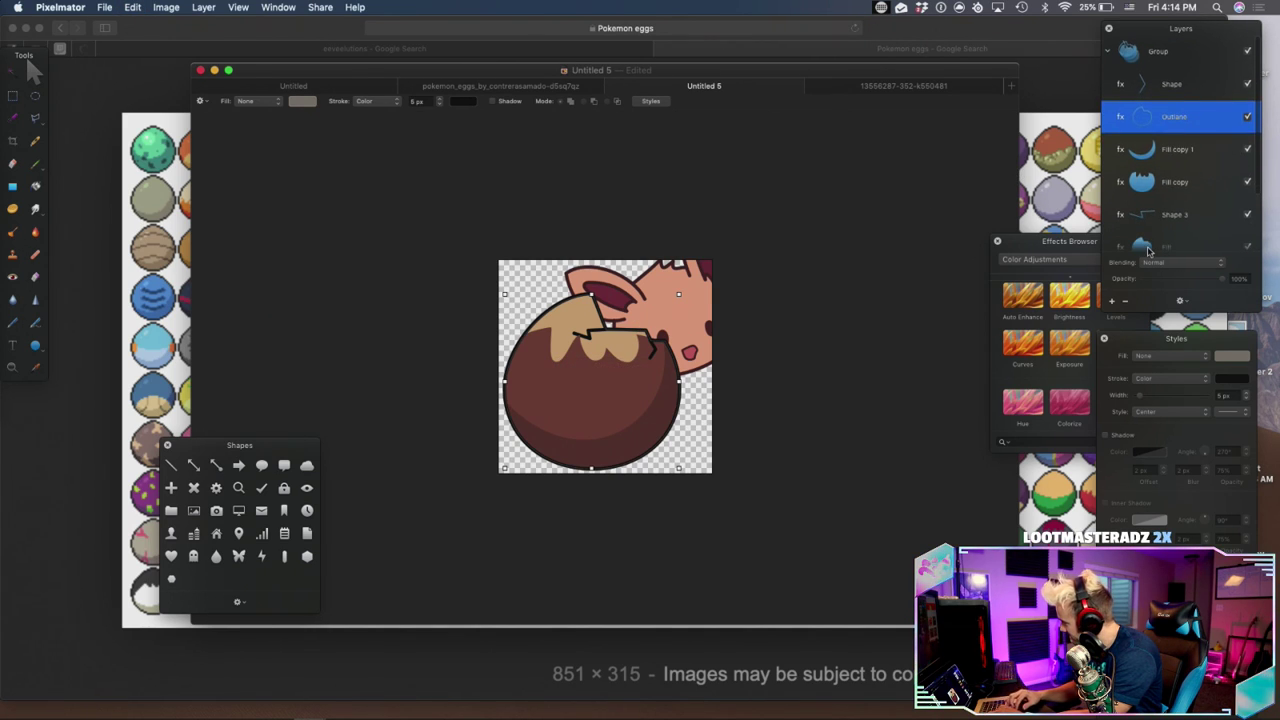
scroll(1146, 245, down, 3)
click(1247, 236)
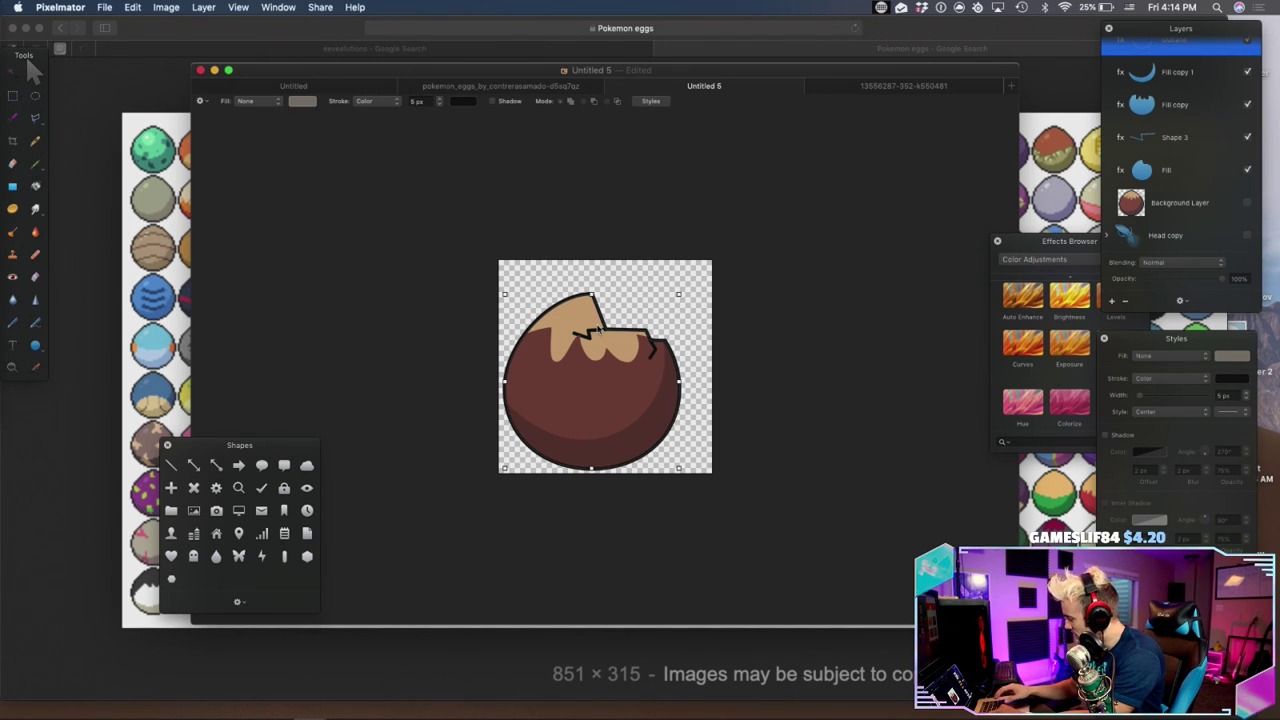
Add a point on the Outline's upper-left edge and pull the notch's peak down into a sharp valley with a straight left side
key(super+equal)
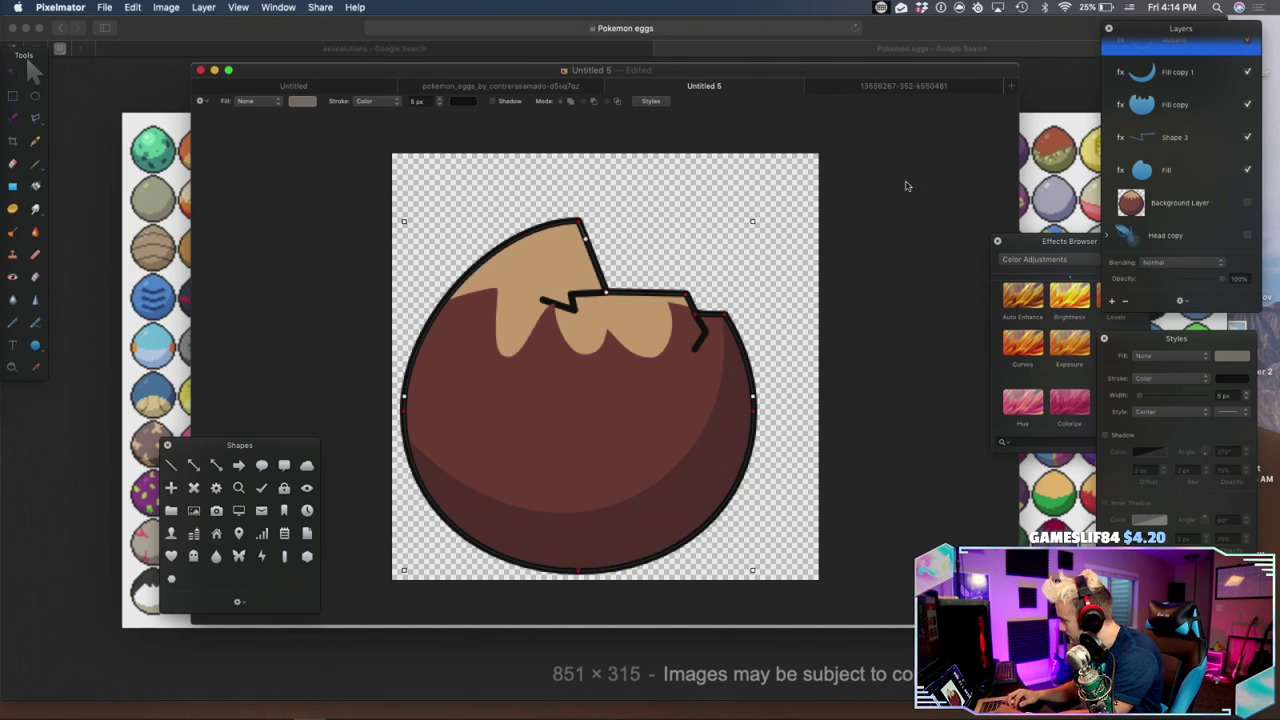
right_click(468, 279)
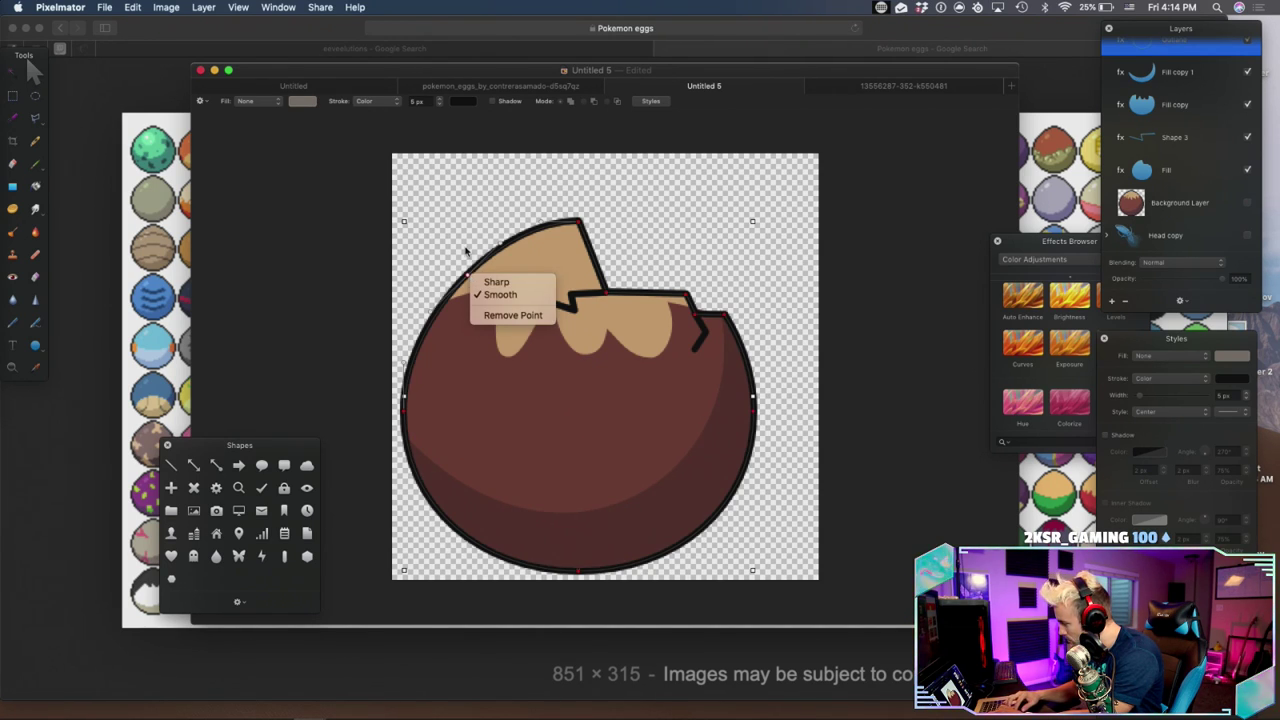
click(466, 251)
drag(580, 226, 507, 314)
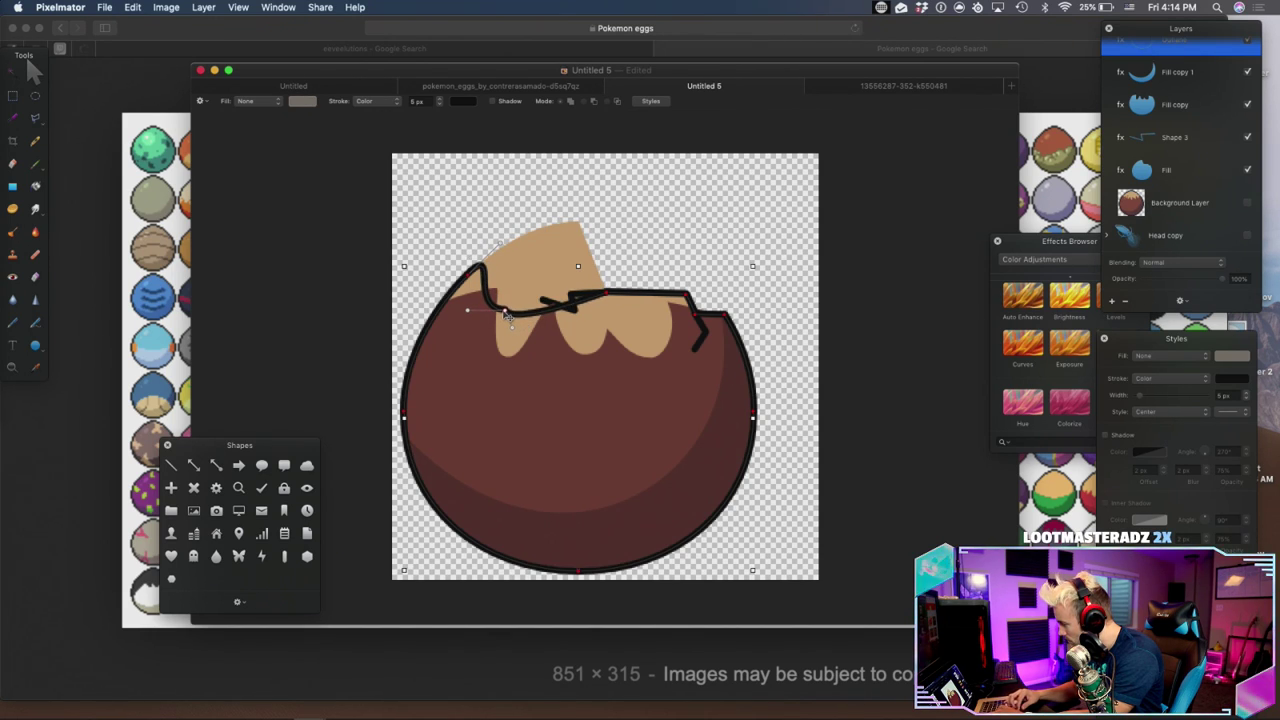
right_click(510, 316)
click(519, 318)
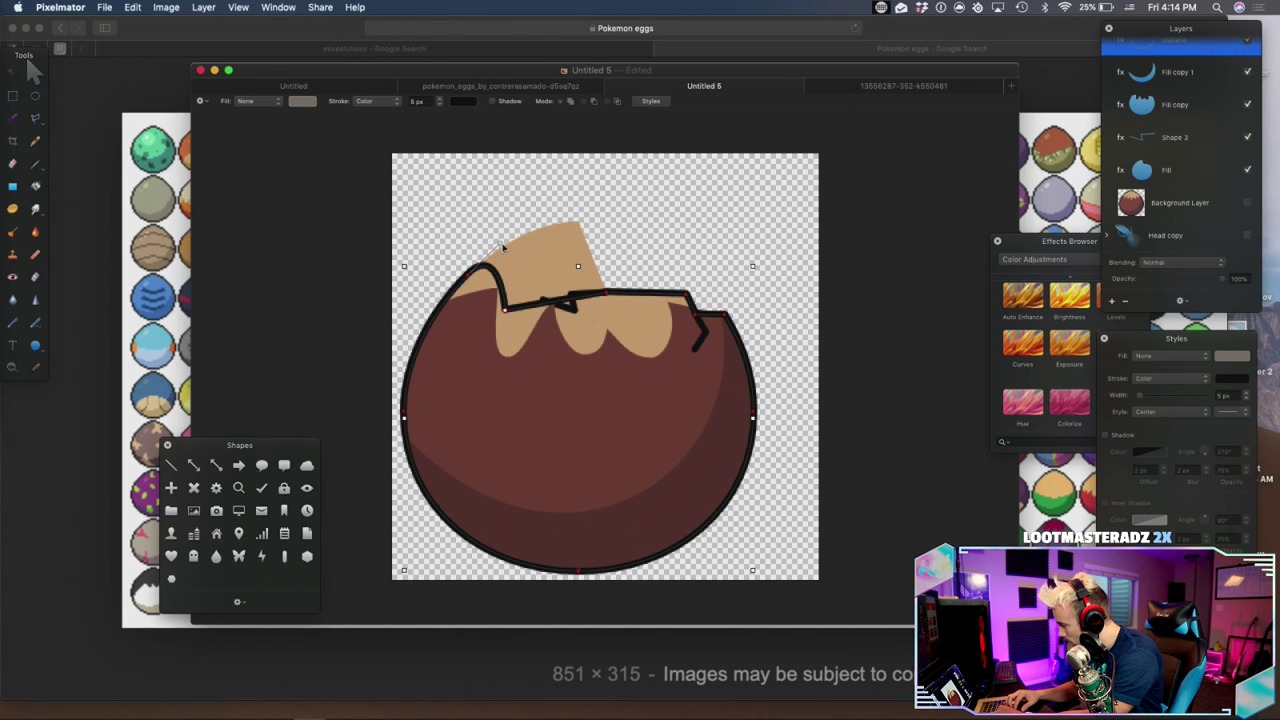
drag(500, 243, 490, 302)
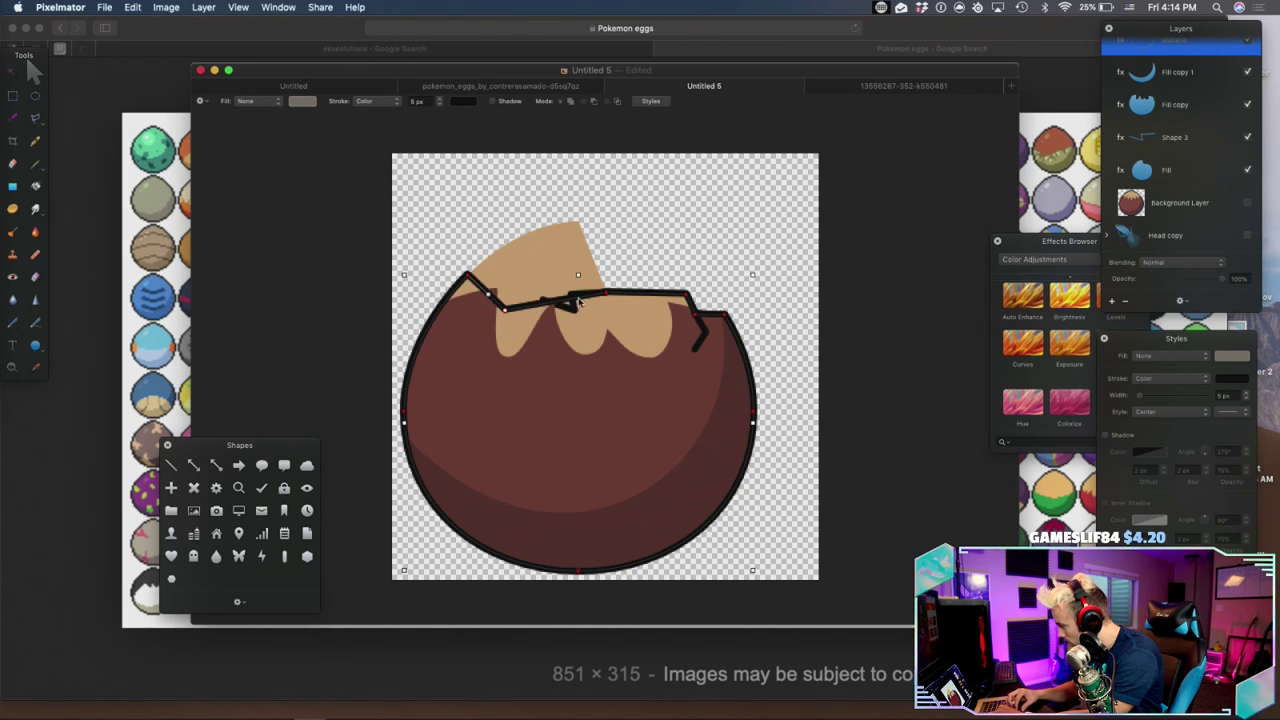
Add a sharp peak to the Outline beside the left valley and lower the middle corner into a second valley
drag(555, 302, 544, 297)
right_click(544, 298)
click(557, 303)
drag(547, 300, 603, 320)
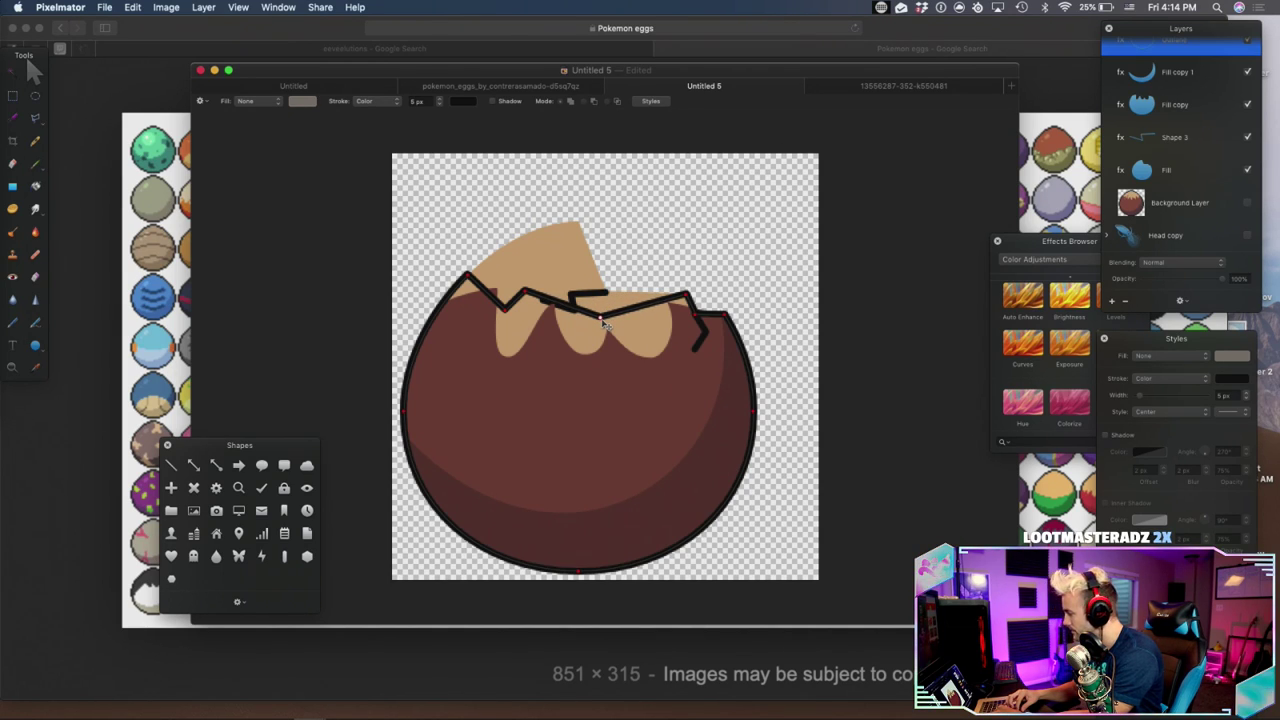
mouse_move(604, 323)
mouse_down()
mouse_move(660, 322)
mouse_move(590, 324)
mouse_up()
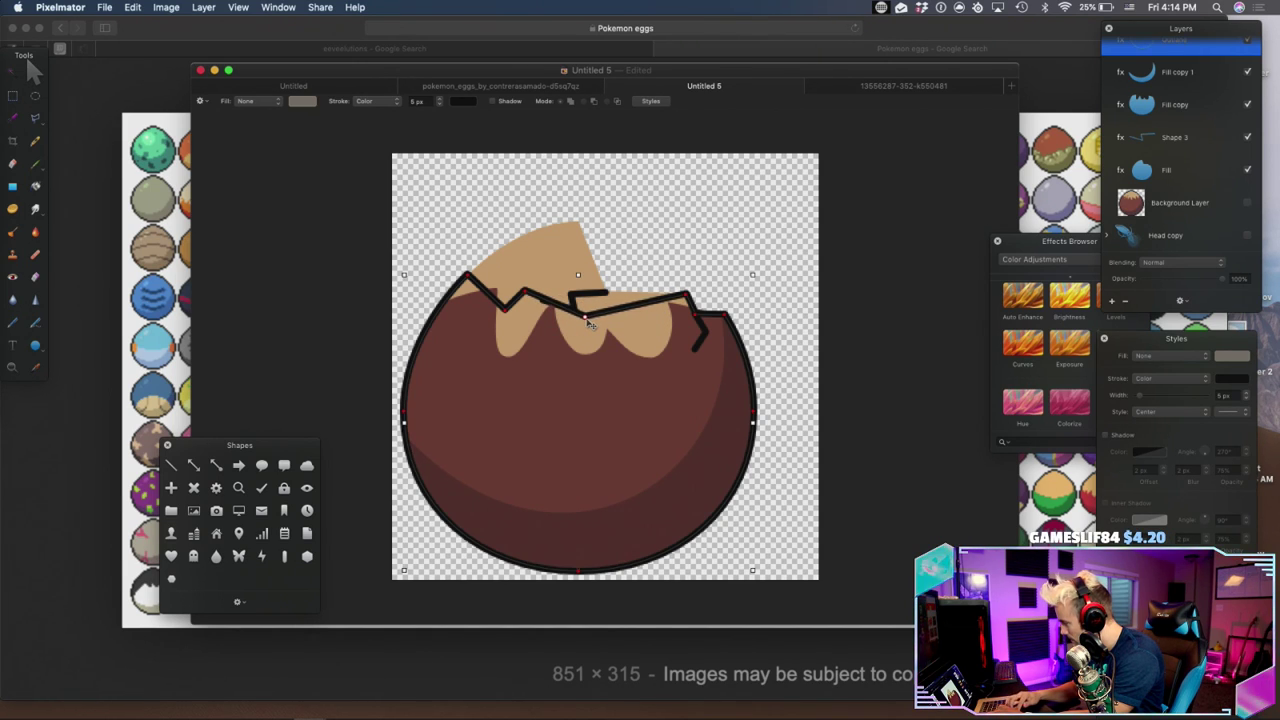
Add points to the Fill shape's upper-left edge and move them, with sharp corners, onto the Outline's left peak, valley and second peak
click(539, 265)
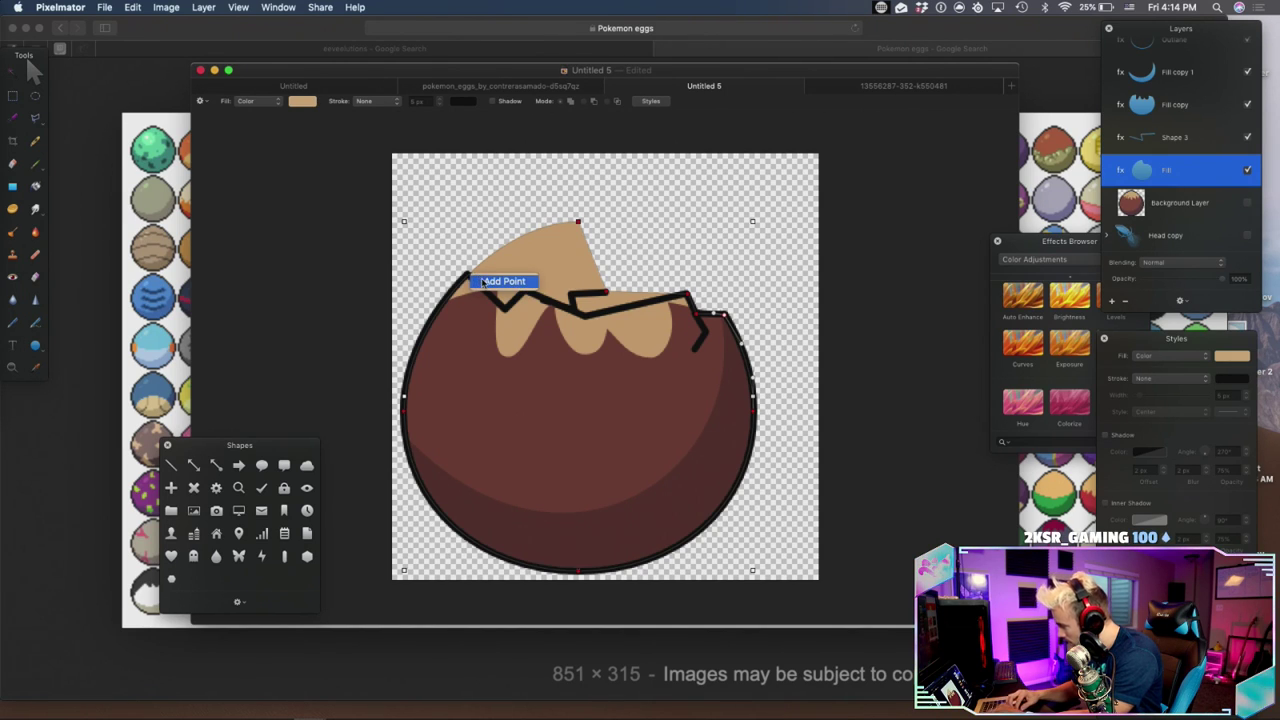
click(469, 275)
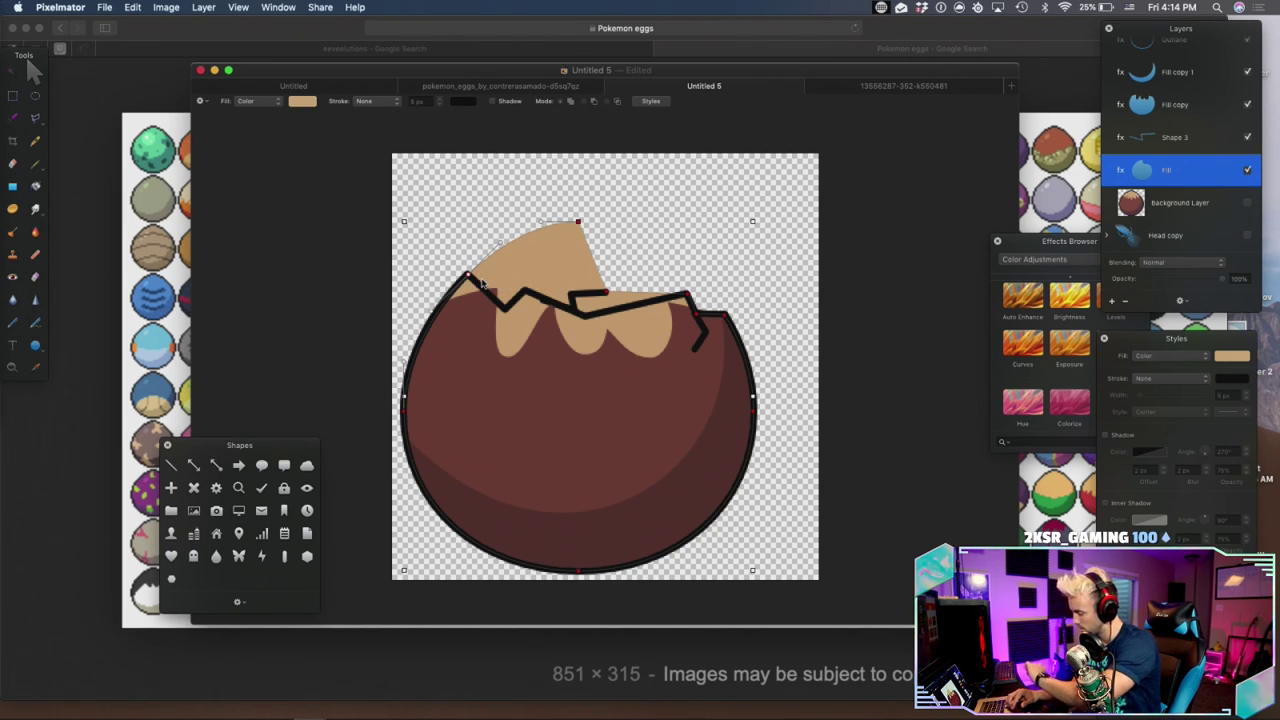
right_click(514, 242)
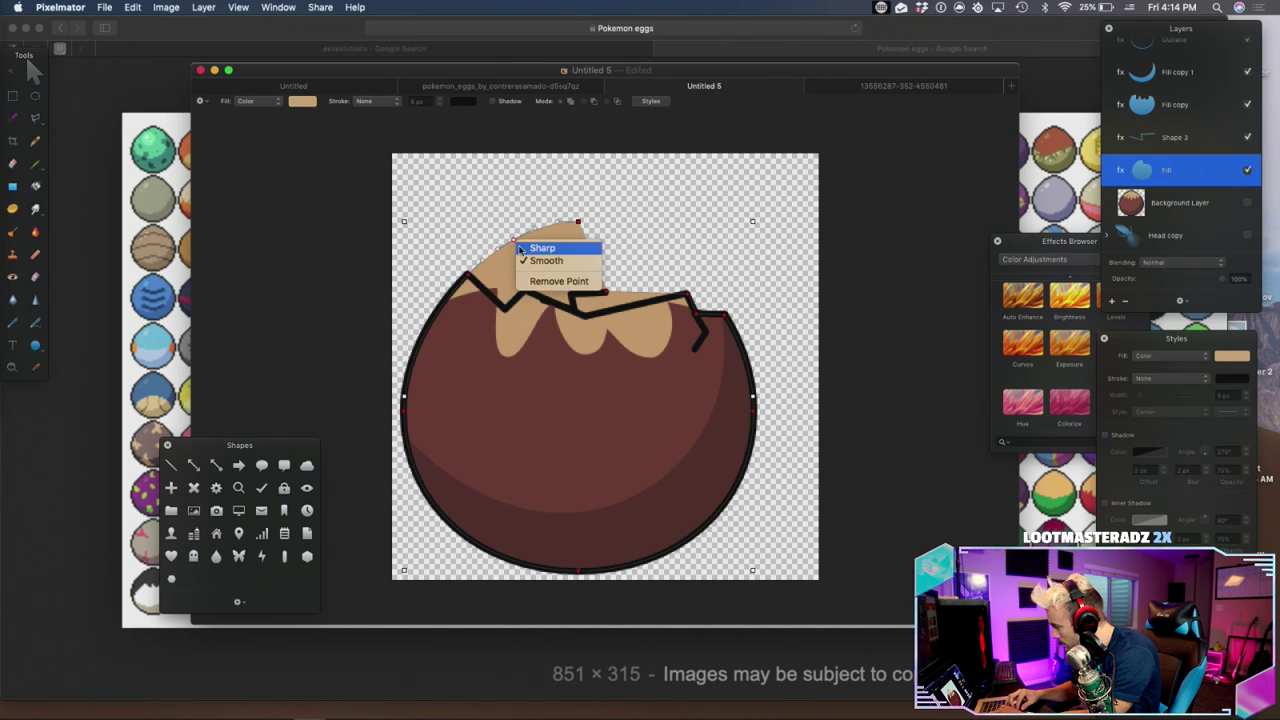
click(540, 247)
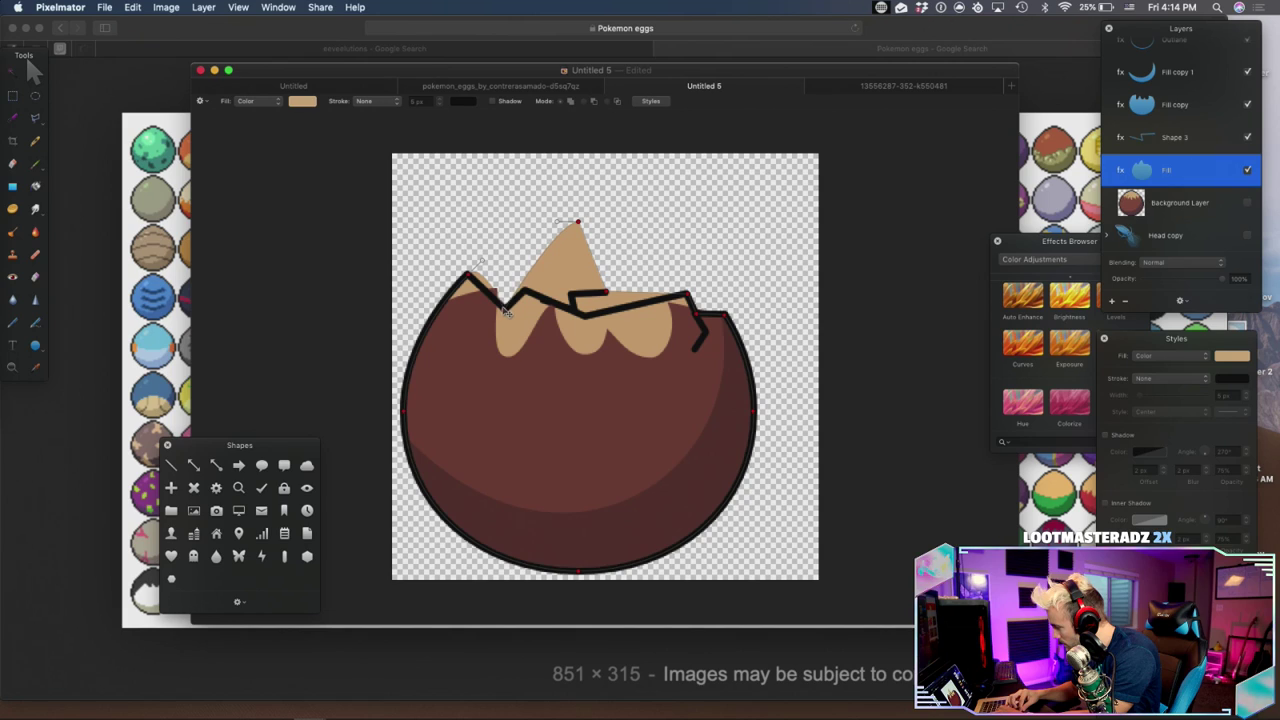
right_click(578, 222)
click(603, 228)
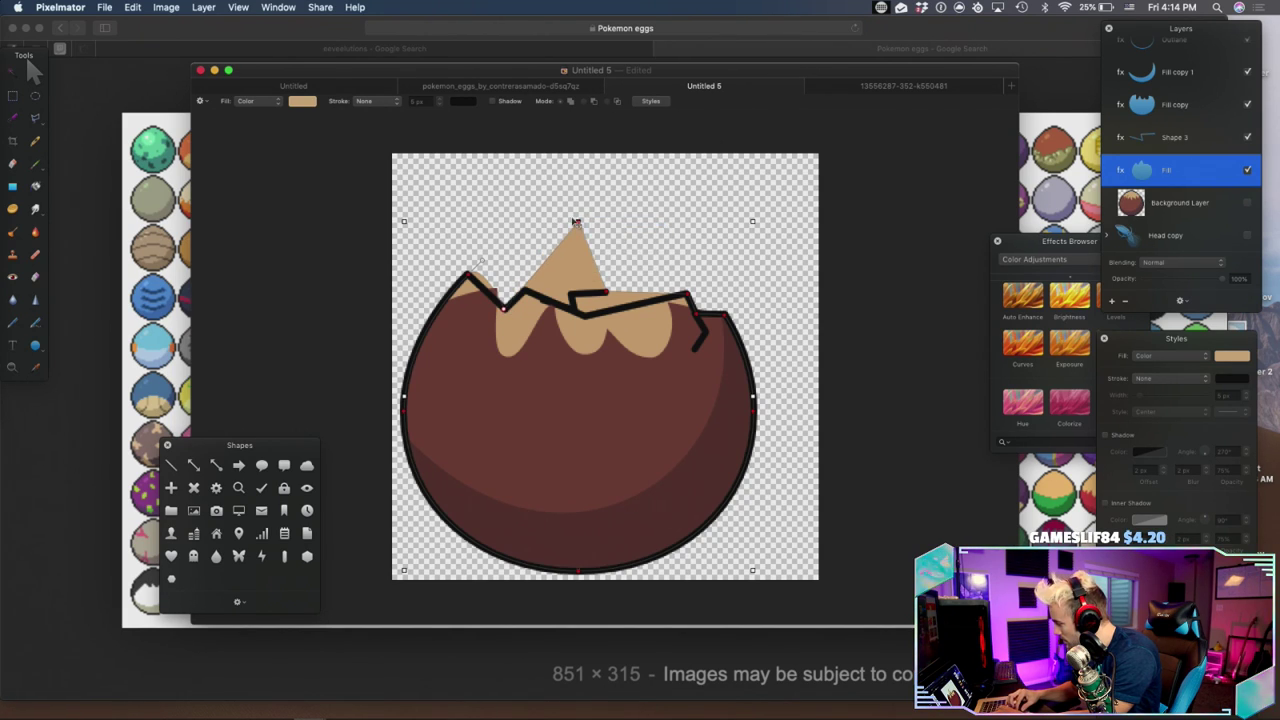
drag(578, 224, 530, 297)
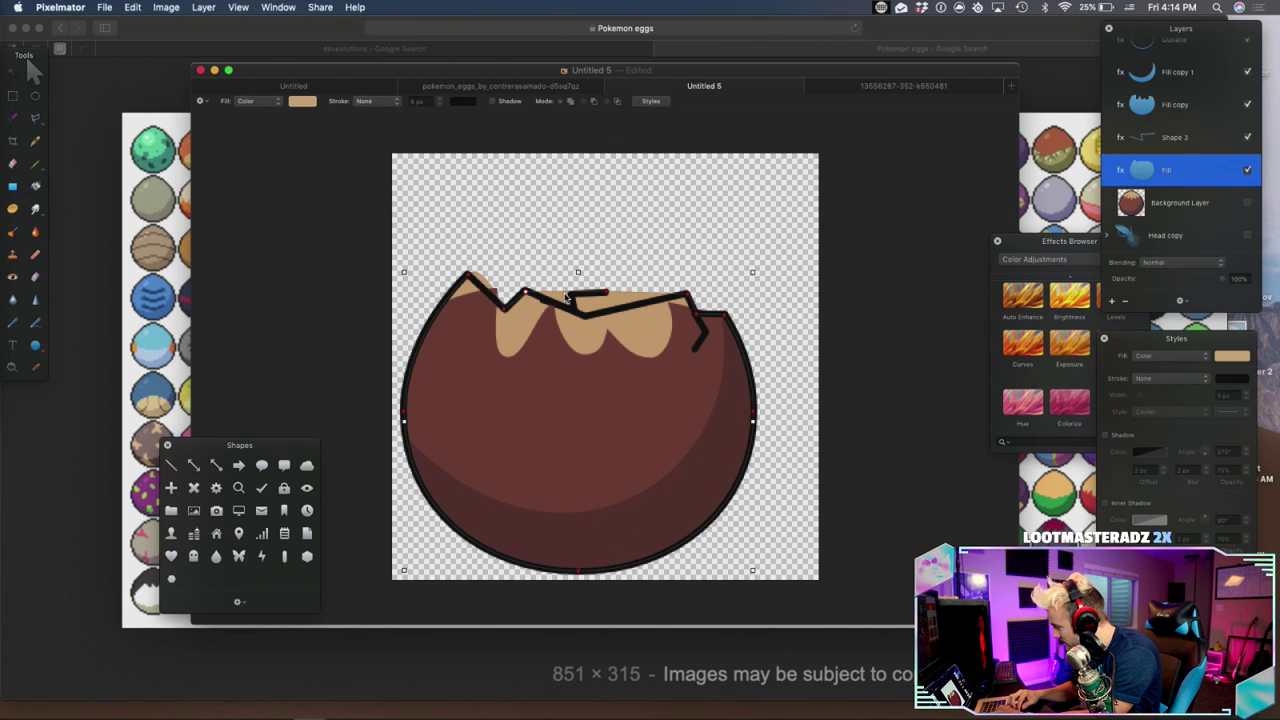
right_click(561, 293)
click(567, 297)
right_click(561, 293)
click(566, 298)
drag(566, 298, 589, 316)
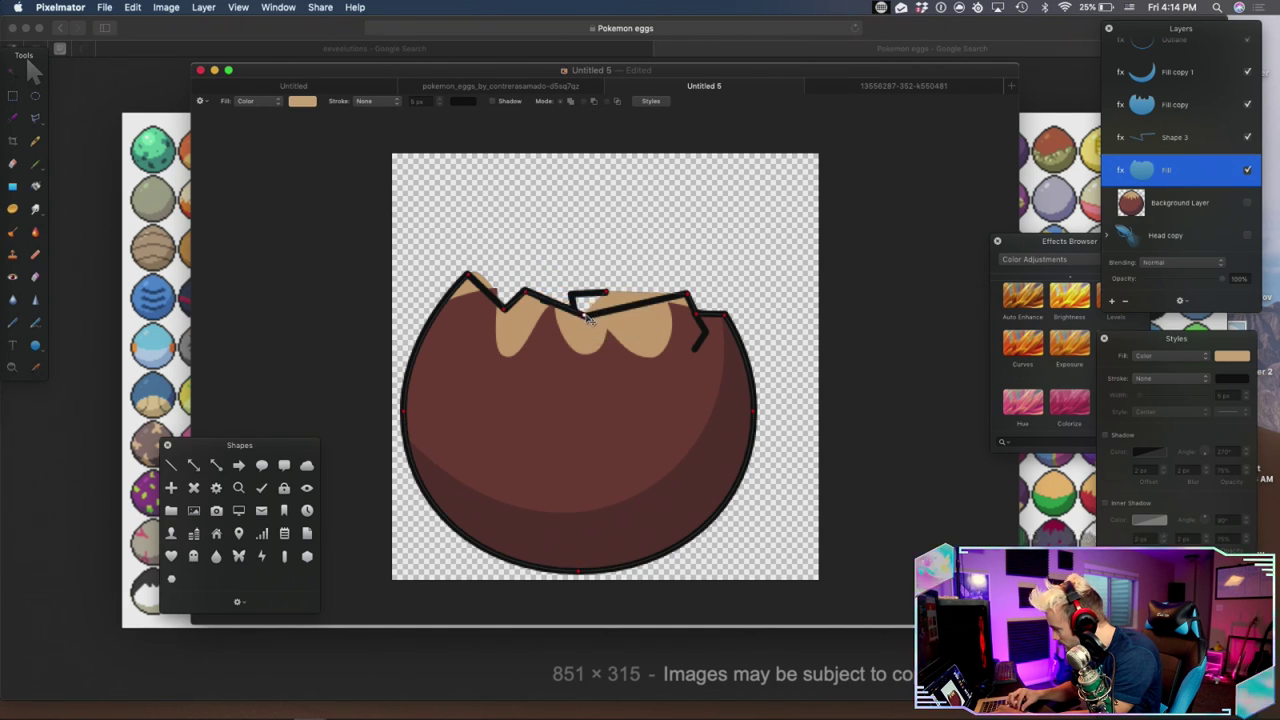
key(Delete)
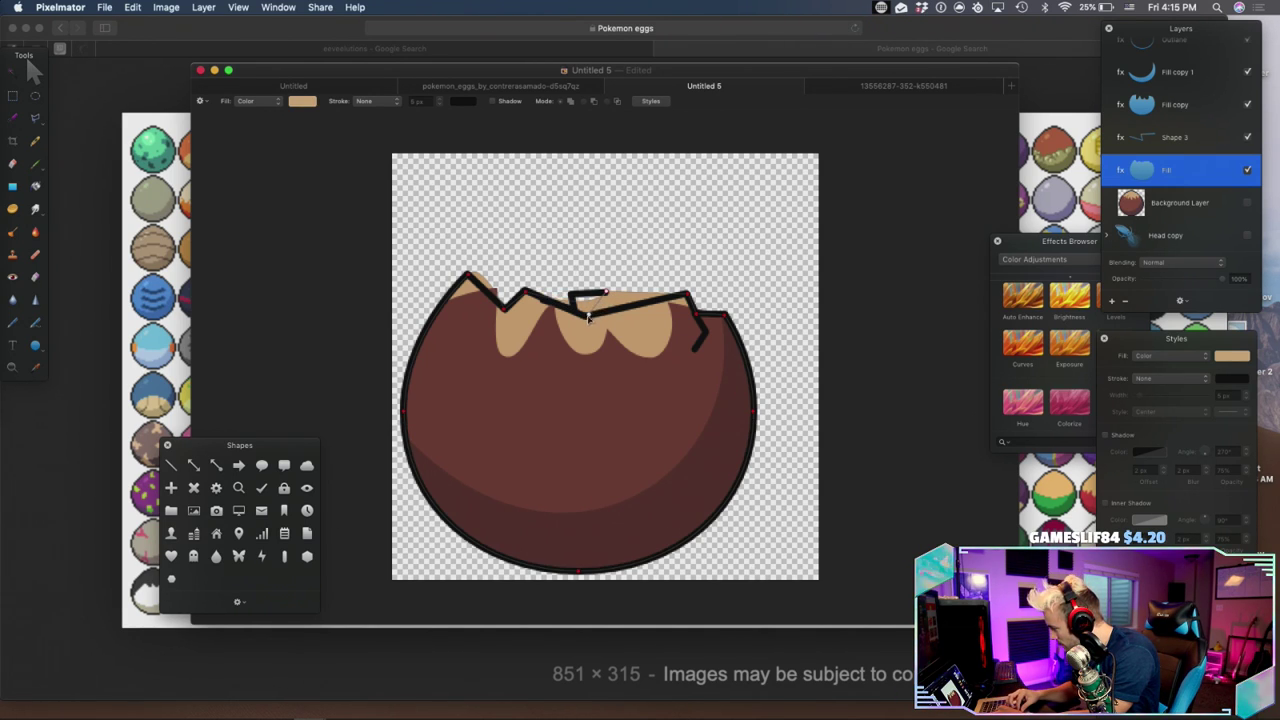
key(super+z)
Move the Fill shape's middle corner, made sharp, onto the Outline's central valley and straighten the fill edge at the left peak
right_click(608, 297)
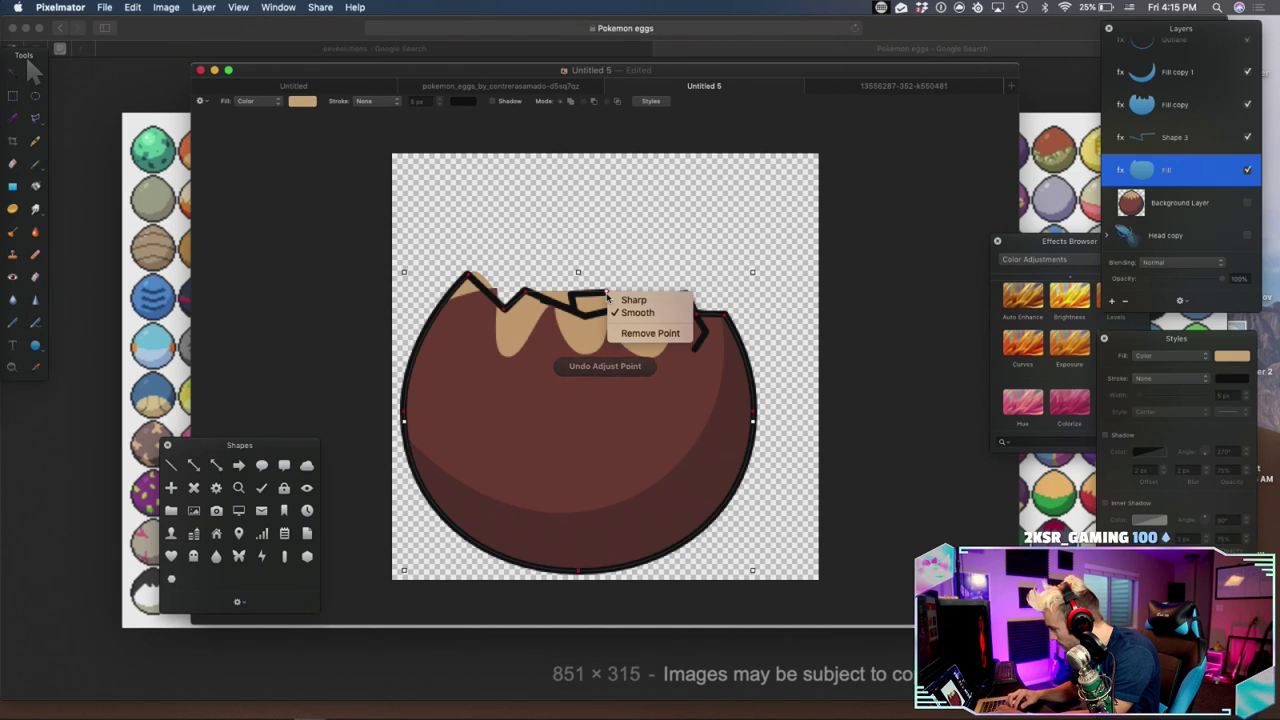
click(612, 298)
drag(607, 294, 586, 315)
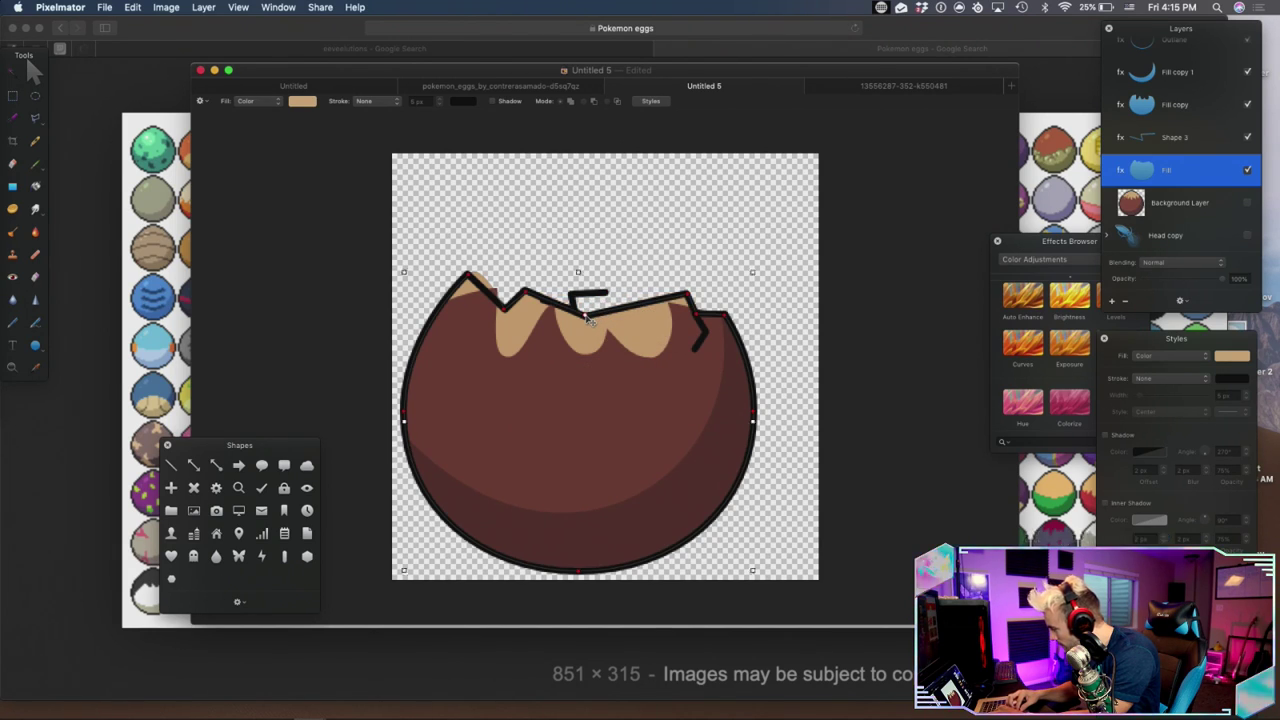
drag(481, 263, 492, 289)
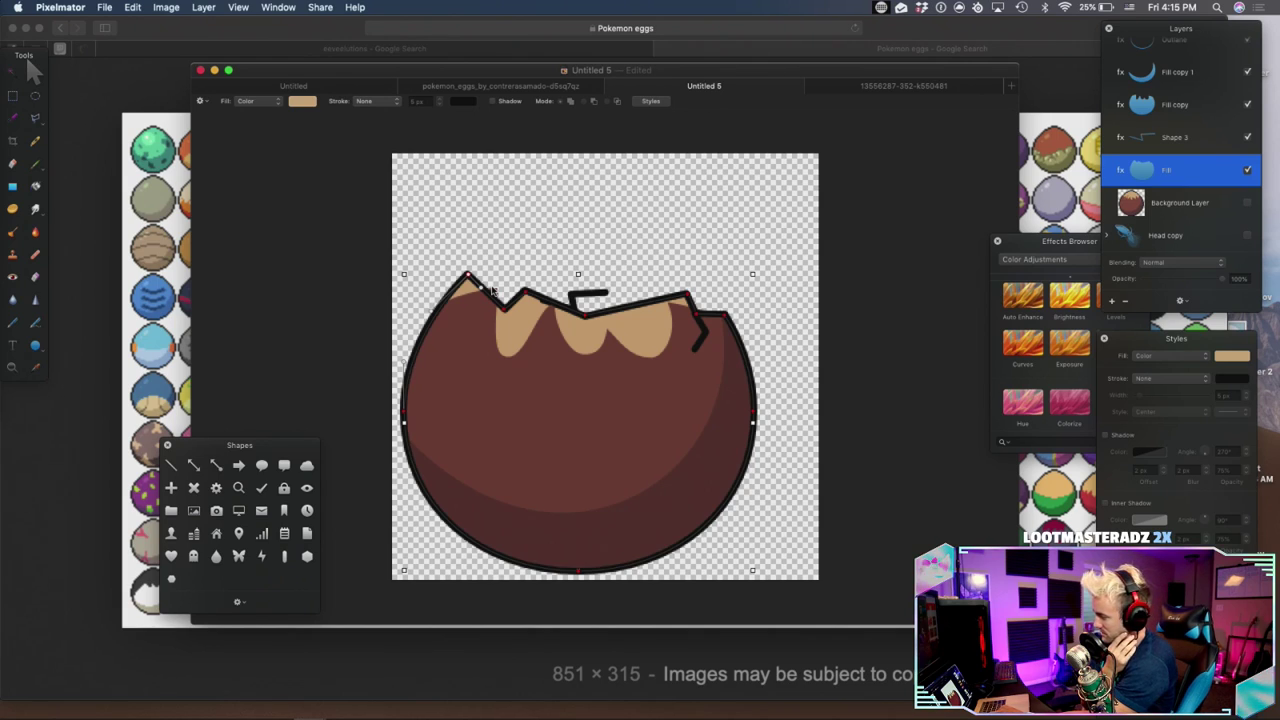
Move the Shape 3 crack layer directly below Outline, and rotate and position the crack to branch from the left valley
click(590, 296)
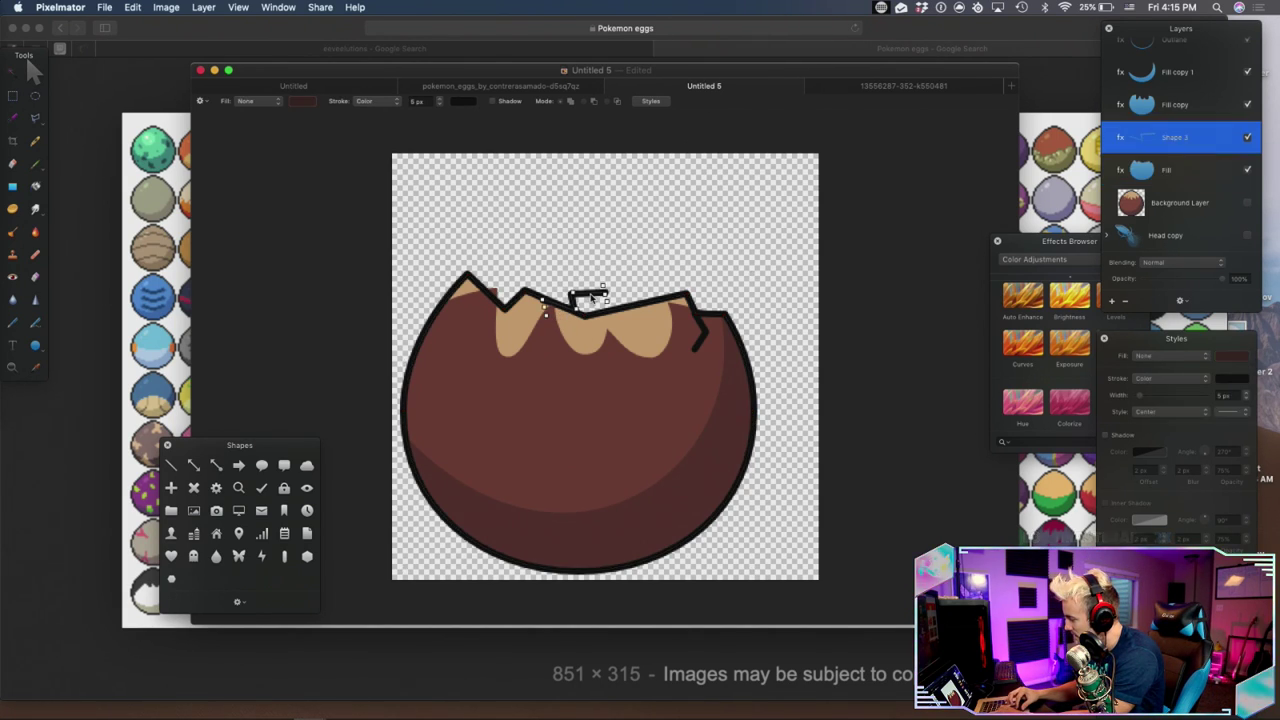
mouse_move(592, 298)
mouse_down()
mouse_move(508, 318)
mouse_move(518, 315)
mouse_up()
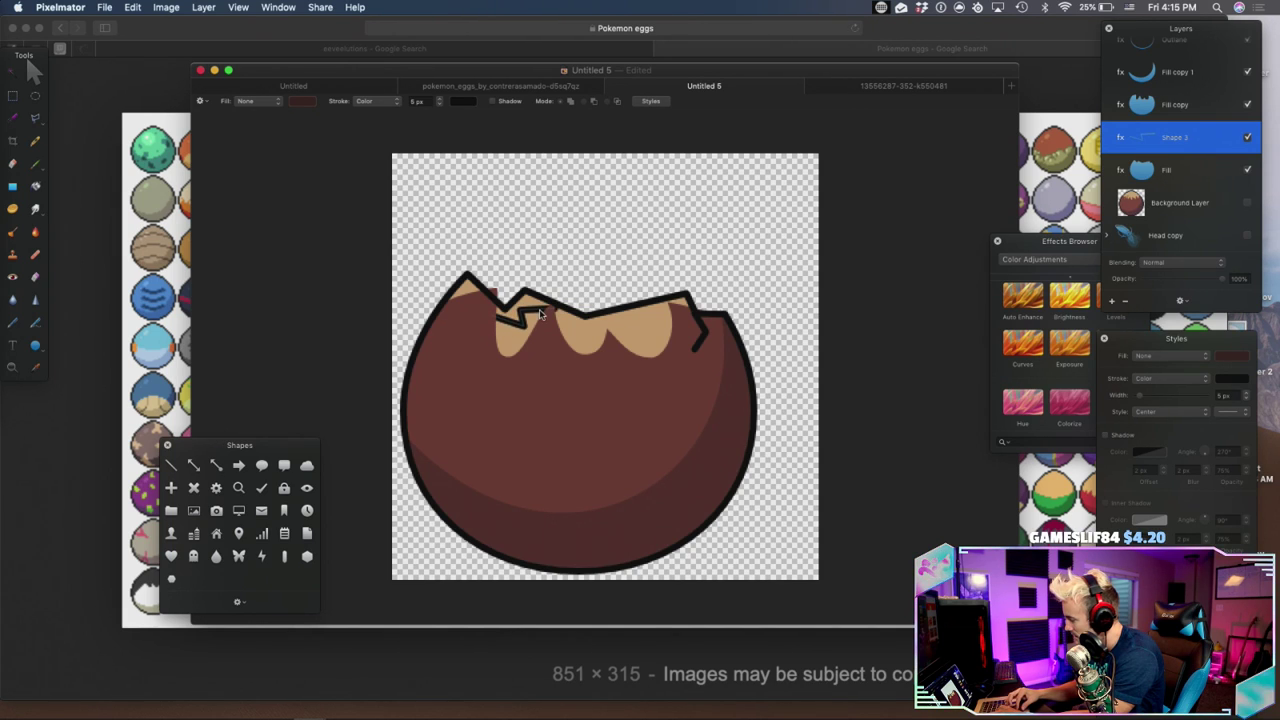
drag(1150, 137, 1150, 62)
mouse_move(522, 313)
mouse_down()
mouse_move(483, 322)
mouse_move(455, 354)
mouse_move(489, 328)
mouse_up()
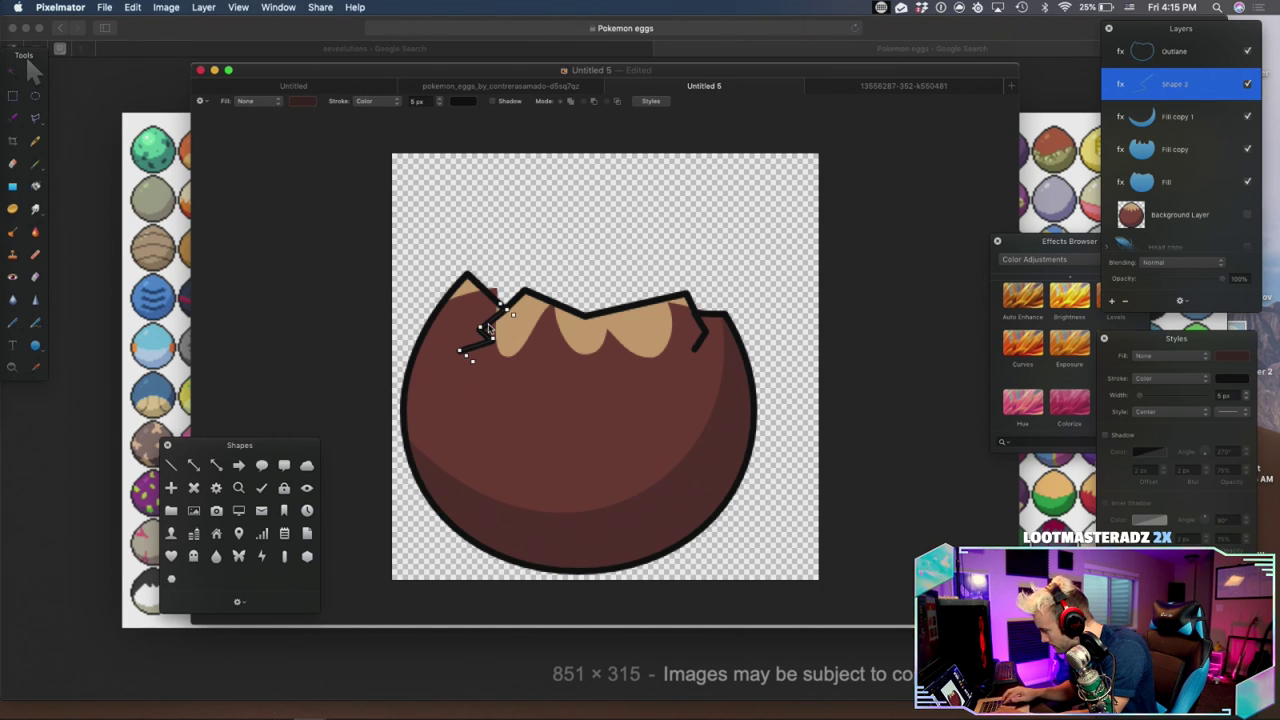
Add a mask to the Fill copy layer and paint out the fill spilling past the outline at the left valley and right peak
click(707, 332)
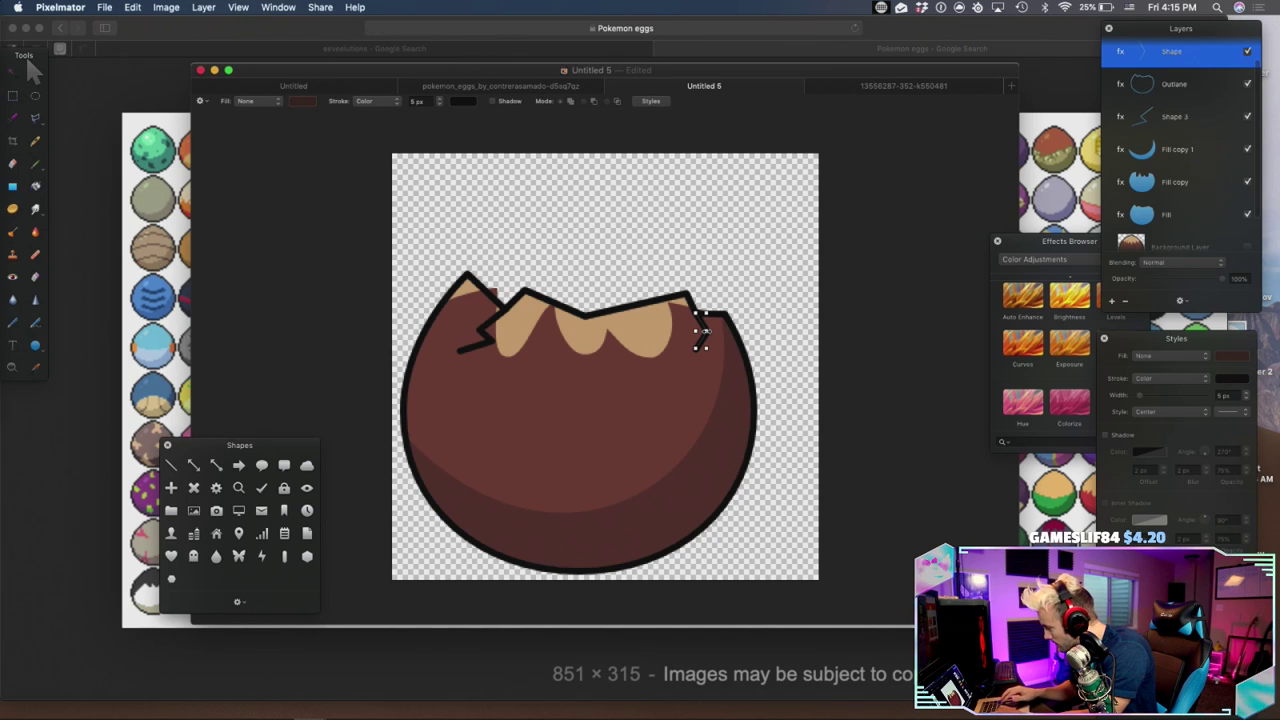
click(997, 277)
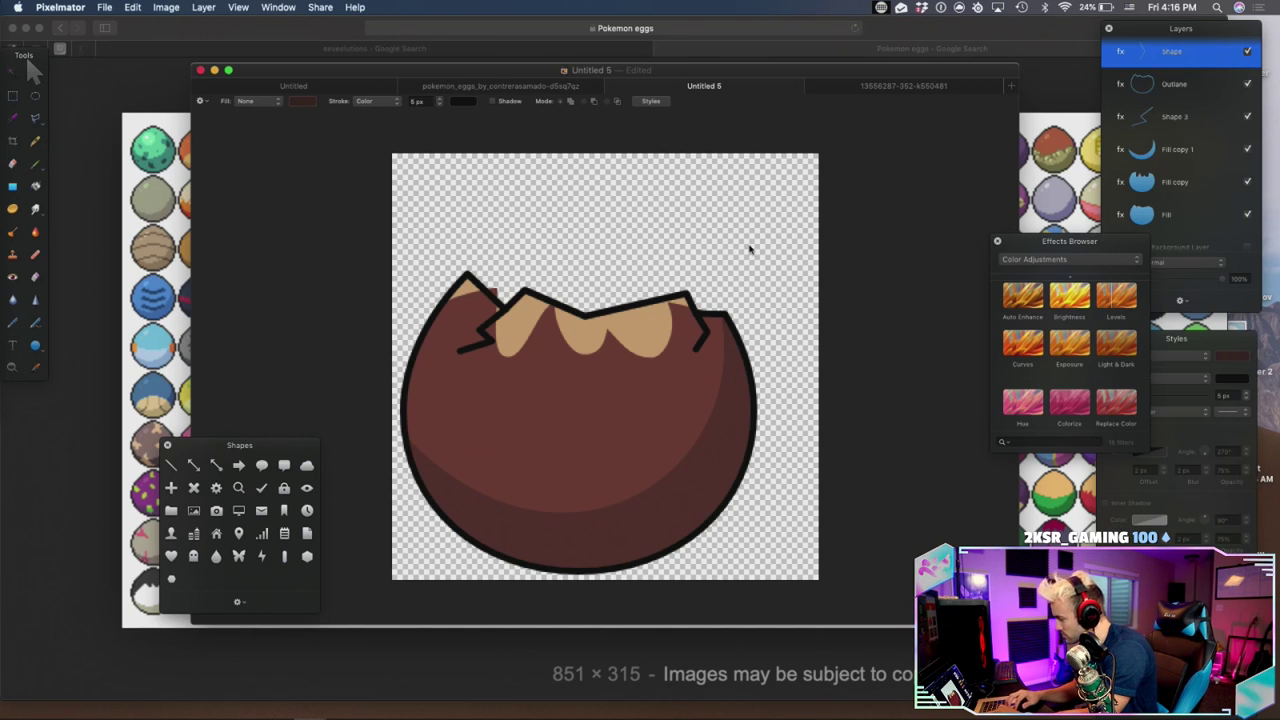
click(1155, 185)
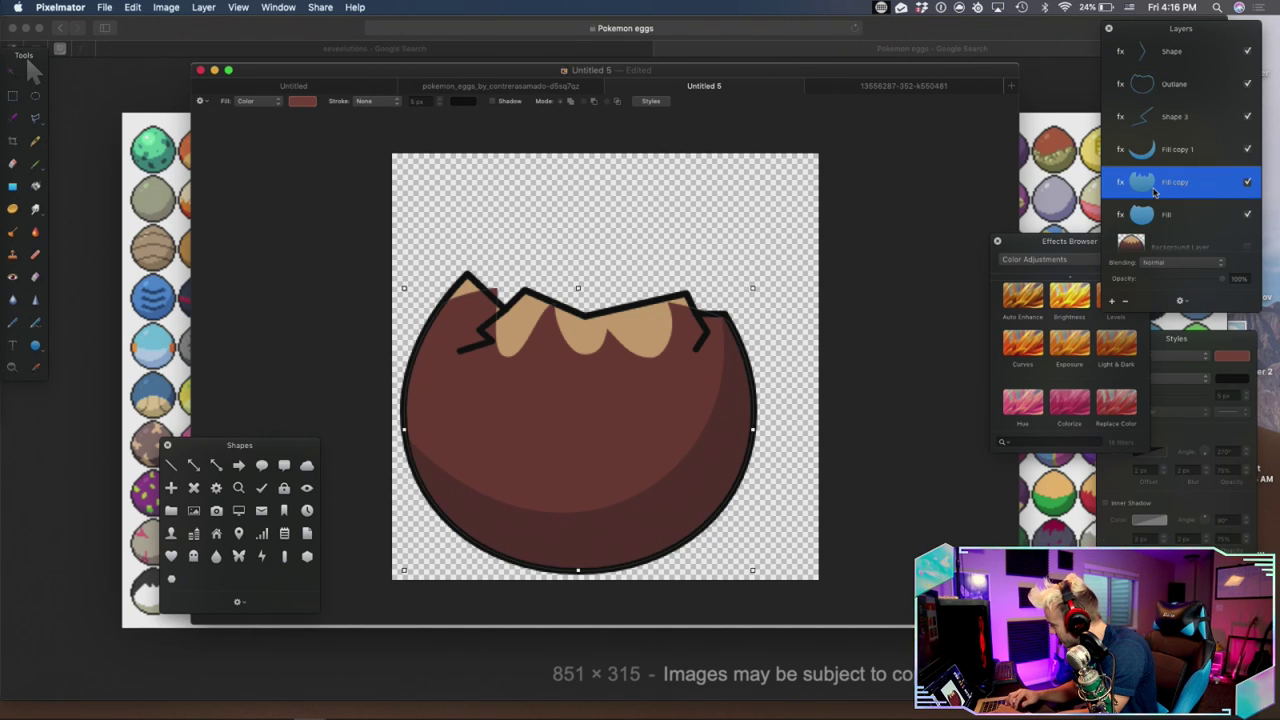
right_click(1155, 190)
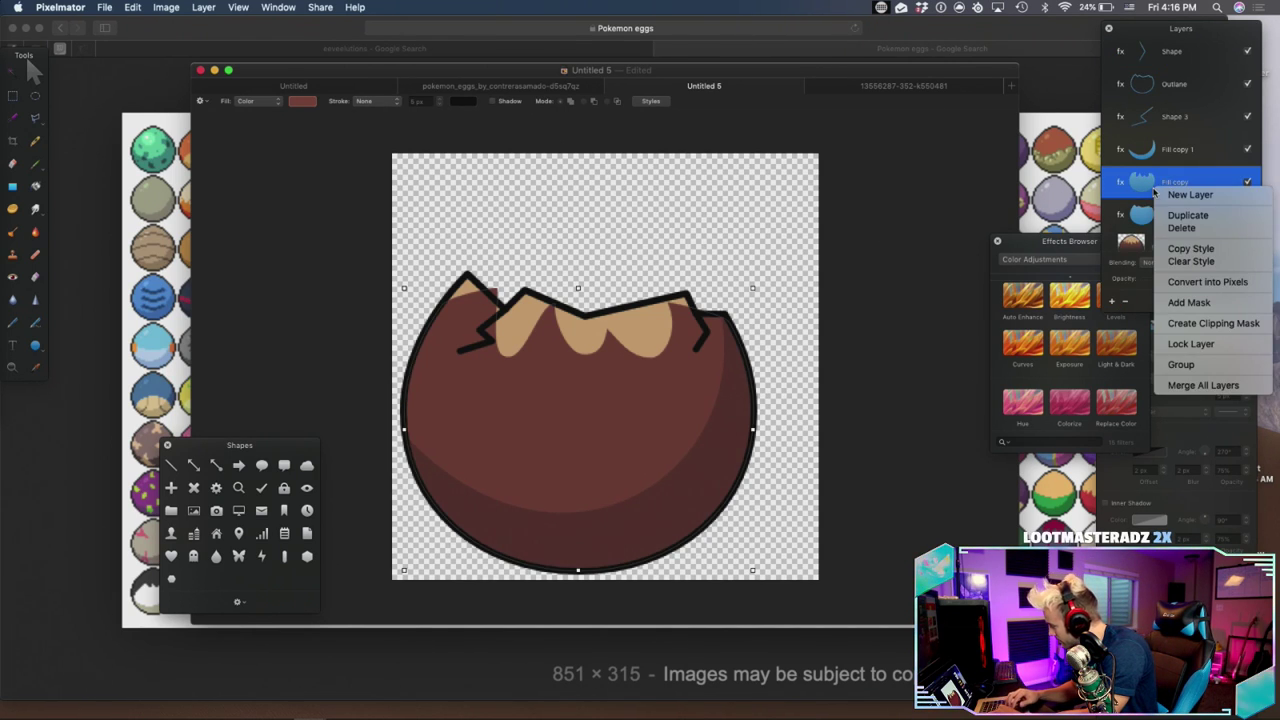
click(1189, 303)
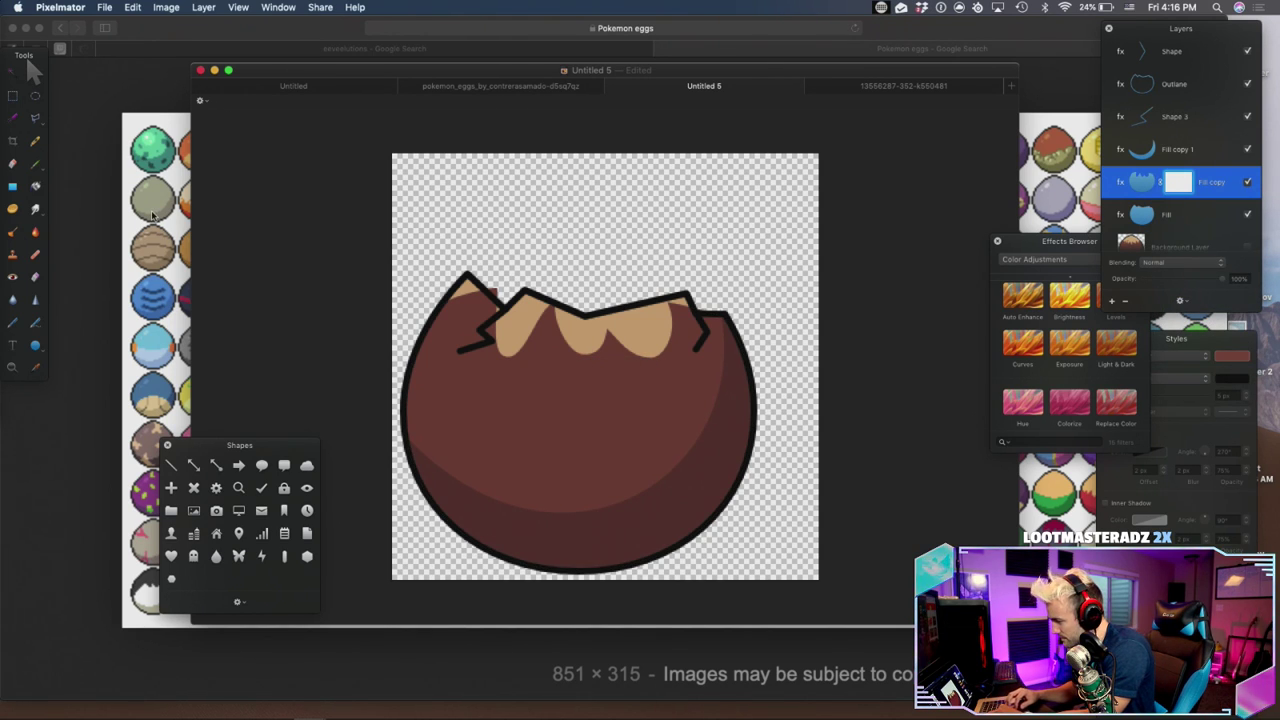
click(12, 118)
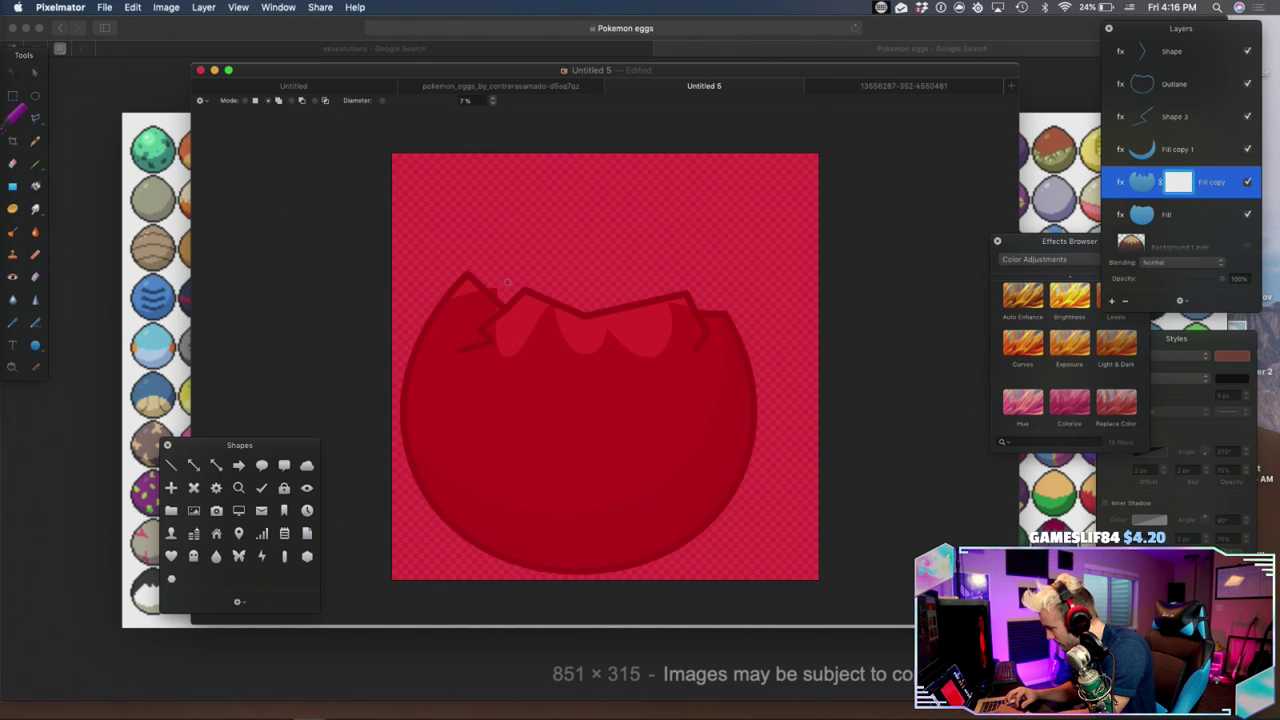
click(37, 160)
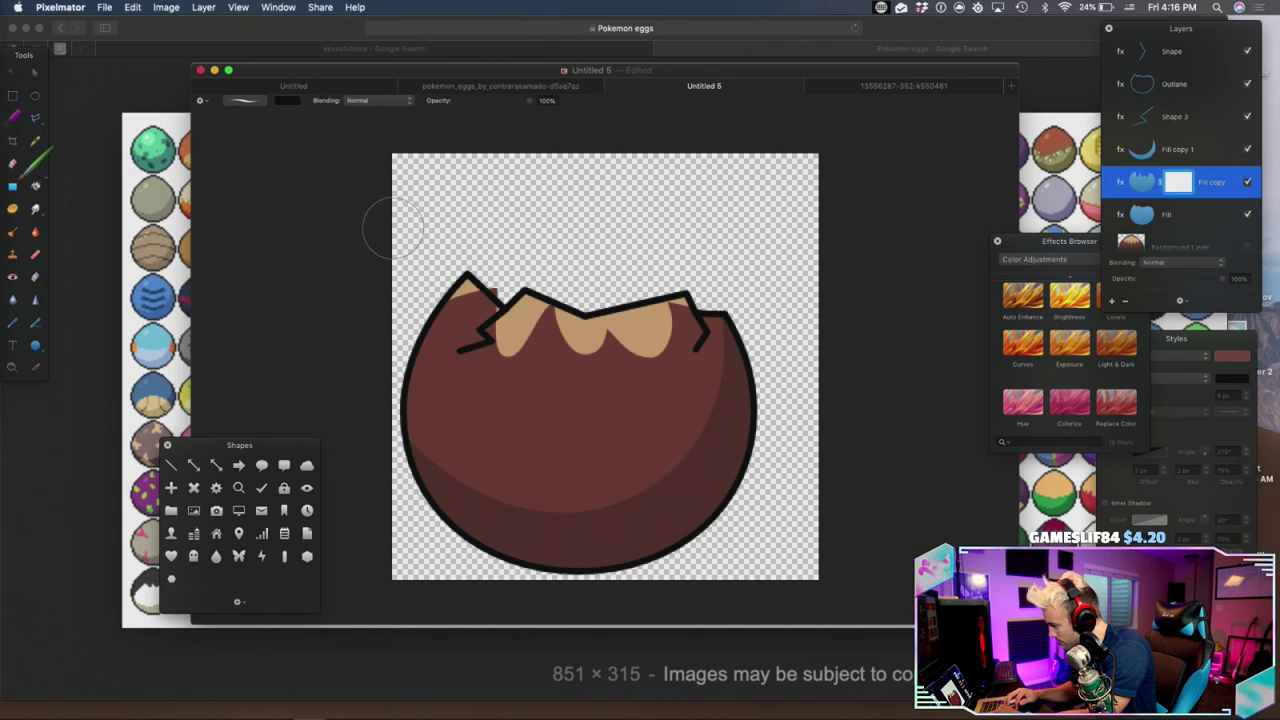
click(497, 277)
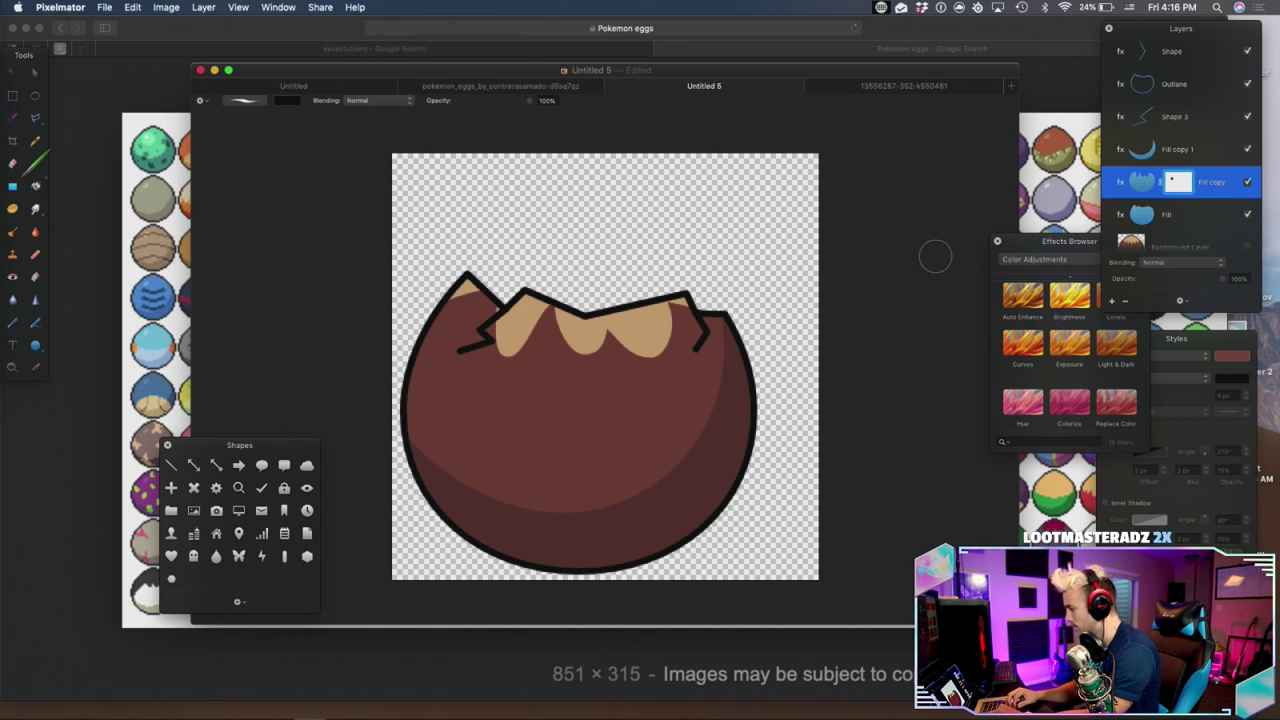
click(708, 297)
key(v)
Show the Head copy group and fit it behind the egg's opening, scaled to 80.3% and rotated 22.1°
key(super+minus)
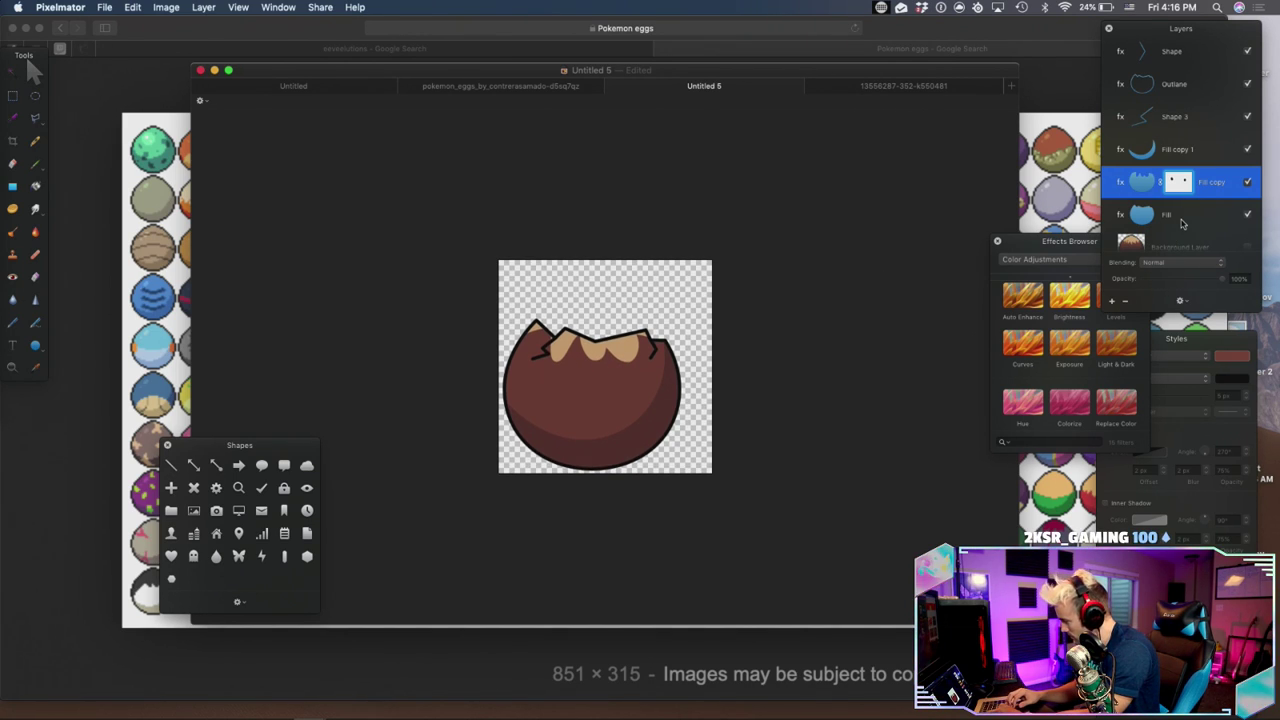
scroll(1181, 224, down, 2)
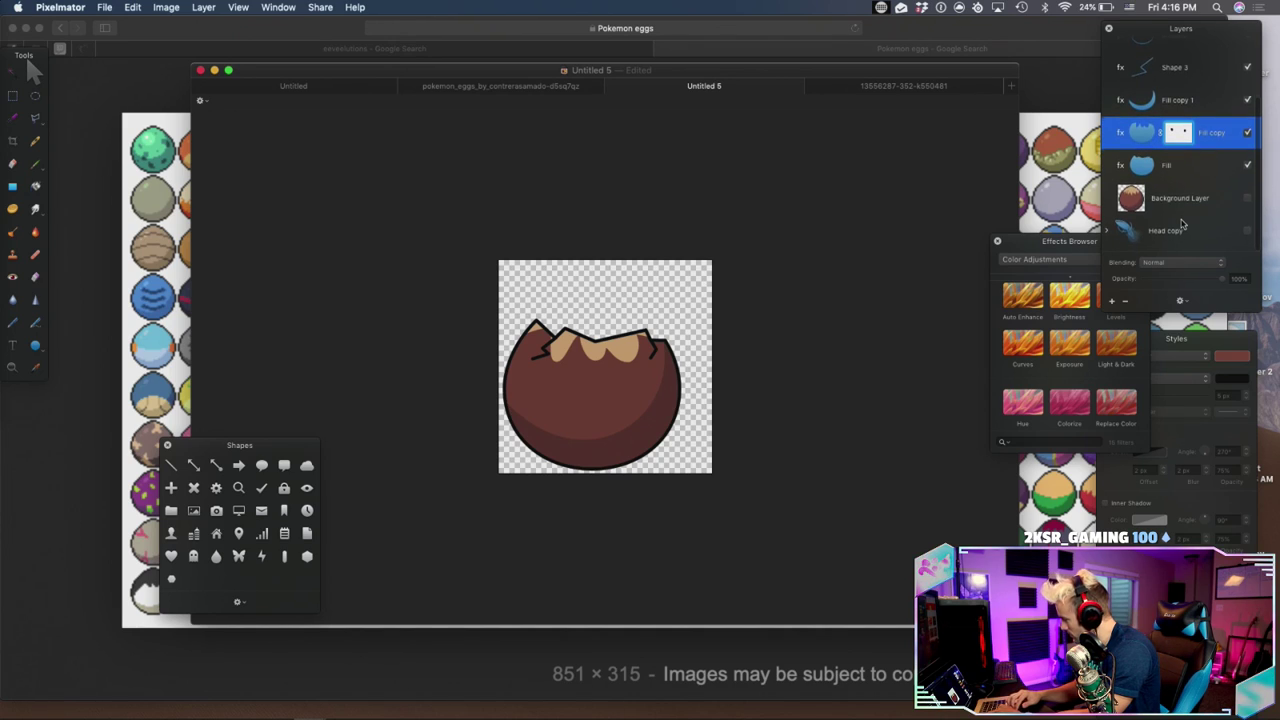
click(1247, 233)
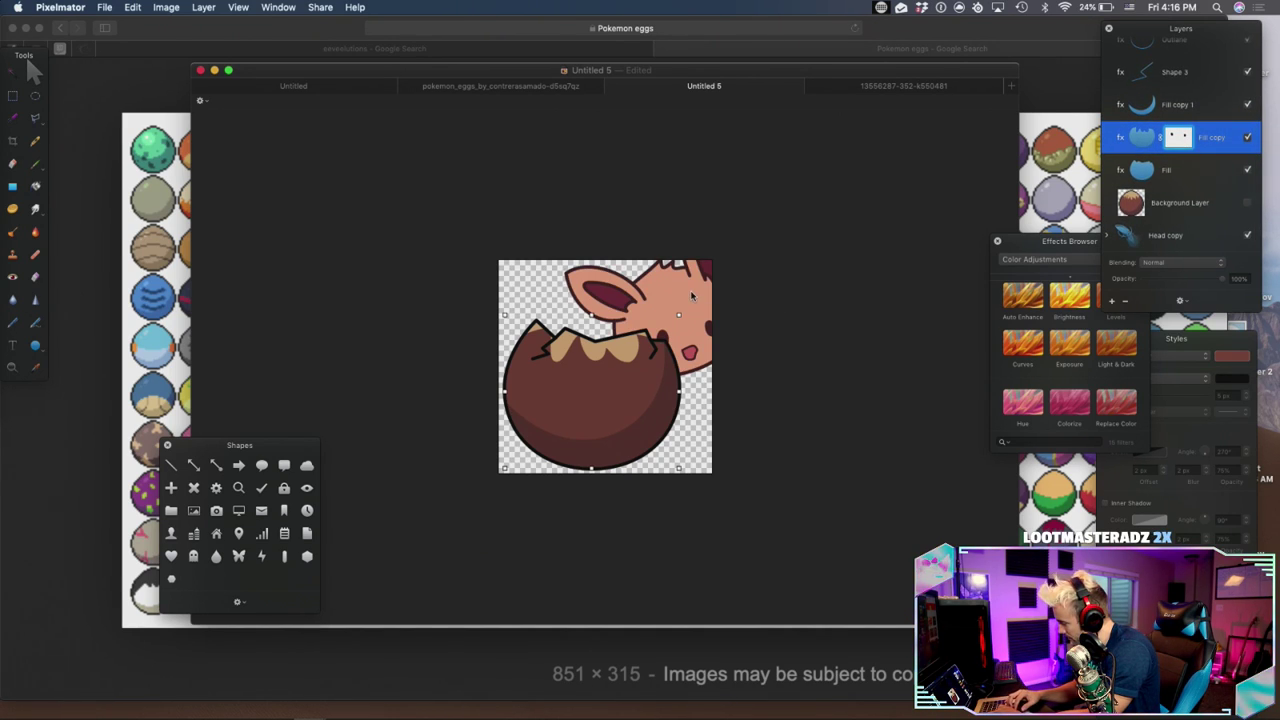
drag(691, 295, 619, 304)
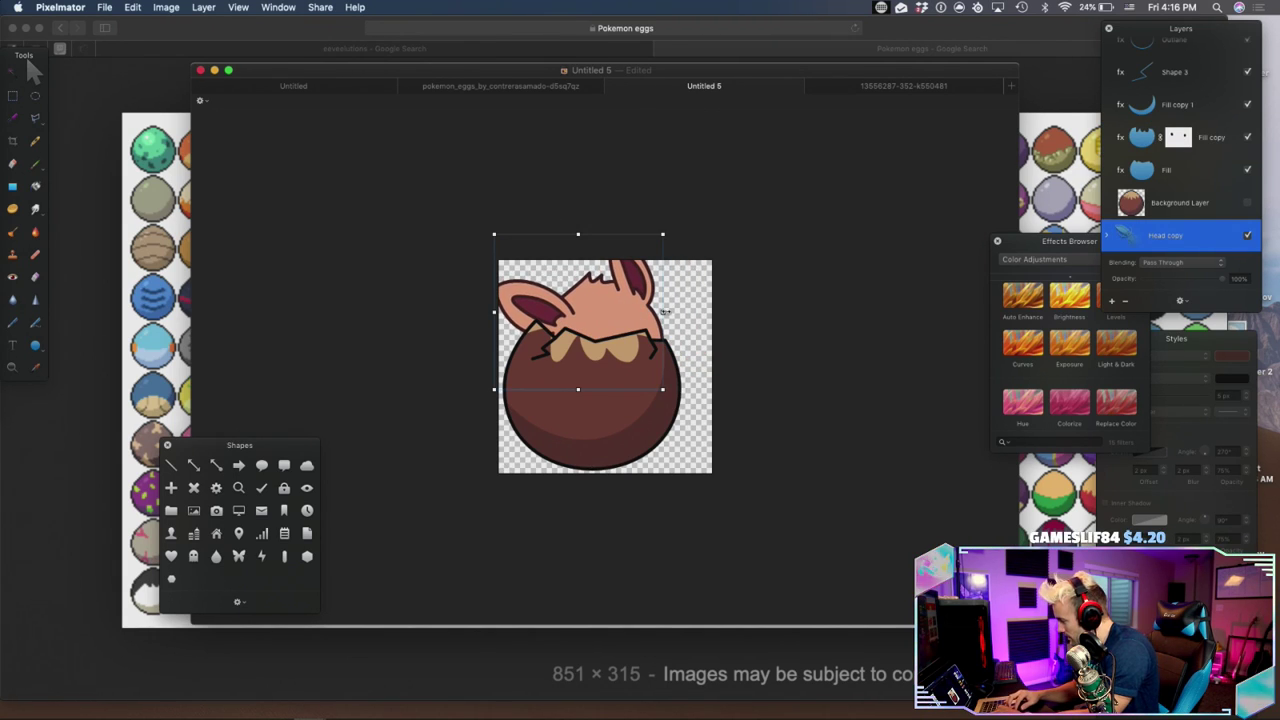
drag(666, 335, 654, 358)
mouse_move(608, 316)
mouse_down()
mouse_move(673, 347)
mouse_move(617, 316)
mouse_up()
key(super+equal)
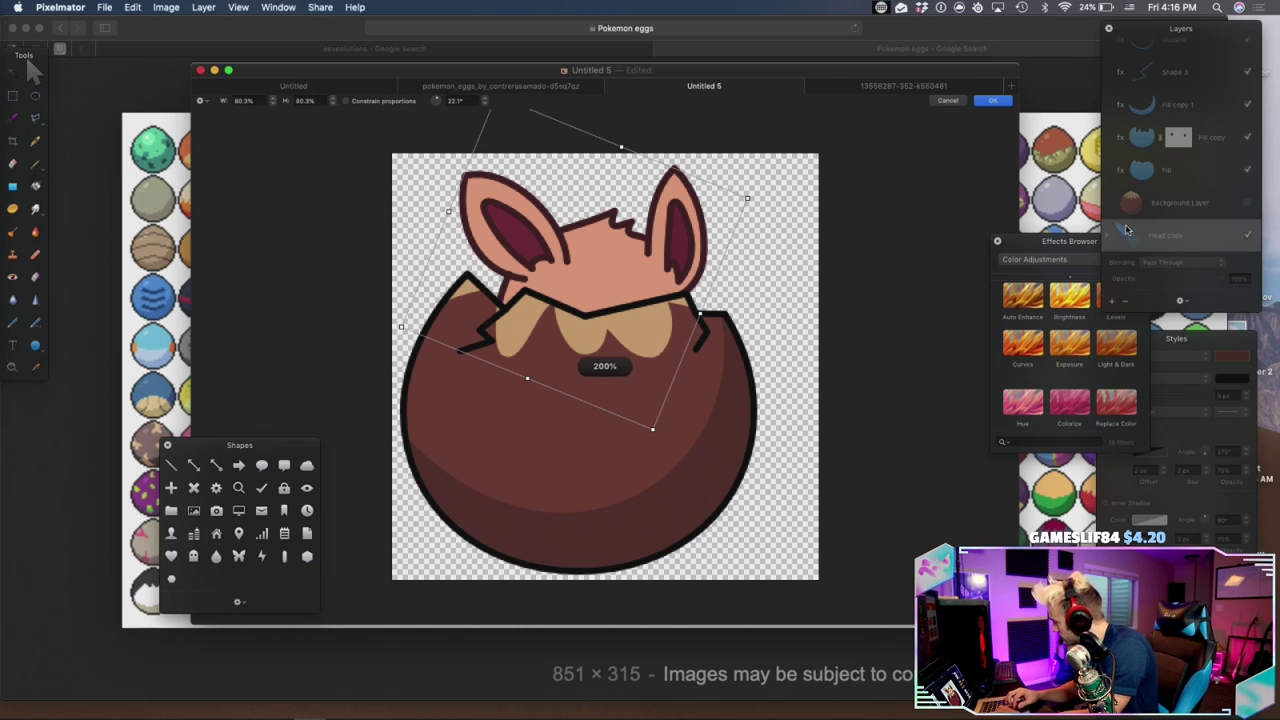
key(Return)
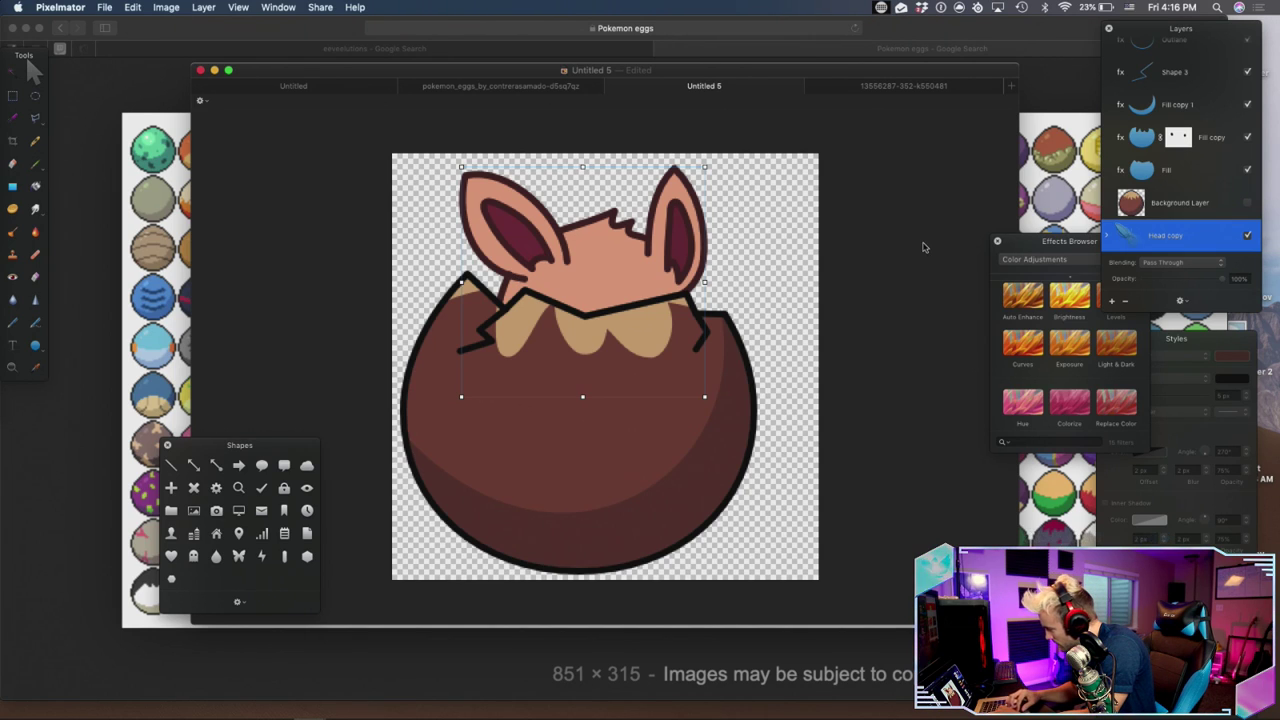
Expand the Head copy group and select Shape 3, the outline of the right ear
scroll(1145, 210, down, 4)
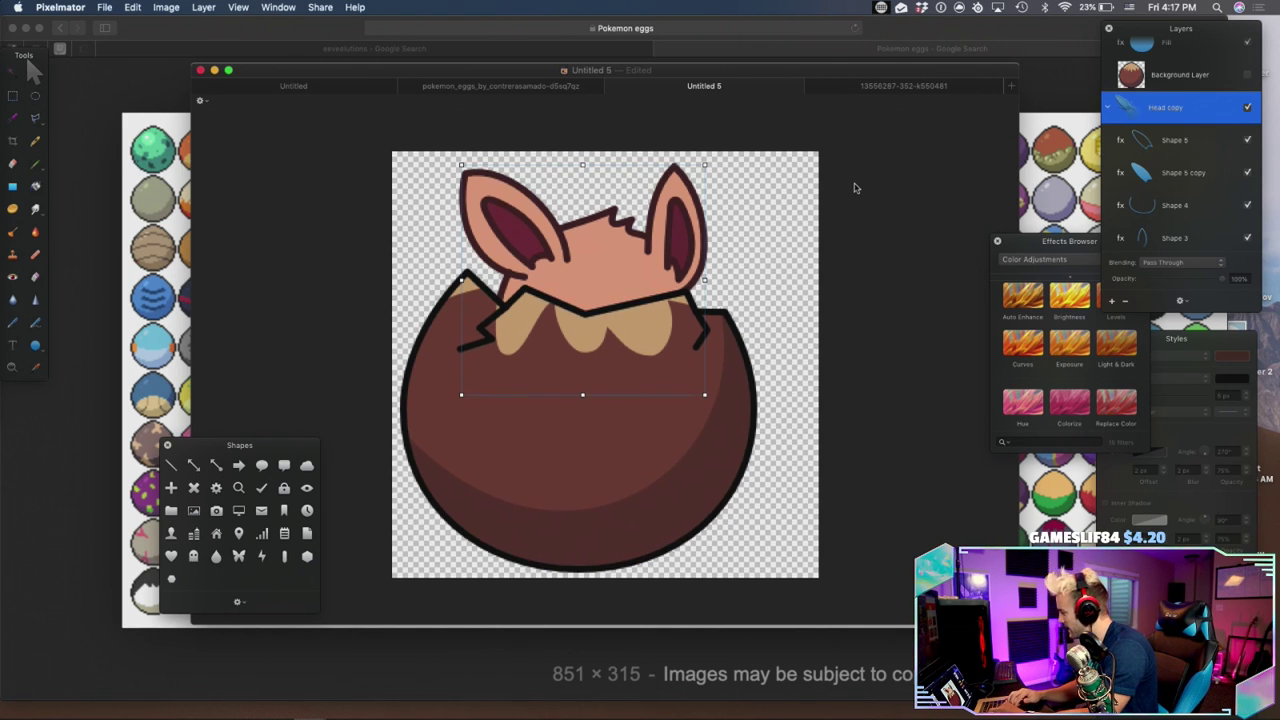
click(1188, 150)
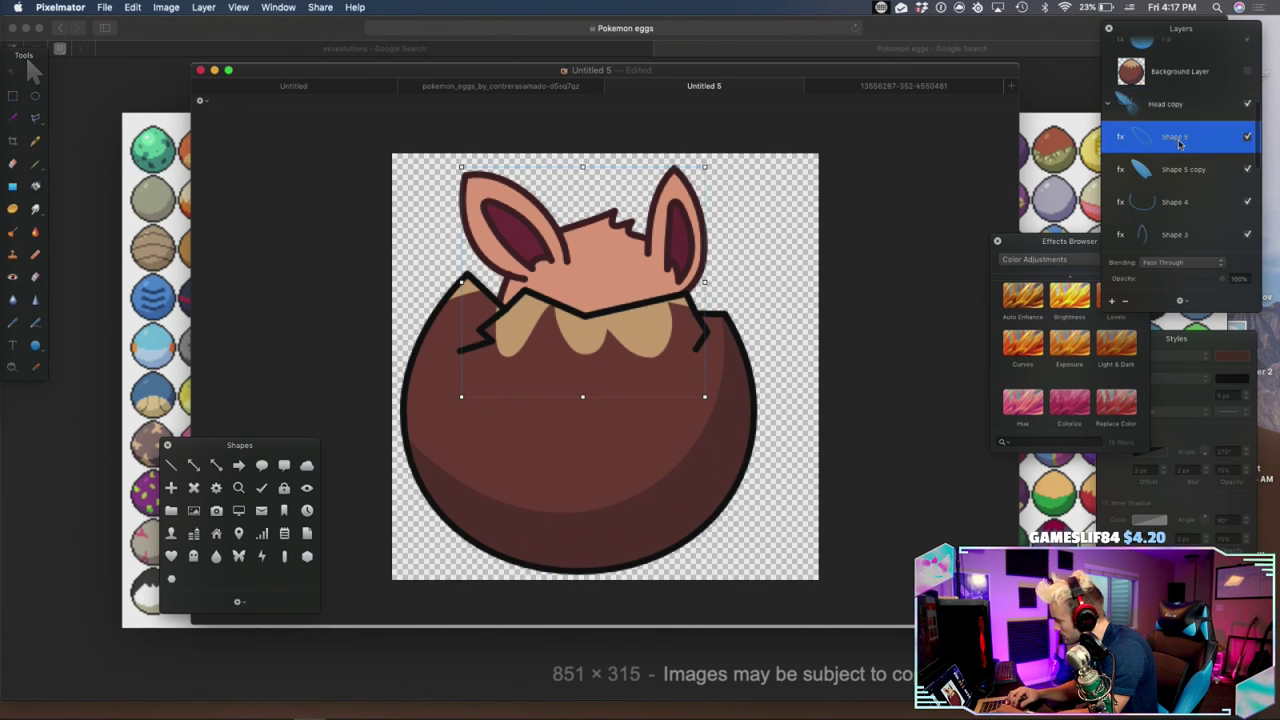
scroll(1180, 155, down, 3)
click(1180, 150)
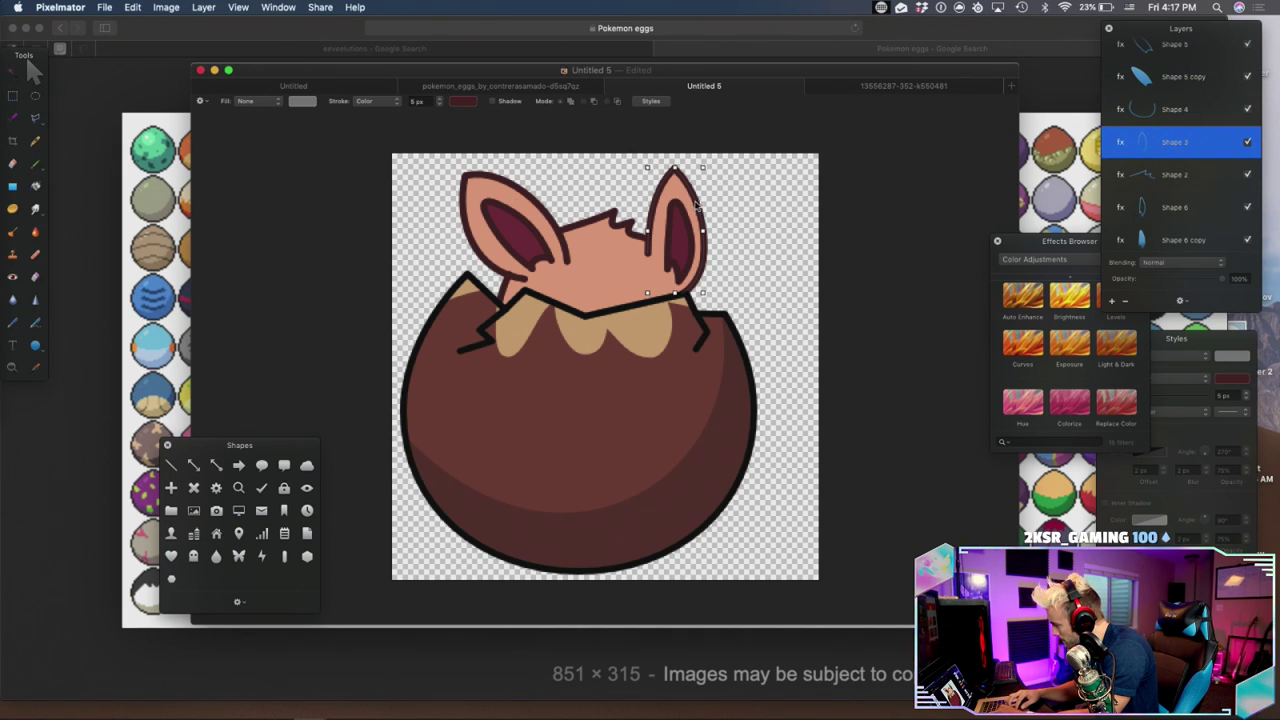
drag(677, 171, 684, 180)
key(super+z)
key(super+z)
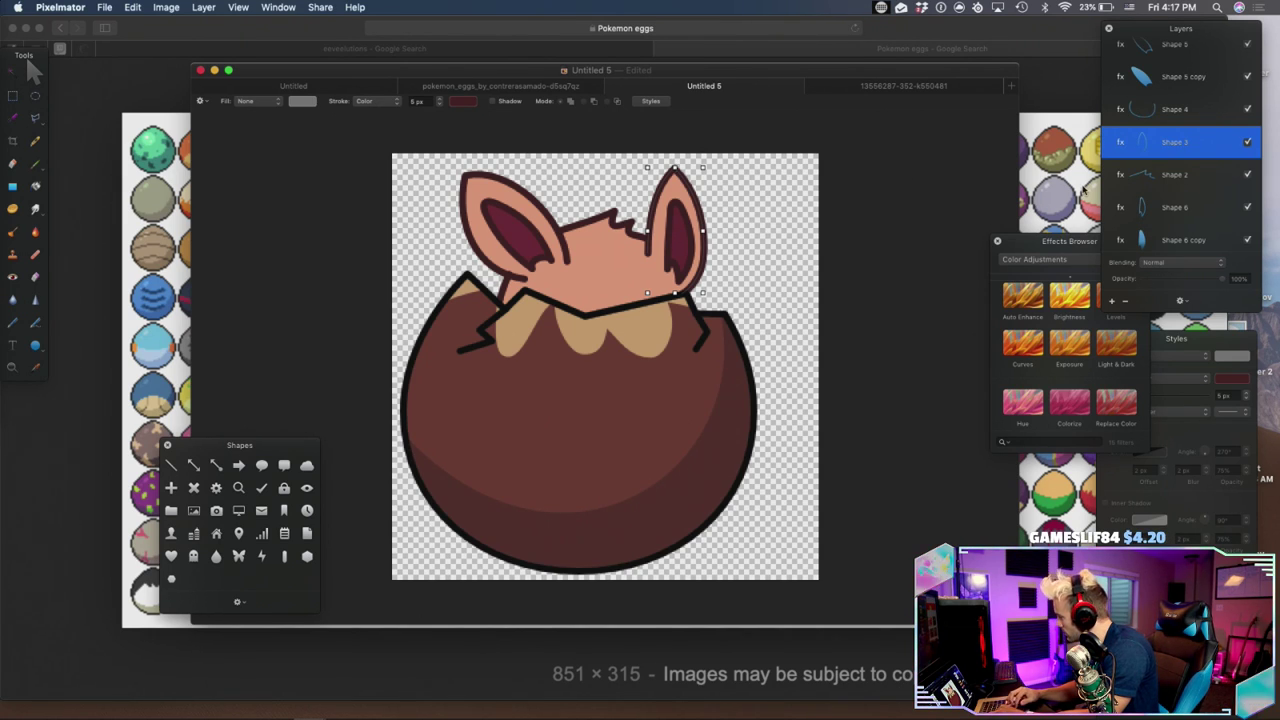
right_click(686, 180)
click(722, 285)
key(super+z)
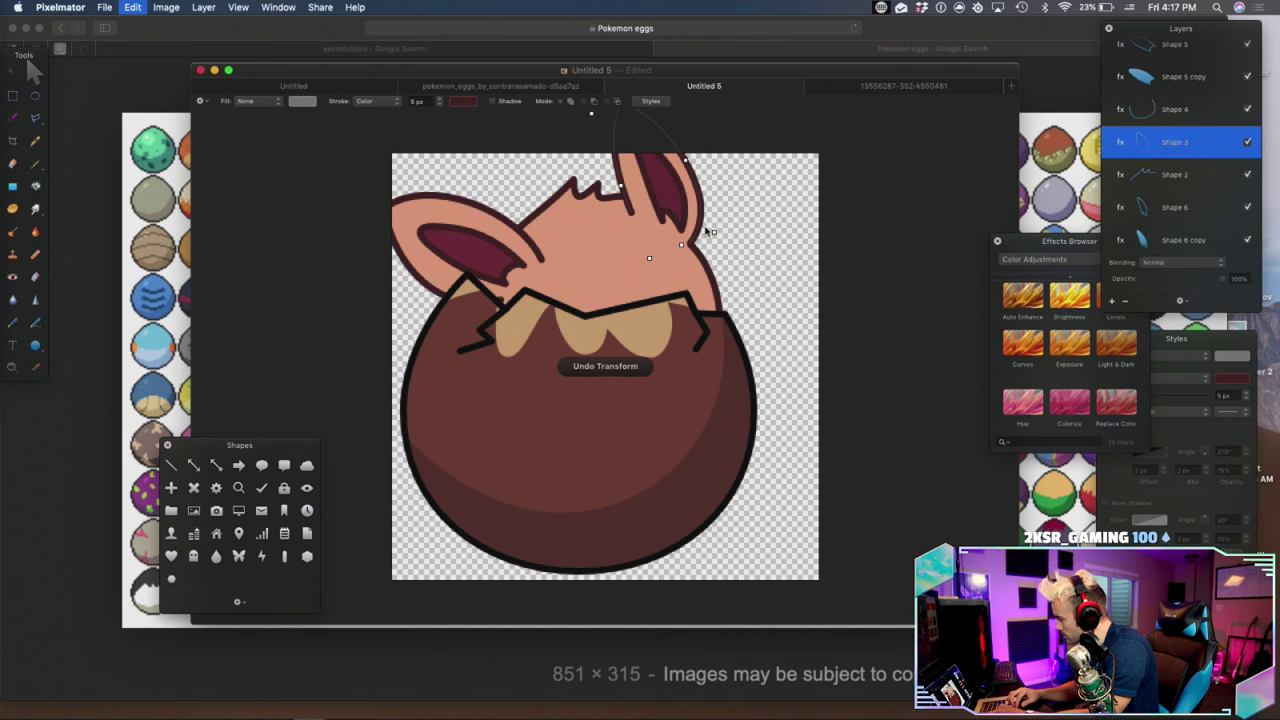
key(super+shift+z)
Make the right ear's outline editable and shift its tip slightly down and to the right
right_click(701, 215)
click(745, 349)
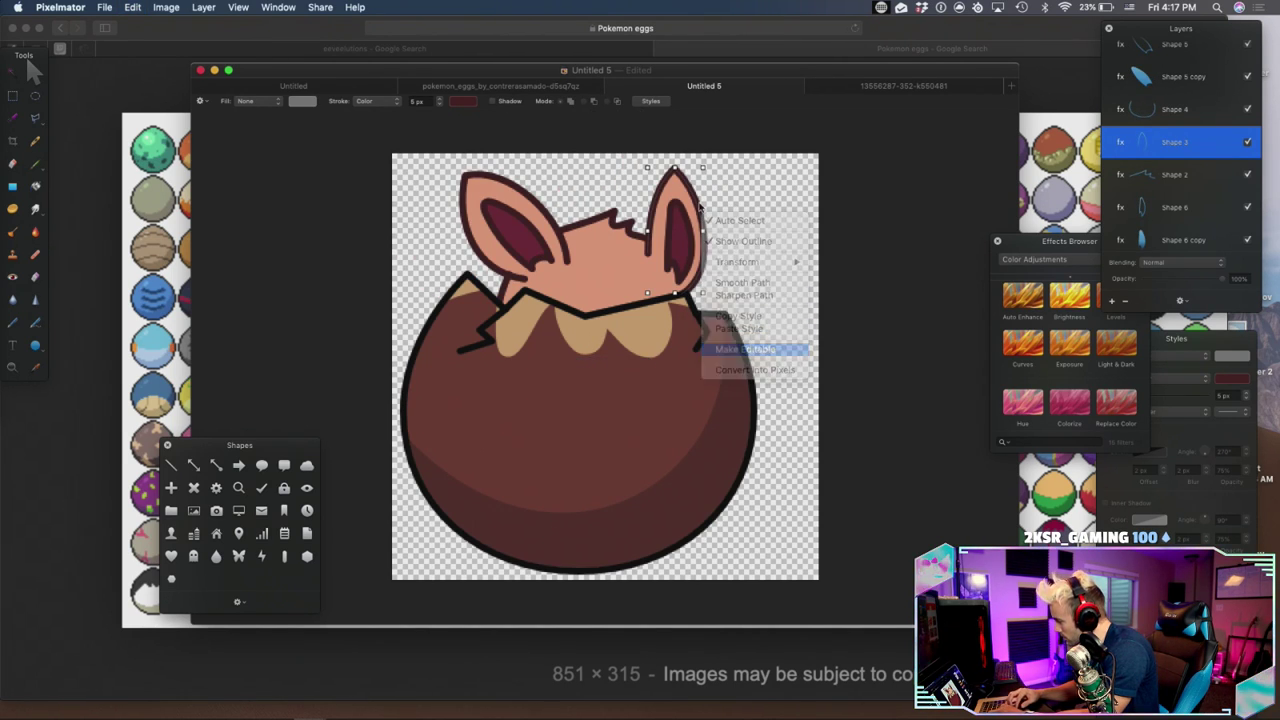
drag(681, 179, 682, 178)
Make the Shape 10 head fill editable and move its points along the right ear's inner edge onto the ear outline
click(688, 200)
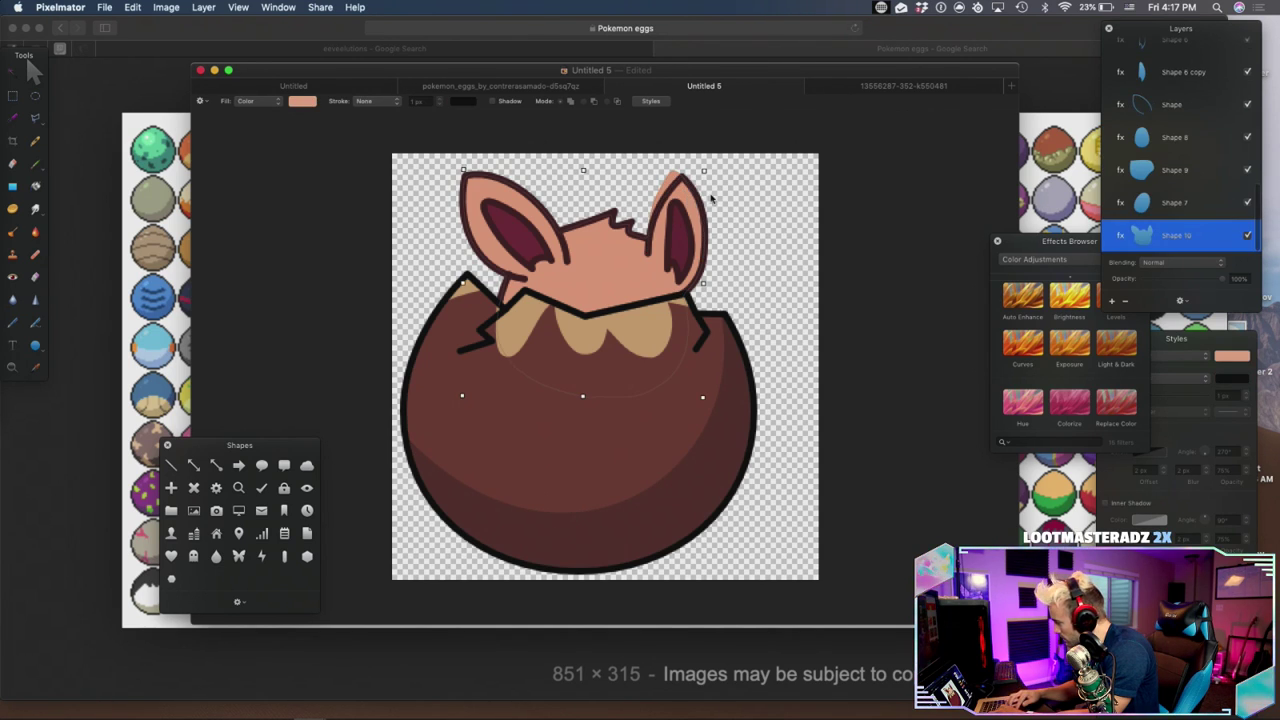
right_click(686, 201)
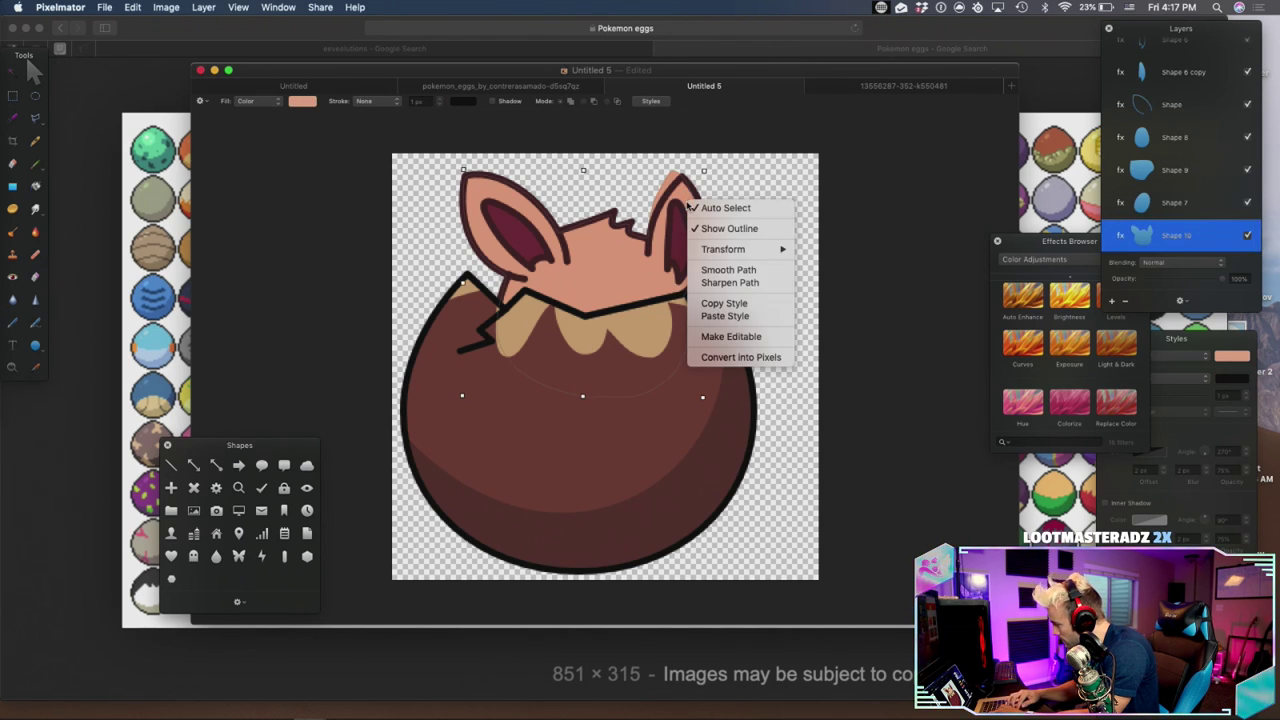
click(740, 340)
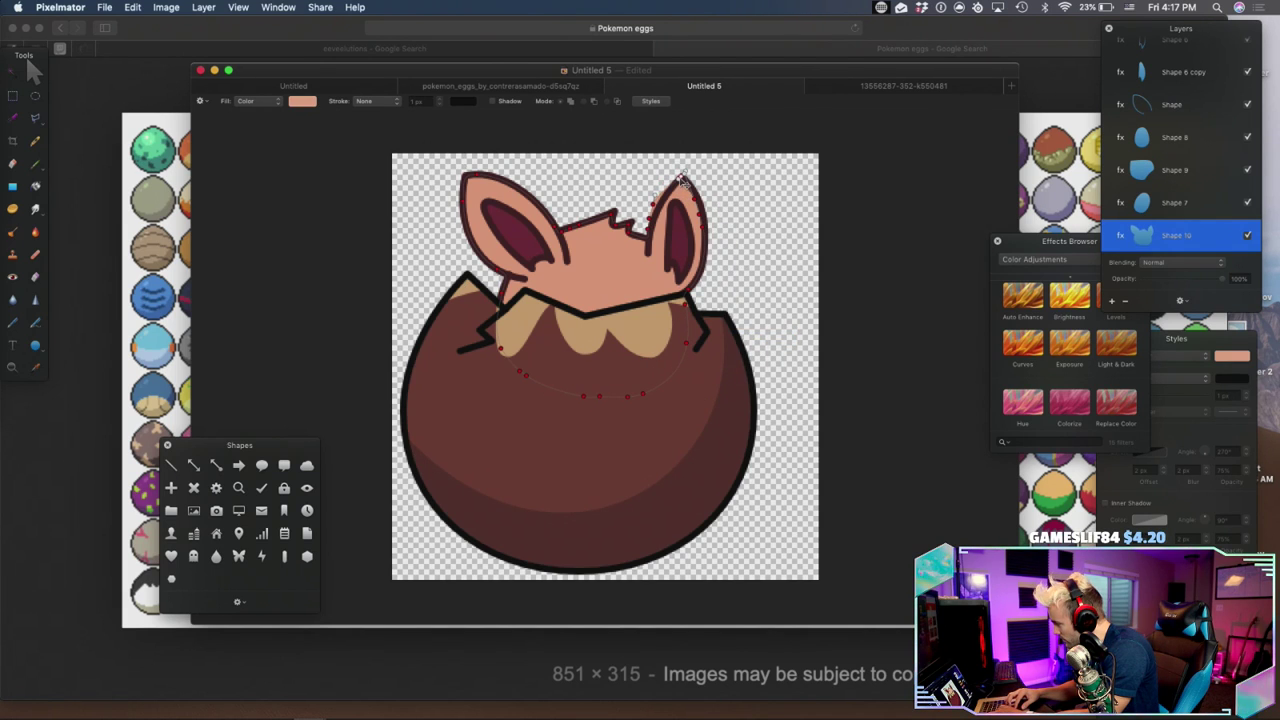
key(super+equal)
key(super+equal)
scroll(664, 200, up, 5)
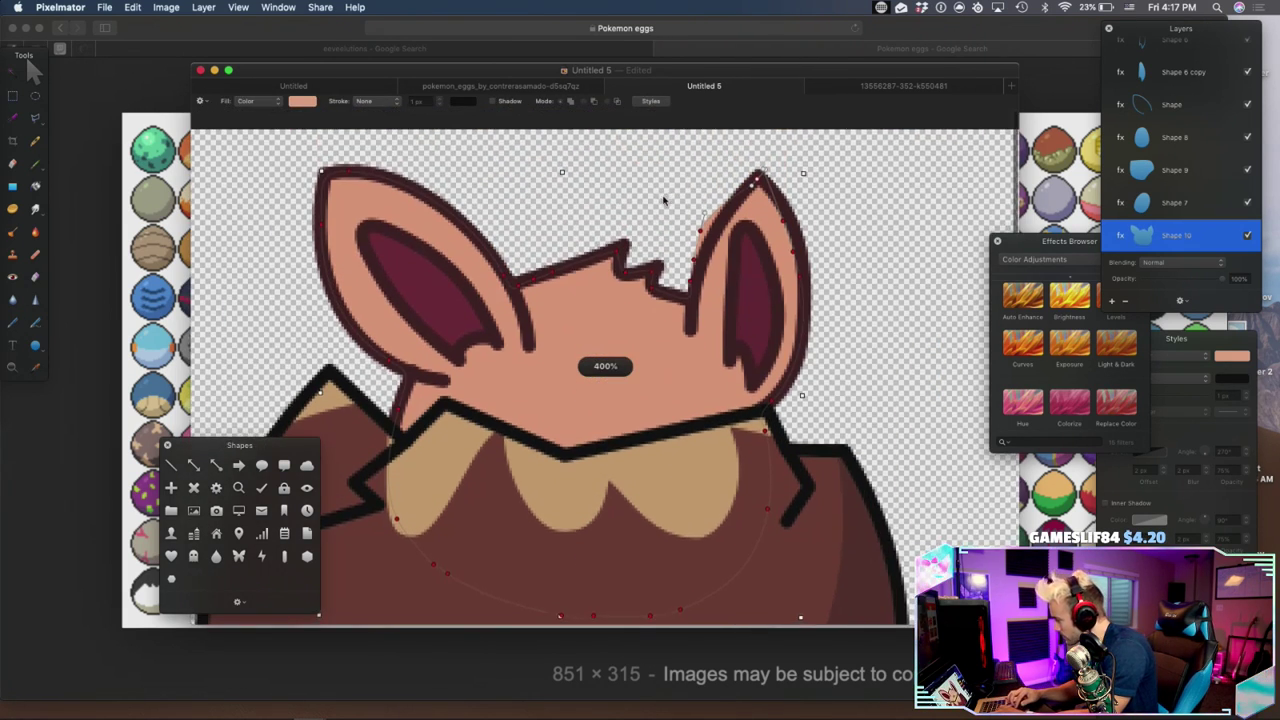
drag(700, 211, 711, 215)
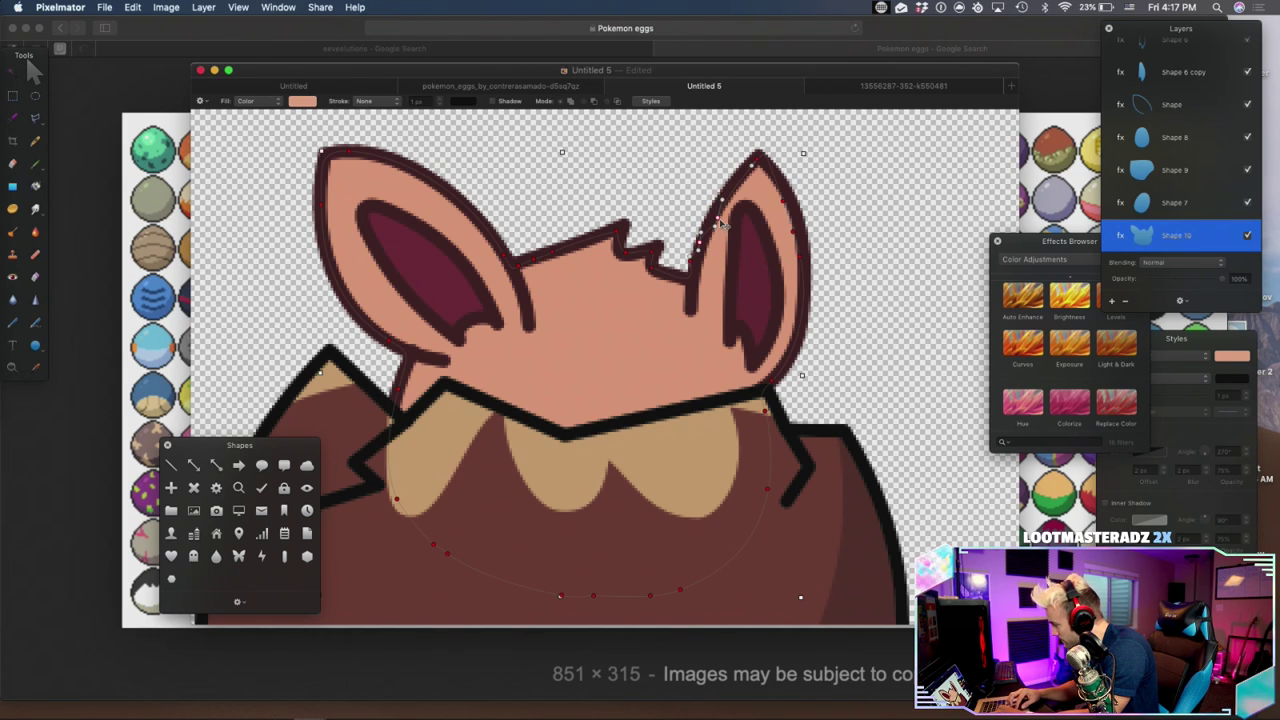
drag(717, 219, 716, 215)
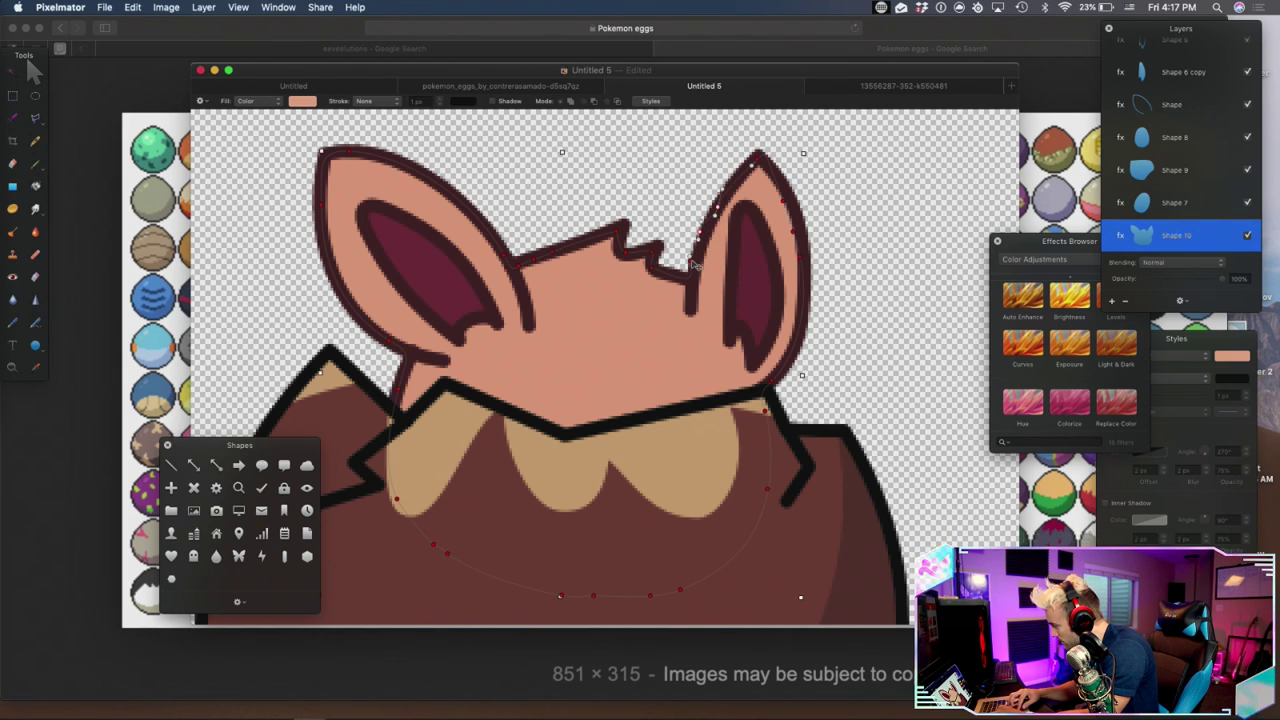
drag(691, 262, 705, 240)
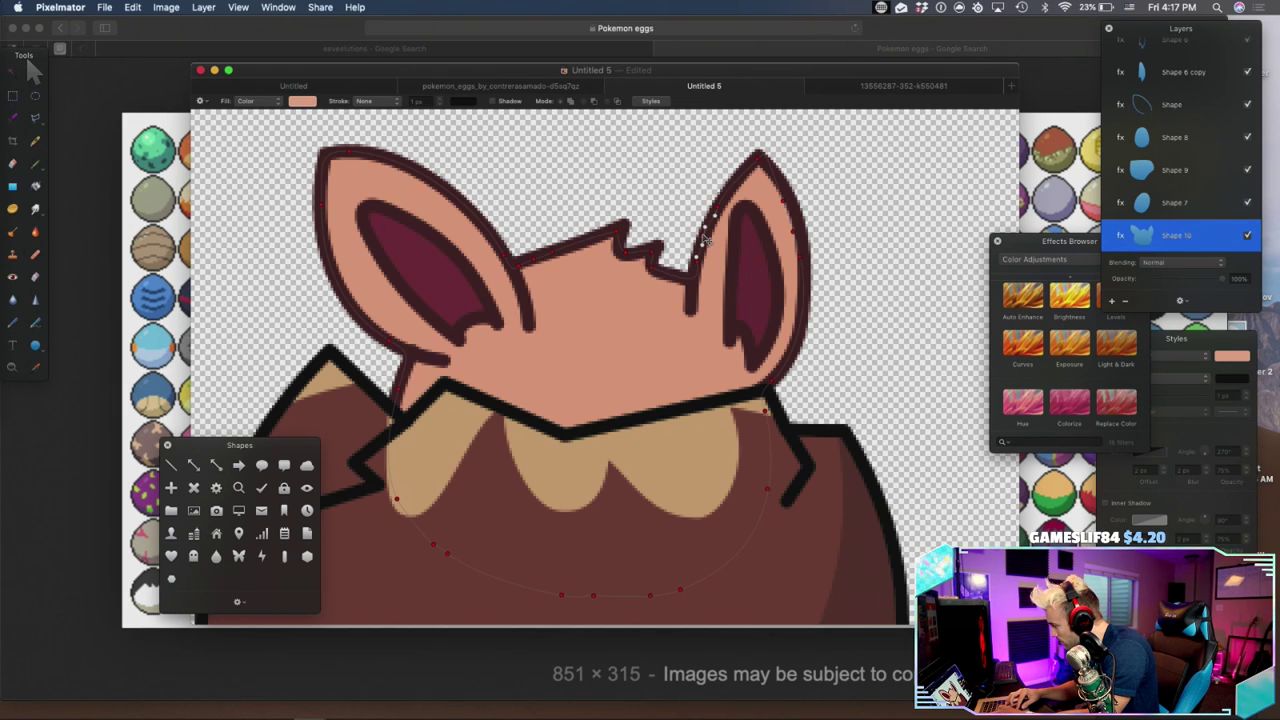
key(super+z)
Move the Shape 10 fill points on the right ear's outer edge outward onto the outline and check the tip point
click(791, 210)
click(802, 235)
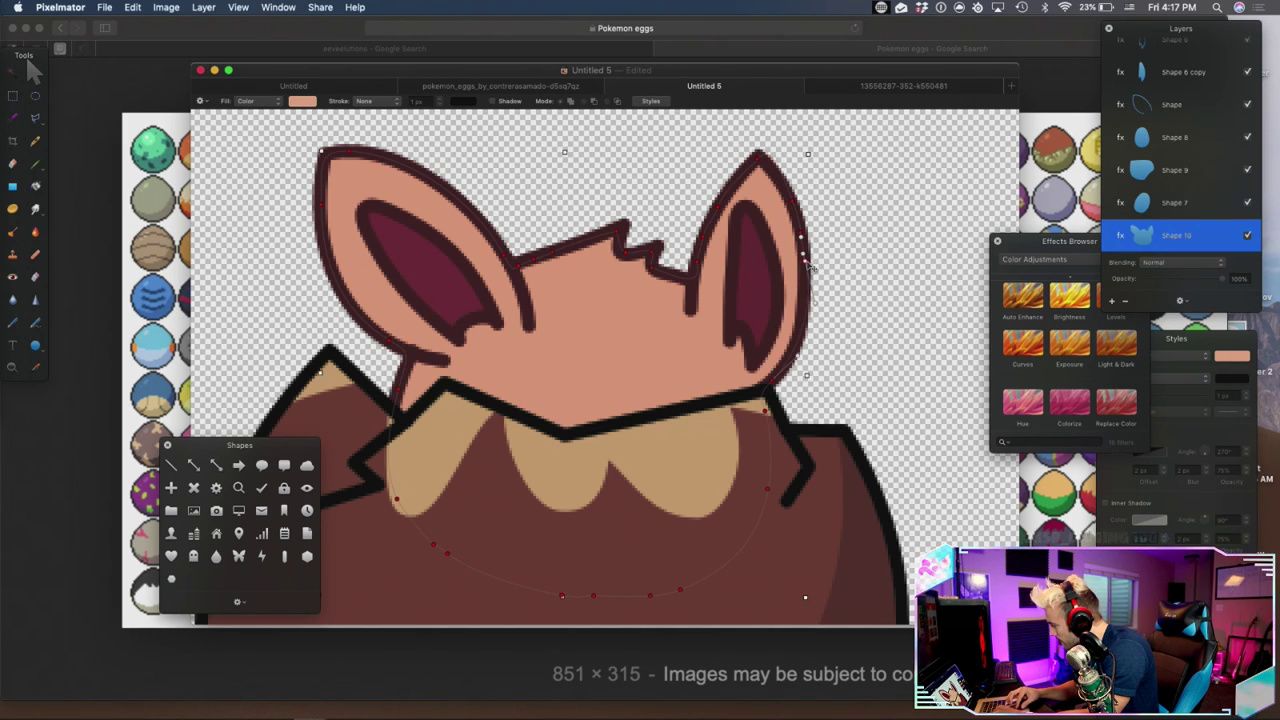
click(752, 166)
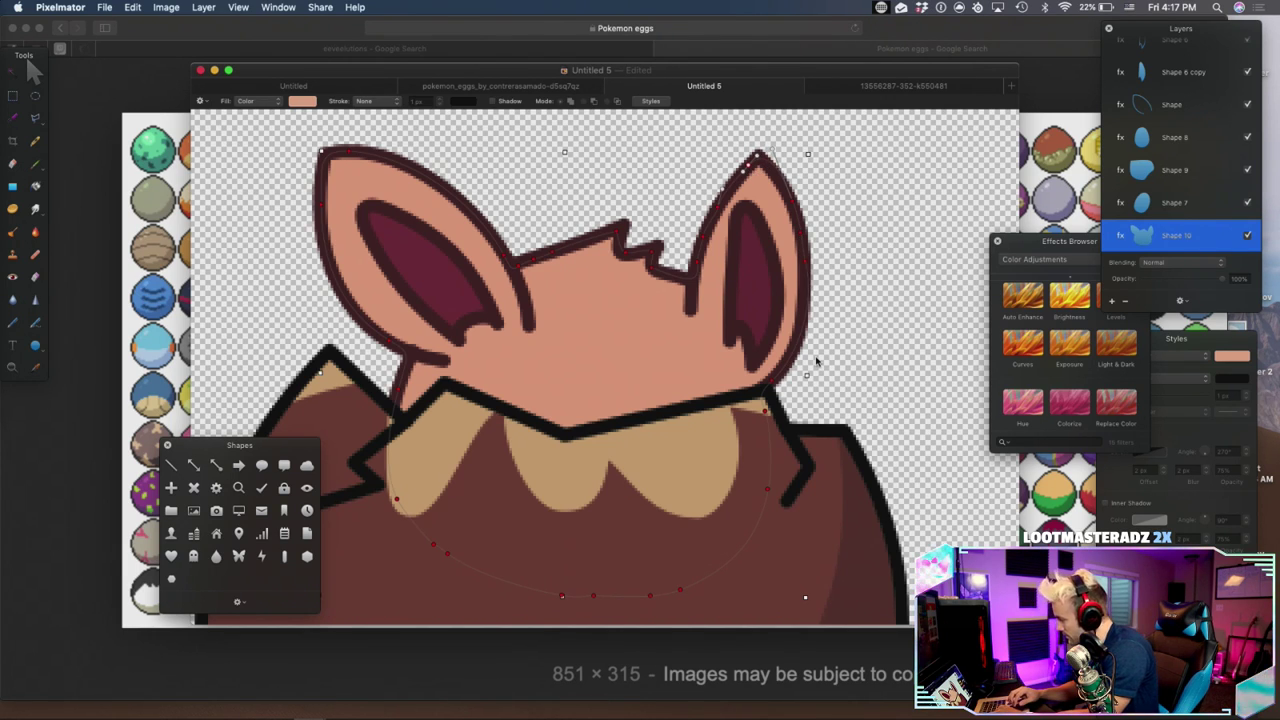
click(692, 307)
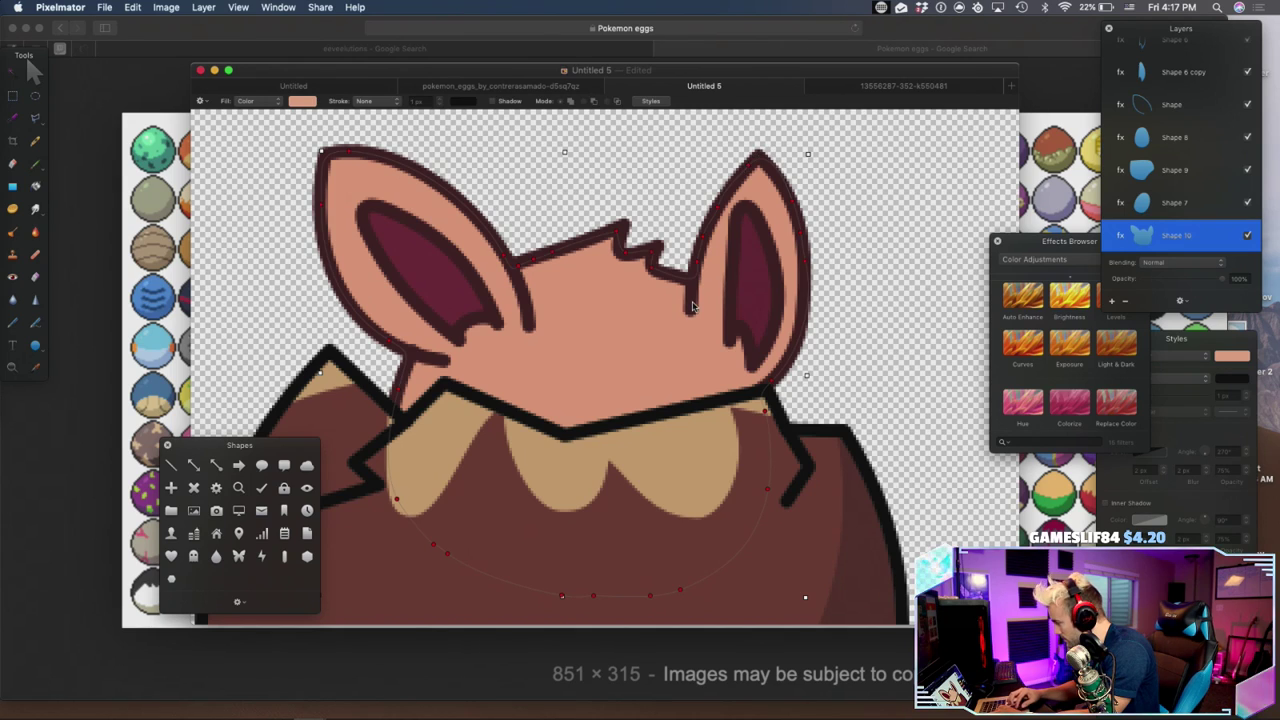
Shorten the inner end of the right ear's Shape 3 outline up to the hairline and adjust its curve
scroll(1205, 190, up, 3)
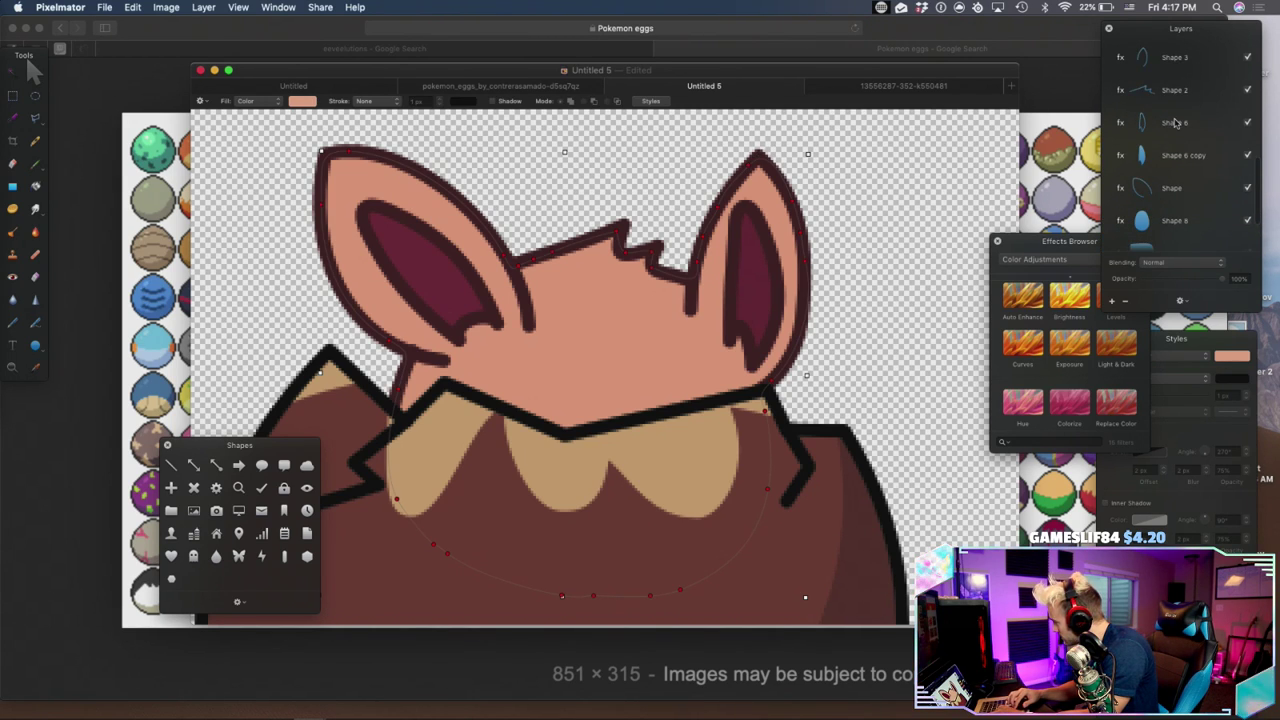
click(1167, 68)
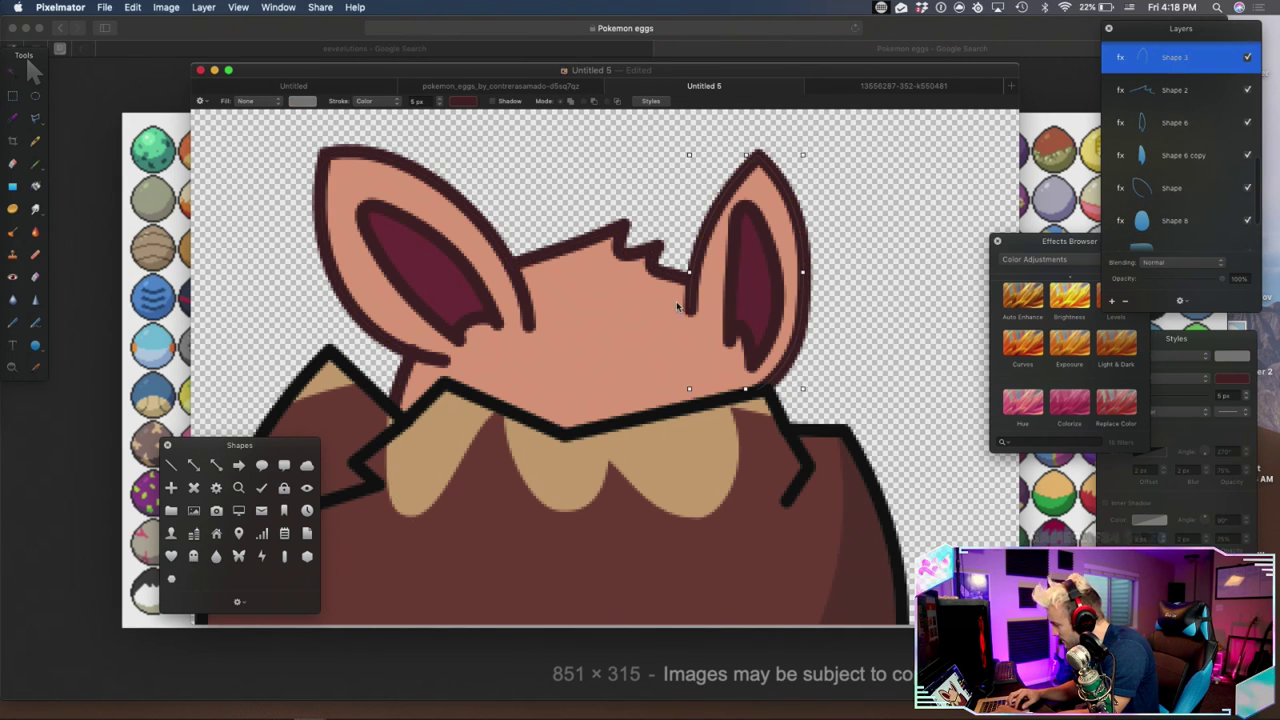
drag(692, 312, 696, 274)
drag(694, 217, 691, 236)
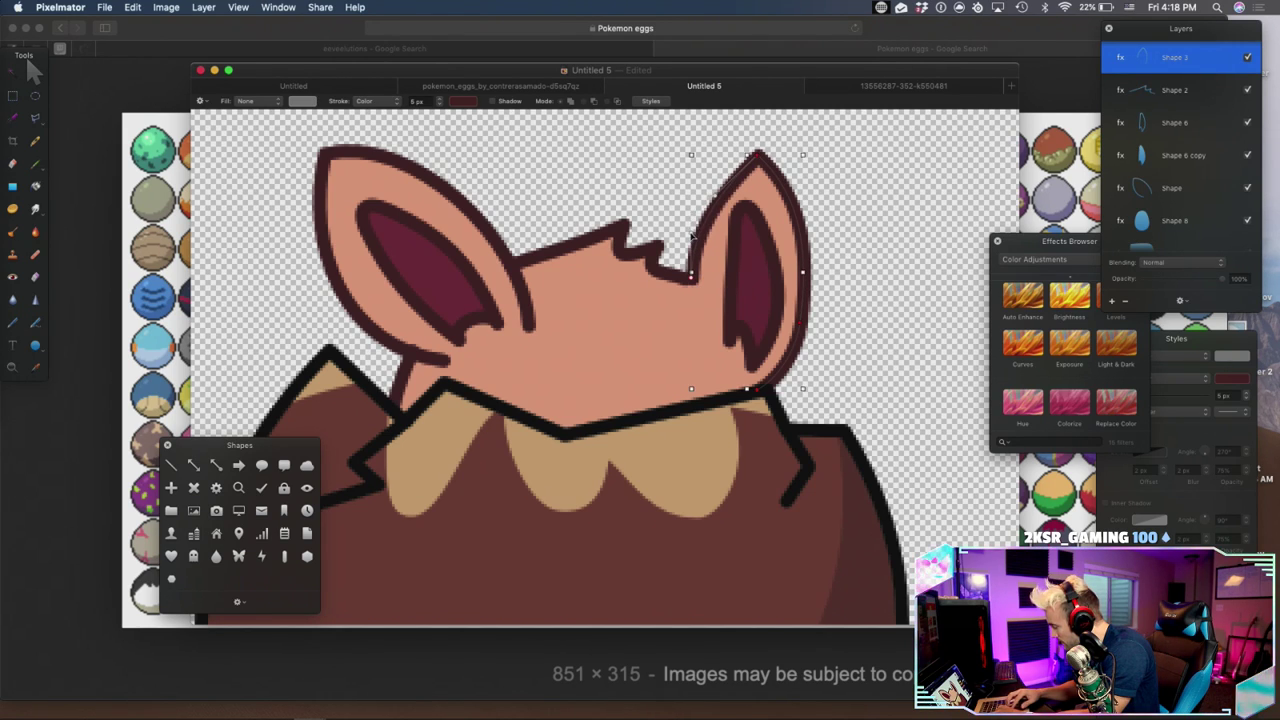
Extend the right end of the Shape 2 hair tuft line to meet the right ear's outline
click(1167, 93)
click(672, 276)
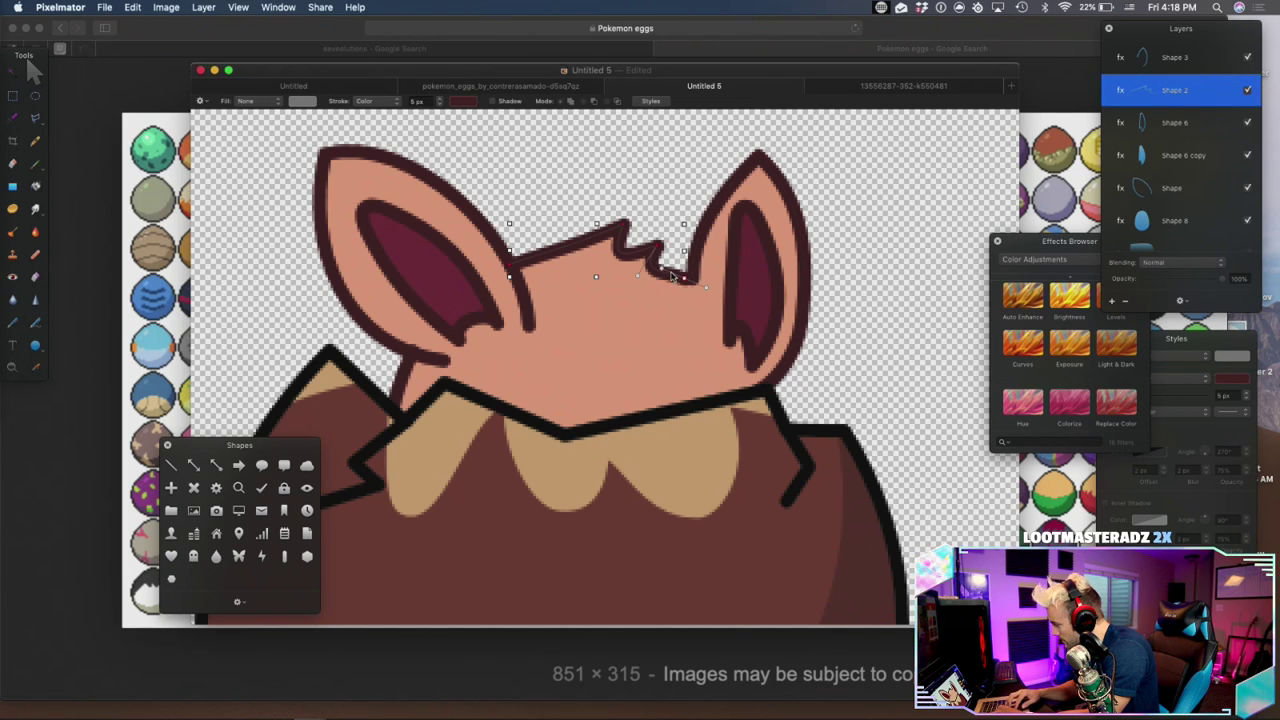
drag(688, 285, 704, 288)
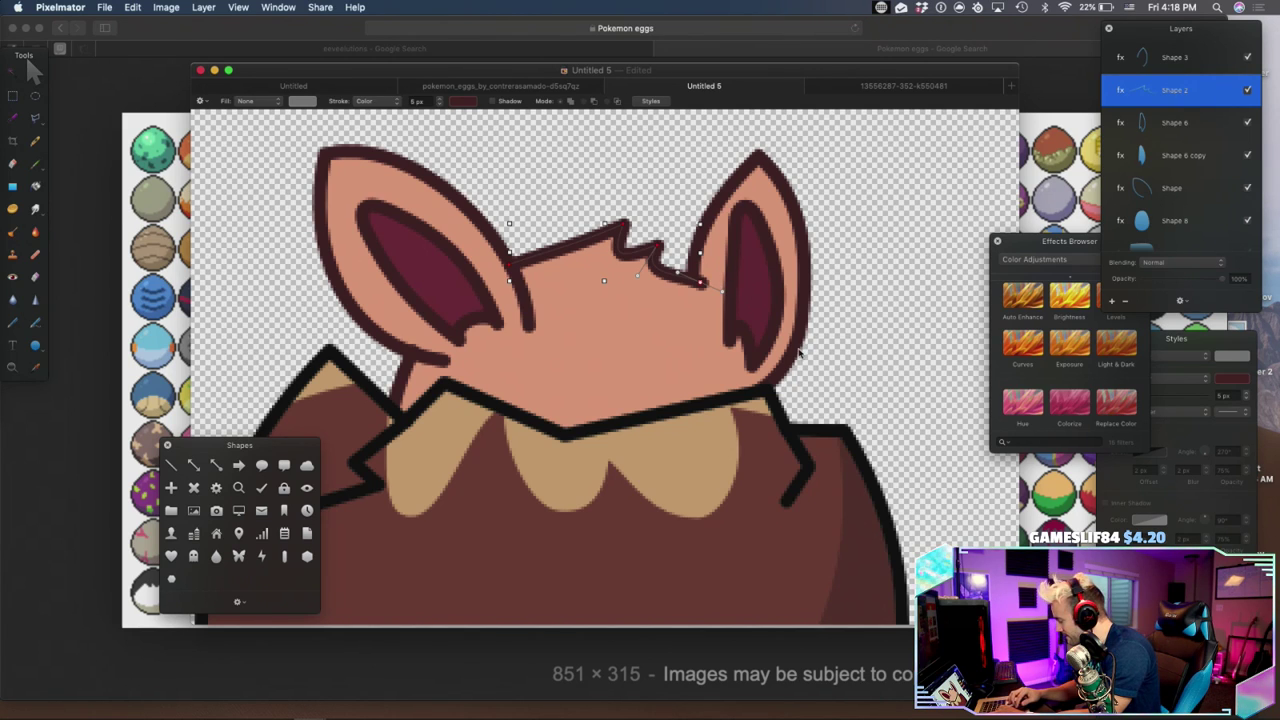
Make the Shape 4 head outline editable, move its right end point up and inward at the right ear's base, and adjust its curve
scroll(1203, 210, down, 3)
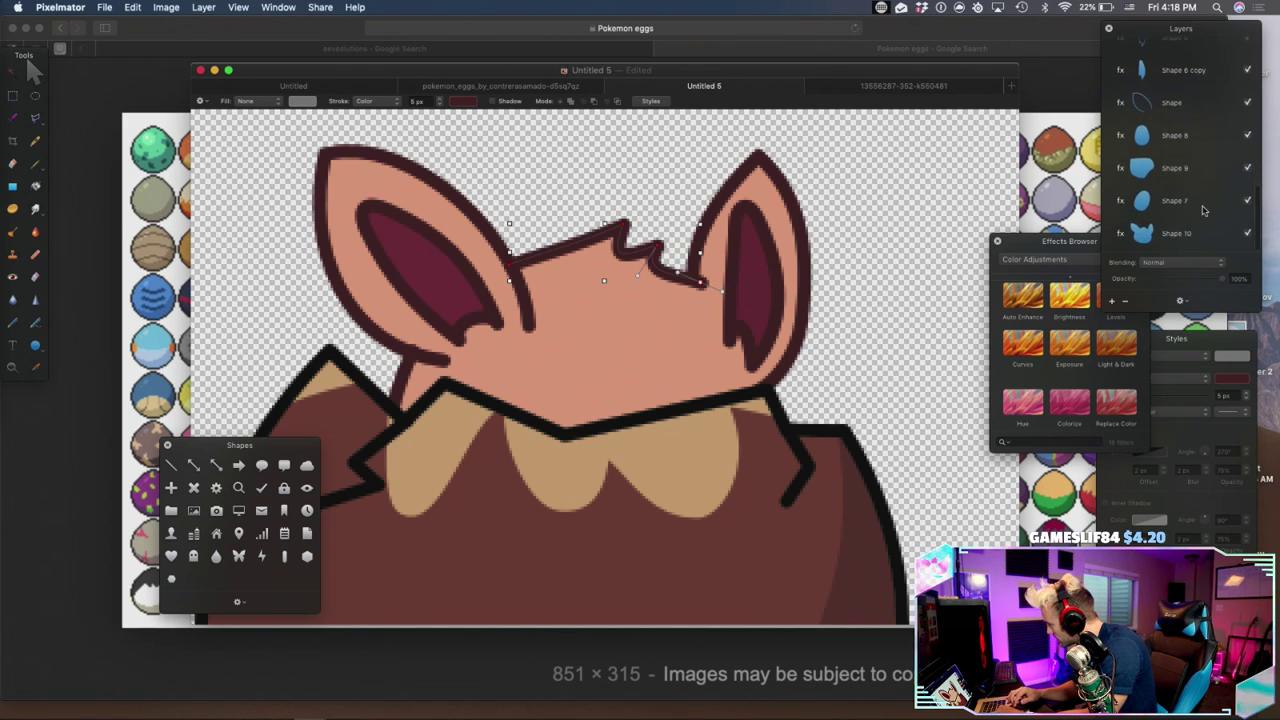
scroll(1195, 160, up, 5)
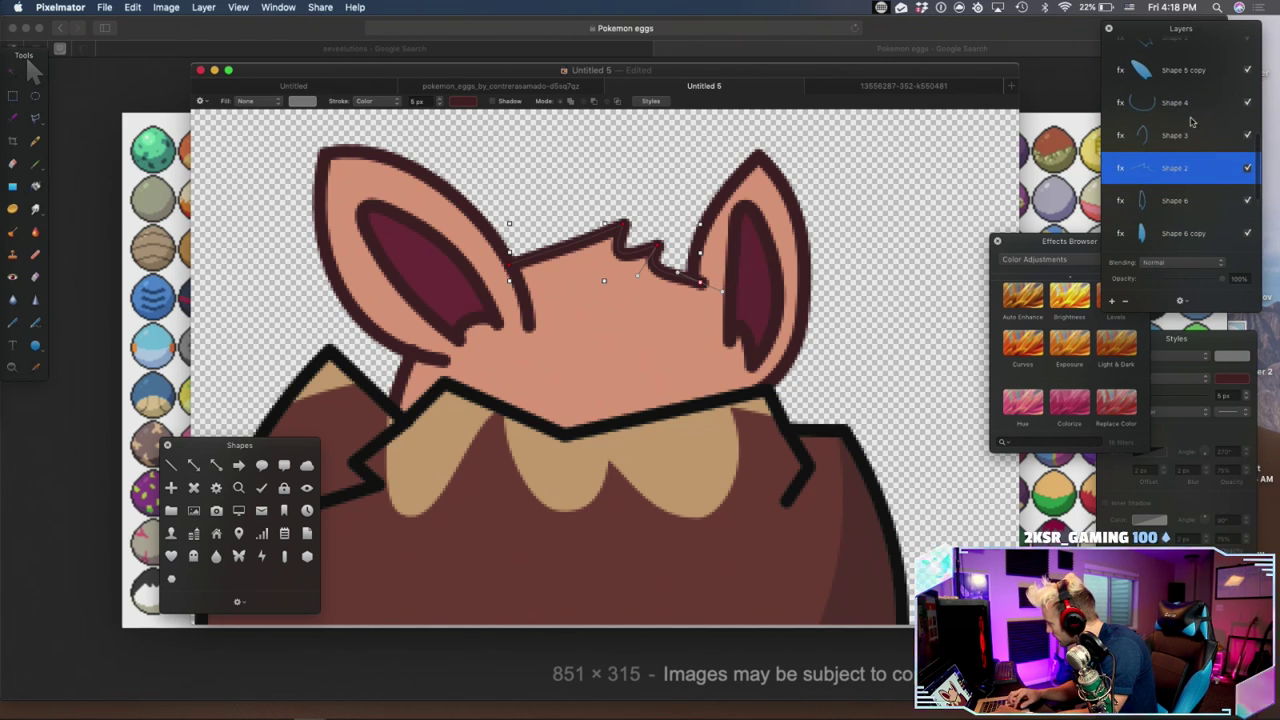
click(1187, 108)
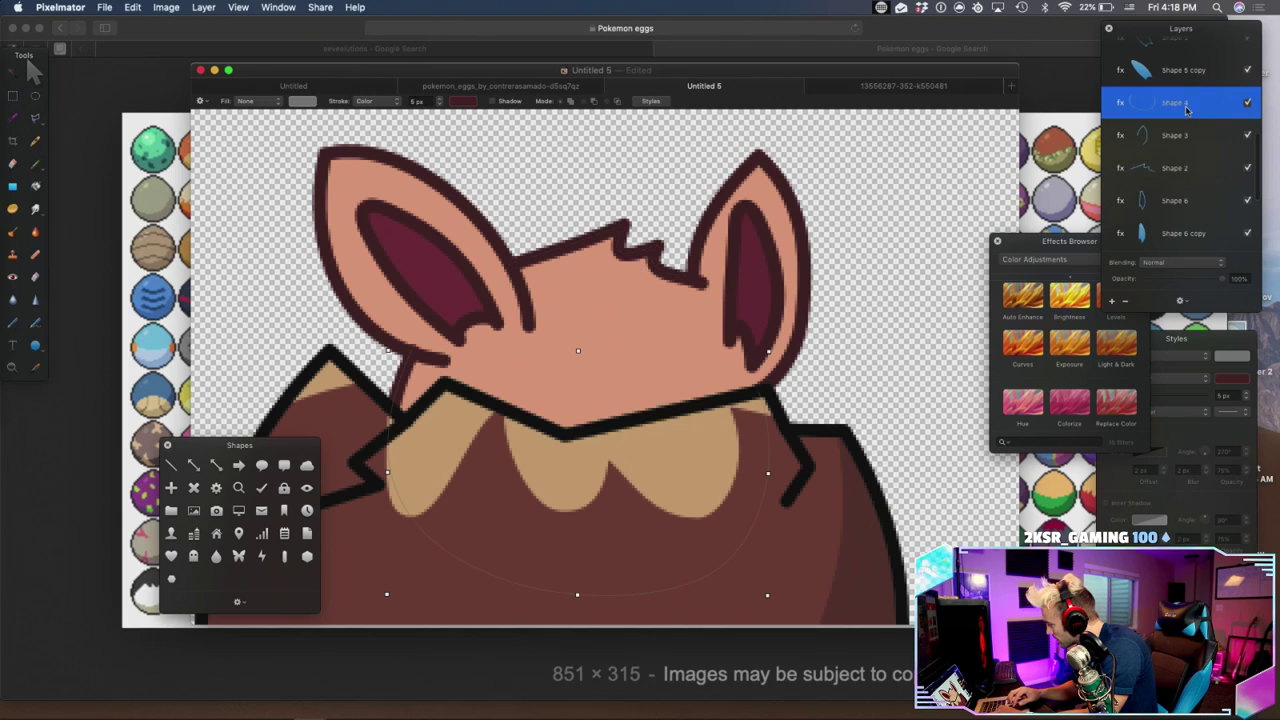
right_click(770, 458)
click(815, 592)
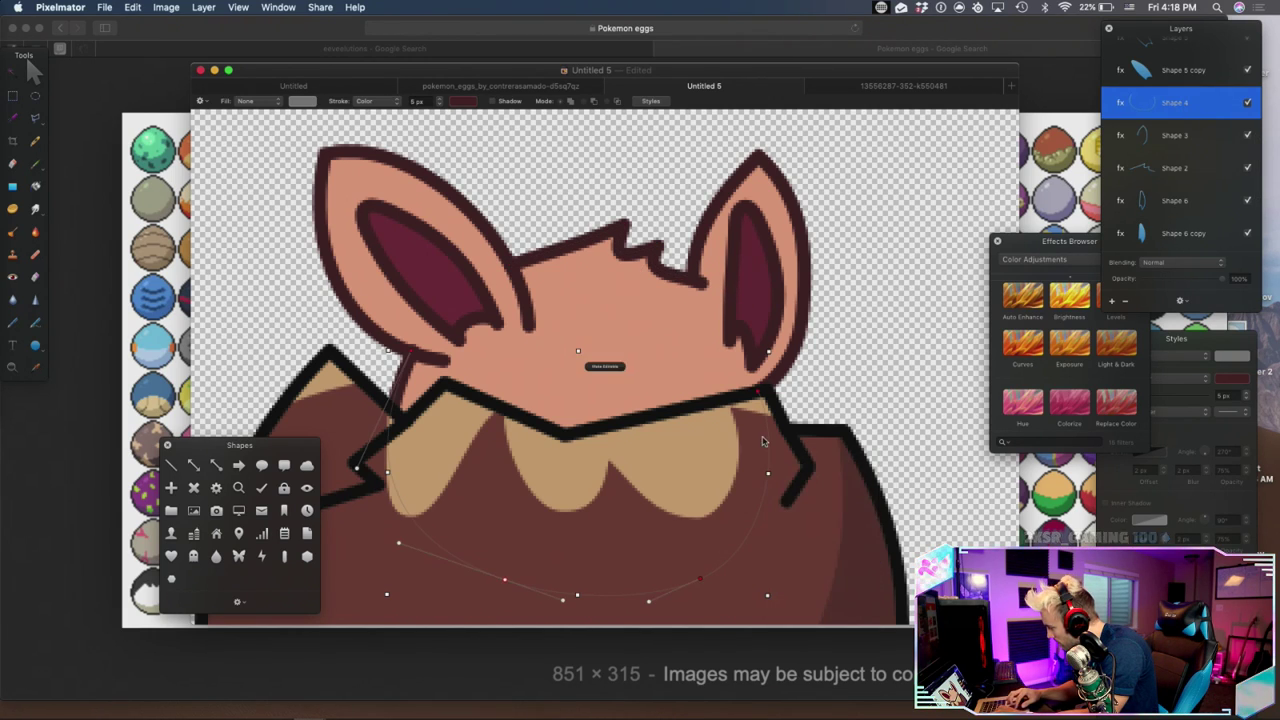
click(759, 393)
drag(753, 383, 742, 381)
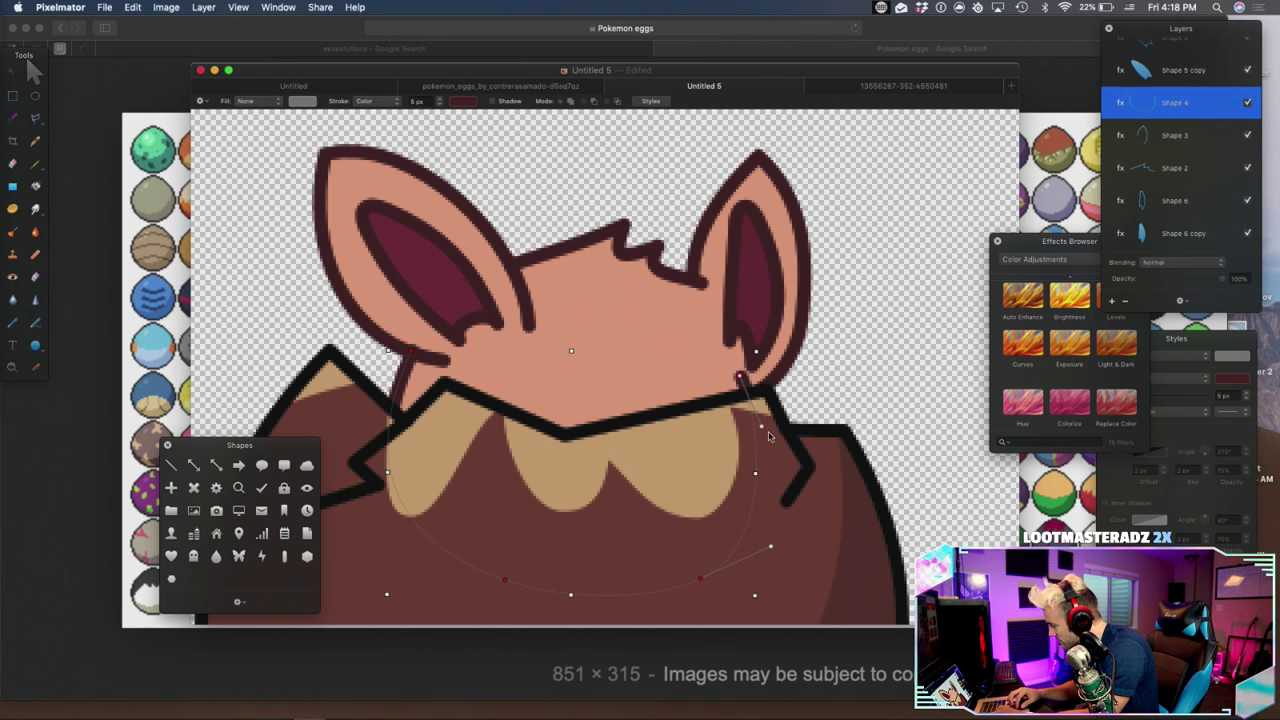
drag(763, 428, 768, 428)
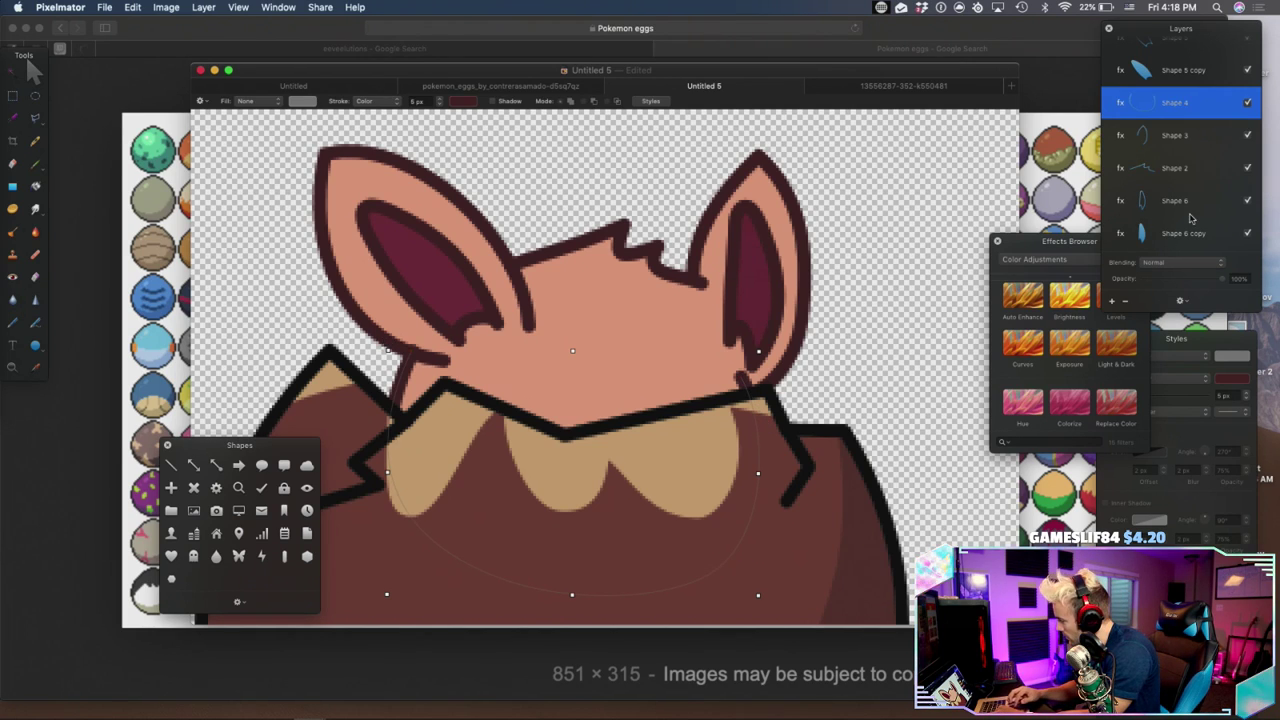
Make the left ear's outline editable and shorten its lower end back to the ear's base at the head outline
scroll(1180, 135, down, 2)
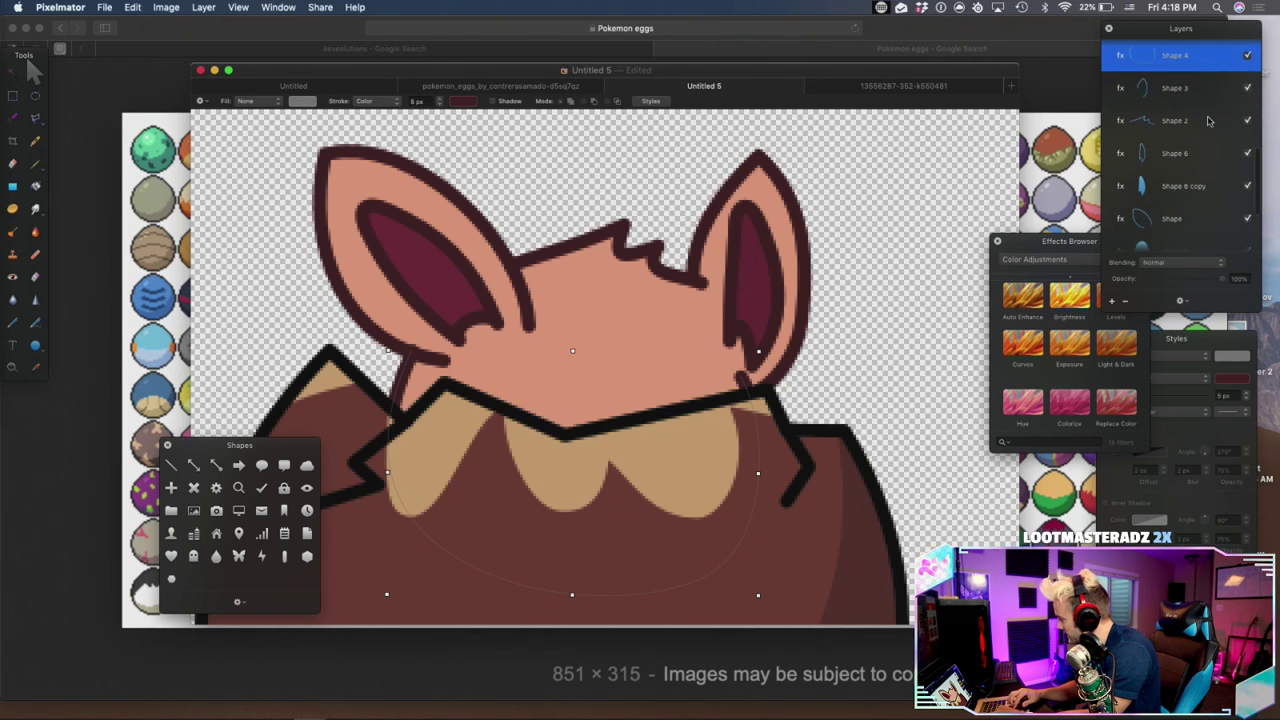
click(1172, 217)
right_click(379, 336)
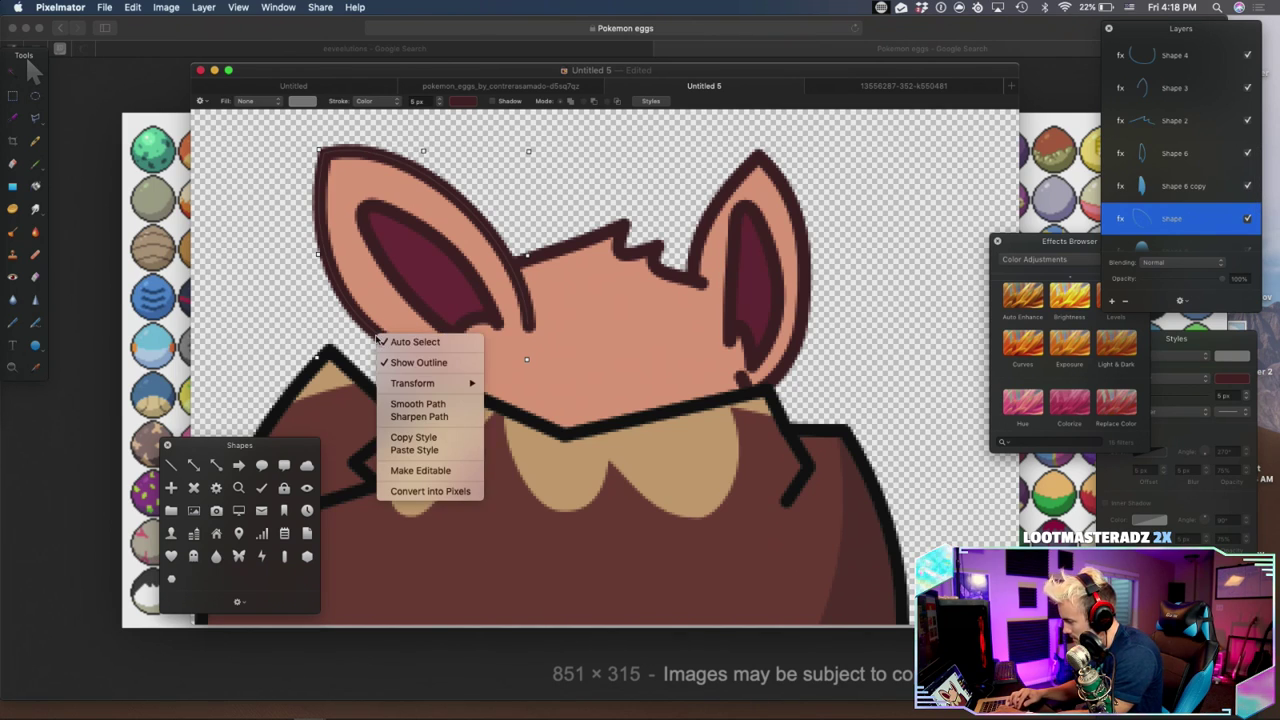
click(410, 470)
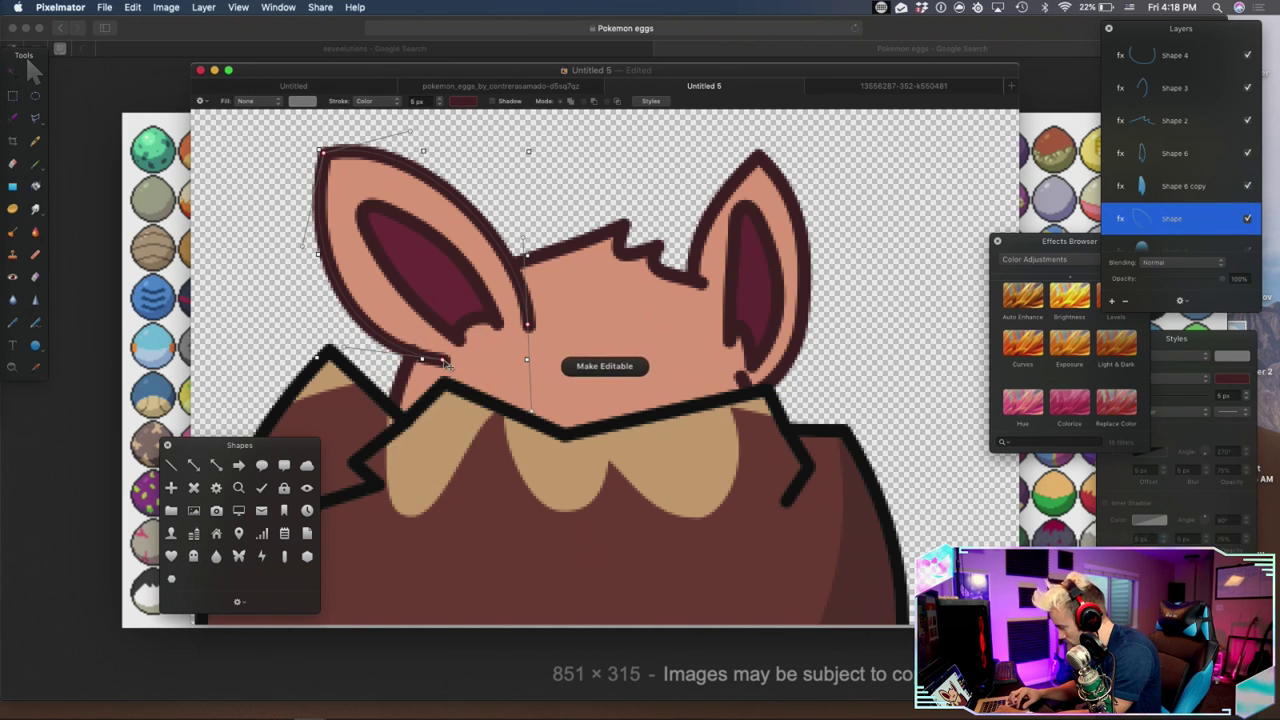
drag(424, 360, 422, 359)
key(super+z)
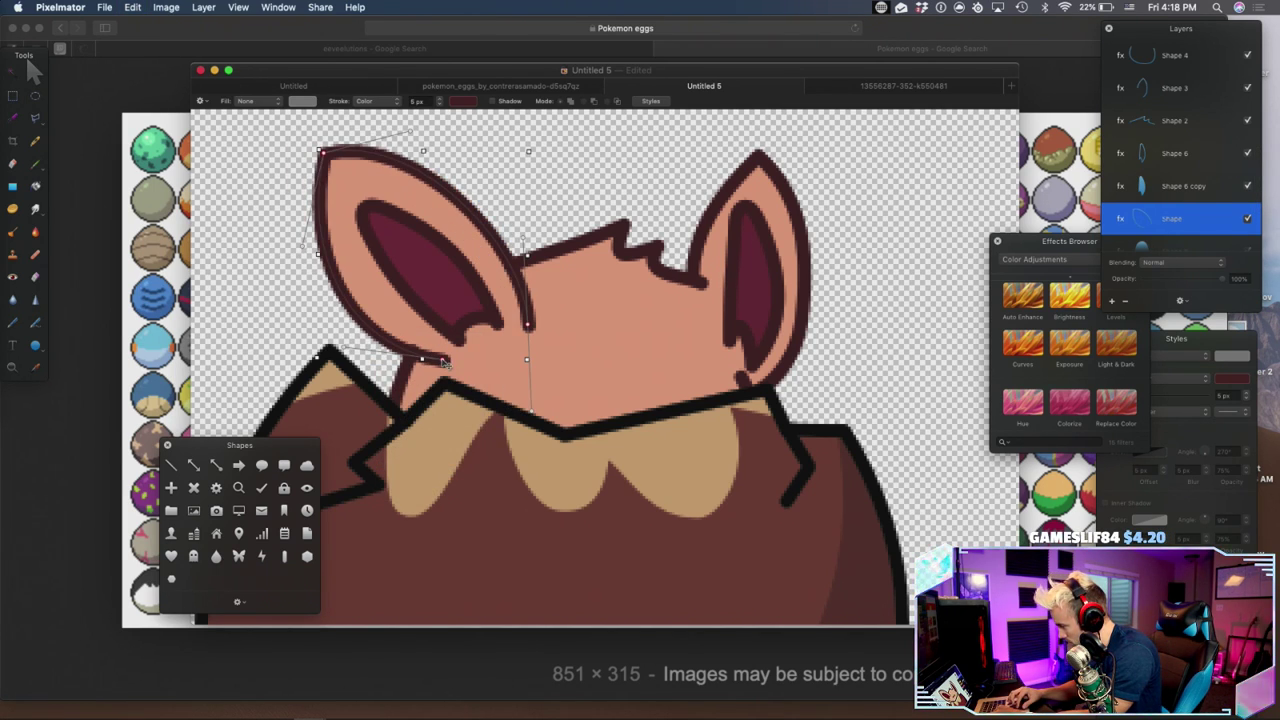
drag(444, 360, 415, 354)
key(super+z)
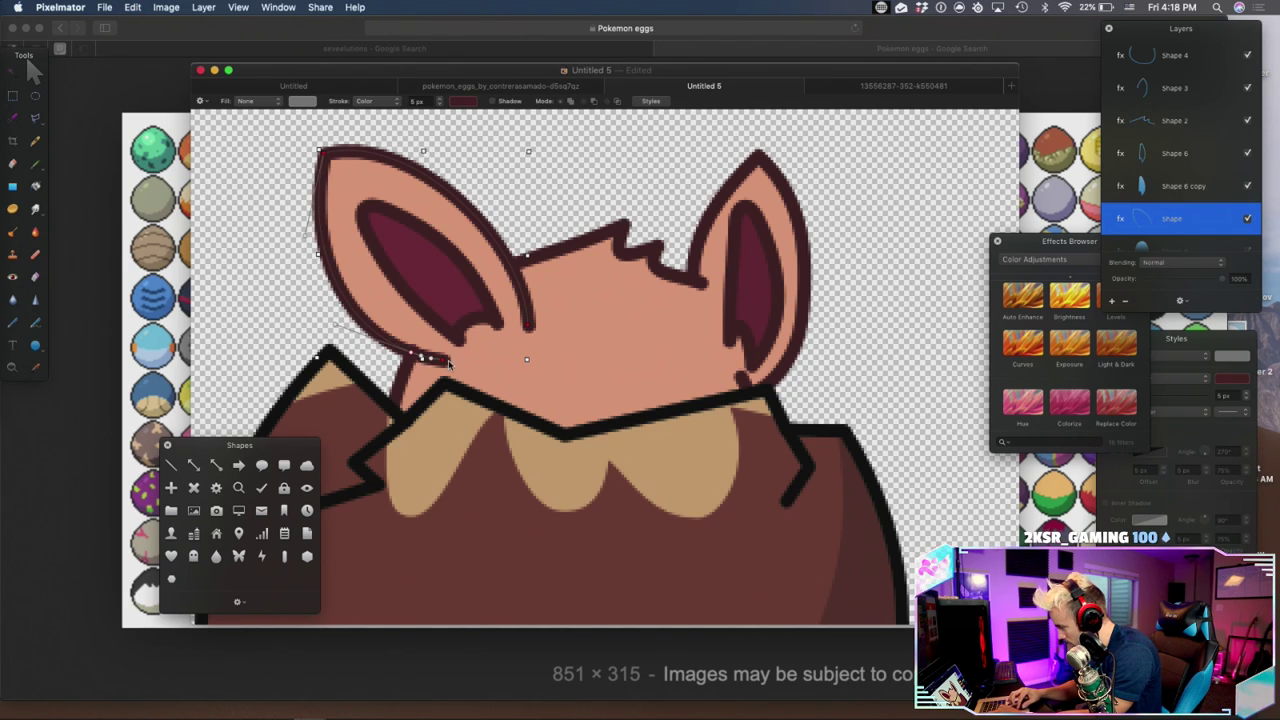
drag(446, 362, 420, 353)
Add a point near the inner end of the left ear's outline and delete the end point to shorten the line
click(529, 331)
double_click(521, 292)
click(528, 326)
key(Delete)
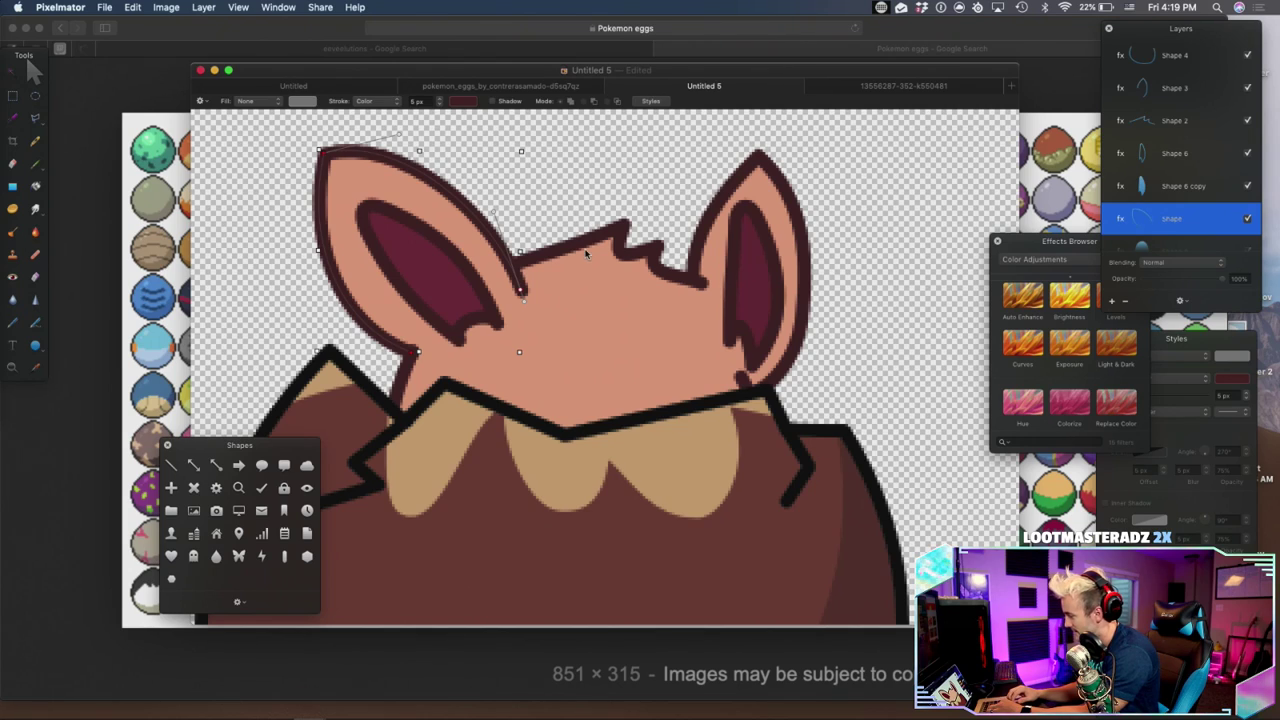
Lower the left ear outline's tip and reshape its outer edge into a slimmer curve
drag(322, 153, 323, 181)
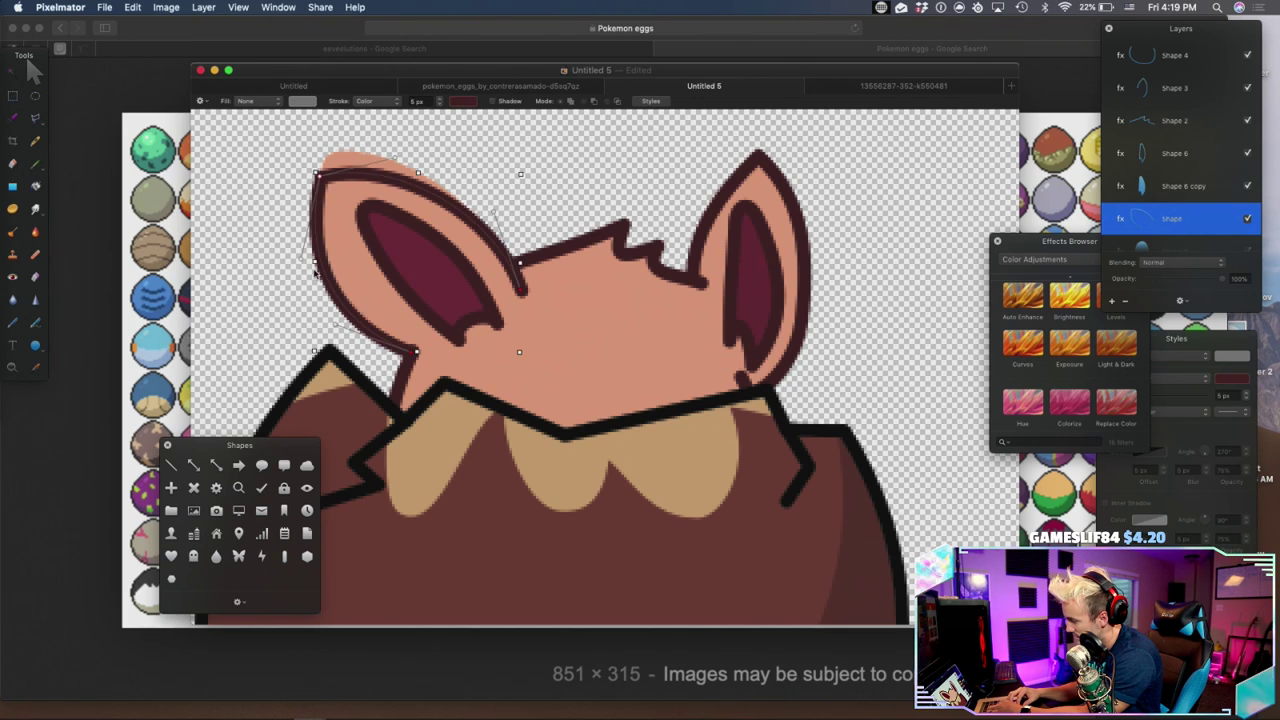
drag(302, 259, 322, 242)
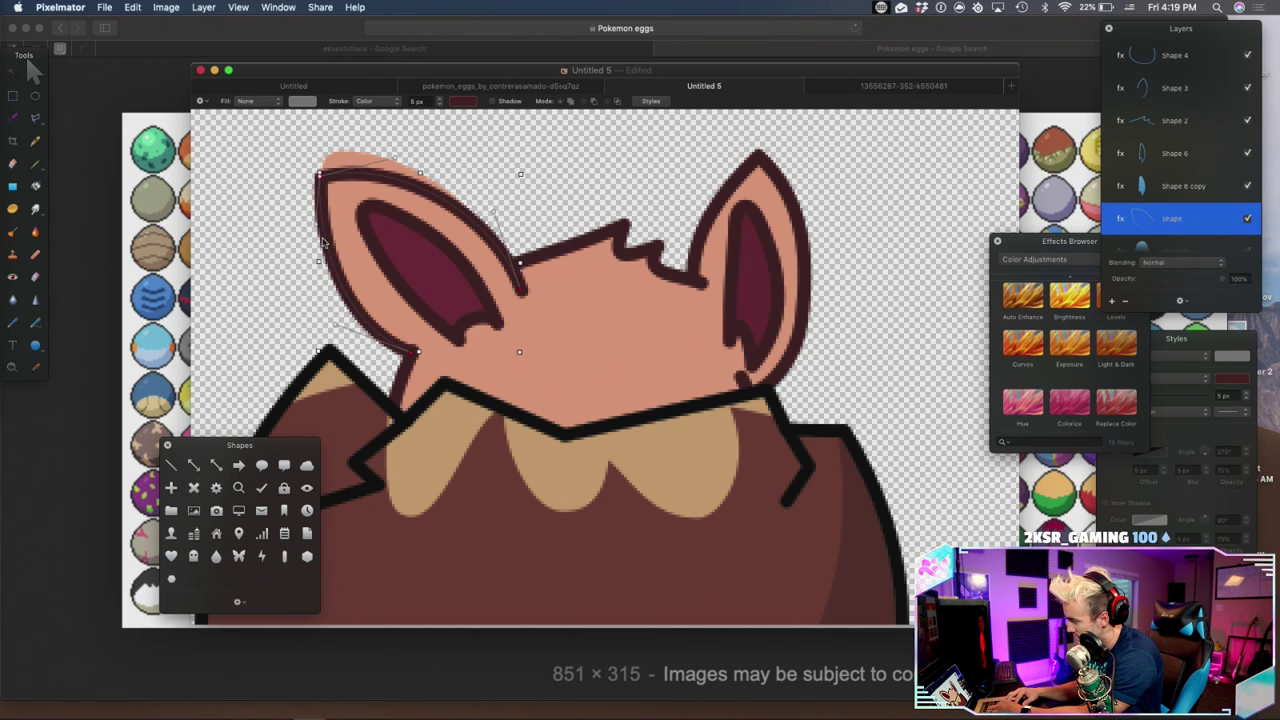
drag(336, 325, 341, 309)
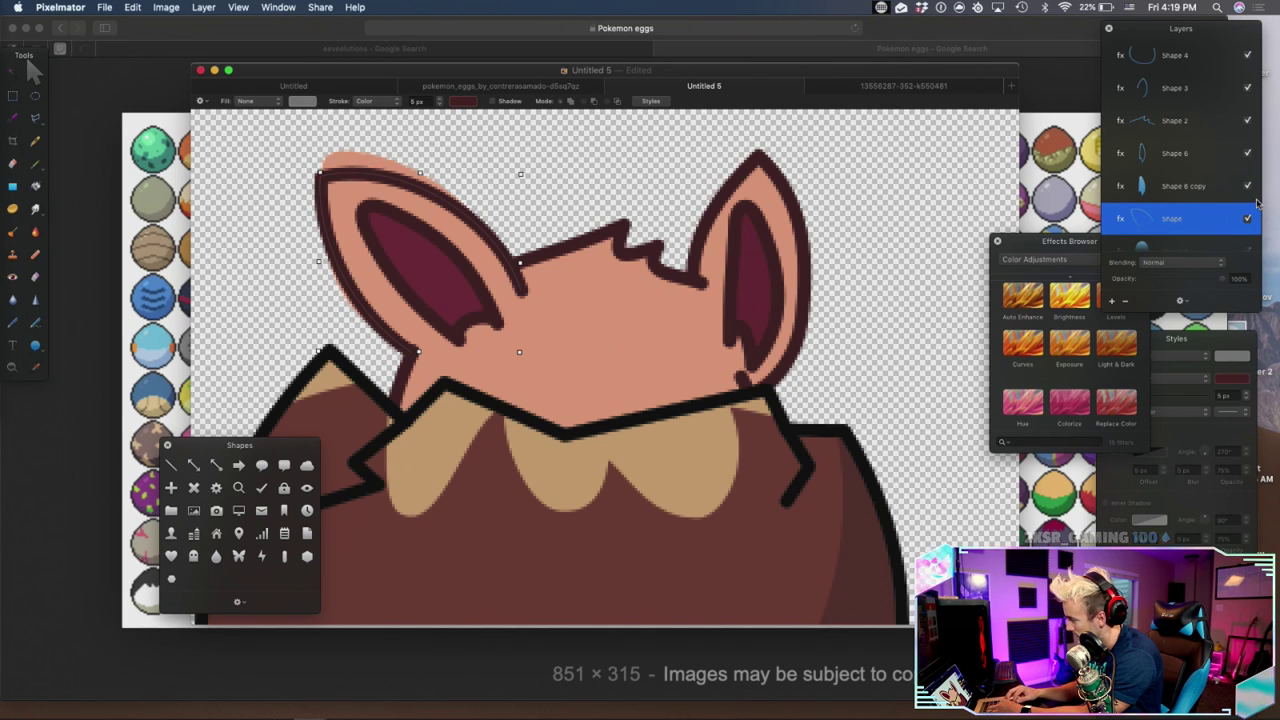
Move the Shape 10 fill point at the left ear's tip down onto the lowered ear outline
scroll(1187, 186, down, 4)
click(1180, 235)
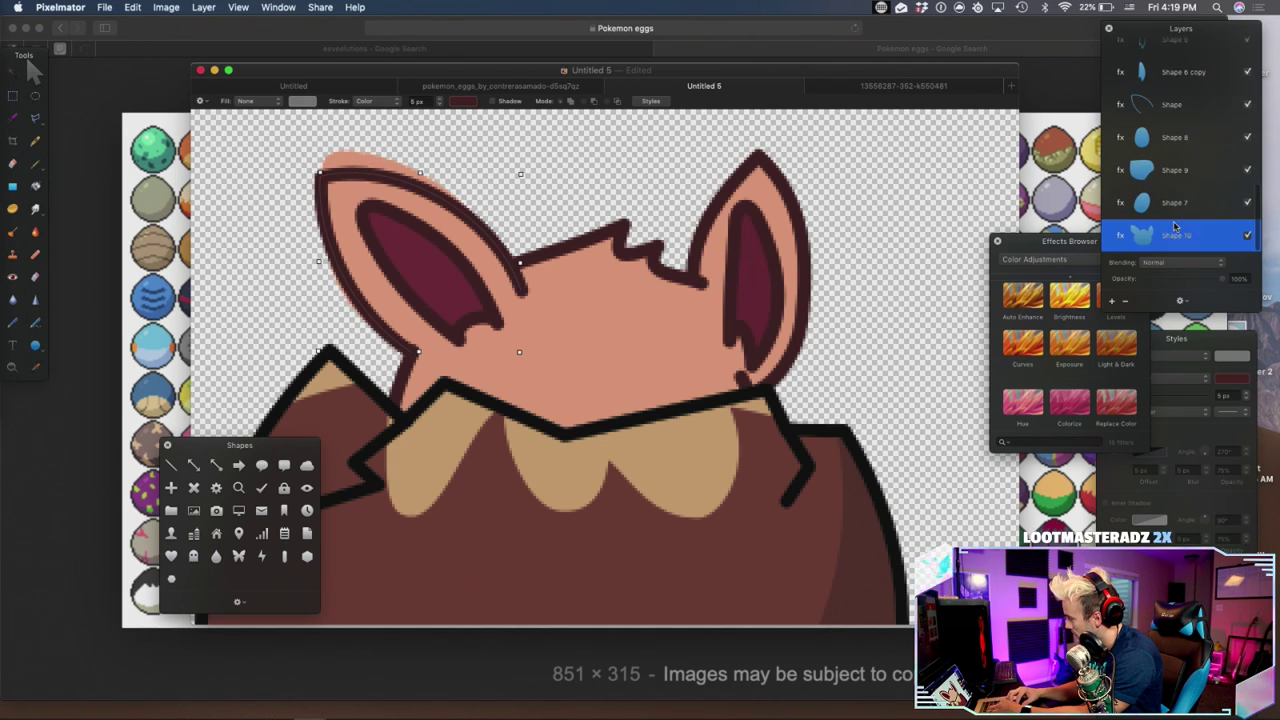
drag(350, 153, 358, 156)
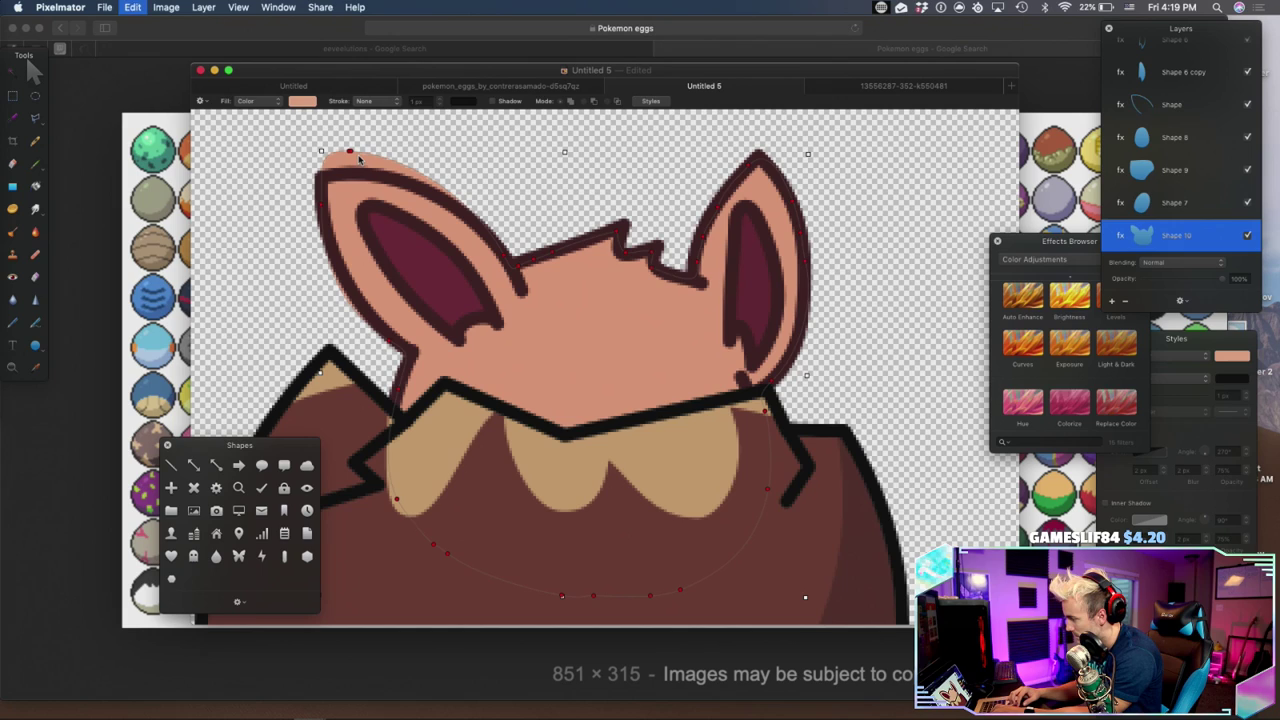
key(super+z)
drag(350, 155, 352, 176)
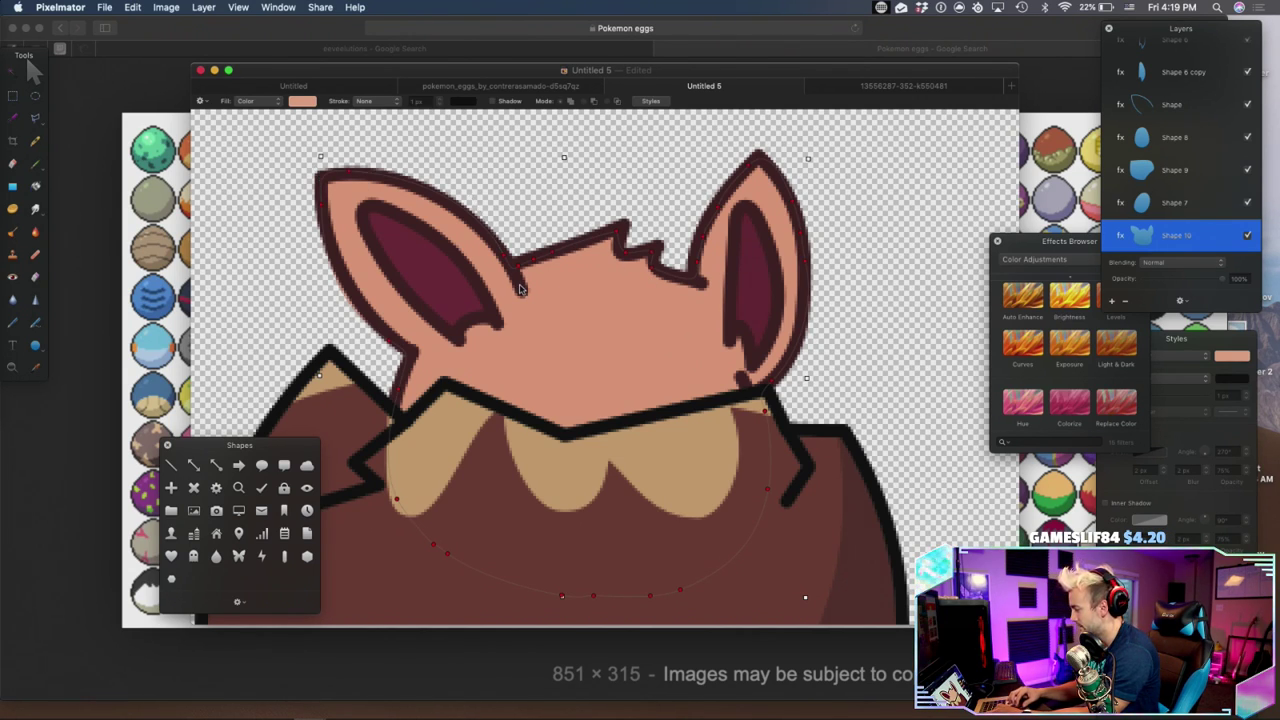
Make the left ear's outline editable and pull its inner end point up to the hairline
scroll(1187, 203, up, 5)
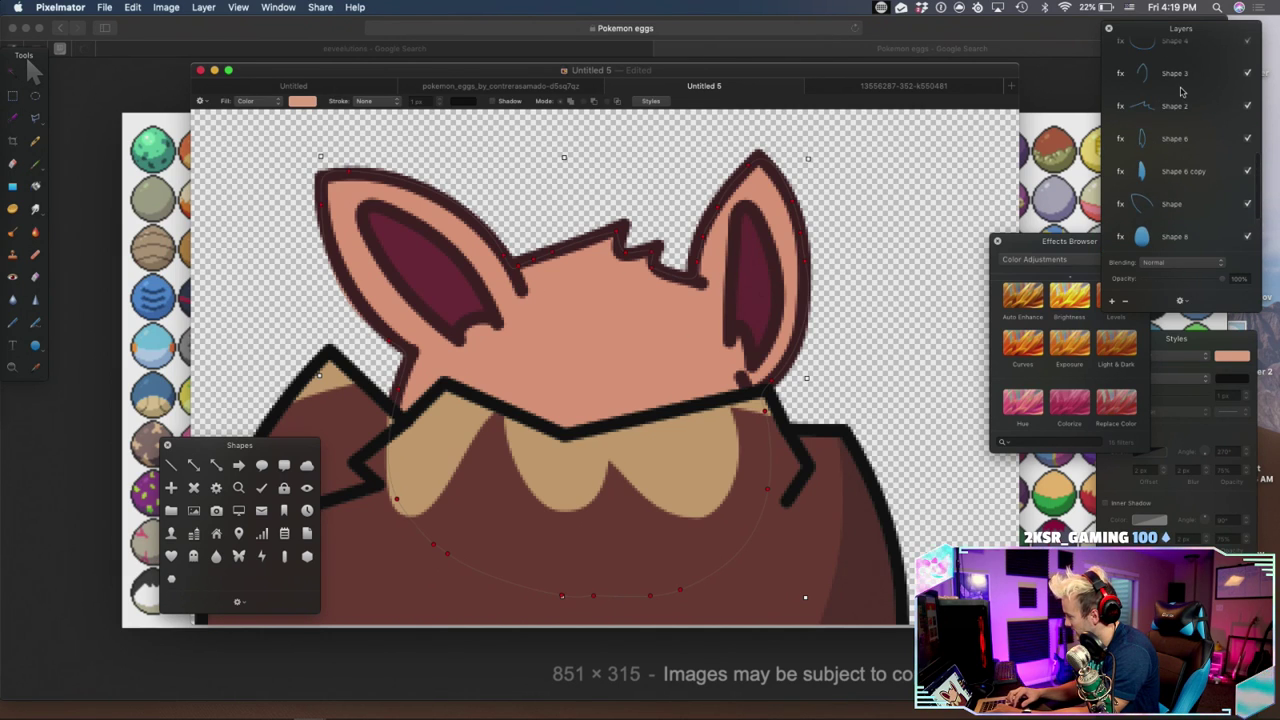
click(1166, 183)
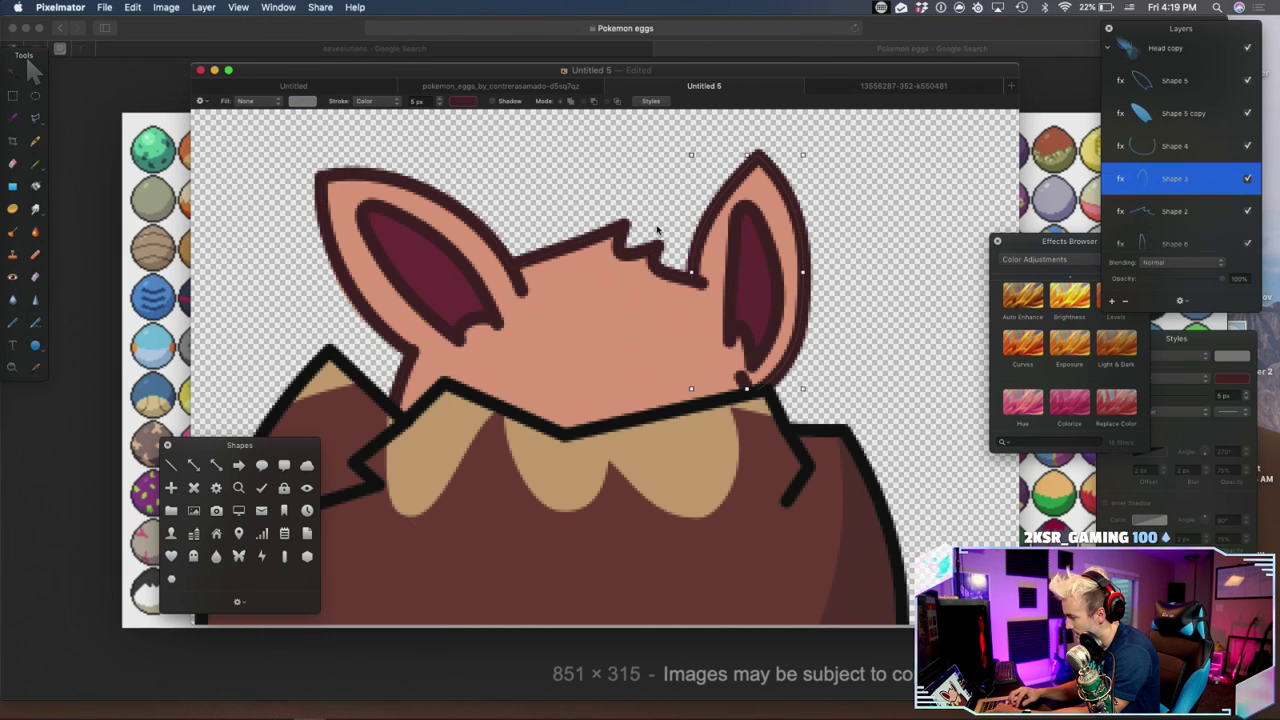
scroll(1180, 150, down, 4)
click(1185, 176)
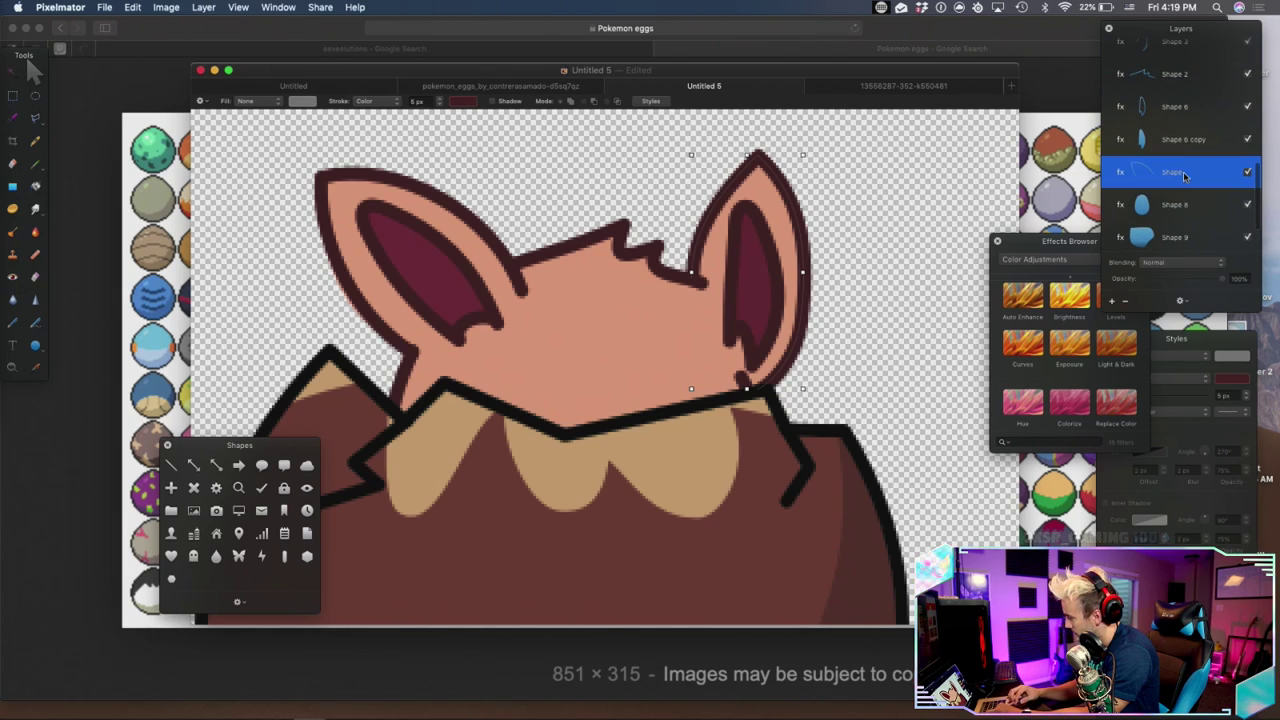
right_click(519, 271)
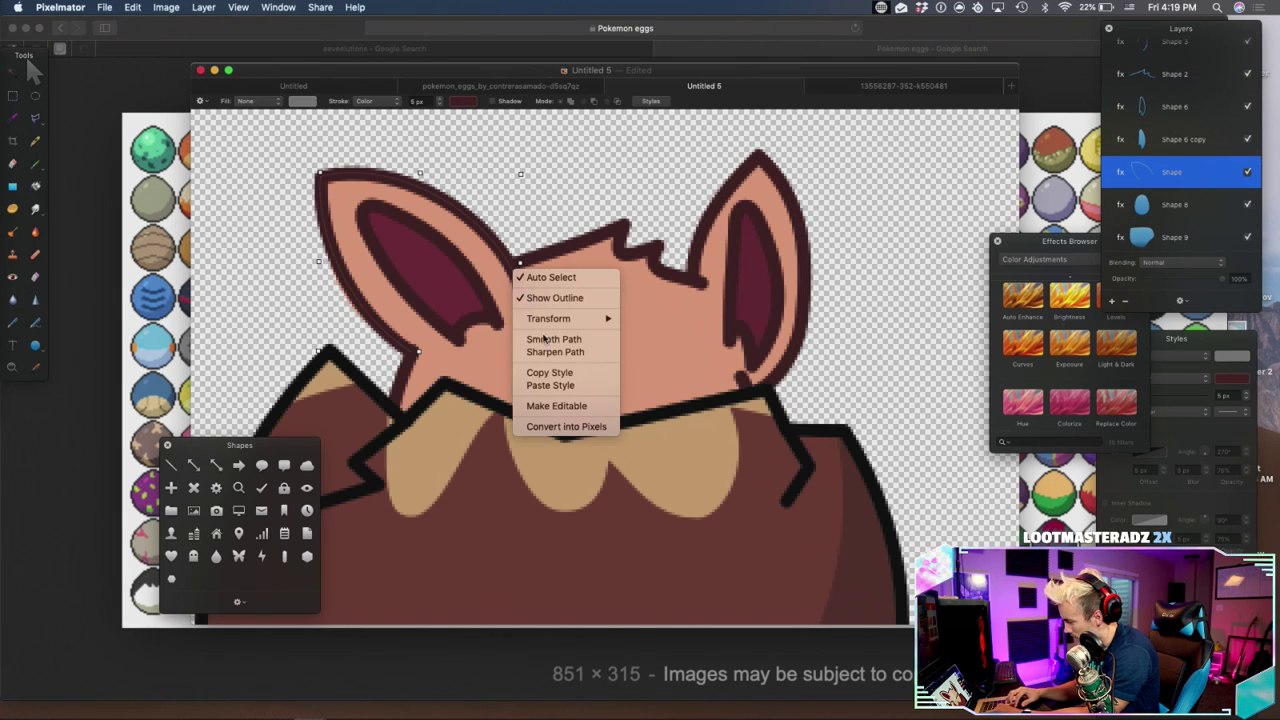
click(545, 408)
drag(520, 292, 521, 295)
key(super+z)
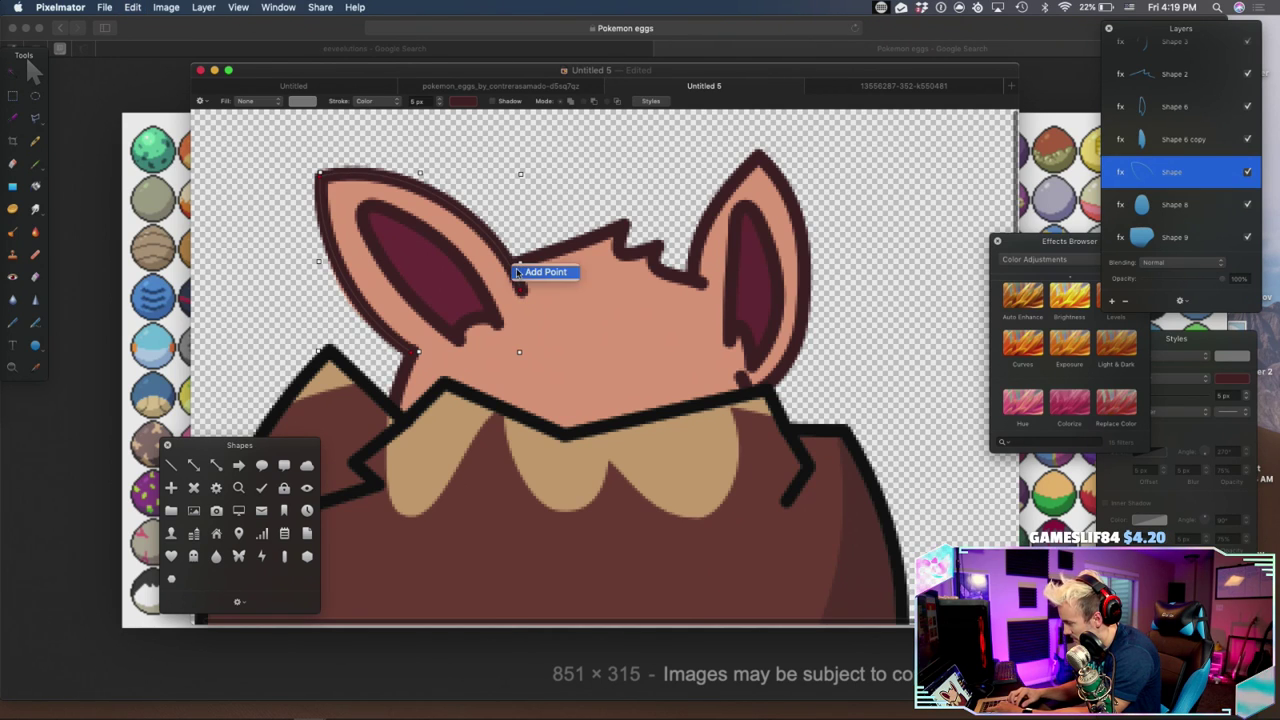
drag(523, 293, 510, 263)
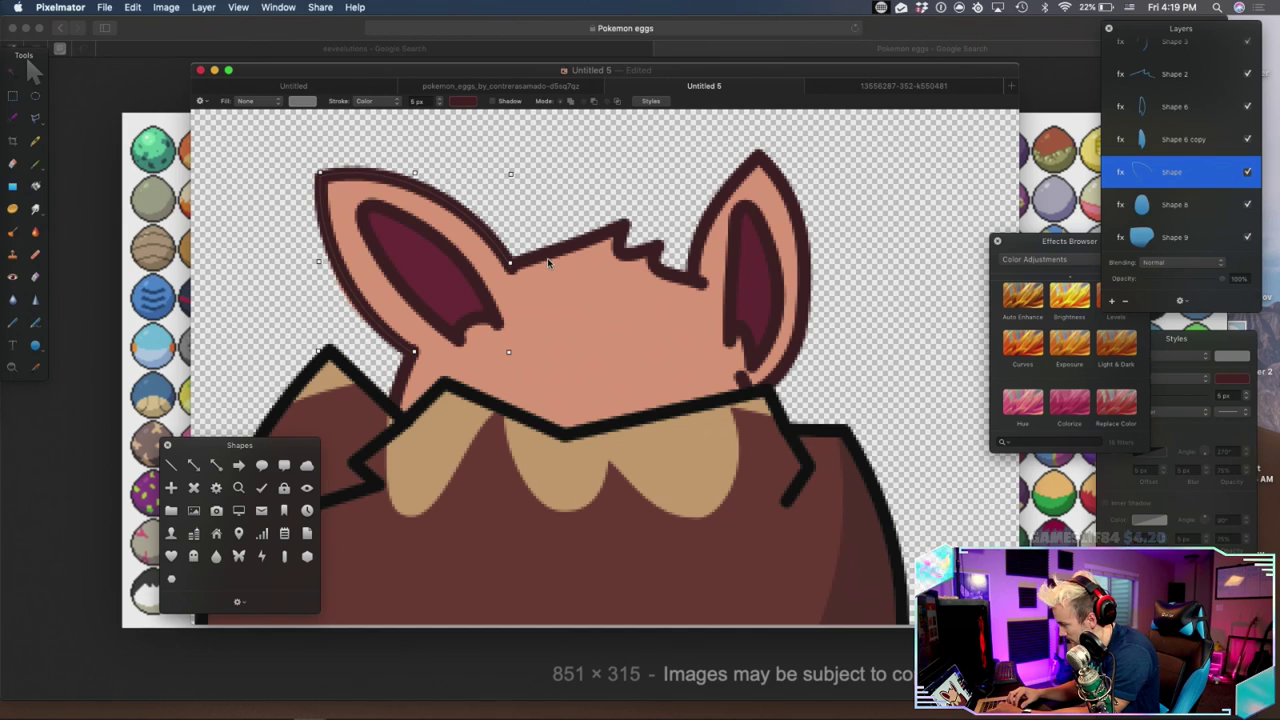
Make the Shape 2 hair tuft line editable and extend its left end past the left ear outline's inner end
scroll(1178, 150, up, 3)
click(1182, 160)
right_click(1182, 160)
click(1198, 163)
right_click(567, 248)
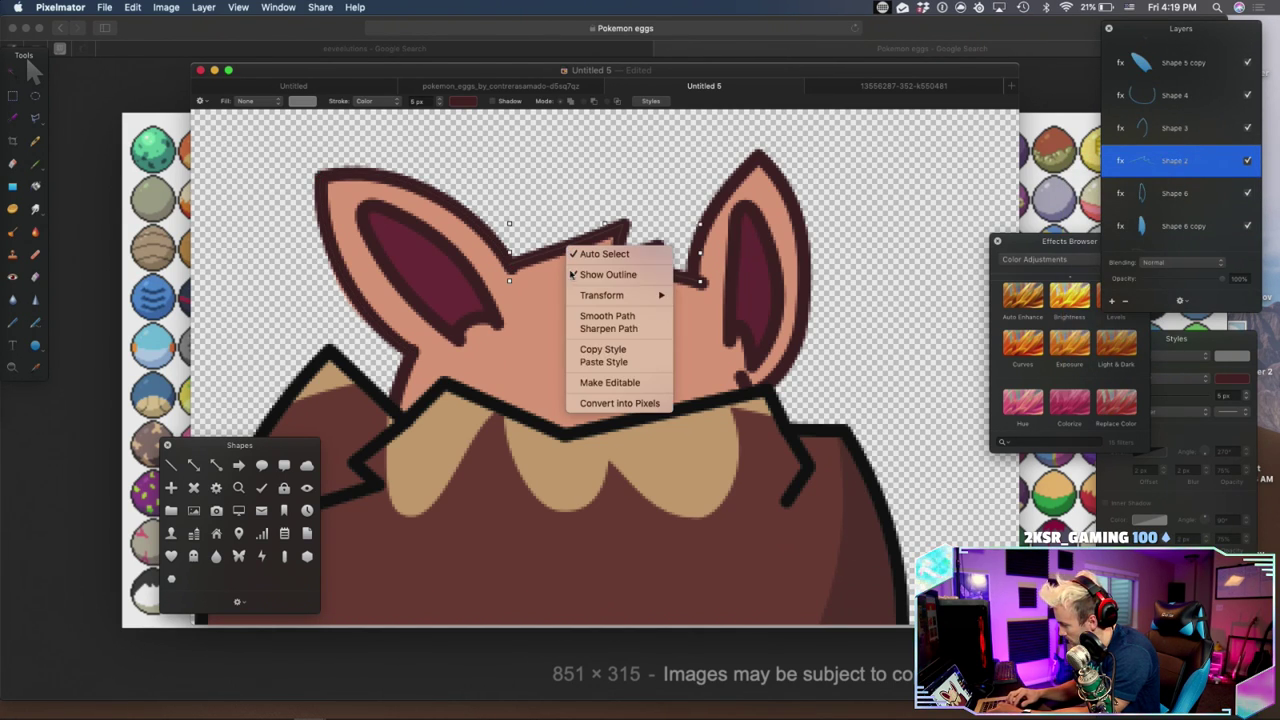
click(609, 382)
drag(510, 268, 499, 271)
click(501, 274)
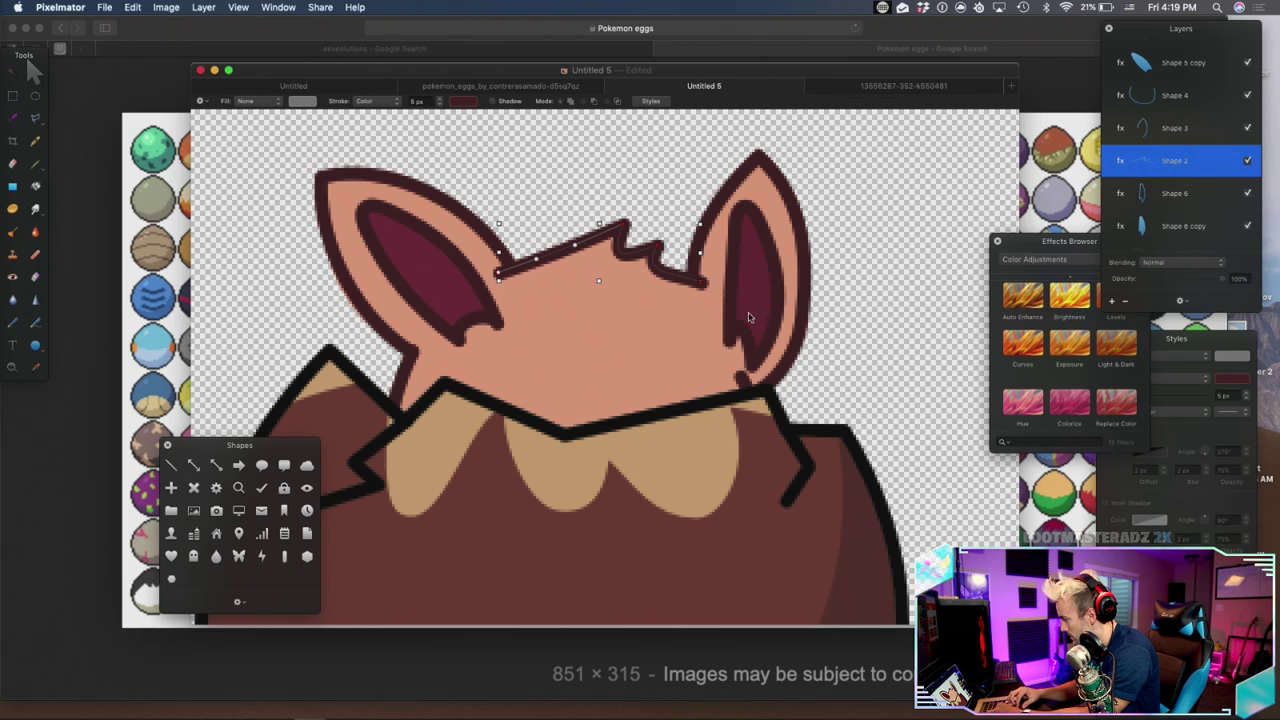
Group the right ear's inner outline Shape 6 with its fill Shape 6 copy
click(1173, 205)
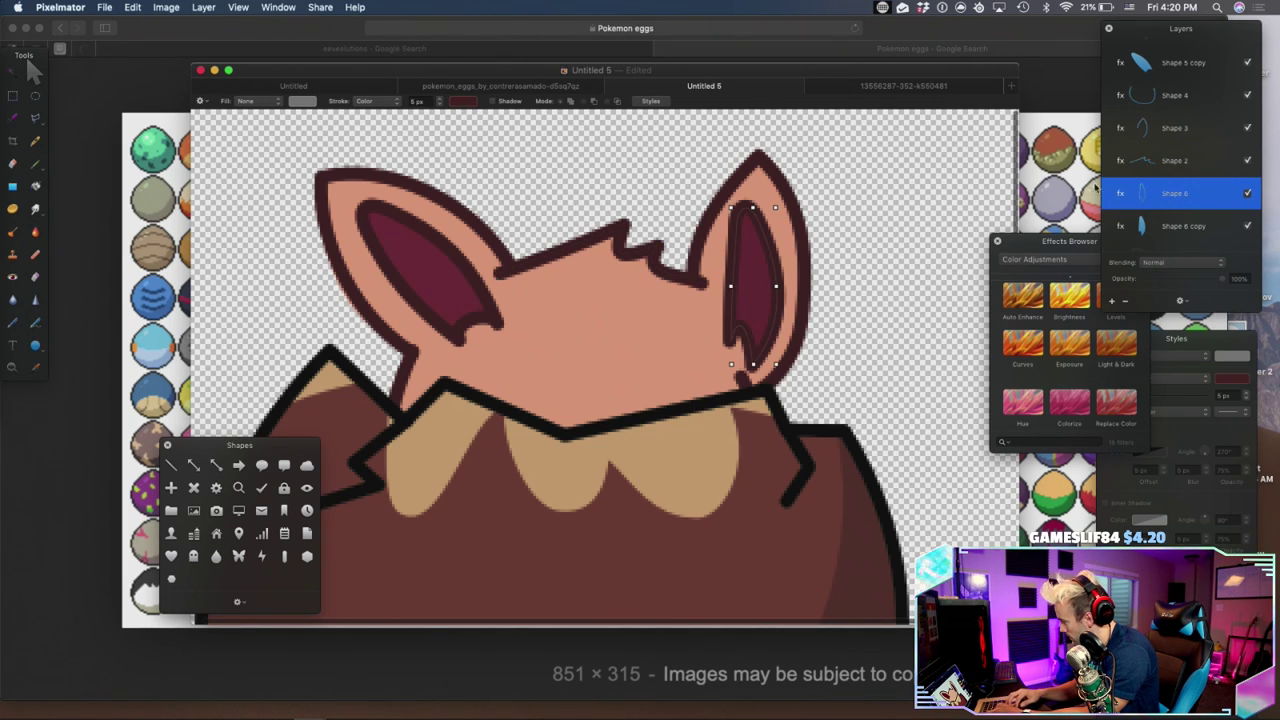
shift+click(1180, 226)
key(z)
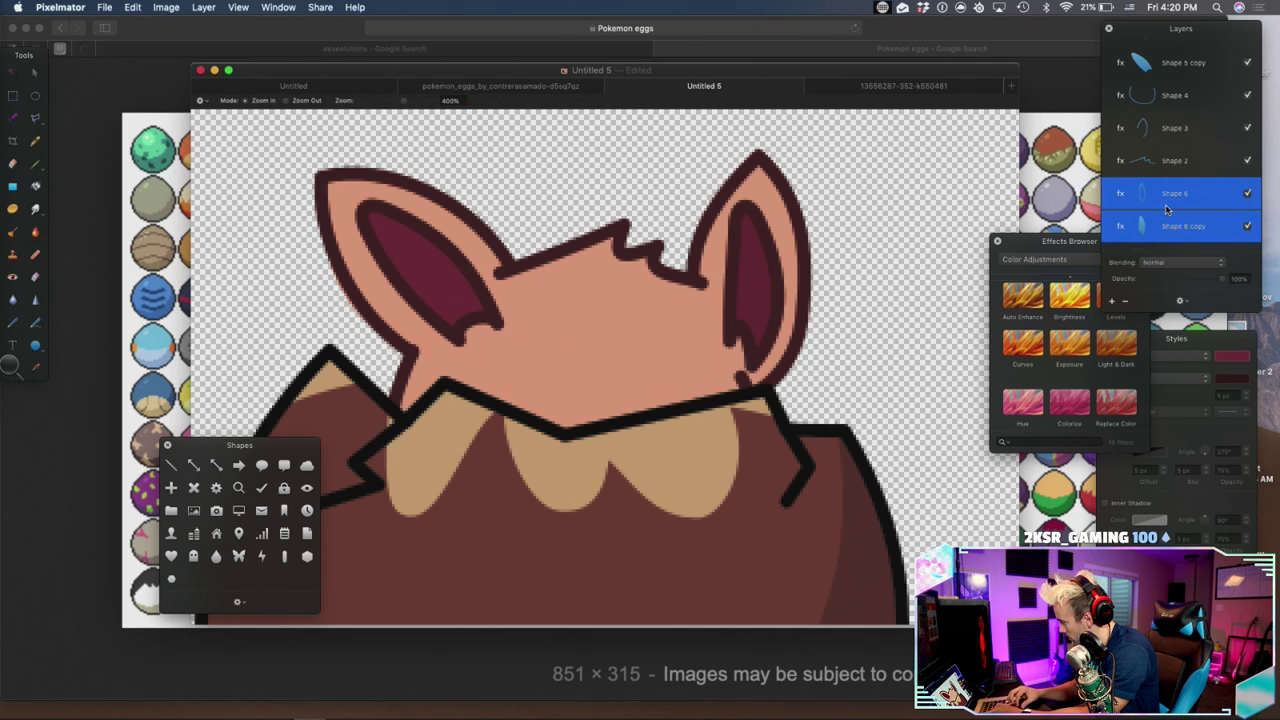
click(1175, 193)
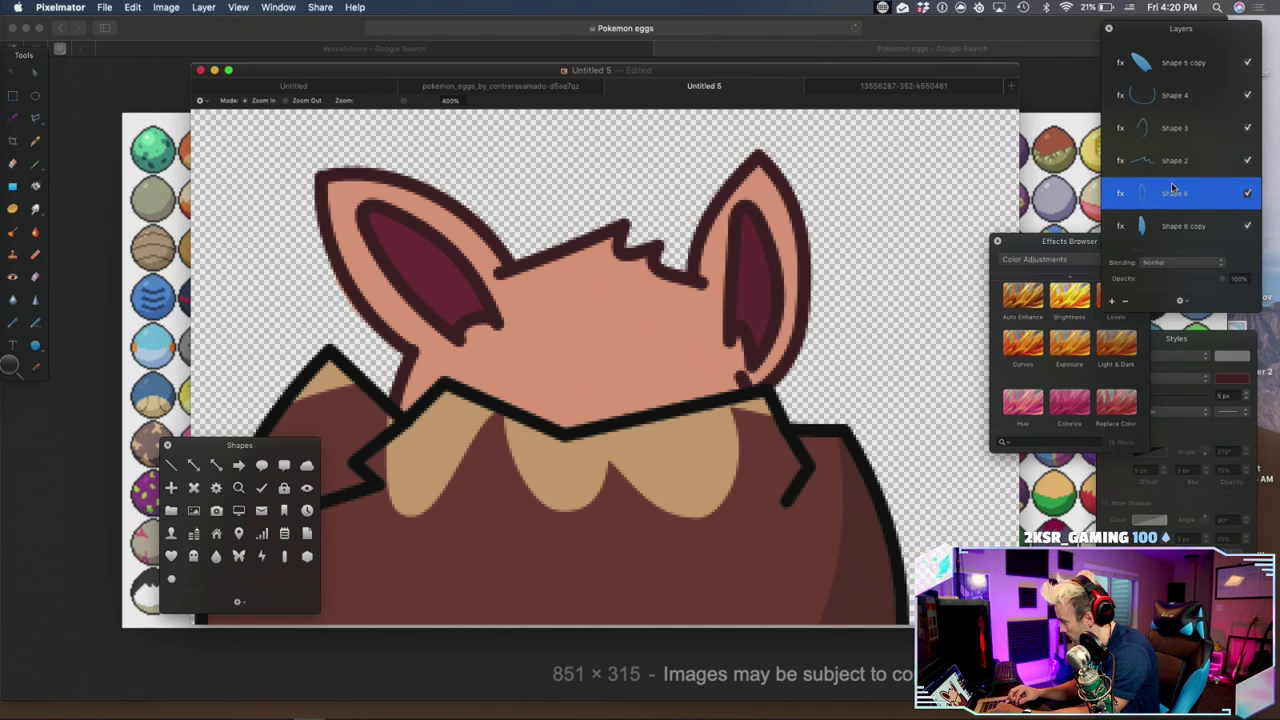
key(v)
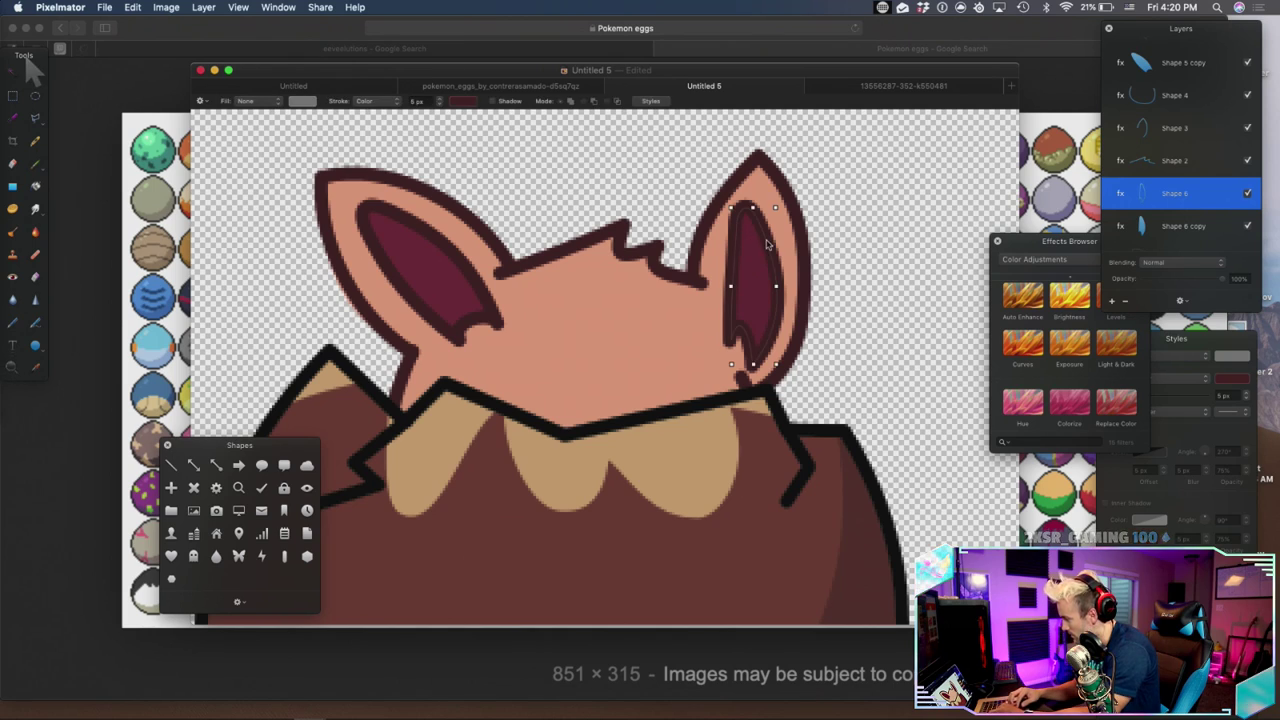
shift+click(1188, 226)
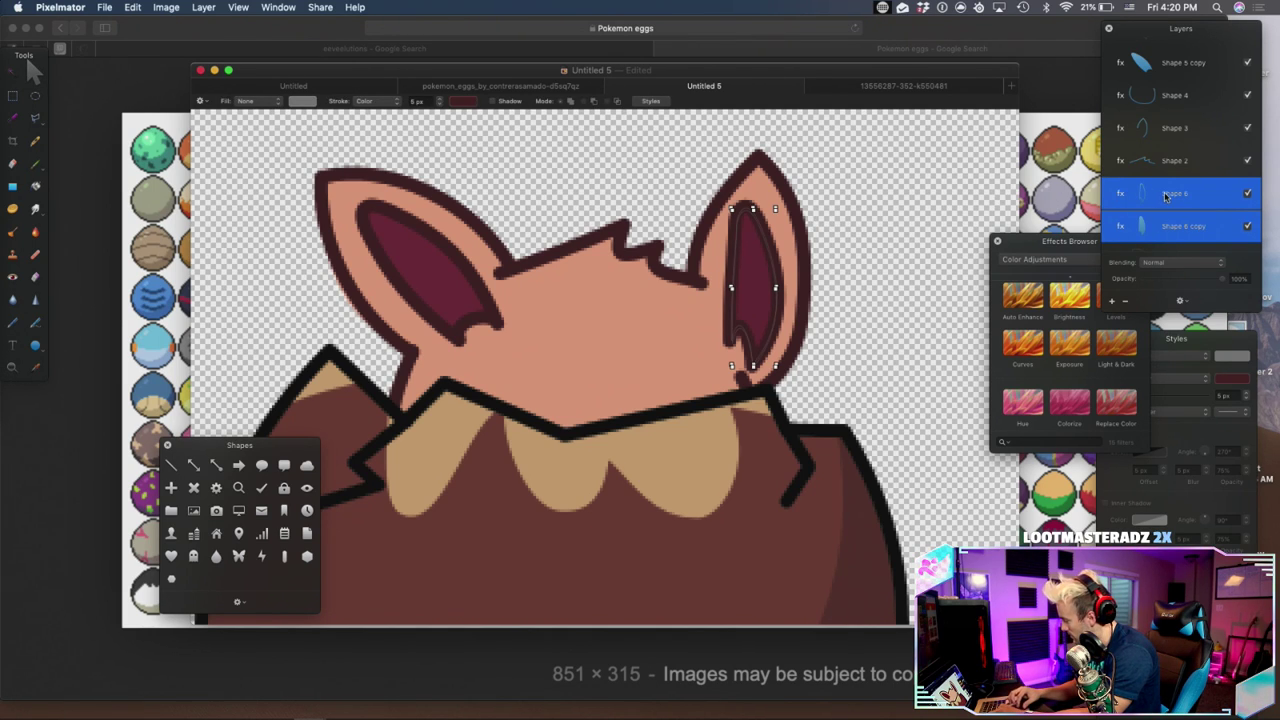
click(1177, 163)
click(1175, 192)
shift+click(1172, 220)
right_click(1172, 219)
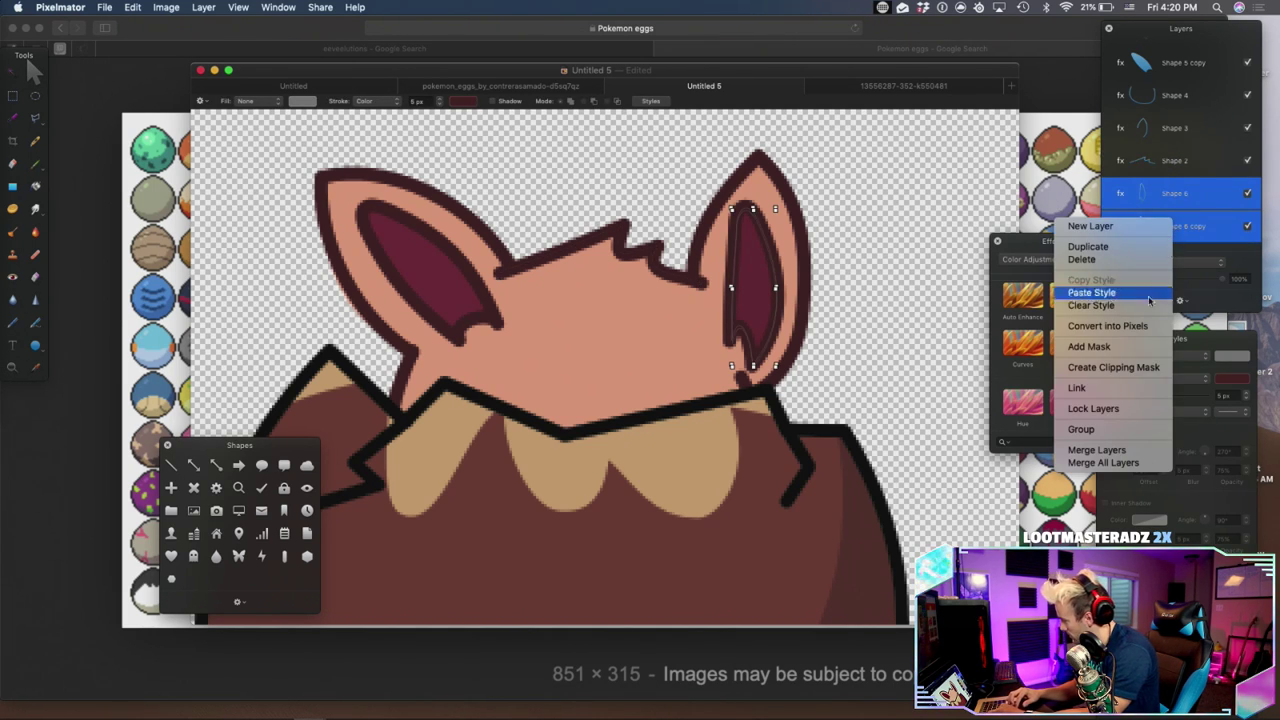
click(1090, 429)
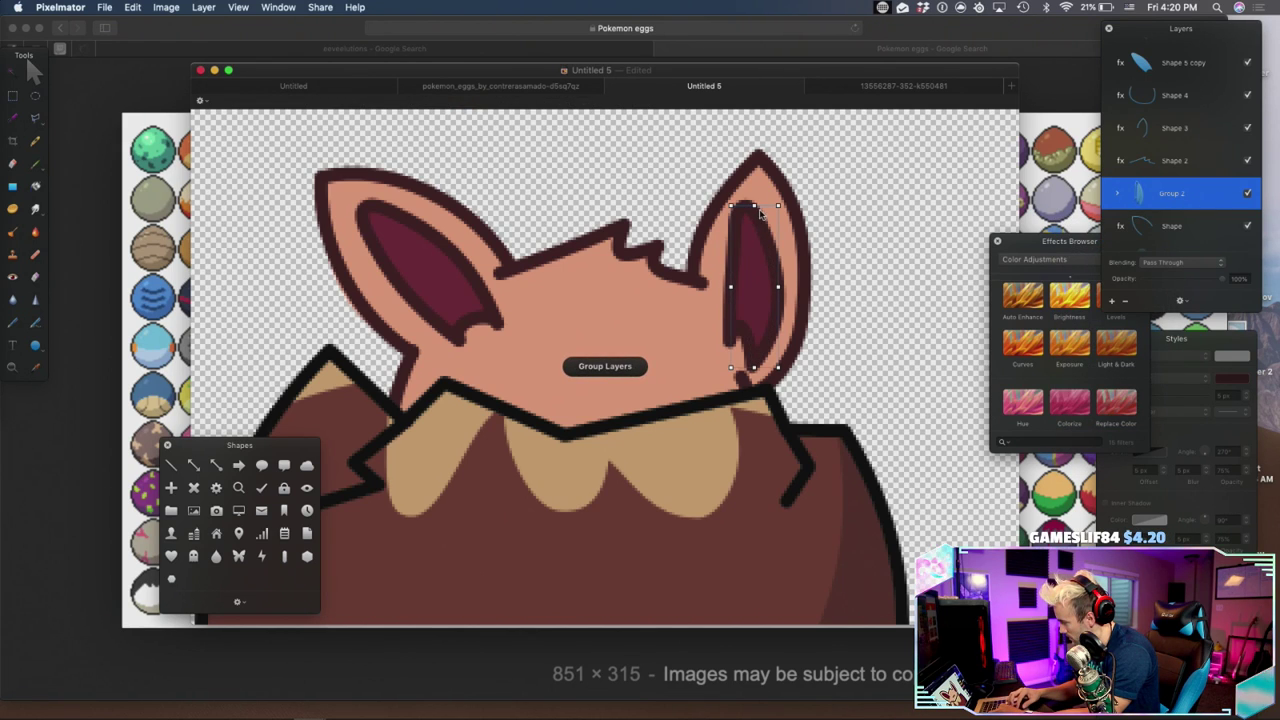
Shorten the right ear's inner group to about 84% of its height at full width and move it up inside the ear
drag(760, 213, 760, 237)
drag(755, 284, 760, 253)
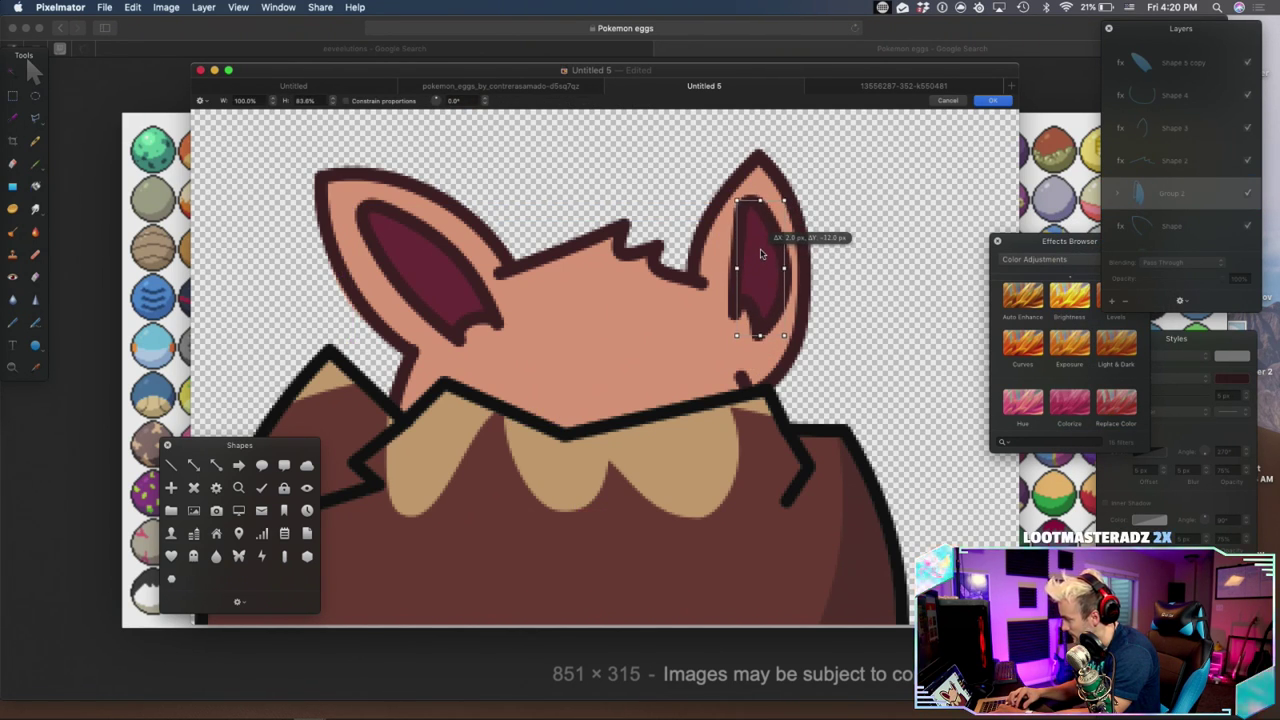
scroll(1183, 192, down, 3)
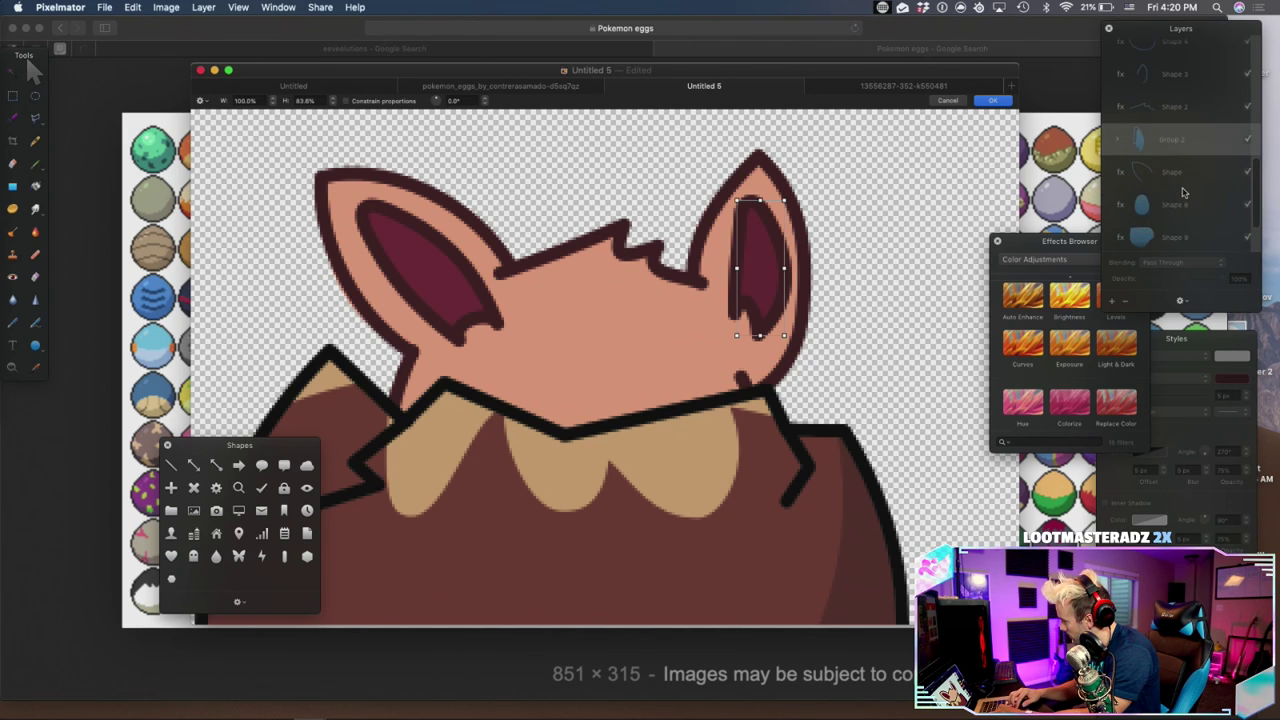
key(Return)
Group the left ear's inner outline Shape 5 with its fill Shape 5 copy
scroll(1183, 192, down, 2)
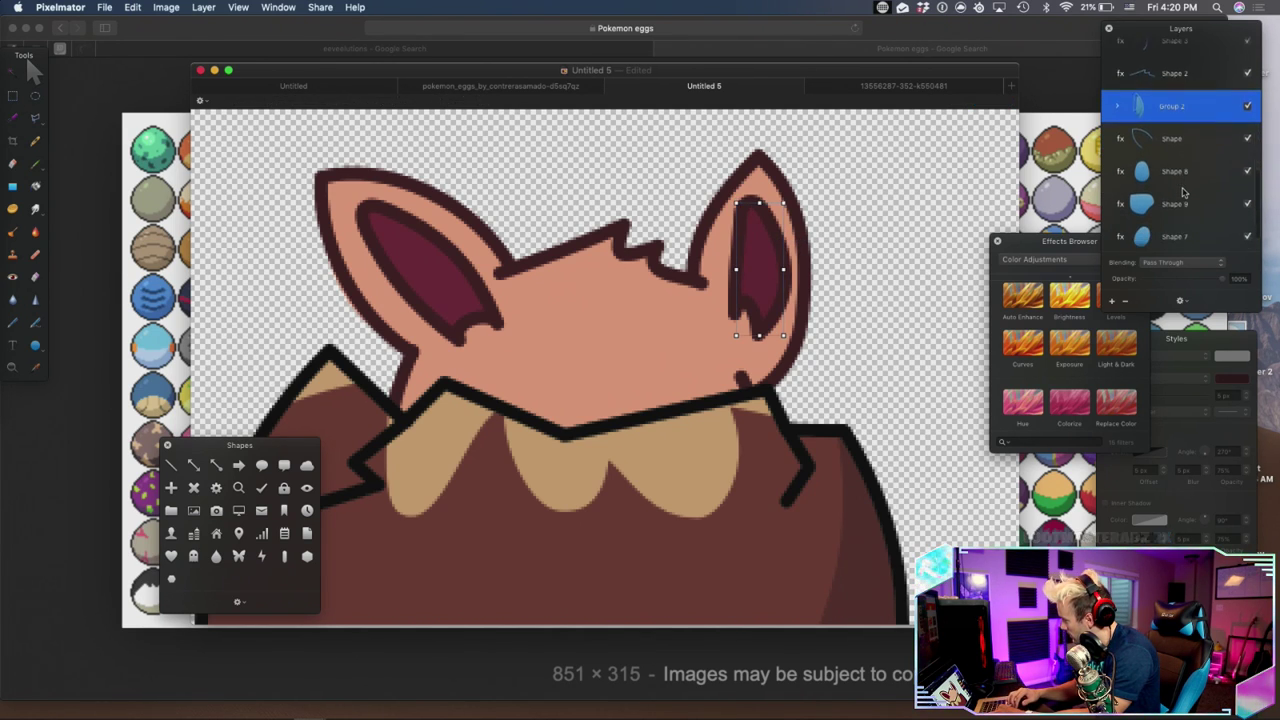
scroll(1183, 192, up, 8)
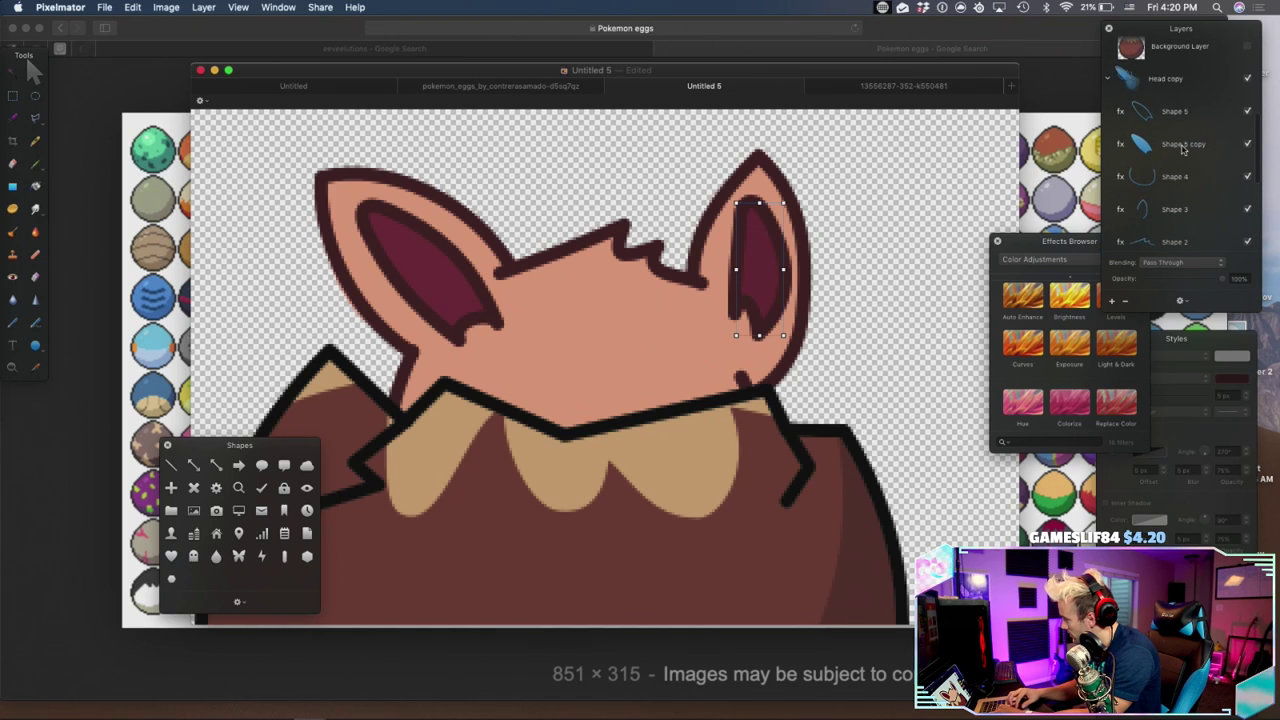
click(1184, 150)
shift+click(1175, 110)
right_click(1175, 108)
click(1110, 317)
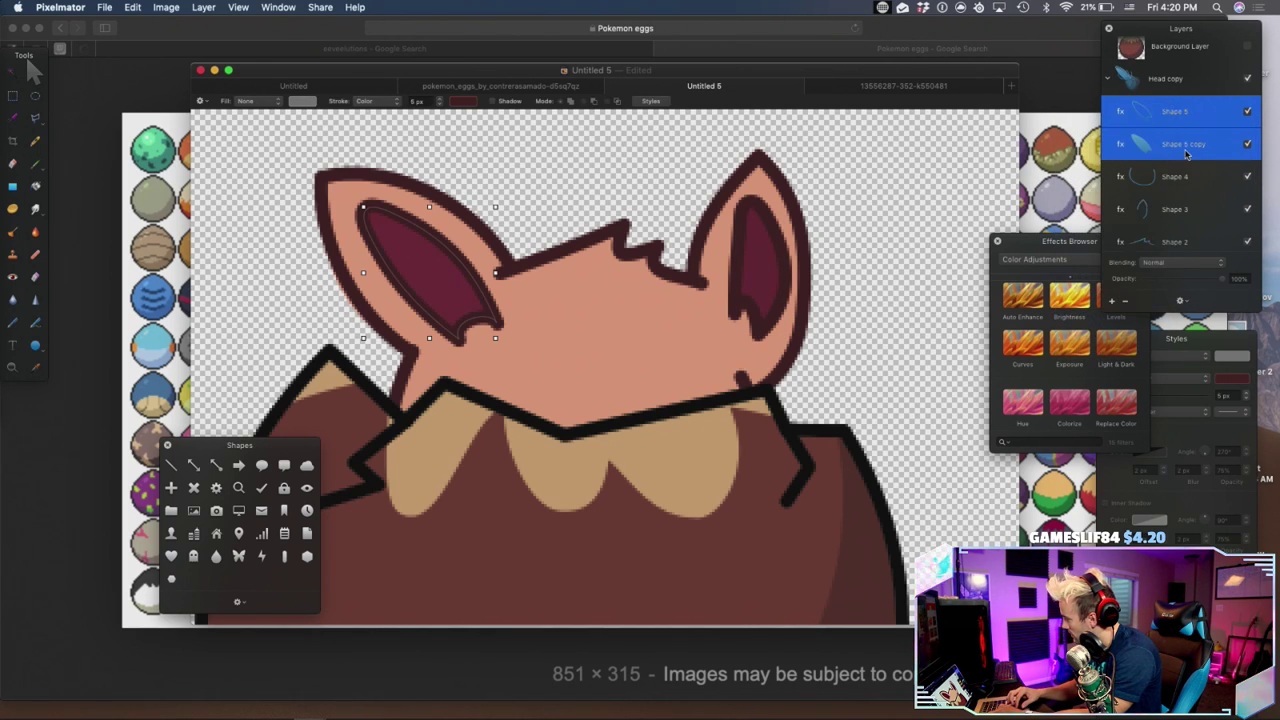
Scale the left ear's inner group down proportionally to 77.5% and position it nearer the ear's tip
mouse_move(363, 207)
mouse_down()
mouse_move(388, 230)
mouse_move(396, 218)
mouse_move(379, 210)
mouse_up()
key(super+z)
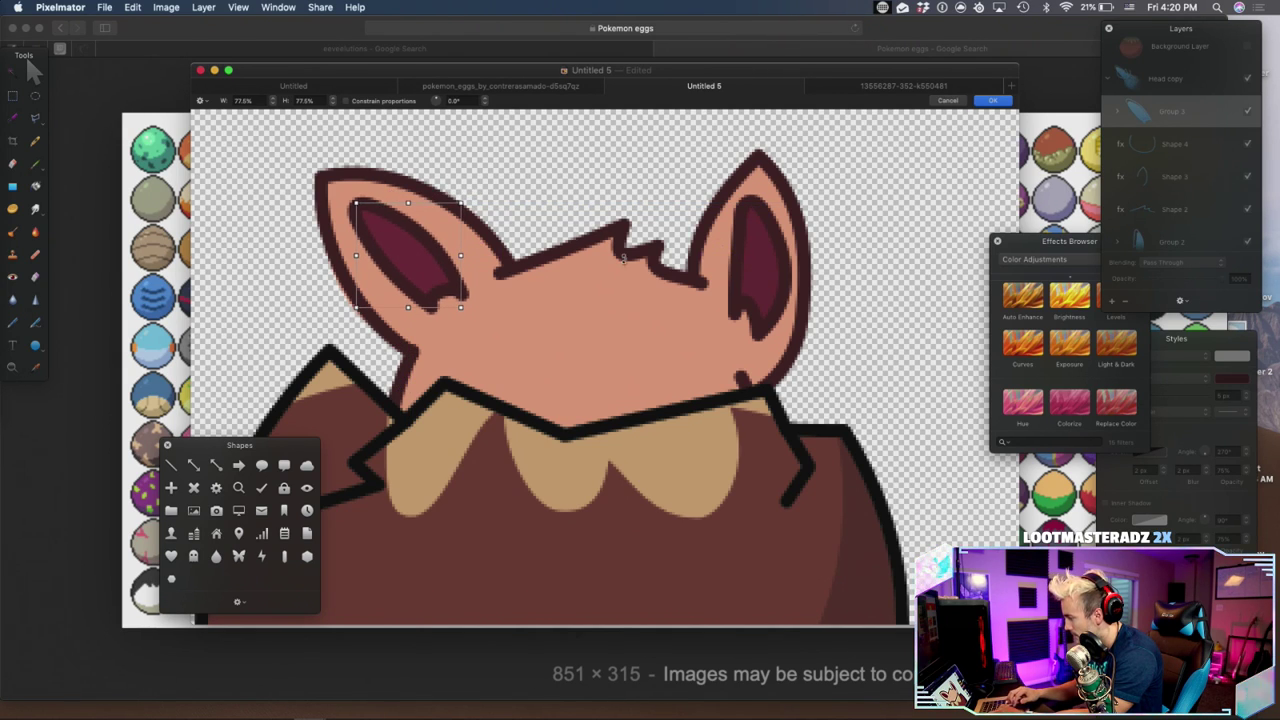
key(Return)
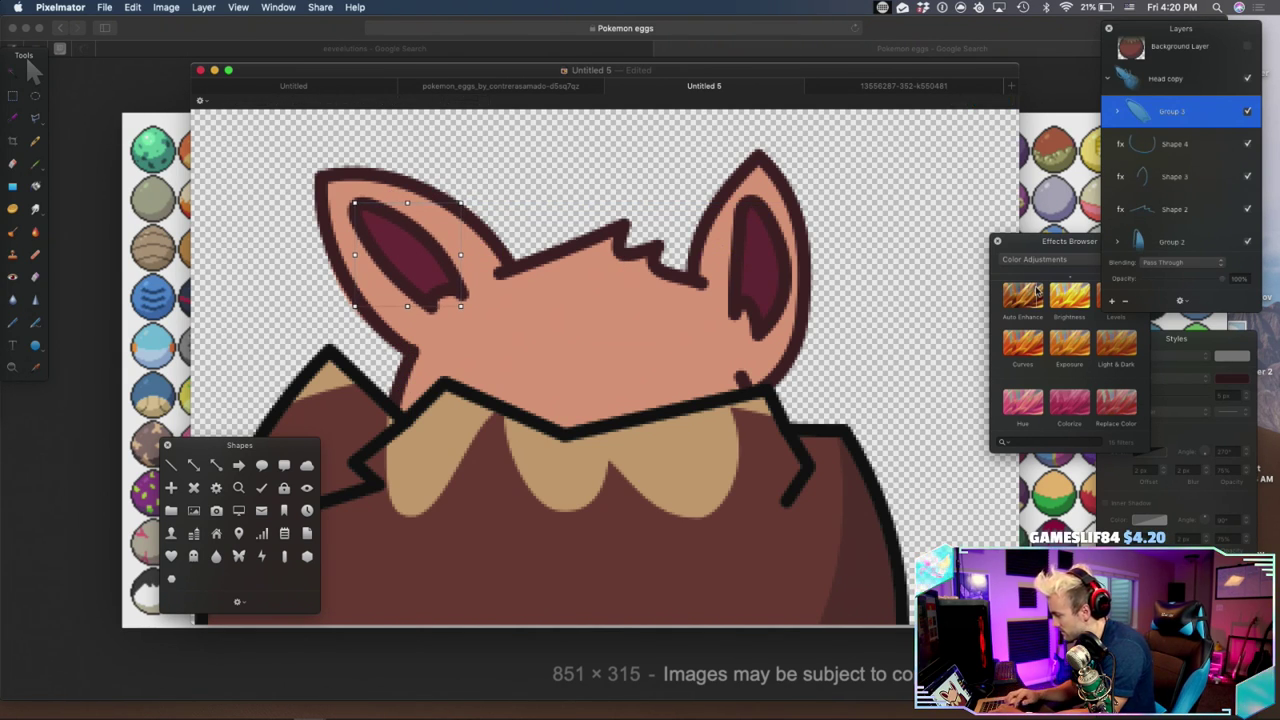
scroll(1170, 206, down, 5)
click(1170, 203)
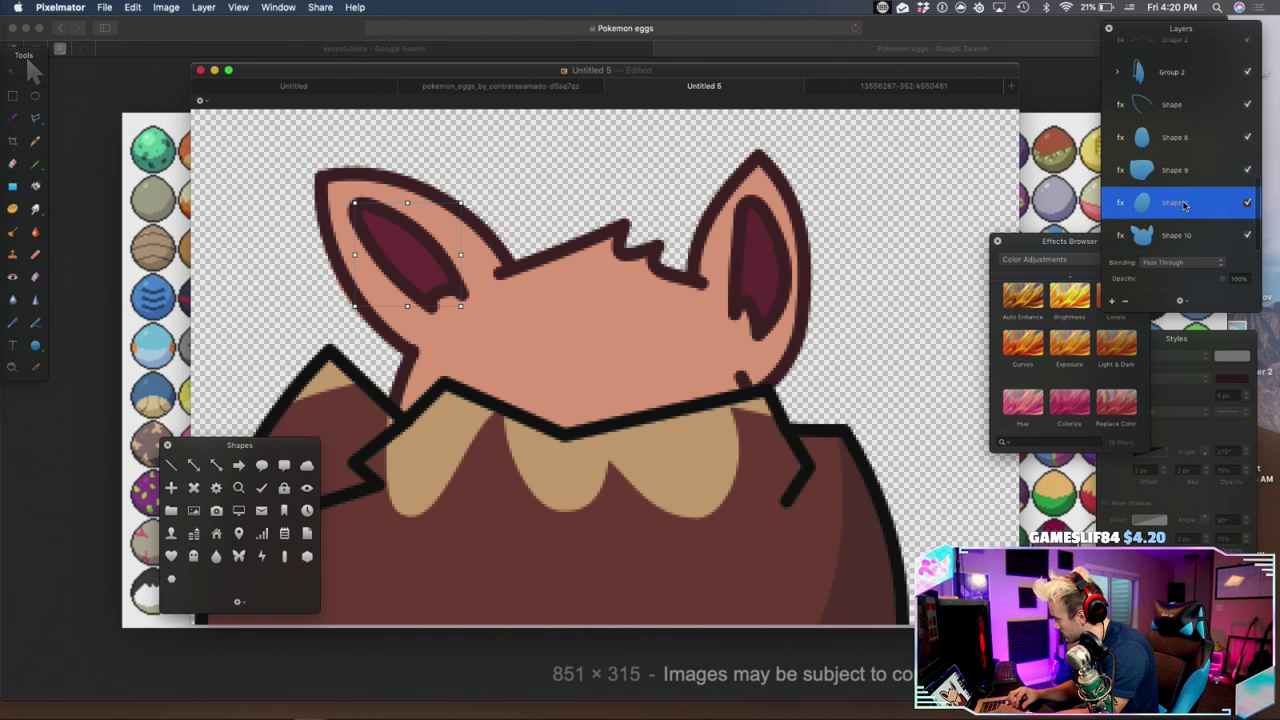
super+click(1175, 149)
drag(531, 491, 527, 440)
key(super+z)
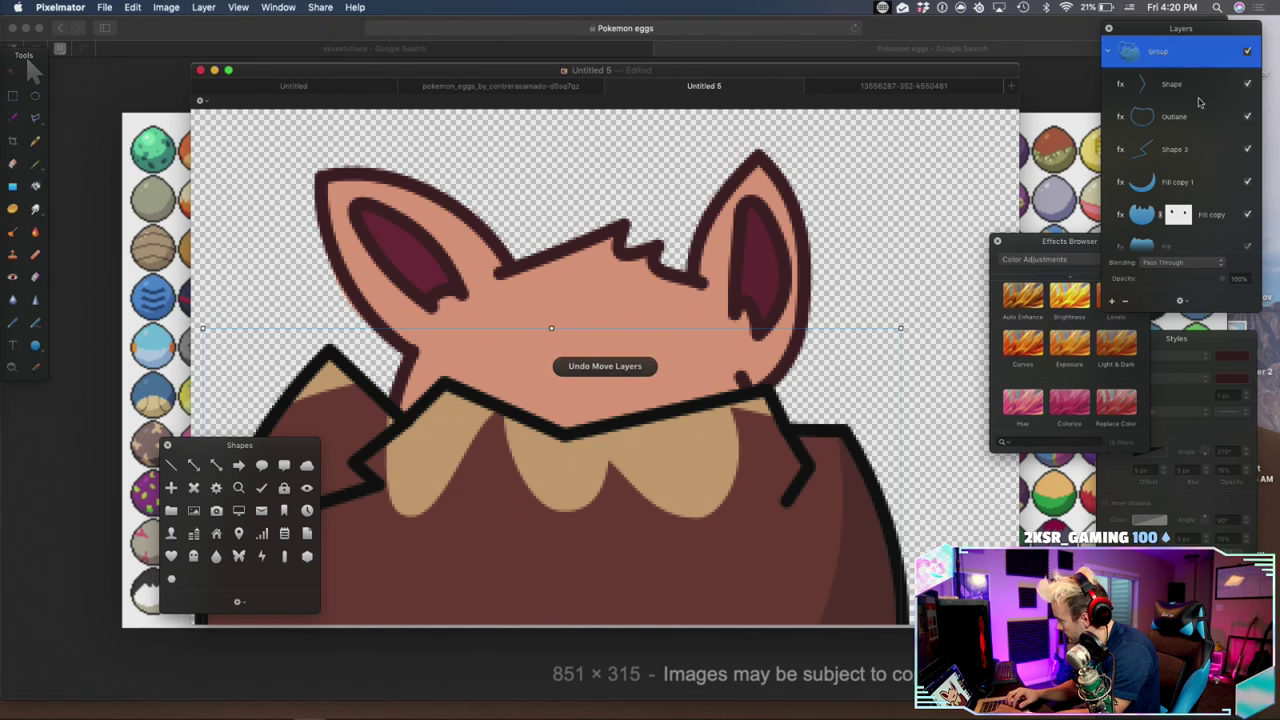
Move both eye shapes up onto the face above the shell's cracked edge, nudging the right eye slightly further up and left
scroll(1198, 98, down, 5)
scroll(1188, 110, down, 2)
click(1170, 152)
super+click(1165, 220)
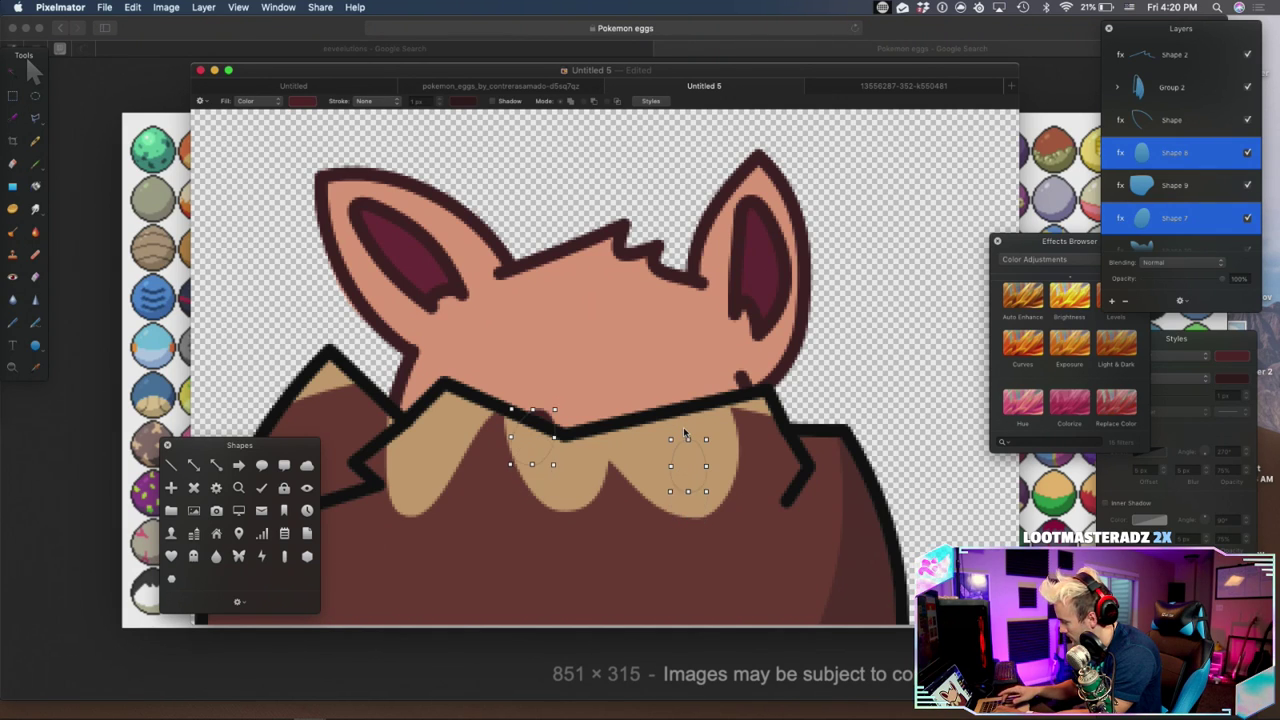
key(shift+Up)
key(shift+Up)
key(shift+Up)
key(shift+Up)
key(shift+Left)
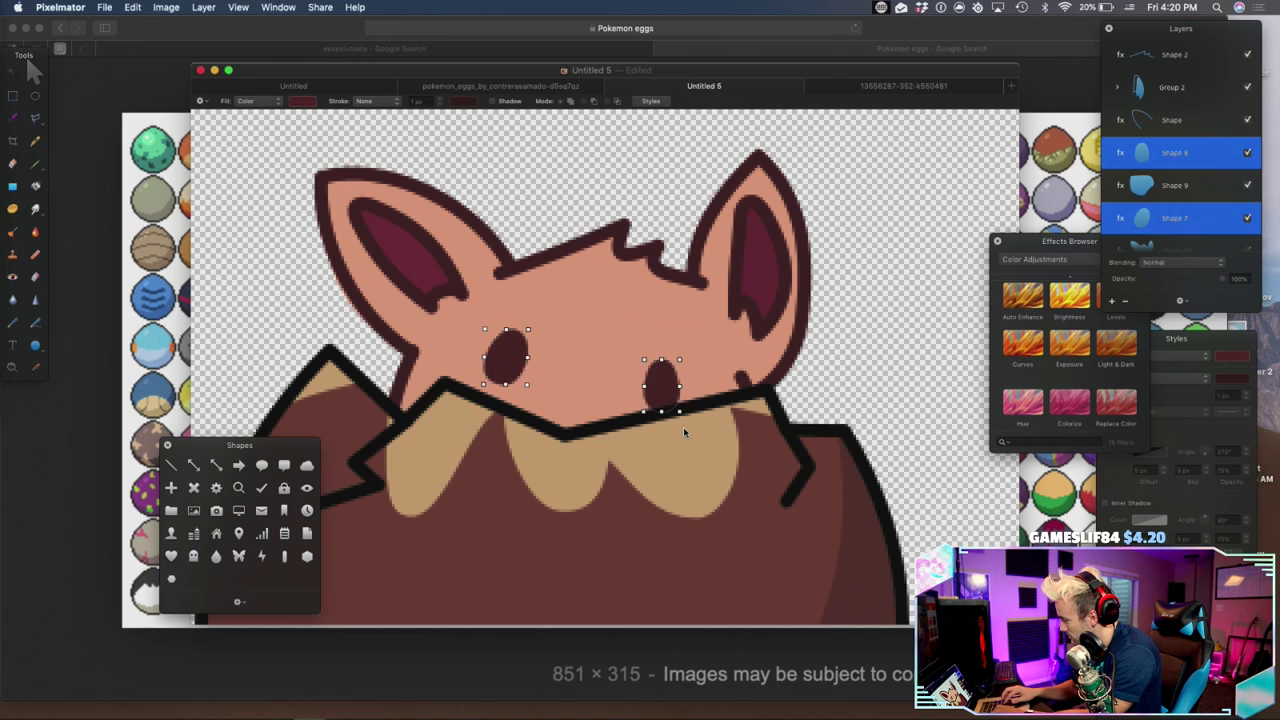
key(shift+Right)
click(714, 354)
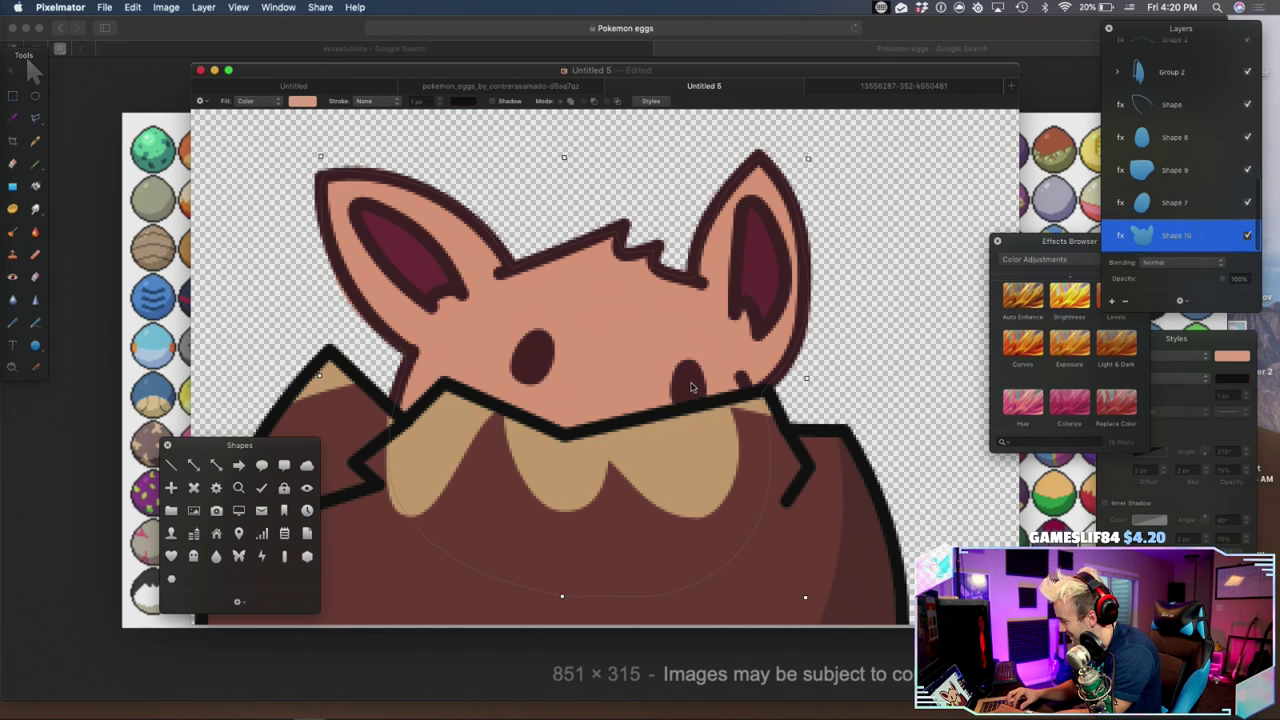
click(689, 384)
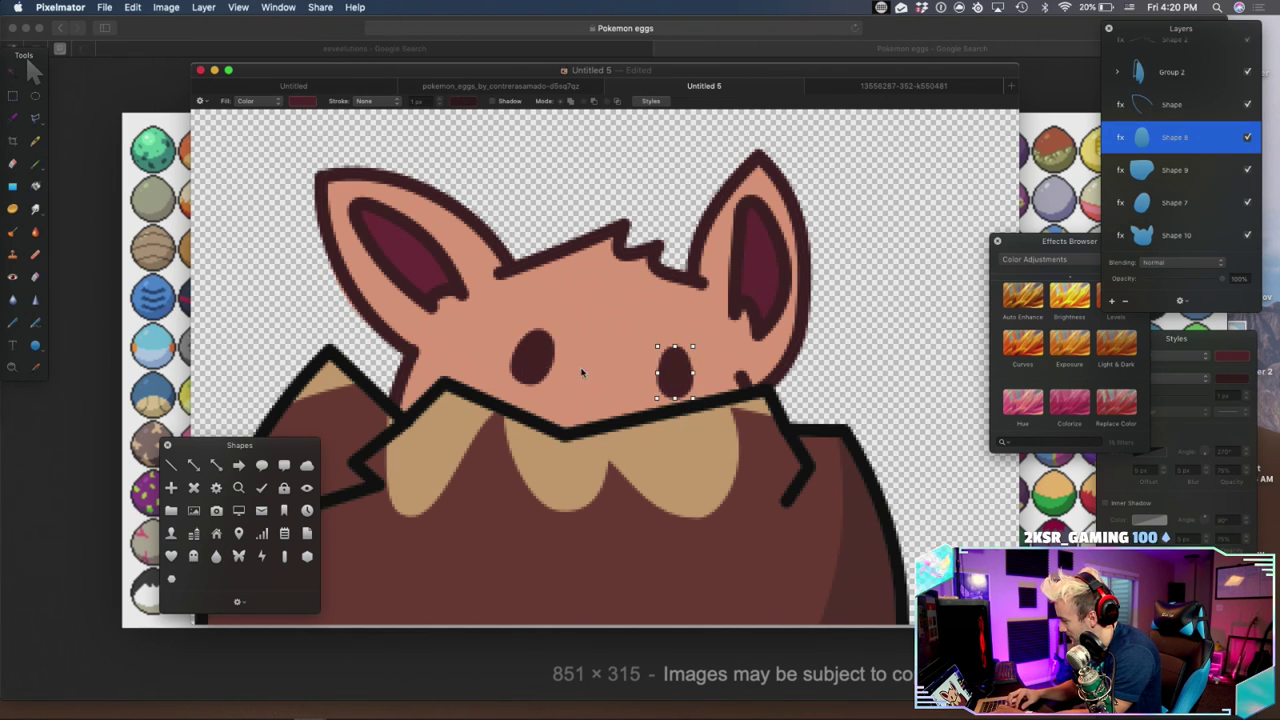
Rename the right eye's shape layer as Right Eye
click(533, 365)
scroll(1194, 168, up, 3)
scroll(1194, 168, down, 2)
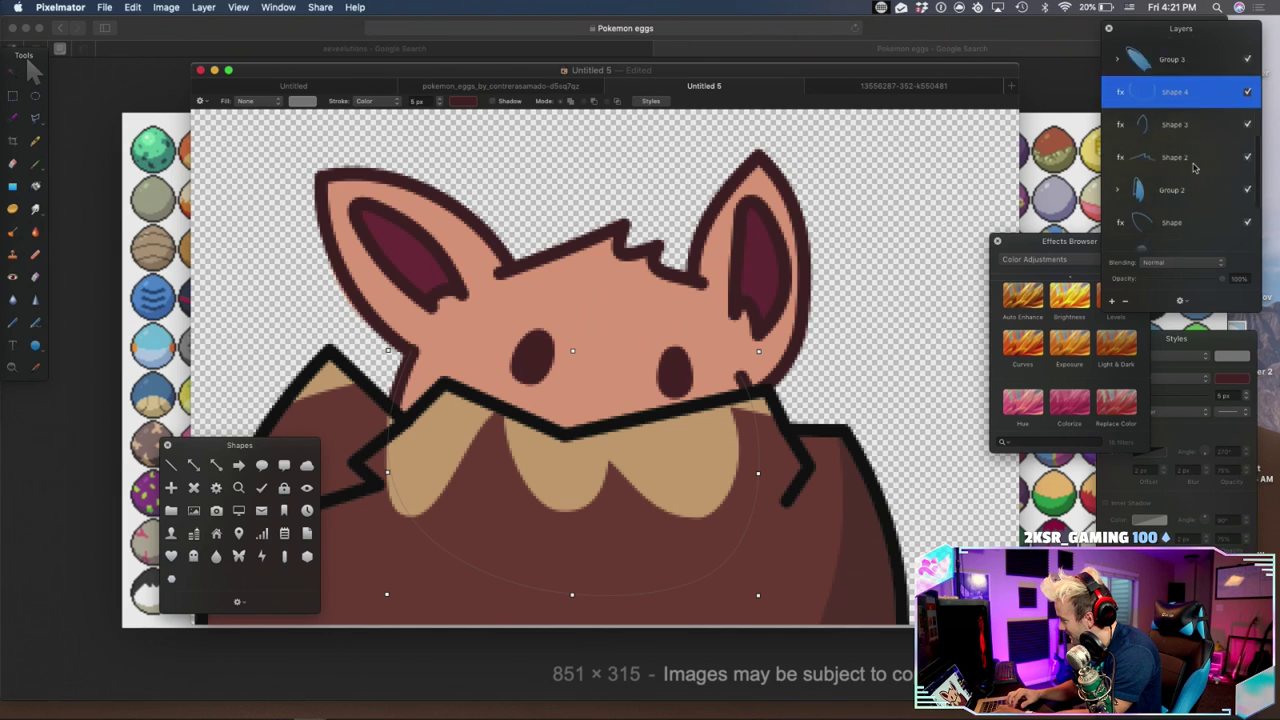
scroll(1193, 168, down, 3)
click(1175, 218)
click(1172, 166)
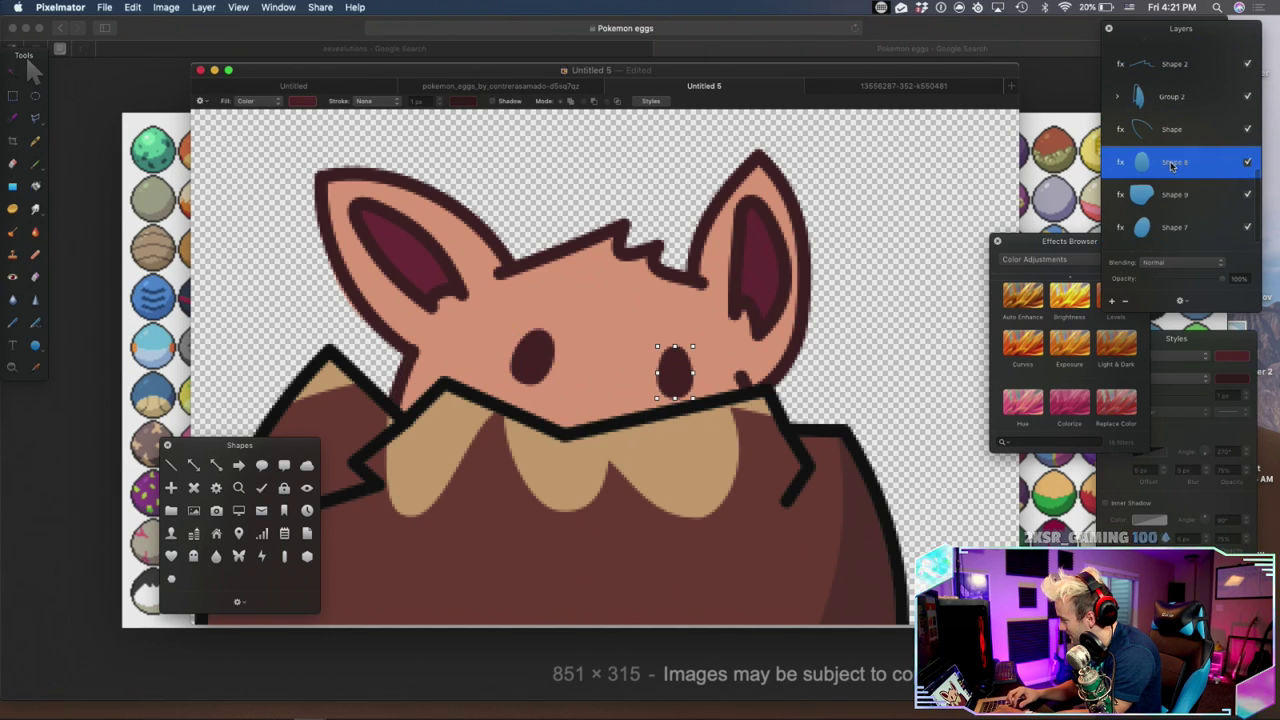
double_click(1174, 163)
text(Right)
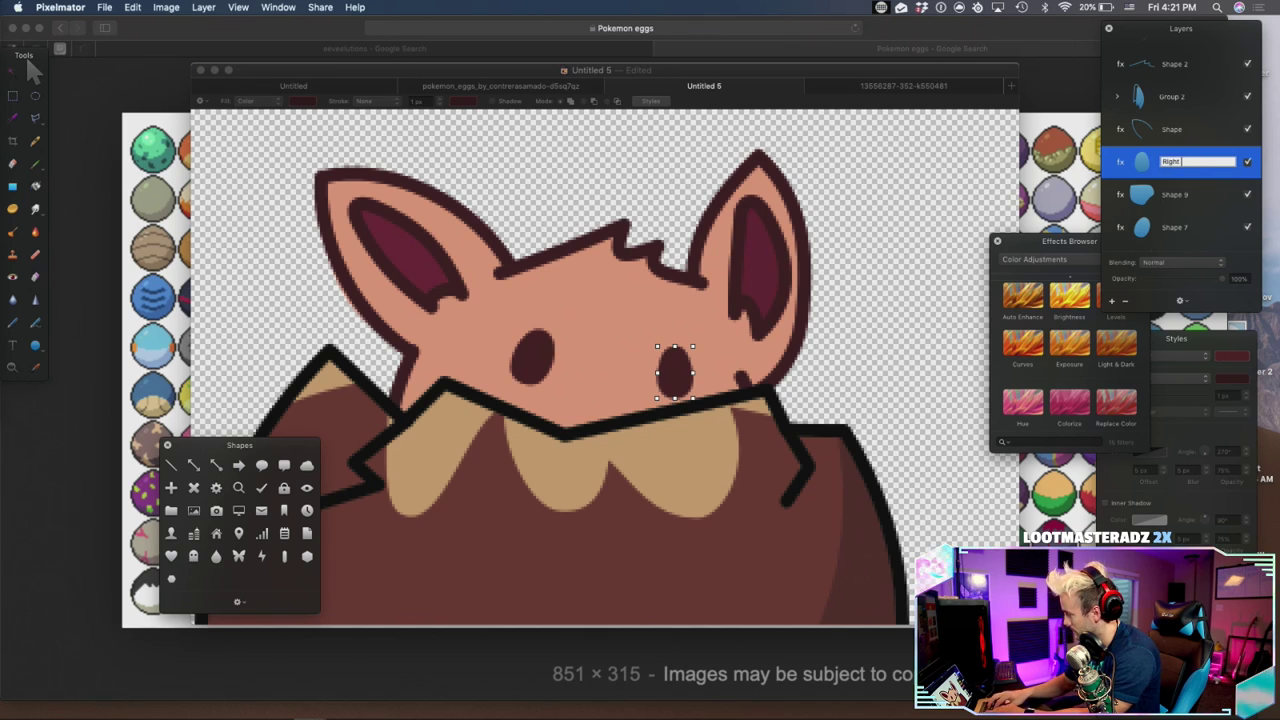
text( Eye)
Rename the left eye's Shape 7 layer as Left Eye
click(1175, 228)
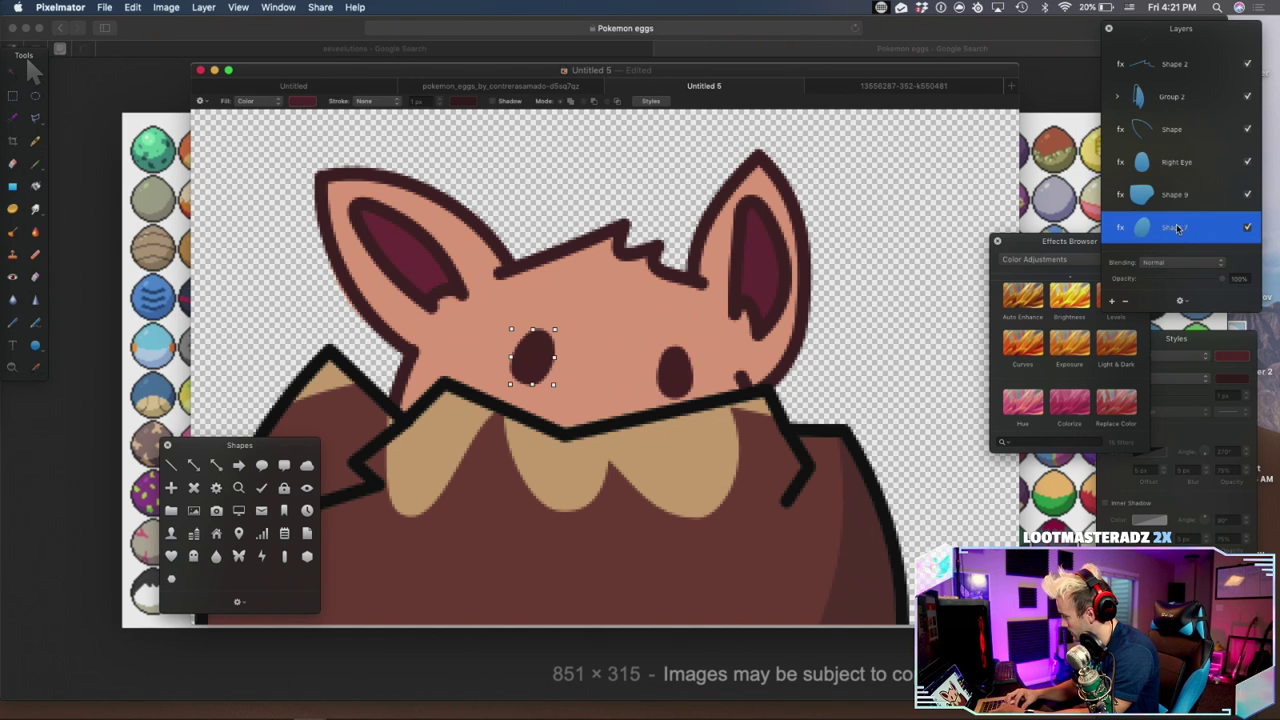
double_click(1175, 228)
text(Left Eye)
key(Return)
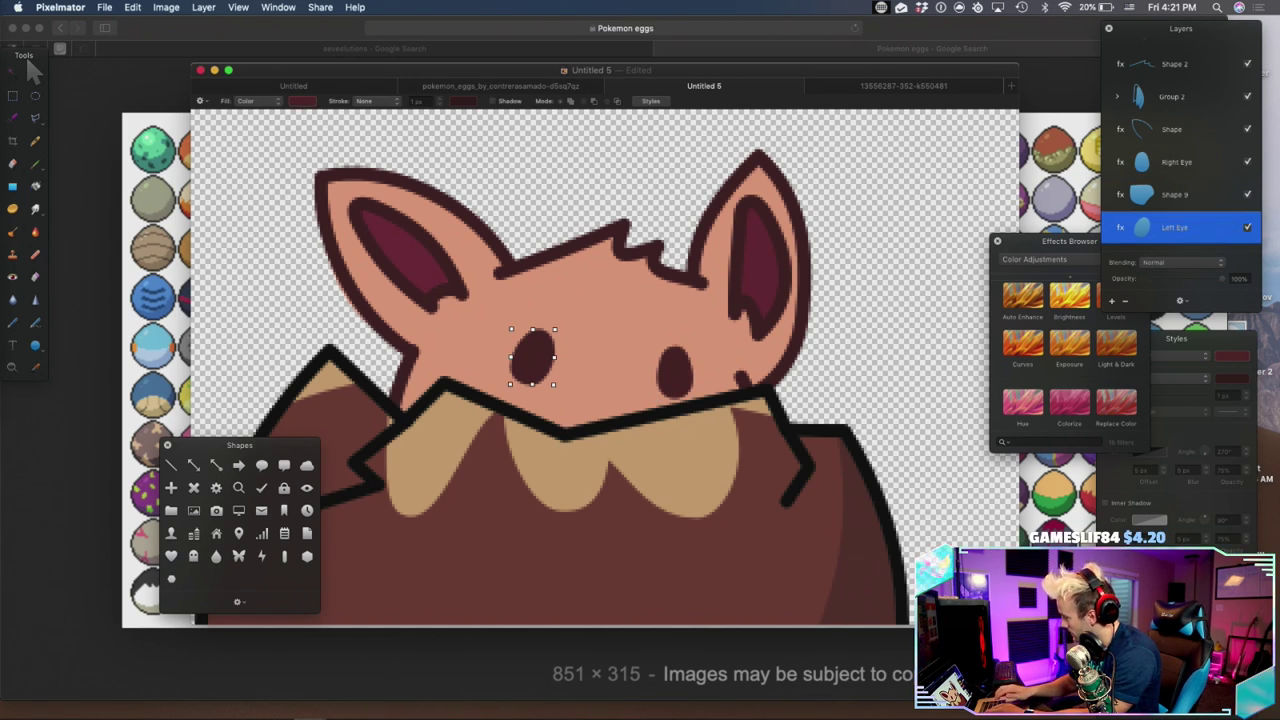
Fine-tune both eyes, moving the left eye slightly up and right and the right eye slightly up and left
drag(540, 359, 539, 373)
key(super+z)
click(537, 352)
mouse_move(537, 347)
mouse_down()
mouse_move(537, 365)
mouse_move(543, 345)
mouse_up()
click(667, 355)
drag(685, 366, 677, 350)
Move the egg group and all Head copy layers together slightly right and up to centre the artwork on the canvas, then clear the selection
key(super+minus)
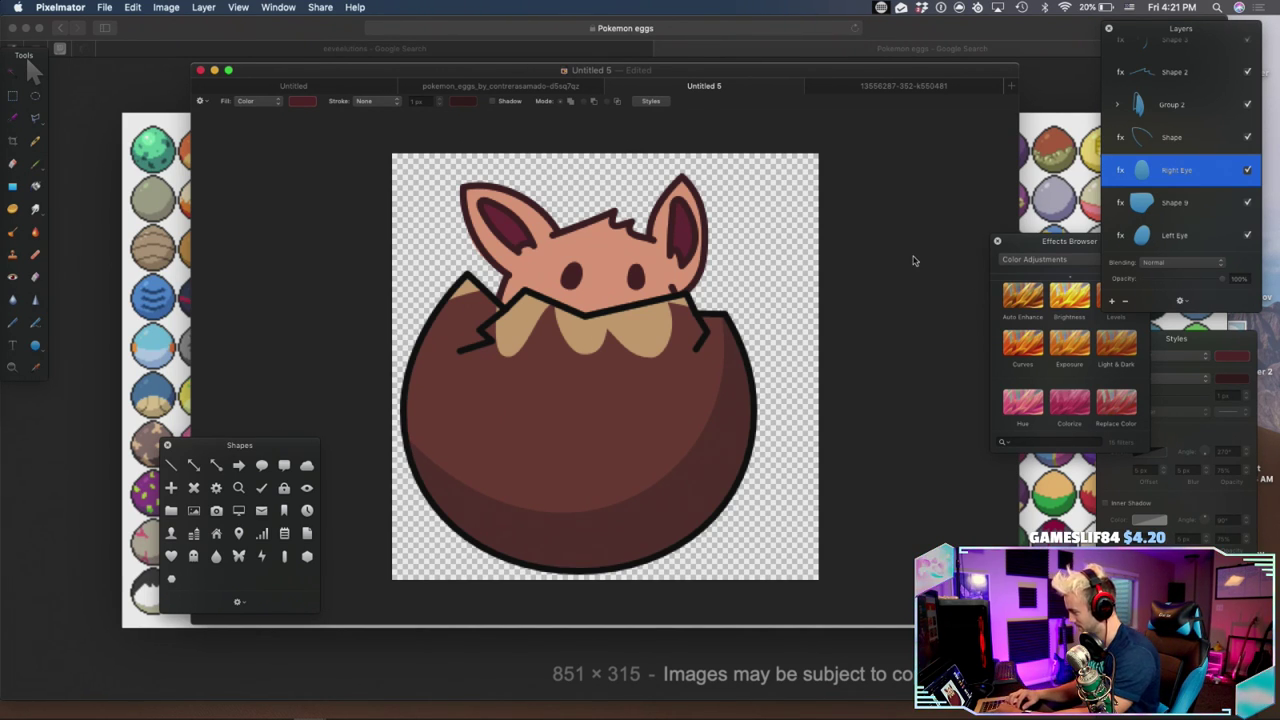
key(super+minus)
key(super+minus)
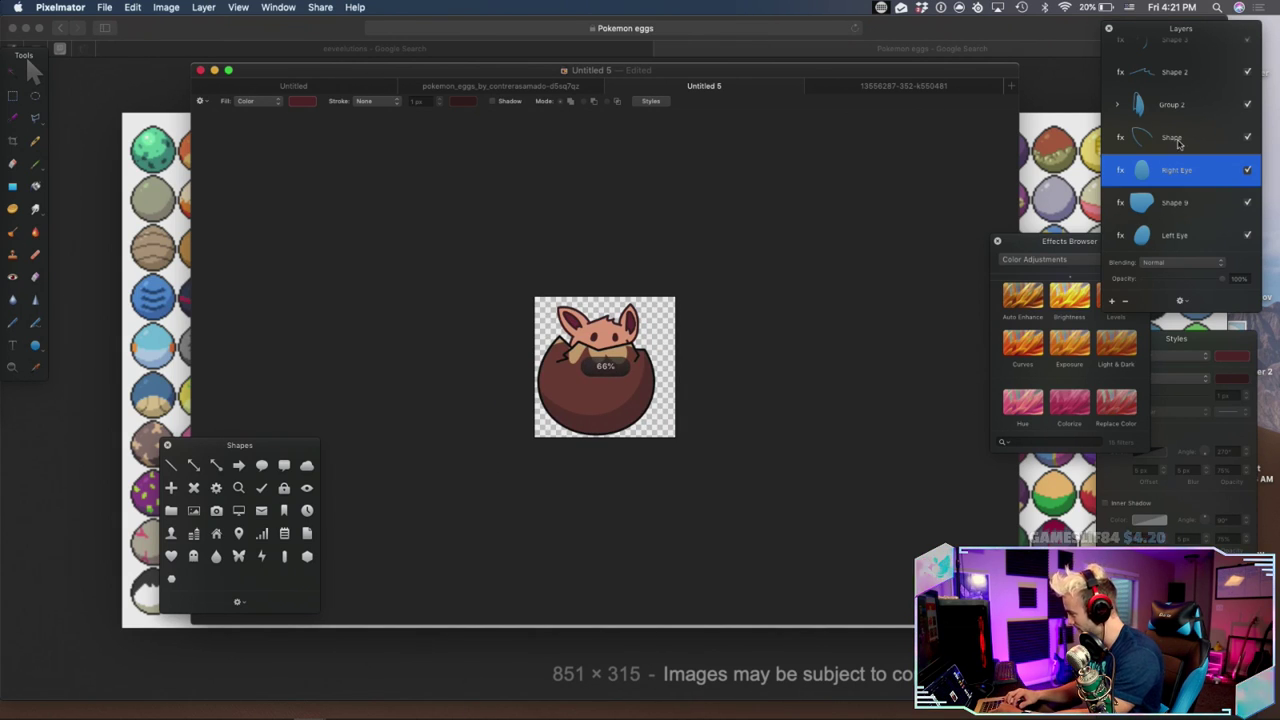
scroll(1190, 130, down, 3)
key(super+a)
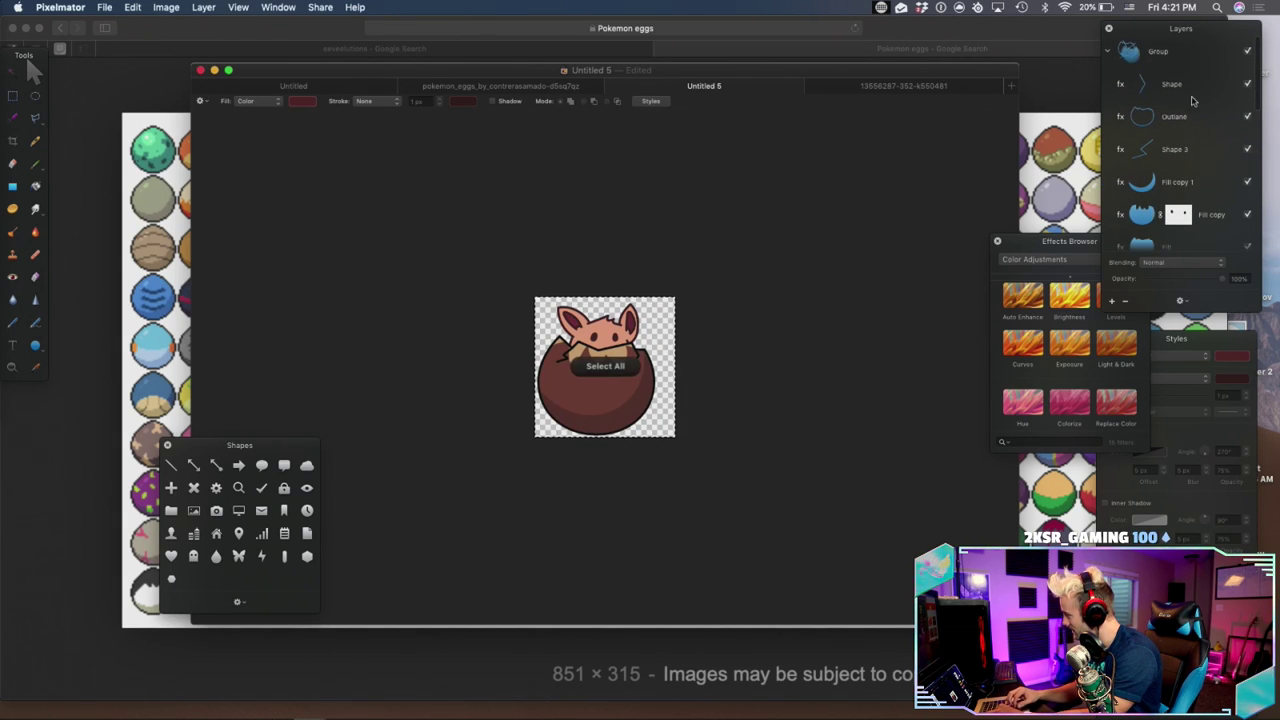
click(1187, 86)
click(1174, 56)
click(1108, 52)
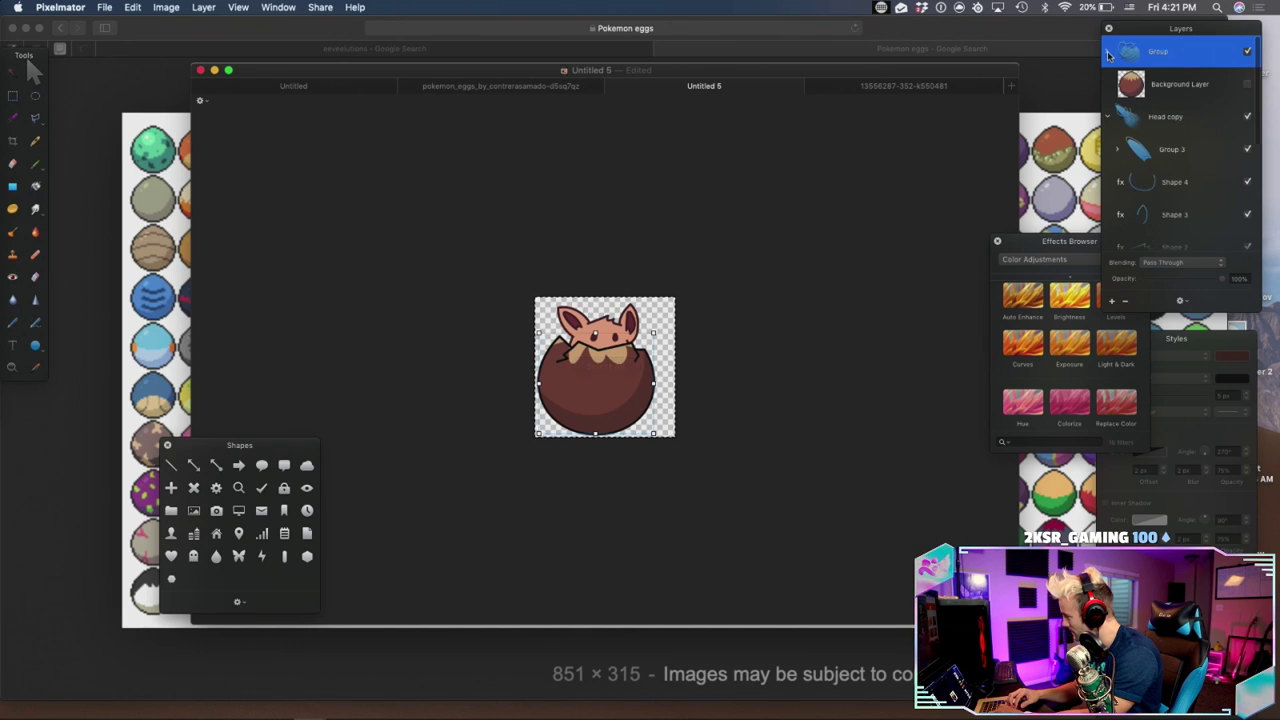
click(1205, 118)
scroll(1190, 150, down, 3)
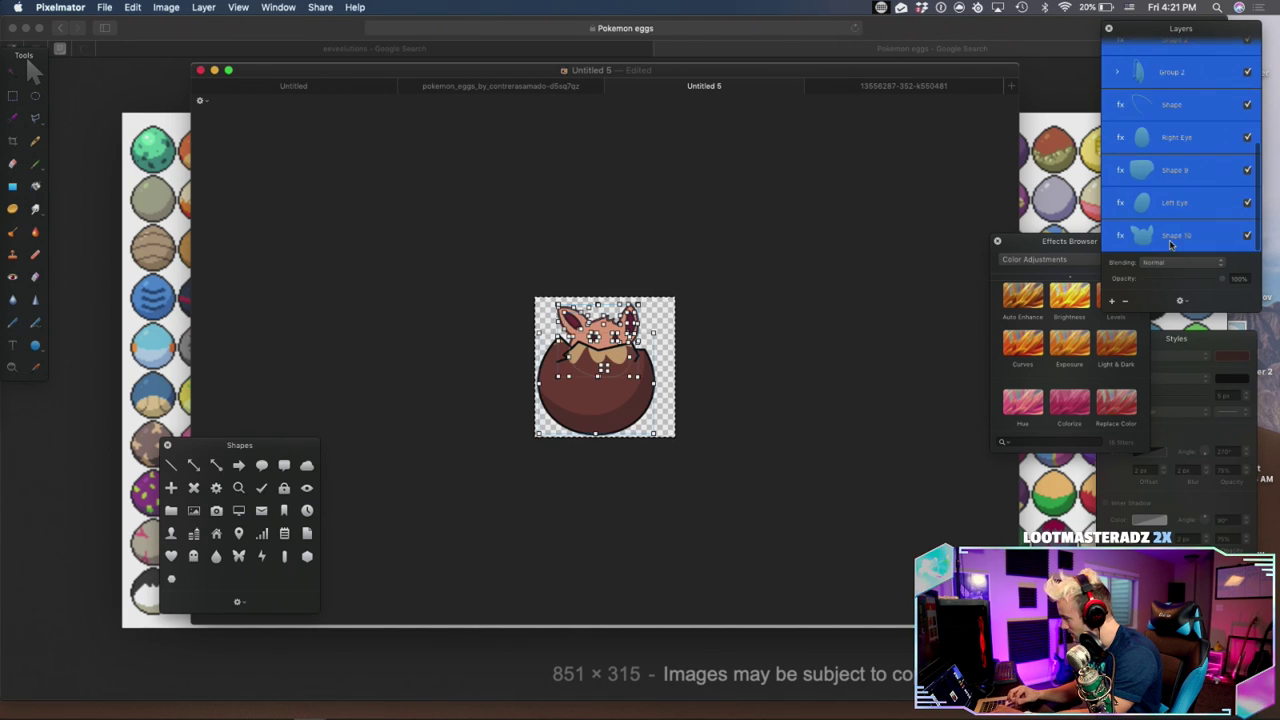
drag(607, 410, 616, 407)
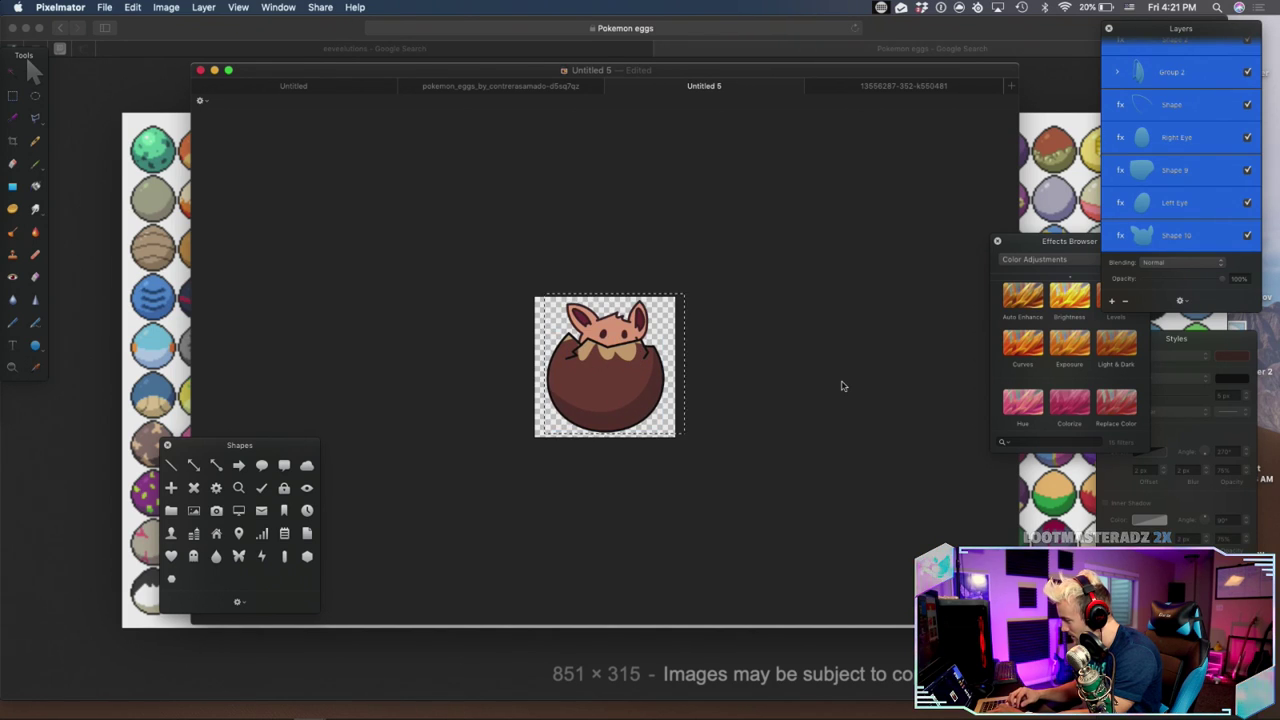
key(super+d)
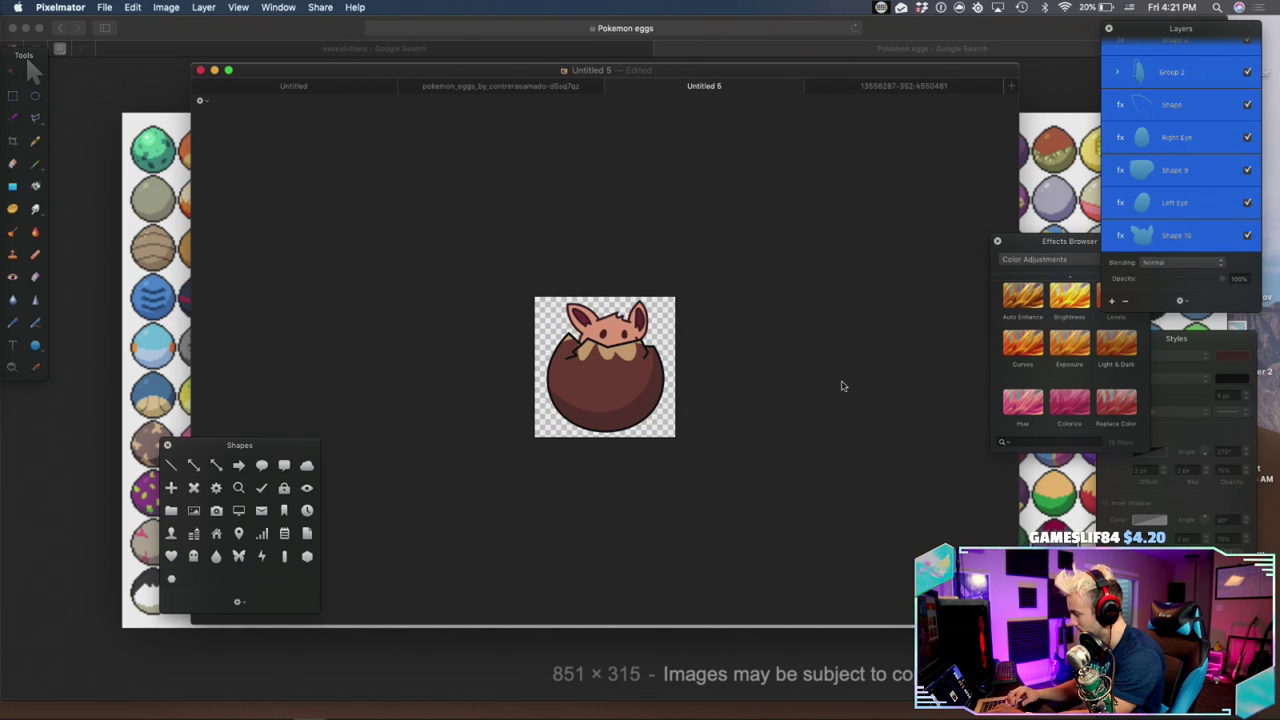
Examine the whole emote at a small display size, and inspect the egg's outline layer up close
key(super+minus)
key(super+minus)
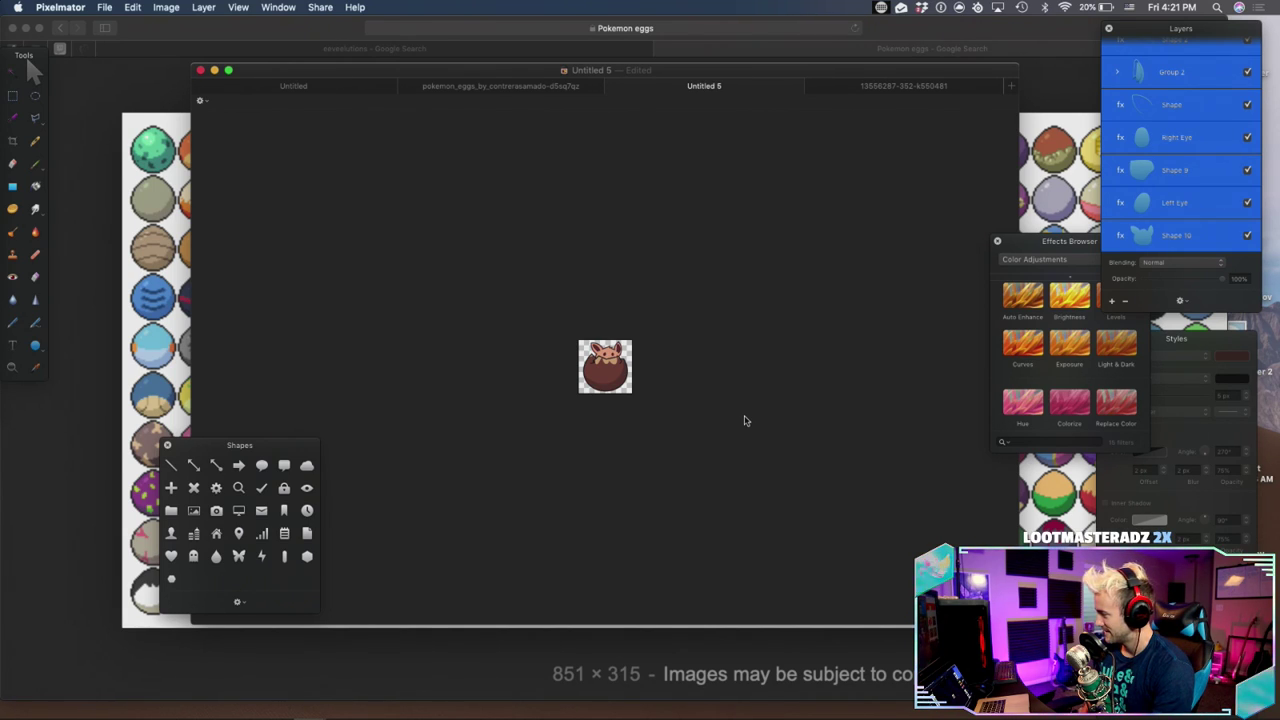
click(1179, 231)
scroll(1178, 126, up, 10)
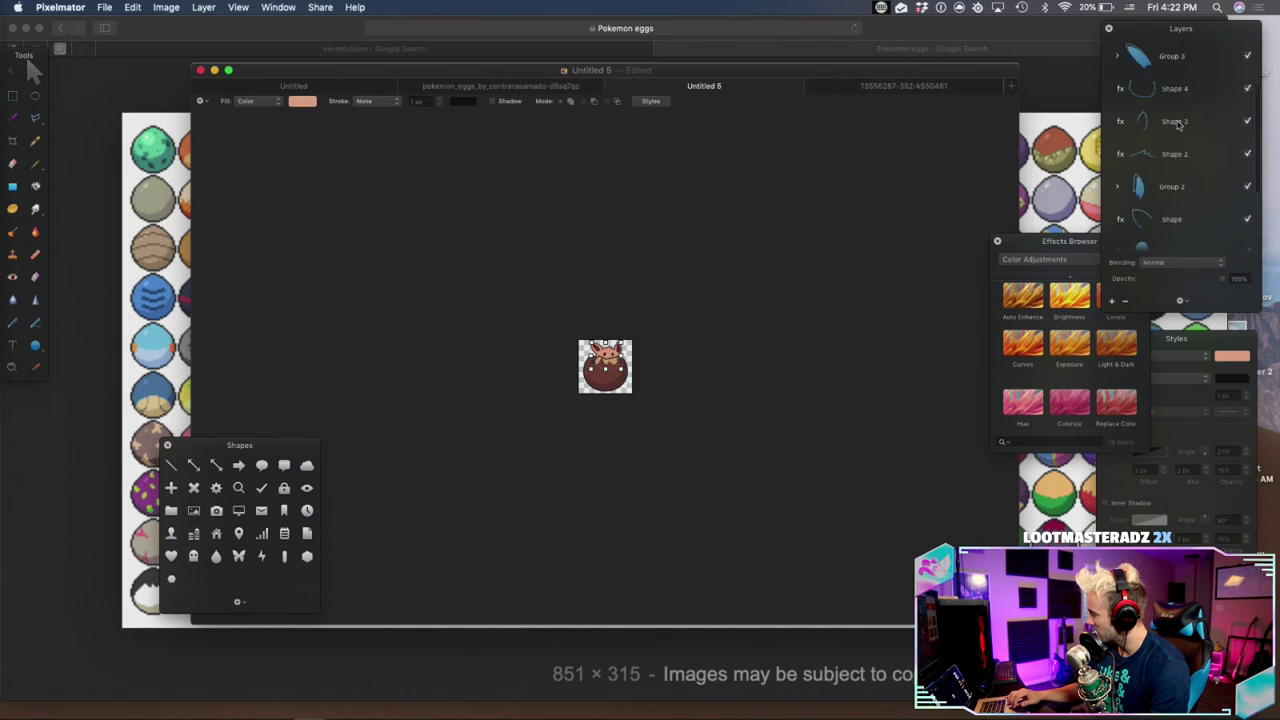
scroll(1178, 121, down, 5)
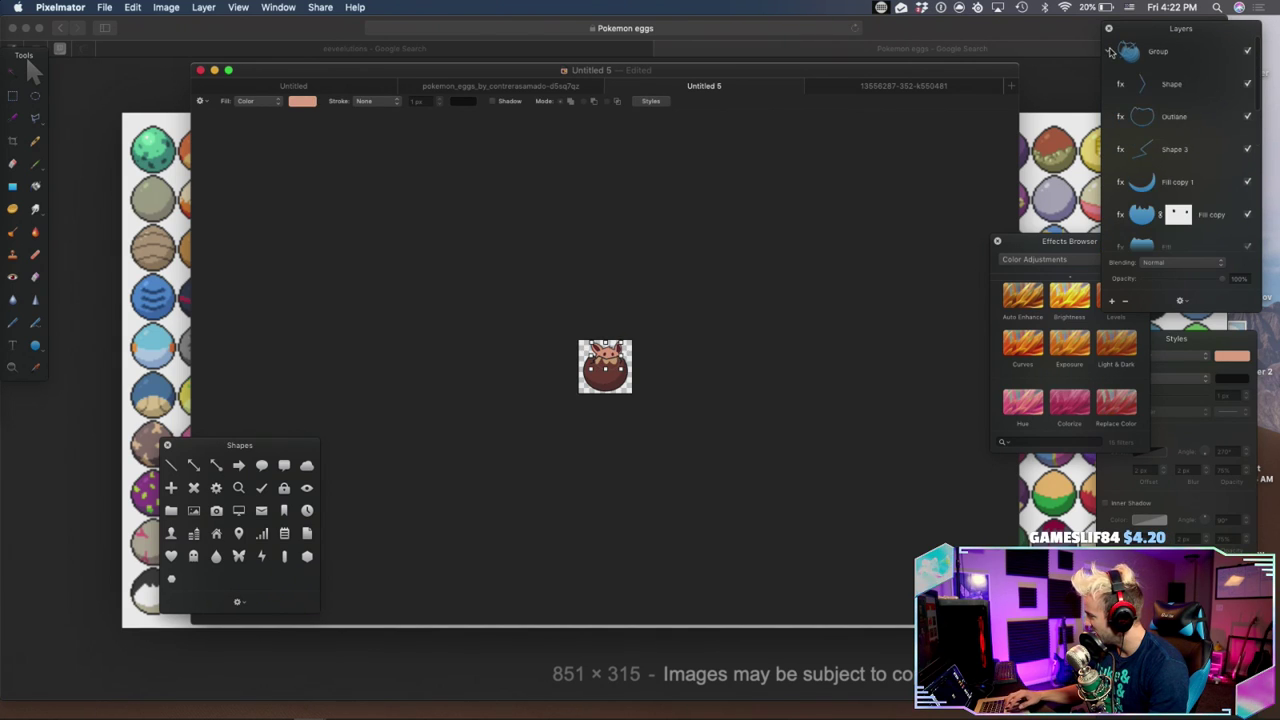
click(1175, 117)
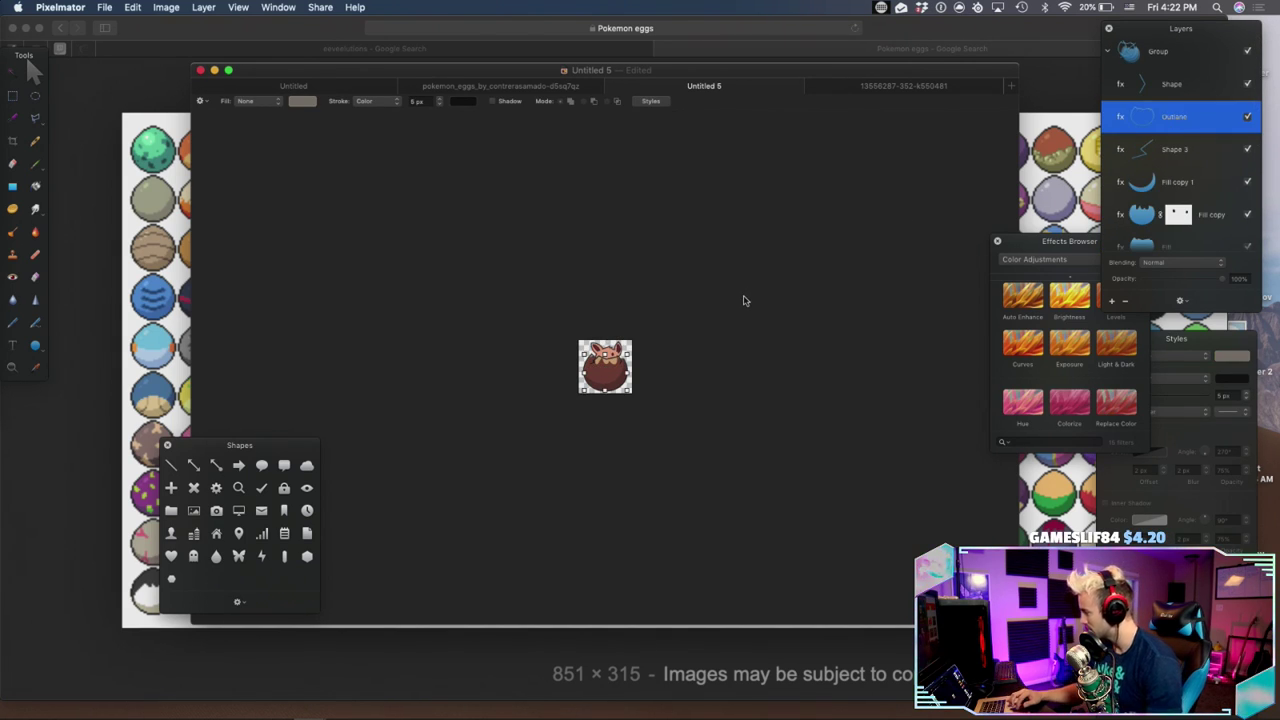
key(super+plus)
key(super+plus)
key(super+plus)
key(super+plus)
key(super+plus)
key(super+plus)
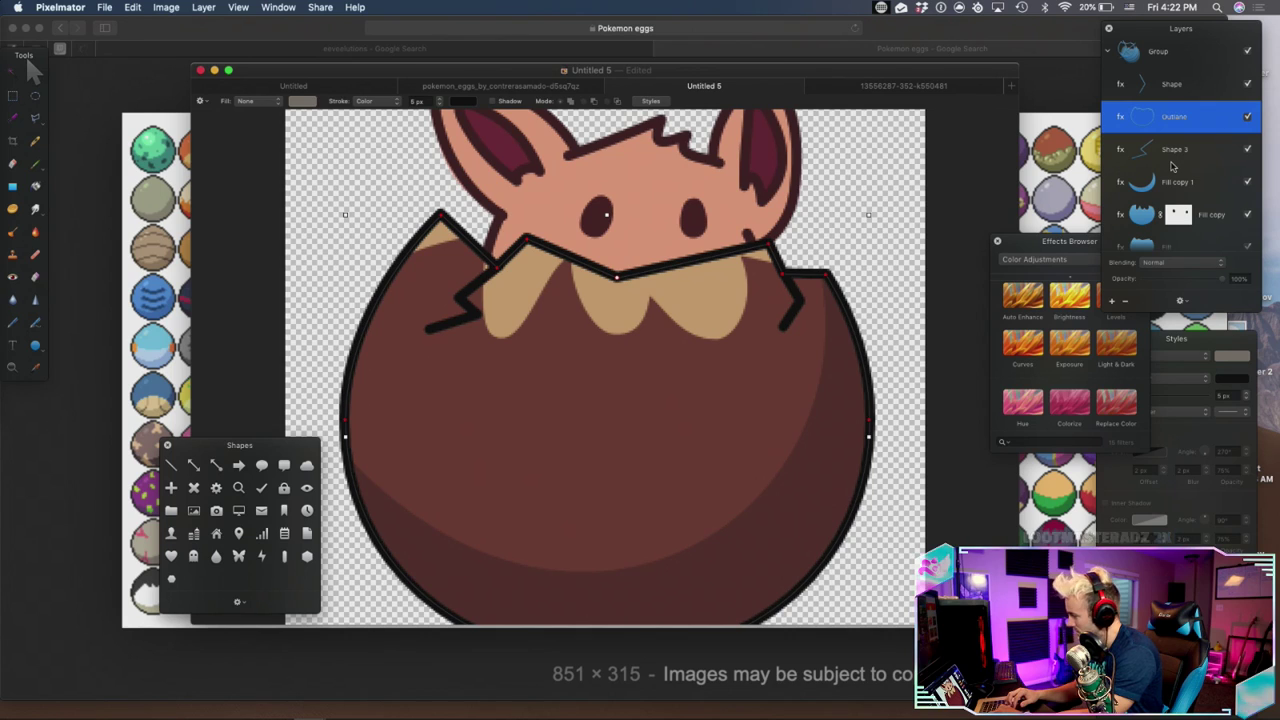
Make the egg's brown Fill copy shape editable so its anchor points can be reshaped
scroll(1175, 170, down, 2)
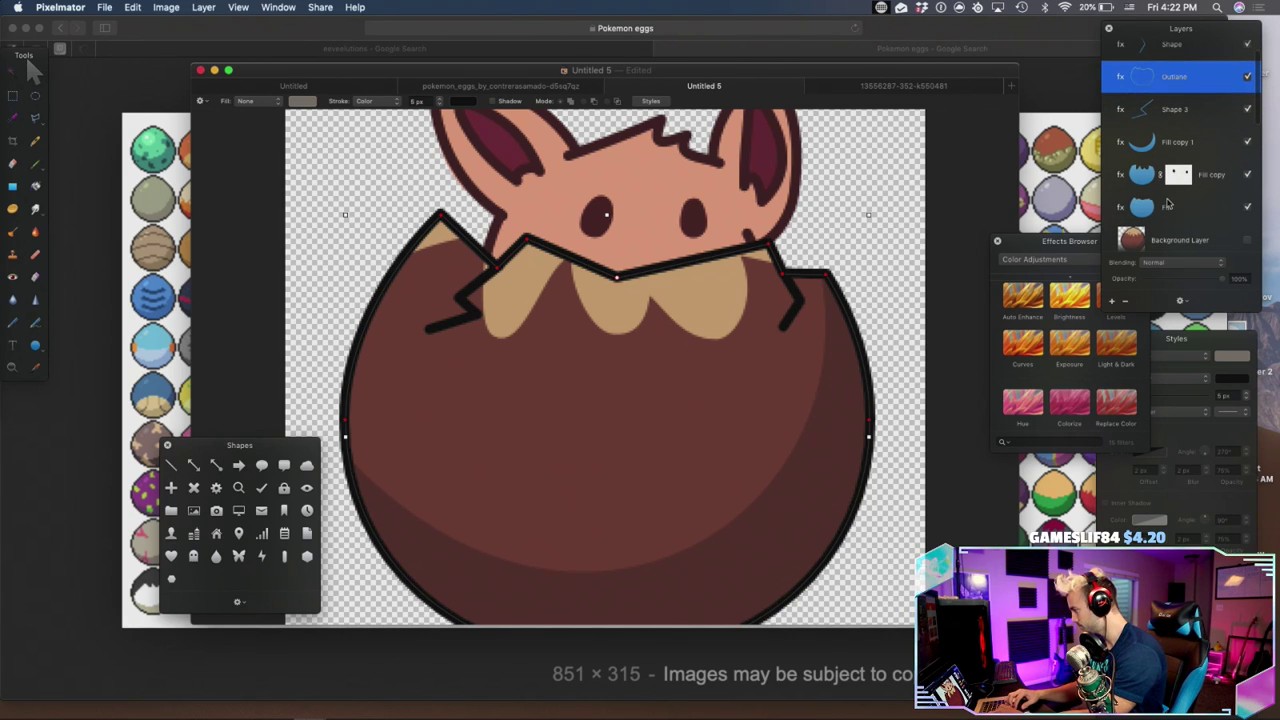
click(1150, 188)
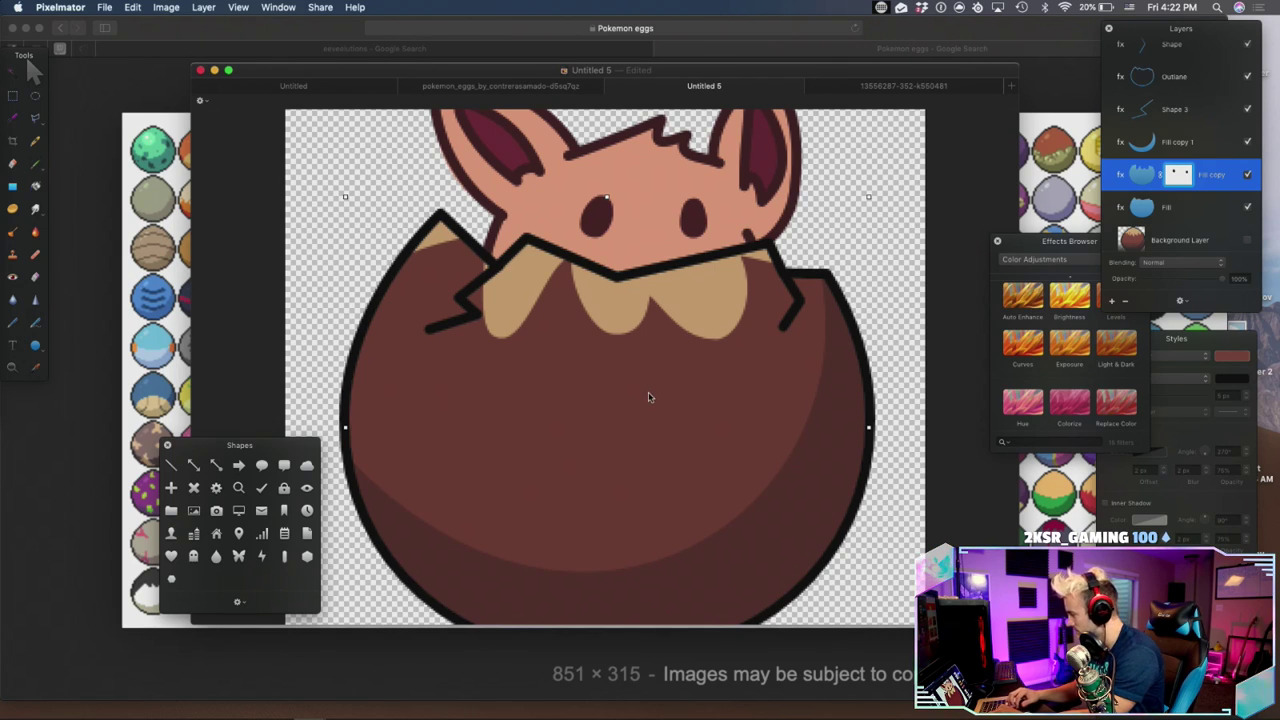
right_click(519, 467)
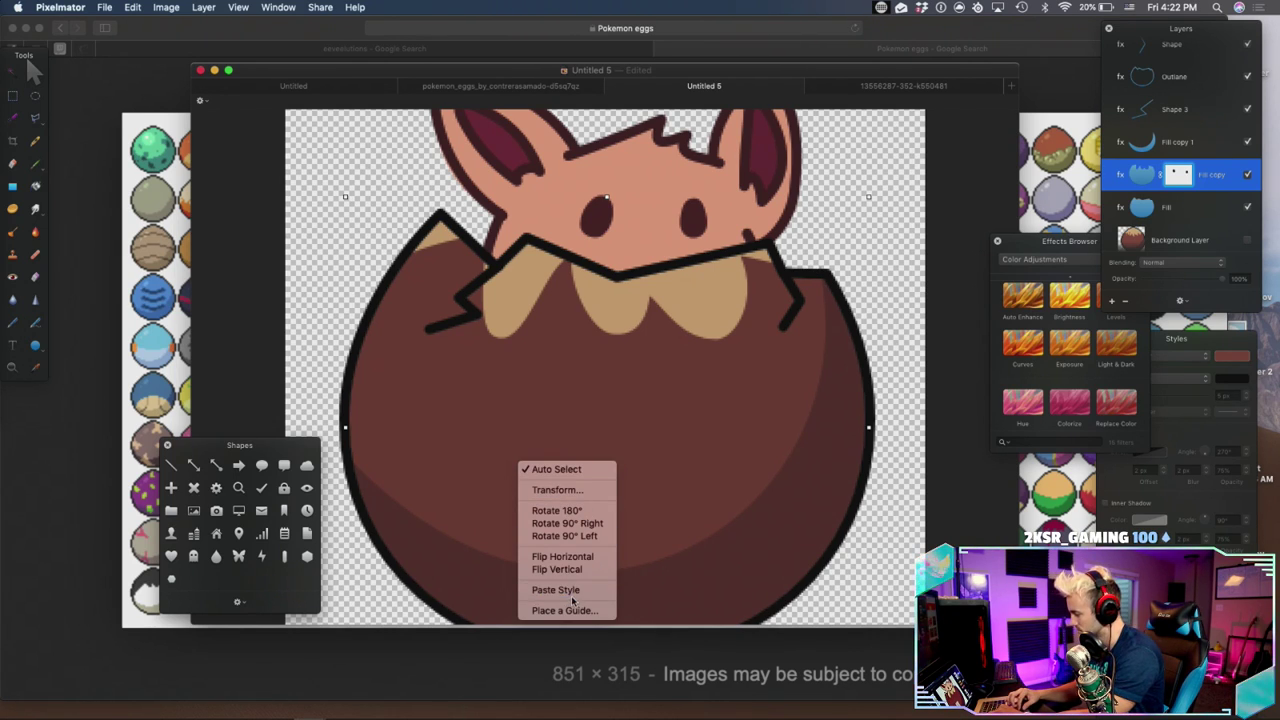
click(640, 437)
right_click(594, 428)
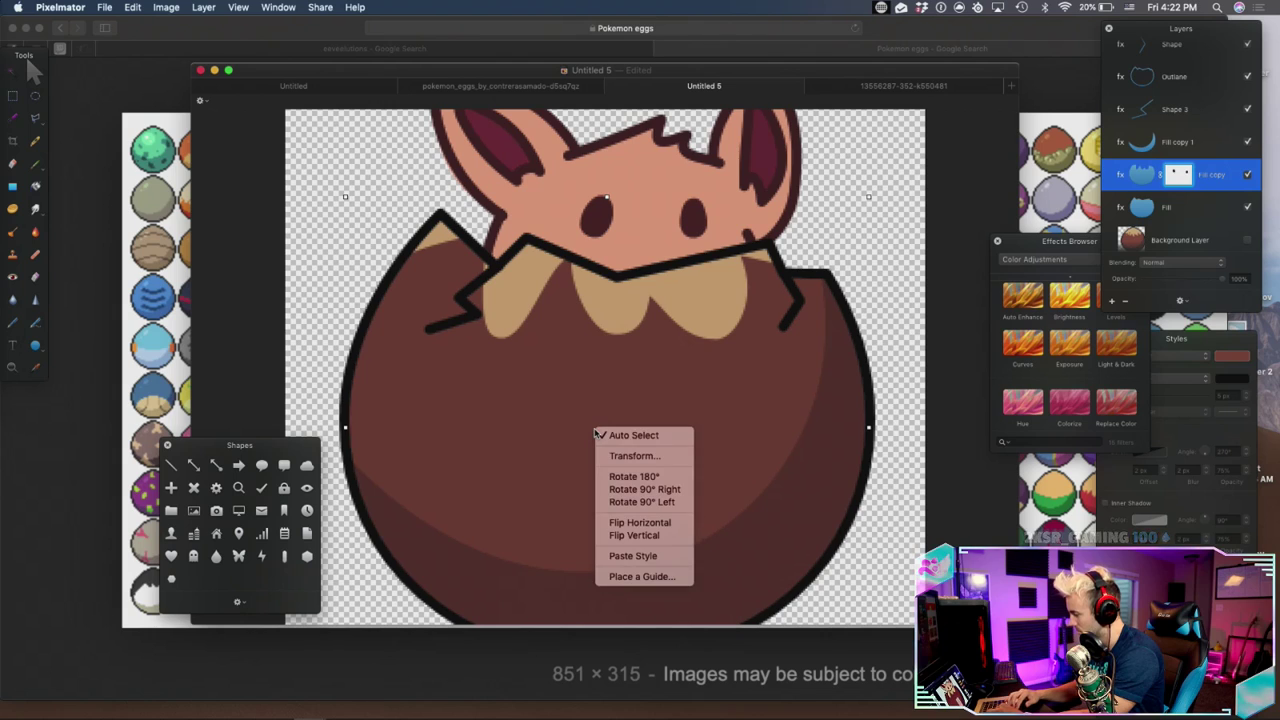
click(551, 437)
click(1142, 175)
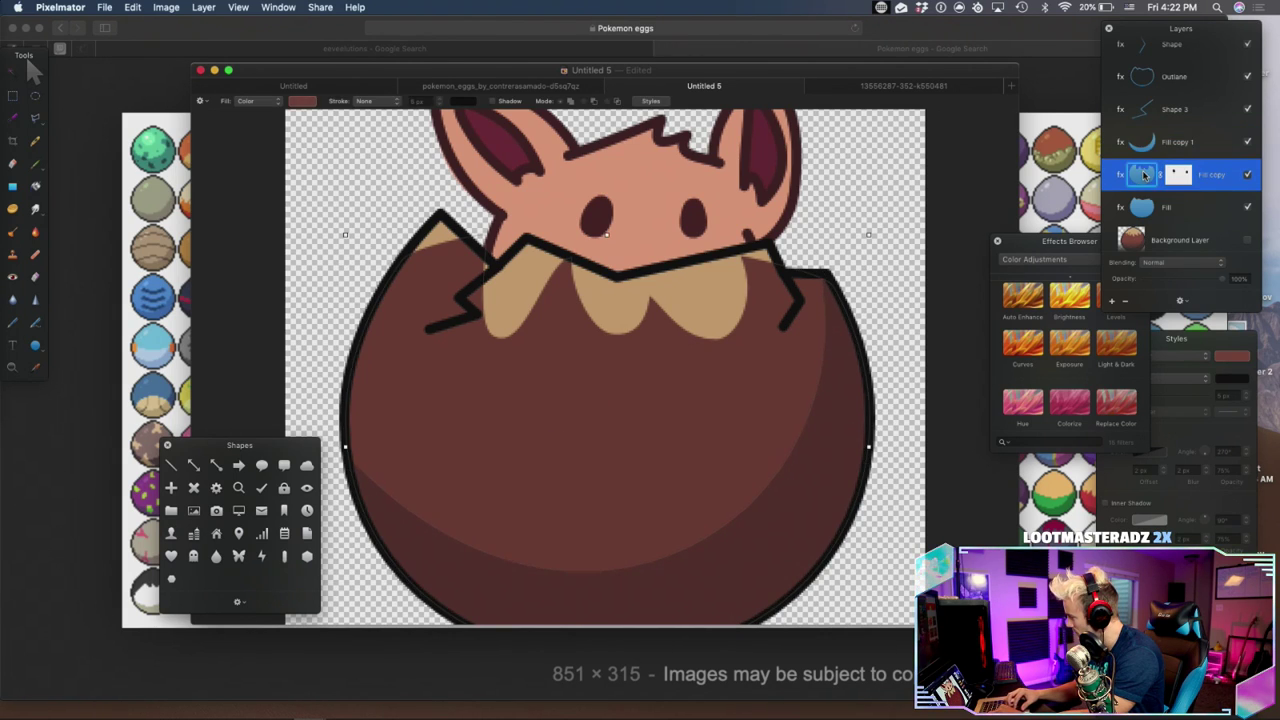
right_click(661, 406)
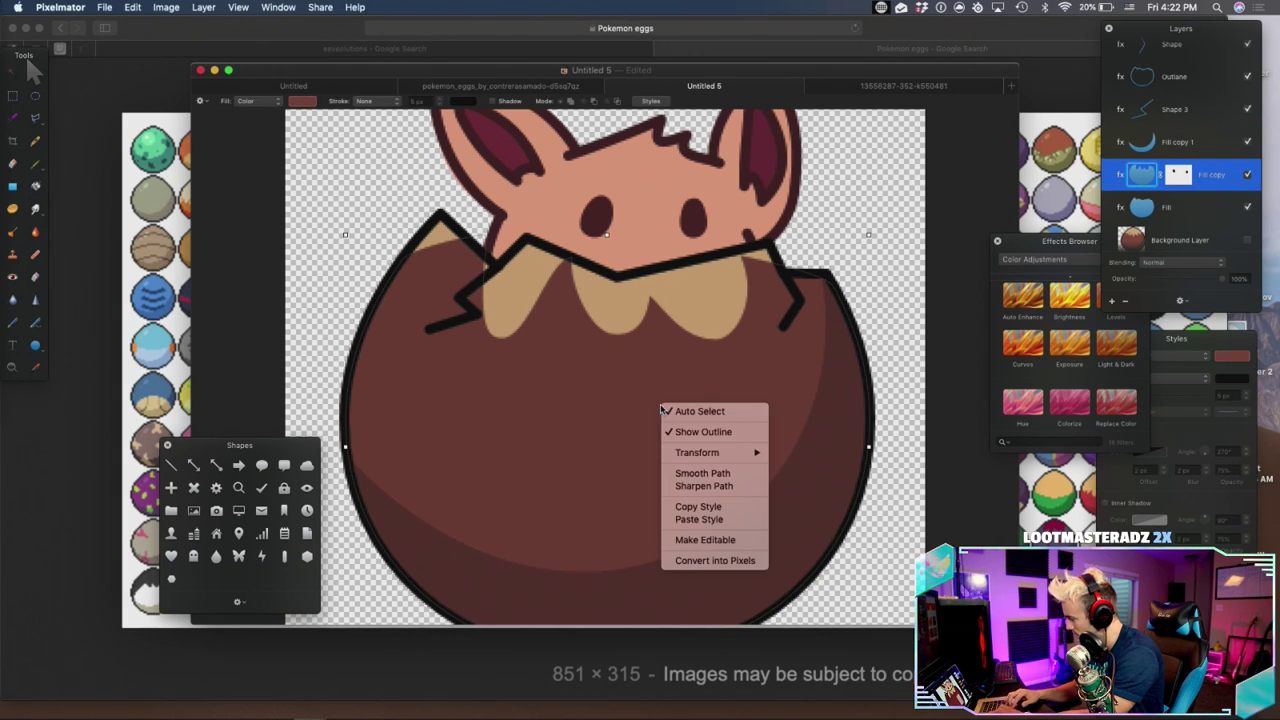
click(703, 539)
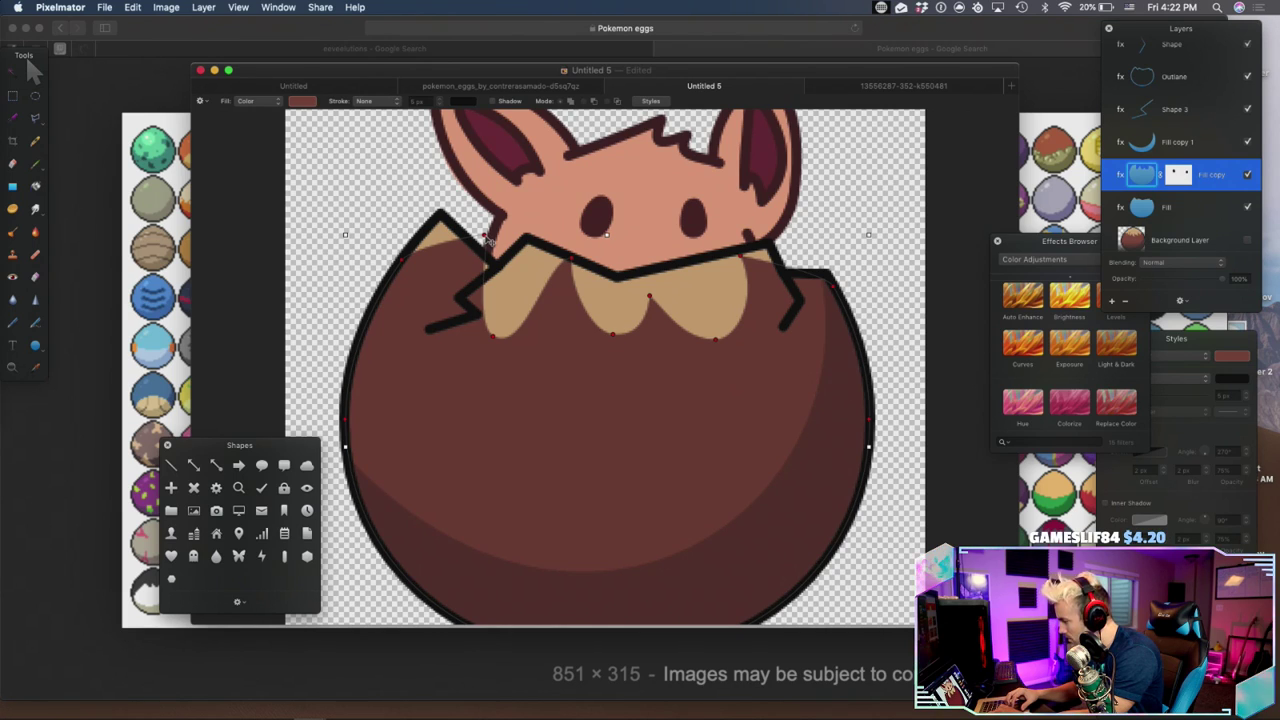
Select the anchor points along the scalloped upper edge of the brown fill and shift them down together, deepening the tan band
click(492, 336)
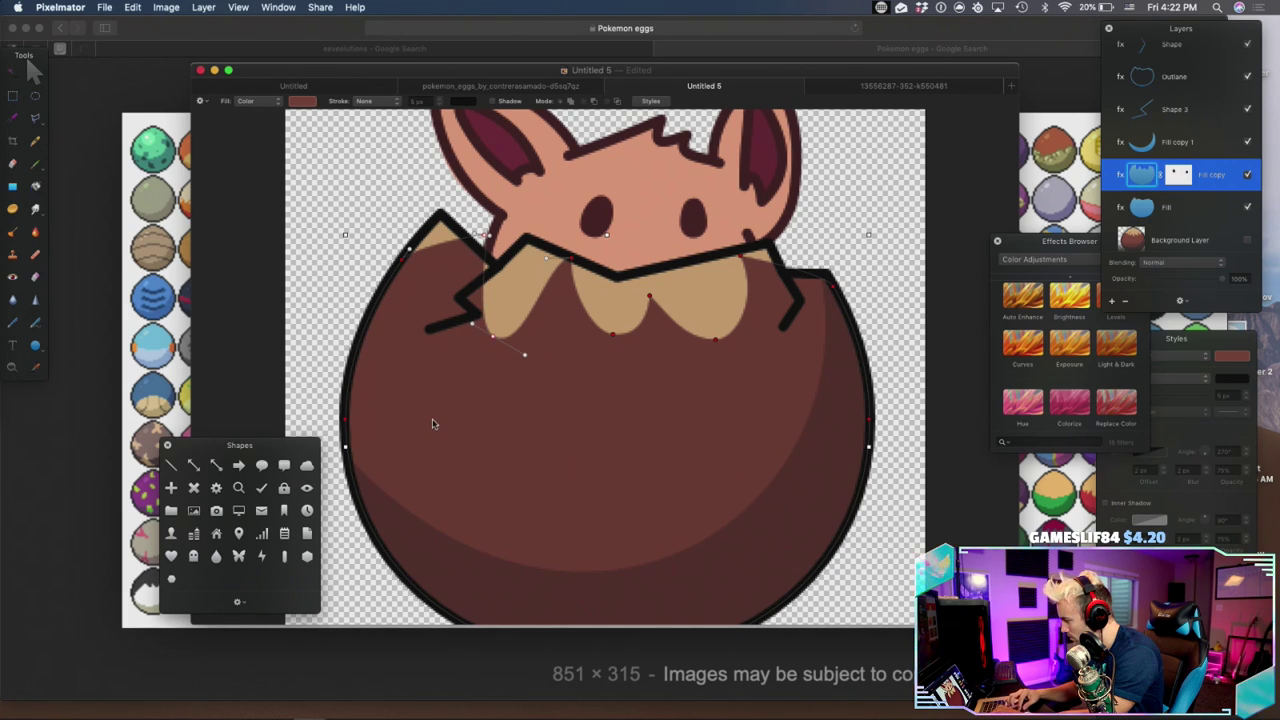
drag(443, 180, 766, 406)
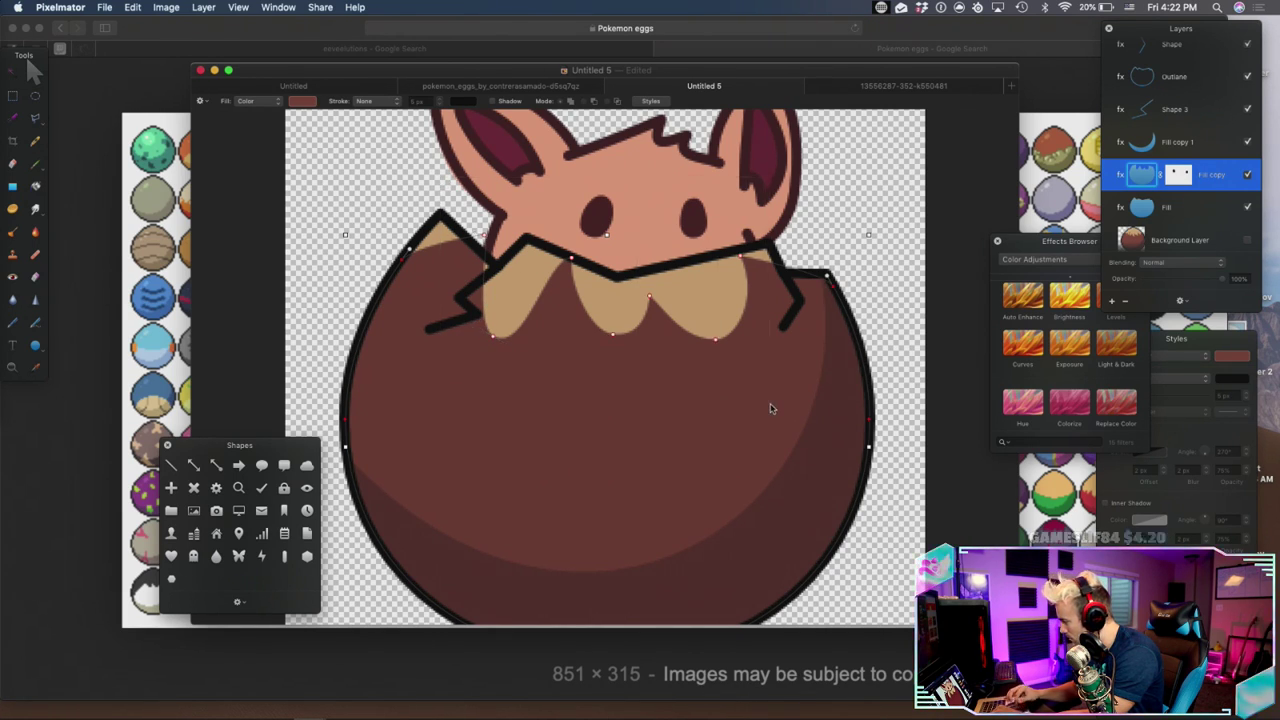
key(shift+Down)
key(shift+Down)
key(shift+Down)
key(shift+Down)
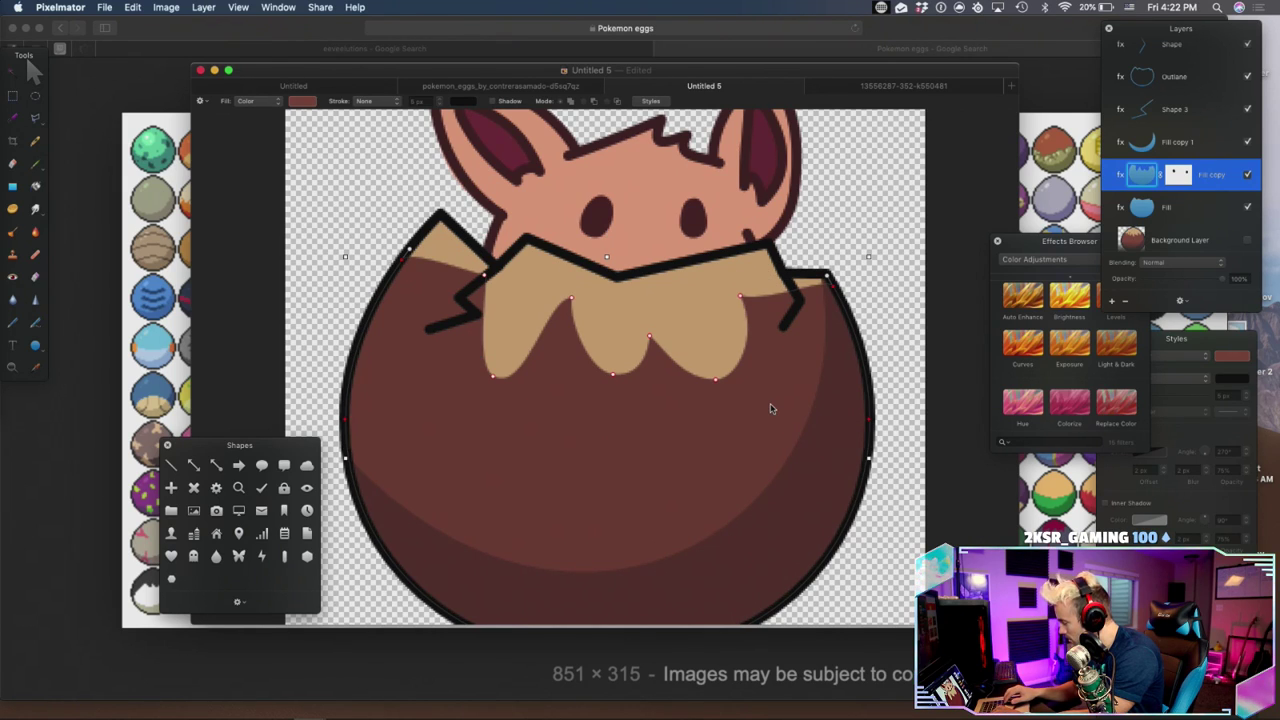
key(shift+Down)
key(shift+Down)
Lower the brown fill's outermost left and right anchor points along the egg outline to match the dropped scallops
click(378, 303)
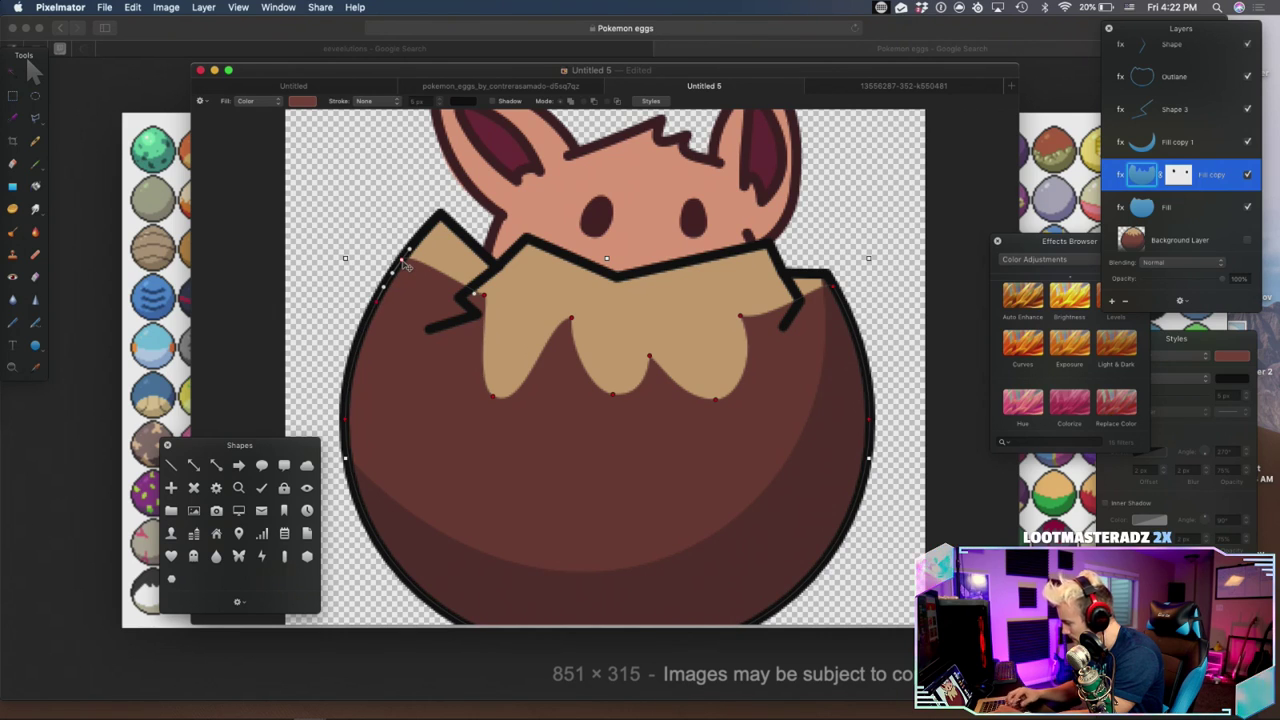
drag(400, 260, 471, 381)
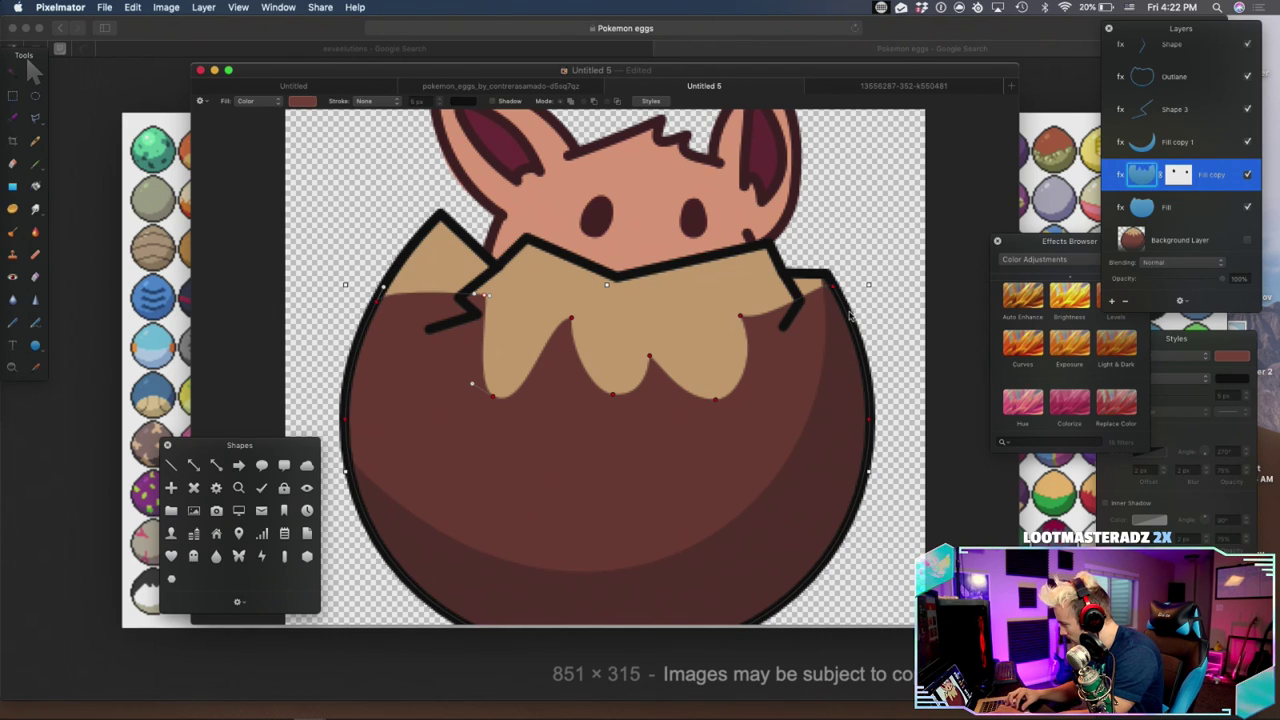
drag(829, 286, 835, 291)
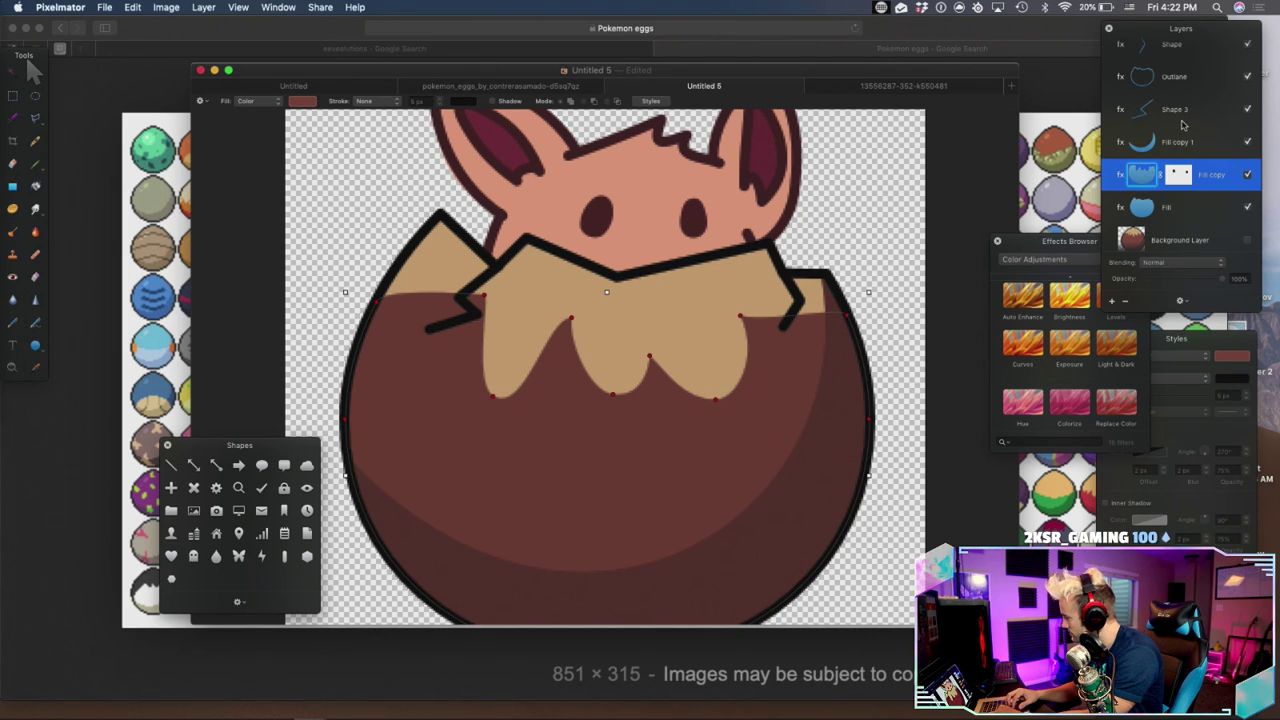
Make the Fill copy 1 shadow editable and reshape its upper right end to taper lower along the egg's edge
click(1182, 141)
right_click(826, 481)
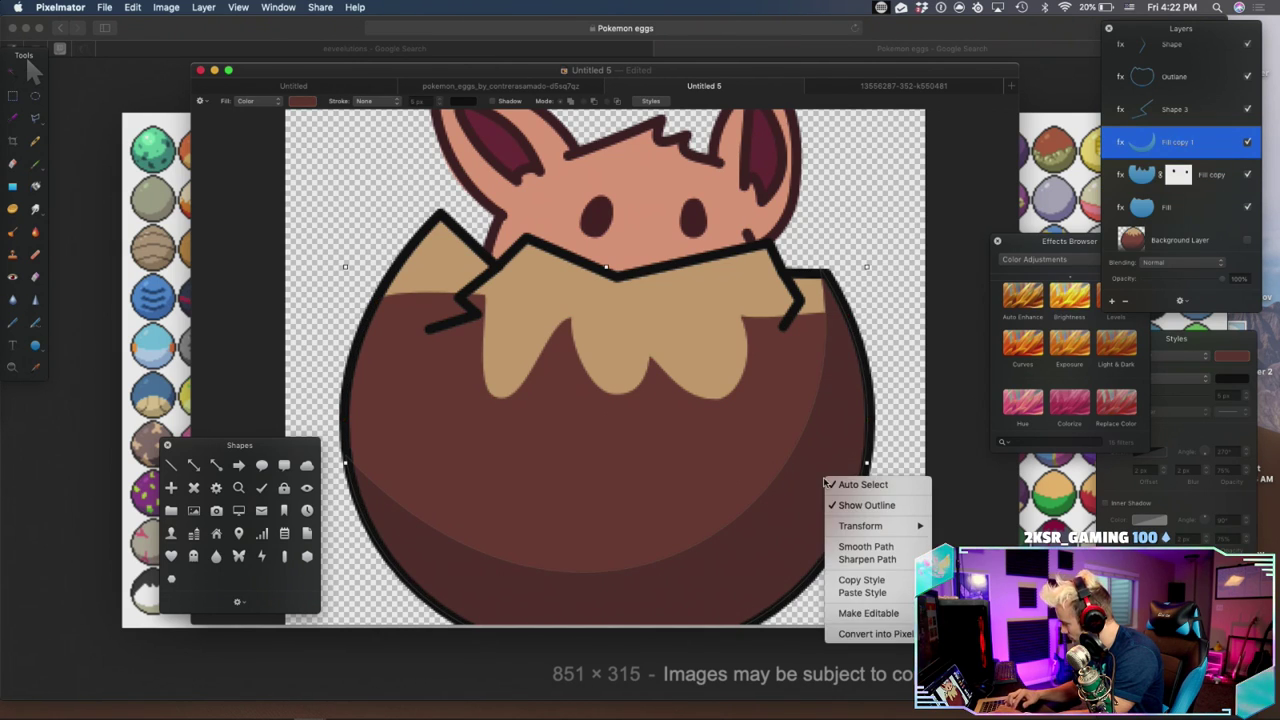
click(862, 613)
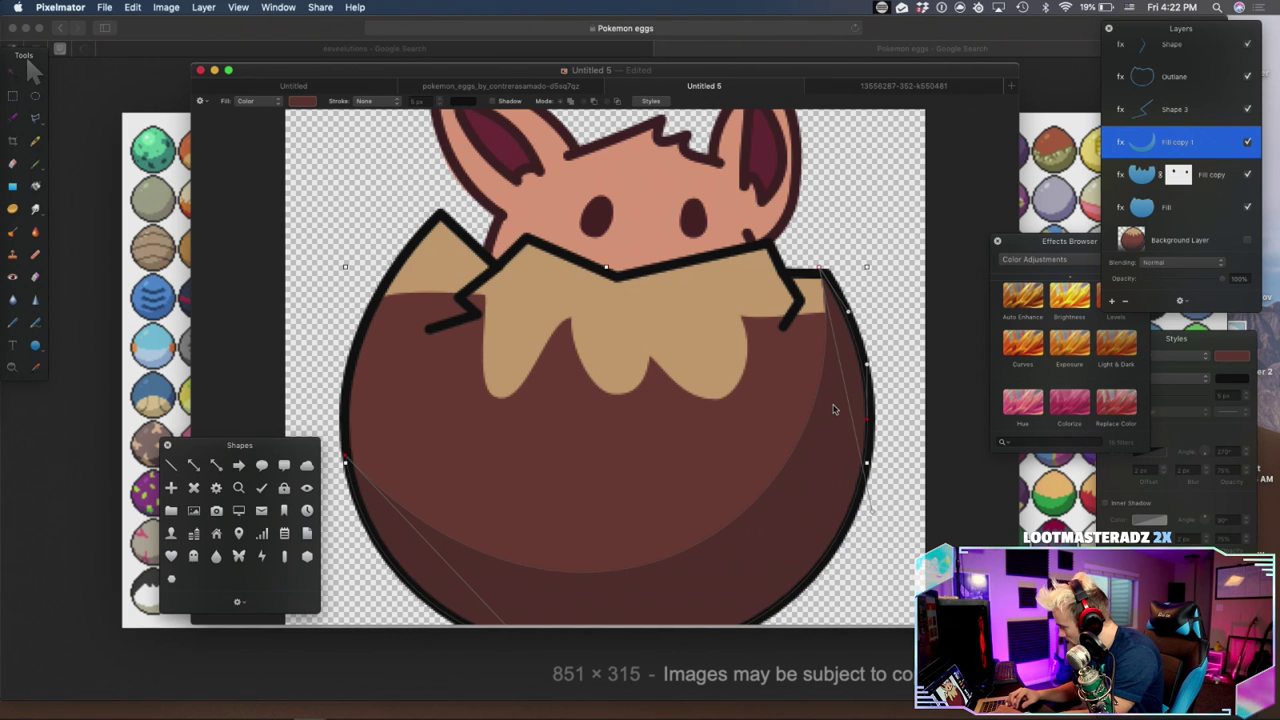
scroll(821, 330, down, 5)
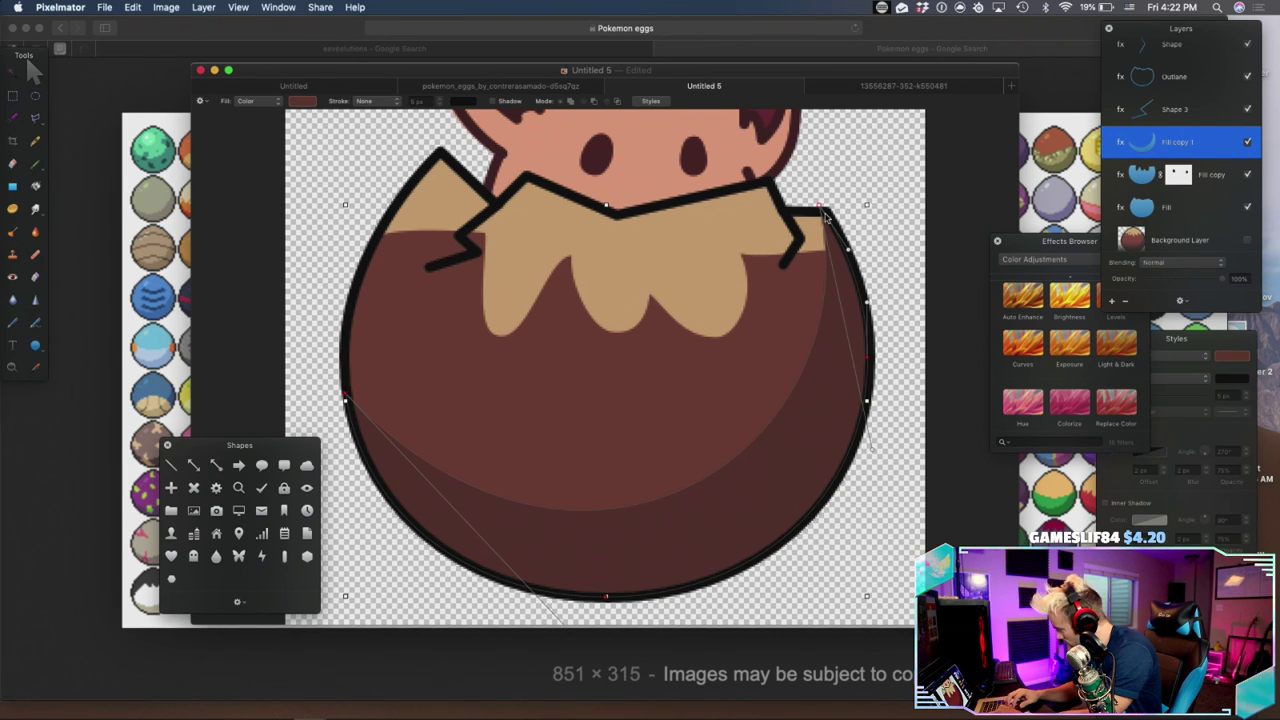
click(849, 263)
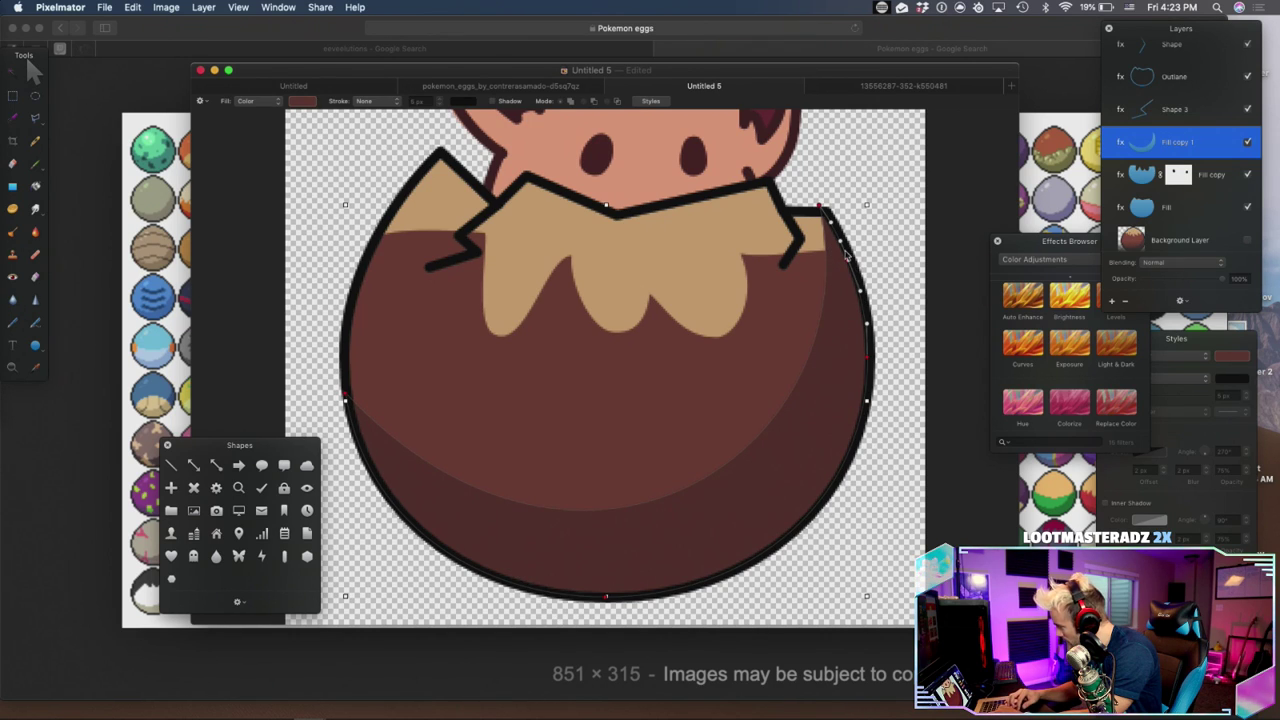
click(820, 208)
drag(843, 243, 869, 432)
click(923, 340)
key(super+minus)
key(super+minus)
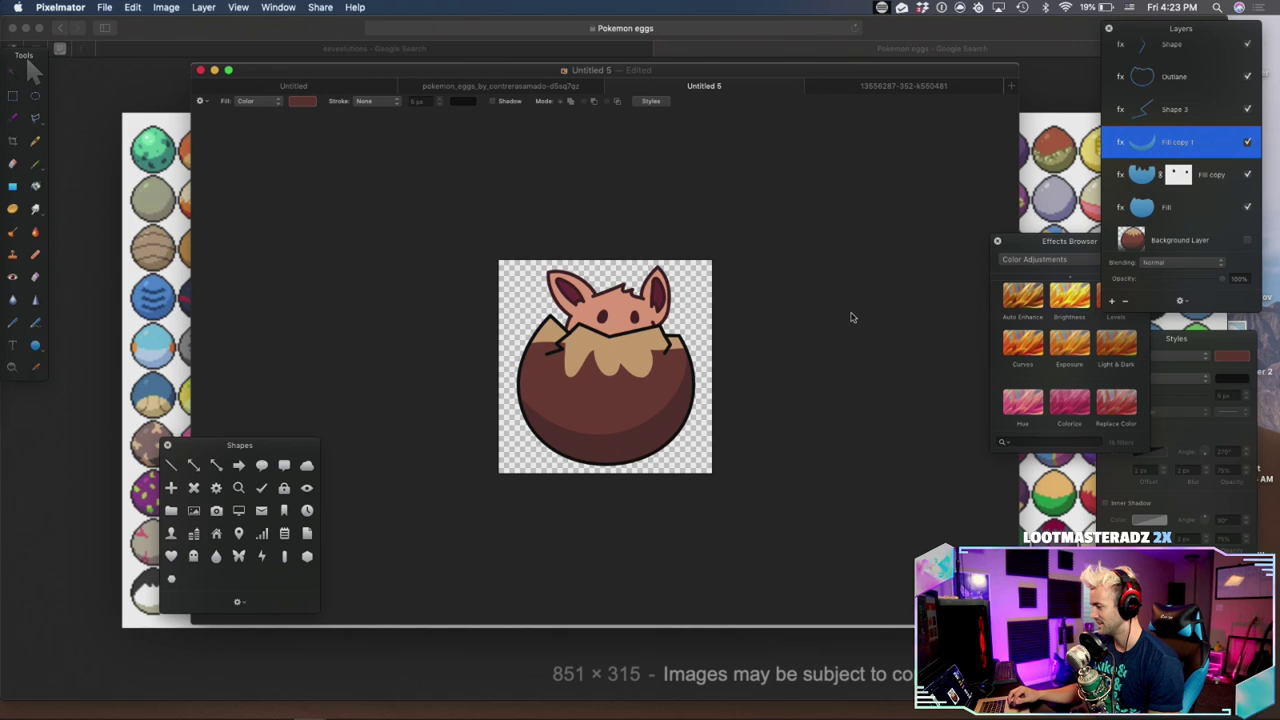
Curve the brown Fill copy edge downward at the far right to form a rounded tan scallop beneath the crack
scroll(1181, 116, up, 1)
click(1140, 199)
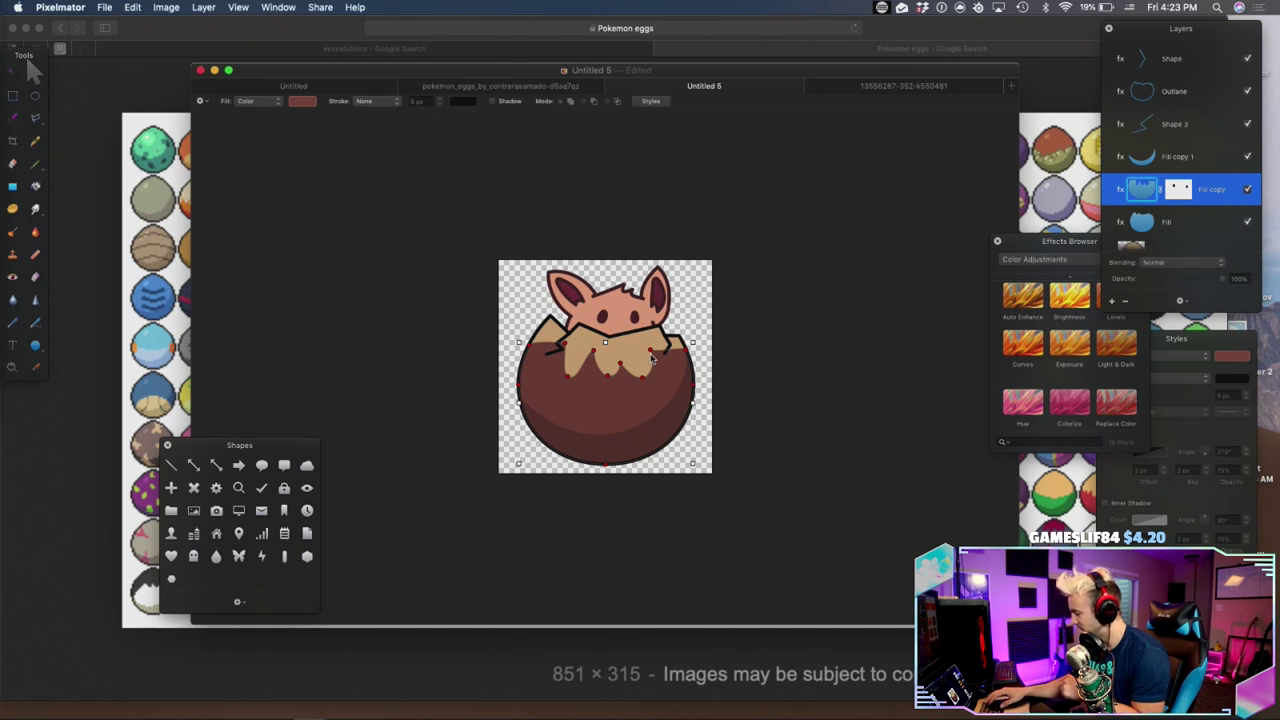
key(super+0)
click(741, 318)
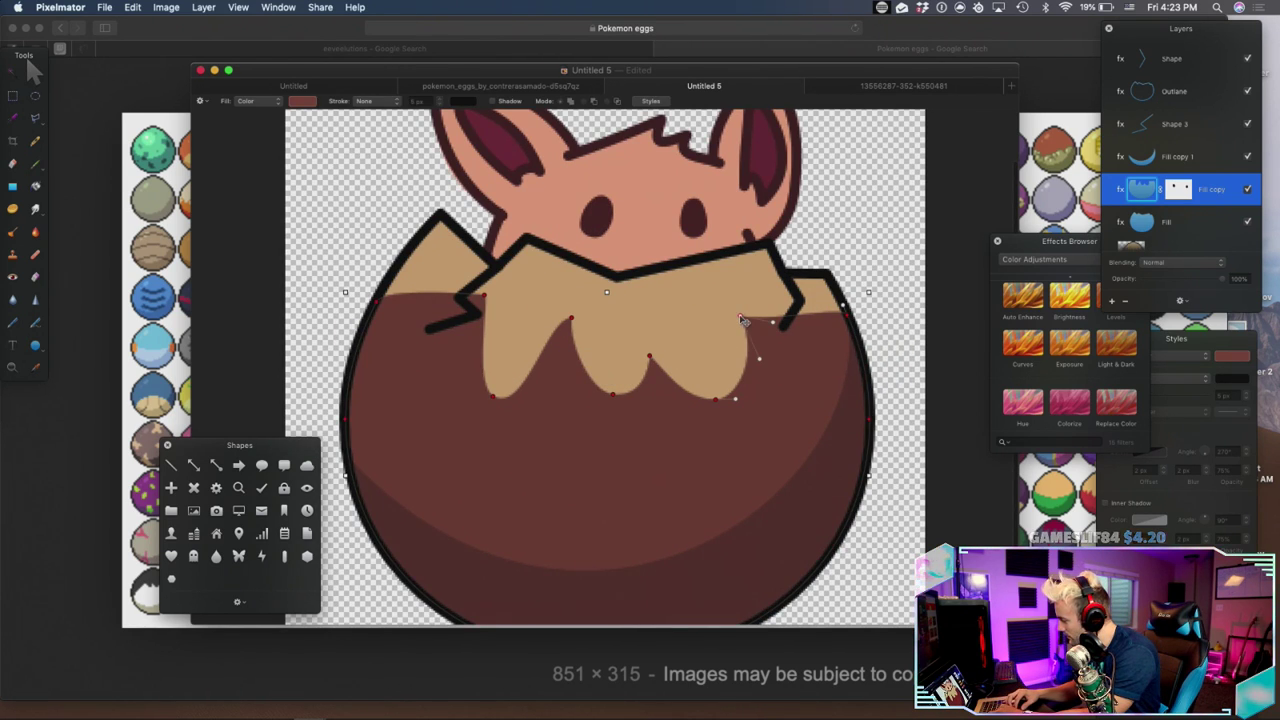
drag(775, 326, 802, 360)
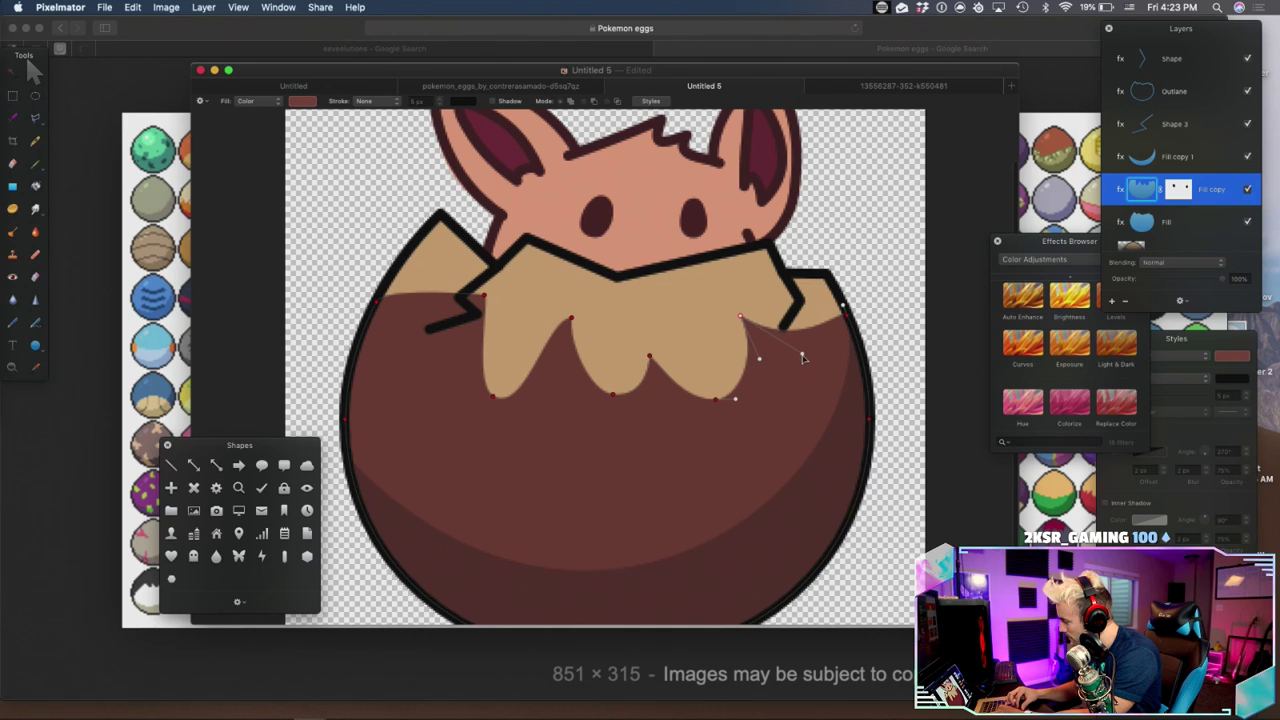
drag(843, 306, 844, 342)
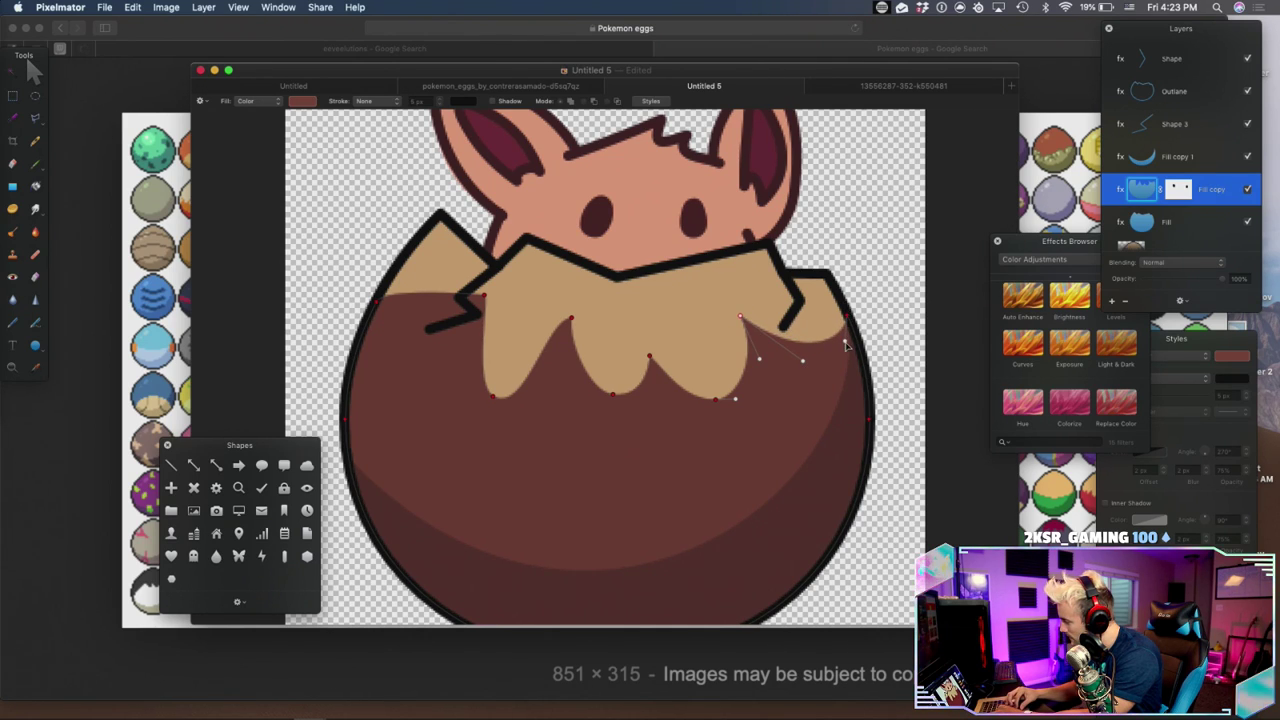
Move the brown fill's left peak up and left and widen the curve of the adjoining tan scallop
click(484, 298)
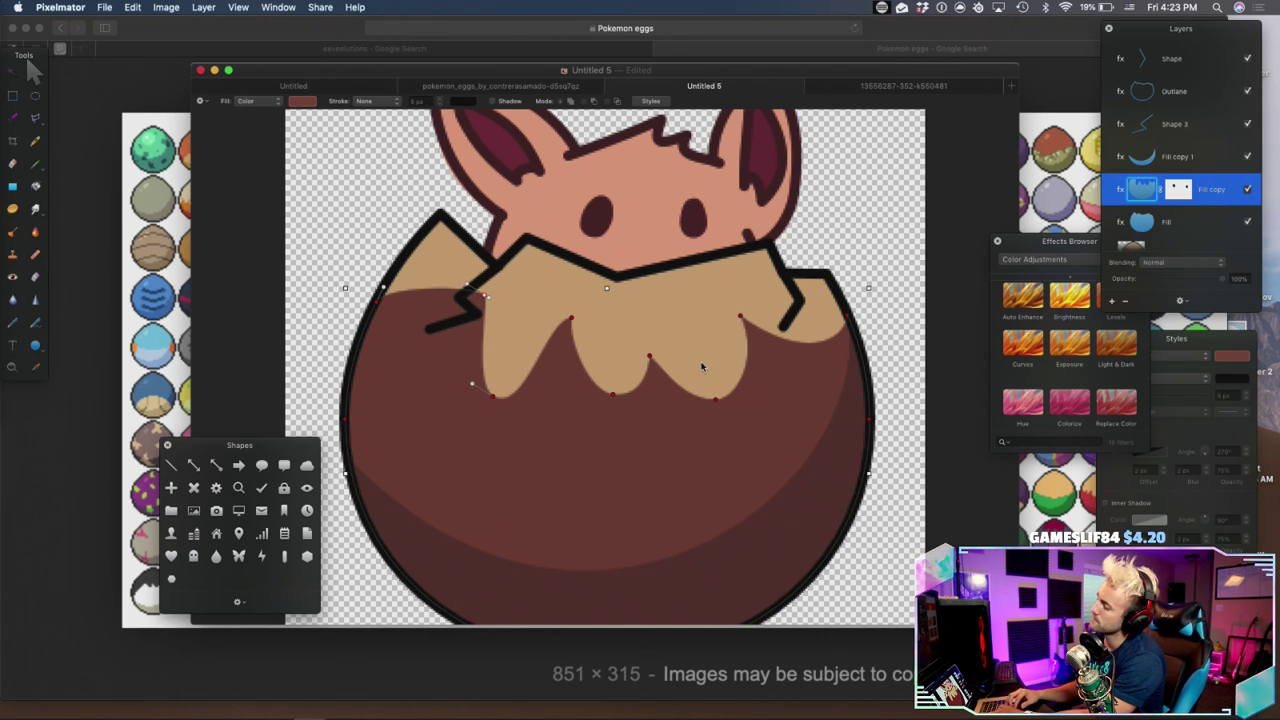
drag(487, 298, 429, 311)
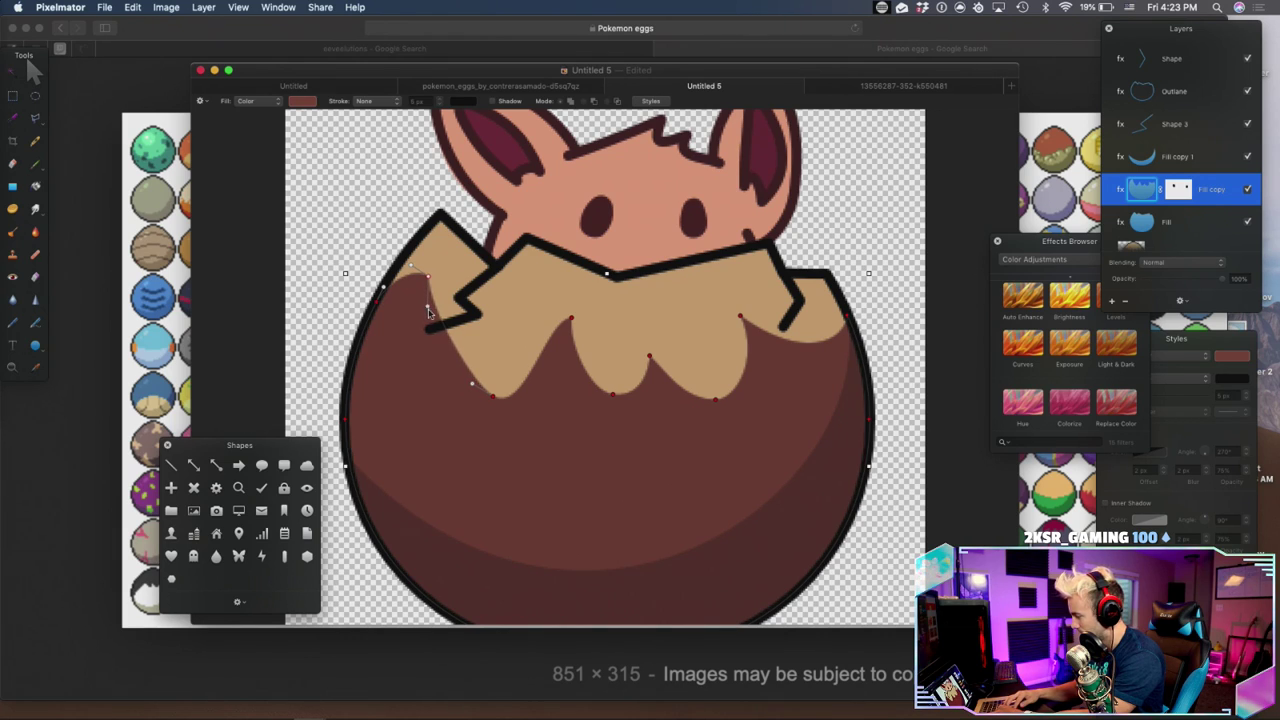
drag(472, 384, 452, 405)
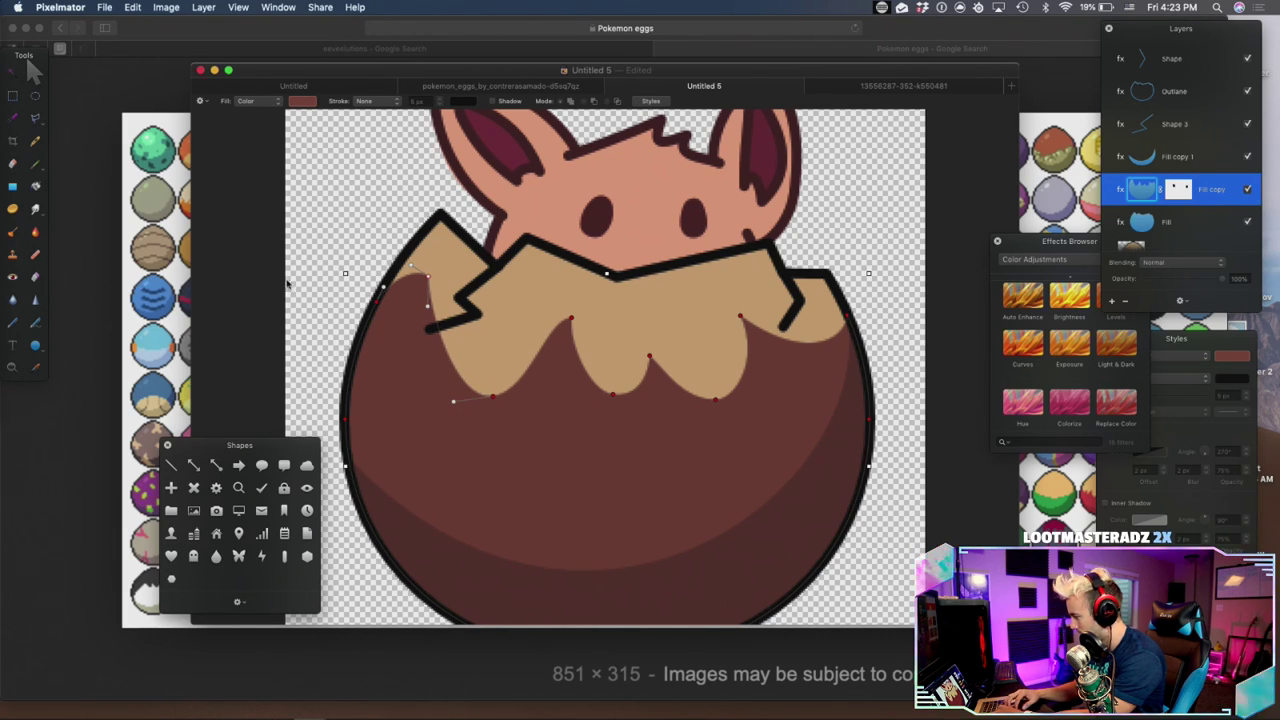
click(352, 273)
key(super+0)
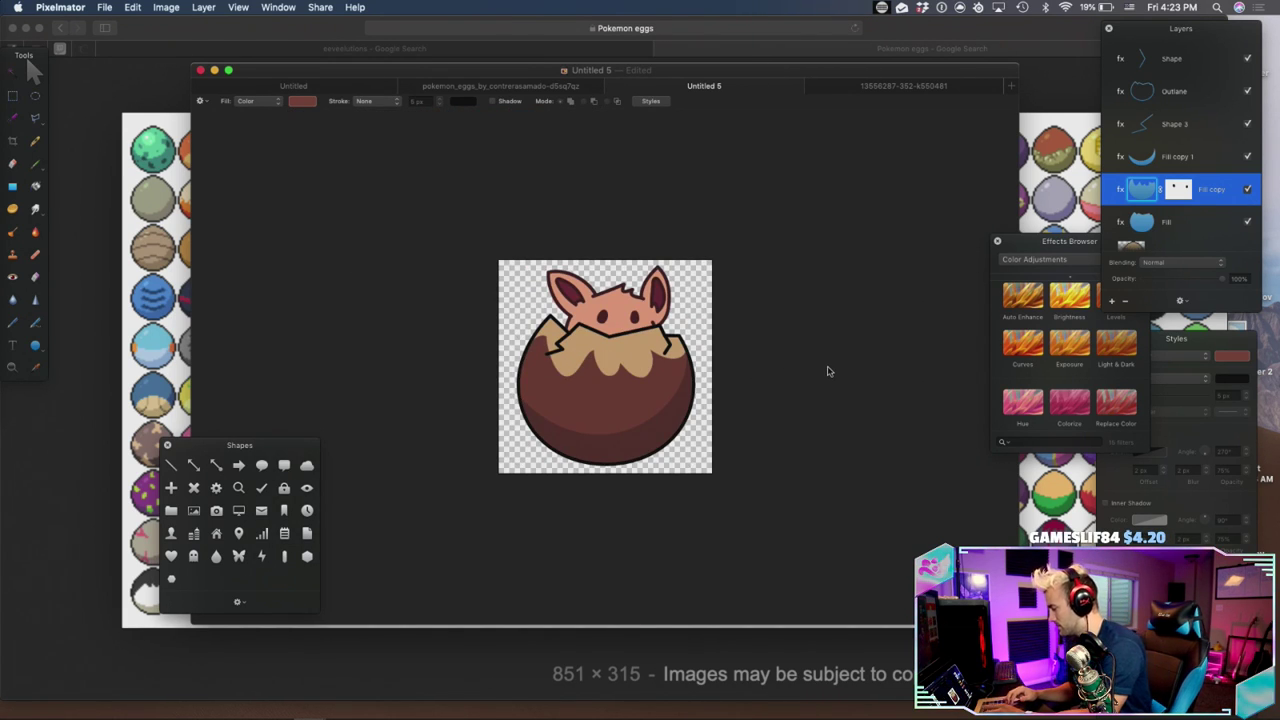
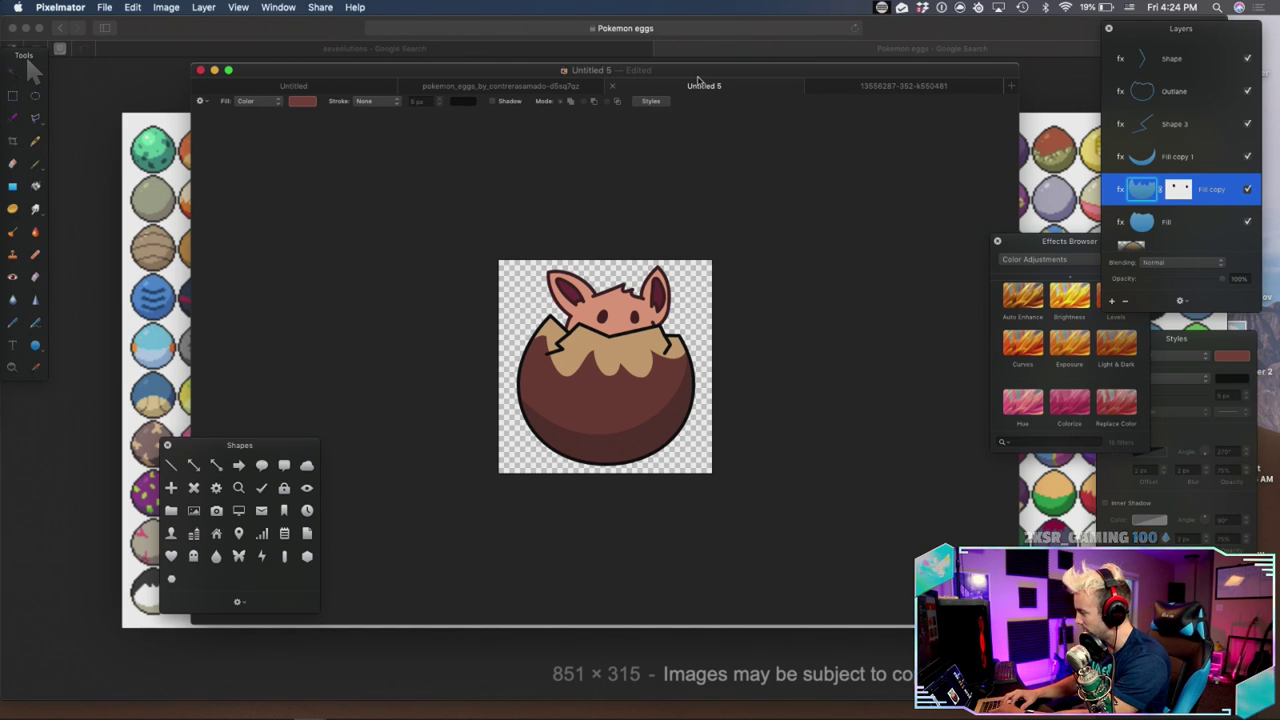
Start saving the document and create a new folder named Eevee inside the Sub Badges folder
key(super+s)
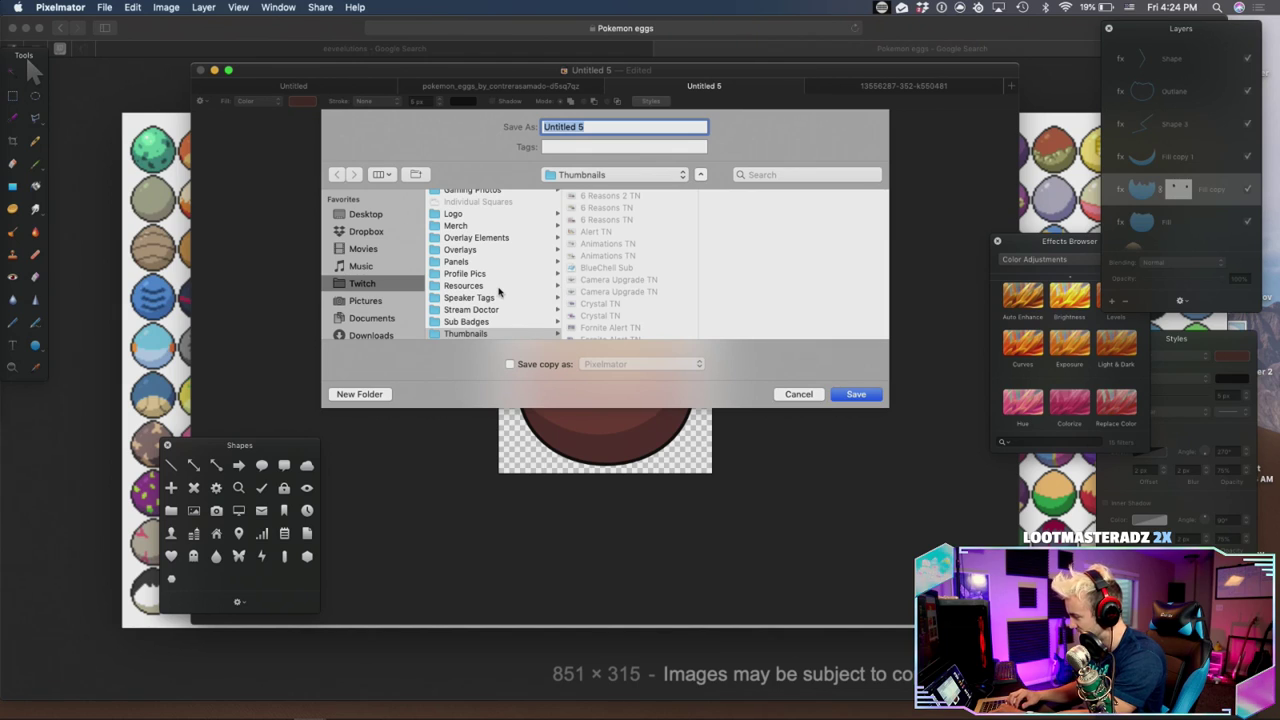
click(478, 321)
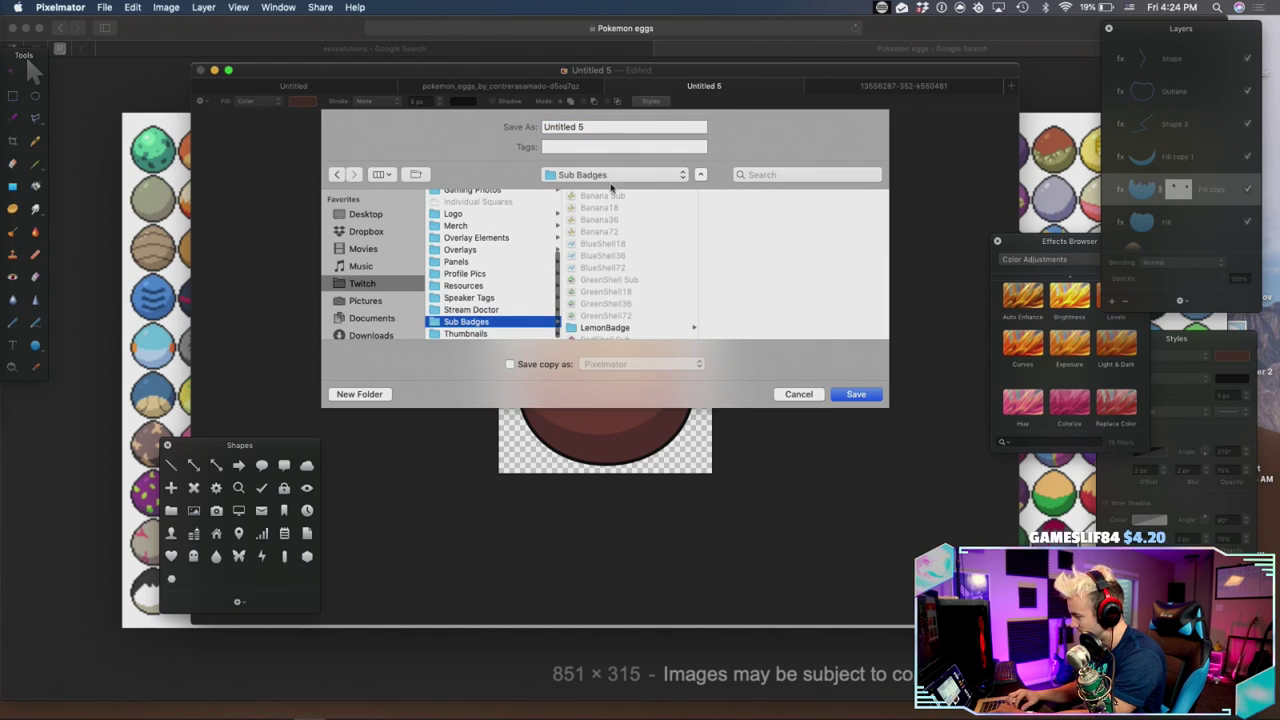
click(376, 400)
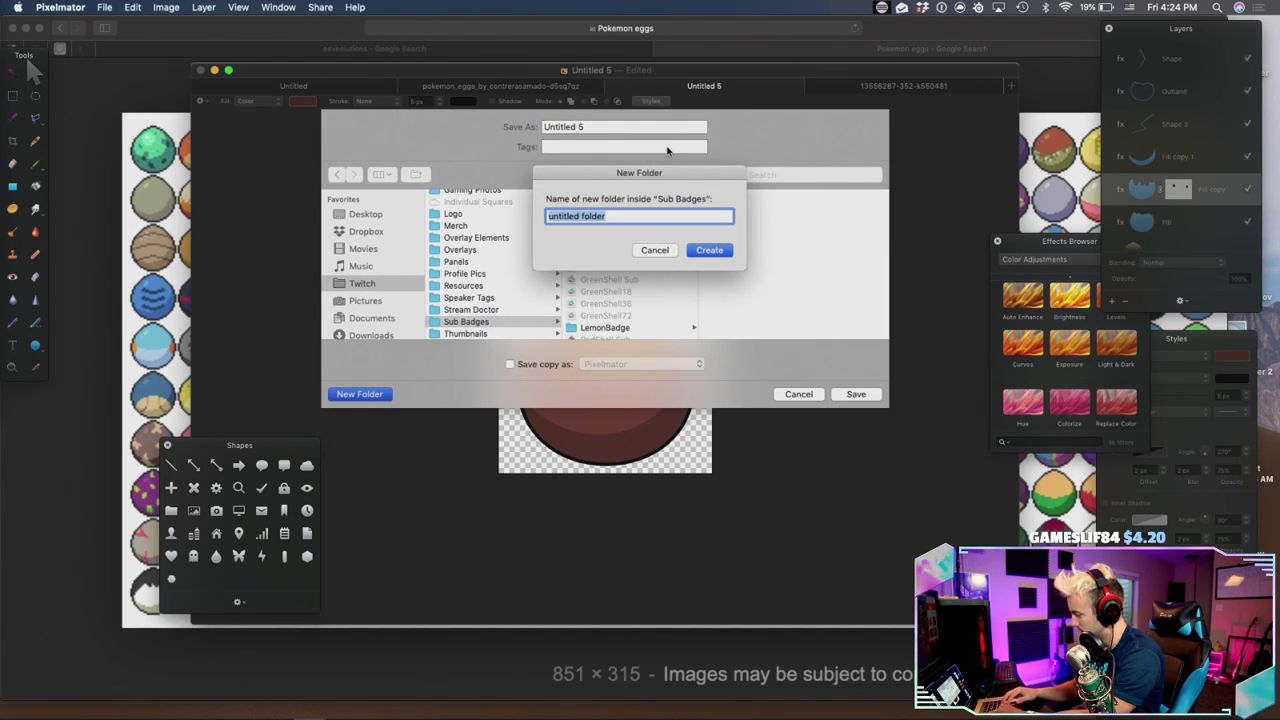
text(Ev)
key(BackSpace)
text(evee)
key(Return)
Save the document as 1mo320 in the Eevee folder, and move its window up and slightly right
click(597, 123)
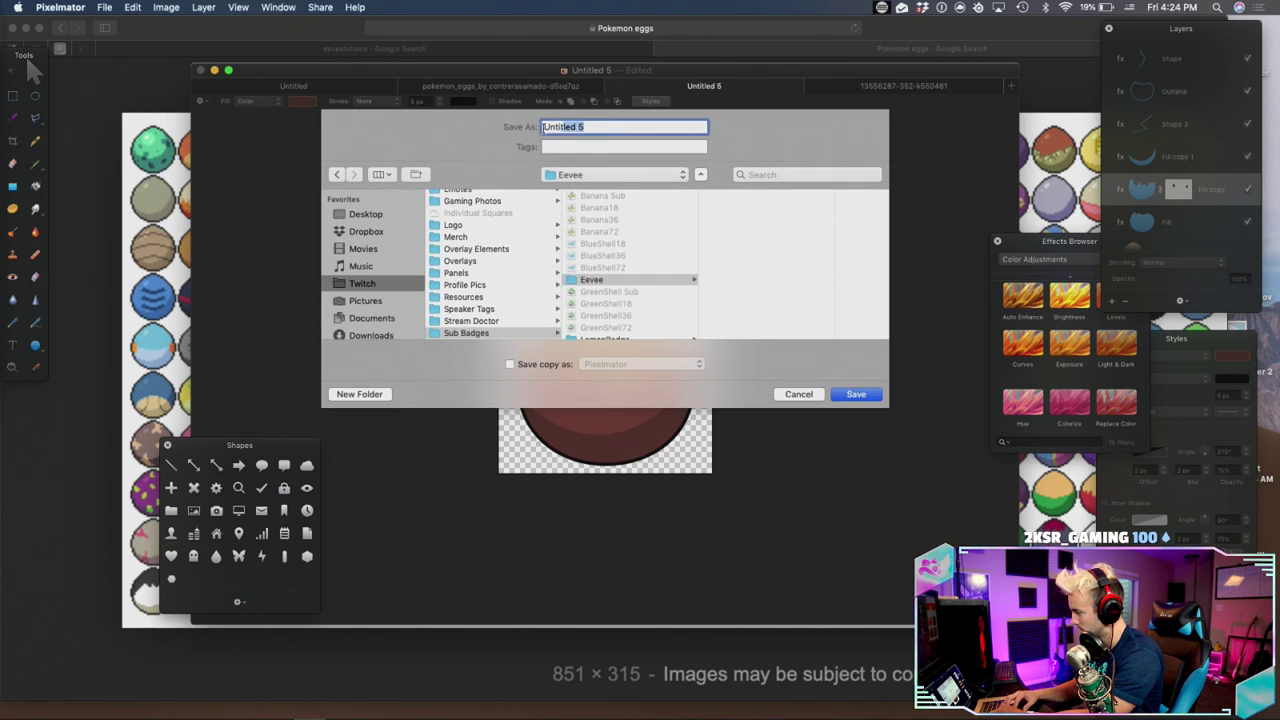
text(1mo320)
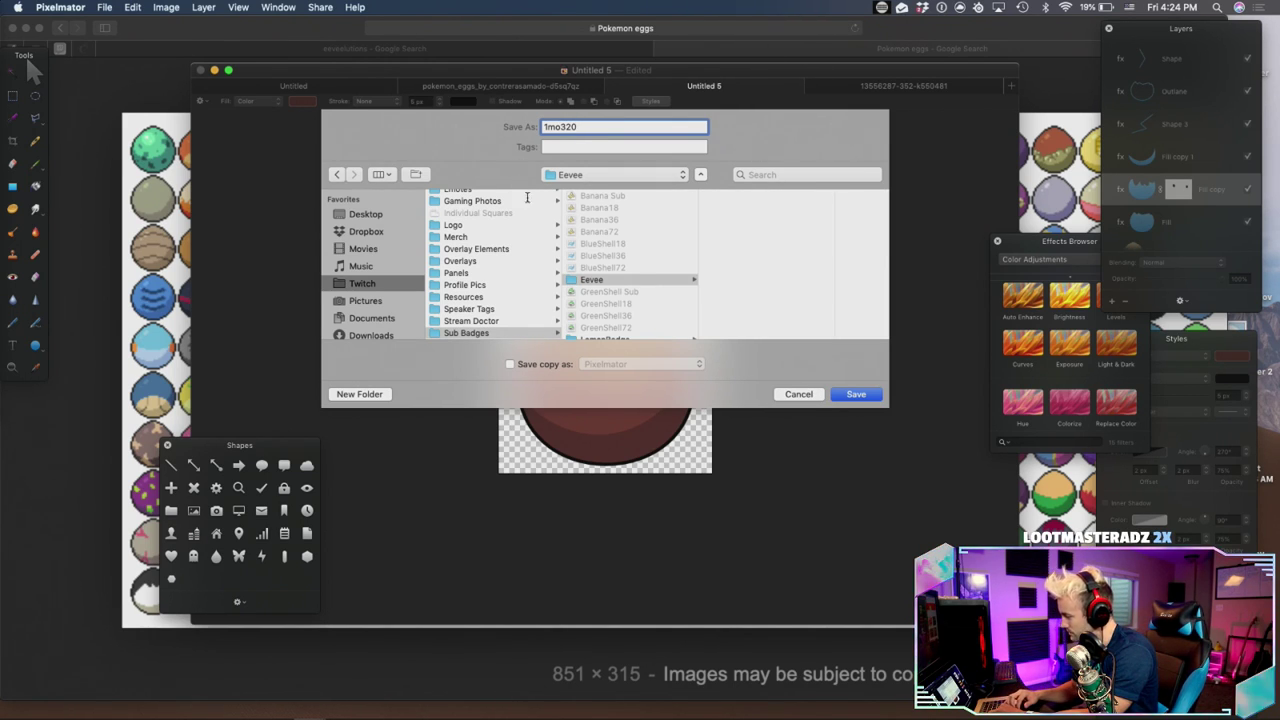
scroll(600, 288, down, 1)
scroll(600, 288, down, 10)
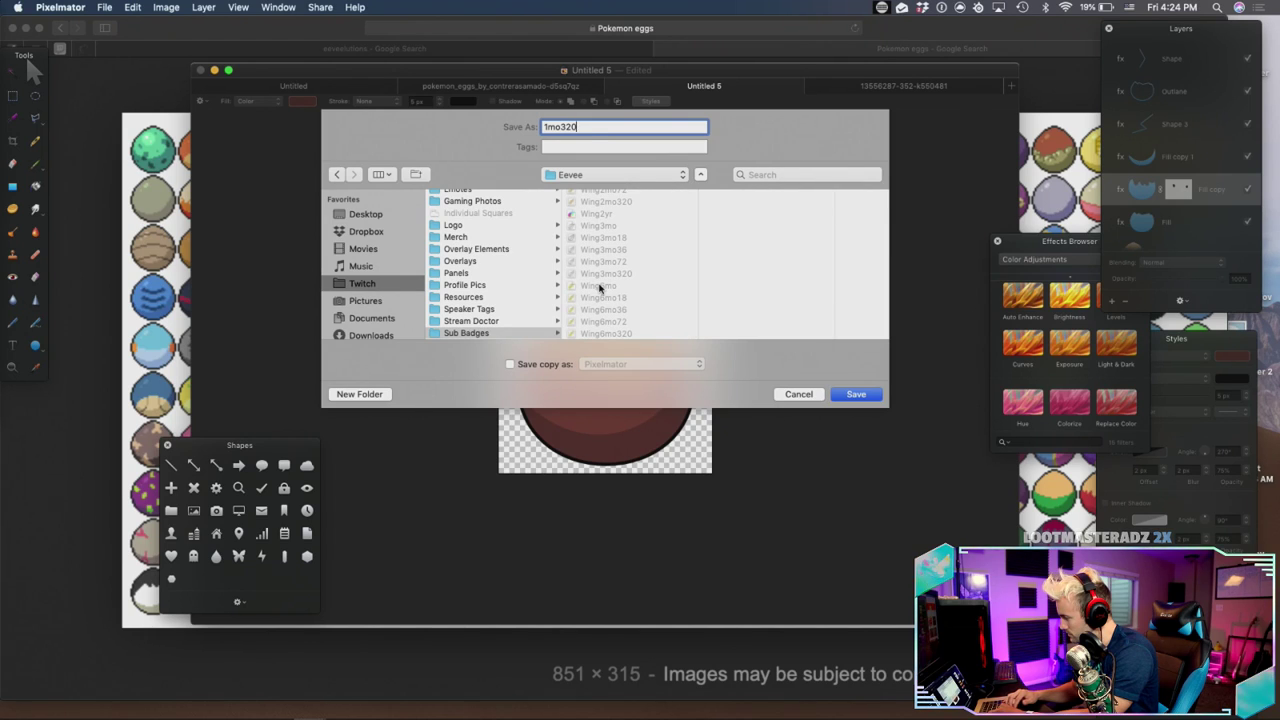
scroll(600, 288, up, 10)
key(Return)
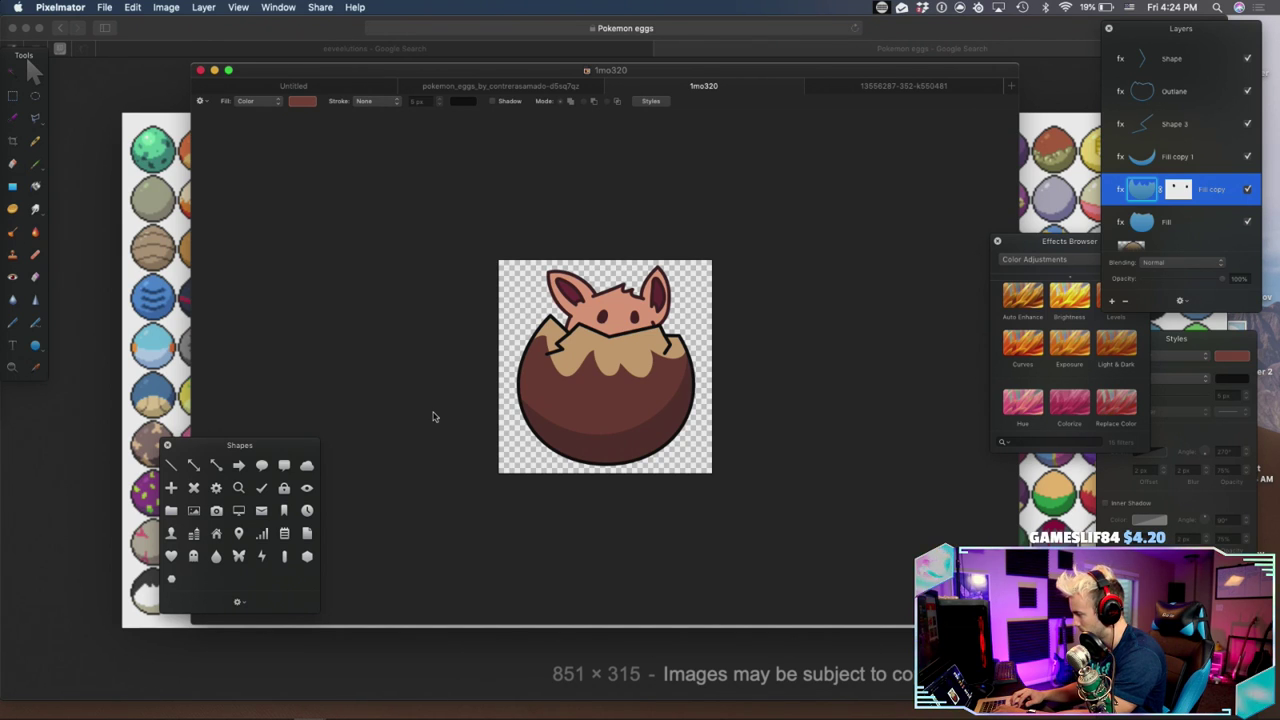
drag(454, 78, 476, 25)
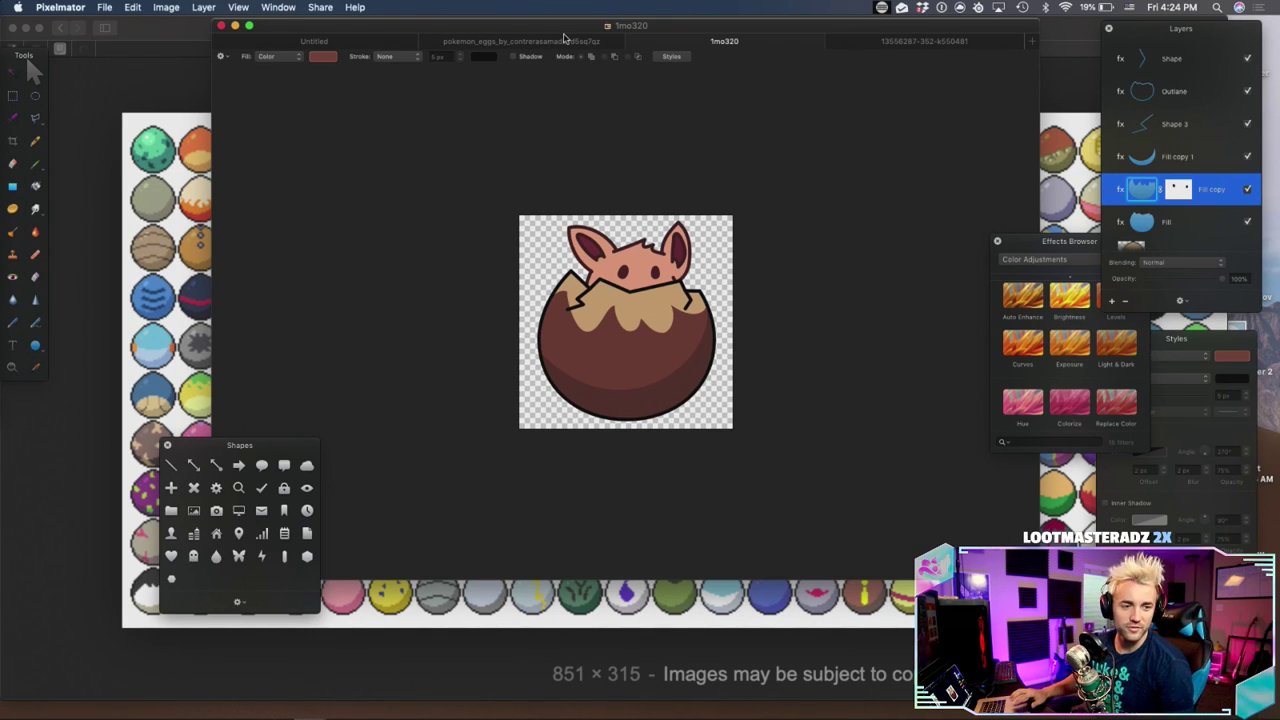
Force Pixelmator to quit and confirm losing its unsaved changes
right_click(600, 672)
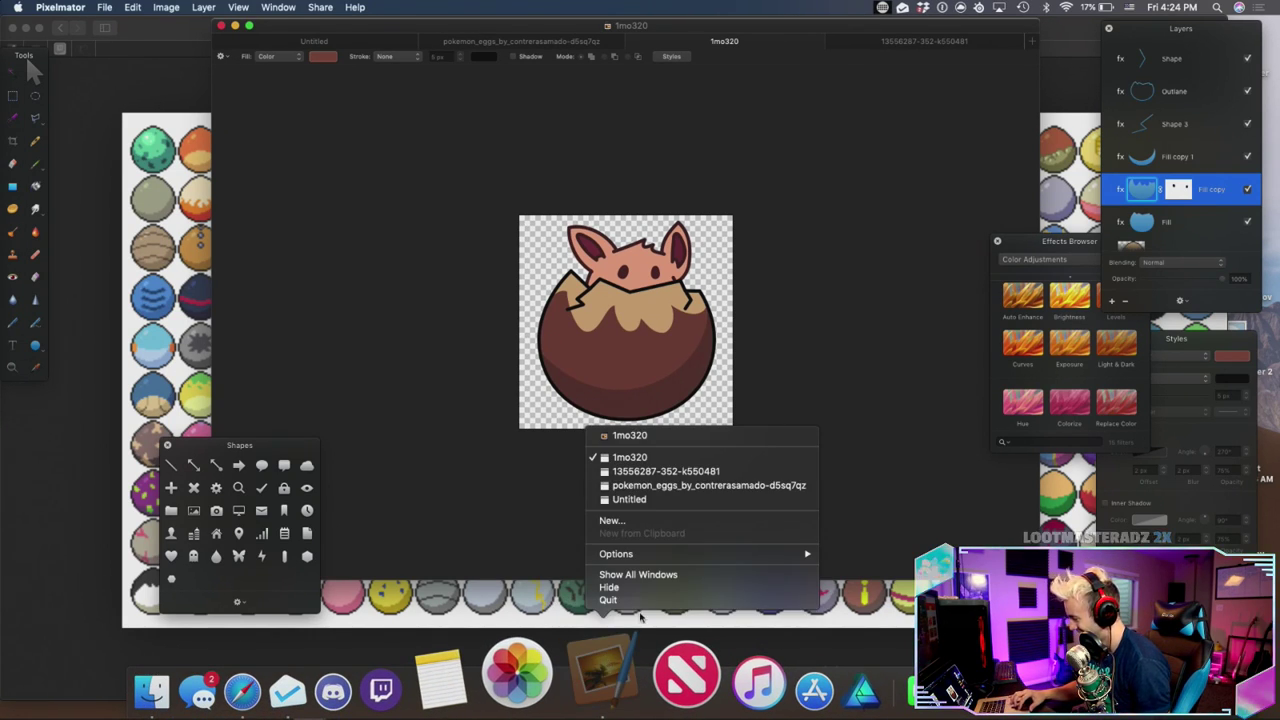
click(646, 600)
mouse_move(463, 680)
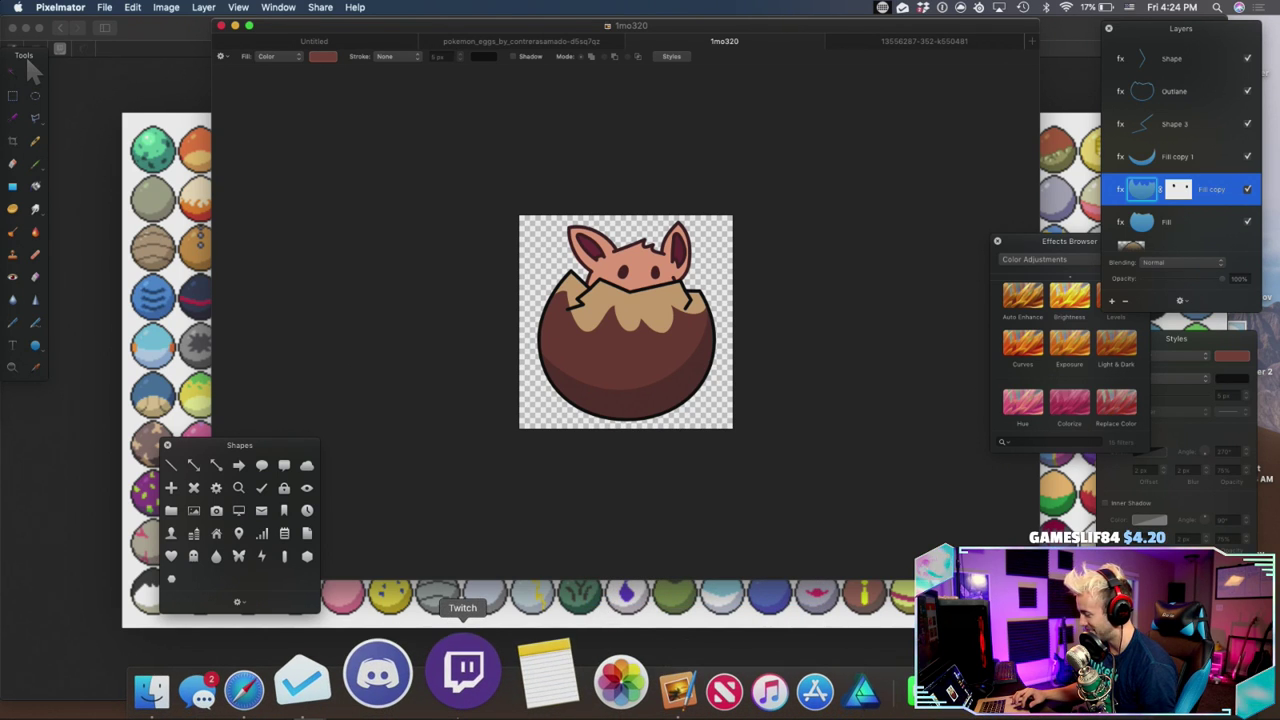
key(super+alt+Escape)
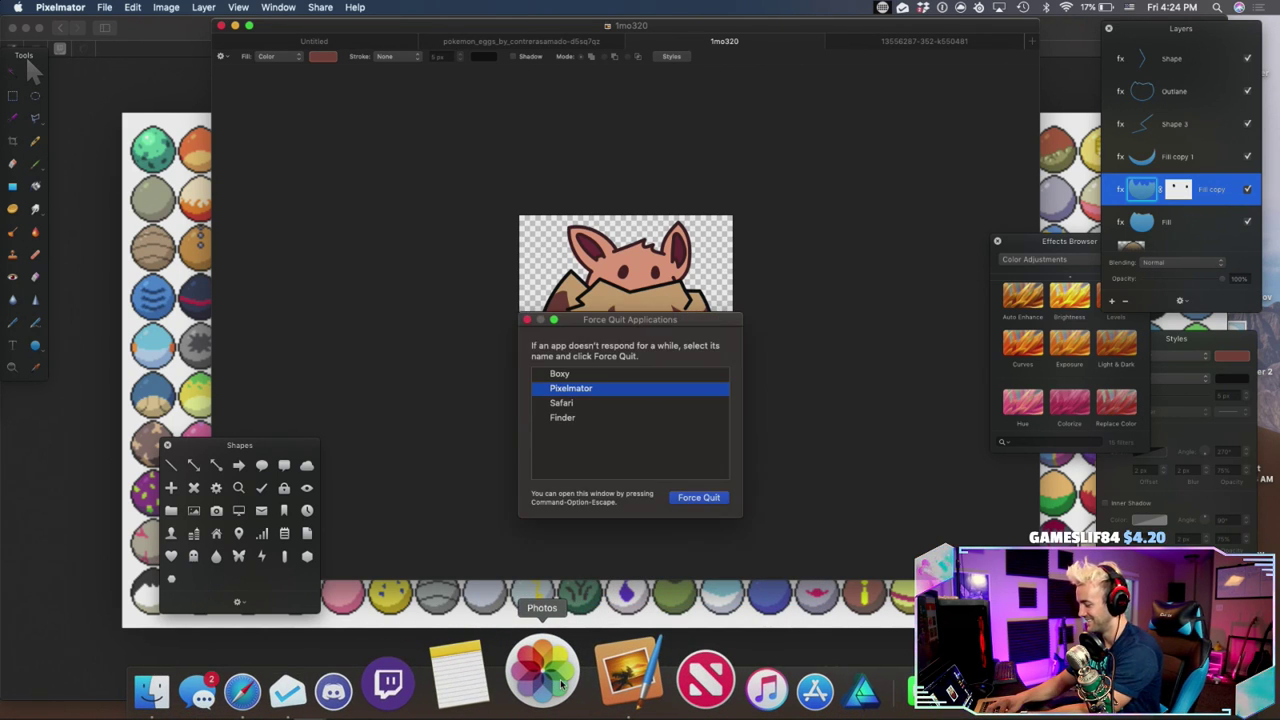
key(Return)
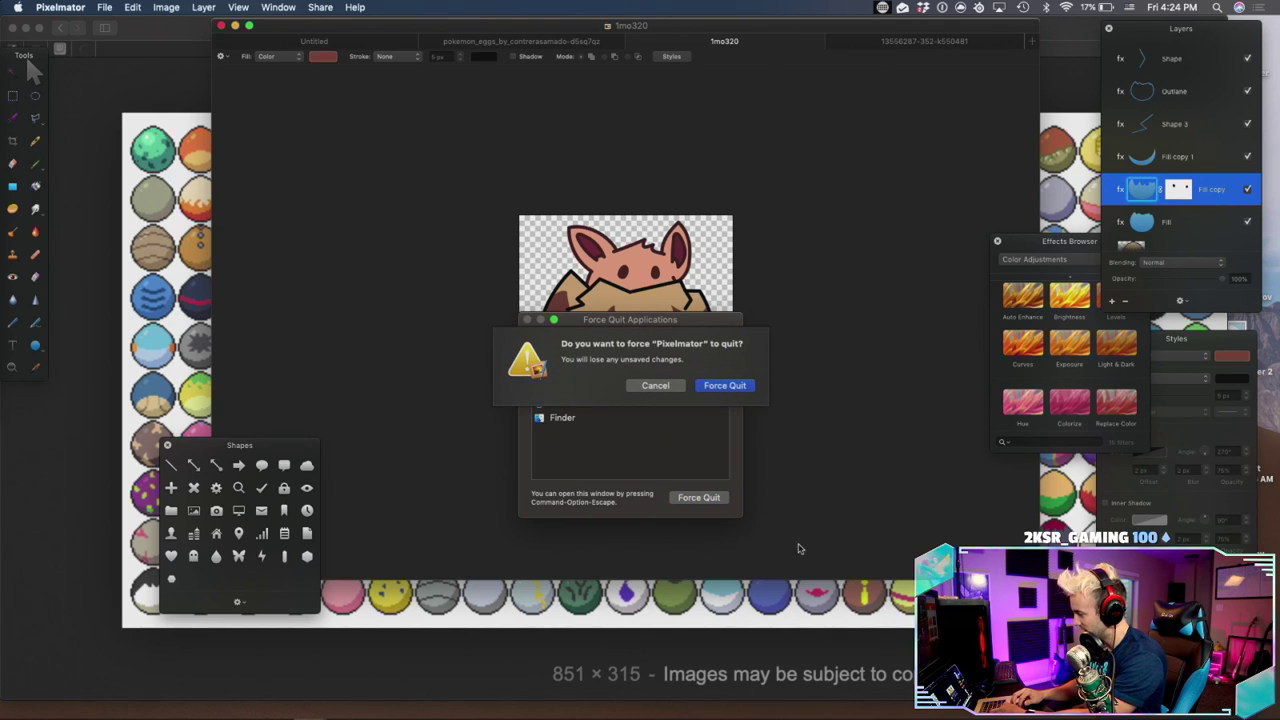
key(Return)
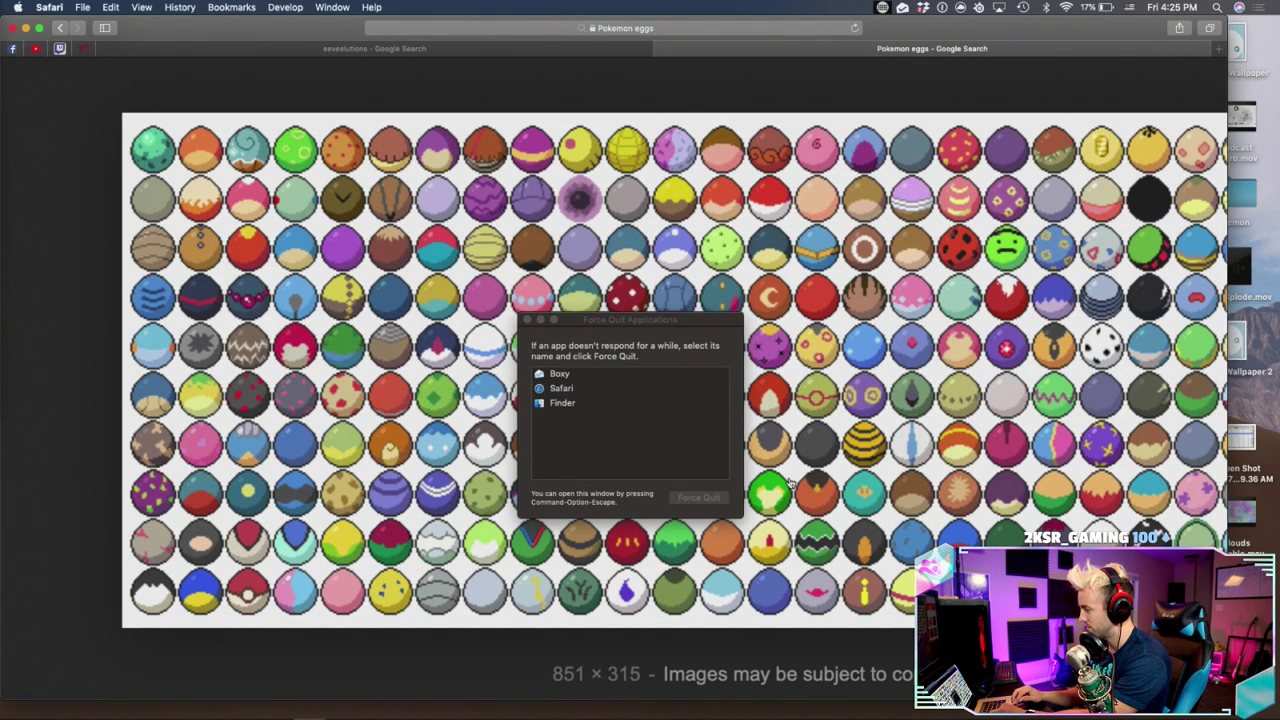
Clear the desktop by closing the Force Quit window and the Pokemon eggs search tab, and minimizing Safari
click(527, 321)
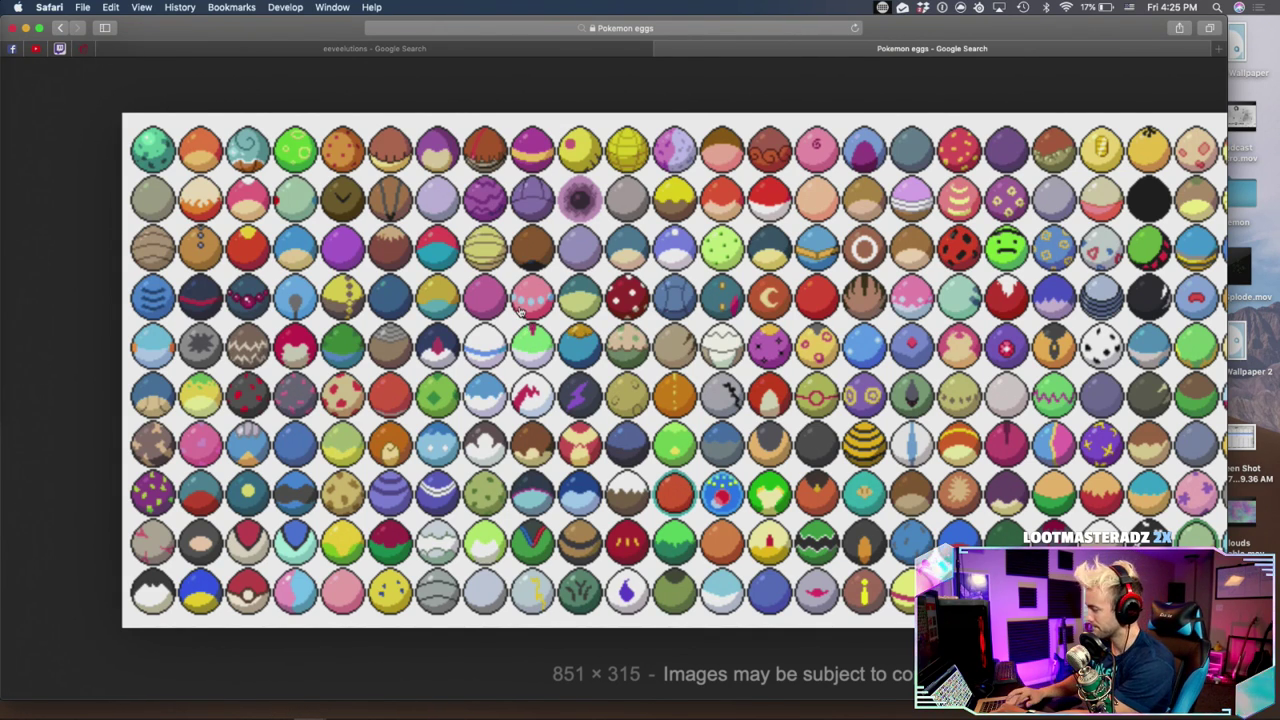
click(661, 49)
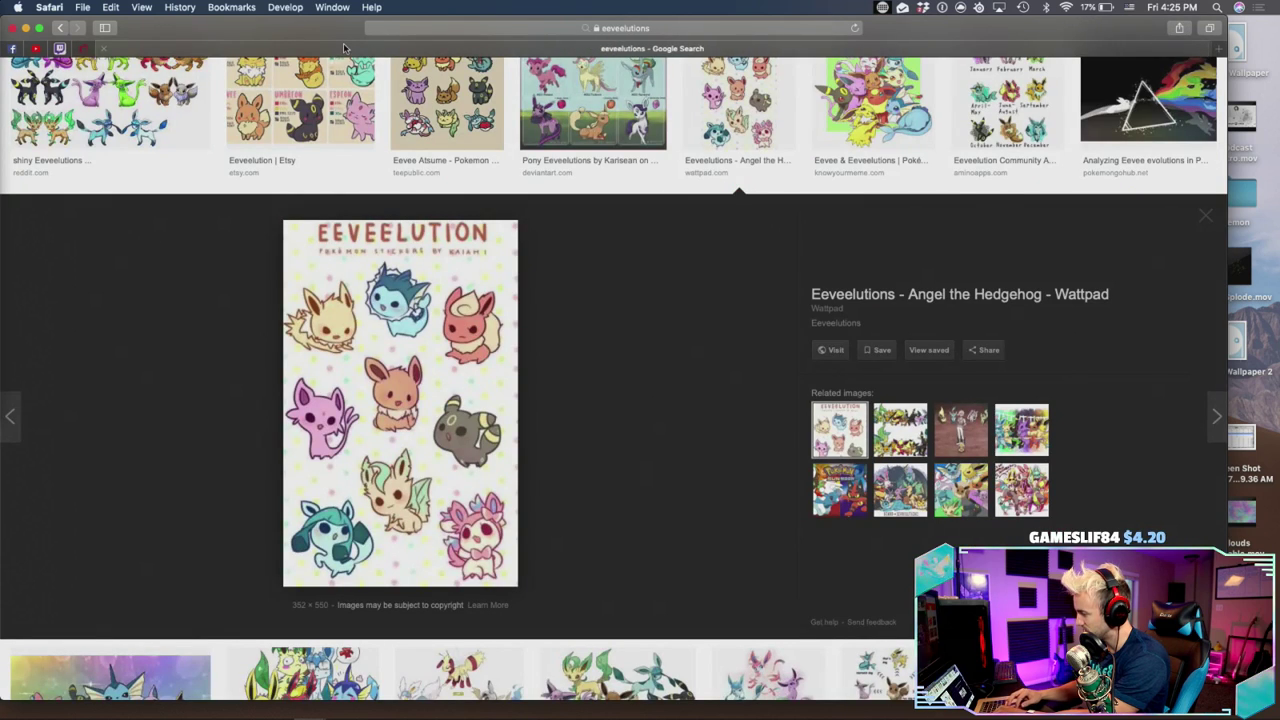
click(26, 28)
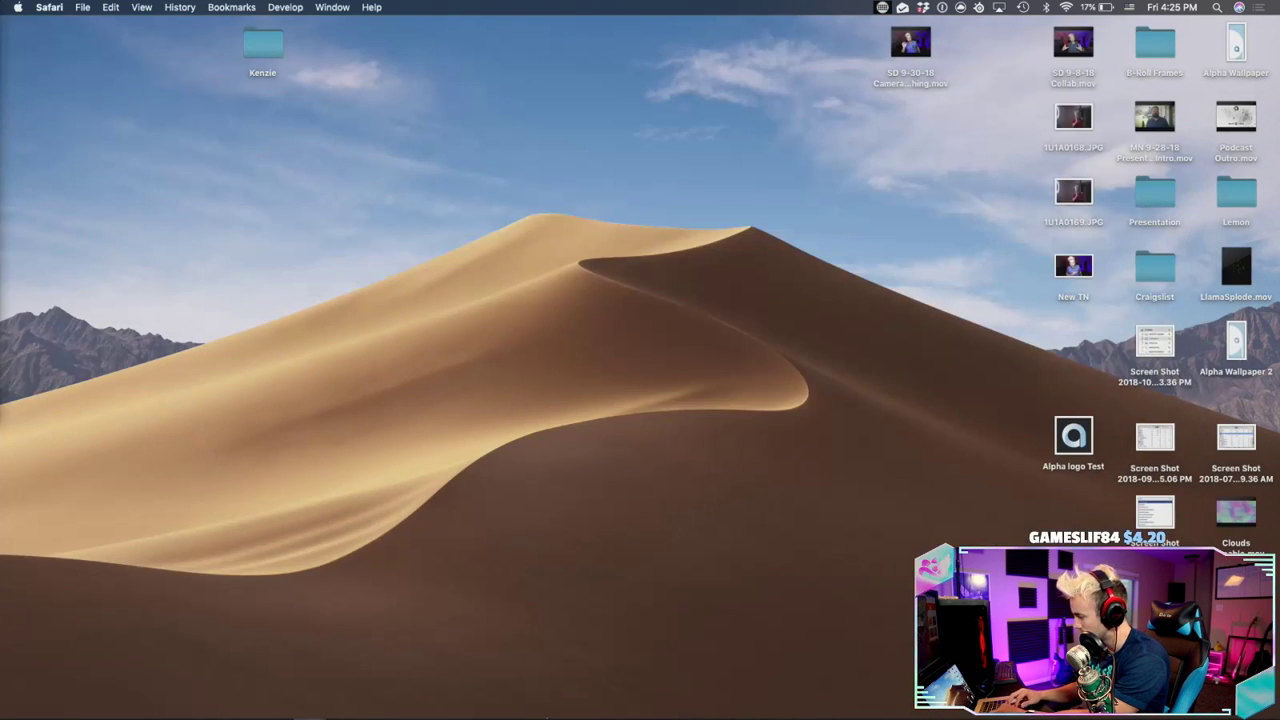
Relaunch Pixelmator and return to the restored 1mo320 document
mouse_move(514, 668)
click(572, 660)
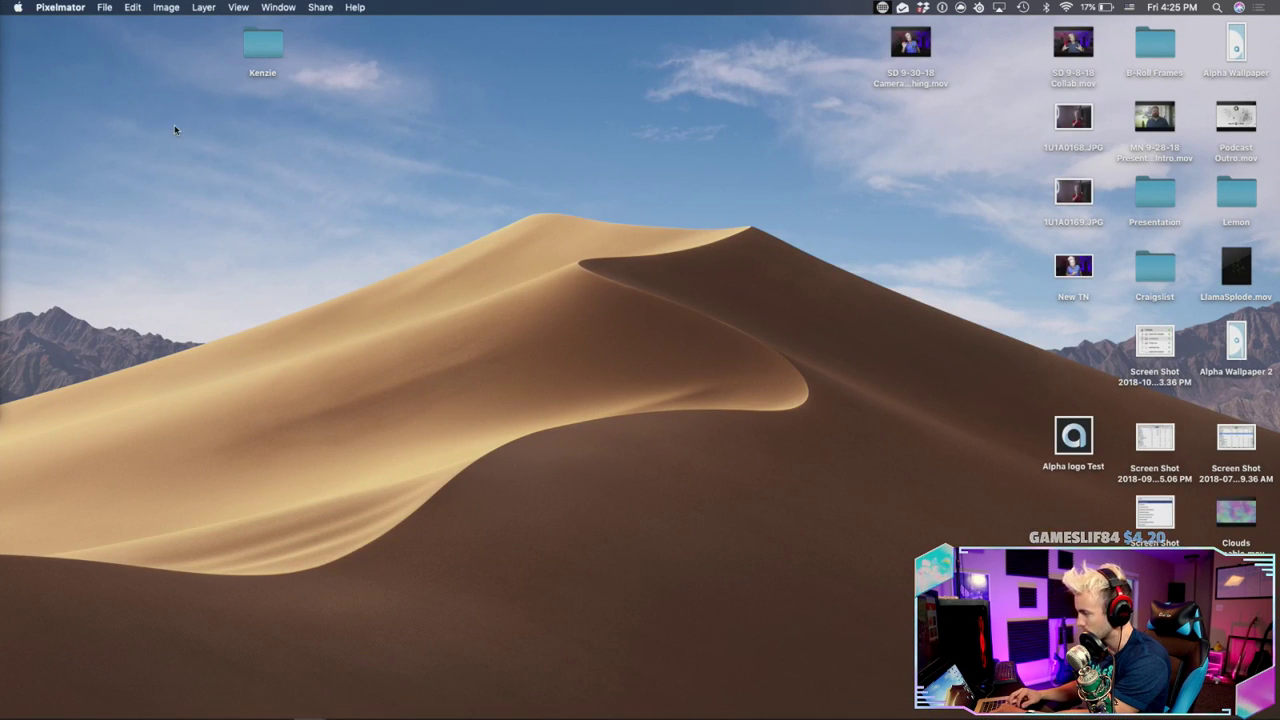
click(104, 8)
mouse_move(178, 56)
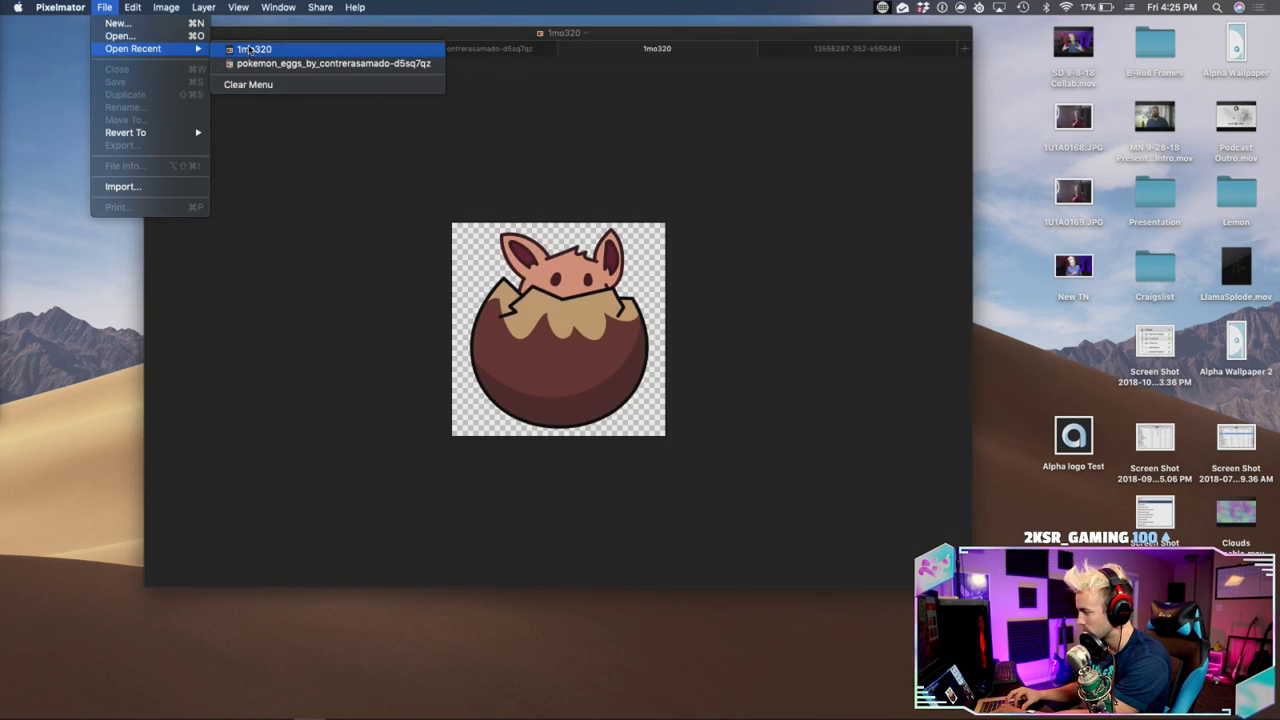
click(349, 204)
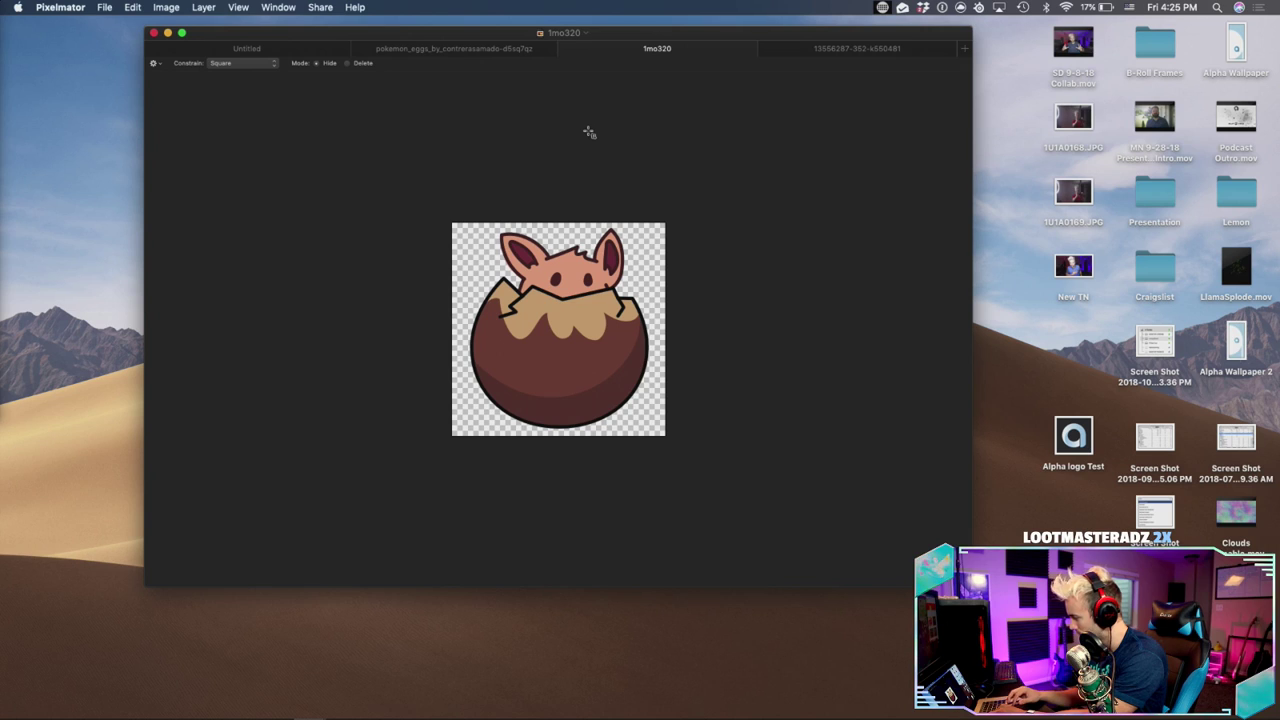
Show the layer list, select all three layers, and nudge the artwork down toward the canvas's lower edge
key(super+equal)
key(v)
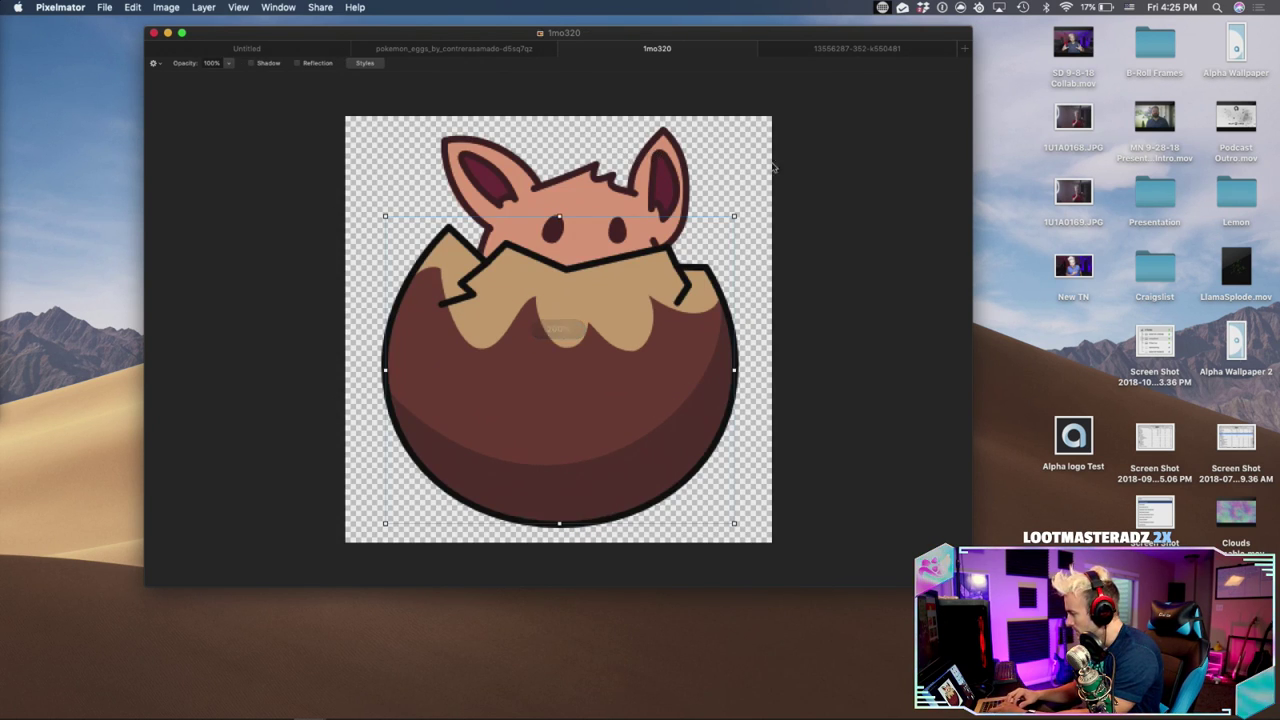
key(super+minus)
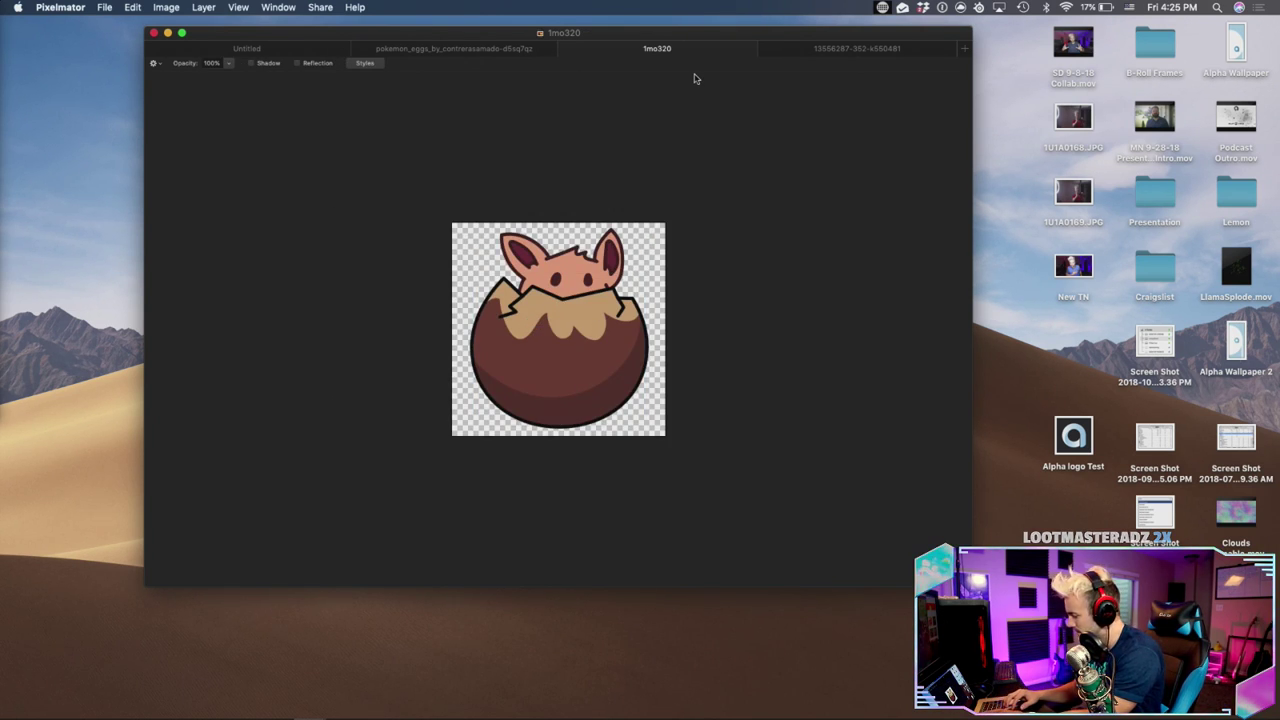
key(super+alt+l)
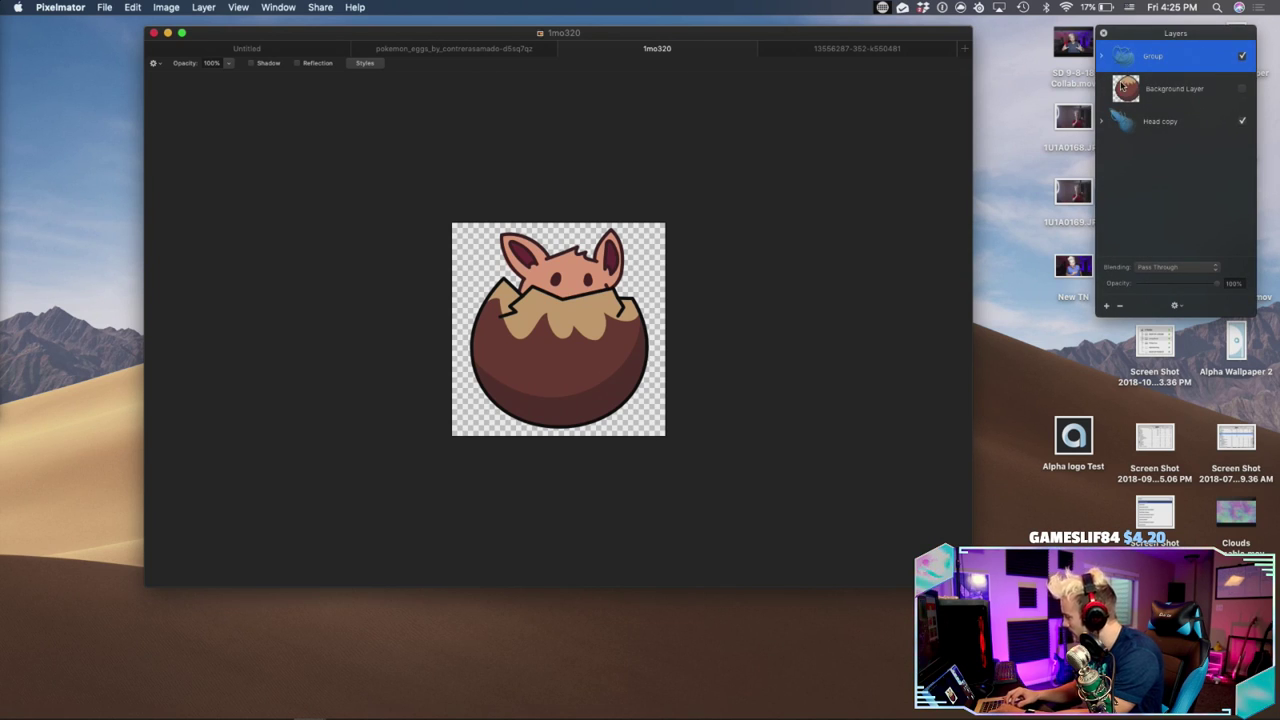
shift+click(1181, 121)
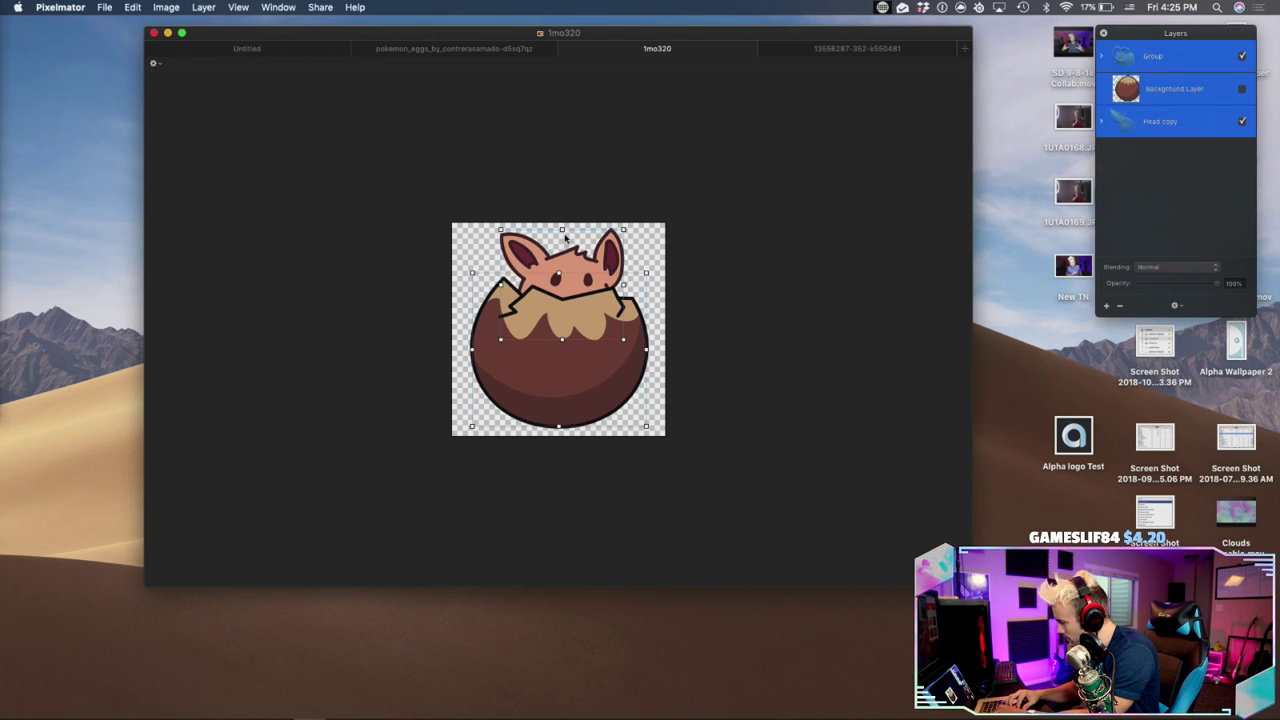
key(shift+Down)
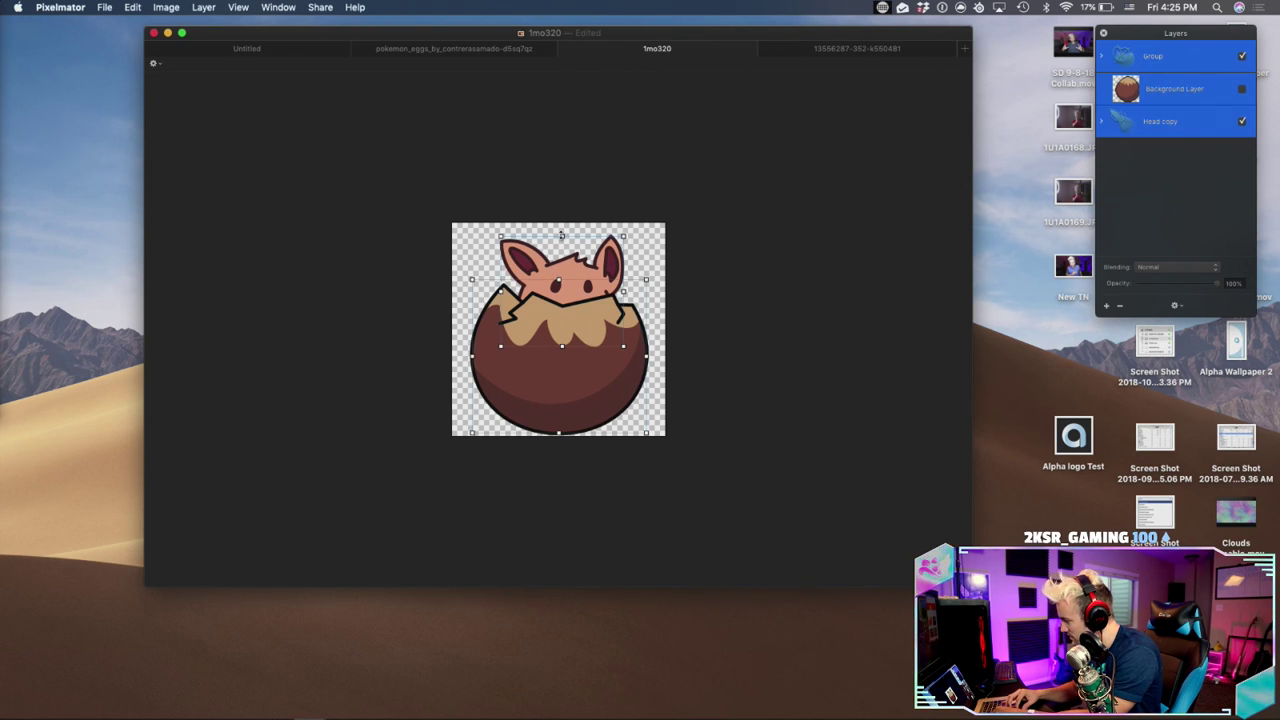
drag(561, 236, 561, 234)
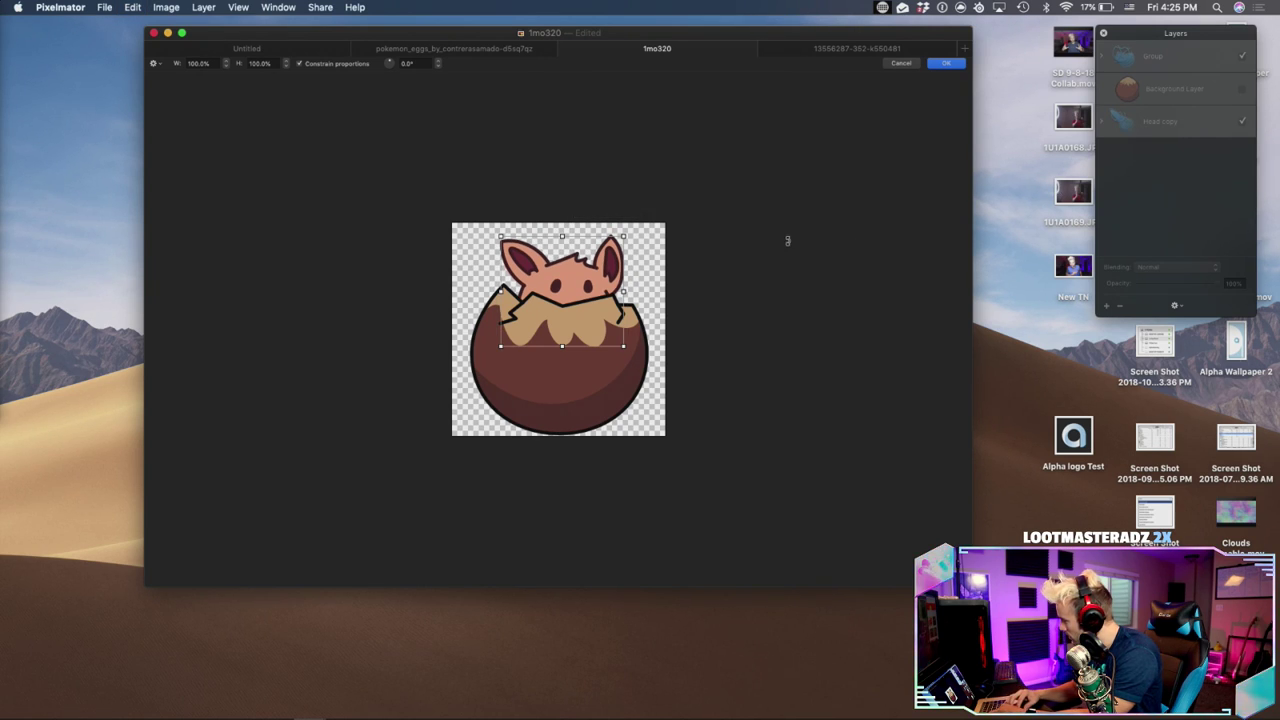
click(896, 64)
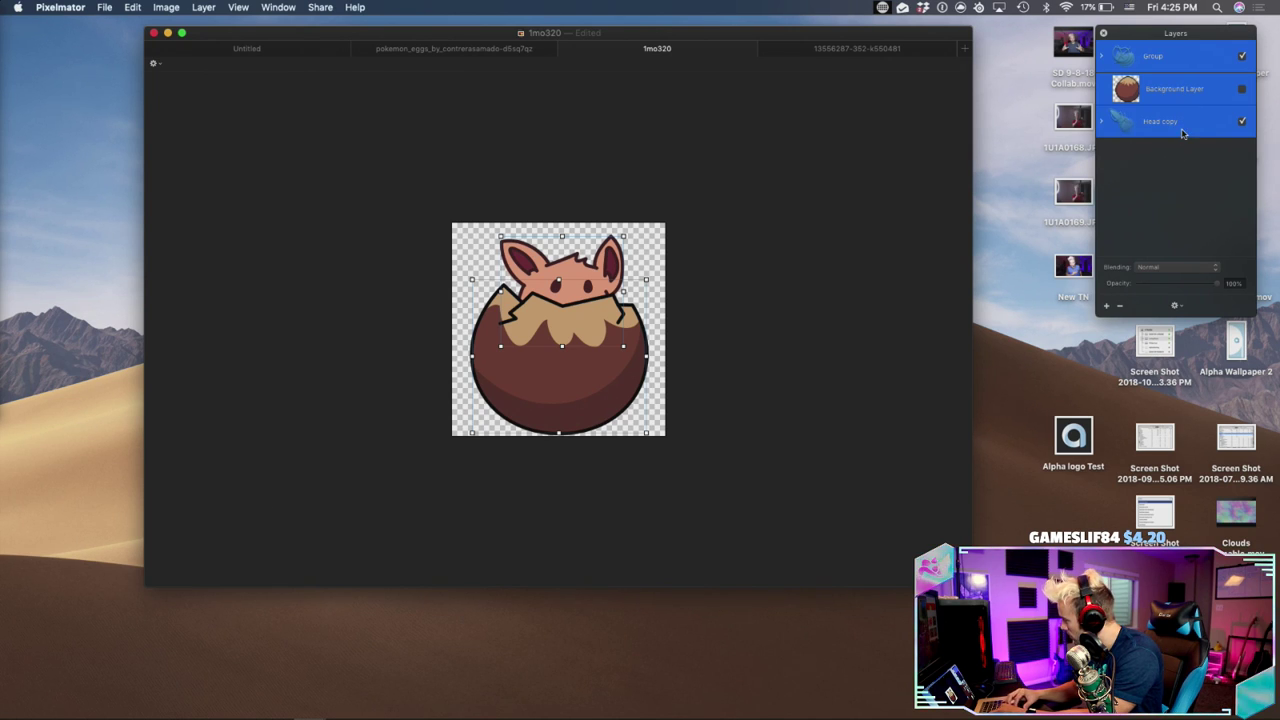
click(862, 49)
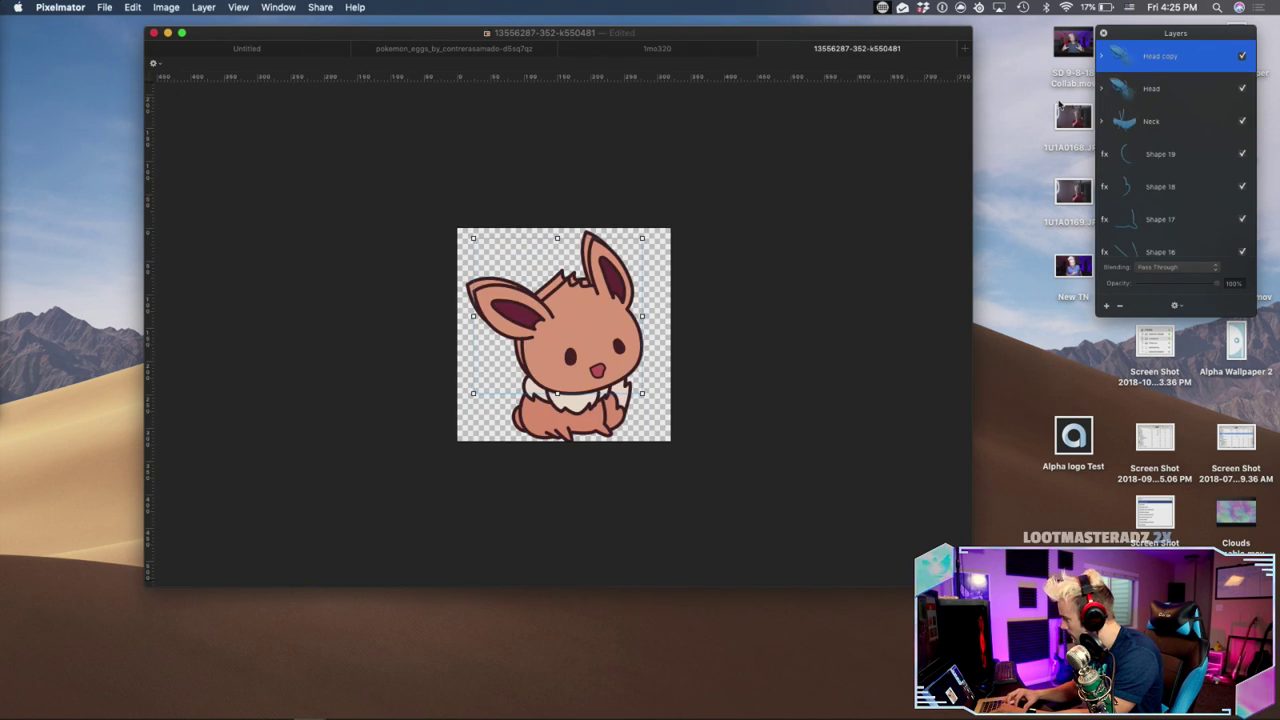
click(629, 53)
Delete the hidden Background Layer and select the remaining Group and Head copy layers together
click(1200, 90)
key(BackSpace)
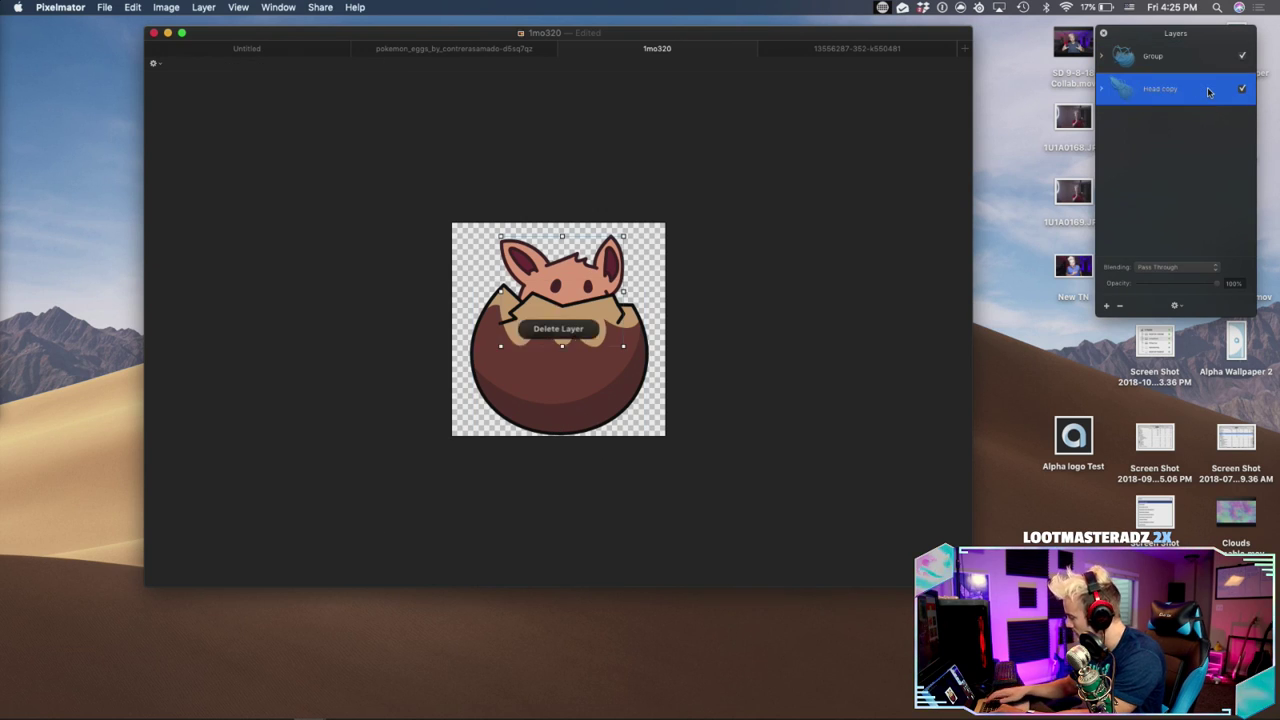
shift+click(1175, 57)
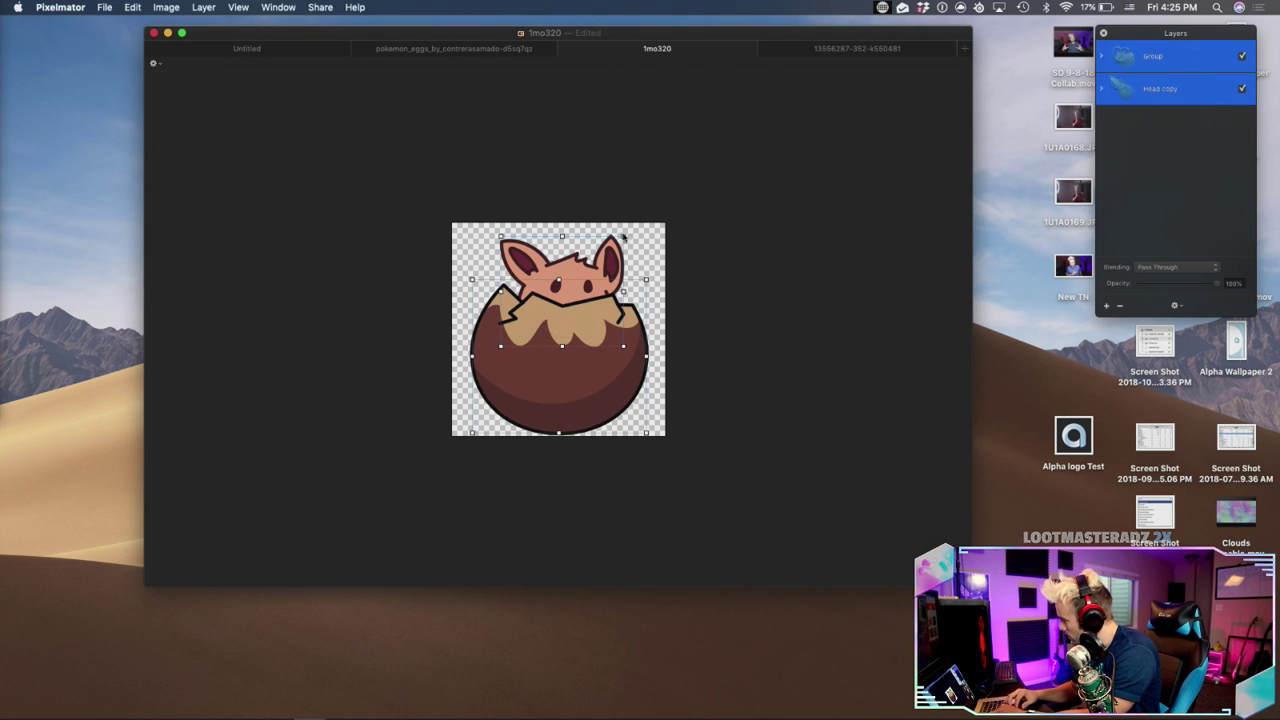
key(super+t)
drag(562, 236, 562, 229)
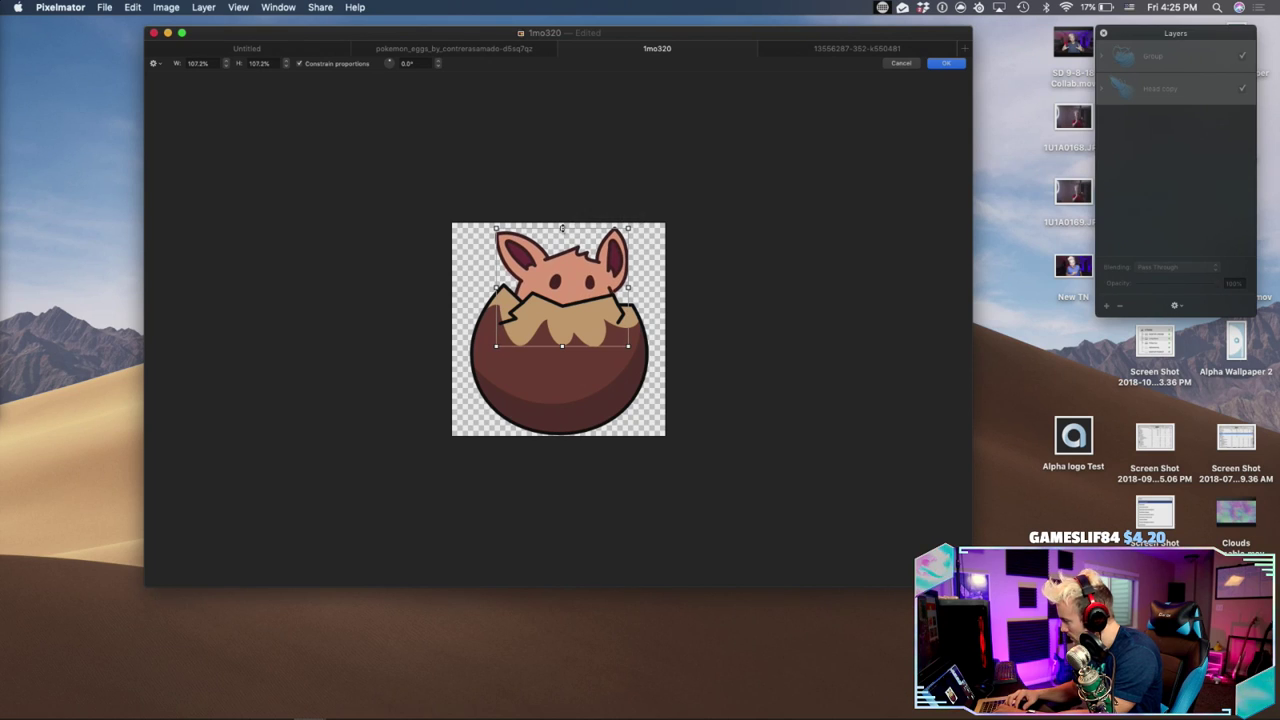
click(899, 62)
Combine the selected egg Group and Head copy layers into a single group
right_click(1165, 92)
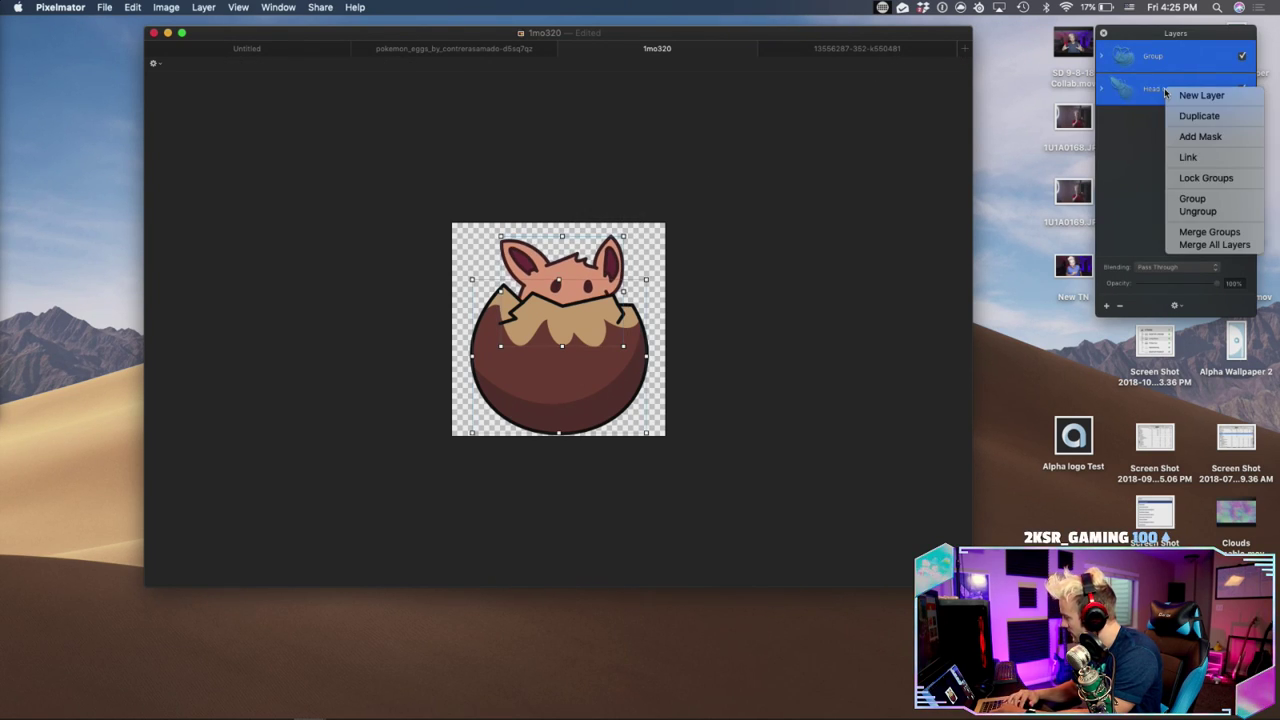
click(1192, 198)
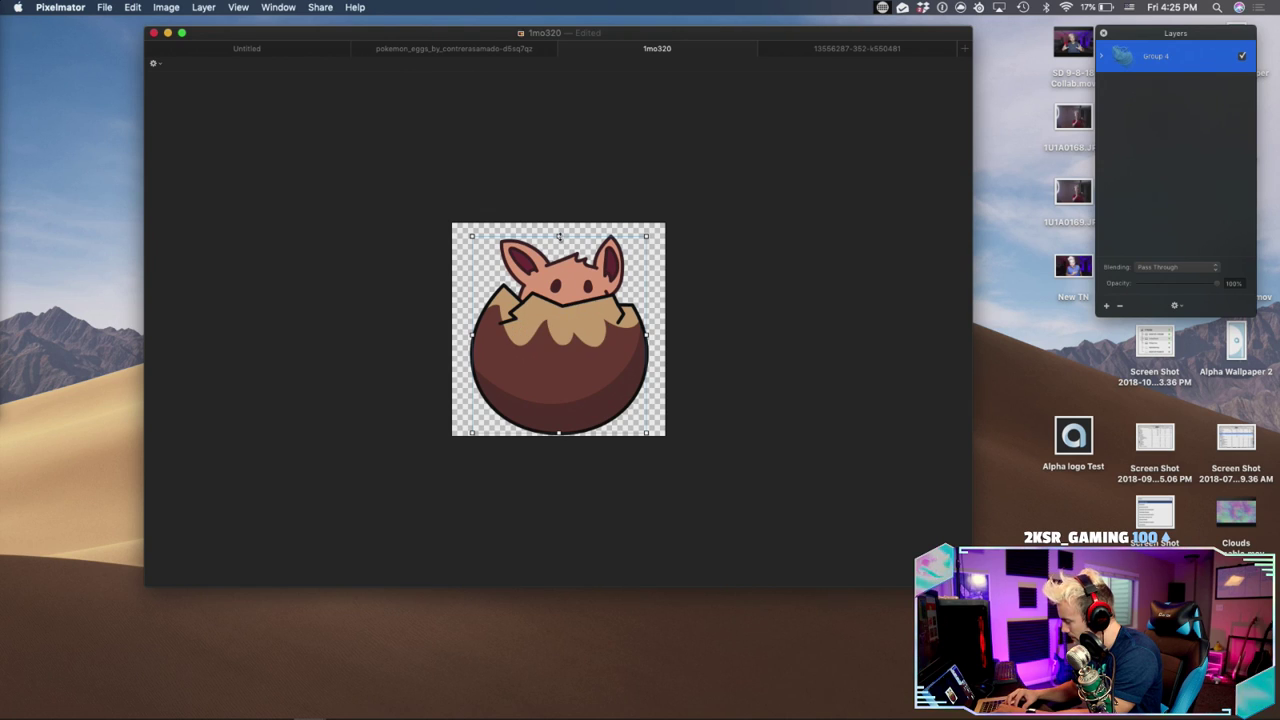
Try enlarging the combined egg and head group proportionally to about 105.1%, and undo the transform
key(super+t)
drag(559, 236, 560, 224)
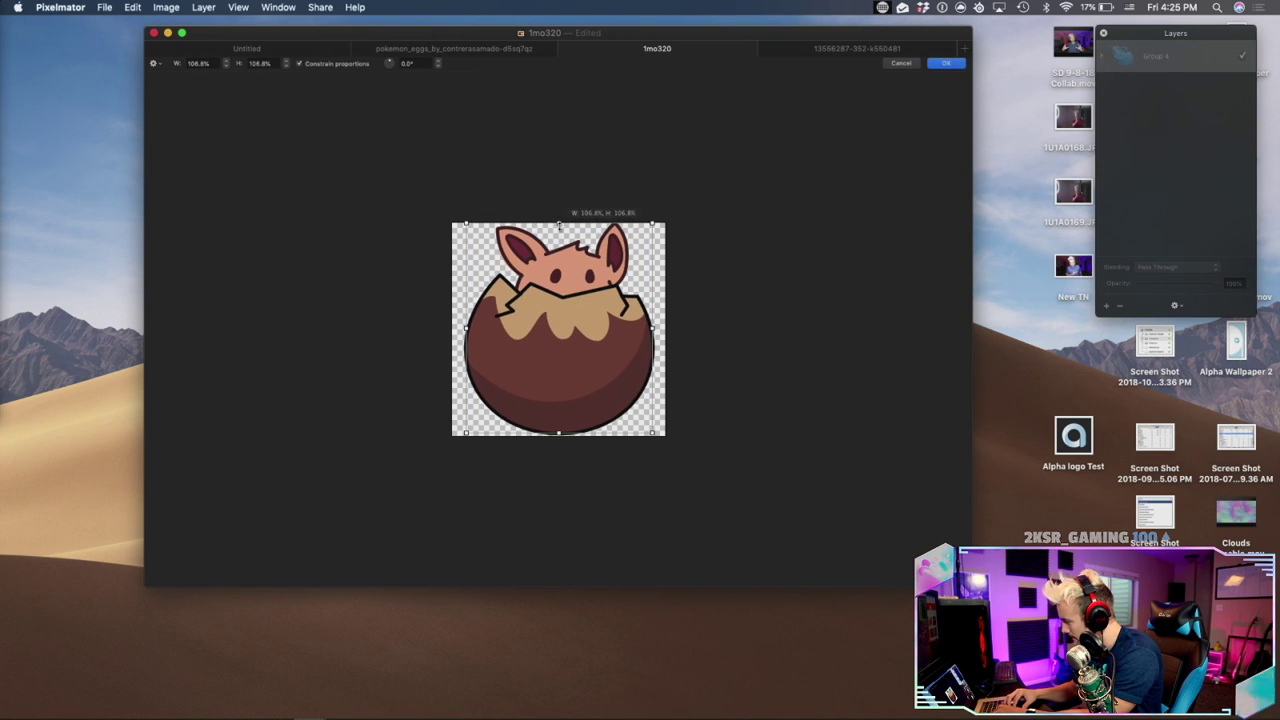
drag(559, 227, 559, 226)
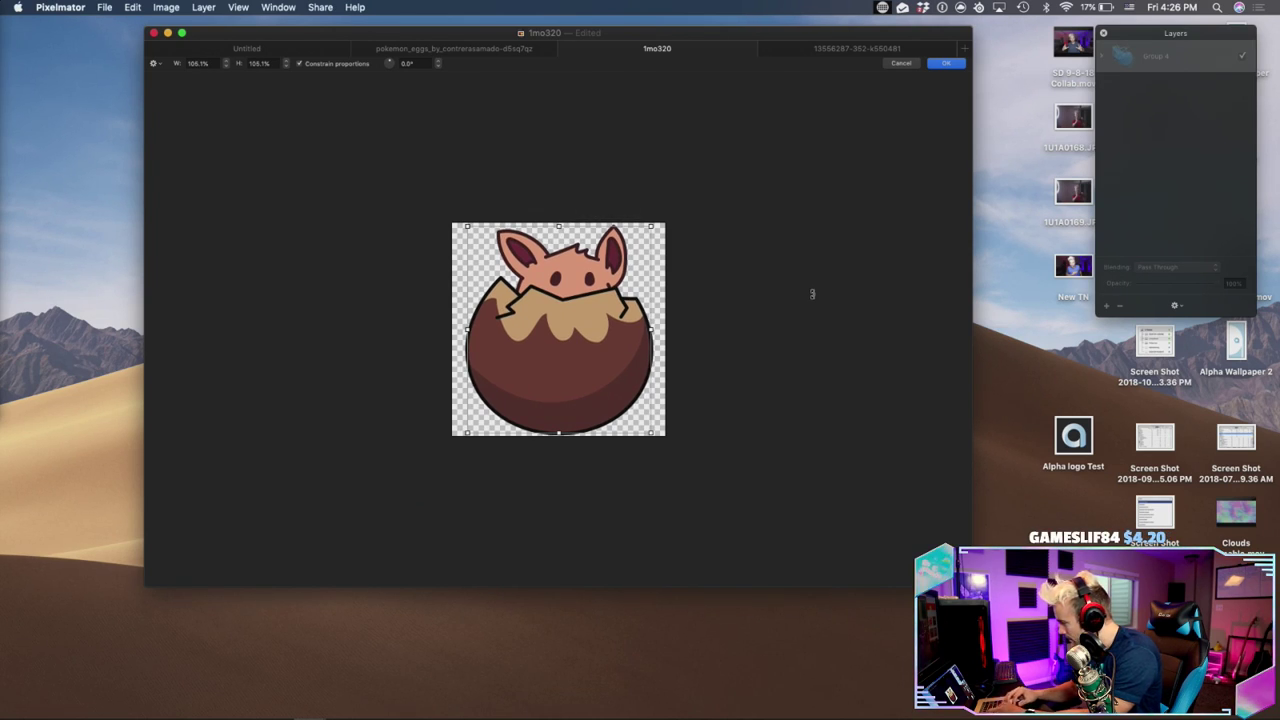
key(Return)
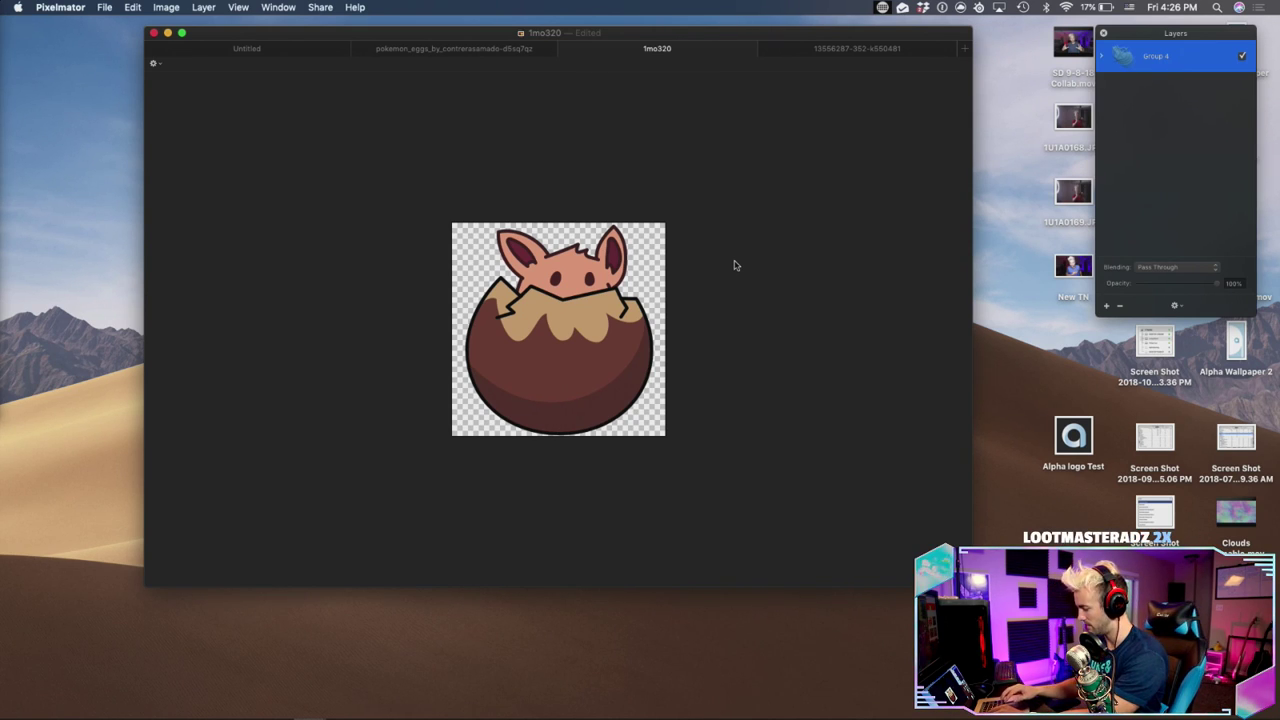
key(super+z)
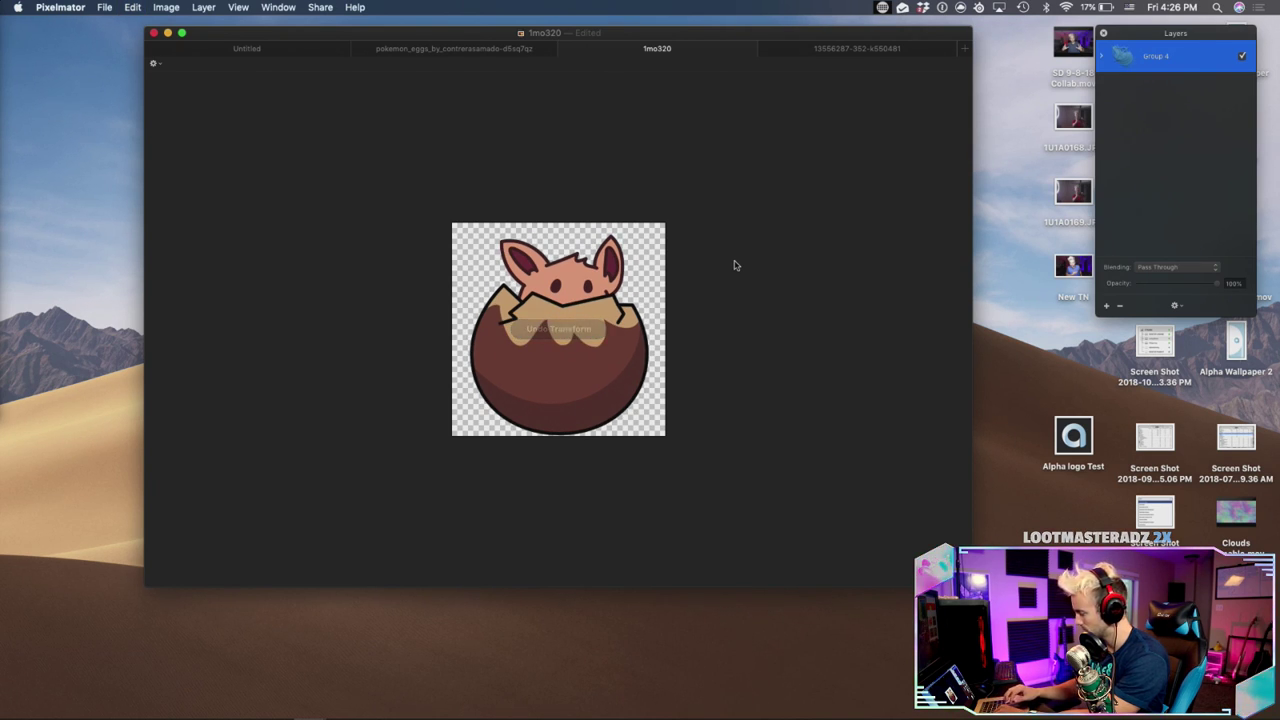
Enlarge the combined group slightly, keeping a thin margin at the canvas's upper and lower edges
key(super+t)
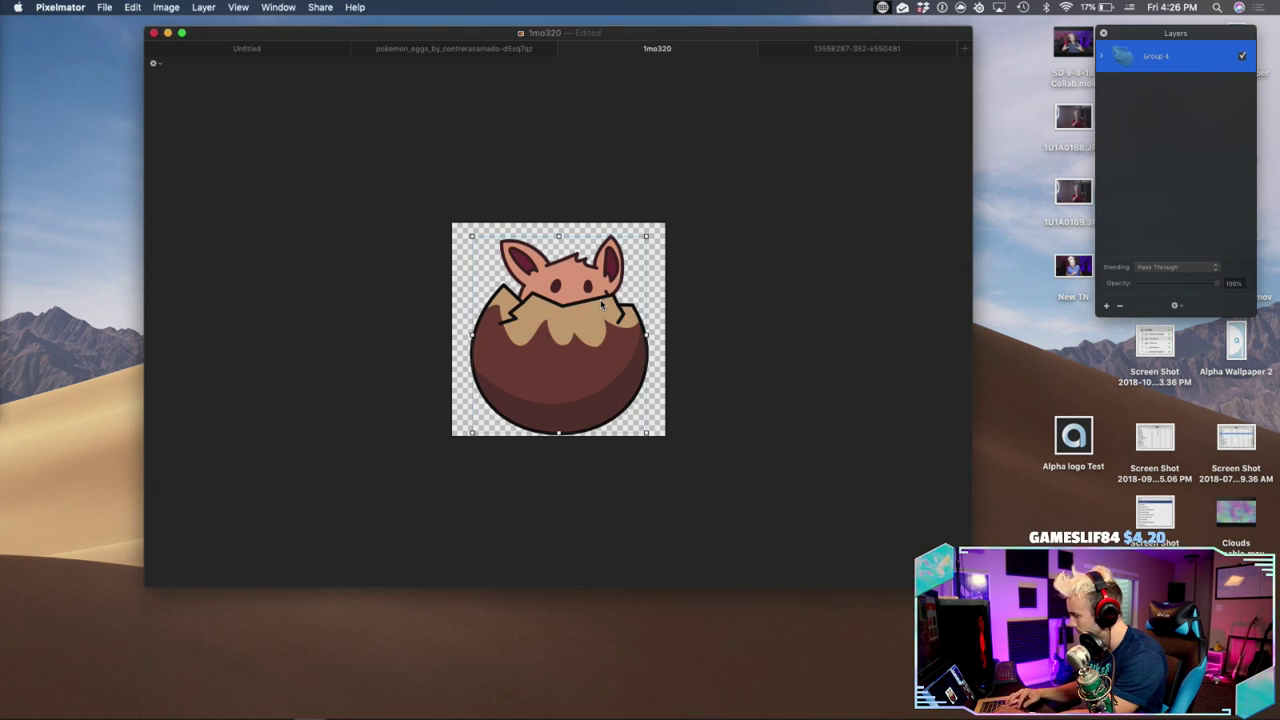
drag(557, 233, 558, 229)
key(Return)
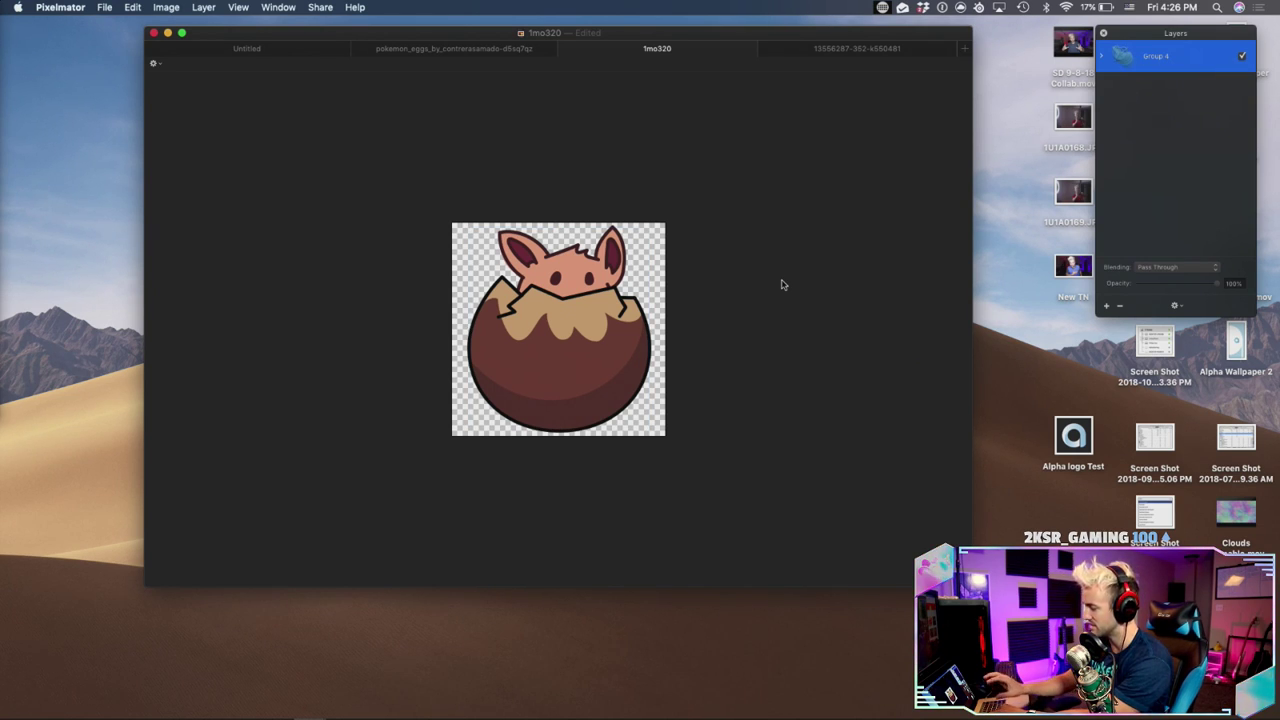
Check the document's image size settings and the existing badge files in the Twitch folder's Sub Badges folder
key(alt+super+i)
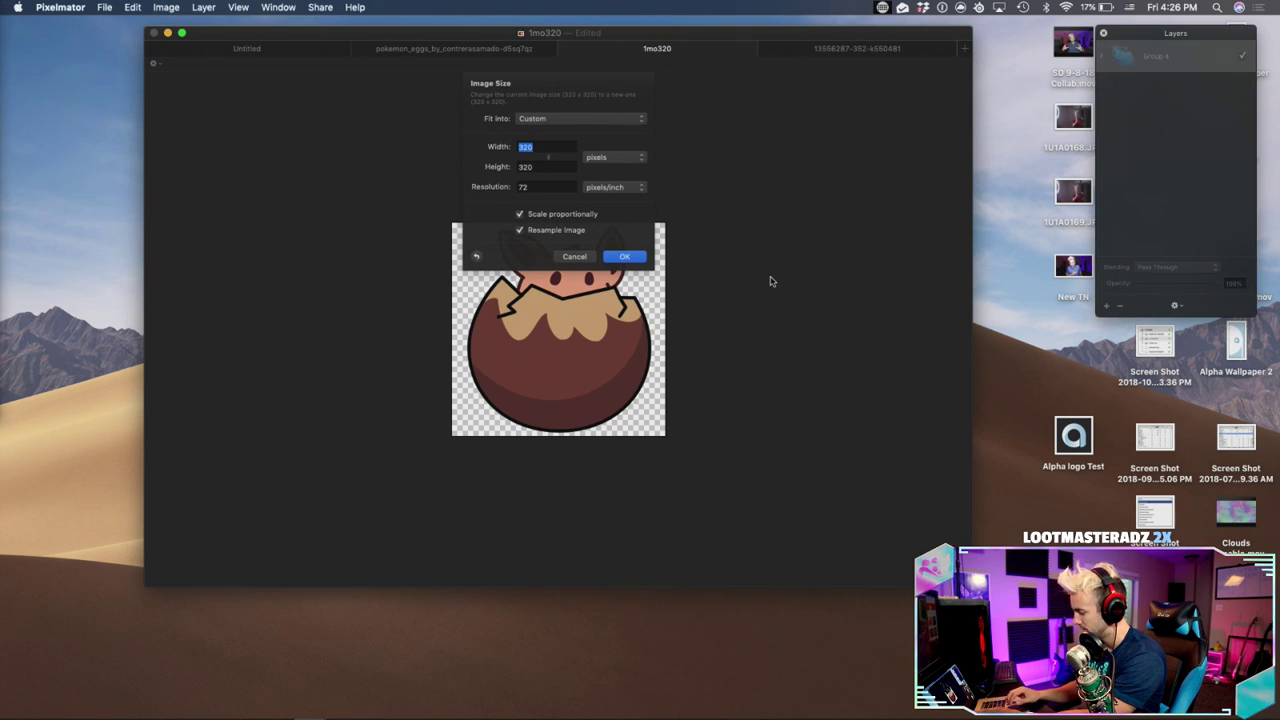
click(574, 257)
mouse_move(263, 680)
click(210, 676)
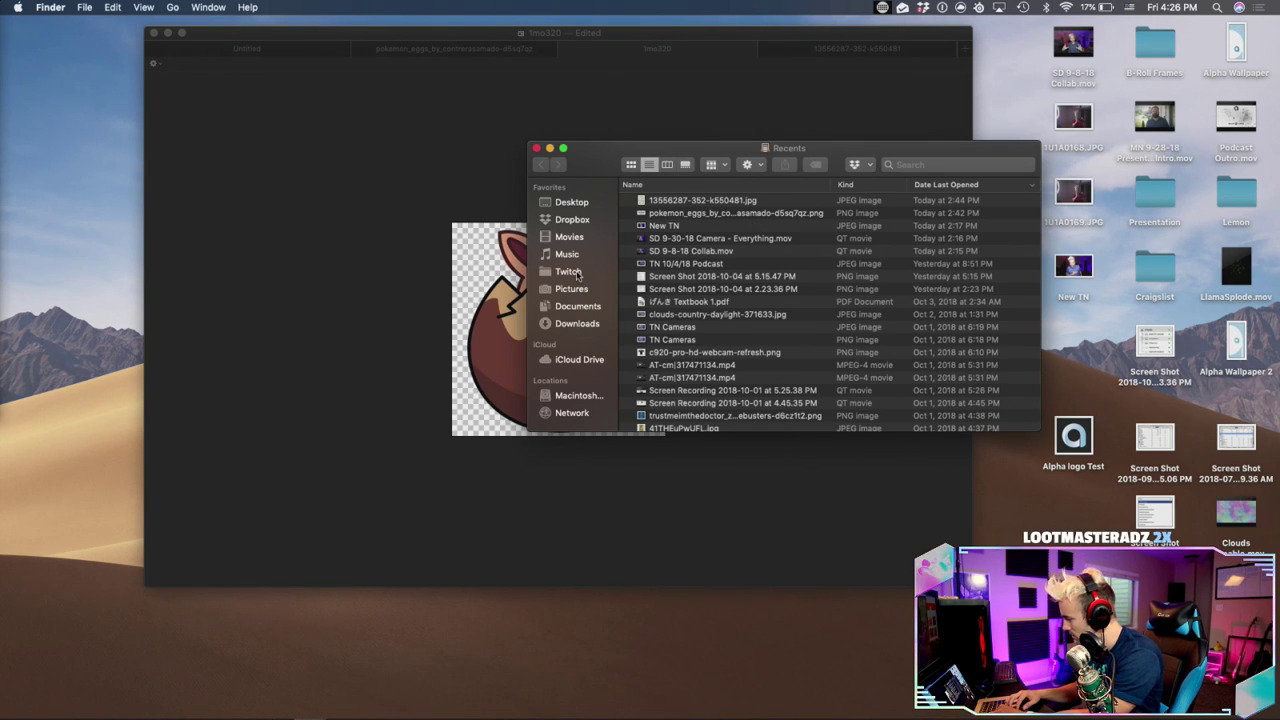
click(568, 271)
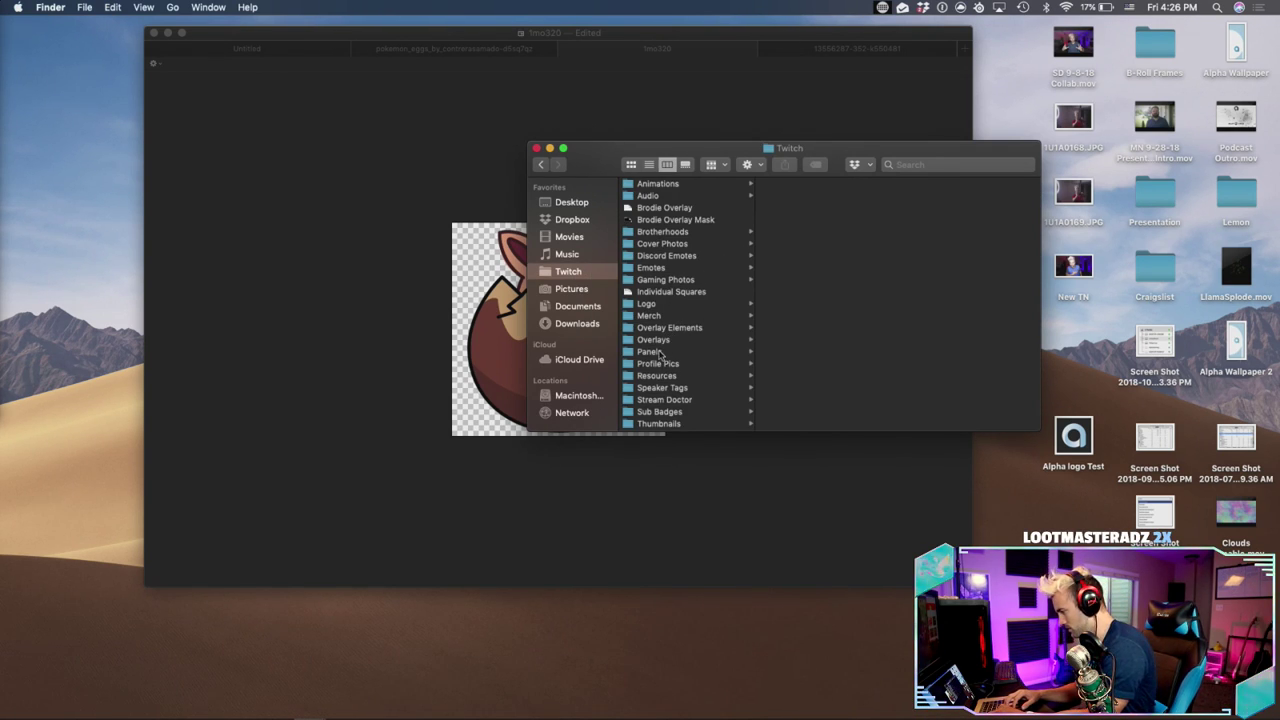
click(665, 411)
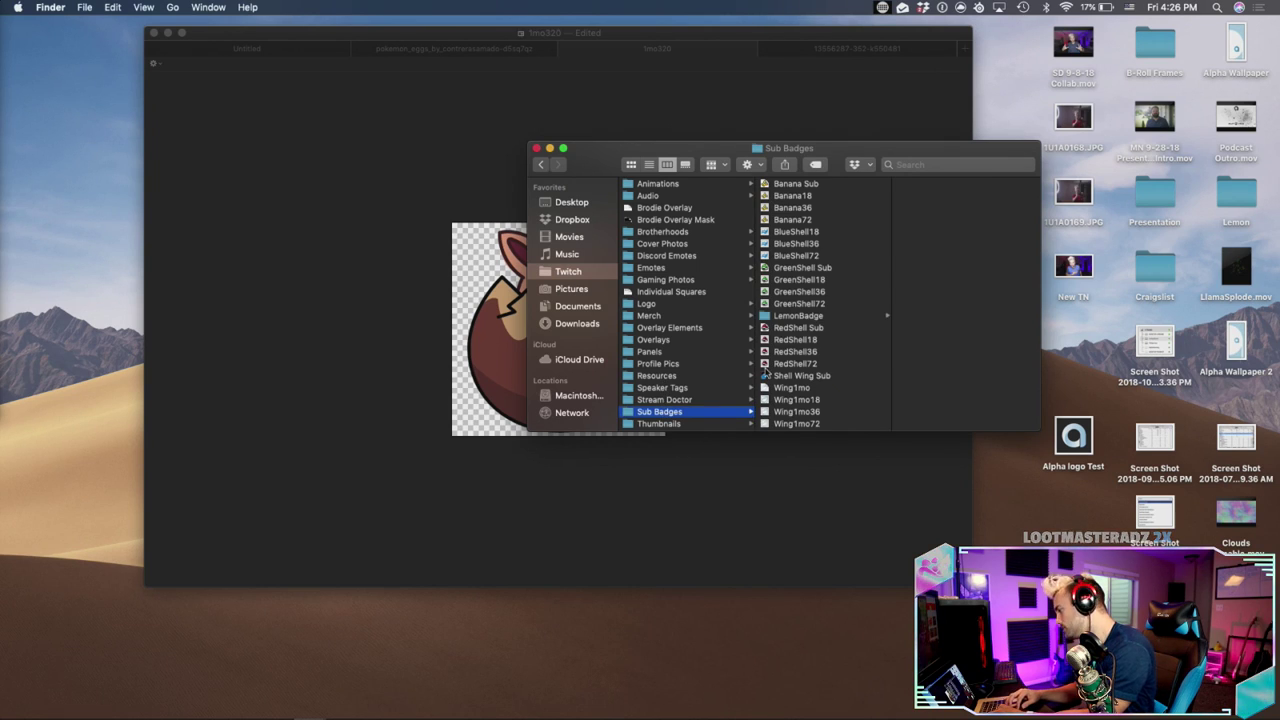
click(536, 149)
key(super+i)
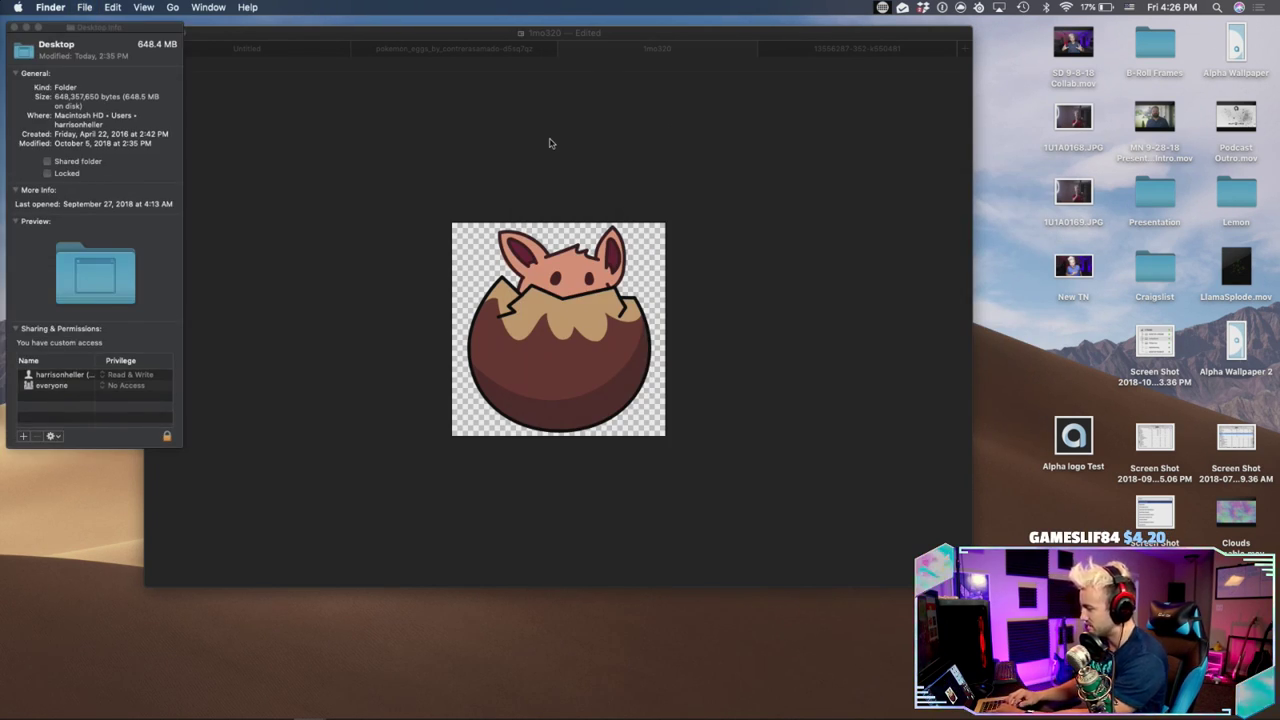
Close the Desktop info window and resize the 1mo320 badge image proportionally to 72 pixels wide
click(14, 27)
click(341, 247)
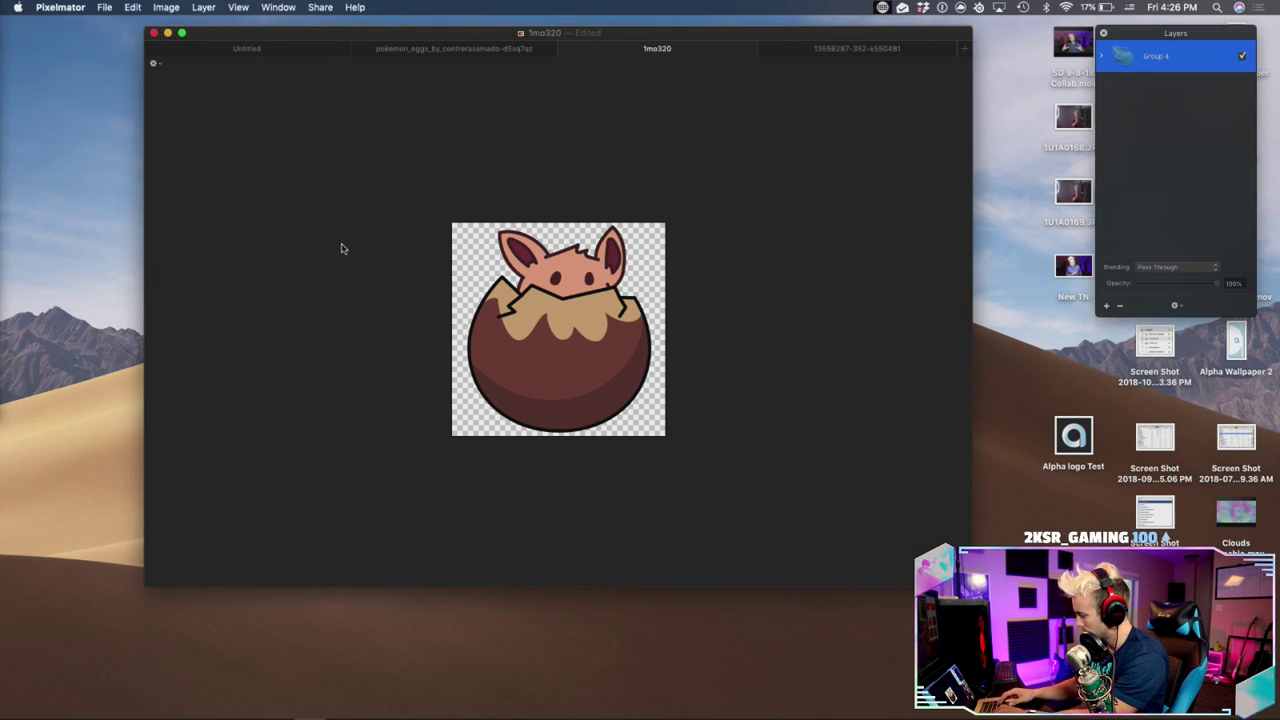
key(alt+super+i)
text(72)
key(Return)
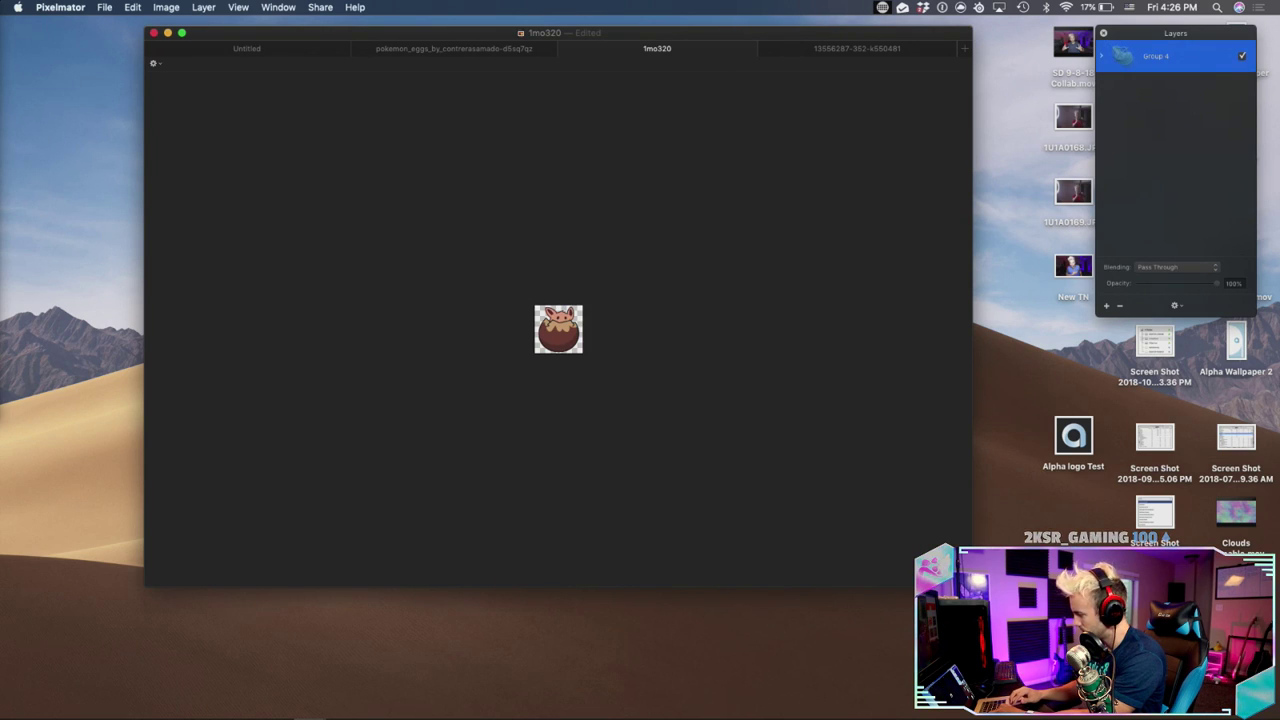
Export the resized badge as a PNG named 1mo72 into the Eevee folder inside Twitch's Sub Badges folder
click(326, 10)
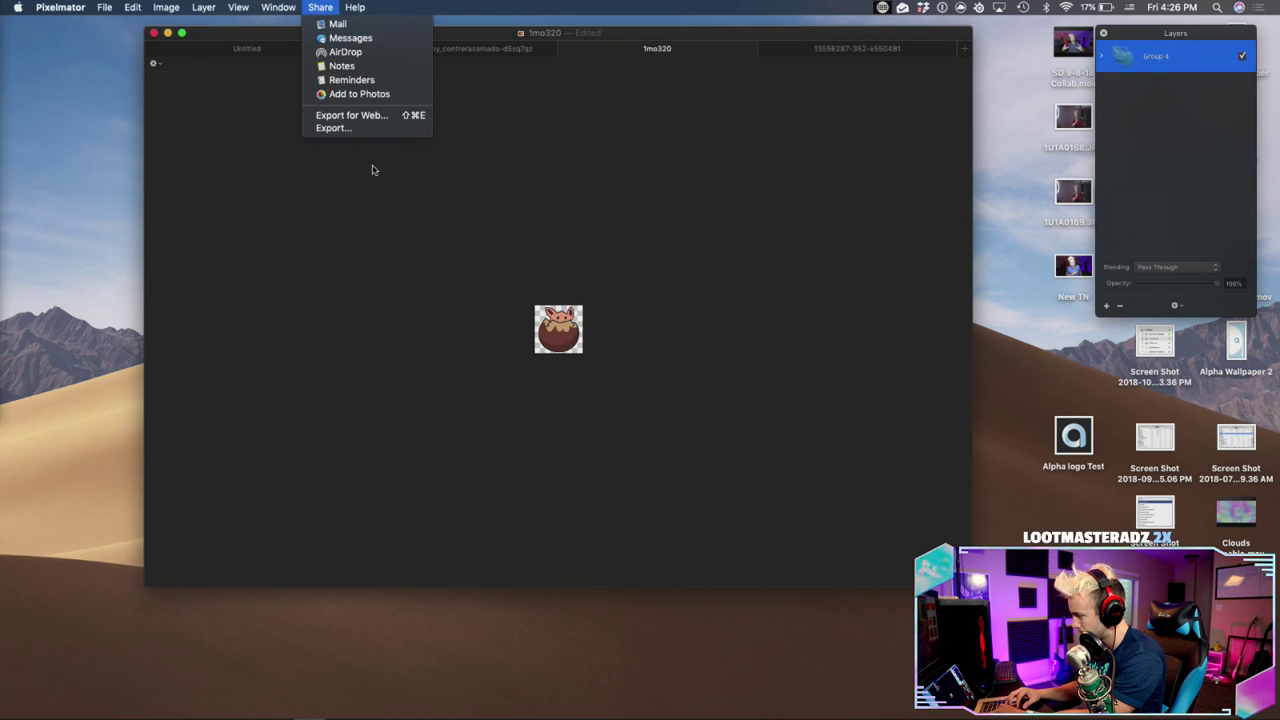
click(364, 130)
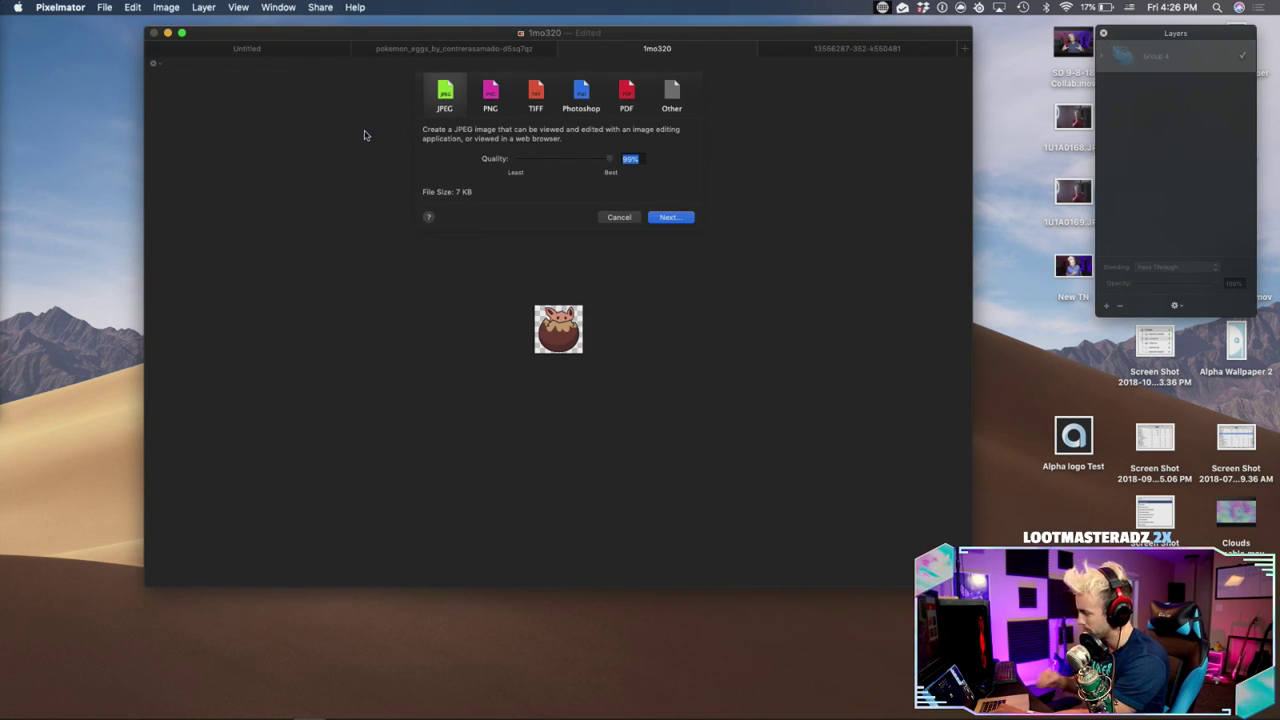
click(489, 89)
key(Return)
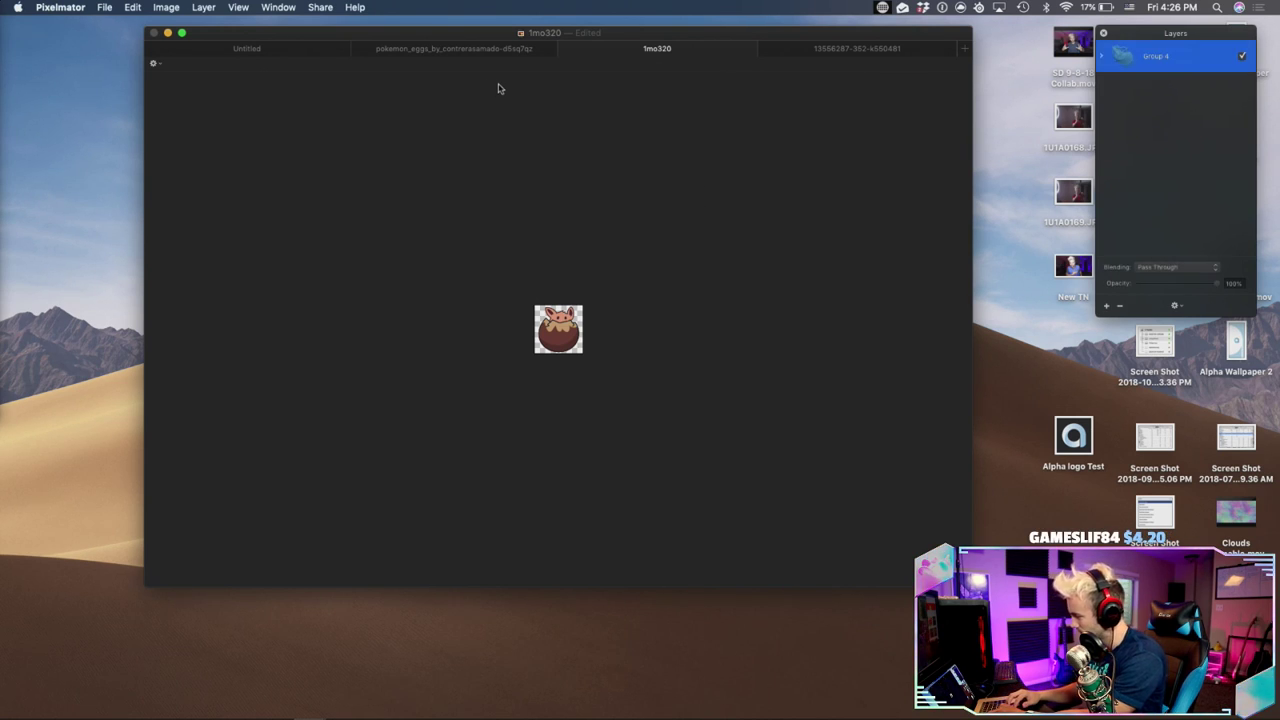
click(316, 246)
scroll(422, 268, down, 5)
click(425, 325)
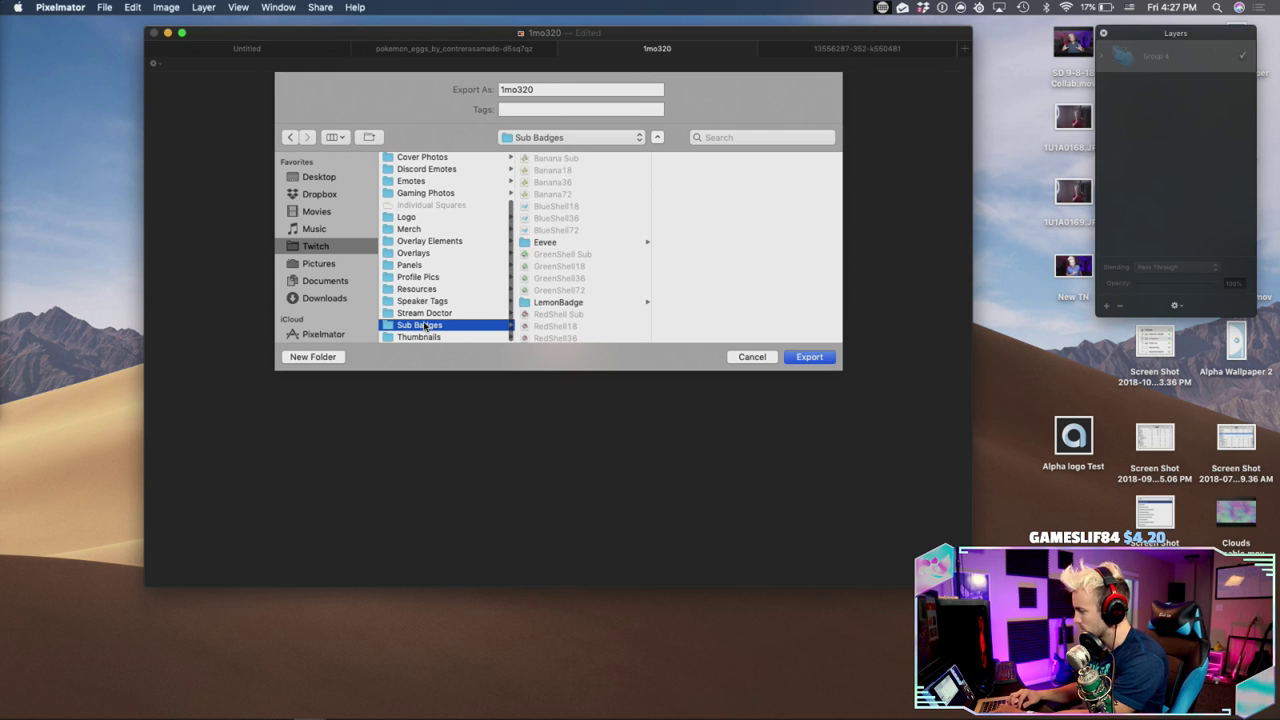
click(550, 244)
double_click(517, 90)
text(72)
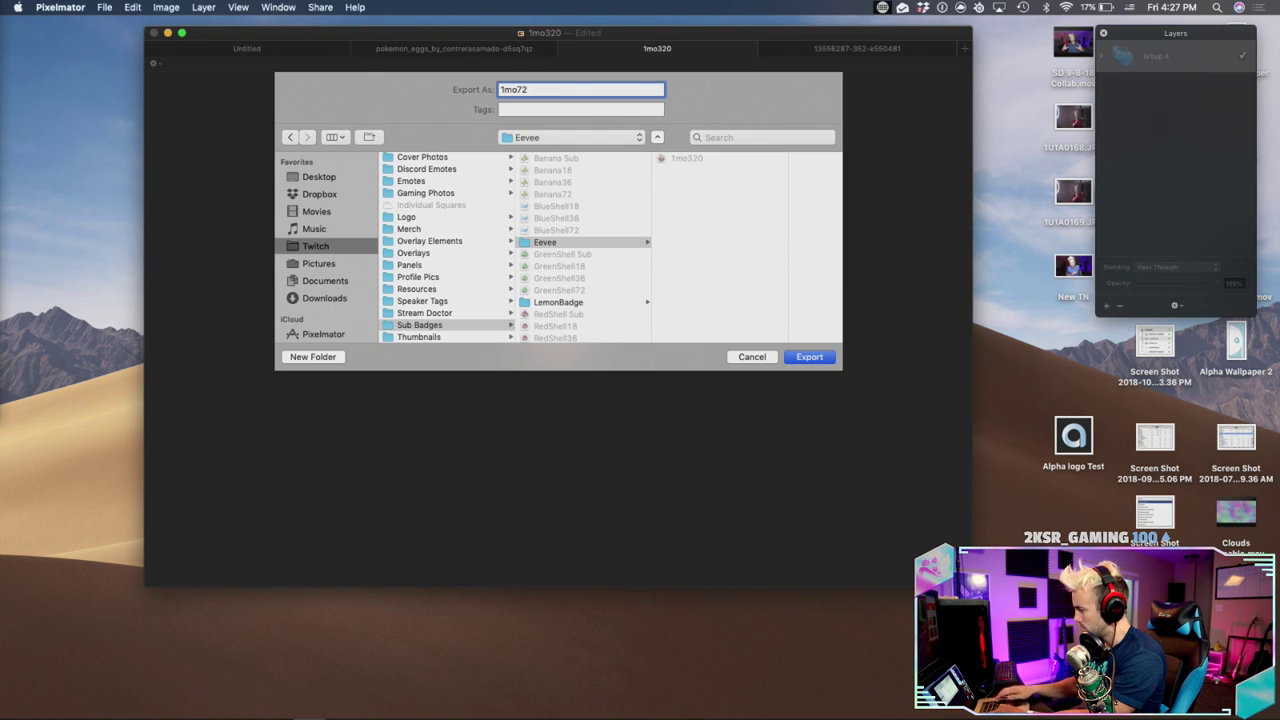
key(Return)
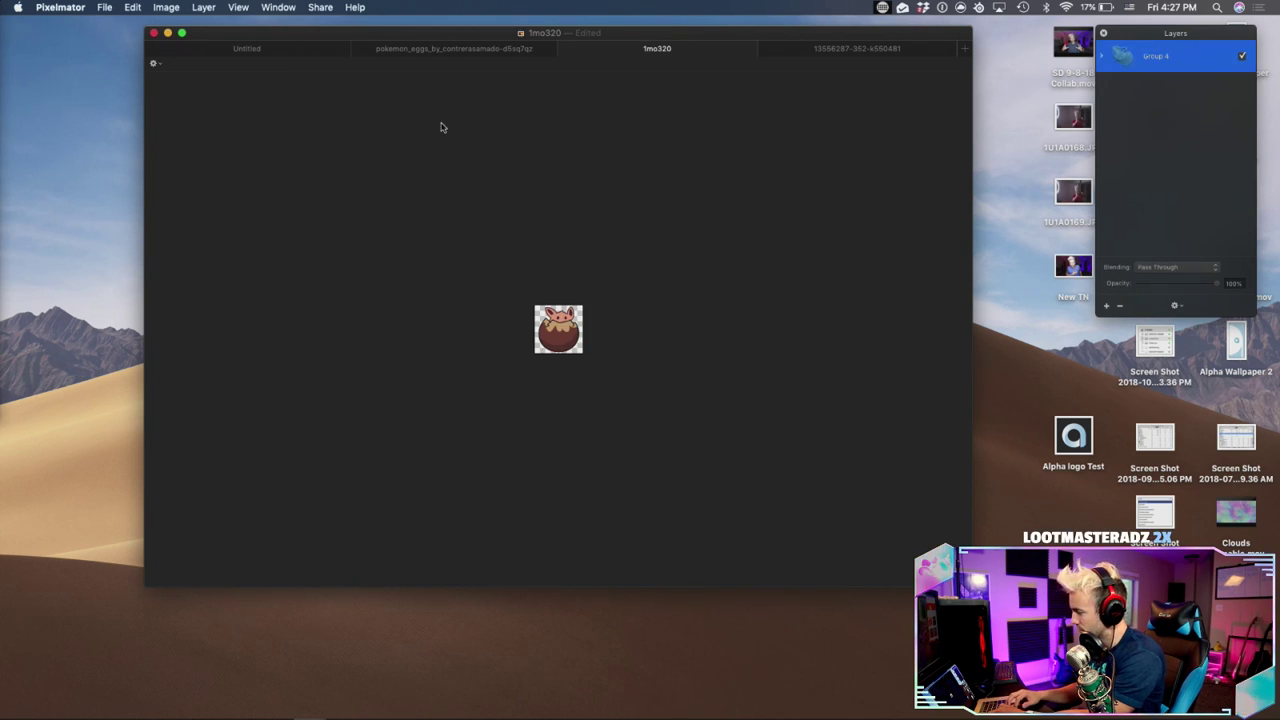
Undo the 72-pixel resize and scale the badge image proportionally to 36 pixels wide
key(super+z)
key(super+alt+i)
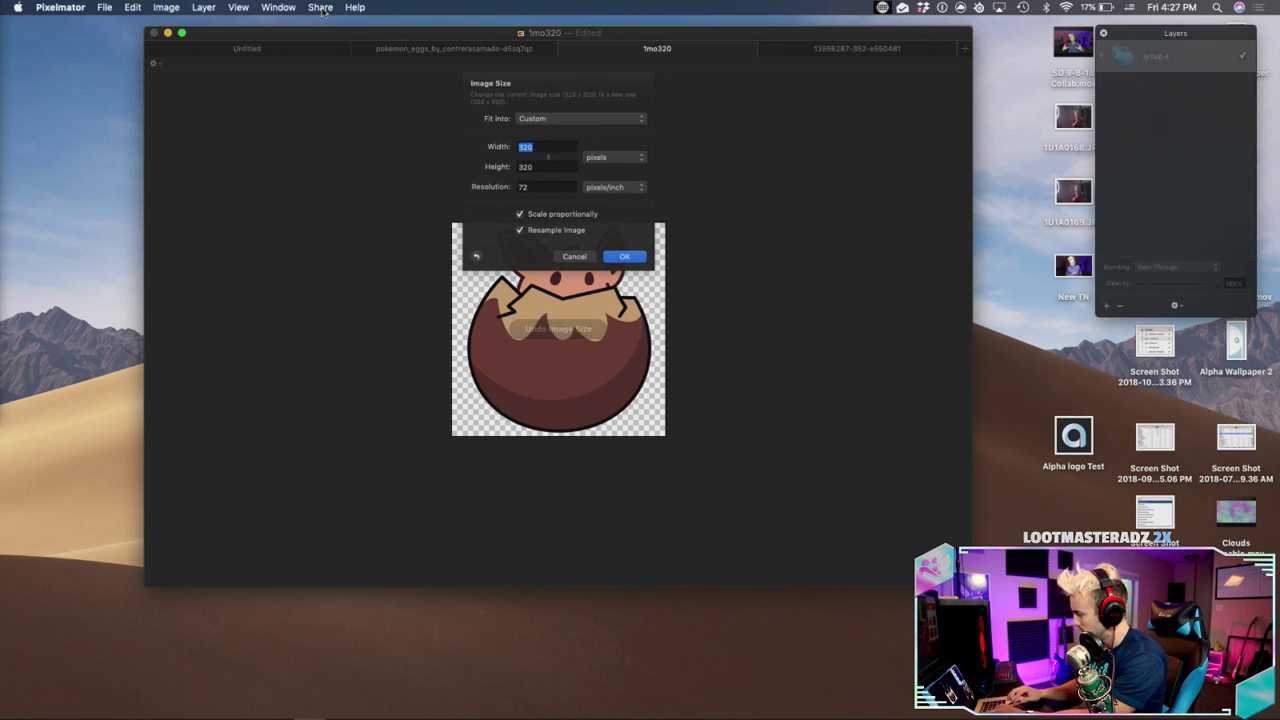
text(36)
key(Return)
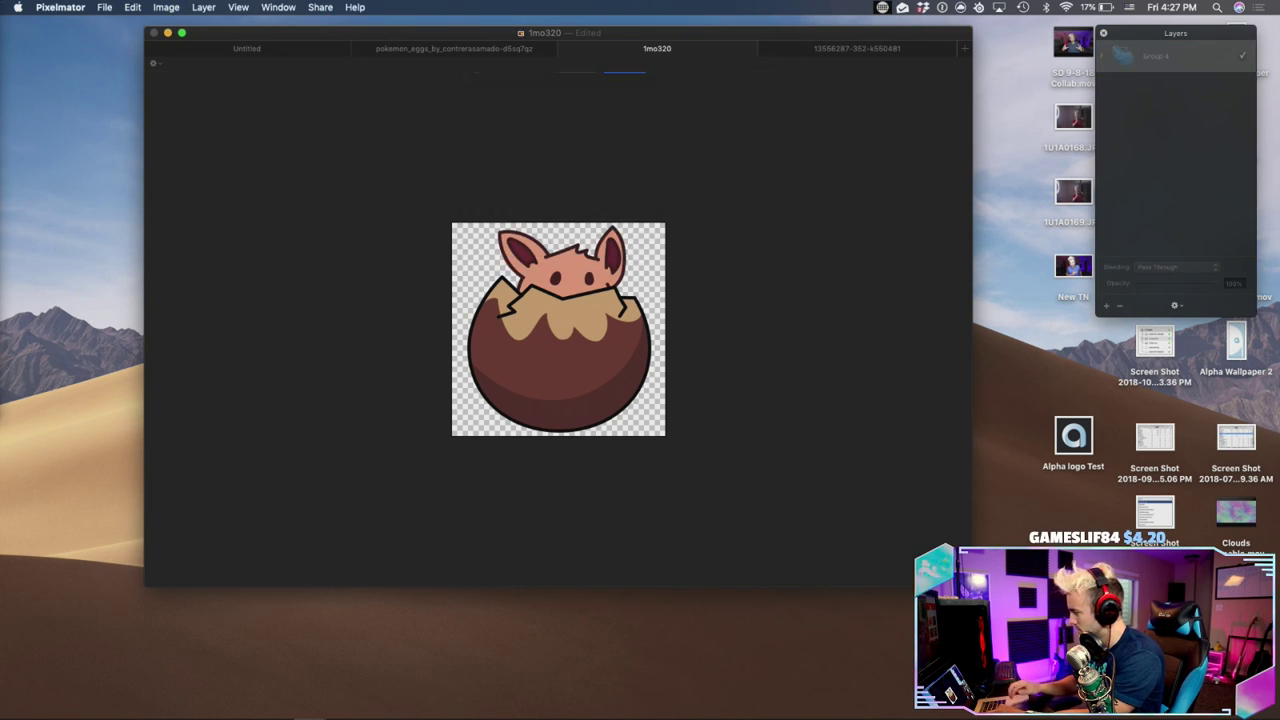
Export the 36-pixel badge as a PNG named 1mo36 into the Eevee folder
click(318, 8)
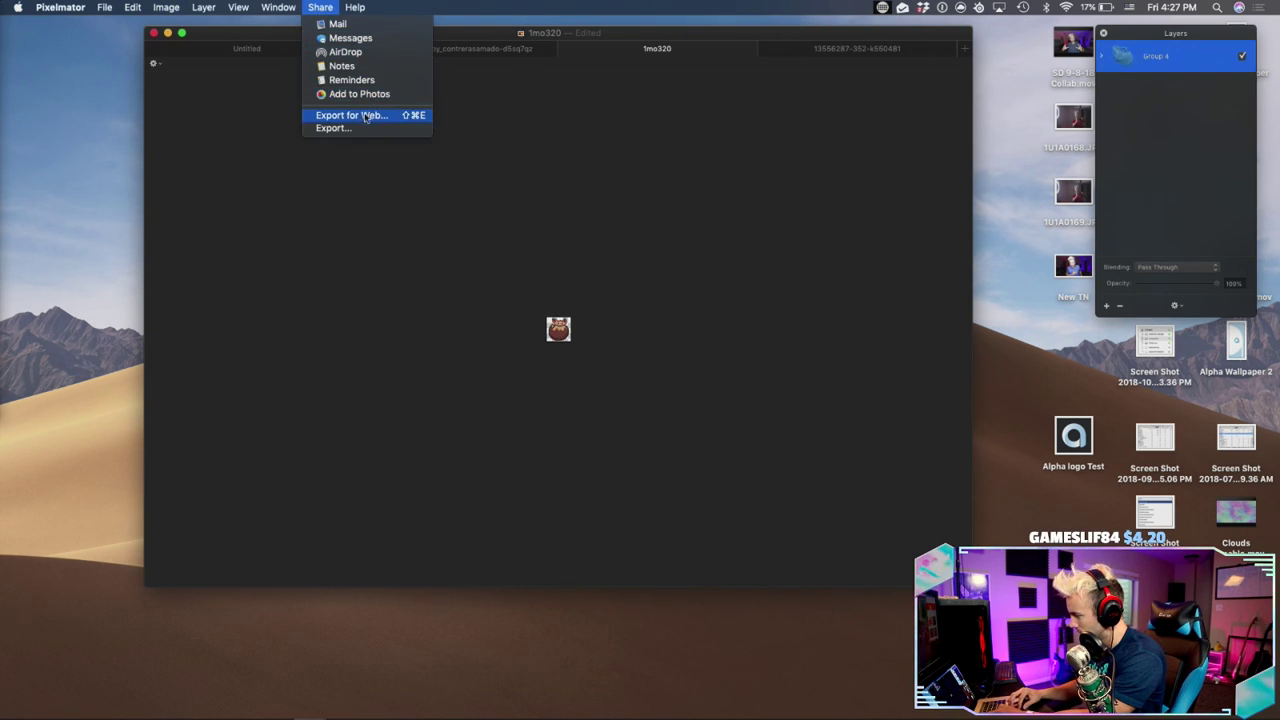
click(357, 128)
key(Return)
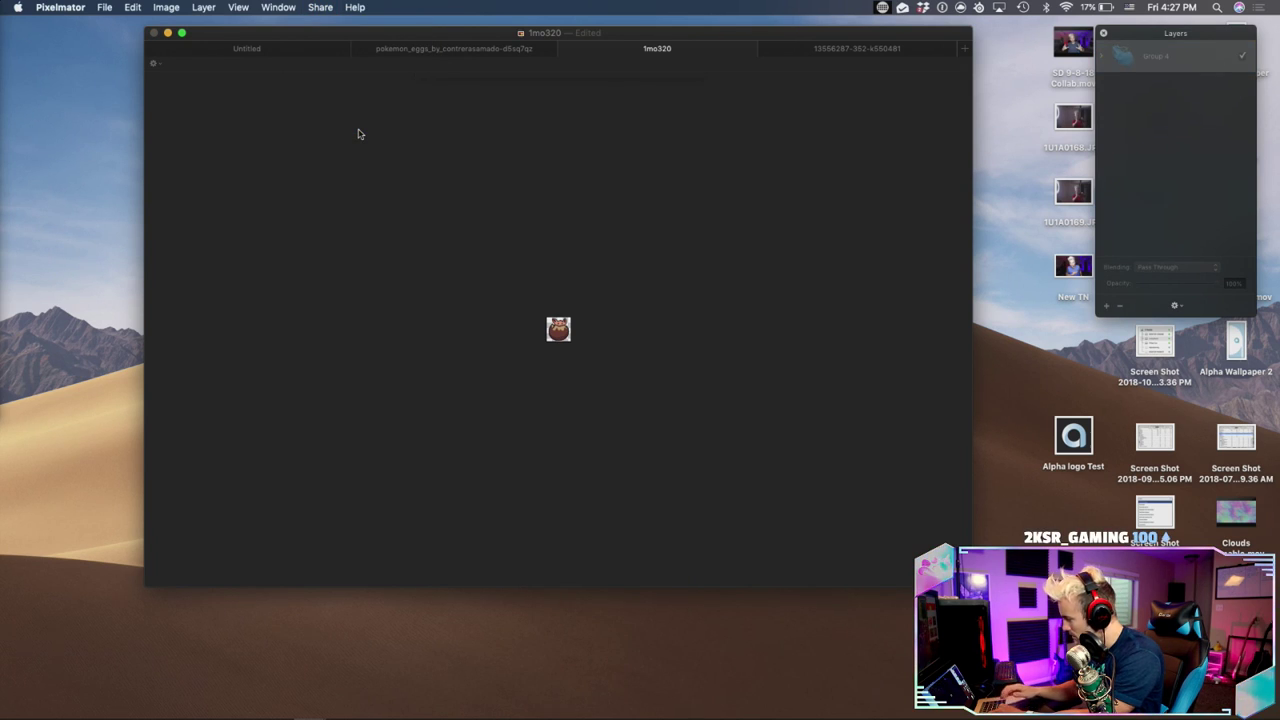
key(Right)
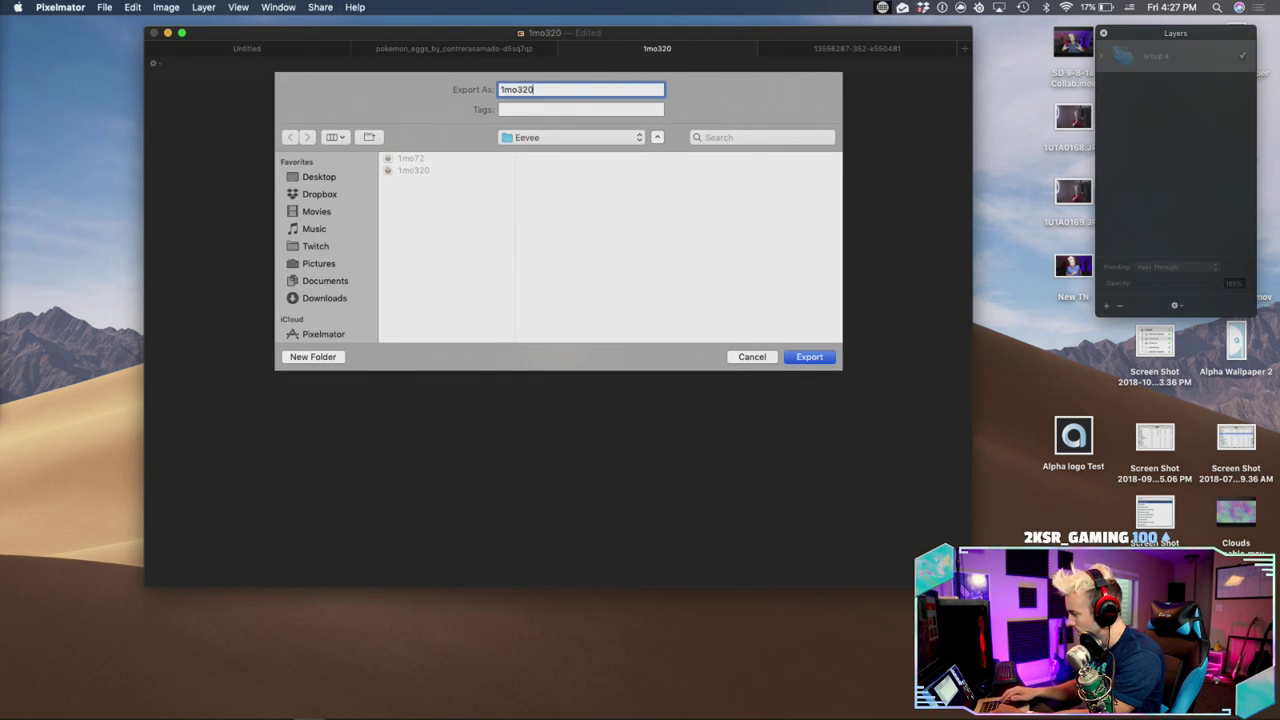
key(Return)
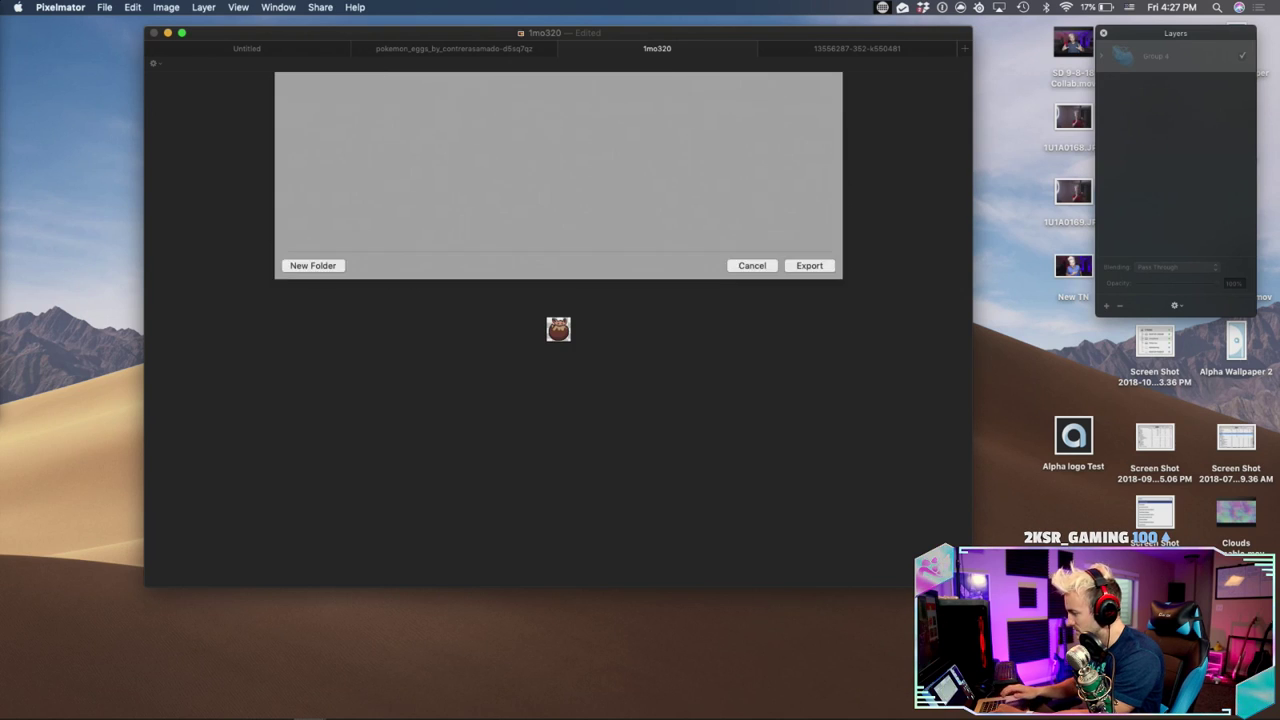
Undo the 36-pixel resize and scale the badge image proportionally to 18 pixels wide
key(super+z)
key(alt+super+i)
text(1)
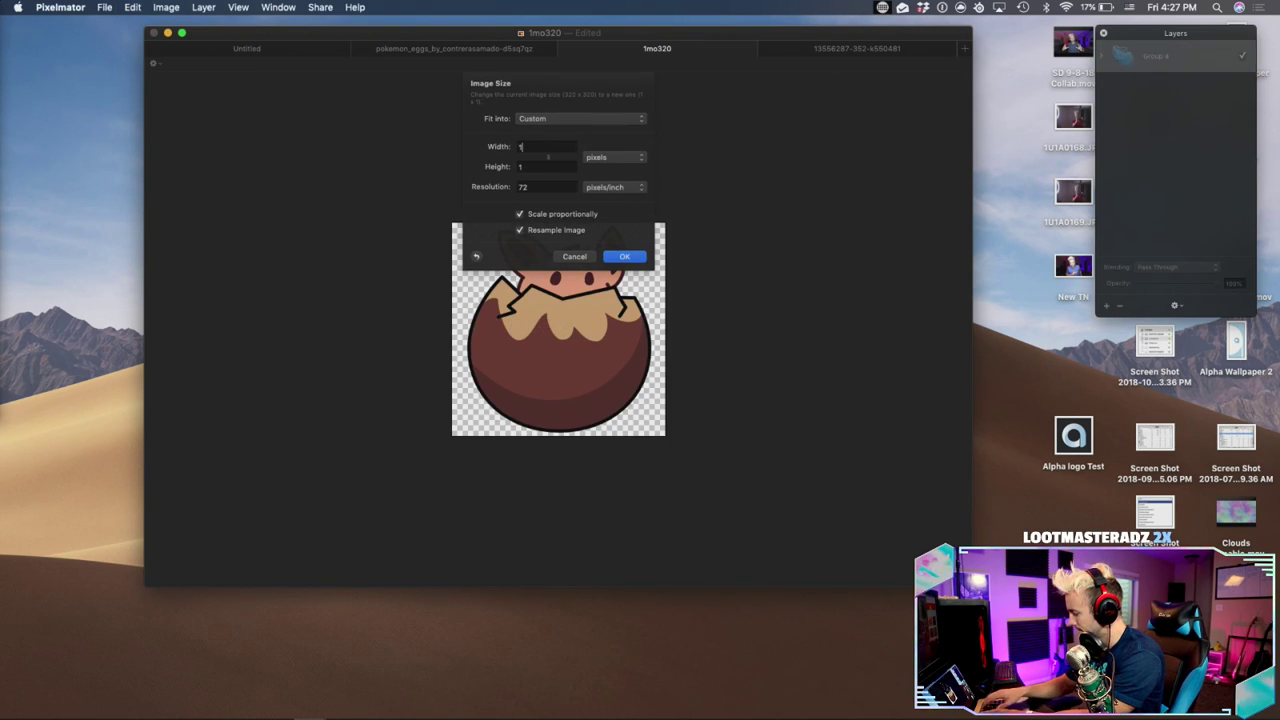
text(8)
key(Return)
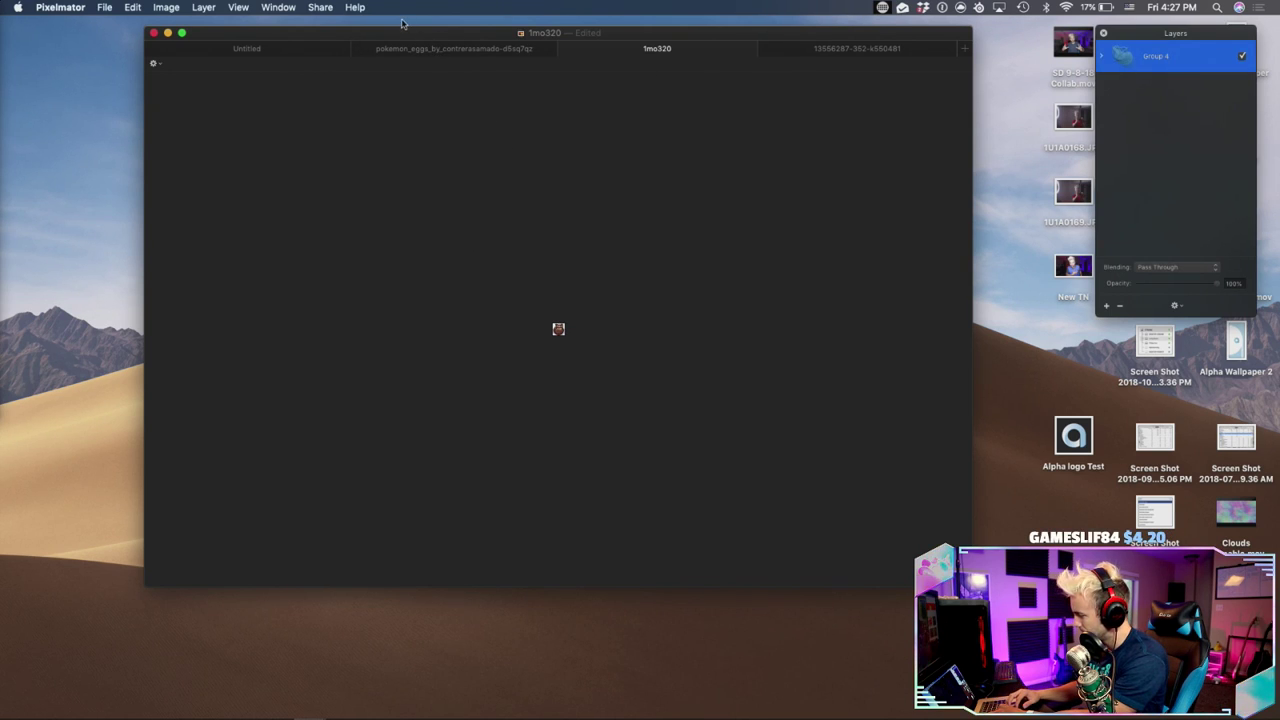
Examine the 18-pixel badge's pixels up close and return the view to 100%
click(322, 9)
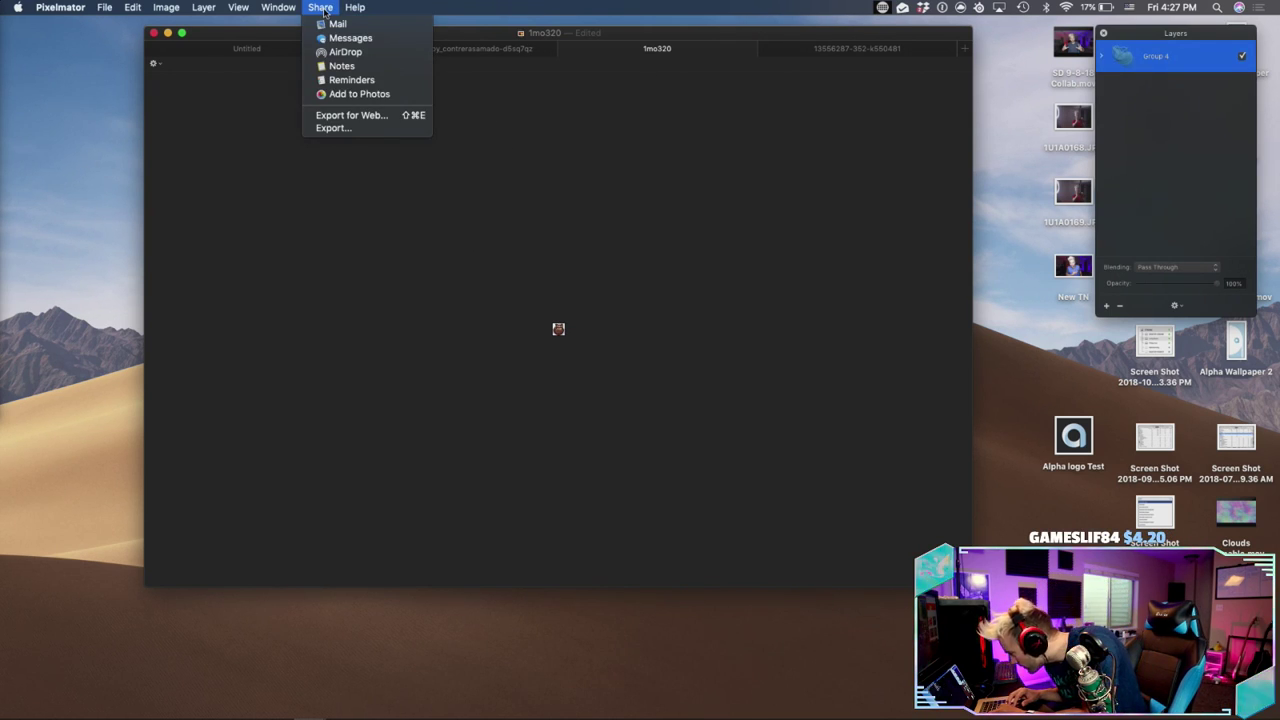
click(379, 169)
key(super+equal)
key(super+equal)
key(super+equal)
key(super+equal)
key(super+equal)
key(super+equal)
key(super+equal)
key(super+equal)
key(super+equal)
key(super+minus)
key(super+minus)
key(super+minus)
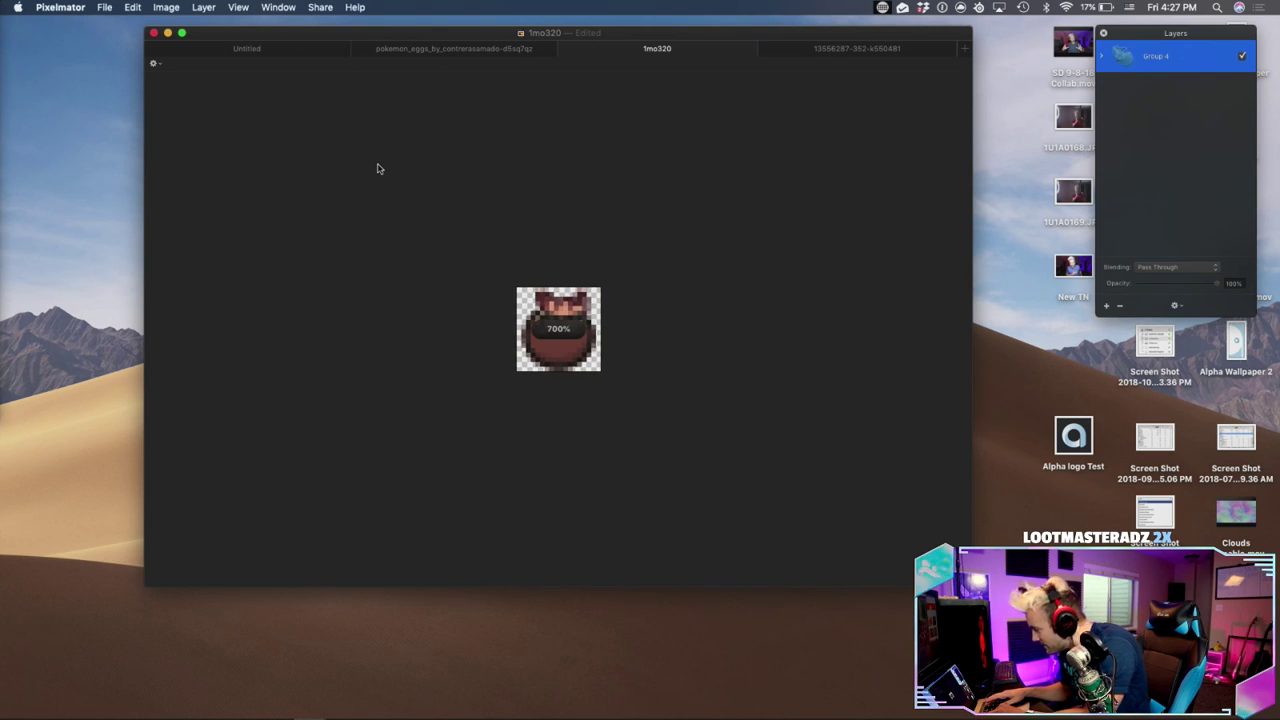
key(super+minus)
key(super+minus)
key(super+minus)
key(super+minus)
key(super+minus)
key(super+minus)
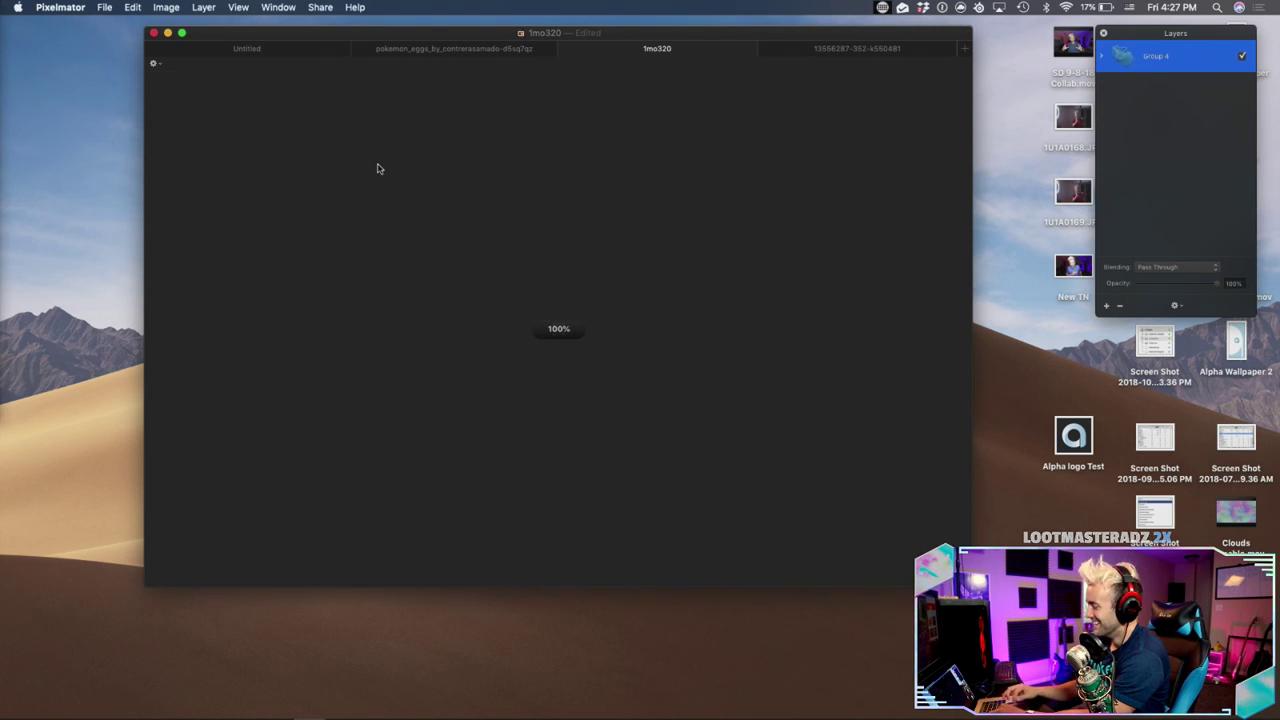
Export the 18-pixel badge as a PNG named 1mo18 into the Eevee folder, and undo the 18-pixel resize
click(320, 7)
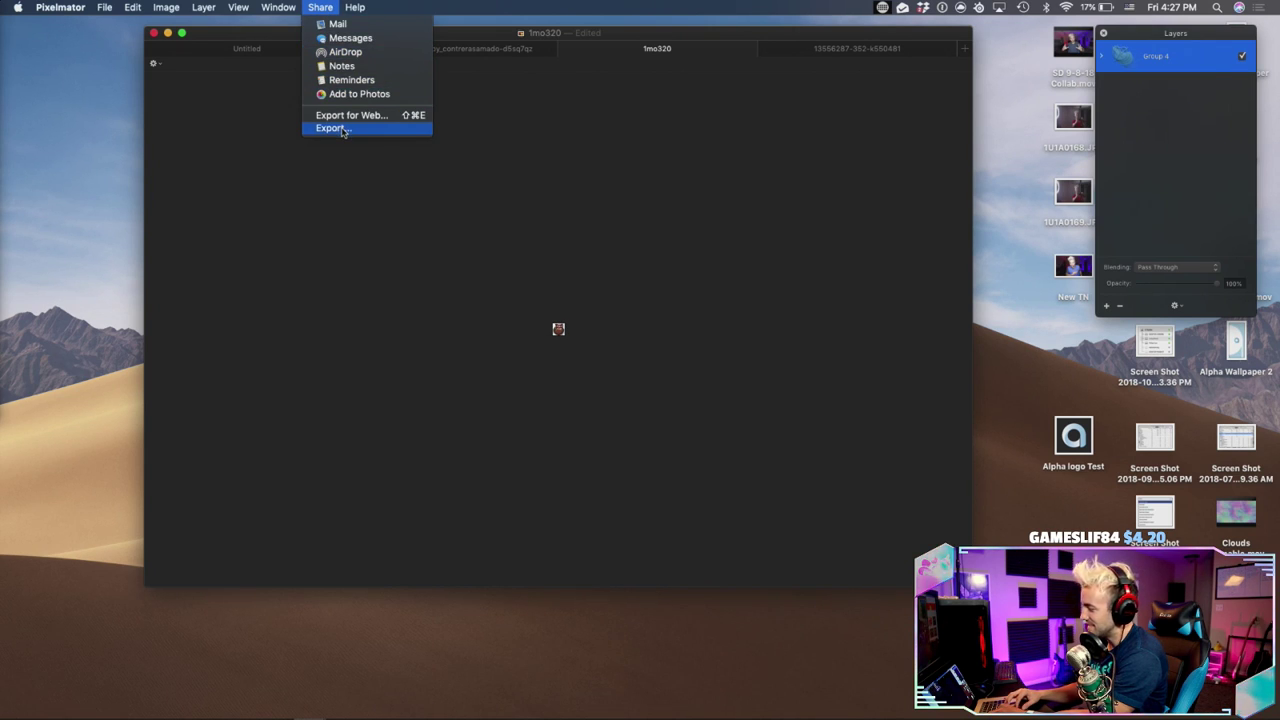
click(341, 129)
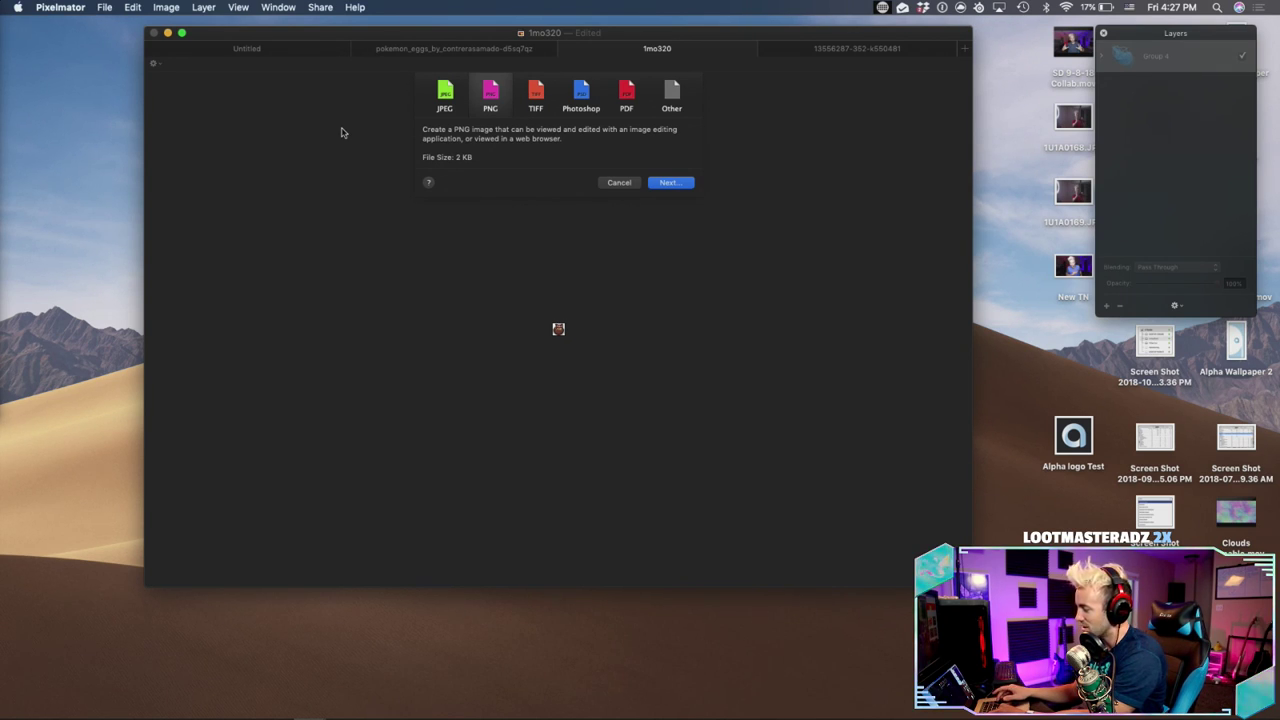
key(Return)
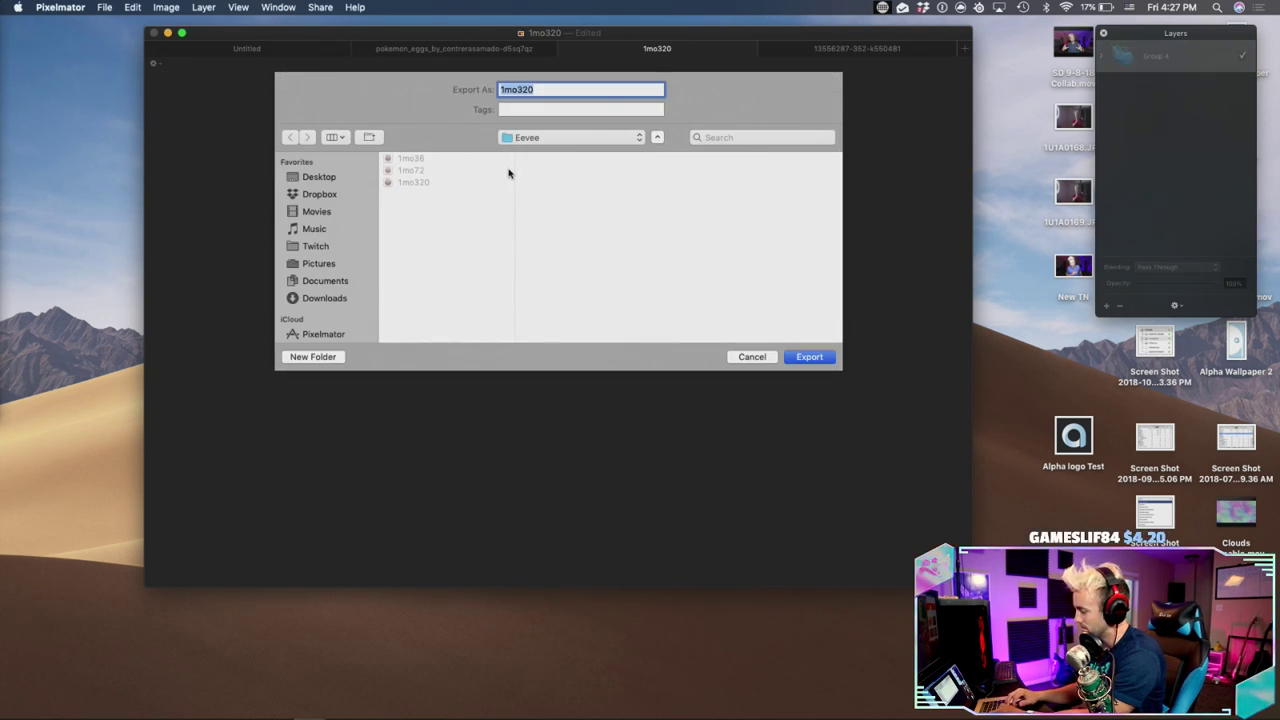
text(18)
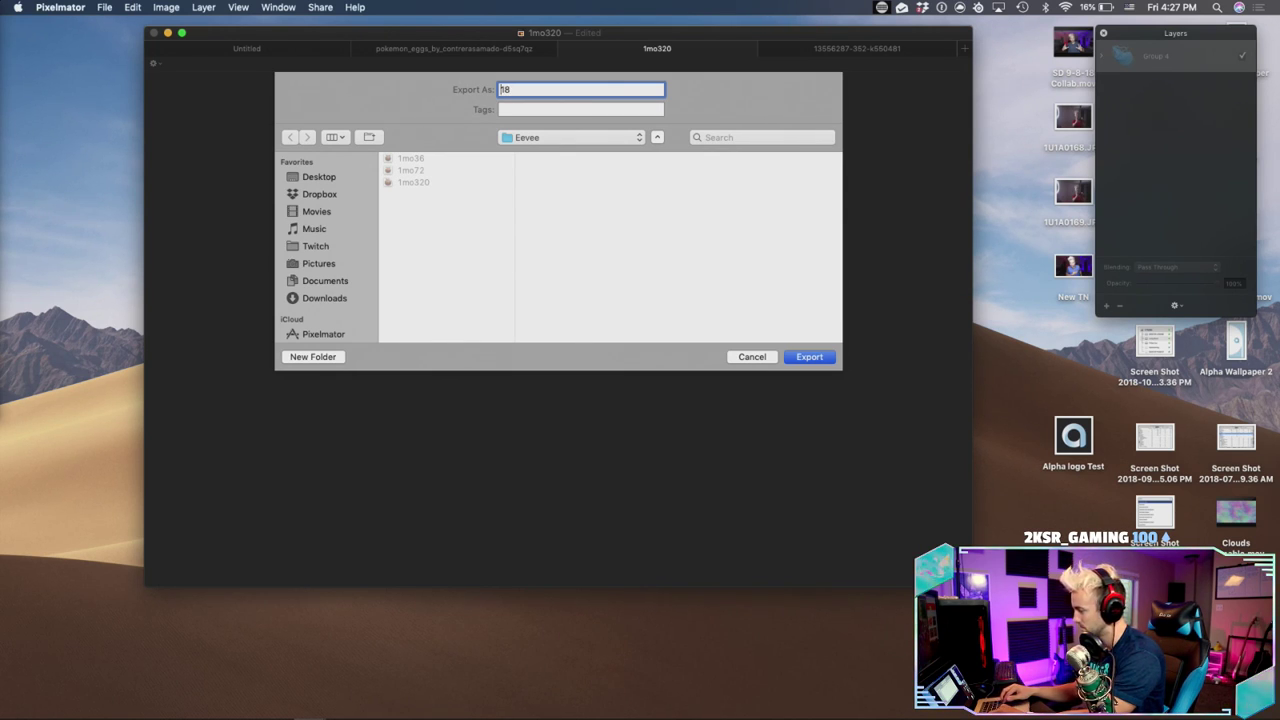
text(1mo)
key(Return)
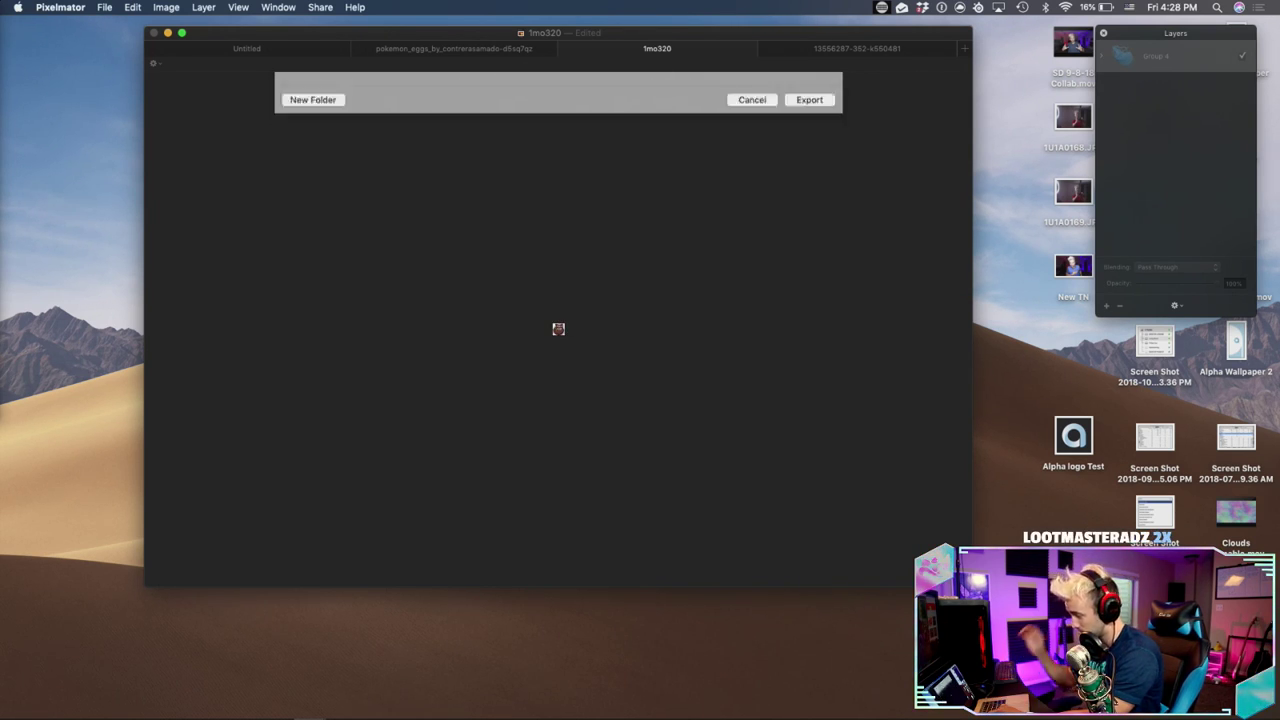
key(super+z)
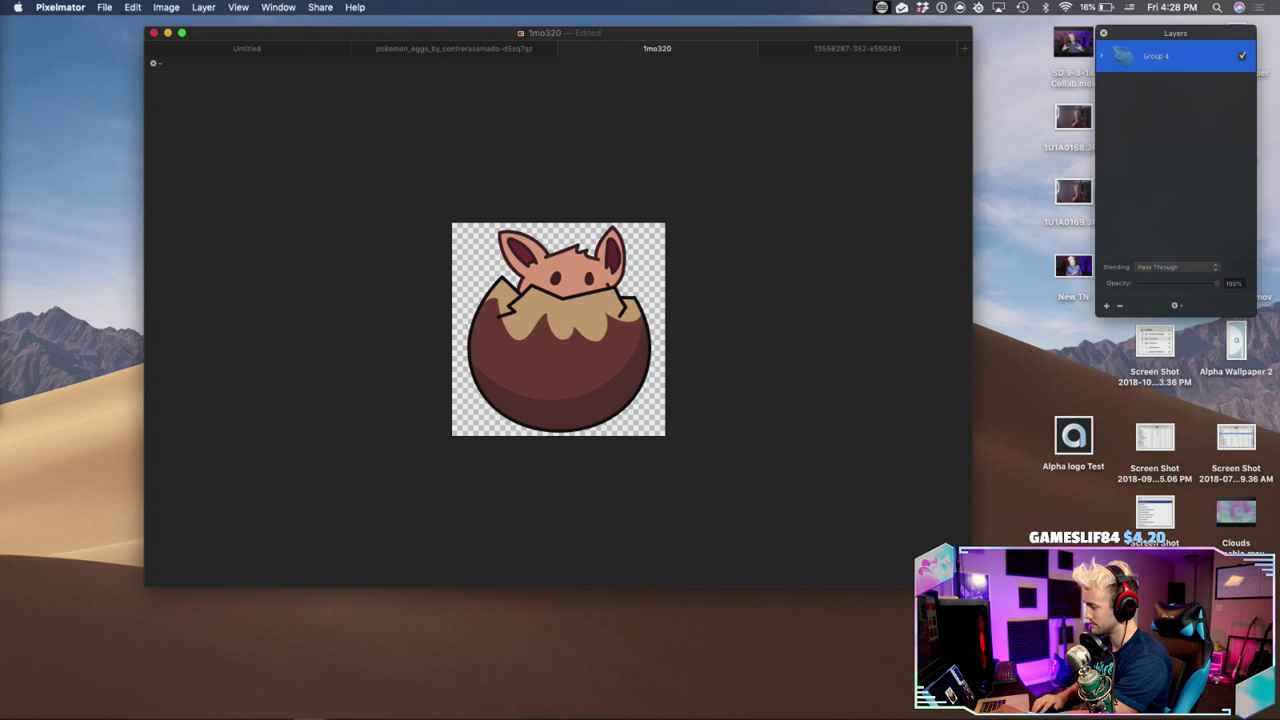
Preview the exported 1mo72 image among the recent files in Finder, and close the preview and file window
click(206, 668)
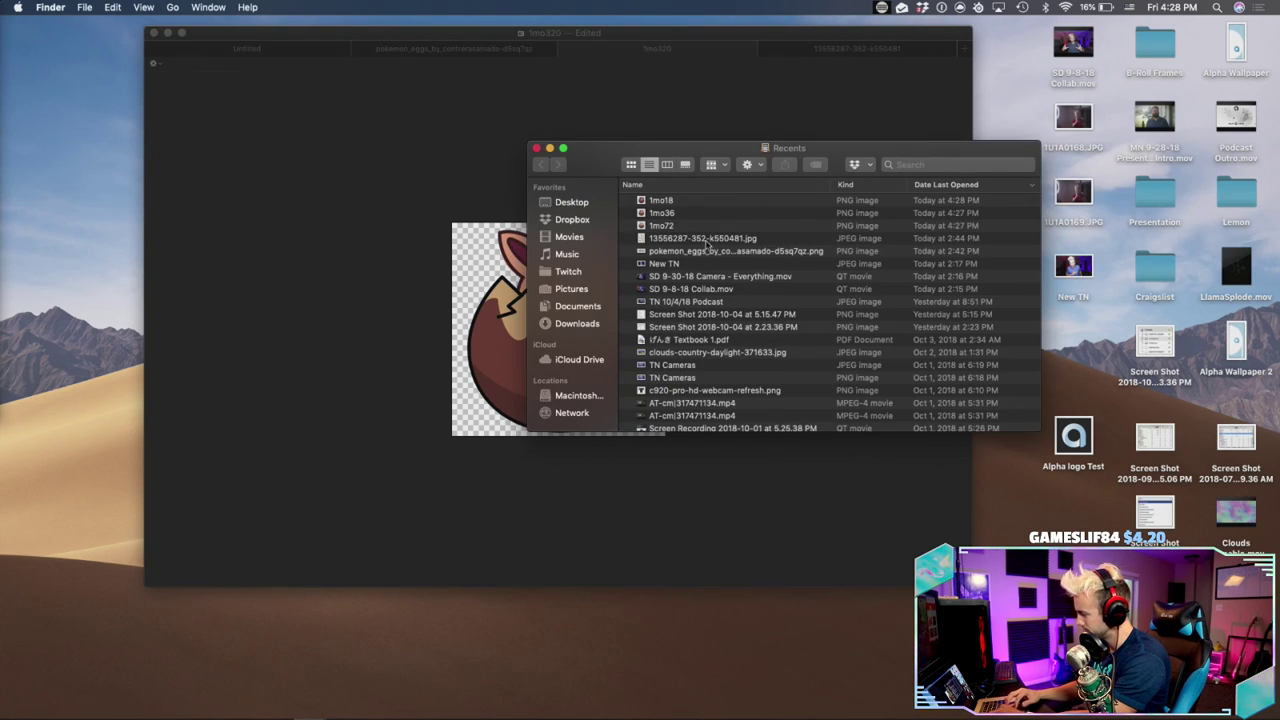
click(669, 226)
key(space)
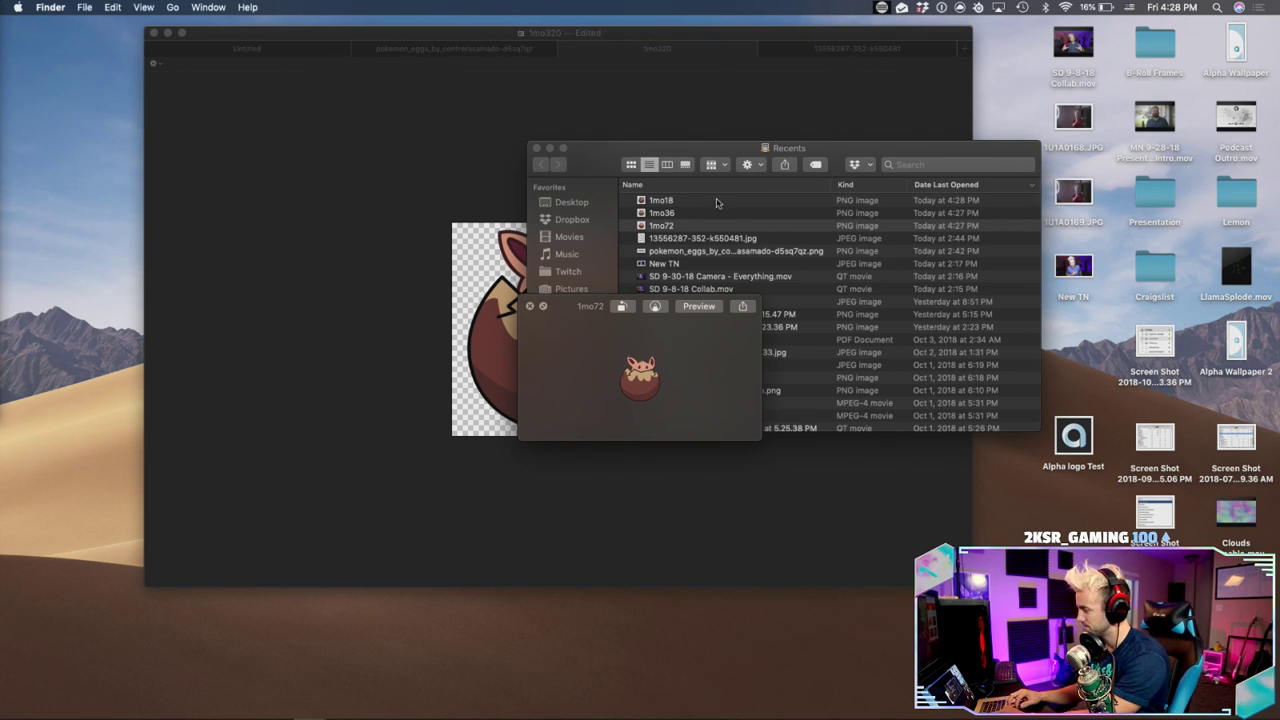
click(535, 150)
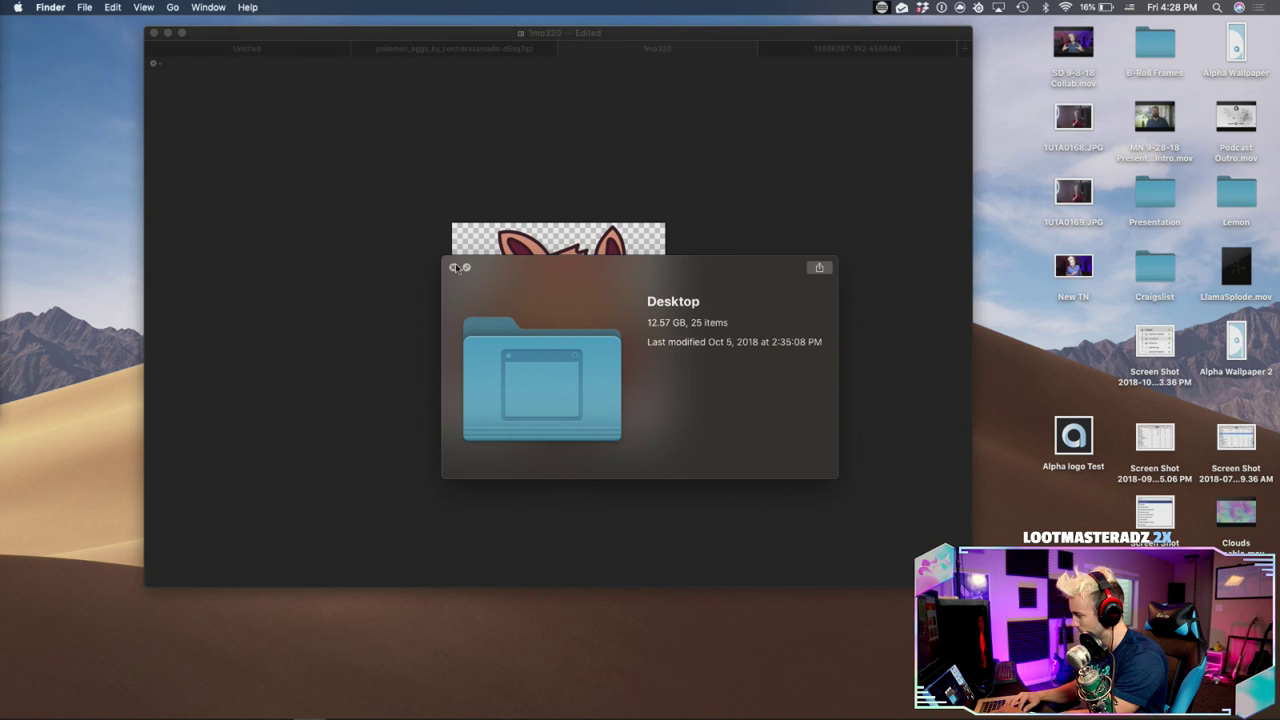
click(456, 268)
Switch to the full Eevee drawing and hide its Head copy layer
click(846, 52)
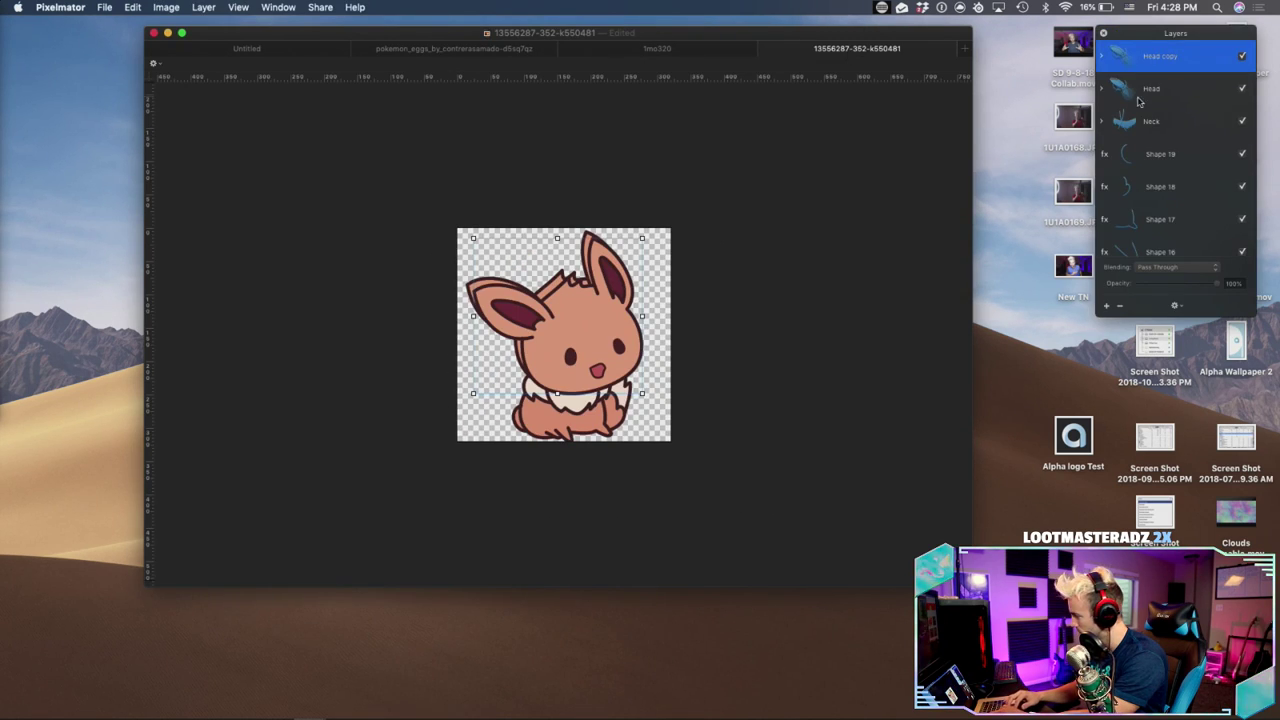
click(1242, 57)
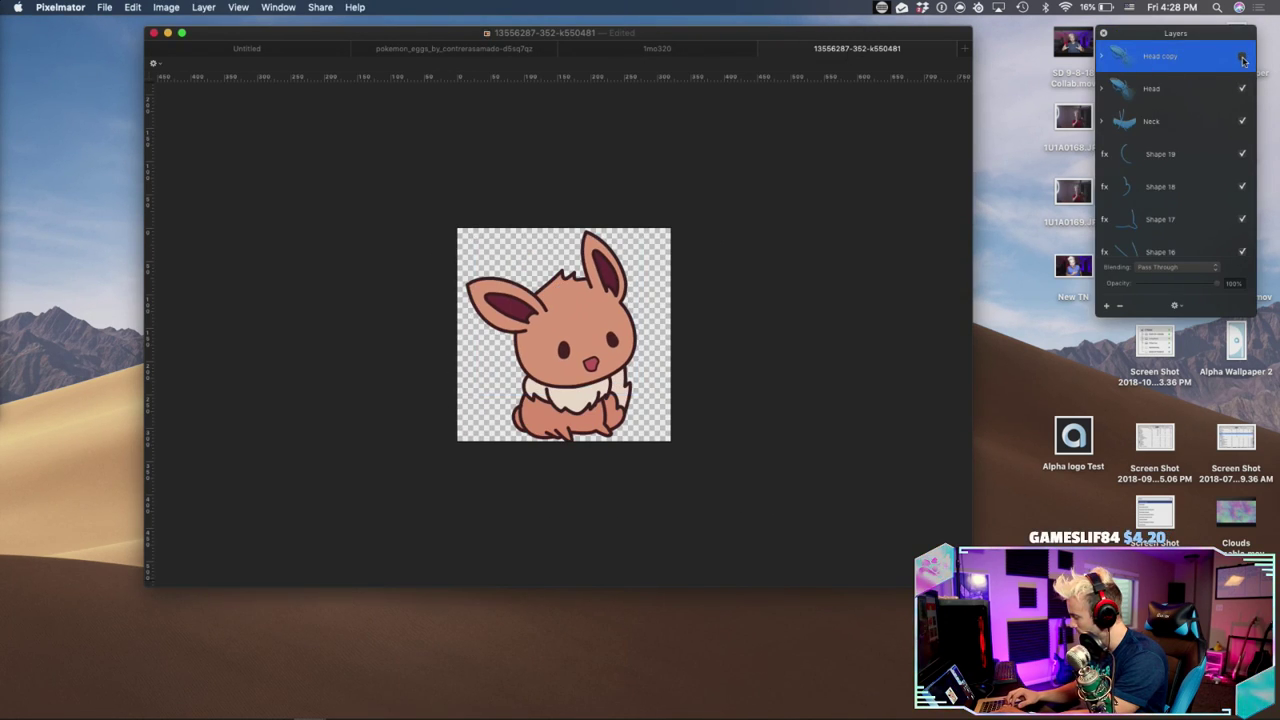
Save the drawing as 3mo320 in the Eevee folder inside Twitch's Sub Badges folder
key(super+s)
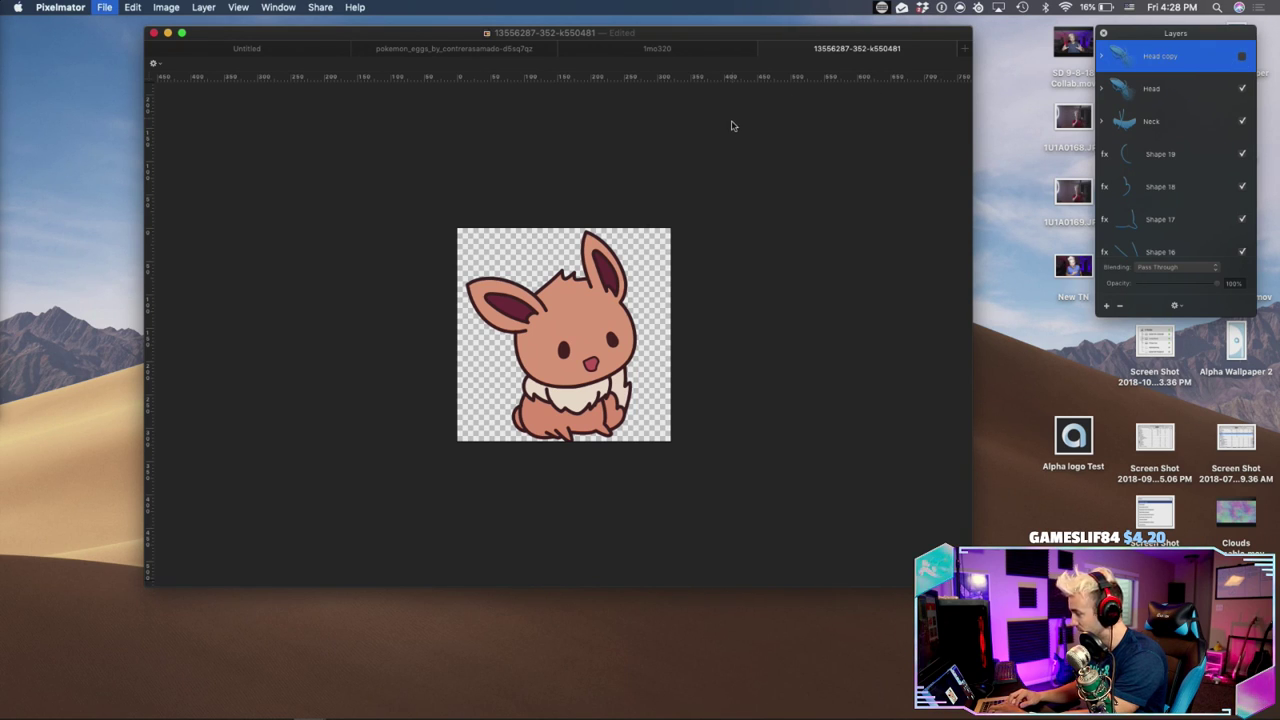
scroll(359, 214, down, 5)
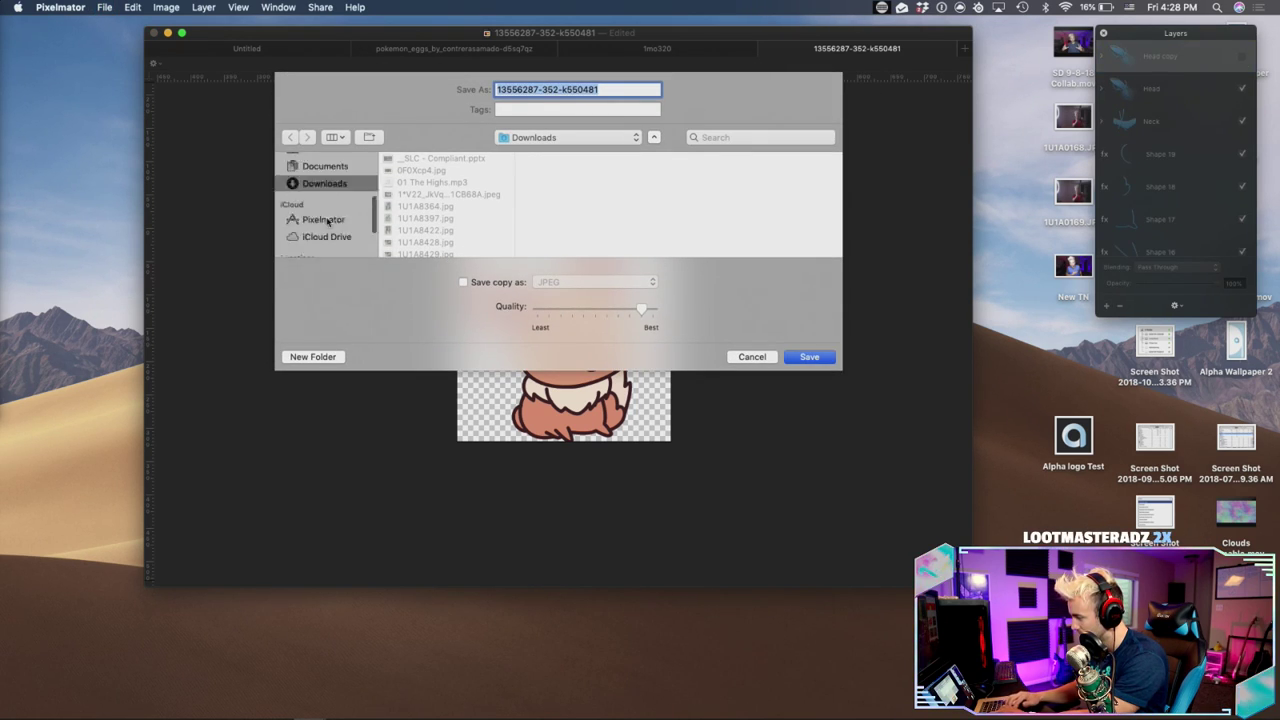
scroll(323, 195, up, 5)
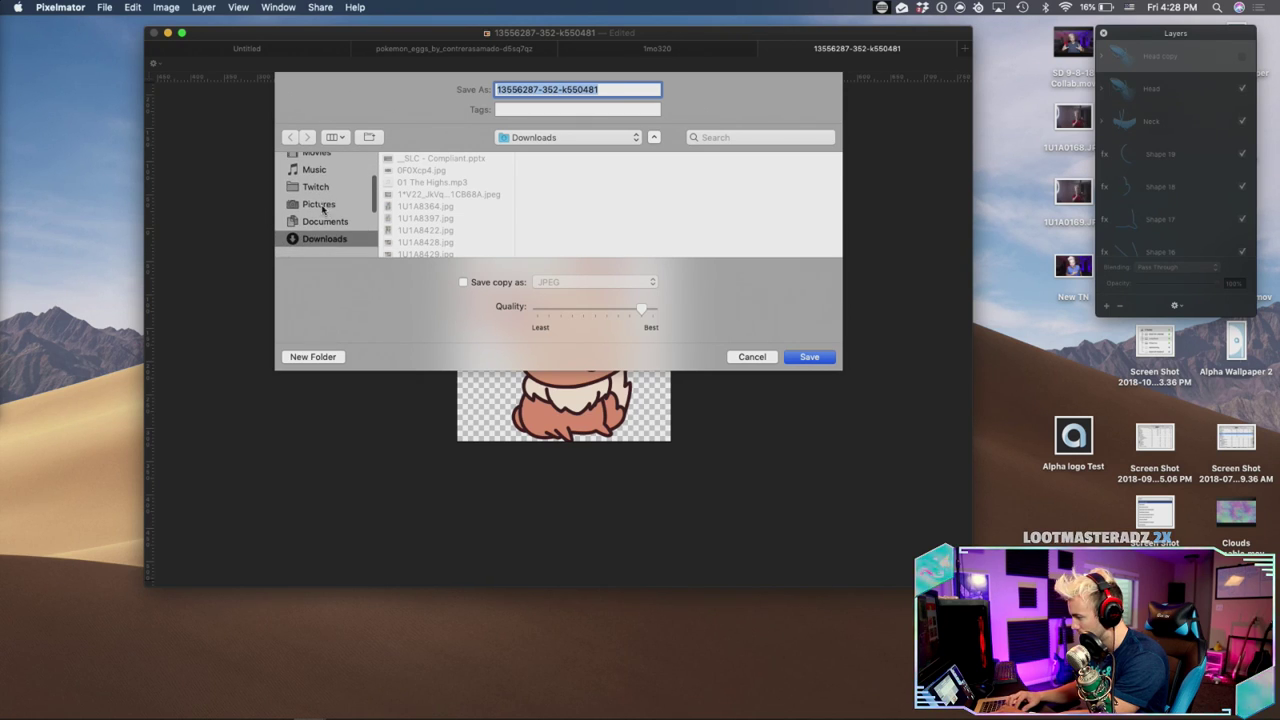
click(320, 204)
click(316, 187)
scroll(487, 242, down, 1)
scroll(487, 242, down, 2)
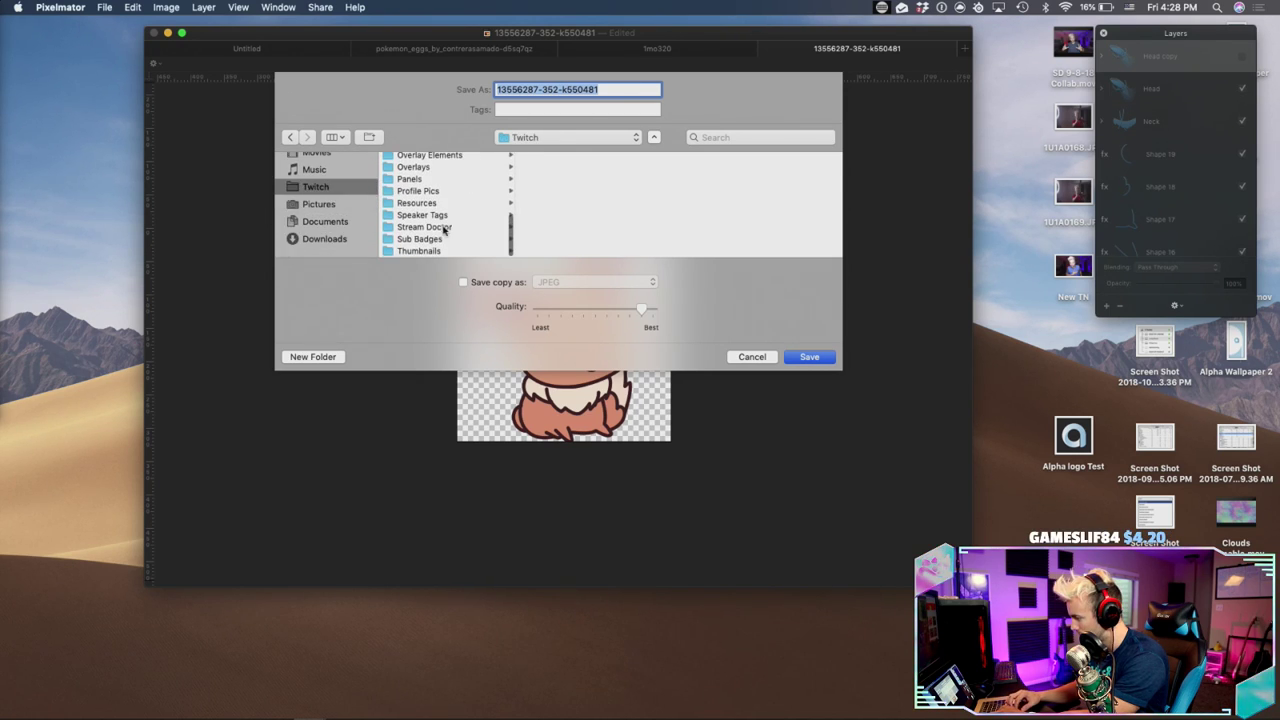
click(434, 241)
click(605, 89)
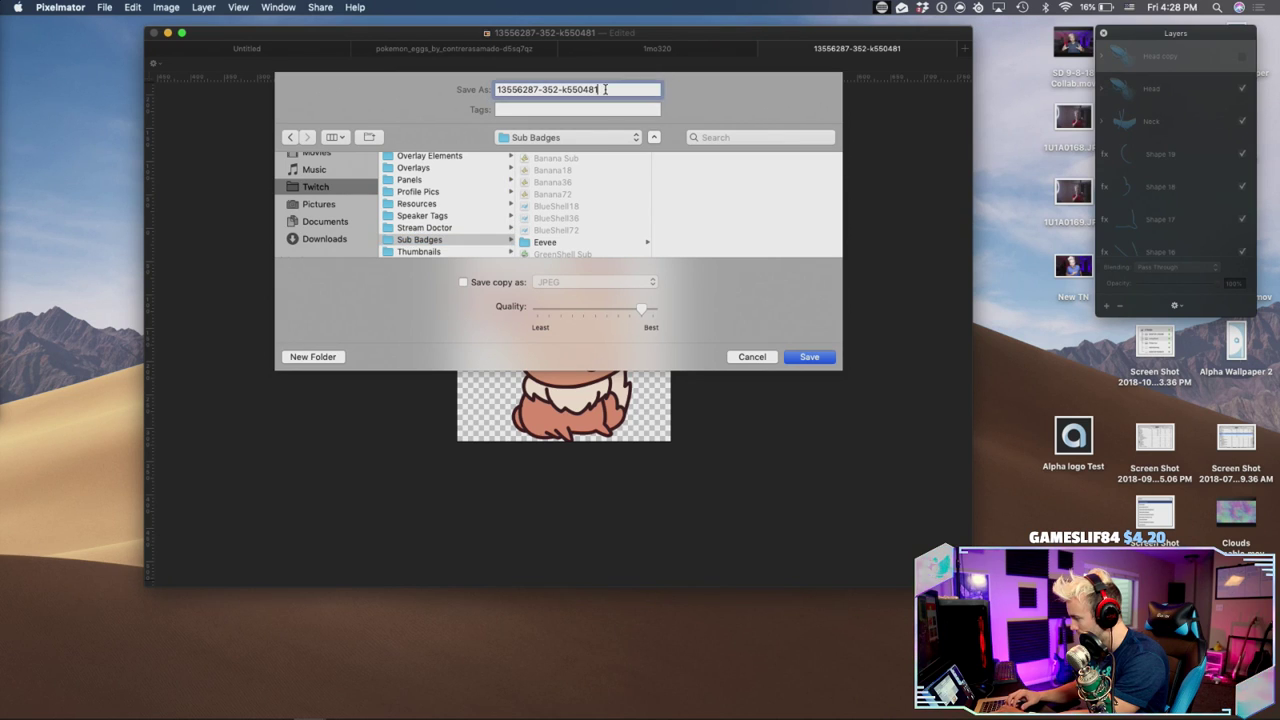
click(546, 243)
click(570, 90)
text(3)
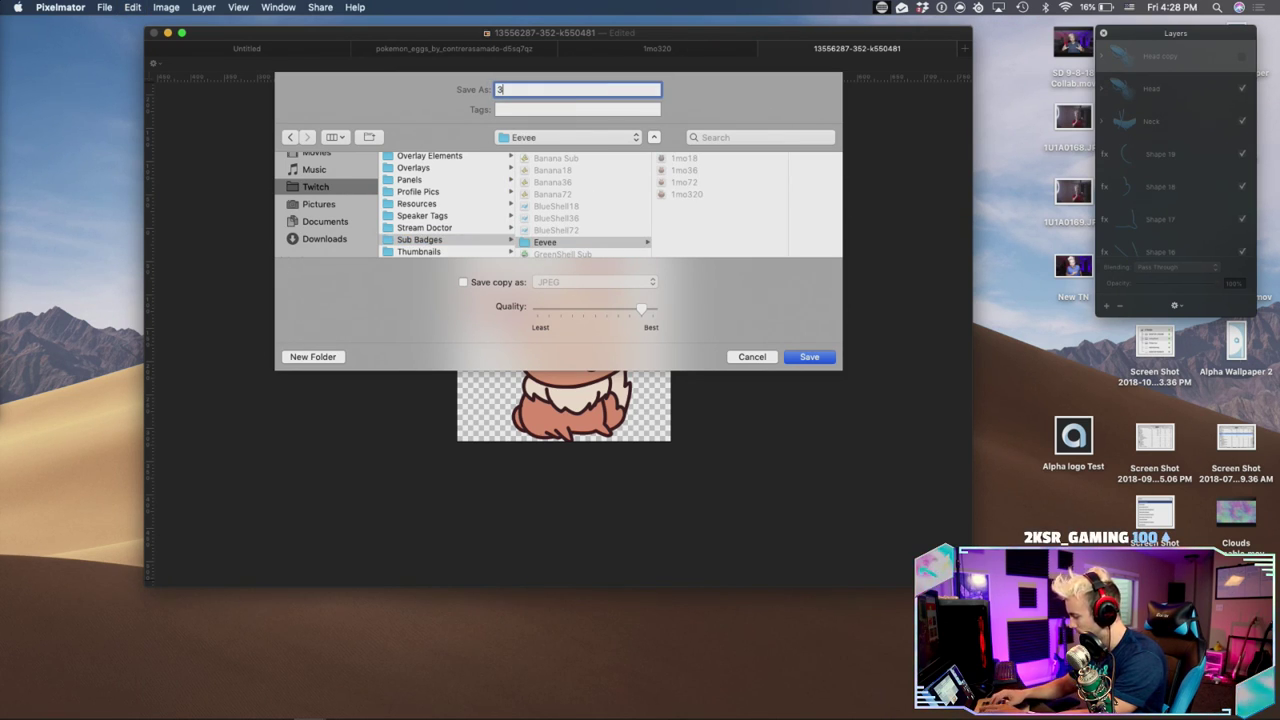
text(mo320)
key(Return)
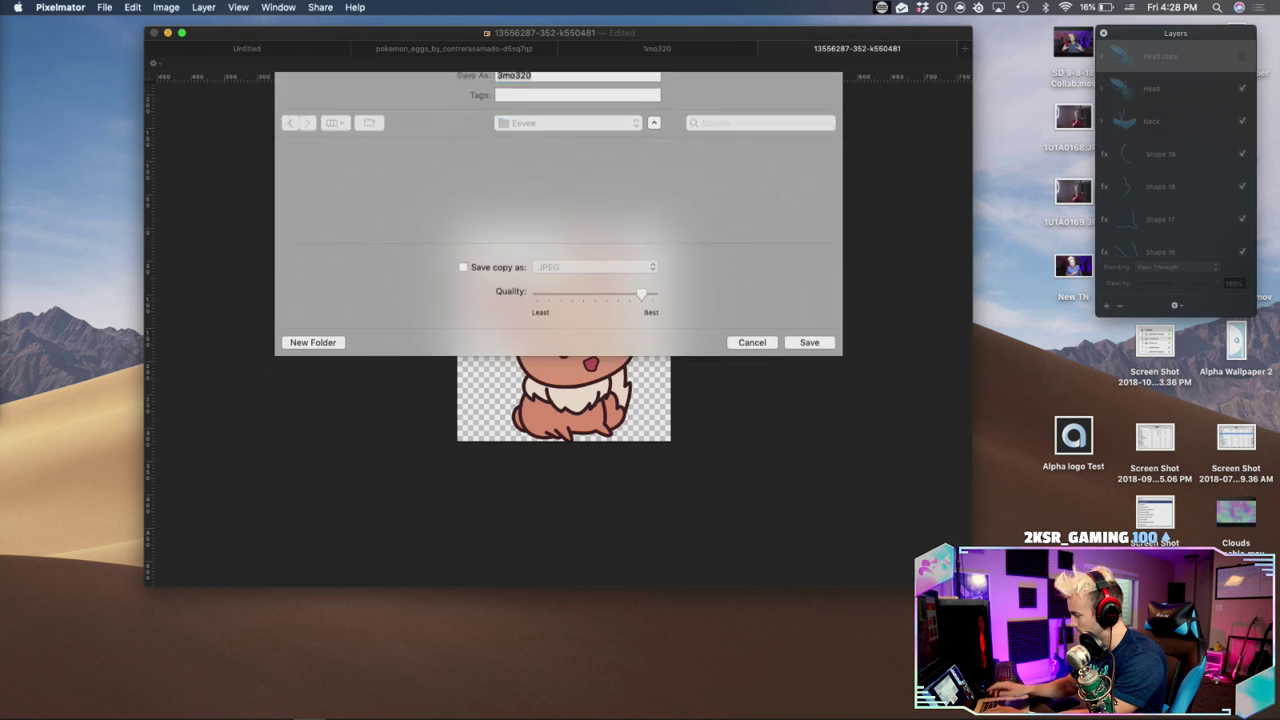
Group all layers from Head down to Shape 22, leaving out Head copy and the Background Layer
click(1141, 99)
scroll(1155, 103, down, 3)
scroll(1157, 105, down, 3)
shift+click(1153, 208)
right_click(1153, 216)
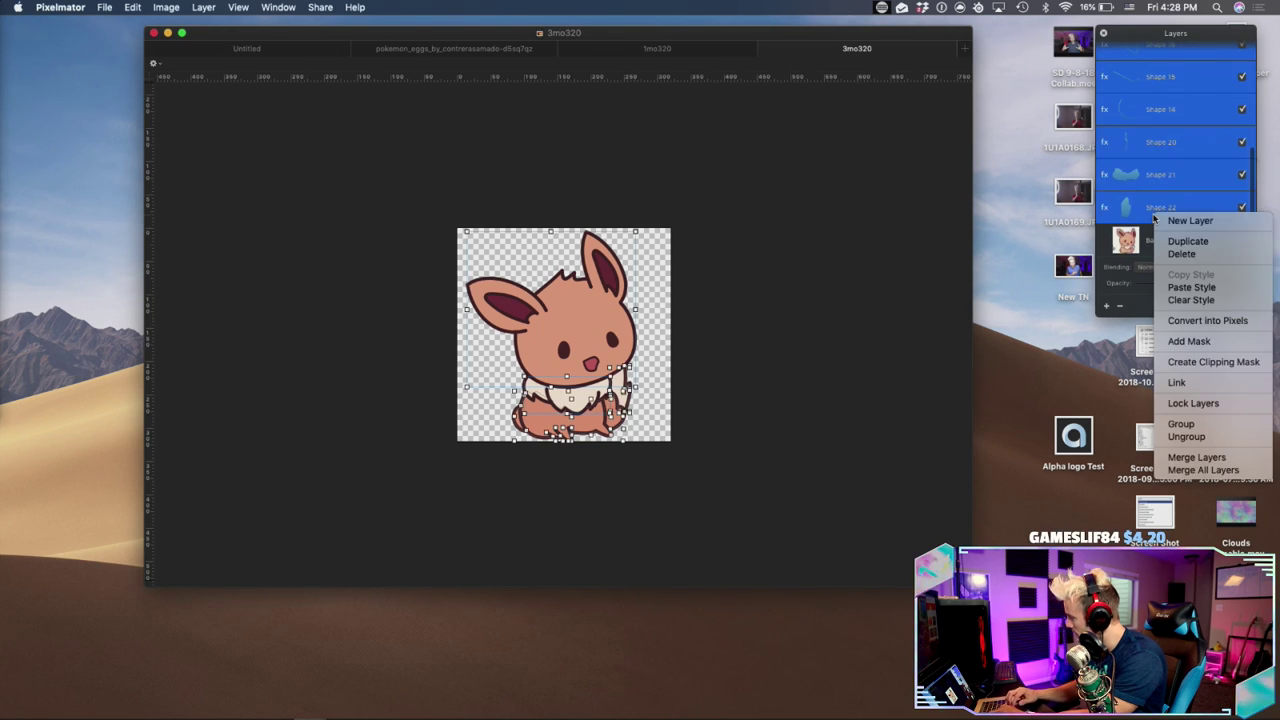
click(1181, 424)
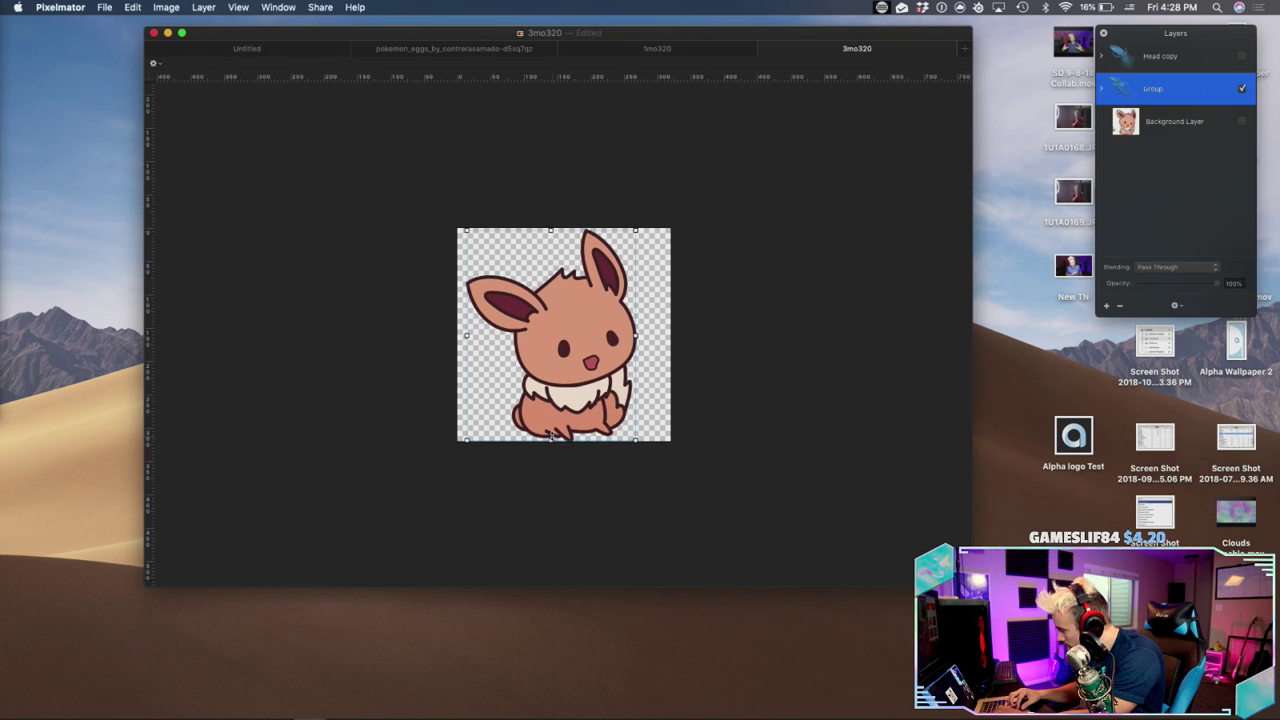
Scale the Eevee group down to about 97.5% and nudge it right to centre it on the canvas
drag(551, 437, 553, 435)
key(Right)
key(Right)
key(Right)
key(Right)
key(shift+Right)
key(shift+Right)
key(shift+Left)
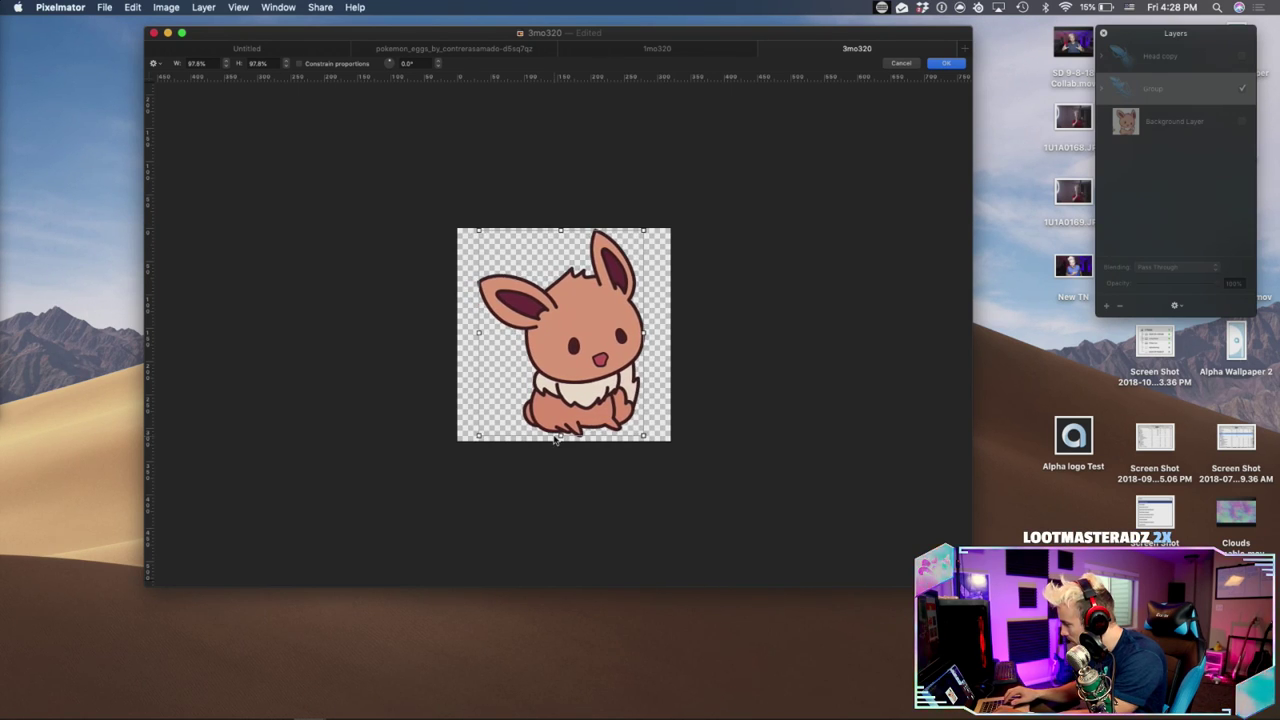
key(Return)
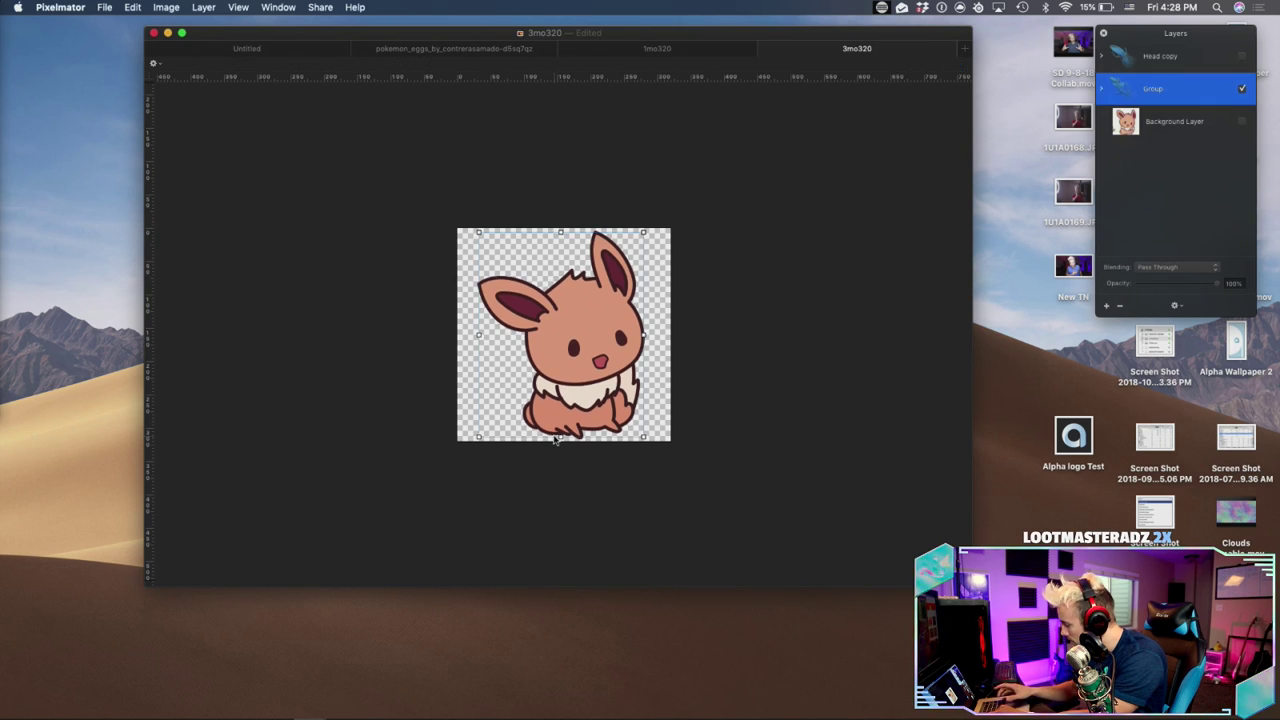
click(760, 378)
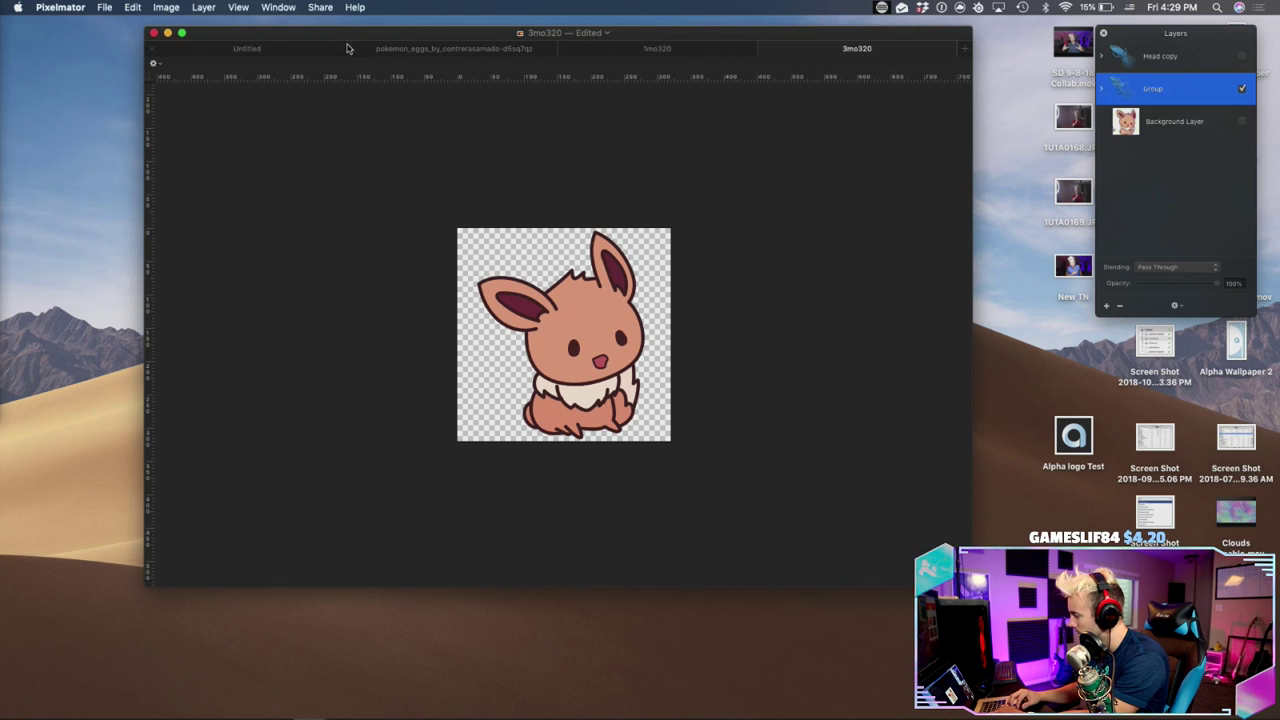
Scale the full Eevee image proportionally to 72 pixels wide
click(316, 8)
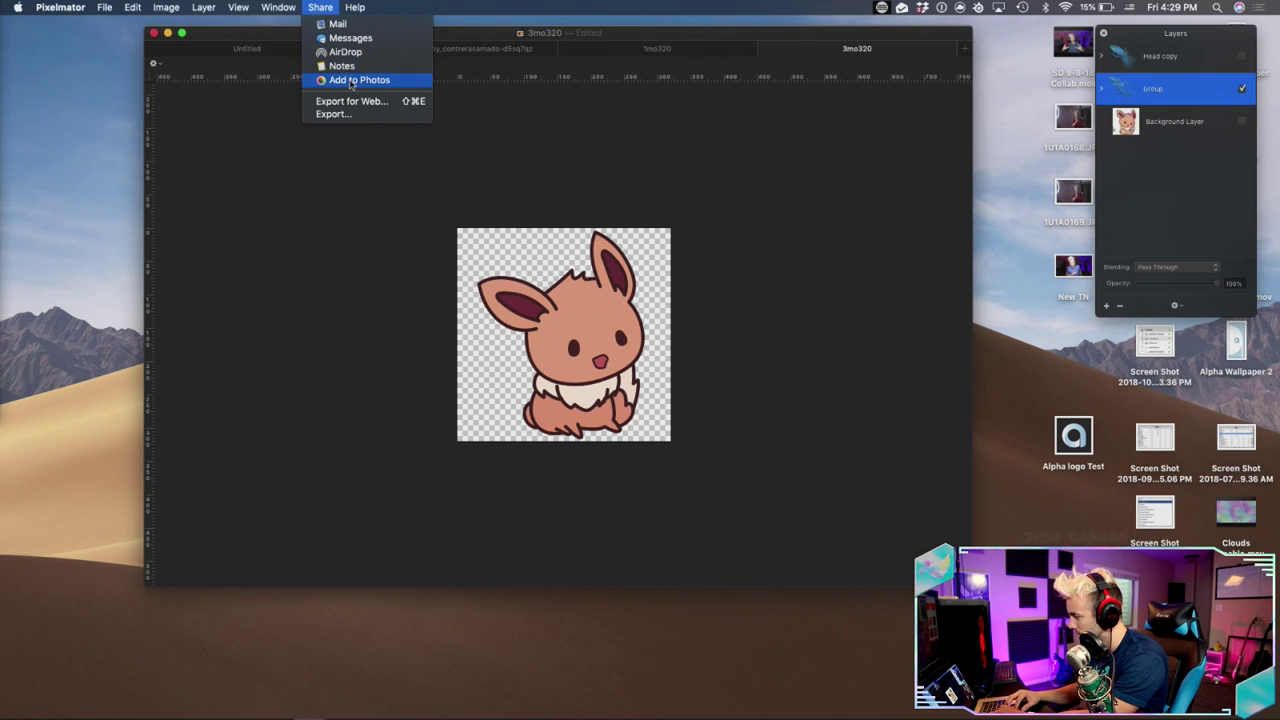
click(321, 8)
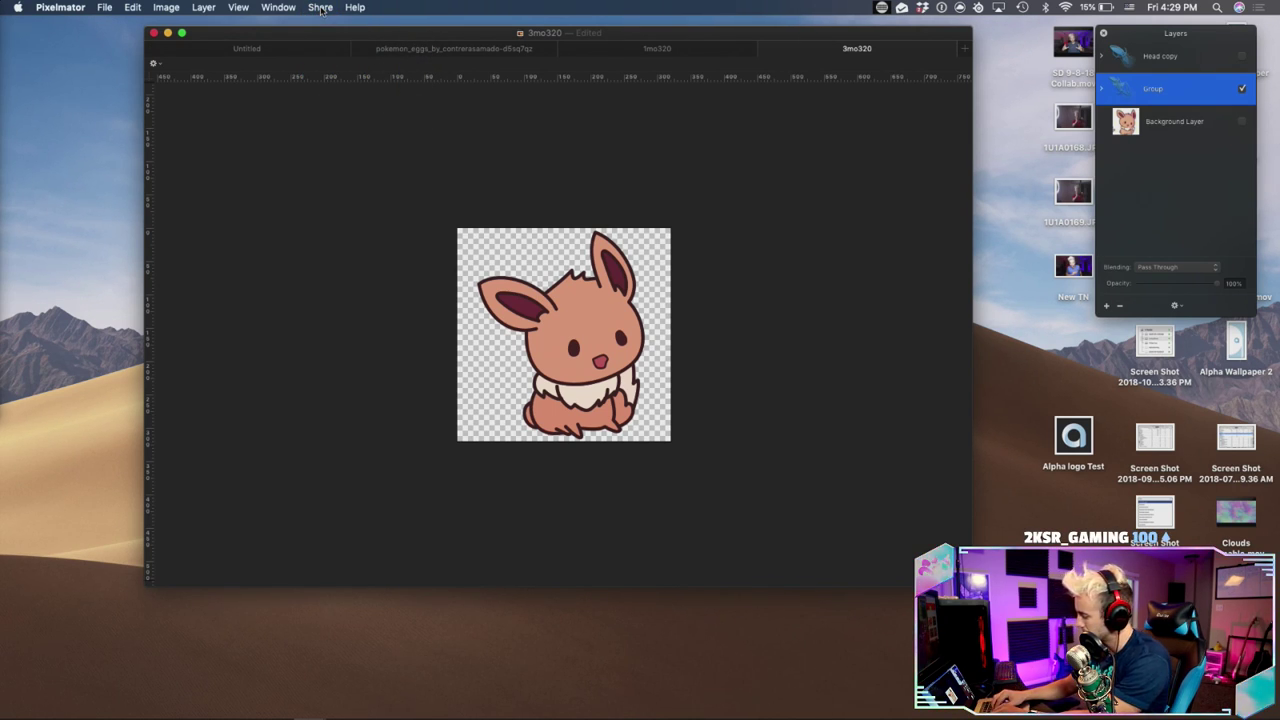
key(alt+super+i)
text(72)
key(Return)
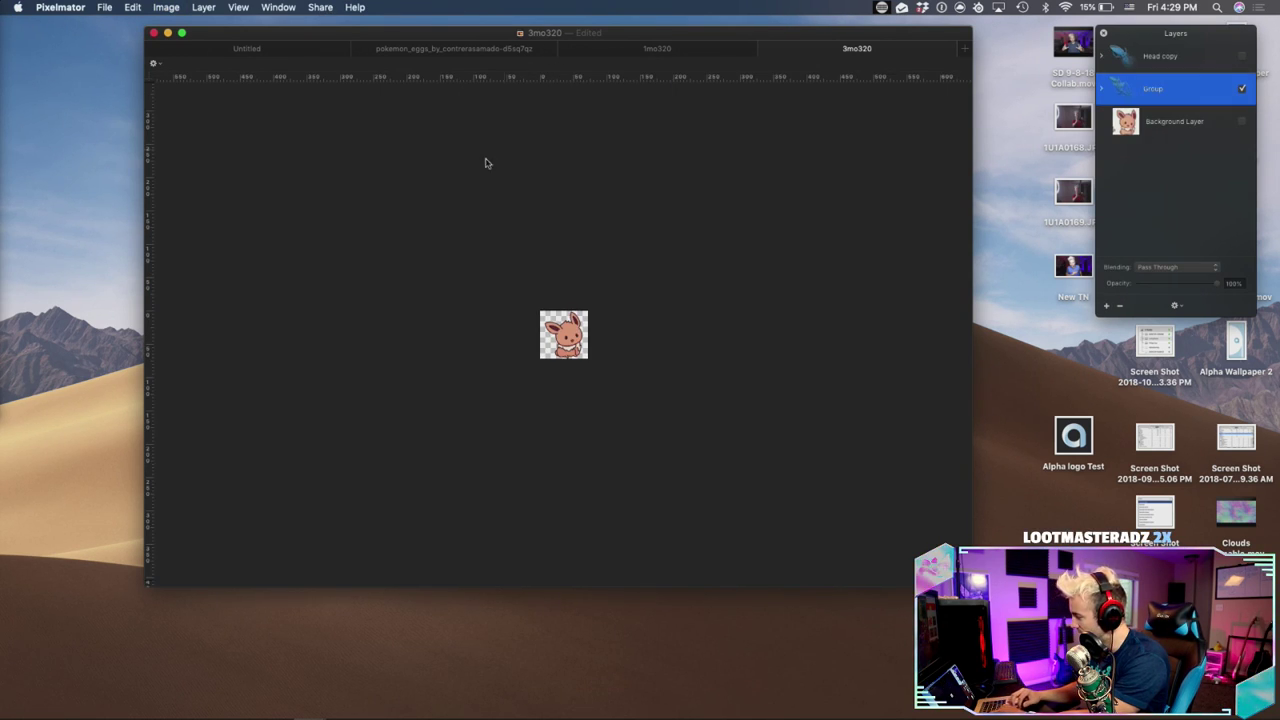
Export the 72-pixel Eevee as a PNG named 3mo72 into the Eevee folder, and undo the resize
click(318, 8)
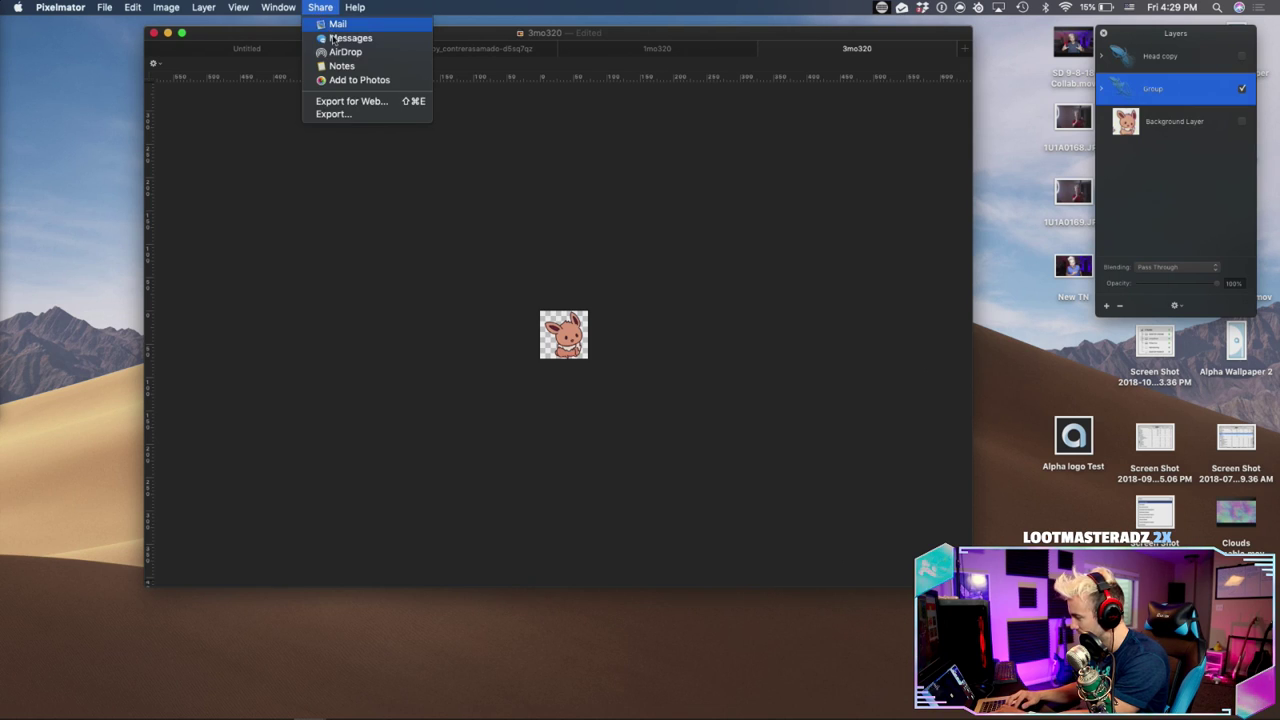
click(334, 114)
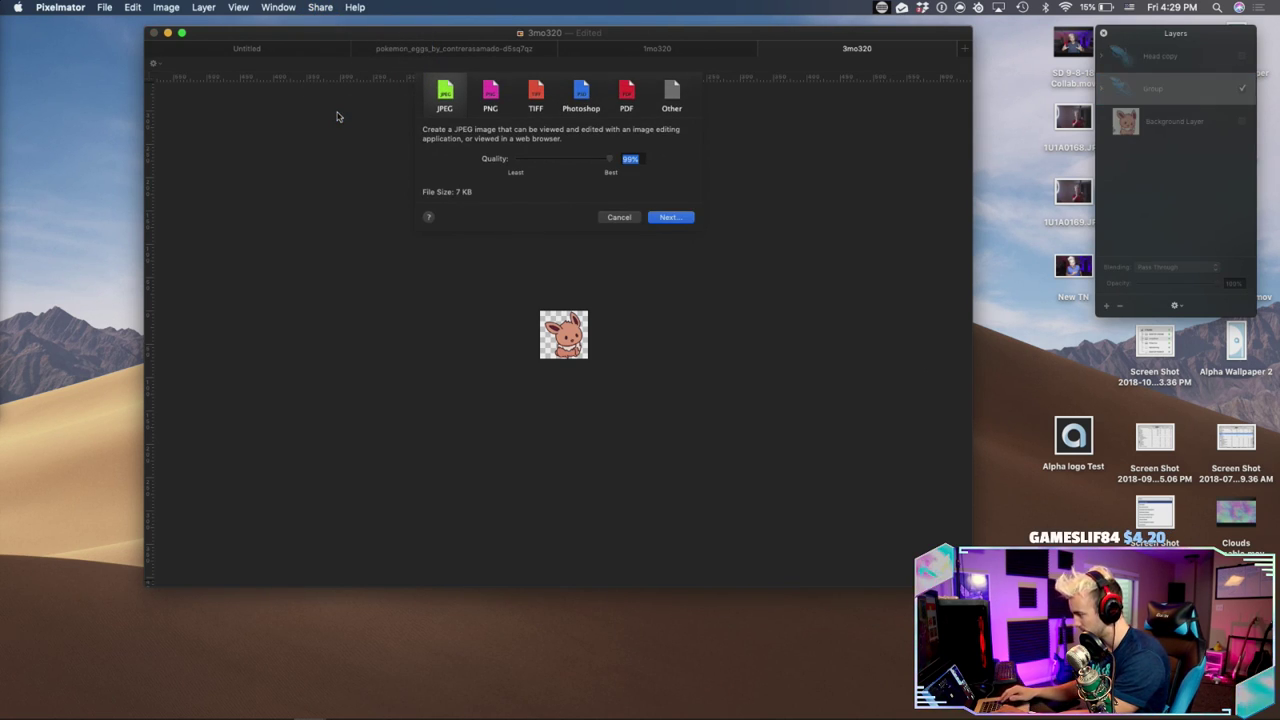
click(484, 110)
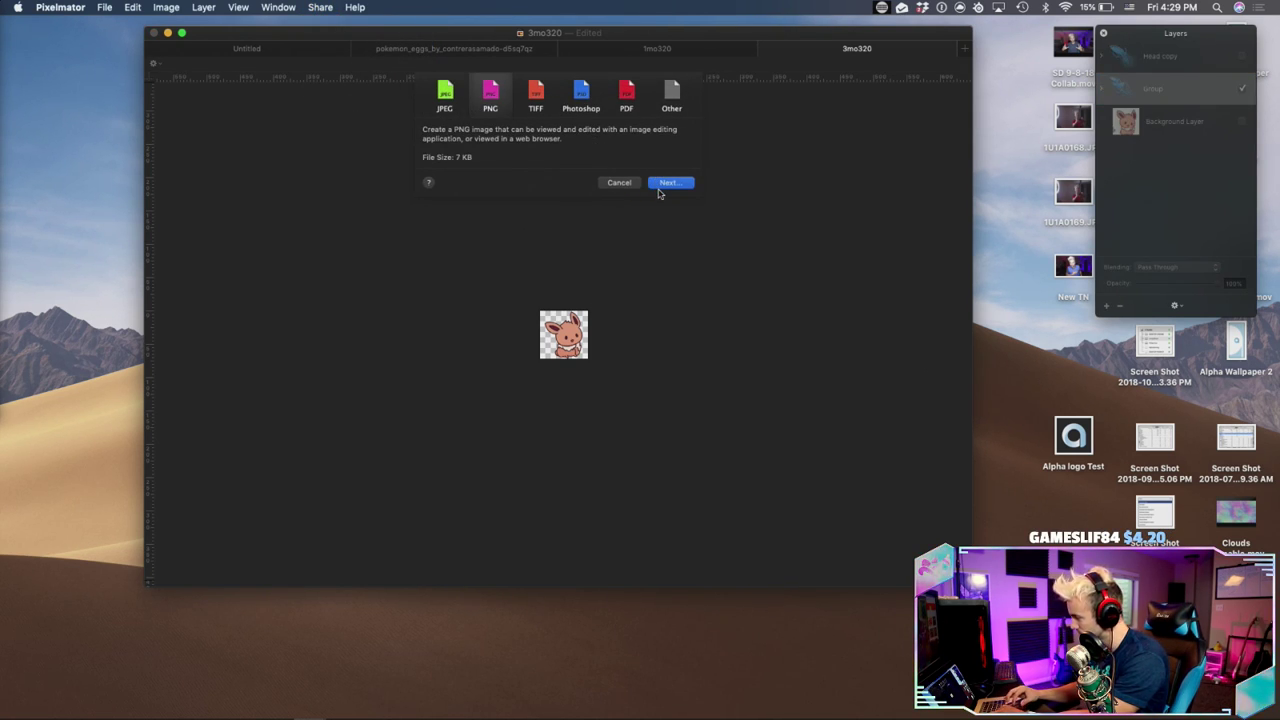
click(666, 184)
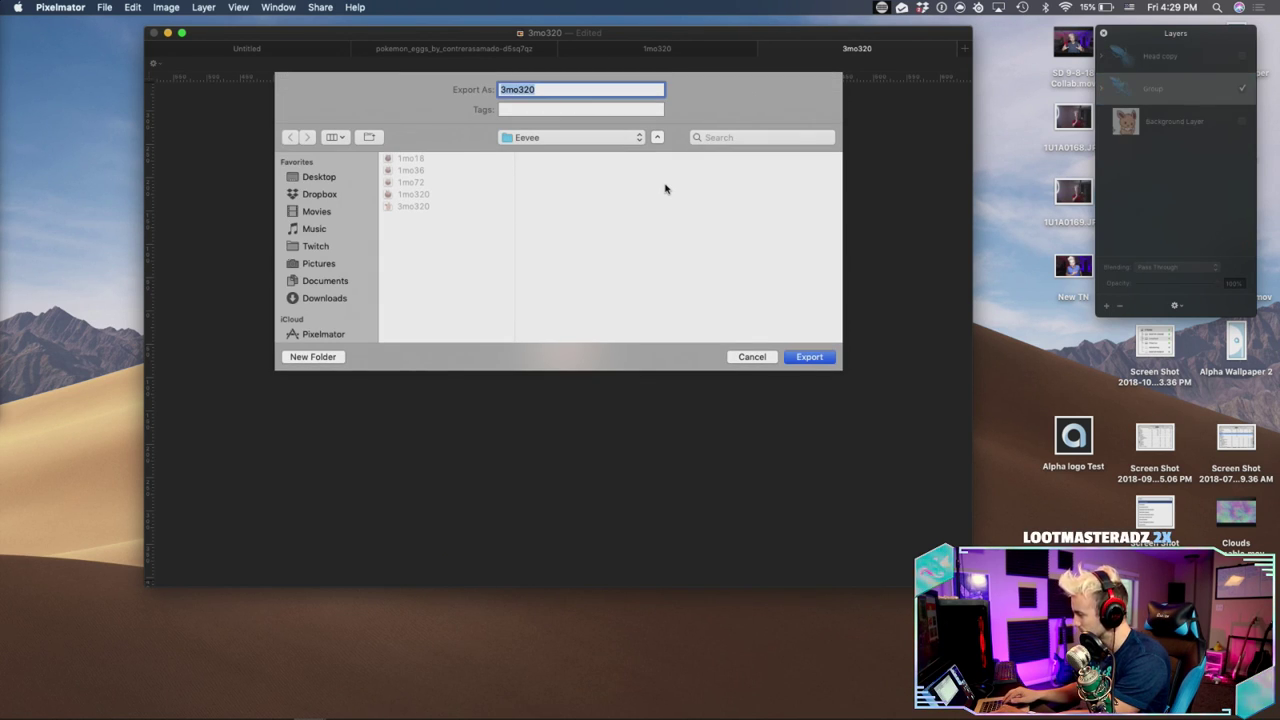
key(Right)
key(BackSpace)
key(BackSpace)
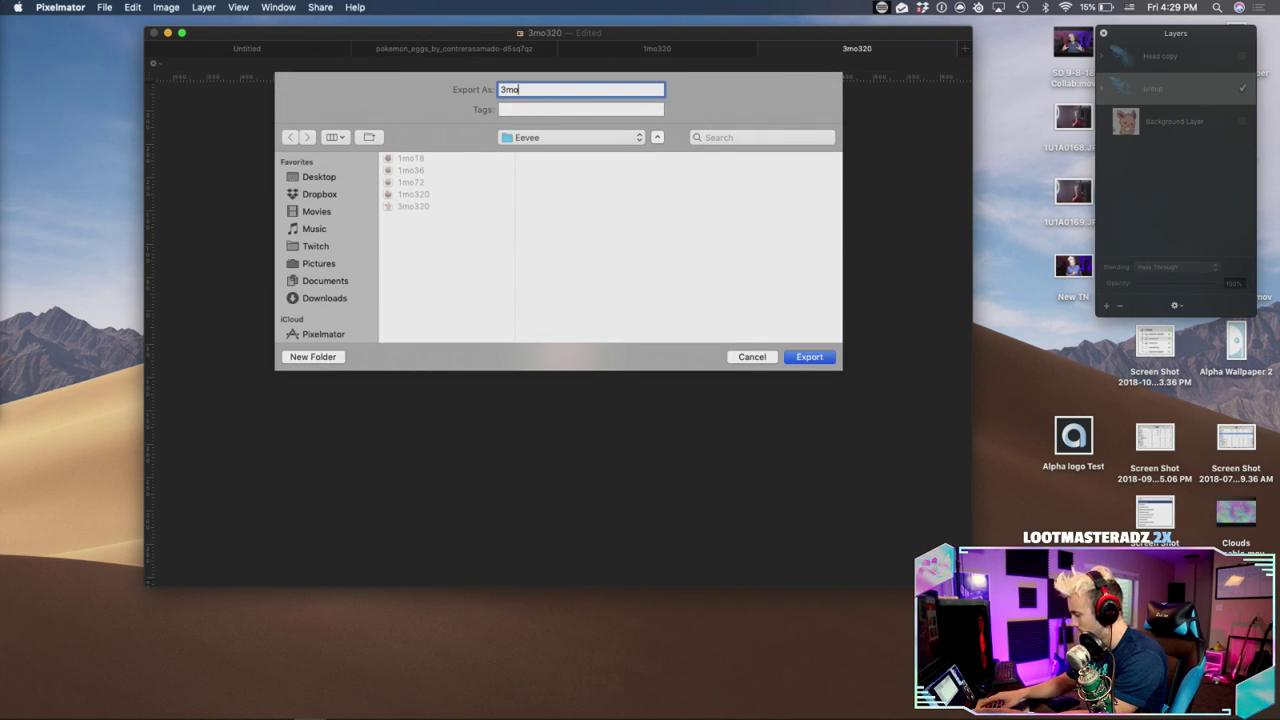
text(72)
key(Return)
key(super+z)
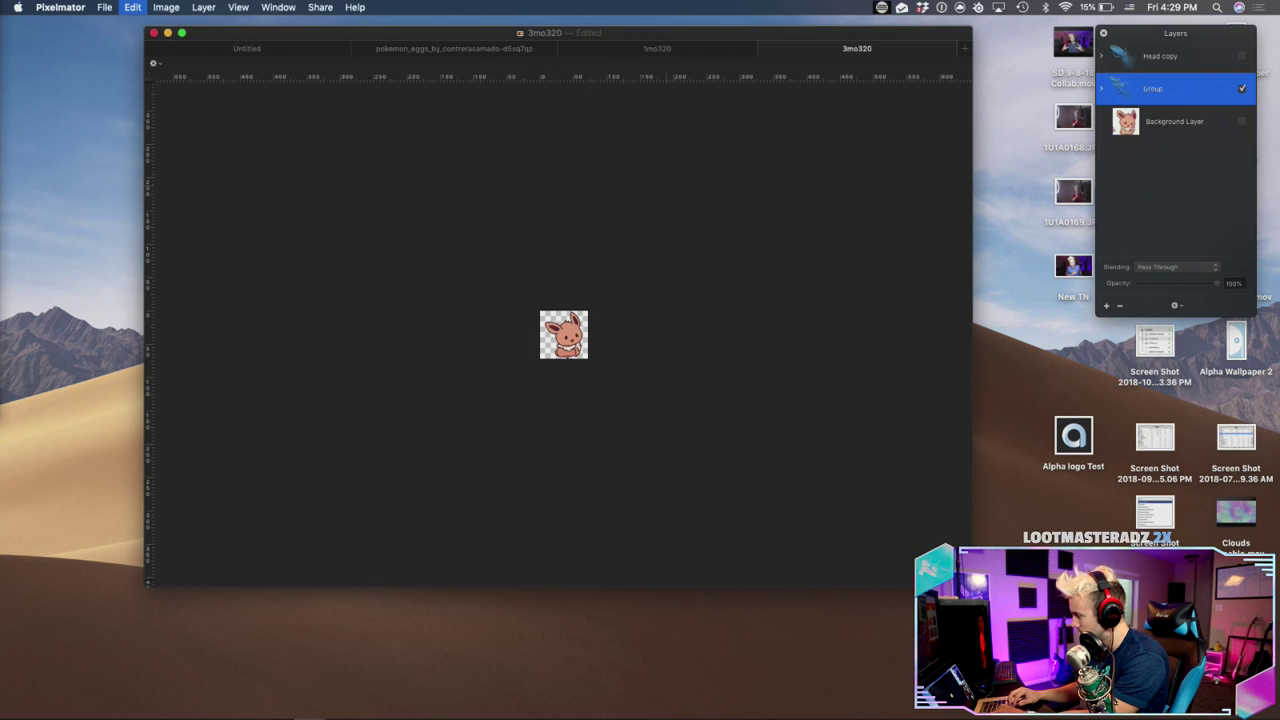
Scale the full Eevee image proportionally to 36 pixels wide
key(alt+super+i)
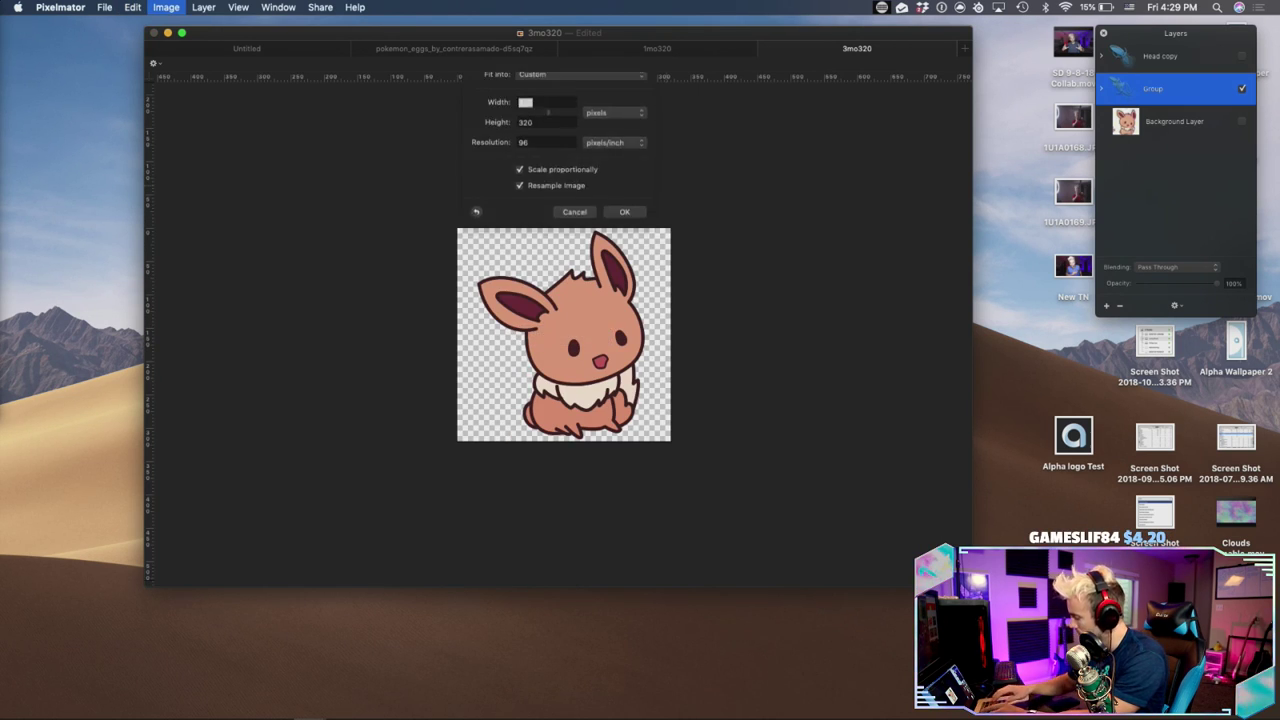
text(36)
key(Return)
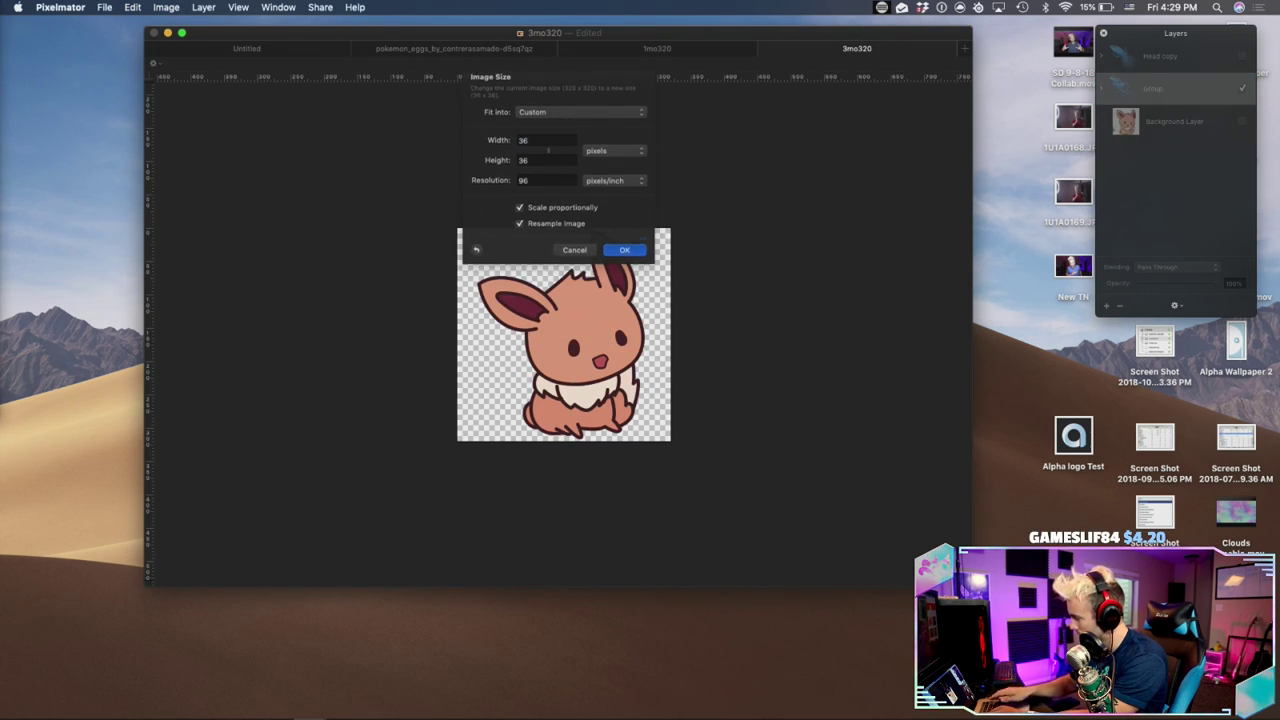
Export the 36-pixel Eevee as a PNG named 3mo36 into the Eevee folder, and undo the resize
click(320, 7)
click(362, 114)
key(Return)
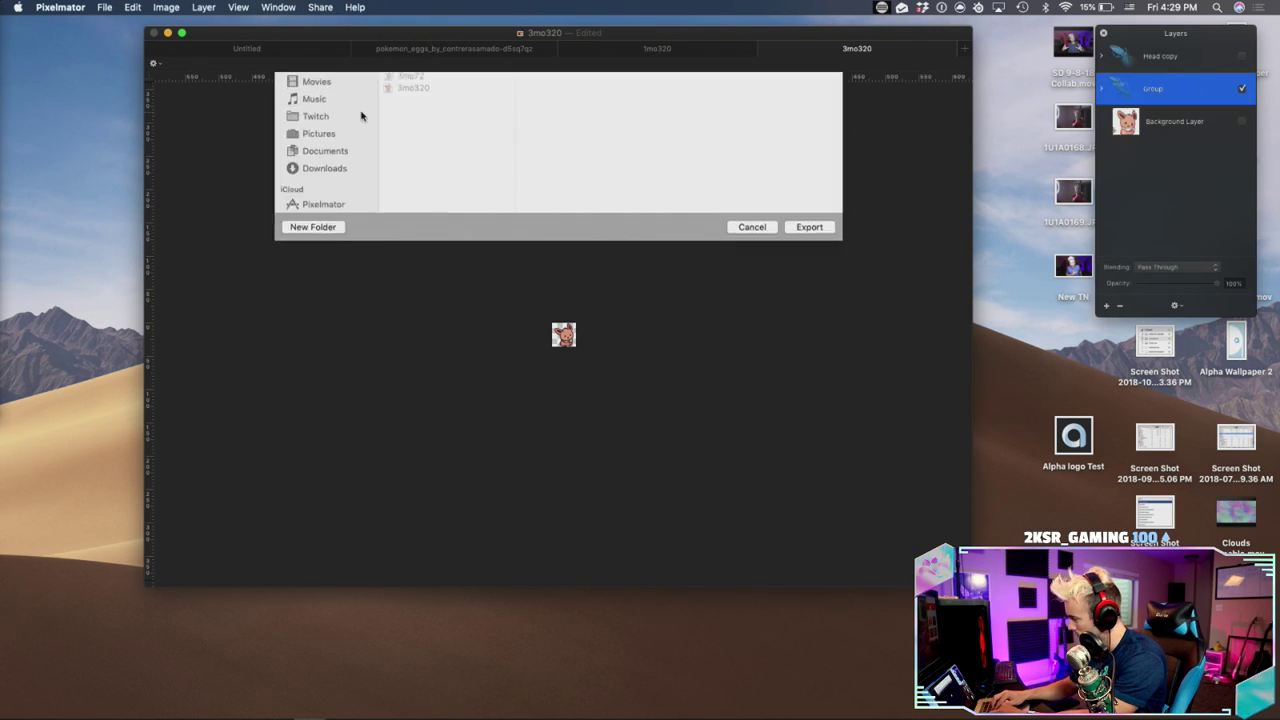
text(3mo36)
key(Return)
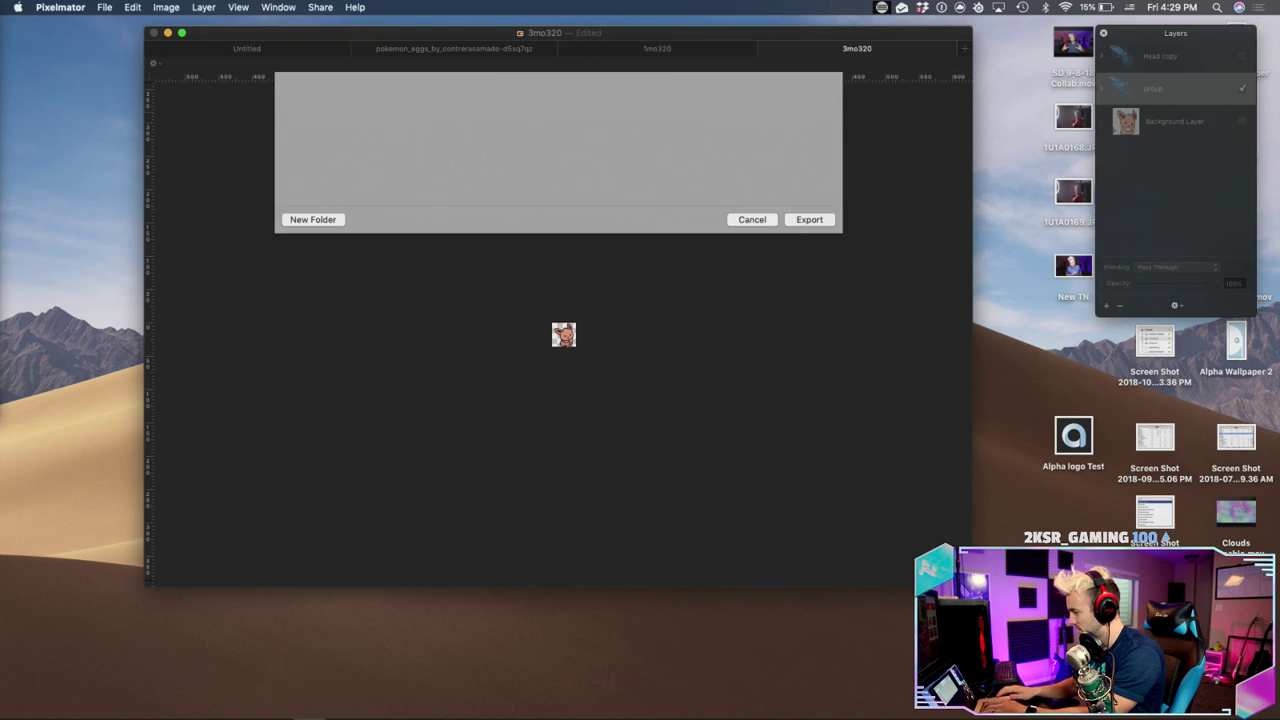
key(super+z)
Scale the full Eevee image proportionally to 18 pixels wide
key(alt+super+i)
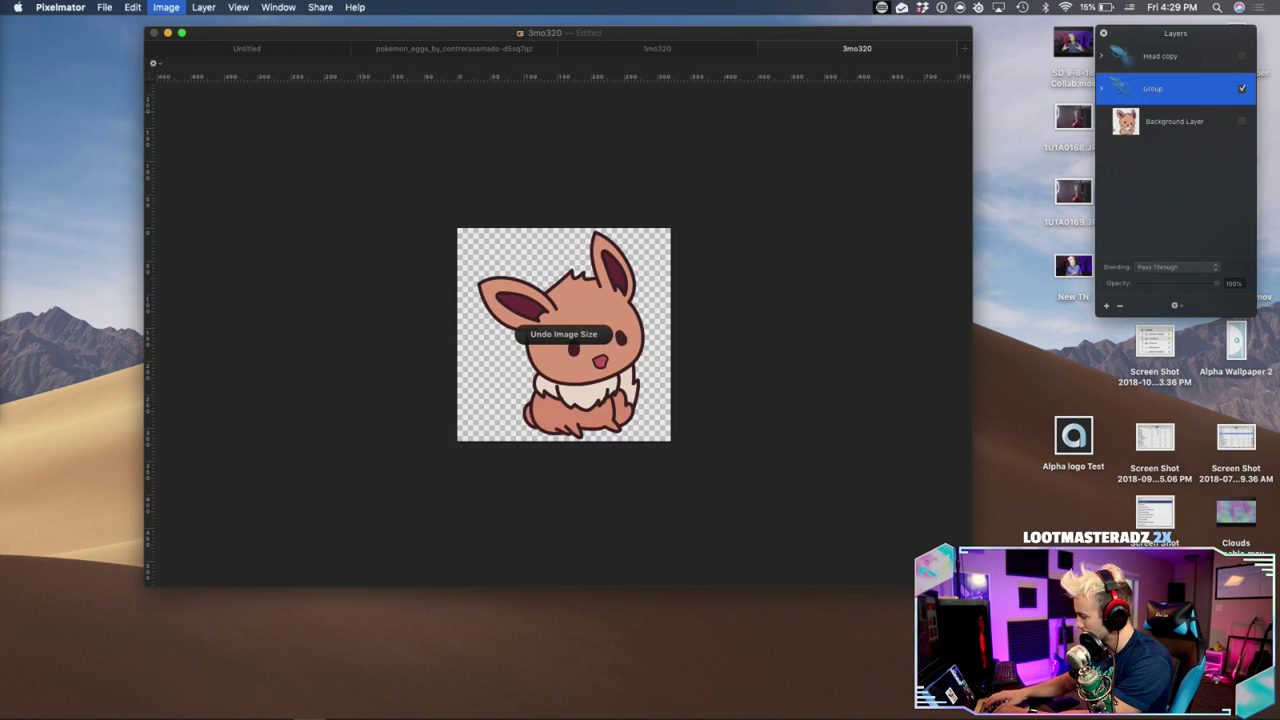
text(18)
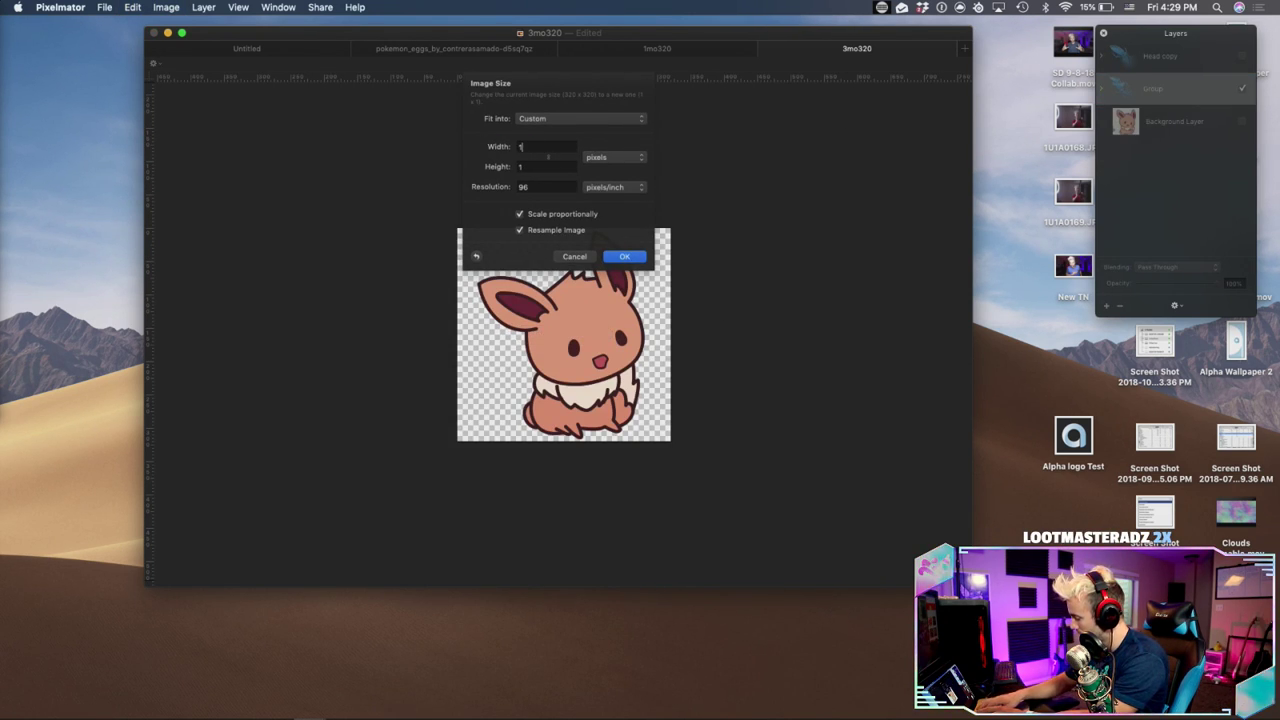
key(Return)
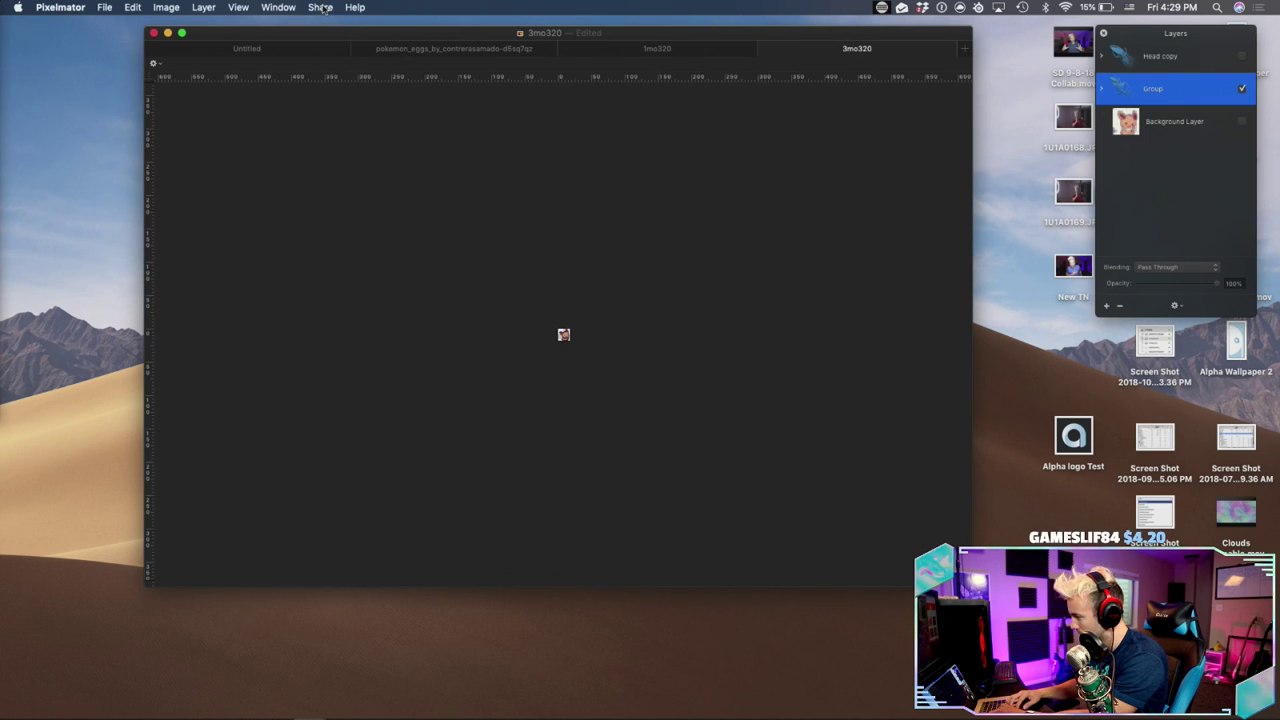
Export the 18-pixel Eevee as a PNG named 3mo18 into the Eevee folder, and undo the resize
click(321, 8)
click(354, 116)
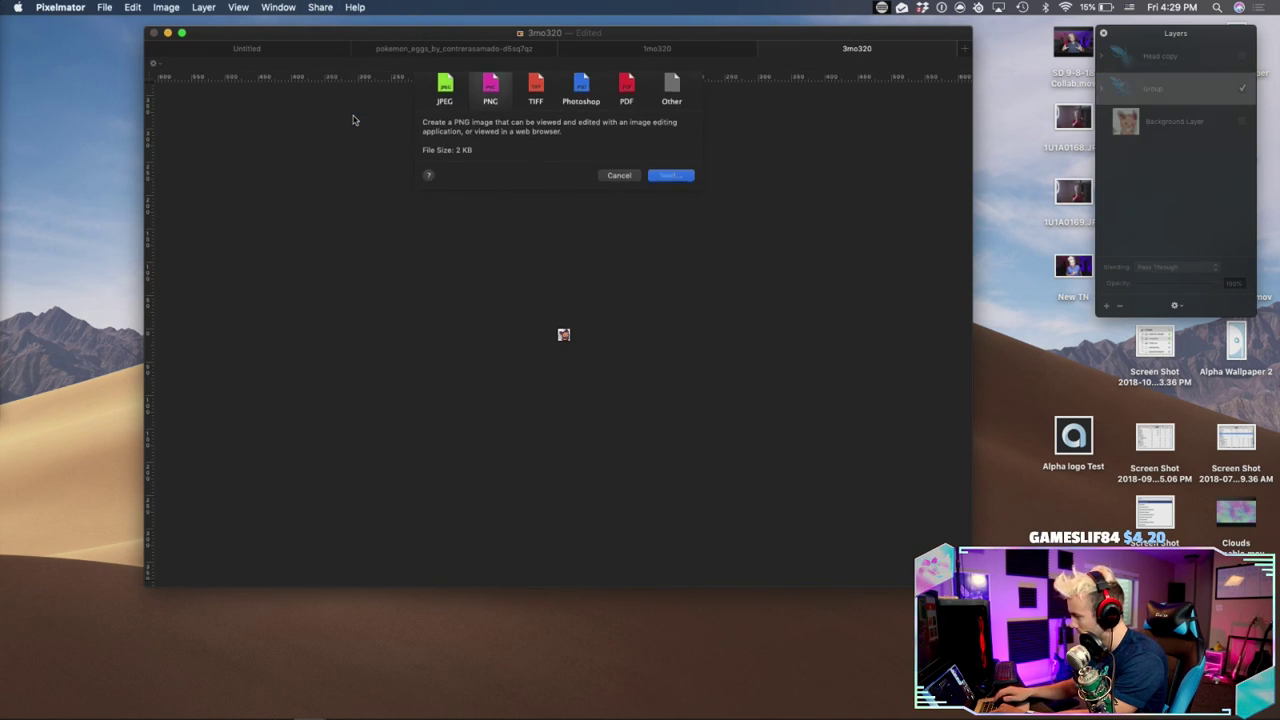
key(Return)
key(Right)
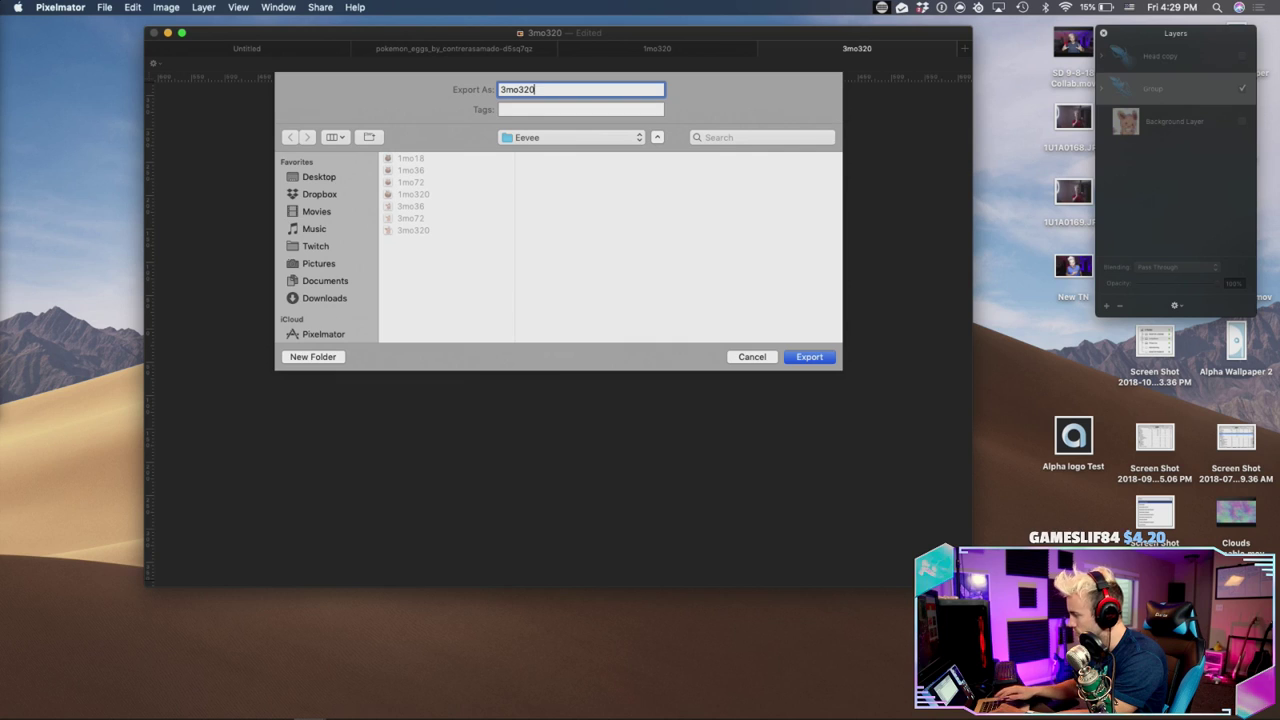
text(18)
key(Return)
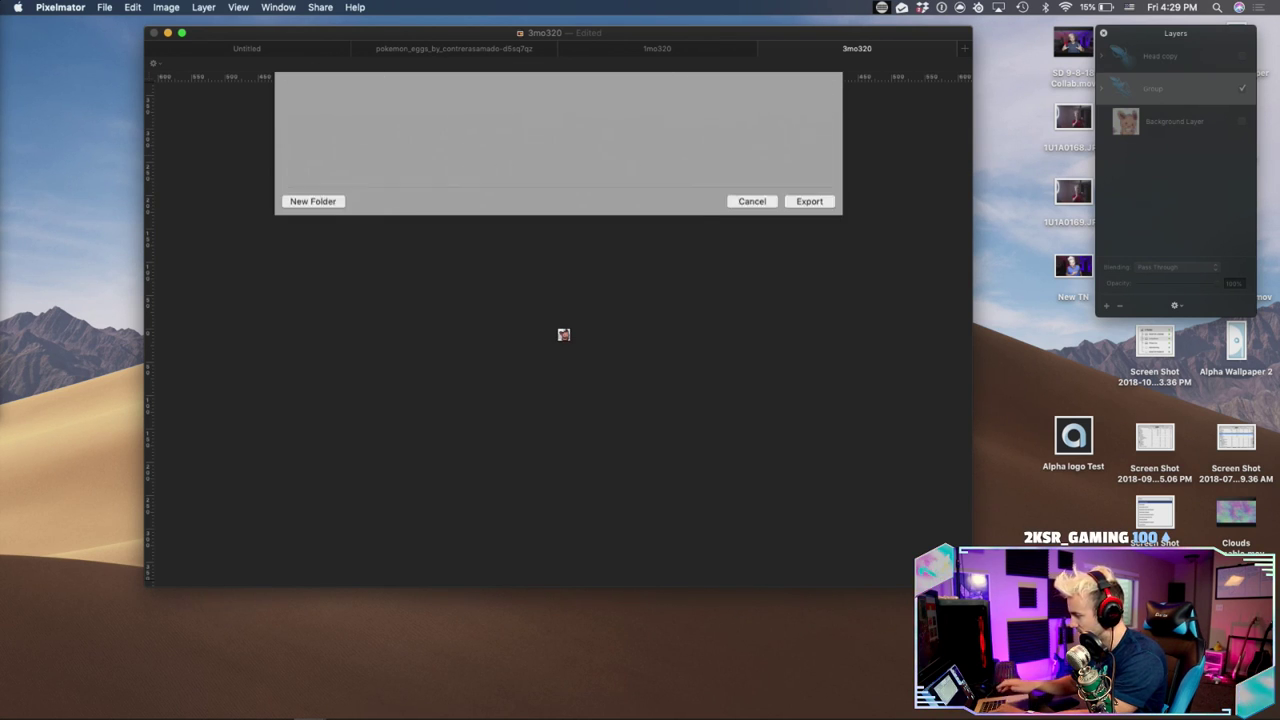
key(super+z)
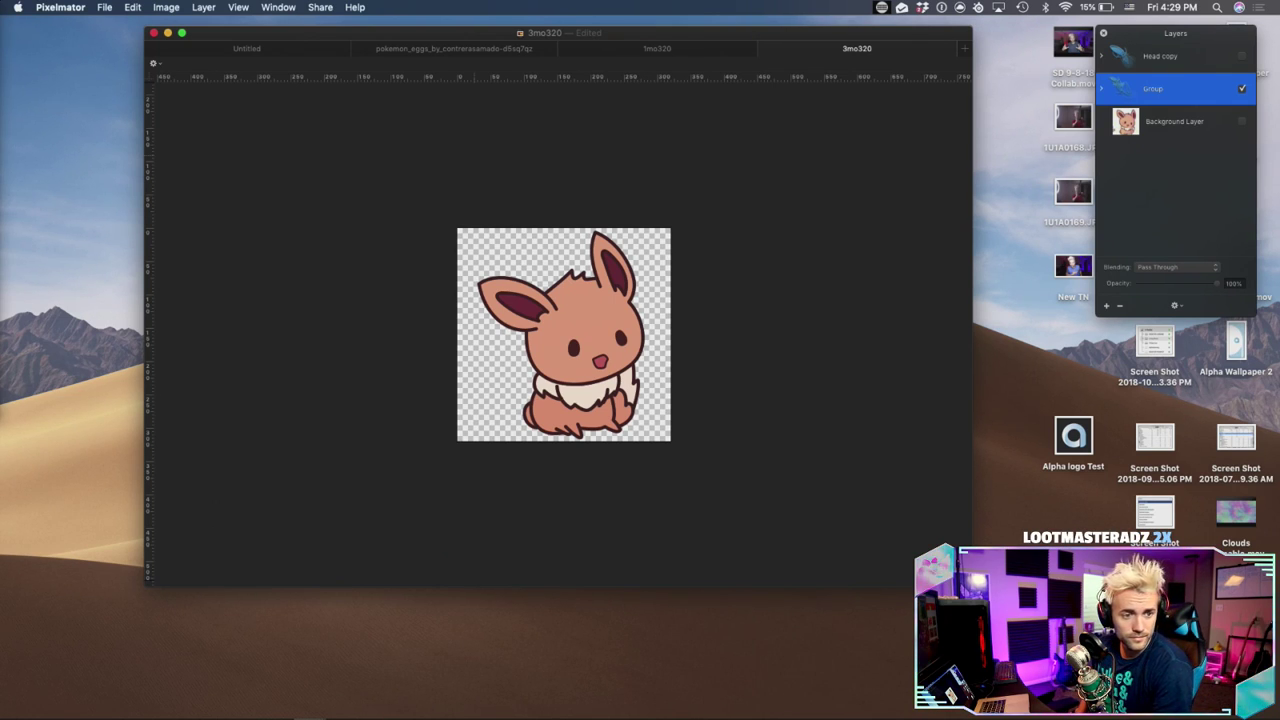
mouse_move(492, 718)
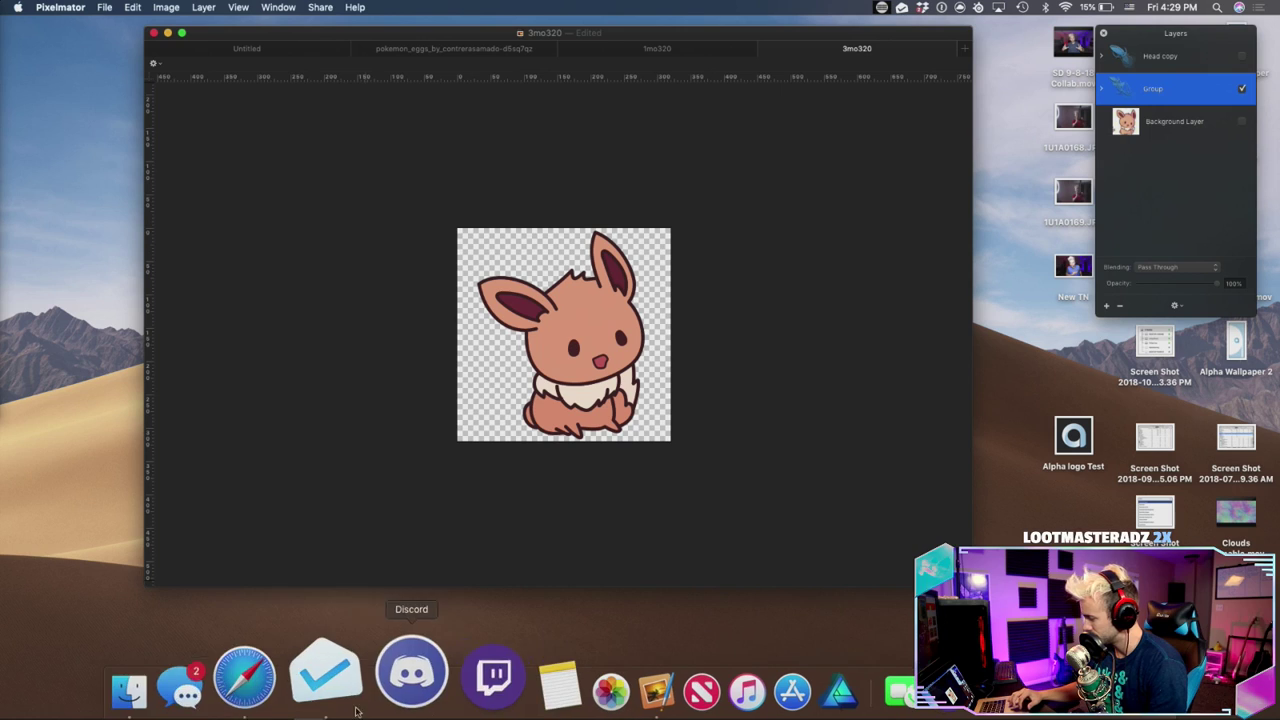
Preview the exported 3mo18, 3mo72 and 3mo36 images in Finder's recent files, and close the window
click(222, 685)
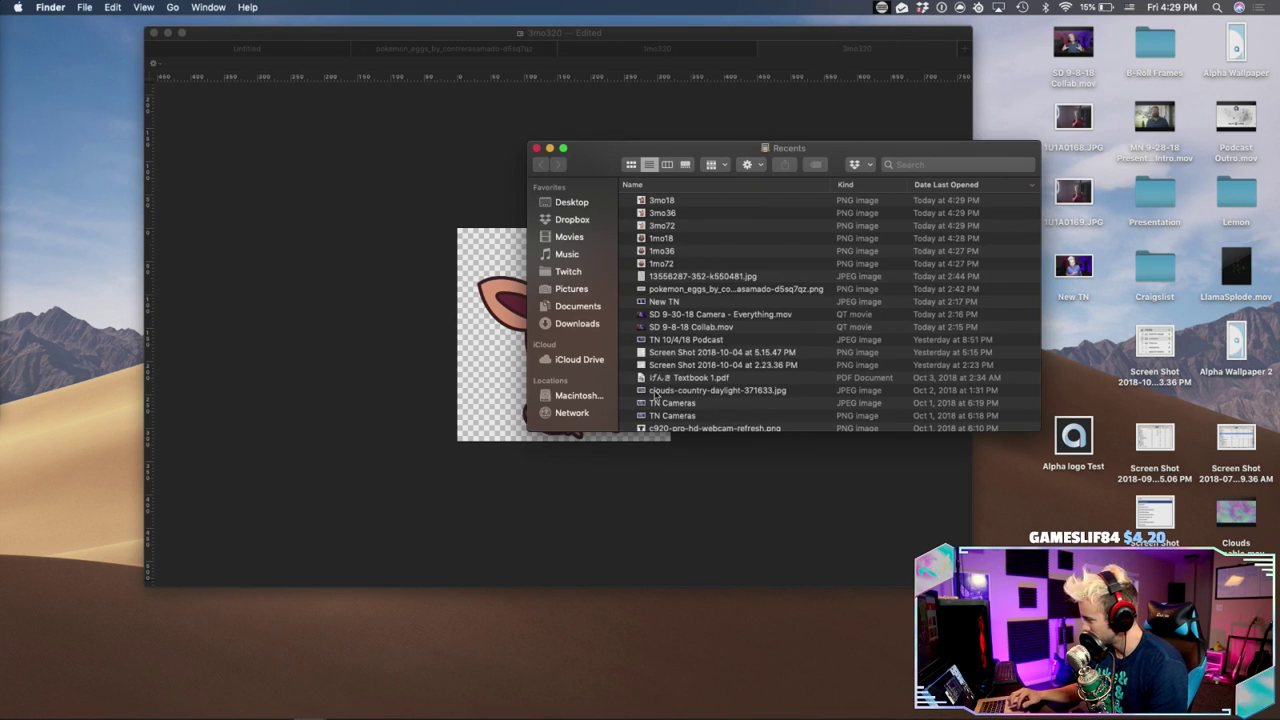
click(662, 201)
key(space)
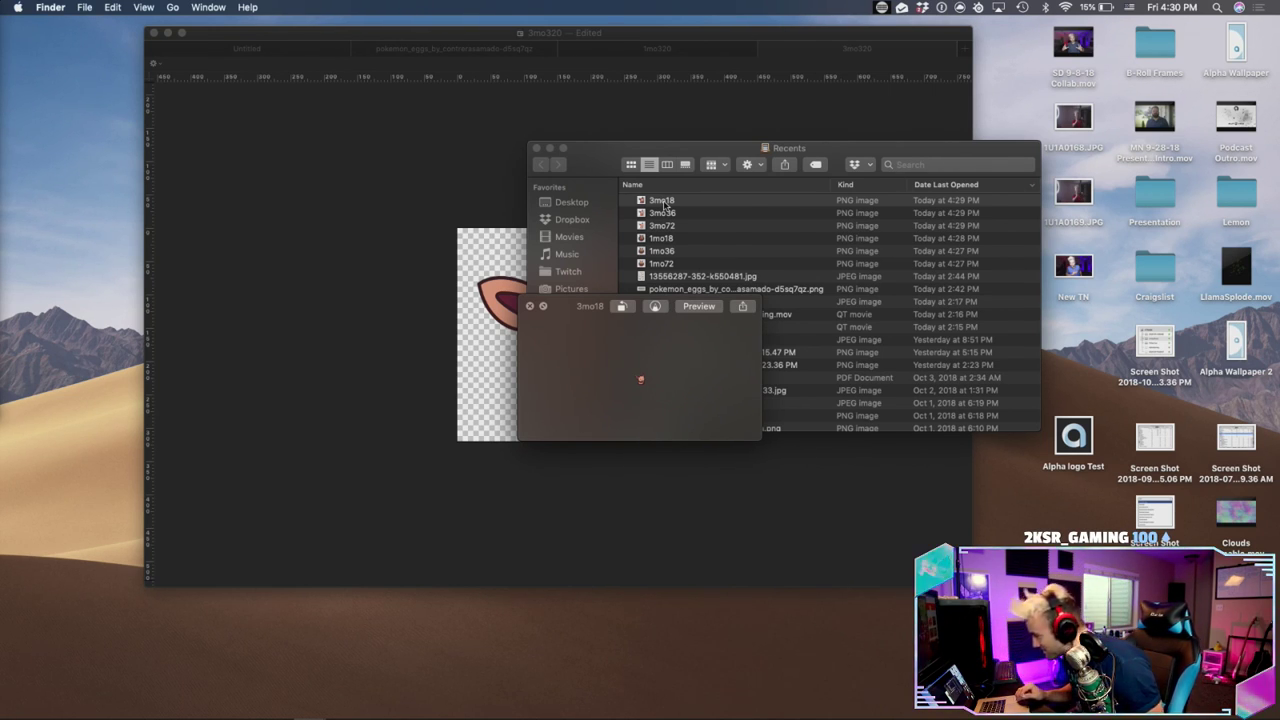
click(669, 228)
click(662, 228)
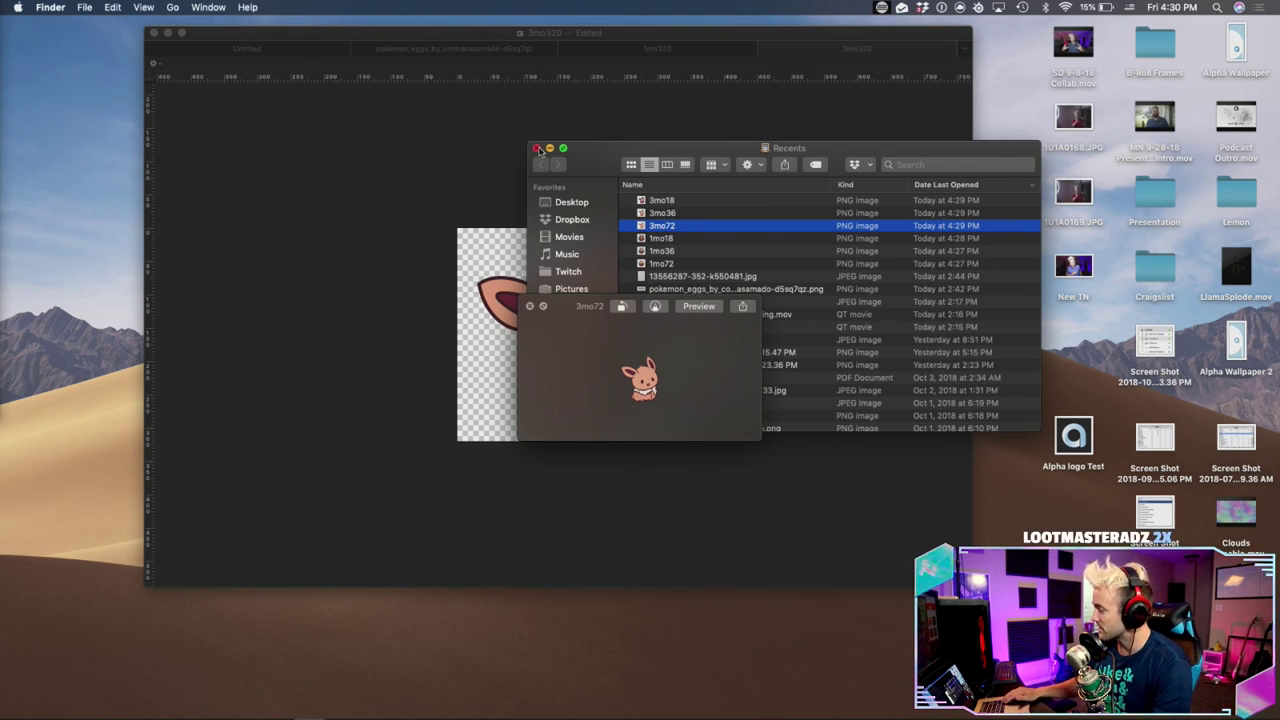
key(Up)
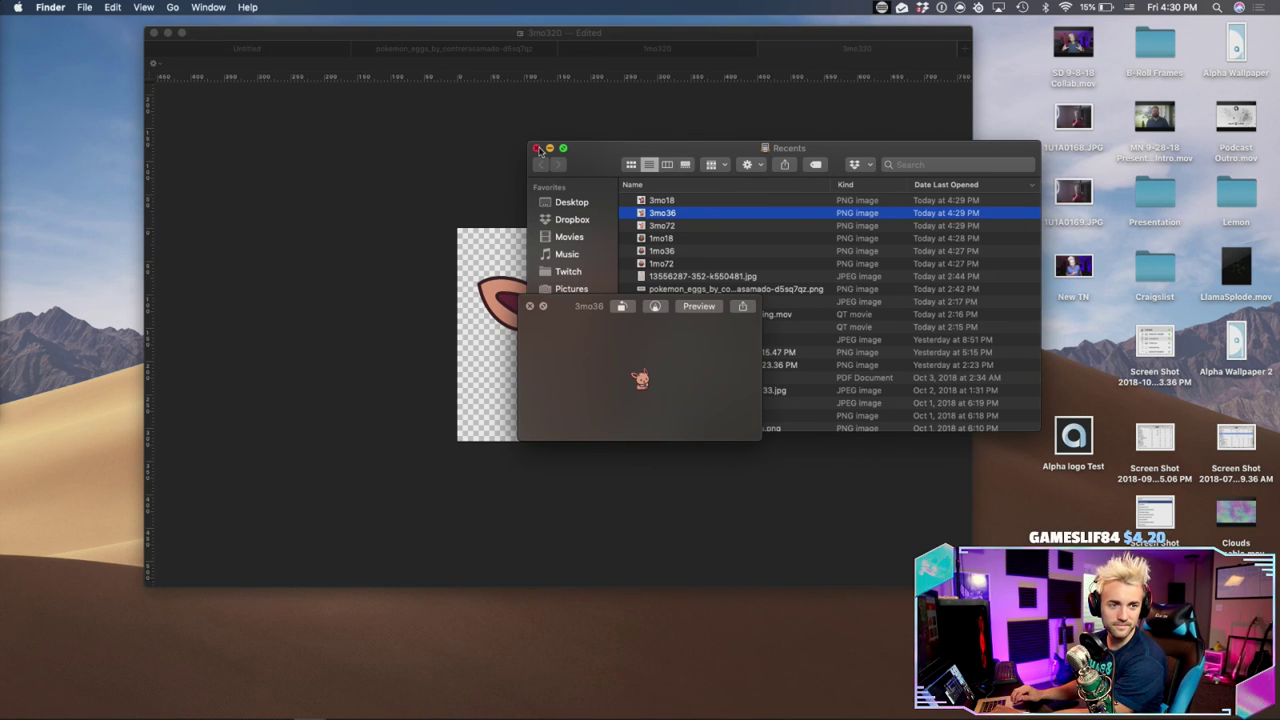
click(530, 305)
click(536, 148)
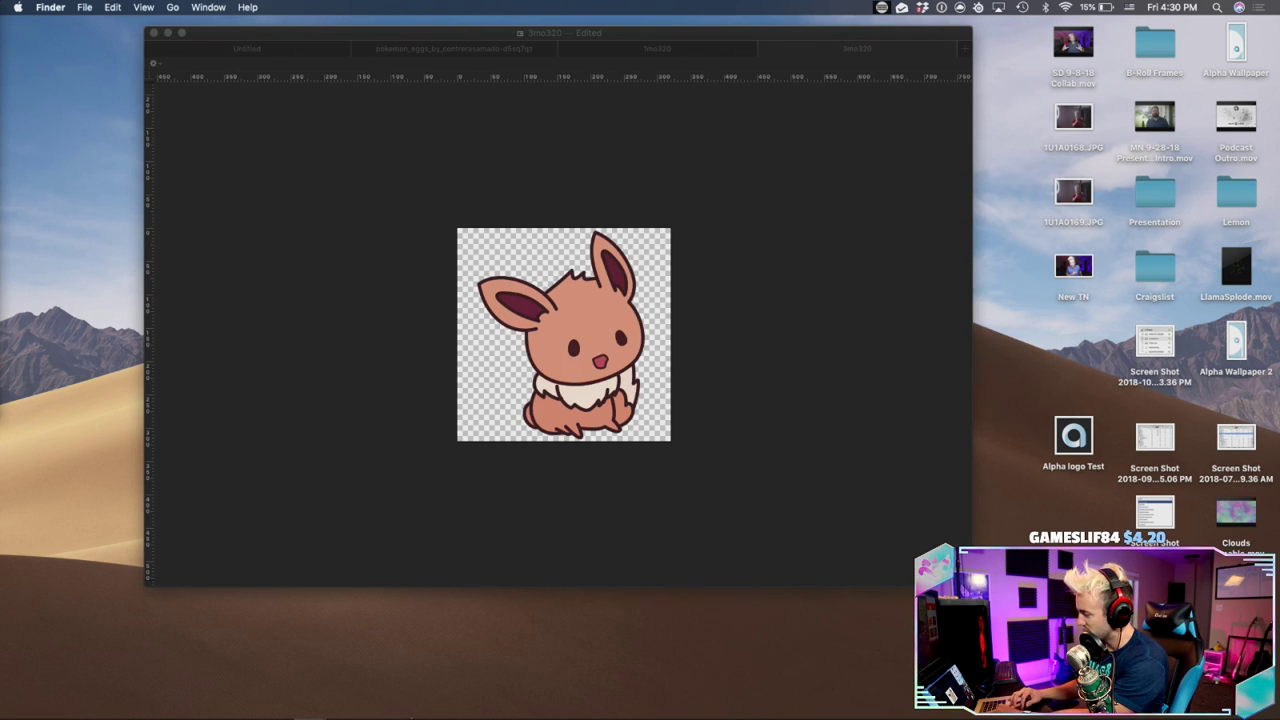
Switch to Safari, open the loyalty badges in the Twitch dashboard's Affiliate / Partner settings, and delete the Base badge
mouse_move(298, 685)
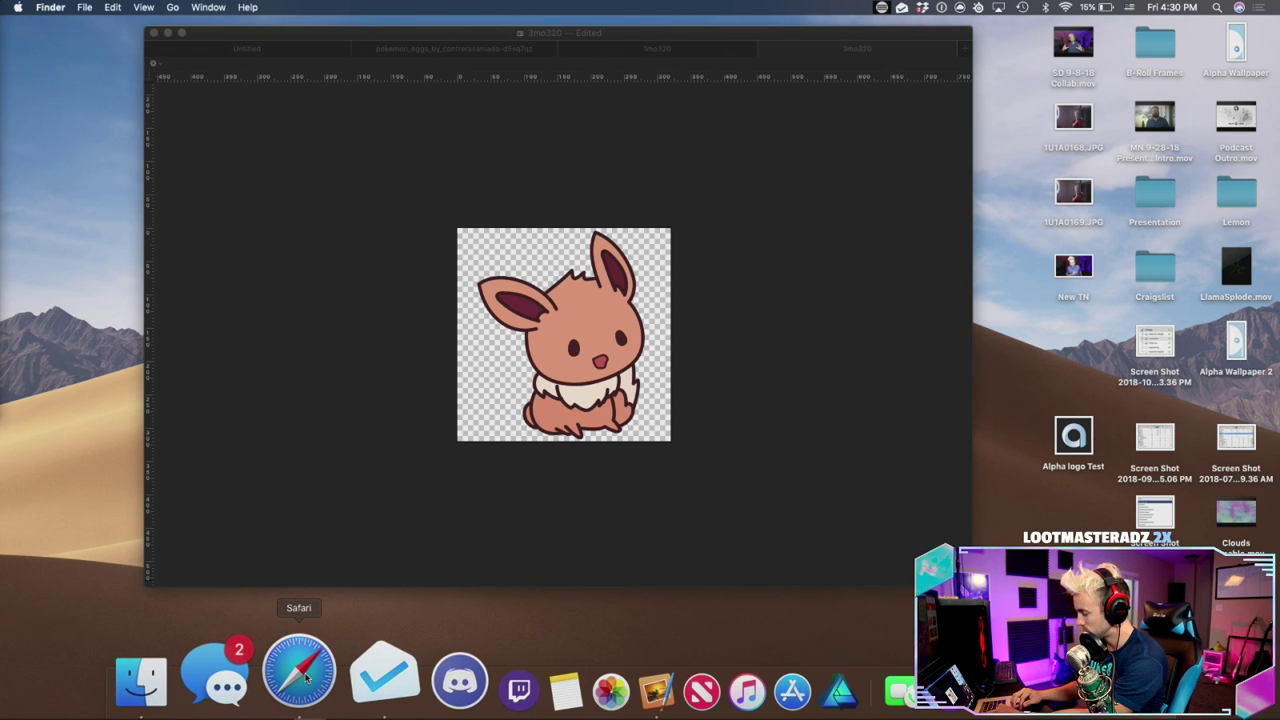
click(305, 677)
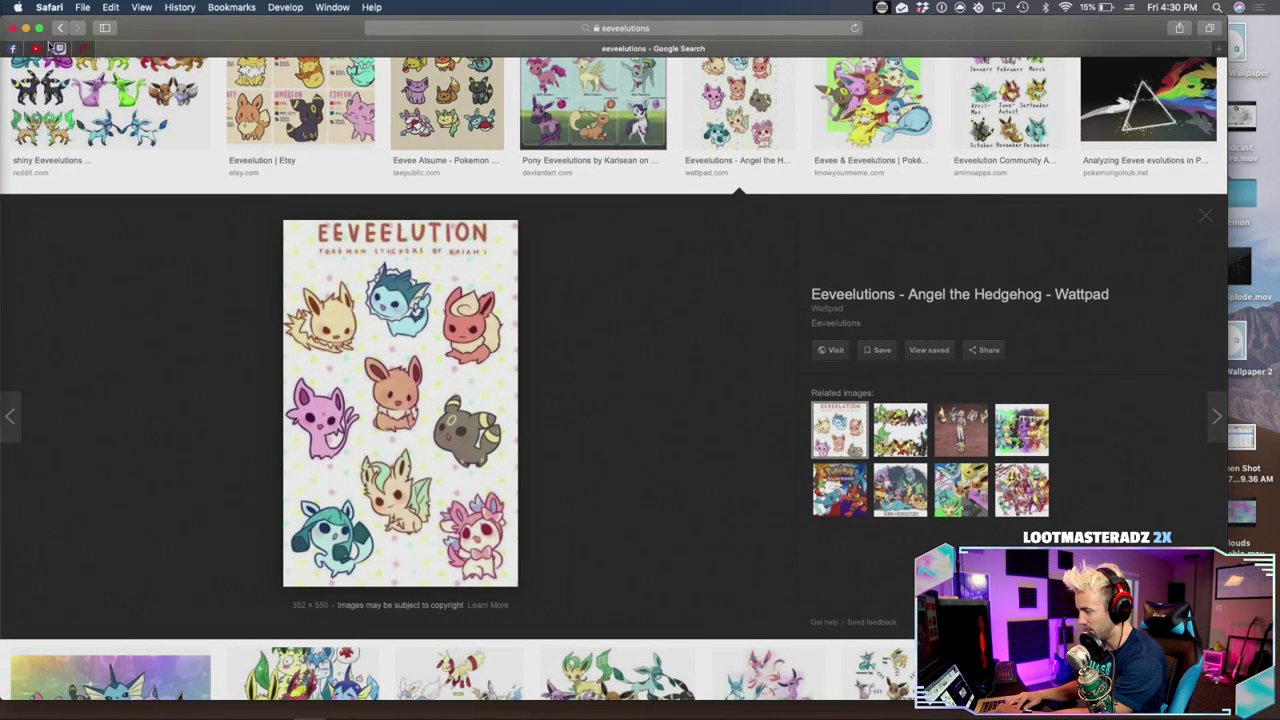
click(60, 48)
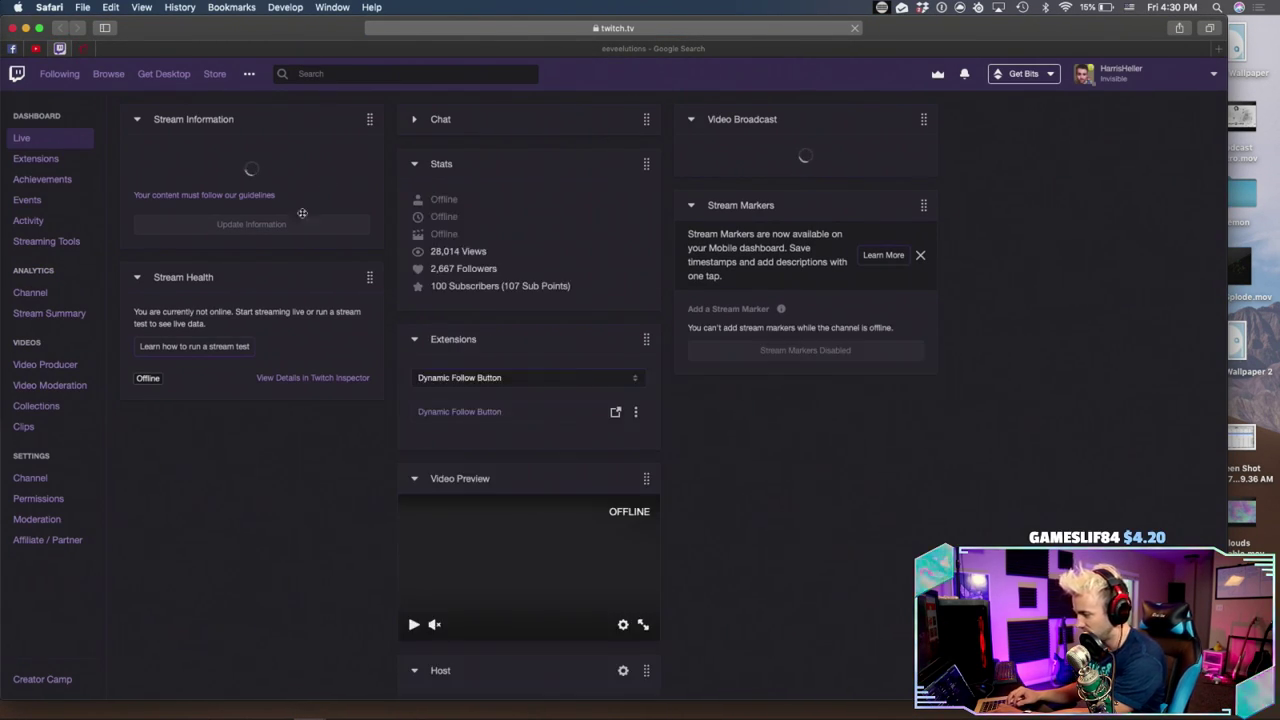
click(60, 545)
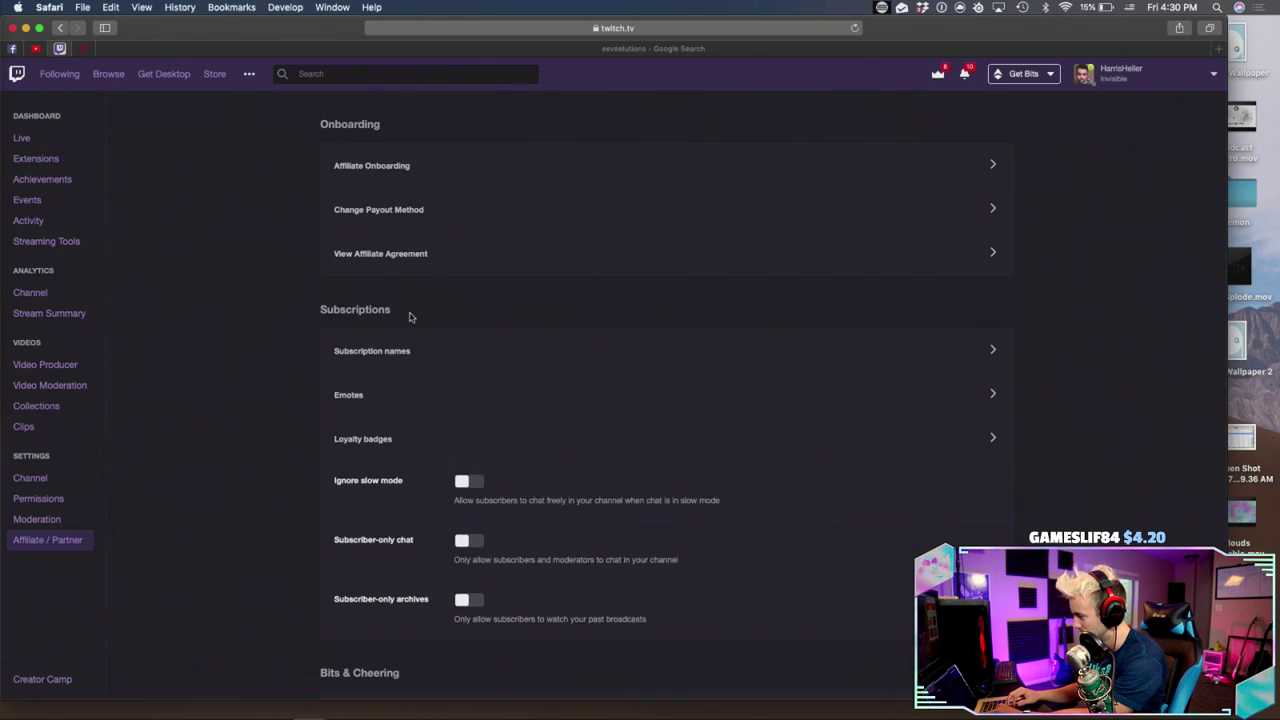
scroll(272, 377, down, 1)
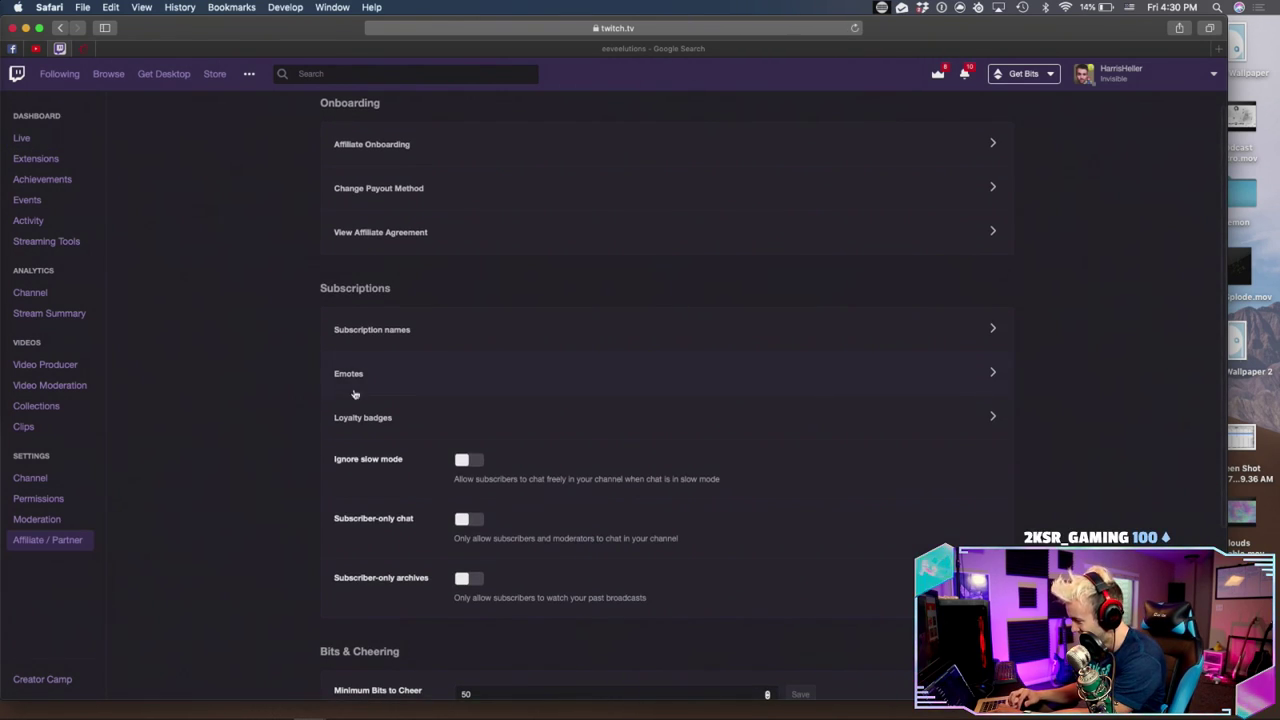
click(375, 416)
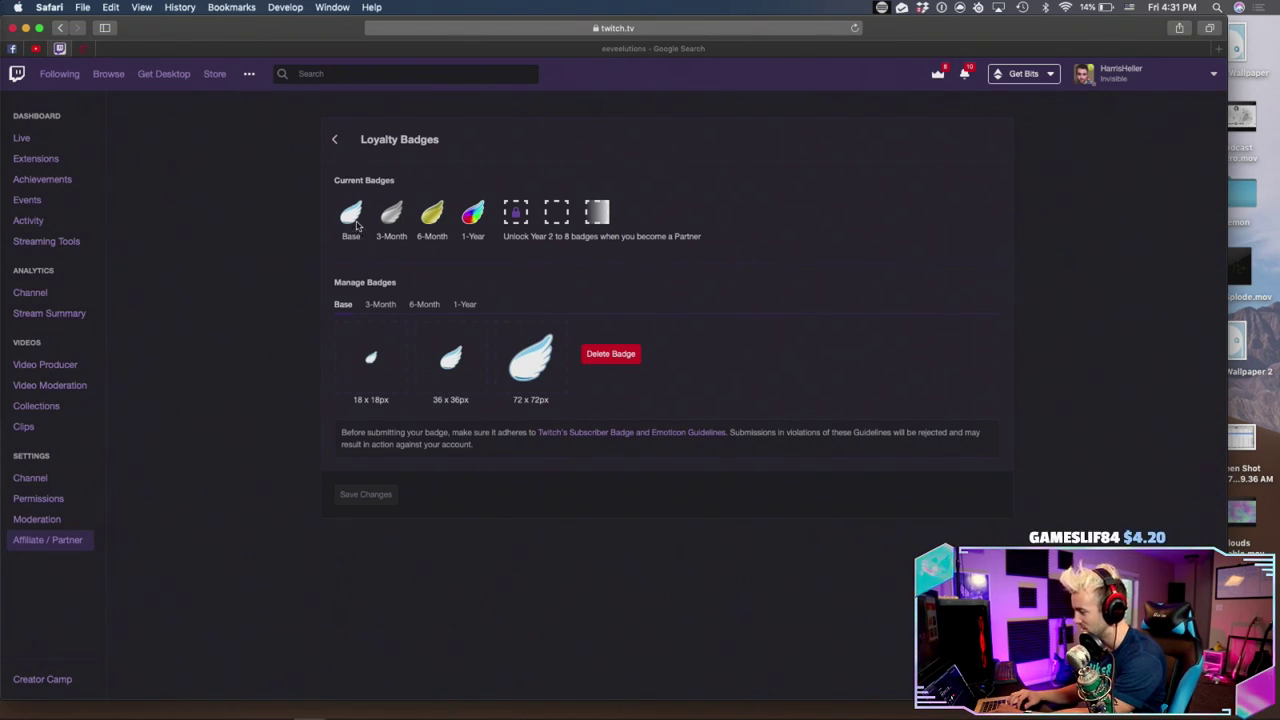
click(616, 370)
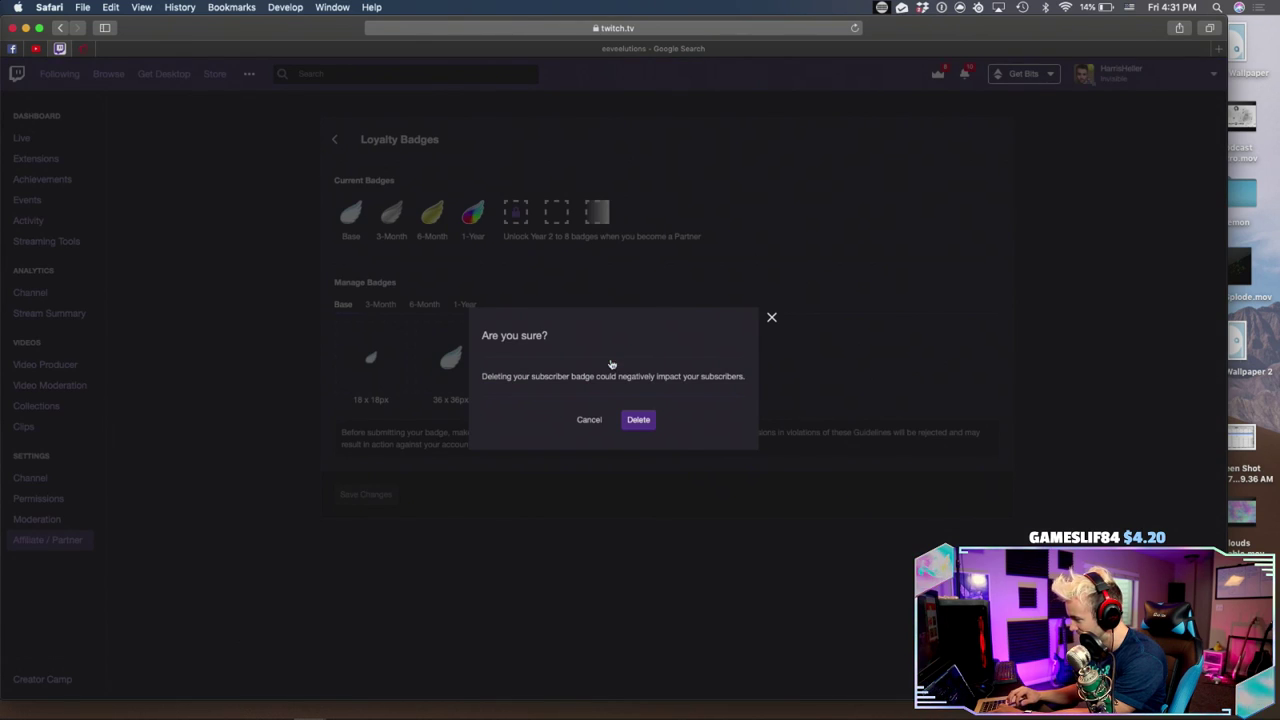
click(642, 421)
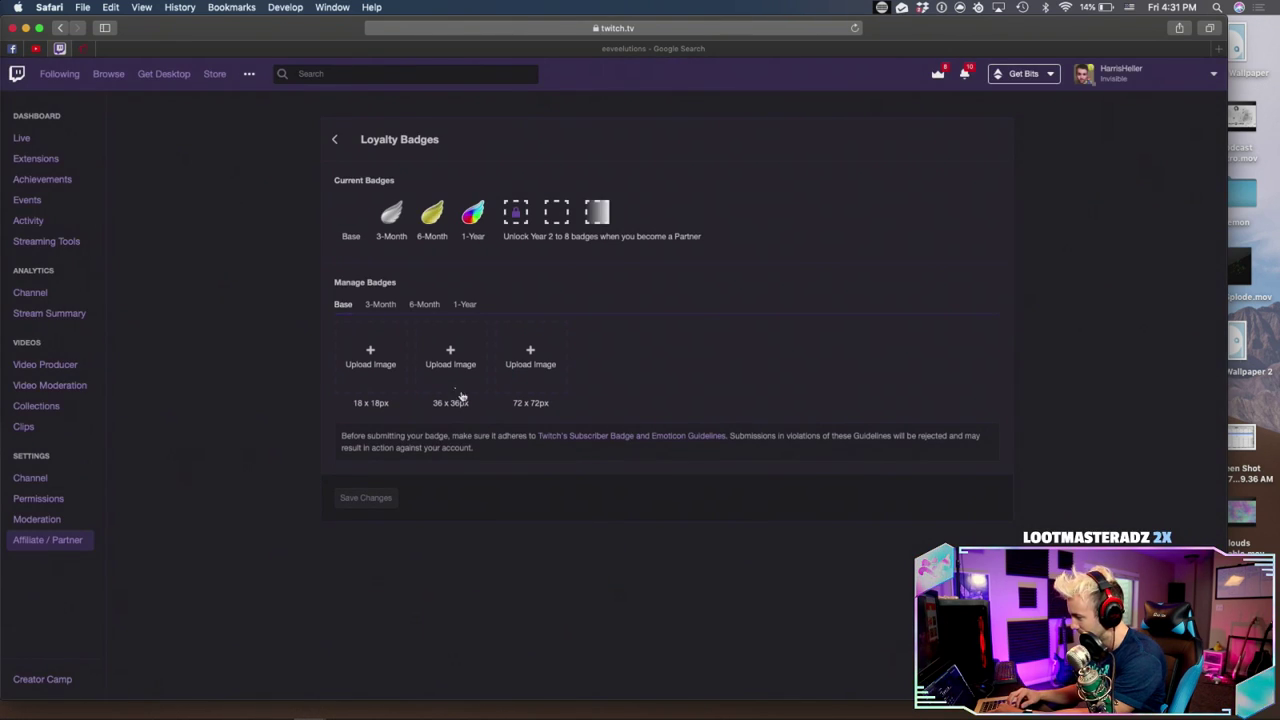
Upload 1mo18 from the Eevee folder inside Twitch's Sub Badges folder as the Base badge's 18 x 18 px image
click(383, 353)
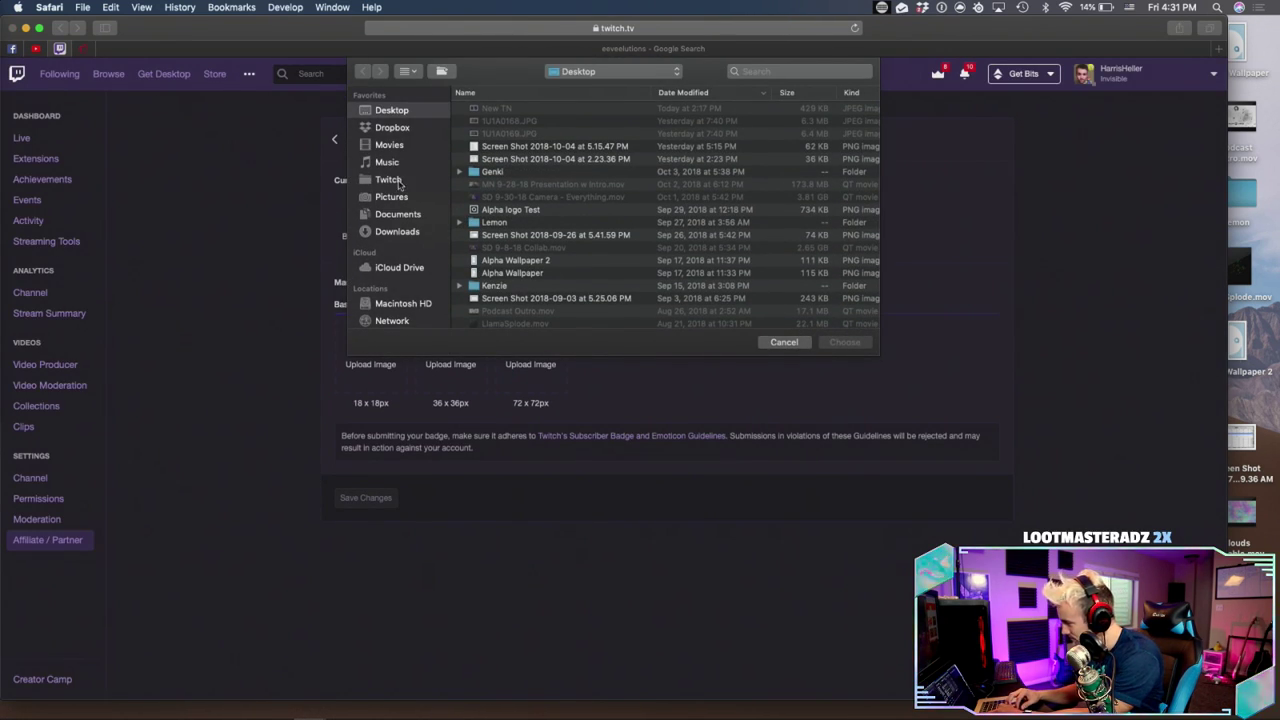
click(398, 181)
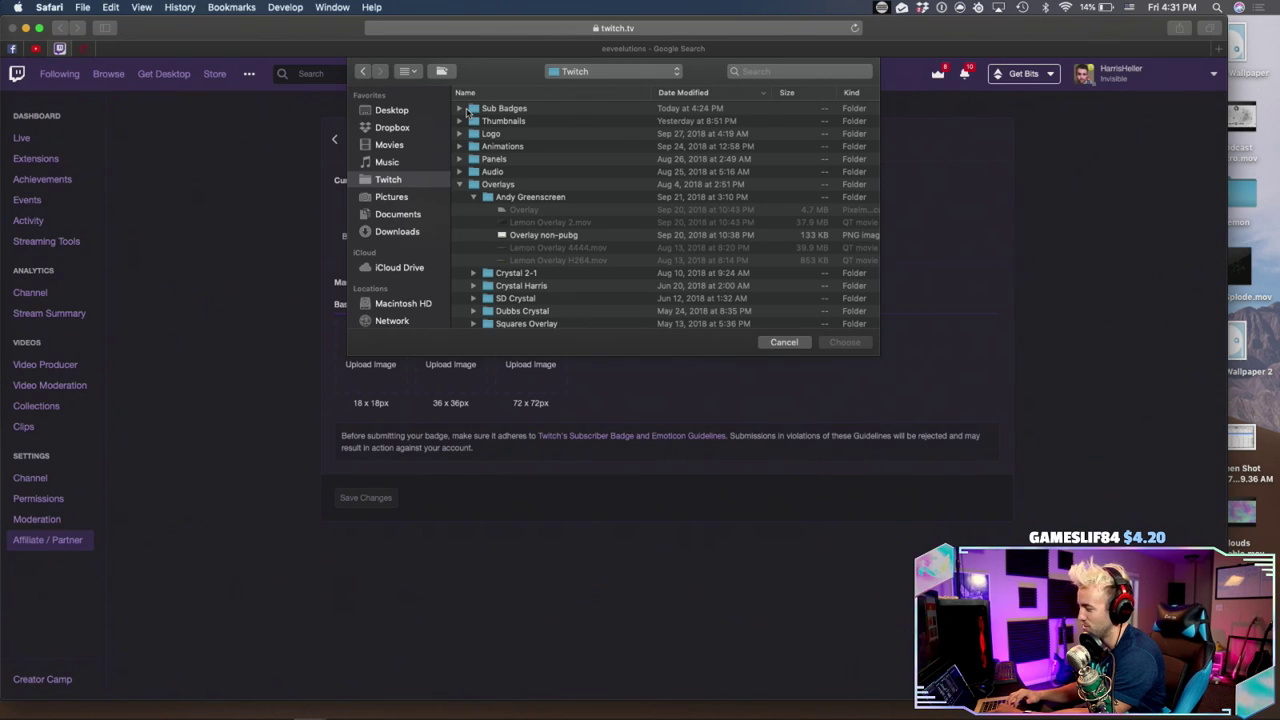
click(413, 72)
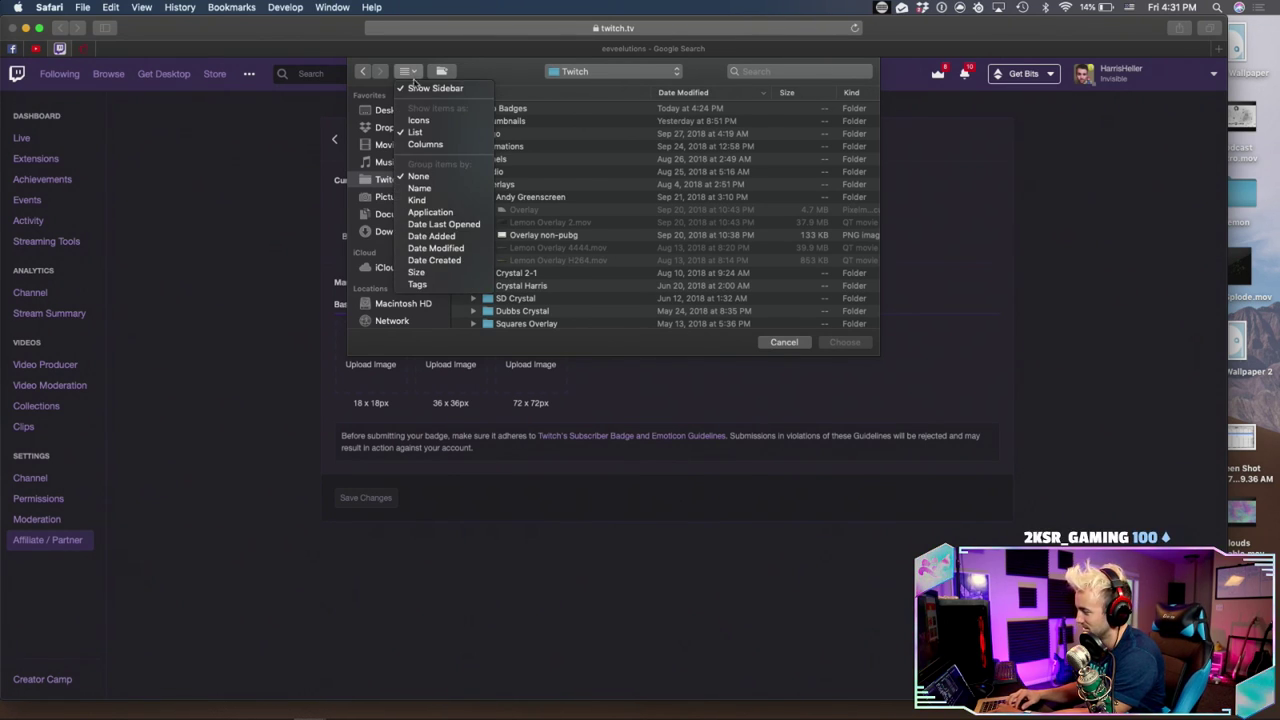
click(420, 146)
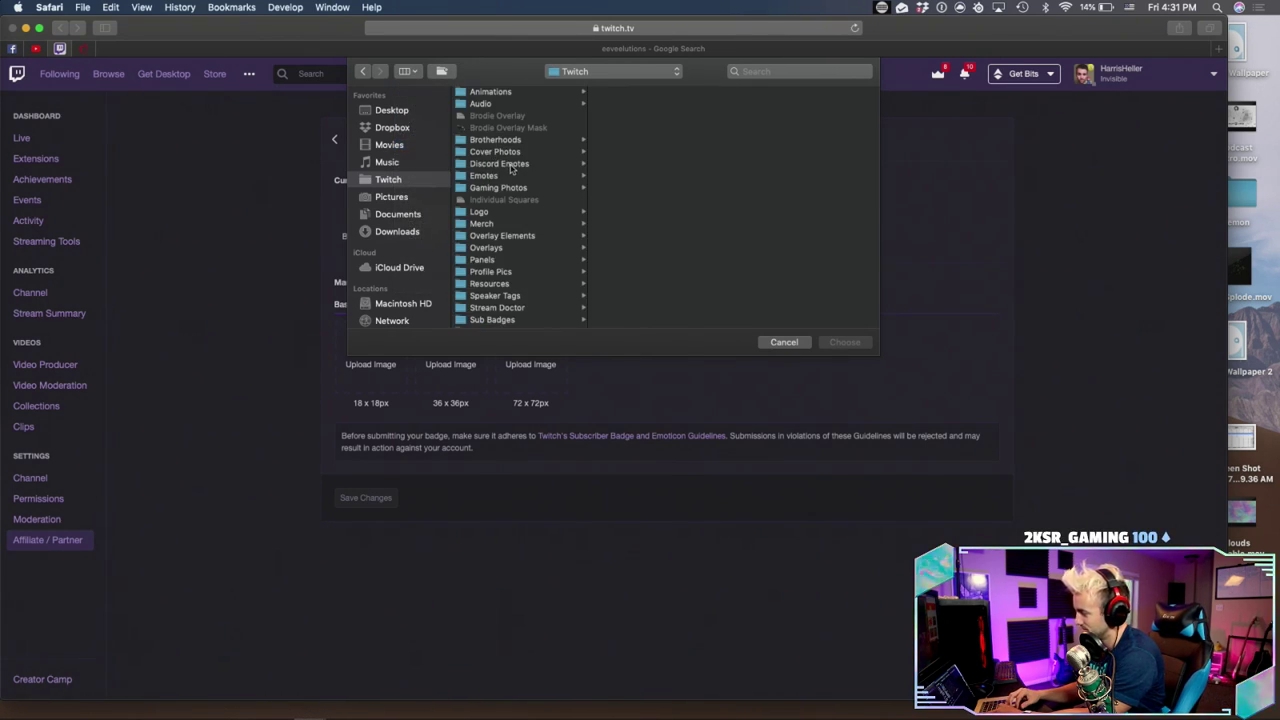
scroll(495, 280, down, 1)
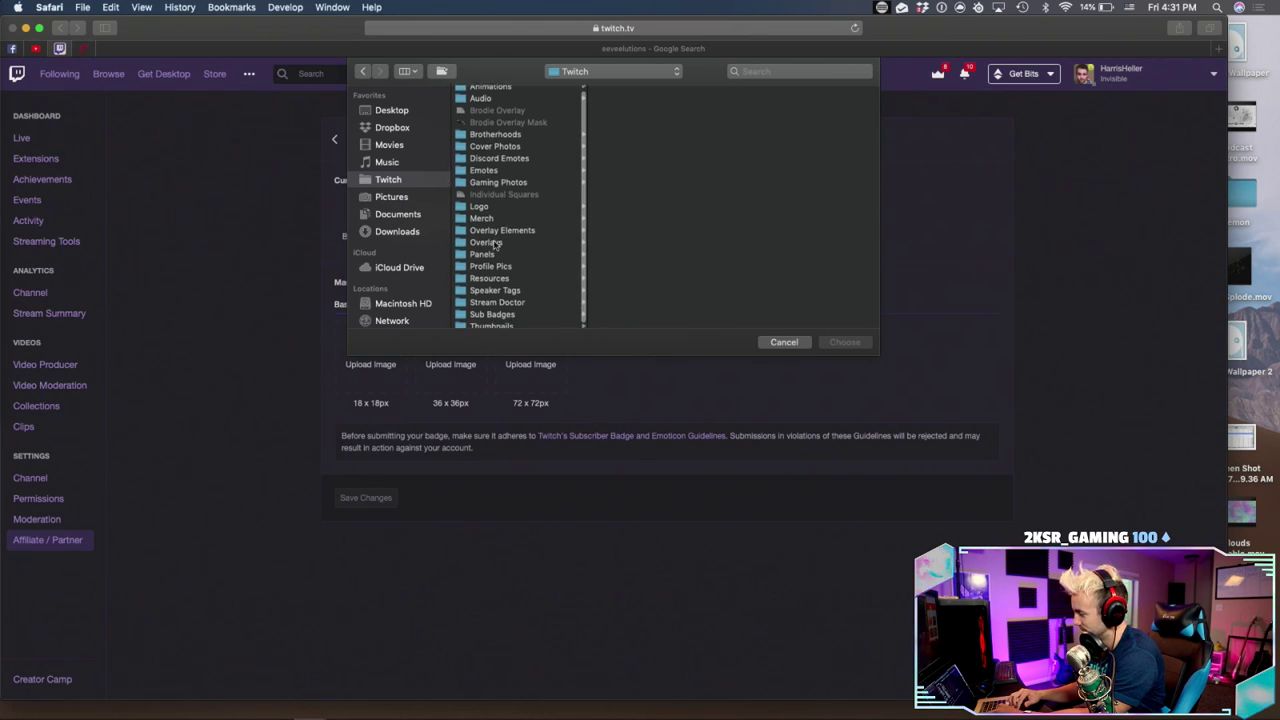
click(492, 310)
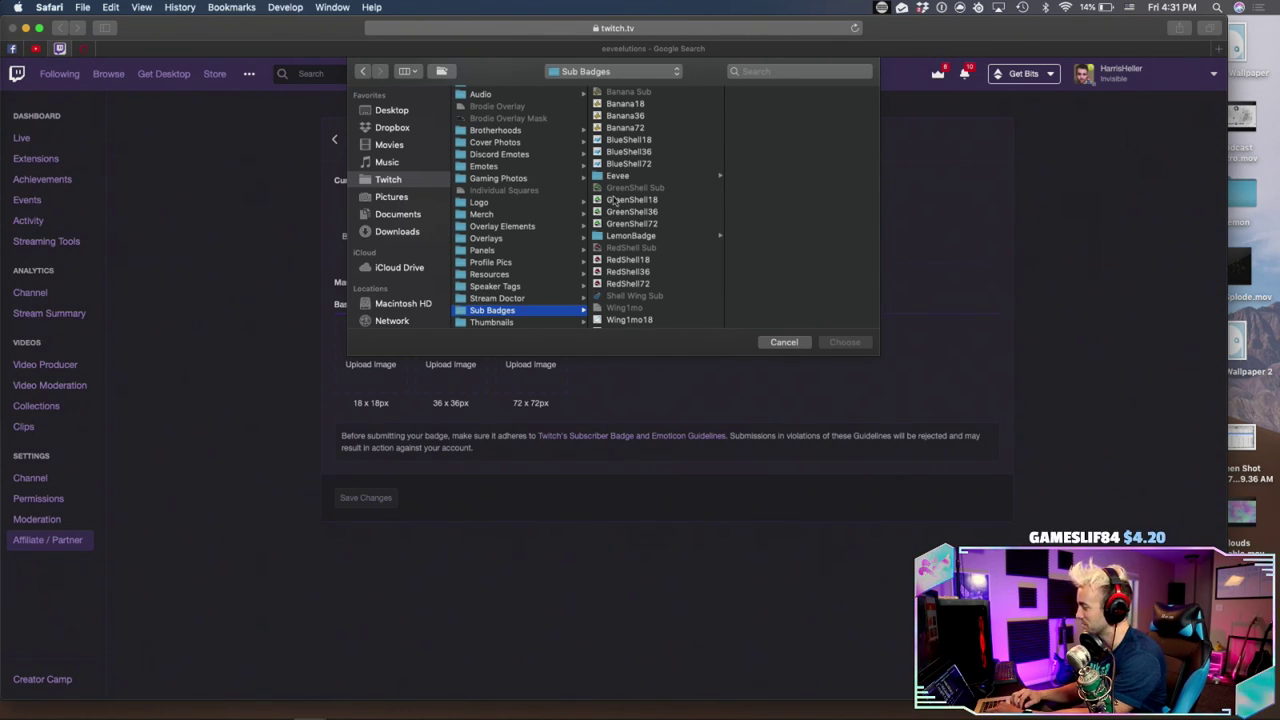
scroll(636, 234, down, 3)
scroll(636, 234, down, 2)
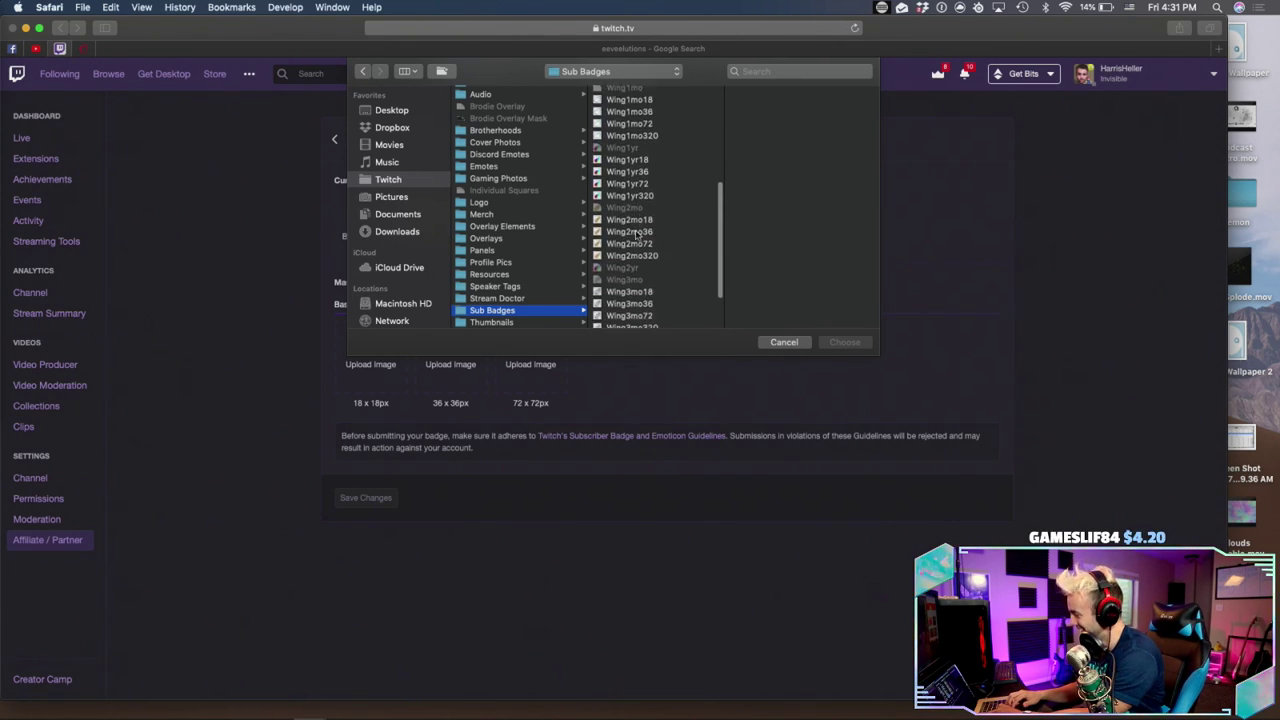
scroll(636, 234, up, 3)
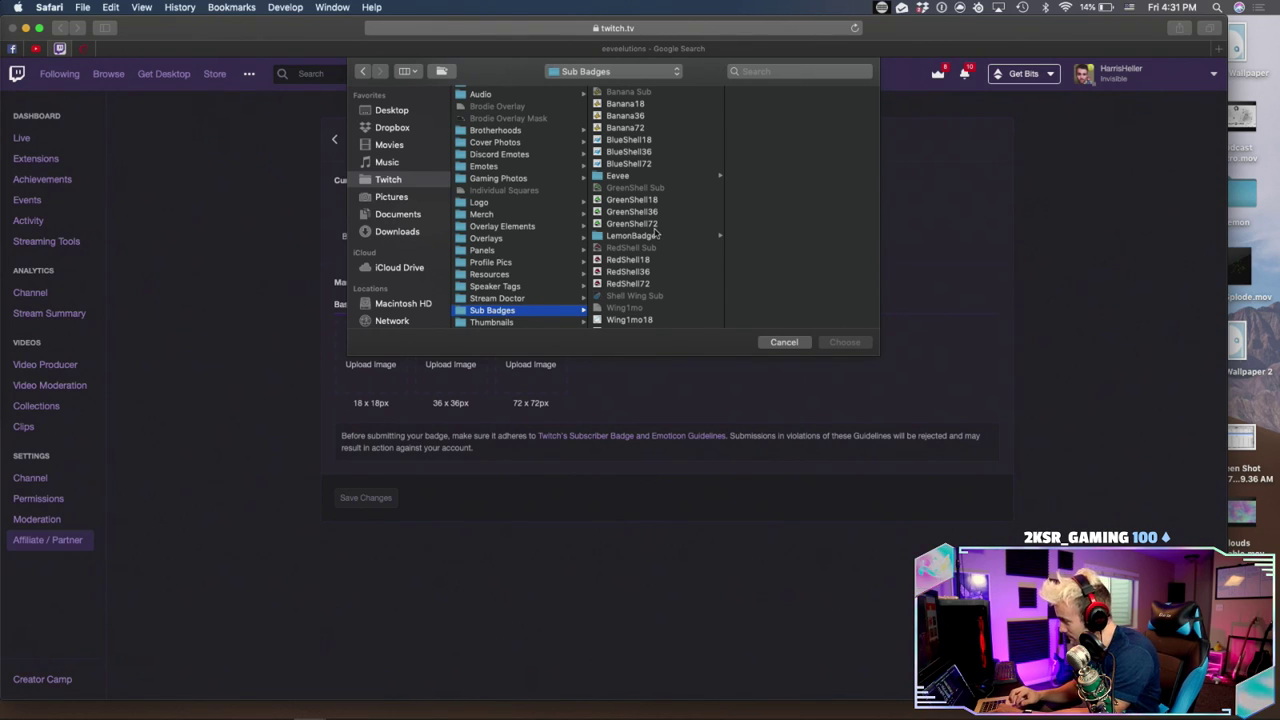
click(633, 179)
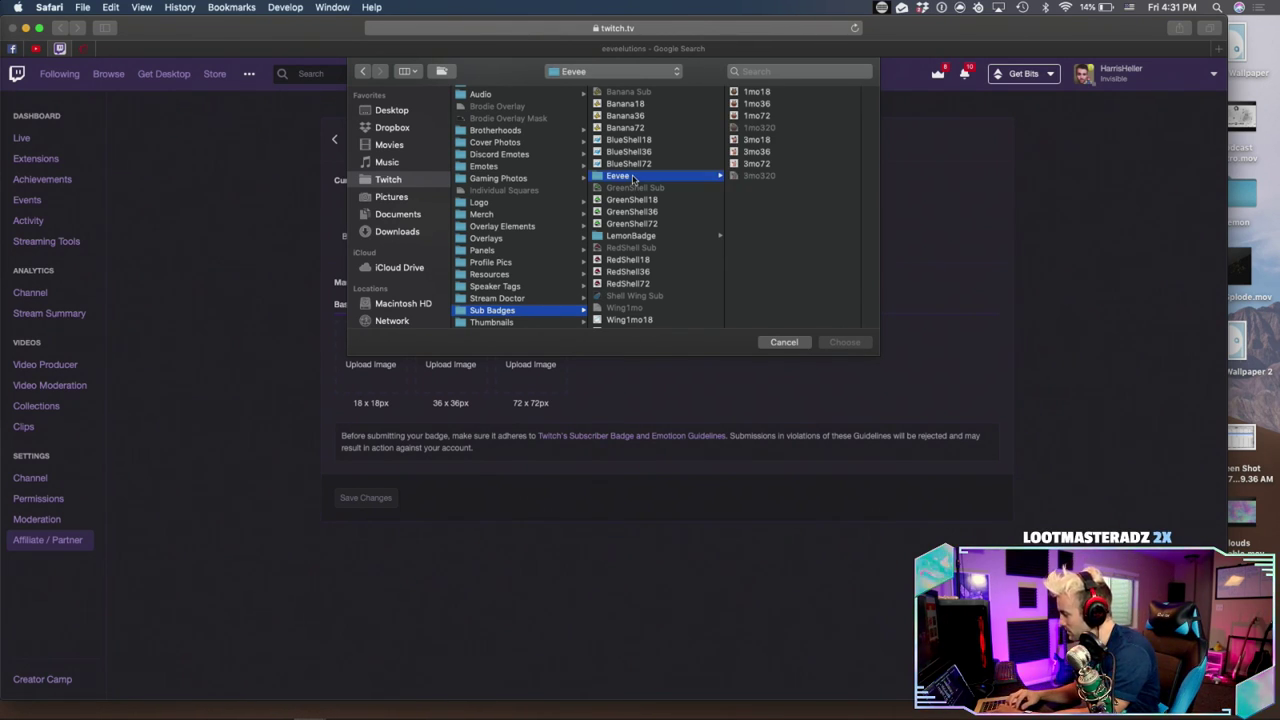
click(763, 92)
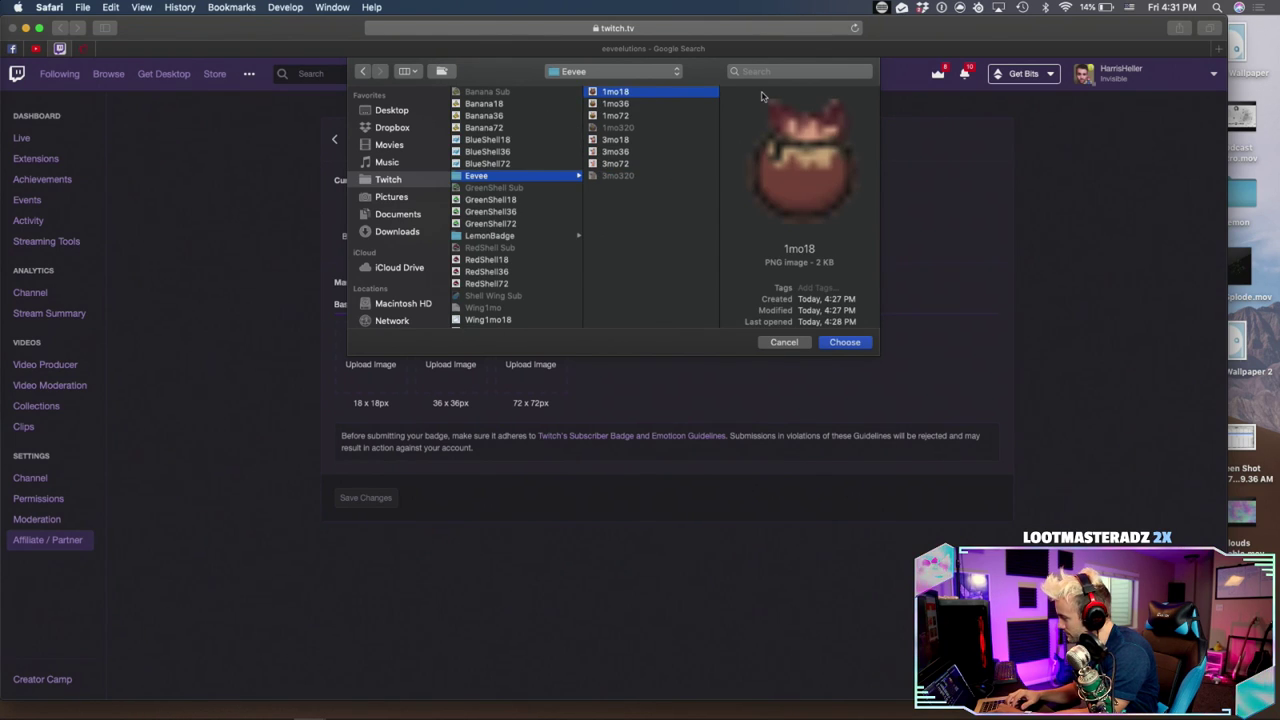
key(Return)
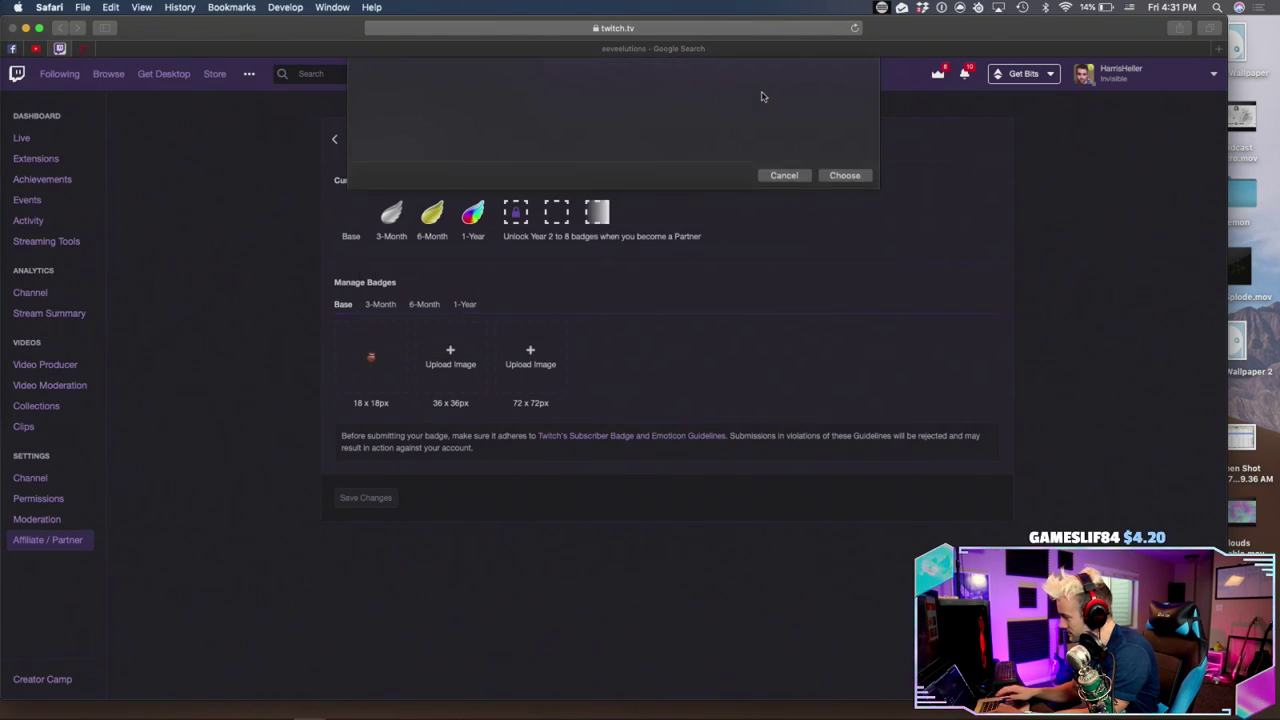
Upload 1mo36 and 1mo72 as the Base badge's 36 x 36 px and 72 x 72 px images, and save the changes
click(451, 355)
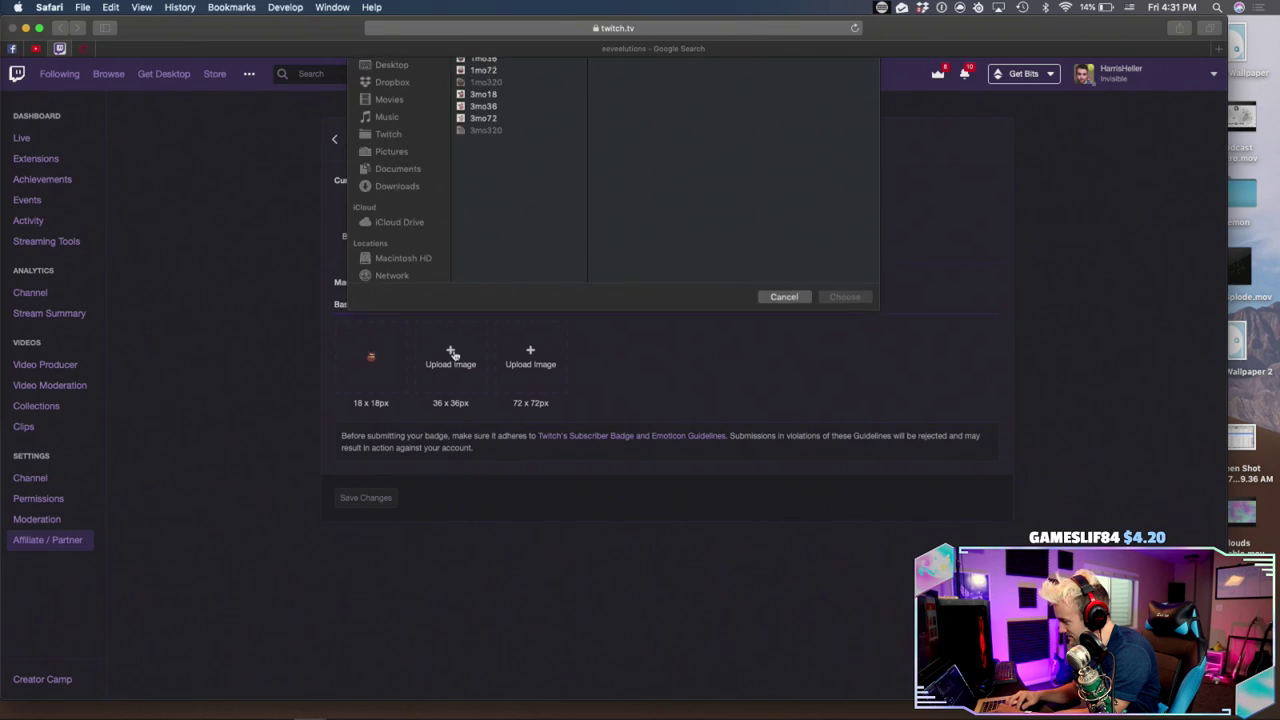
click(493, 152)
click(491, 105)
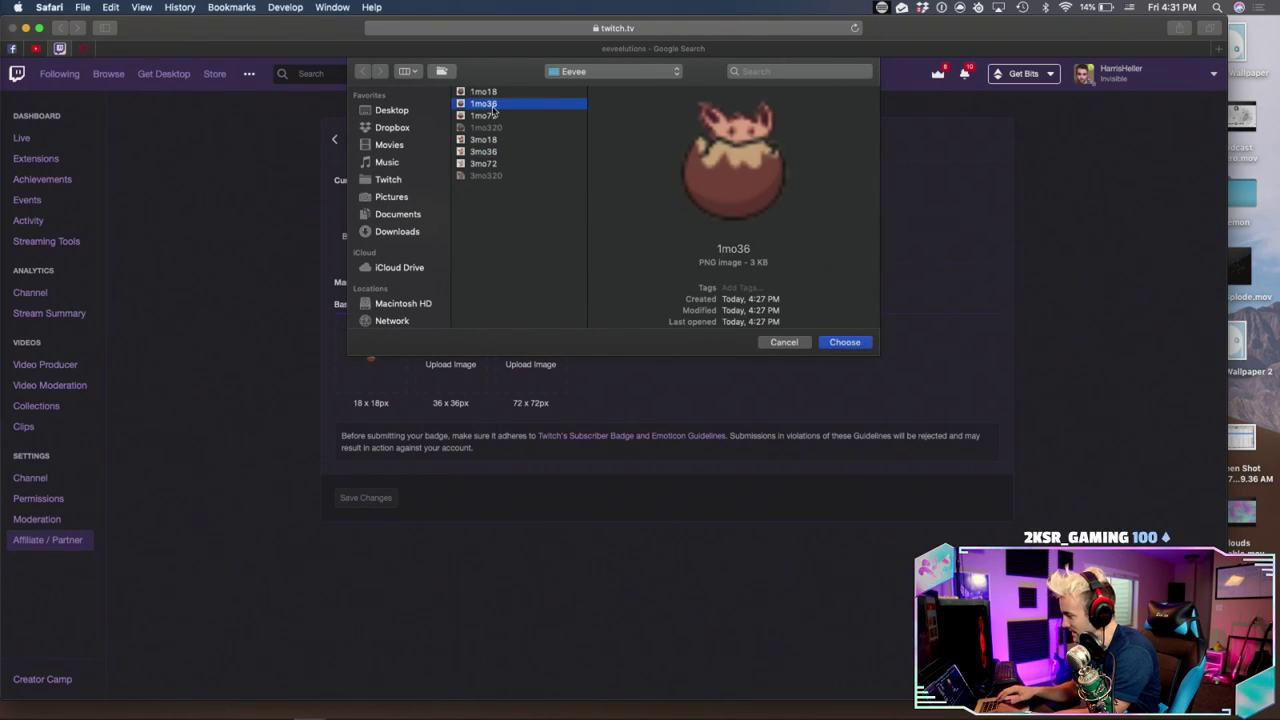
key(Return)
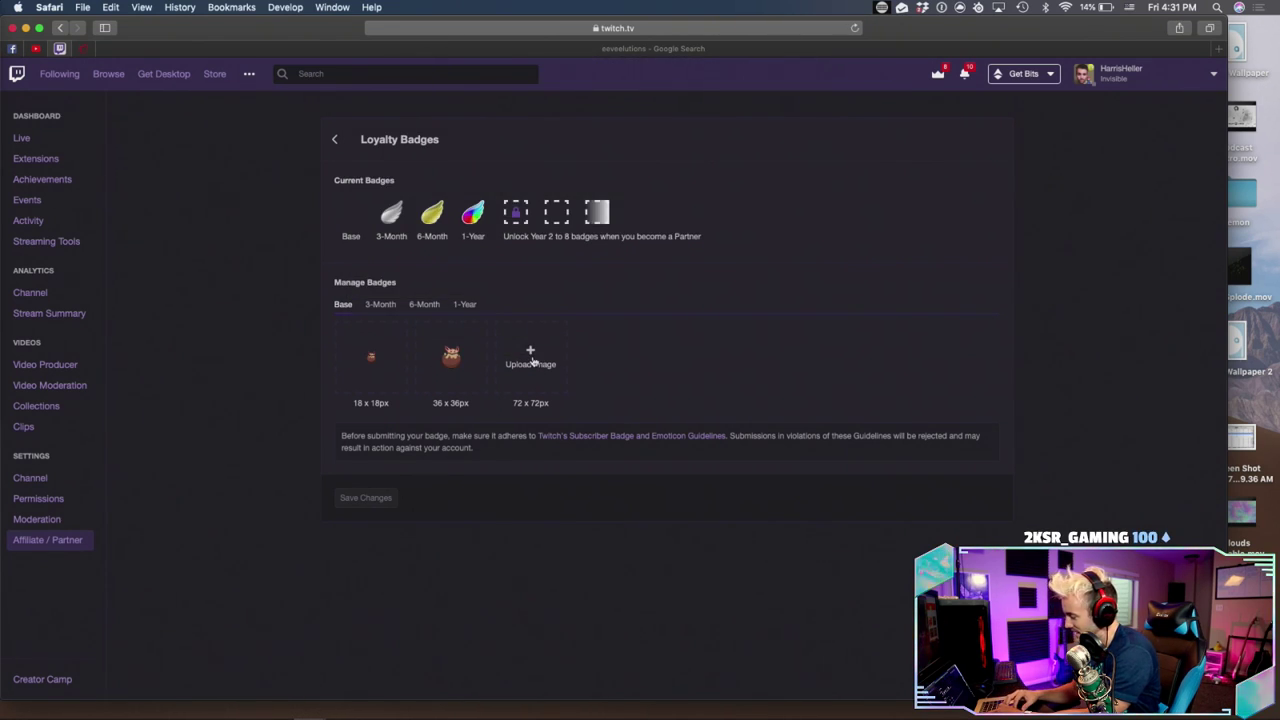
click(537, 362)
click(493, 117)
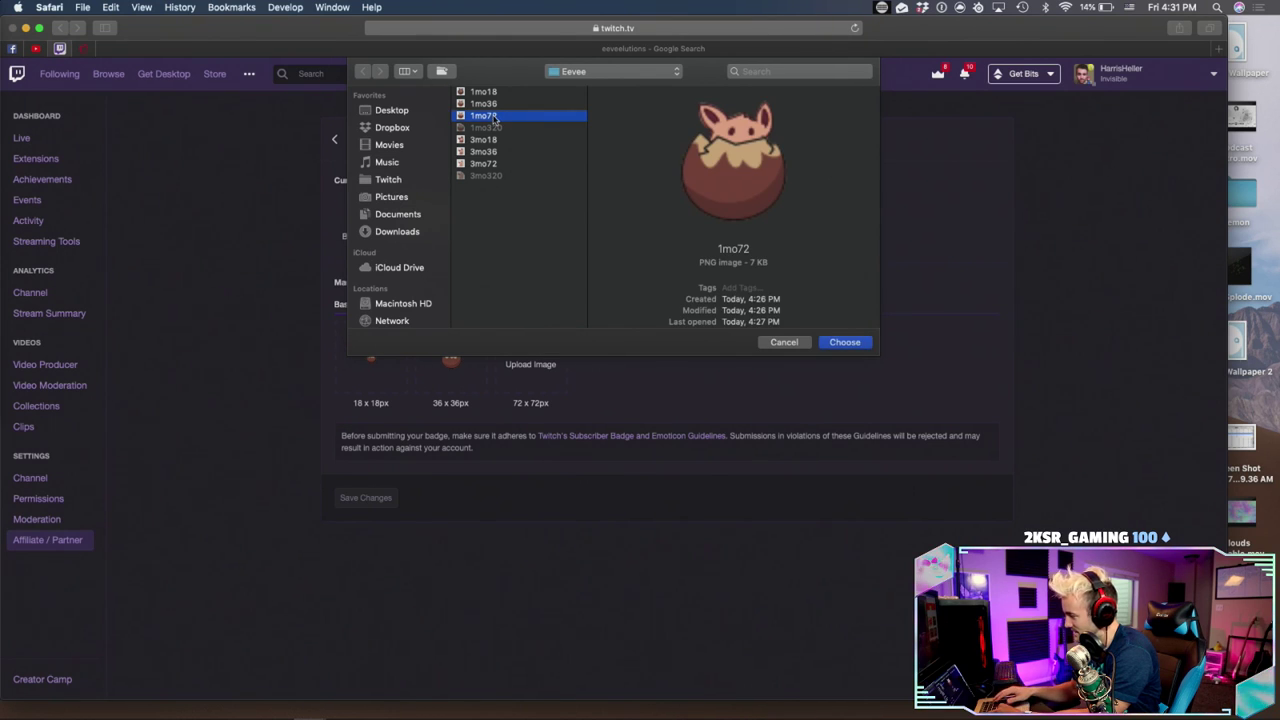
key(Return)
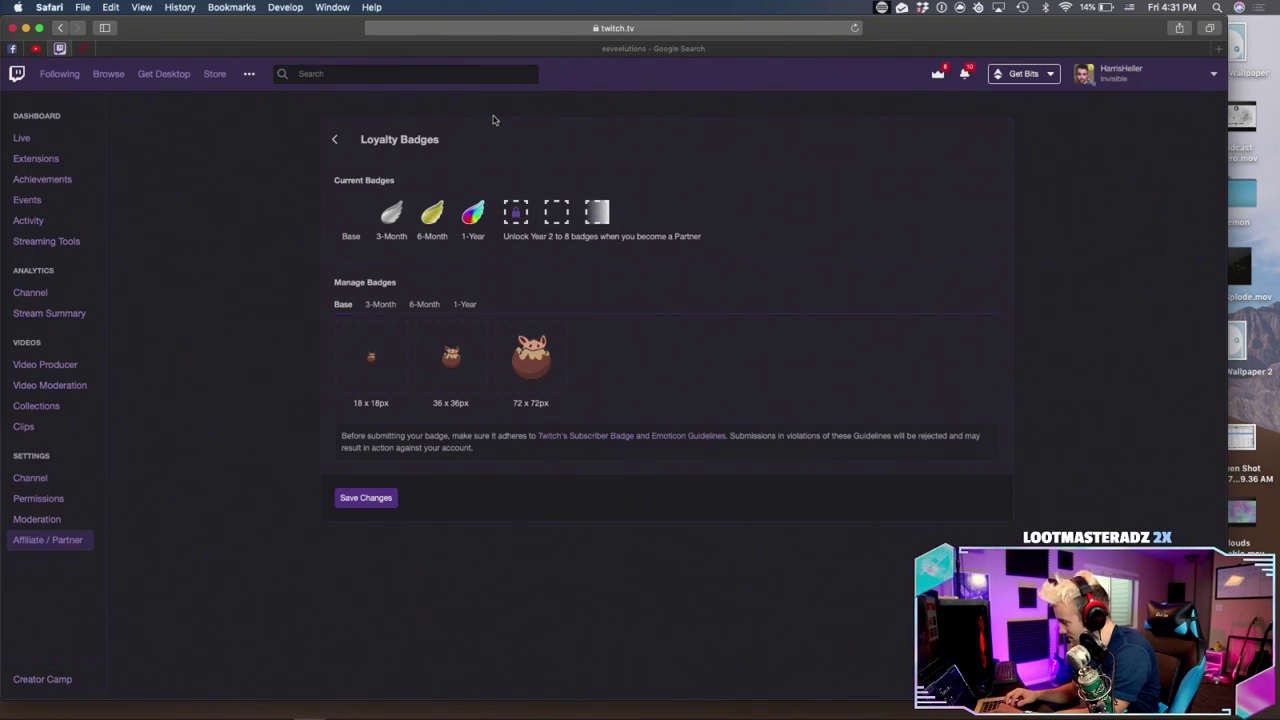
click(366, 498)
click(640, 421)
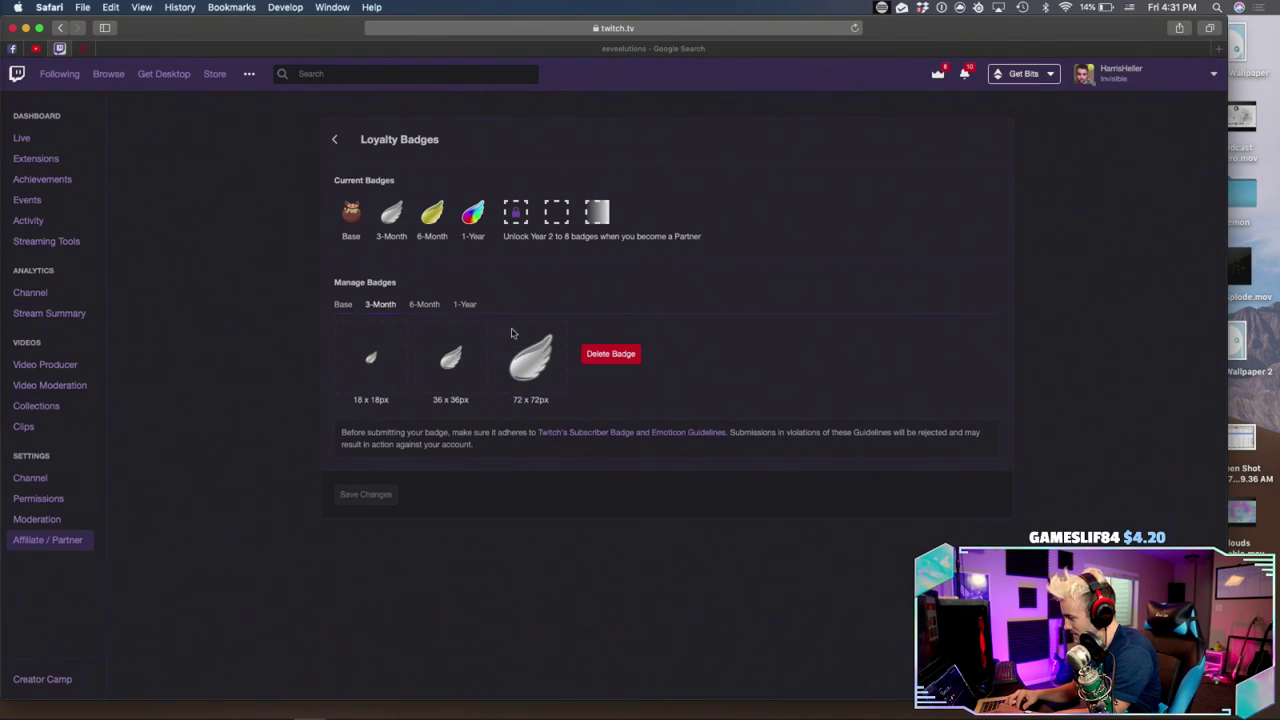
Replace the 3-Month badge by deleting it and uploading 3mo18 and 3mo36 as its 18 x 18 px and 36 x 36 px images
click(610, 353)
click(638, 420)
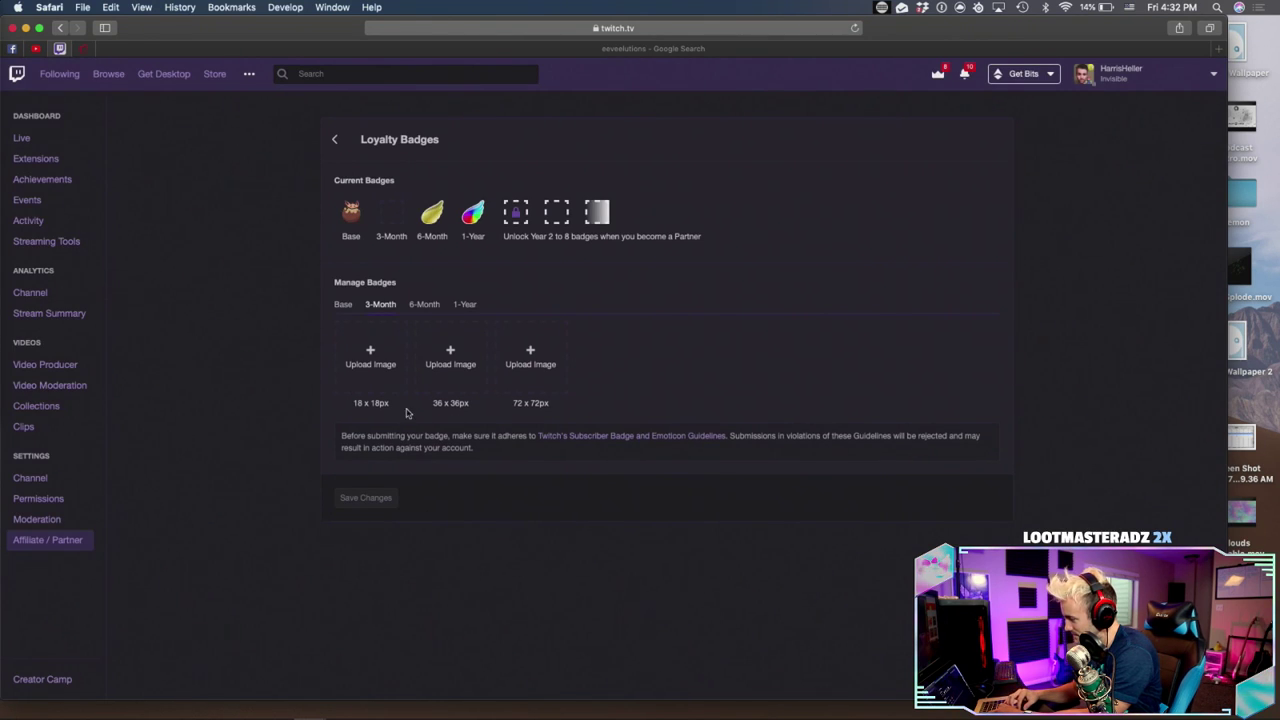
click(371, 354)
double_click(488, 144)
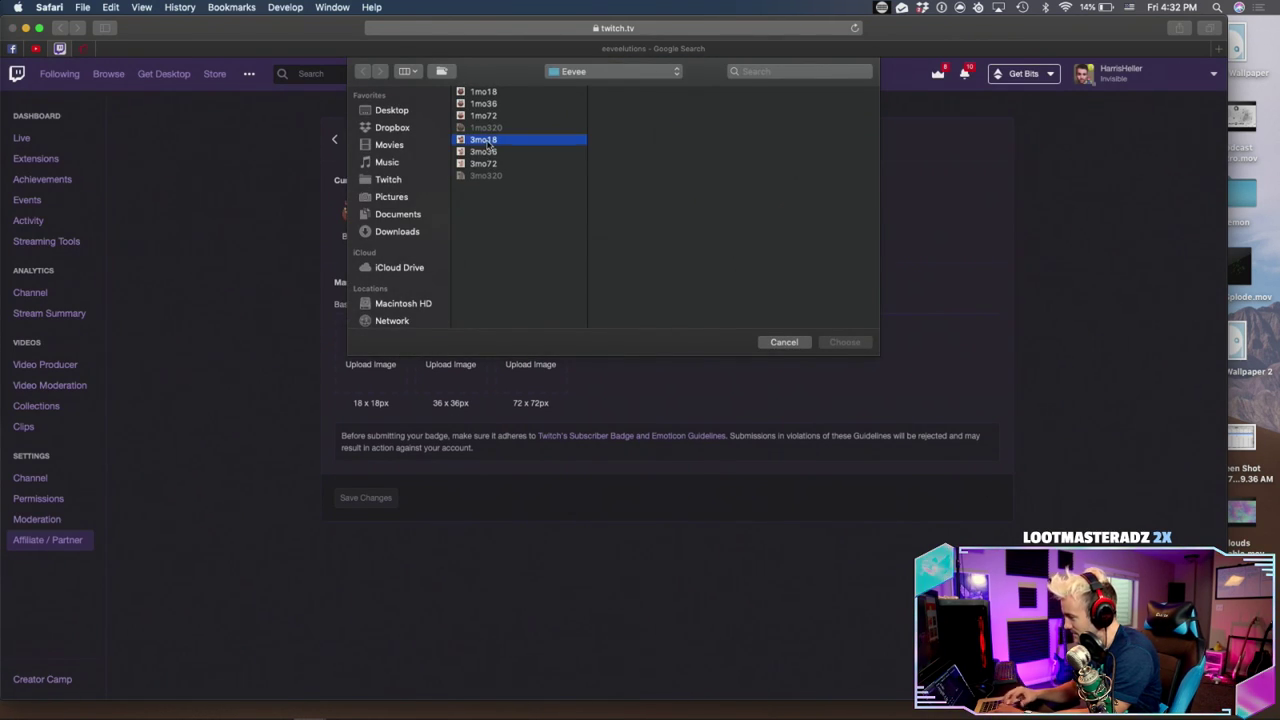
click(455, 353)
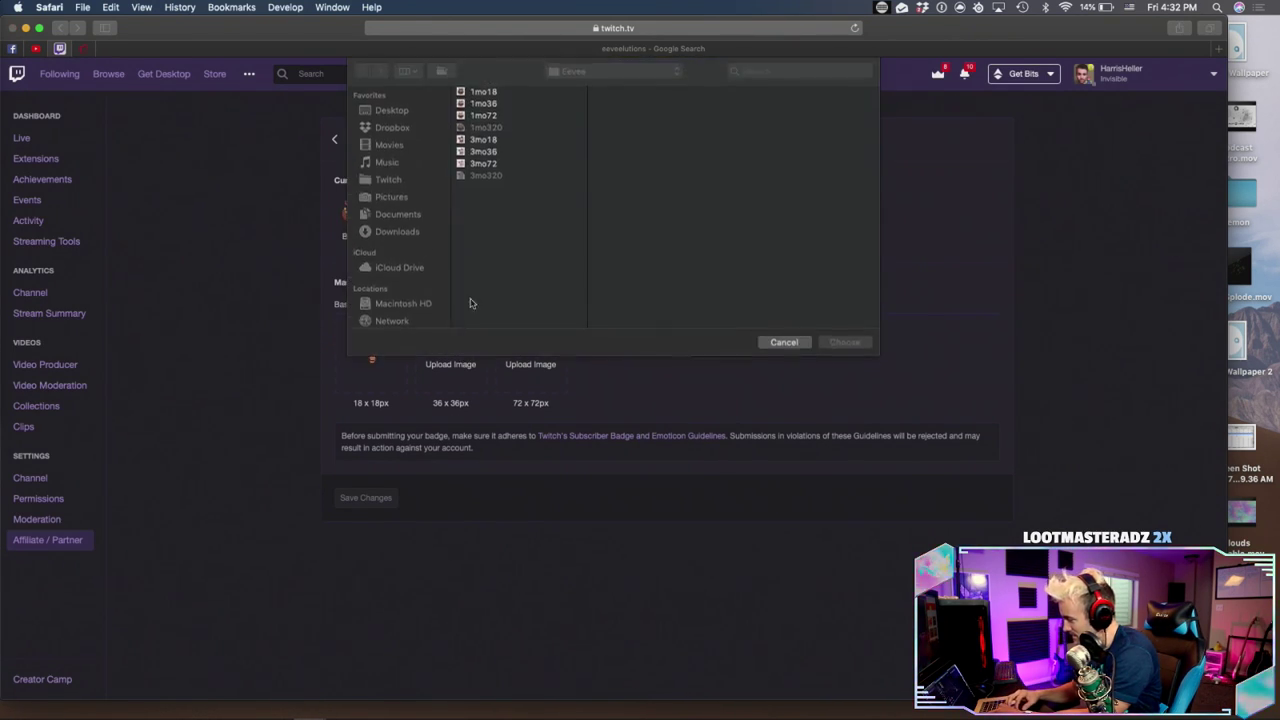
double_click(484, 151)
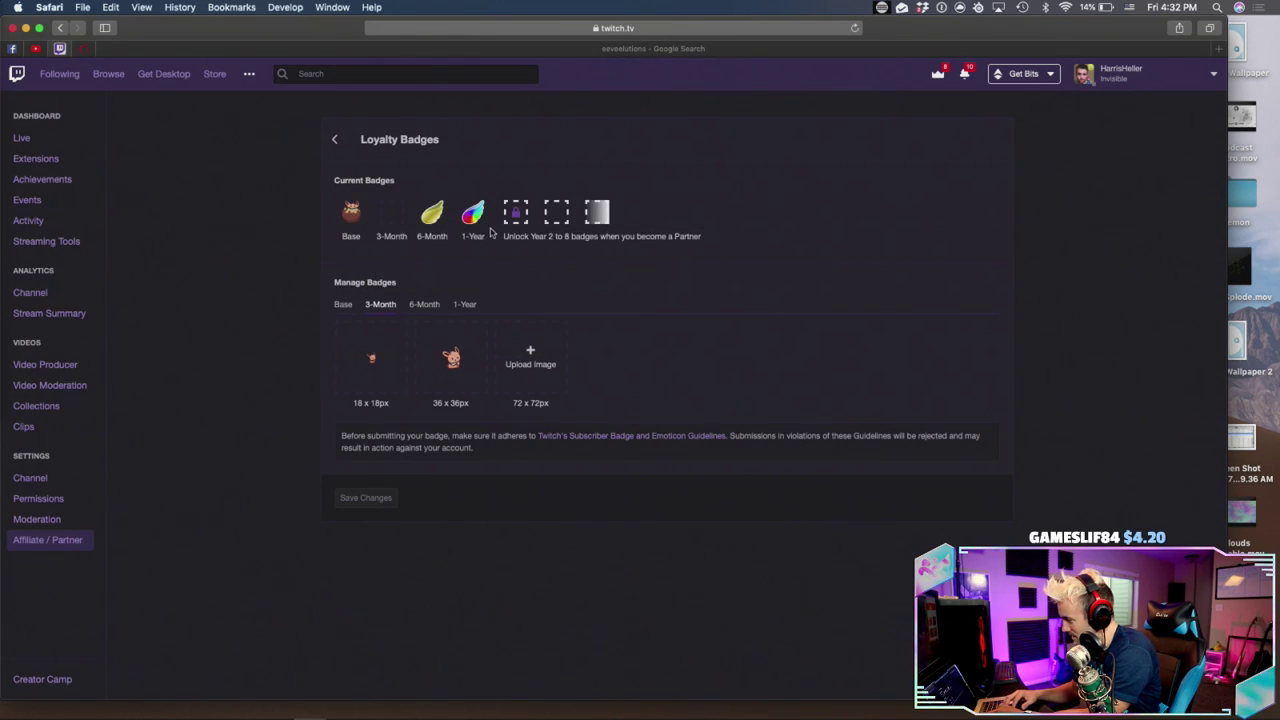
Upload 3mo72 as the 3-Month badge's 72 x 72 px image, and save the changes
click(530, 357)
click(500, 165)
double_click(500, 164)
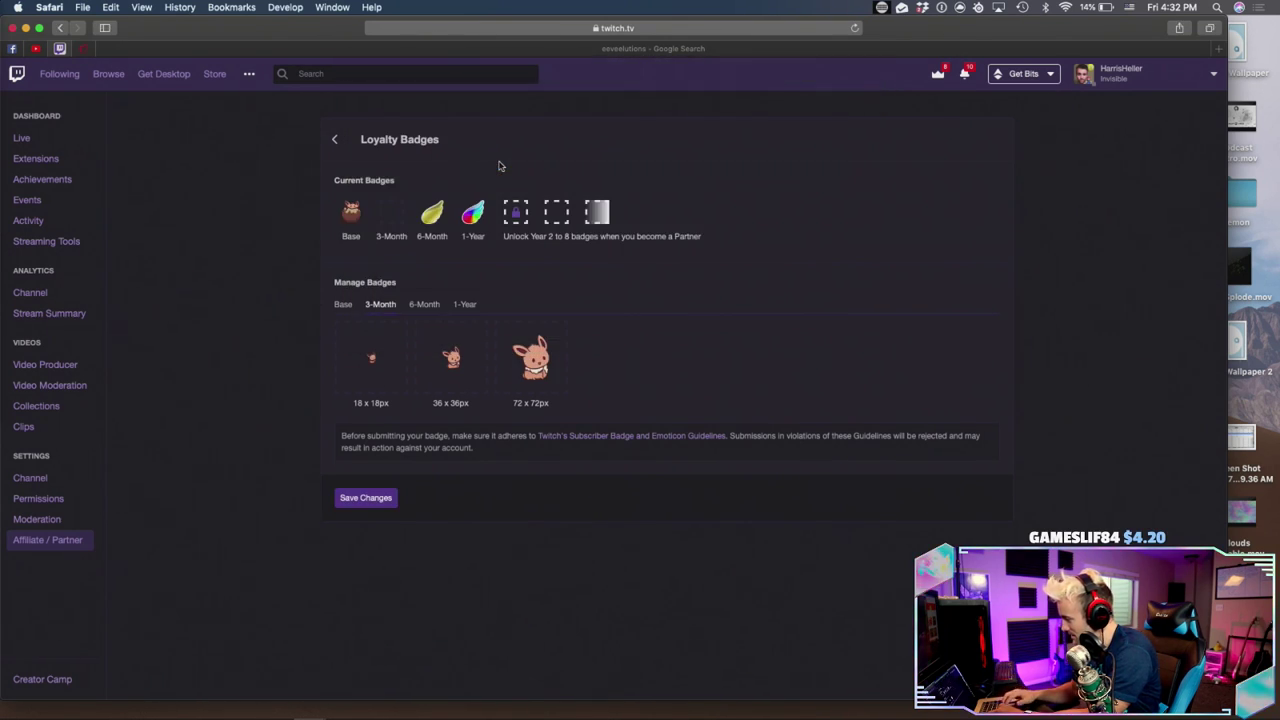
click(378, 496)
click(637, 420)
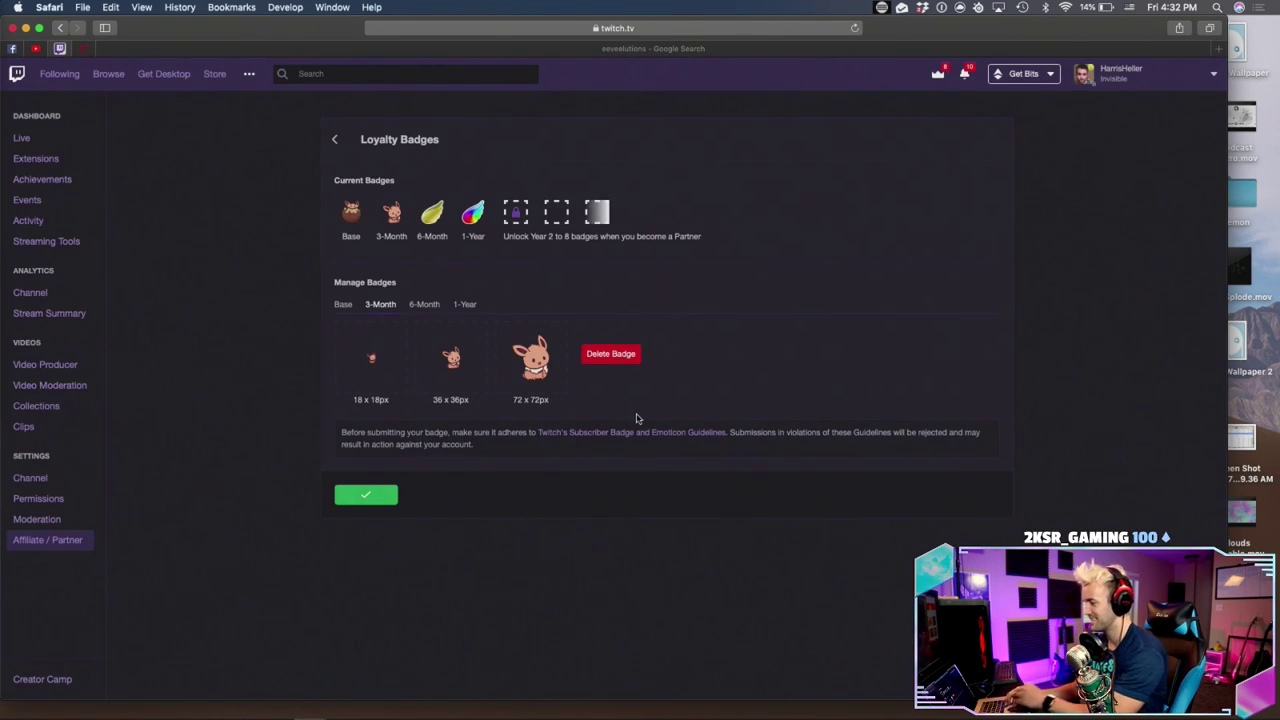